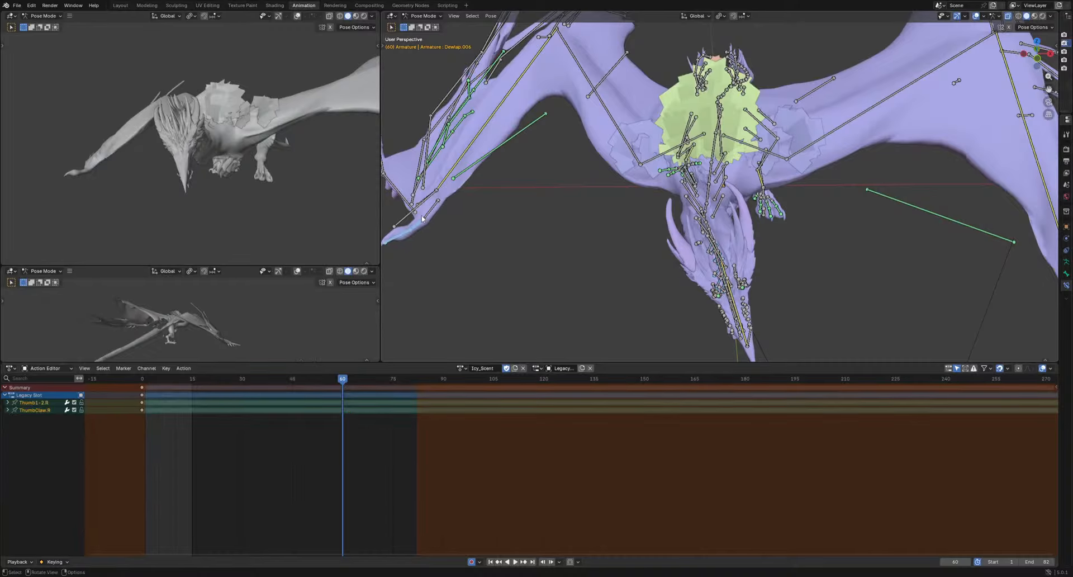
Copy the selected right thumb bones' keyframes from frame 0 to frame 38
middle_drag(457, 266, 853, 243)
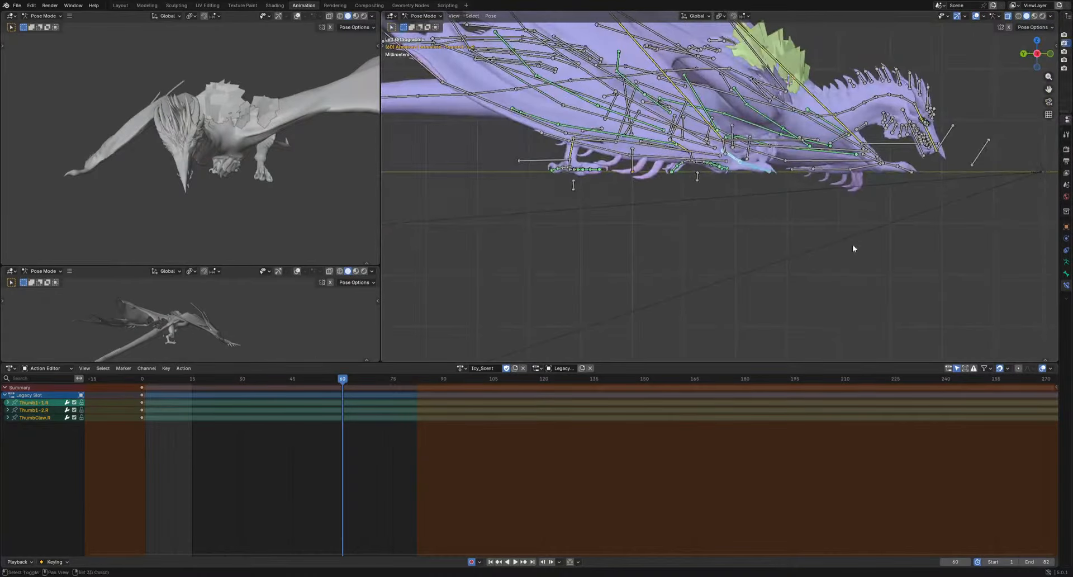
drag(138, 381, 269, 395)
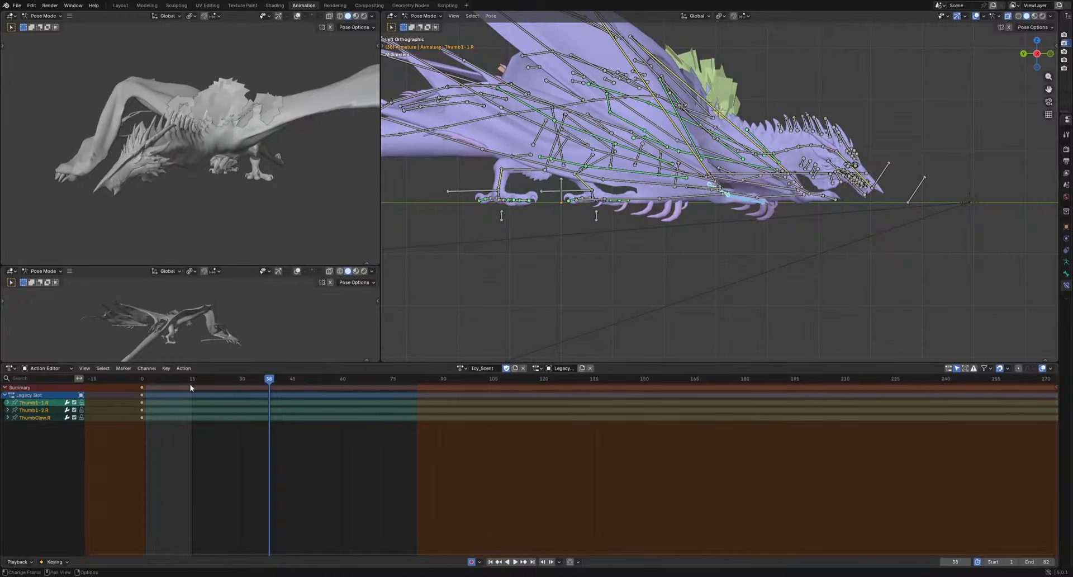
drag(113, 449, 197, 381)
key(ctrl+c)
key(ctrl+v)
Rotate the right thumb bones in the side view at frame 65 to key their pose
drag(270, 384, 359, 402)
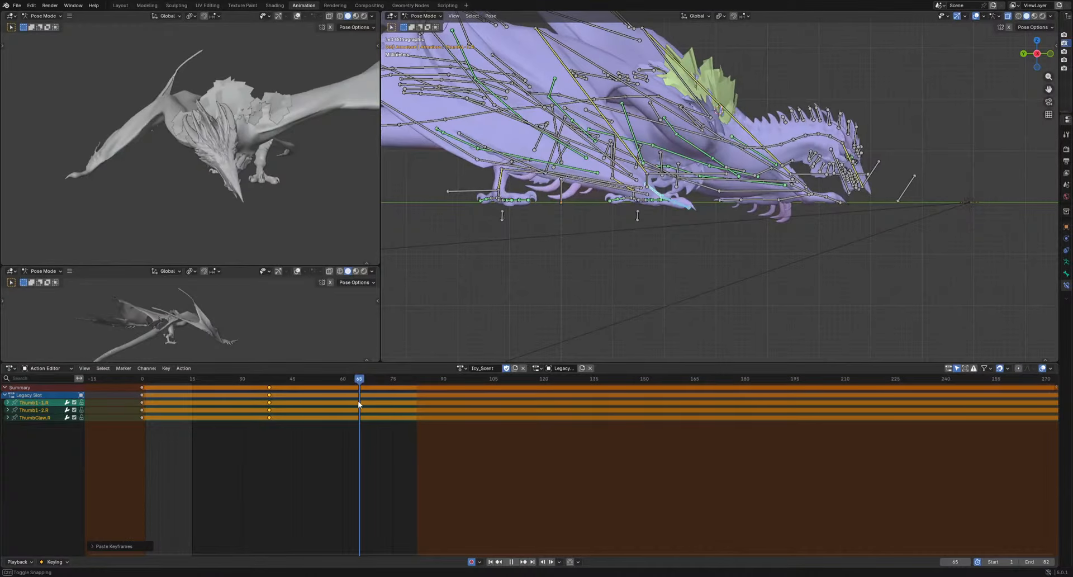
key(r)
click(773, 290)
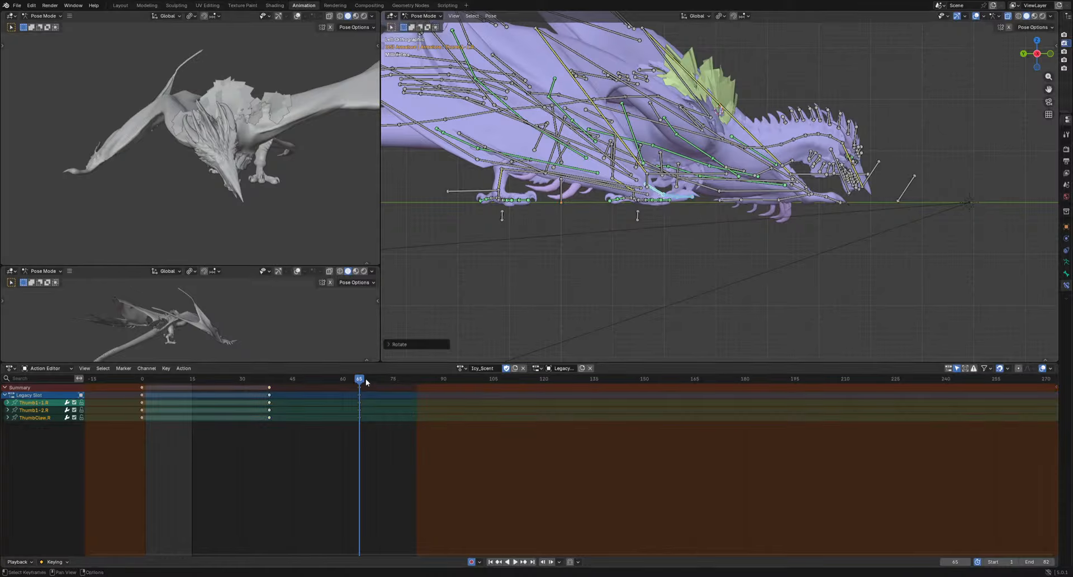
Copy the right thumb bones' existing keyframes and paste them at frame 69
drag(366, 382, 373, 382)
drag(297, 440, 140, 384)
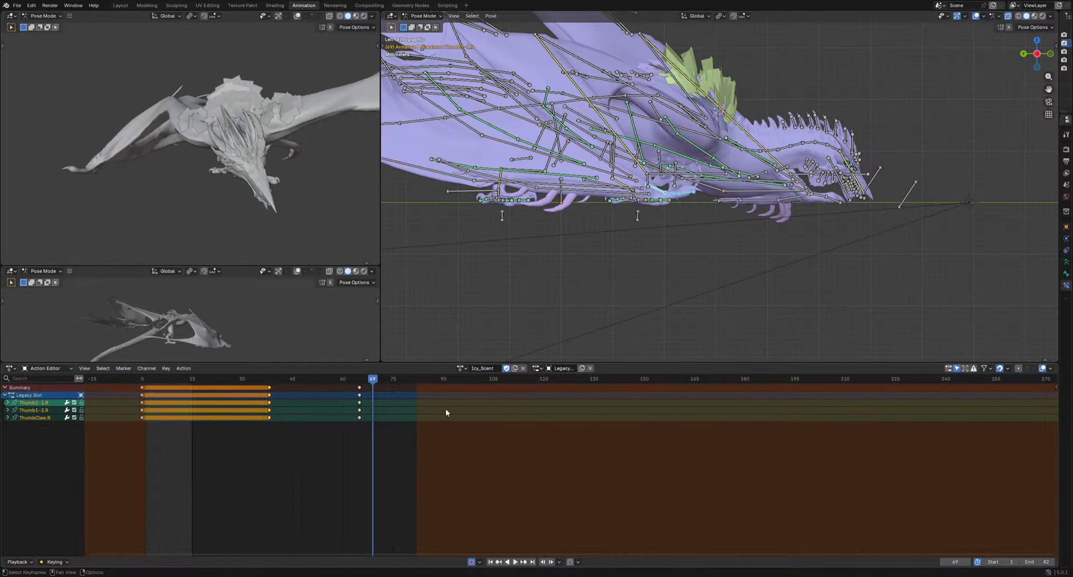
key(ctrl+c)
key(ctrl+v)
Rotate the right thumb bones in the top view at frame 69 and again at frame 65
middle_drag(705, 184, 716, 139)
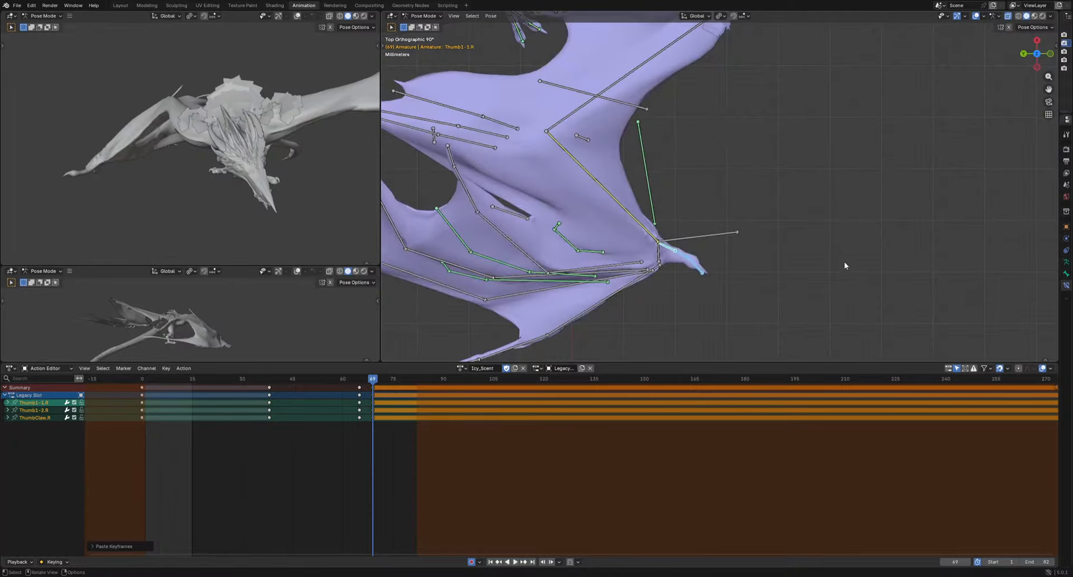
key(r)
click(825, 293)
click(360, 383)
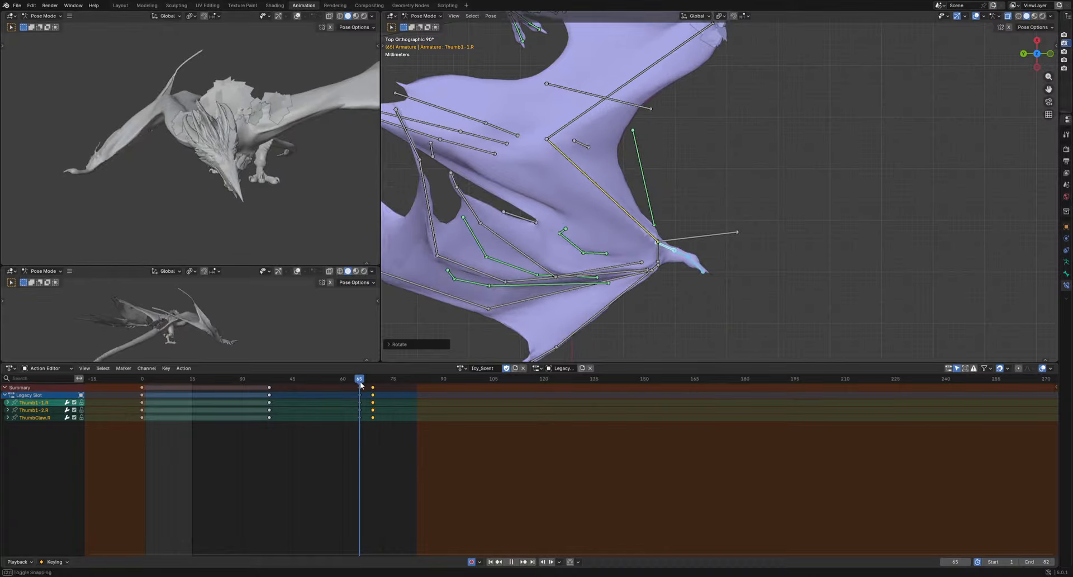
key(r)
click(812, 288)
key(r)
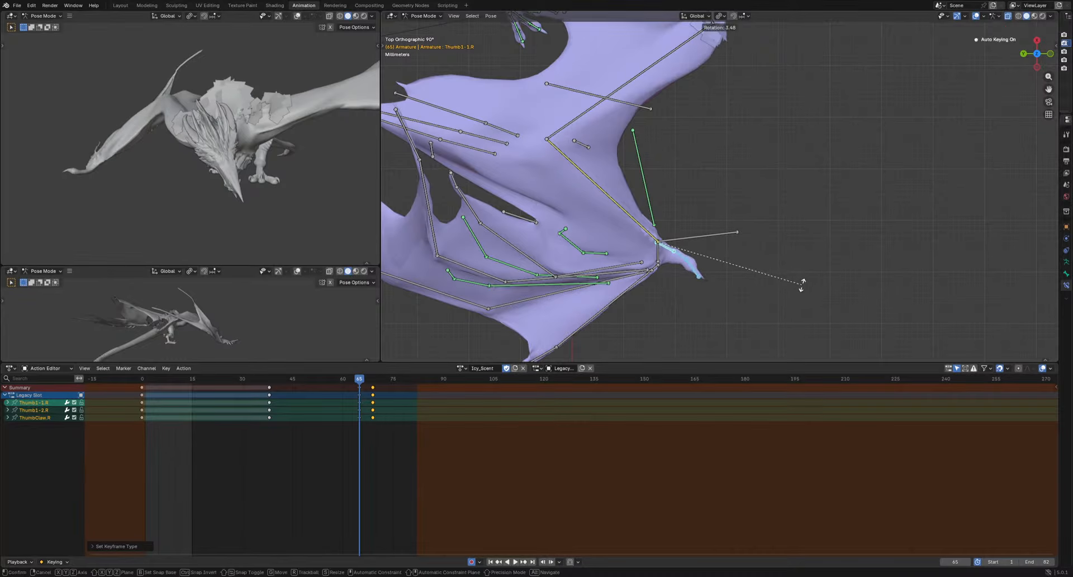
click(800, 285)
Copy the right thumb bones' keyframes from frame 69 to frame 112
drag(362, 435, 405, 378)
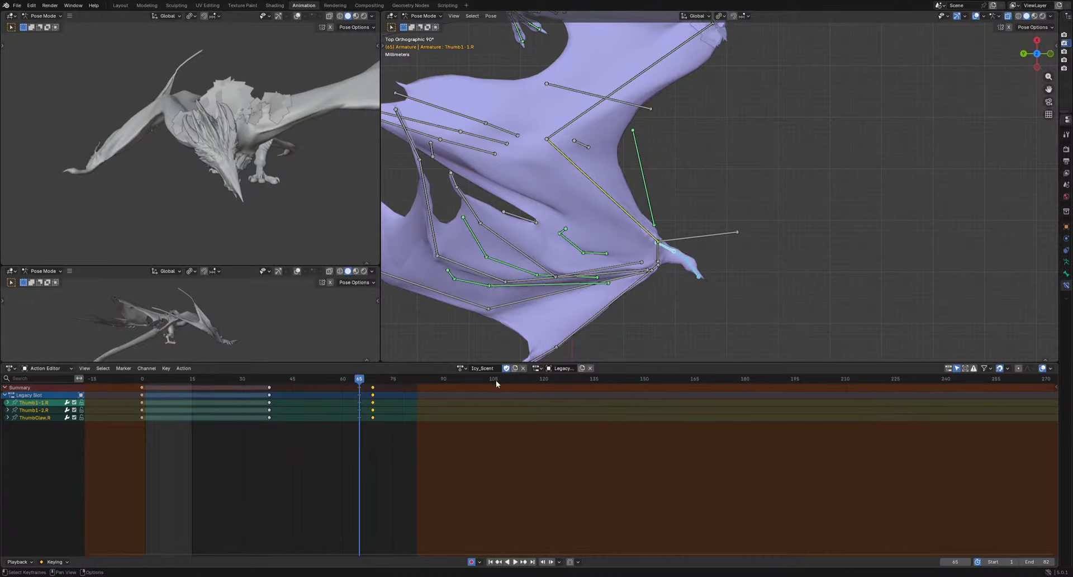
click(517, 380)
key(ctrl+v)
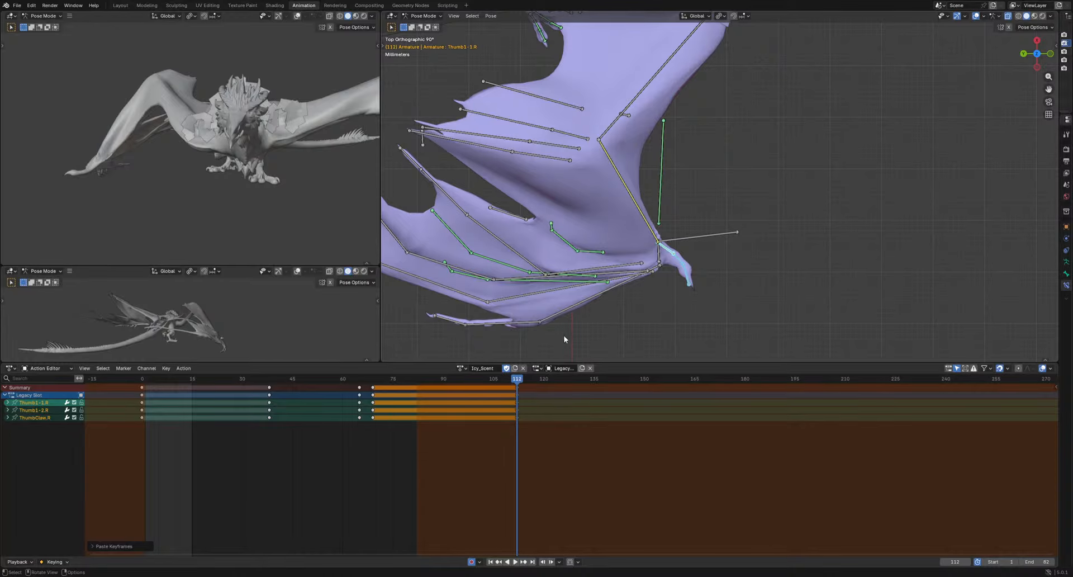
Rotate the right thumb bones in the front view at frame 46 so they lie flatter along the ground
shift+middle_drag(752, 321, 662, 331)
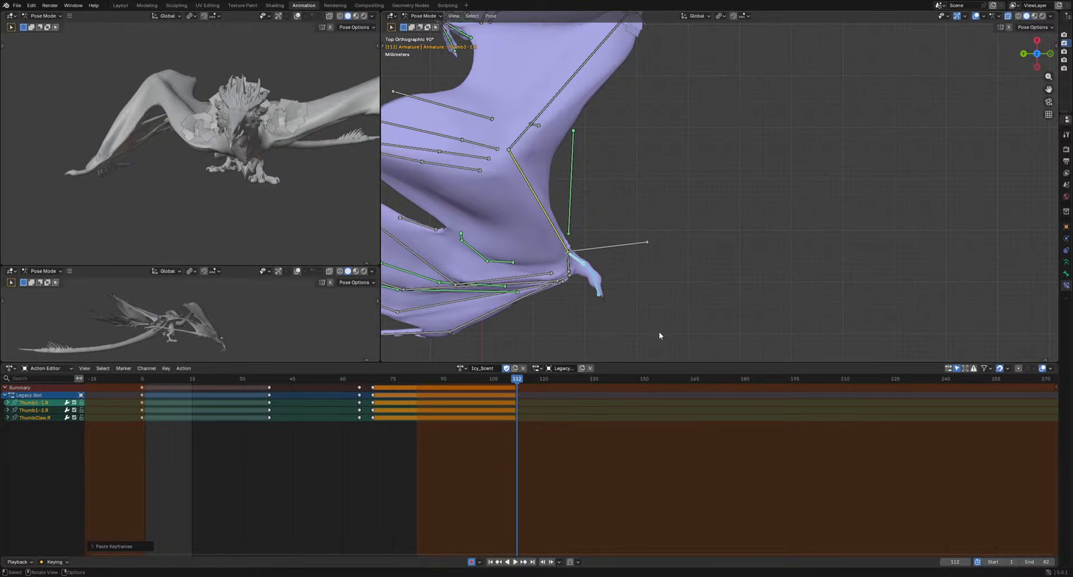
middle_drag(751, 246, 761, 166)
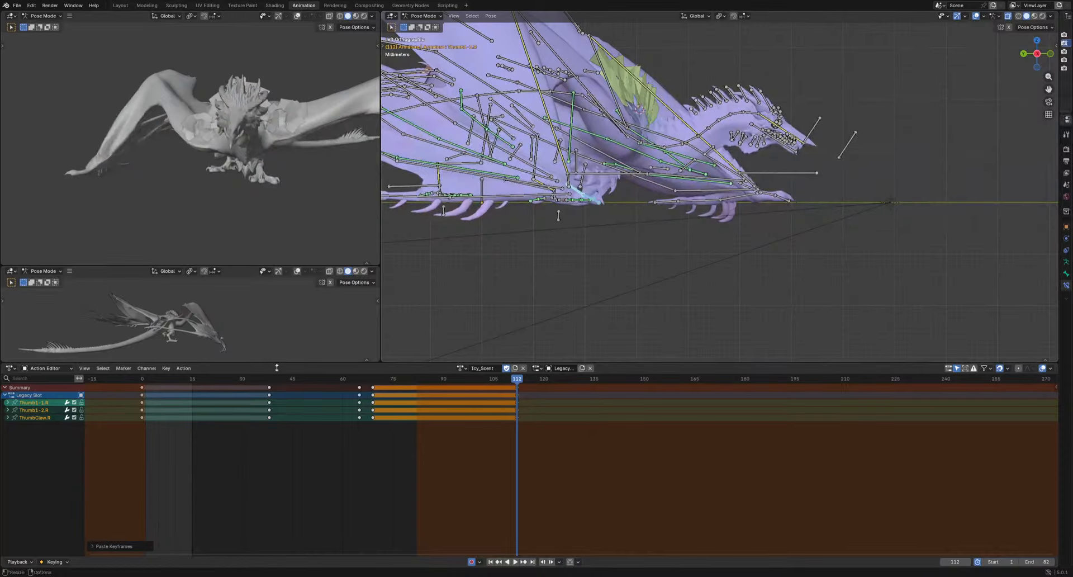
mouse_move(274, 380)
mouse_down()
mouse_move(263, 380)
mouse_move(295, 380)
mouse_up()
scroll(295, 385, up, 2)
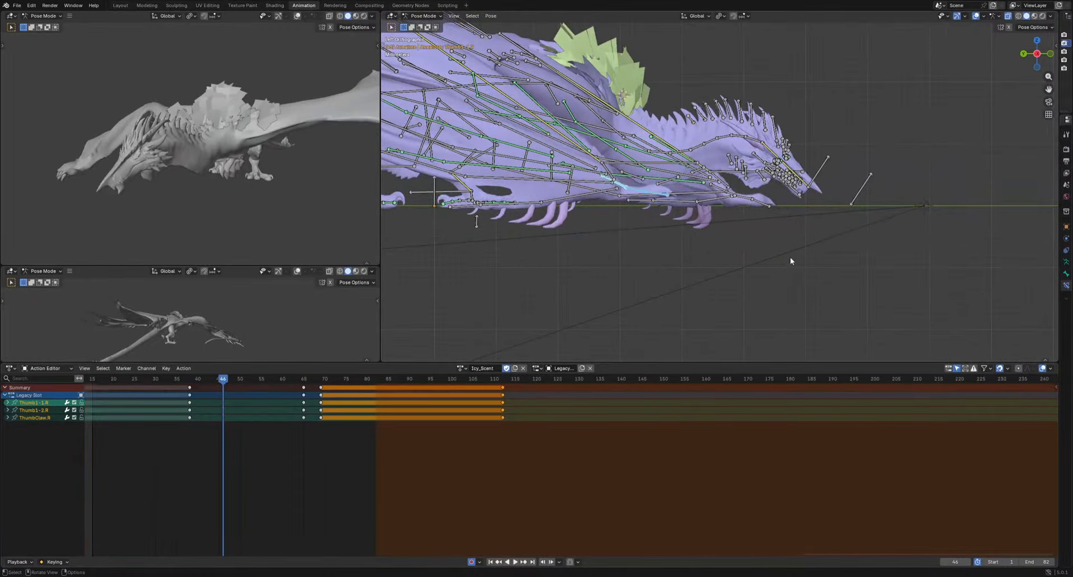
middle_drag(790, 260, 712, 269)
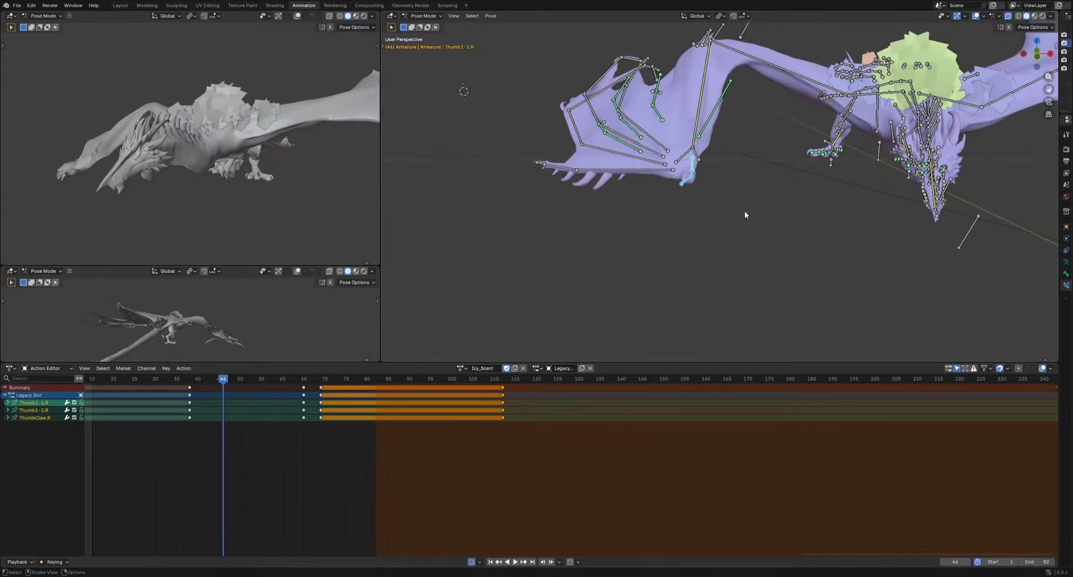
middle_drag(738, 209, 711, 259)
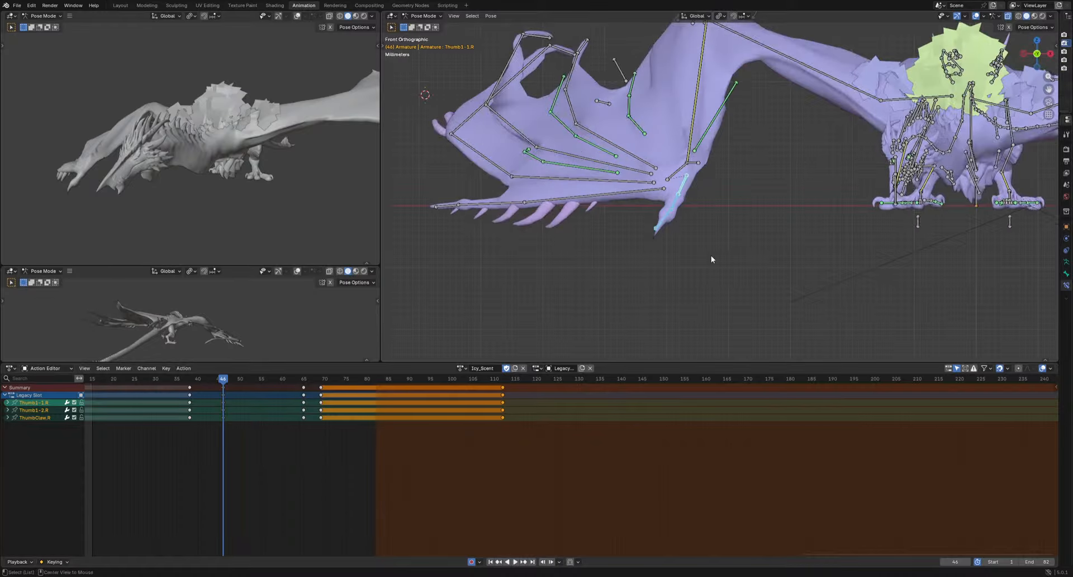
shift+middle_drag(785, 264, 741, 284)
key(r)
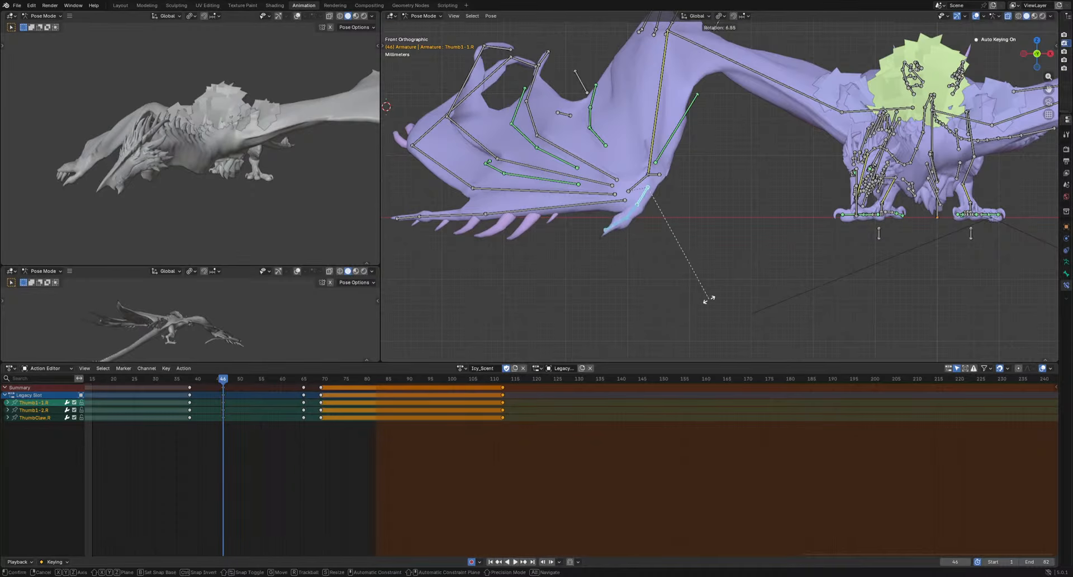
click(693, 306)
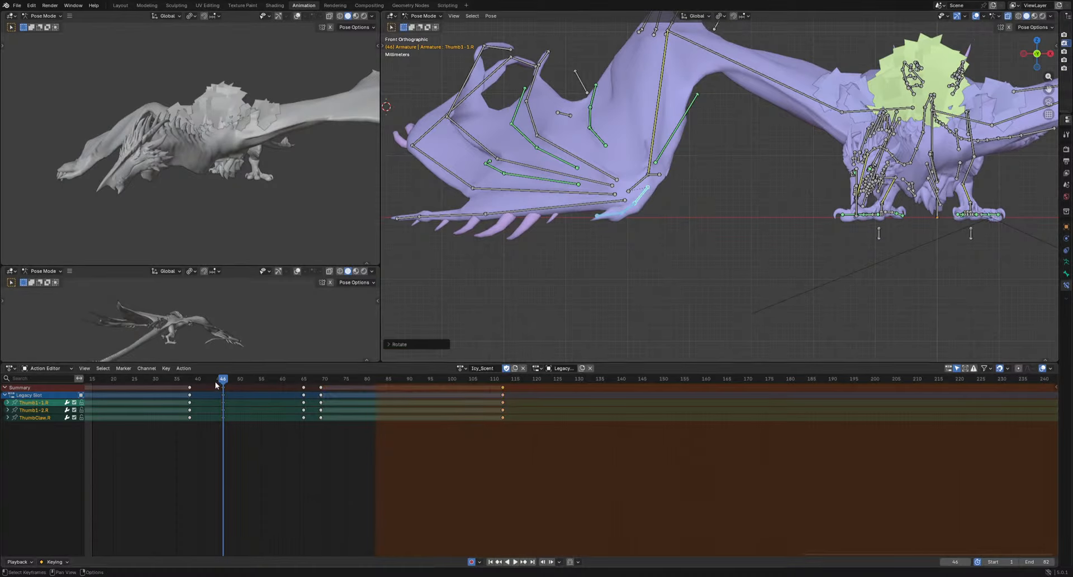
Move the right thumb bones' keyframes from frame 38 to frame 43
mouse_move(223, 397)
mouse_down()
mouse_move(194, 397)
mouse_move(211, 398)
mouse_up()
middle_drag(643, 233, 668, 245)
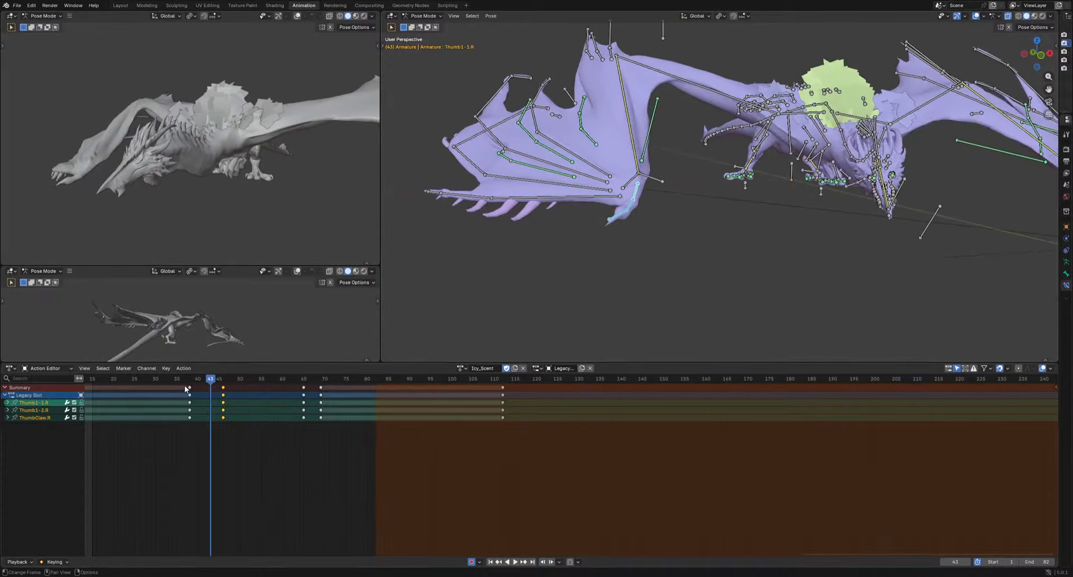
drag(190, 389, 213, 391)
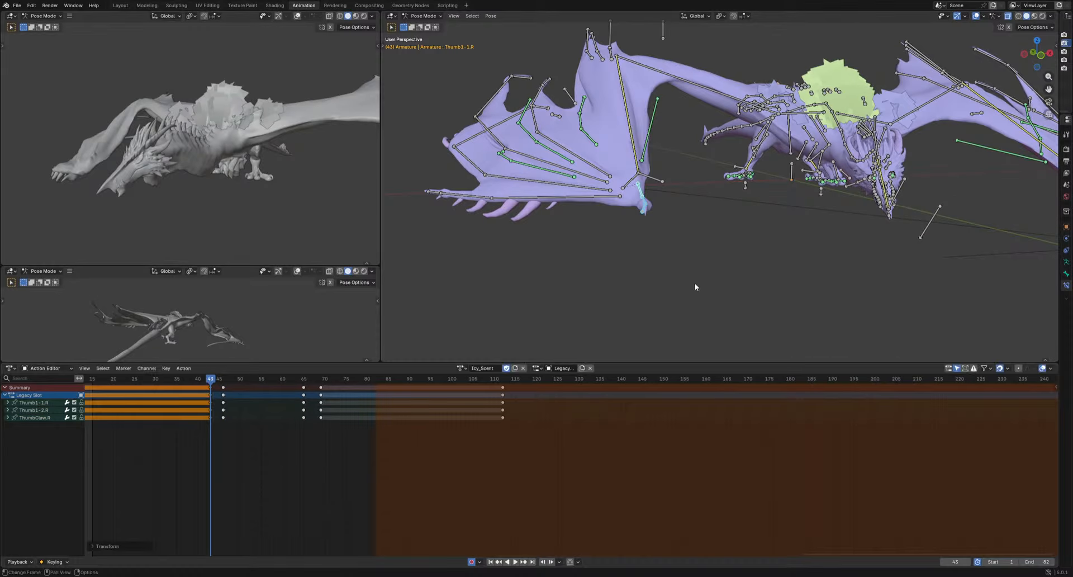
alt+middle_drag(695, 288, 602, 265)
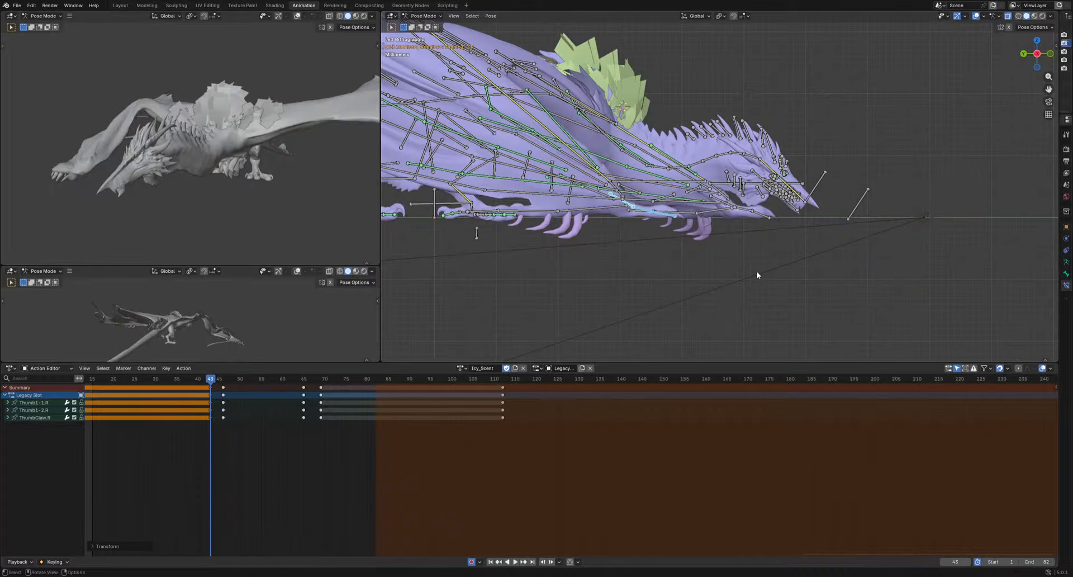
Move the right thumb bones' keyframes from frame 46 to frame 54 and play back the motion
key(space)
drag(222, 389, 257, 390)
drag(227, 380, 168, 380)
key(space)
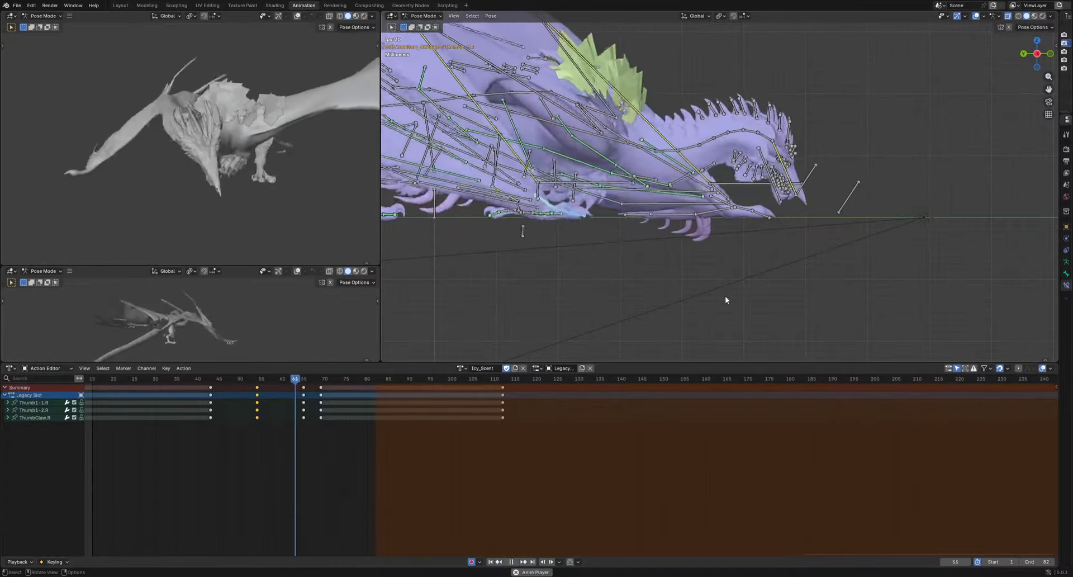
click(250, 380)
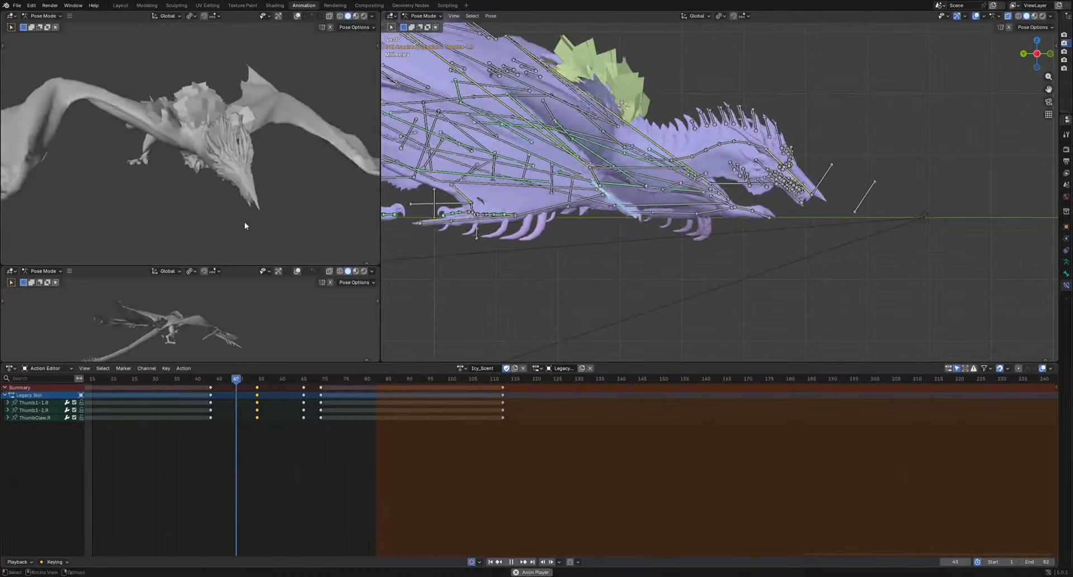
key(space)
Refine the right thumb bones' rotation at frame 65 from two view angles and play back the motion
click(304, 381)
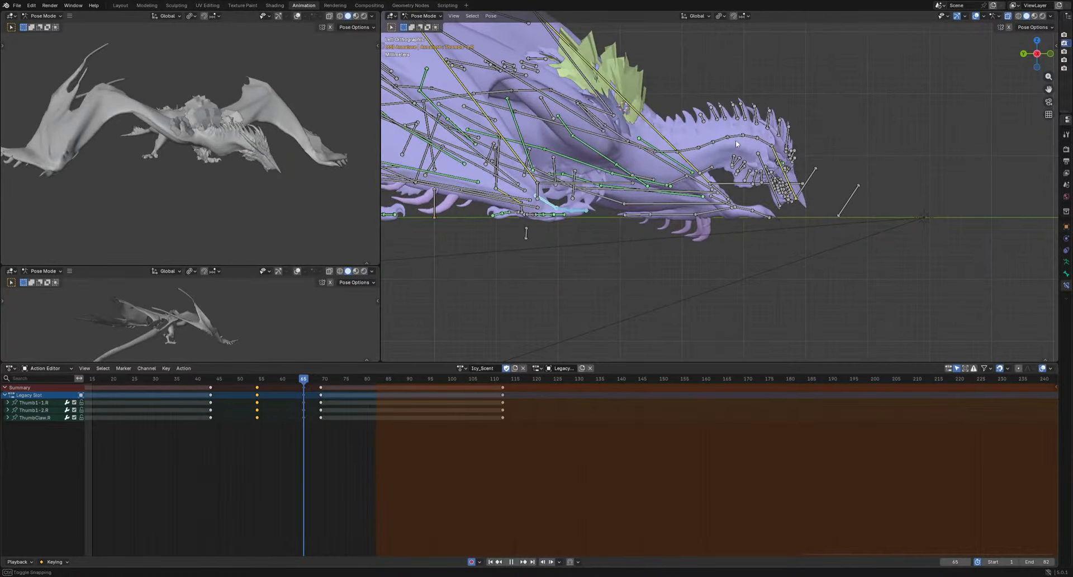
alt+middle_drag(736, 167, 738, 225)
key(r)
click(704, 270)
middle_drag(704, 270, 672, 233)
key(r)
click(781, 268)
key(space)
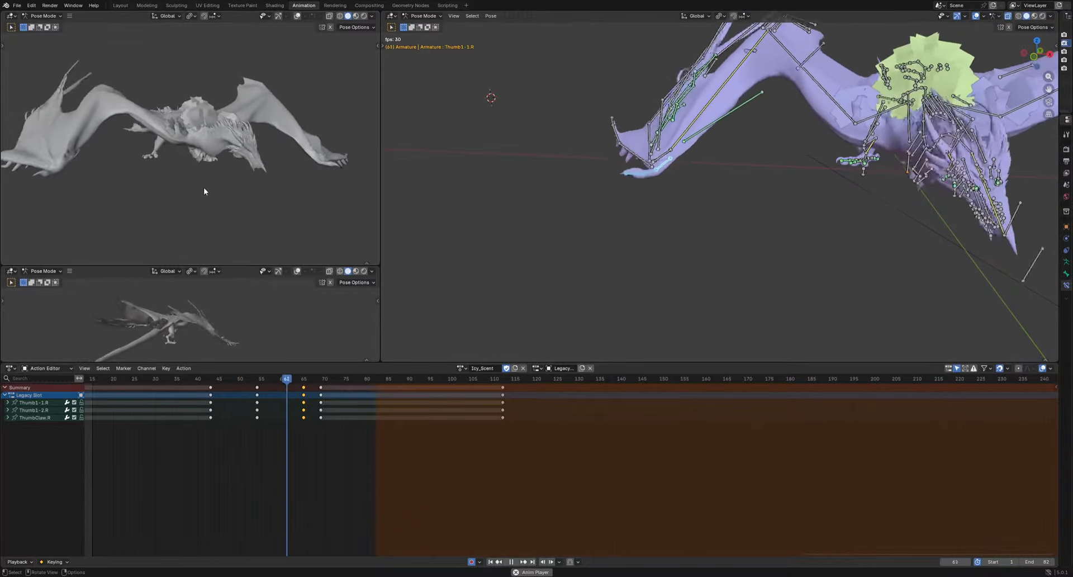
key(space)
Delay the Thumb1-2.R keyframes by 1 frame and the ThumbClaw.R keyframes by 3 frames relative to Thumb1-1.R, and play back the overlap
drag(175, 443, 329, 412)
key(g)
click(337, 410)
drag(181, 439, 337, 414)
key(g)
click(310, 411)
key(space)
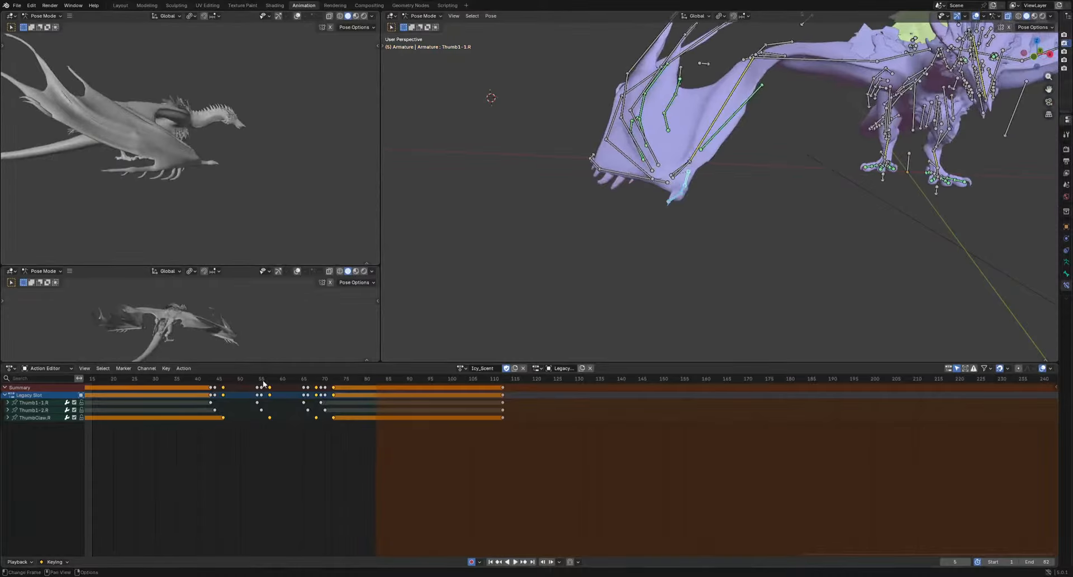
Select the Finger1-1.R bone and move its keyframe from frame 65 to frame 64
drag(274, 380, 301, 384)
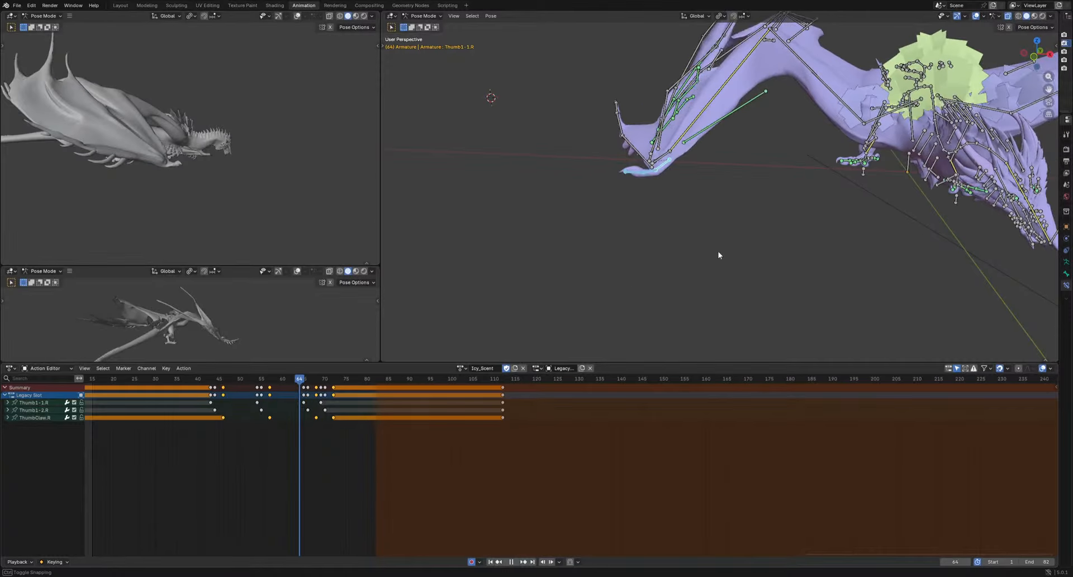
middle_drag(719, 253, 457, 220)
click(462, 200)
scroll(512, 257, down, 3)
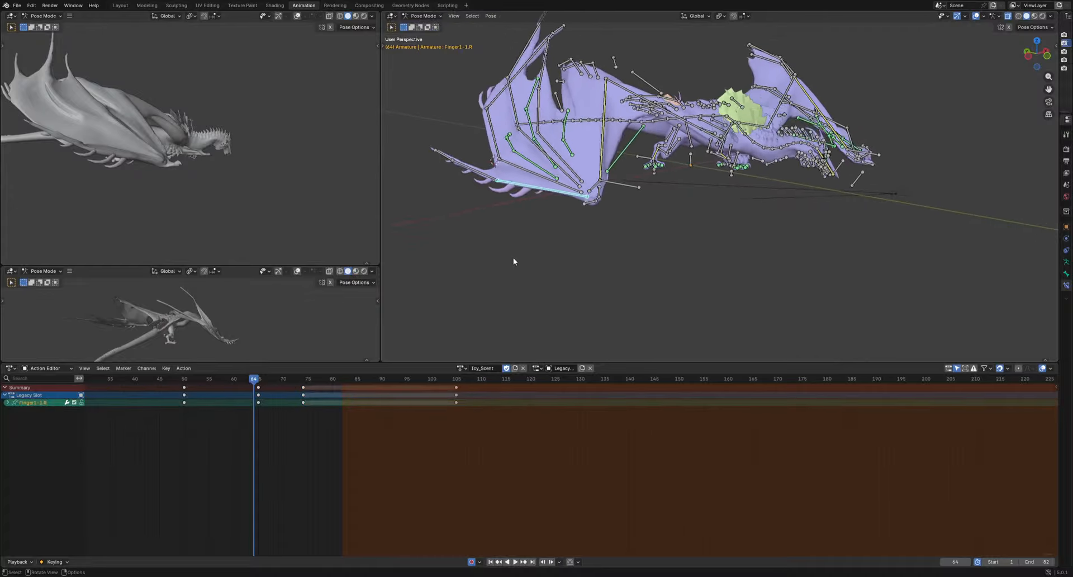
shift+middle_drag(513, 257, 614, 283)
drag(233, 428, 271, 390)
key(g)
click(264, 390)
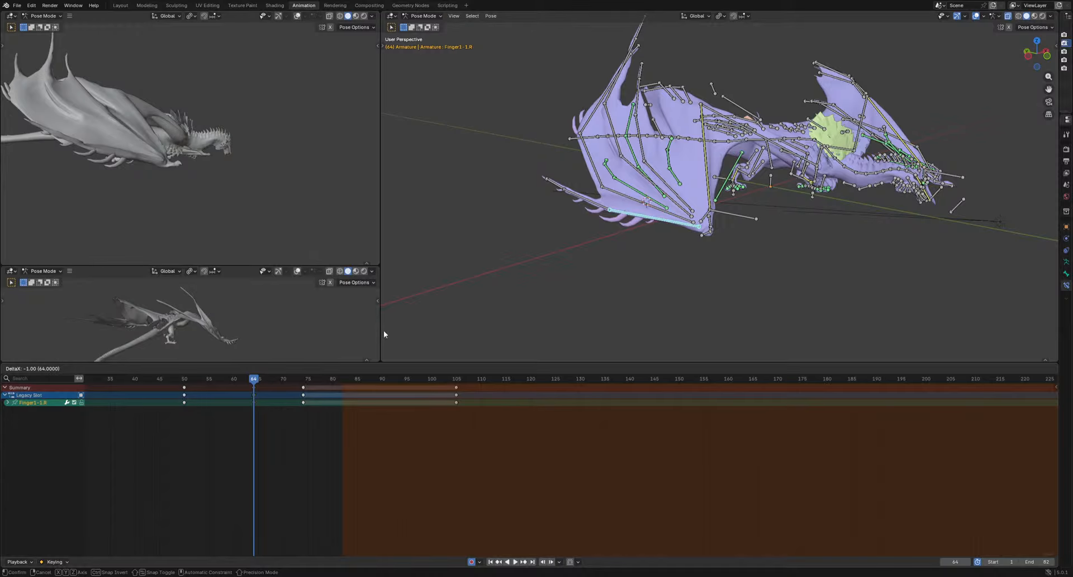
Rotate Finger1-1.R in the left orthographic view at frame 64
middle_drag(673, 167, 715, 170)
key(r)
click(745, 268)
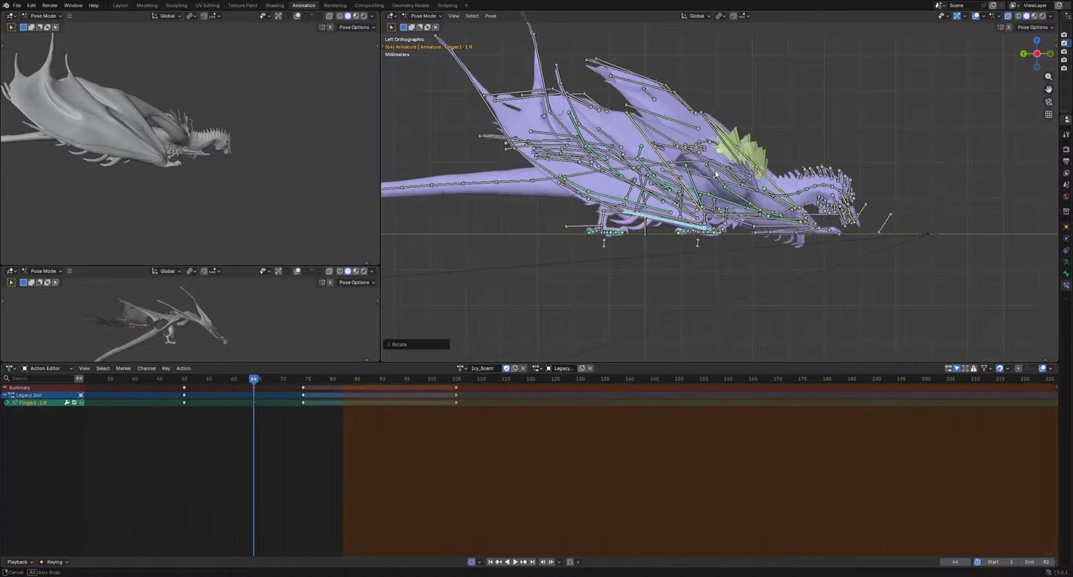
key(r)
click(824, 252)
Adjust the Finger1-1.R rotation at frame 64 from a perspective view and review the motion around it
middle_drag(637, 270, 750, 266)
key(r)
key(r)
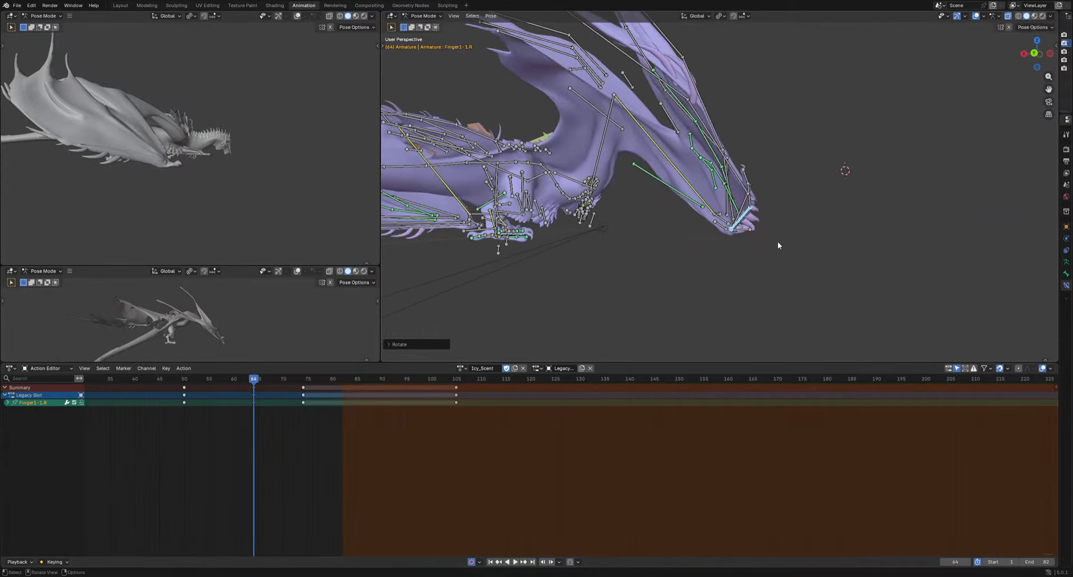
click(781, 248)
drag(254, 383, 280, 386)
key(space)
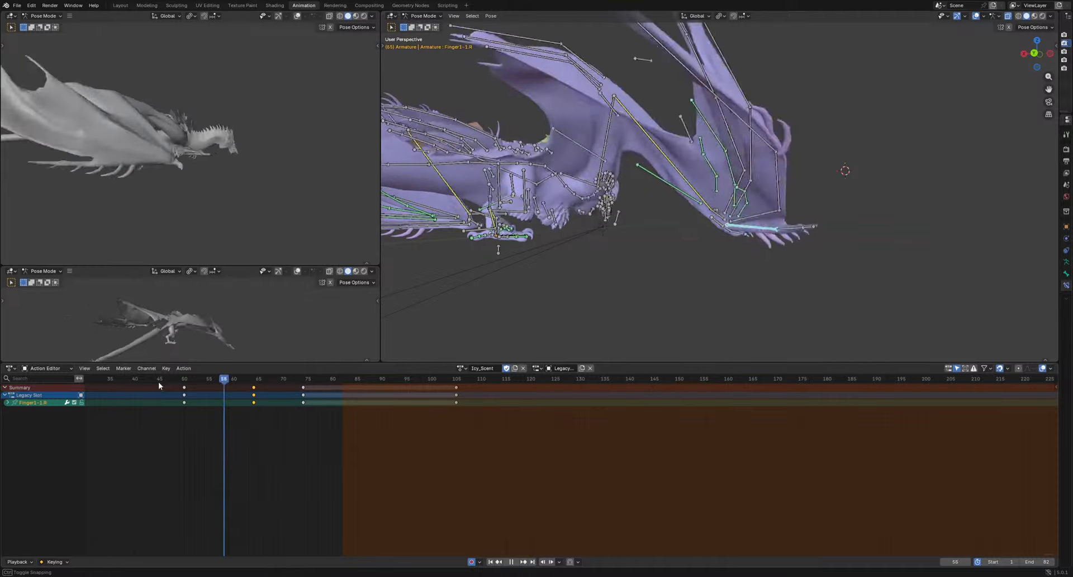
key(space)
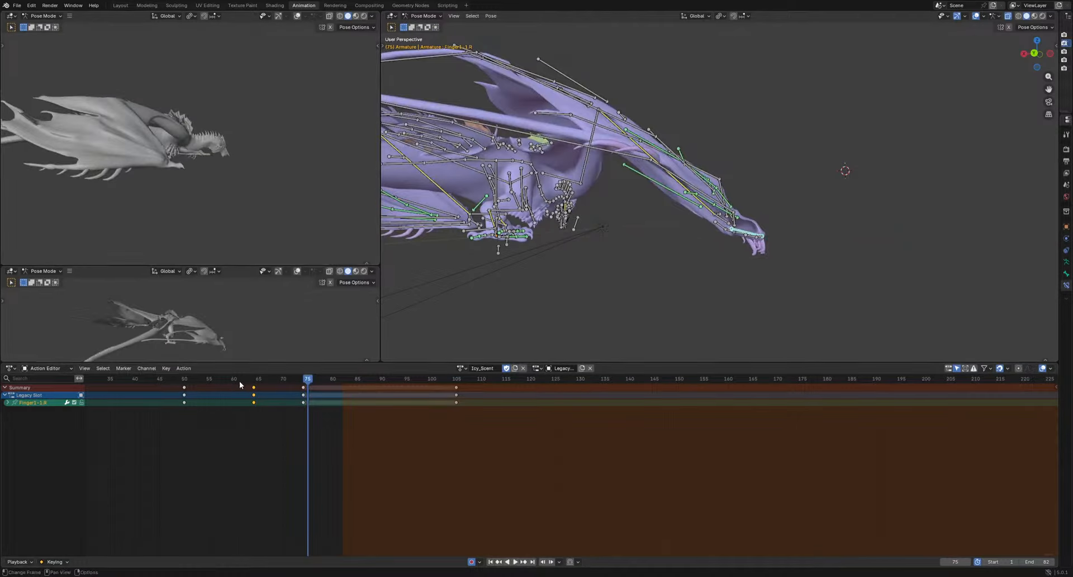
Examine the right wing's pose at frame 64 from several angles and review its motion through frame 83
mouse_move(239, 381)
mouse_down()
mouse_move(199, 382)
mouse_move(254, 390)
mouse_up()
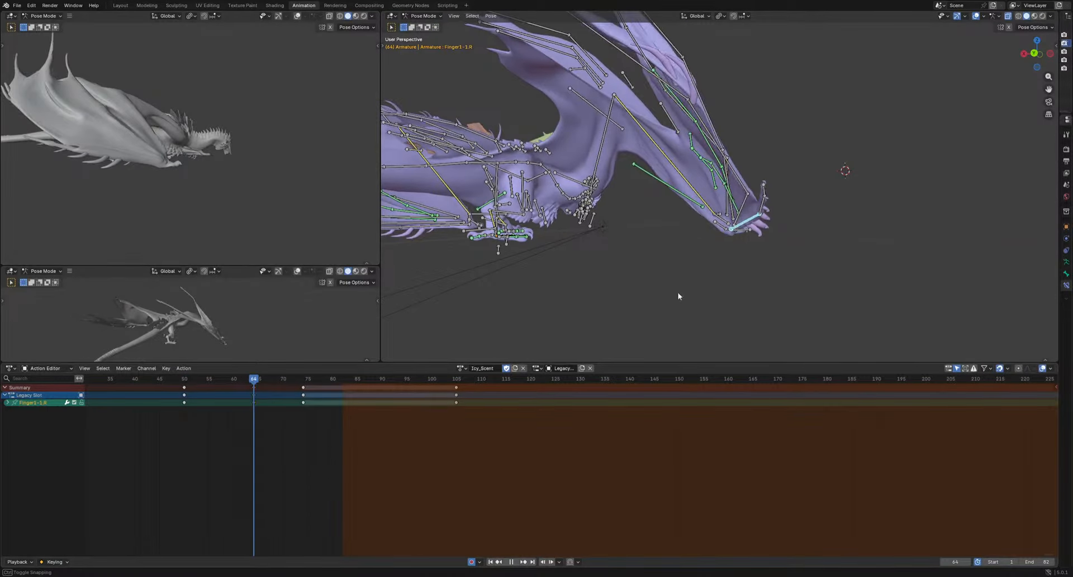
middle_drag(678, 294, 656, 223)
click(654, 205)
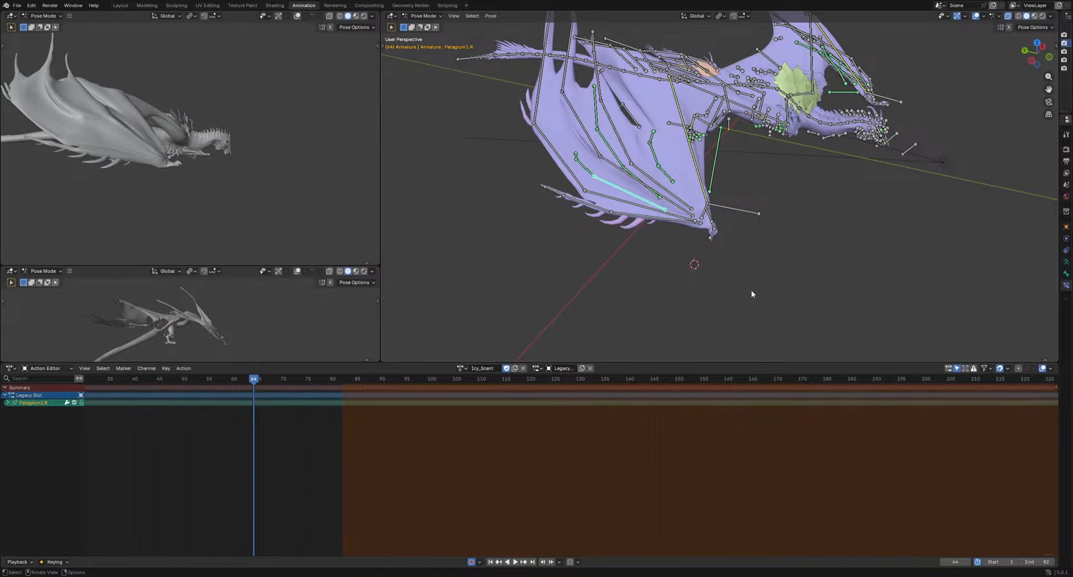
scroll(745, 291, down, 5)
middle_drag(635, 290, 739, 284)
scroll(705, 274, up, 4)
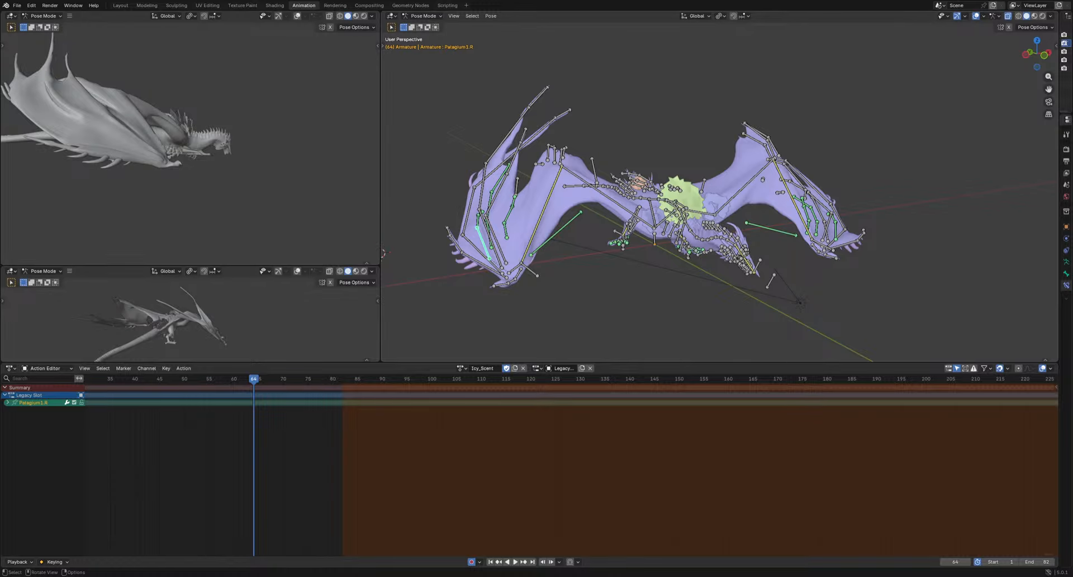
shift+middle_drag(716, 185, 683, 193)
key(space)
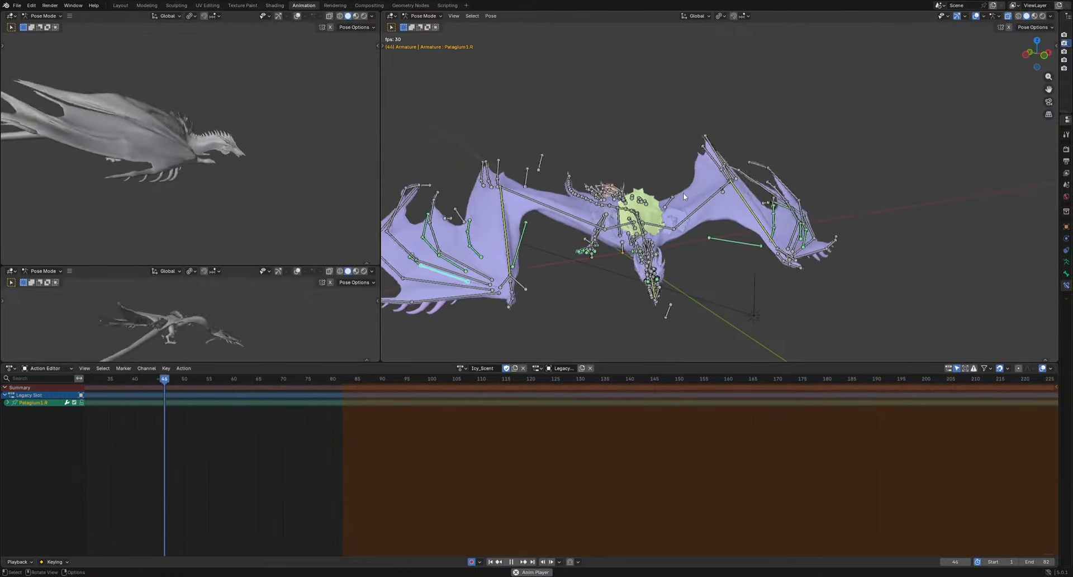
key(space)
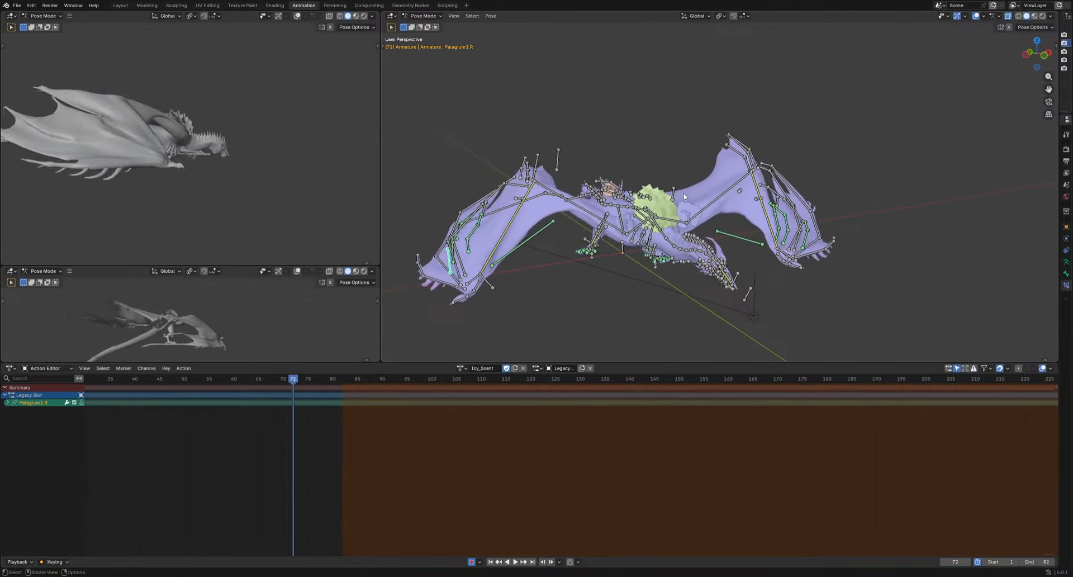
drag(292, 380, 346, 397)
With all bones selected, set the preview range to frames 79–119 and play back the left wing's motion
key(a)
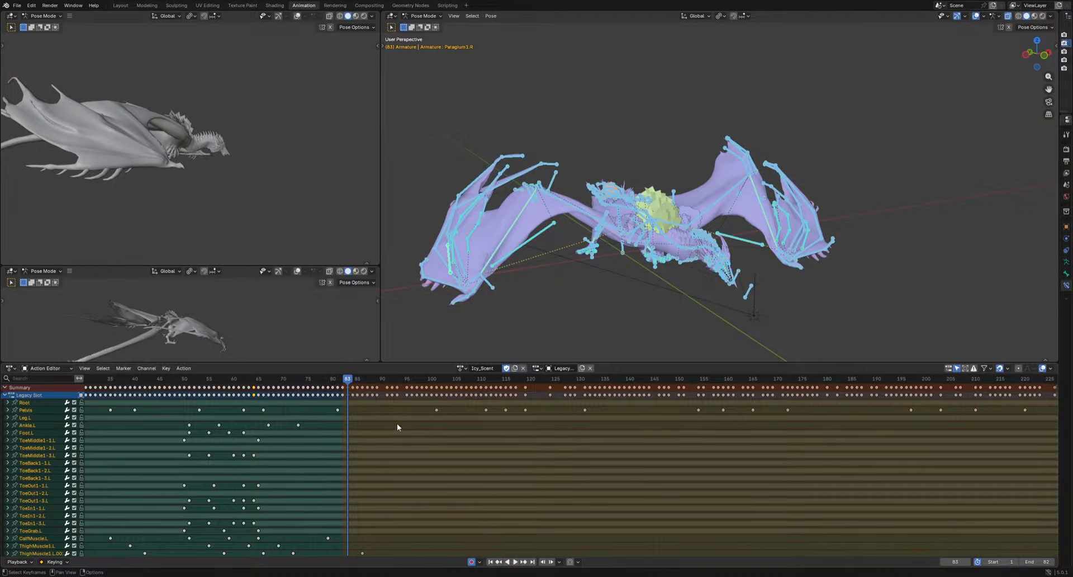
drag(326, 419, 537, 388)
key(ctrl+alt+p)
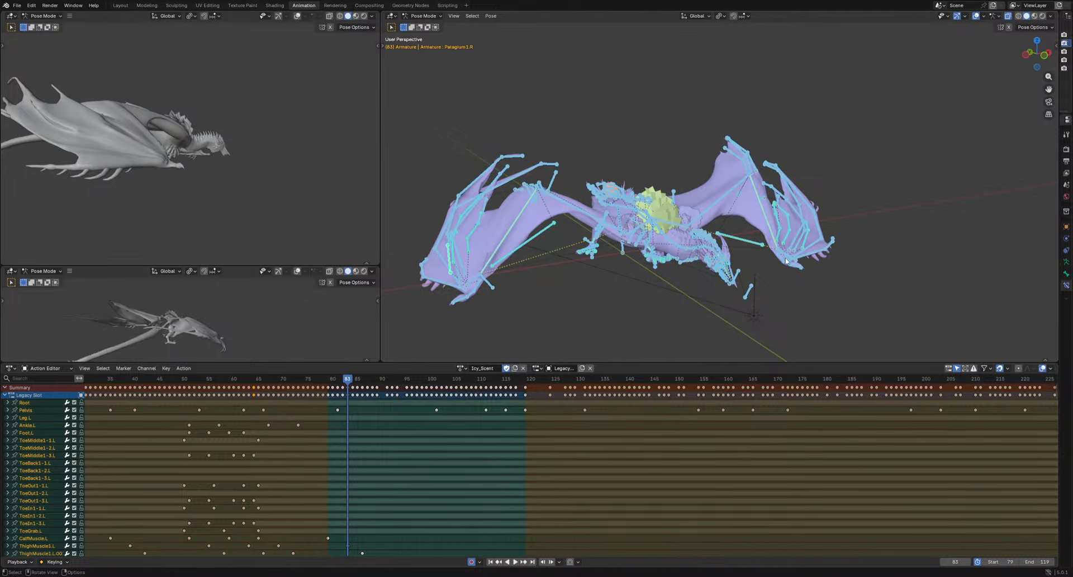
click(814, 303)
middle_drag(814, 303, 725, 287)
key(space)
key(space)
scroll(726, 288, up, 4)
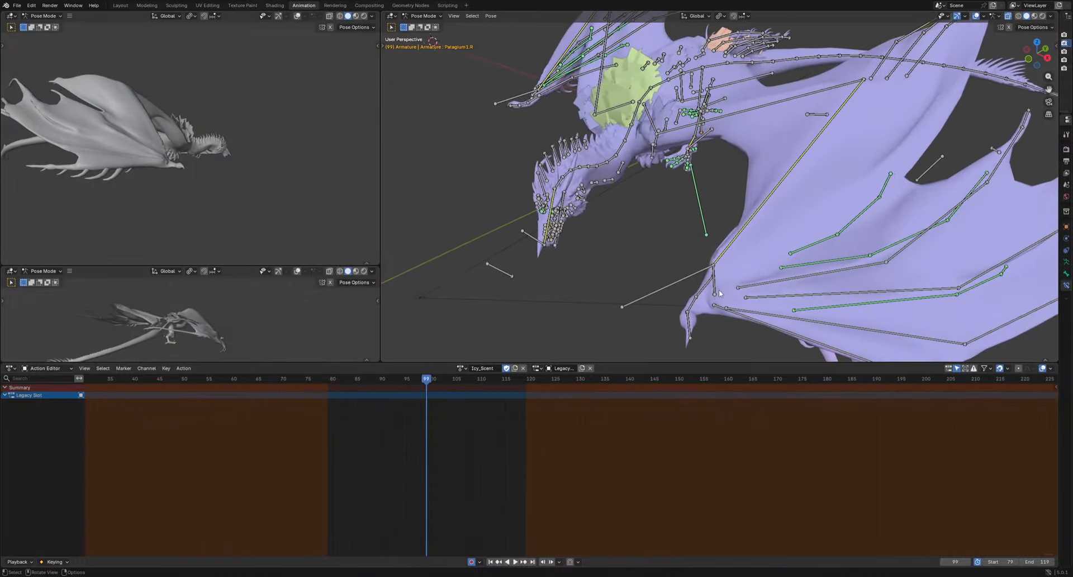
Select the Hand.L bone in the right orthographic view and copy its frame 41 keyframe to frame 79
click(717, 286)
key(KP_3)
shift+middle_drag(752, 329, 684, 301)
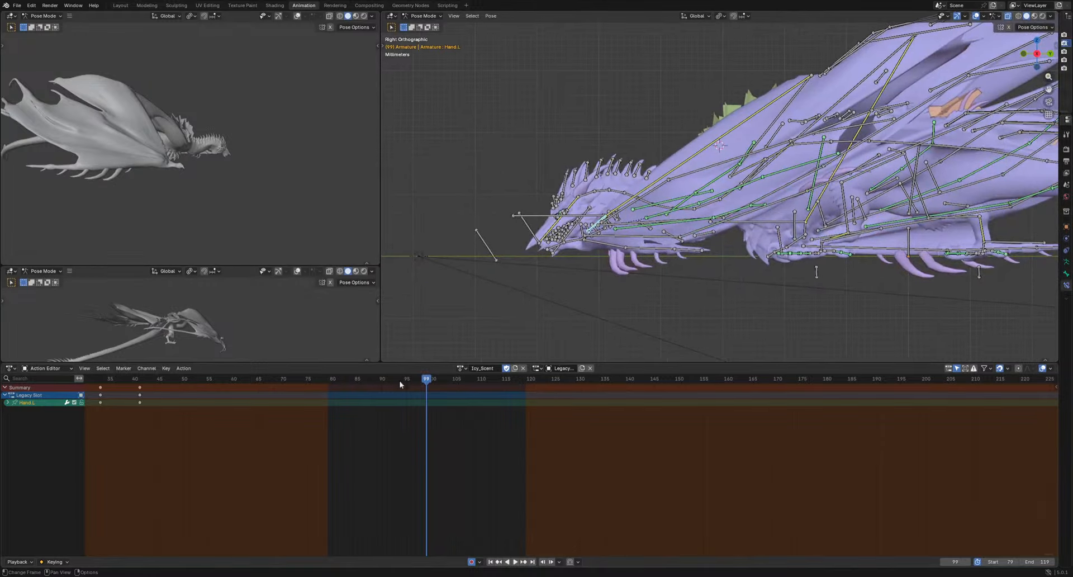
drag(369, 383, 327, 388)
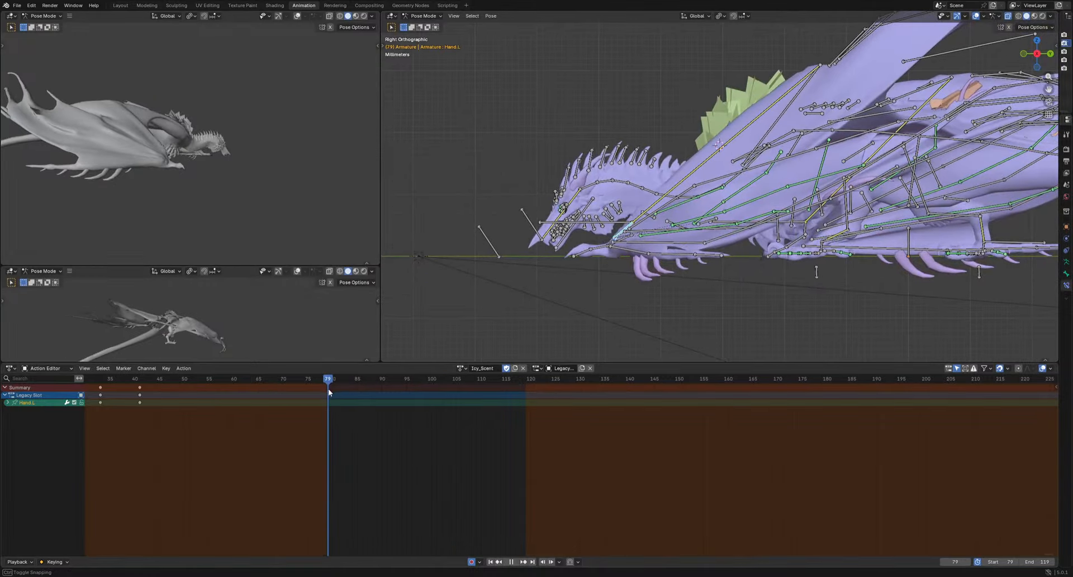
click(139, 387)
key(ctrl+c)
key(ctrl+v)
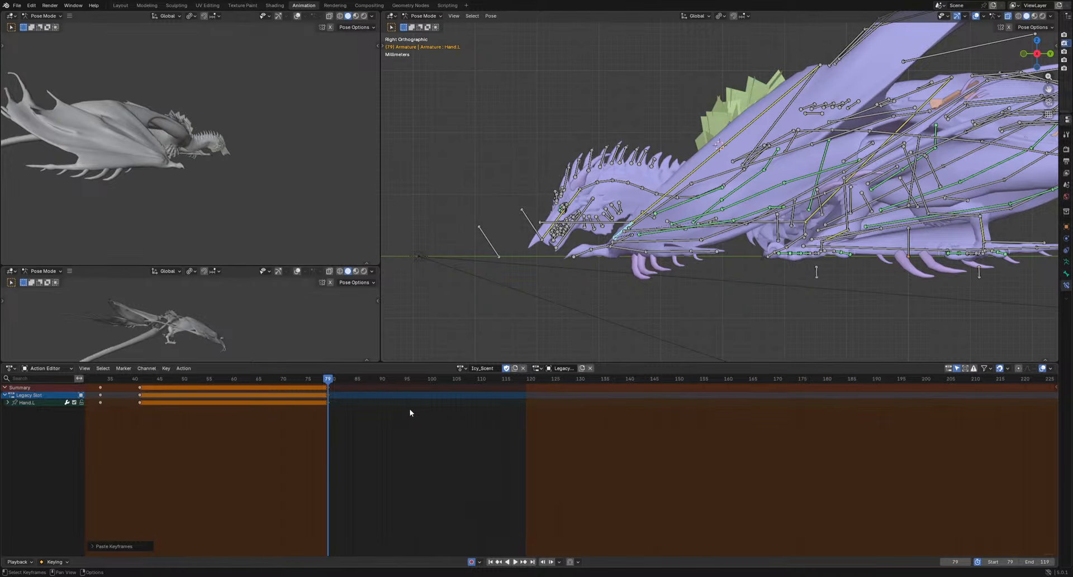
Review the left hand's lift-off and move the Hand.L keyframe from frame 79 to frame 82
key(space)
click(349, 386)
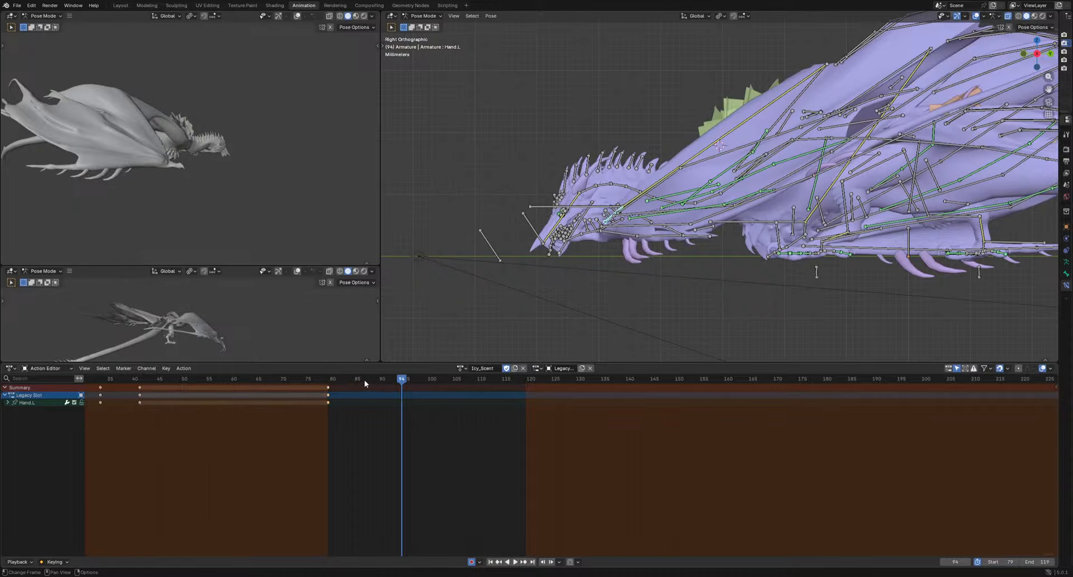
drag(364, 381, 339, 383)
key(space)
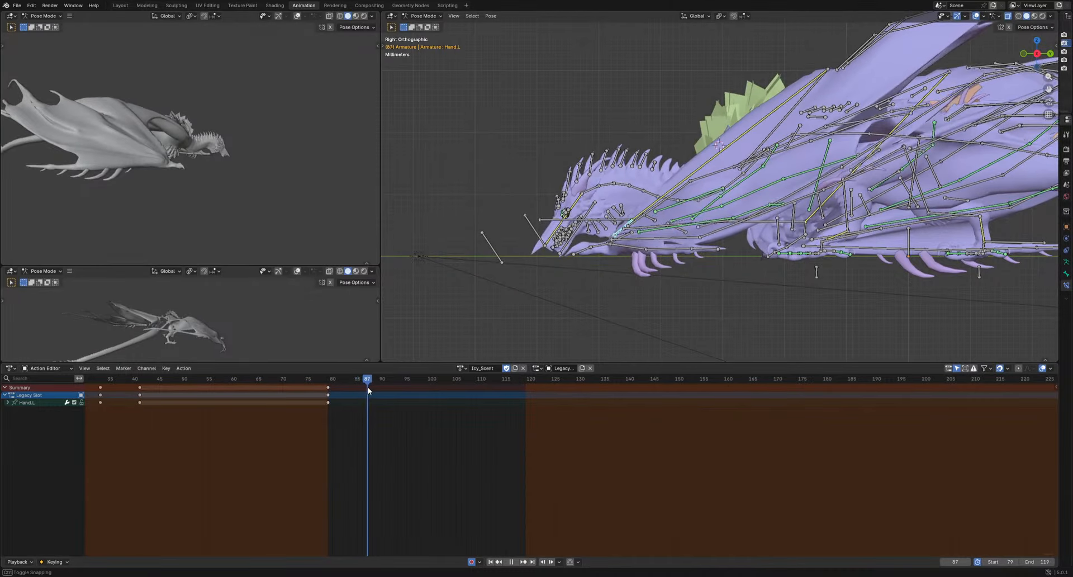
drag(274, 419, 393, 380)
key(g)
click(365, 386)
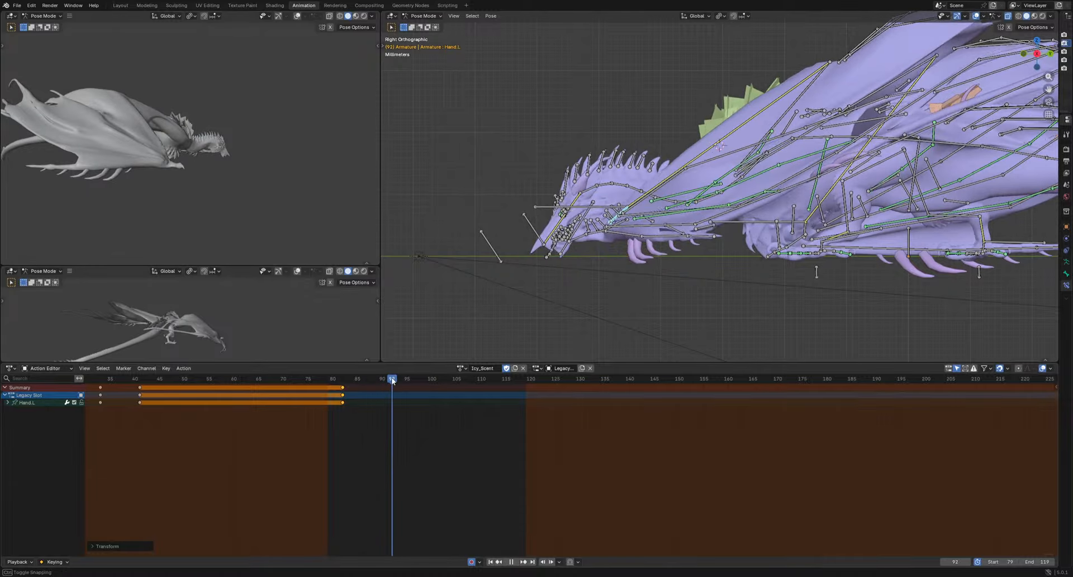
Rotate Hand.L at frame 92 for the lifted pose and again at frame 101 for the forward reach
key(r)
click(798, 298)
alt+middle_drag(798, 298, 799, 314)
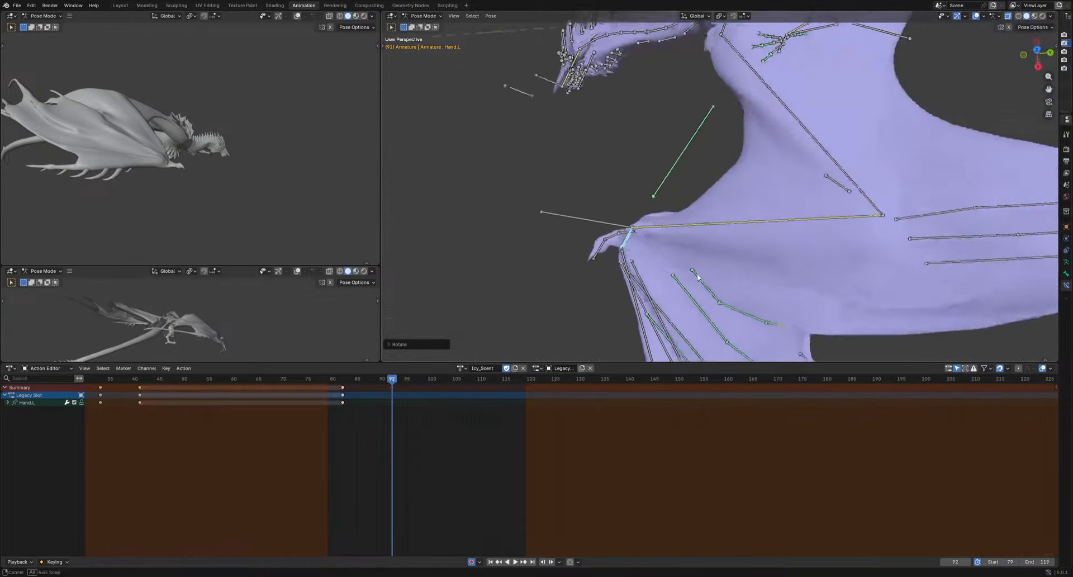
drag(392, 379, 438, 386)
middle_drag(570, 313, 585, 208)
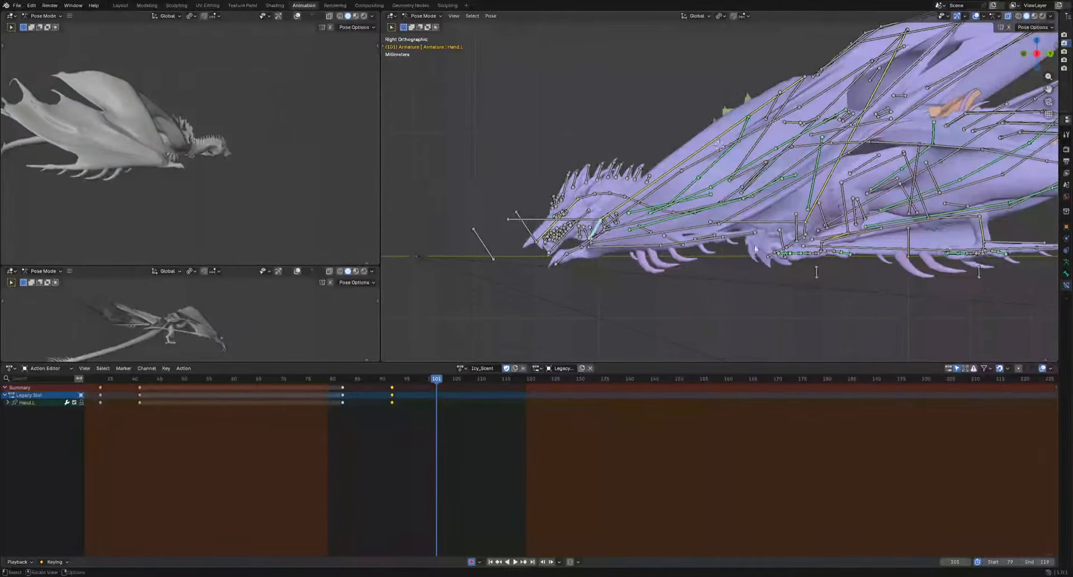
key(r)
click(731, 278)
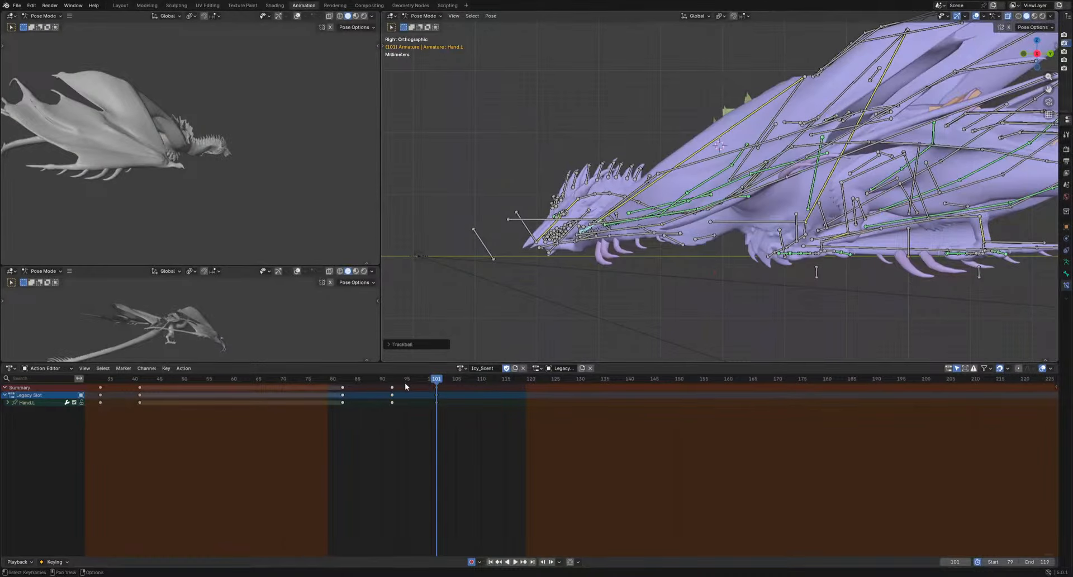
Copy the Hand.L keyframe from frame 82 to frame 105 and adjust its rotation in the top view
drag(404, 381, 450, 421)
drag(363, 381, 327, 426)
key(ctrl+c)
key(ctrl+v)
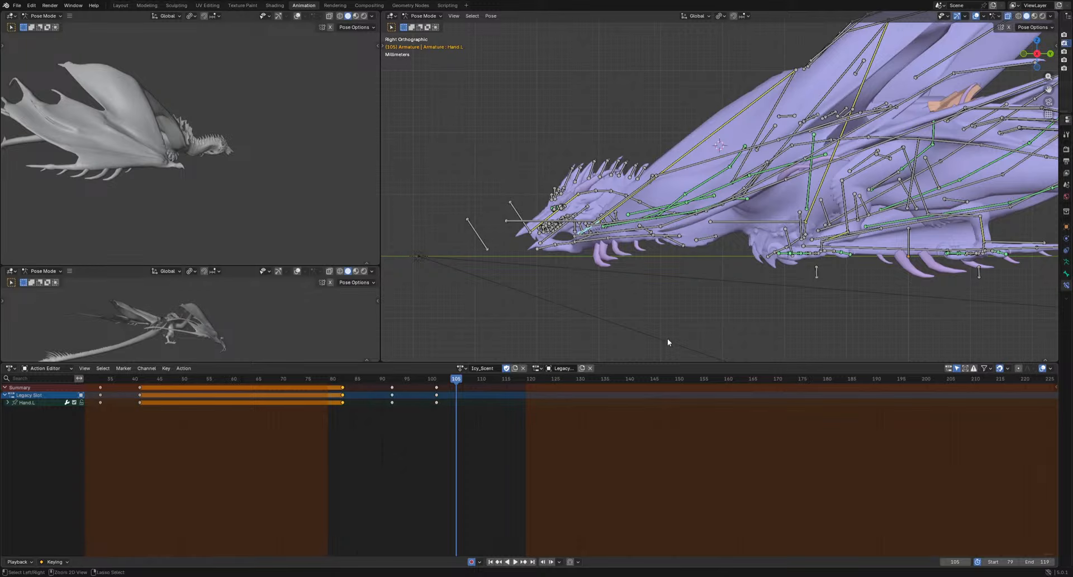
middle_drag(593, 317, 661, 334)
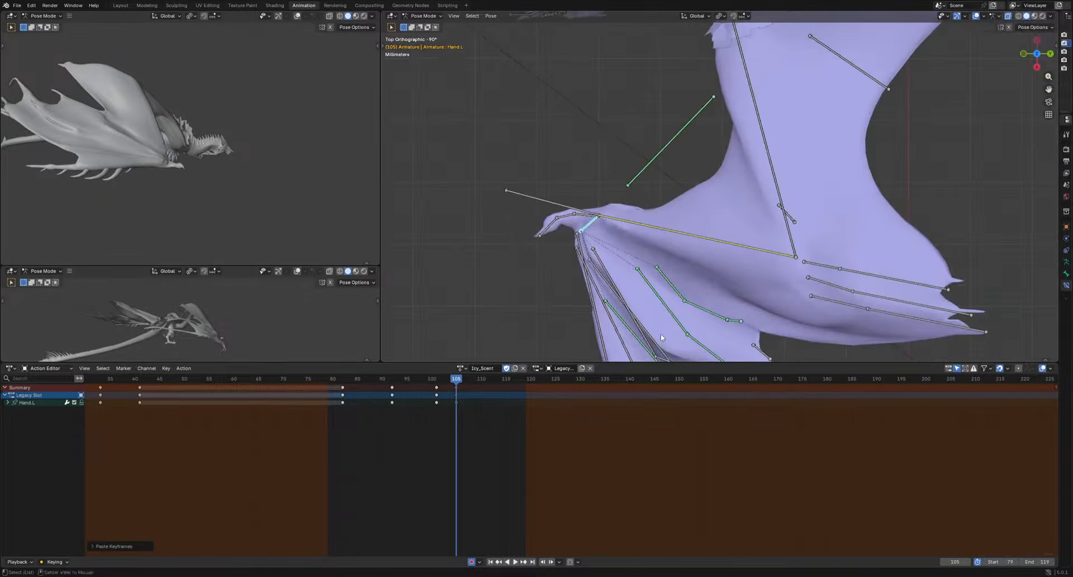
scroll(661, 333, down, 3)
key(r)
click(744, 340)
Copy the Hand.L keyframe from frame 105 to about frame 201 to hold the planted pose, and play back the motion
drag(443, 431, 599, 386)
middle_drag(625, 272, 639, 177)
drag(586, 396, 925, 394)
scroll(730, 426, down, 8)
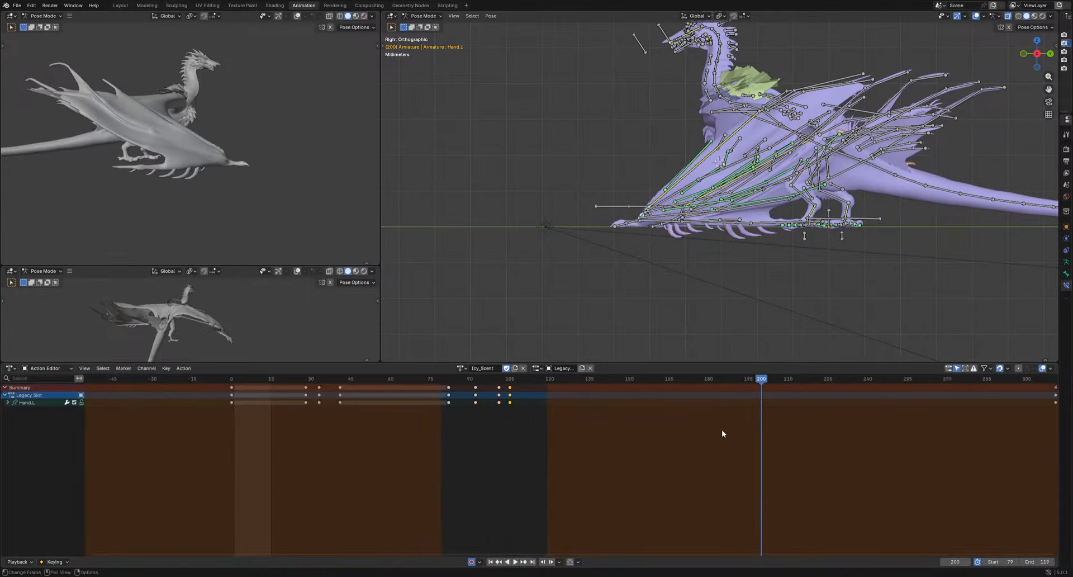
middle_drag(722, 429, 553, 404)
drag(537, 380, 230, 386)
key(ctrl+v)
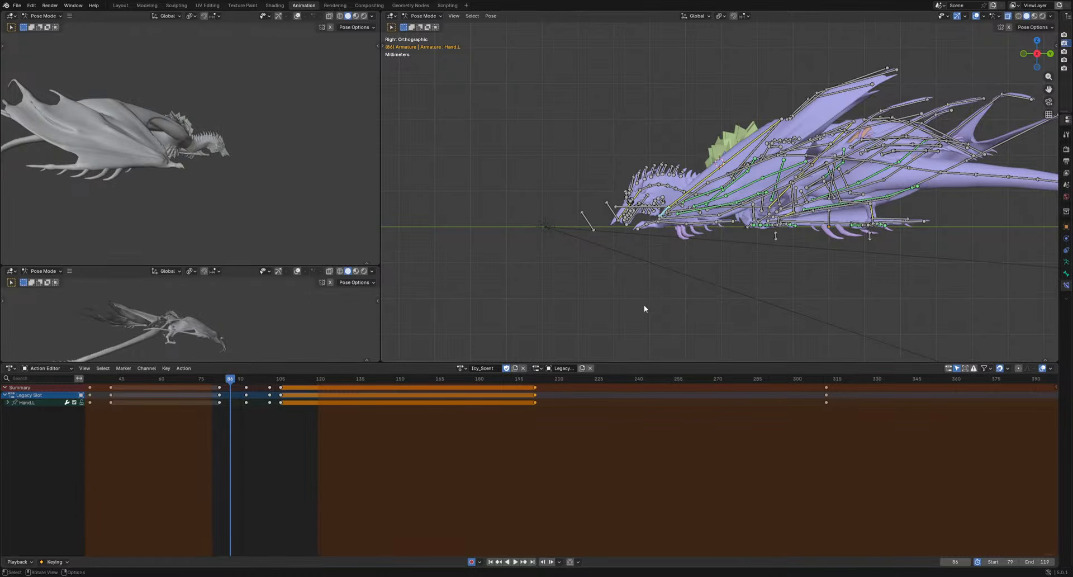
scroll(644, 304, up, 3)
key(space)
key(space)
Select Thumb1-1.L, Thumb1-2.L and ThumbClaw.L and rotate them at frame 106 to fit the ground
scroll(505, 318, up, 4)
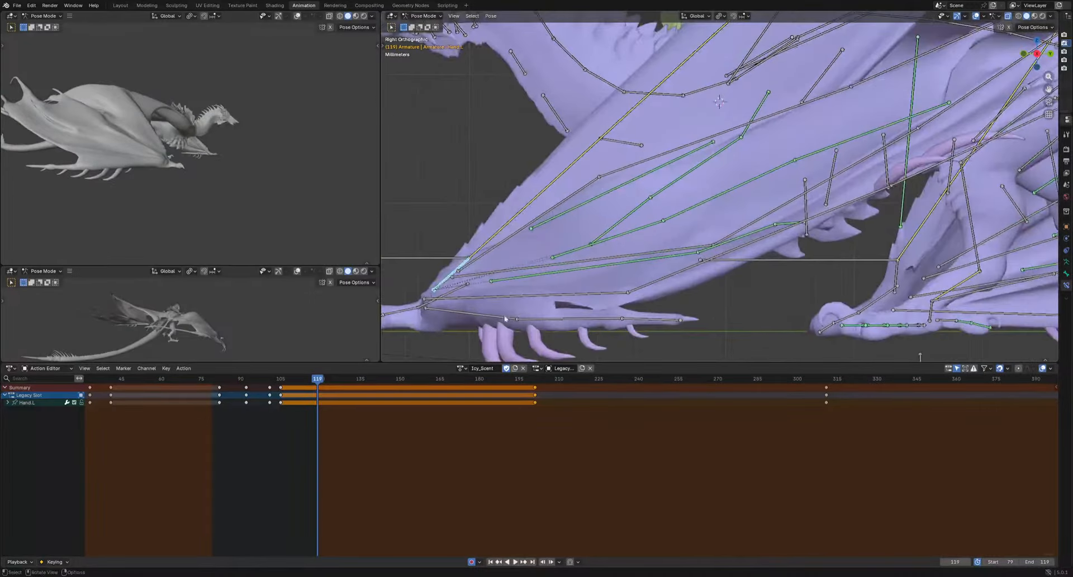
shift+middle_drag(505, 319, 710, 262)
drag(554, 287, 616, 252)
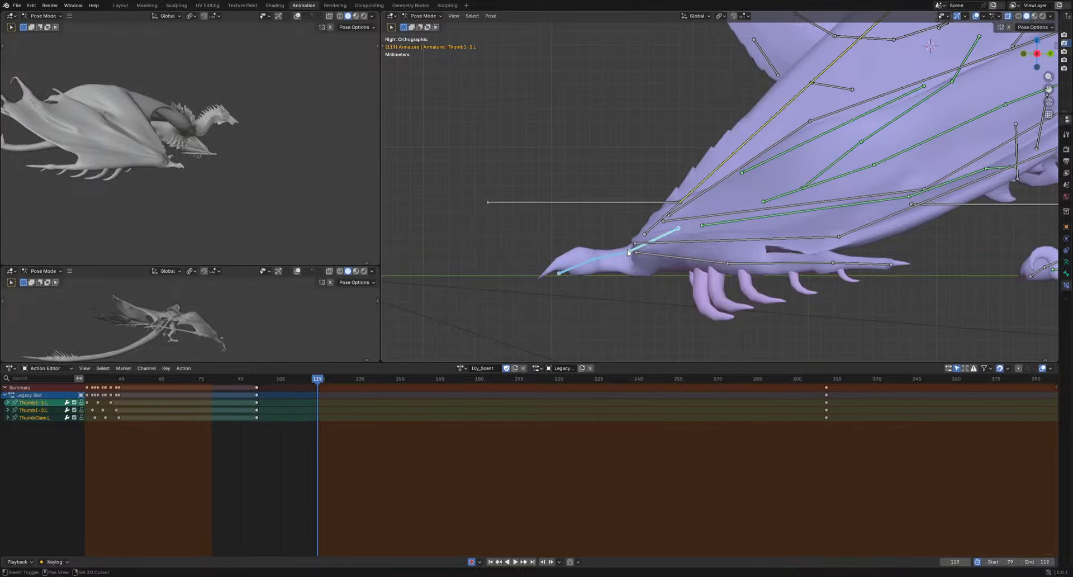
mouse_move(274, 379)
mouse_down()
mouse_move(253, 376)
mouse_move(304, 383)
mouse_move(258, 380)
mouse_move(282, 383)
mouse_up()
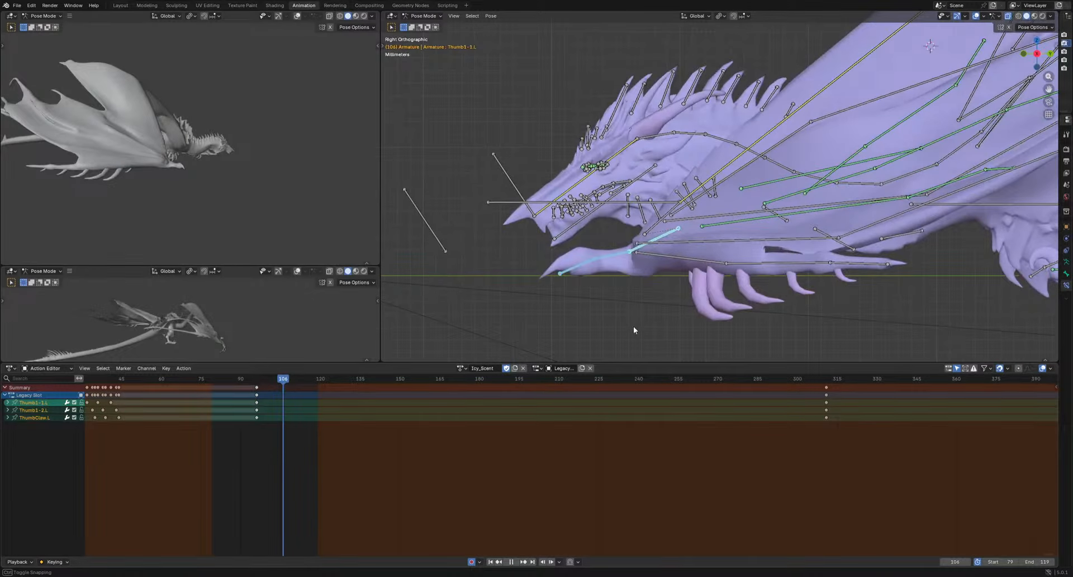
key(r)
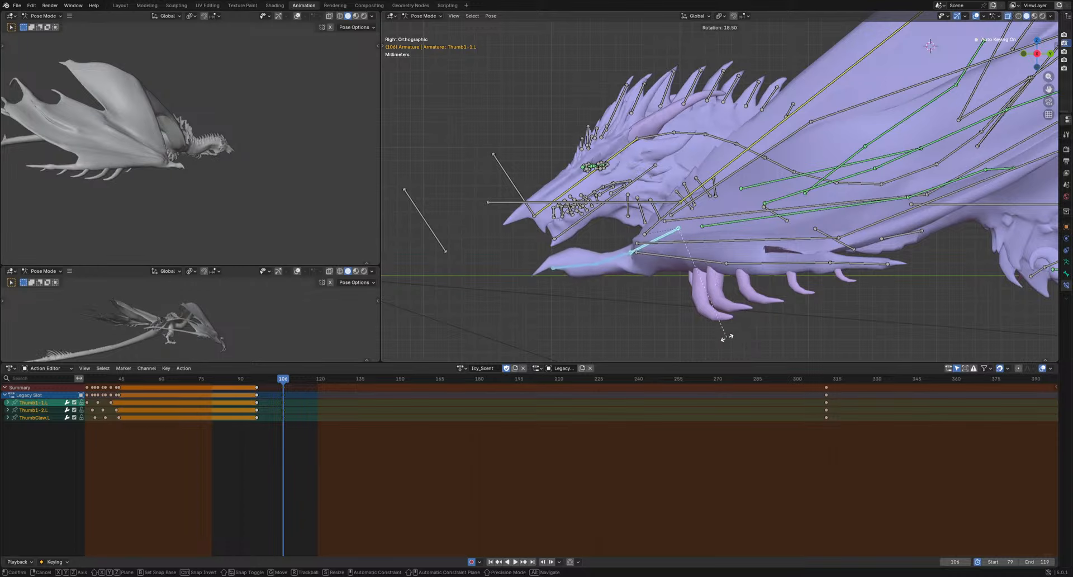
click(723, 330)
middle_drag(723, 330, 674, 245)
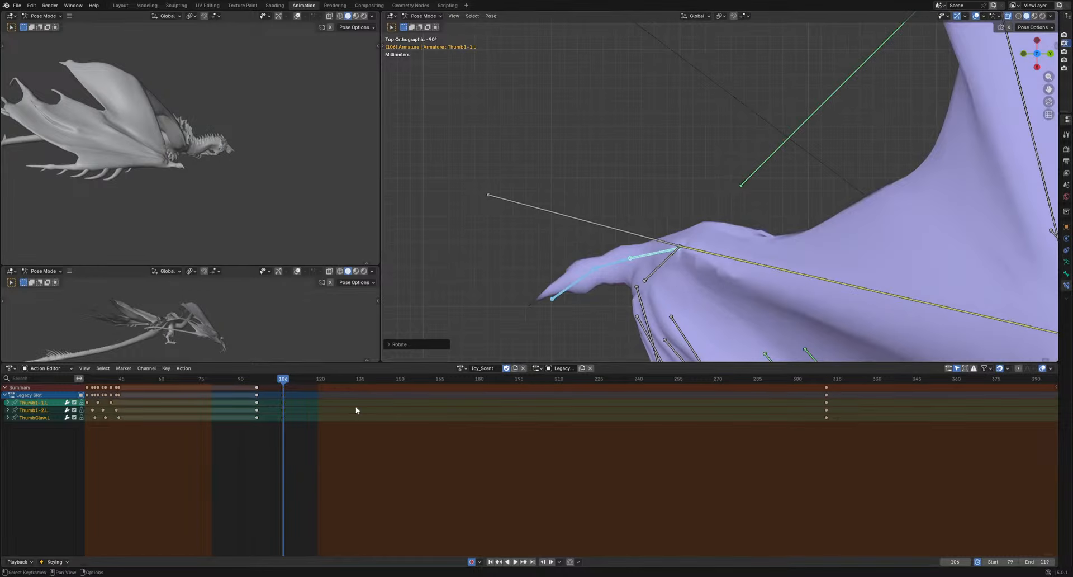
Copy the left thumb bones' frame 106 keyframes to frame 150 to hold the pose
key(a)
click(283, 387)
drag(285, 379, 237, 391)
key(i)
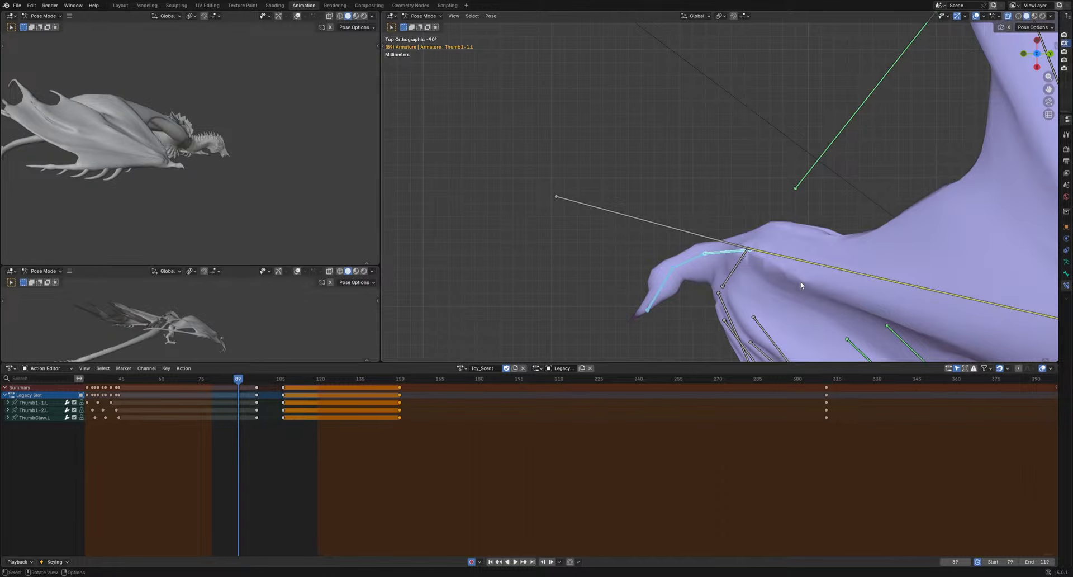
Check the left thumb between frames 89 and 102 and move its frame 96 keyframes to frame 86
shift+middle_drag(697, 292, 674, 306)
drag(246, 381, 273, 381)
middle_drag(562, 305, 577, 200)
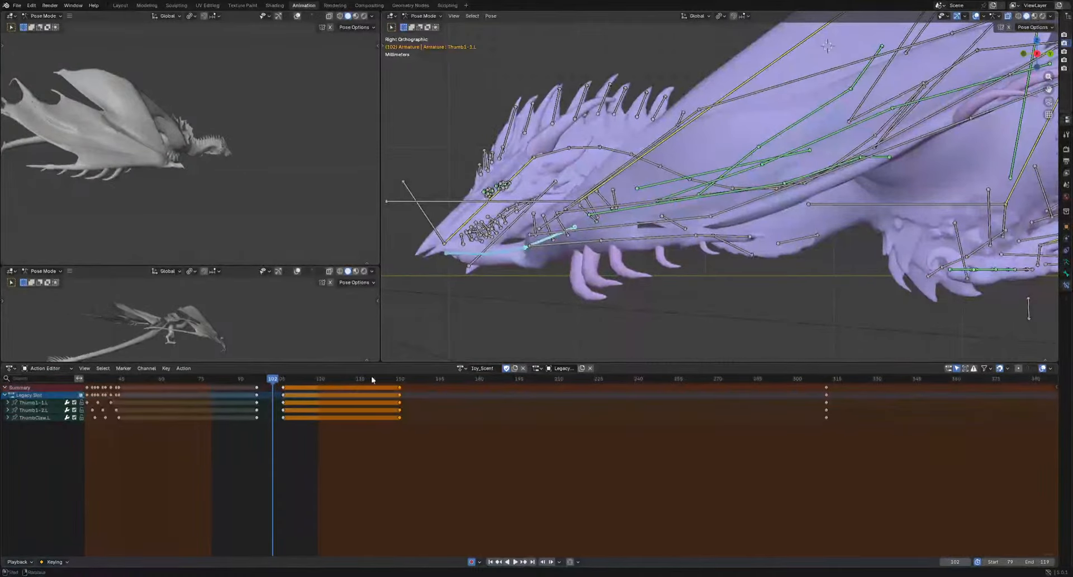
mouse_move(261, 381)
mouse_down()
mouse_move(232, 391)
mouse_move(263, 384)
mouse_move(249, 381)
mouse_up()
key(g)
click(237, 385)
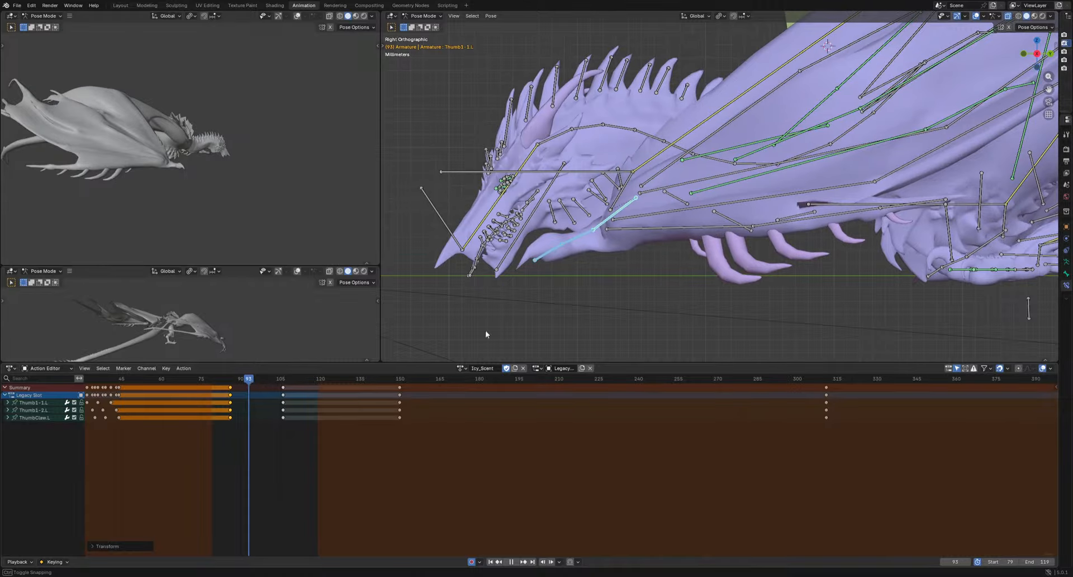
Rotate the left thumb bones into a curled pose at frame 93 using plain and trackball rotation
key(r)
key(r)
click(754, 313)
key(r)
key(r)
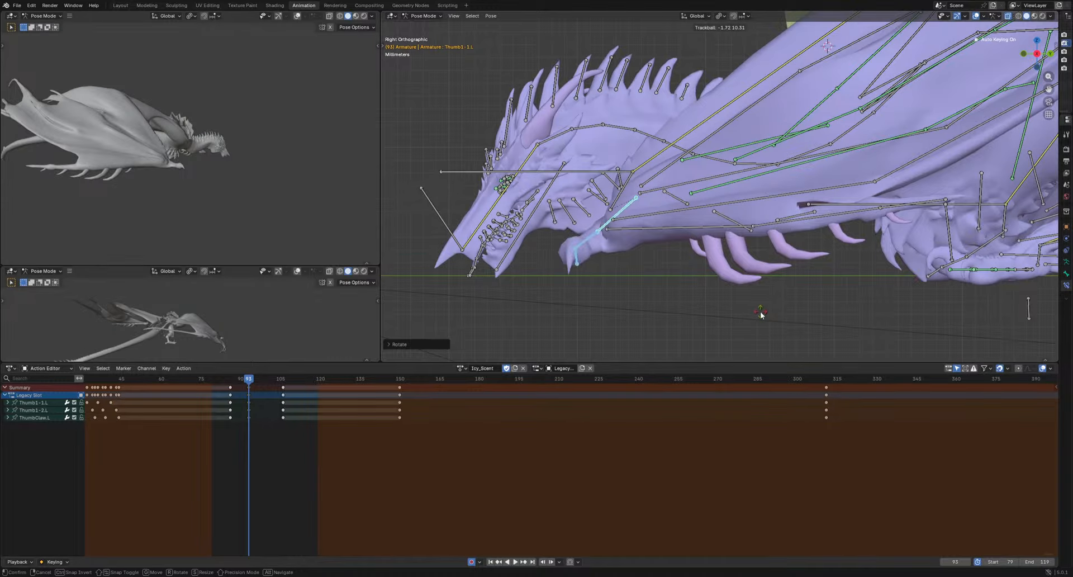
click(760, 314)
key(r)
click(771, 294)
Rotate the left thumb bones at frame 101 and play back the step
drag(240, 379, 270, 386)
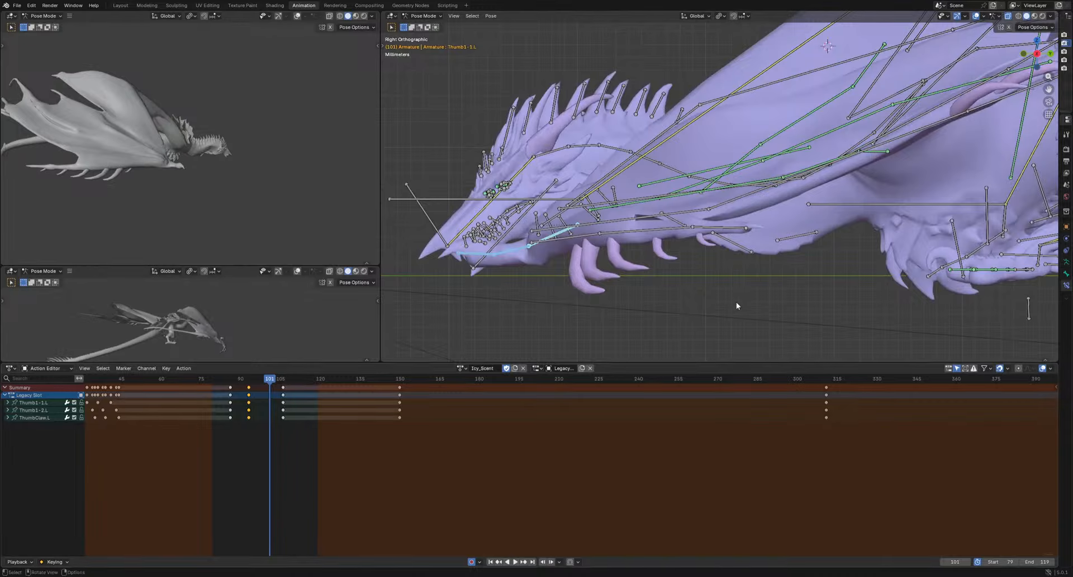
key(r)
click(721, 322)
key(space)
drag(222, 381, 204, 383)
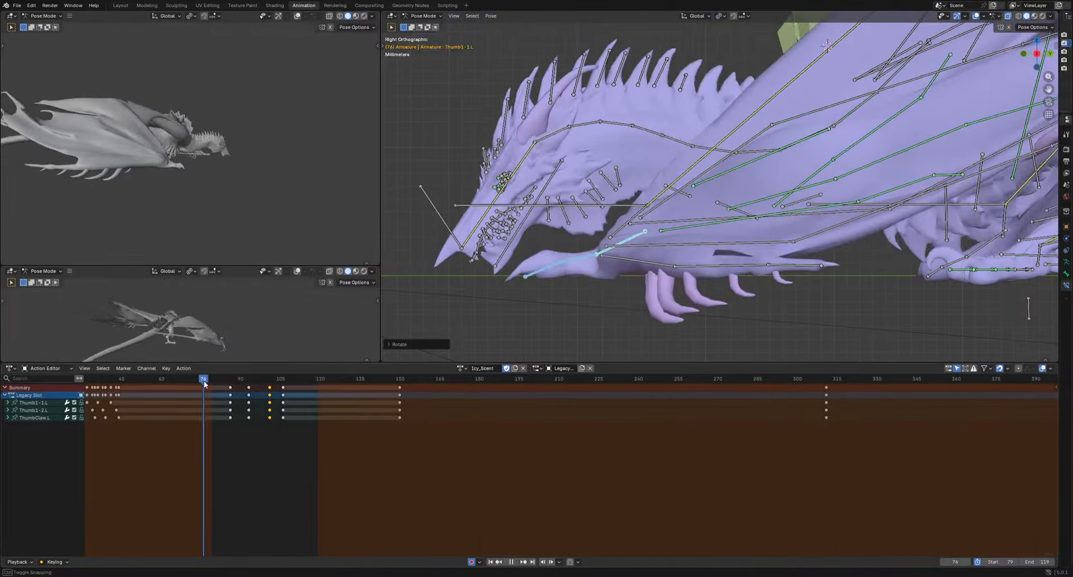
key(space)
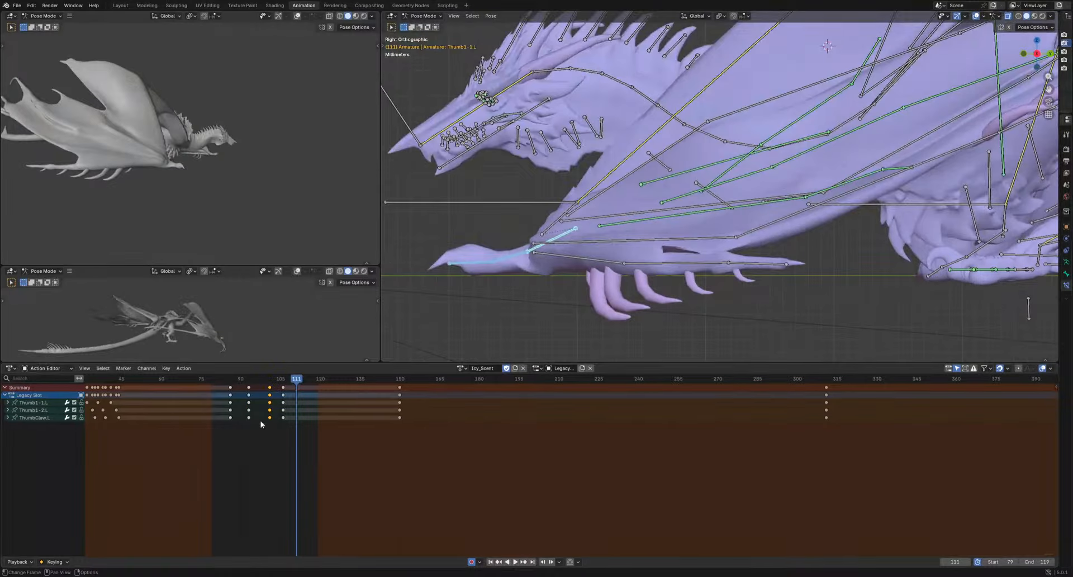
Delay the Thumb1-2.L keyframes from frames 86–106 by 2 frames and the ThumbClaw.L ones by 4 relative to Thumb1-1.L
drag(290, 411, 290, 410)
key(g)
click(296, 412)
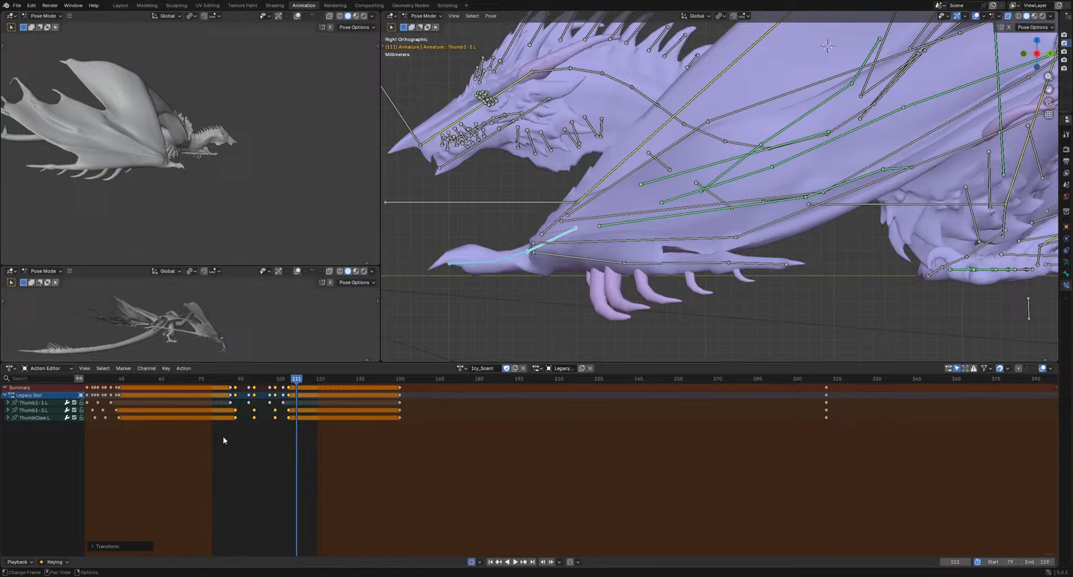
drag(216, 436, 303, 416)
key(g)
click(309, 414)
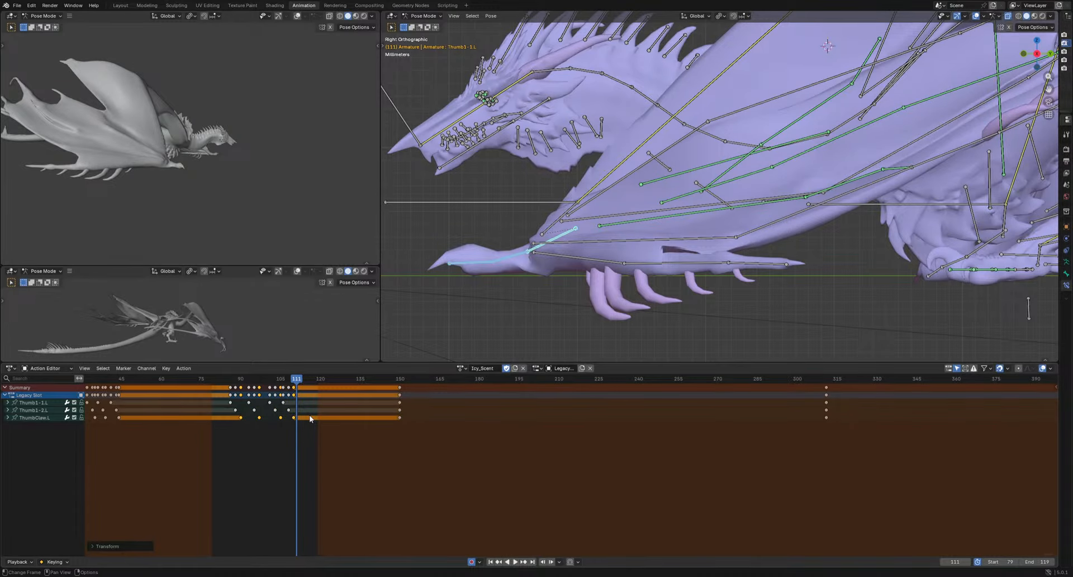
Play back the delayed left thumb motion and review it from the side
key(space)
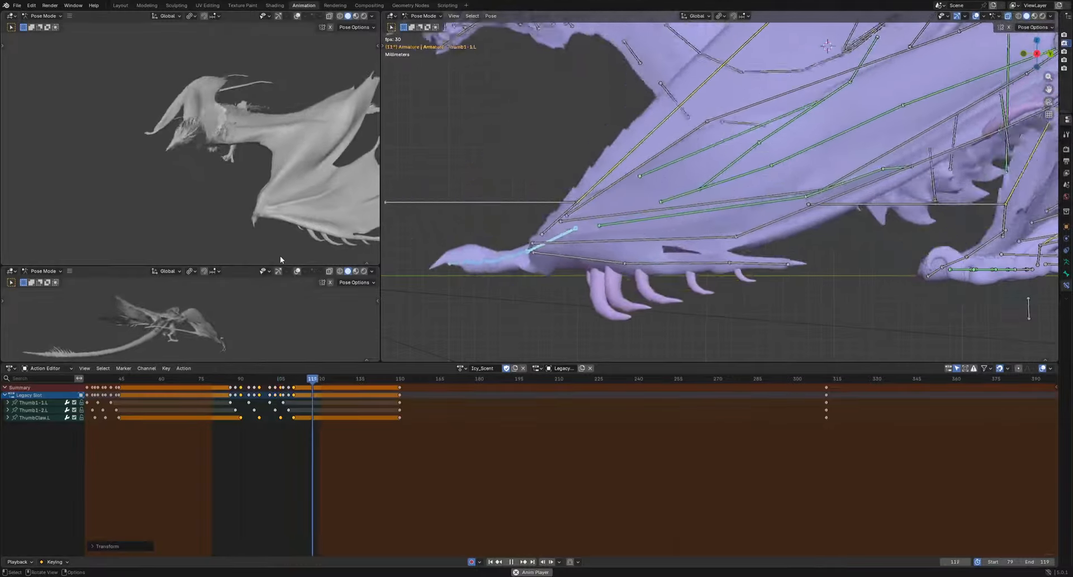
key(space)
key(KP_3)
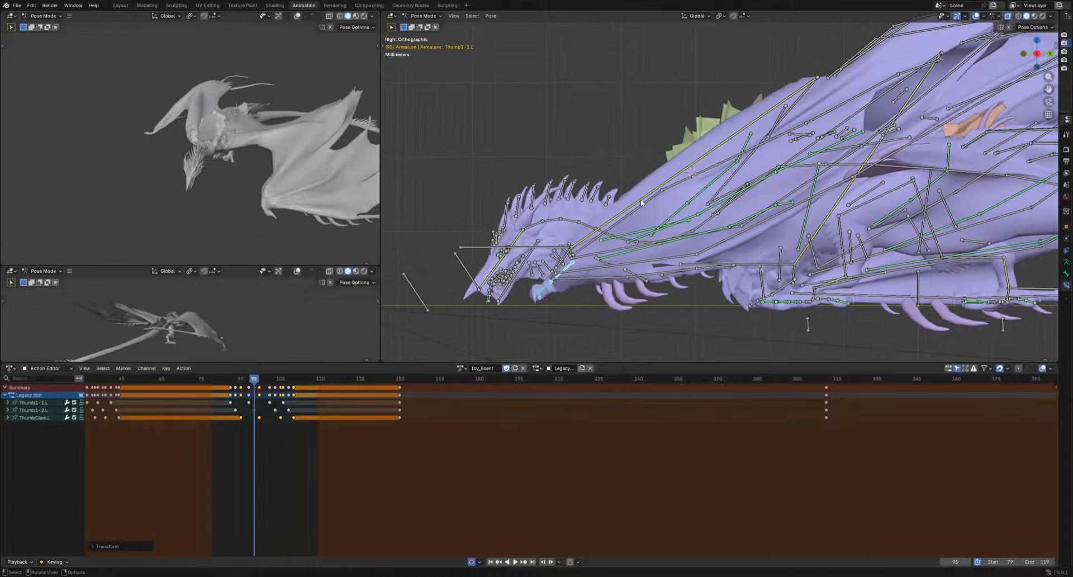
Rotate the left upper arm bone at frame 94 in the side view and play back the movement
click(640, 199)
scroll(640, 202, down, 2)
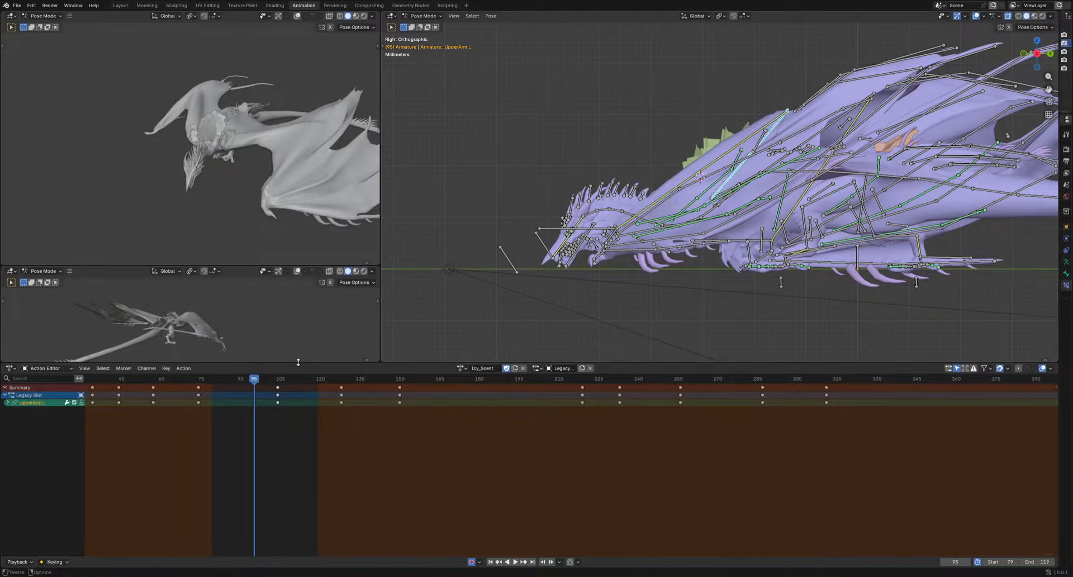
drag(218, 379, 291, 384)
key(r)
click(781, 282)
key(space)
Rotate the left upper arm bone at frame 108 and play back the step
key(k)
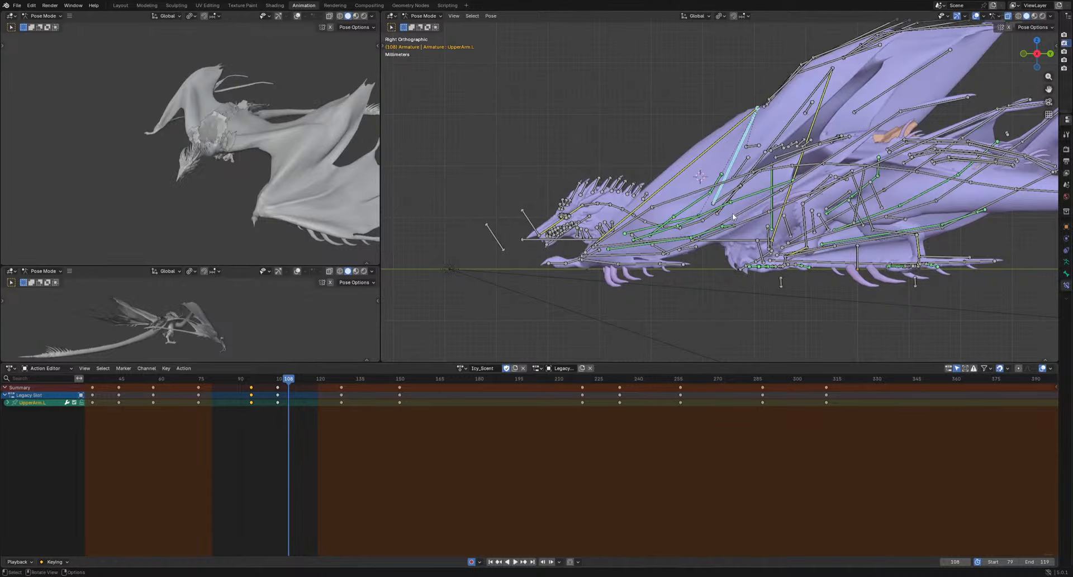
key(r)
click(338, 368)
key(space)
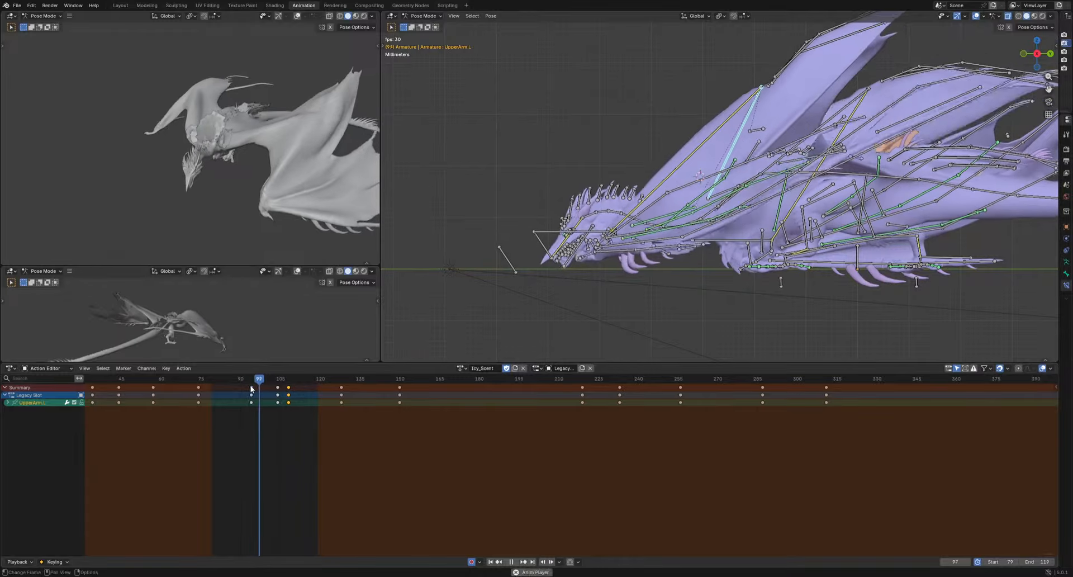
key(space)
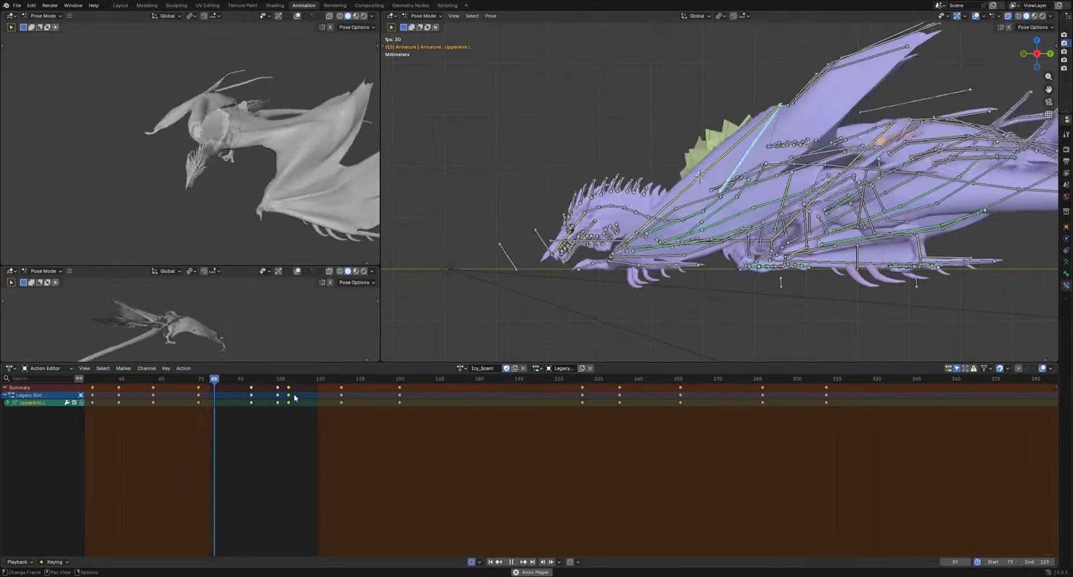
key(space)
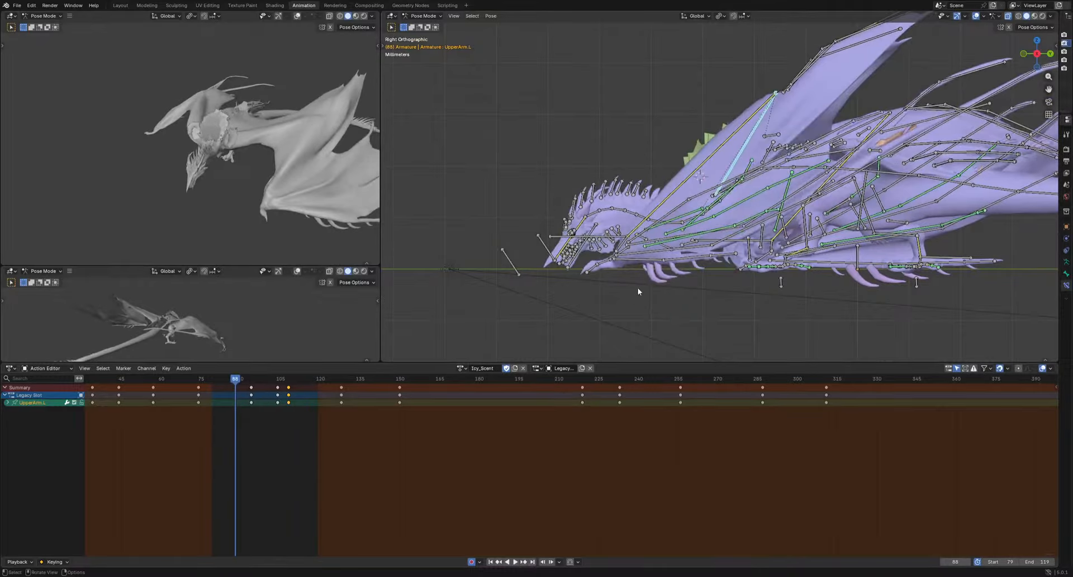
Select the first and second bones of left wing fingers 2, 3 and 4 and view them from the top
middle_drag(639, 295, 655, 334)
shift+click(671, 296)
shift+click(672, 307)
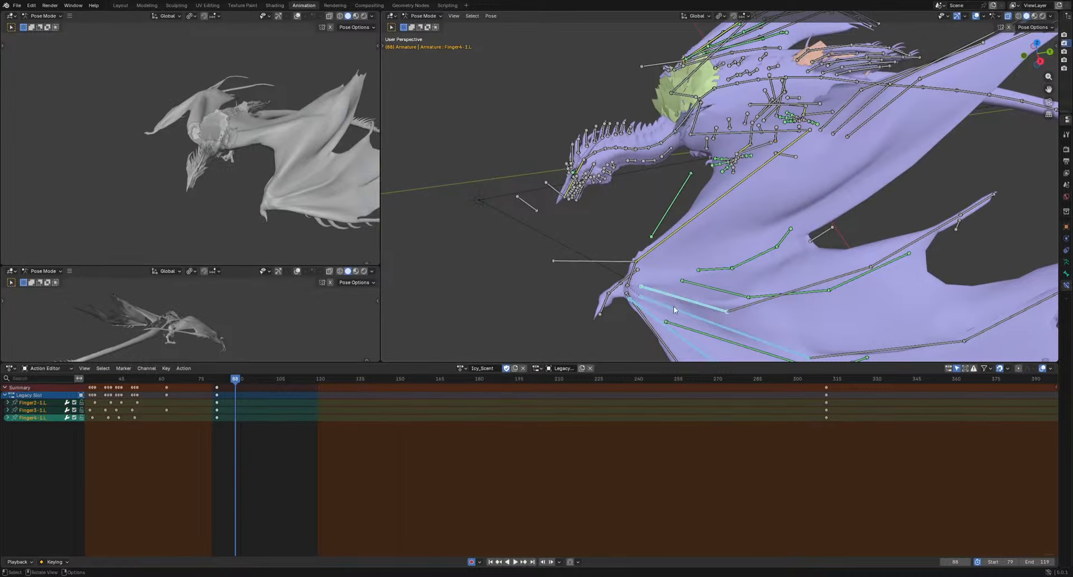
scroll(672, 306, down, 2)
shift+middle_drag(714, 311, 657, 313)
shift+click(749, 327)
shift+click(755, 293)
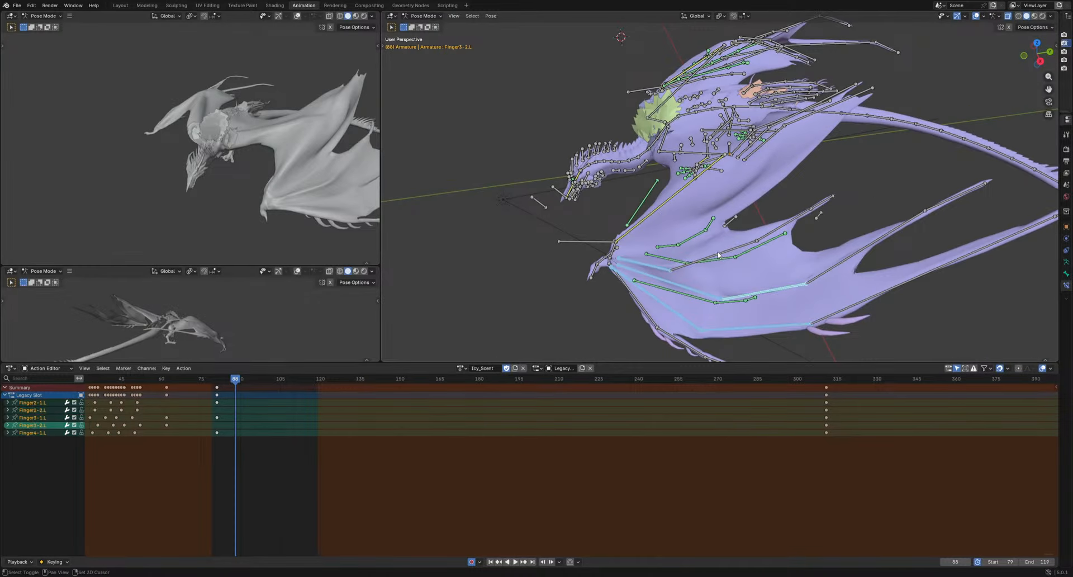
shift+click(718, 253)
alt+middle_drag(727, 226, 686, 284)
scroll(708, 288, down, 1)
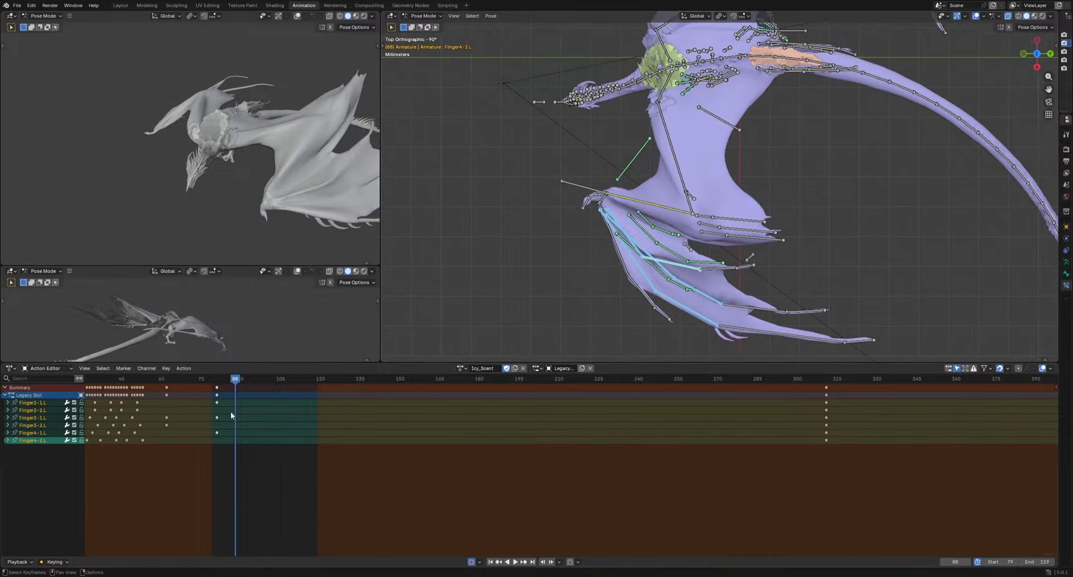
Rotate the selected left finger bones at frames 91, 102 and 109 in the top view
drag(223, 382, 320, 383)
key(r)
click(781, 327)
key(r)
click(781, 315)
key(r)
click(788, 304)
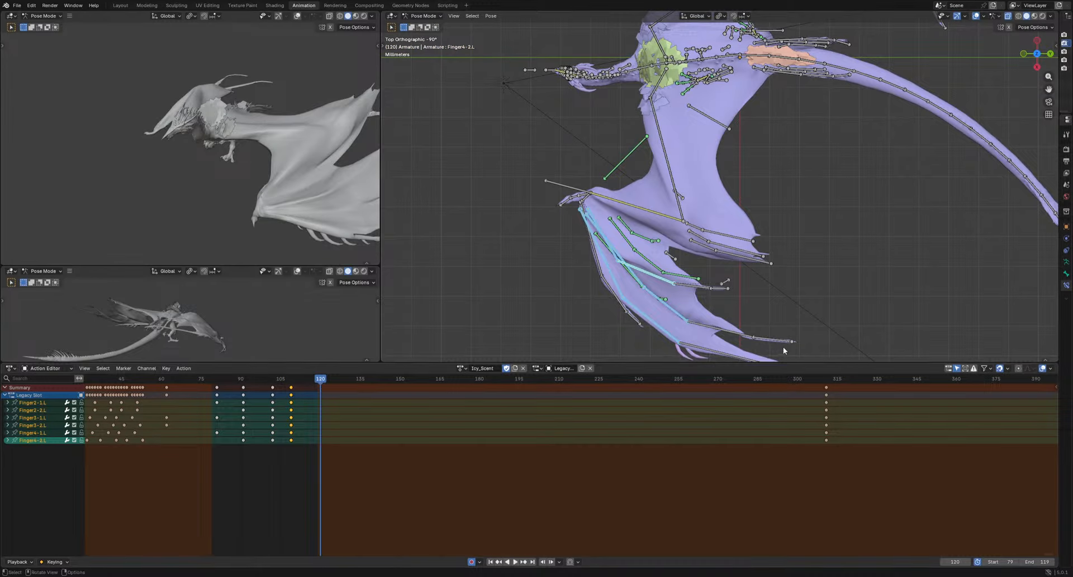
Rotate the left finger bones at frame 120 in both the top and side views, and play back the result
key(r)
click(824, 317)
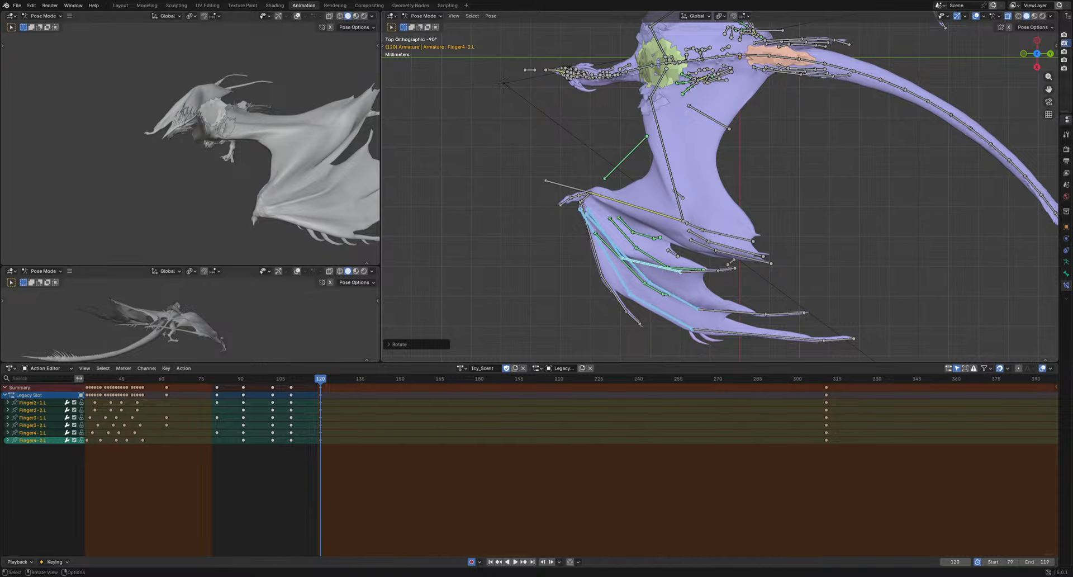
middle_drag(767, 304, 766, 212)
scroll(764, 212, up, 2)
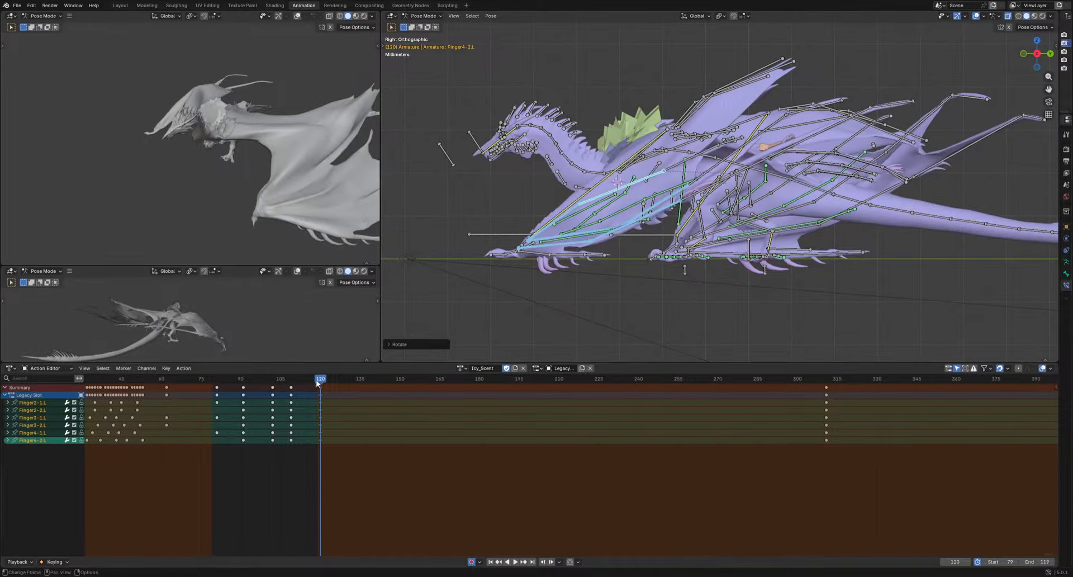
key(r)
click(721, 276)
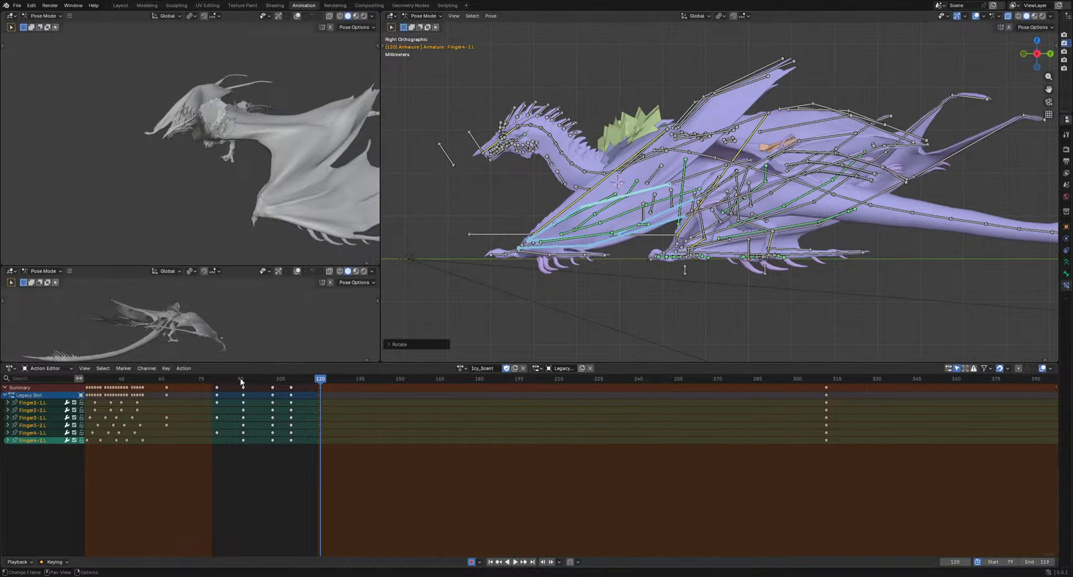
mouse_move(241, 382)
mouse_down()
mouse_move(207, 381)
mouse_move(244, 388)
mouse_up()
key(space)
key(space)
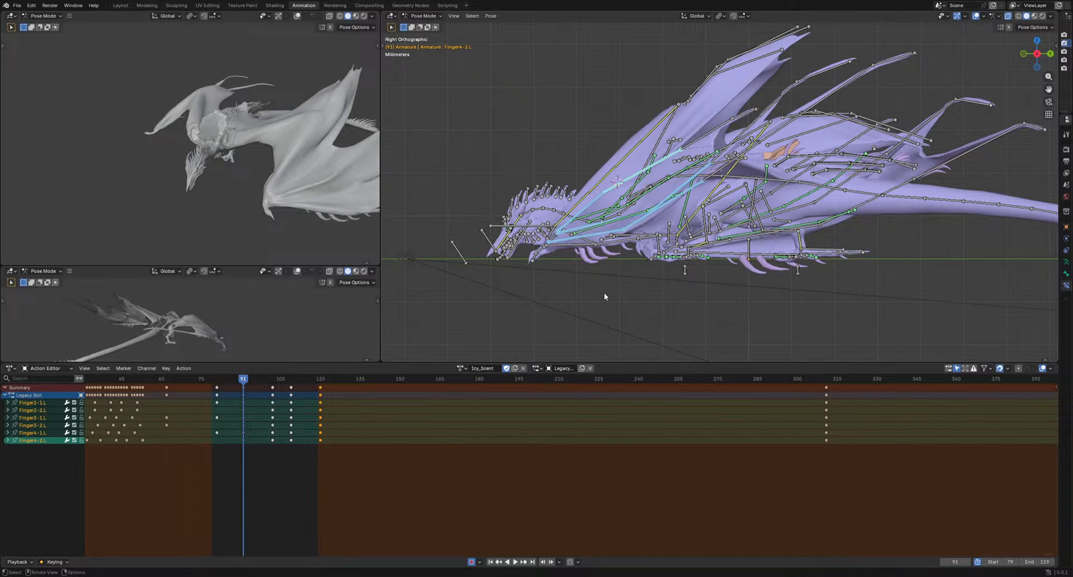
Rotate the left finger bones at frames 91 and 98 in the side view and check the motion
drag(232, 382, 261, 383)
key(r)
click(741, 267)
key(r)
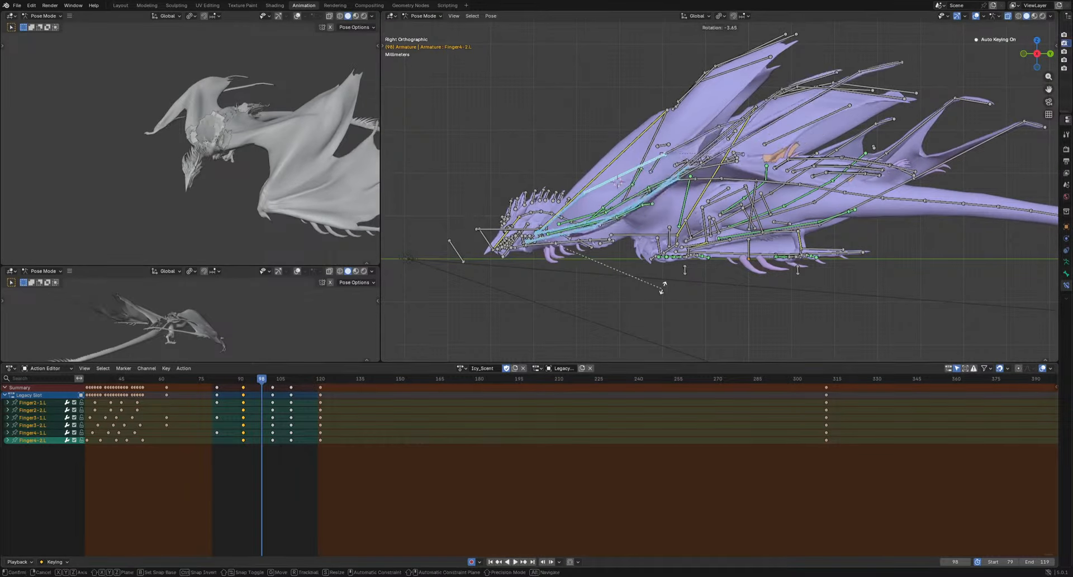
click(667, 284)
key(space)
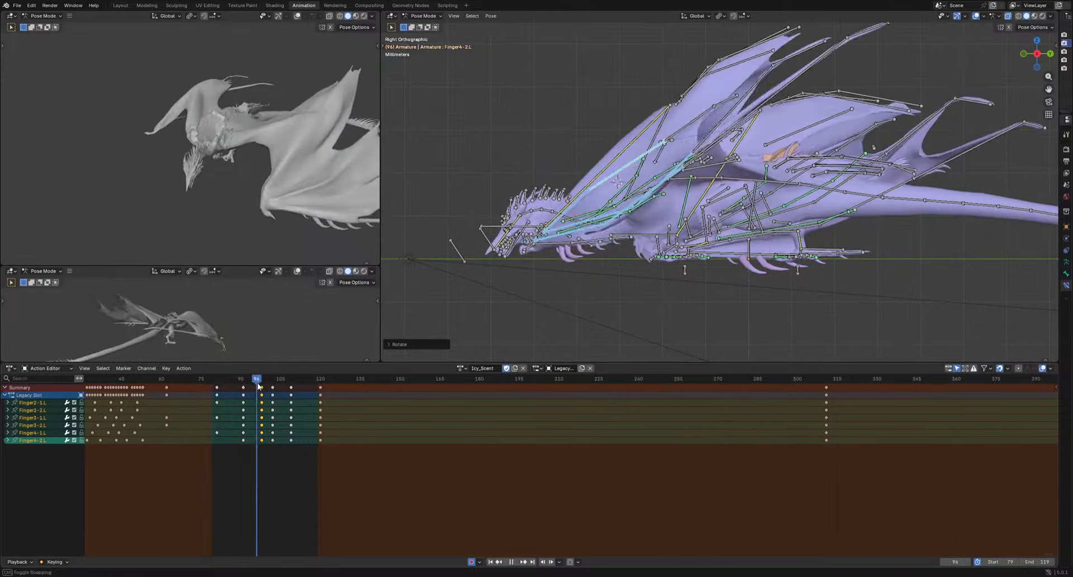
key(space)
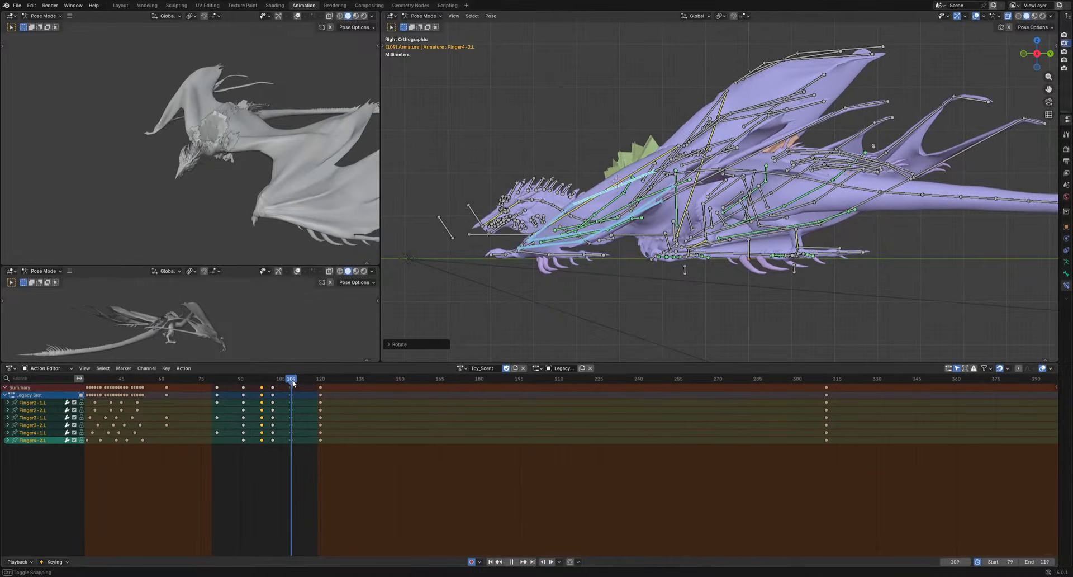
Rotate the left finger bones at frame 109 in the side view and play back the movement
key(r)
click(641, 286)
key(space)
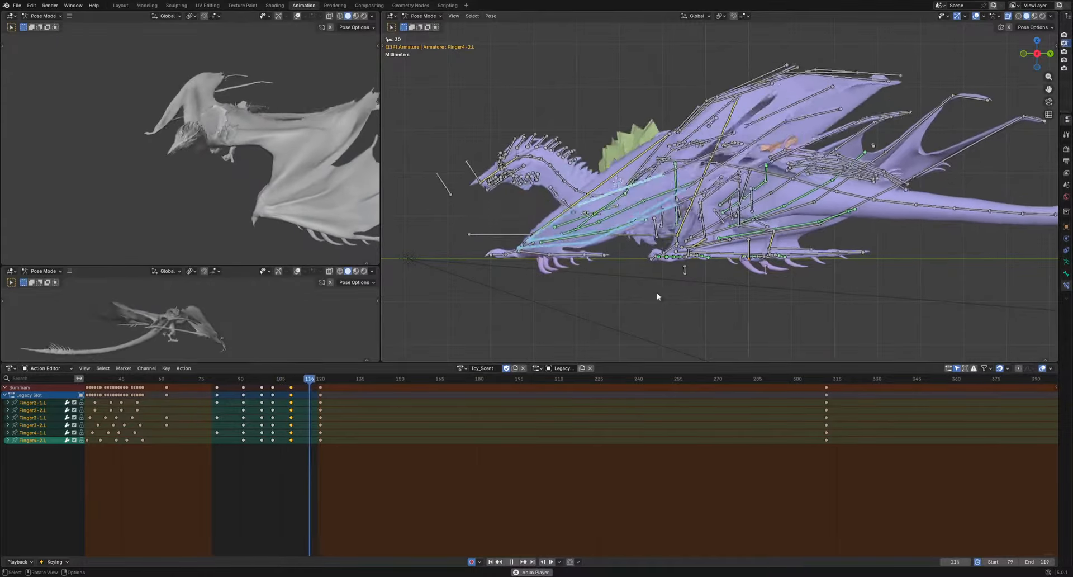
key(space)
Stagger the left finger bones' keyframes from frame 81 onward by 1 to 4 frames for overlapping motion
drag(209, 460, 348, 437)
key(g)
click(334, 440)
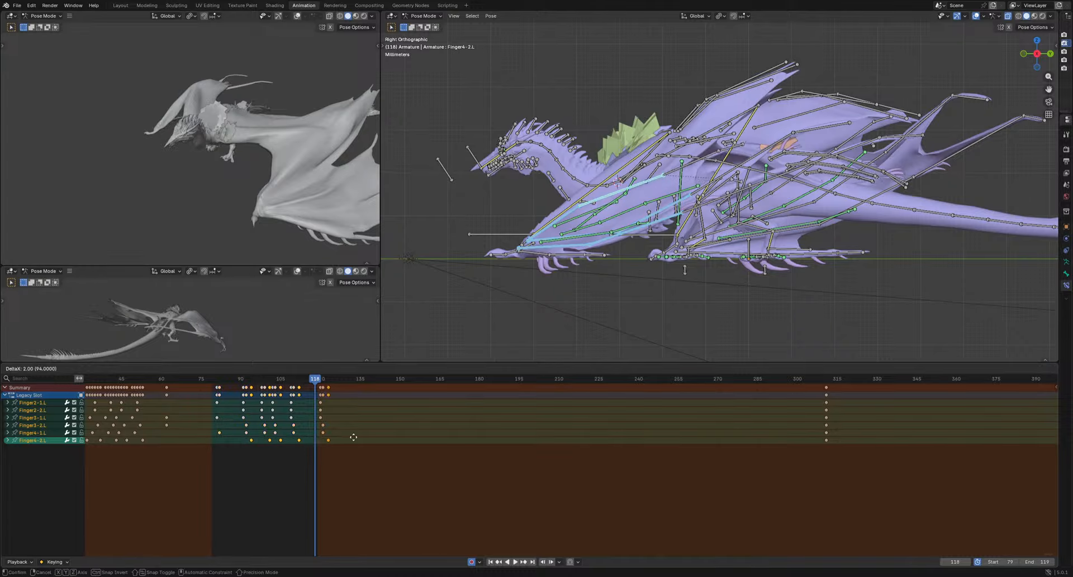
drag(347, 399, 210, 419)
key(g)
click(218, 417)
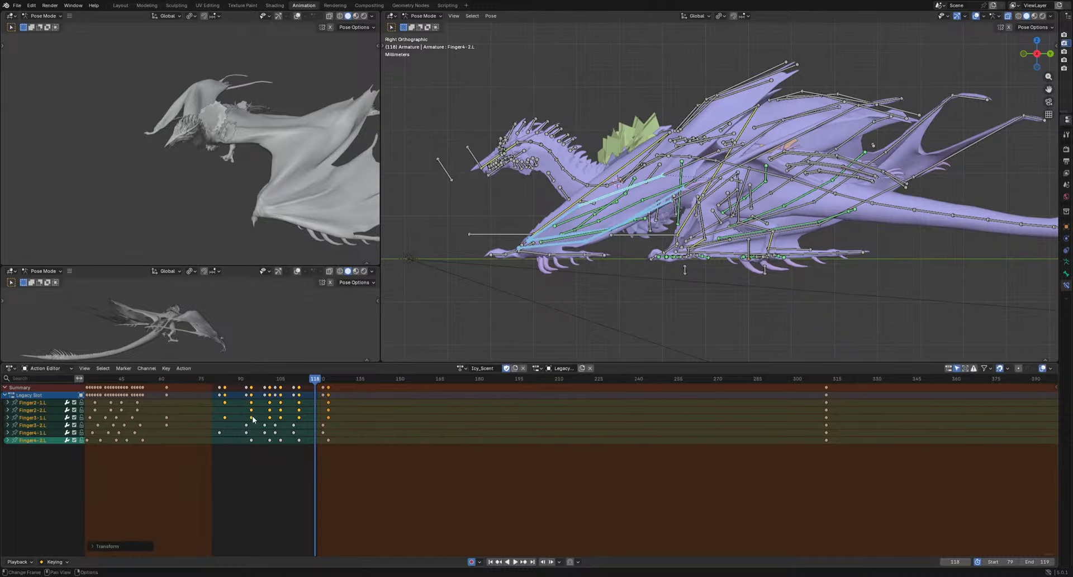
drag(338, 417, 341, 417)
key(g)
key(1)
Play back the staggered left finger motion while orbiting the reference view around the dragon
click(319, 383)
key(space)
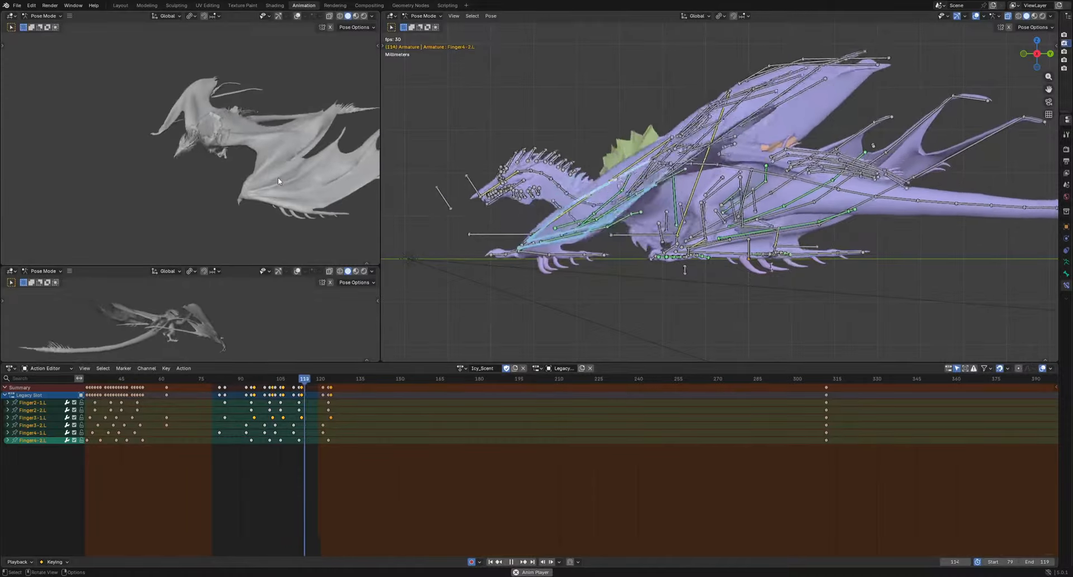
middle_drag(277, 176, 162, 201)
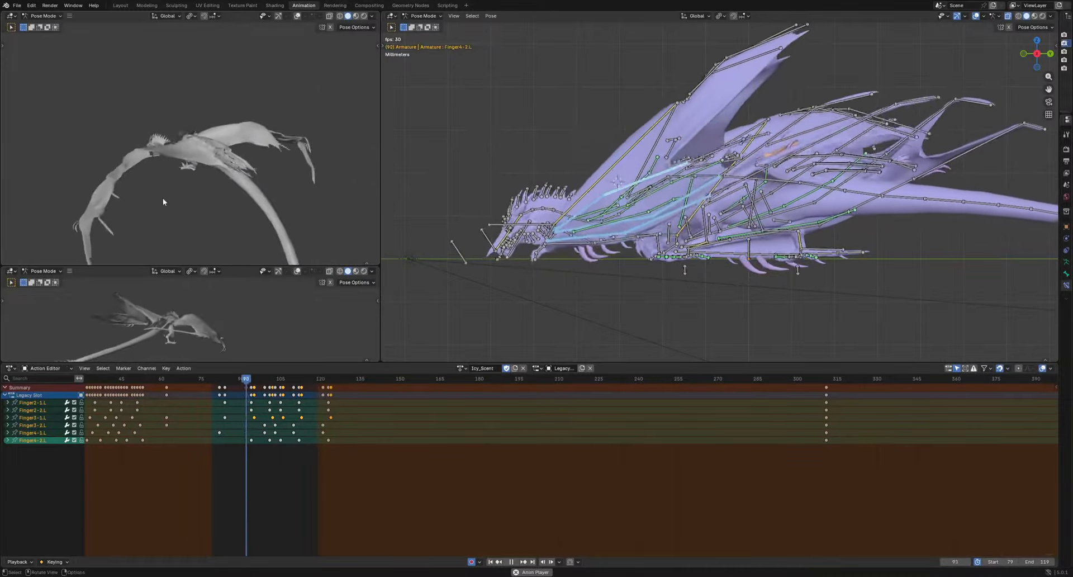
key(space)
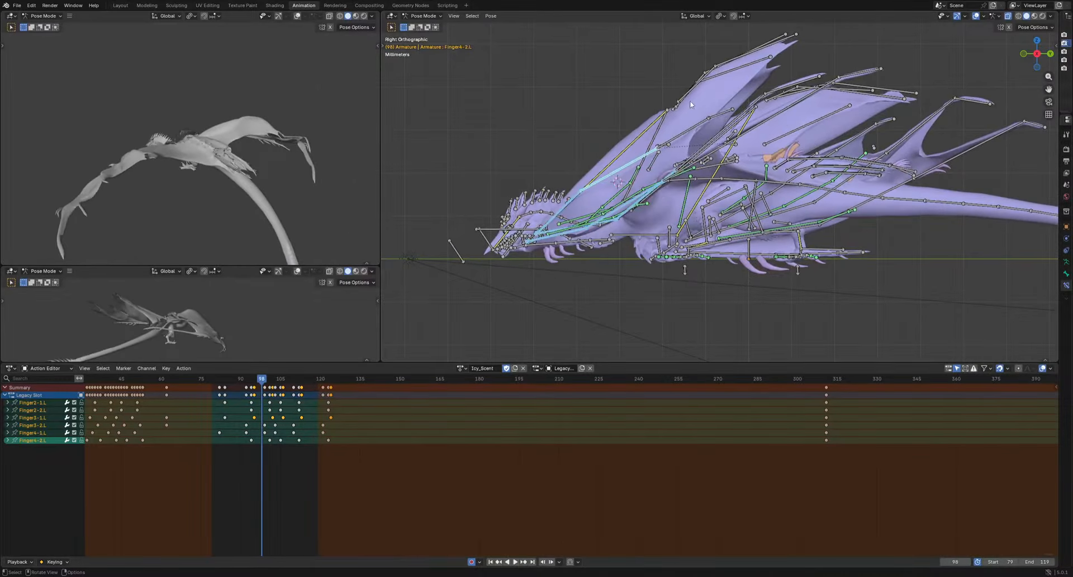
Select ElbowFringe1-1.L, ElbowFringe2-1.L and ElbowFringe3-1.L and rotate them at frames 57 and 66
drag(712, 69, 713, 69)
shift+drag(721, 45, 739, 75)
shift+middle_drag(769, 98, 737, 115)
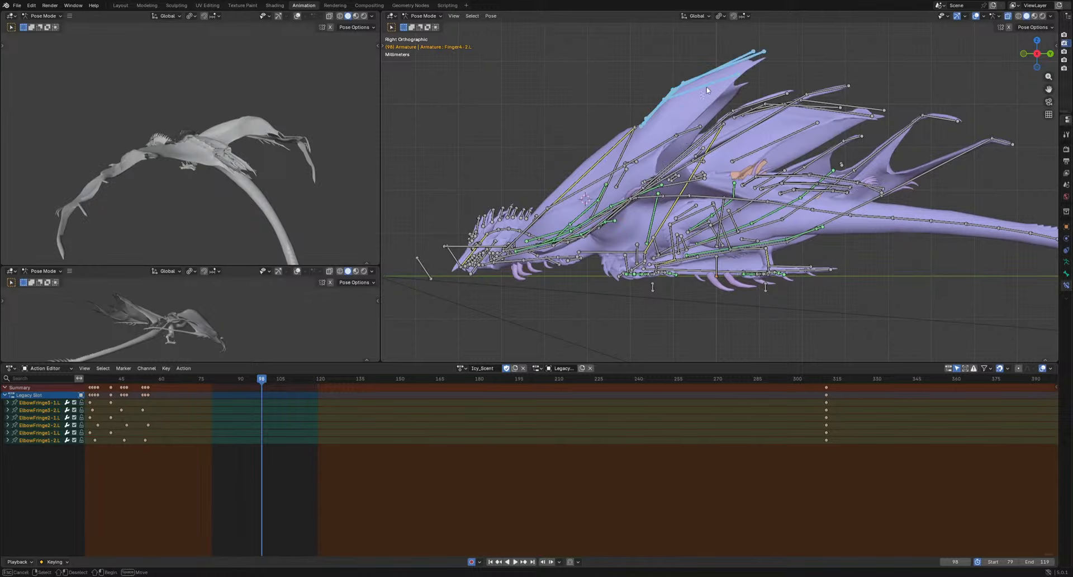
ctrl+drag(706, 88, 732, 59)
drag(209, 379, 177, 378)
key(r)
click(794, 242)
key(r)
click(814, 165)
key(space)
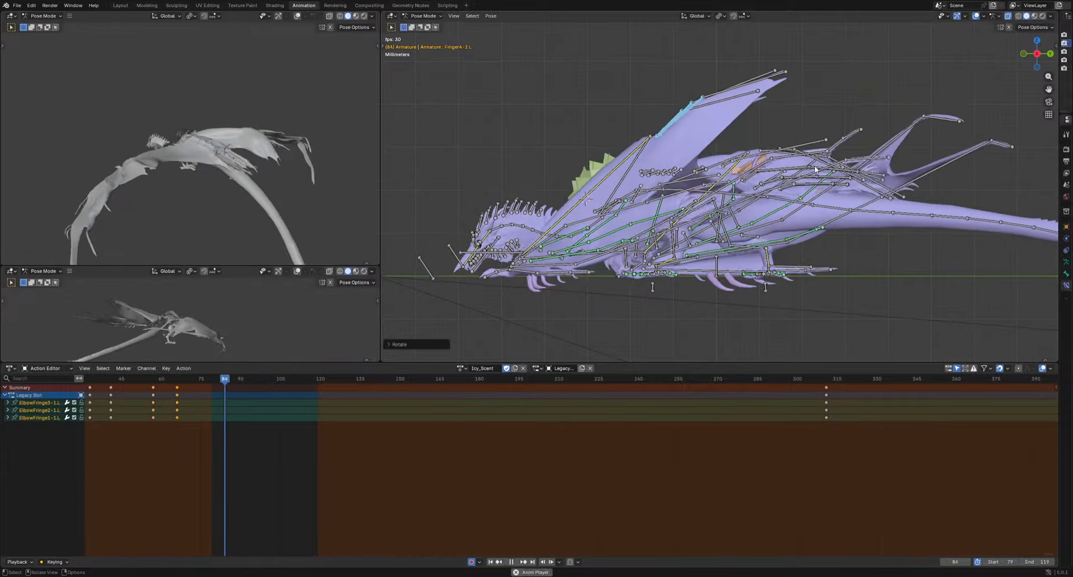
Rotate the first left elbow fringe bones at frame 97 and play back the motion
key(space)
key(r)
click(770, 232)
key(space)
key(space)
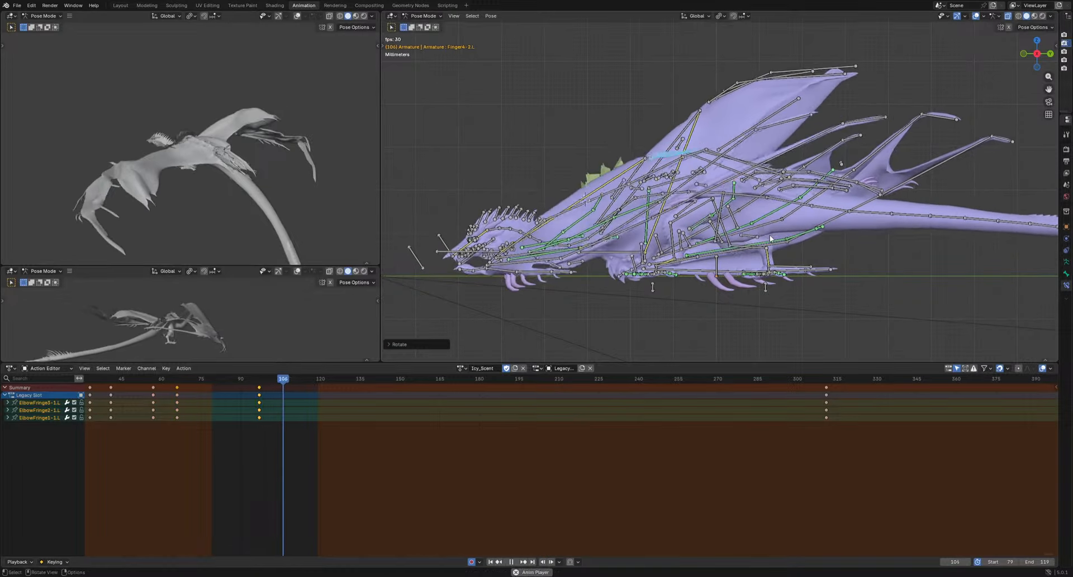
Rotate the first left elbow fringe bones across frames 107, 112 and 121, and play back the result
drag(272, 383, 323, 380)
key(r)
click(784, 192)
key(r)
click(781, 277)
key(space)
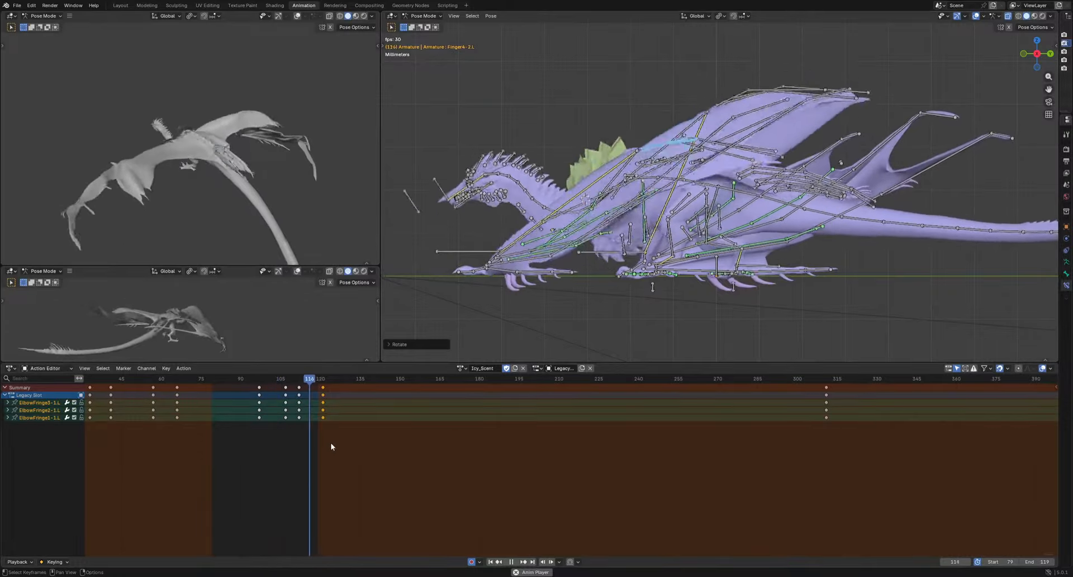
Delay the ElbowFringe1-1.L keyframes from frames 97–121 by 2 frames
drag(227, 449, 327, 414)
key(g)
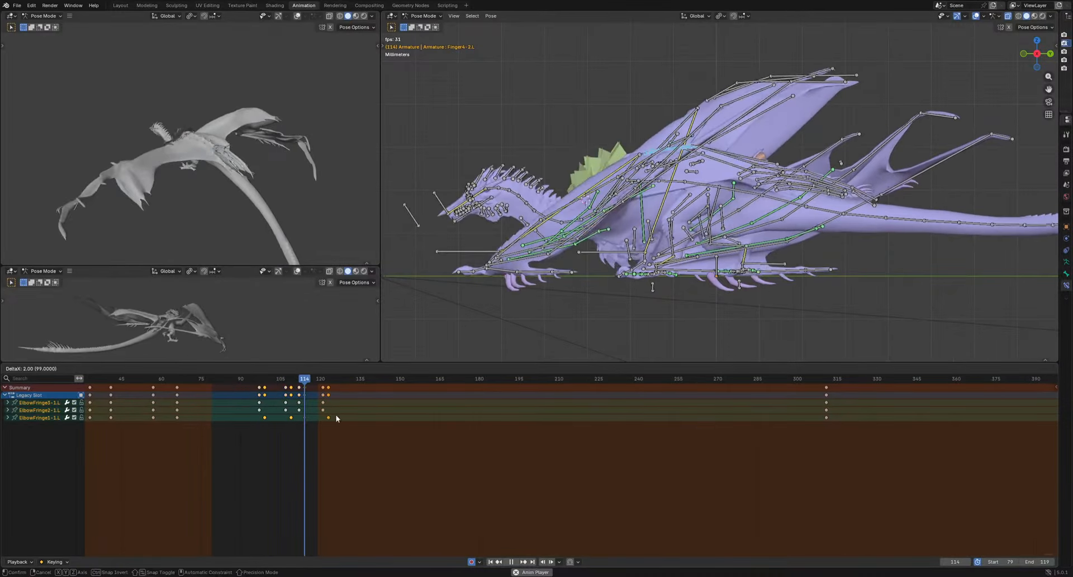
click(337, 419)
key(space)
Select the second left elbow fringe bones, clear their rotation at frame 73 and rotate them into a new pose
middle_drag(760, 185, 725, 232)
drag(737, 228, 738, 230)
alt+middle_drag(739, 230, 732, 195)
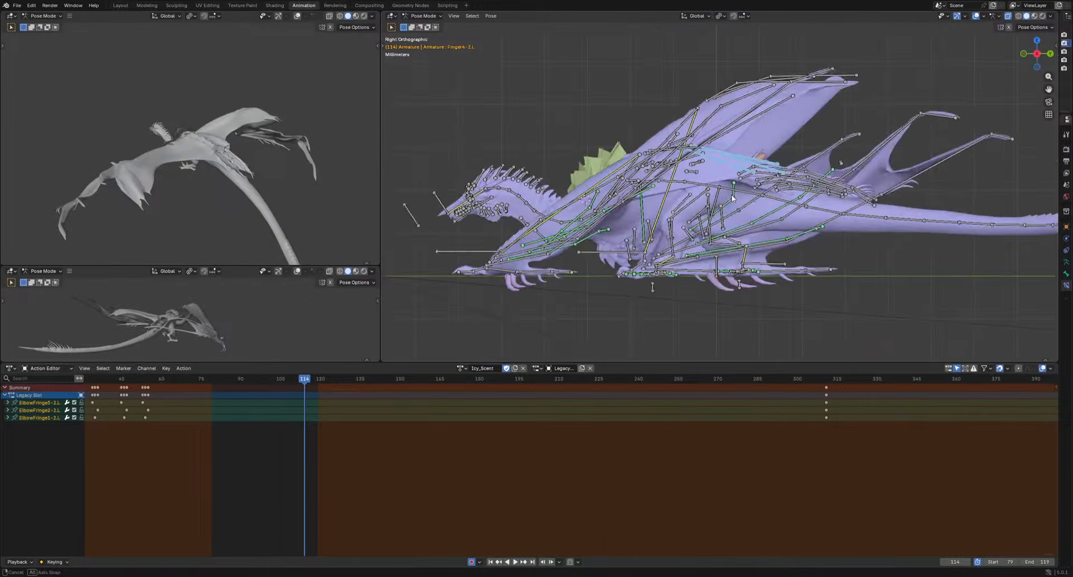
drag(304, 379, 199, 382)
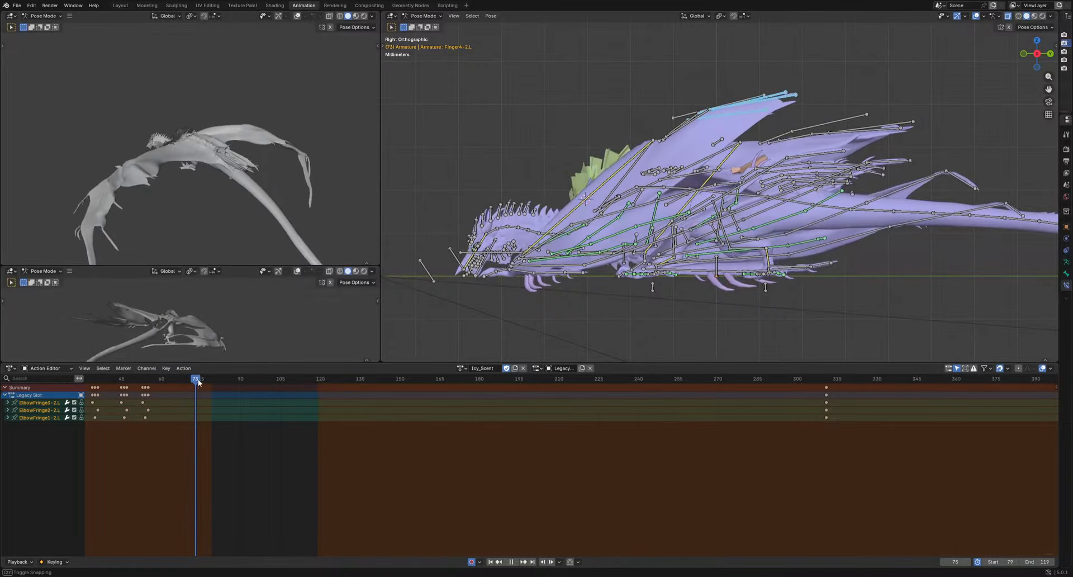
key(alt+r)
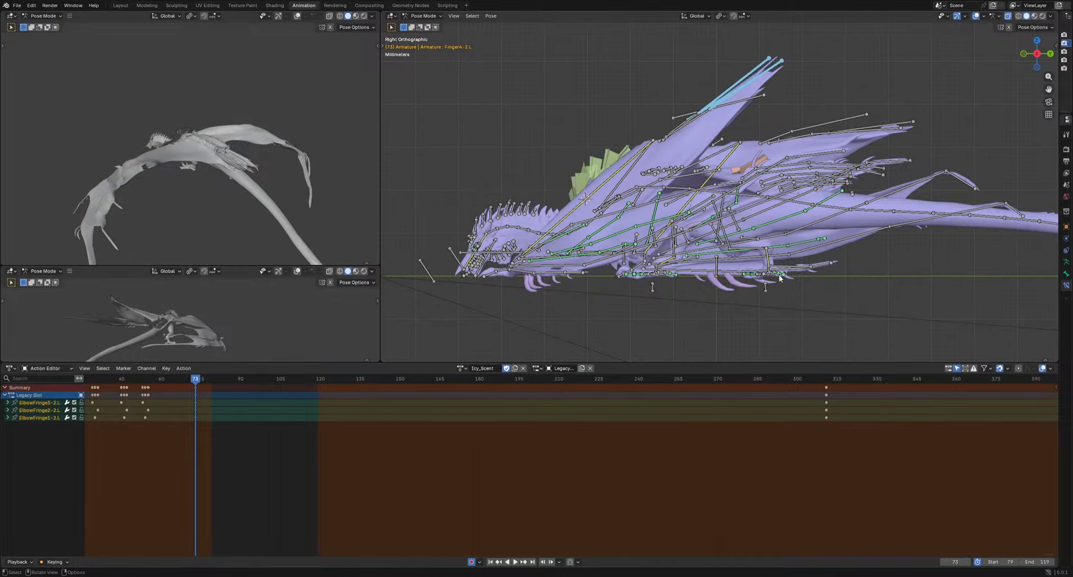
key(r)
click(724, 308)
key(space)
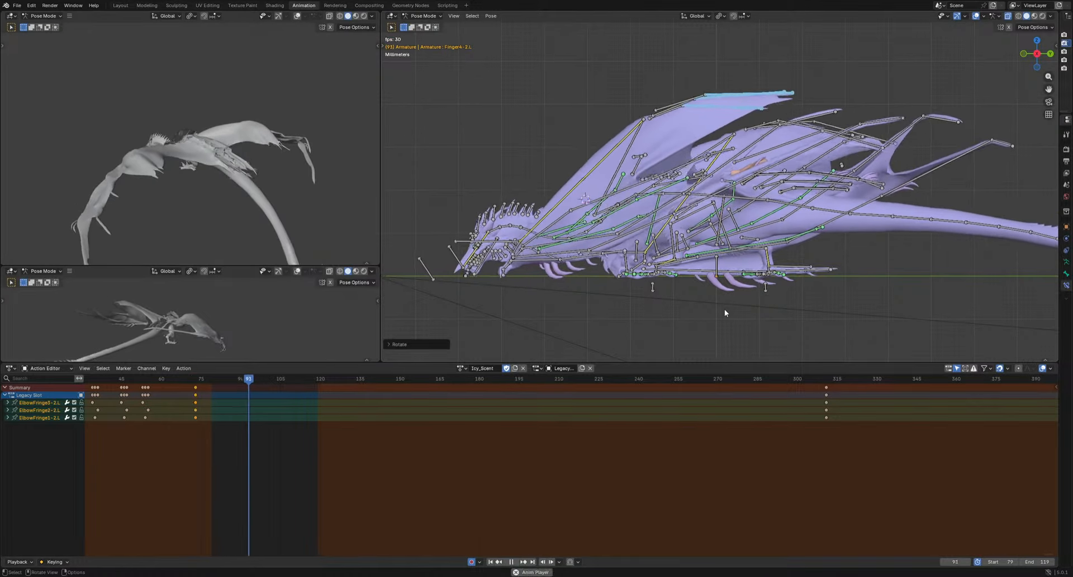
Rotate the second left elbow fringe bones at frames 86 and 97 and play back the motion
drag(178, 380, 259, 378)
key(r)
click(726, 173)
key(r)
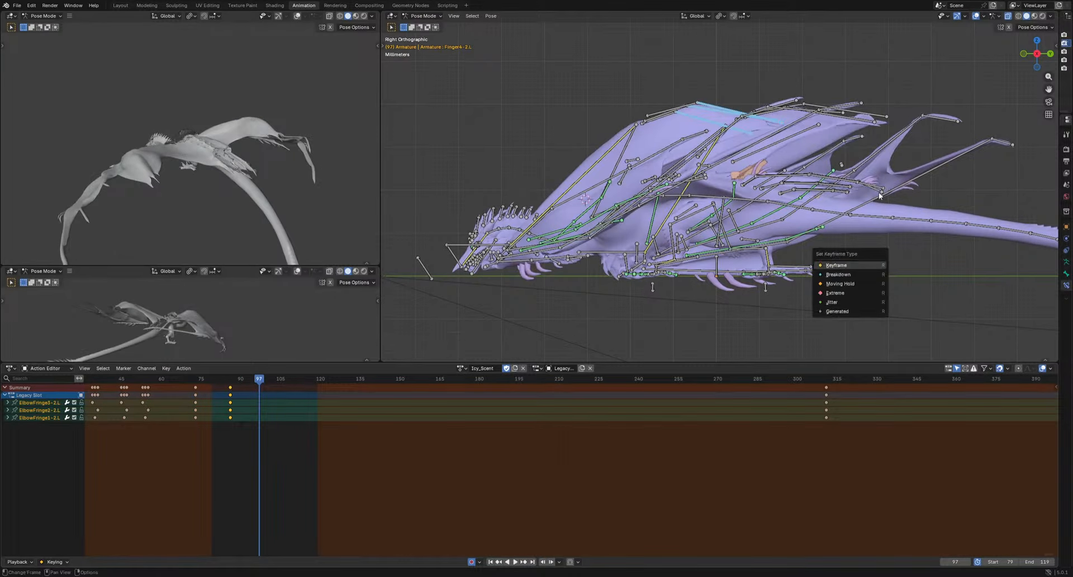
key(Escape)
key(r)
click(837, 140)
key(space)
key(space)
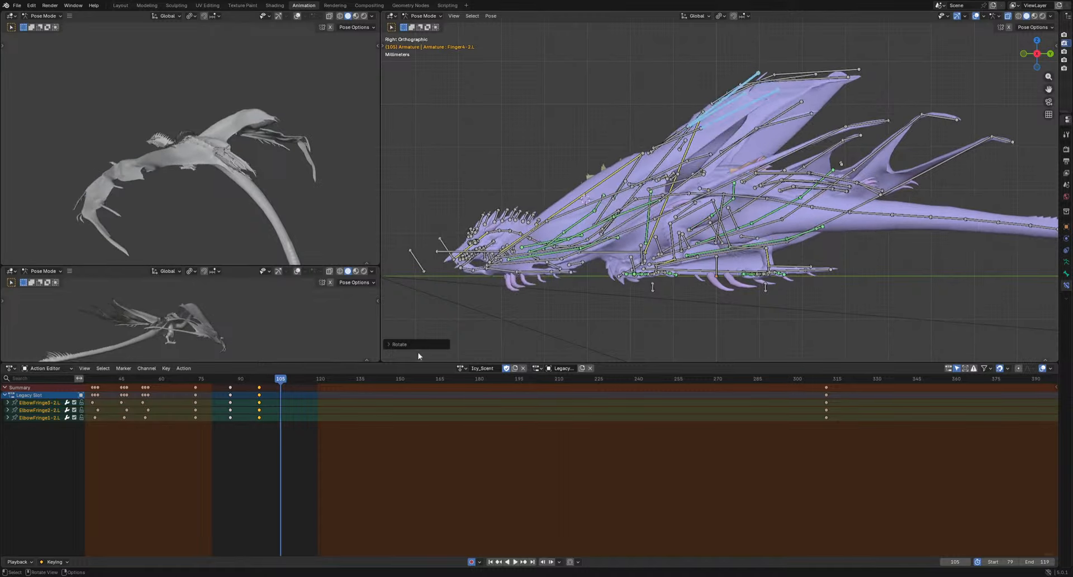
Rotate the second left elbow fringe bones at frames 105 and 112 and play back the motion
key(r)
click(765, 274)
key(space)
key(space)
key(r)
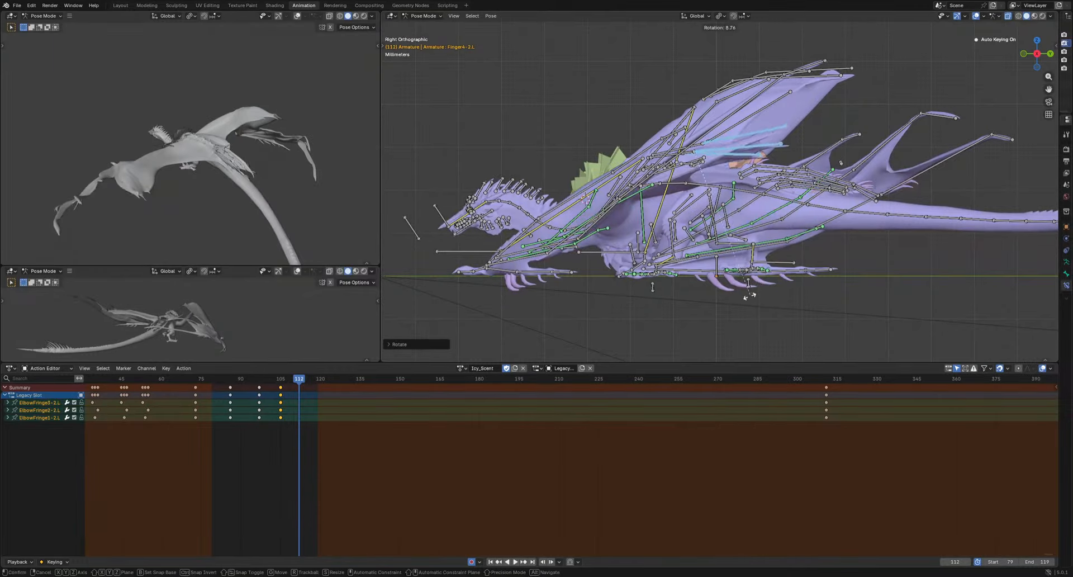
click(693, 326)
key(space)
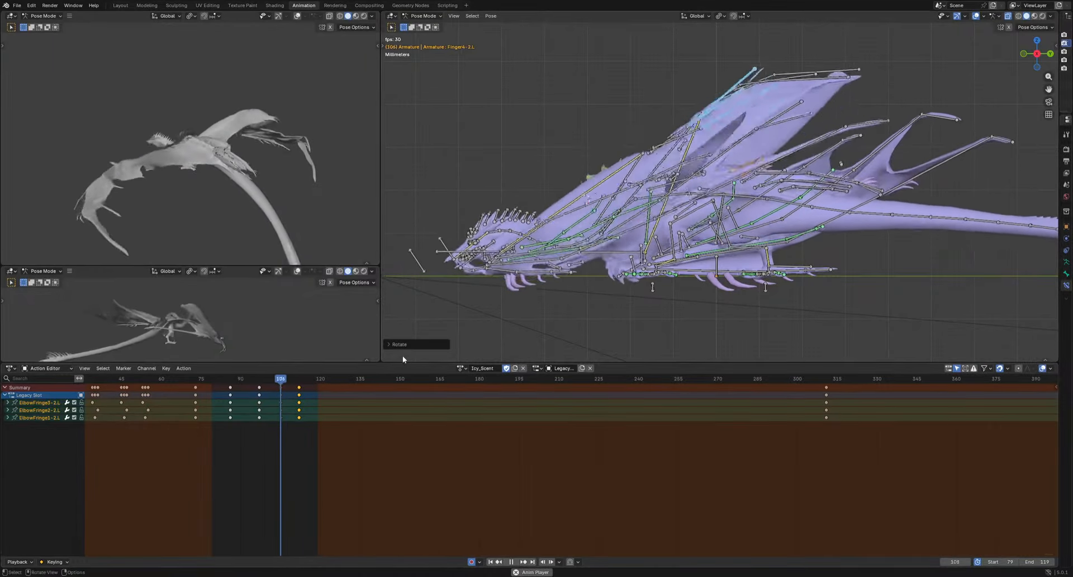
Stagger the second elbow fringe keyframes from frame 86 on, delaying ElbowFringe1-2.L by 2 frames and shifting ElbowFringe3-2.L by -1 and then 2 frames
drag(217, 439, 207, 406)
key(g)
click(312, 417)
key(g)
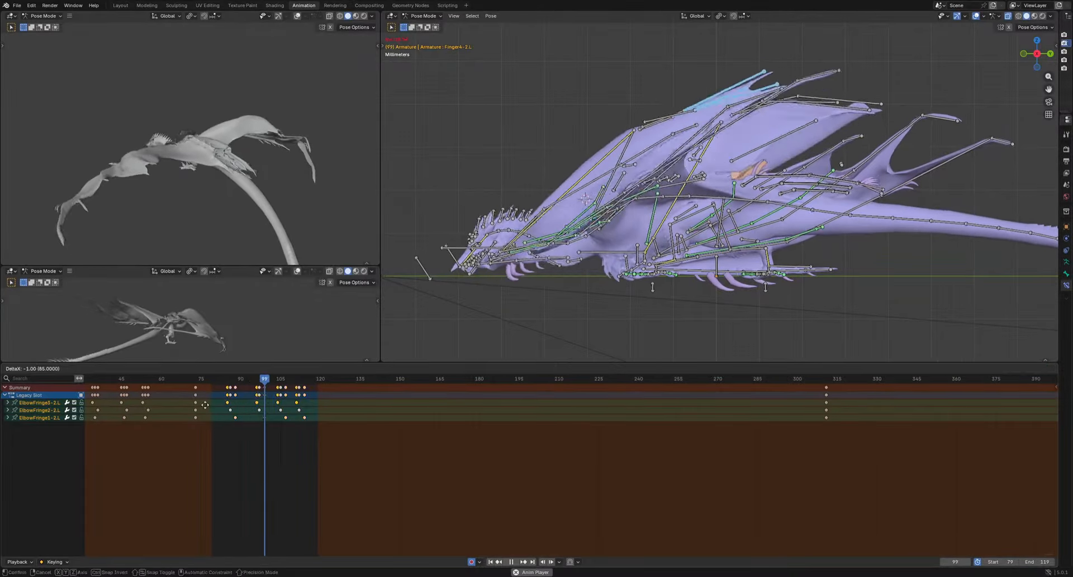
click(205, 406)
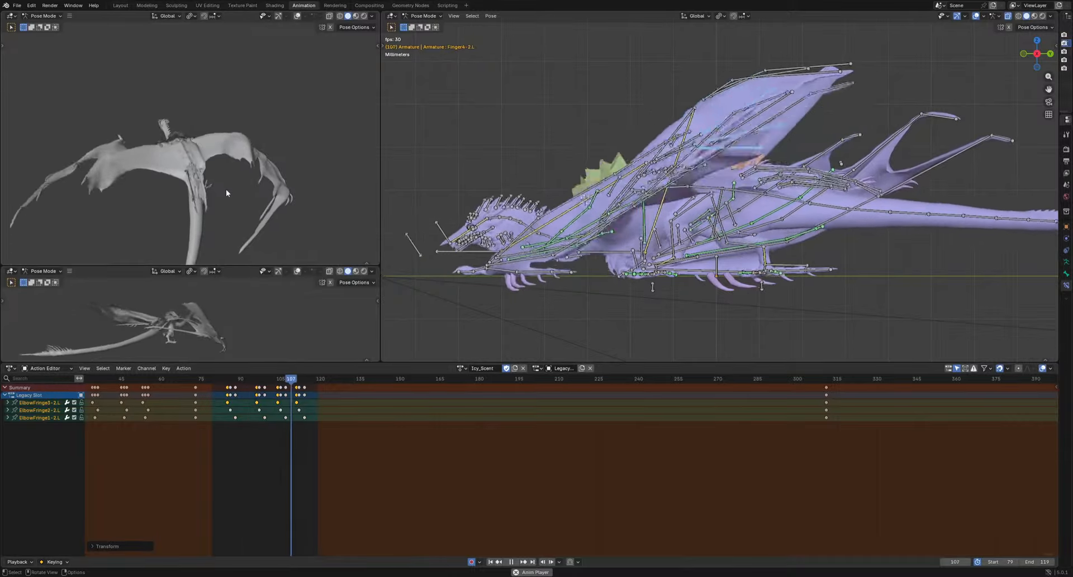
key(g)
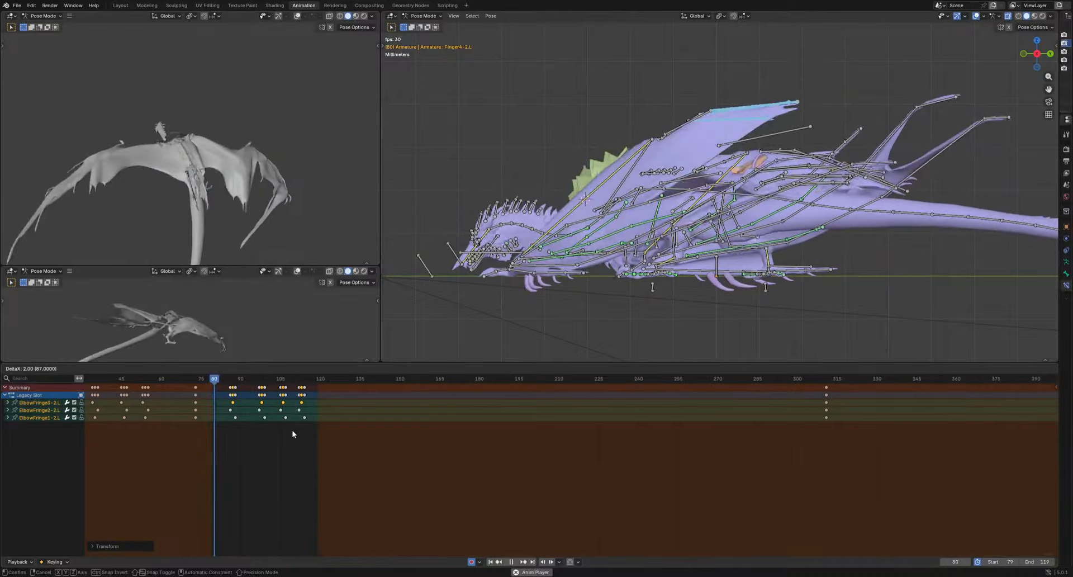
click(293, 433)
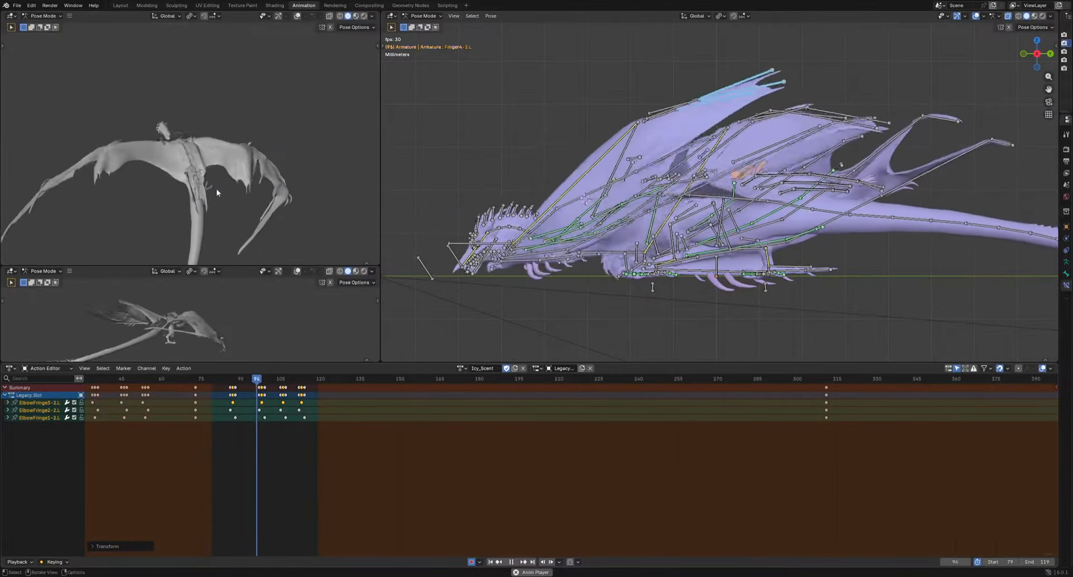
Rotate the Shoulder.L bone at frames 93 and 109 in front view and play back the motion
middle_drag(216, 189, 292, 216)
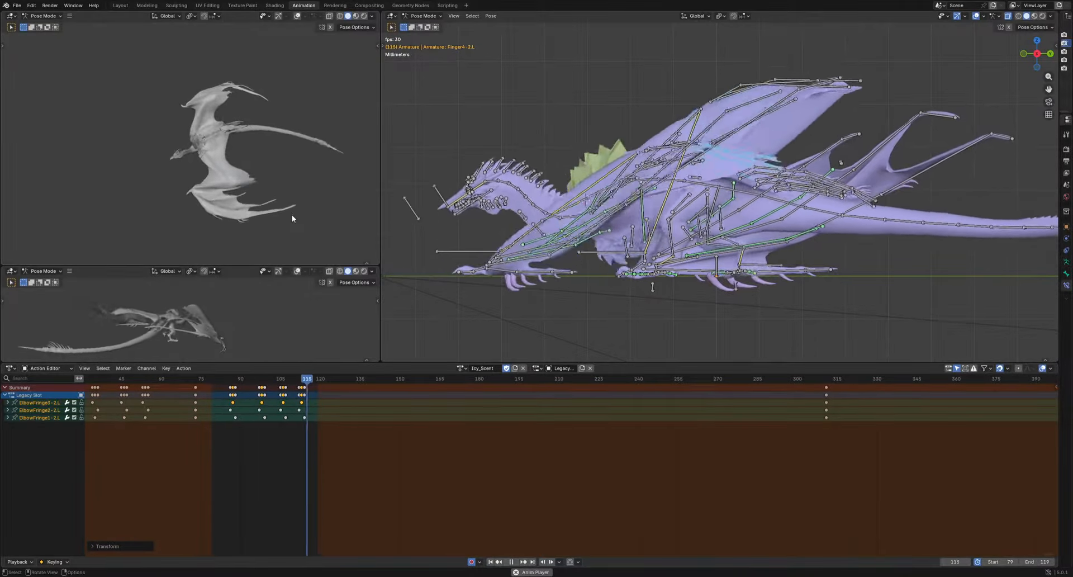
middle_drag(565, 223, 636, 225)
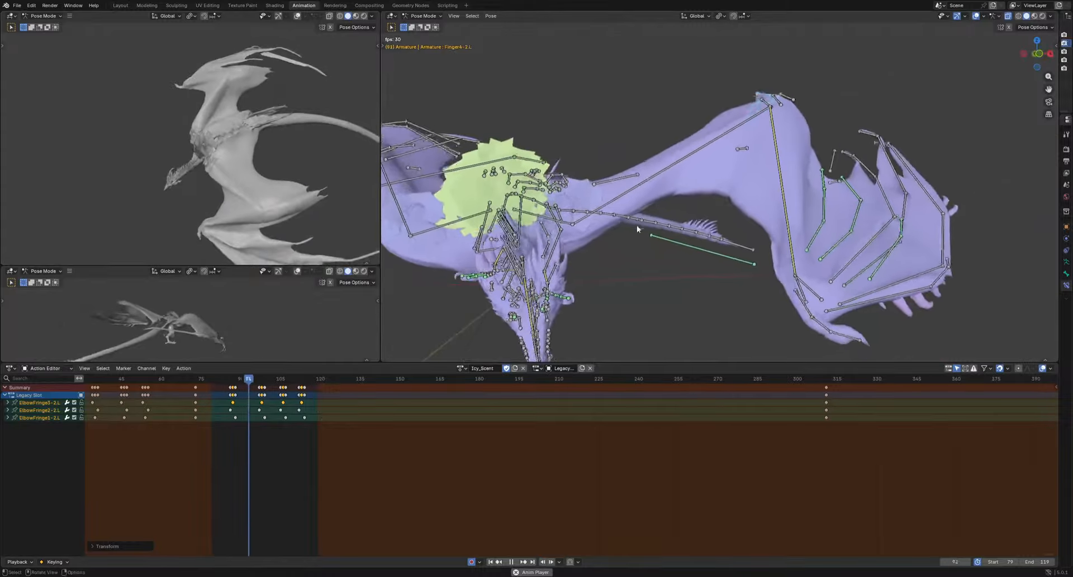
key(space)
click(565, 228)
middle_drag(565, 228, 622, 273)
key(space)
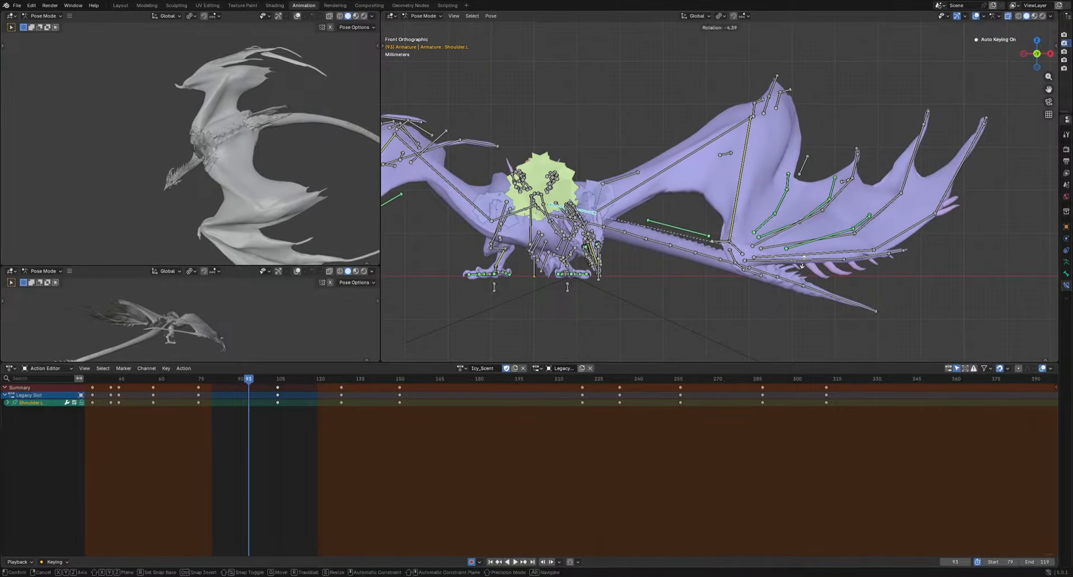
click(810, 205)
key(space)
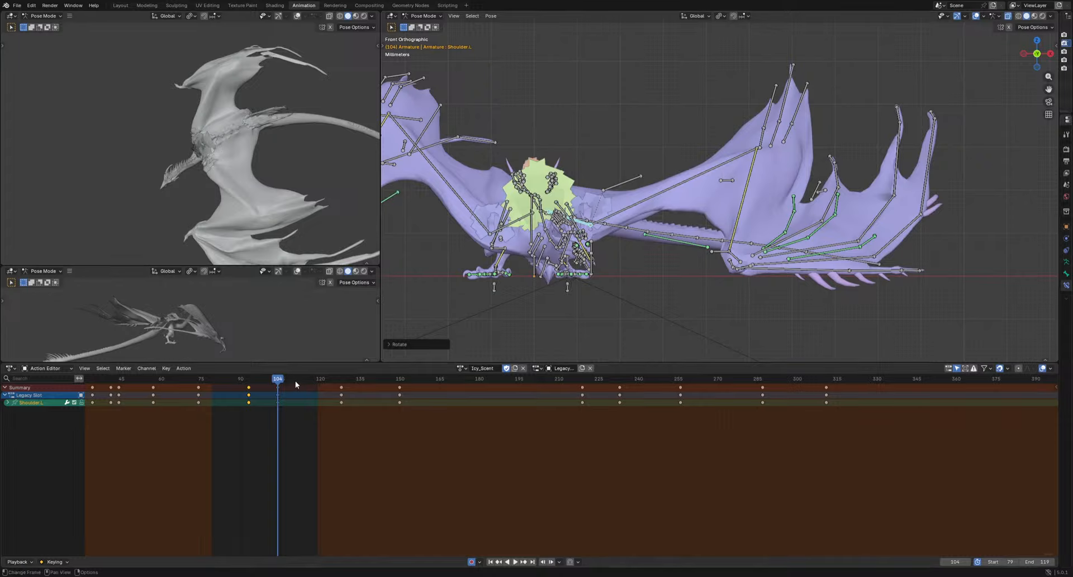
key(r)
click(822, 216)
key(space)
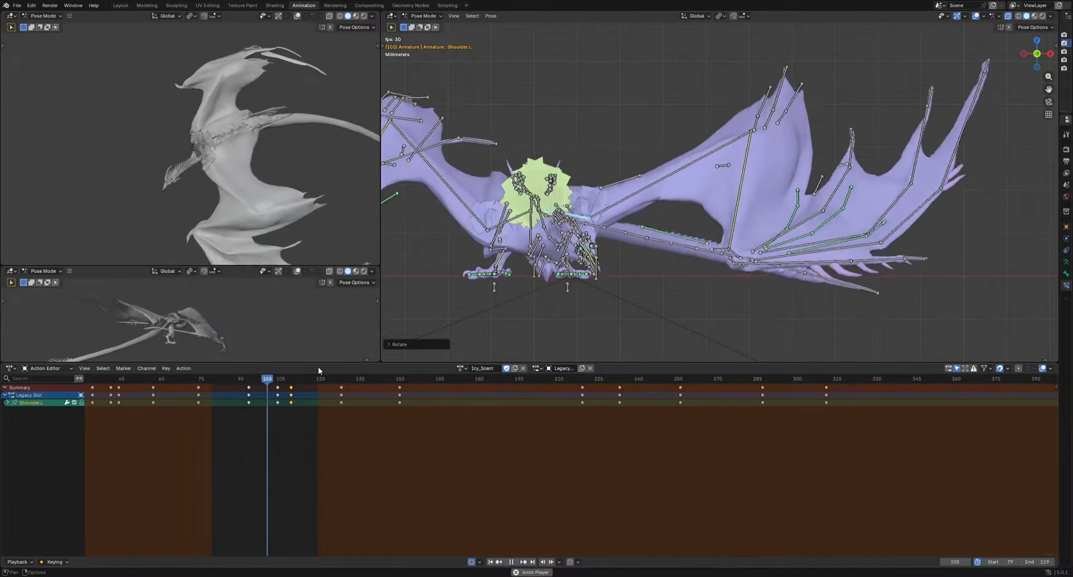
key(space)
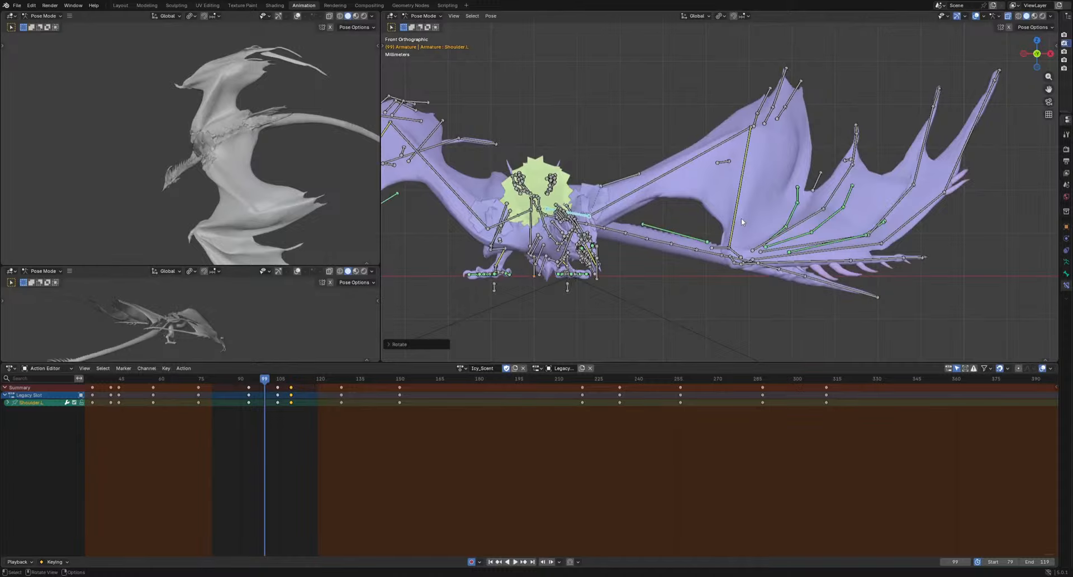
Rotate the Arm.L bone at frames 91 and 108 and play back the result
drag(223, 385, 243, 388)
key(r)
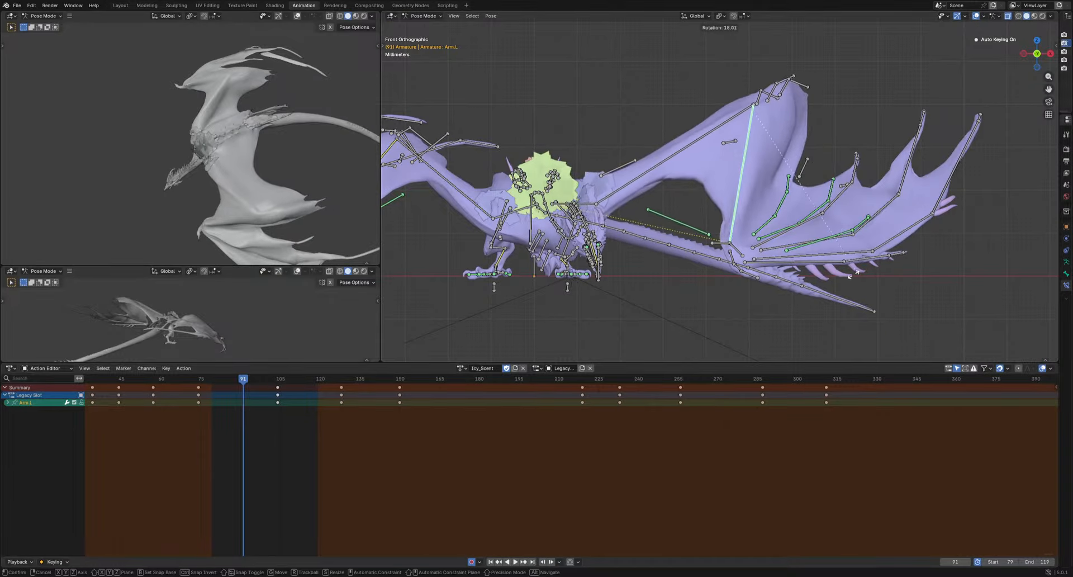
click(835, 278)
key(space)
key(space)
key(r)
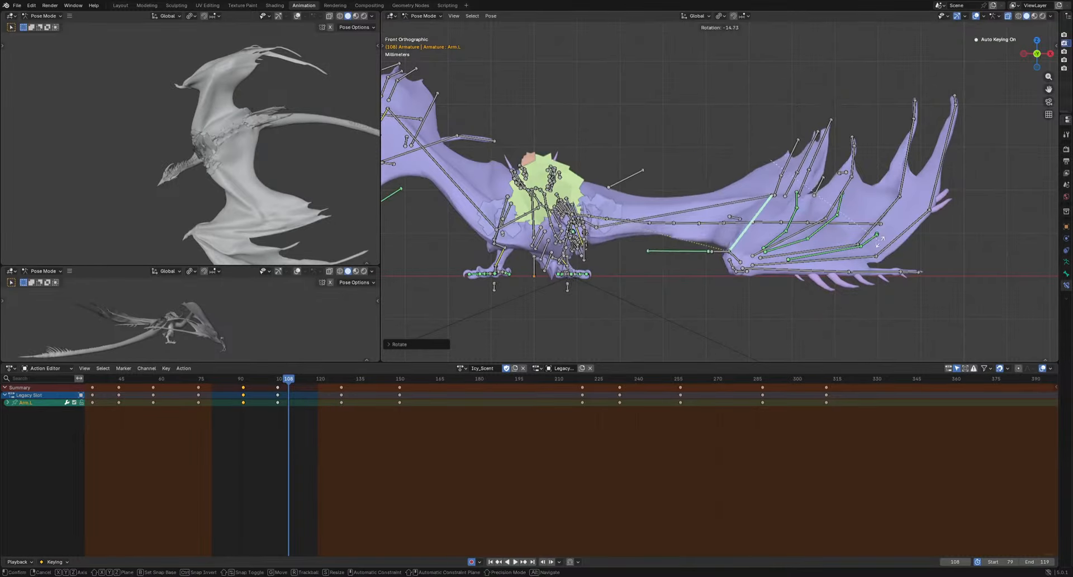
key(space)
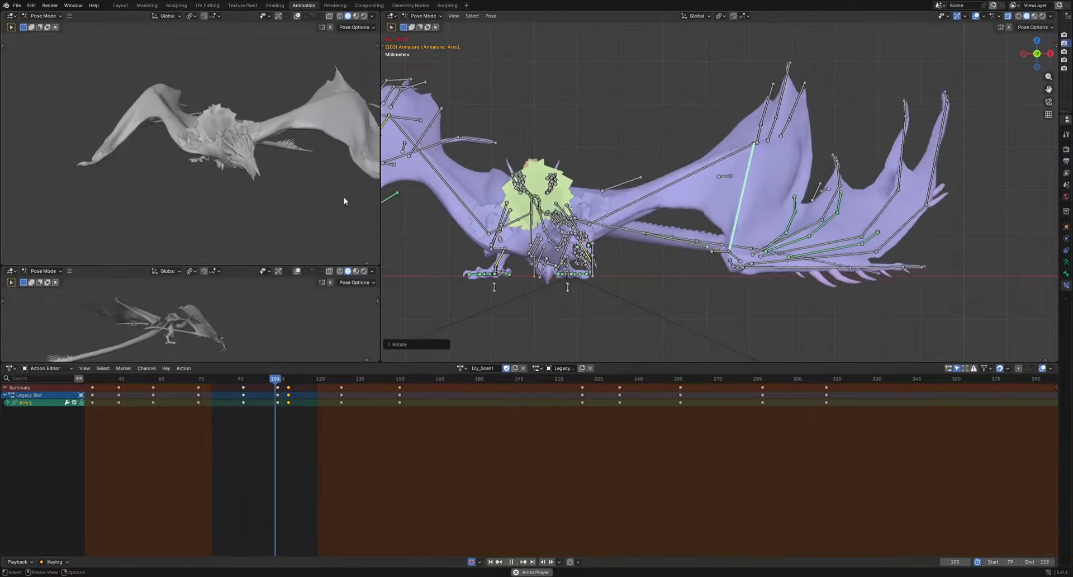
Move the left patagium bone and the Propatagium1-1.L bone at frame 76
key(Escape)
mouse_move(212, 380)
mouse_down()
mouse_move(172, 390)
mouse_move(204, 391)
mouse_up()
key(g)
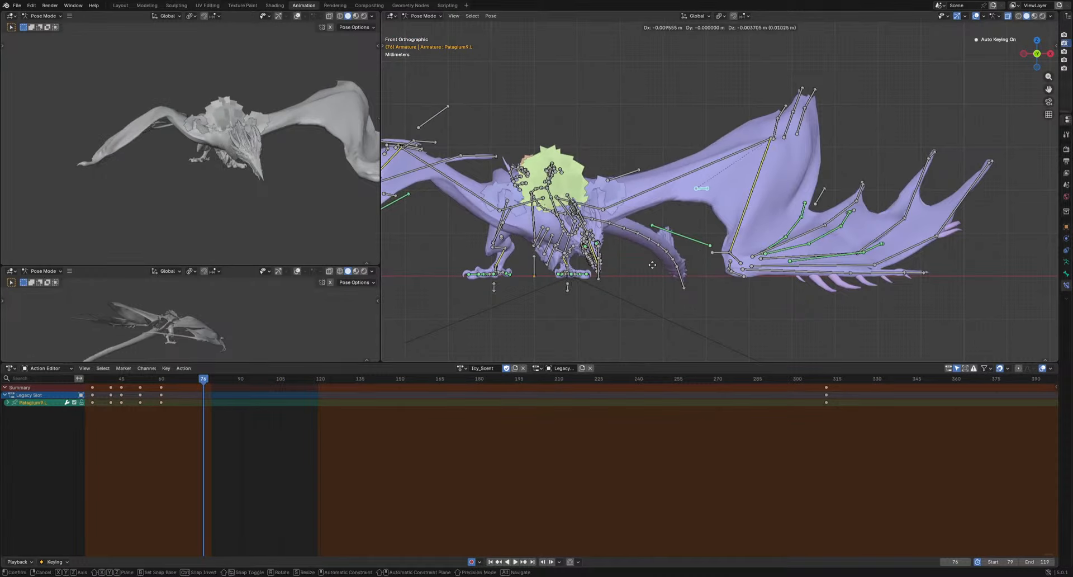
click(713, 228)
key(g)
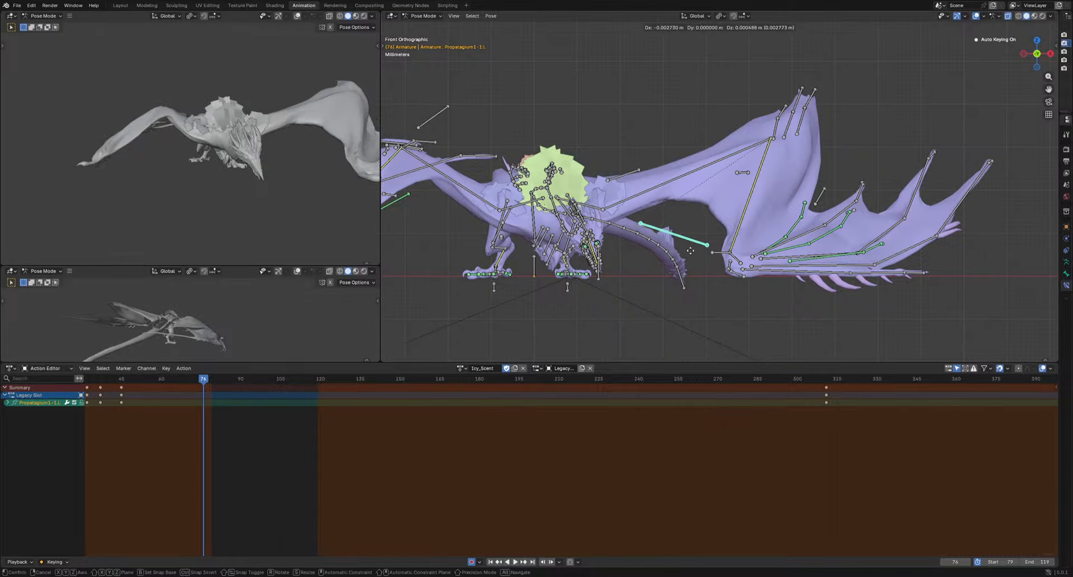
click(222, 394)
Move the Propatagium1-1.L bone into new positions at frames 91 and 102
drag(204, 381, 243, 387)
middle_drag(736, 288, 646, 299)
key(g)
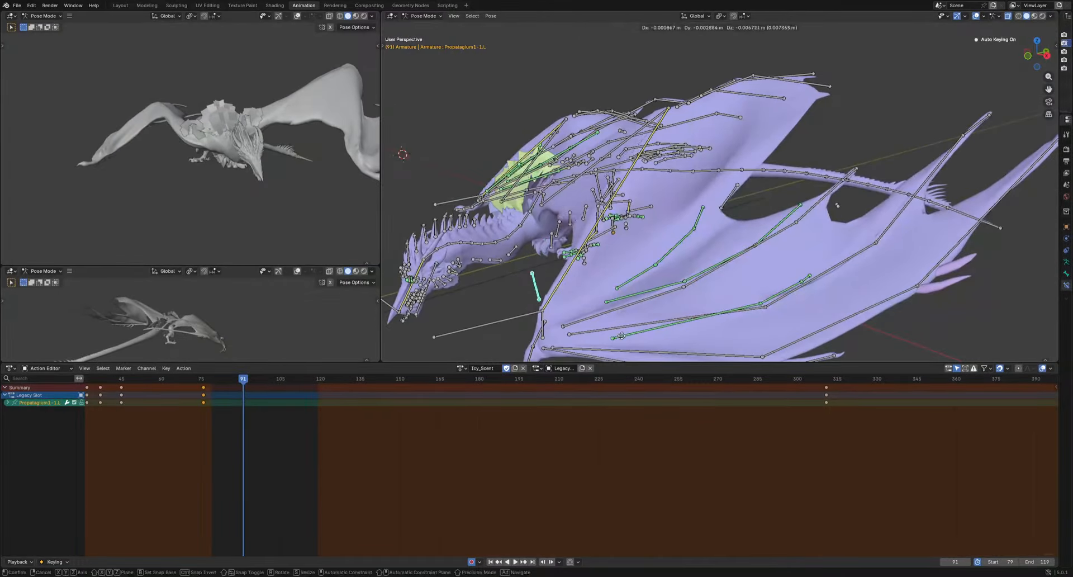
click(635, 322)
key(space)
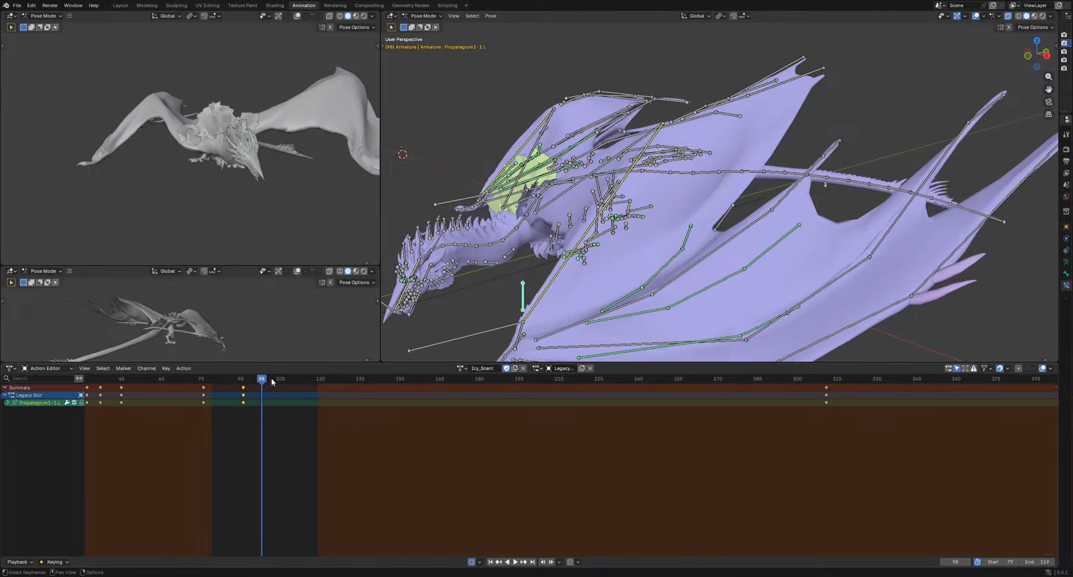
click(270, 377)
key(g)
click(329, 364)
Move the Propatagium1-1.L bone at frames 108 and 114 and play back the motion
drag(274, 378, 288, 395)
key(g)
key(Escape)
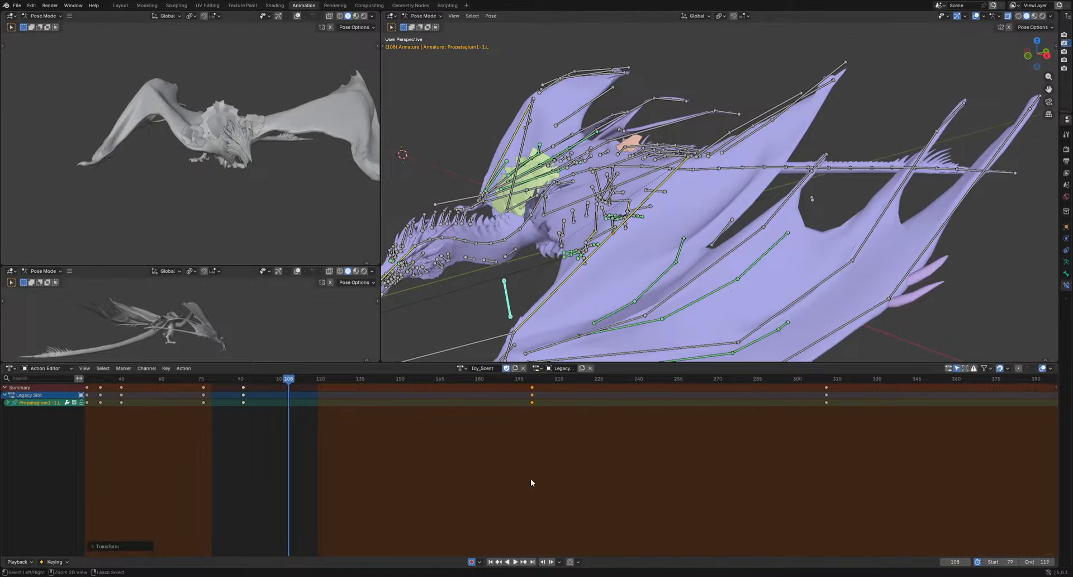
key(g)
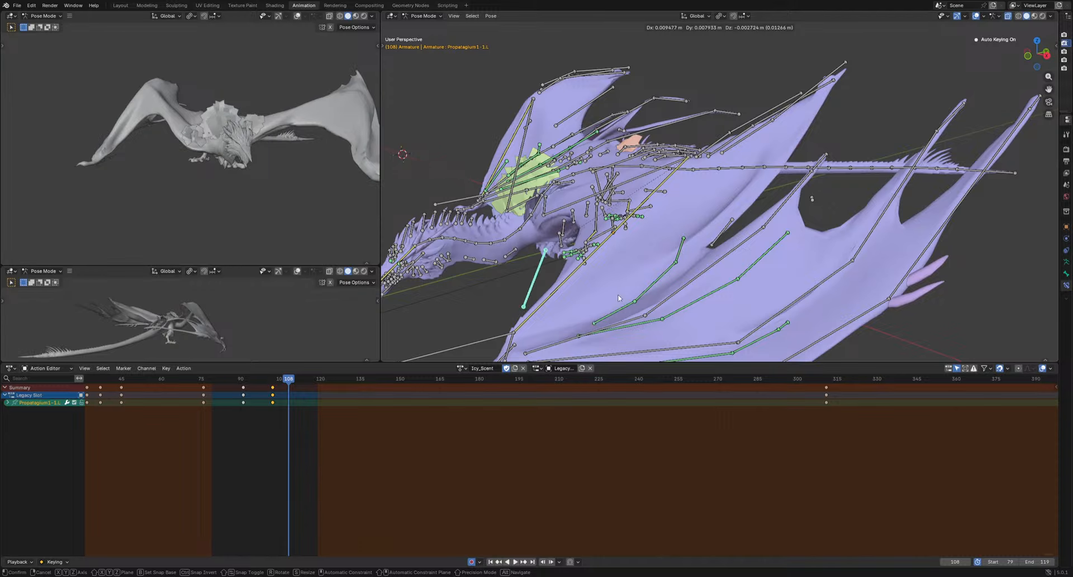
click(618, 298)
key(Right)
key(Right)
key(Right)
key(Right)
key(Right)
key(Right)
key(g)
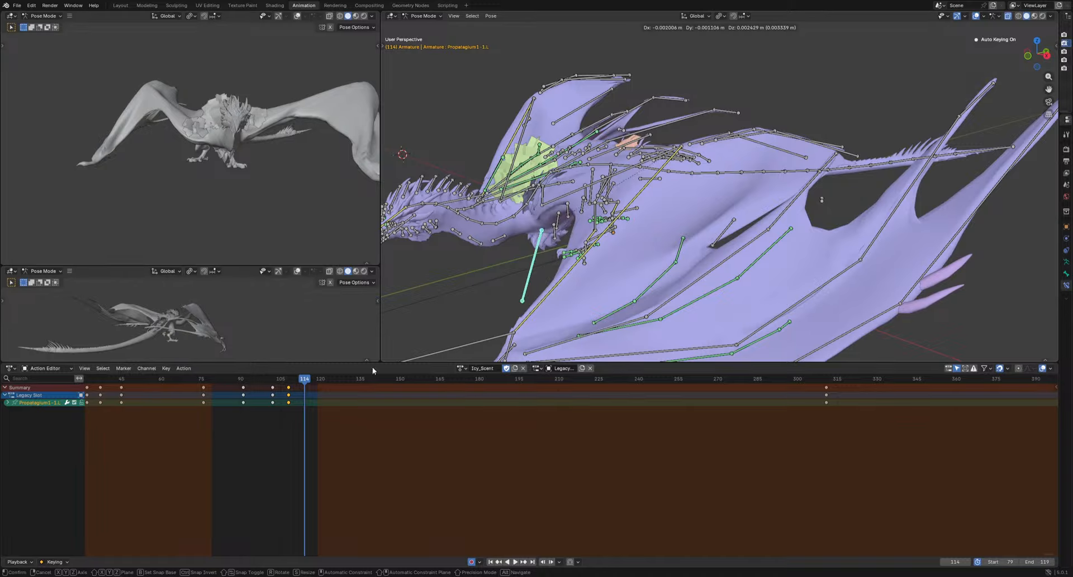
click(373, 370)
key(space)
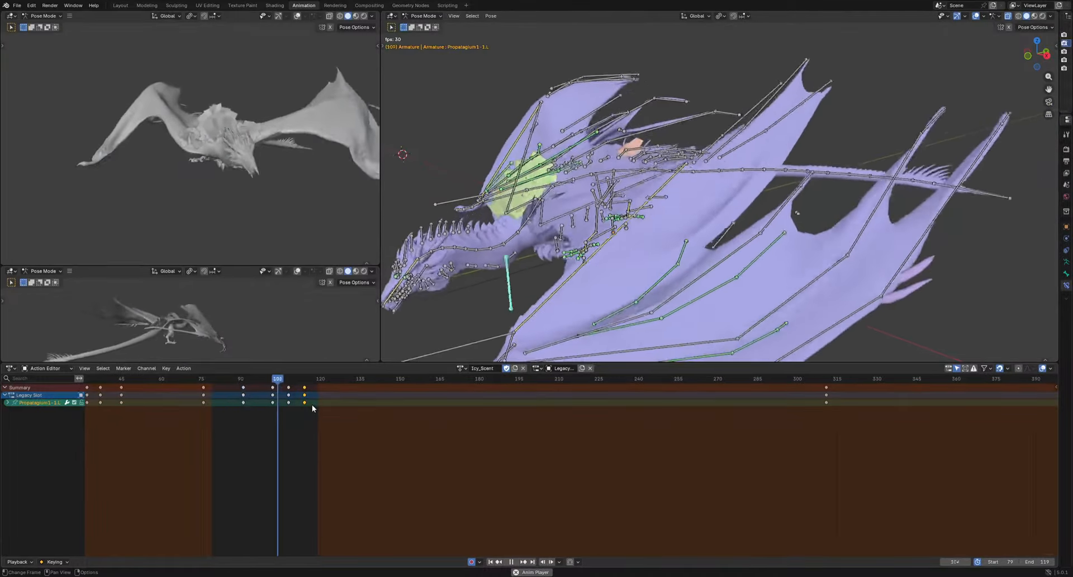
key(space)
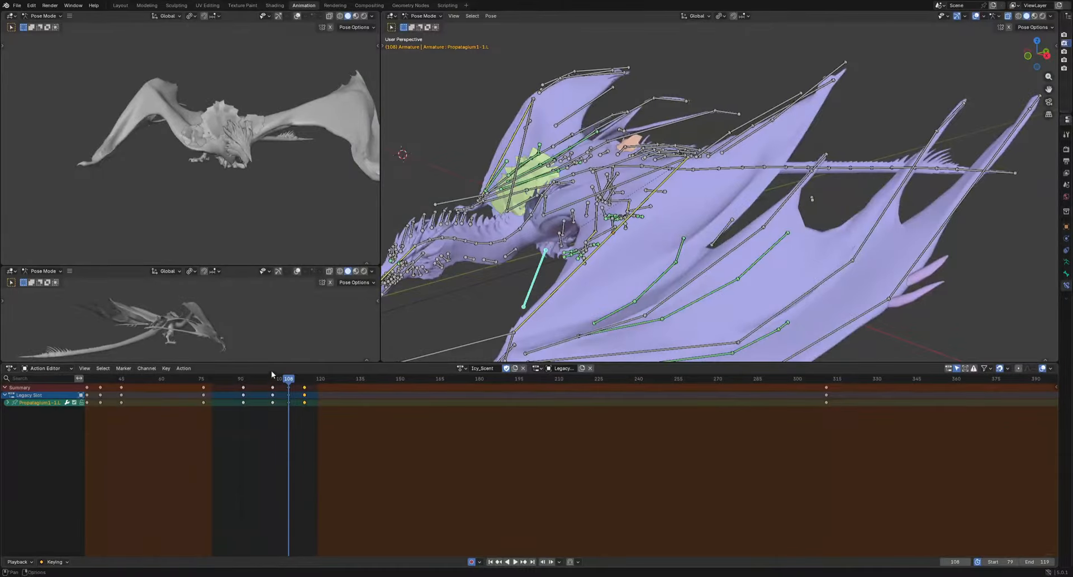
Reposition the Propatagium1-1.L bone at frame 102 from a higher viewing angle and play back the motion
mouse_move(272, 374)
mouse_down()
mouse_move(263, 379)
mouse_move(286, 387)
mouse_move(274, 383)
mouse_up()
middle_drag(562, 212, 568, 263)
key(g)
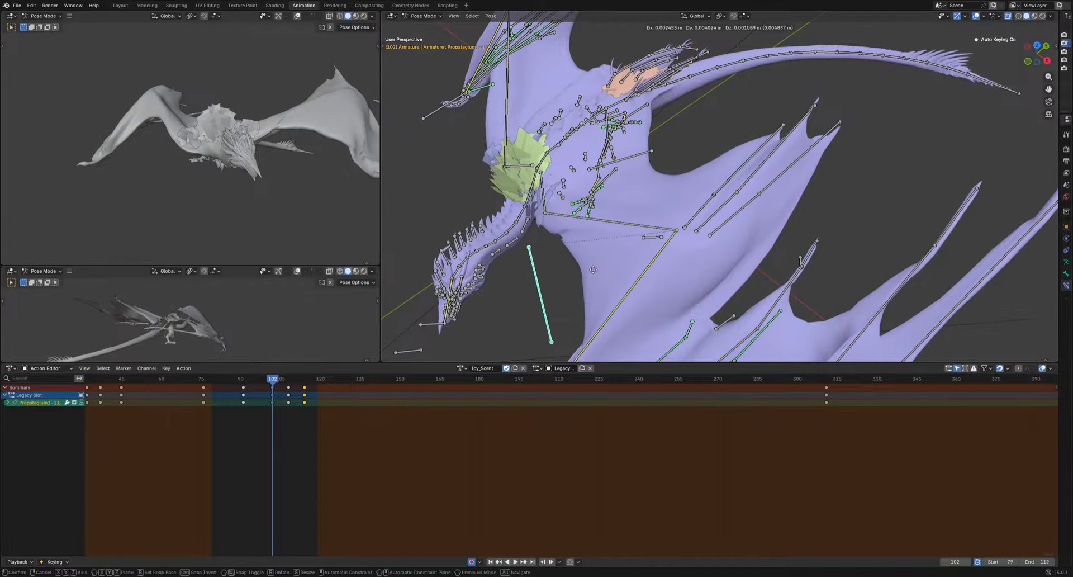
click(598, 287)
key(space)
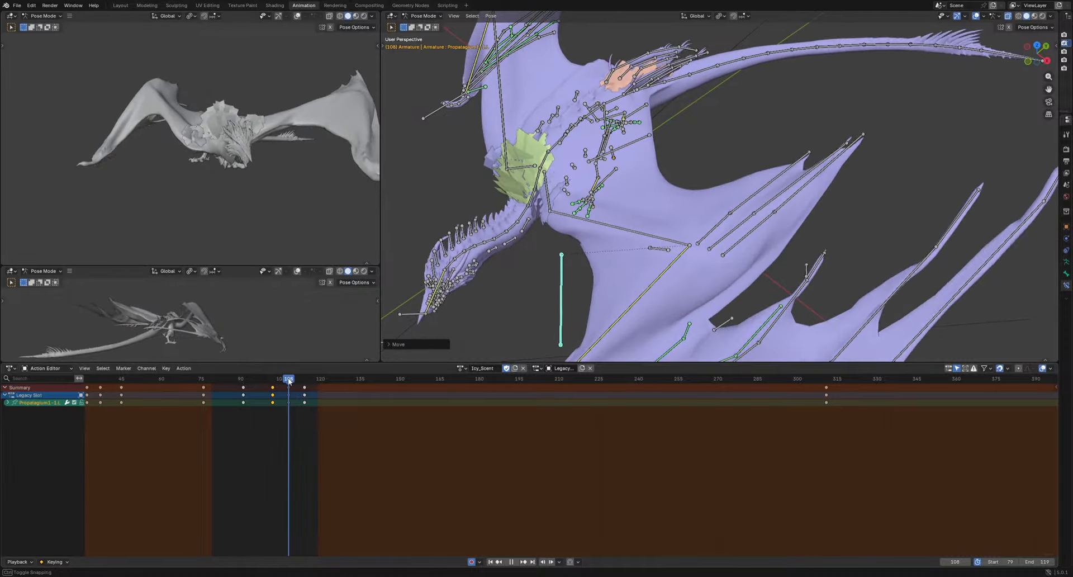
Shift the Propatagium1-1.L keyframes at 108 and 114 earlier to frames 106 and 111, and move the bone at frame 121
drag(288, 388, 322, 381)
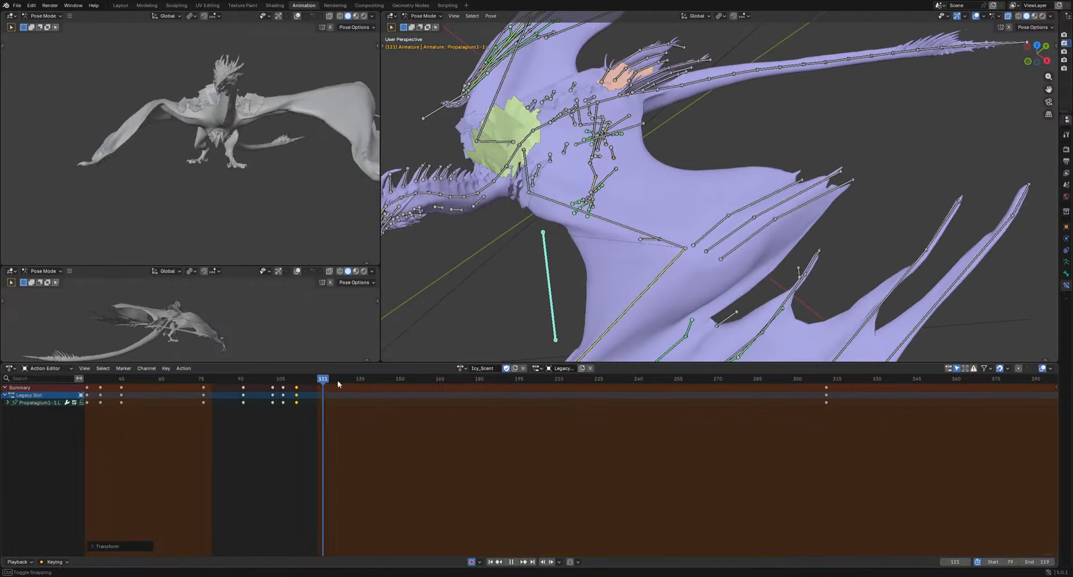
middle_drag(597, 282, 578, 246)
key(g)
click(512, 317)
key(space)
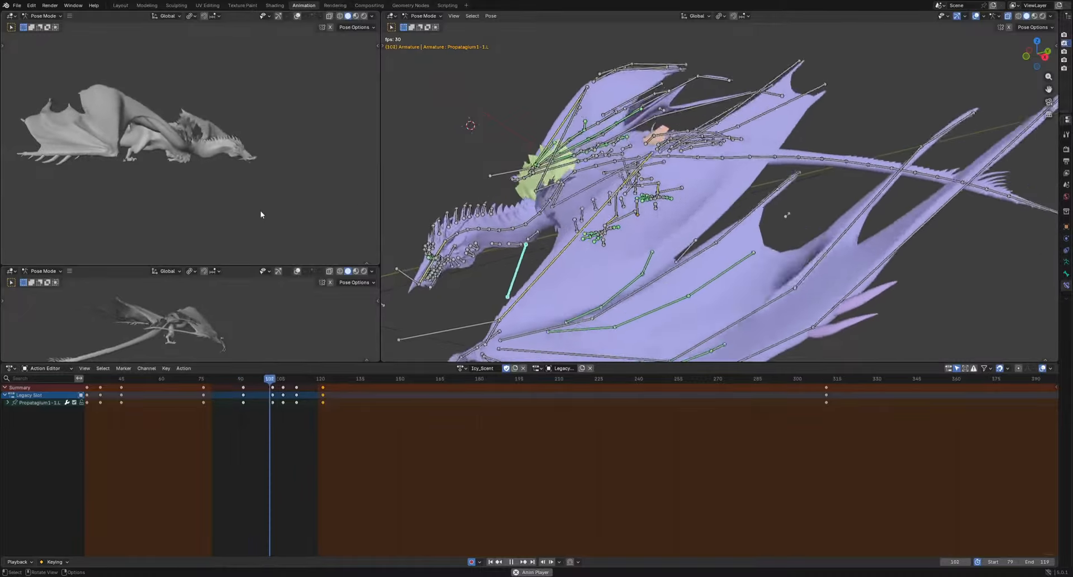
Select the Finger1-1.L, Finger1-2.L and Finger1Tip.L bones and show them in right orthographic view
scroll(643, 246, down, 2)
shift+middle_drag(647, 249, 651, 223)
key(space)
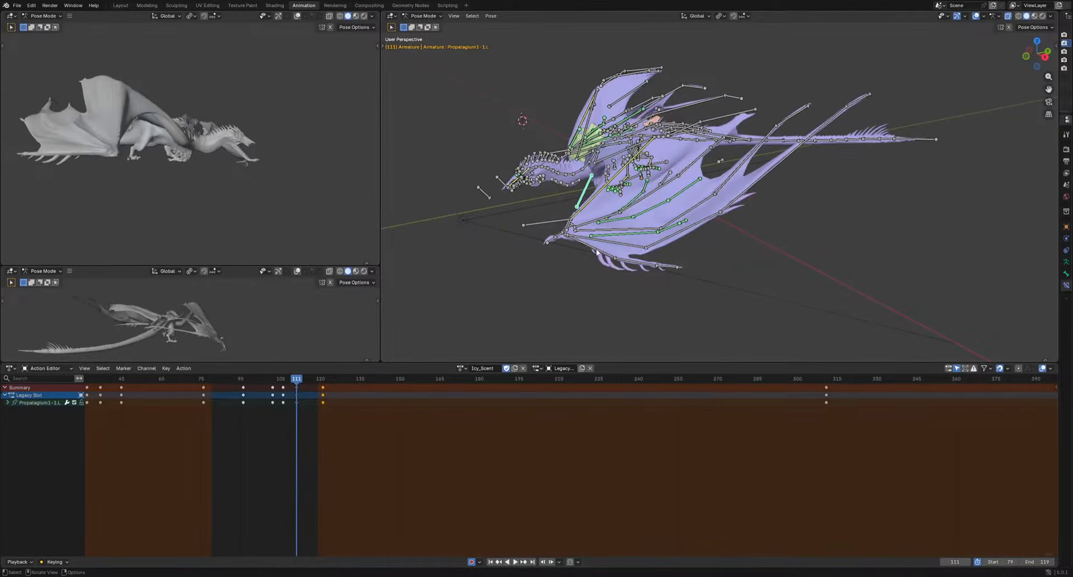
click(597, 250)
shift+click(633, 262)
shift+click(675, 267)
alt+middle_drag(675, 267, 633, 273)
scroll(625, 279, up, 4)
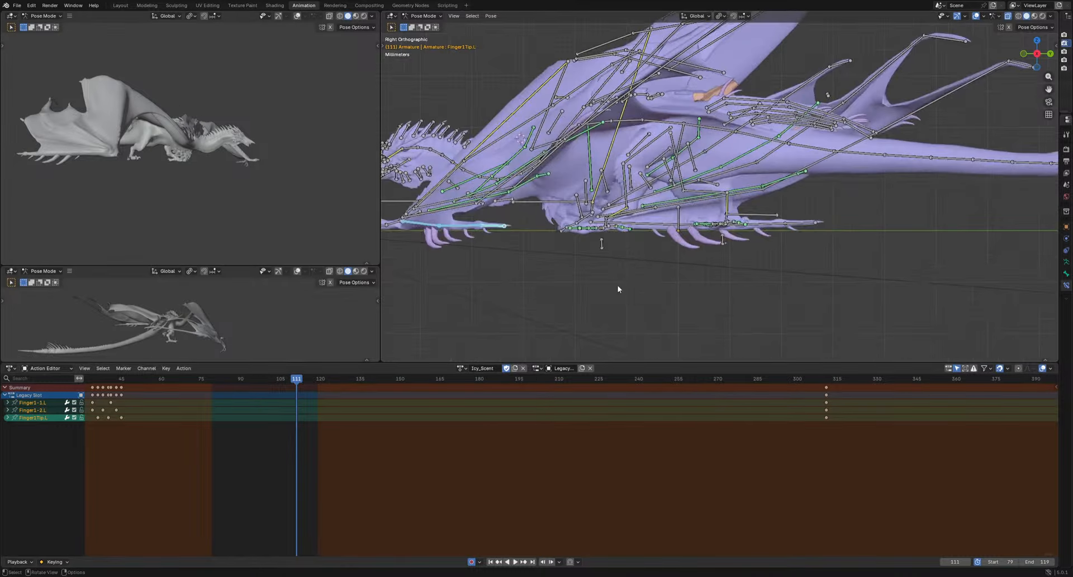
Key the selected Finger1 bones at frame 76 and paste copies of those keyframes at frame 120
drag(199, 385, 204, 387)
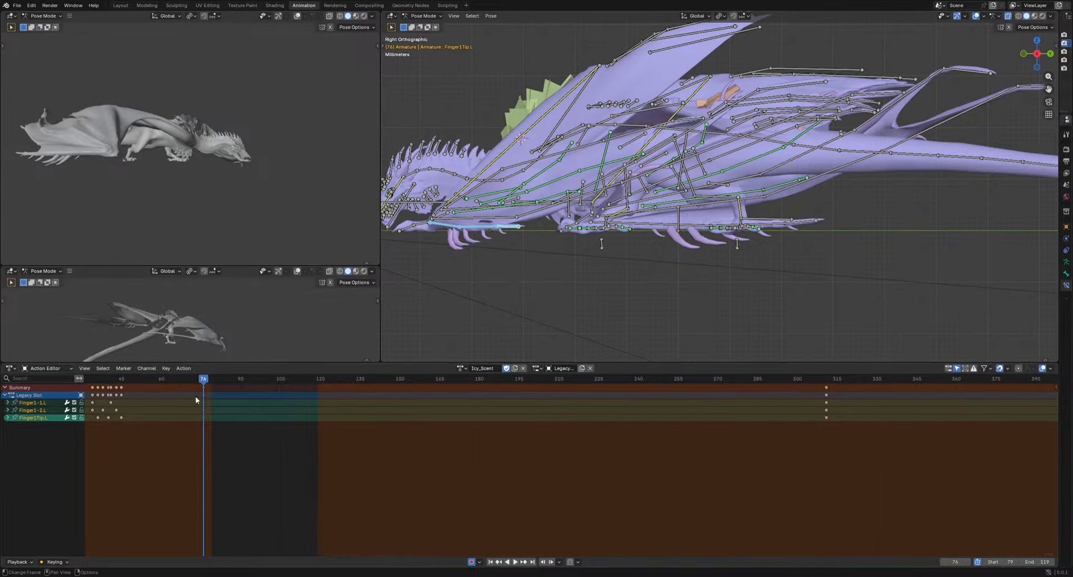
drag(166, 447, 244, 380)
key(ctrl+c)
click(319, 379)
key(ctrl+v)
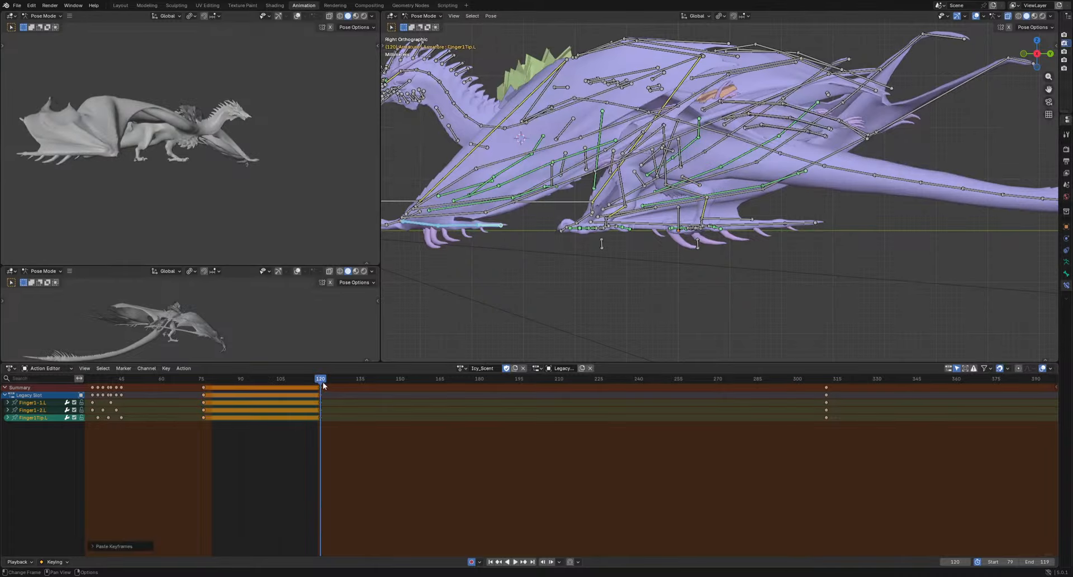
Retime the Finger1 keyframes from frames 76 and 120 to frames 63 and 79, and start playback
drag(323, 384, 213, 406)
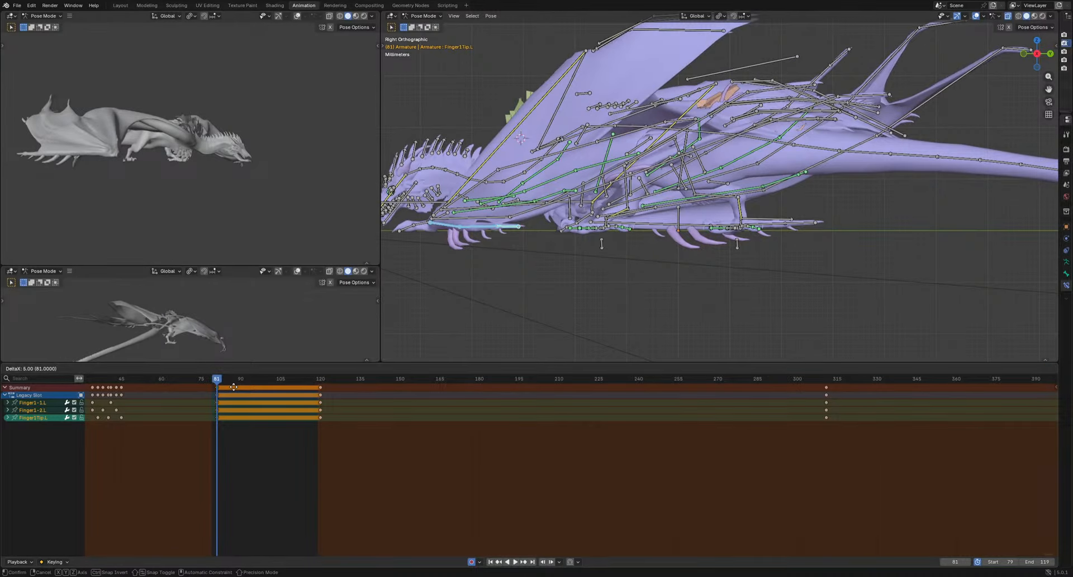
key(g)
click(186, 387)
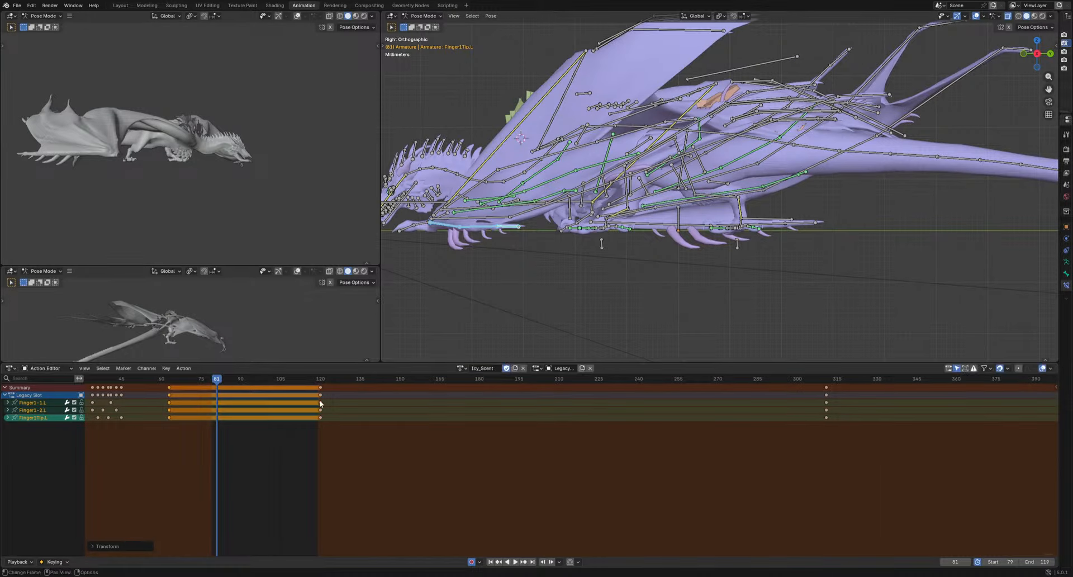
drag(339, 387, 338, 387)
key(g)
click(223, 387)
key(space)
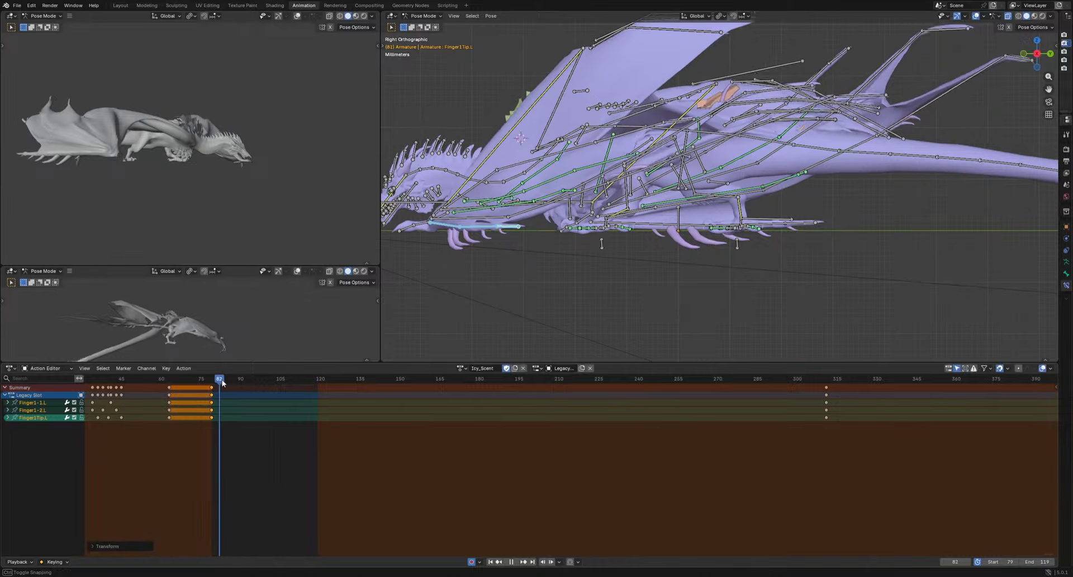
Rotate the selected Finger1 bones at frames 88 and 102, add keyframes for them at frame 109, and play the animation
key(r)
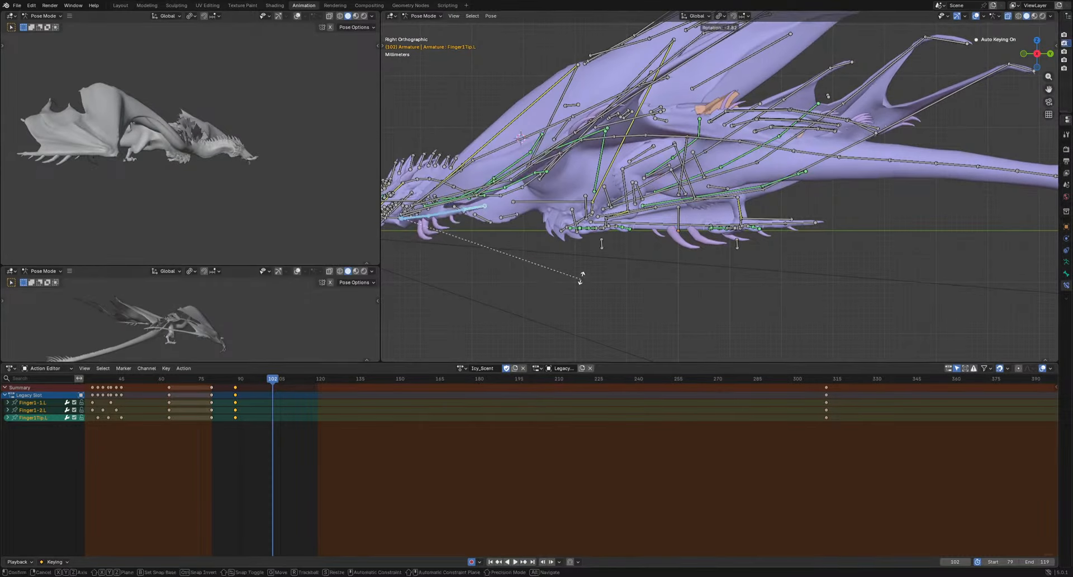
key(r)
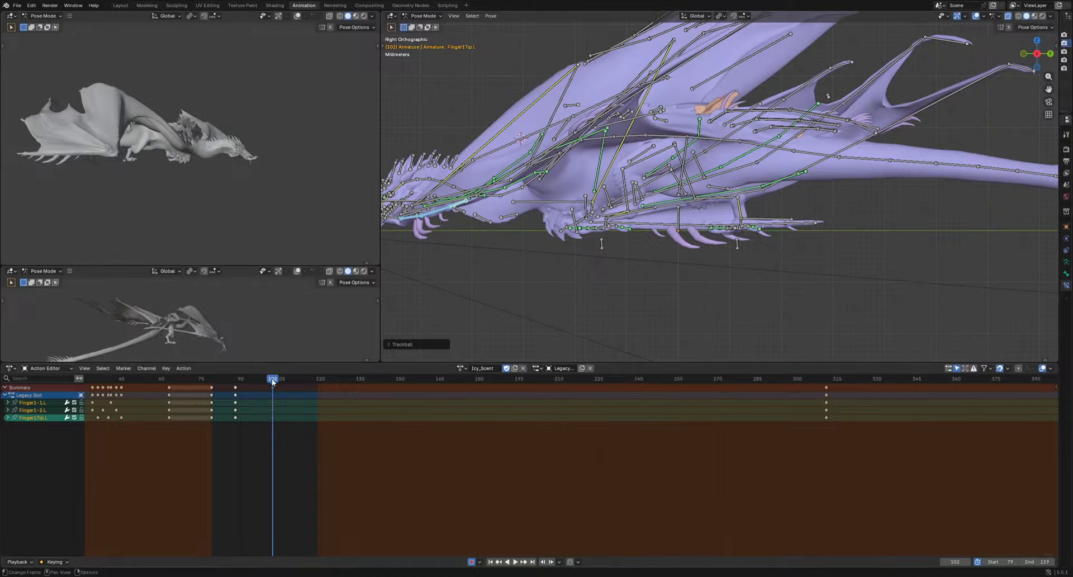
drag(272, 382, 292, 382)
key(i)
key(space)
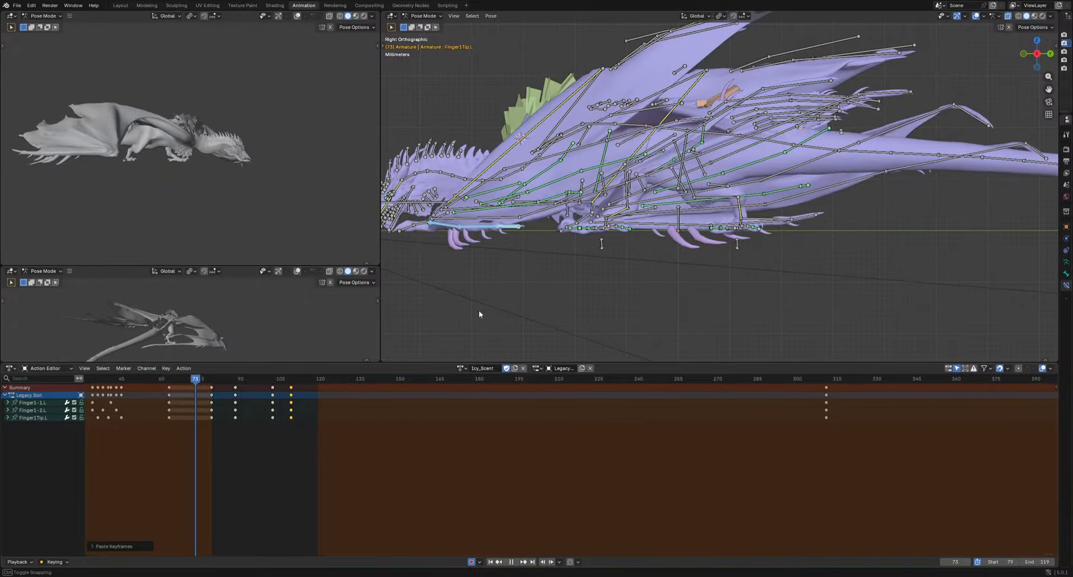
key(Escape)
Review the Finger1 motion in top orthographic view and refine the bones' rotation, adding an in-between pose at frame 94
scroll(526, 294, down, 4)
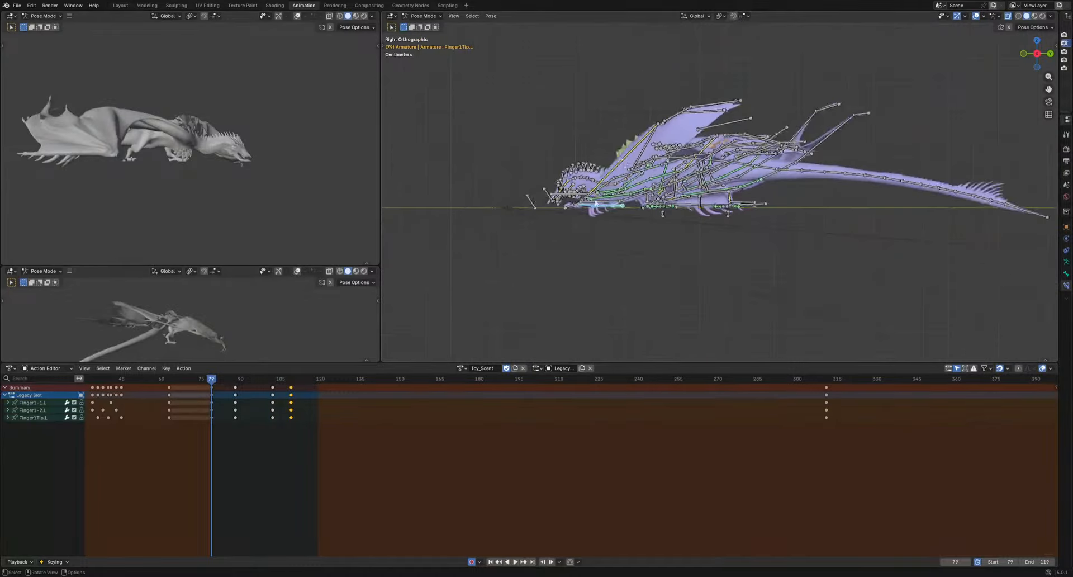
key(KP_7)
key(space)
key(space)
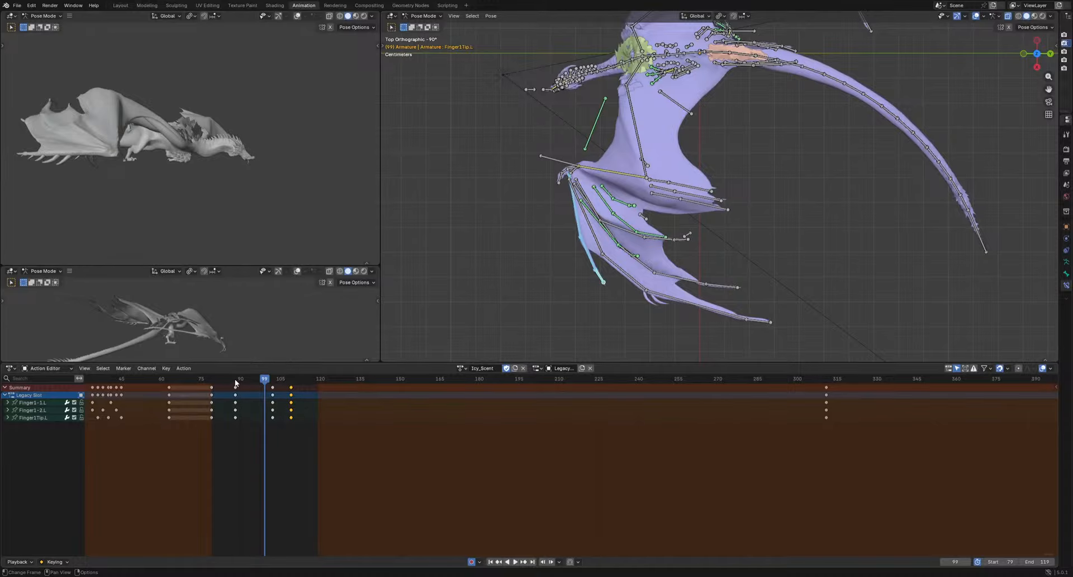
drag(235, 383, 306, 417)
key(r)
click(729, 296)
key(r)
click(728, 288)
Delay the Finger1-2.L and Finger1Tip.L keyframes from frame 88 onward by one and two frames, and their frame 79 keyframes to 81 and 83
key(g)
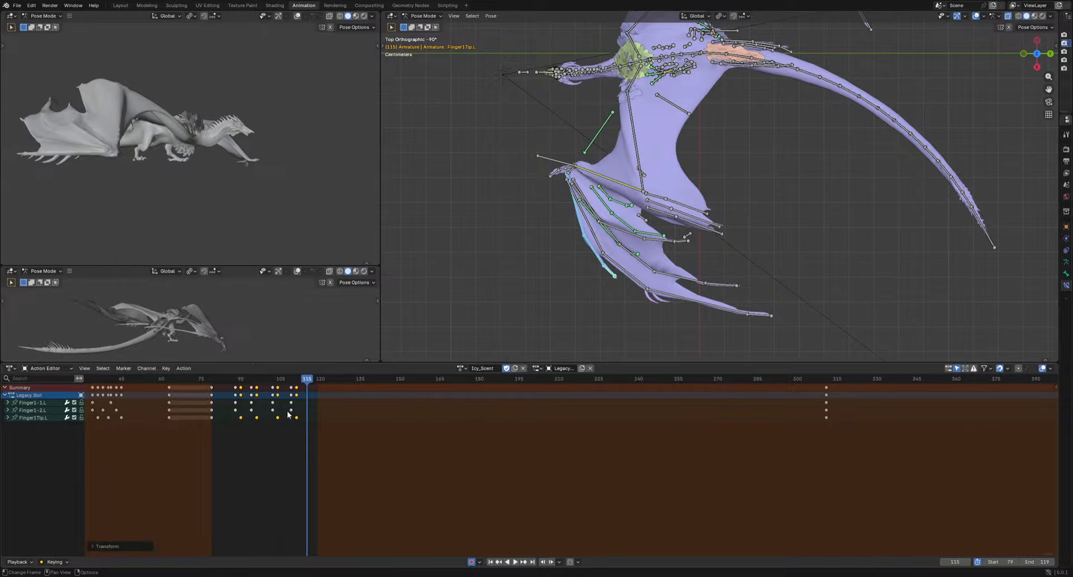
drag(196, 427, 224, 419)
key(g)
click(219, 420)
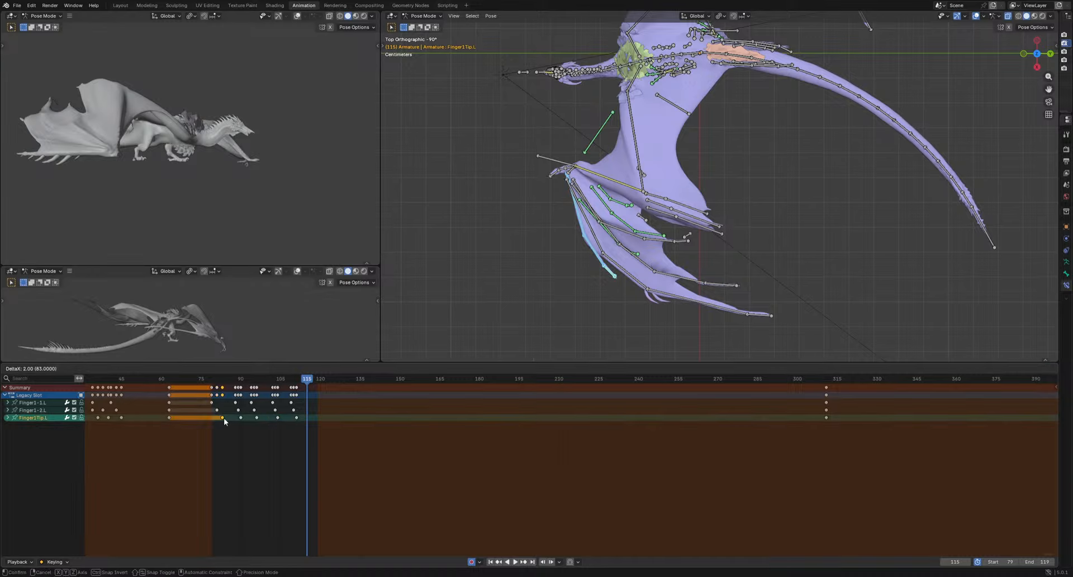
Move the frame 63 keyframes of Finger1-2.L to frame 60 and of Finger1Tip.L to frame 55, and play the result
mouse_move(156, 430)
mouse_down()
mouse_move(174, 411)
mouse_move(150, 417)
mouse_up()
key(g)
click(164, 417)
click(156, 421)
key(space)
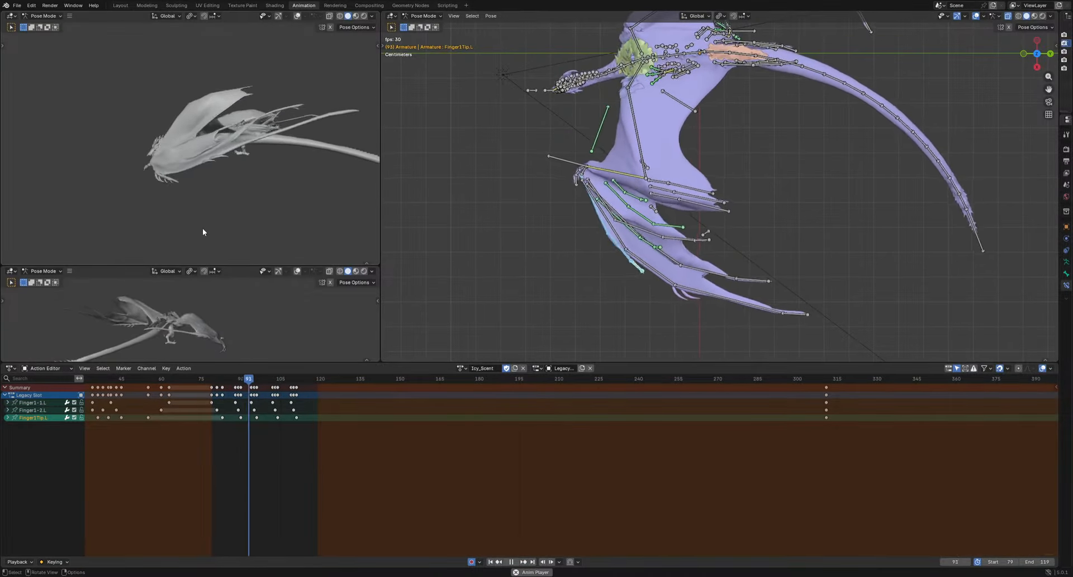
key(space)
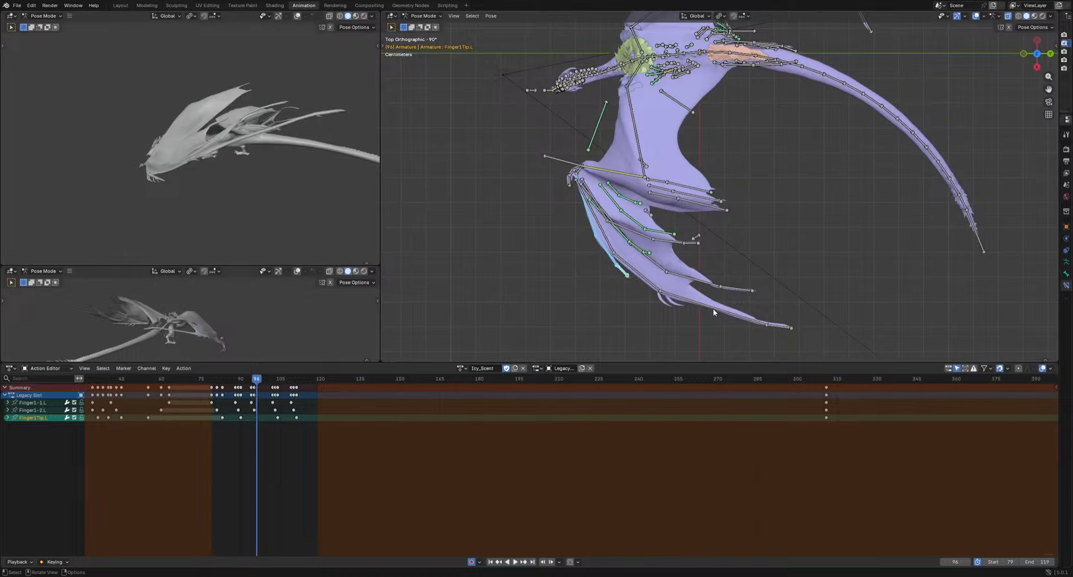
Select the outer and tip bones of the left wing's fingers 2, 3 and 4, from Finger2-3.L through Finger4Tip.L
drag(702, 333, 815, 279)
shift+middle_drag(781, 301, 686, 296)
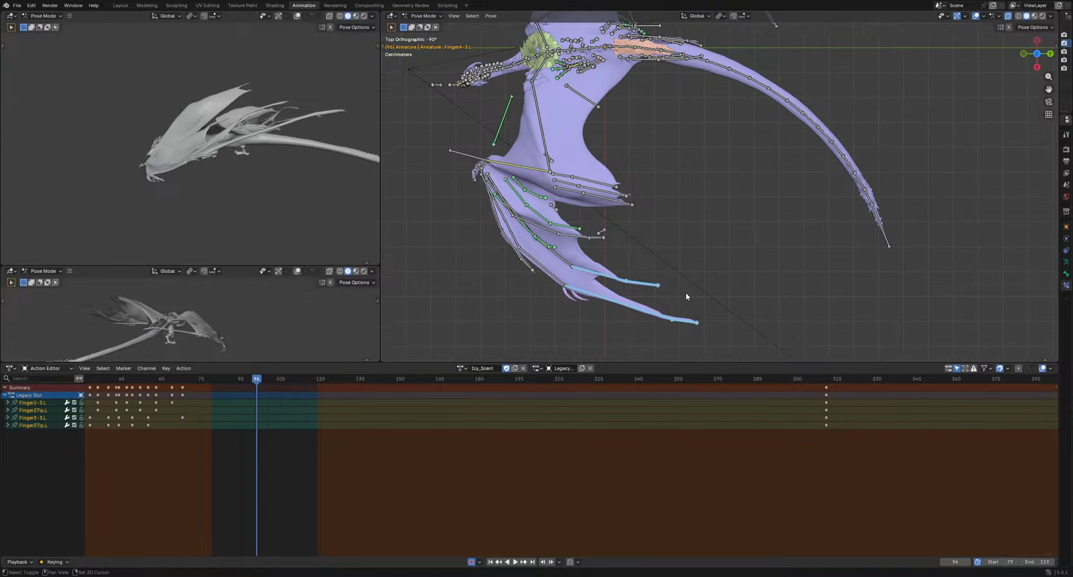
shift+click(589, 237)
shift+click(598, 238)
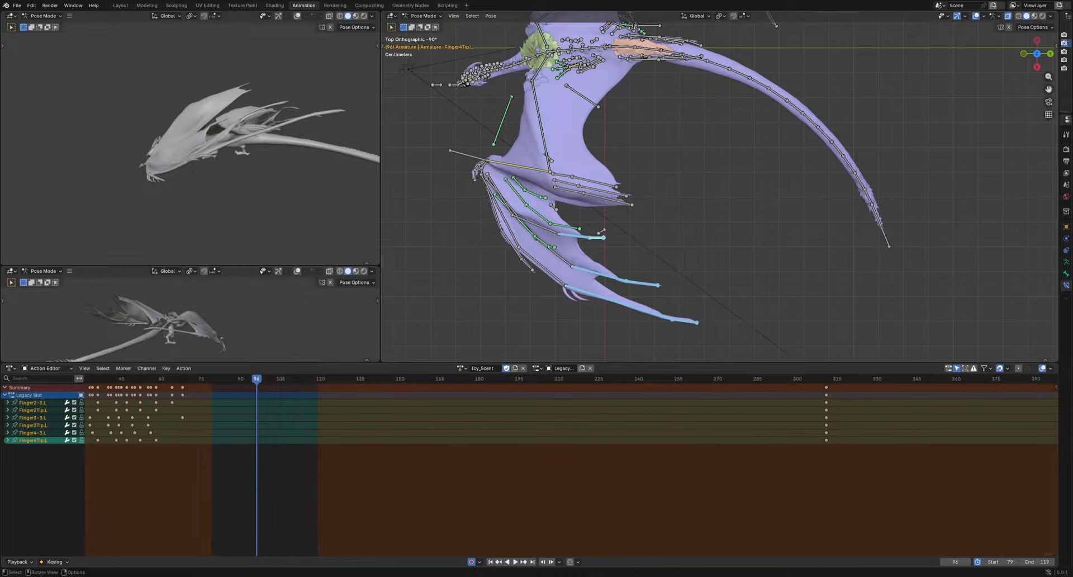
scroll(630, 269, up, 1)
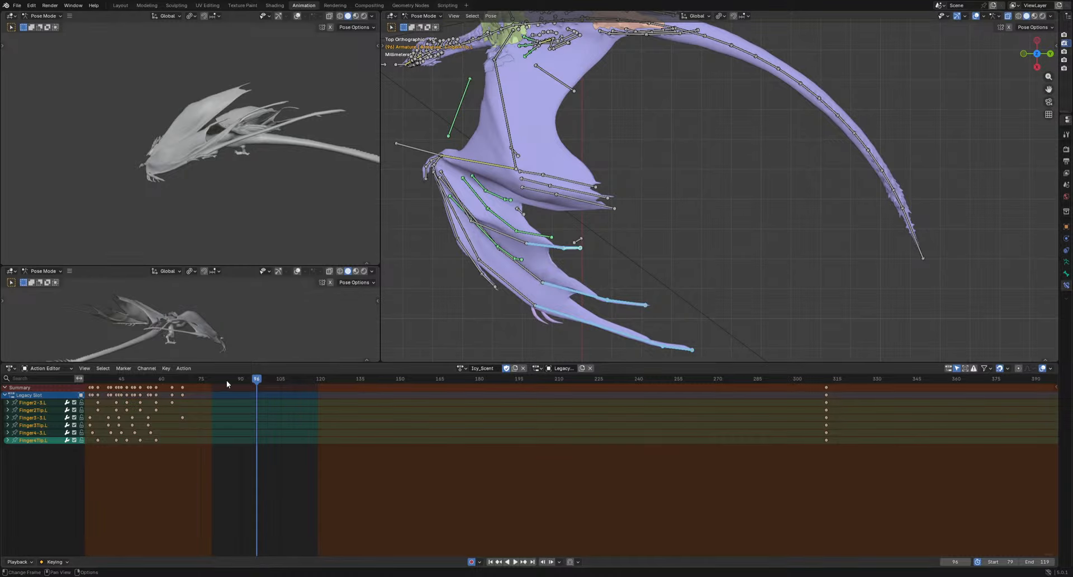
Rotate the selected outer finger bones in top view at frames 78, 89, 99 and 106 to create a swing
drag(226, 380, 289, 380)
key(r)
click(720, 288)
key(r)
click(673, 313)
key(r)
key(r)
click(678, 232)
key(r)
key(r)
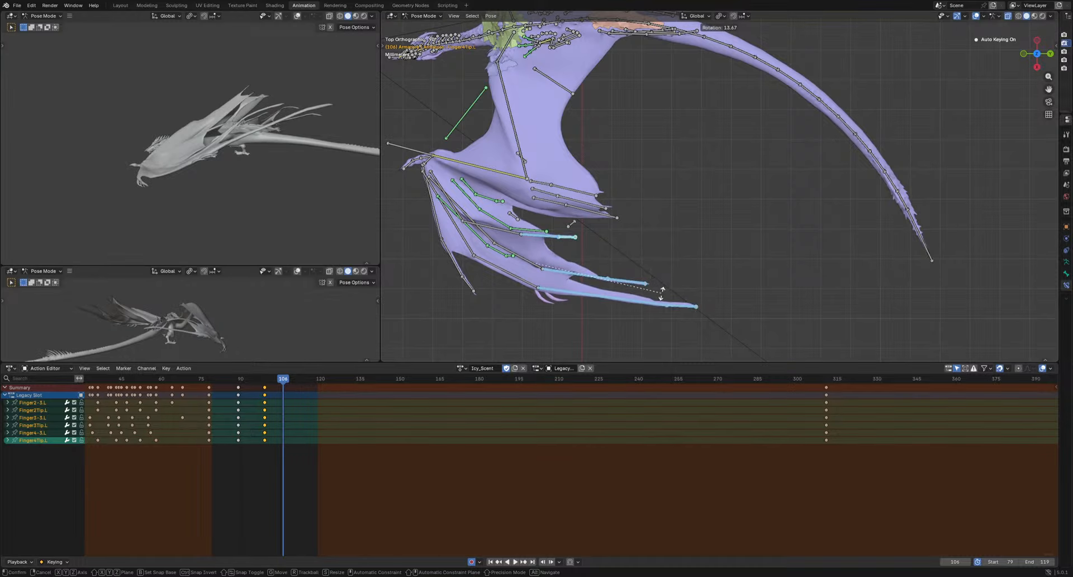
click(661, 292)
Rotate the outer finger bones in opposing directions at frames 111 and 120, and play the animation
click(297, 386)
key(r)
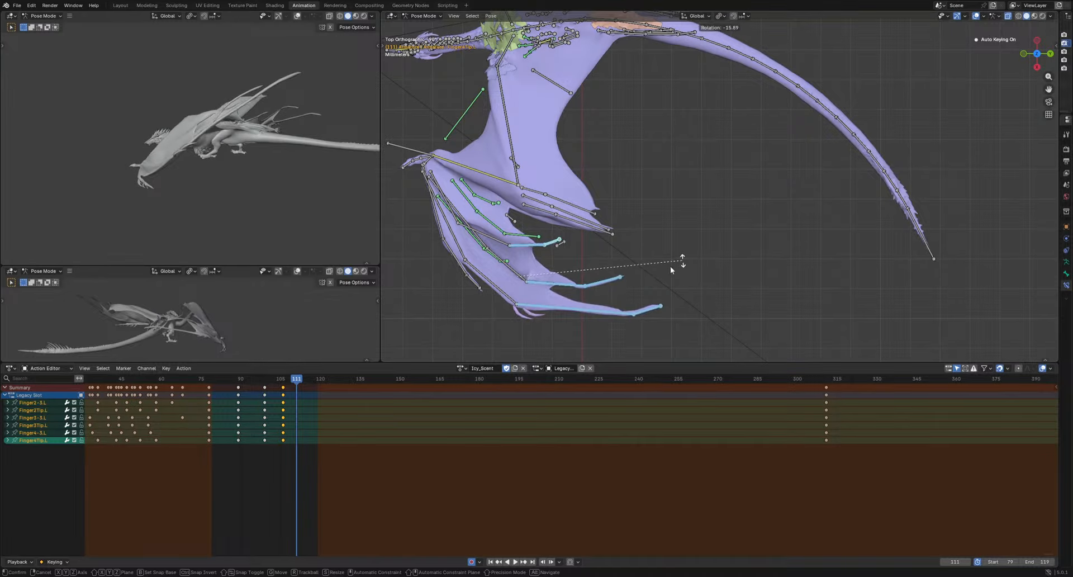
click(671, 270)
click(321, 380)
key(r)
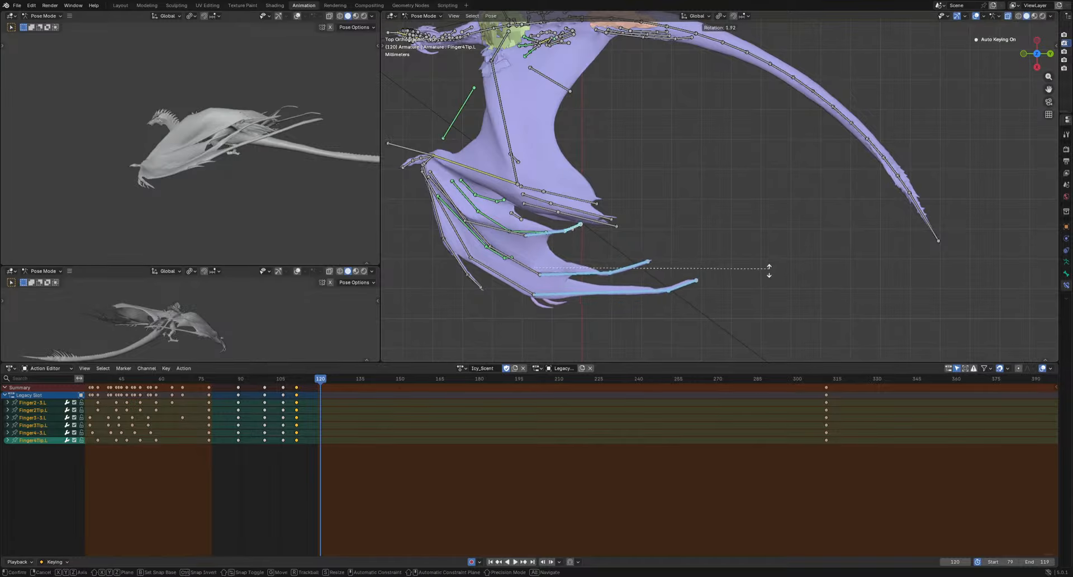
click(752, 300)
key(space)
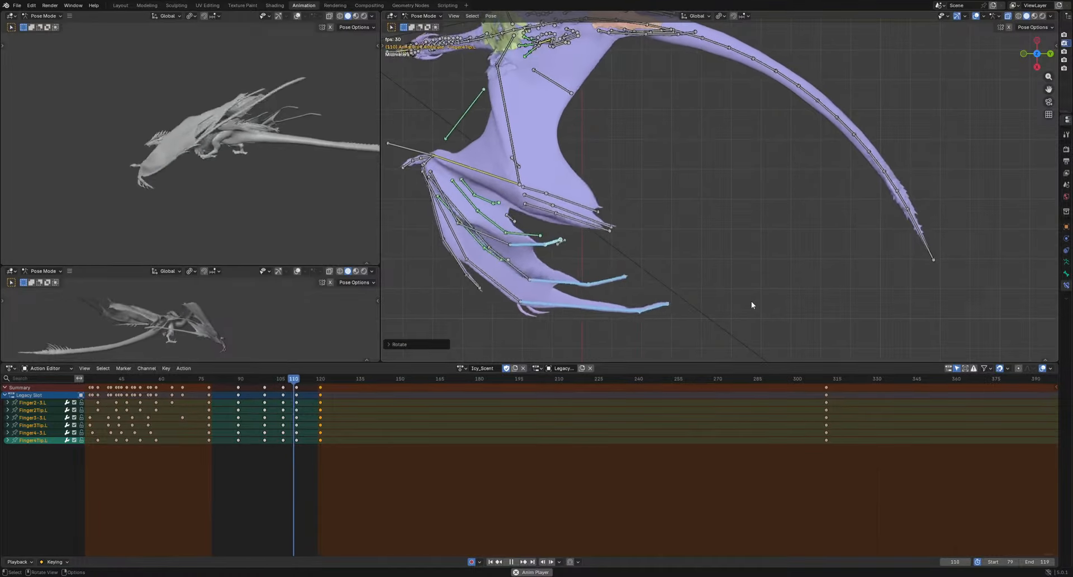
Switch to right orthographic view, rotate the outer finger bones at frames 89 and 99, and play the animation
middle_drag(751, 305, 661, 251)
key(KP_3)
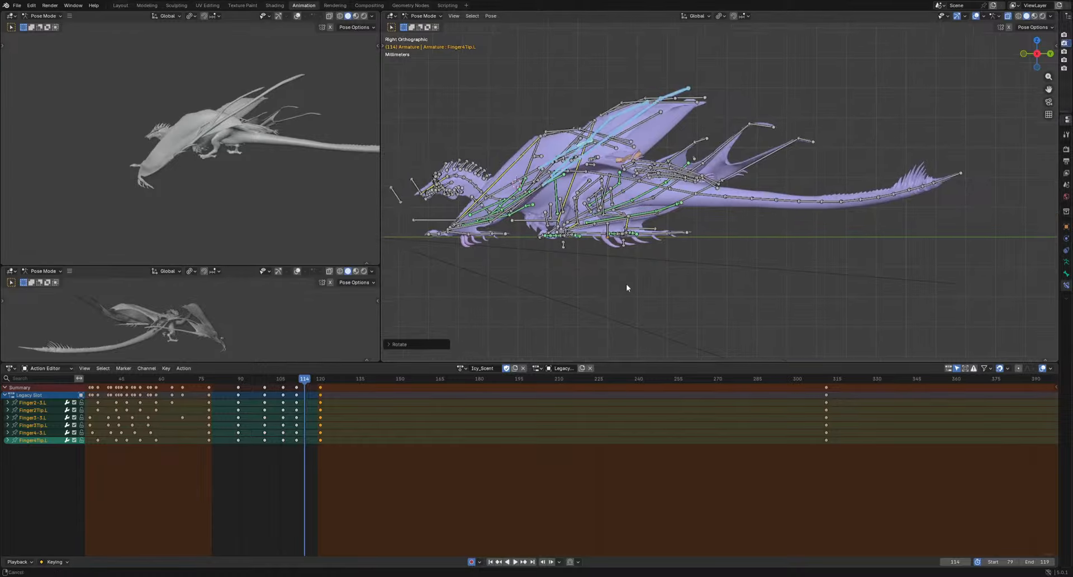
key(space)
drag(229, 383, 265, 385)
key(r)
click(777, 288)
key(r)
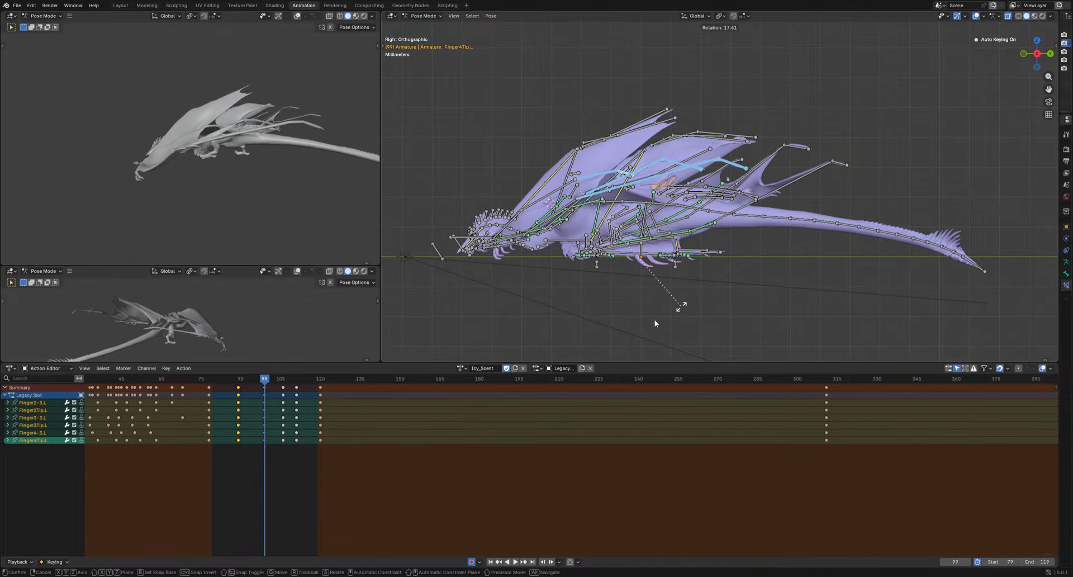
click(655, 323)
key(space)
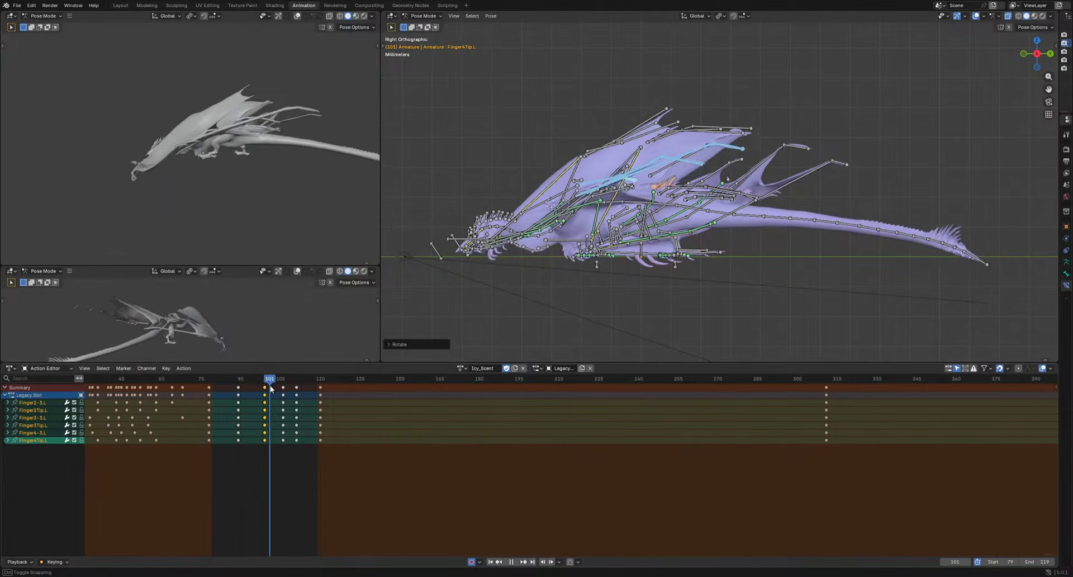
Rotate the outer finger bones in side view at frames 102, 106, 109 and 111 to shape their up-and-down overlap
key(r)
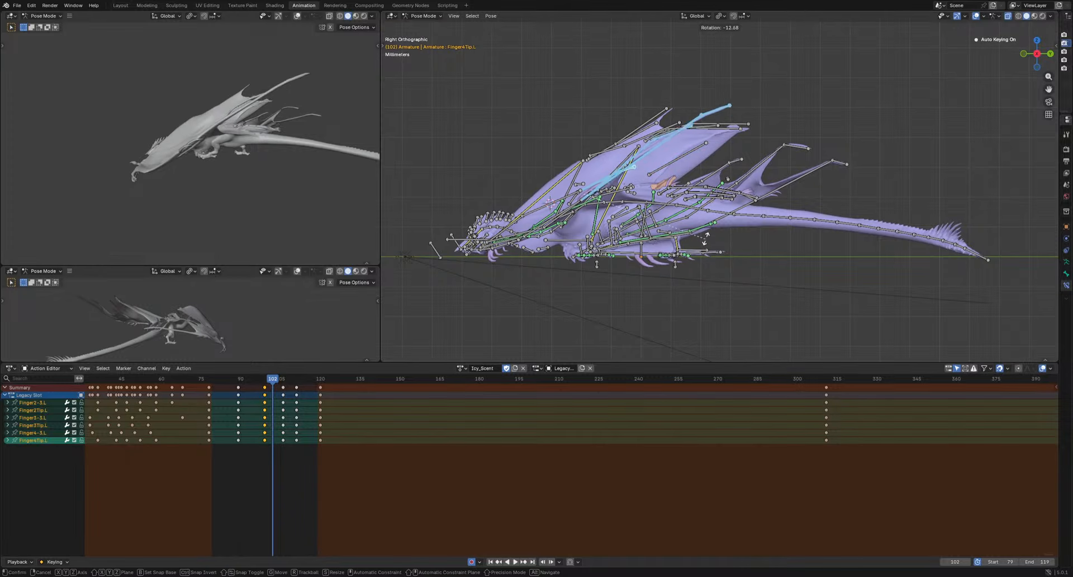
click(721, 282)
drag(273, 380, 291, 384)
key(r)
click(787, 303)
key(r)
click(671, 312)
key(r)
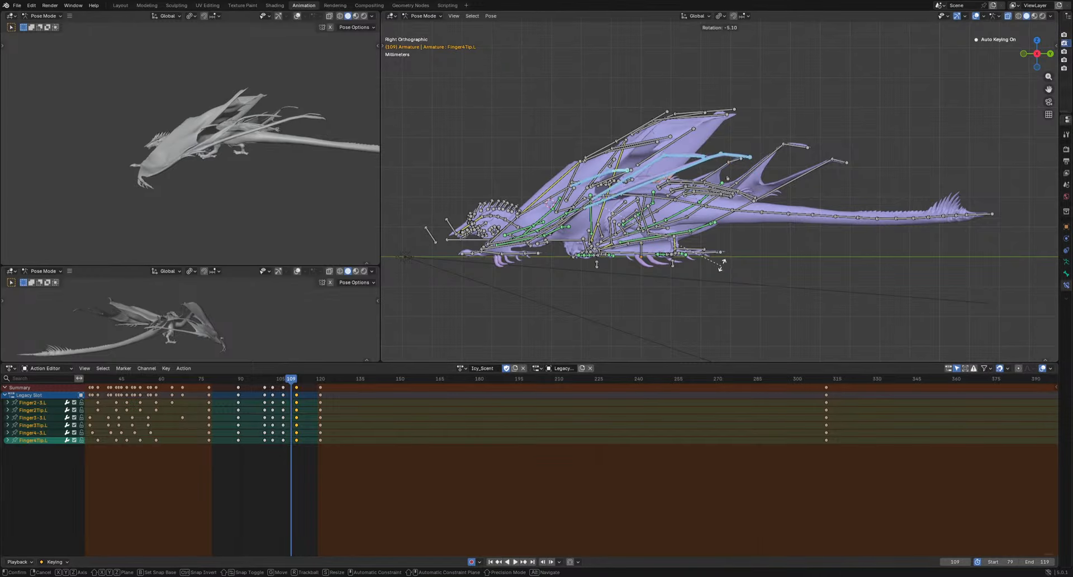
click(720, 262)
Retime the outer finger keyframes at frames 106, 109 and 111 to frames 105, 108 and 112
click(297, 387)
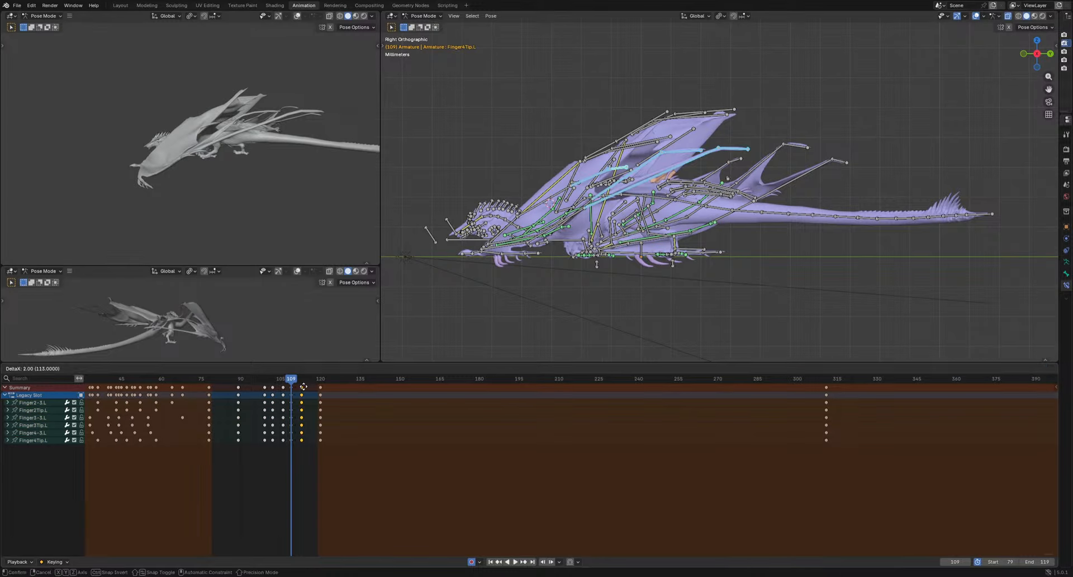
drag(273, 380, 284, 380)
mouse_move(294, 382)
mouse_down()
mouse_move(304, 391)
mouse_move(294, 389)
mouse_up()
scroll(287, 422, up, 12)
middle_drag(337, 447, 749, 484)
middle_drag(276, 467, 338, 478)
key(g)
click(351, 431)
drag(350, 426, 399, 390)
key(g)
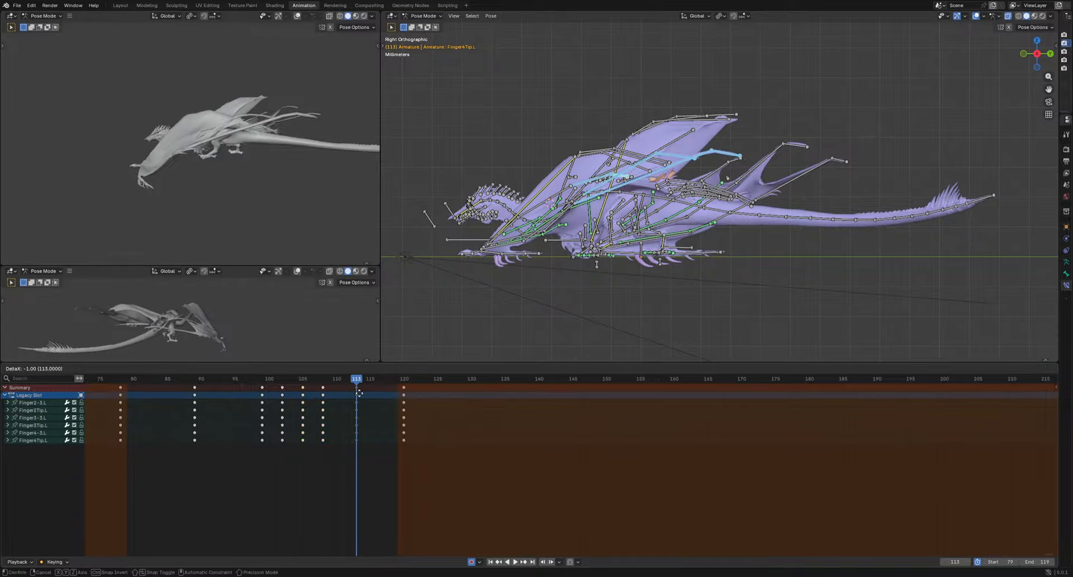
click(353, 394)
Respace the outer finger keyframes between frames 99 and 108 to frames 97, 101 and 106, and play the result
drag(233, 459, 276, 394)
key(g)
click(310, 384)
key(i)
click(269, 389)
click(276, 394)
key(space)
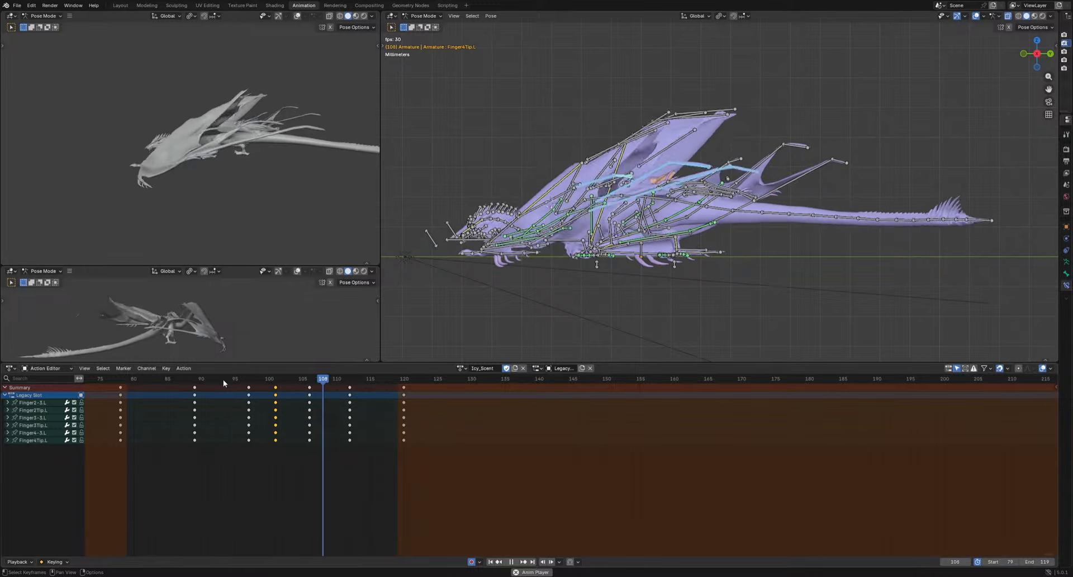
key(space)
Move the outer finger keyframes at frame 106 to frame 105, and rotate the bones at frames 105 and 108
click(300, 388)
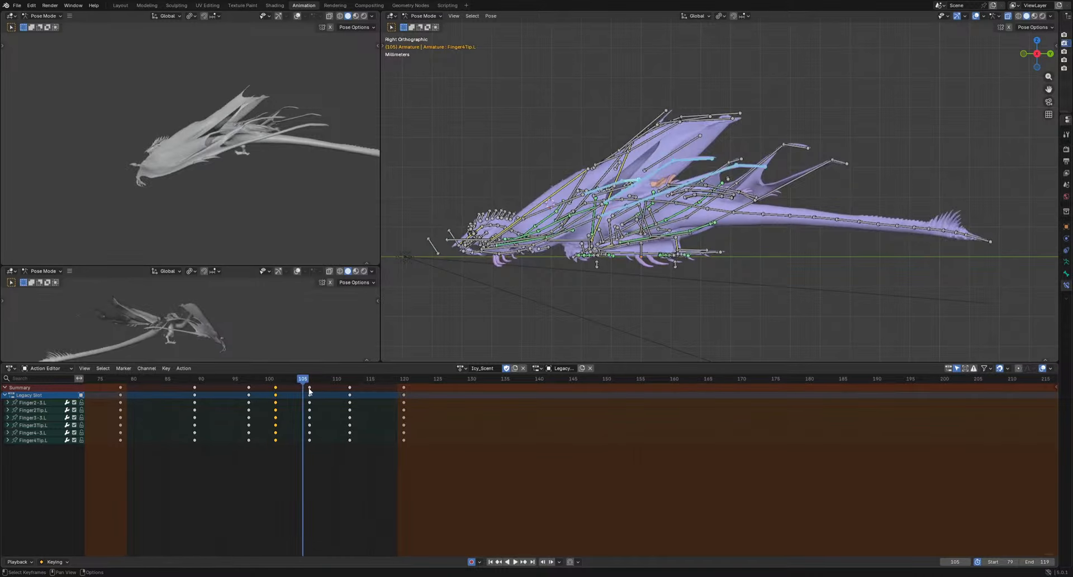
key(g)
click(297, 389)
key(r)
click(689, 242)
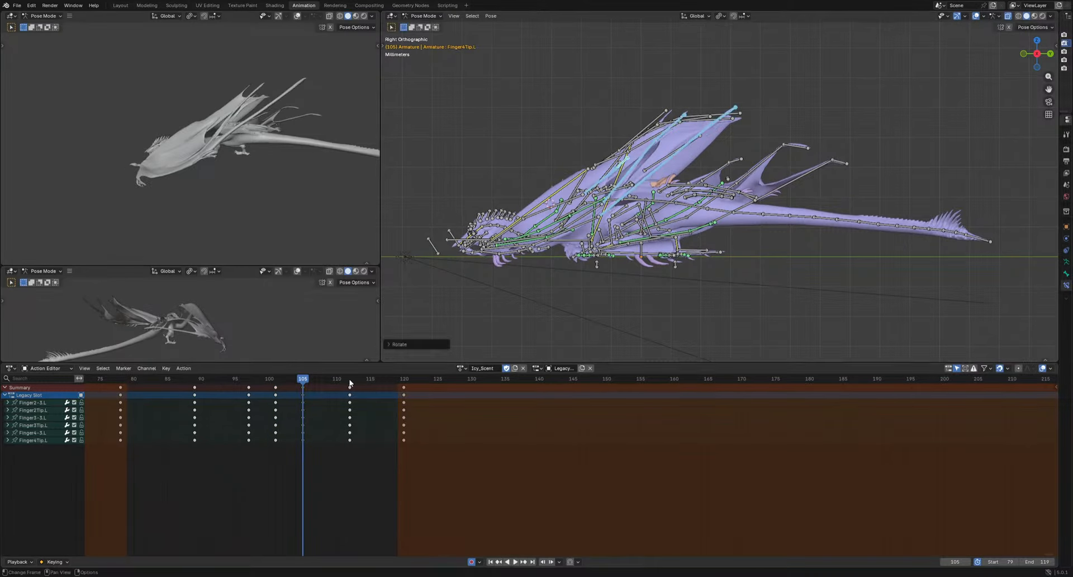
drag(290, 380, 324, 418)
key(r)
click(711, 309)
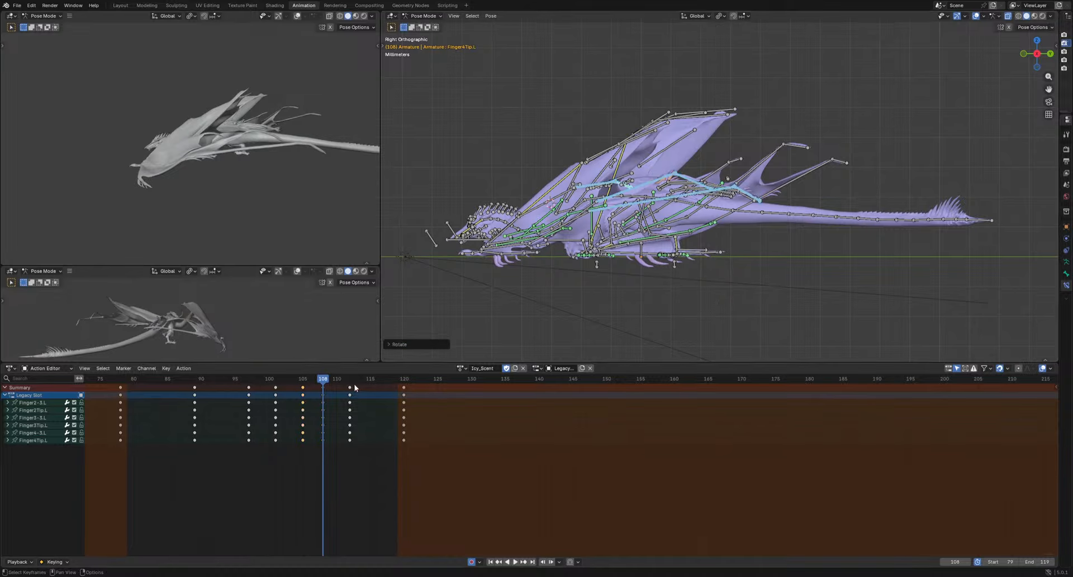
Rotate the outer finger bones at frames 120 and 130, and play the animation from an angled perspective view
drag(352, 381, 471, 384)
key(r)
click(741, 248)
key(r)
click(758, 298)
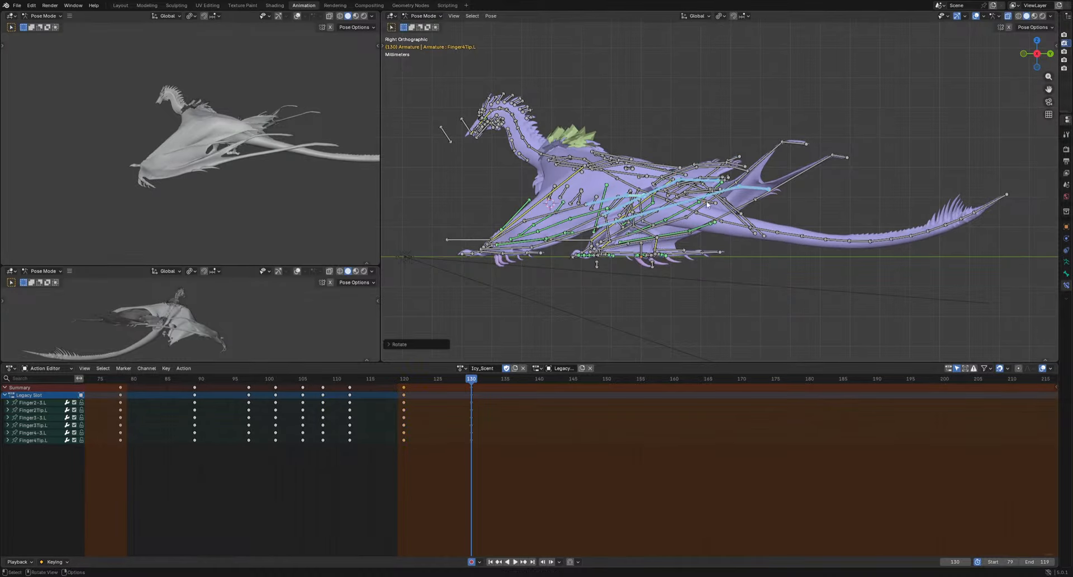
key(space)
middle_drag(758, 298, 717, 255)
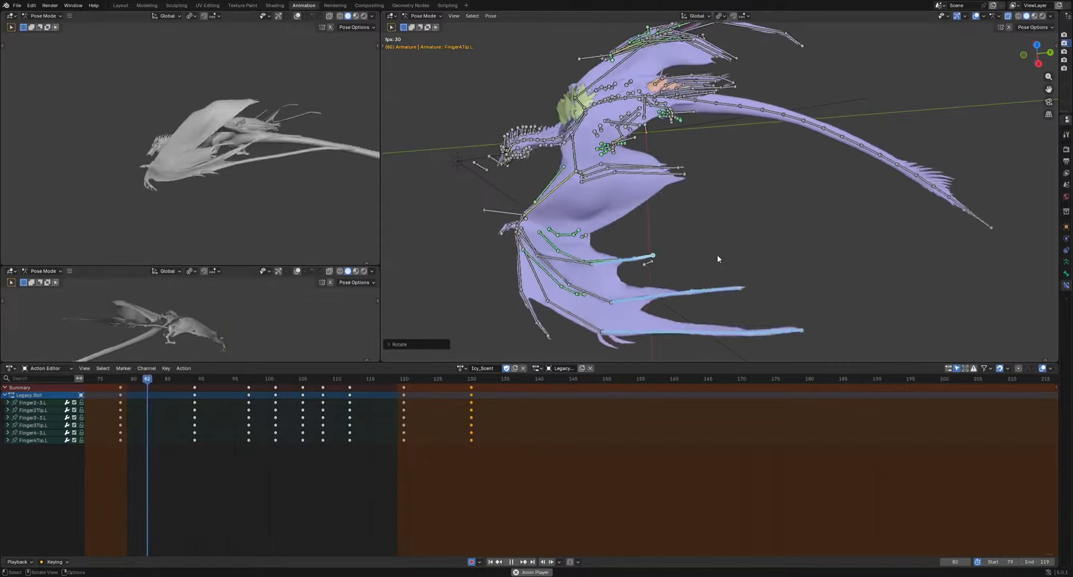
key(space)
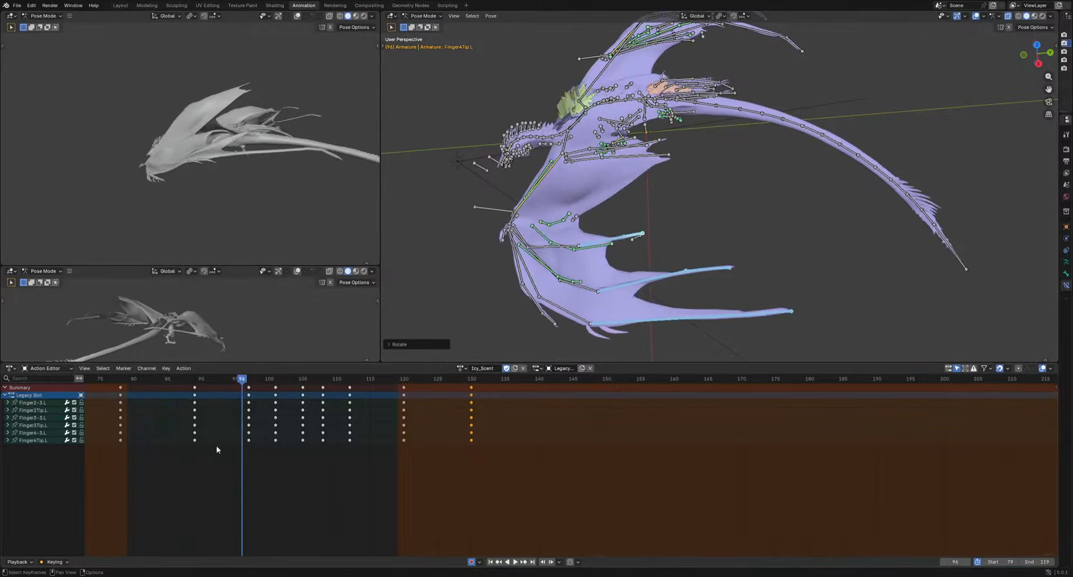
Delay the Finger4Tip.L and Finger3Tip.L keyframes from frame 89 onward by one frame
drag(163, 464, 483, 438)
key(g)
click(478, 438)
key(g)
click(488, 437)
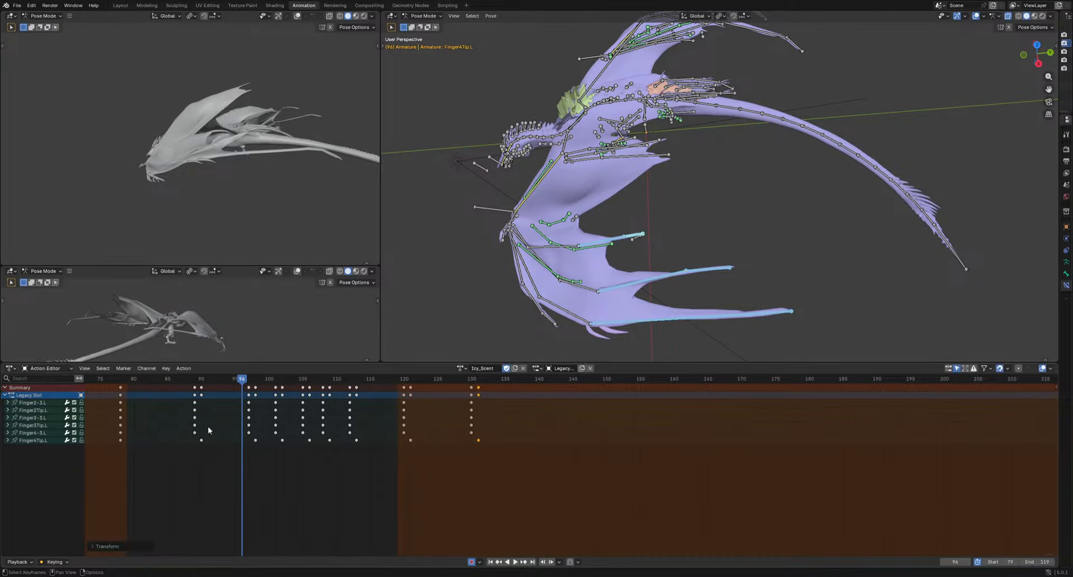
drag(169, 422, 488, 423)
key(g)
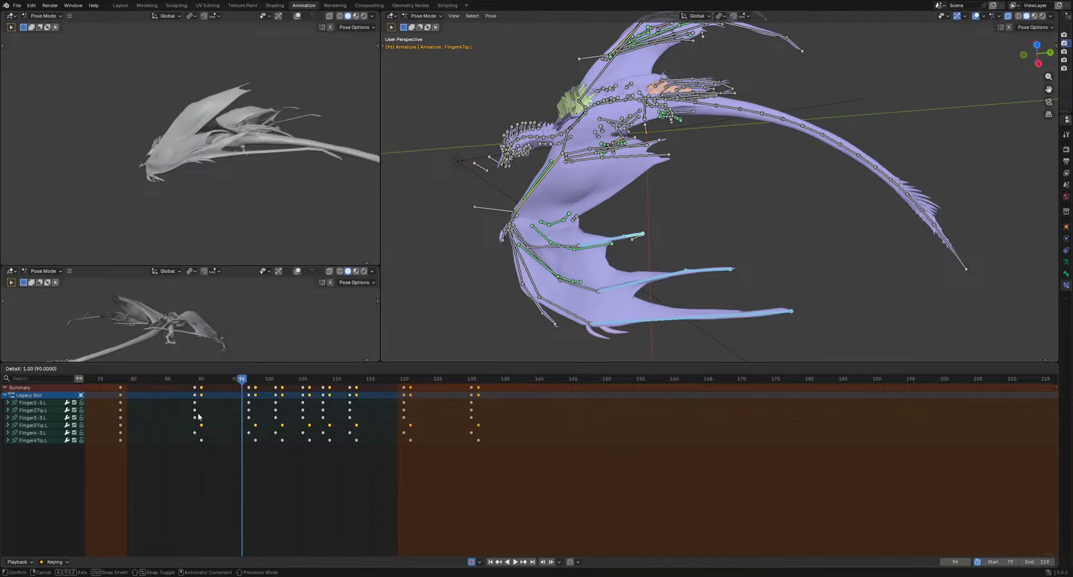
click(198, 416)
Delay the Finger2Tip.L keyframes by one frame, shift the Finger4-3.L keyframes one frame earlier, and play the result
drag(161, 408, 517, 412)
key(g)
click(473, 424)
drag(177, 437, 476, 430)
key(g)
click(472, 431)
key(space)
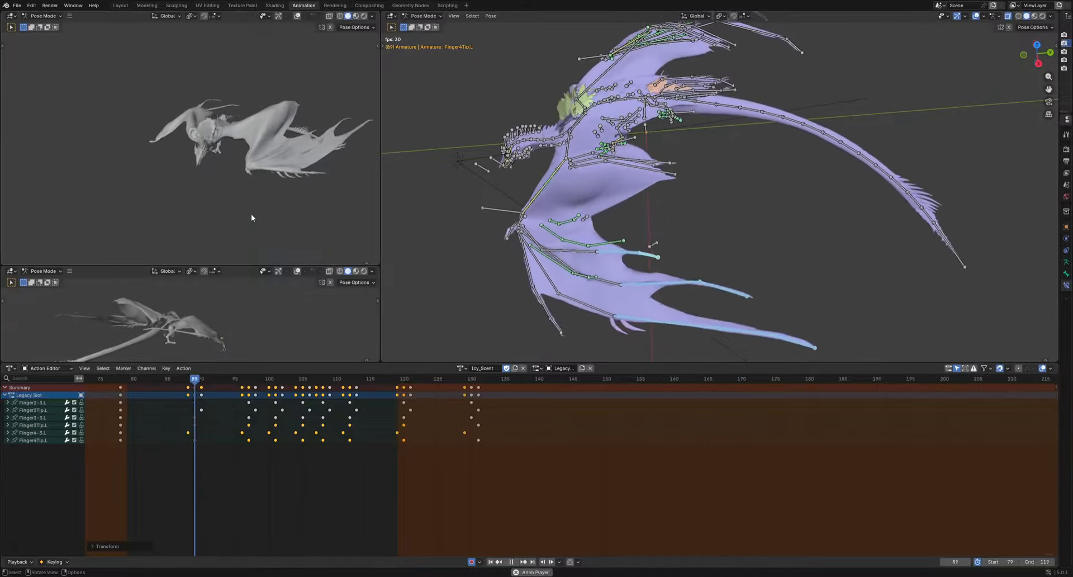
key(space)
Rotate and move the Patagium2.L bone at frame 96 to fit it back within the left wing membrane
click(552, 274)
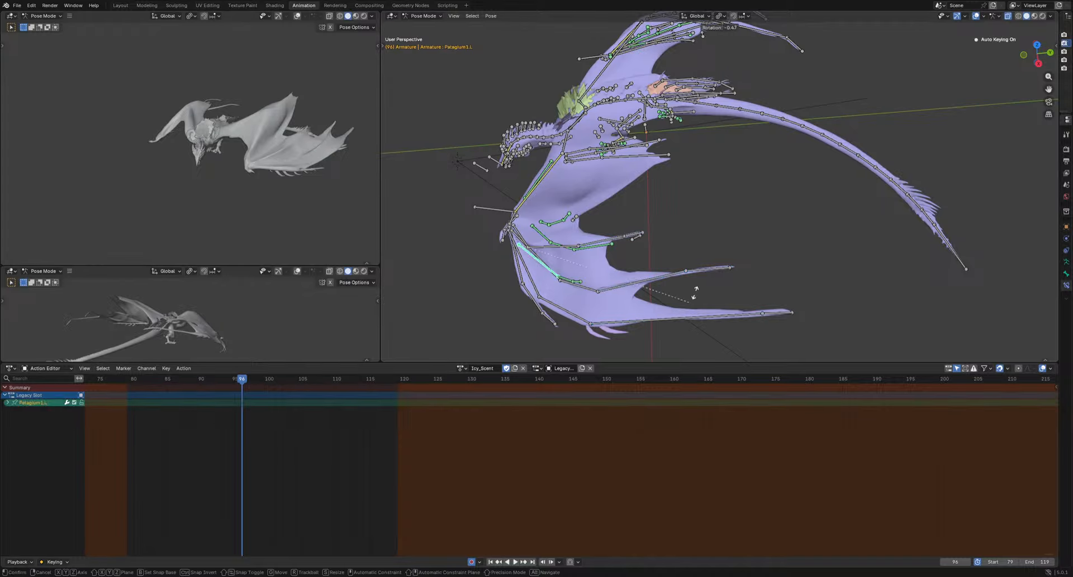
click(547, 241)
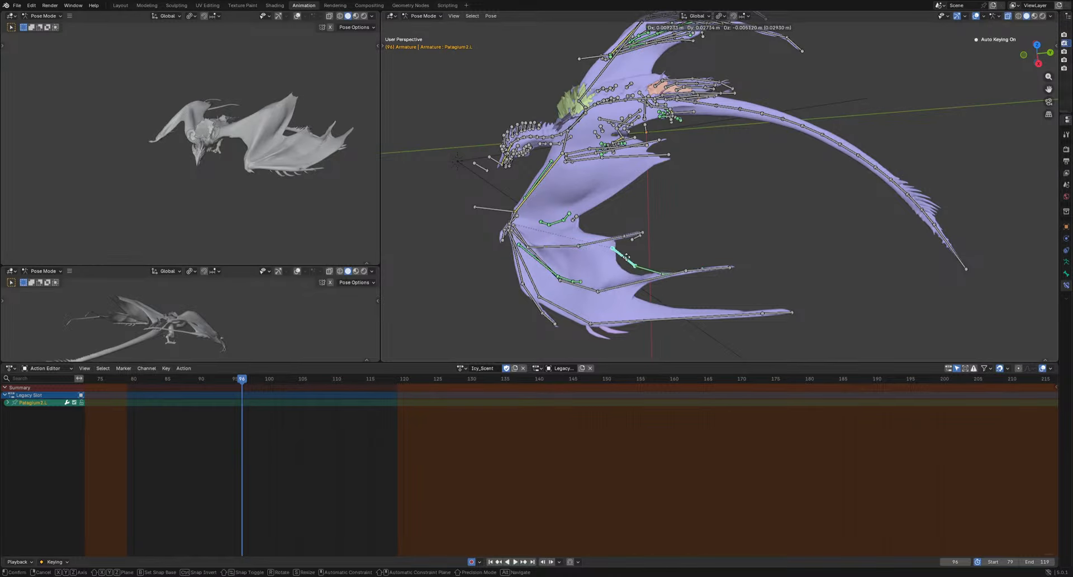
scroll(606, 335, up, 3)
scroll(605, 335, up, 1)
shift+middle_drag(605, 336, 735, 182)
key(r)
click(692, 246)
key(g)
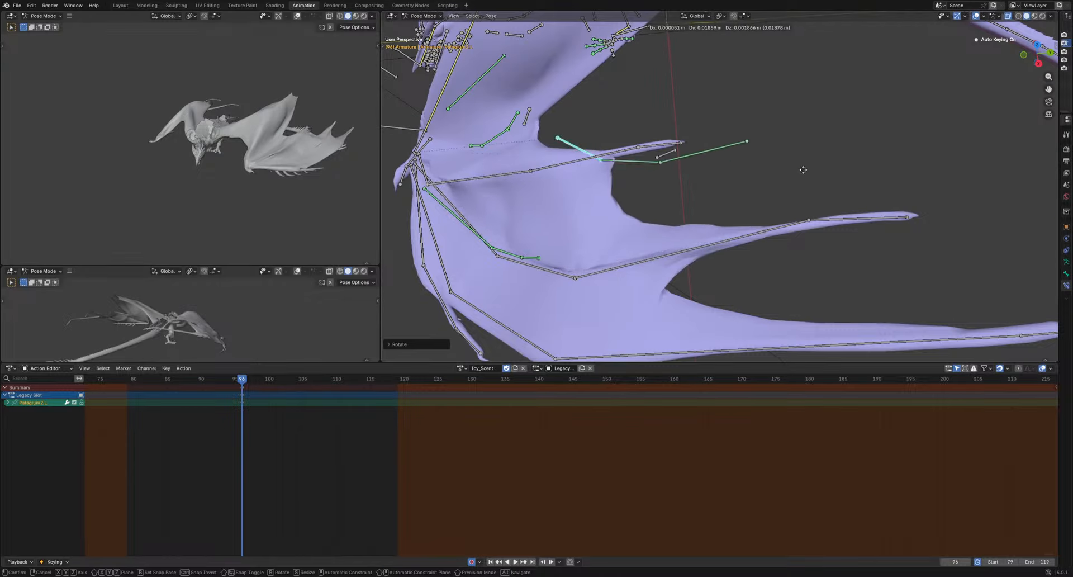
click(706, 205)
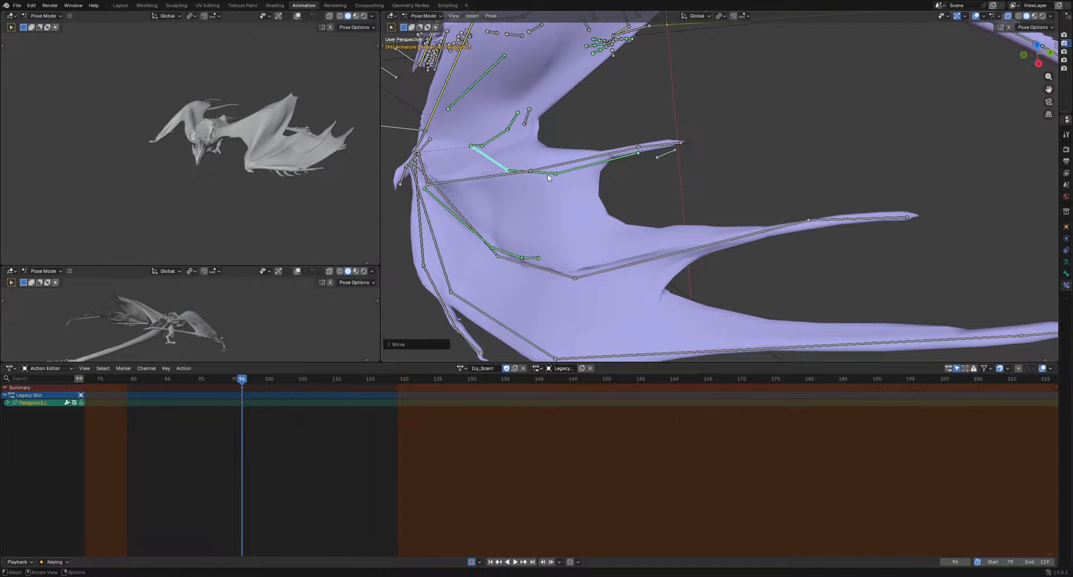
Rotate the Patagium2-1.L bone at frame 96
click(532, 172)
key(r)
click(671, 158)
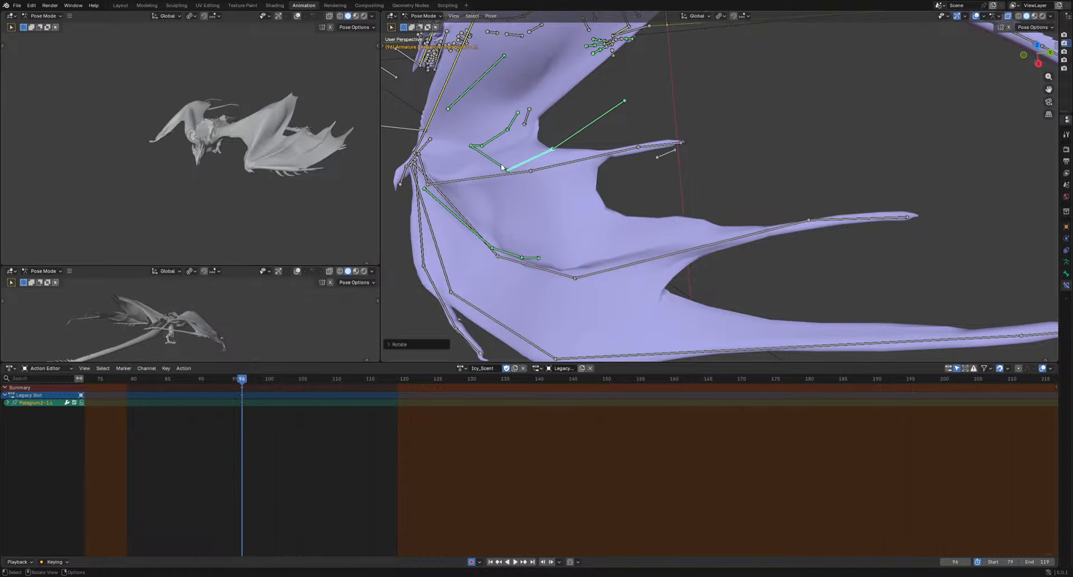
Scale and move the Patagium2.L bone at frame 82, and move it again at frame 87
drag(242, 382, 147, 384)
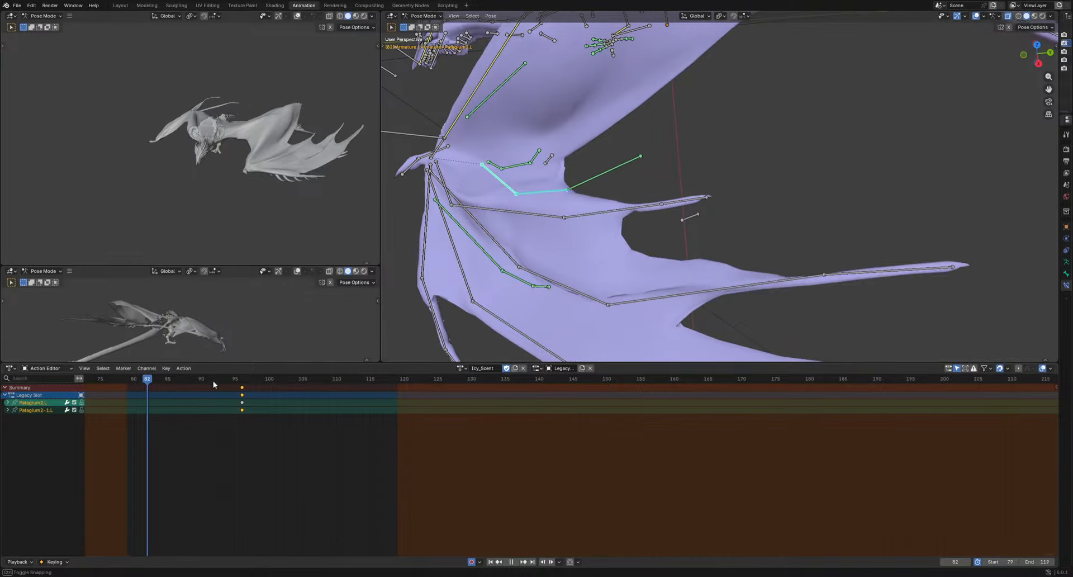
middle_drag(678, 305, 623, 268)
key(s)
click(650, 218)
key(g)
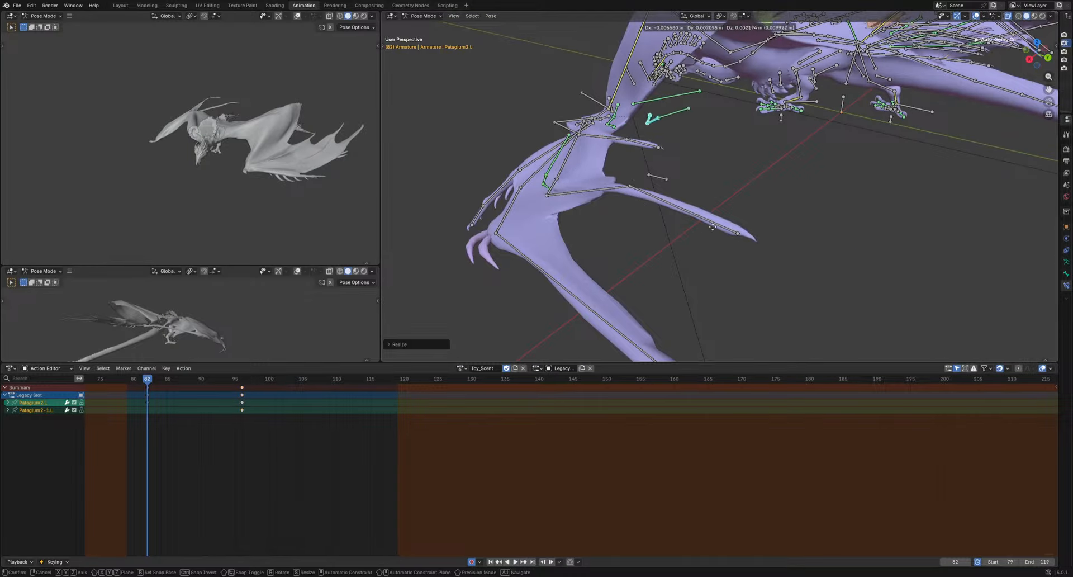
click(535, 328)
drag(173, 377, 181, 380)
key(g)
click(624, 278)
Rotate and move the selected Patagium2 bones at frame 102, and move them at frame 110
key(space)
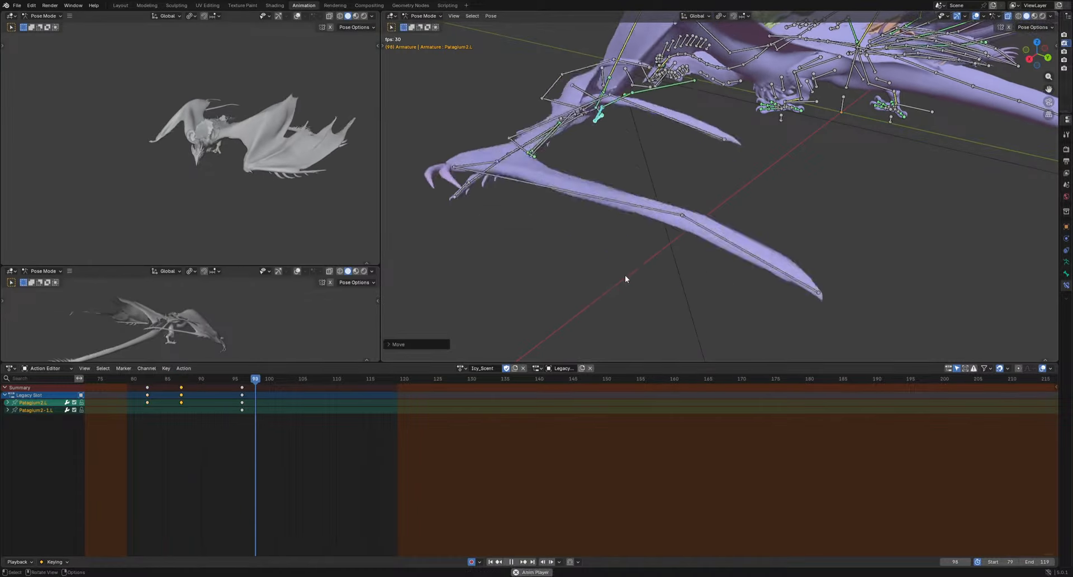
key(space)
key(r)
click(601, 225)
key(g)
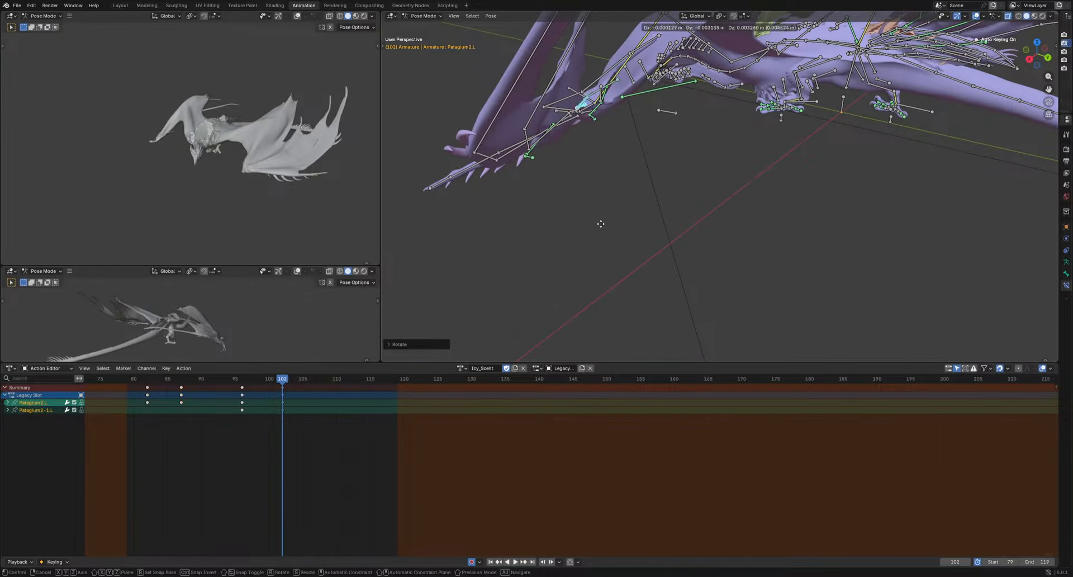
click(592, 211)
key(space)
key(space)
key(g)
click(613, 247)
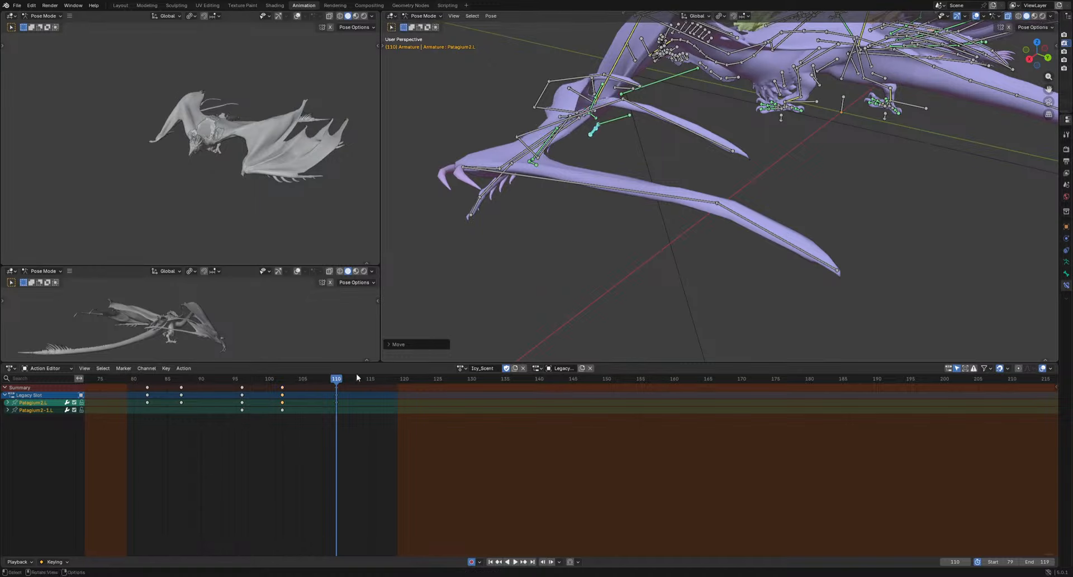
Move the Patagium2.L bone at frames 114 and 122, and play the animation
click(363, 379)
key(g)
right_click(568, 445)
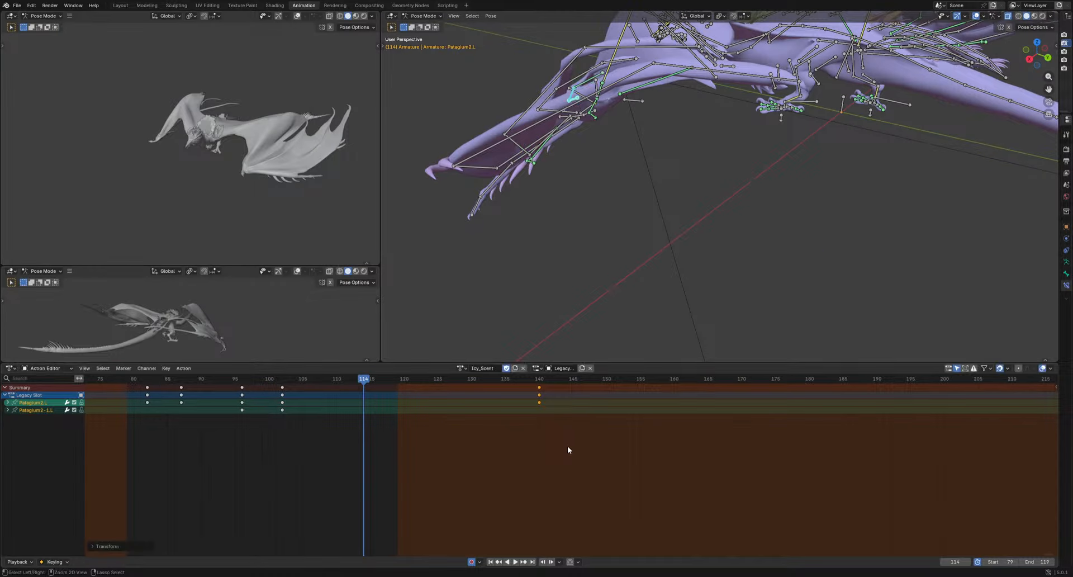
key(g)
click(596, 215)
drag(370, 379, 417, 379)
key(g)
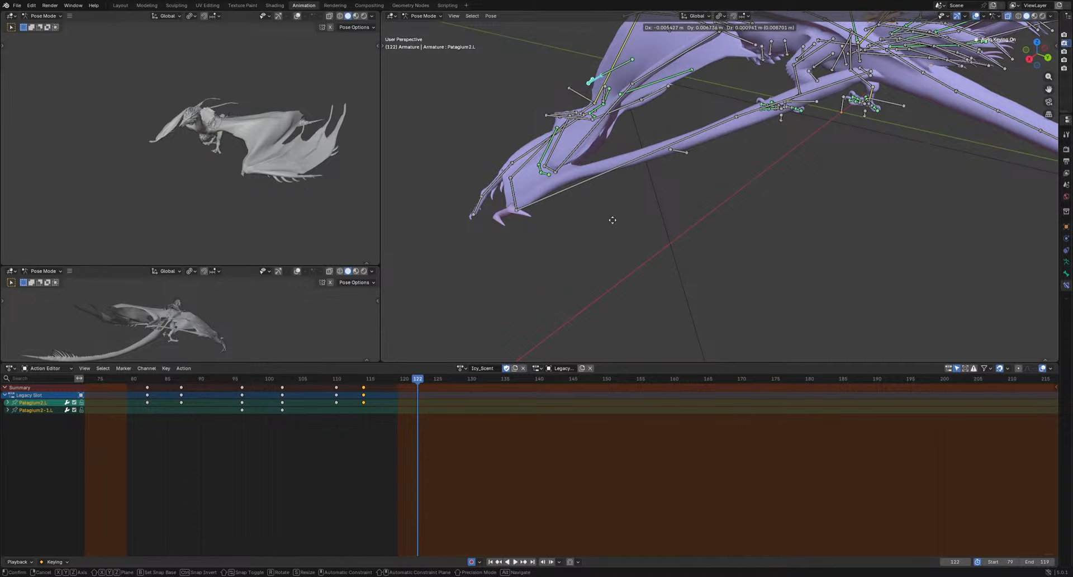
click(613, 219)
key(space)
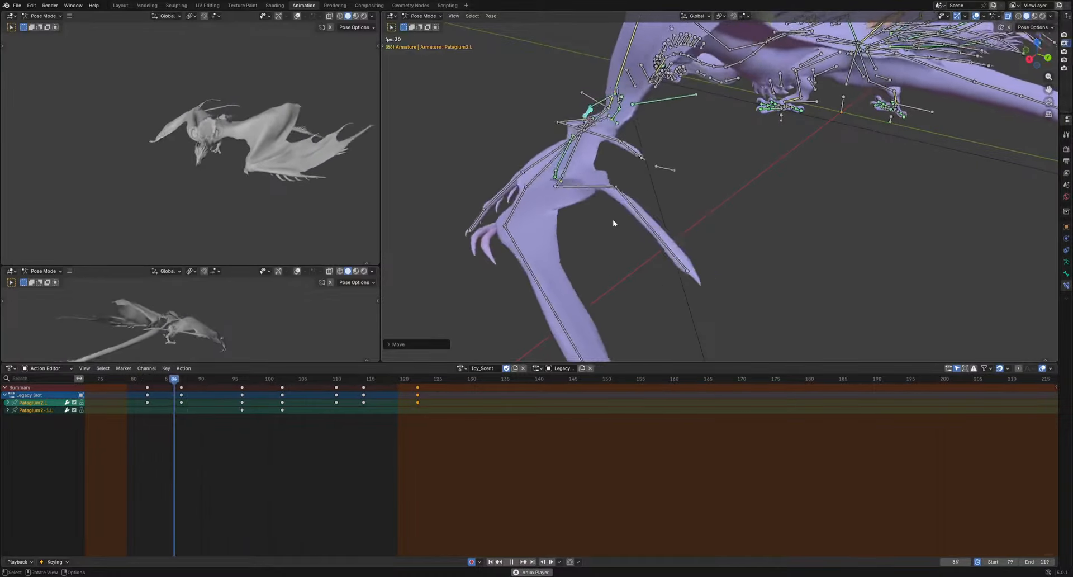
key(space)
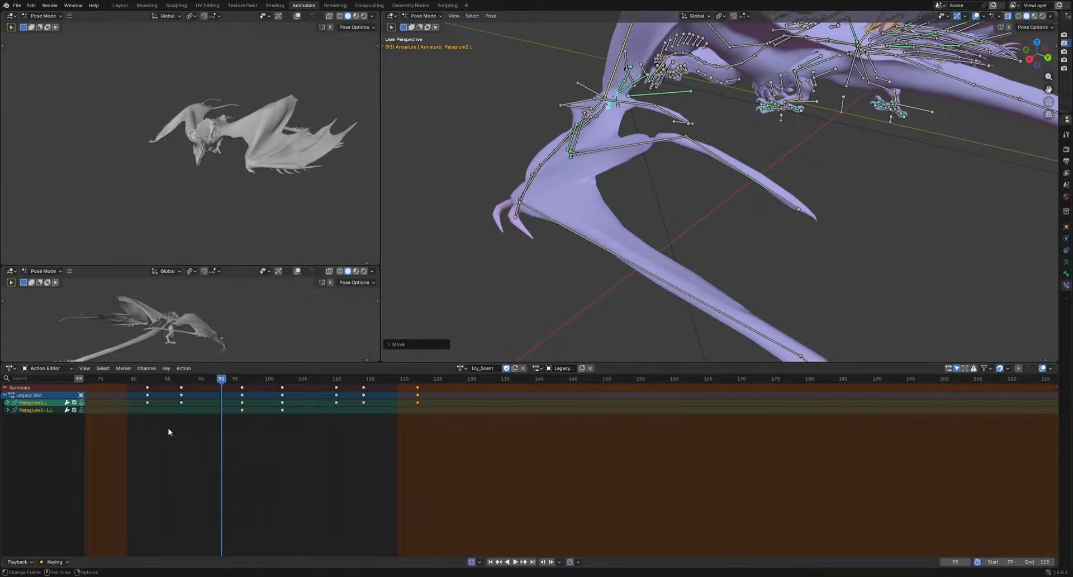
Delay the Patagium2-1.L keyframes at frames 96 and 102 by two frames, and play from an angled view
drag(144, 431, 397, 405)
key(g)
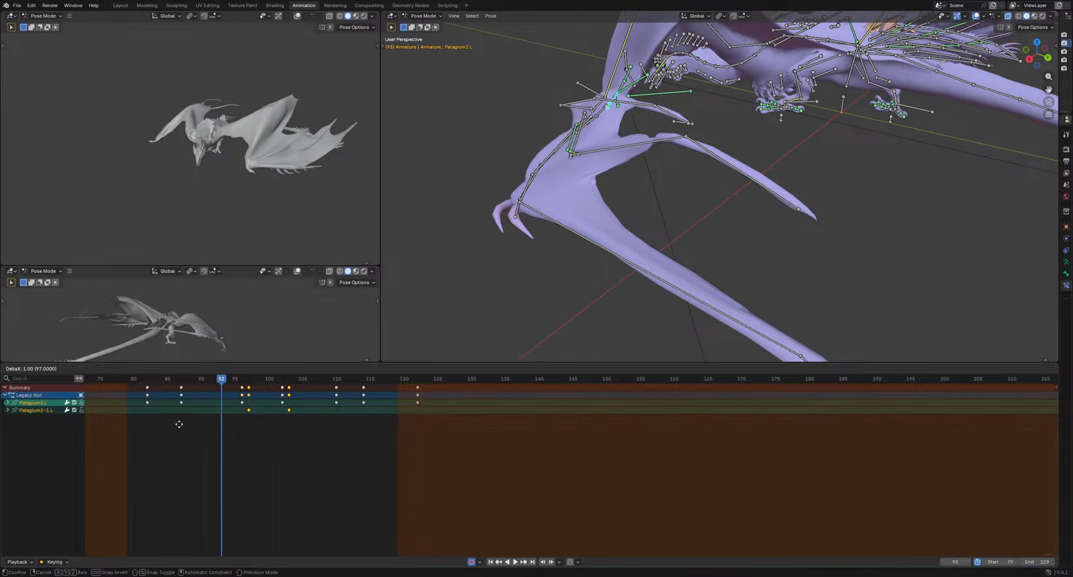
click(337, 368)
middle_drag(565, 215, 633, 269)
key(space)
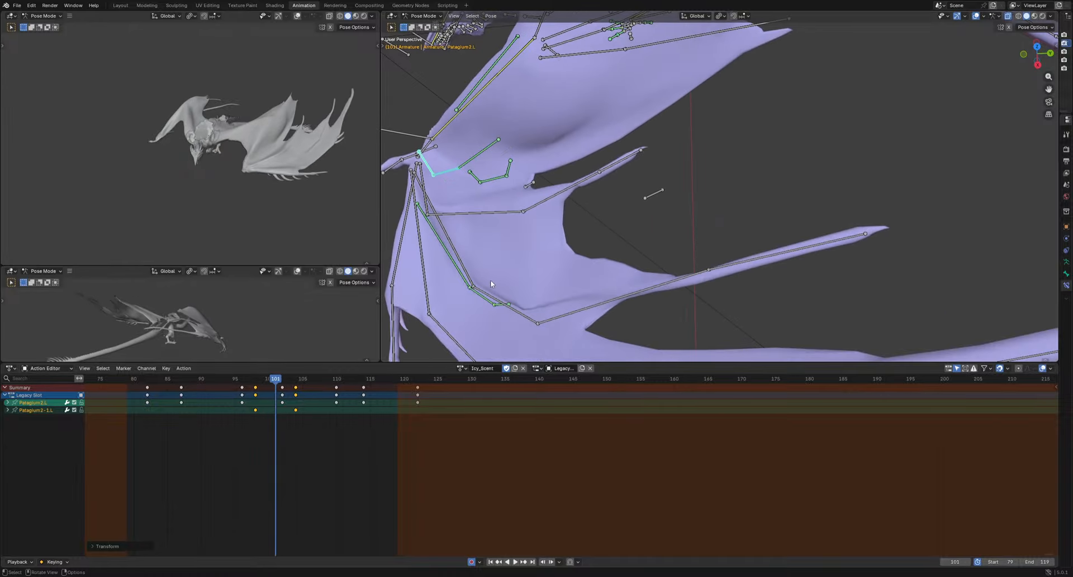
Select the Patagium1.L, Patagium1-1.L and Patagium1-2.L bones and move them at frame 79
click(465, 283)
shift+click(484, 298)
shift+click(503, 304)
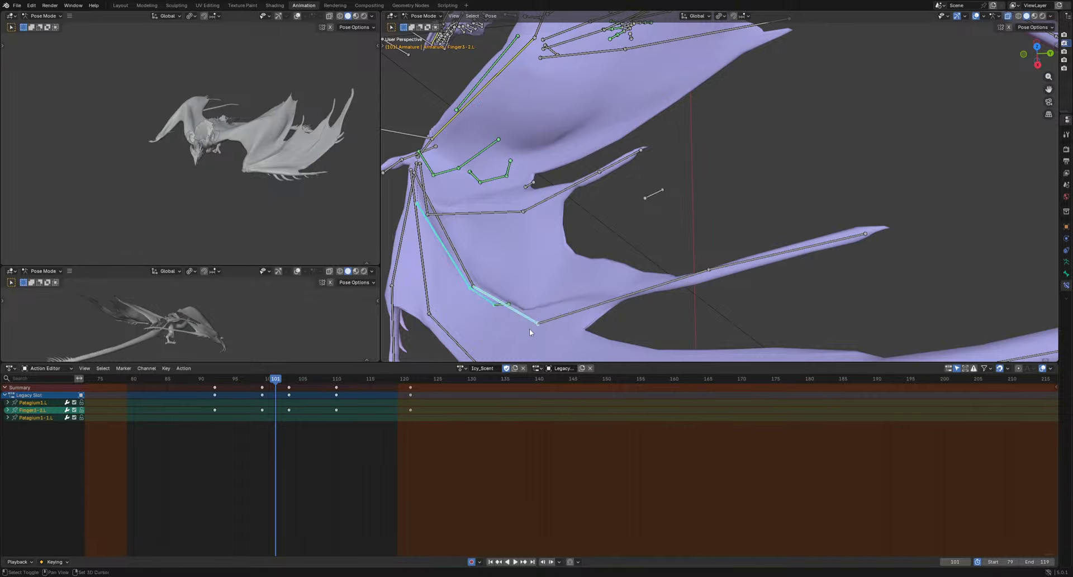
shift+middle_drag(529, 327, 596, 274)
key(ctrl+z)
shift+click(587, 251)
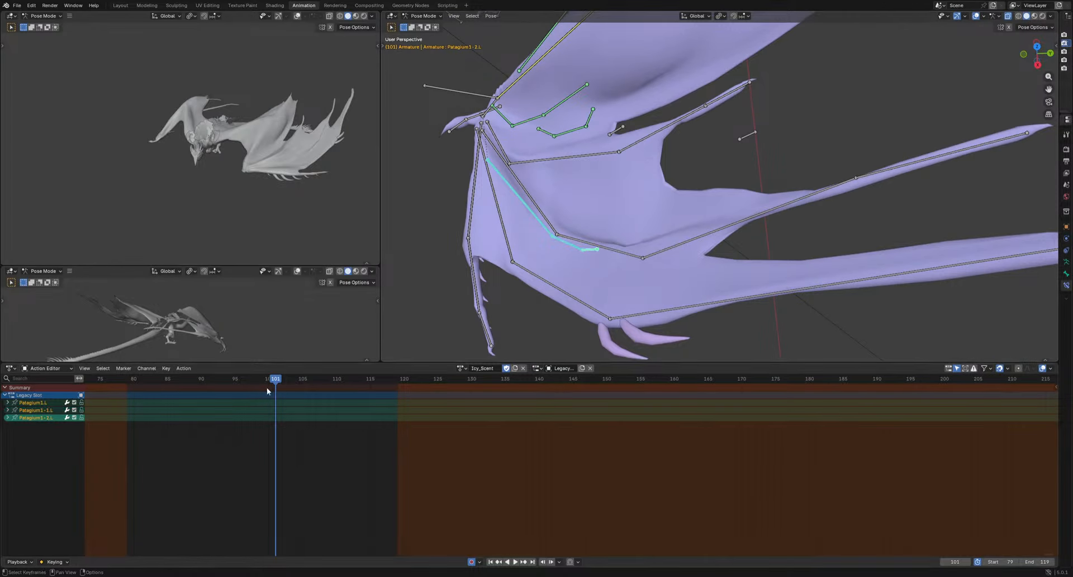
drag(267, 383, 123, 384)
key(g)
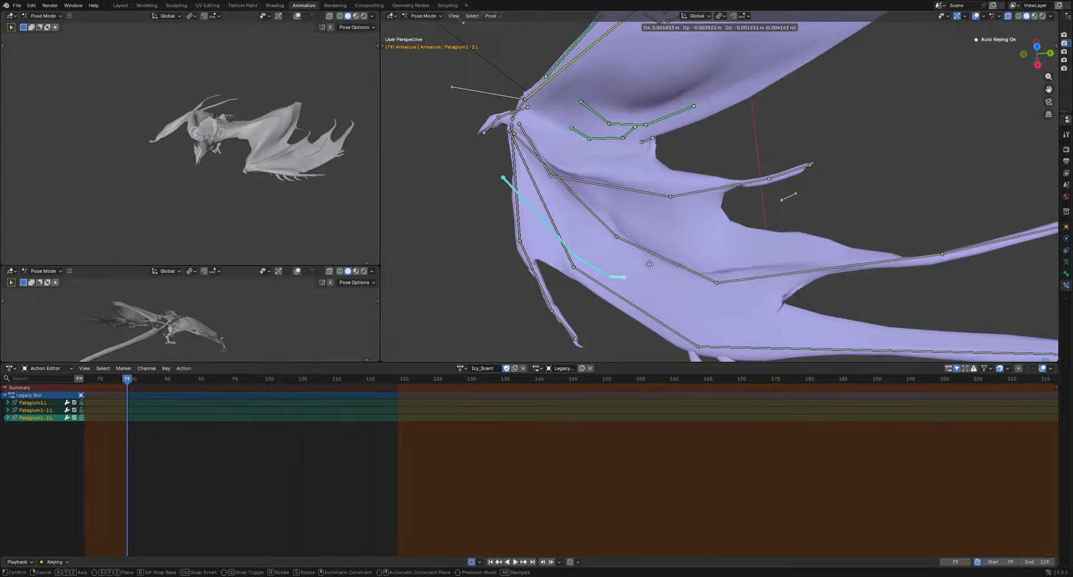
click(701, 290)
Rotate the Patagium1 bone chain at frame 79 and shift it to sit along the wing membrane
middle_drag(700, 290, 748, 273)
key(r)
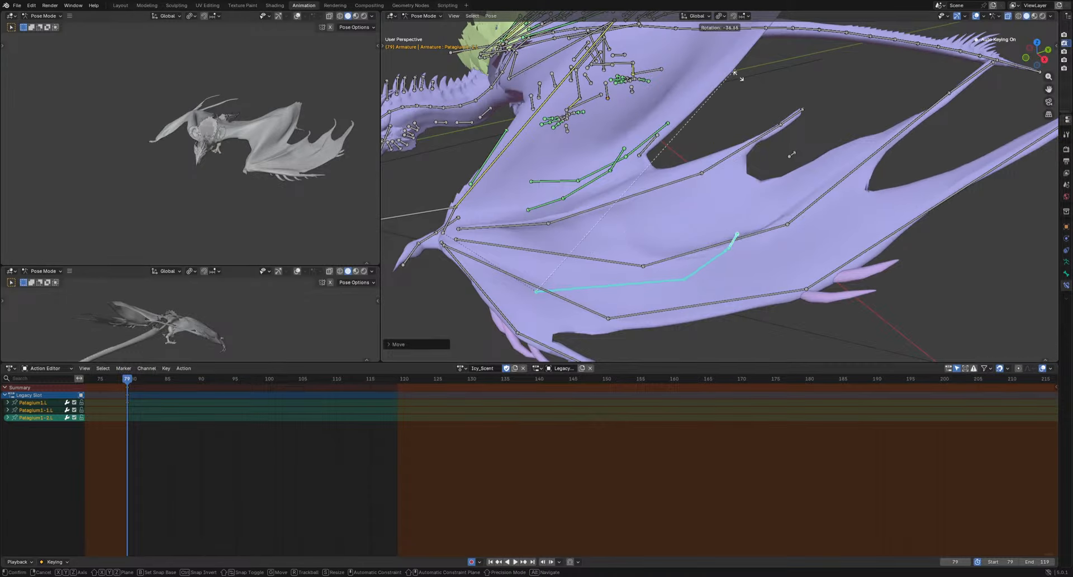
click(759, 103)
key(g)
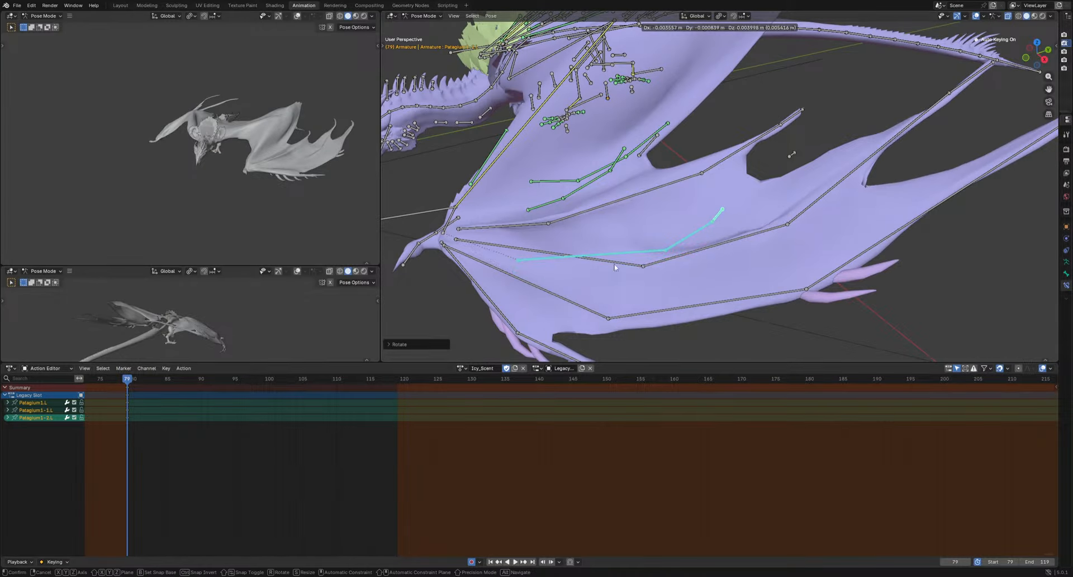
click(664, 237)
Move the Patagium1 bone chain at frame 90, adjusting its position from two viewing angles
key(space)
key(g)
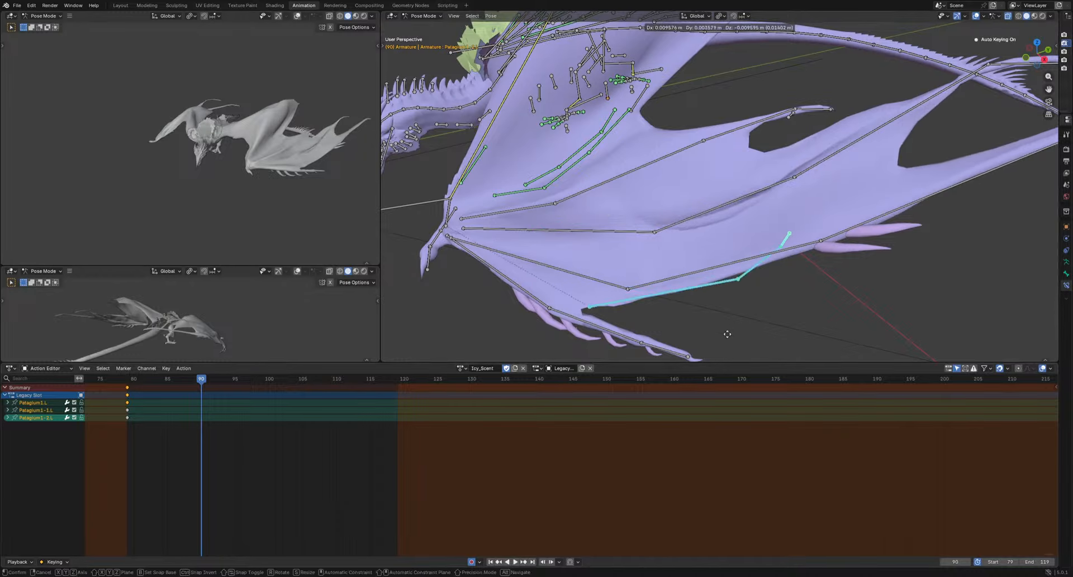
click(738, 286)
middle_drag(737, 286, 671, 282)
key(g)
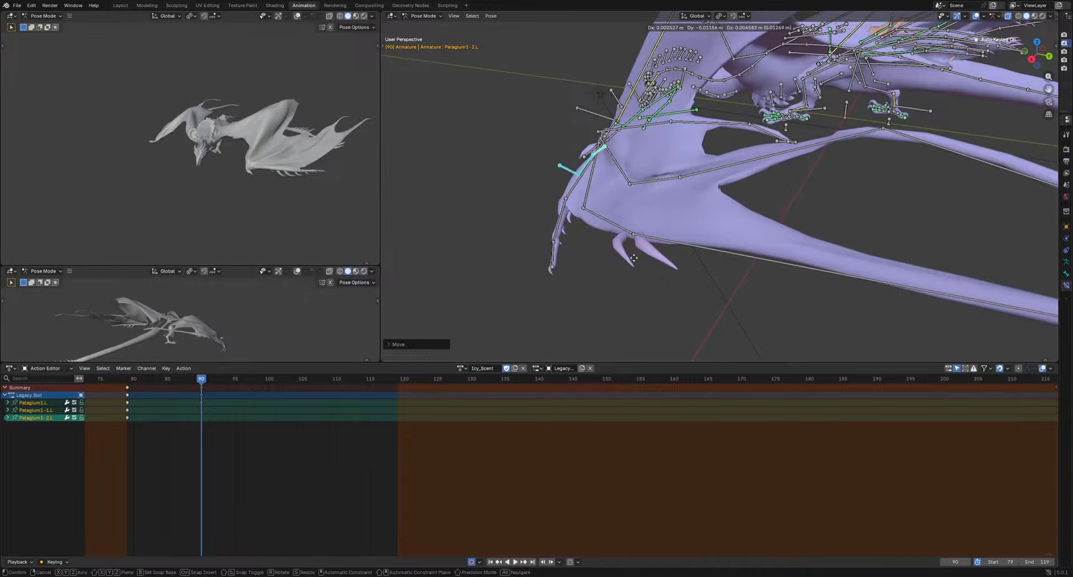
click(536, 304)
Move the Patagium1 bone chain at frames 98, 105, 112 and 117 to follow the wing membrane
key(space)
key(space)
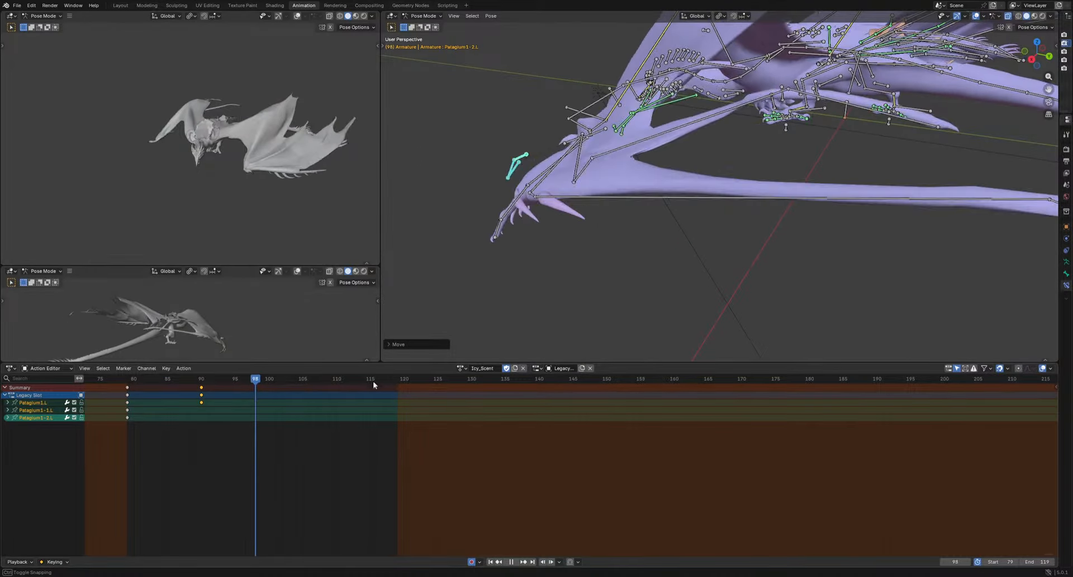
drag(265, 382, 384, 383)
key(g)
click(328, 394)
key(g)
click(503, 282)
key(g)
click(576, 265)
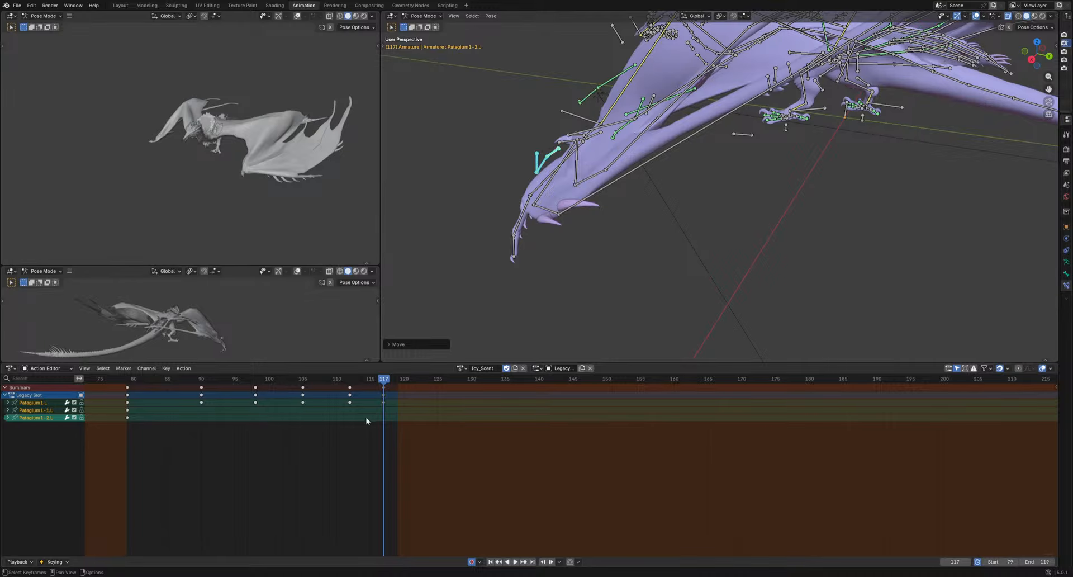
Shift the Patagium1-1.L keyframe to frame 81 and the Patagium1-2.L keyframe to frame 84, and play the animation
drag(166, 423, 403, 402)
key(g)
click(403, 402)
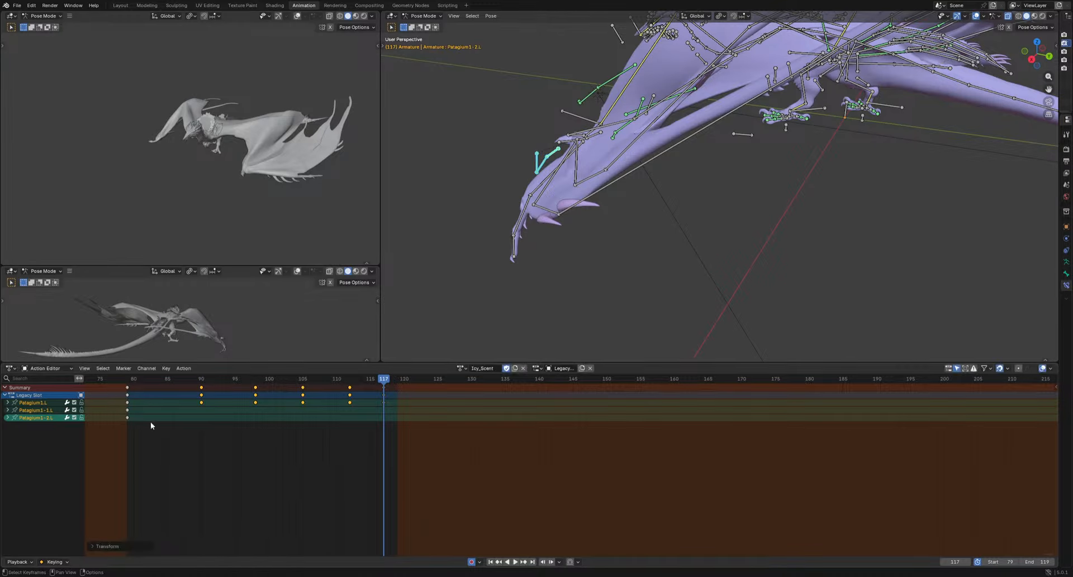
drag(119, 440, 160, 419)
key(g)
click(203, 413)
key(space)
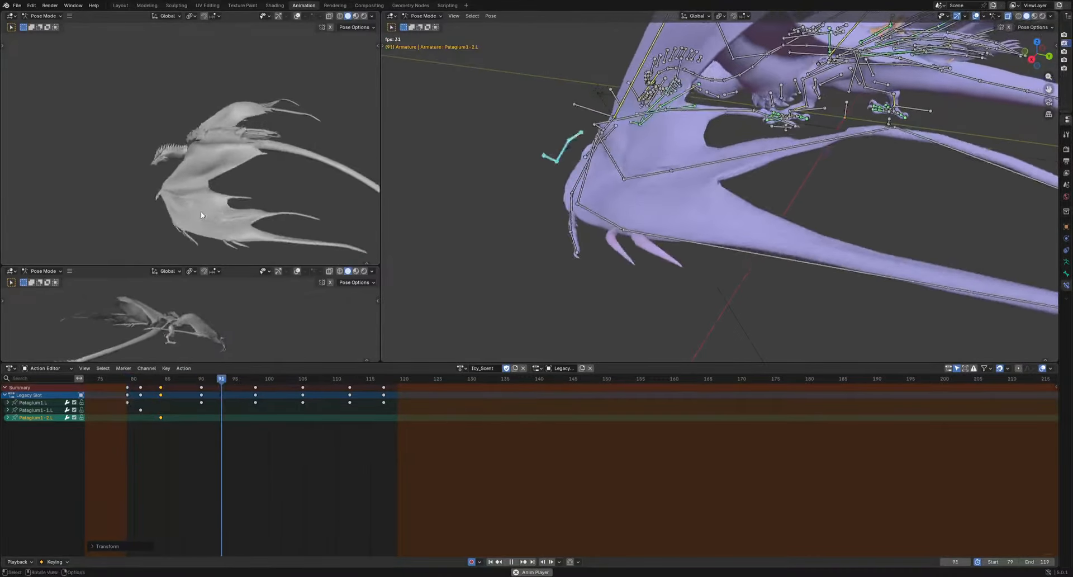
key(space)
click(564, 105)
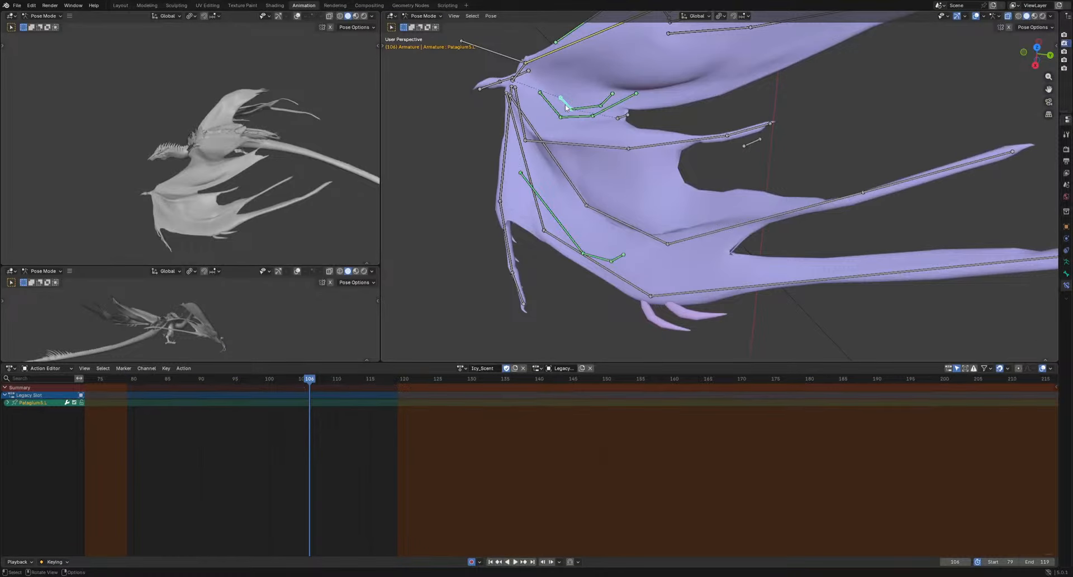
key(g)
right_click(692, 220)
shift+middle_drag(649, 195, 587, 272)
click(498, 231)
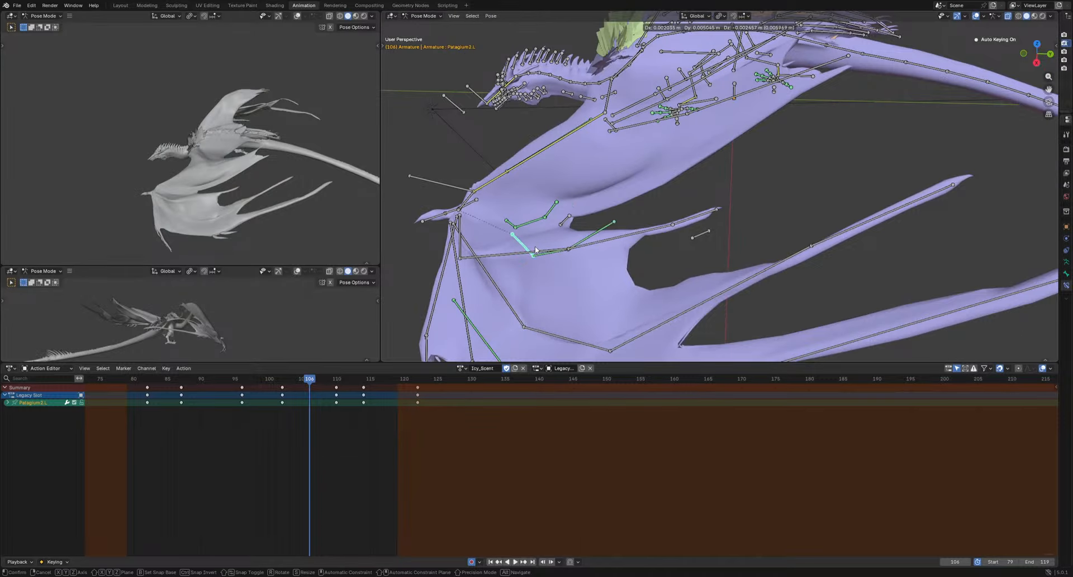
middle_drag(581, 274, 569, 281)
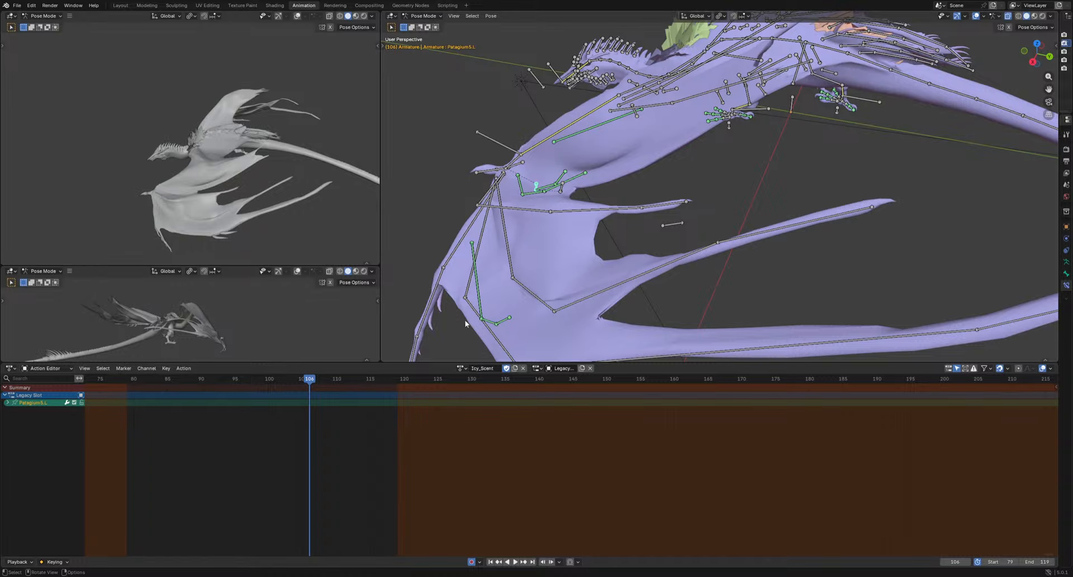
Move the Patagium5.L bone toward the wing wrist and scale it at frame 79
drag(305, 378, 128, 392)
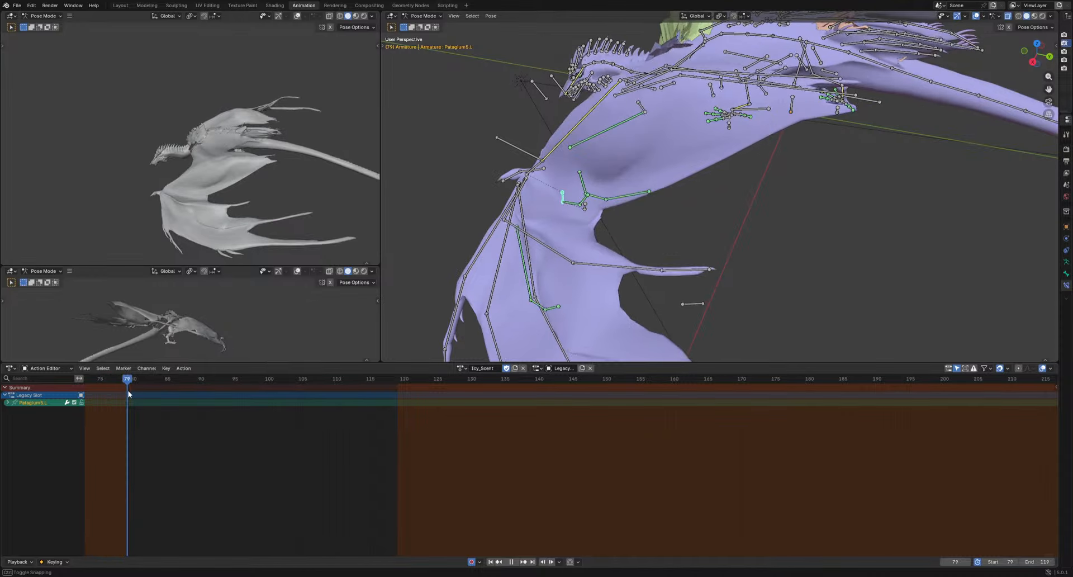
middle_drag(611, 290, 629, 279)
key(g)
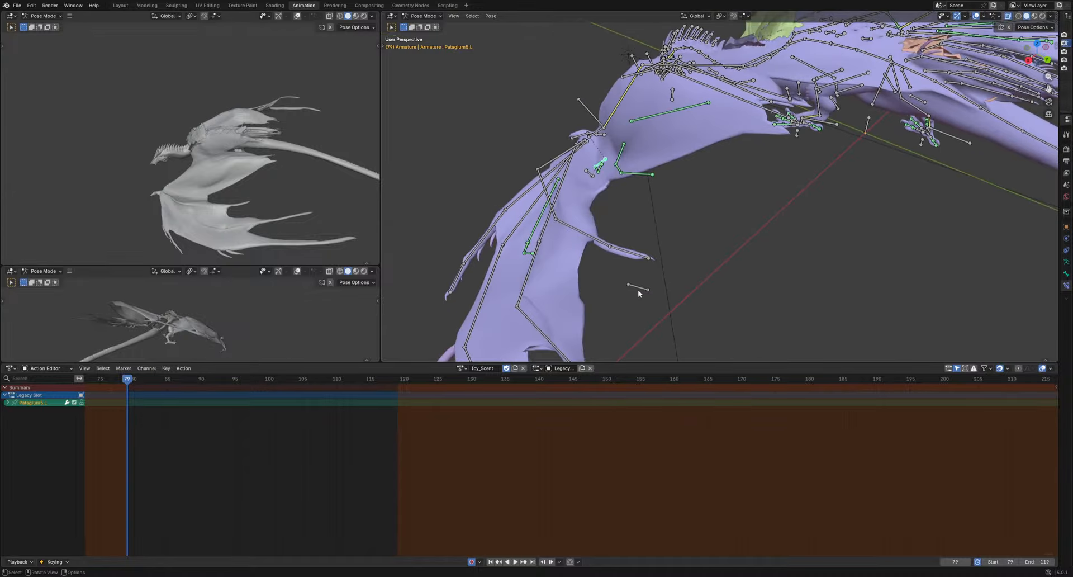
click(627, 274)
key(s)
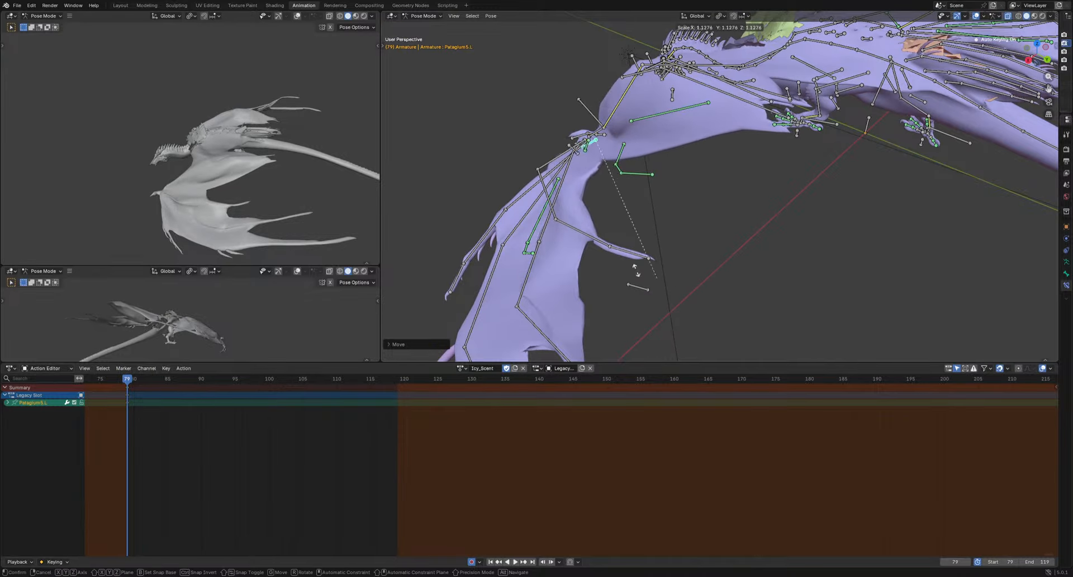
click(630, 267)
Keyframe the same Patagium5.L pose at frames 79 and 119
key(i)
click(129, 413)
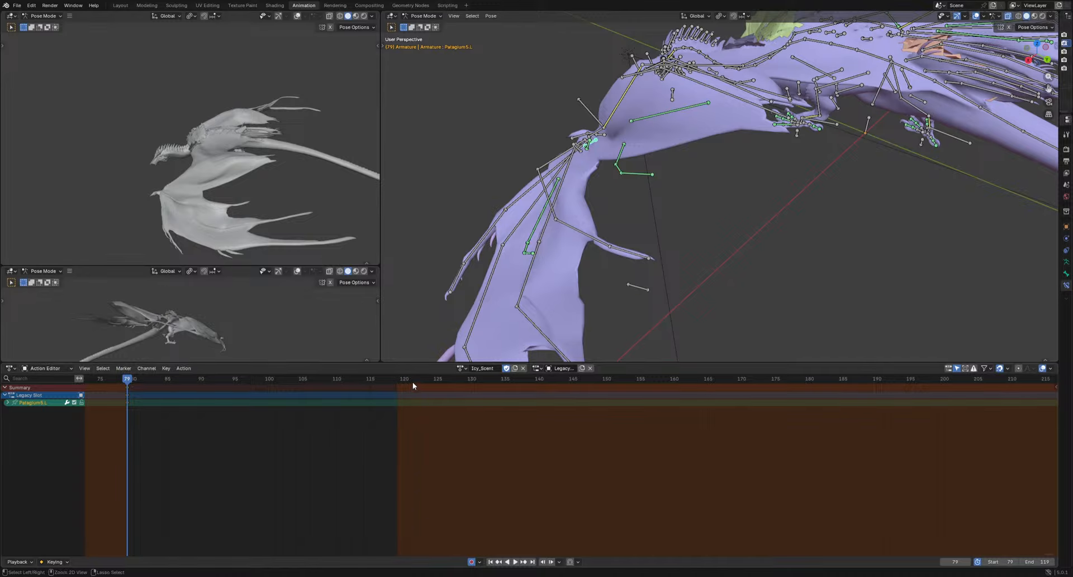
click(400, 378)
key(i)
Move the Patagium5.L bone at frames 90, 101 and 107 so it follows the wing membrane
drag(400, 378, 201, 402)
key(g)
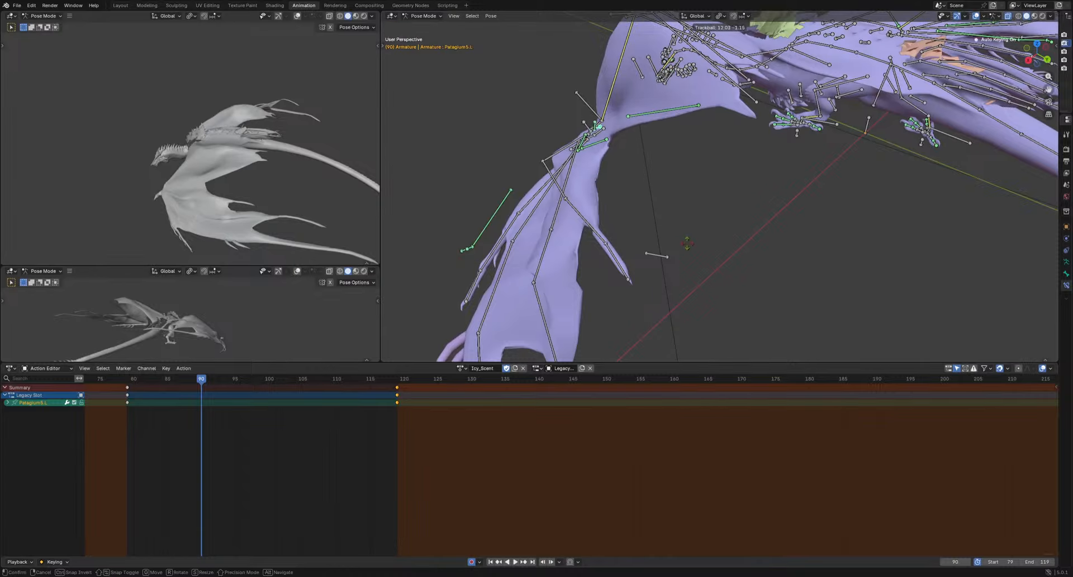
click(678, 255)
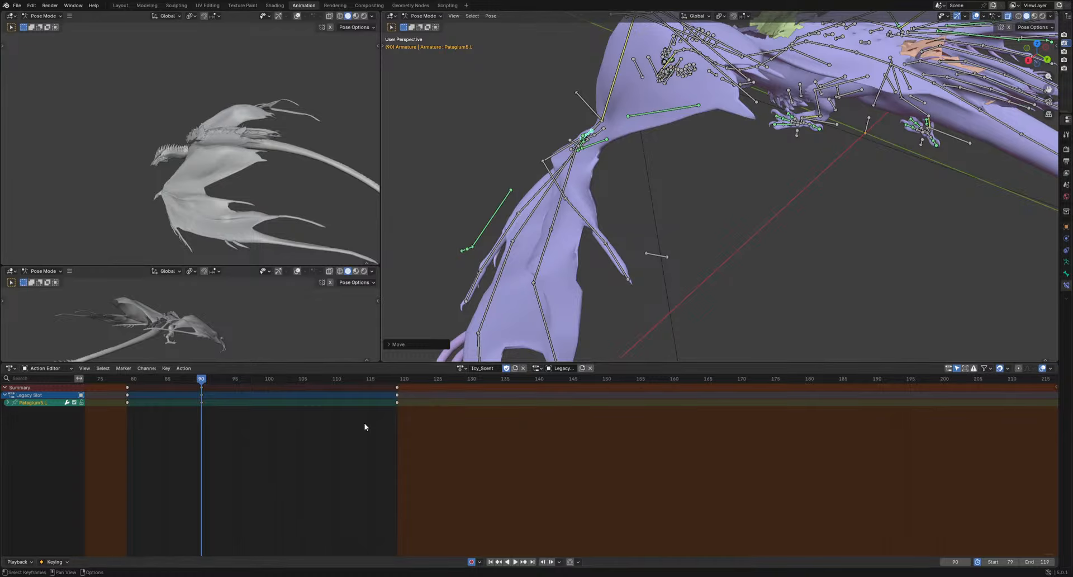
drag(202, 379, 316, 386)
key(g)
click(716, 201)
key(g)
click(597, 250)
Move the Patagium5.L bone at frame 111 and play the animation
click(344, 380)
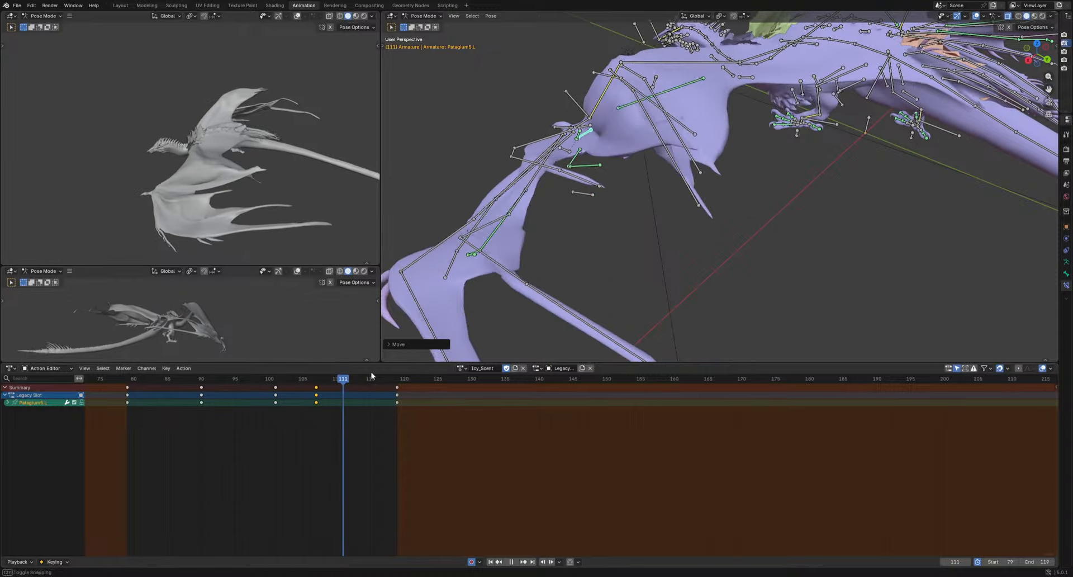
key(g)
click(568, 246)
key(space)
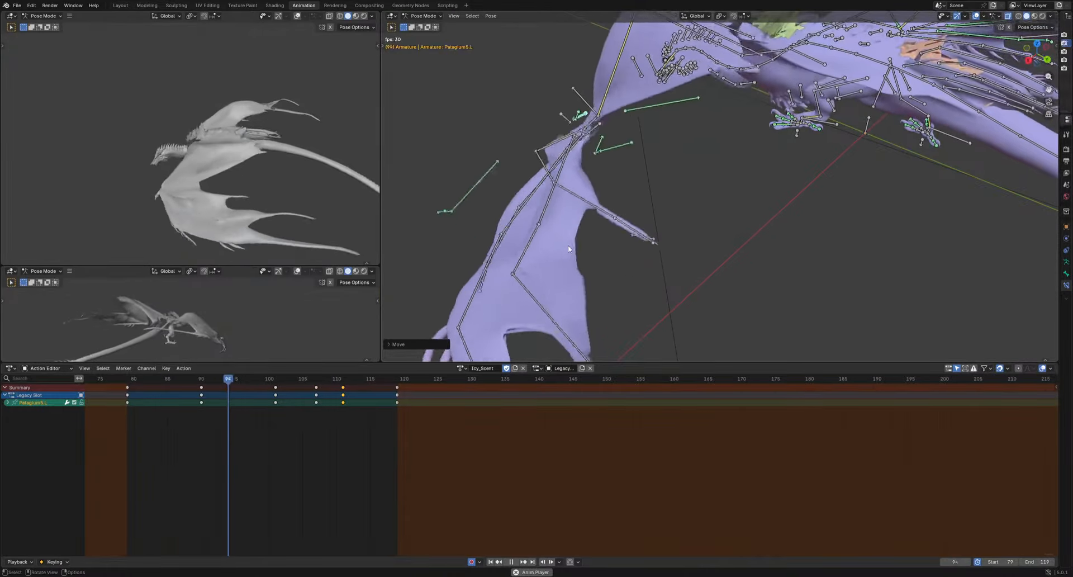
key(space)
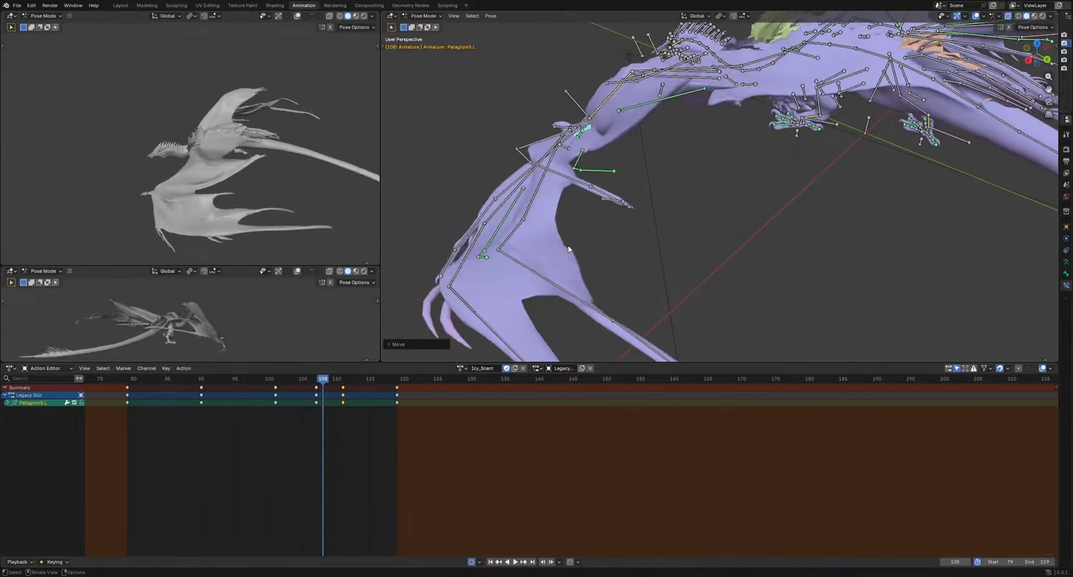
Select the small patagium bone near the left wing's trailing edge, then rotate and move it onto the membrane at frame 79
click(639, 109)
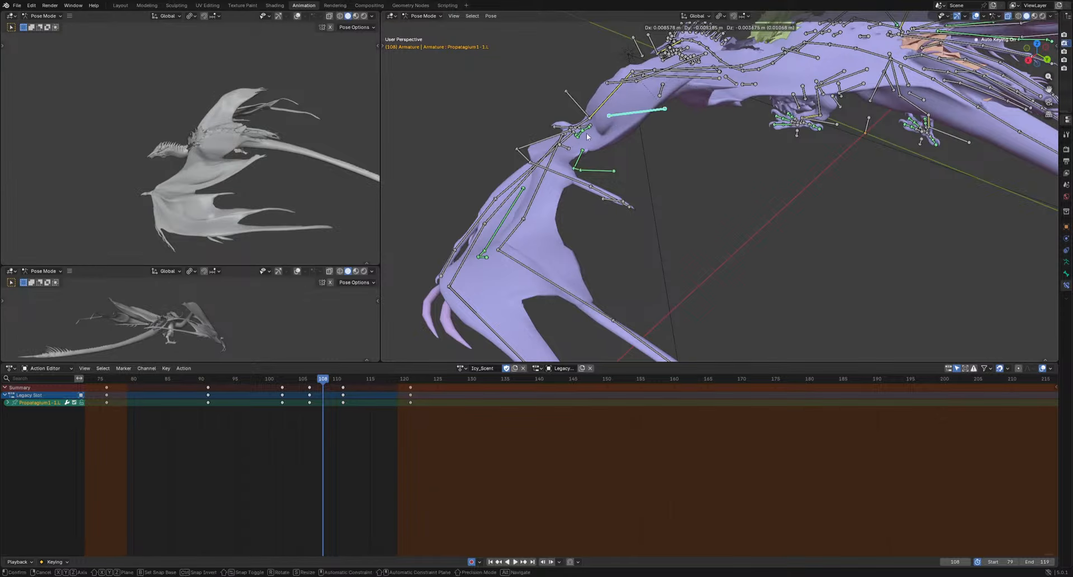
middle_drag(615, 198, 625, 206)
scroll(693, 257, down, 2)
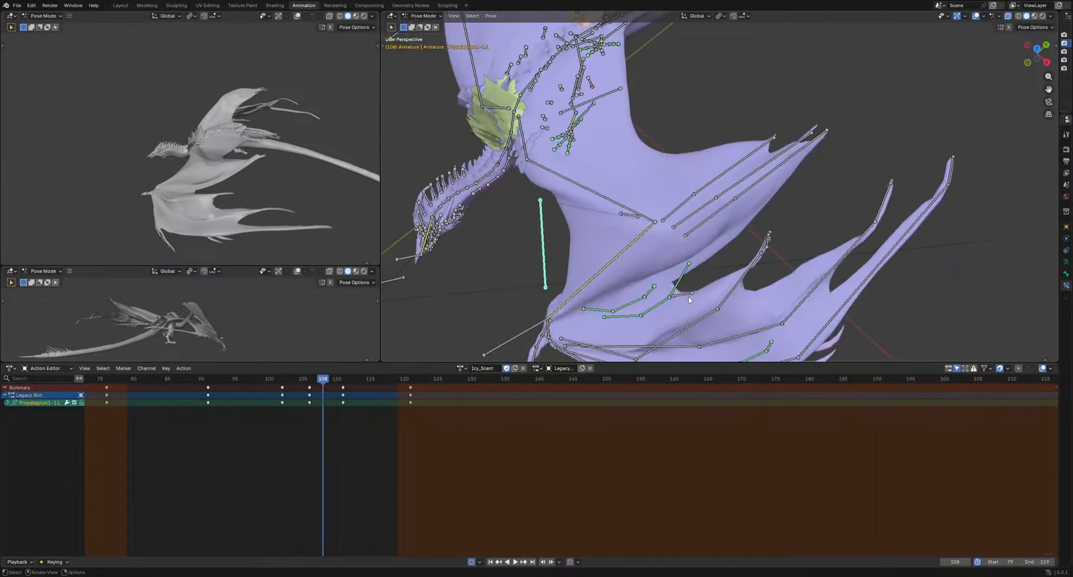
click(688, 296)
key(g)
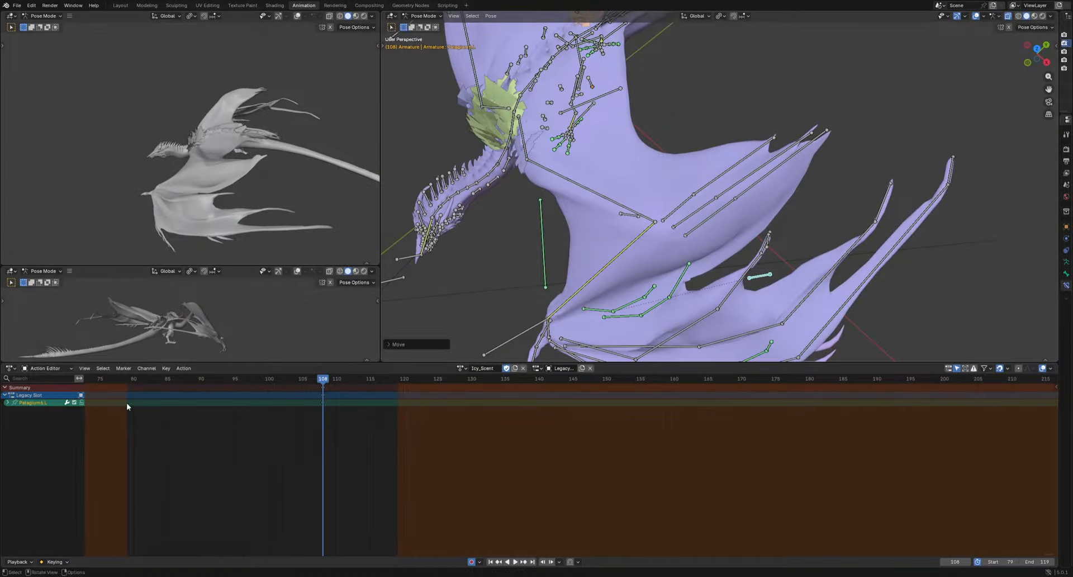
click(125, 380)
key(space)
click(874, 203)
key(g)
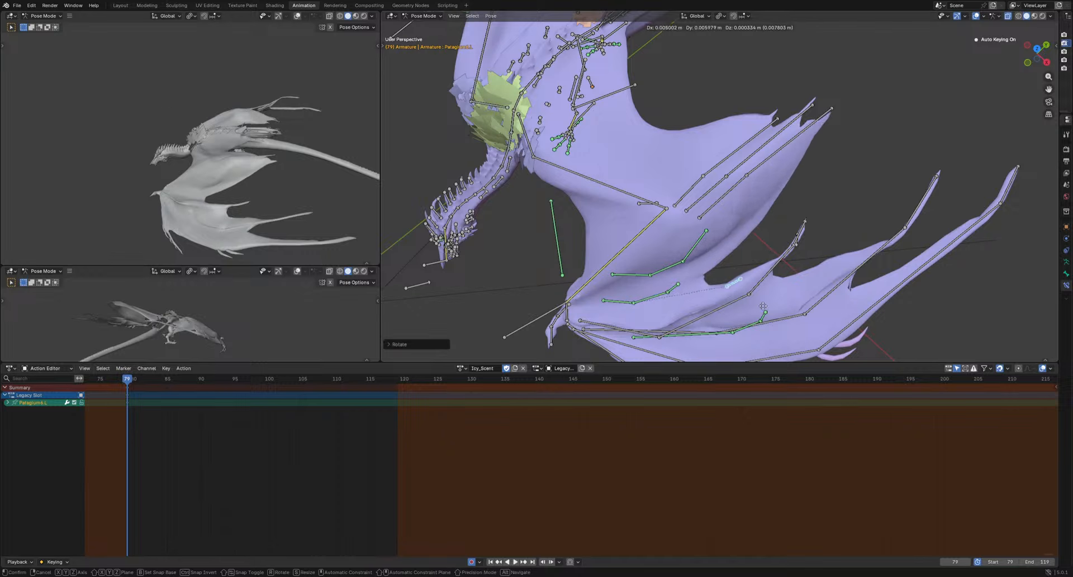
Rotate the trailing-edge patagium bone at frame 93, then rotate and move it at frame 105
drag(133, 384, 222, 386)
middle_drag(452, 341, 726, 263)
key(r)
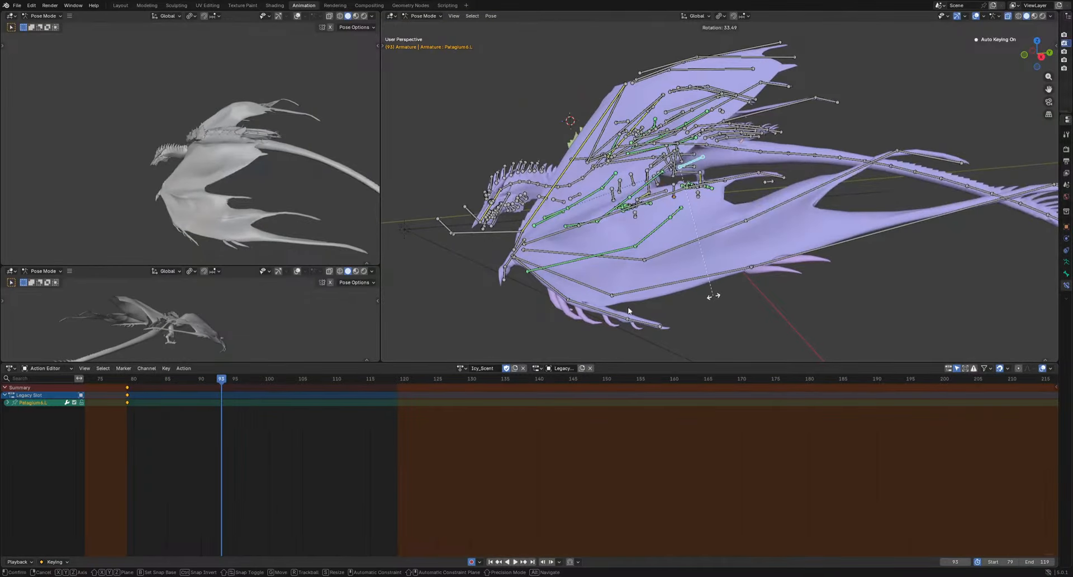
drag(233, 382, 298, 416)
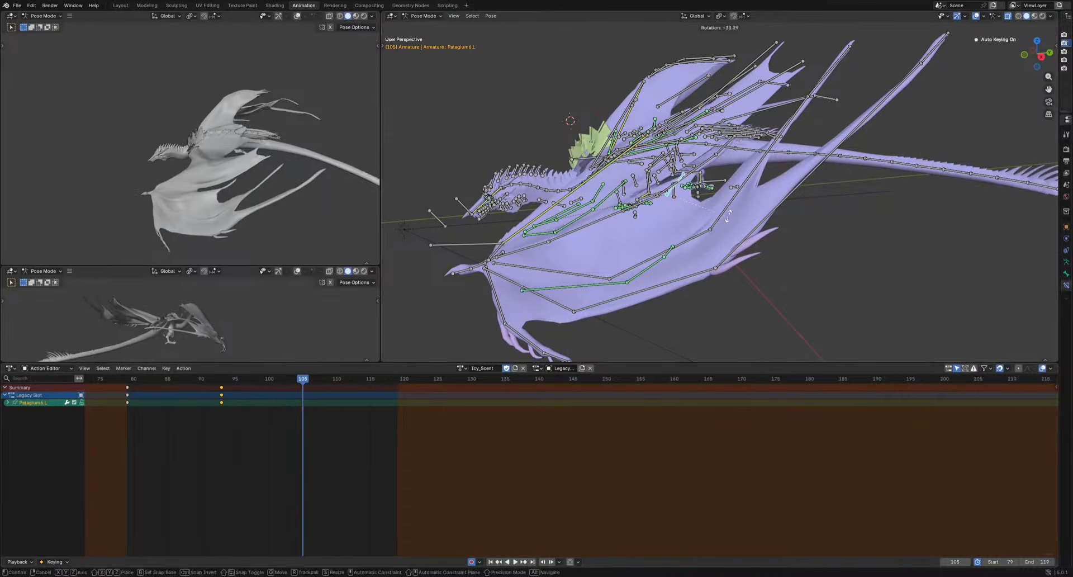
click(680, 223)
middle_drag(679, 223, 754, 268)
key(g)
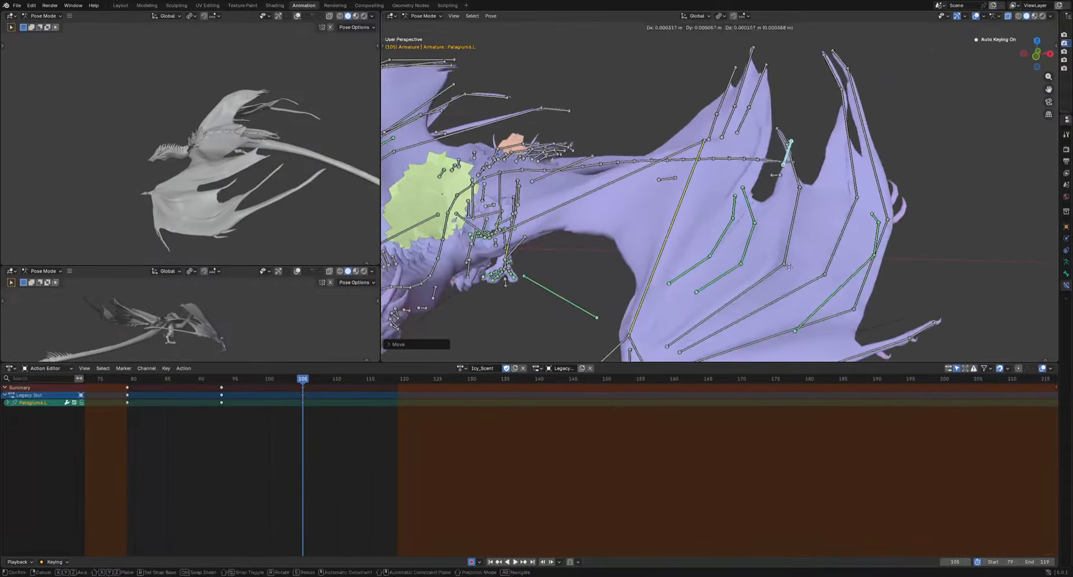
Move the trailing-edge patagium bone at frames 110 and 115 to follow the membrane
drag(310, 383, 337, 385)
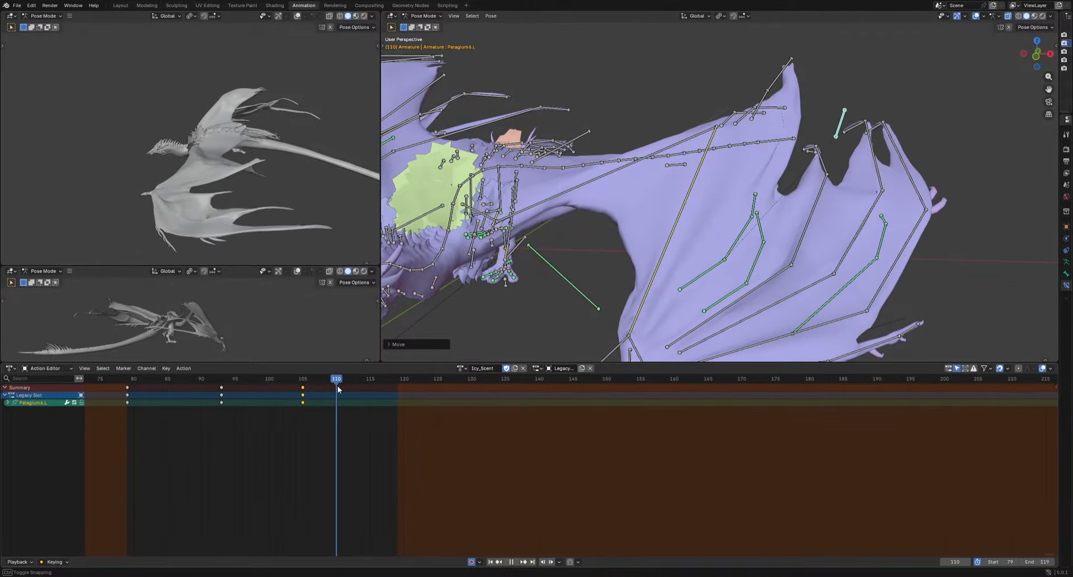
middle_drag(796, 291, 726, 288)
key(g)
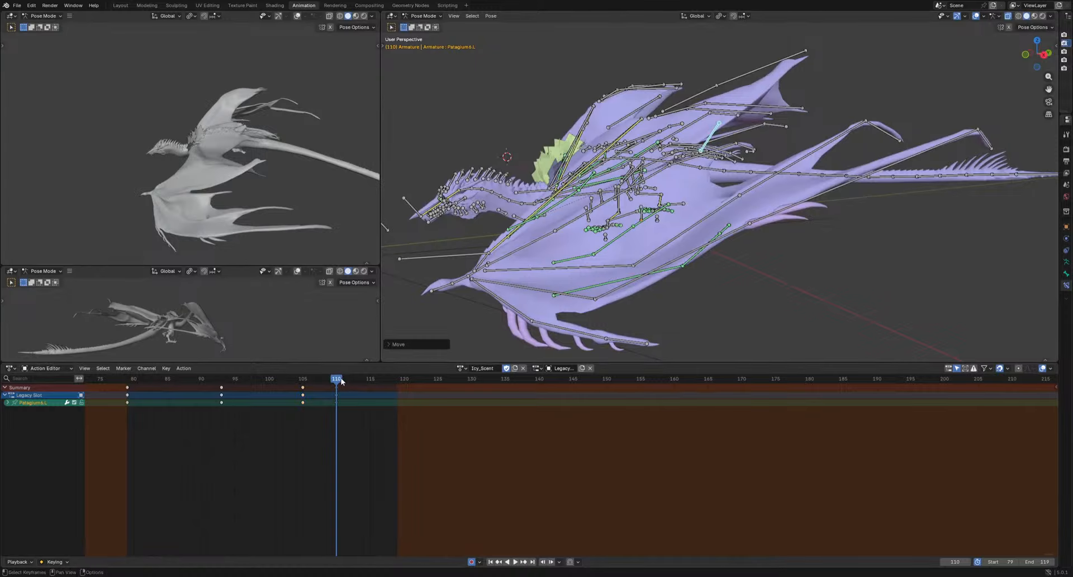
drag(341, 381, 417, 381)
key(g)
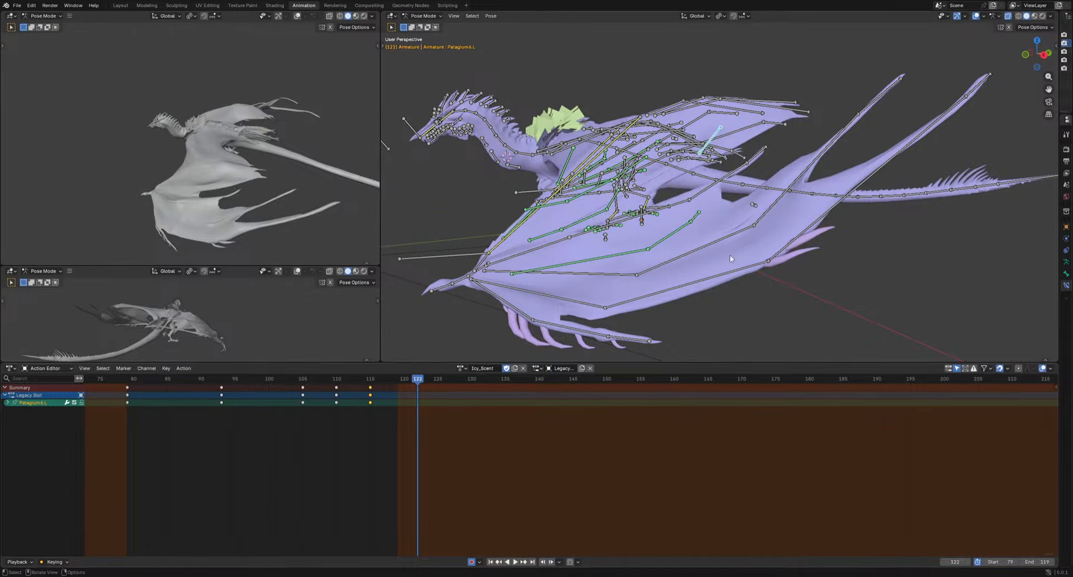
Rotate, scale and move the trailing-edge patagium bone at frame 122, and play the animation
key(g)
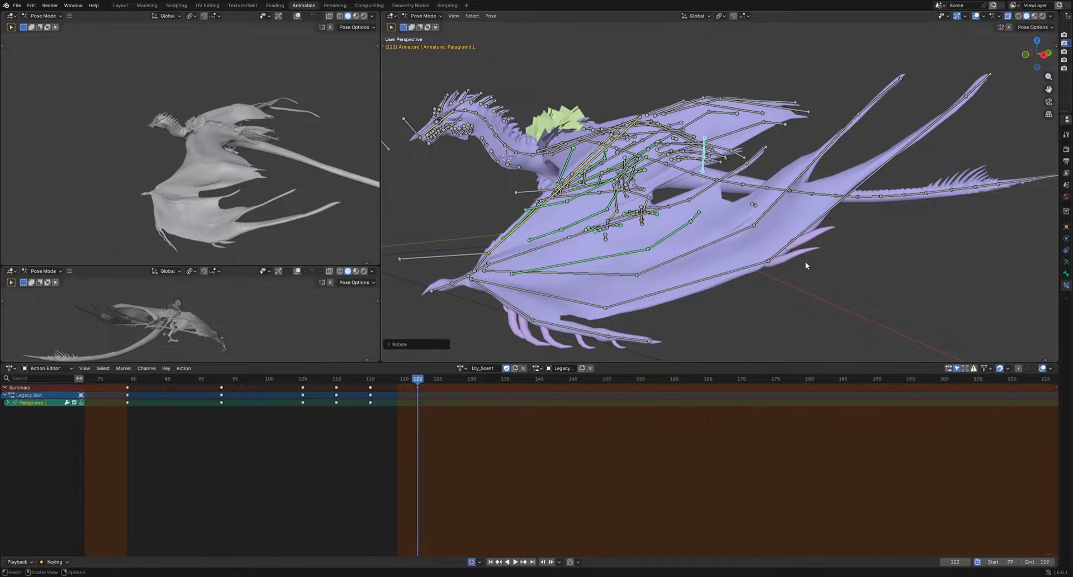
middle_drag(775, 270, 809, 286)
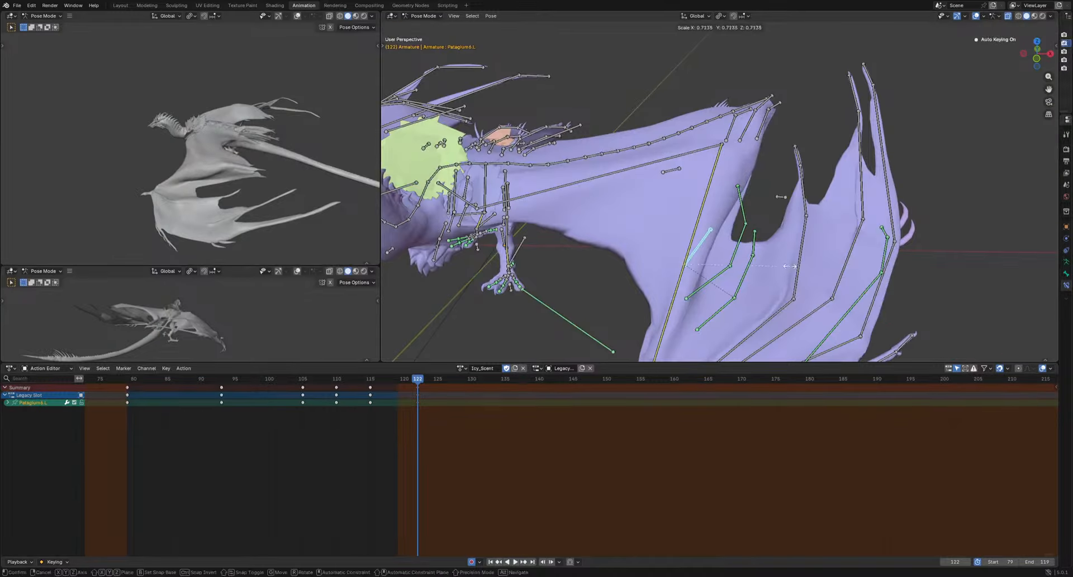
key(g)
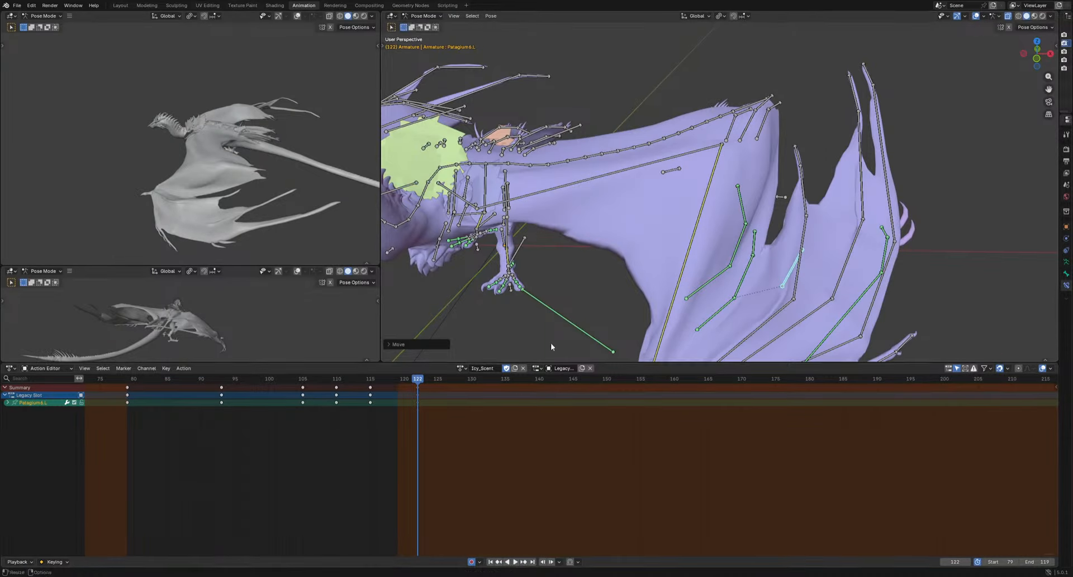
key(space)
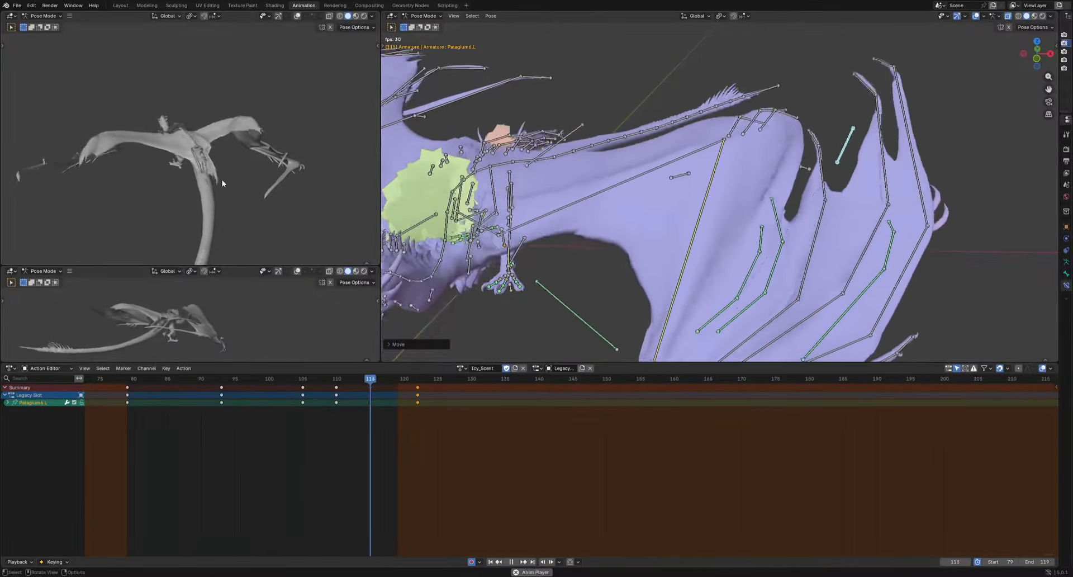
key(space)
Select the Patagium10.L and Patagium9.L bones together, key their pose at frame 82 and trackball-rotate them at frame 103
middle_drag(916, 227, 694, 214)
click(721, 215)
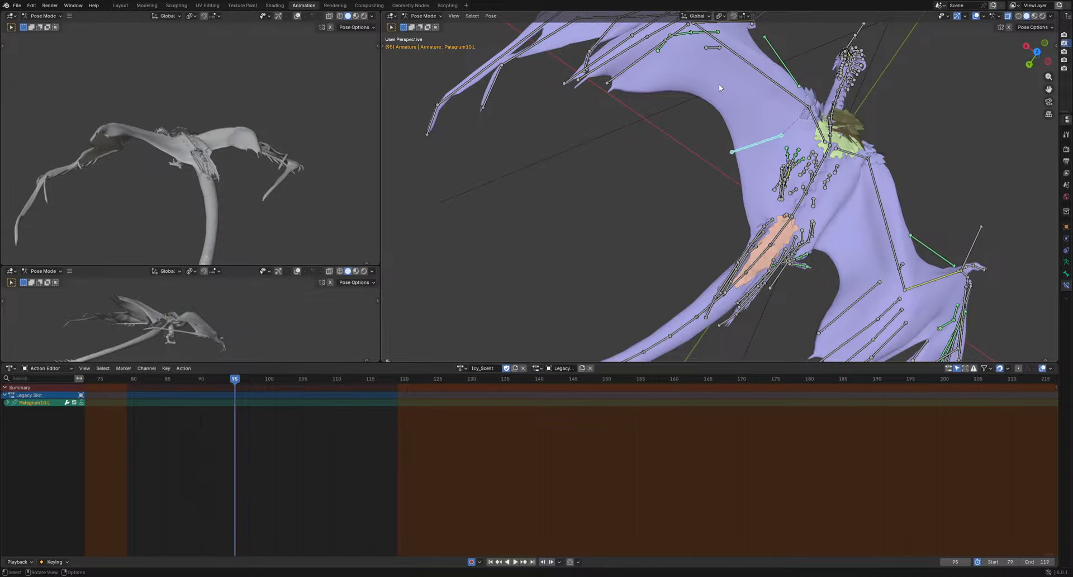
shift+click(713, 51)
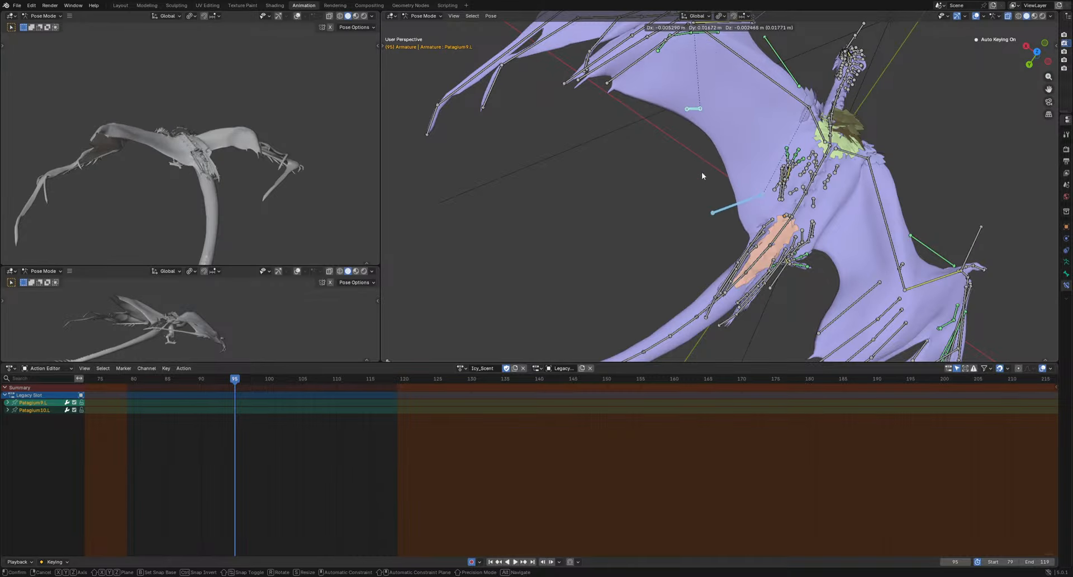
middle_drag(829, 193, 794, 162)
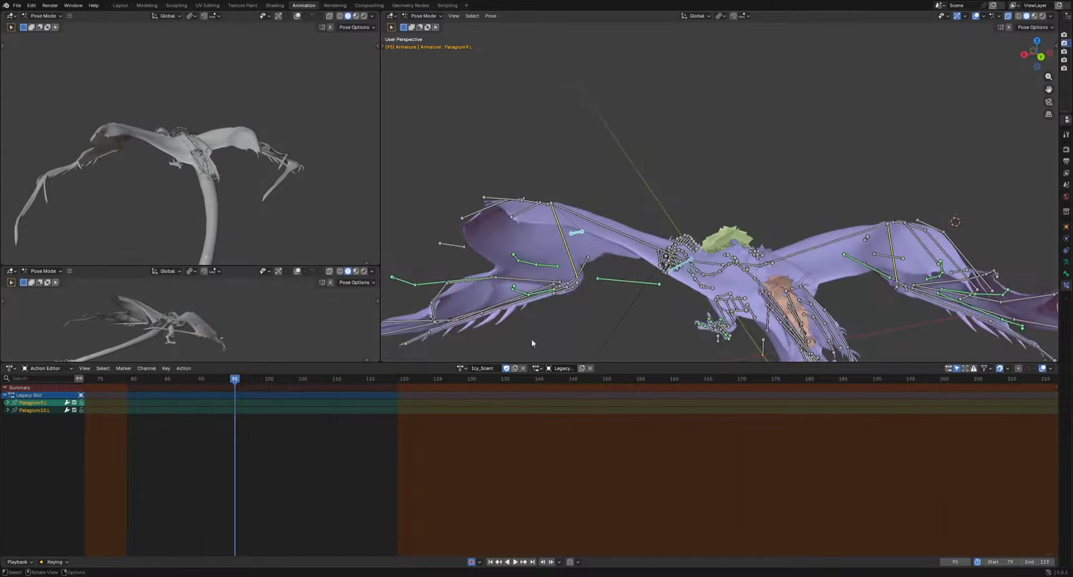
drag(223, 379, 289, 396)
key(r)
key(r)
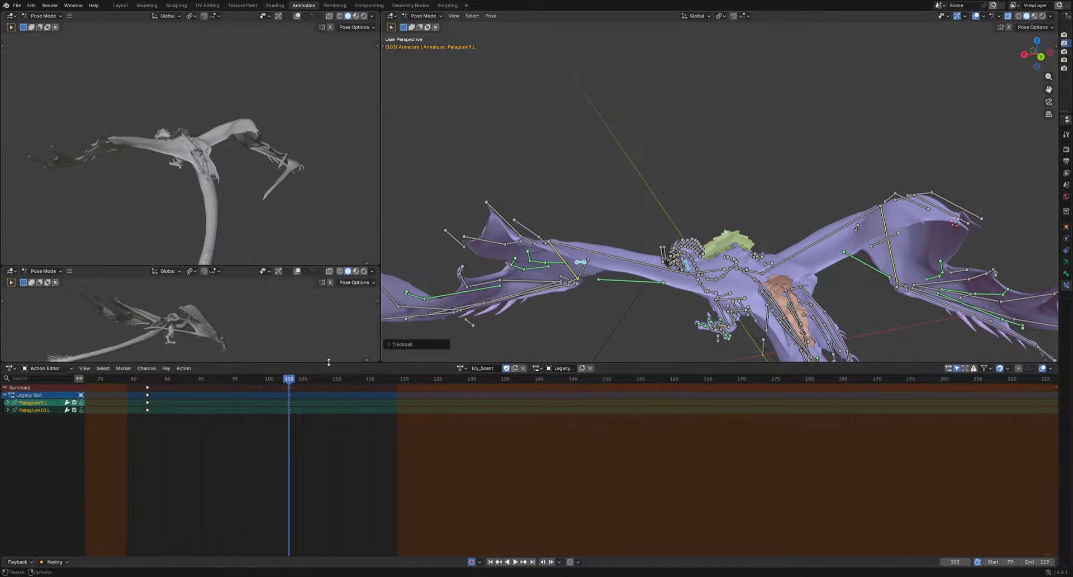
Pose Patagium9.L and Patagium10.L at frames 112, 116 and 121, and shift the Patagium10.L keyframes two frames later
key(space)
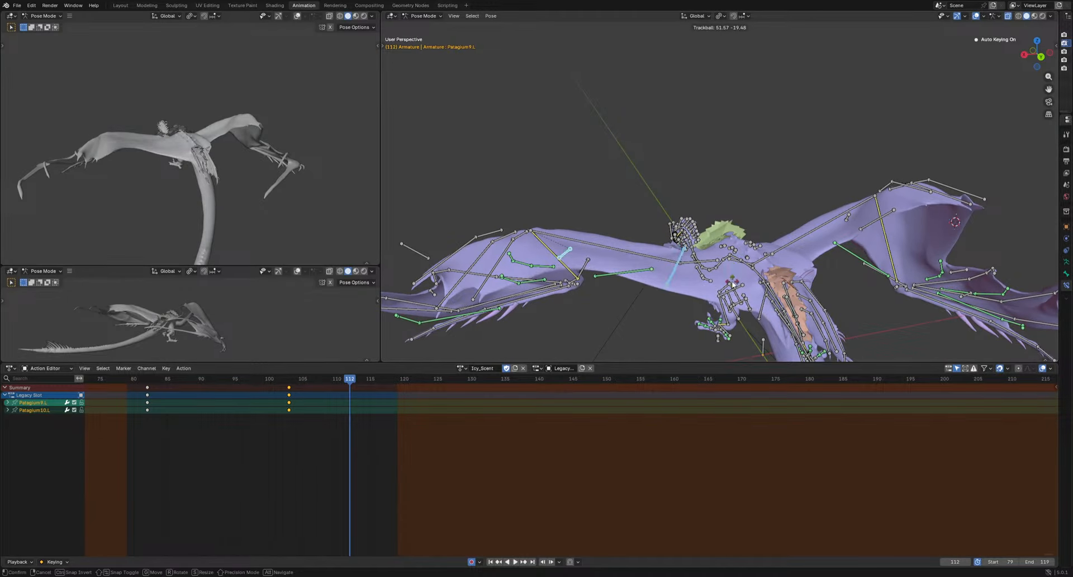
key(r)
key(r)
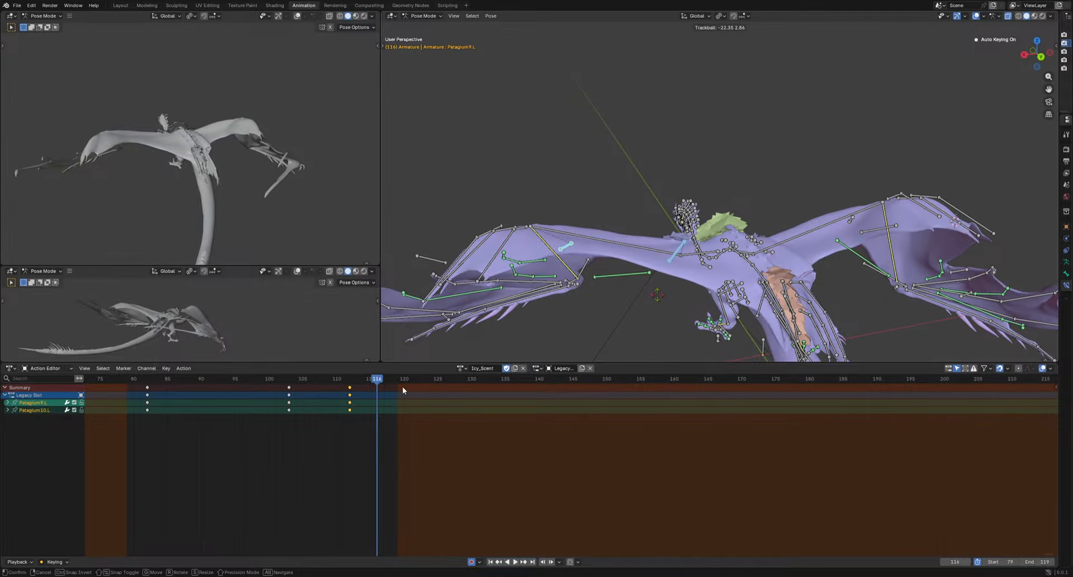
click(402, 387)
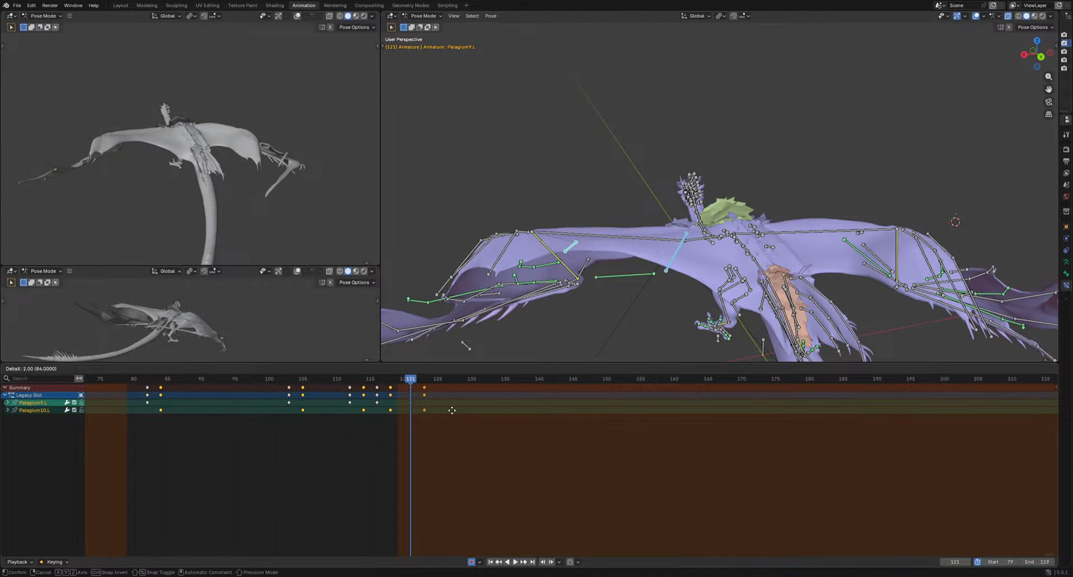
key(space)
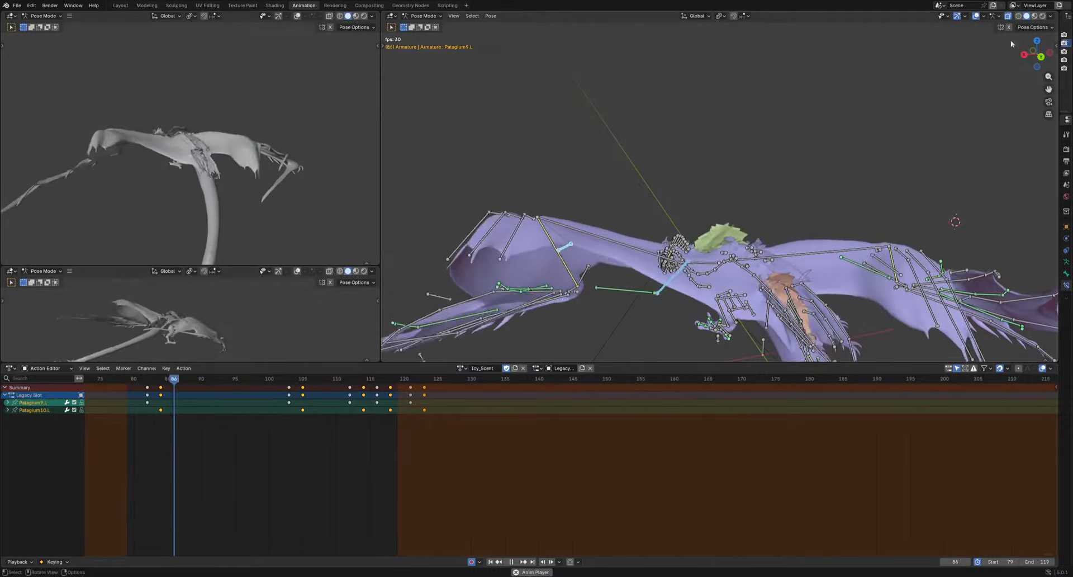
Review the wing motion from behind and from the side with the viewport overlays hidden, and restore the overlays
click(974, 16)
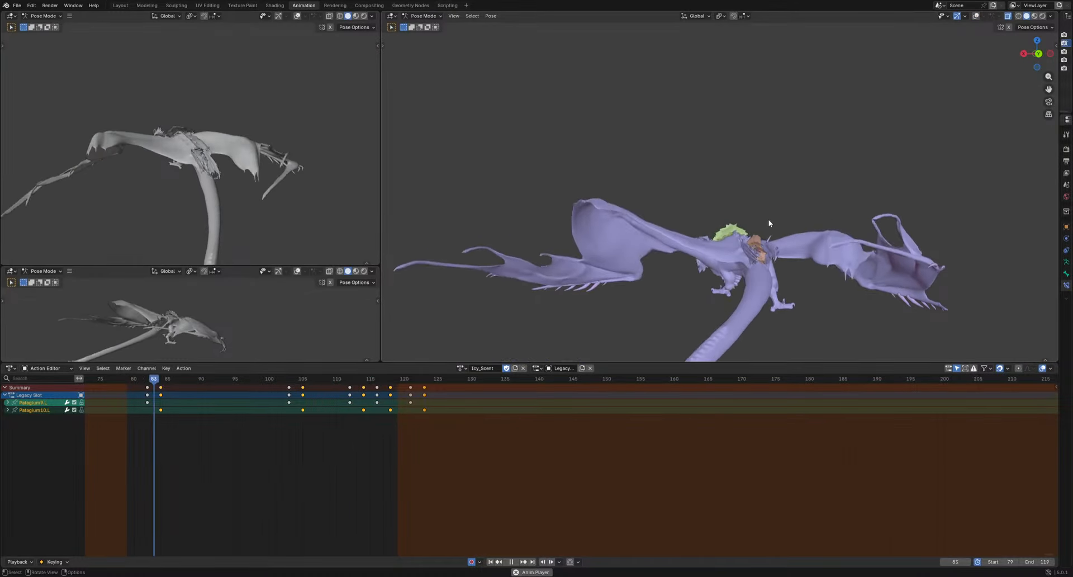
key(space)
middle_drag(607, 258, 755, 232)
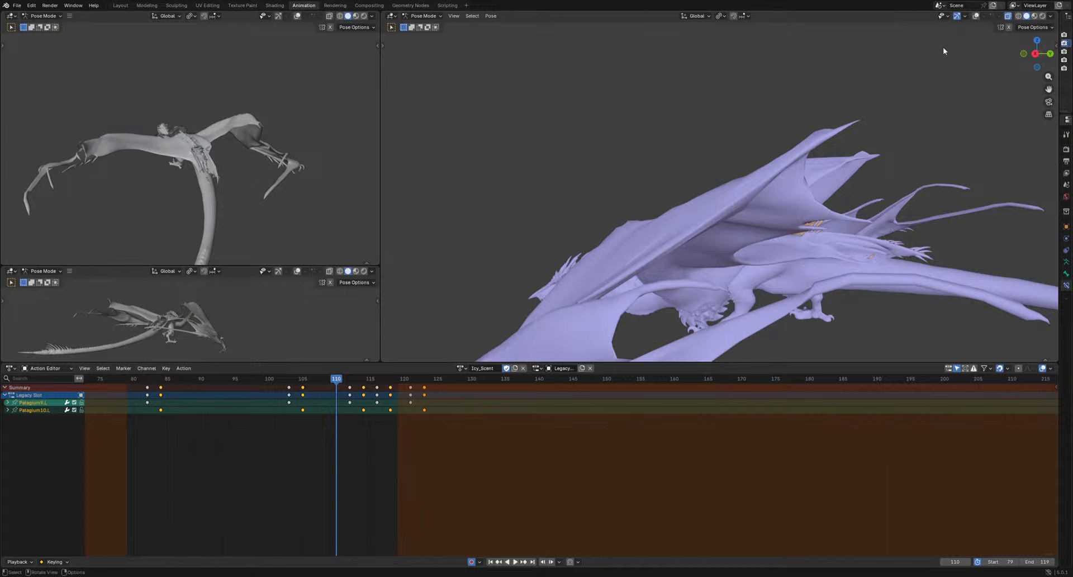
middle_drag(943, 51, 1000, 79)
click(975, 17)
Rotate the ElbowFringe1-1.L bone at frame 109 and play the animation to check the elbow fringe
middle_drag(625, 206, 676, 239)
click(685, 242)
click(329, 379)
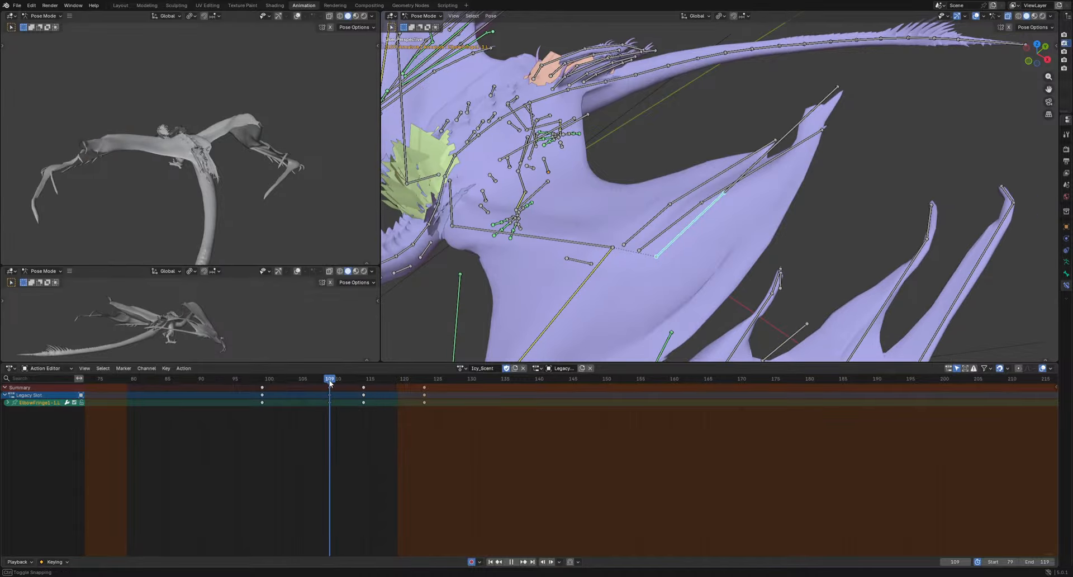
key(r)
click(833, 263)
middle_drag(830, 267, 770, 248)
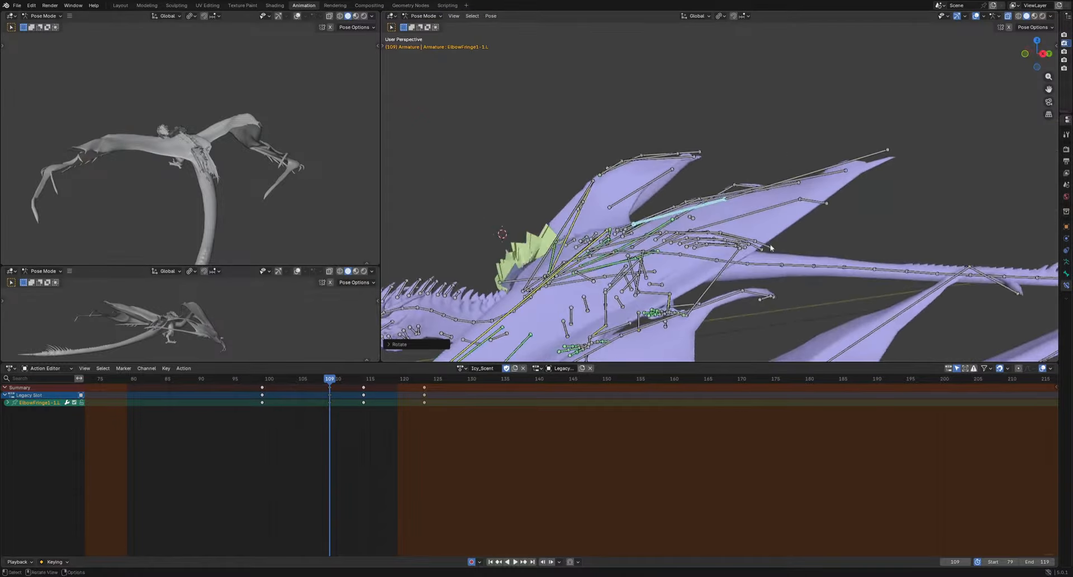
drag(337, 379, 297, 391)
middle_drag(746, 270, 755, 277)
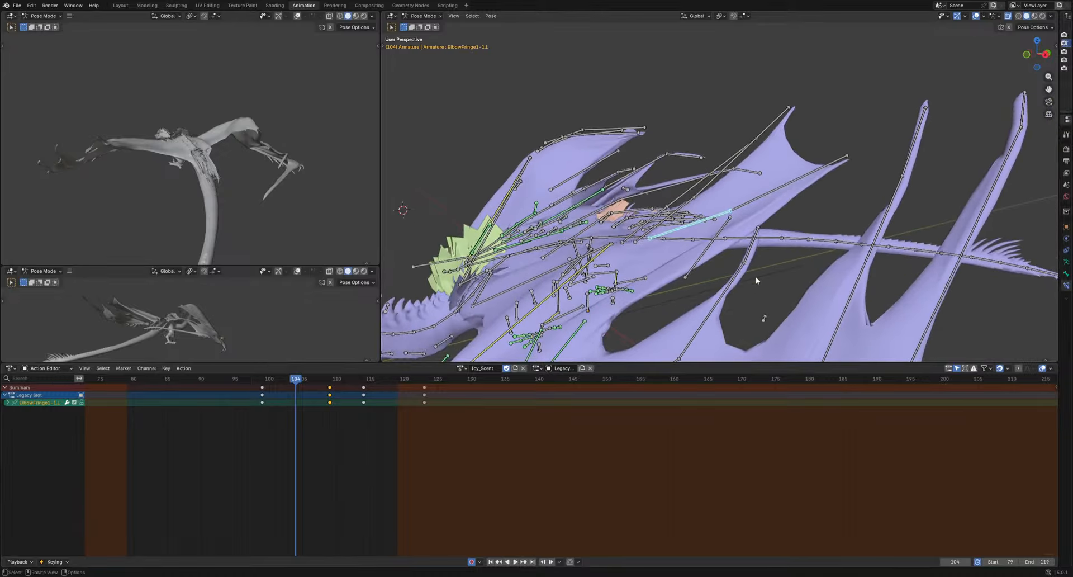
key(space)
key(space)
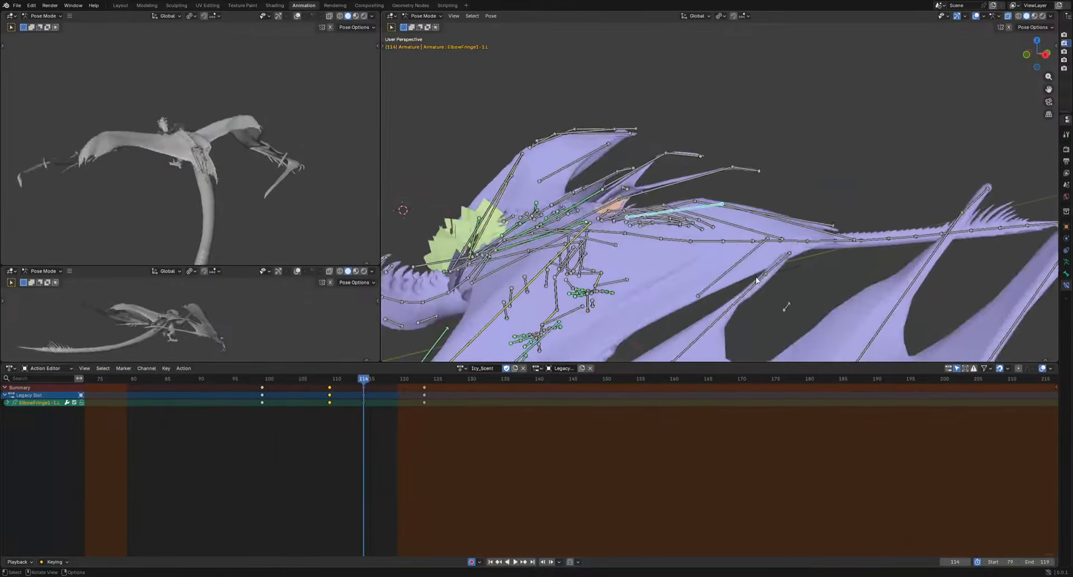
Rotate the ElbowFringe2-1.L bone at frame 107 and play the animation to check the elbow fringe
mouse_move(288, 390)
mouse_down()
mouse_move(196, 388)
mouse_move(301, 401)
mouse_up()
click(683, 214)
key(r)
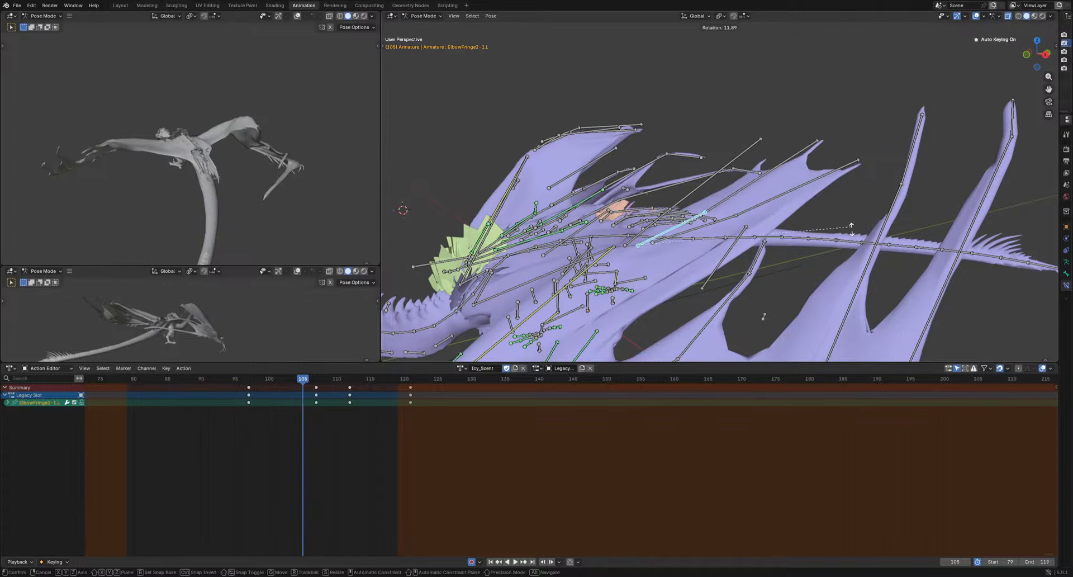
click(316, 379)
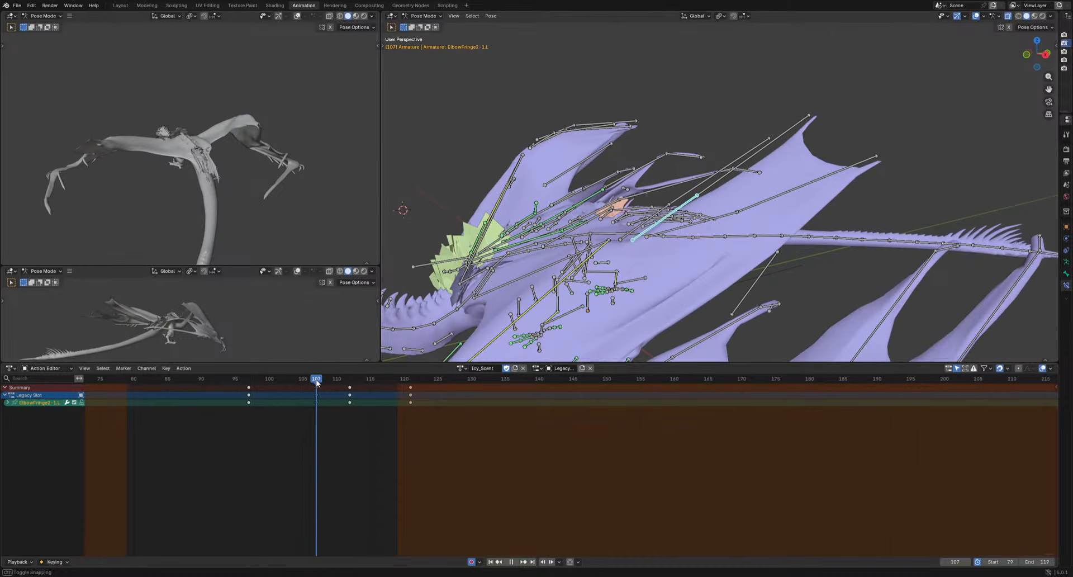
click(894, 262)
key(space)
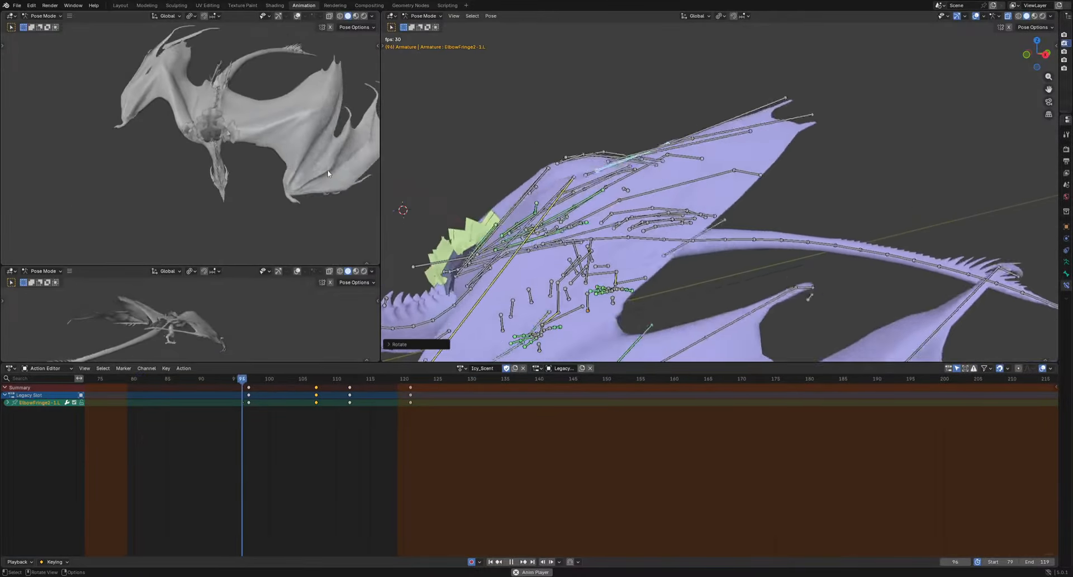
Select the Spine.002 and Spine.003 bones in front view and shift Spine.003's keyframes at 106 and 115 two frames earlier
middle_drag(613, 233, 670, 262)
shift+middle_drag(533, 252, 660, 184)
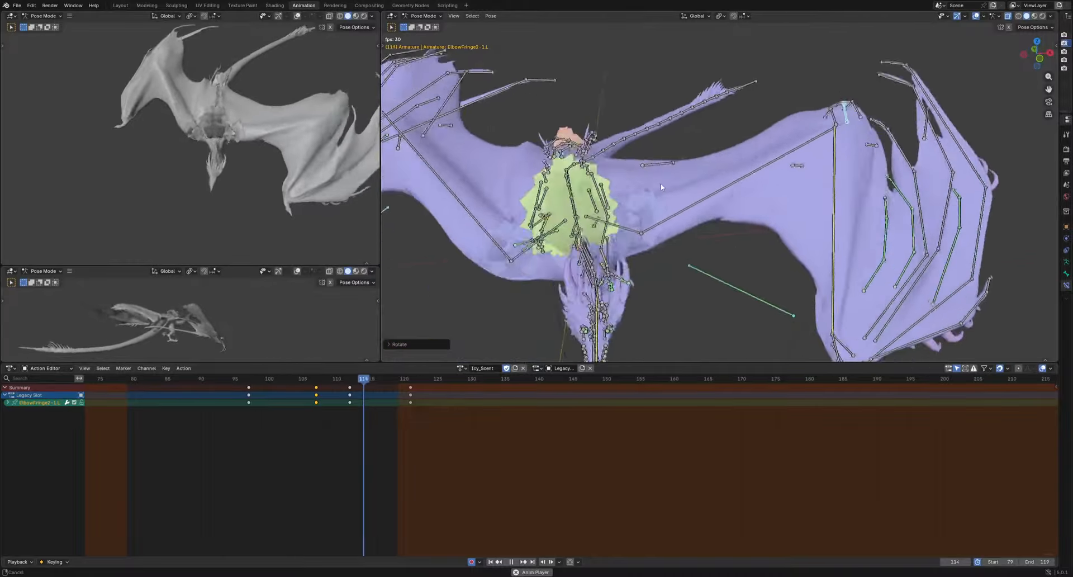
key(space)
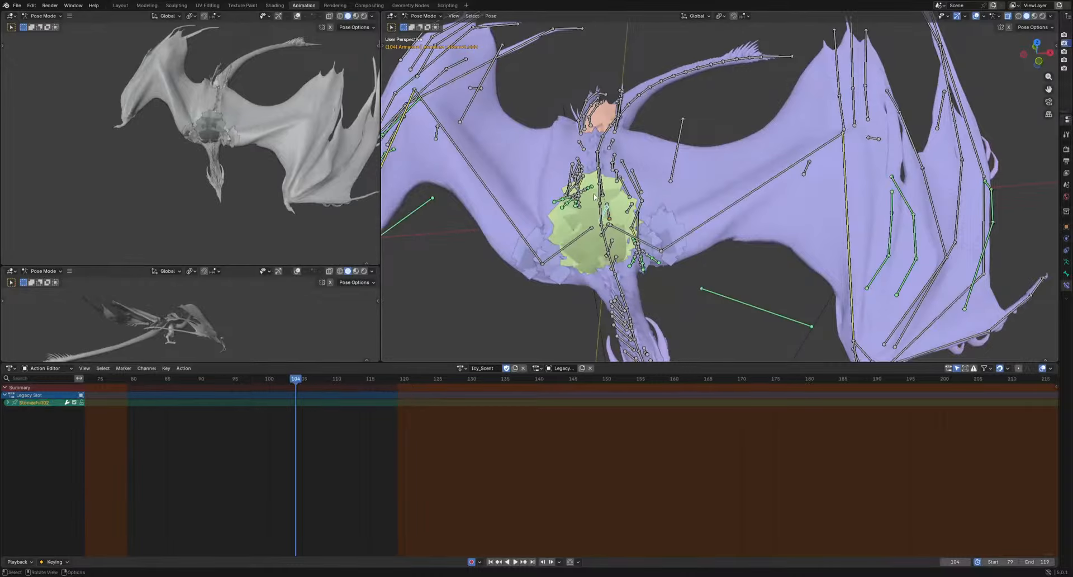
shift+click(599, 214)
middle_drag(599, 213, 600, 166)
scroll(601, 167, up, 2)
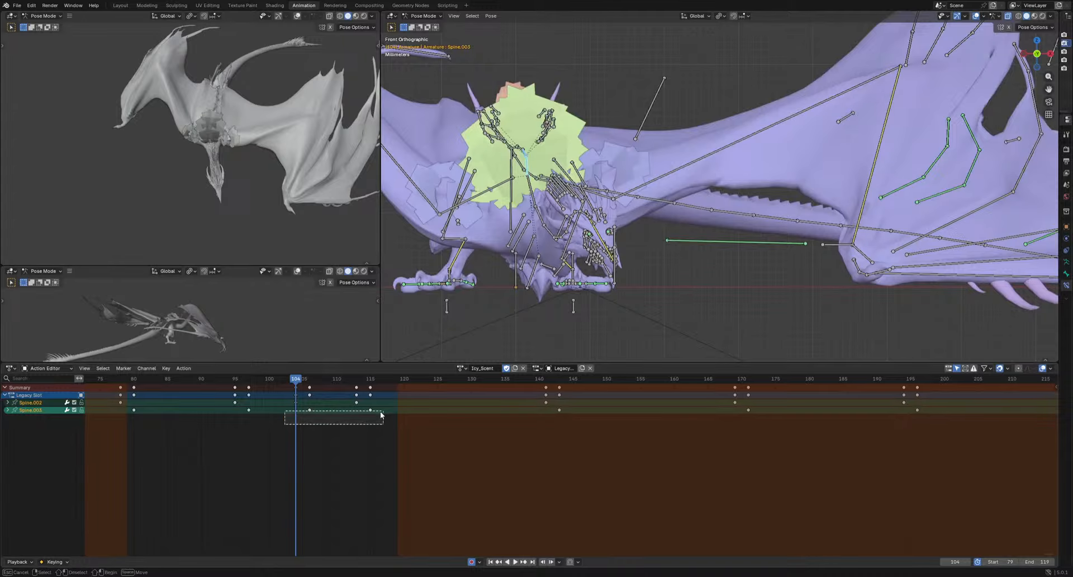
drag(381, 412, 382, 414)
key(g)
Rotate Spine.002 and Spine.003 at frame 101, and rotate and key both bones at frame 113
mouse_move(287, 380)
mouse_down()
mouse_move(241, 385)
mouse_move(275, 389)
mouse_up()
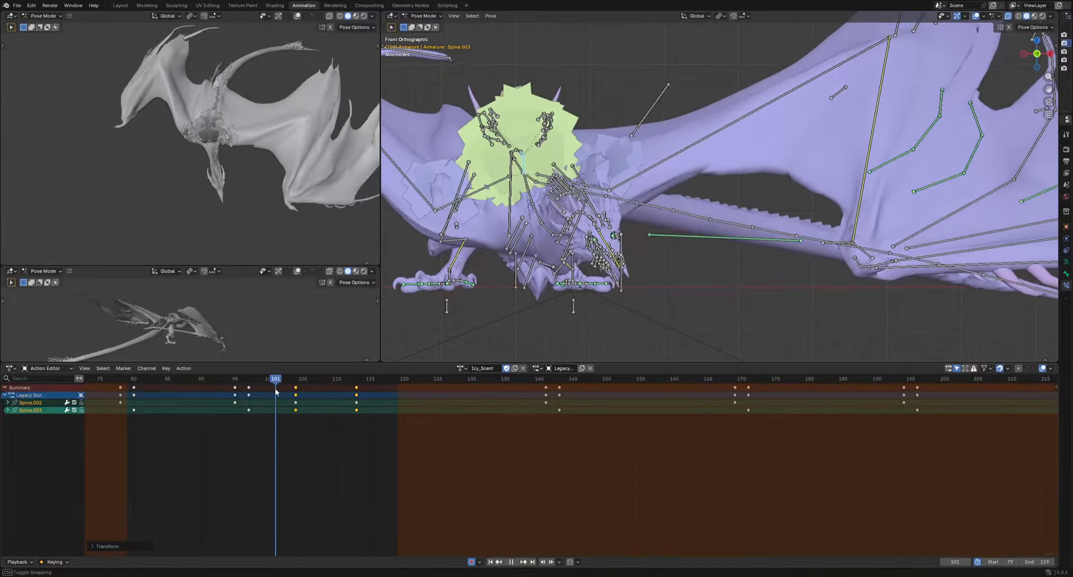
key(r)
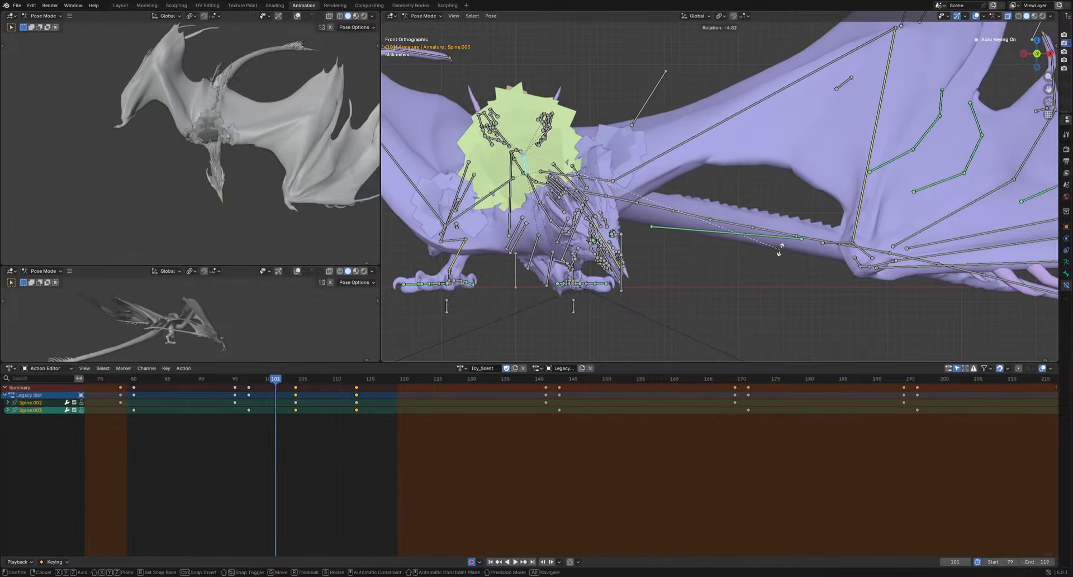
drag(274, 380, 356, 389)
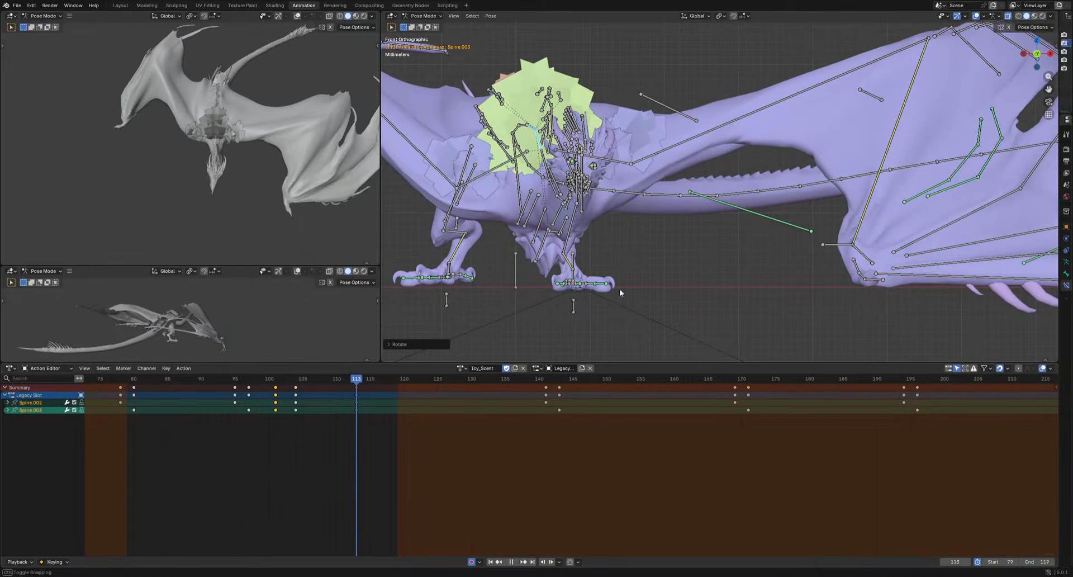
key(r)
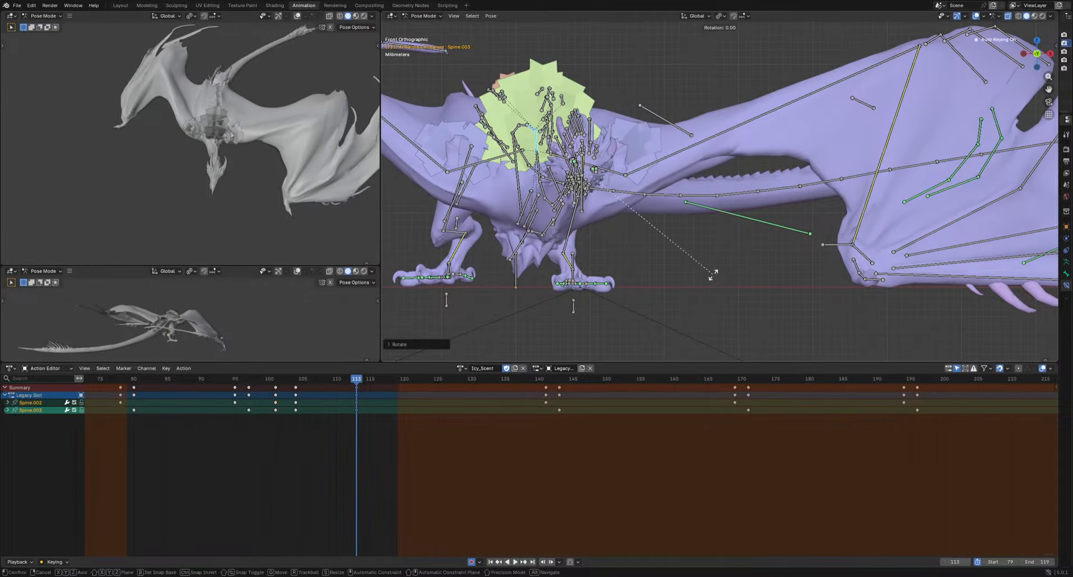
key(r)
key(i)
key(space)
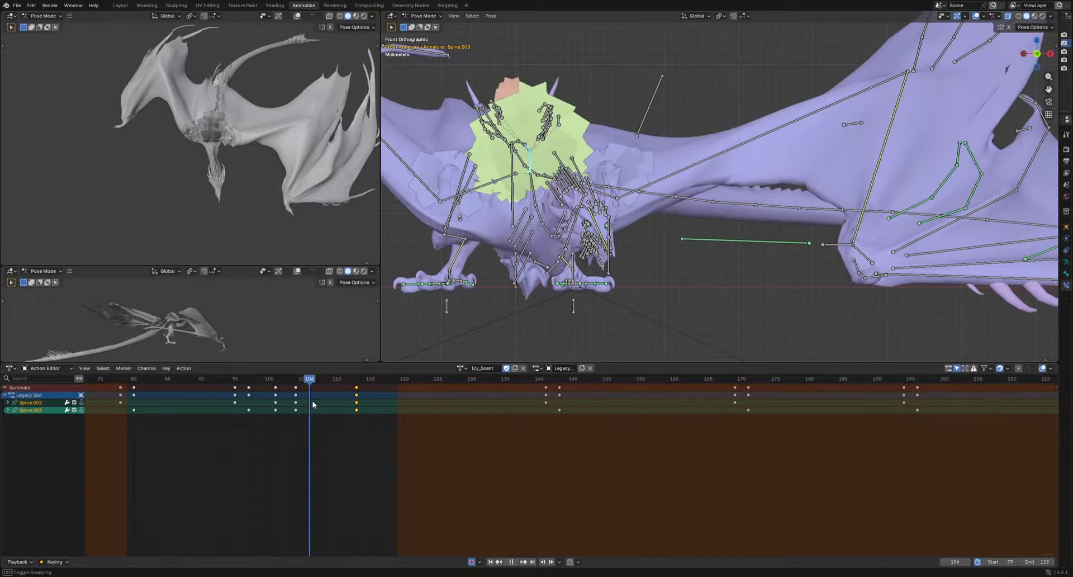
Move the spine keyframes from frame 104 to 106, trackball-rotate both spine bones at frame 106 and play the animation
drag(296, 392, 310, 393)
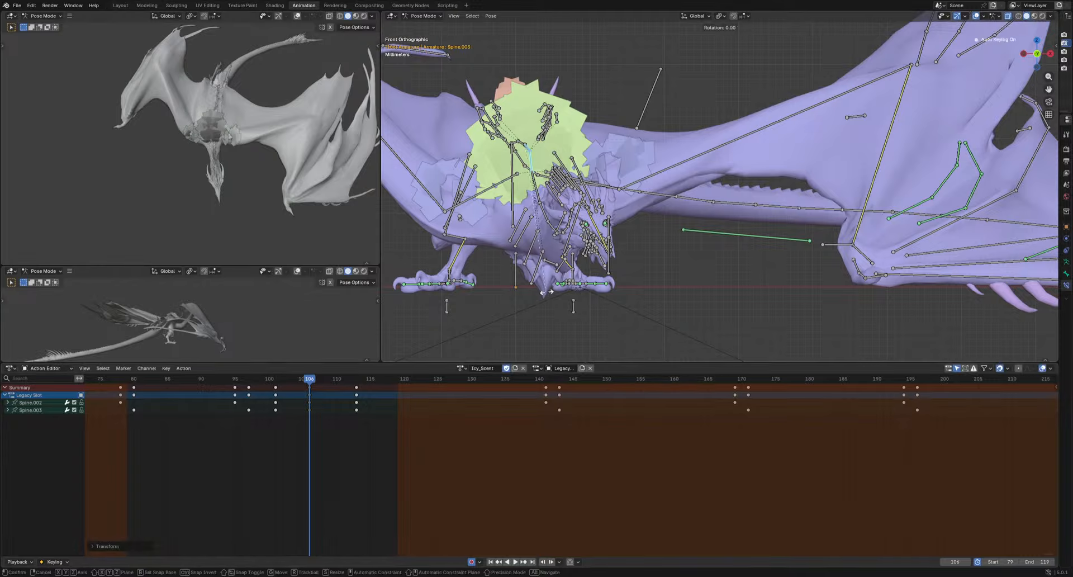
key(r)
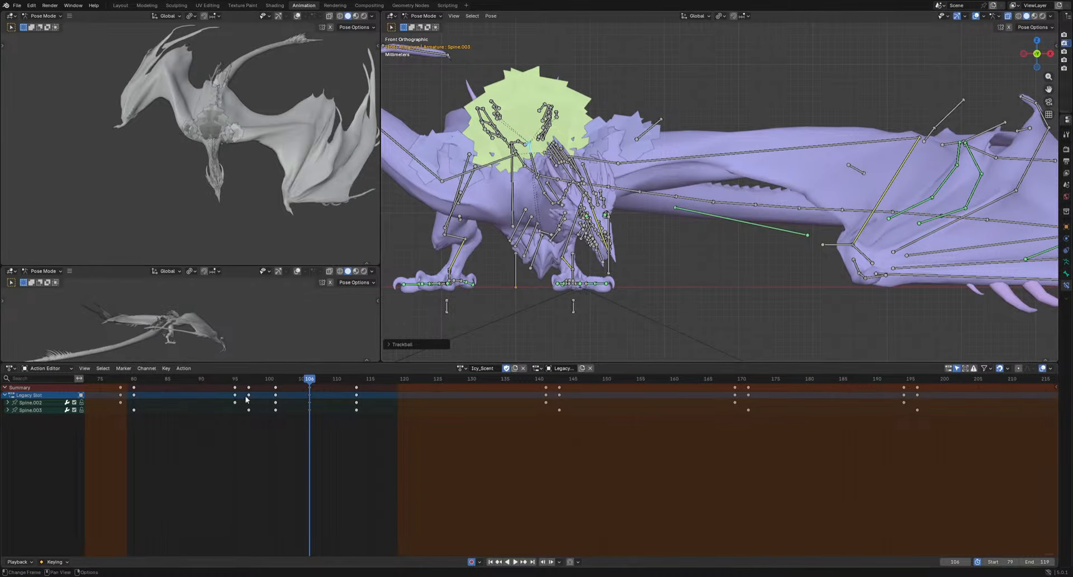
key(space)
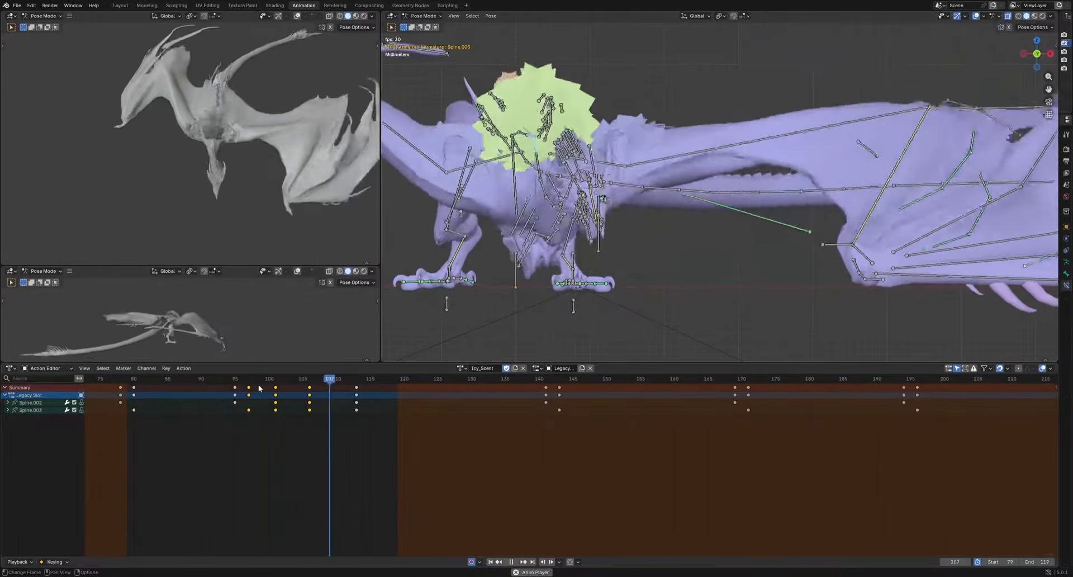
key(space)
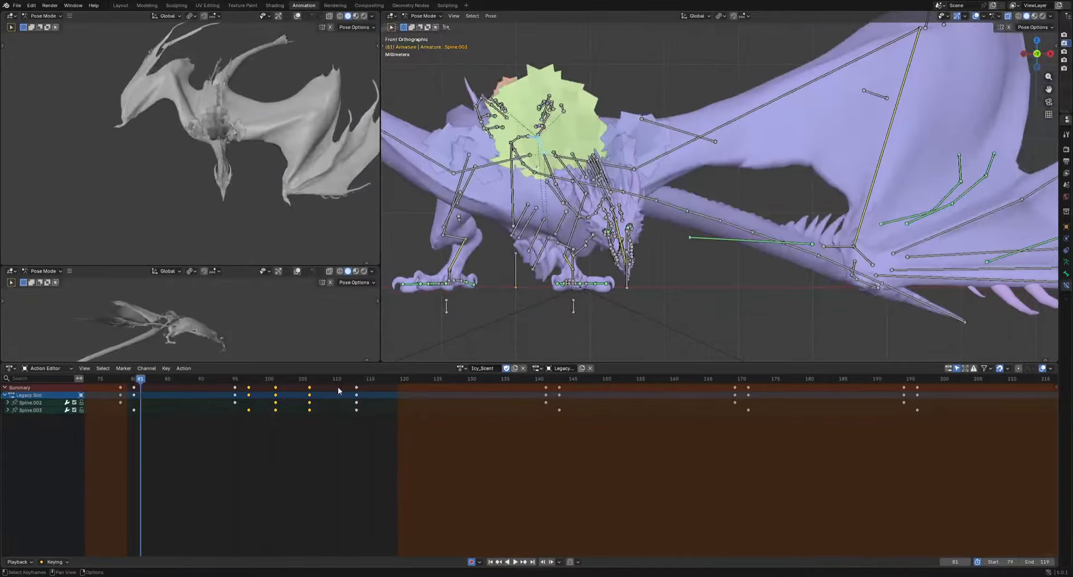
Trackball-rotate Spine.002 and Spine.003 at frame 113 and check the playback from behind in the secondary view
drag(310, 381, 356, 397)
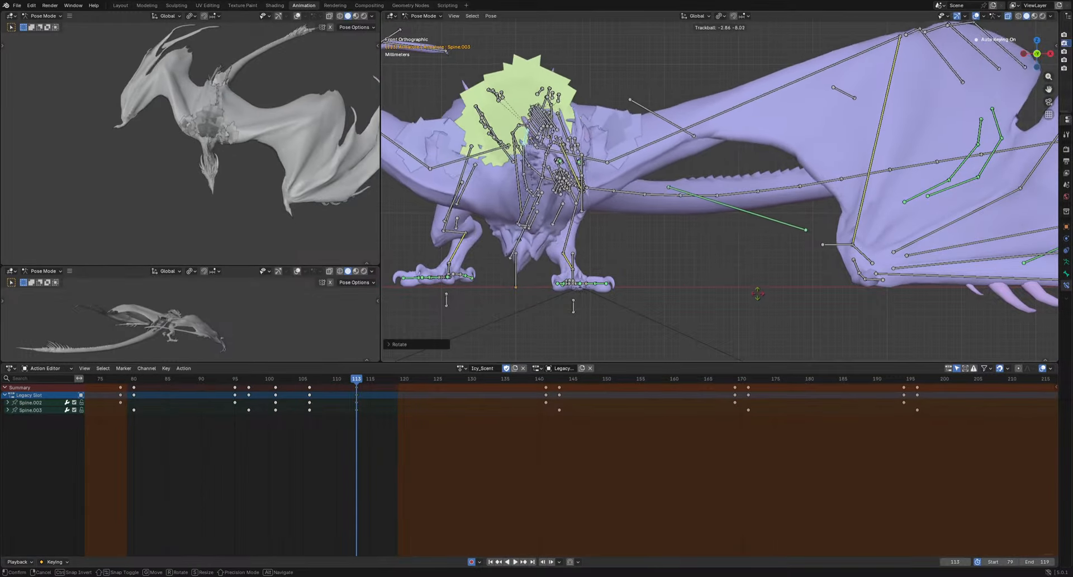
click(756, 292)
key(space)
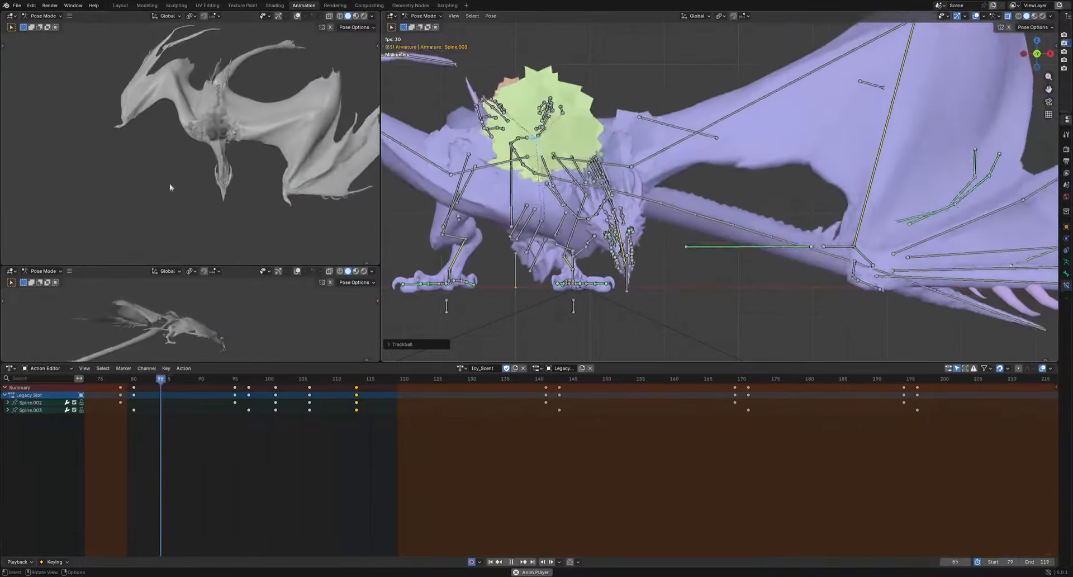
middle_drag(168, 186, 89, 172)
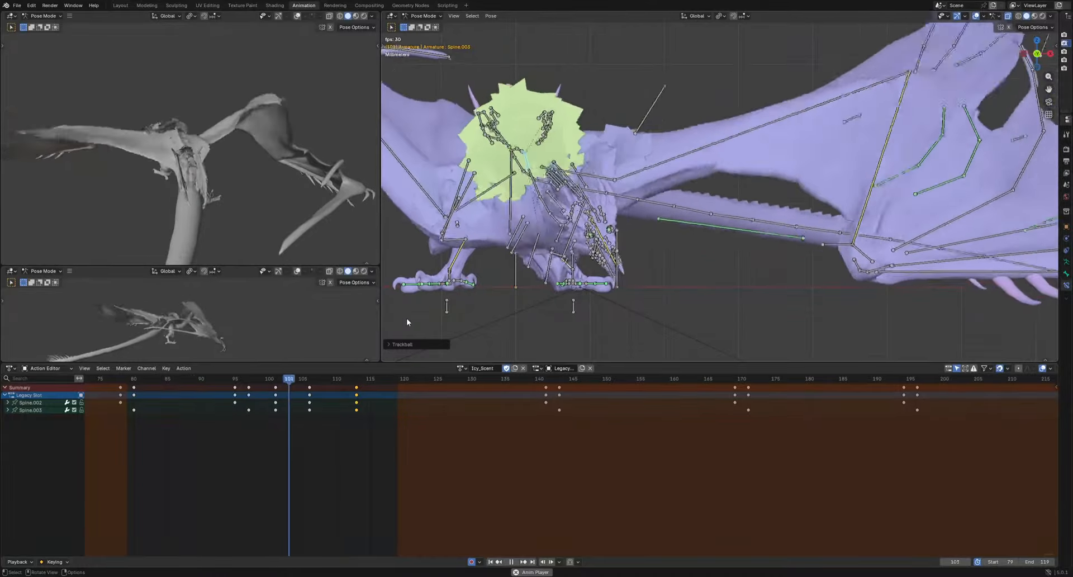
key(space)
Trackball-rotate Spine.002 and Spine.003 at frame 101
click(276, 378)
key(r)
key(r)
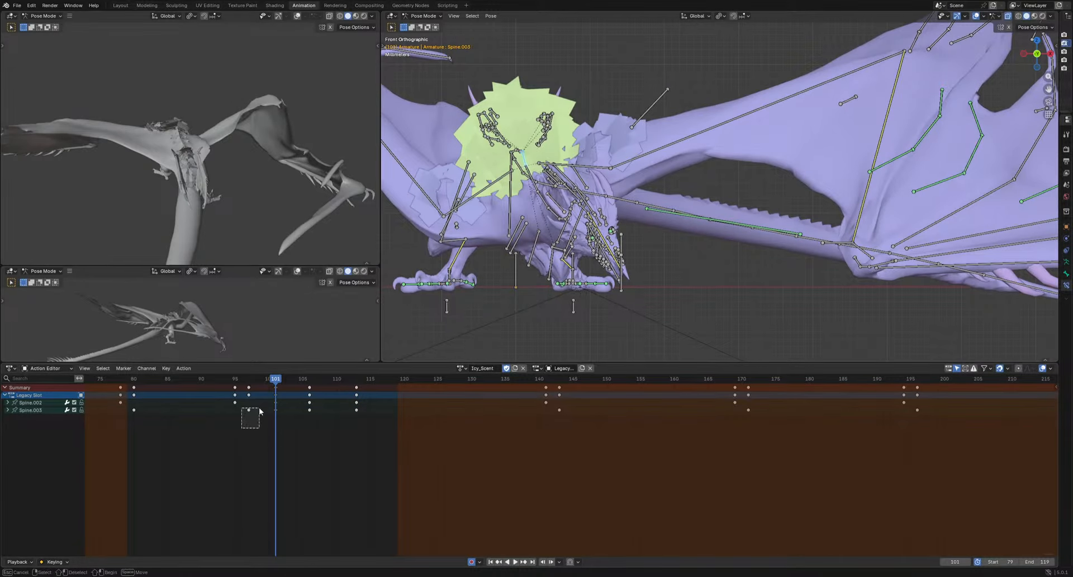
Move Spine.003's keyframe from 97 to 95, trackball-rotate both spine bones at frame 95 and play the animation
click(234, 383)
mouse_move(234, 379)
mouse_down()
mouse_move(215, 380)
mouse_move(232, 379)
mouse_up()
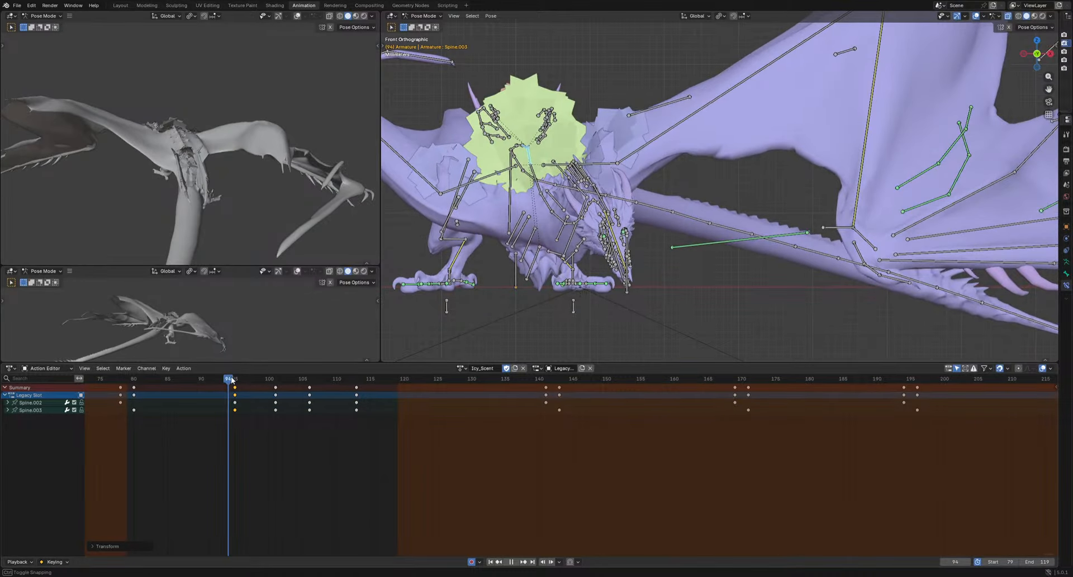
key(r)
key(r)
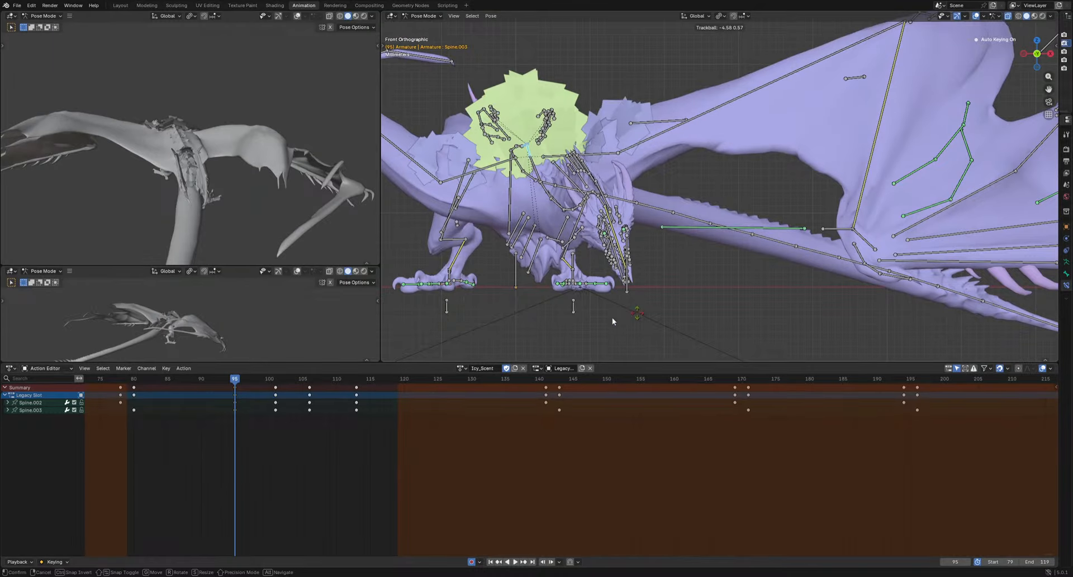
click(612, 320)
key(space)
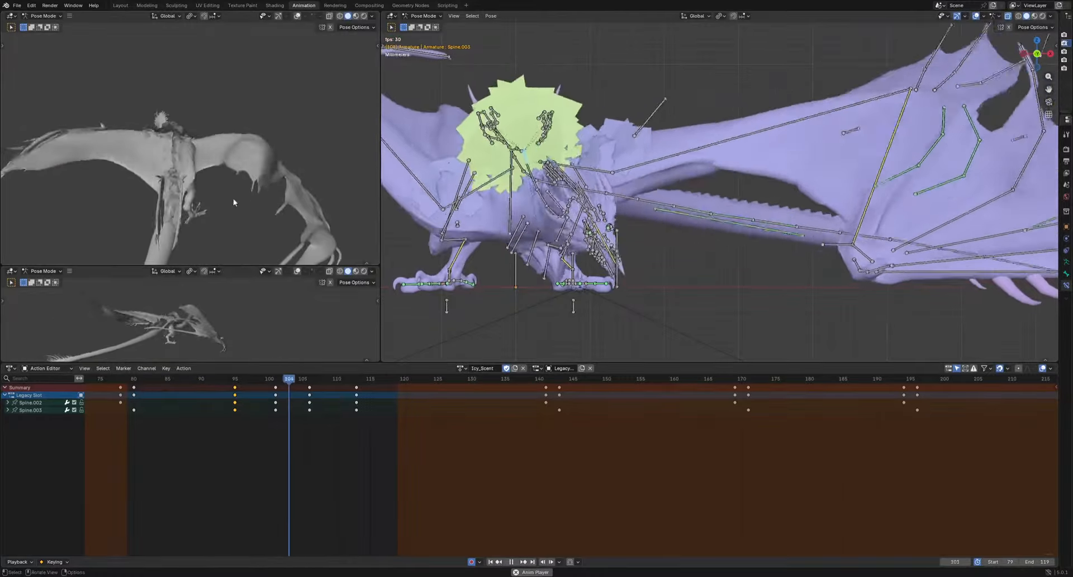
key(space)
Rotate Spine.002 and Spine.003 at frame 125 and play back the result
drag(359, 378, 283, 391)
key(r)
key(space)
key(space)
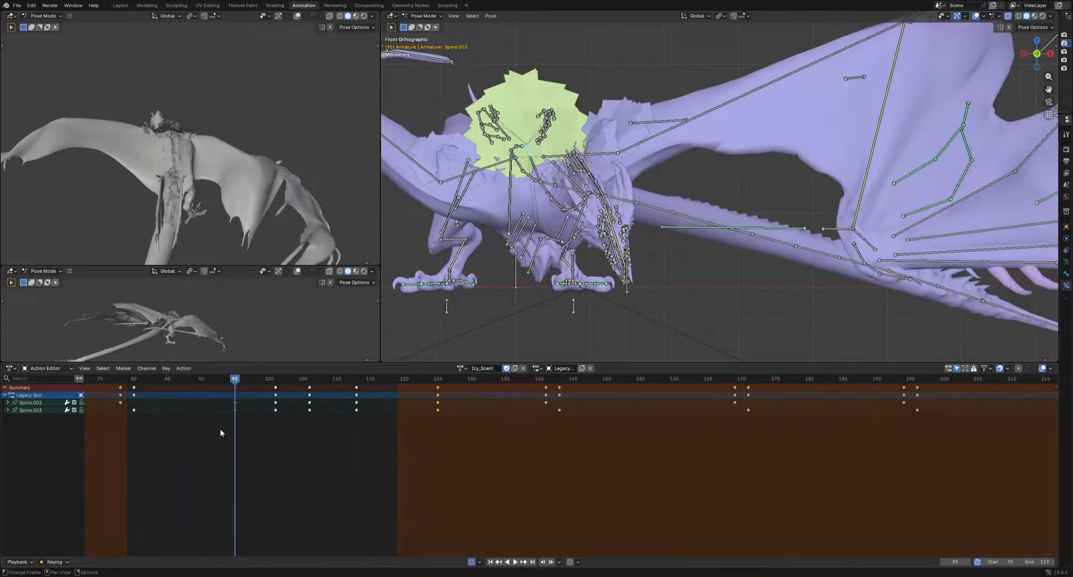
Shift Spine.003's keyframes from 95 to 125 two frames later and review the overlapping body motion from other angles
drag(176, 439, 454, 411)
key(g)
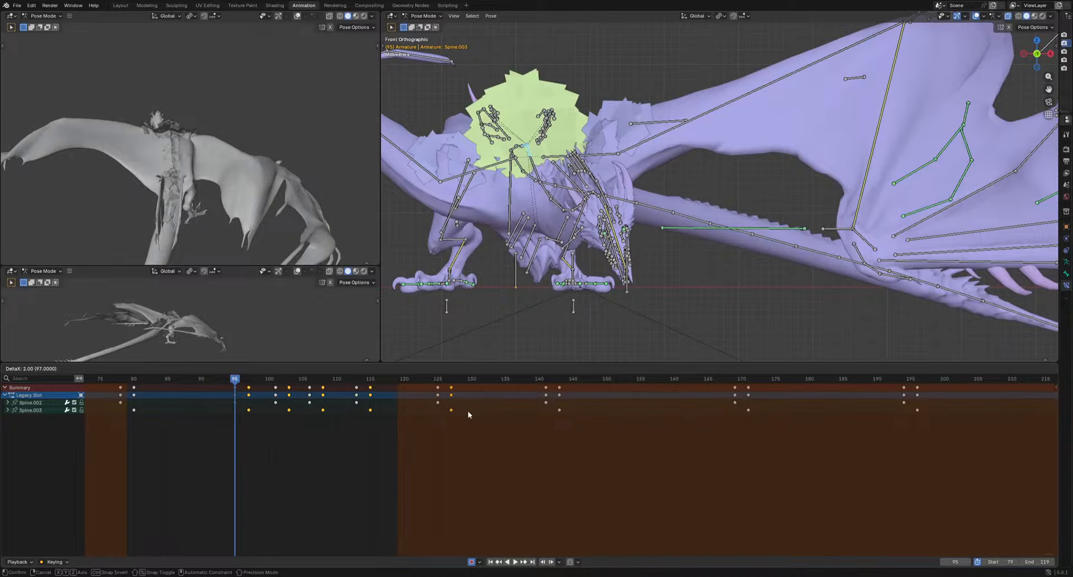
click(467, 410)
key(space)
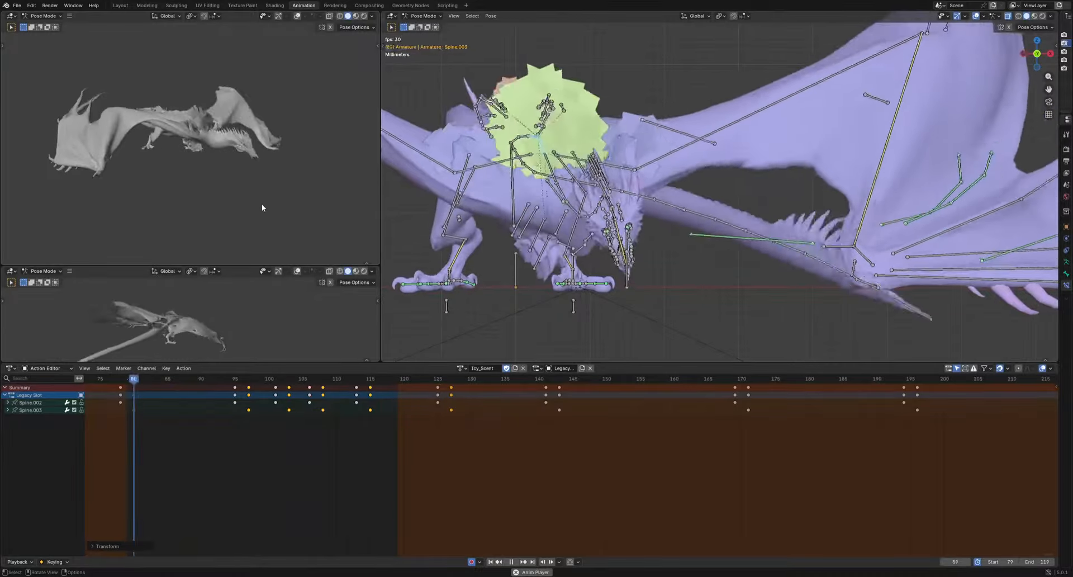
middle_drag(262, 203, 233, 195)
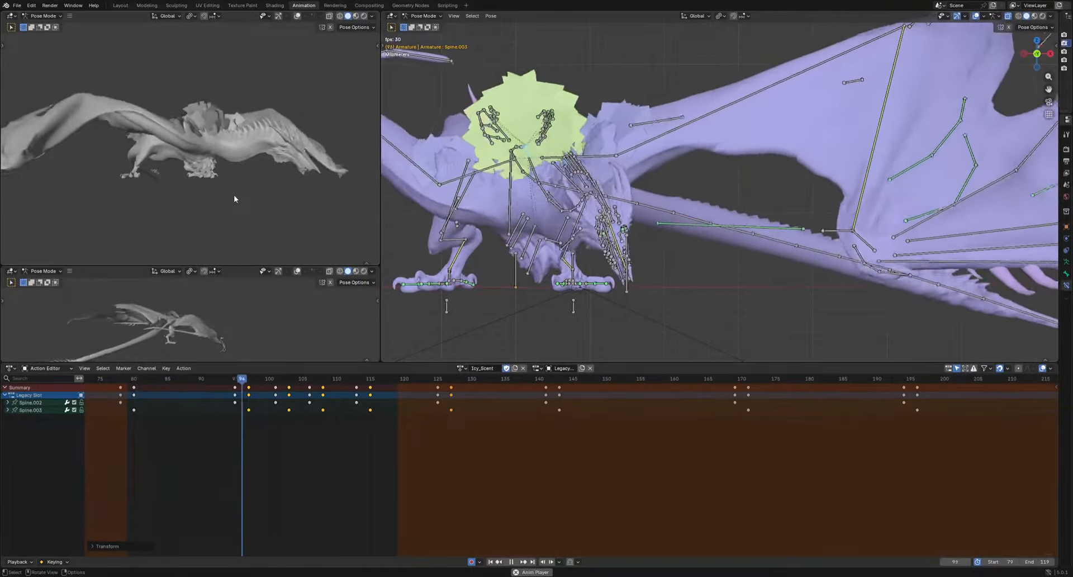
key(space)
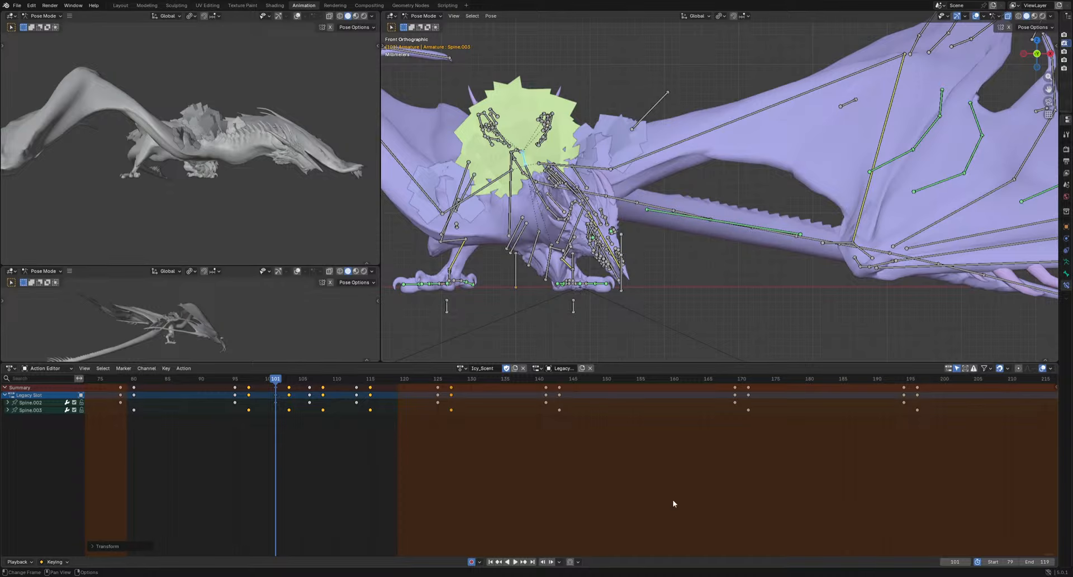
key(space)
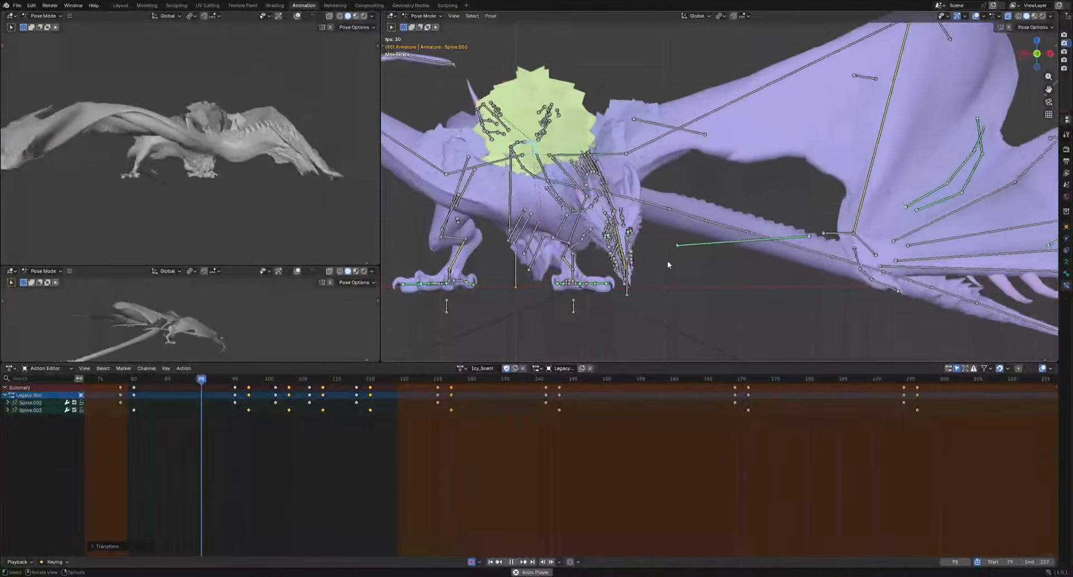
key(space)
Select the HeadIK bone, move it outward at frame 95 and play the animation
scroll(603, 314, up, 5)
click(488, 322)
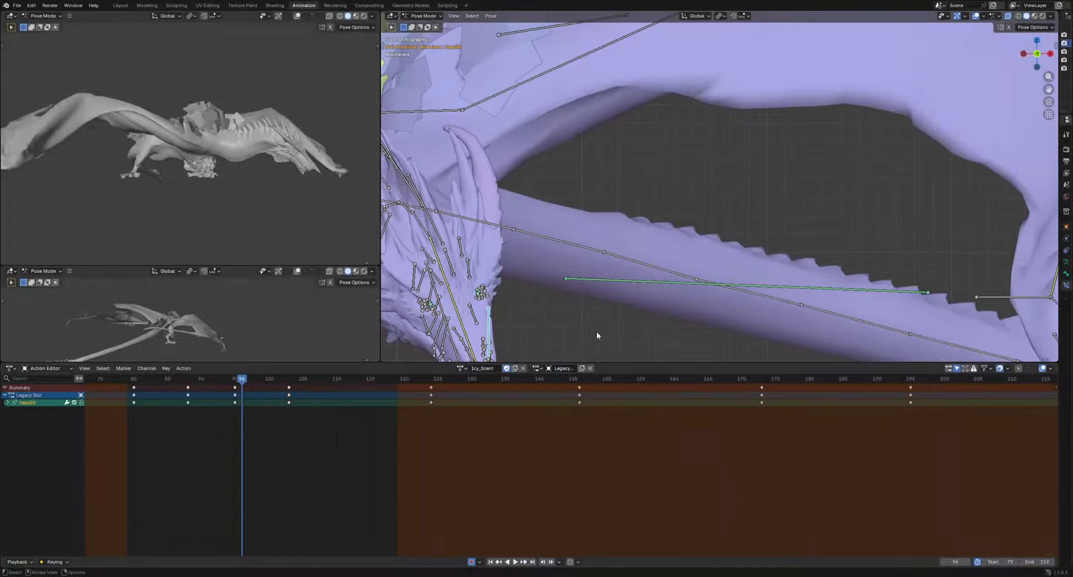
shift+middle_drag(595, 333, 646, 271)
drag(202, 380, 237, 398)
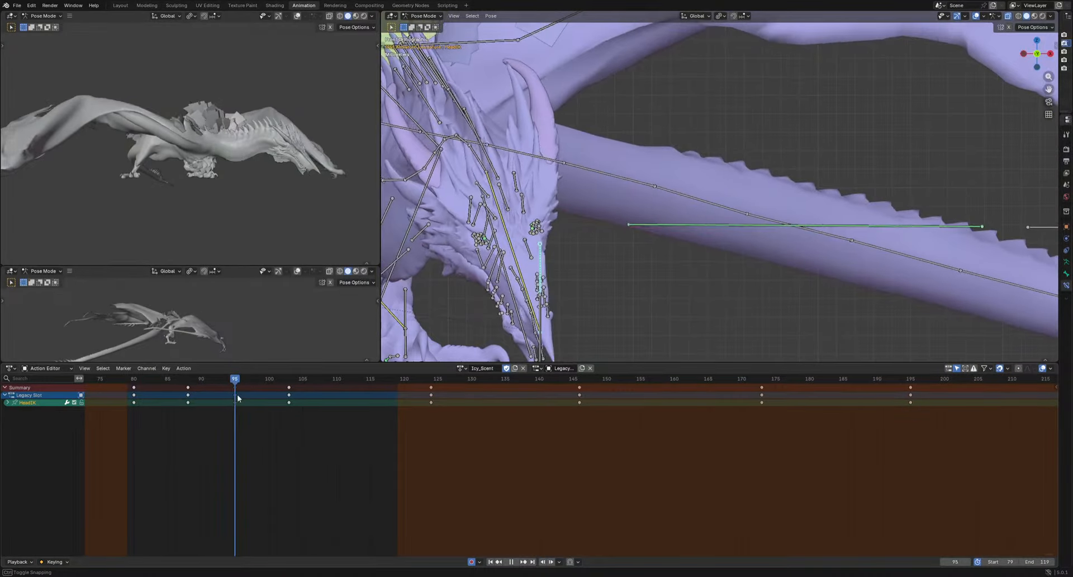
key(g)
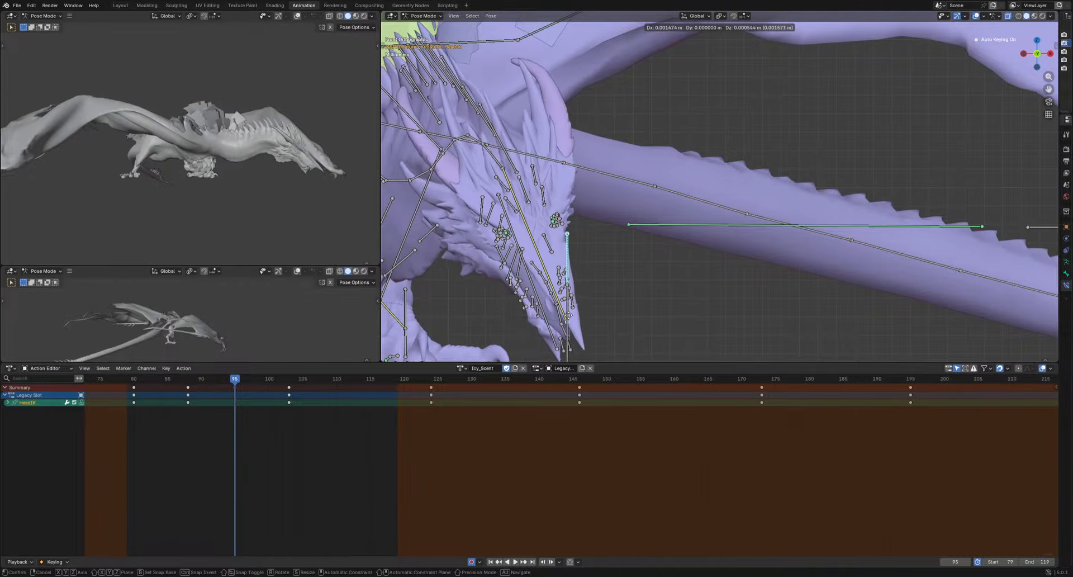
click(564, 317)
key(space)
key(space)
Move the HeadIK bone at frame 103 and play the animation to check the head motion
drag(302, 384, 288, 385)
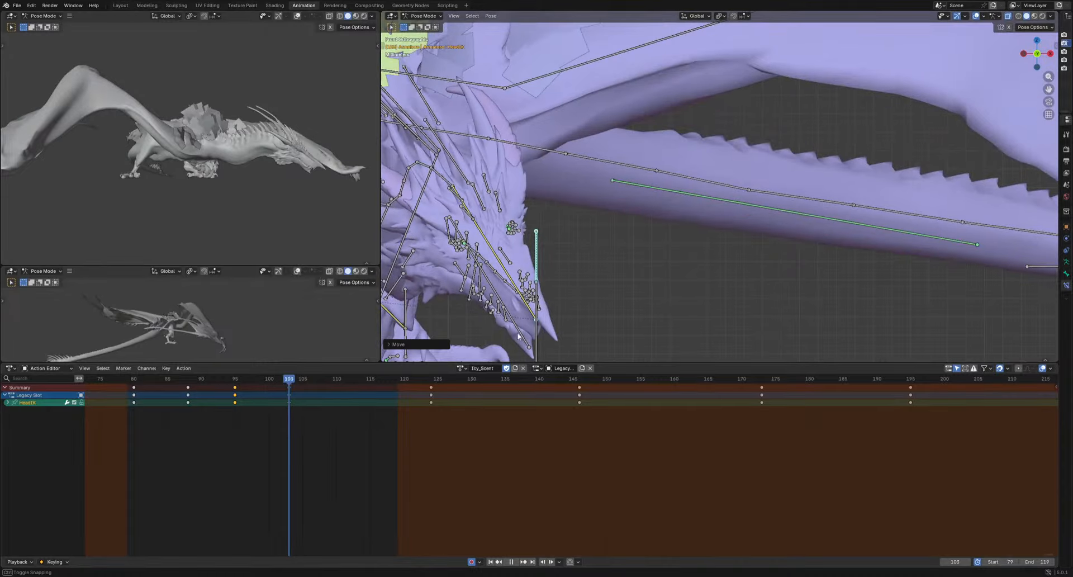
key(g)
click(518, 322)
key(space)
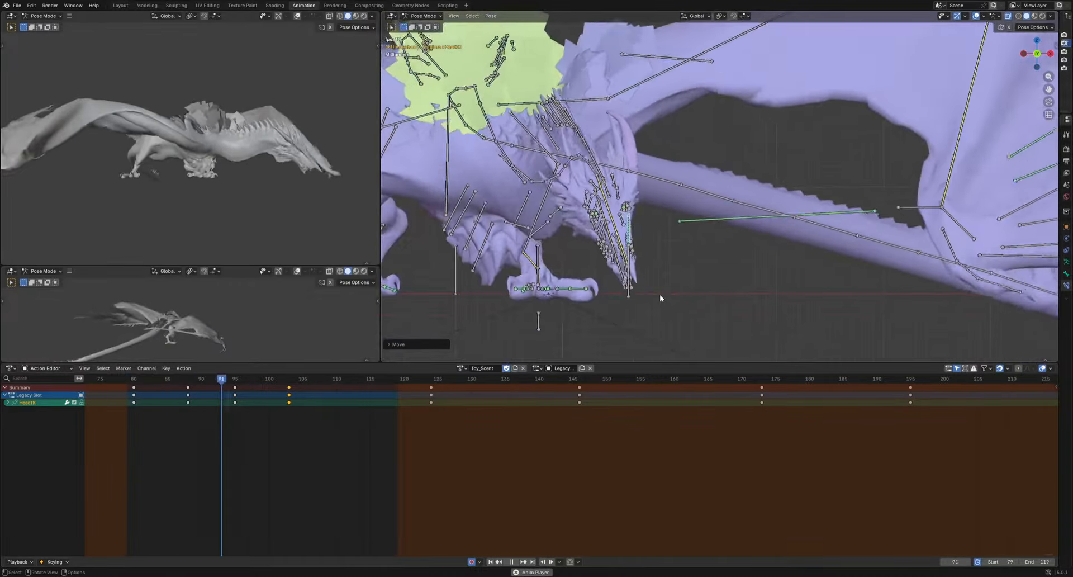
key(space)
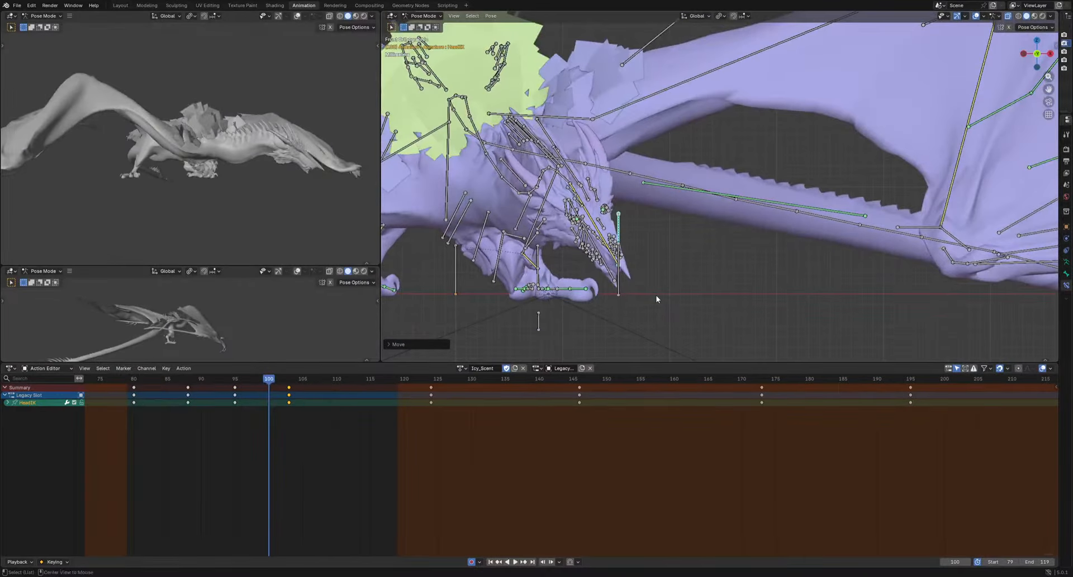
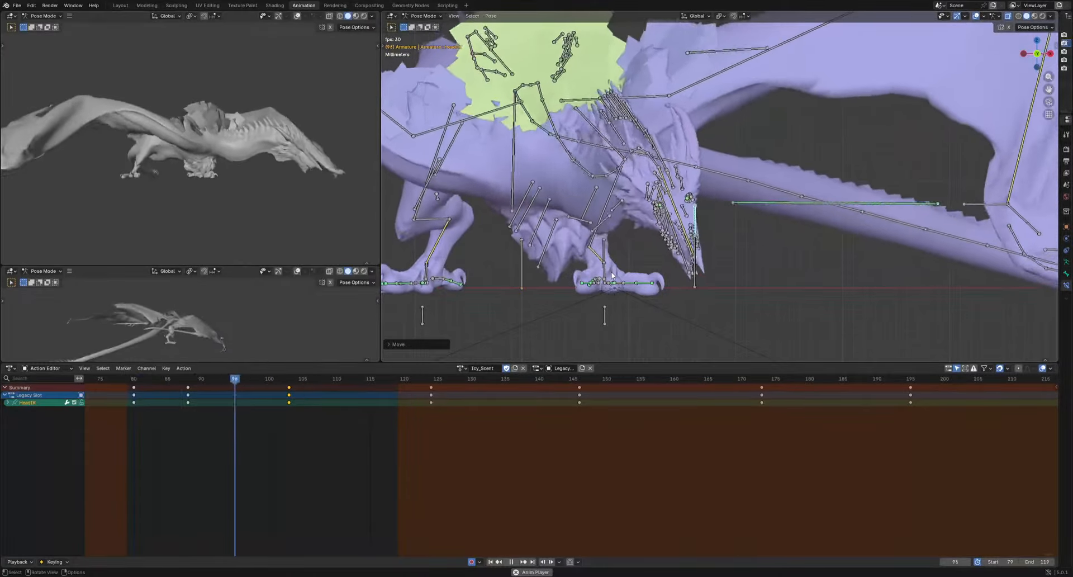
Select the Pelvis bone and rotate it at frame 101 in the side view
key(space)
middle_drag(612, 274, 713, 239)
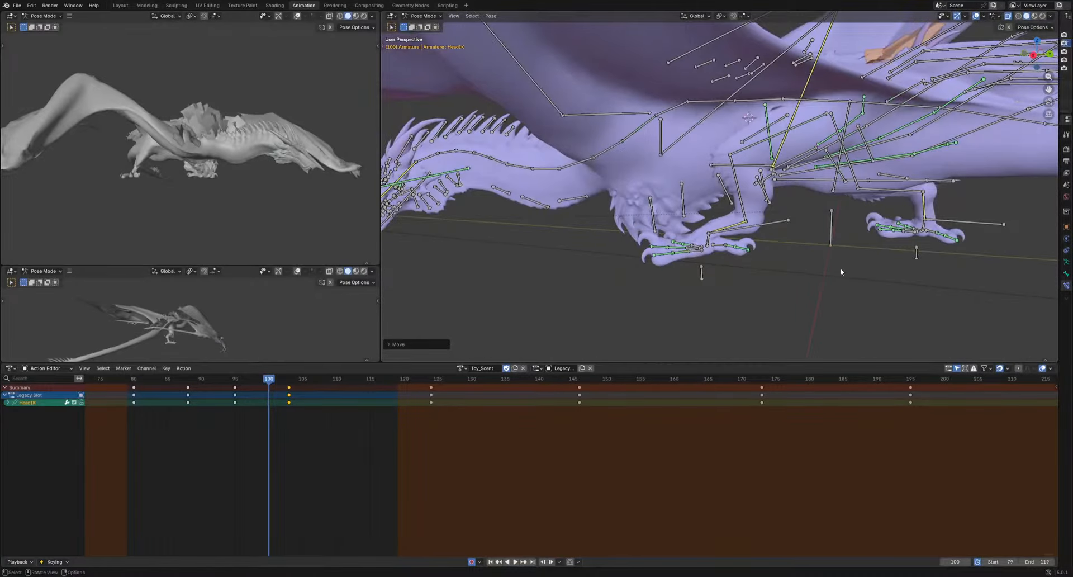
click(834, 184)
alt+middle_drag(841, 269, 858, 269)
drag(278, 384, 276, 381)
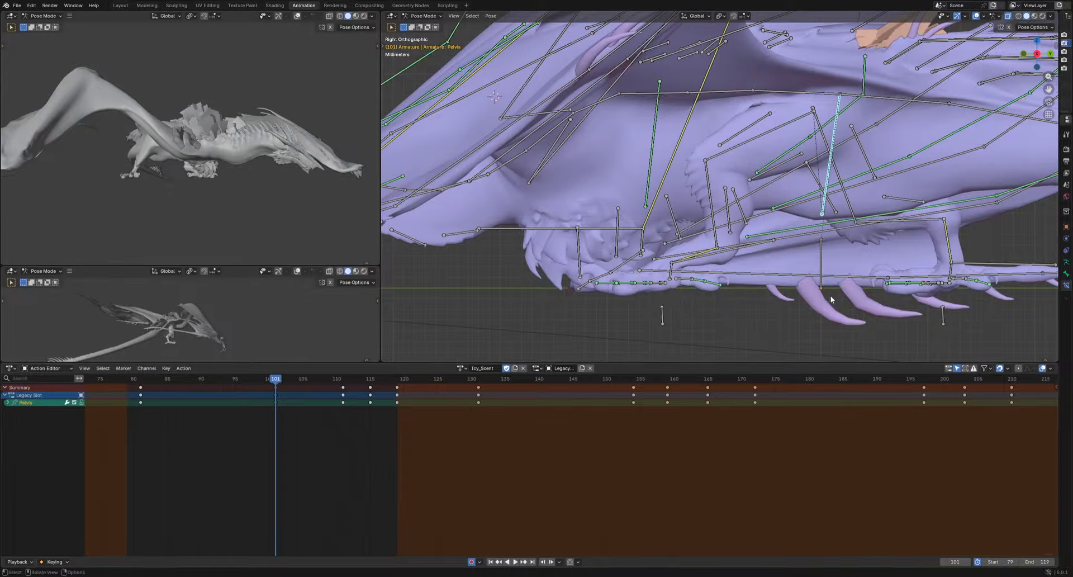
key(r)
click(361, 375)
Rotate the Pelvis bone at frame 81 and play the animation to check the body motion
drag(149, 379, 141, 379)
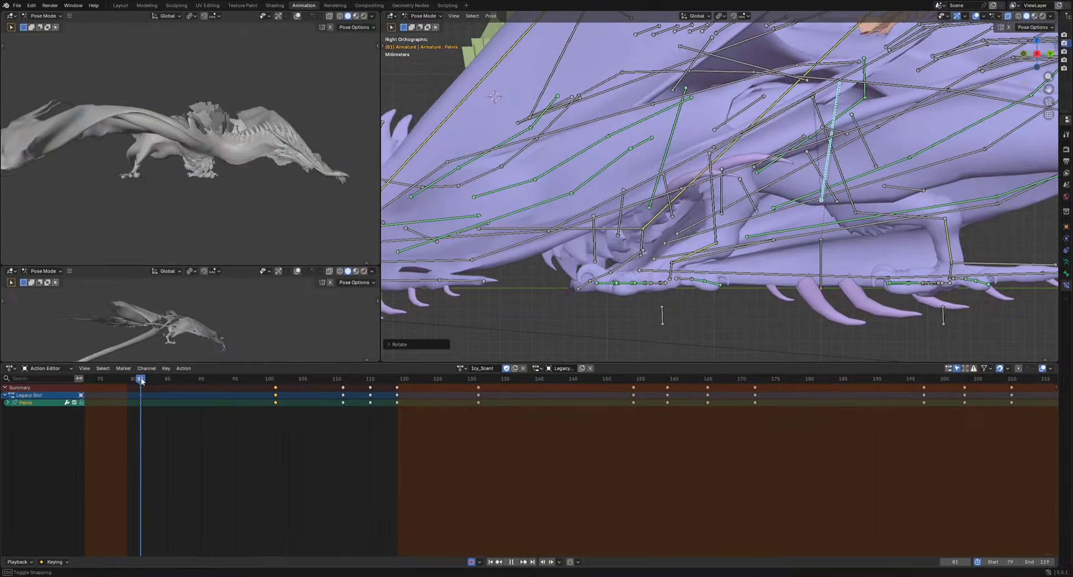
key(r)
click(811, 321)
key(space)
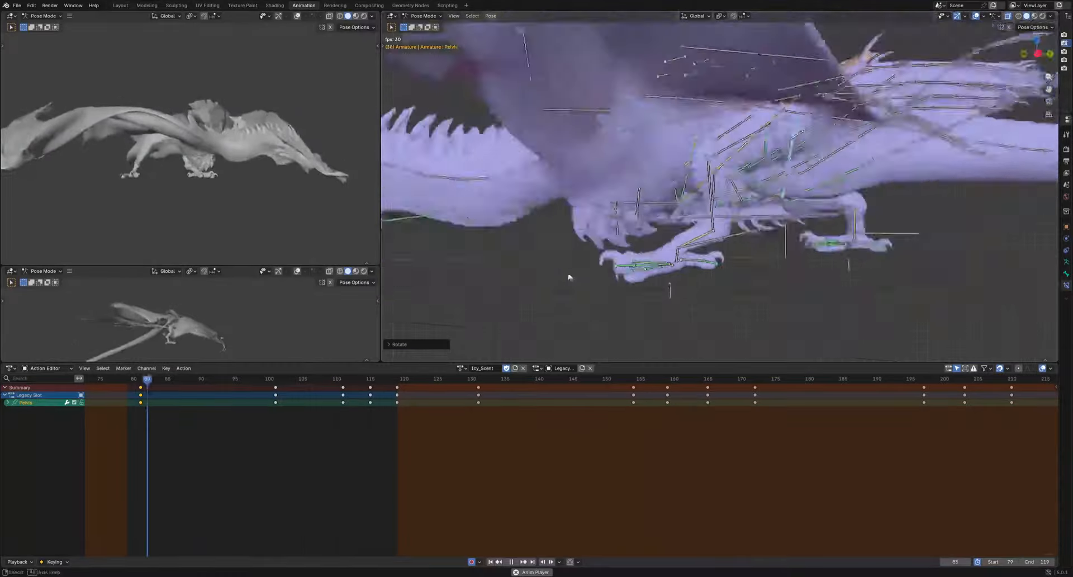
key(space)
Try rotating Spine.003 and Spine.004 together at frame 97 in the front view
middle_drag(647, 284, 568, 178)
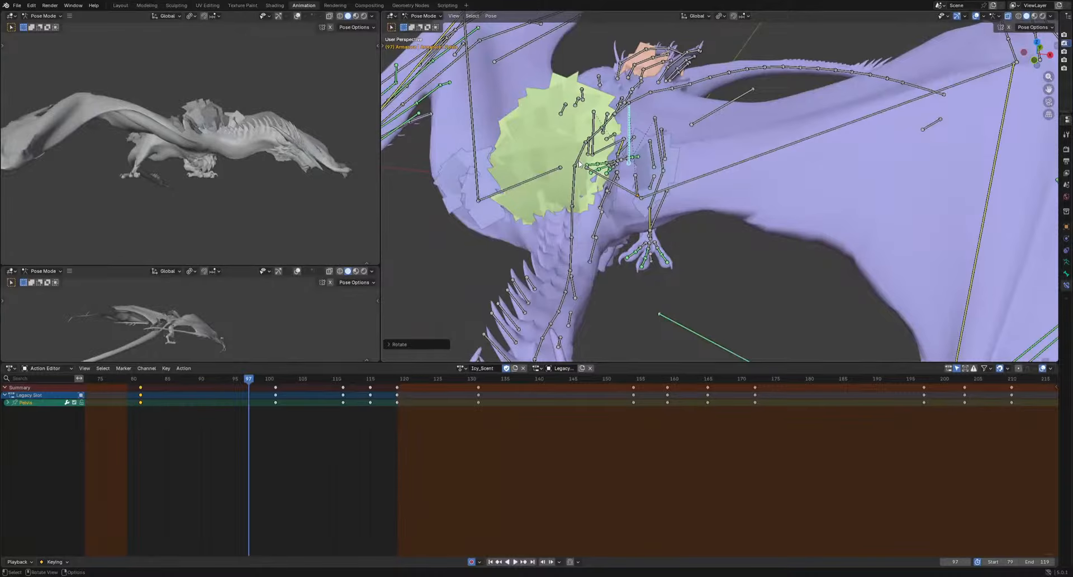
key(shift+bracketright)
key(KP_1)
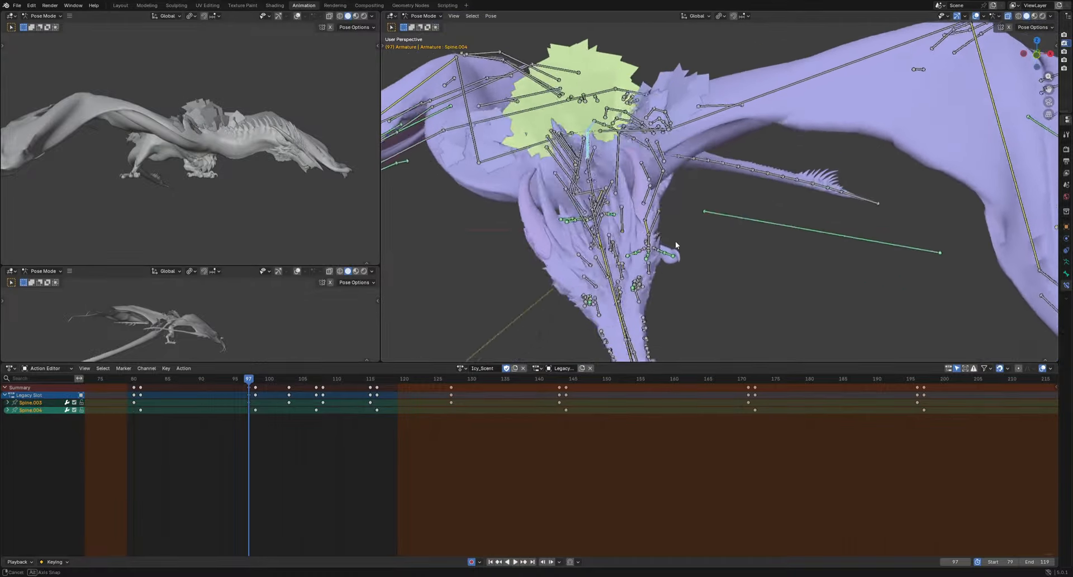
key(r)
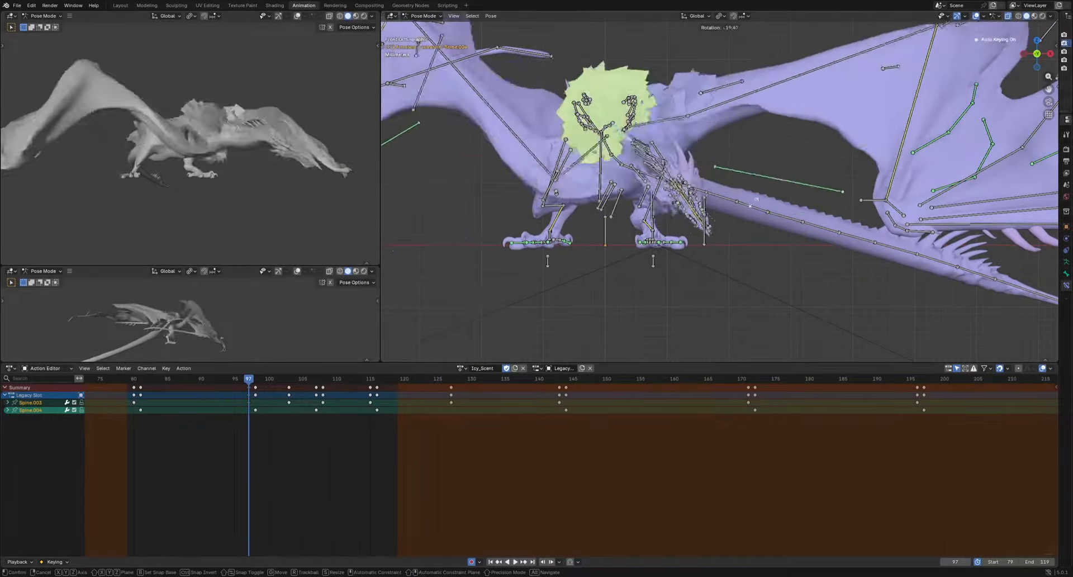
click(779, 191)
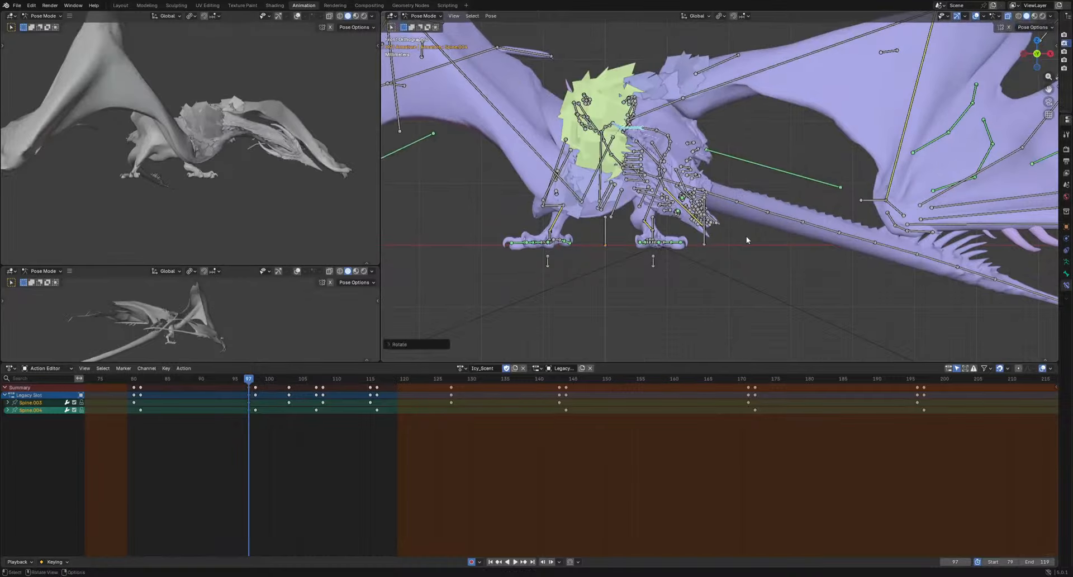
Select only the Spine.003 bone, rotate it at frame 97 and play back the result
scroll(446, 348, up, 2)
mouse_move(249, 381)
mouse_down()
mouse_move(220, 385)
mouse_move(302, 396)
mouse_move(249, 396)
mouse_up()
click(566, 103)
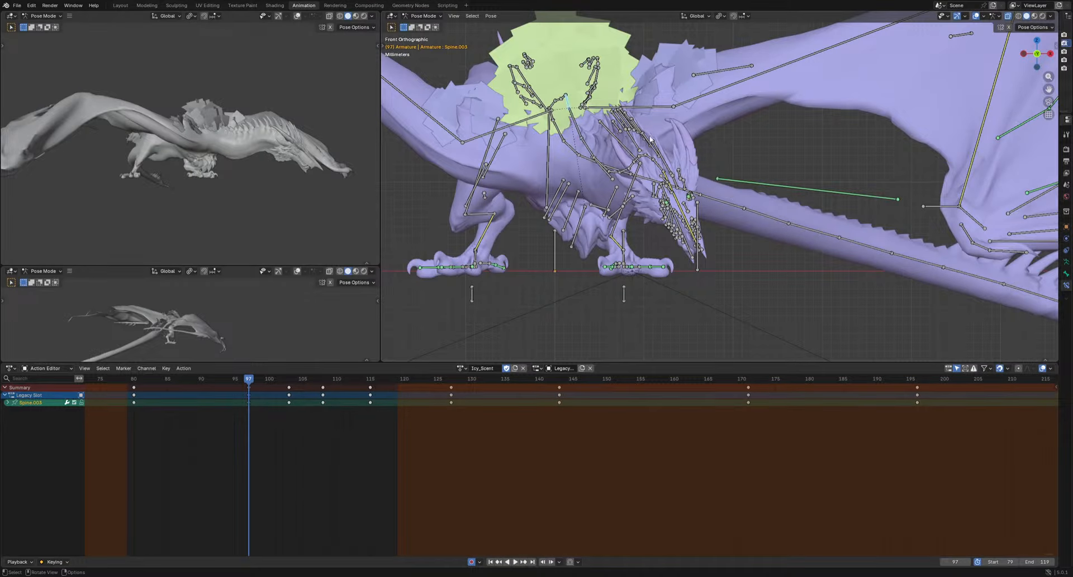
key(r)
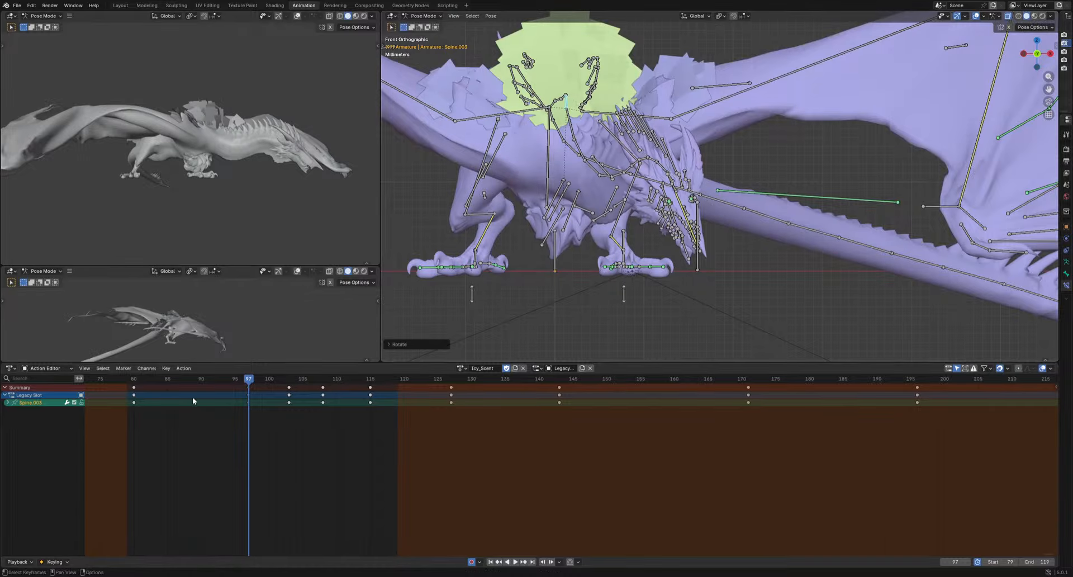
key(space)
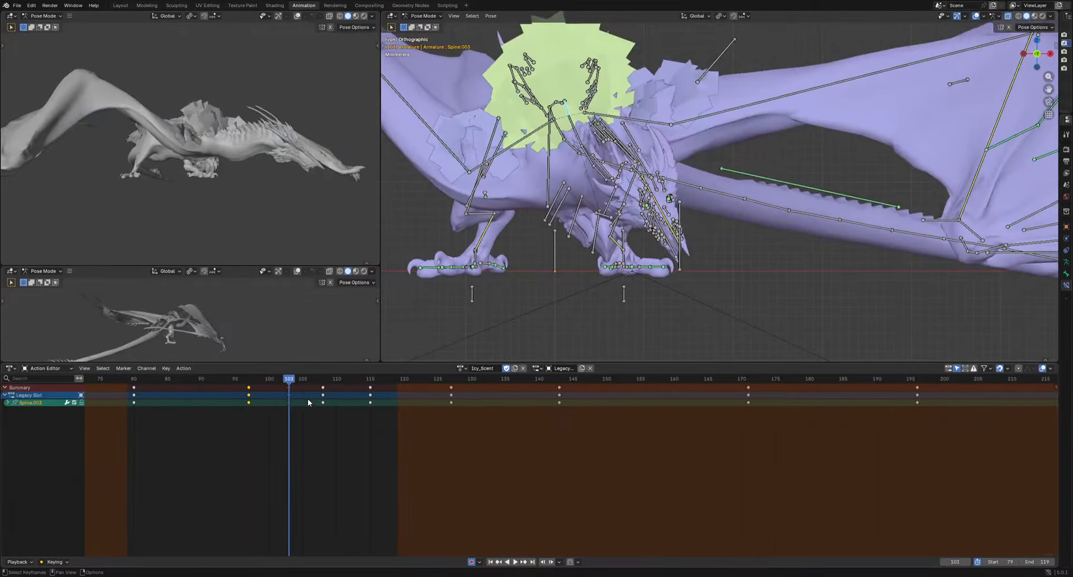
Rotate Spine.003 at frame 103, refine it with a trackball rotation and play the animation
click(673, 289)
key(space)
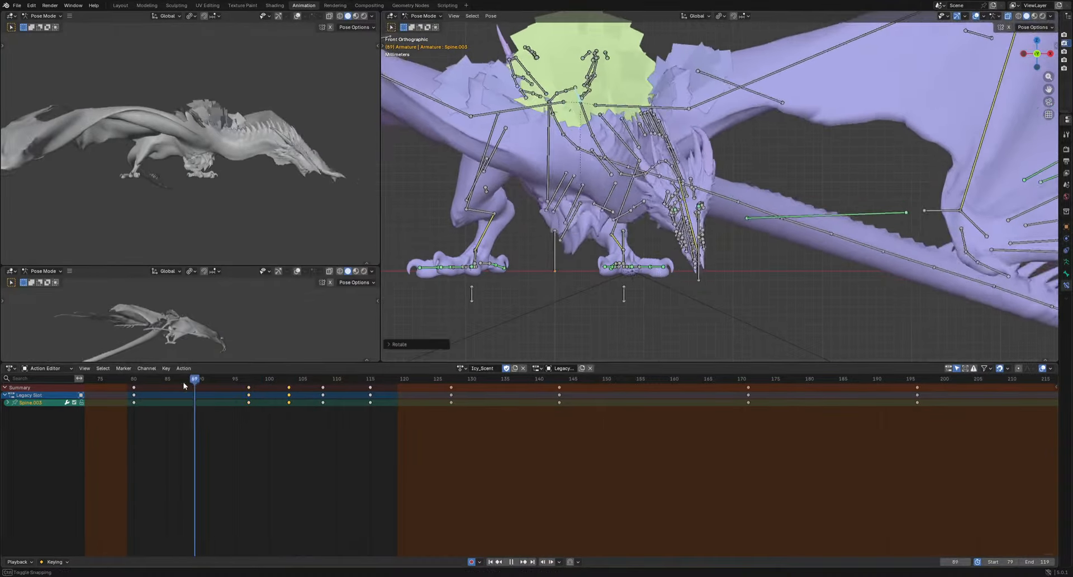
drag(304, 379, 291, 395)
key(r)
key(r)
key(r)
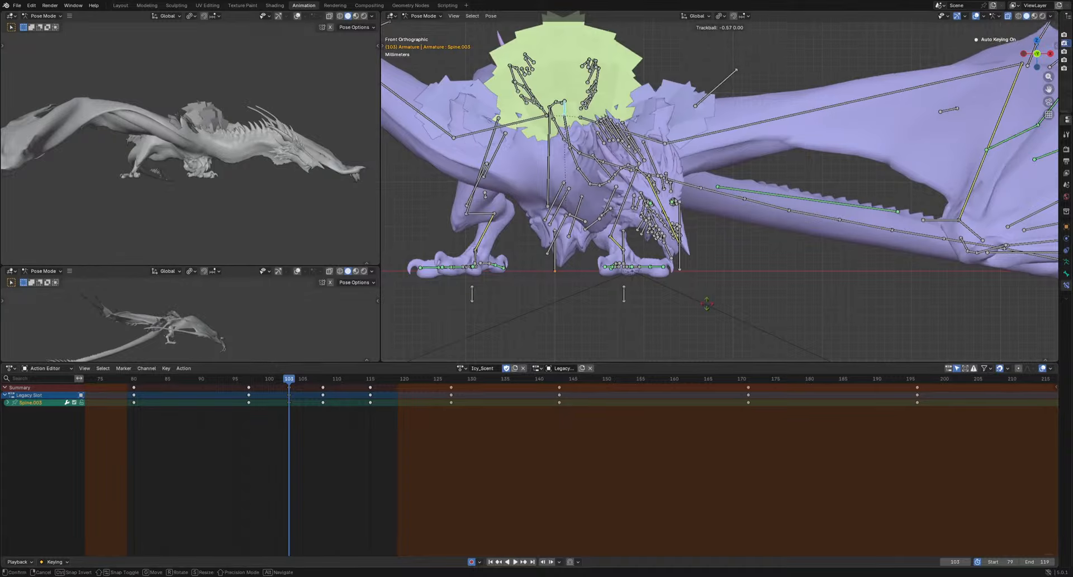
click(706, 302)
key(space)
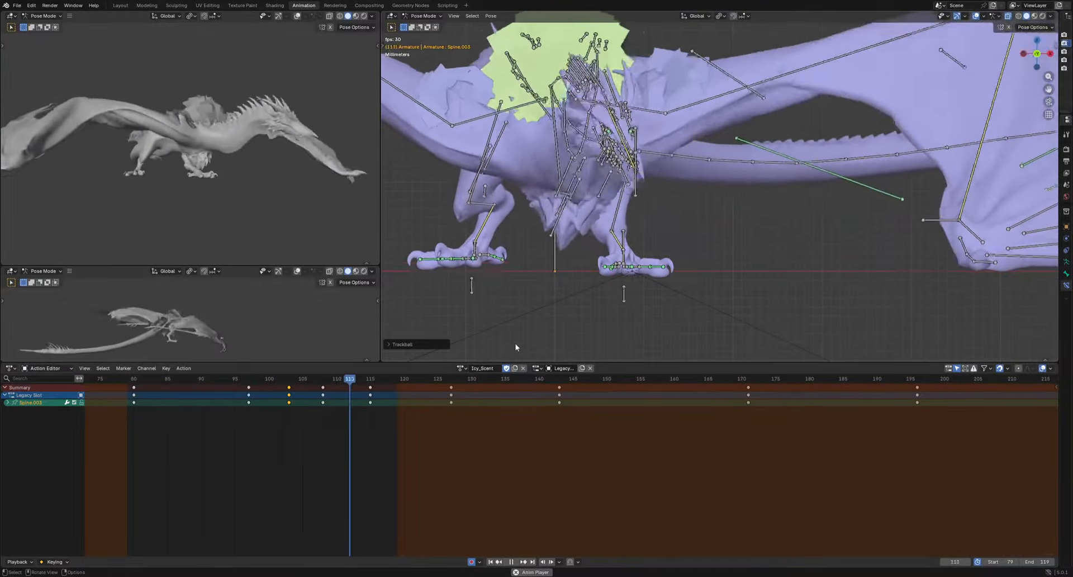
key(space)
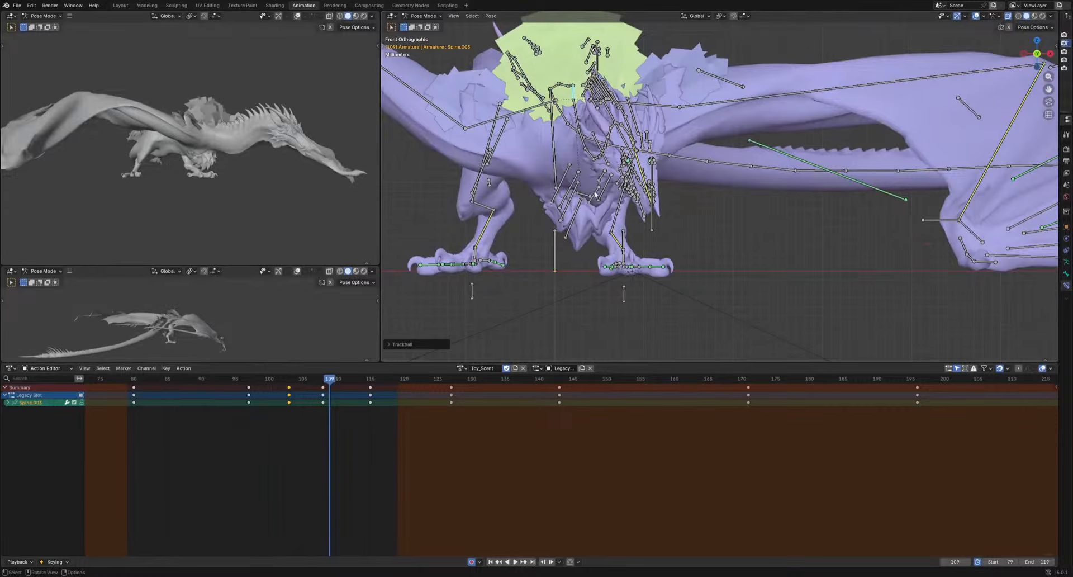
Select the Chest, Stomach, Stomach.001 and Stomach.002 bones and insert keyframes for them at frame 109
click(577, 226)
middle_drag(578, 226, 628, 161)
shift+click(730, 220)
shift+click(665, 198)
shift+click(622, 190)
shift+click(649, 239)
shift+click(614, 131)
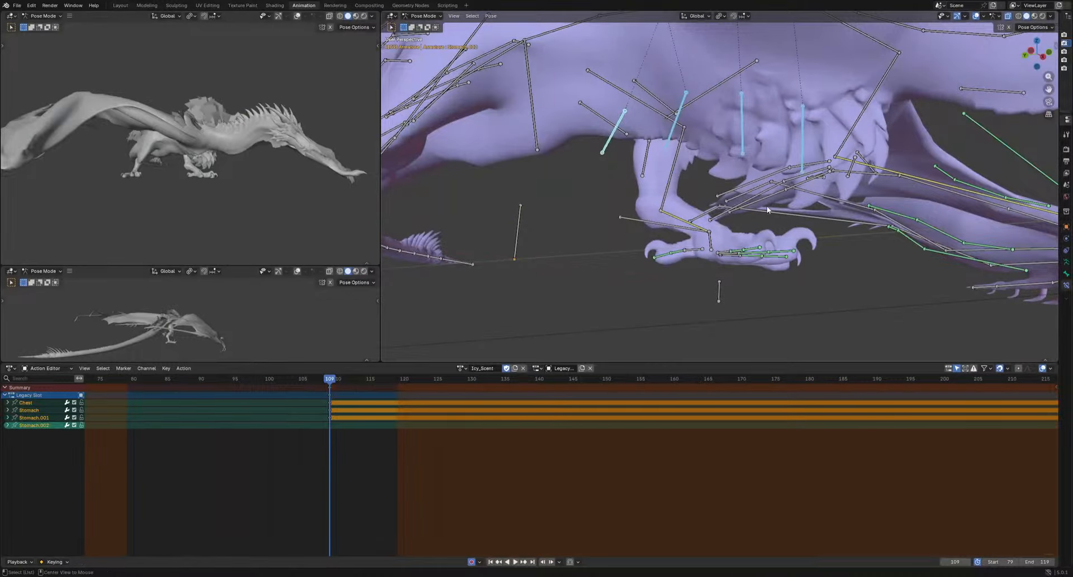
key(i)
key(KP_1)
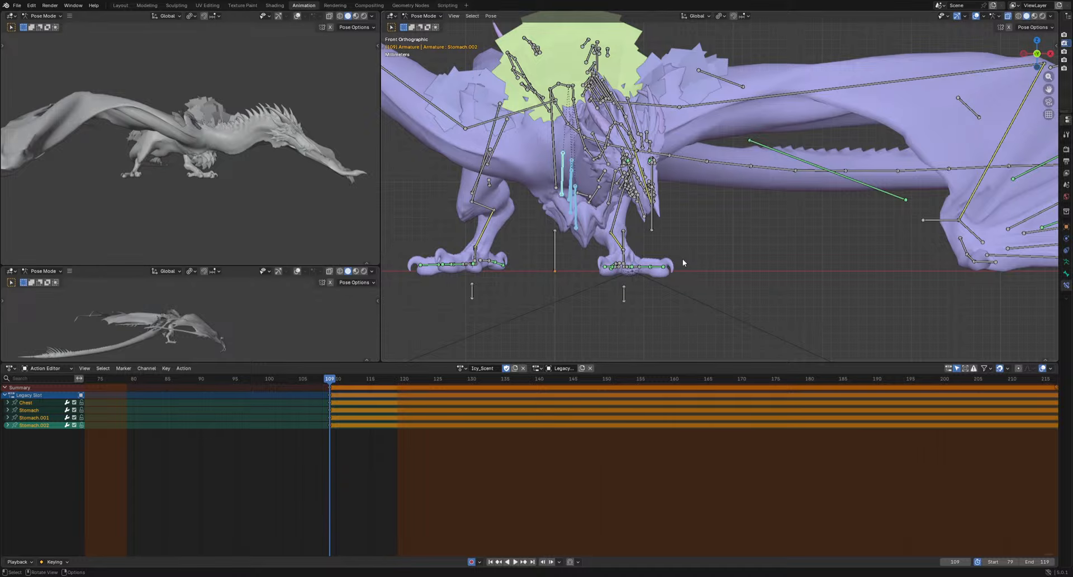
Rotate the chest and stomach bones at frame 66 in the front view and play the animation
scroll(676, 218, up, 2)
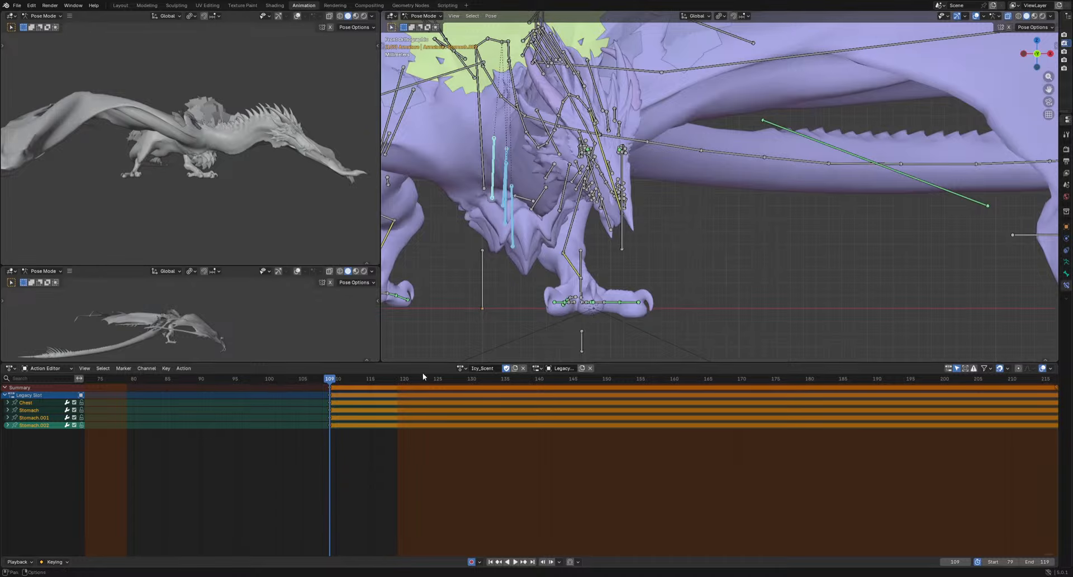
scroll(296, 403, down, 3)
drag(268, 379, 212, 404)
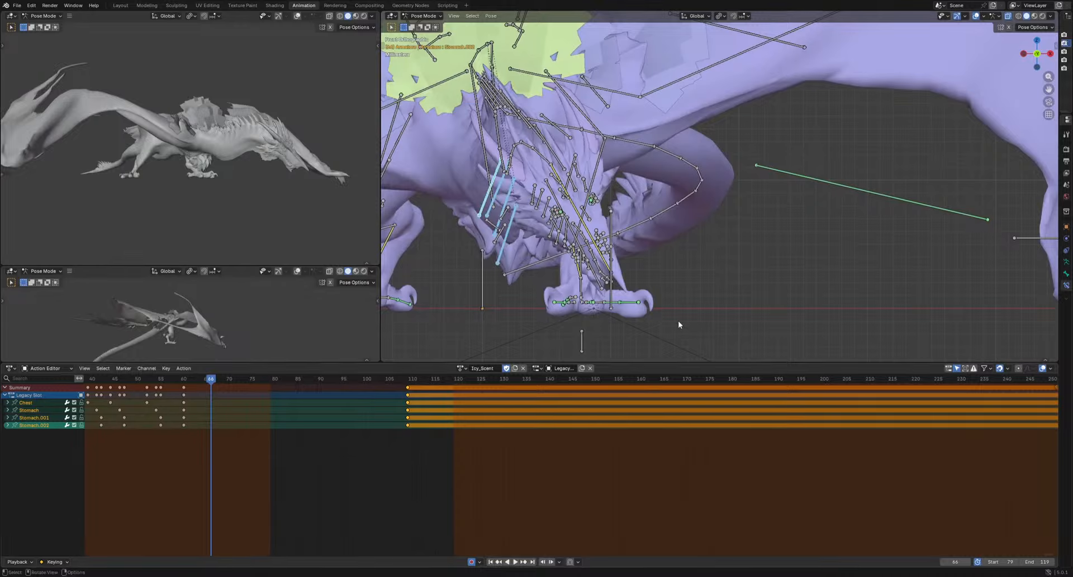
key(r)
click(742, 187)
key(space)
key(space)
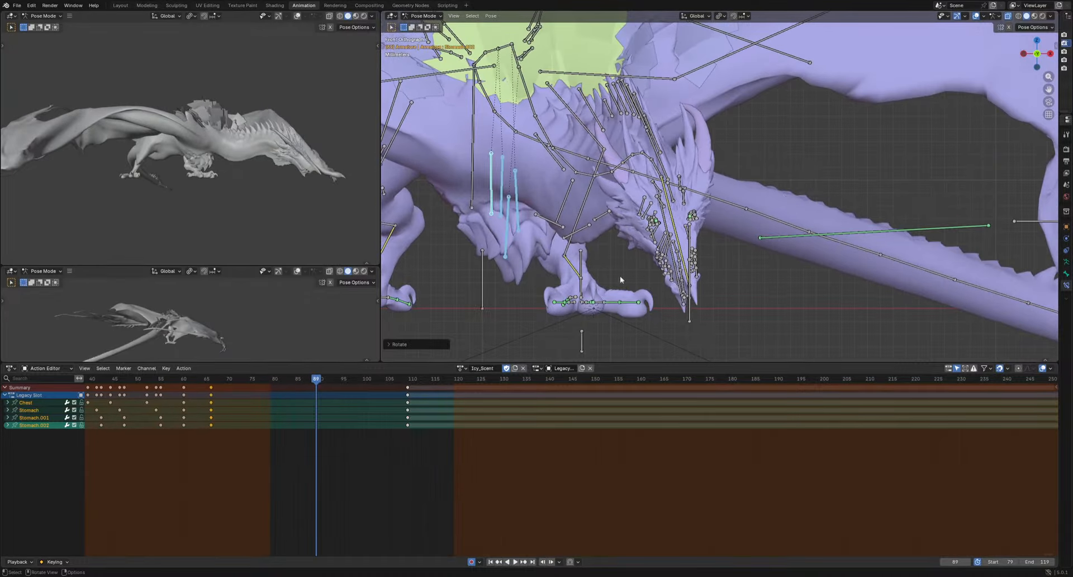
Key the chest and stomach bones at frame 74 and adjust their pose at frame 84
drag(235, 378, 294, 385)
key(i)
key(r)
click(646, 328)
key(r)
click(775, 208)
middle_drag(775, 208, 609, 318)
key(g)
click(659, 284)
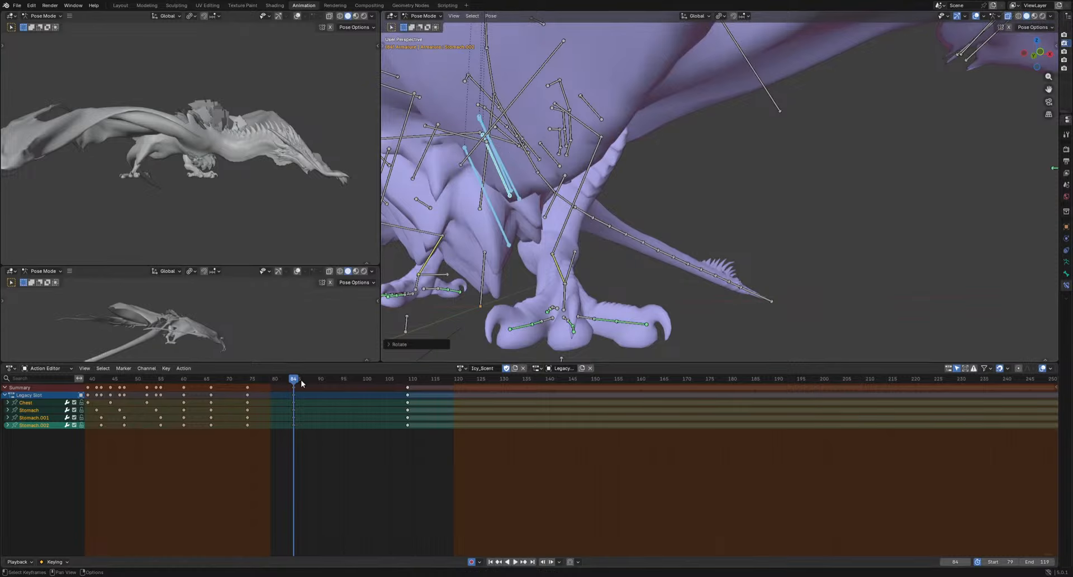
Move the chest and stomach bones at frame 97, checking them from below the body
drag(301, 380, 354, 383)
scroll(354, 383, down, 3)
scroll(554, 278, down, 1)
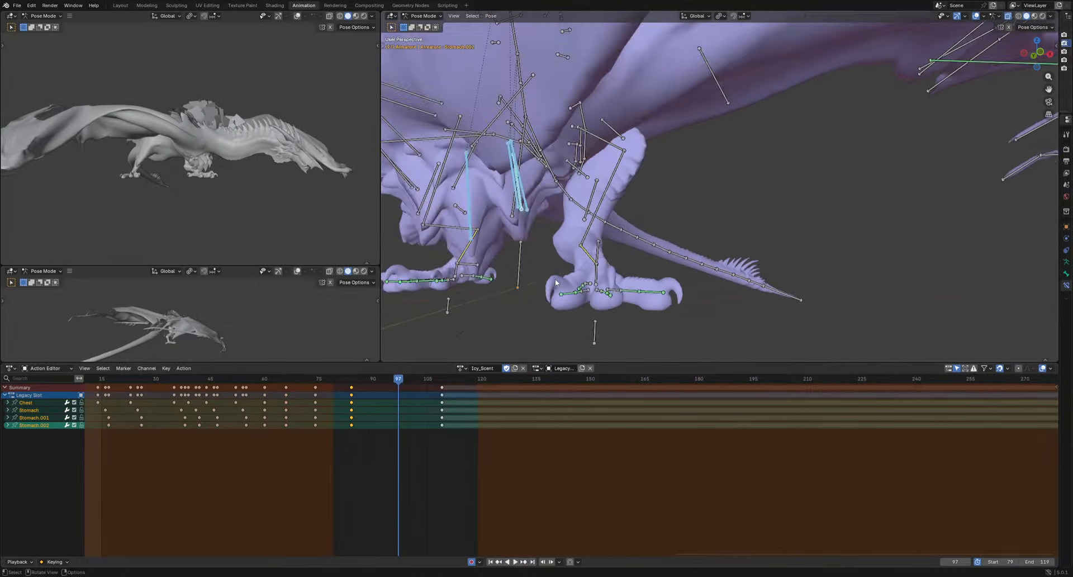
middle_drag(555, 279, 648, 312)
key(g)
click(666, 309)
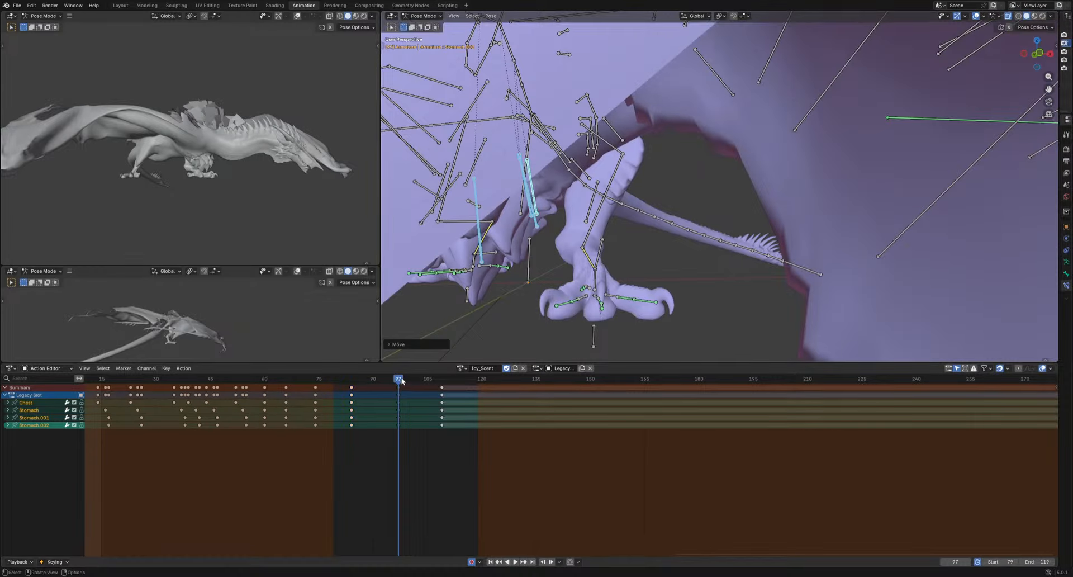
Pose the chest and stomach bones at frames 101 and 104, and rotate them at frame 111
drag(400, 380, 423, 394)
click(665, 314)
middle_drag(665, 314, 577, 349)
drag(420, 382, 449, 386)
key(r)
key(i)
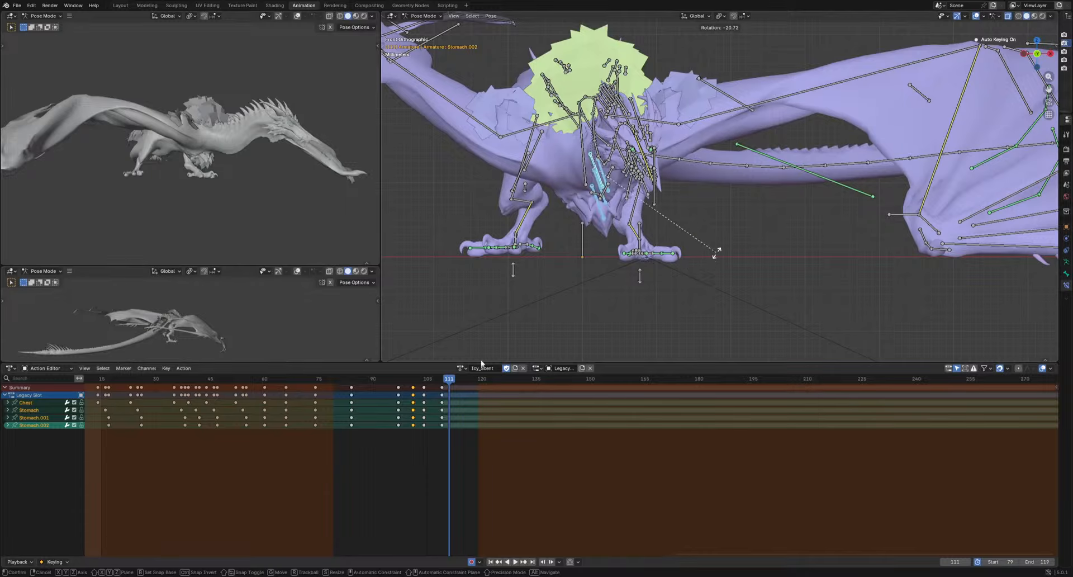
click(481, 362)
Shift the chest and stomach keyframes at frame 109 one frame earlier and play the animation
click(441, 387)
key(g)
click(438, 381)
key(space)
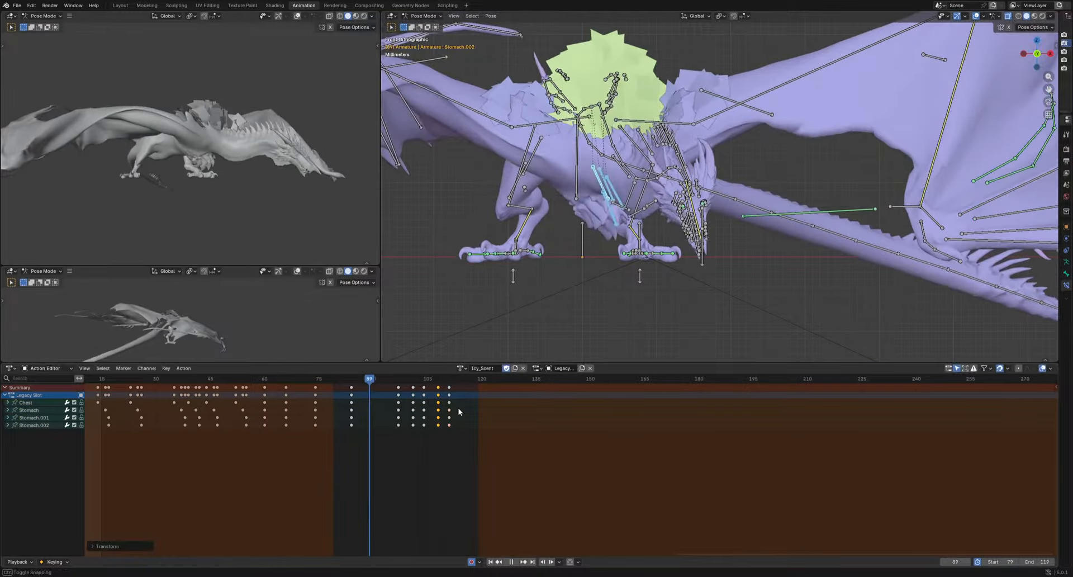
Rotate the chest and stomach bones at frames 117 and 125, and place their following pose keyframes at frame 135
drag(411, 386, 461, 394)
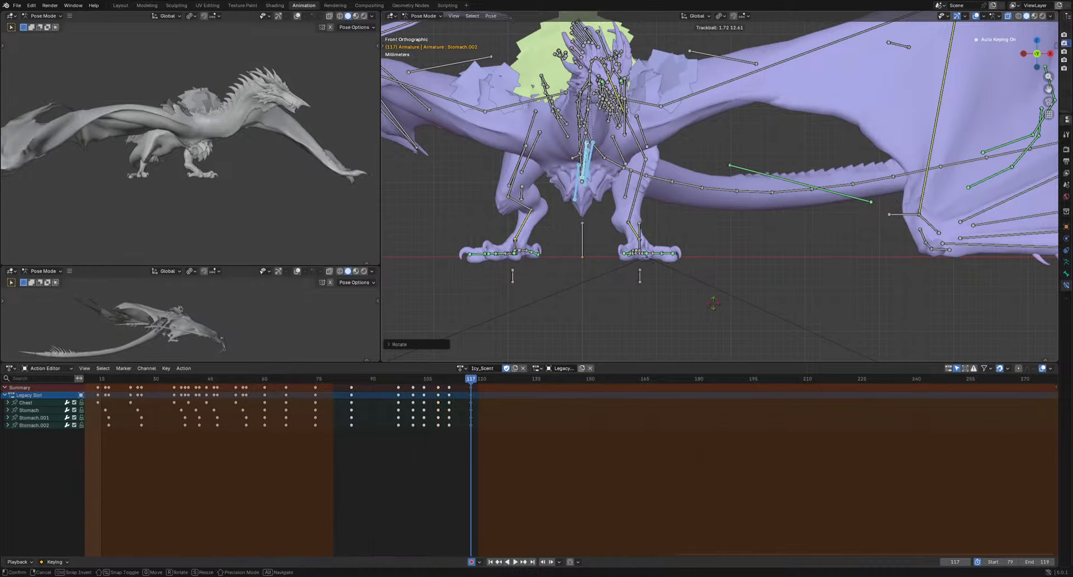
drag(488, 382, 590, 381)
key(alt+r)
key(r)
click(688, 279)
key(r)
key(g)
click(559, 382)
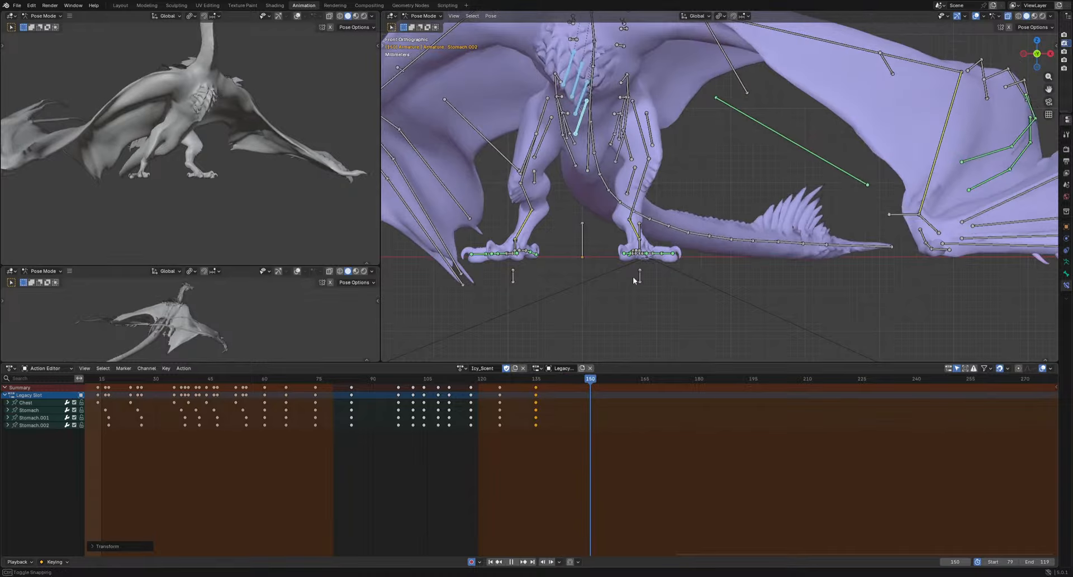
Rotate the chest and stomach bones at frame 150 and play back the result
key(r)
key(r)
click(718, 243)
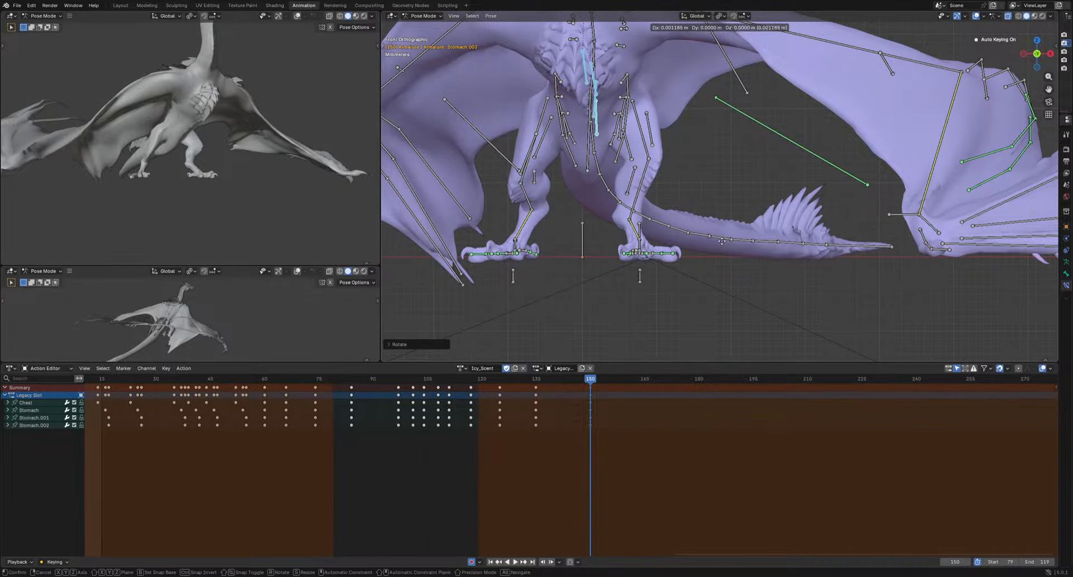
key(space)
key(space)
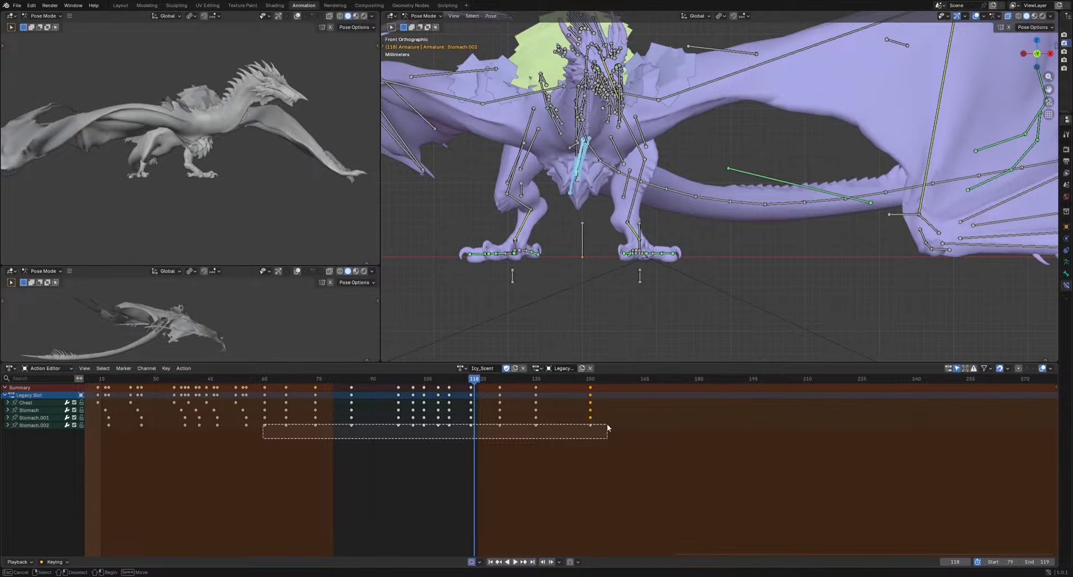
Stagger the Stomach, Stomach.001 and Stomach.002 keyframes from frame 60 onward by one additional frame per bone, and play the animation
key(g)
drag(607, 426, 638, 408)
key(g)
key(g)
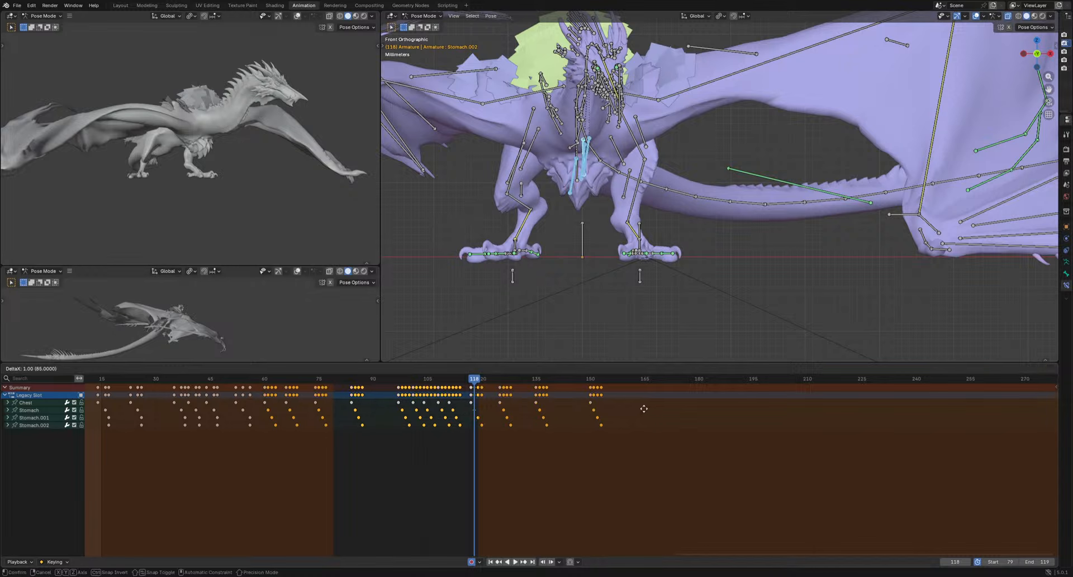
click(643, 409)
key(space)
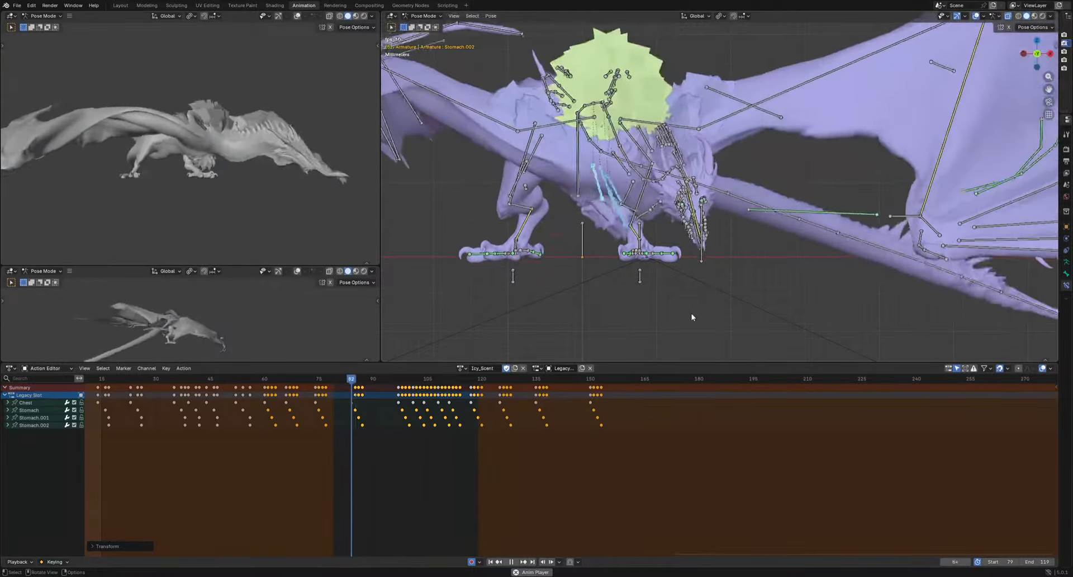
Shift the staggered chest and stomach keyframes around frame 84 to start at frame 90, and rotate the bones at frame 83
drag(371, 380, 343, 411)
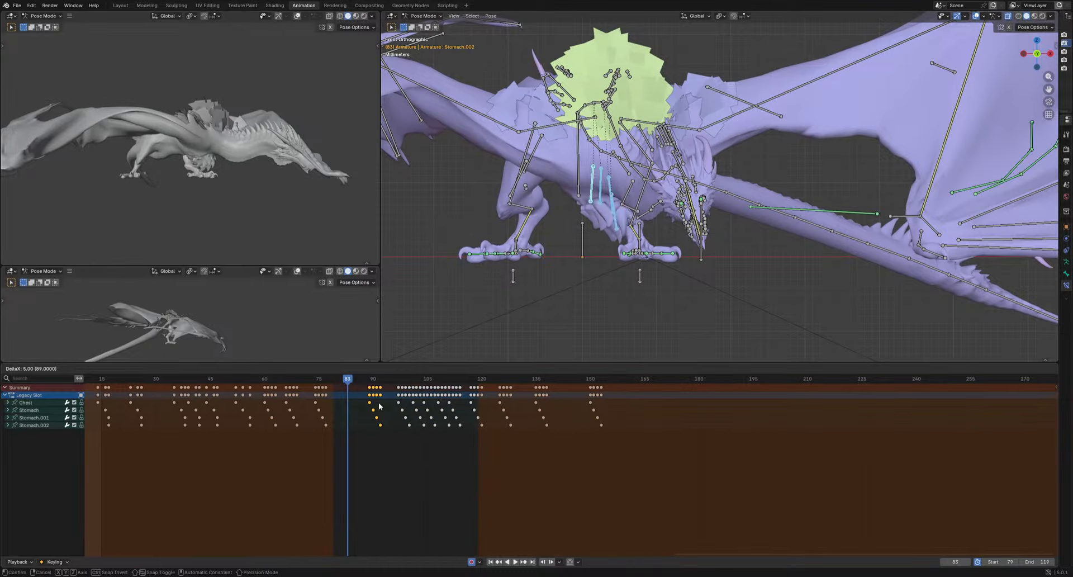
click(642, 325)
key(space)
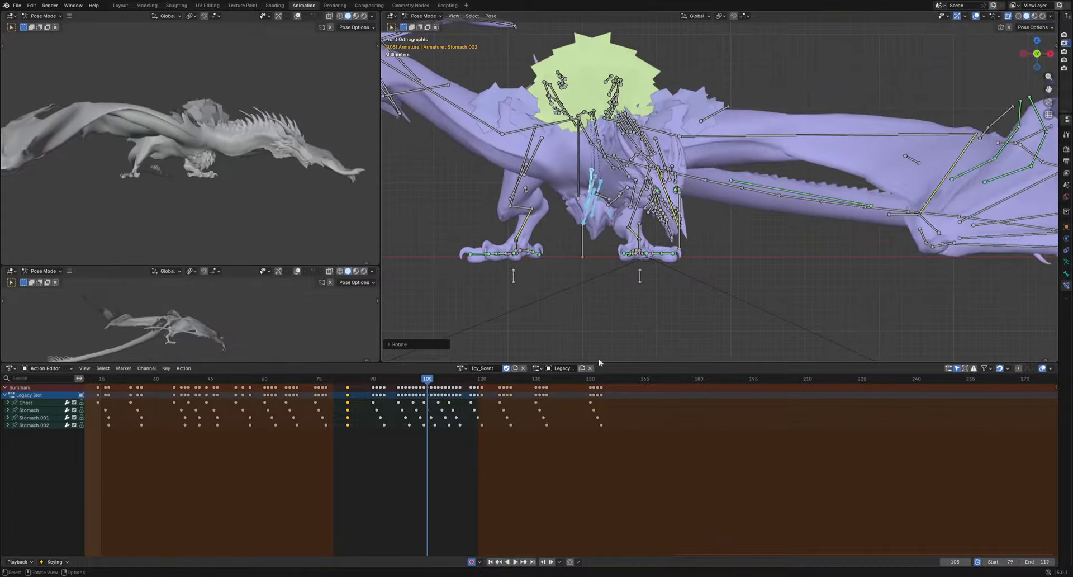
Review the playback around frame 83 and undo the chest and stomach rotation there
drag(352, 380, 330, 391)
key(space)
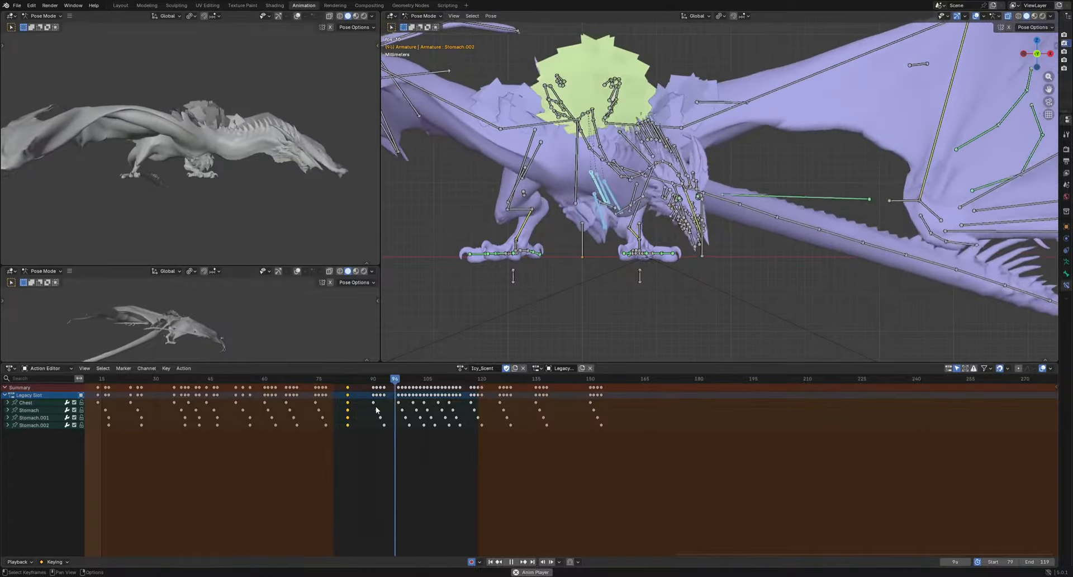
key(space)
key(ctrl+z)
key(ctrl+z)
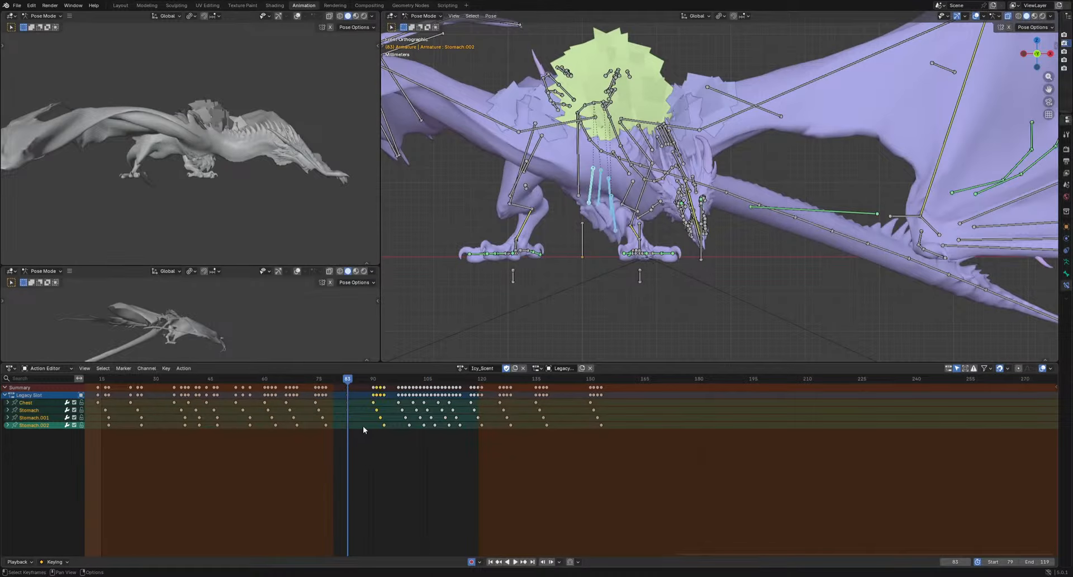
Delete the chest and stomach keyframes around frame 90, shift all following ones one frame earlier to start at frame 96, and play back
mouse_move(340, 382)
mouse_down()
mouse_move(330, 380)
mouse_move(353, 391)
mouse_up()
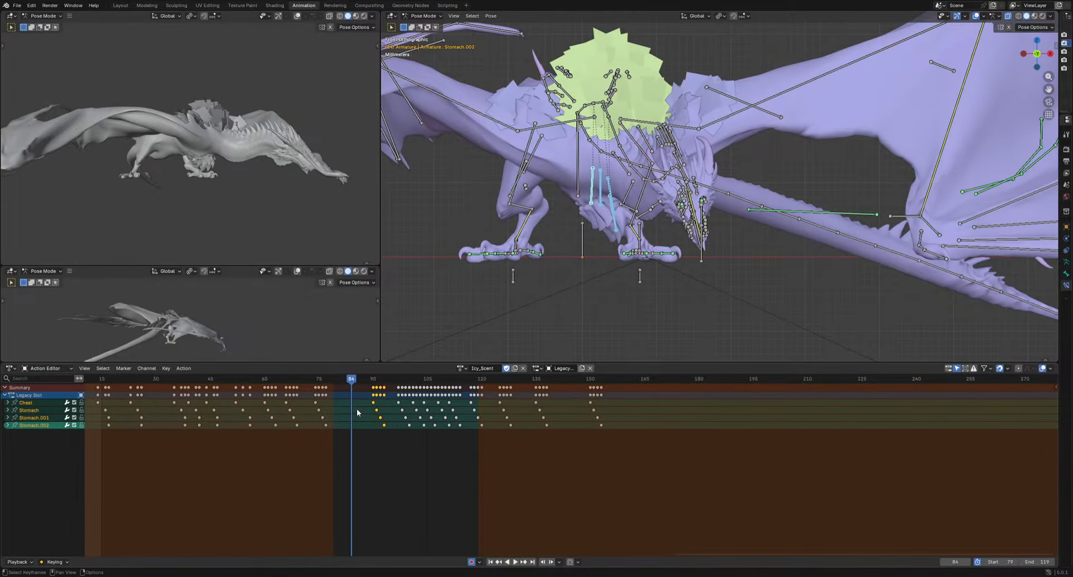
key(Delete)
key(space)
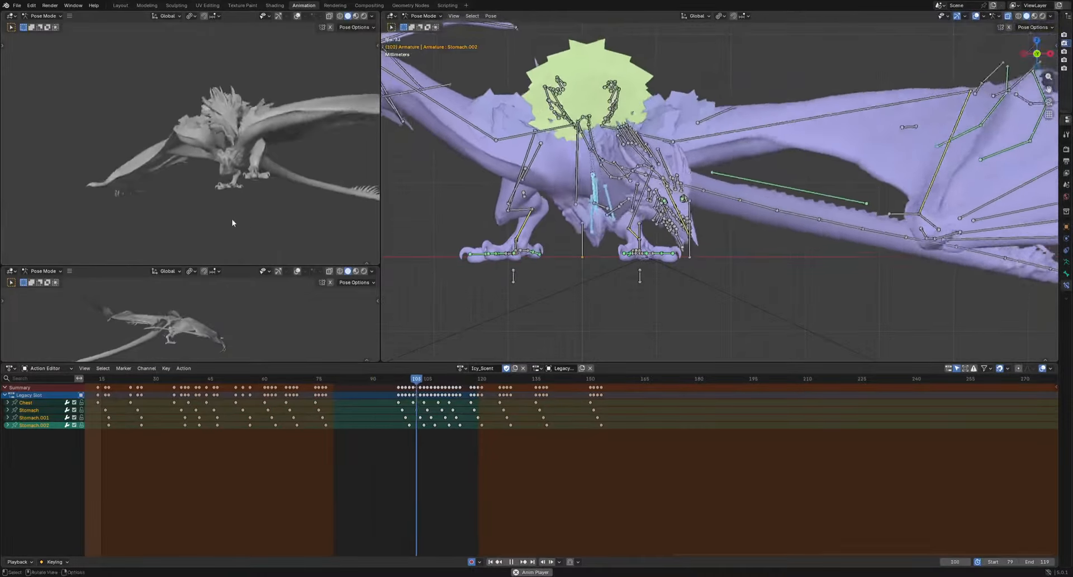
drag(376, 464, 649, 385)
key(g)
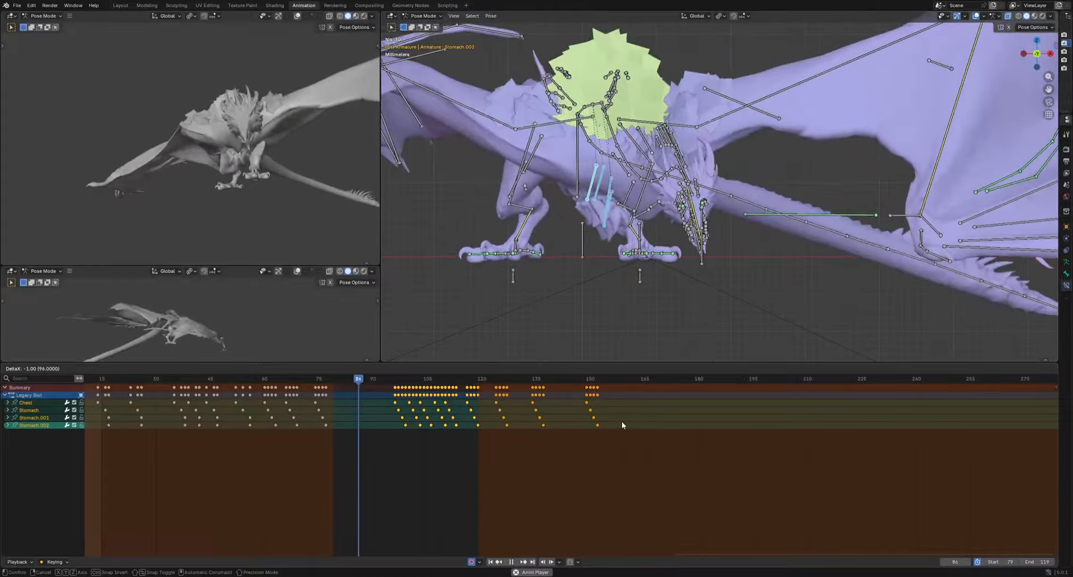
click(621, 420)
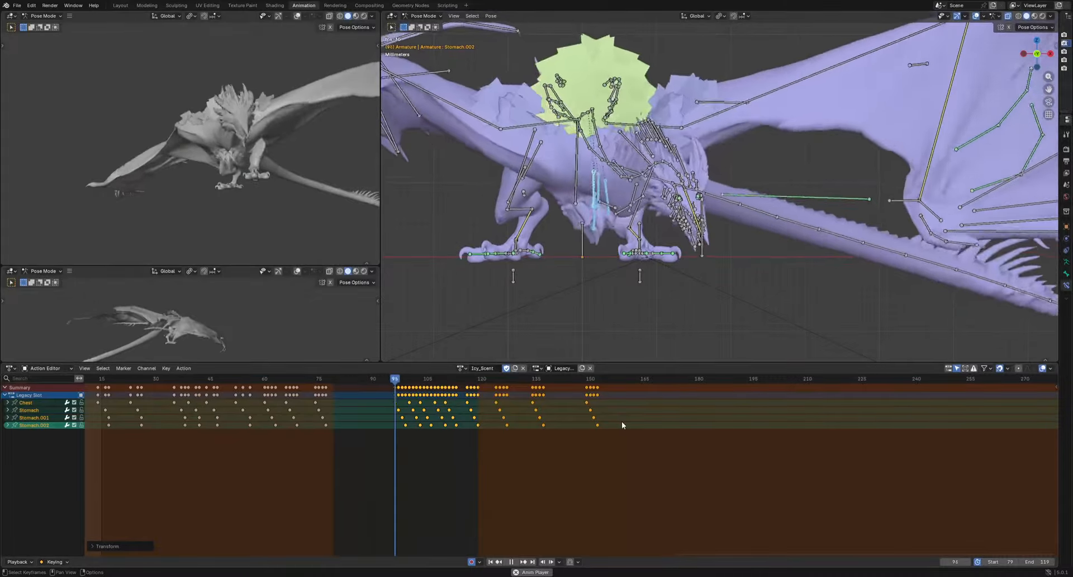
key(space)
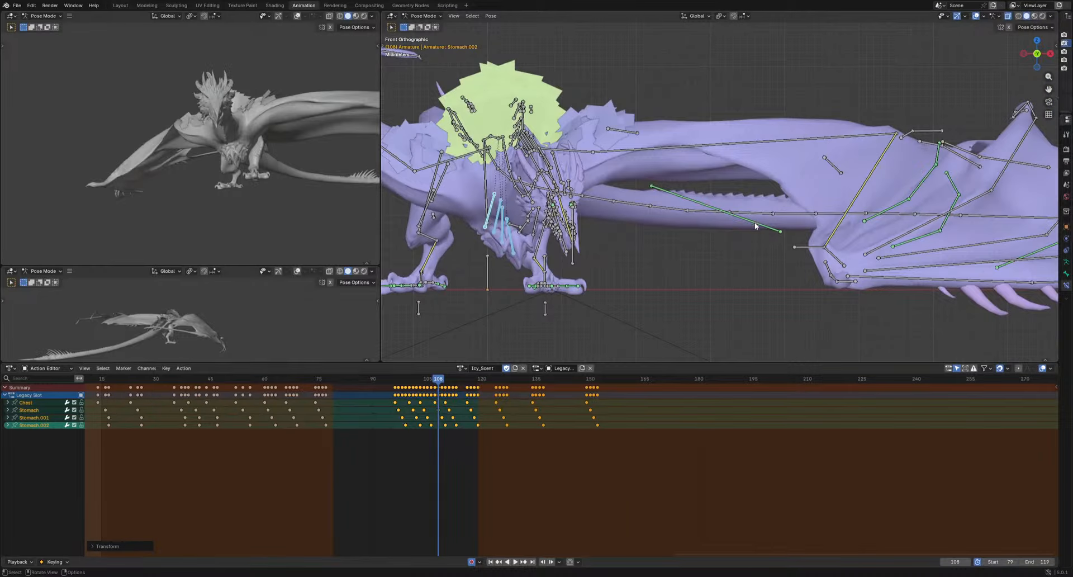
Move the Propatagium1-1.L bone at frames 106 and 109, shift its next keyframe to frame 116, and play back the result
click(755, 226)
mouse_move(438, 379)
mouse_down()
mouse_move(412, 380)
mouse_move(447, 387)
mouse_move(417, 391)
mouse_move(428, 393)
mouse_up()
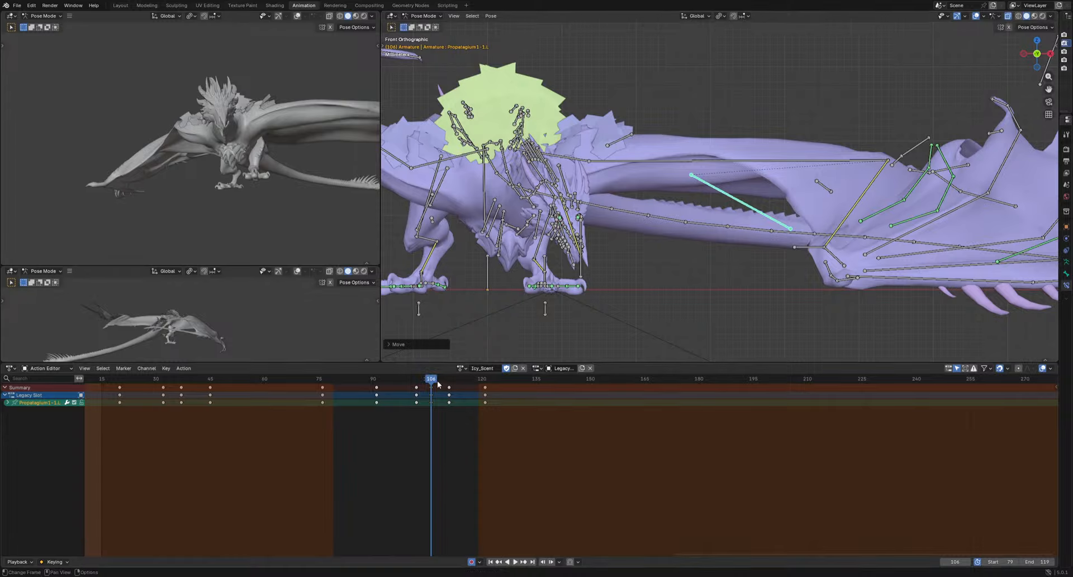
drag(438, 383, 443, 382)
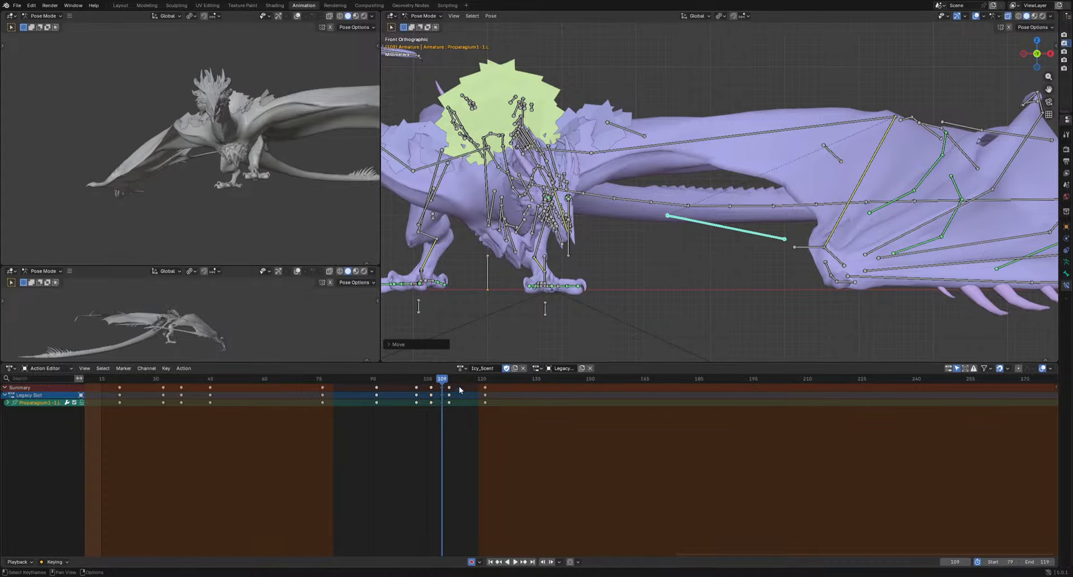
key(space)
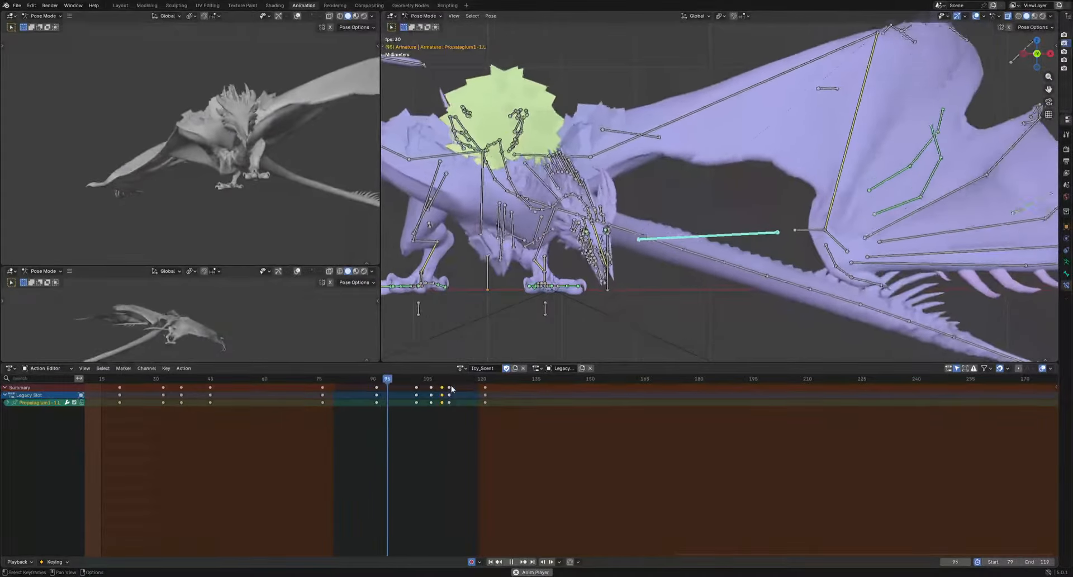
drag(450, 387, 467, 389)
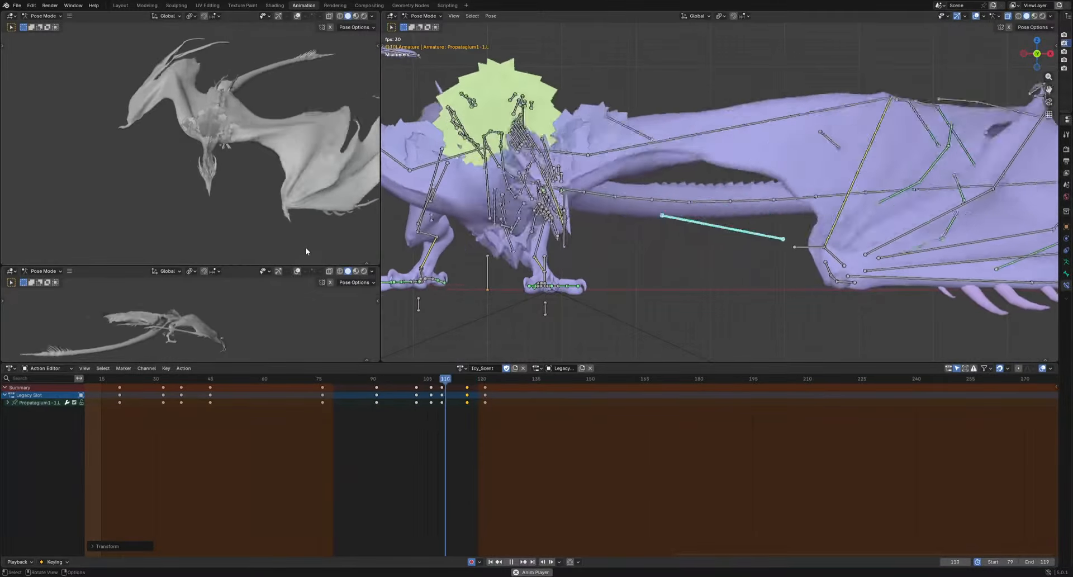
middle_drag(306, 247, 252, 221)
key(space)
key(space)
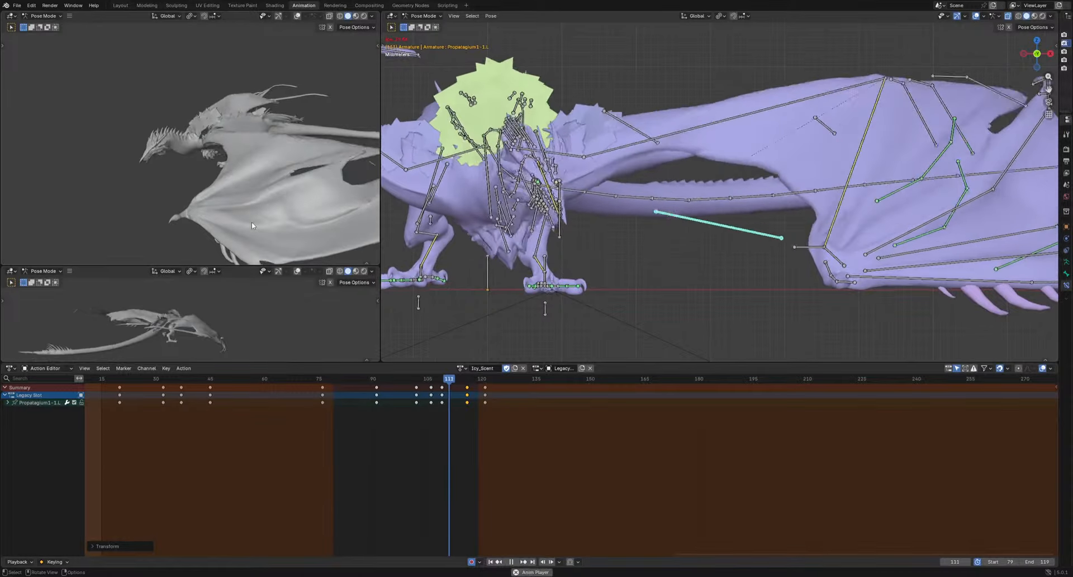
key(space)
Select all bones, set the playback range to frames 1–310, and return to frame 0
scroll(422, 444, down, 10)
key(a)
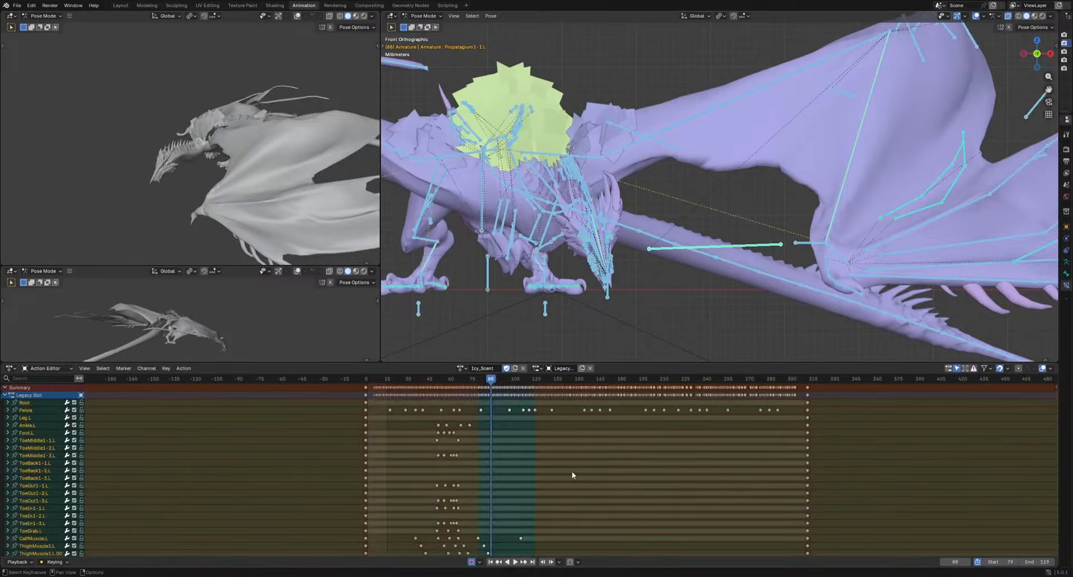
middle_drag(613, 419, 541, 438)
scroll(425, 415, up, 3)
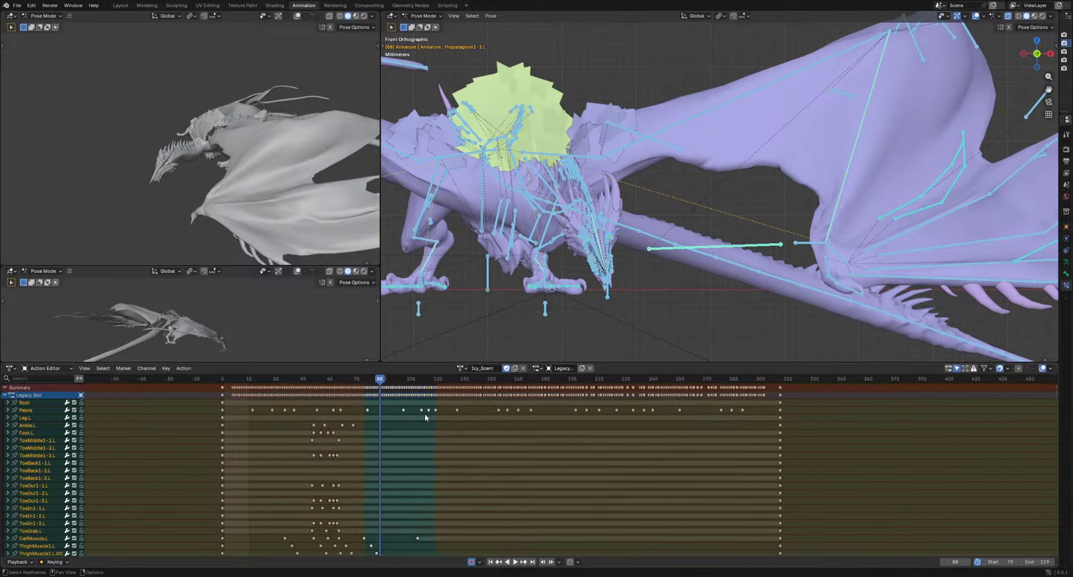
drag(778, 387, 224, 419)
drag(229, 379, 211, 448)
Enlarge the viewports, hide the overlays in the main view, and review the whole animation from the front and side
mouse_move(185, 391)
middle_down()
mouse_move(167, 384)
mouse_move(181, 387)
middle_up()
scroll(181, 388, up, 2)
alt+middle_drag(179, 403, 184, 404)
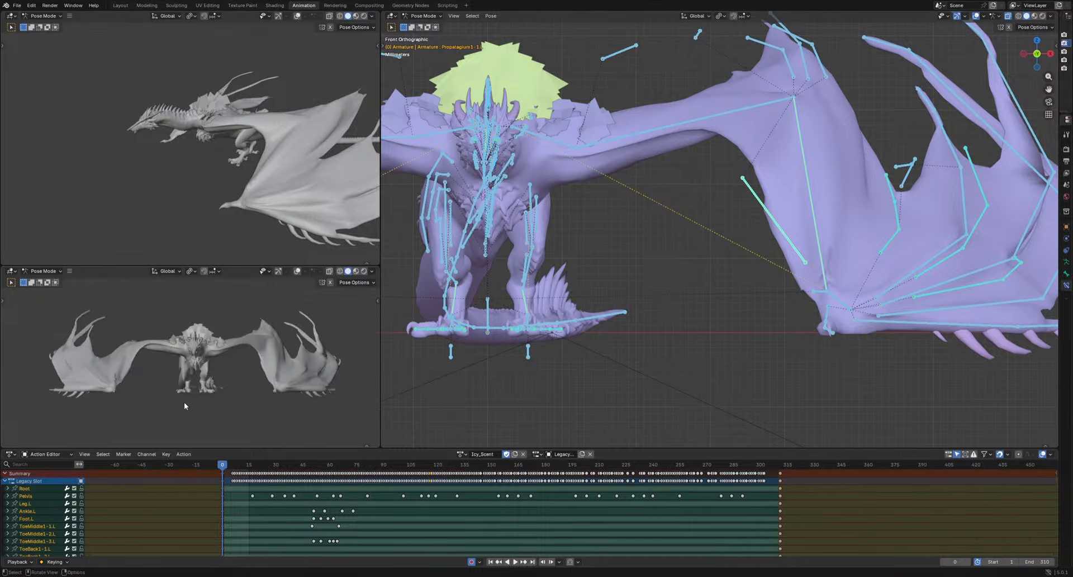
scroll(253, 389, up, 1)
middle_drag(251, 190, 200, 205)
scroll(233, 208, up, 2)
key(space)
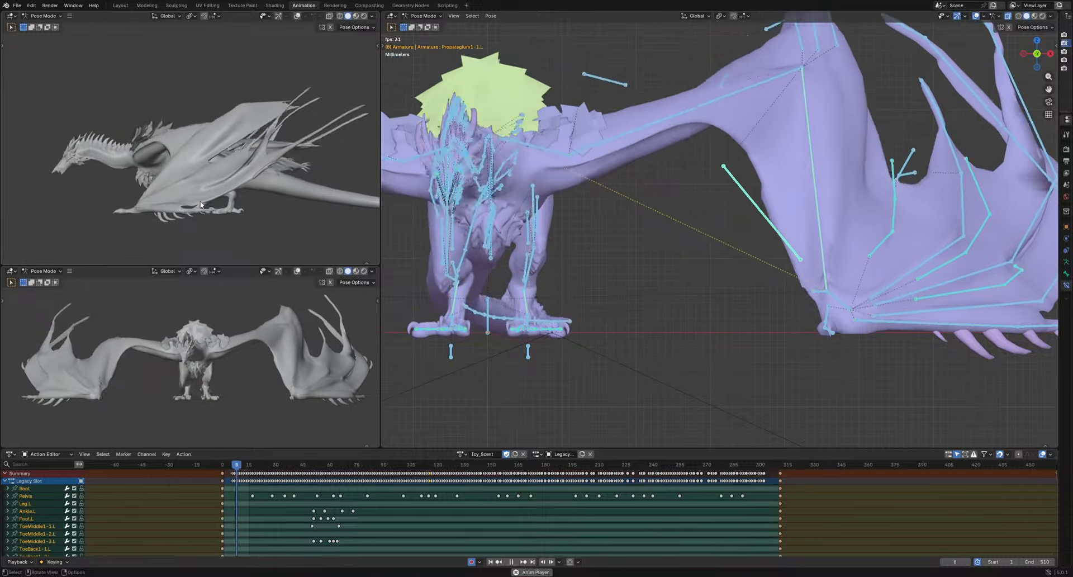
click(976, 15)
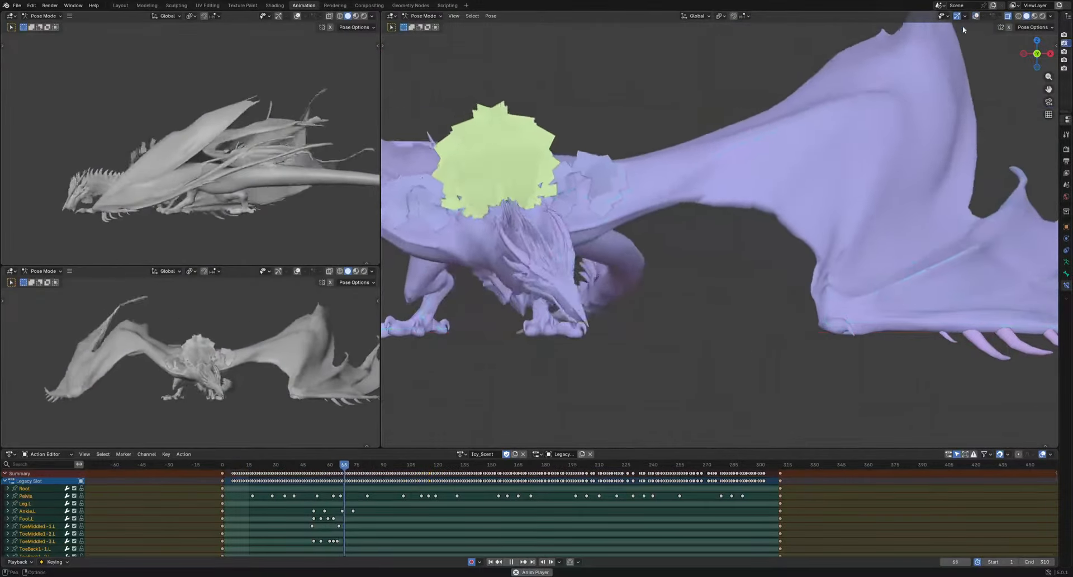
shift+middle_drag(553, 348, 643, 342)
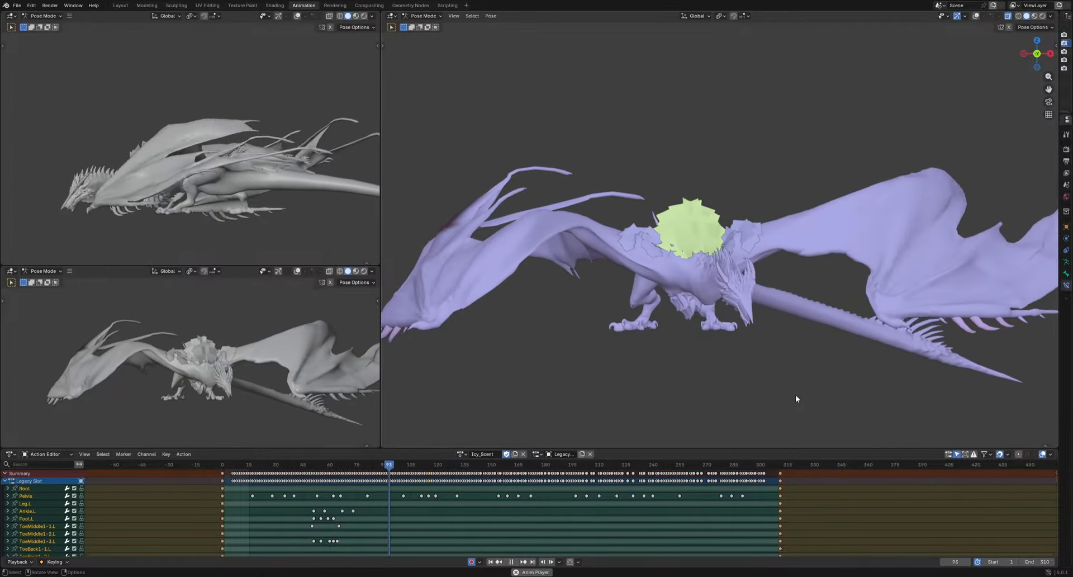
key(space)
Show the overlays again, rotate the Pelvis bone at frame 72, and play back the result
scroll(925, 179, up, 5)
click(975, 15)
middle_drag(724, 214, 590, 362)
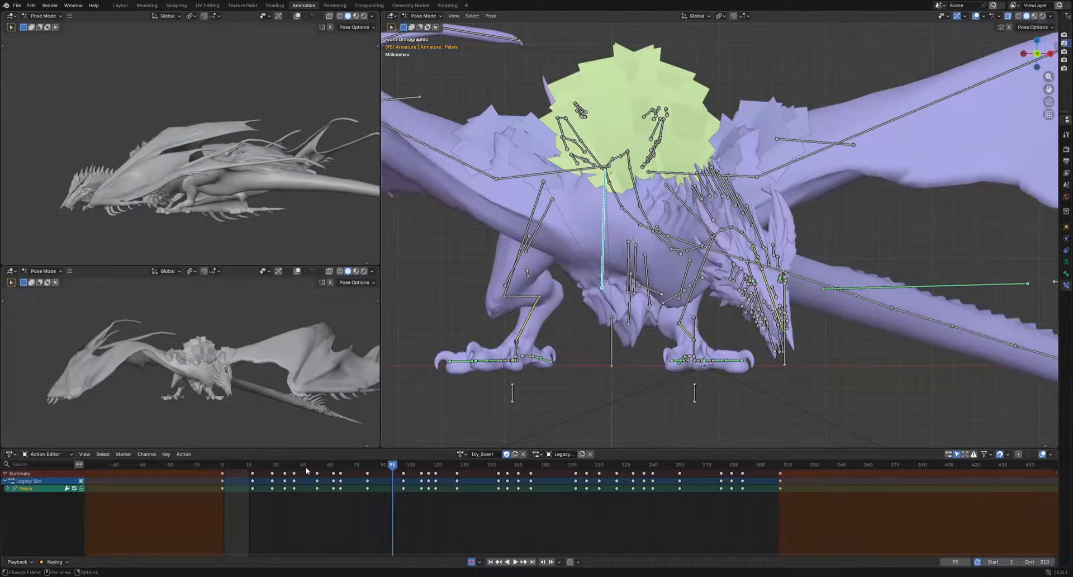
drag(306, 471, 271, 472)
key(space)
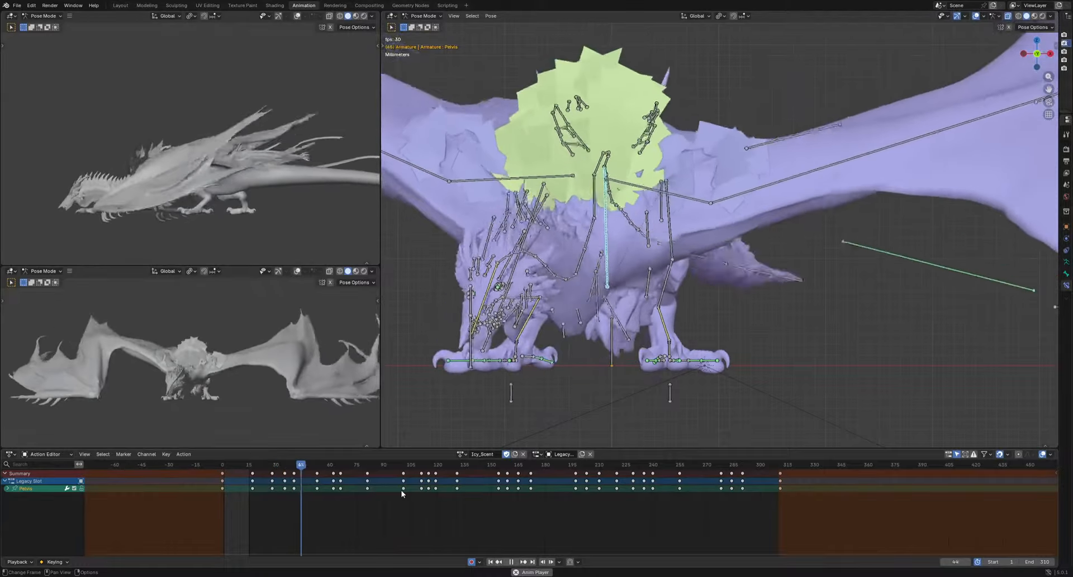
key(space)
click(351, 468)
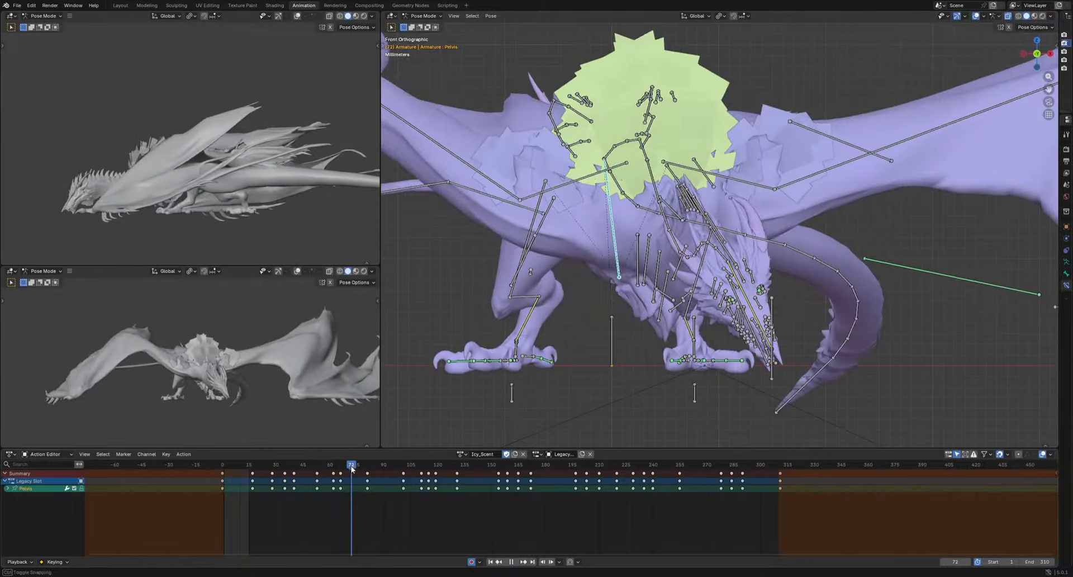
key(r)
click(827, 287)
drag(336, 471, 296, 473)
key(space)
key(space)
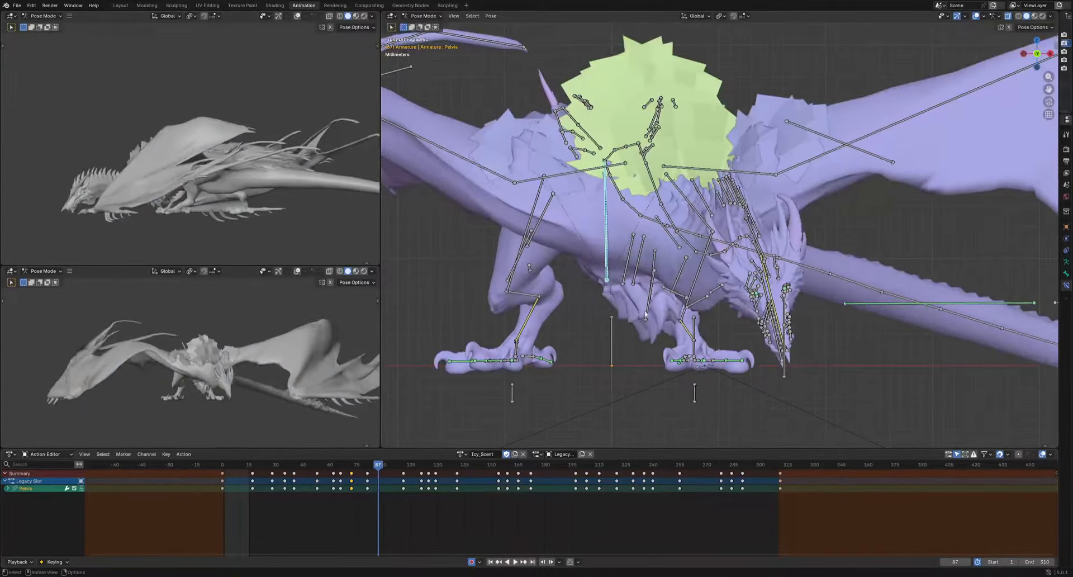
Select the Chest, Stomach, Stomach.001 and Stomach.002 bones and shift their keyframes around frame 75 about three frames earlier
shift+click(623, 281)
middle_drag(623, 285, 738, 303)
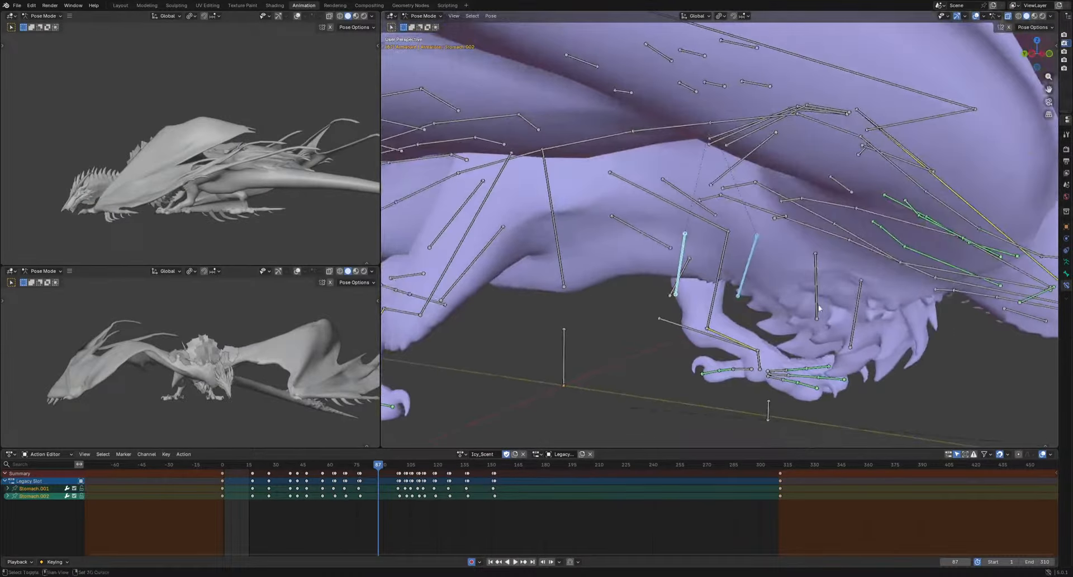
shift+click(817, 304)
shift+click(855, 329)
key(KP_1)
scroll(381, 512, up, 4)
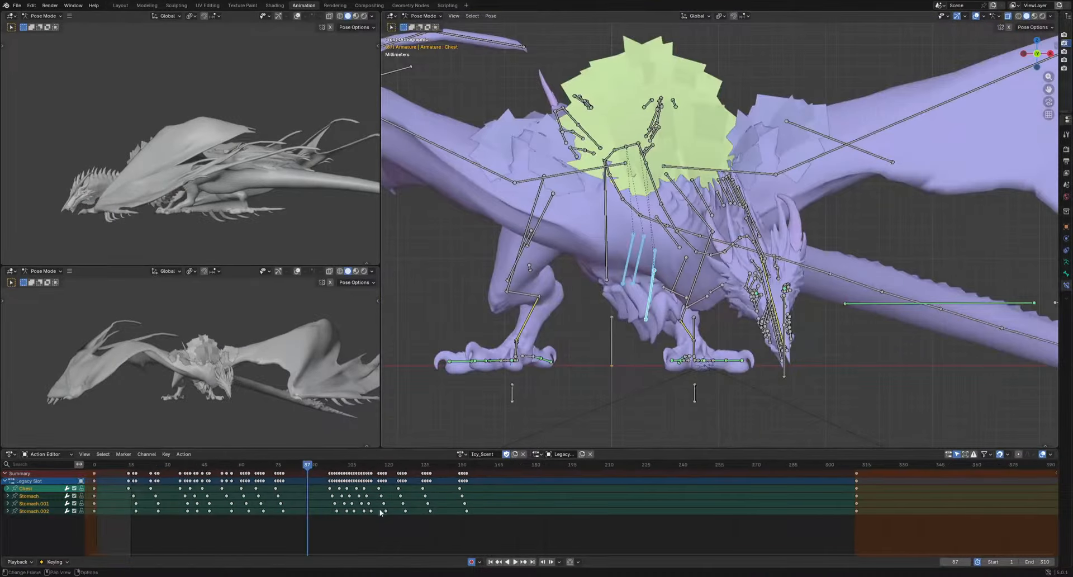
drag(259, 474, 281, 473)
key(g)
click(269, 465)
click(241, 465)
Rotate the chest and stomach bones at frames 76 and 85, and play back the swing
key(space)
key(space)
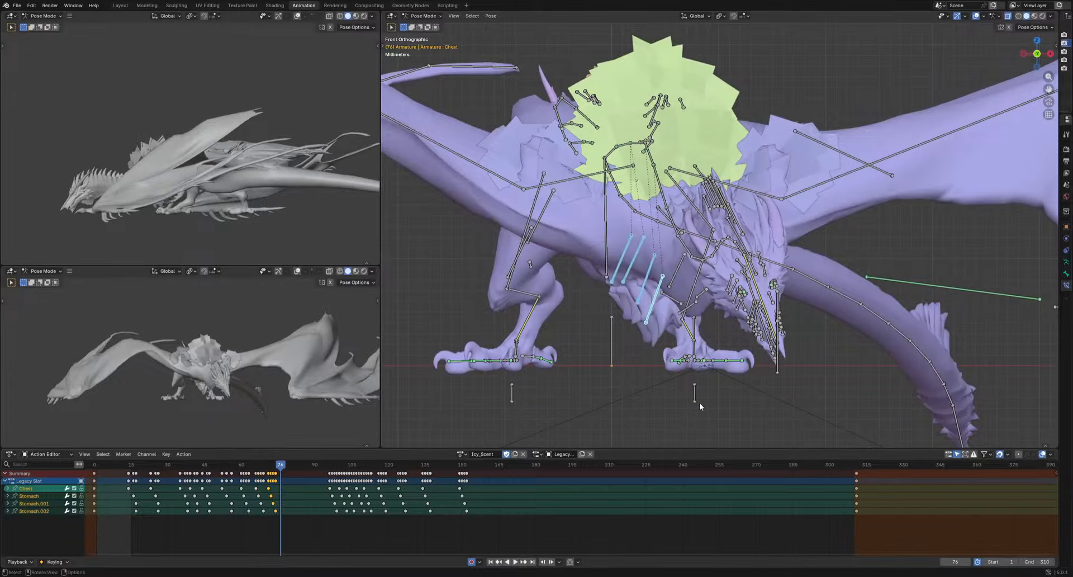
key(r)
click(707, 403)
key(space)
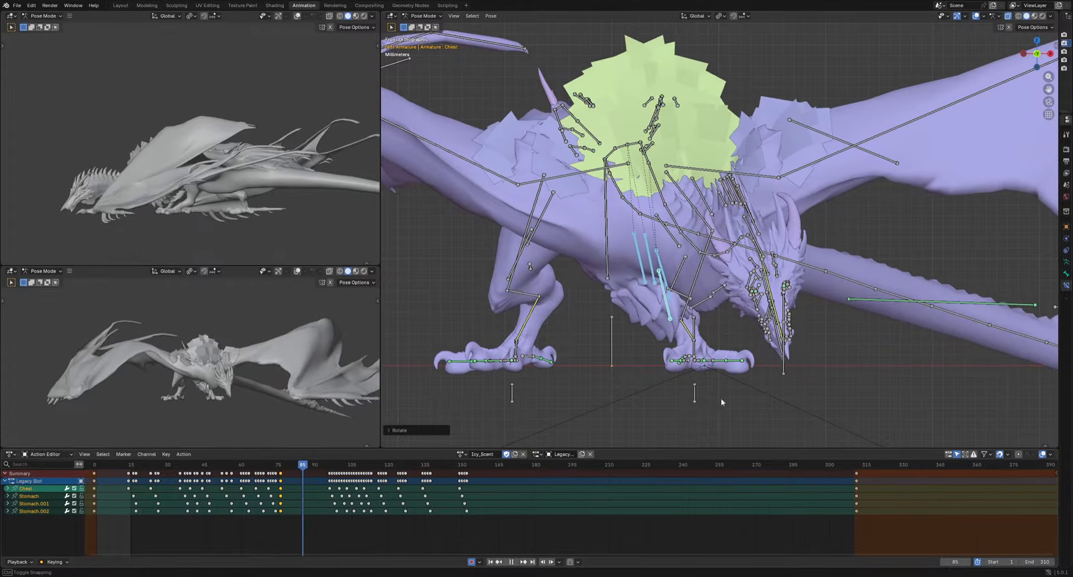
key(space)
key(r)
click(700, 408)
key(space)
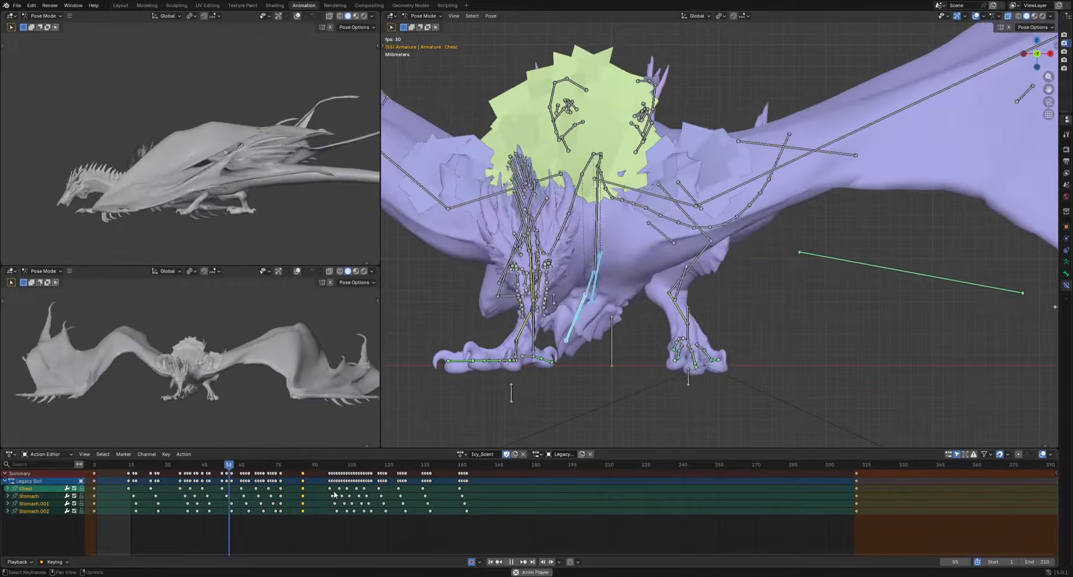
key(space)
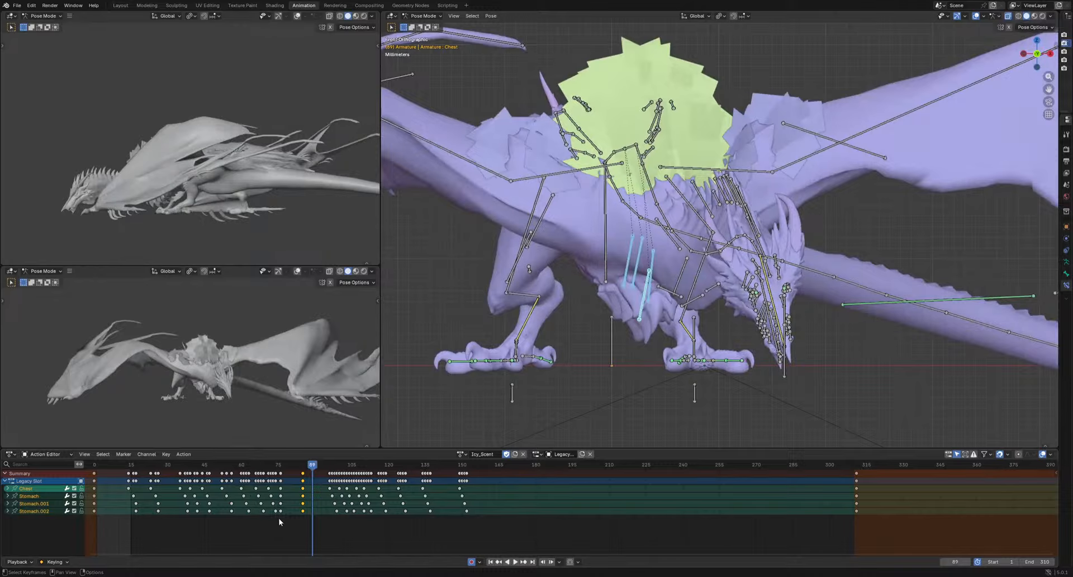
Stagger the Stomach, Stomach.001 and Stomach.002 keyframes at frames 76 and 85 progressively later per bone, and play the animation
drag(279, 508, 310, 518)
click(313, 517)
click(314, 511)
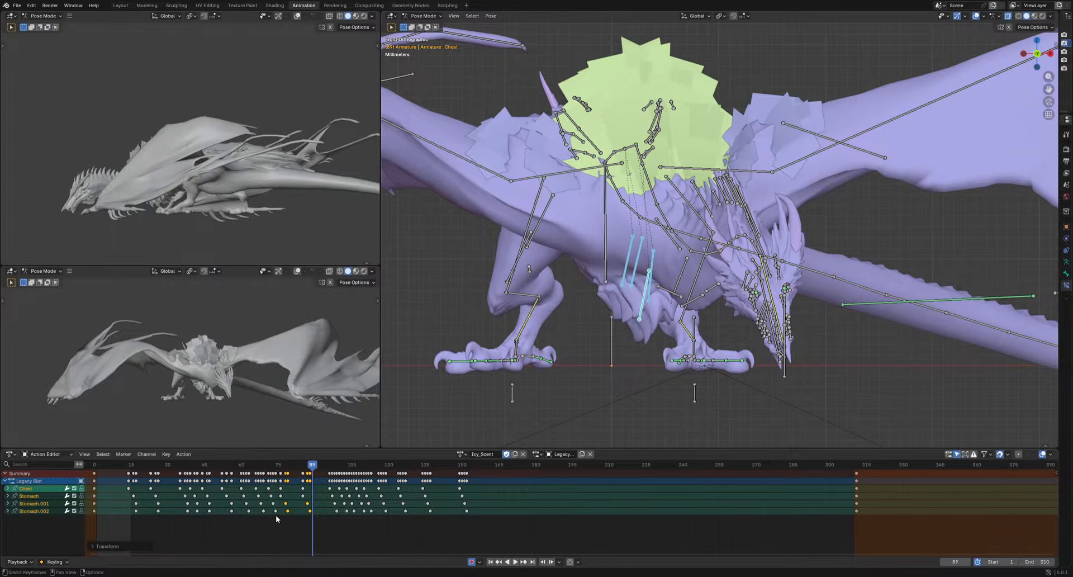
click(304, 490)
key(space)
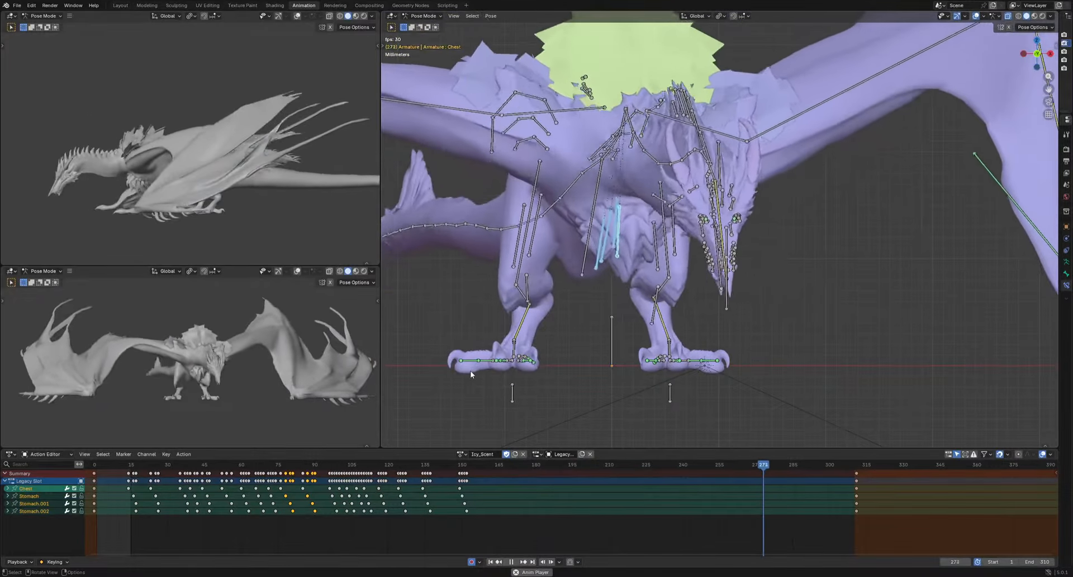
key(space)
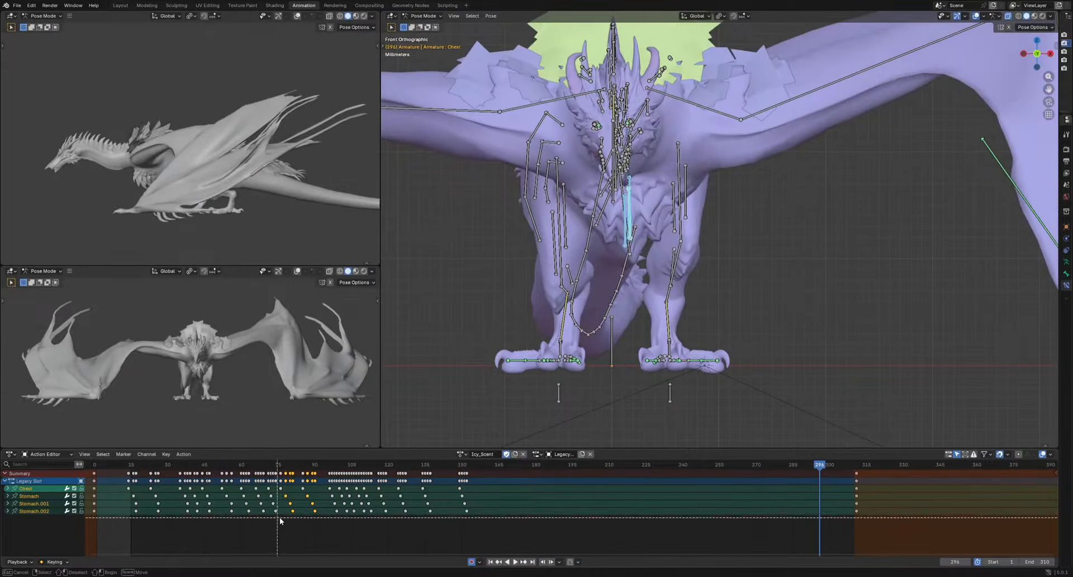
Set the preview range to frames 95–192 and play back that section
drag(327, 519, 564, 470)
key(space)
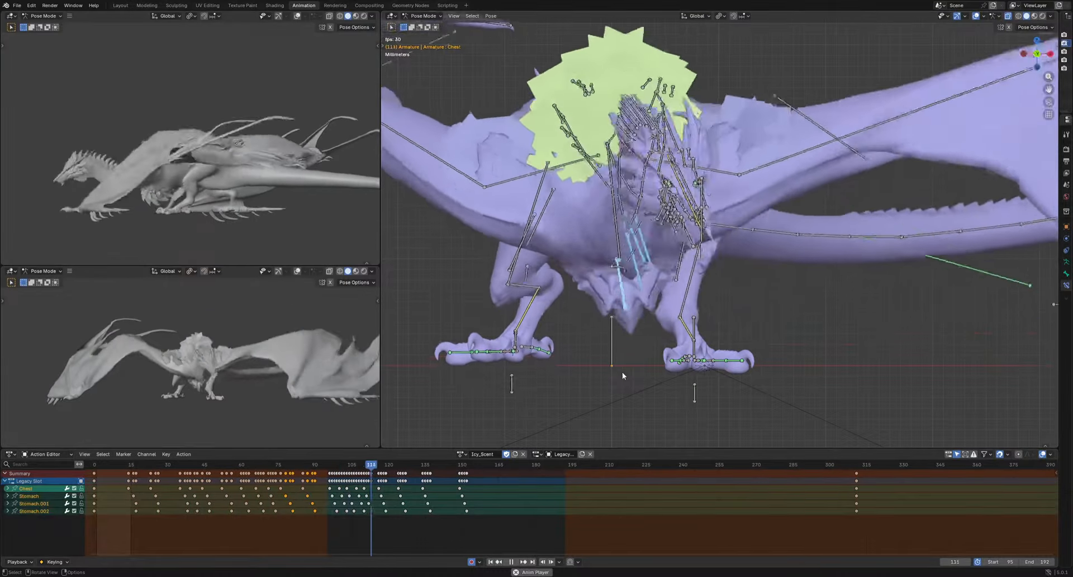
key(space)
Scale the ToeGrab.R bone and key the toe curl at frames 106, 113 and 118, using copied keyframes
click(512, 393)
scroll(565, 360, up, 4)
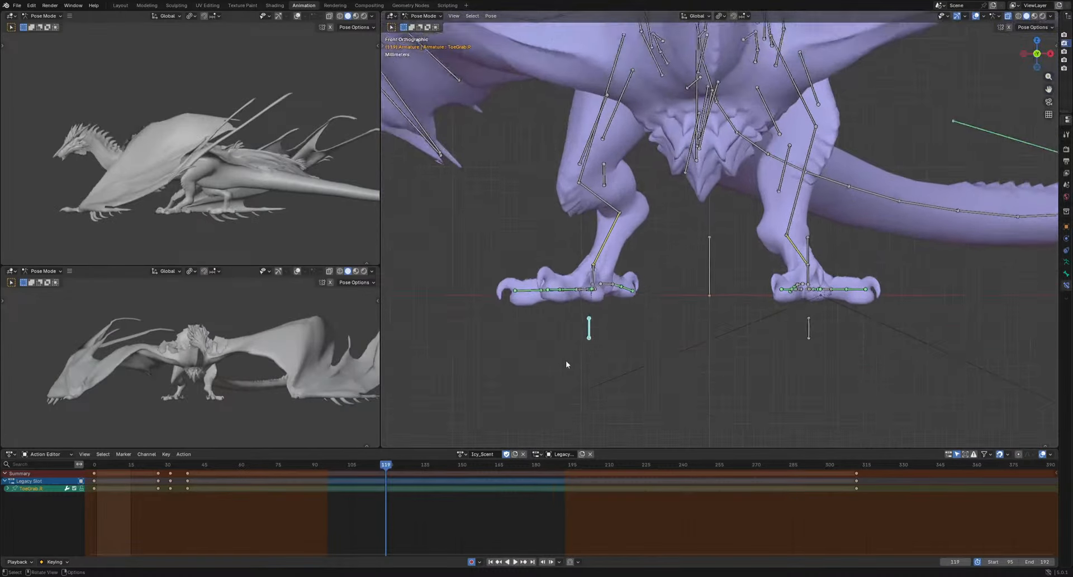
drag(212, 471, 180, 492)
drag(298, 464, 374, 468)
key(s)
click(662, 409)
click(354, 474)
key(ctrl+c)
key(ctrl+v)
key(space)
key(space)
scroll(383, 475, up, 4)
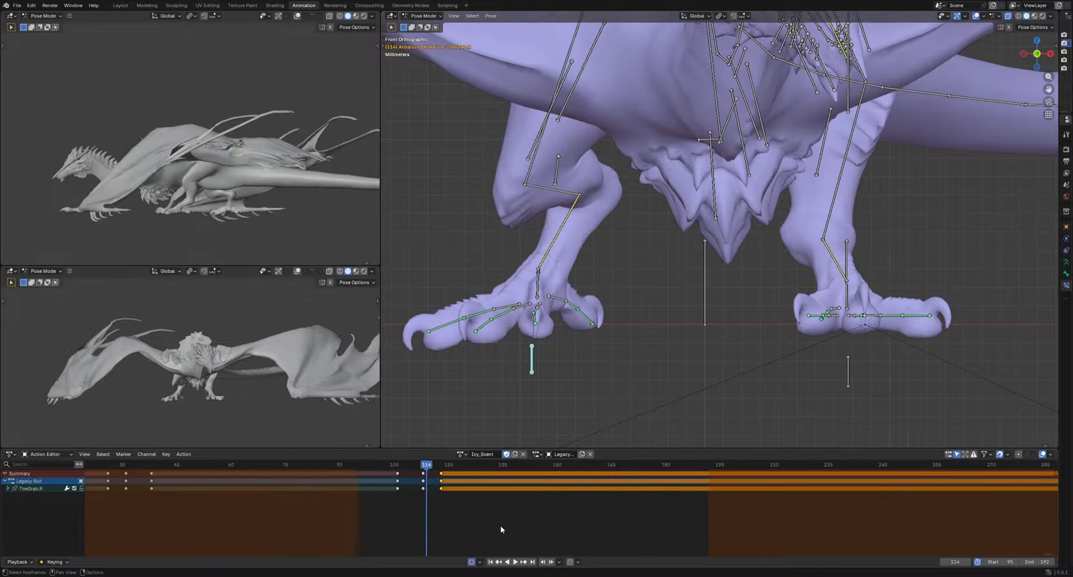
Shift the ToeGrab.R keyframes at frames 113 and 118 two frames earlier and play back the foot movement
drag(432, 470, 431, 469)
key(g)
click(422, 469)
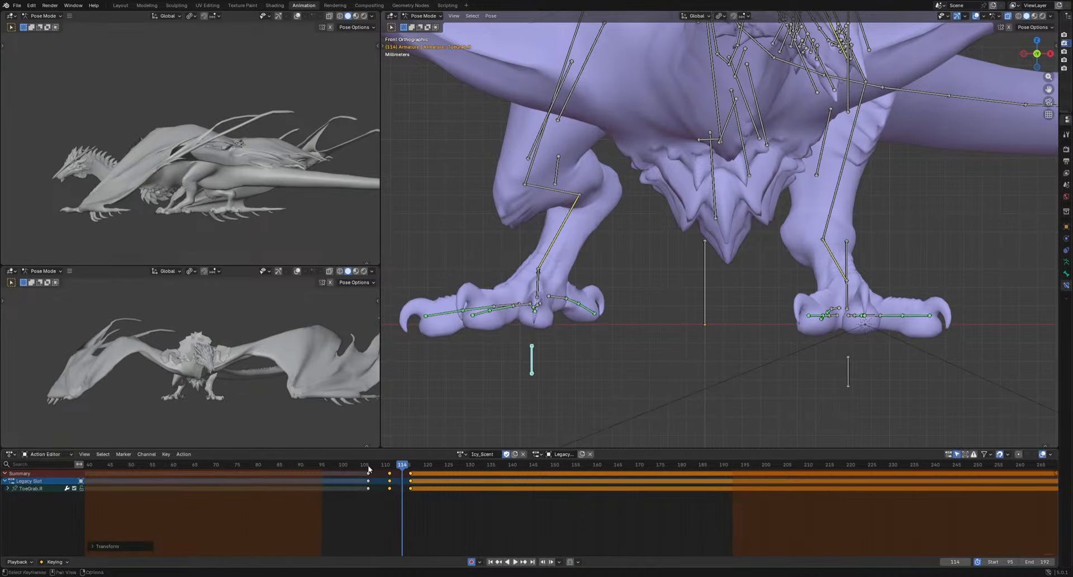
click(347, 466)
key(space)
key(space)
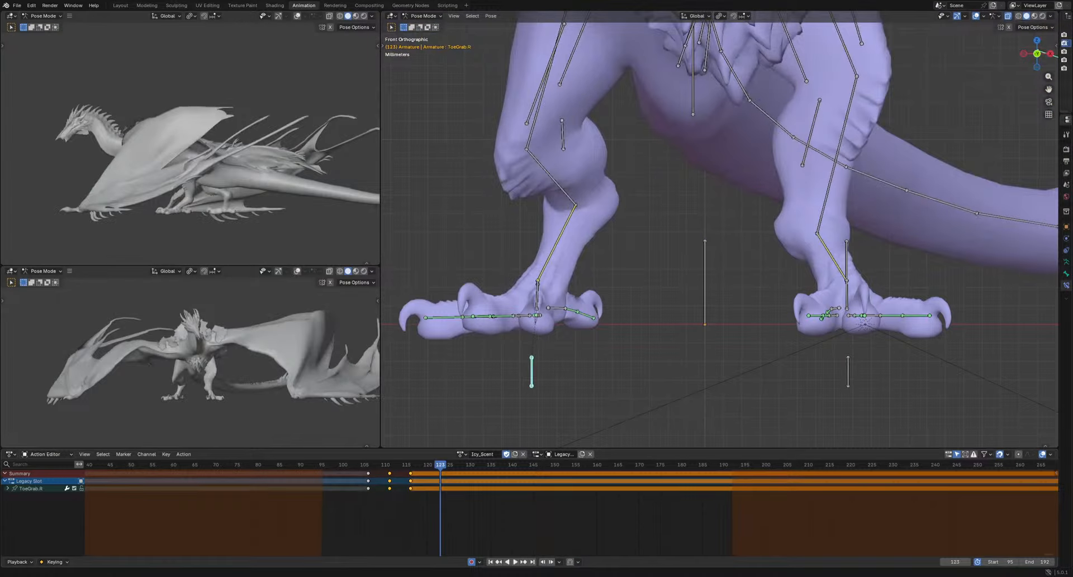
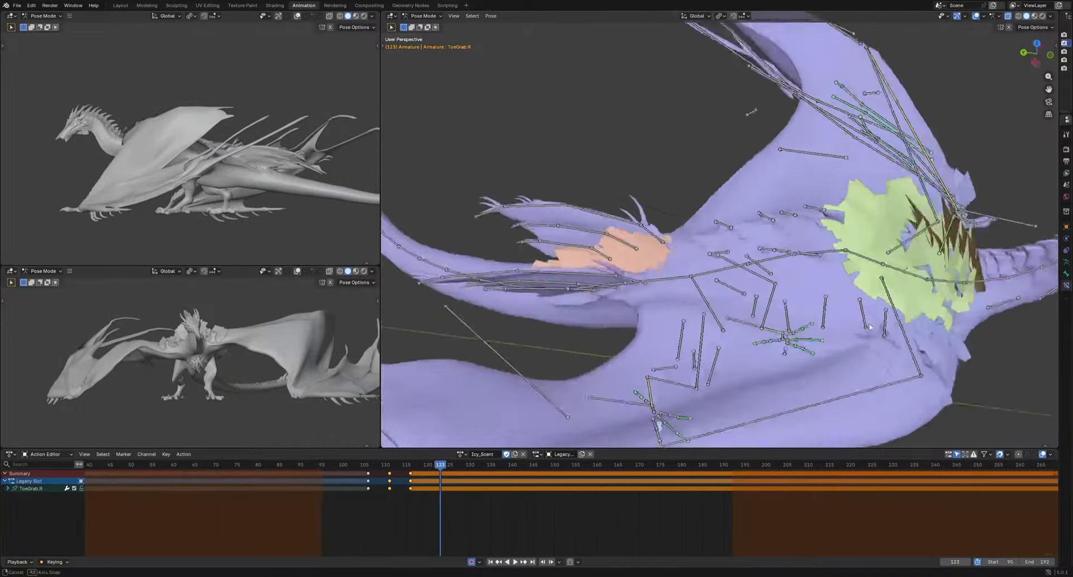
Display the dragon in Material Preview shading in the large viewport and hide the overlays
click(585, 279)
middle_drag(584, 280, 585, 249)
click(1033, 16)
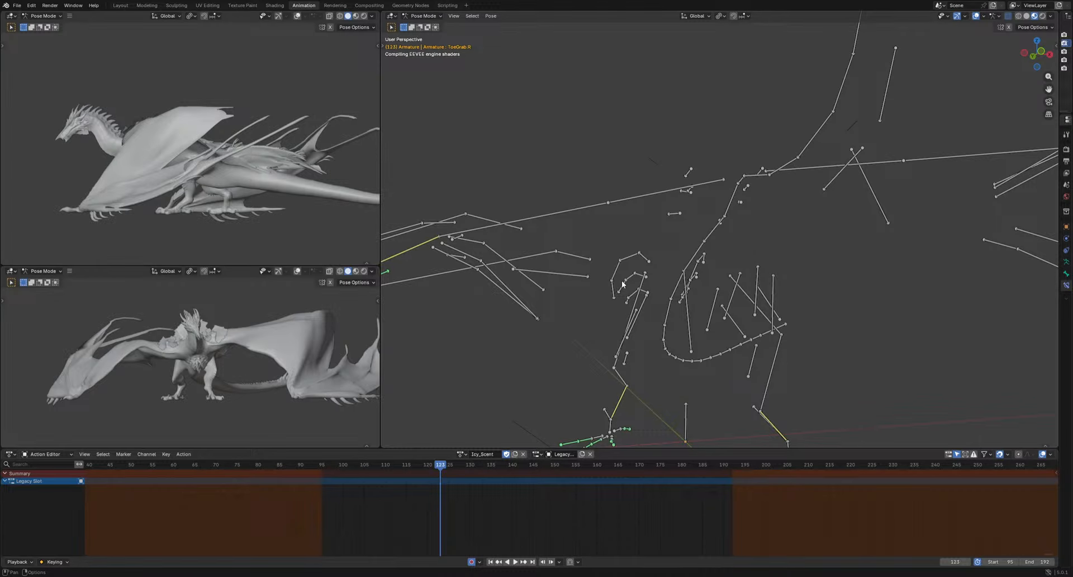
middle_drag(591, 242, 615, 291)
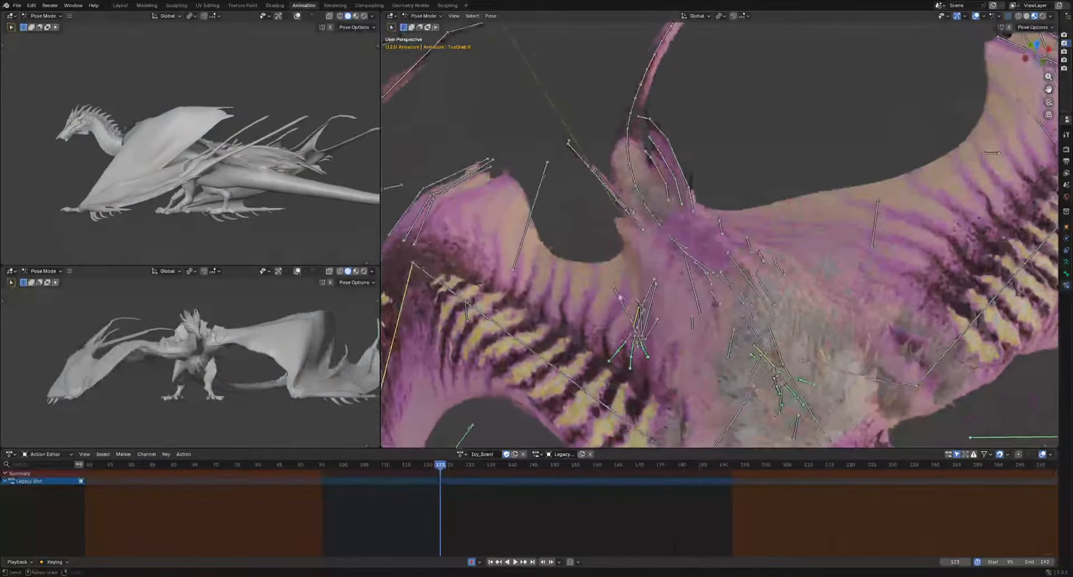
click(975, 16)
Examine the dragon's skin texture on the wings, underside, legs, chest and neck from several angles
scroll(729, 219, up, 4)
middle_drag(729, 220, 593, 155)
scroll(709, 188, down, 5)
scroll(705, 200, down, 6)
scroll(624, 200, up, 6)
scroll(671, 189, up, 4)
scroll(687, 187, up, 5)
scroll(672, 182, down, 5)
scroll(686, 200, up, 3)
scroll(592, 156, down, 4)
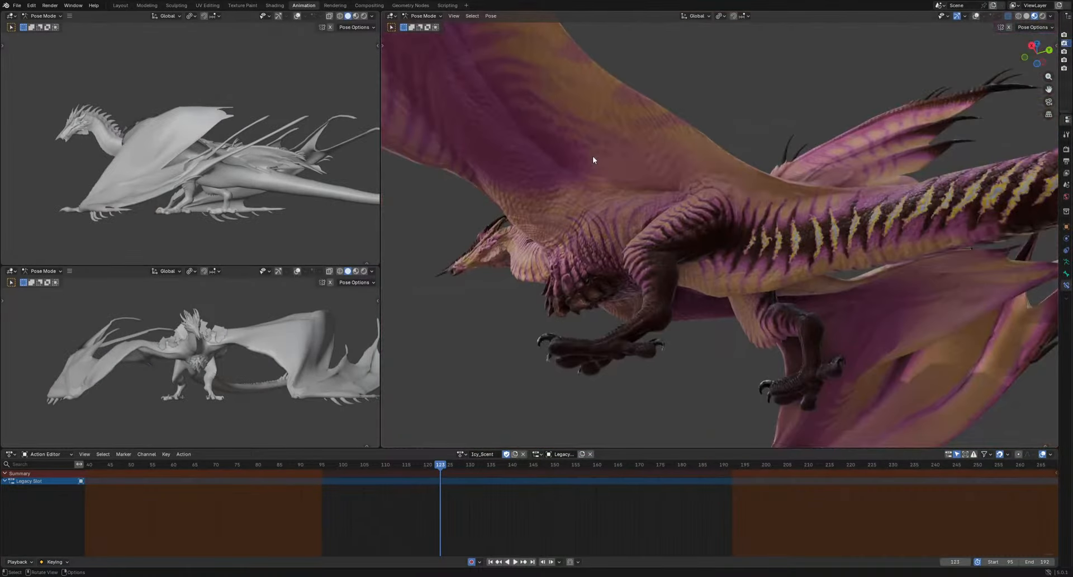
scroll(592, 156, up, 4)
shift+middle_drag(894, 235, 702, 258)
scroll(673, 220, down, 6)
scroll(646, 259, up, 4)
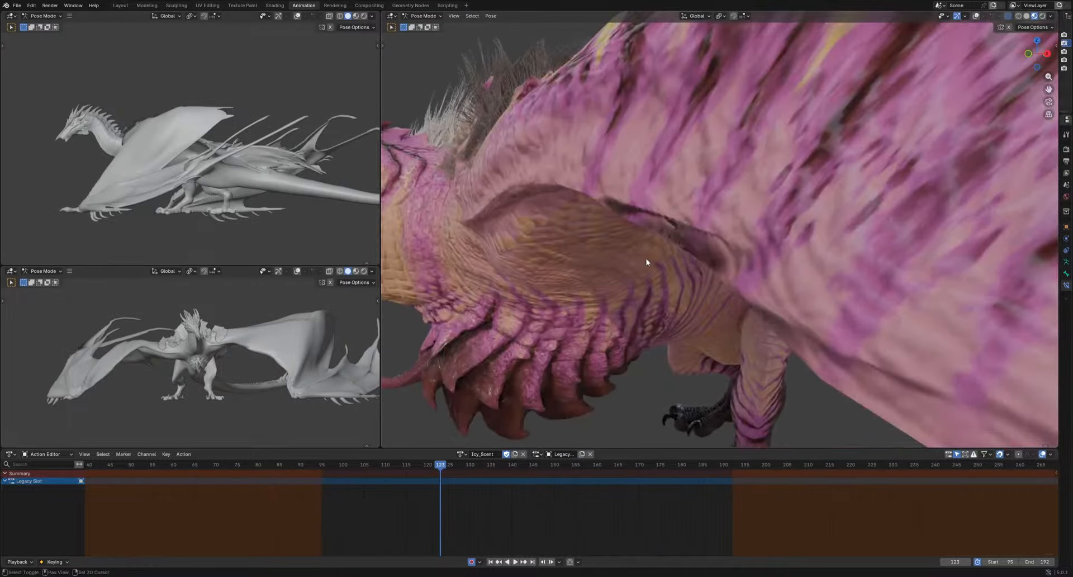
scroll(785, 232, down, 3)
scroll(785, 232, down, 3)
scroll(769, 283, up, 3)
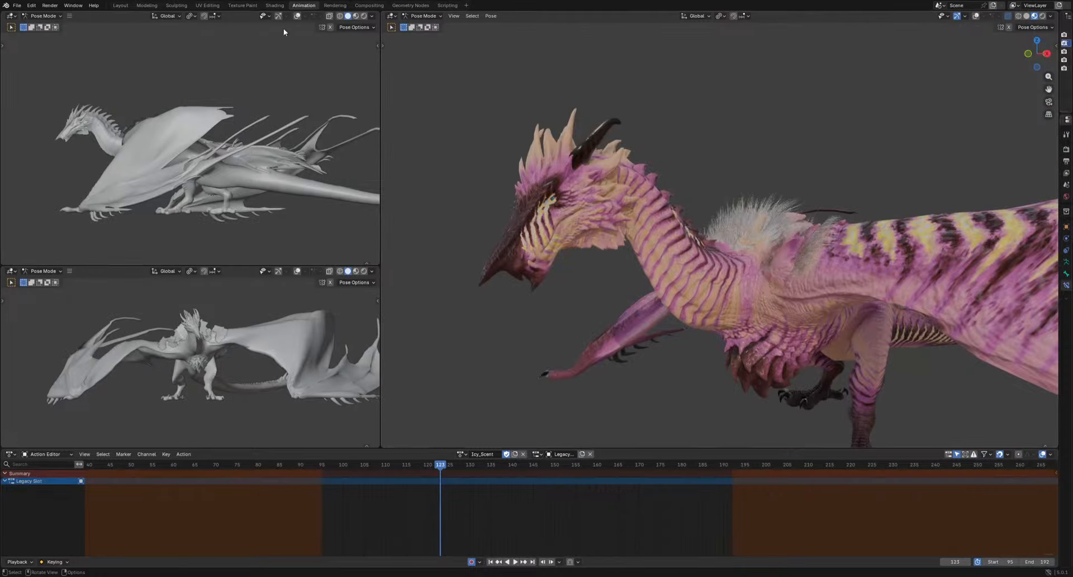
Open the dragon mesh's material in the Shading workspace and connect the yellow Color Ramp's Color output to the Mix node's A input
click(279, 7)
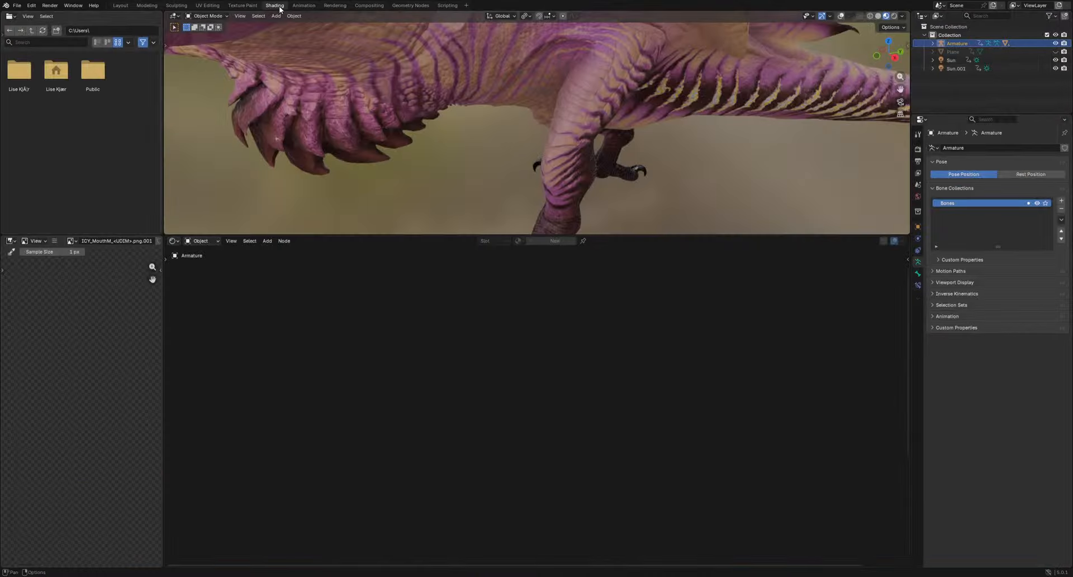
click(583, 99)
shift+middle_drag(471, 329, 456, 389)
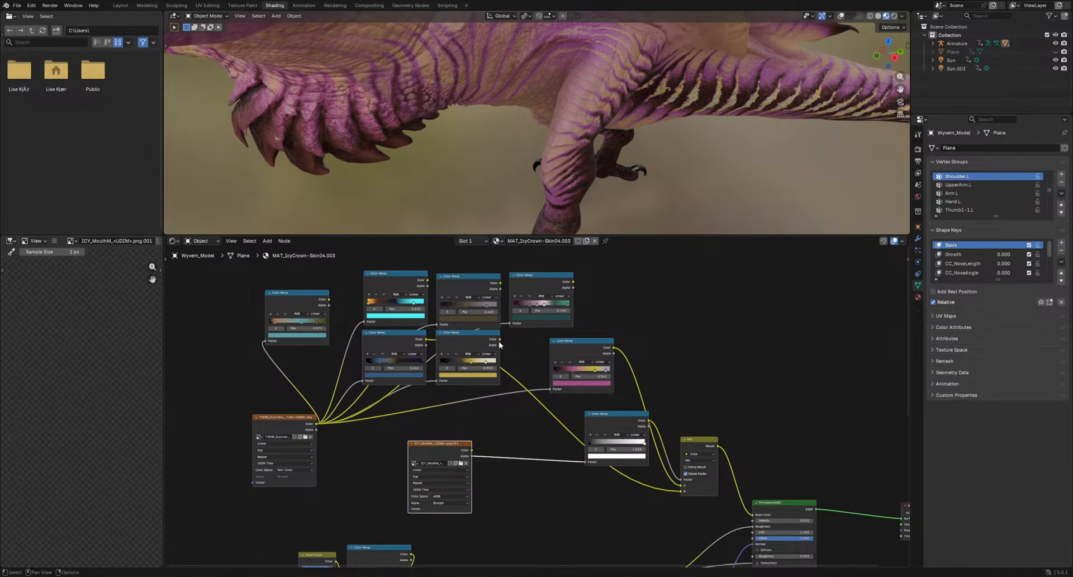
drag(498, 340, 684, 485)
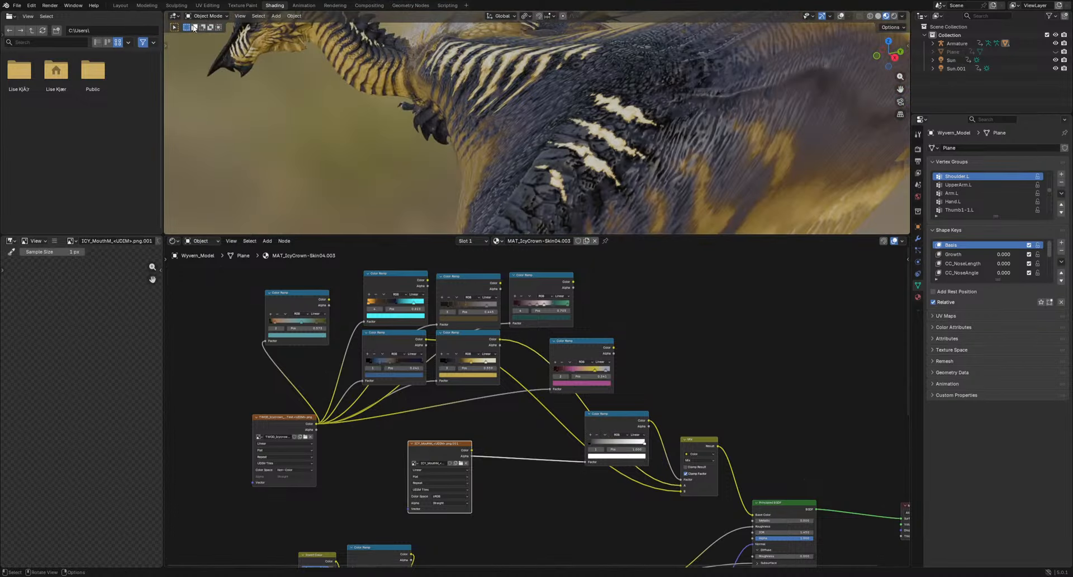
Show the dragon in the Layout workspace with Material Preview shading and hidden overlays
click(126, 6)
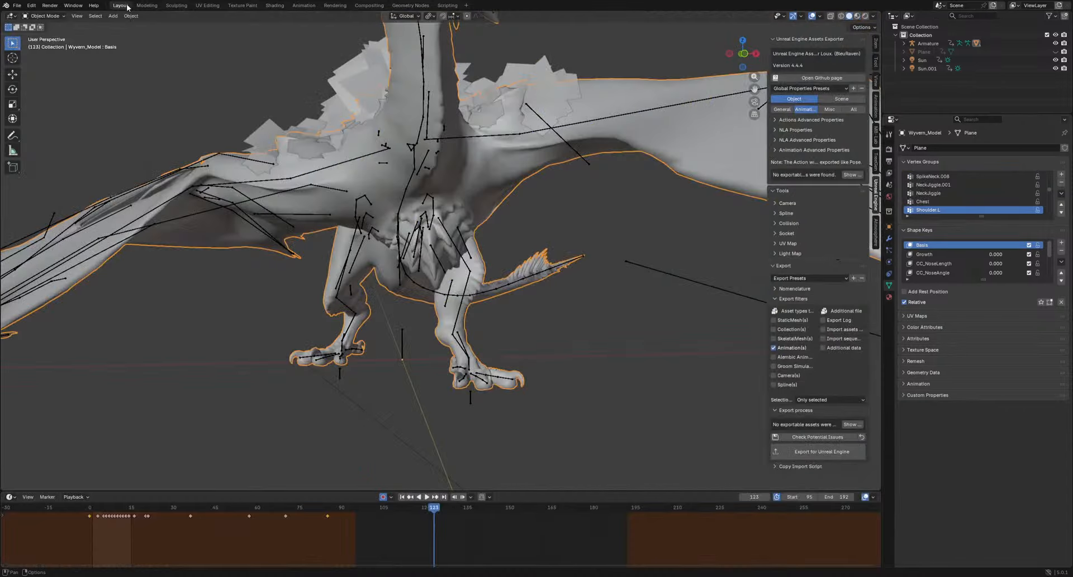
click(855, 16)
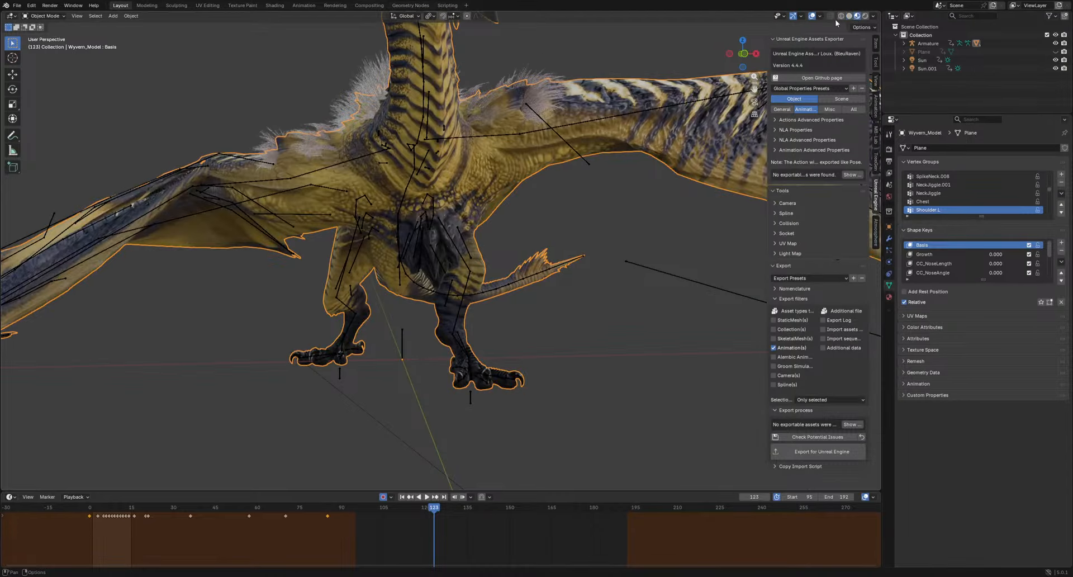
click(810, 16)
Examine the yellow skin variant on the dragon's whole body, then closely on its head and neck
scroll(658, 145, down, 6)
middle_drag(658, 167, 534, 196)
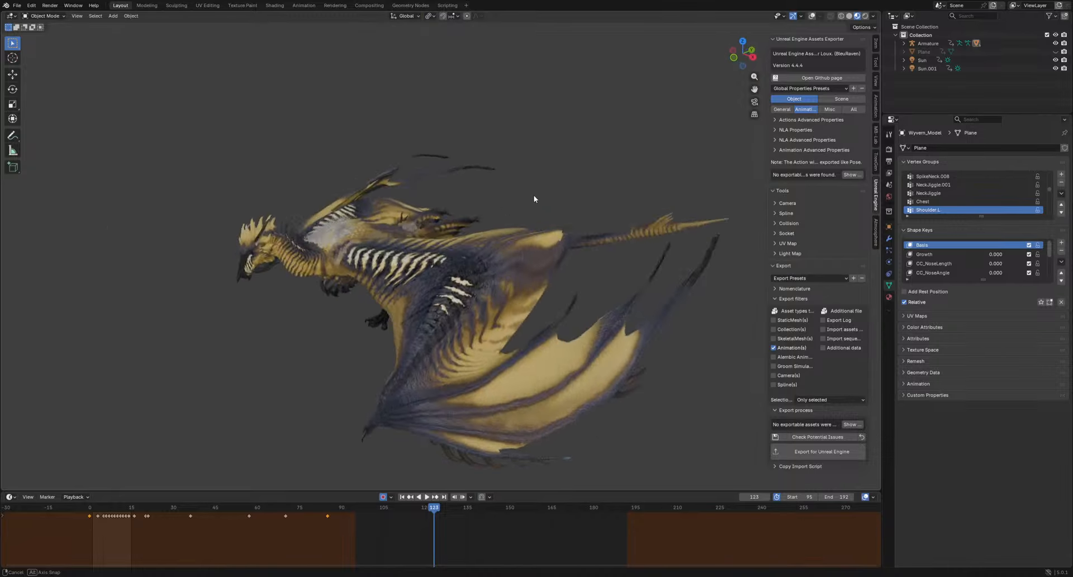
scroll(416, 274, up, 4)
shift+middle_drag(417, 273, 598, 241)
scroll(598, 242, up, 4)
shift+middle_drag(464, 213, 537, 335)
scroll(536, 336, down, 5)
scroll(536, 290, up, 3)
shift+middle_drag(537, 290, 536, 358)
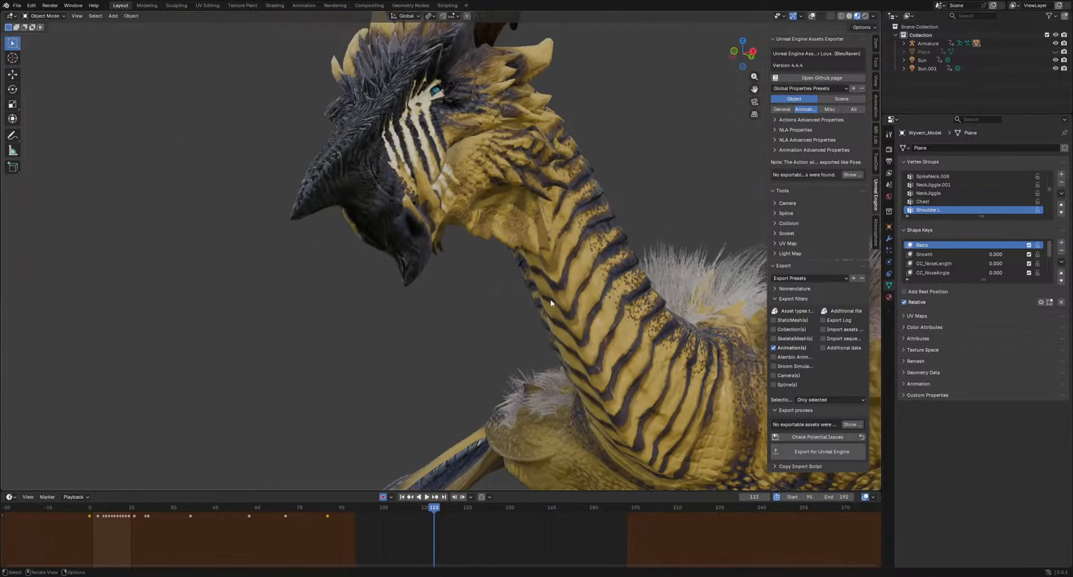
middle_drag(550, 305, 481, 227)
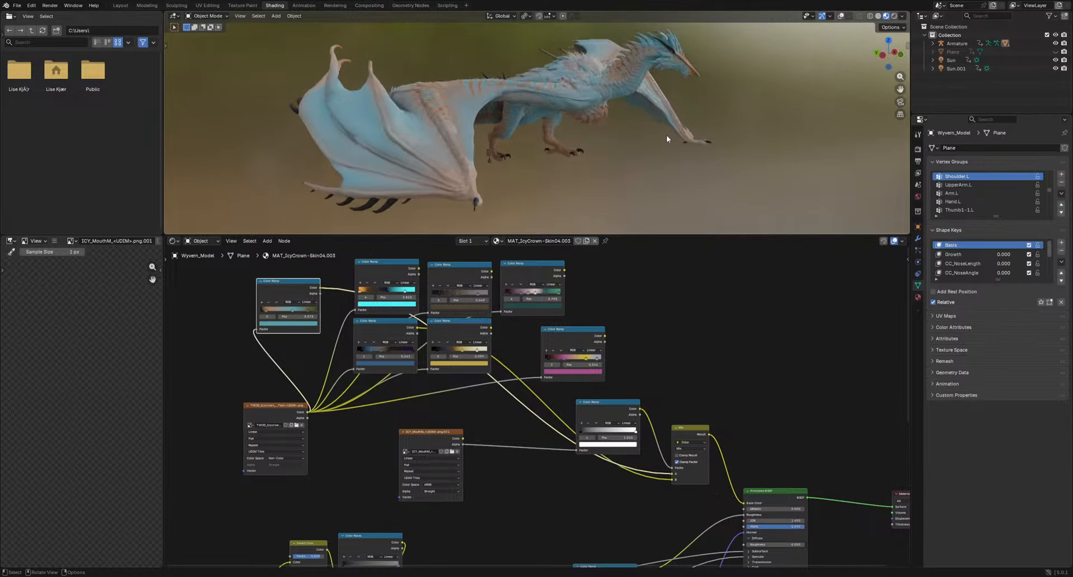
Connect the orange-and-cyan Color Ramp to the Mix node's A input and preview that skin on the dragon
scroll(666, 135, up, 3)
mouse_move(666, 135)
middle_down()
mouse_move(518, 157)
mouse_move(546, 167)
middle_up()
scroll(546, 166, up, 1)
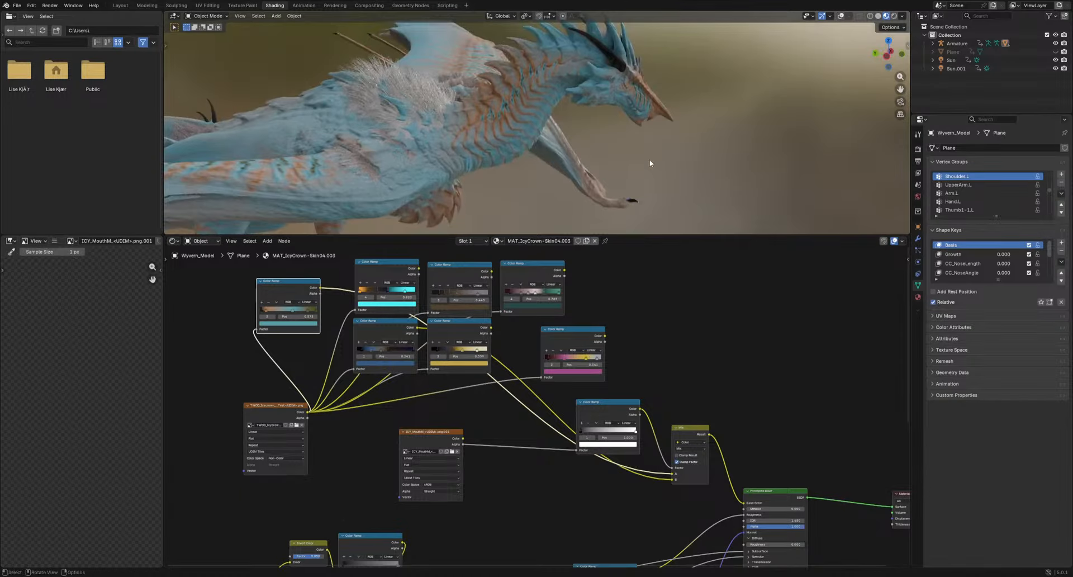
scroll(648, 163, up, 3)
middle_drag(648, 163, 514, 203)
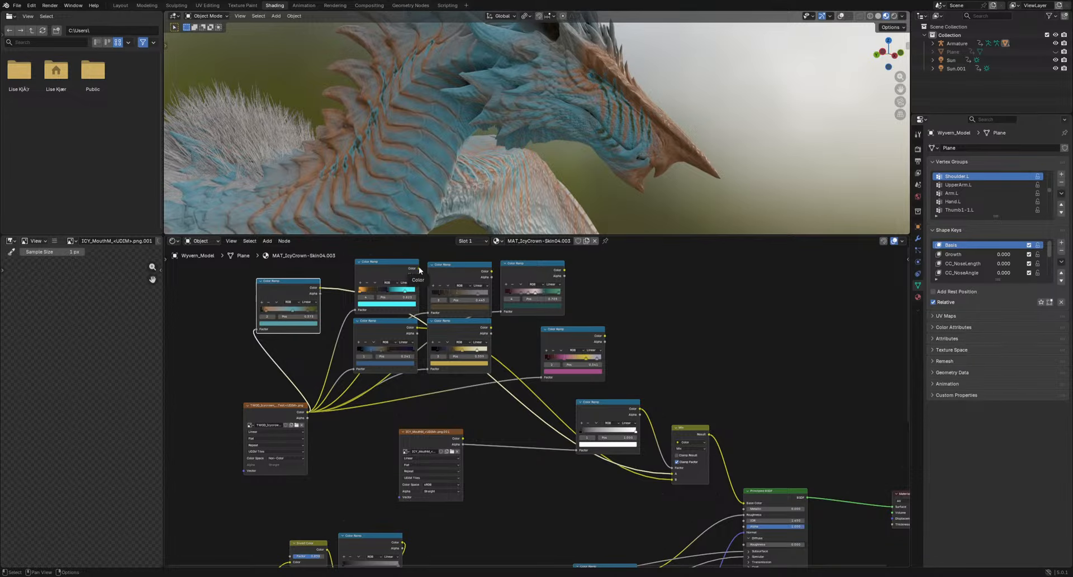
drag(419, 269, 671, 473)
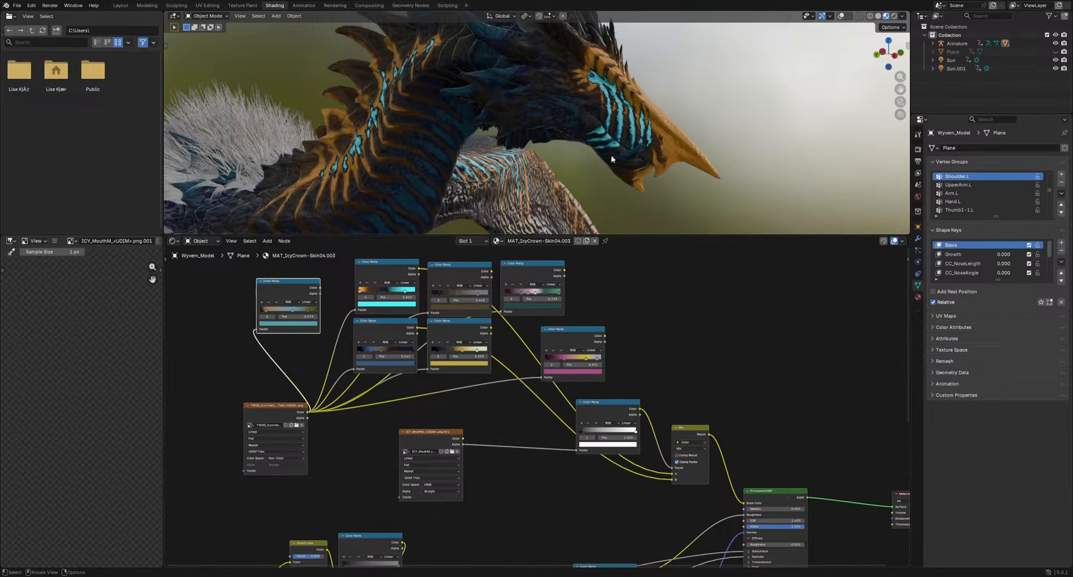
middle_drag(611, 155, 524, 259)
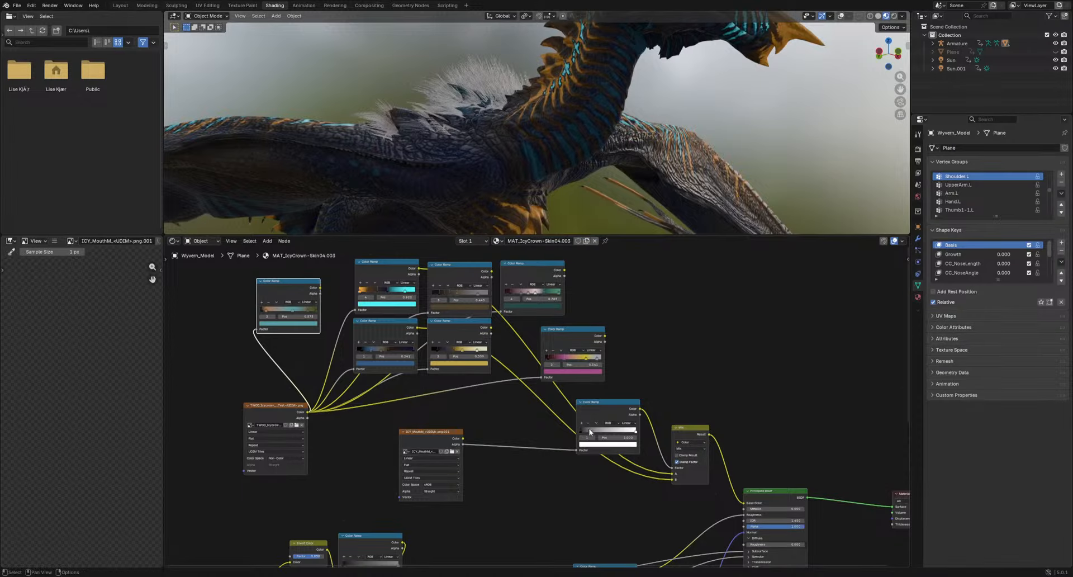
Connect the blue Color Ramp to the Mix node's A input and preview that skin on the dragon
drag(417, 327, 673, 478)
drag(669, 144, 659, 143)
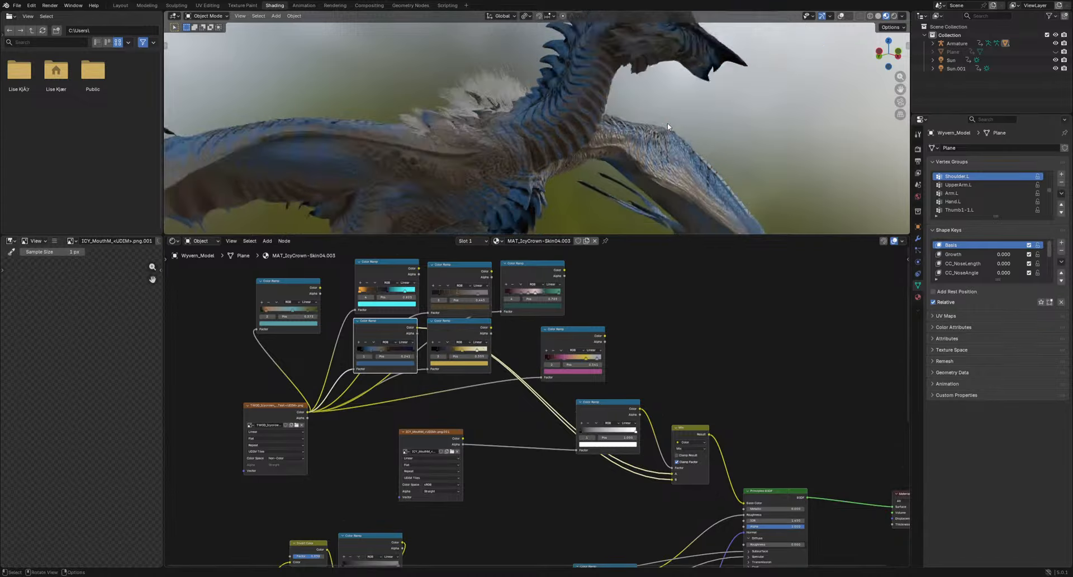
middle_drag(659, 143, 633, 125)
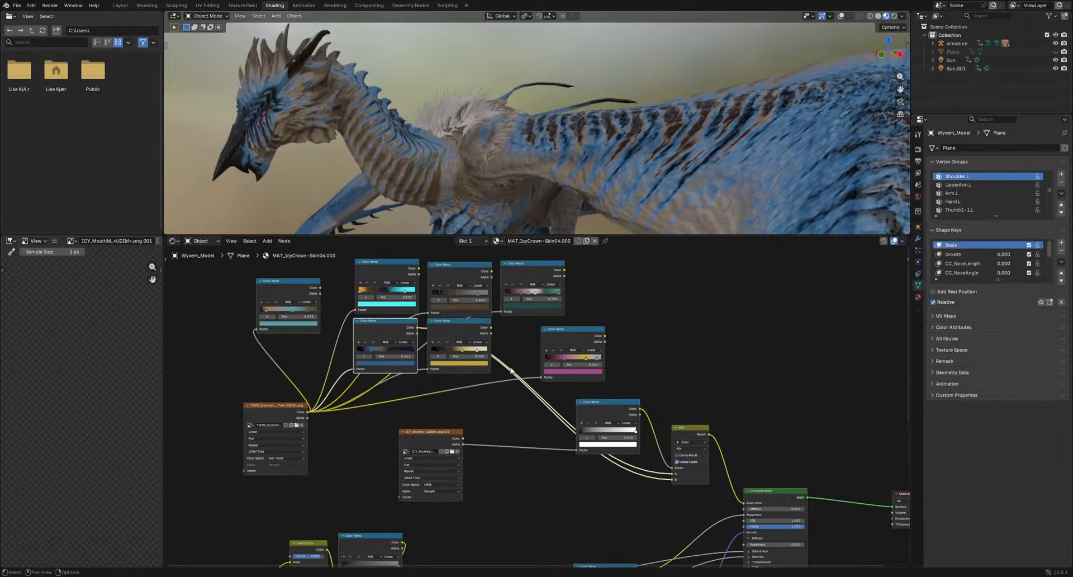
Connect the pink-to-green Color Ramp to the Mix node's A input and preview that skin on the dragon
scroll(495, 325, up, 4)
scroll(497, 329, down, 3)
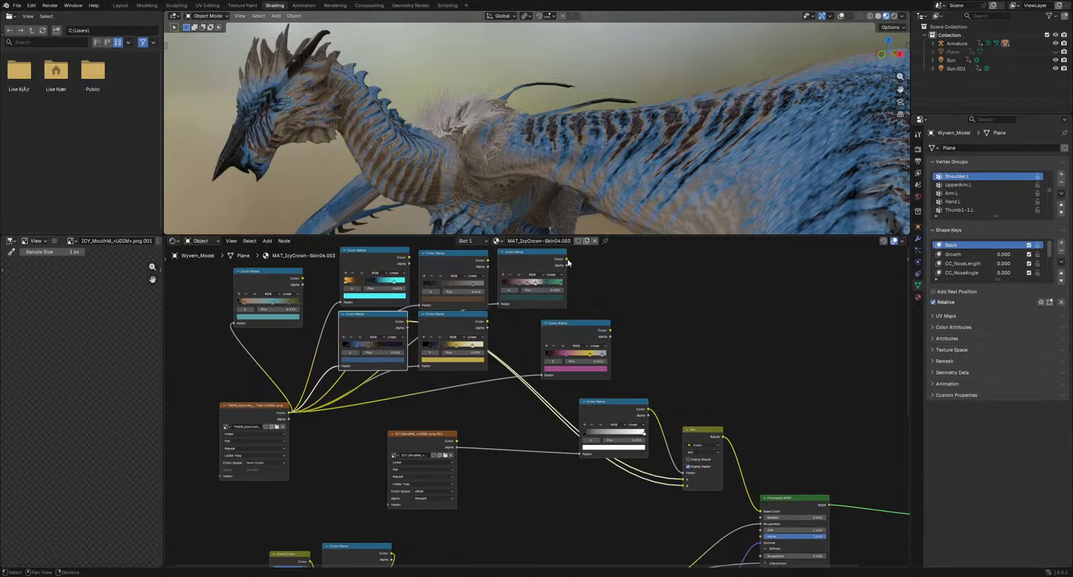
mouse_move(567, 258)
mouse_down()
mouse_move(656, 487)
mouse_move(684, 478)
mouse_up()
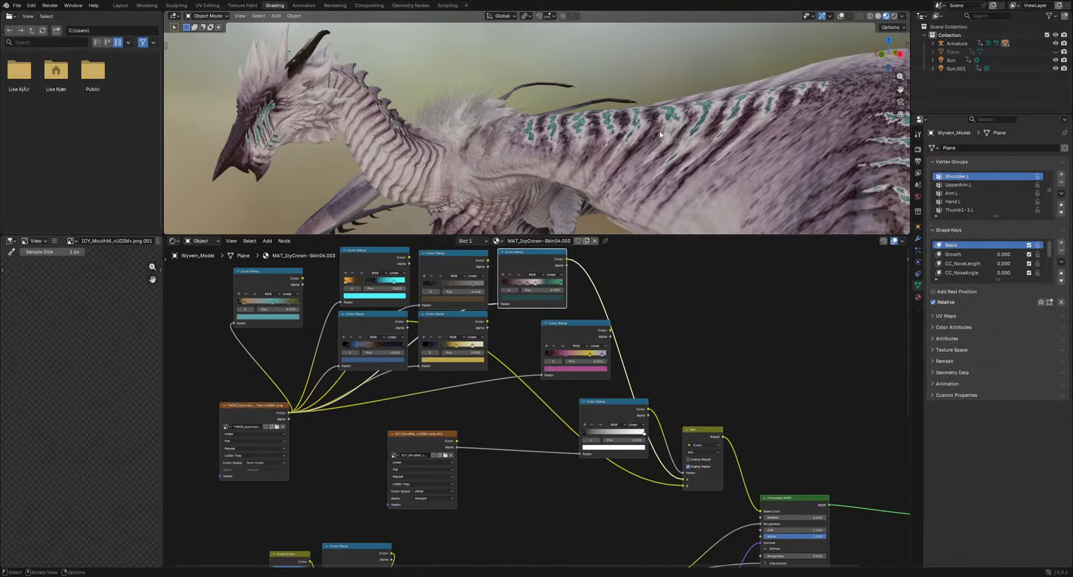
middle_drag(660, 134, 648, 206)
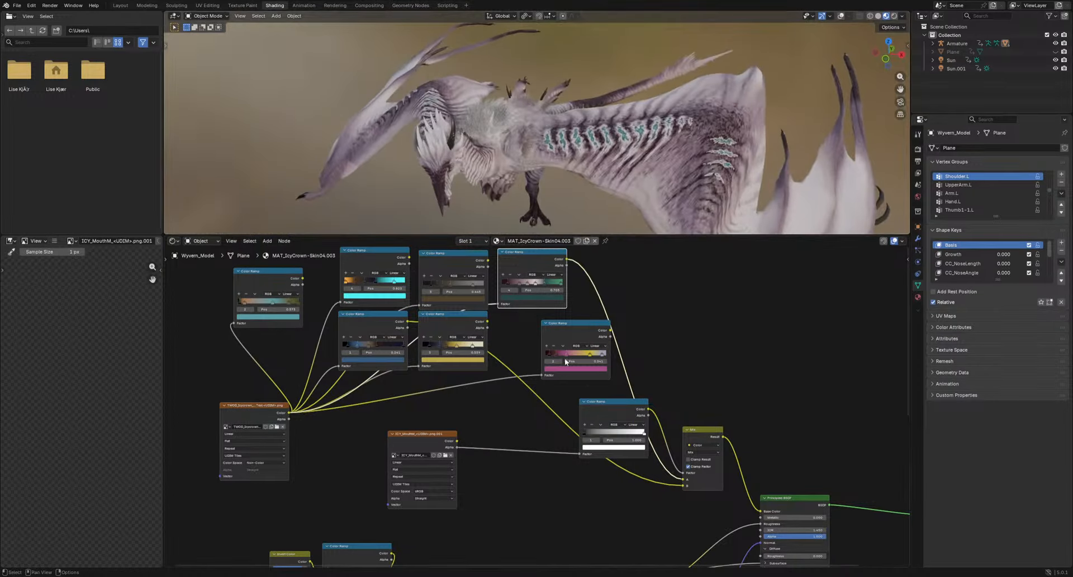
Connect the grey-brown Color Ramp to the Mix node's A input and preview that skin on the dragon
drag(487, 260, 683, 479)
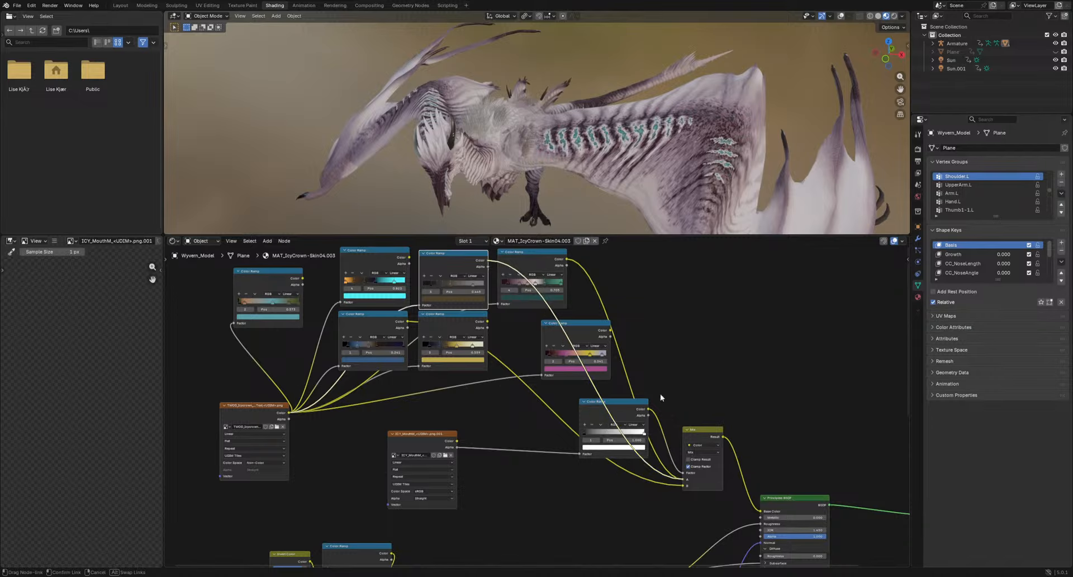
middle_drag(592, 163, 491, 213)
scroll(482, 321, up, 2)
Recolor stop 3 of the grey-brown Color Ramp to the lighter brown #7A593BFF and check the dragon's head and neck
middle_drag(482, 325, 528, 497)
scroll(524, 491, up, 7)
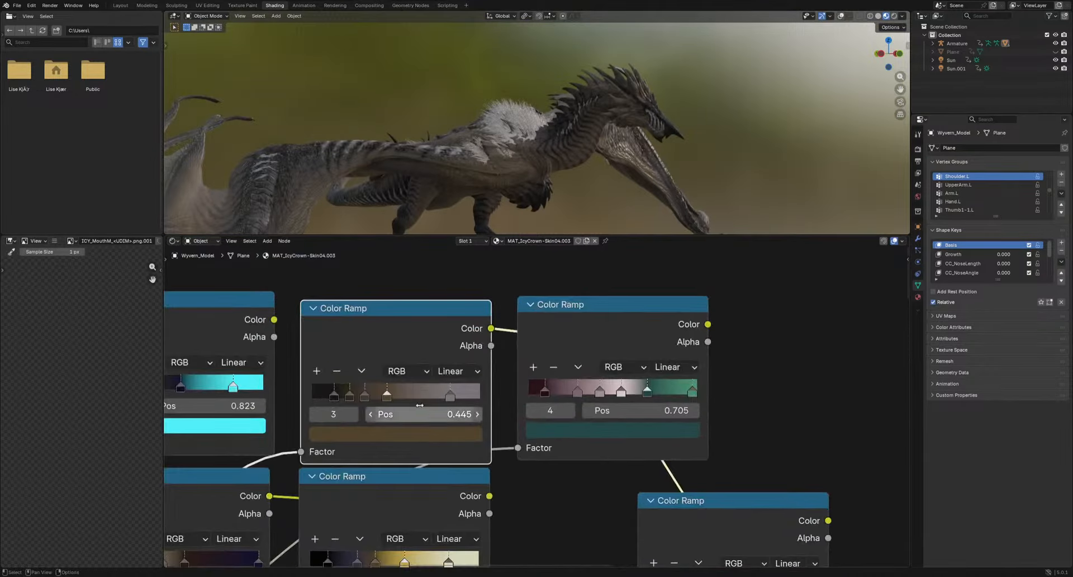
click(393, 438)
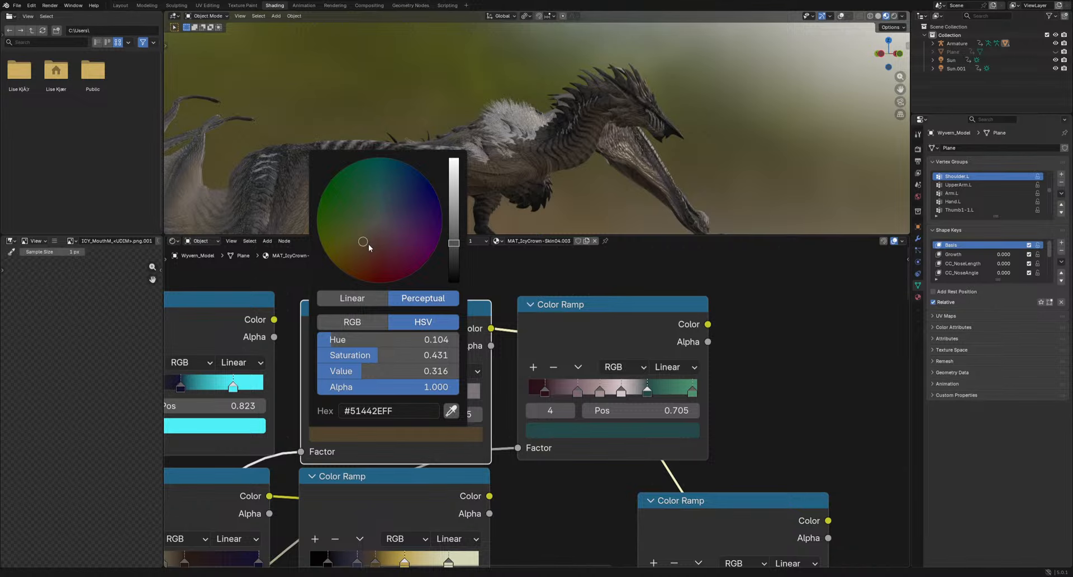
mouse_move(368, 244)
mouse_down()
mouse_move(355, 244)
mouse_move(364, 249)
mouse_up()
drag(453, 243, 454, 222)
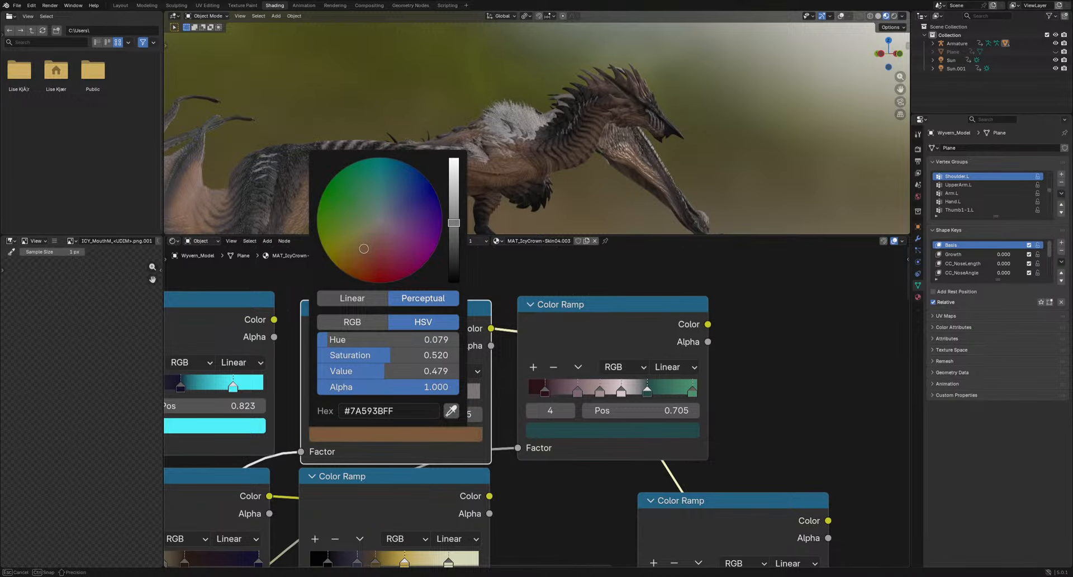
middle_drag(743, 123, 538, 147)
scroll(503, 100, up, 6)
scroll(479, 159, down, 4)
scroll(566, 150, up, 5)
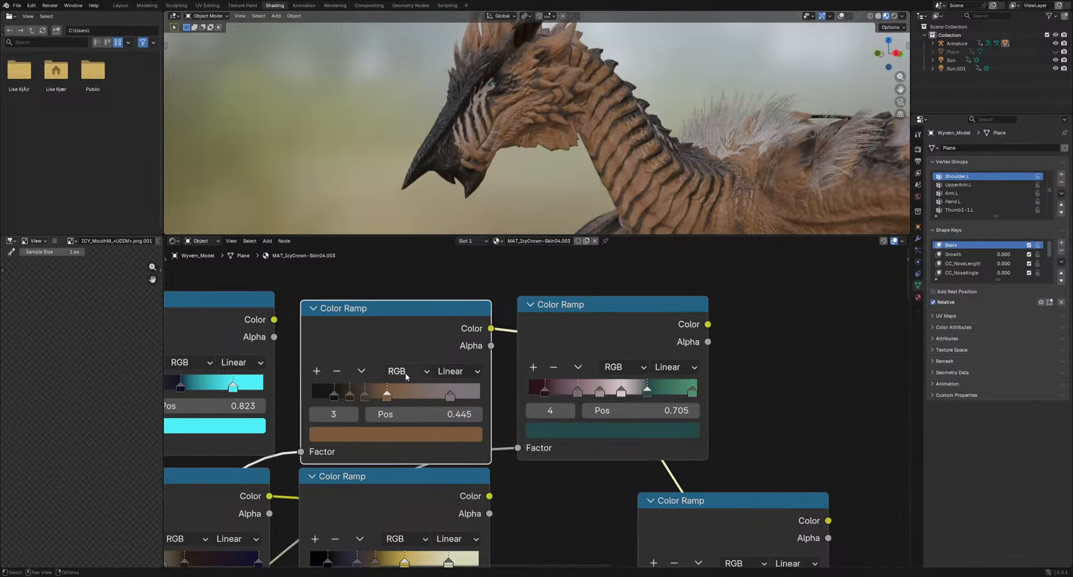
Brighten the Color Ramp stop just before stop 3 to the brown #604C2FFF
click(450, 395)
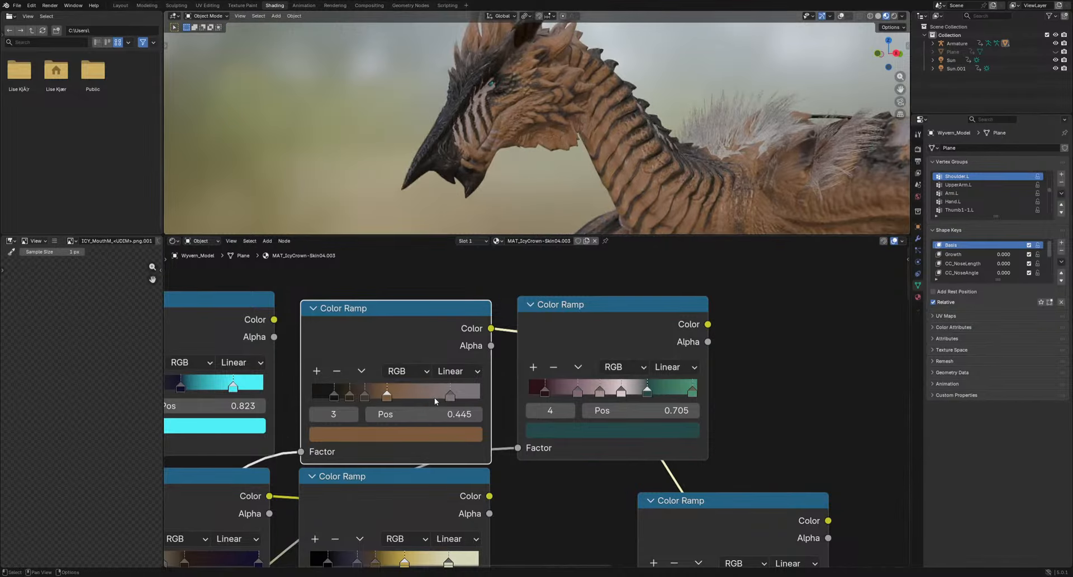
click(365, 395)
click(384, 433)
drag(374, 206, 360, 246)
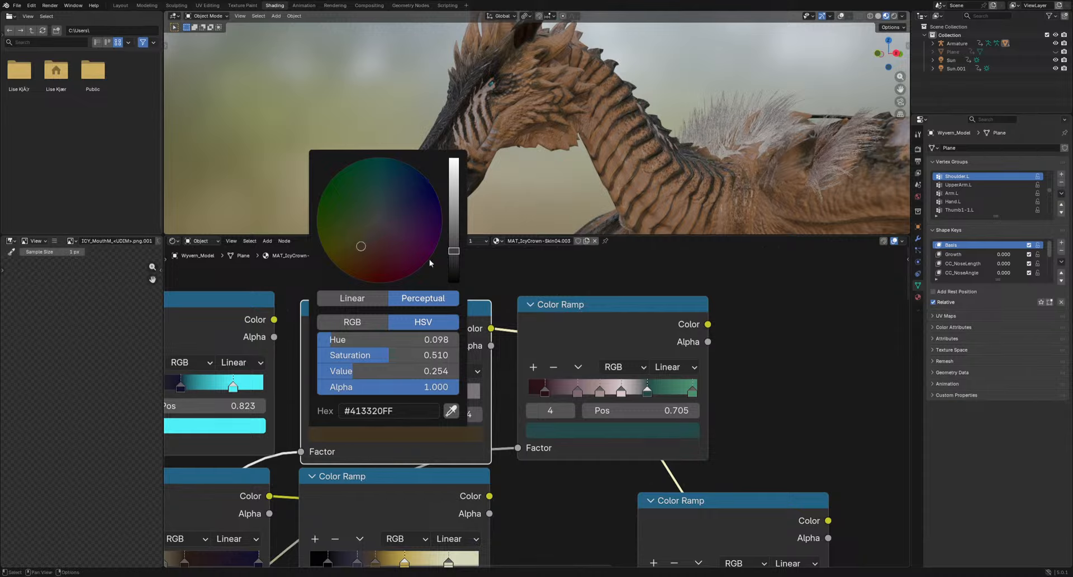
mouse_move(454, 251)
mouse_down()
mouse_move(454, 192)
mouse_move(453, 236)
mouse_up()
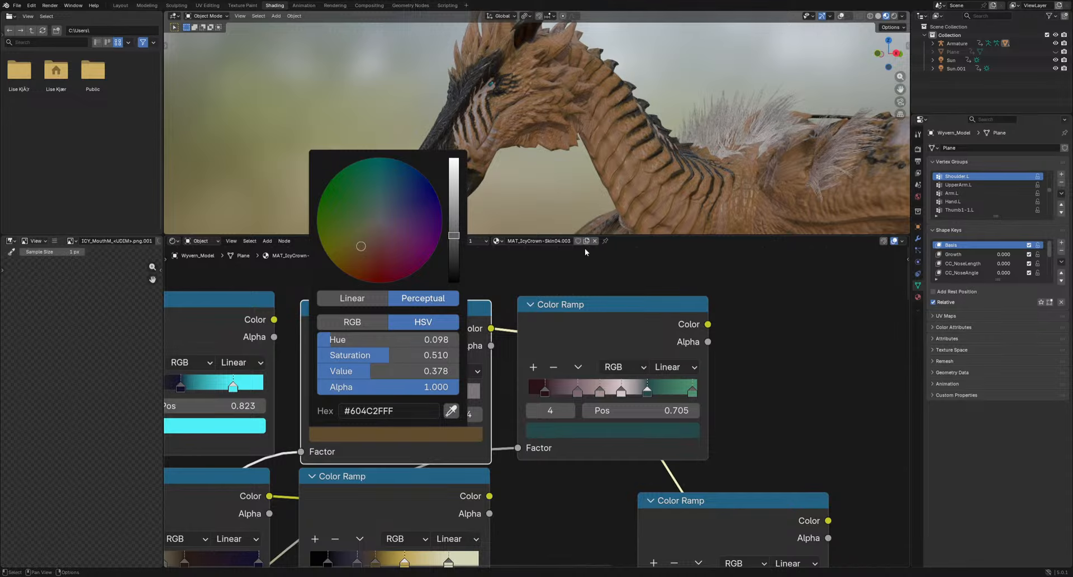
Move Color Ramp stop 3 to position 0.450 and shift its color to a muted olive-khaki
click(384, 396)
click(390, 437)
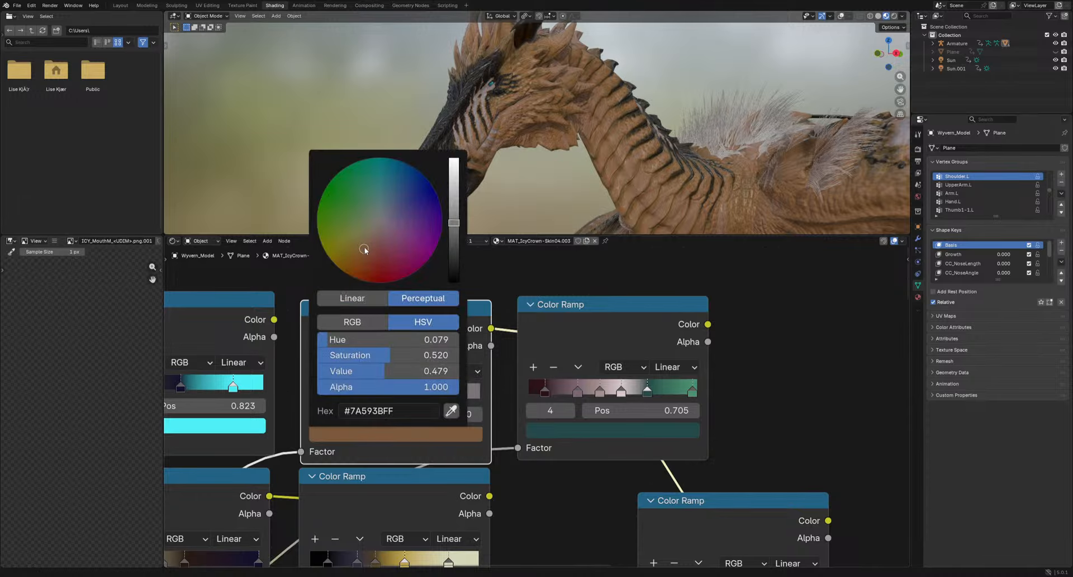
mouse_move(365, 250)
mouse_down()
mouse_move(350, 243)
mouse_move(366, 230)
mouse_up()
middle_drag(754, 167, 624, 150)
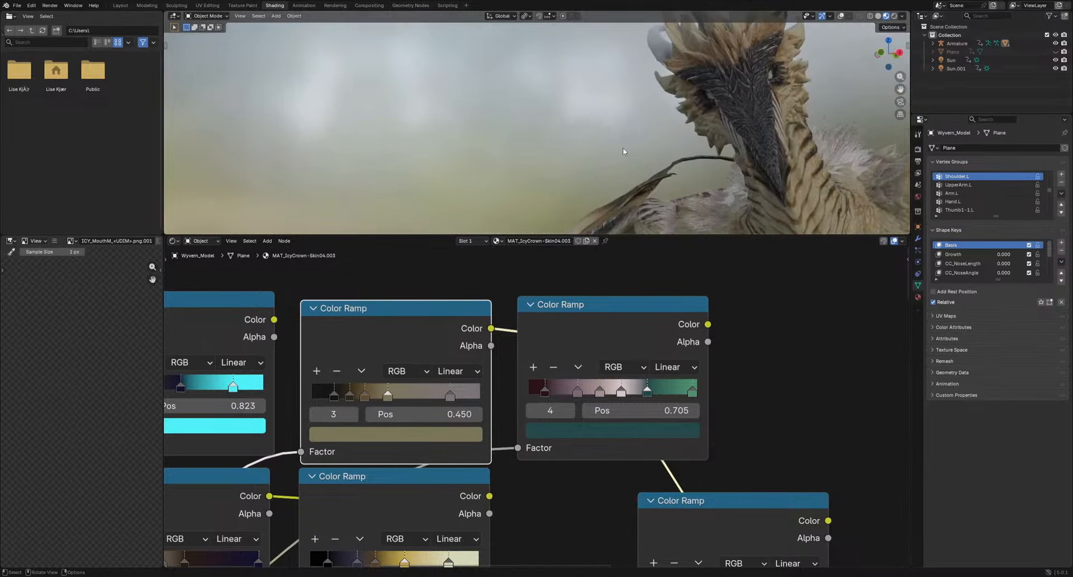
Examine the recolored cream-and-brown skin on the dragon's head and neck in the Layout workspace
click(120, 6)
scroll(517, 134, down, 5)
mouse_move(515, 136)
middle_down()
mouse_move(632, 179)
mouse_move(571, 175)
mouse_move(490, 200)
mouse_move(461, 187)
mouse_move(621, 256)
mouse_move(377, 197)
mouse_move(380, 267)
mouse_move(274, 260)
mouse_move(380, 296)
mouse_move(369, 314)
mouse_move(558, 218)
middle_up()
scroll(531, 260, up, 5)
shift+middle_drag(423, 306, 352, 310)
shift+middle_drag(391, 167, 425, 290)
scroll(424, 251, up, 6)
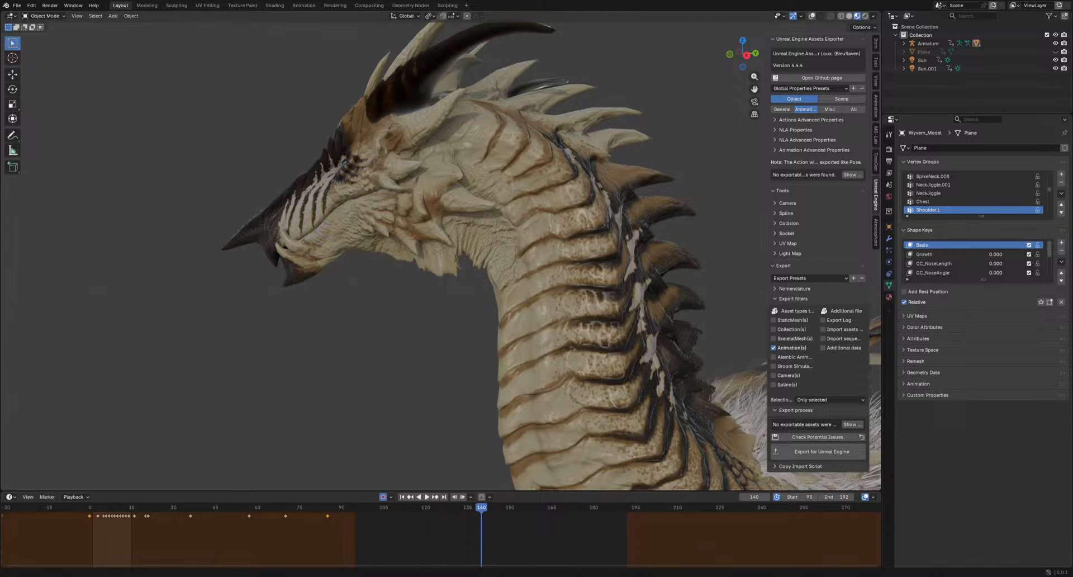
middle_drag(385, 296, 490, 263)
scroll(490, 266, up, 5)
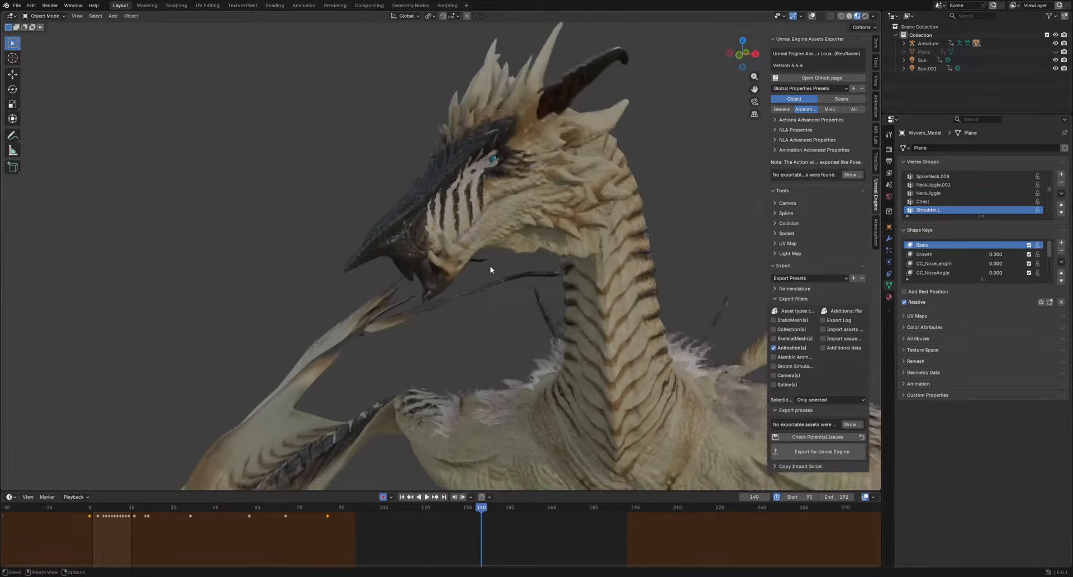
scroll(490, 269, down, 3)
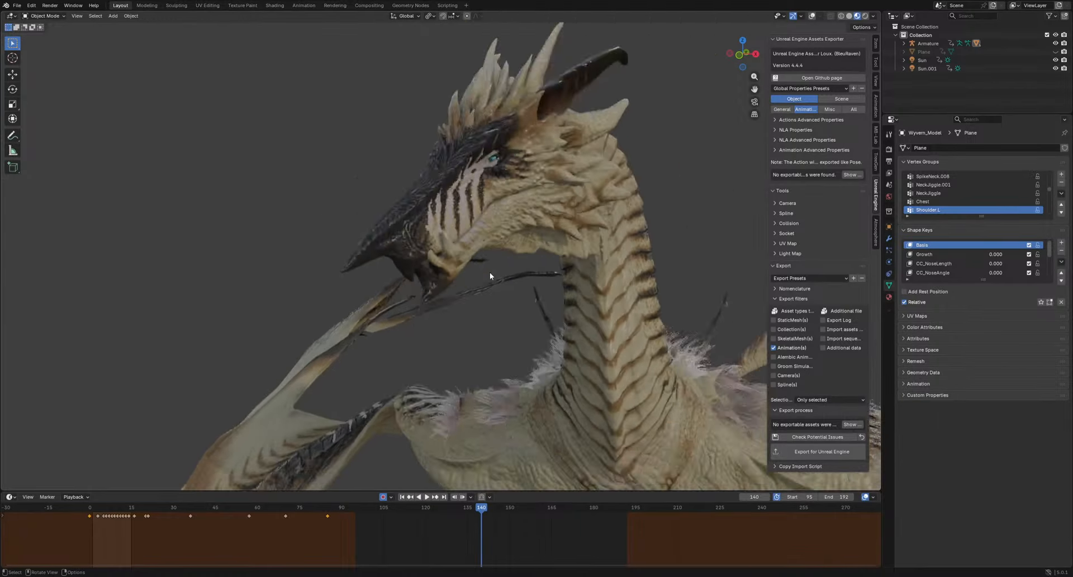
Switch to the Shading workspace, assign the MAT_IcyCrown-Skin04.002 material to the dragon, and bring the whole model into view
scroll(458, 199, up, 2)
click(275, 6)
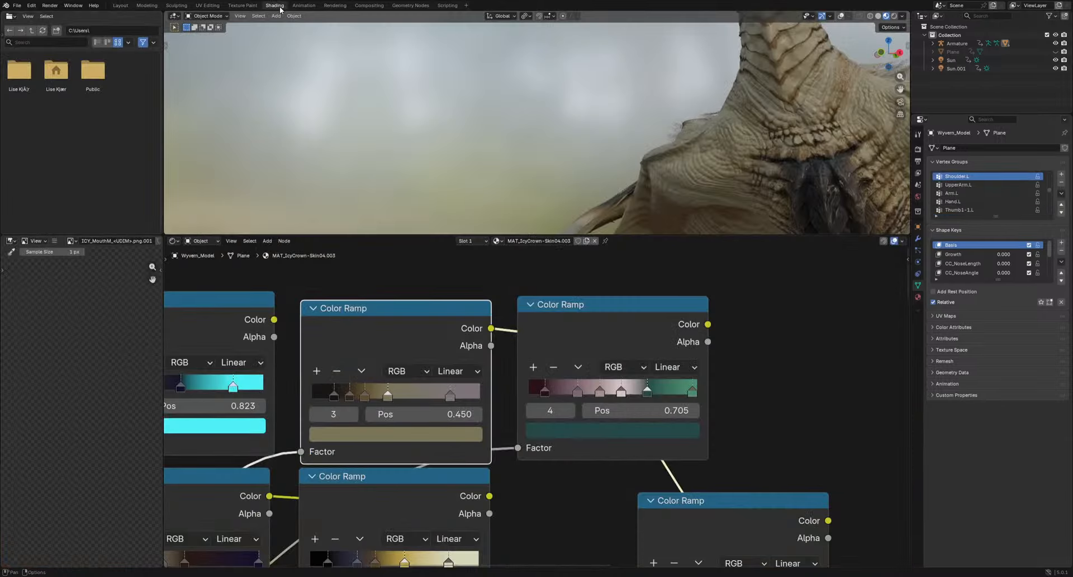
click(497, 241)
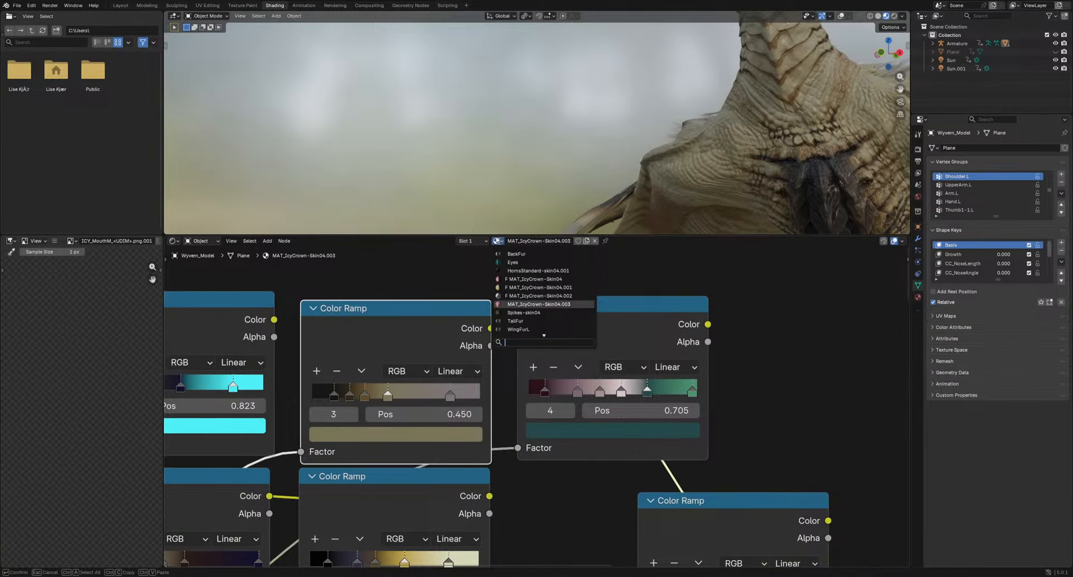
click(530, 298)
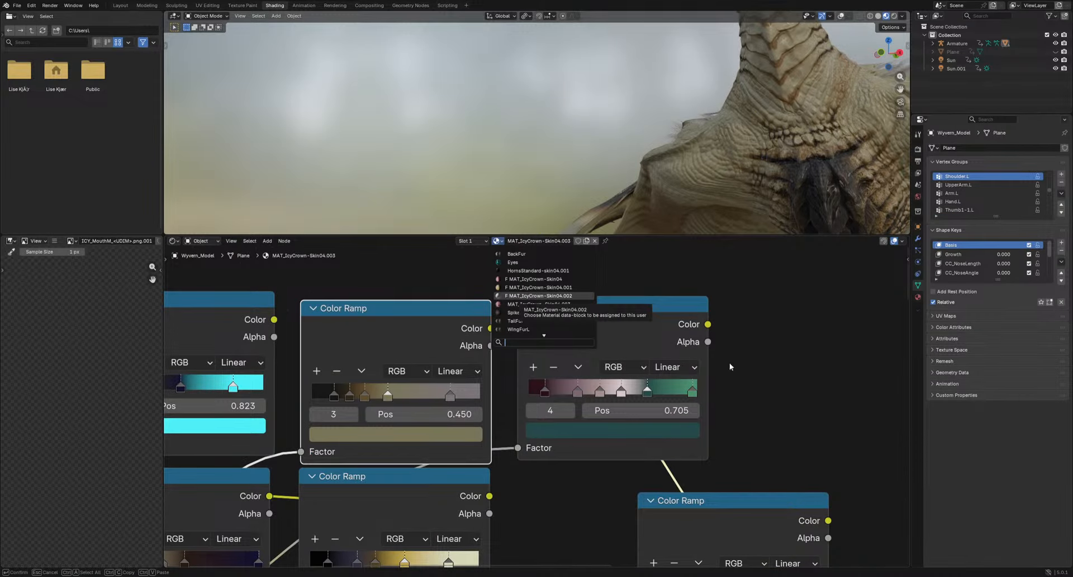
scroll(606, 132, down, 8)
middle_drag(605, 129, 581, 150)
scroll(488, 384, down, 10)
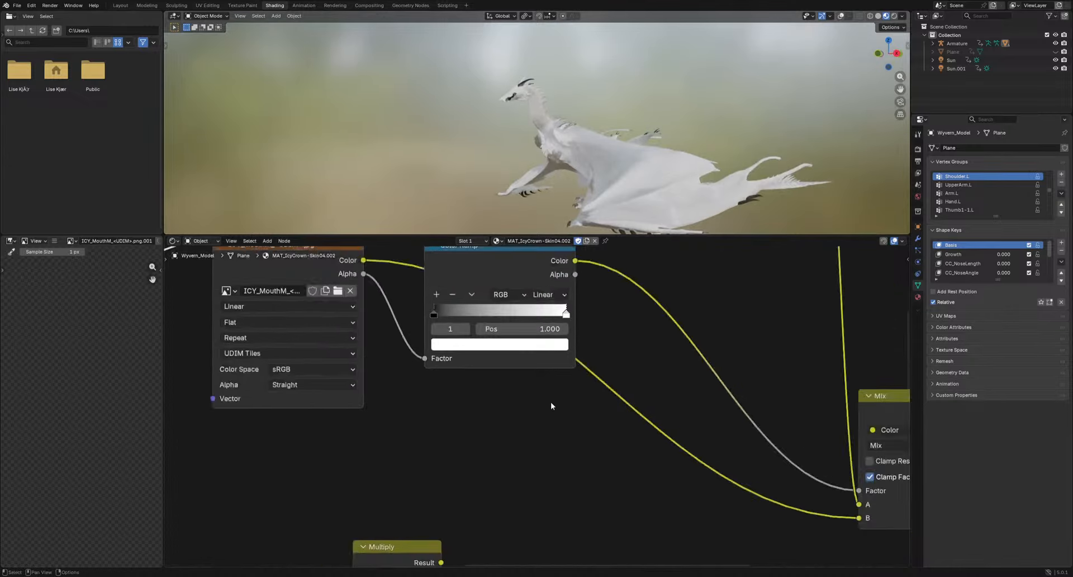
Select the TWOD_Icycrown_Substance image texture node feeding the Color Ramps and inspect its mask image and the dragon's skin
shift+middle_drag(490, 388, 641, 407)
click(369, 416)
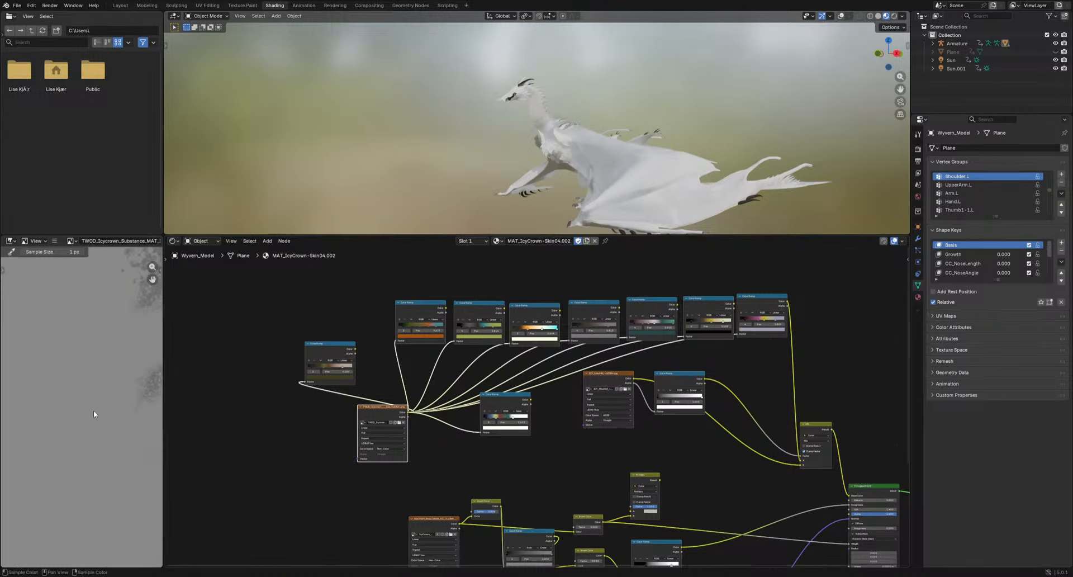
scroll(88, 438, up, 2)
scroll(559, 475, up, 2)
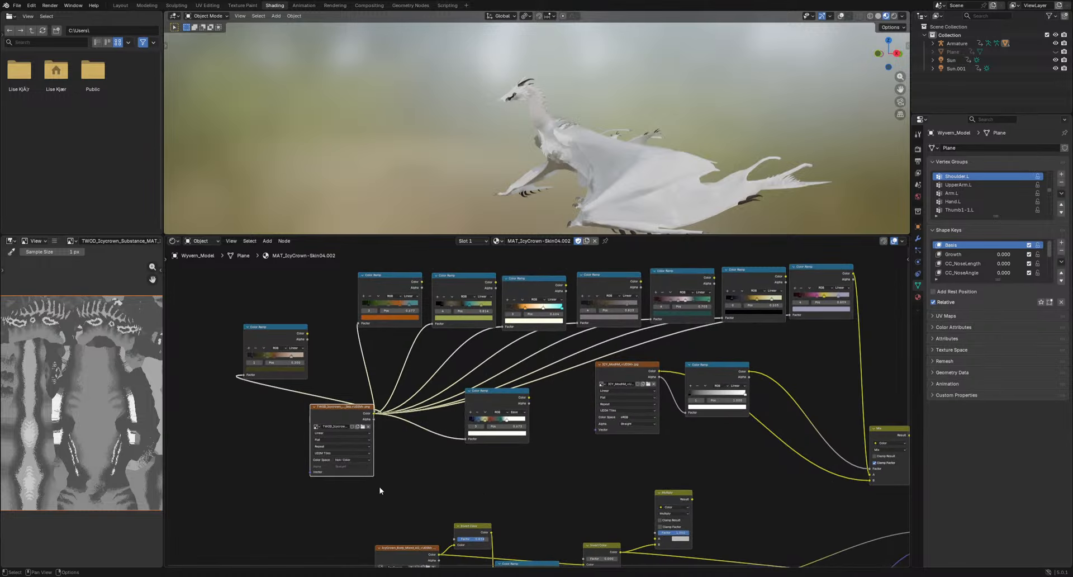
middle_drag(615, 484, 506, 484)
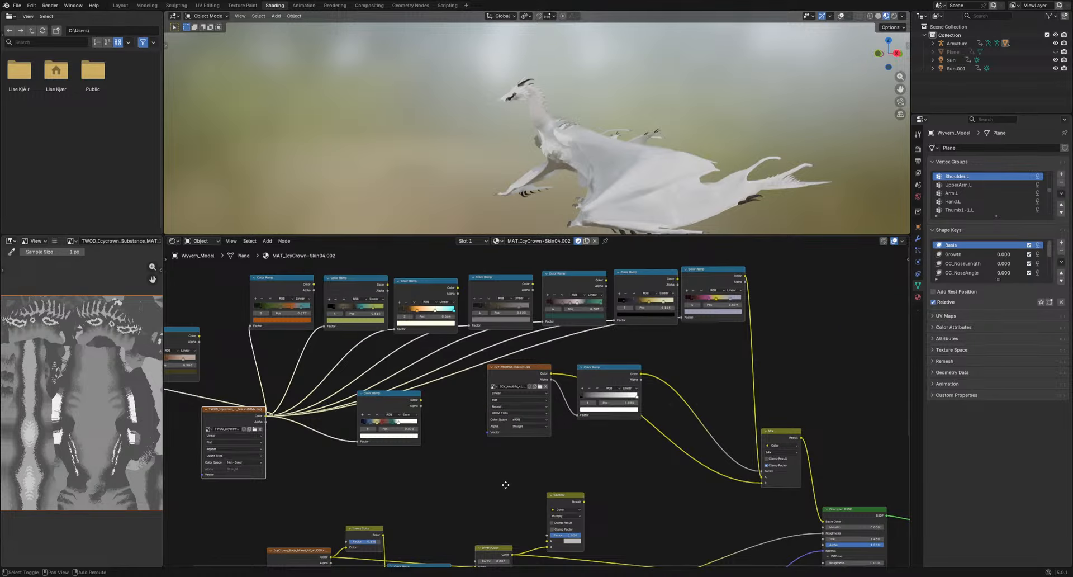
middle_drag(559, 139, 464, 139)
scroll(536, 168, up, 6)
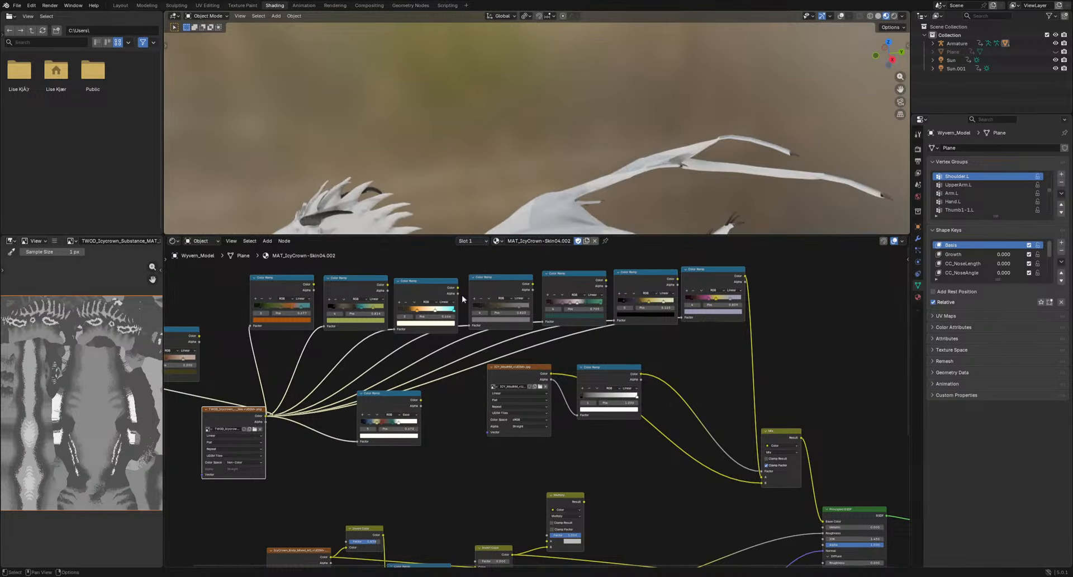
Assign the MAT_IcyCrown-Skin04.001 material to the dragon and check its head, body and wings in the viewport
click(496, 240)
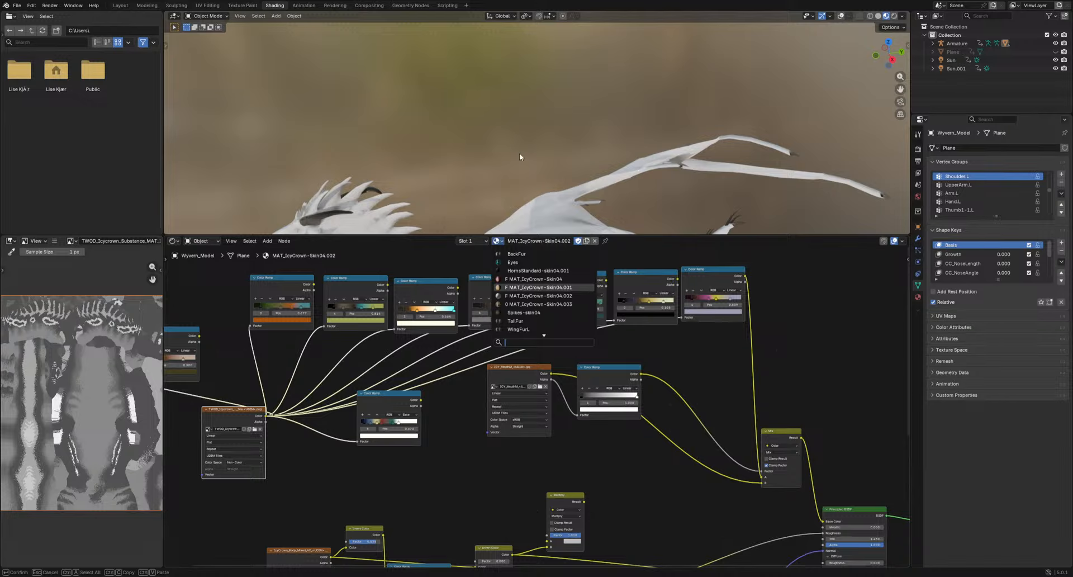
scroll(515, 150, down, 3)
shift+middle_drag(545, 204, 533, 137)
middle_drag(533, 137, 565, 137)
Open the list of available materials for the dragon's skin slot
click(497, 241)
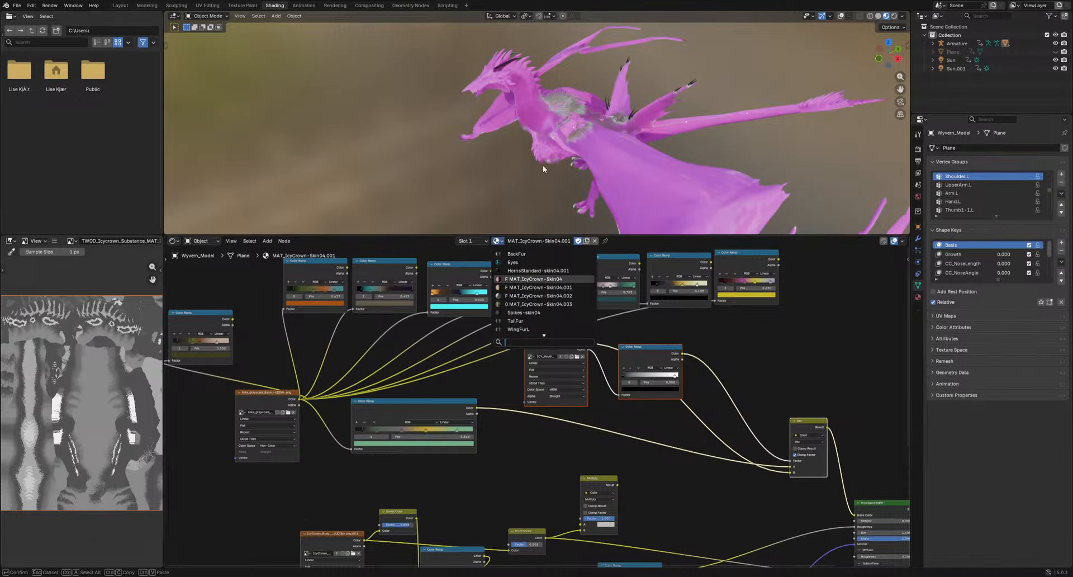
Assign the MAT_IcyCrown-Skin04.003 material to the wyvern model
key(Return)
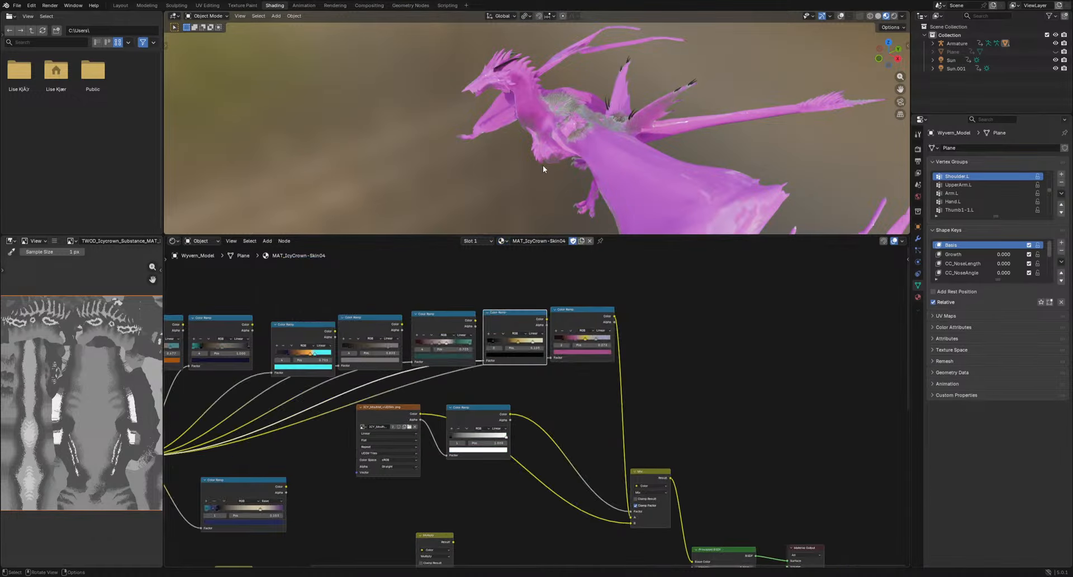
click(501, 241)
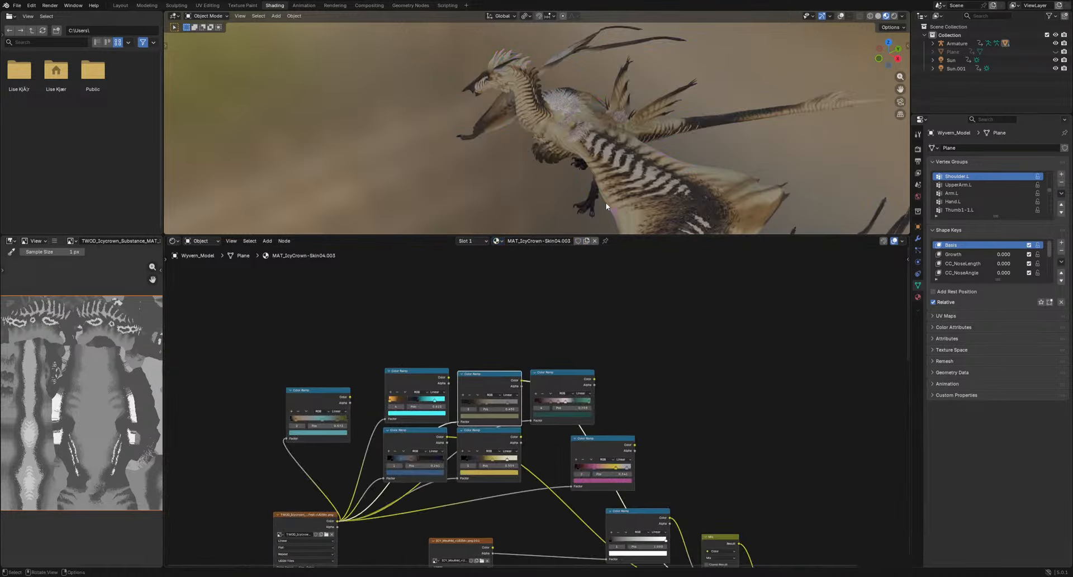
middle_drag(517, 162, 556, 427)
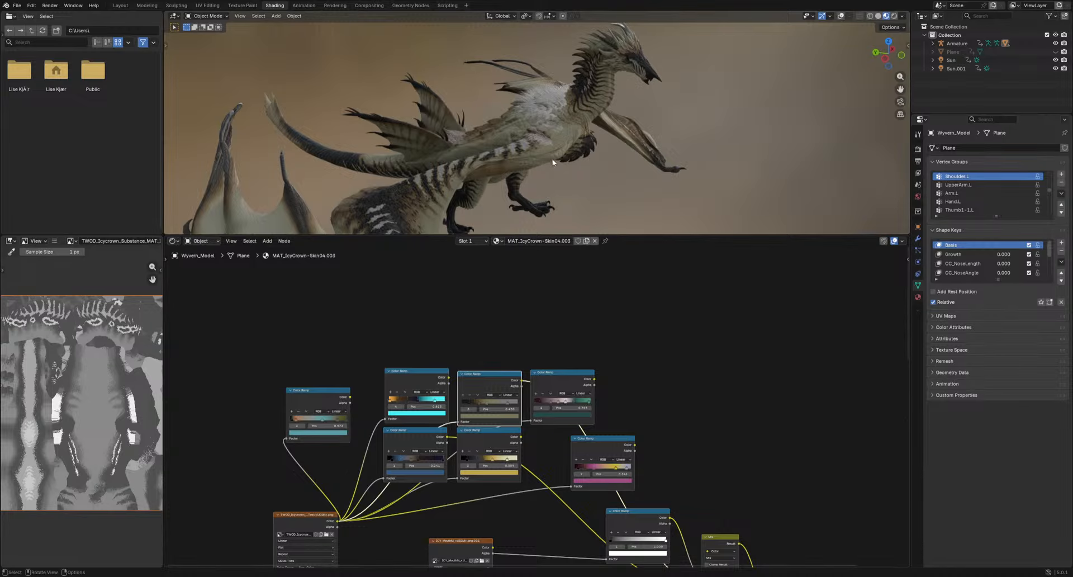
mouse_move(459, 123)
middle_down()
mouse_move(405, 102)
mouse_move(268, 107)
mouse_move(433, 101)
middle_up()
Show the wyvern in rendered viewport shading and enlarge the 3D viewport
click(894, 17)
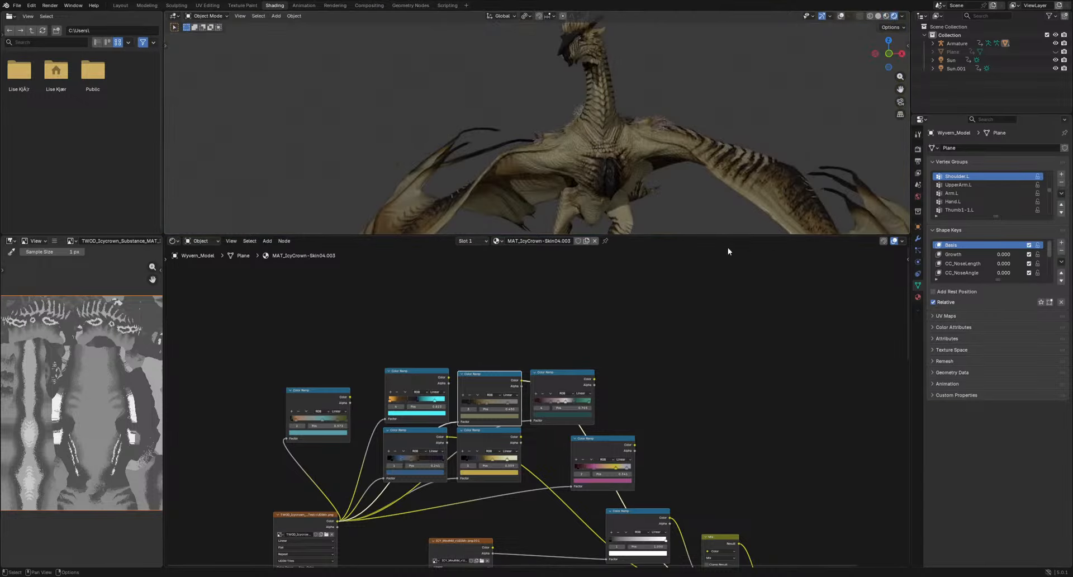
drag(698, 234, 709, 392)
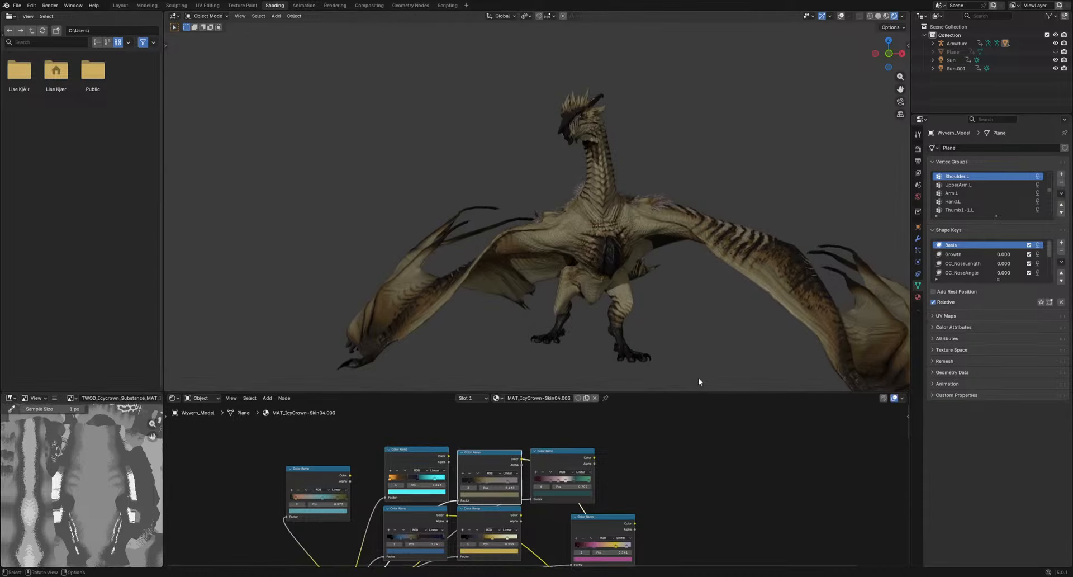
middle_drag(699, 378, 612, 284)
Preview the wyvern with the Cycles render engine, and set the engine back to EEVEE
click(917, 149)
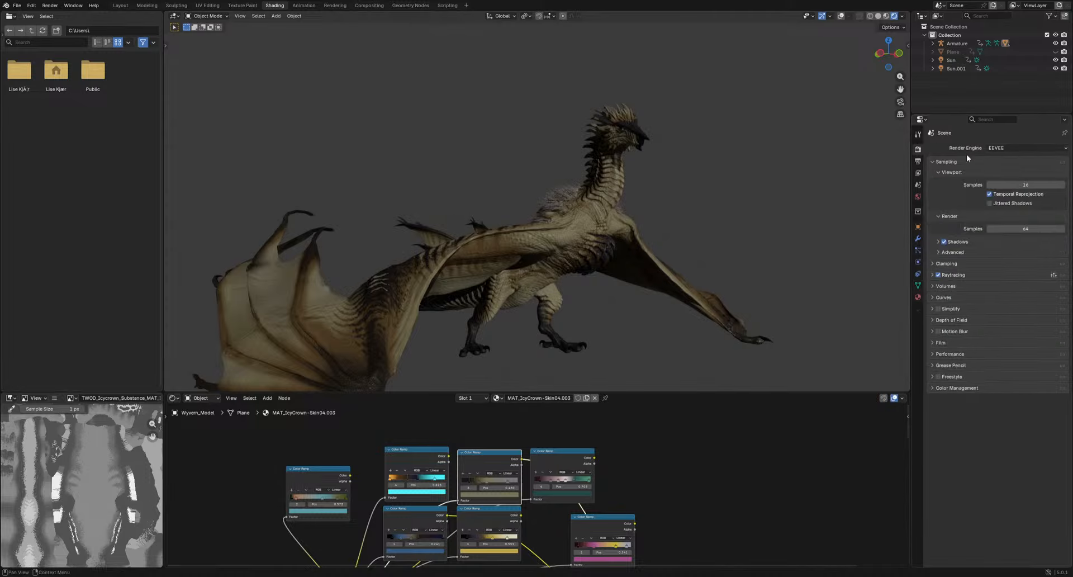
click(1010, 148)
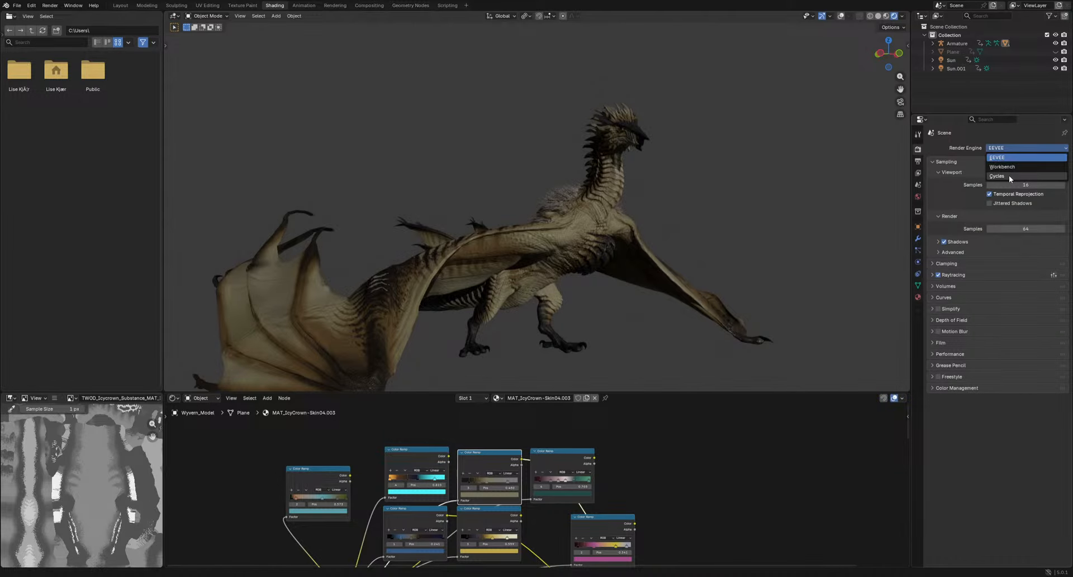
click(1008, 176)
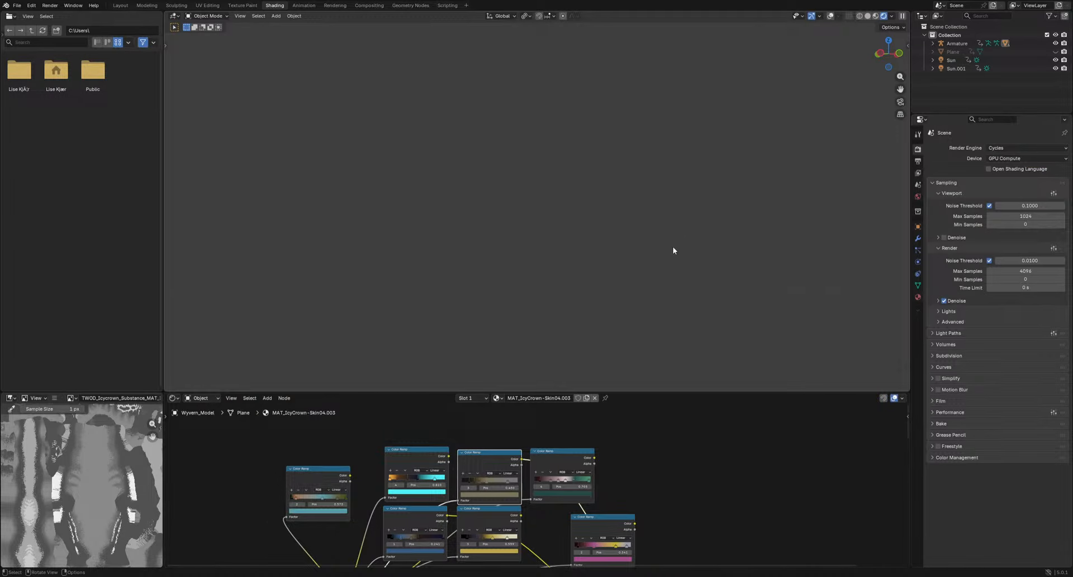
middle_drag(611, 247, 522, 248)
click(1000, 148)
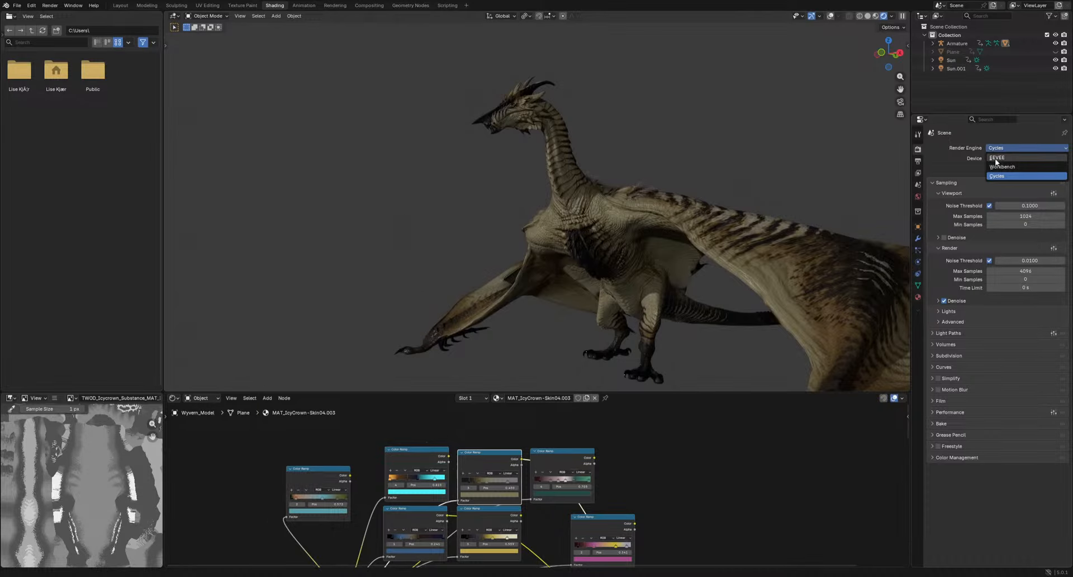
click(997, 157)
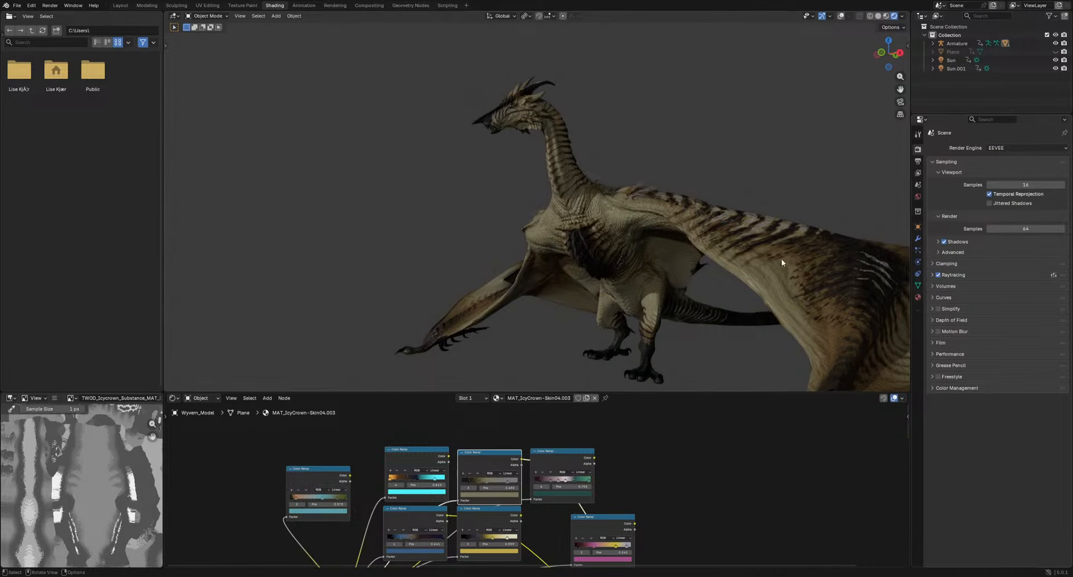
Switch the render engine to Cycles and inspect the wyvern's head and neck
scroll(582, 201, up, 5)
shift+middle_drag(581, 200, 620, 296)
scroll(591, 302, up, 4)
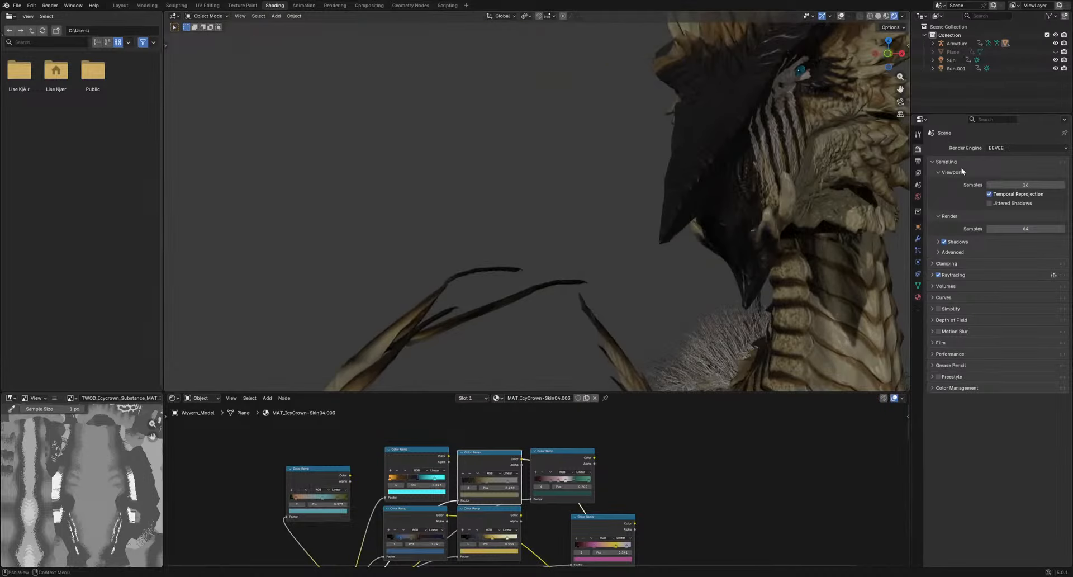
click(998, 149)
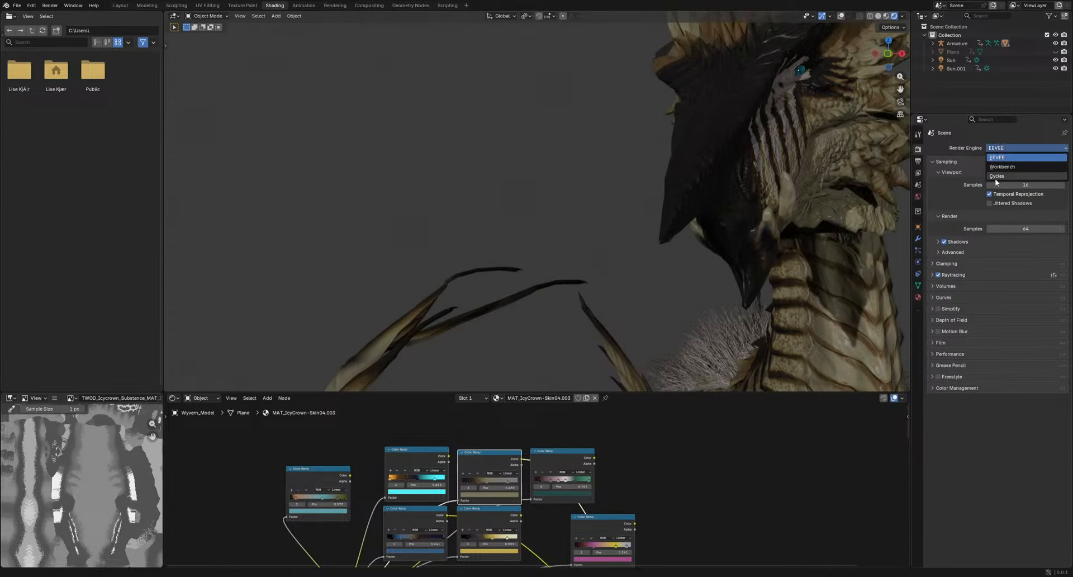
click(995, 178)
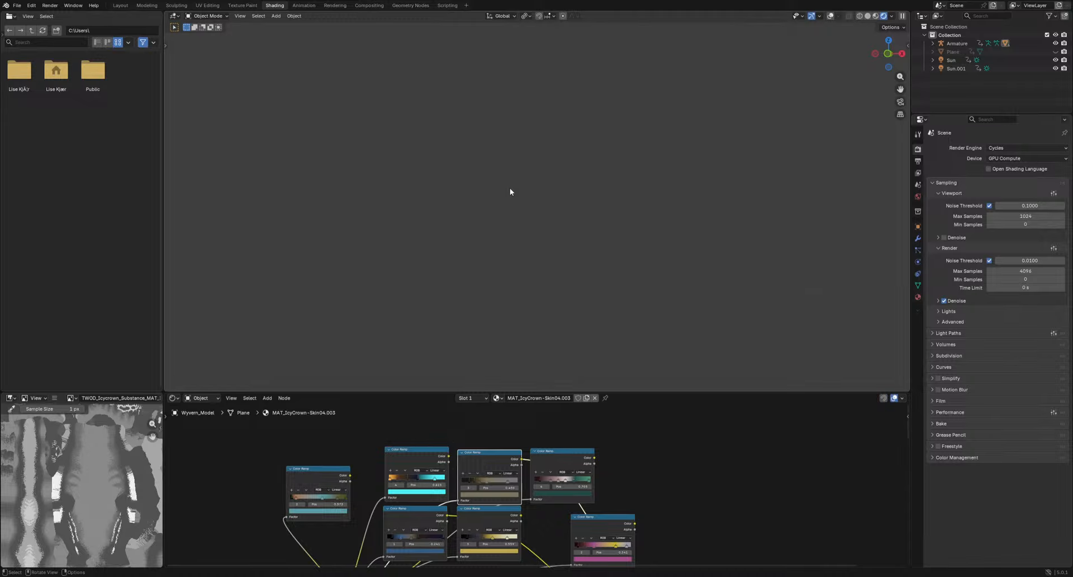
scroll(679, 175, down, 3)
shift+middle_drag(799, 235, 739, 199)
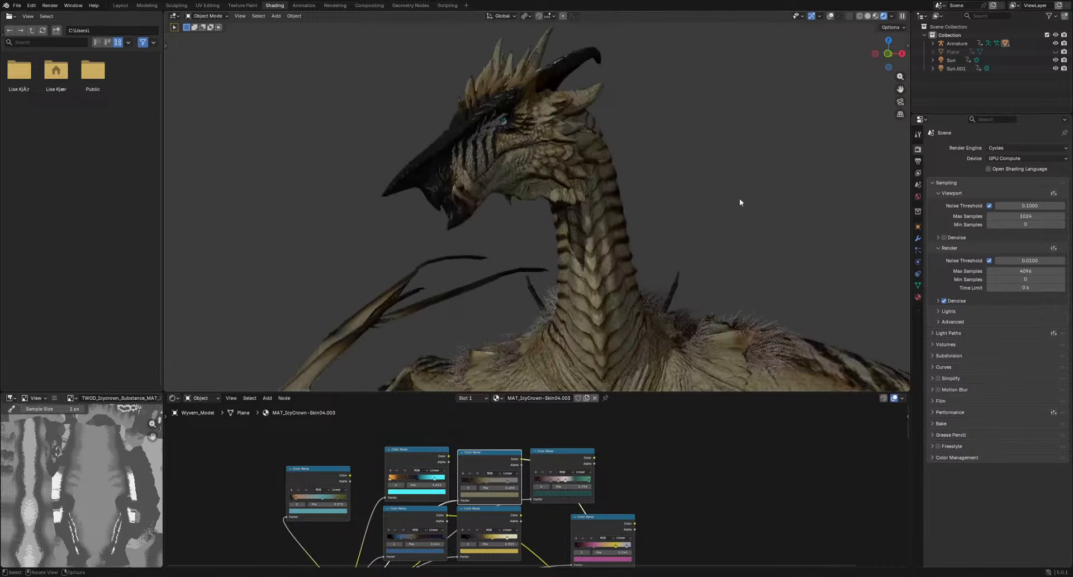
Add the Starlight atmosphere sky with its sun light to the scene
click(907, 47)
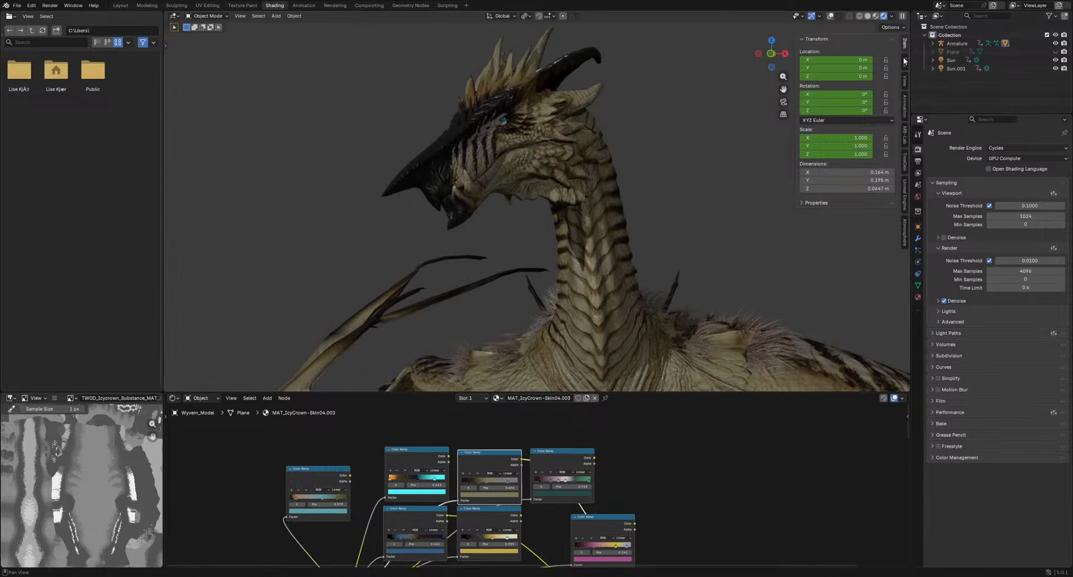
click(905, 233)
click(811, 39)
key(n)
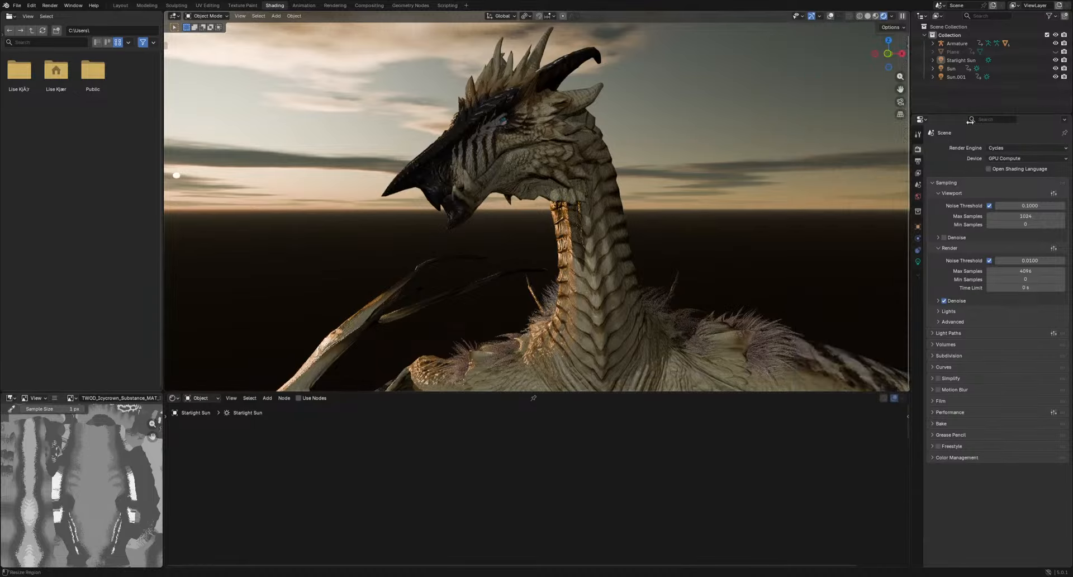
Clear the rotation of the Starlight Sun
scroll(596, 233, down, 7)
middle_drag(538, 287, 596, 288)
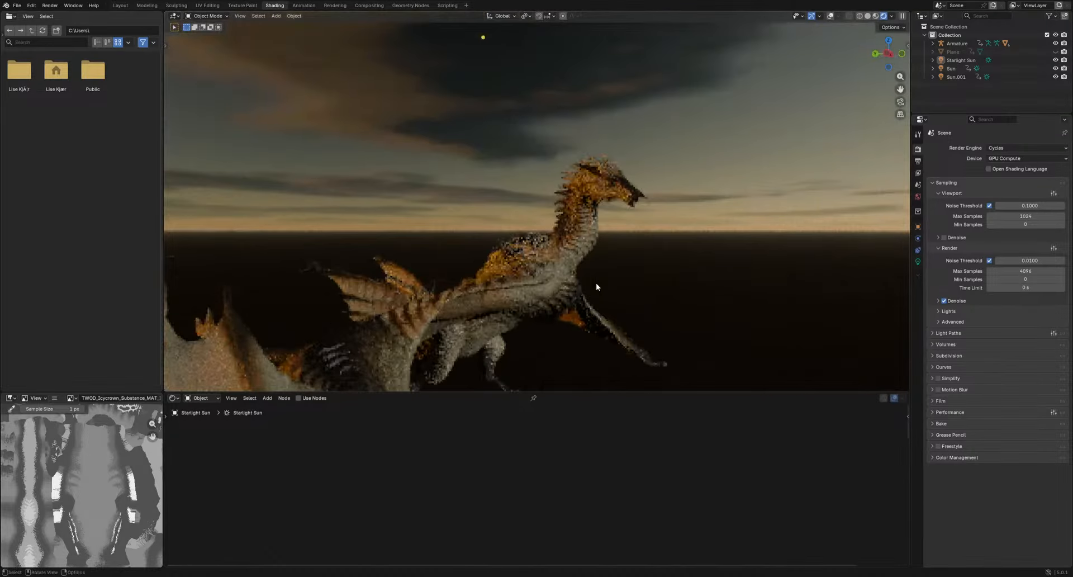
click(953, 61)
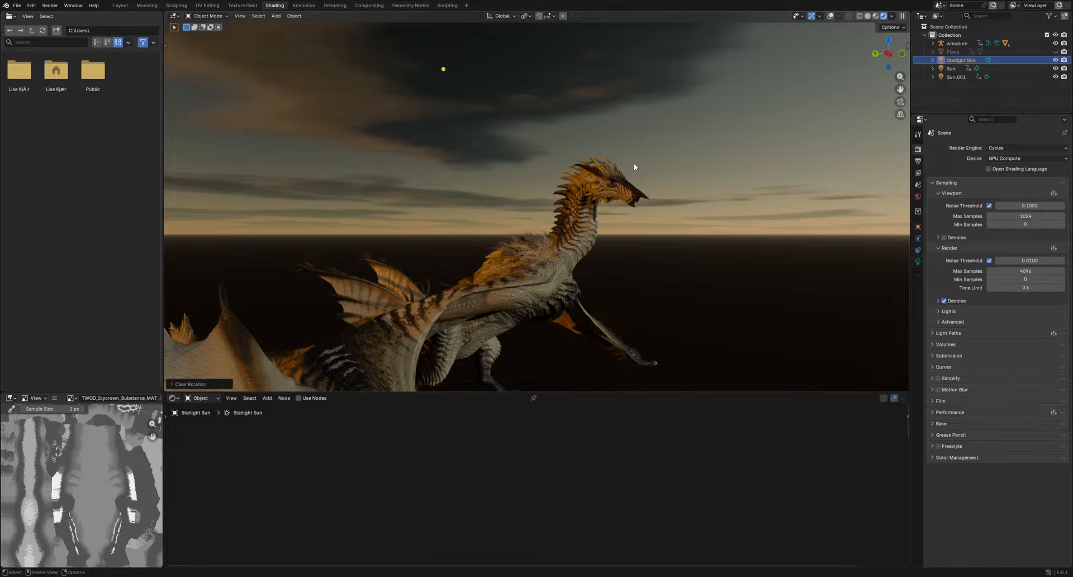
key(alt+r)
middle_drag(633, 163, 552, 231)
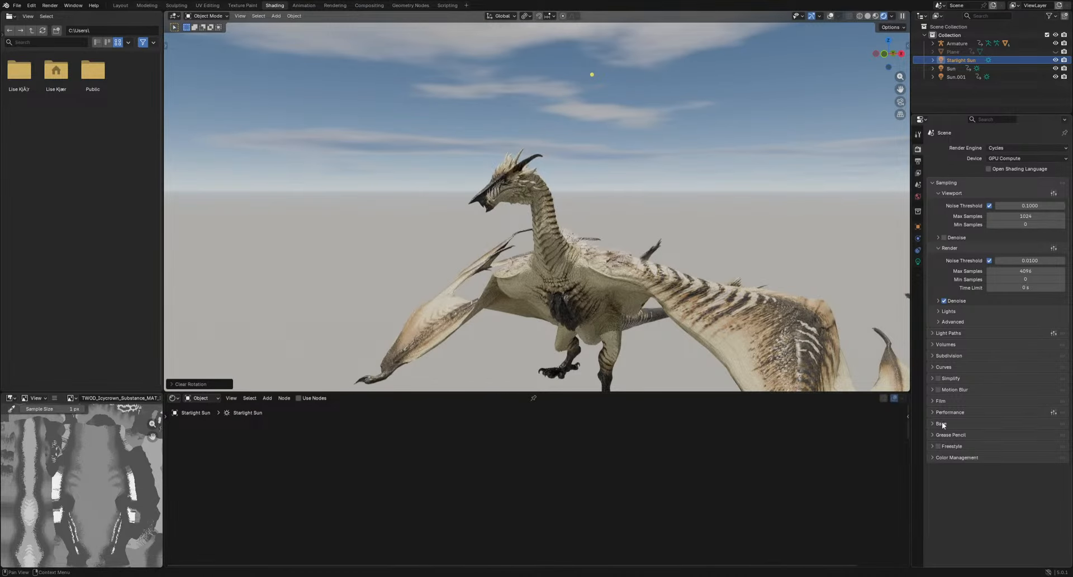
Make the render film transparent and set the render engine to EEVEE
click(939, 400)
click(951, 461)
click(944, 461)
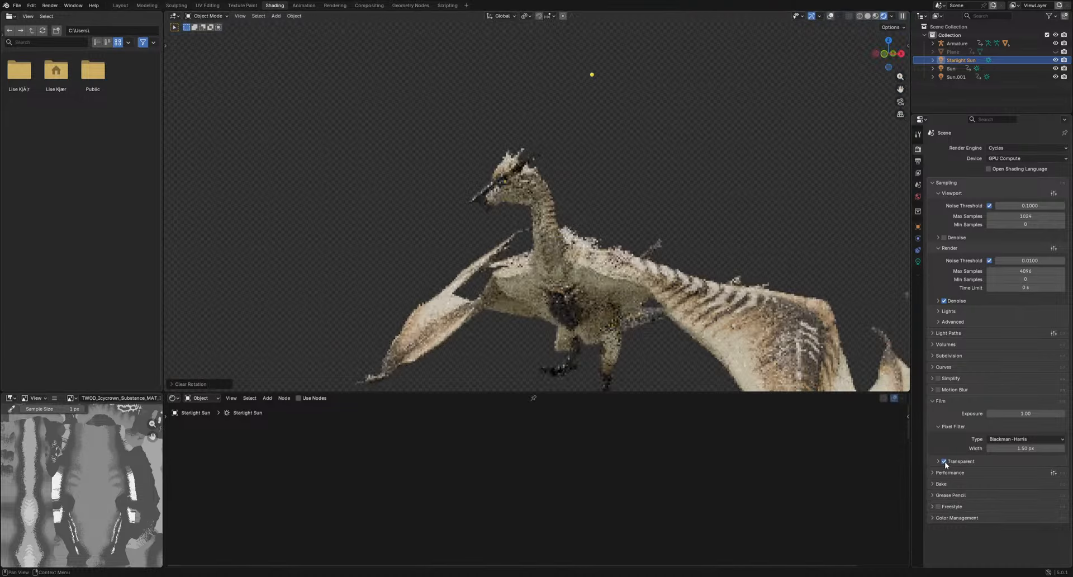
scroll(622, 219, up, 6)
middle_drag(622, 218, 597, 259)
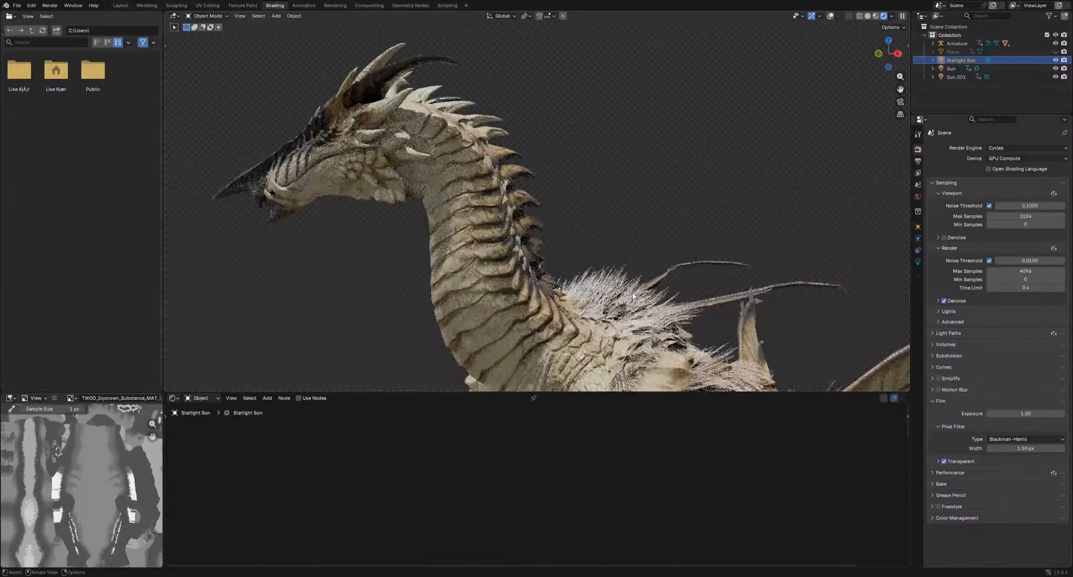
click(1006, 148)
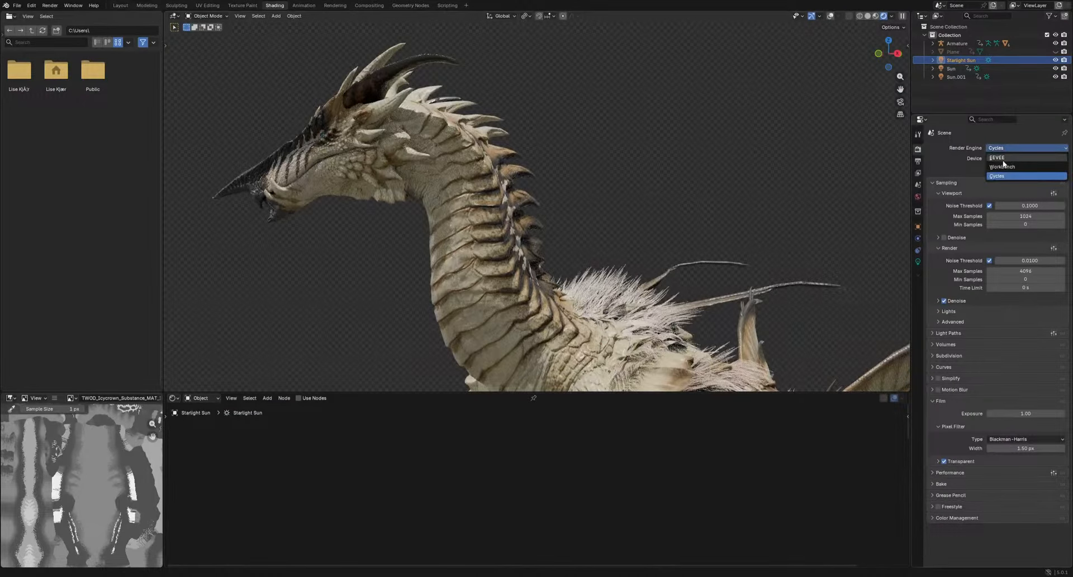
middle_drag(517, 273, 671, 276)
Rotate the Starlight Sun freely with trackball rotation to relight the front of the wyvern
key(r)
key(r)
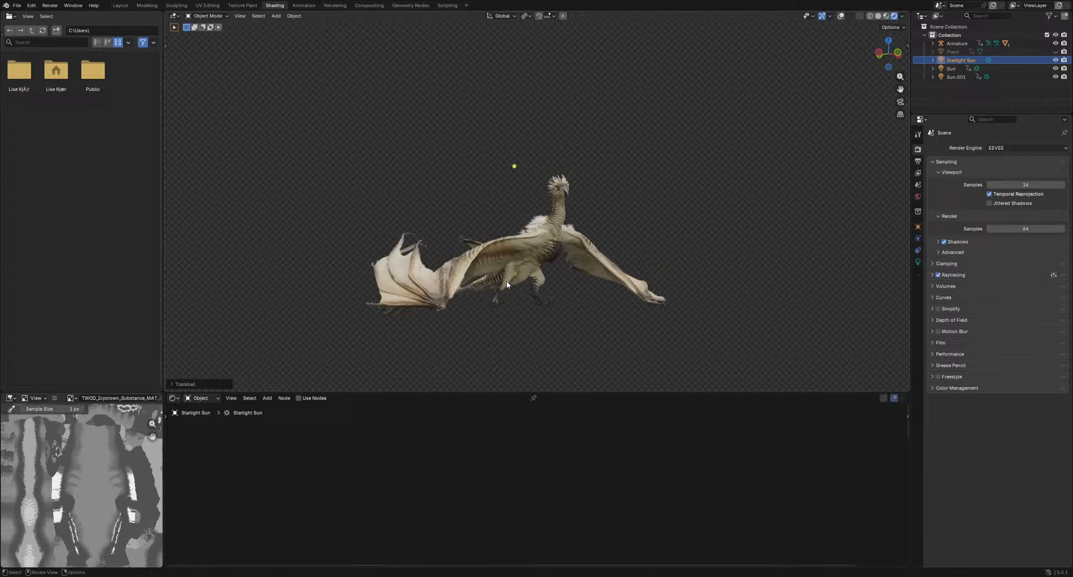
key(r)
key(r)
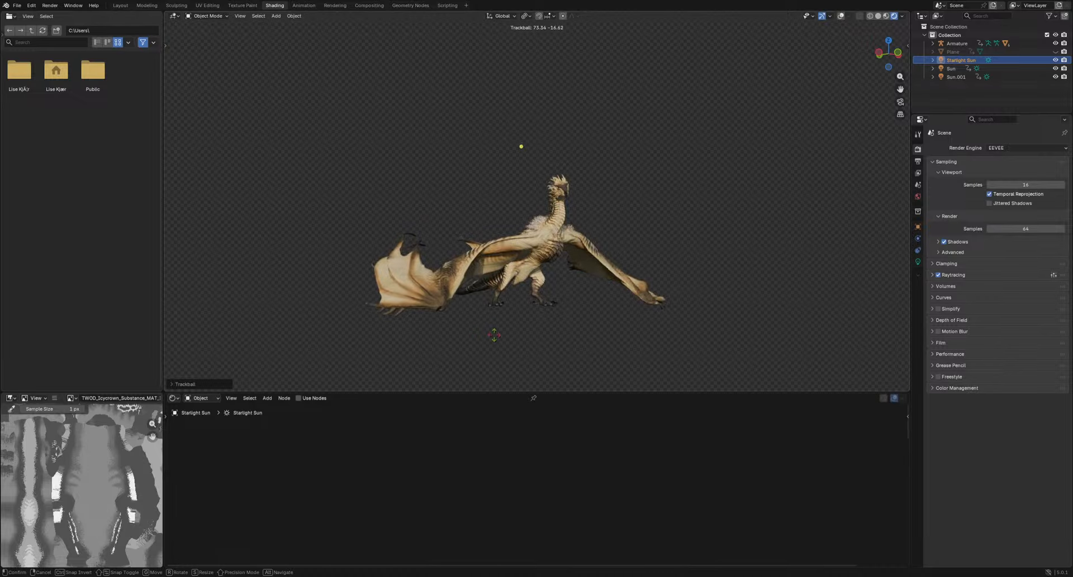
click(505, 326)
scroll(526, 300, up, 5)
mouse_move(525, 301)
middle_down()
mouse_move(584, 309)
mouse_move(512, 310)
middle_up()
key(r)
key(r)
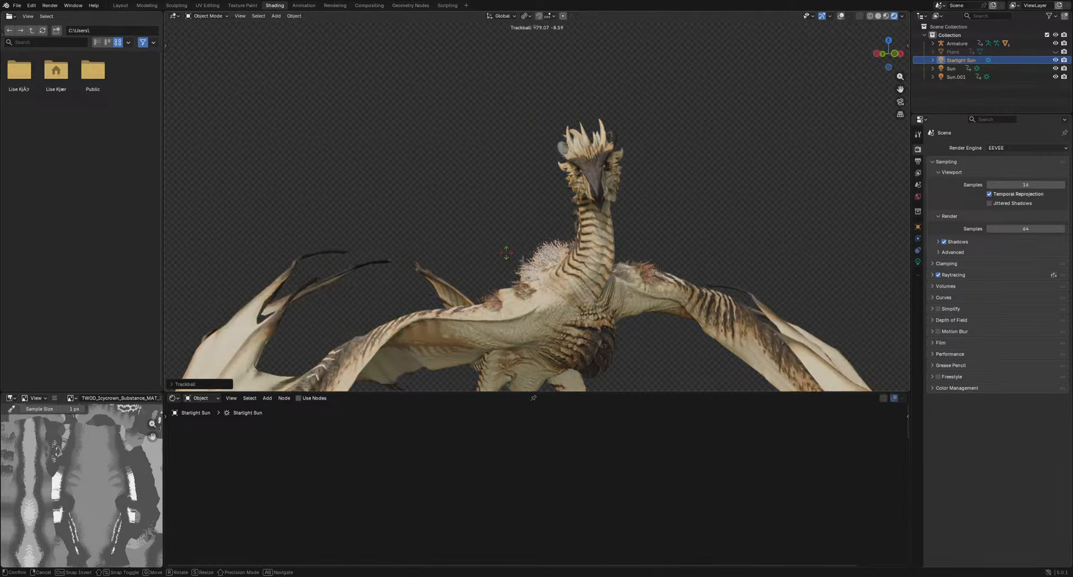
click(508, 265)
Select the wyvern's body mesh at the head and enlarge the node editor showing its material
middle_drag(545, 280, 597, 289)
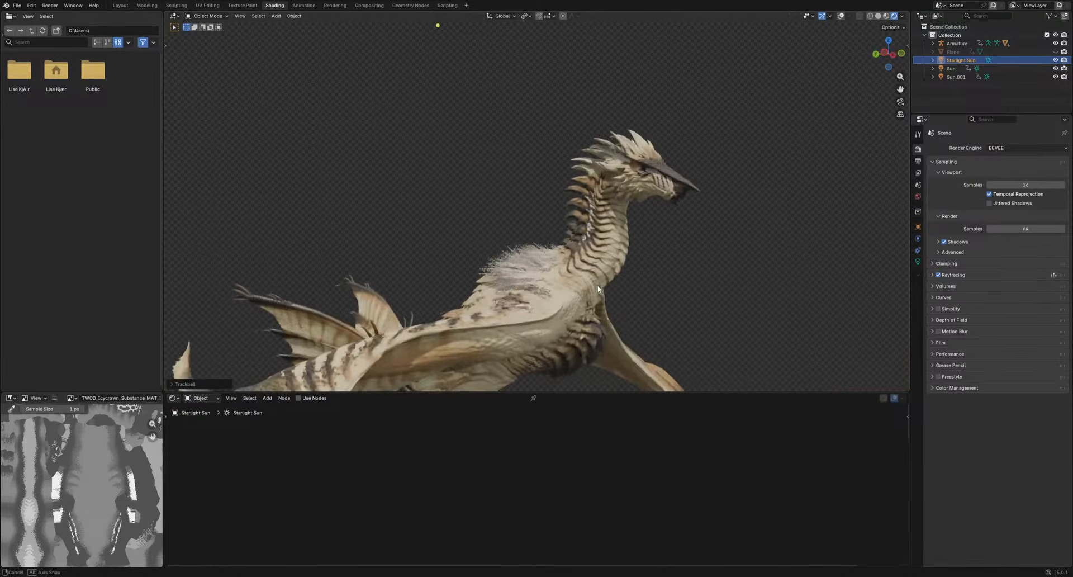
scroll(598, 289, up, 6)
shift+middle_drag(793, 162, 606, 193)
click(606, 194)
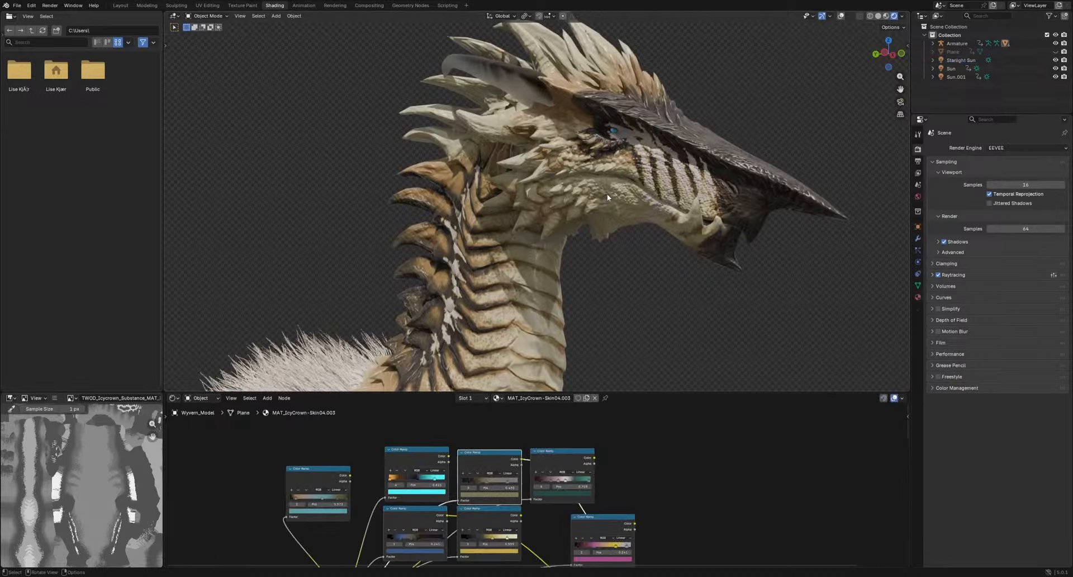
drag(587, 392, 605, 229)
scroll(566, 457, up, 2)
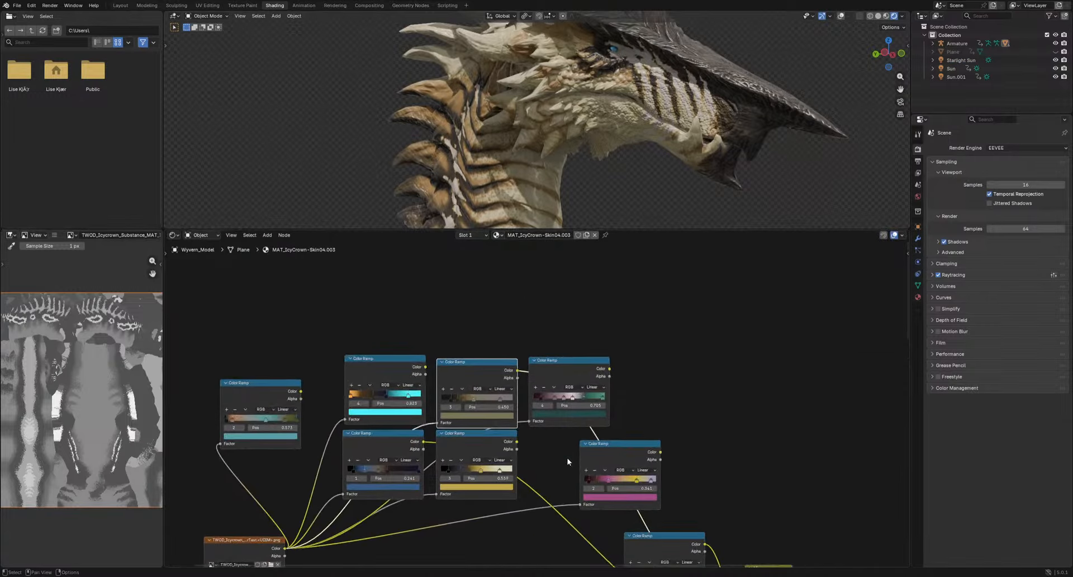
Duplicate the selected olive-brown Color Ramp node and place the copy above the other ramps
scroll(567, 457, up, 3)
middle_drag(555, 472, 505, 316)
scroll(503, 349, down, 5)
middle_drag(475, 364, 492, 455)
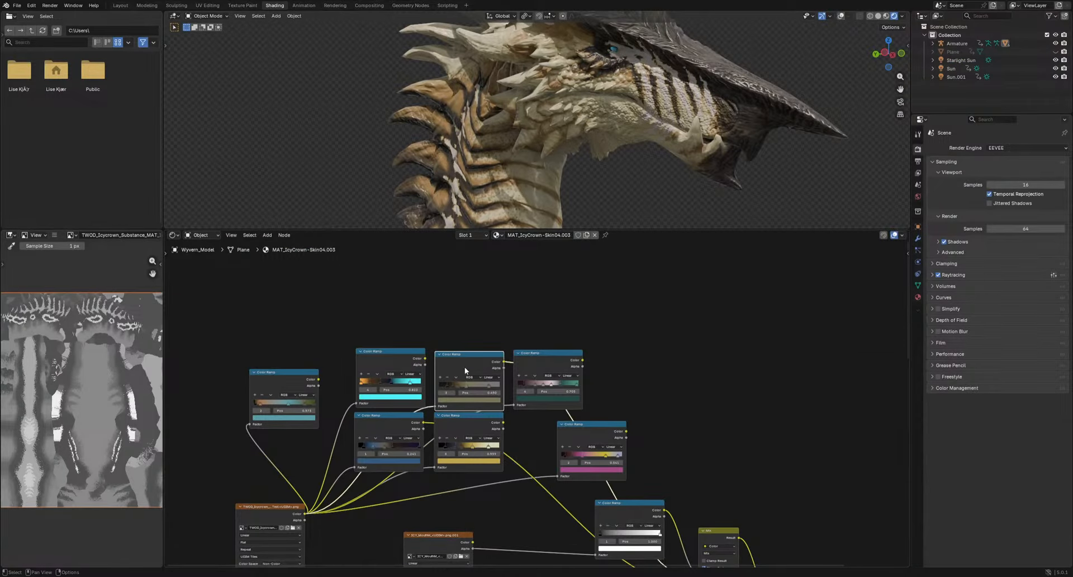
key(shift+d)
click(376, 301)
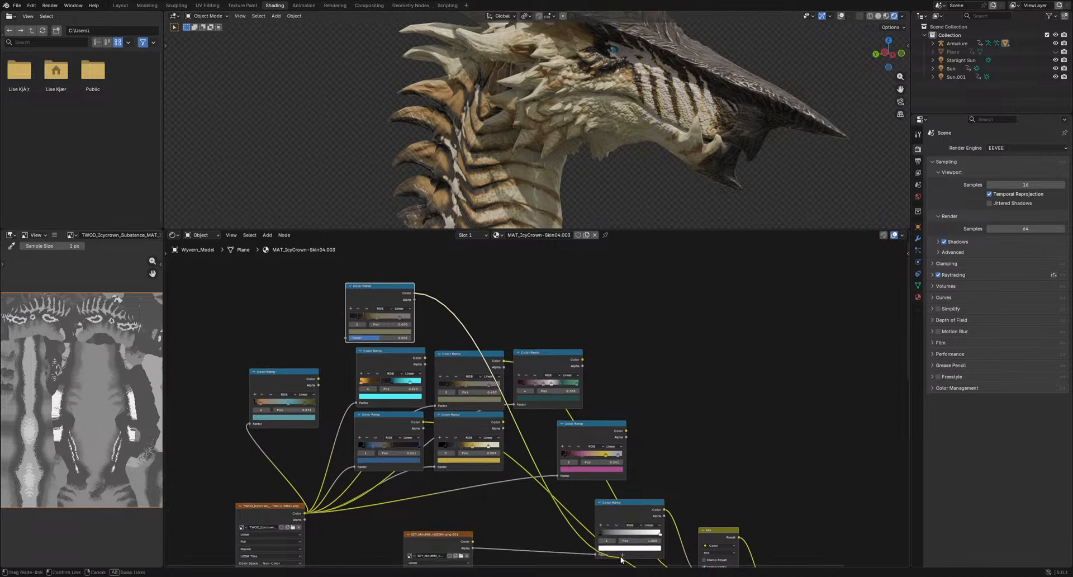
Connect the base texture's color to the duplicated Color Ramp's factor, and the ramp's color to the Mix node's A input
scroll(478, 502, down, 1)
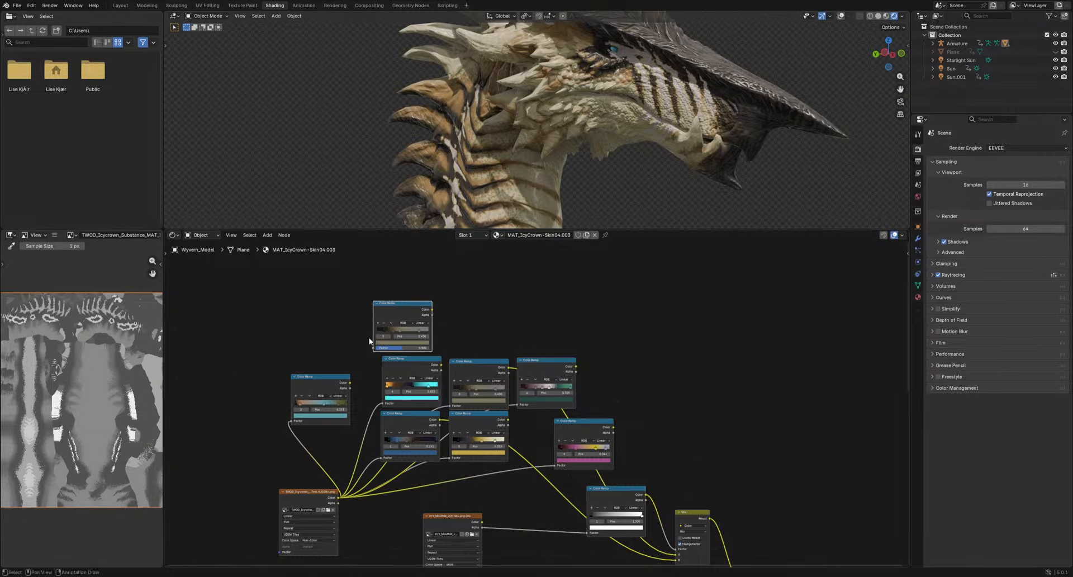
mouse_move(369, 341)
mouse_down()
mouse_move(376, 358)
mouse_move(374, 348)
mouse_up()
drag(431, 309, 671, 555)
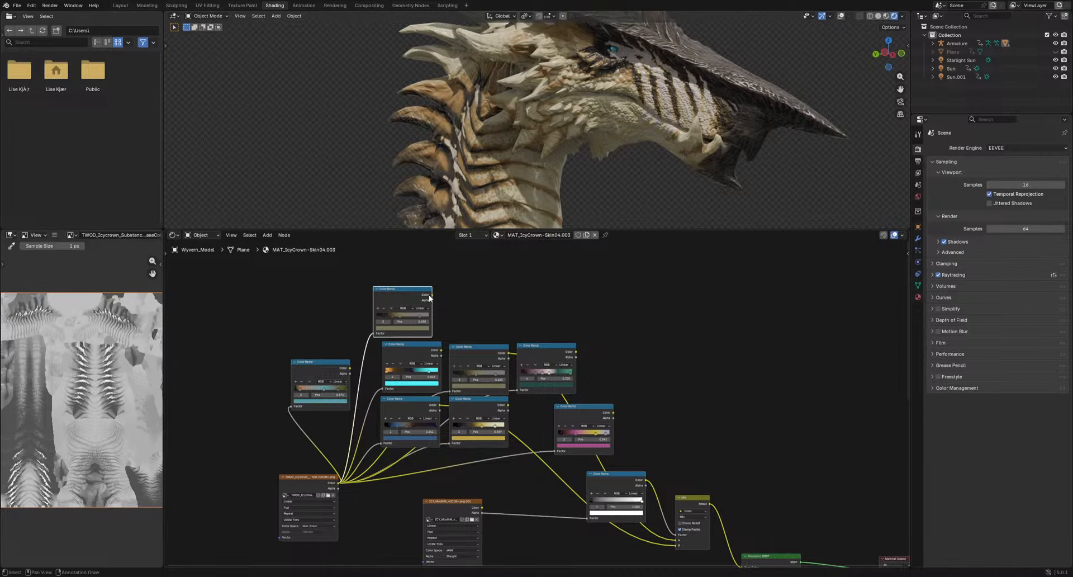
drag(430, 296, 674, 539)
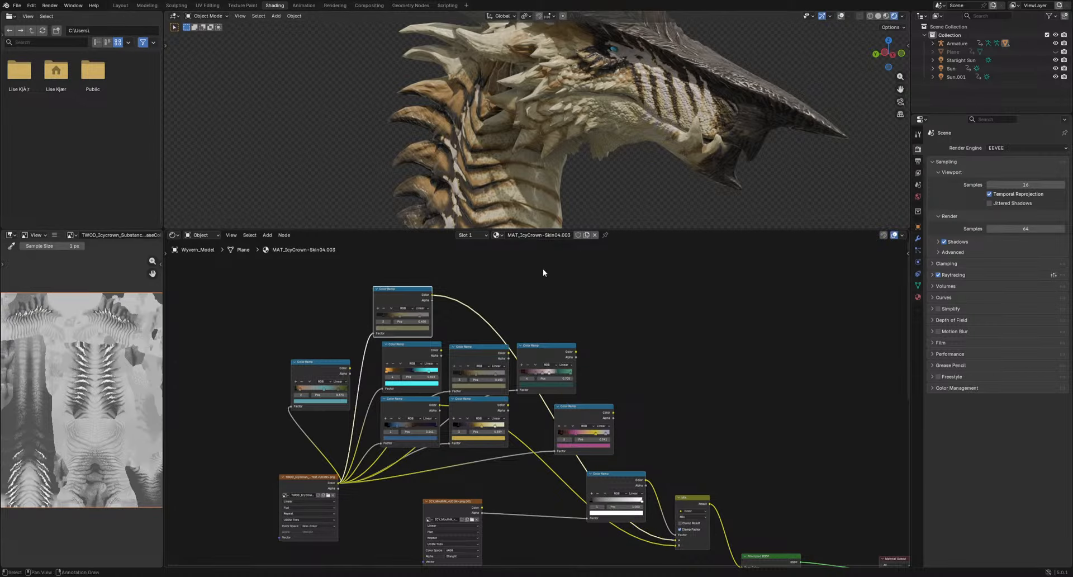
Recolor stop 1 of the duplicated Color Ramp to a dark teal with hue 0.548, saturation 0.459 and value 0.188
scroll(542, 270, up, 3)
click(471, 393)
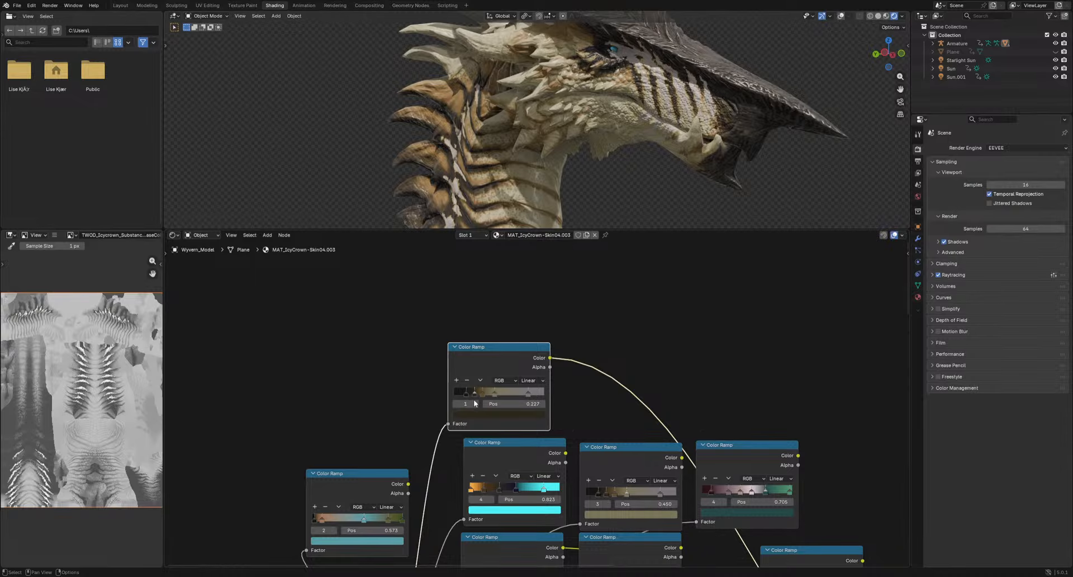
click(477, 413)
drag(492, 298, 495, 285)
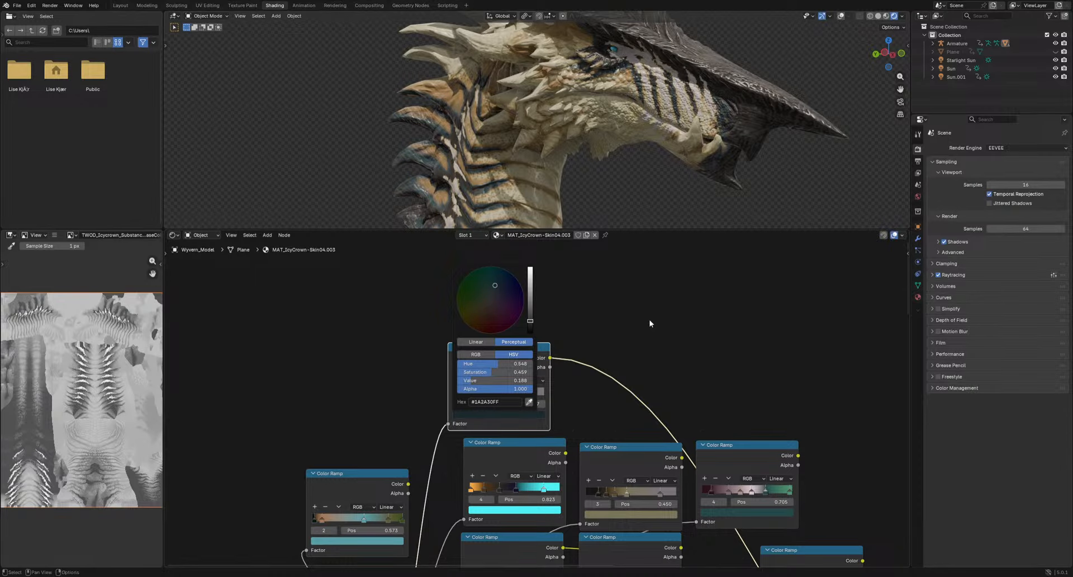
Recolor stop 2 of the duplicated Color Ramp to teal with hue 0.492, saturation 0.501 and value 0.378, and enlarge the 3D viewport
click(486, 396)
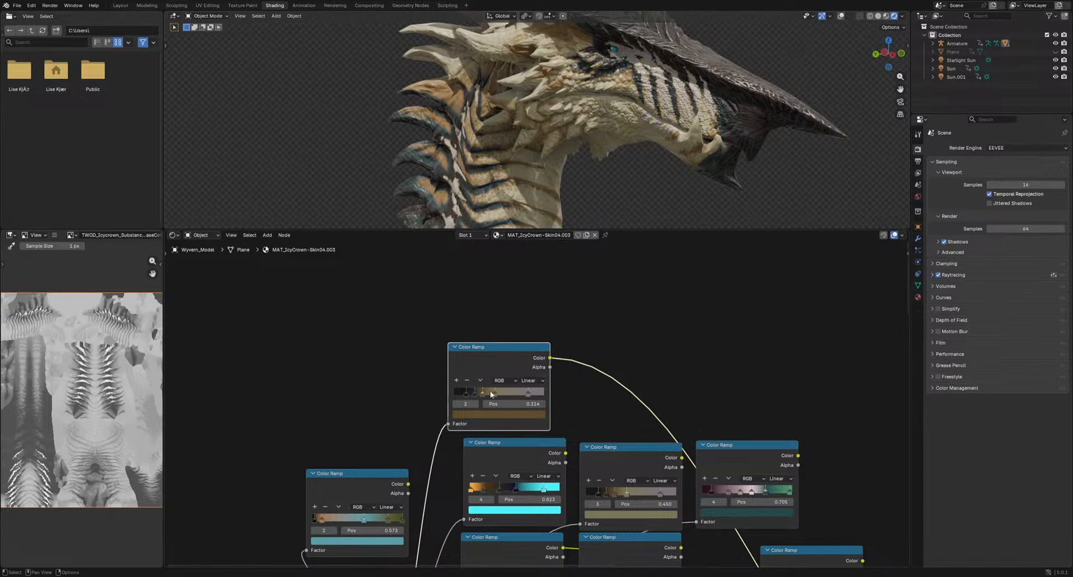
click(486, 414)
click(489, 283)
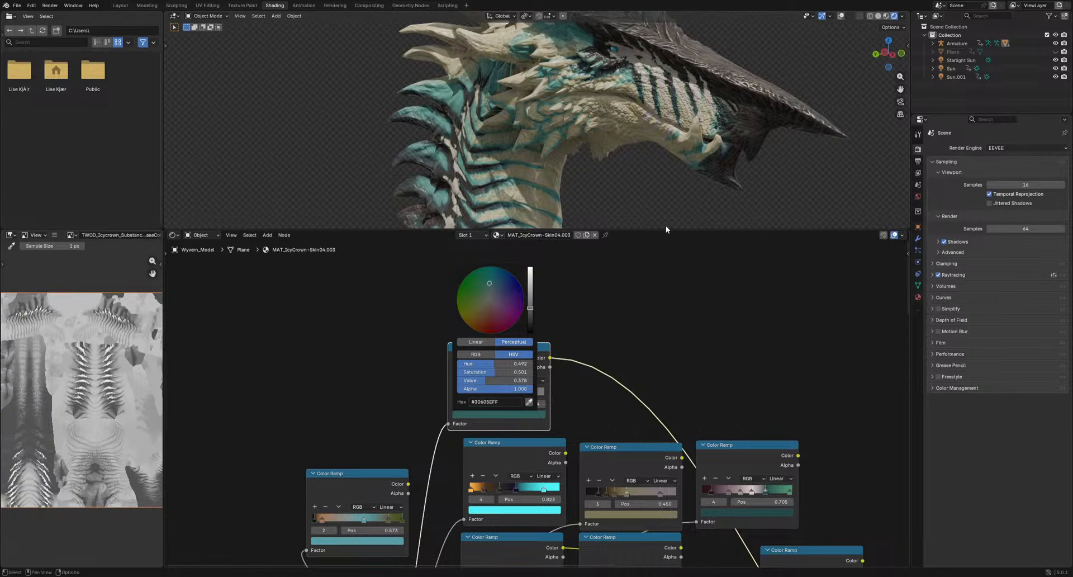
drag(645, 230, 643, 321)
middle_drag(610, 239, 550, 212)
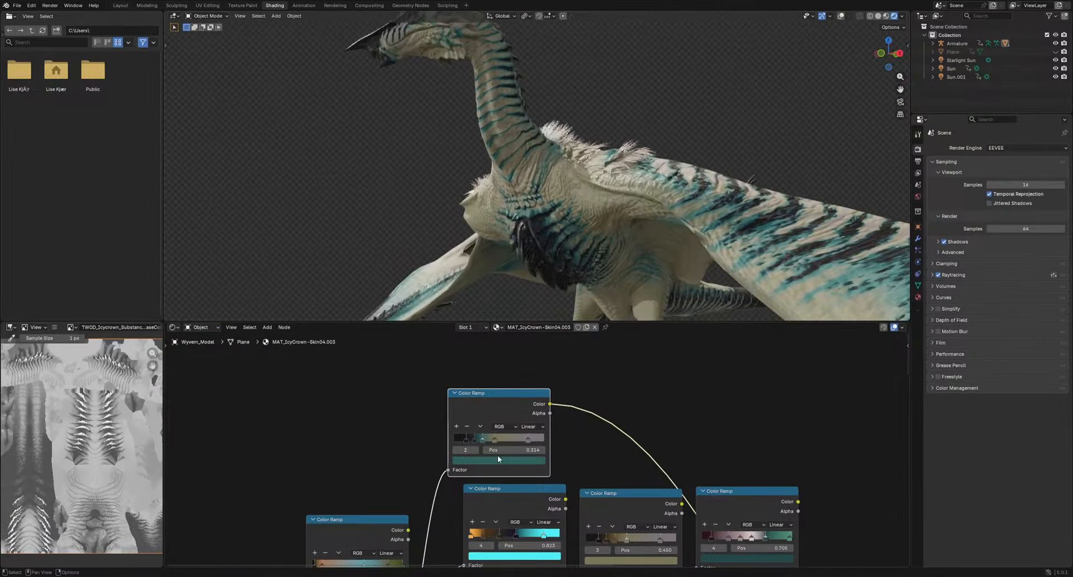
Recolor stop 3 of the duplicated Color Ramp to a muted grey-teal with hue 0.484 and saturation 0.126
click(495, 460)
mouse_move(484, 350)
mouse_down()
mouse_move(501, 329)
mouse_move(484, 328)
mouse_move(489, 339)
mouse_up()
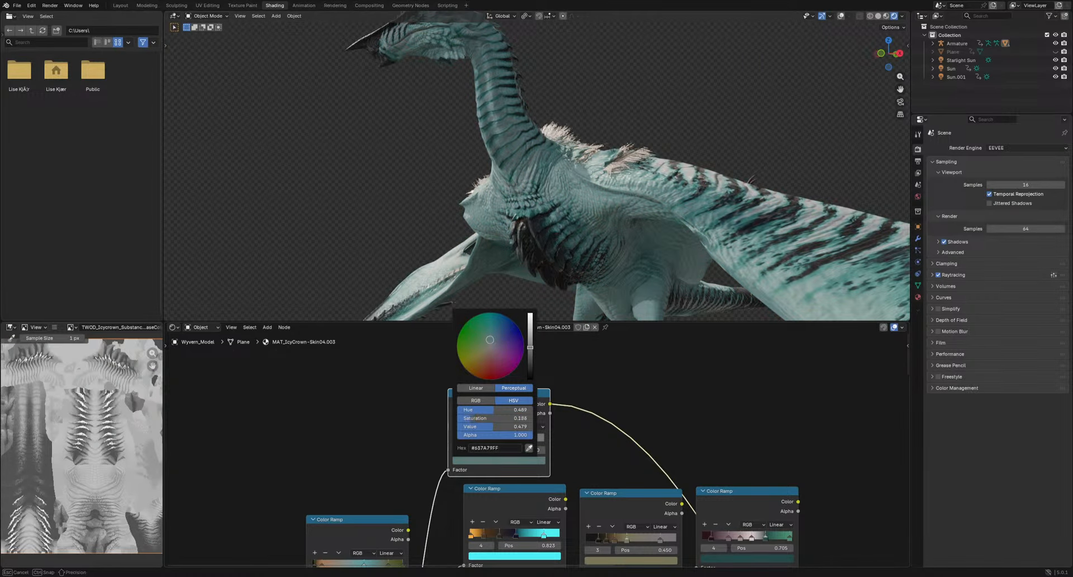
click(490, 341)
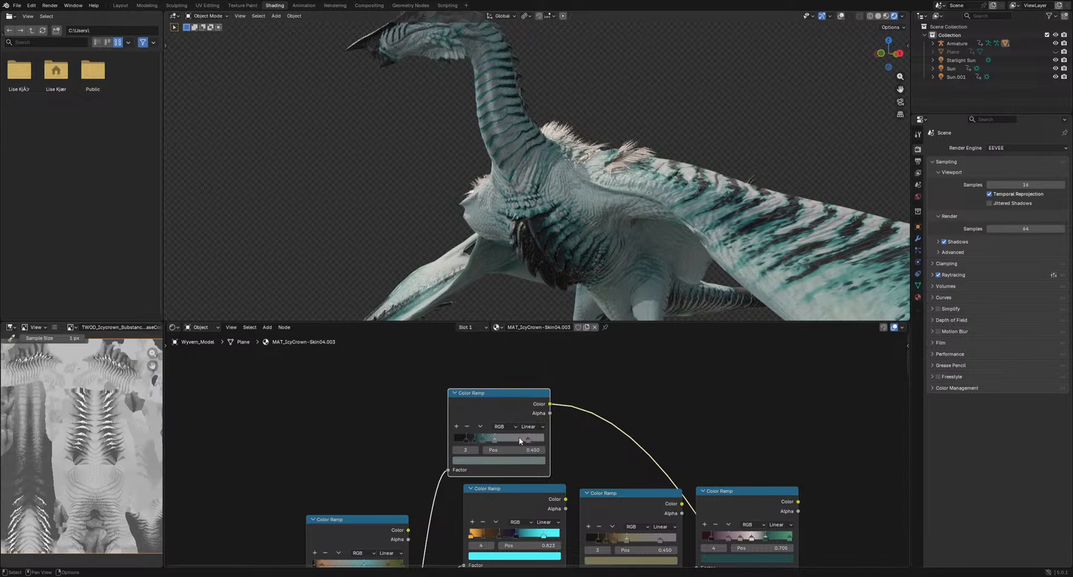
Recolor stop 4 of the duplicated Color Ramp to light blue with hue 0.599, saturation 0.437 and value 1.000, and move it to position 0.827
click(525, 437)
mouse_move(487, 342)
mouse_down()
mouse_move(479, 338)
mouse_move(508, 342)
mouse_move(530, 330)
mouse_move(530, 313)
mouse_move(485, 359)
mouse_up()
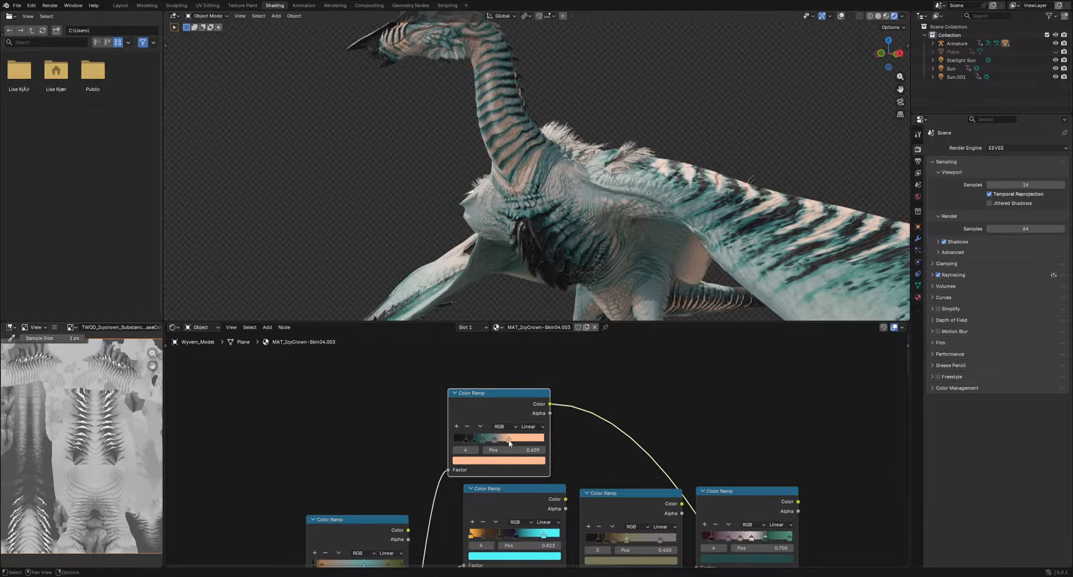
mouse_move(500, 439)
mouse_down()
mouse_move(530, 433)
mouse_move(509, 438)
mouse_up()
scroll(508, 438, up, 2)
click(481, 464)
click(481, 279)
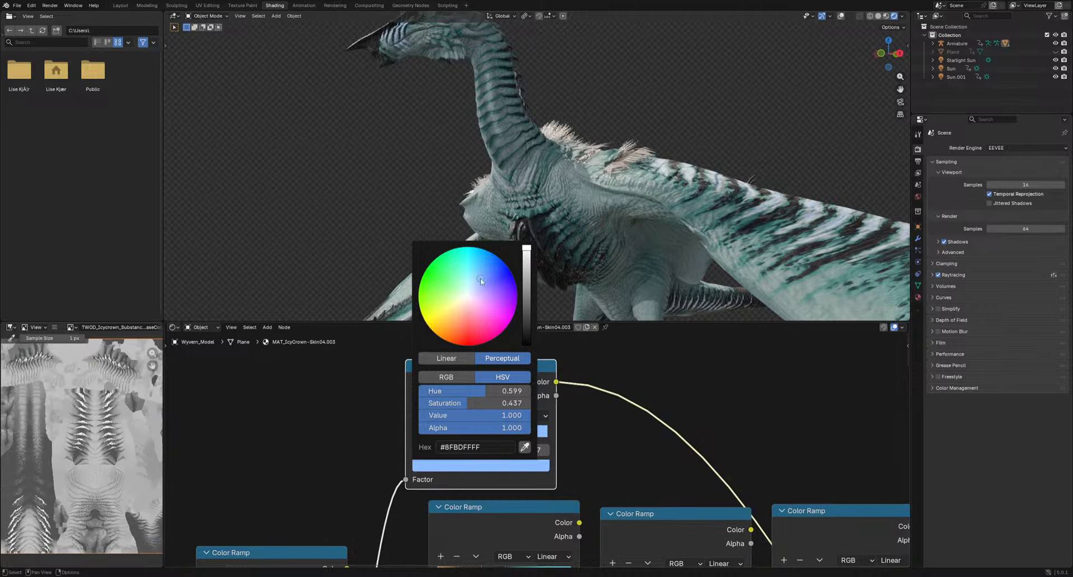
Move stop 0 of the duplicated Color Ramp to position 0.005 and brighten it to a pale cream with value 1.000
scroll(681, 87, down, 5)
middle_drag(682, 87, 671, 165)
scroll(653, 156, up, 4)
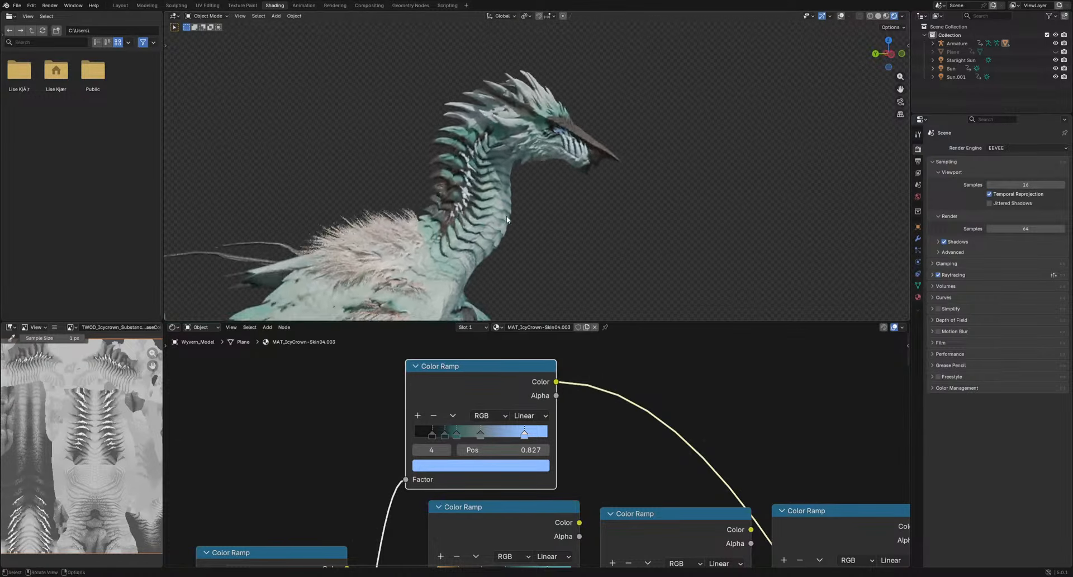
scroll(671, 164, up, 2)
drag(430, 435, 400, 445)
click(428, 465)
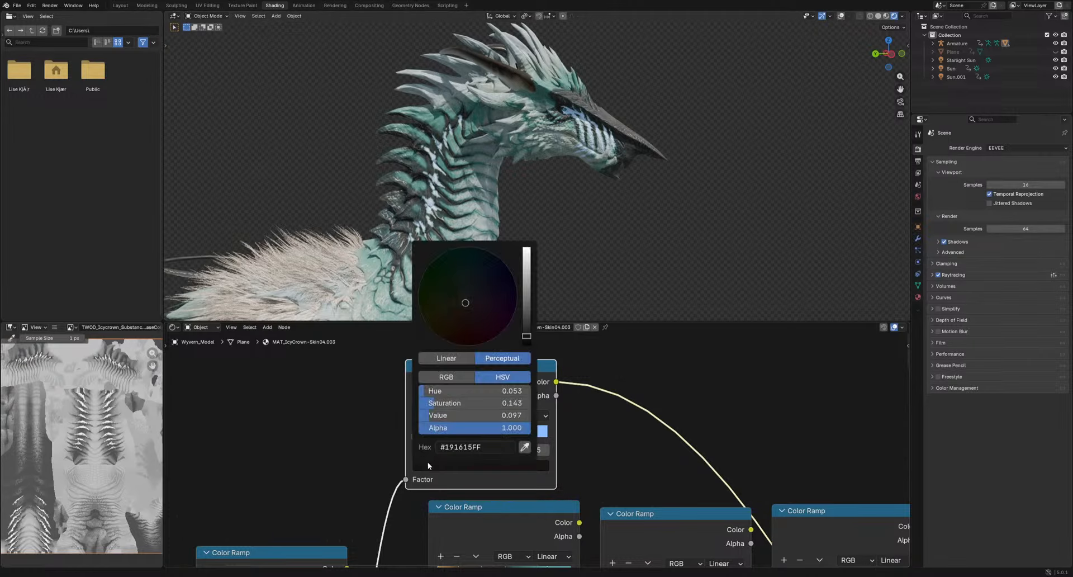
drag(524, 318, 527, 250)
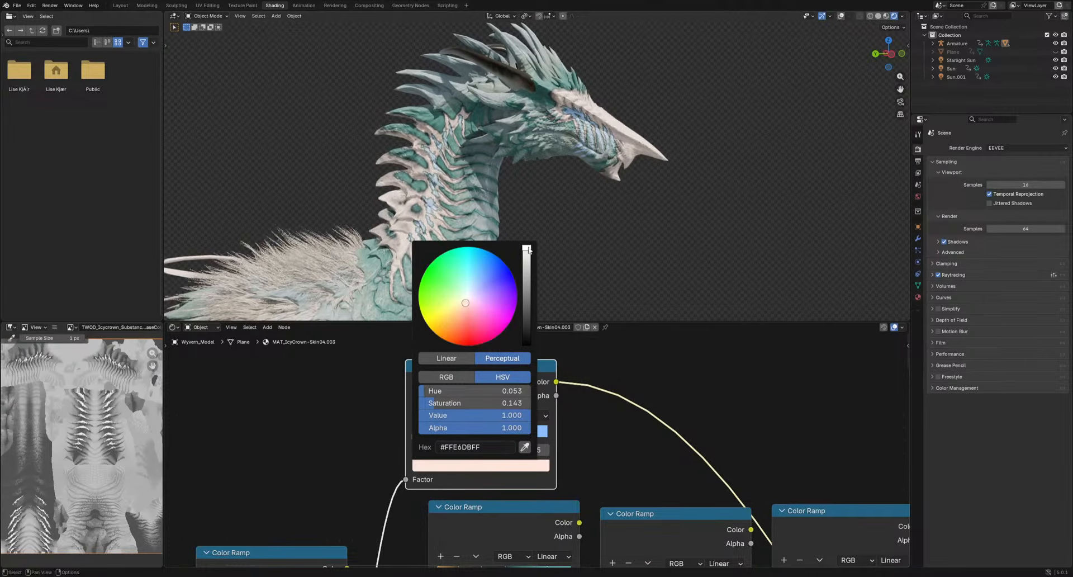
Move stop 1 of the duplicated Color Ramp to position 0.173 and brighten it to value 0.645
middle_drag(487, 245, 442, 238)
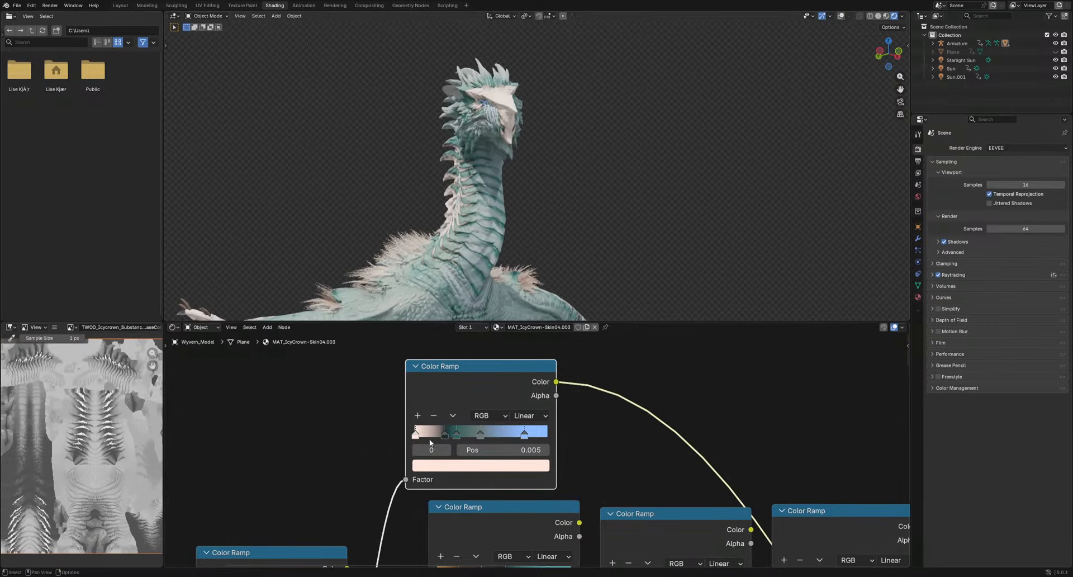
drag(445, 434, 438, 437)
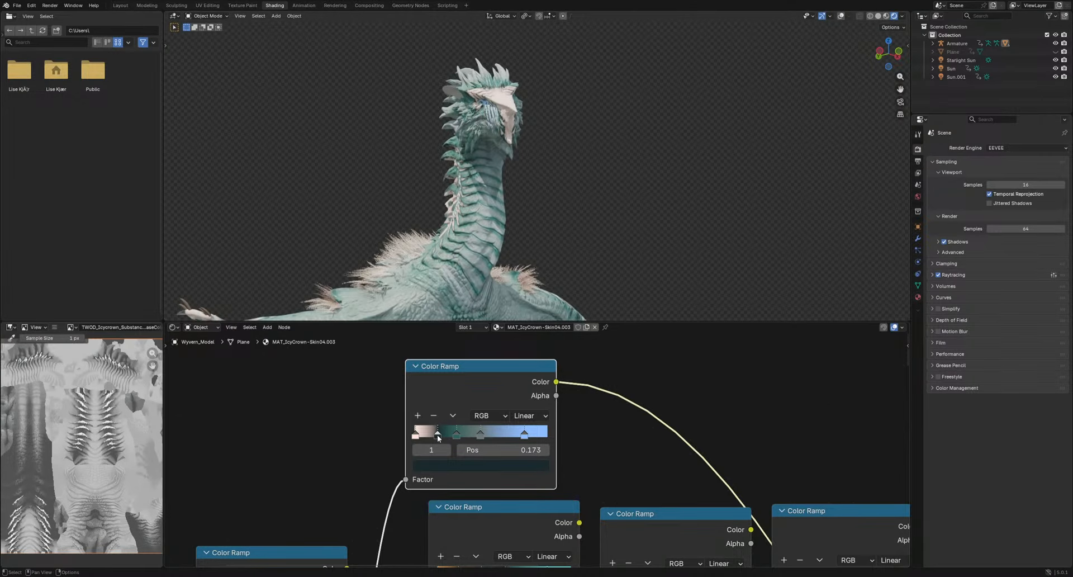
click(442, 466)
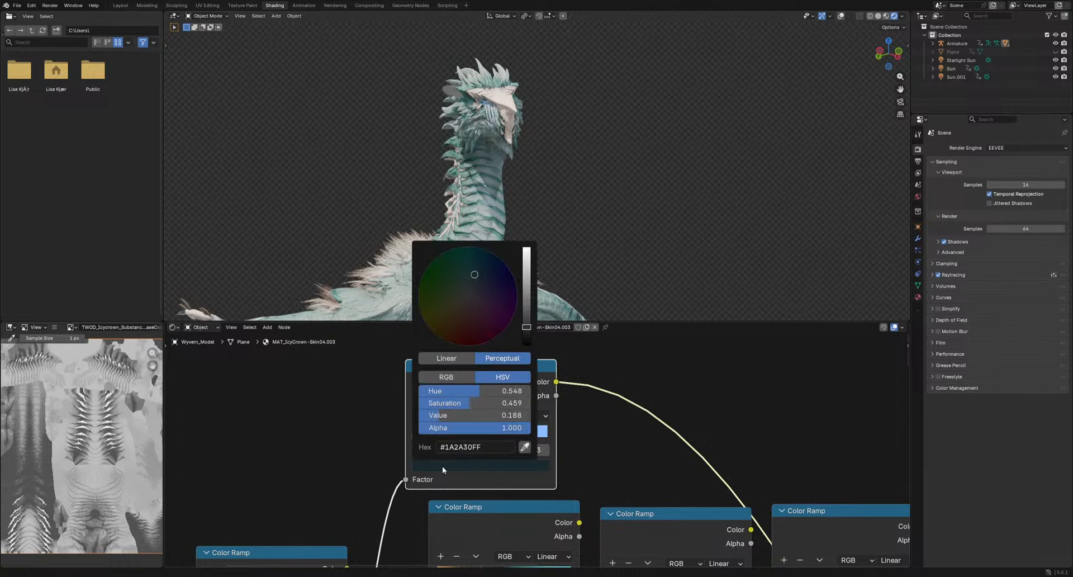
drag(519, 318, 525, 281)
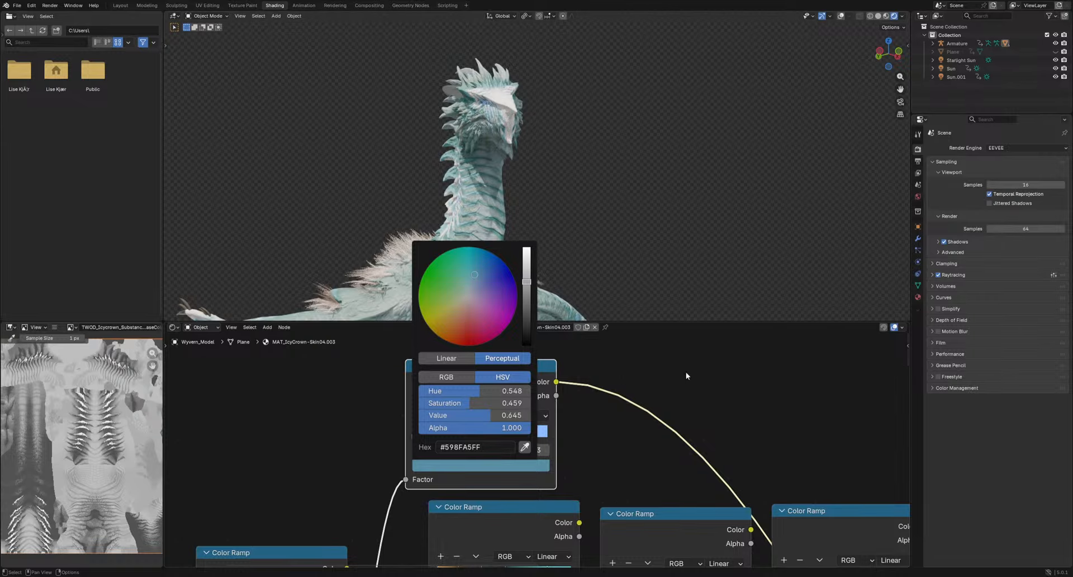
Darken stop 3 of the duplicated Color Ramp to a value of about 0.154
middle_drag(609, 204, 575, 196)
scroll(575, 196, up, 2)
click(481, 436)
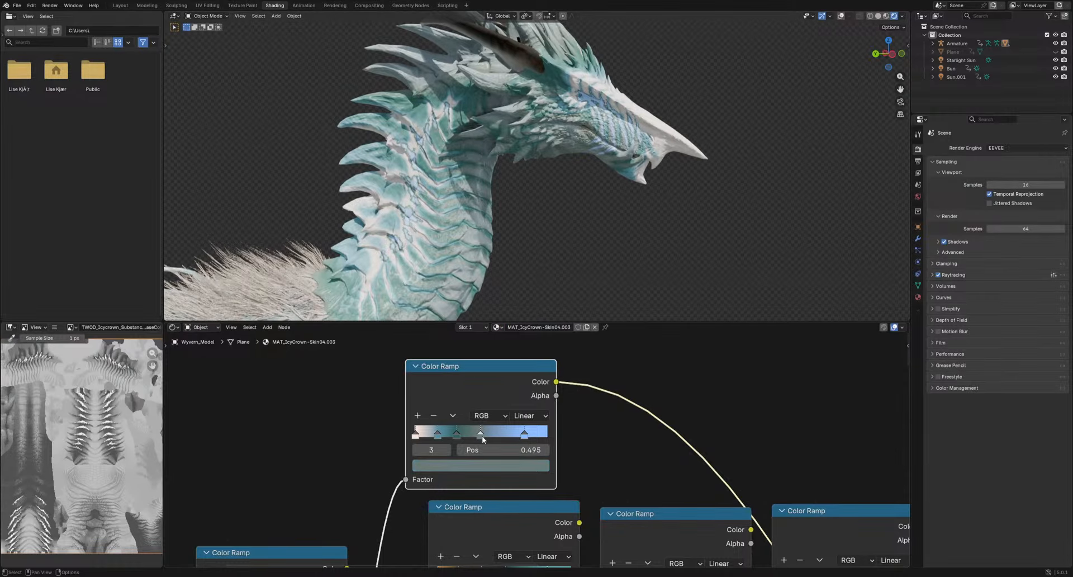
click(481, 465)
drag(525, 304, 526, 329)
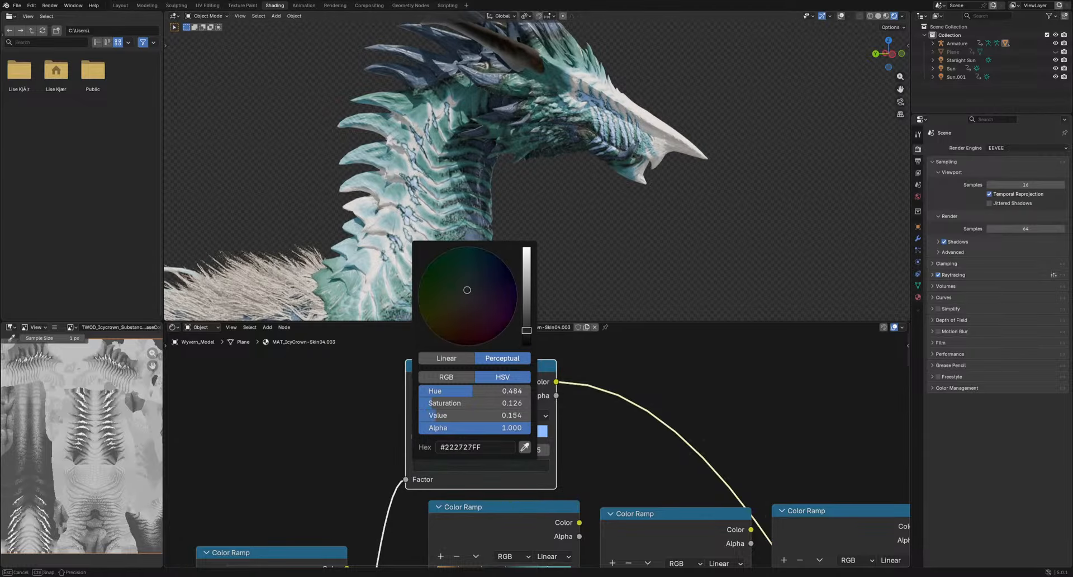
Brighten the teal stop 2 of the duplicated Color Ramp to value 0.476
click(458, 435)
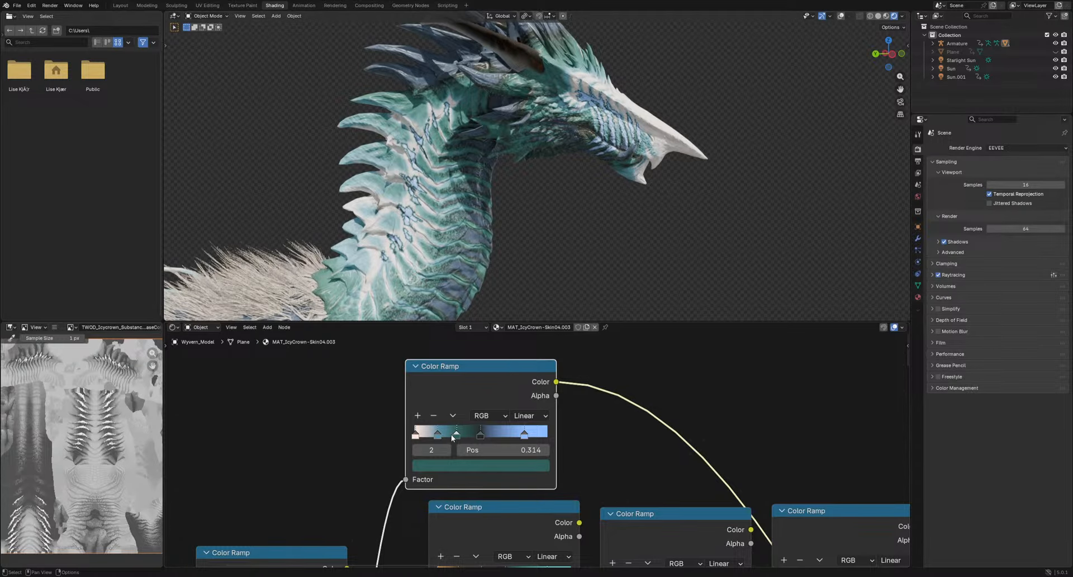
click(462, 464)
mouse_move(525, 309)
mouse_down()
mouse_move(526, 338)
mouse_move(526, 262)
mouse_move(526, 298)
mouse_up()
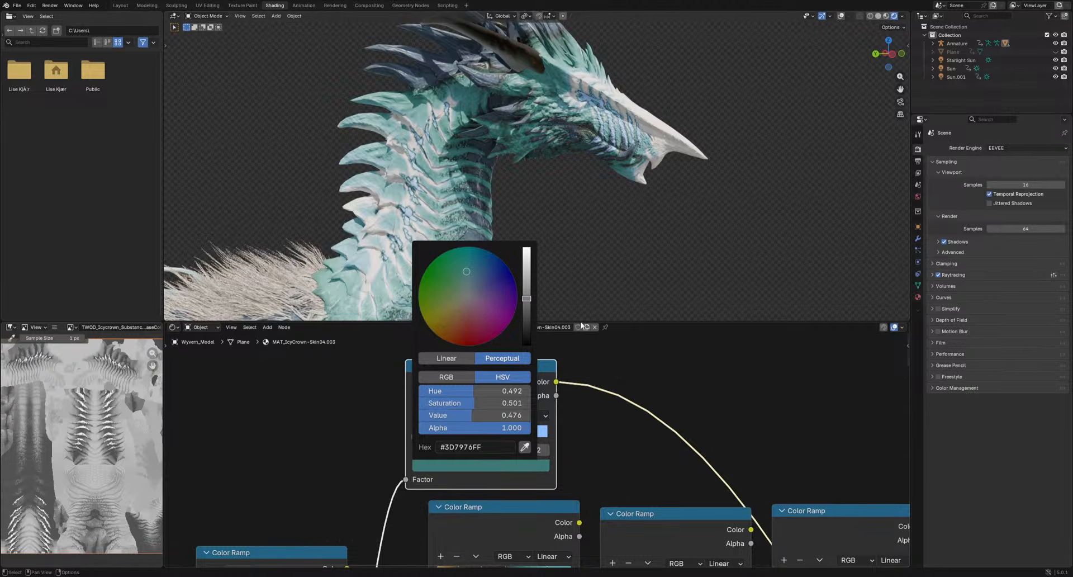
Turn the light blue stop 4 of the duplicated Color Ramp black by setting its value to 0.000
click(524, 434)
click(518, 467)
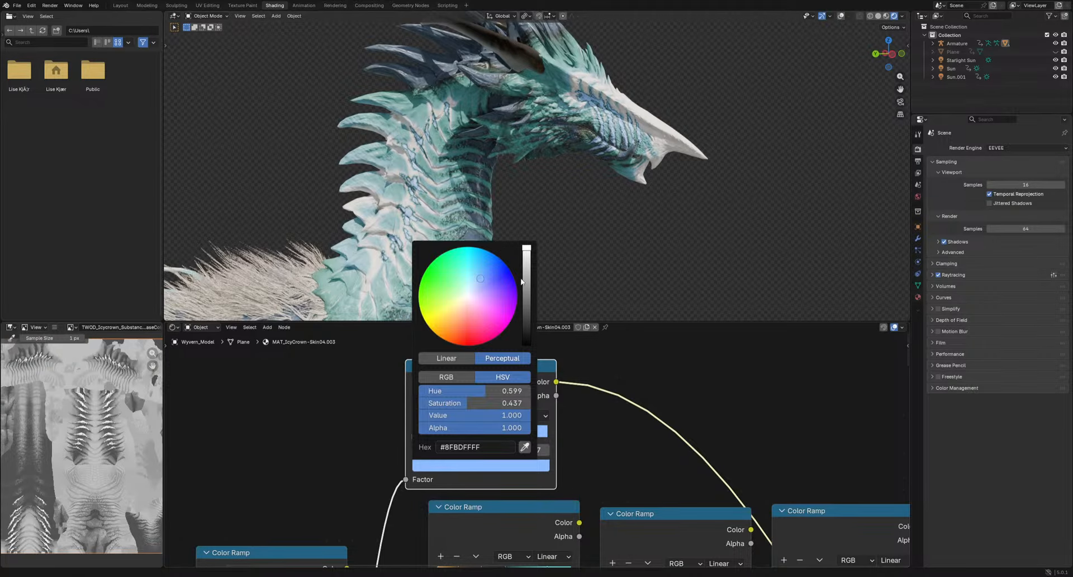
drag(526, 298, 526, 343)
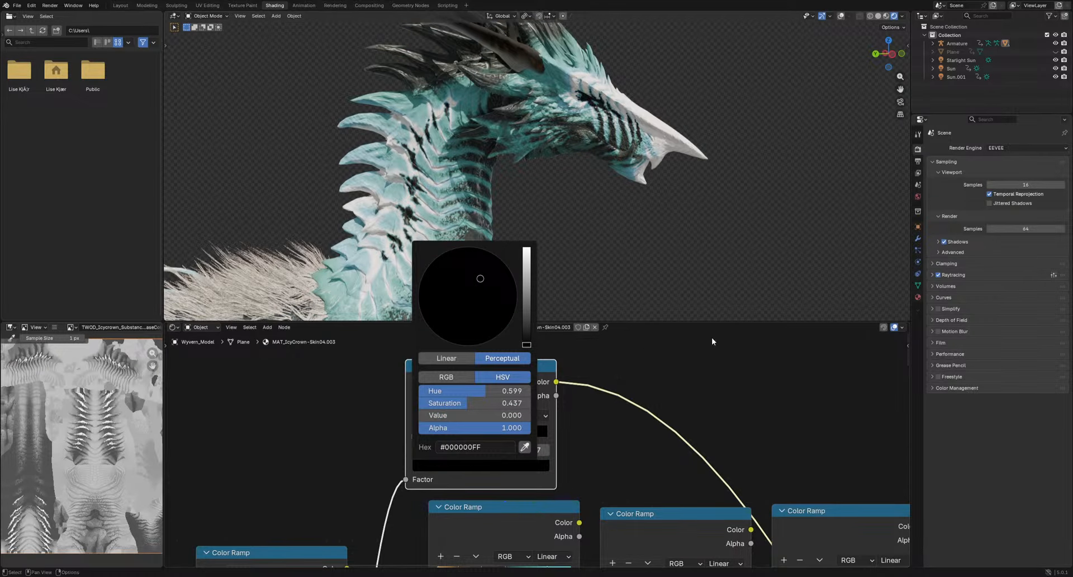
Reposition the recolored Color Ramp node directly above the orange-and-cyan Color Ramp
middle_drag(670, 291, 790, 244)
scroll(513, 229, up, 5)
mouse_move(513, 229)
middle_down()
mouse_move(586, 232)
mouse_move(579, 201)
mouse_move(558, 277)
mouse_move(516, 276)
mouse_move(514, 183)
mouse_move(505, 235)
middle_up()
drag(463, 380, 350, 373)
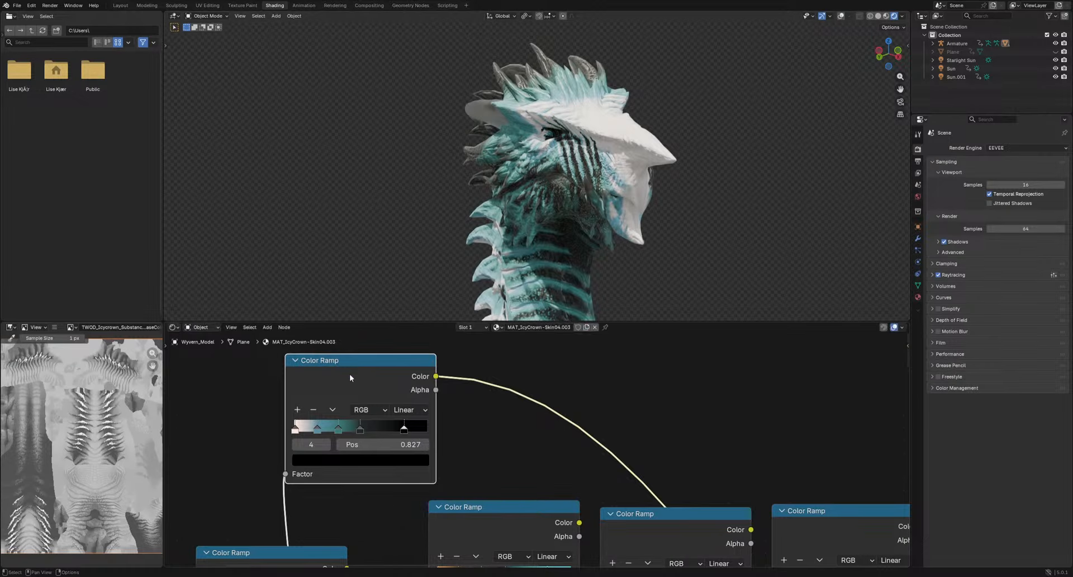
scroll(349, 373, down, 2)
drag(433, 395, 522, 393)
Select the horns, use Horns01_N.png as the image feeding their Normal Map node, and set its color space to Non-Color
middle_drag(609, 226, 536, 184)
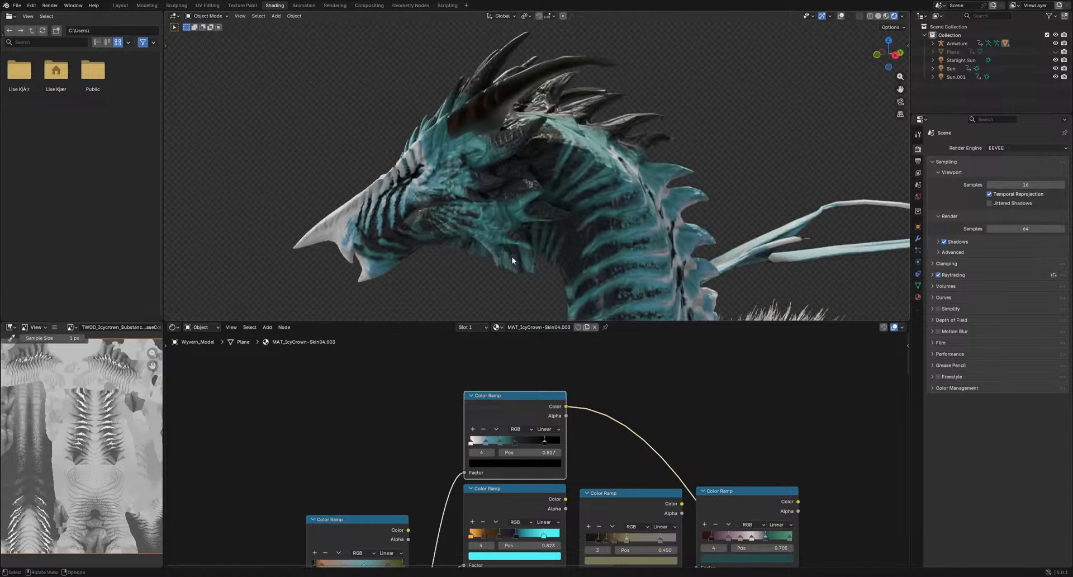
click(488, 108)
shift+middle_drag(534, 469, 478, 244)
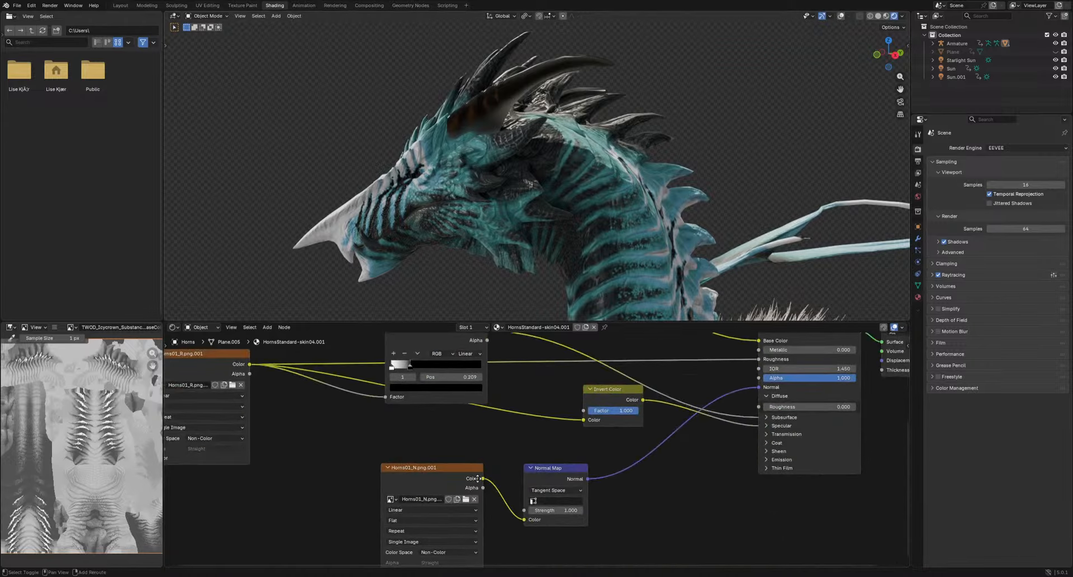
click(393, 482)
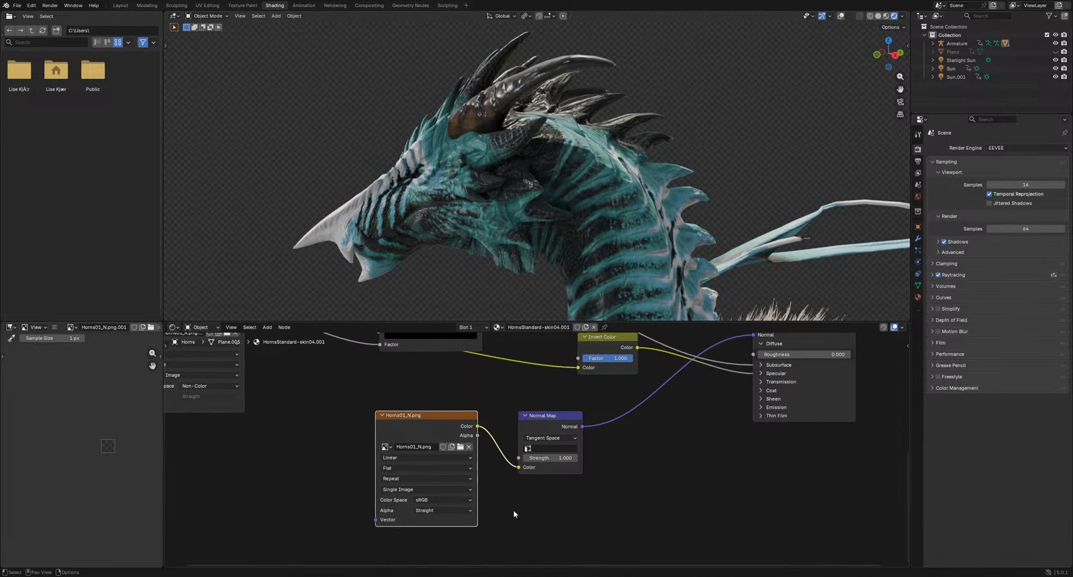
click(444, 499)
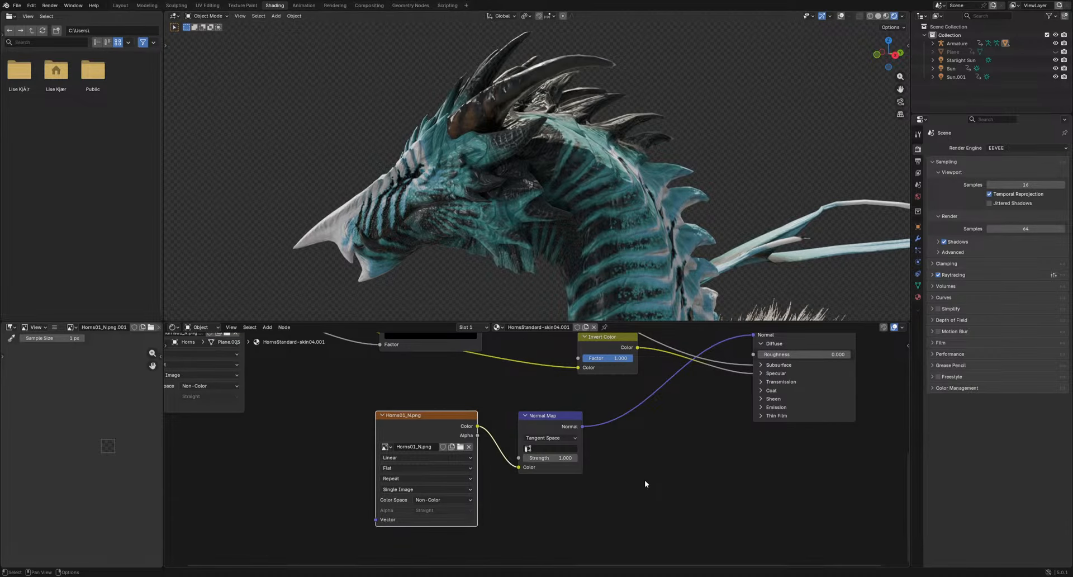
mouse_move(650, 419)
middle_down()
mouse_move(588, 499)
mouse_move(731, 536)
mouse_move(750, 530)
middle_up()
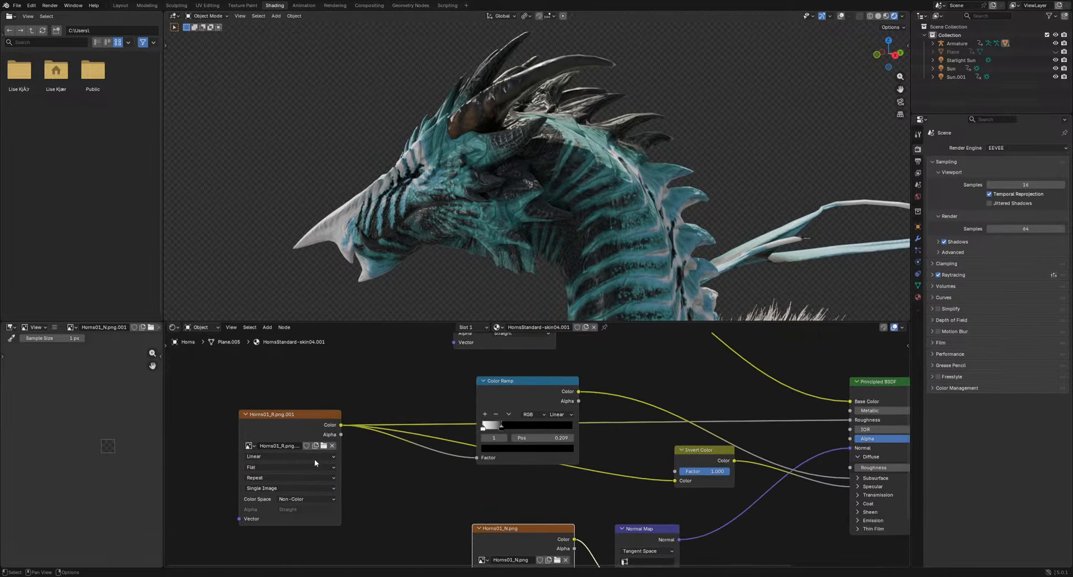
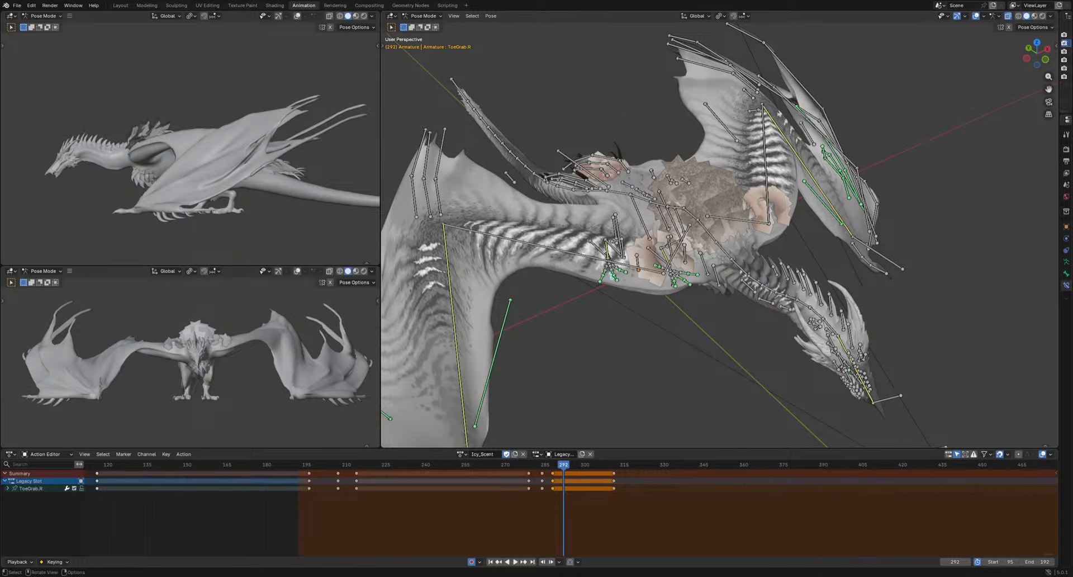
View the posed wyvern from the right side and scrub the Icy_Scent action to frame 181
middle_drag(645, 367, 718, 361)
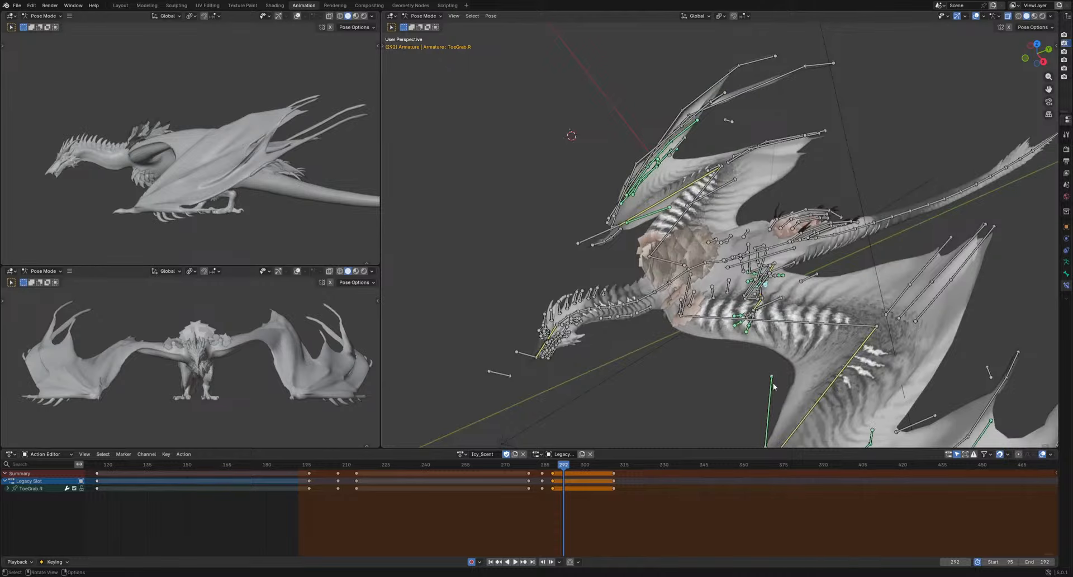
middle_drag(774, 385, 664, 305)
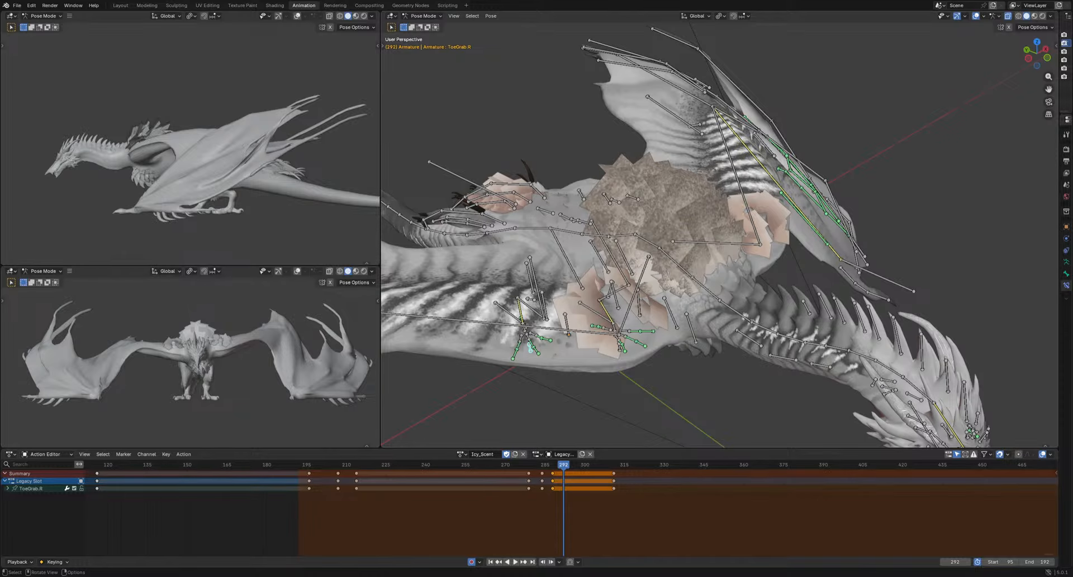
middle_drag(642, 313, 619, 317)
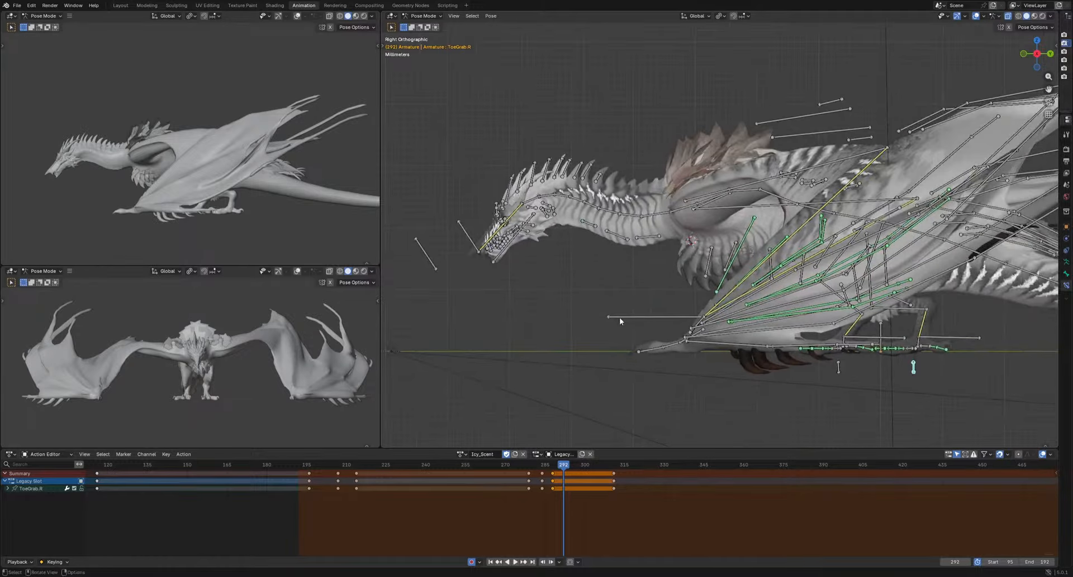
drag(525, 465, 454, 420)
shift+middle_drag(508, 406, 642, 370)
scroll(688, 360, down, 3)
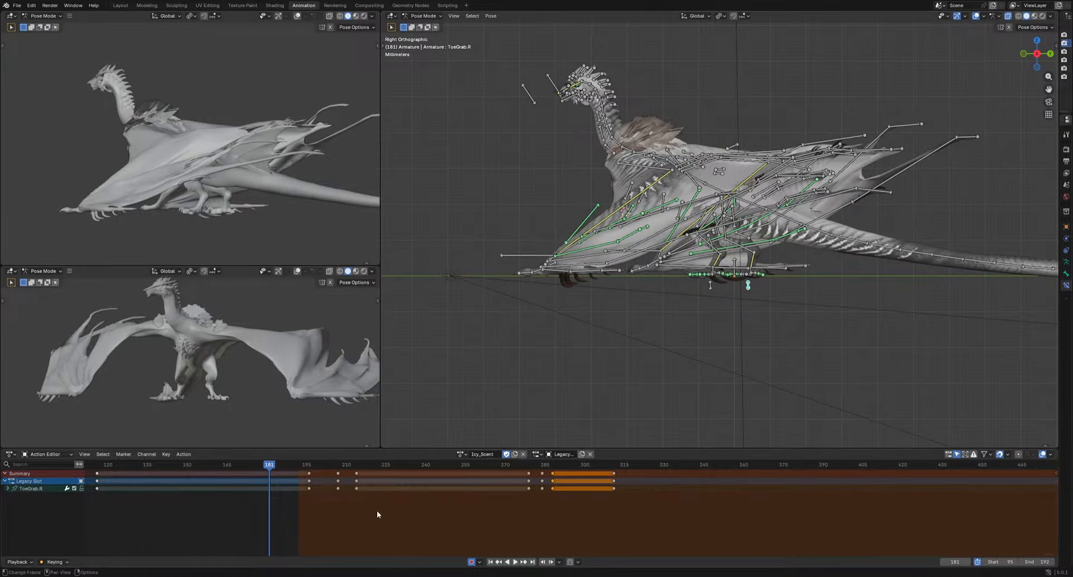
Return to frame 99 and play back the Icy_Scent animation in the right side view
ctrl+scroll(551, 509, up, 5)
drag(390, 469, 346, 485)
scroll(533, 397, up, 6)
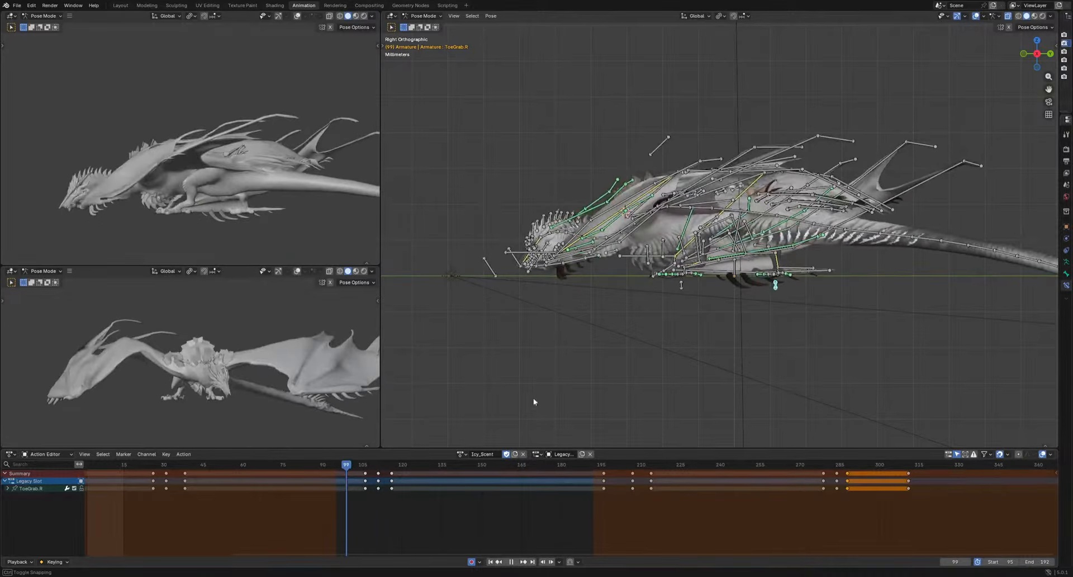
key(space)
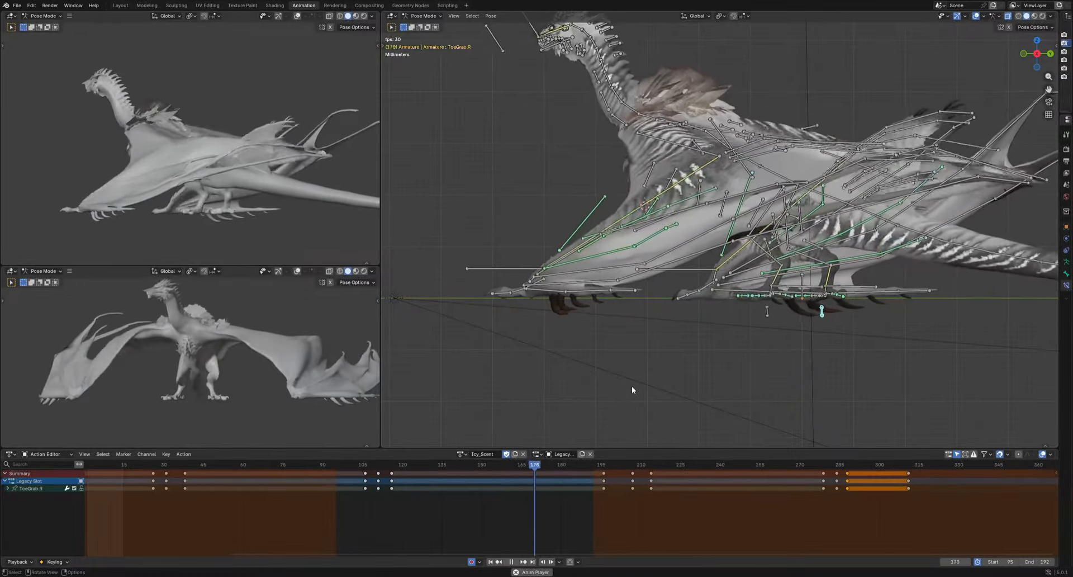
key(space)
Select the Hand.R bone, go to frame 114 and view the rig from the left side in orthographic projection
middle_drag(631, 385, 717, 369)
middle_drag(806, 429, 852, 388)
click(807, 399)
drag(393, 464, 567, 400)
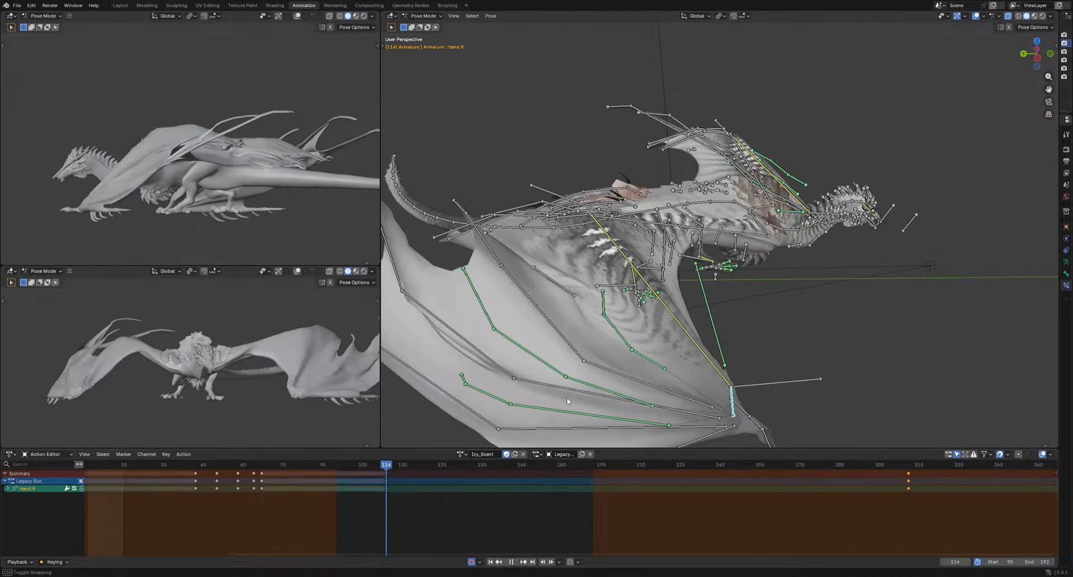
alt+middle_drag(567, 401, 625, 381)
scroll(687, 358, up, 2)
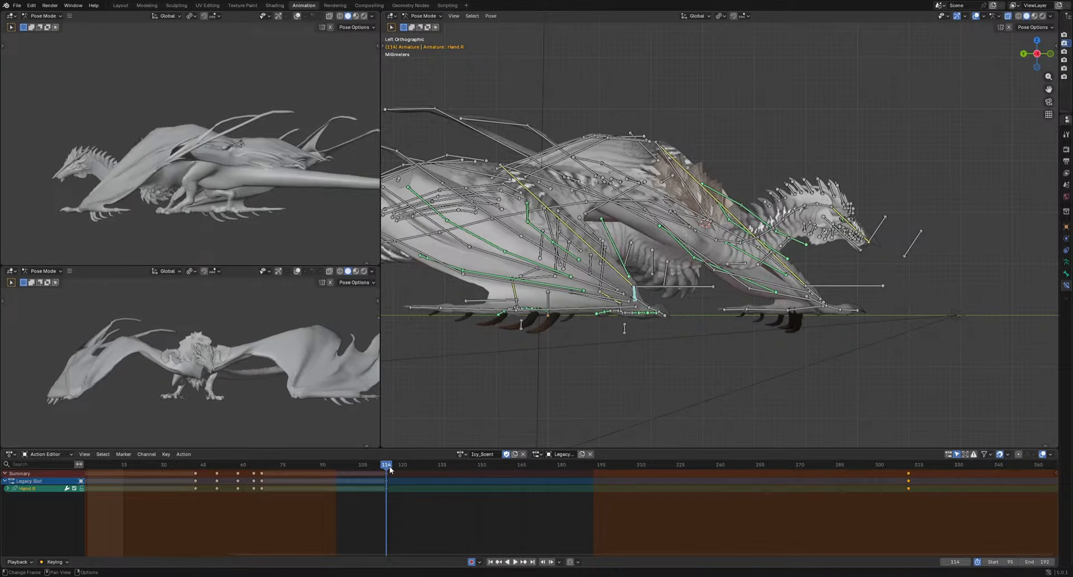
Shift the end key of the Hand.R hold in the Icy_Scent action to about frame 173
drag(390, 469, 548, 492)
drag(359, 506, 414, 475)
key(g)
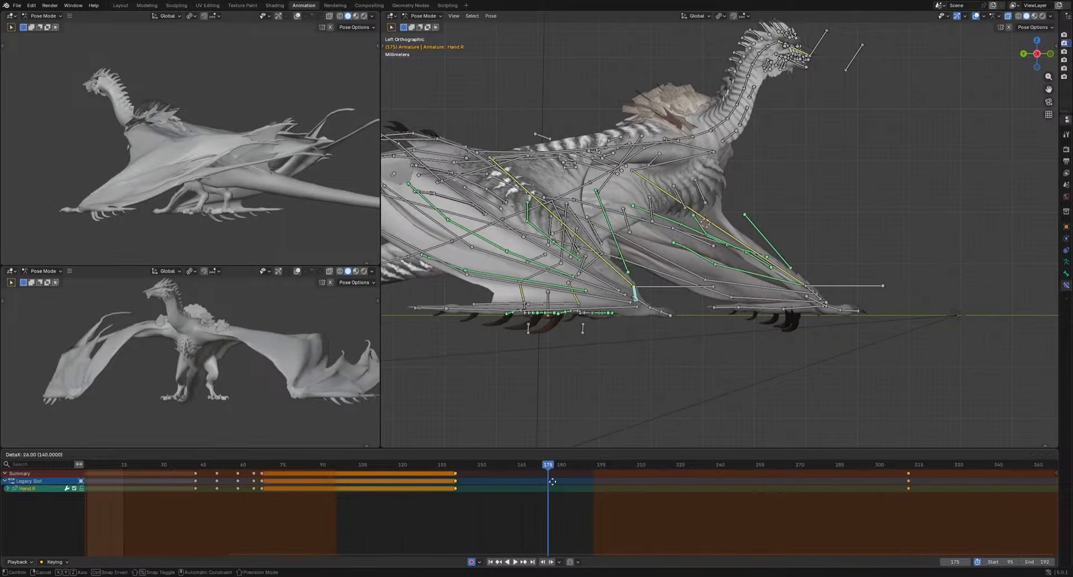
click(564, 480)
Rotate Hand.R in the left side view at frames 185 and 198, inserting a keyframe at frame 185
drag(548, 466, 574, 467)
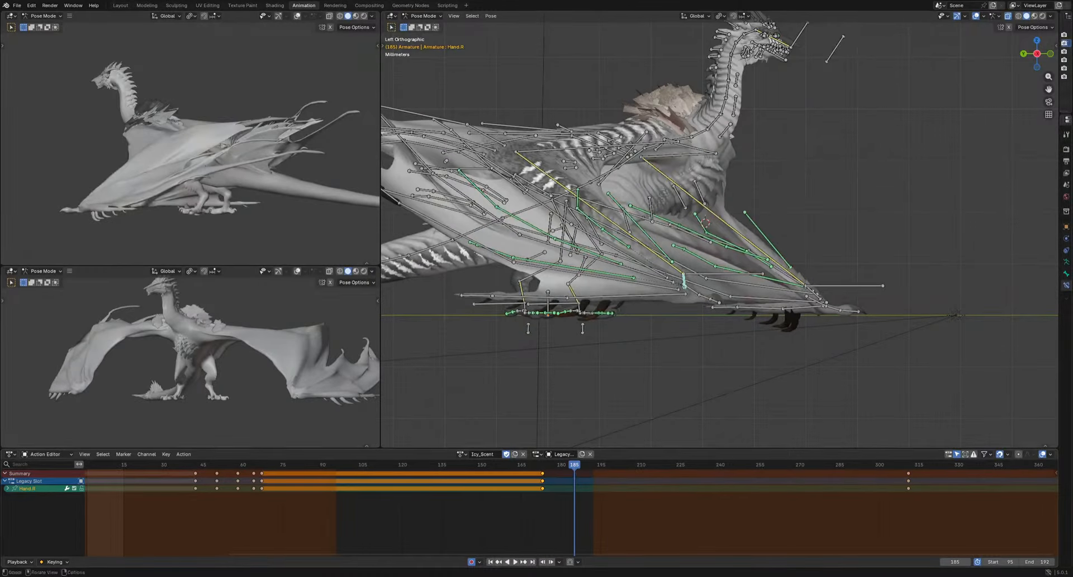
key(r)
click(808, 377)
key(i)
key(space)
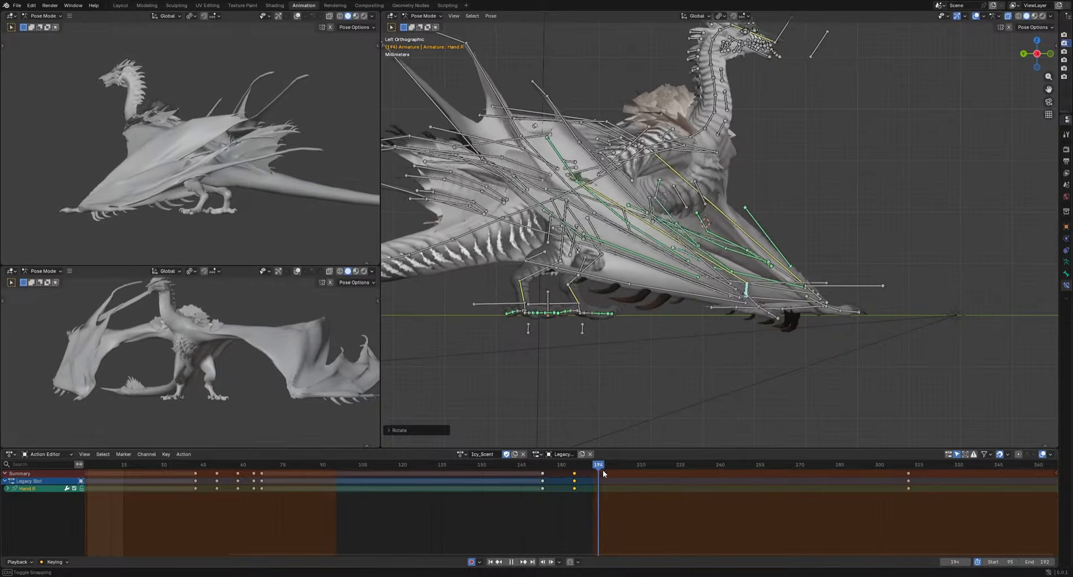
key(space)
key(r)
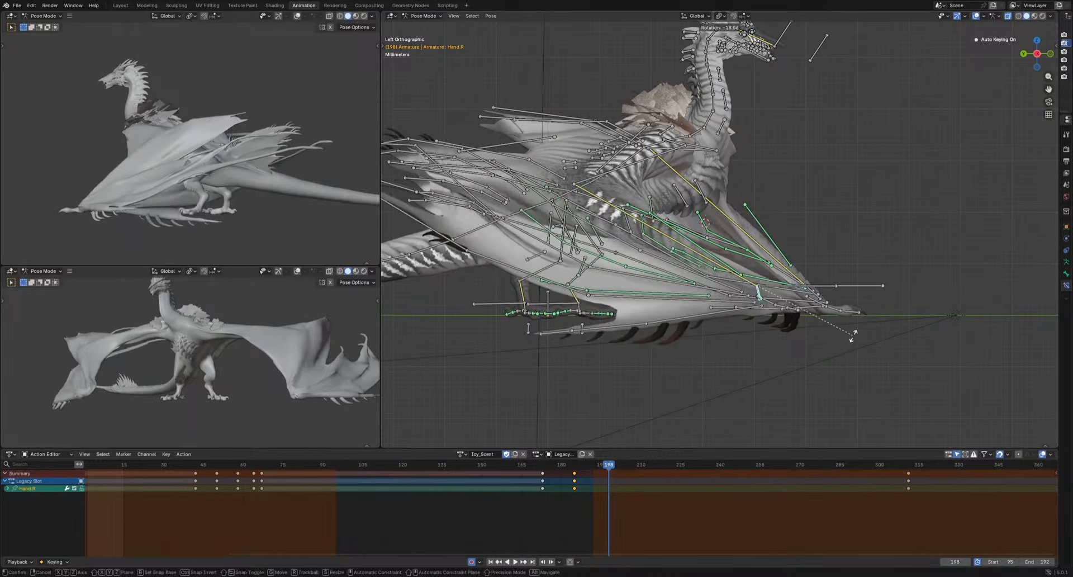
click(853, 334)
Copy Hand.R's last keyframe and place the copy at frame 200
drag(781, 518, 923, 470)
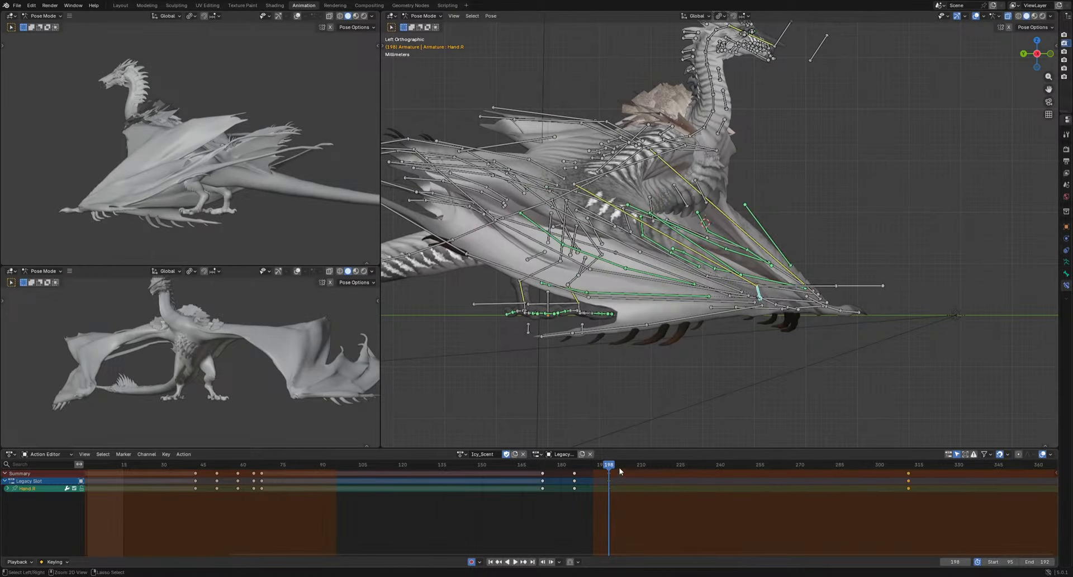
drag(619, 467, 642, 487)
key(ctrl+v)
scroll(592, 508, up, 8)
scroll(593, 509, up, 1)
key(g)
click(681, 469)
Rotate Hand.R by about -27 degrees in the top view at frame 196
middle_drag(659, 340, 710, 302)
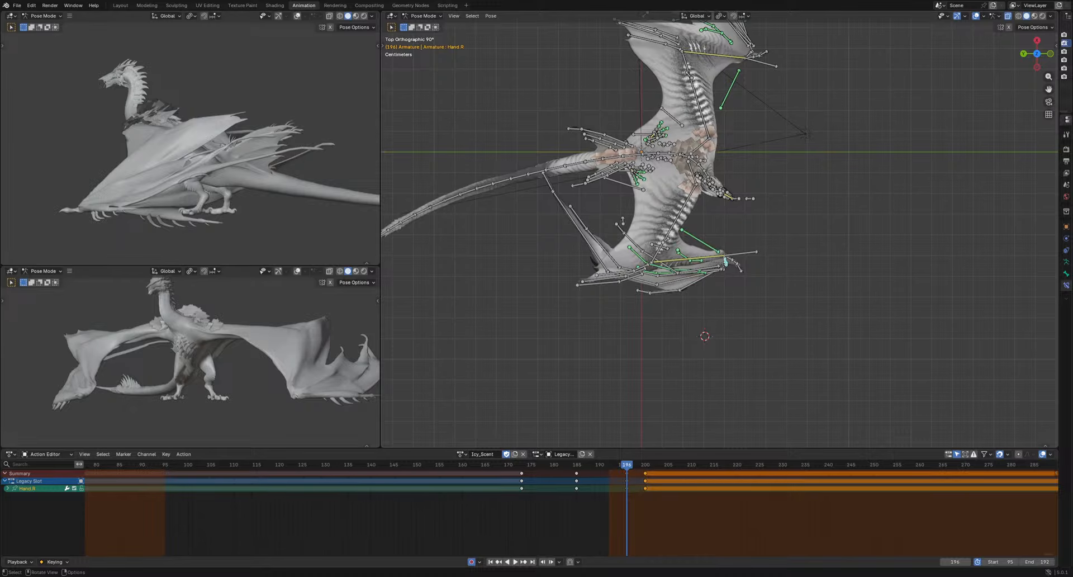
scroll(711, 304, up, 4)
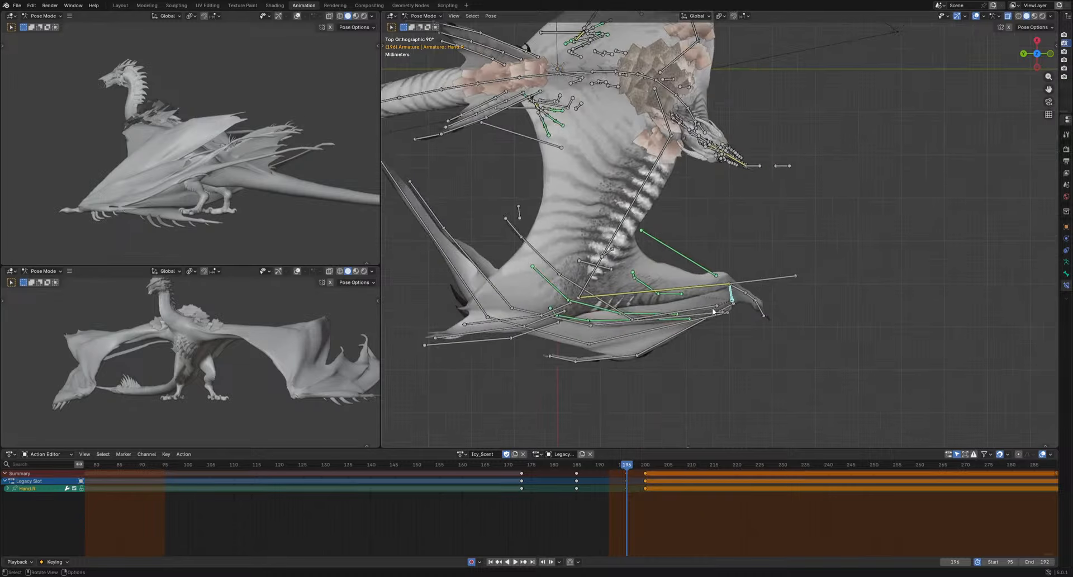
key(r)
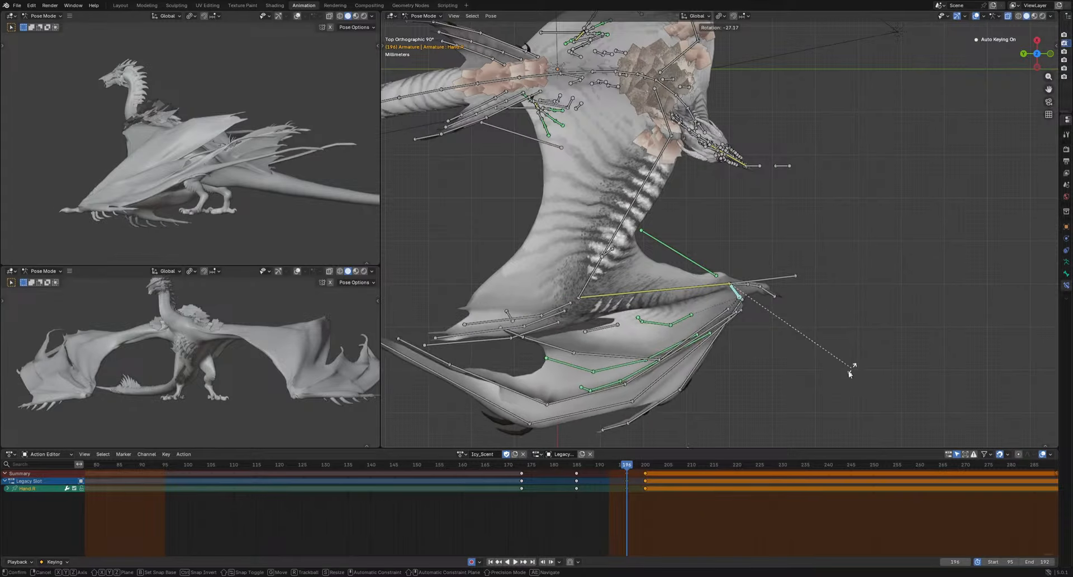
click(850, 373)
Rotate Hand.R in the top view at frame 200 and undo the last change
drag(575, 467, 645, 478)
key(r)
click(803, 341)
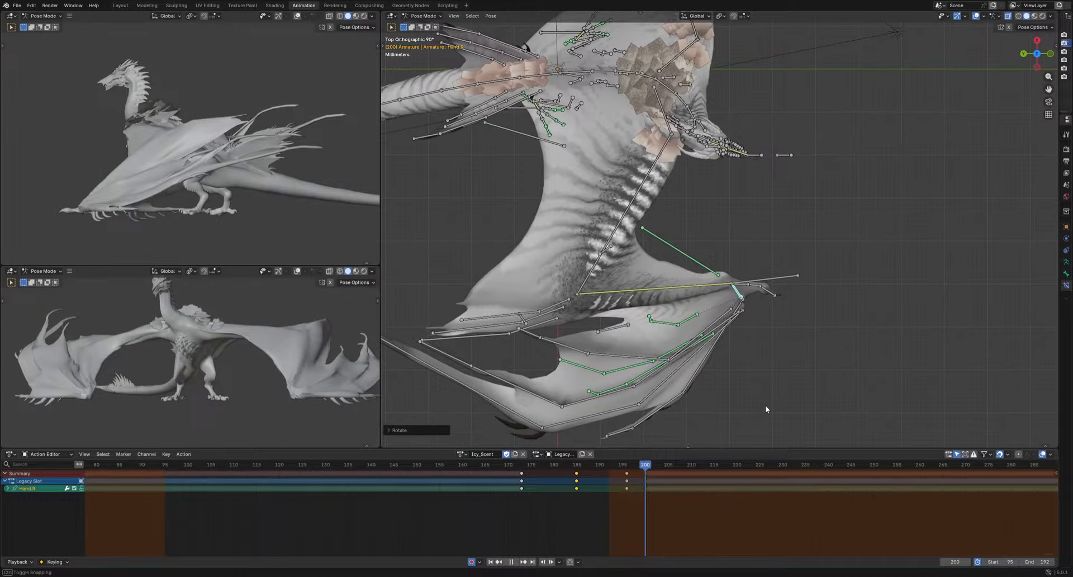
key(ctrl+z)
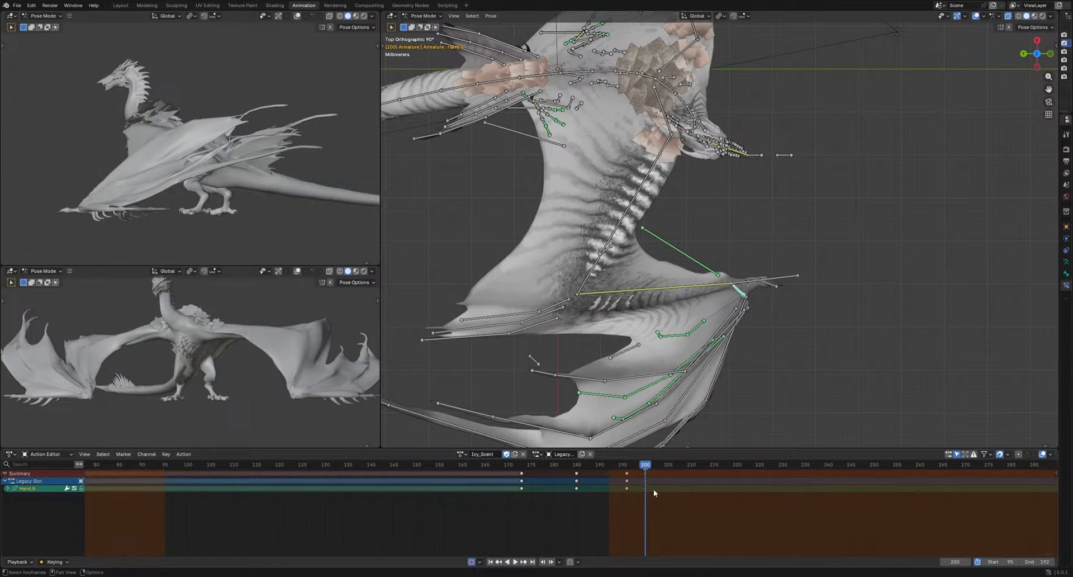
Paste Hand.R's frame 200 pose at about frame 268 and rotate the bone in the top view at frame 275
scroll(653, 493, down, 4)
middle_drag(654, 493, 517, 491)
drag(494, 467, 739, 468)
key(ctrl+v)
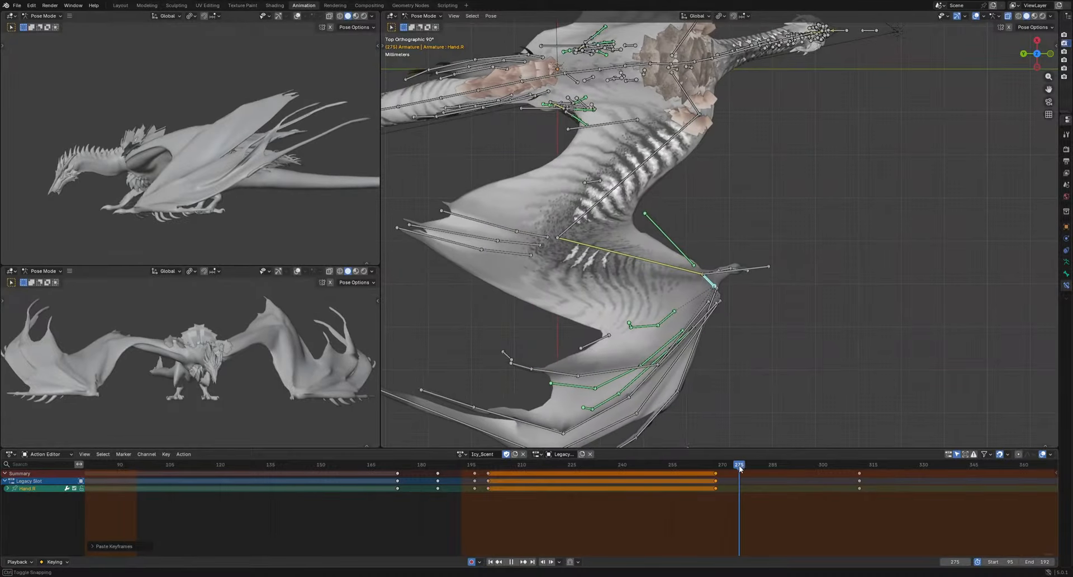
key(r)
click(807, 402)
Adjust Hand.R's rotation at frame 282, first in the left side view and again in the top view
key(ctrl+KP_3)
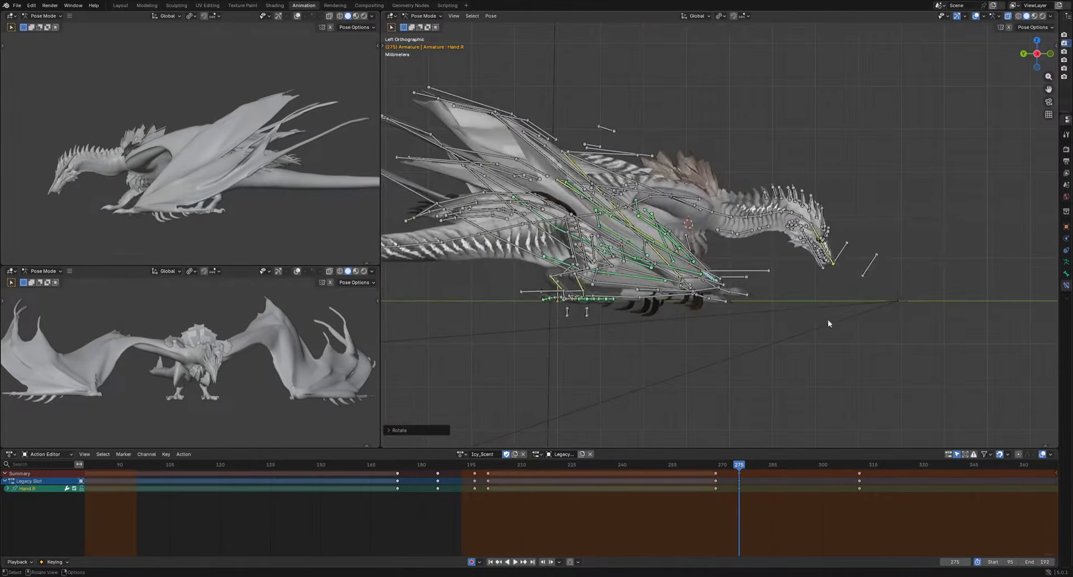
drag(744, 468, 763, 469)
key(r)
key(r)
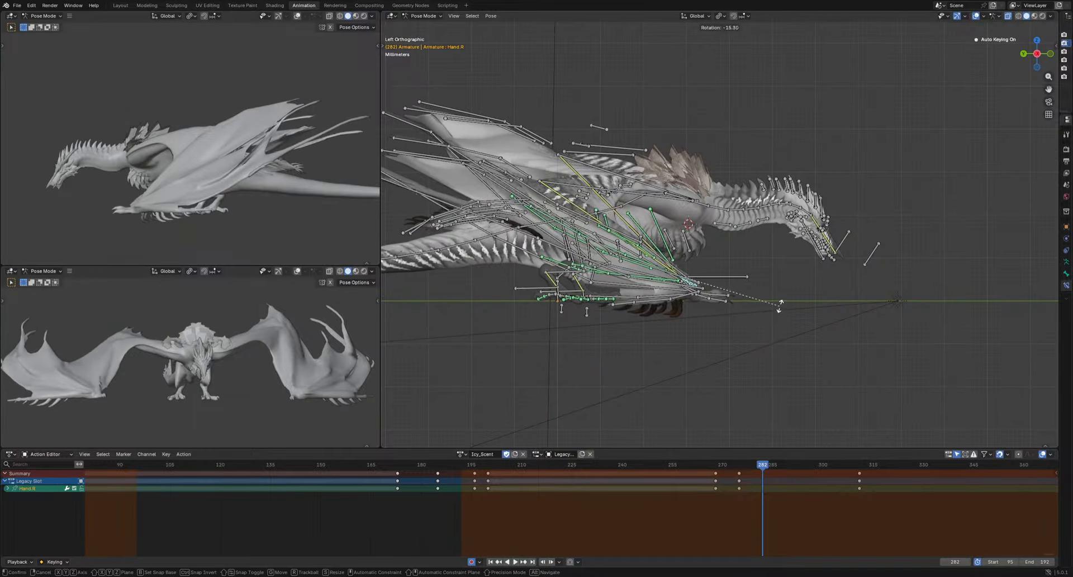
click(774, 297)
alt+middle_drag(774, 297, 782, 402)
key(r)
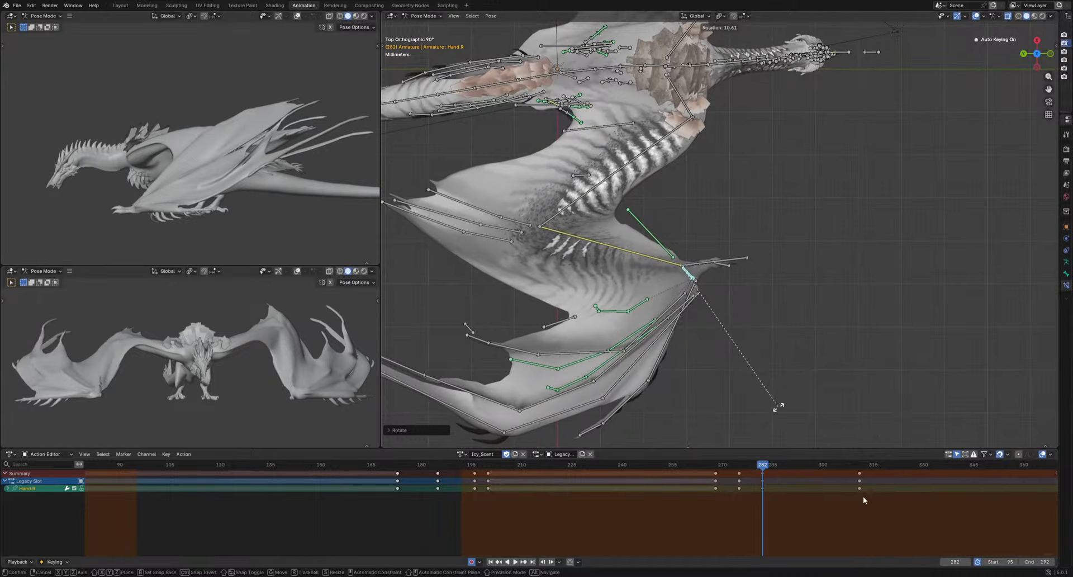
click(778, 406)
Paste Hand.R's final keyframe at about frame 286 and play back the animation, stopping at frame 168
drag(825, 508, 877, 470)
drag(763, 464, 784, 488)
key(ctrl+v)
key(space)
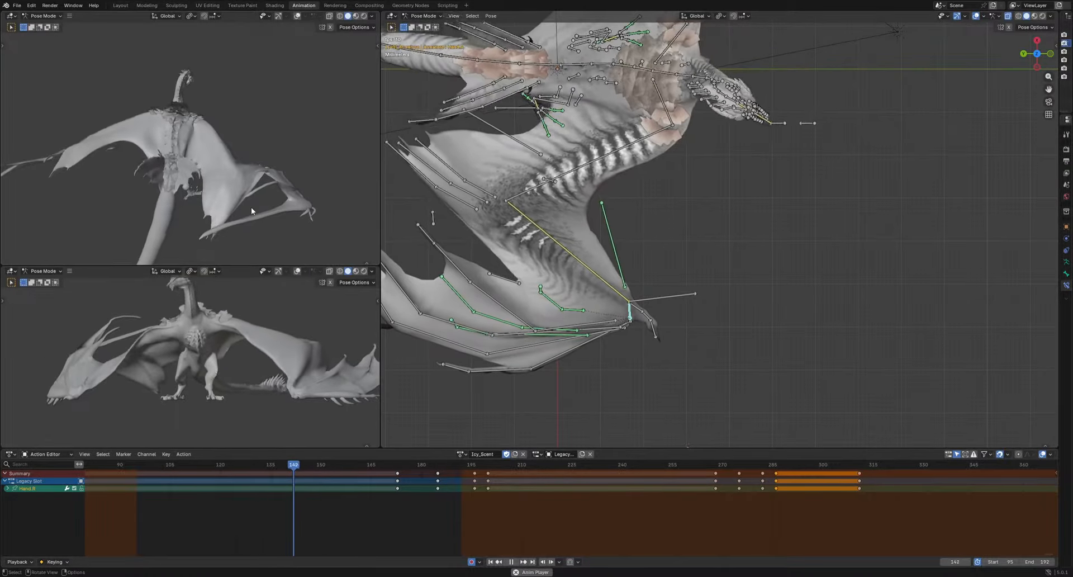
key(space)
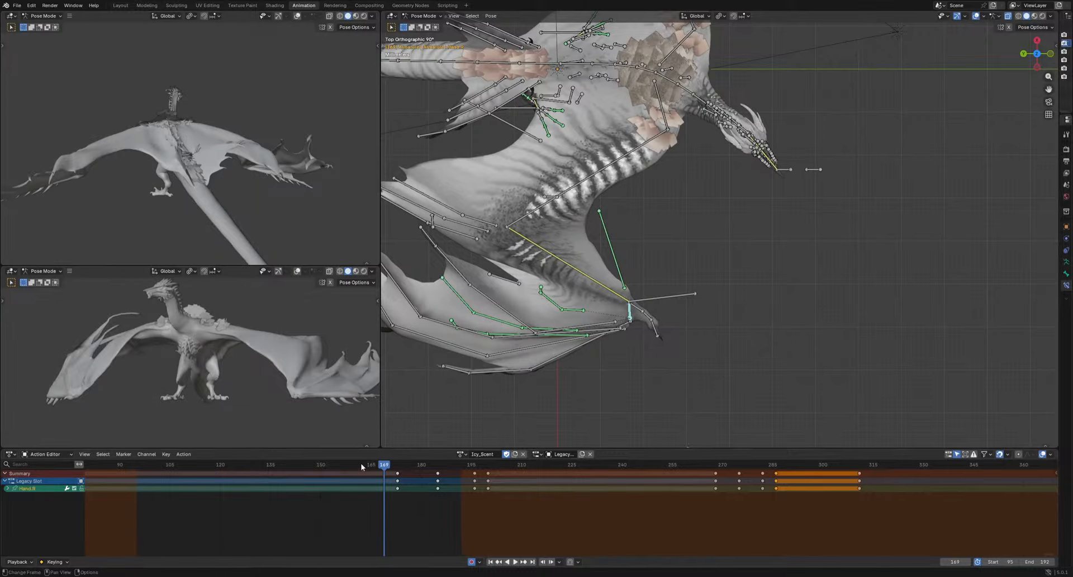
click(284, 465)
key(space)
key(space)
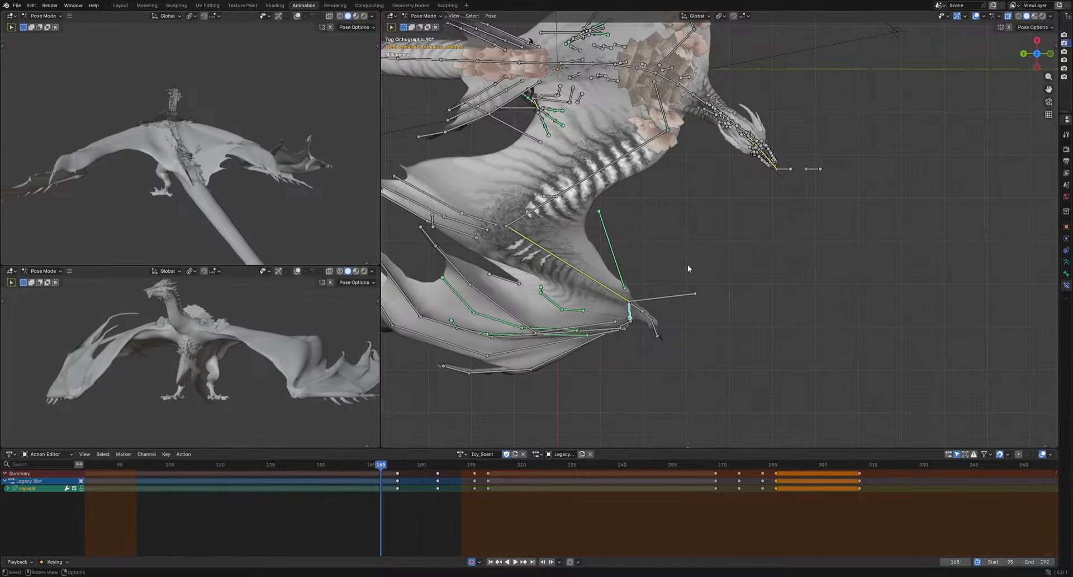
Select the Pelvis bone and rotate it in the back view at frame 165
scroll(687, 268, up, 2)
shift+middle_drag(567, 241, 790, 395)
click(705, 142)
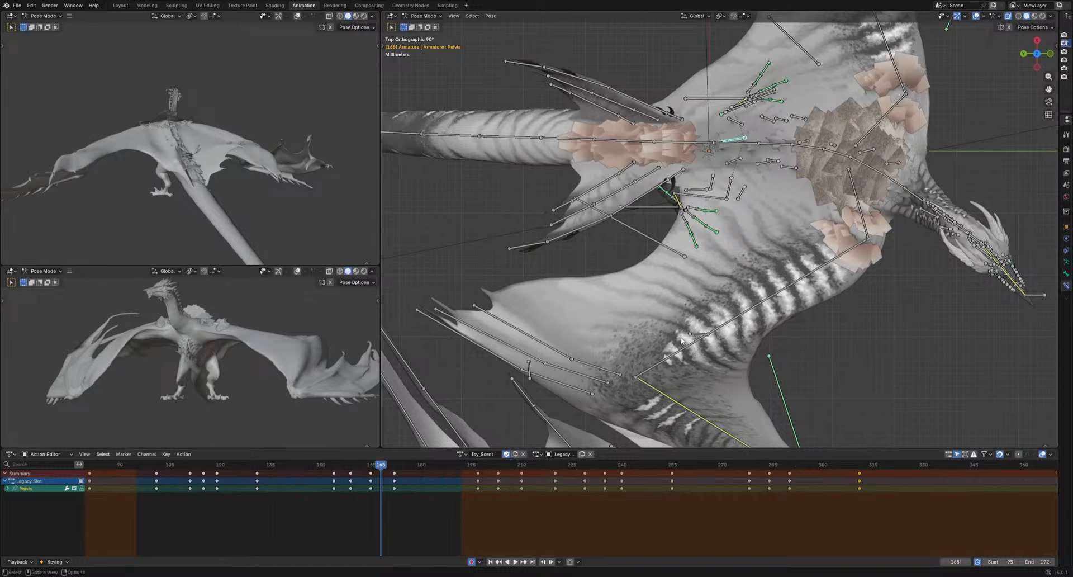
middle_drag(705, 141, 773, 254)
scroll(773, 254, up, 3)
click(327, 465)
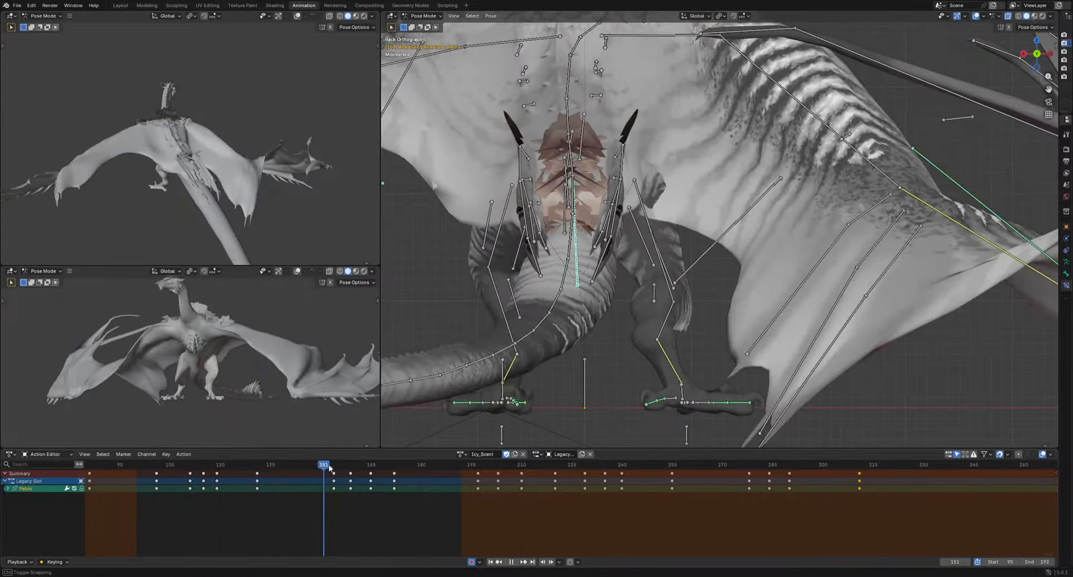
key(space)
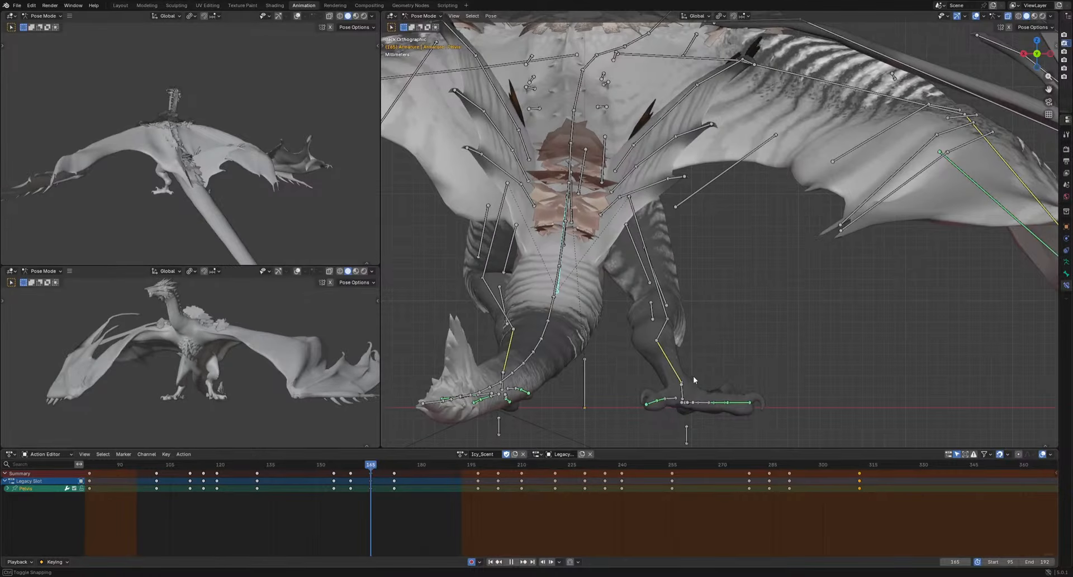
key(r)
key(r)
click(719, 340)
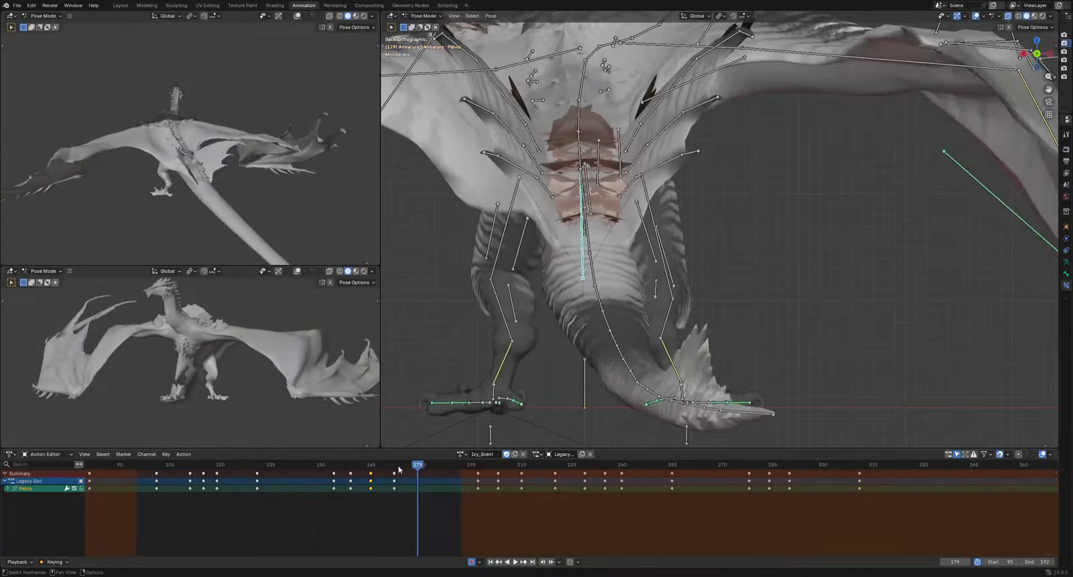
Rotate the Pelvis bone at about frame 172 and play back the motion from around frame 150 to frame 187
click(394, 467)
key(r)
click(618, 396)
click(321, 466)
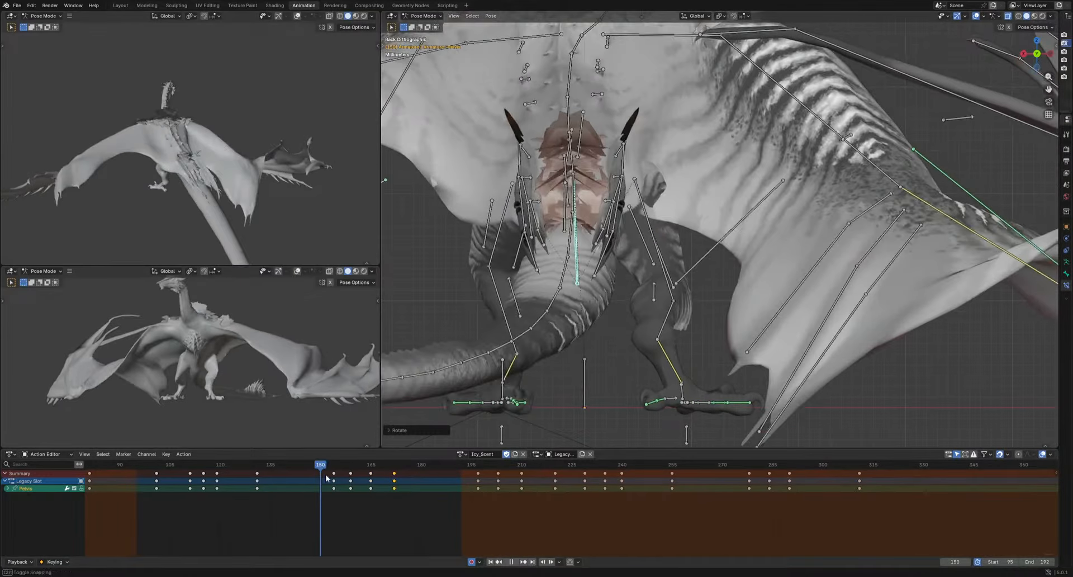
key(space)
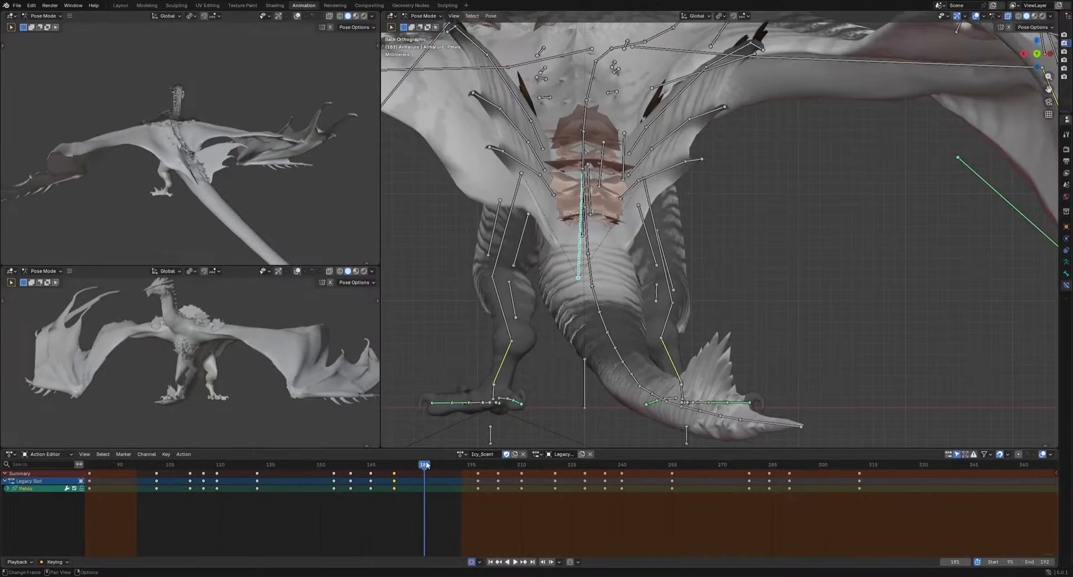
click(350, 467)
key(space)
key(space)
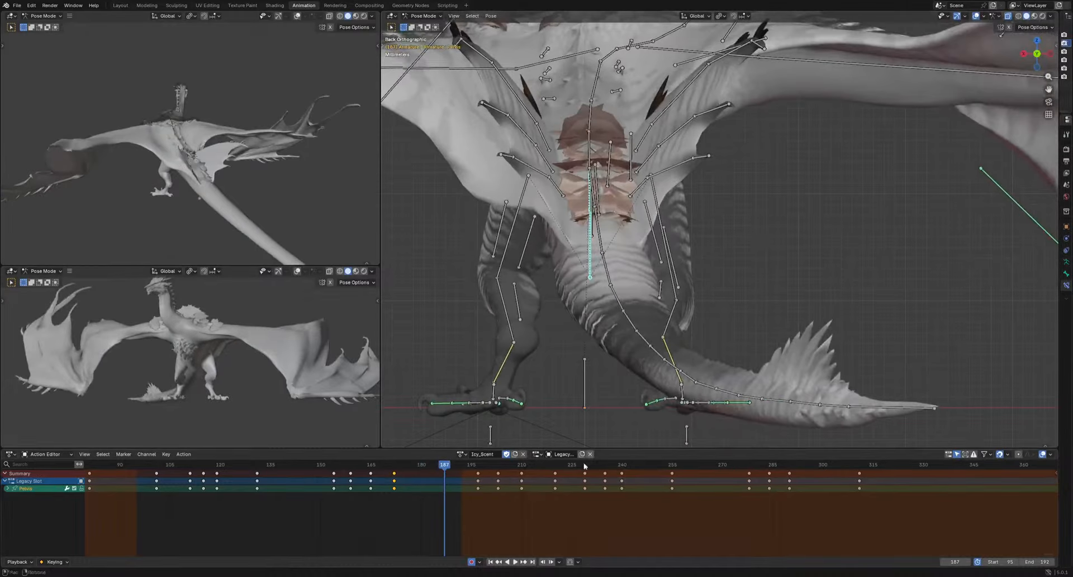
Rotate the Pelvis bone in the back view at frames 187 and 200
key(r)
click(869, 378)
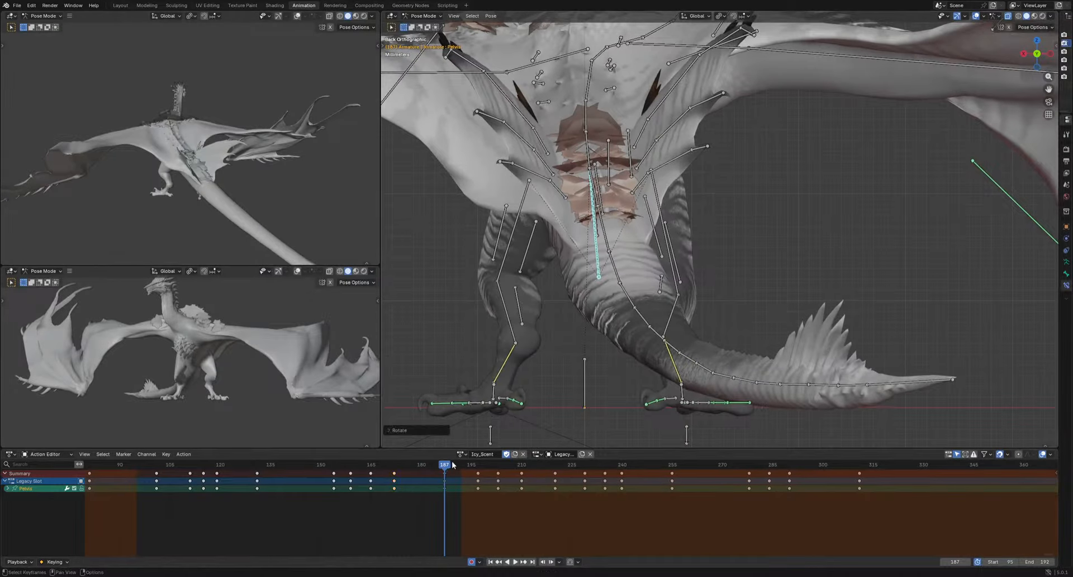
drag(452, 465, 488, 464)
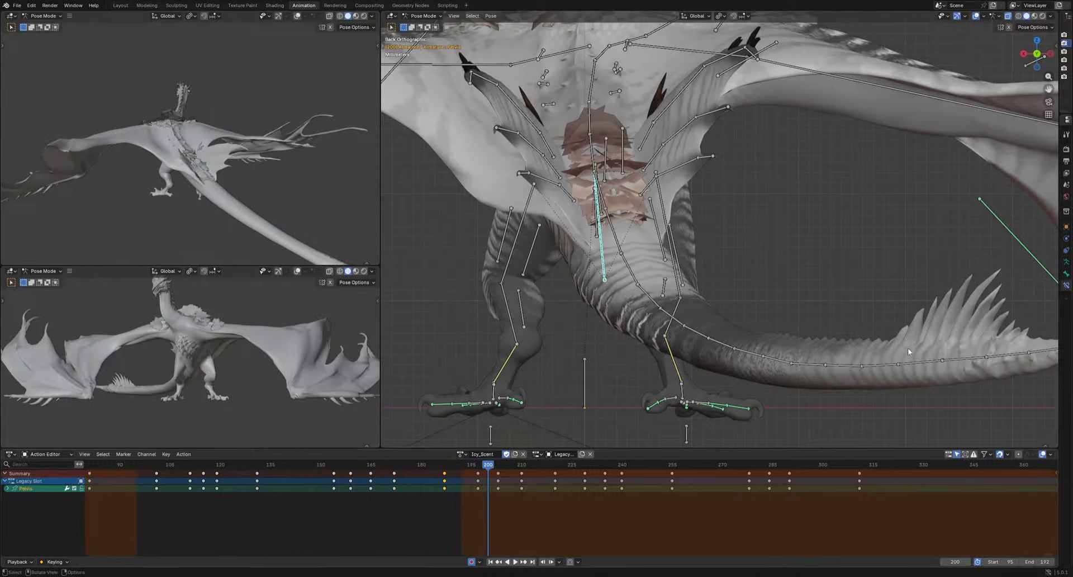
key(r)
click(885, 370)
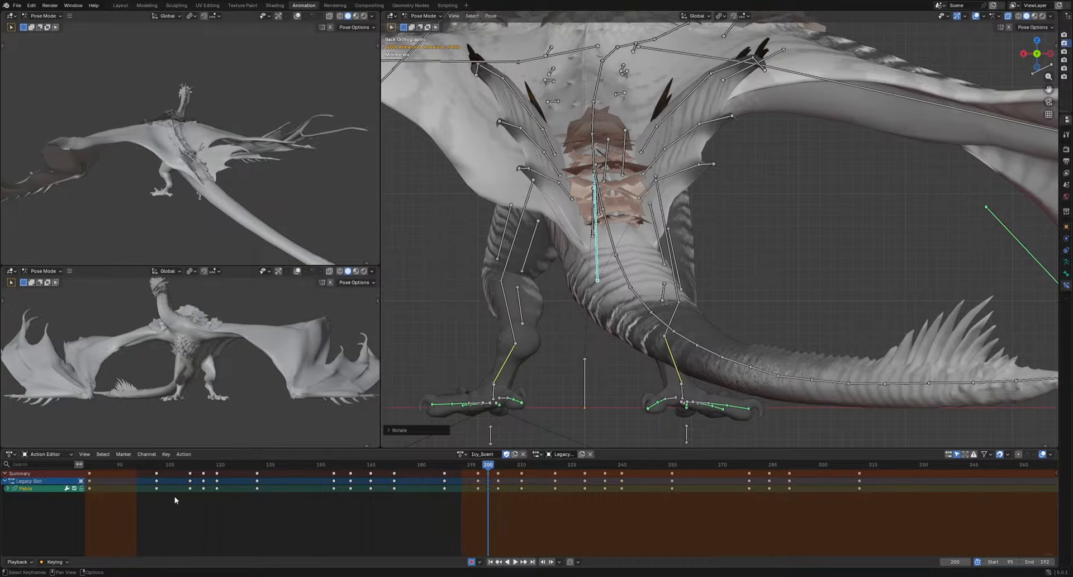
Extend the preview range to end at frame 211 and play back the animation
key(b)
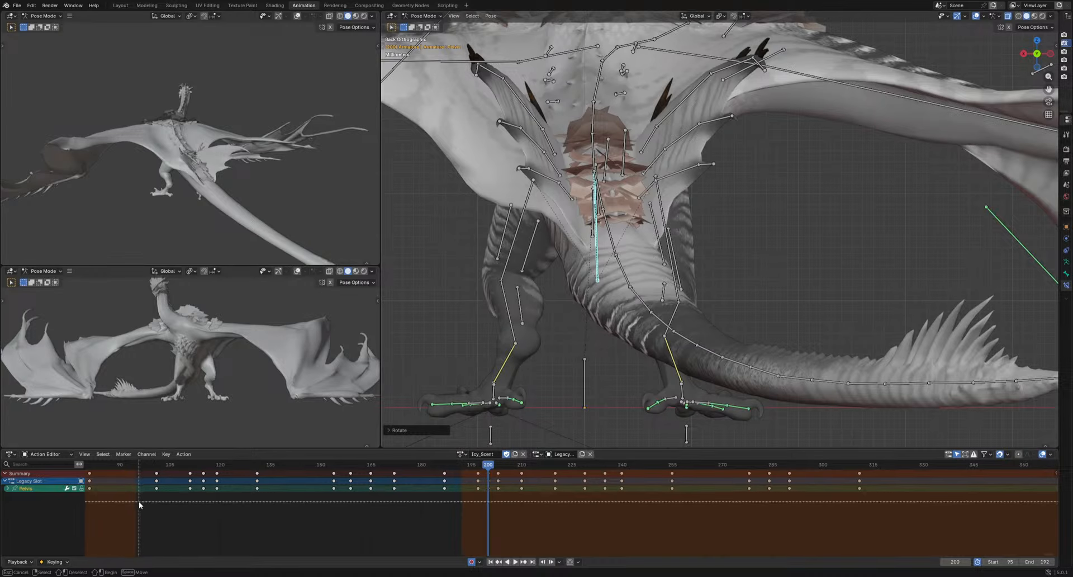
drag(139, 502, 525, 484)
key(space)
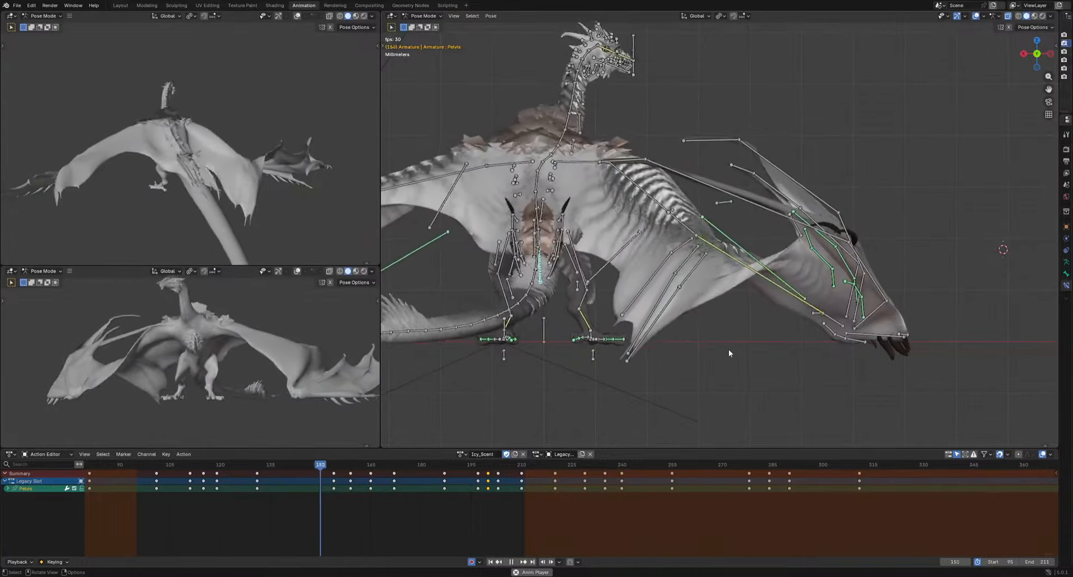
key(space)
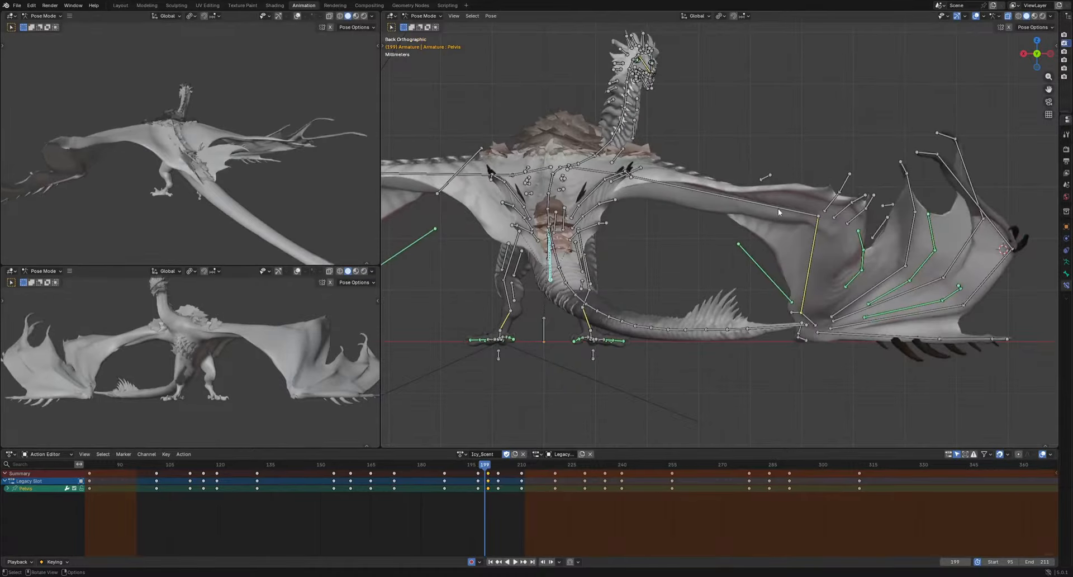
Select UpperArm.R and Arm.R and rotate the wing arm bones in the left side view at frame 148
click(778, 208)
shift+click(816, 252)
drag(486, 464, 313, 464)
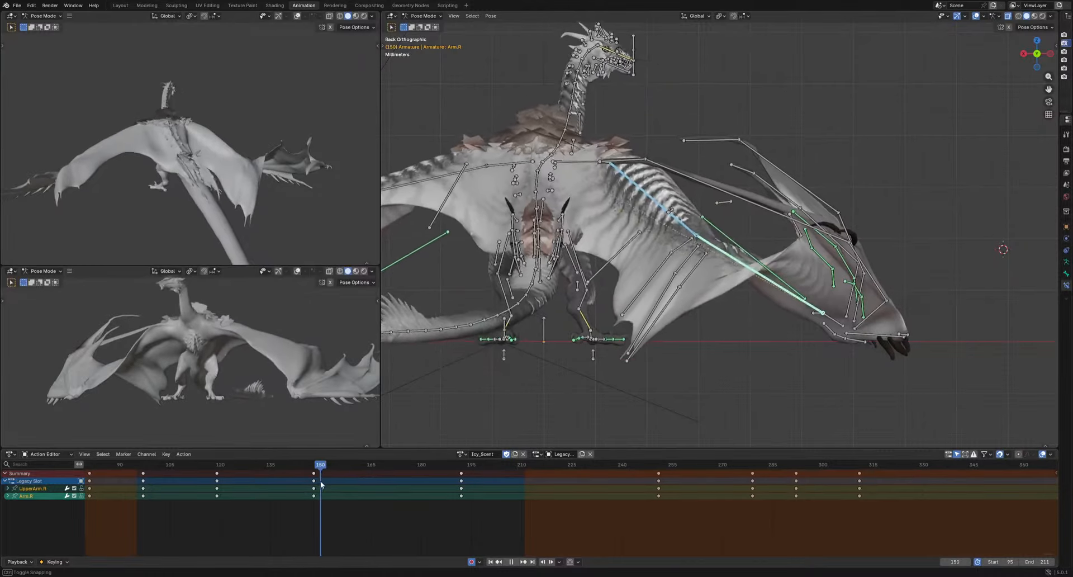
middle_drag(643, 347, 743, 358)
key(r)
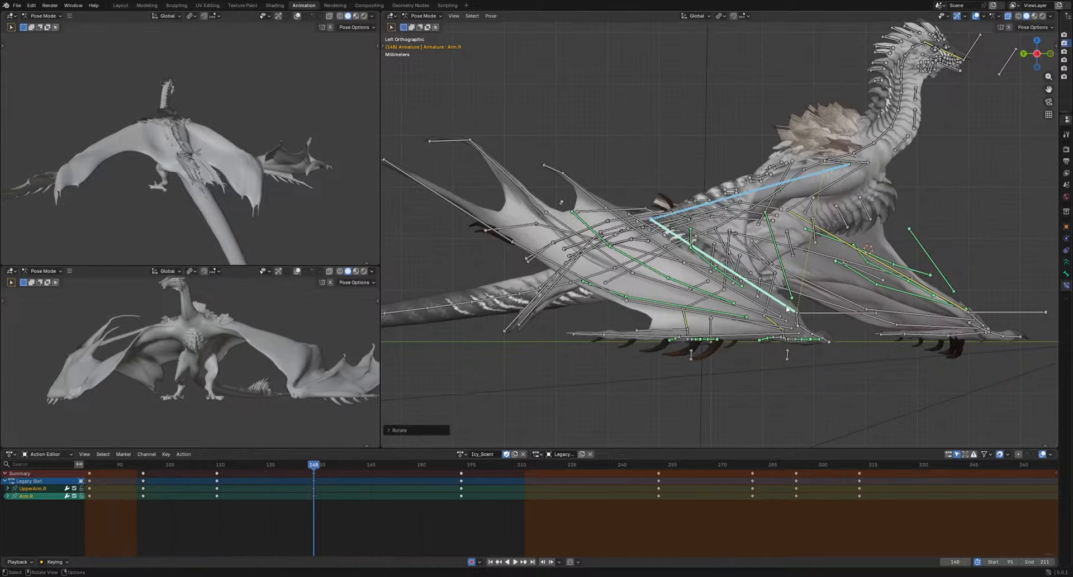
click(812, 401)
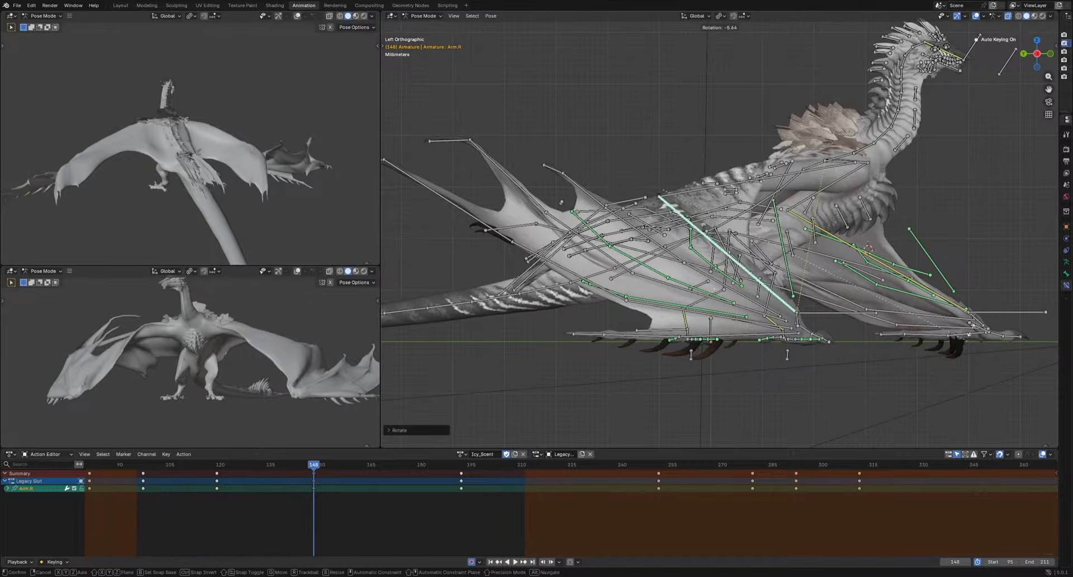
Rotate the UpperArm.R bone in the left side view at frame 179
drag(316, 465, 418, 486)
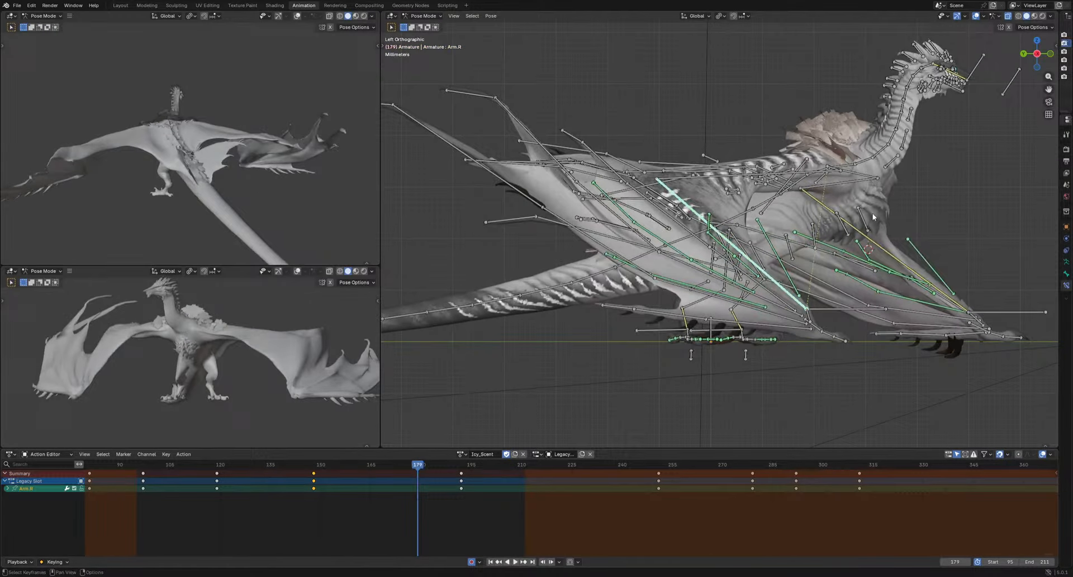
click(831, 174)
key(r)
click(925, 324)
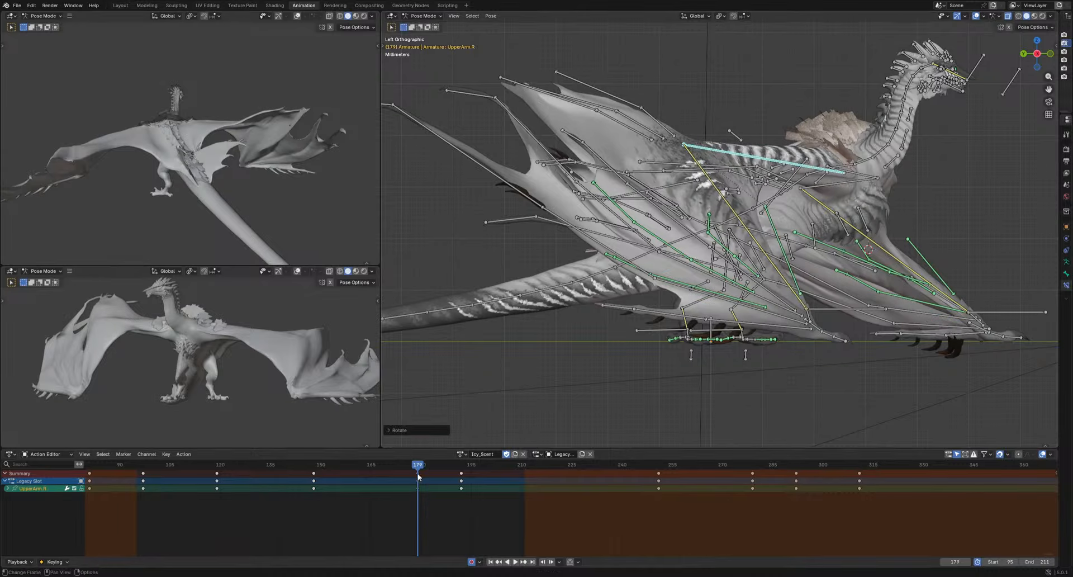
Rotate the UpperArm.R bone in the left side view at frame 203
drag(418, 475, 478, 477)
drag(488, 477, 498, 477)
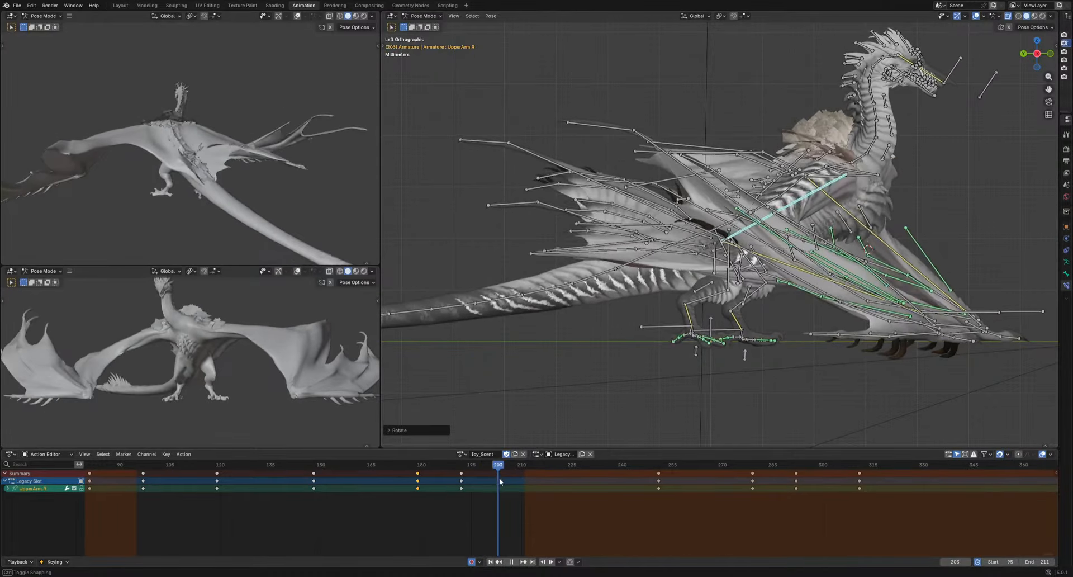
key(r)
click(838, 390)
Select the Shoulder.R bone and rotate it at frame 203 from an angled front perspective
middle_drag(879, 381, 785, 390)
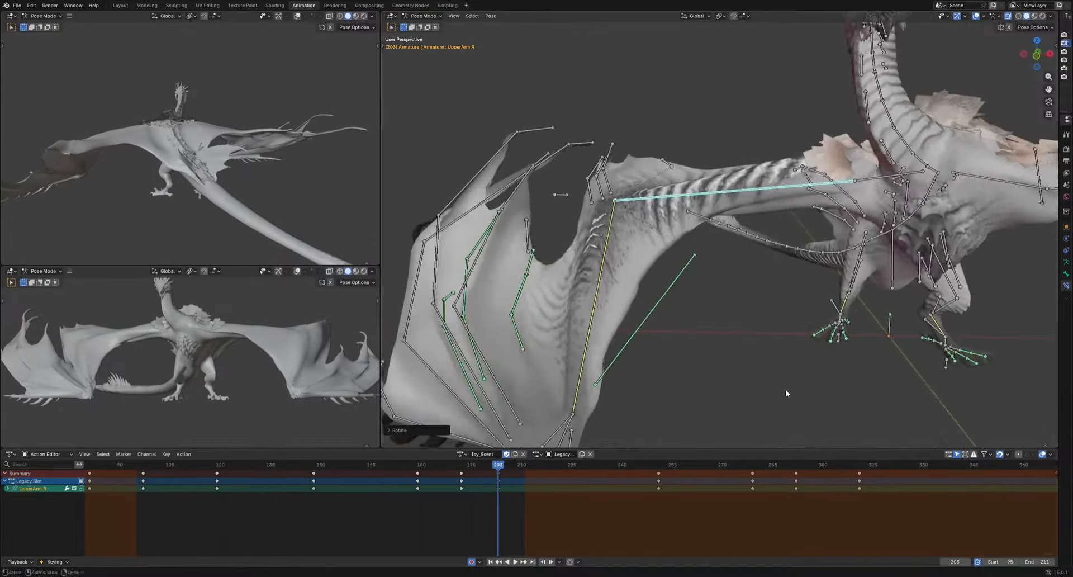
middle_drag(806, 256, 809, 327)
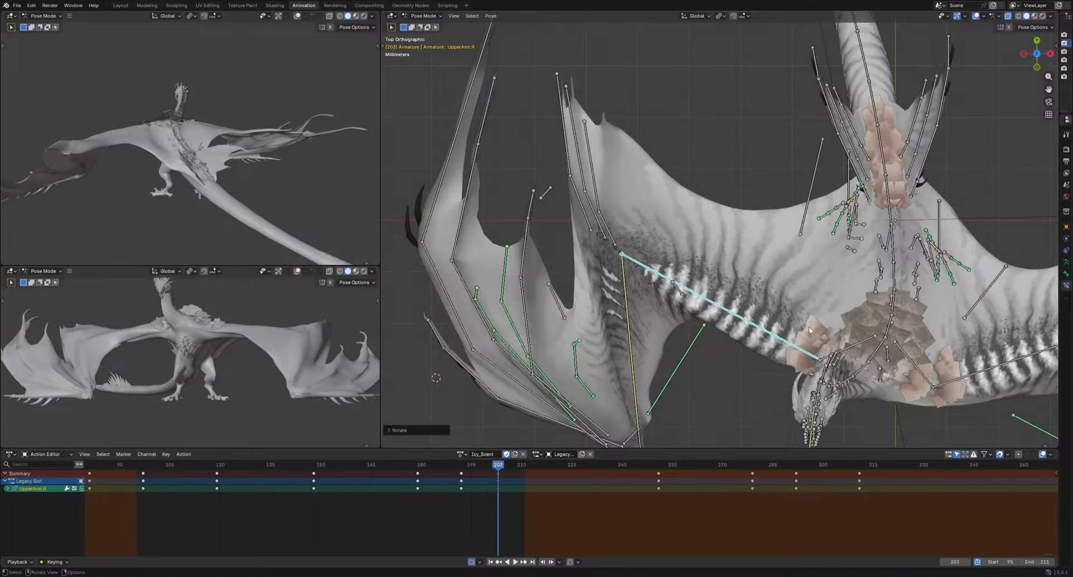
key(KP_7)
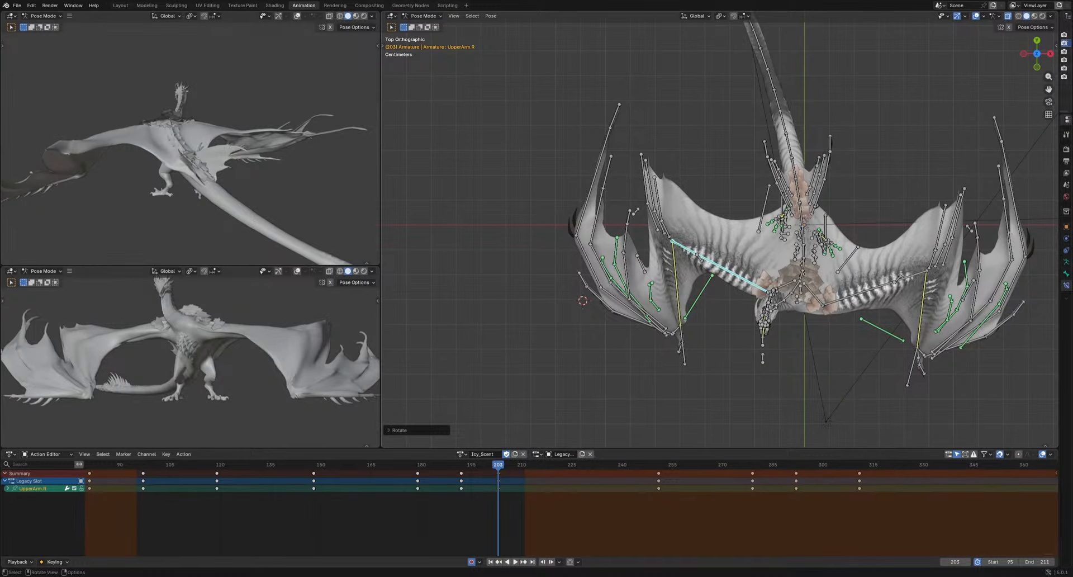
shift+middle_drag(809, 326, 692, 325)
mouse_move(496, 467)
mouse_down()
mouse_move(582, 479)
mouse_move(431, 472)
mouse_move(500, 483)
mouse_up()
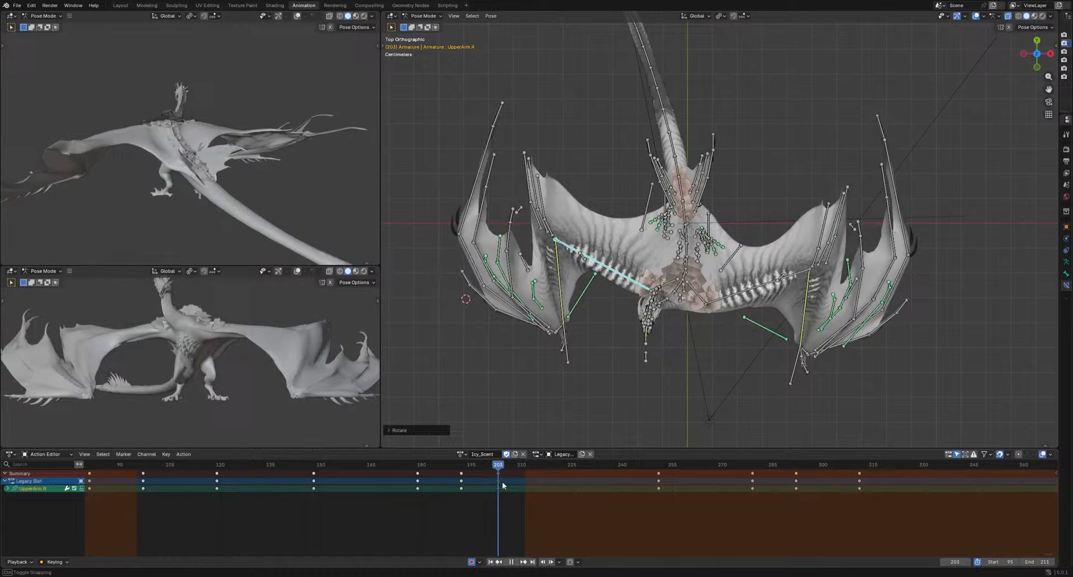
click(669, 281)
middle_drag(733, 373, 771, 285)
scroll(842, 316, up, 4)
key(r)
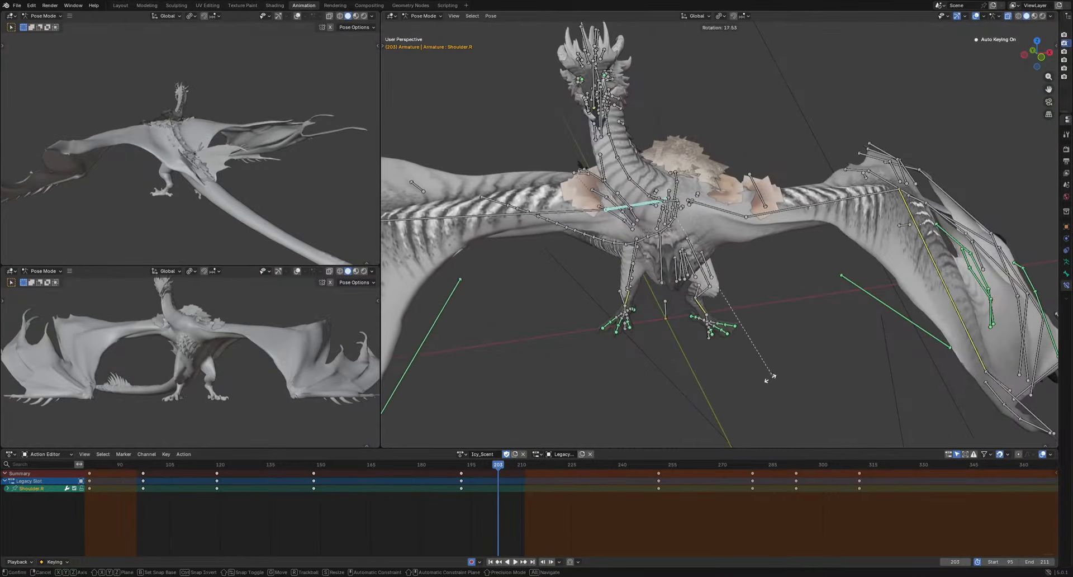
click(770, 378)
Rotate the Shoulder.R bone at about frame 177 and play back the animation
drag(498, 469, 411, 473)
key(r)
click(713, 394)
key(space)
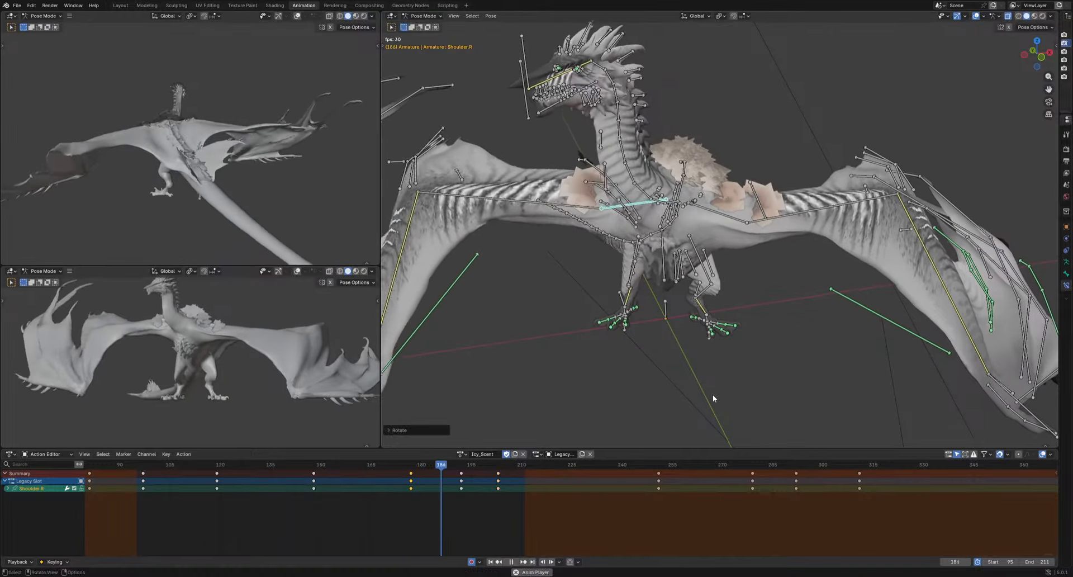
key(space)
Delete the Shoulder.R keyframe at frame 192 and play back the animation
click(462, 468)
click(461, 473)
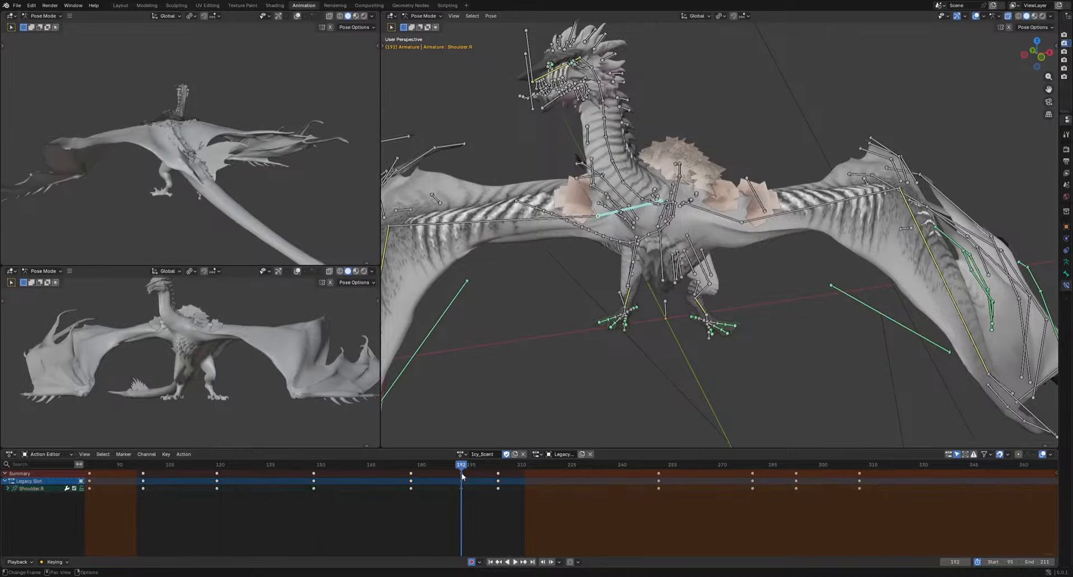
key(space)
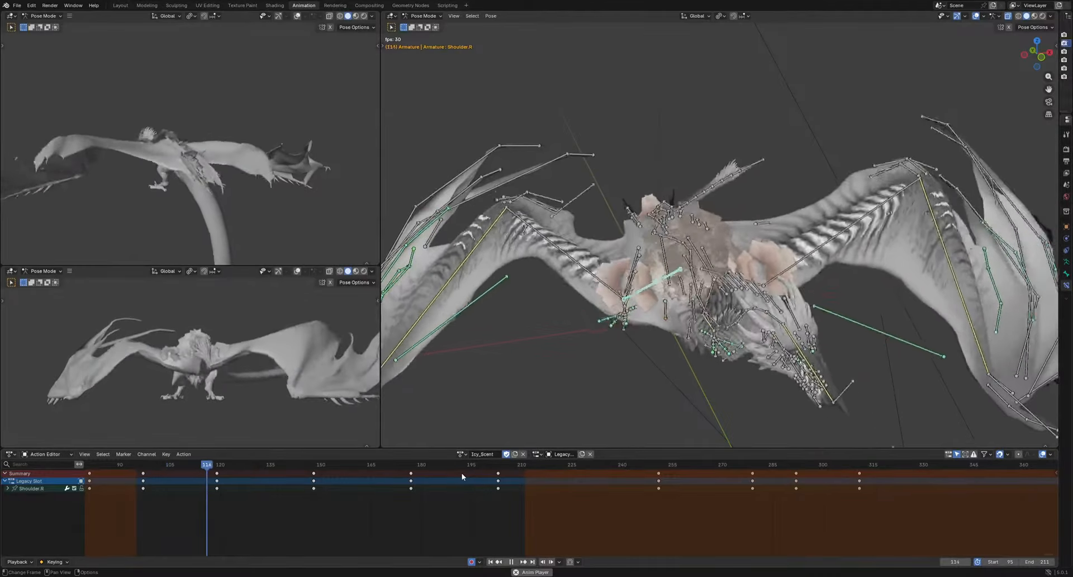
key(space)
Rotate the Shoulder.R bone in the front view at frame 119 and play back the animation
drag(236, 468, 216, 474)
alt+middle_drag(514, 409, 600, 338)
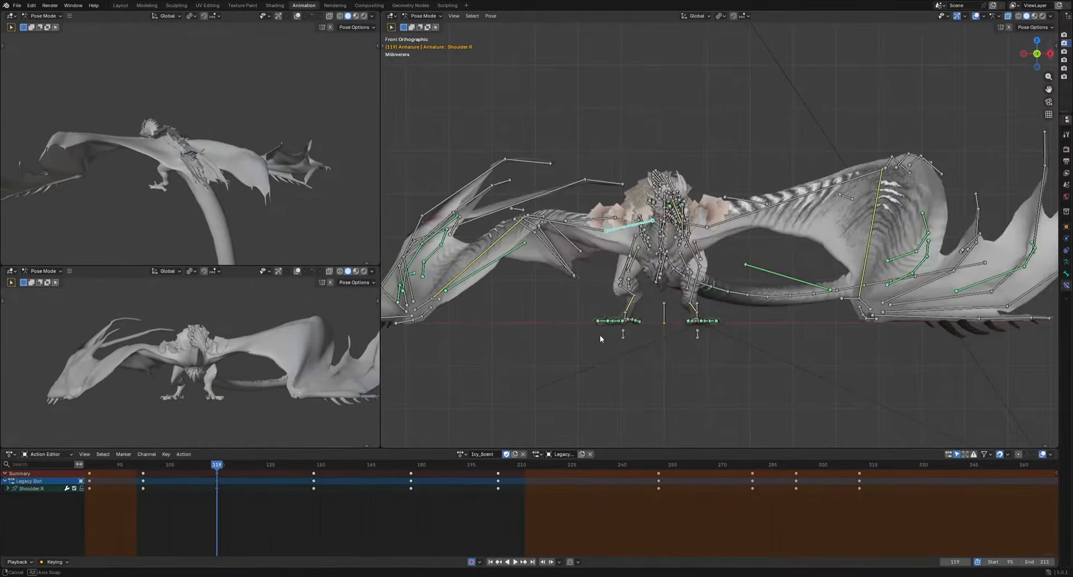
key(r)
click(736, 364)
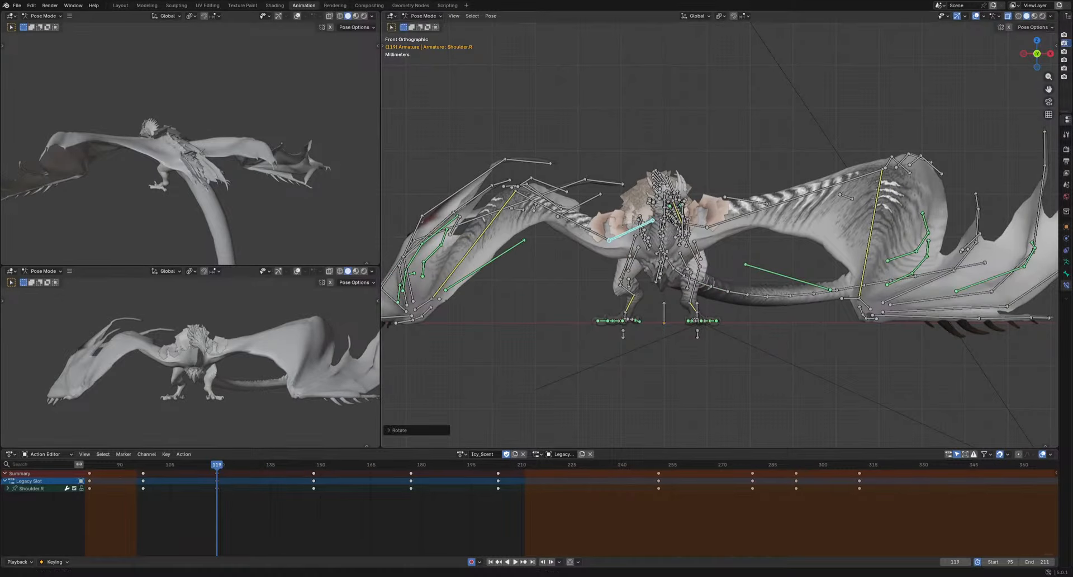
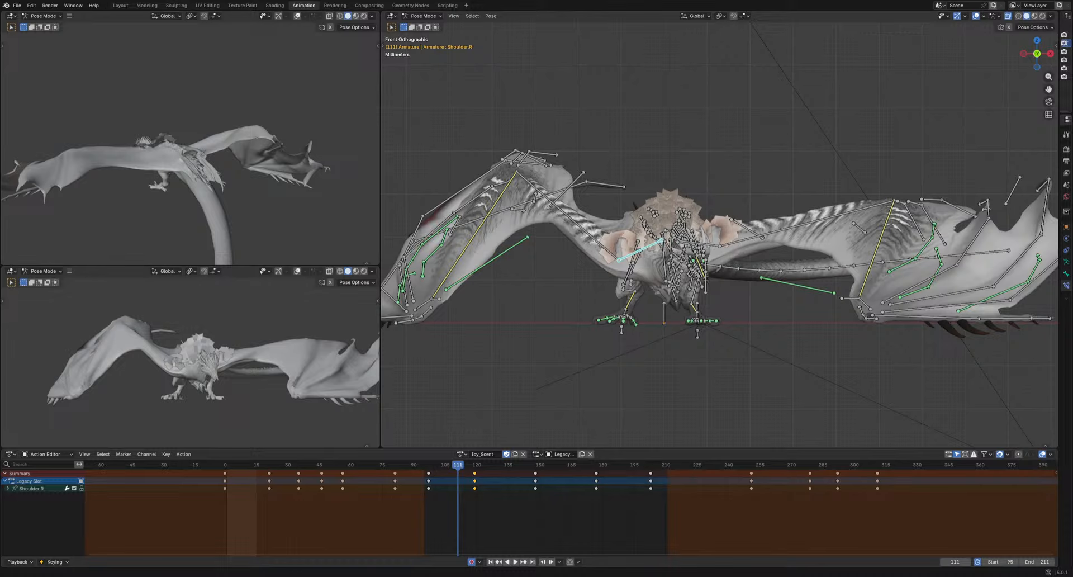
key(space)
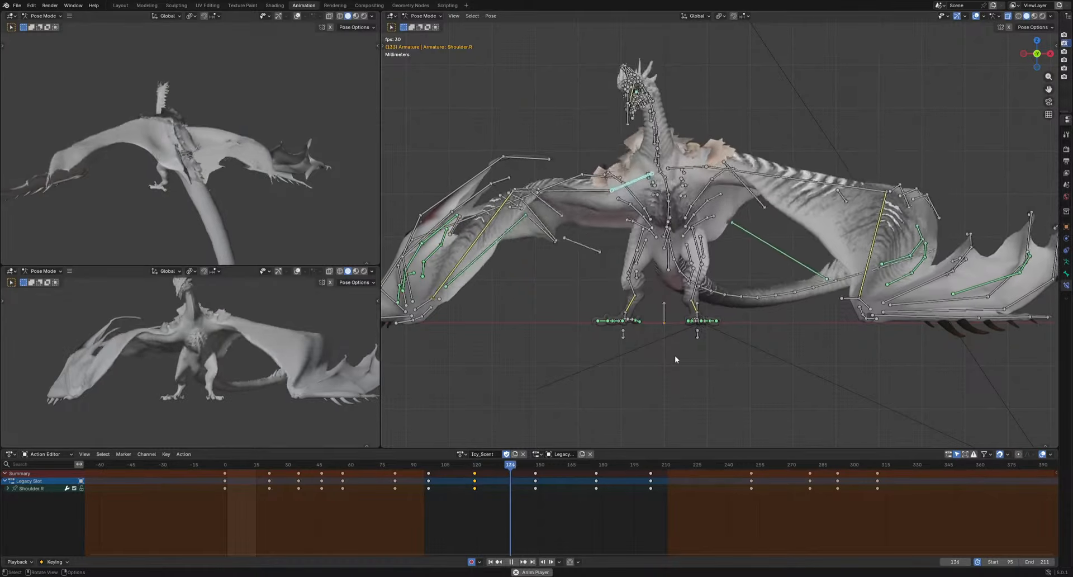
Select the Spine, Spine.001 and Spine.002 bones at frame 138 and switch to the front view
drag(481, 482, 512, 483)
middle_drag(665, 287, 632, 222)
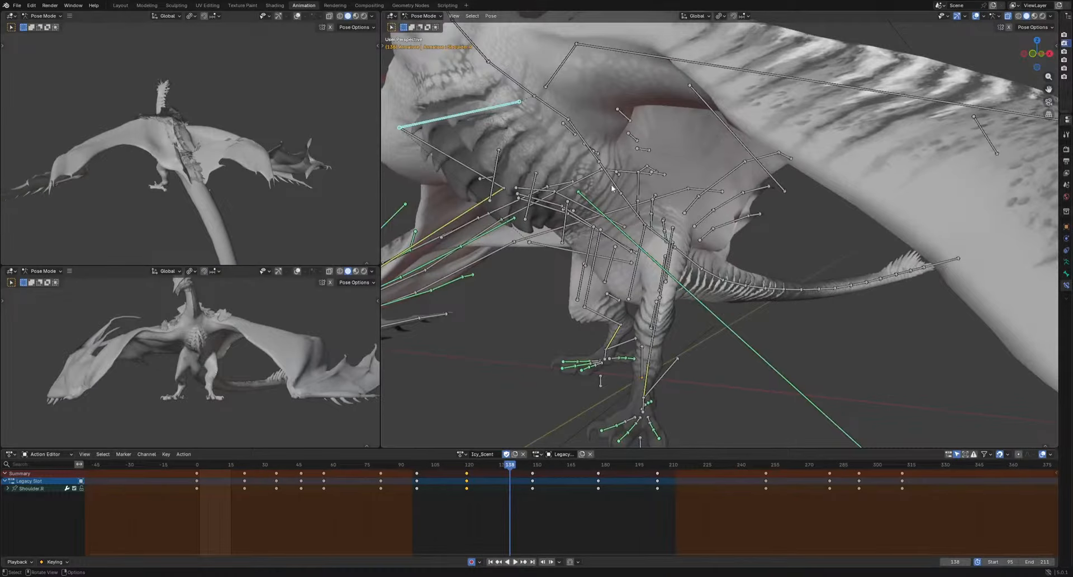
click(624, 199)
shift+click(602, 166)
shift+click(583, 142)
key(KP_1)
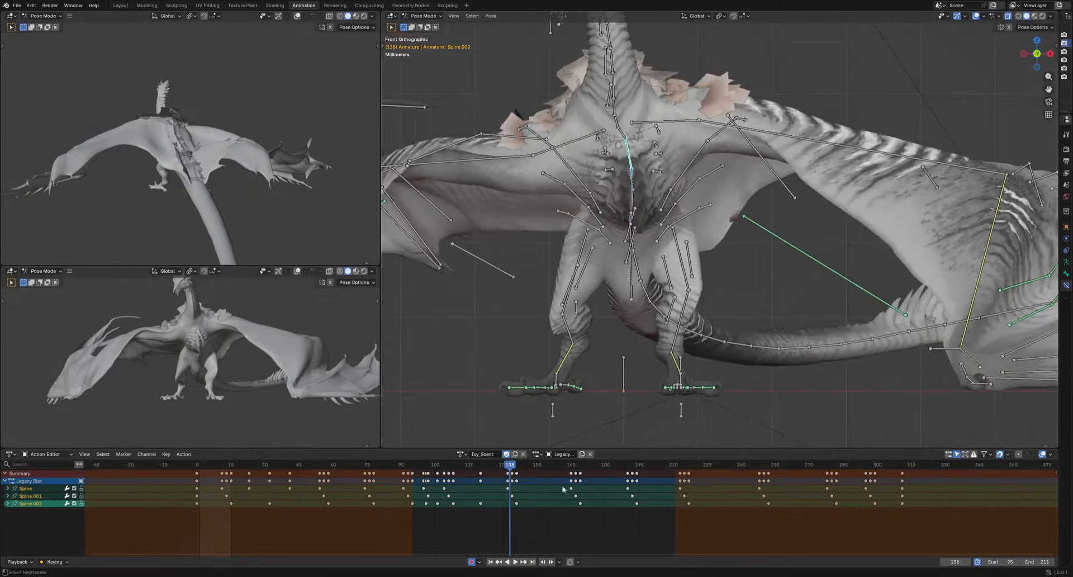
Align the staggered keyframes of the three spine bones near frame 138 onto frame 140
drag(501, 521, 523, 496)
key(g)
click(514, 504)
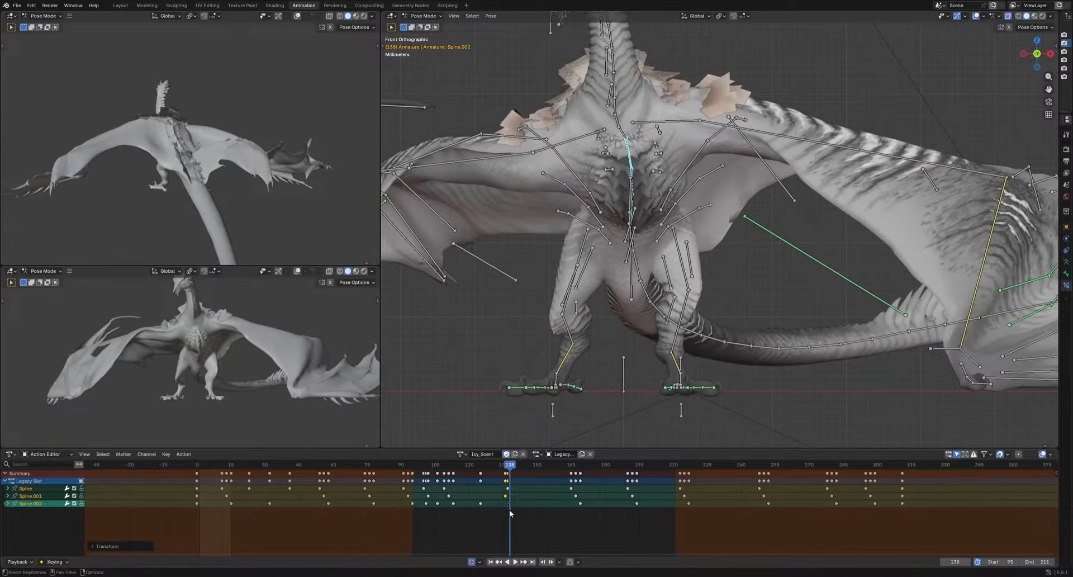
key(g)
click(511, 510)
click(512, 503)
key(g)
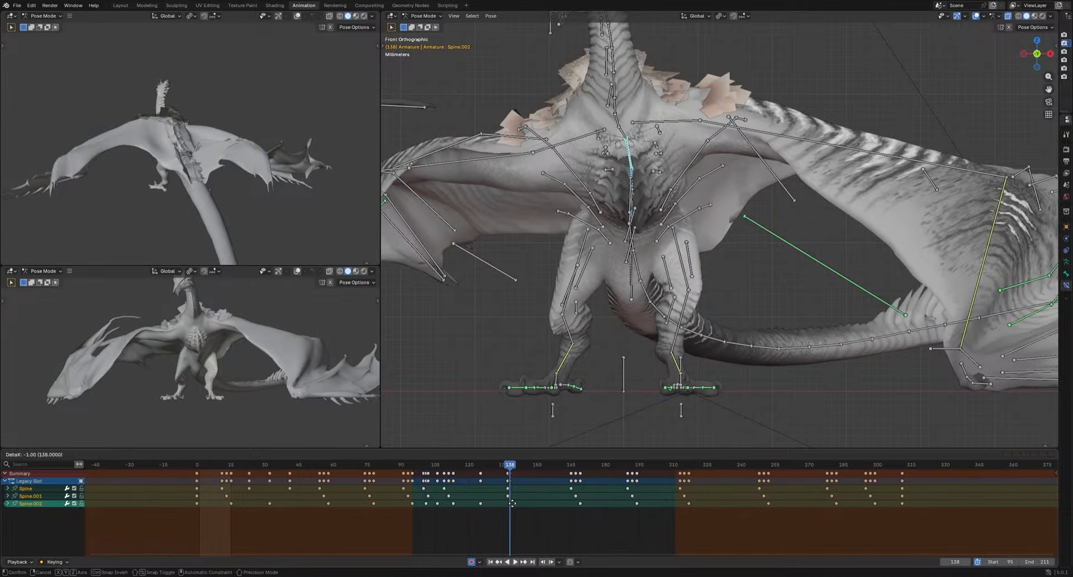
click(512, 502)
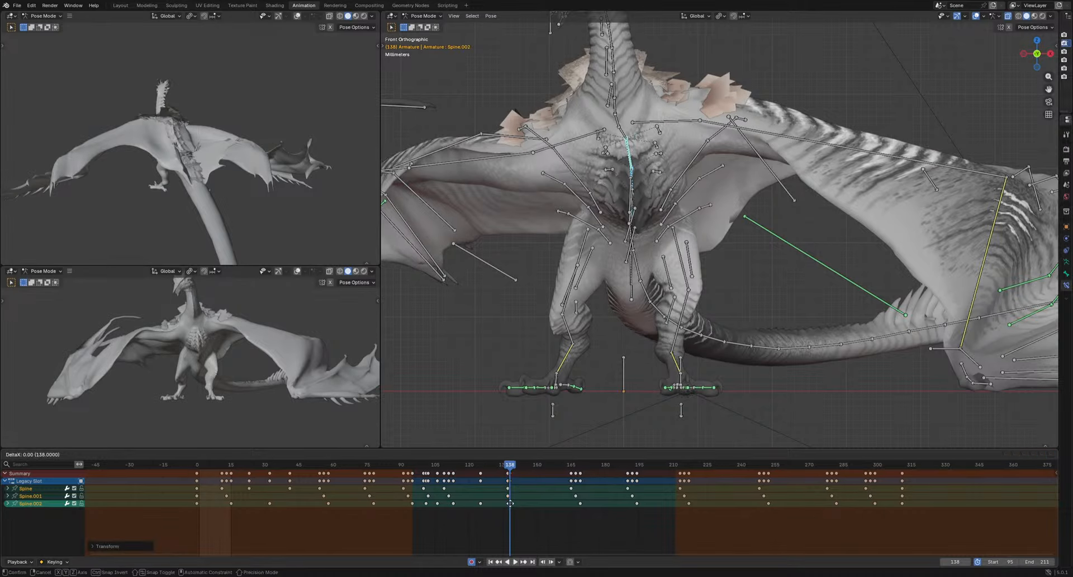
drag(508, 473, 514, 471)
click(514, 465)
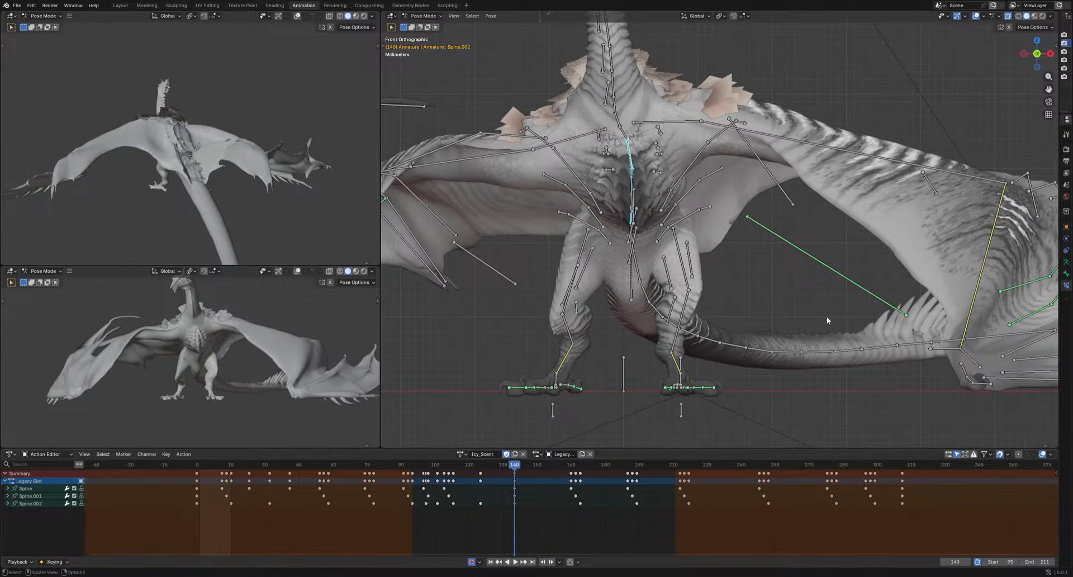
Rotate the three spine bones at frame 140 in the front view, including a trackball rotation, and play back the animation
scroll(827, 321, down, 3)
key(r)
key(r)
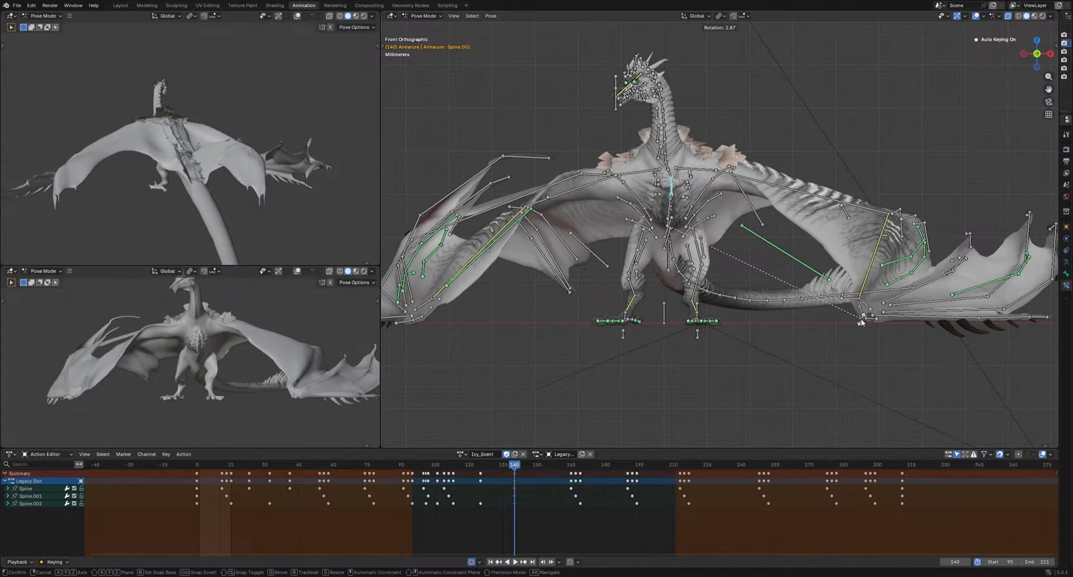
click(860, 319)
key(r)
key(r)
click(807, 356)
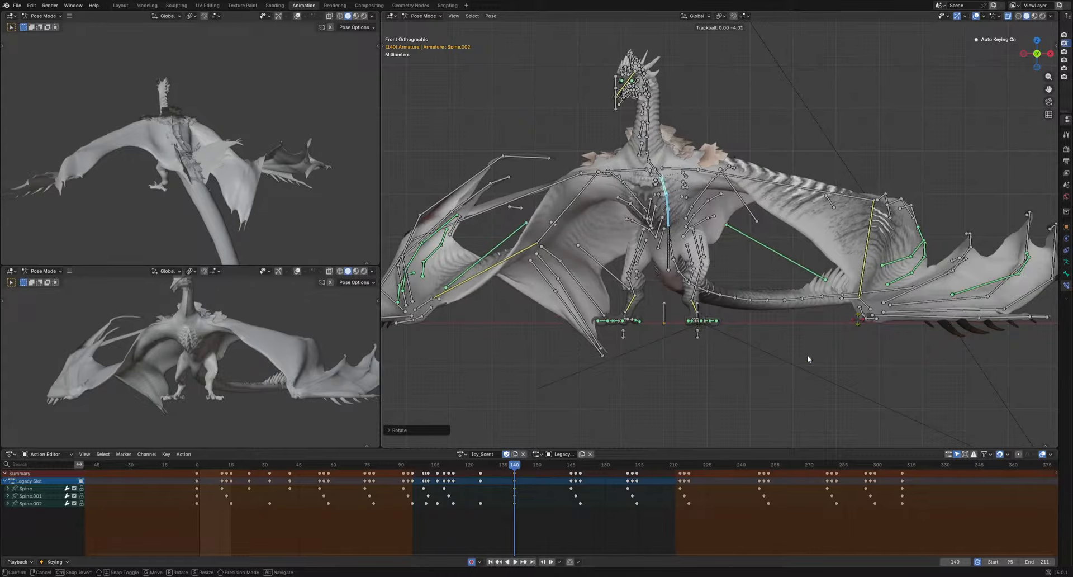
click(447, 465)
key(space)
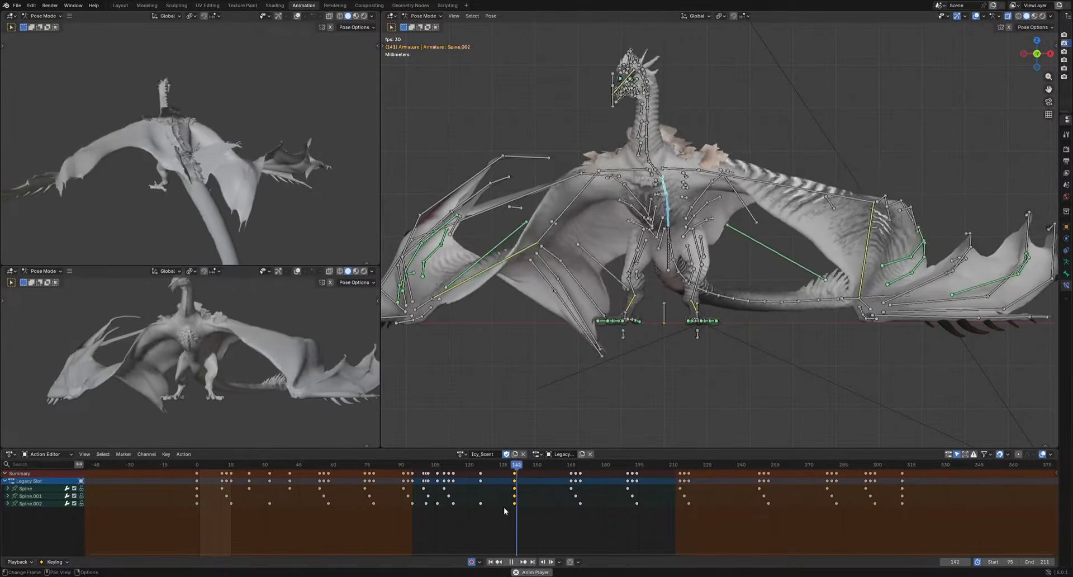
key(space)
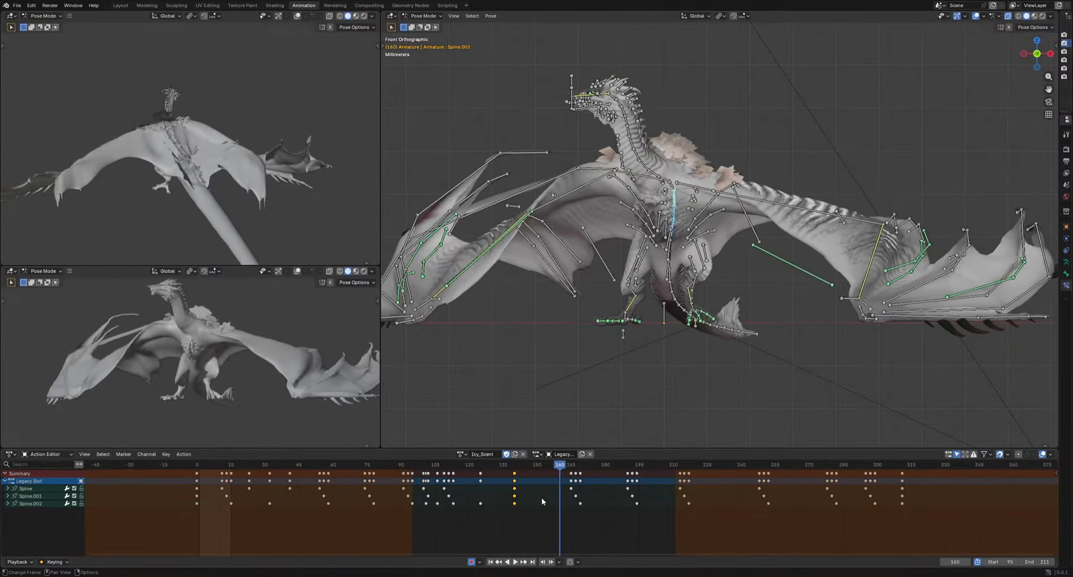
Align the spine bones' staggered keyframes onto frame 165 and rotate the bones there in the top view
click(570, 466)
scroll(571, 475, up, 2)
middle_drag(695, 254, 693, 391)
drag(542, 518, 590, 494)
key(g)
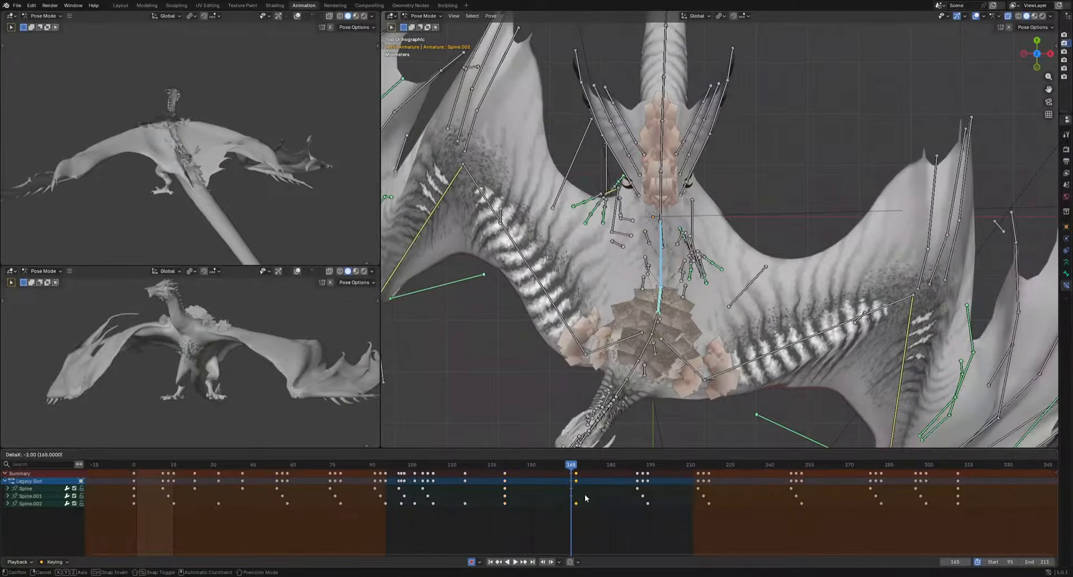
click(584, 499)
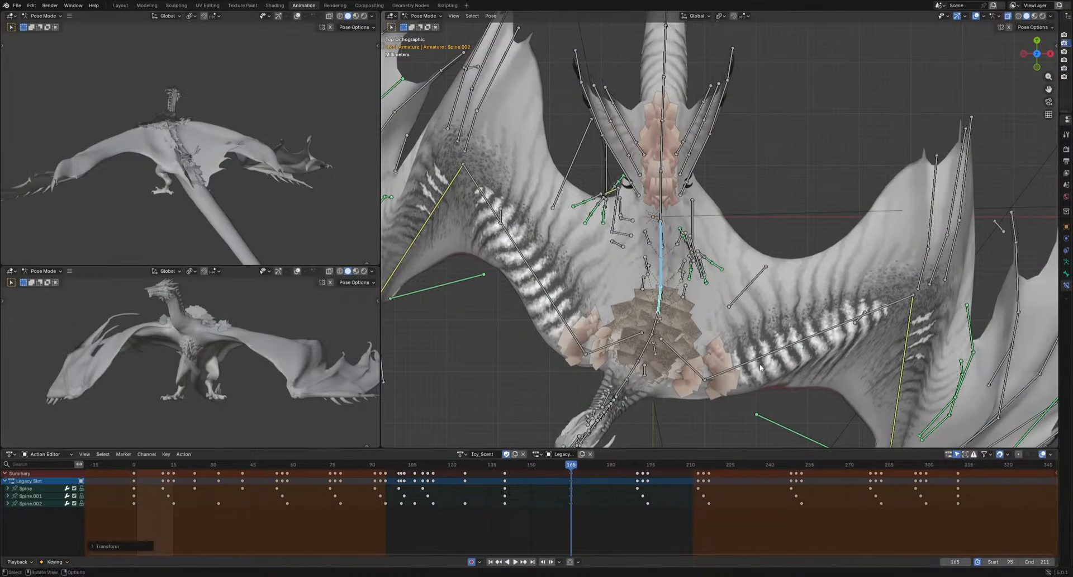
key(r)
click(754, 378)
Rotate the three spine bones in the top view at frame 140 and play back the animation
drag(504, 466, 512, 462)
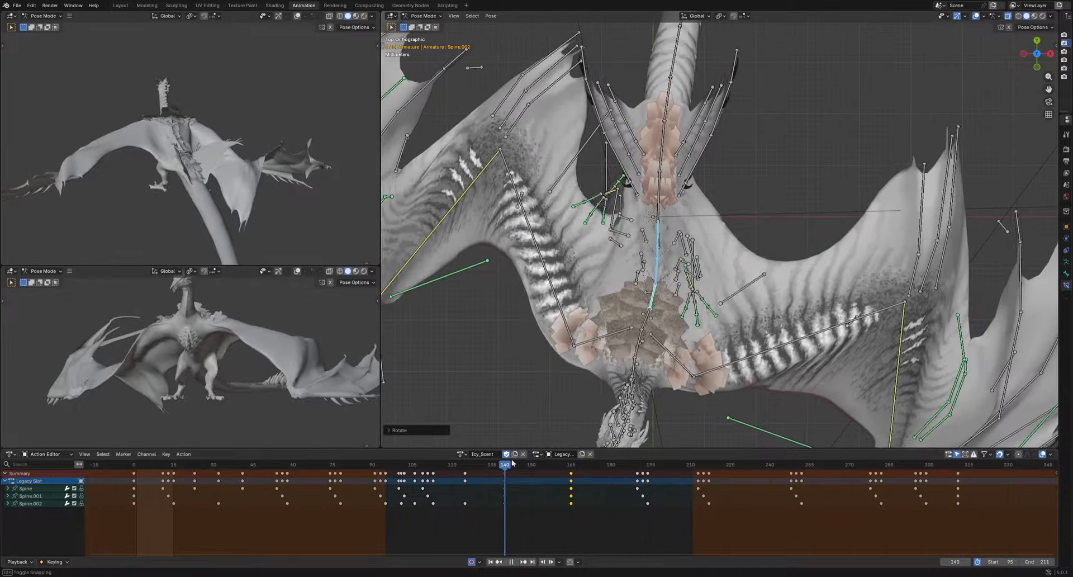
key(i)
key(space)
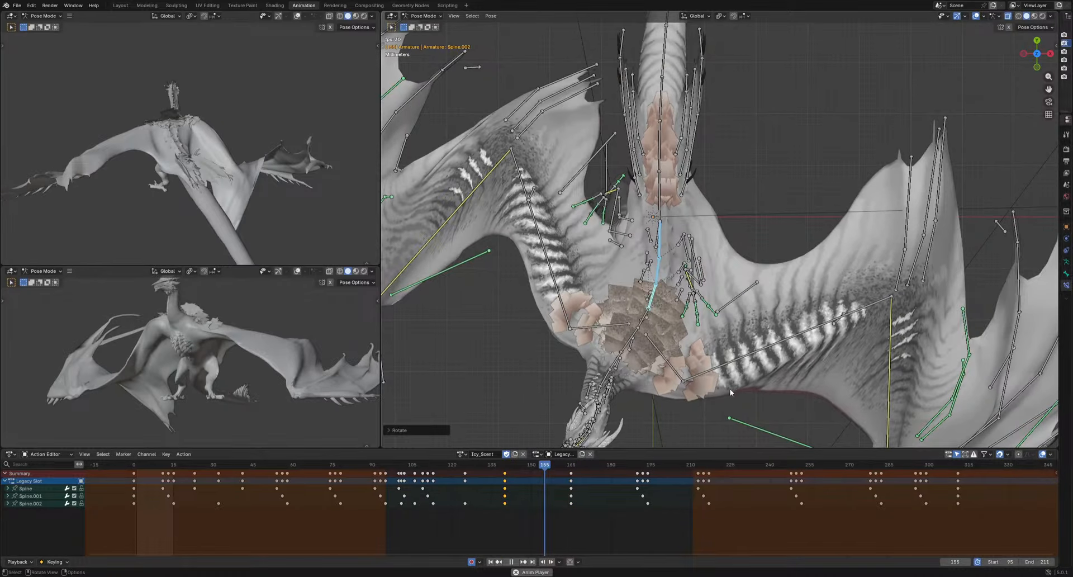
key(space)
drag(567, 463, 524, 452)
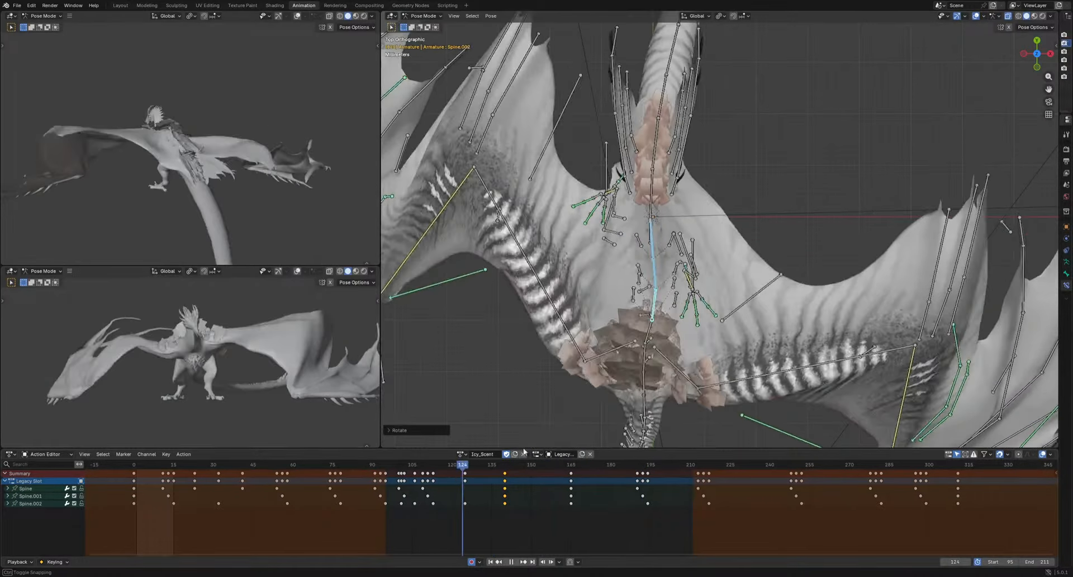
key(space)
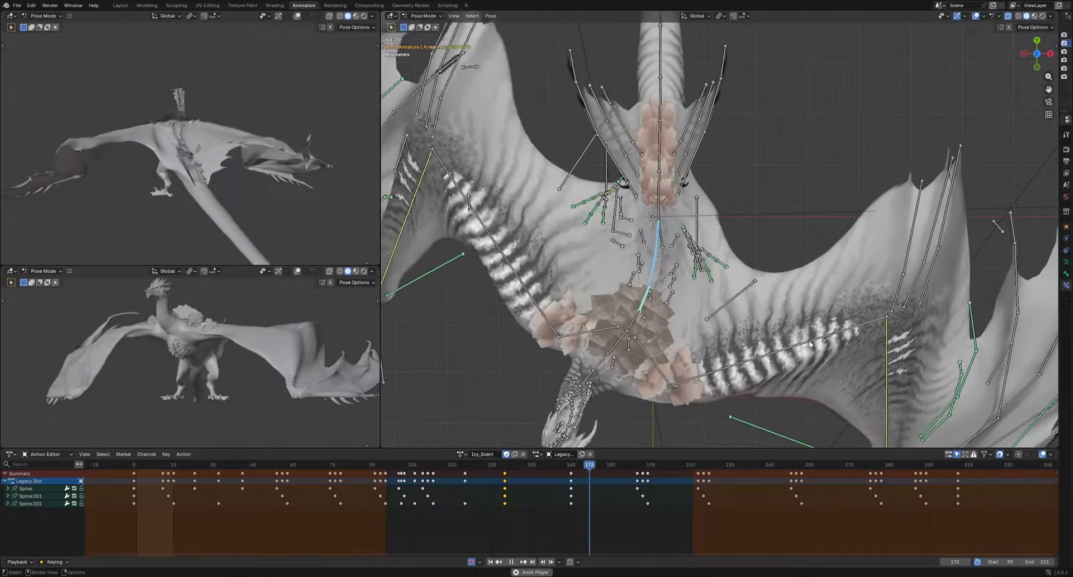
key(space)
Select the UpperArm.R bone and rotate it in the left side view at frame 148
click(551, 333)
scroll(551, 332, down, 3)
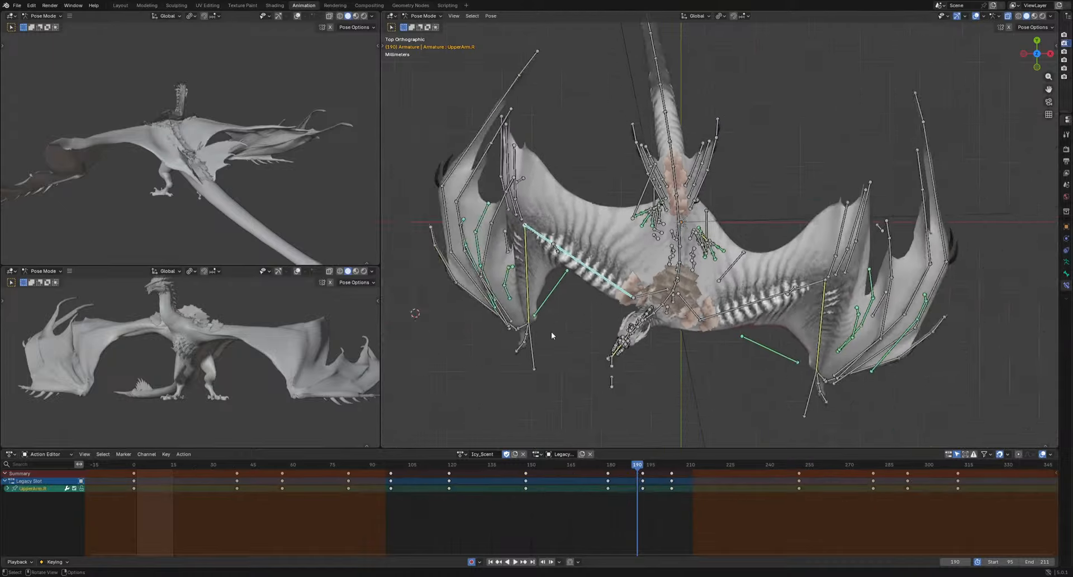
middle_drag(551, 333, 670, 223)
drag(606, 465, 525, 485)
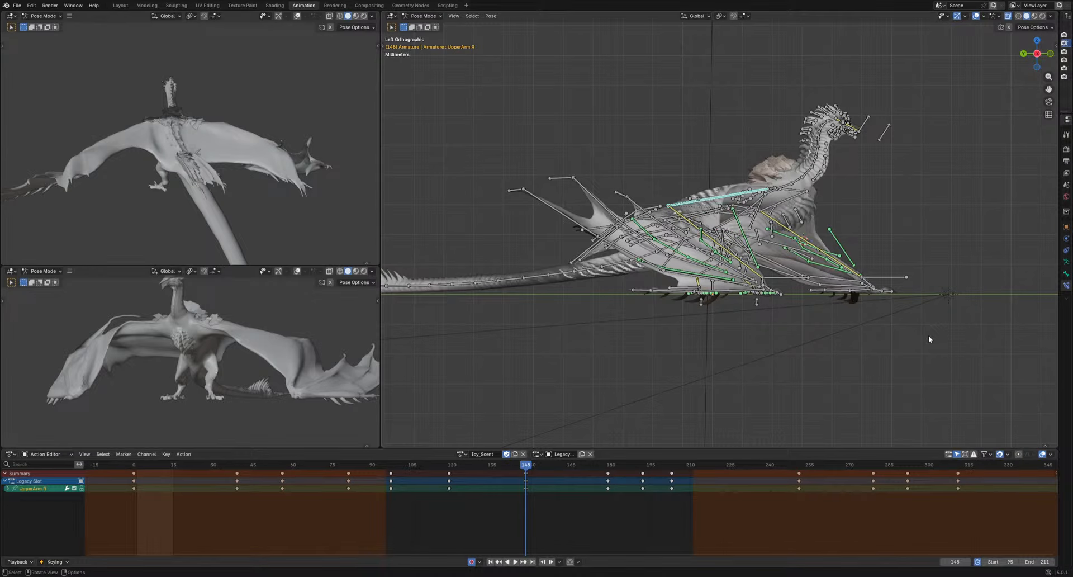
key(r)
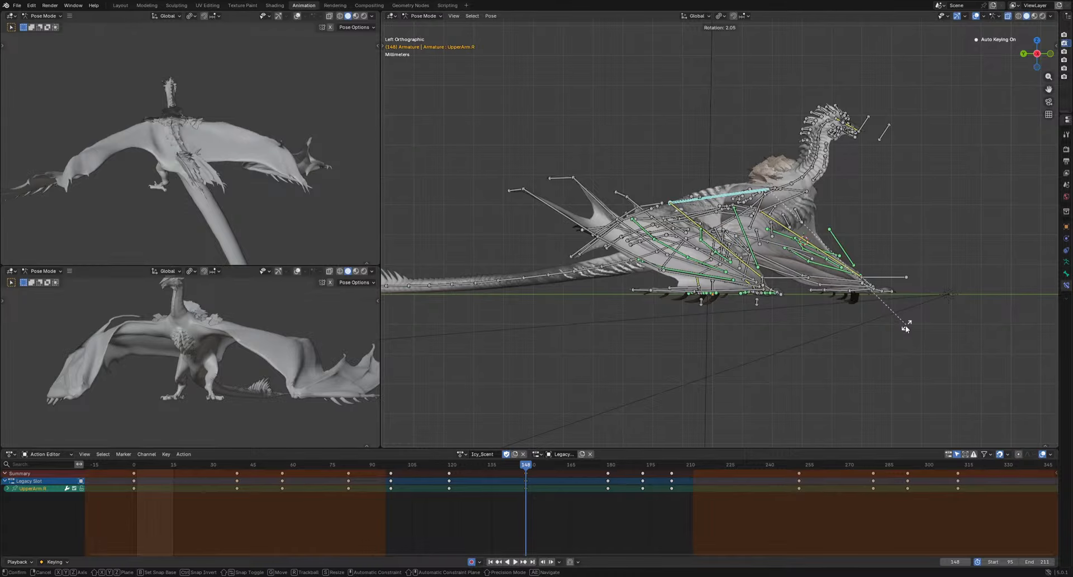
click(906, 326)
Select the Arm.R bone and rotate it in the left side view at frame 148
alt+middle_drag(905, 326, 857, 371)
click(726, 425)
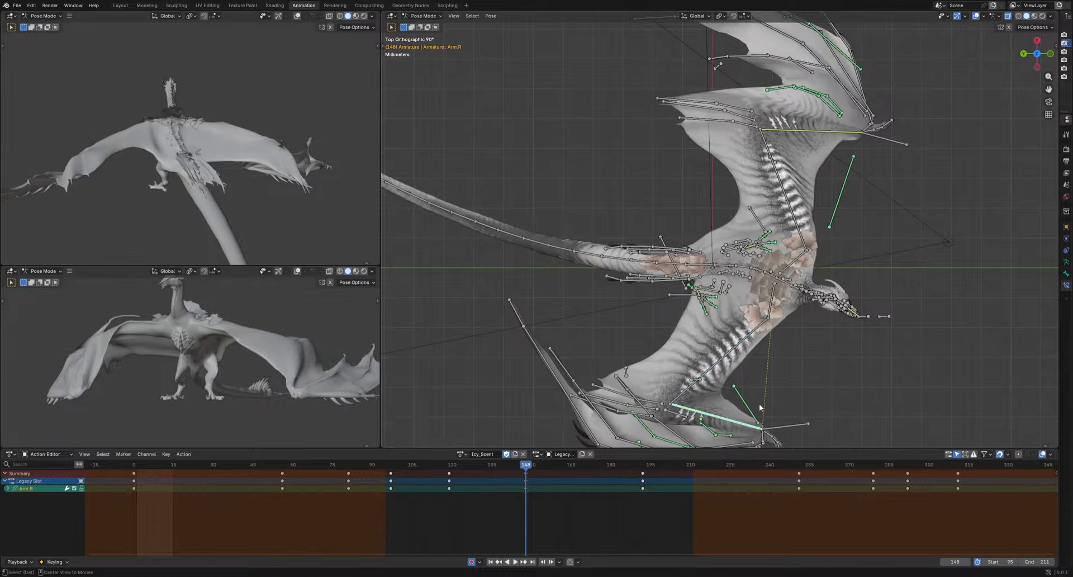
key(alt+r)
alt+middle_drag(842, 407, 917, 351)
key(r)
click(895, 360)
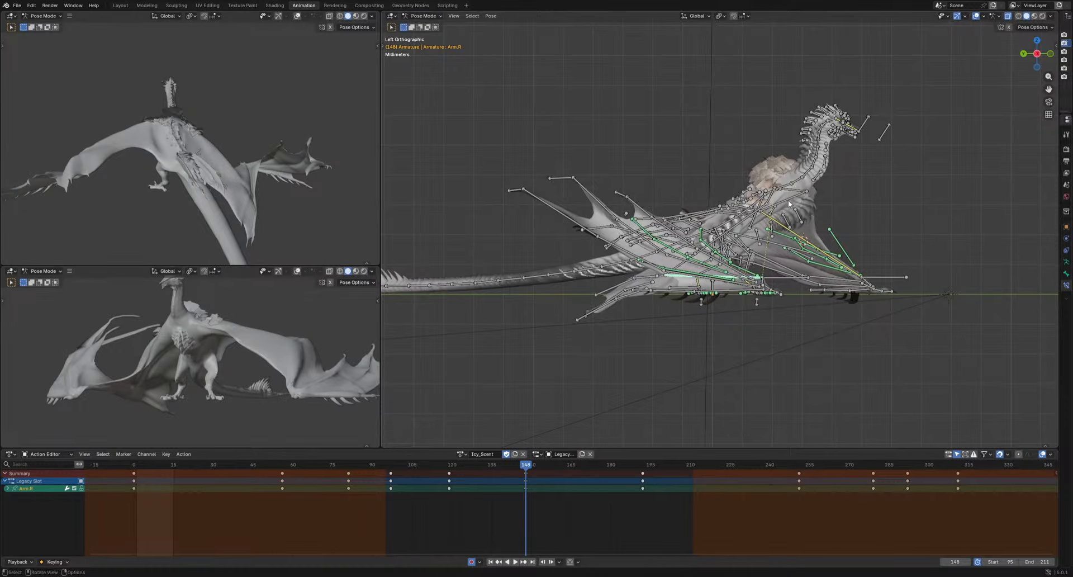
Select the Shoulder.R bone and rotate it in the left side view at frame 148
click(775, 197)
key(r)
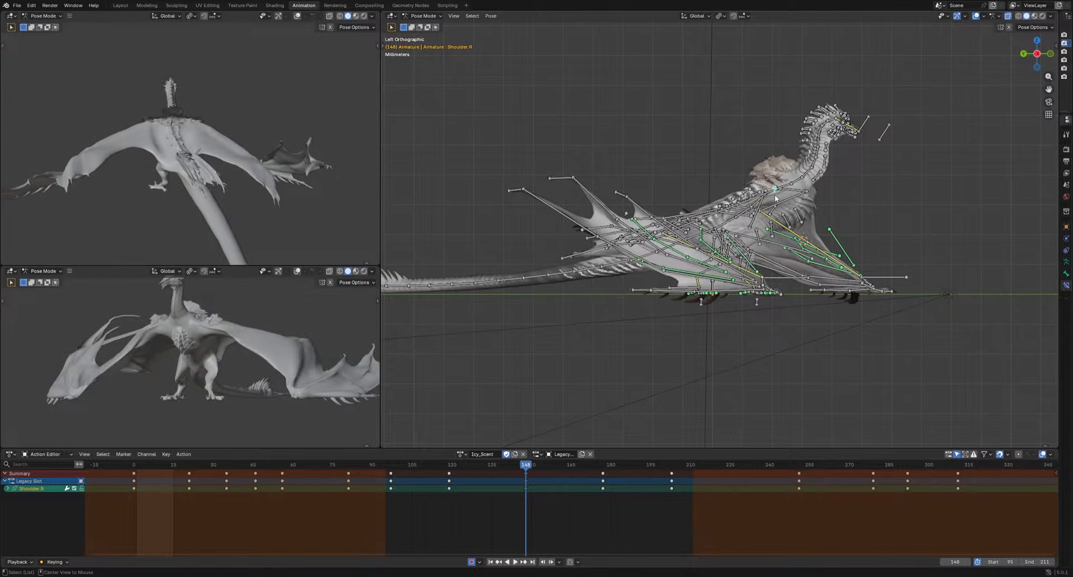
click(893, 339)
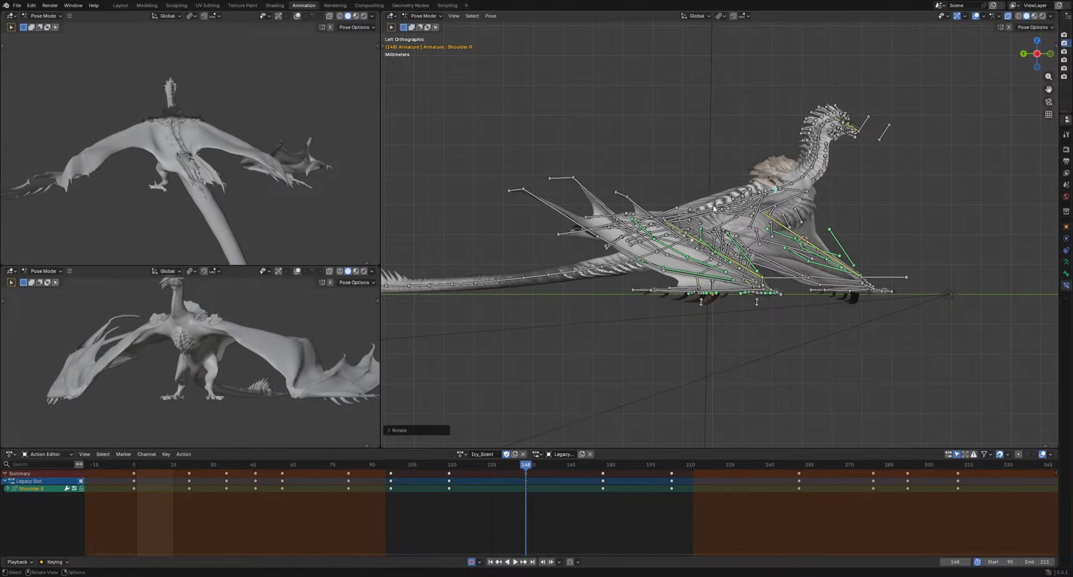
Select the UpperArm.R bone, rotate it in the left side view at frame 148, and play back the animation
click(713, 205)
key(r)
click(850, 363)
key(space)
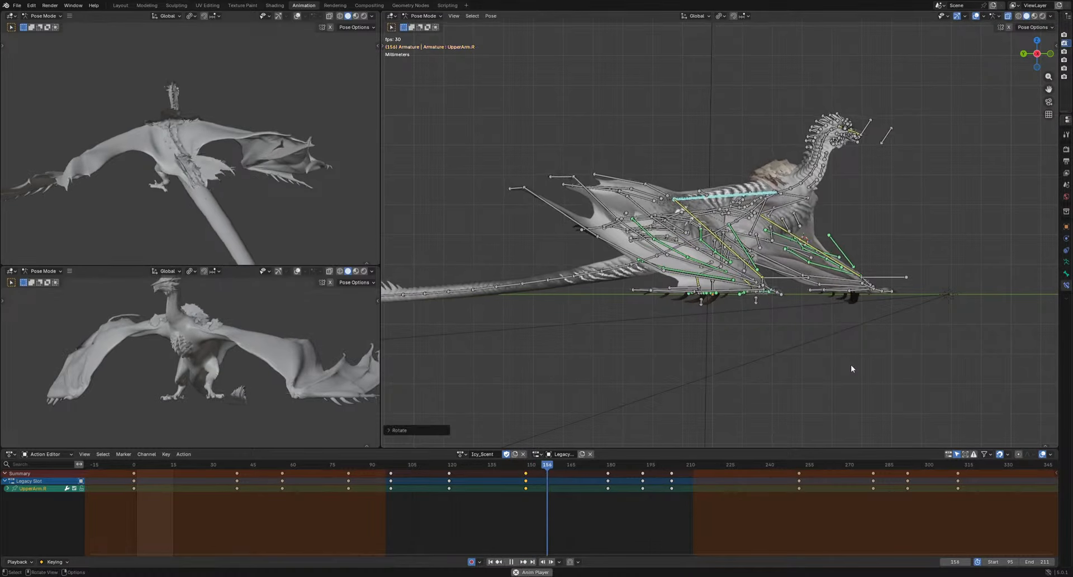
key(space)
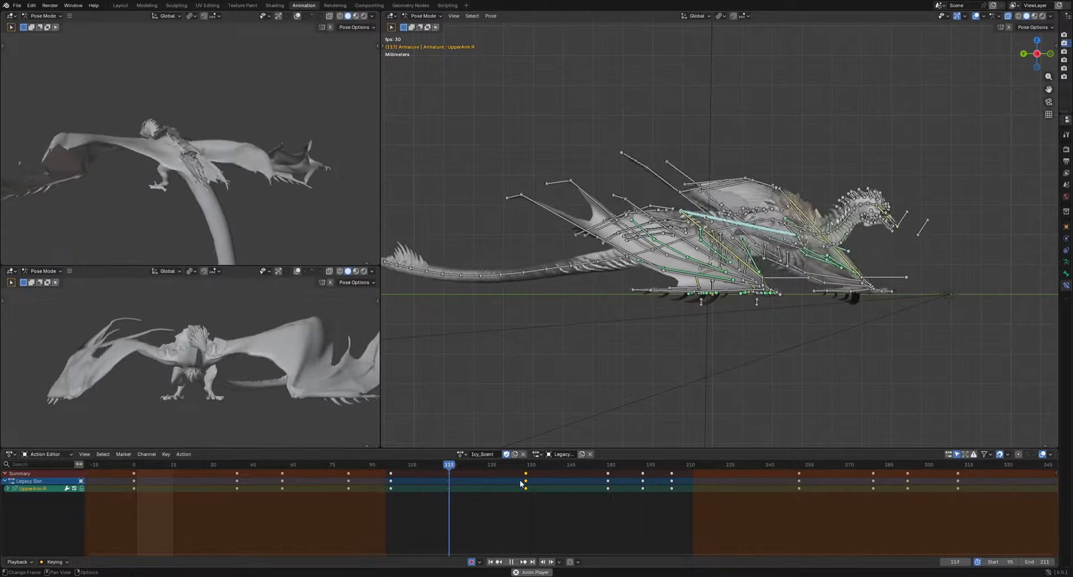
key(space)
Rotate the UpperArm.R bone in the left side view at frame 131 and play back the animation
scroll(120, 386, down, 4)
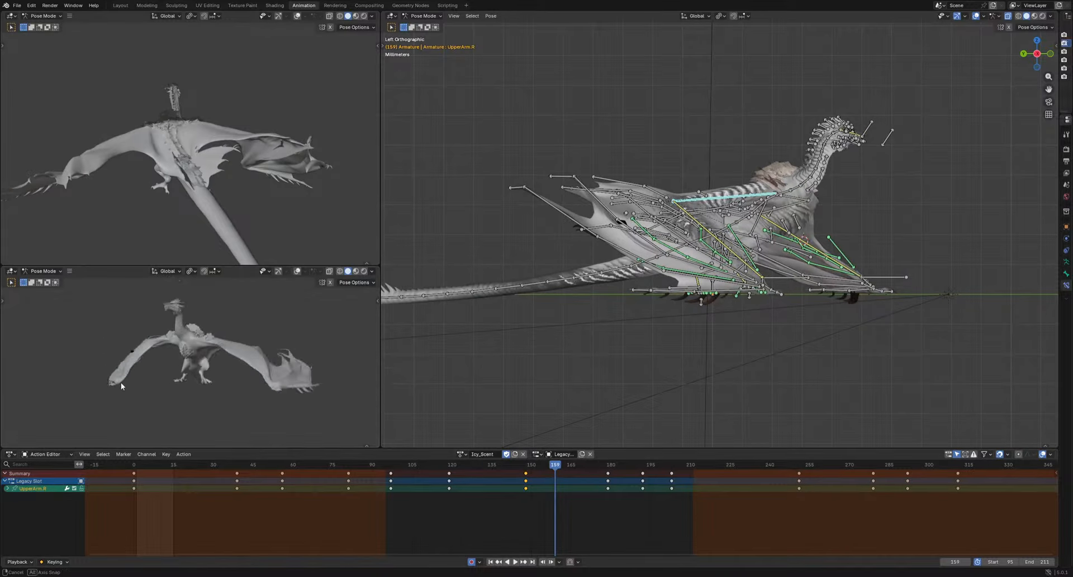
middle_drag(119, 386, 234, 410)
click(480, 466)
key(r)
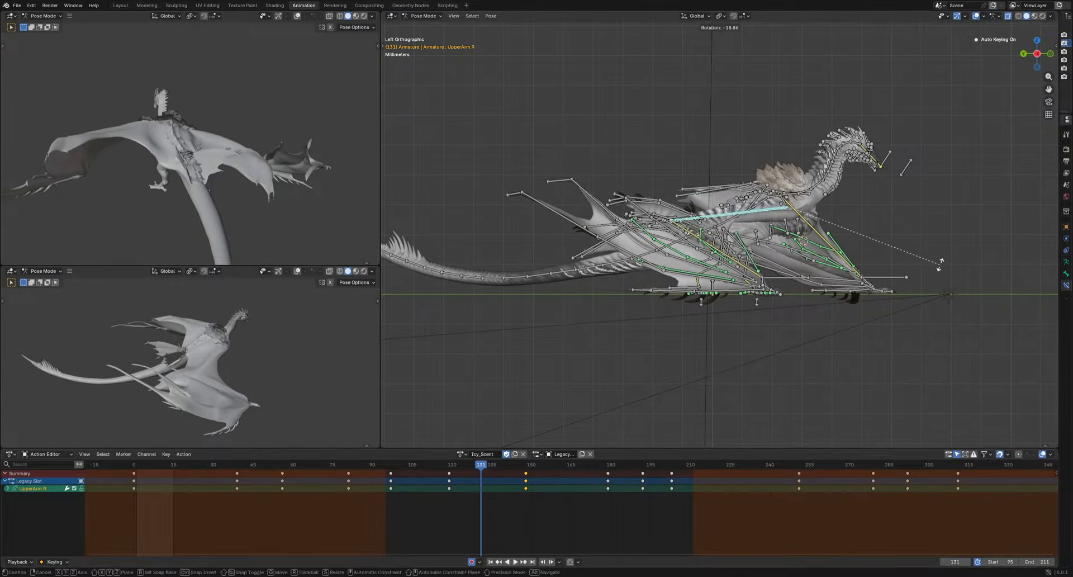
click(930, 249)
key(space)
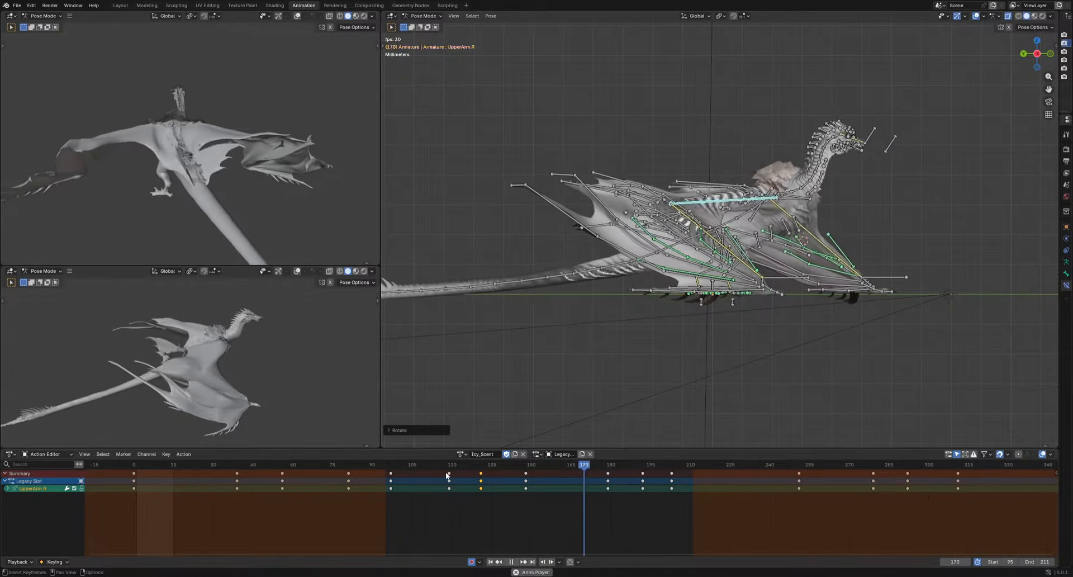
Move the UpperArm.R keyframe at frame 119 to frame 113 and review the animation from several angles
click(390, 474)
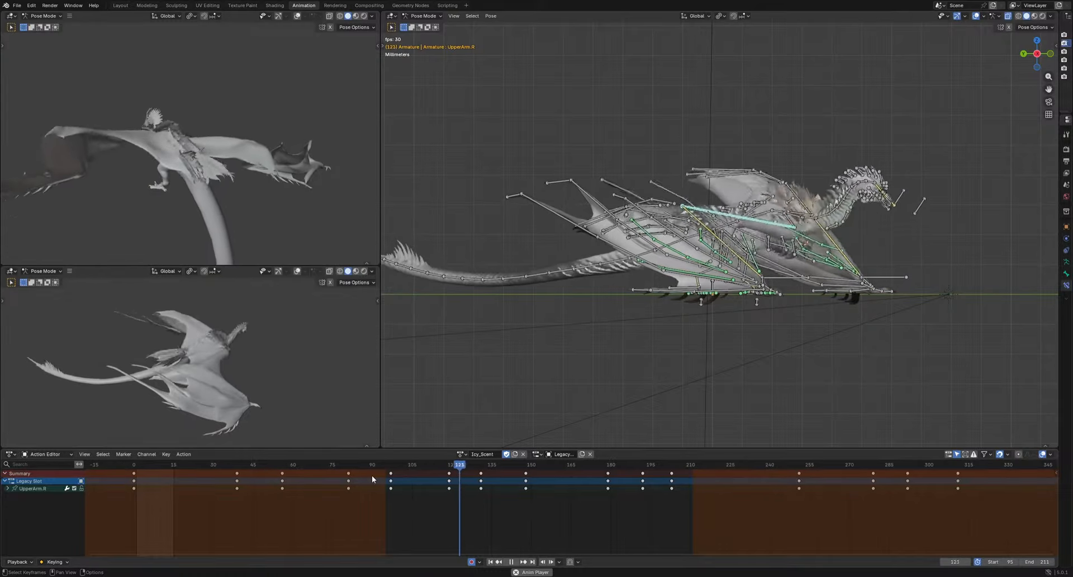
drag(426, 516, 461, 471)
key(g)
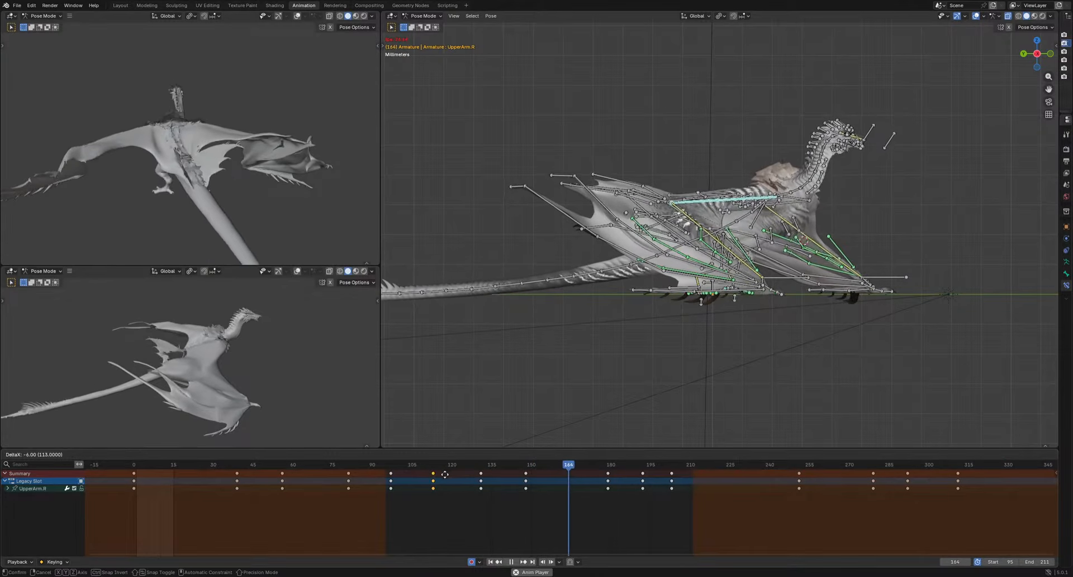
click(444, 472)
click(394, 467)
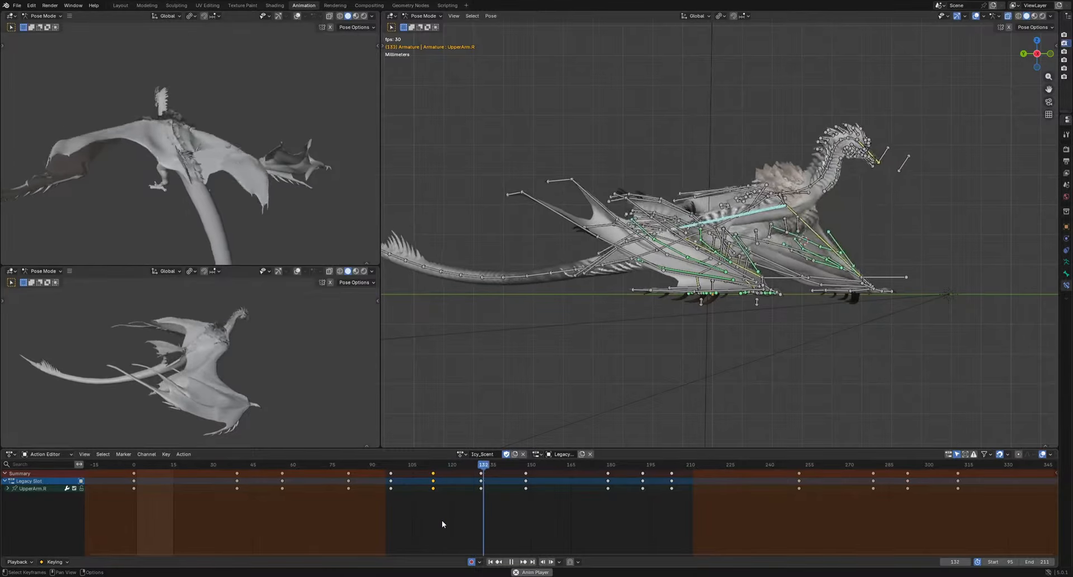
drag(424, 464, 489, 488)
scroll(783, 333, up, 3)
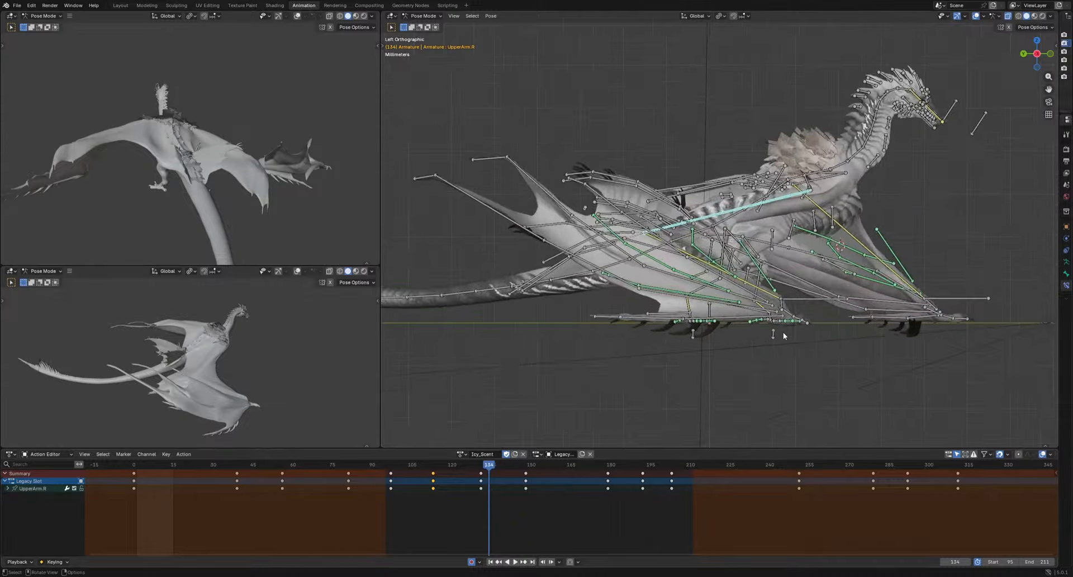
middle_drag(783, 334, 786, 371)
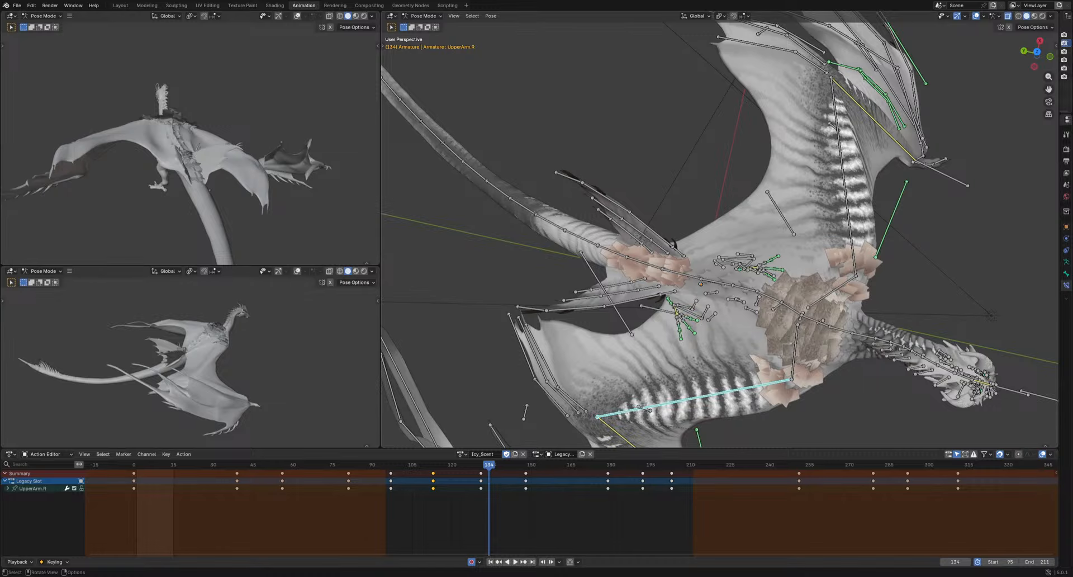
key(space)
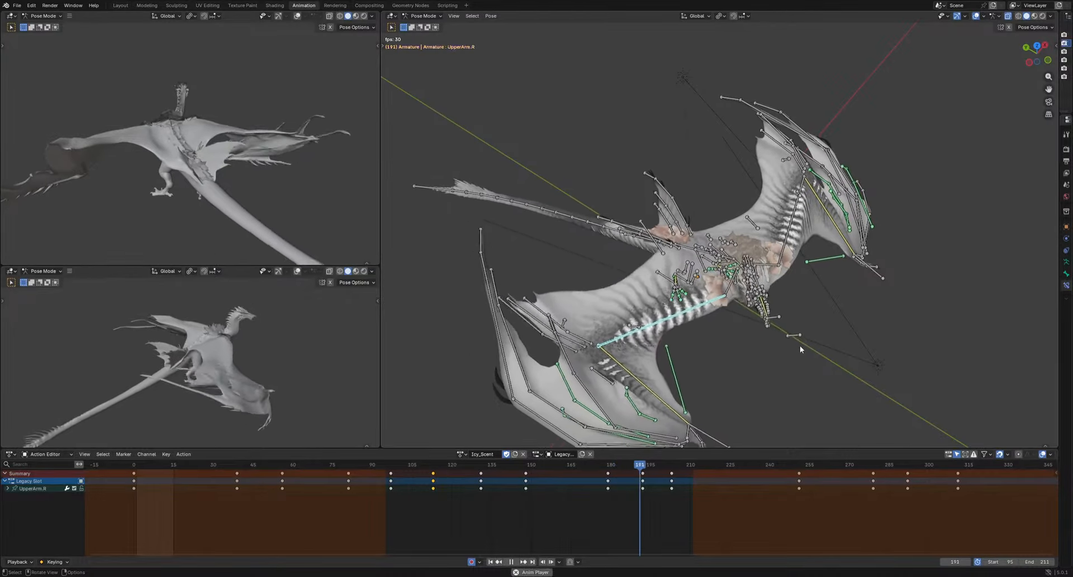
key(space)
Select the HeadIK bone at the wyvern's snout and move it outward in the top view at frame 195
click(785, 312)
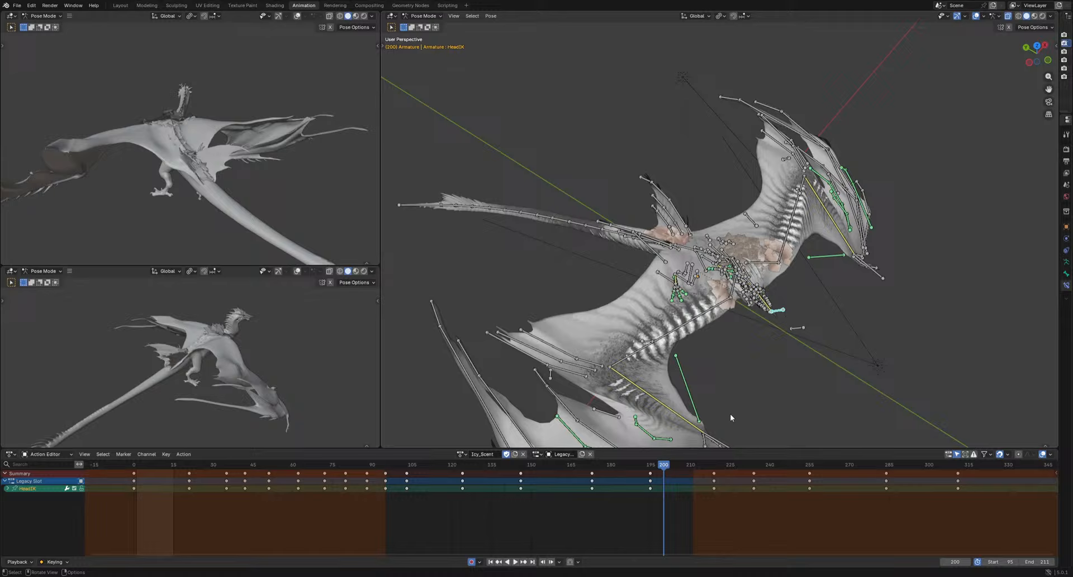
click(651, 467)
middle_drag(757, 331, 709, 395)
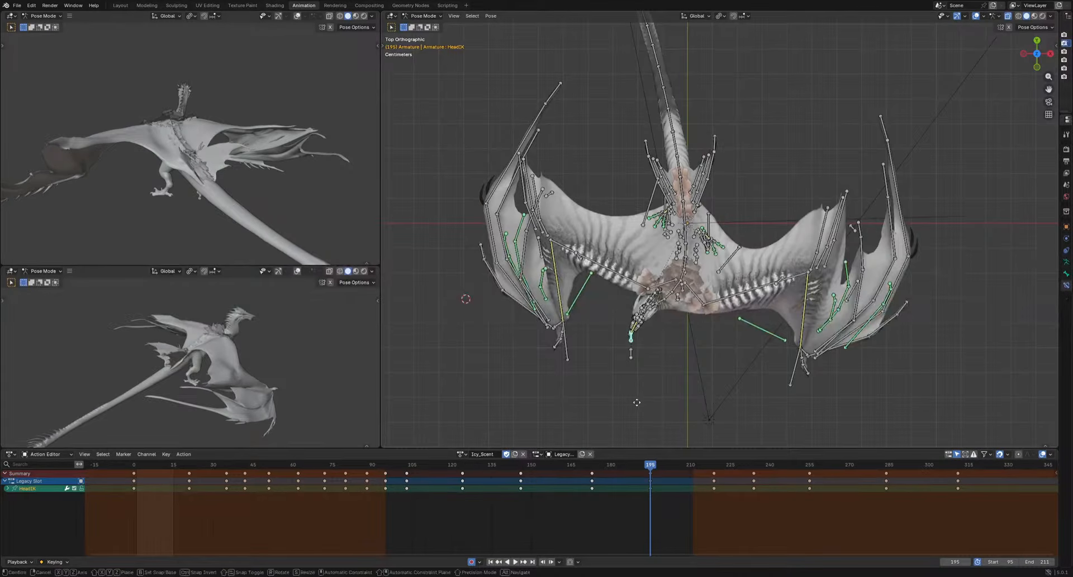
key(g)
click(604, 408)
Move the HeadIK bone in the top view at frame 173 and play back the animation
key(Down)
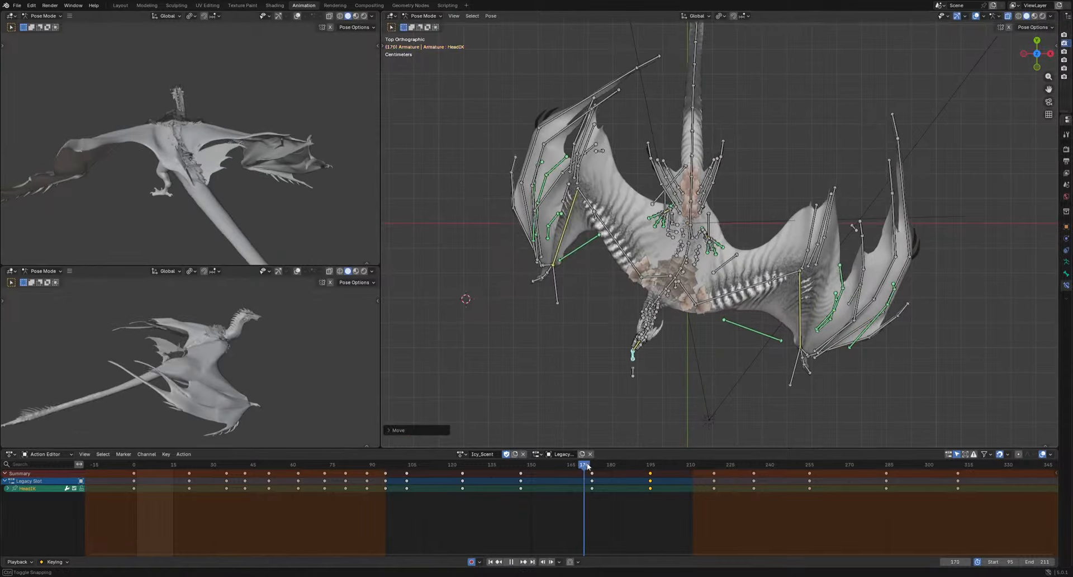
key(g)
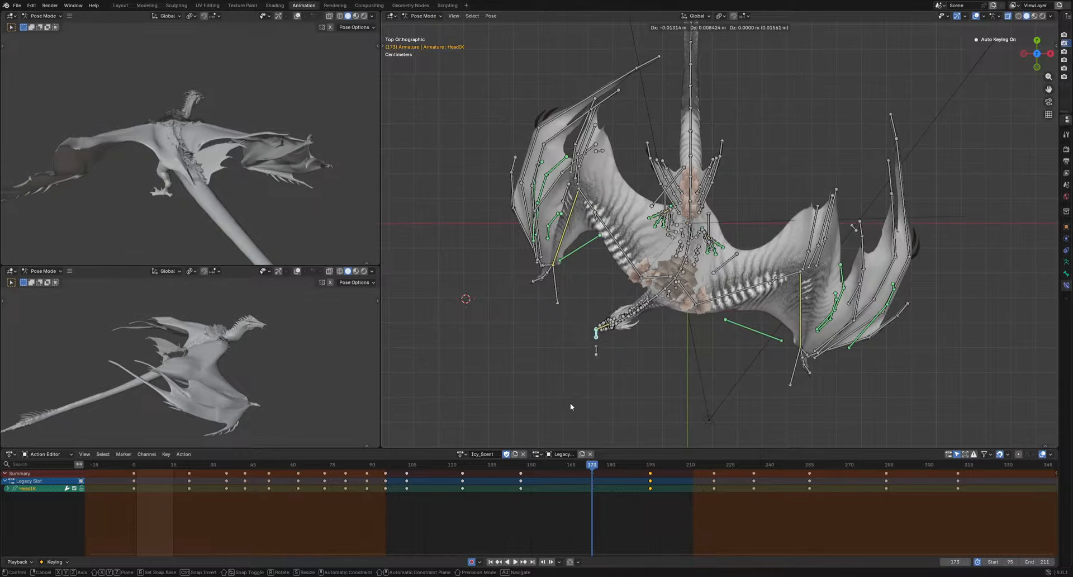
click(570, 406)
drag(517, 467, 520, 468)
key(space)
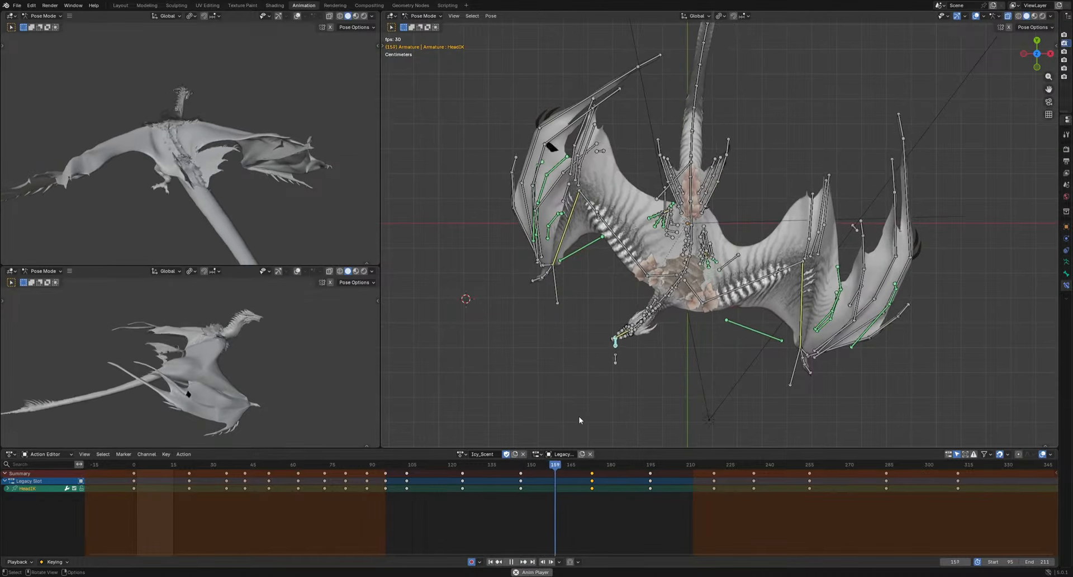
key(space)
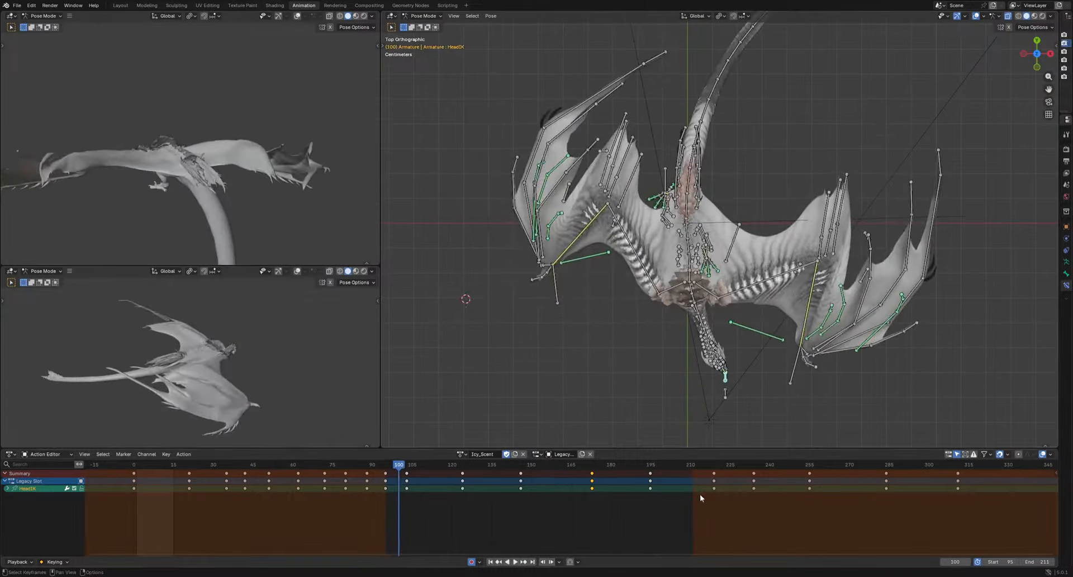
Move the HeadIK bone in the top view at frame 208 and review the playback from a new angle
drag(657, 463, 684, 477)
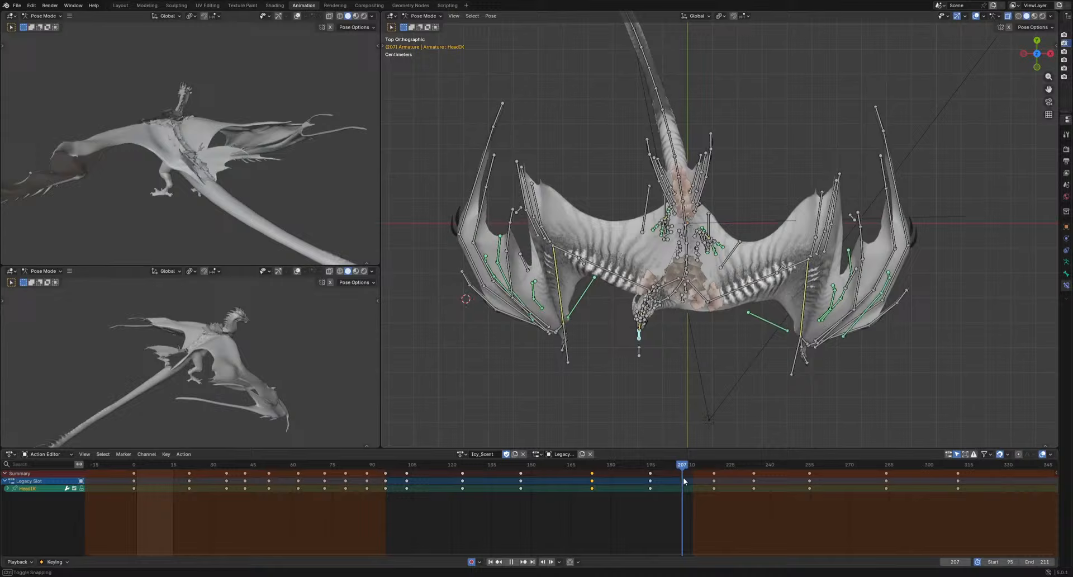
key(g)
click(671, 406)
key(space)
key(space)
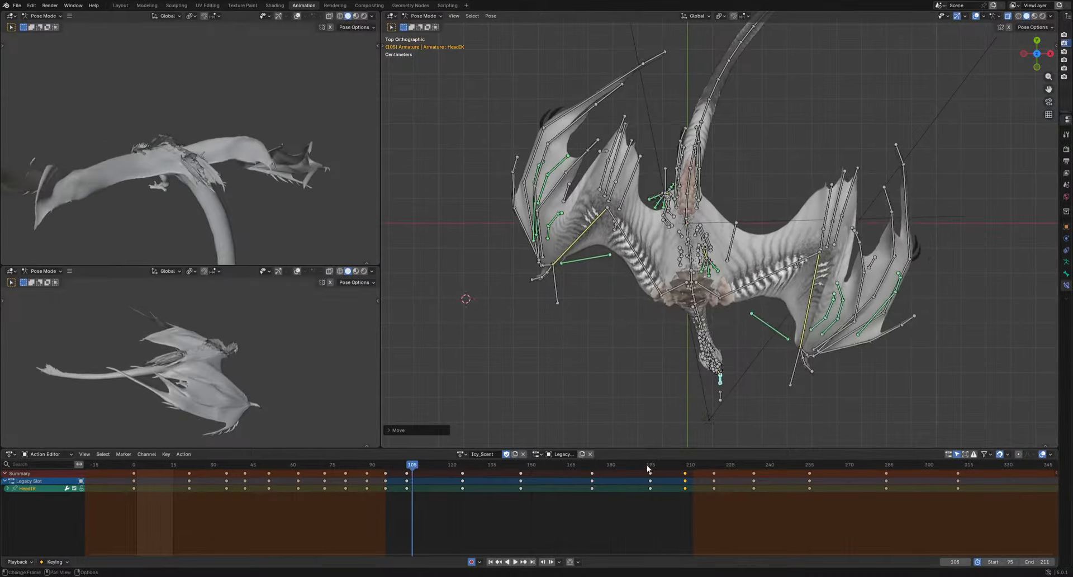
drag(649, 465, 687, 491)
middle_drag(25, 116, 98, 118)
key(space)
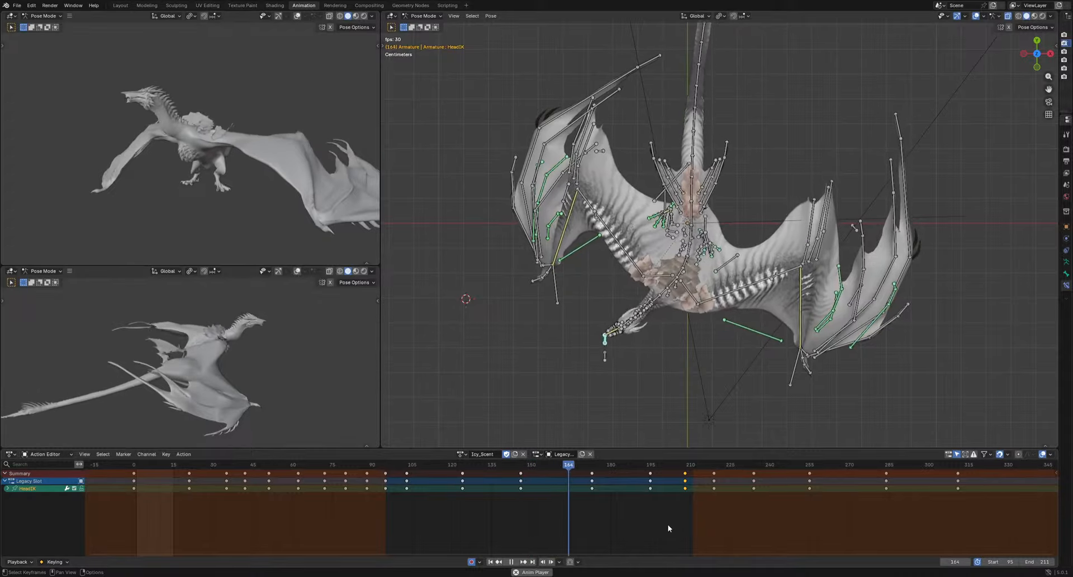
key(space)
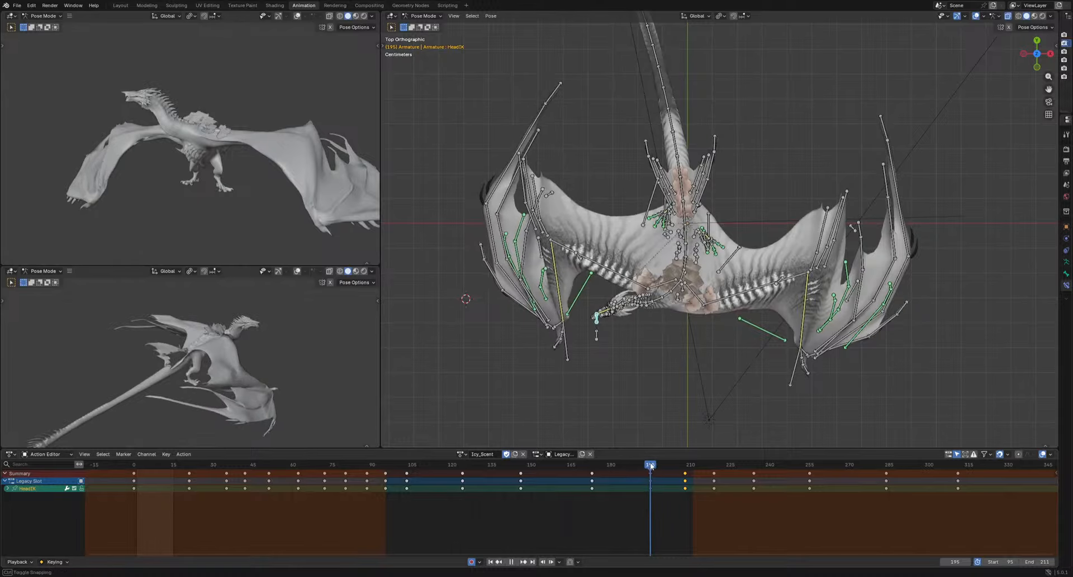
Lower the HeadIK bone in the front perspective view at frame 195 and play back the head motion
middle_drag(617, 347, 621, 230)
key(g)
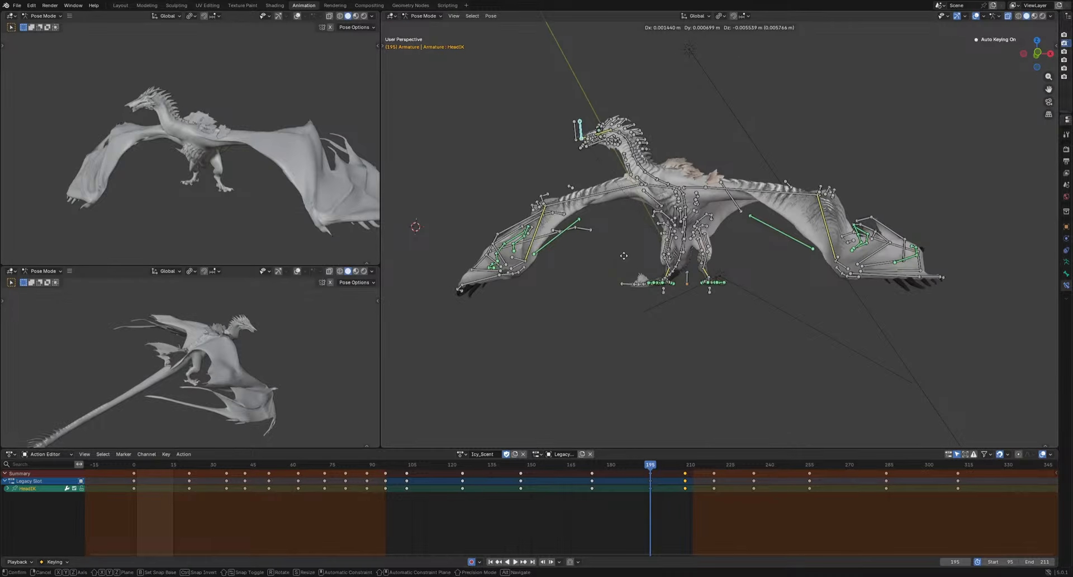
click(620, 258)
key(space)
key(space)
drag(656, 464, 557, 464)
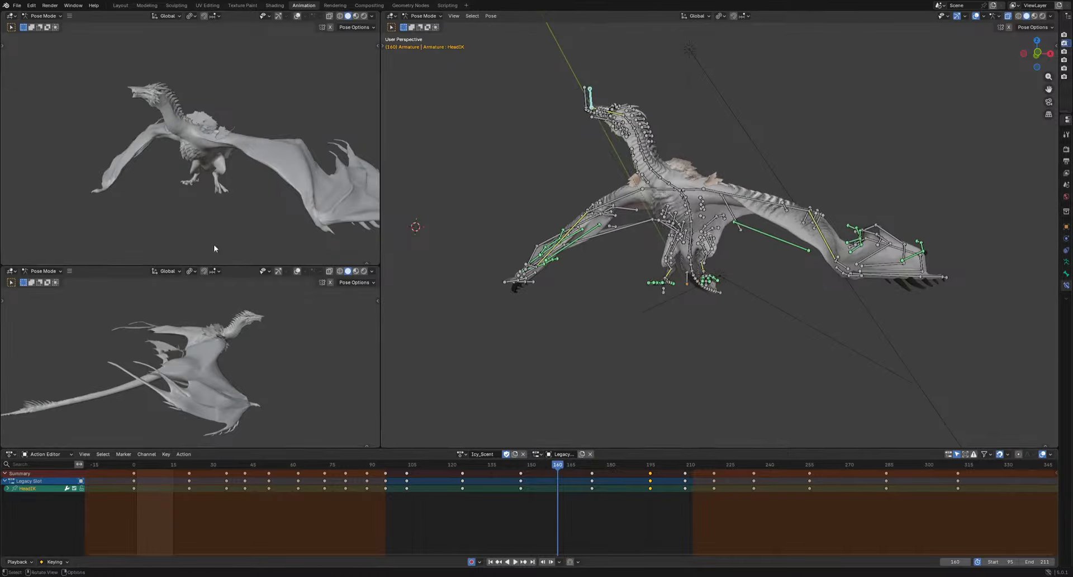
key(space)
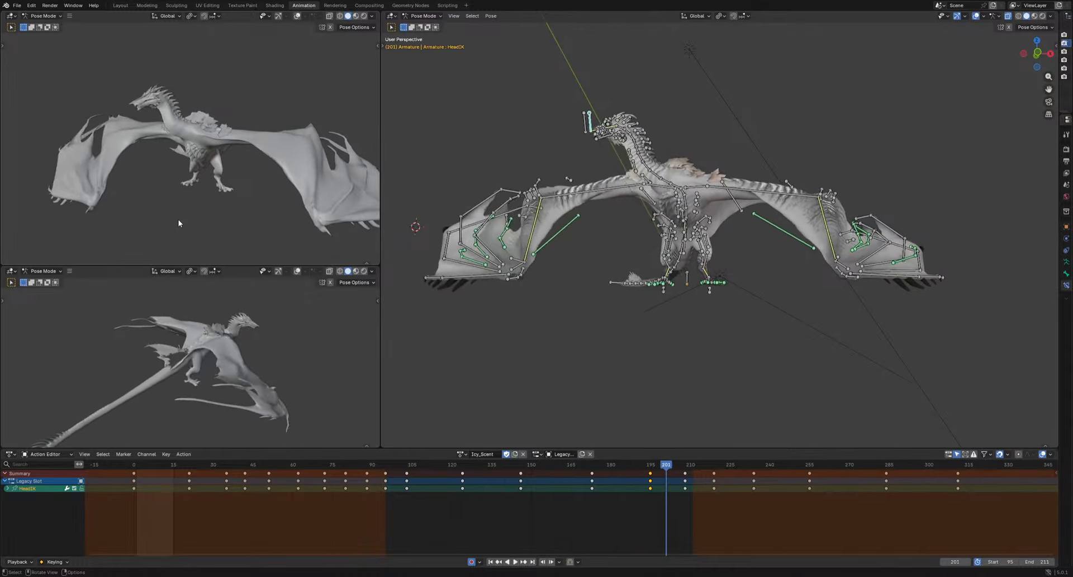
key(space)
Select the Neck and Neck.001 bones and rotate them in the perspective view at frame 195
key(Down)
scroll(645, 475, up, 2)
scroll(605, 256, up, 5)
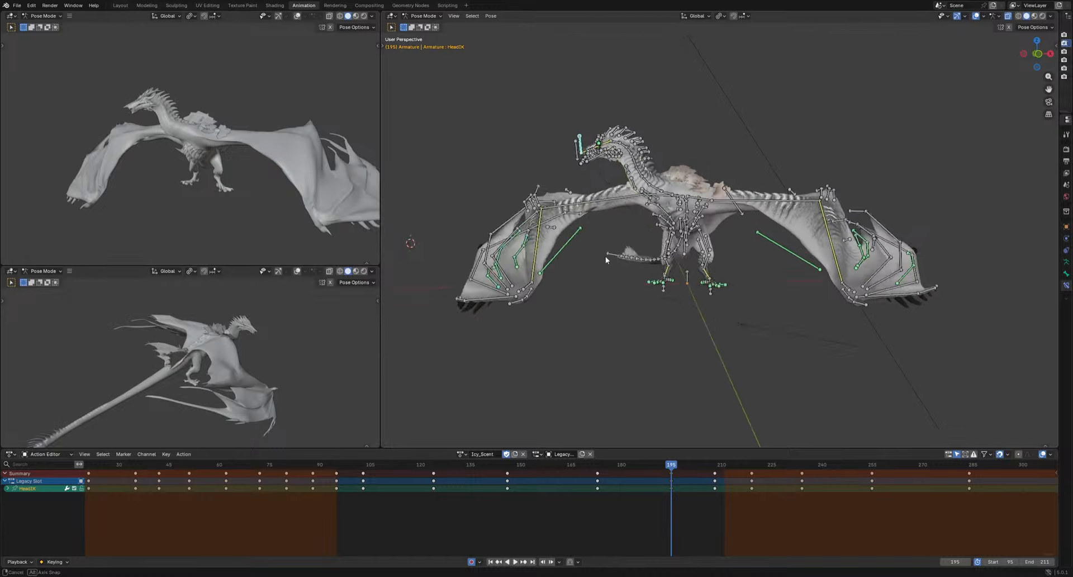
middle_drag(600, 259, 668, 230)
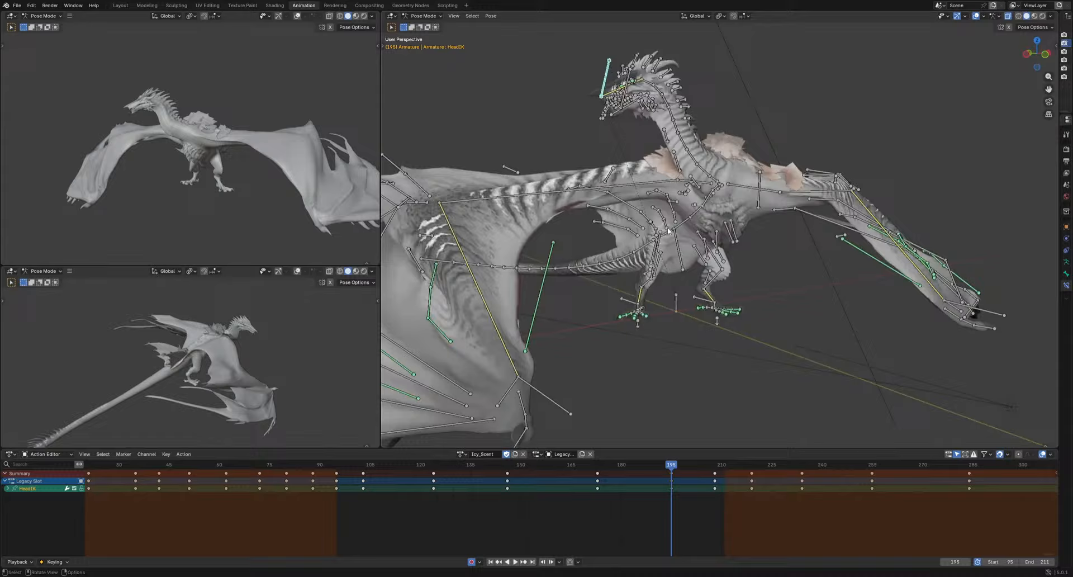
click(716, 184)
key(r)
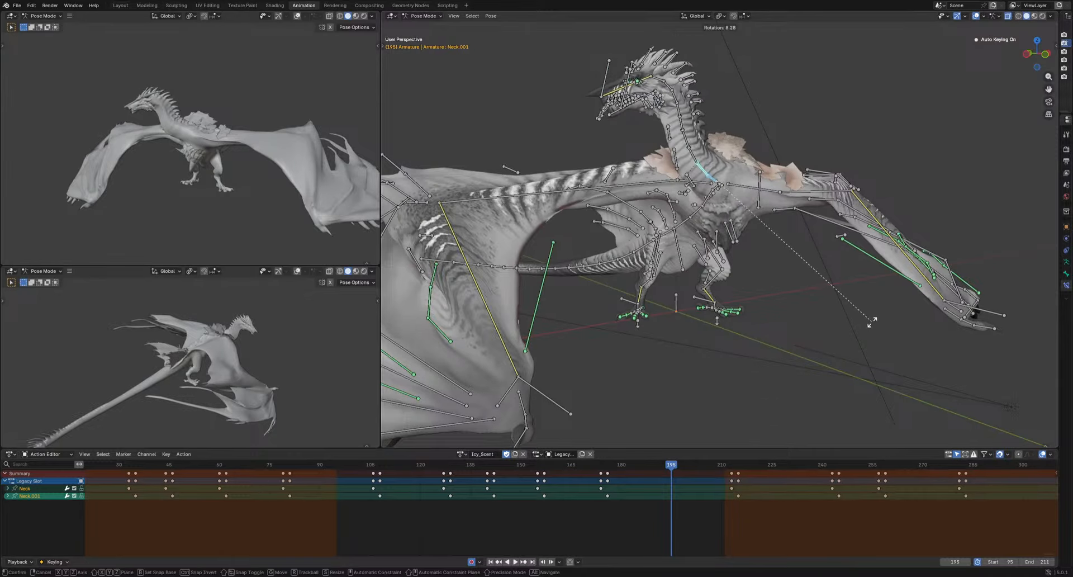
click(872, 322)
Try to rotate the Neck bone from a lower side angle at frame 195
middle_drag(872, 321, 764, 128)
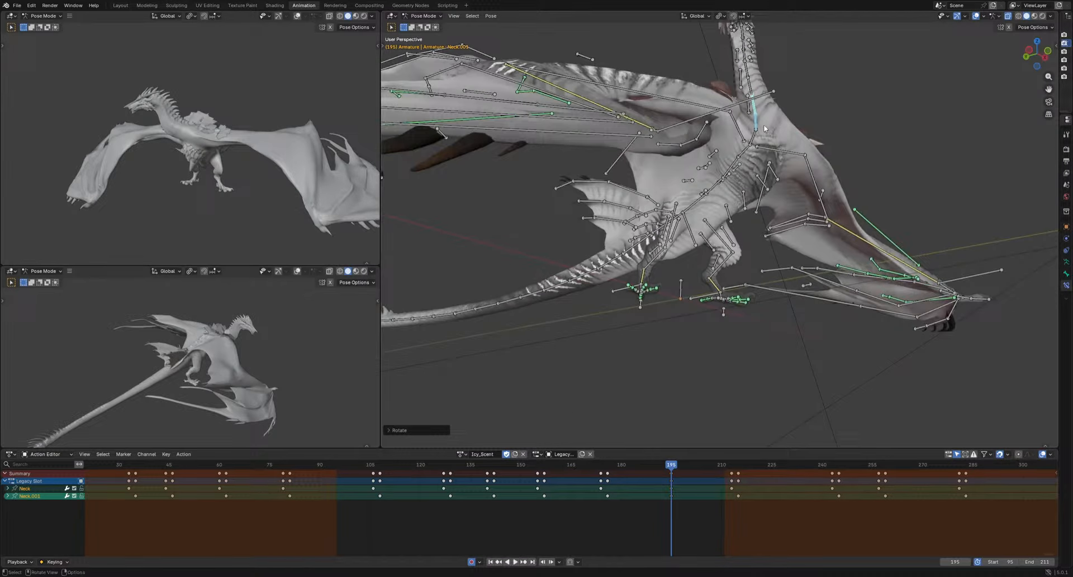
key(bracketleft)
key(r)
click(908, 172)
key(ctrl+z)
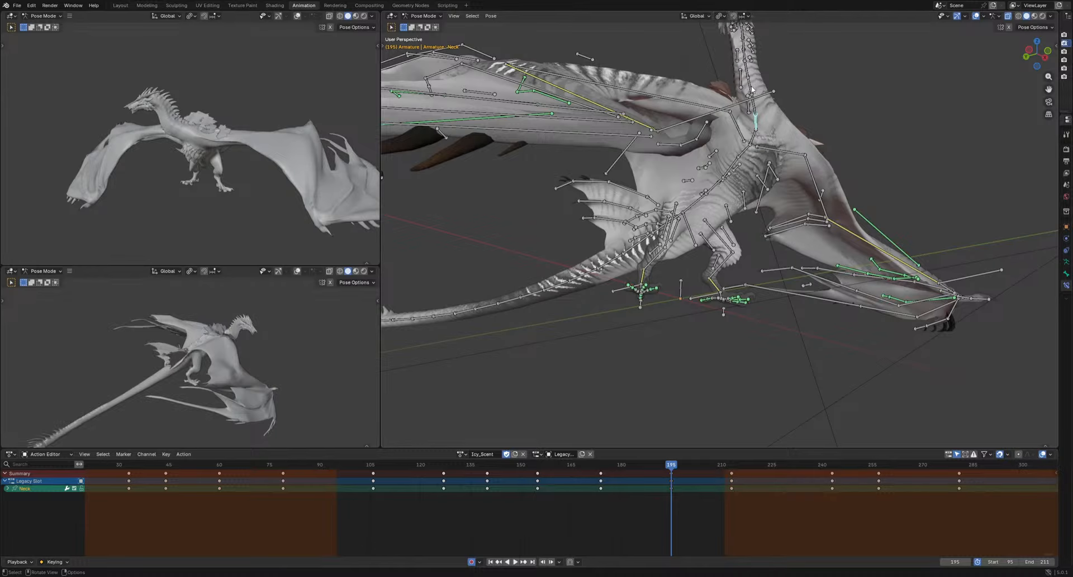
Select the Neck.002 and Neck.003 bones and rotate them together at frame 195
click(752, 90)
shift+click(749, 71)
key(r)
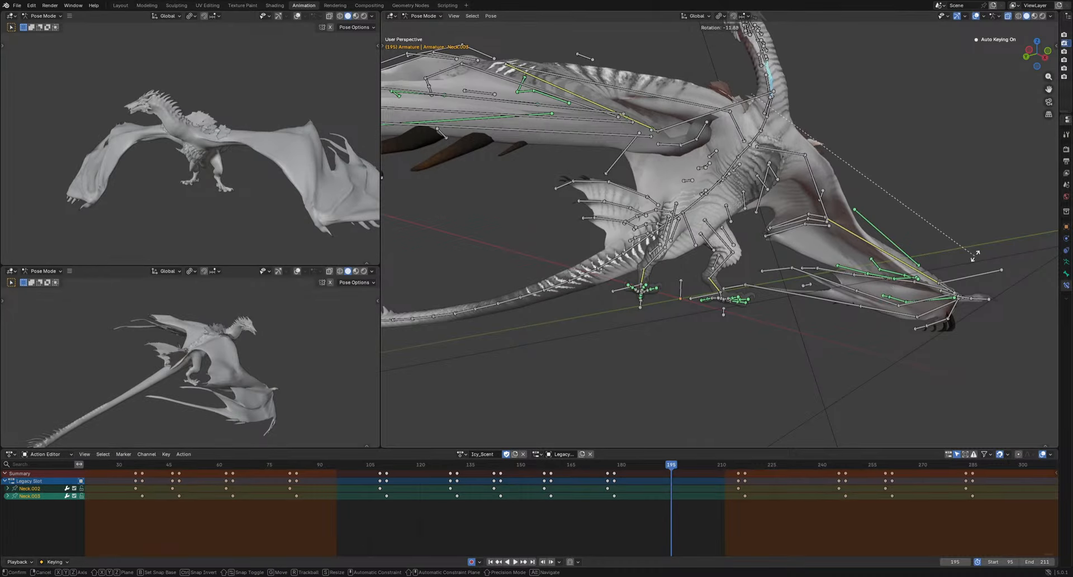
click(892, 343)
Rotate the Neck.002 and Neck.003 bones at frame 176 and play back the animation
drag(614, 474, 607, 467)
click(607, 467)
key(r)
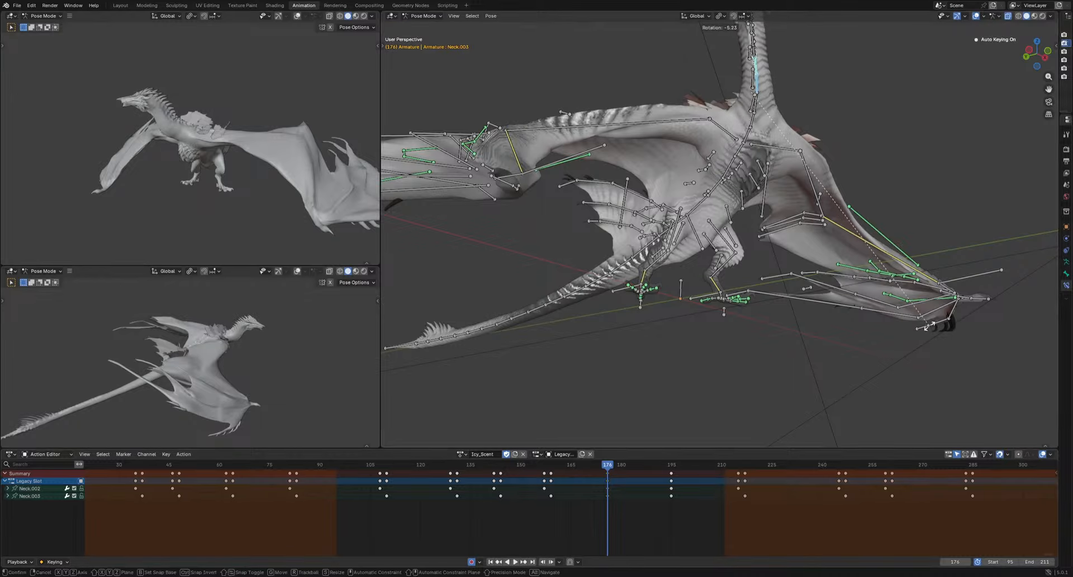
click(943, 314)
drag(613, 469, 509, 465)
key(space)
key(space)
key(space)
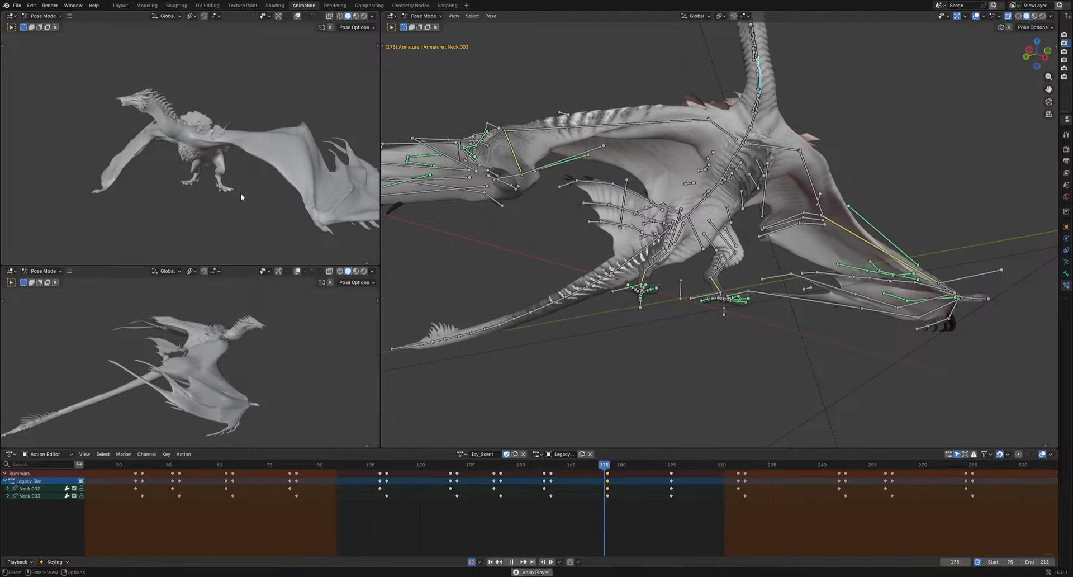
scroll(731, 400, down, 2)
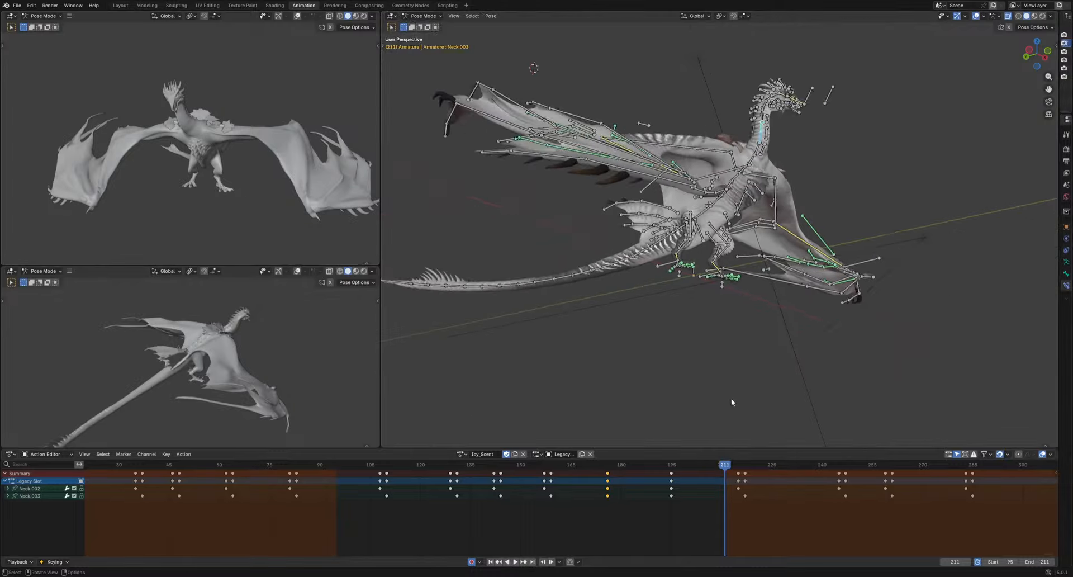
Select the right wing's Finger2, Finger3 and Finger4 bones, both the first and second segment of each
middle_drag(730, 400, 685, 366)
click(600, 405)
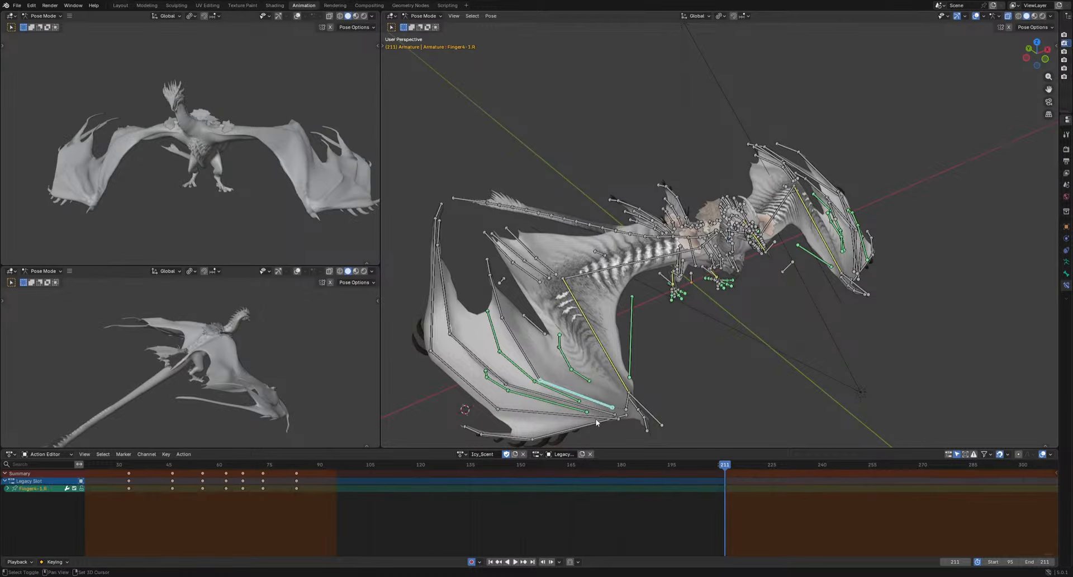
shift+click(593, 410)
shift+click(501, 409)
shift+click(463, 379)
shift+click(473, 355)
shift+click(520, 349)
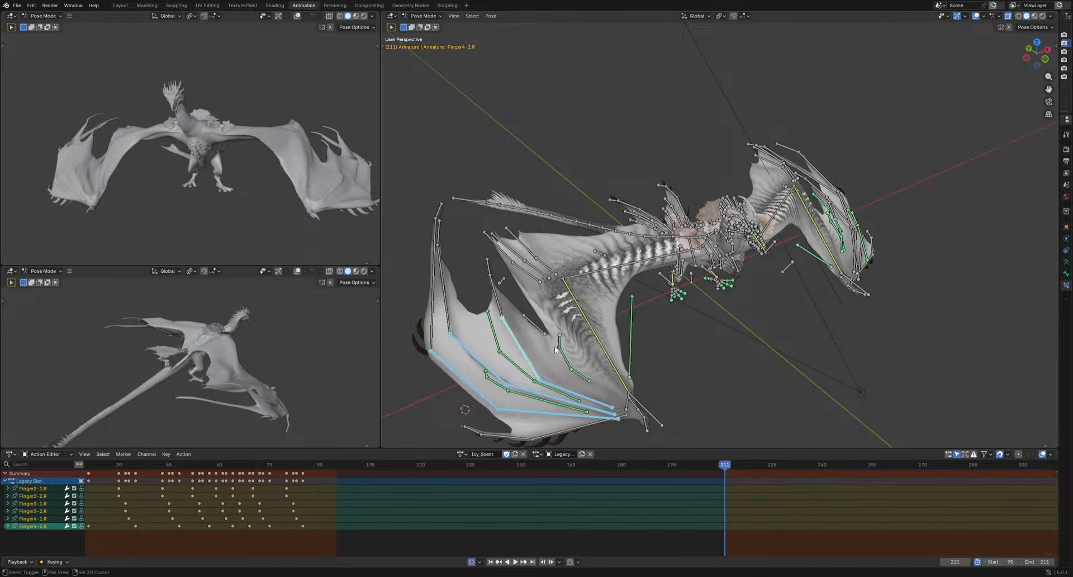
middle_drag(682, 296, 632, 366)
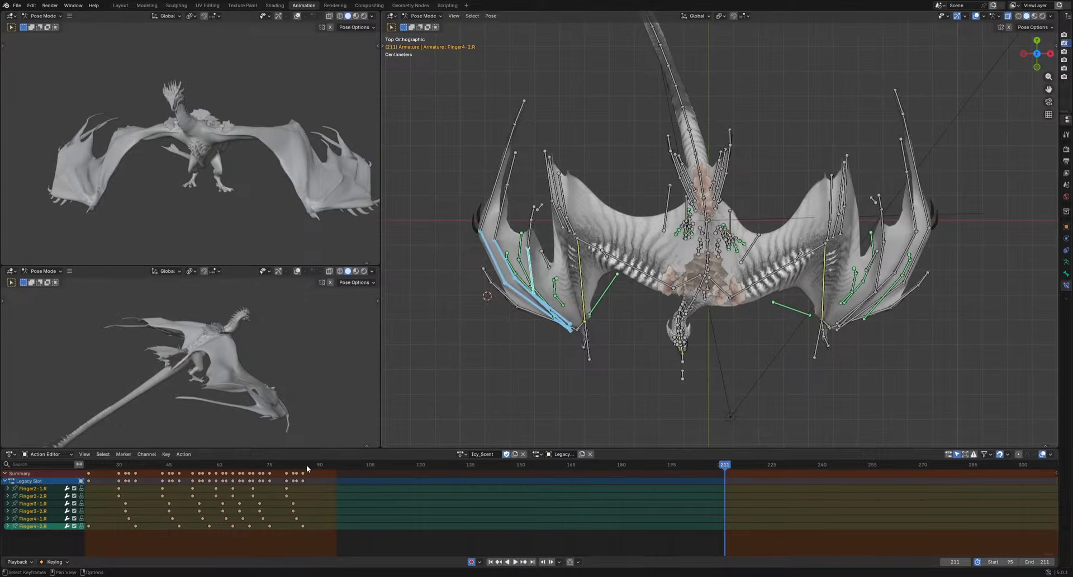
Rotate and move the selected right finger bones in the side view at frame 129, and play the animation
drag(306, 464, 450, 488)
middle_drag(565, 341, 623, 328)
key(r)
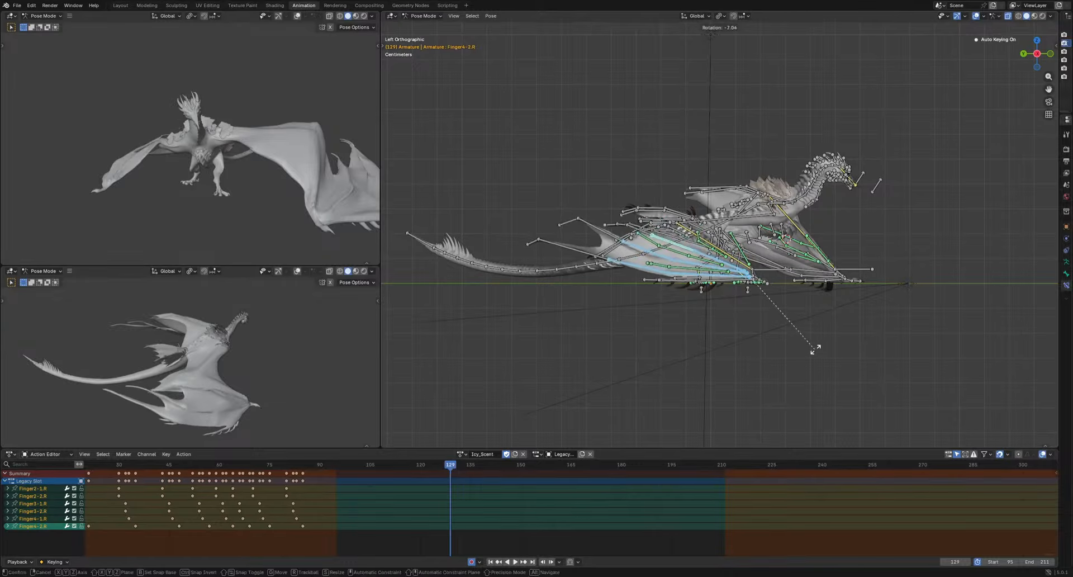
click(813, 351)
key(g)
click(808, 350)
key(space)
key(space)
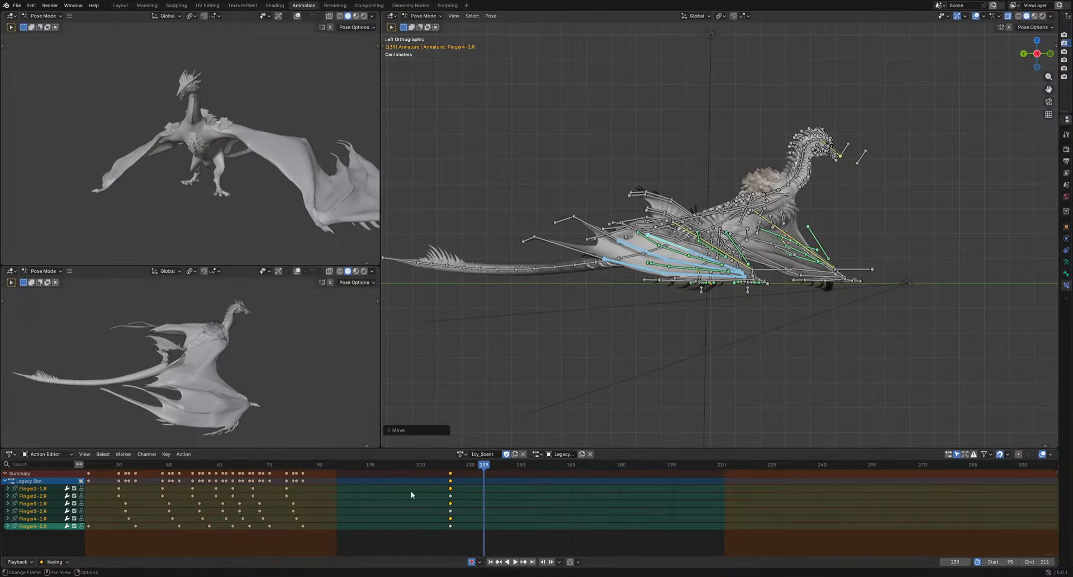
Shift the new finger keyframes 20 frames earlier to frame 109 and play back the animation
drag(393, 518, 502, 463)
key(g)
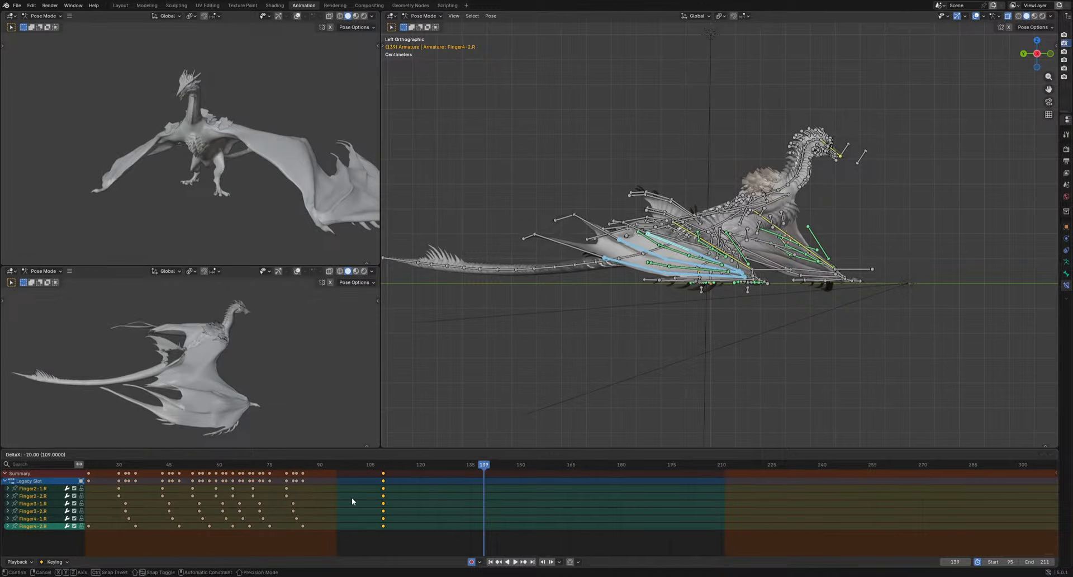
click(351, 498)
click(336, 467)
key(space)
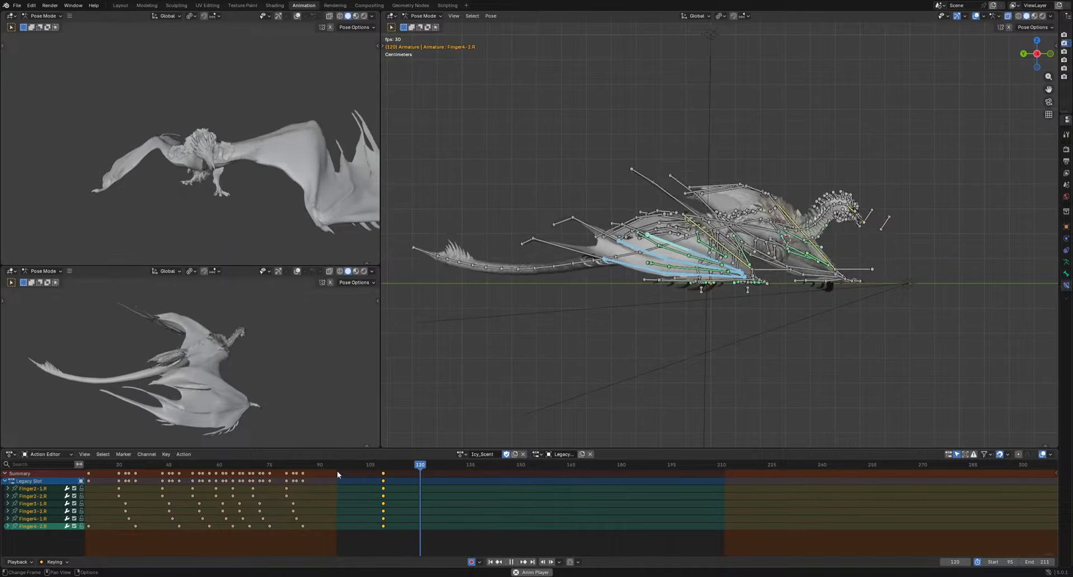
Rotate the right finger bones in the side view at frames 102 and 119, and start playback
drag(368, 463, 338, 470)
scroll(833, 365, up, 2)
key(r)
click(821, 390)
key(r)
click(816, 410)
click(400, 466)
key(space)
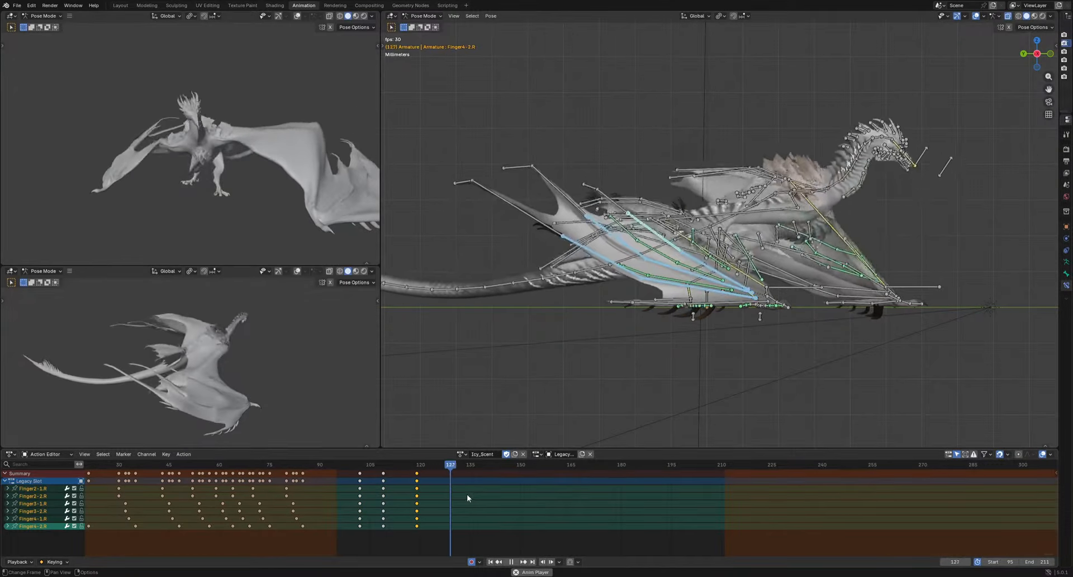
Try to rotate the right finger bones in the side view at frame 138
key(space)
key(r)
click(501, 485)
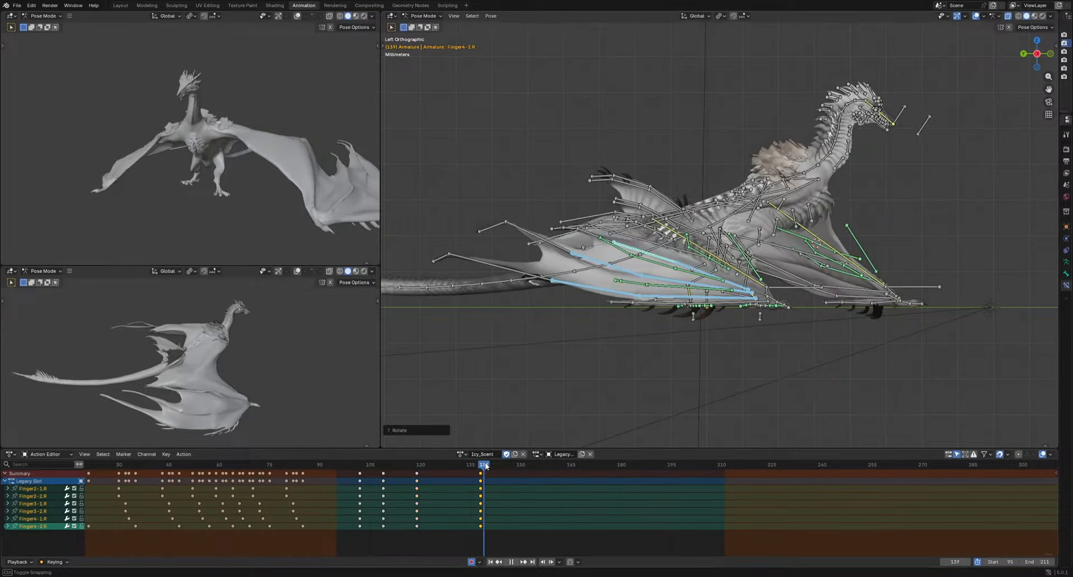
drag(503, 472, 536, 472)
Rotate the right finger bones in the top view at frame 138
middle_drag(873, 388, 725, 310)
click(480, 464)
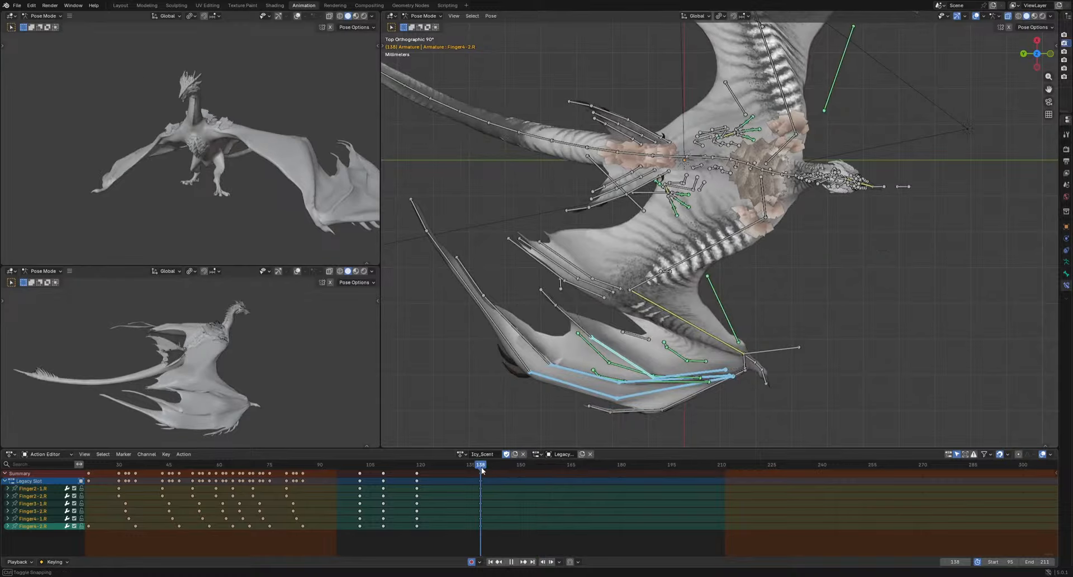
key(r)
click(712, 383)
Select only the Finger4-2.R bone and rotate it in the top view at frame 138
click(648, 380)
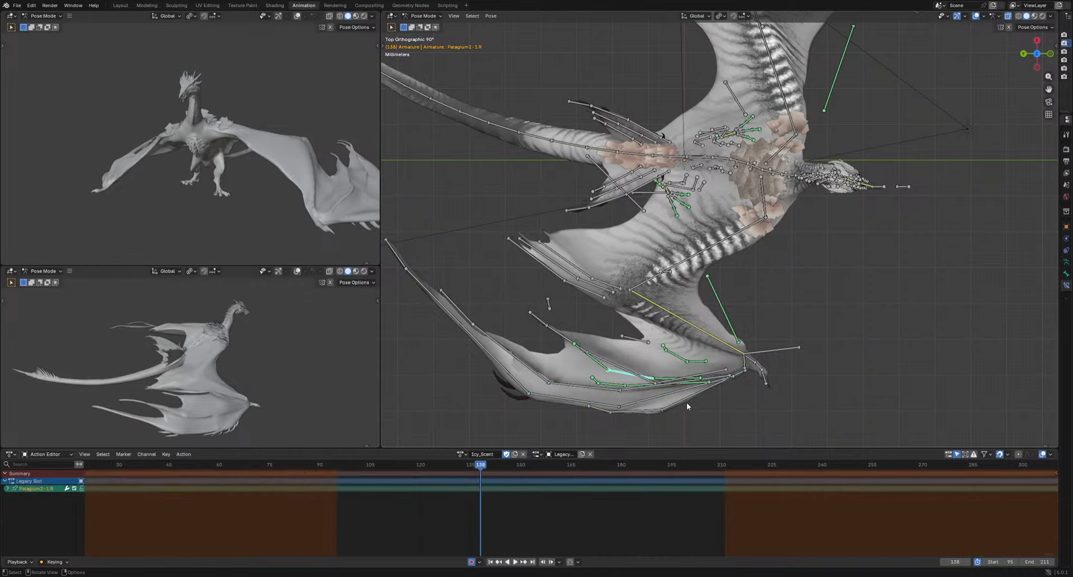
click(643, 383)
key(r)
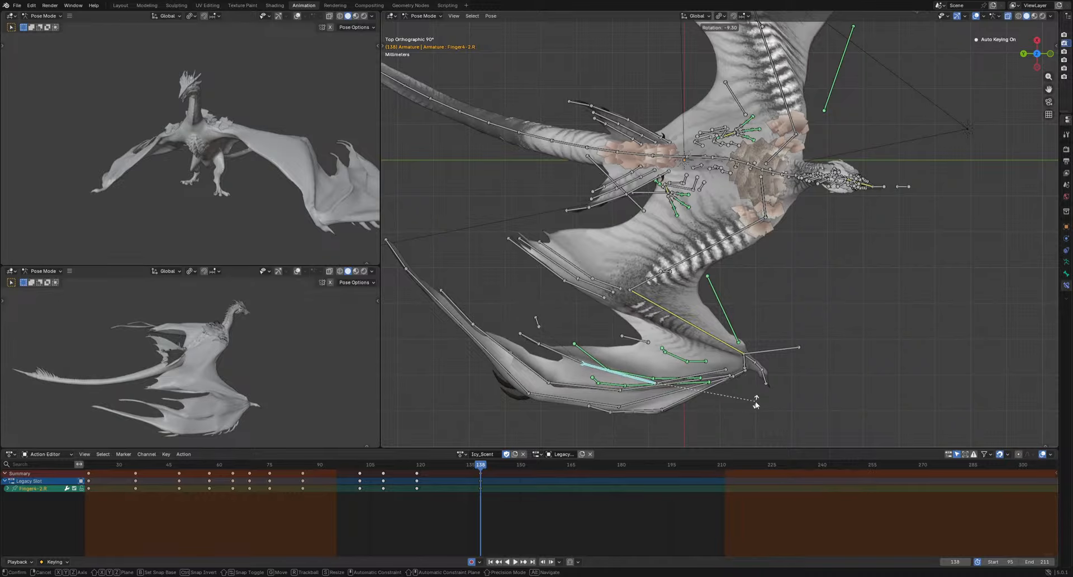
click(681, 413)
Add the other Finger2, Finger3 and Finger4 right wing bones to the selection and rotate them together at frame 160
shift+click(639, 387)
shift+click(658, 380)
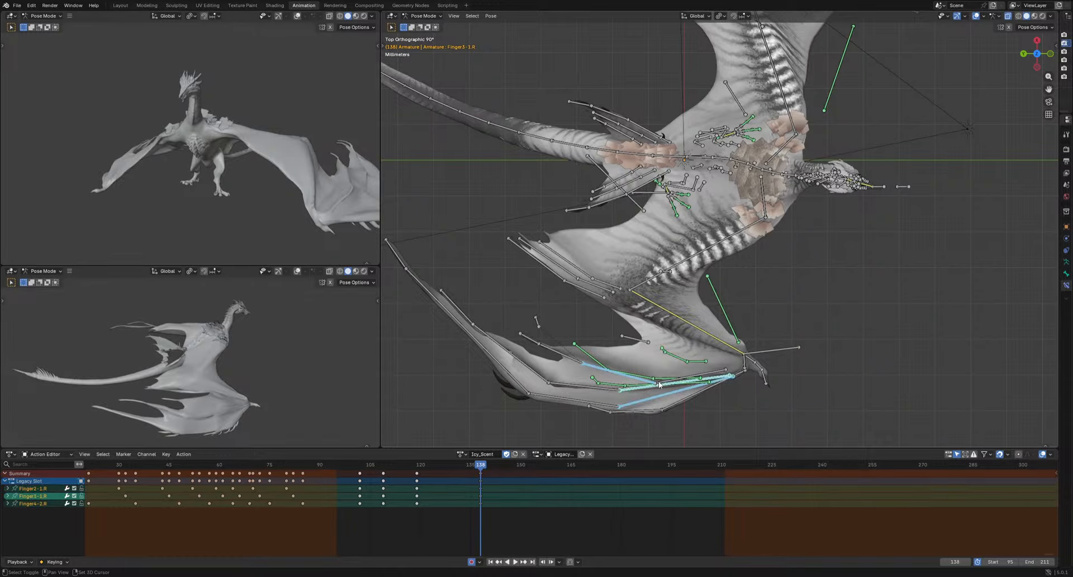
shift+click(585, 384)
shift+click(585, 383)
shift+click(560, 397)
drag(484, 467, 628, 484)
key(r)
click(850, 383)
Move and rotate the right finger bones in the top view at frame 182
scroll(628, 483, down, 1)
key(g)
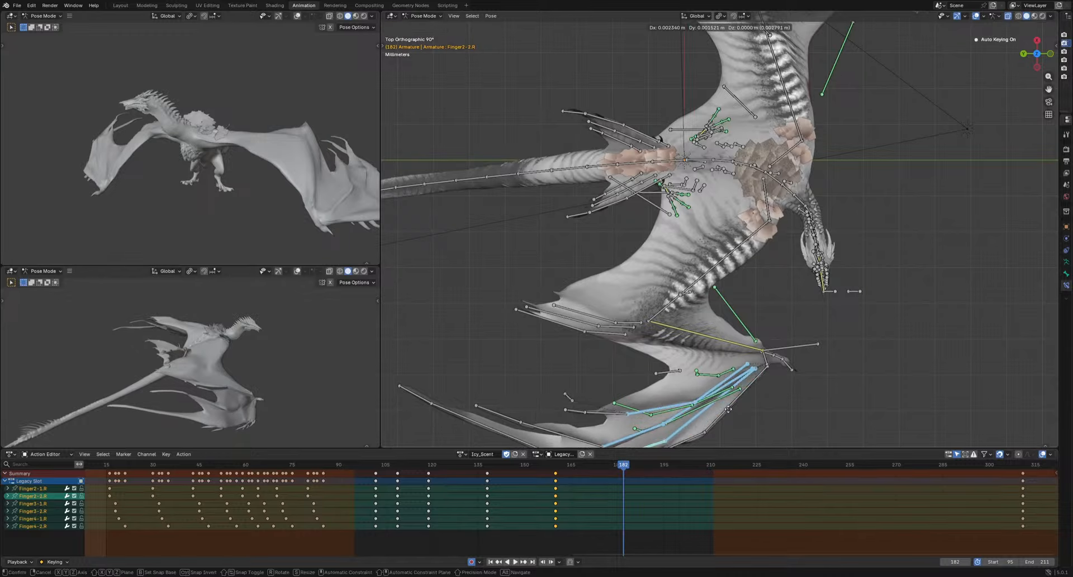
click(726, 406)
scroll(726, 407, down, 4)
key(r)
click(772, 385)
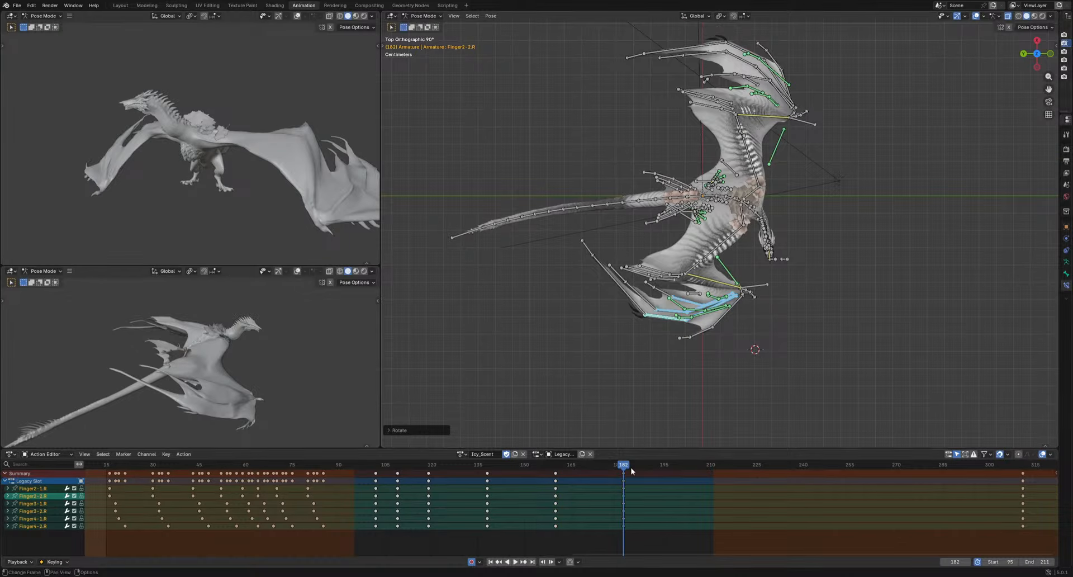
Rotate the right finger bones in the top view at frames 199, 206 and 211, and play back the animation
drag(628, 469, 713, 470)
key(r)
click(869, 364)
click(686, 468)
key(r)
key(r)
click(820, 377)
key(space)
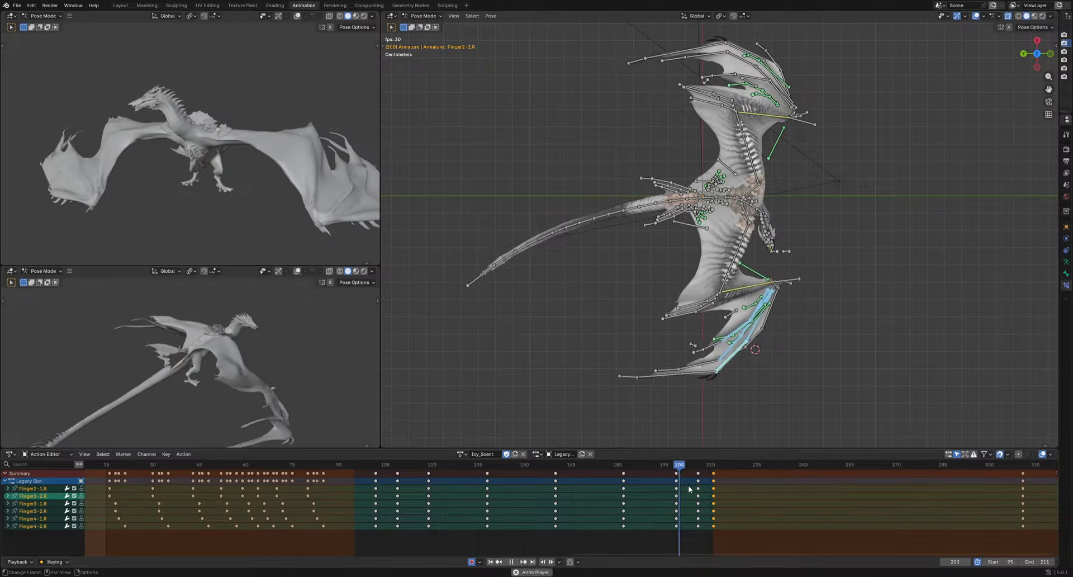
key(space)
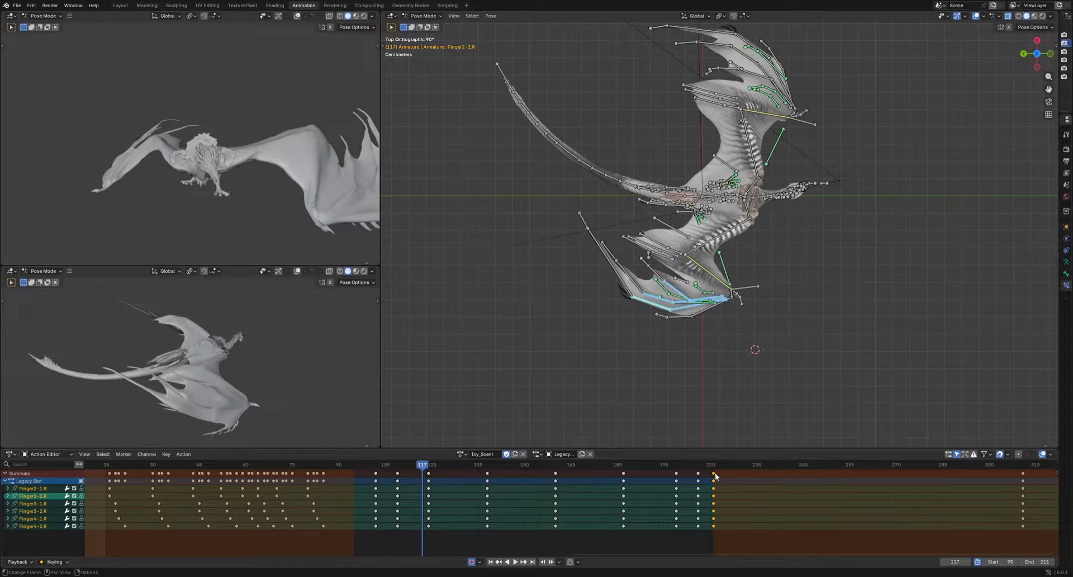
Move the finger keyframes at frame 211 to frame 215 and play back the animation
click(714, 473)
key(g)
click(726, 474)
key(space)
drag(649, 465, 645, 465)
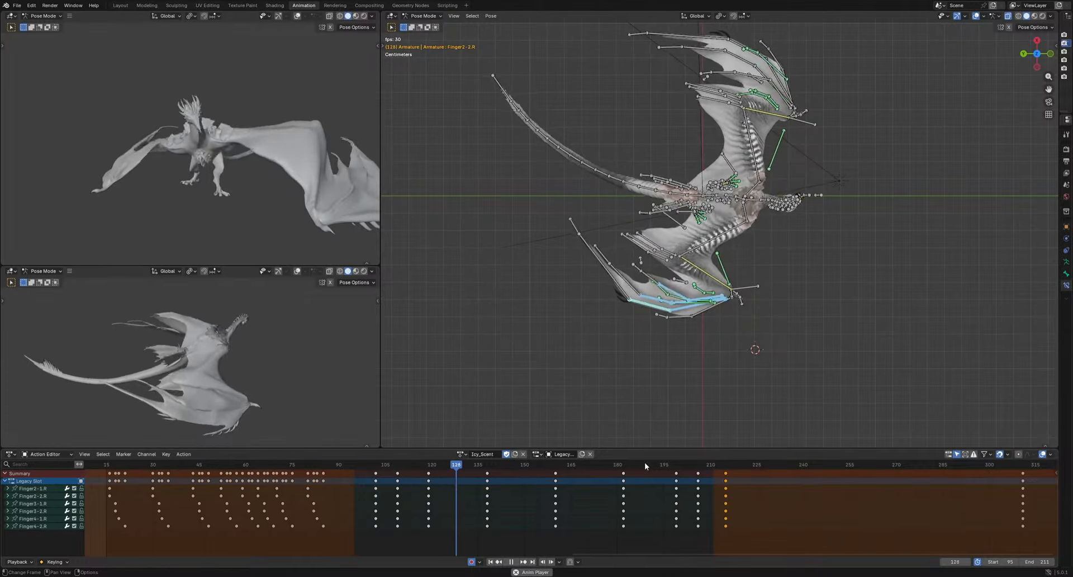
Rotate the right finger bones in the top view at frame 119 and play back the result
drag(449, 466, 428, 478)
key(r)
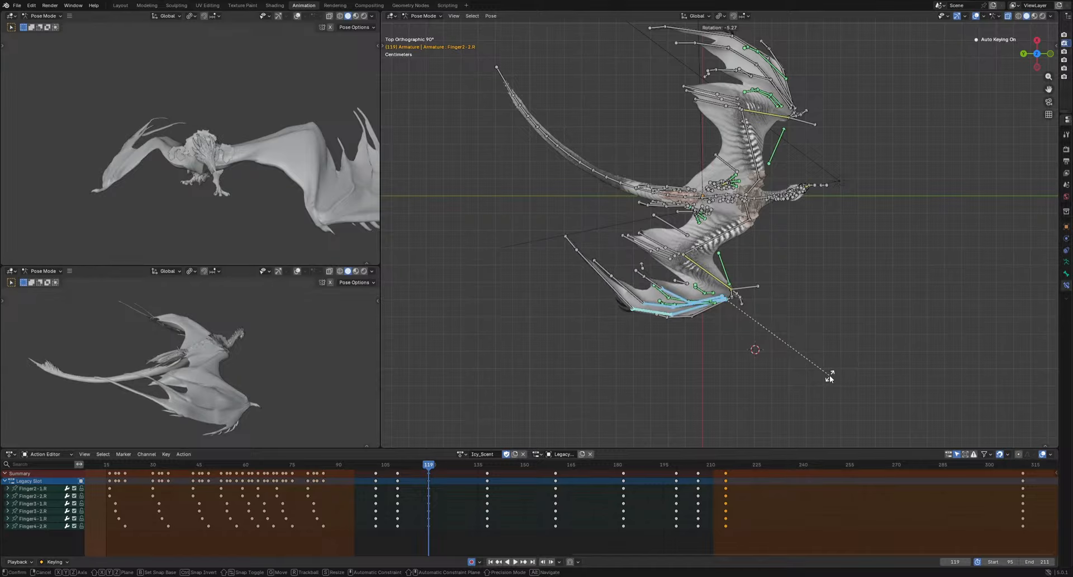
click(829, 374)
key(space)
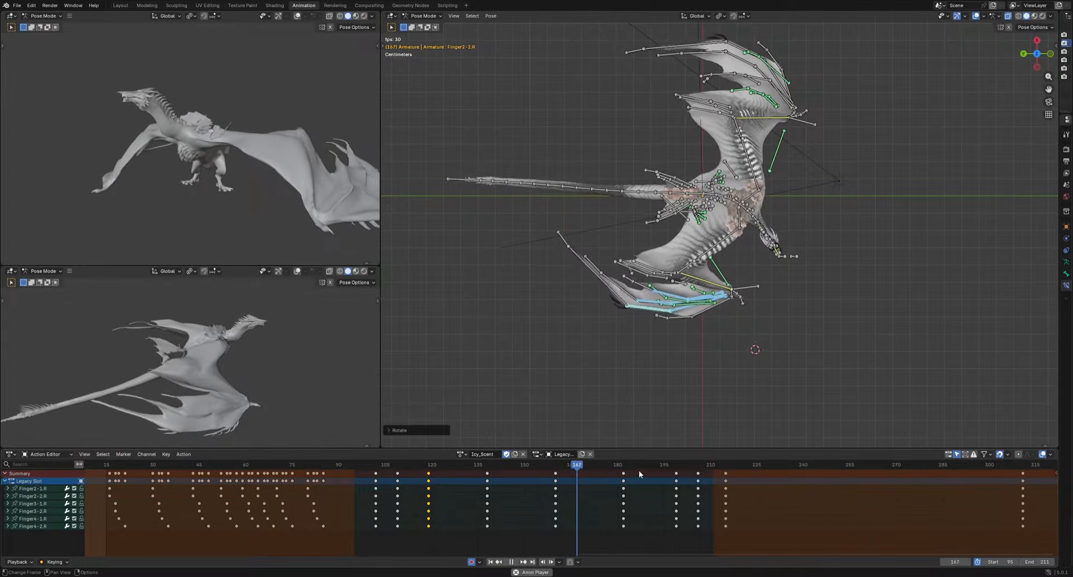
key(space)
Adjust the right finger bones' rotation in the side view at frame 102 and play the animation
middle_drag(703, 432, 679, 416)
scroll(711, 350, up, 5)
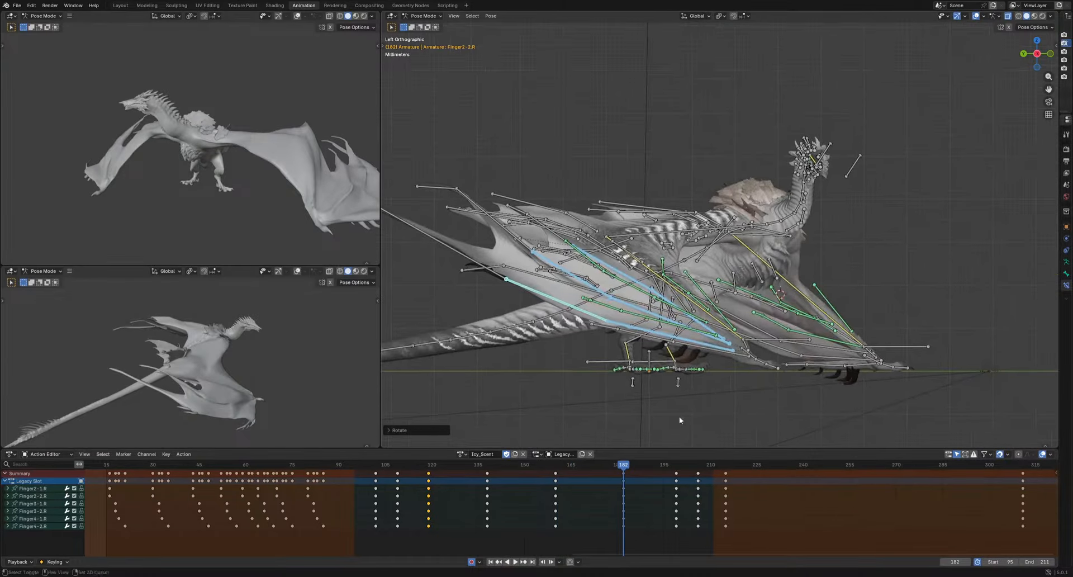
drag(364, 470, 379, 468)
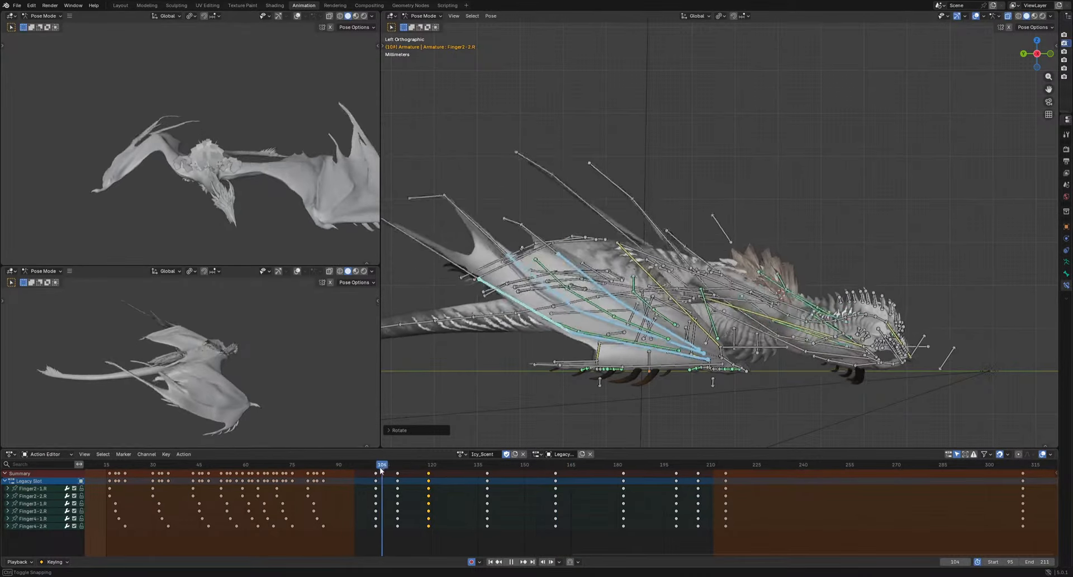
click(375, 472)
key(space)
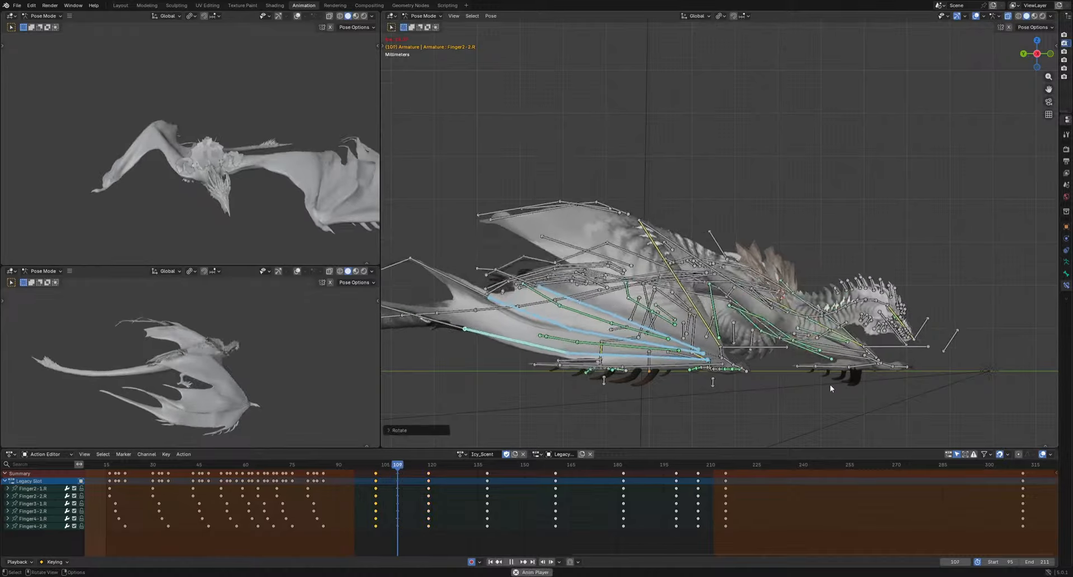
key(space)
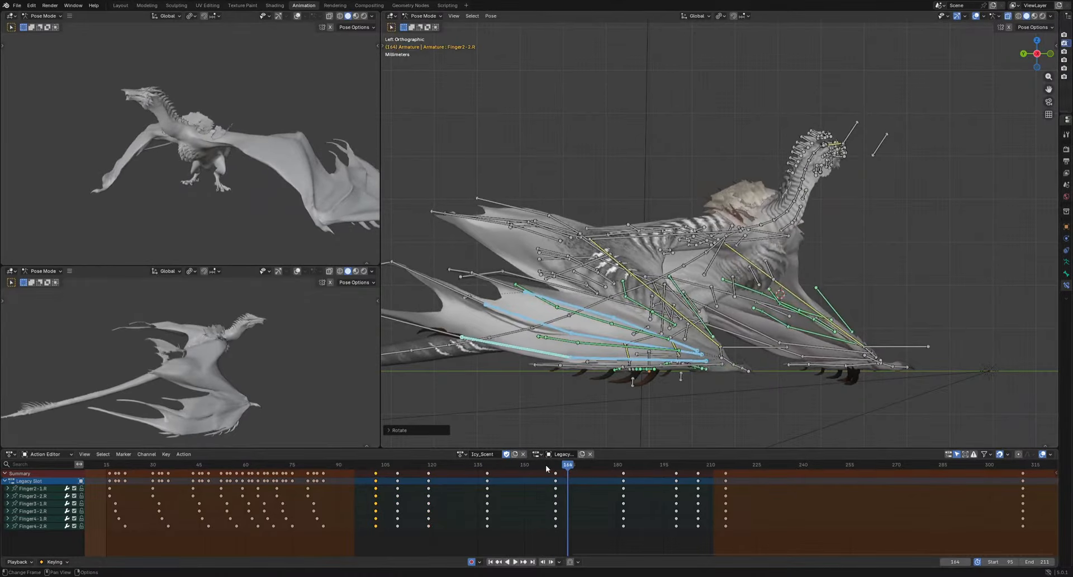
Rotate the right finger bones in the side view at frame 160 and play the animation
click(555, 469)
key(r)
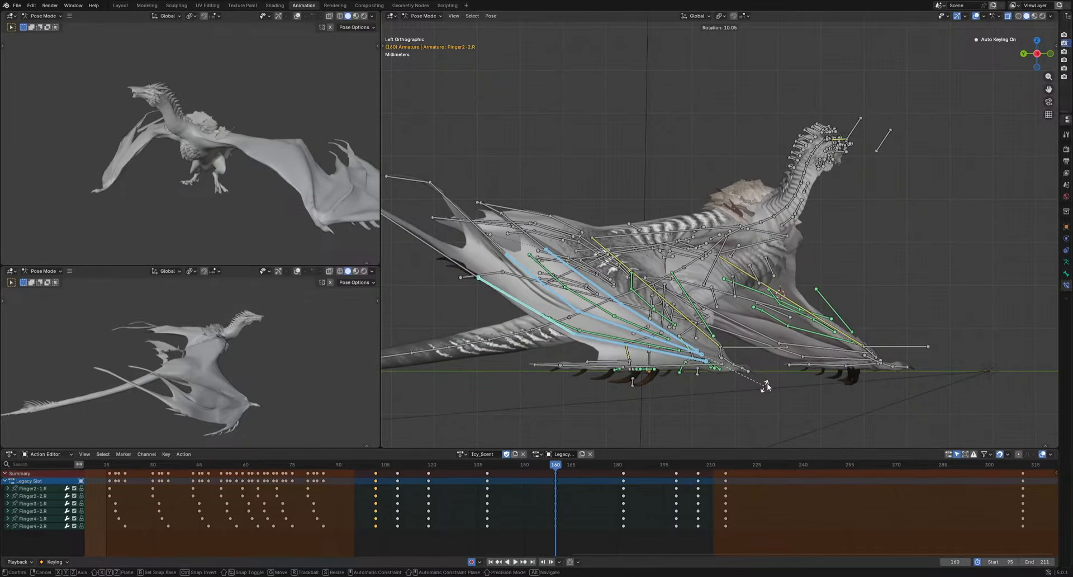
click(766, 386)
key(space)
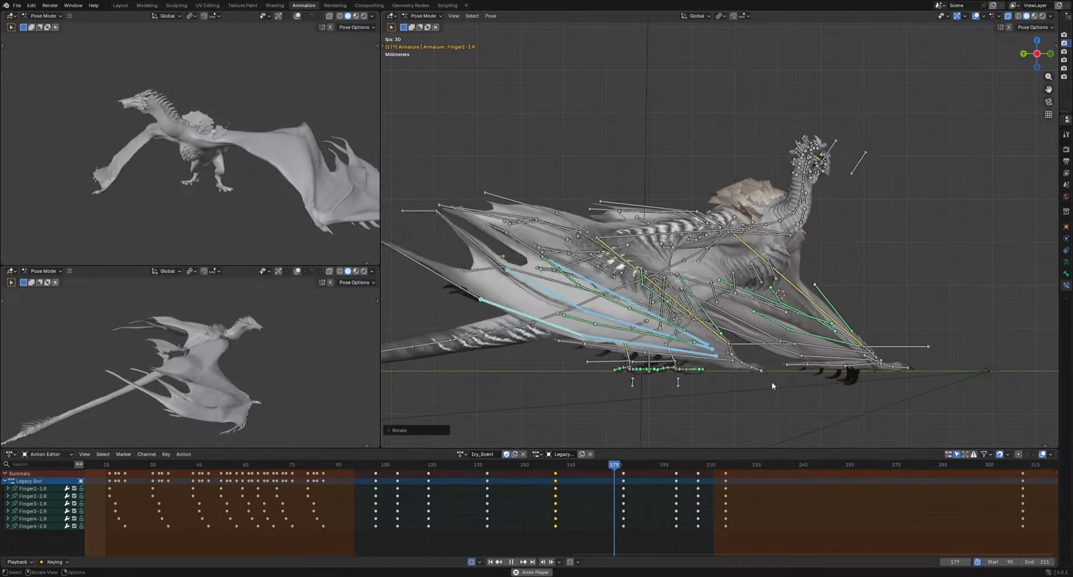
key(space)
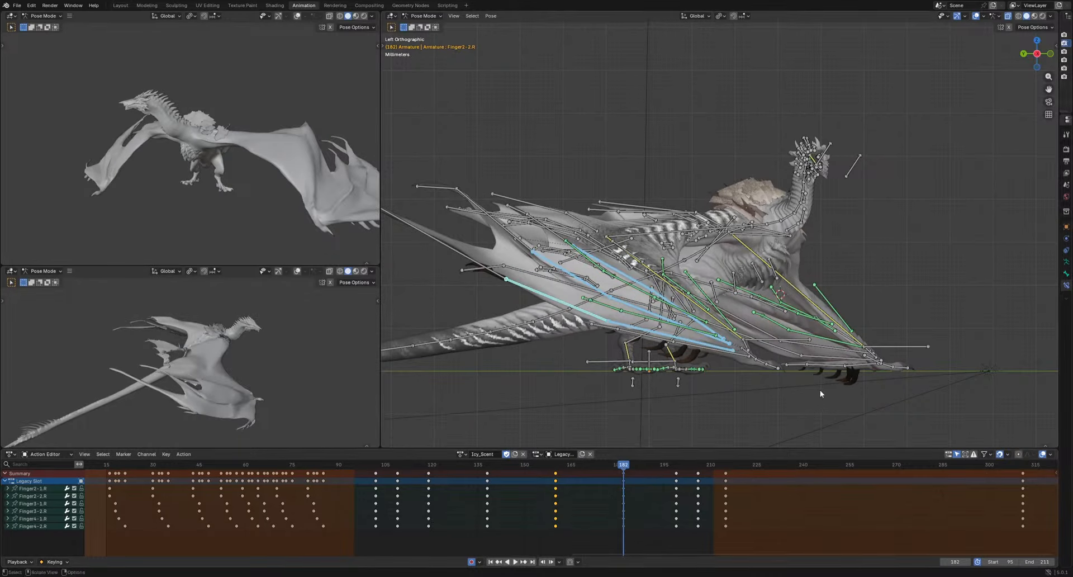
Rotate the right finger bones in the side view at frames 182, 190 and 215
key(r)
click(817, 380)
drag(606, 468, 774, 475)
key(r)
click(801, 380)
key(r)
click(908, 380)
key(r)
click(962, 366)
Rotate the right finger bones in the perspective view at frame 230
middle_drag(951, 377, 847, 430)
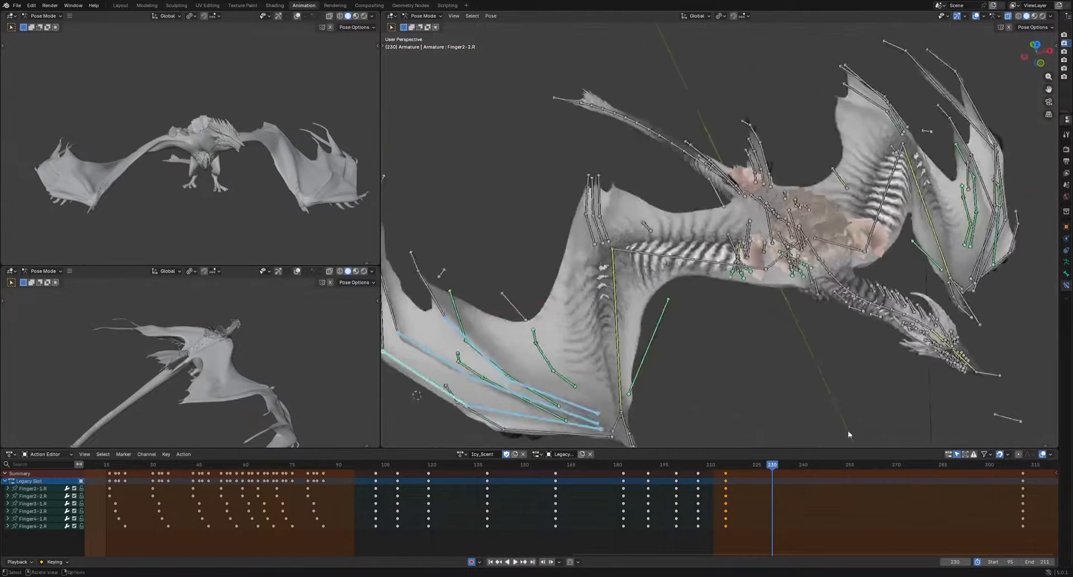
key(r)
click(692, 431)
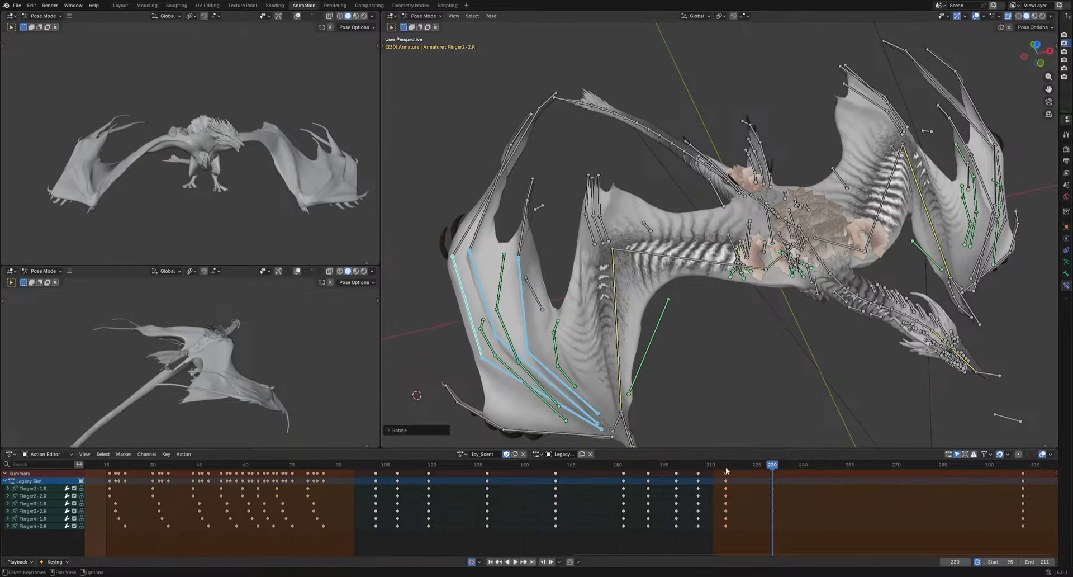
Rotate the right finger bones in the top view at frame 215
drag(771, 466, 725, 468)
key(KP_7)
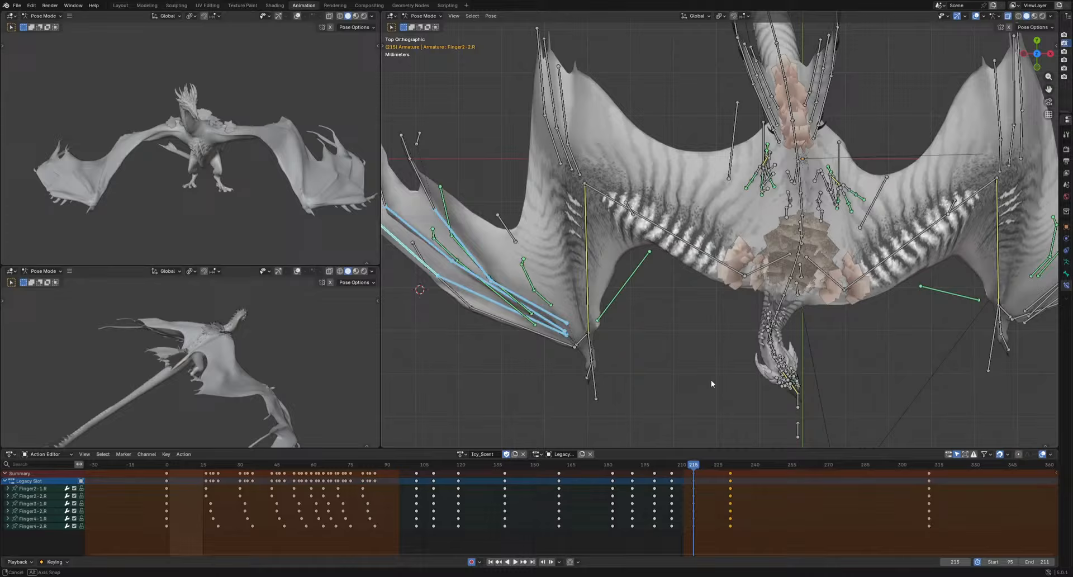
key(r)
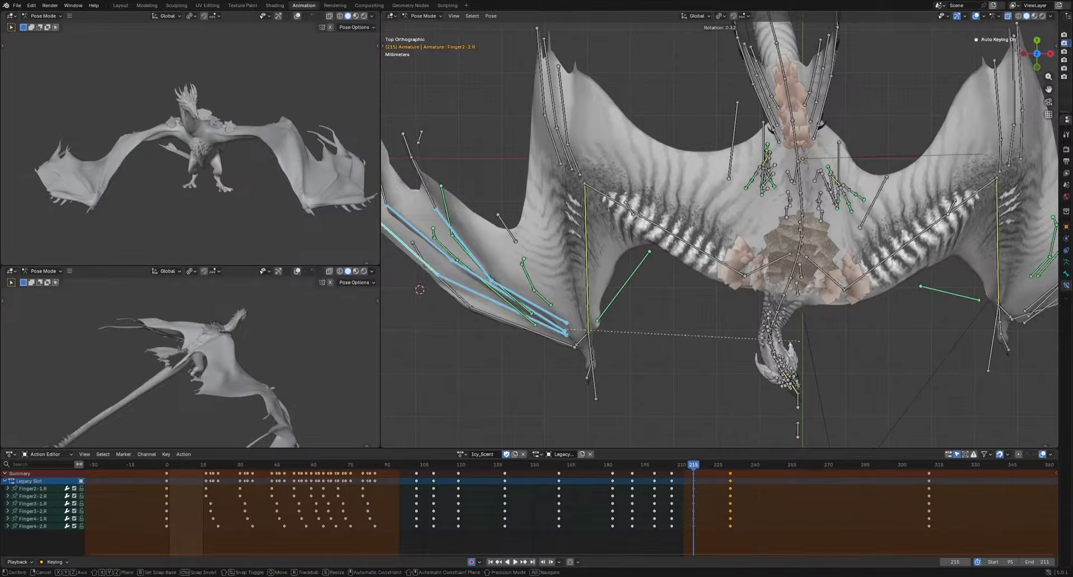
click(730, 371)
Rotate the right finger bones in the top view at frame 206 and play back the animation
drag(687, 471, 672, 471)
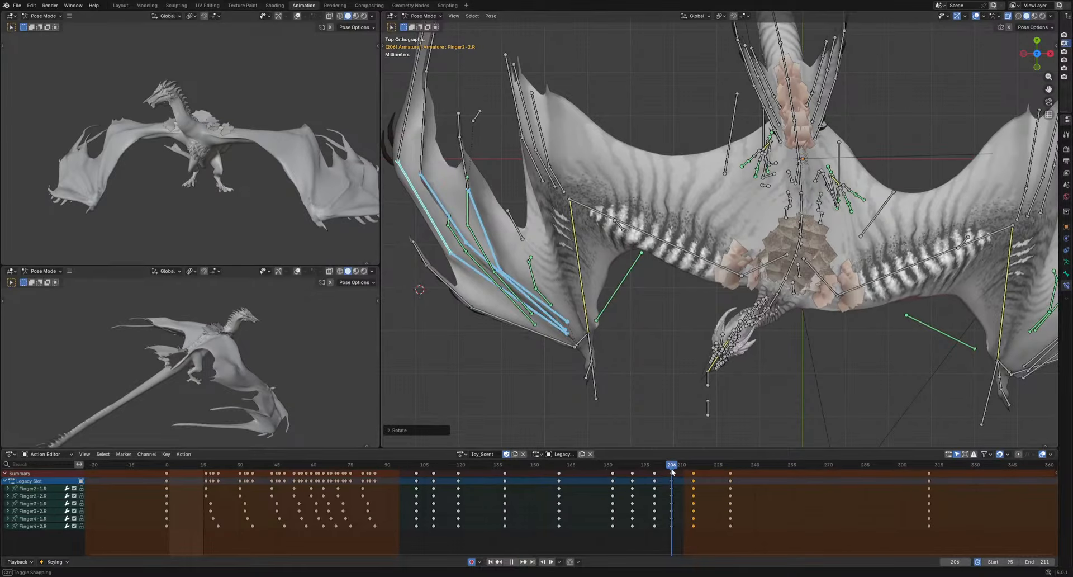
key(space)
key(space)
click(671, 467)
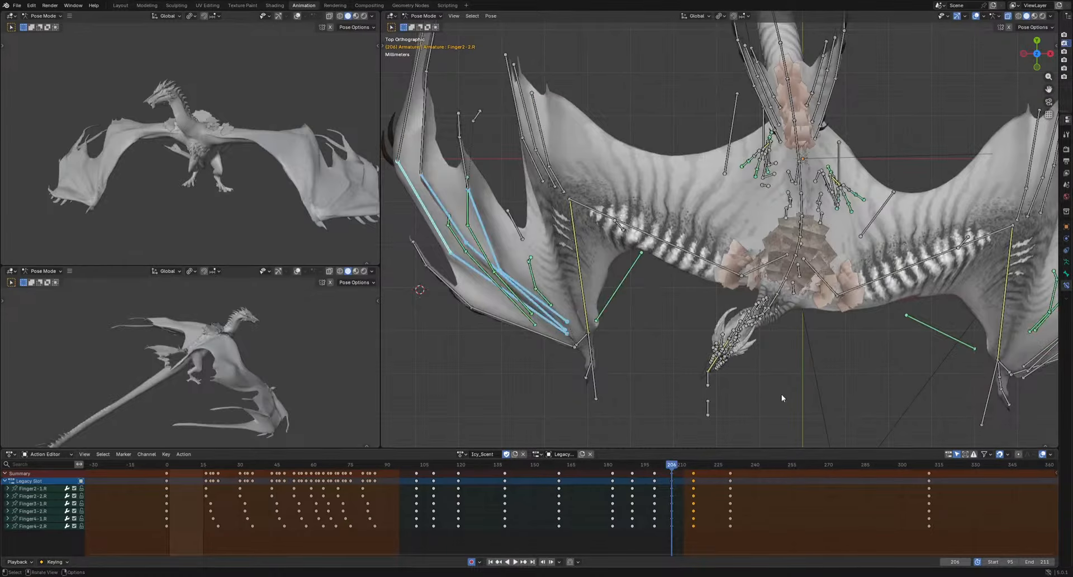
key(r)
click(762, 410)
key(space)
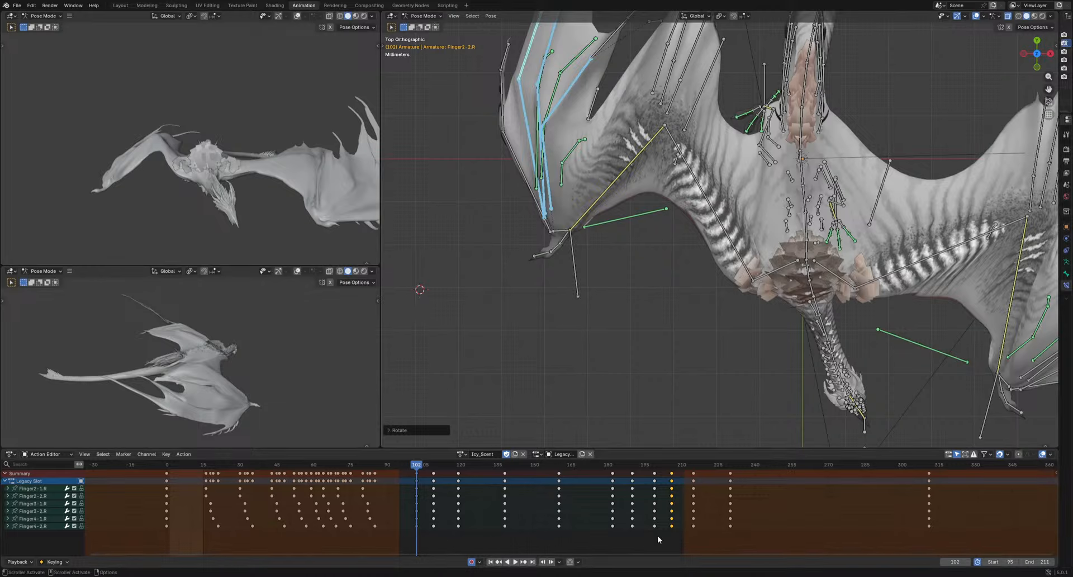
Stagger the right wing finger keyframes from about frame 102 to 230, sliding the Finger4 keys slightly later and the Finger2-2.R and Finger3-1.R keys earlier
drag(403, 541, 738, 525)
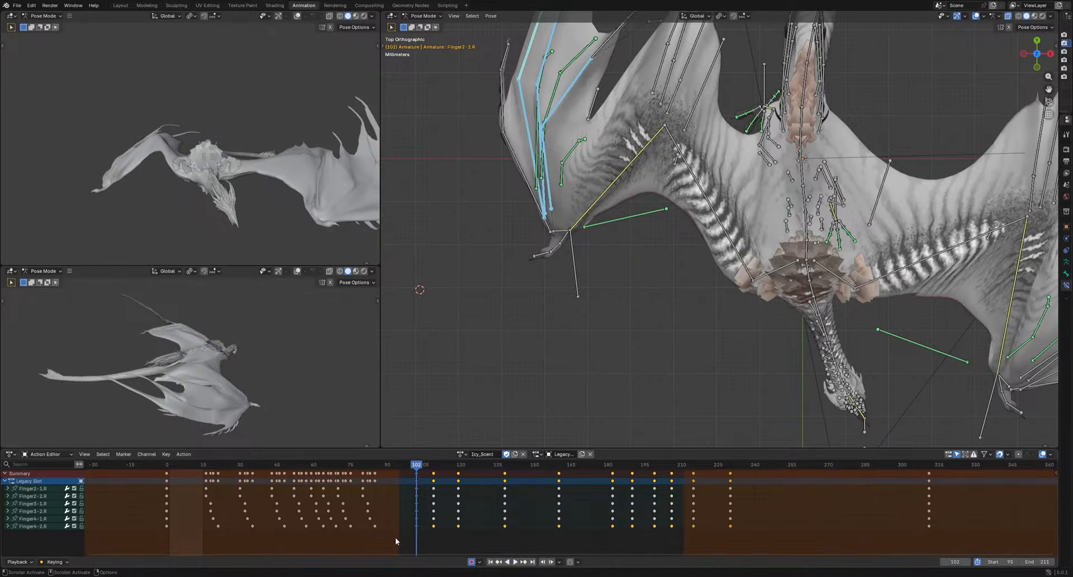
drag(395, 538, 746, 520)
key(g)
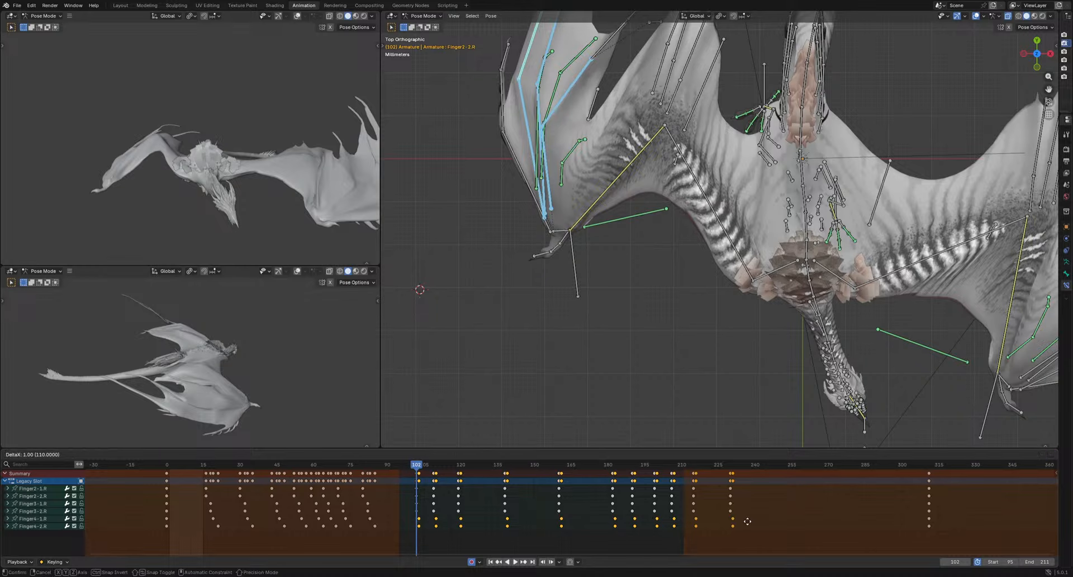
click(750, 523)
drag(403, 505, 754, 494)
key(g)
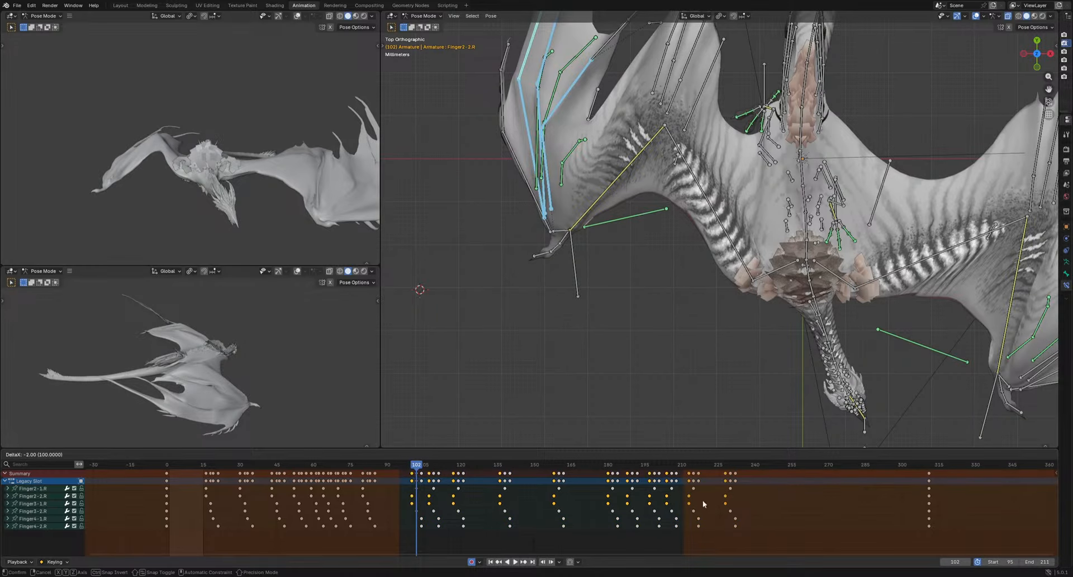
click(702, 500)
Slide the Finger4-2.R keyframes in the same frame range slightly later and play back the animation
drag(399, 534, 756, 525)
key(g)
click(745, 494)
key(space)
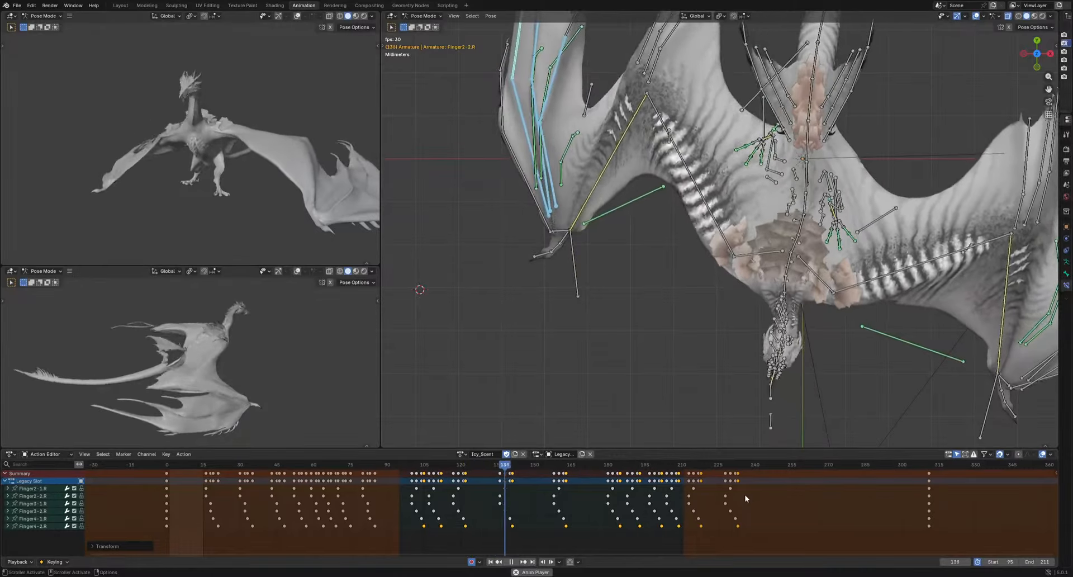
key(space)
Rotate the right arm bone Arm.R in the front view at frame 137
click(596, 158)
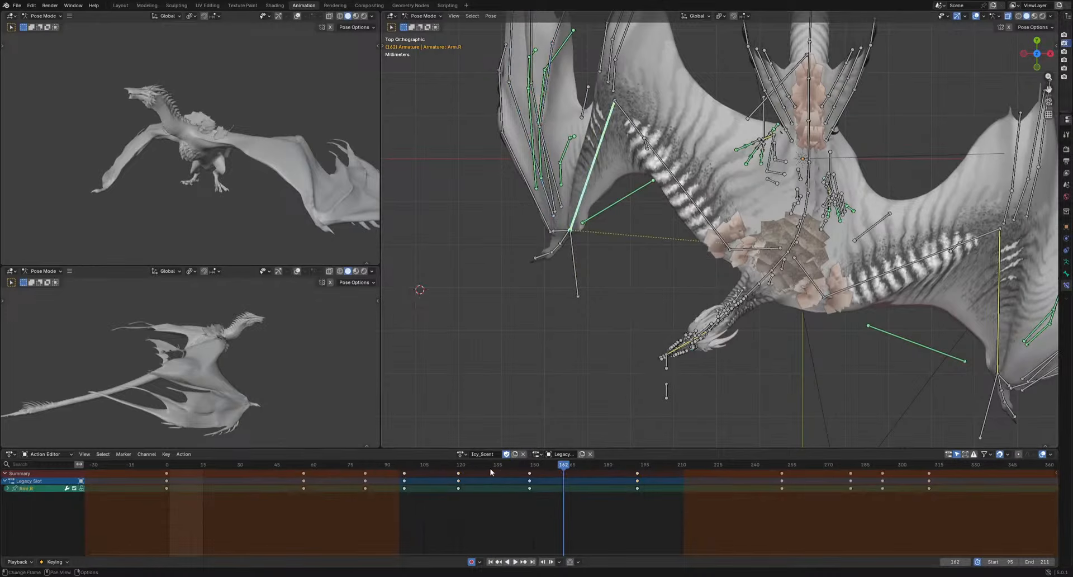
key(space)
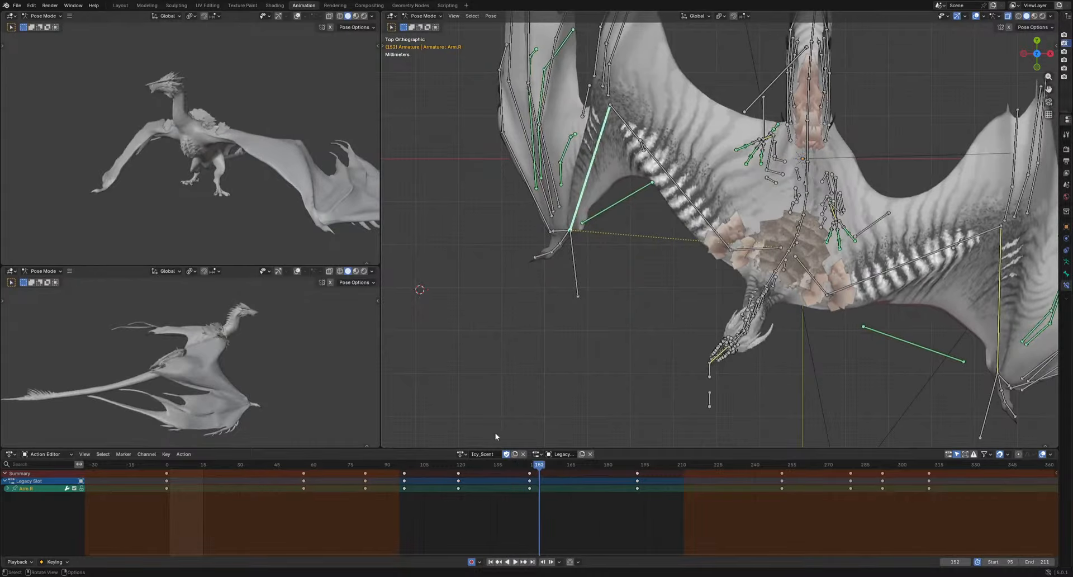
drag(528, 466, 501, 474)
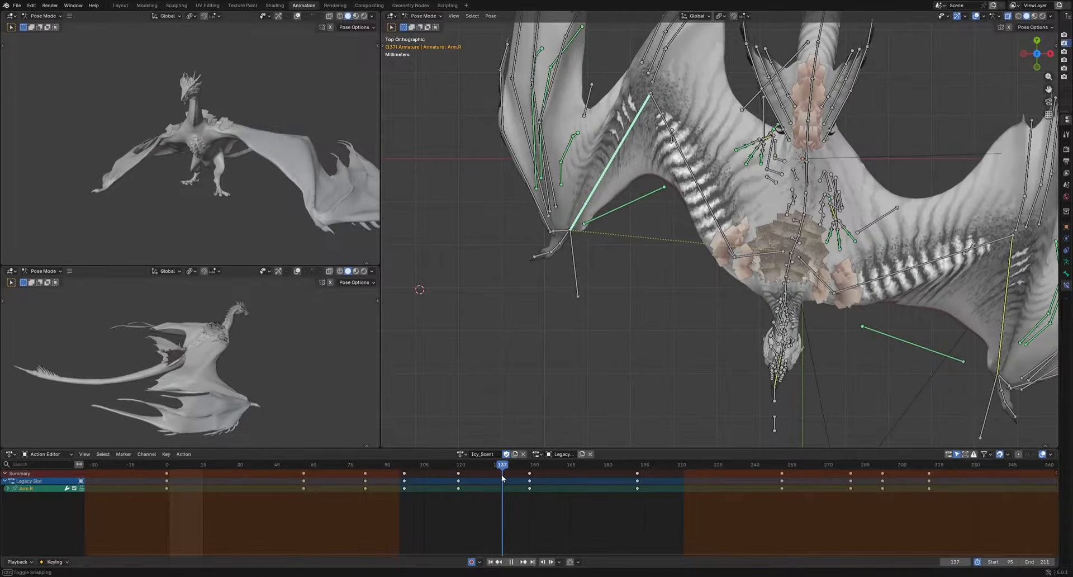
key(KP_1)
key(r)
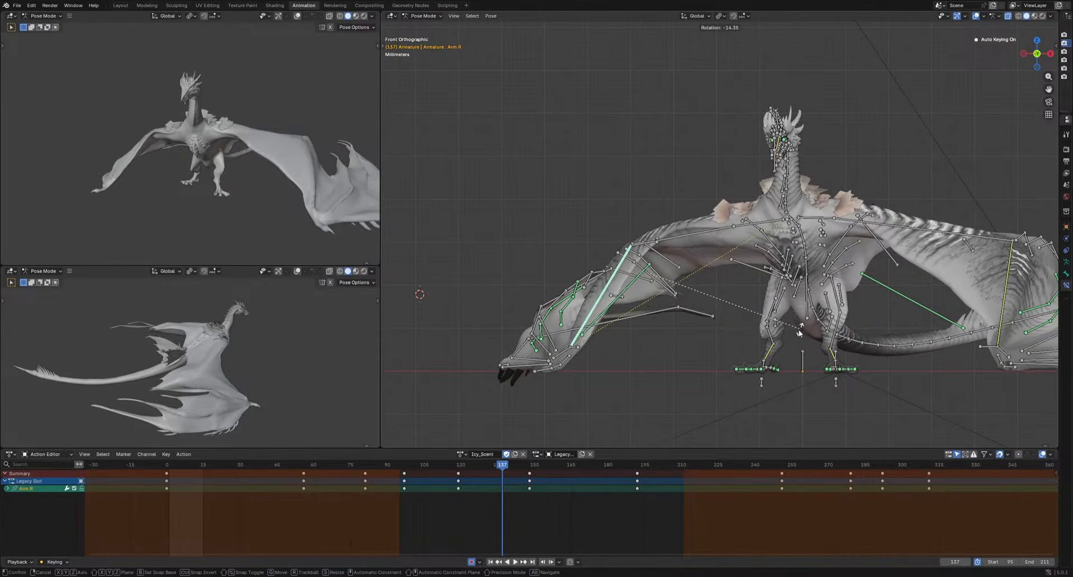
click(674, 307)
Rotate the right arm bone in the front view at frame 148 and play back the animation
drag(463, 469, 513, 486)
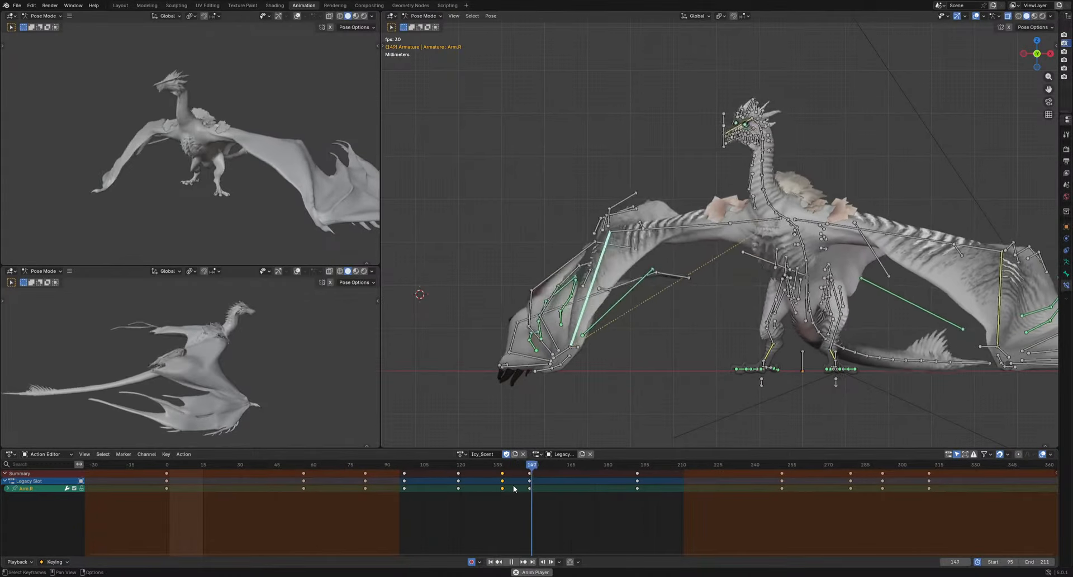
key(space)
click(529, 466)
key(r)
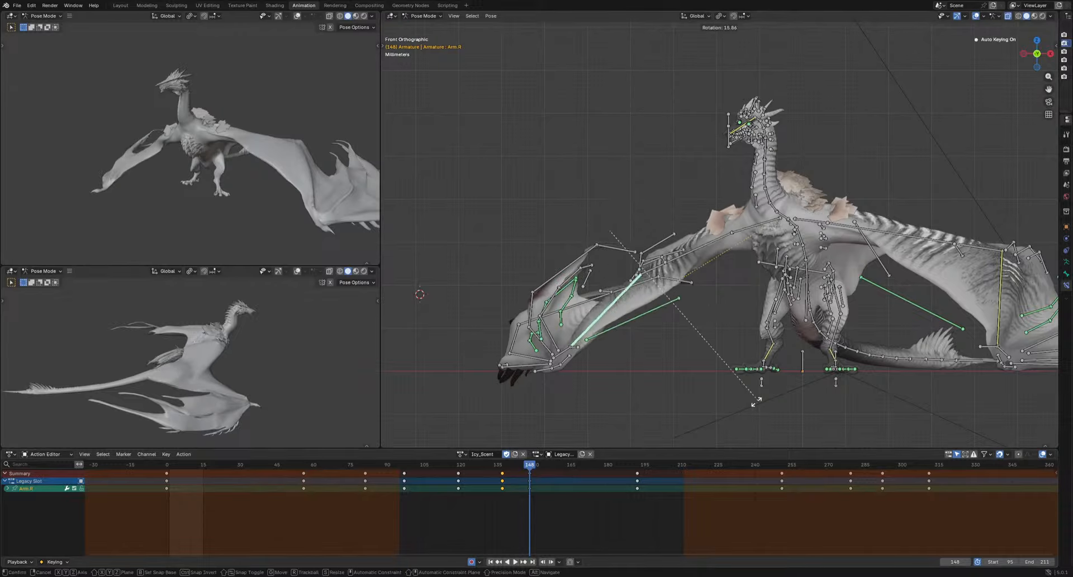
click(672, 312)
middle_drag(672, 313, 745, 326)
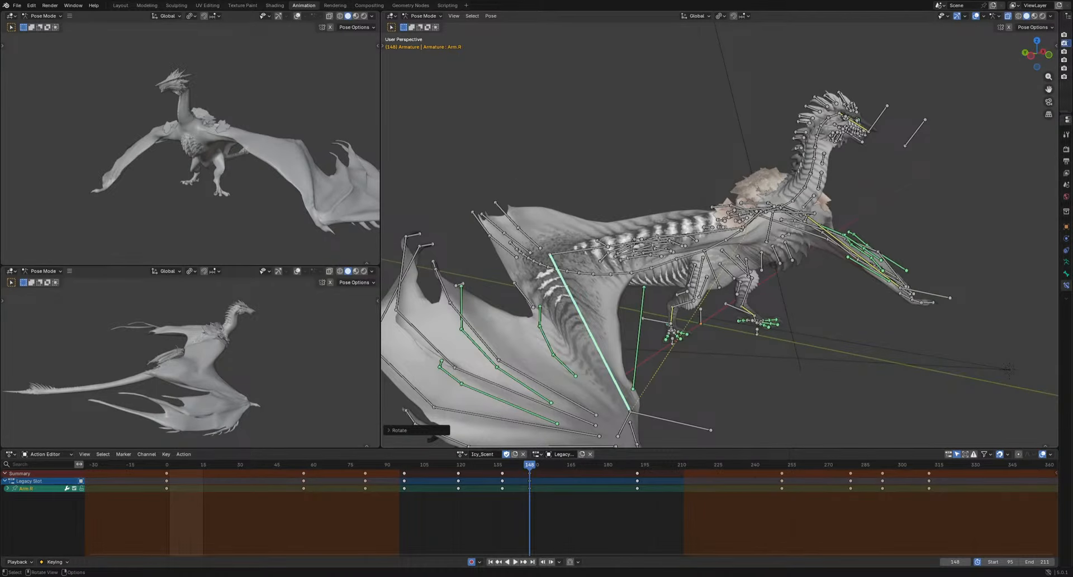
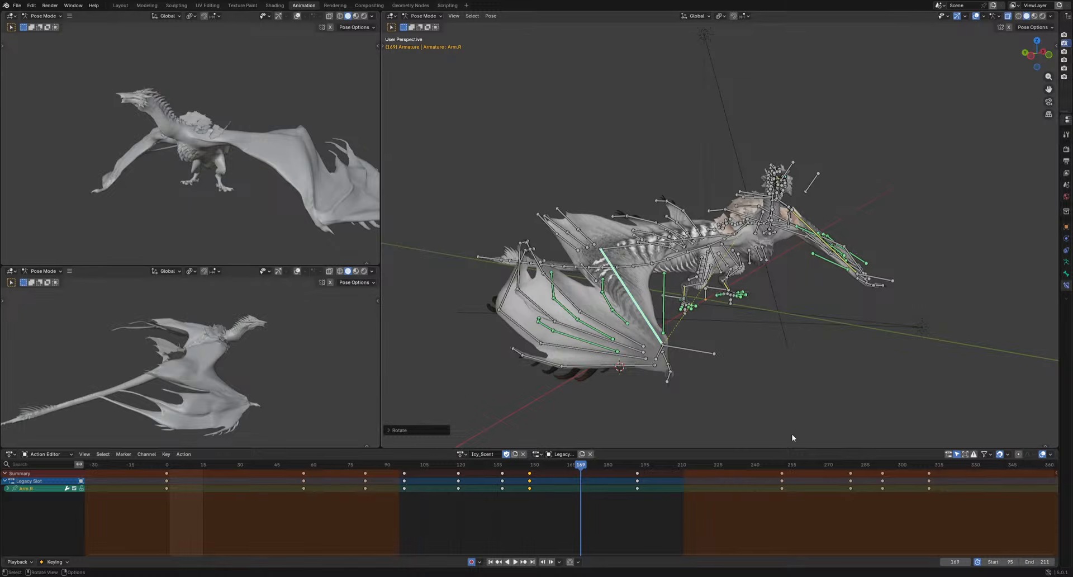
key(space)
scroll(726, 373, up, 3)
middle_drag(814, 381, 685, 335)
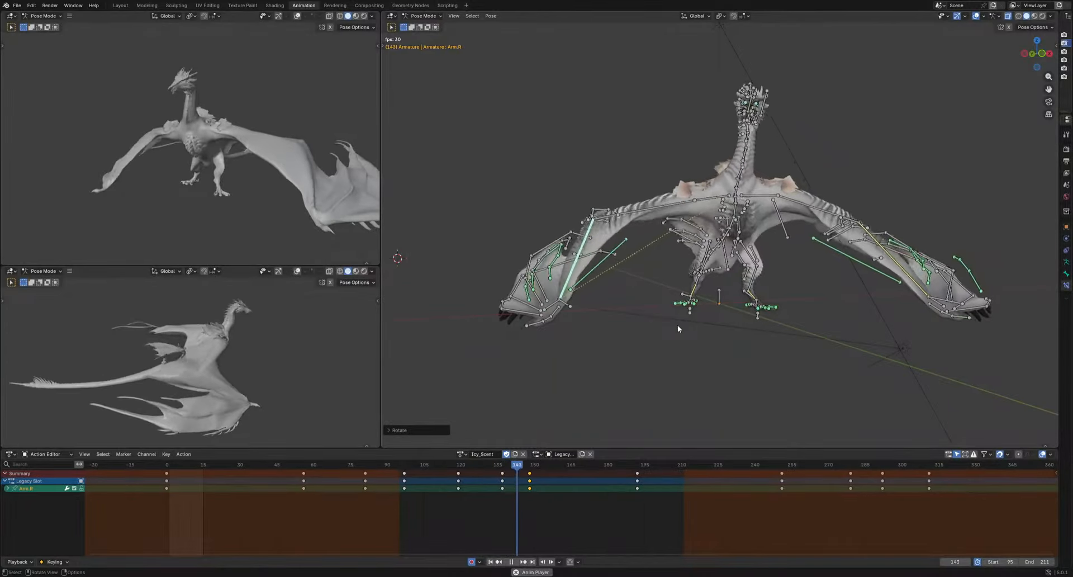
key(space)
Select the right wing's Propatagium1-1.R bone and move it in the perspective view at frame 18
click(609, 267)
key(KP_1)
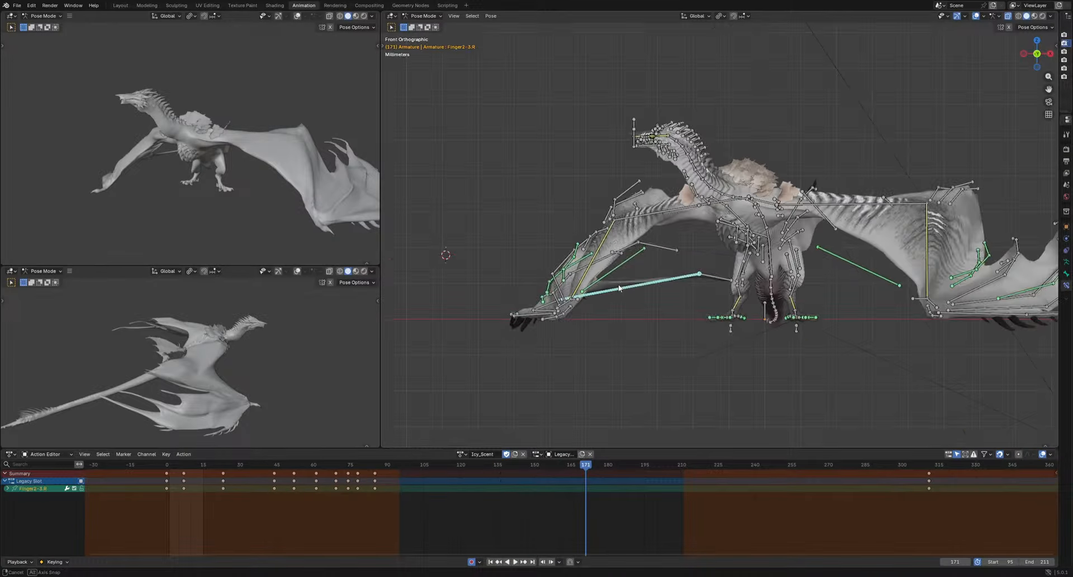
click(613, 271)
scroll(620, 335, up, 2)
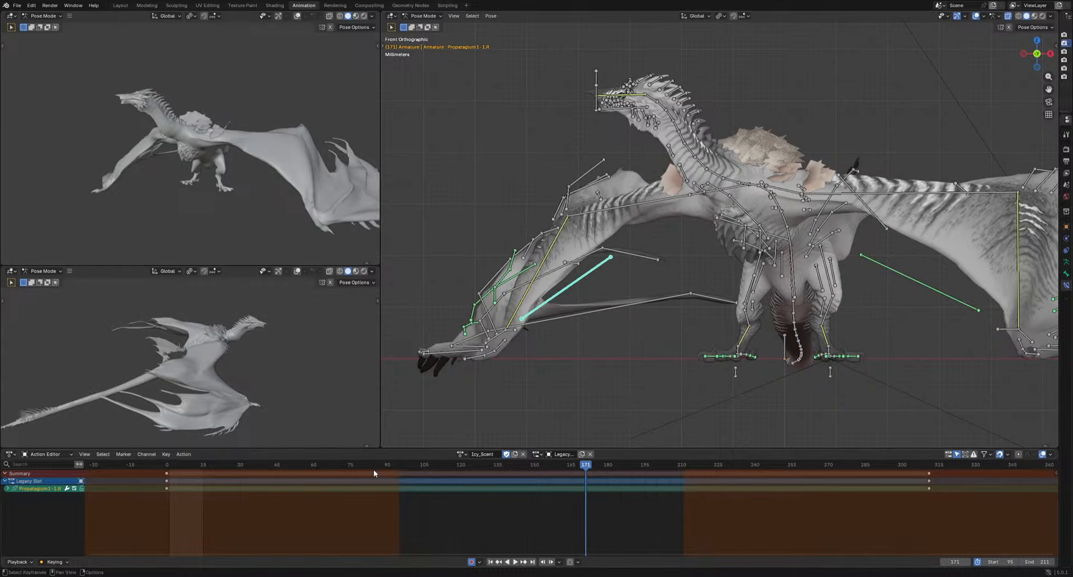
drag(373, 469, 211, 477)
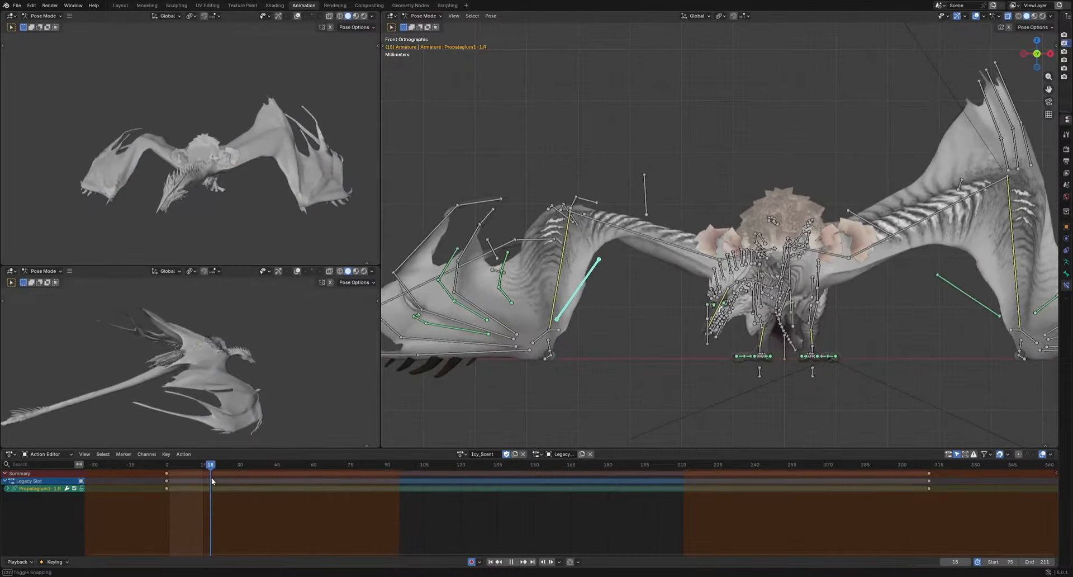
middle_drag(564, 334, 635, 331)
key(g)
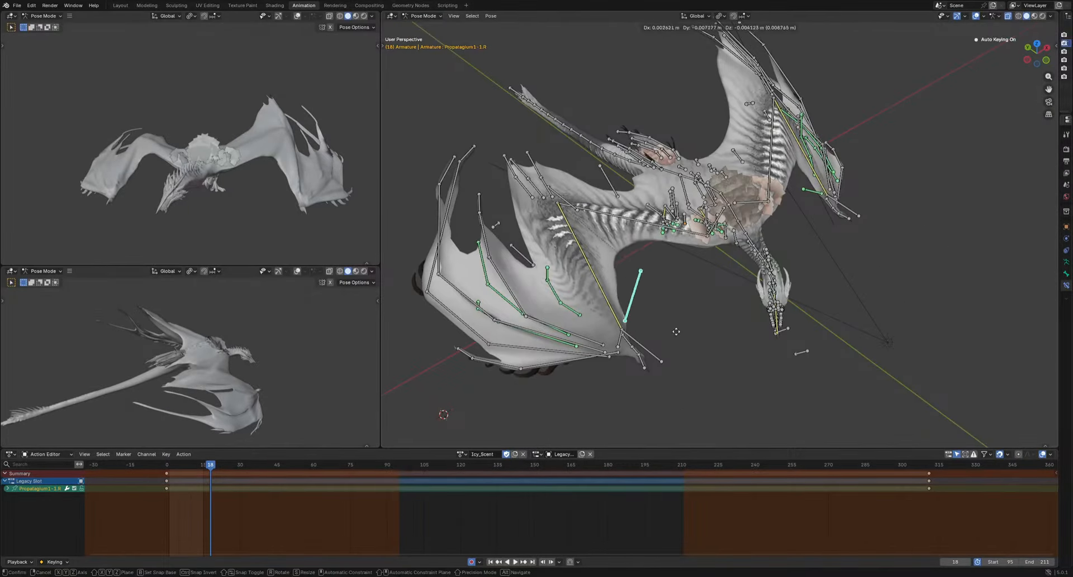
click(706, 334)
Move the right propatagium bone in the perspective view at frames 35 and 43
drag(211, 466, 256, 470)
middle_drag(559, 347, 615, 311)
key(g)
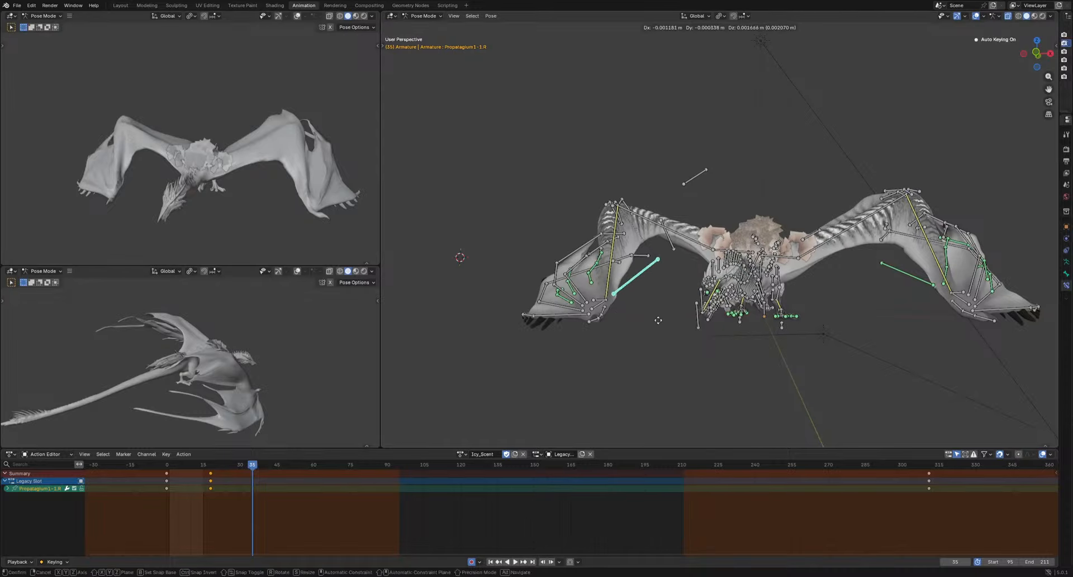
click(671, 358)
drag(271, 468, 293, 469)
click(641, 403)
scroll(641, 403, up, 4)
click(583, 359)
key(g)
click(597, 348)
Move the right propatagium bone to follow the wing membrane at frames 52, 63 and 73
key(g)
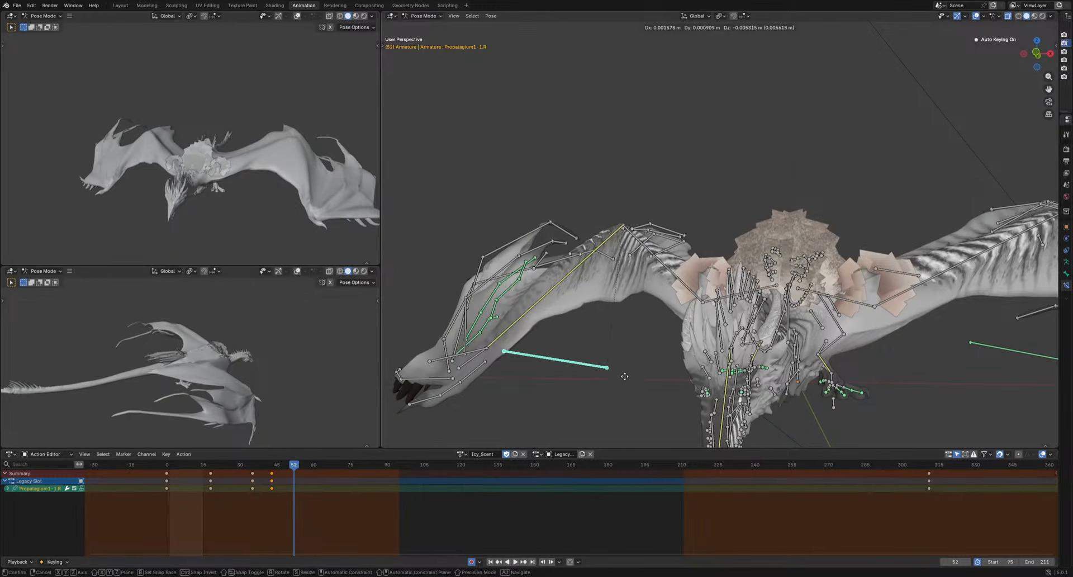
click(639, 369)
drag(295, 468, 321, 470)
middle_drag(587, 385, 688, 235)
key(g)
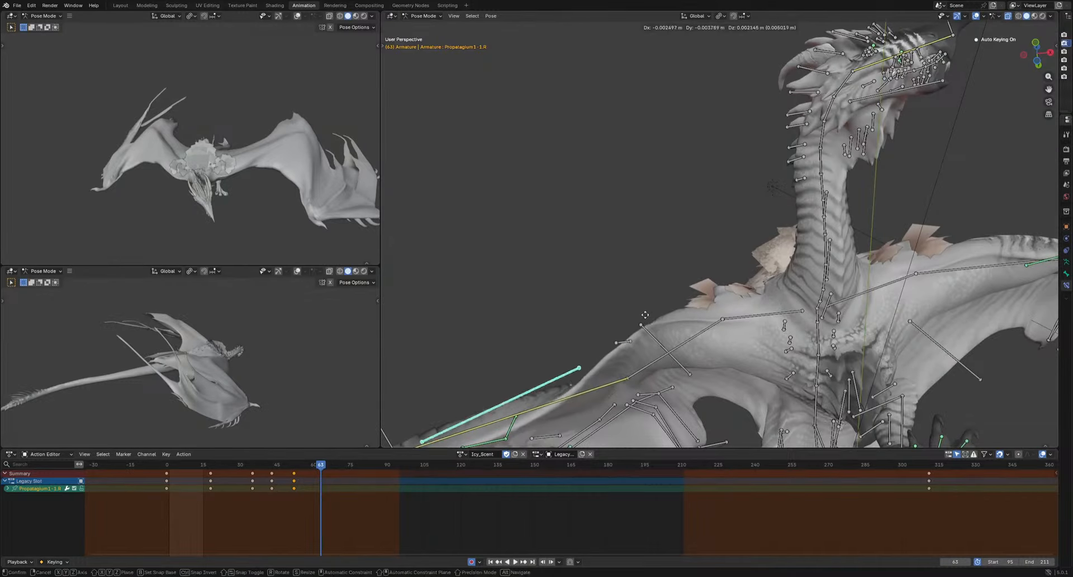
click(644, 314)
drag(322, 467, 345, 467)
key(g)
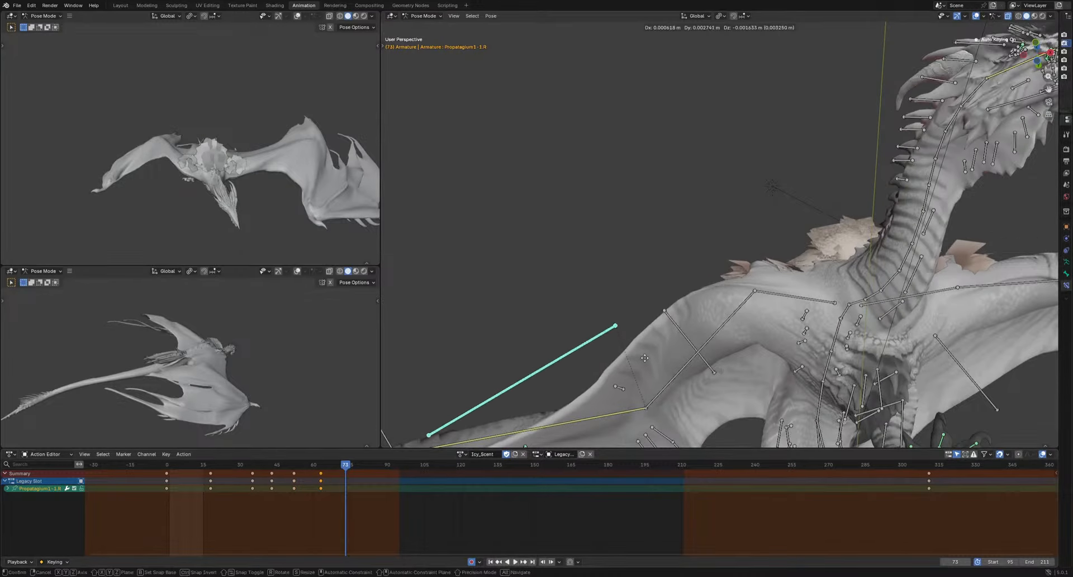
click(639, 366)
Move the right propatagium bone at frames 95, 105, 116 and 123
middle_drag(639, 367, 587, 447)
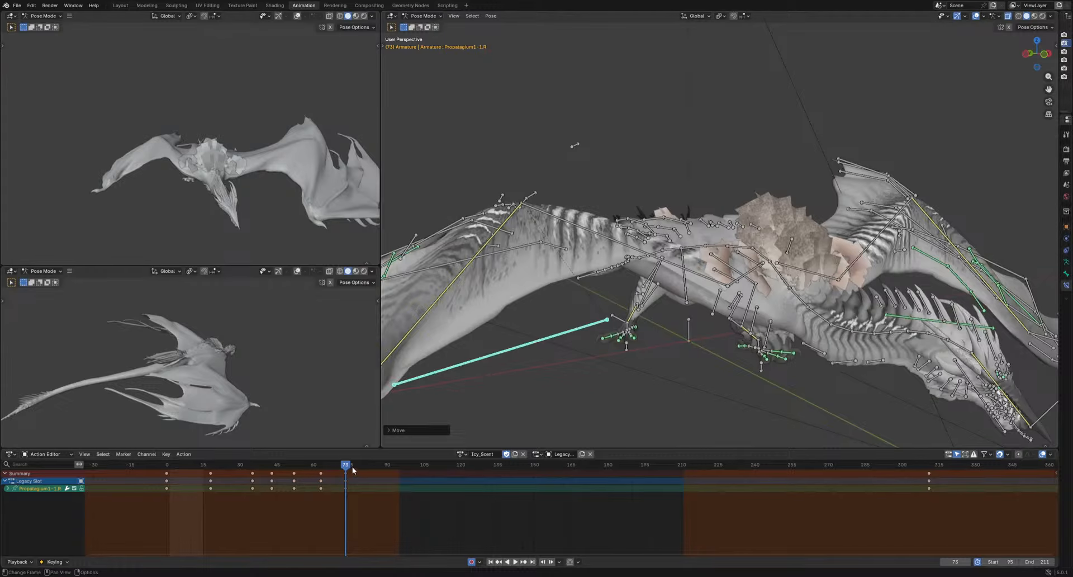
drag(353, 470, 426, 472)
key(g)
click(638, 370)
middle_drag(626, 403, 692, 369)
key(g)
click(705, 296)
drag(424, 468, 524, 482)
key(g)
click(501, 427)
key(g)
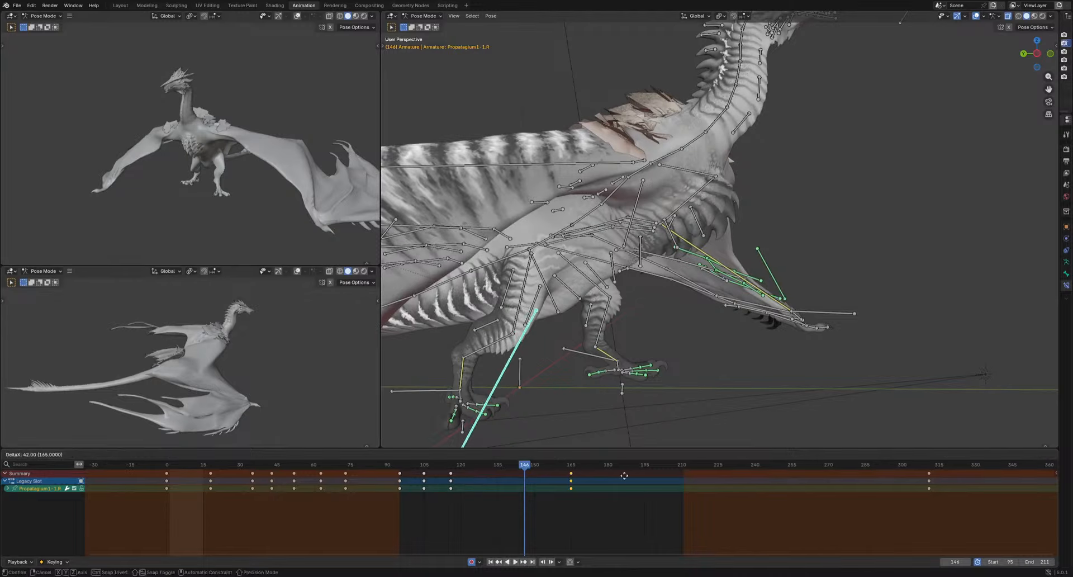
click(624, 479)
key(ctrl+z)
Move the right propatagium bone at frame 146 and adjust its position at frame 123
scroll(664, 369, down, 2)
middle_drag(665, 369, 622, 364)
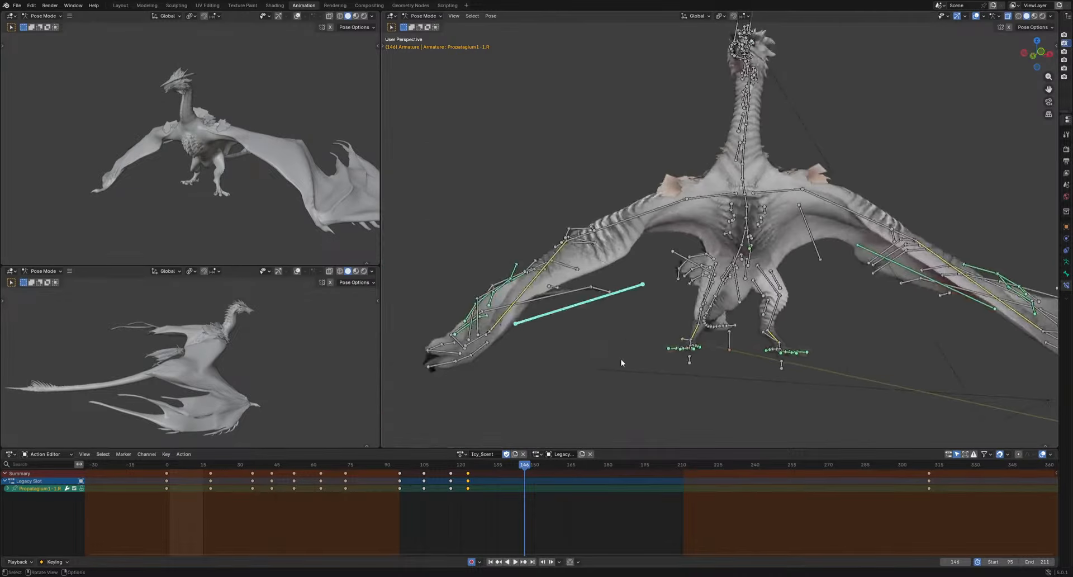
key(g)
click(580, 301)
key(Down)
key(g)
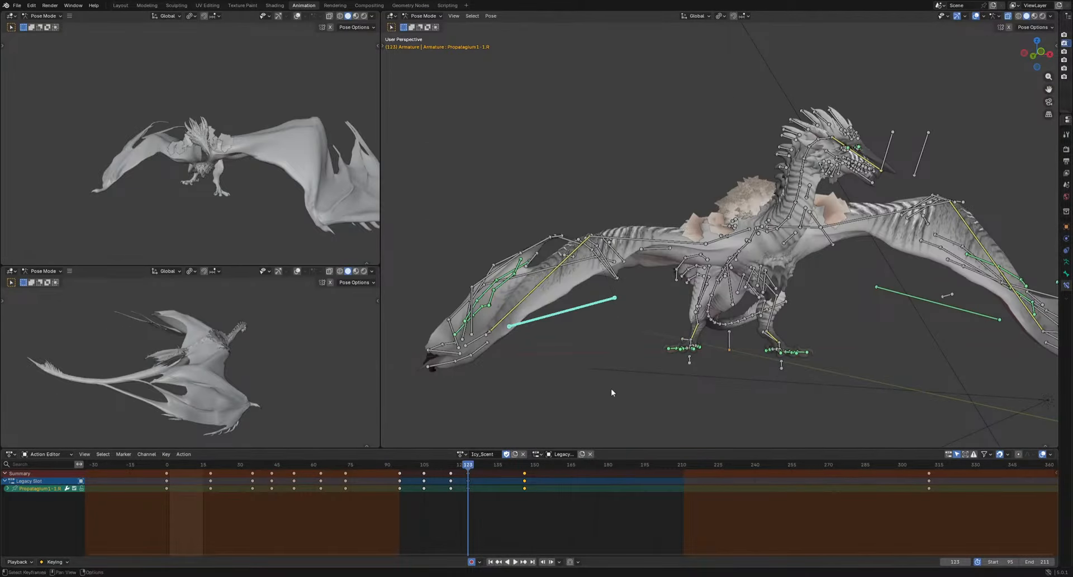
click(602, 381)
Move the right propatagium bone at frame 135 and play back the animation
key(space)
key(space)
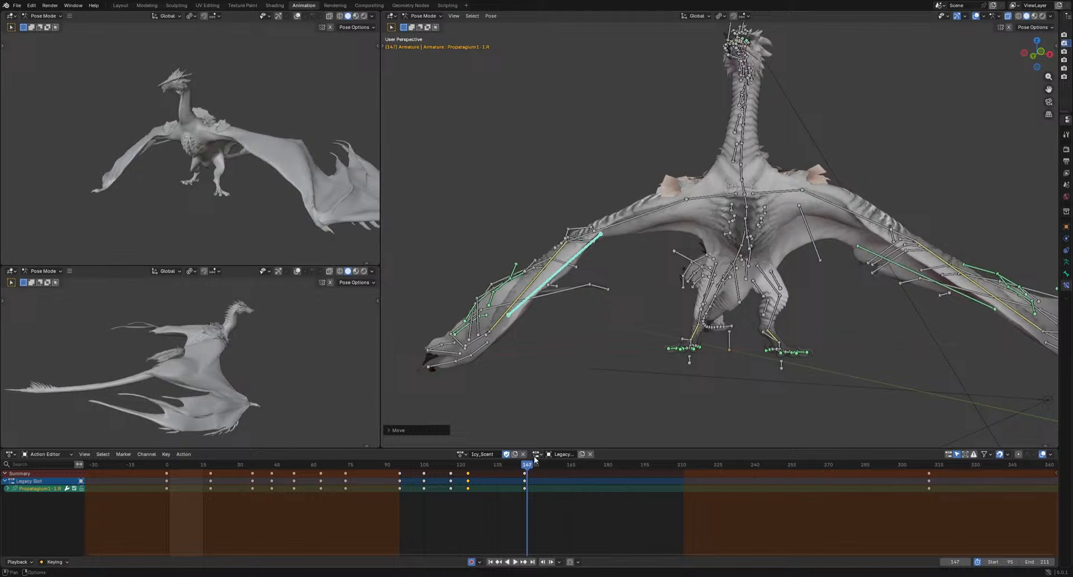
click(490, 473)
click(493, 464)
key(g)
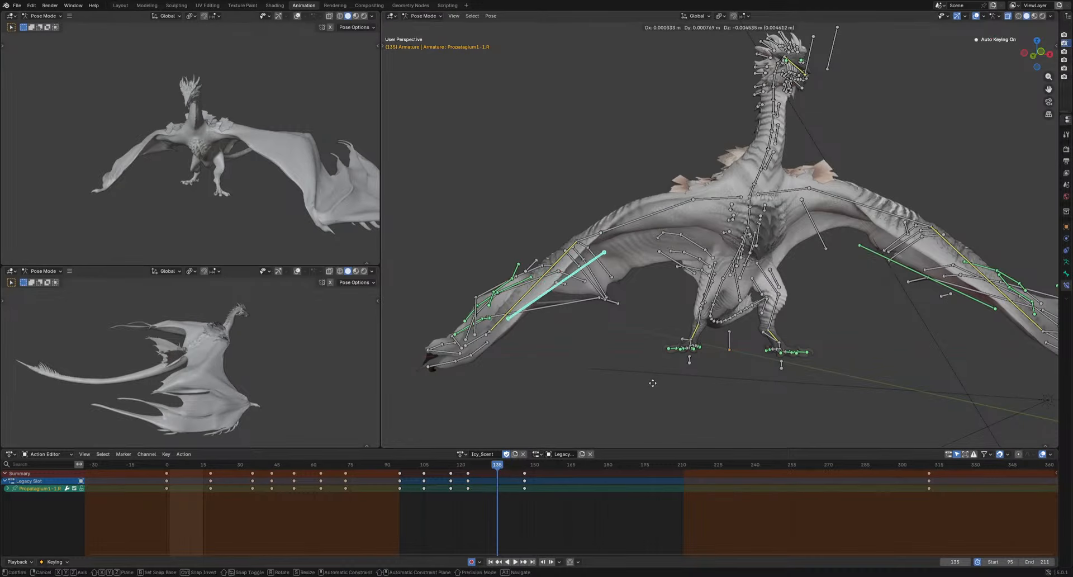
click(642, 362)
key(space)
key(space)
key(g)
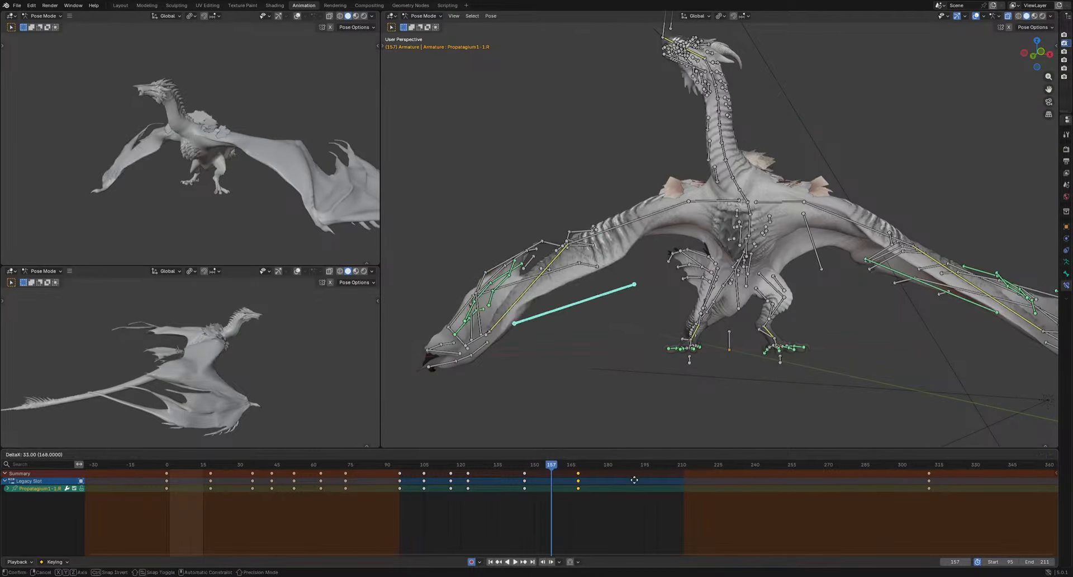
click(634, 478)
key(ctrl+z)
Move the right propatagium bone at frames 157, 168 and 187
key(g)
click(612, 357)
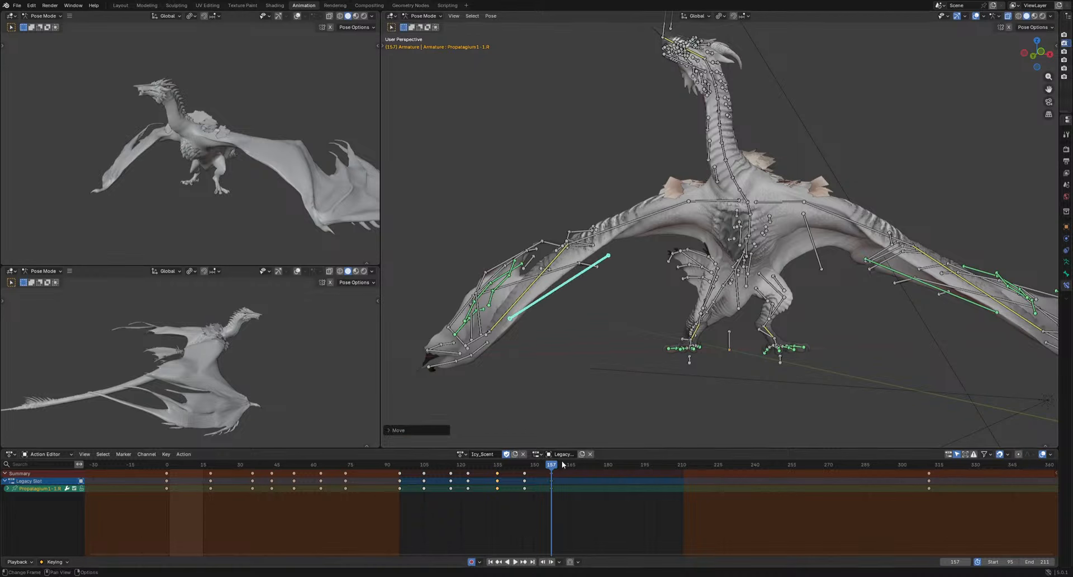
drag(562, 463, 625, 483)
key(g)
click(646, 360)
middle_drag(640, 371, 725, 333)
key(g)
click(748, 336)
Move the right propatagium bone at frame 199, adjusting it from two viewing angles
key(space)
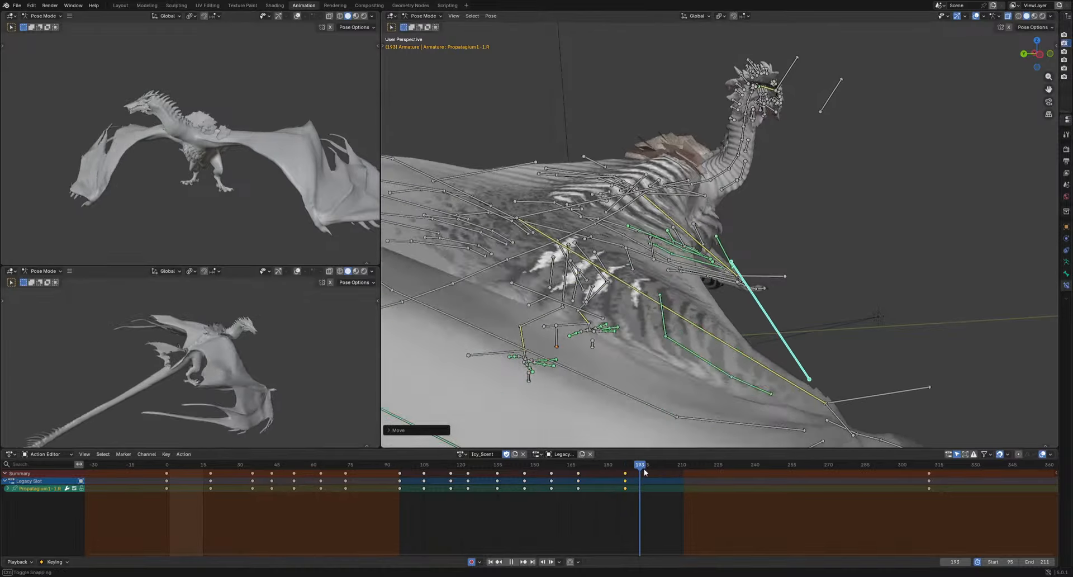
key(g)
click(821, 342)
middle_drag(821, 342, 686, 371)
key(g)
click(666, 390)
Move the right propatagium bone at frames 203, 209 and 222, and play back the animation
drag(656, 468, 710, 465)
key(g)
click(757, 339)
key(g)
click(733, 362)
key(g)
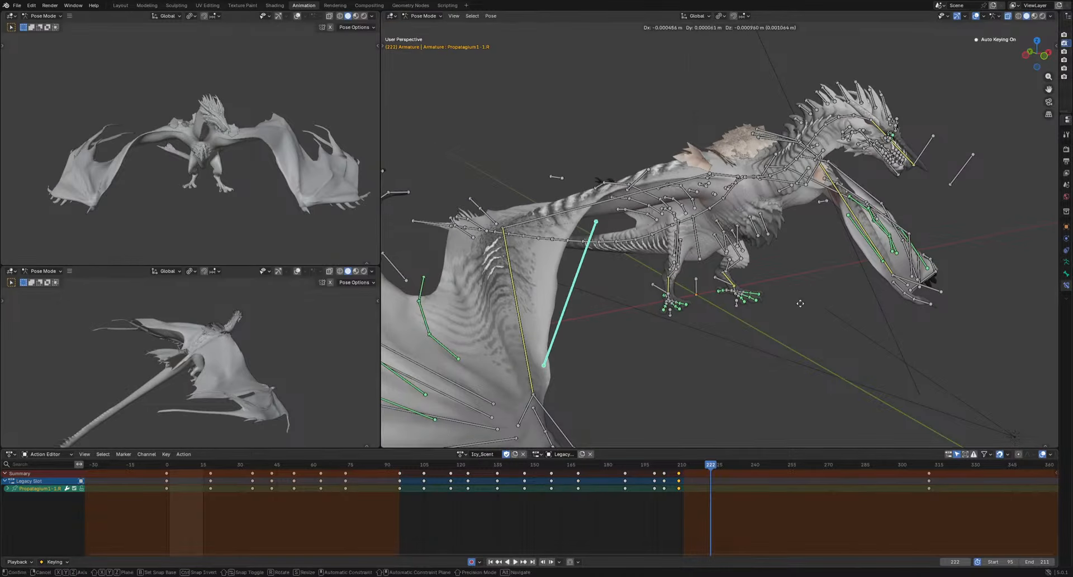
click(799, 341)
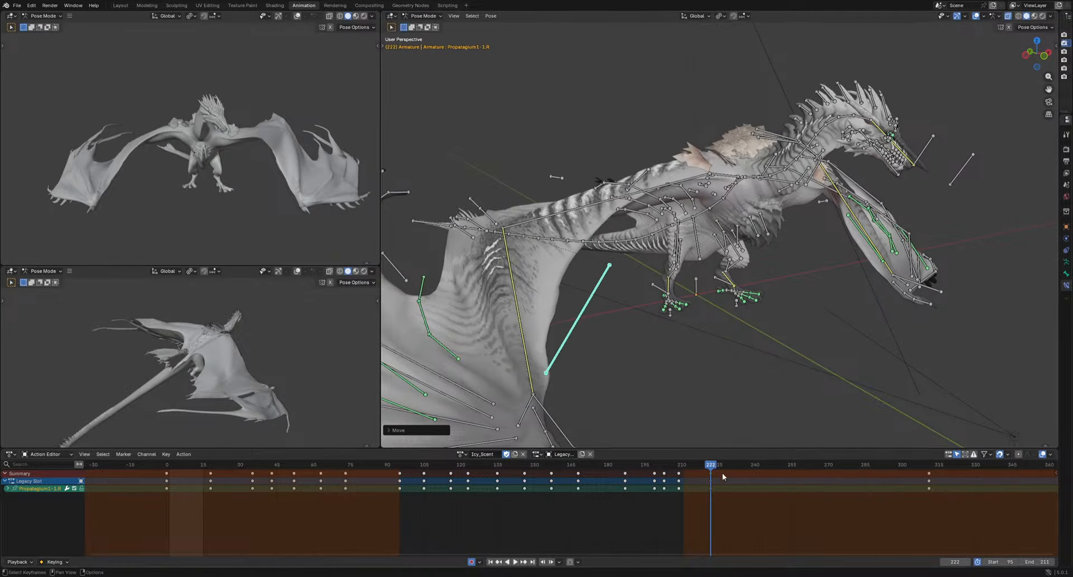
drag(710, 465, 744, 472)
key(space)
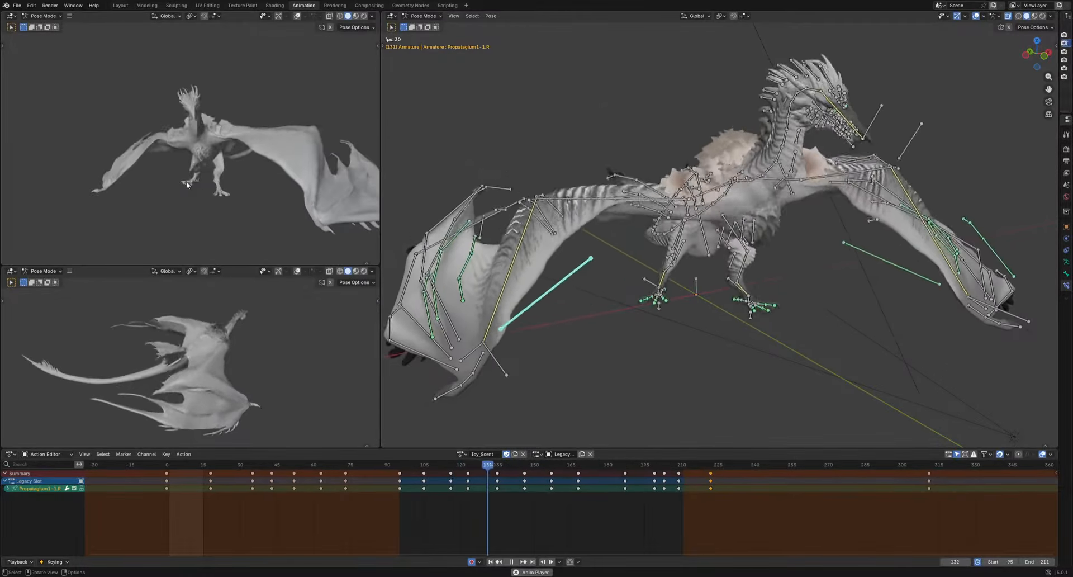
key(space)
Select the left propatagium bone and move it at frame 163
click(880, 253)
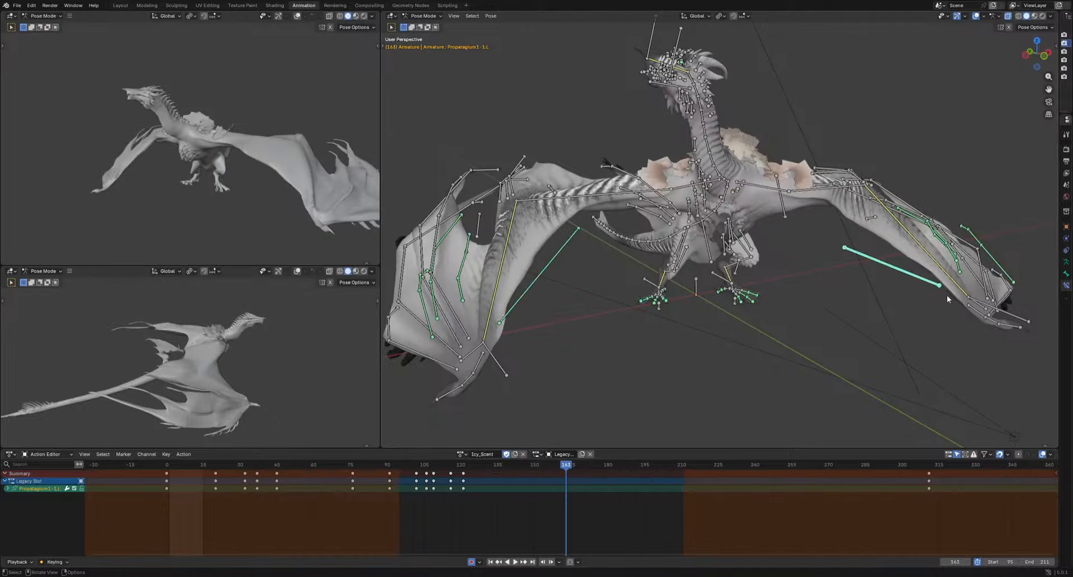
middle_drag(946, 293, 787, 343)
key(g)
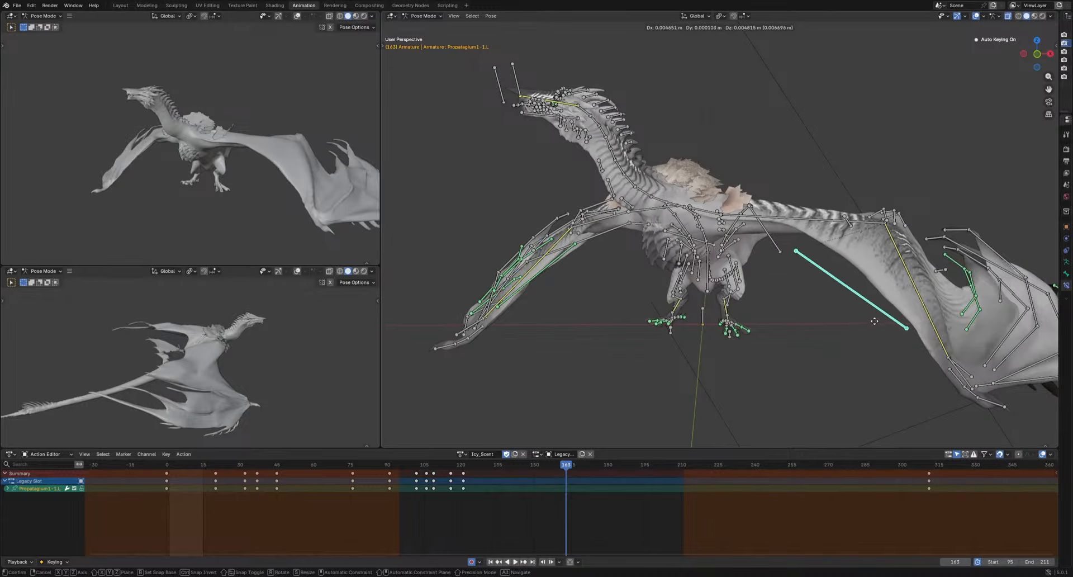
click(887, 322)
Move the left propatagium bone at frame 140 and play back the animation
mouse_move(497, 464)
mouse_down()
mouse_move(477, 461)
mouse_move(509, 468)
mouse_up()
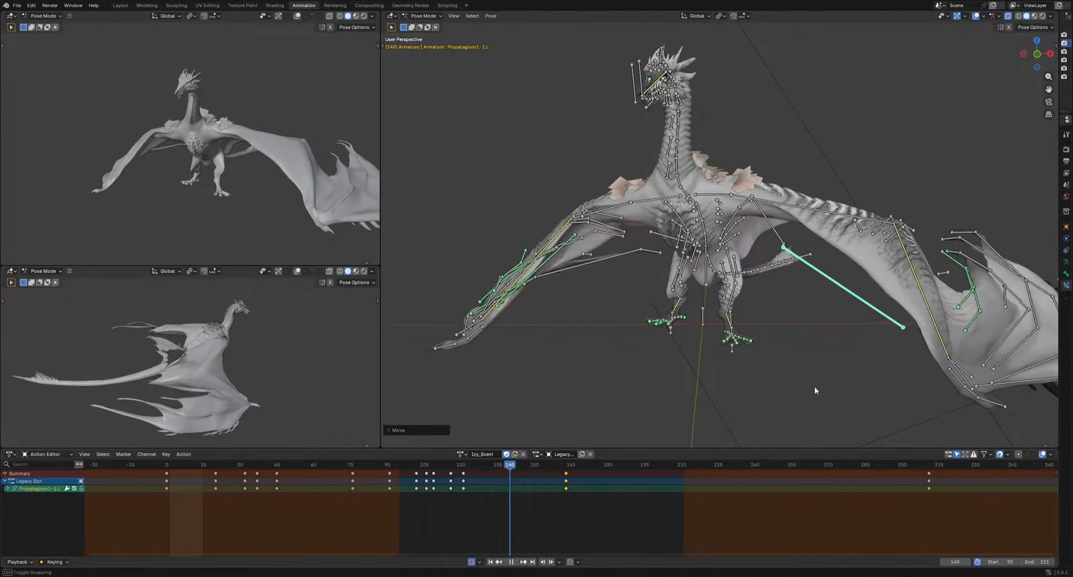
middle_drag(894, 336, 847, 374)
key(g)
click(865, 419)
key(space)
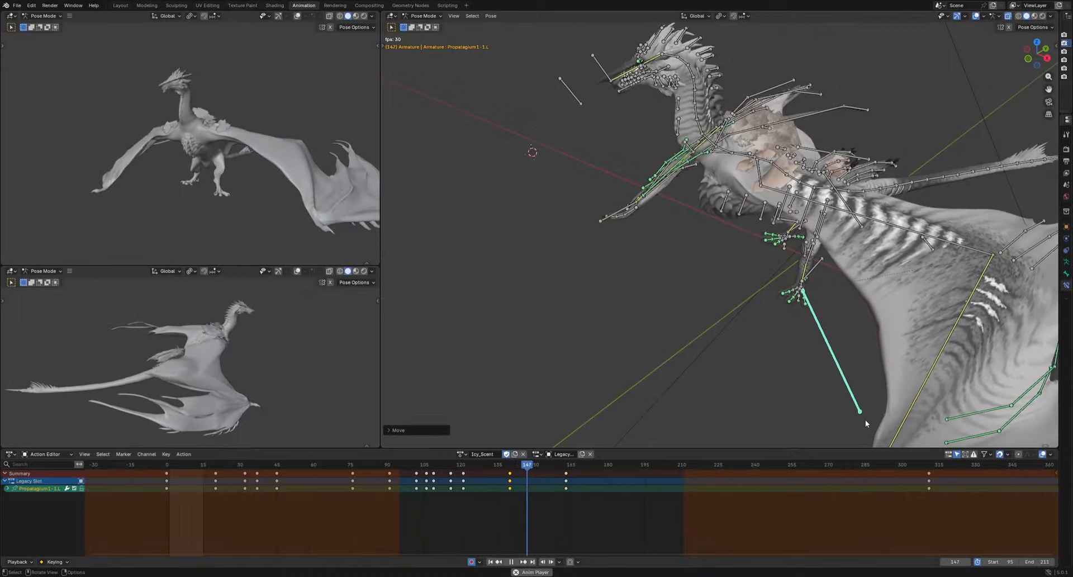
Move the left propatagium bone at frame 184
key(space)
middle_drag(829, 403, 874, 370)
key(g)
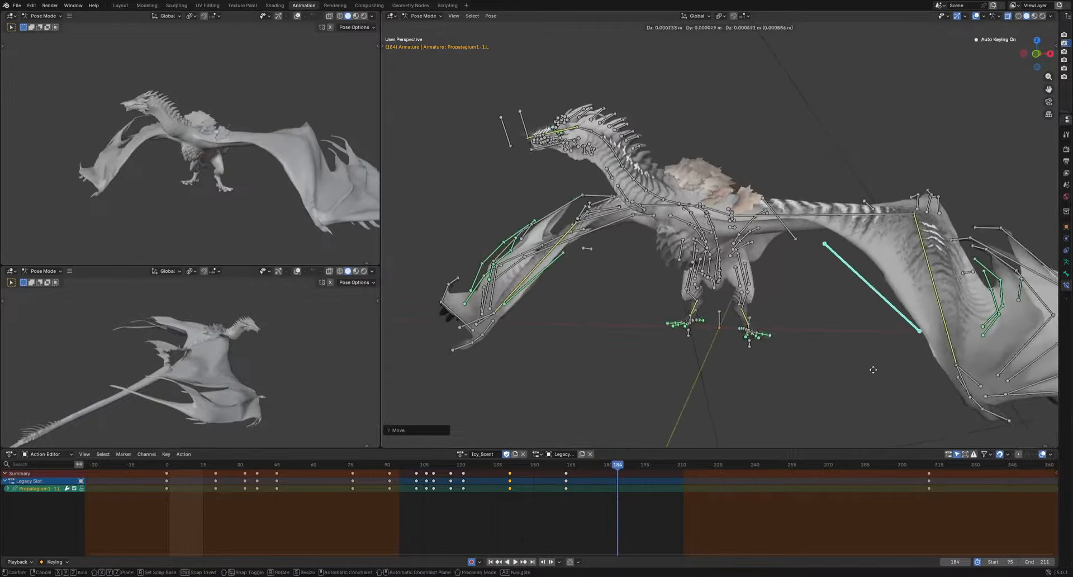
click(883, 362)
Move the left propatagium bone at frames 203 and 214, and play back the animation
key(space)
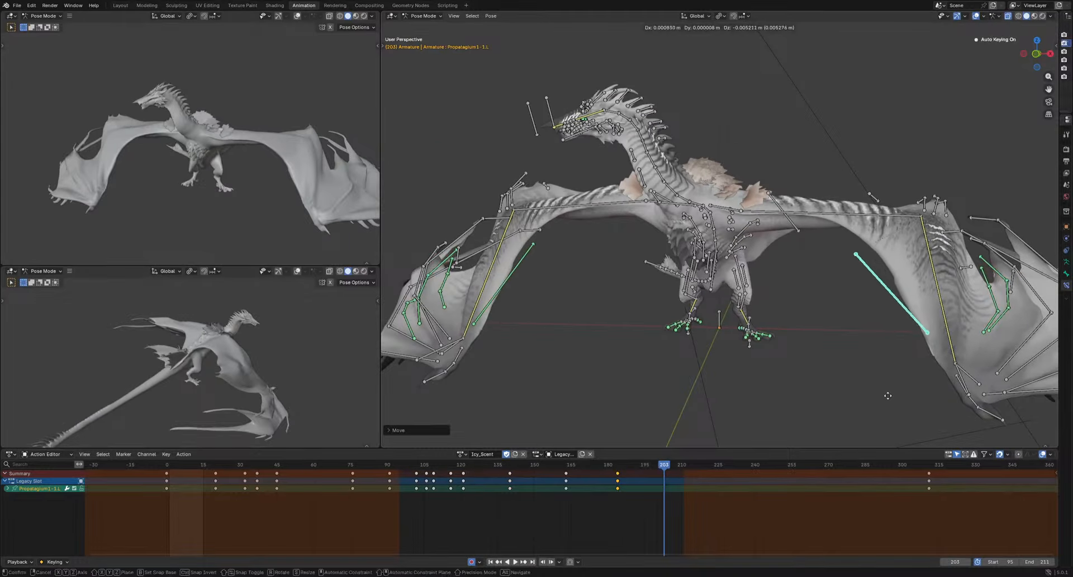
key(space)
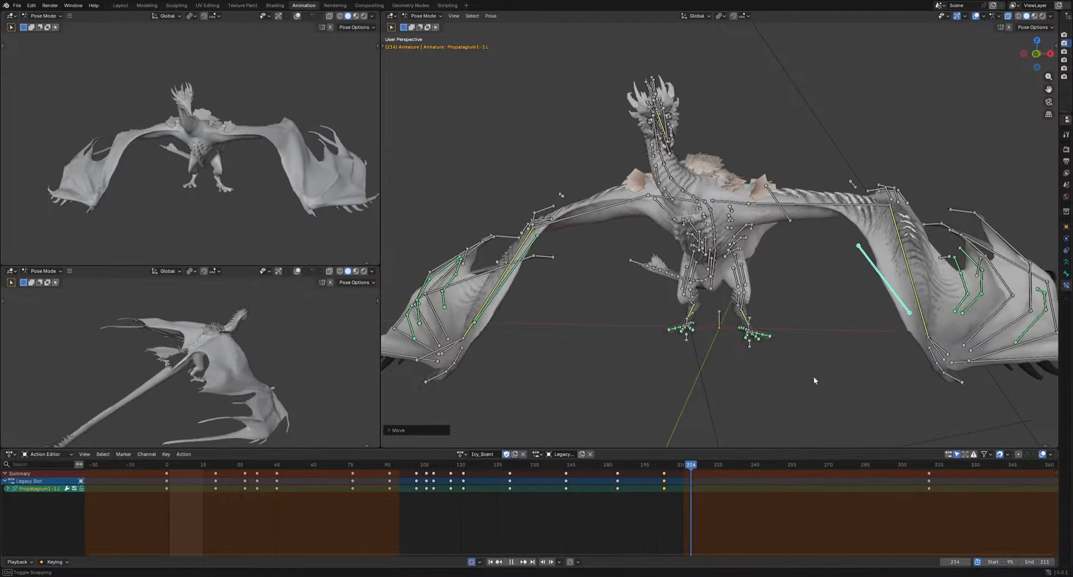
key(g)
click(895, 324)
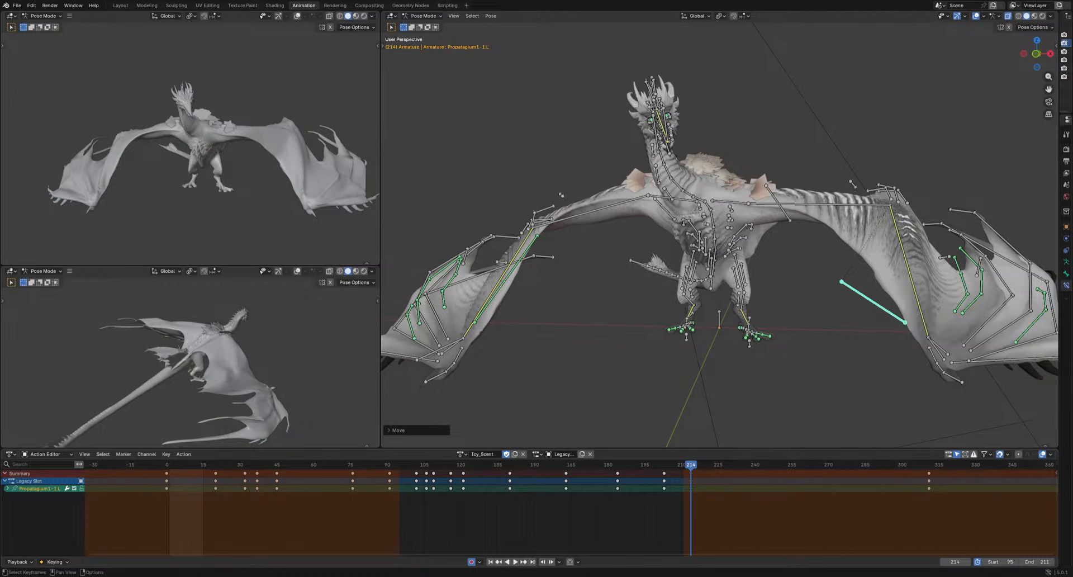
key(space)
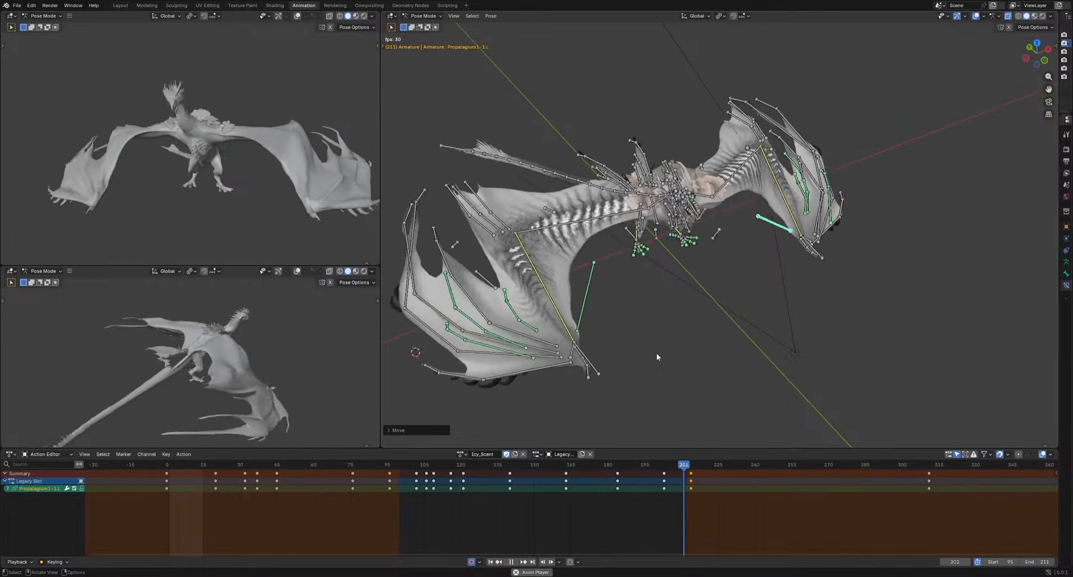
key(space)
key(space)
key(space)
Select the three base elbow fringe bones of the right wing and rotate them at frame 104 in the left orthographic view
key(b)
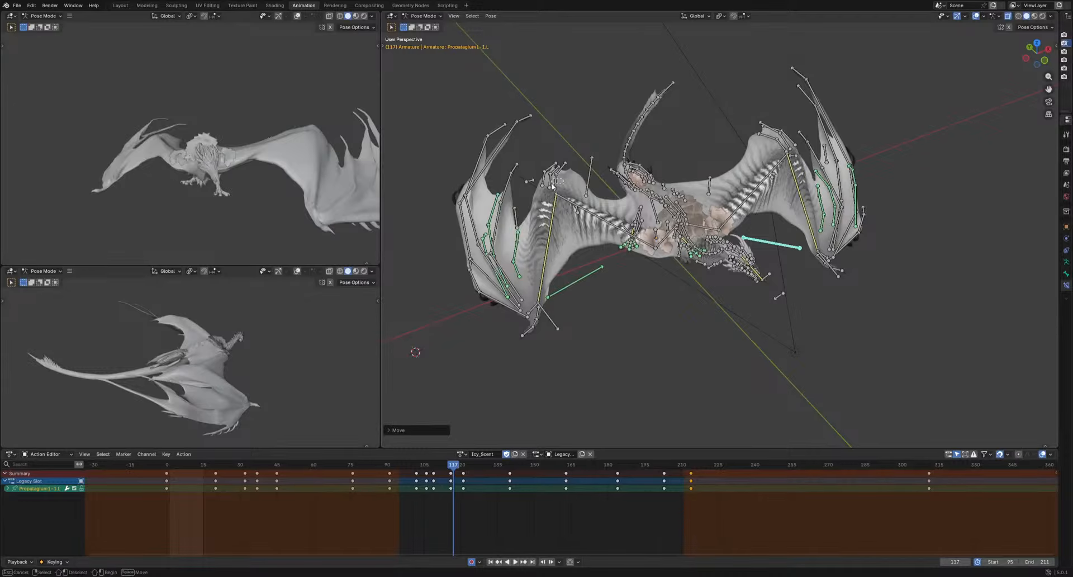
drag(541, 185, 563, 178)
middle_drag(530, 315, 731, 298)
key(Right)
drag(400, 467, 422, 488)
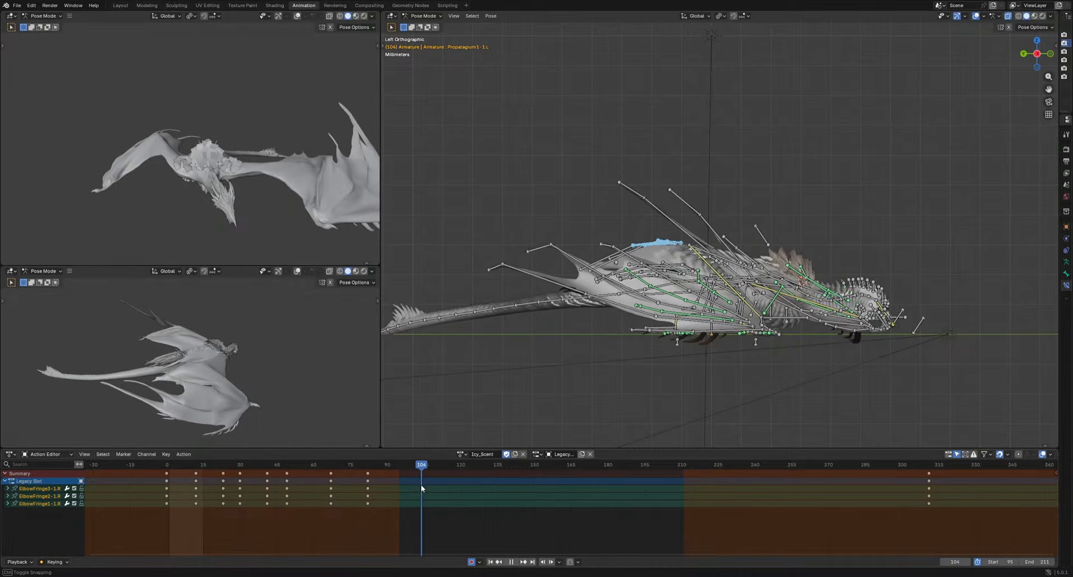
scroll(422, 487, up, 2)
key(r)
click(795, 352)
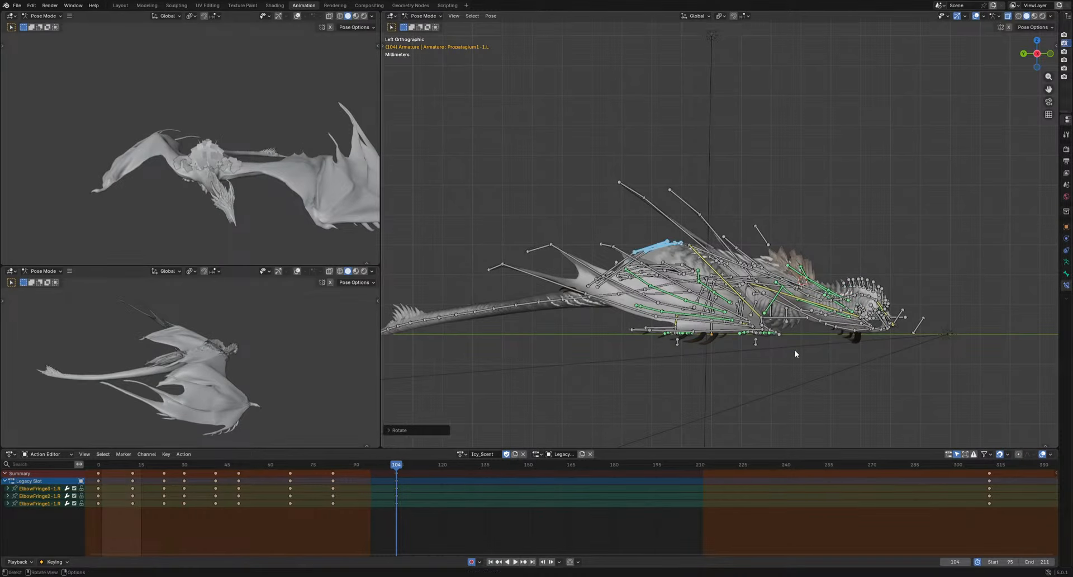
Rotate the right wing's base elbow fringe bones at frames 115 and 121
scroll(795, 352, up, 2)
drag(404, 472, 449, 477)
key(r)
click(752, 378)
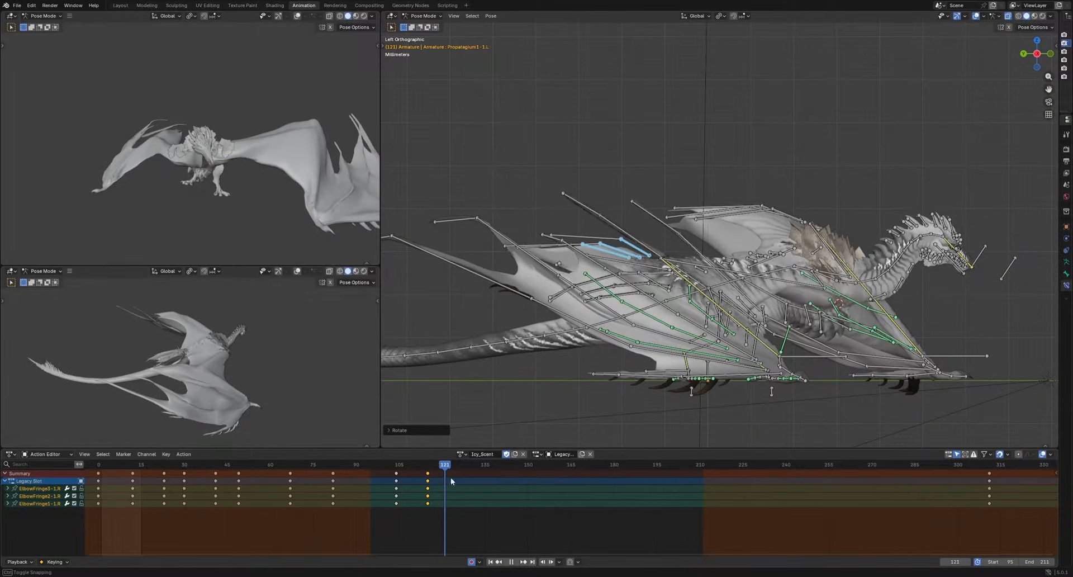
key(r)
click(854, 298)
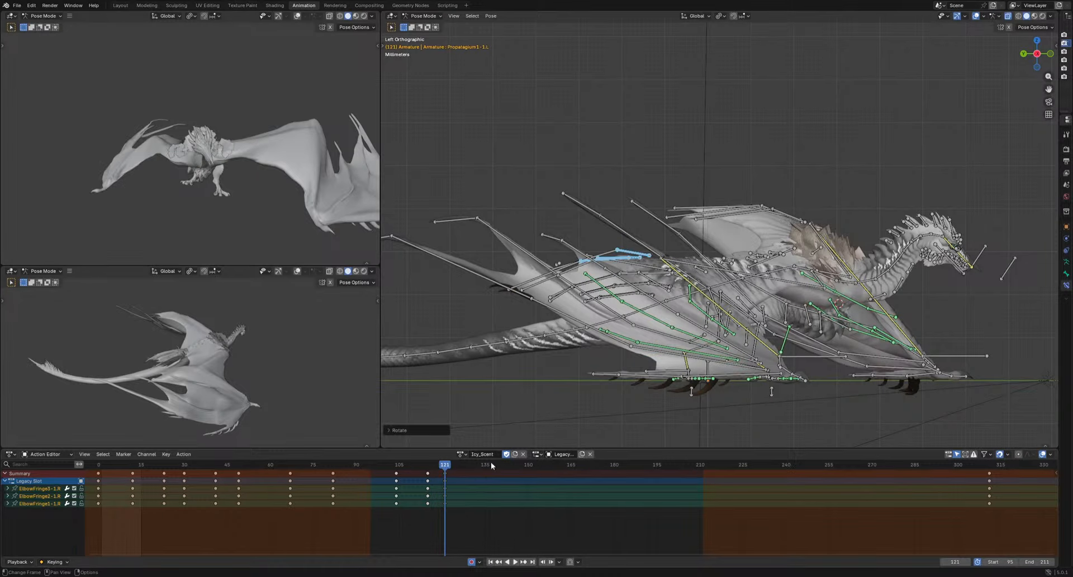
key(g)
click(672, 350)
Rotate the right wing's base elbow fringe bones at frames 130 and 140
drag(455, 467, 499, 476)
key(r)
click(596, 464)
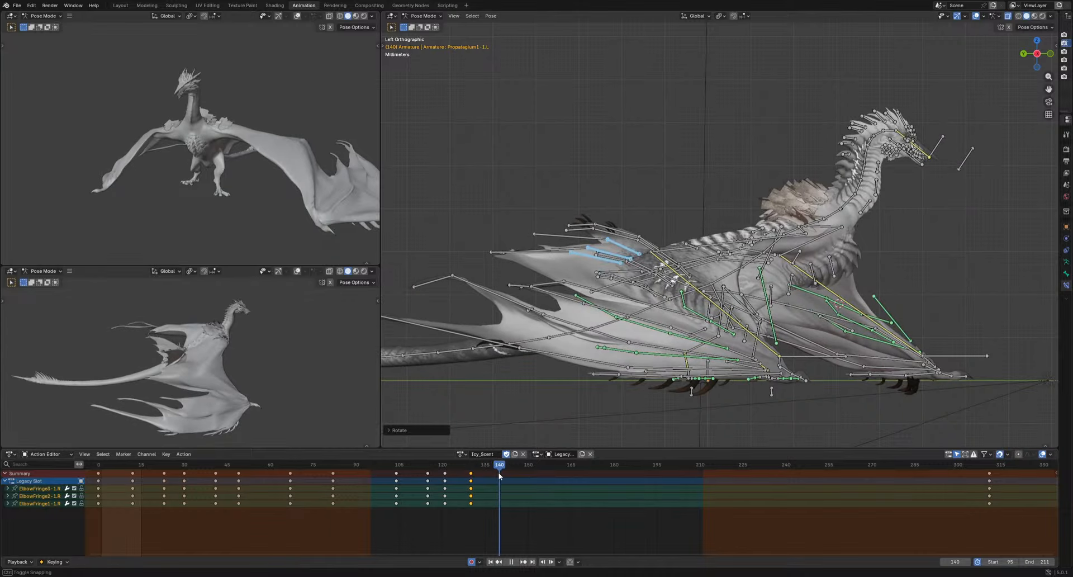
key(r)
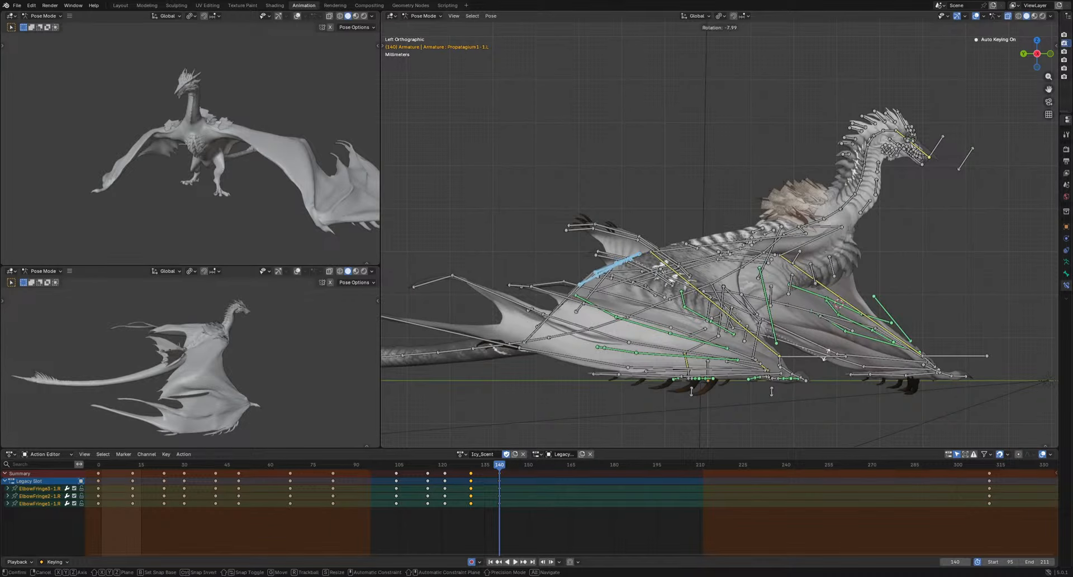
click(537, 490)
Apply a trackball rotation to the right wing's base elbow fringe bones at frame 158
drag(499, 469, 549, 487)
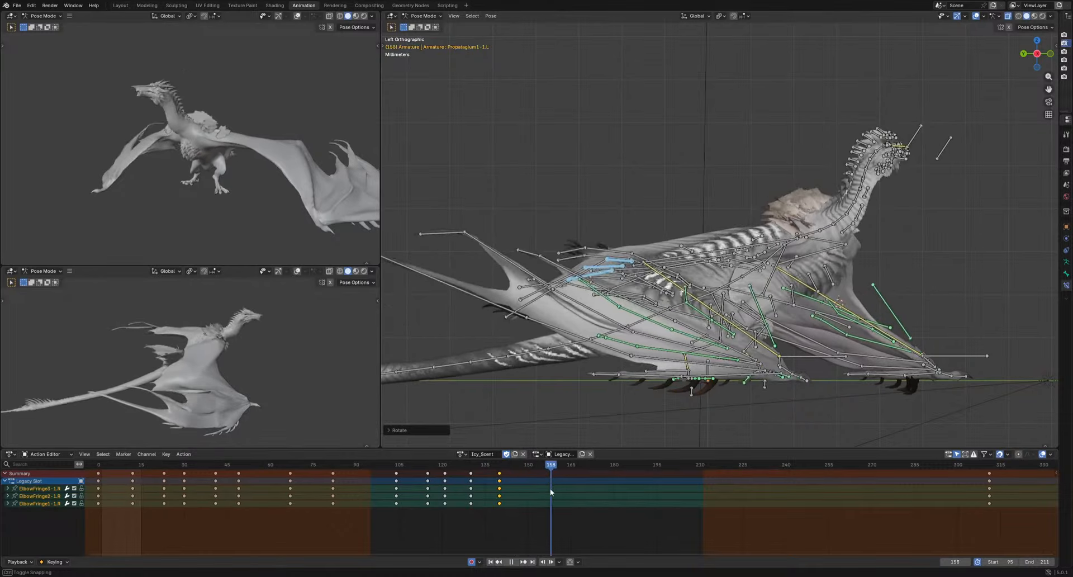
key(r)
key(r)
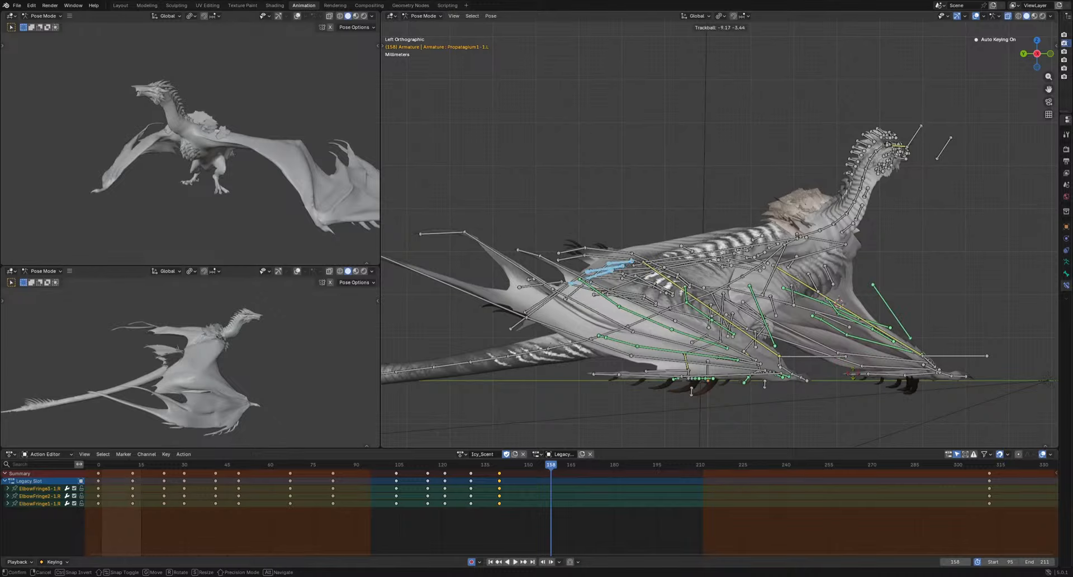
click(553, 475)
Rotate the right wing's base elbow fringe bones at frames 187, 213 and 228, and play back the animation
drag(553, 475, 635, 490)
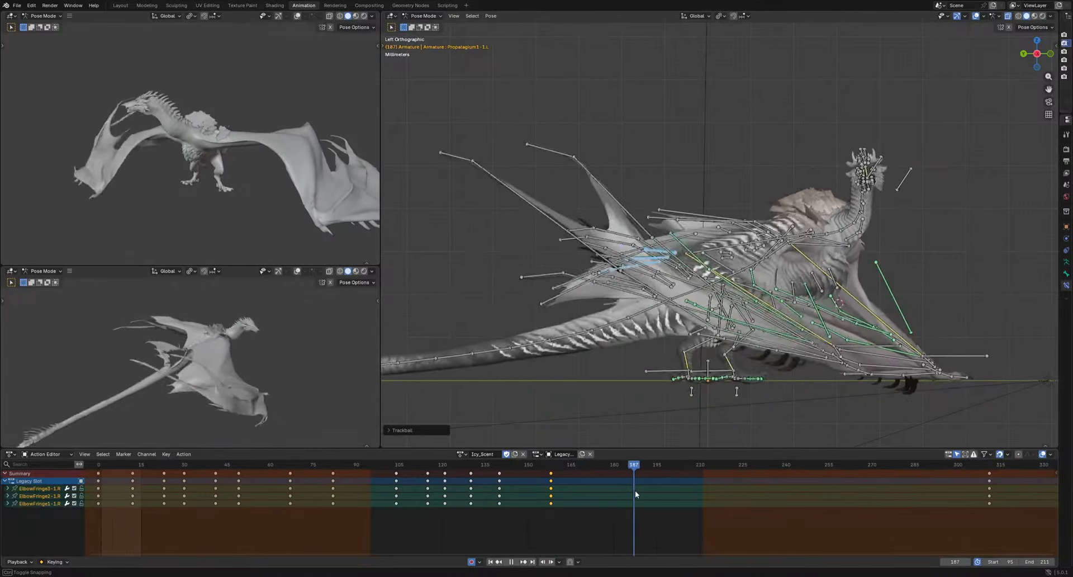
key(r)
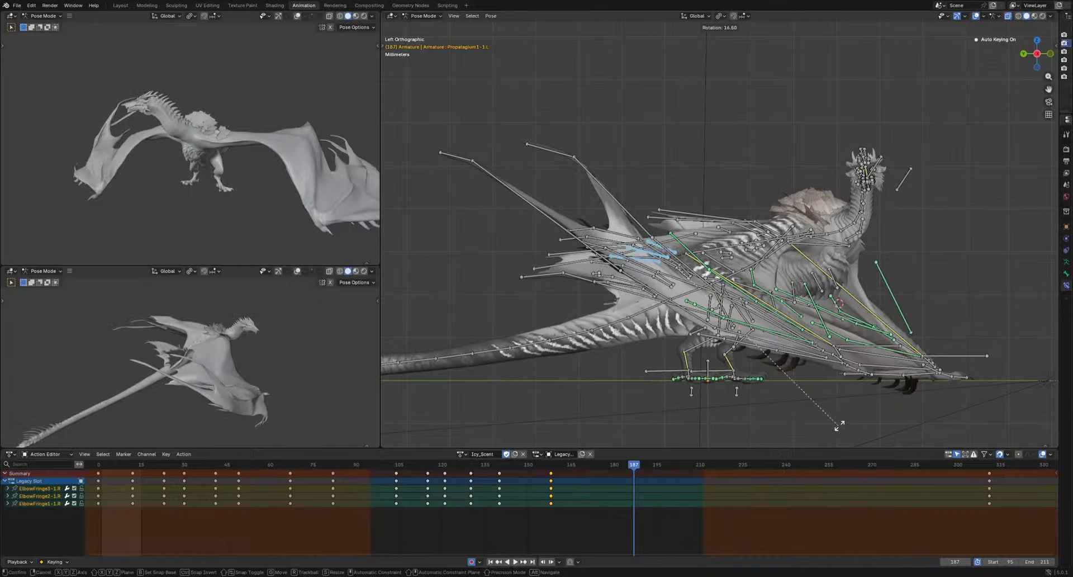
click(860, 388)
drag(643, 467, 751, 464)
key(r)
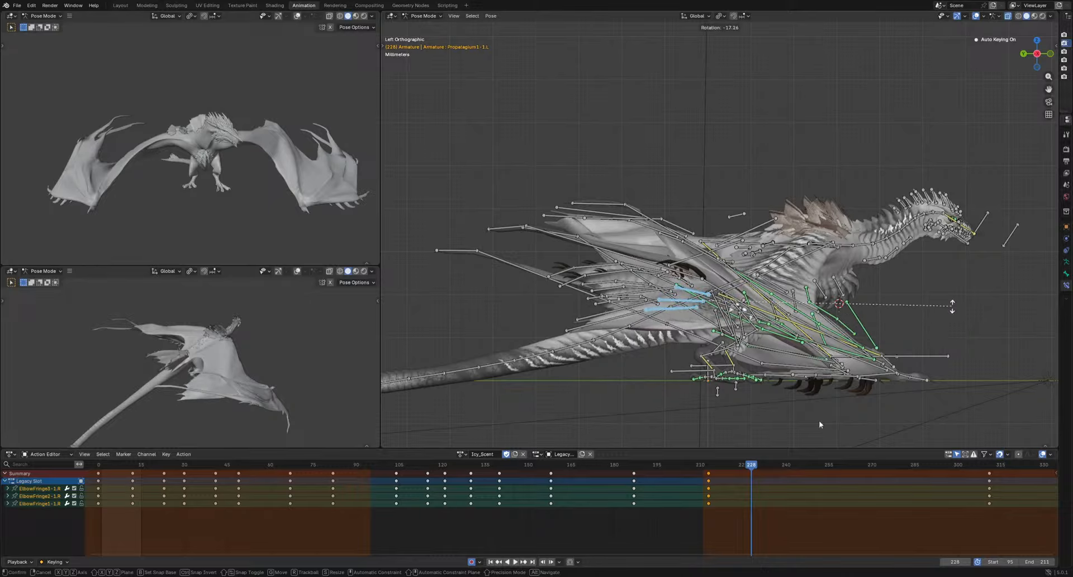
click(819, 424)
key(space)
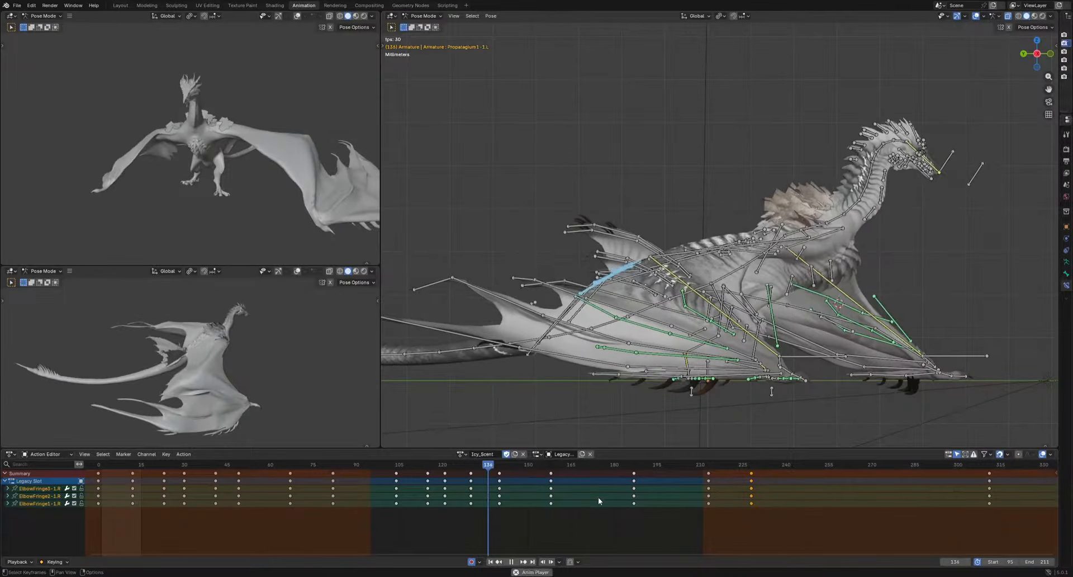
Redo the rotation of the right wing's base elbow fringe bones at frame 158 and rotate them at frame 170
drag(555, 467, 551, 468)
key(space)
key(r)
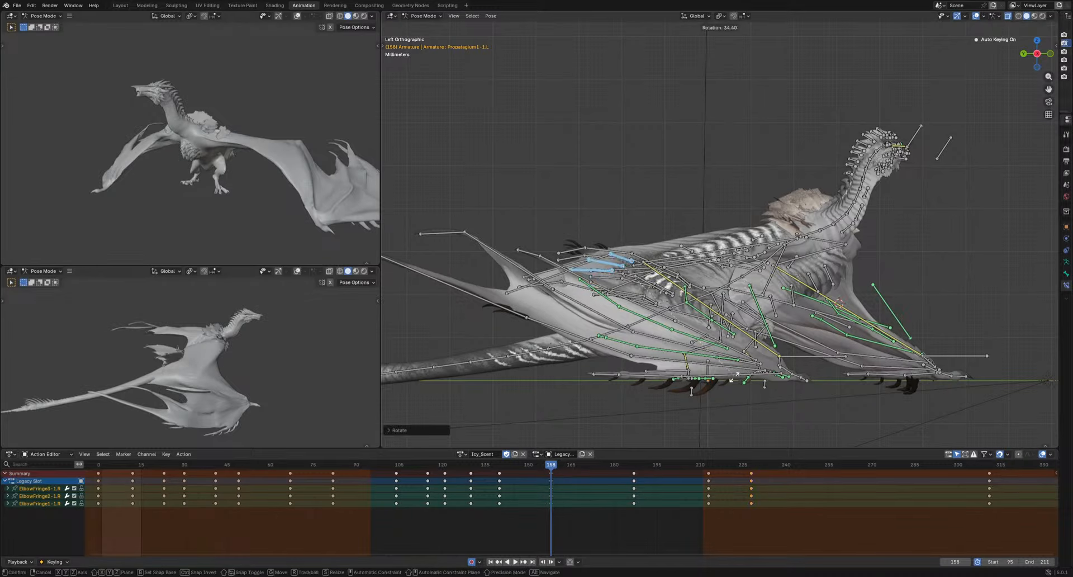
click(728, 386)
key(space)
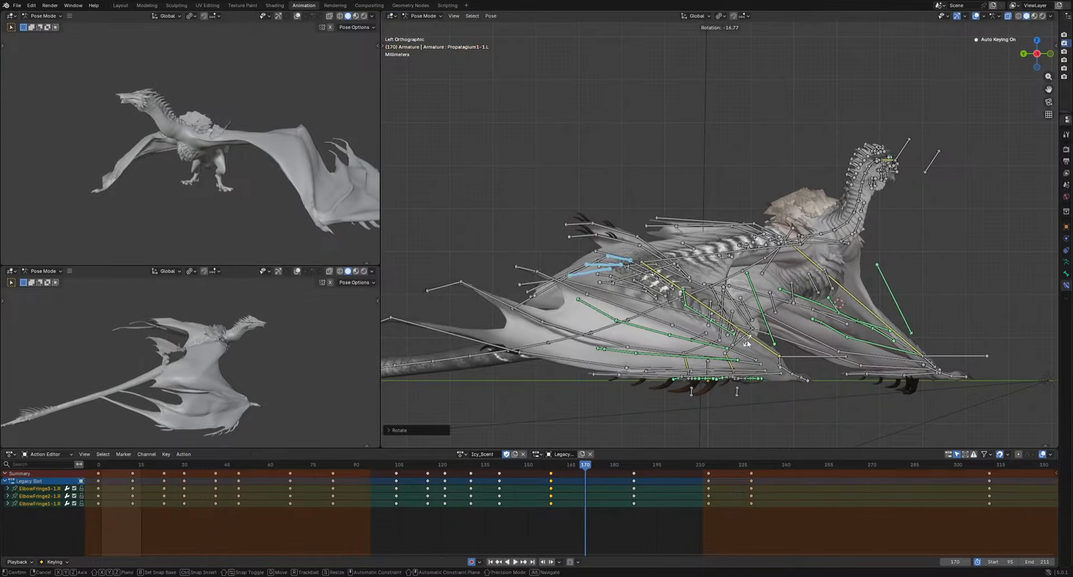
Rotate the right wing's base elbow fringe bones at frame 202 and play back the animation
drag(649, 465, 676, 467)
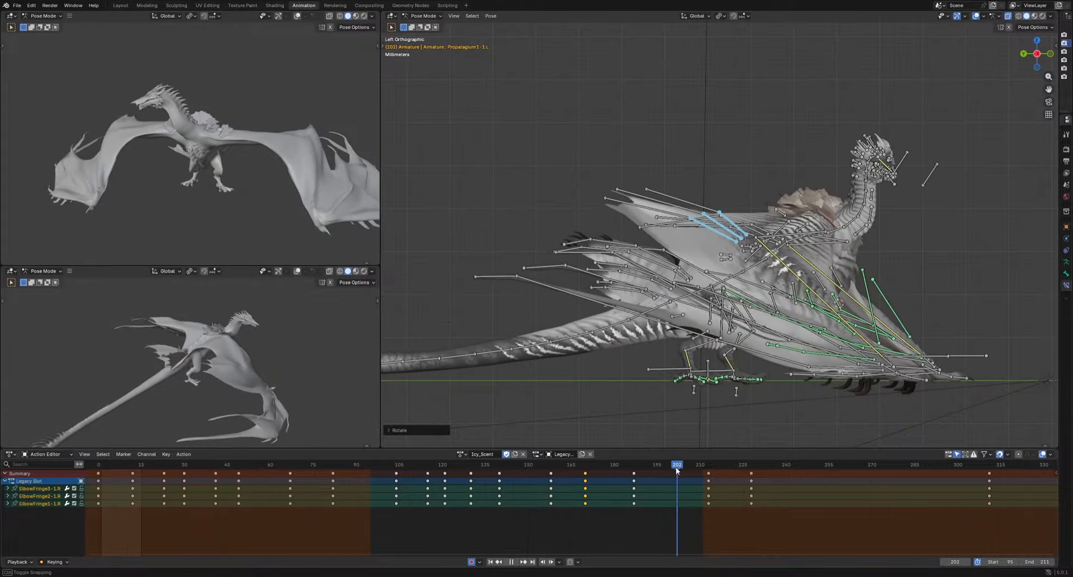
key(r)
click(890, 273)
key(space)
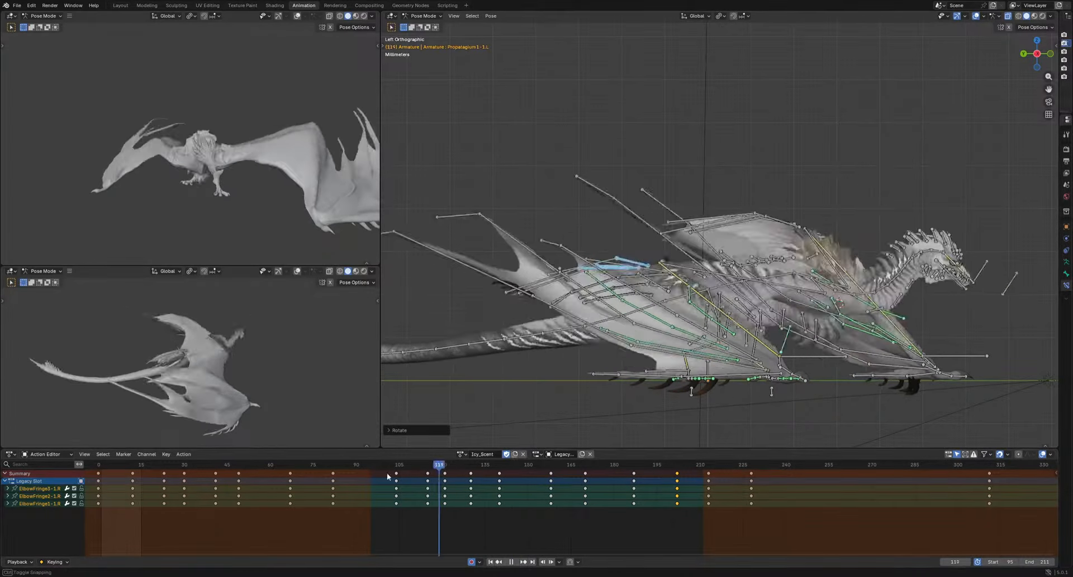
key(space)
Select the three outer elbow fringe bones of the right wing and rotate them at frame 94
middle_drag(604, 175, 541, 250)
drag(546, 232, 516, 250)
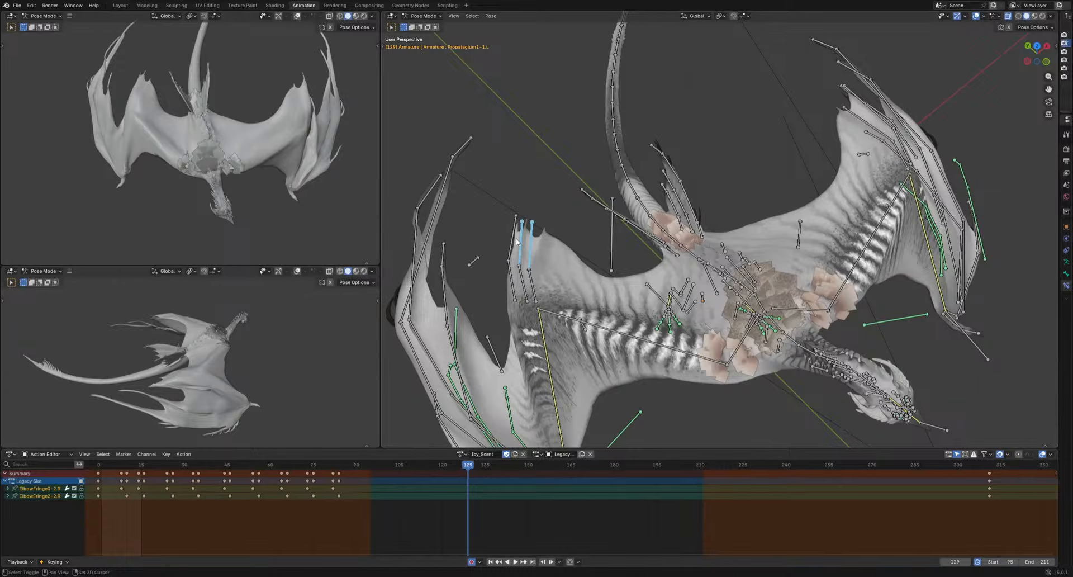
shift+click(515, 242)
drag(316, 466, 368, 477)
middle_drag(678, 360, 729, 303)
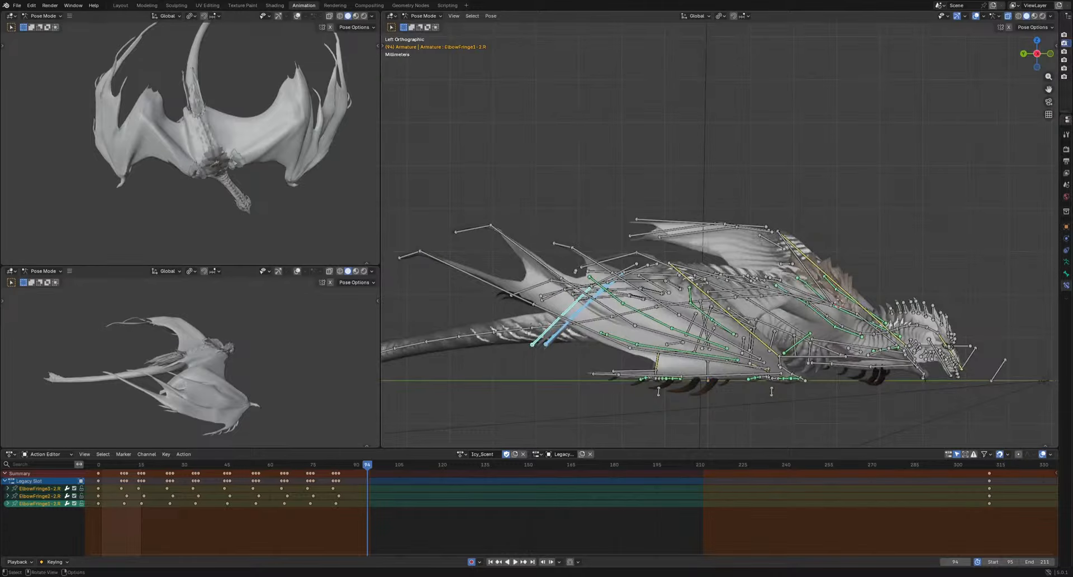
key(r)
click(741, 360)
Rotate the right wing's outer elbow fringe bones at frames 102 and 105
drag(348, 467, 391, 485)
key(r)
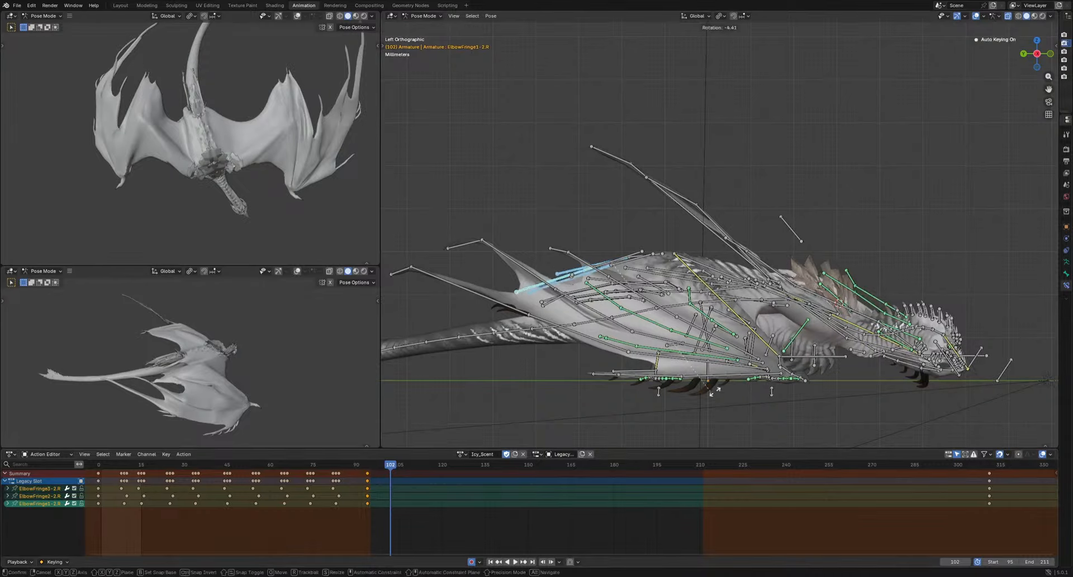
click(533, 446)
key(space)
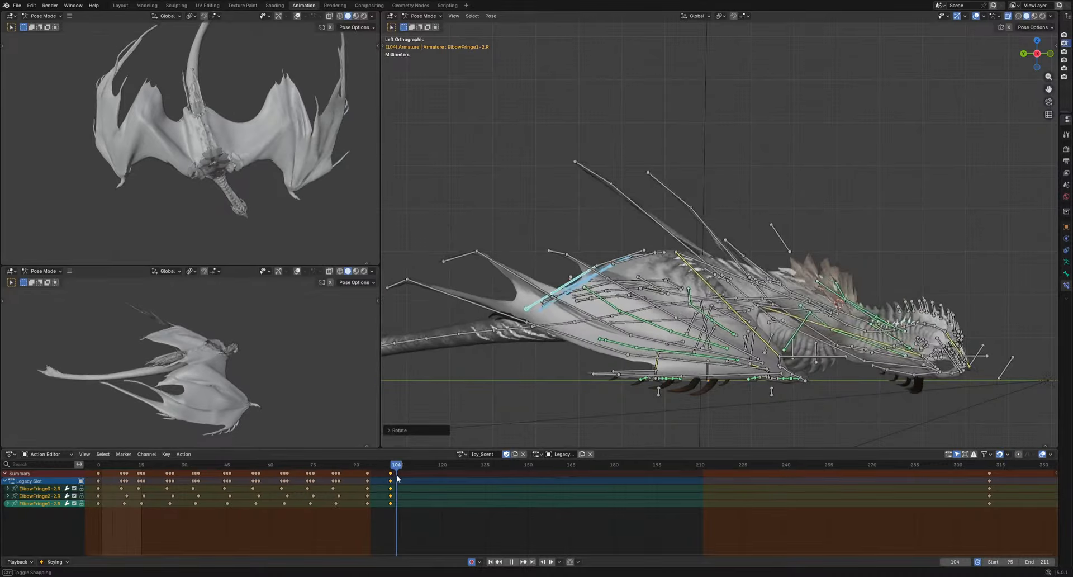
key(space)
key(r)
click(682, 393)
Rotate the right wing's outer elbow fringe bones at frame 109
key(space)
key(space)
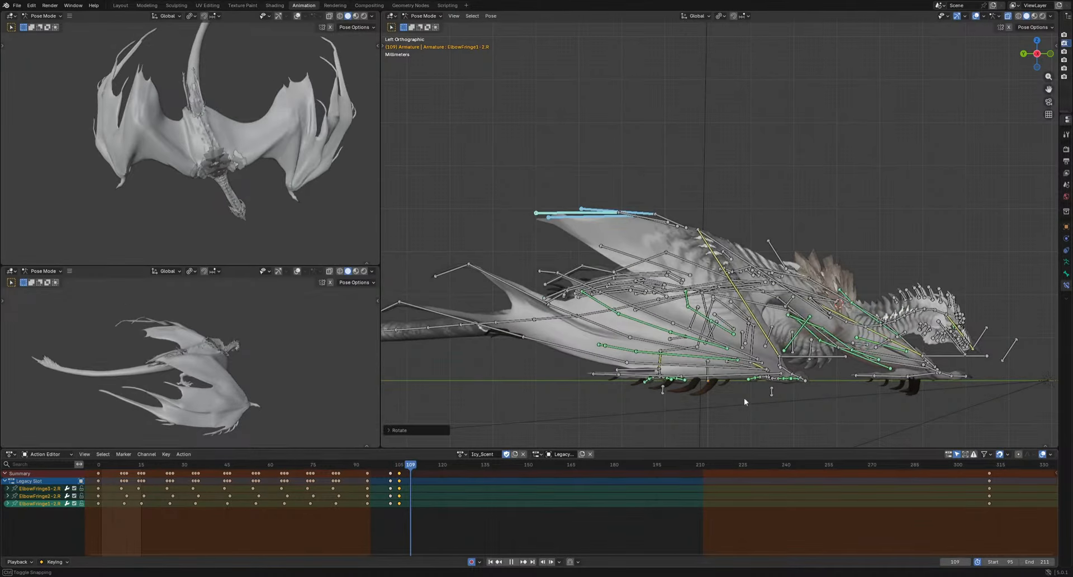
key(r)
key(Escape)
key(r)
click(758, 249)
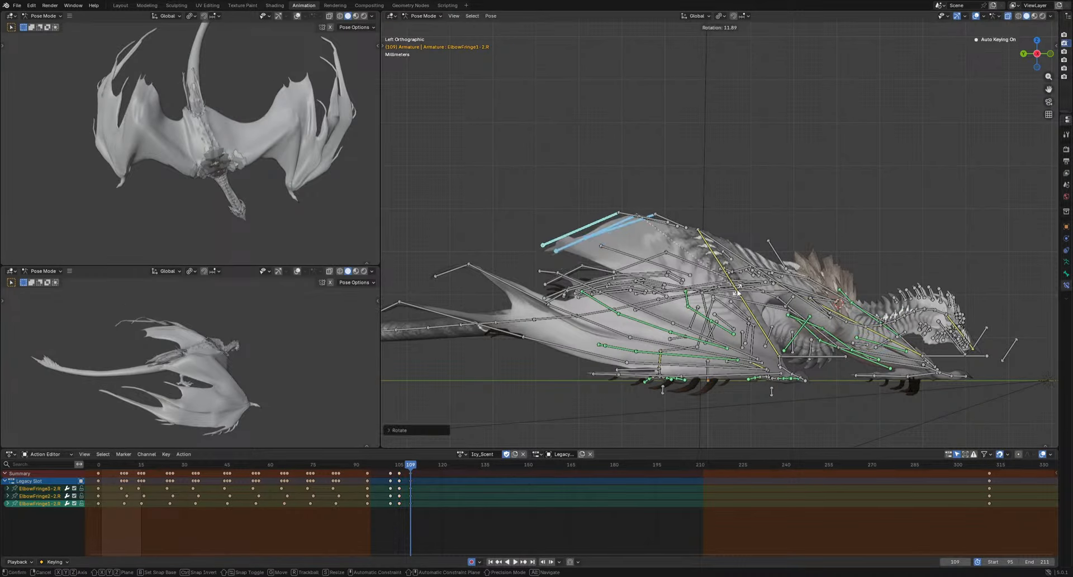
Rotate the right wing's outer elbow fringe bones at frames 117 and 124, and play back the animation
drag(419, 467, 451, 471)
key(r)
click(638, 418)
key(r)
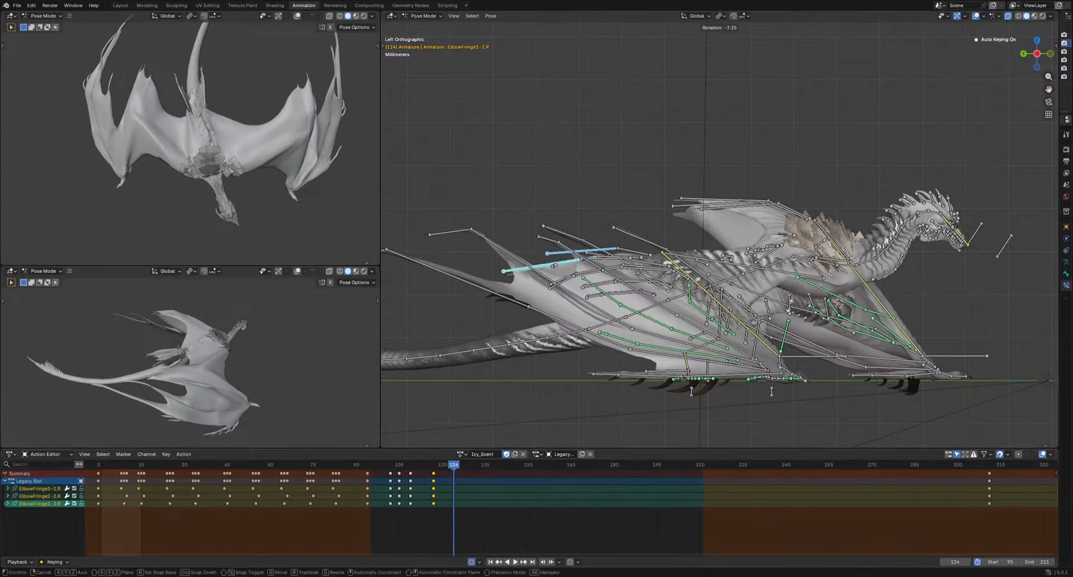
click(752, 321)
key(shift+ctrl+space)
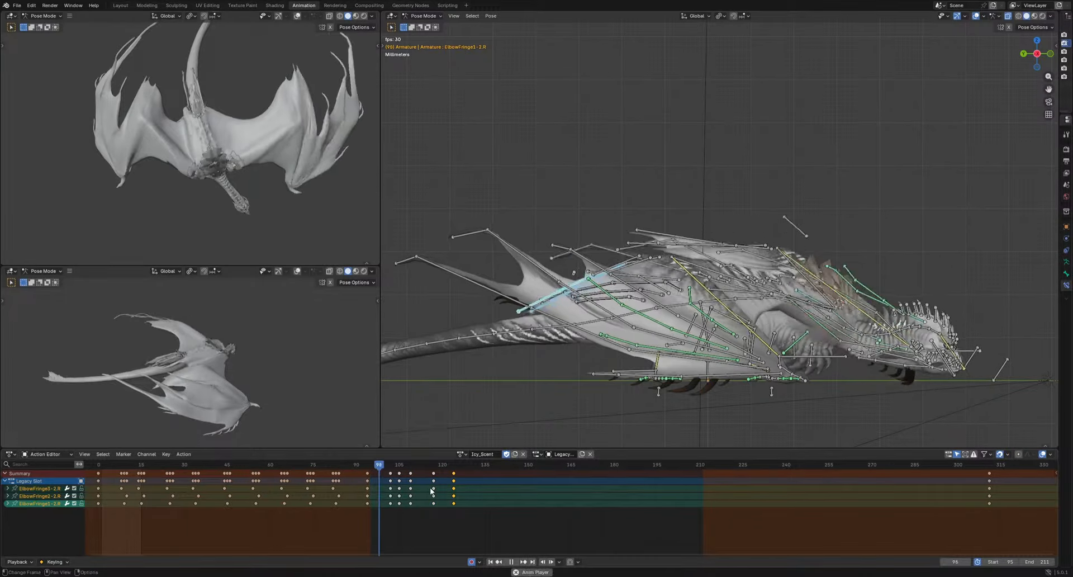
key(space)
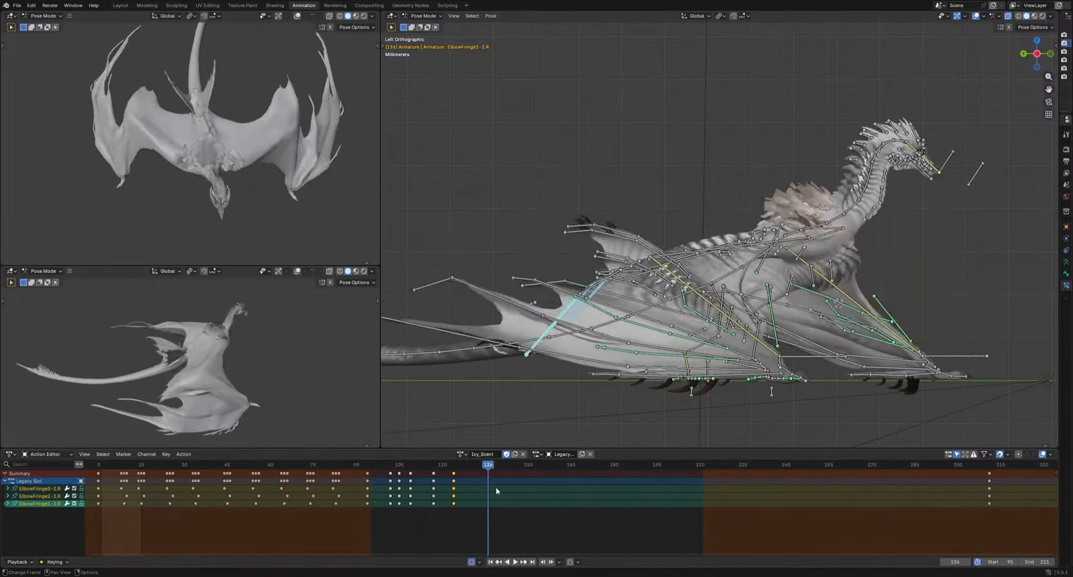
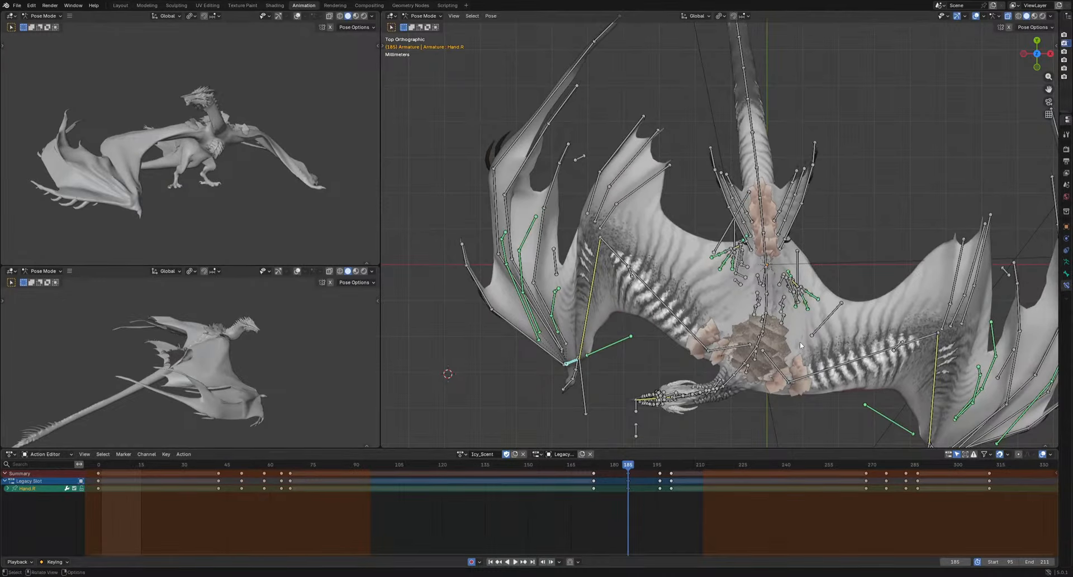
Select the right wing's Patagium5.R bone and move it at frame 185
middle_drag(800, 346, 621, 299)
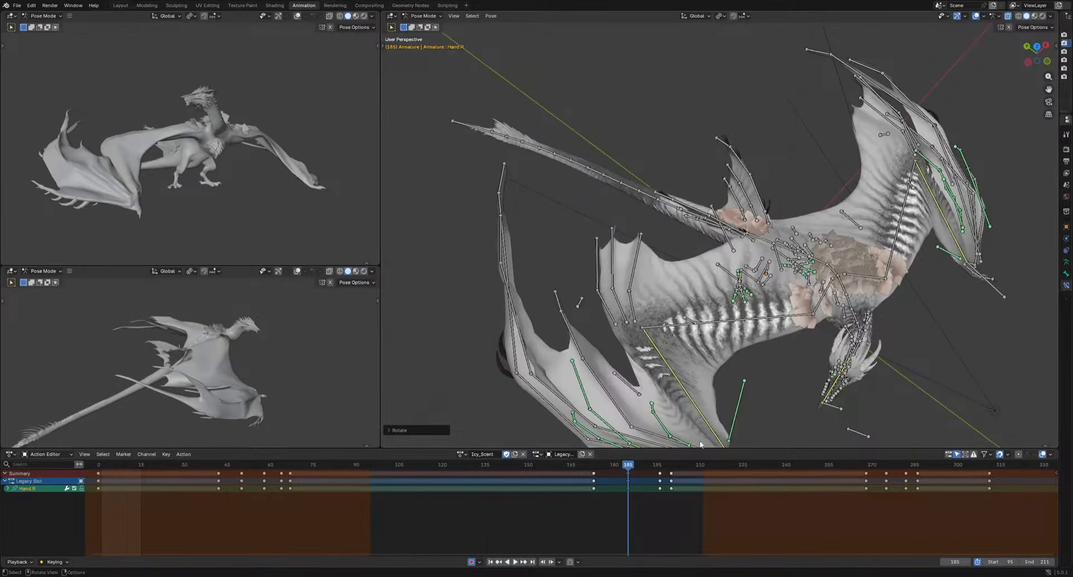
middle_drag(700, 445, 647, 370)
click(646, 391)
key(g)
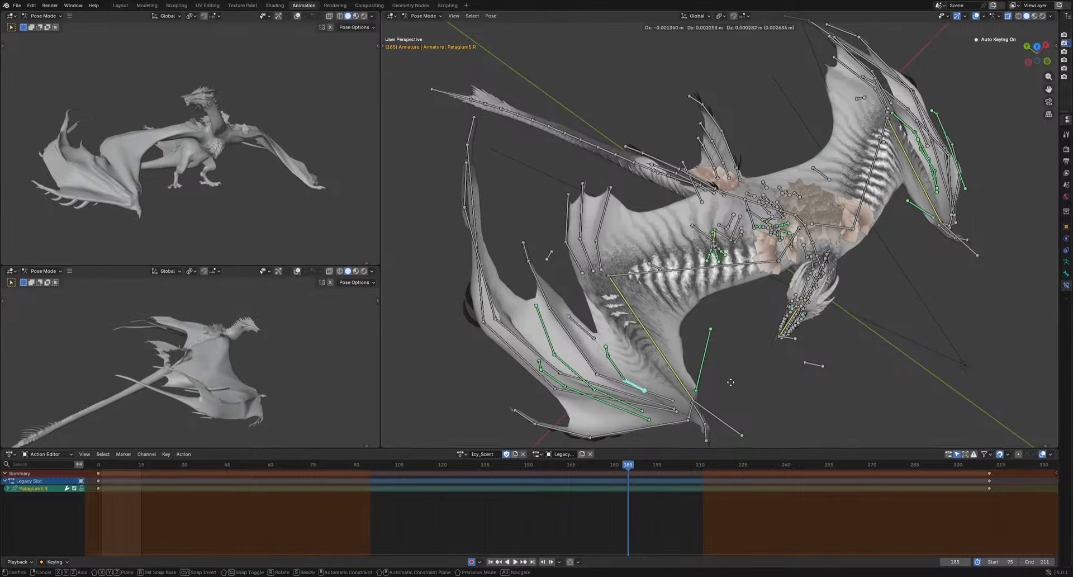
Move the Patagium5.R bone at frame 93 and rotate it at frame 122
click(374, 481)
drag(365, 464, 447, 478)
key(g)
click(715, 378)
middle_drag(680, 398, 740, 348)
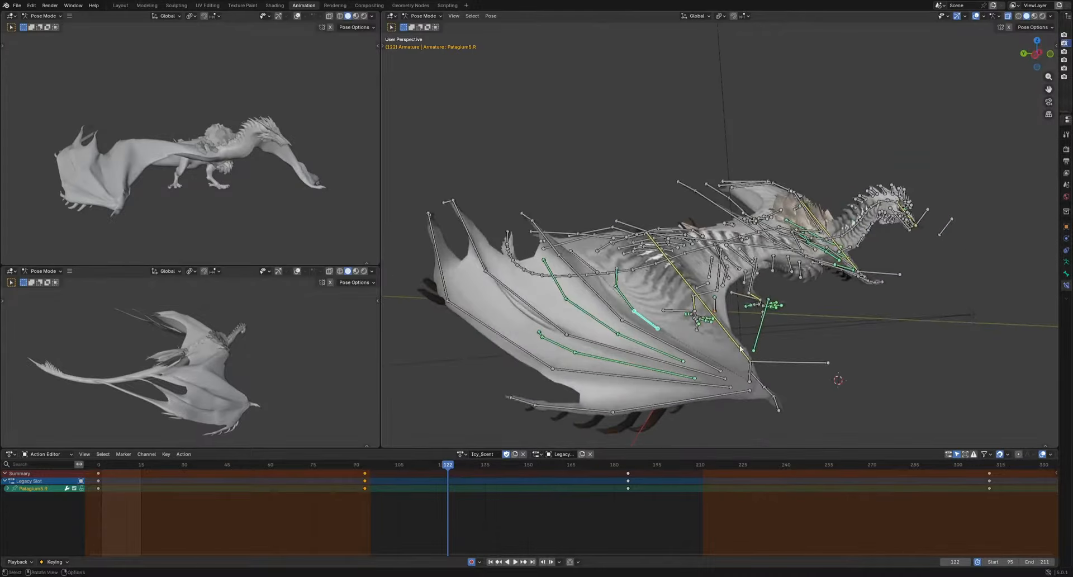
key(r)
click(735, 322)
Move the Patagium5.R bone at frame 150
drag(449, 467, 531, 468)
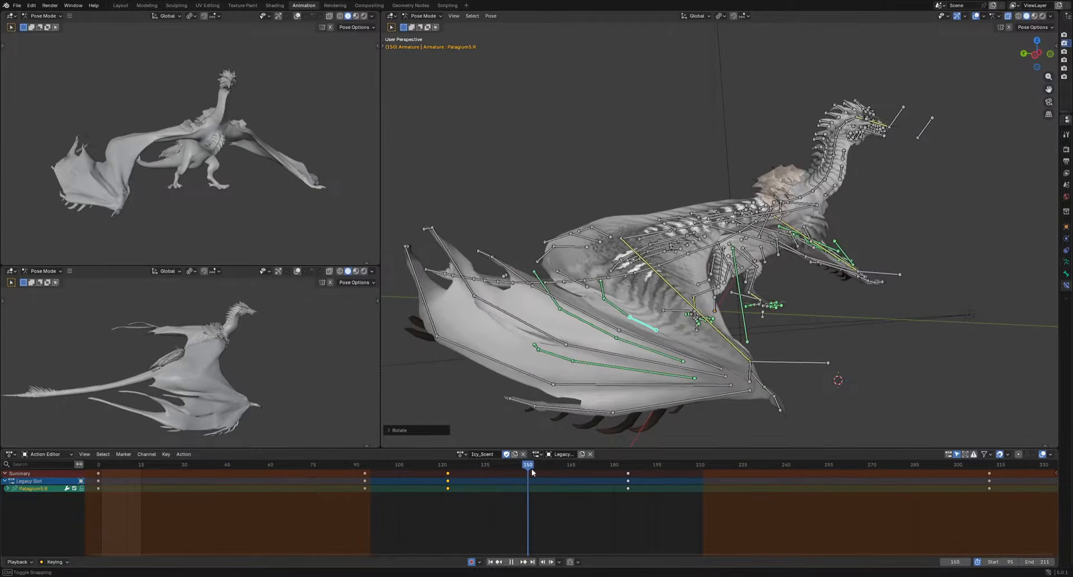
key(g)
click(588, 435)
Shift the Patagium5.R keyframe at frame 185 to frame 175
key(space)
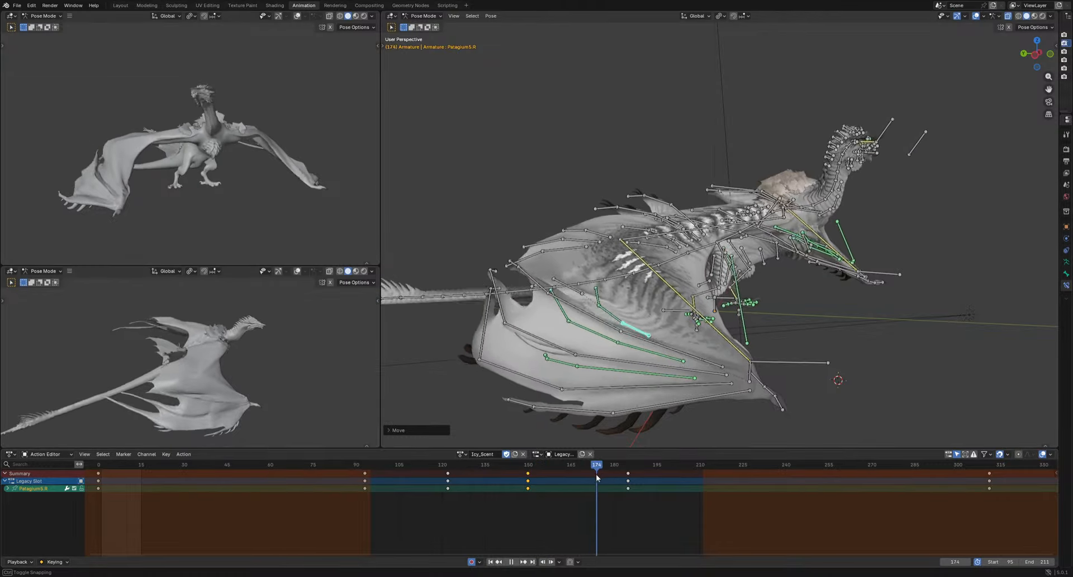
key(space)
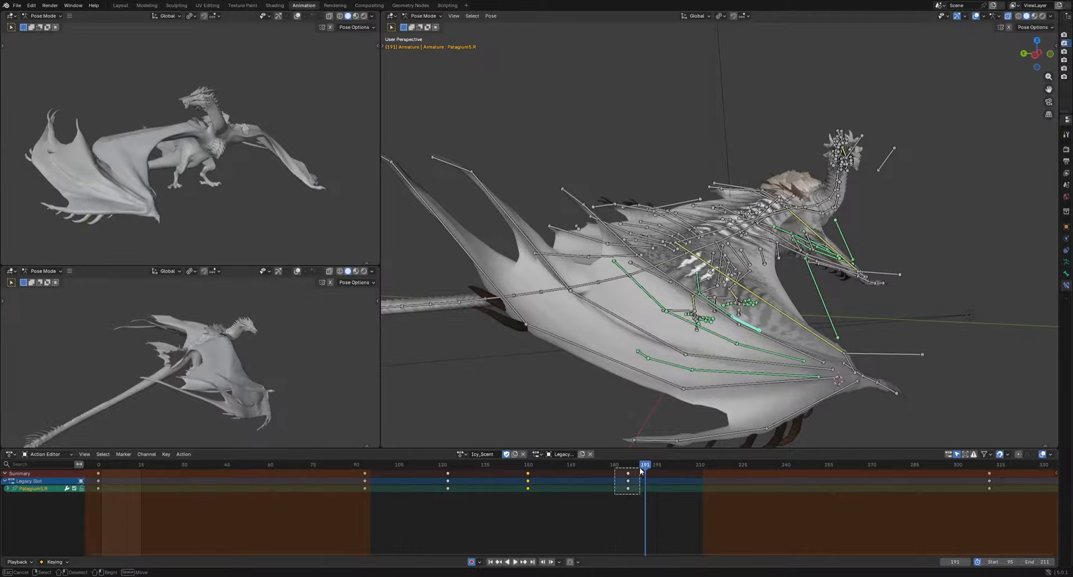
key(g)
drag(640, 471, 633, 467)
click(611, 474)
key(Escape)
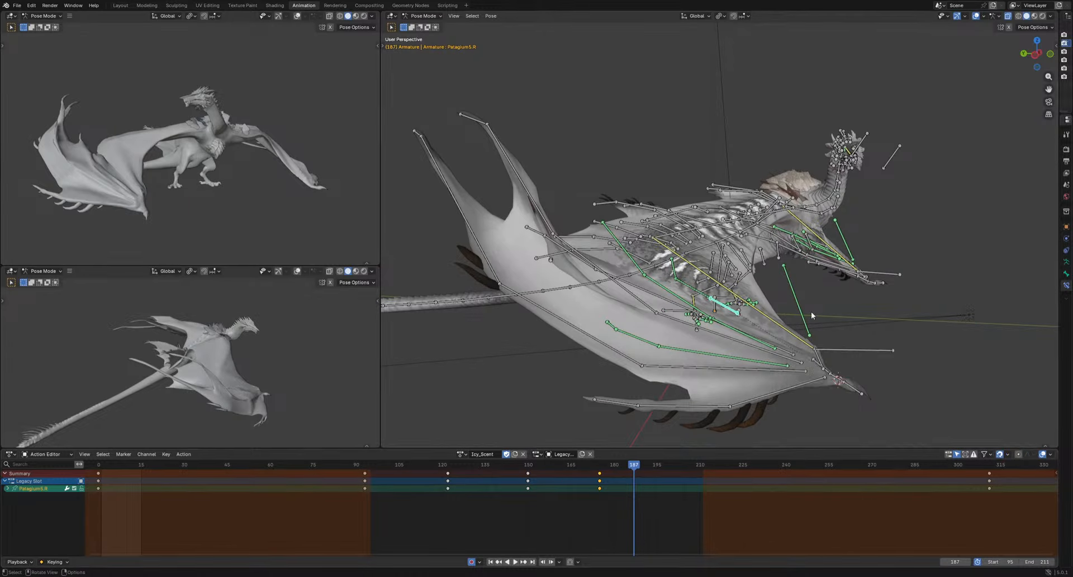
Rotate and move the Patagium5.R bone at frame 187
key(r)
click(839, 261)
key(g)
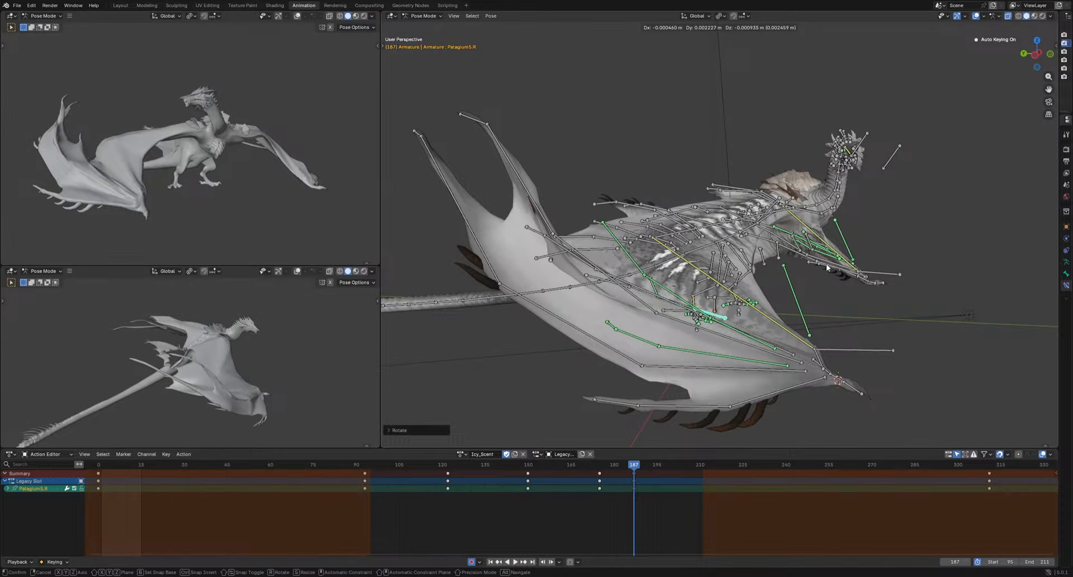
click(826, 268)
Rotate and move the Patagium5.R bone at frame 194
key(space)
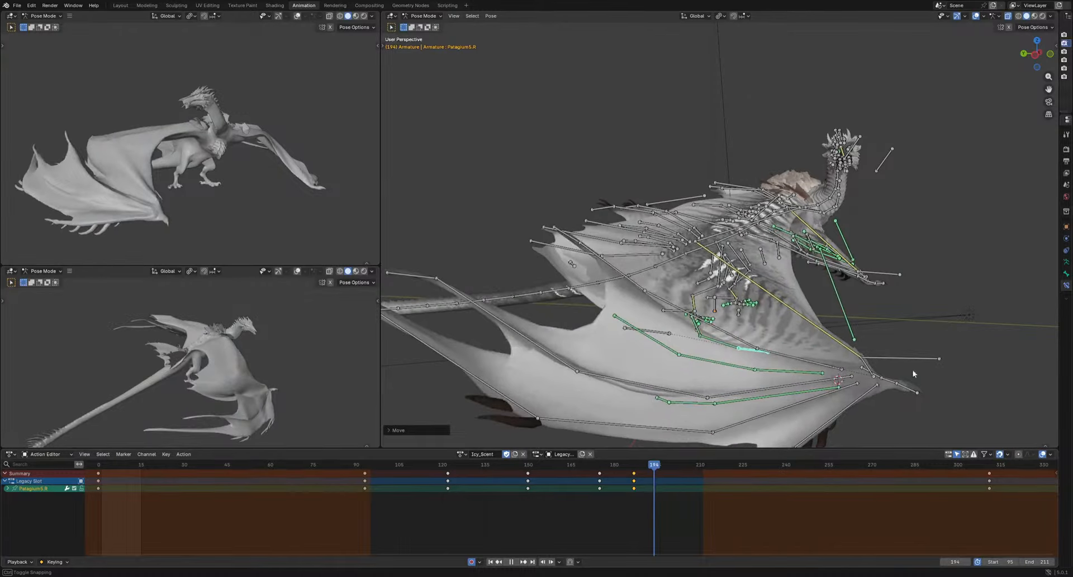
key(space)
key(r)
click(889, 396)
key(g)
click(885, 382)
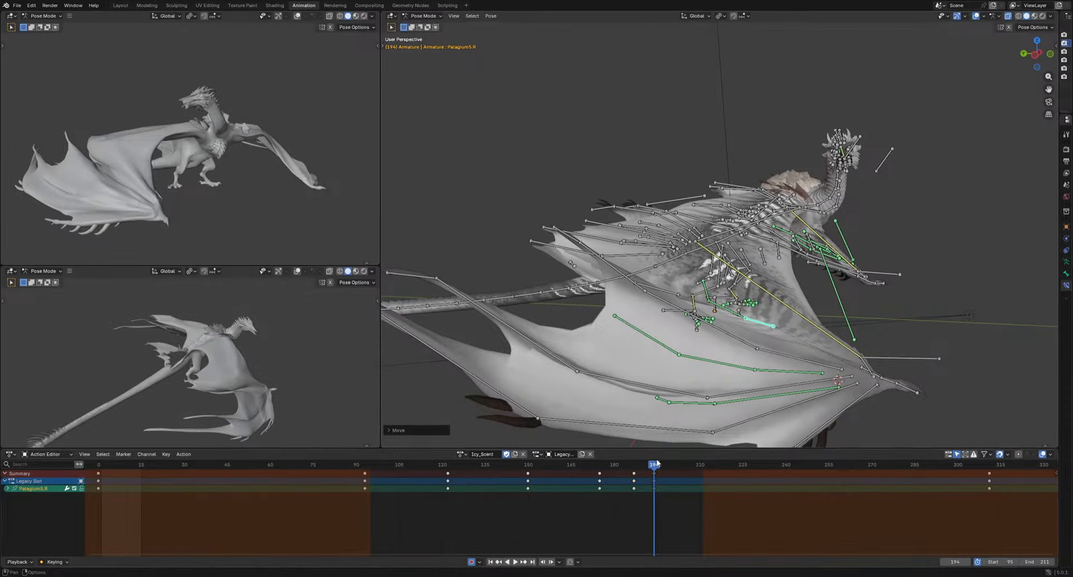
Move the Patagium5.R bone at frames 199 and 207
drag(650, 464, 731, 466)
key(g)
click(793, 378)
key(g)
click(807, 376)
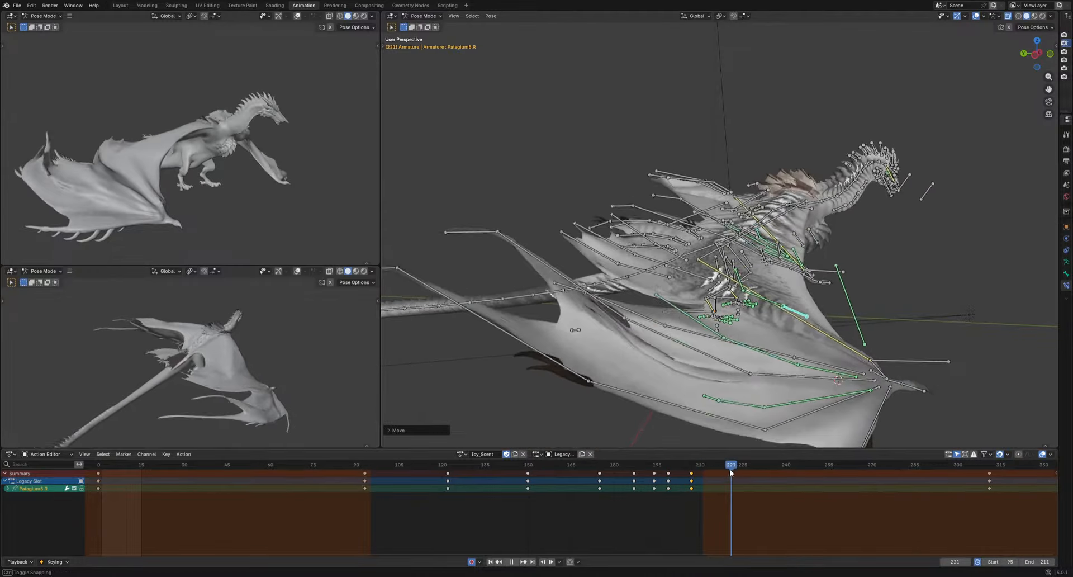
Move the Patagium5.R bone at frame 221 and play back the animation
key(g)
click(846, 377)
key(space)
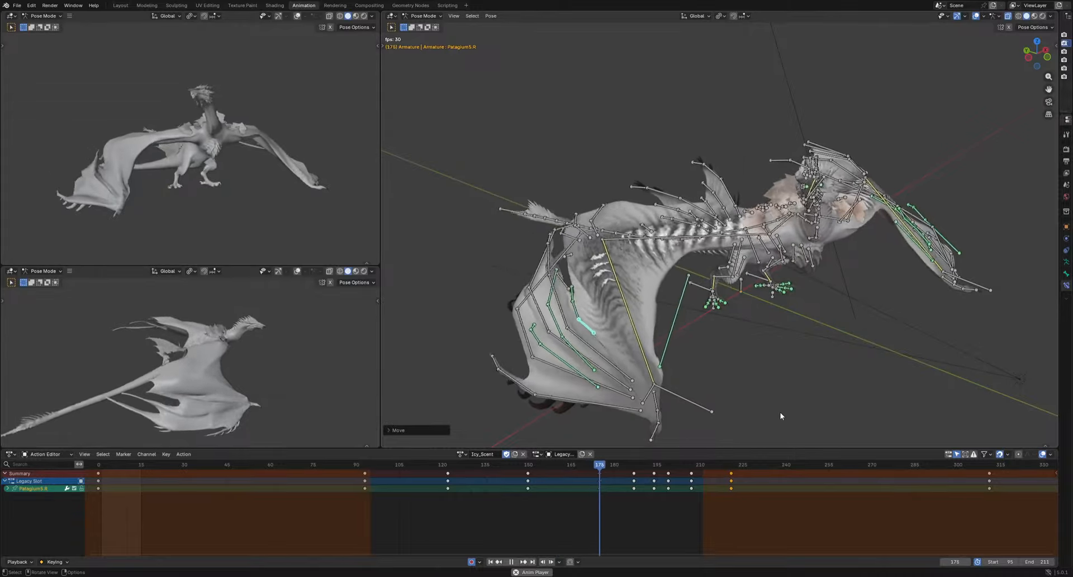
key(space)
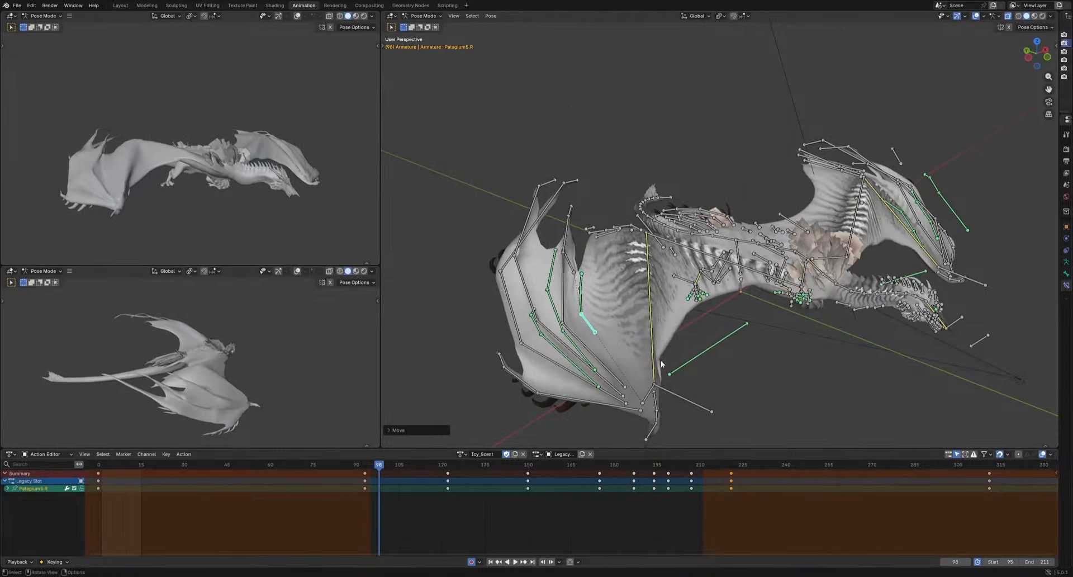
Select the right wing's Patagium6.R bone and move it at frame 94
middle_drag(660, 359, 606, 369)
shift+middle_drag(577, 276, 652, 344)
scroll(652, 345, up, 3)
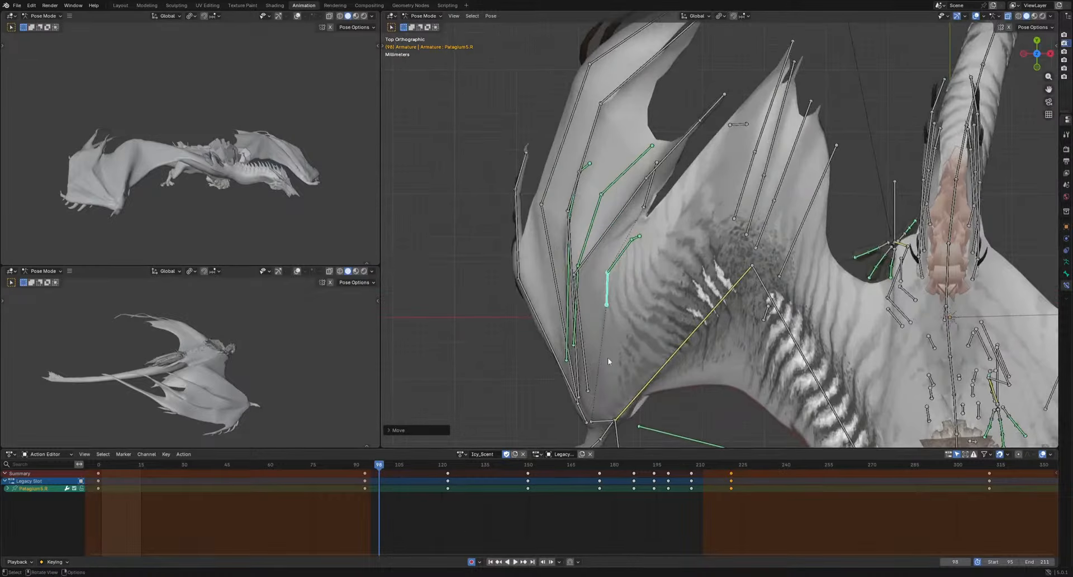
click(740, 124)
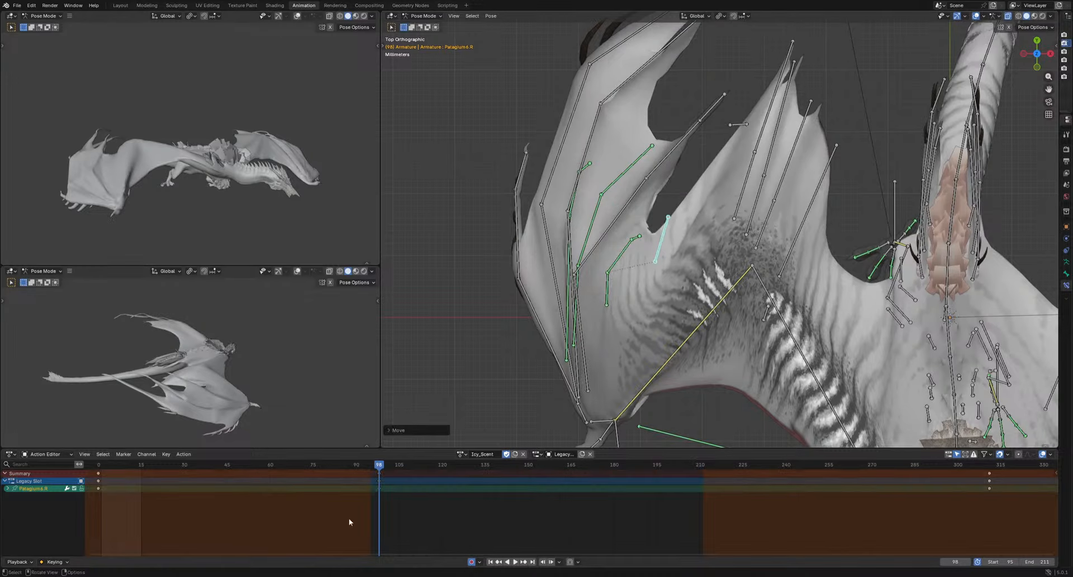
drag(377, 465, 368, 471)
key(g)
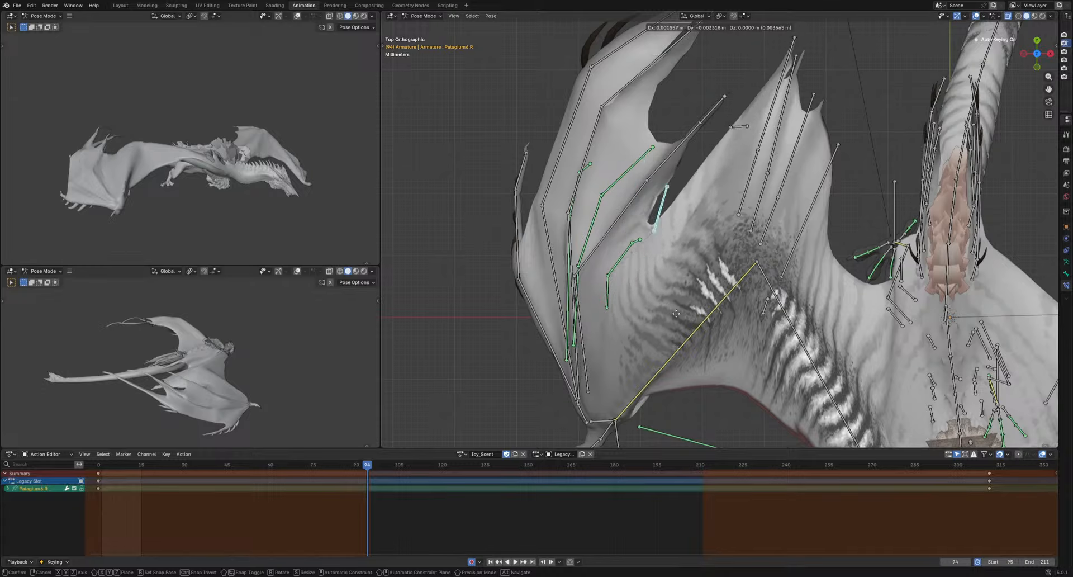
click(583, 366)
Rotate the Patagium6.R bone and refine its position at frame 94
middle_drag(583, 366, 732, 315)
key(r)
click(805, 321)
key(g)
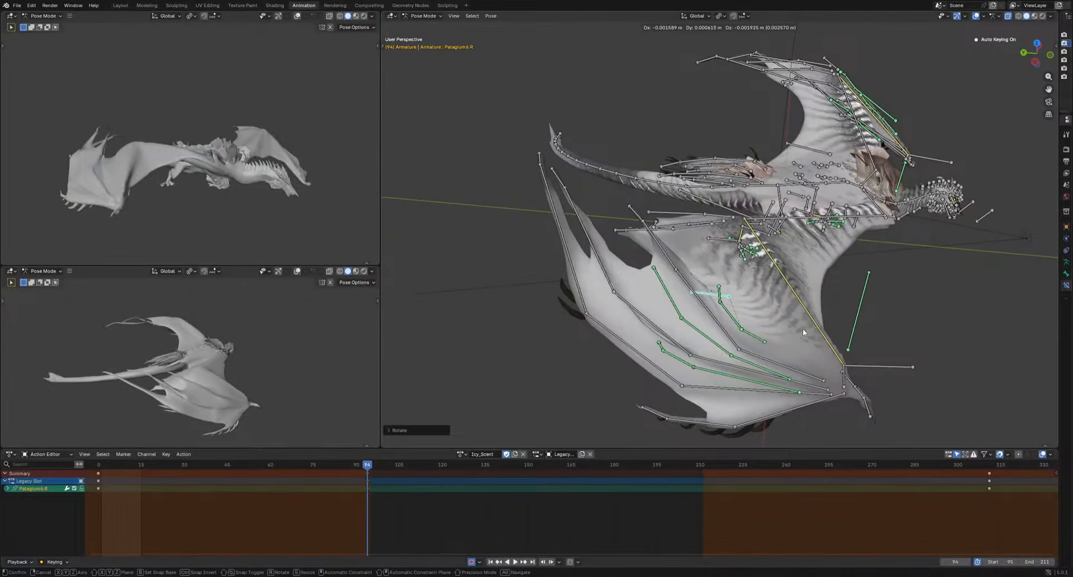
click(721, 382)
Move the Patagium6.R bone at frame 112
drag(364, 465, 418, 470)
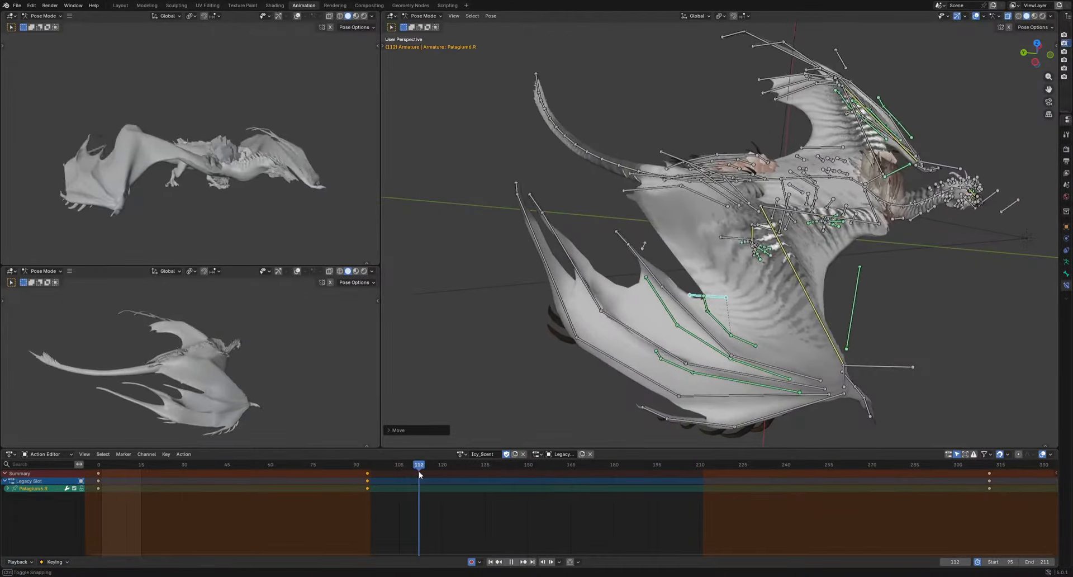
middle_drag(842, 360, 804, 341)
key(g)
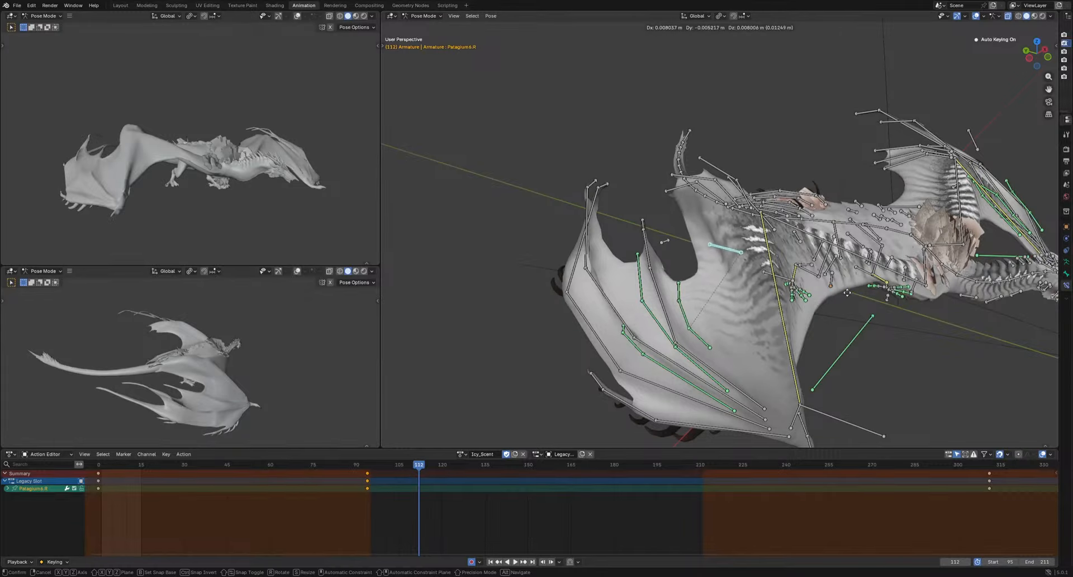
click(733, 371)
Move and rotate the Patagium6.R bone at frame 125
drag(418, 465, 456, 465)
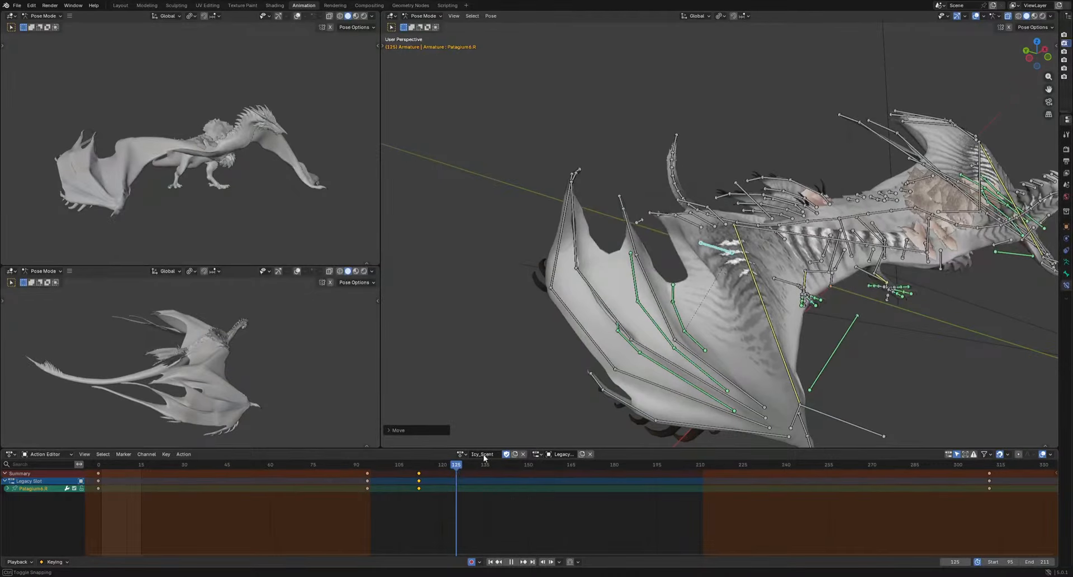
key(g)
click(810, 337)
middle_drag(809, 337, 797, 396)
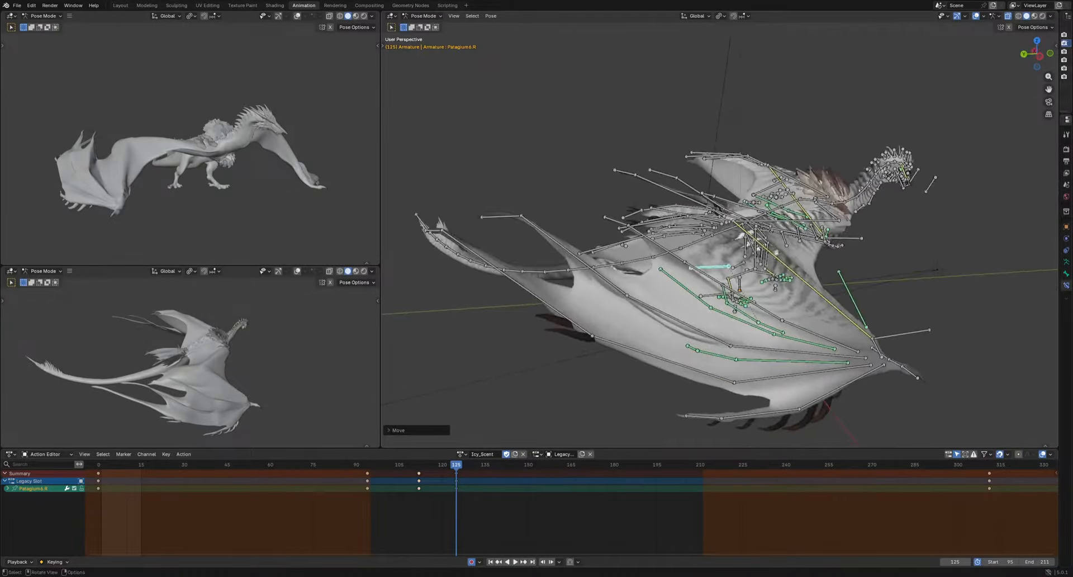
key(r)
click(770, 402)
Move the Patagium6.R bone at frame 133 and rotate it at frame 150
drag(456, 464, 528, 477)
key(g)
click(532, 476)
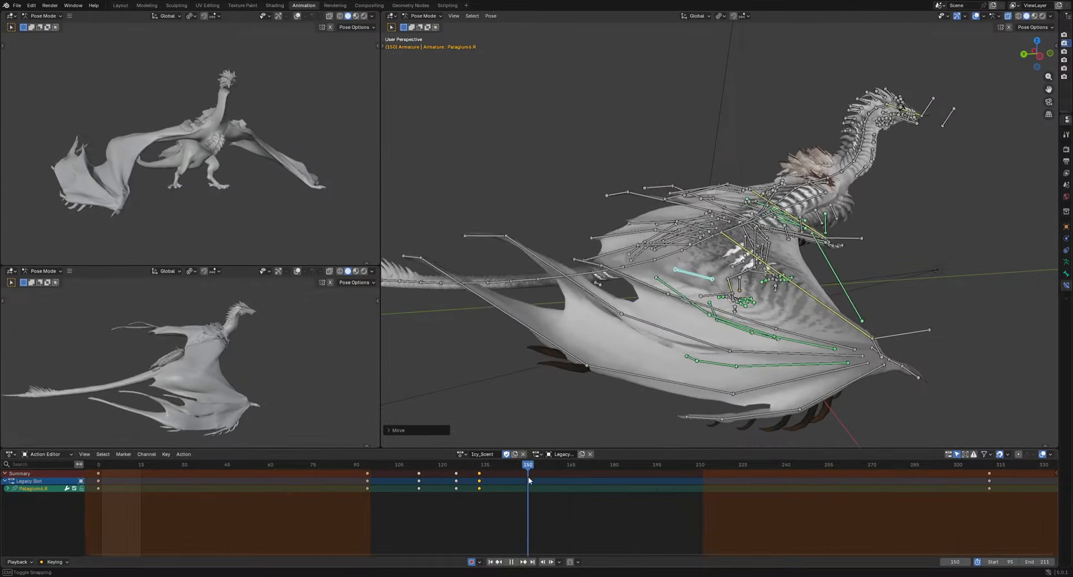
key(g)
right_click(729, 474)
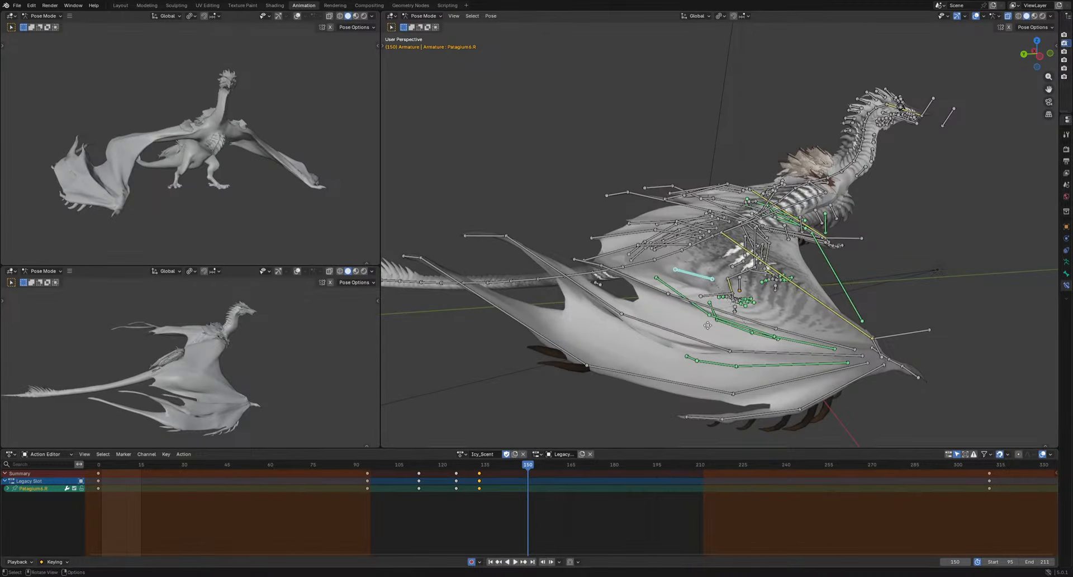
middle_drag(689, 346, 761, 402)
key(r)
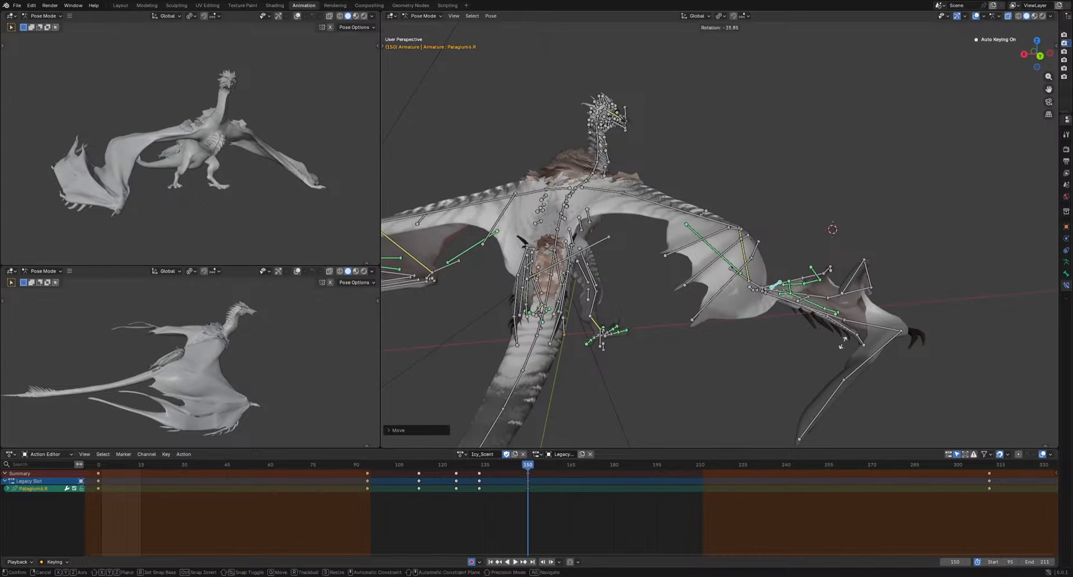
click(733, 392)
Move the Patagium6.R bone at frame 167, and rotate and move it at frame 181
drag(537, 461, 576, 464)
key(g)
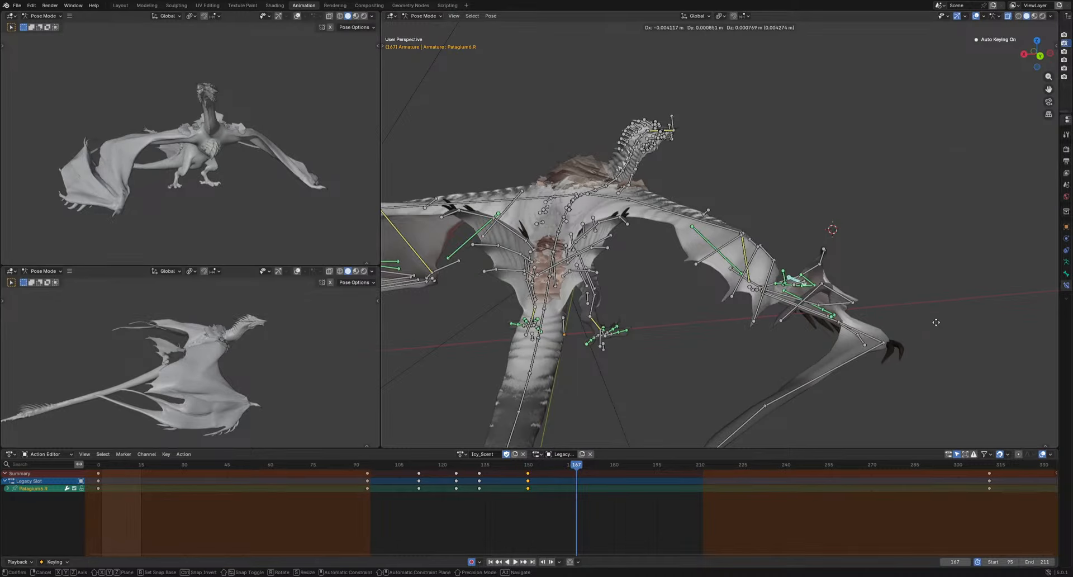
click(936, 323)
key(space)
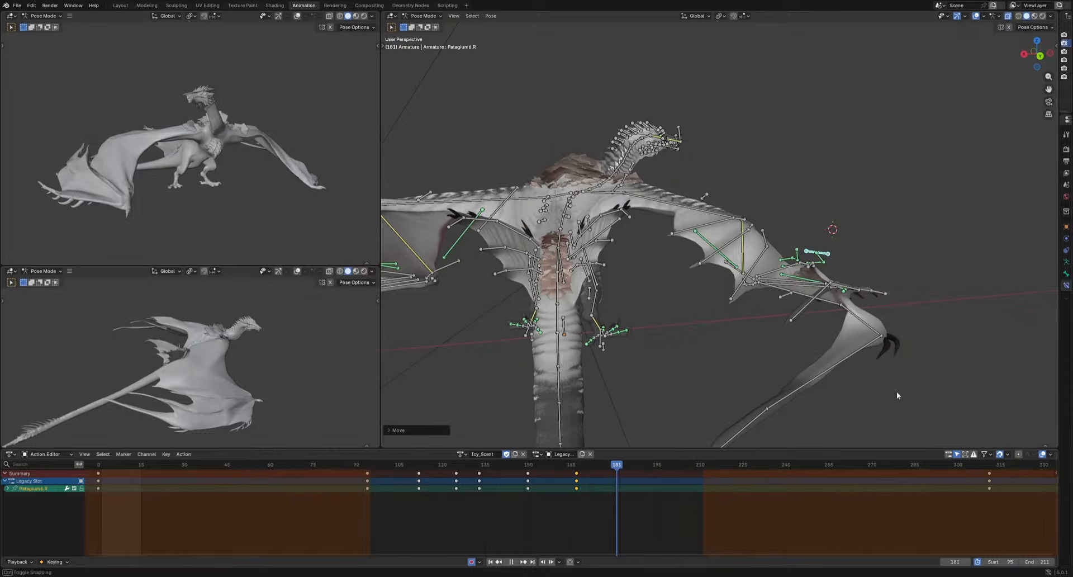
key(space)
key(r)
click(907, 348)
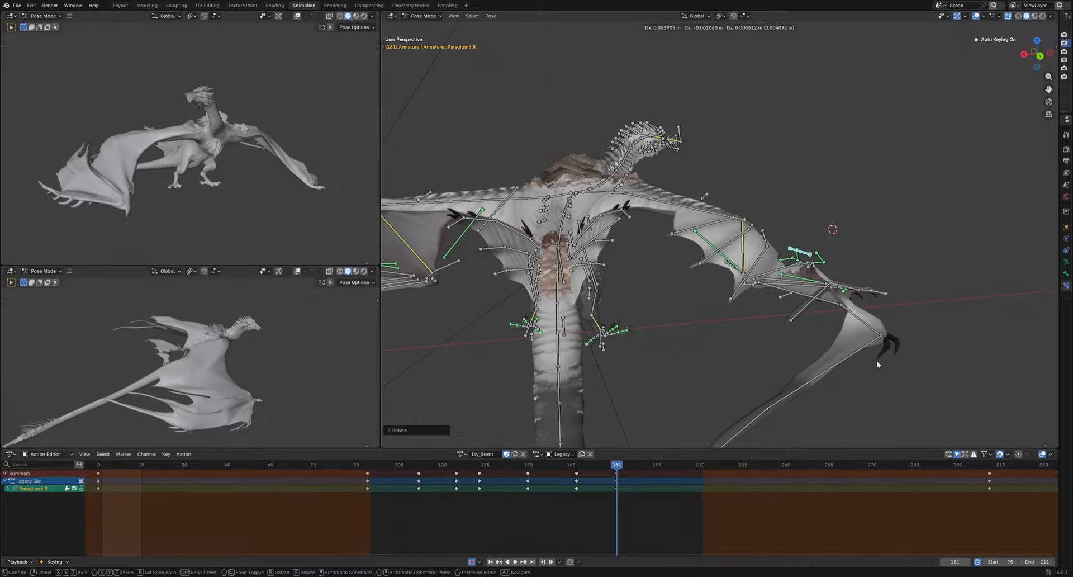
Move the Patagium6.R bone at frames 192 and 203
key(space)
key(space)
middle_drag(809, 378, 813, 355)
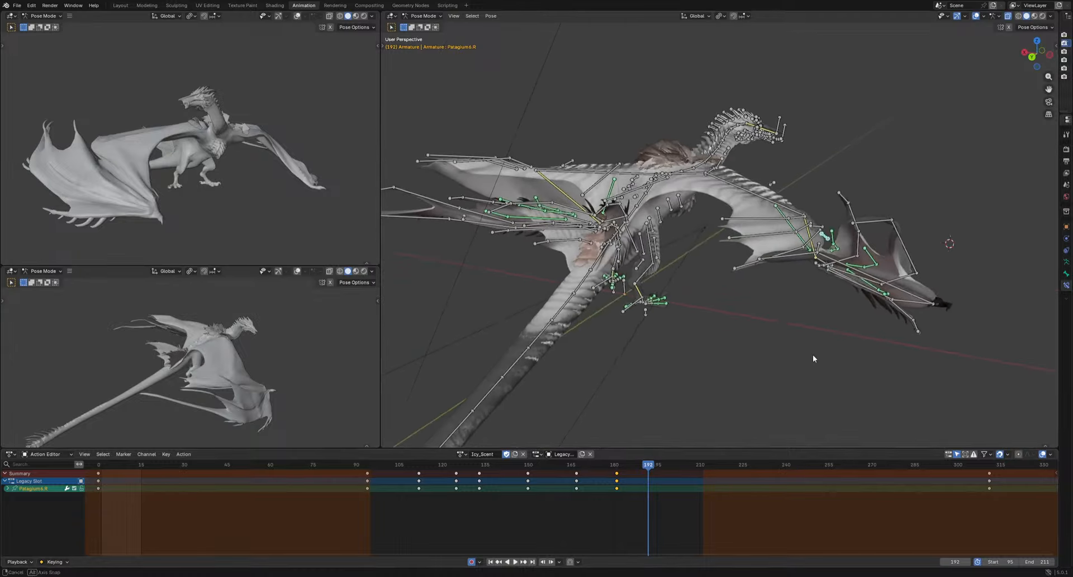
key(g)
click(861, 323)
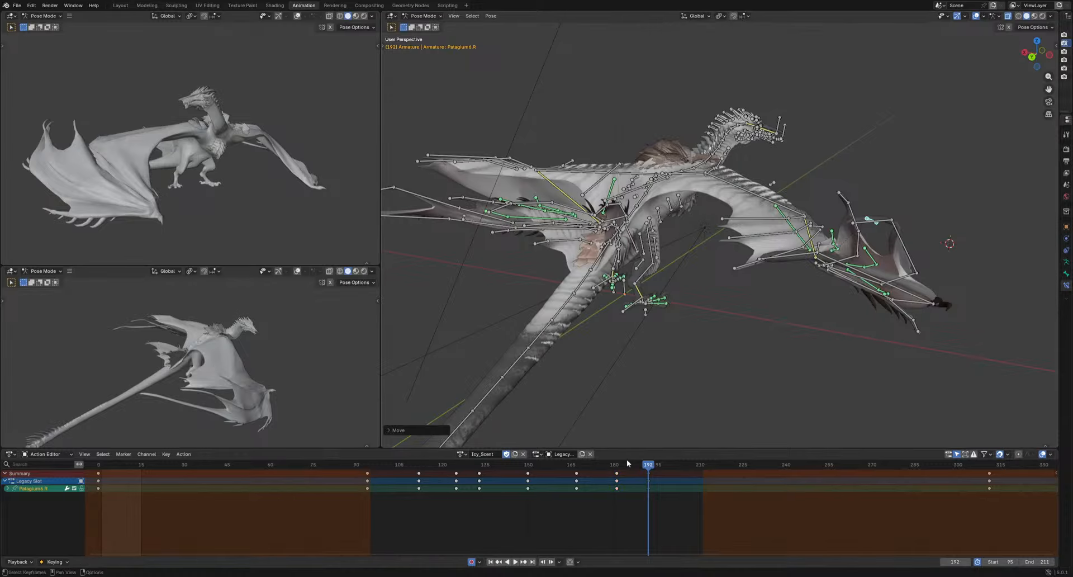
key(space)
key(space)
key(g)
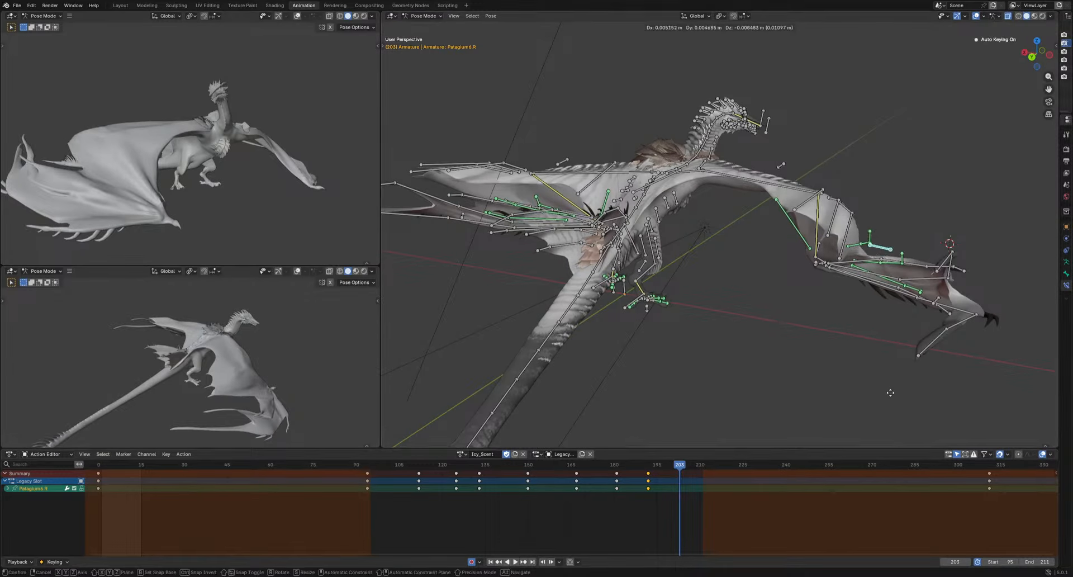
click(886, 393)
Move the Patagium6.R bone at frames 212 and 223
drag(686, 466, 737, 479)
key(g)
click(837, 370)
key(g)
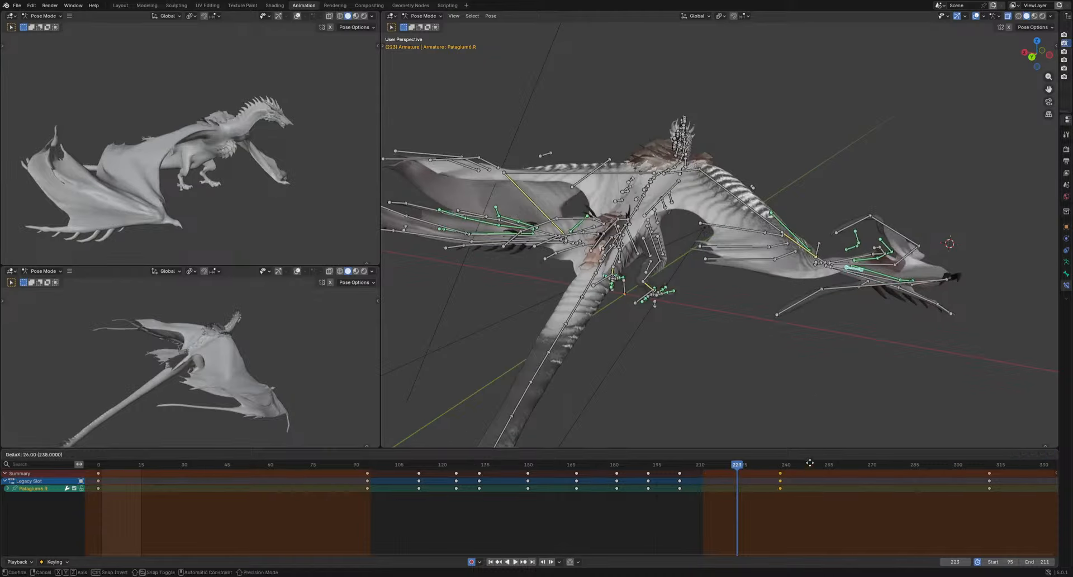
key(Escape)
key(g)
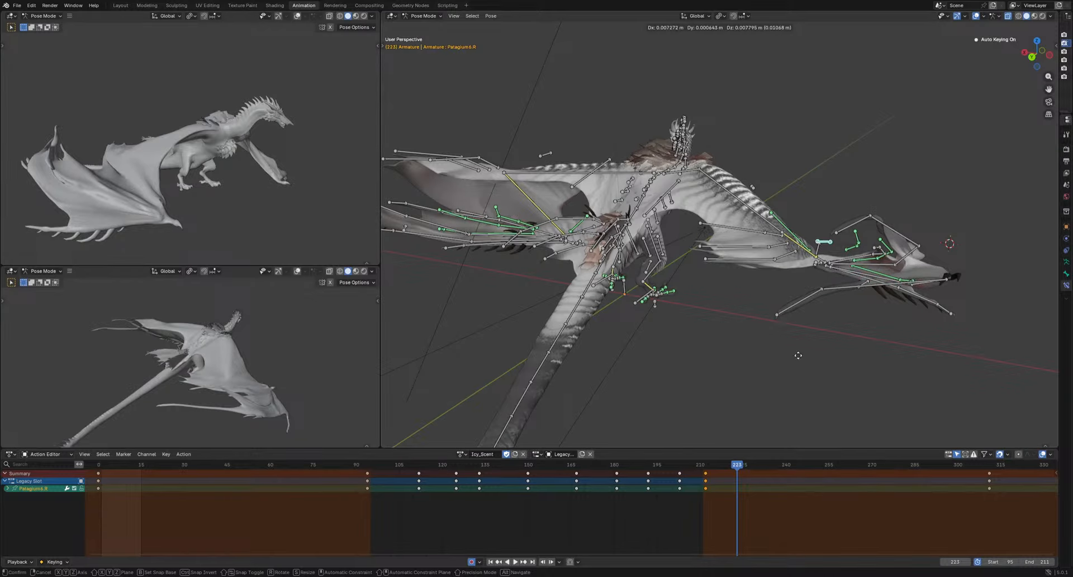
click(798, 355)
Move the Patagium6.R bone at frame 232
drag(748, 464, 763, 479)
key(g)
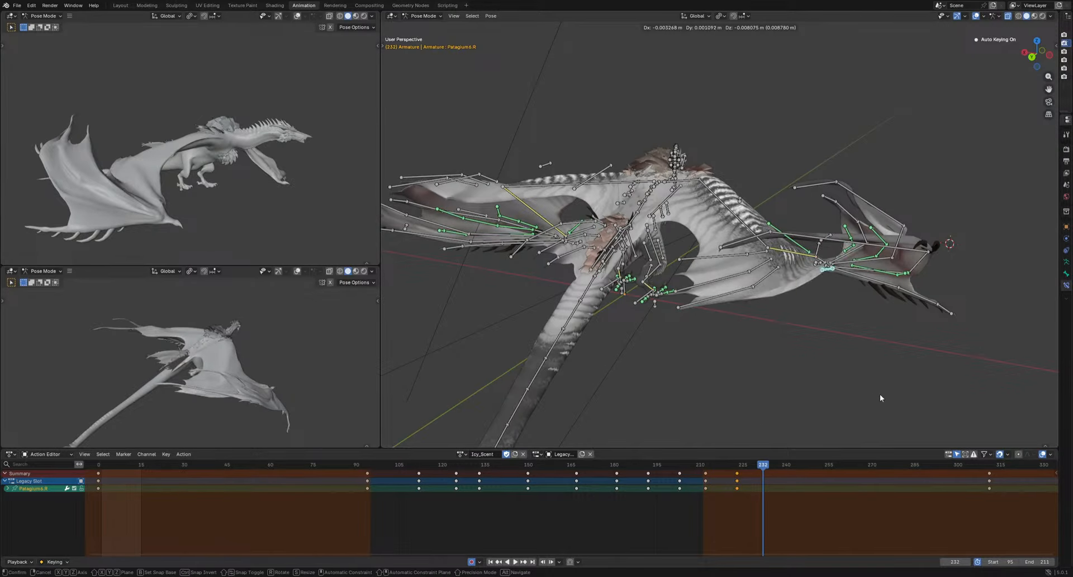
click(880, 393)
Inspect the keyframes of the right wing's Finger2, Finger3 and Finger4 bones around frame 232
middle_drag(879, 394, 787, 405)
click(815, 370)
shift+click(840, 395)
shift+click(838, 397)
ctrl+drag(774, 415, 775, 416)
mouse_move(775, 416)
middle_down()
mouse_move(804, 391)
mouse_move(765, 431)
middle_up()
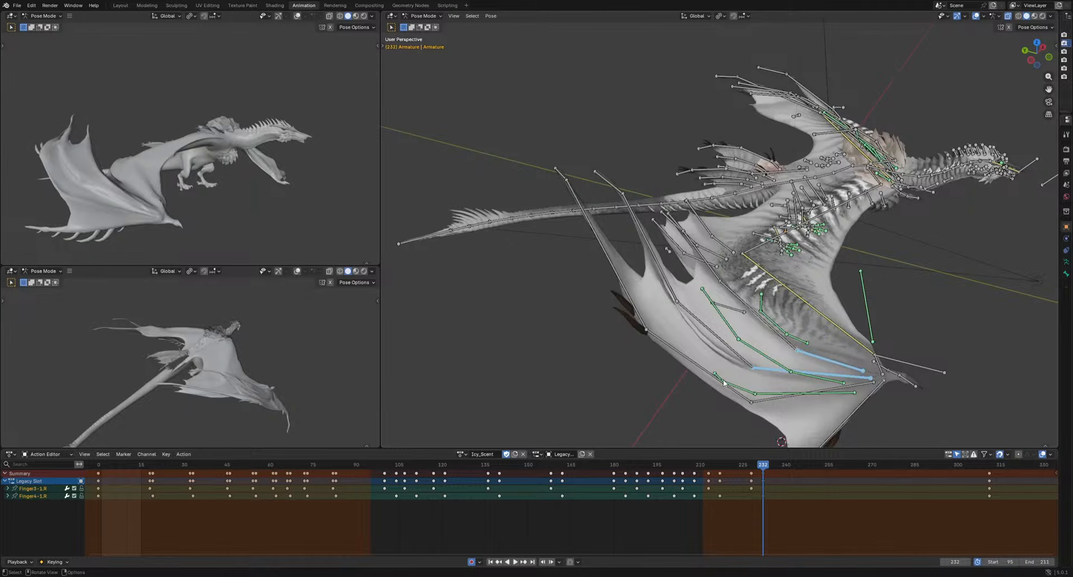
click(712, 377)
shift+click(719, 347)
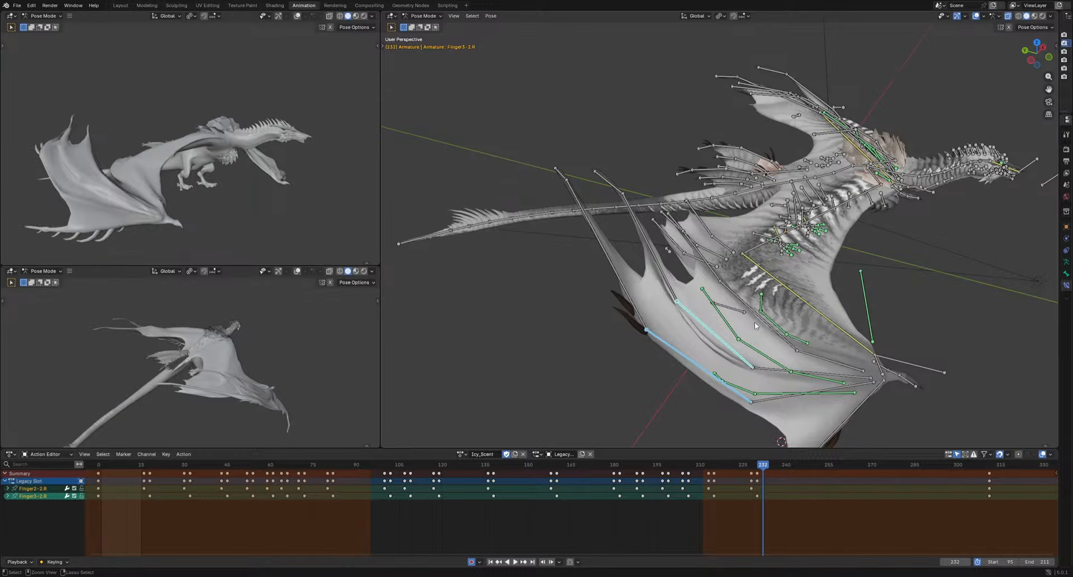
key(ctrl+z)
Select the Finger4-1.R bone and rotate it at frame 201, including a free trackball rotation
middle_drag(747, 368, 845, 361)
click(770, 359)
alt+middle_drag(785, 394, 762, 409)
drag(576, 465, 673, 509)
middle_drag(721, 394, 844, 413)
key(r)
click(849, 379)
key(r)
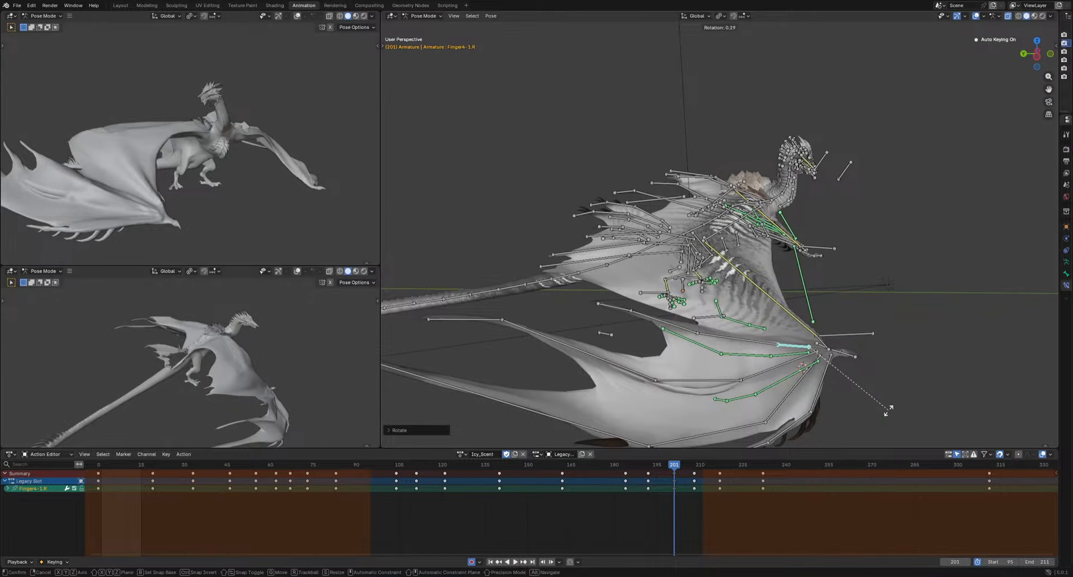
key(r)
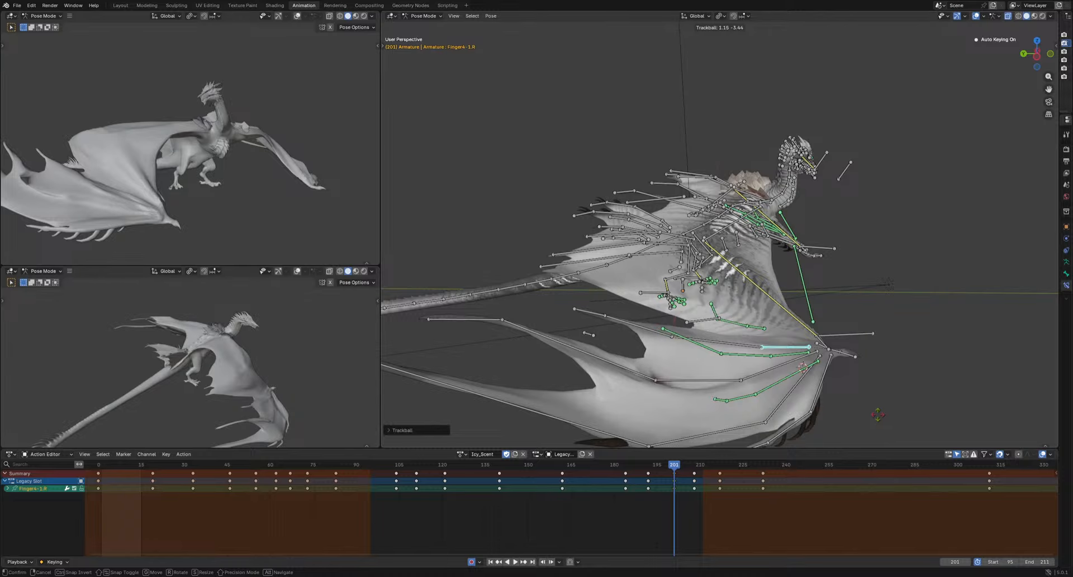
Rotate the Finger4-1.R bone at frame 192, adjusting it from several viewing angles
drag(668, 466, 649, 466)
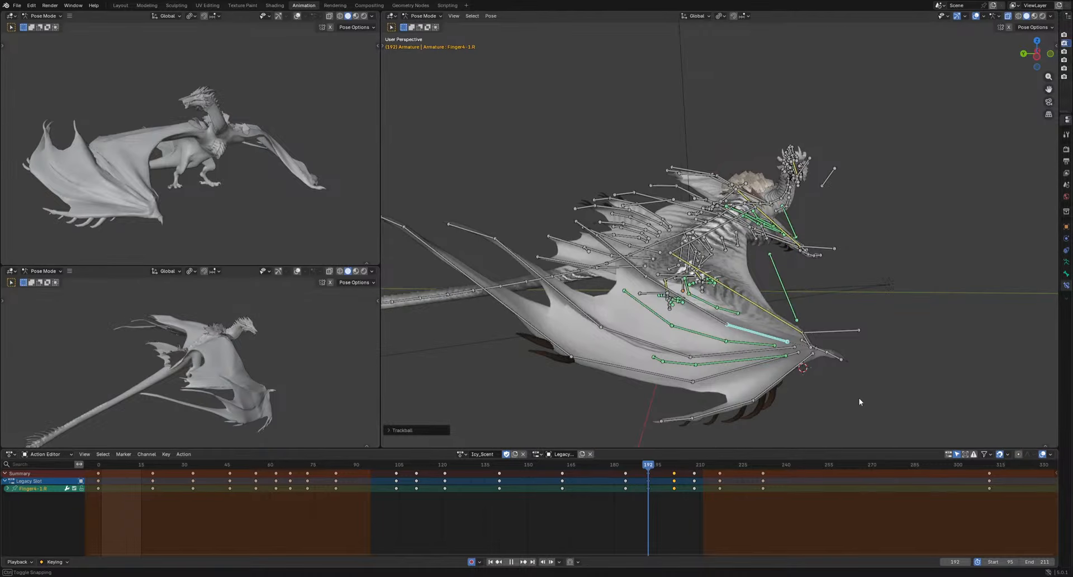
key(r)
click(845, 407)
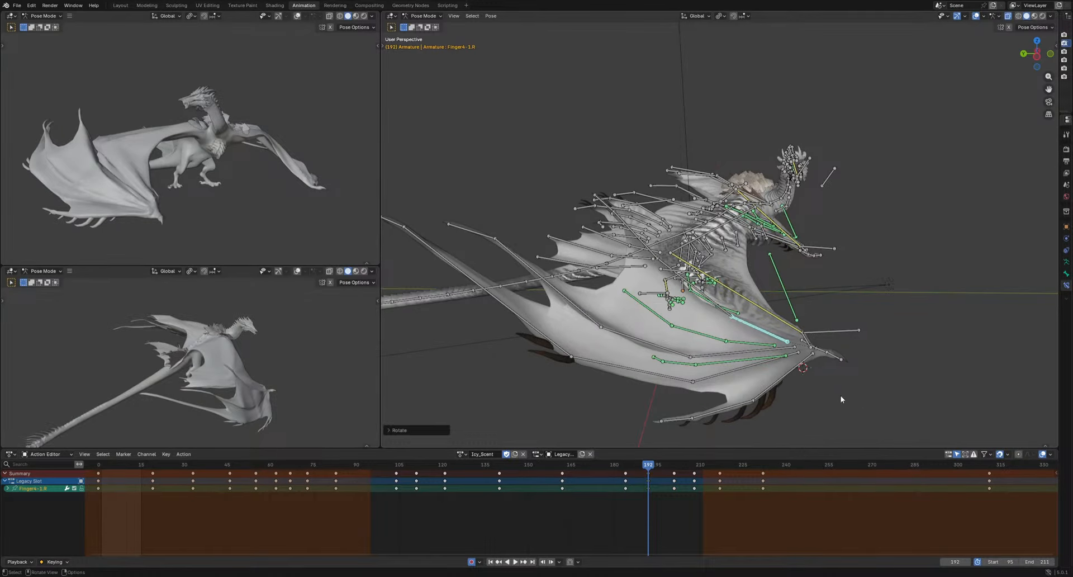
click(635, 253)
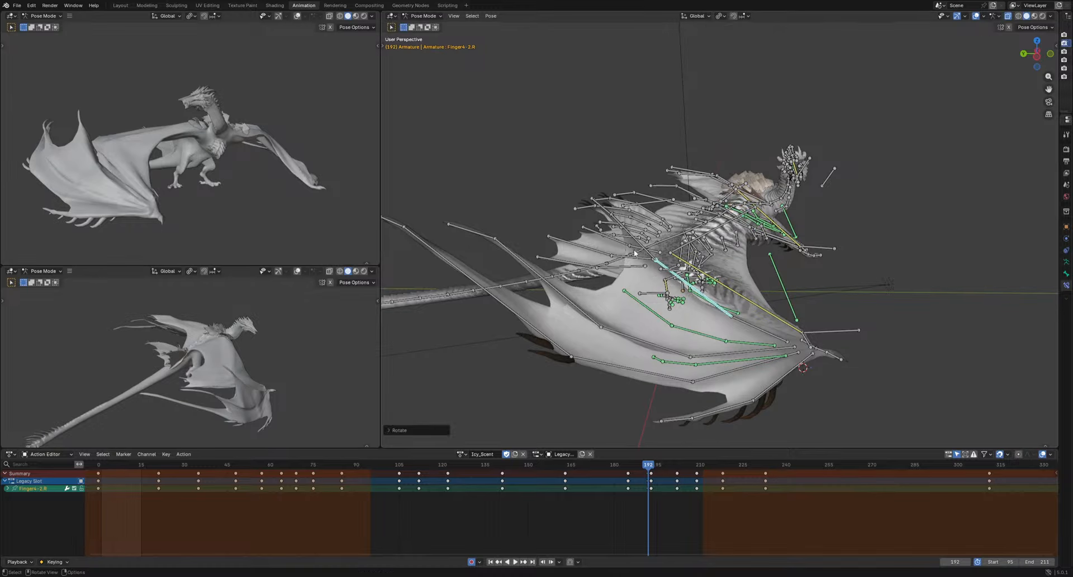
middle_drag(635, 253, 682, 340)
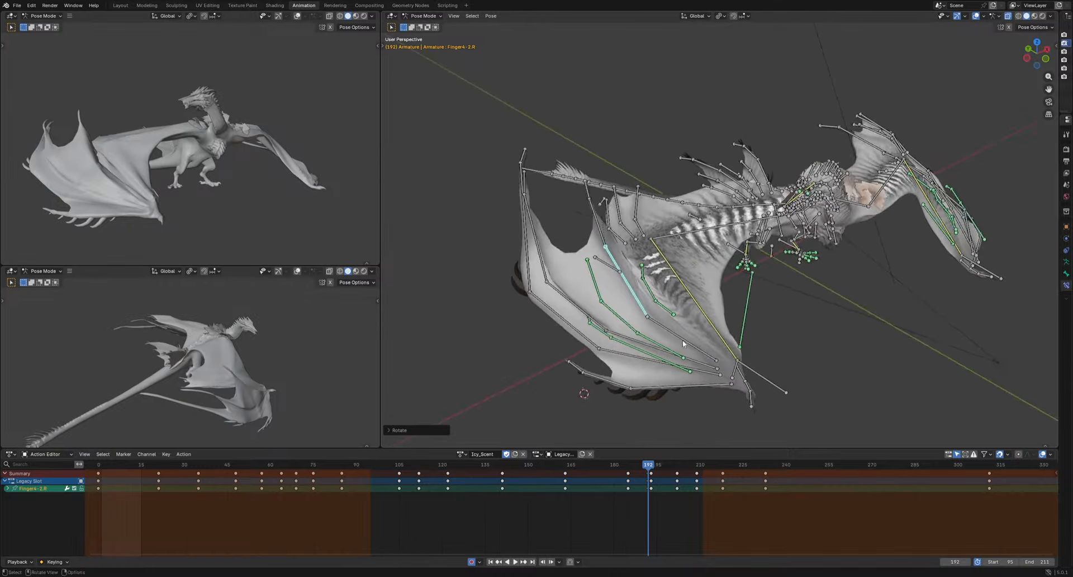
middle_drag(689, 372, 850, 407)
key(r)
click(747, 408)
key(r)
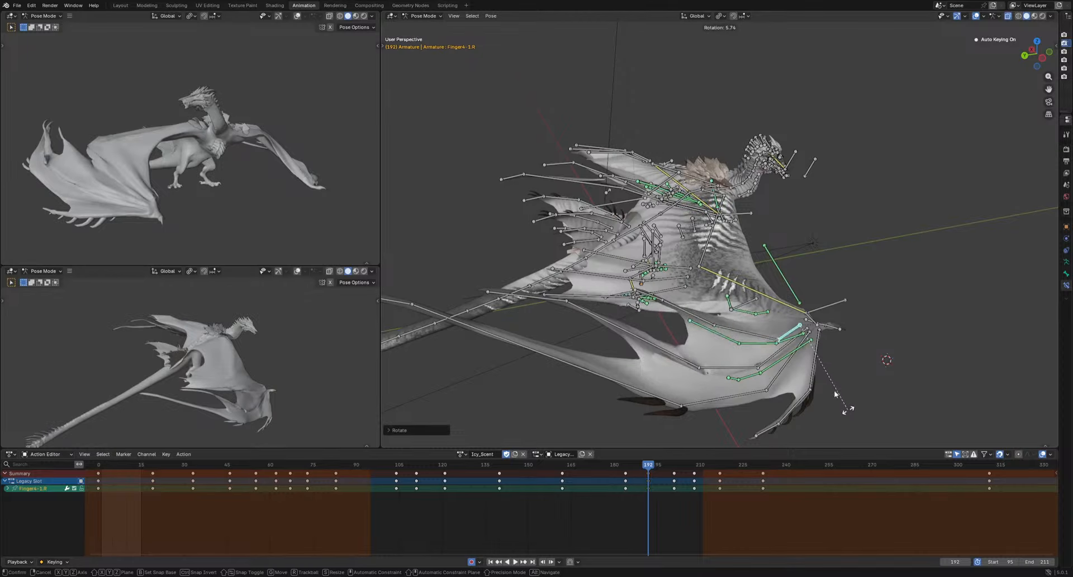
click(834, 390)
Rotate the Finger4-2.R bone at frame 192 and shift its new keyframe onto the neighbouring one
click(759, 334)
key(r)
key(r)
click(842, 370)
key(r)
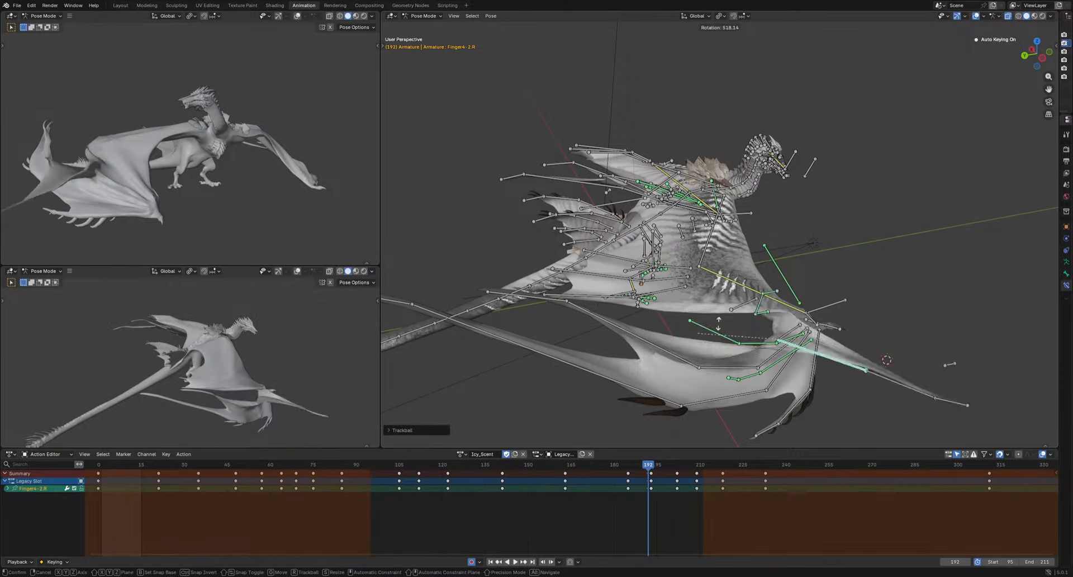
click(819, 396)
middle_drag(819, 395, 725, 363)
key(r)
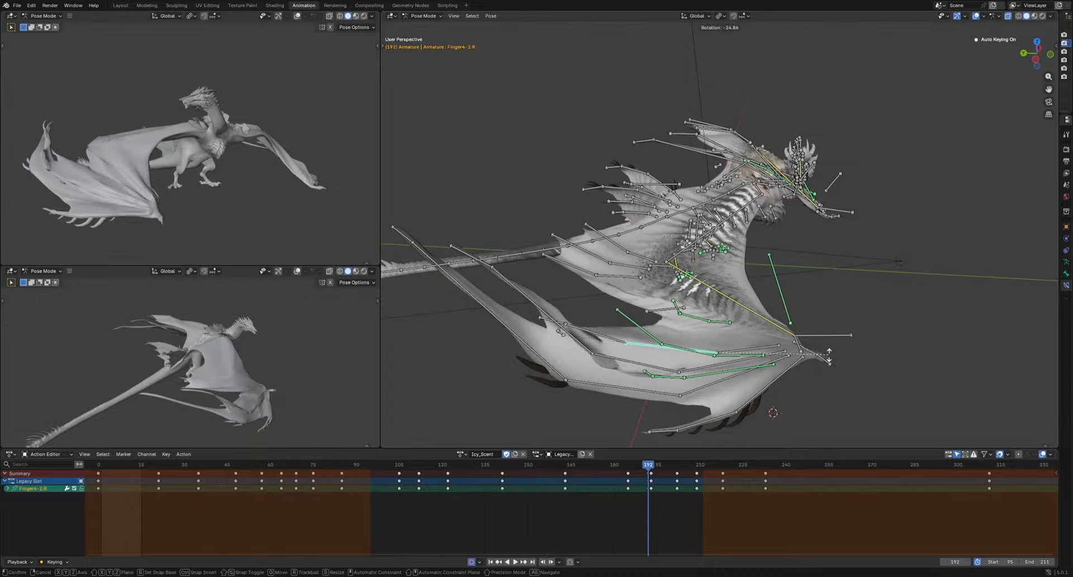
click(657, 461)
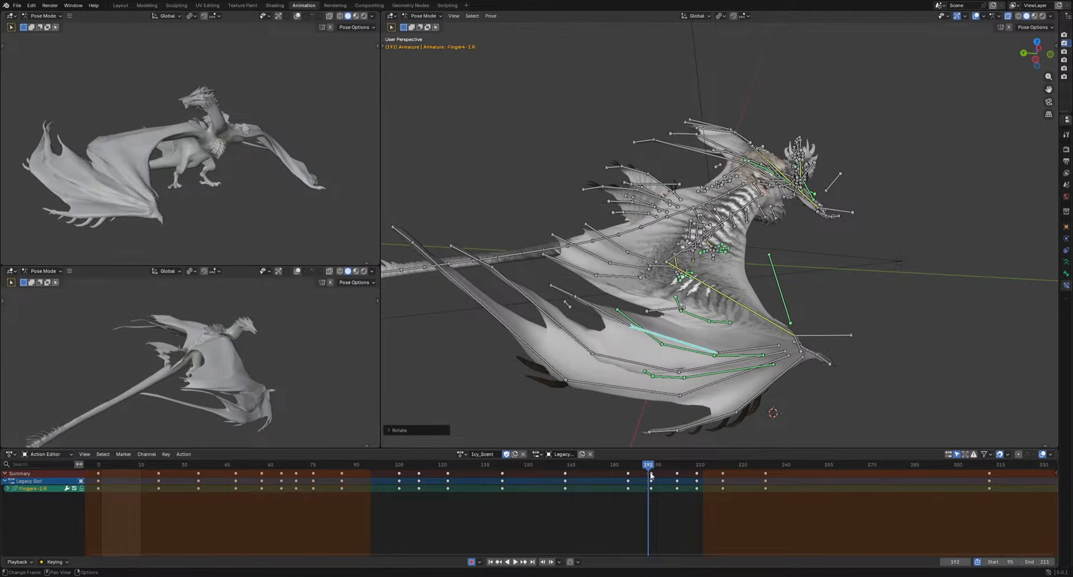
drag(649, 473, 651, 471)
Select the Finger4-1.R bone again and refine its rotation at frame 201
drag(653, 466, 668, 467)
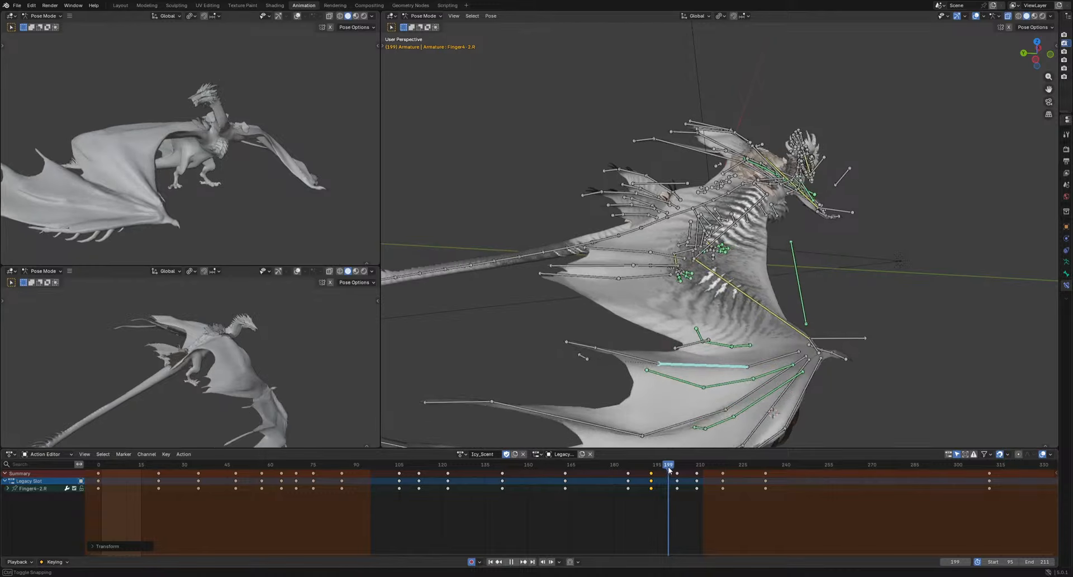
click(767, 355)
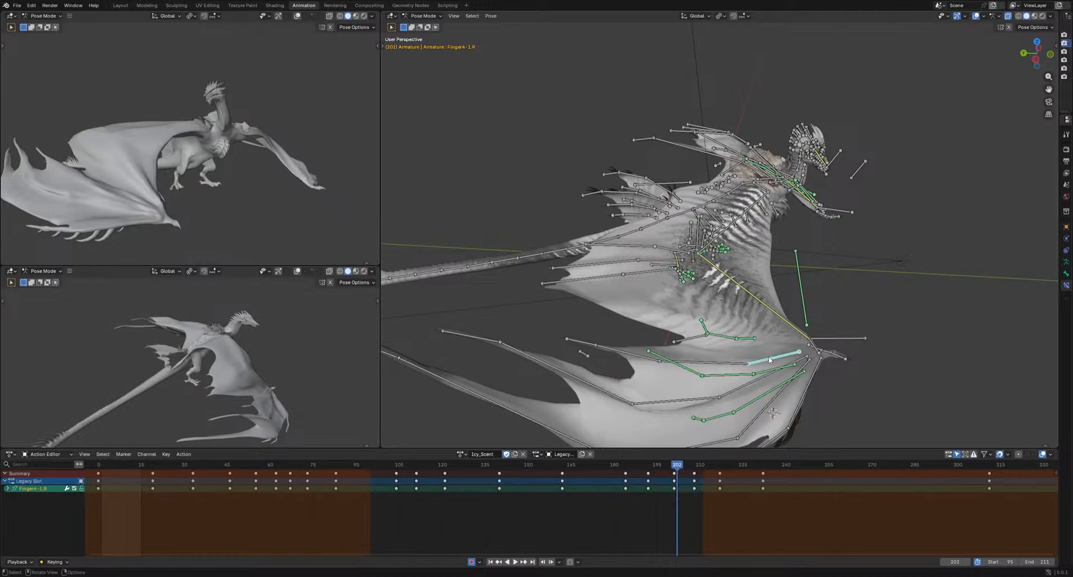
middle_drag(767, 355, 701, 378)
drag(678, 466, 694, 472)
key(r)
click(769, 440)
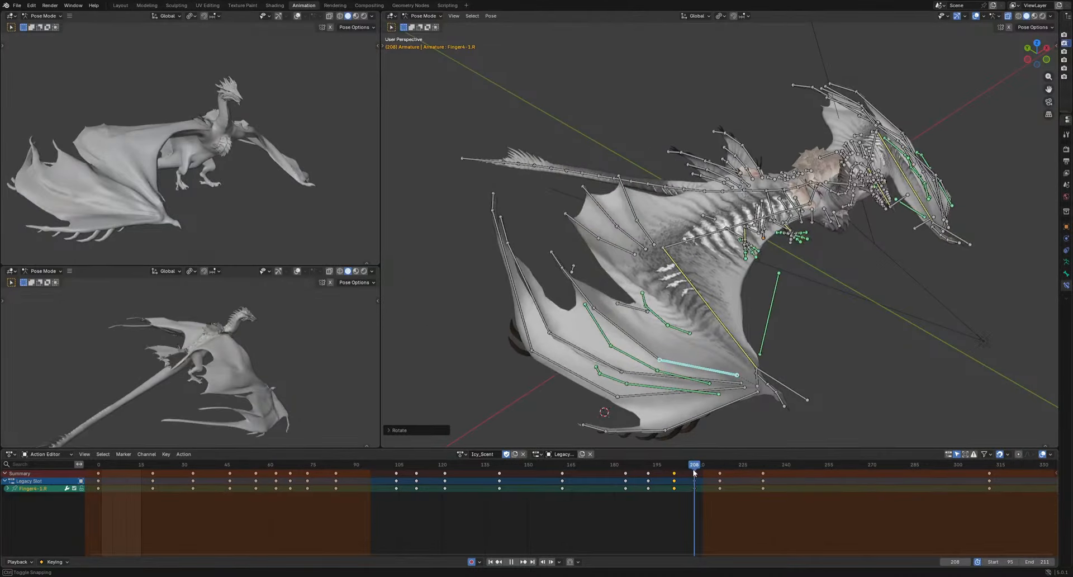
Select the Patagium2.R bone and move it at frames 93 and 131
click(673, 374)
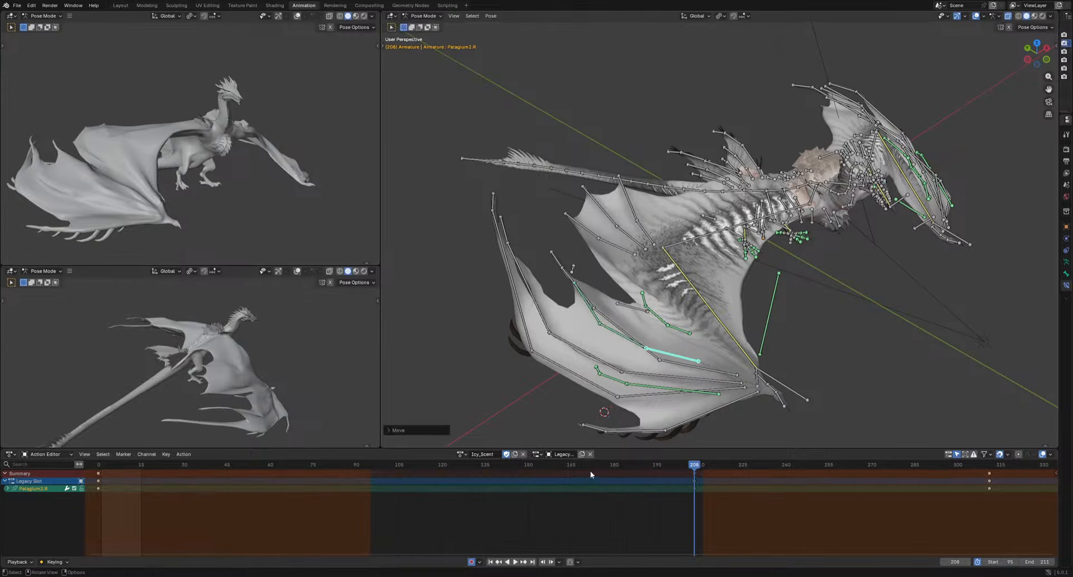
drag(590, 471, 656, 402)
key(g)
click(486, 429)
key(g)
click(685, 374)
key(g)
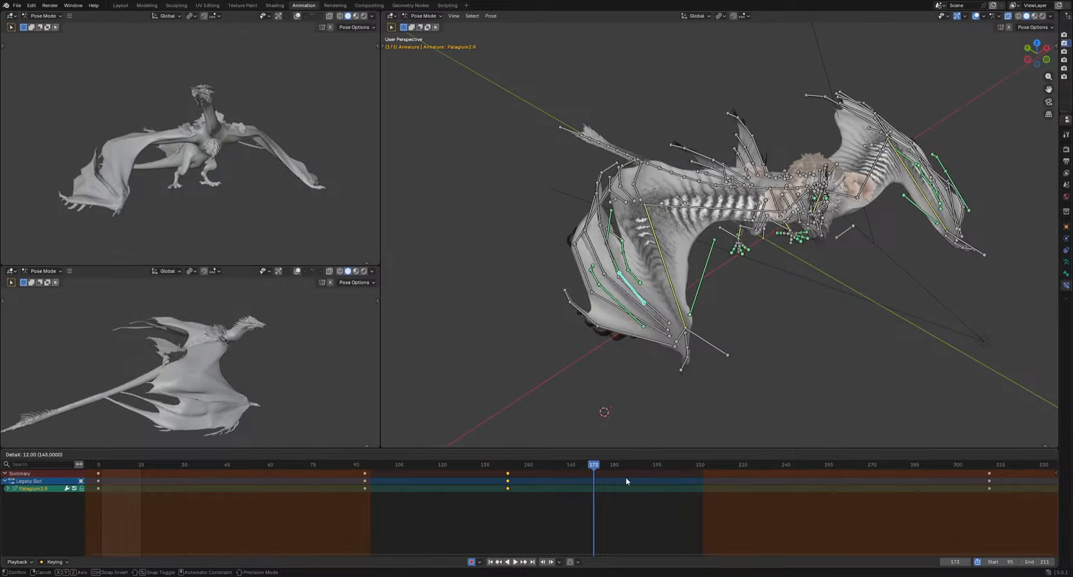
click(625, 481)
key(ctrl+z)
Move the Patagium2.R bone at frame 173
key(g)
click(660, 370)
drag(602, 468, 637, 474)
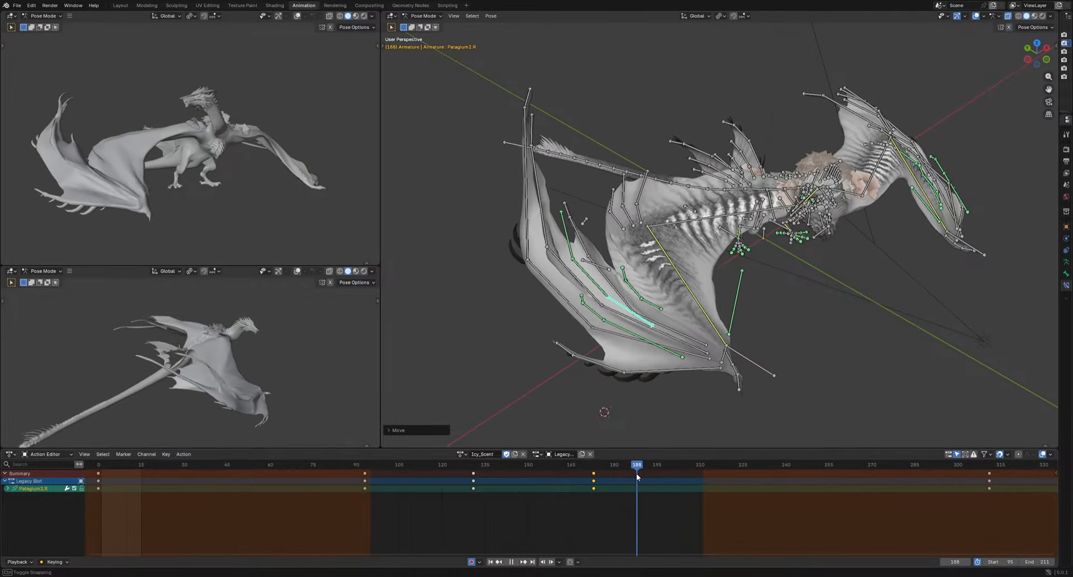
key(g)
click(675, 475)
key(ctrl+z)
Move and rotate the Patagium2.R bone at frame 188 to fit the folded wing membrane
scroll(591, 384, down, 2)
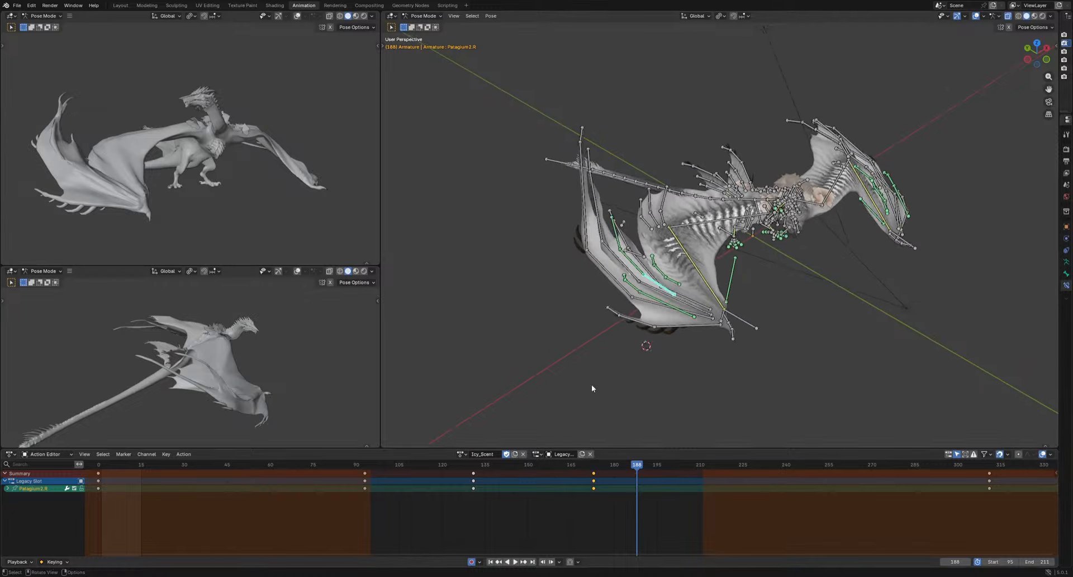
middle_drag(591, 384, 838, 405)
scroll(841, 405, up, 2)
key(g)
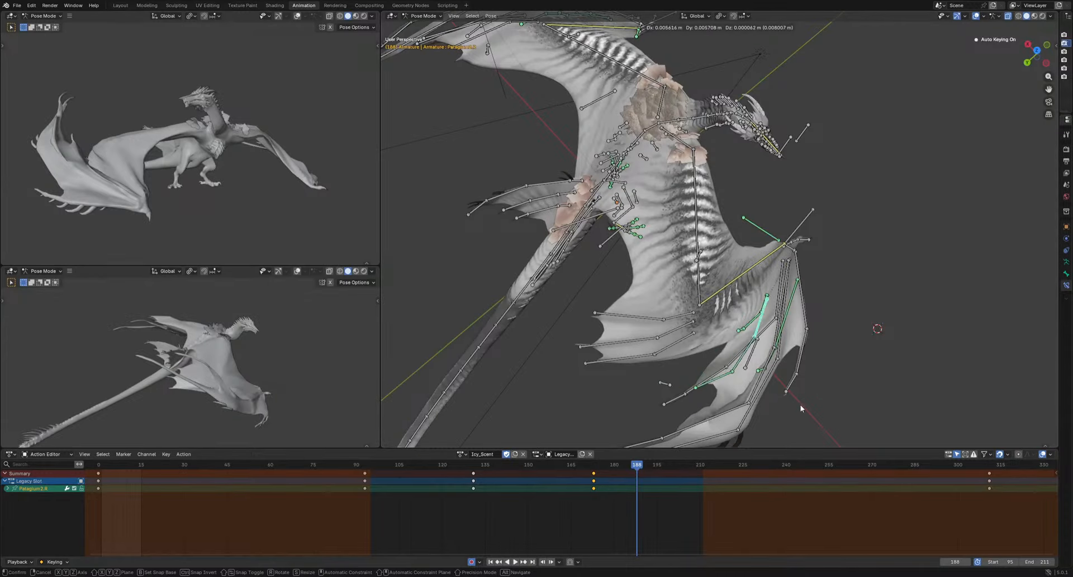
click(733, 420)
key(g)
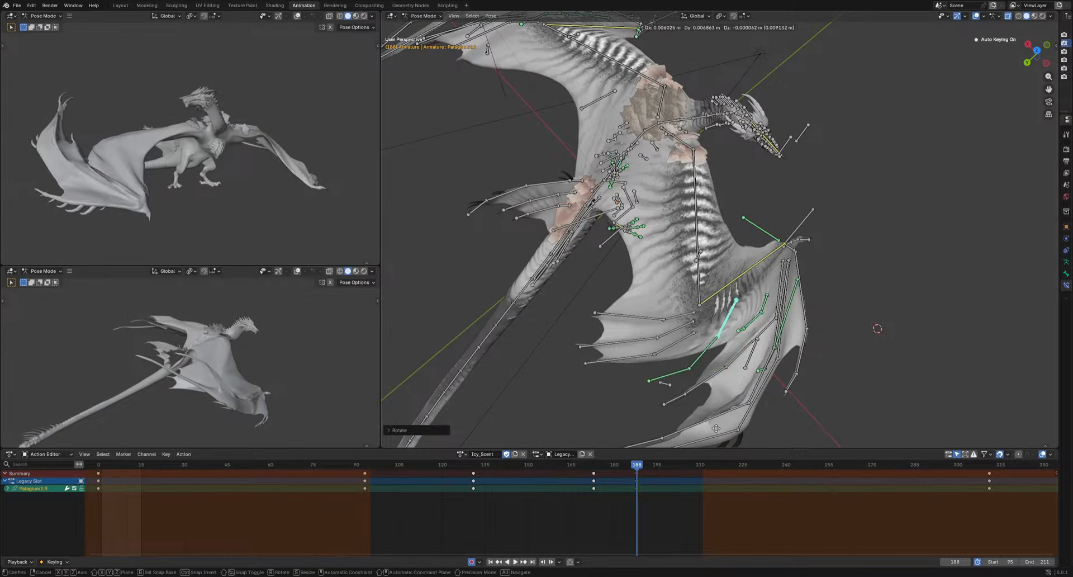
click(641, 63)
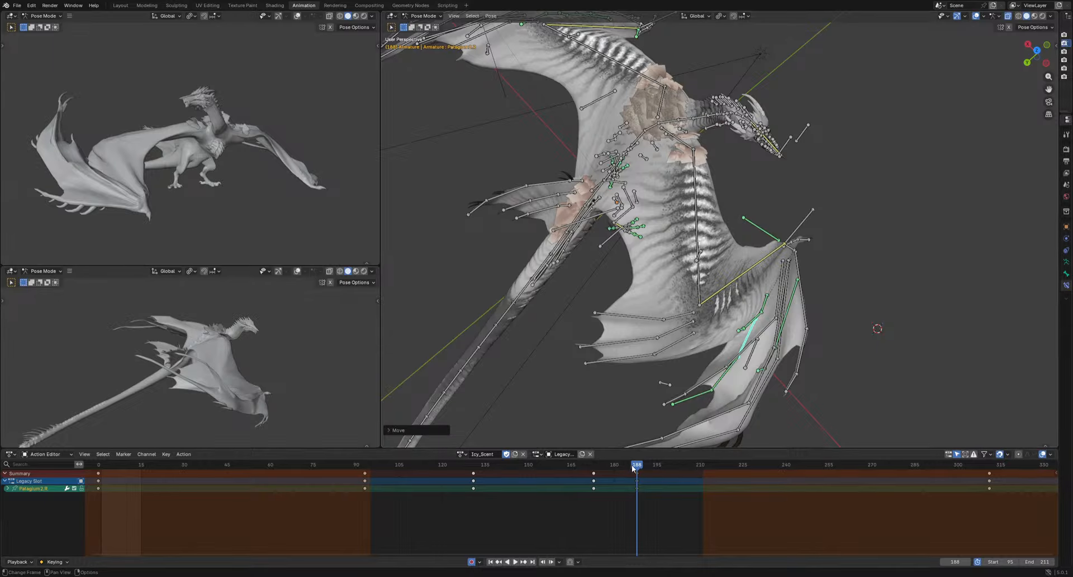
Rotate the Patagium2.R bone at frame 198 and move it at frame 205
key(space)
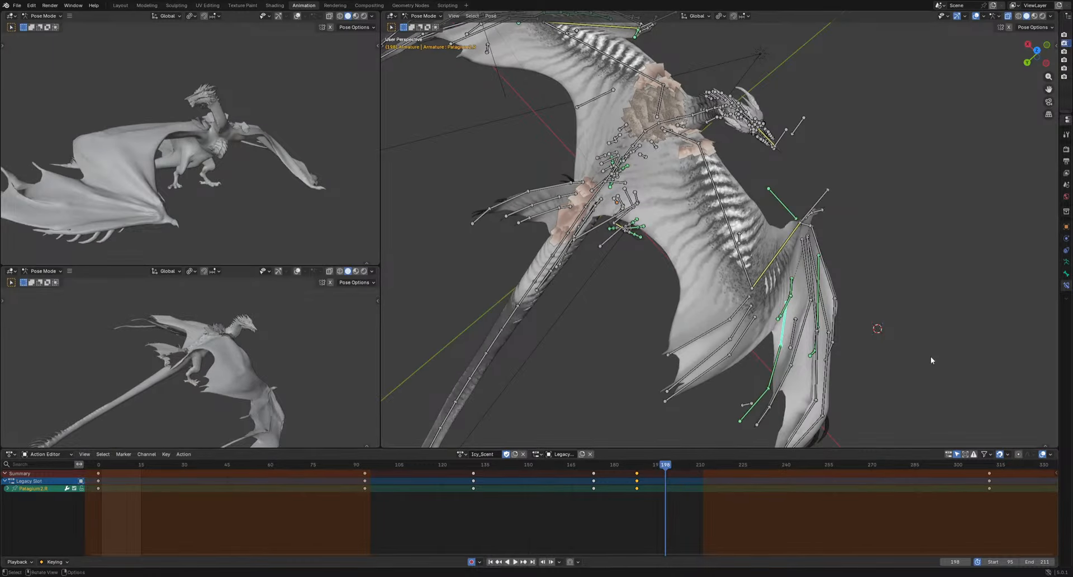
key(r)
click(852, 387)
drag(677, 465, 685, 467)
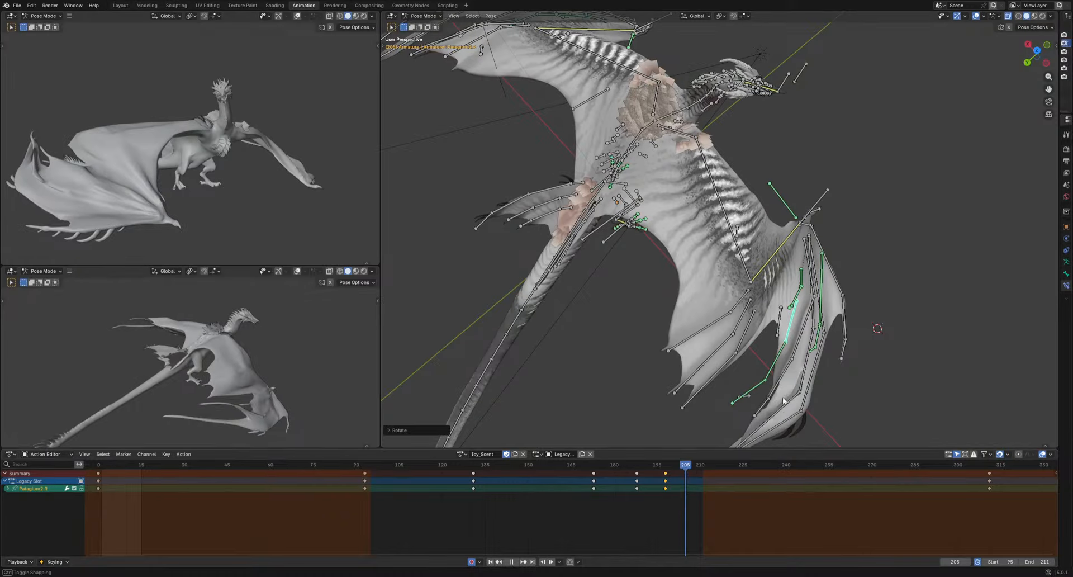
key(g)
middle_drag(836, 402, 771, 394)
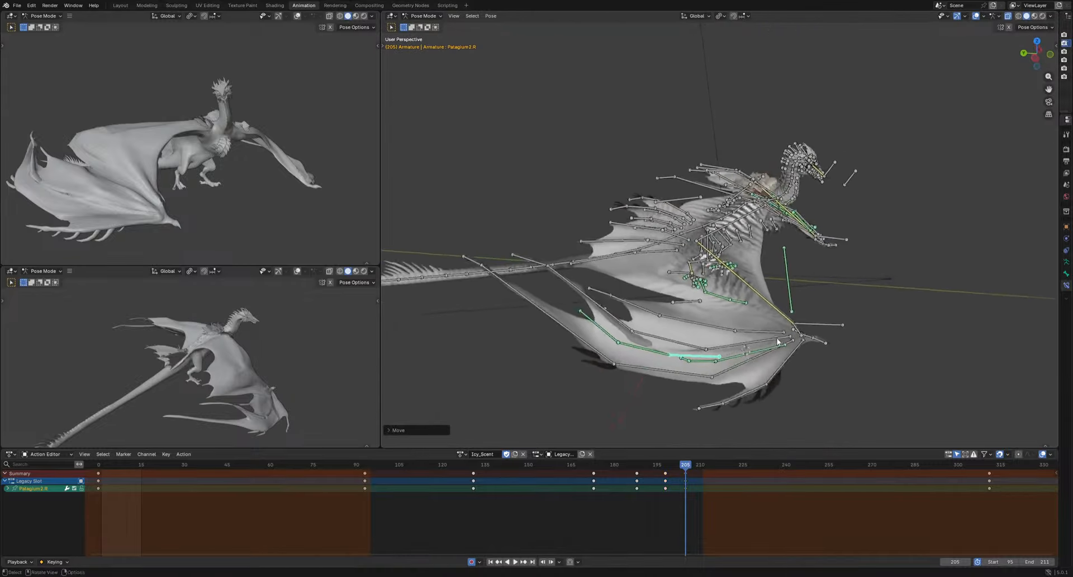
Move the Patagium2.R bone again at frame 198, and move and rotate it at frame 211
click(666, 440)
drag(666, 465, 702, 474)
key(g)
click(681, 369)
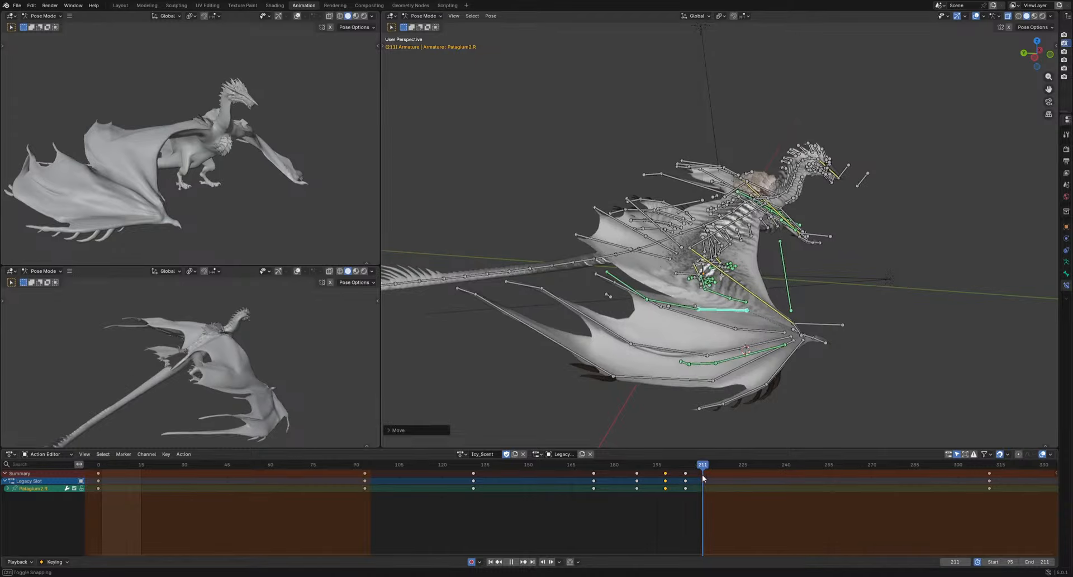
key(r)
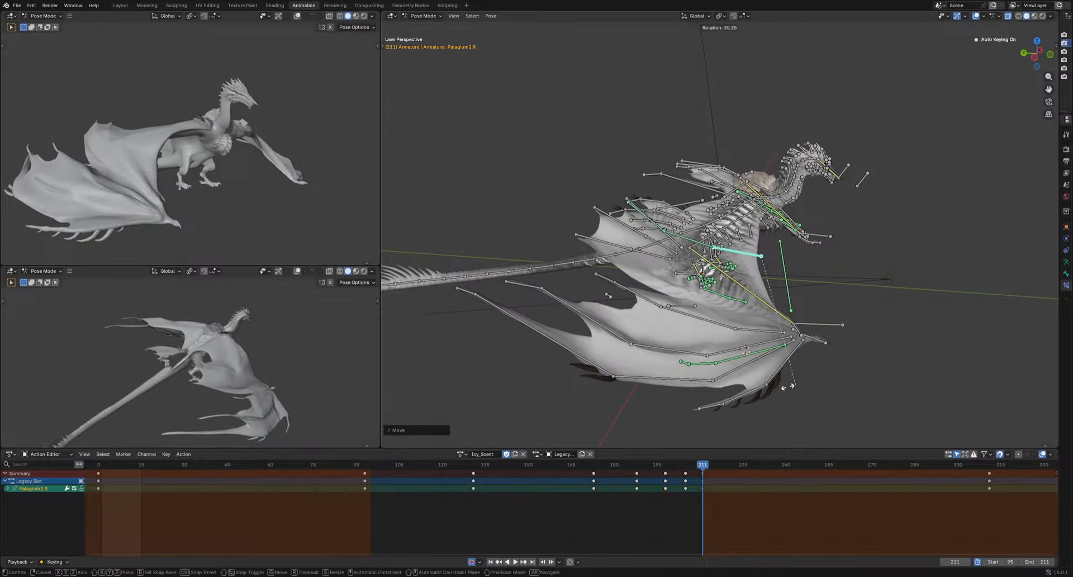
click(786, 387)
Move the Patagium2.R bone at frame 225
drag(703, 468, 742, 481)
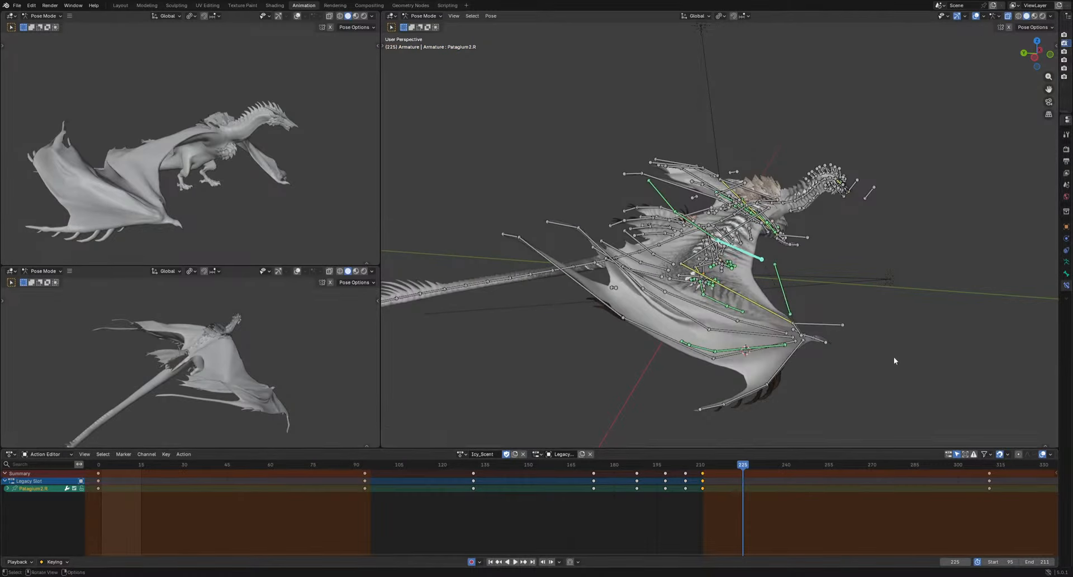
click(884, 412)
middle_drag(884, 412, 814, 422)
scroll(788, 417, up, 2)
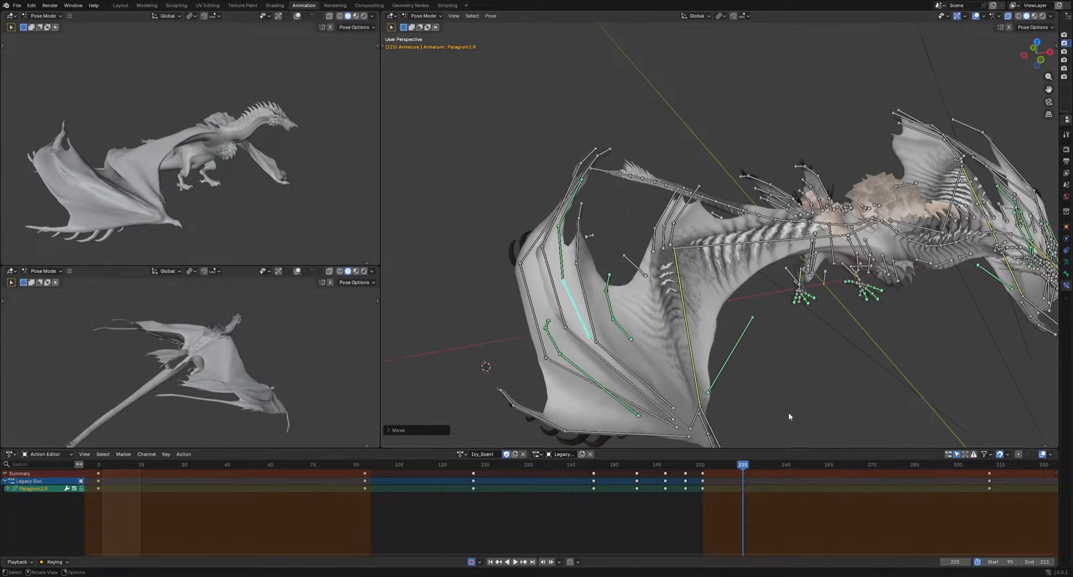
Select the Patagium1.R bone and rotate it at frame 93
shift+middle_drag(618, 379, 668, 347)
click(670, 366)
key(g)
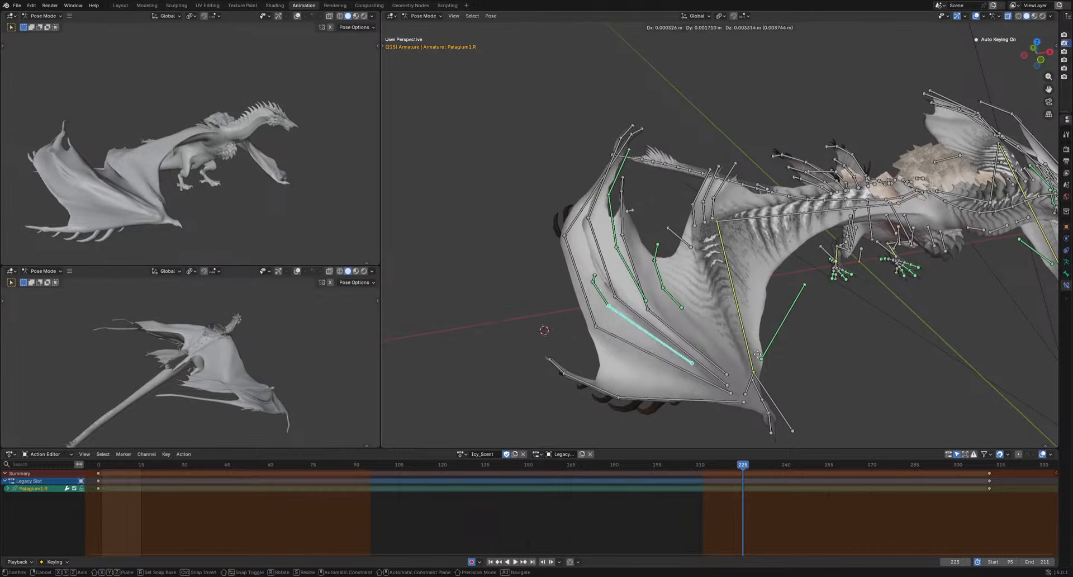
click(689, 374)
drag(693, 465, 371, 462)
middle_drag(771, 391, 800, 404)
key(r)
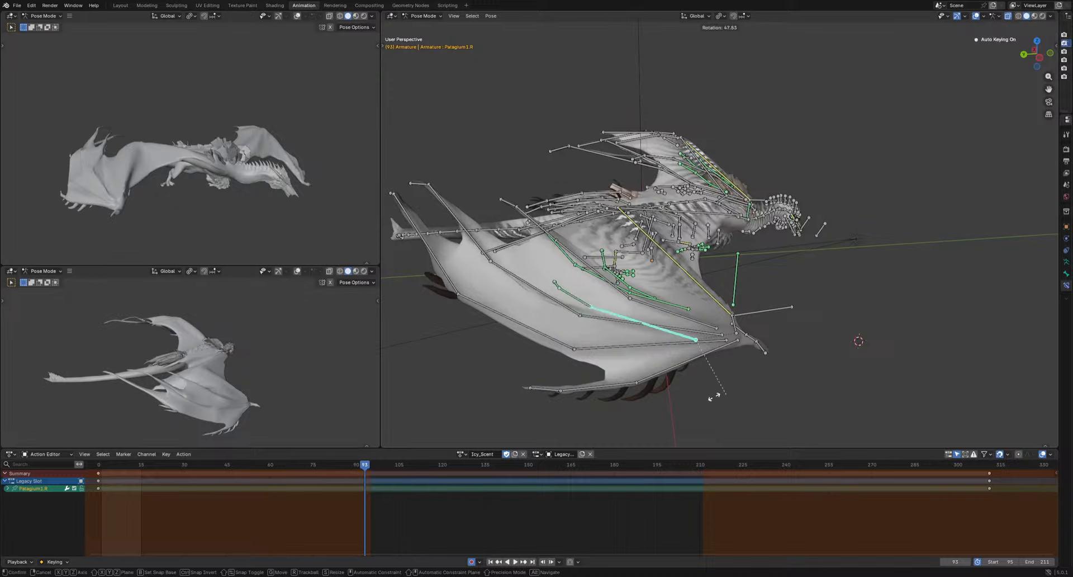
click(714, 397)
Rotate and move the Patagium1.R bone at frame 141
key(space)
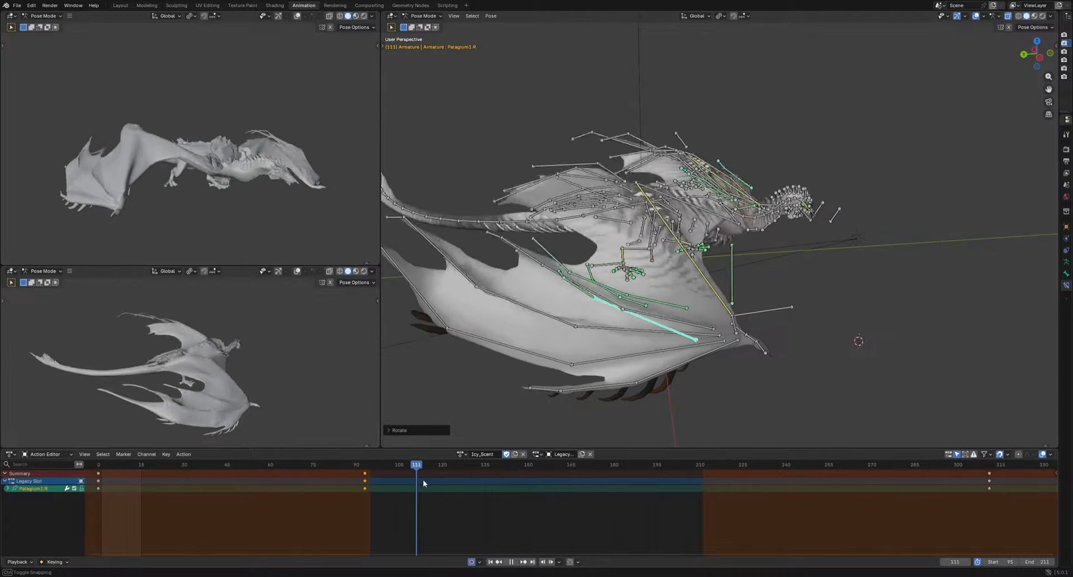
key(space)
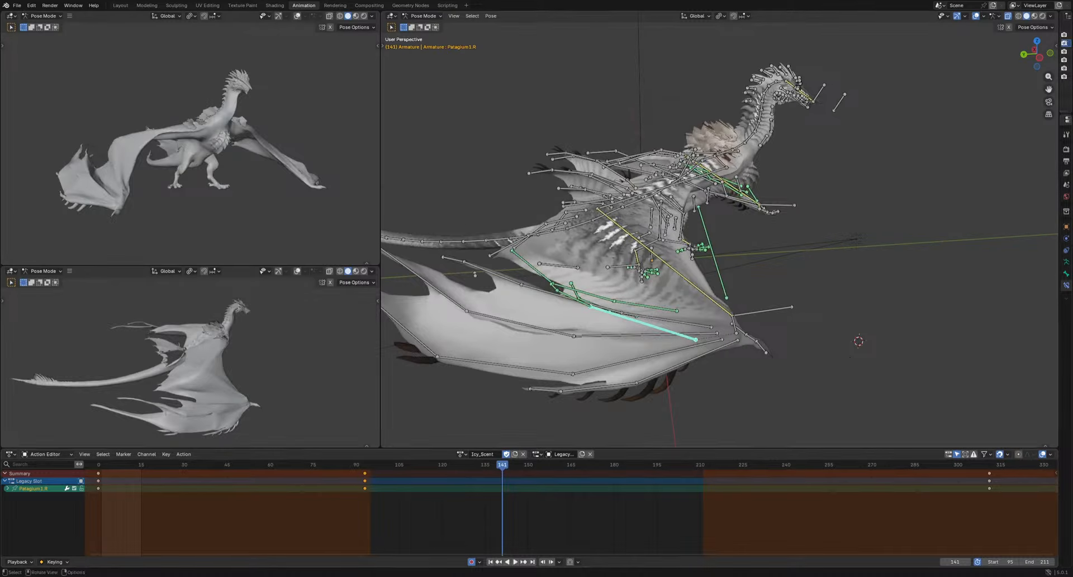
key(r)
click(817, 374)
key(g)
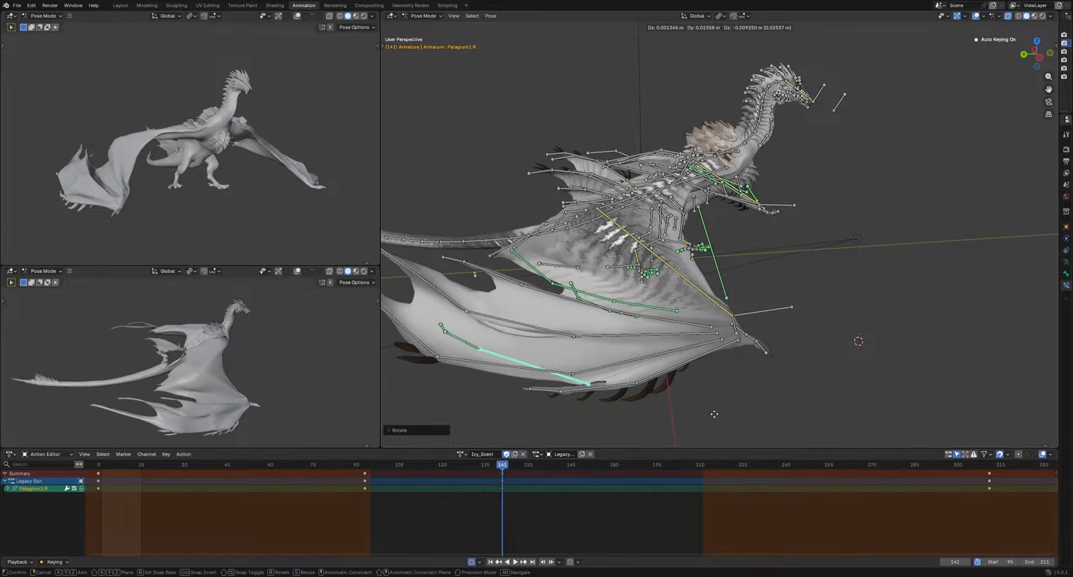
click(769, 394)
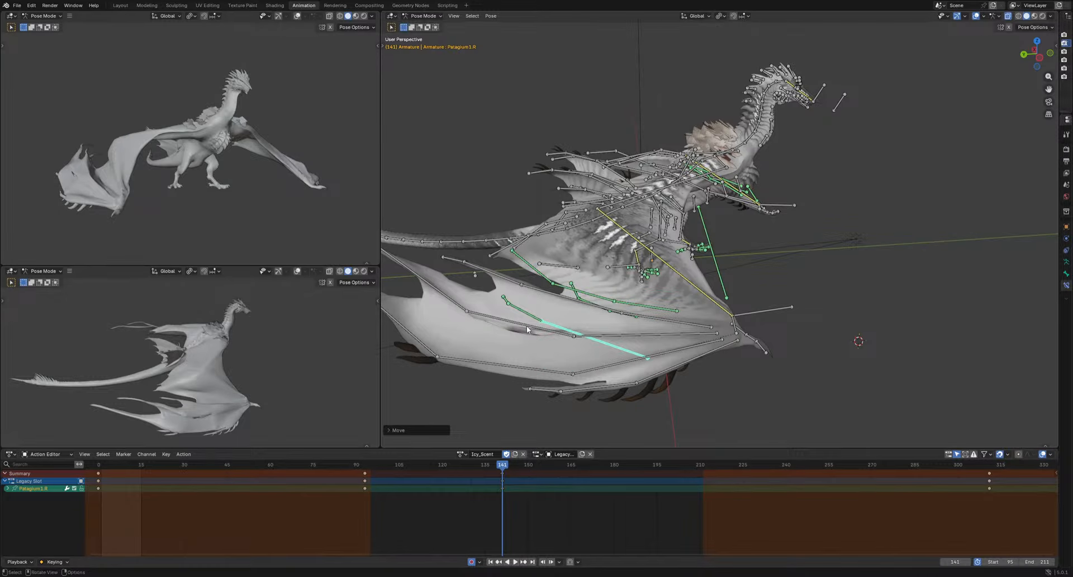
Rotate the Finger3-2.R bone at frame 138
key(r)
key(r)
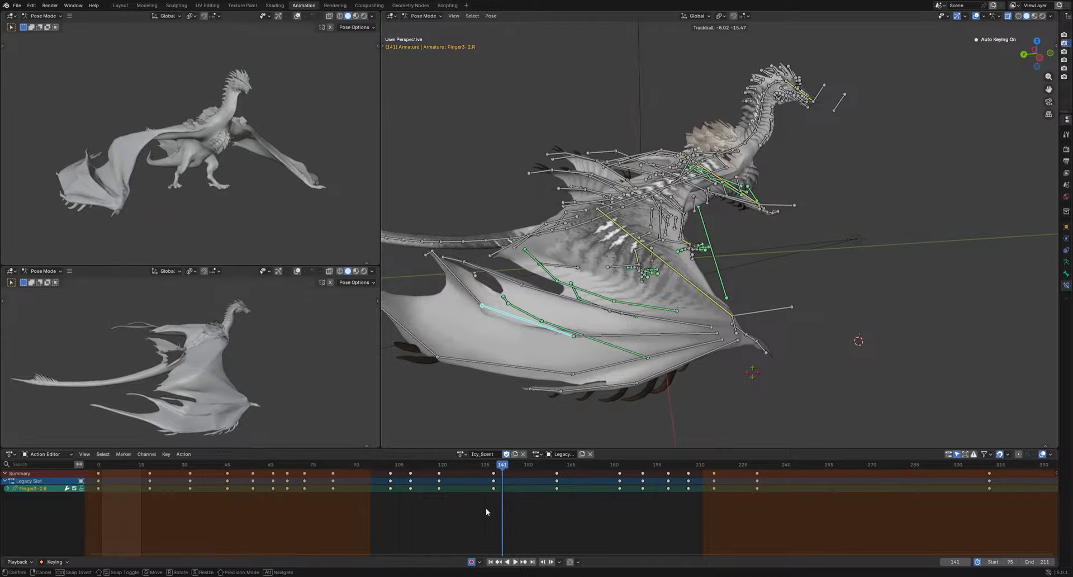
click(752, 372)
drag(494, 467, 495, 467)
alt+middle_drag(587, 350, 616, 401)
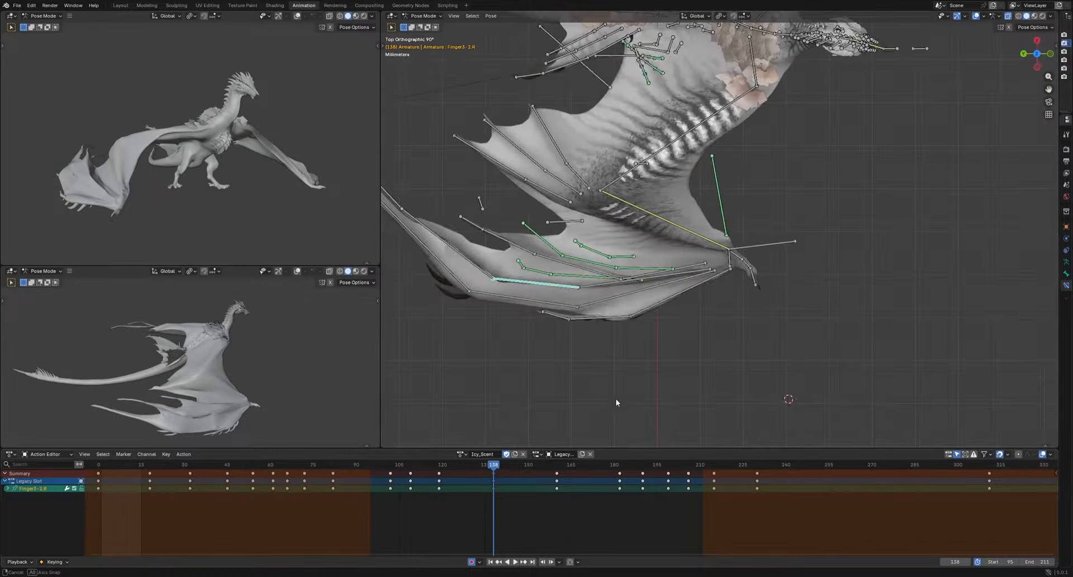
click(555, 302)
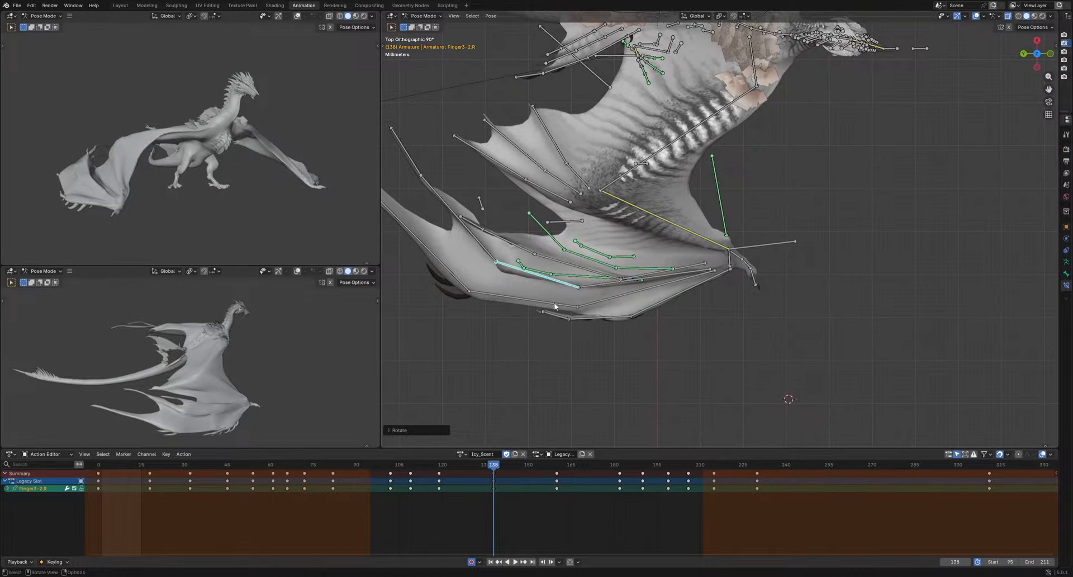
Rotate the Finger2-2.R and Finger4-3.R bones at frame 136
drag(494, 464, 488, 465)
key(r)
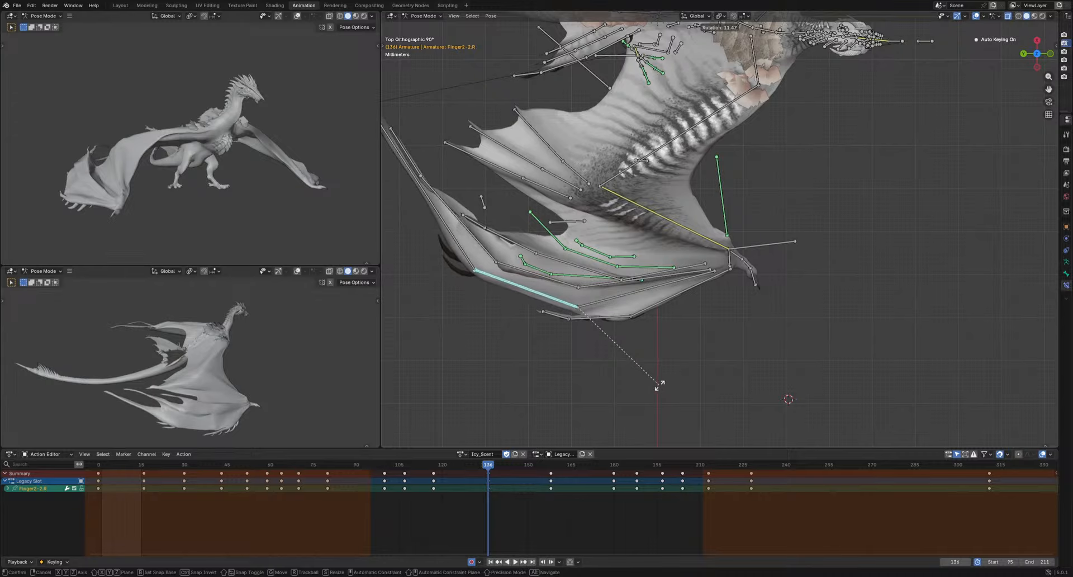
click(656, 385)
click(510, 229)
key(r)
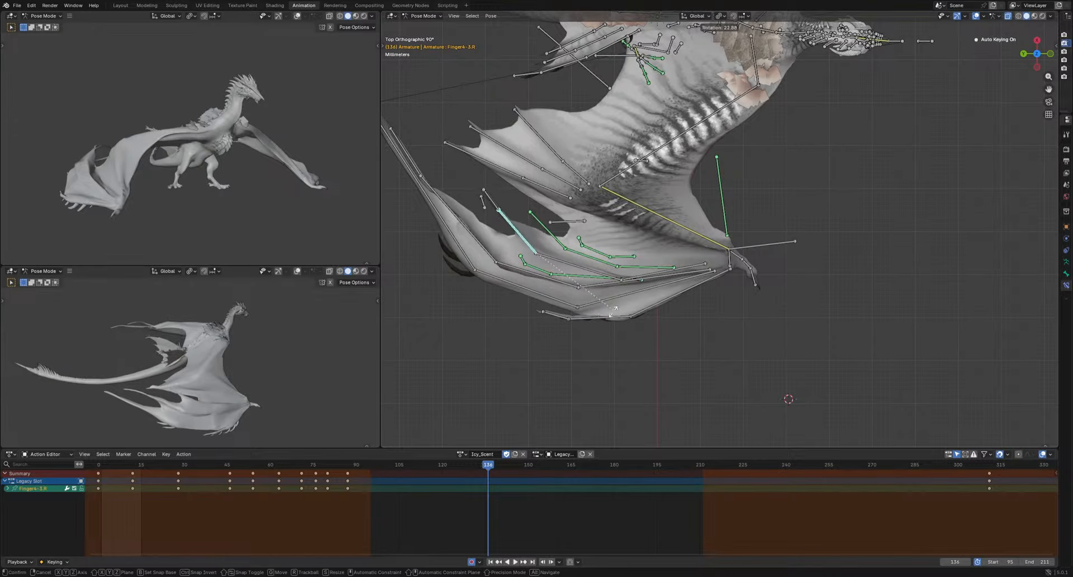
click(613, 311)
Rotate the Finger4-2.R bone at frame 112, refining it from a top view and a perspective view
mouse_move(412, 466)
mouse_down()
mouse_move(359, 469)
mouse_move(433, 475)
mouse_move(420, 469)
mouse_up()
key(r)
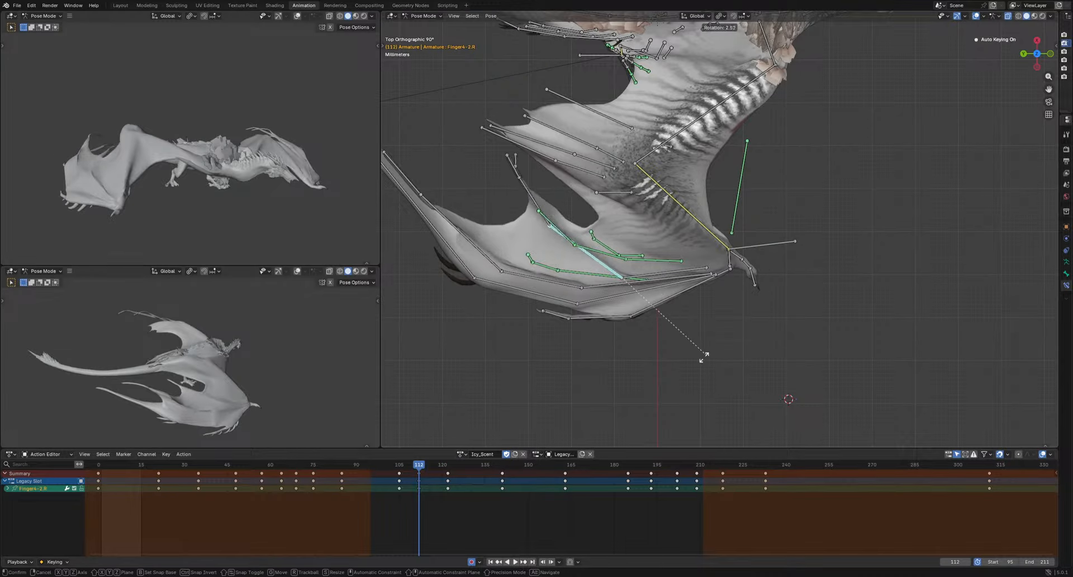
click(734, 336)
middle_drag(734, 335, 805, 241)
key(r)
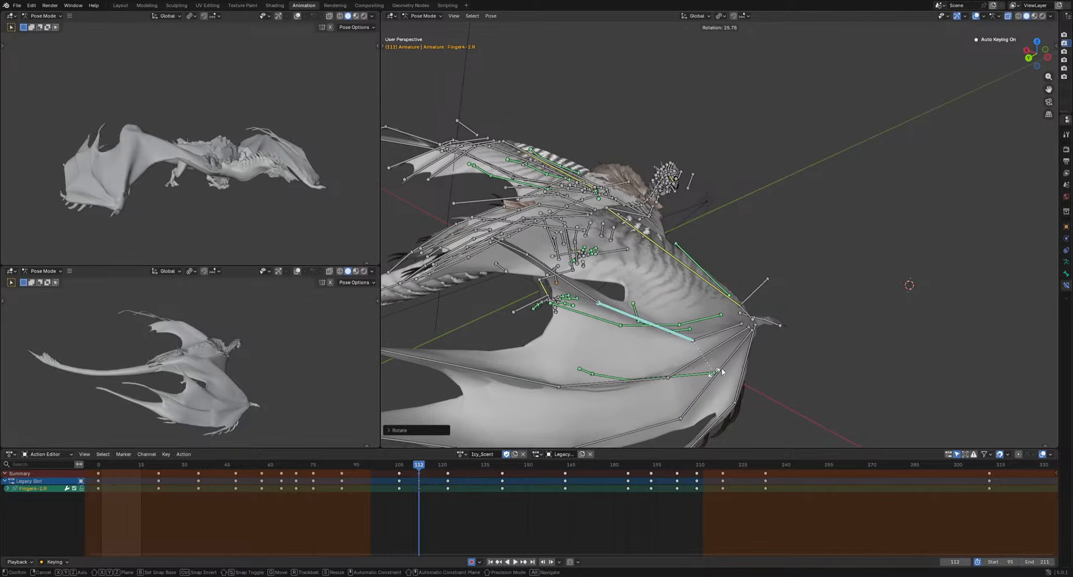
click(697, 381)
Select the Finger4-1.R bone and move it at frame 111
click(706, 303)
key(g)
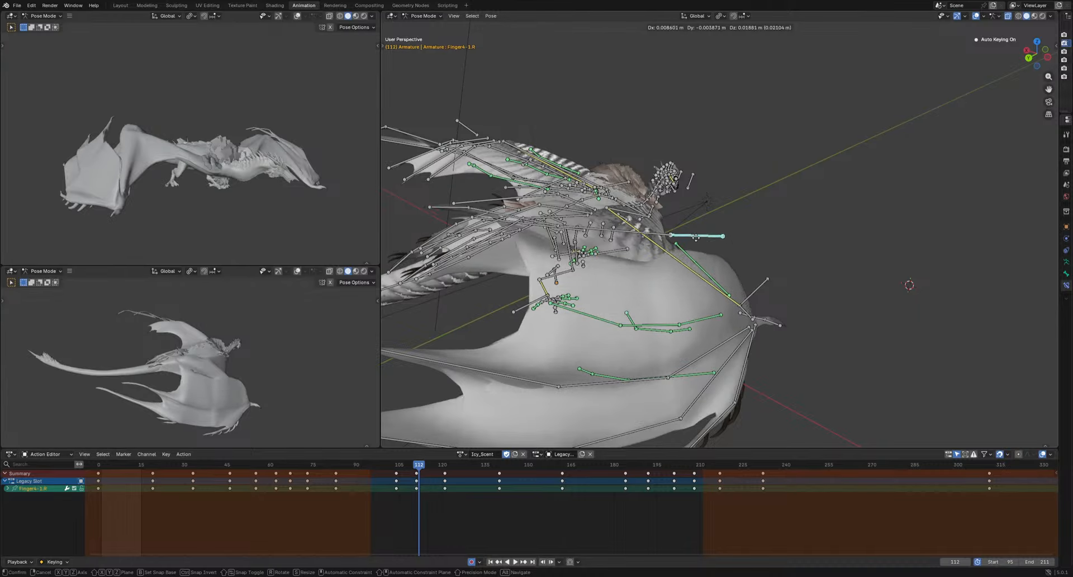
click(696, 220)
key(ctrl+z)
drag(418, 465, 415, 464)
middle_drag(650, 407, 610, 389)
key(g)
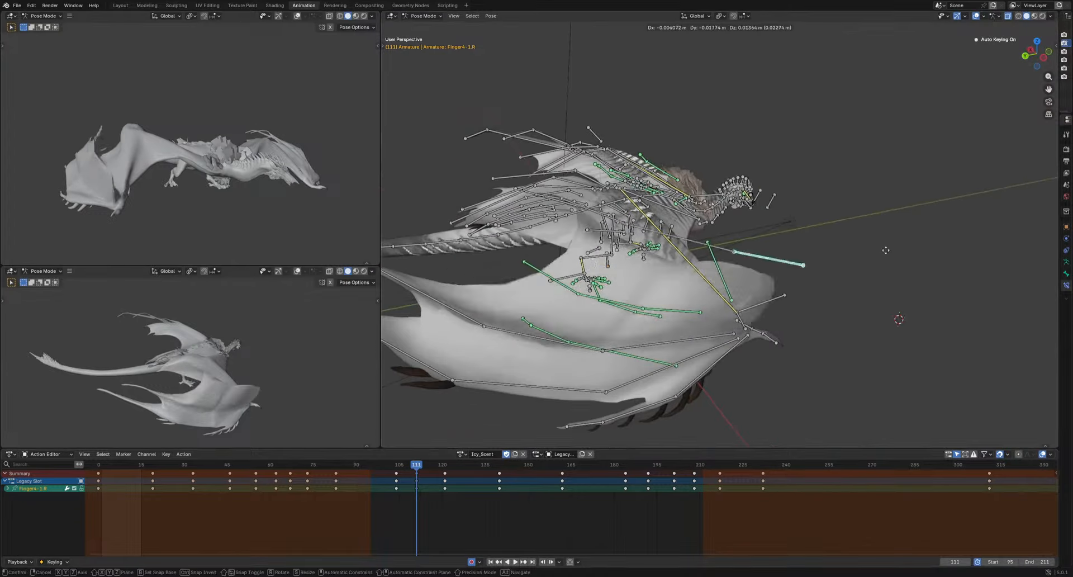
click(693, 387)
key(ctrl+z)
key(g)
click(608, 361)
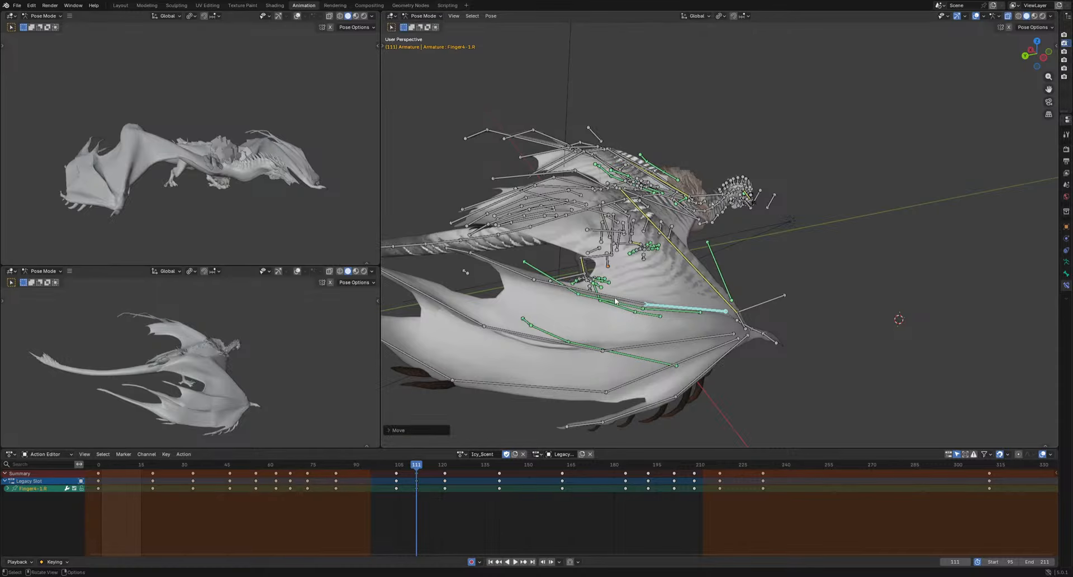
Select the child bone of Finger4-1.R and rotate it at frame 111
key(bracketright)
key(r)
click(723, 381)
middle_drag(723, 381, 598, 405)
Select the Finger4-1.R bone and move it slightly at frame 121
drag(417, 473, 445, 469)
click(684, 301)
middle_drag(581, 404, 692, 385)
key(g)
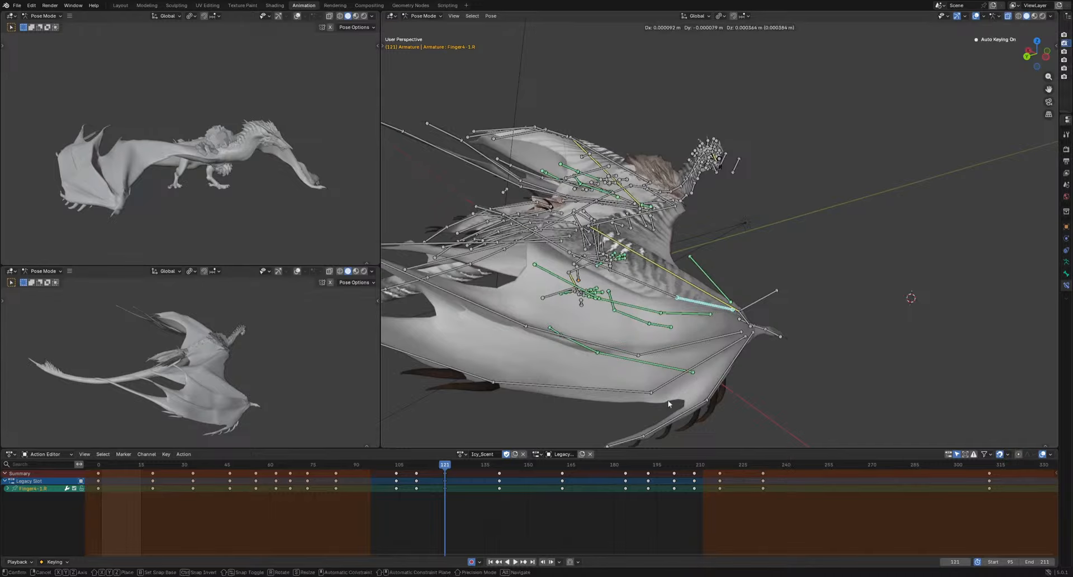
click(668, 403)
Try to move the Finger4-1.R bone and rotate the Finger4-2.R bone at frame 162
drag(455, 464, 563, 492)
key(g)
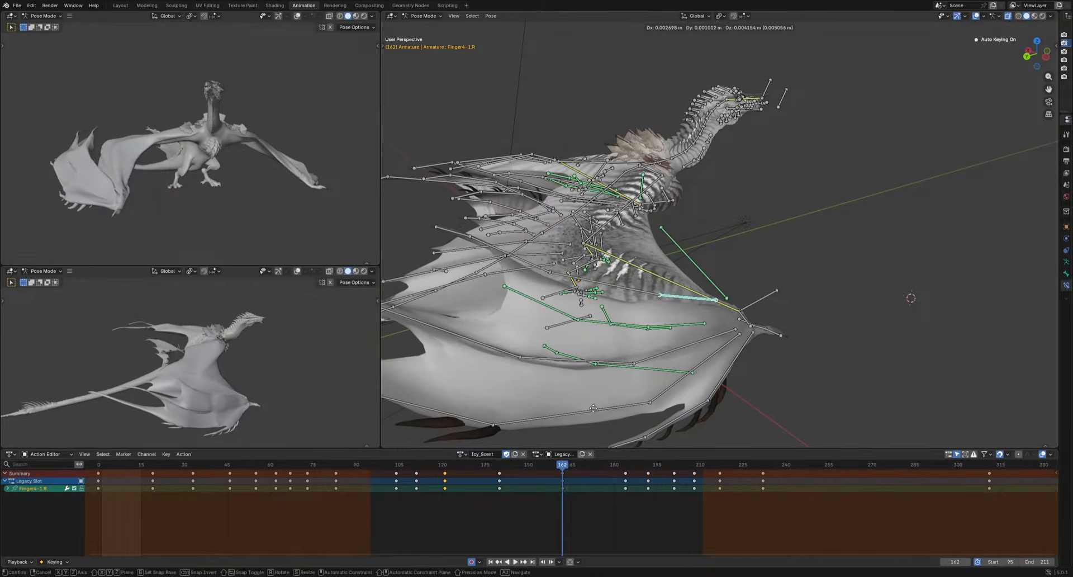
key(ctrl+z)
click(667, 317)
key(r)
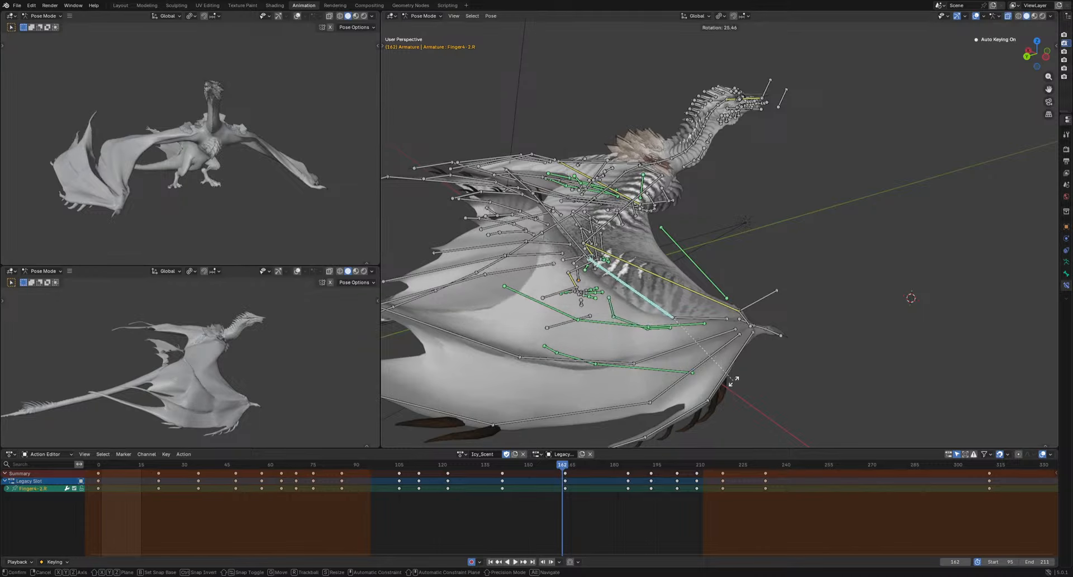
click(647, 346)
key(ctrl+z)
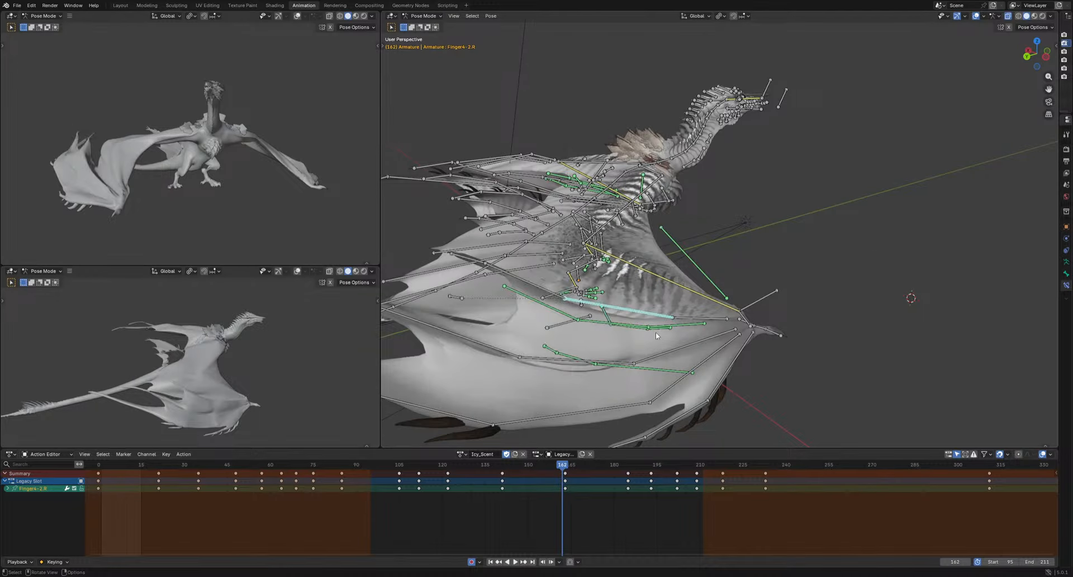
Move the Patagium5.R, Patagium6.R and Patagium3.R bones at frame 162
click(655, 330)
key(g)
click(601, 326)
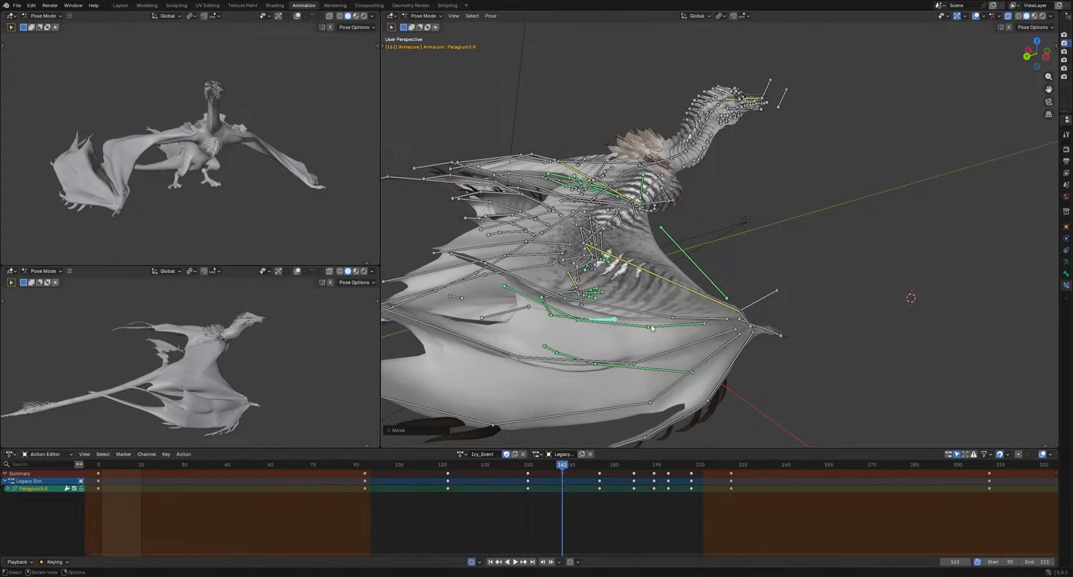
middle_drag(601, 326, 606, 392)
click(581, 337)
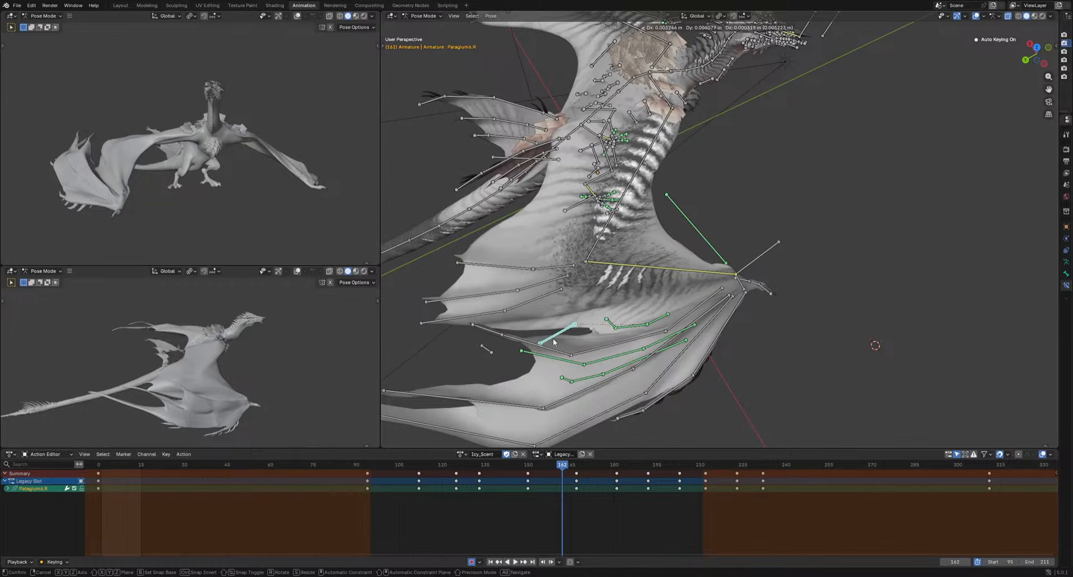
click(488, 353)
key(g)
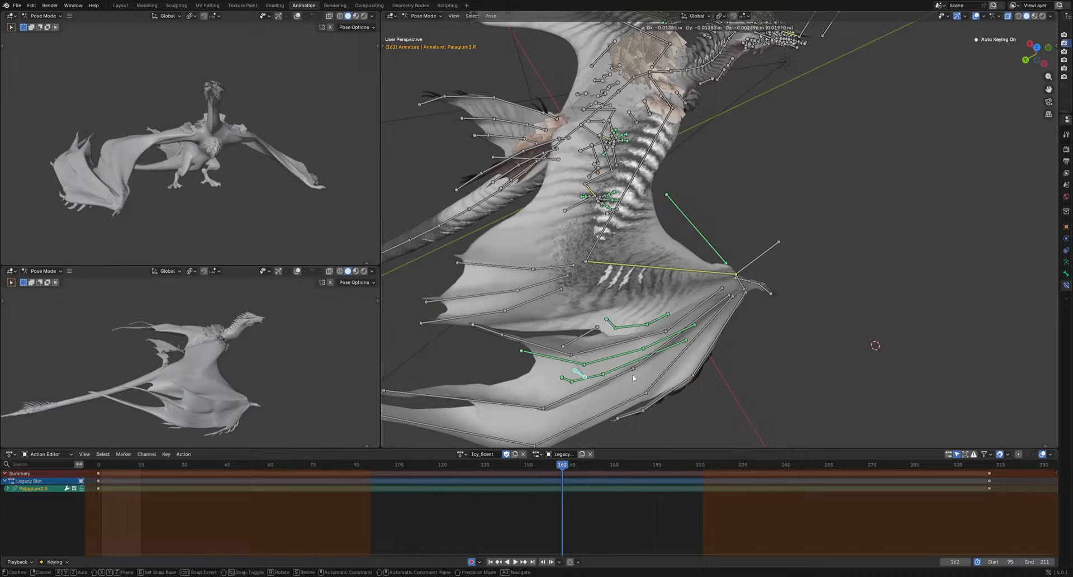
click(633, 378)
middle_drag(633, 377, 672, 330)
Try to rotate the Finger2-2.R bone at frame 162 and at frame 158
click(632, 365)
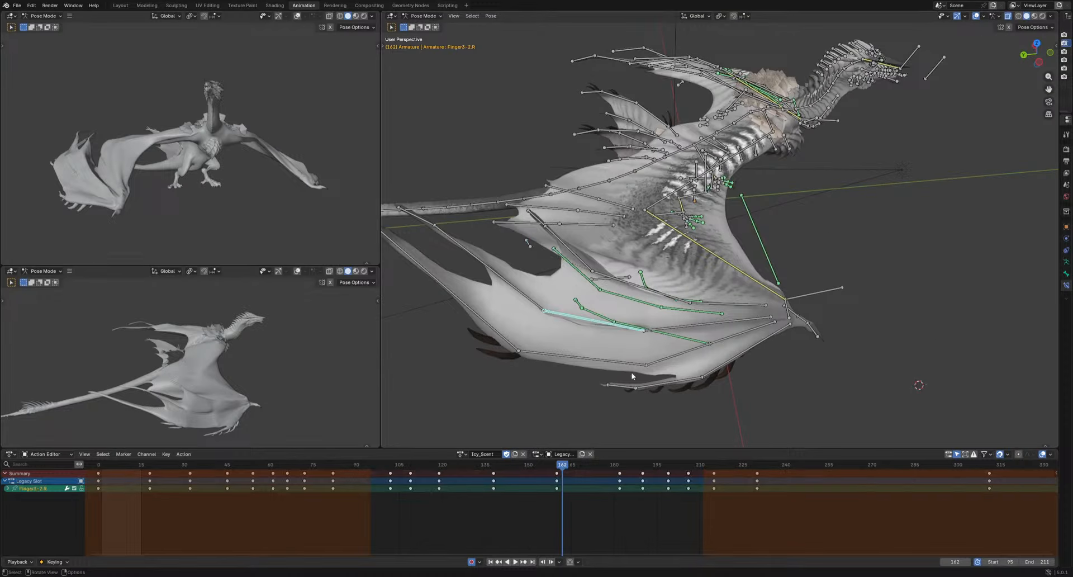
key(r)
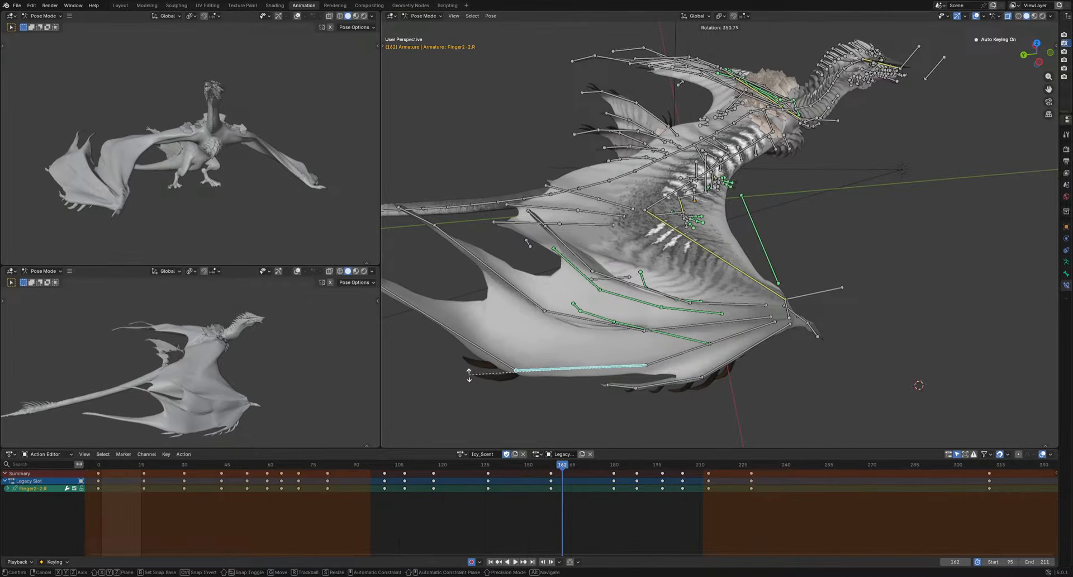
key(ctrl+z)
click(550, 465)
middle_drag(562, 407, 663, 385)
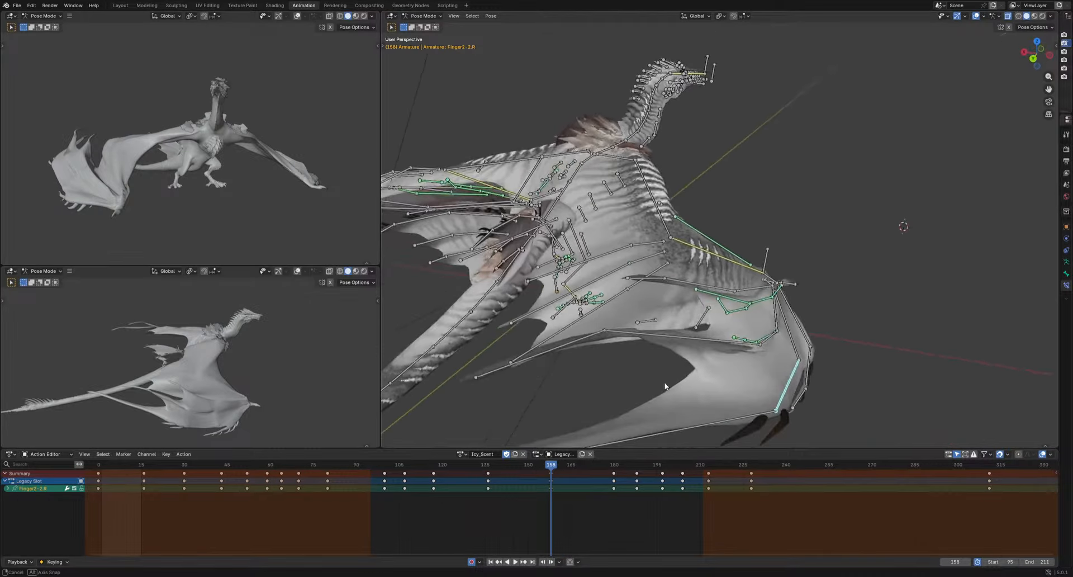
key(r)
key(r)
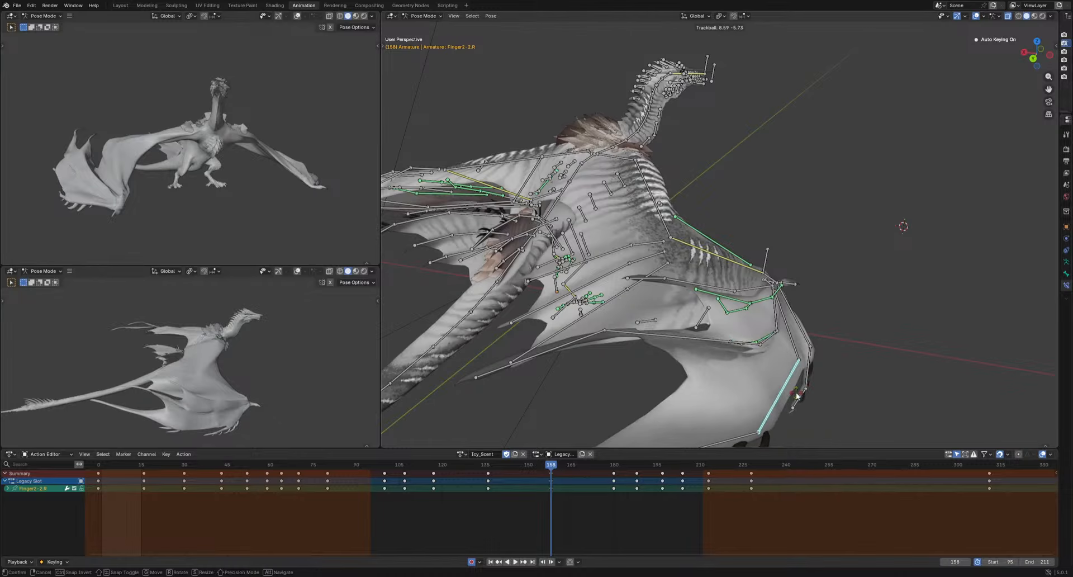
key(ctrl+z)
Try to move the Finger2-1.R bone and the Patagium1.R bone at frame 158
click(795, 345)
key(g)
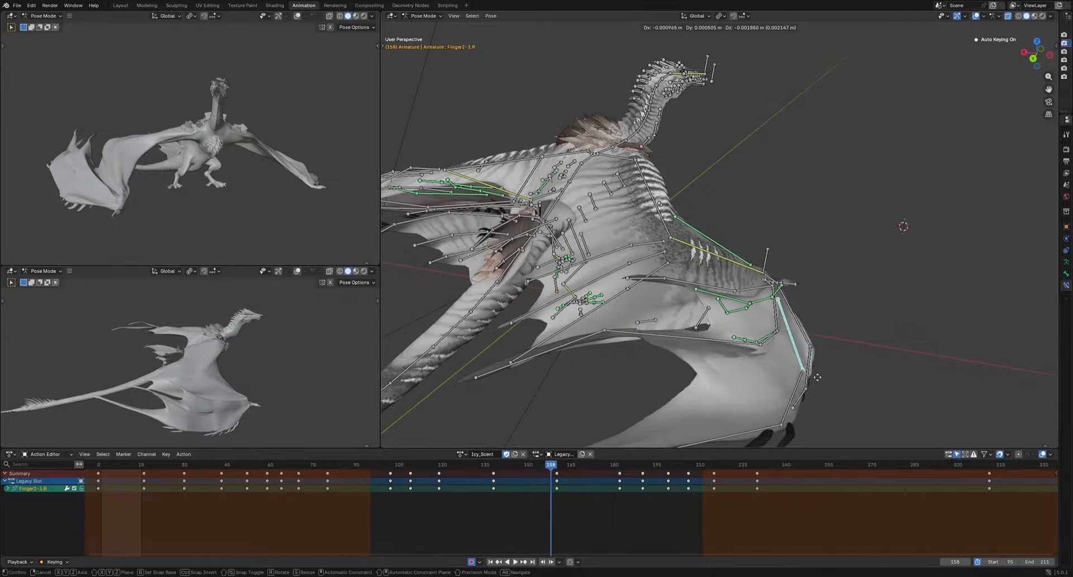
click(888, 400)
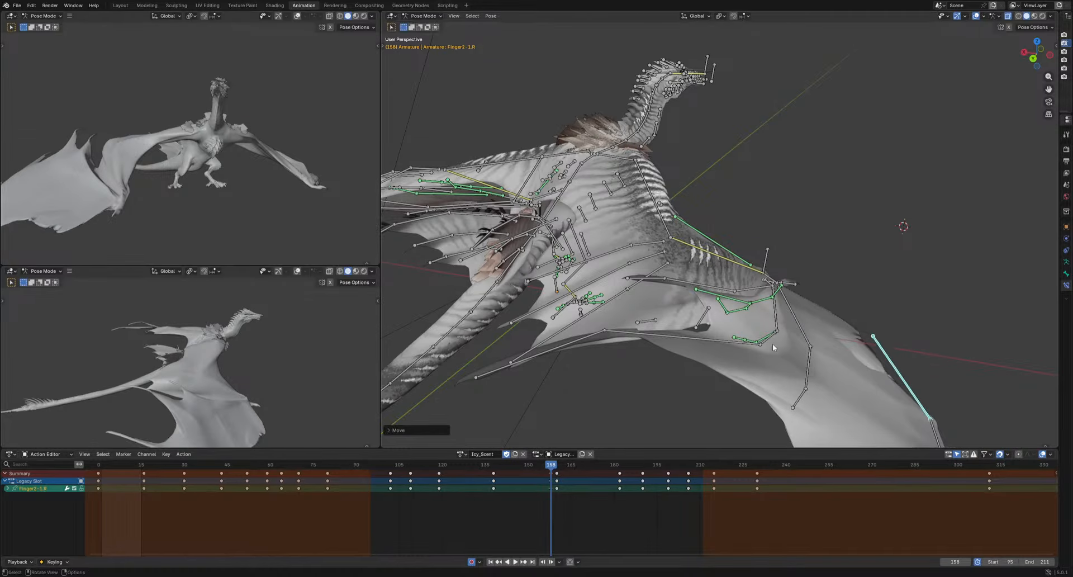
key(ctrl+z)
click(764, 339)
key(g)
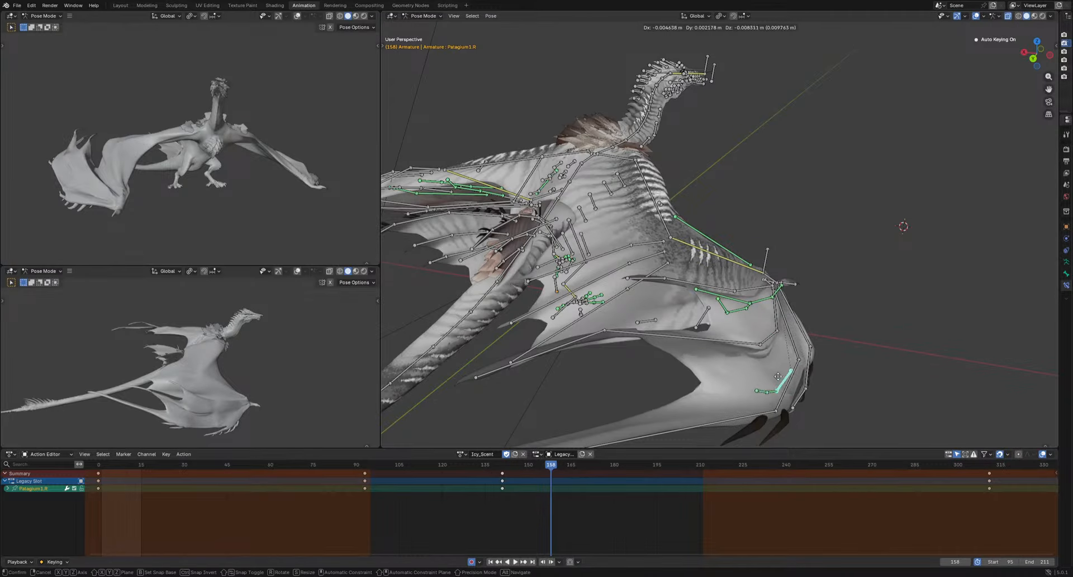
click(772, 401)
key(ctrl+z)
Add Patagium1-1.R and Patagium1-2.R to the selected Patagium1.R and clear their rotation, location and scale at frame 158
middle_drag(816, 366, 757, 359)
key(s)
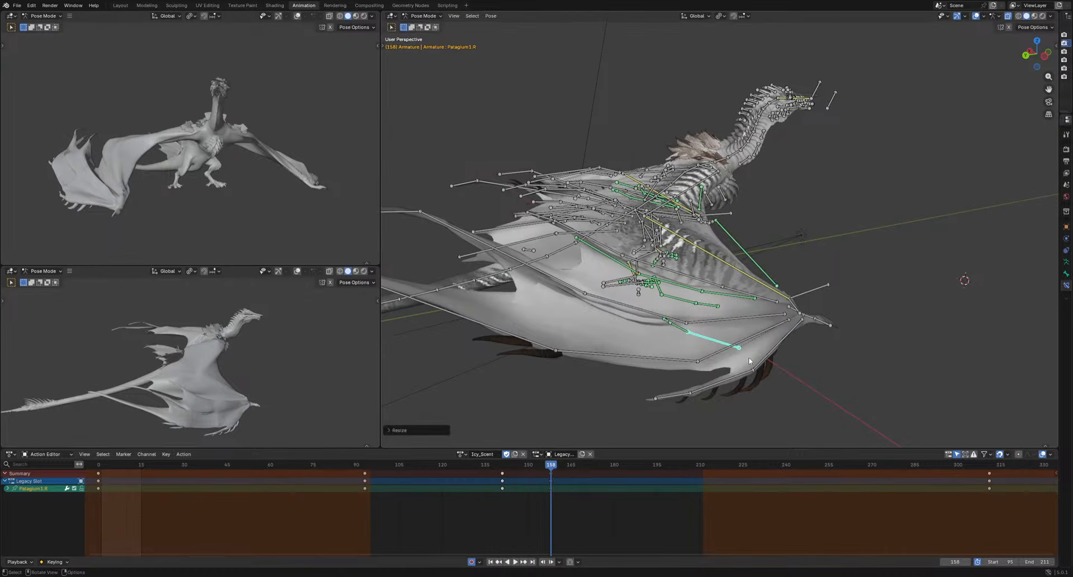
shift+click(609, 298)
shift+click(634, 309)
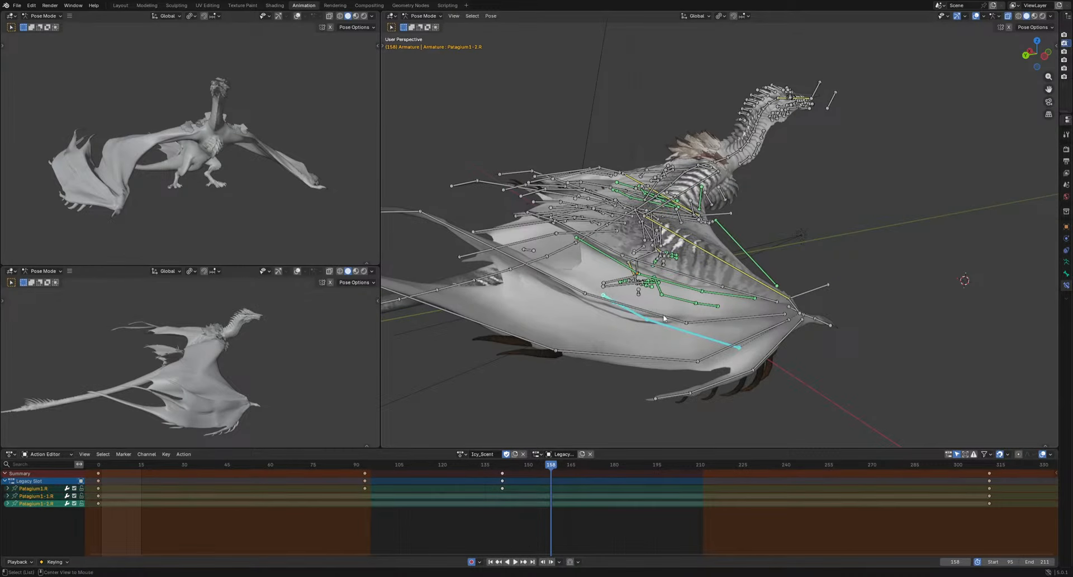
key(alt+r)
key(alt+g)
key(alt+s)
Scale down, rotate and move the three selected Patagium1 bones at frame 158
key(s)
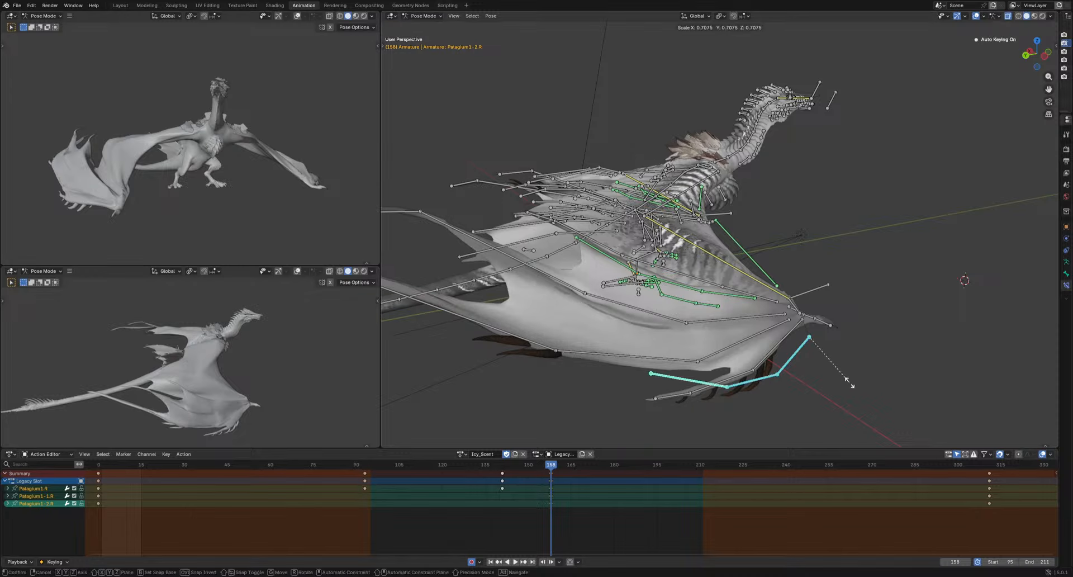
click(869, 387)
key(r)
click(847, 401)
key(g)
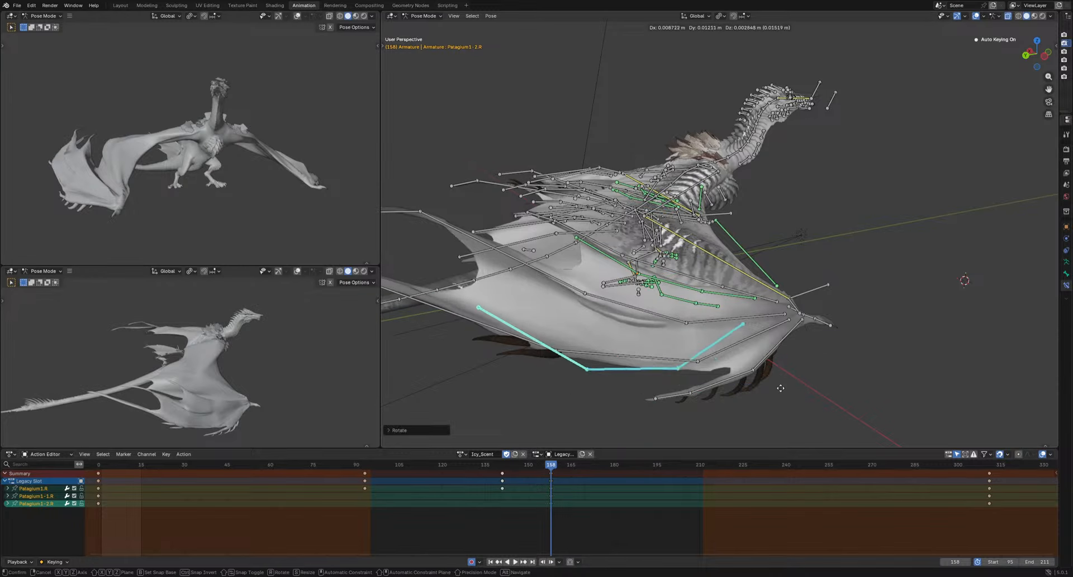
click(792, 403)
middle_drag(791, 403, 842, 393)
key(g)
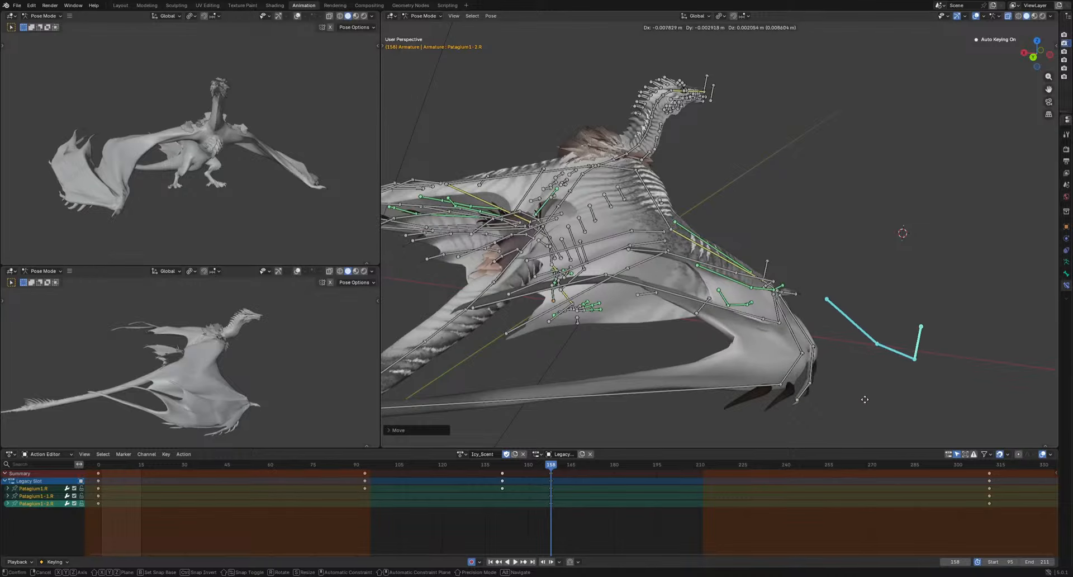
Move, scale down and rotate the three Patagium1 bones at frame 177
drag(561, 465, 605, 464)
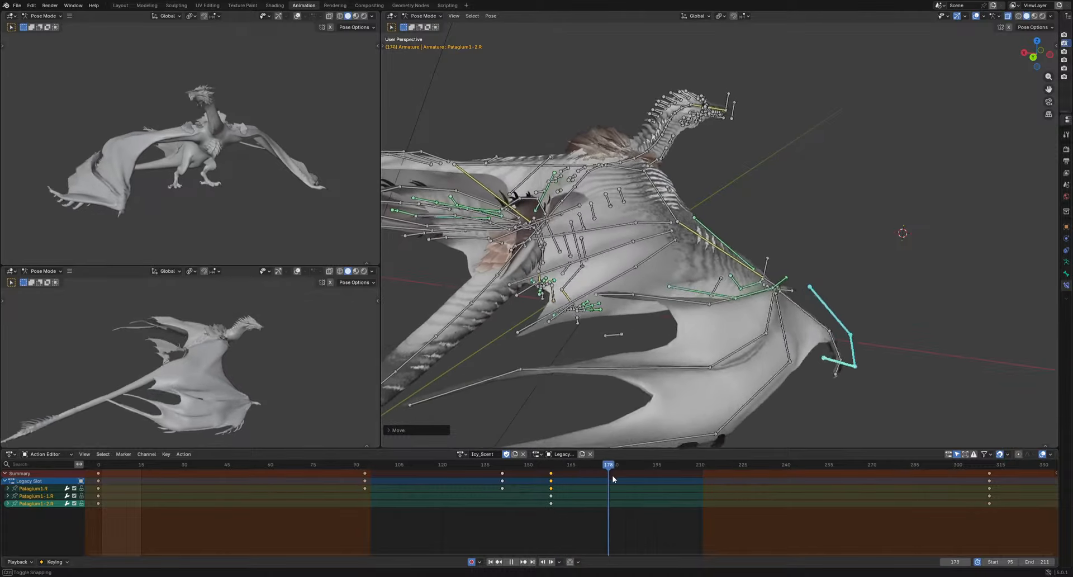
key(g)
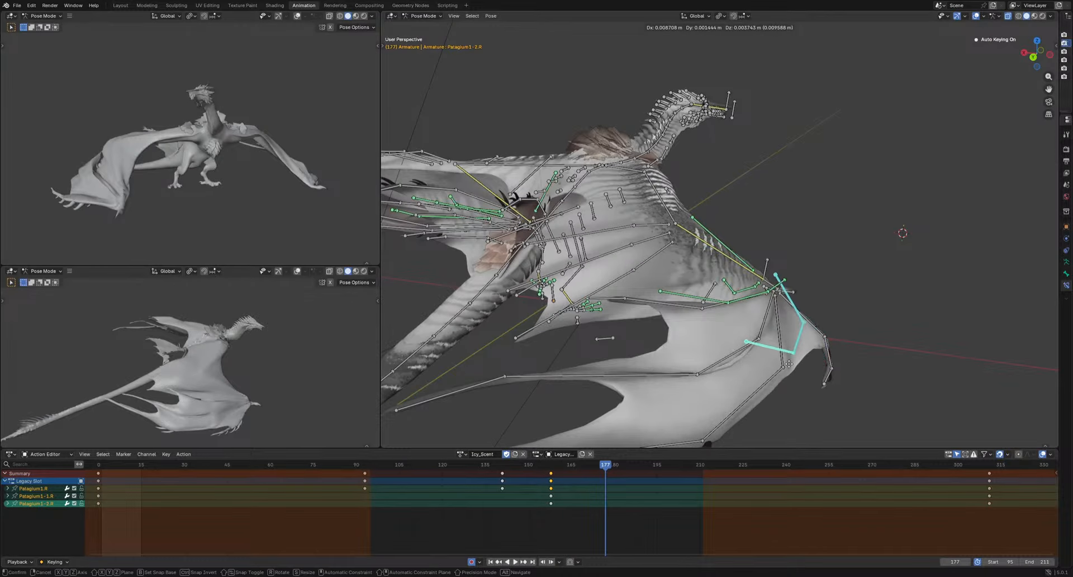
click(804, 364)
middle_drag(805, 365, 815, 354)
key(s)
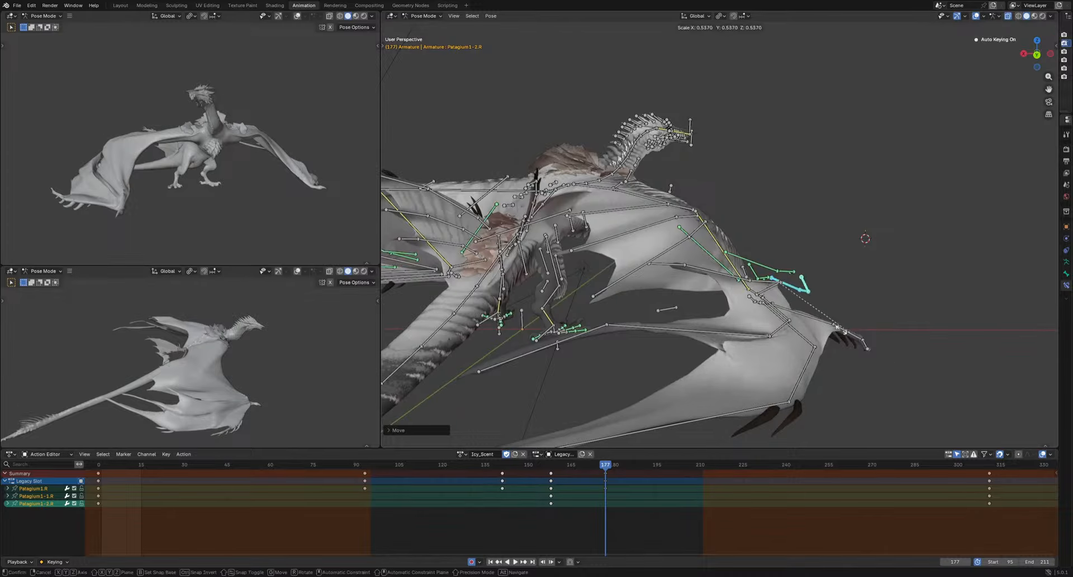
click(793, 326)
key(g)
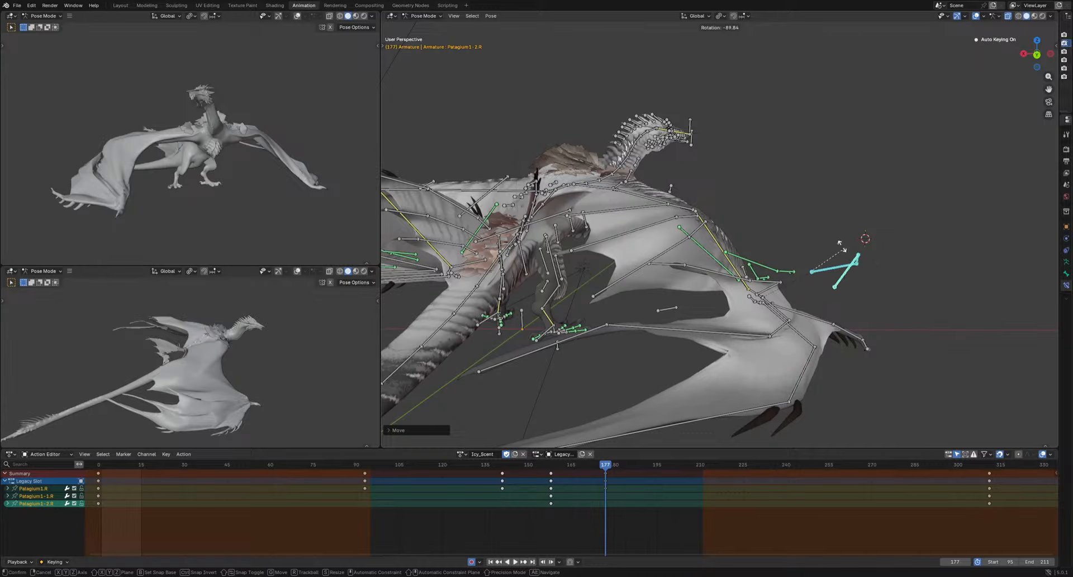
Move and scale down the three selected Patagium1 bones at frame 187, repositioning them against the folding right wing
drag(592, 465, 633, 464)
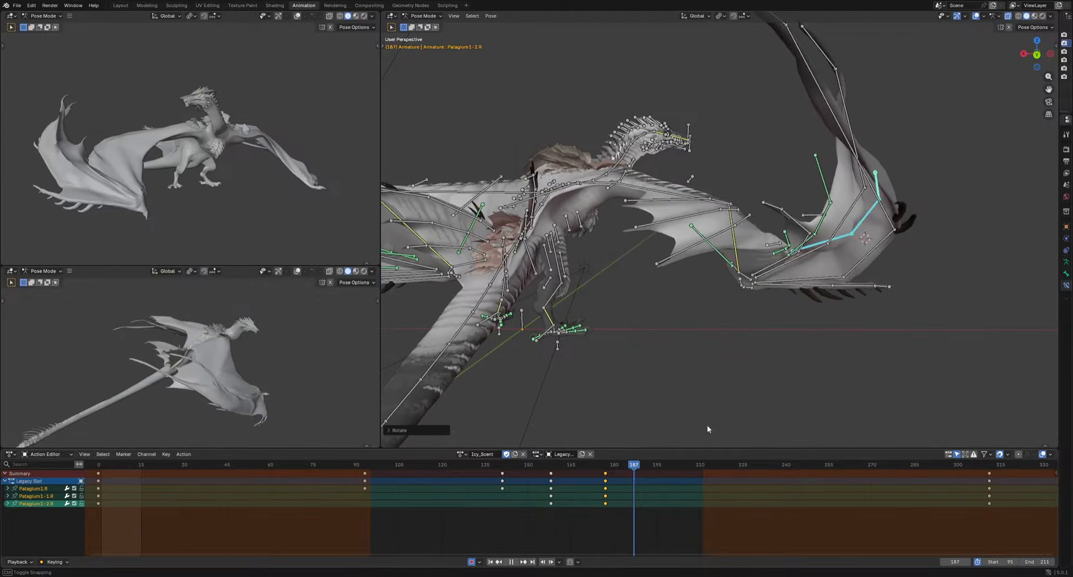
middle_drag(707, 425, 866, 388)
key(g)
click(789, 409)
key(s)
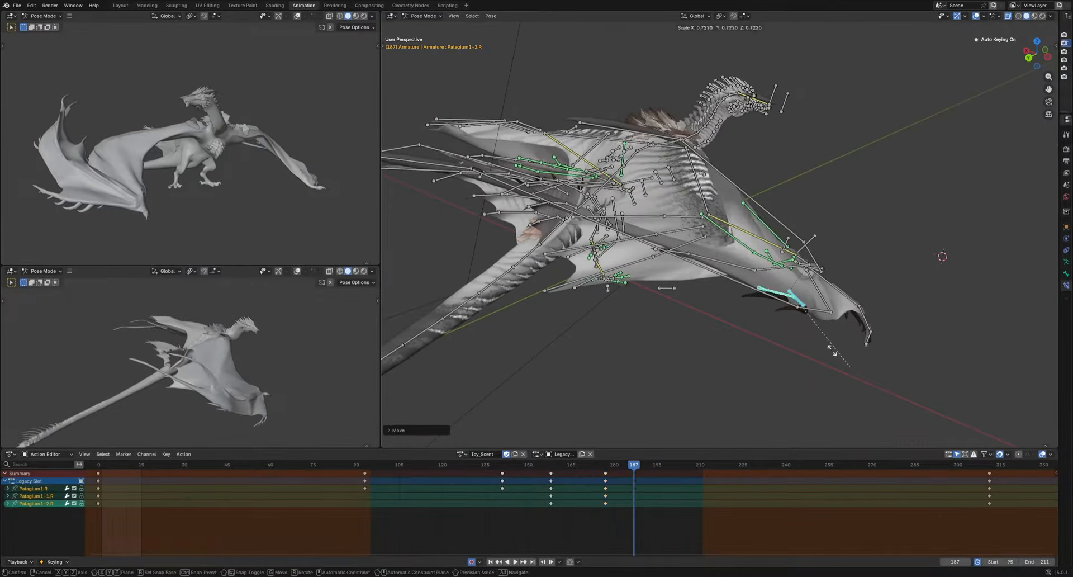
click(820, 335)
middle_drag(786, 345, 823, 326)
key(g)
click(809, 339)
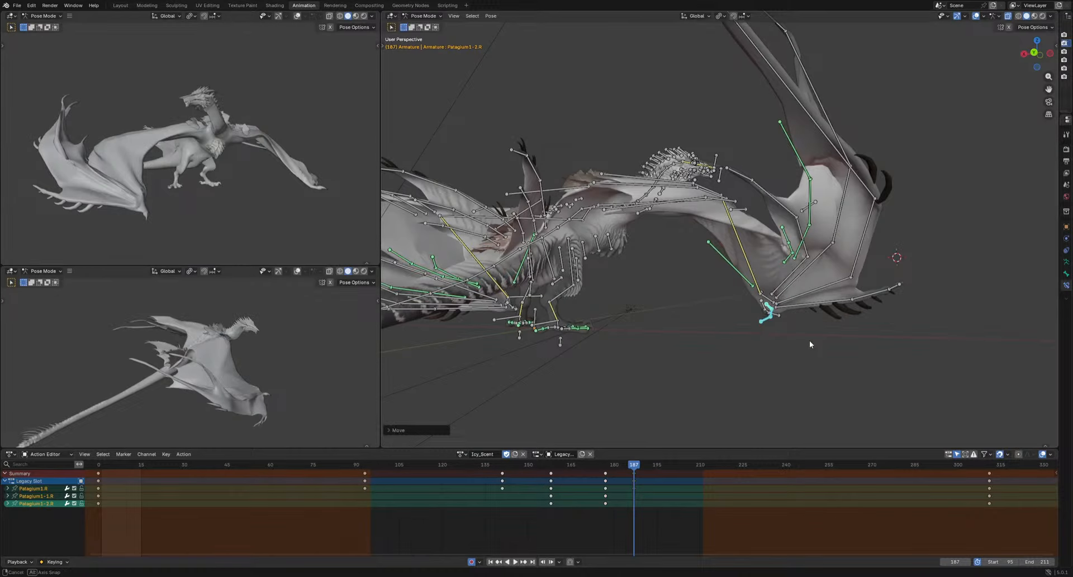
Copy the last keyframe of the three Patagium1 bones to frame 196 and play the animation
click(989, 473)
click(660, 466)
key(ctrl+v)
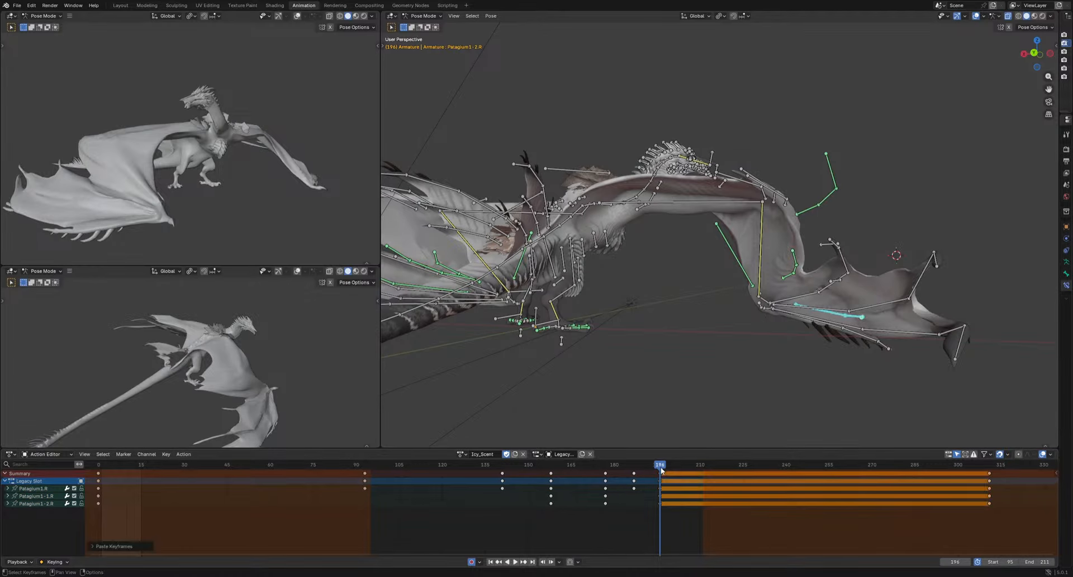
key(space)
key(space)
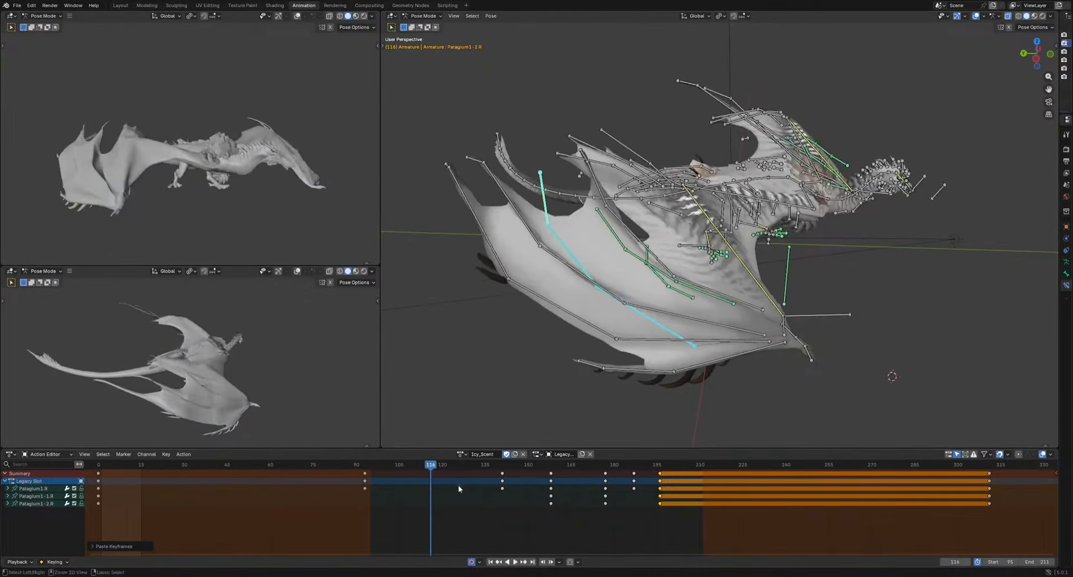
Paste the copied Patagium1 keyframes at frame 116 and play back the animation
key(ctrl+v)
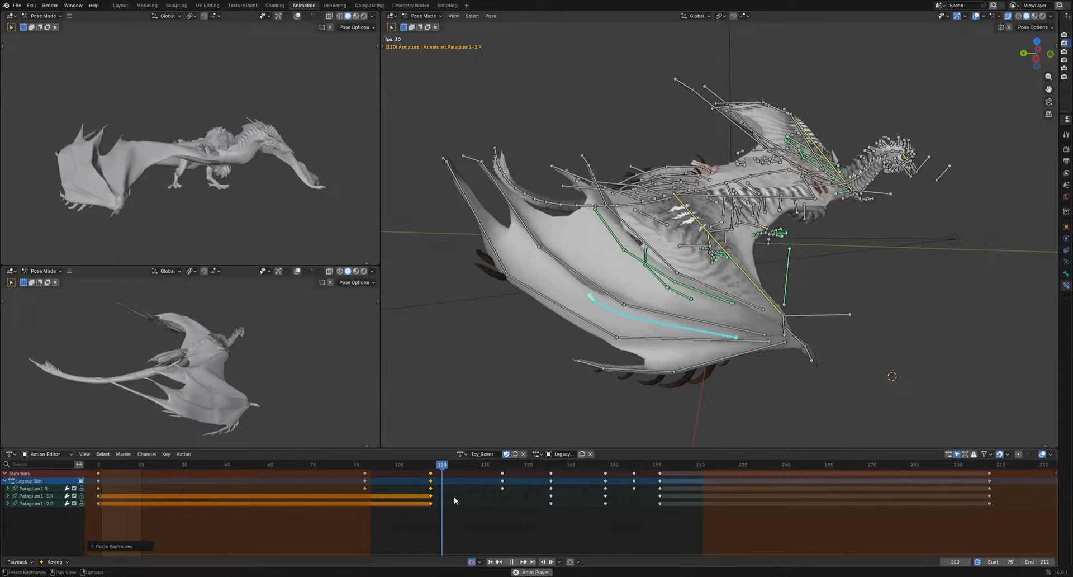
key(space)
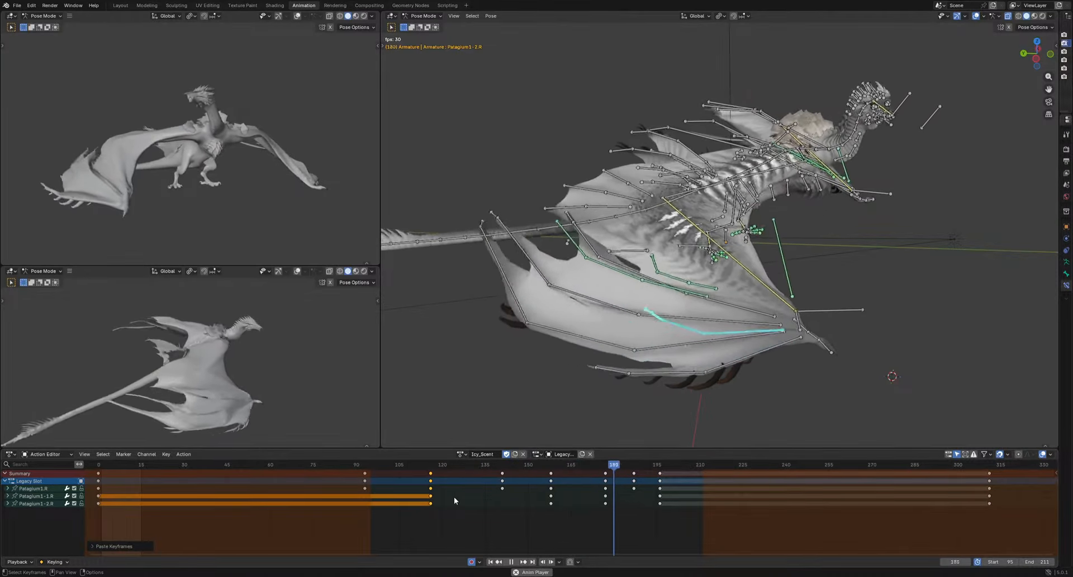
key(space)
Go to frame 158 and examine the right wing's patagium bones up close
drag(461, 487, 552, 492)
scroll(552, 492, up, 2)
scroll(638, 375, up, 3)
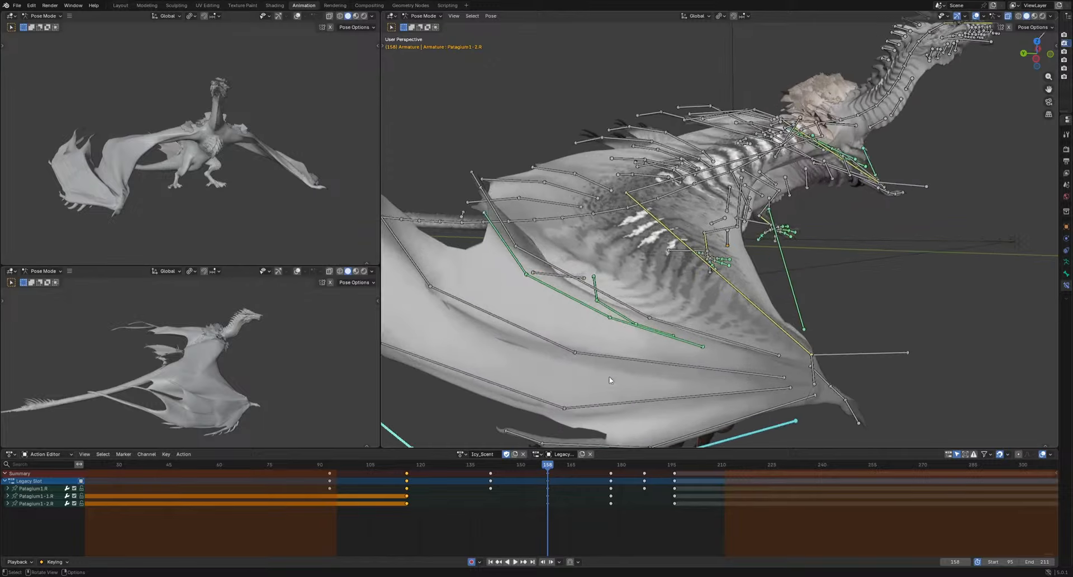
Rotate the right wing's Finger3-2.R bone at frame 138 to correct the middle finger's pose
click(632, 323)
key(r)
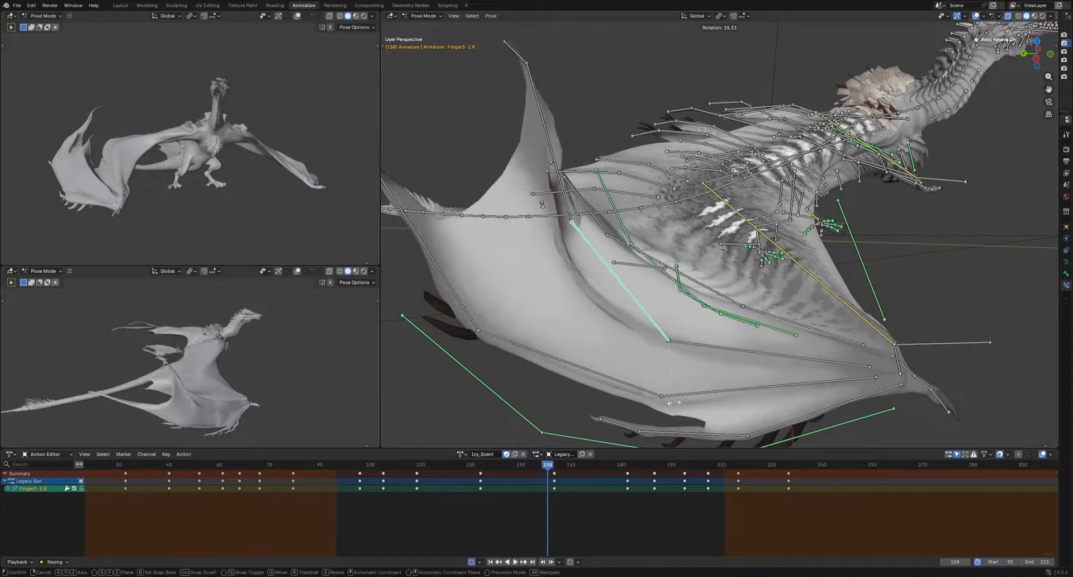
click(604, 279)
drag(491, 466, 480, 468)
key(r)
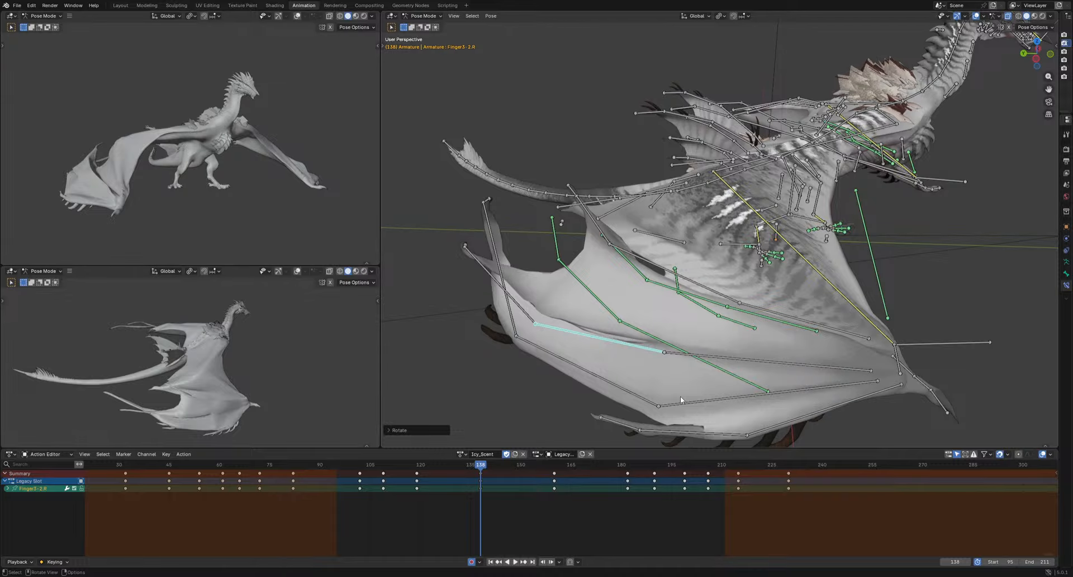
key(r)
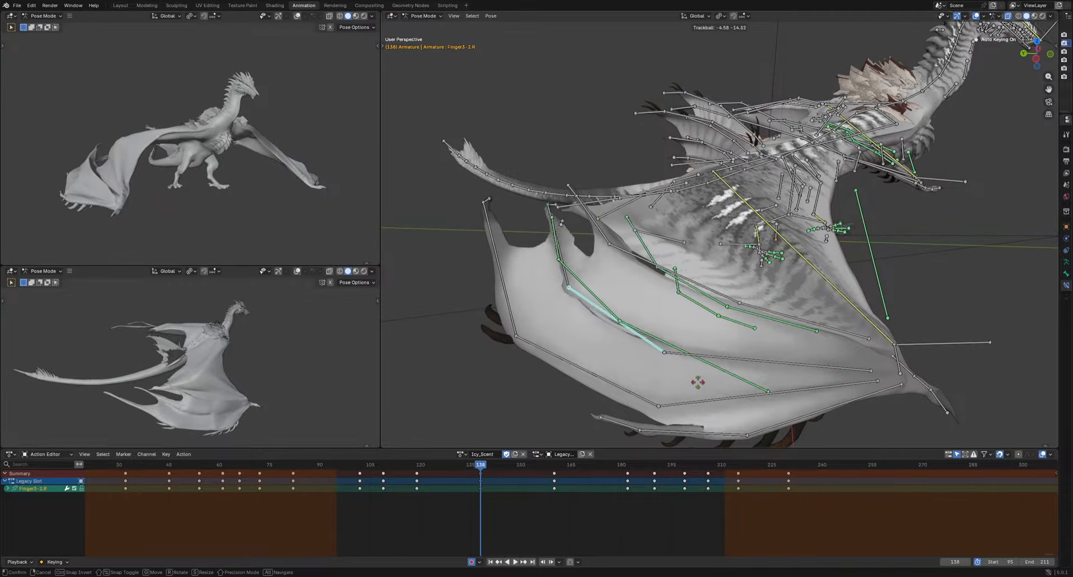
click(697, 352)
key(ctrl+z)
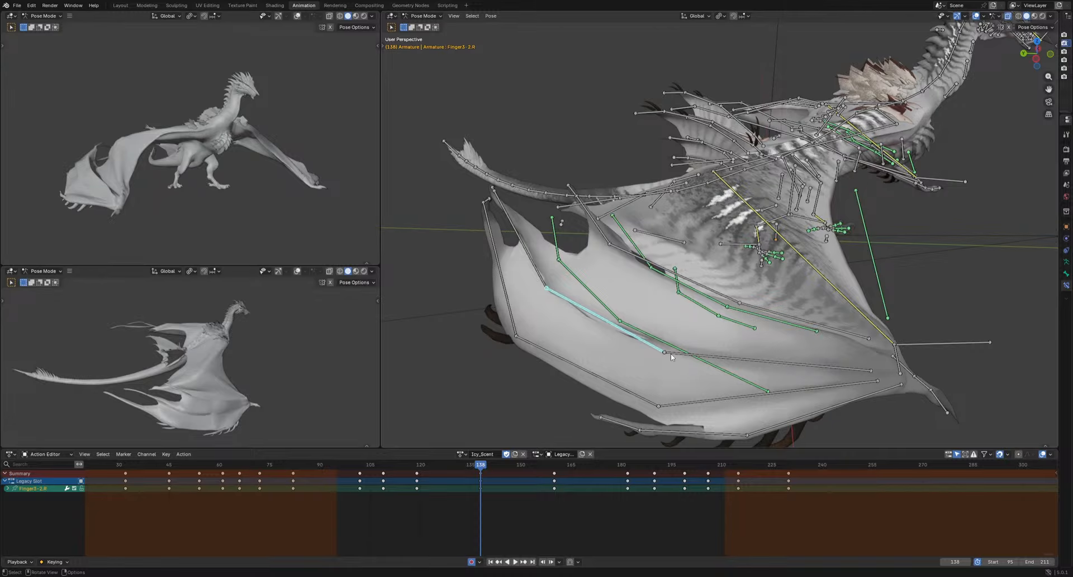
Select the right wing's Finger4-1.R bone and go to frame 140
click(787, 315)
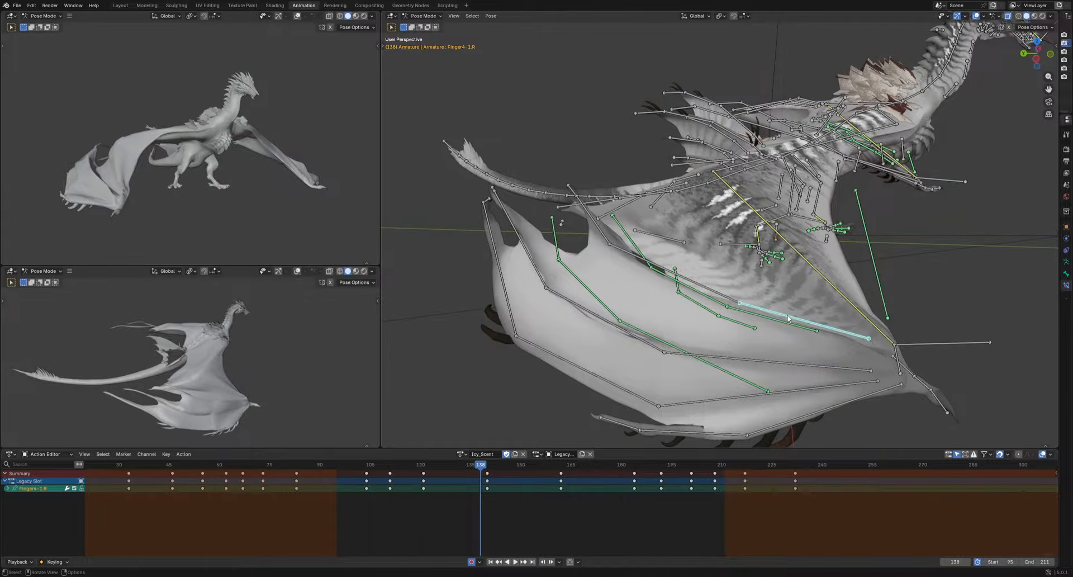
drag(480, 467, 488, 467)
key(g)
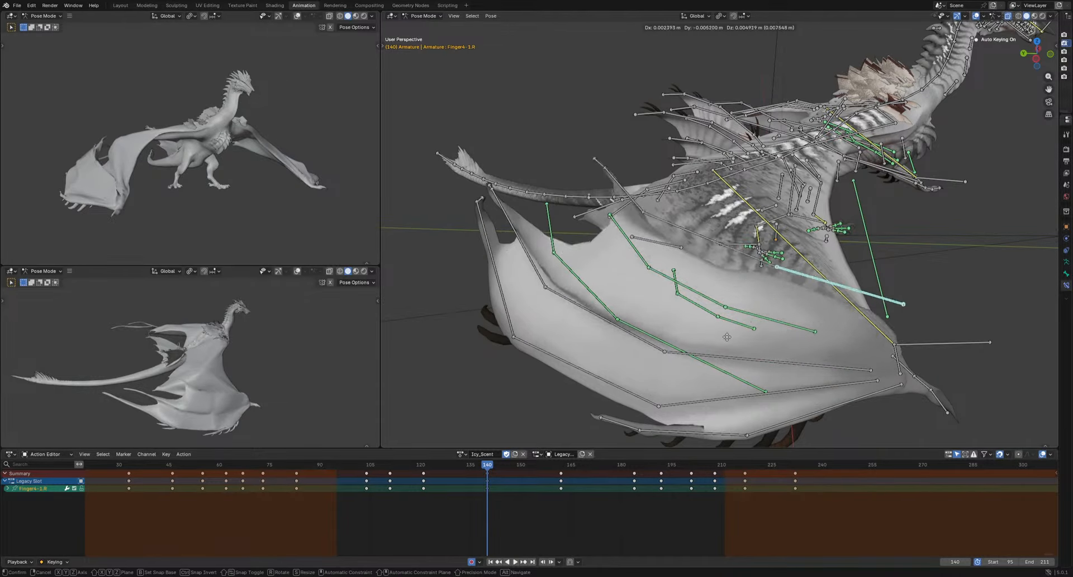
click(698, 356)
key(ctrl+z)
Rotate the Finger4-1.R bone at frames 140, 121 and 111 so the inner wing finger follows the membrane
middle_drag(793, 344, 726, 371)
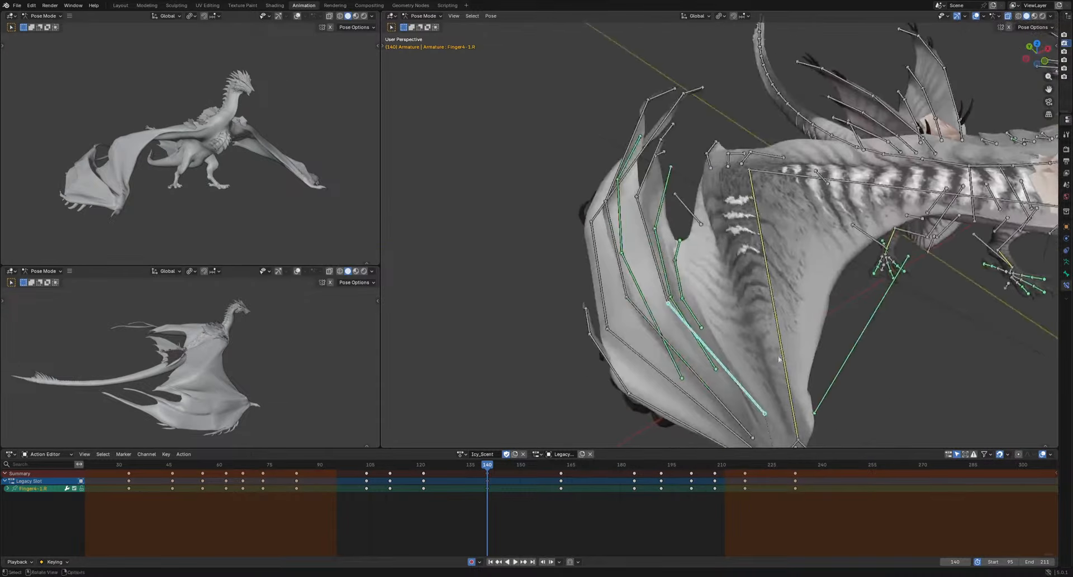
key(r)
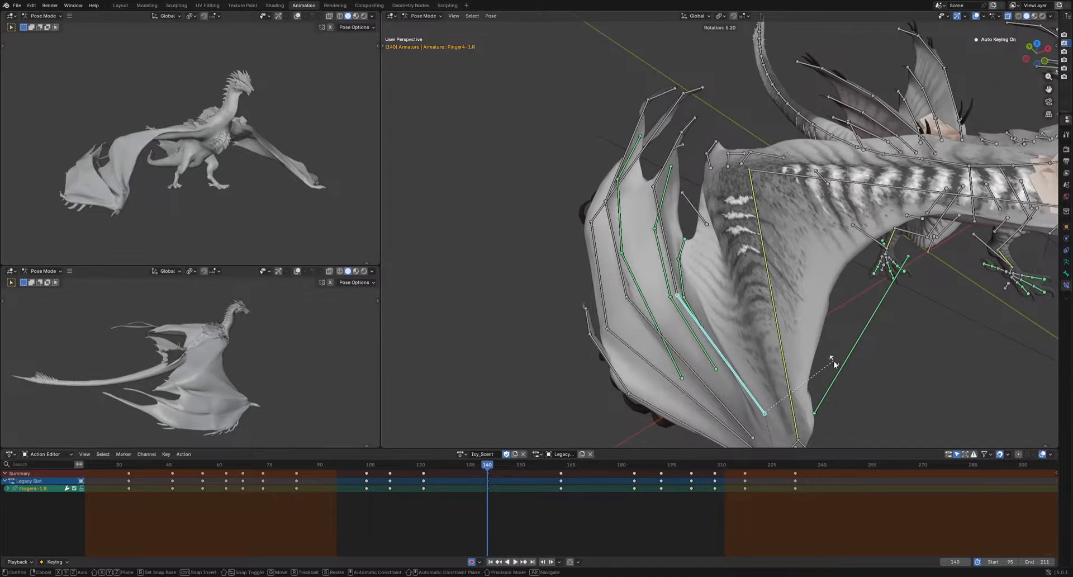
drag(486, 476, 423, 472)
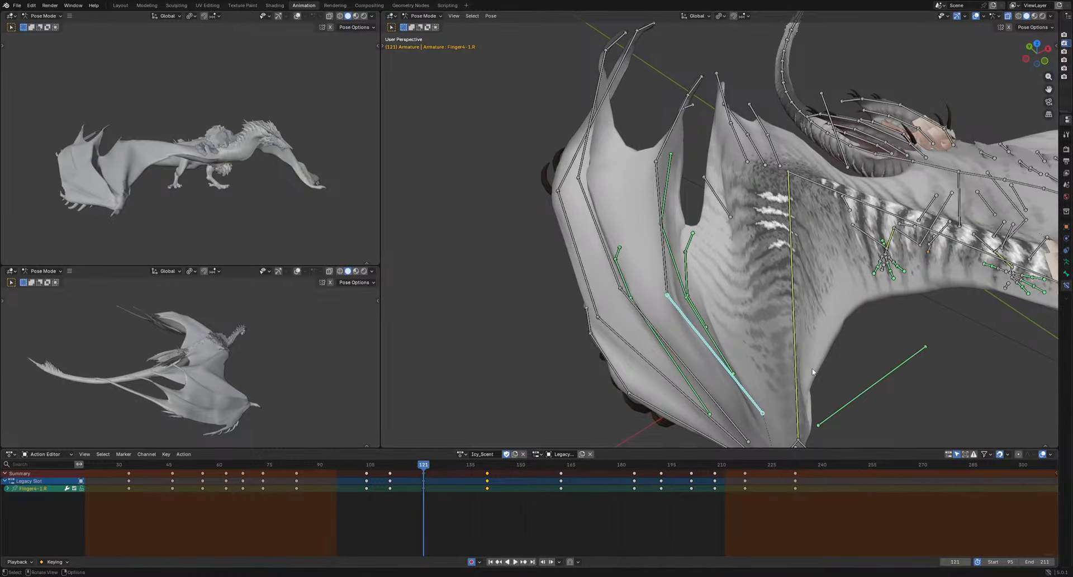
key(r)
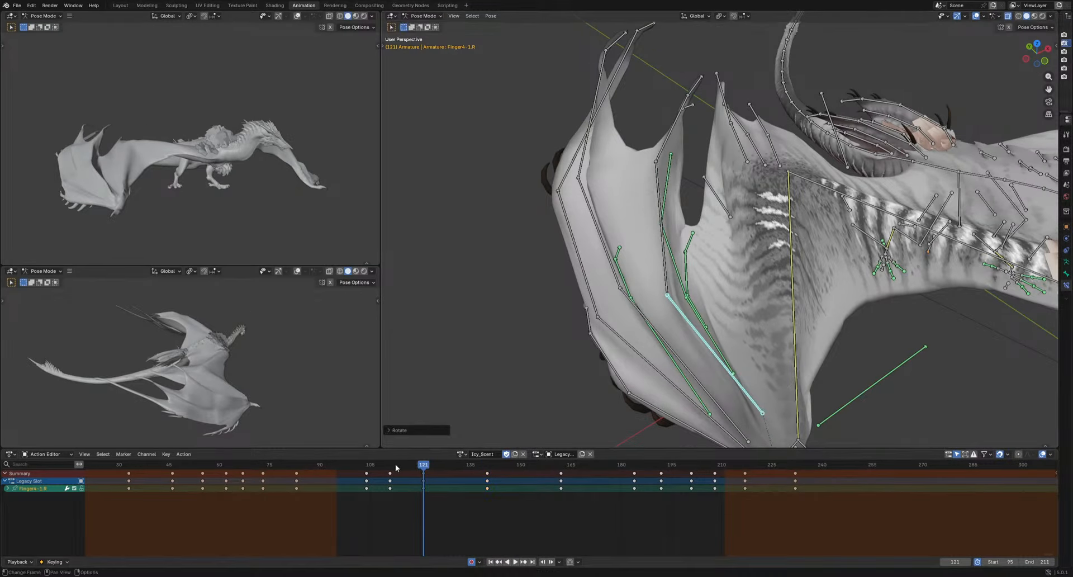
click(394, 464)
key(r)
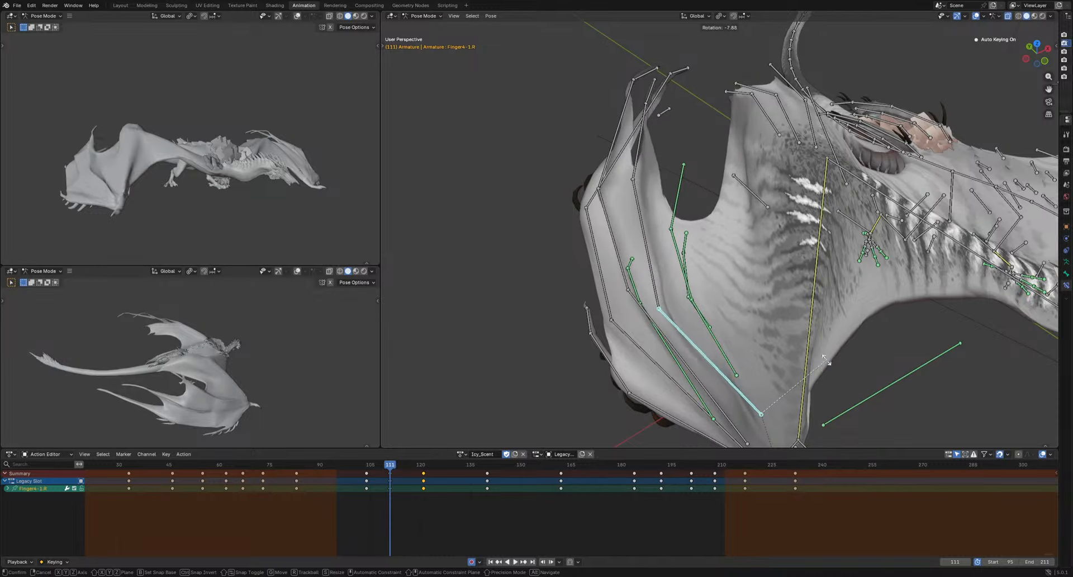
click(850, 354)
Rotate the Finger4-2.R bone around frame 112 and at frame 122, and play the motion briefly
middle_drag(699, 374, 736, 334)
key(r)
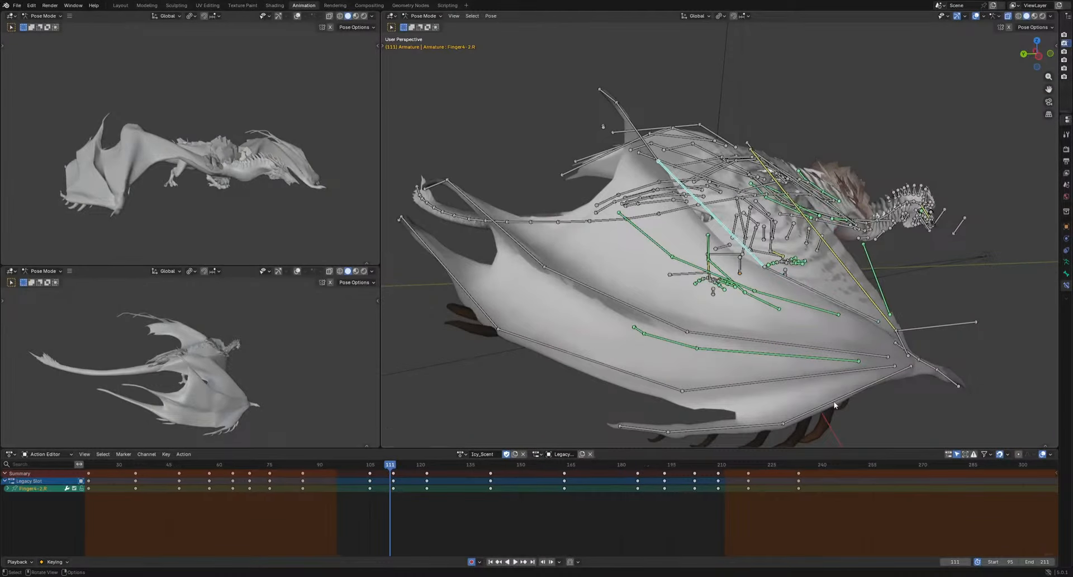
key(r)
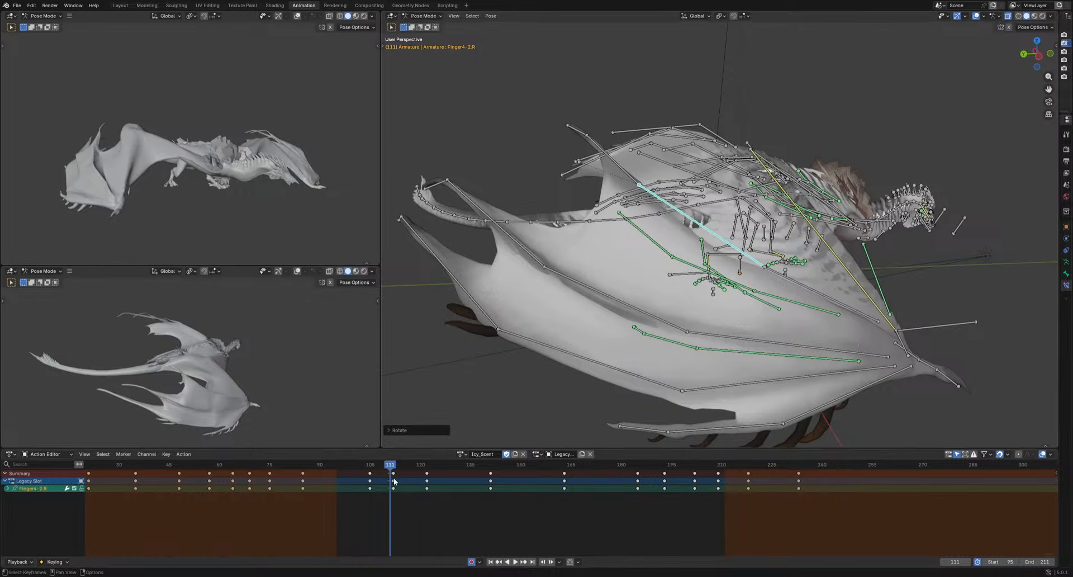
drag(391, 475, 428, 472)
key(r)
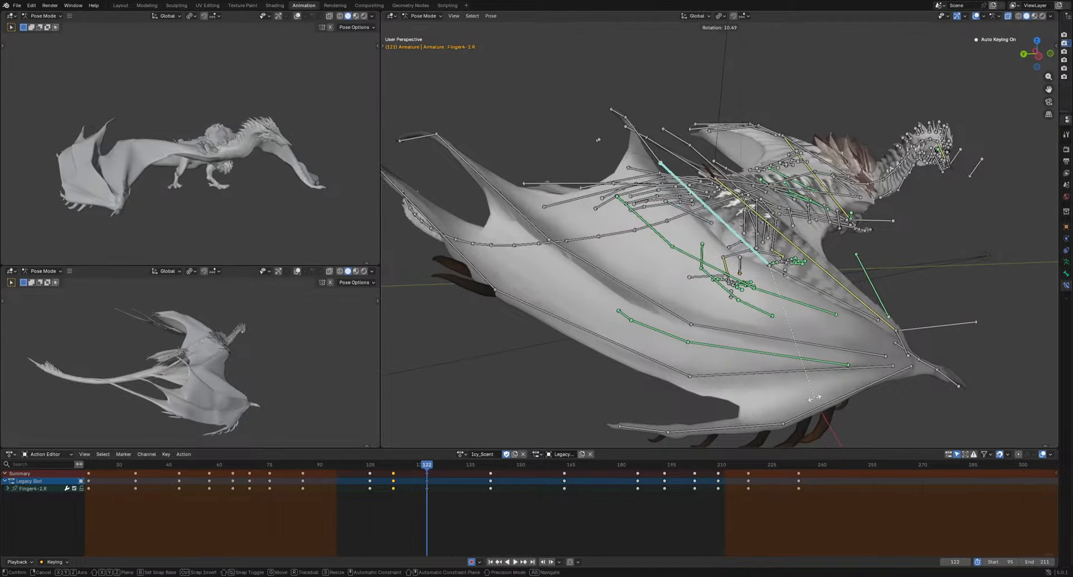
click(814, 395)
key(space)
key(space)
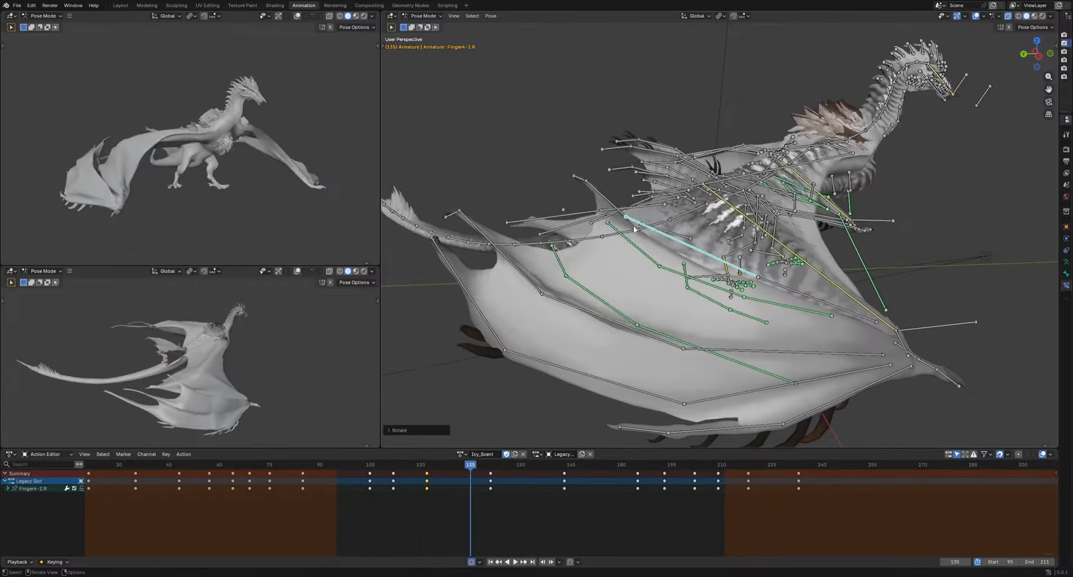
Select the end and tip bones of the right wing's fingers 2, 3 and 4, and delete their keyframe near frame 136
click(622, 217)
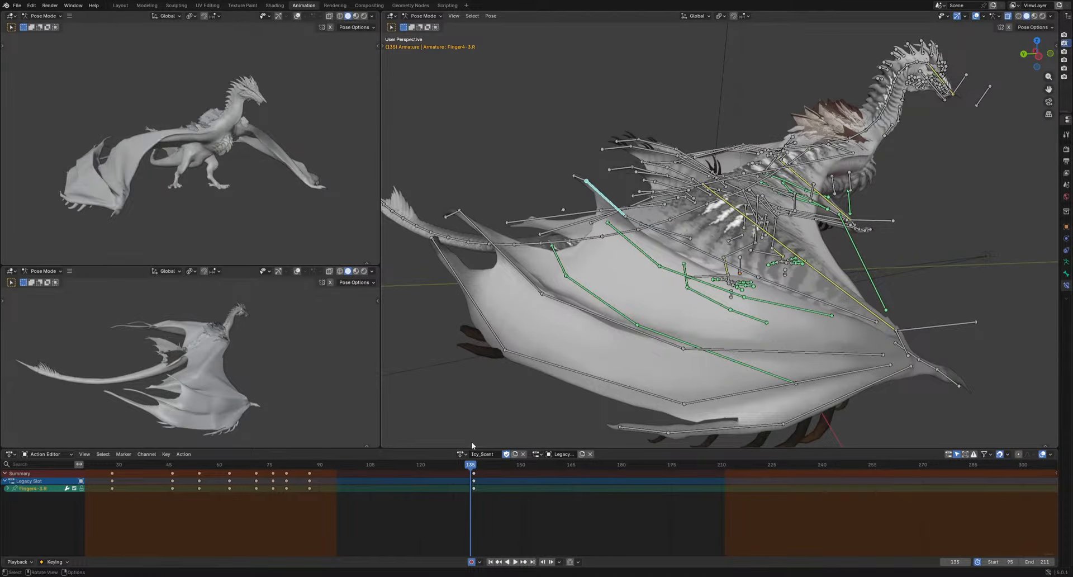
drag(470, 464, 367, 473)
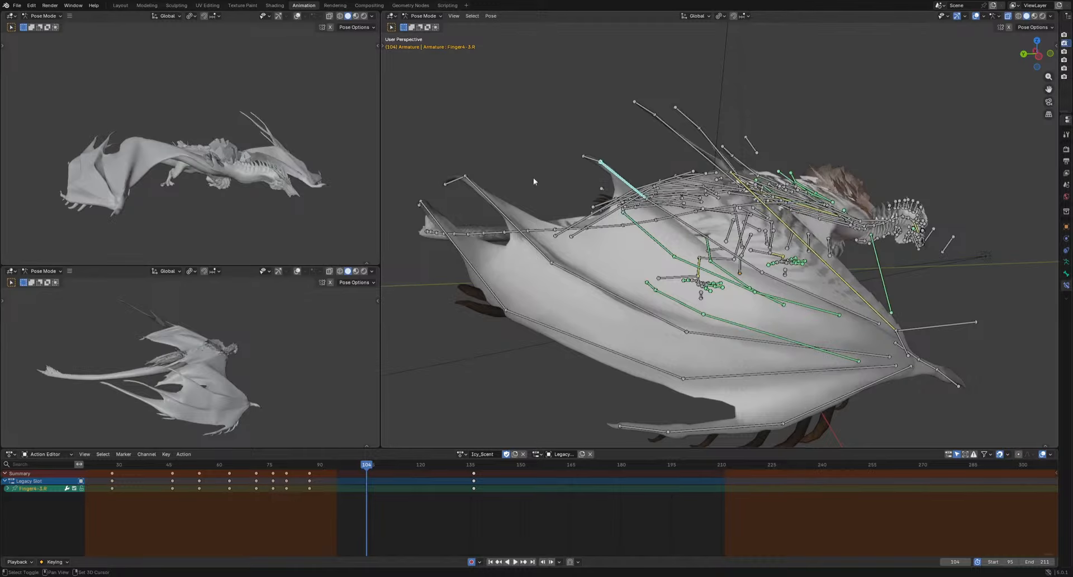
shift+click(591, 159)
shift+click(463, 179)
shift+click(474, 187)
shift+click(423, 207)
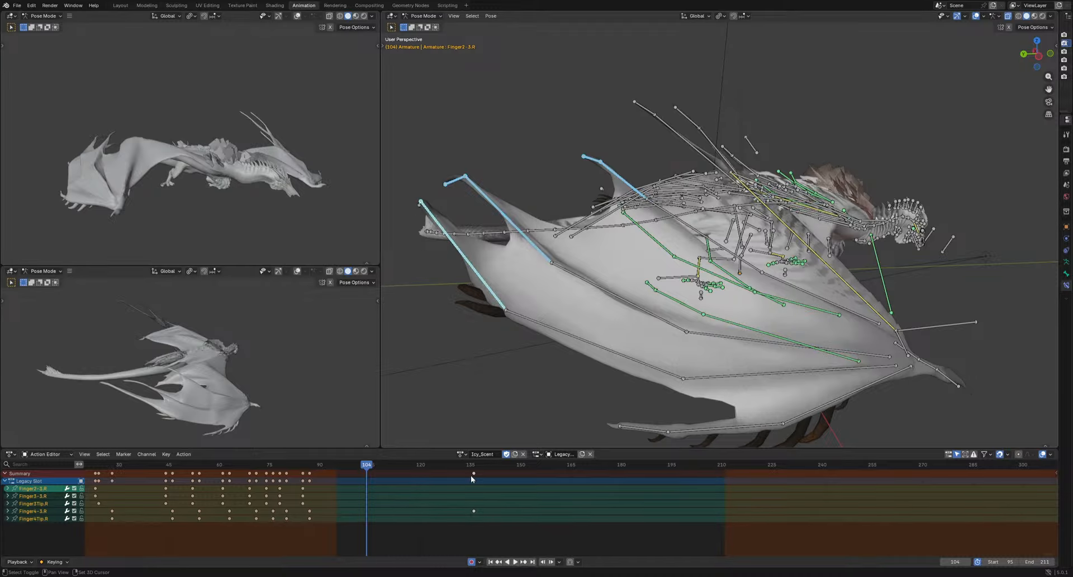
key(Delete)
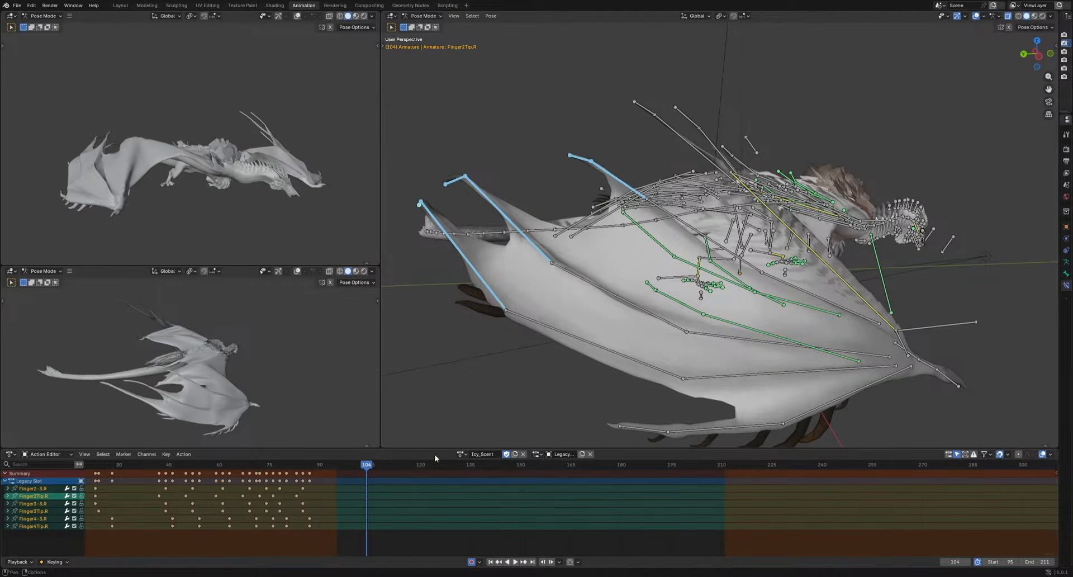
At frame 104 in the left orthographic view, rotate only the Finger2Tip.R, Finger3Tip.R and Finger4Tip.R bones
mouse_move(363, 464)
mouse_down()
mouse_move(318, 477)
mouse_move(367, 479)
mouse_up()
alt+middle_drag(524, 384, 540, 370)
scroll(546, 231, down, 2)
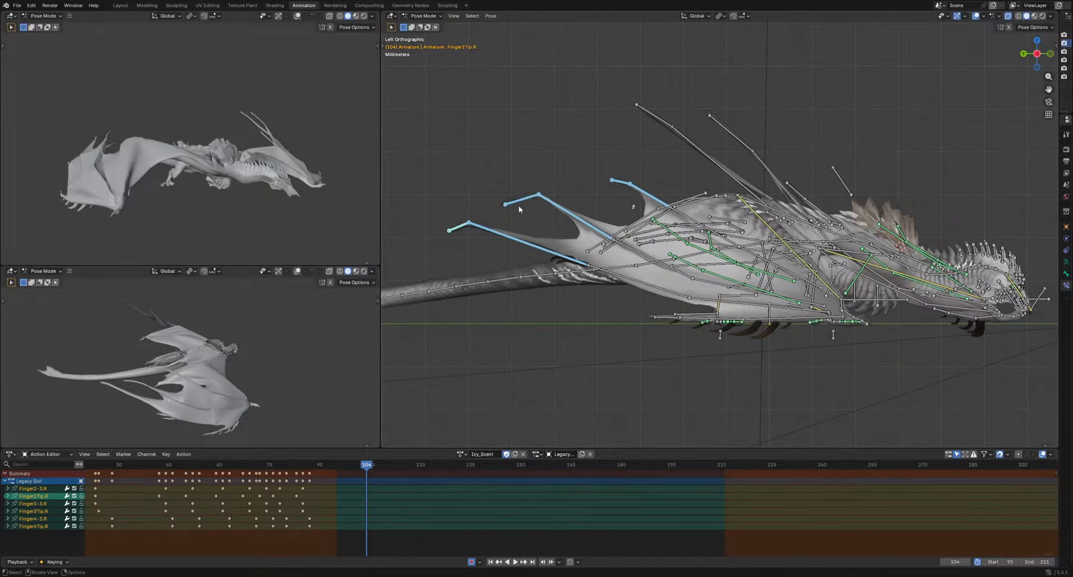
ctrl+drag(518, 246, 590, 214)
ctrl+drag(643, 193, 633, 206)
key(r)
click(717, 366)
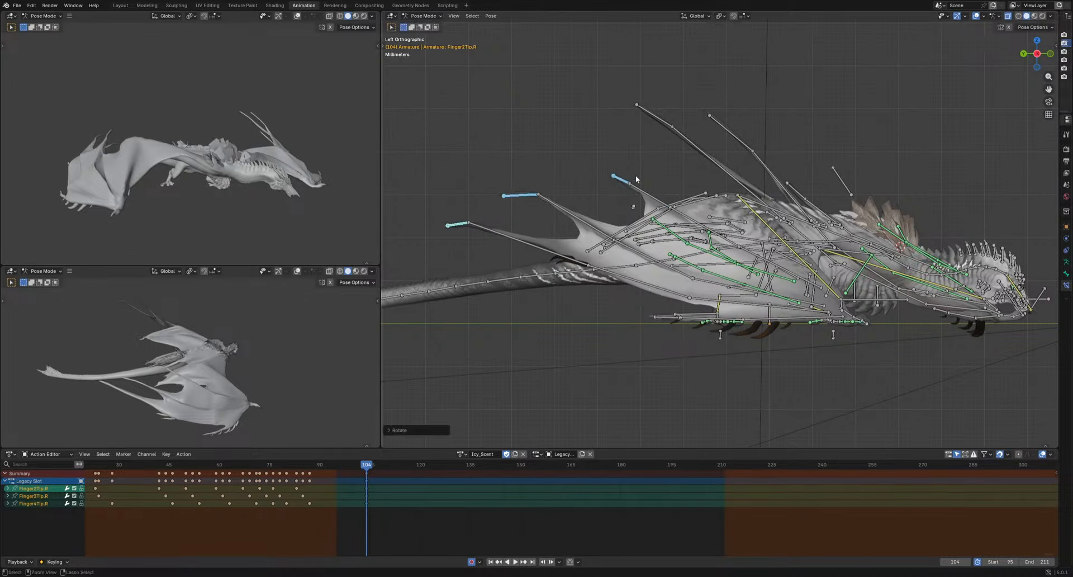
Remove Finger4Tip.R from the selection and rotate the Finger2Tip.R and Finger3Tip.R bones further
ctrl+drag(601, 161, 648, 196)
key(r)
click(643, 353)
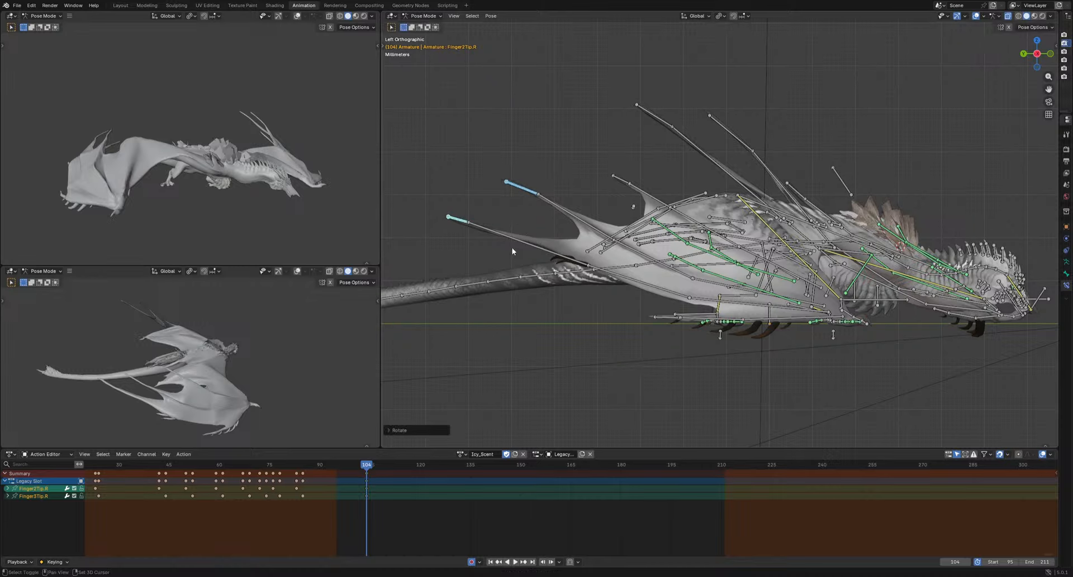
Select all six end and tip bones of fingers 2, 3 and 4, and pose them at frame 104 and by rotation around frame 109
shift+click(559, 255)
shift+click(559, 211)
shift+click(637, 187)
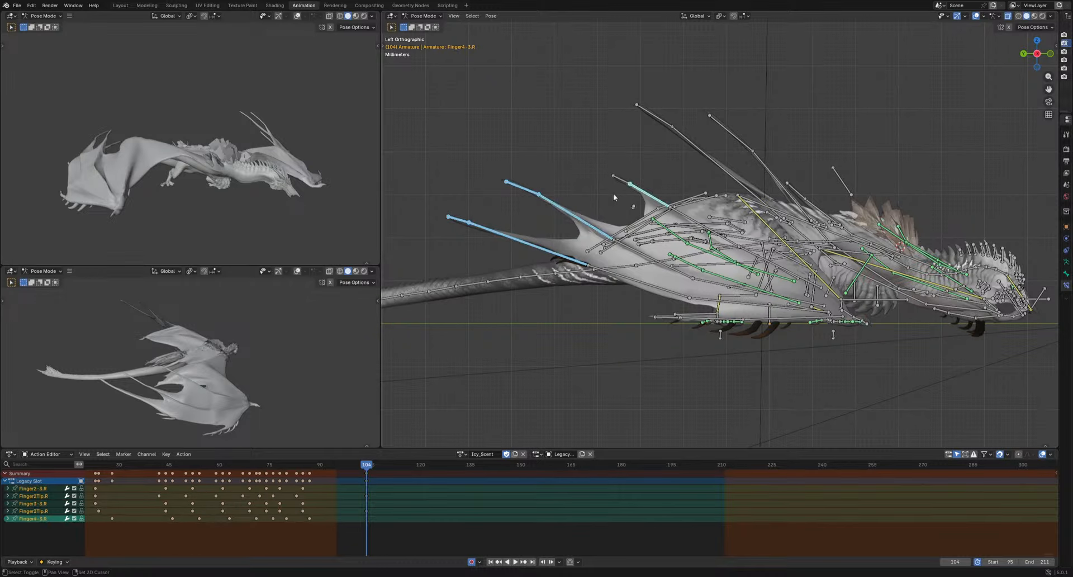
shift+click(619, 180)
drag(336, 463, 382, 470)
key(r)
key(r)
key(r)
click(759, 329)
Rotate the six selected finger end and tip bones at frame 118 and around frame 127
key(space)
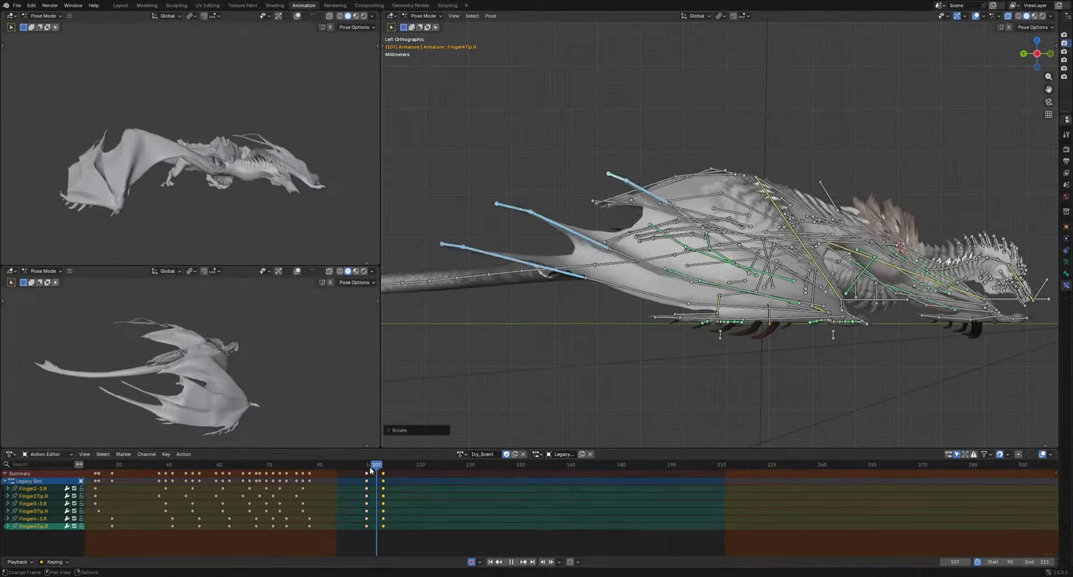
key(space)
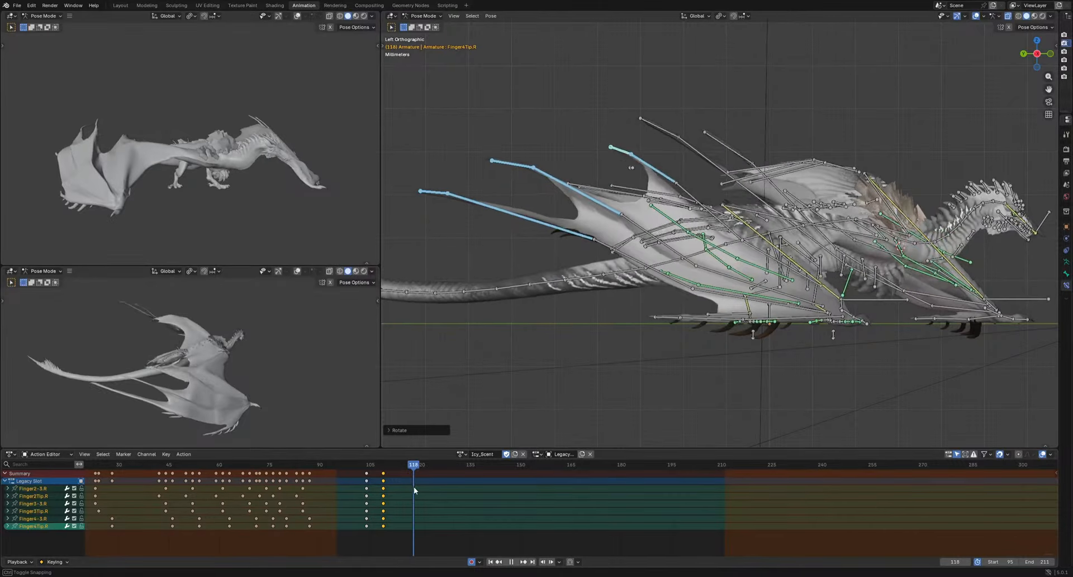
key(r)
click(759, 389)
drag(433, 469, 444, 469)
key(r)
click(752, 379)
Rotate the selected finger end and tip bones around frame 145 and at frame 163
key(space)
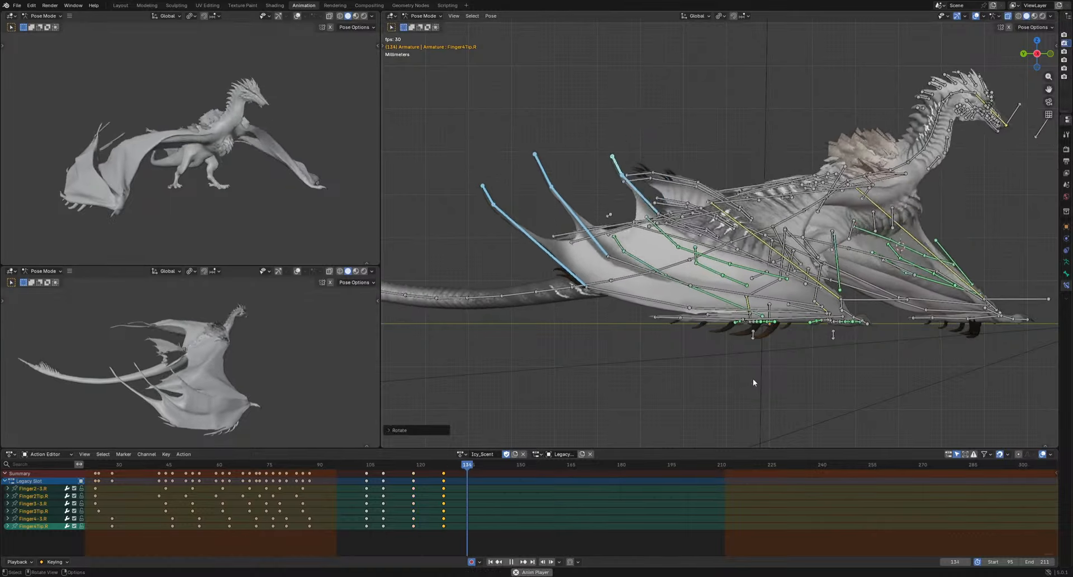
key(space)
key(r)
click(792, 334)
key(space)
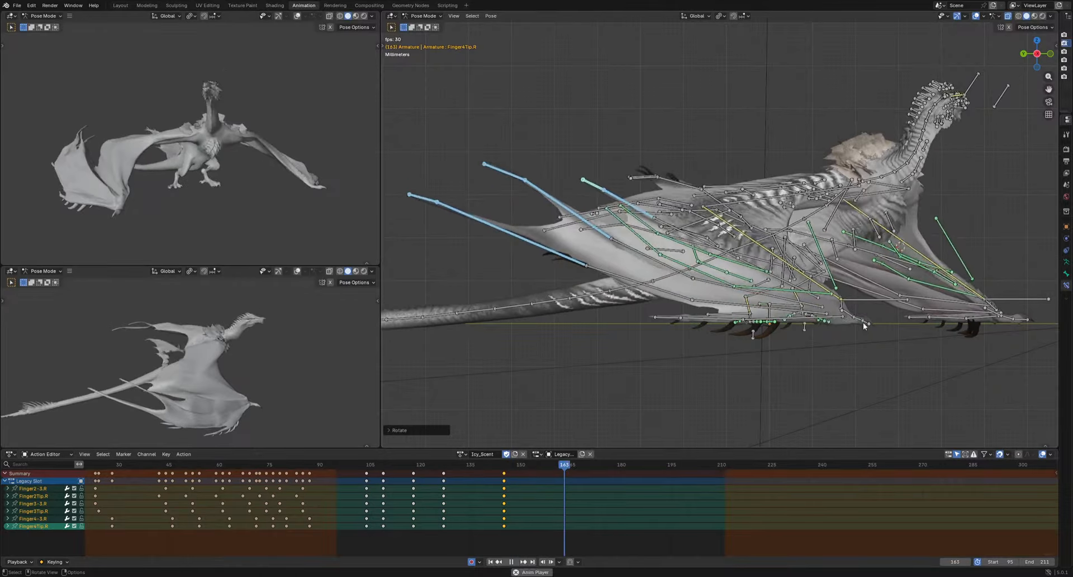
click(793, 364)
Rotate the selected finger end and tip bones at frames 183 and 194
key(space)
key(space)
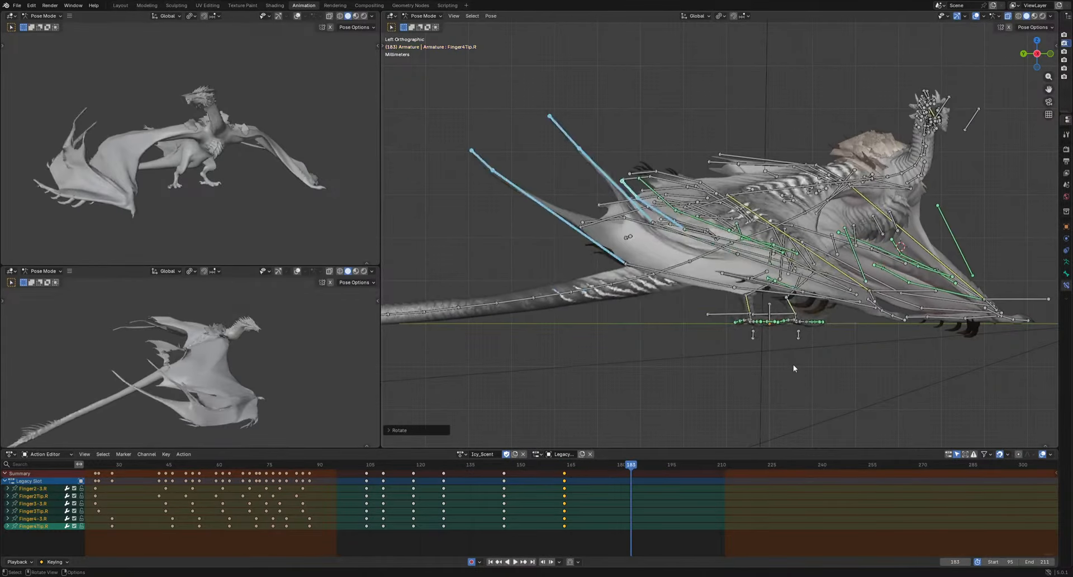
key(r)
click(869, 303)
key(space)
key(space)
key(r)
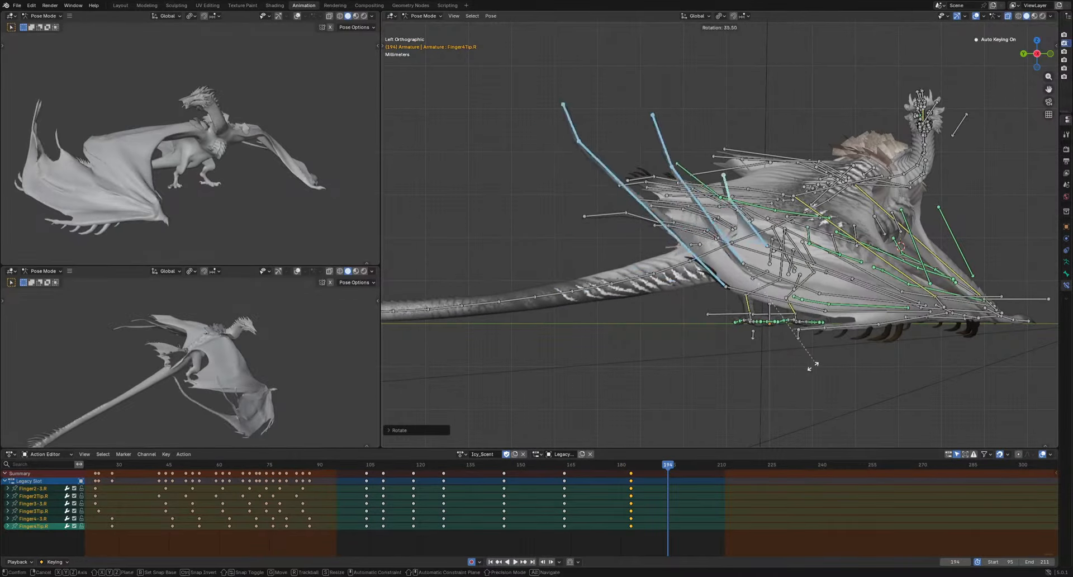
Rotate the selected finger end and tip bones at frames 200 and 208
key(space)
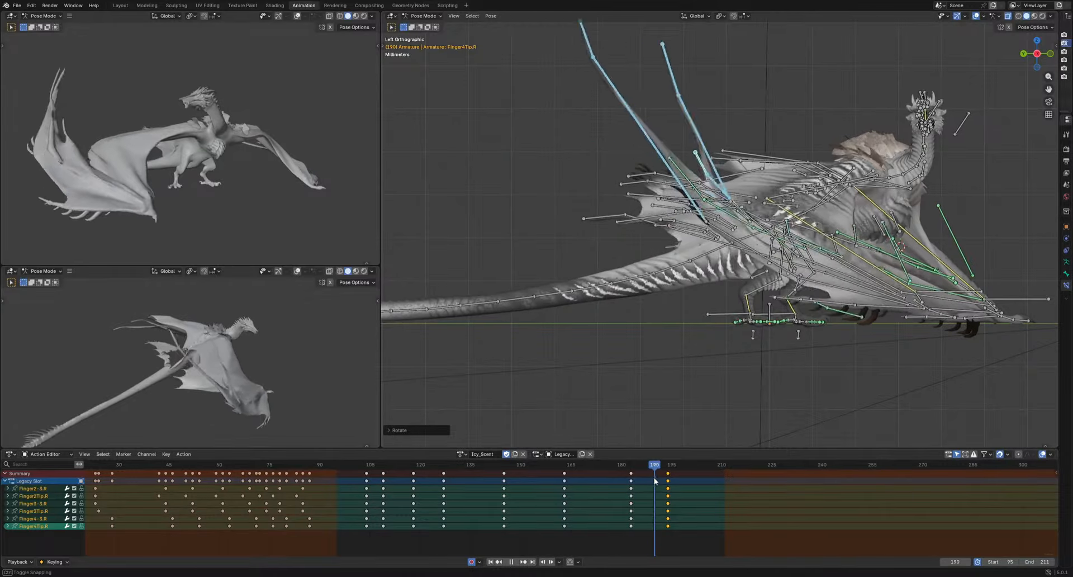
key(r)
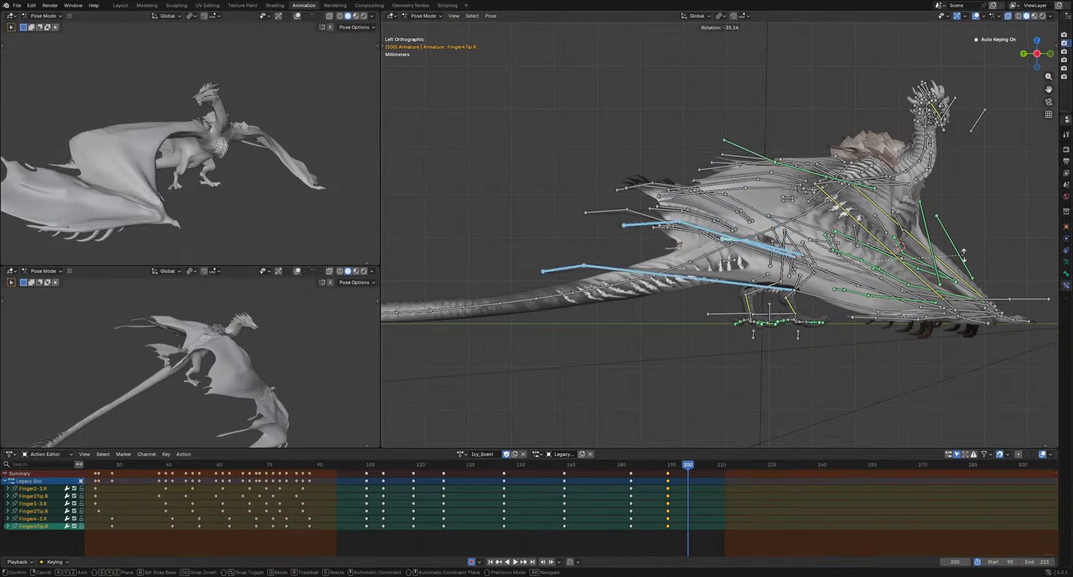
click(964, 253)
click(710, 464)
key(space)
key(space)
key(r)
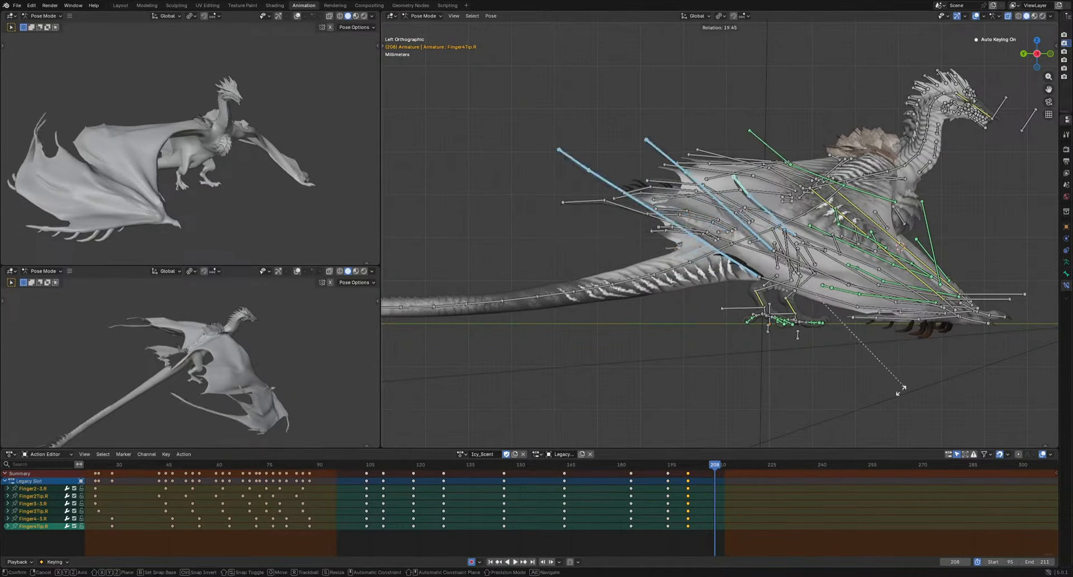
click(882, 398)
Rotate the selected finger end and tip bones at frame 218, just past the end of the playback range
drag(719, 466, 748, 470)
key(r)
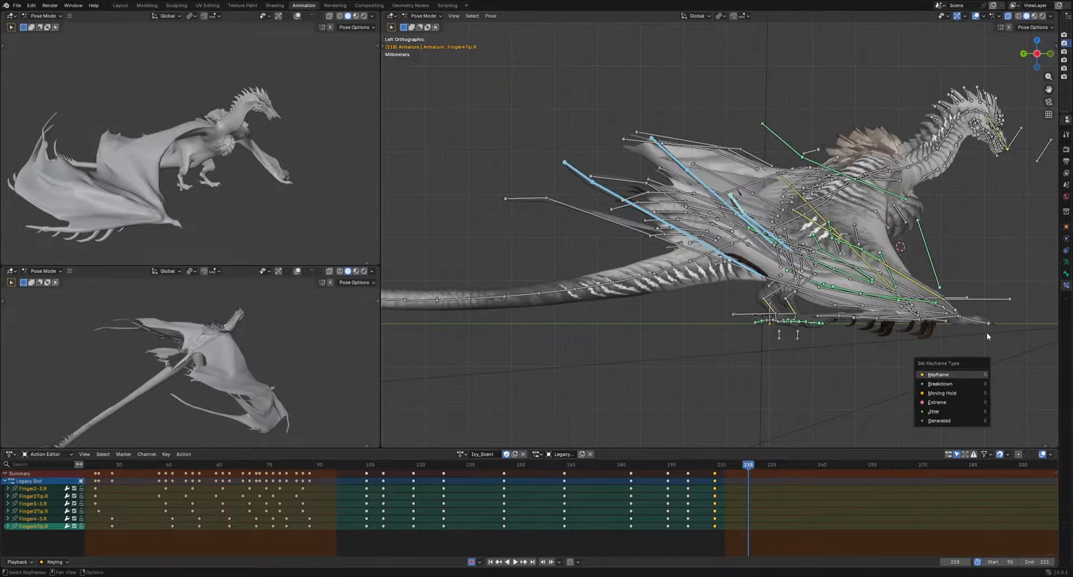
key(r)
click(878, 338)
Play back the animation and examine the right wing's finger motion from several angles around frame 139
key(space)
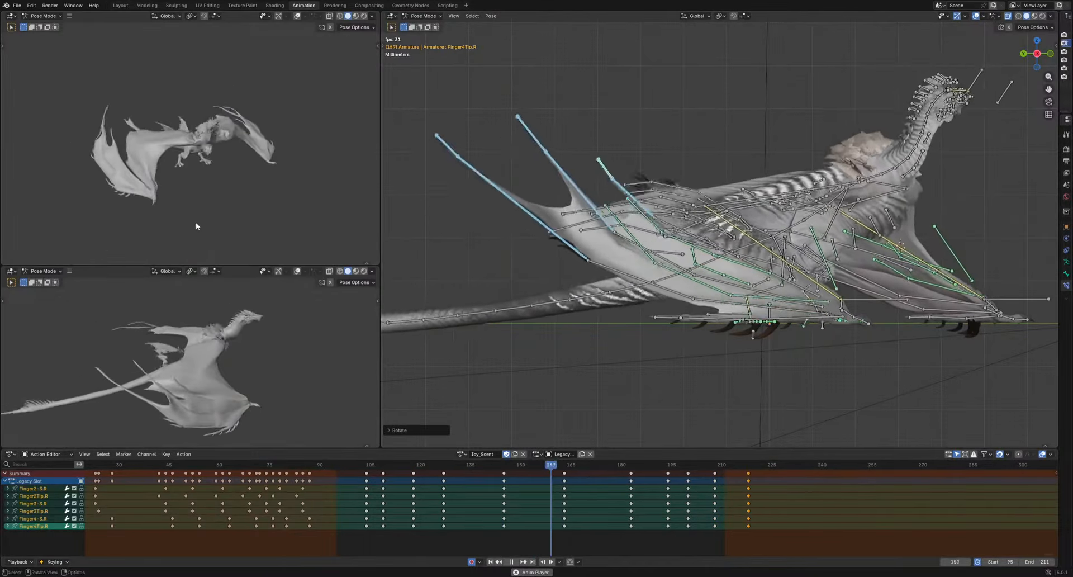
key(space)
middle_drag(195, 222, 156, 182)
drag(459, 467, 484, 469)
scroll(216, 244, up, 1)
middle_drag(888, 296, 799, 325)
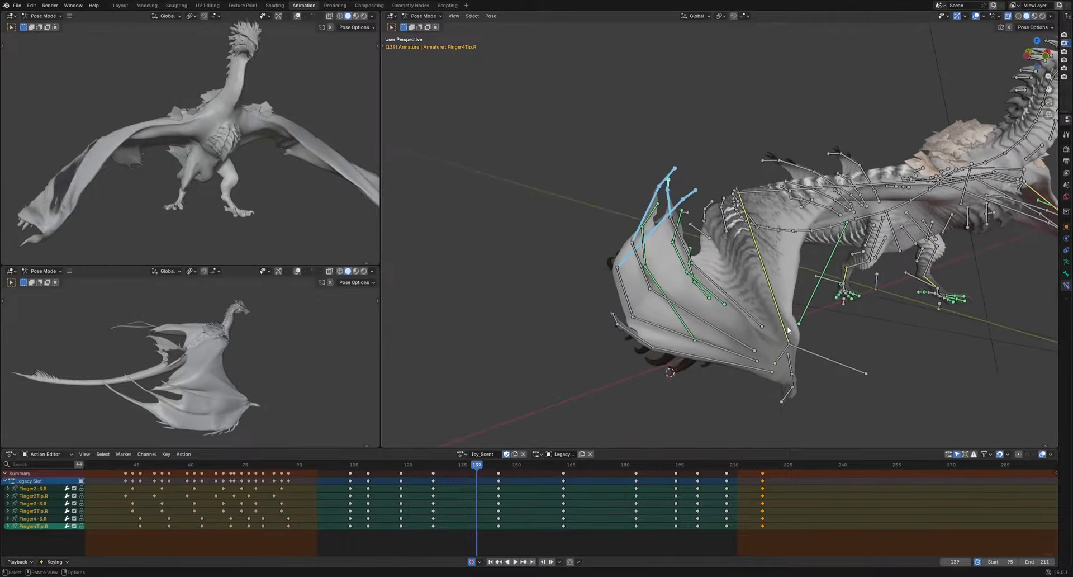
Rotate the Arm.R bone of the right wing at frame 137
click(789, 337)
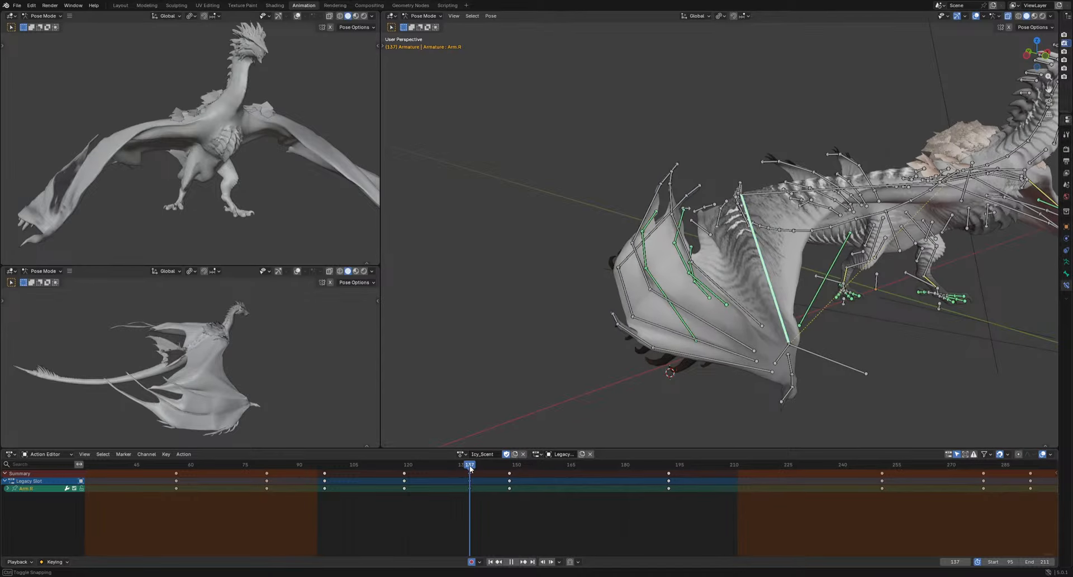
key(ctrl+z)
middle_drag(817, 359, 850, 387)
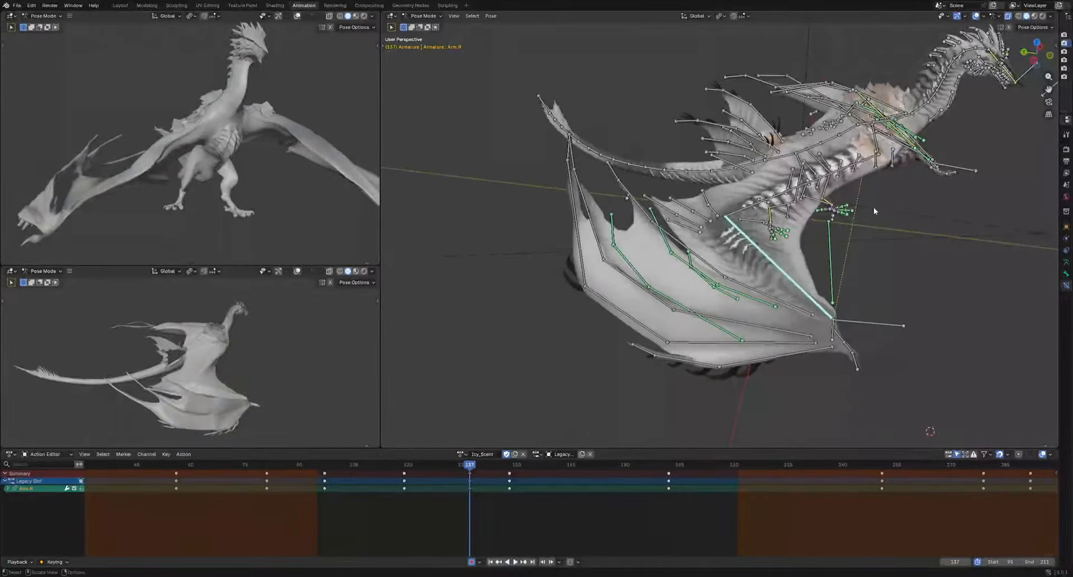
key(r)
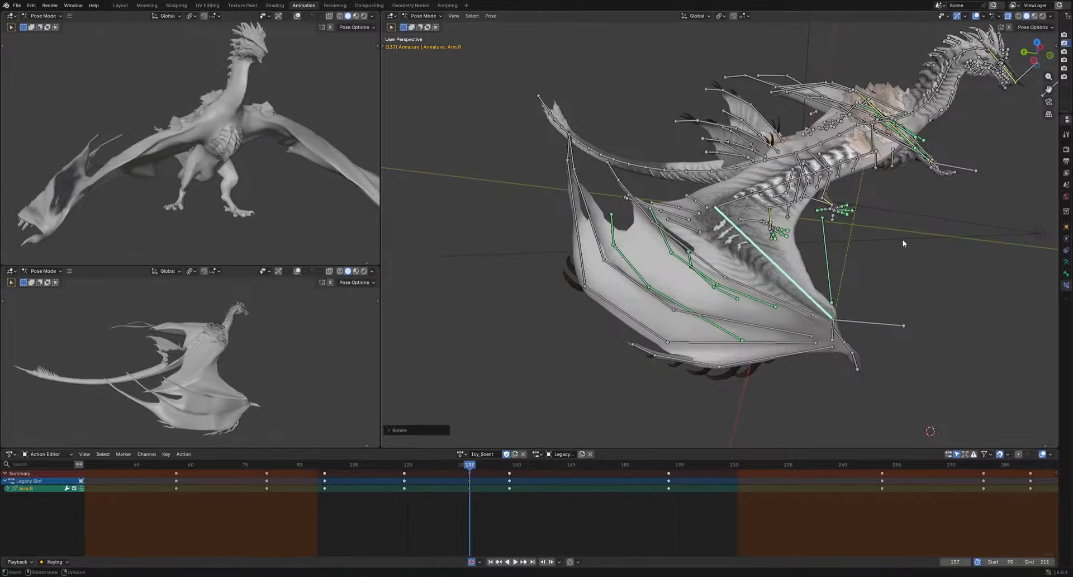
middle_drag(903, 243, 771, 287)
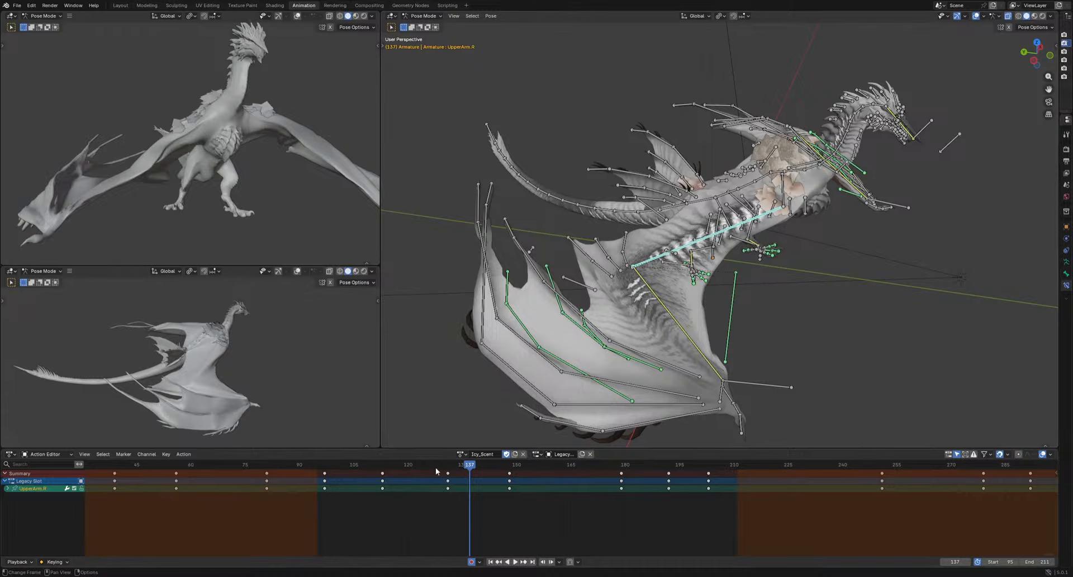
Move the UpperArm.R keyframe from frame 131 to frame 137 and rotate the bone there
drag(449, 473, 470, 473)
middle_drag(836, 362, 803, 317)
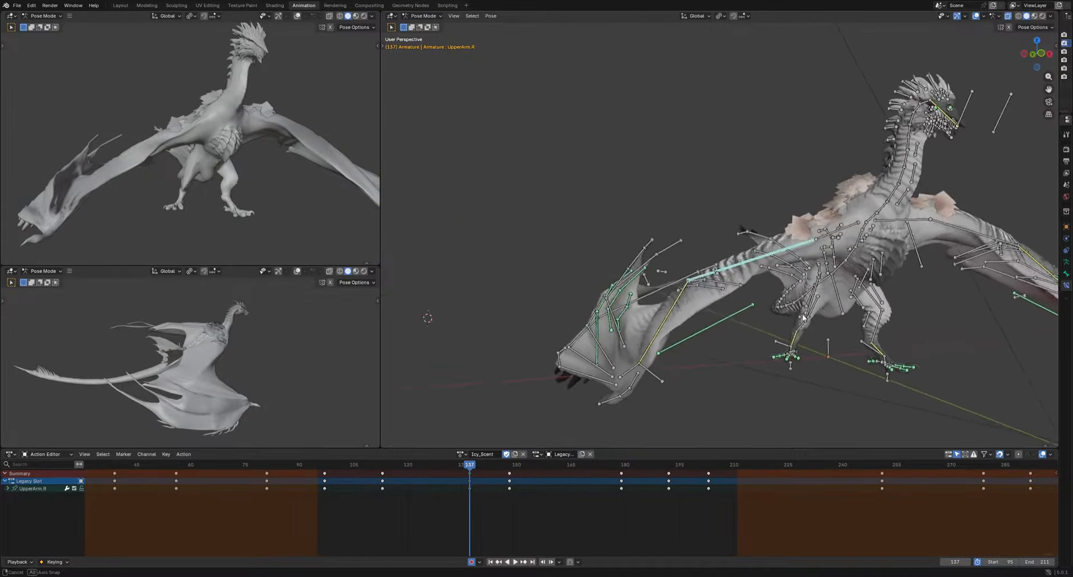
key(r)
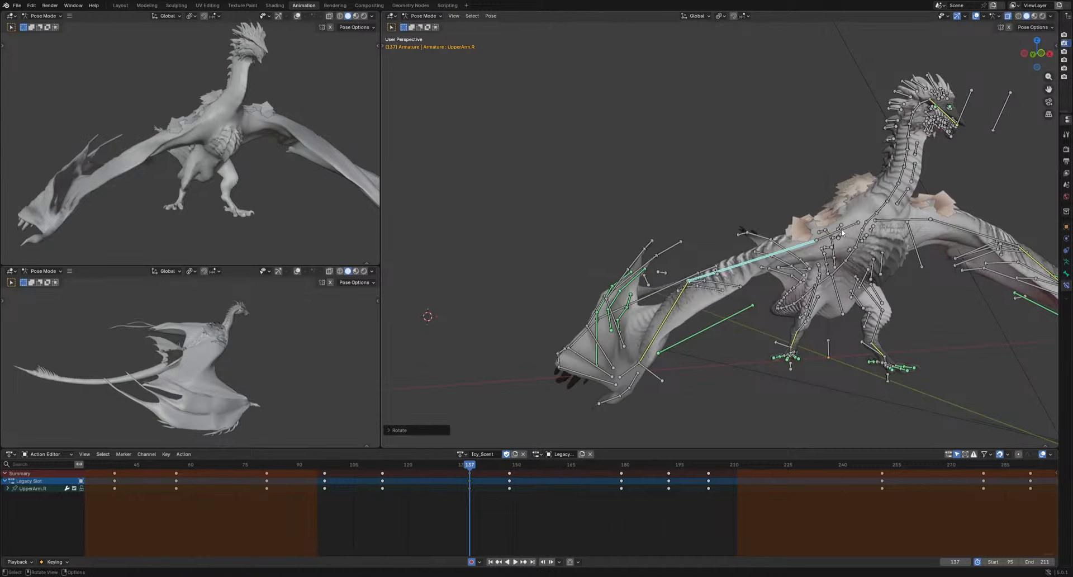
Rotate the Shoulder.R bone at frame 137, play back the motion, and return to frame 137
click(841, 233)
key(alt+r)
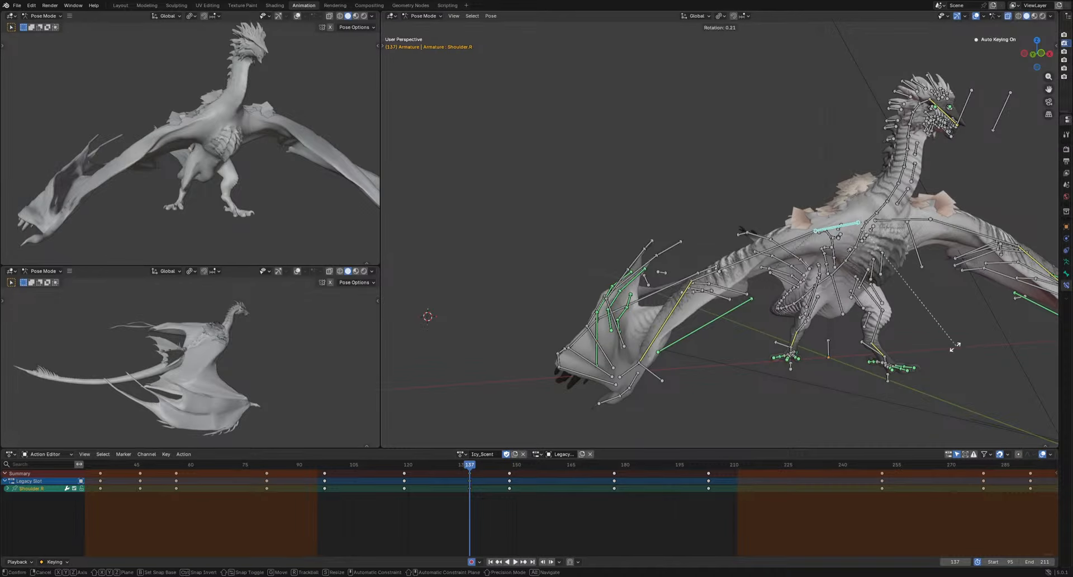
click(860, 360)
key(space)
key(space)
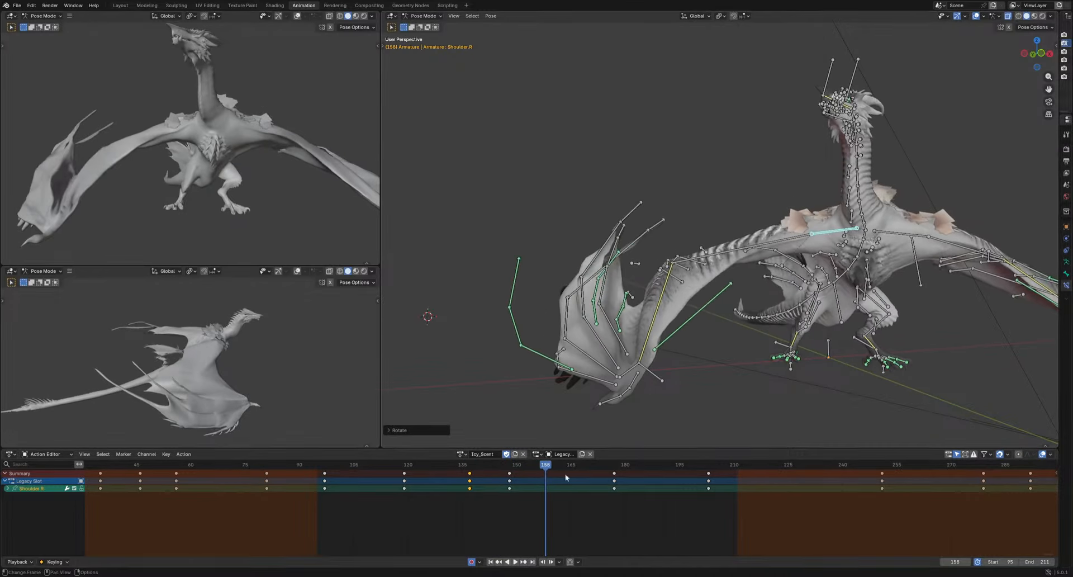
drag(500, 472, 469, 488)
Try to move the Patagium5.R membrane bone at frame 137
middle_drag(564, 405, 686, 310)
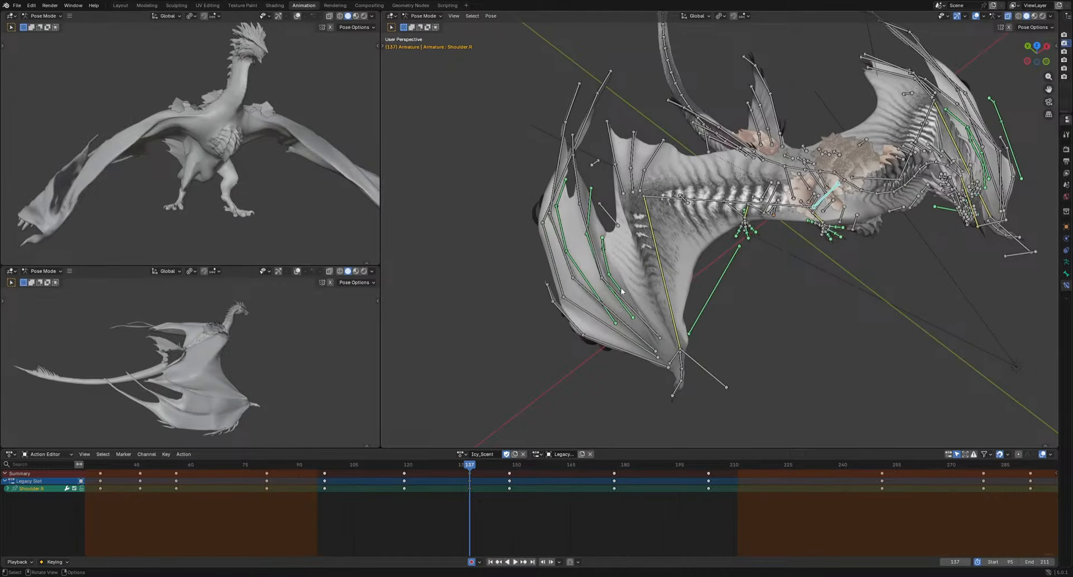
key(g)
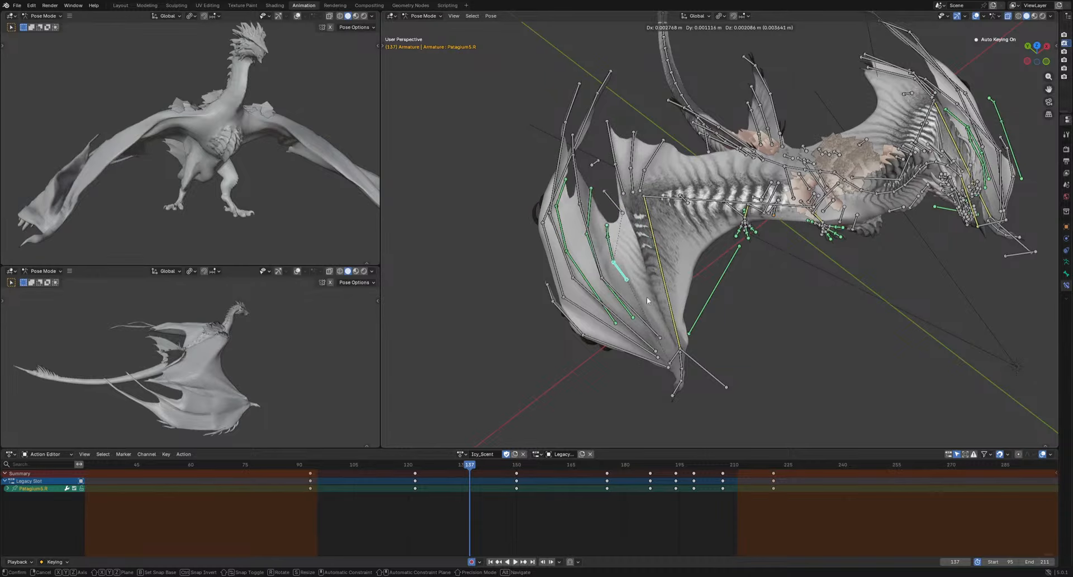
click(646, 297)
key(ctrl+z)
Move the Patagium5.R bone at frames 122 and 150 to shape the wing membrane
scroll(694, 375, up, 3)
middle_drag(694, 375, 665, 369)
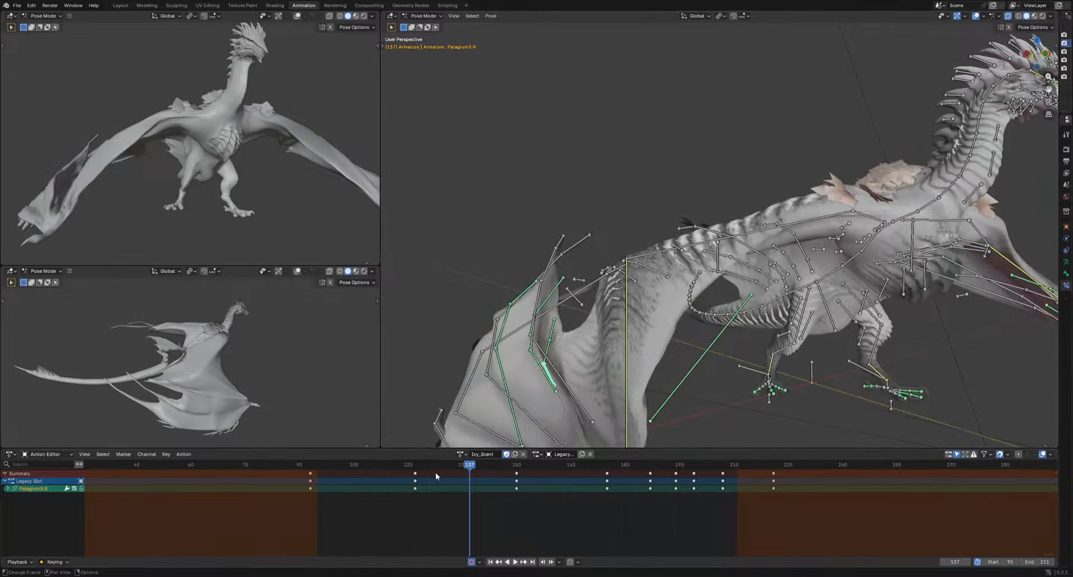
drag(436, 475, 518, 487)
key(g)
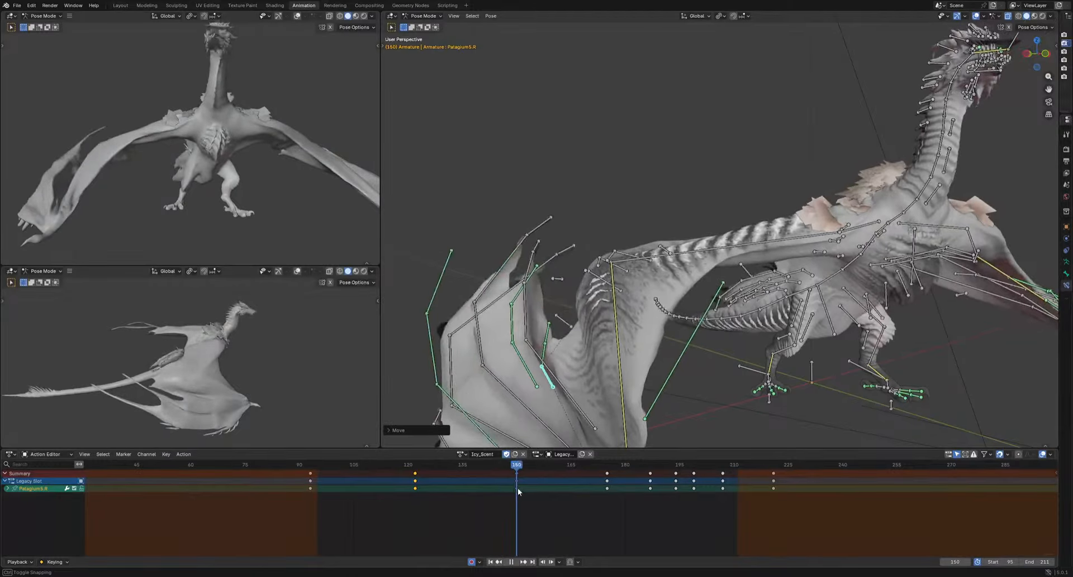
key(g)
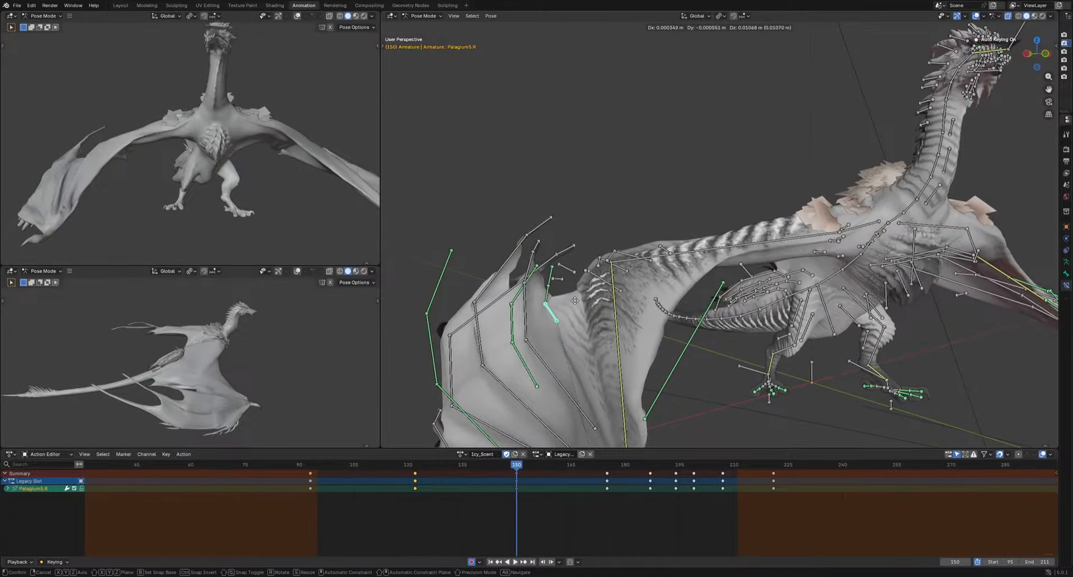
click(574, 301)
Add Patagium5-1.R and Patagium5-2.R to the selection, clear the bones' location at frame 150, and scale them to about 0.51
middle_drag(575, 300, 631, 374)
shift+click(591, 306)
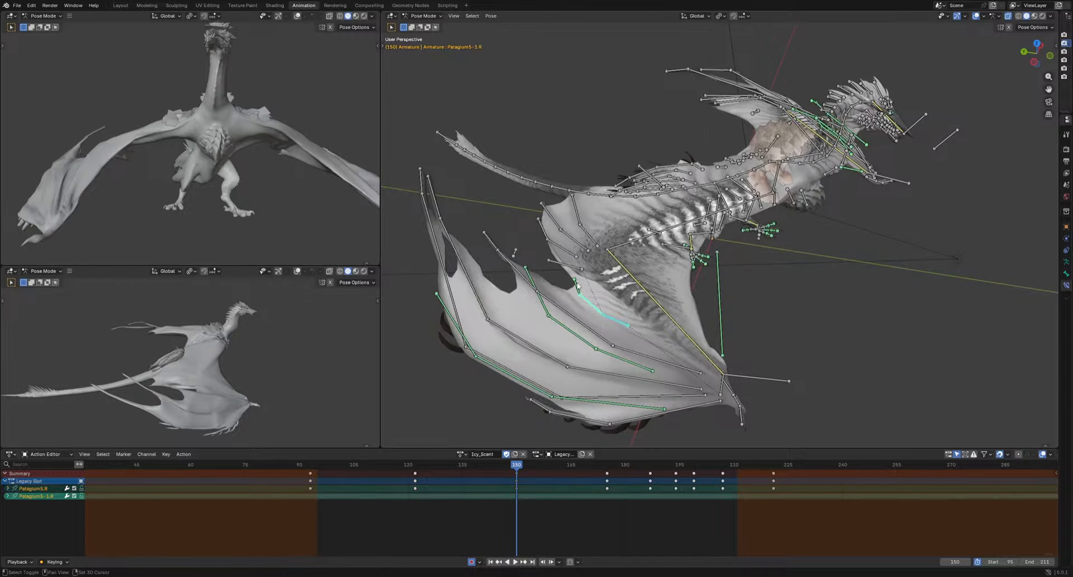
shift+click(578, 287)
key(alt+g)
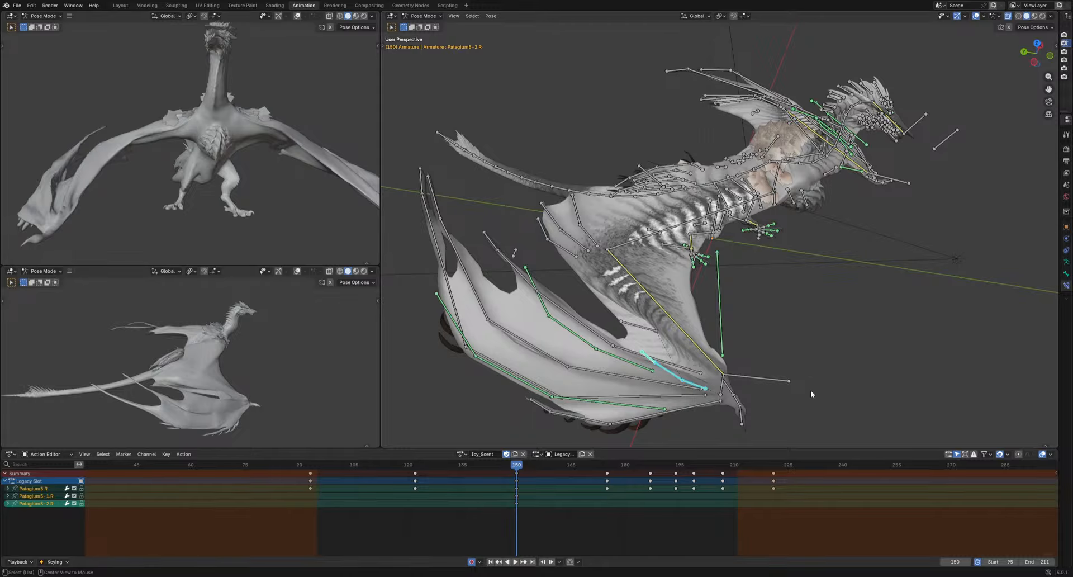
key(s)
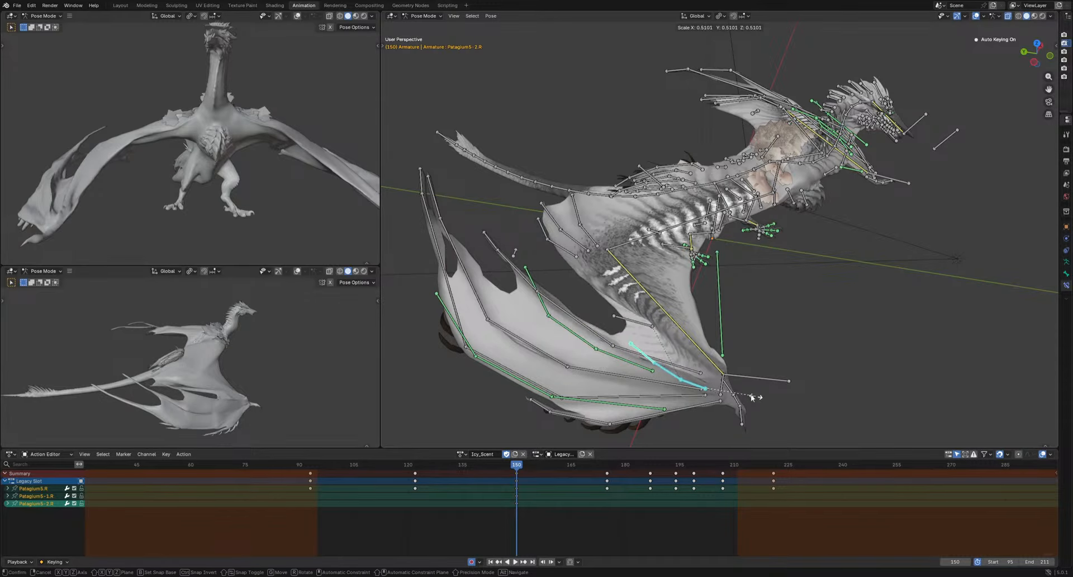
click(752, 396)
Reposition the three selected Patagium5 bones along the wing membrane at frame 150, adjusting from two view angles
key(g)
click(702, 366)
middle_drag(702, 366, 803, 314)
key(g)
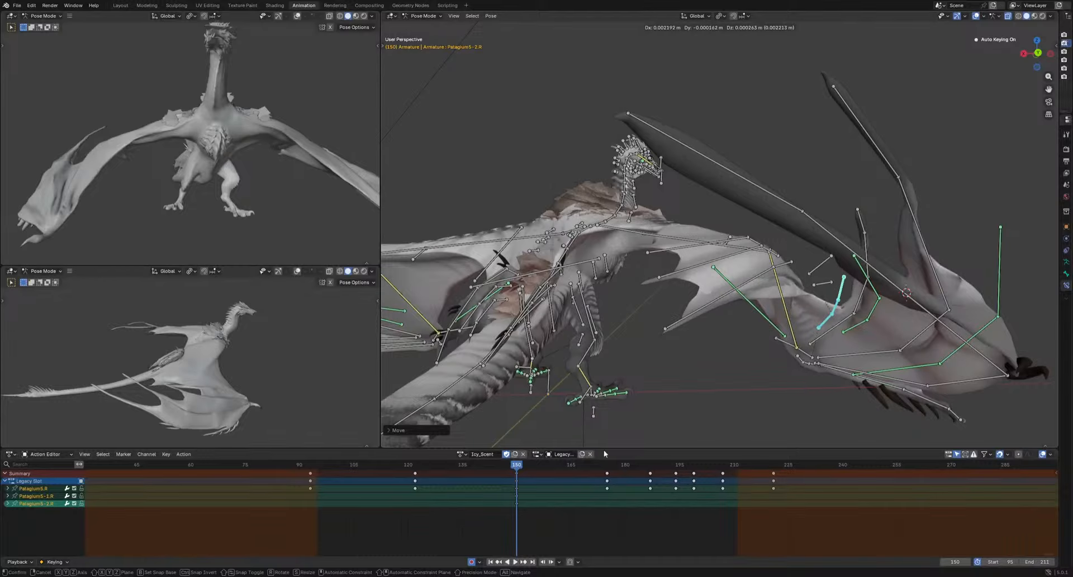
Adjust the three Patagium5 bones at frames 165 and 175, and freely rotate and move them at frame 187
drag(527, 465, 649, 468)
key(r)
key(r)
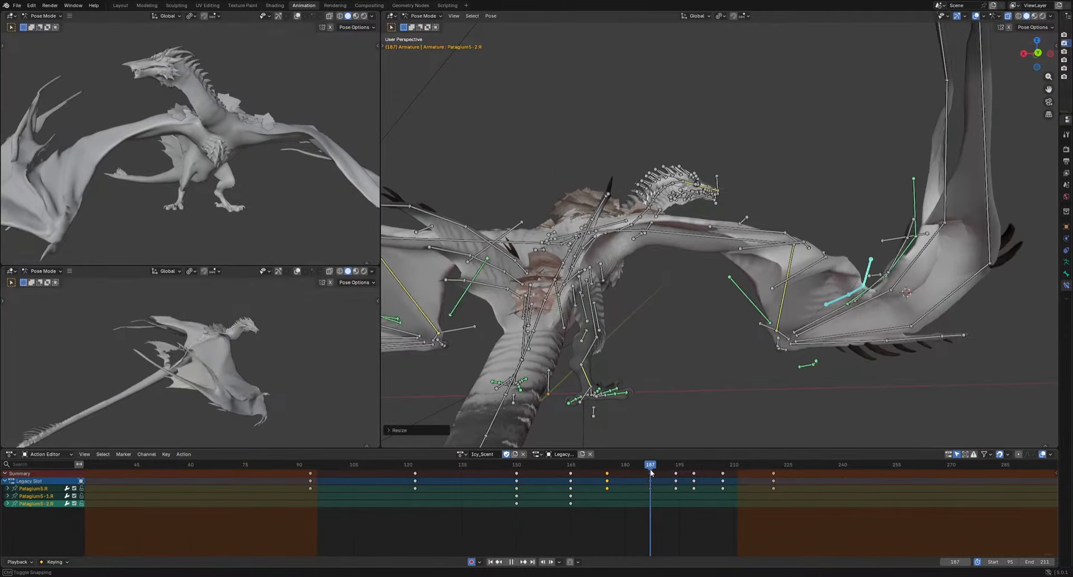
key(r)
click(841, 380)
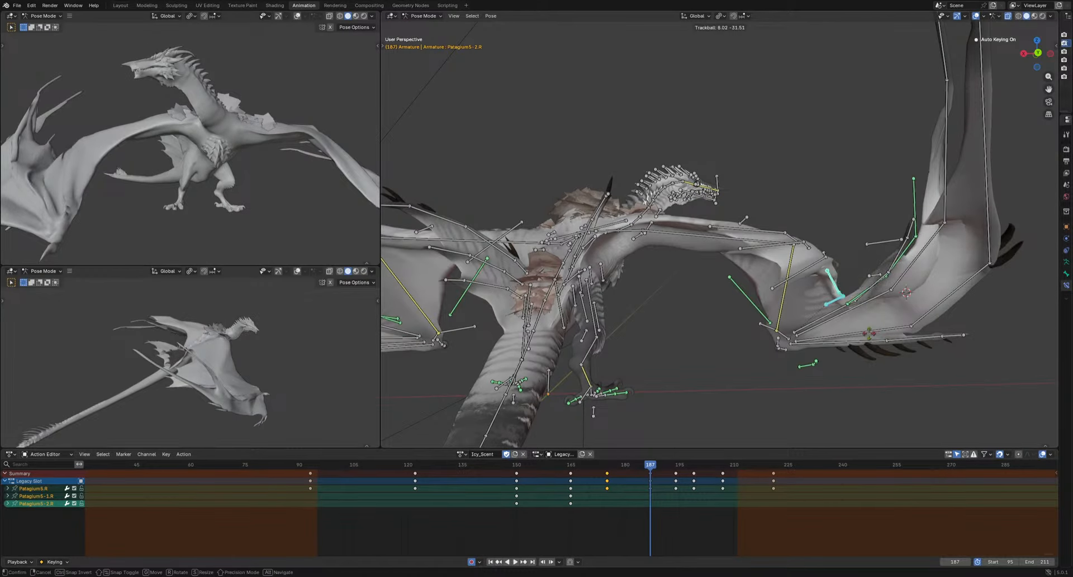
click(853, 326)
middle_drag(852, 326, 688, 375)
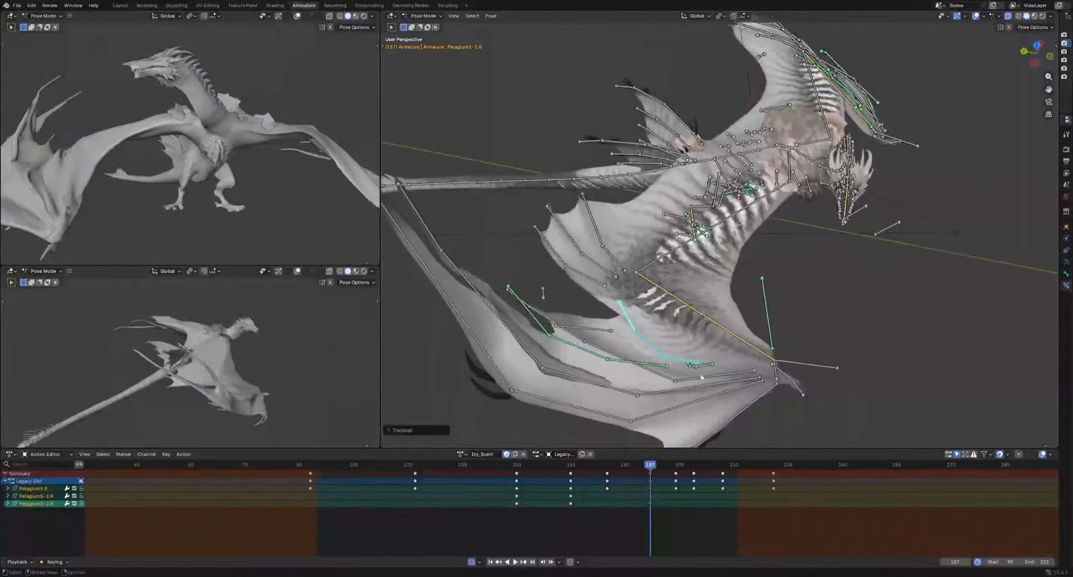
key(g)
Move the three Patagium5 bones to follow the wing membrane at frames 194 and 202
drag(652, 474, 675, 474)
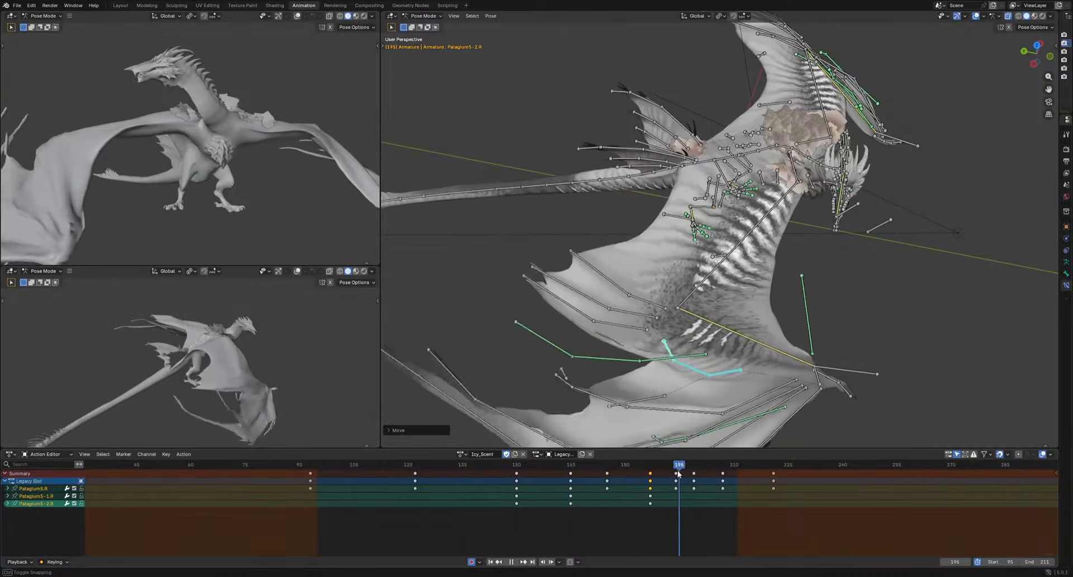
key(g)
click(749, 398)
middle_drag(750, 398, 703, 380)
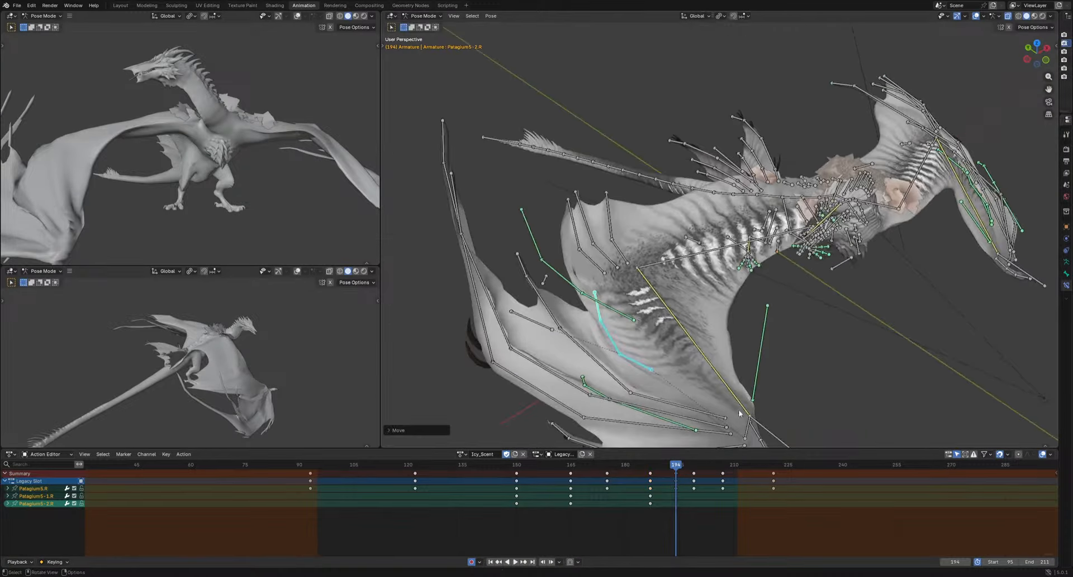
drag(682, 468, 705, 469)
key(g)
click(721, 368)
key(g)
click(732, 363)
Move the three Patagium5 bones at frame 221, just past the end of the playback range
drag(705, 469, 773, 469)
key(g)
mouse_move(743, 380)
middle_down()
mouse_move(799, 341)
mouse_move(743, 390)
middle_up()
click(786, 354)
Play back the animation and retime the Patagium5 keyframes at frames 202 and 207 to frames 204 and 211
key(space)
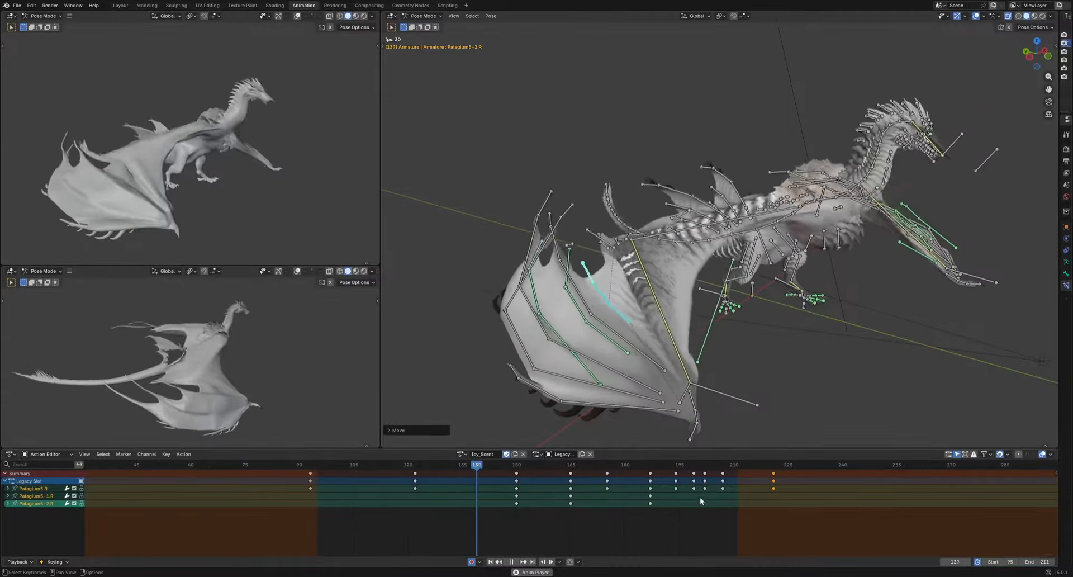
click(723, 473)
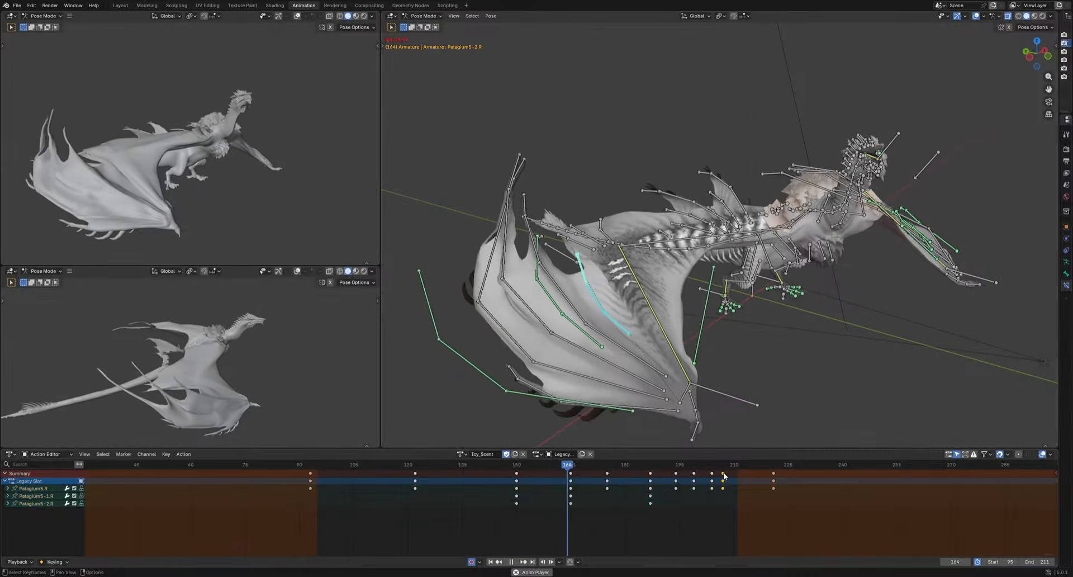
drag(723, 475, 737, 475)
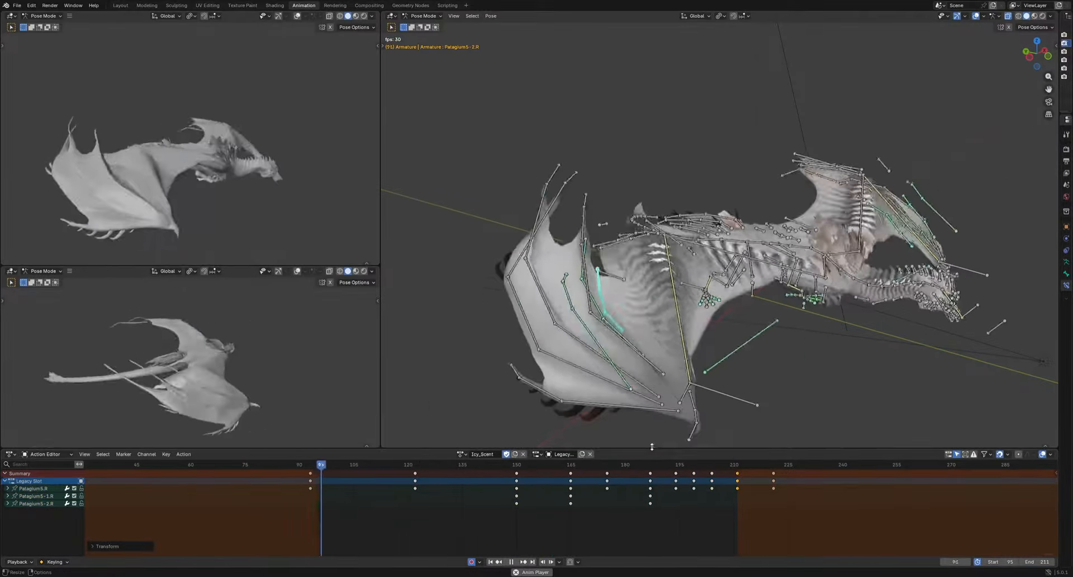
key(space)
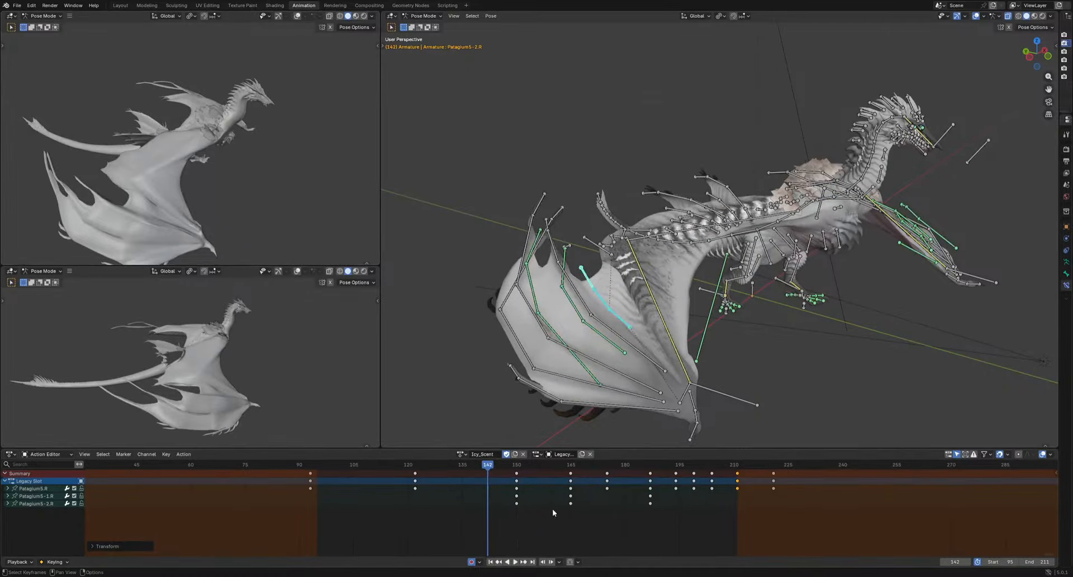
Try moving individual patagium bones of the right wing at frame 136
drag(485, 466, 465, 466)
scroll(466, 469, up, 3)
middle_drag(606, 299, 628, 327)
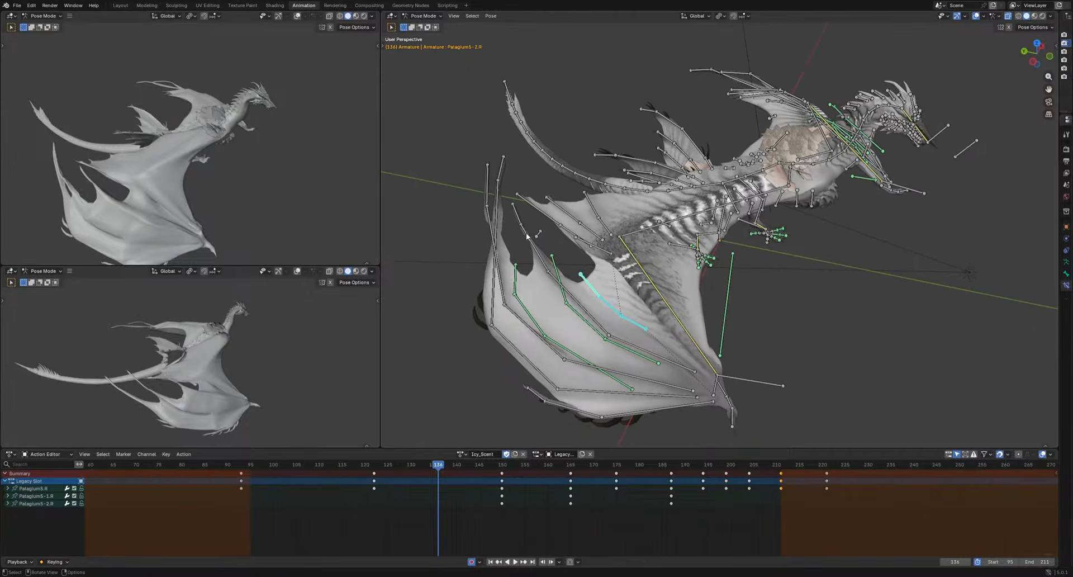
click(535, 230)
key(g)
click(583, 322)
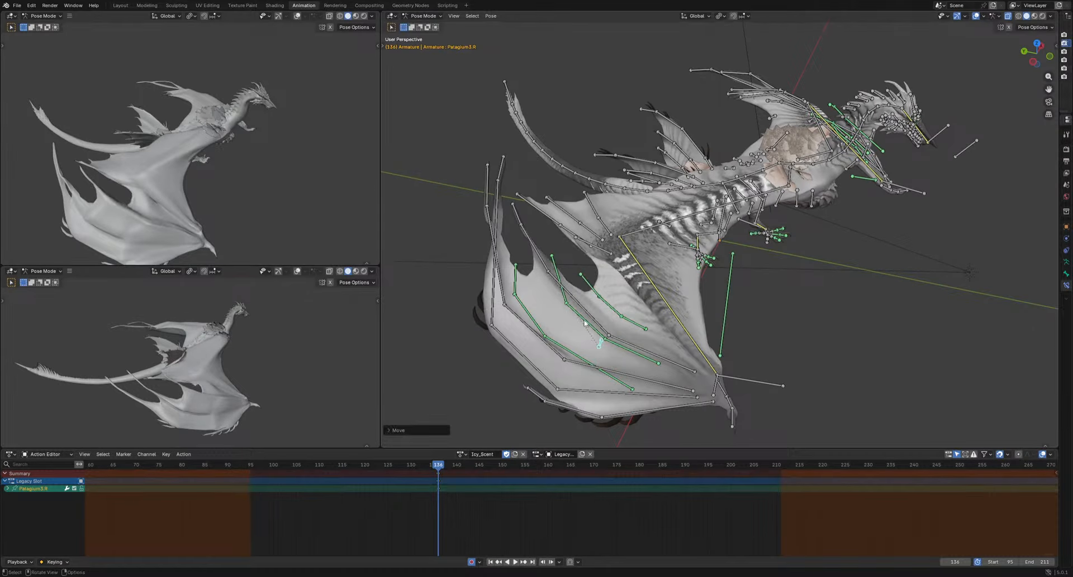
click(626, 314)
scroll(609, 345, up, 2)
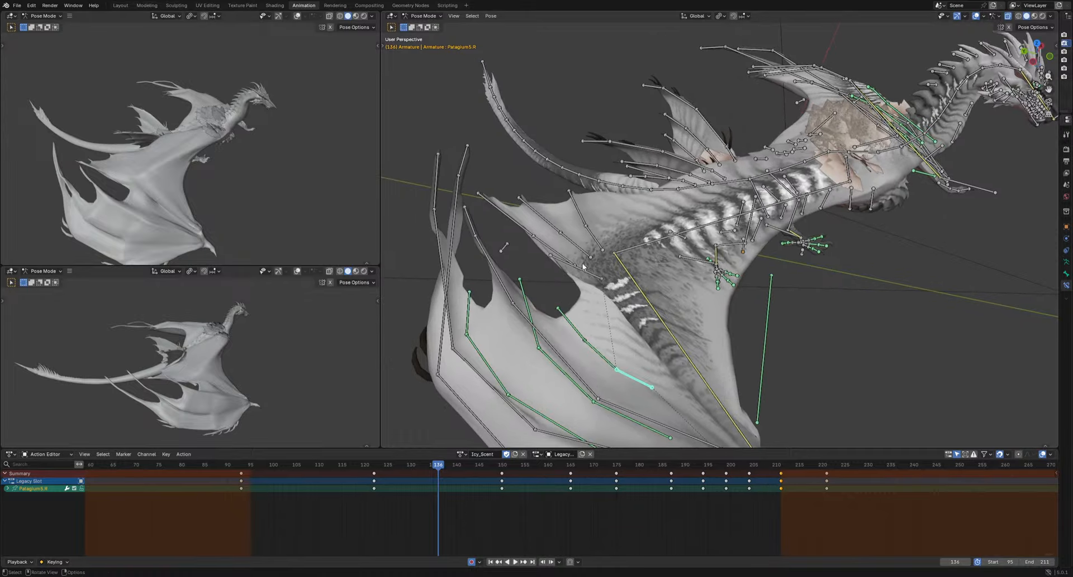
key(g)
click(514, 363)
key(ctrl+z)
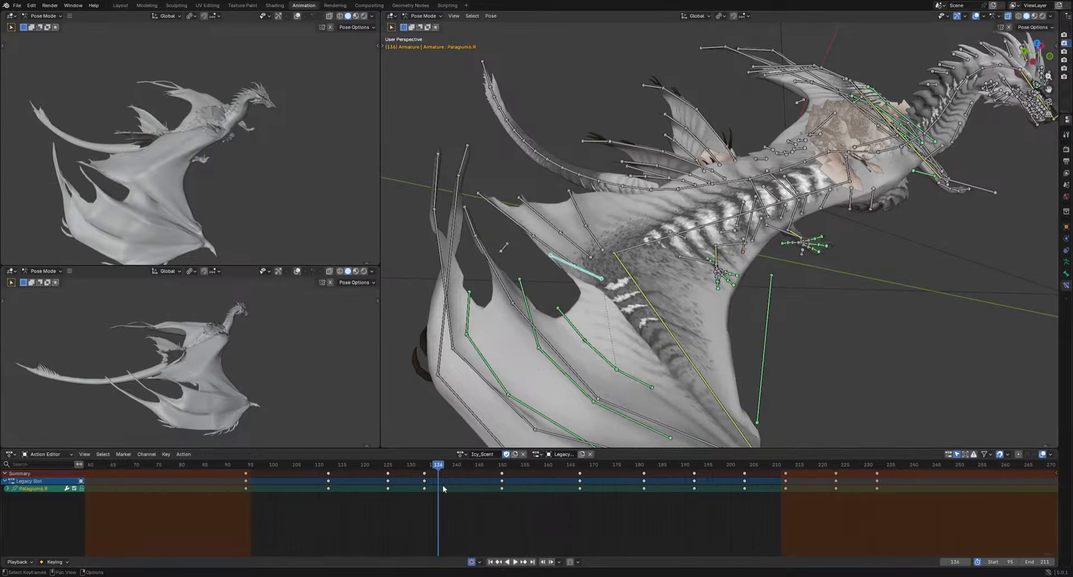
Move the Patagium6.R bone outward along the wing membrane at frame 112
drag(383, 468, 328, 478)
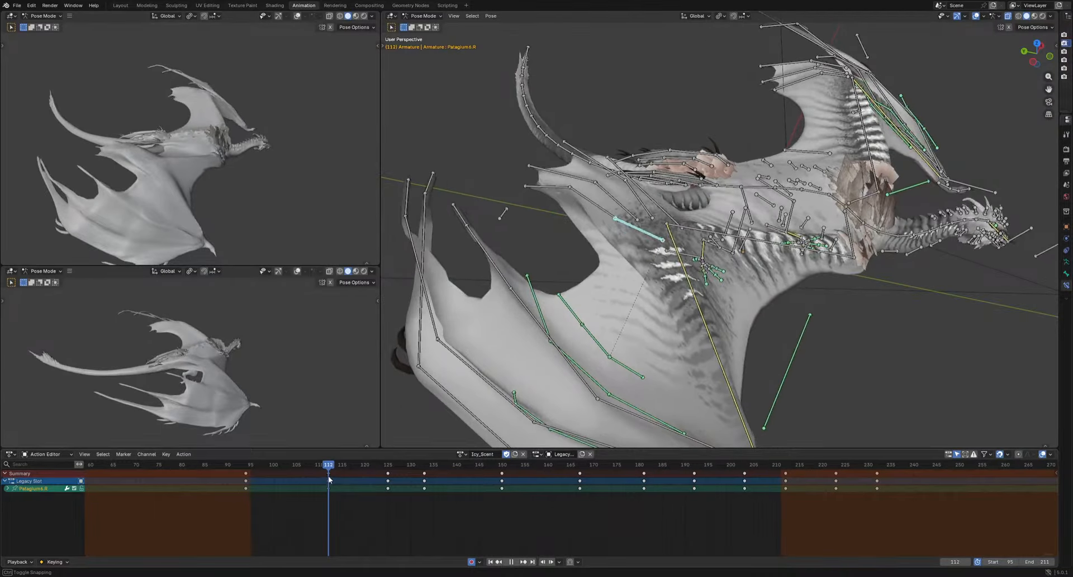
middle_drag(693, 344, 679, 354)
key(g)
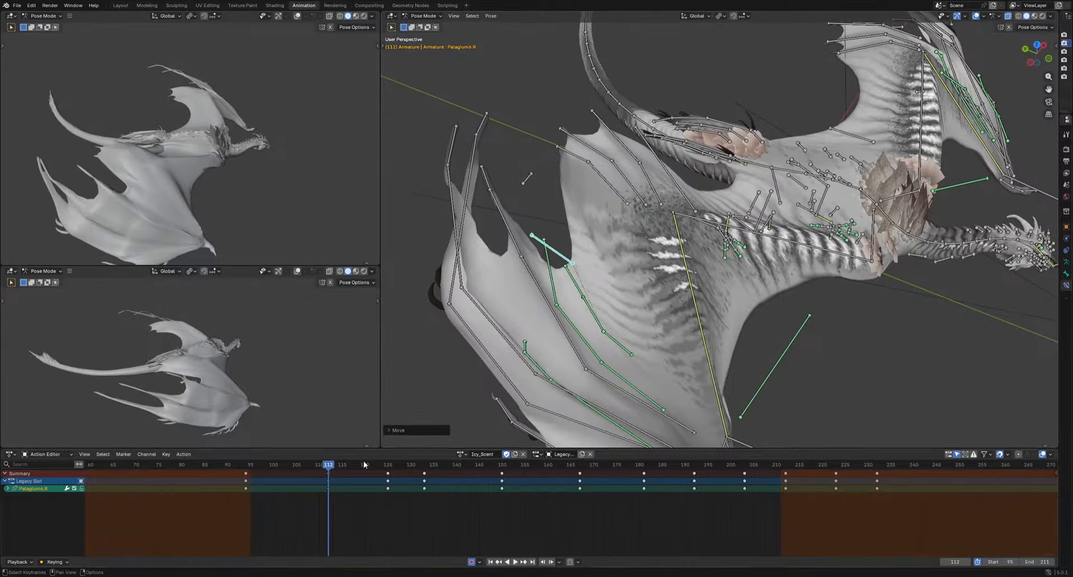
Scale the Patagium6.R bone to about 1.77 and move it at frame 125
drag(363, 460, 388, 465)
key(s)
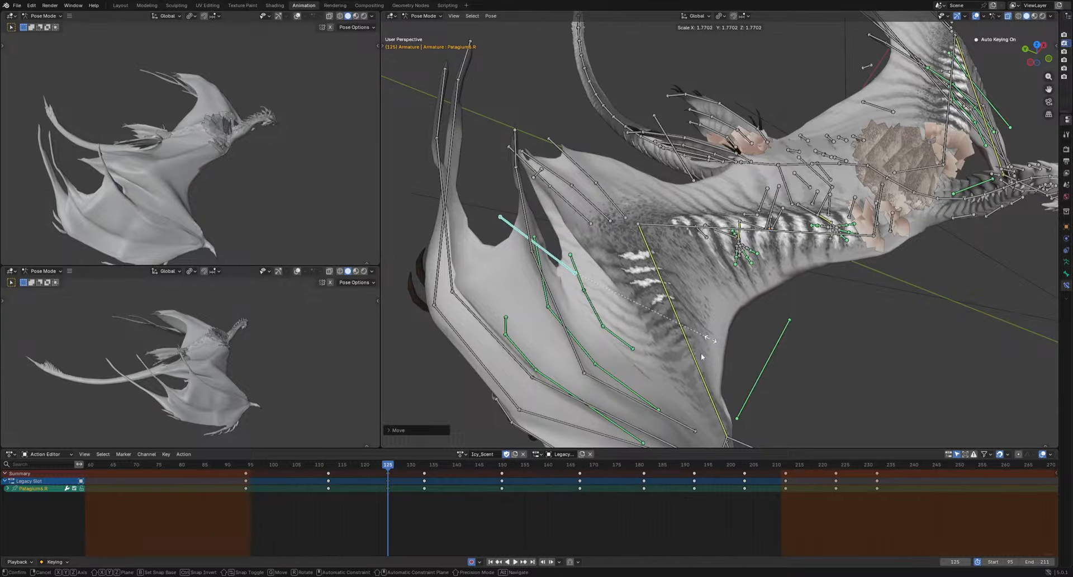
click(701, 355)
key(g)
Move the Patagium6.R bone at frame 133, adjusting it from two view angles, and advance to frame 150
drag(399, 465, 424, 471)
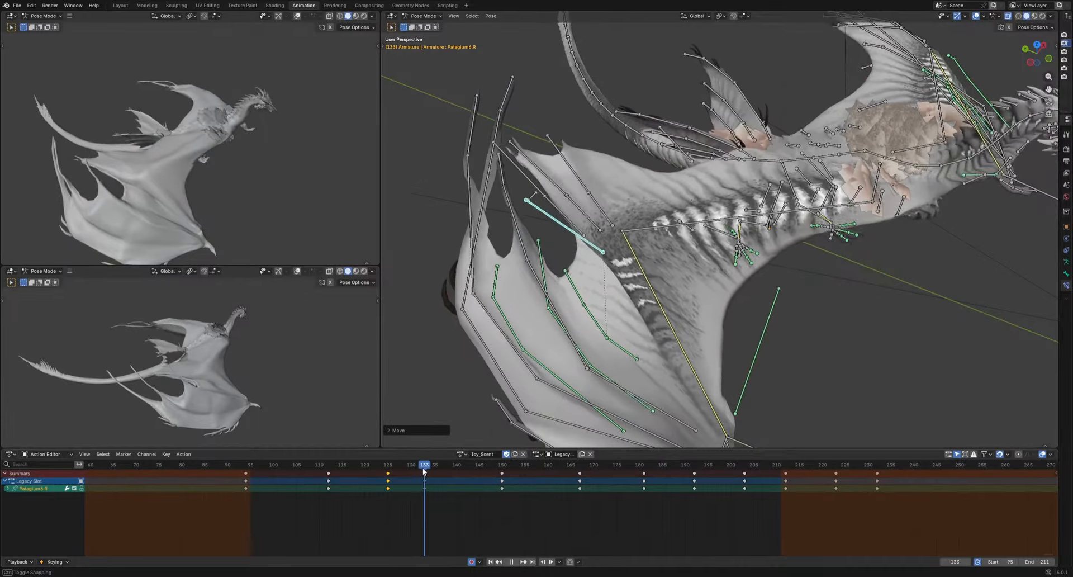
key(g)
click(610, 376)
middle_drag(609, 376, 770, 374)
key(g)
click(443, 474)
drag(439, 464, 503, 467)
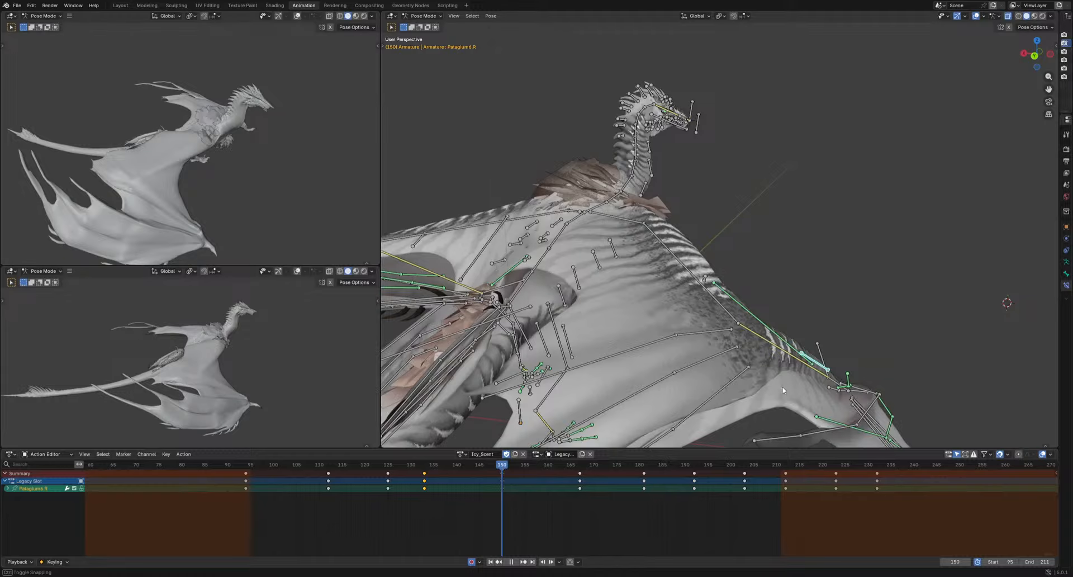
Move the Patagium6.R bone at frame 150, and move and rotate it at frame 167
middle_drag(782, 386, 811, 363)
key(g)
click(828, 378)
drag(508, 465, 580, 501)
key(g)
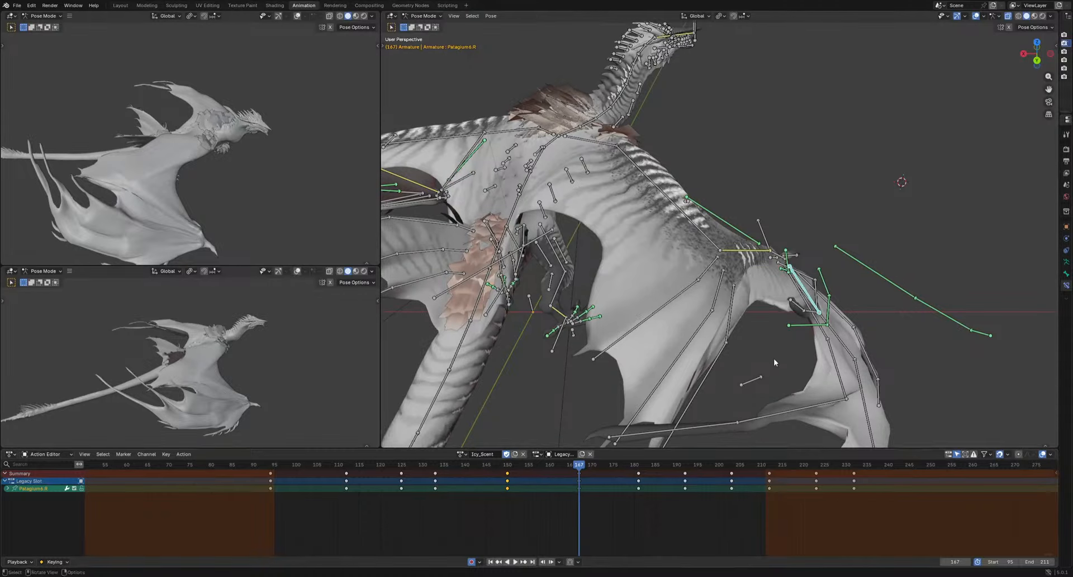
click(853, 414)
key(r)
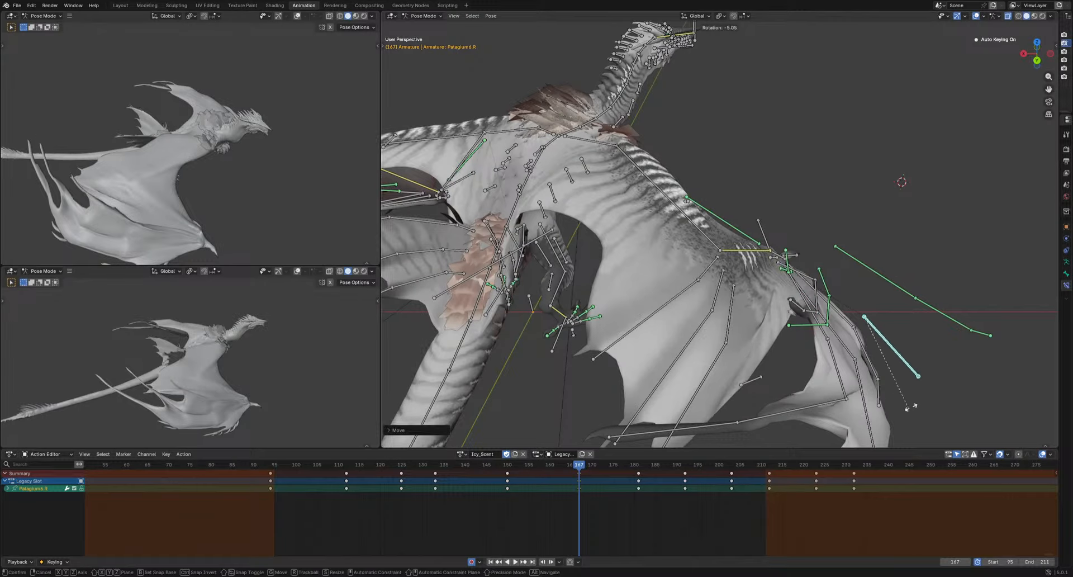
Move the Patagium6.R bone at frames 181 and 192 to follow the wing membrane
drag(583, 465, 640, 481)
key(g)
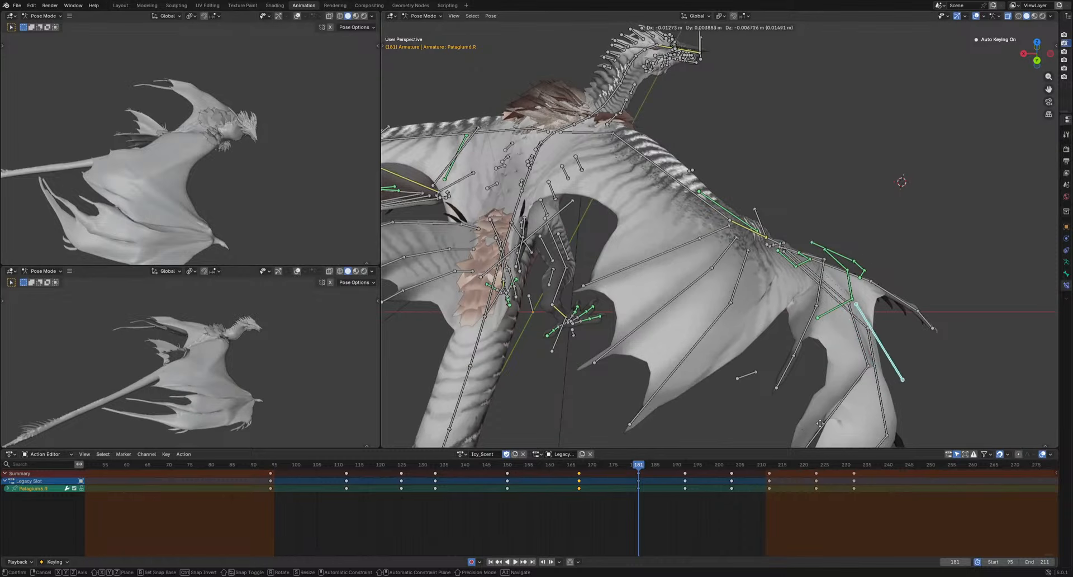
drag(648, 469, 708, 471)
key(g)
key(g)
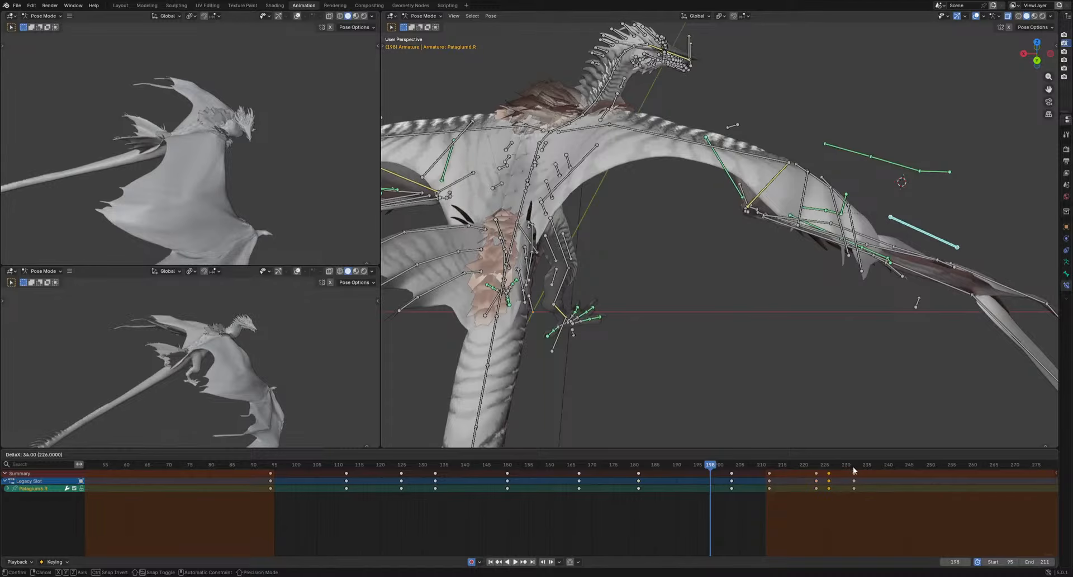
right_click(810, 491)
Move the Patagium6.R bone at frames 198 and 203, working from two view angles
key(g)
click(906, 335)
middle_drag(906, 339, 804, 364)
key(g)
click(706, 465)
Reposition the Patagium6.R bone at frame 212 from two view angles
drag(707, 465, 769, 472)
key(g)
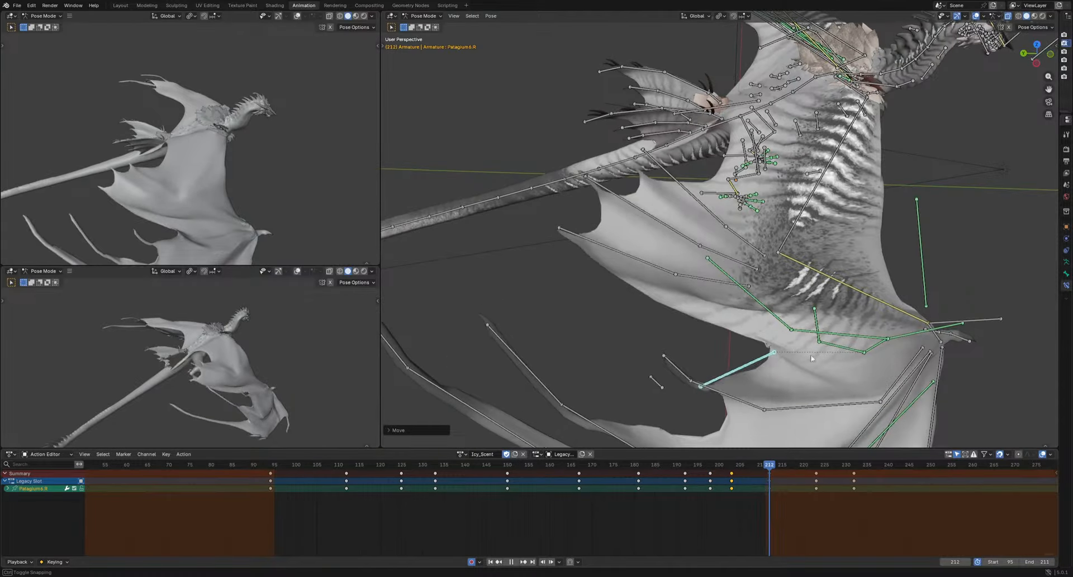
middle_drag(810, 354, 800, 336)
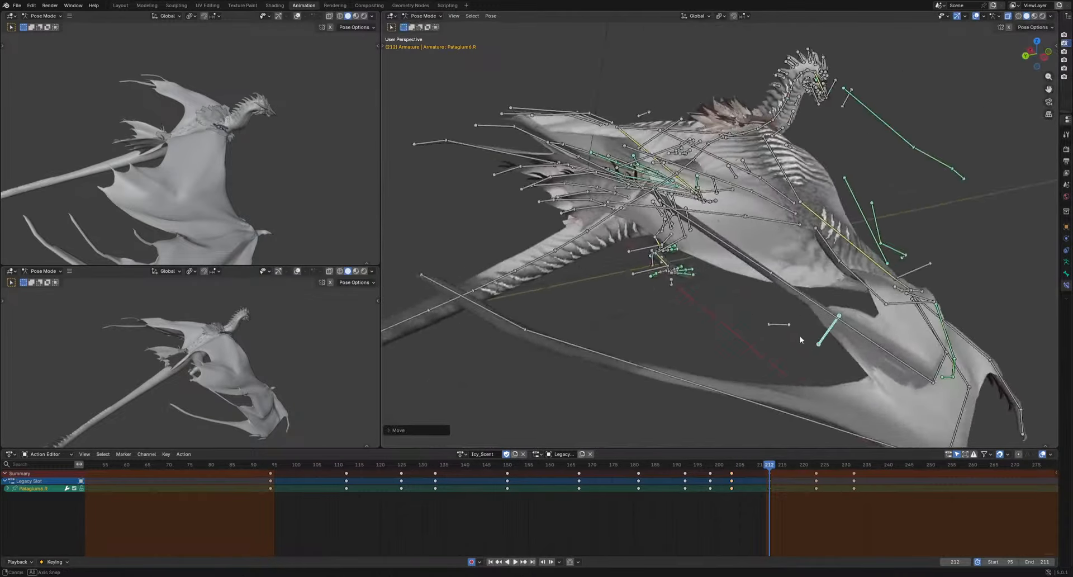
key(g)
Move the Patagium6.R bone along the wing membrane at frames 223 and 232
drag(774, 467, 815, 473)
middle_drag(835, 249, 731, 296)
key(g)
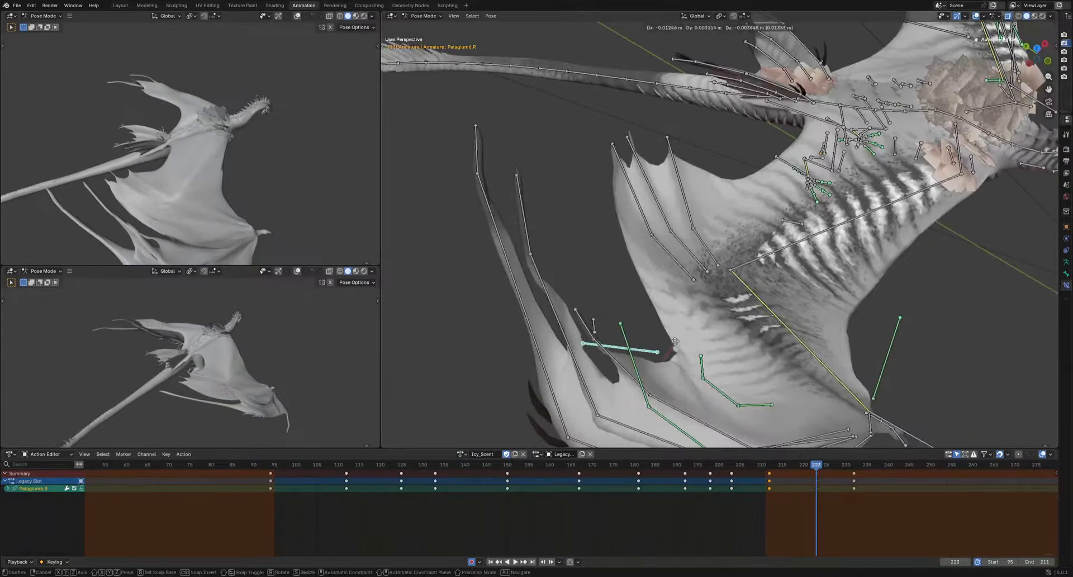
drag(823, 468, 853, 469)
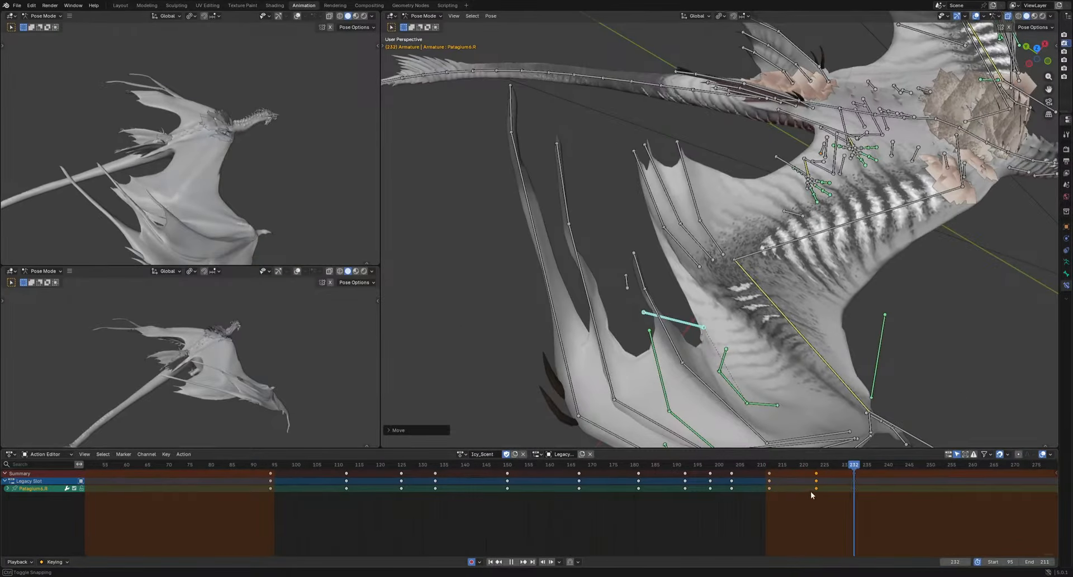
click(815, 489)
scroll(833, 506, down, 5)
key(g)
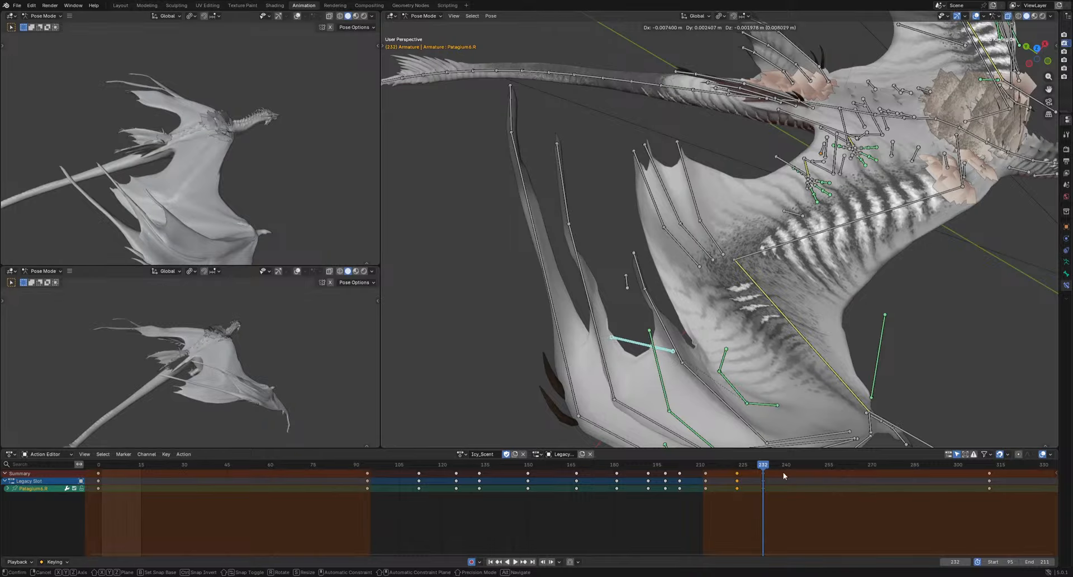
Play back the motion and move the Patagium6.R bone at frame 34 from two view angles
key(space)
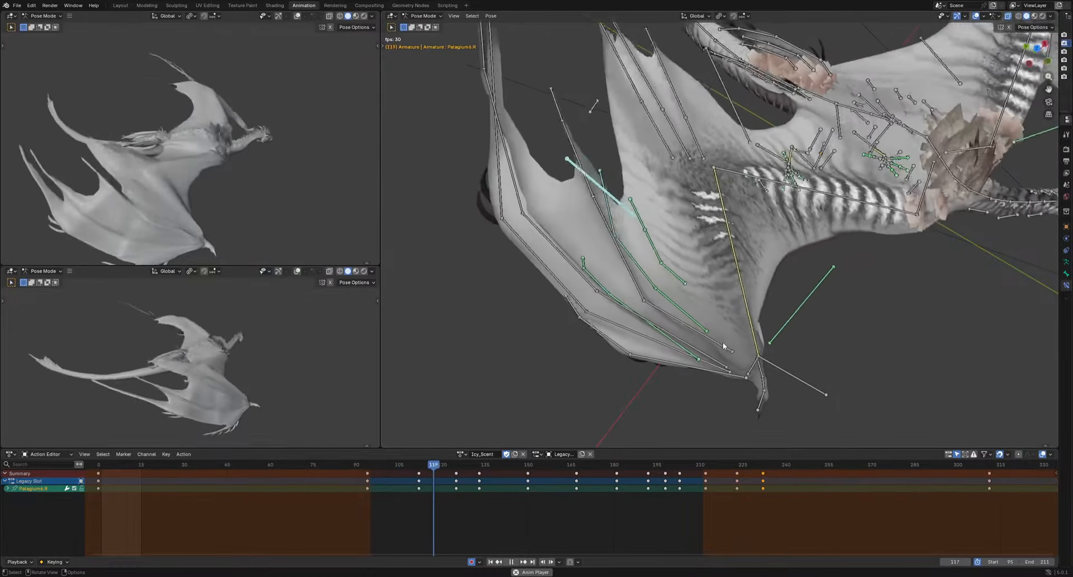
drag(276, 473, 170, 474)
key(space)
key(g)
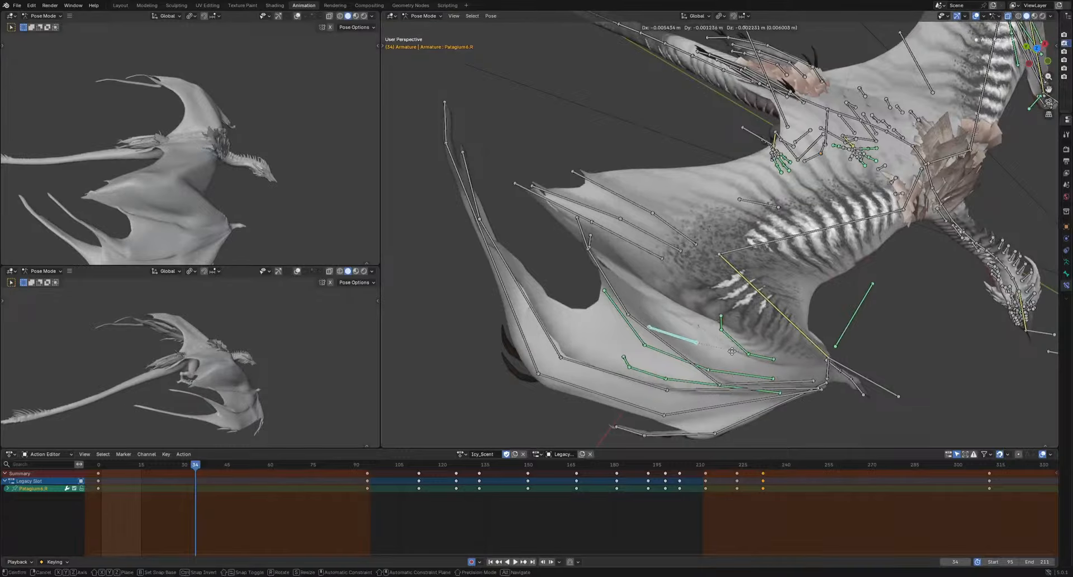
middle_drag(768, 352, 833, 330)
key(g)
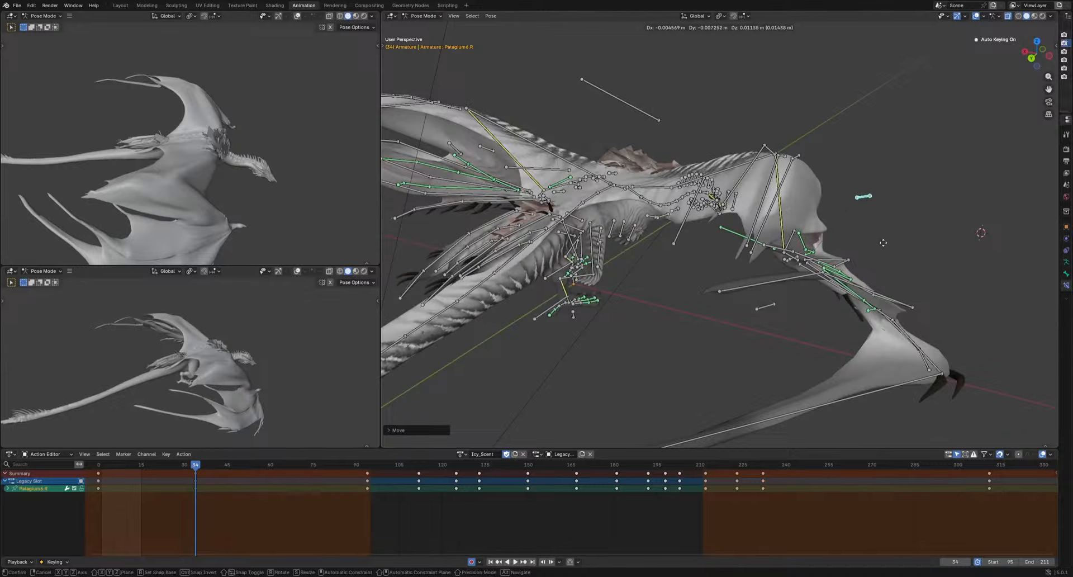
Move the Patagium6.R bone at frames 18 and 43
drag(250, 471, 150, 471)
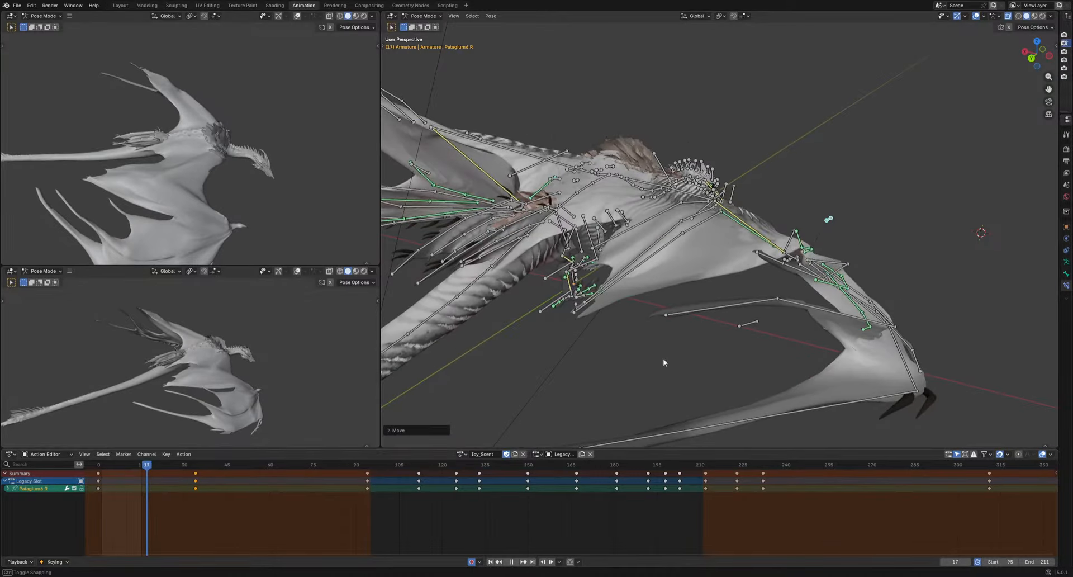
key(g)
click(186, 476)
key(space)
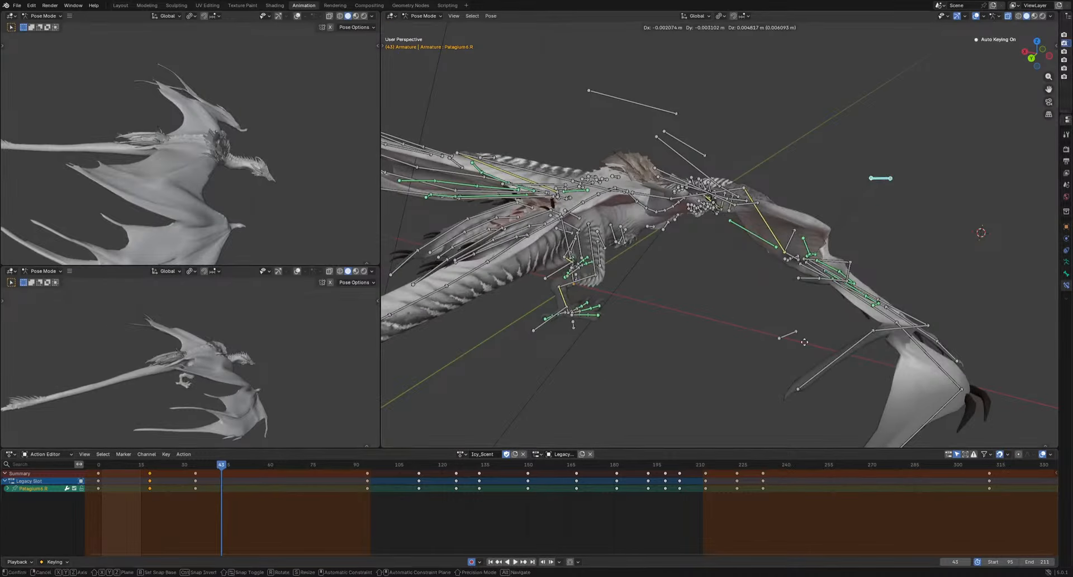
Move the Patagium6.R bone at frame 50, adjusting it from the side and from above the wing
drag(221, 466, 243, 474)
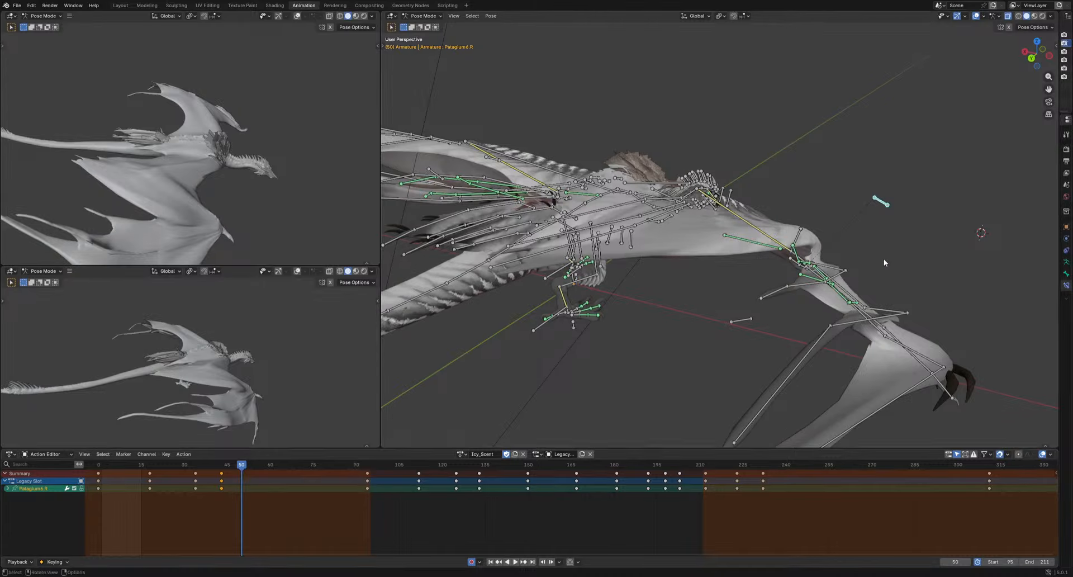
key(g)
click(810, 325)
middle_drag(809, 326, 688, 376)
key(g)
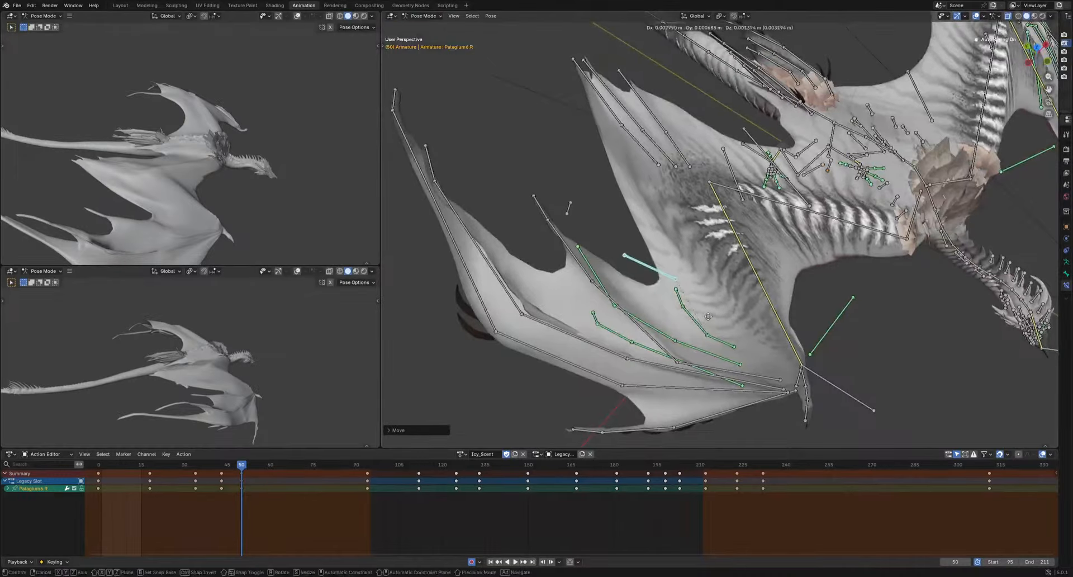
Move the Patagium6.R bone at frame 62, viewed from low beside the folded wing
drag(243, 468, 275, 469)
middle_drag(698, 363, 717, 320)
key(g)
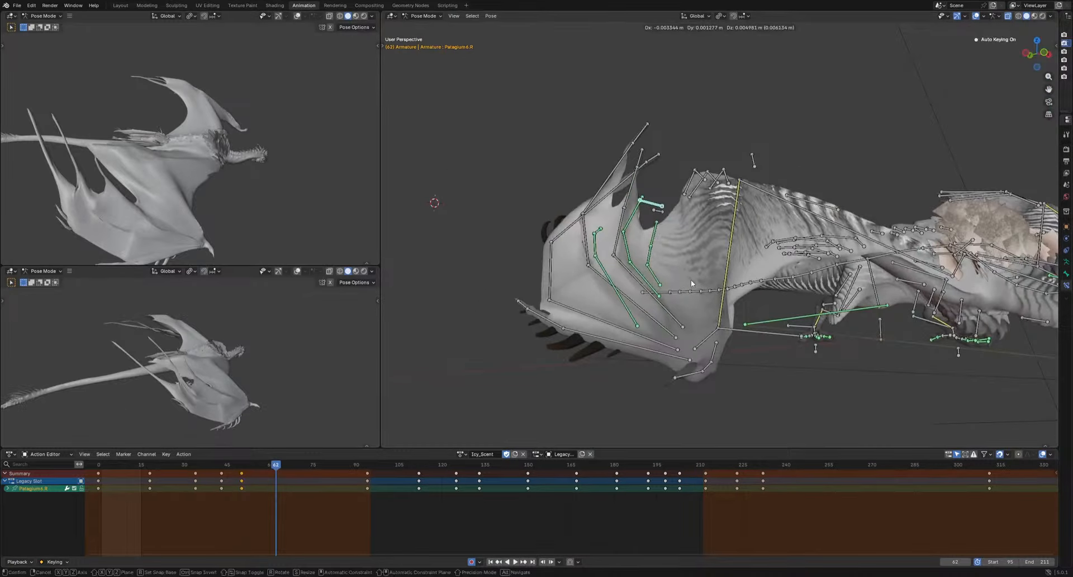
Move the Patagium6.R bone at frames 72 and 78, checking the latter from a second view angle
drag(283, 472, 321, 468)
key(g)
click(584, 395)
key(g)
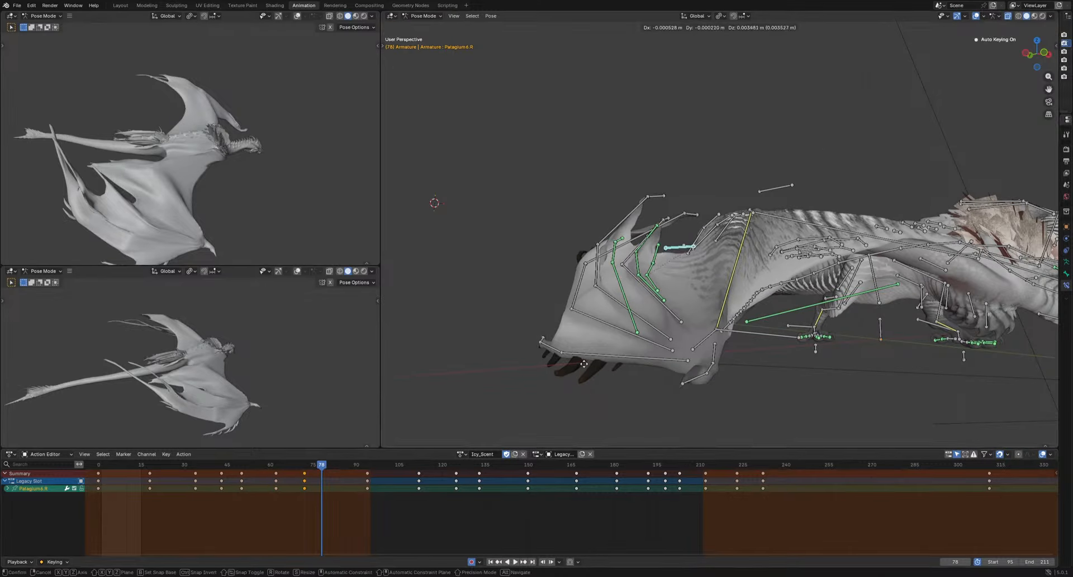
middle_drag(699, 290, 592, 386)
key(g)
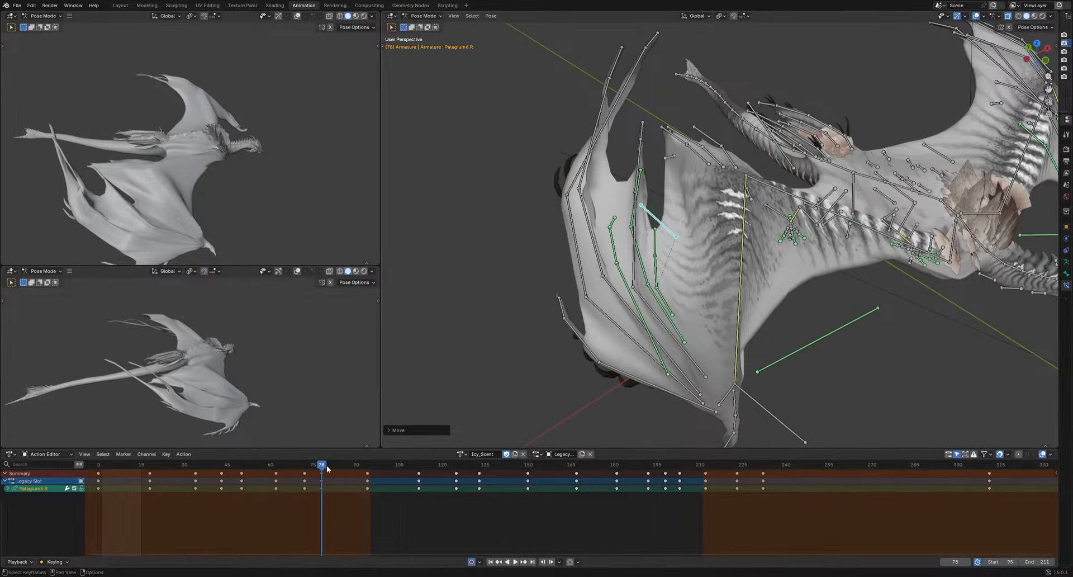
Play back the motion and move the Patagium6.R bone at frame 119
key(space)
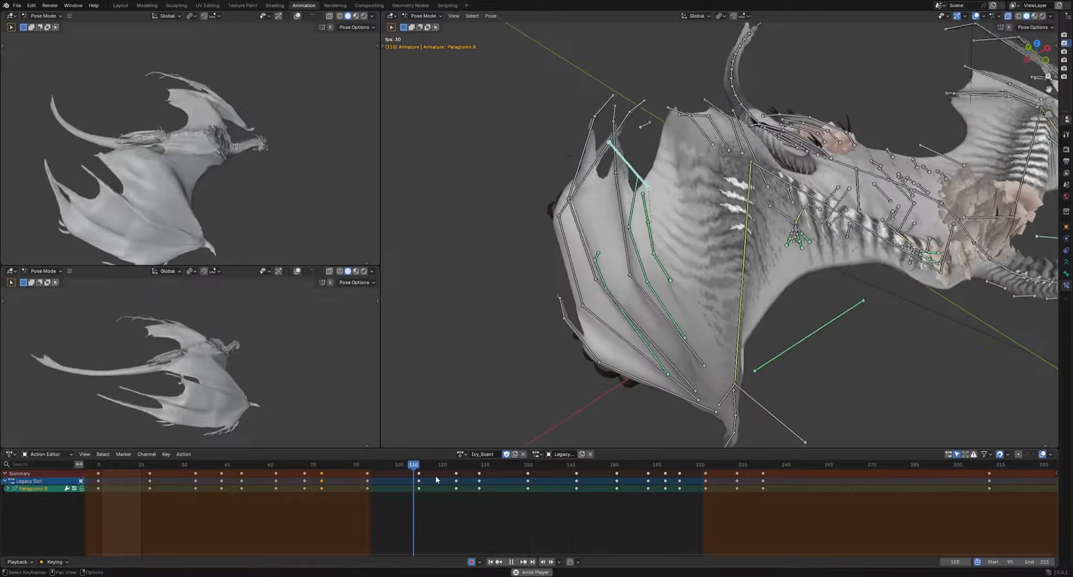
drag(391, 466, 439, 485)
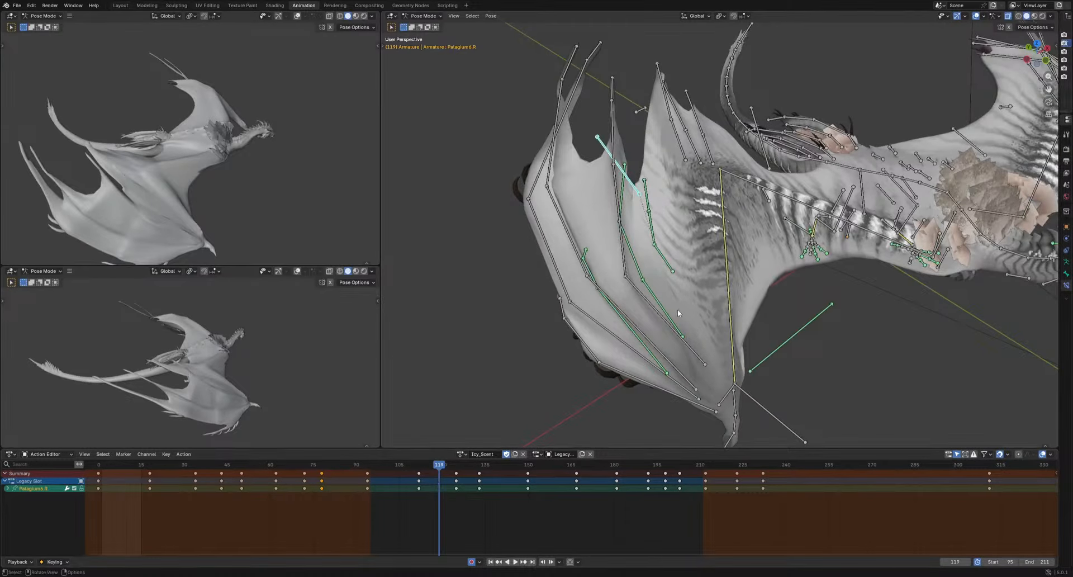
key(g)
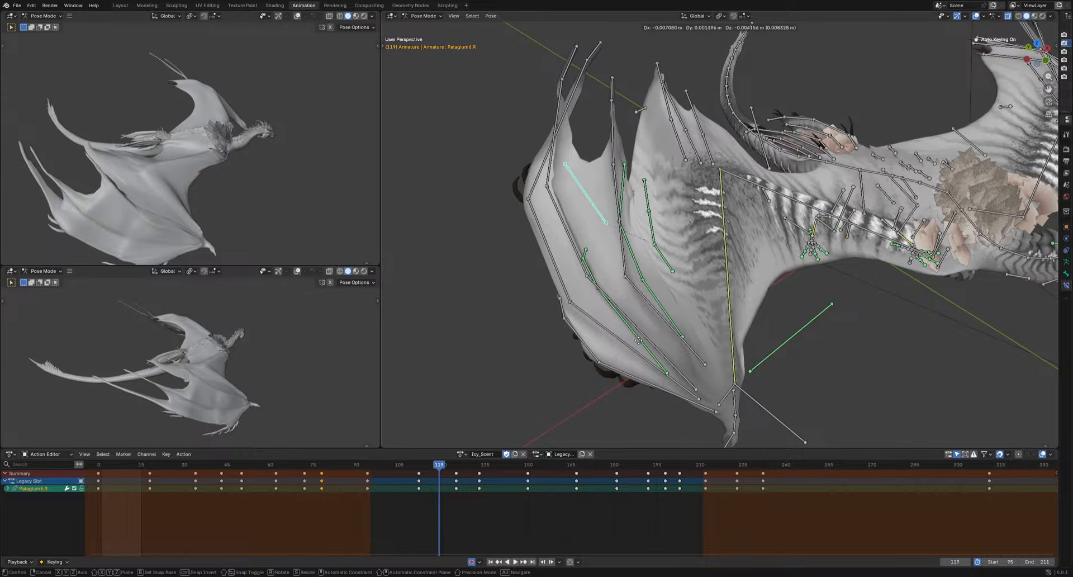
Replay from frame 112 and reposition the Patagium6.R bone at frame 133 from two view angles
drag(438, 472, 419, 470)
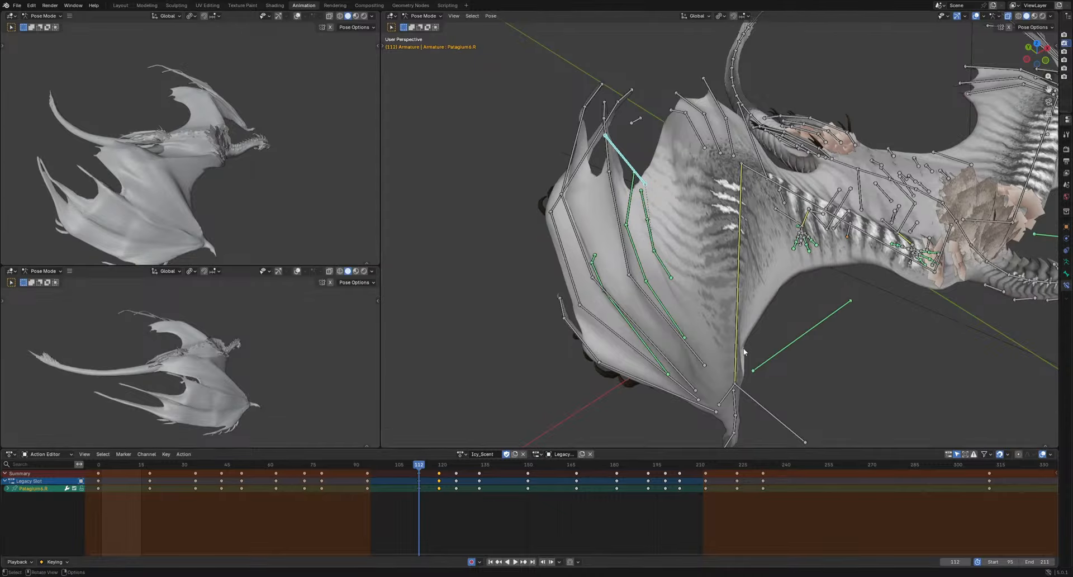
key(space)
key(g)
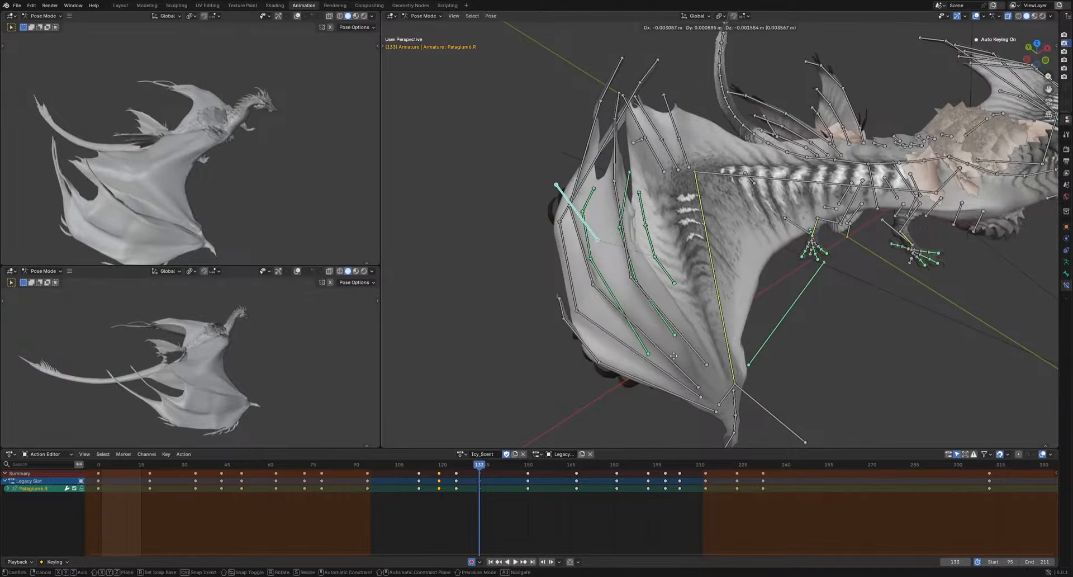
click(685, 370)
middle_drag(685, 369, 808, 351)
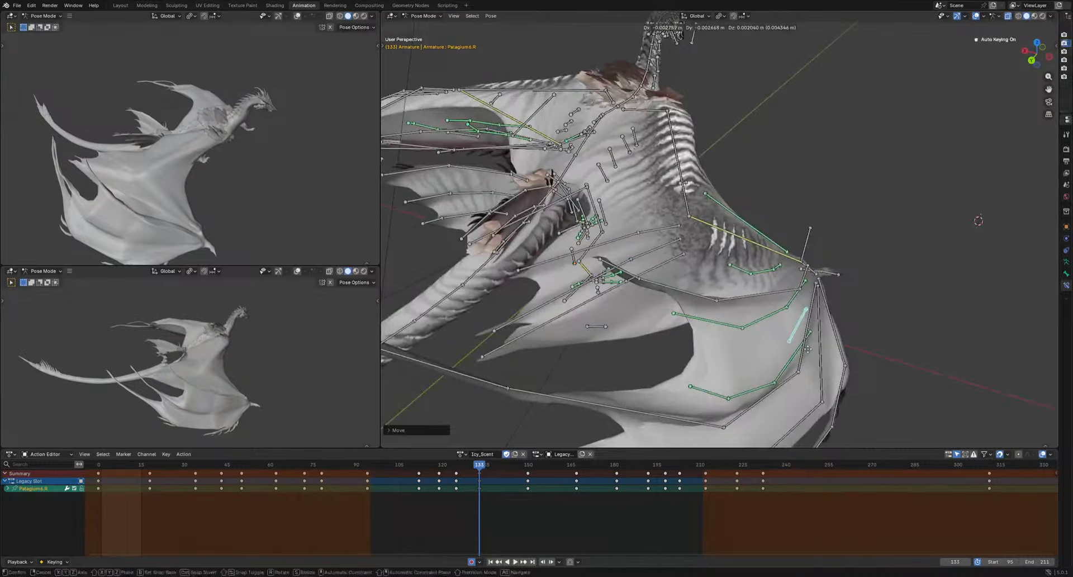
Try moving the Patagium6.R bone at frame 159
key(space)
key(space)
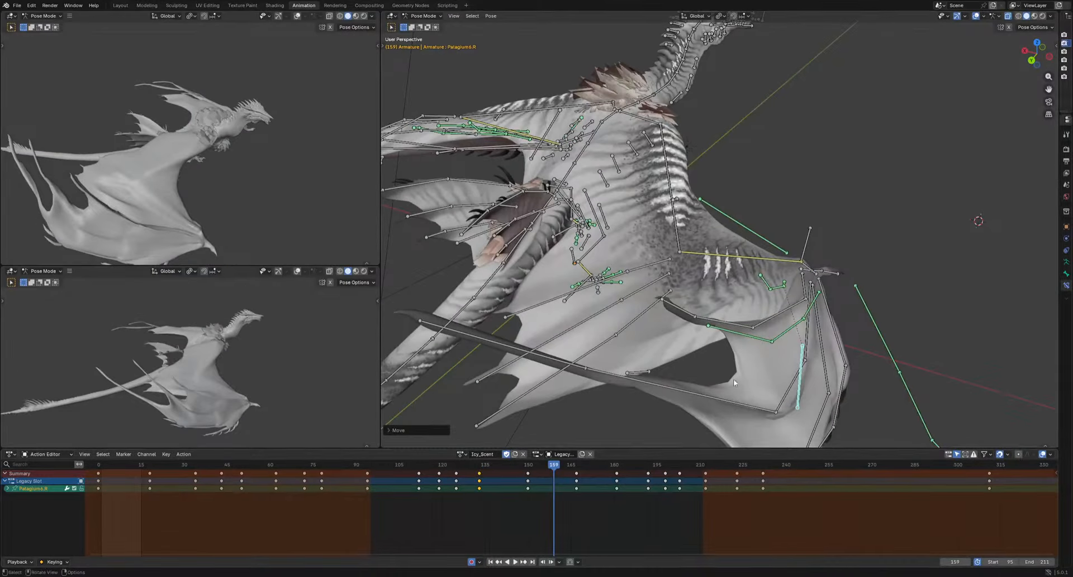
key(g)
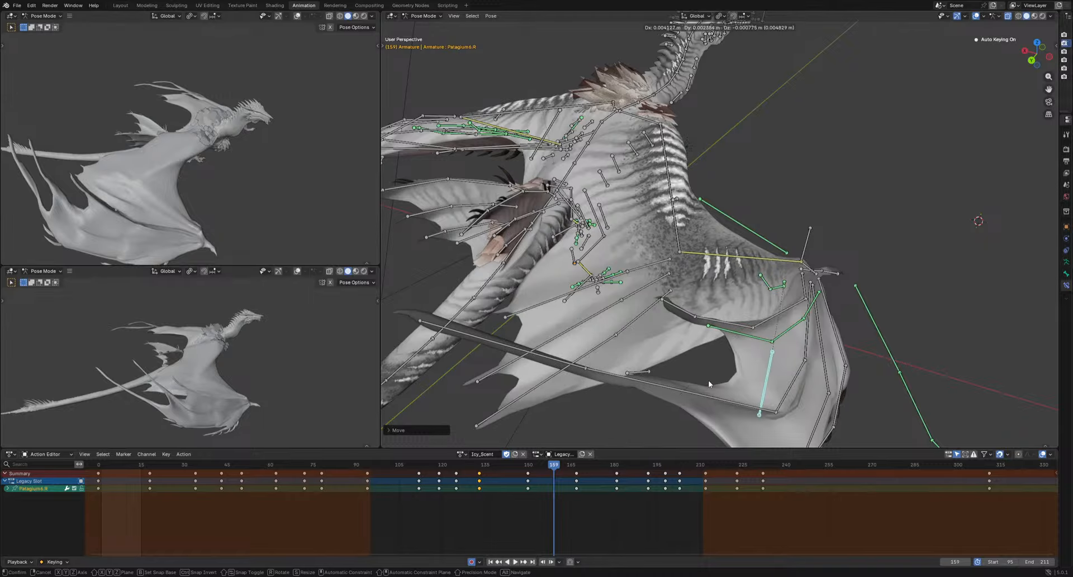
click(708, 381)
Deselect the bone and examine the right wing's motion during playback from several view angles
key(space)
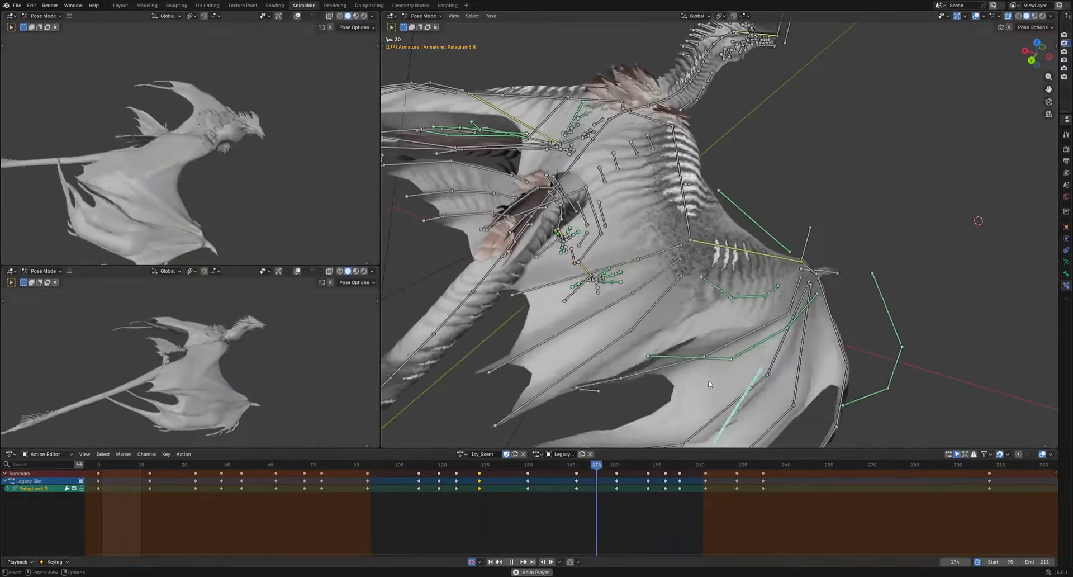
click(676, 340)
middle_drag(677, 341, 716, 327)
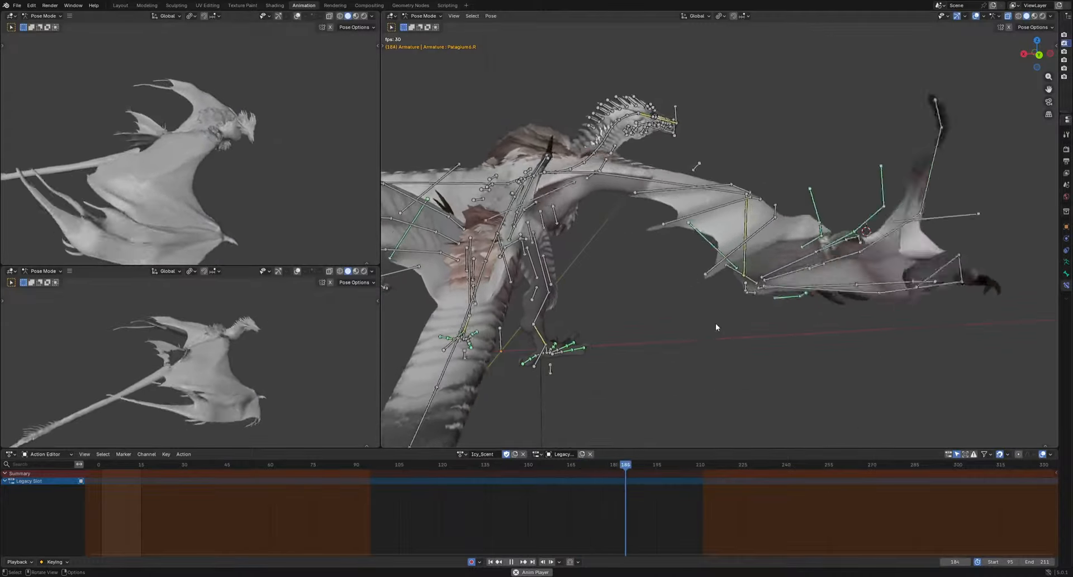
middle_drag(716, 327, 706, 360)
middle_drag(799, 324, 643, 323)
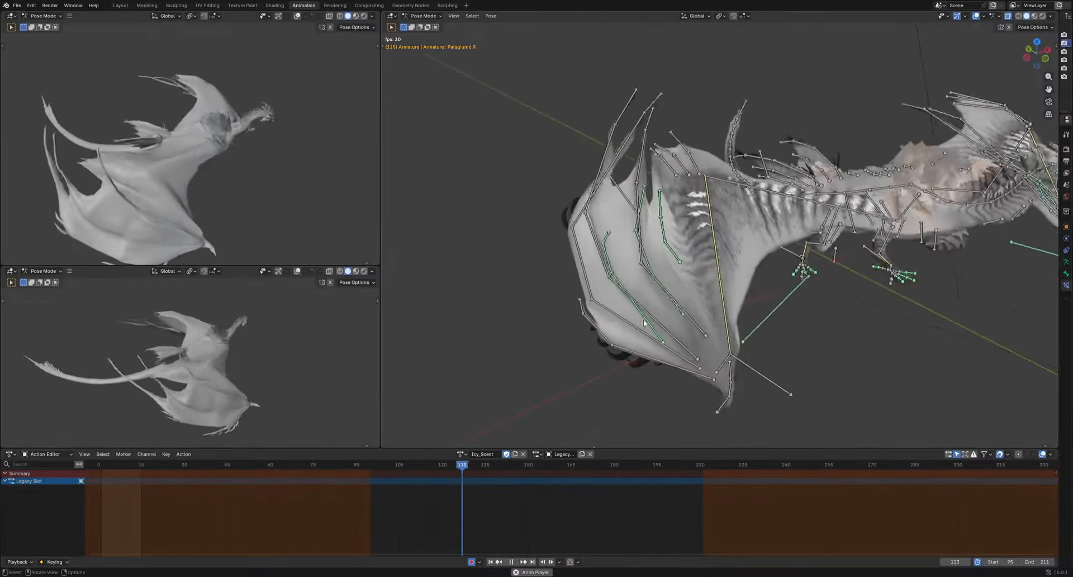
shift+middle_drag(738, 331, 626, 335)
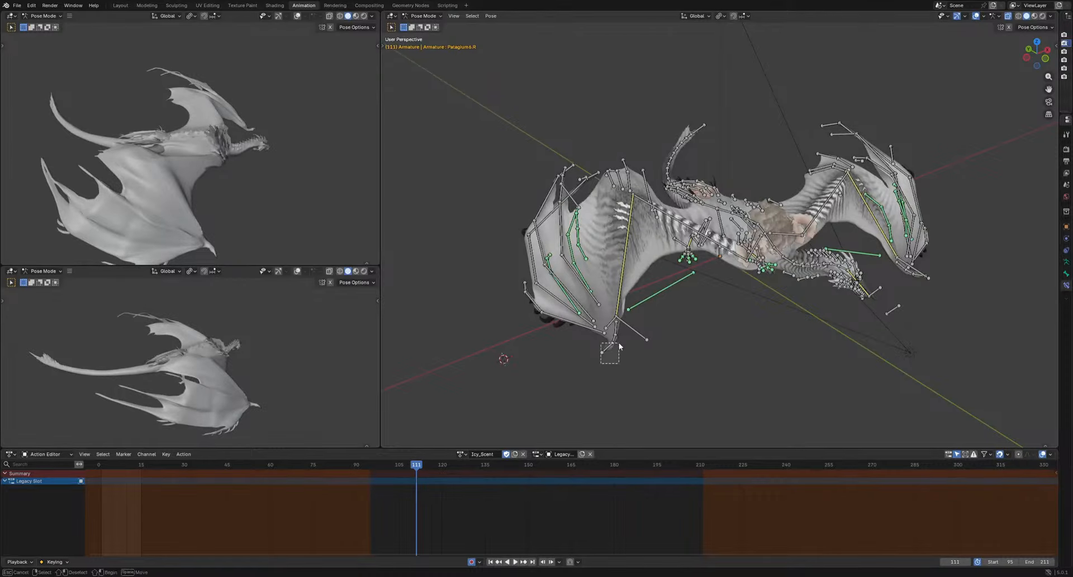
Select the right wing's Thumb1-1.R, Thumb1-2.R and ThumbClaw.R bones and play their motion in top view
drag(619, 347, 620, 336)
shift+click(615, 330)
middle_drag(671, 347, 651, 414)
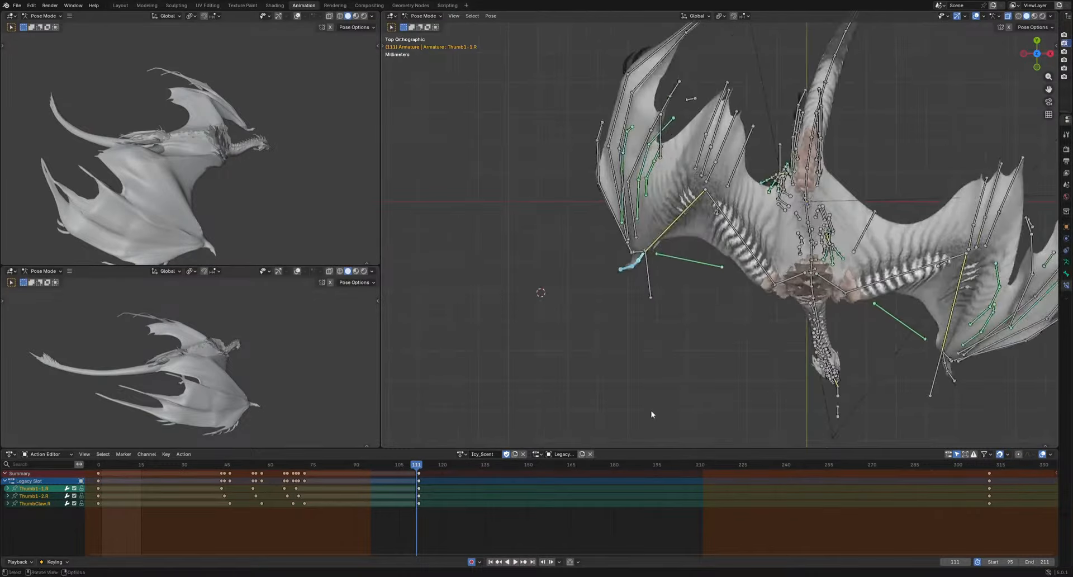
scroll(651, 414, up, 3)
key(space)
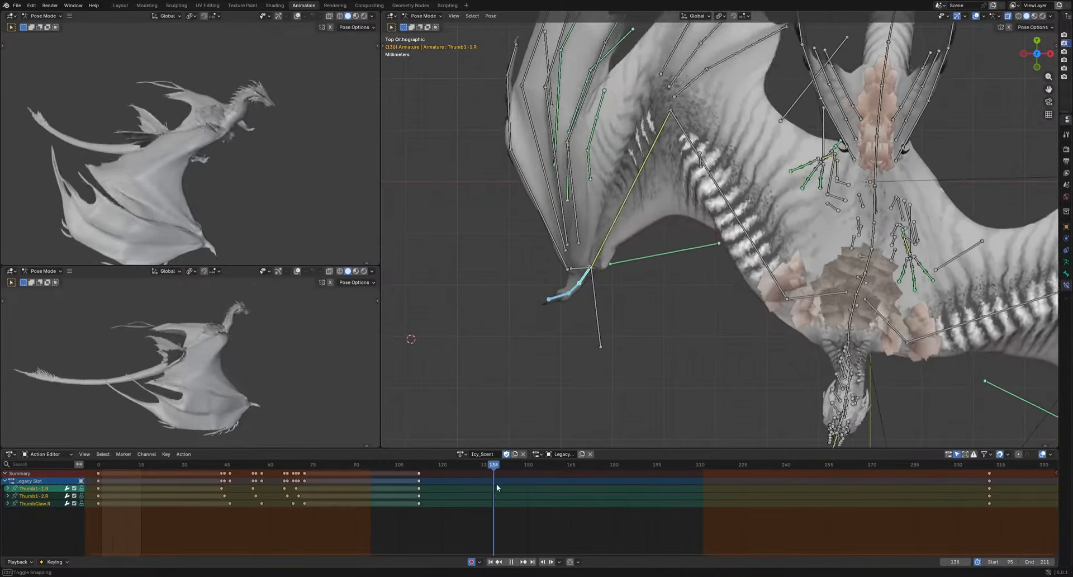
key(space)
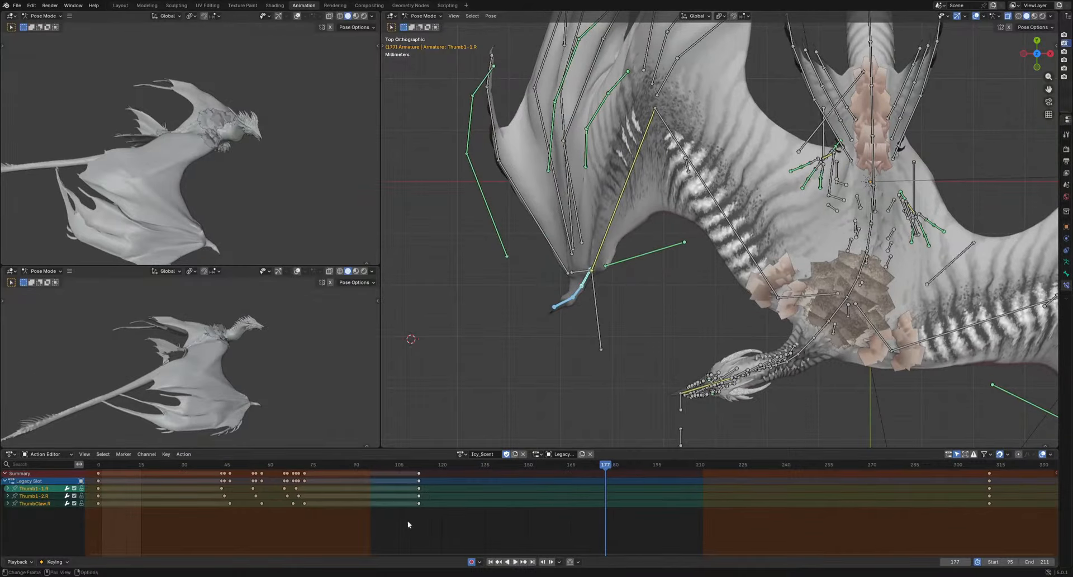
Shift the three thumb bones' keyframes at frame 112 to about frame 171
drag(405, 525, 452, 474)
key(g)
click(606, 477)
mouse_move(604, 466)
mouse_down()
mouse_move(585, 467)
mouse_move(595, 465)
mouse_up()
middle_drag(677, 360, 643, 298)
drag(602, 467, 679, 488)
key(g)
click(590, 473)
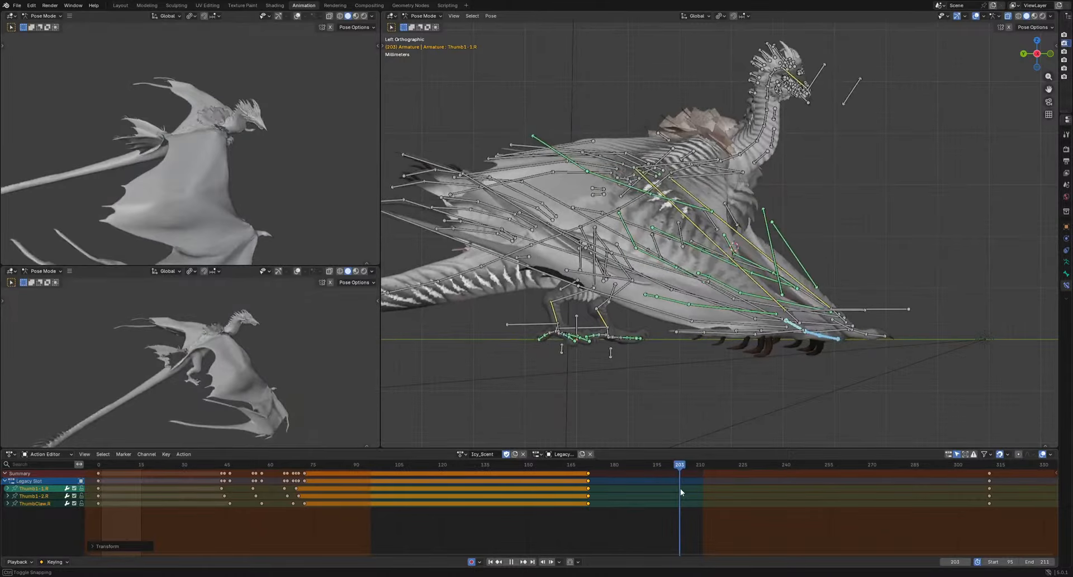
Copy the three thumb bones' last keyframes near frame 311 and paste them at frames 203 and 183
drag(1009, 473, 1009, 473)
key(ctrl+c)
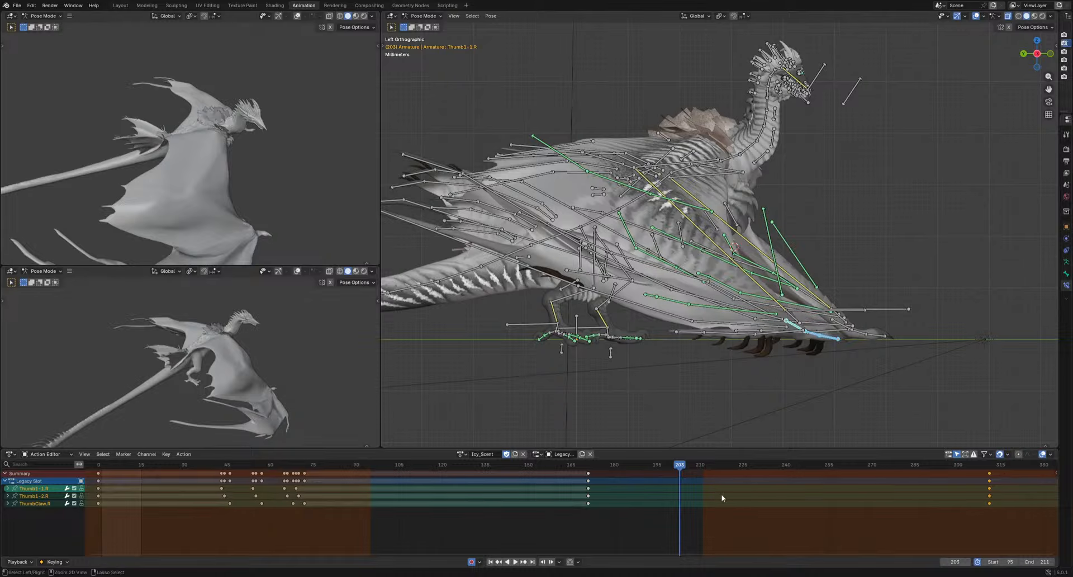
key(ctrl+v)
drag(680, 467, 621, 488)
key(ctrl+v)
Rotate the three right thumb bones into new poses at frames 183, 191 and 197
middle_drag(671, 402, 766, 343)
key(r)
click(730, 412)
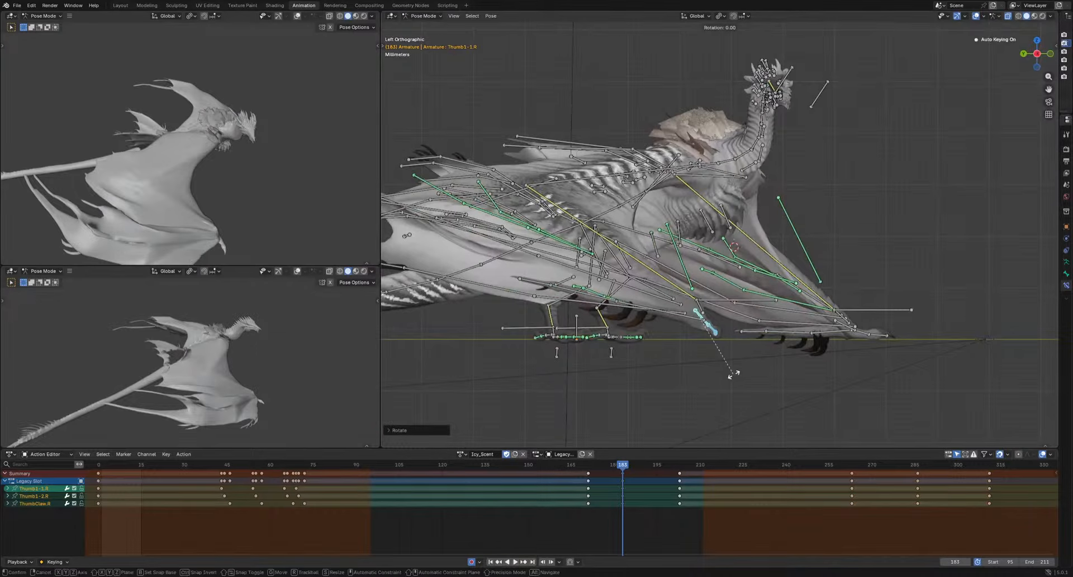
drag(632, 465, 646, 469)
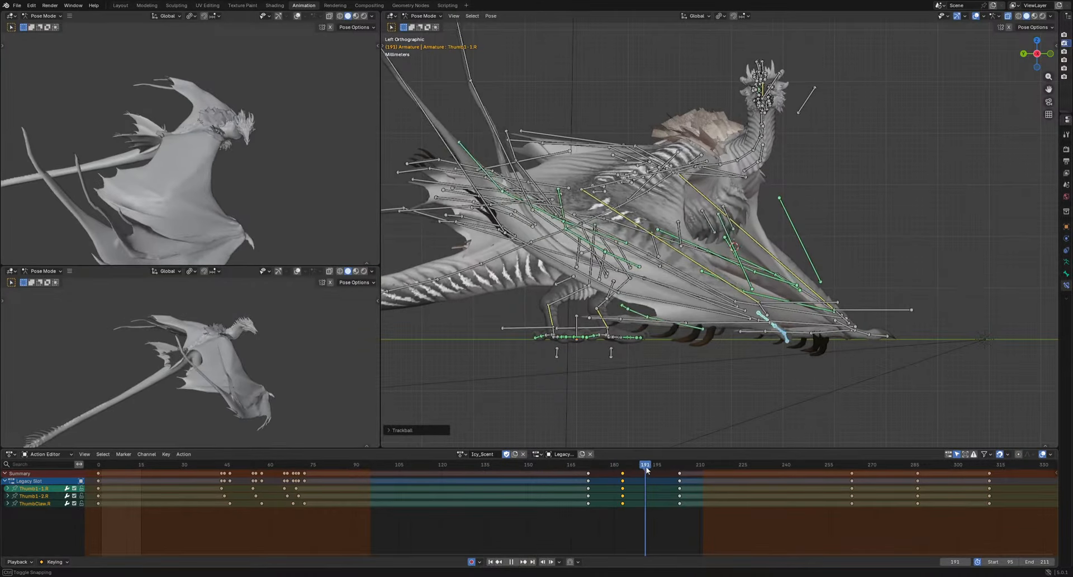
key(ctrl+v)
shift+middle_drag(816, 392, 658, 403)
scroll(658, 403, up, 2)
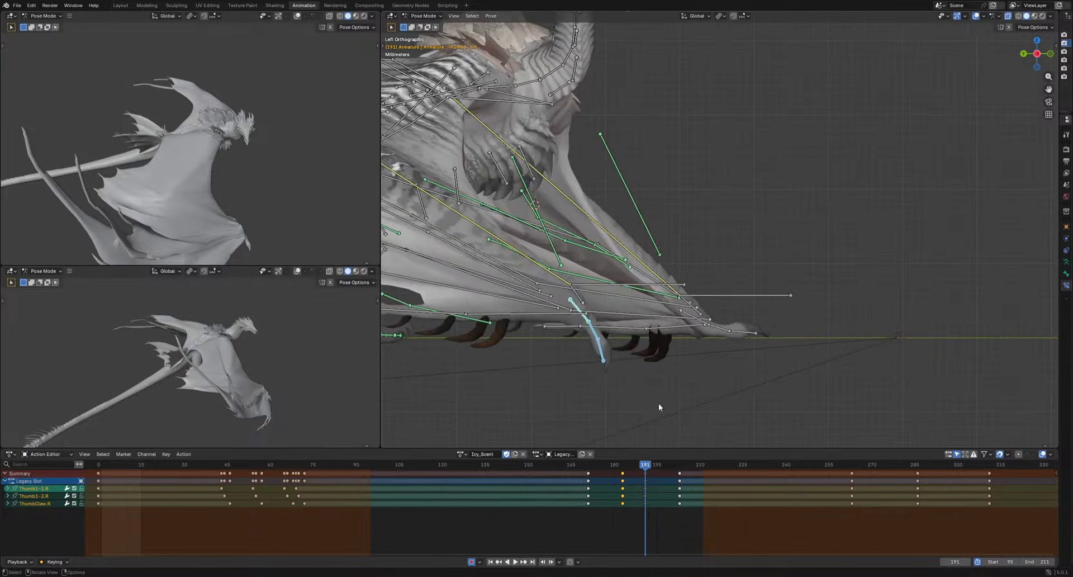
drag(647, 467, 666, 469)
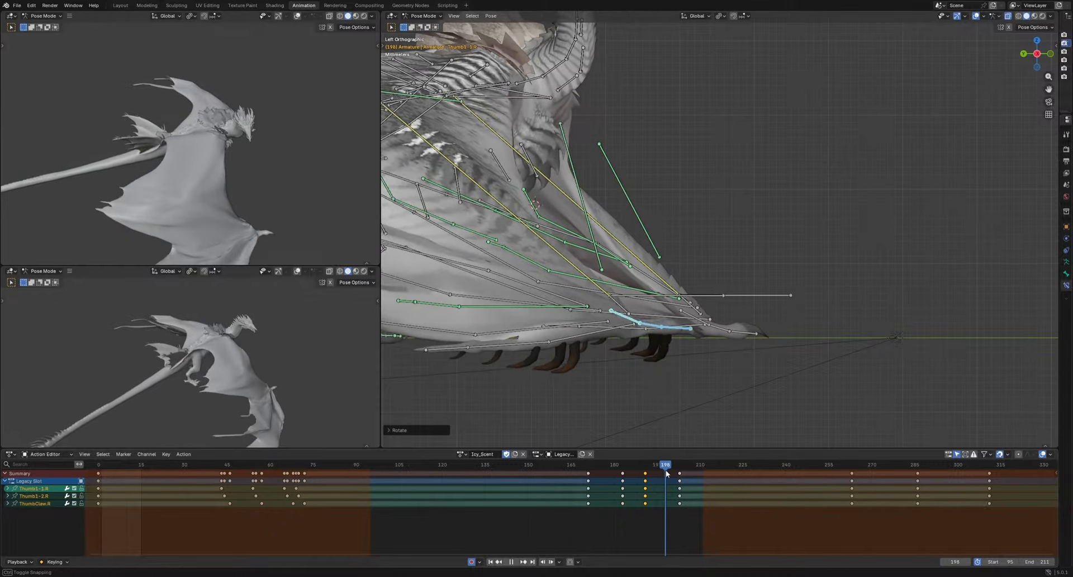
click(784, 383)
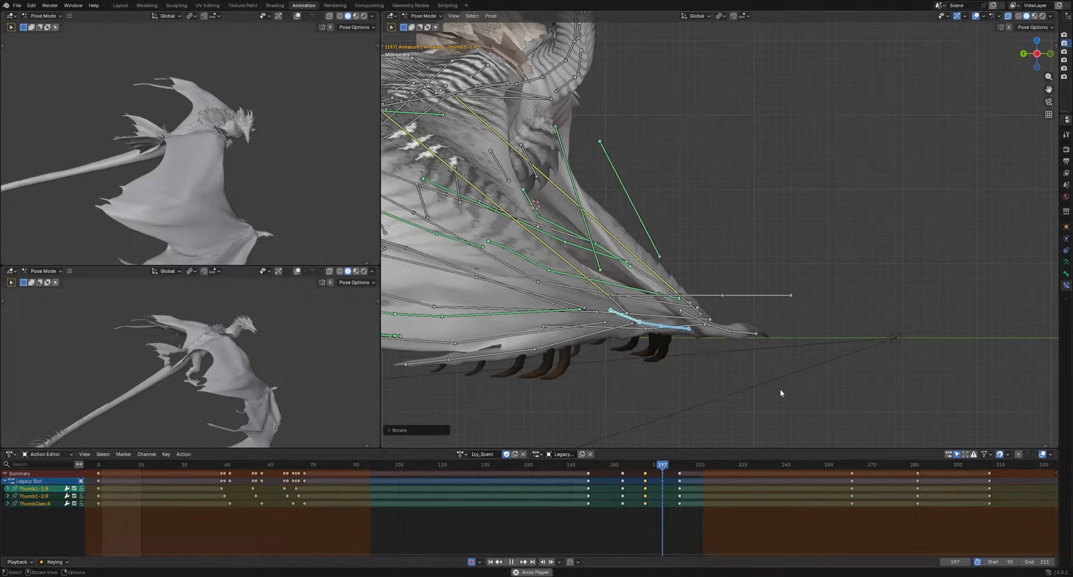
key(space)
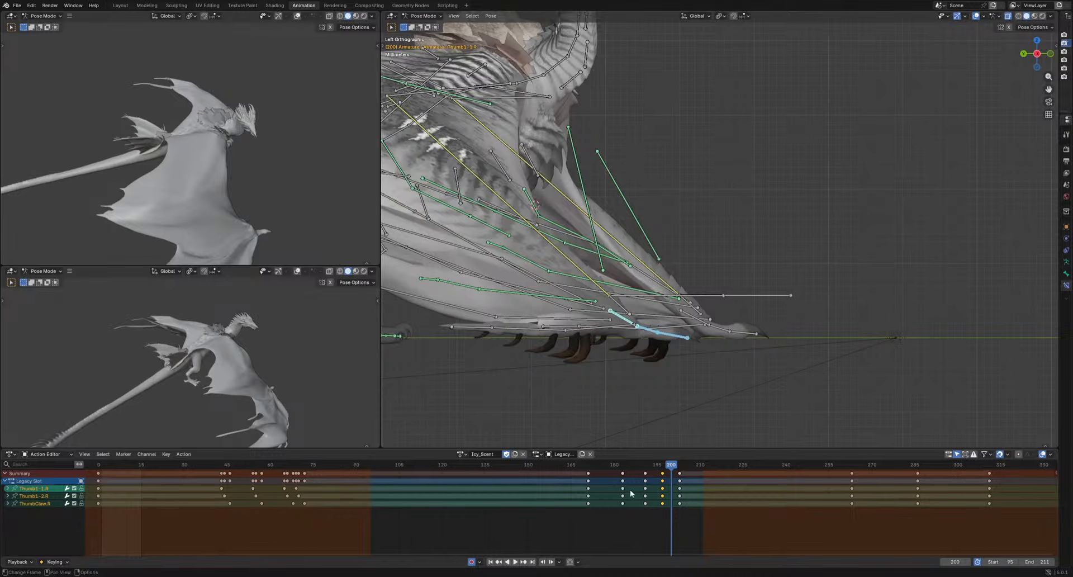
Offset the thumb keyframes so Thumb1-2.R and ThumbClaw.R trail Thumb1-1.R by a few frames, and play the result
drag(685, 471, 703, 504)
key(g)
key(g)
key(g)
click(713, 498)
key(space)
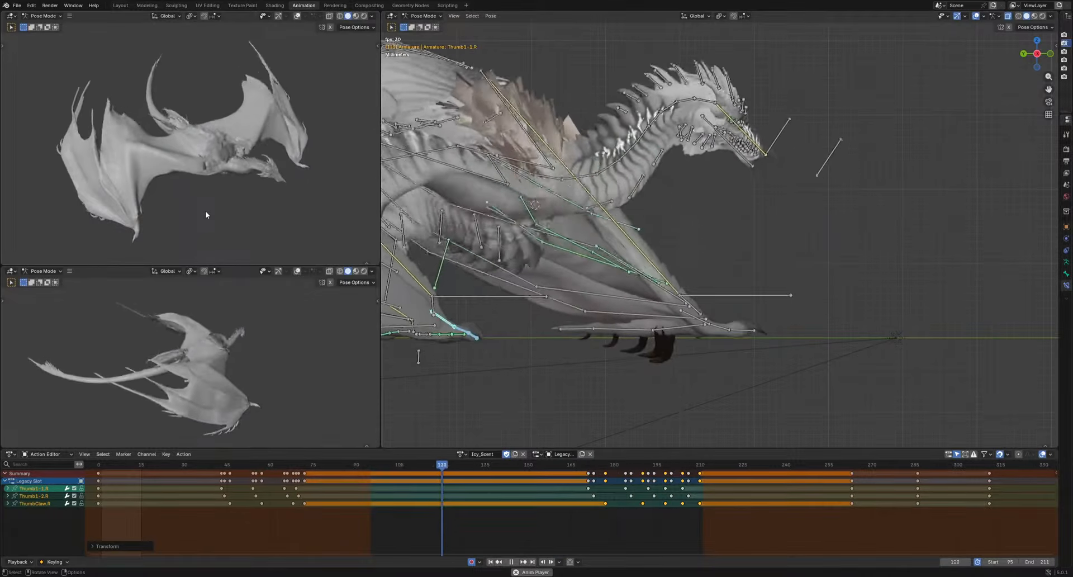
Select the right wing's Patagium5.R bone, rotate it at frames 150 and 165, and play the motion
key(space)
middle_drag(206, 211, 236, 123)
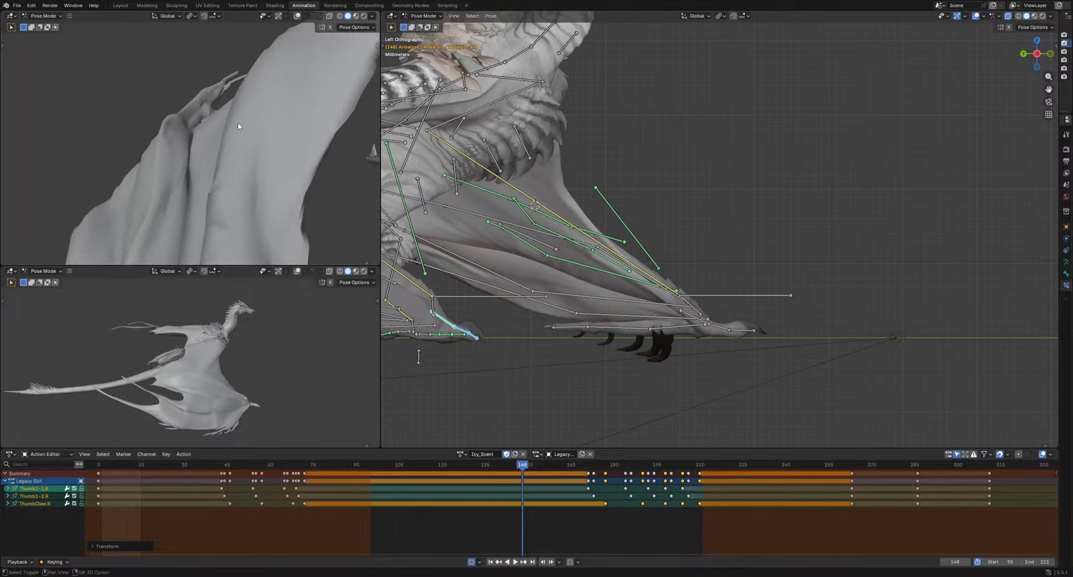
middle_drag(547, 279, 612, 251)
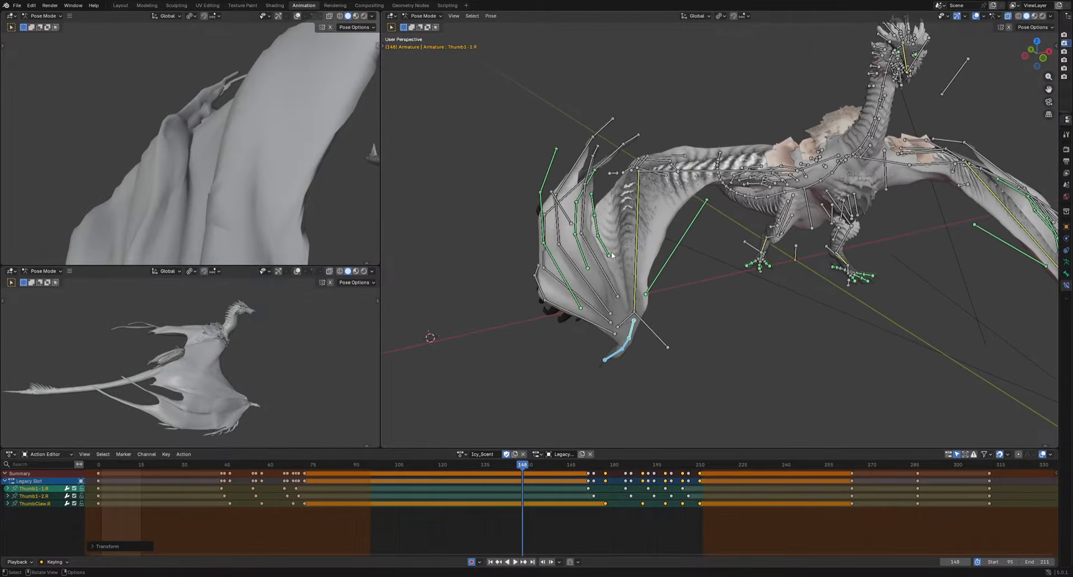
click(611, 252)
scroll(611, 252, up, 2)
click(528, 464)
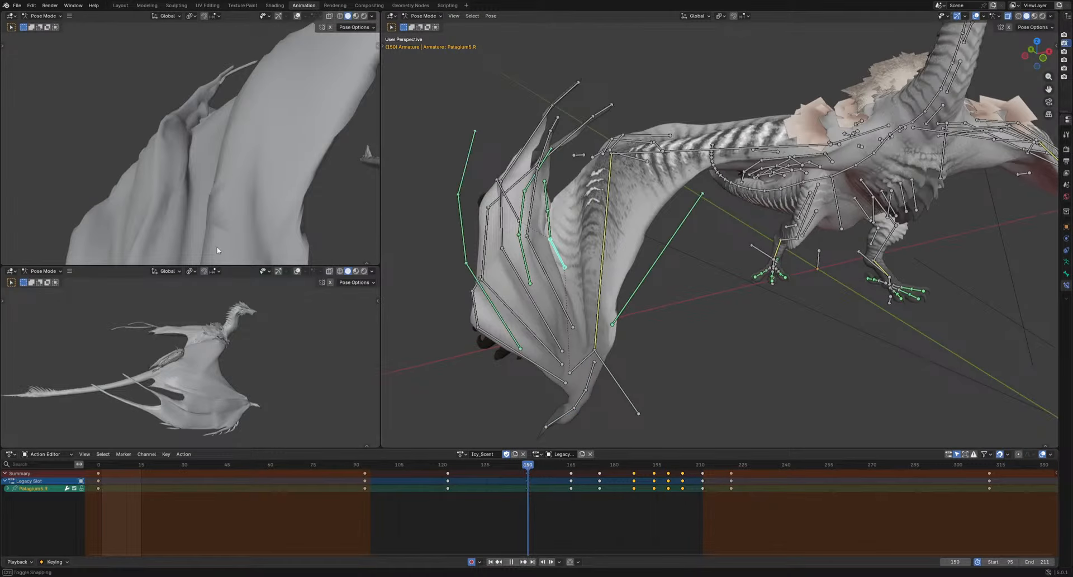
key(g)
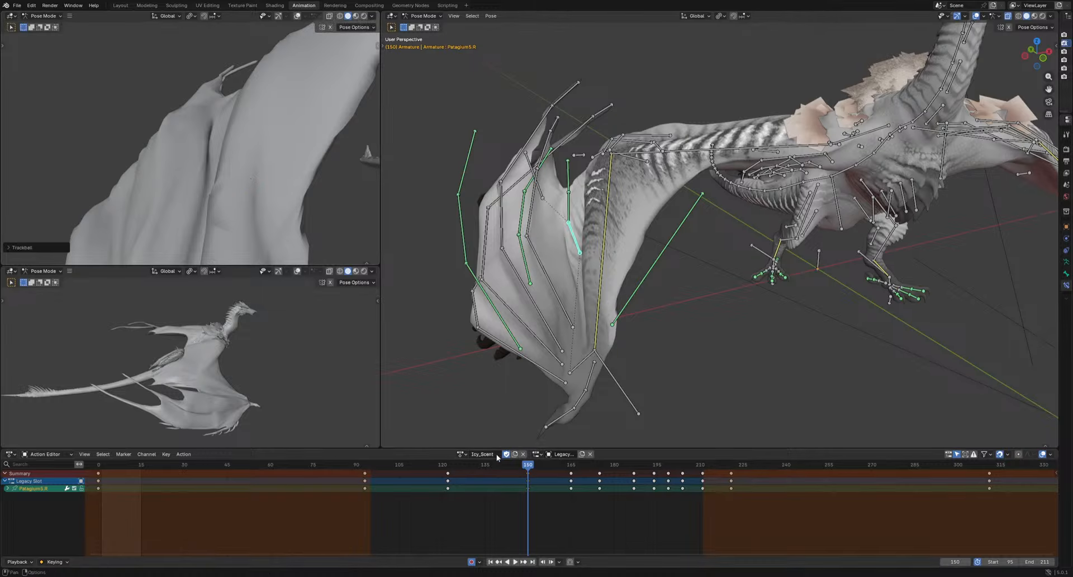
drag(496, 465, 570, 499)
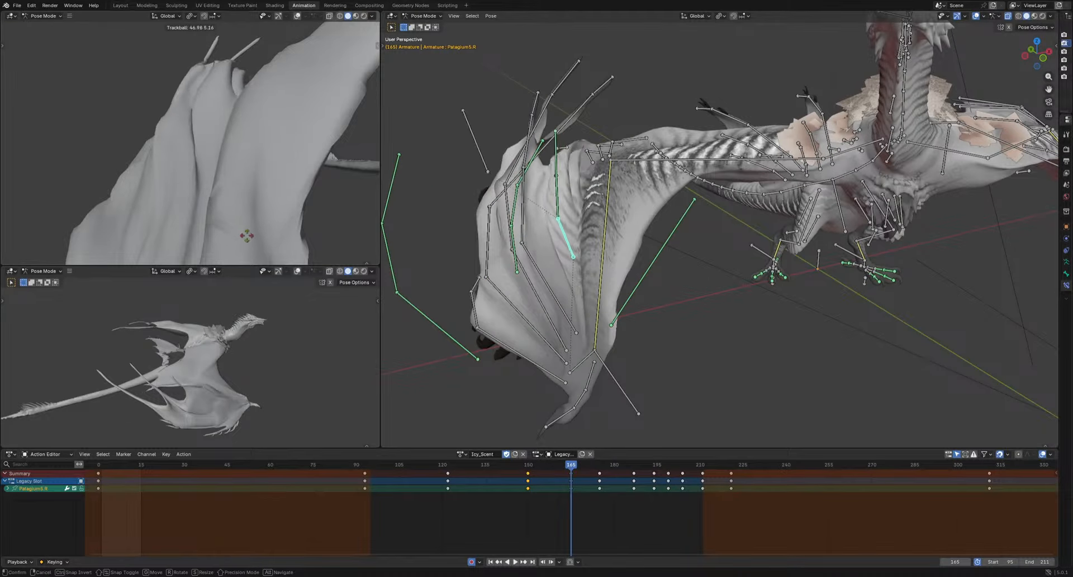
click(239, 220)
key(space)
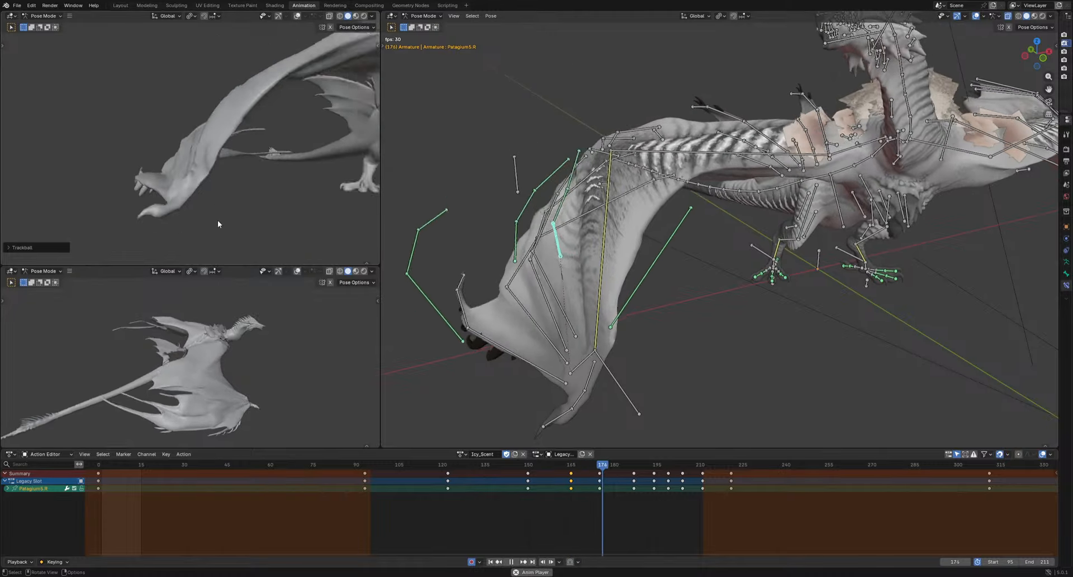
Scale down the Patagium5.R bone at frames 175 and 165 and play the motion
drag(604, 467, 600, 467)
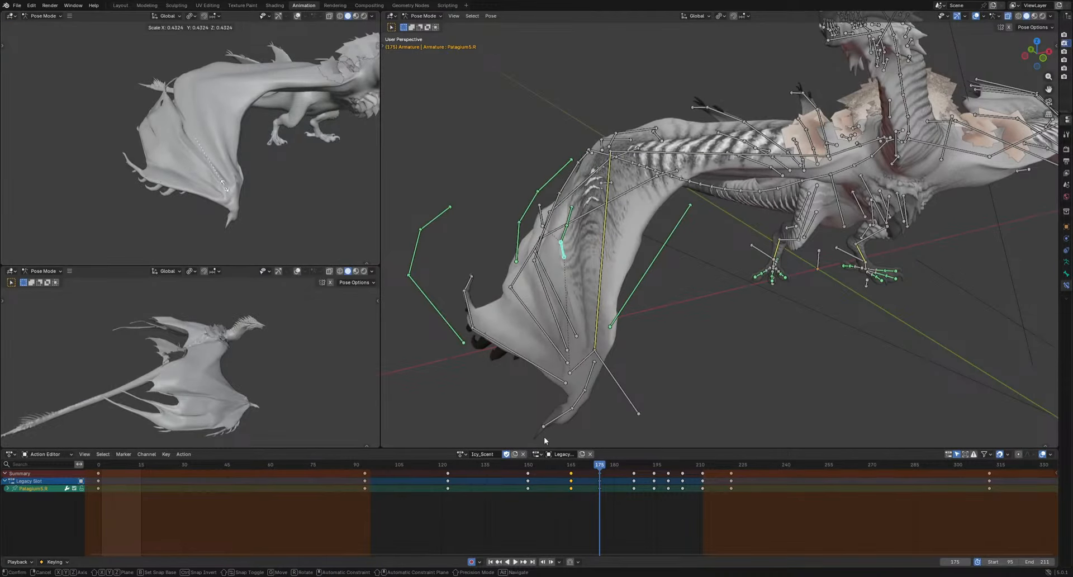
key(i)
drag(573, 468, 571, 467)
key(s)
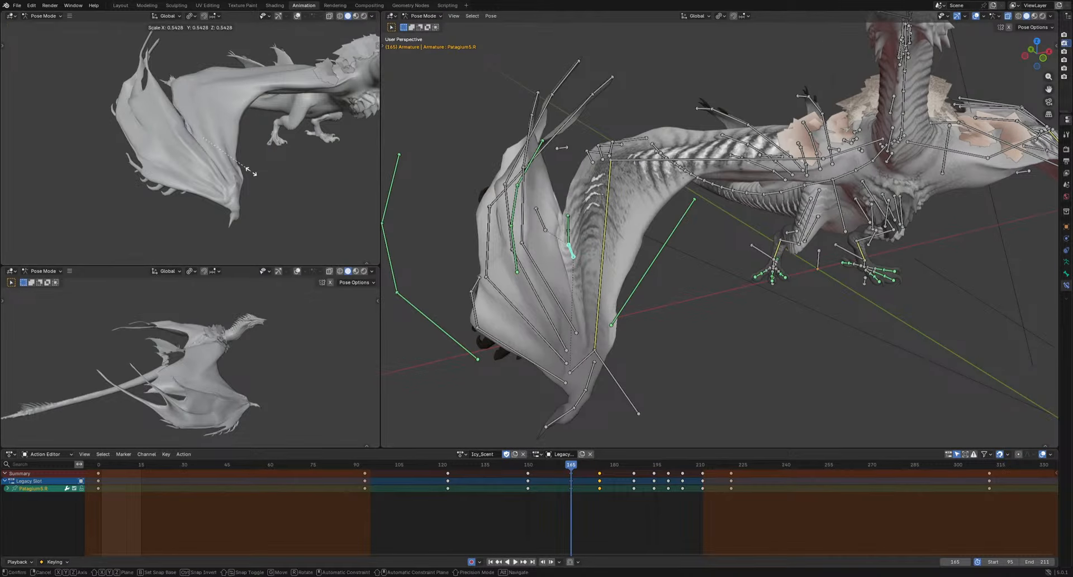
click(259, 177)
key(space)
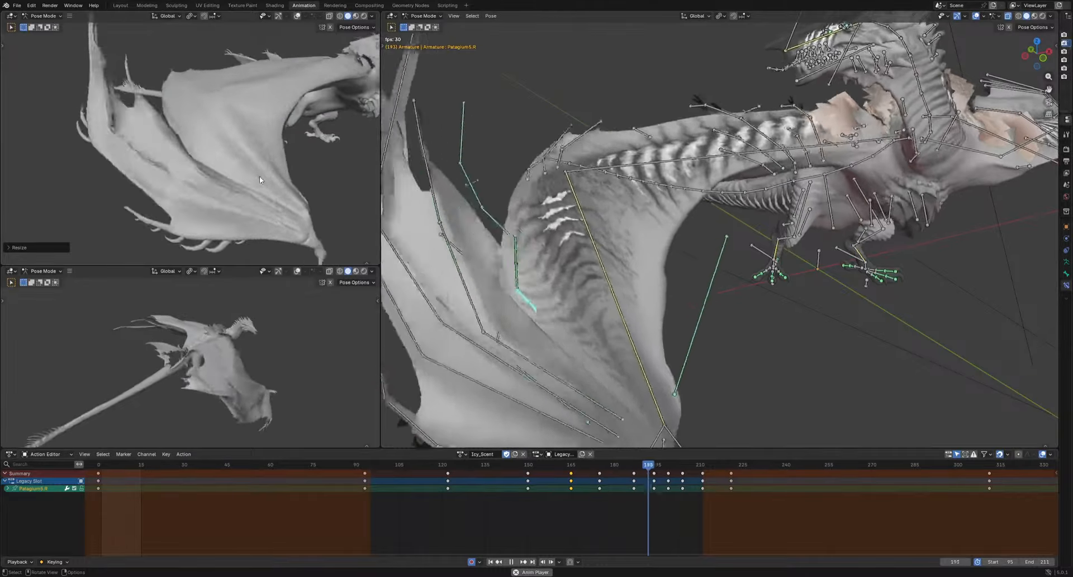
Adjust the scale of the Patagium5.R bone at frames 199 and 204
mouse_move(663, 465)
mouse_down()
mouse_move(652, 466)
mouse_move(683, 467)
mouse_up()
key(s)
click(741, 380)
key(s)
key(s)
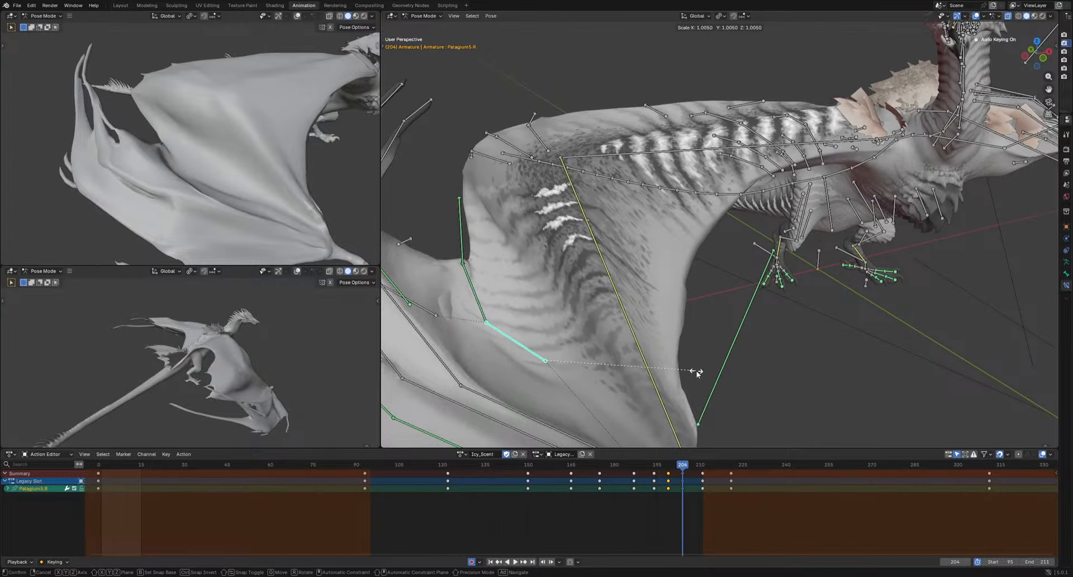
click(694, 374)
Rotate the Patagium5.R bone freely at frame 204 to reshape the membrane fold
key(r)
key(r)
click(582, 363)
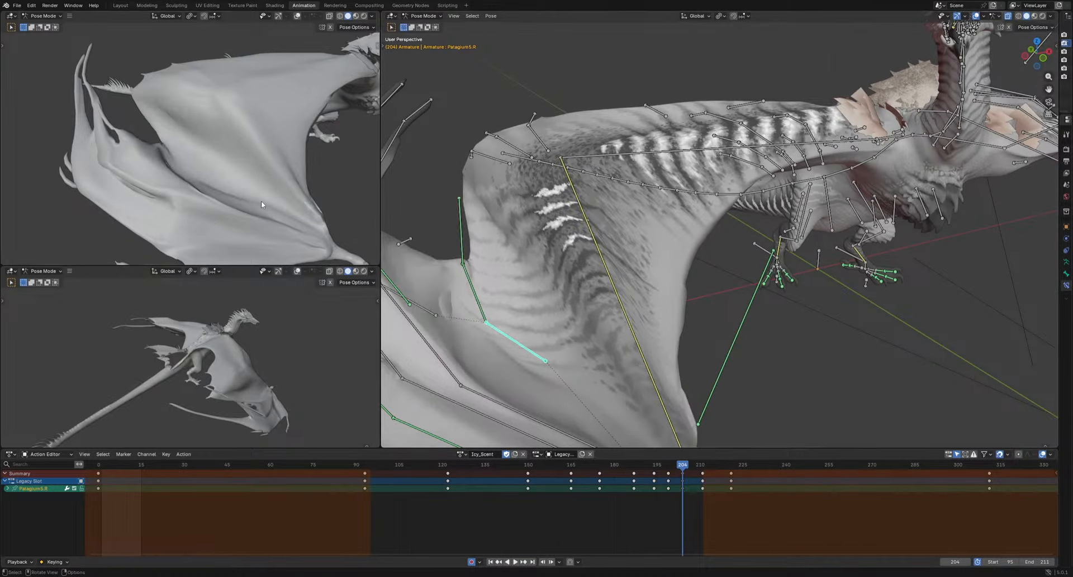
middle_drag(260, 200, 197, 189)
key(r)
key(r)
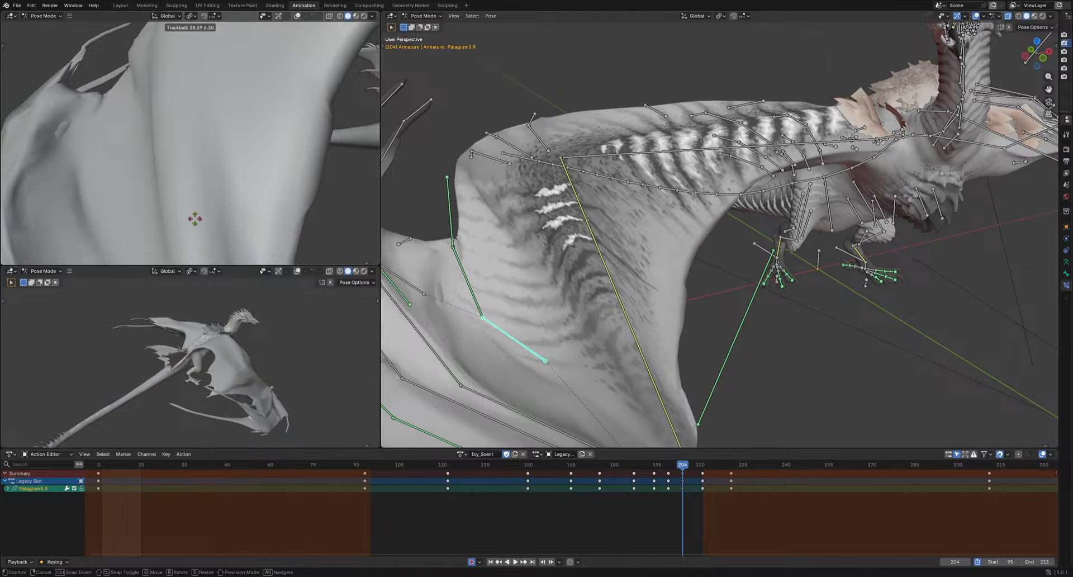
Select the adjoining Patagium5-1.R bone and rotate it at frames 204 and 133
click(476, 295)
key(r)
key(r)
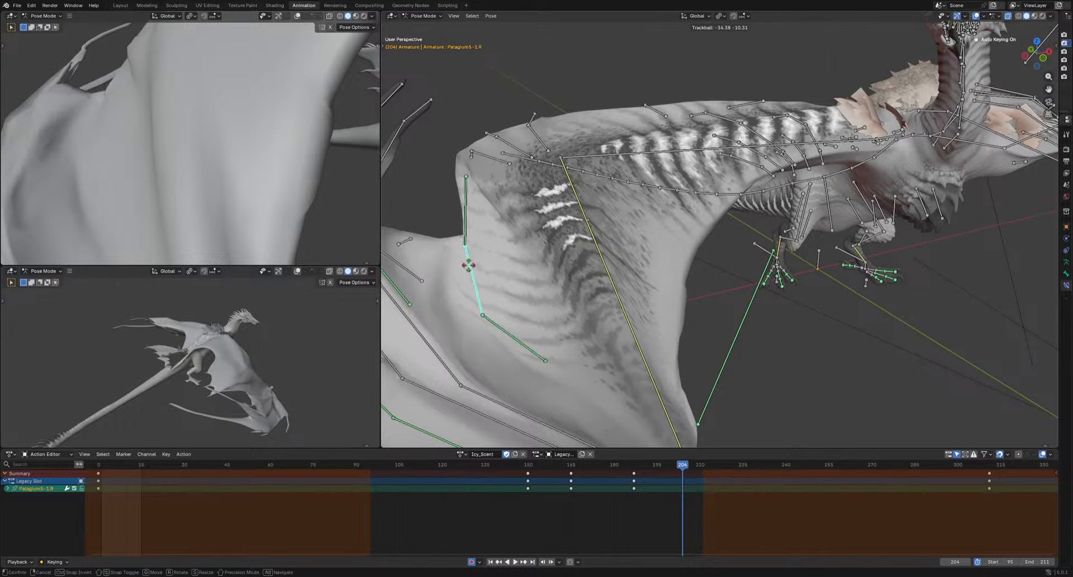
drag(674, 467, 479, 468)
middle_drag(257, 179, 218, 171)
key(r)
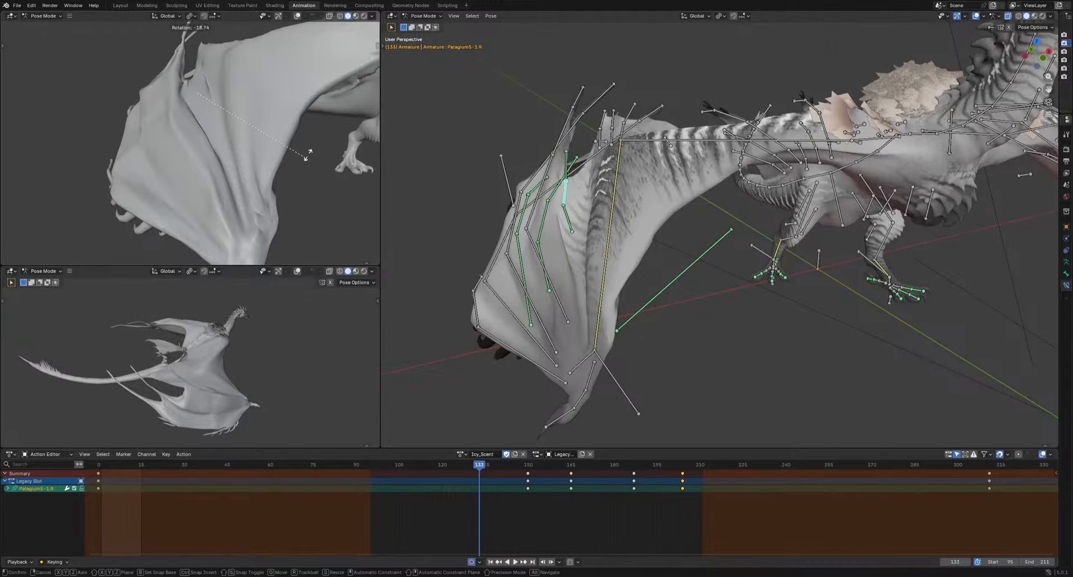
click(485, 464)
Rotate the Patagium5-1.R bone at frames 150, 101 and 69, and play the motion
key(space)
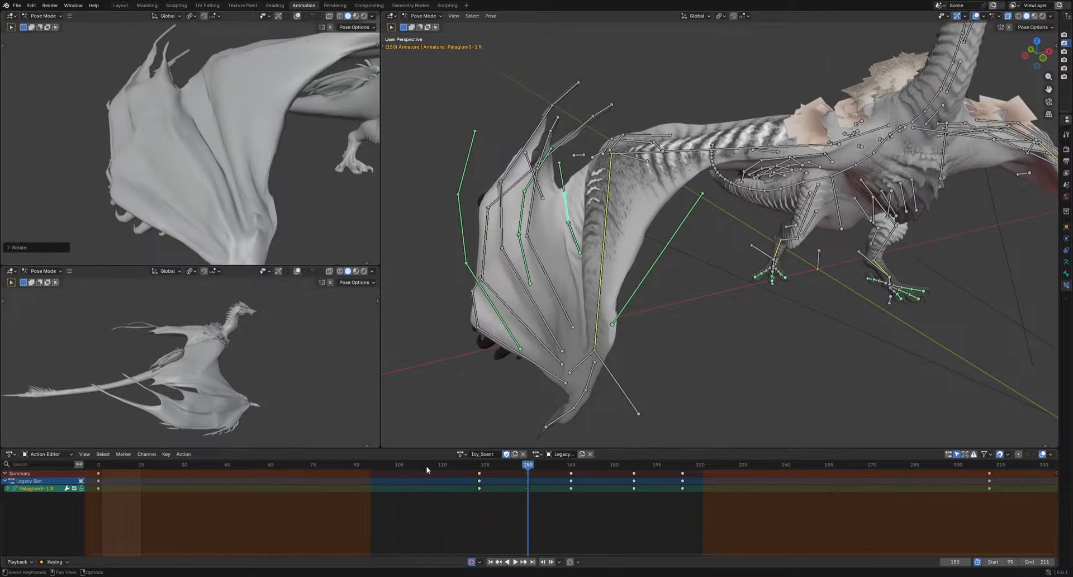
drag(426, 464, 387, 469)
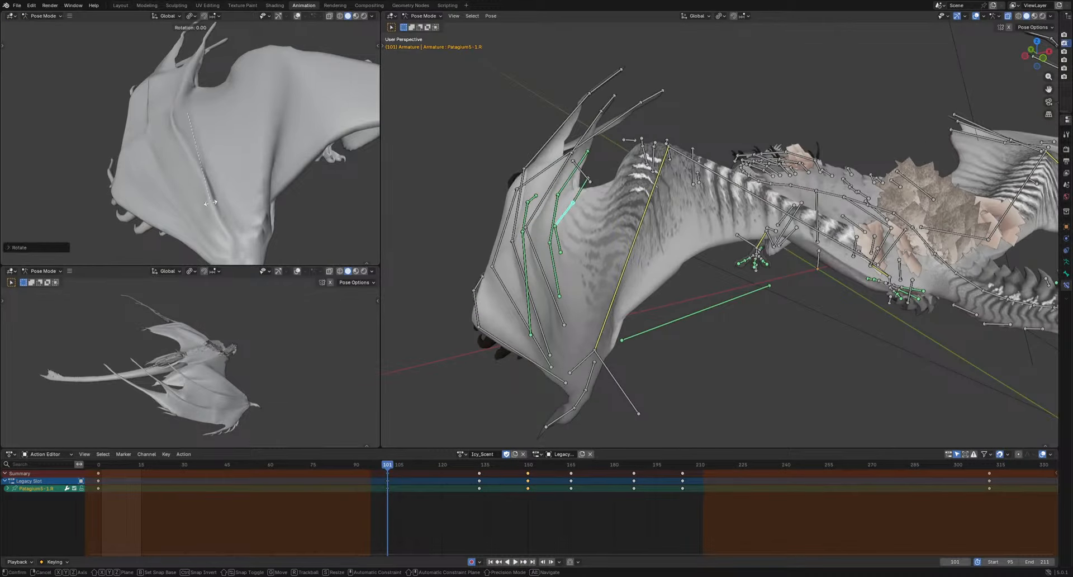
drag(391, 467, 298, 470)
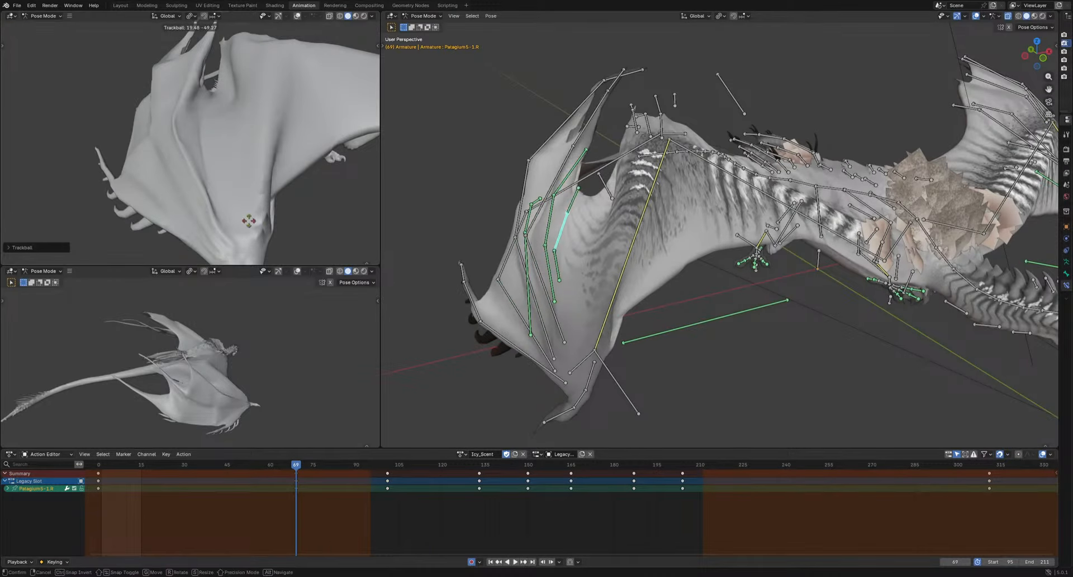
click(249, 221)
key(space)
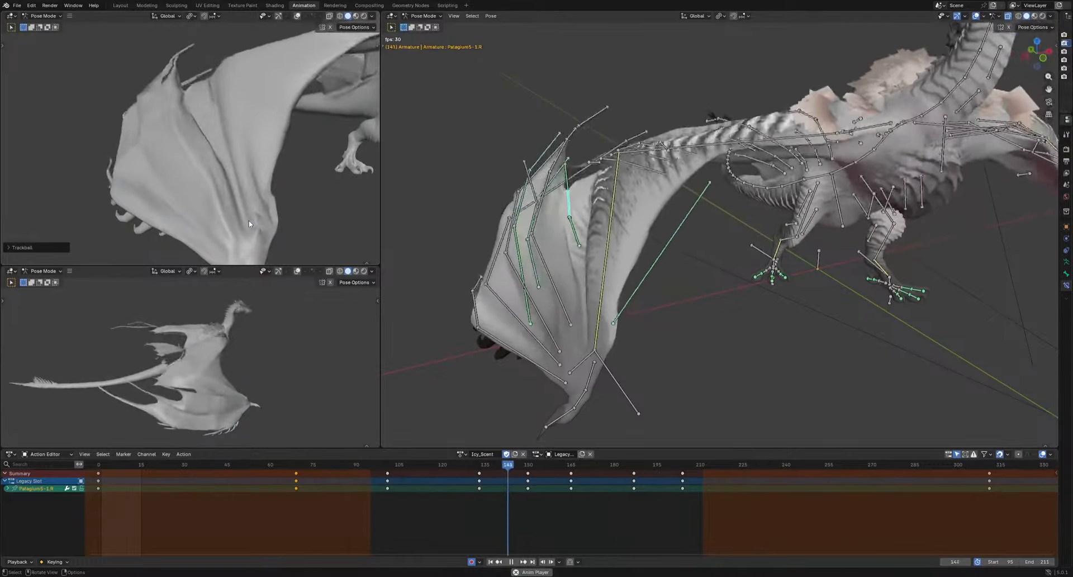
Rotate the Patagium5-1.R bone at frame 165 and replay the wing motion
key(space)
drag(581, 473, 570, 467)
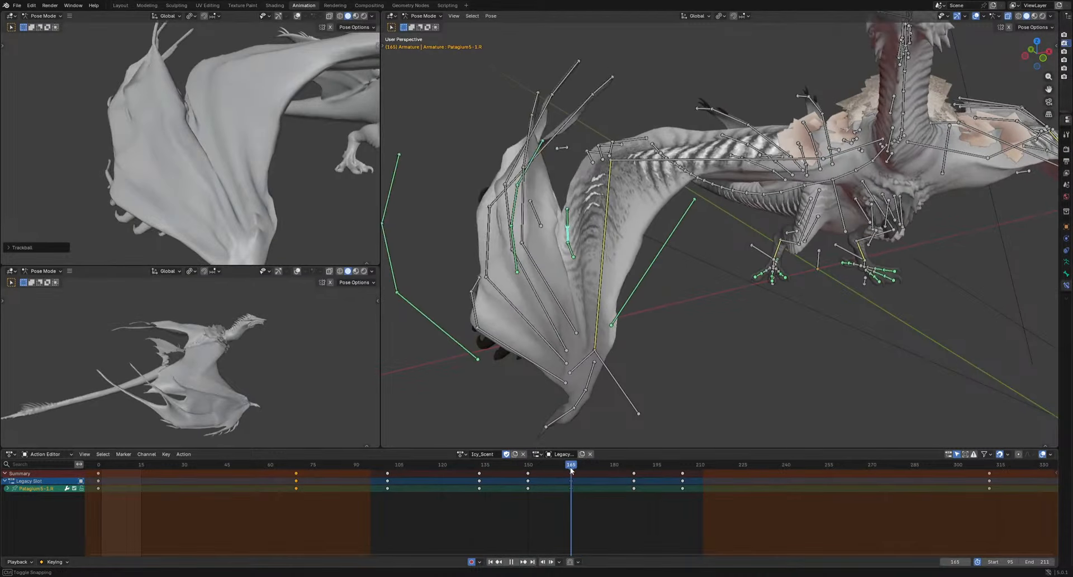
key(r)
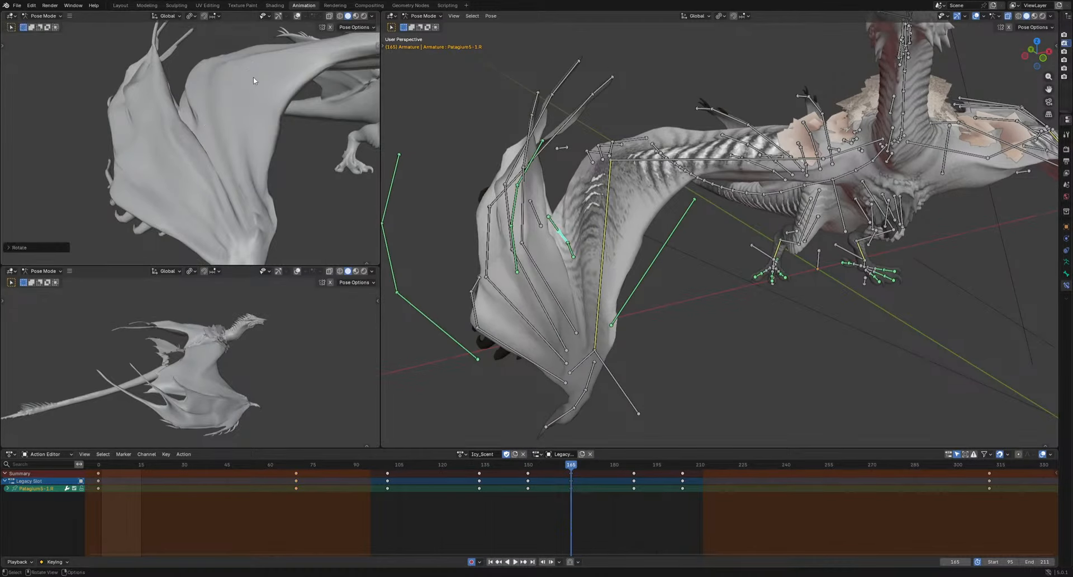
click(250, 63)
key(space)
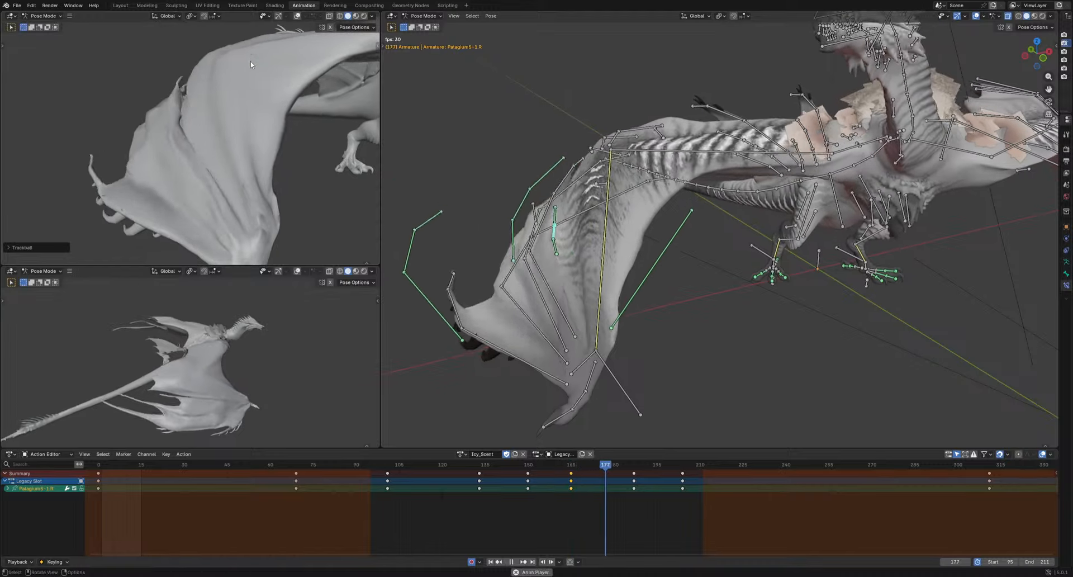
Rotate the Patagium5-1.R bone at frames 187 and 215
mouse_move(637, 467)
mouse_down()
mouse_move(652, 472)
mouse_move(634, 476)
mouse_up()
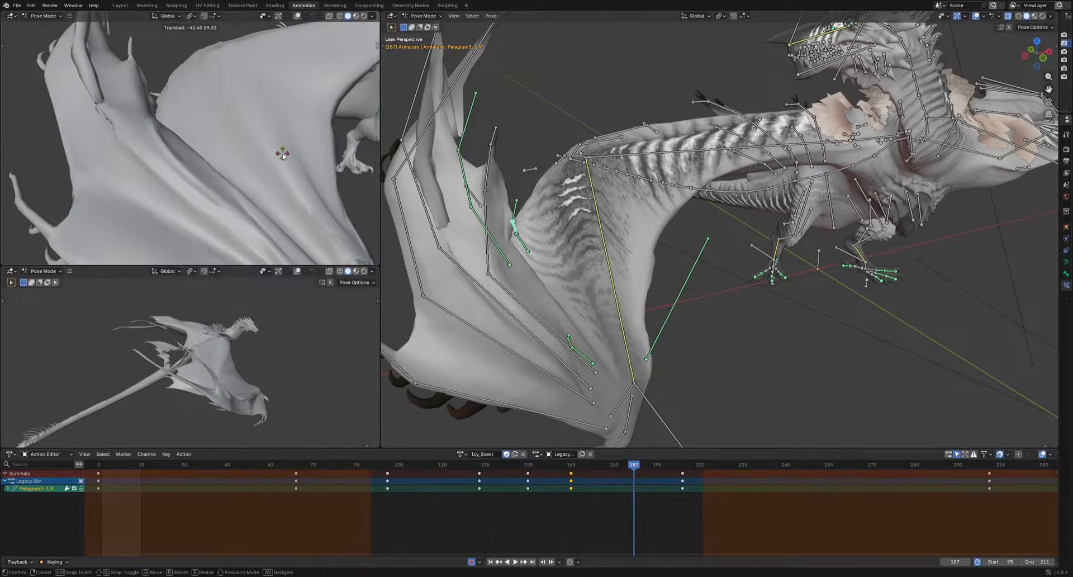
drag(639, 464, 714, 491)
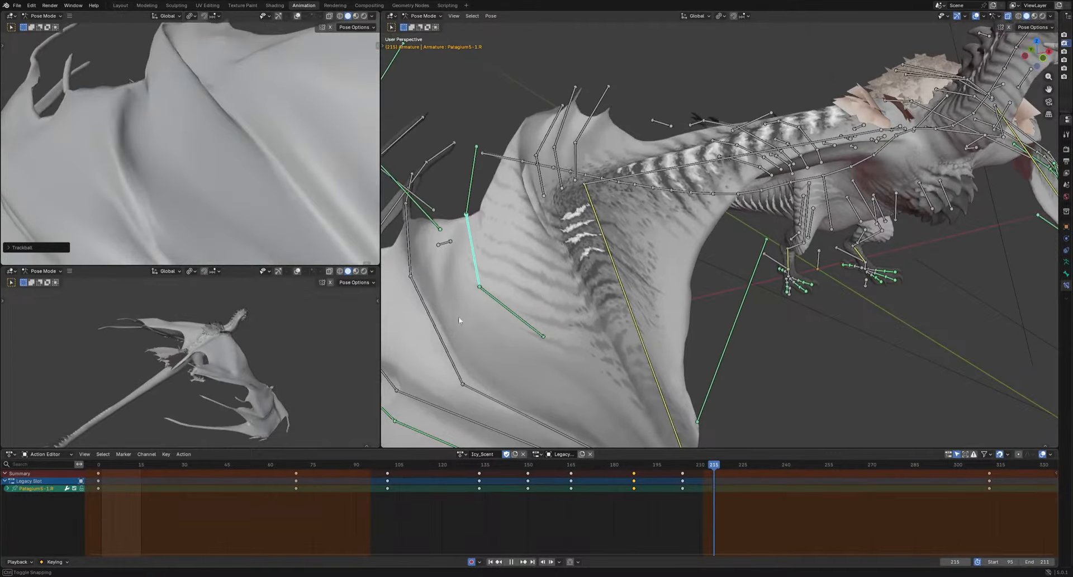
key(r)
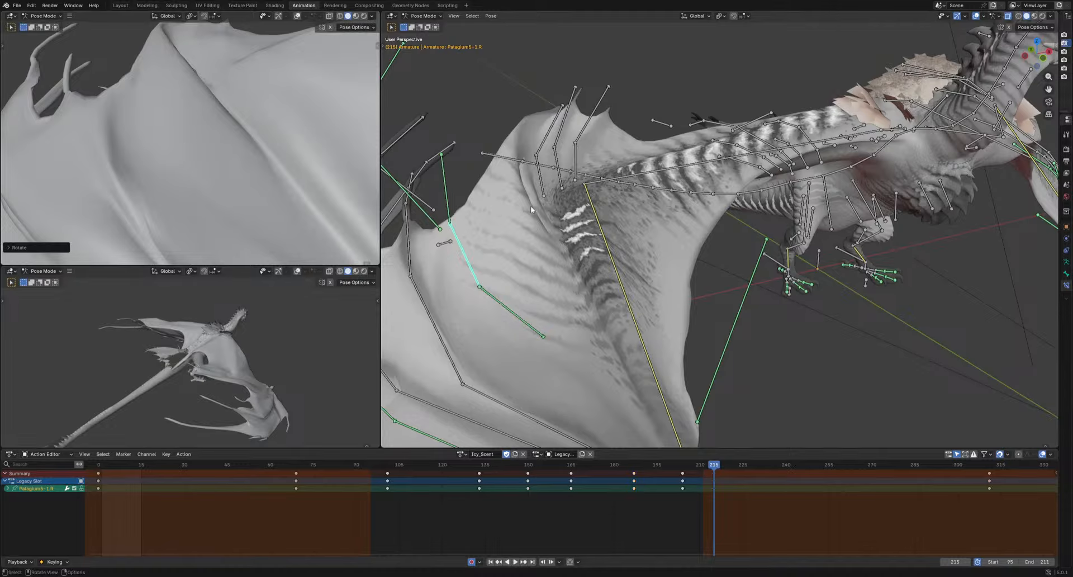
Select the small Patagium3.R membrane bone and move it at frames 215 and 95
click(446, 245)
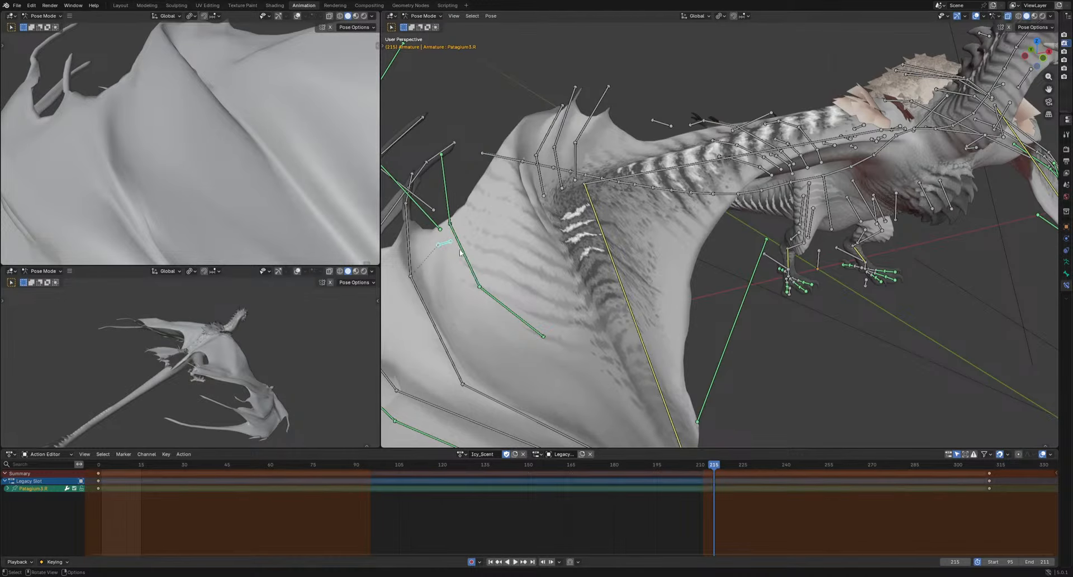
key(g)
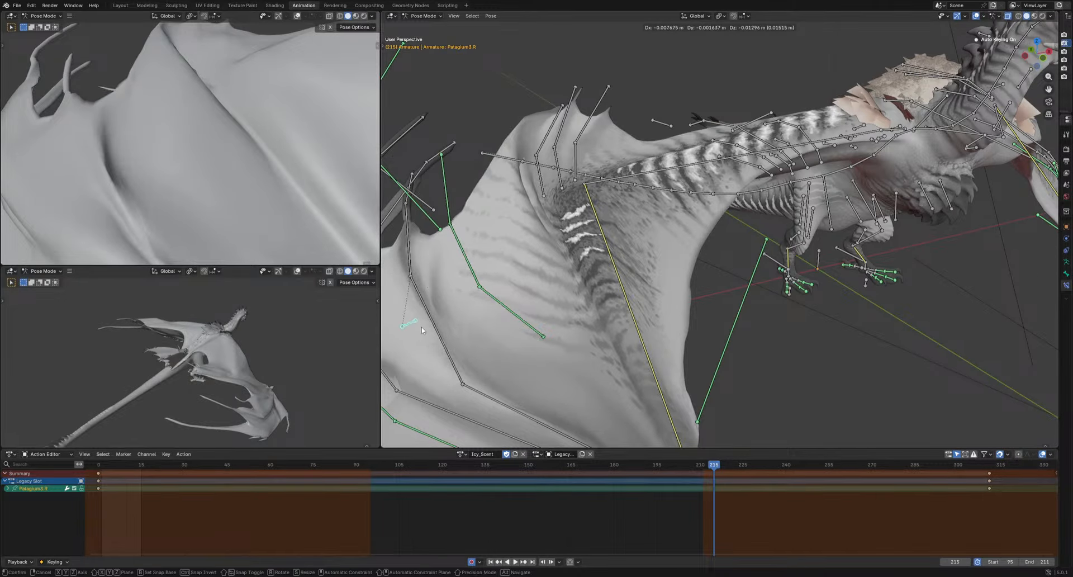
click(434, 275)
drag(385, 465, 371, 464)
key(g)
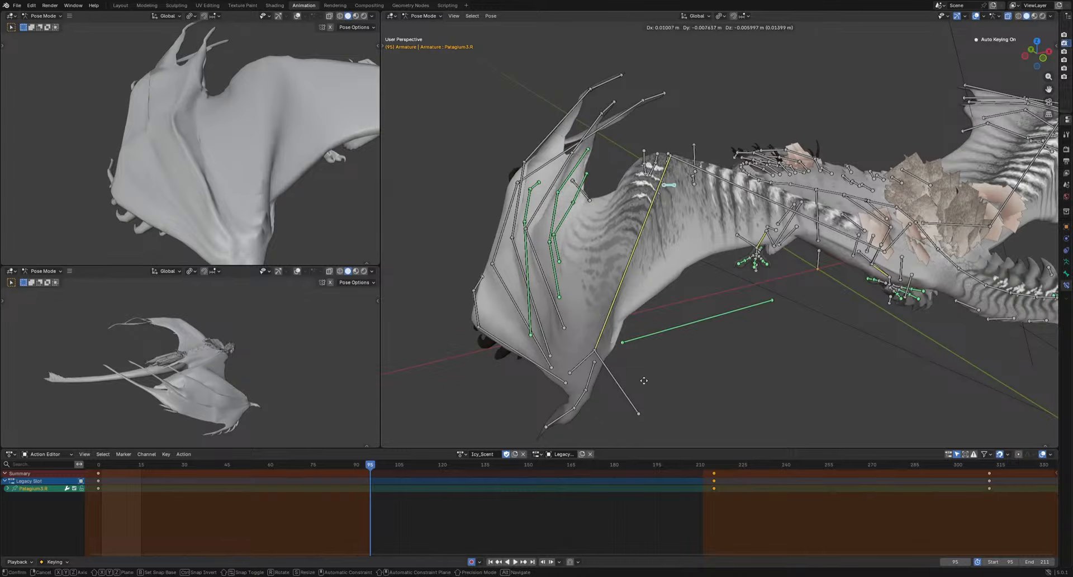
click(387, 481)
Move the Patagium3.R bone at frames 117, 140 and about 163
key(space)
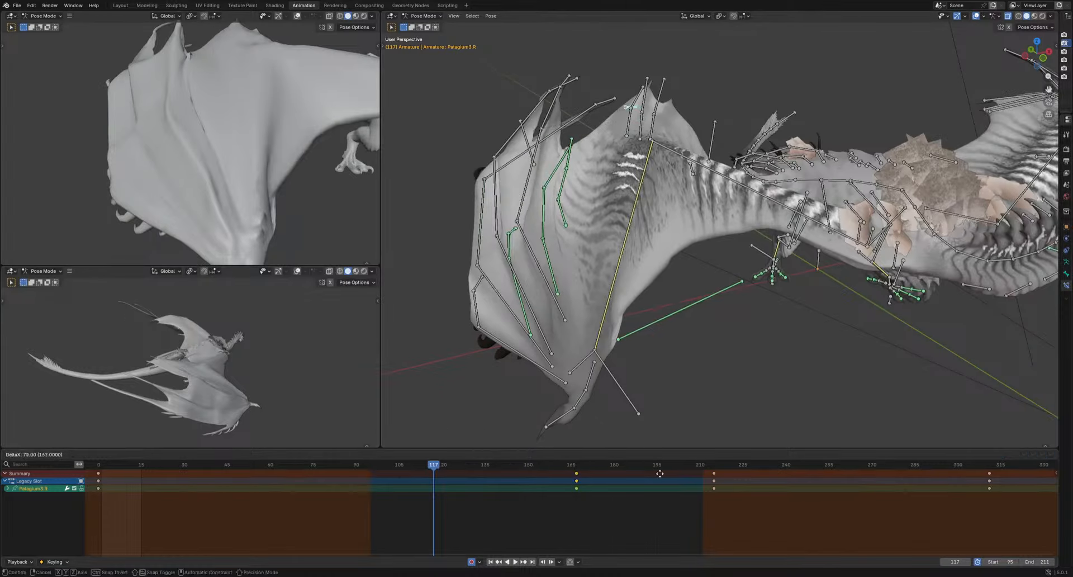
key(g)
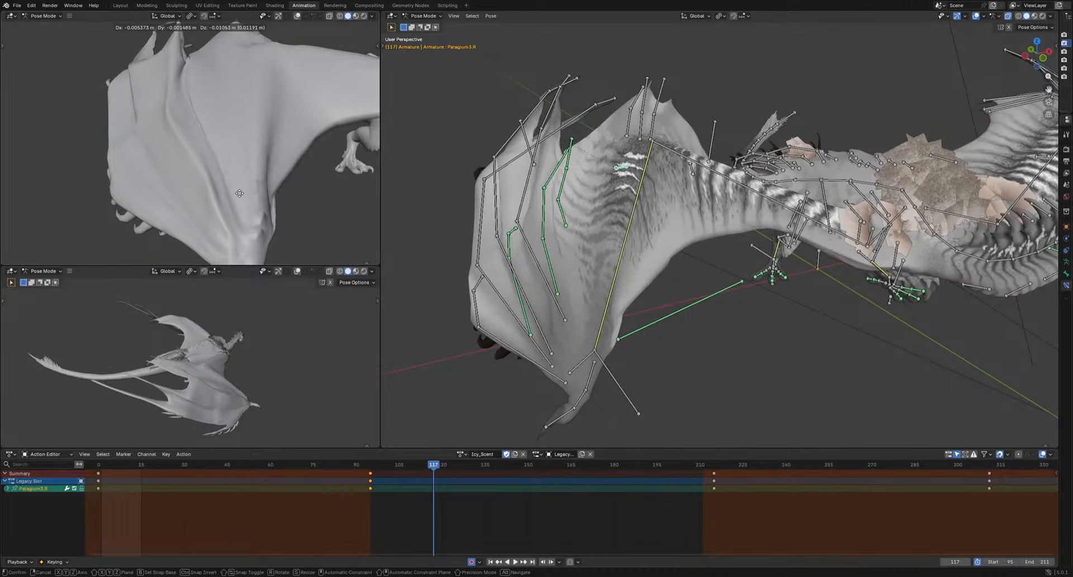
click(475, 450)
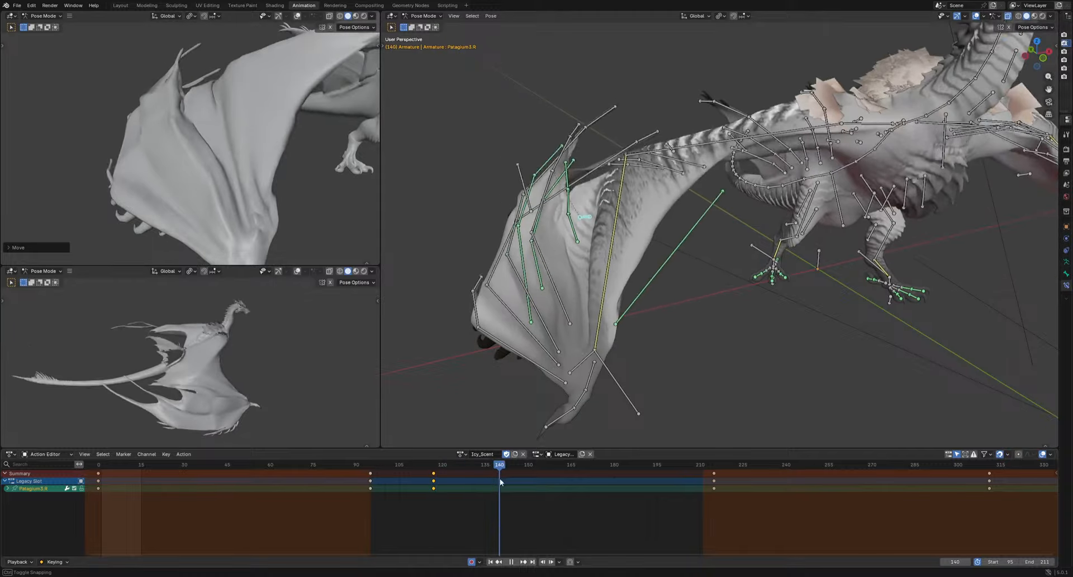
key(g)
click(423, 311)
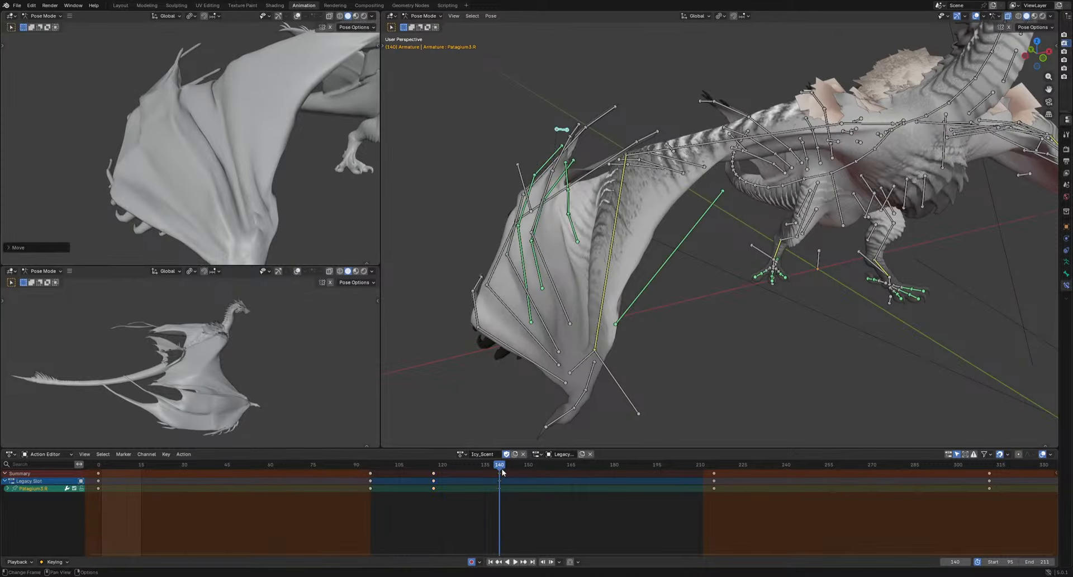
drag(561, 485, 637, 478)
key(g)
Select the Patagium2.R bone at frame 188, then scale and rotate it
middle_drag(609, 336, 513, 187)
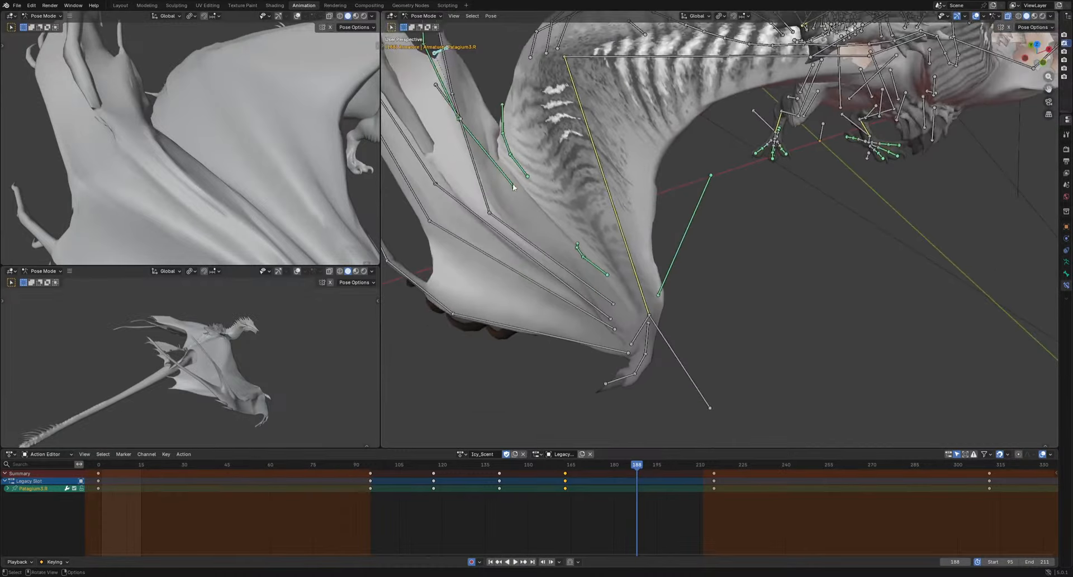
click(513, 186)
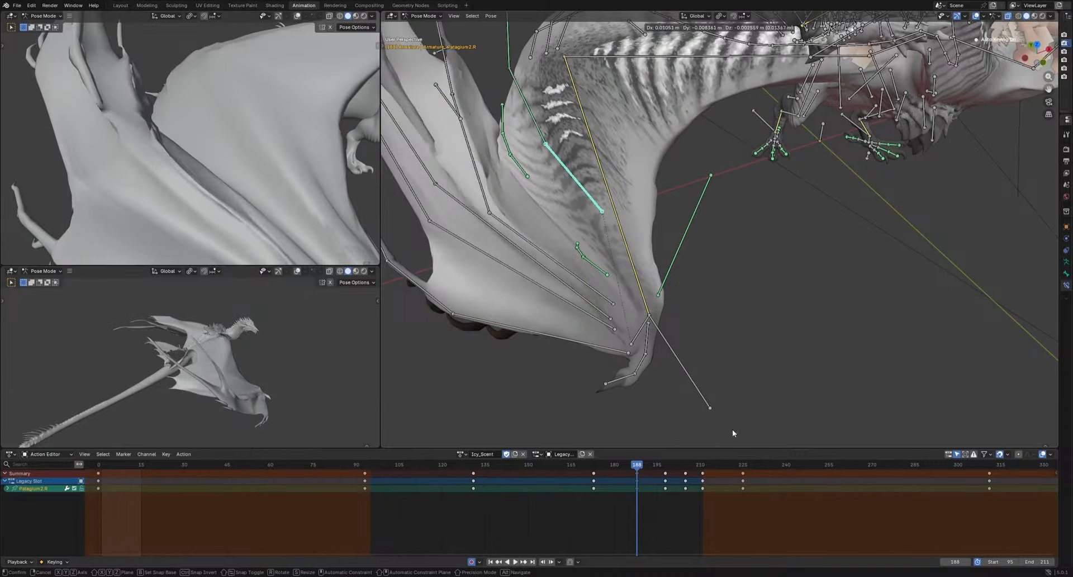
key(s)
click(748, 342)
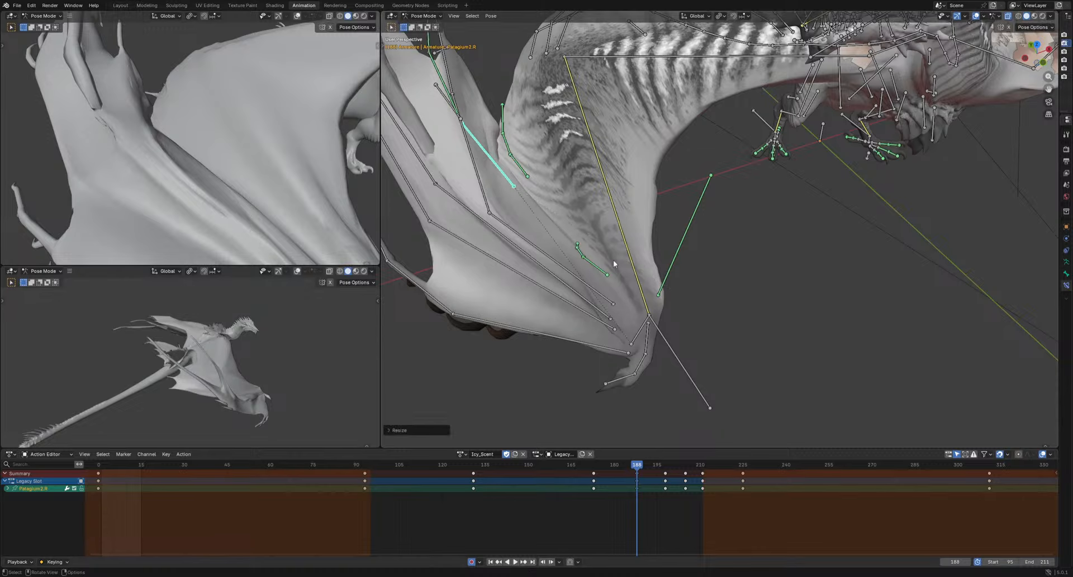
shift+middle_drag(631, 320, 739, 418)
scroll(699, 391, down, 1)
key(r)
key(r)
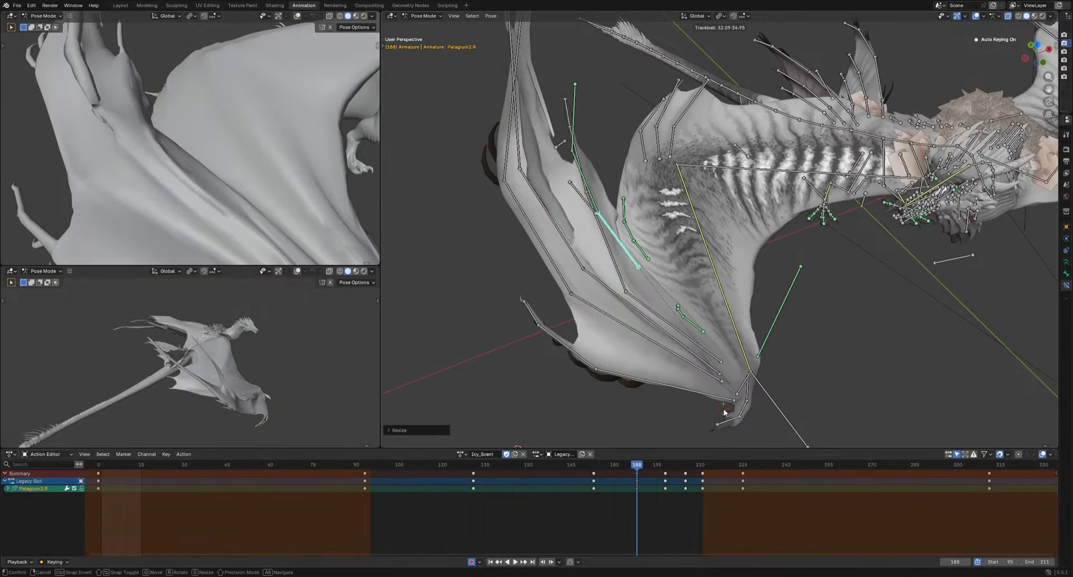
Try rotating the Finger3-1.R bone at frame 188 and the Finger3-2.R bone at frame 191
click(613, 296)
key(r)
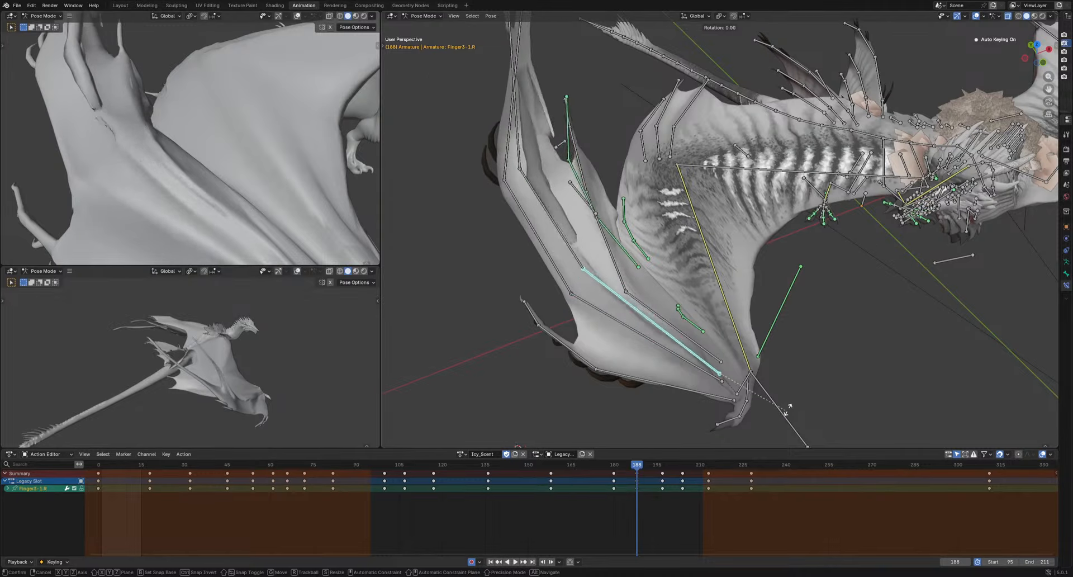
click(786, 412)
key(ctrl+z)
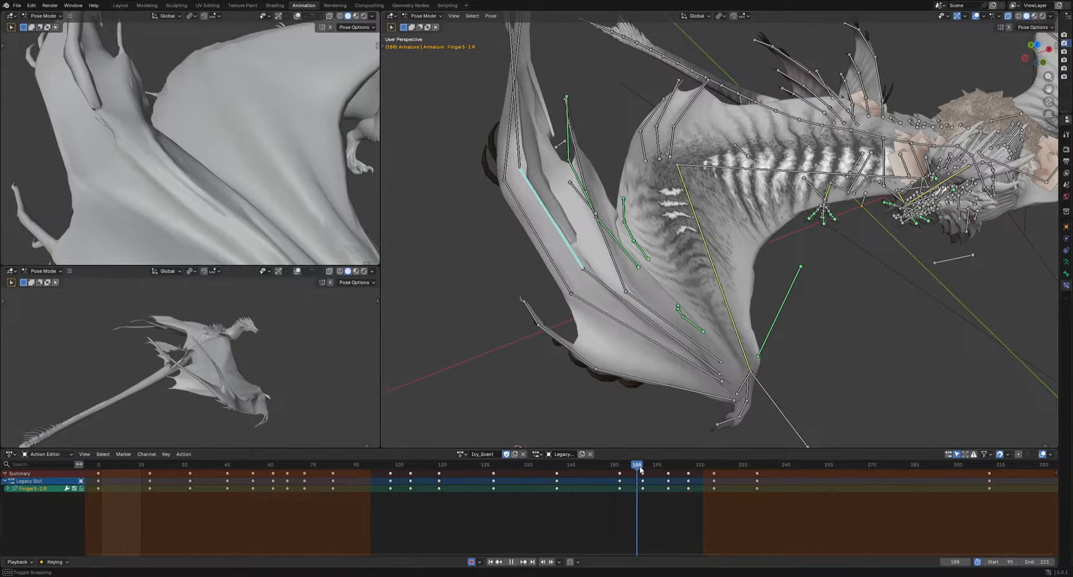
key(r)
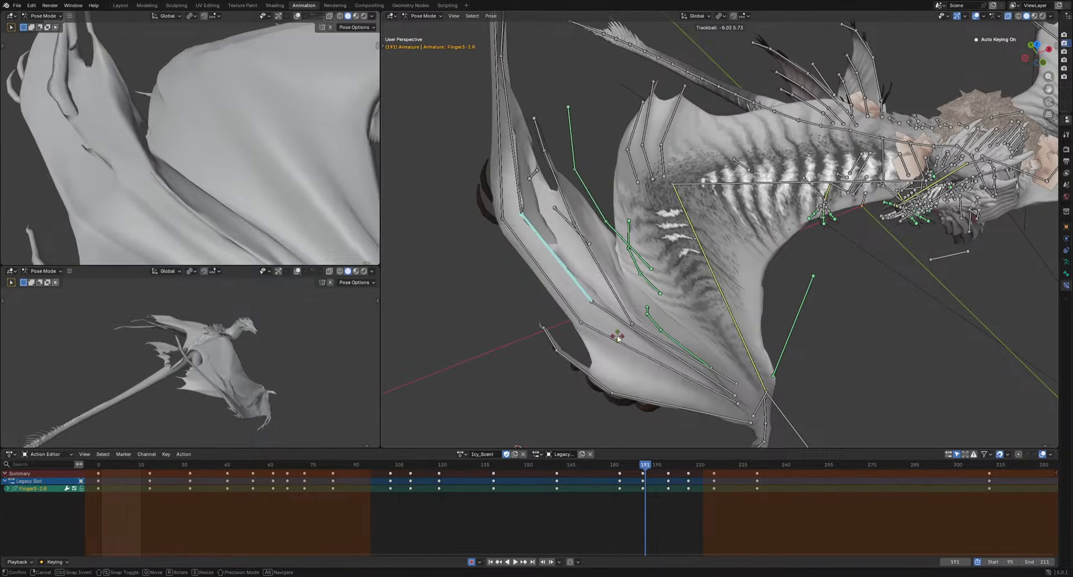
middle_drag(504, 377, 519, 341)
Move the small Patagium3.R membrane bone at frame 191 toward the wing's inner folds
click(445, 263)
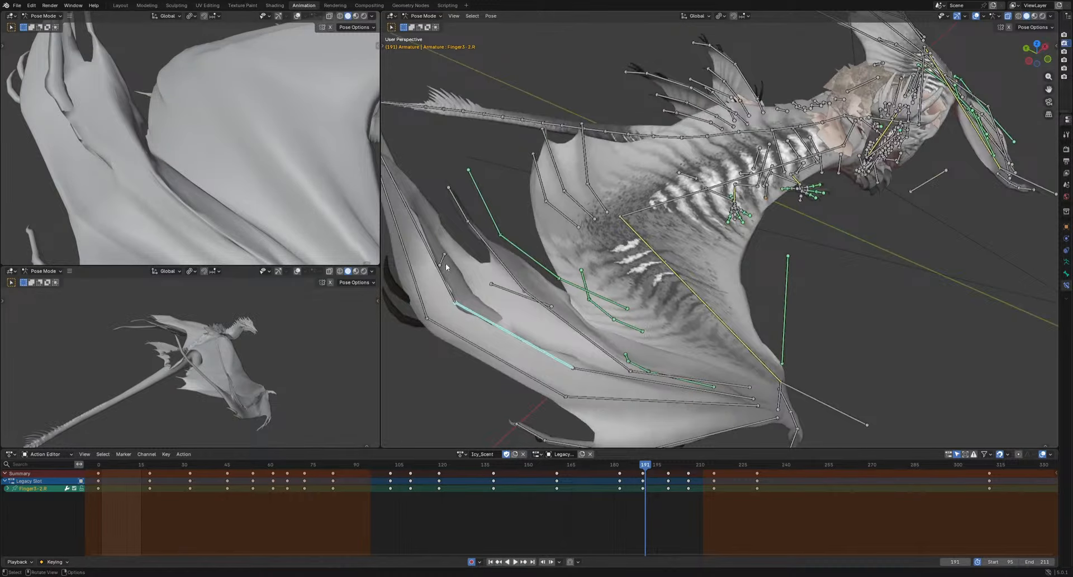
key(s)
key(g)
Try moving the Patagium6.R bone at frame 191
click(503, 290)
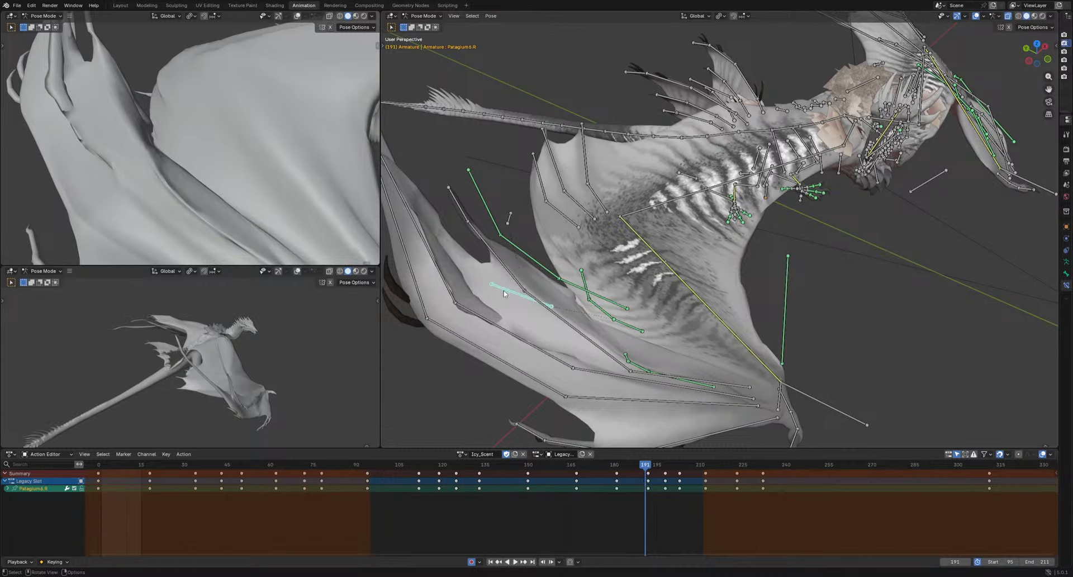
key(g)
click(548, 245)
key(ctrl+z)
Try scaling the Patagium1.R bone at frame 191
scroll(716, 356, down, 2)
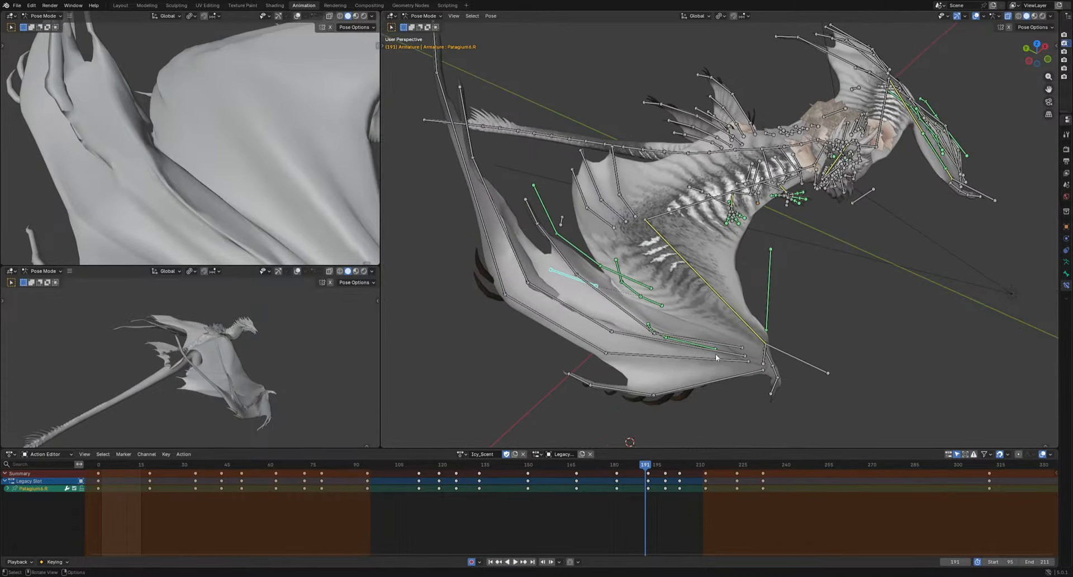
click(713, 348)
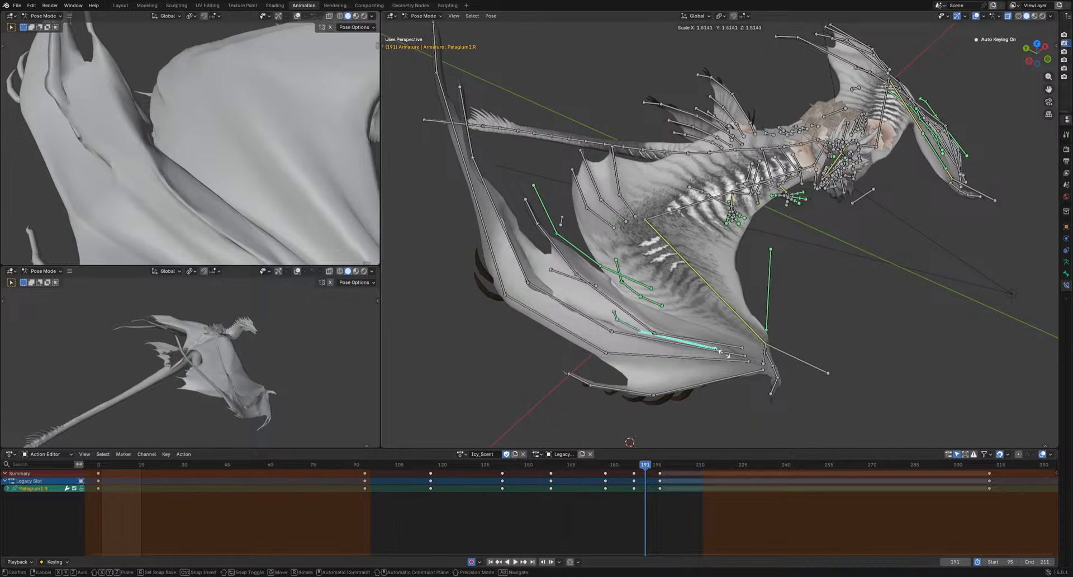
key(s)
click(725, 375)
key(ctrl+z)
At frame 187, scale up Patagium1.R and rotate it together with Patagium1-1.R and Patagium1-2.R
drag(629, 467, 635, 466)
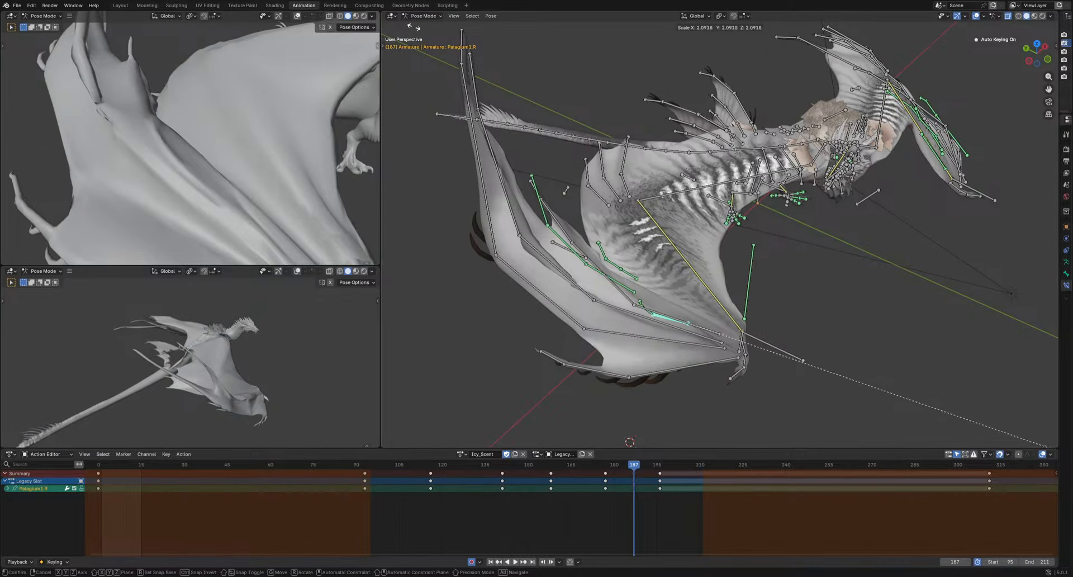
shift+click(619, 299)
shift+click(613, 293)
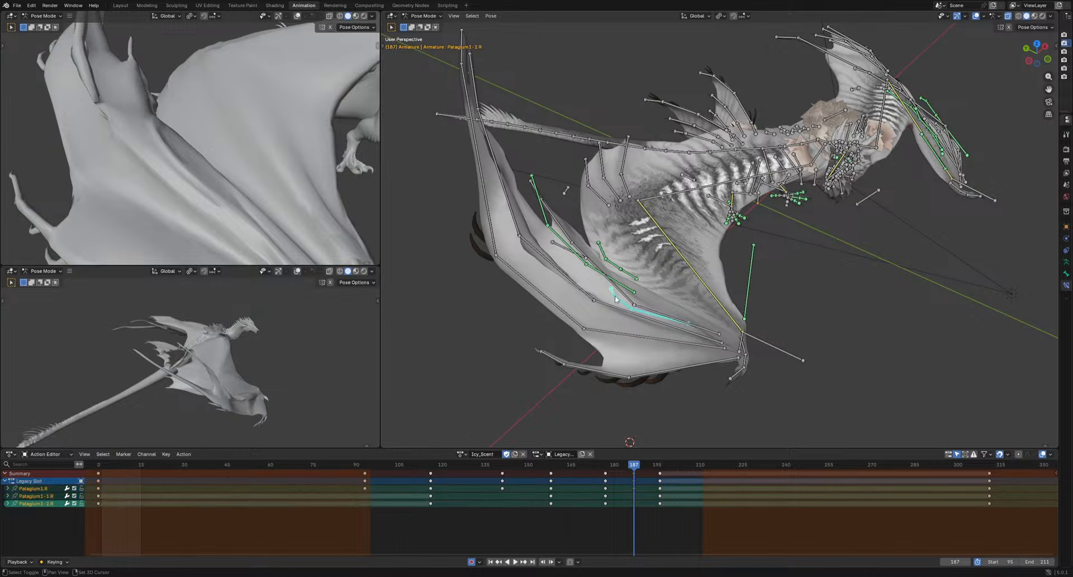
key(r)
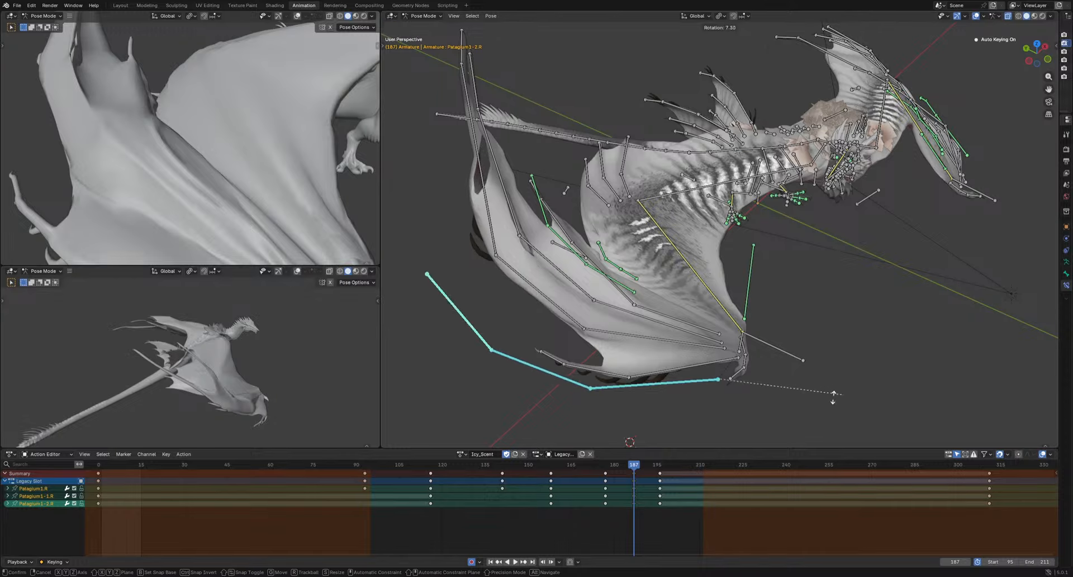
click(833, 359)
Move the selected three-bone Patagium1 chain at frame 187 to line up with the wing membrane
key(g)
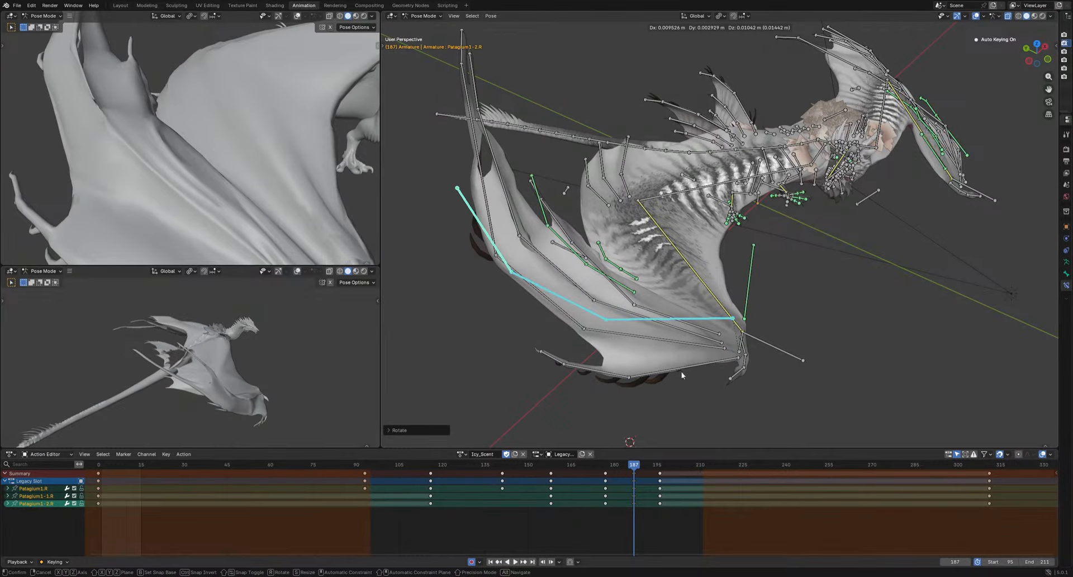
click(683, 373)
middle_drag(620, 374, 780, 404)
key(g)
click(770, 387)
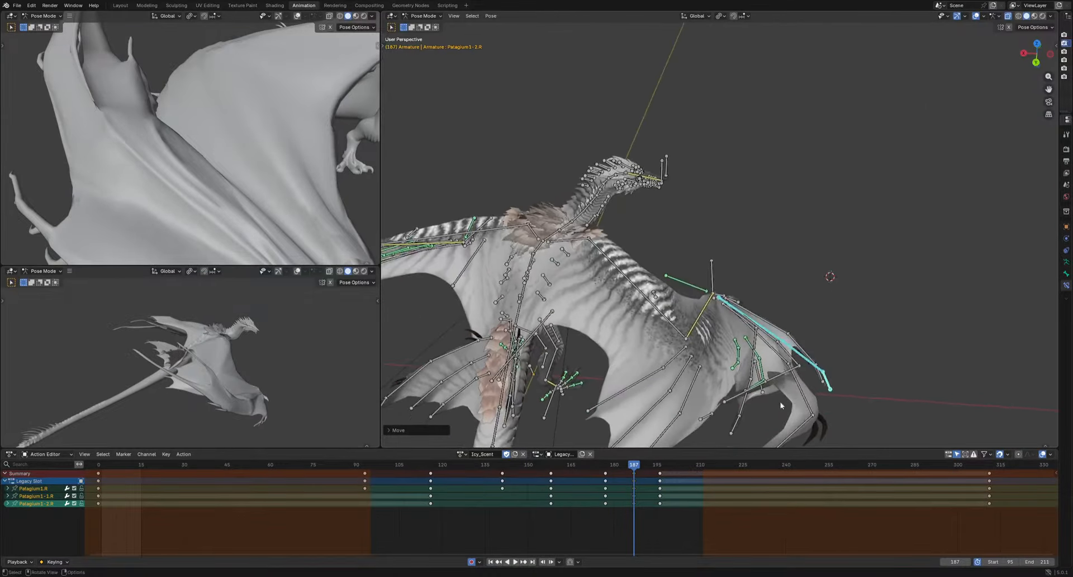
Rotate the Finger4-2.R bone at frame 185 and play back the wing motion
click(756, 340)
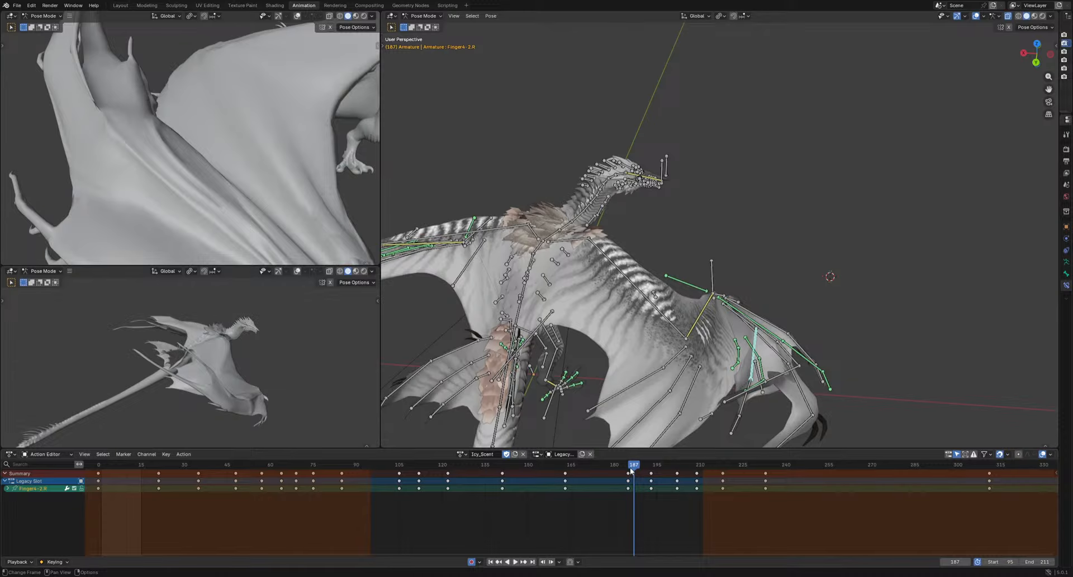
drag(631, 471, 628, 472)
key(r)
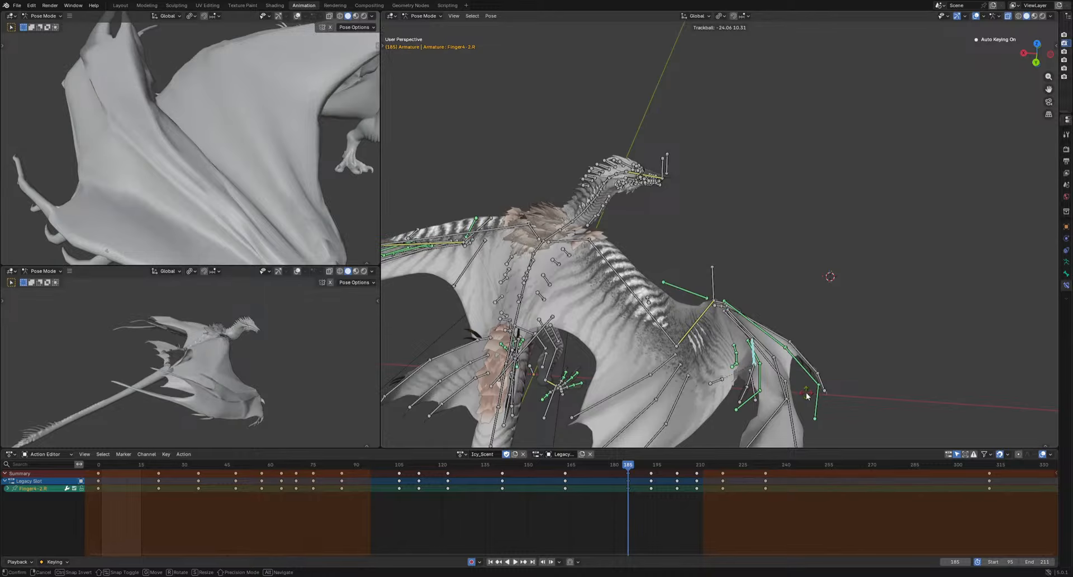
click(806, 395)
mouse_move(806, 395)
middle_down()
mouse_move(803, 407)
mouse_move(812, 394)
middle_up()
drag(633, 463, 667, 492)
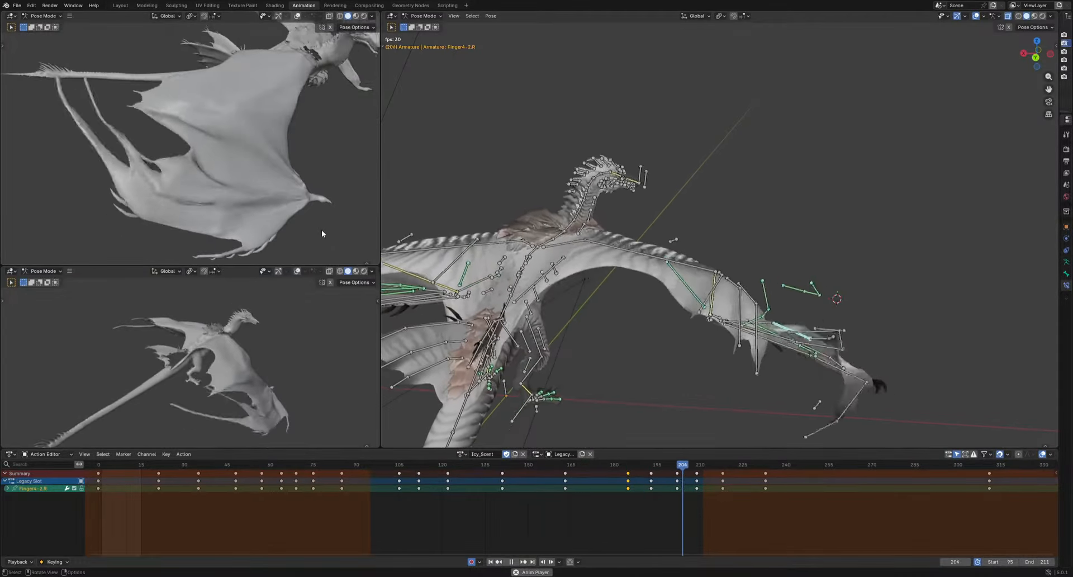
Select the Finger2-2.R bone and rotate it at frame 188
drag(588, 464, 645, 491)
middle_drag(738, 440, 706, 411)
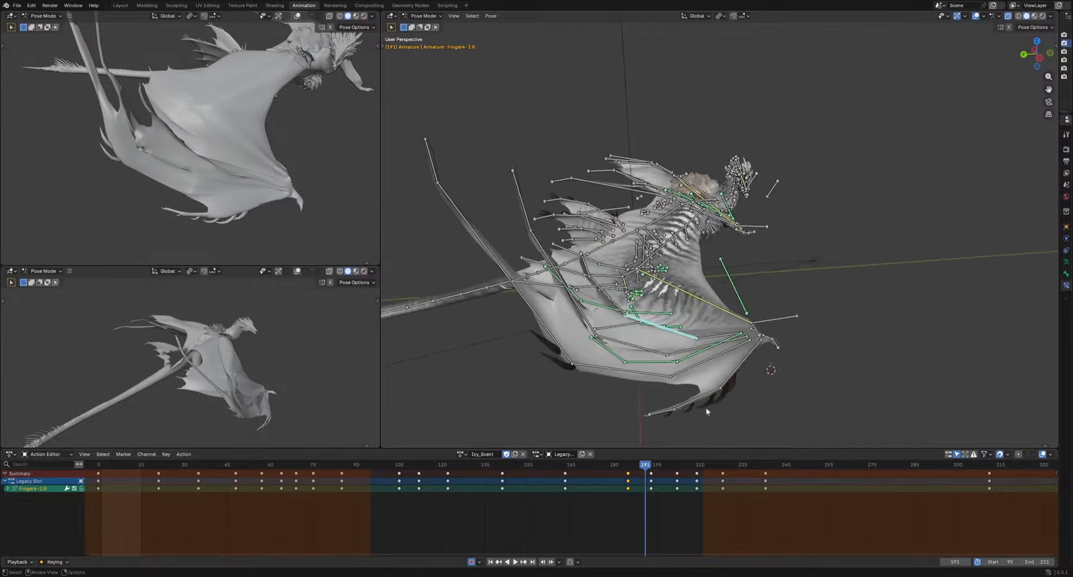
click(639, 378)
drag(637, 470, 637, 470)
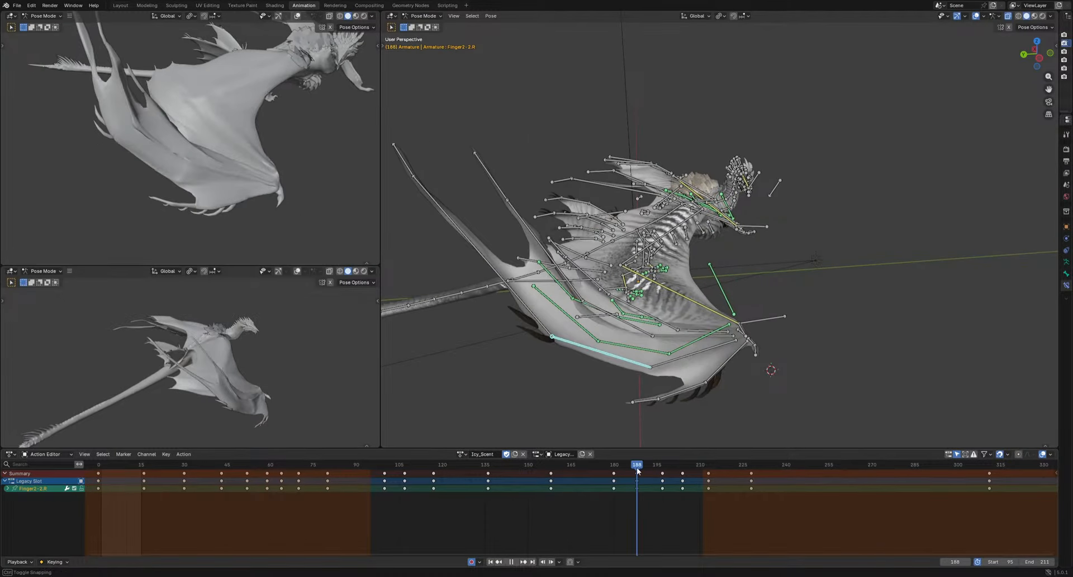
middle_drag(678, 414, 634, 417)
key(r)
click(642, 414)
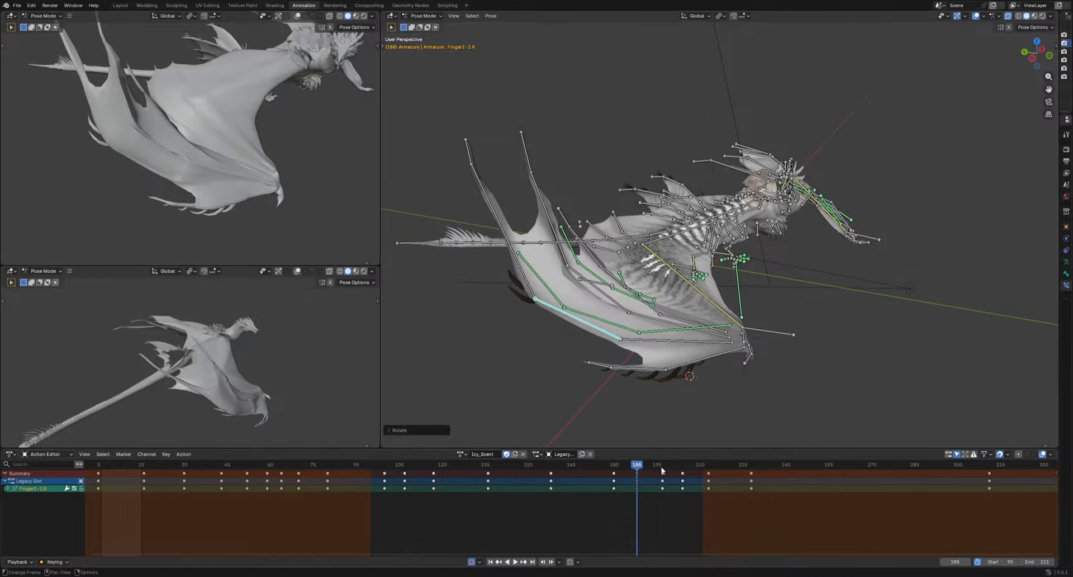
Select the Finger3-2.R bone and adjust its rotation at frame 190
click(664, 469)
drag(665, 468, 643, 467)
click(637, 378)
key(r)
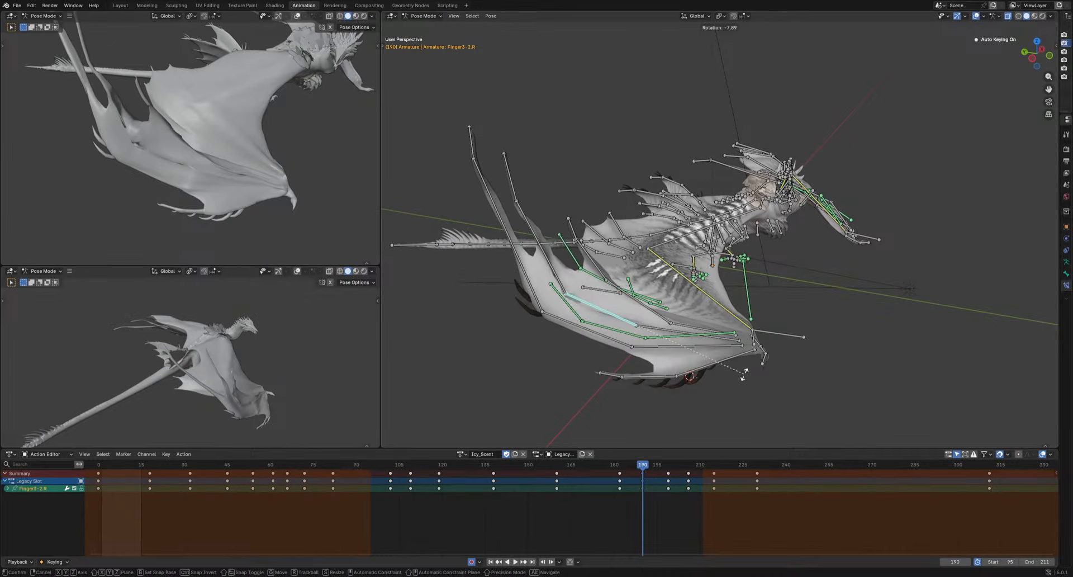
click(737, 373)
key(r)
key(r)
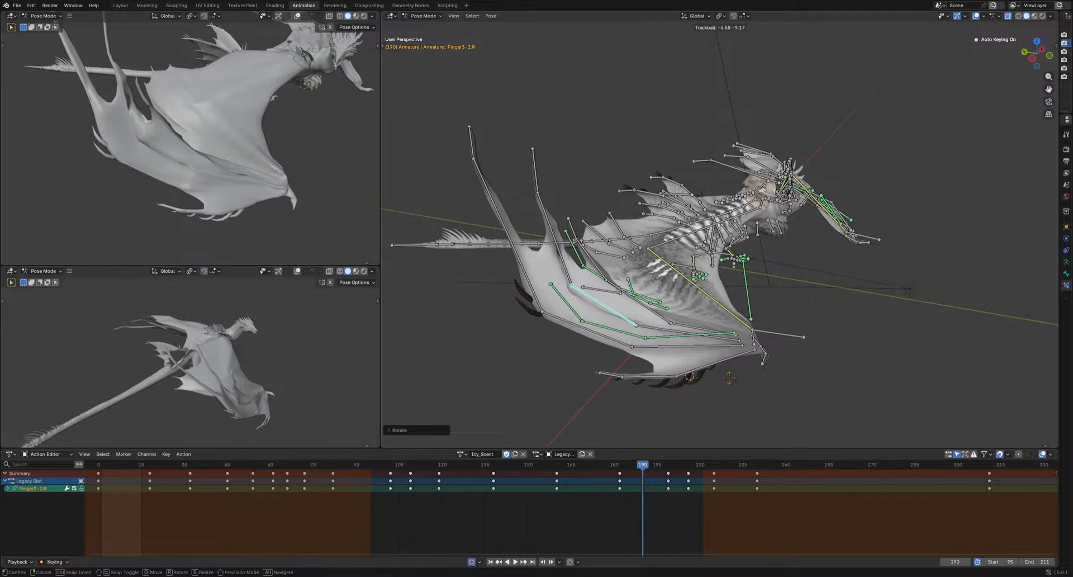
click(731, 378)
key(r)
click(793, 358)
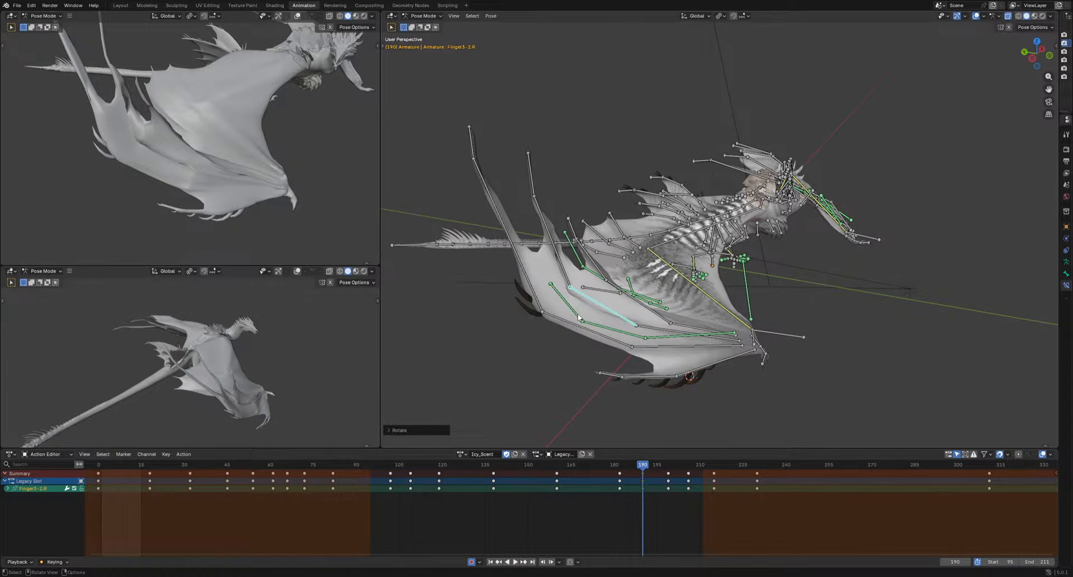
Try rotating the Patagium1-2.R bone at frame 190
click(580, 313)
key(r)
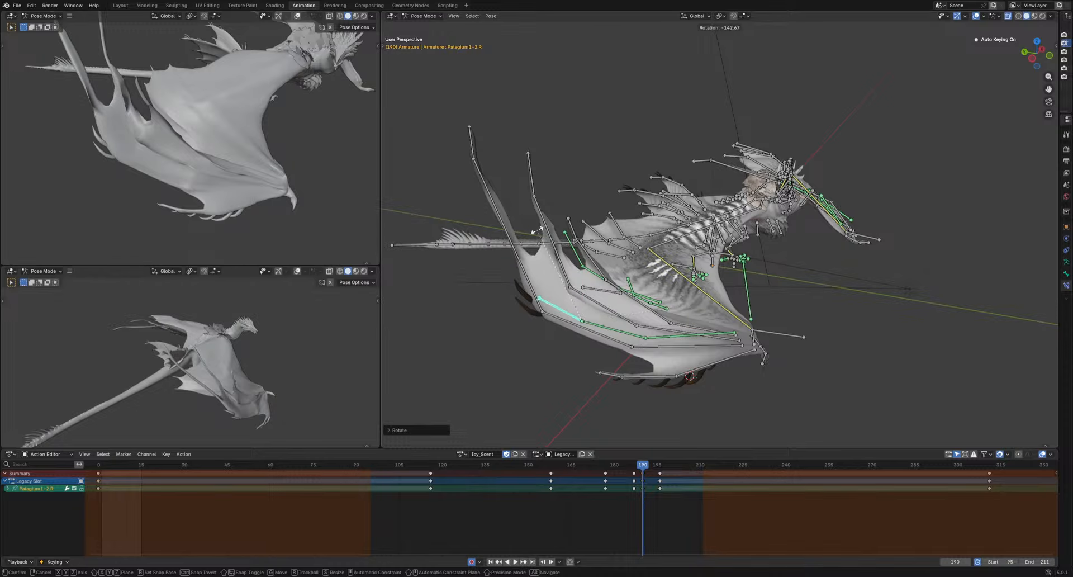
click(670, 336)
key(ctrl+z)
Select the Patagium1.R bone and scale, rotate and move it at frame 187
middle_drag(664, 372, 634, 374)
click(655, 323)
scroll(671, 352, up, 2)
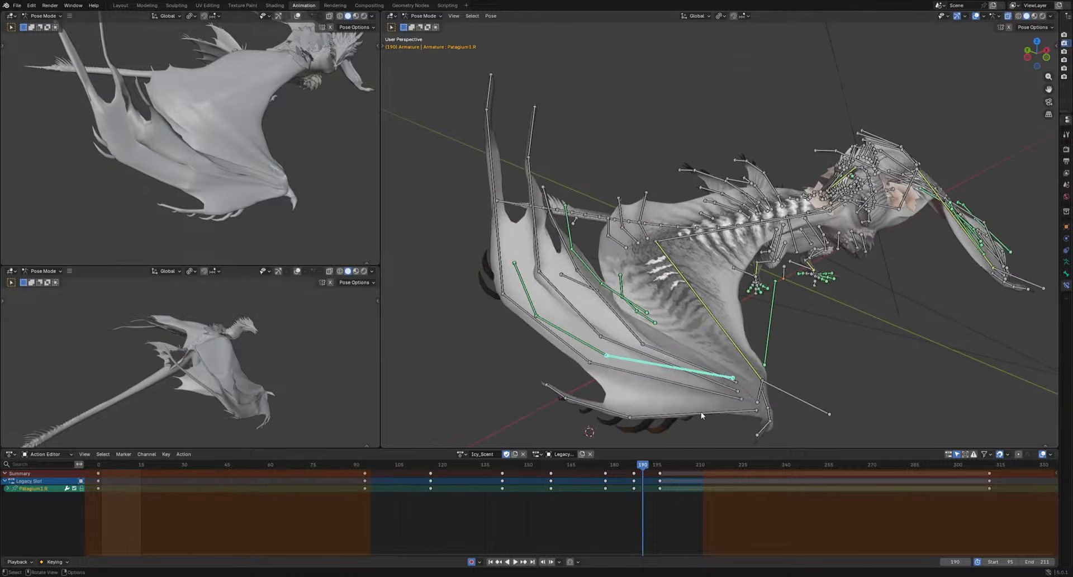
mouse_move(643, 467)
mouse_down()
mouse_move(613, 470)
mouse_move(633, 471)
mouse_up()
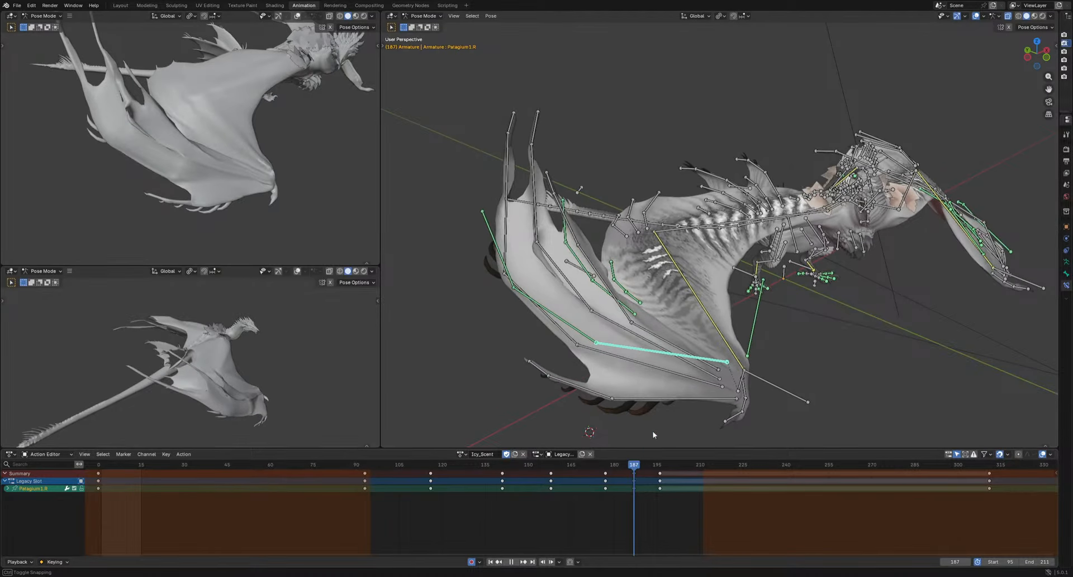
key(s)
click(818, 406)
middle_drag(818, 406, 675, 411)
key(r)
click(708, 416)
key(g)
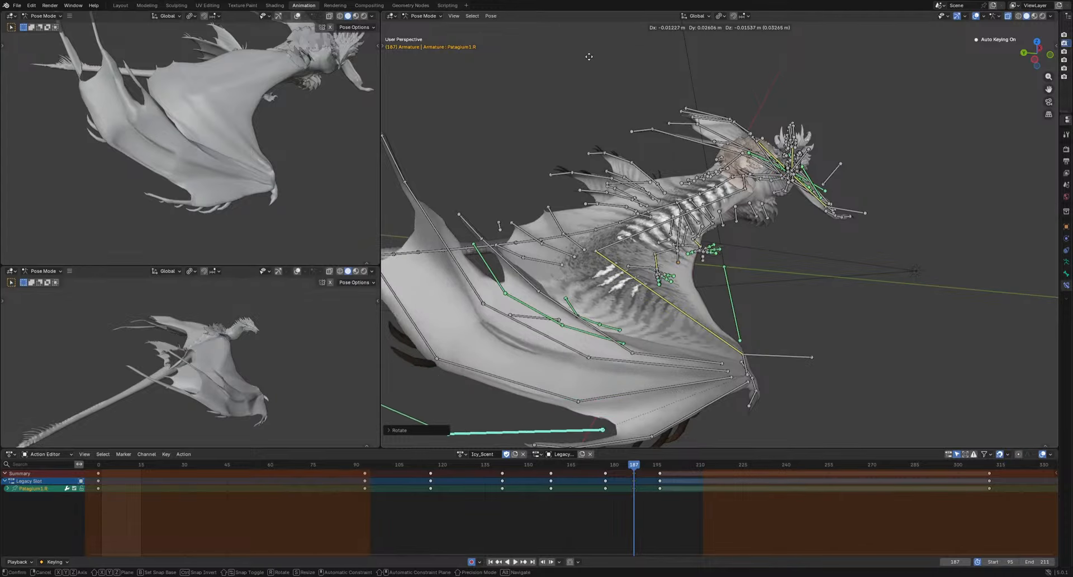
click(599, 38)
scroll(691, 308, down, 3)
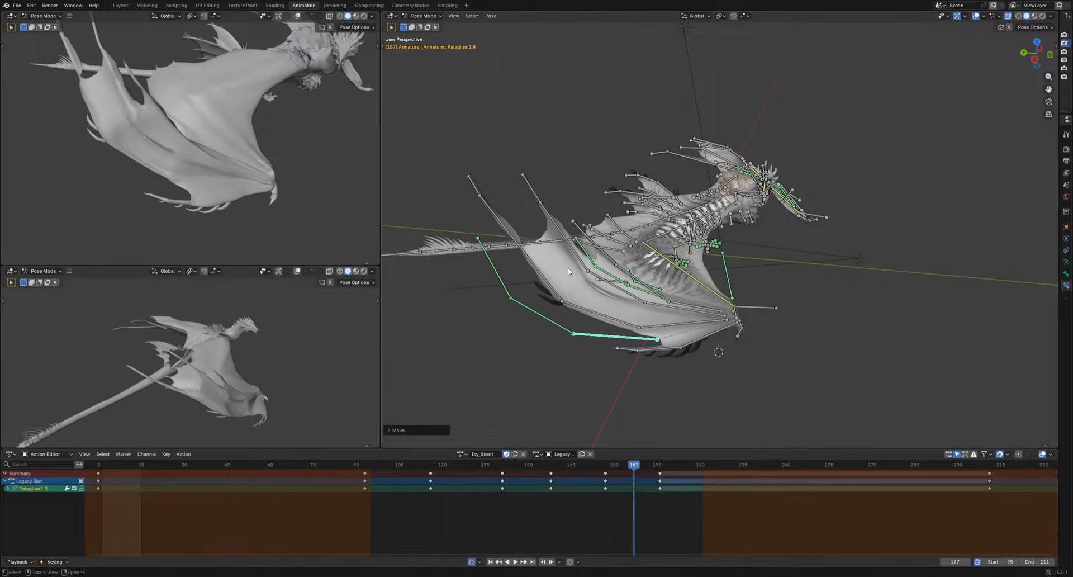
Rotate the Patagium1-1.R and Patagium1-2.R bones individually at frame 187
click(542, 321)
key(r)
click(648, 336)
key(r)
key(r)
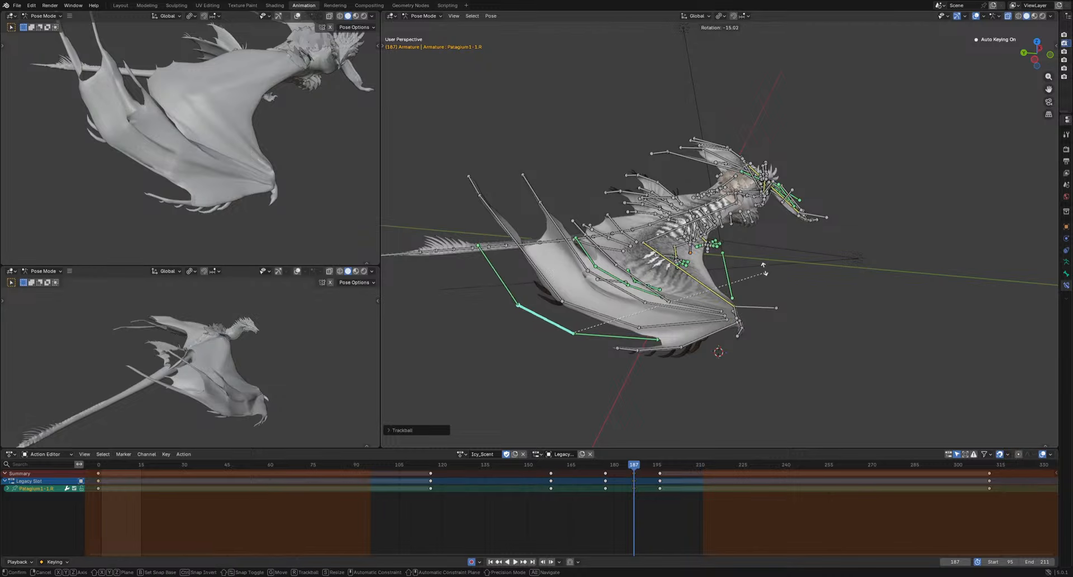
click(486, 301)
click(486, 300)
key(r)
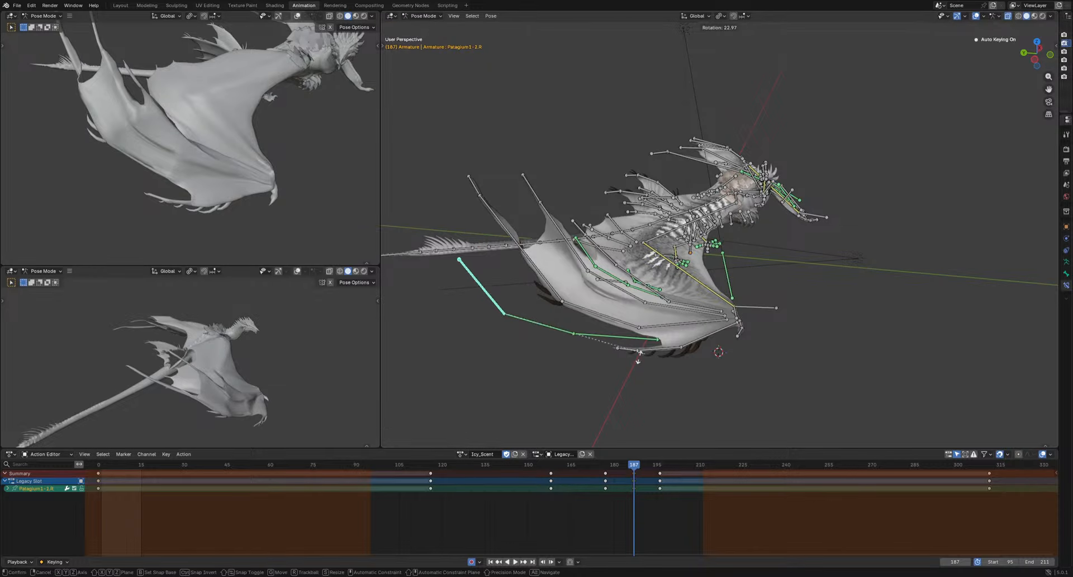
click(506, 318)
Select the Patagium1-2.R, Patagium1-1.R and Patagium1.R bones together and go to frame 177
shift+click(569, 335)
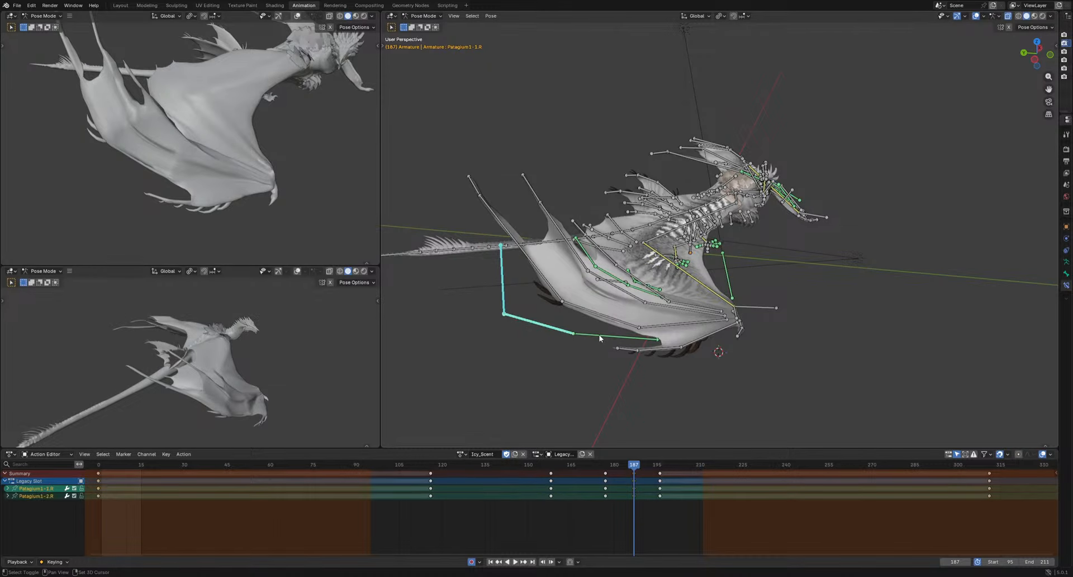
shift+click(599, 336)
drag(627, 469, 606, 469)
key(g)
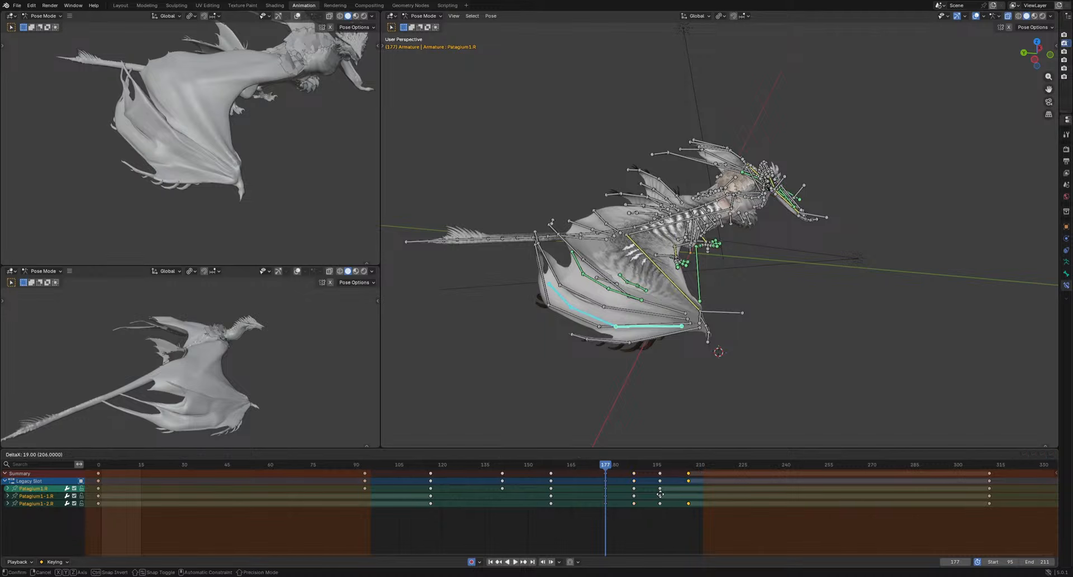
click(661, 495)
key(ctrl+z)
Move the three selected Patagium1 bones against the wing membrane at frame 177
scroll(654, 385, up, 4)
middle_drag(615, 386, 738, 369)
key(g)
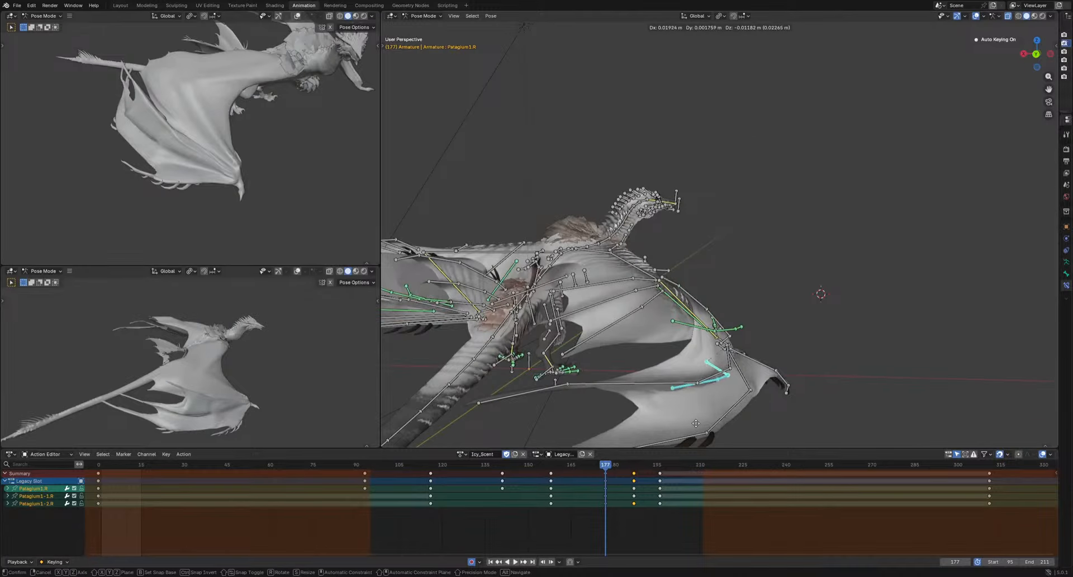
click(737, 406)
Move and rotate the three selected Patagium1 bones at frame 196
drag(615, 469, 660, 468)
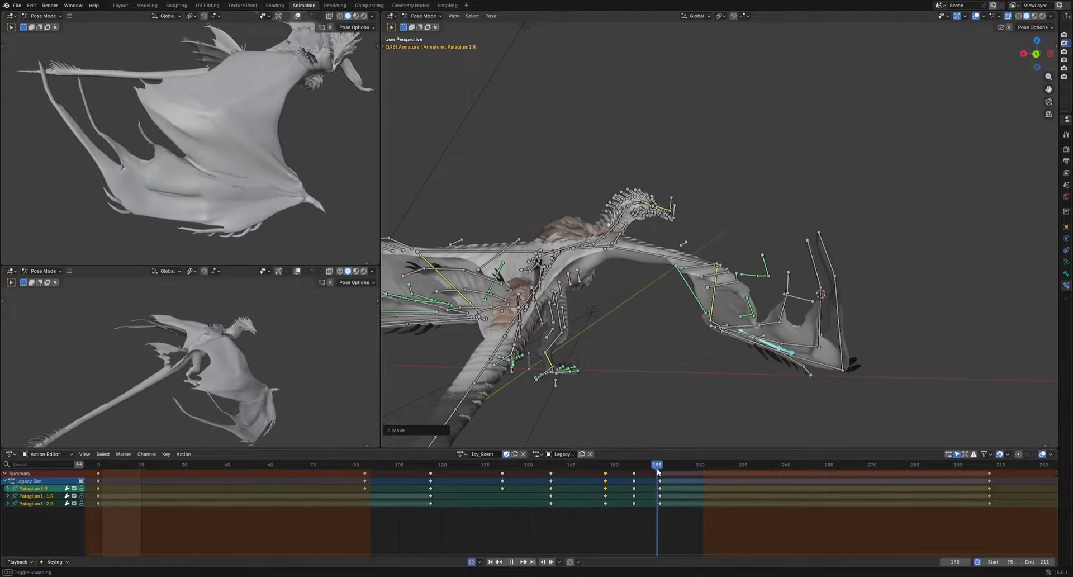
middle_drag(822, 398, 774, 391)
key(g)
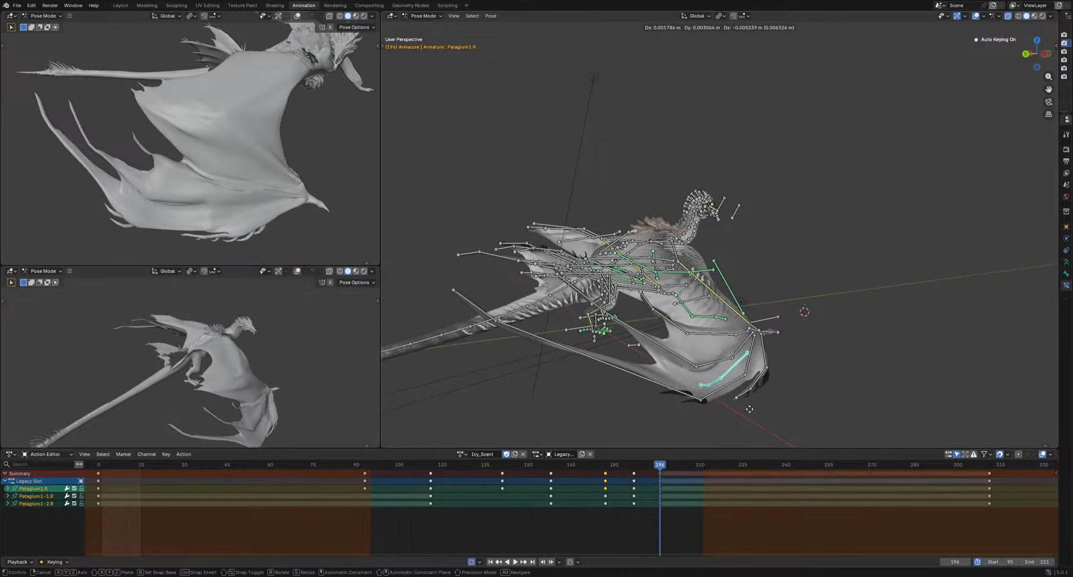
click(774, 416)
key(r)
click(795, 420)
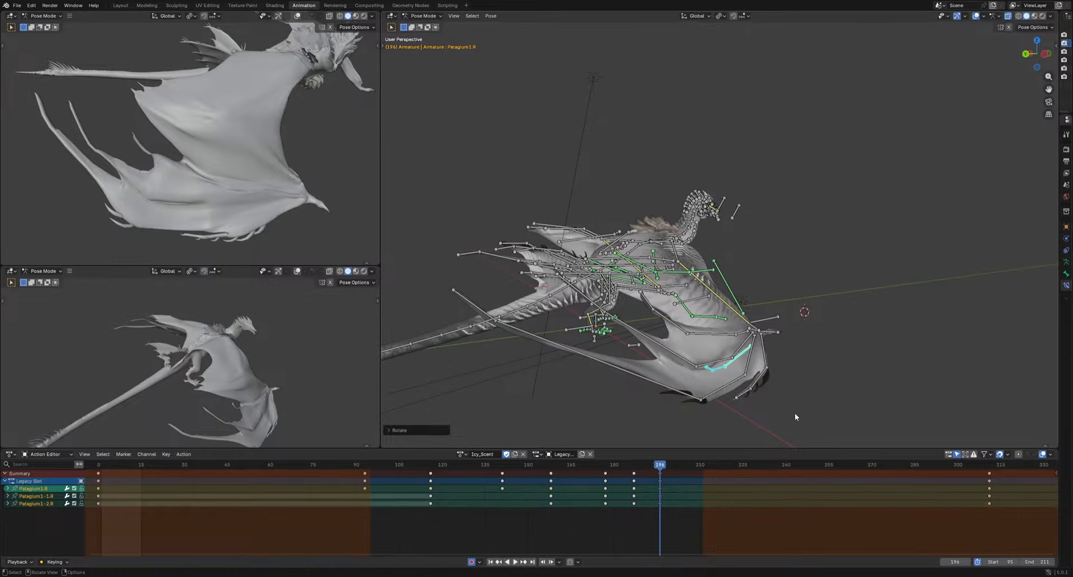
Scale up the three Patagium1 bones, rotate them freely and reposition them at frame 196
key(s)
click(880, 428)
key(r)
key(r)
click(869, 425)
key(g)
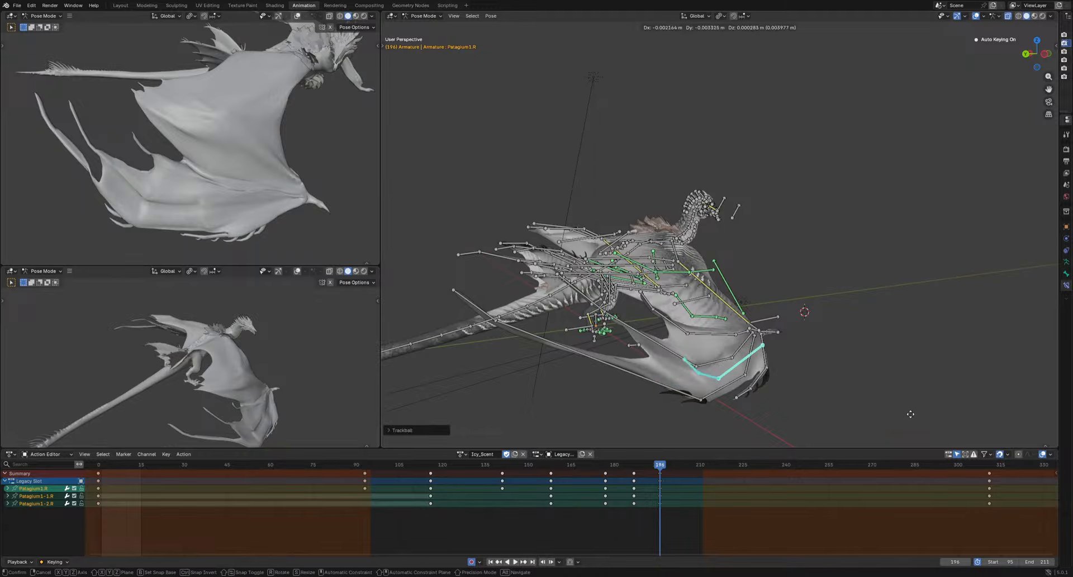
click(876, 428)
Move and rotate the three selected Patagium1 bones at frame 141
drag(544, 467, 430, 465)
key(g)
click(694, 412)
key(r)
click(661, 440)
Move the three Patagium1 bones outward from the wing at frame 116 and play back the wing motion
middle_drag(678, 403, 761, 395)
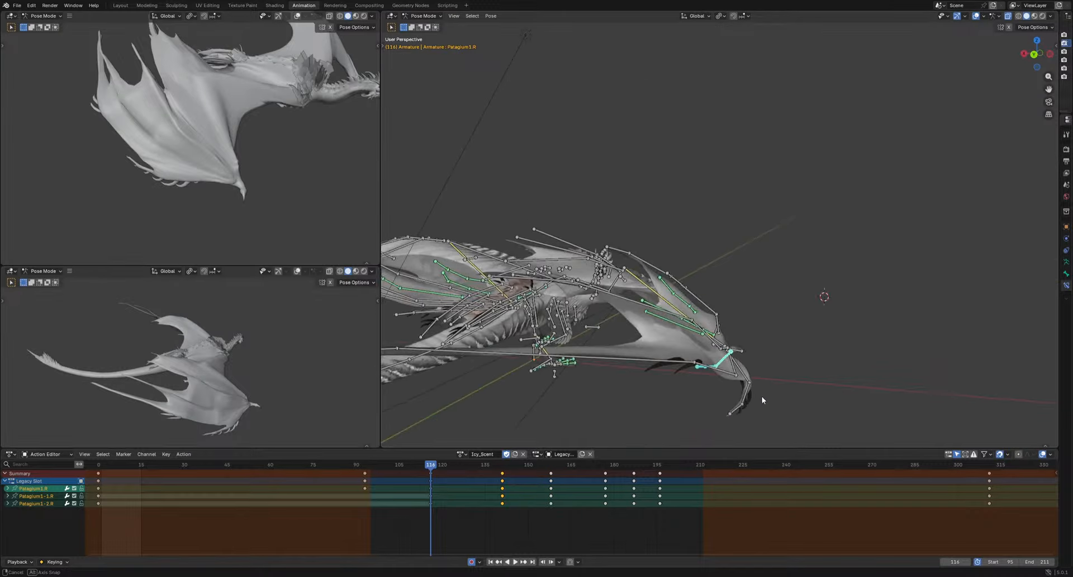
key(g)
click(807, 375)
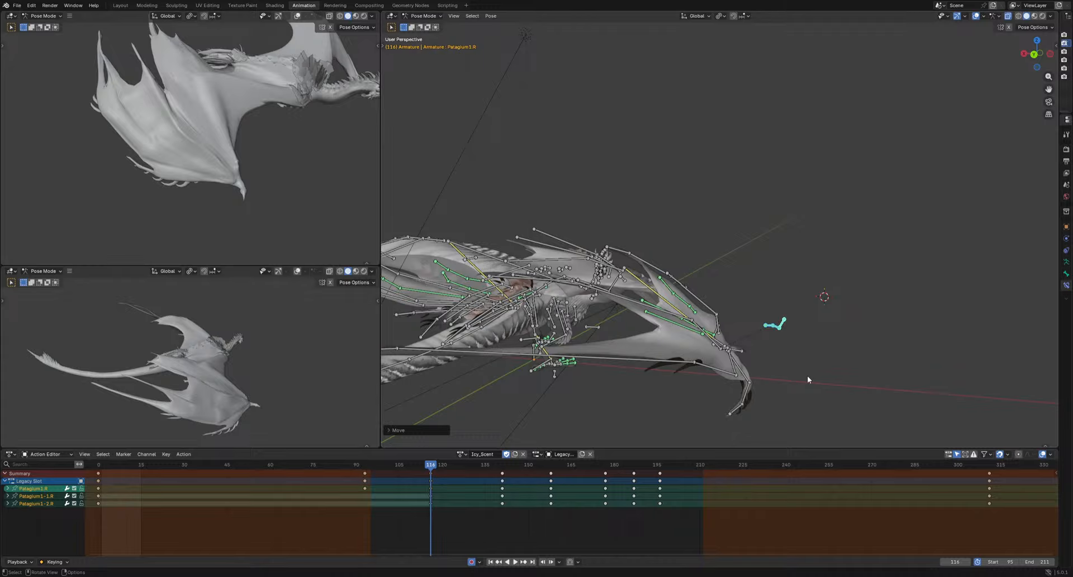
key(space)
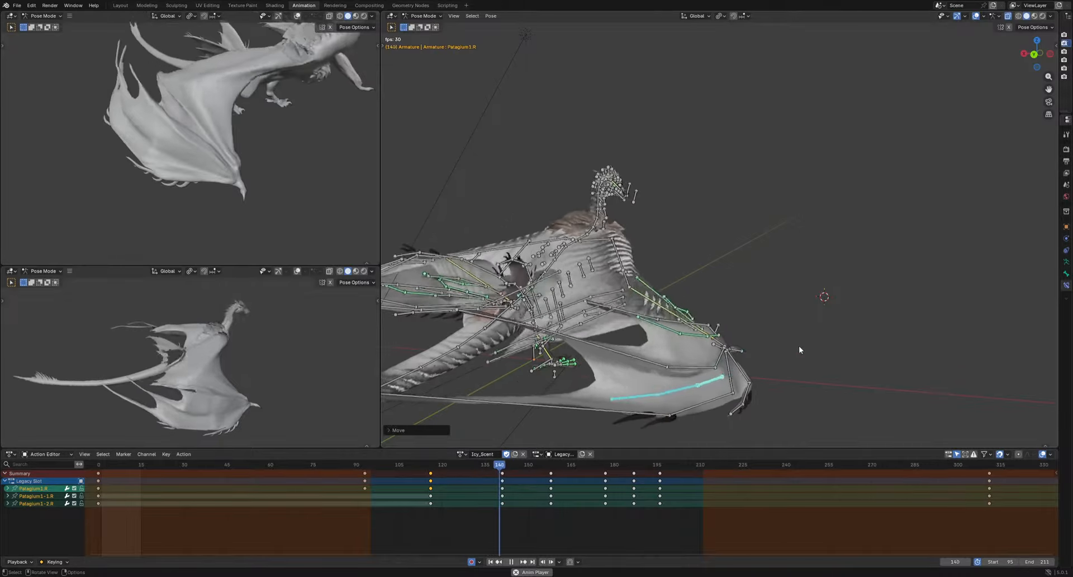
middle_drag(796, 347, 705, 398)
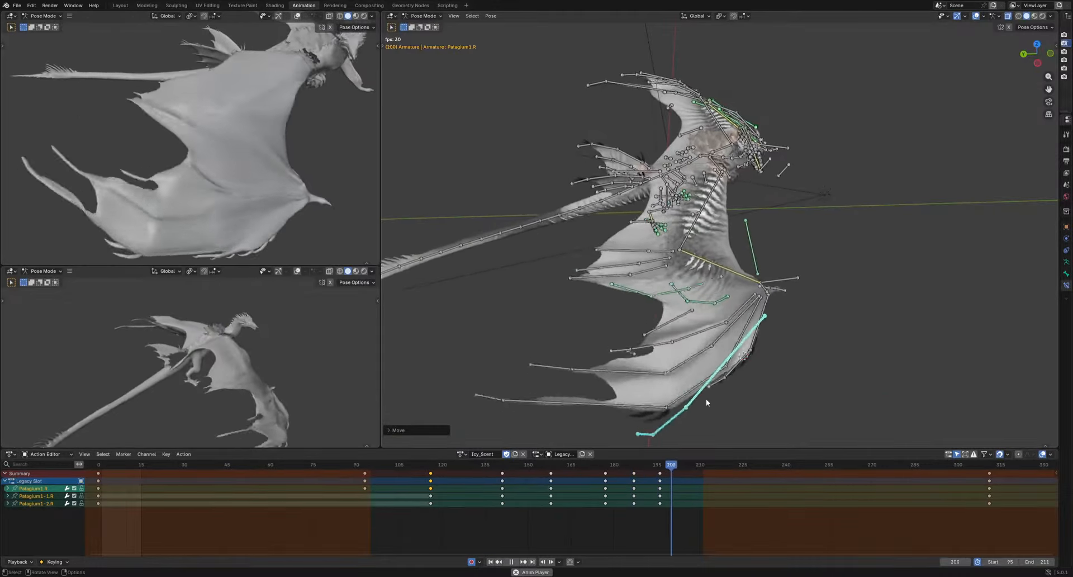
scroll(702, 399, up, 2)
shift+middle_drag(601, 310, 732, 349)
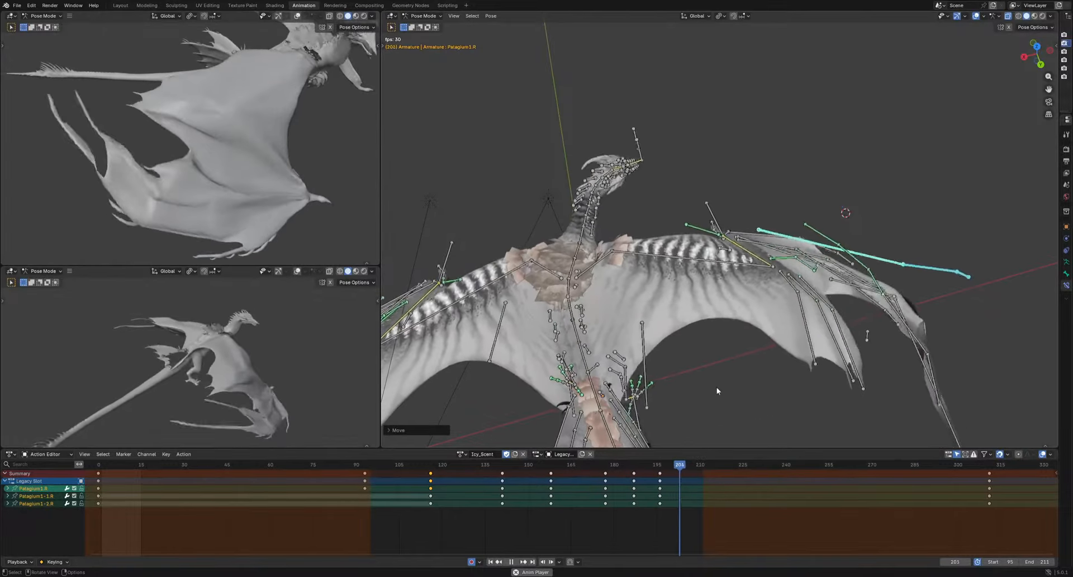
key(space)
Select the Patagium9.R and Patagium10.R bones, then move and freely rotate them at frame 204
click(648, 351)
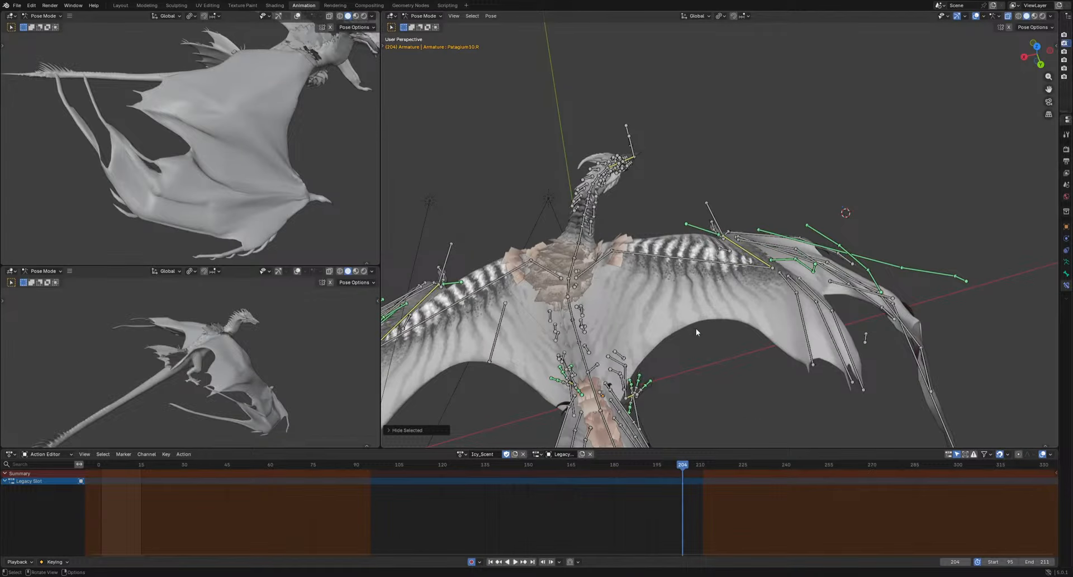
middle_drag(677, 377, 693, 221)
click(797, 272)
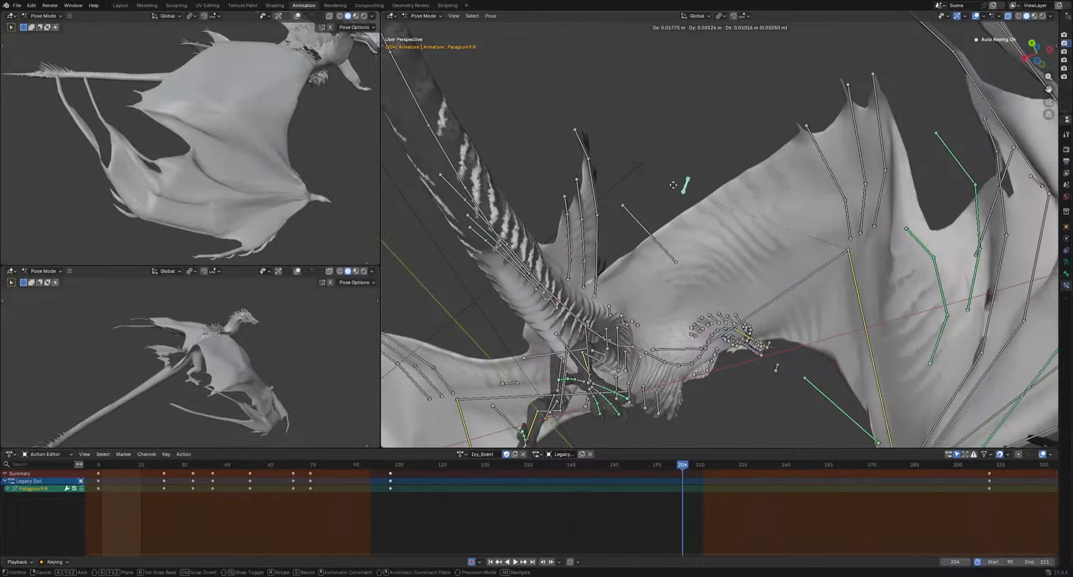
shift+click(673, 259)
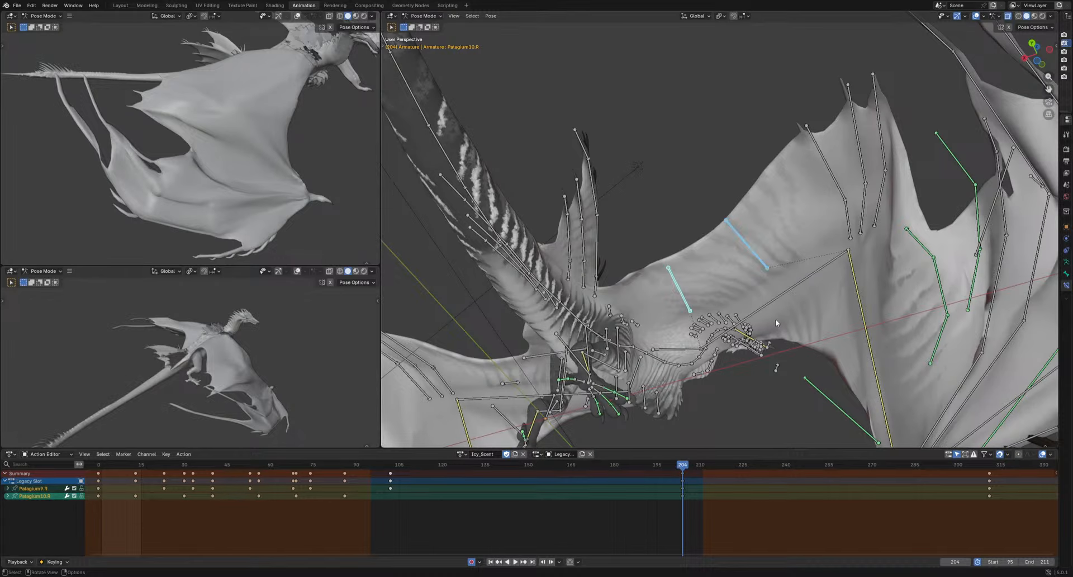
key(g)
click(760, 287)
key(r)
key(r)
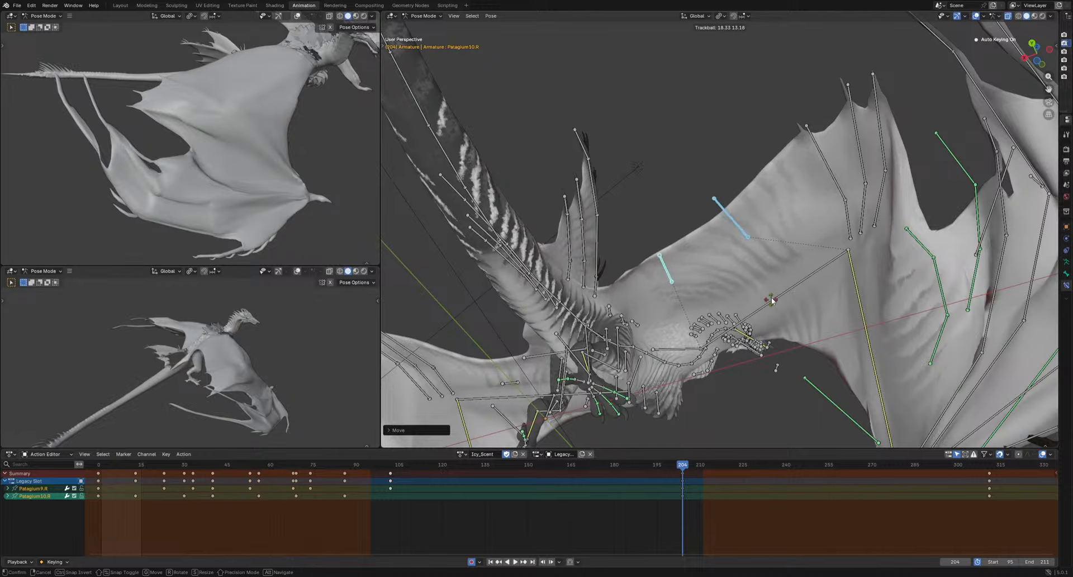
click(771, 300)
Select only the Patagium9.R bone and adjust its rotation from the back view at frame 204
middle_drag(771, 300, 774, 358)
key(g)
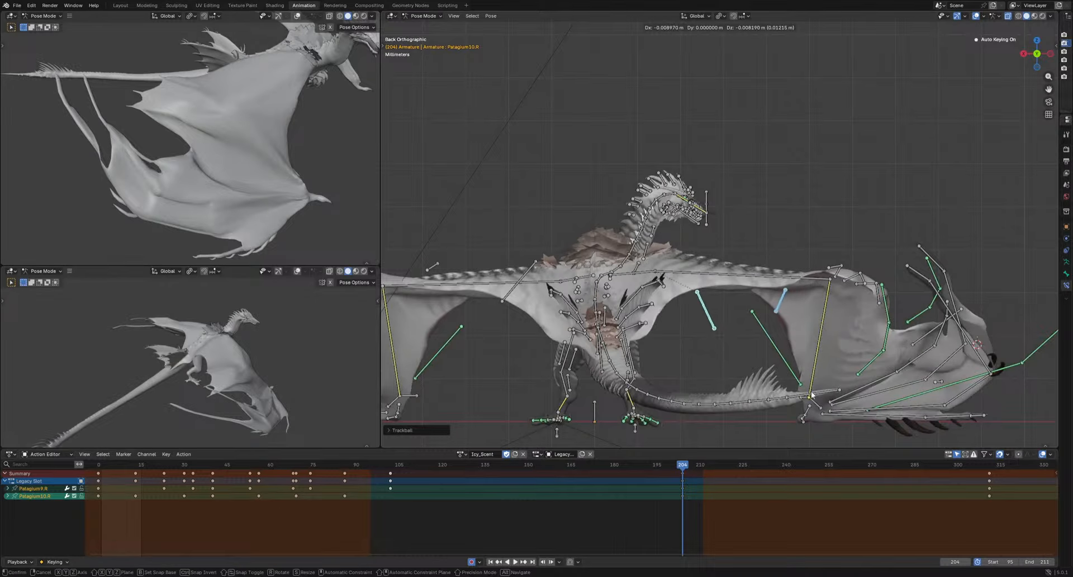
key(Escape)
click(780, 300)
key(r)
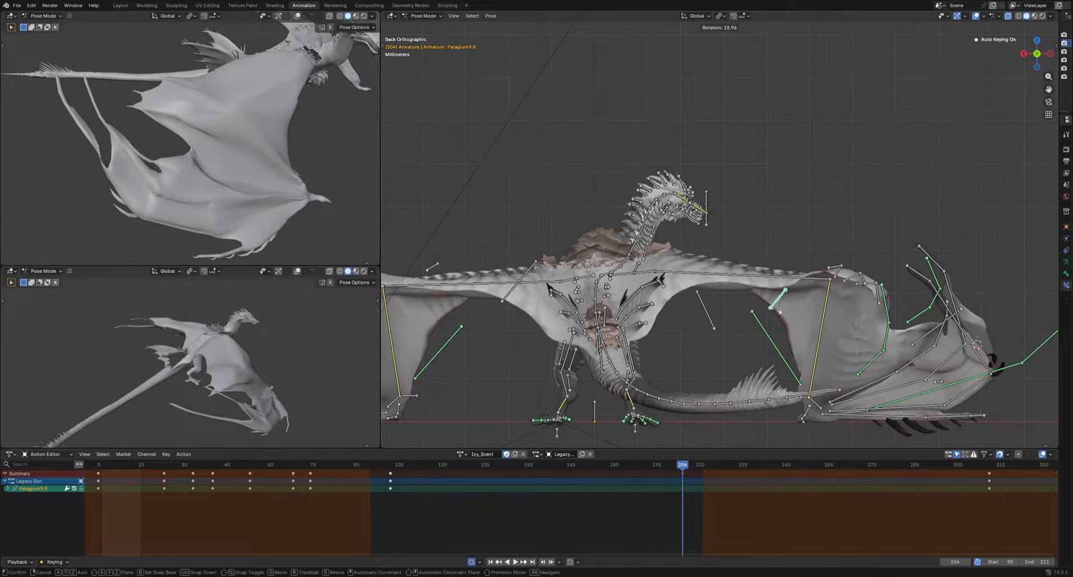
click(784, 307)
key(r)
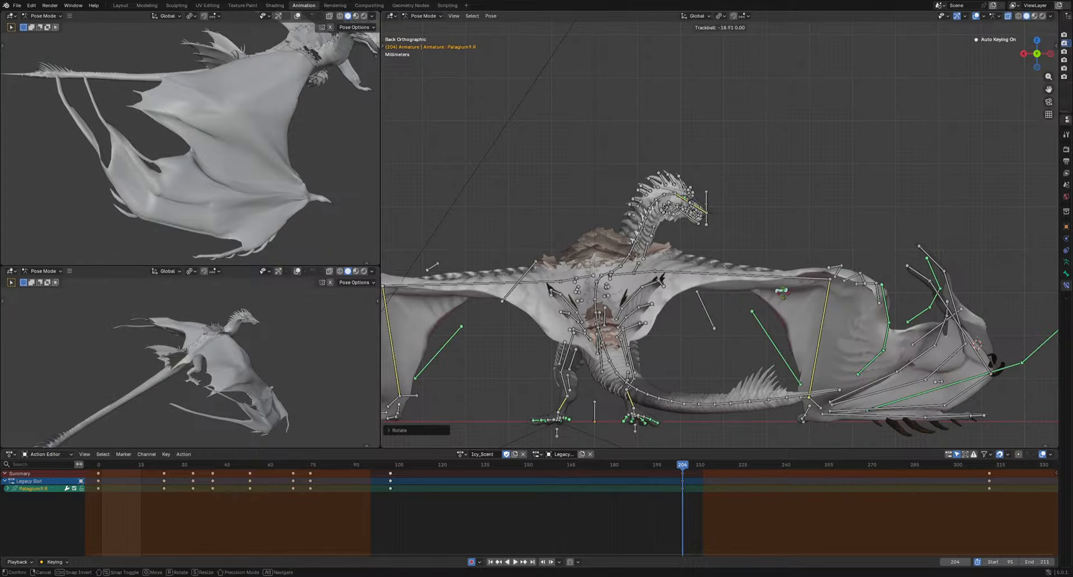
click(702, 329)
Select the Patagium10.R bone and scale it down and move it at frame 204
click(720, 330)
middle_drag(726, 331, 809, 407)
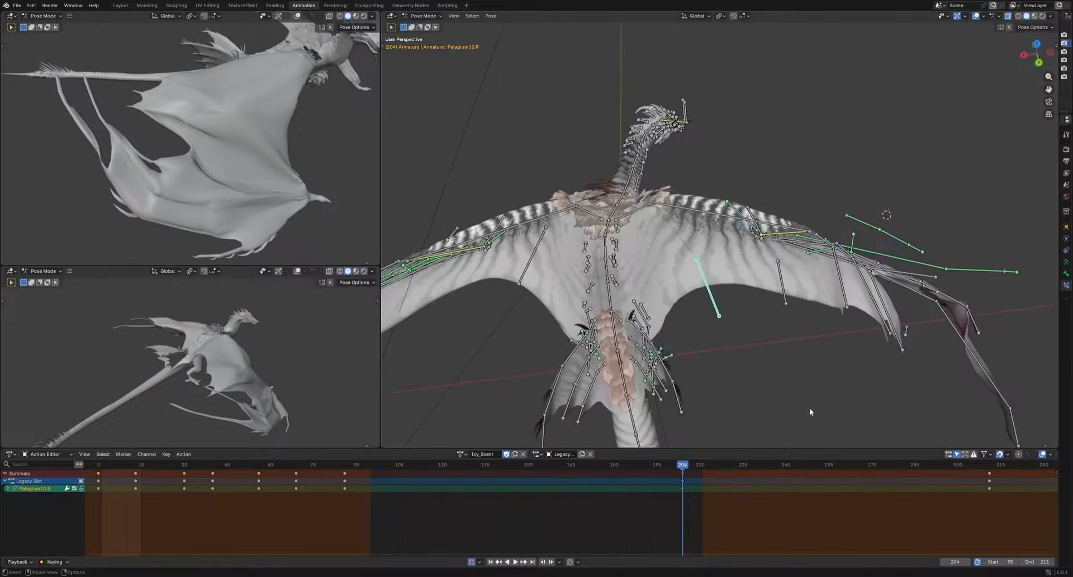
key(s)
click(778, 350)
key(g)
click(780, 358)
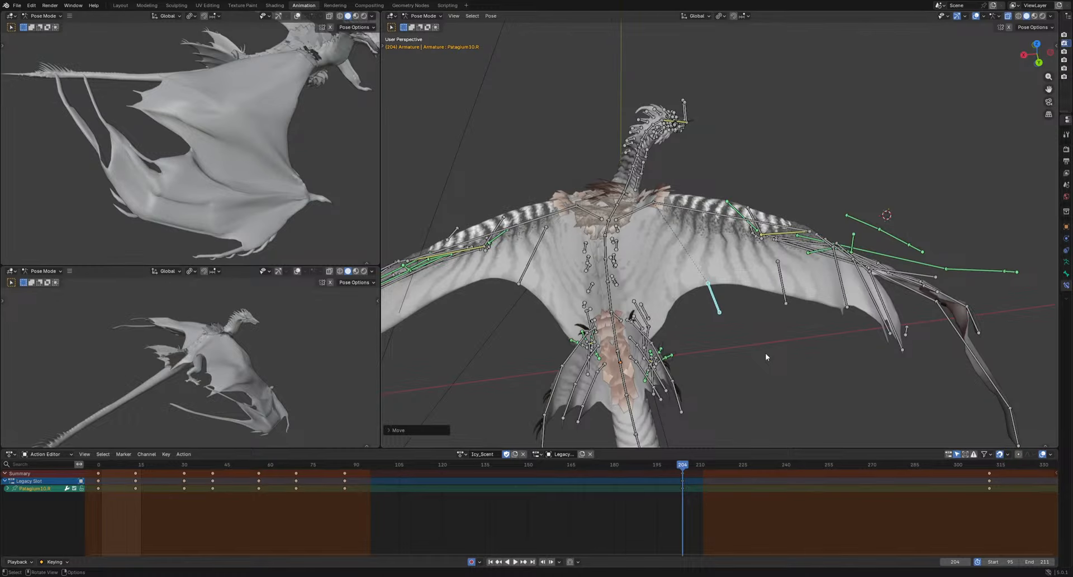
Add Patagium9.R to the selected Patagium10.R and freely rotate both bones at frame 118 from the back view
shift+middle_drag(776, 359, 723, 389)
scroll(752, 356, up, 3)
scroll(723, 387, down, 3)
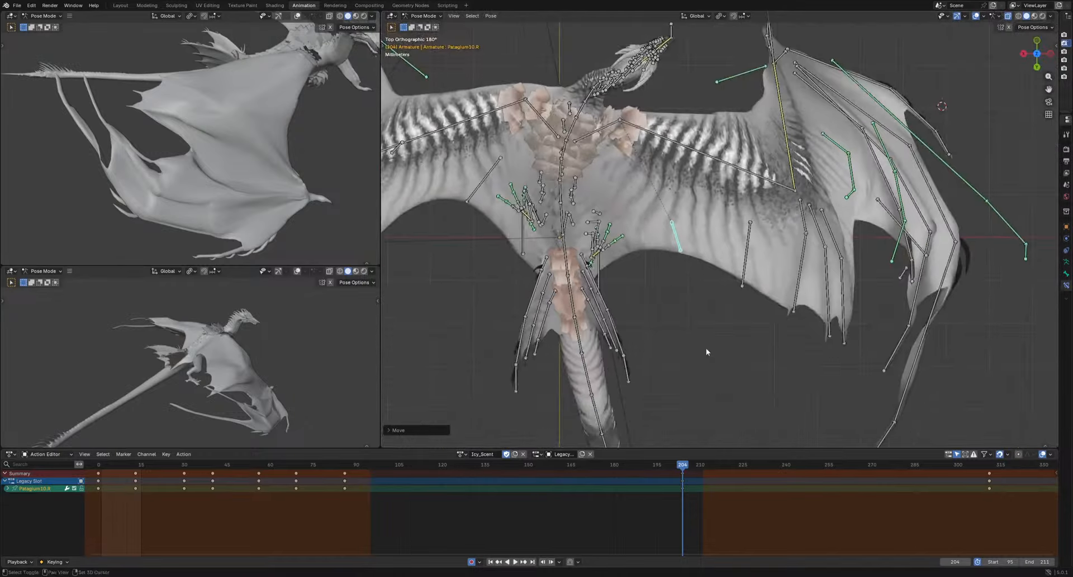
shift+middle_drag(706, 348, 688, 381)
shift+click(724, 300)
key(ctrl+KP_1)
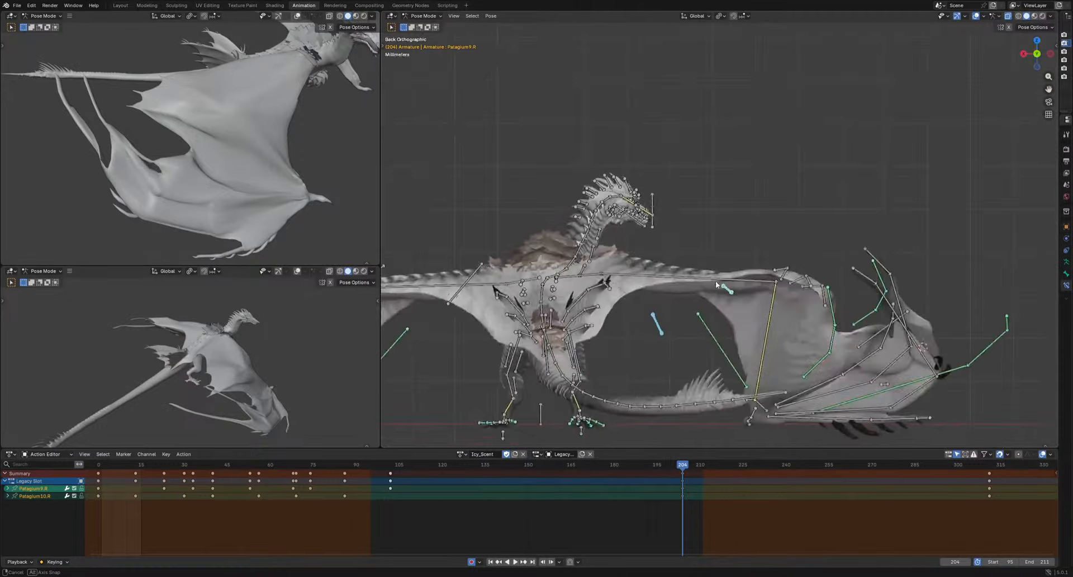
drag(389, 467, 436, 469)
key(r)
key(r)
click(483, 468)
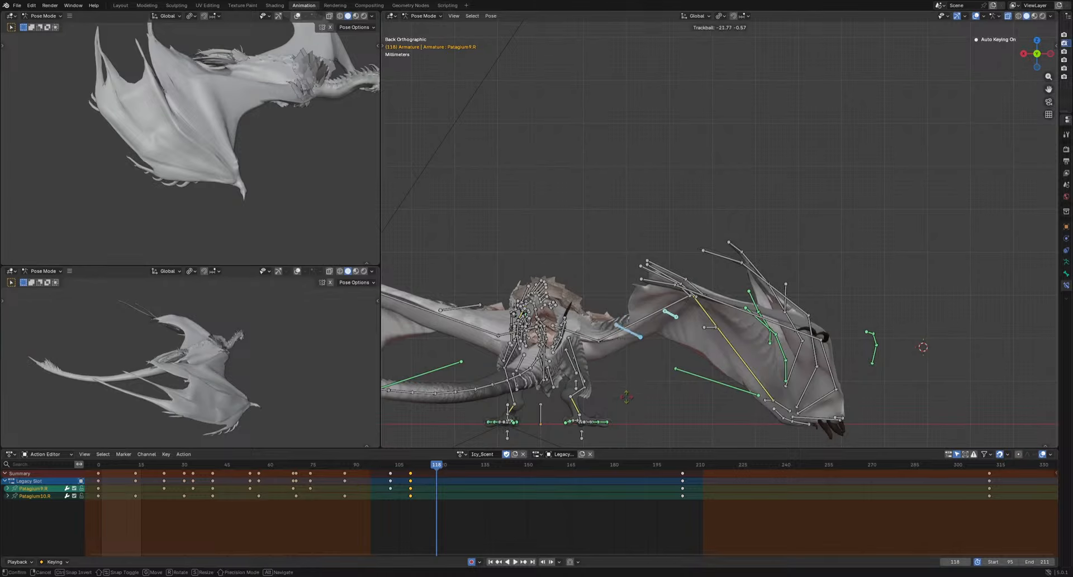
Scale and move the Patagium9.R and Patagium10.R bones at frame 118
key(s)
click(674, 390)
key(g)
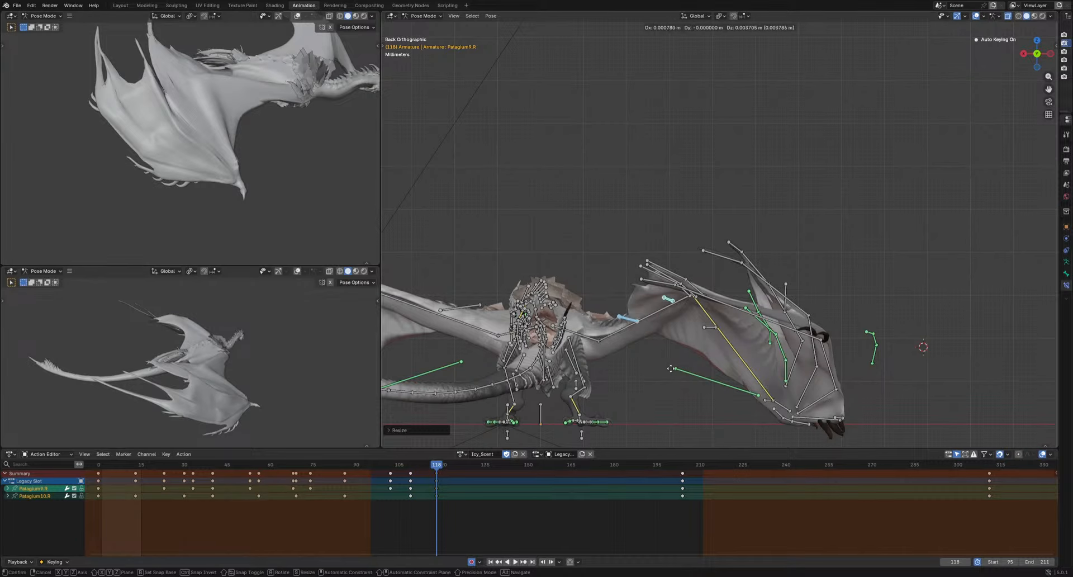
click(504, 460)
Freely rotate the Patagium9.R and Patagium10.R bones at frame 126
drag(436, 468, 458, 471)
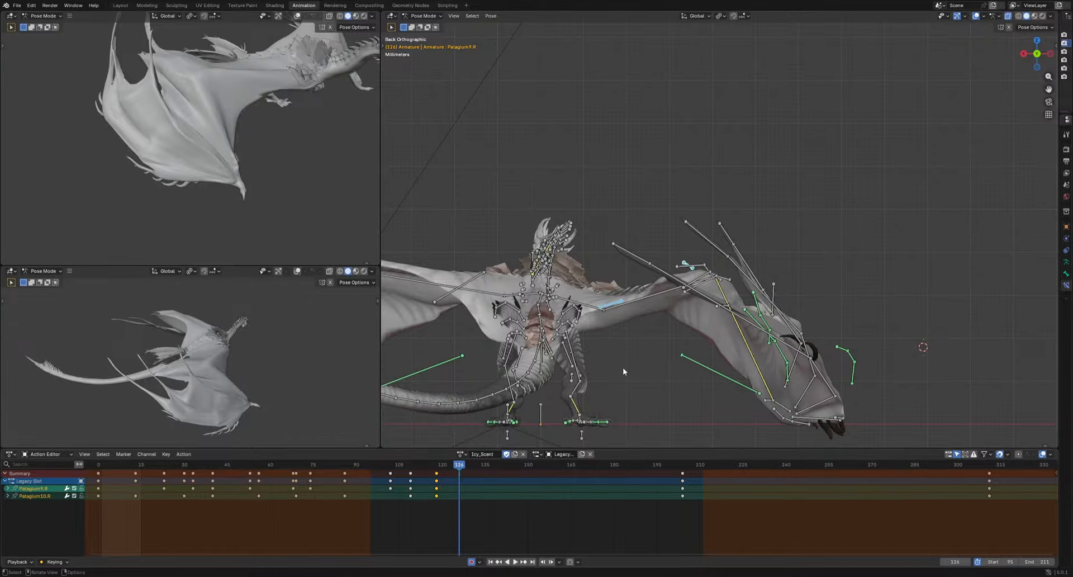
key(r)
key(r)
click(440, 504)
key(space)
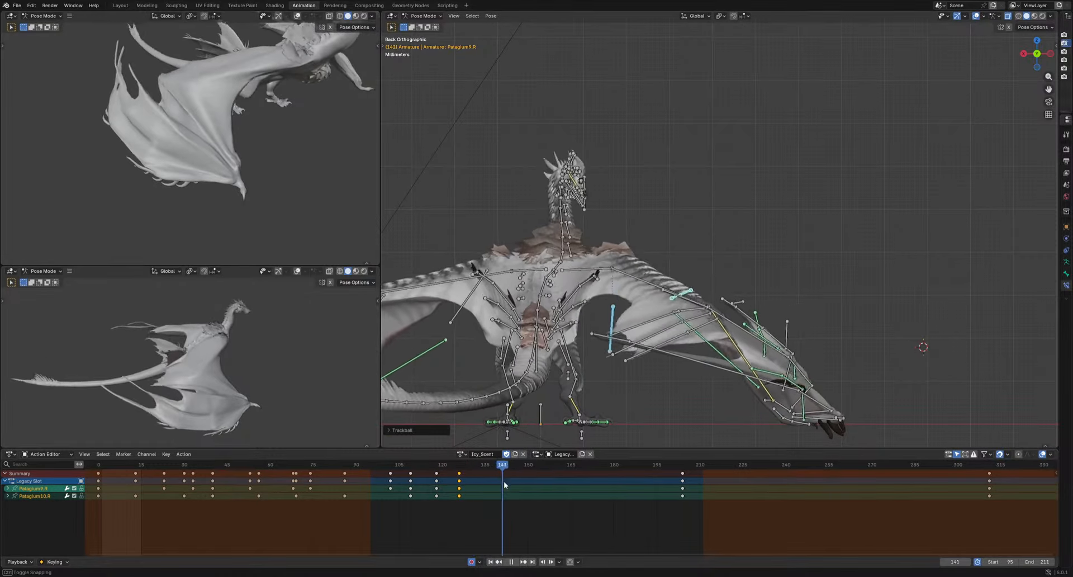
Move the Patagium9.R and Patagium10.R bones at successive frames after frame 126 to key their overlapping motion
key(g)
click(617, 393)
drag(528, 471, 785, 470)
key(g)
click(628, 400)
key(g)
click(642, 391)
key(g)
click(678, 366)
key(g)
click(696, 333)
Freely rotate the Patagium9.R and Patagium10.R bones at the remaining poses up to frame 240
key(r)
key(r)
click(740, 378)
key(r)
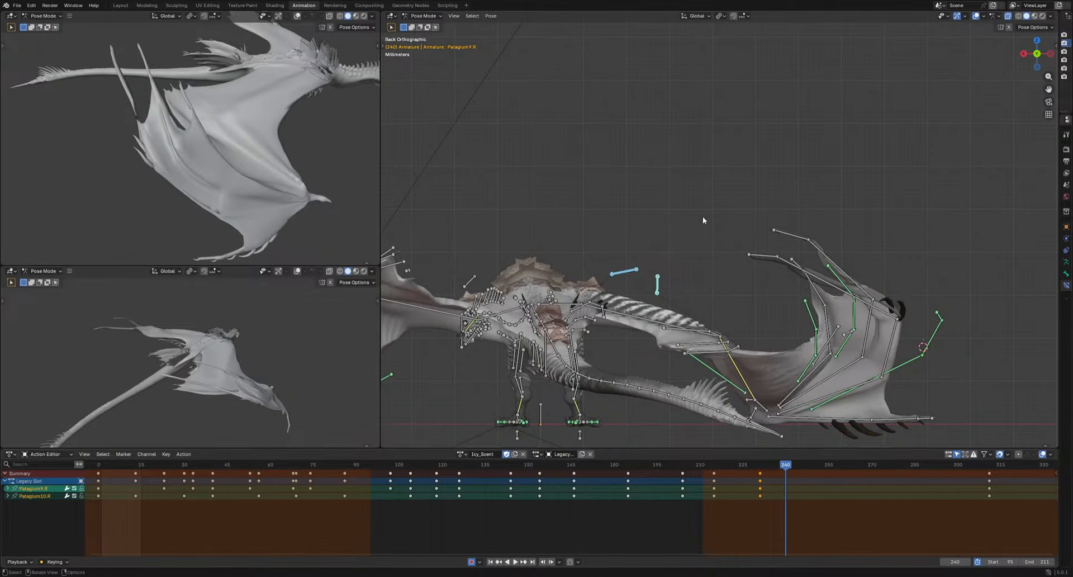
key(r)
key(r)
click(702, 246)
Shift the new Patagium10.R keyframes a few frames later than those of Patagium9.R and play the animation
drag(396, 517, 814, 495)
key(g)
click(826, 496)
key(space)
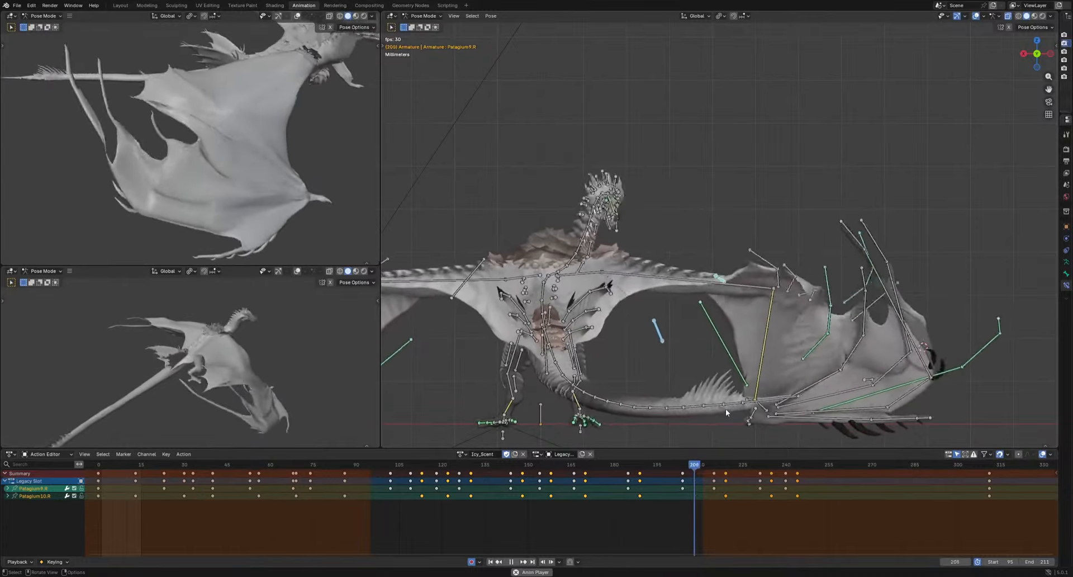
Stop the animation playback
key(Escape)
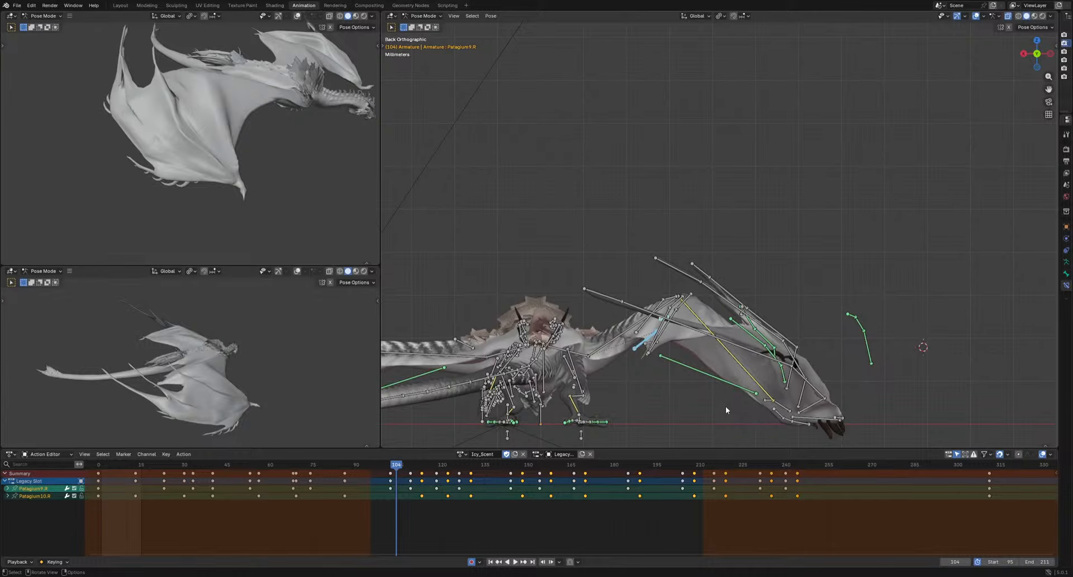
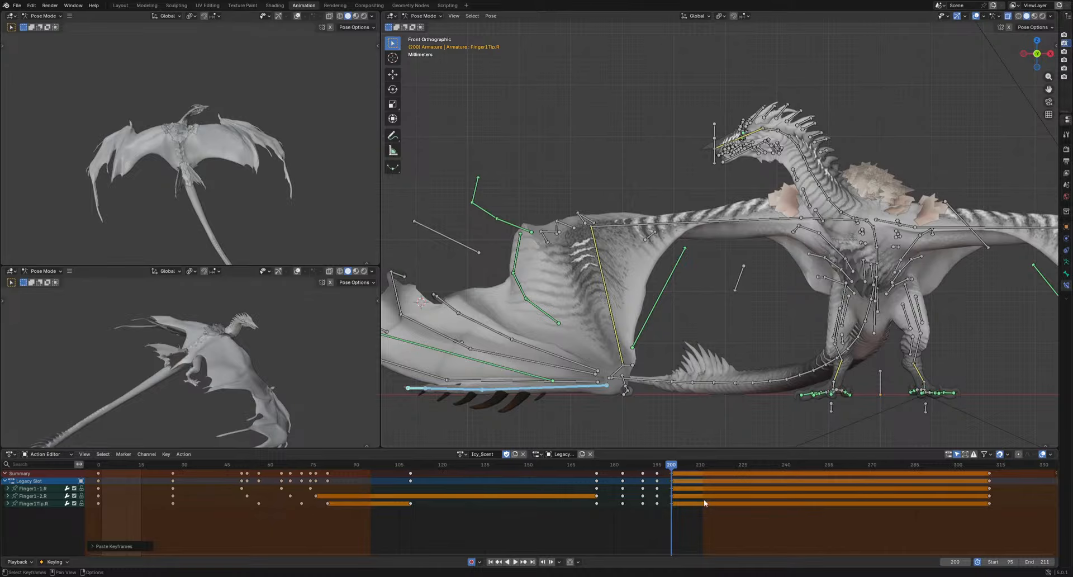
Shift the pasted Finger1Tip.R keyframes one frame later than those of Finger1-2.R and play the animation
click(570, 466)
drag(695, 497, 703, 503)
key(g)
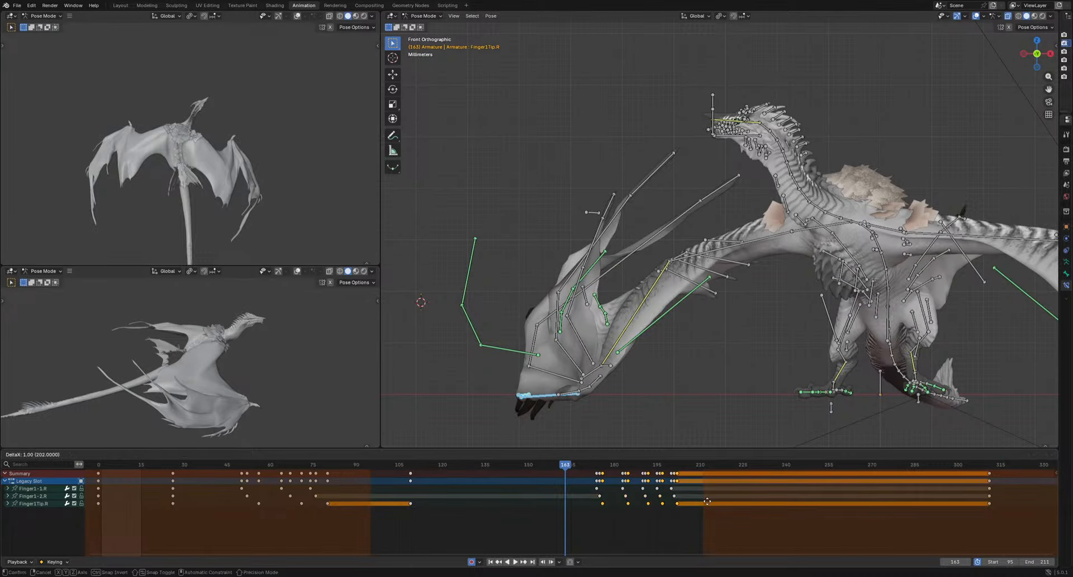
click(416, 455)
key(space)
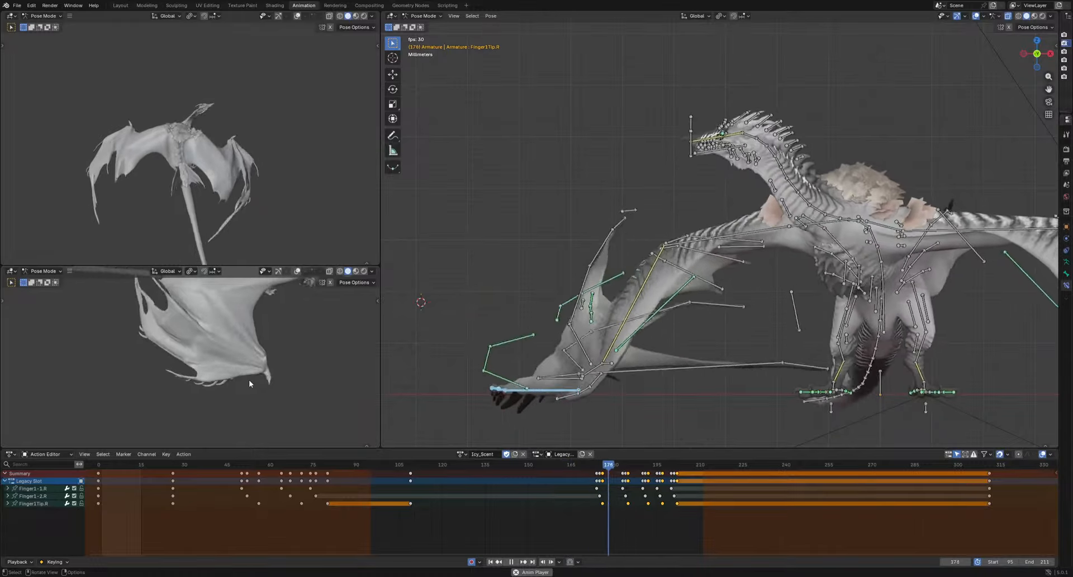
Try to reposition the outer patagium bone of the right wing at frame 175
drag(435, 467, 601, 473)
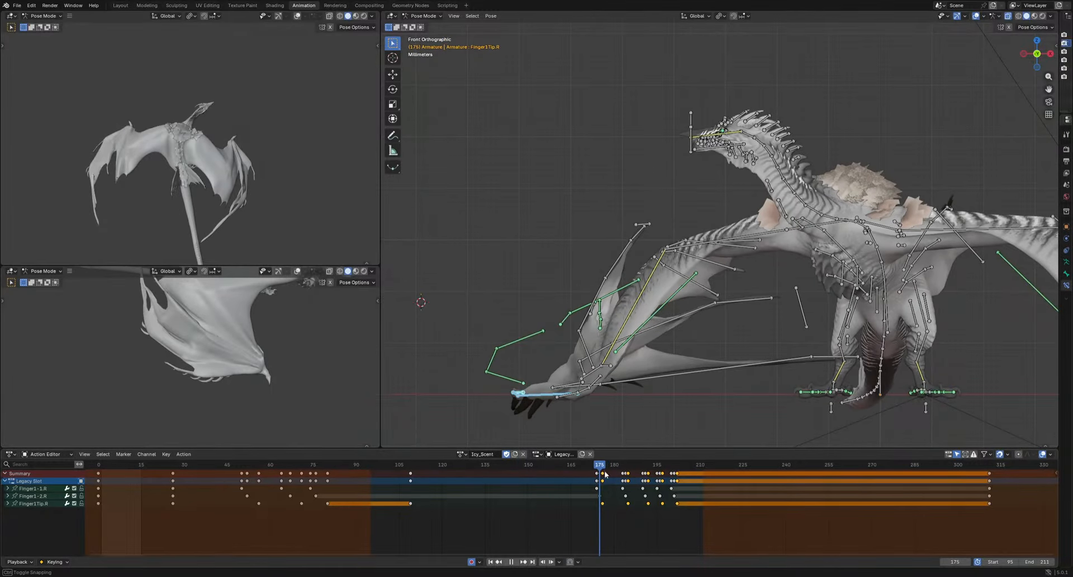
middle_drag(595, 341, 636, 374)
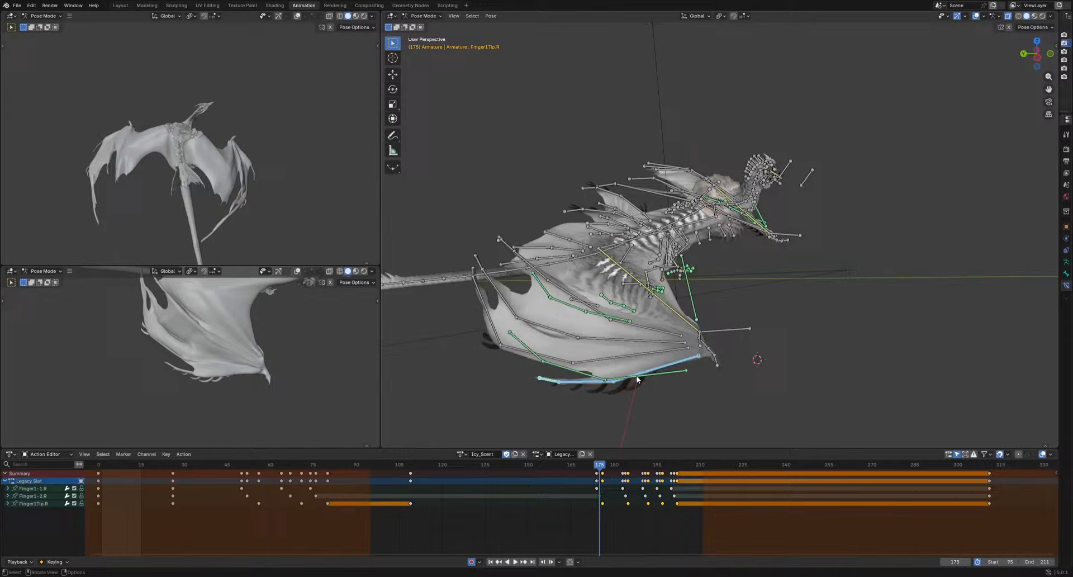
click(601, 337)
middle_drag(601, 336, 802, 349)
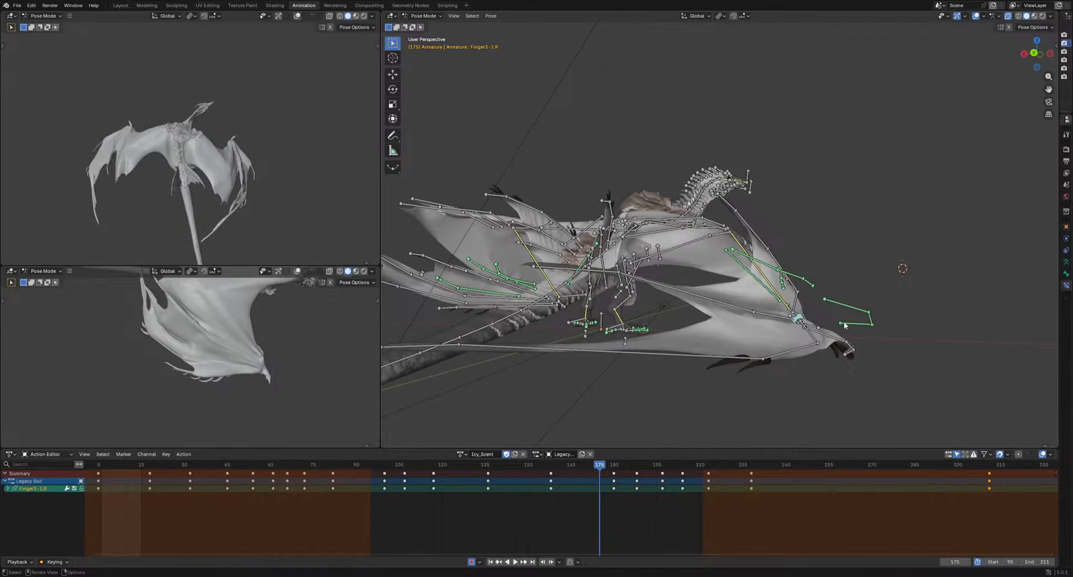
drag(843, 325, 761, 346)
key(ctrl+z)
Move and freely rotate the Patagium2.R bone at frame 173
drag(810, 287, 772, 309)
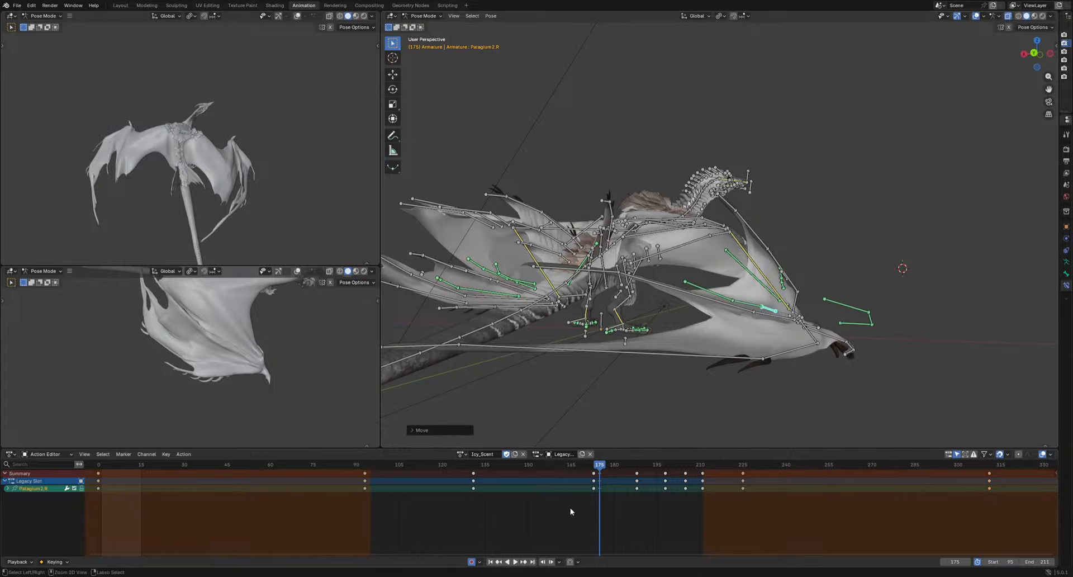
key(ctrl+z)
drag(599, 465, 593, 469)
scroll(594, 469, up, 2)
scroll(850, 351, up, 4)
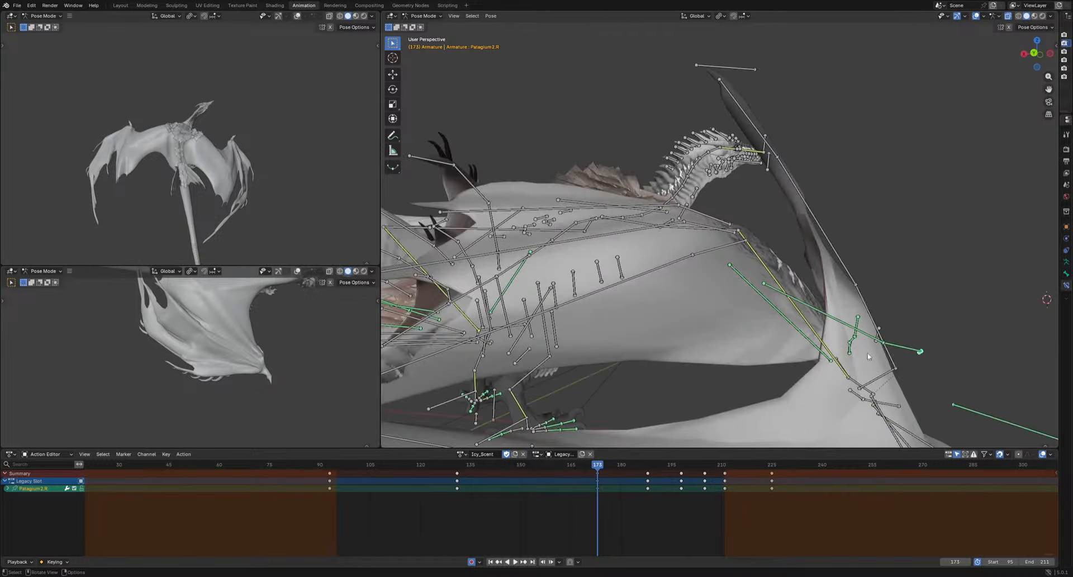
scroll(850, 352, down, 2)
shift+middle_drag(872, 369, 847, 342)
key(g)
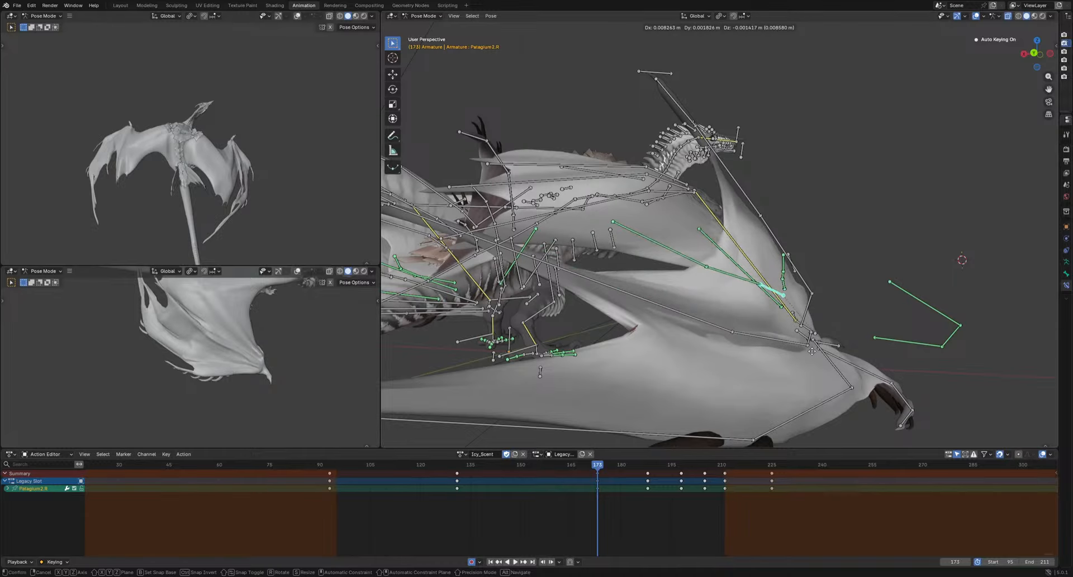
click(812, 353)
key(r)
key(r)
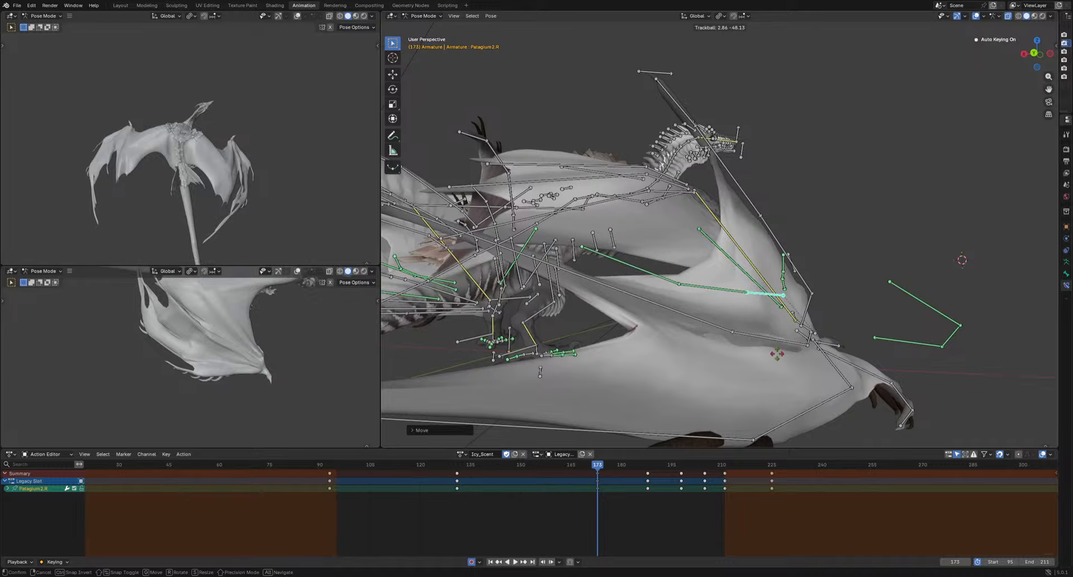
click(786, 357)
Freely rotate the Finger4-1.R bone at frame 173, adjusting it from two viewing angles
middle_drag(786, 357, 854, 342)
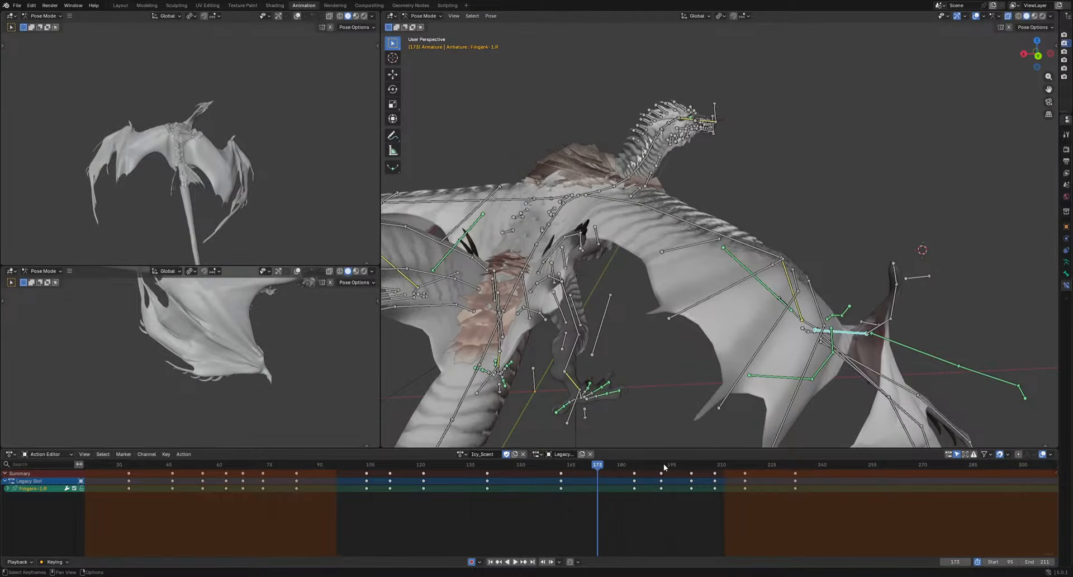
key(r)
key(r)
click(867, 367)
middle_drag(867, 367, 833, 359)
key(r)
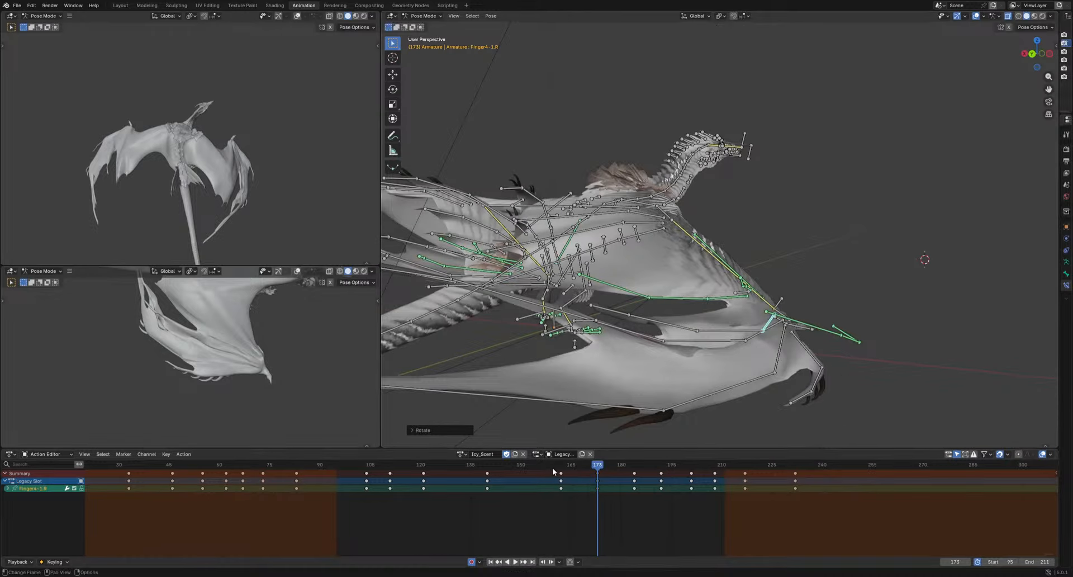
Rotate the Finger4-1.R bone at its frame 162 keyframe
drag(552, 468, 561, 468)
middle_drag(749, 393, 787, 412)
key(r)
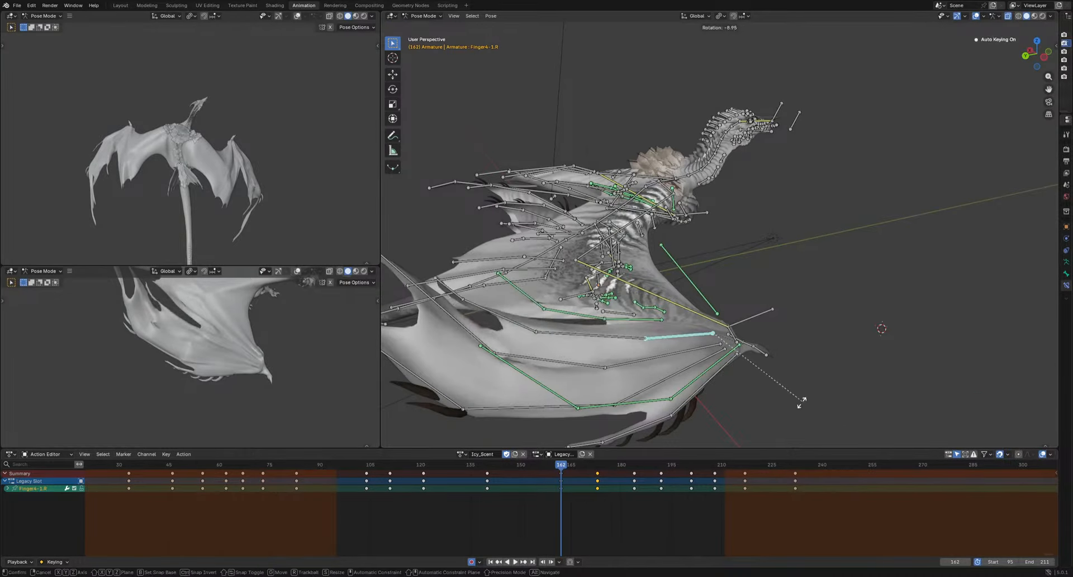
click(799, 404)
Rotate the Finger4-1.R bone at frame 184 and play the animation to check the wing fold
key(space)
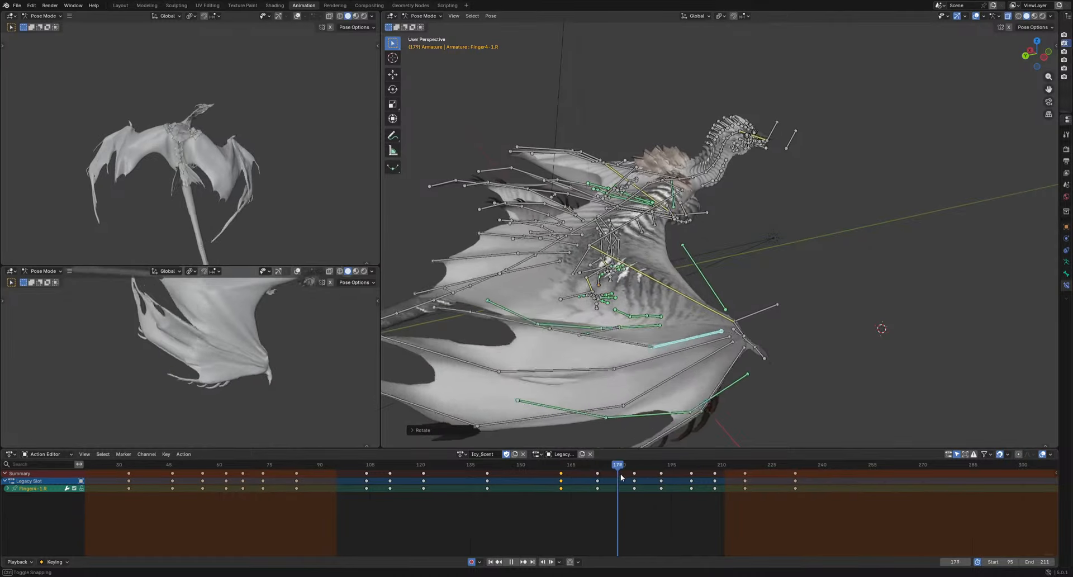
drag(620, 474, 634, 476)
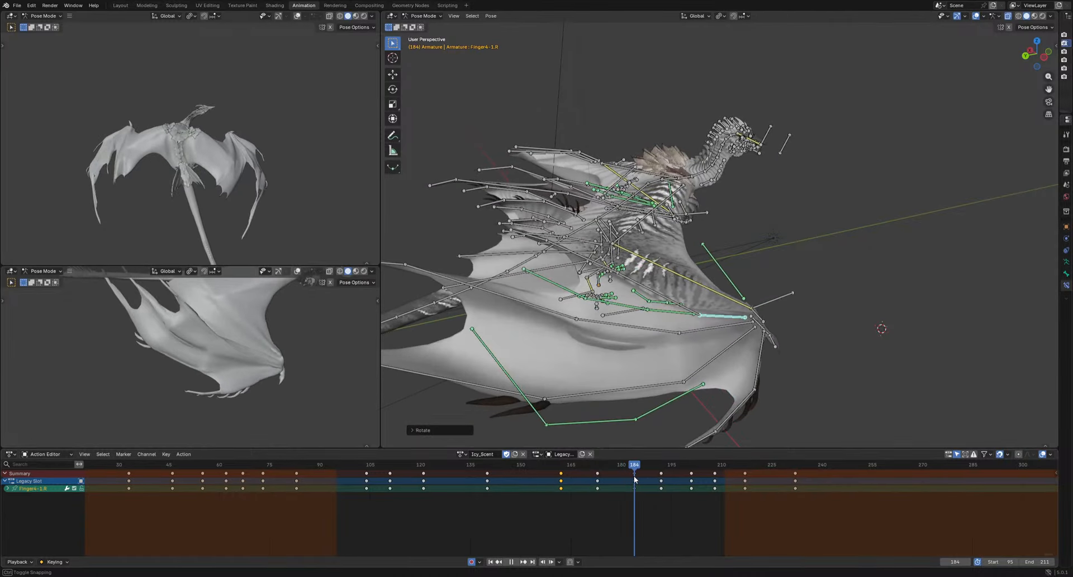
click(841, 383)
middle_drag(841, 383, 753, 394)
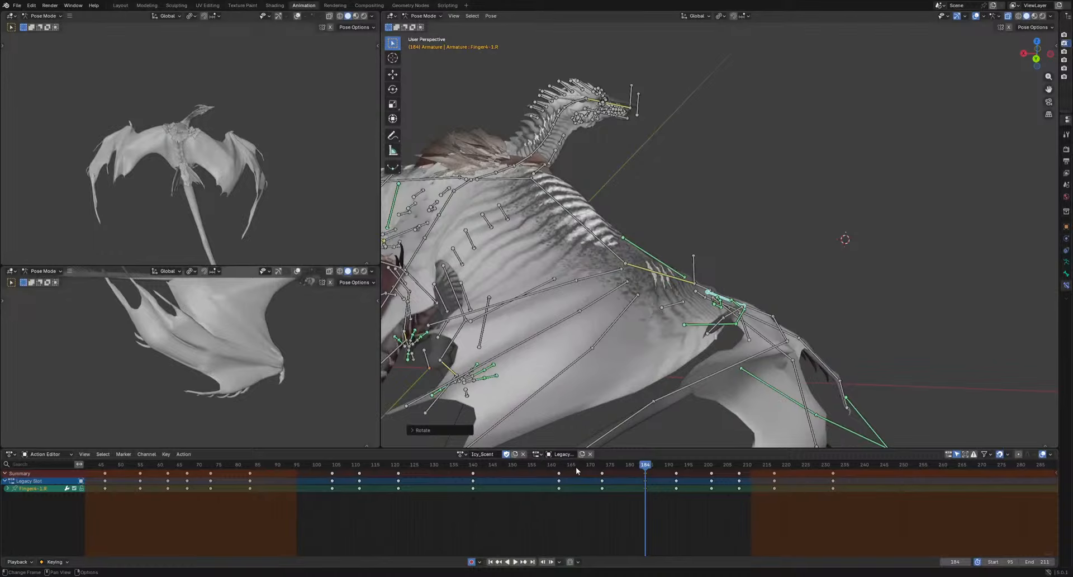
click(508, 467)
key(space)
key(space)
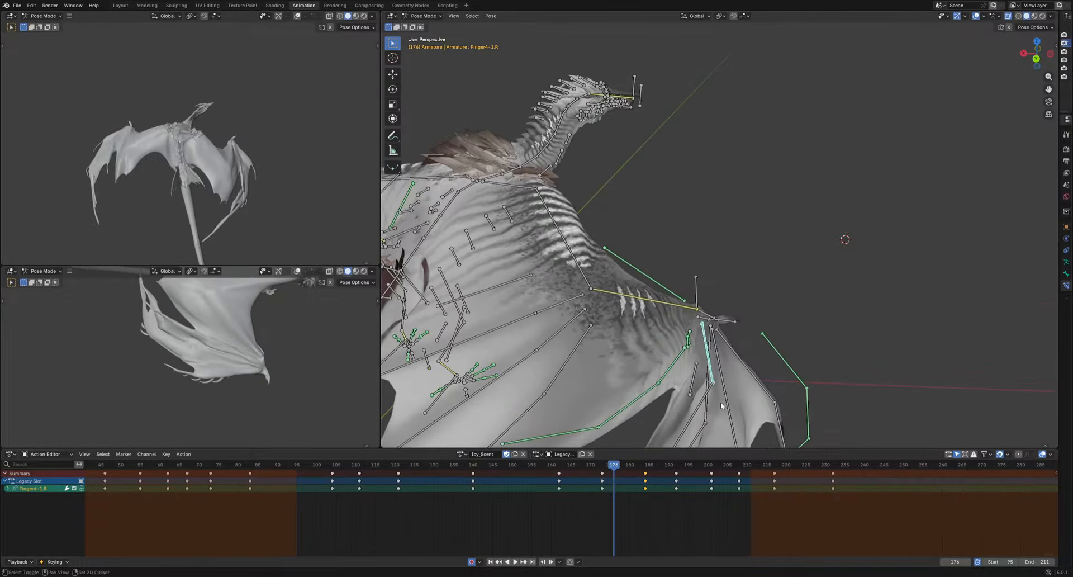
Scale the Patagium2.R bone at frame 173
middle_drag(721, 405, 725, 332)
click(697, 334)
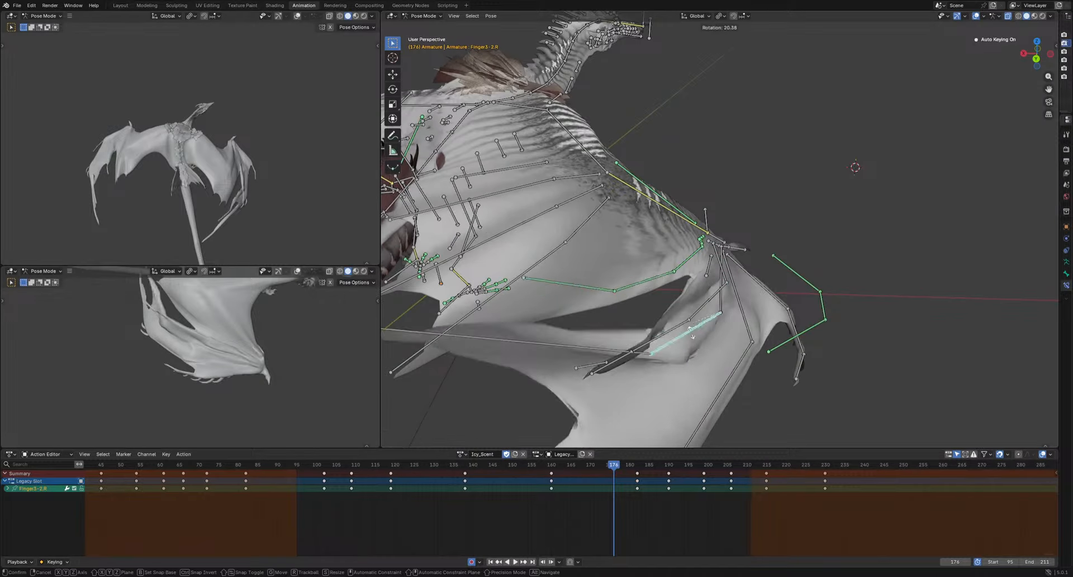
click(691, 262)
key(space)
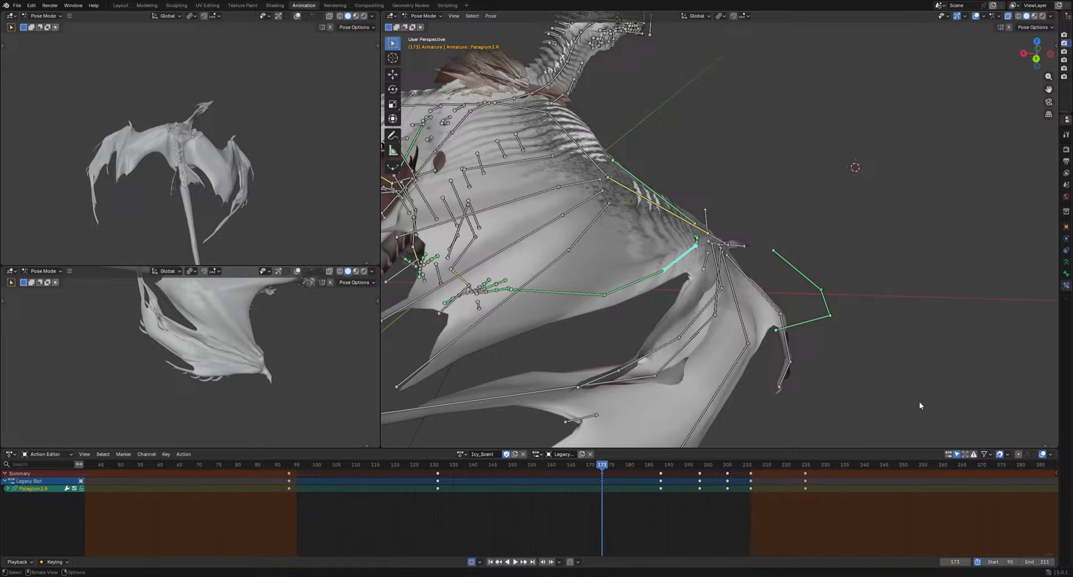
key(s)
click(998, 428)
Rotate the Patagium1.R bone at frame 158 and move it together with Patagium1-1.R and Patagium1-2.R
middle_drag(760, 329, 699, 324)
click(725, 289)
key(g)
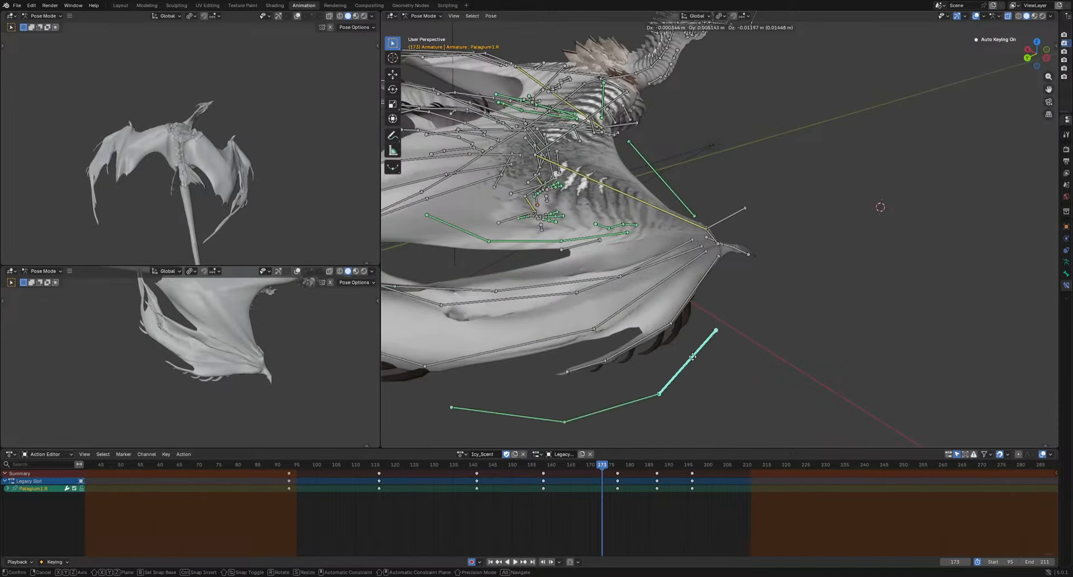
click(621, 380)
drag(600, 469, 542, 477)
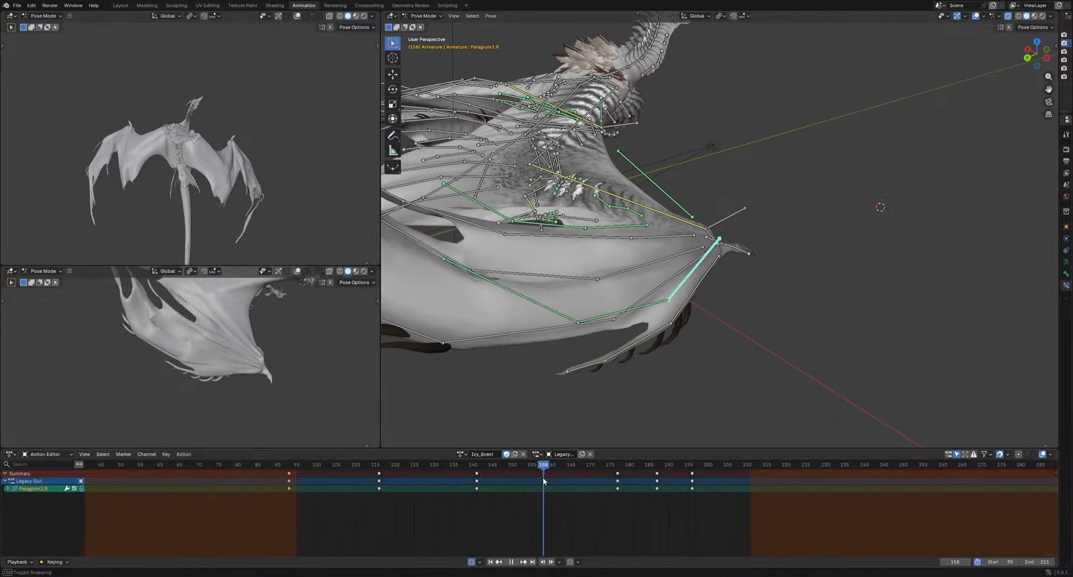
click(717, 314)
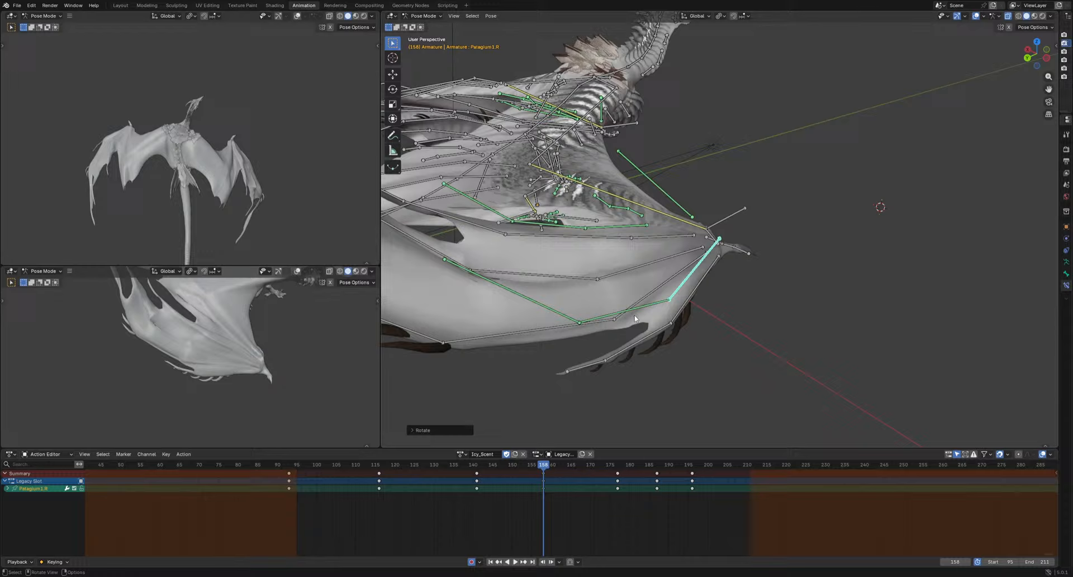
shift+click(522, 302)
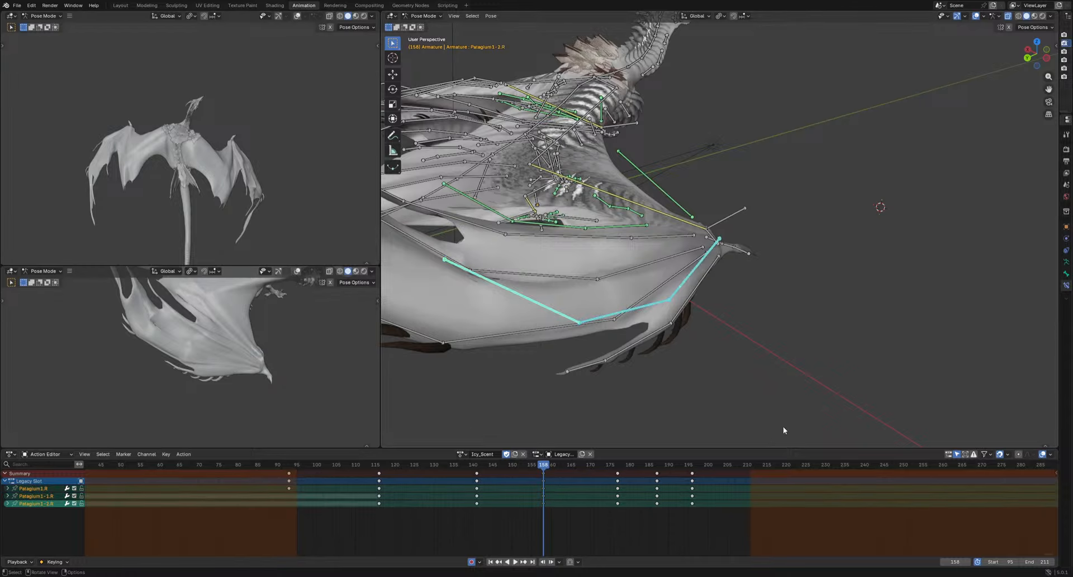
click(787, 319)
key(g)
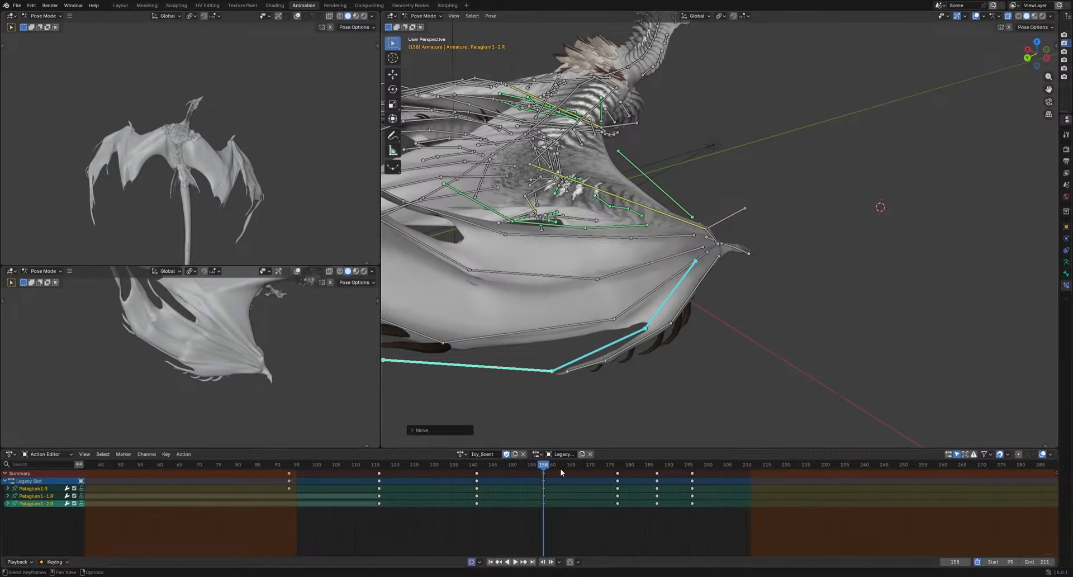
Rotate and move the three-bone Patagium1.R chain at frame 177, and move it at frame 167
drag(542, 467, 619, 478)
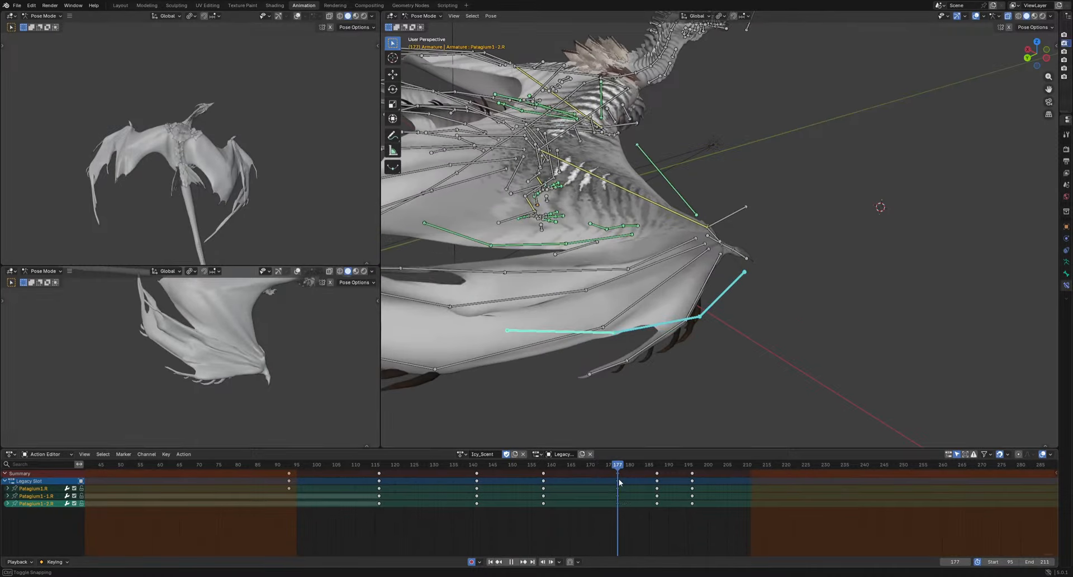
key(r)
click(694, 383)
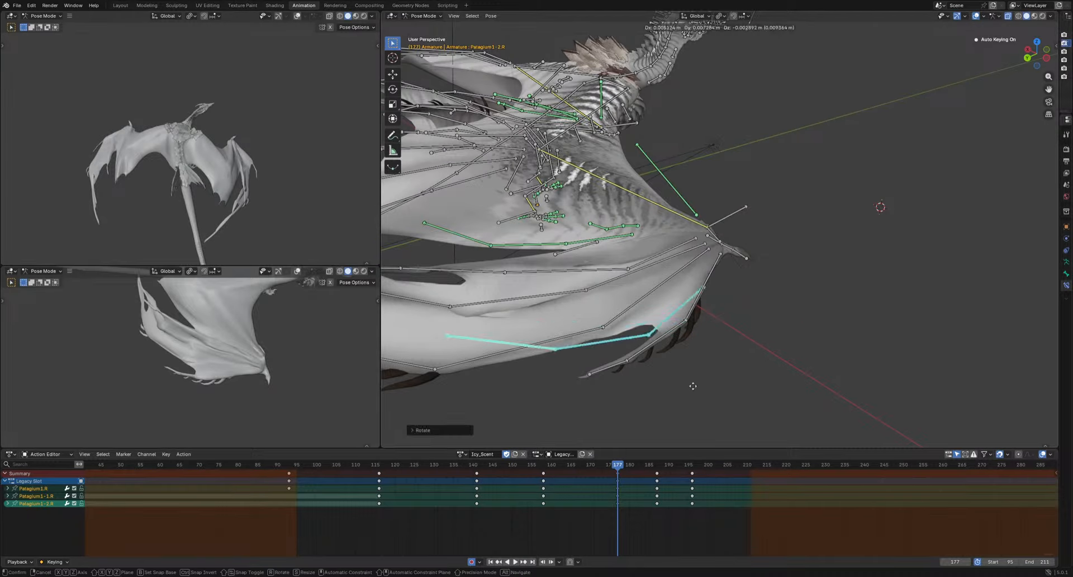
key(g)
click(579, 467)
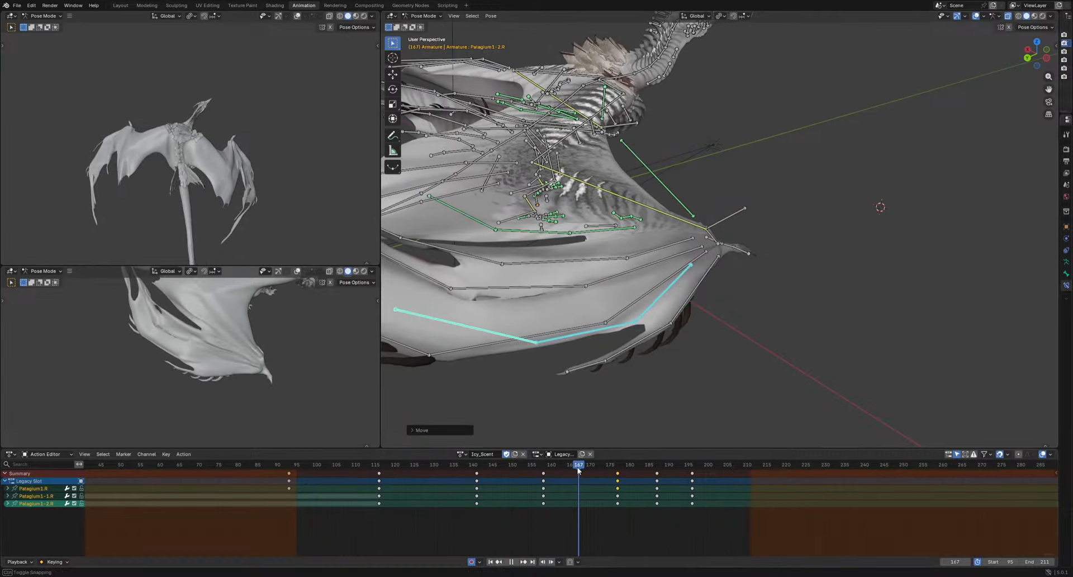
key(g)
click(574, 381)
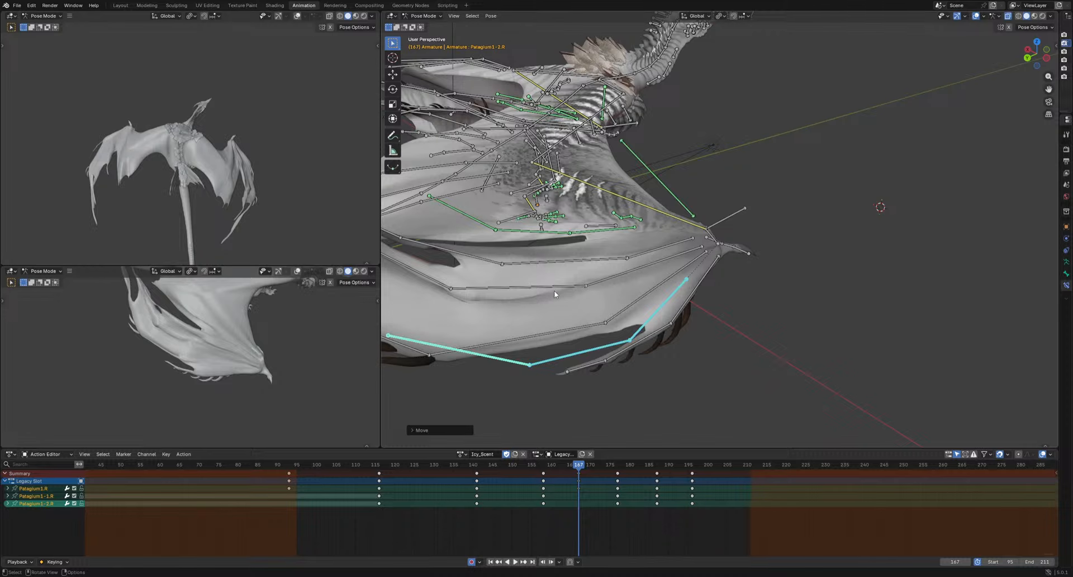
Try to freely rotate the Finger3-2.R bone at frame 167
click(554, 290)
key(r)
key(r)
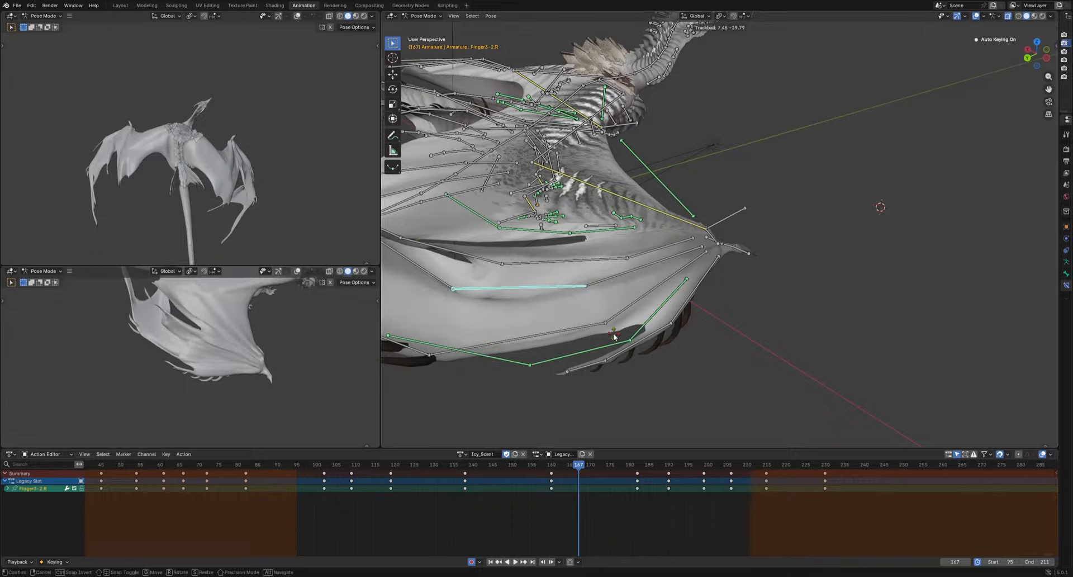
click(634, 348)
Rotate the Finger4-2.R bone at its frame 163 keyframe
click(559, 261)
key(r)
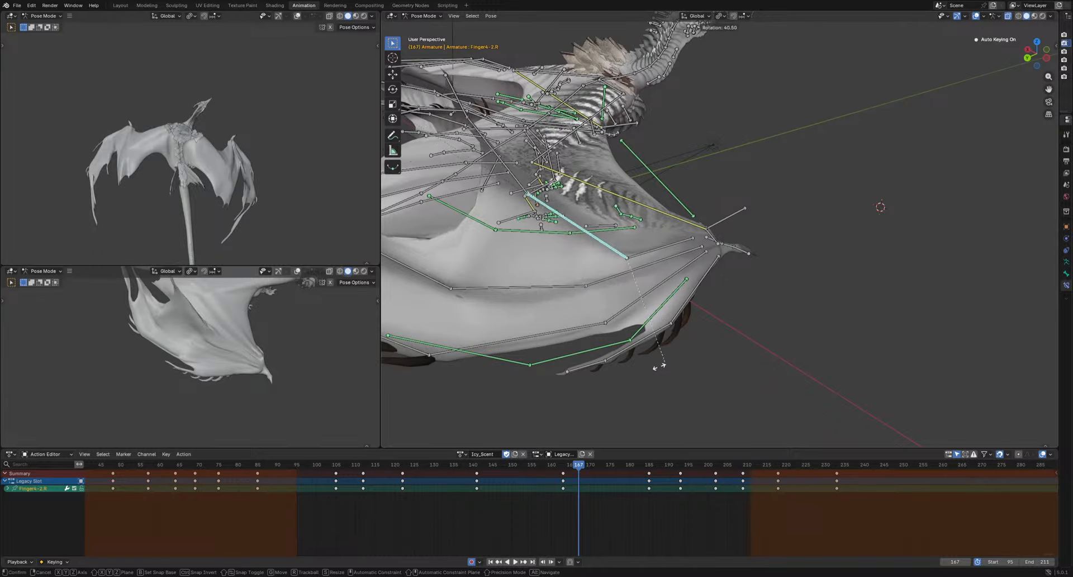
click(638, 365)
drag(580, 467, 564, 470)
key(Left)
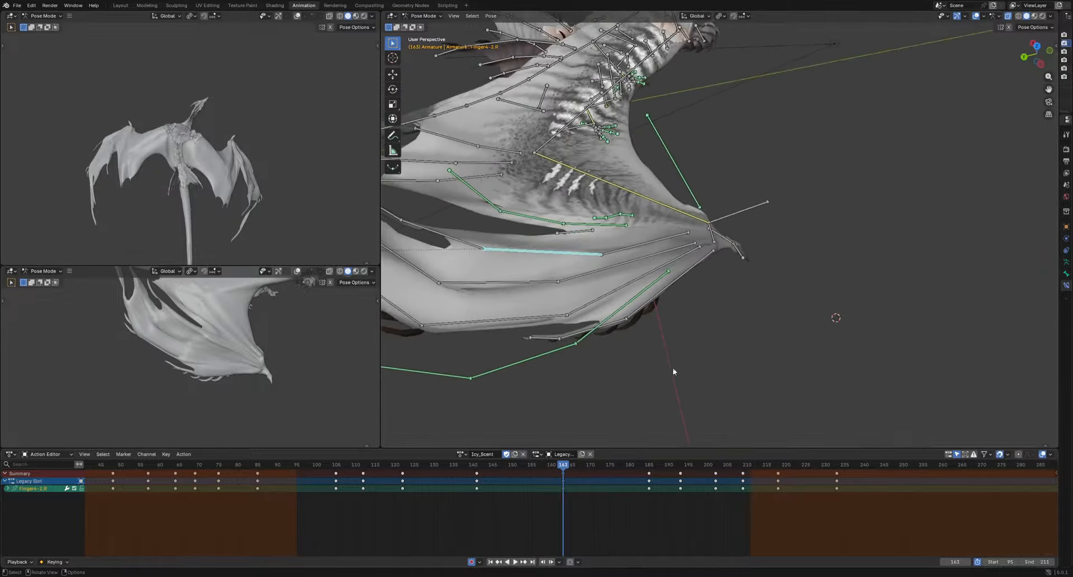
key(r)
click(668, 385)
Rotate the Finger4-2.R bone at frame 175
drag(564, 467, 609, 468)
key(r)
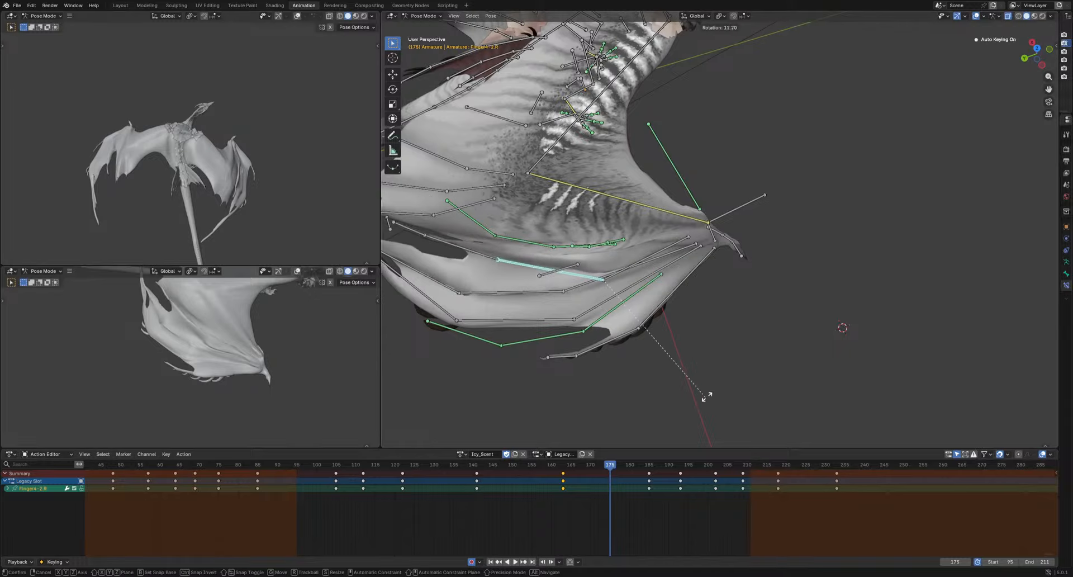
click(686, 400)
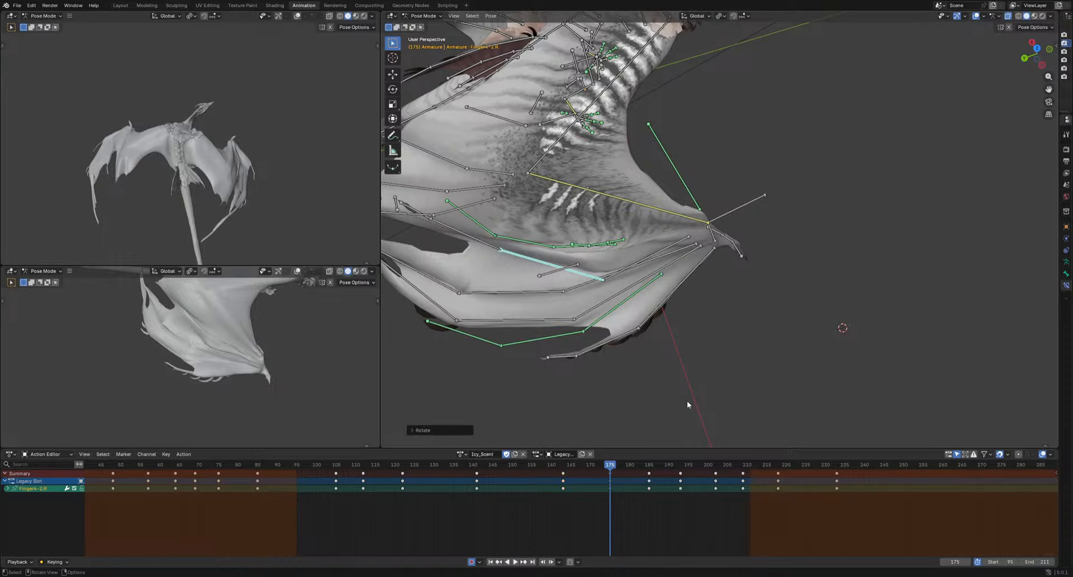
middle_drag(637, 293, 685, 292)
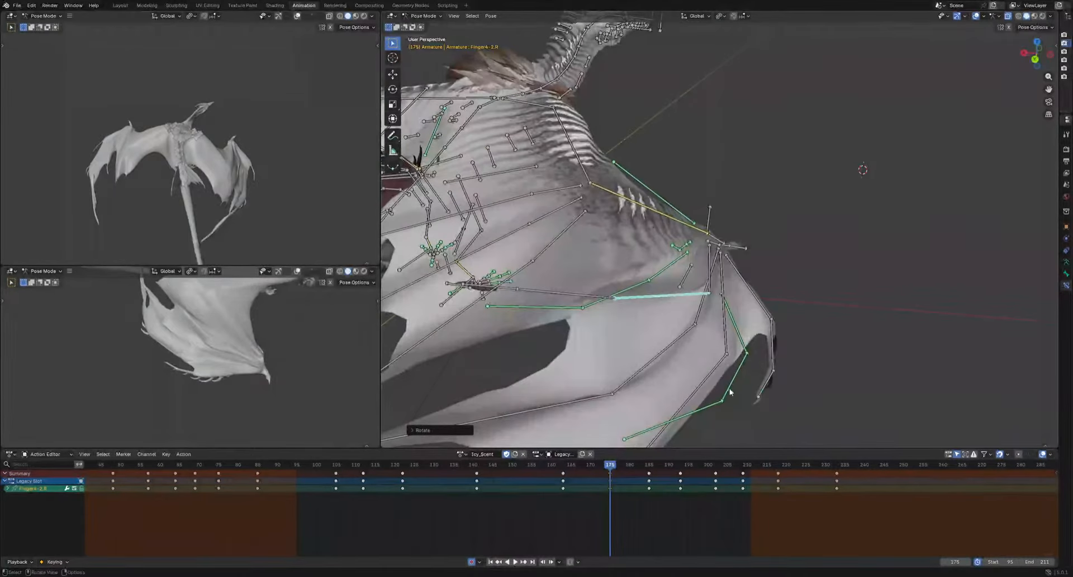
Refine the Finger4-2.R bone's pose at frame 175 with free trackball rotations
key(r)
key(r)
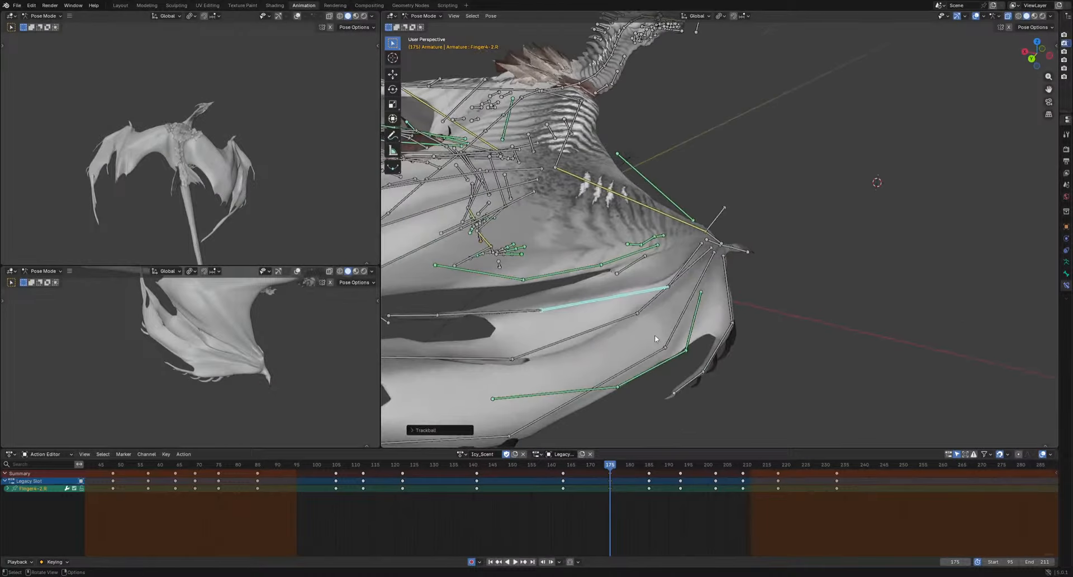
key(r)
key(r)
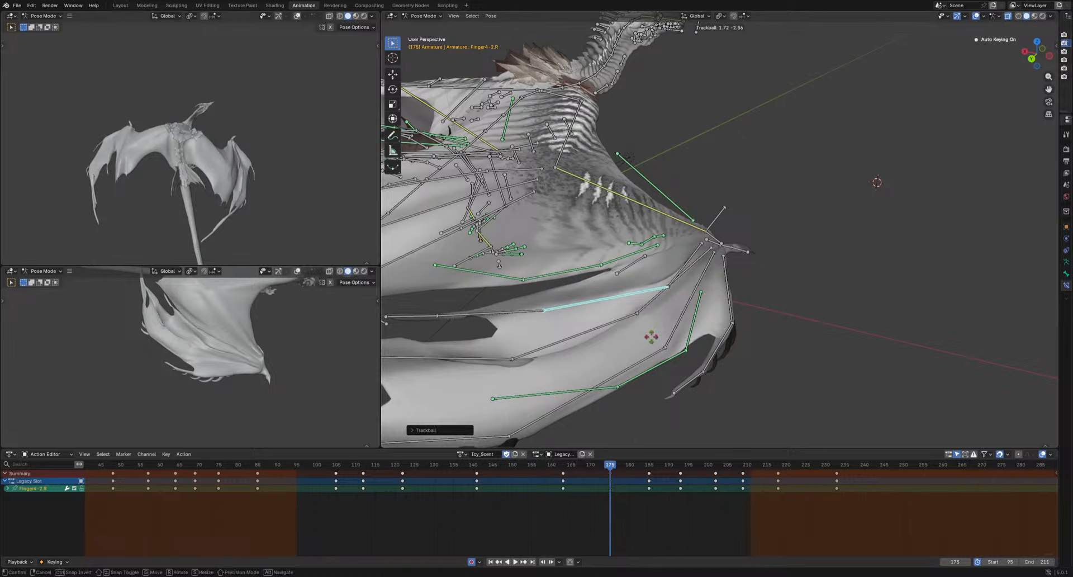
click(654, 322)
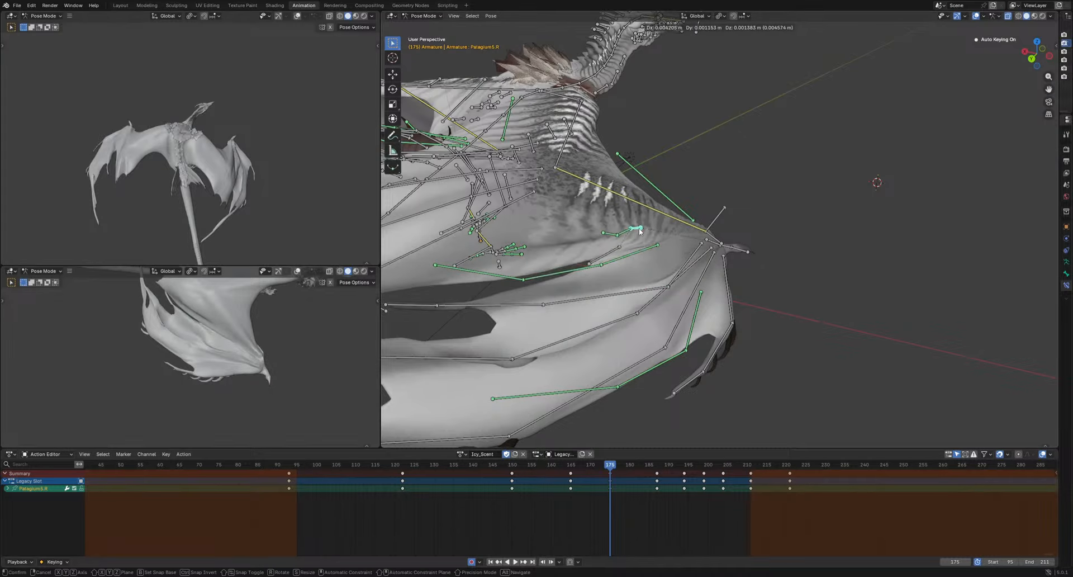
click(661, 238)
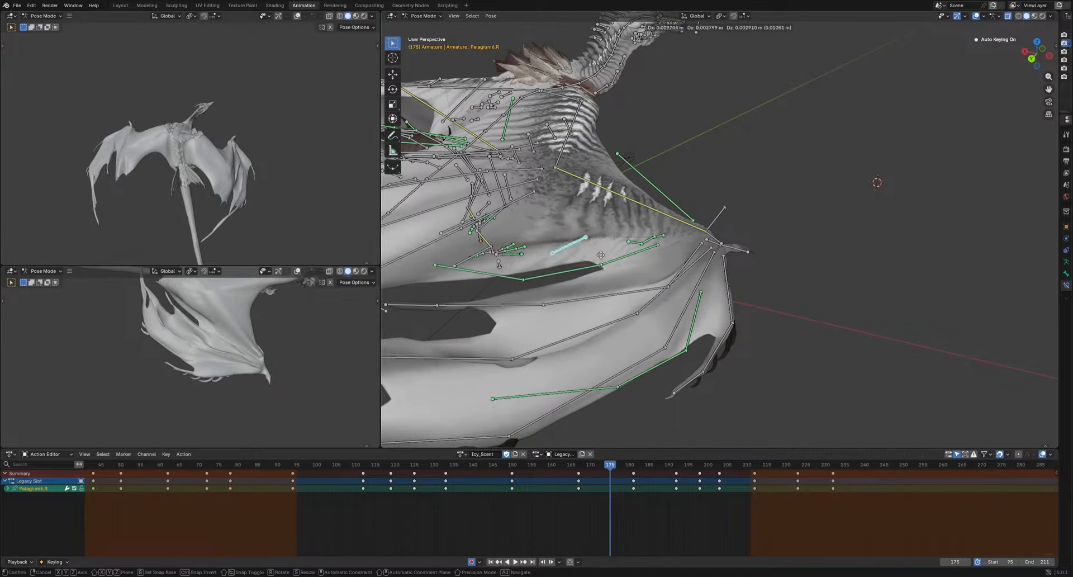
click(635, 264)
Move and scale the Patagium2.R bone at its frame 173 keyframe
click(628, 254)
key(g)
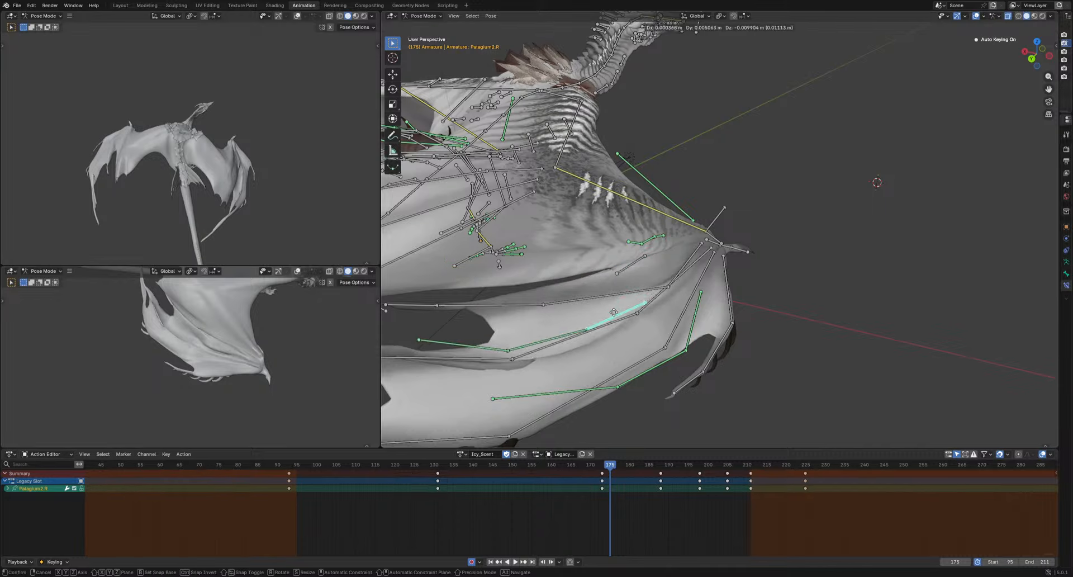
right_click(604, 484)
click(604, 470)
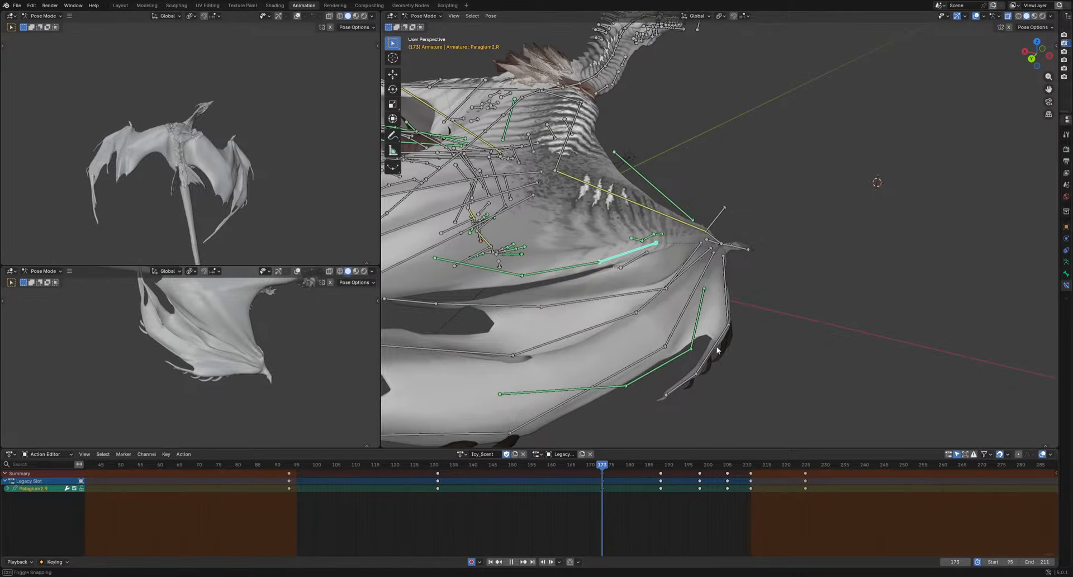
mouse_move(716, 350)
middle_down()
mouse_move(744, 338)
mouse_move(717, 335)
middle_up()
key(g)
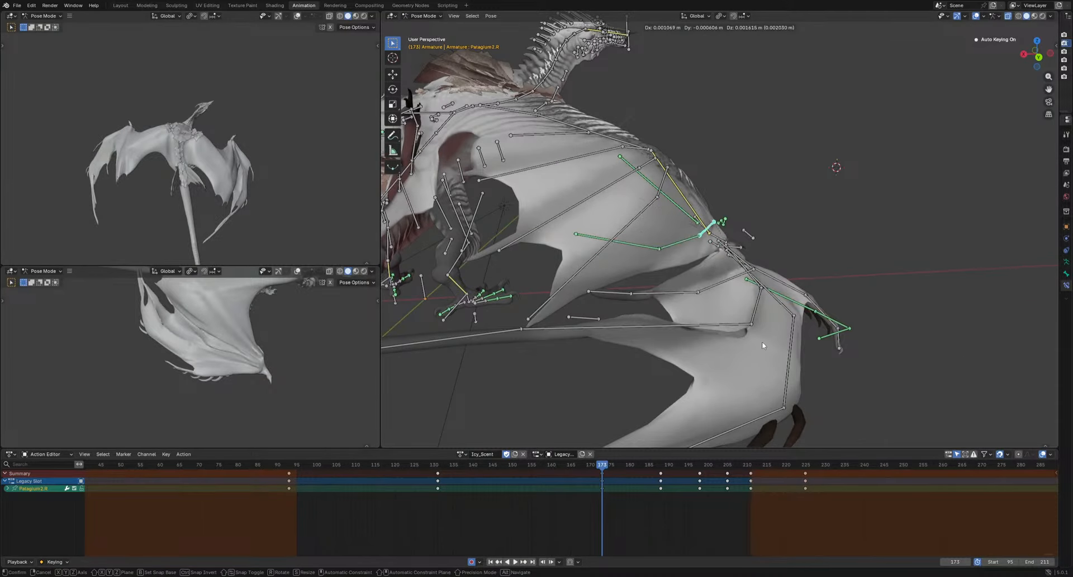
click(759, 341)
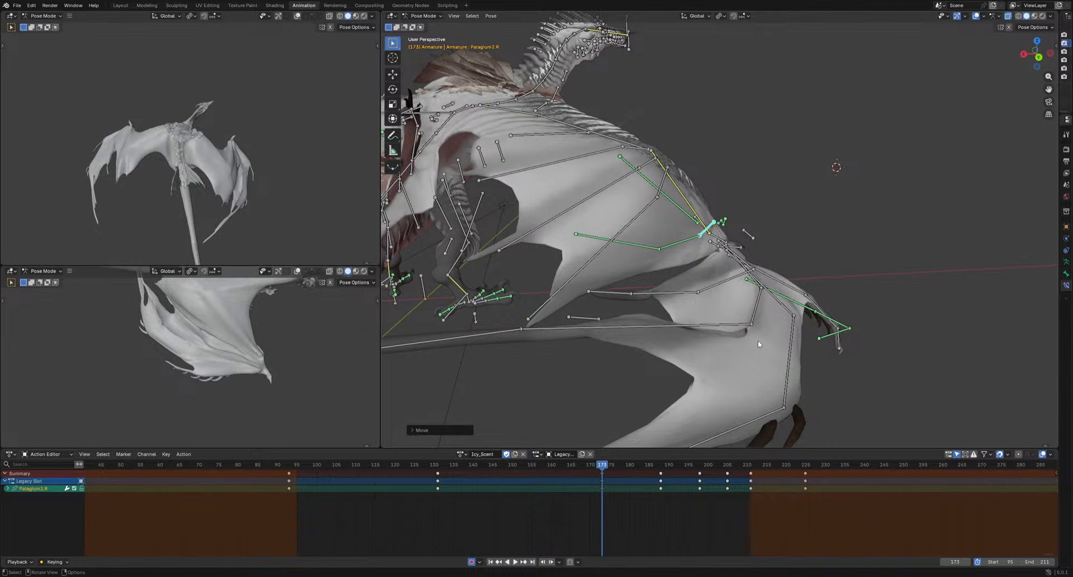
middle_drag(779, 492, 702, 552)
shift+middle_drag(852, 300, 764, 328)
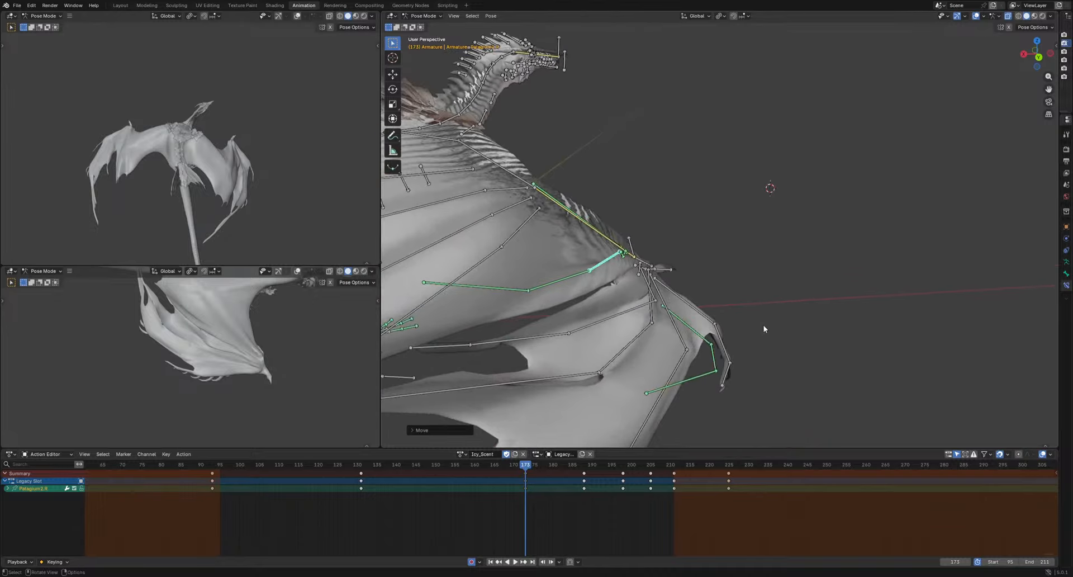
key(g)
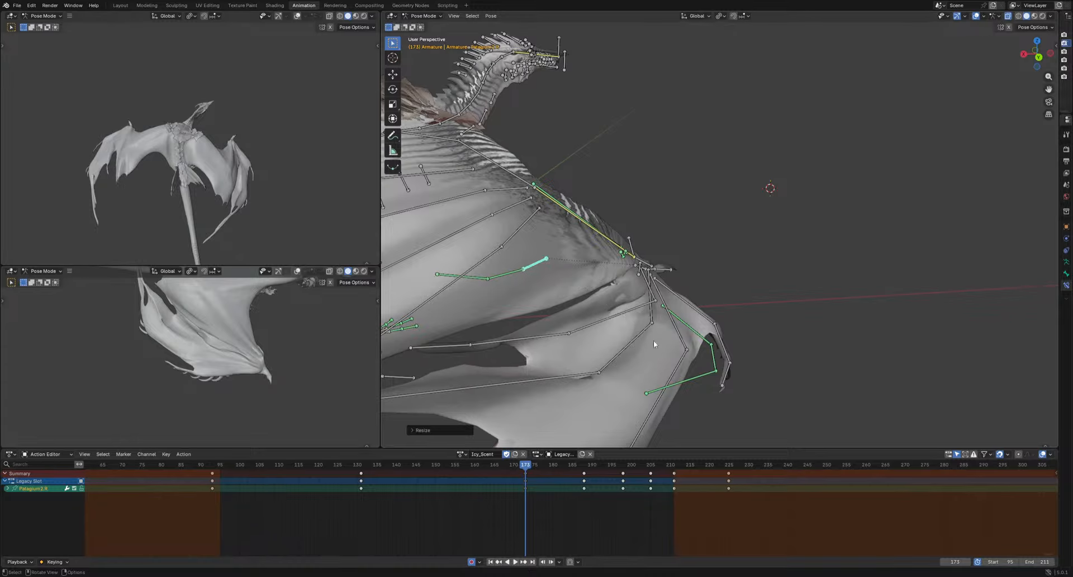
Extend the selection to both child bones of Patagium2.R and clear the chain's location, rotation and scale at frame 173
key(shift+bracketright)
key(shift+bracketright)
key(alt+g)
key(alt+r)
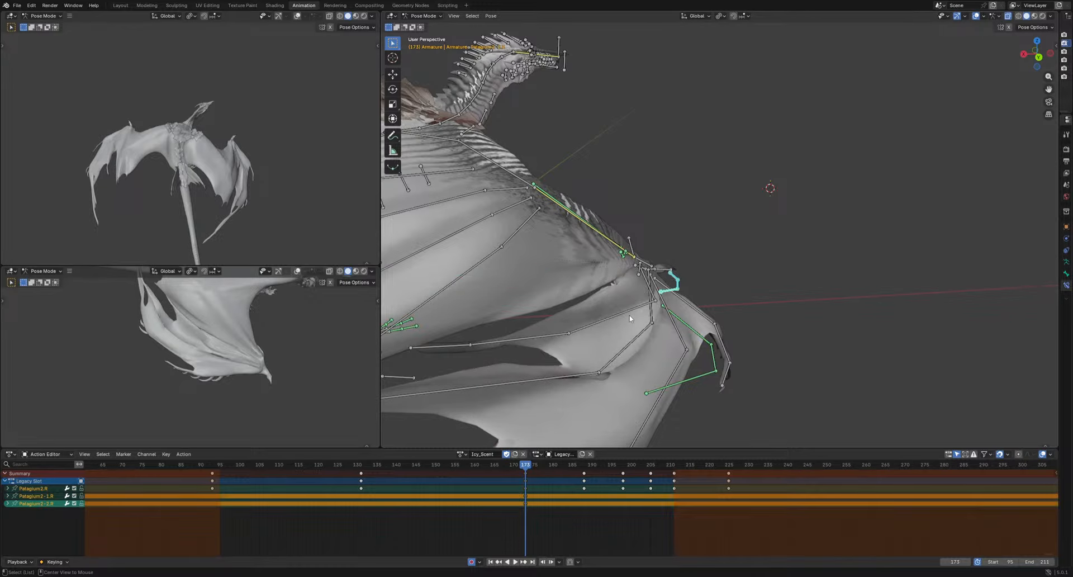
key(alt+s)
Freely rotate and move the three-bone Patagium2.R chain and keyframe it at frame 173
click(756, 368)
key(r)
key(r)
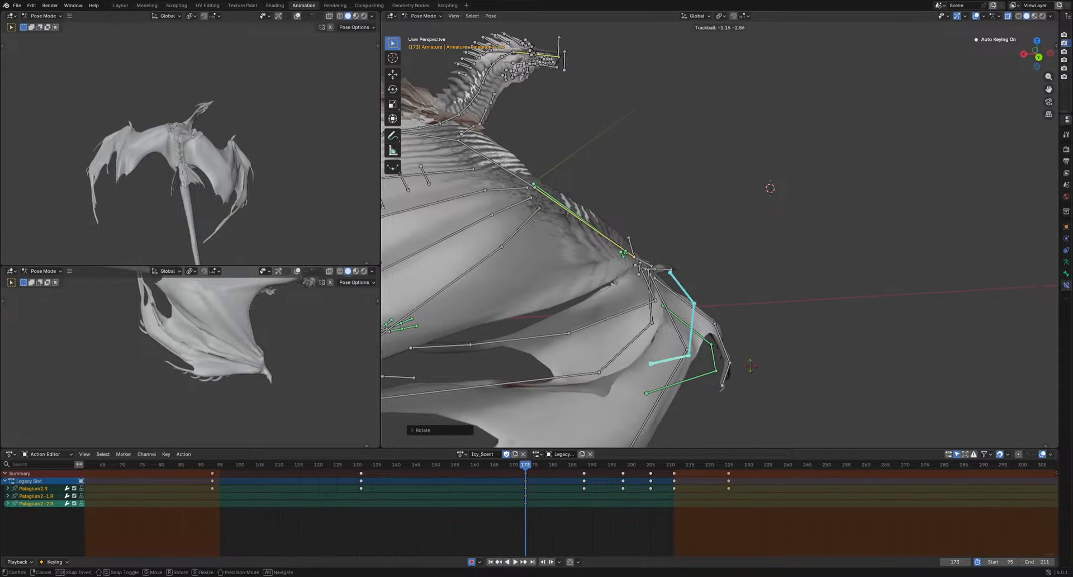
click(681, 339)
middle_drag(682, 339, 713, 355)
key(g)
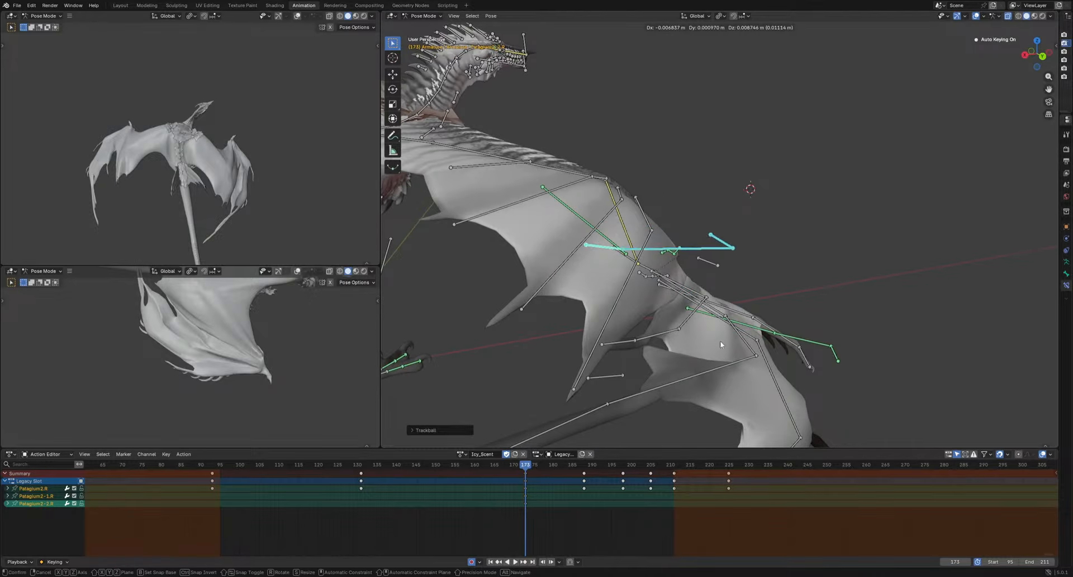
key(i)
Move the Patagium2.R chain at frame 182
drag(525, 467, 623, 474)
key(g)
click(673, 435)
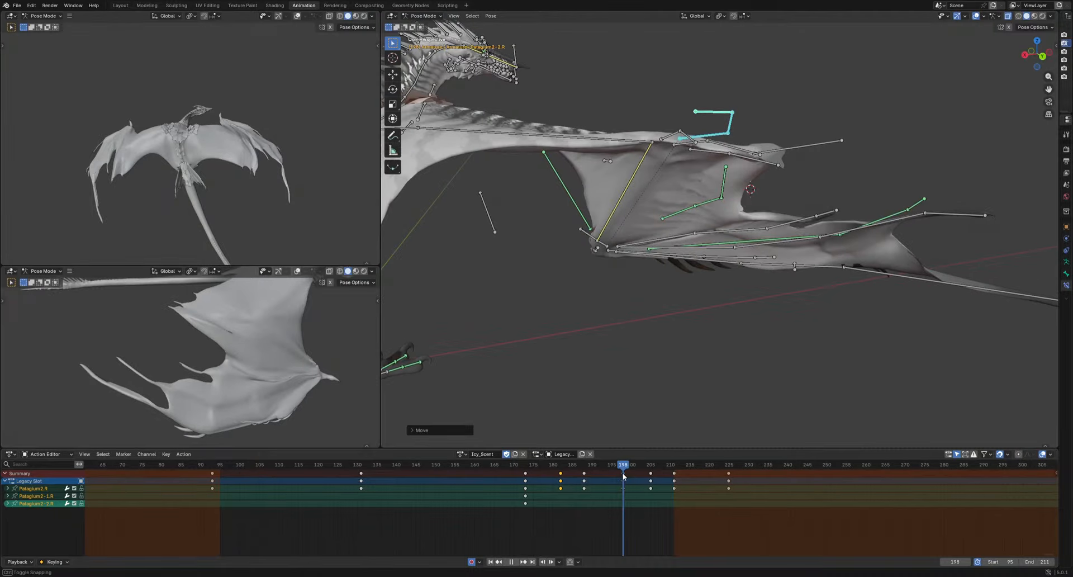
Clear the Patagium2.R chain's rotation and location at frame 198 and move it along the wing membrane
key(g)
click(918, 367)
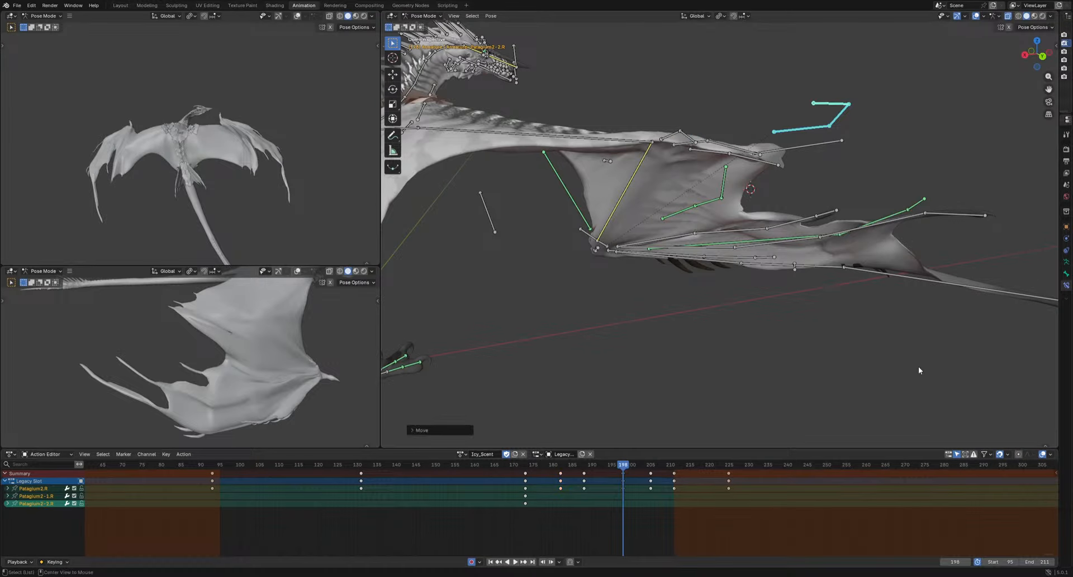
key(alt+r)
key(alt+g)
middle_drag(917, 367, 782, 376)
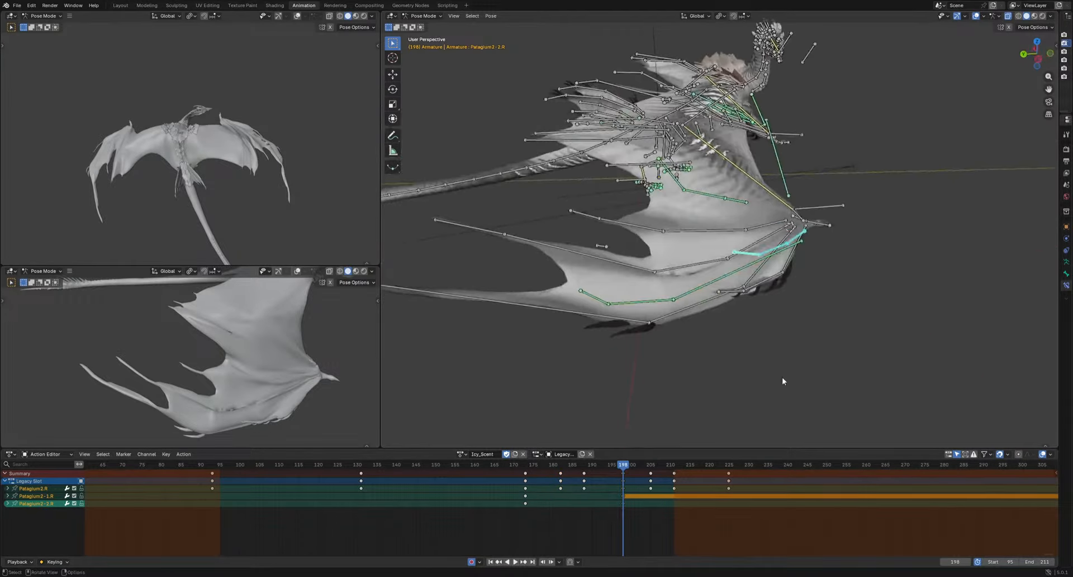
key(g)
click(775, 320)
Clear the Patagium2.R chain's rotation and location at frame 205 and reposition it by moving
key(space)
drag(670, 468, 649, 467)
key(r)
click(779, 367)
key(g)
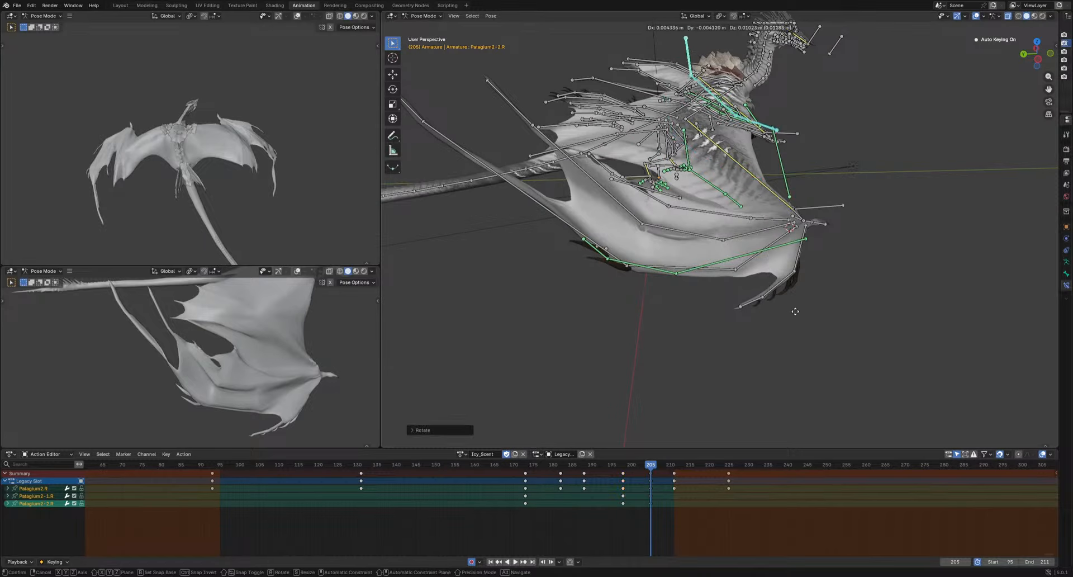
key(alt+r)
key(alt+g)
middle_drag(795, 314, 754, 284)
key(g)
click(791, 246)
Play back the animation, and rotate and scale down the Patagium2.R chain at its frame 188 keyframe
key(space)
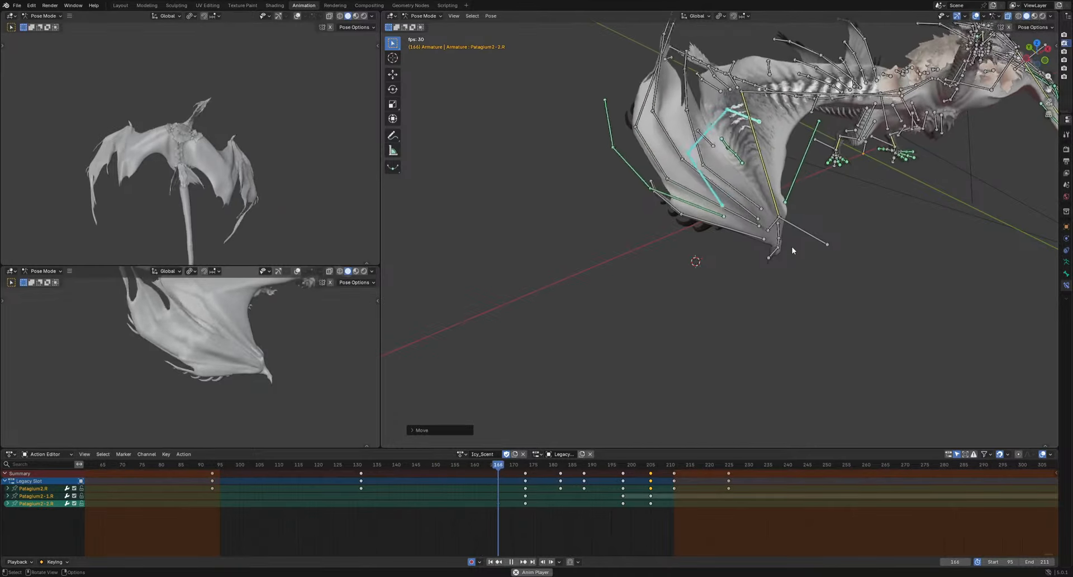
key(space)
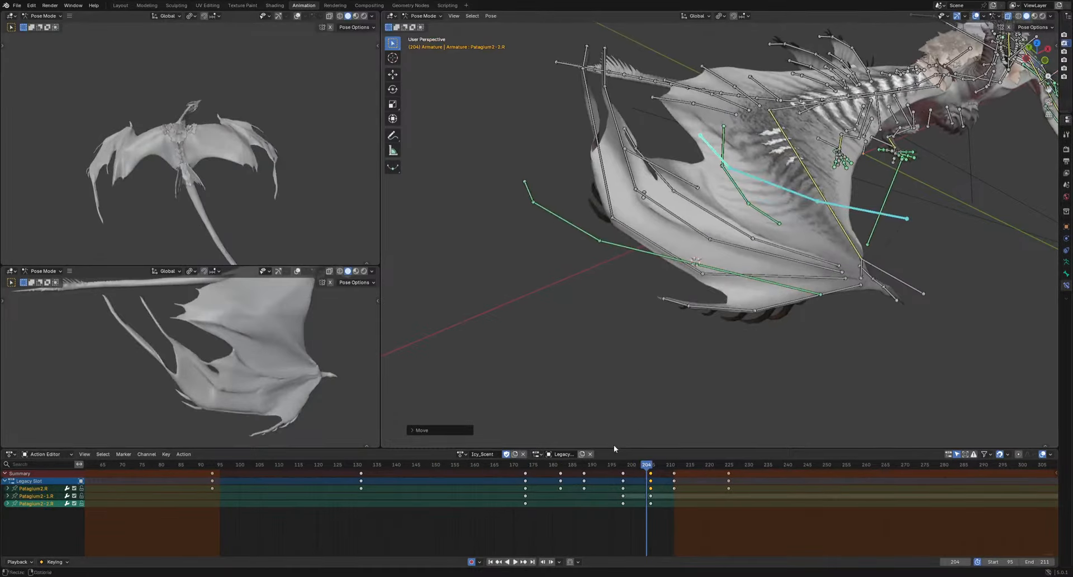
key(space)
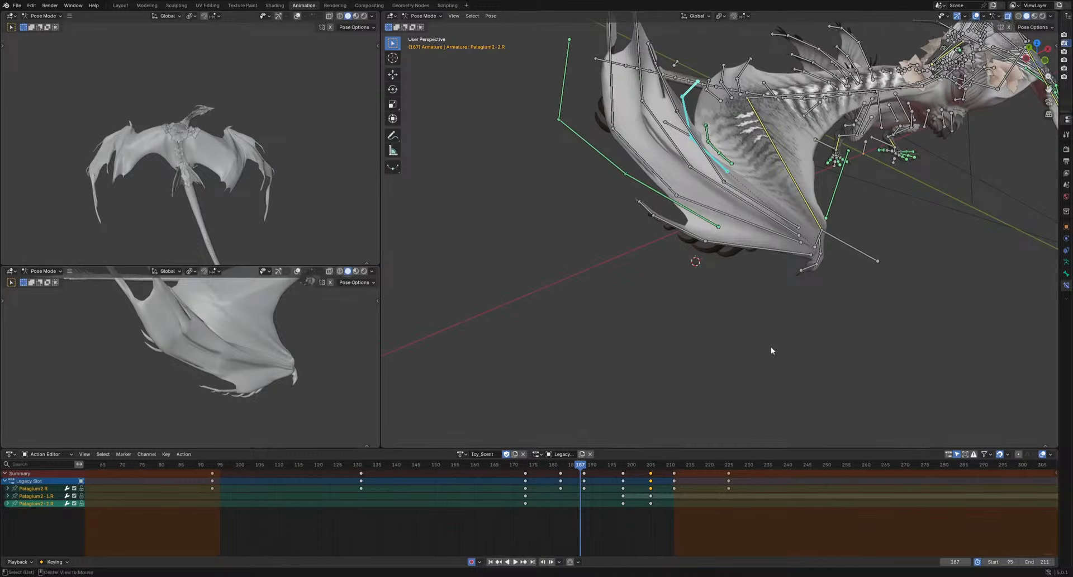
click(584, 469)
key(r)
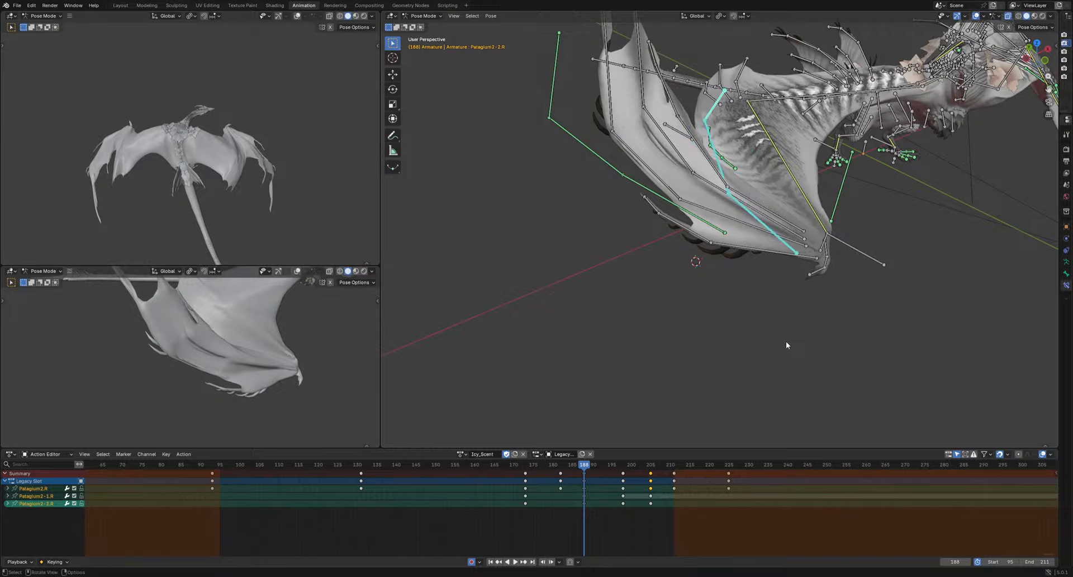
click(787, 334)
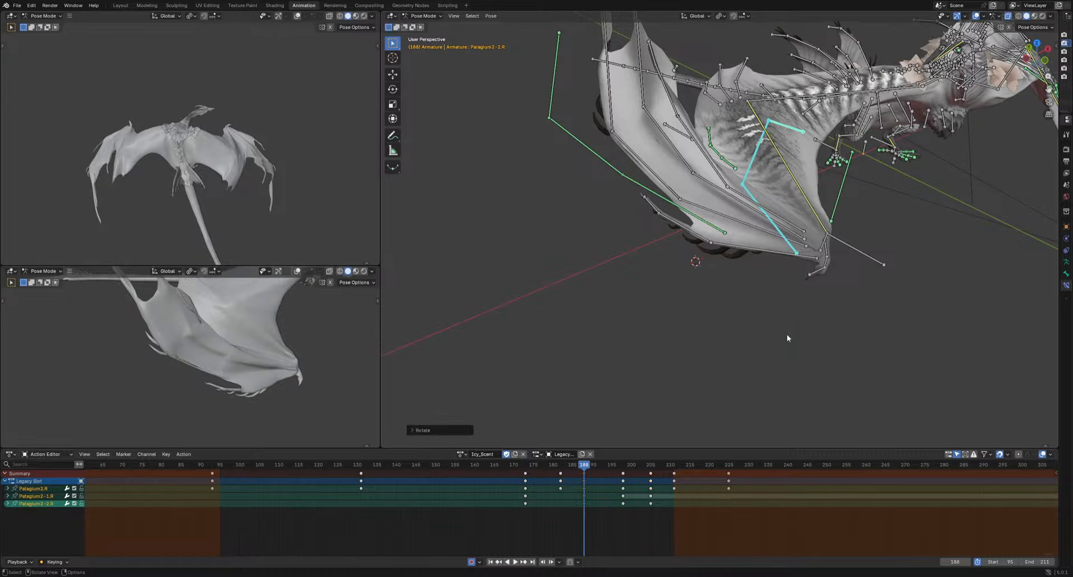
middle_drag(786, 333, 768, 347)
key(s)
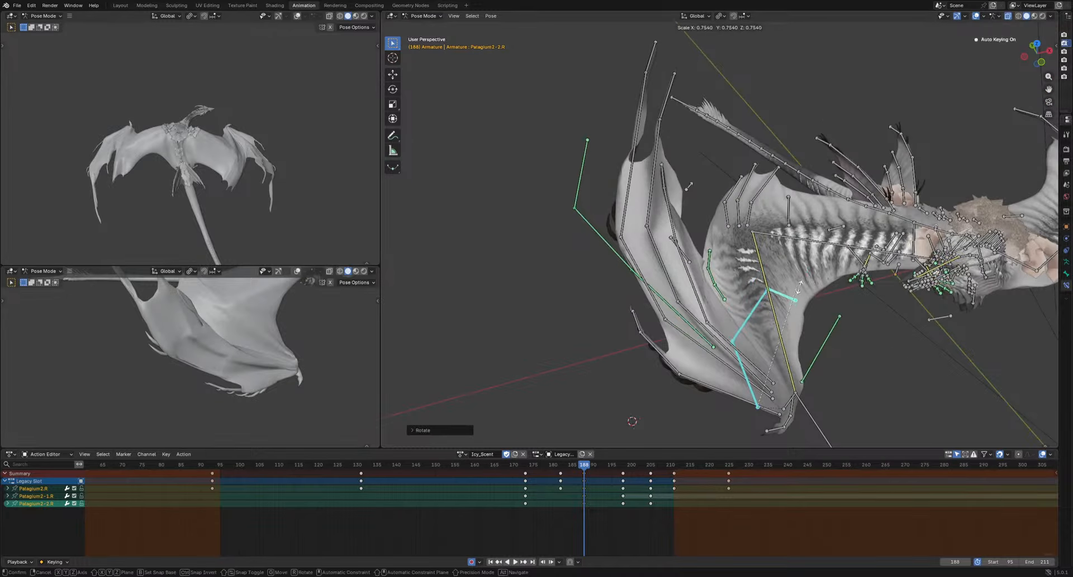
Try to rotate the Finger4-2.R bone at frame 188
drag(662, 190, 661, 191)
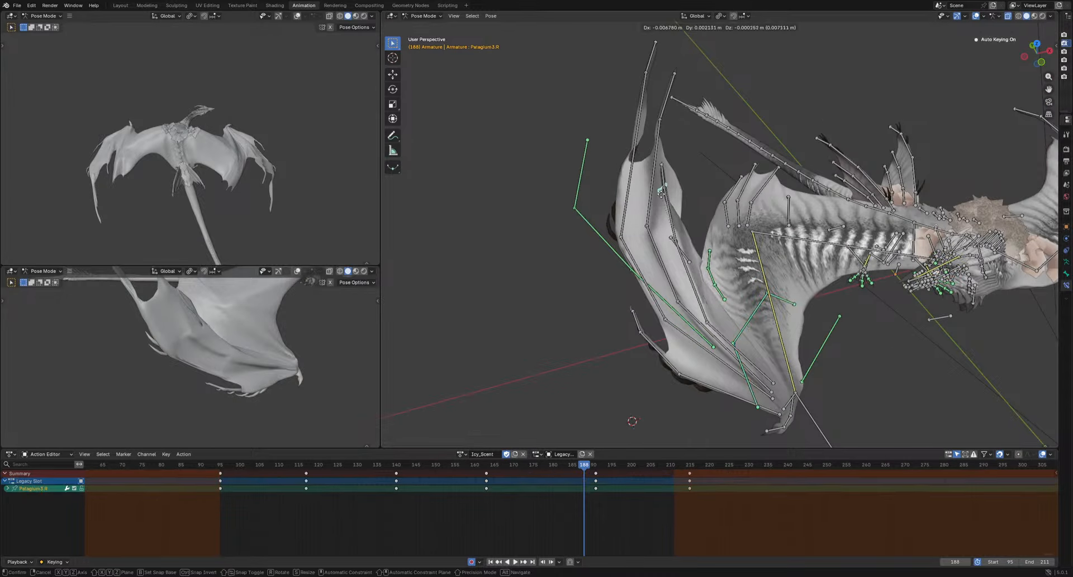
click(695, 214)
click(686, 271)
key(r)
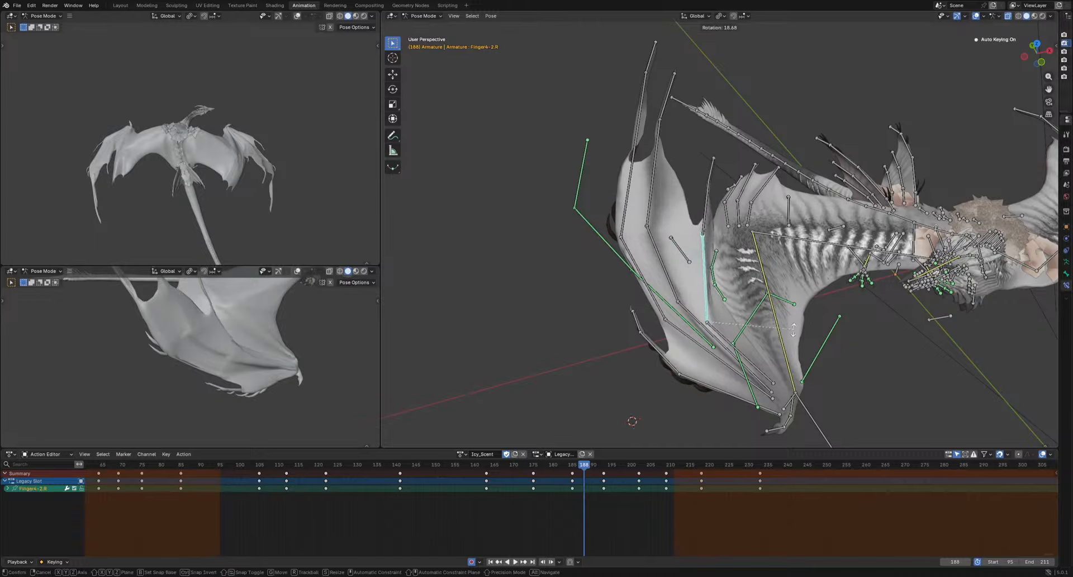
key(ctrl+z)
Rotate the Finger4-3.R bone at its frame 183 keyframe
click(572, 467)
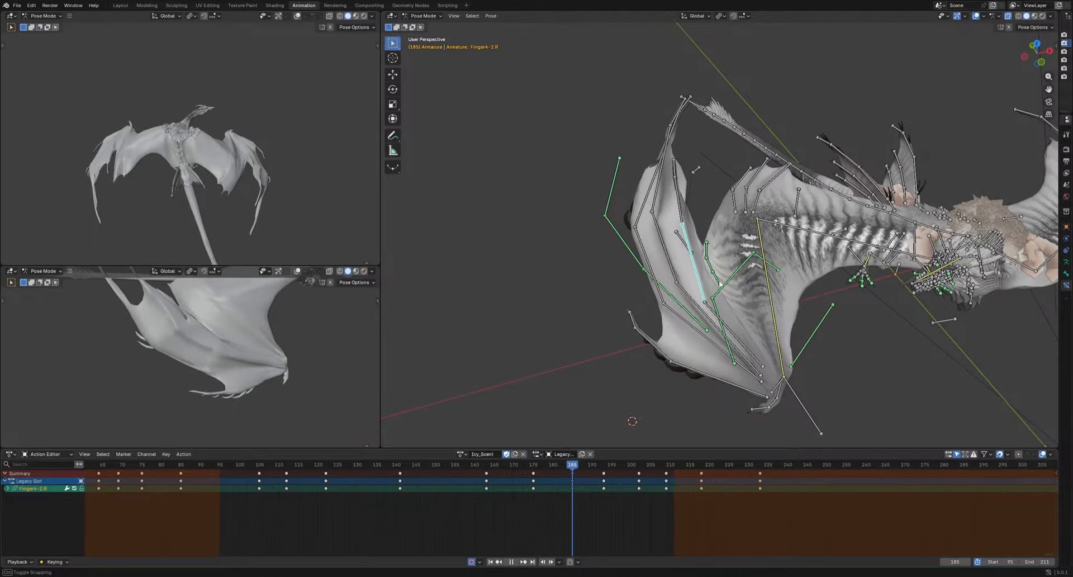
key(r)
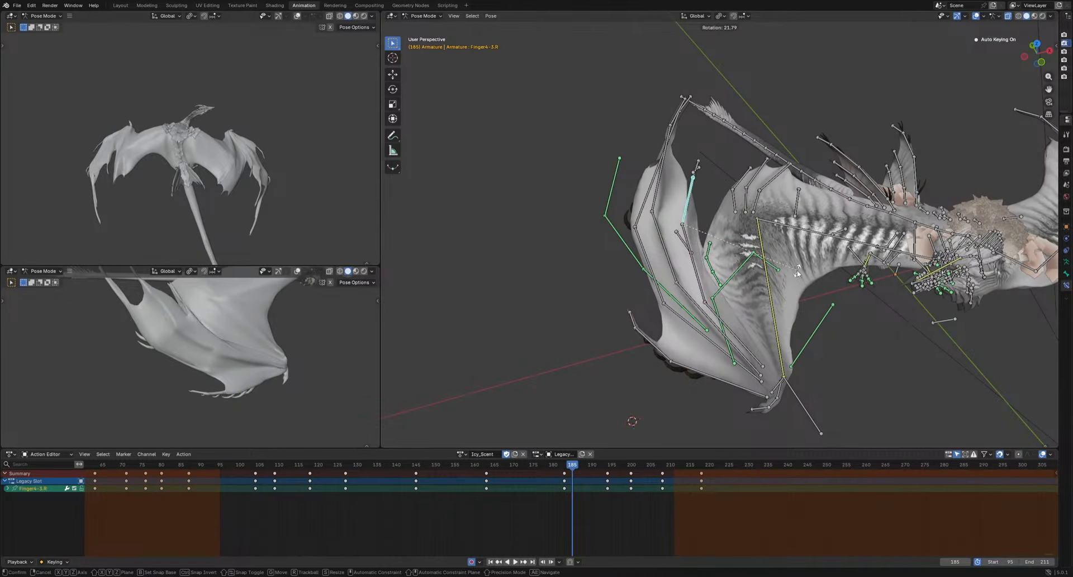
click(564, 466)
right_click(822, 317)
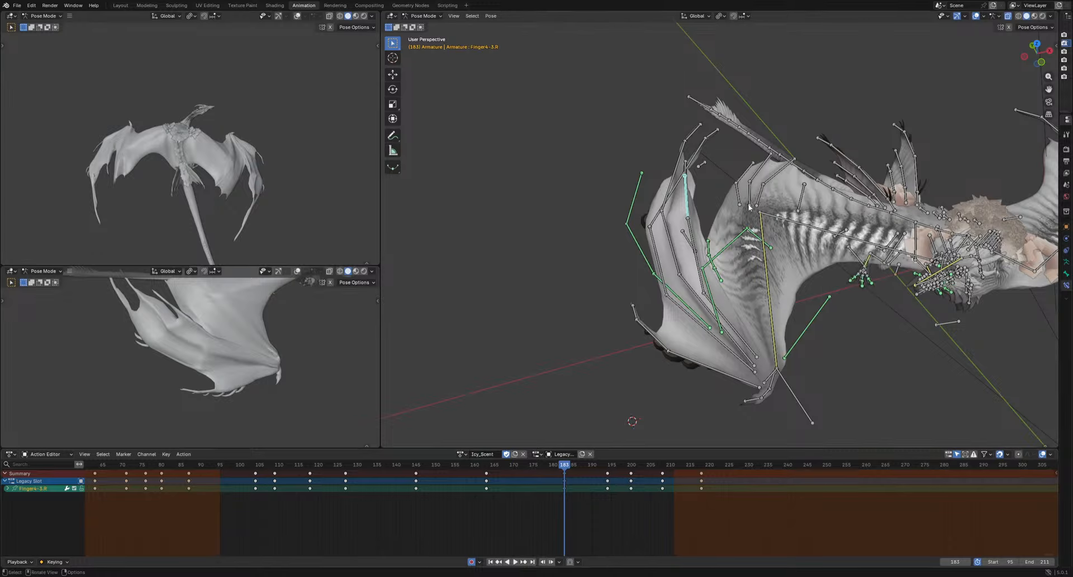
key(r)
click(773, 250)
Freely rotate the Finger4-3.R bone at frame 190, and rotate it at its frame 194 keyframe
drag(565, 465, 592, 479)
middle_drag(722, 351, 666, 391)
key(r)
click(784, 334)
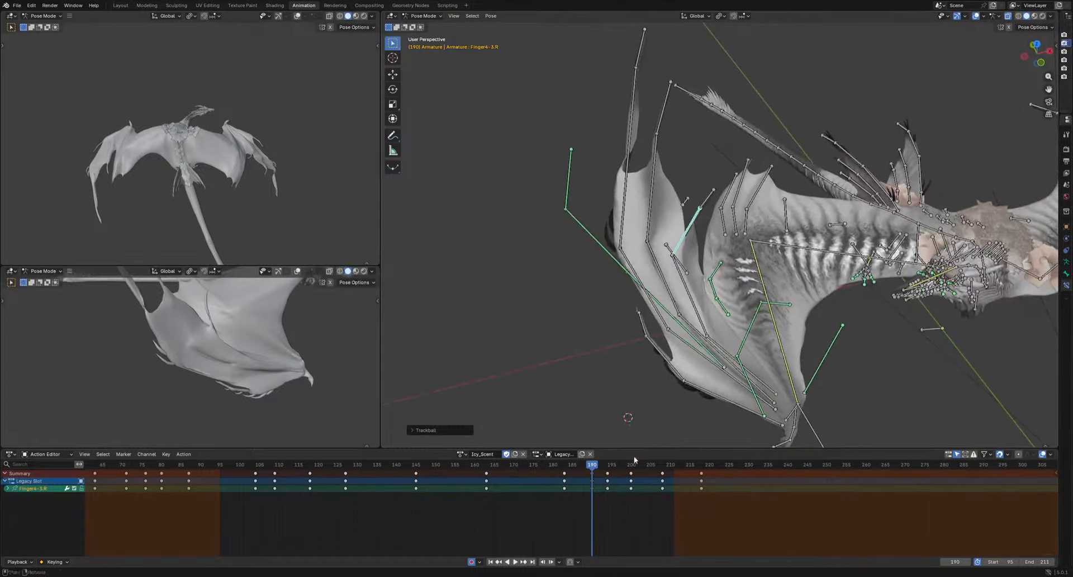
drag(595, 461, 607, 463)
key(r)
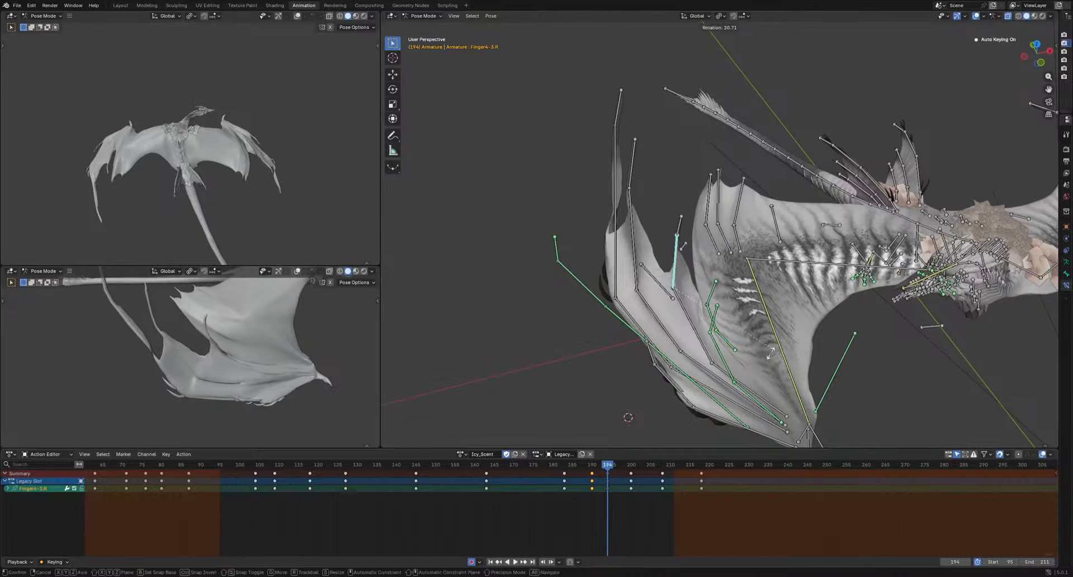
click(763, 353)
Play back the animation and rotate the Finger4-3.R bone at its frame 127 keyframe
key(space)
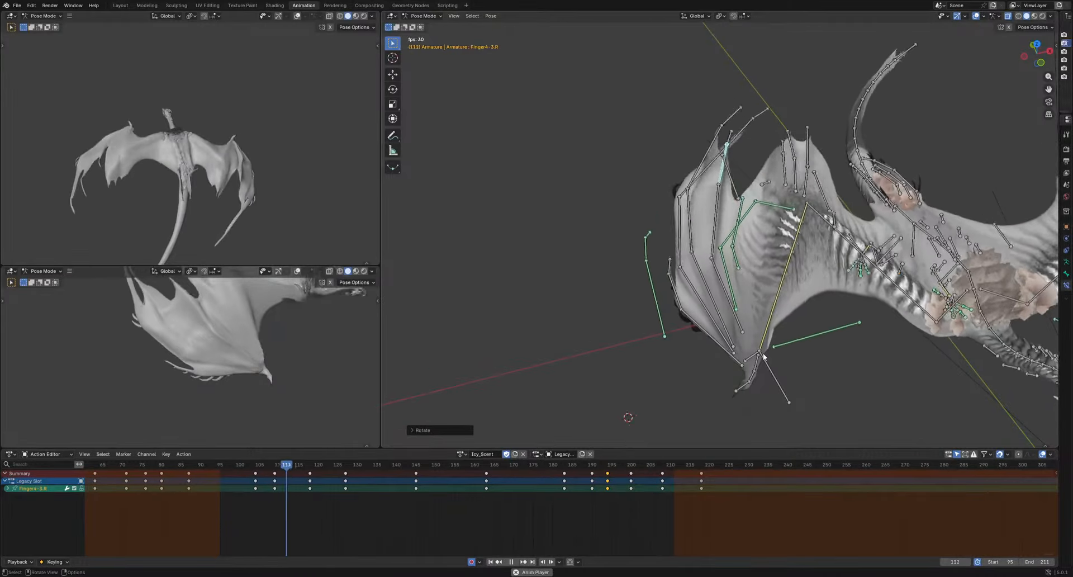
drag(388, 466, 346, 478)
click(324, 337)
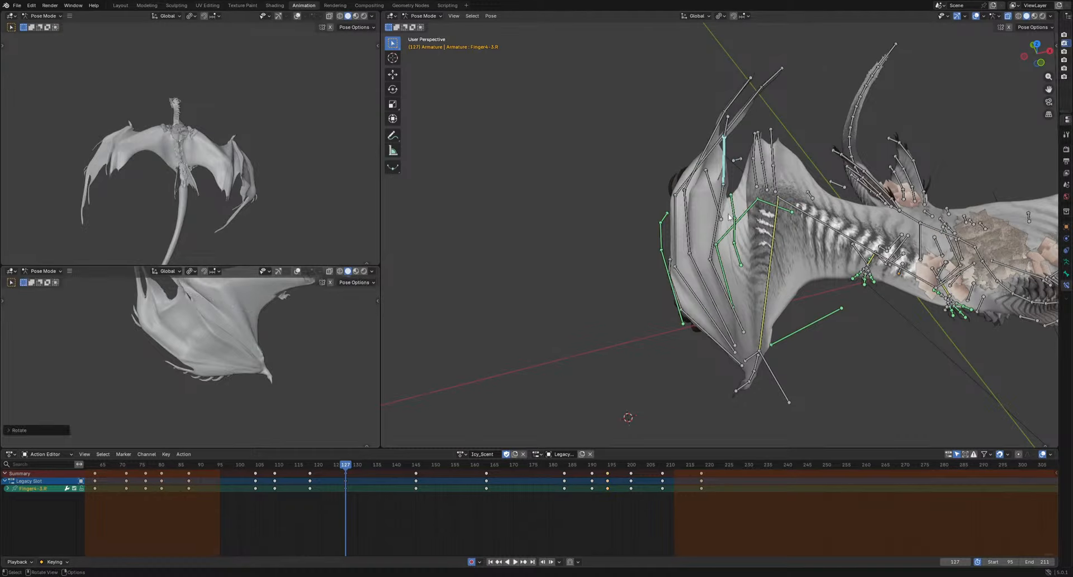
Rotate the Finger4-2.R bone at frame 127 and at its frame 122 keyframe, and play back the animation
click(716, 228)
middle_drag(754, 313, 811, 321)
key(r)
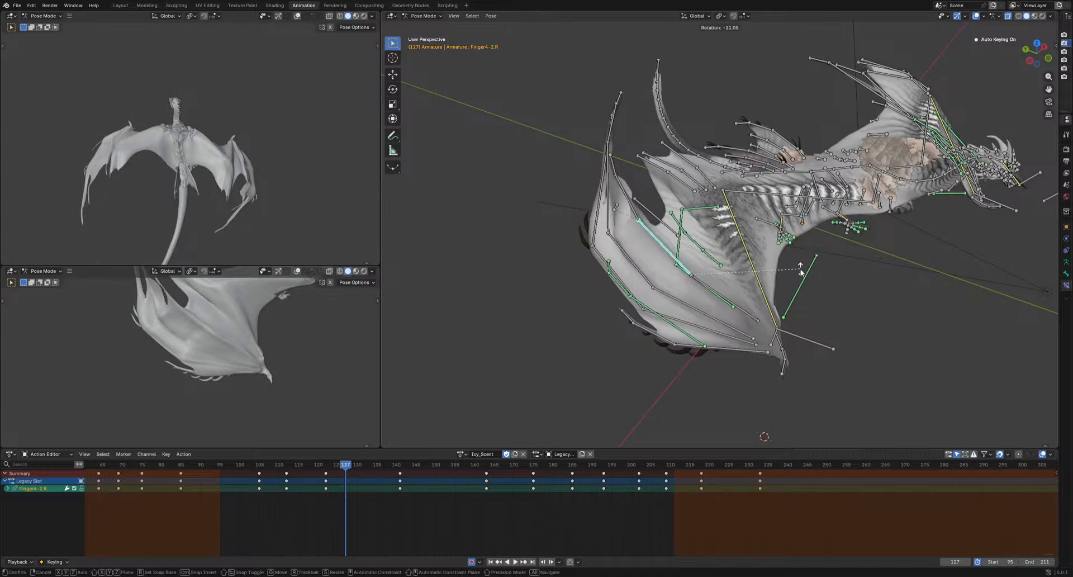
click(800, 271)
key(Down)
key(r)
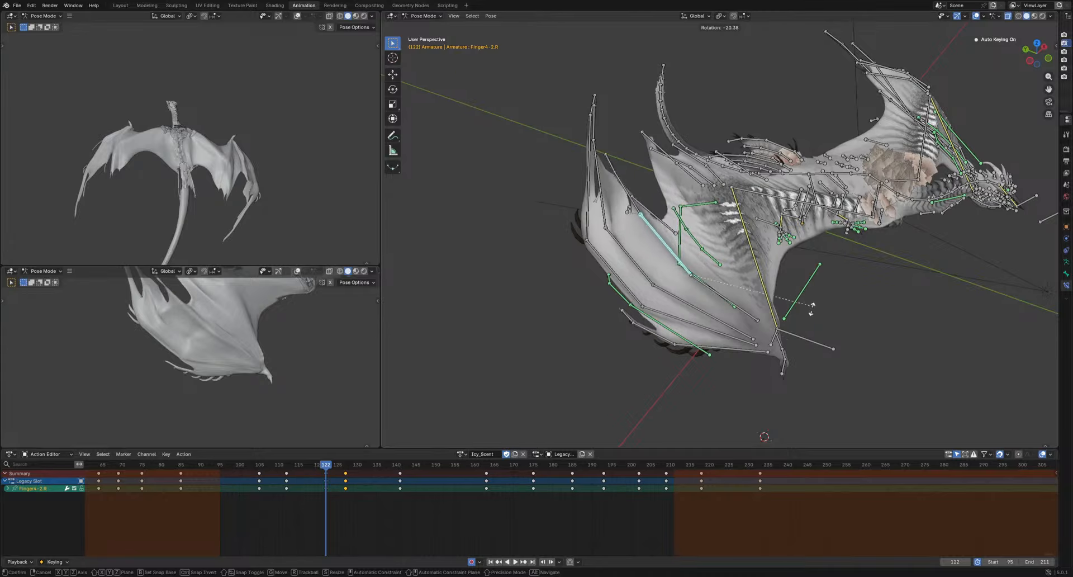
click(808, 317)
key(space)
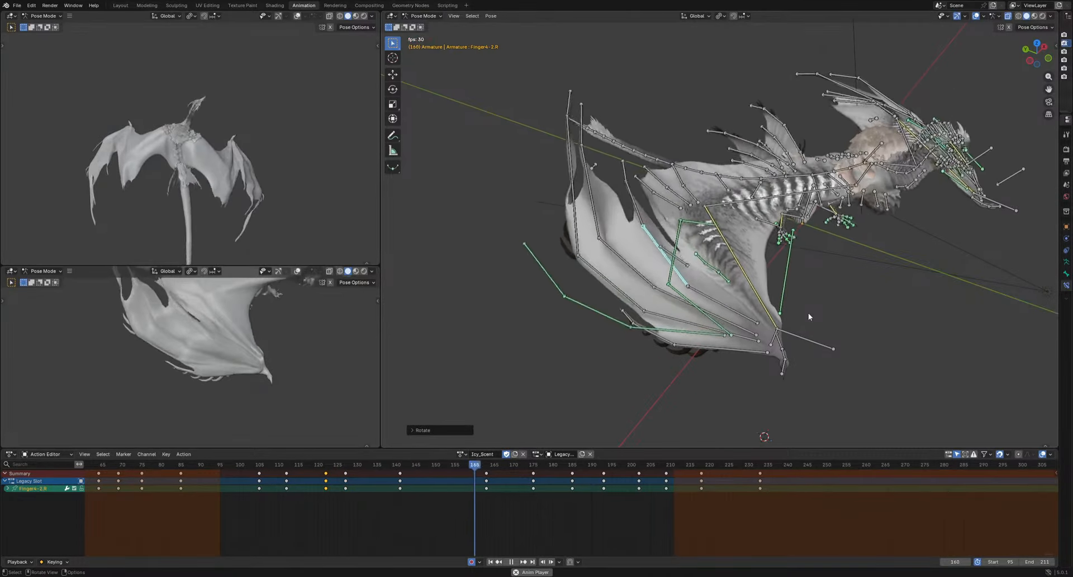
Rotate the Finger4-2.R bone at its frame 175 keyframe and play back the animation
drag(538, 465, 535, 467)
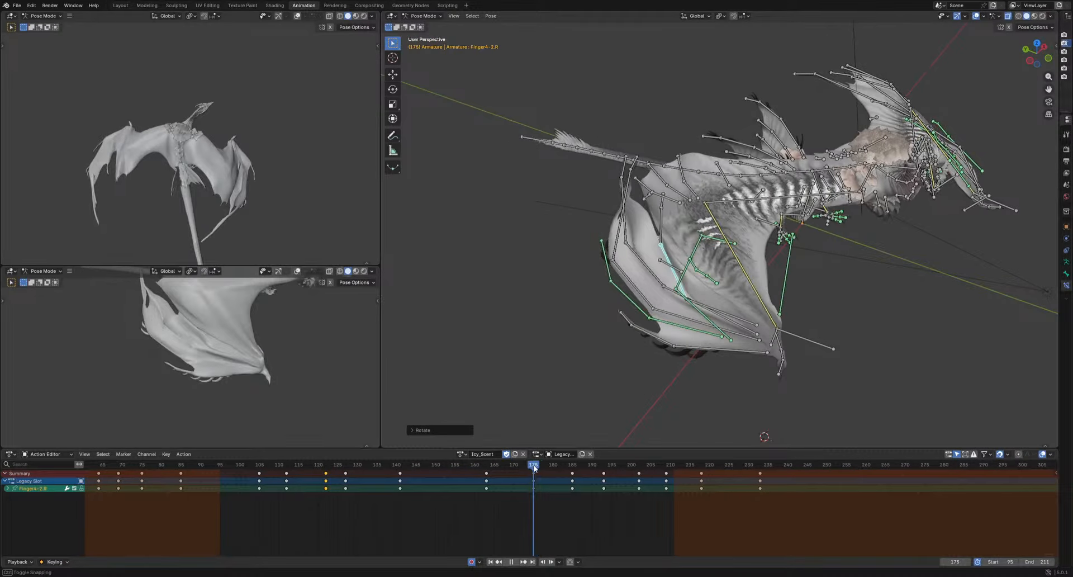
click(820, 352)
key(space)
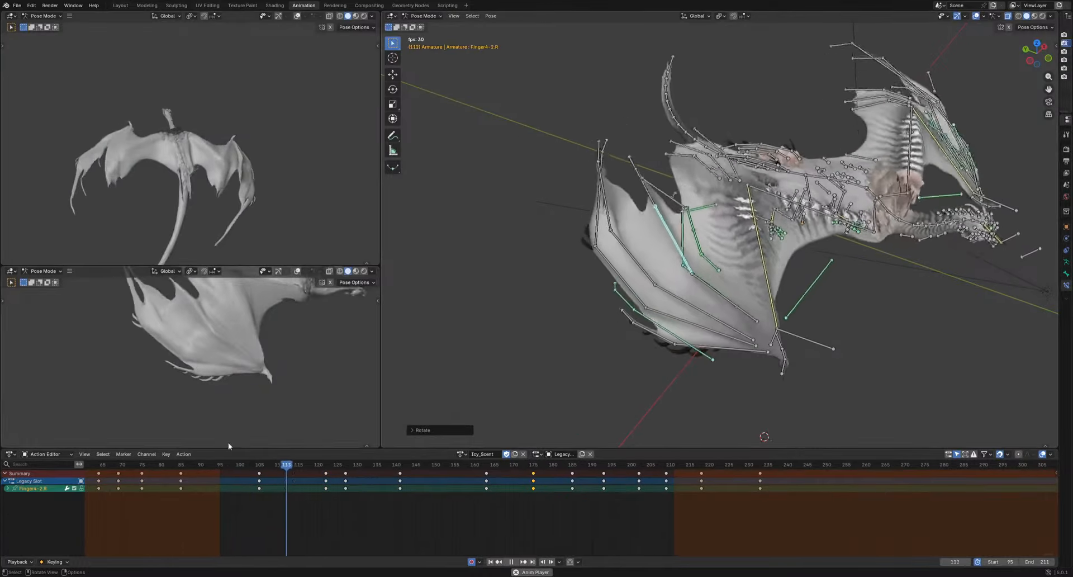
middle_drag(228, 445, 216, 383)
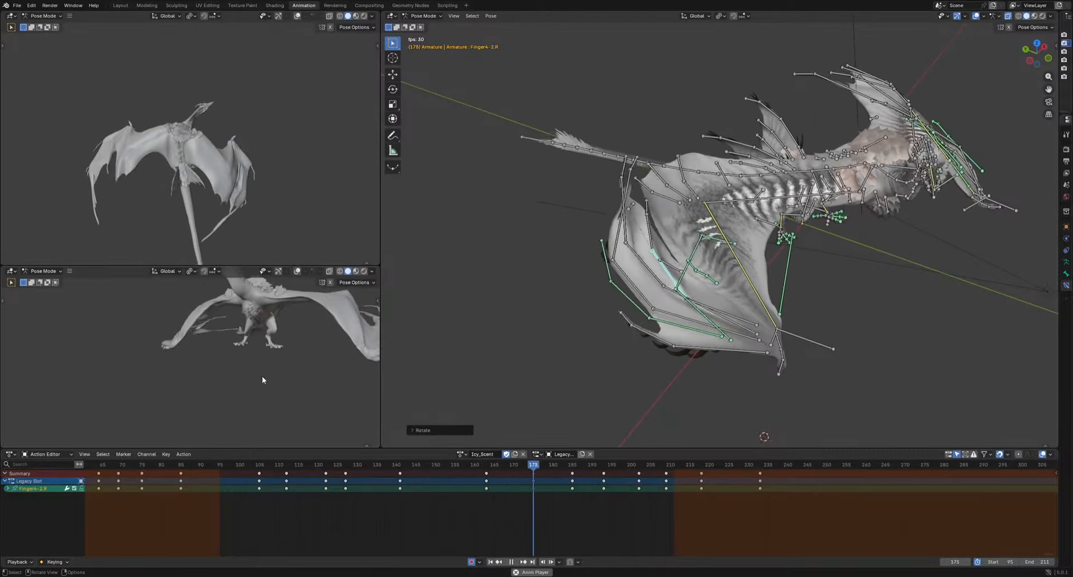
key(space)
Select the Shoulder.R bone, move its frame 148 keyframe to frame 163, and play back the animation
shift+middle_drag(876, 180, 752, 295)
drag(386, 467, 305, 467)
key(space)
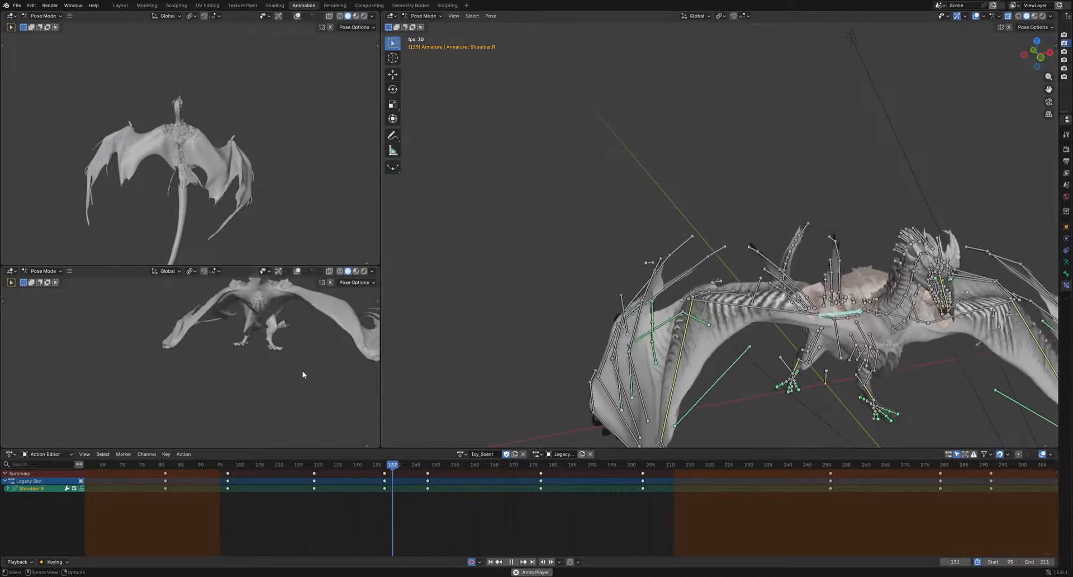
key(space)
click(524, 479)
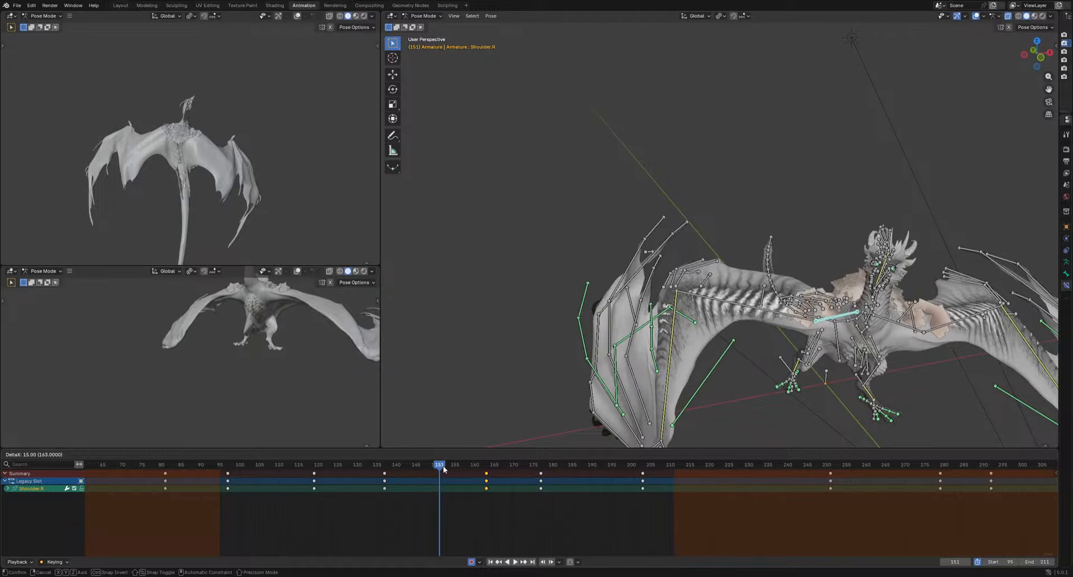
key(space)
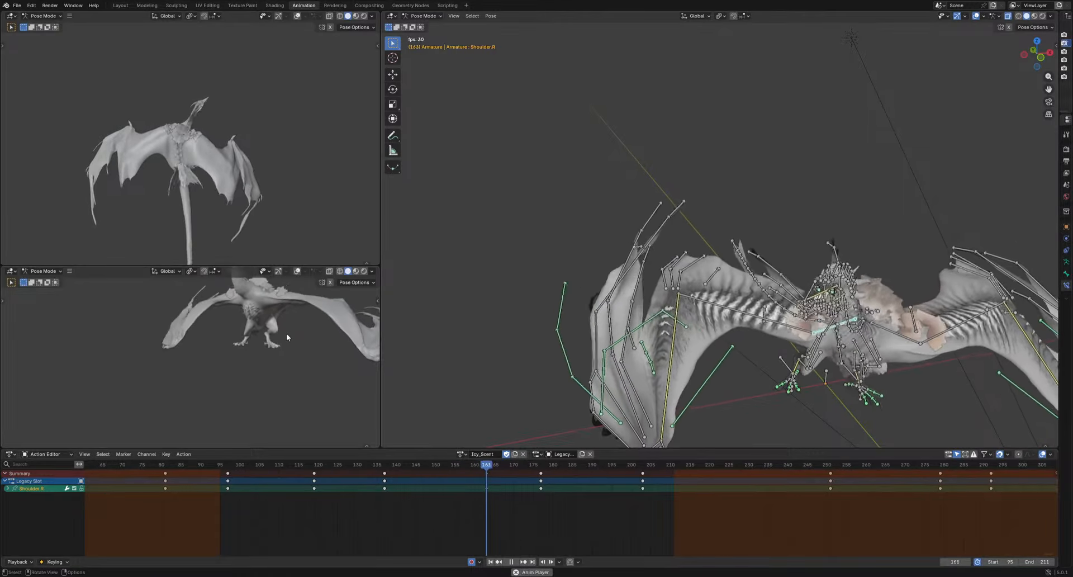
Delete the Shoulder.R keyframe at frame 137, move its frame 163 keyframe to frame 149, and play back the animation
key(space)
drag(354, 502, 403, 477)
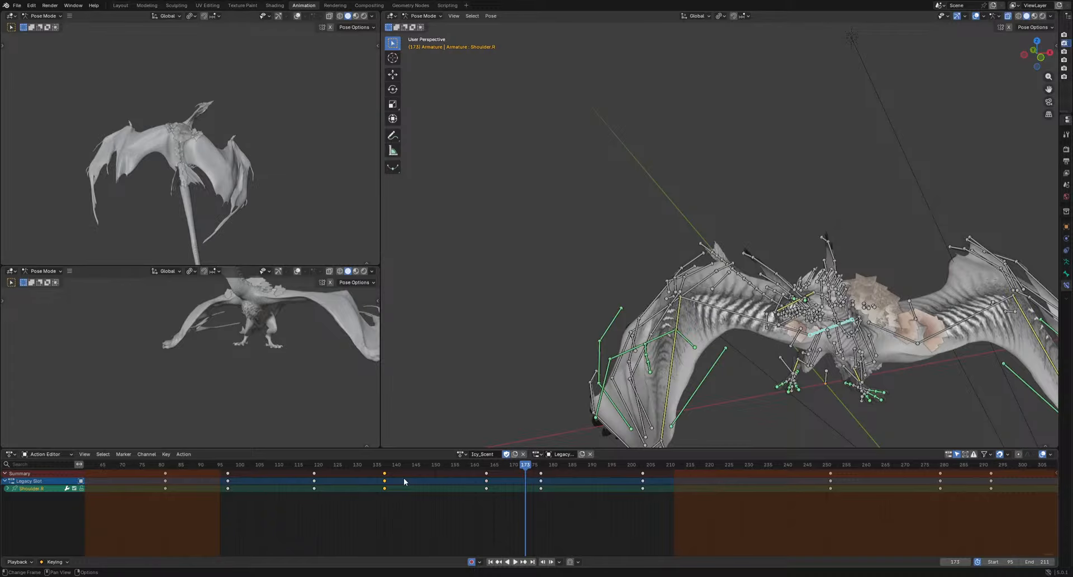
key(Delete)
drag(430, 517, 515, 470)
key(g)
click(437, 479)
key(g)
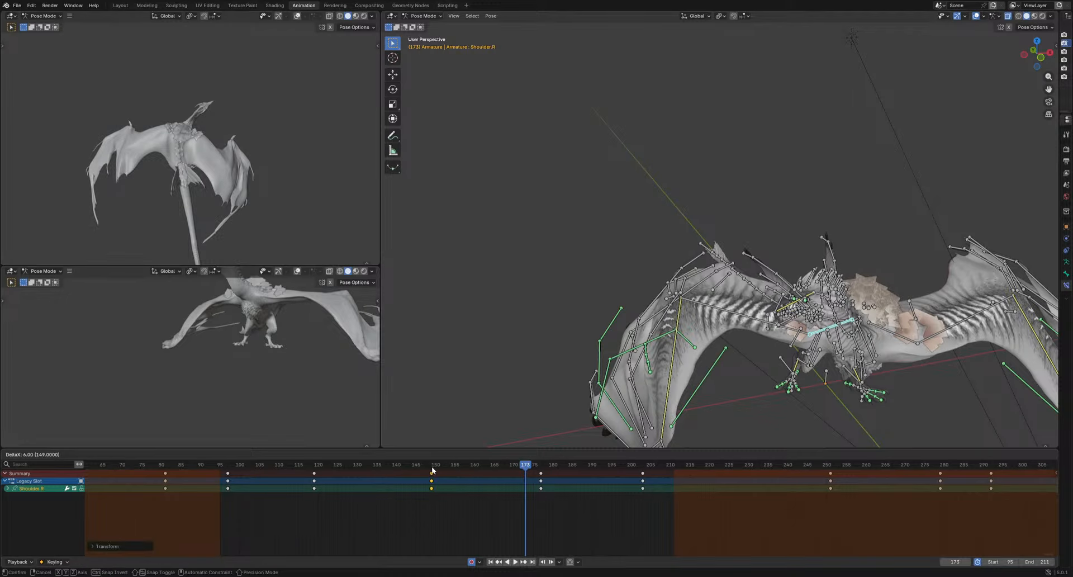
click(432, 470)
key(space)
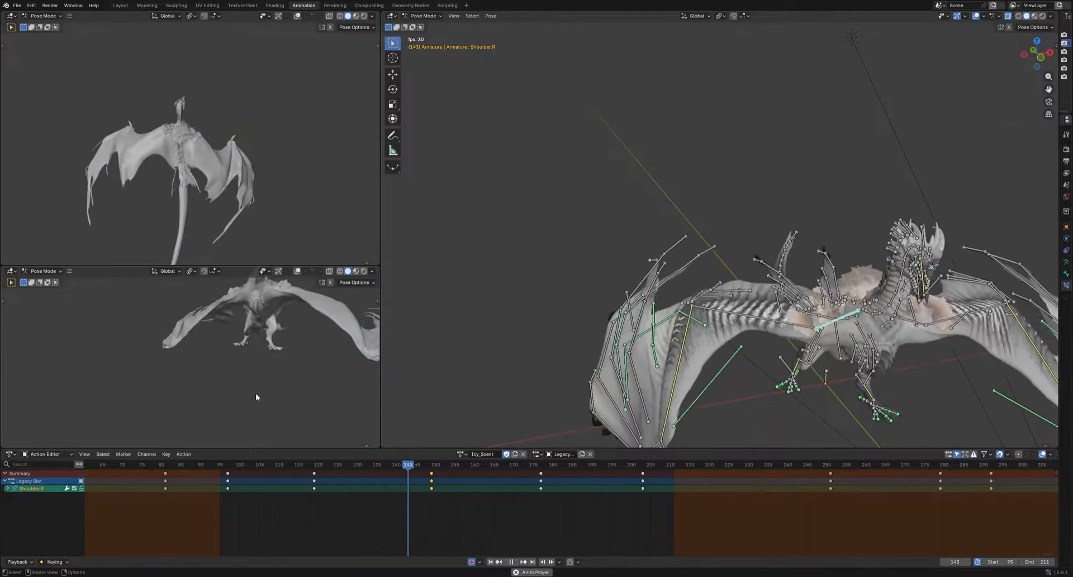
Delete the Arm.R bone's keyframe at frame 137 and play back the animation from another angle
key(space)
drag(374, 464, 380, 493)
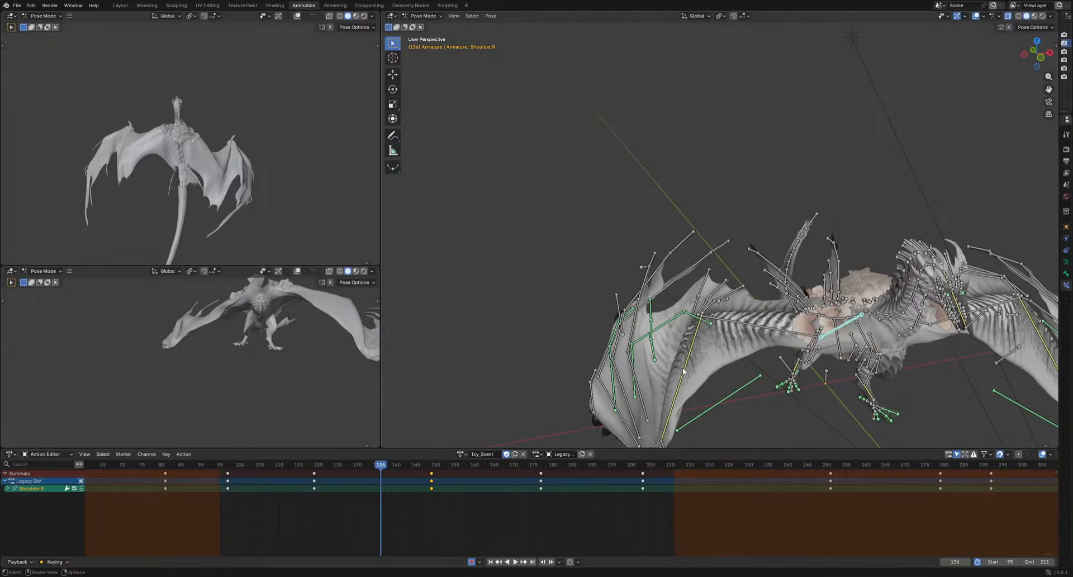
click(683, 370)
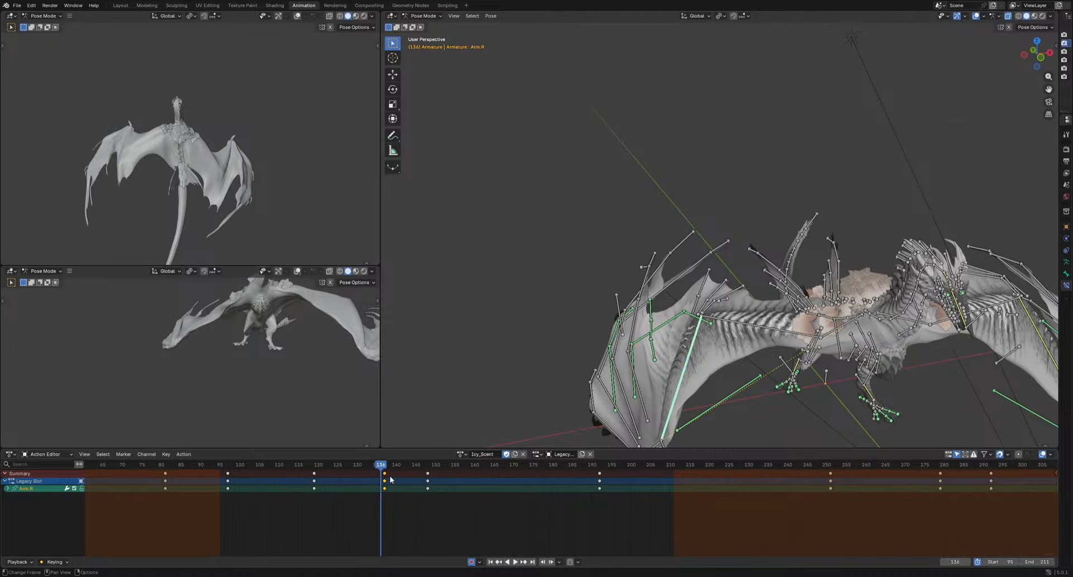
key(space)
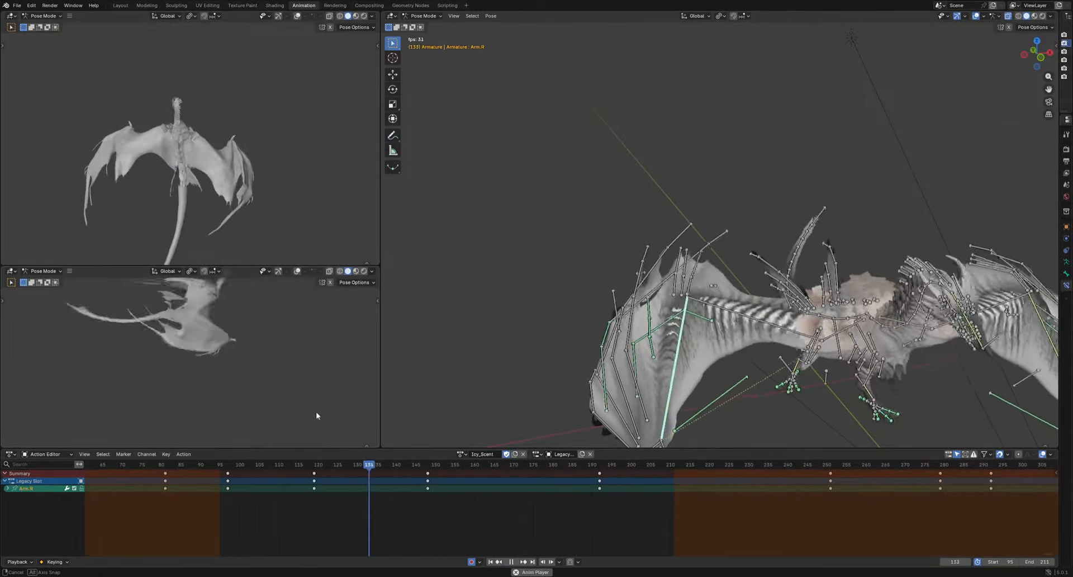
middle_drag(317, 411, 251, 385)
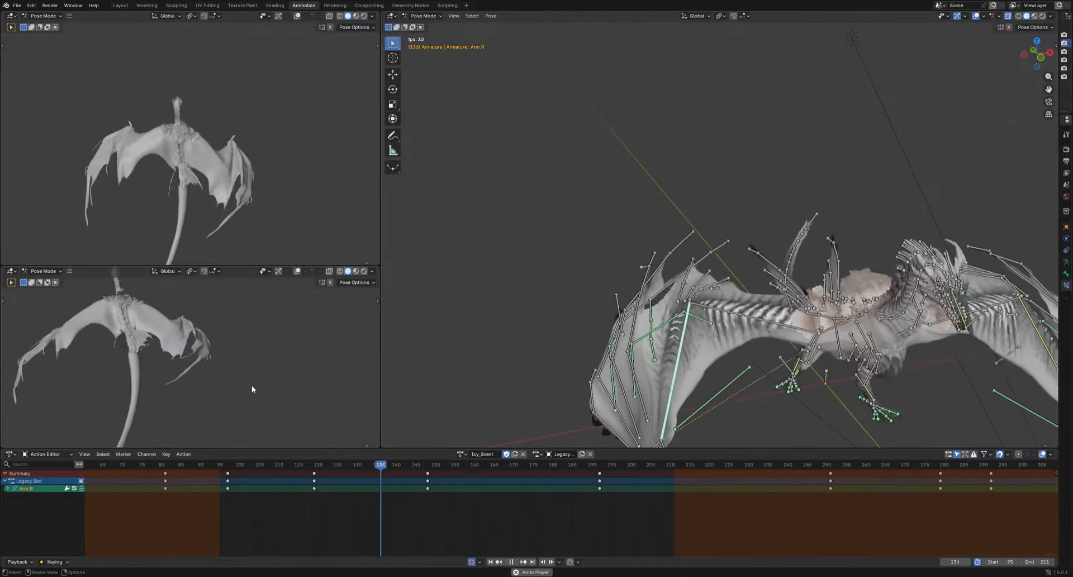
key(space)
Select the Pelvis bone, move its frame 203 keyframe to frame 205, and play back the animation
middle_drag(687, 425, 669, 361)
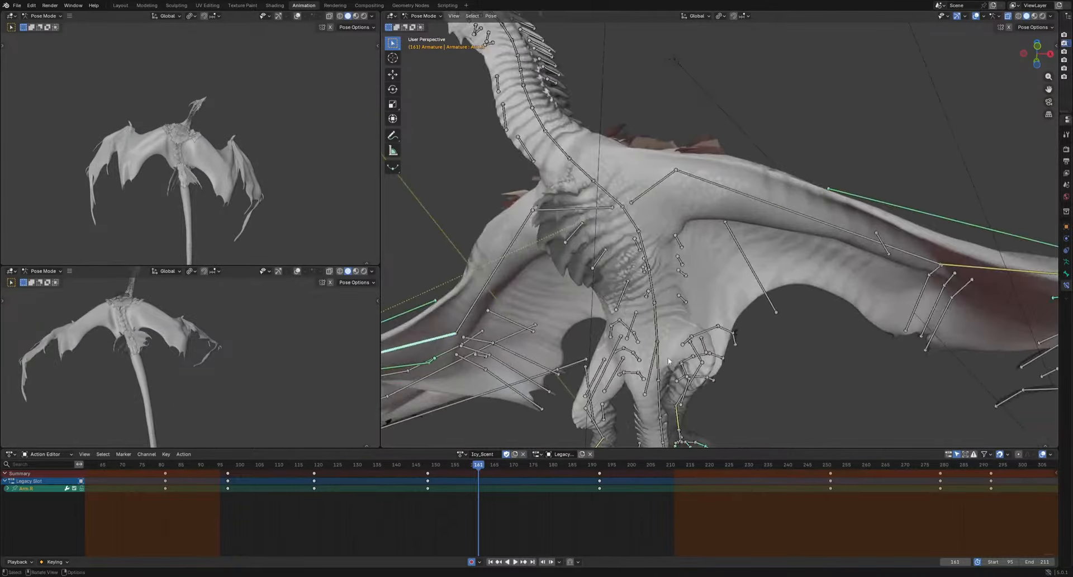
click(650, 377)
drag(418, 467, 347, 467)
key(space)
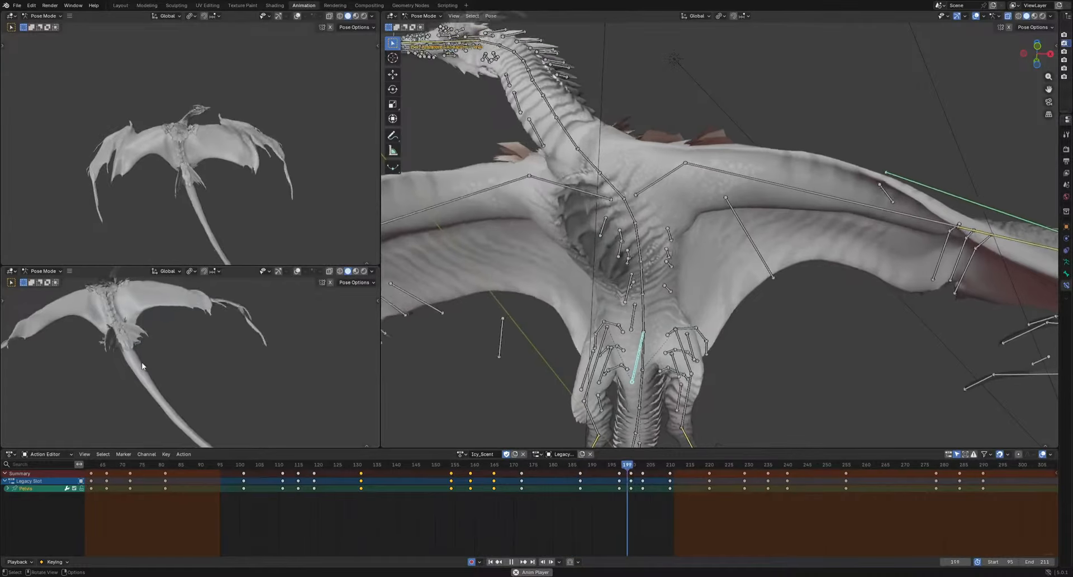
drag(623, 464, 643, 465)
key(space)
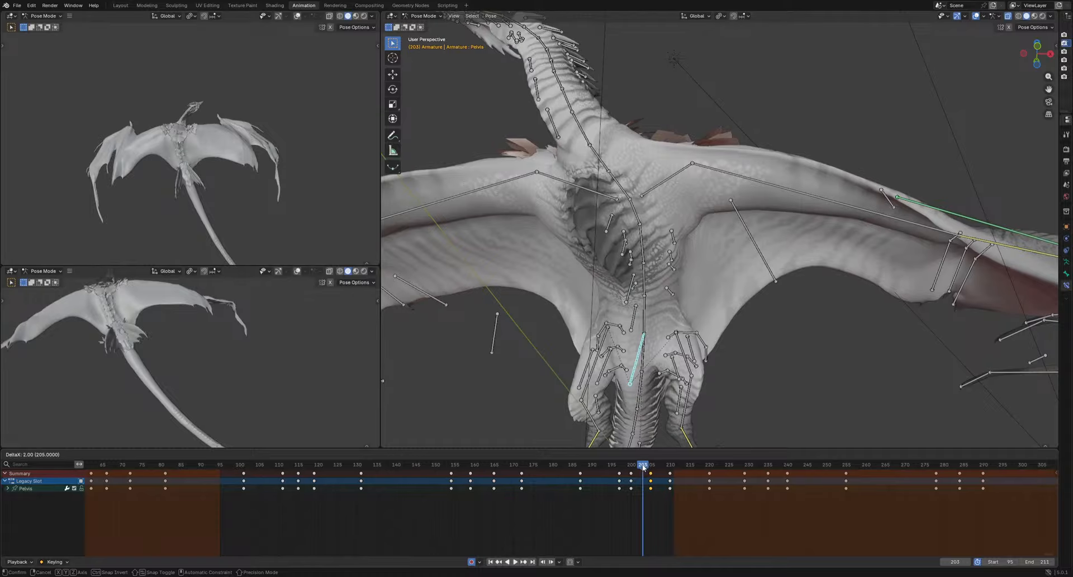
click(643, 467)
key(space)
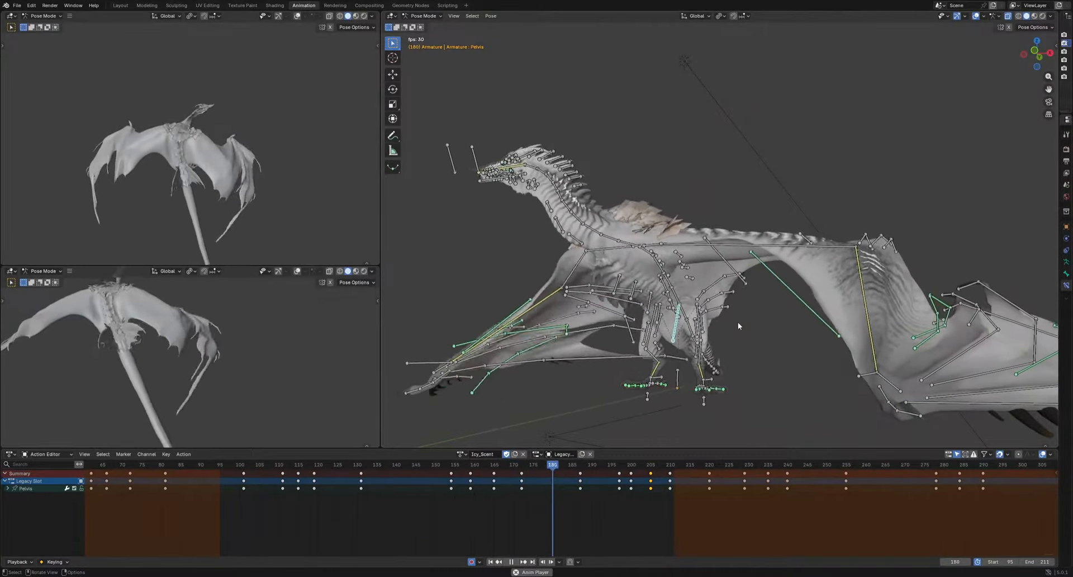
Play back the walk from several angles to examine the body and wing motion
key(space)
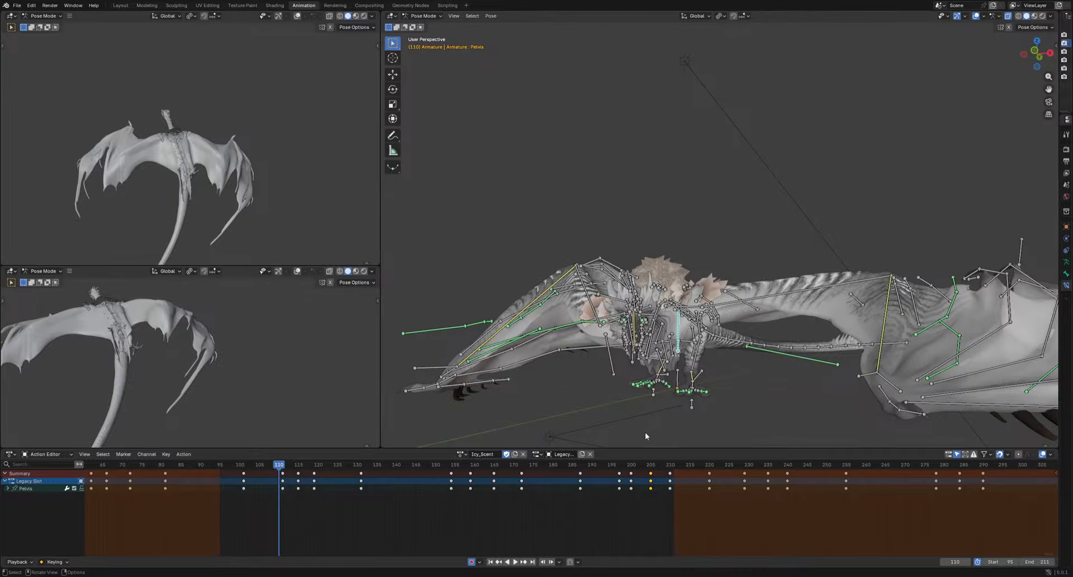
key(space)
middle_drag(676, 403, 731, 349)
key(space)
scroll(705, 397, up, 5)
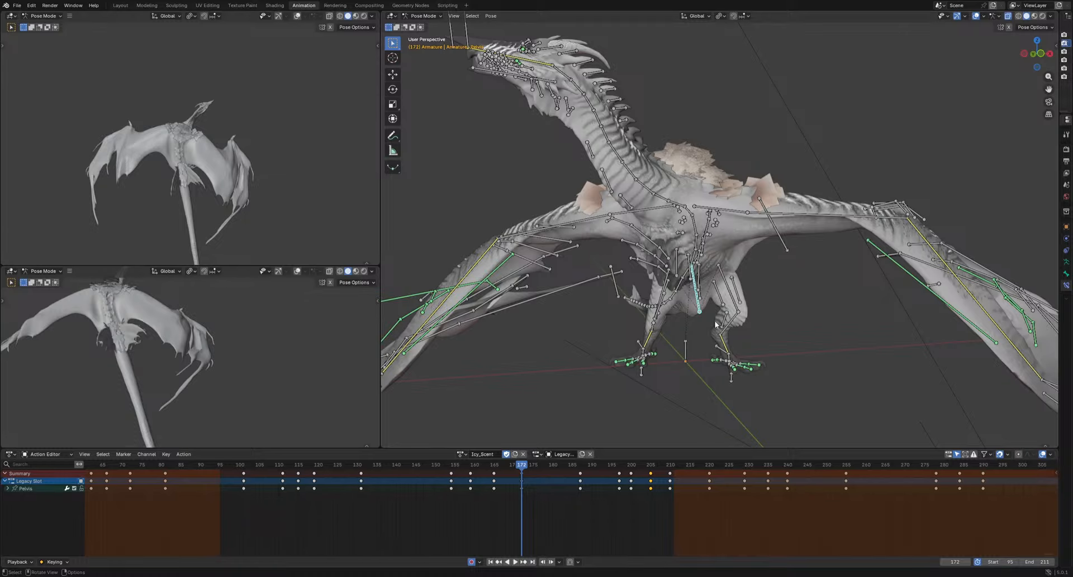
scroll(715, 323, down, 5)
middle_drag(728, 323, 630, 360)
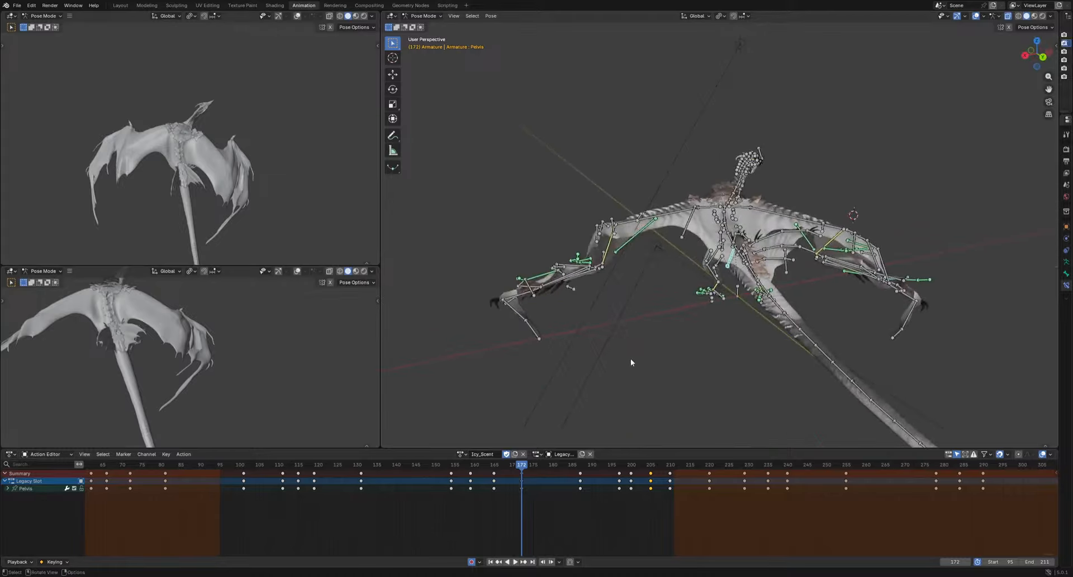
key(space)
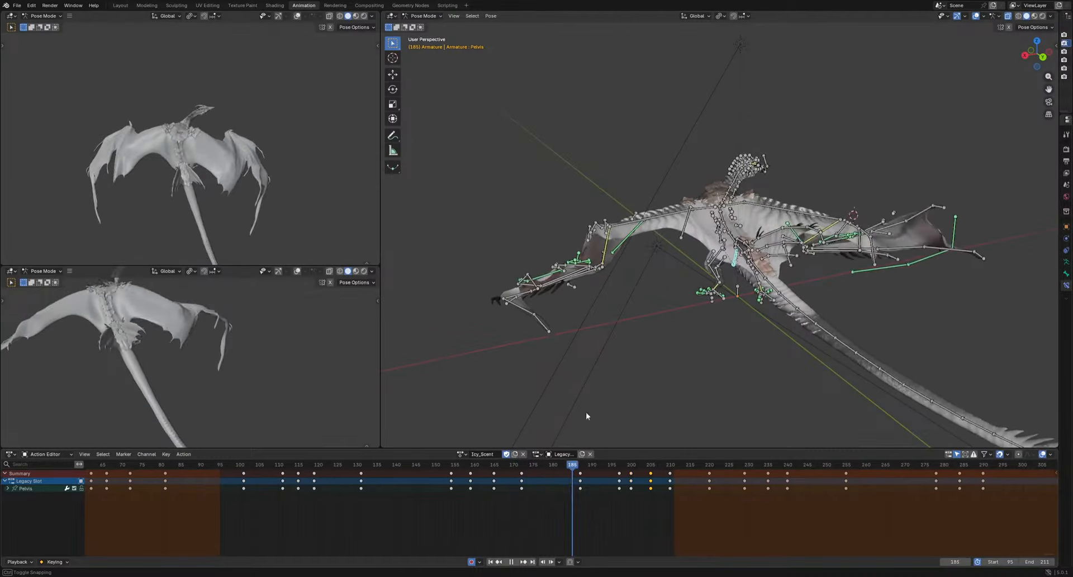
key(space)
Select the Finger2, Finger3 and Finger4 bone chains of the left wing, including their tips
middle_drag(585, 411, 646, 332)
click(632, 339)
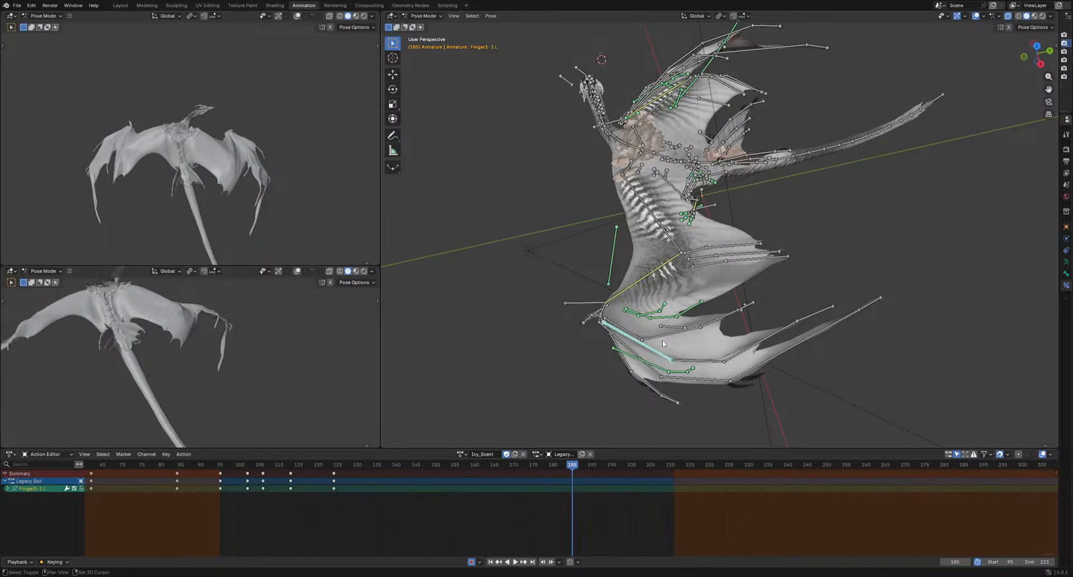
shift+click(632, 334)
shift+click(663, 335)
shift+click(713, 321)
shift+click(733, 355)
shift+click(708, 361)
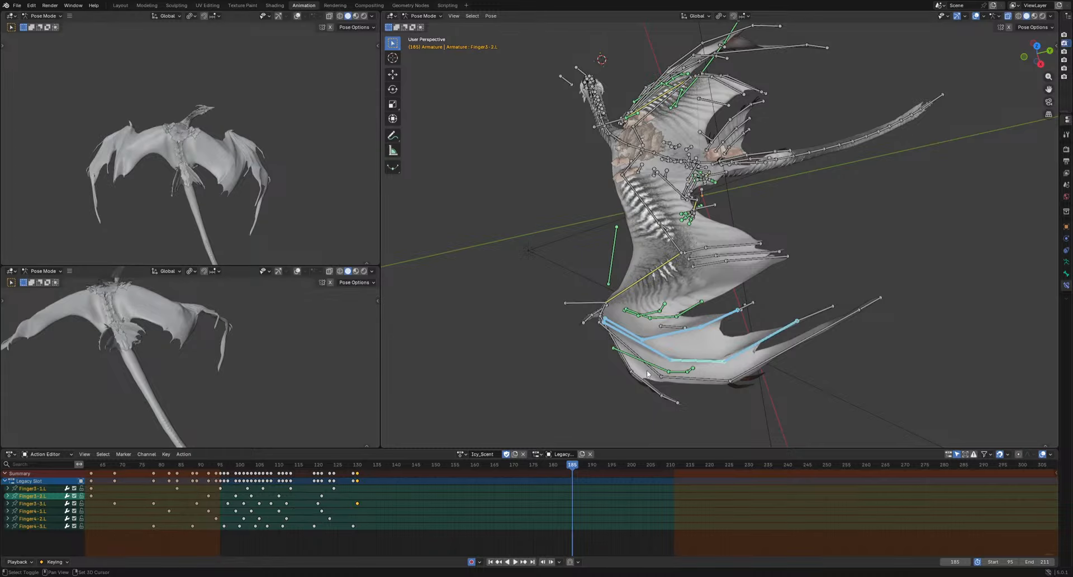
shift+click(696, 379)
shift+click(644, 362)
shift+click(774, 356)
shift+drag(933, 277, 803, 336)
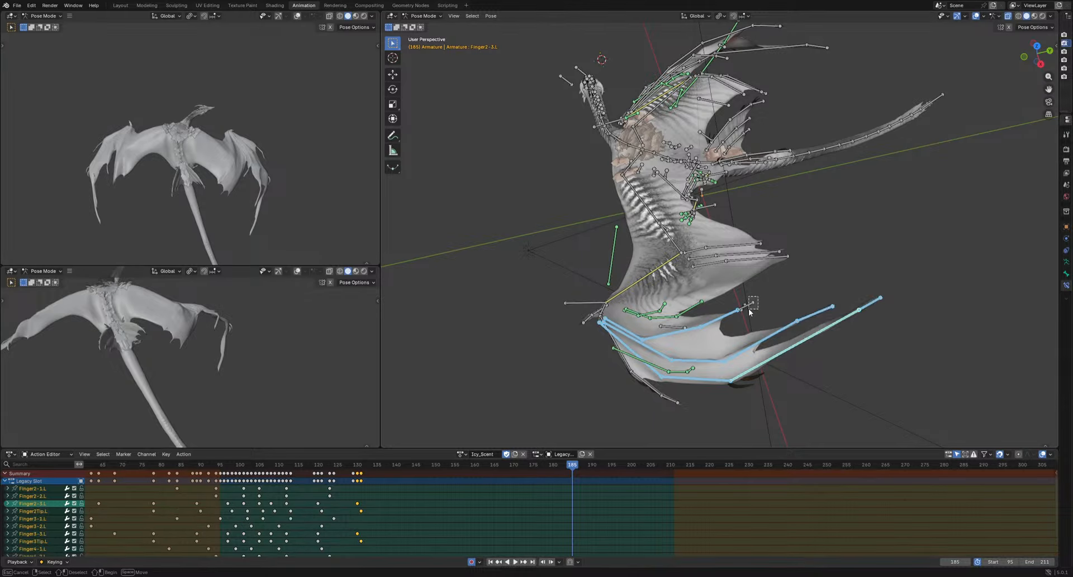
Deselect the third segments and tips, keeping only the first two segments of Finger2.L, Finger3.L and Finger4.L selected
middle_drag(803, 337, 806, 273)
shift+drag(800, 272, 778, 289)
ctrl+drag(880, 239, 815, 303)
ctrl+drag(892, 236, 869, 258)
ctrl+drag(837, 343, 816, 317)
Rotate the selected left finger bones in the right side view at frame 132 and at frame 148
key(KP_3)
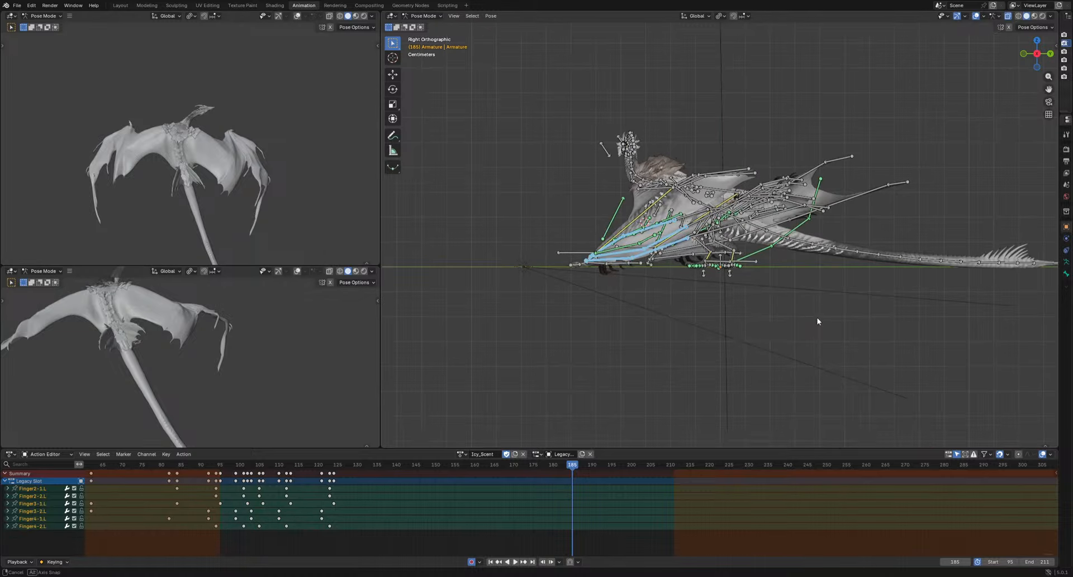
drag(387, 471, 365, 475)
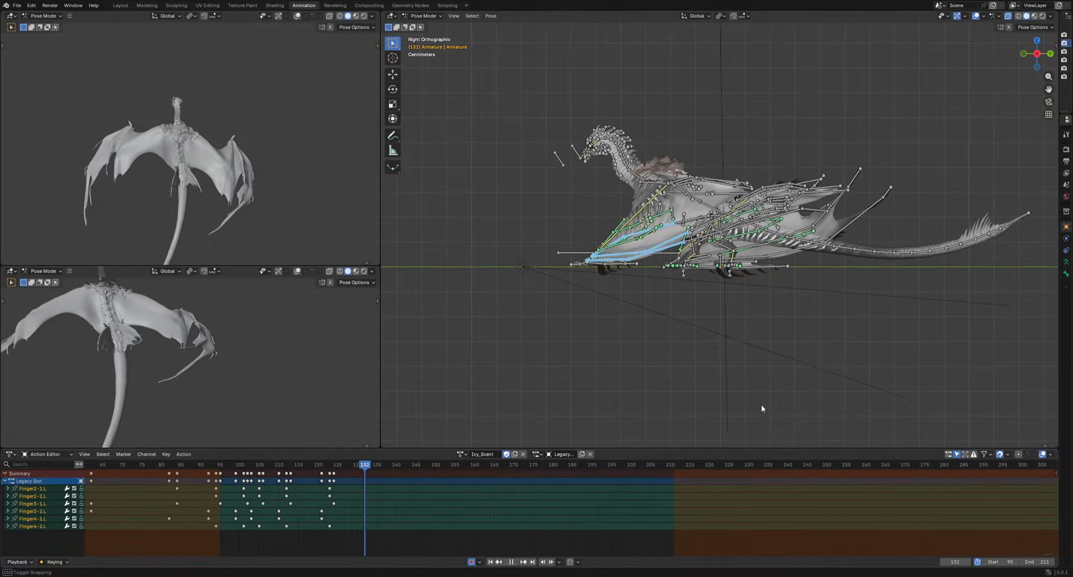
key(t)
key(r)
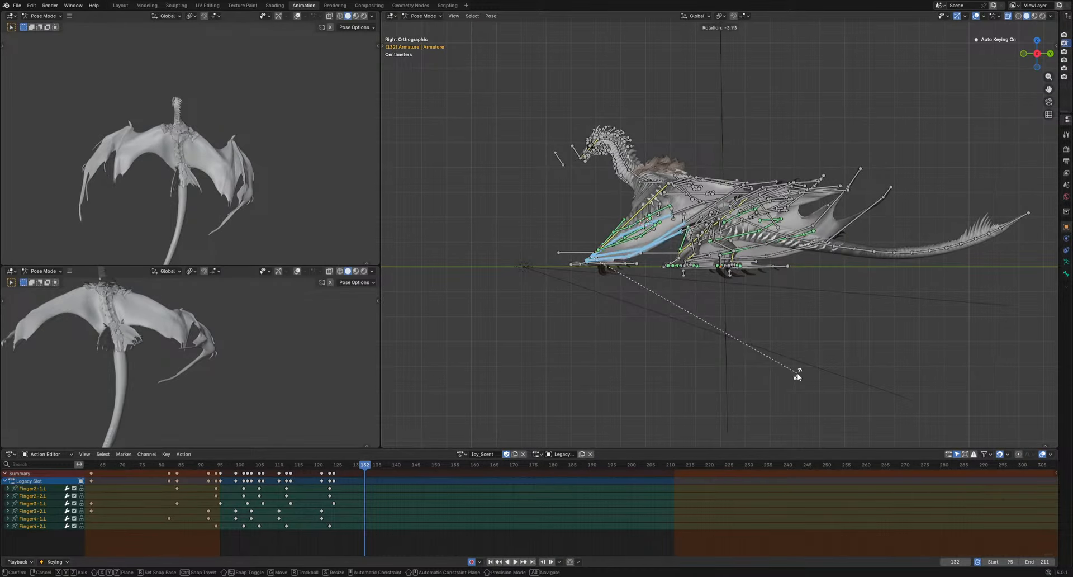
click(796, 373)
drag(371, 464, 428, 464)
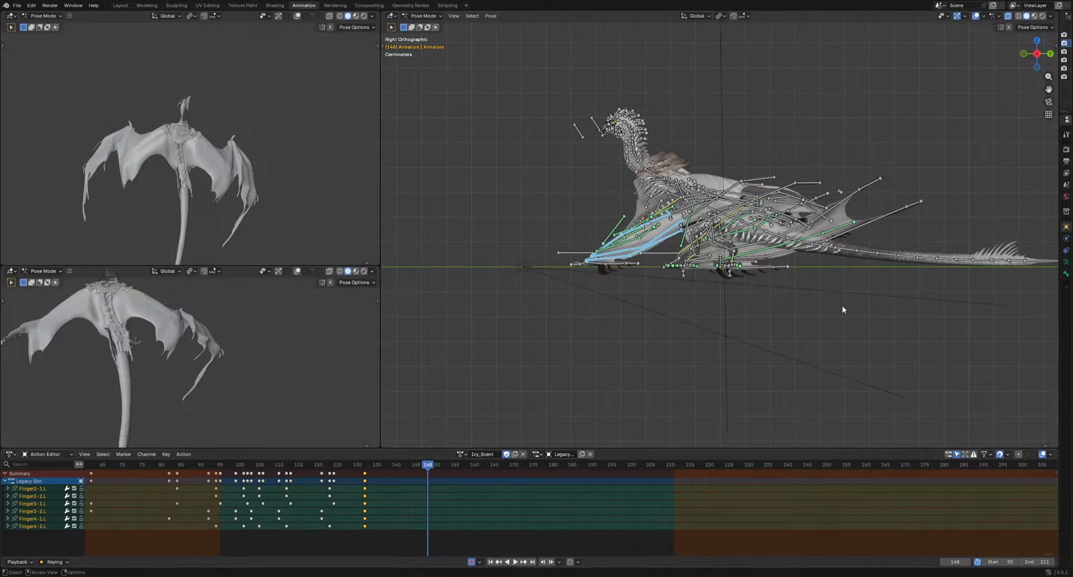
key(r)
click(851, 353)
Rotate the selected left finger bones at frame 169, using free rotation as well, and rotate them at frame 197
middle_drag(663, 311, 833, 364)
drag(437, 467, 509, 467)
key(r)
key(r)
click(771, 411)
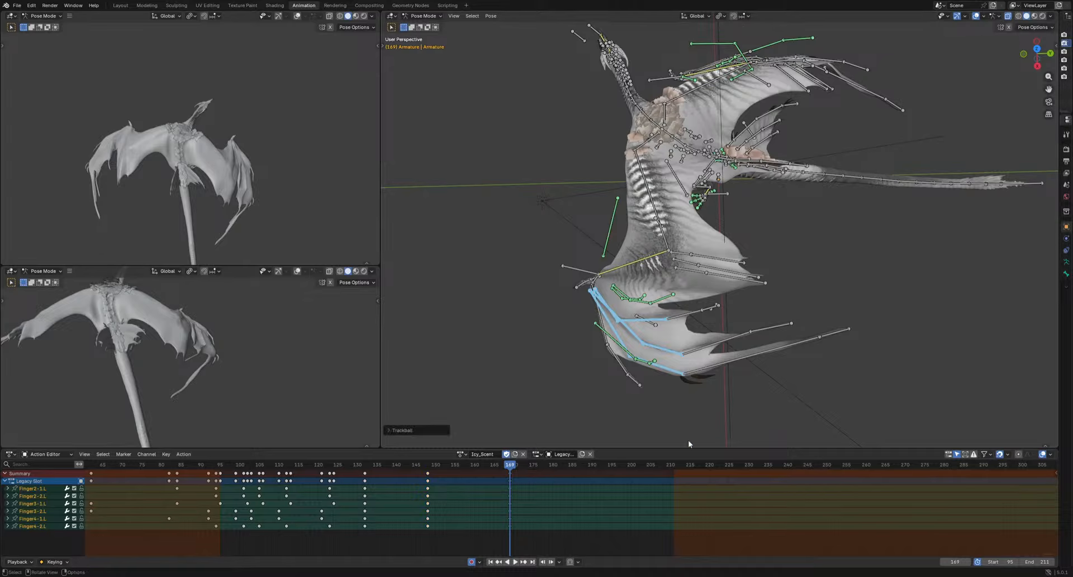
key(space)
drag(591, 485, 619, 509)
key(r)
click(862, 347)
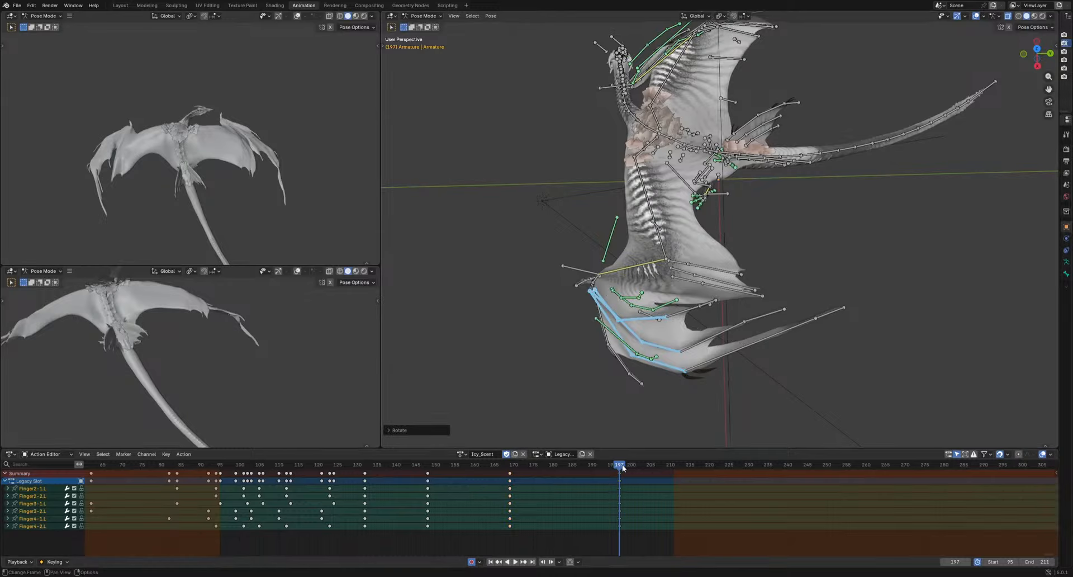
key(space)
key(space)
Rotate the selected left finger bones in the right side view at frame 208 and at frame 222
key(KP_3)
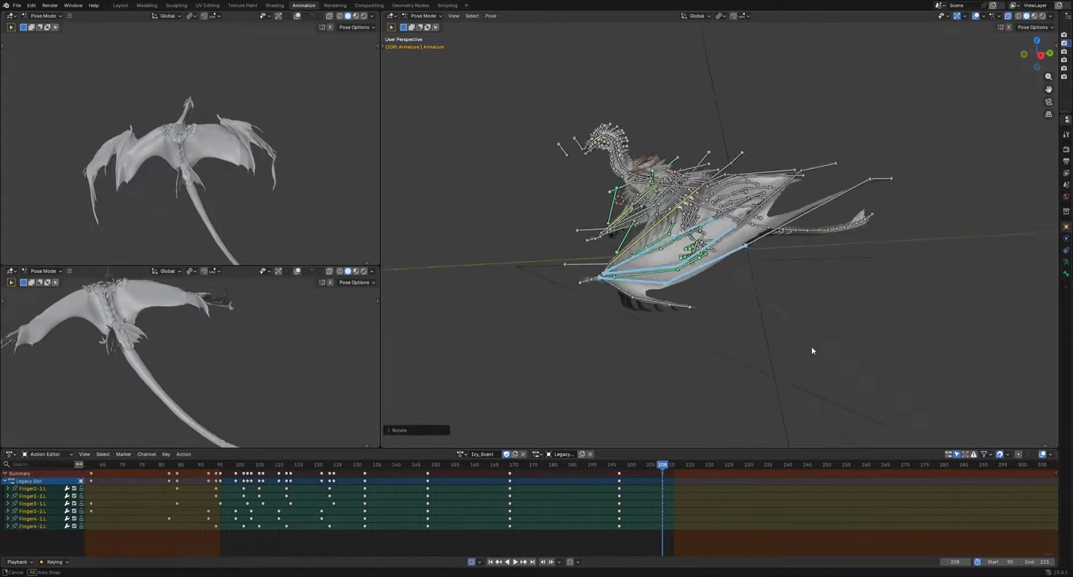
key(r)
click(798, 369)
drag(612, 465, 736, 465)
Rotate the selected left finger bones at frame 227, in the side view and in the top view
key(r)
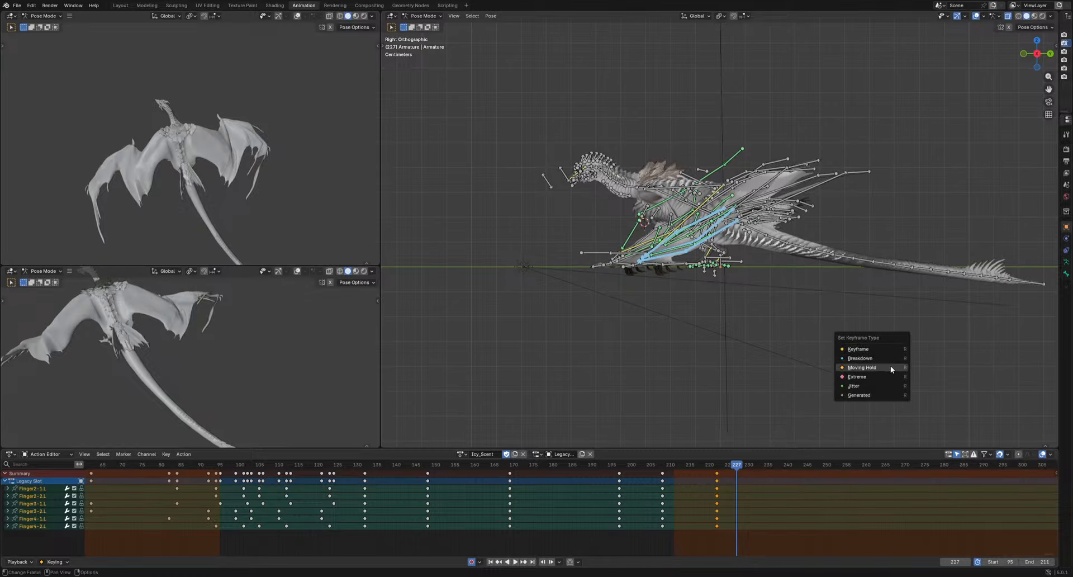
key(r)
click(839, 289)
middle_drag(821, 252, 796, 346)
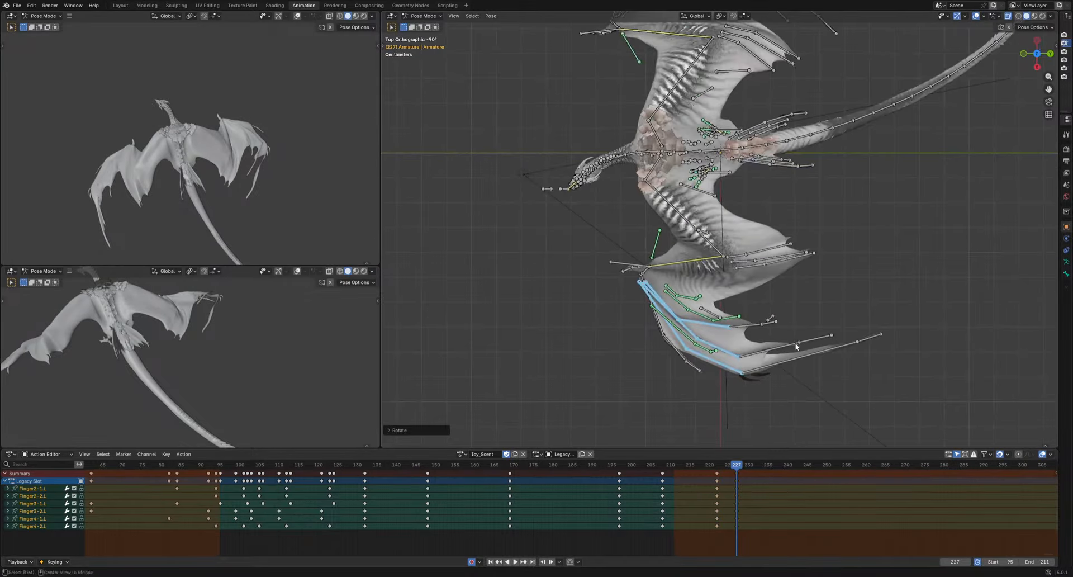
key(r)
click(836, 367)
drag(728, 467, 776, 479)
key(r)
key(r)
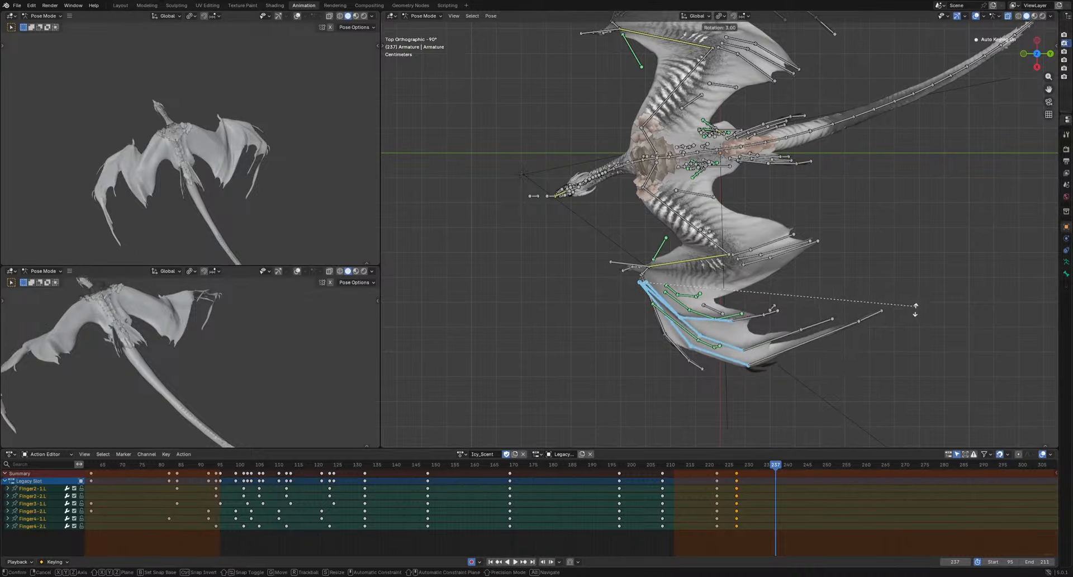
Rotate the selected left finger bones at frame 237 in the top view and set the playback preview range to frames 130–244
click(476, 524)
key(b)
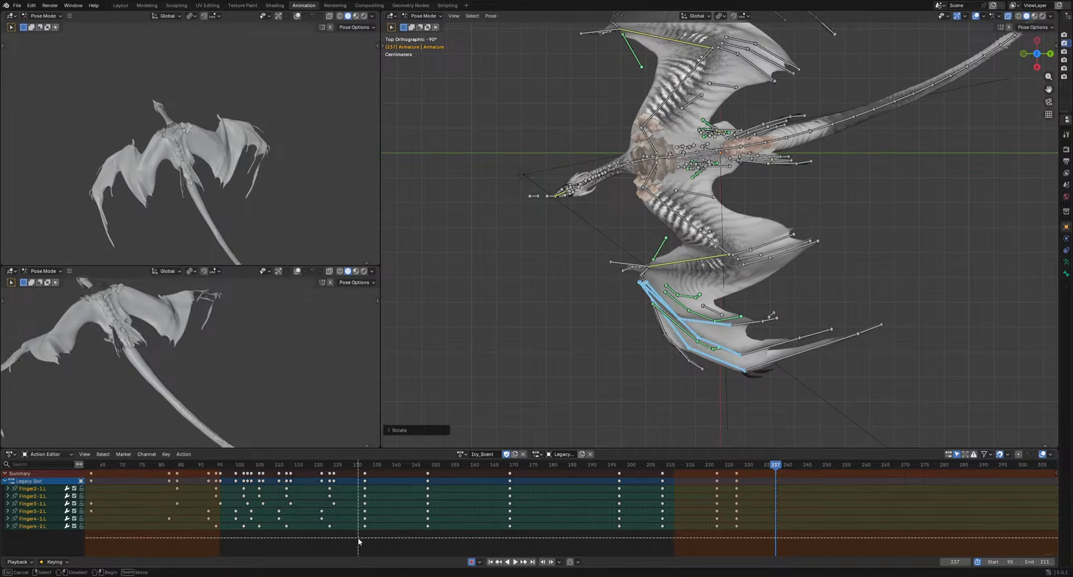
drag(357, 538, 804, 467)
drag(641, 525, 641, 524)
key(space)
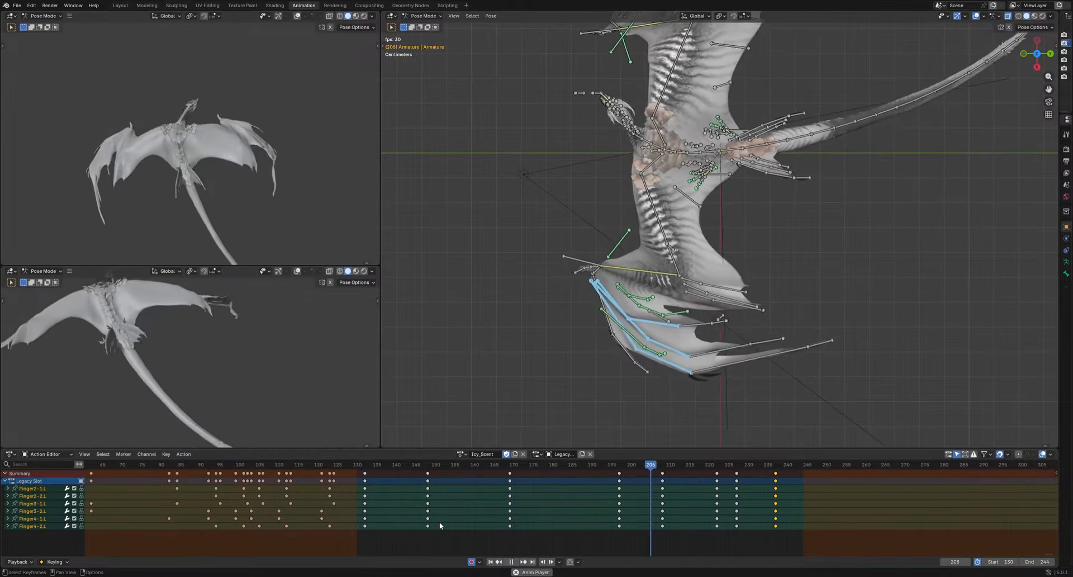
click(439, 525)
key(space)
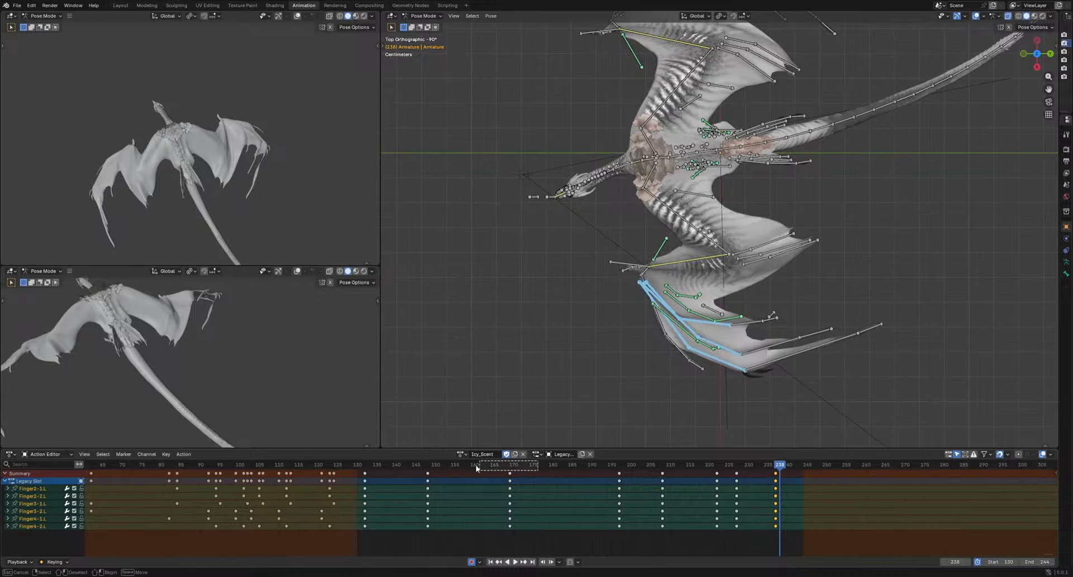
Move one of the right wing's finger base bones at frame 206 and the Finger3-1.R bone at frame 204
drag(435, 464, 654, 474)
shift+middle_drag(658, 229, 635, 459)
scroll(596, 229, up, 2)
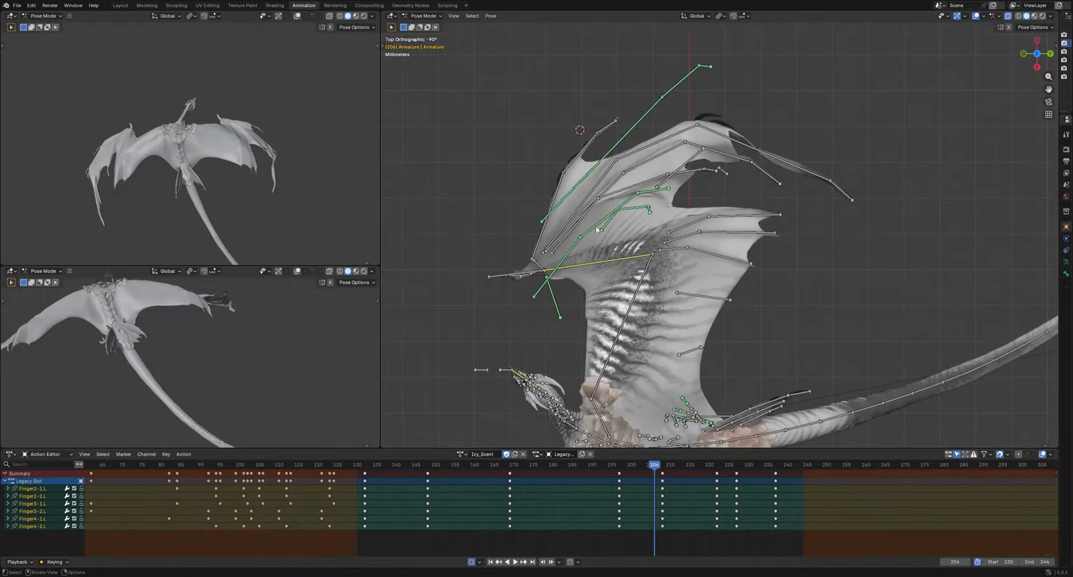
click(573, 213)
key(g)
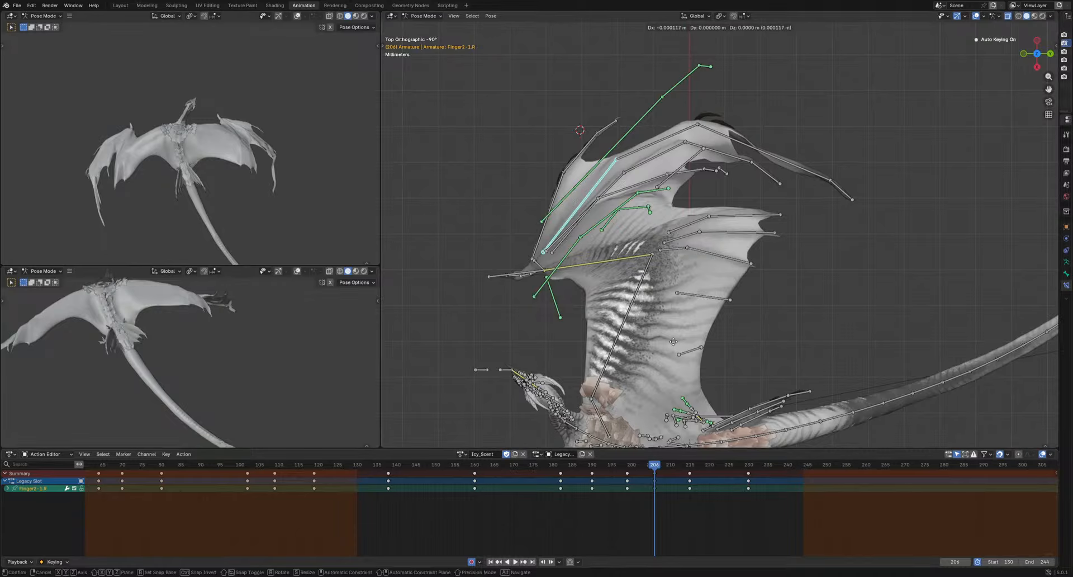
click(670, 336)
click(554, 238)
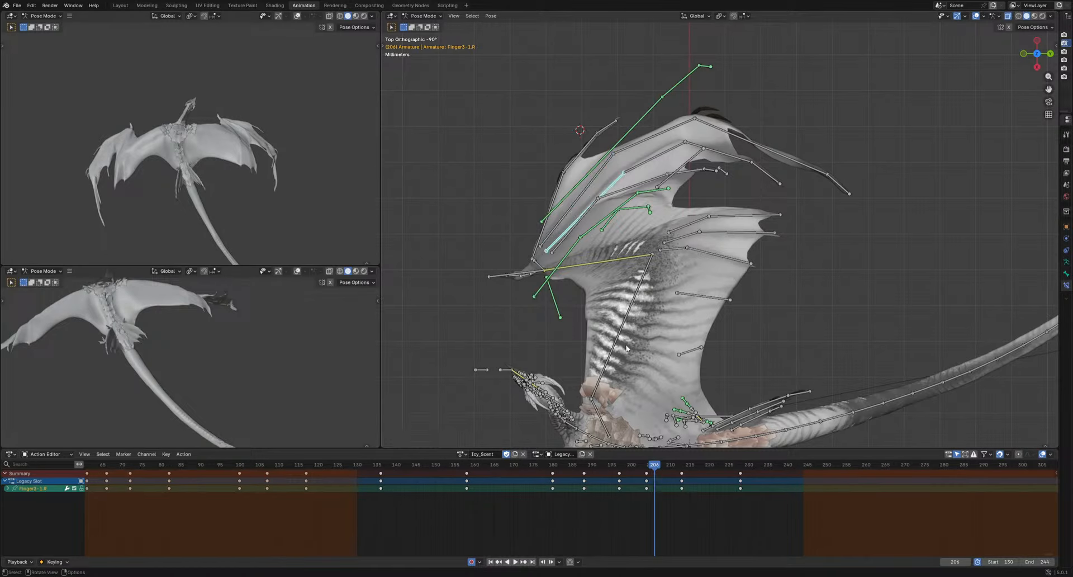
key(Down)
key(g)
click(691, 339)
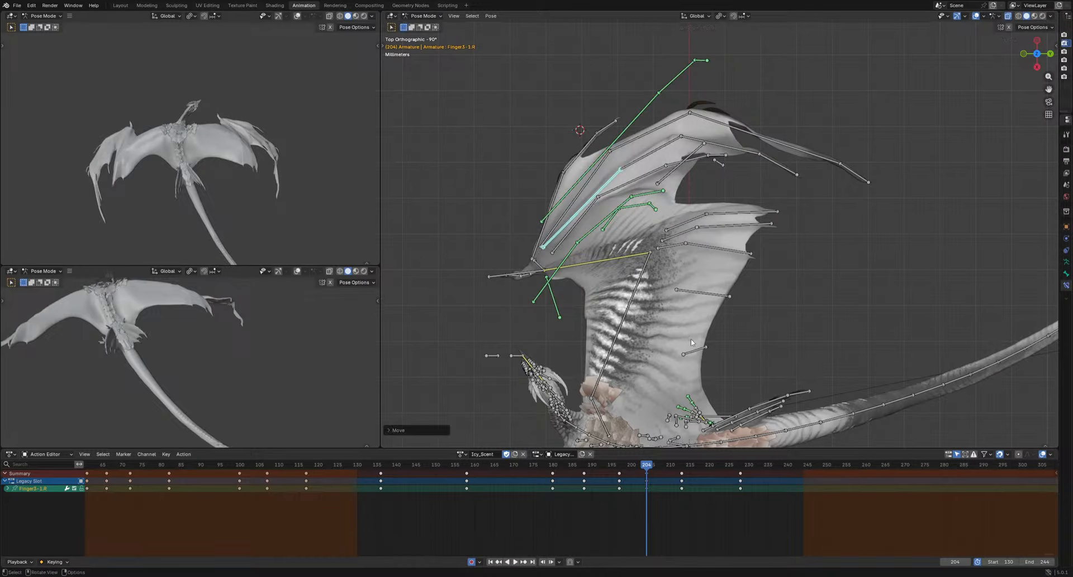
Play back the walk from above and examine how the fingers of the right and left wings move
key(space)
click(565, 463)
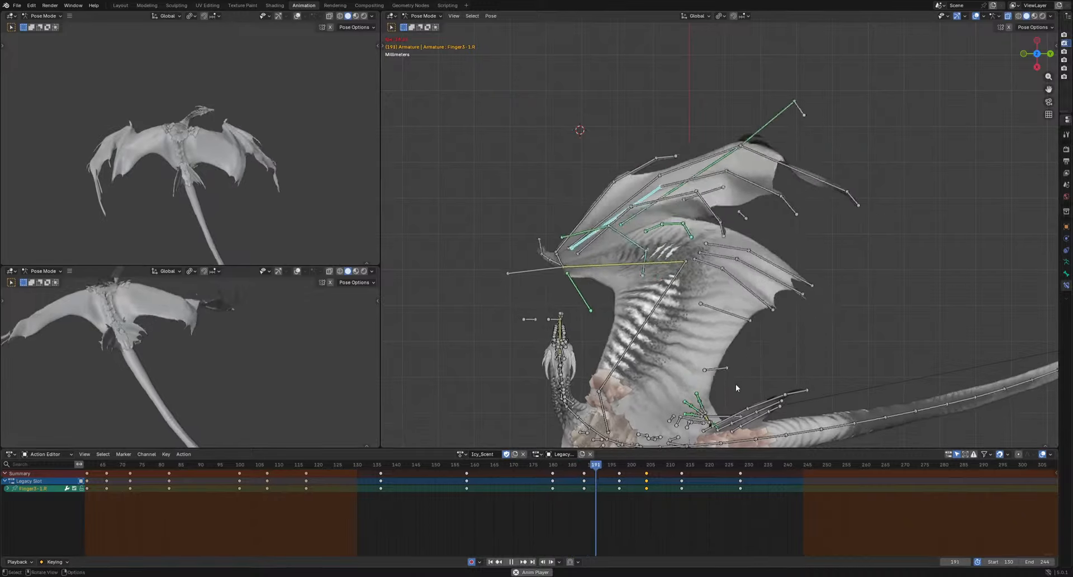
scroll(736, 383, down, 2)
key(space)
key(space)
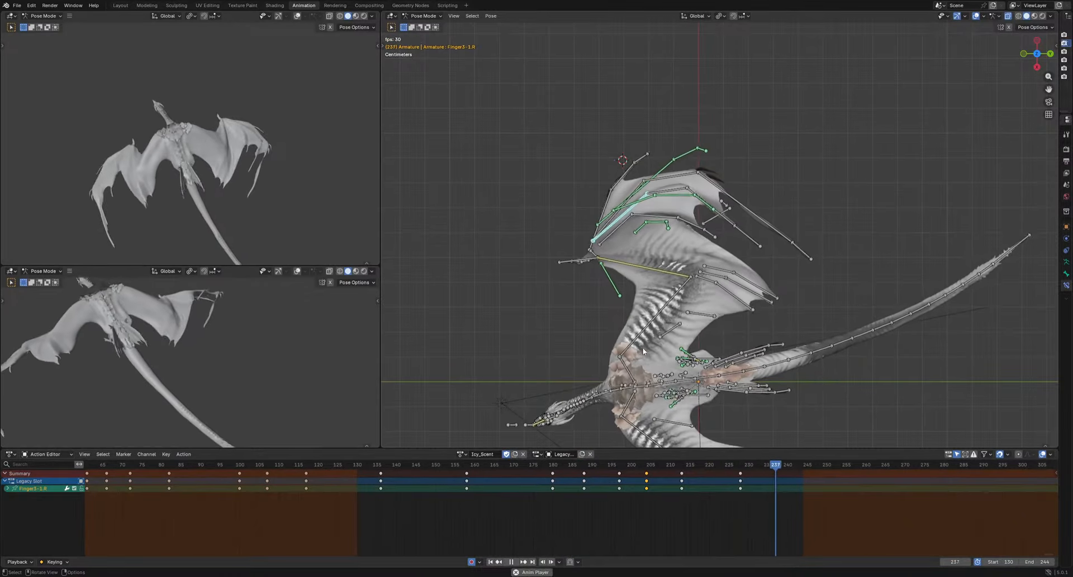
scroll(668, 367, up, 2)
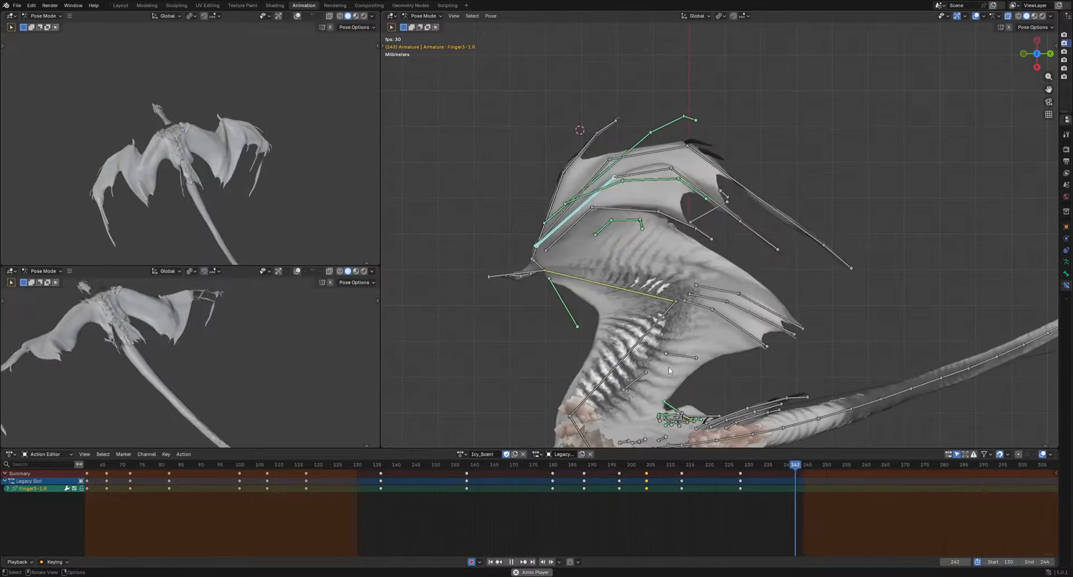
scroll(668, 367, down, 1)
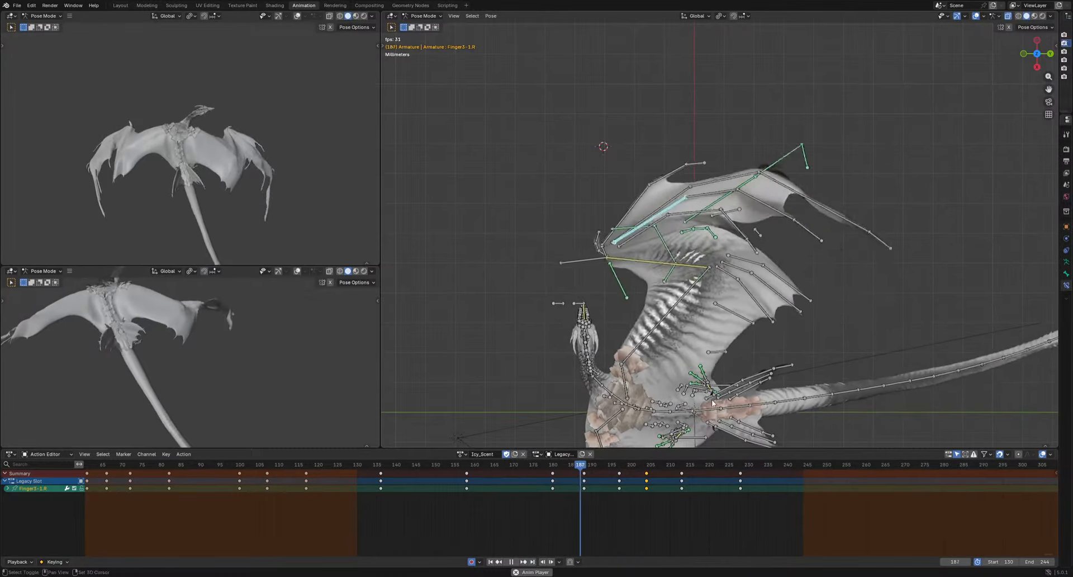
shift+middle_drag(669, 367, 668, 213)
shift+middle_drag(702, 349, 699, 270)
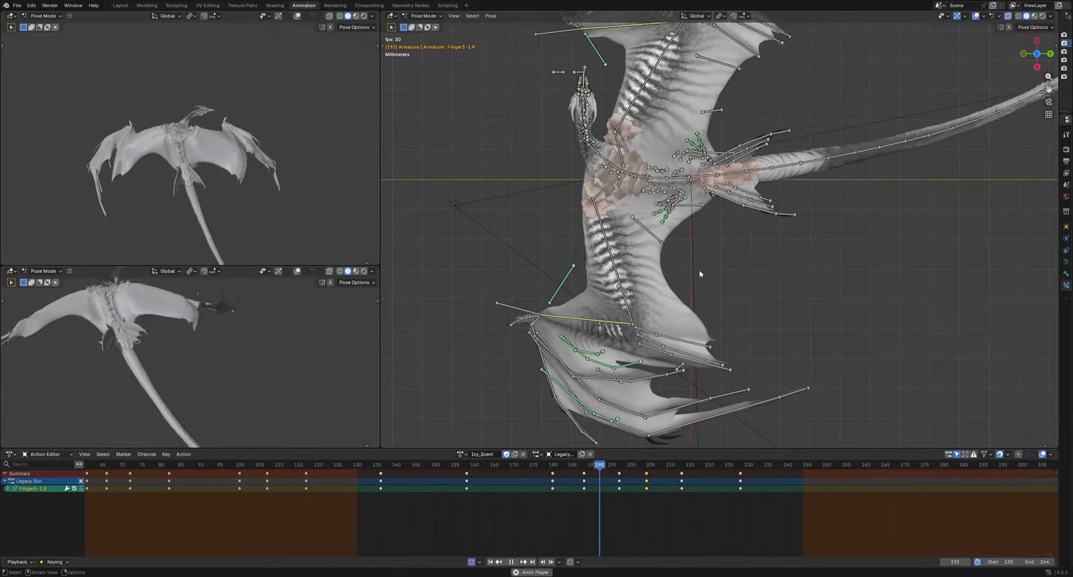
key(space)
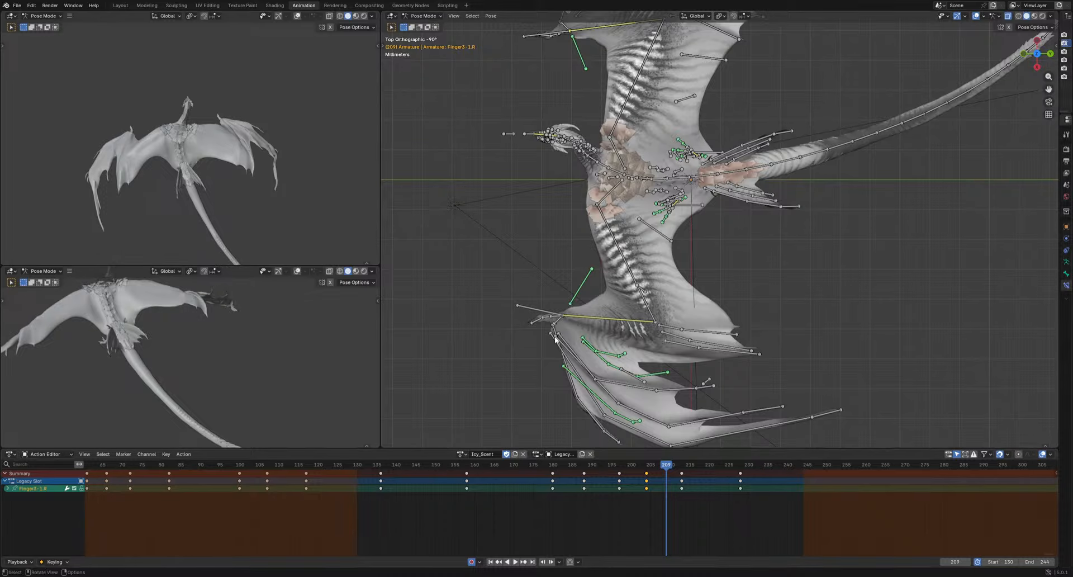
shift+middle_drag(607, 389, 540, 340)
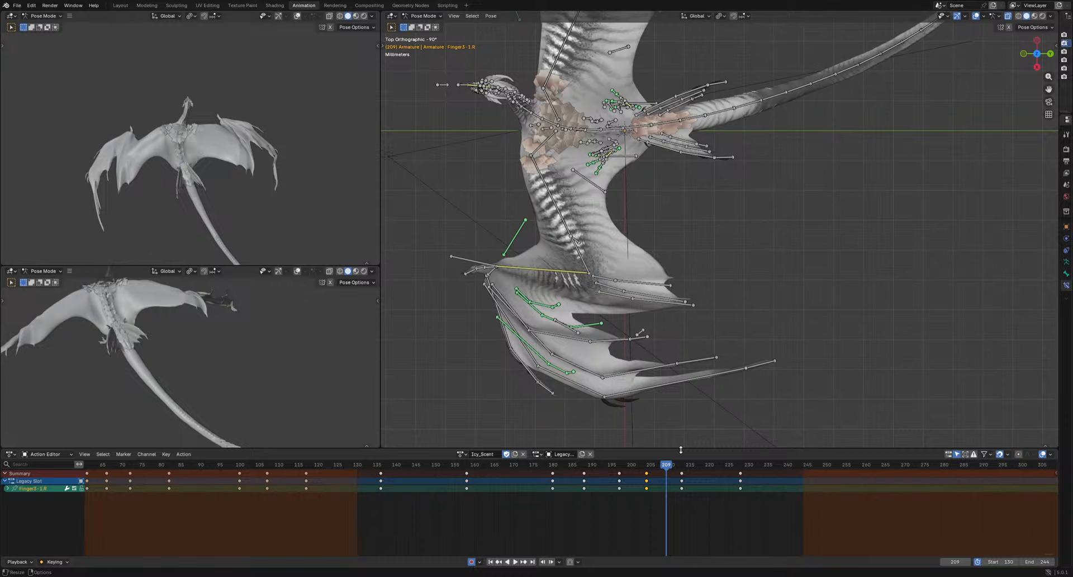
key(space)
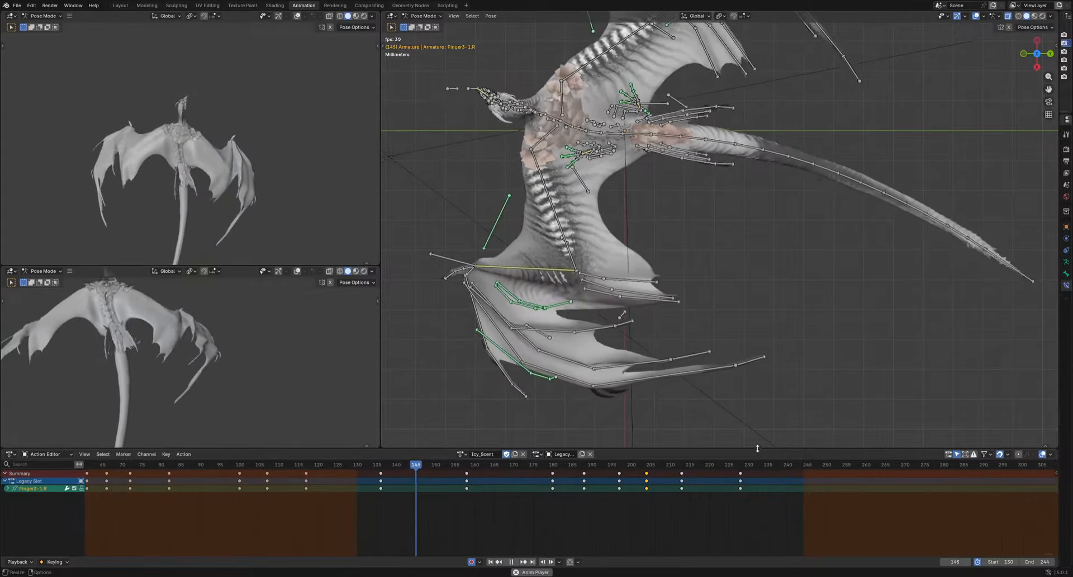
key(space)
Select the left wing's outer finger bones: Finger2-3.L, Finger3-3.L, Finger4-2.L, Finger4-3.L and the three finger tips
click(495, 339)
shift+click(506, 323)
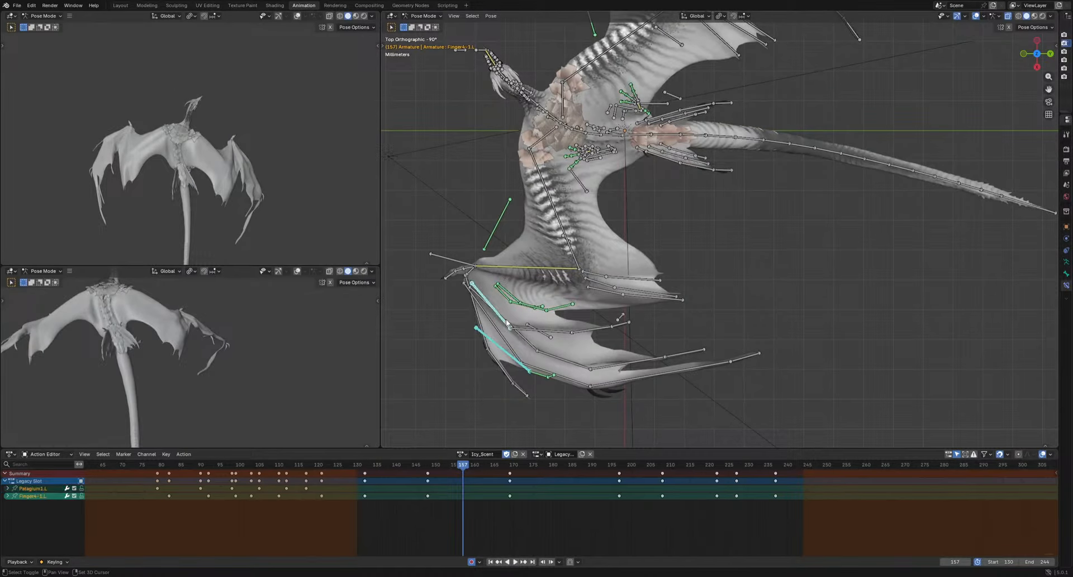
shift+click(527, 339)
shift+click(528, 339)
click(573, 358)
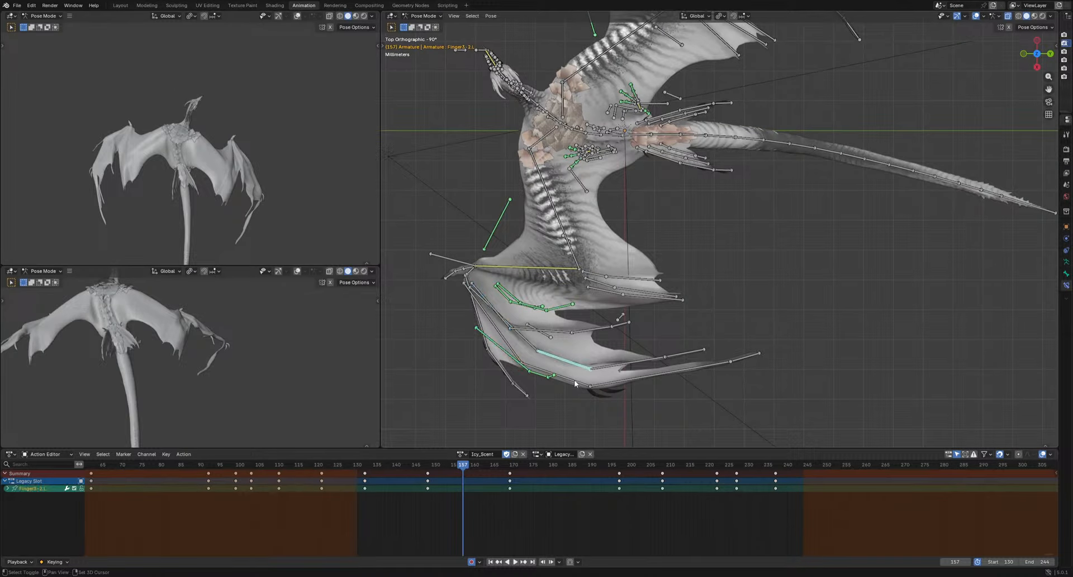
shift+click(575, 380)
click(598, 367)
shift+click(602, 383)
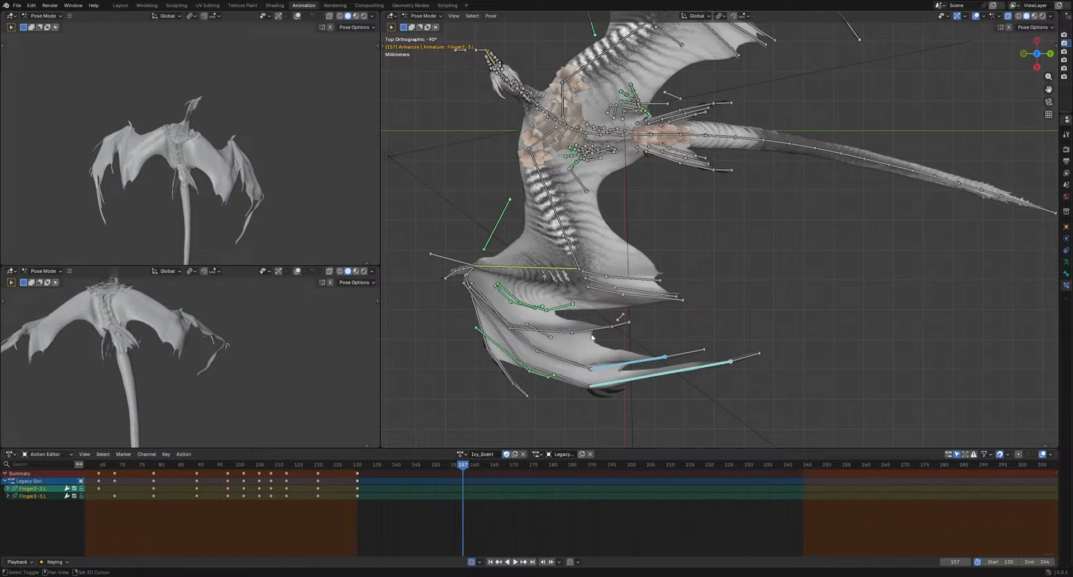
shift+click(570, 332)
shift+click(596, 329)
shift+click(620, 323)
shift+click(684, 354)
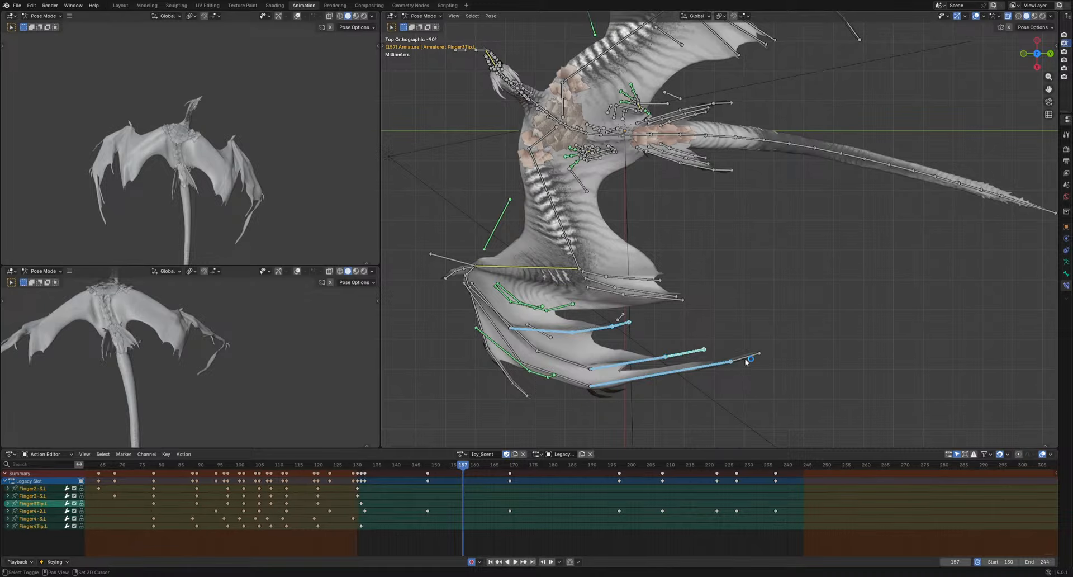
shift+click(748, 358)
middle_drag(747, 358, 704, 391)
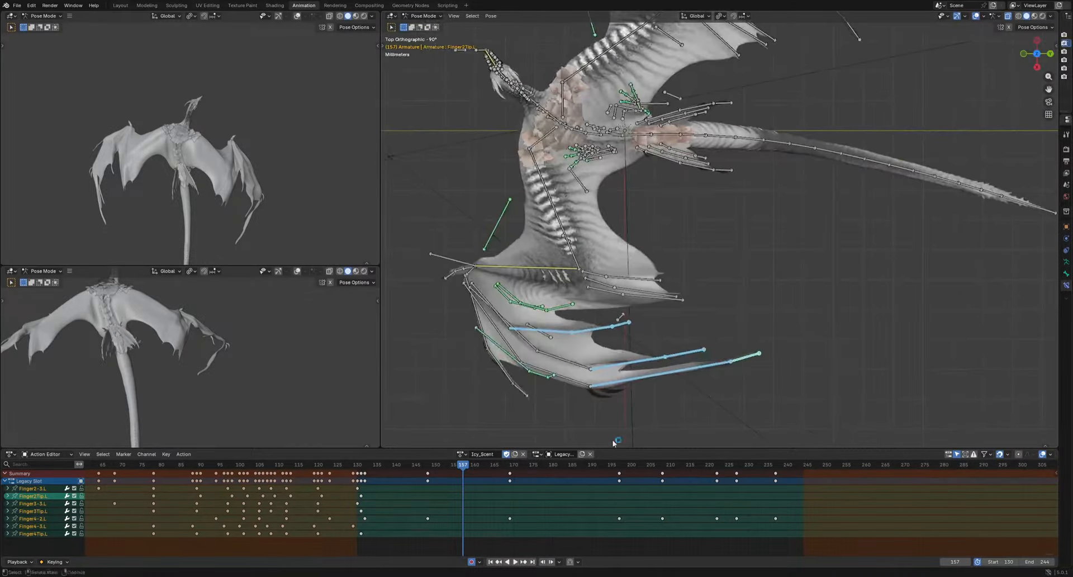
Rotate the selected left outer finger bones in the top view at frames 148, 169 and 197
drag(463, 465, 510, 481)
key(r)
click(798, 383)
key(r)
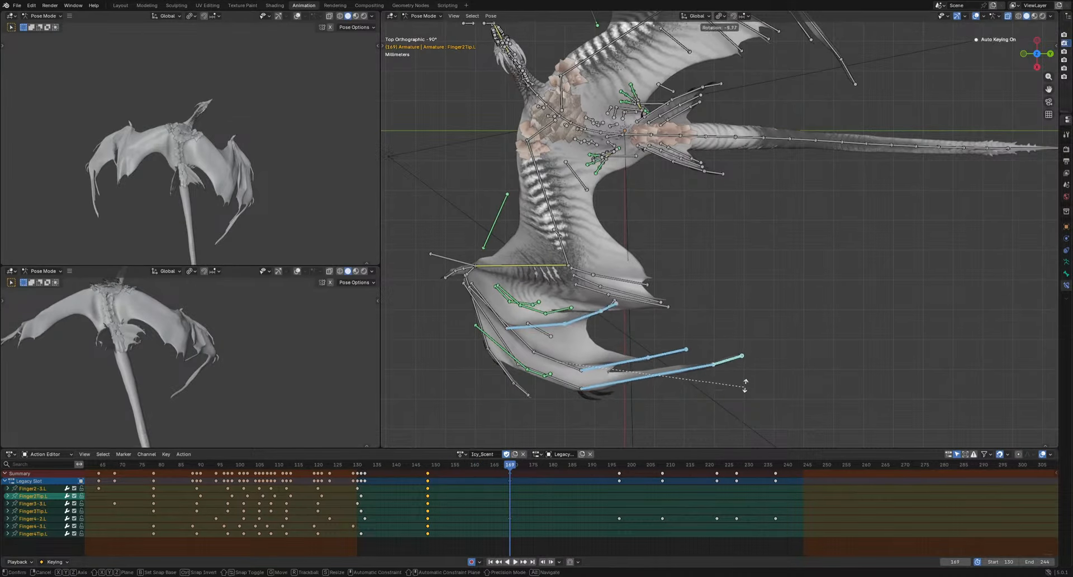
click(576, 464)
key(space)
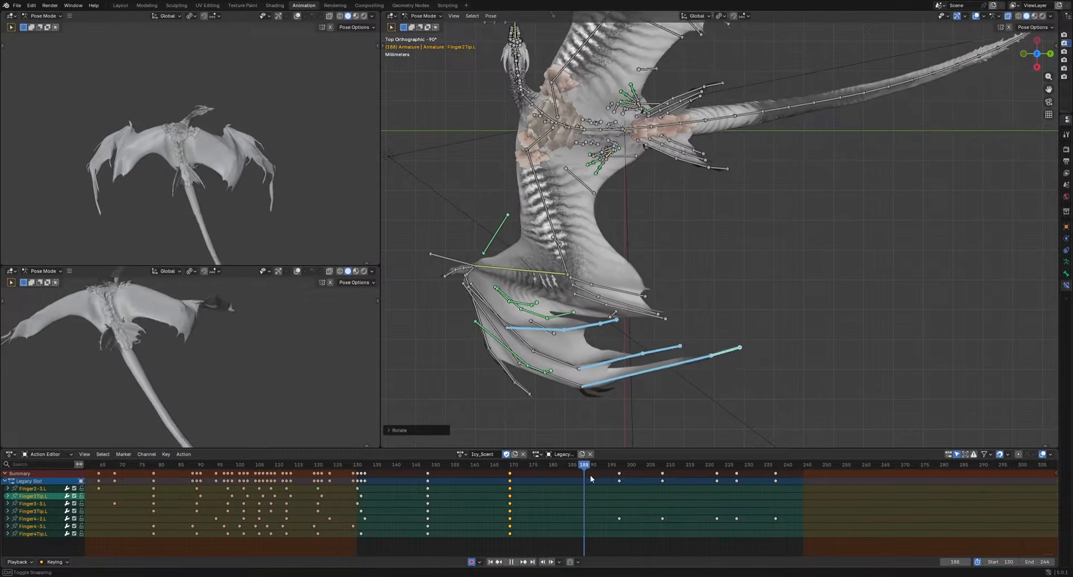
key(r)
click(774, 391)
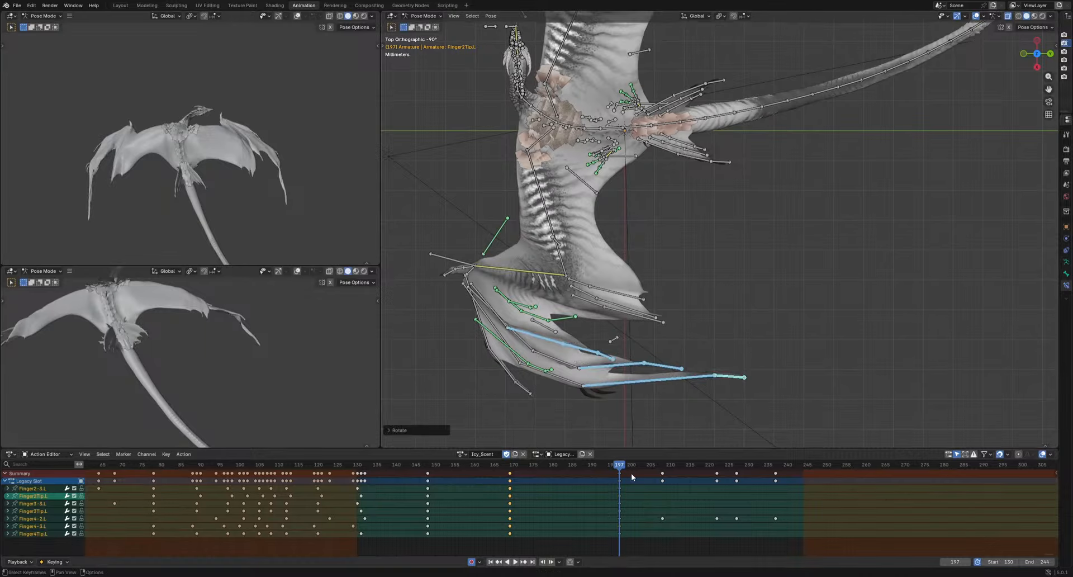
Rotate the selected left outer finger bones in the right side view at frame 159 and between frames 169 and 197
drag(627, 467, 660, 478)
middle_drag(696, 430, 731, 330)
click(441, 464)
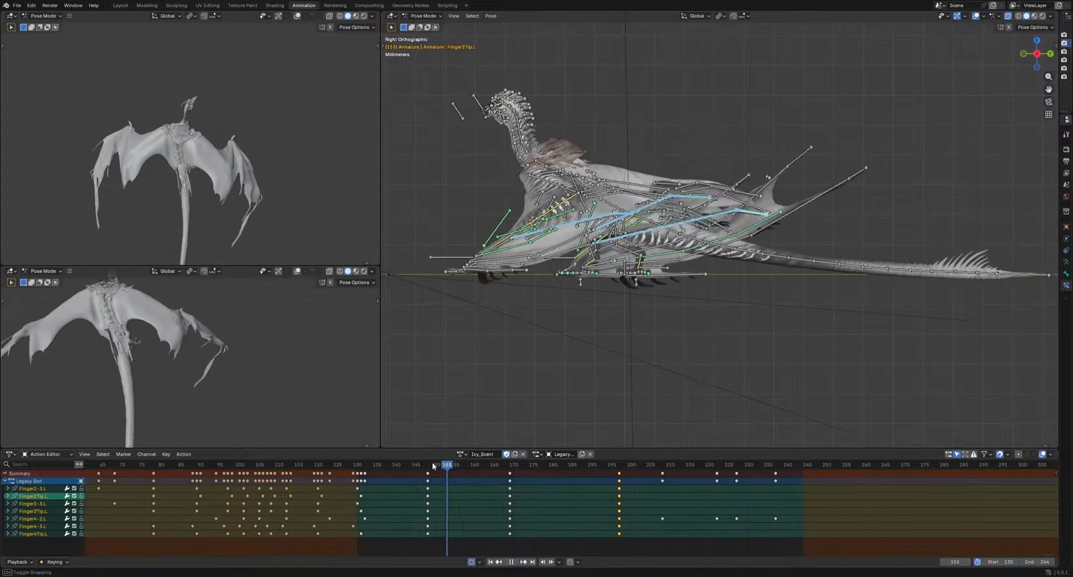
key(space)
key(space)
key(r)
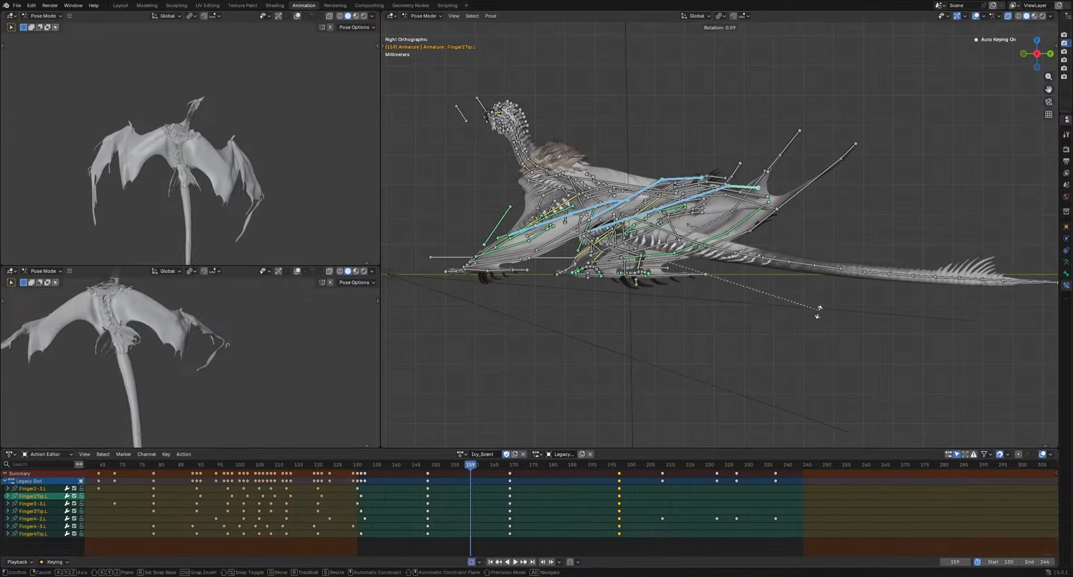
click(802, 354)
key(space)
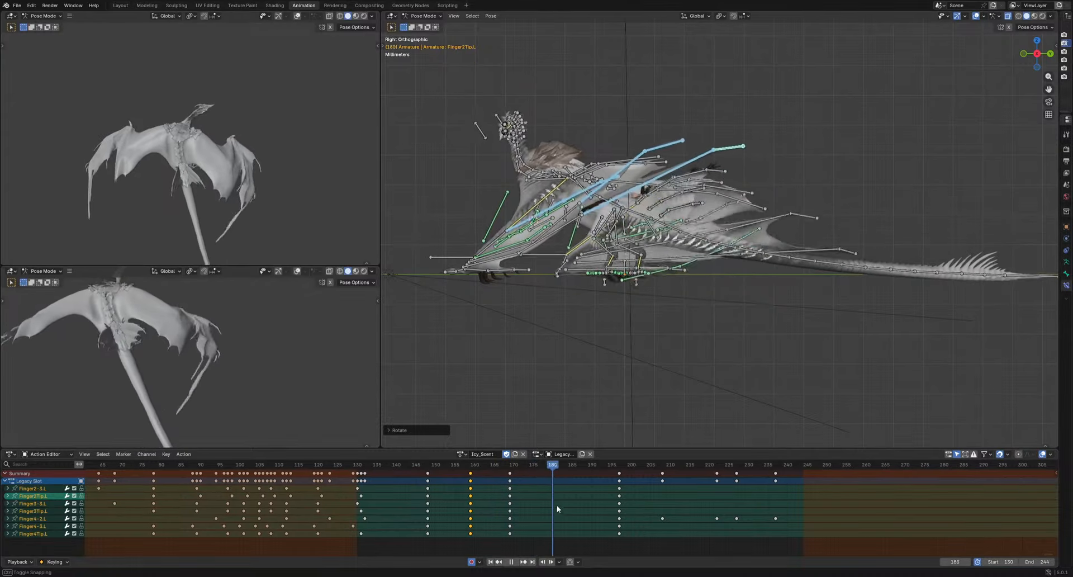
key(r)
click(728, 359)
Rotate the selected left outer finger bones at successive poses from frame 208 through frame 246 and play back the result
drag(571, 465, 811, 474)
key(r)
click(754, 323)
key(Left)
key(r)
click(755, 328)
key(r)
click(829, 334)
key(r)
click(857, 334)
middle_drag(824, 326, 843, 296)
key(space)
key(space)
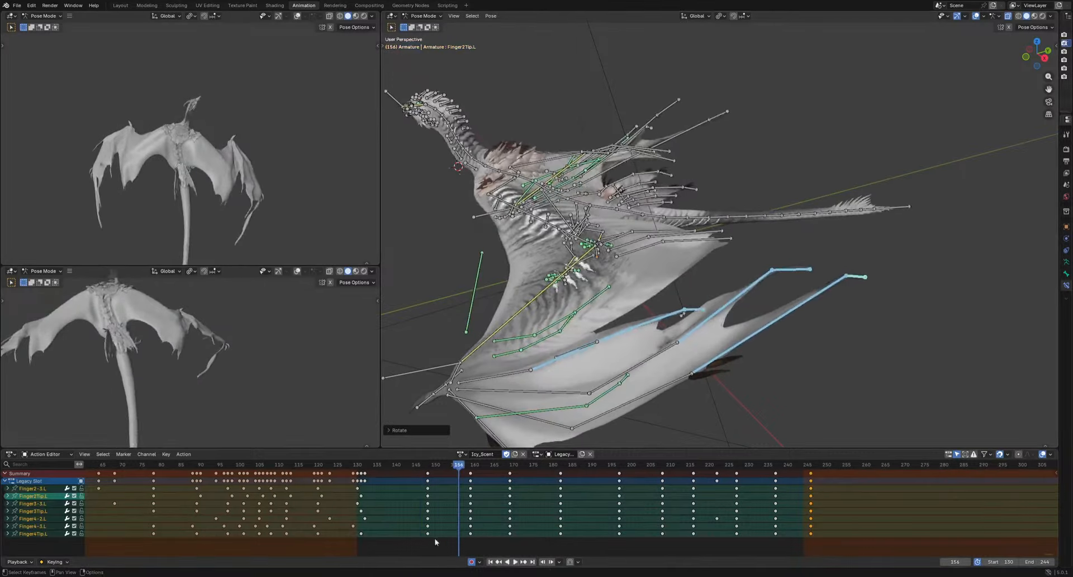
Delay the Finger4-3.L and Finger4Tip.L keyframes from frame 148 onward by 1 frame, and Finger4Tip.L by 1 more frame
drag(407, 541, 824, 523)
key(g)
key(1)
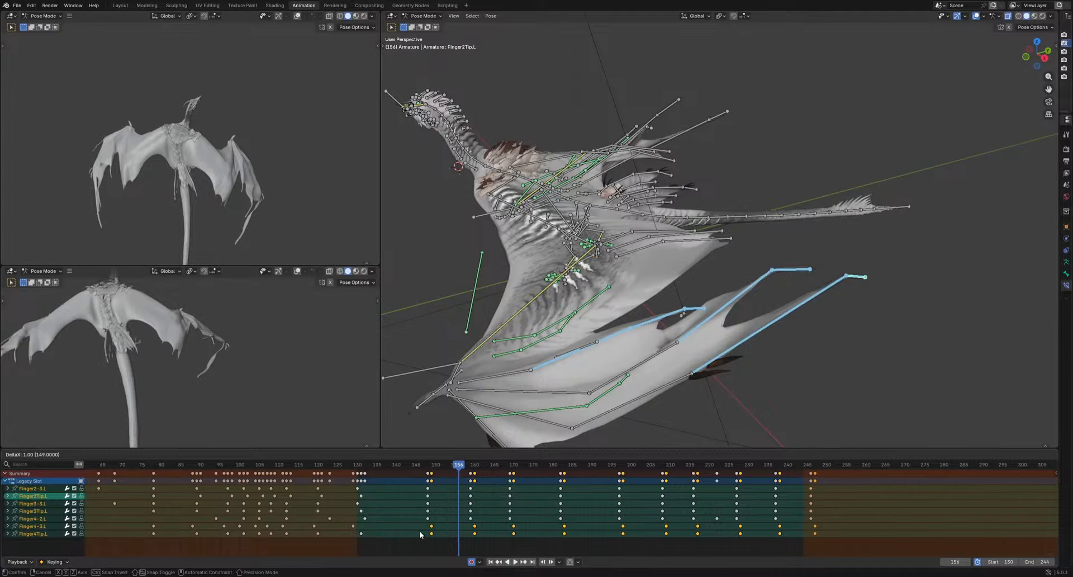
key(Return)
drag(404, 547, 828, 531)
key(g)
key(1)
key(Return)
Delay the Finger2Tip.L and Finger3Tip.L keyframes from frame 148 onward by 2 frames and play back the overlap
drag(844, 495, 411, 507)
key(g)
key(2)
key(Return)
key(space)
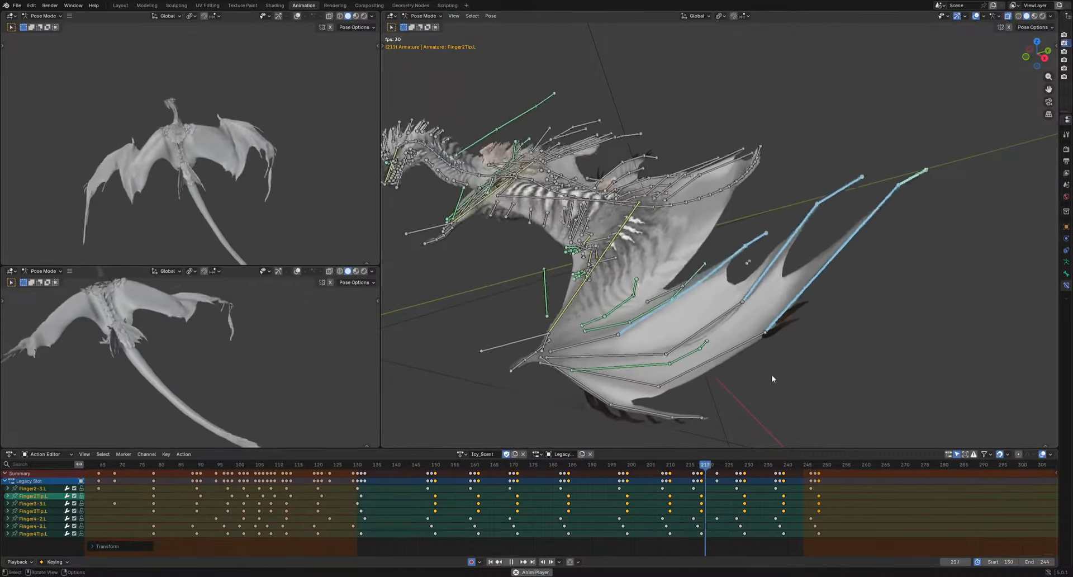
key(space)
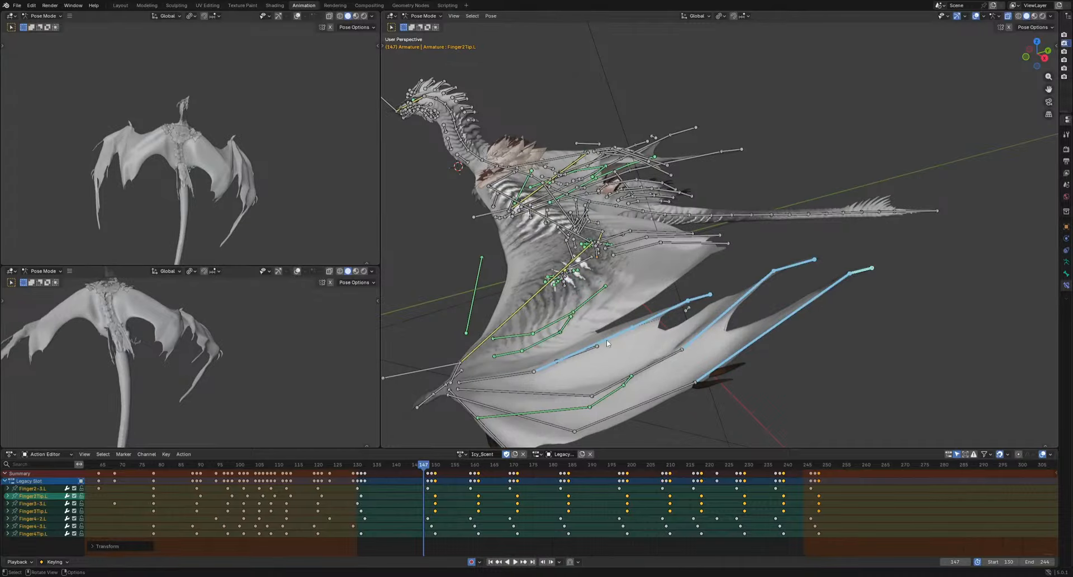
Rotate the Finger4-2.L bone at frame 237 and play back the left wing's motion
click(606, 340)
drag(559, 473, 776, 502)
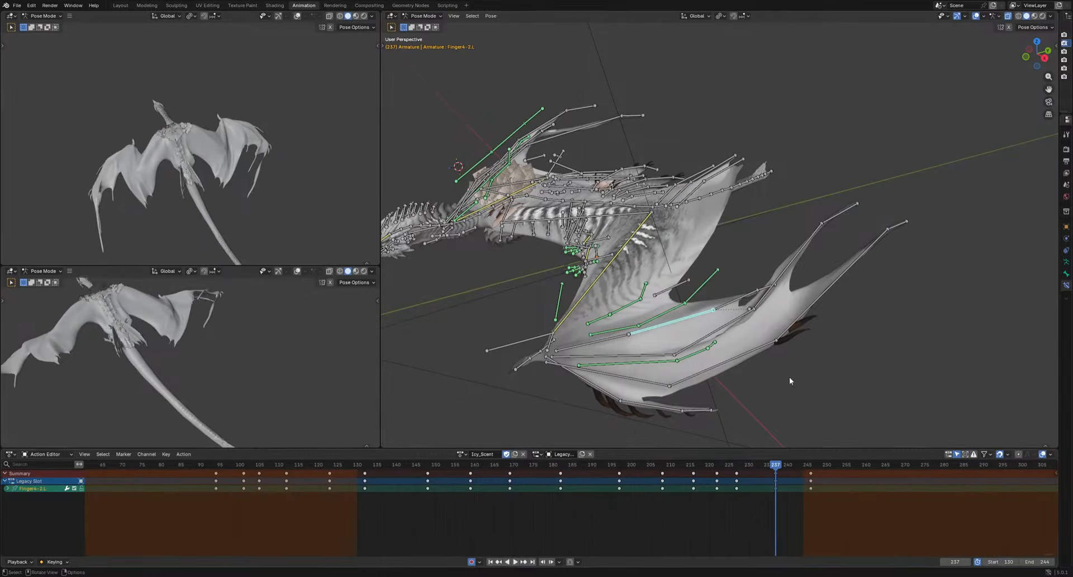
middle_drag(789, 377, 790, 361)
key(r)
click(792, 237)
middle_drag(791, 235, 807, 297)
key(space)
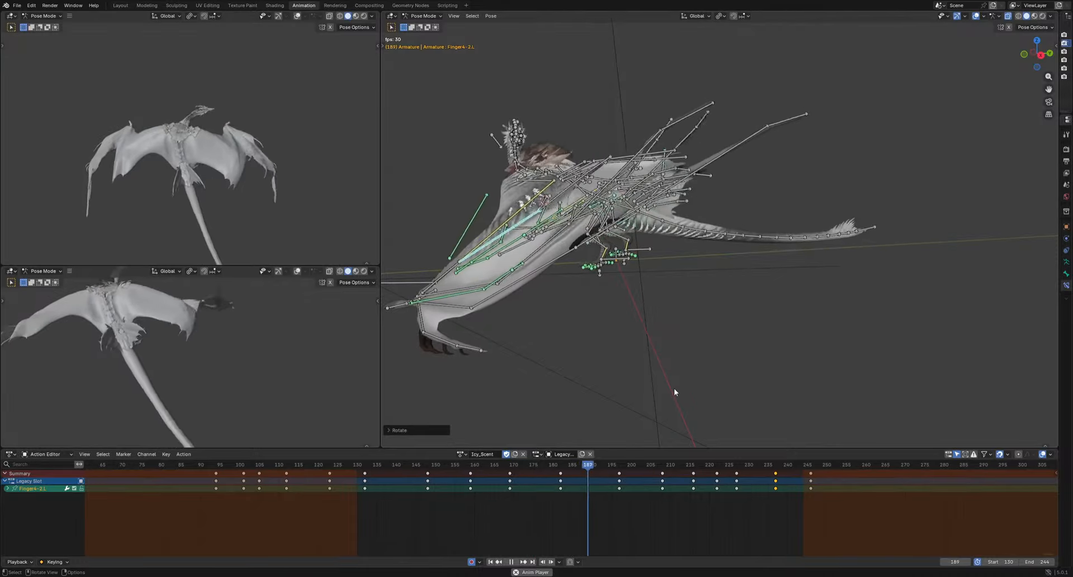
key(space)
middle_drag(674, 388, 682, 394)
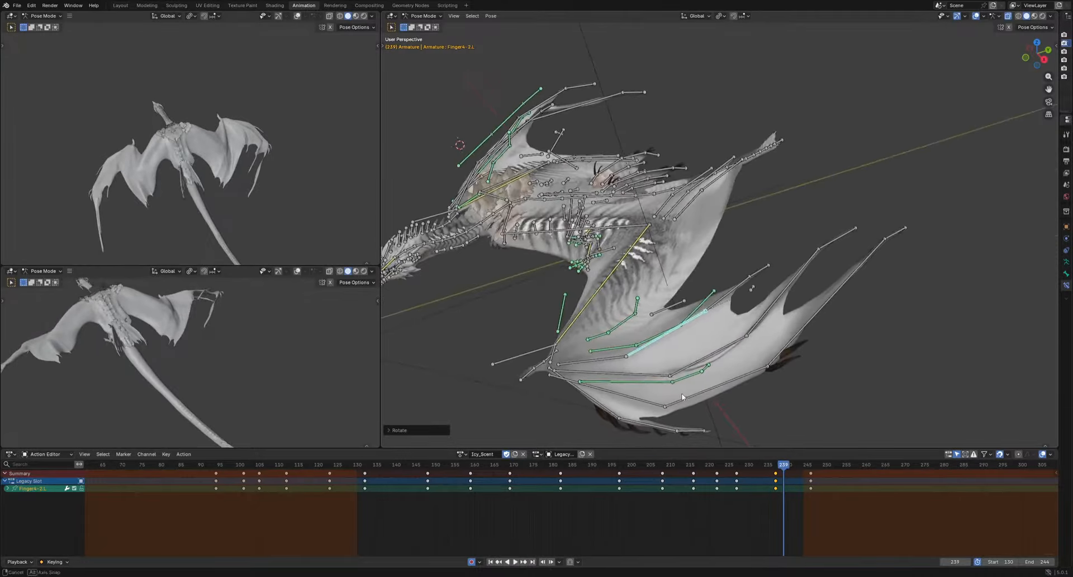
Try to move the left wing's Patagium2.L bone at frame 239
click(613, 352)
key(g)
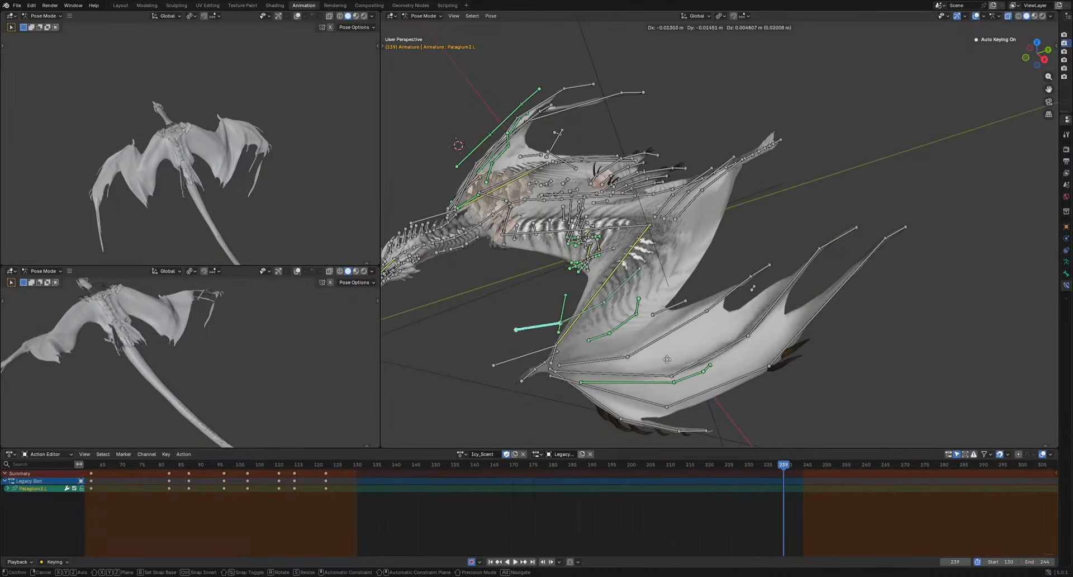
click(793, 250)
key(ctrl+z)
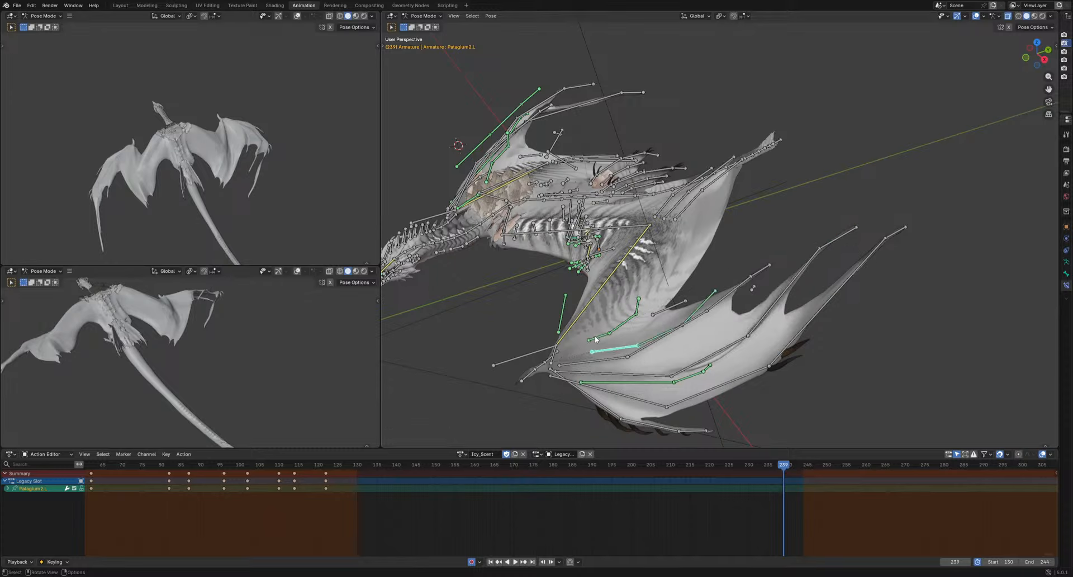
Try to move the base bone of the left wing's innermost patagium chain at frame 239
click(597, 337)
key(g)
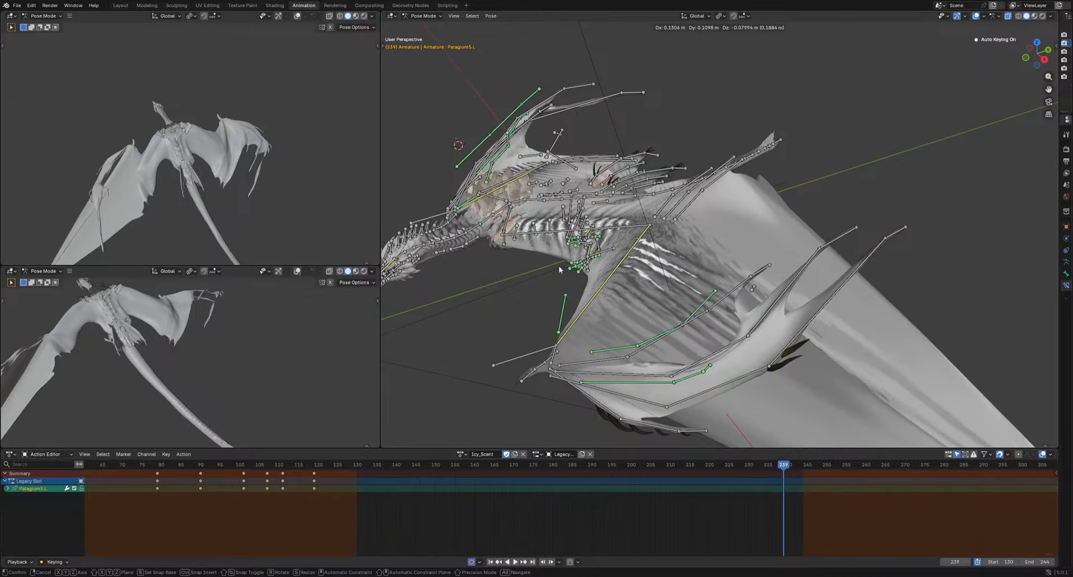
click(720, 309)
key(ctrl+z)
Move the base bone of the left wing's innermost patagium chain to a new keyed position at frame 180
drag(335, 465, 517, 490)
middle_drag(743, 385, 701, 375)
scroll(701, 374, up, 2)
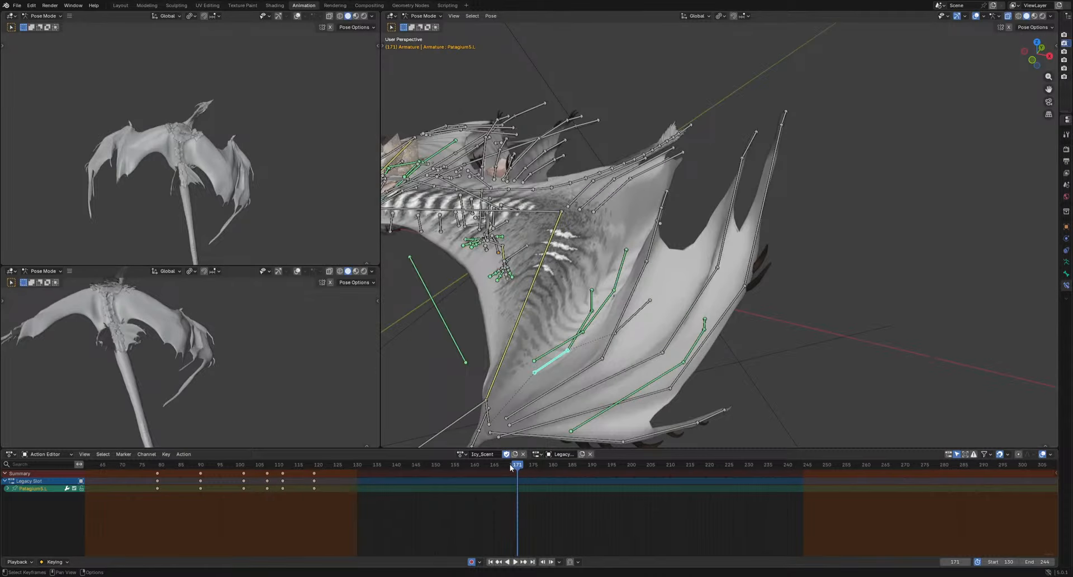
drag(509, 466, 552, 484)
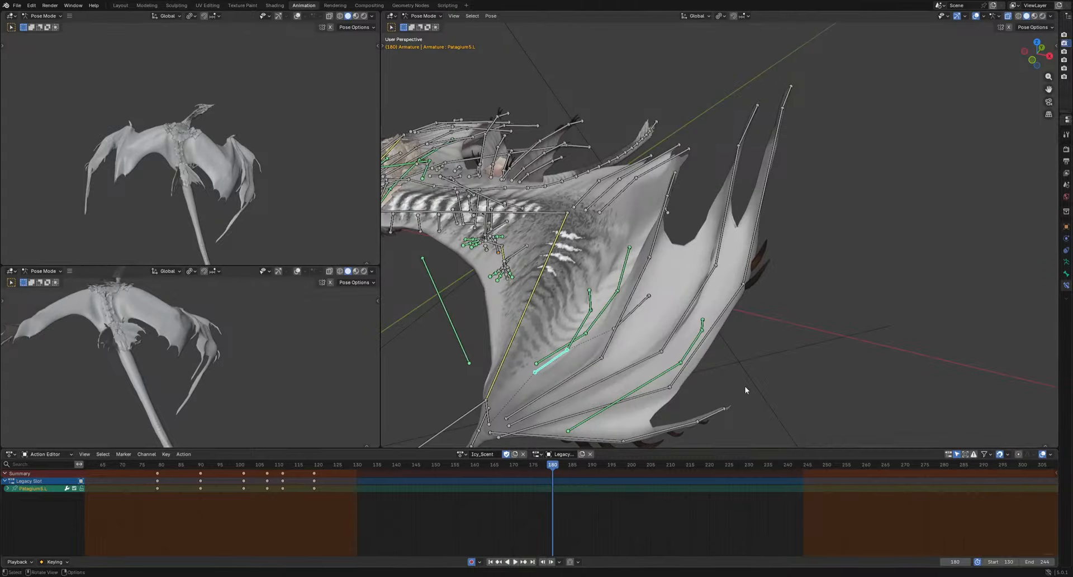
middle_drag(745, 390, 615, 349)
shift+middle_drag(693, 341, 679, 406)
key(g)
click(678, 400)
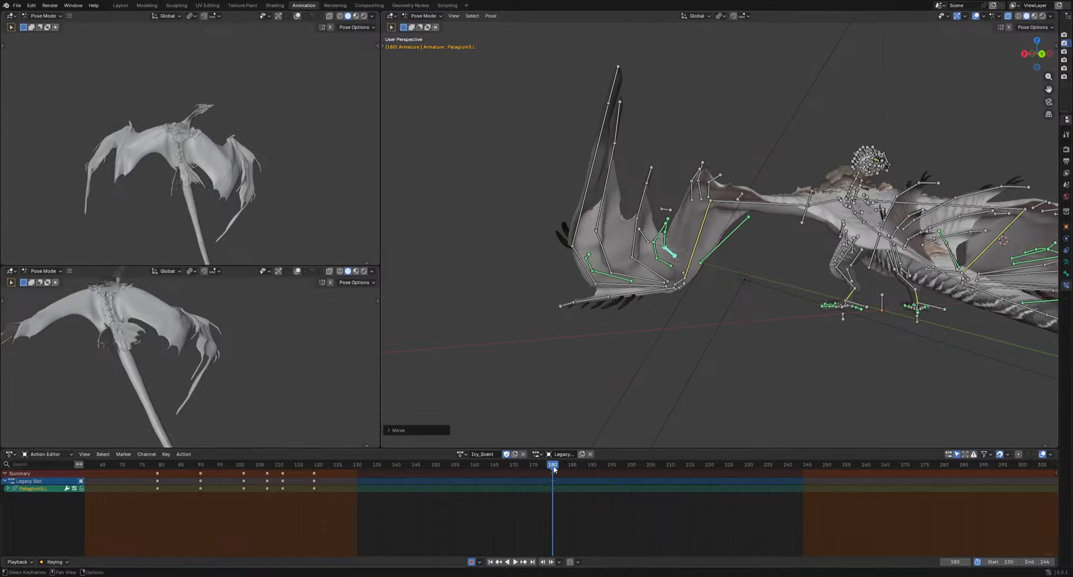
Adjust the left patagium base bone's pose with keyframes at frames 203 and 215
drag(553, 469, 732, 466)
key(r)
click(726, 315)
key(g)
click(705, 450)
Move and rotate the left patagium base bone at frame 226
key(g)
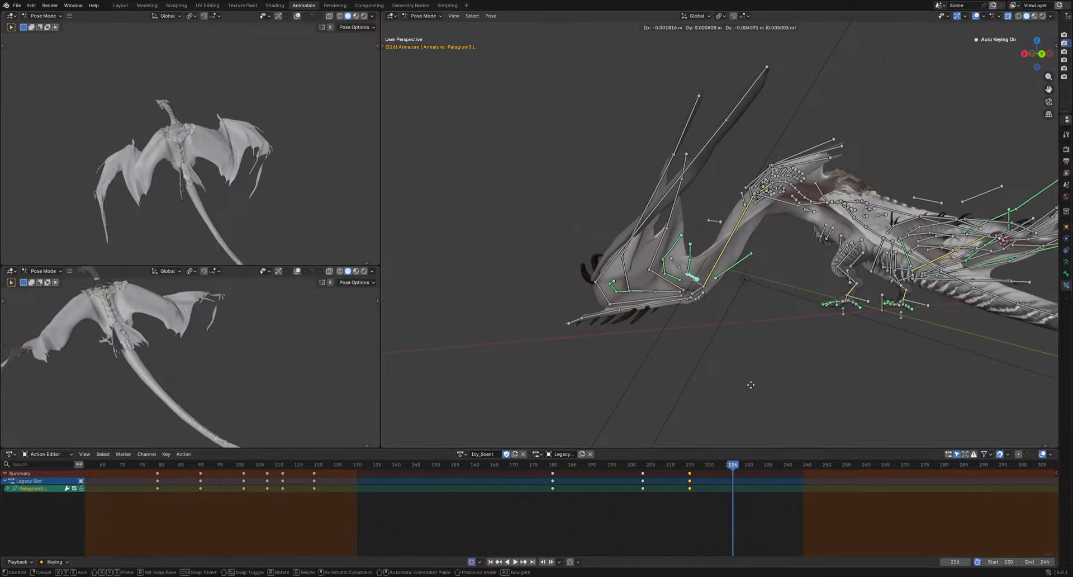
click(750, 384)
key(r)
click(820, 260)
key(g)
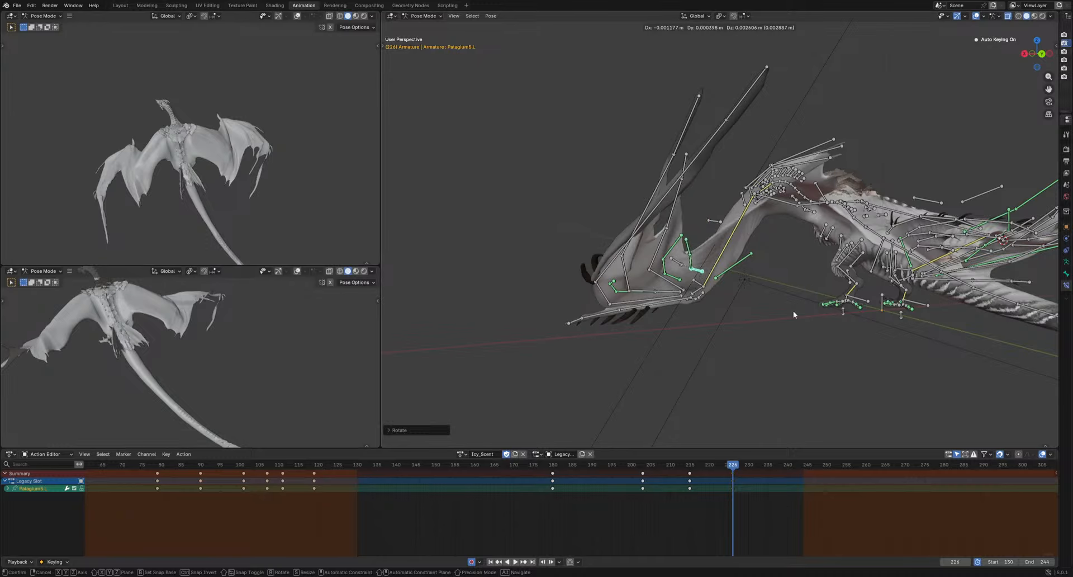
click(793, 314)
Pose the left patagium base bone at frames 236 and 249, moving and rotating it to follow the wing membrane
drag(742, 462, 823, 371)
key(g)
click(800, 424)
key(g)
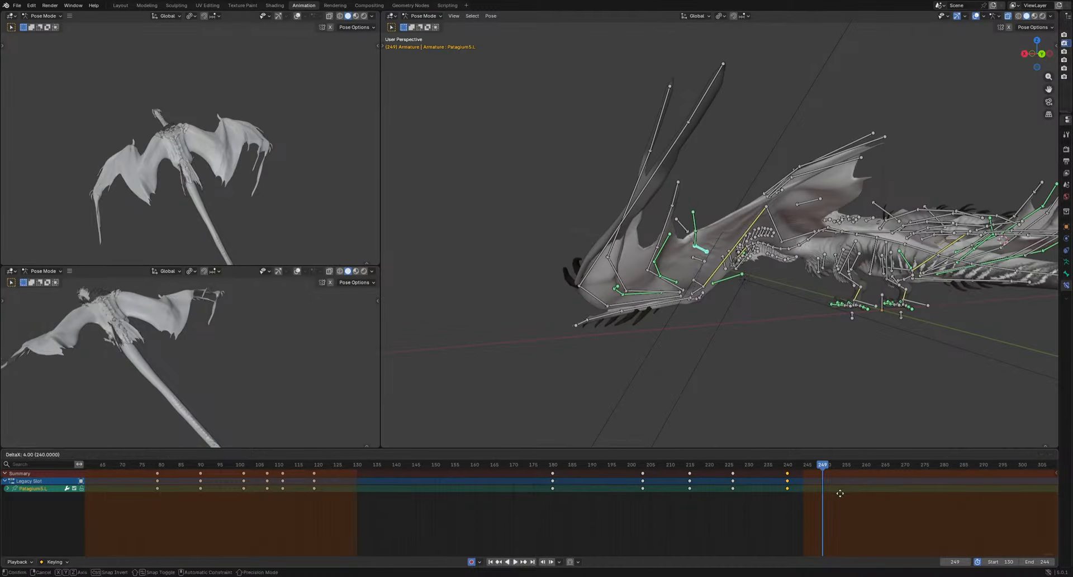
right_click(833, 495)
key(r)
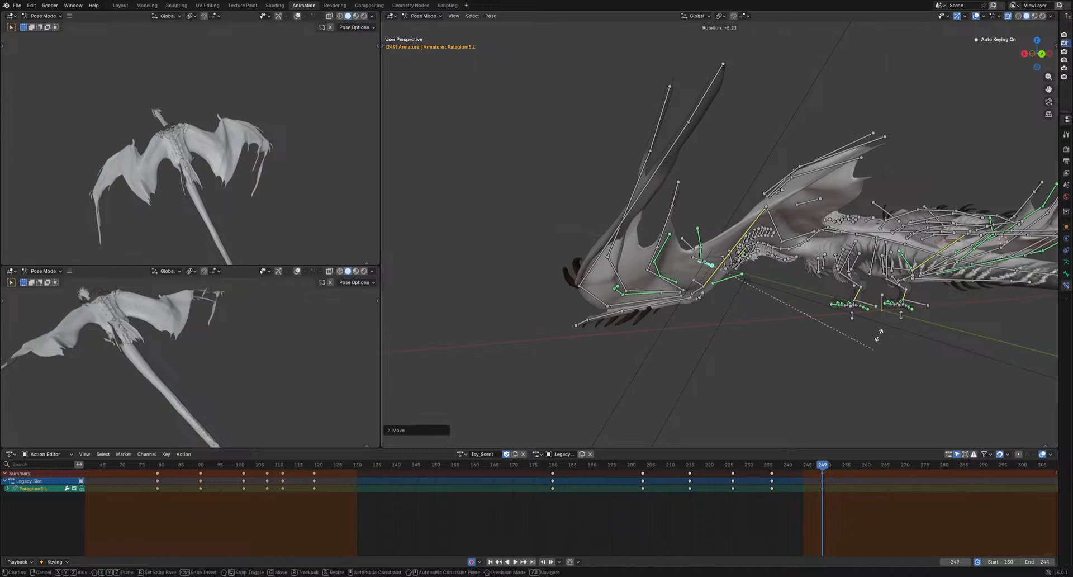
click(878, 335)
Key the left patagium base bone at frame 147 and reposition it at frame 162
drag(380, 465, 484, 484)
key(i)
key(g)
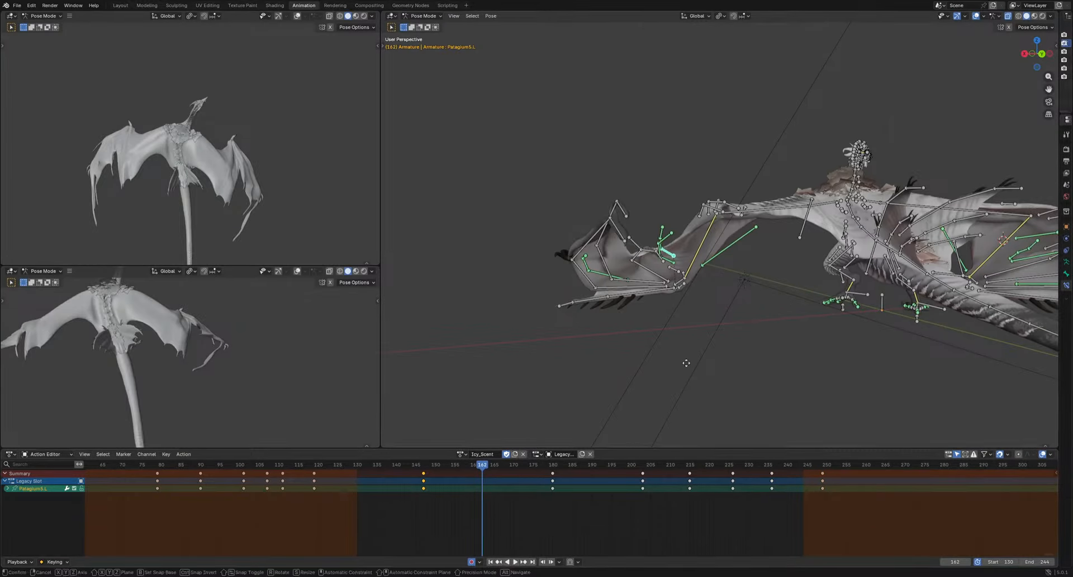
click(688, 370)
key(i)
Play back the walk and check the left wing membrane's motion from a closer angle
key(space)
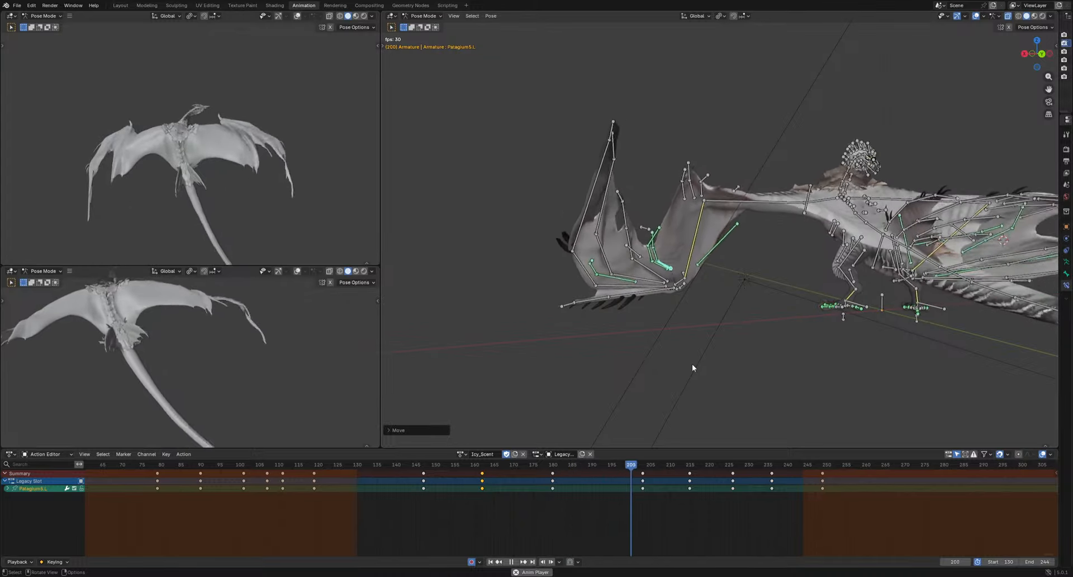
key(space)
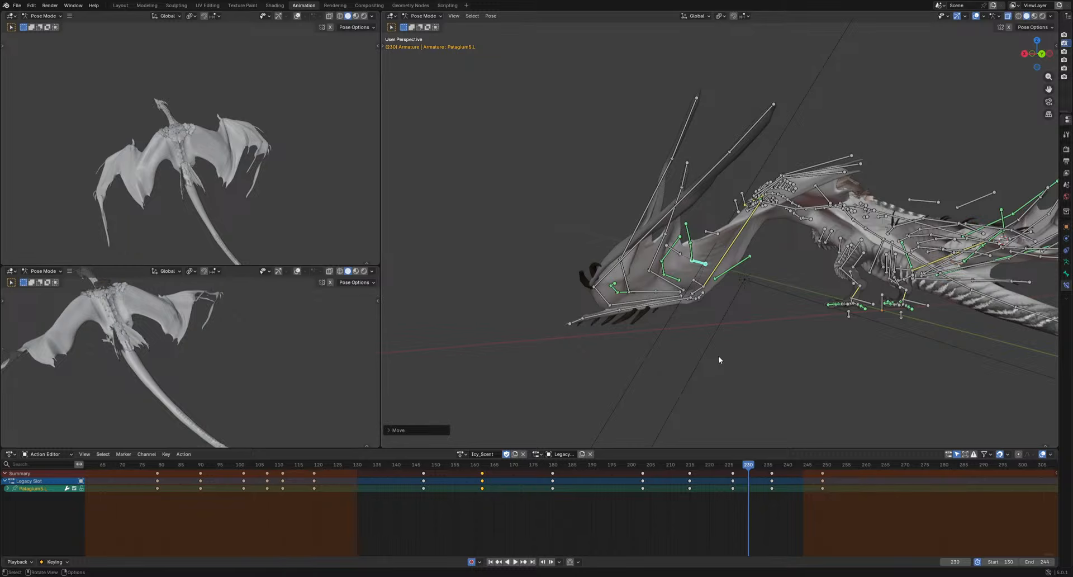
middle_drag(718, 359, 698, 326)
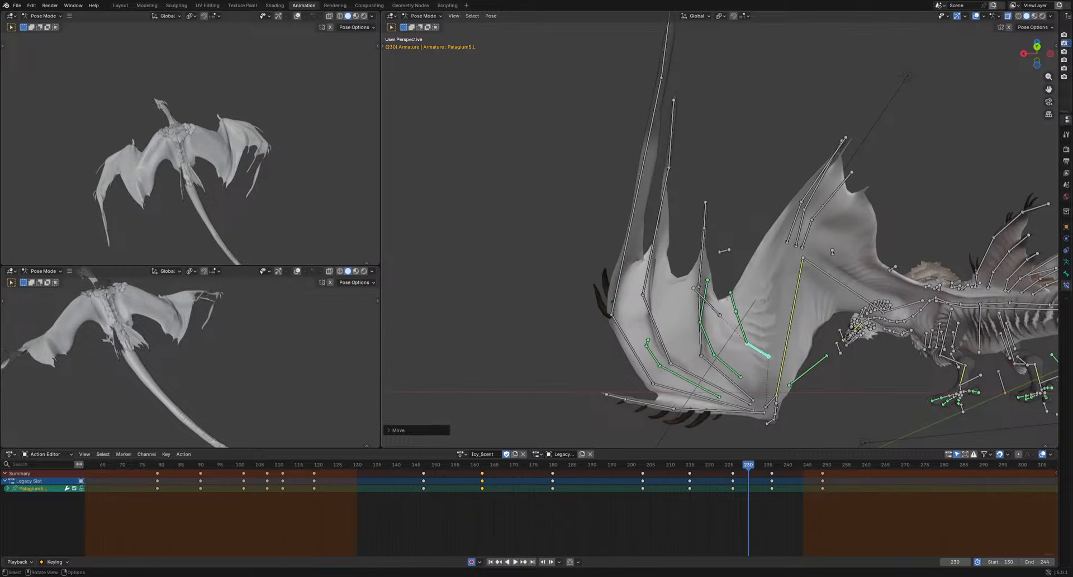
key(space)
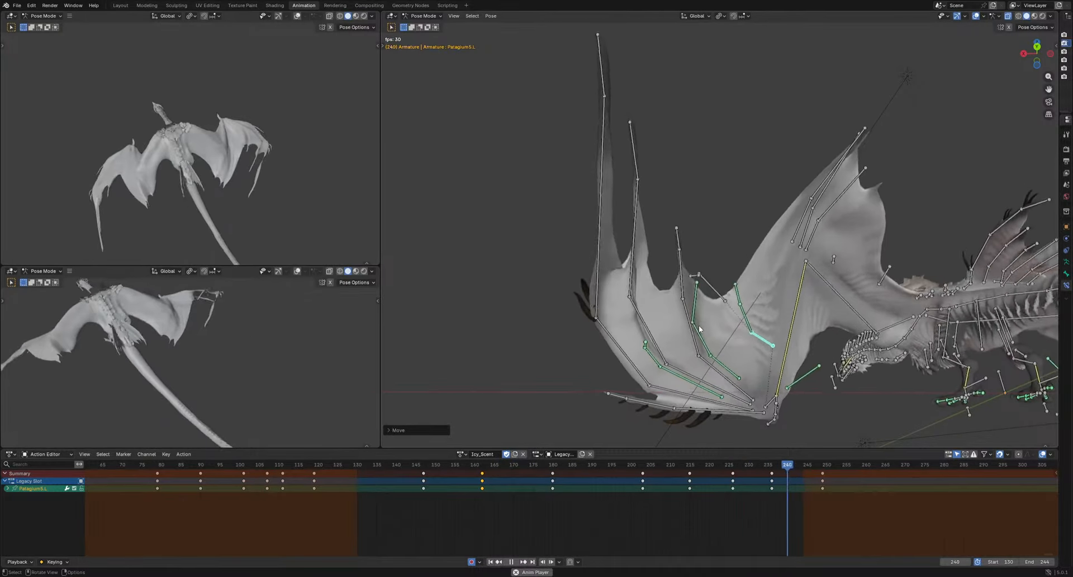
key(space)
Select the left wing's third-segment and tip bones of fingers 2 to 4 and realign their staggered keyframes from frame 148 onward
drag(640, 205, 567, 276)
shift+drag(633, 141, 536, 190)
shift+click(680, 308)
shift+click(678, 287)
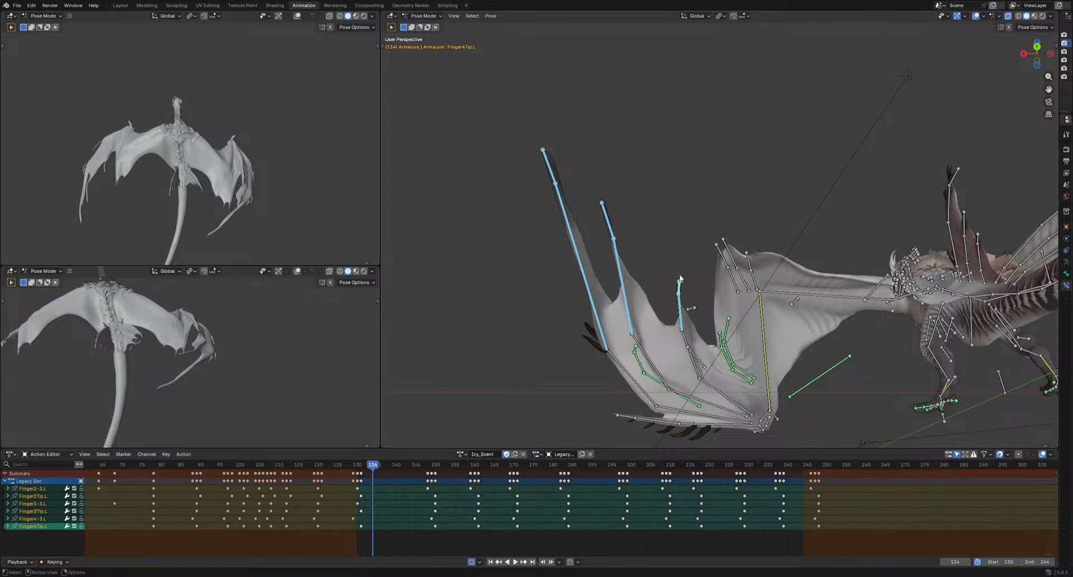
alt+middle_drag(679, 288, 714, 367)
scroll(714, 368, down, 3)
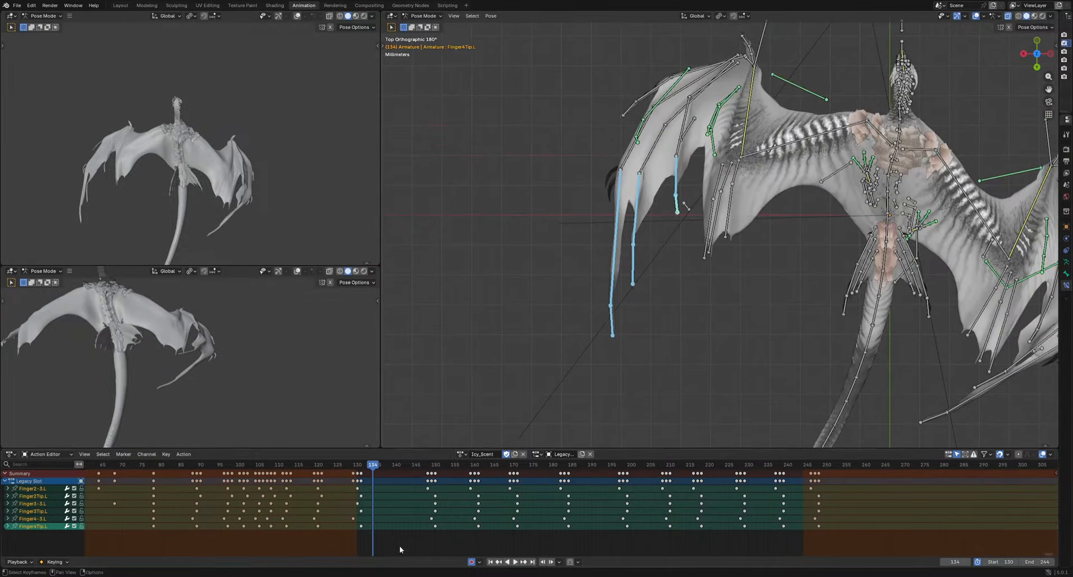
drag(413, 515, 849, 494)
key(g)
click(778, 507)
drag(396, 549, 422, 519)
key(g)
click(846, 525)
key(g)
click(420, 517)
Rotate the left wing's outer finger segments together at frames 140 and 169
mouse_move(390, 471)
mouse_down()
mouse_move(414, 471)
mouse_move(395, 474)
mouse_up()
key(r)
click(743, 403)
key(space)
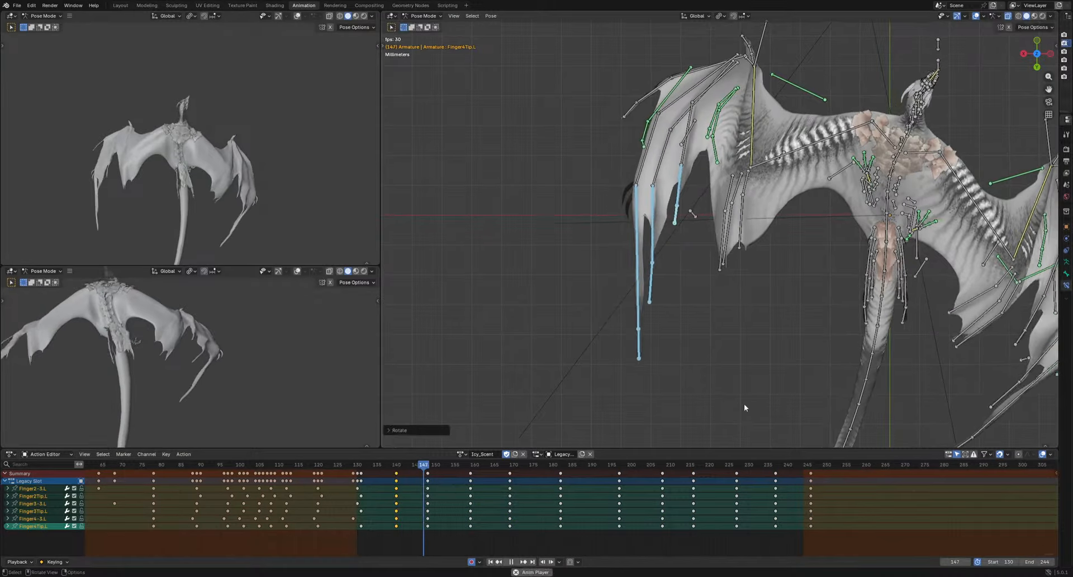
drag(510, 467, 510, 469)
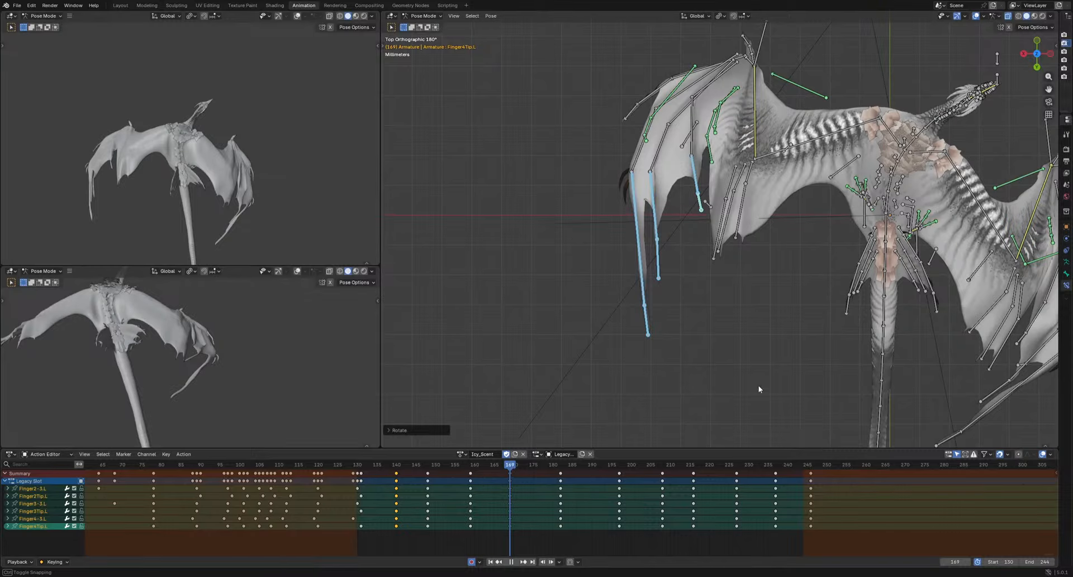
key(space)
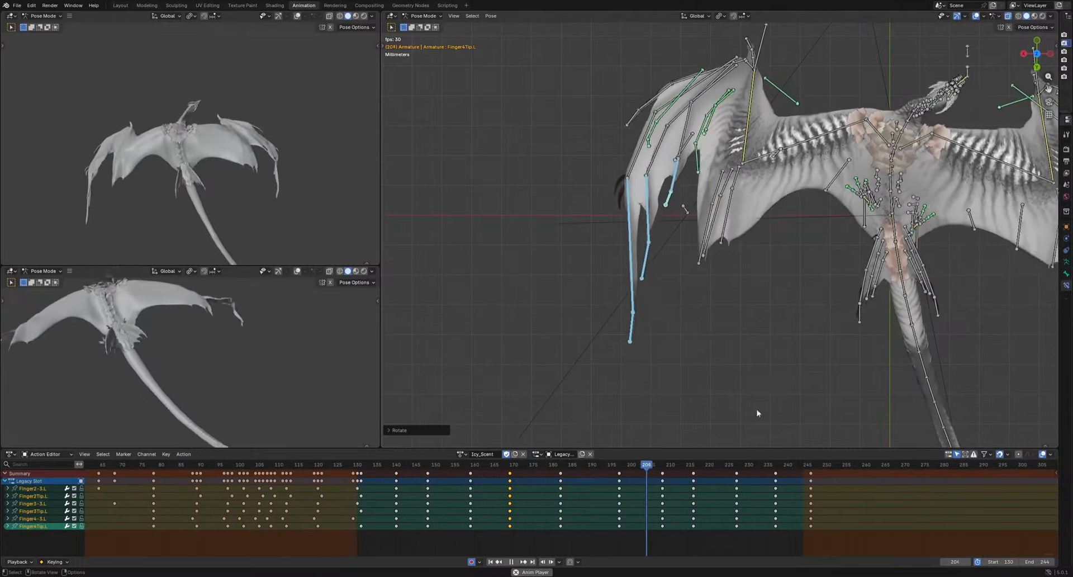
Rotate the left wing's outer finger segments at frames 227 and 237, and play back the motion
drag(687, 467, 774, 477)
key(r)
click(774, 382)
key(r)
click(737, 386)
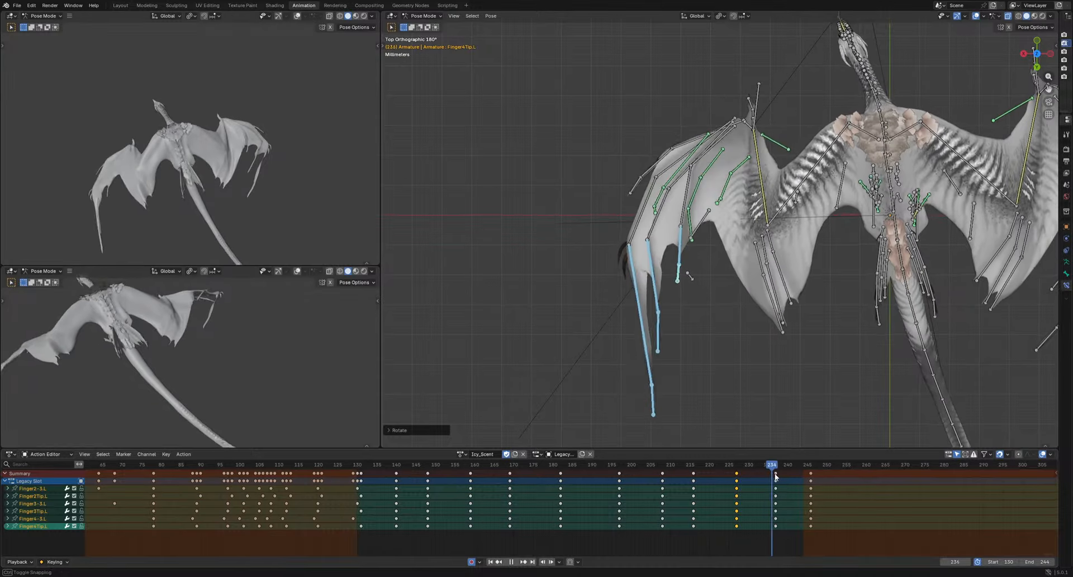
key(r)
click(791, 387)
key(space)
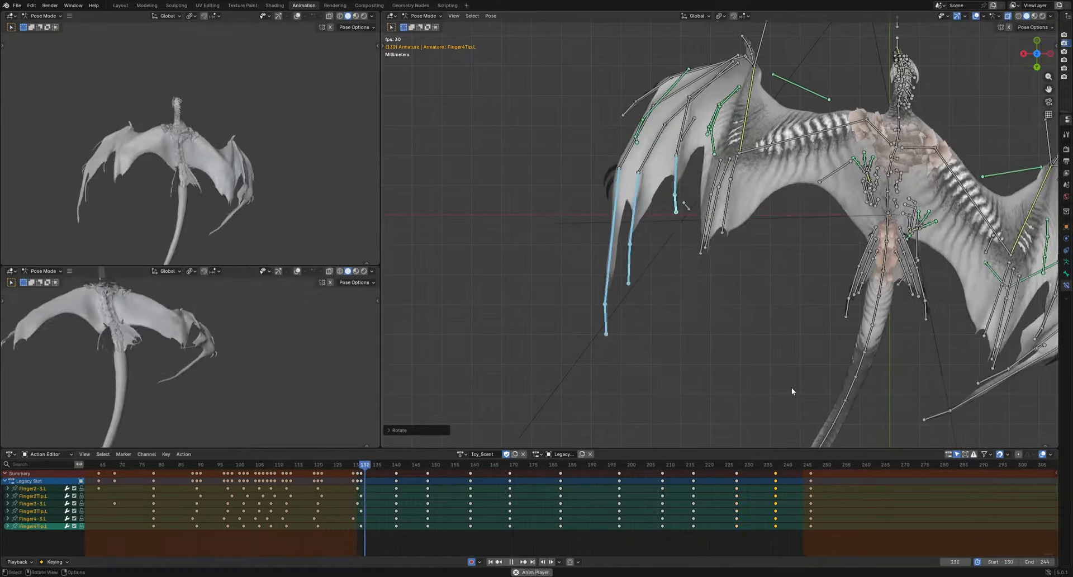
Stagger the outer finger keyframes from frame 140 onward, moving the Finger2 bones 1 frame earlier and delaying Finger4Tip.L the most
key(space)
drag(384, 536, 837, 526)
key(g)
drag(383, 537, 384, 499)
key(g)
click(847, 508)
key(g)
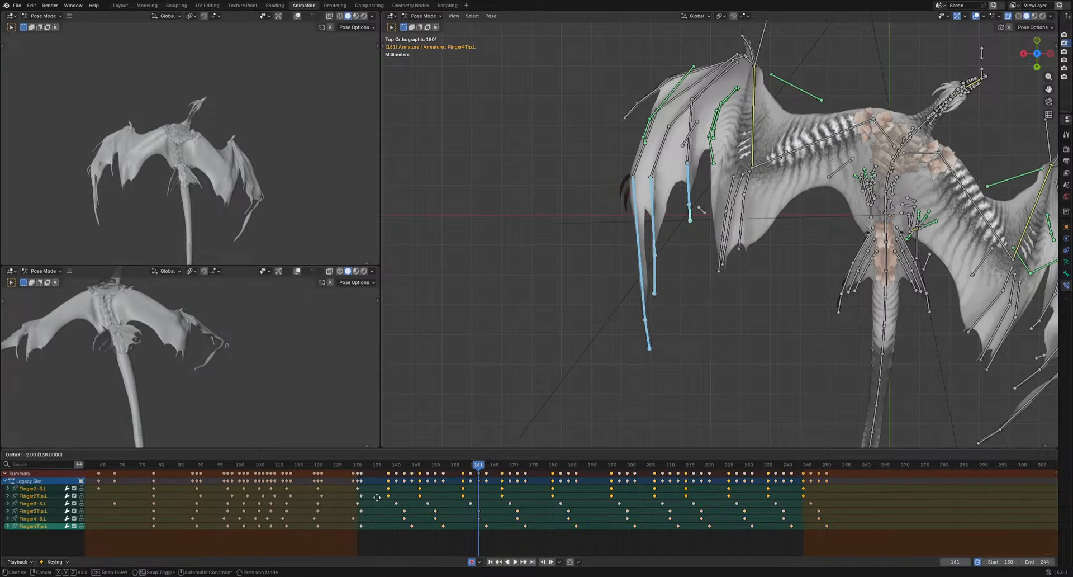
click(383, 499)
Play back the staggered finger motion and examine the dragon from the front
key(space)
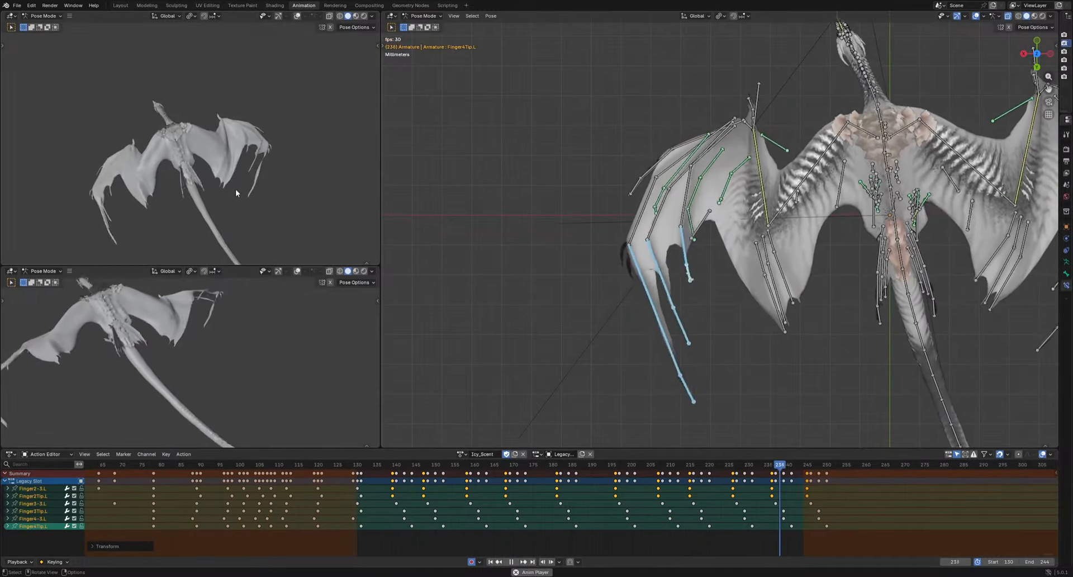
middle_drag(235, 189, 271, 170)
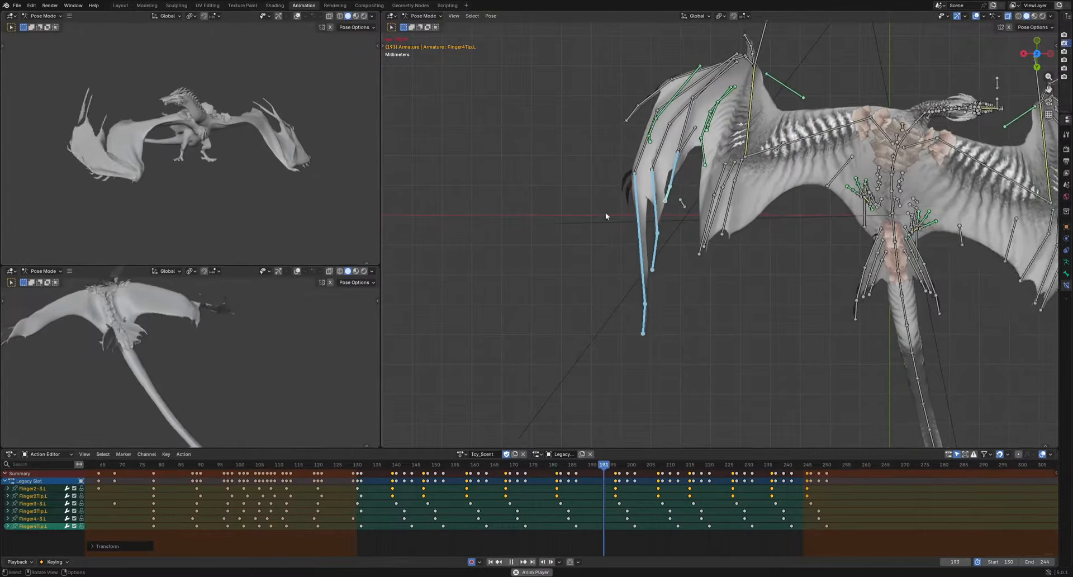
key(space)
Select the three base ElbowFringe bones of the left wing, clear their rotation and rotate them into a new pose at frame 139
drag(691, 232, 688, 234)
scroll(802, 320, up, 2)
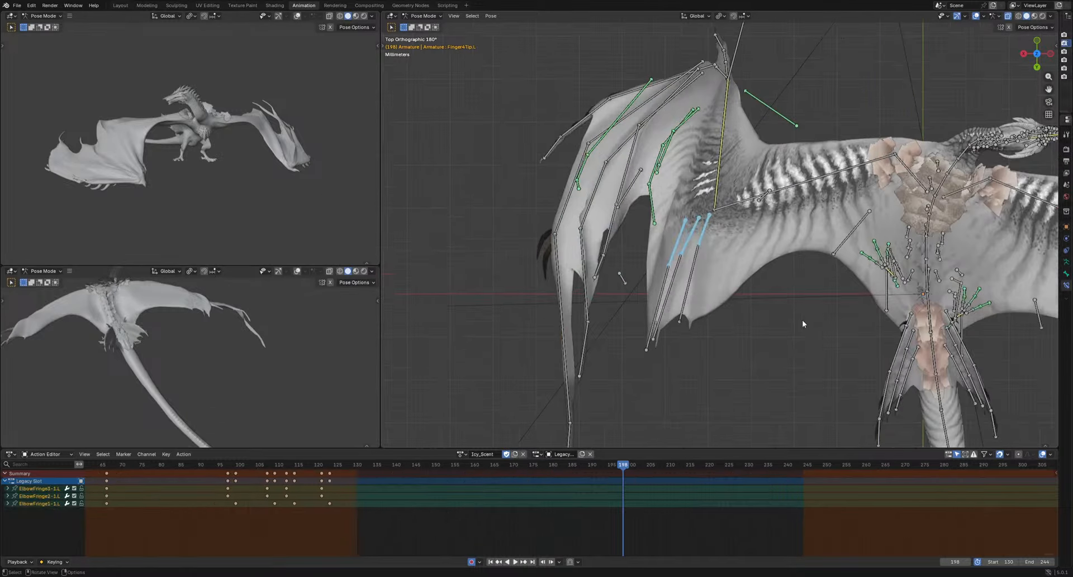
shift+middle_drag(803, 320, 782, 318)
drag(358, 463, 392, 481)
key(alt+r)
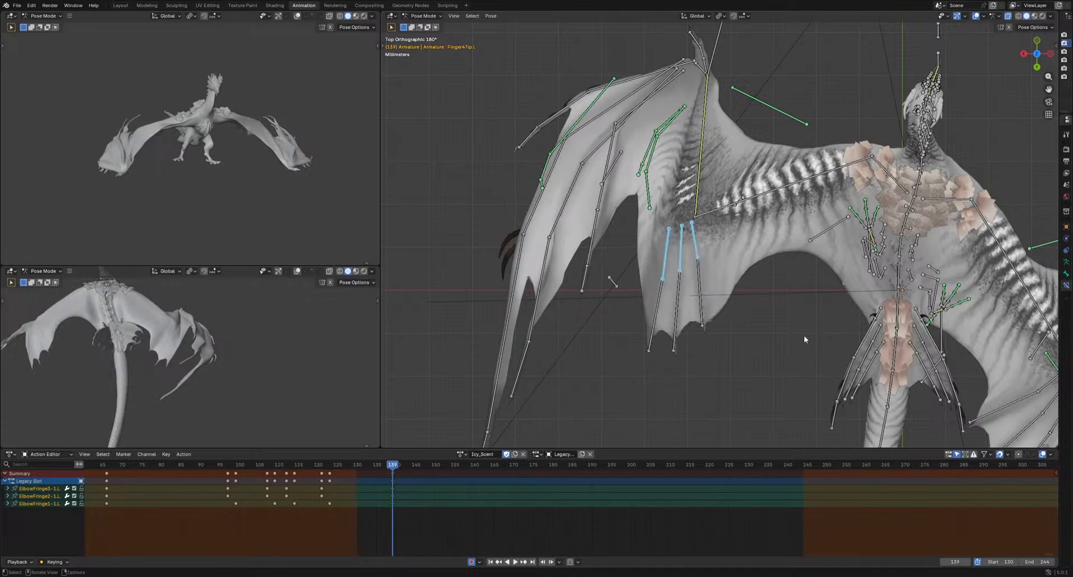
key(r)
click(732, 347)
middle_drag(763, 366, 771, 293)
key(r)
key(r)
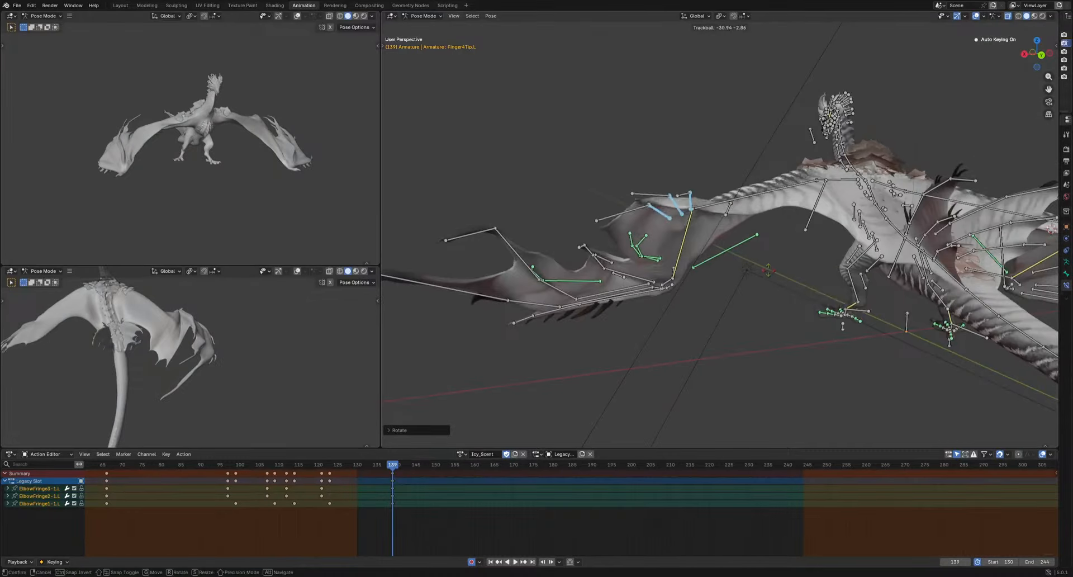
click(532, 266)
Rotate the left elbow fringe base bones downward with a trackball rotation at frame 147
drag(366, 463, 424, 481)
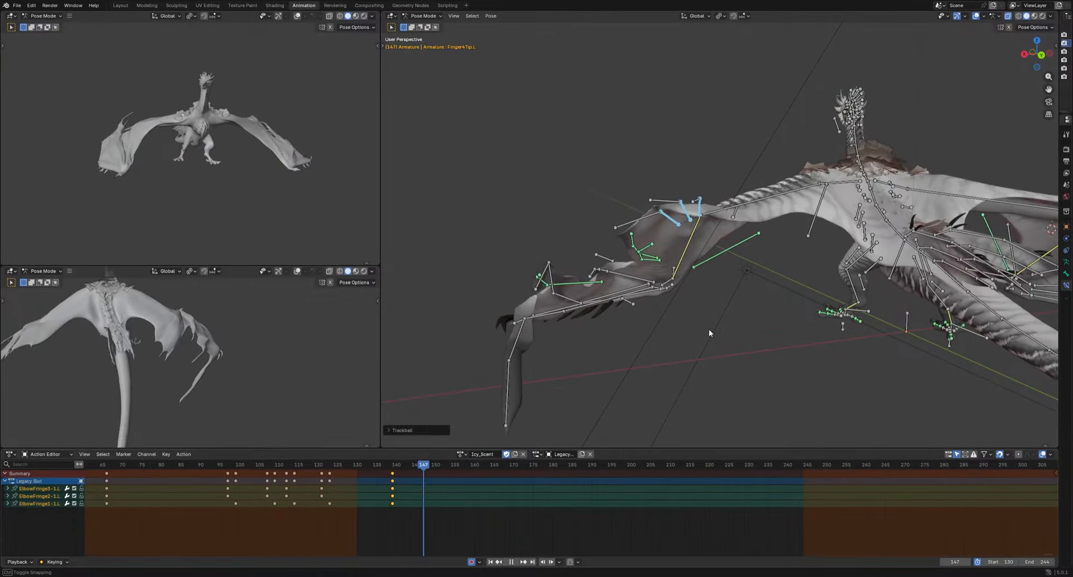
key(r)
key(r)
key(r)
key(Return)
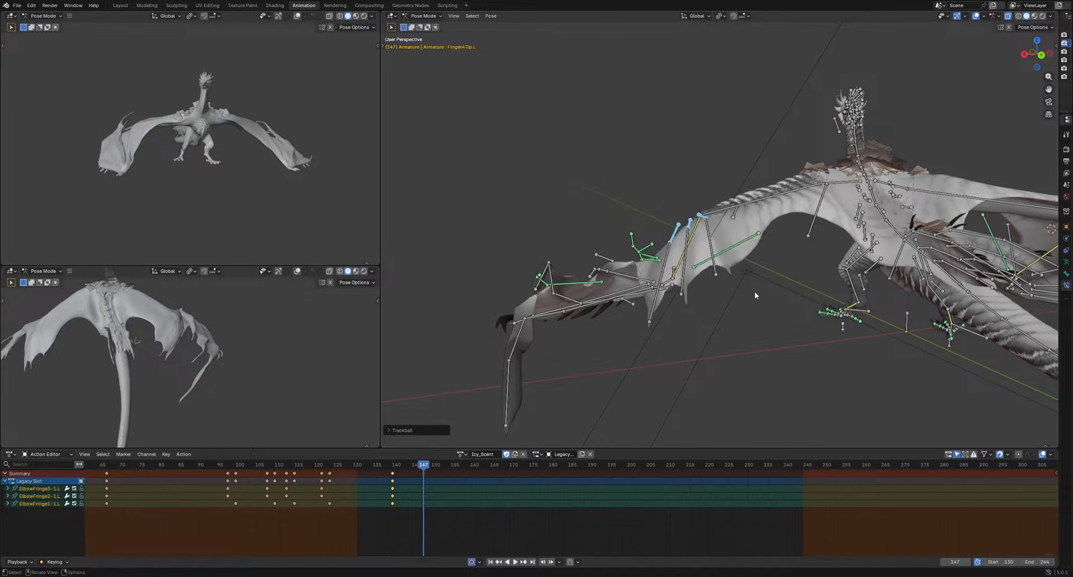
key(space)
Trackball-rotate the left elbow fringe base bones at frames 165 and 174
drag(484, 475, 633, 433)
key(r)
key(r)
click(757, 380)
key(r)
key(r)
click(747, 366)
Trackball-rotate the left elbow fringe base bones at frames 184 and 199
key(r)
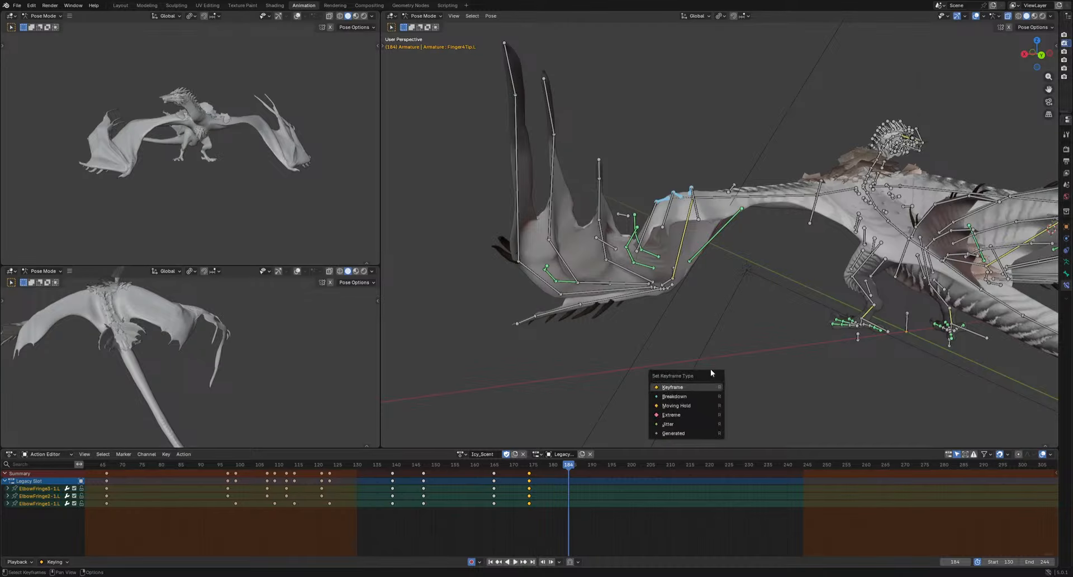
key(r)
key(r)
click(725, 328)
drag(574, 468, 627, 465)
key(r)
key(r)
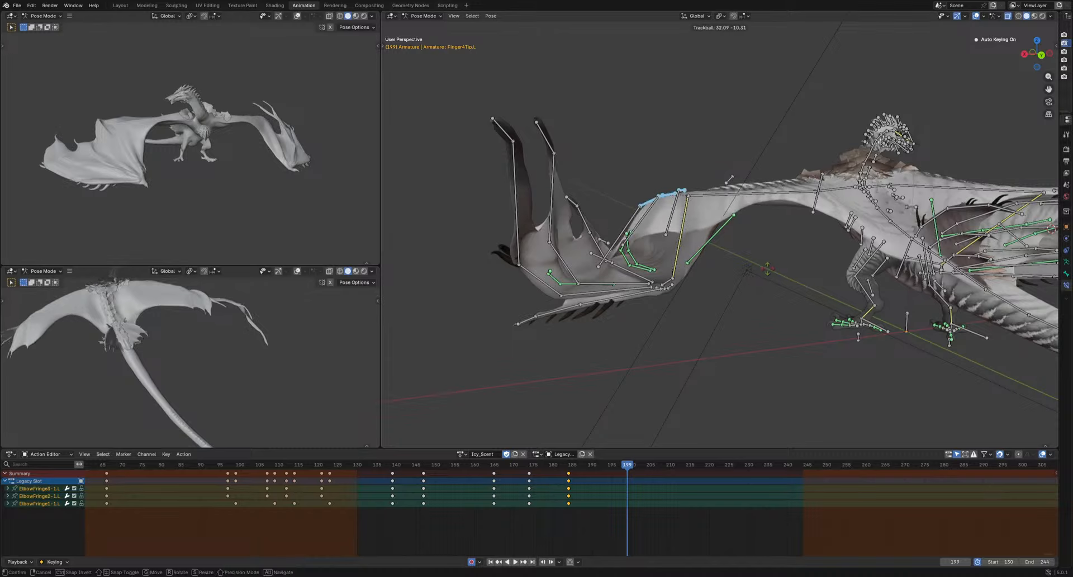
click(769, 291)
Trackball-rotate the left elbow fringe base bones at frames 212 and 224
drag(637, 466, 678, 469)
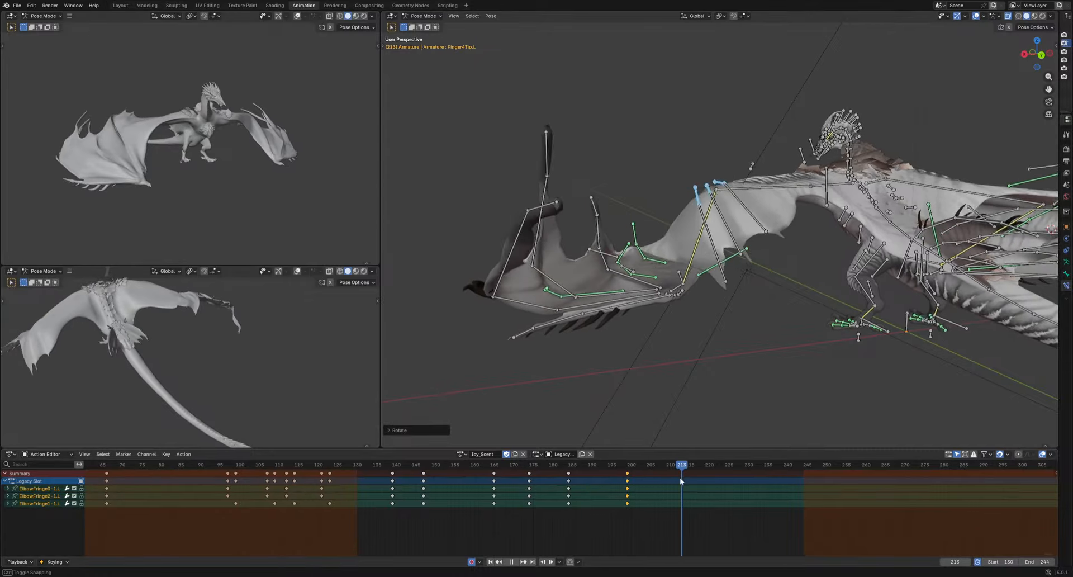
key(r)
key(r)
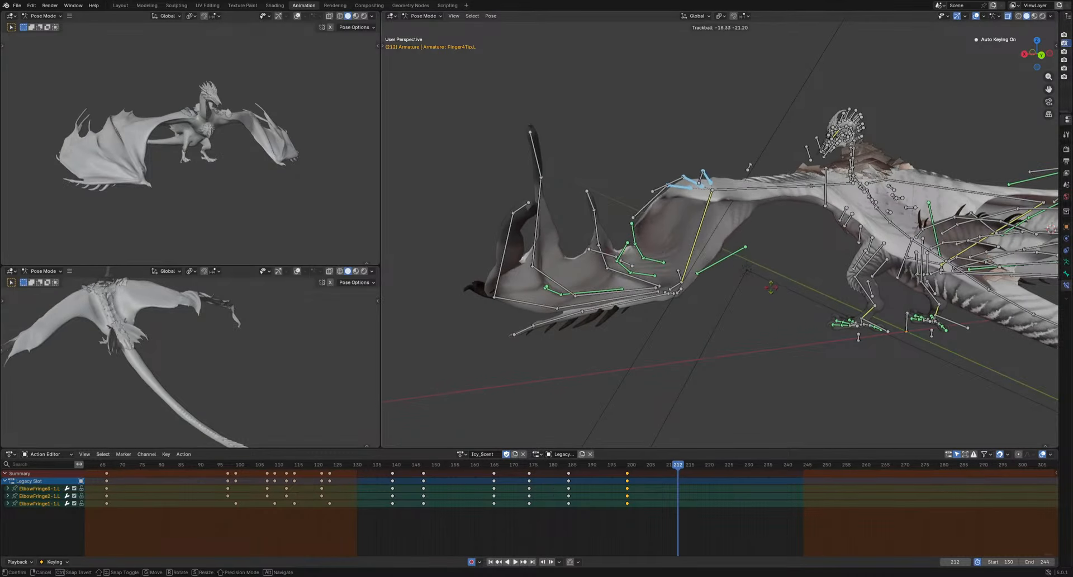
click(785, 300)
key(space)
key(r)
key(r)
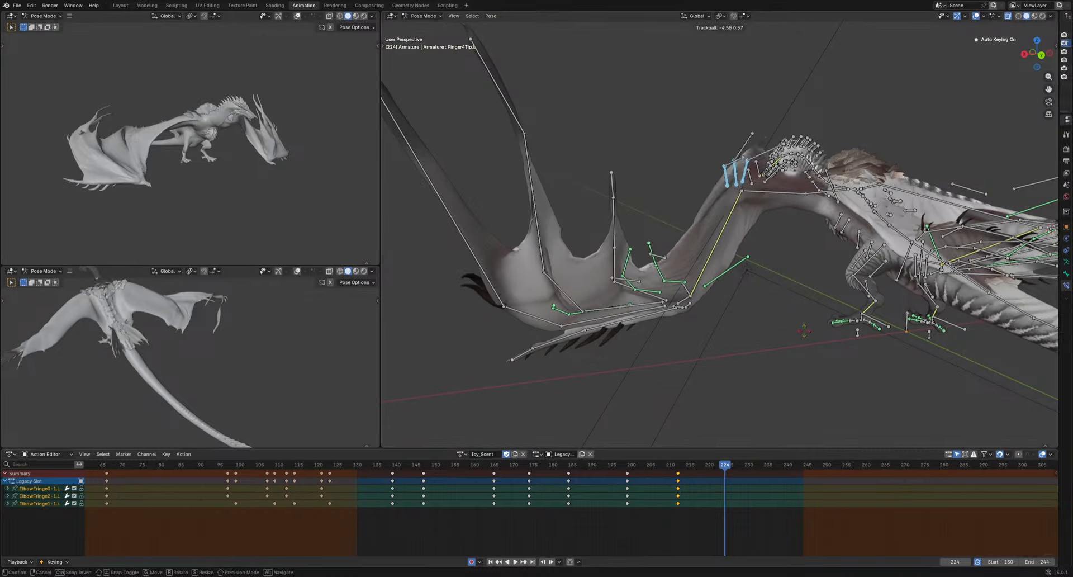
click(805, 324)
Rotate the left elbow fringe base bones at frames 233 and 243
drag(729, 469, 799, 474)
key(r)
key(r)
click(821, 330)
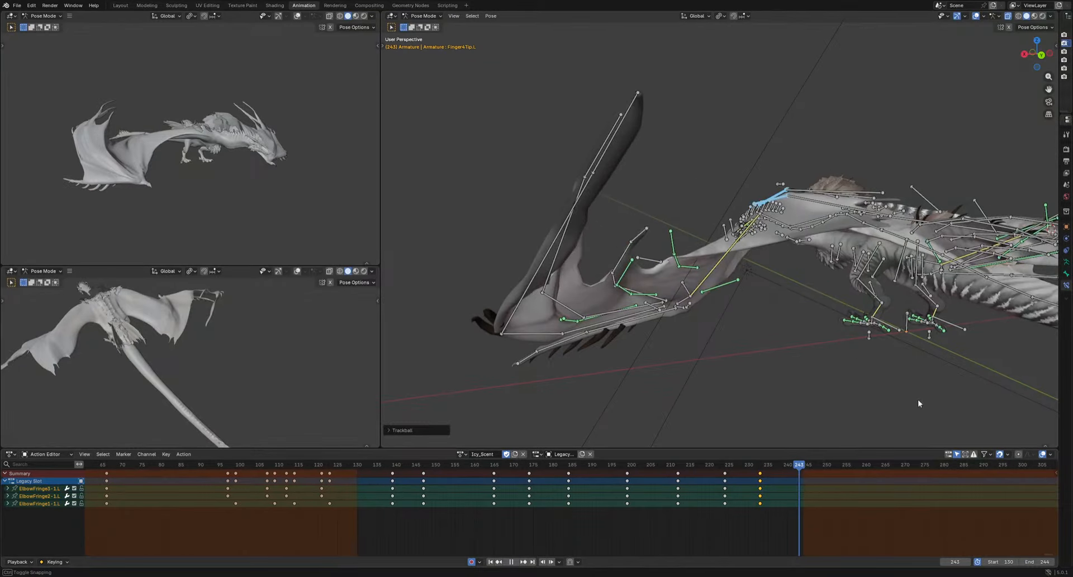
key(r)
click(864, 371)
Rotate the left elbow fringe base bones at frame 253 and play back the fringe motion
middle_drag(864, 370, 828, 397)
drag(818, 471, 838, 470)
key(r)
key(r)
click(942, 299)
key(space)
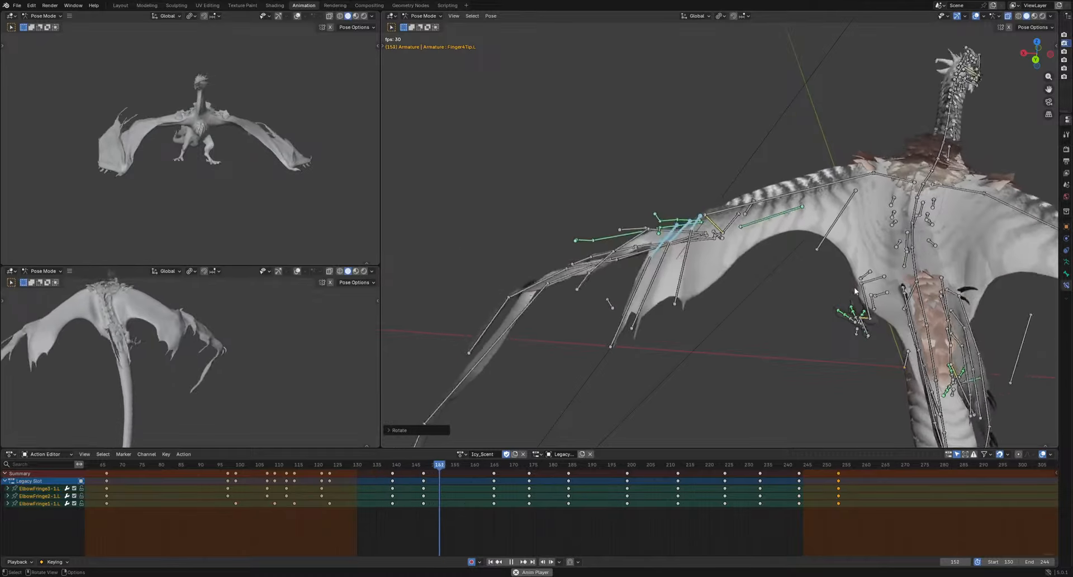
Move the elbow fringe keyframe column at frame 147 forward by 4 frames to frame 151 and play back the motion
key(space)
click(423, 474)
key(g)
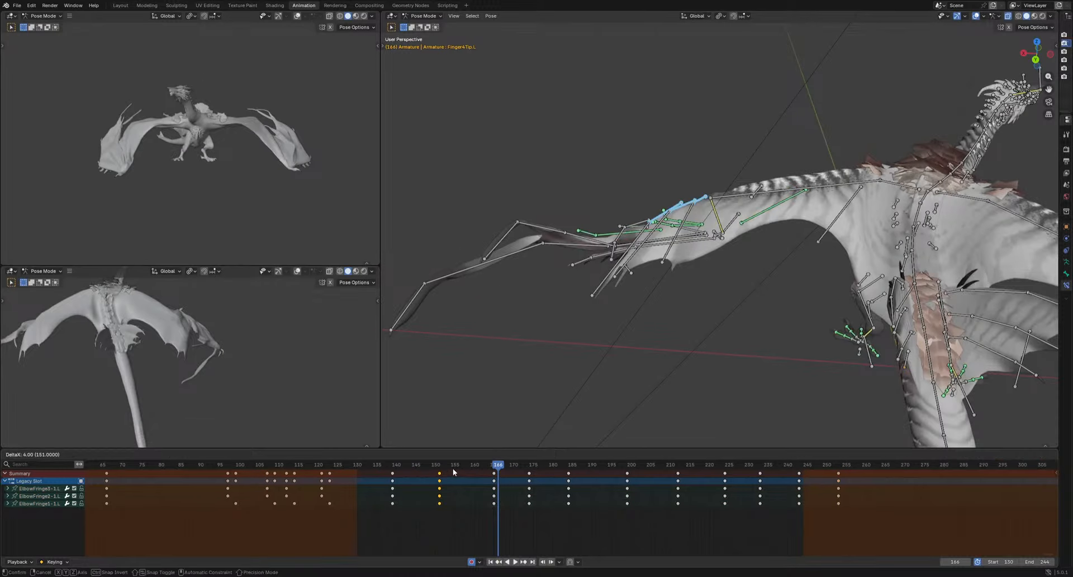
click(452, 471)
drag(394, 465, 374, 464)
key(space)
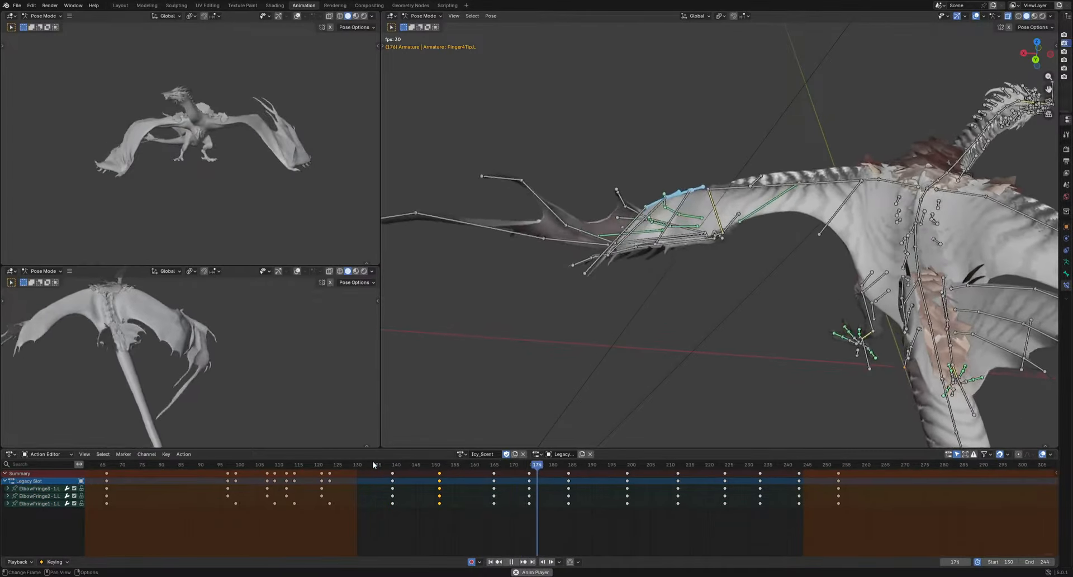
key(Escape)
key(space)
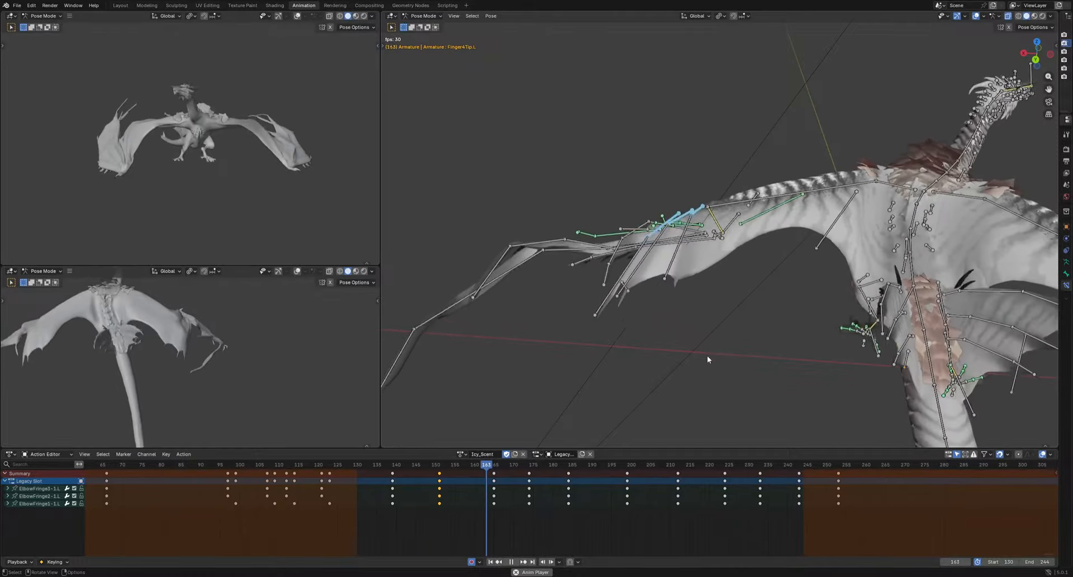
Rotate the left elbow fringe base bones at frame 157 to add an in-between key and play back the motion
drag(520, 465, 464, 498)
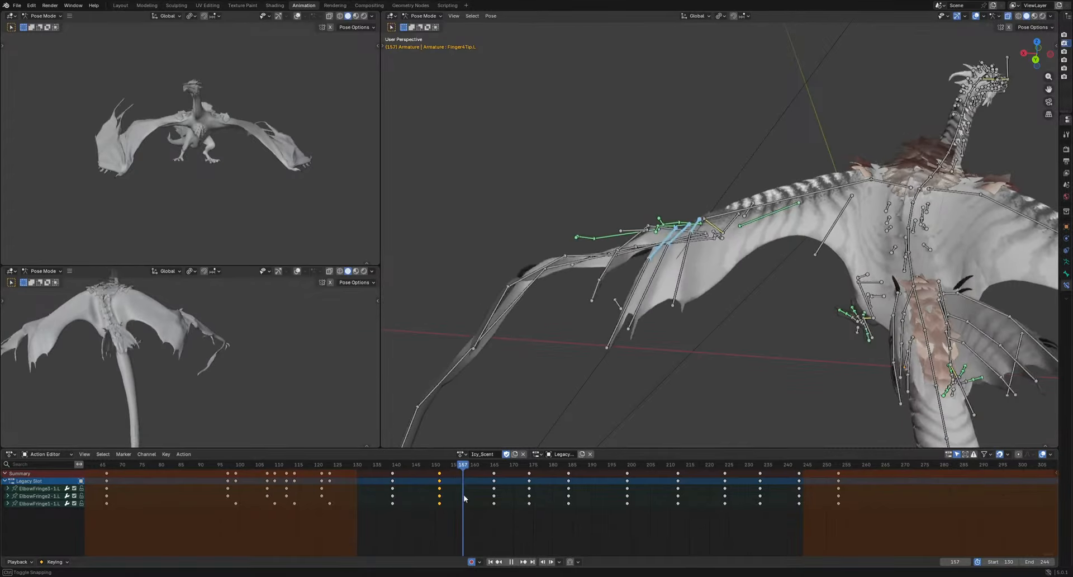
key(r)
click(881, 390)
key(space)
mouse_move(420, 465)
mouse_down()
mouse_move(377, 472)
mouse_move(425, 466)
mouse_up()
key(space)
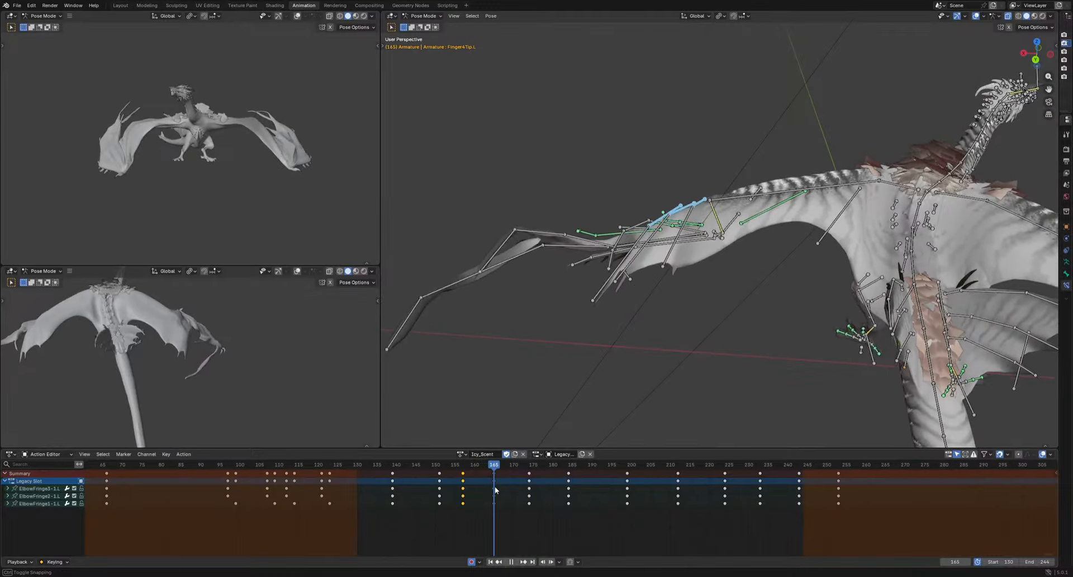
Trackball-rotate the left elbow fringe base bones at frame 165 in two passes and play back the motion
key(r)
key(r)
click(715, 358)
key(r)
key(r)
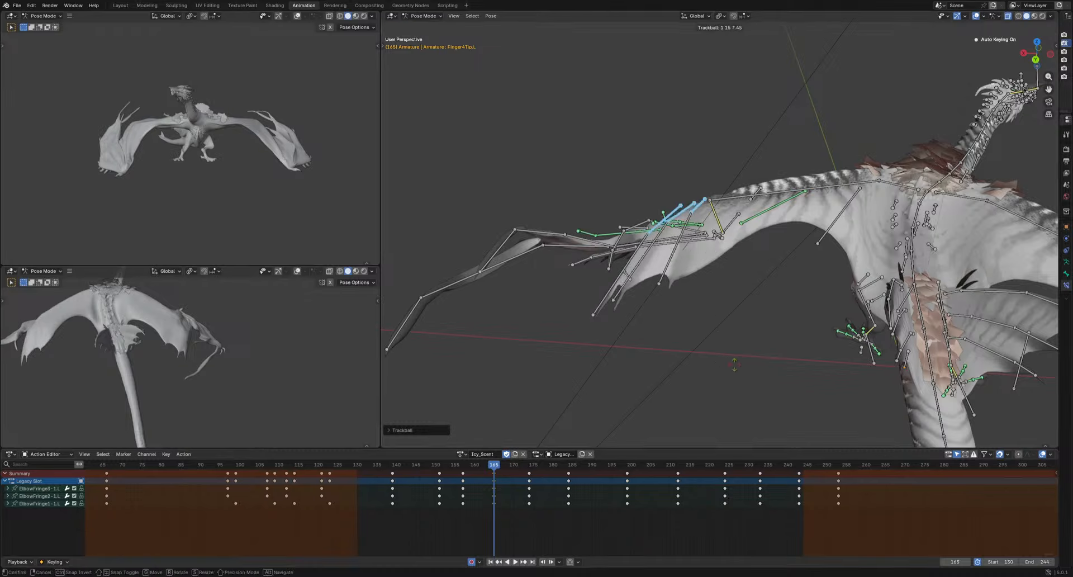
key(Return)
key(space)
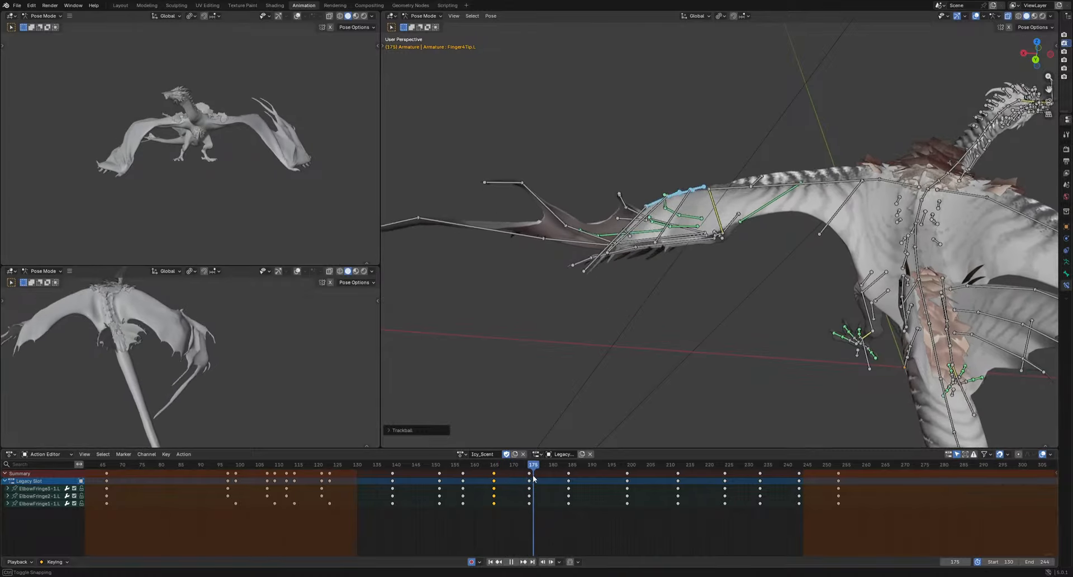
key(space)
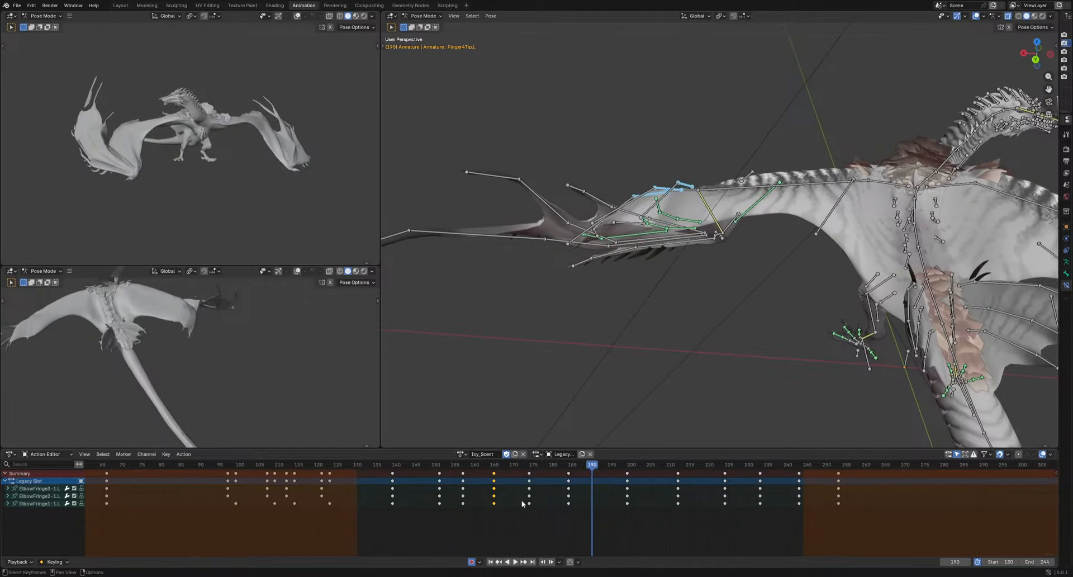
Delay the ElbowFringe2-1.L and ElbowFringe1-1.L keyframes between frames 139 and 253 by about 2 frames, and ElbowFringe1-1.L by another 2
drag(366, 511, 846, 493)
key(g)
click(857, 496)
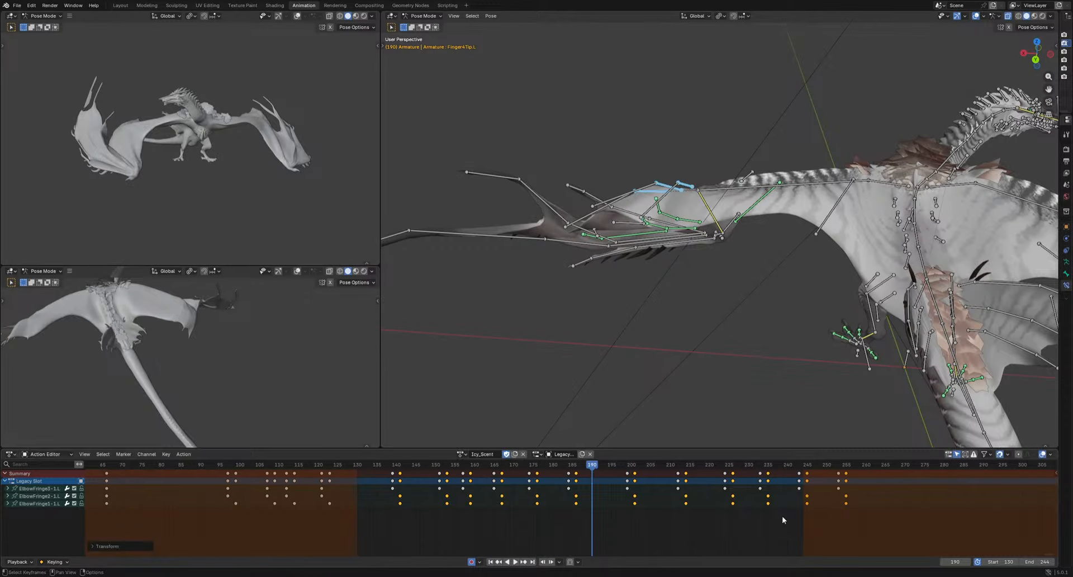
drag(380, 518, 862, 505)
key(g)
click(869, 507)
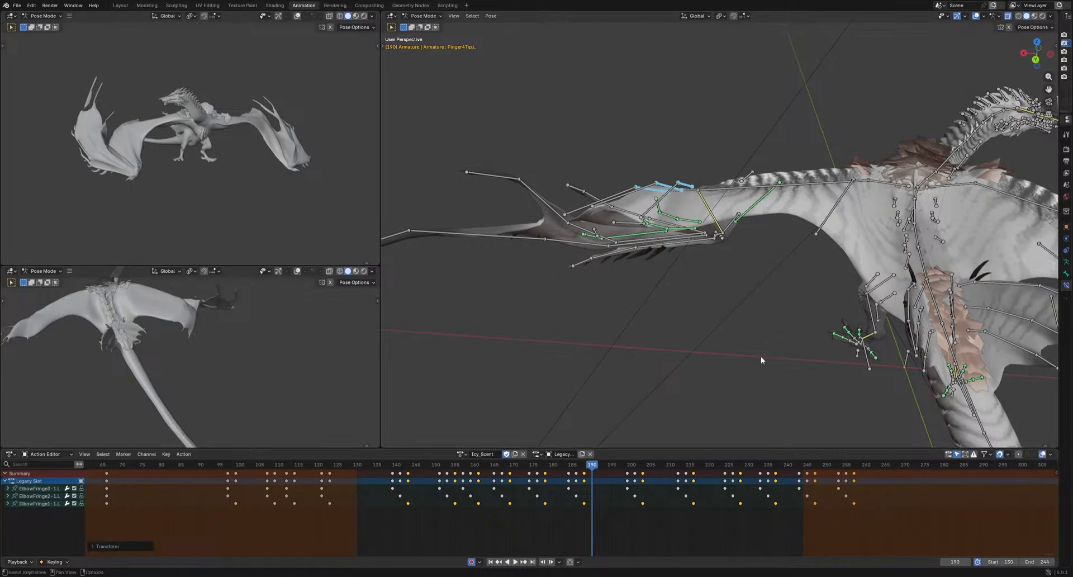
Select the three outer left elbow fringe bones and key rotated poses for them at frames 131, 140 and 156
middle_drag(761, 360, 748, 388)
drag(630, 303, 604, 317)
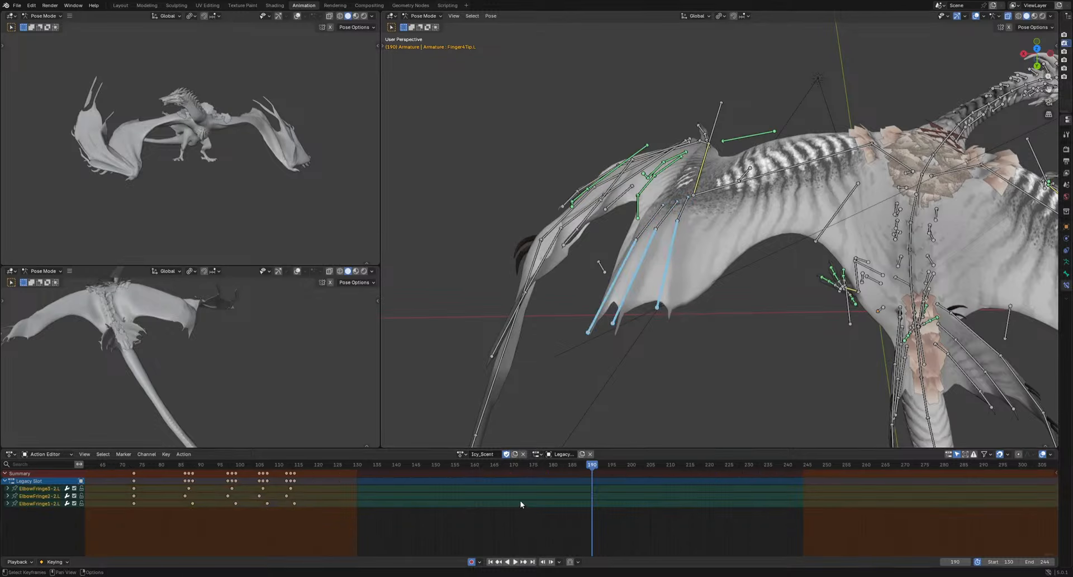
drag(349, 468, 460, 474)
key(r)
click(748, 339)
key(r)
click(705, 357)
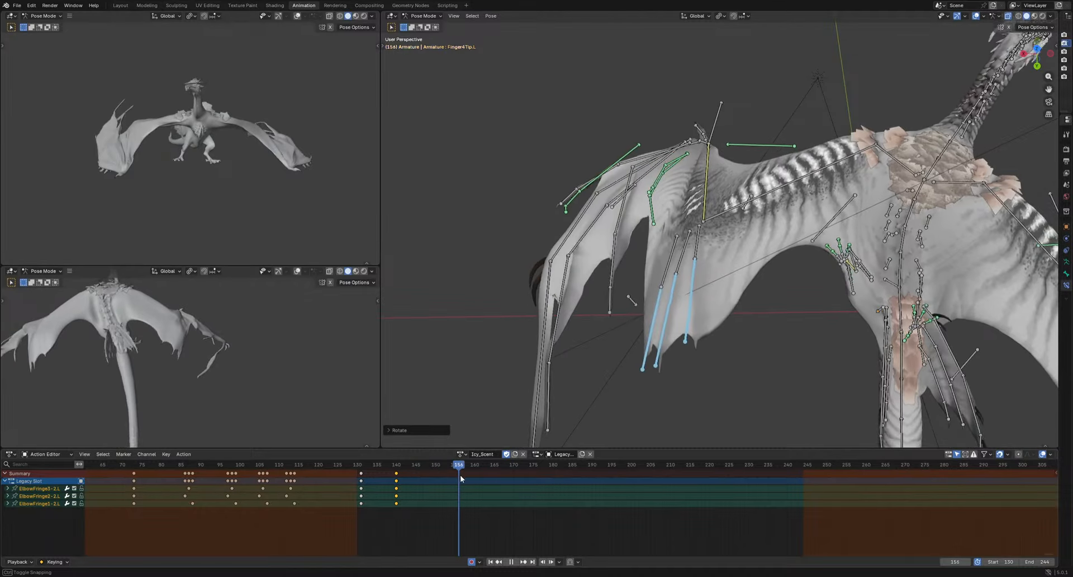
key(r)
key(r)
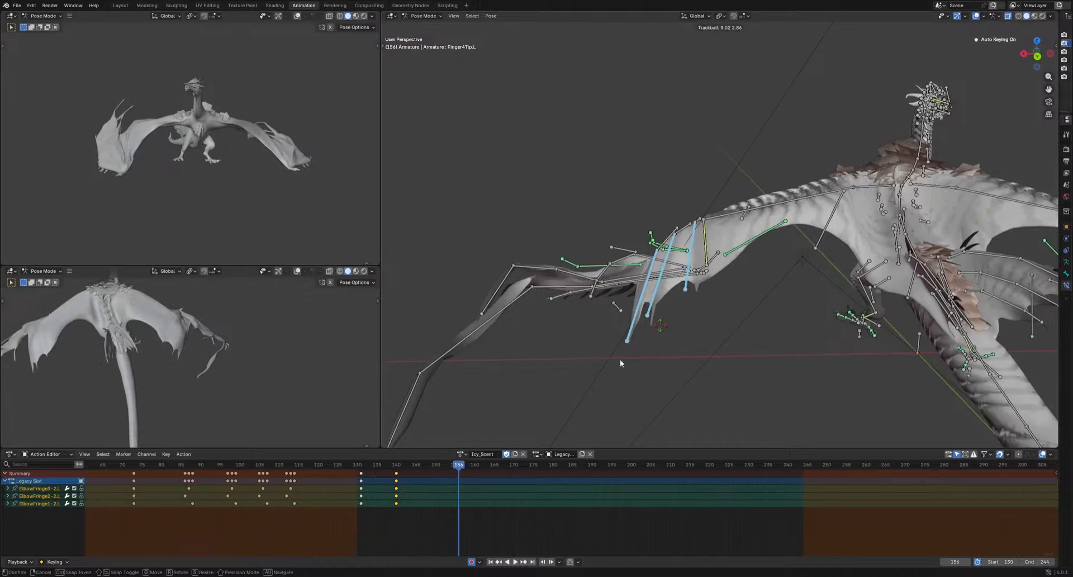
click(619, 359)
Rotate the three outer left elbow fringe bones freely to key poses at frames 166, 180 and 194
drag(463, 466, 787, 467)
key(r)
key(r)
click(563, 452)
key(r)
key(r)
key(r)
click(670, 407)
key(r)
key(r)
click(632, 462)
Continue the fringe sway with freely rotated poses of the same three bones at frames 206, 219 and 230
key(r)
key(r)
click(688, 467)
key(r)
key(r)
click(713, 471)
key(r)
key(r)
click(774, 457)
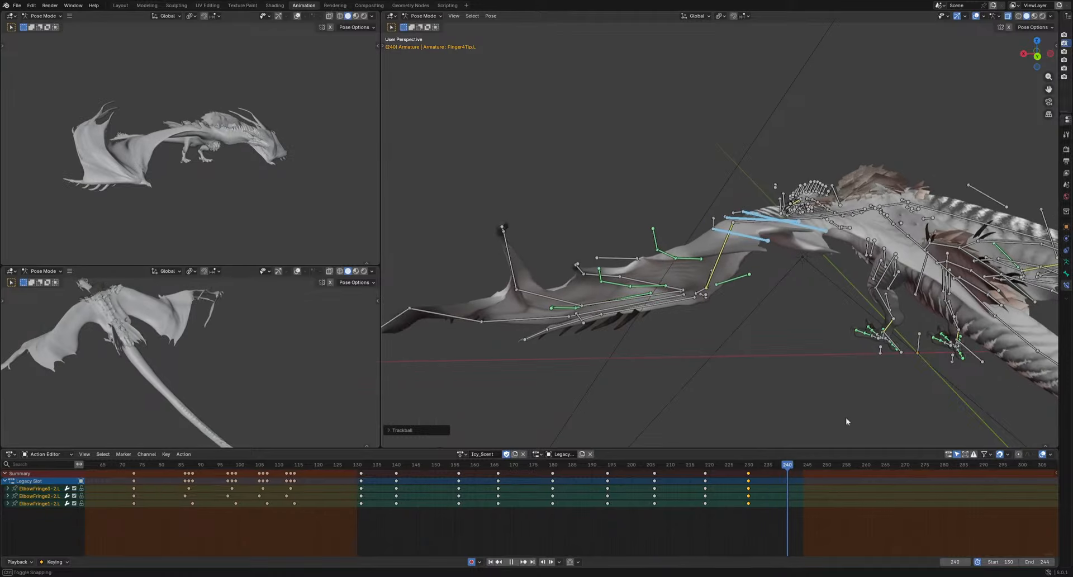
Key the last rotated fringe poses at frames 240 and 253, and play the animation to check the sway
key(r)
key(r)
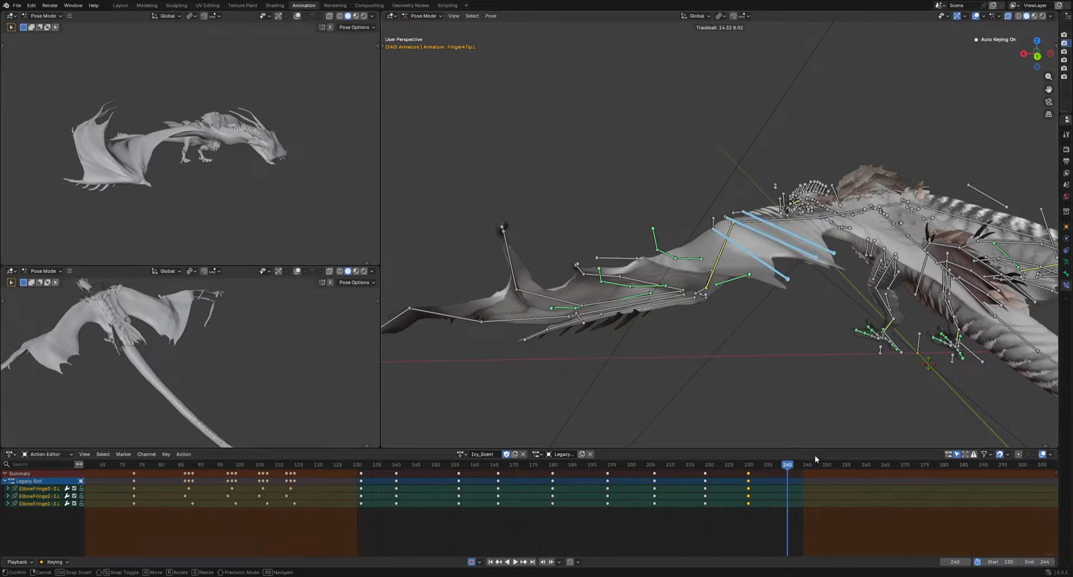
click(815, 455)
drag(815, 467, 957, 384)
key(r)
key(r)
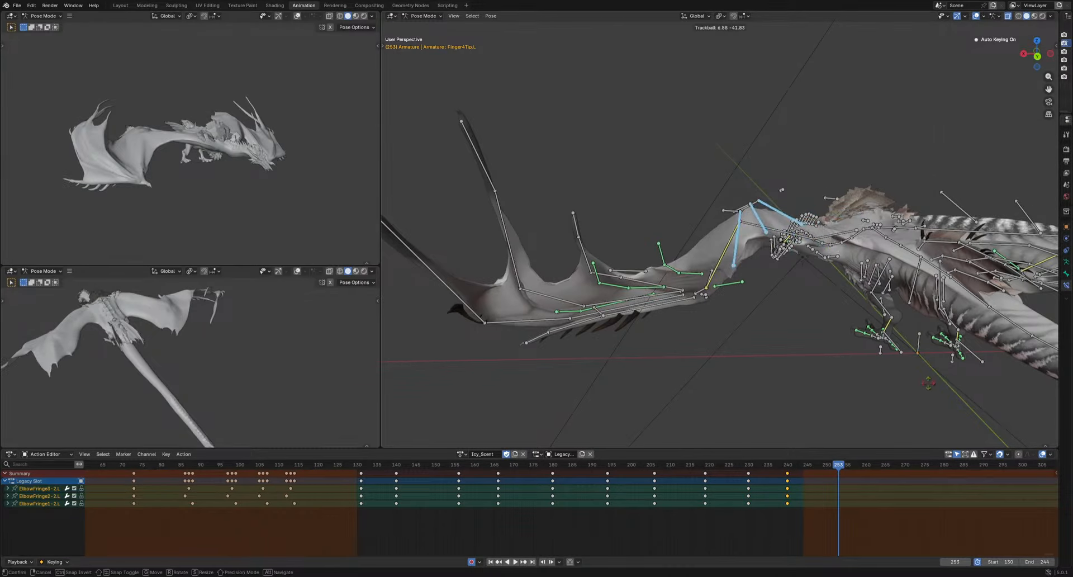
click(927, 382)
key(space)
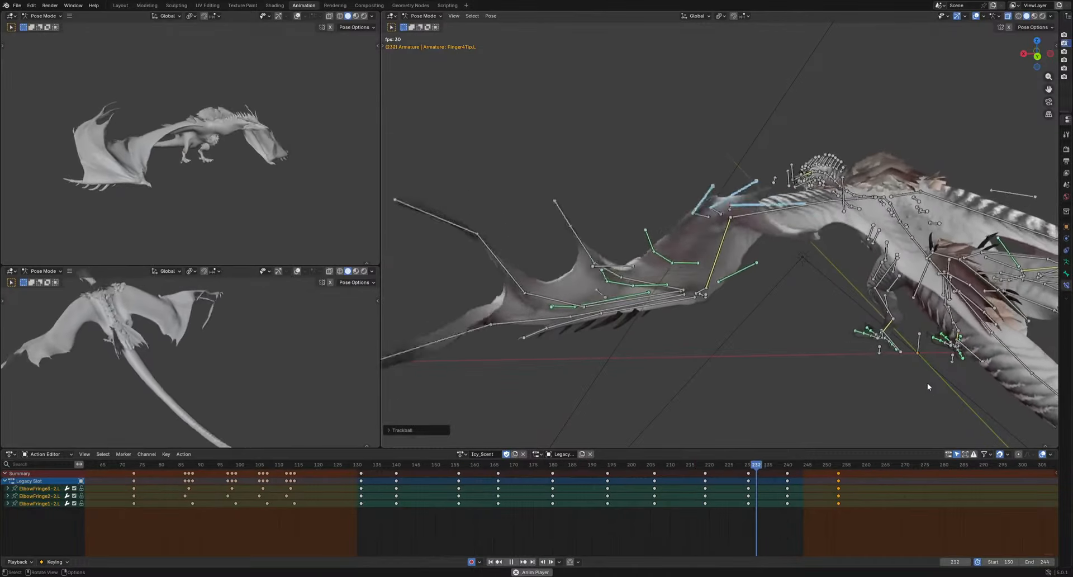
key(space)
key(space)
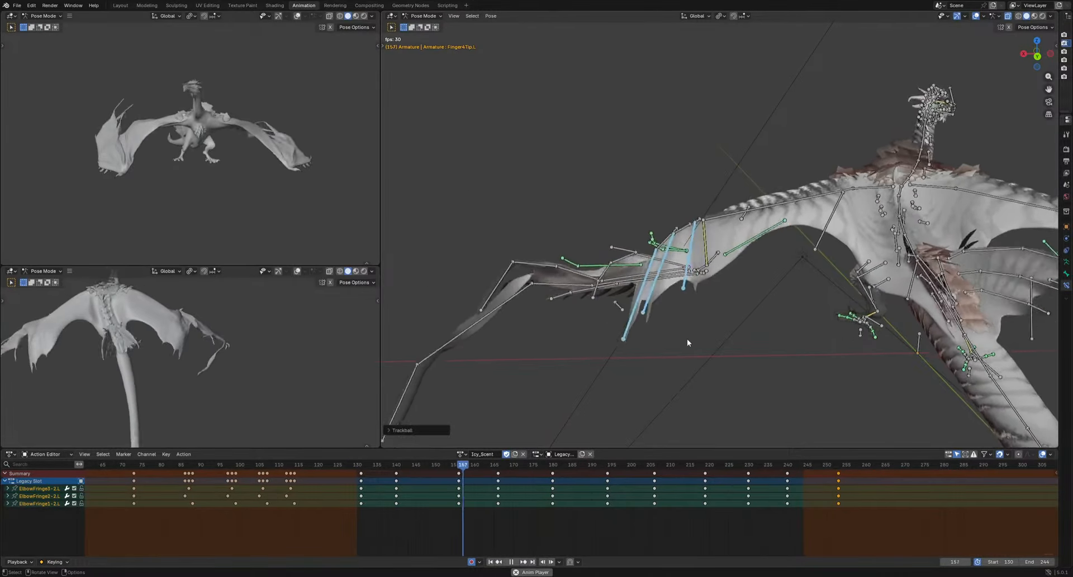
key(space)
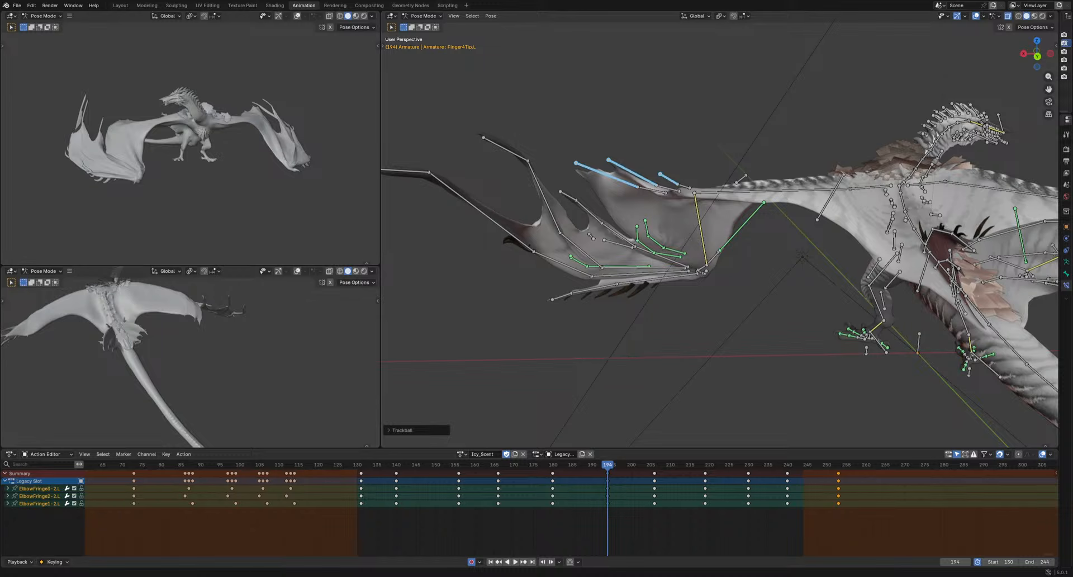
Delay the new ElbowFringe2-2.L keyframes about 3 frames and the ElbowFringe1-2.L keyframes about 1 frame, and play the animation from above
drag(331, 527, 870, 494)
key(g)
click(800, 509)
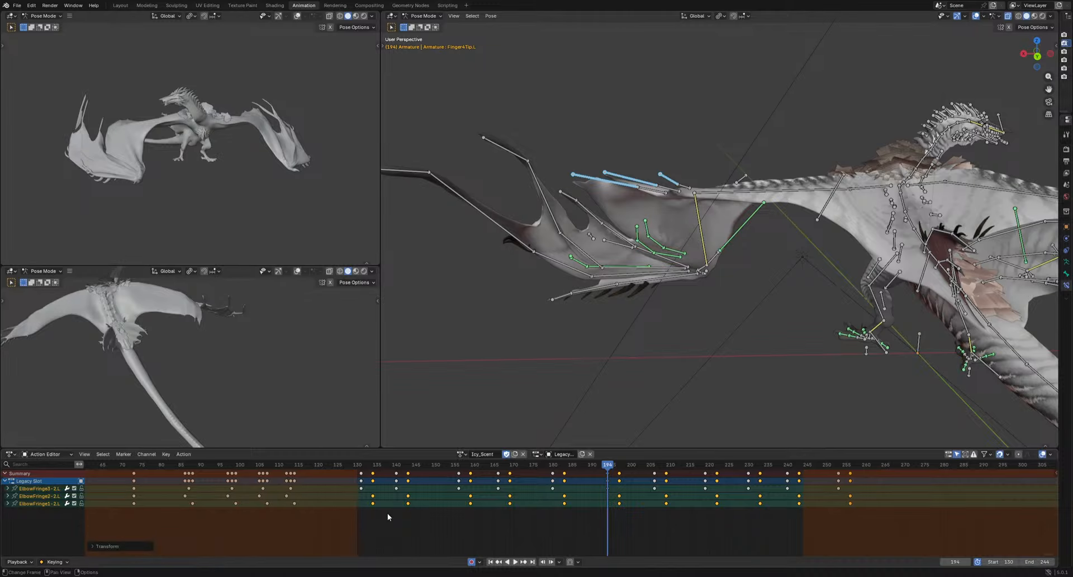
drag(347, 518, 888, 501)
key(g)
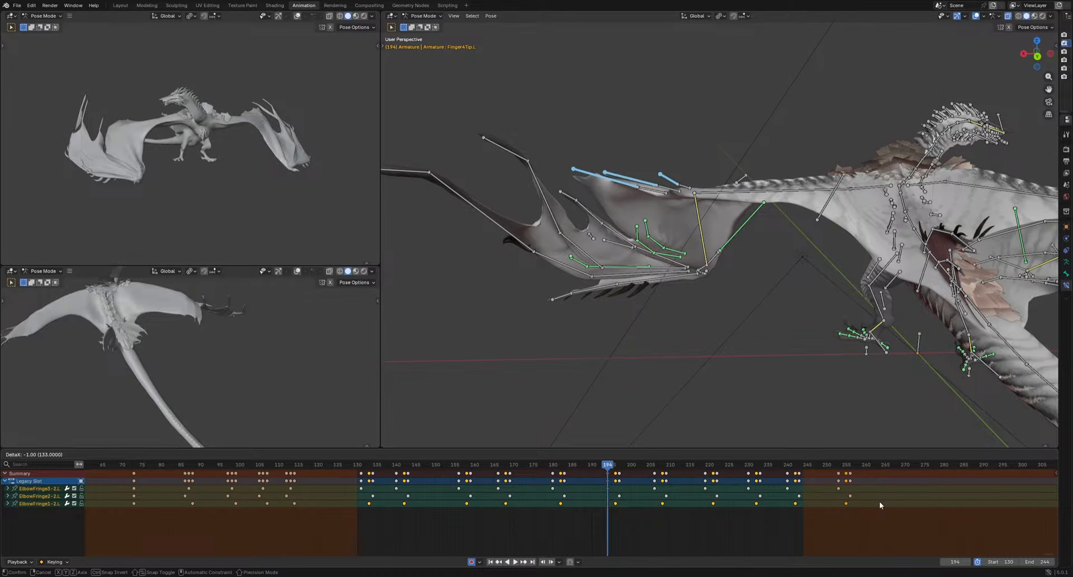
click(876, 501)
key(space)
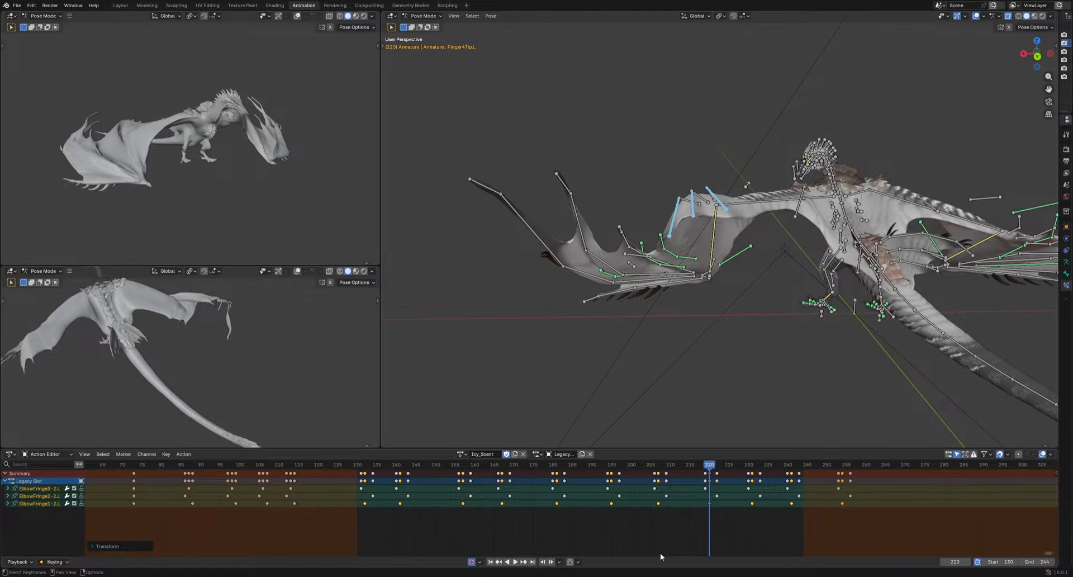
scroll(695, 277, down, 4)
alt+middle_drag(695, 278, 697, 358)
key(space)
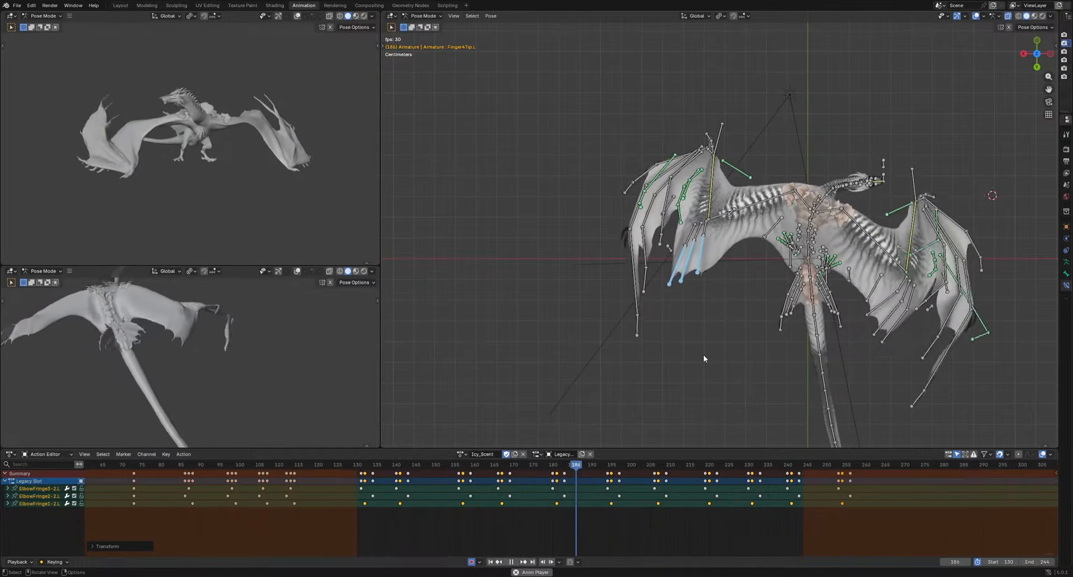
key(Escape)
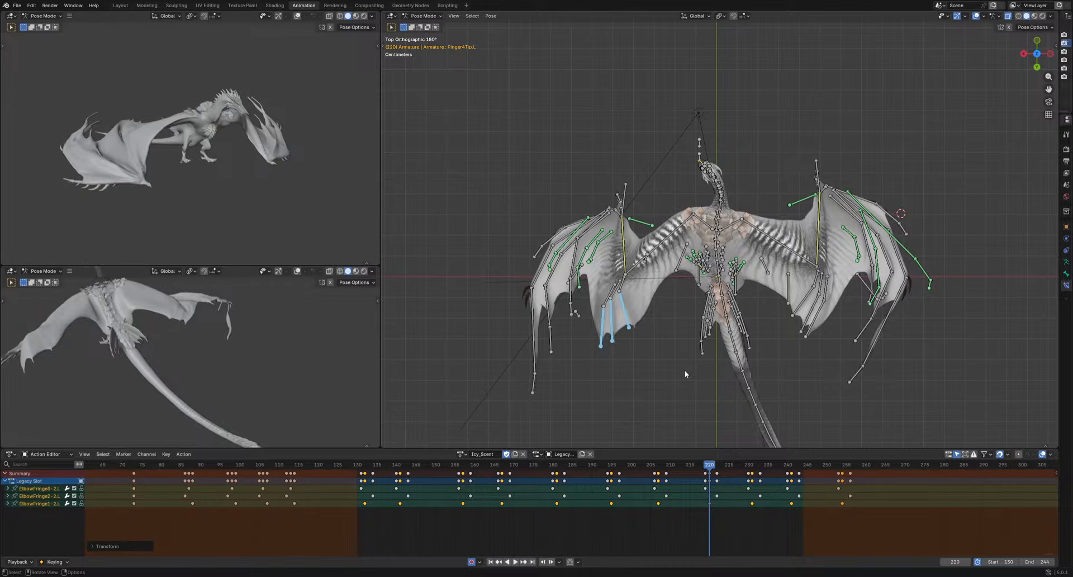
Select the left propatagium bone in the top view and move it to key positions at intervals from frame 140 to 225
scroll(610, 181, up, 5)
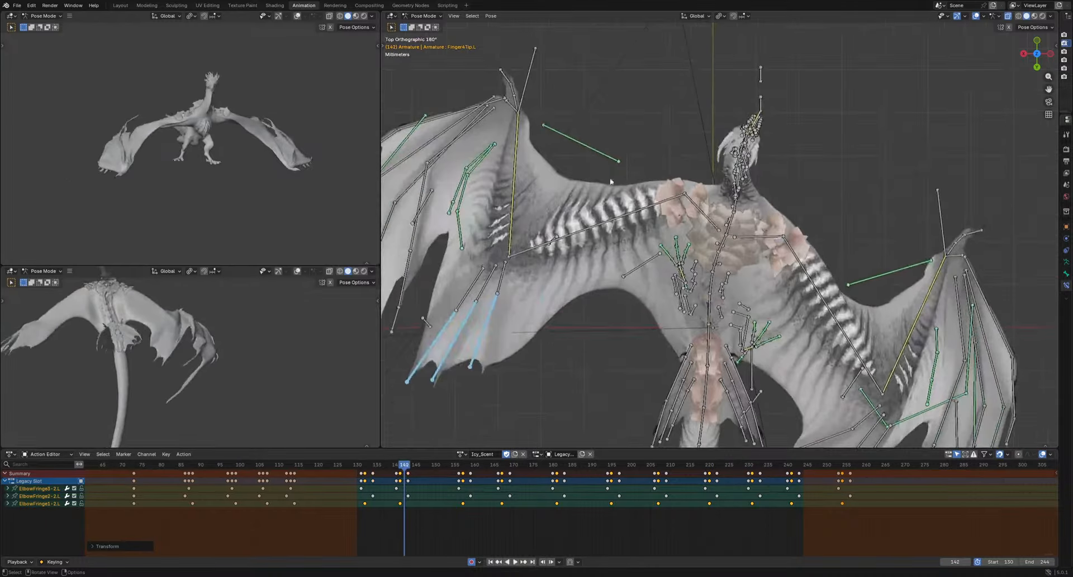
click(618, 161)
shift+middle_drag(624, 252, 667, 328)
drag(412, 470, 789, 474)
key(g)
click(718, 334)
Move the left propatagium bone to key positions at frames 240 and 259, and play back the motion
key(g)
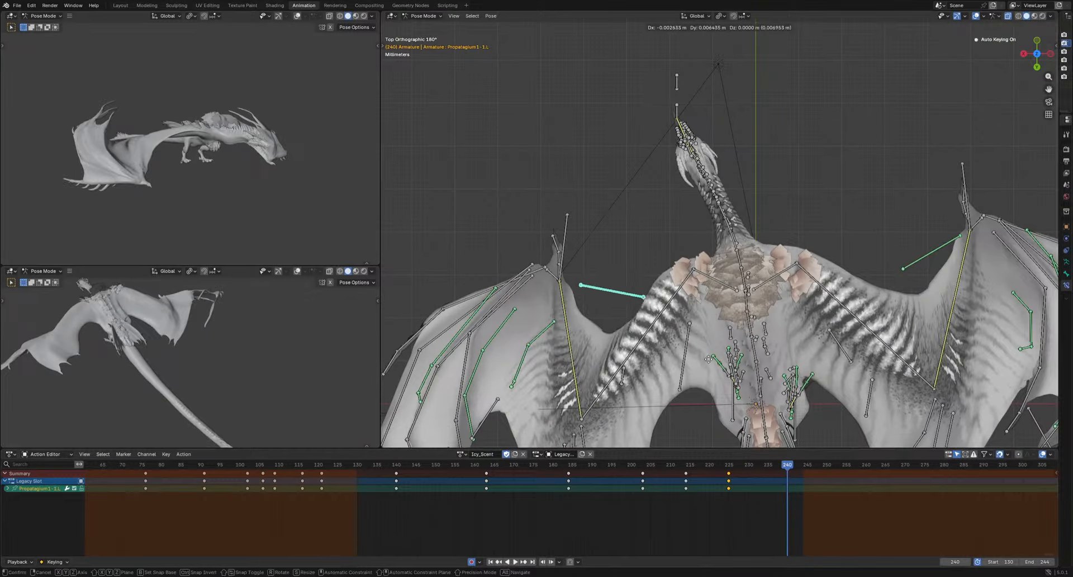
click(691, 363)
drag(786, 468, 862, 468)
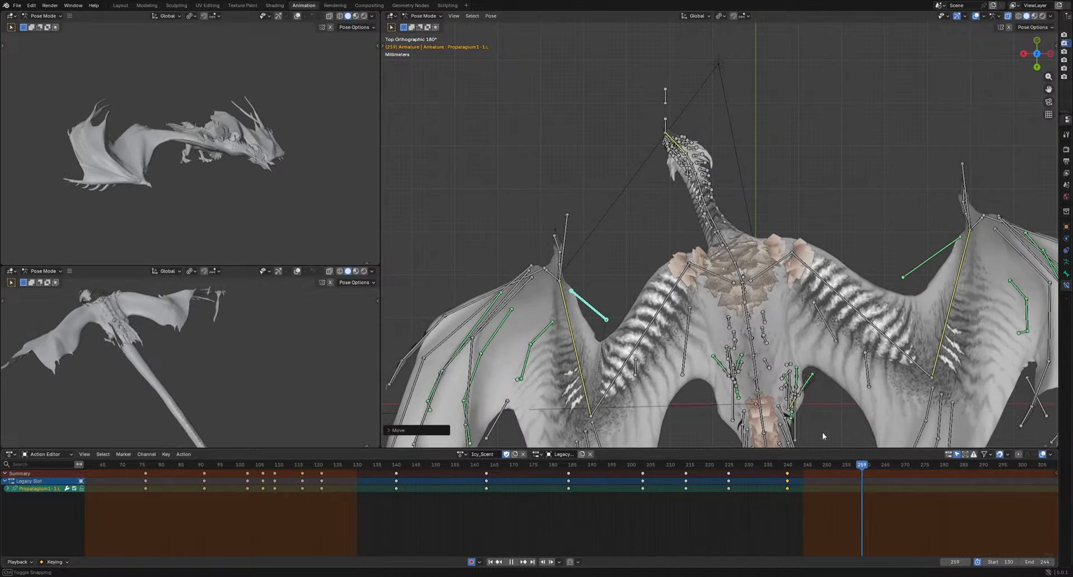
key(g)
click(611, 493)
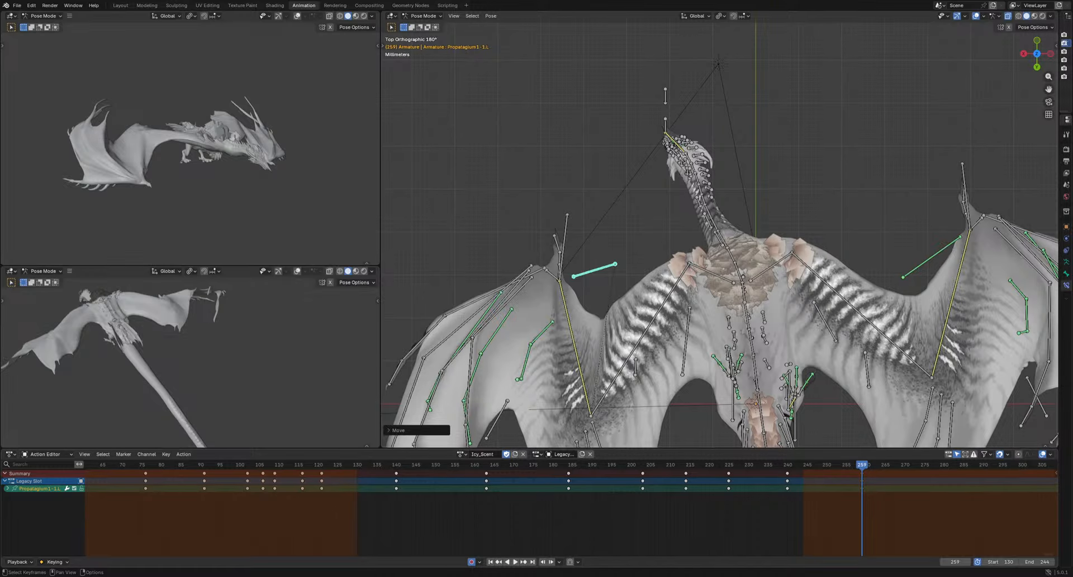
key(space)
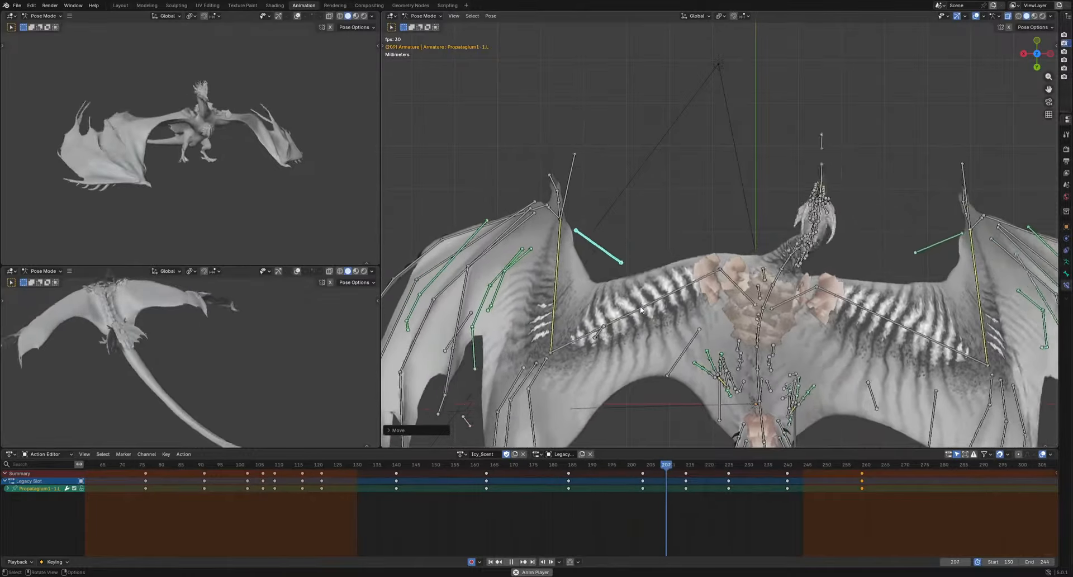
key(space)
Select the three left thumb bones, including the claw, and move their frame 150 keyframes to frame 199
click(559, 255)
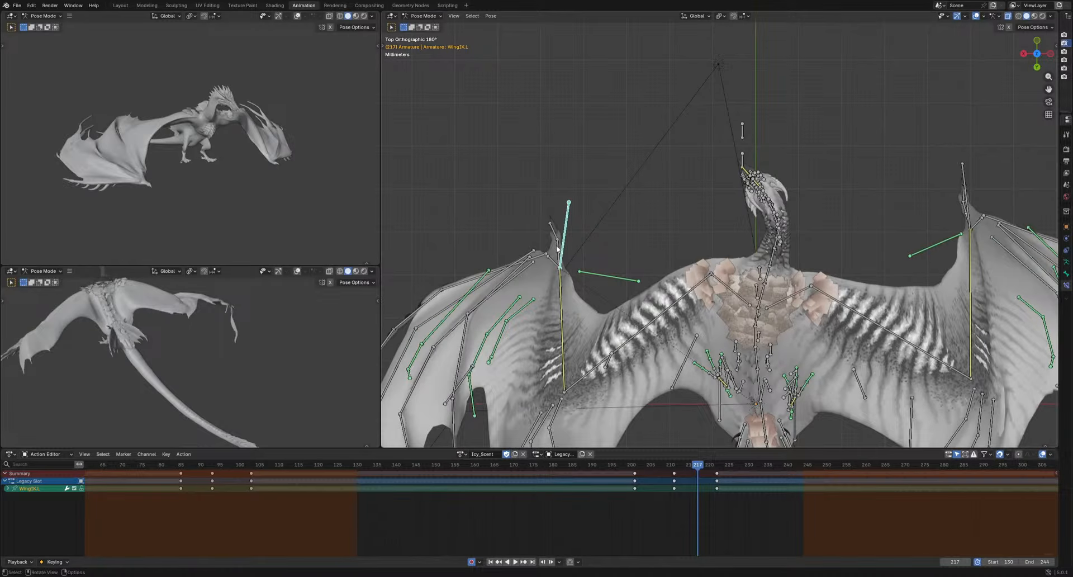
click(558, 256)
shift+click(557, 244)
shift+click(553, 230)
middle_drag(604, 356, 702, 260)
shift+middle_drag(654, 362, 740, 321)
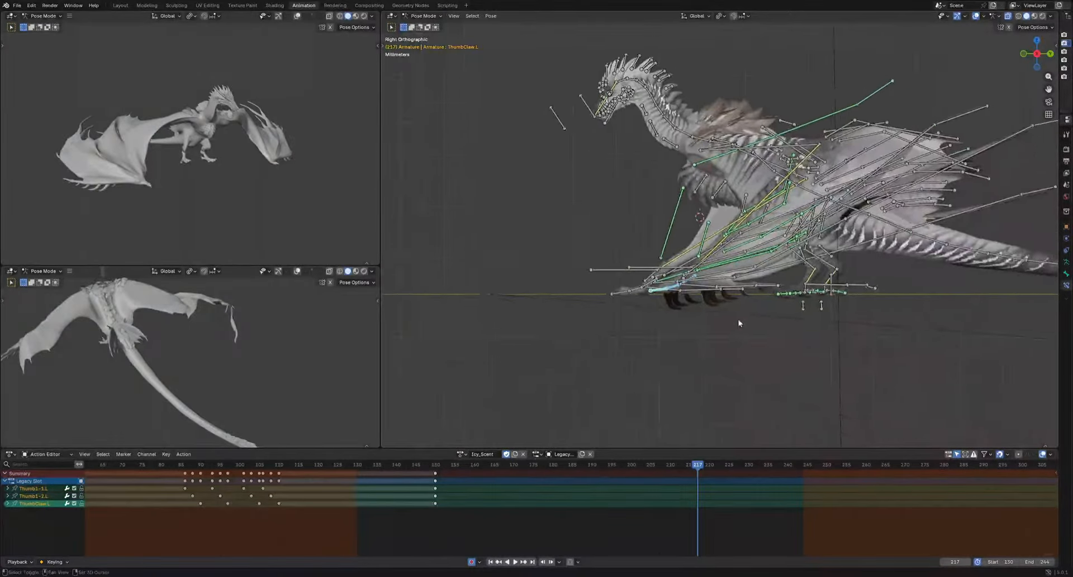
scroll(740, 320, up, 1)
drag(459, 468, 631, 497)
drag(408, 525, 458, 468)
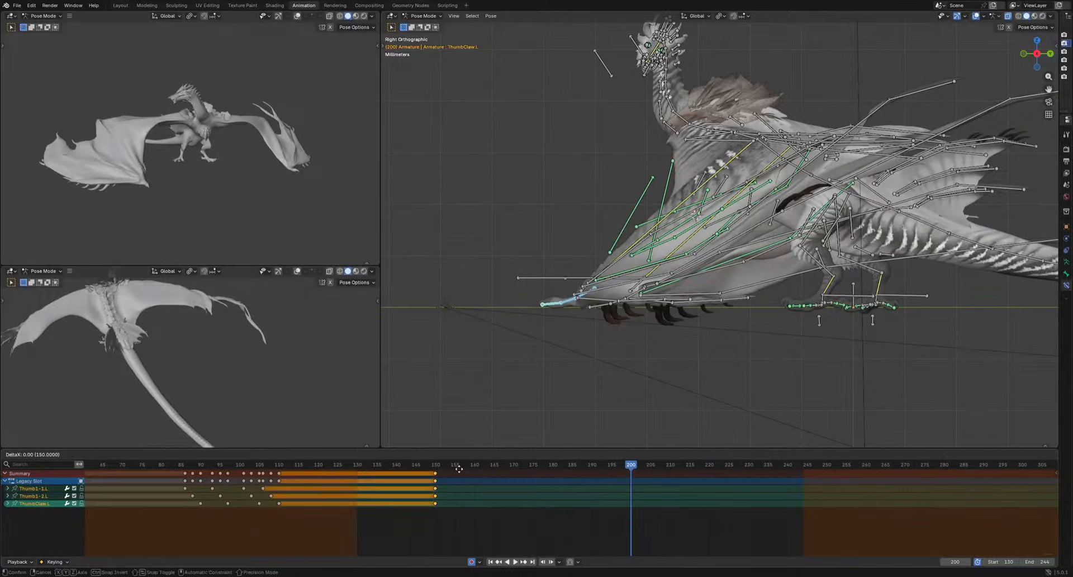
key(g)
click(634, 468)
Rotate the left thumb bones freely in the side view to key poses at frames 212 and 222
drag(633, 468, 718, 470)
key(r)
key(r)
click(707, 394)
key(r)
key(r)
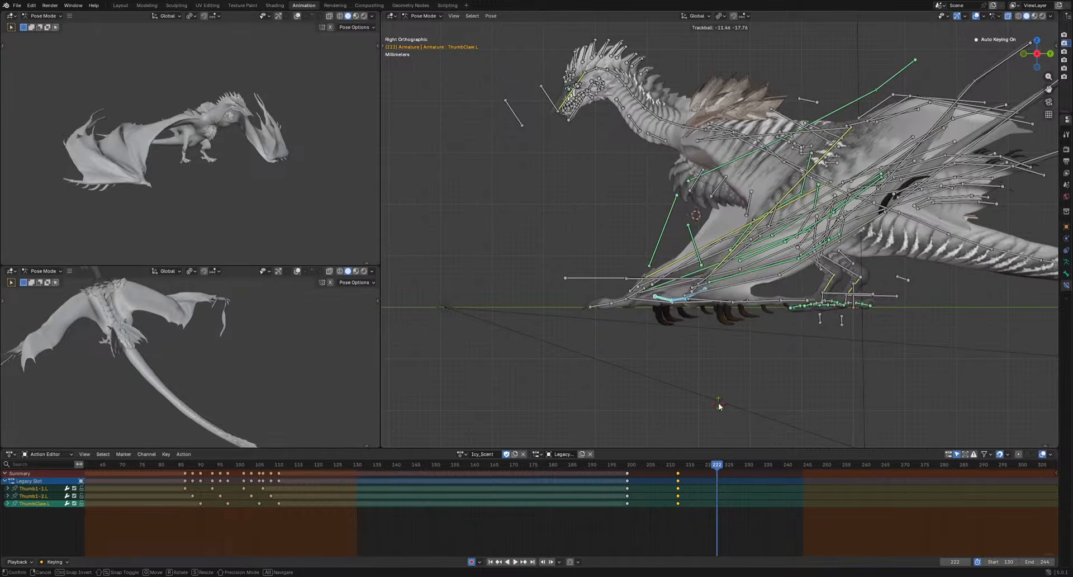
click(719, 406)
key(space)
Paste a copy of the frame 199 thumb keyframes at frame 225 and rotate the thumb there in the top view
drag(605, 470, 652, 517)
key(ctrl+c)
key(ctrl+v)
middle_drag(760, 291, 764, 387)
key(r)
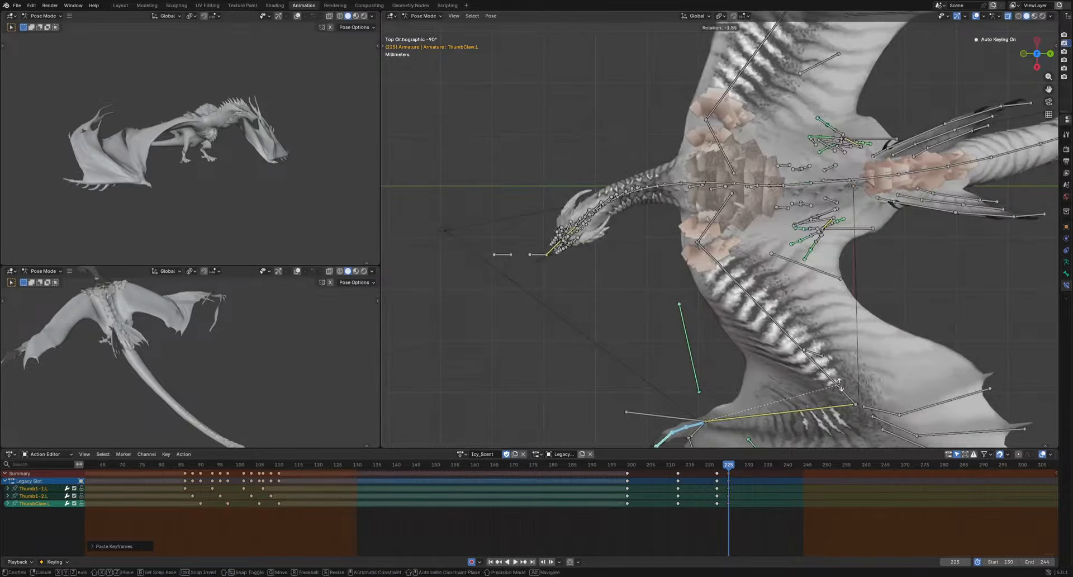
click(761, 391)
Replace the frame 225 thumb pose with a copy of the last thumb keyframes, shift it to about frame 230, and play it back
drag(728, 475, 994, 487)
scroll(798, 505, down, 2)
scroll(798, 505, down, 4)
drag(799, 465, 749, 486)
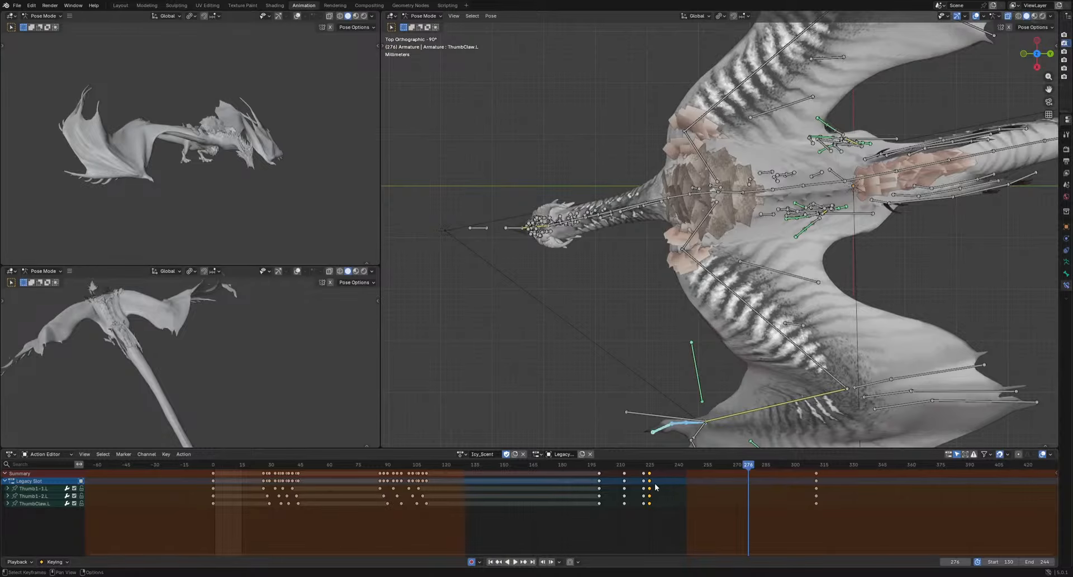
click(649, 476)
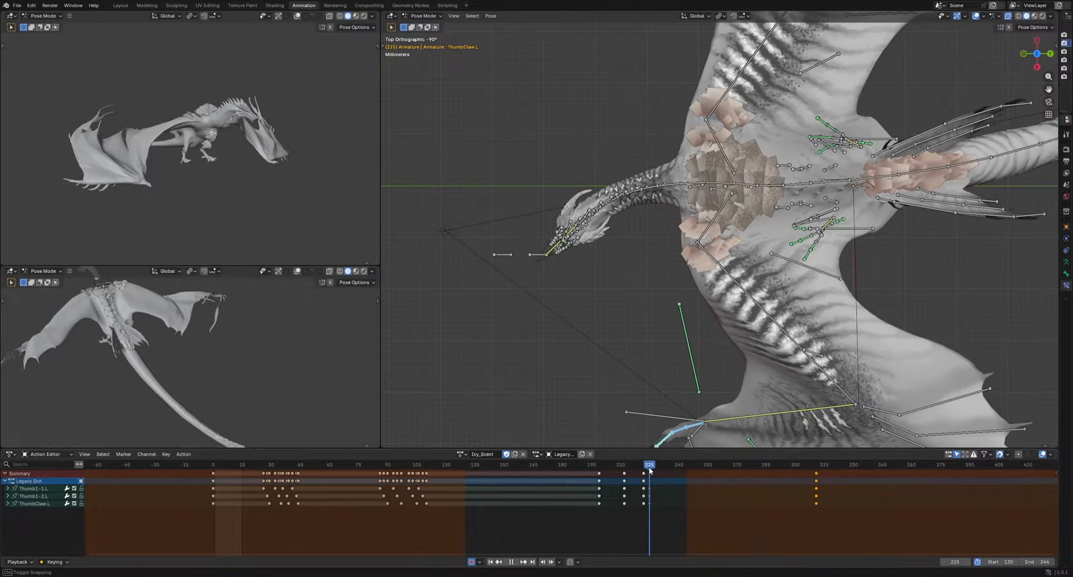
key(ctrl+v)
drag(653, 475, 661, 474)
key(space)
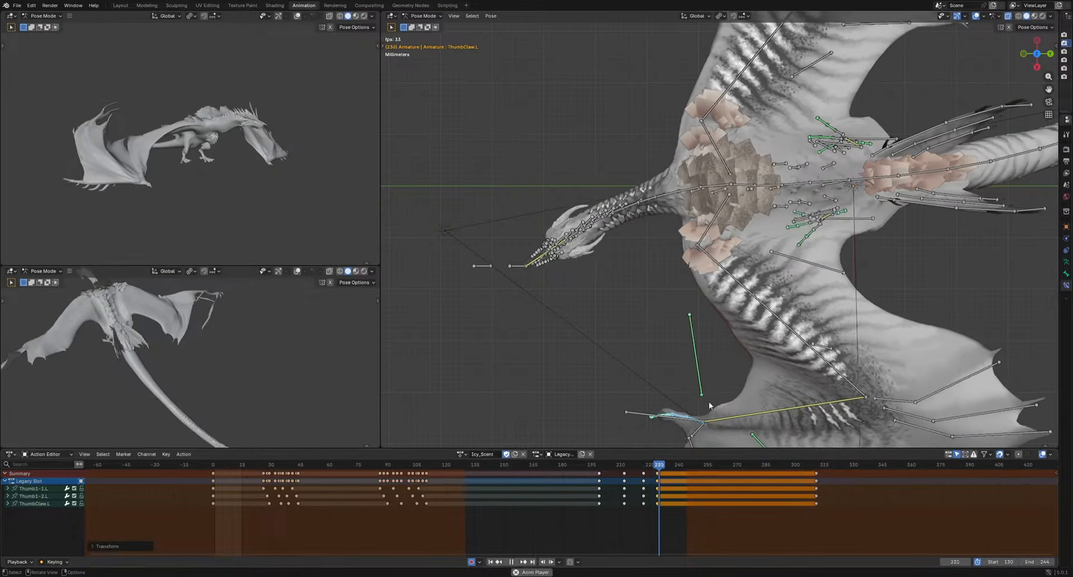
key(space)
Delay the Thumb1-2.L and ThumbClaw.L keyframes from frame 199 on by about 3 frames, ThumbClaw.L by about 4 more, and play the animation
drag(571, 509, 665, 495)
key(g)
click(671, 496)
drag(570, 525, 679, 503)
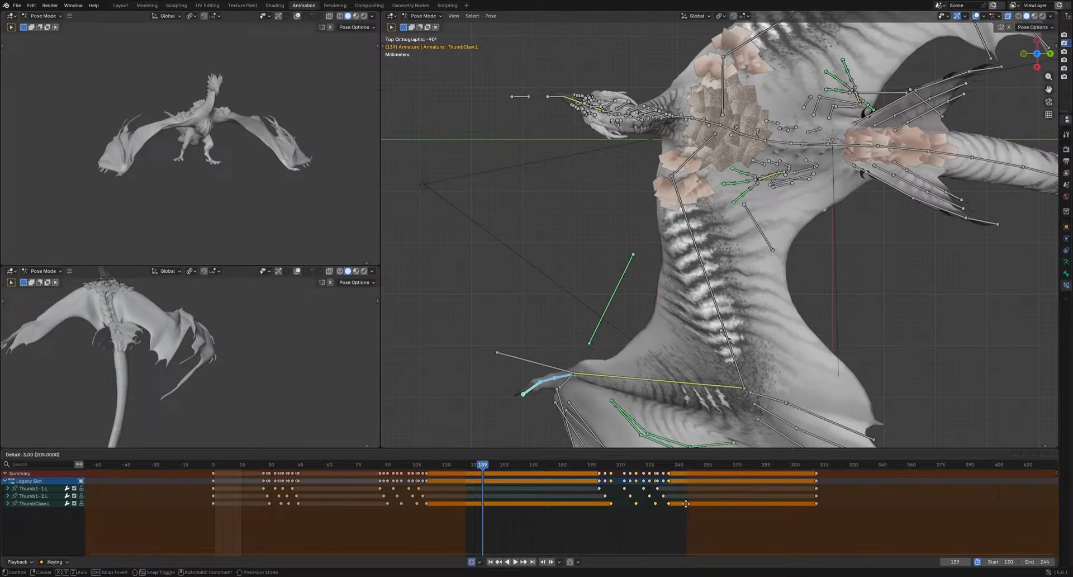
key(g)
click(687, 503)
key(space)
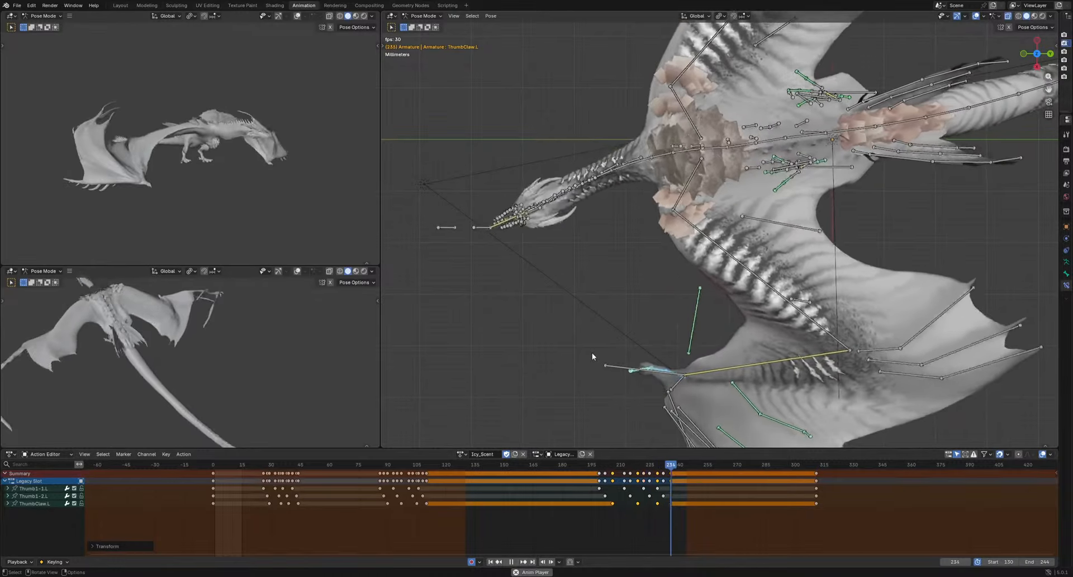
key(space)
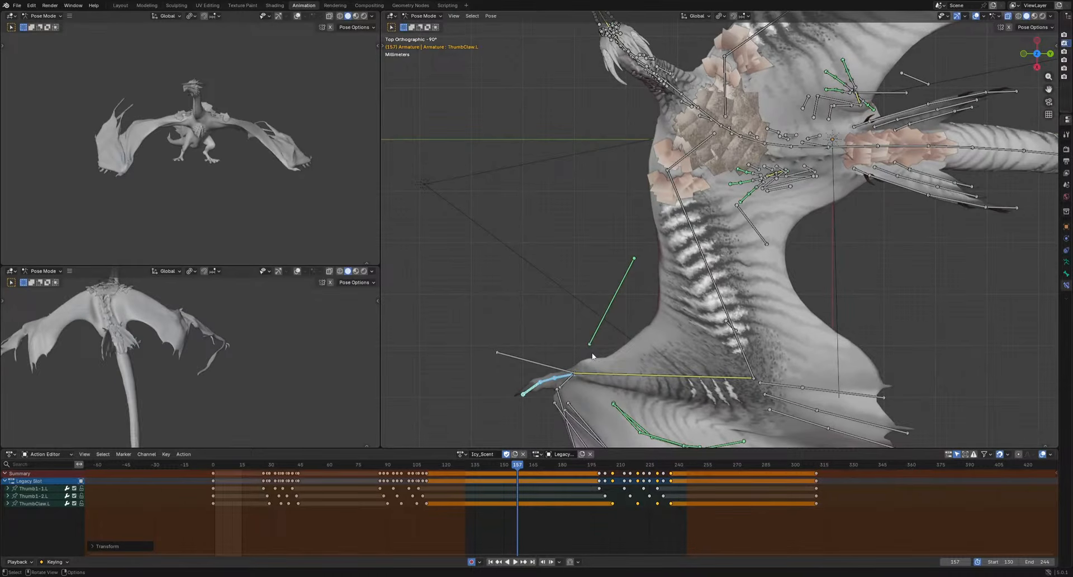
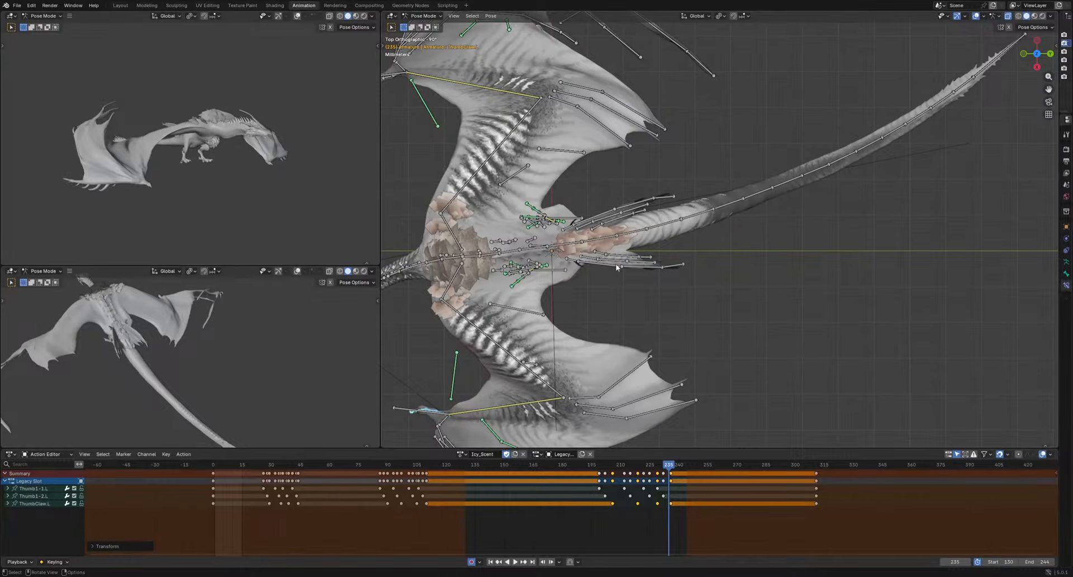
key(space)
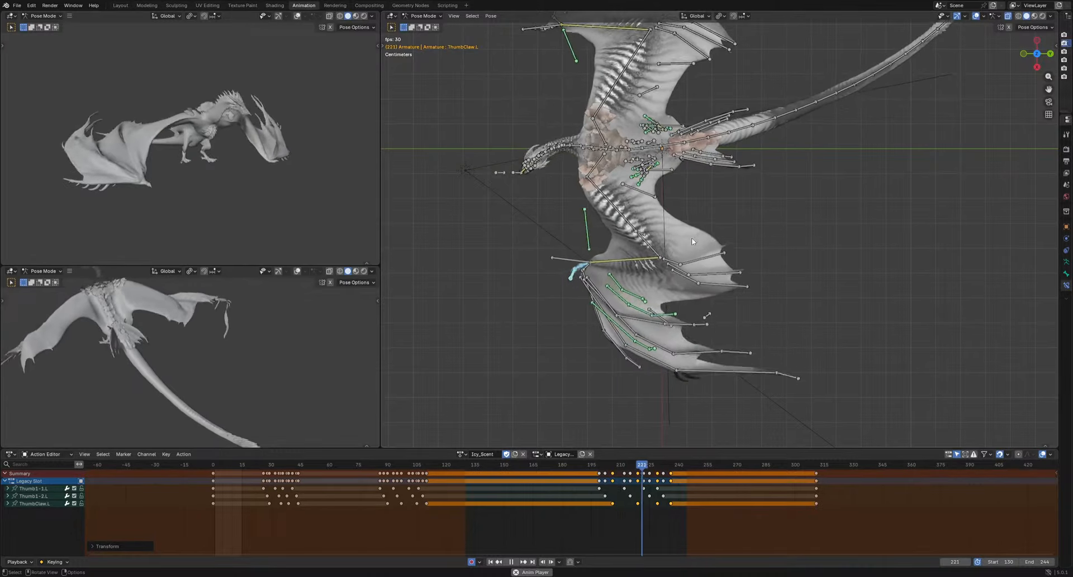
key(space)
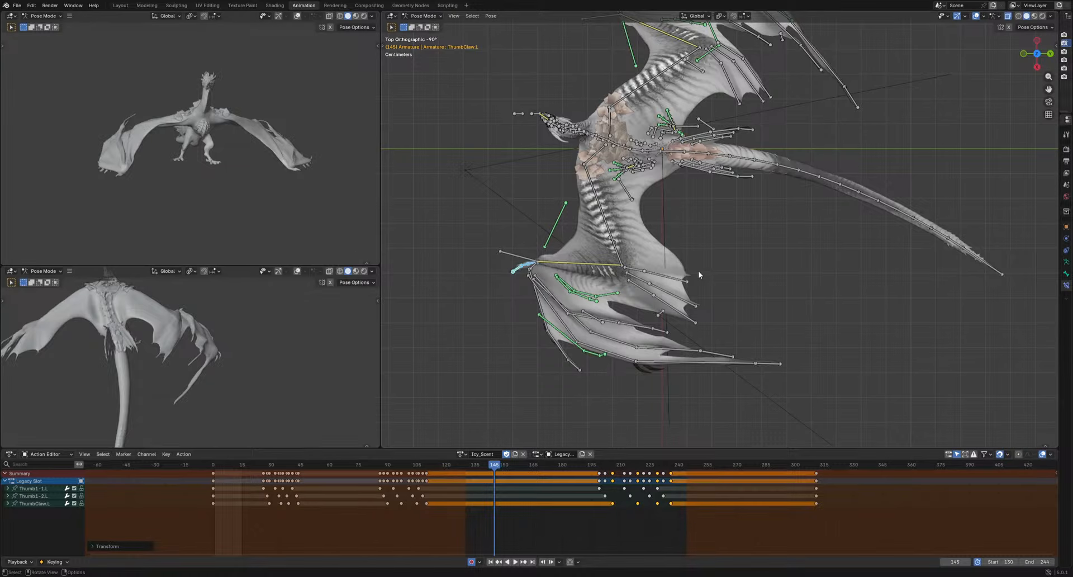
Play back the animation and examine the left thumb and wing motion up close from above
key(space)
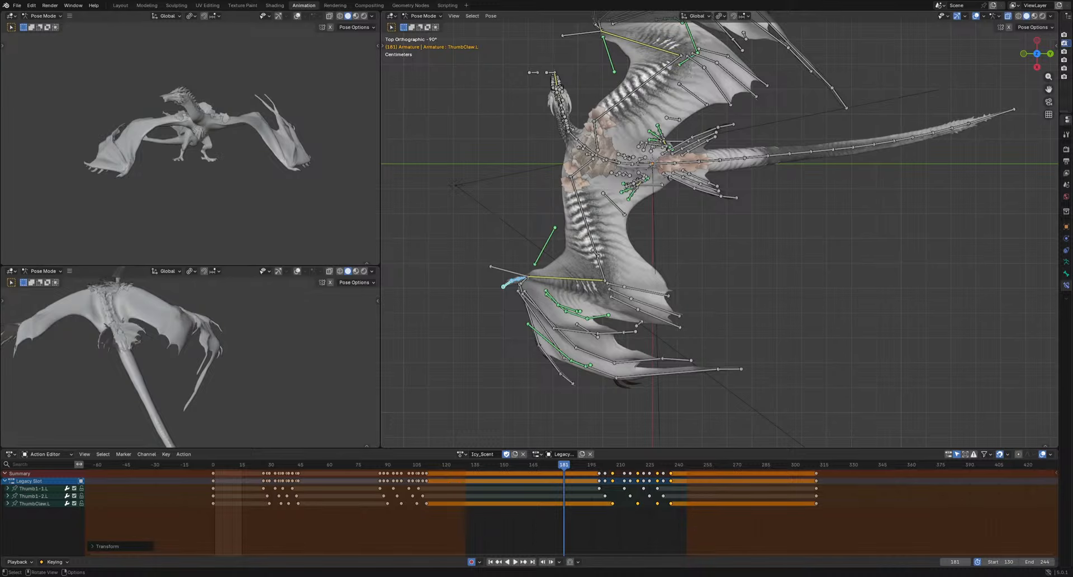
scroll(687, 359, up, 4)
scroll(737, 338, down, 3)
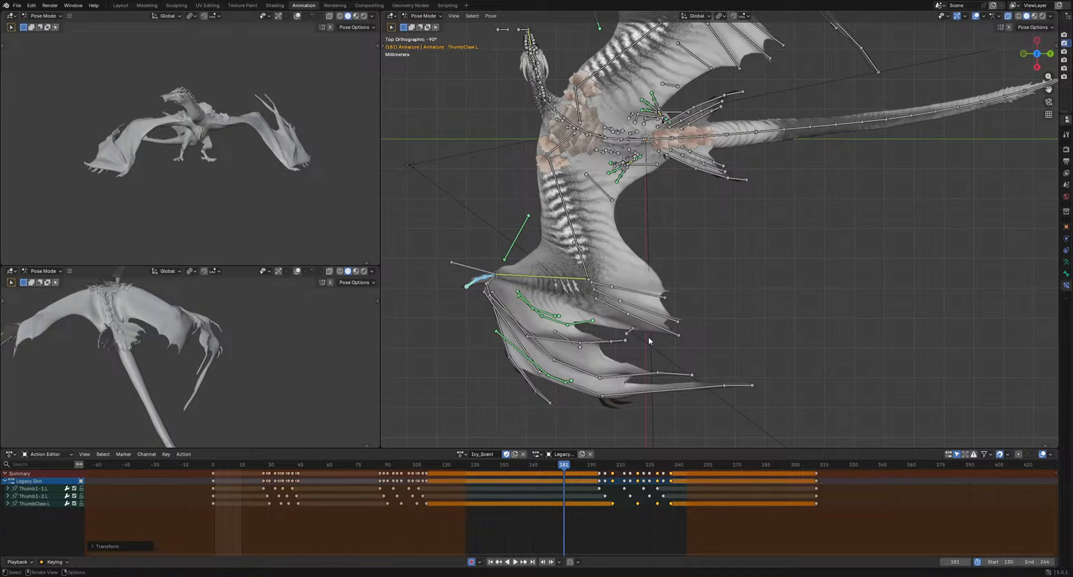
scroll(648, 336, up, 4)
scroll(783, 268, down, 3)
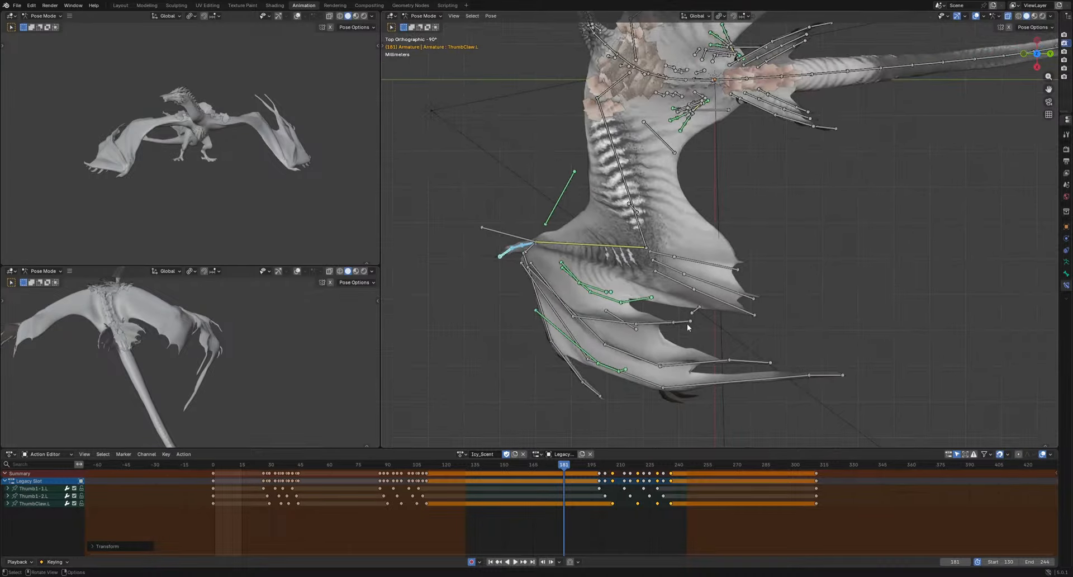
scroll(688, 326, up, 4)
Try moving a left wing patagium bone at frame 181, select the patagium bone near the body, and play the animation
click(672, 398)
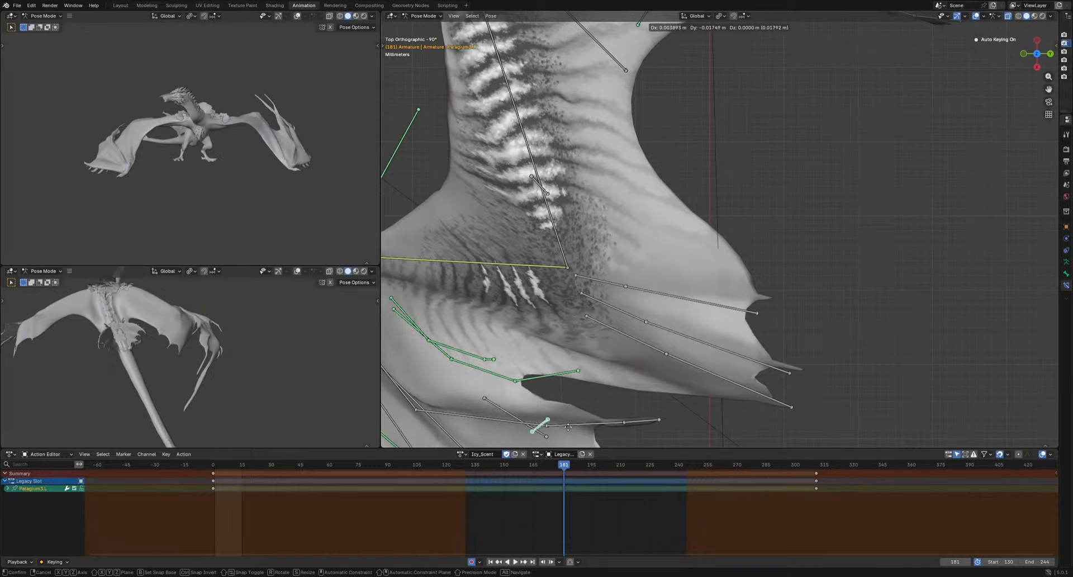
scroll(608, 261, down, 3)
shift+middle_drag(608, 261, 570, 430)
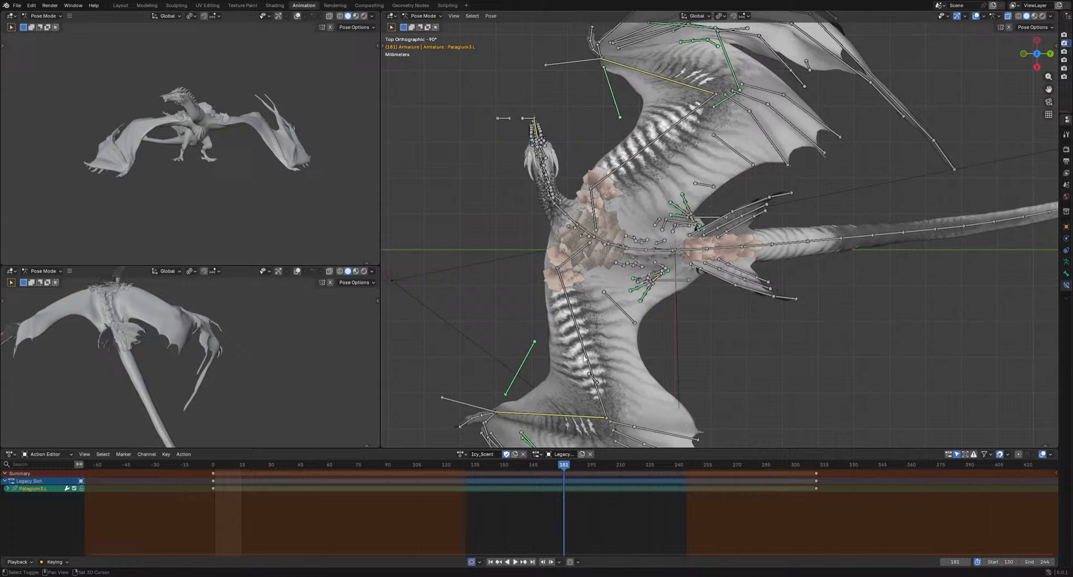
click(619, 310)
shift+middle_drag(761, 315, 679, 353)
key(space)
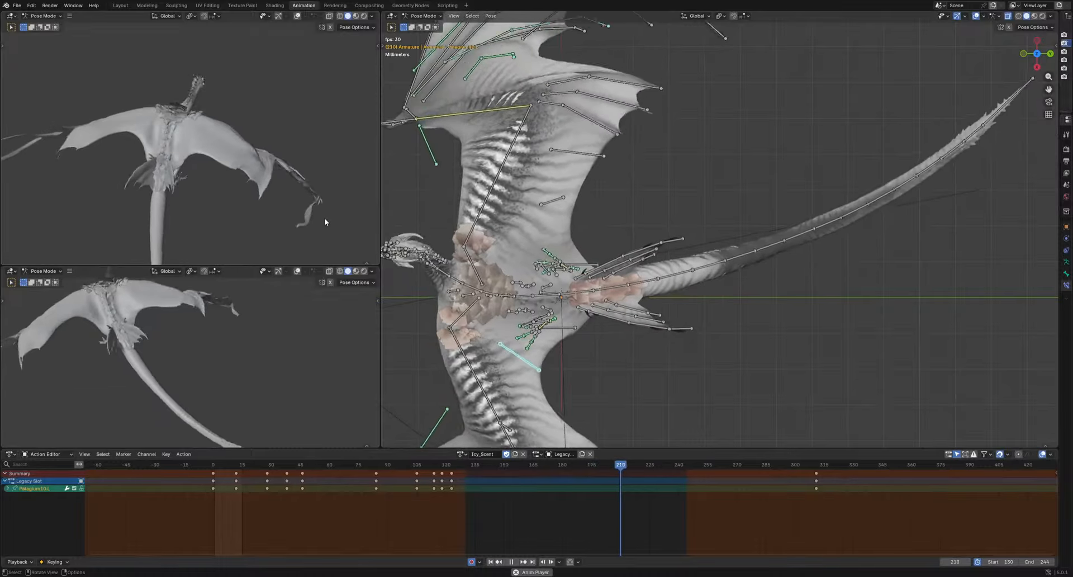
key(space)
shift+middle_drag(391, 280, 650, 261)
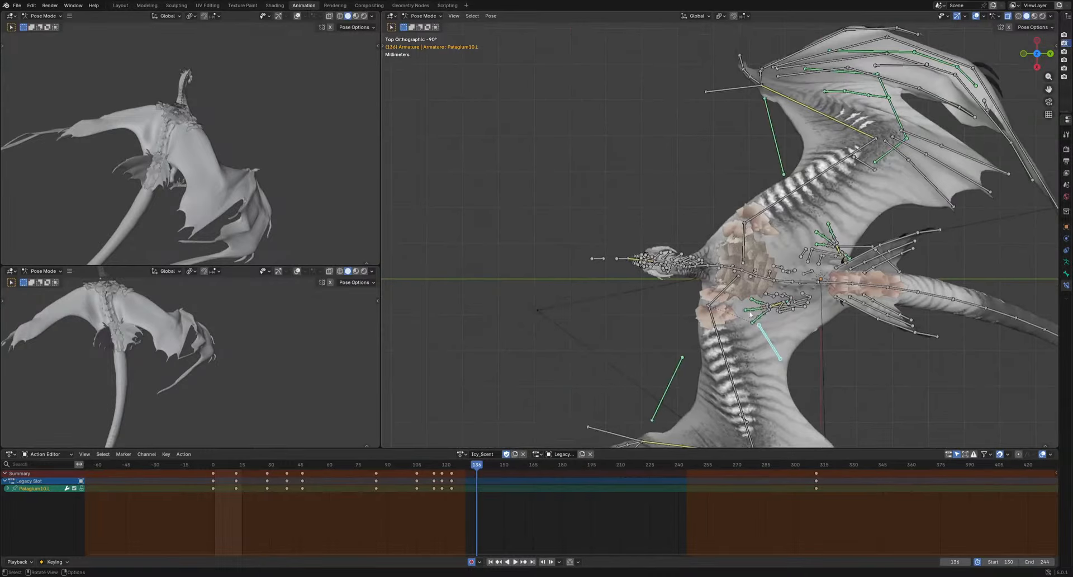
Move the HeadIK bone at frame 255 in the top view and play the animation
scroll(588, 265, up, 1)
click(603, 264)
drag(518, 465, 707, 482)
key(g)
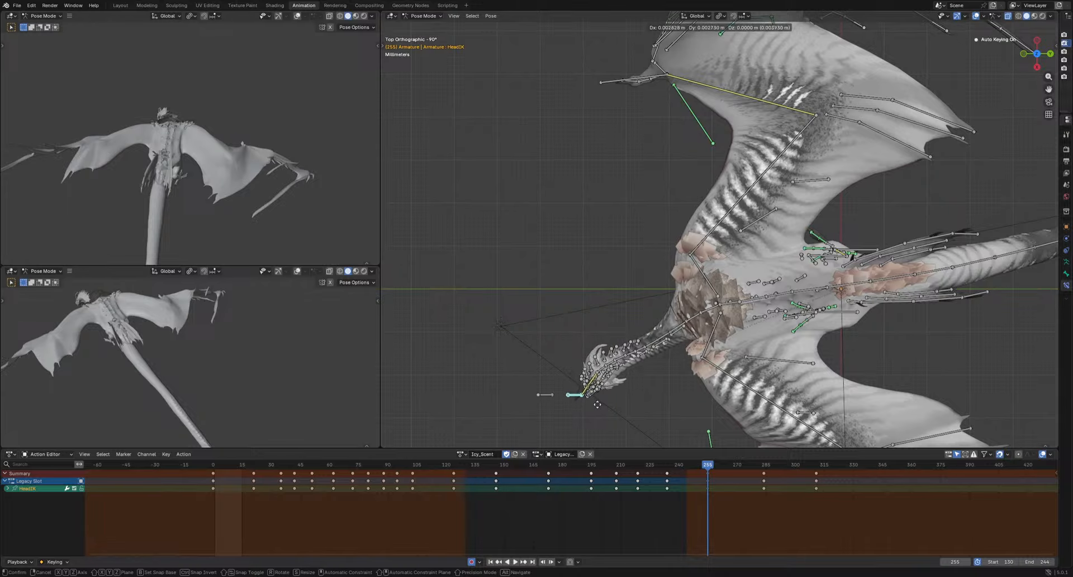
click(605, 411)
key(space)
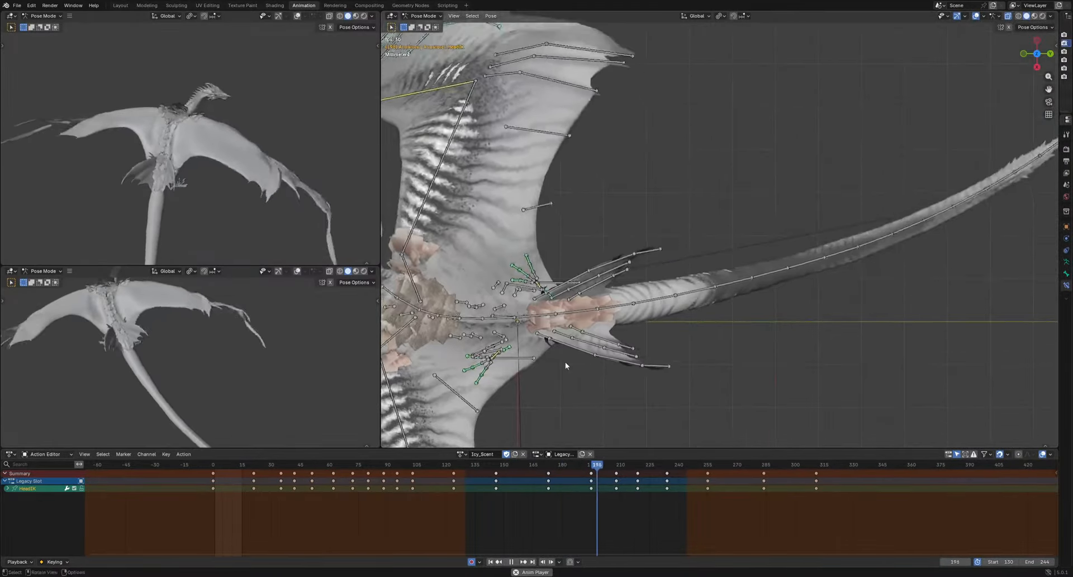
scroll(885, 251, down, 5)
key(space)
Select the rear tail bones from Tail.007 to TailTip and rotate them in the top view at frame 257
drag(945, 134, 704, 249)
drag(495, 463, 497, 463)
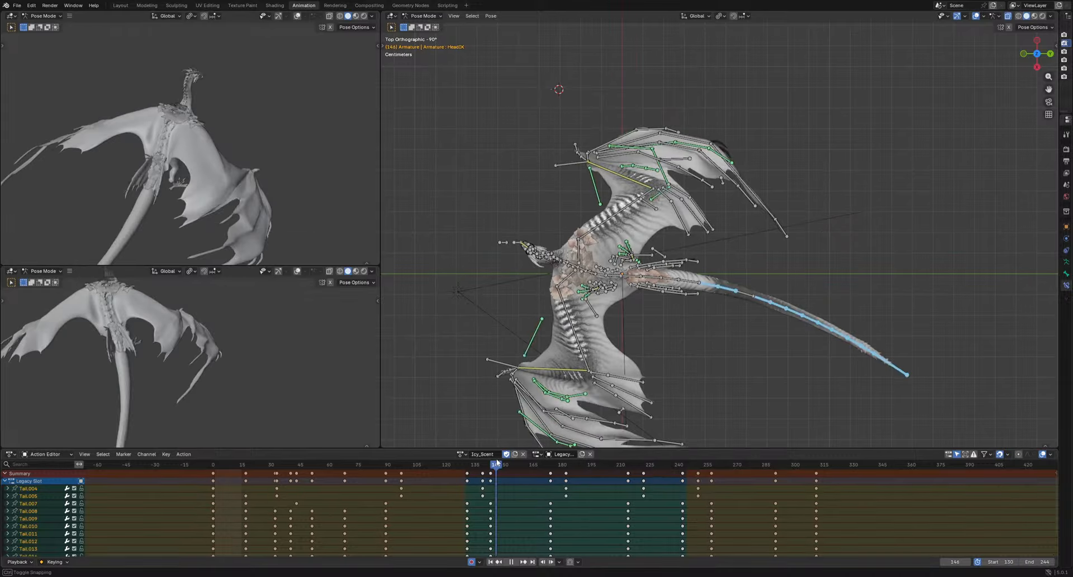
ctrl+drag(663, 321, 734, 272)
drag(495, 464, 712, 472)
key(r)
click(939, 326)
key(r)
click(881, 340)
key(r)
click(934, 319)
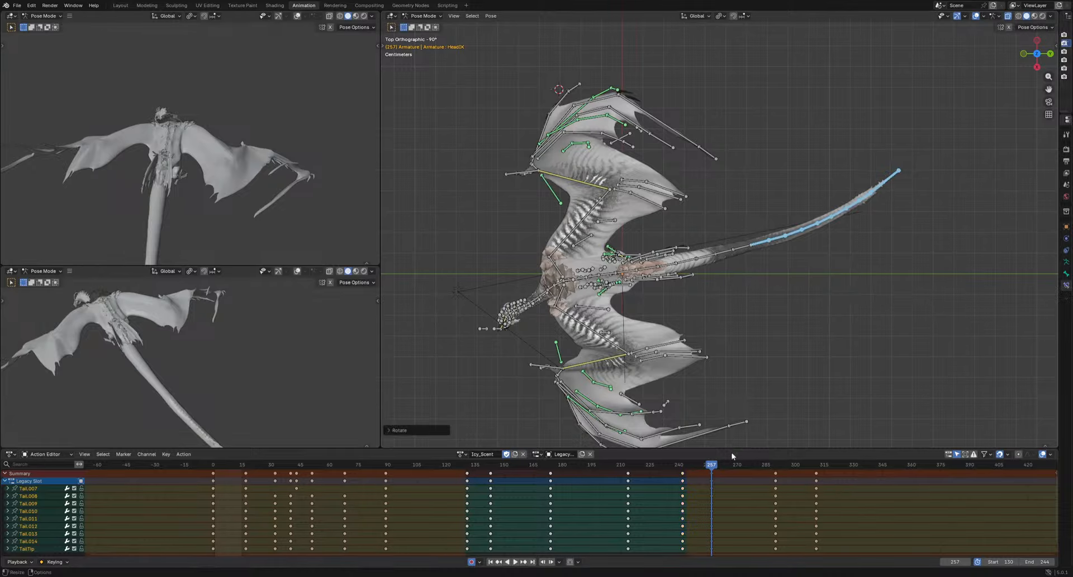
Rotate the rear tail bones in the top view at frame 174 and play the animation
drag(648, 465, 550, 471)
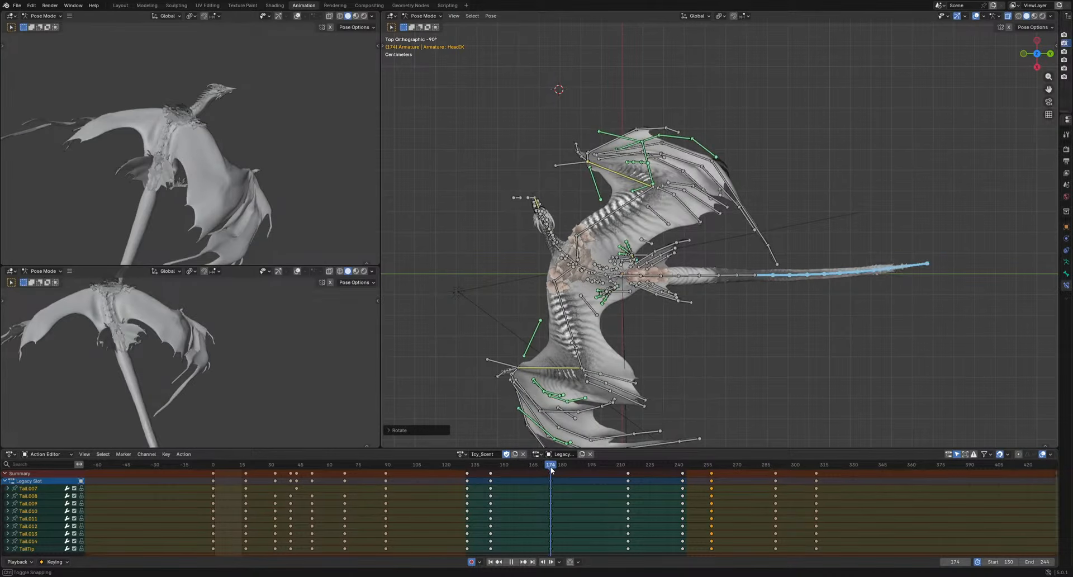
key(r)
click(963, 390)
key(space)
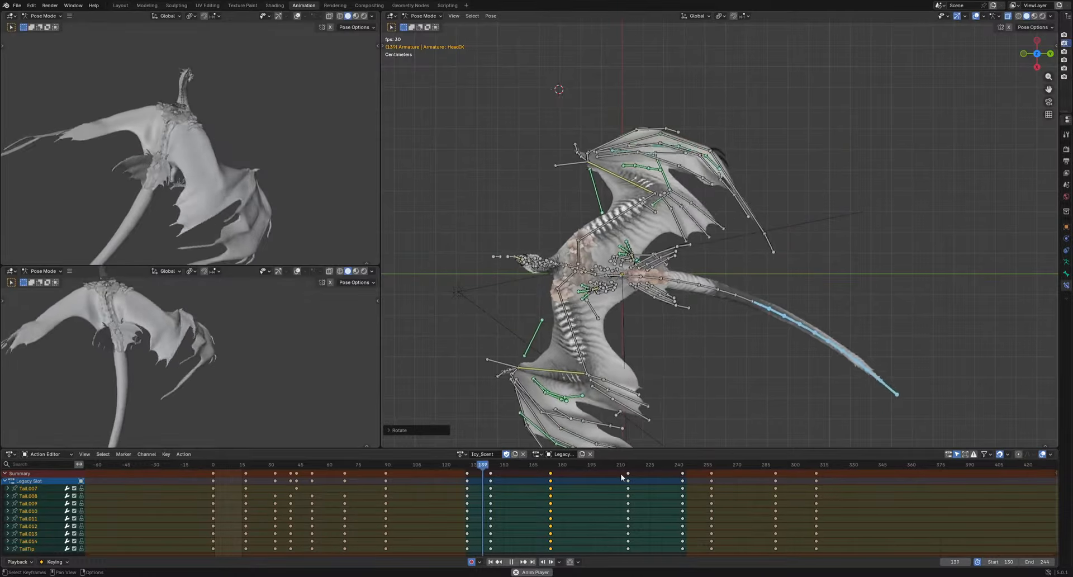
scroll(179, 171, down, 3)
middle_drag(179, 172, 206, 120)
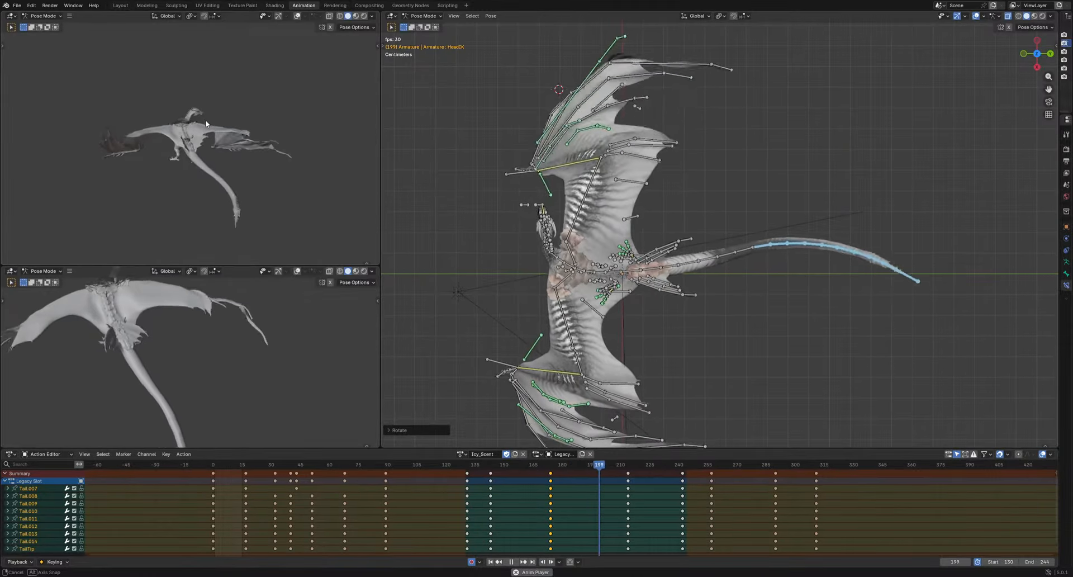
Rotate the rear tail bones in the back view at frame 242
middle_drag(842, 319, 725, 245)
drag(473, 468, 712, 476)
key(r)
click(852, 407)
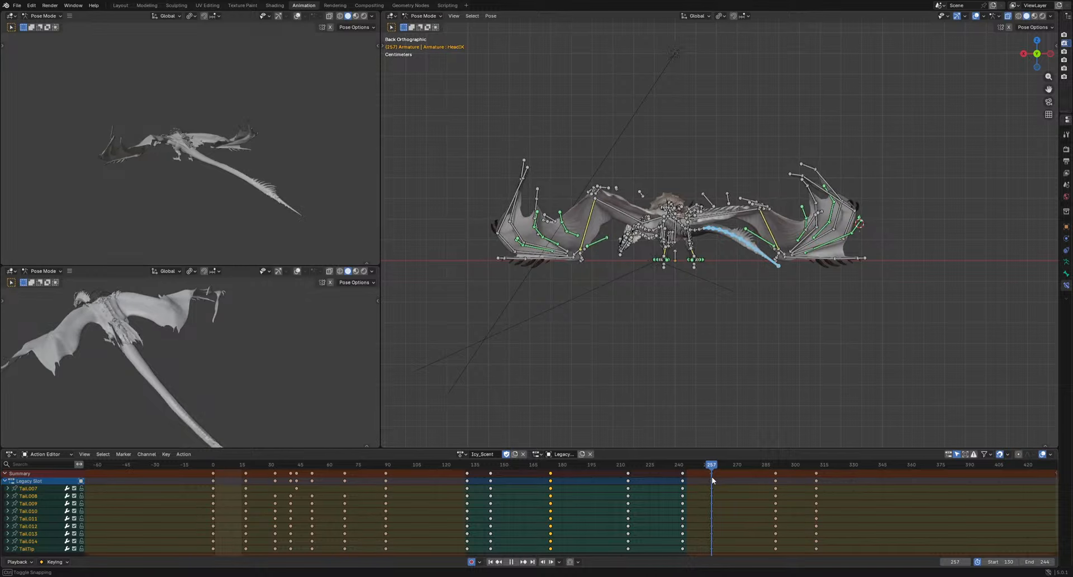
key(space)
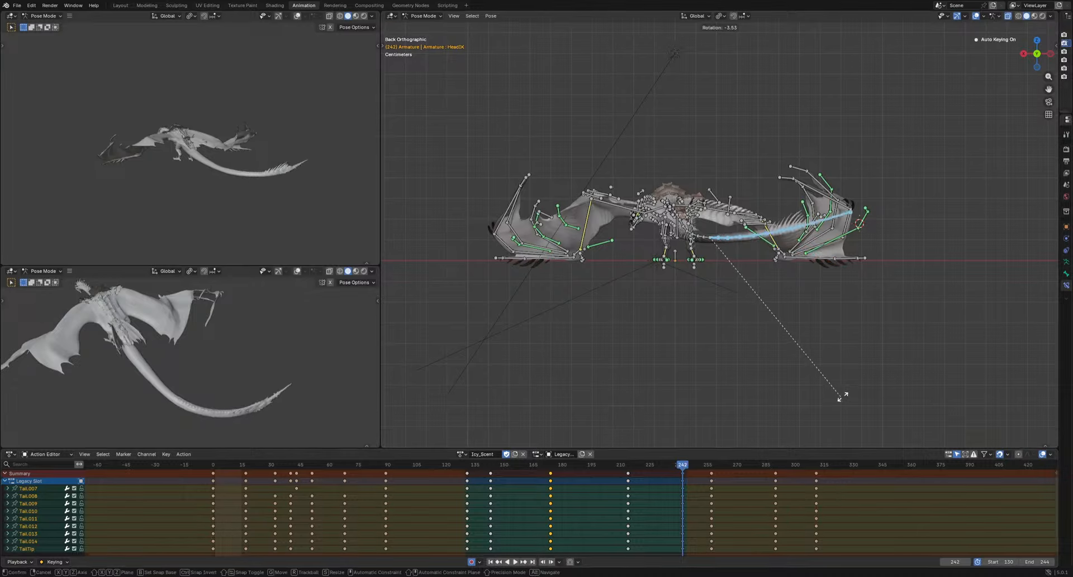
Rotate the rear tail bones freely in the back view at frame 290
drag(689, 468, 775, 499)
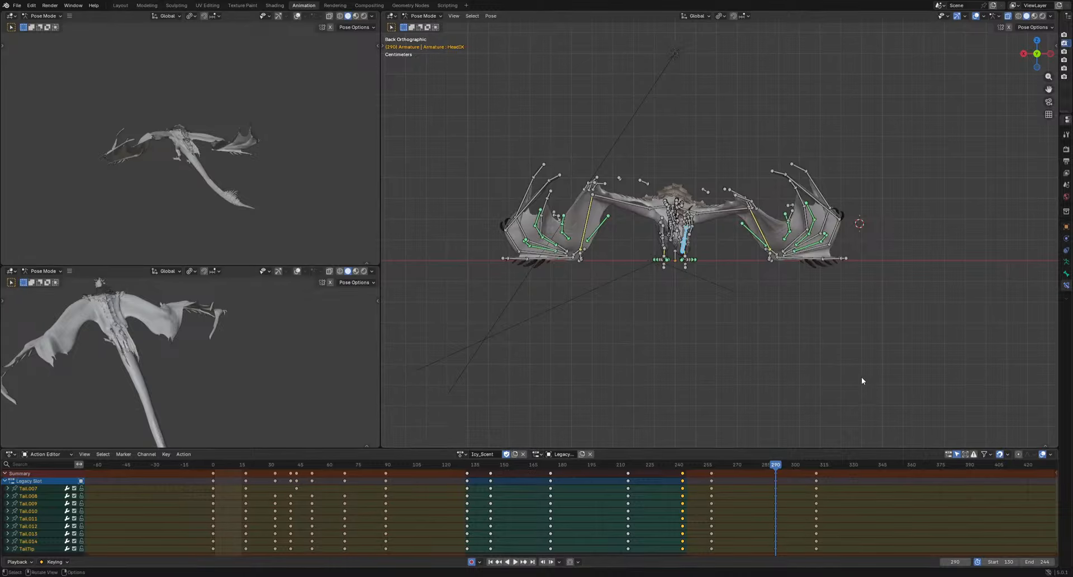
key(r)
key(r)
click(858, 378)
key(space)
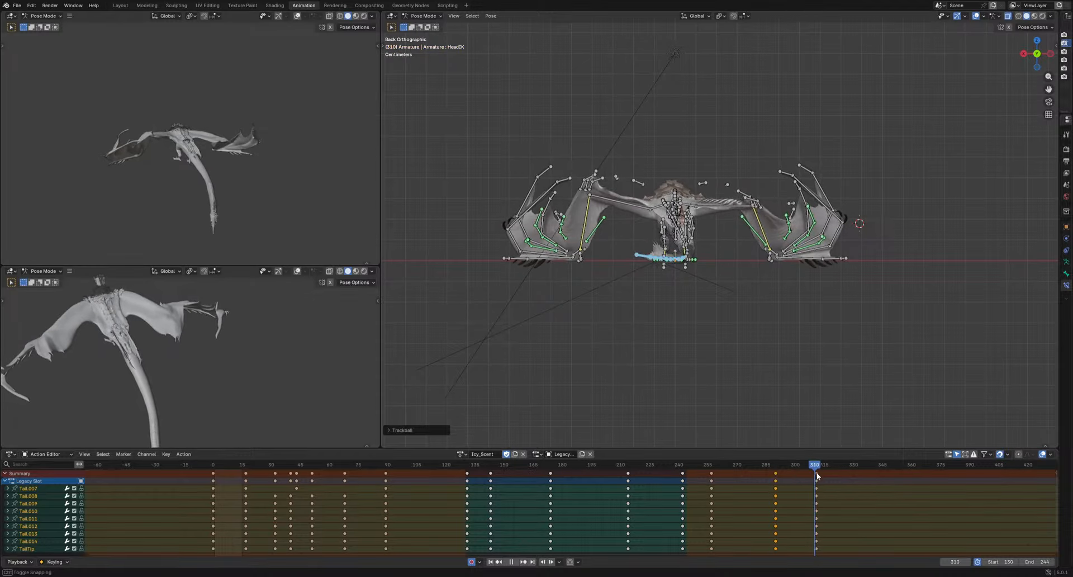
Play the animation repeatedly in the top and perspective views to examine the tail and wing motion
middle_drag(676, 212, 638, 307)
key(space)
shift+middle_drag(685, 230, 694, 350)
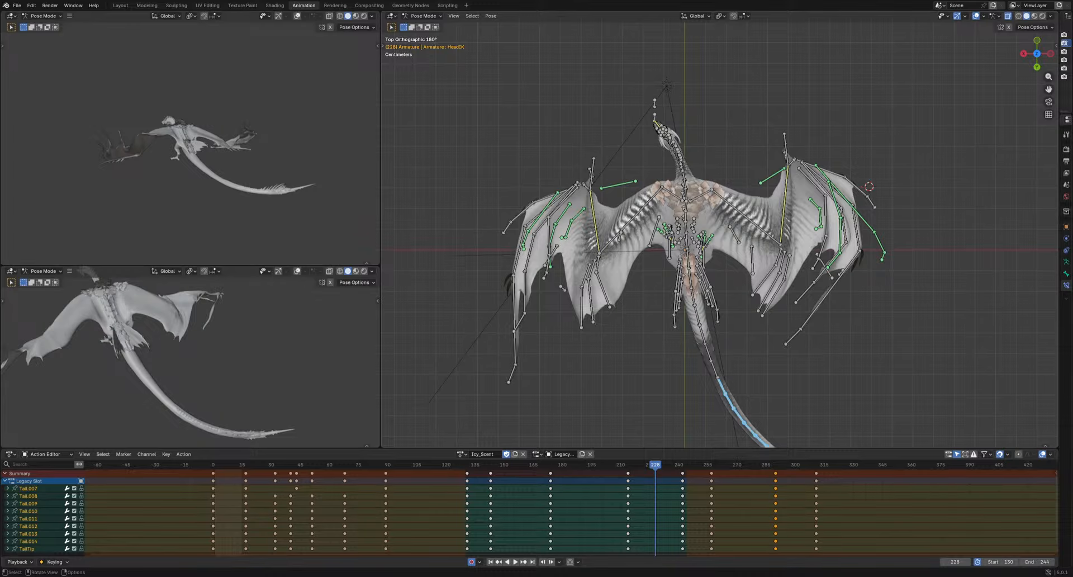
scroll(731, 341, up, 5)
key(space)
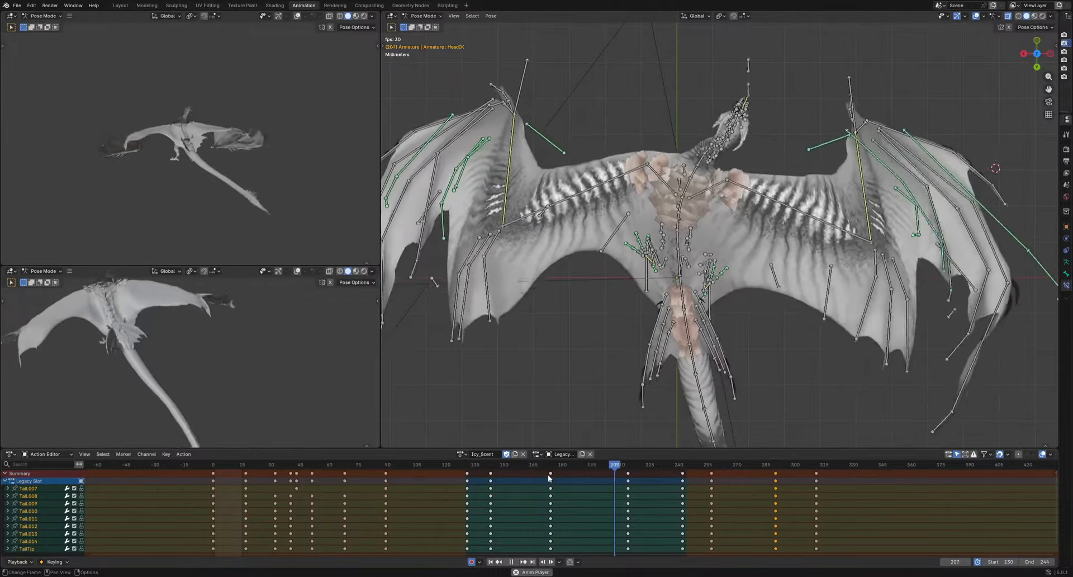
key(space)
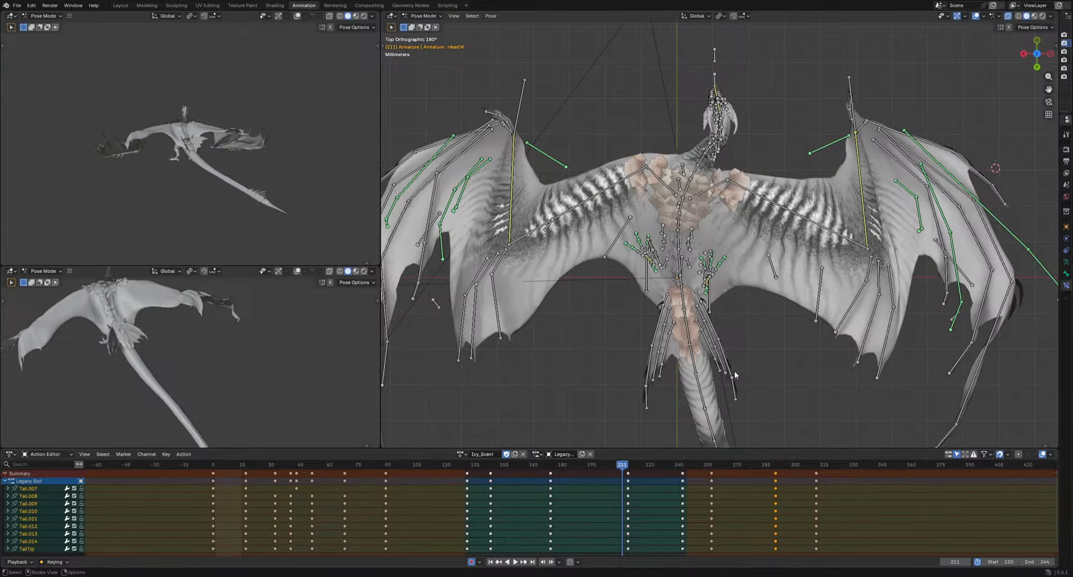
key(space)
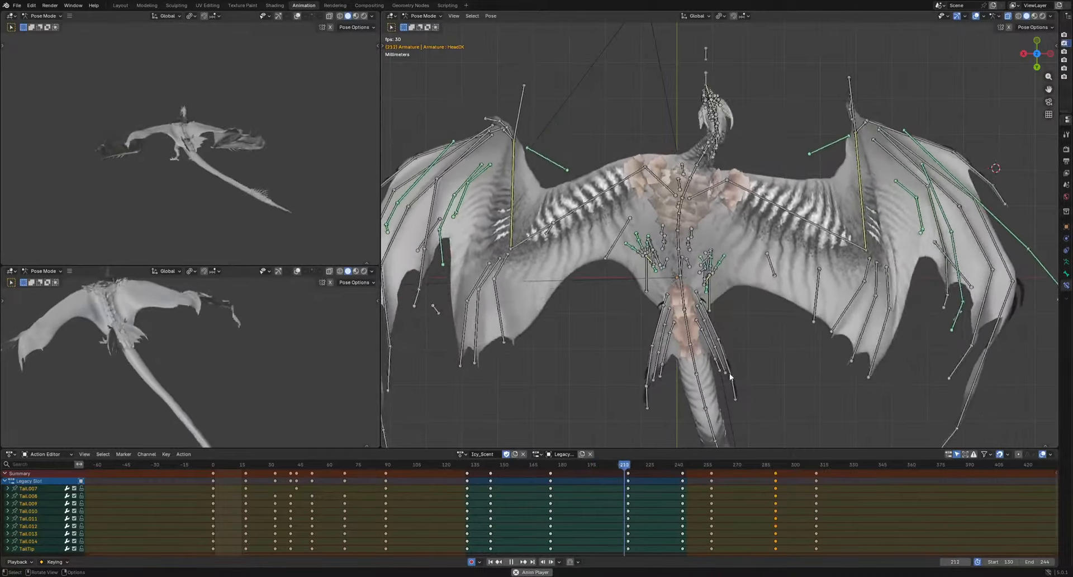
key(space)
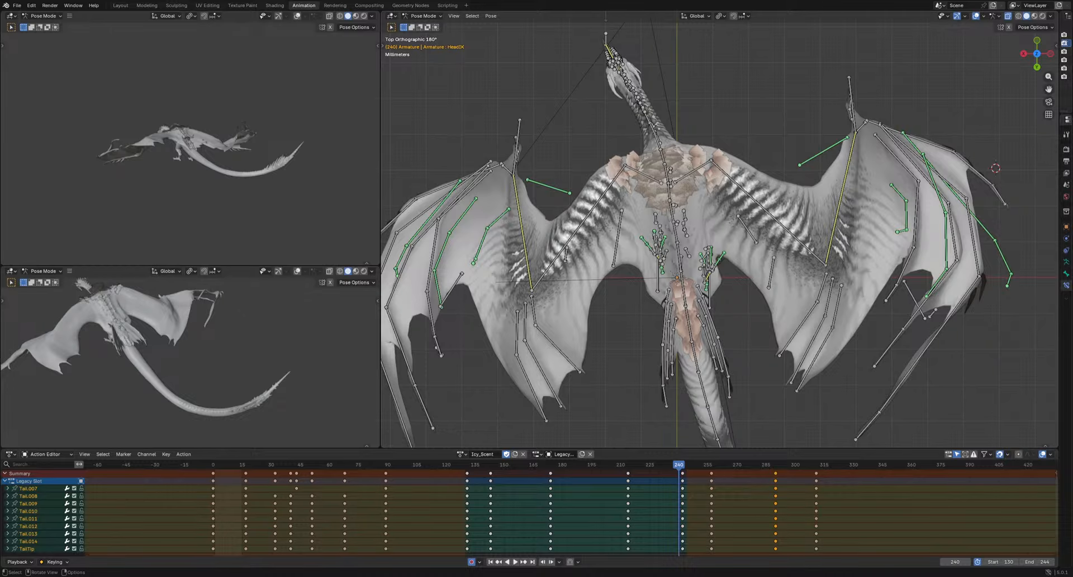
key(space)
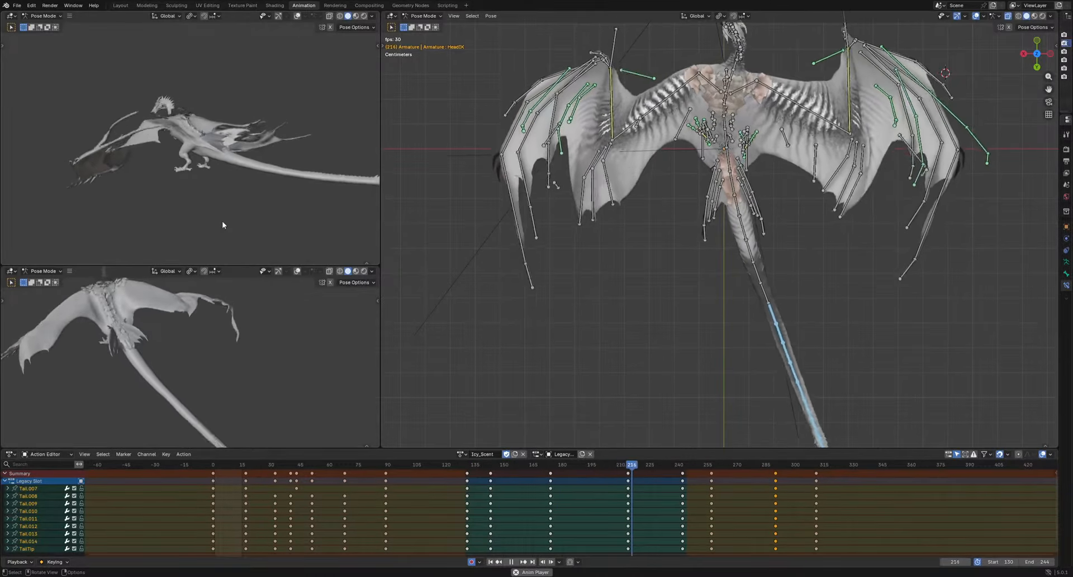
scroll(220, 224, up, 4)
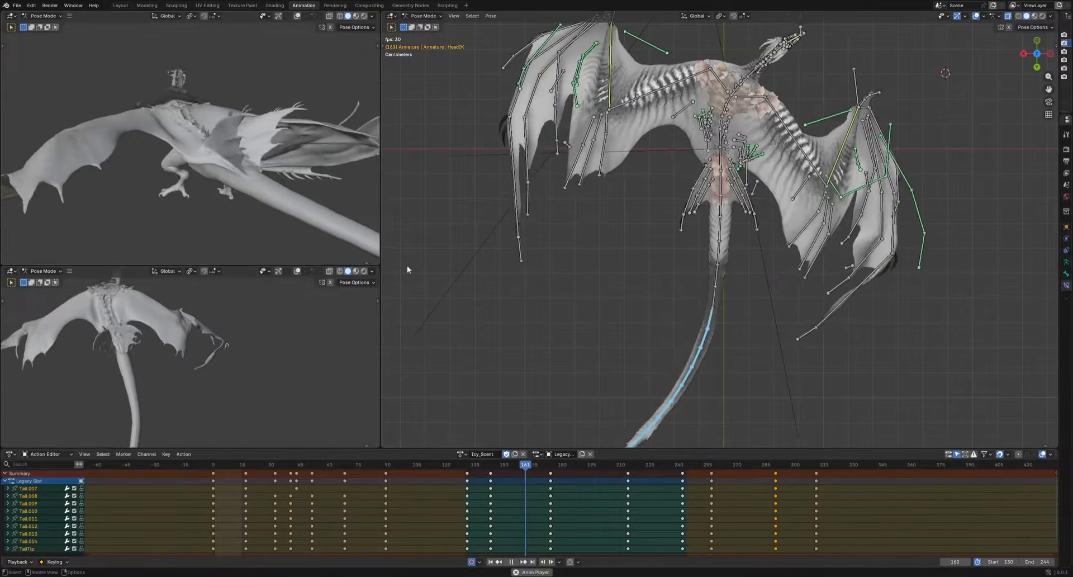
key(space)
Select the left foot's base toe bones ToeOut1-1.L, ToeMiddle1-1.L and ToeIn1-1.L in the bottom view at frame 128
scroll(594, 330, up, 4)
middle_drag(593, 330, 703, 313)
scroll(674, 142, up, 3)
click(677, 245)
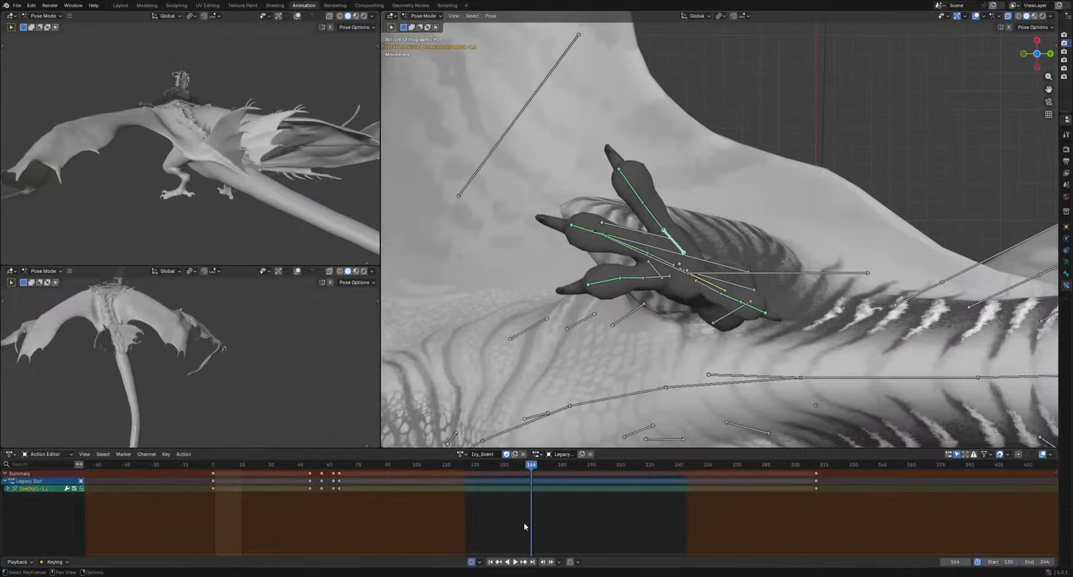
drag(439, 465, 461, 492)
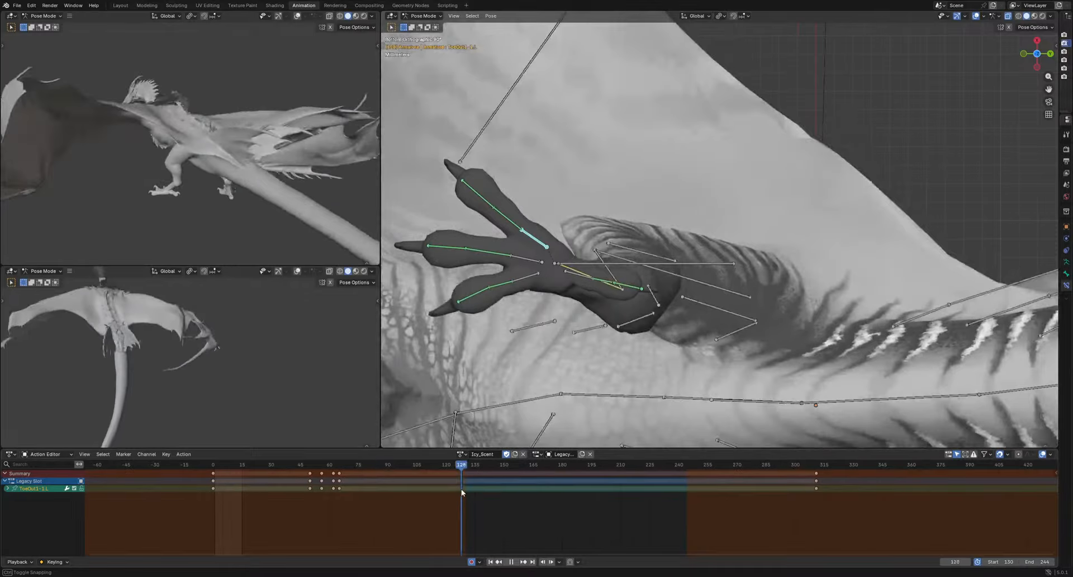
drag(538, 259, 530, 282)
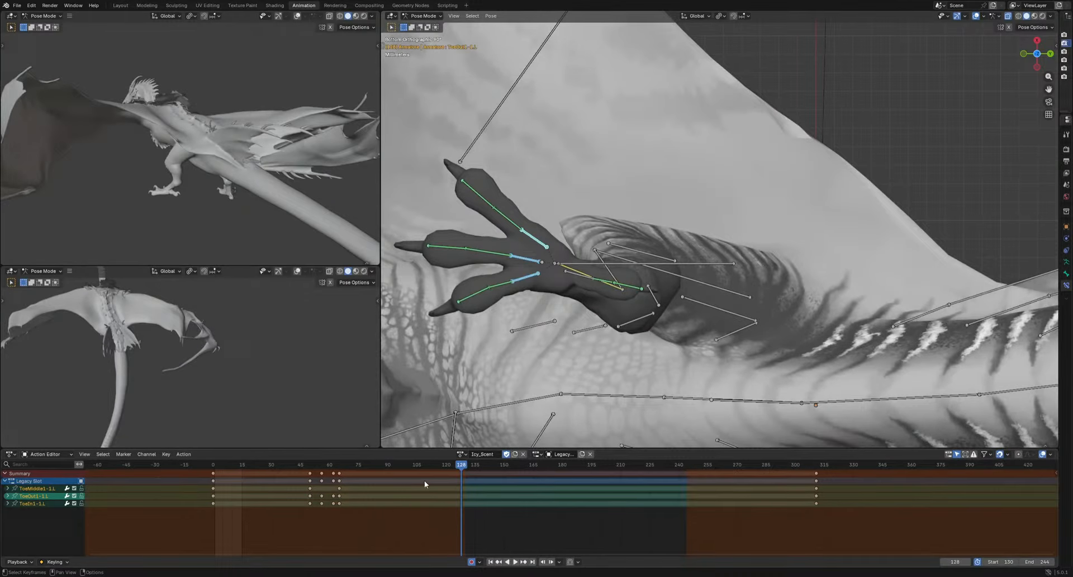
Copy the toe keyframes at about frame 65 and paste them at about frames 150, 173, 222 and 236
click(339, 474)
key(space)
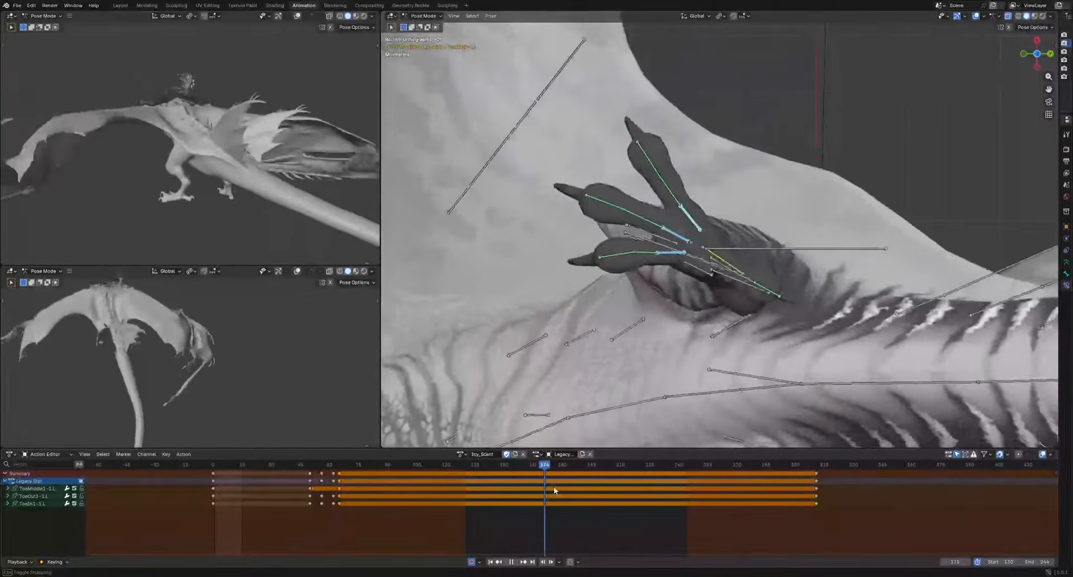
drag(554, 490, 505, 492)
key(ctrl+v)
key(space)
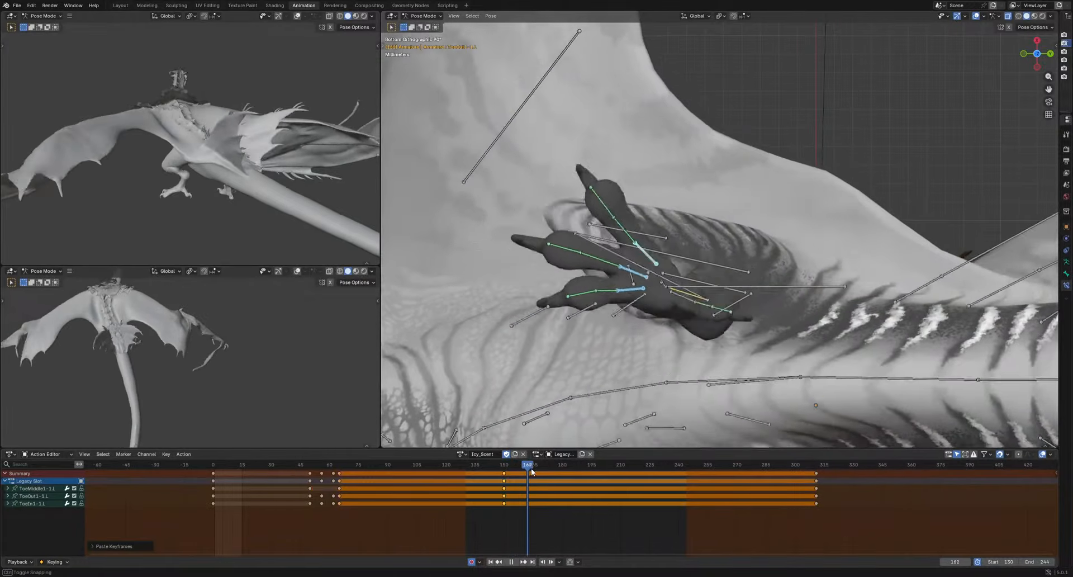
key(ctrl+v)
key(space)
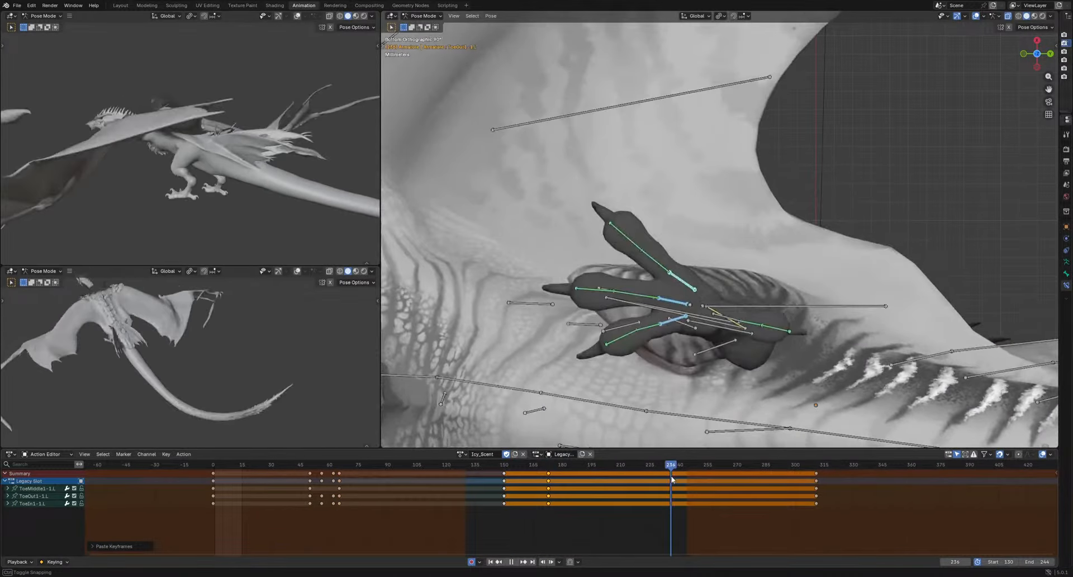
key(ctrl+v)
key(space)
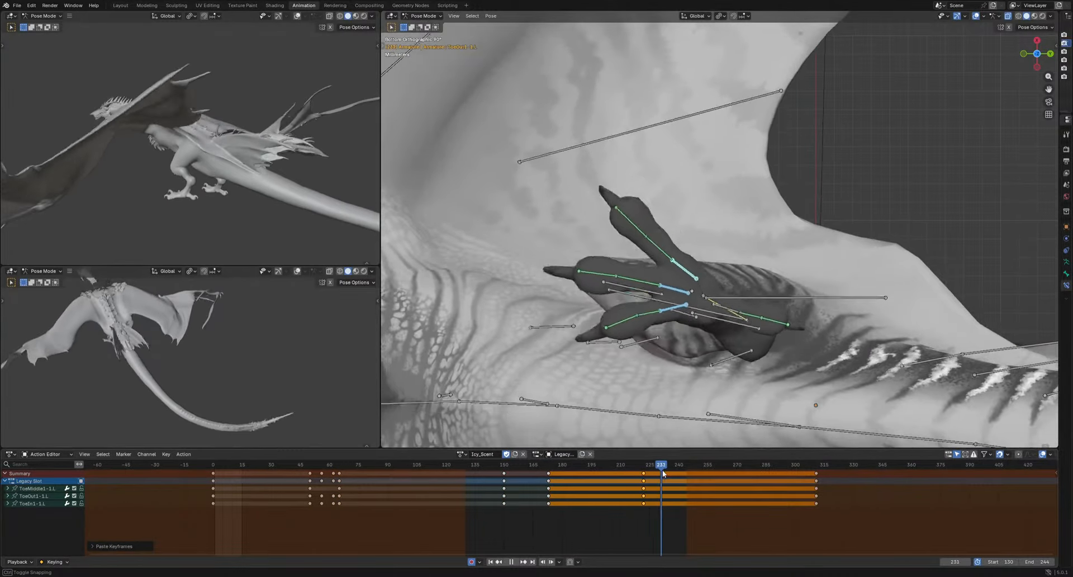
key(ctrl+v)
key(space)
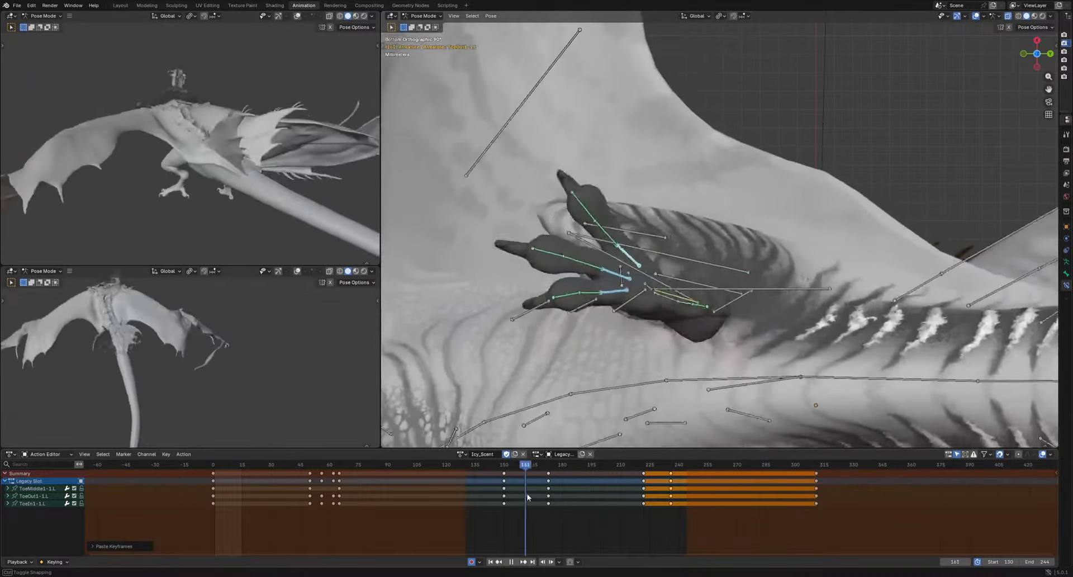
At frame 160, rotate the left foot's outer and inner base toe bones ToeOut1-1.L and ToeIn1-1.L toward the middle toe
drag(527, 497, 524, 498)
scroll(525, 498, up, 2)
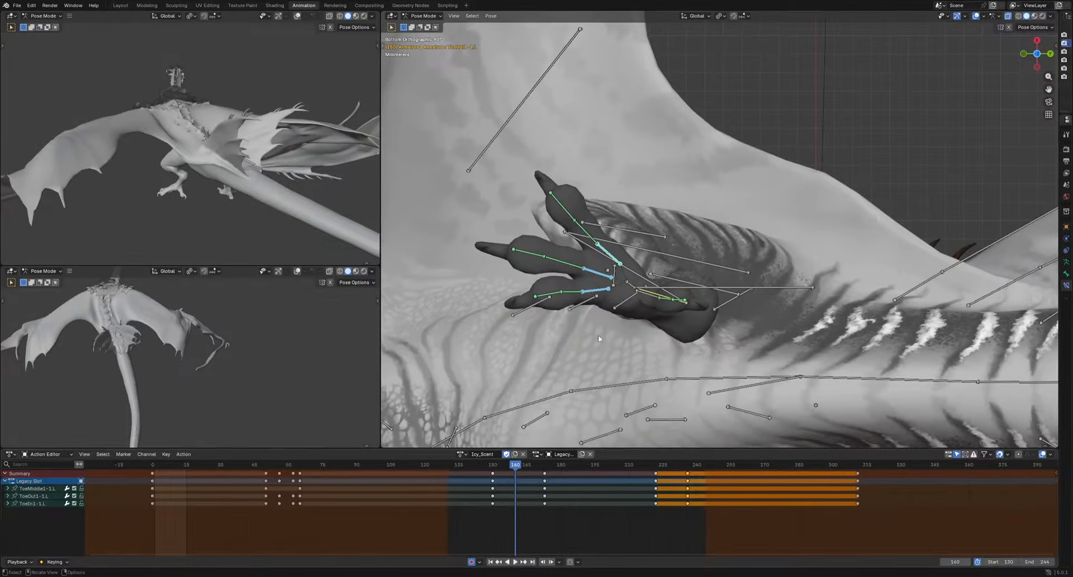
click(618, 263)
click(618, 264)
scroll(654, 337, up, 1)
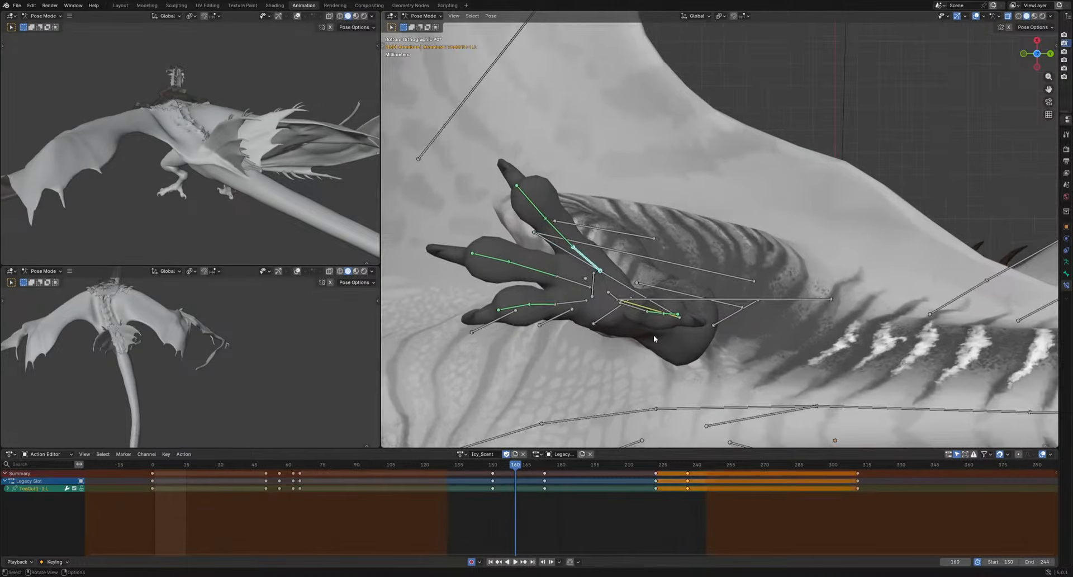
key(r)
click(750, 338)
click(574, 301)
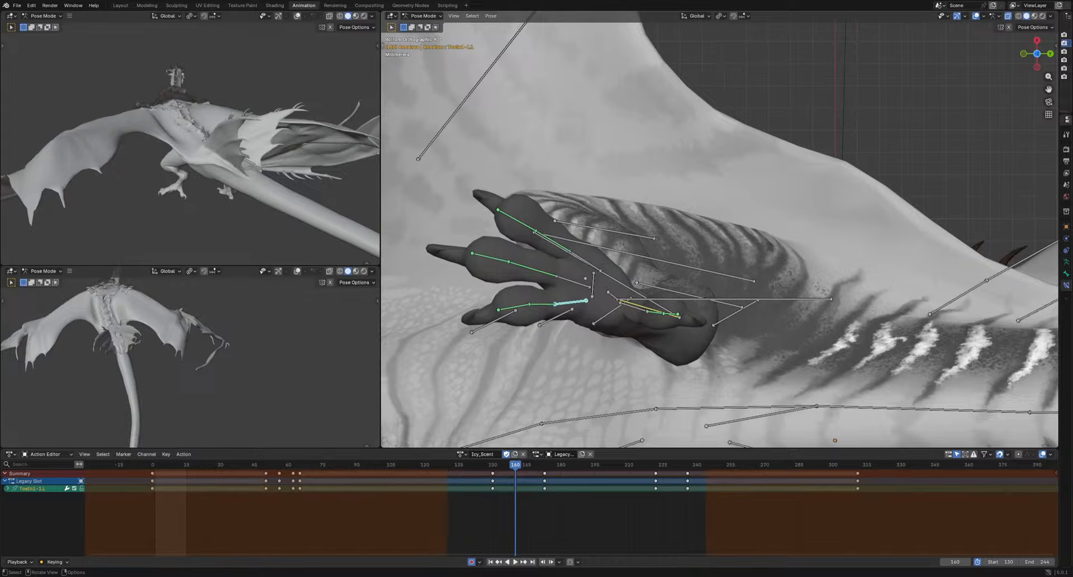
key(r)
key(r)
click(498, 459)
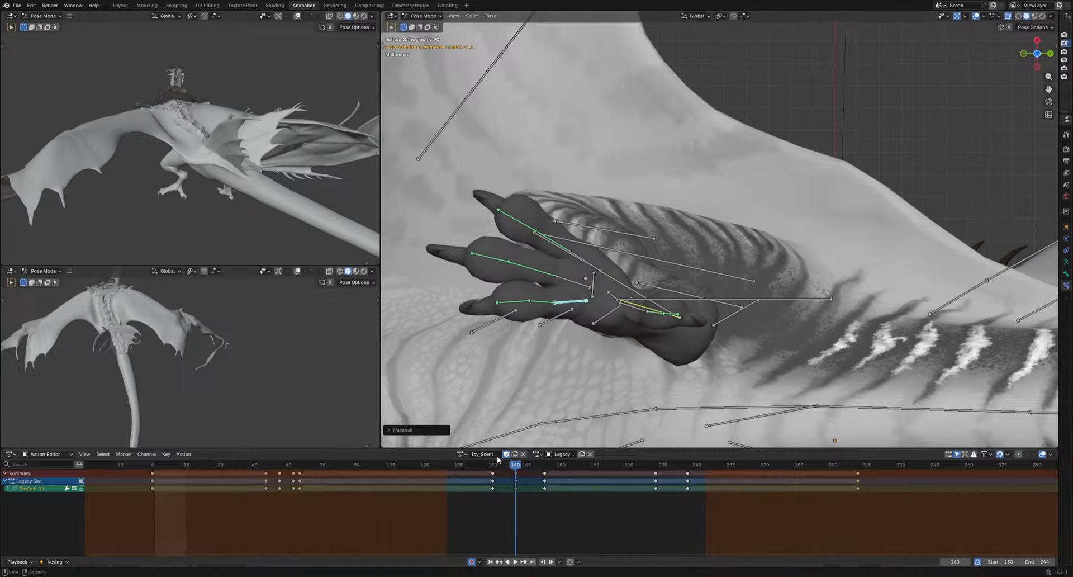
At frame 228, rotate ToeIn1-1.L and ToeOut1-1.L toward the middle toe and play the animation
drag(522, 467, 677, 480)
key(r)
key(r)
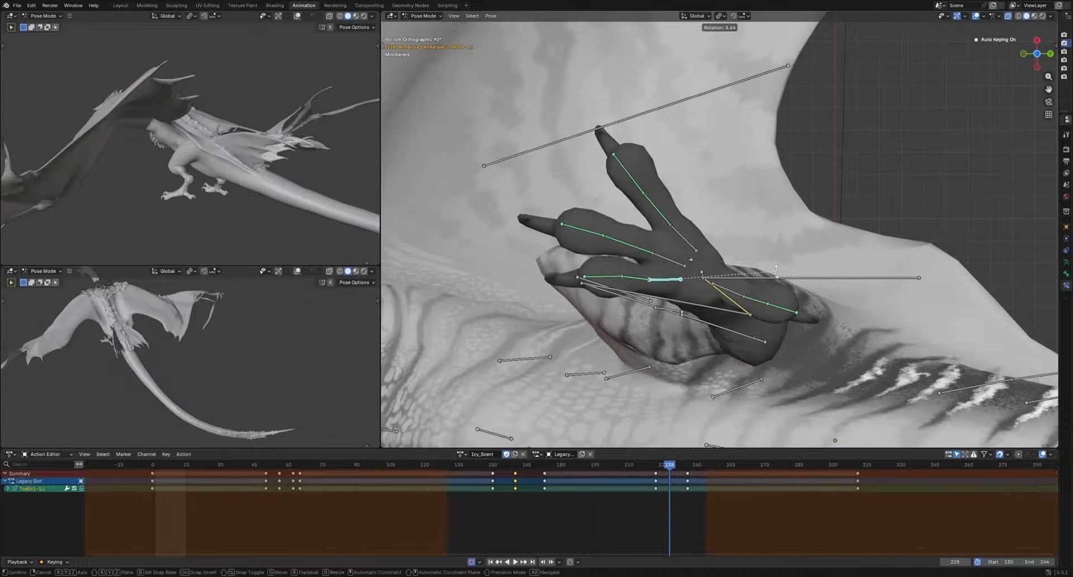
click(726, 246)
click(683, 237)
key(r)
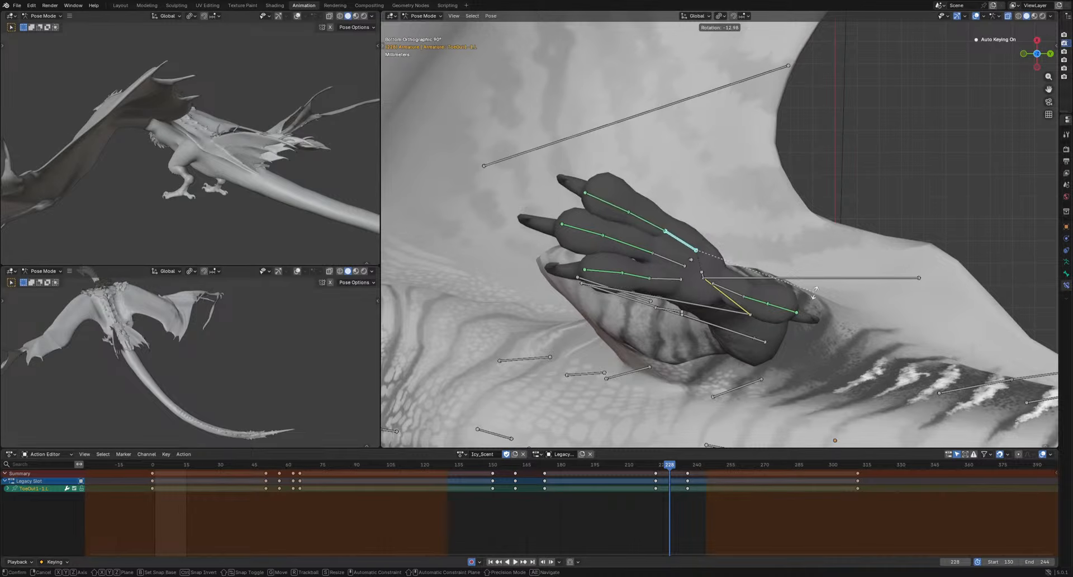
click(814, 292)
key(space)
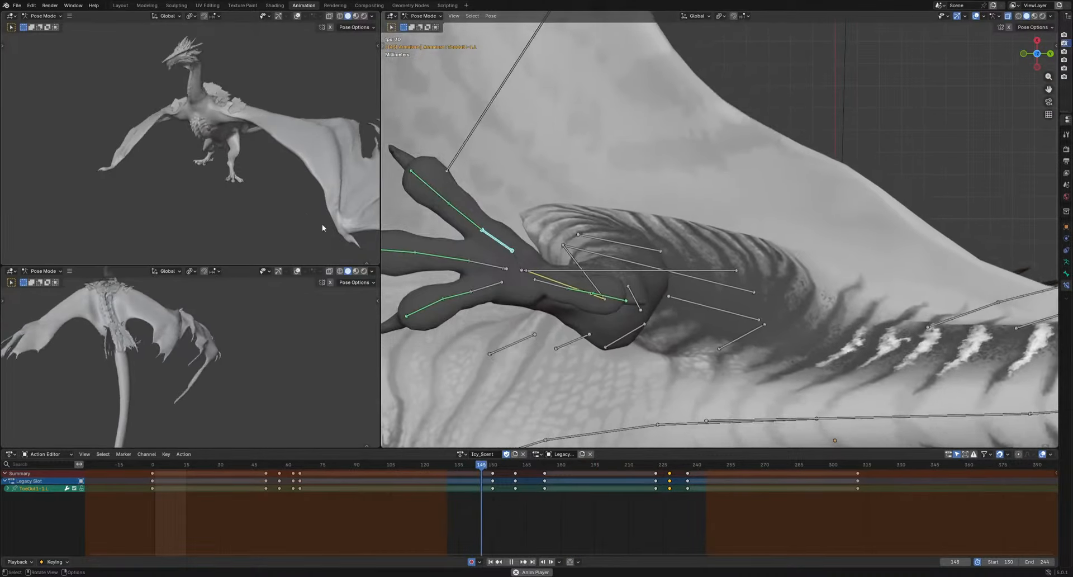
key(space)
Select the right foot's base toe bones ToeIn1-1.R, ToeOut1-1.R and ToeMiddle1-1.R in the bottom view
middle_drag(770, 400, 633, 440)
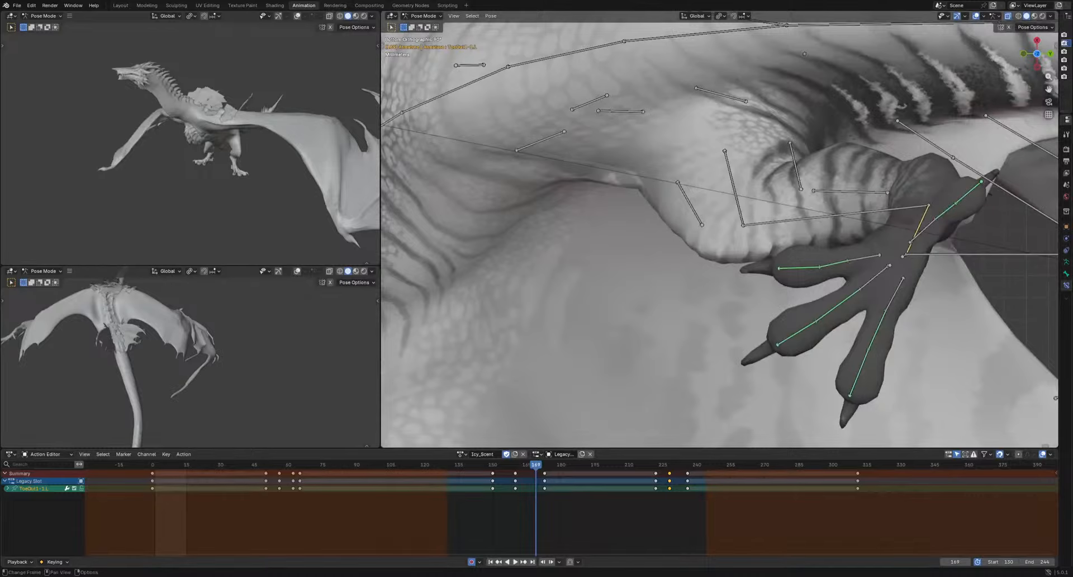
shift+middle_drag(862, 288, 693, 297)
click(692, 260)
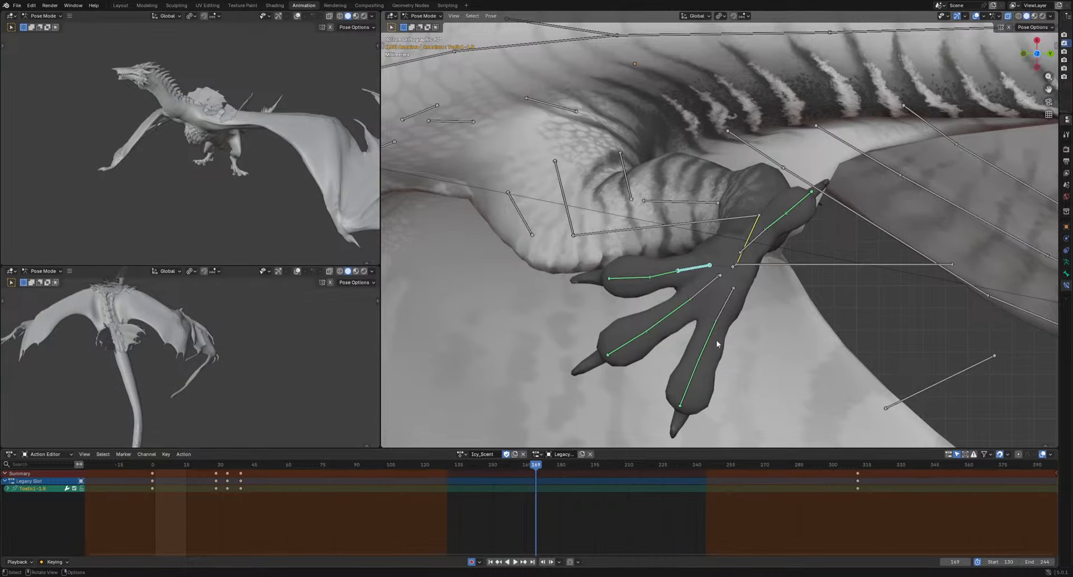
shift+click(725, 304)
shift+click(706, 287)
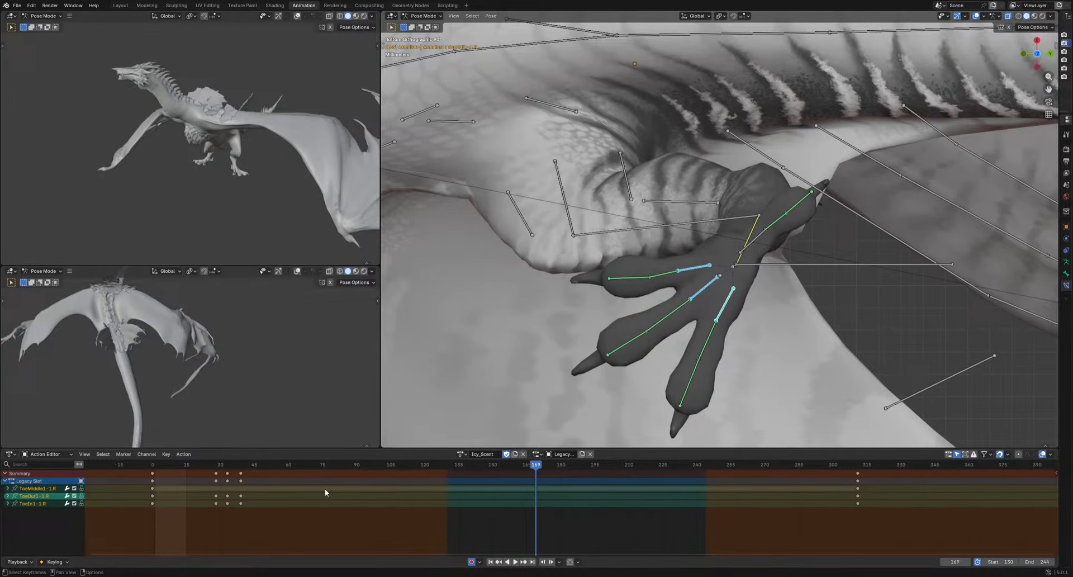
Copy the right toes' keyframes at frame 0, paste them at about frame 41 and shift them to about frame 43
click(246, 474)
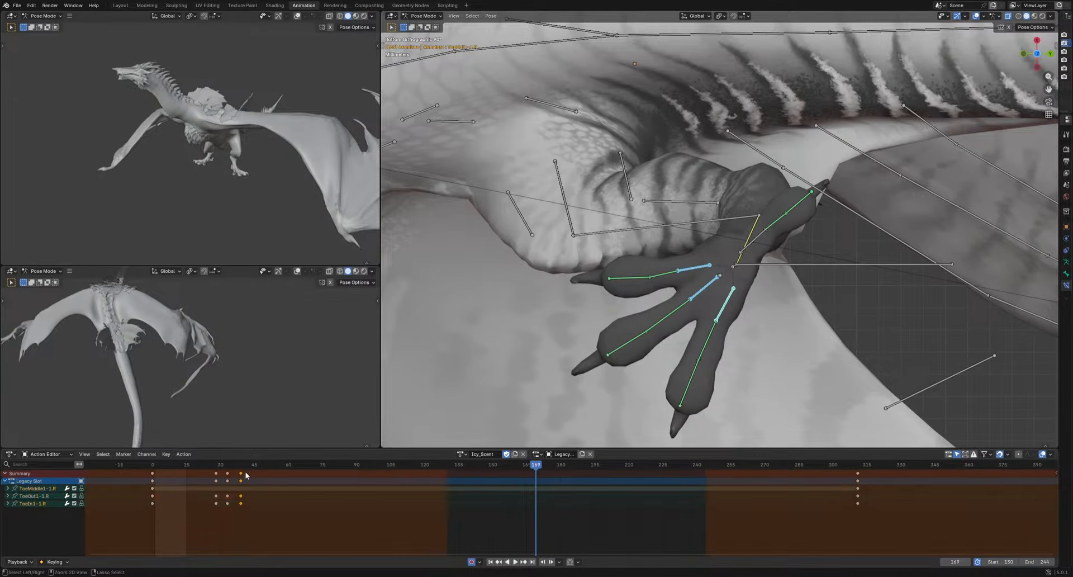
click(152, 474)
key(space)
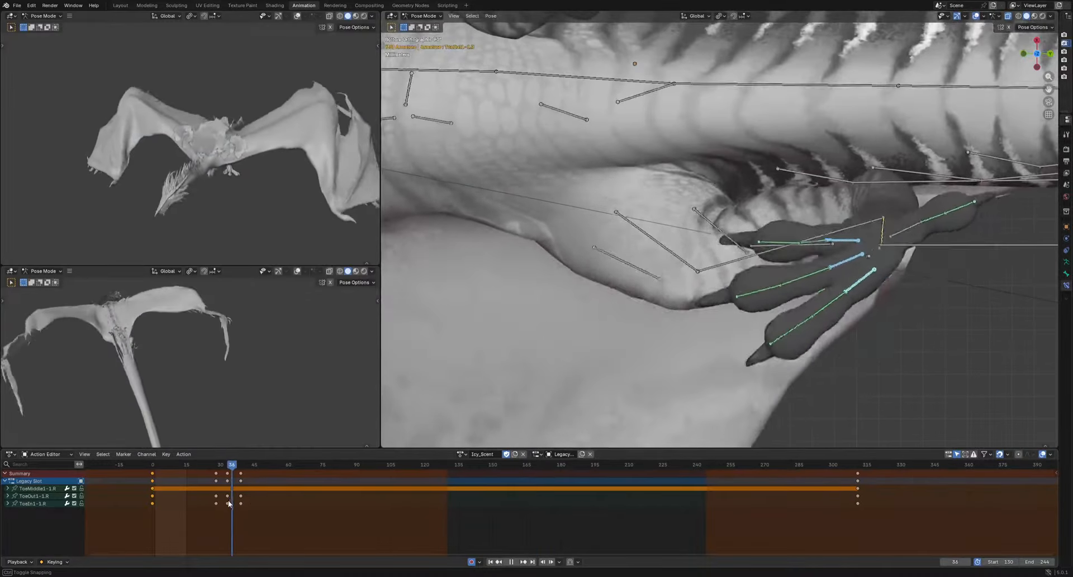
key(space)
key(ctrl+v)
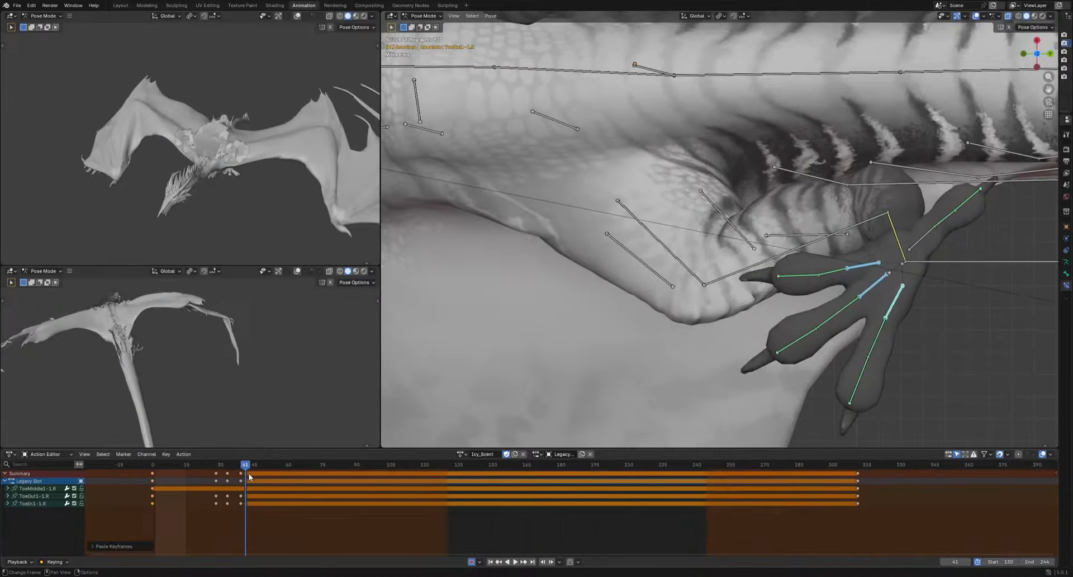
key(g)
click(251, 470)
key(space)
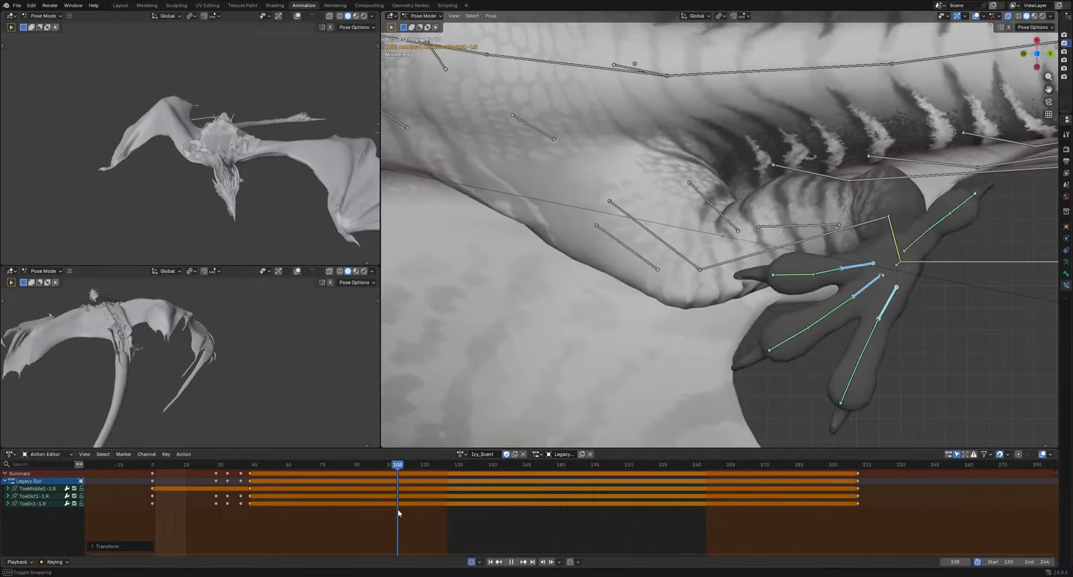
Paste the copied right toe keyframes at about frames 107, 120, 200 and 218
key(space)
key(ctrl+v)
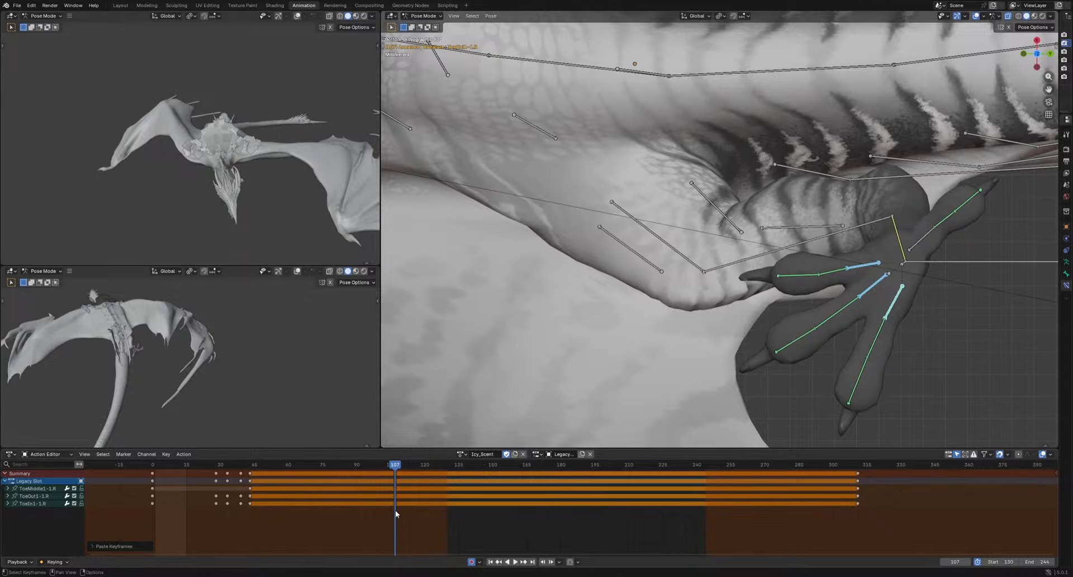
drag(395, 465, 626, 467)
key(ctrl+v)
key(ctrl+v)
key(ctrl+v)
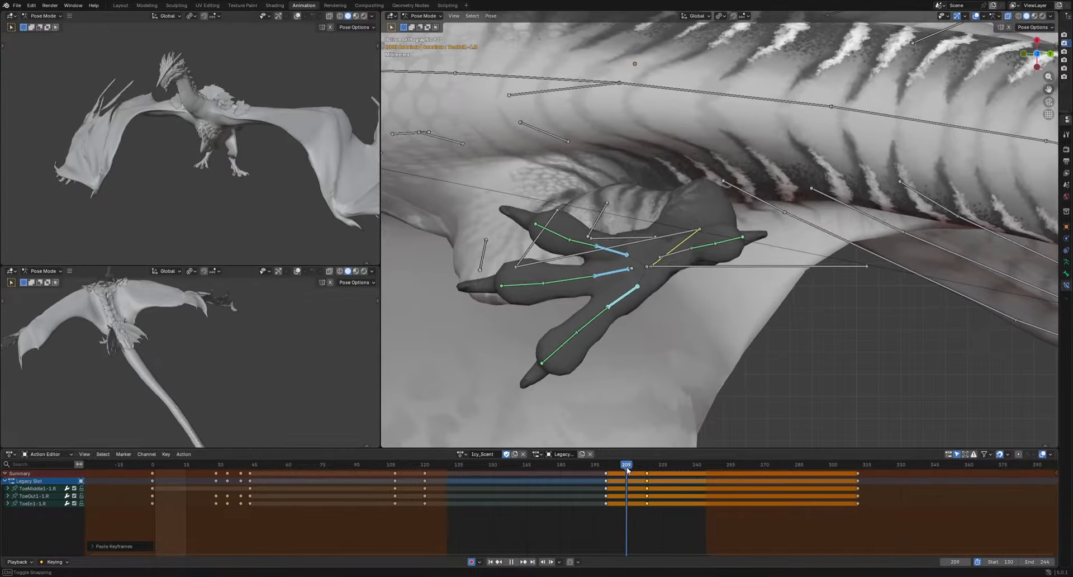
At frame 208, rotate the right foot's ToeOut1-1.R and ToeIn1-1.R bones toward the middle toe
shift+middle_drag(615, 365, 686, 358)
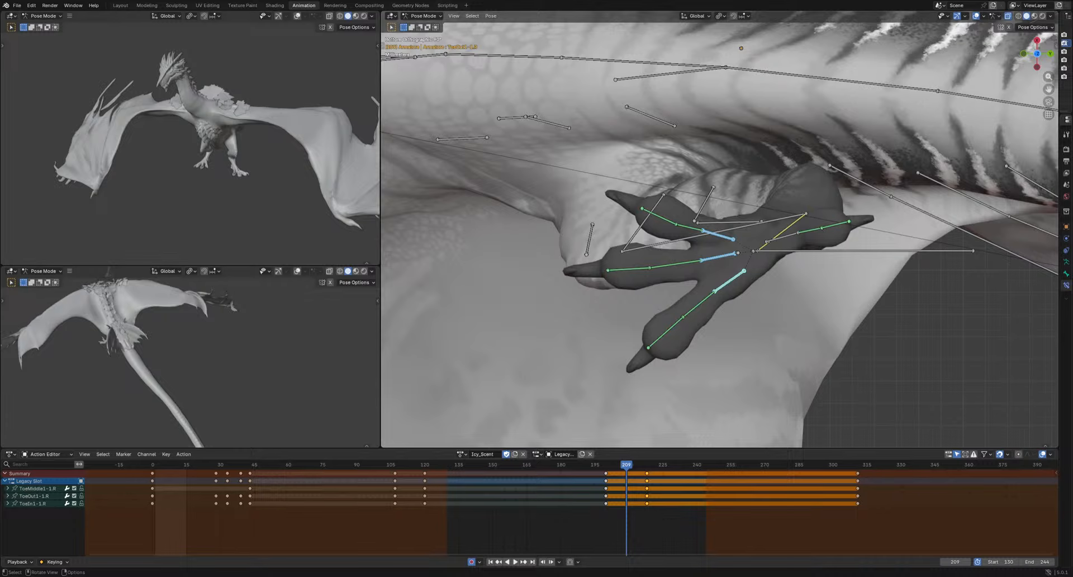
shift+middle_drag(632, 305, 632, 338)
click(736, 319)
mouse_move(624, 475)
mouse_down()
mouse_move(615, 473)
mouse_move(628, 469)
mouse_up()
key(r)
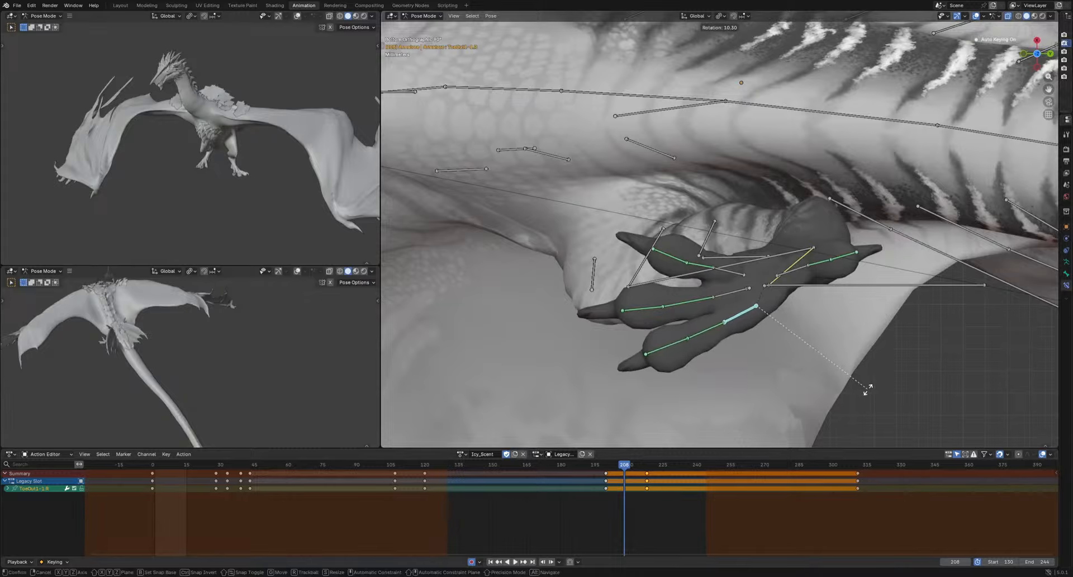
click(866, 389)
click(738, 274)
key(r)
click(863, 366)
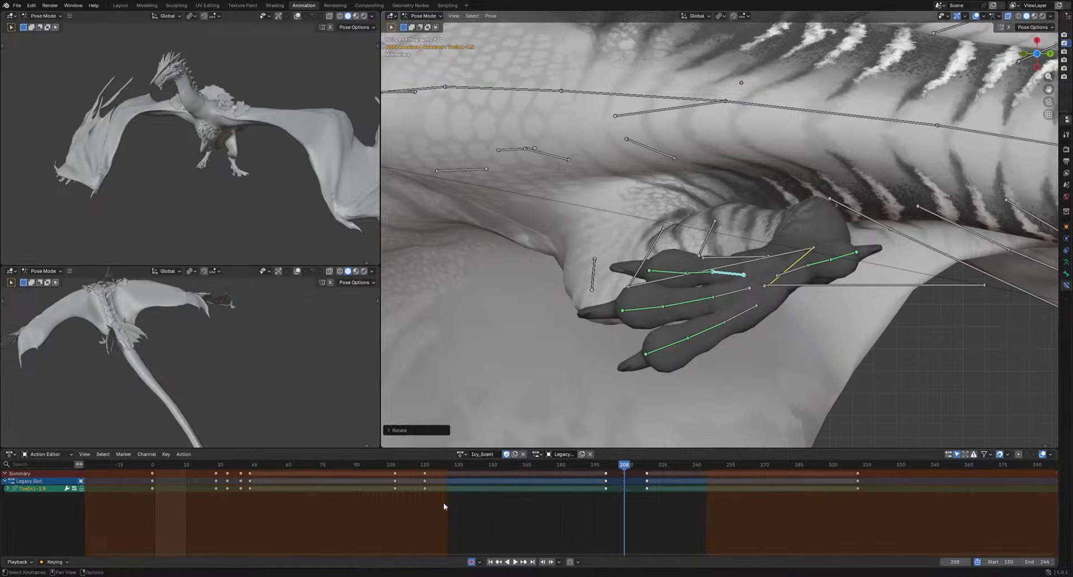
At frame 115, rotate ToeIn1-1.R and ToeOut1-1.R toward the middle toe and play the animation
drag(425, 466, 412, 467)
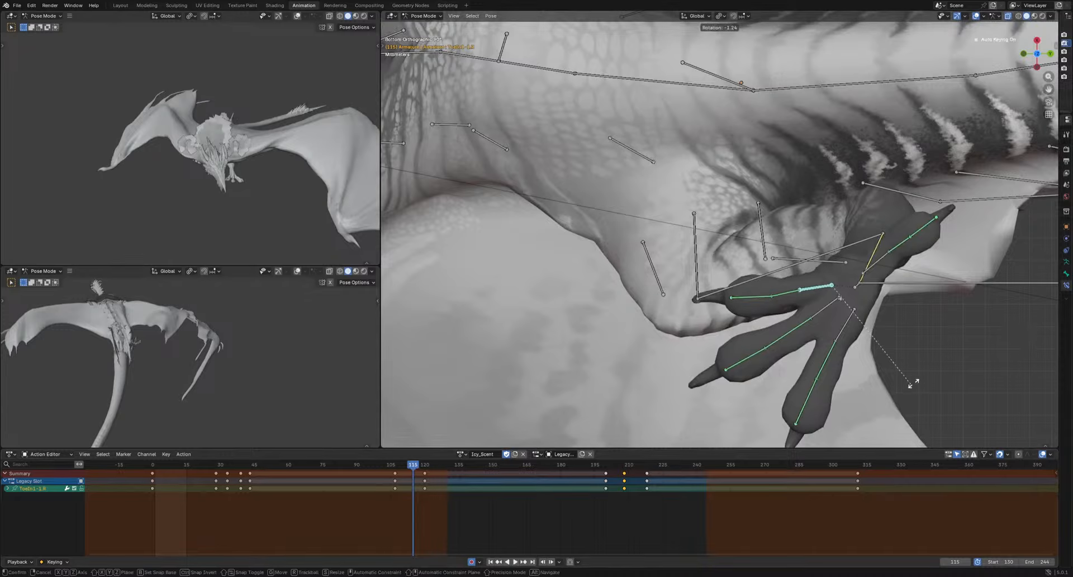
key(r)
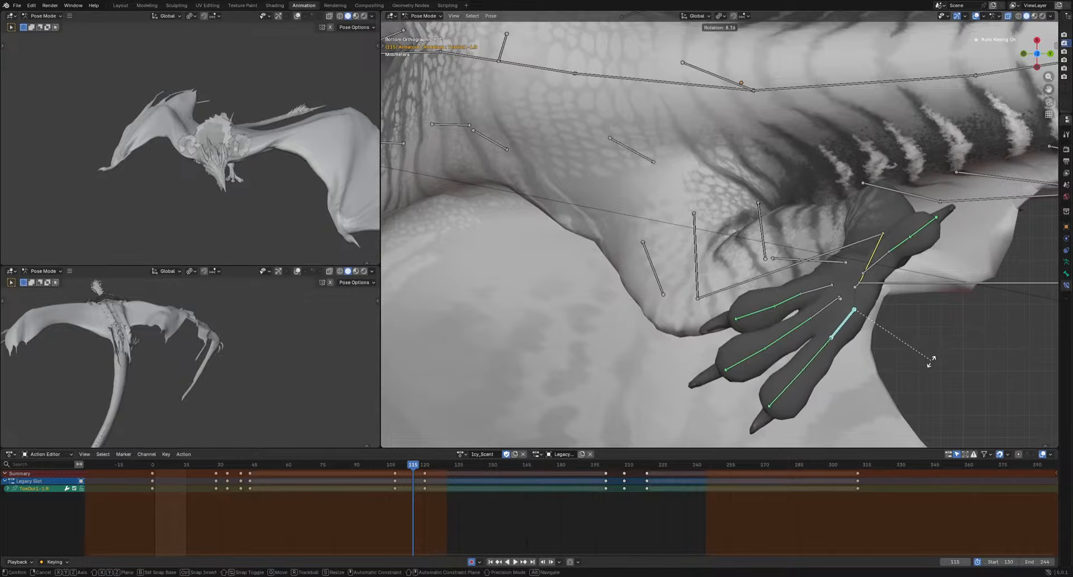
click(922, 363)
drag(416, 466, 575, 503)
key(space)
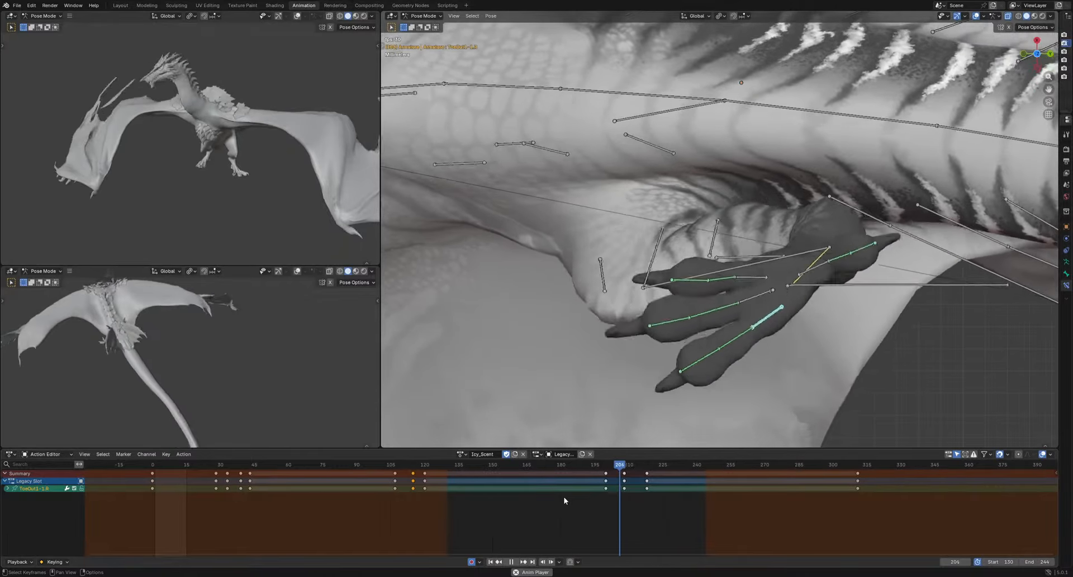
key(space)
Rotate the right ankle bone Ankle.R in the right side view at about frames 69 and 111
scroll(793, 222, down, 7)
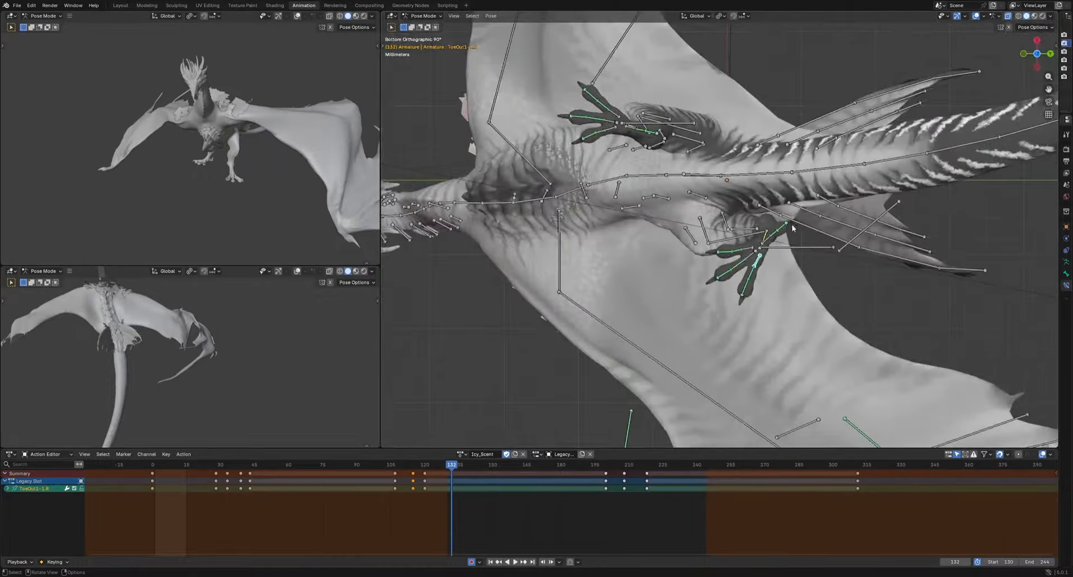
middle_drag(792, 222, 779, 228)
click(755, 213)
key(KP_3)
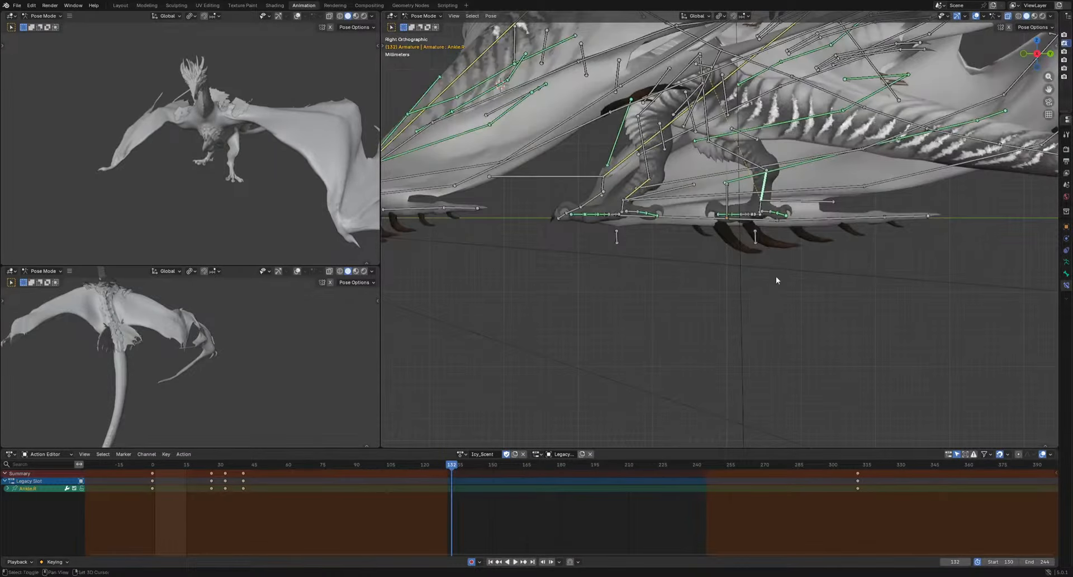
drag(255, 468, 404, 479)
key(r)
click(845, 319)
key(r)
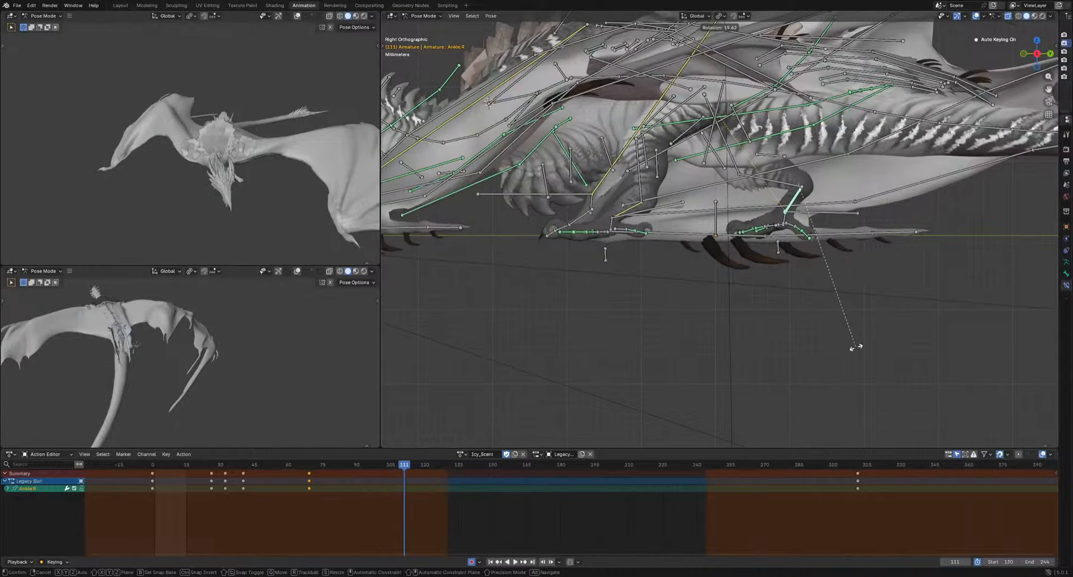
click(855, 346)
Rotate Ankle.R at frames 124 and 152, playing the animation between poses
key(space)
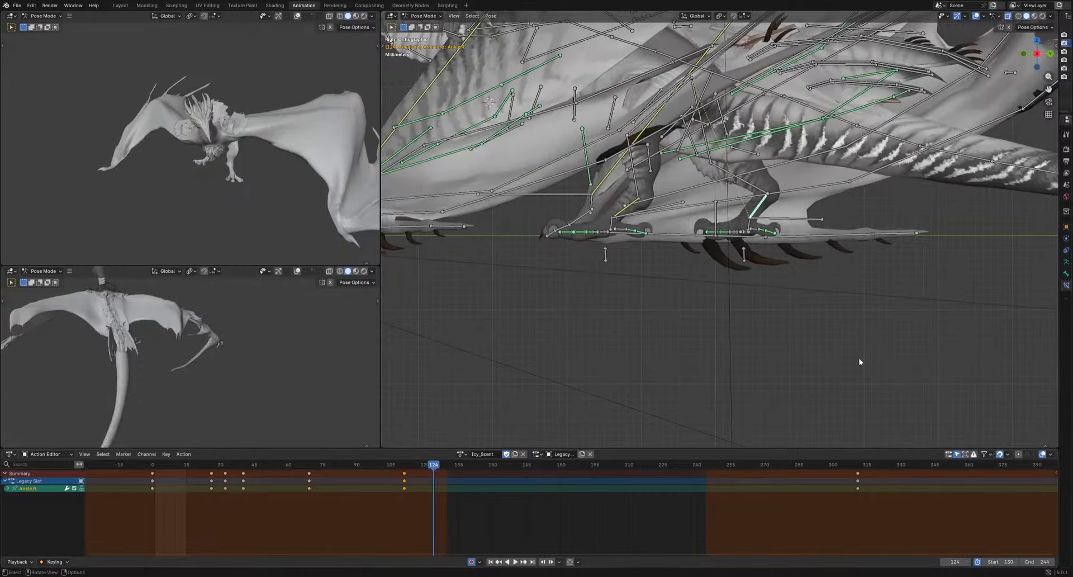
key(r)
click(884, 247)
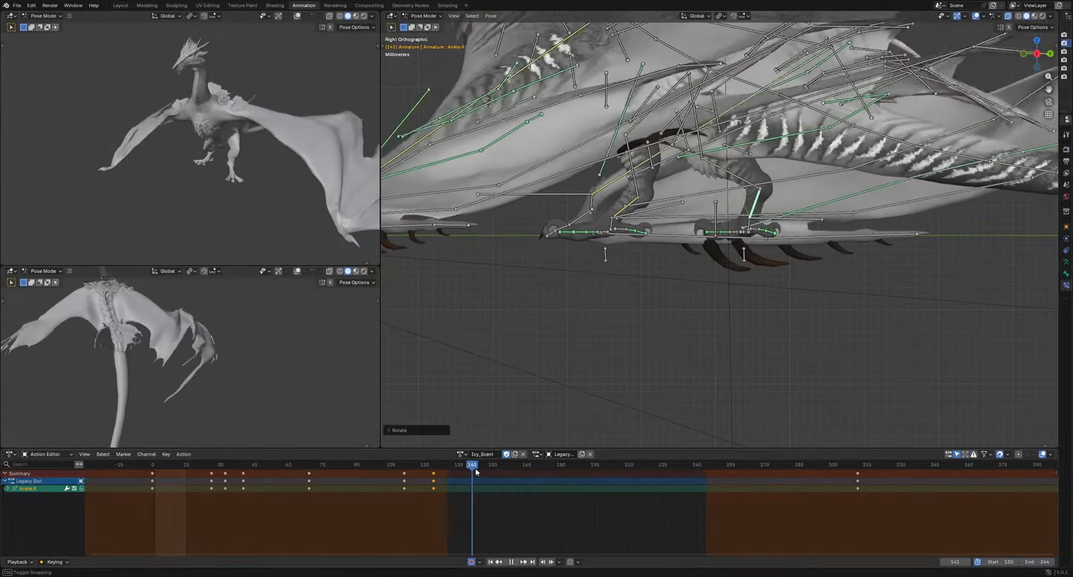
key(r)
click(875, 311)
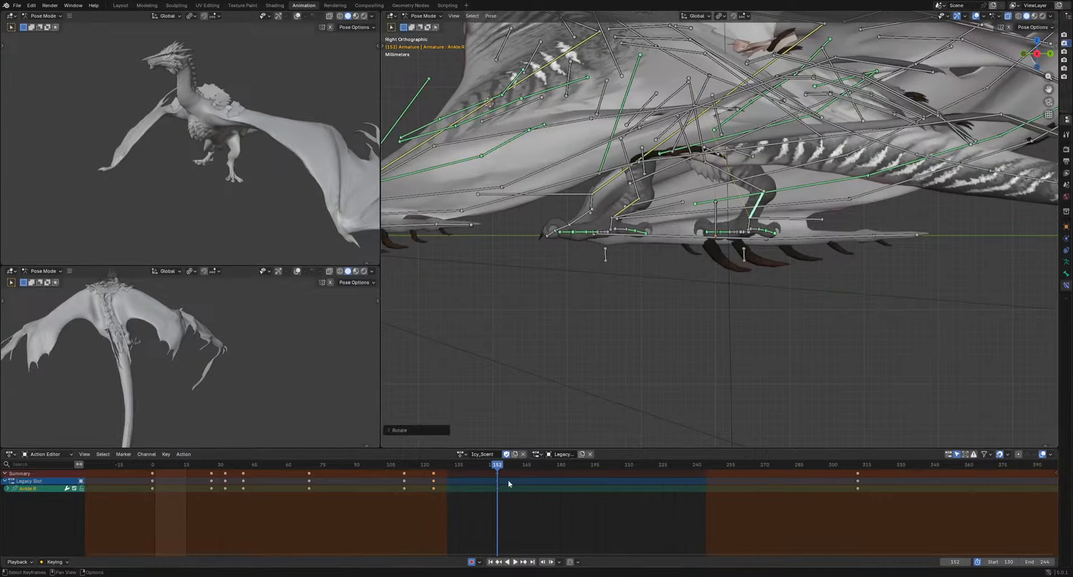
key(space)
key(space)
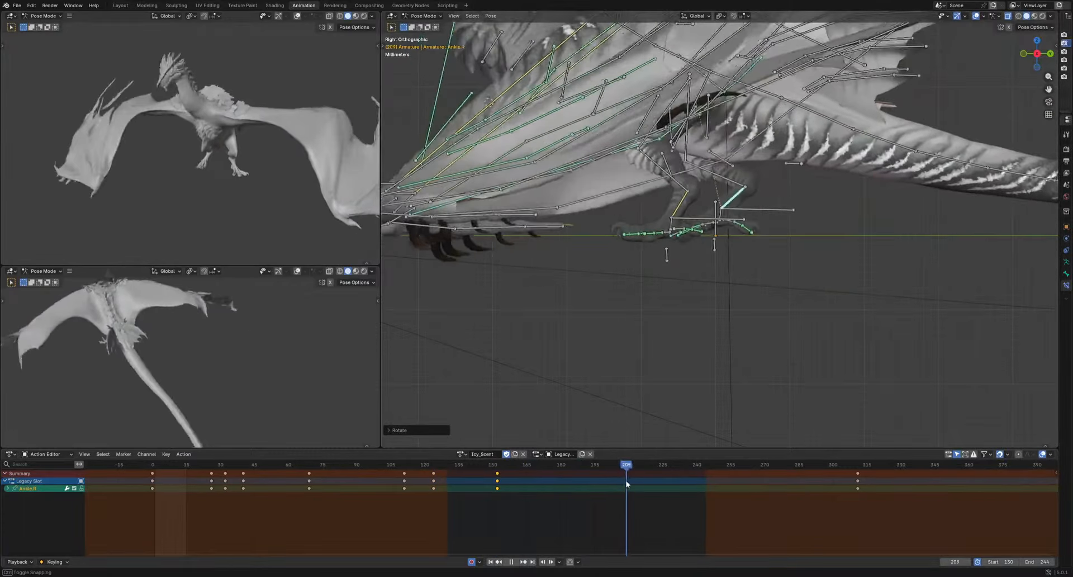
Rotate Ankle.R at about frames 208, 220 and 235 and play the animation
key(r)
click(834, 361)
drag(631, 466, 651, 471)
key(r)
click(876, 234)
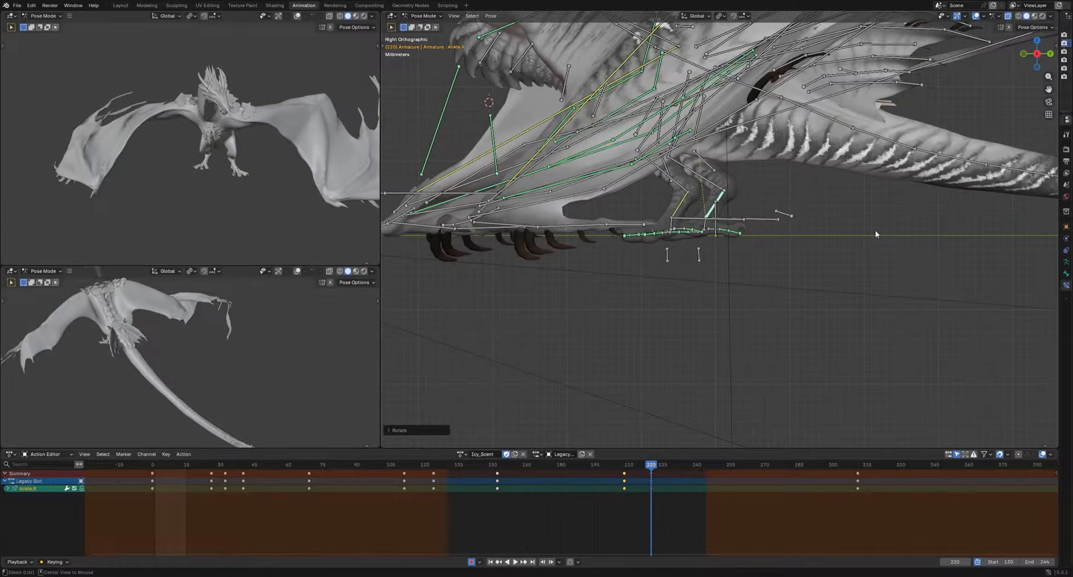
key(space)
key(space)
key(r)
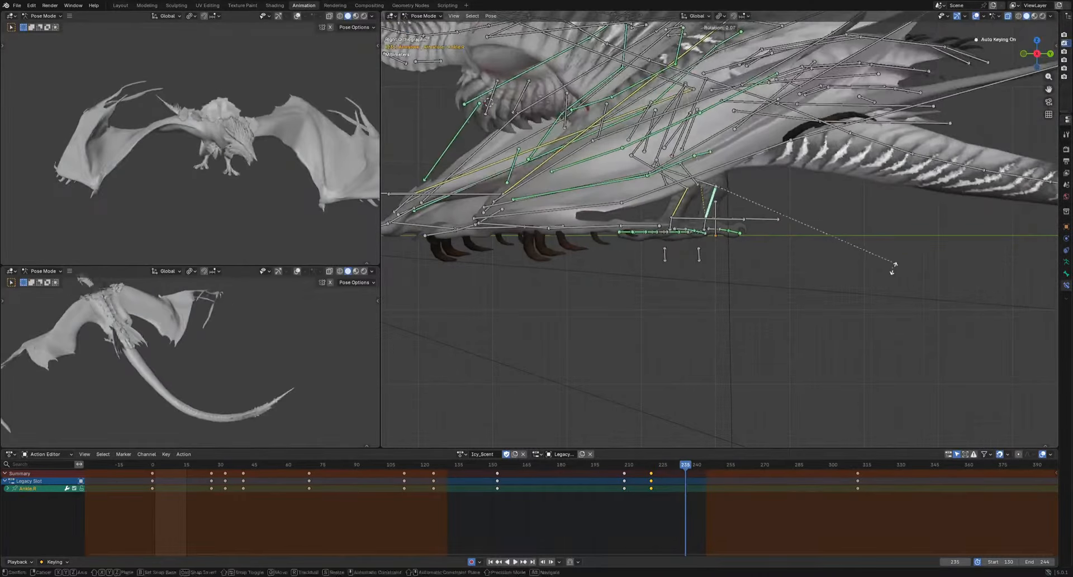
click(886, 324)
key(space)
key(space)
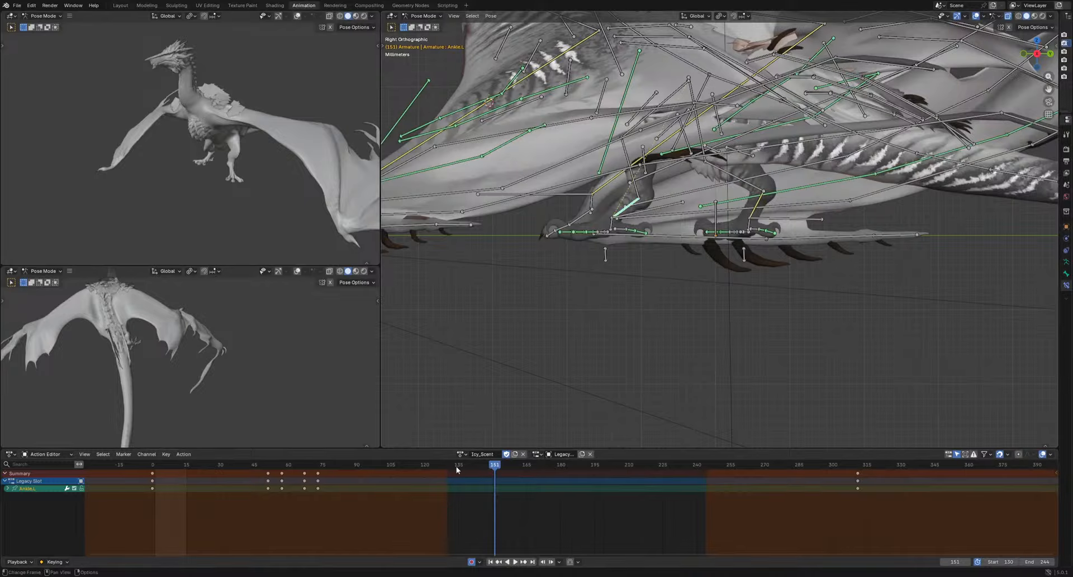
Rotate the left ankle bone Ankle.L at frame 105 in the right side view
drag(456, 466, 390, 467)
key(space)
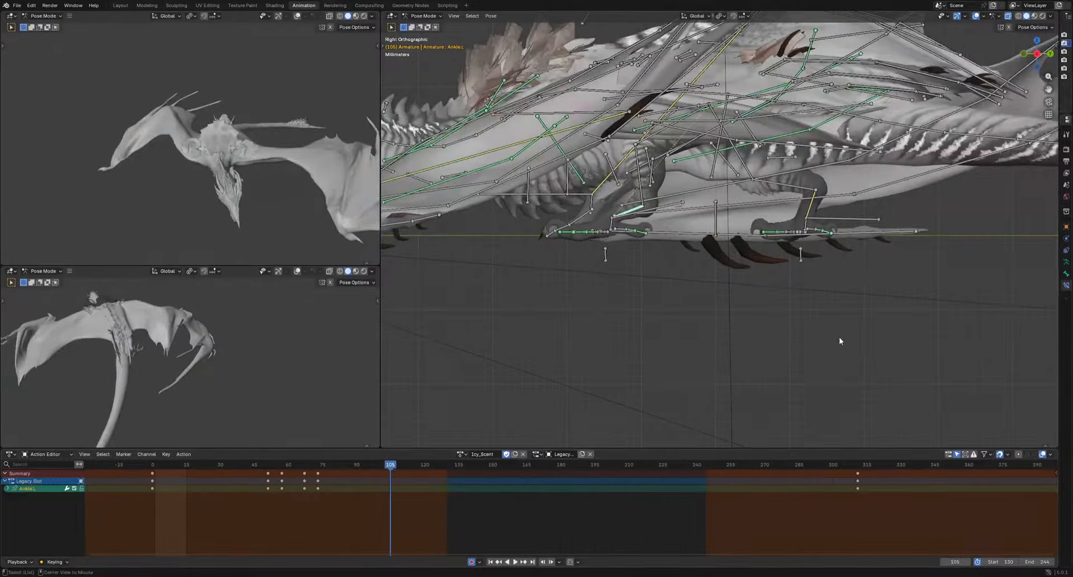
key(r)
click(836, 295)
key(space)
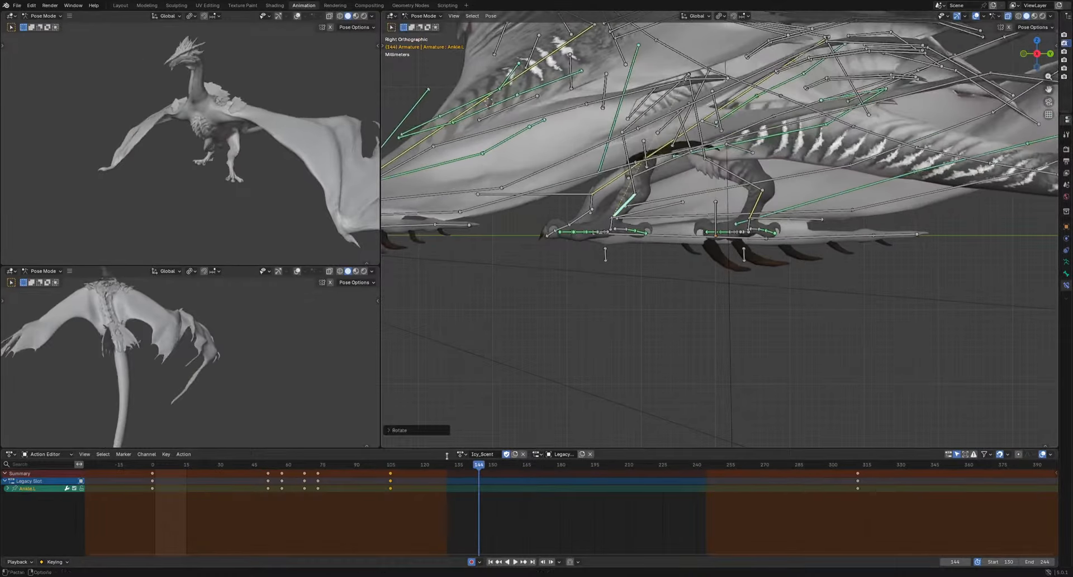
Rotate the left ankle bone Ankle.L at frames 149 and 162 in the right side view
drag(446, 463, 490, 468)
key(space)
key(r)
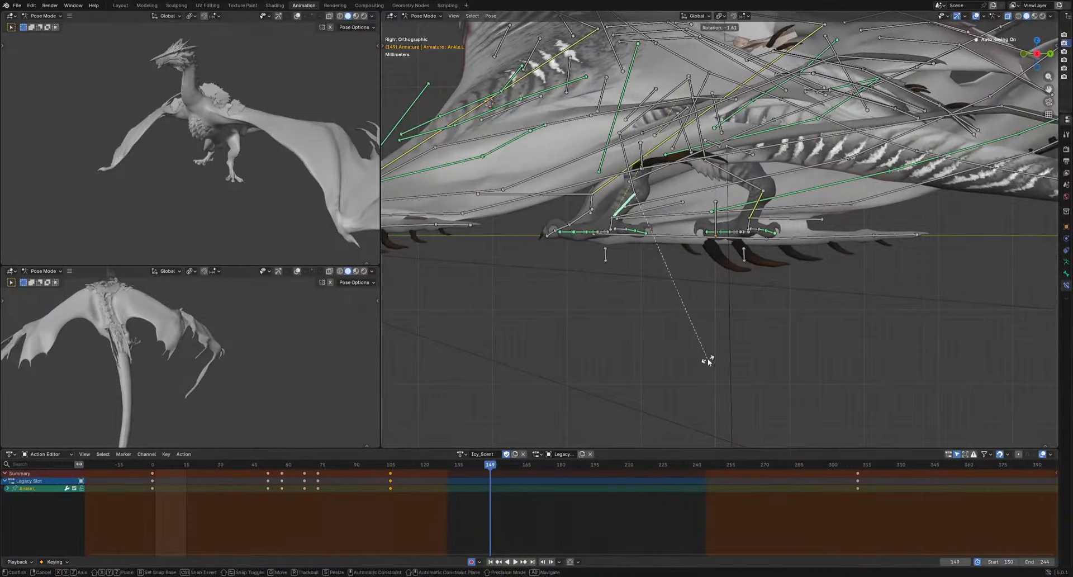
click(707, 360)
key(space)
key(space)
key(r)
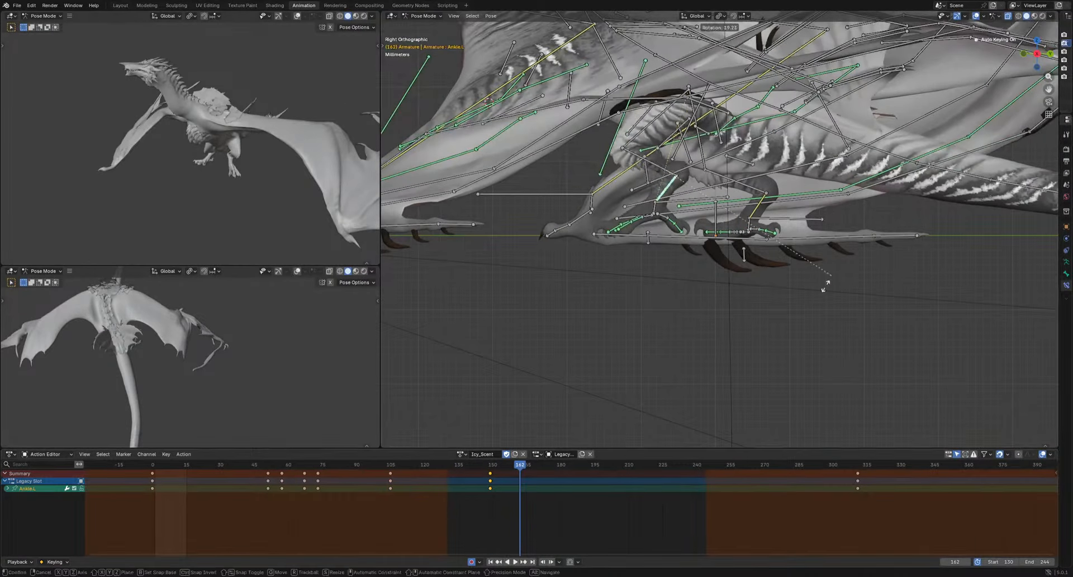
click(793, 319)
Rotate Ankle.L at frames 176 and 194, advancing the animation between poses
key(space)
key(space)
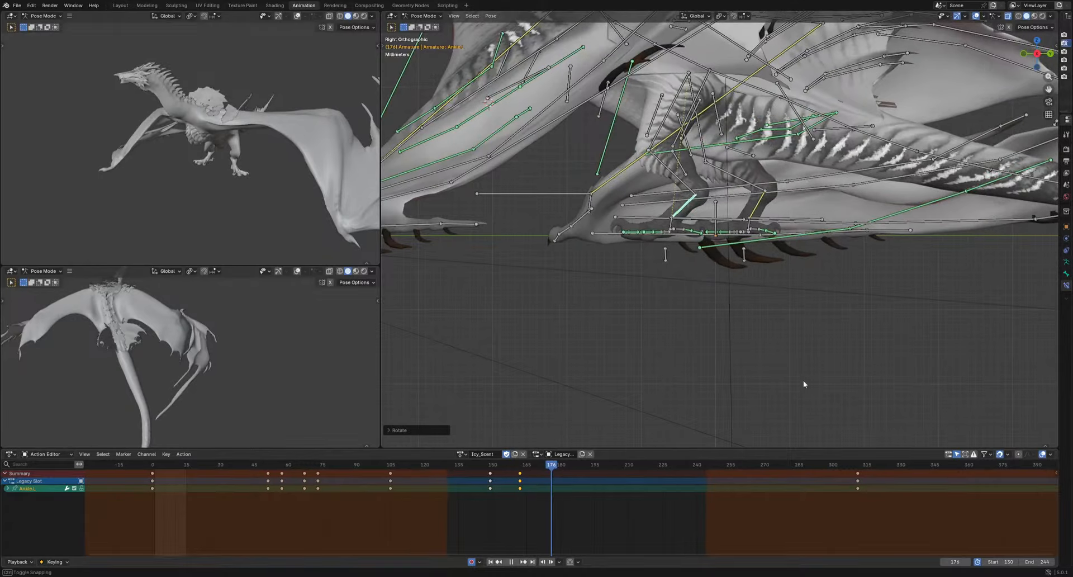
key(r)
click(828, 294)
click(592, 471)
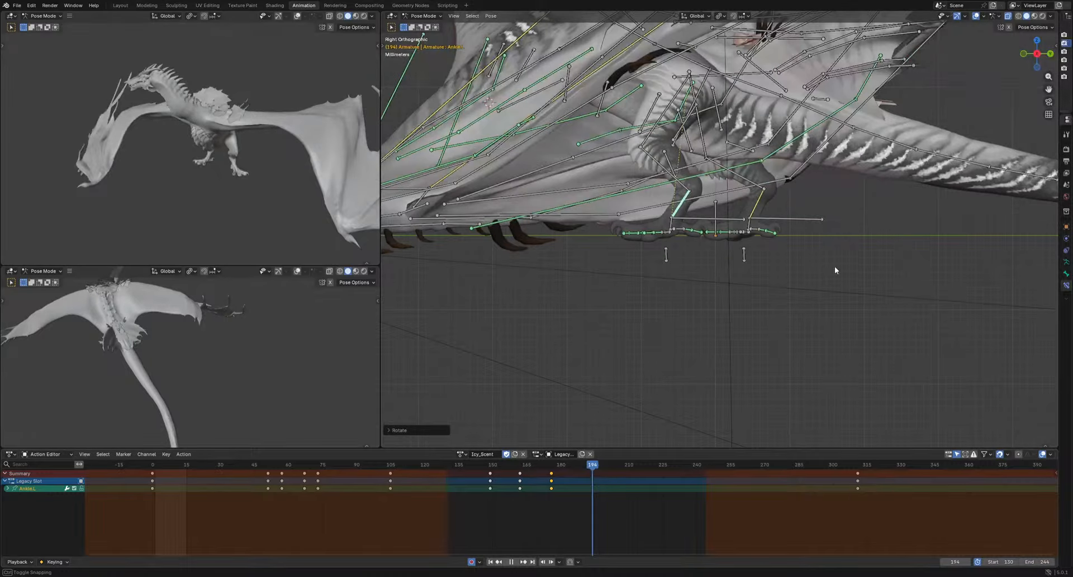
key(r)
click(820, 335)
Rotate Ankle.L at about frames 226 and 243
key(space)
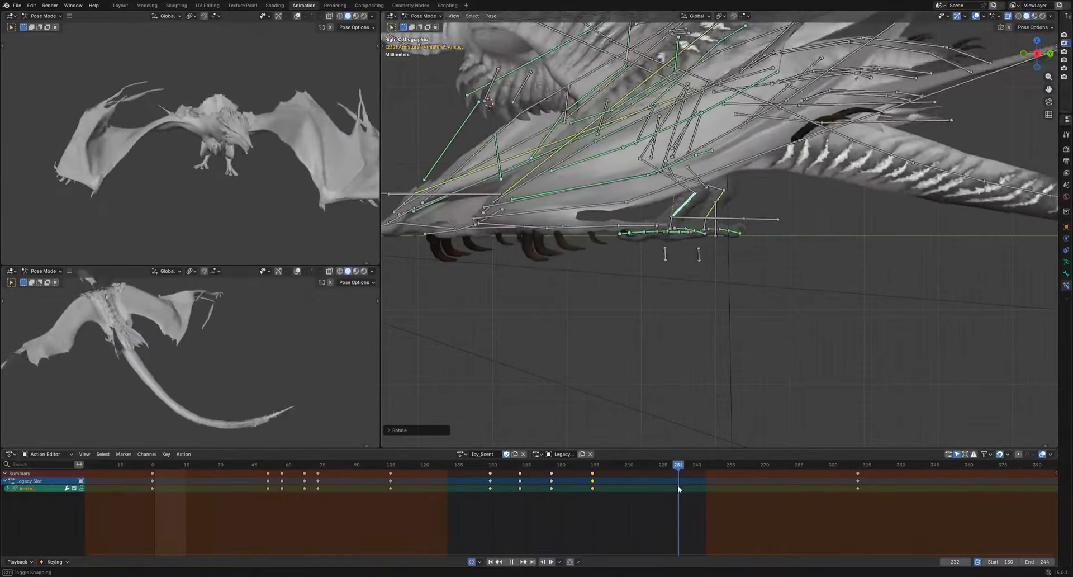
key(space)
key(r)
key(r)
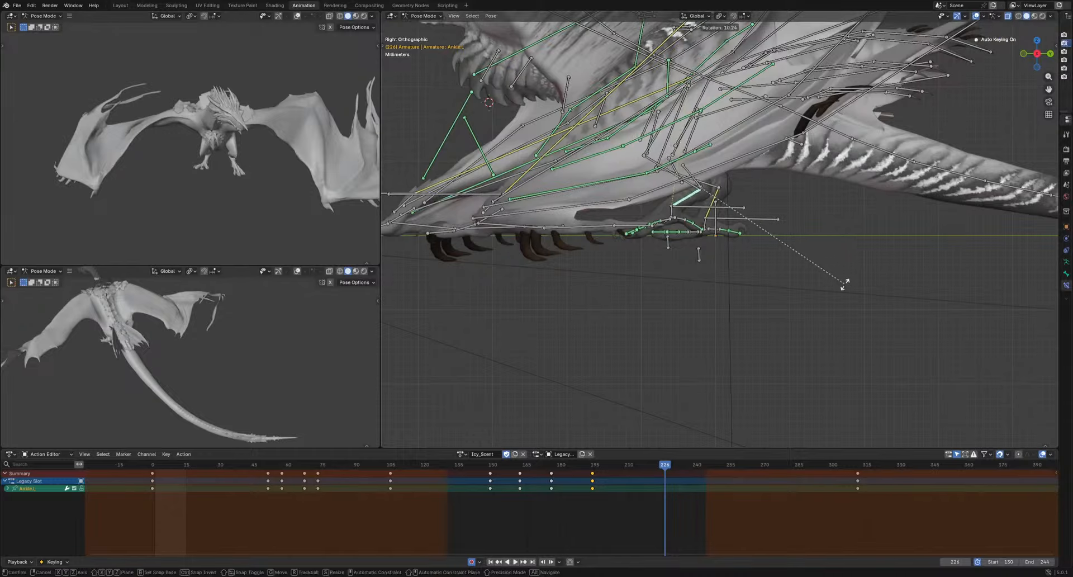
click(843, 286)
drag(667, 469, 702, 468)
key(r)
click(845, 333)
Rotate Ankle.L at about frame 262 and play the animation
drag(694, 467, 746, 476)
key(r)
click(878, 273)
key(space)
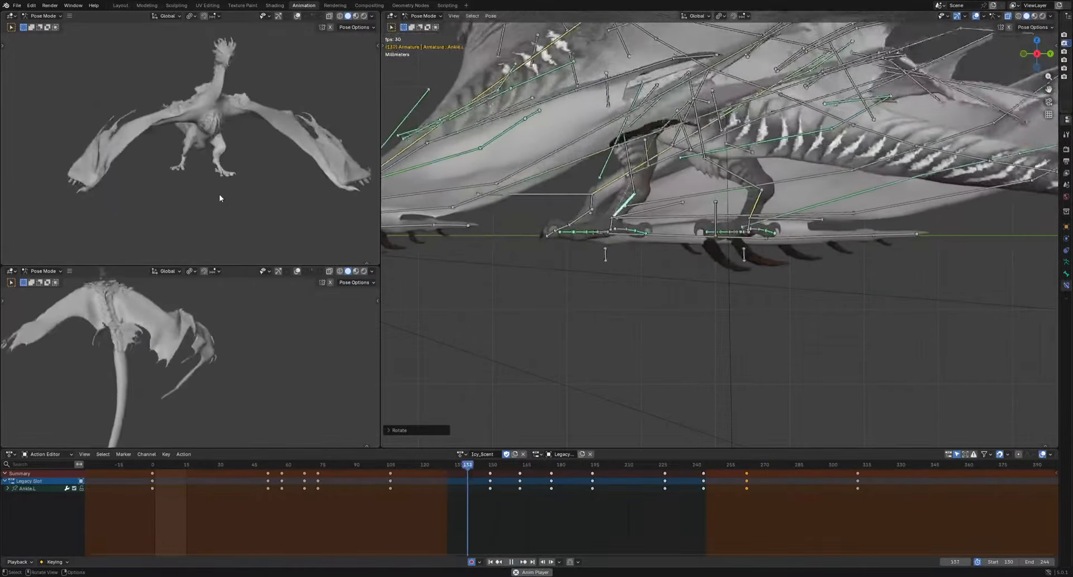
key(space)
Select the left thigh bone Thigh.L and rotate it at frame 161 in the back view
click(585, 136)
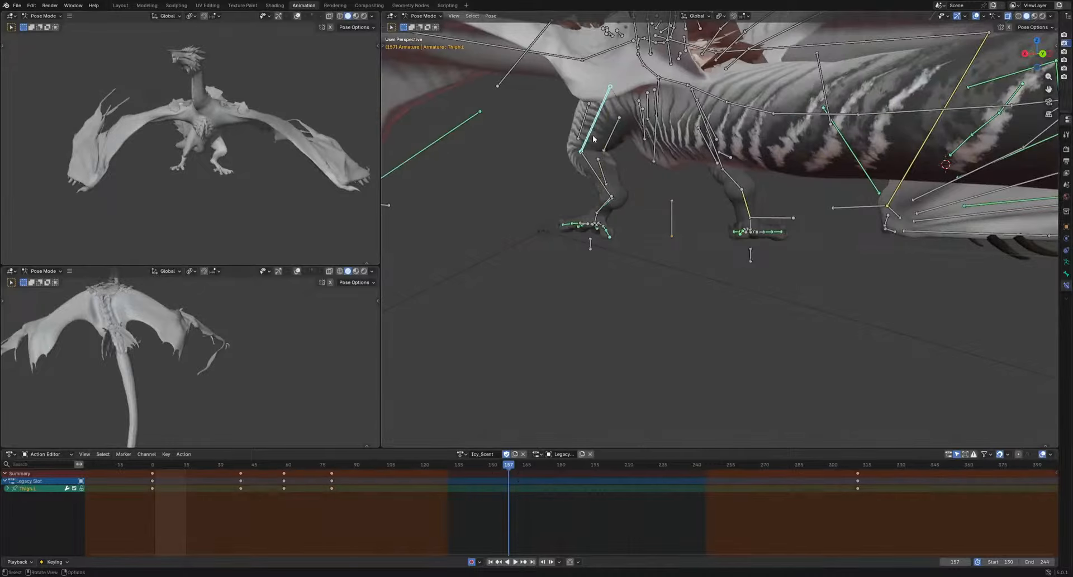
key(ctrl+KP_1)
drag(447, 464, 516, 480)
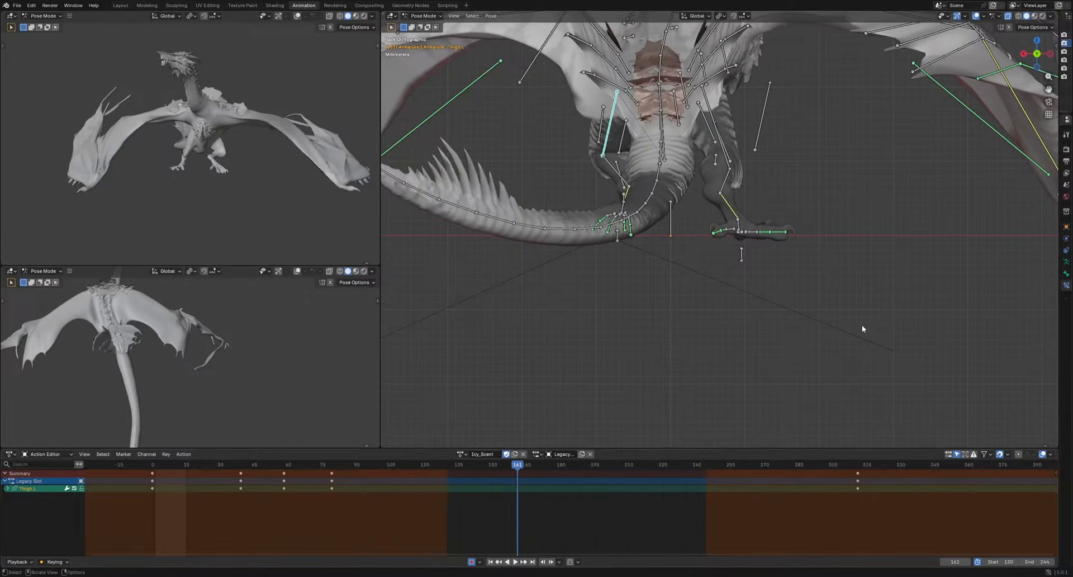
key(r)
click(791, 335)
key(r)
key(r)
click(799, 333)
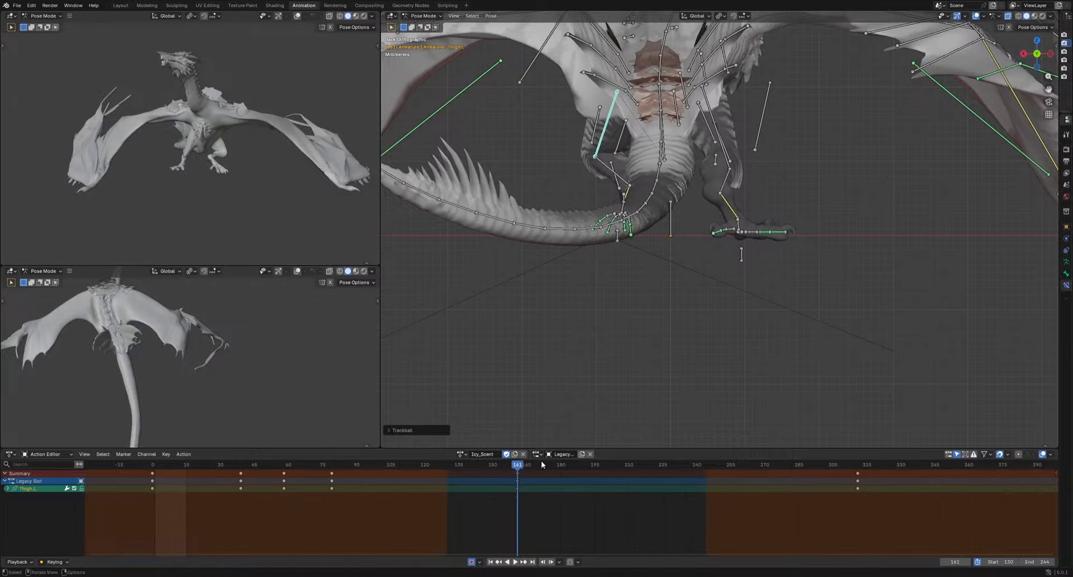
Rotate Thigh.L at about frame 174 and at frame 183
drag(534, 467, 567, 469)
key(r)
click(708, 386)
key(r)
click(713, 175)
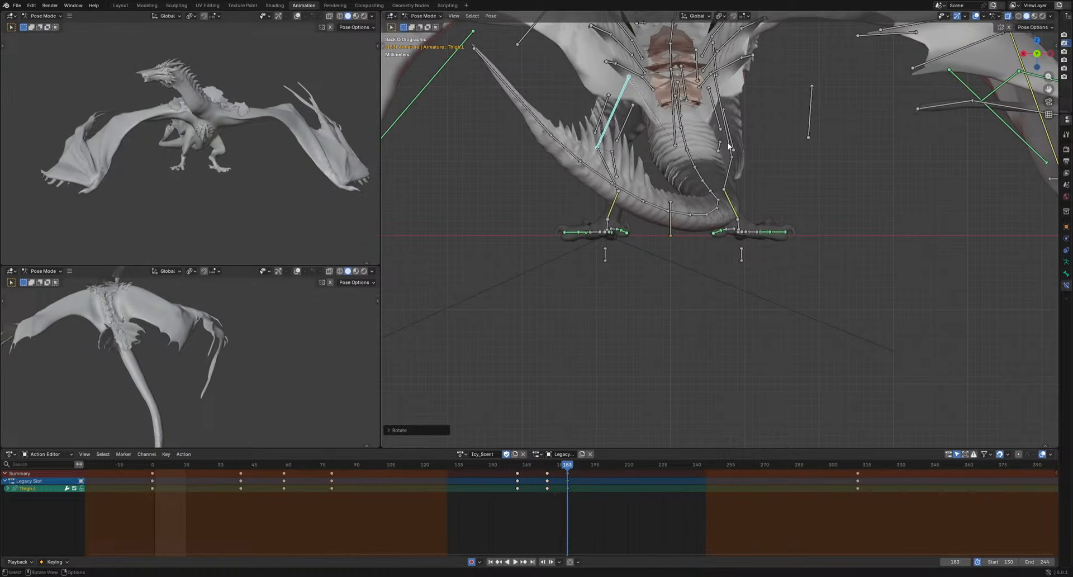
Select the right thigh bone Thigh.R and rotate it at about frame 108 and at frame 115
click(729, 147)
drag(448, 464, 412, 465)
key(r)
click(862, 315)
key(space)
key(space)
key(r)
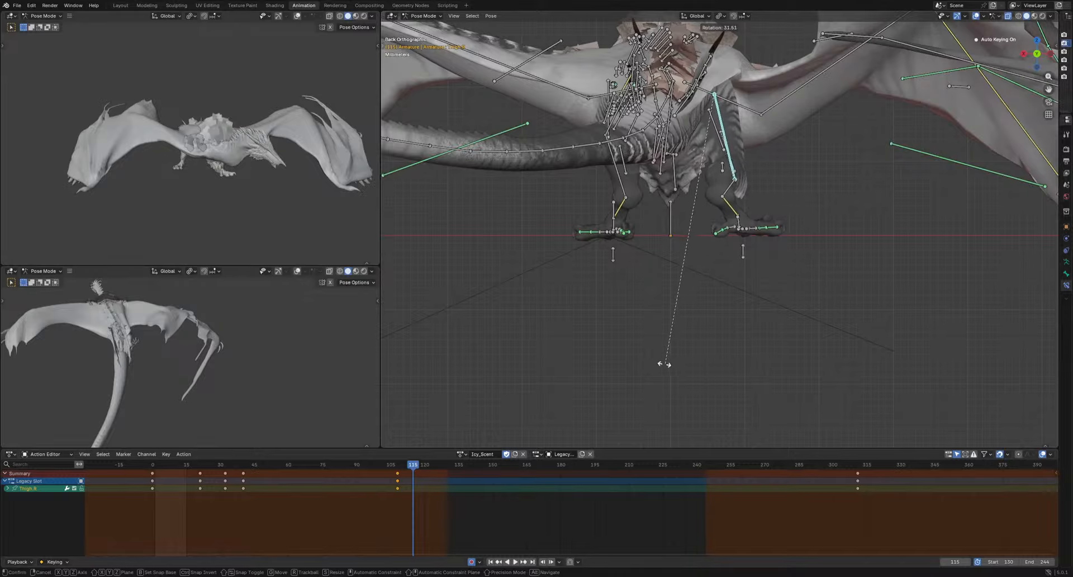
click(606, 383)
Rotate Thigh.R at frames 125 and 162 in the back view
key(space)
key(r)
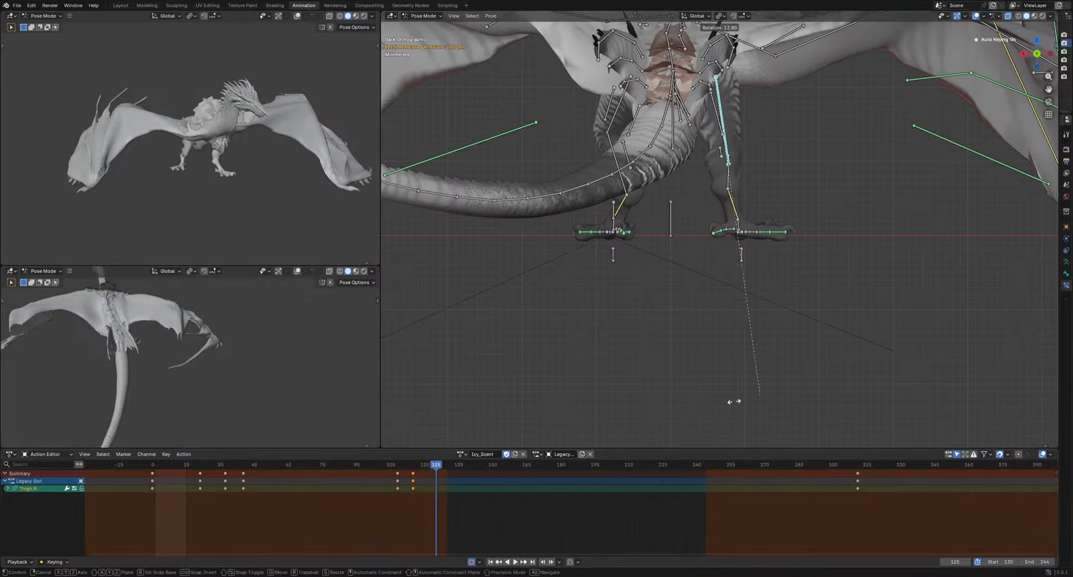
click(946, 336)
click(441, 466)
drag(441, 466, 520, 464)
key(r)
click(720, 353)
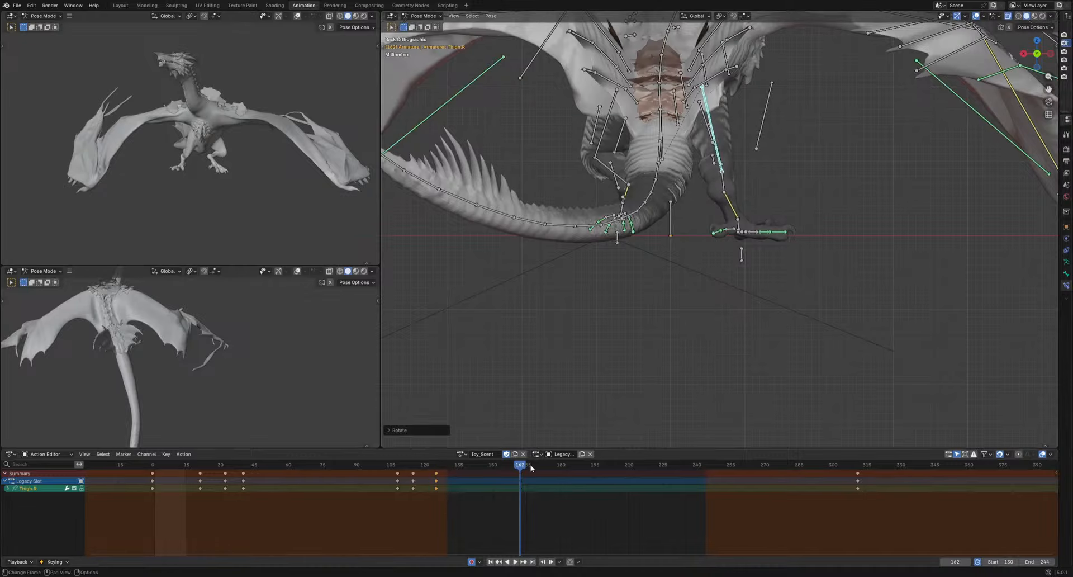
Rotate Thigh.R at frame 186 and at about frames 208, 219 and 229
key(space)
key(space)
key(r)
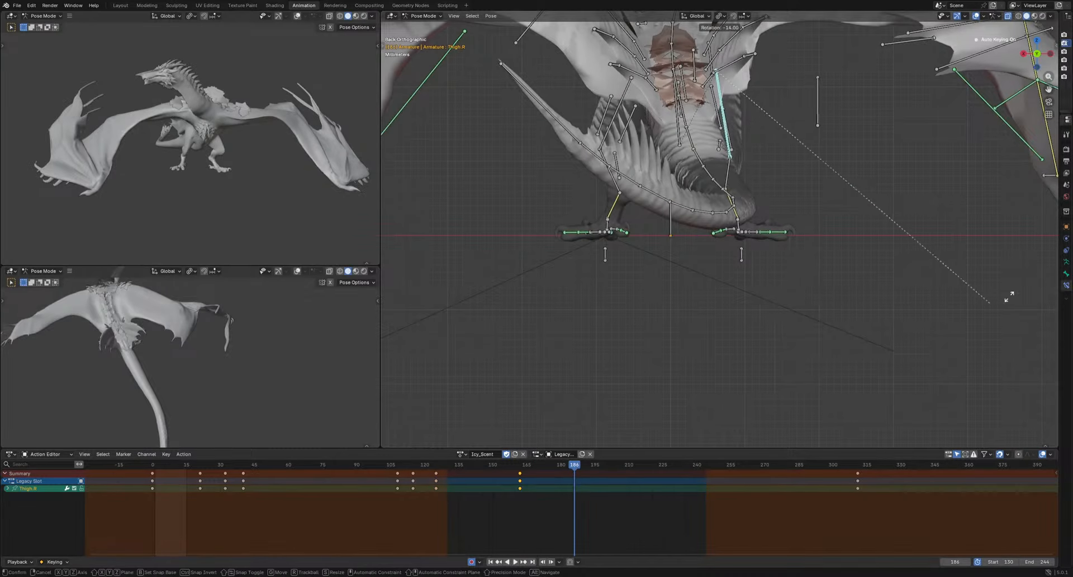
click(1001, 312)
drag(579, 468, 708, 472)
key(r)
click(758, 395)
key(r)
key(r)
click(831, 321)
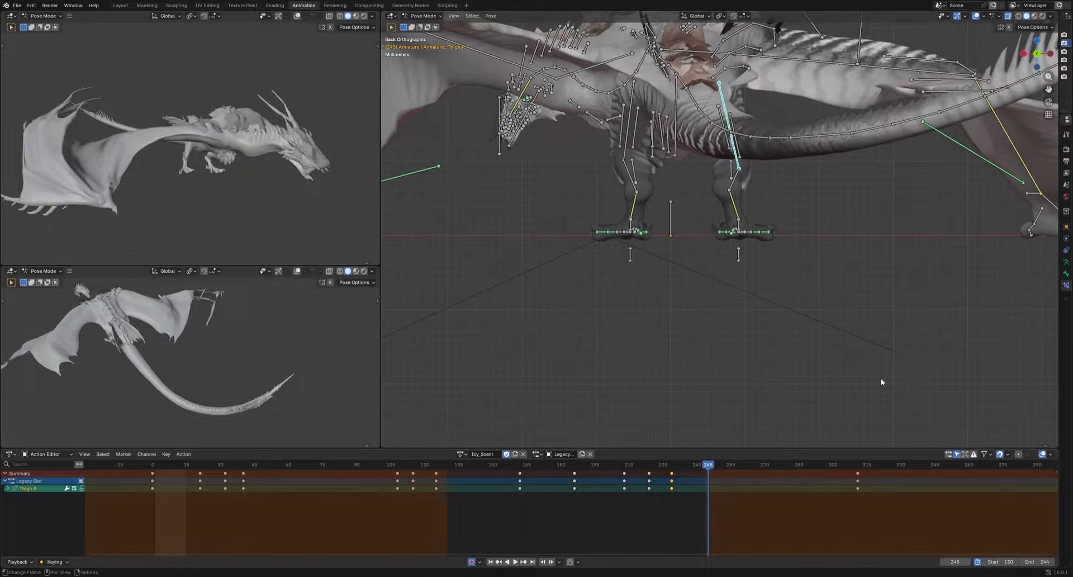
Rotate Thigh.R at frames 245 and 271
key(r)
key(r)
click(876, 347)
key(r)
click(886, 342)
drag(708, 467, 768, 471)
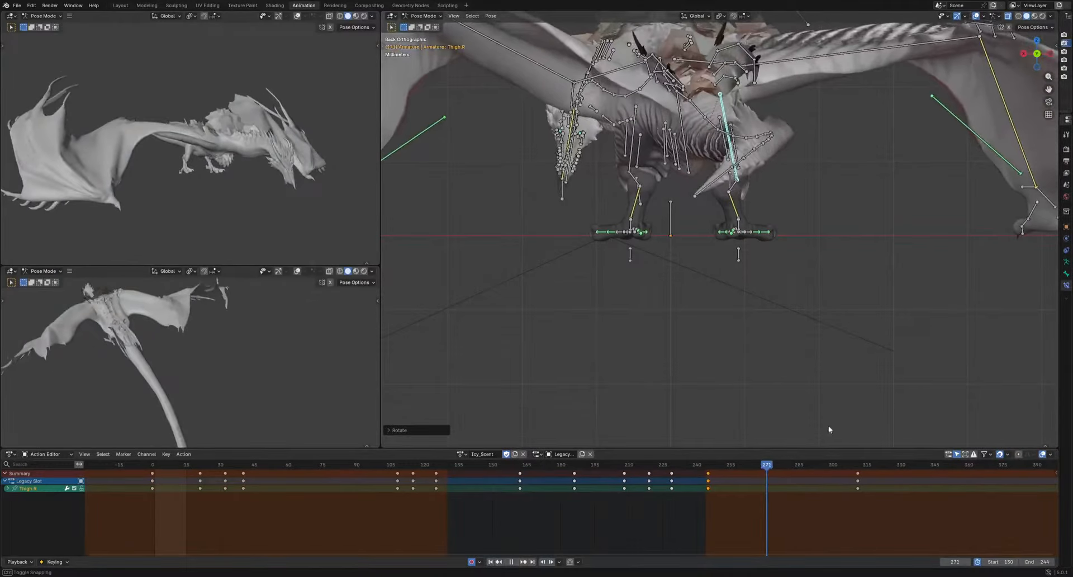
key(r)
key(r)
click(854, 307)
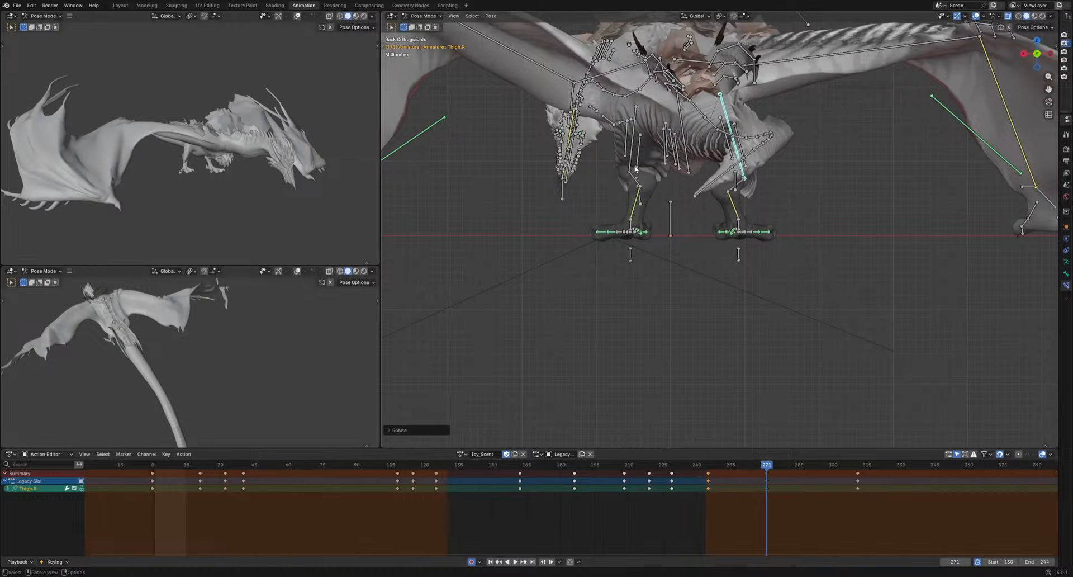
Switch the selection to Thigh.L and rotate it at frame 271, about frame 229 and frame 239
key(ctrl+shift+m)
key(r)
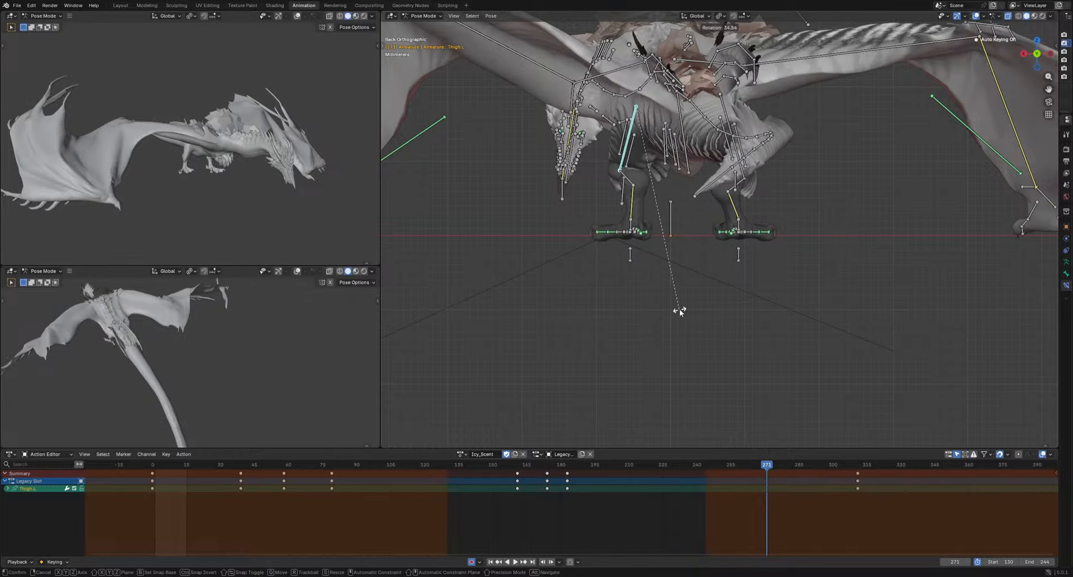
click(678, 307)
mouse_move(693, 464)
mouse_down()
mouse_move(628, 465)
mouse_move(694, 469)
mouse_up()
key(r)
click(772, 380)
key(r)
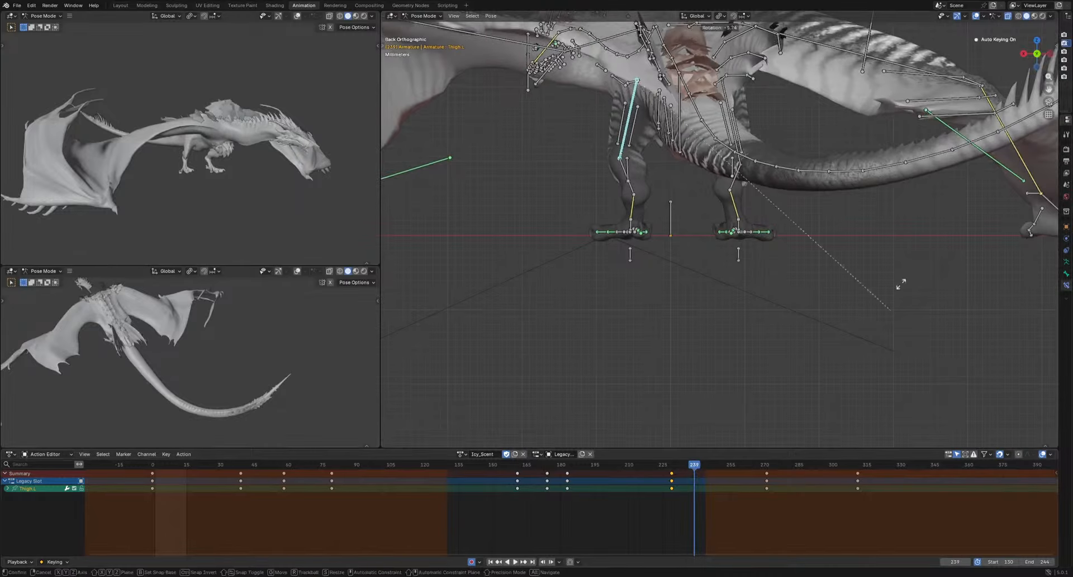
click(935, 175)
Rotate Thigh.L at frame 211 and play the animation
key(space)
key(space)
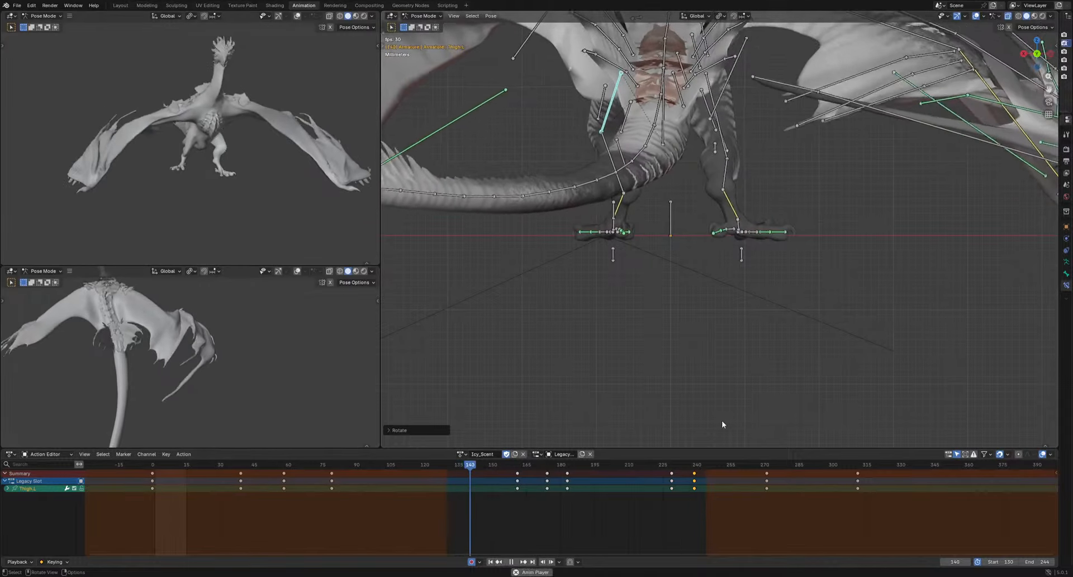
click(630, 464)
key(r)
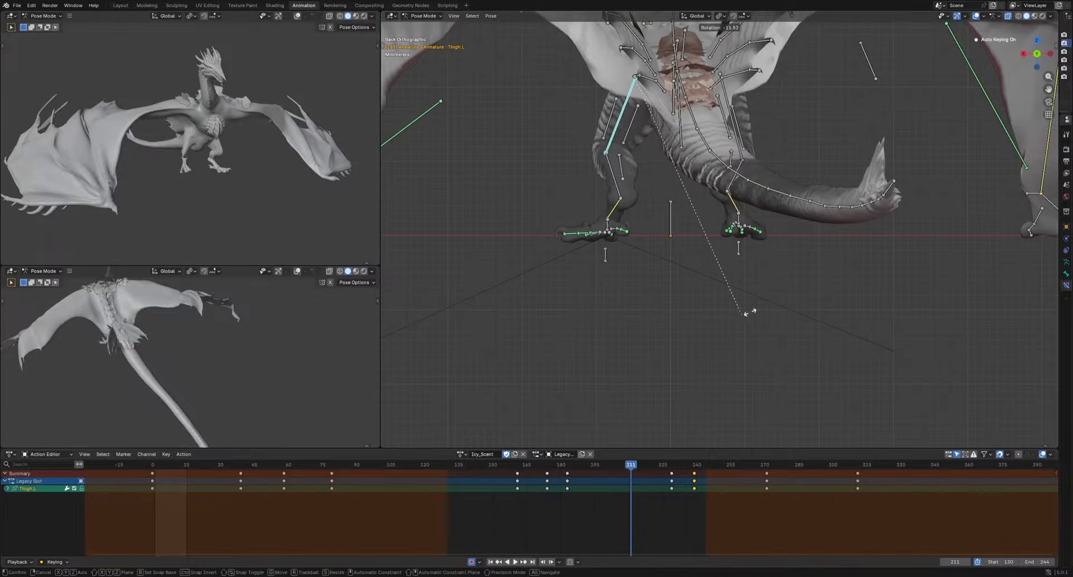
click(776, 292)
key(space)
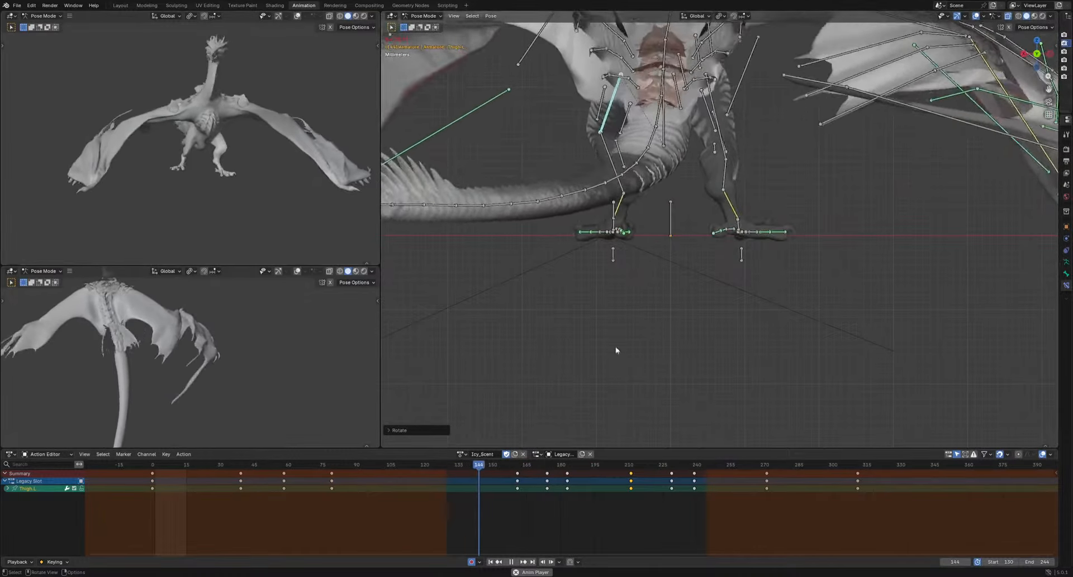
Set the preview range to frames 229–311 and play that section of the animation
scroll(615, 348, down, 5)
middle_drag(553, 325, 656, 346)
scroll(656, 347, down, 3)
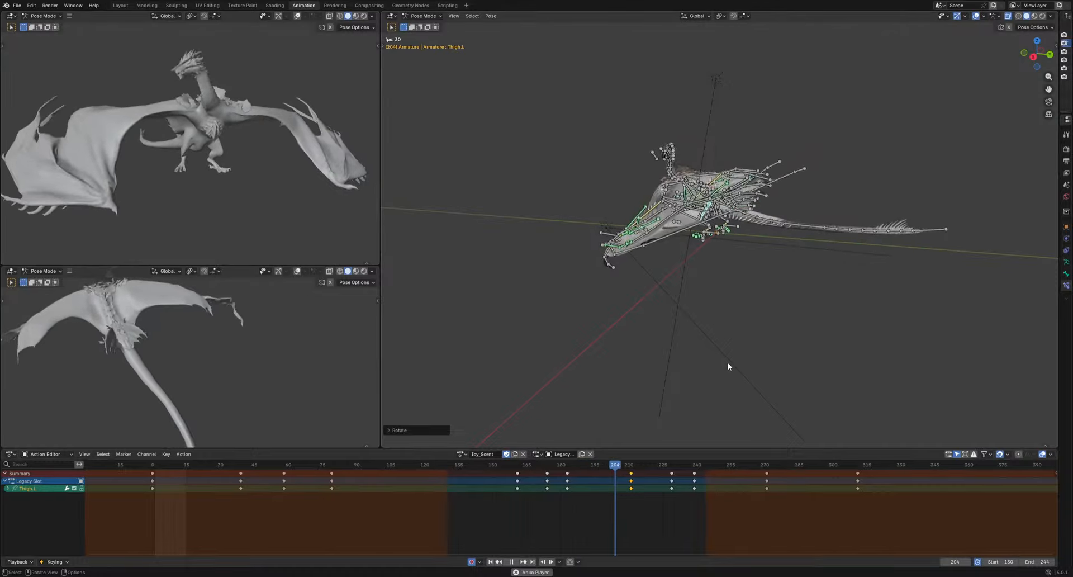
key(space)
middle_drag(746, 503, 650, 508)
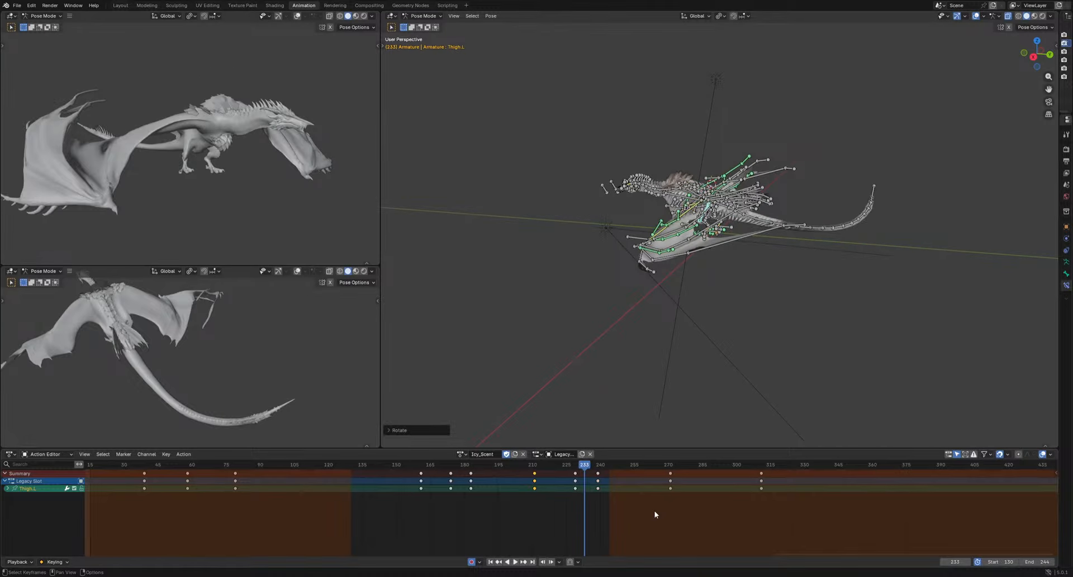
mouse_move(761, 471)
mouse_down()
mouse_move(565, 507)
mouse_move(576, 511)
mouse_up()
key(space)
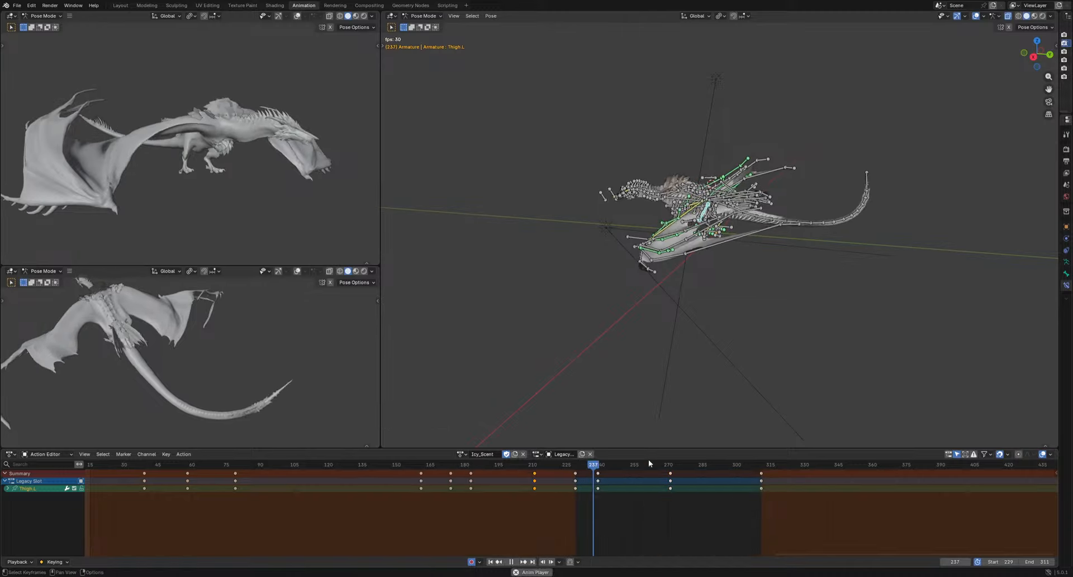
Select the left wing's Finger2, Finger3 and Finger4 bones and show the dragon in right side view
scroll(710, 373, up, 5)
click(519, 301)
shift+click(533, 290)
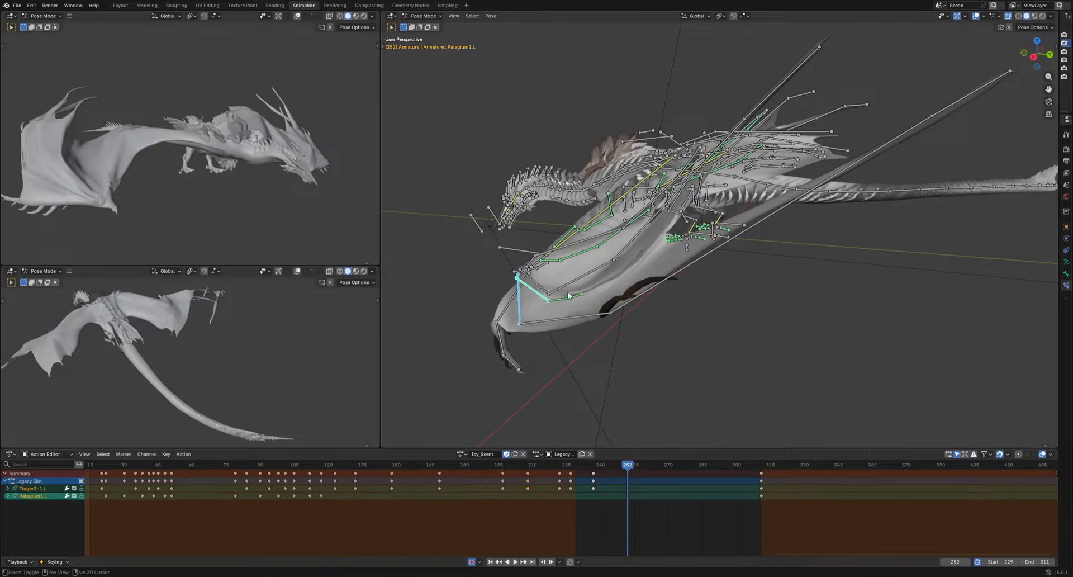
shift+click(583, 275)
shift+click(606, 312)
shift+click(645, 297)
shift+click(631, 247)
middle_drag(631, 247, 579, 341)
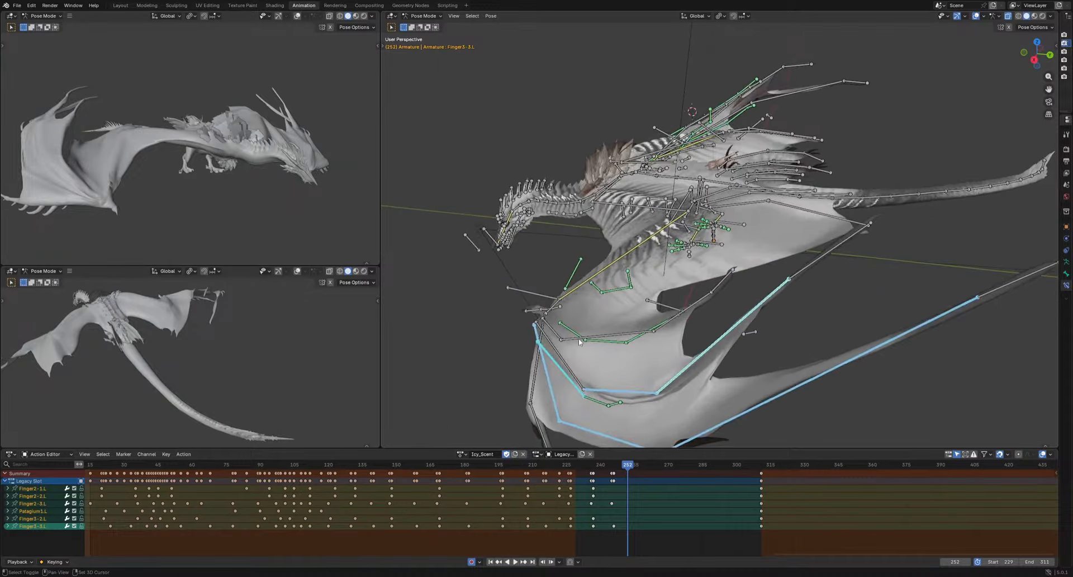
shift+click(571, 338)
shift+click(553, 330)
shift+click(553, 344)
shift+click(660, 325)
middle_drag(659, 326, 768, 382)
alt+middle_drag(829, 410, 792, 400)
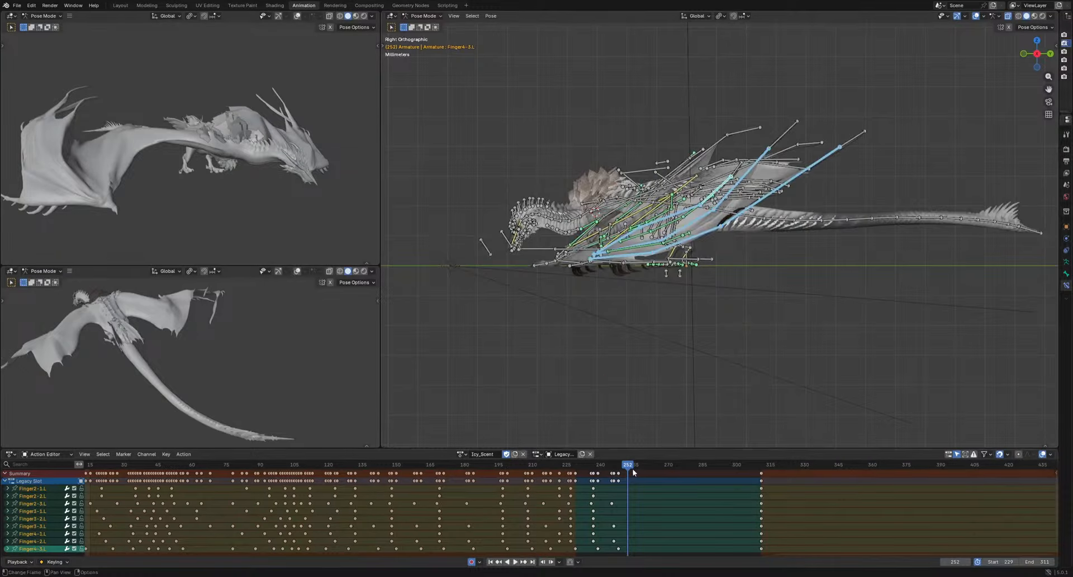
Rotate the selected left wing finger bones at about frame 257 and at frame 283, and play the animation in top view
key(space)
key(r)
click(814, 341)
drag(654, 463, 697, 484)
key(r)
key(r)
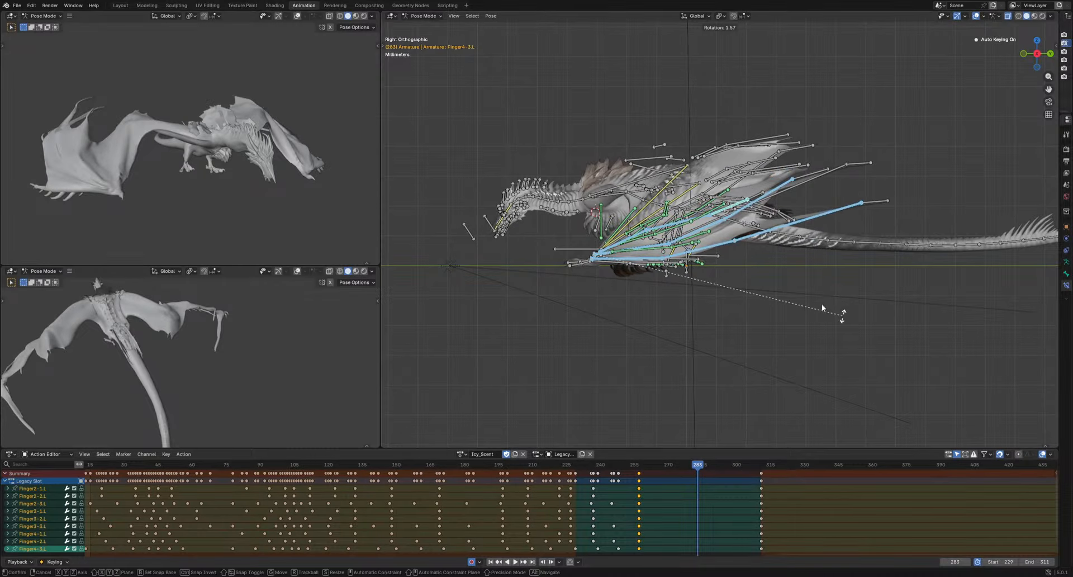
click(821, 303)
middle_drag(821, 304, 745, 344)
key(space)
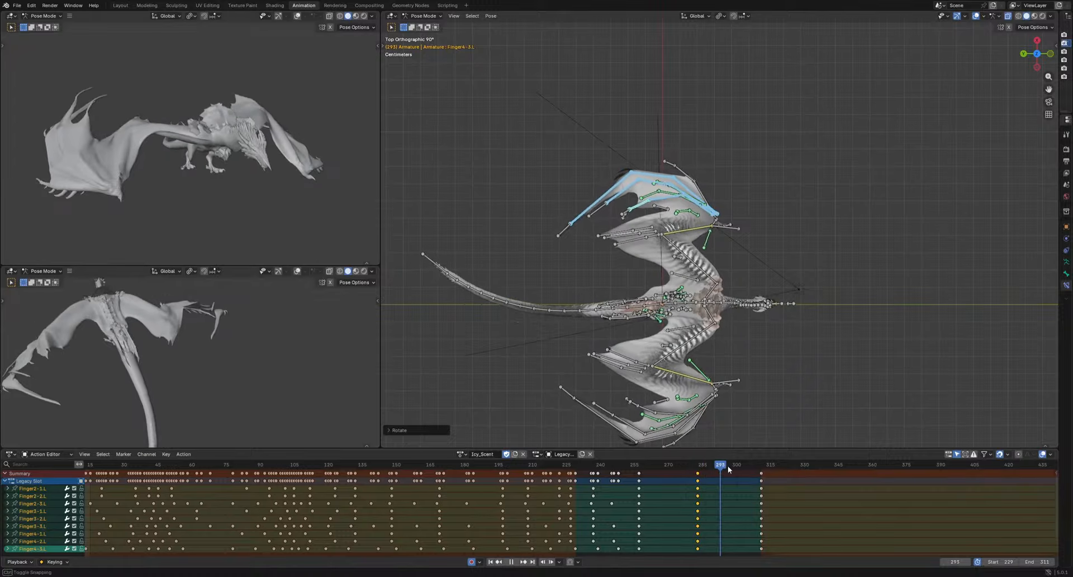
key(space)
Stagger the left wing finger bones' keyframes around frames 257 and 283 by shifting some of them in time
shift+drag(624, 515, 633, 552)
key(g)
click(720, 535)
key(g)
click(635, 544)
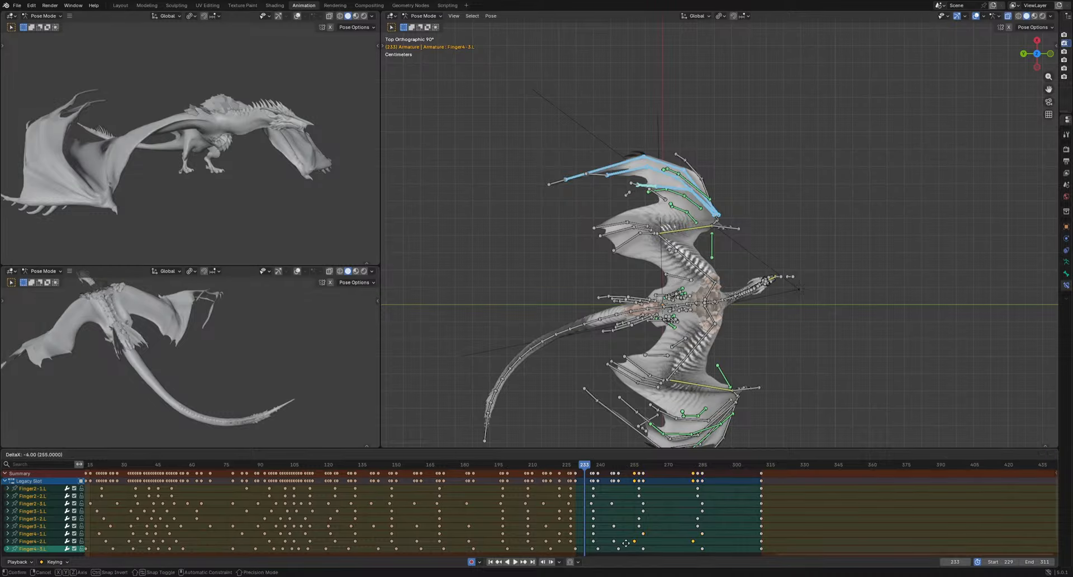
Play the animation in top view, then select the right wing's Finger4 bones
scroll(723, 300, up, 3)
key(space)
shift+middle_drag(740, 401, 747, 189)
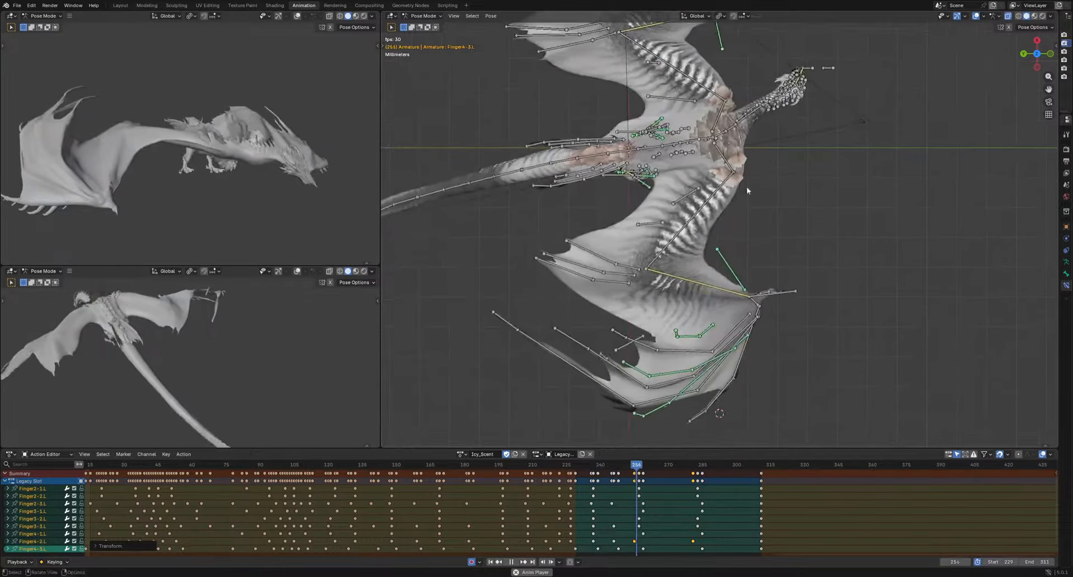
key(space)
middle_drag(732, 364, 706, 320)
click(711, 364)
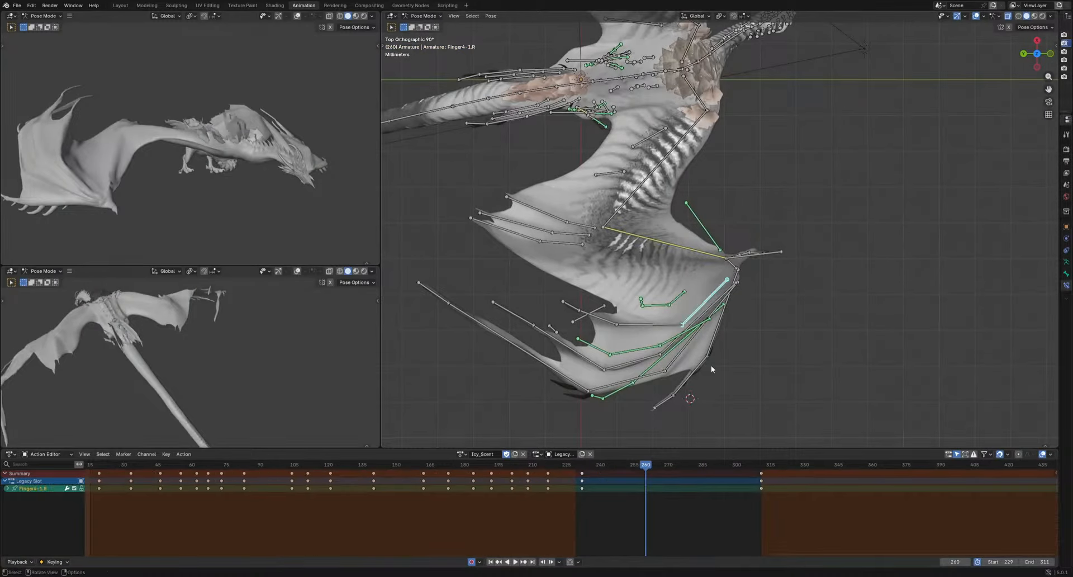
middle_drag(710, 364, 659, 313)
shift+click(569, 207)
shift+click(544, 186)
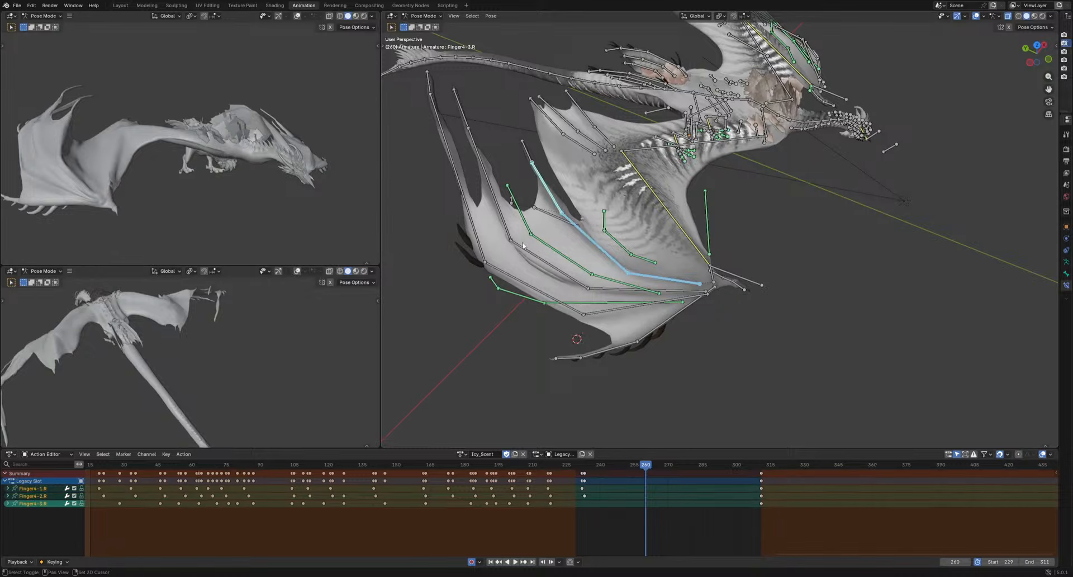
Add the right wing's Finger3 and Finger2 bones and the fingertip bones to the selection
shift+click(524, 247)
shift+click(502, 221)
shift+click(526, 151)
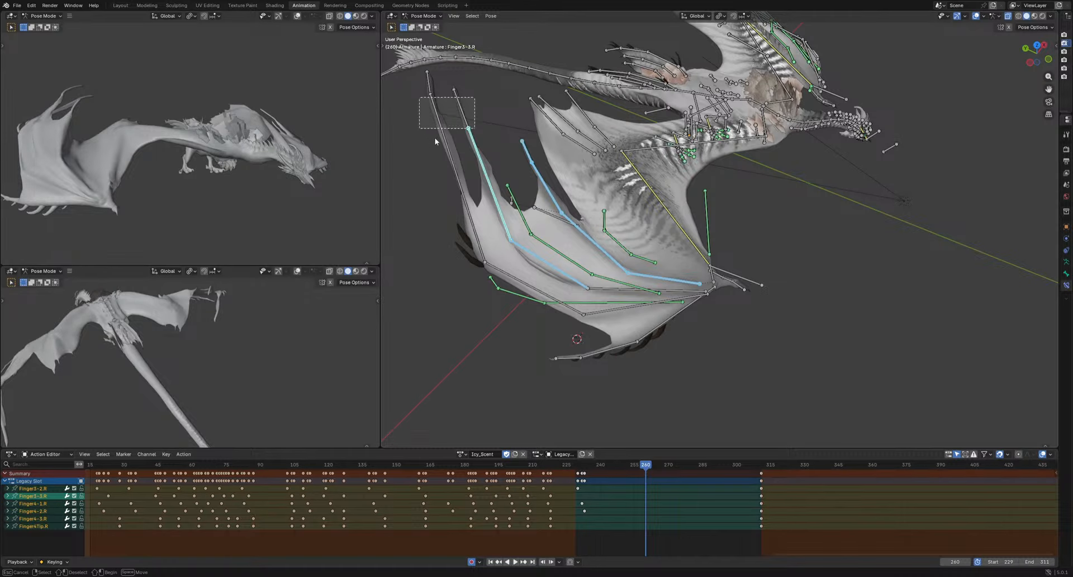
shift+drag(435, 142, 436, 143)
shift+click(429, 85)
shift+click(630, 312)
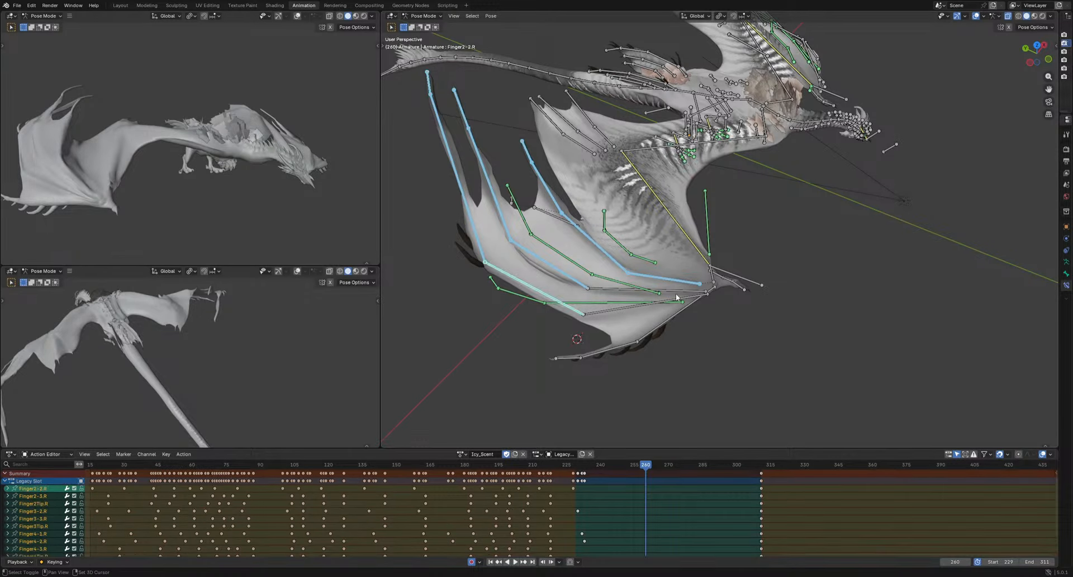
shift+click(559, 301)
shift+click(666, 290)
Rotate the selected right wing finger bones at about frame 256 in top view
alt+middle_drag(690, 314, 718, 359)
drag(646, 465, 788, 393)
key(r)
click(855, 381)
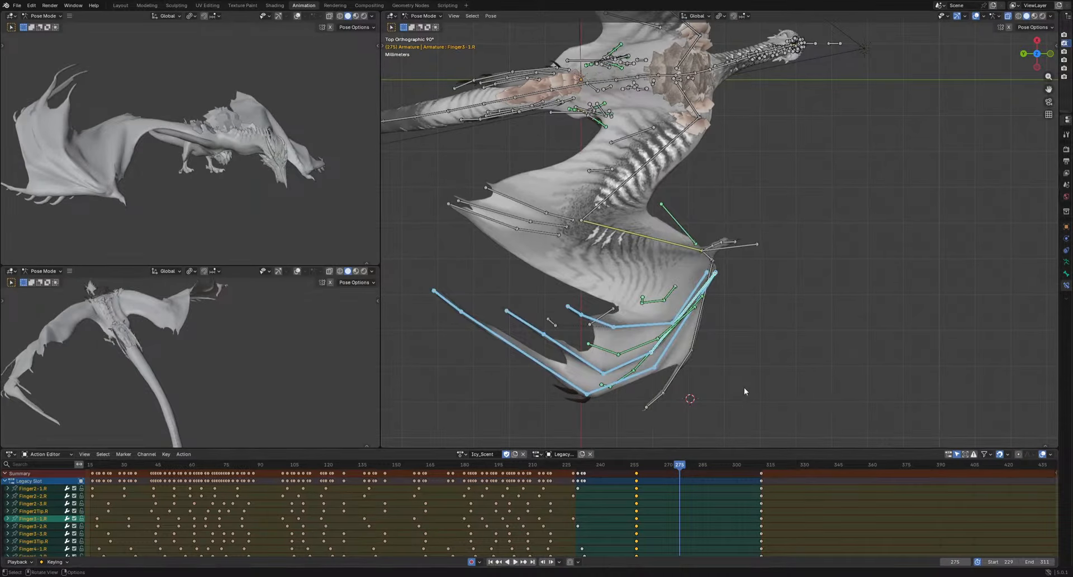
Rotate the right wing finger bones freely with the trackball at frame 275 and keyframe their pose
middle_drag(743, 387, 810, 394)
key(r)
key(r)
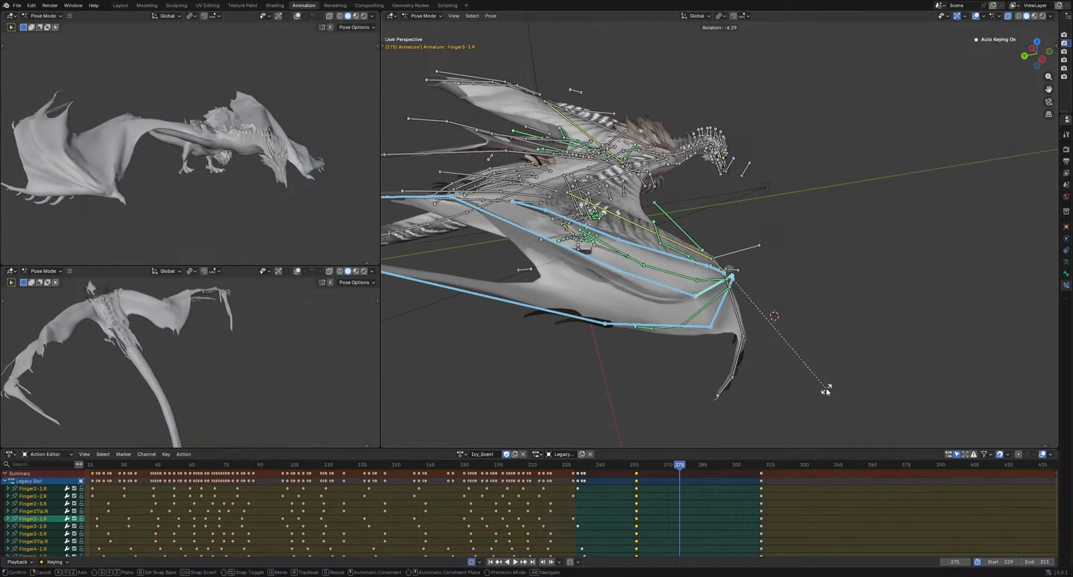
click(826, 388)
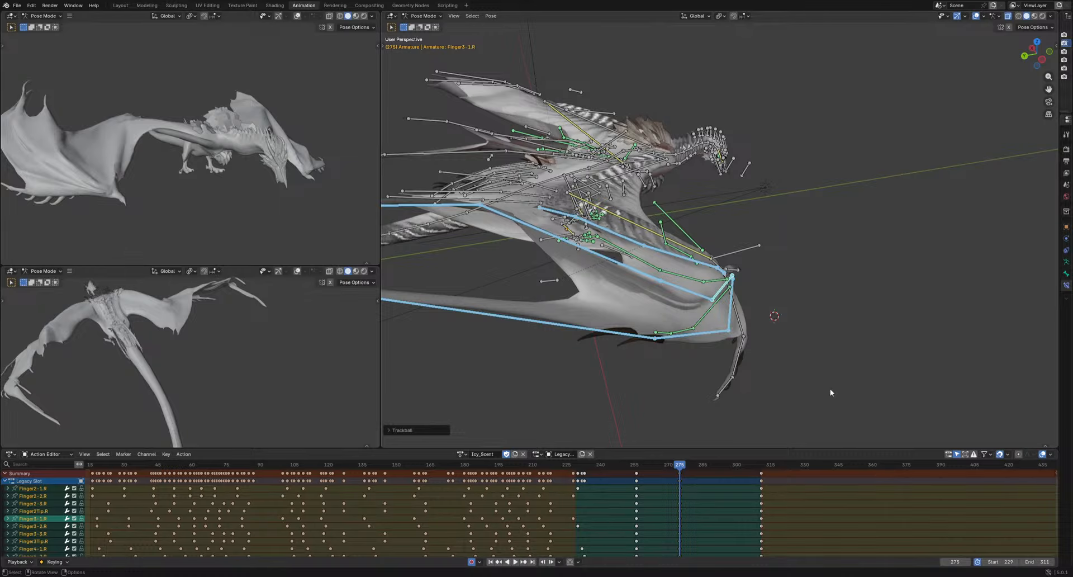
key(i)
Move and rotate the right wing finger bones at frame 287 in top view
drag(682, 464, 707, 468)
key(r)
middle_drag(759, 345, 729, 386)
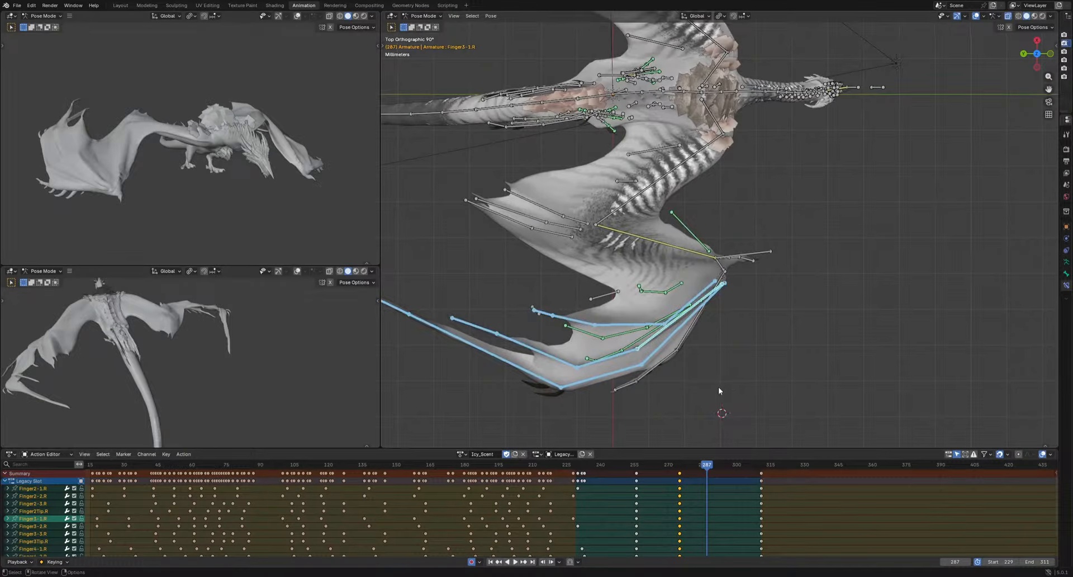
key(g)
click(704, 384)
key(r)
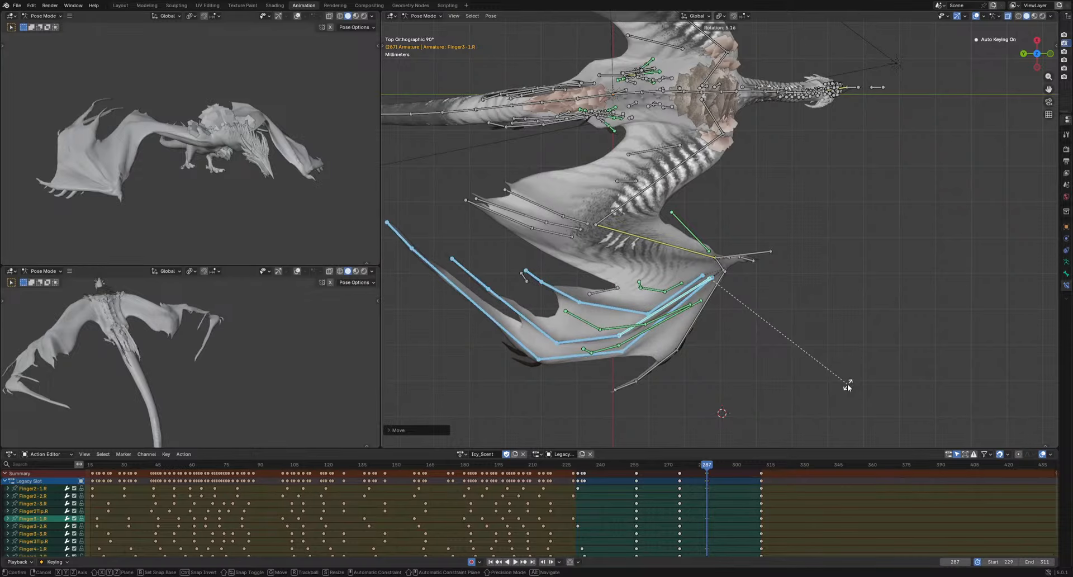
click(848, 384)
Stagger the right wing finger bones' keyframes around frames 256, 275 and 287 by shifting some in time, and play the animation
drag(706, 467, 739, 472)
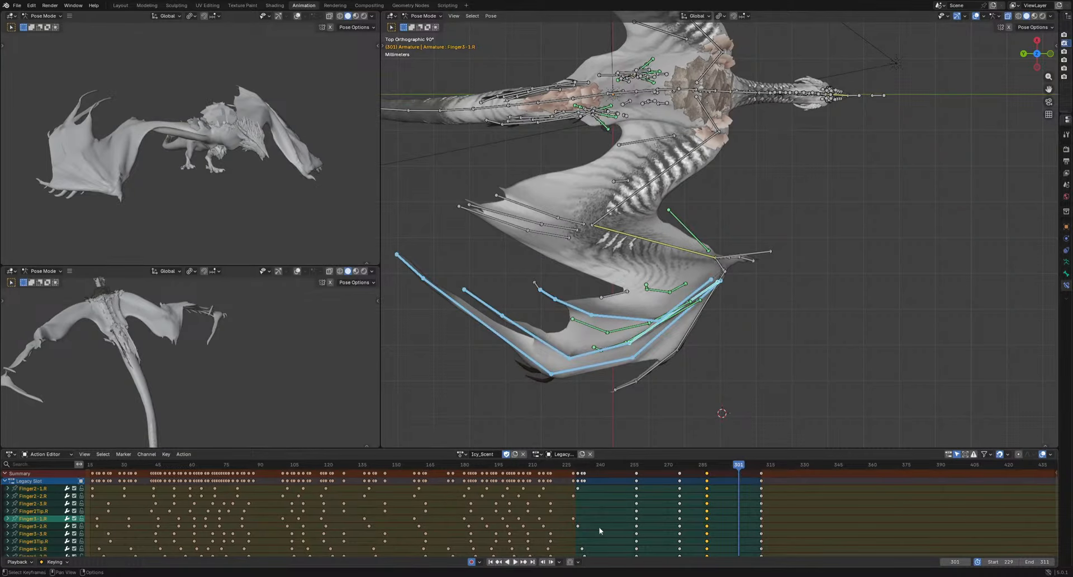
drag(599, 528, 610, 507)
key(g)
click(723, 505)
key(g)
click(607, 506)
middle_drag(619, 505, 625, 467)
drag(614, 541, 733, 516)
key(g)
click(601, 545)
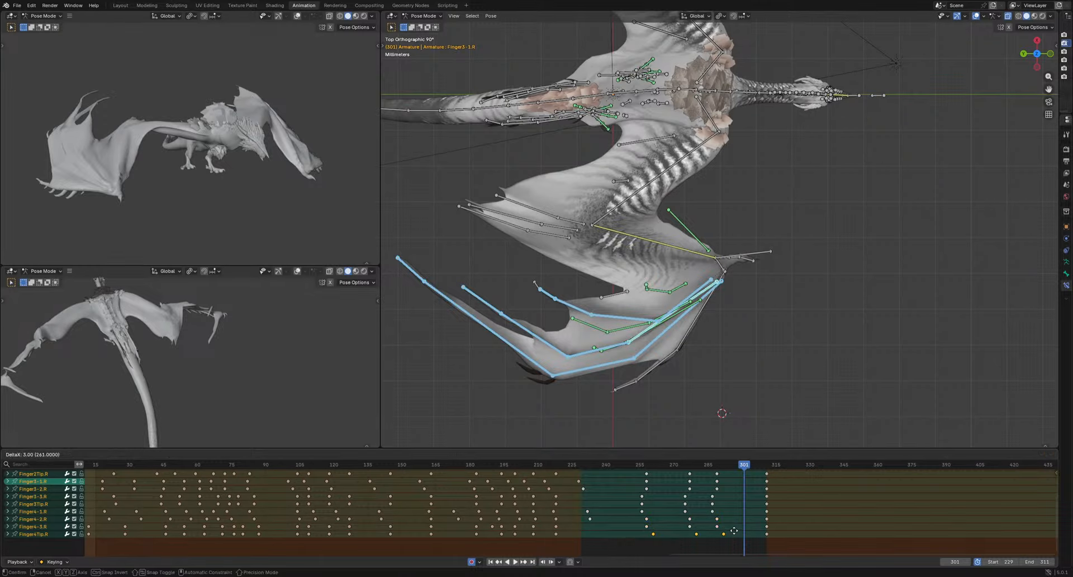
key(space)
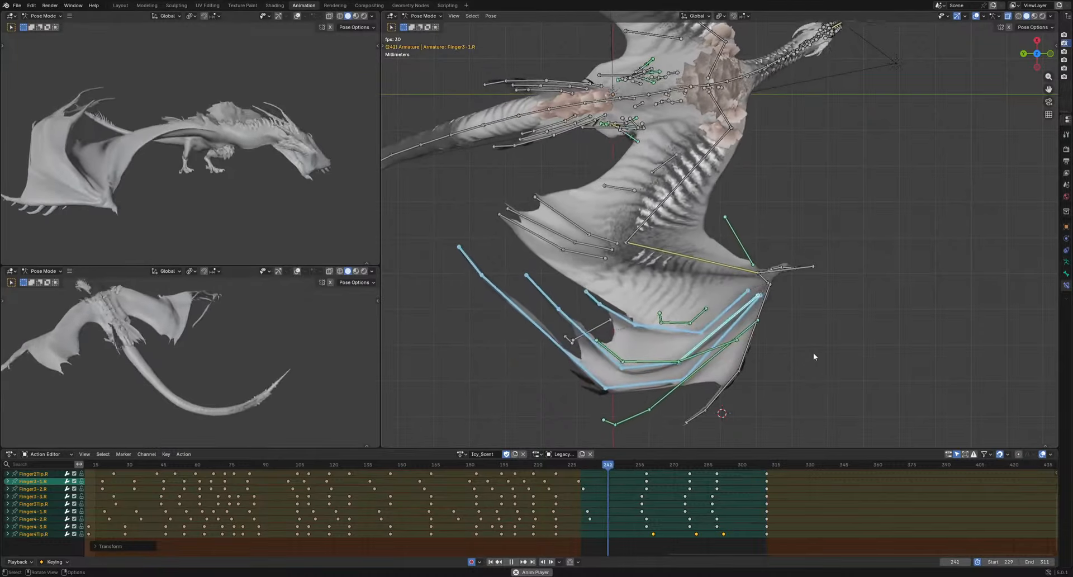
click(813, 352)
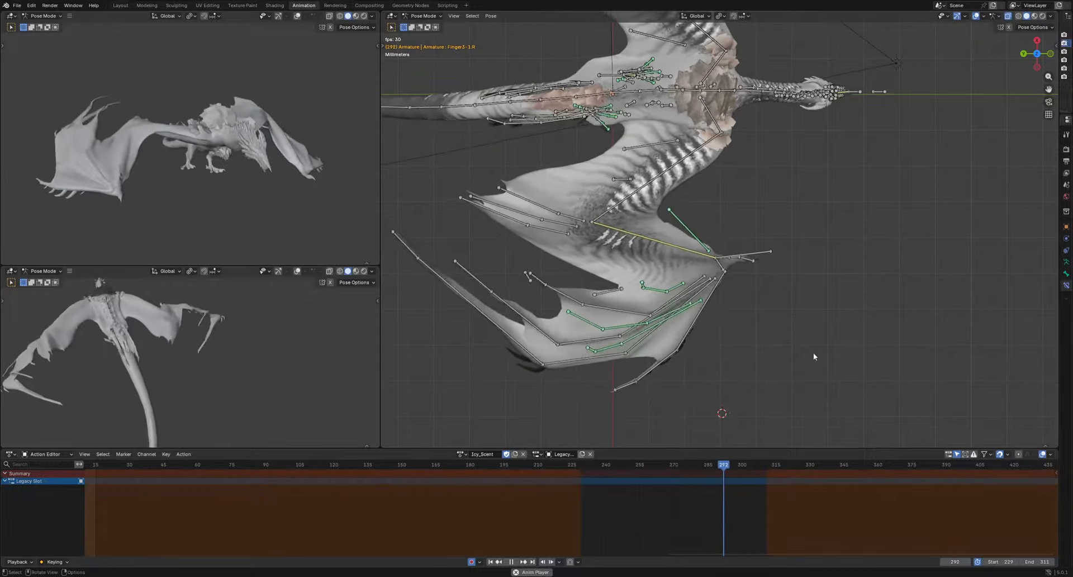
key(space)
Move the right wing's front membrane bone, Propatagium1-1.R, forward at frame 267
click(677, 228)
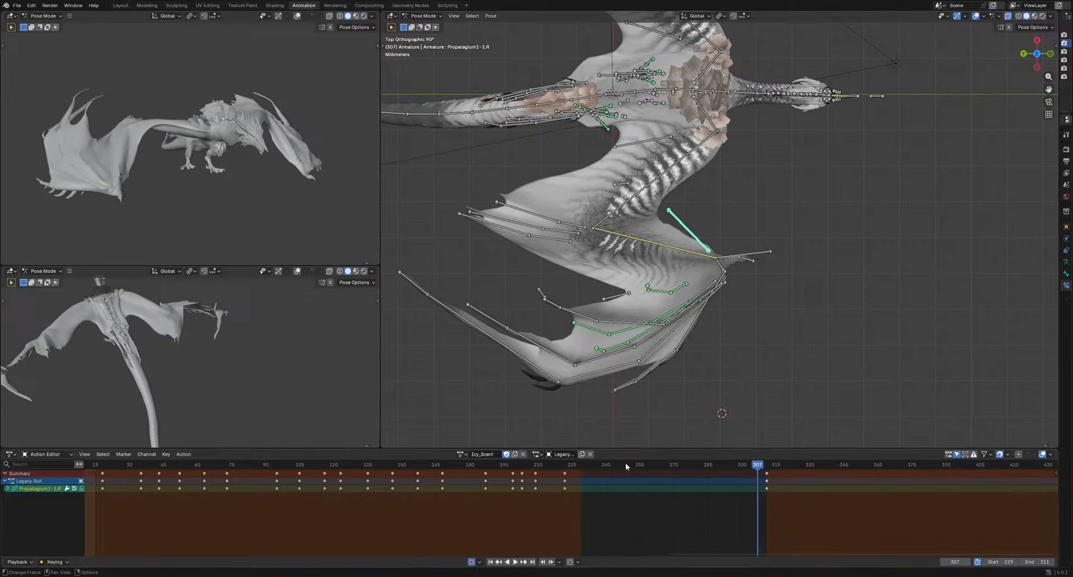
key(space)
key(space)
key(g)
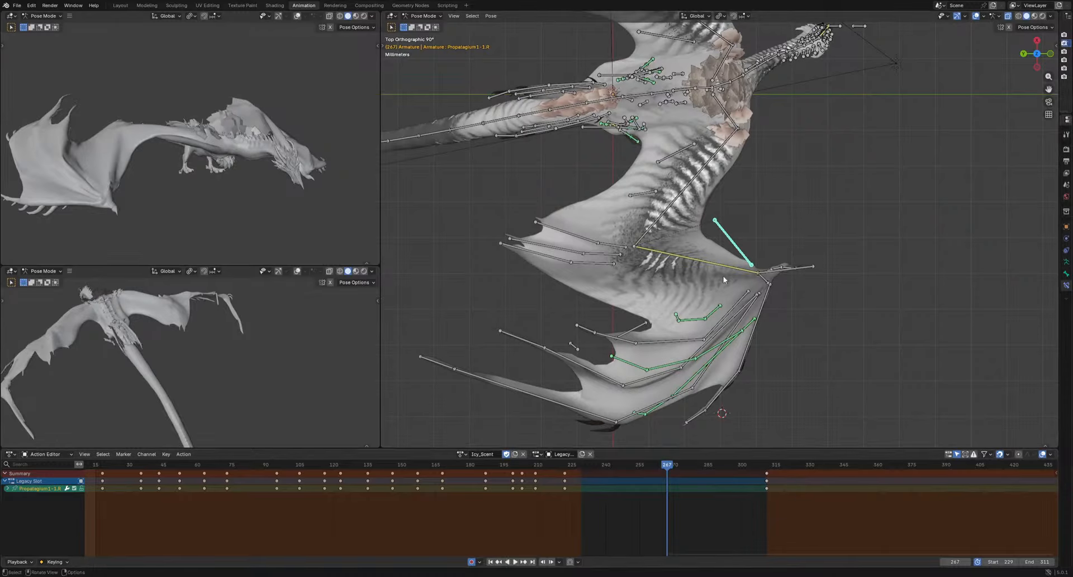
click(757, 247)
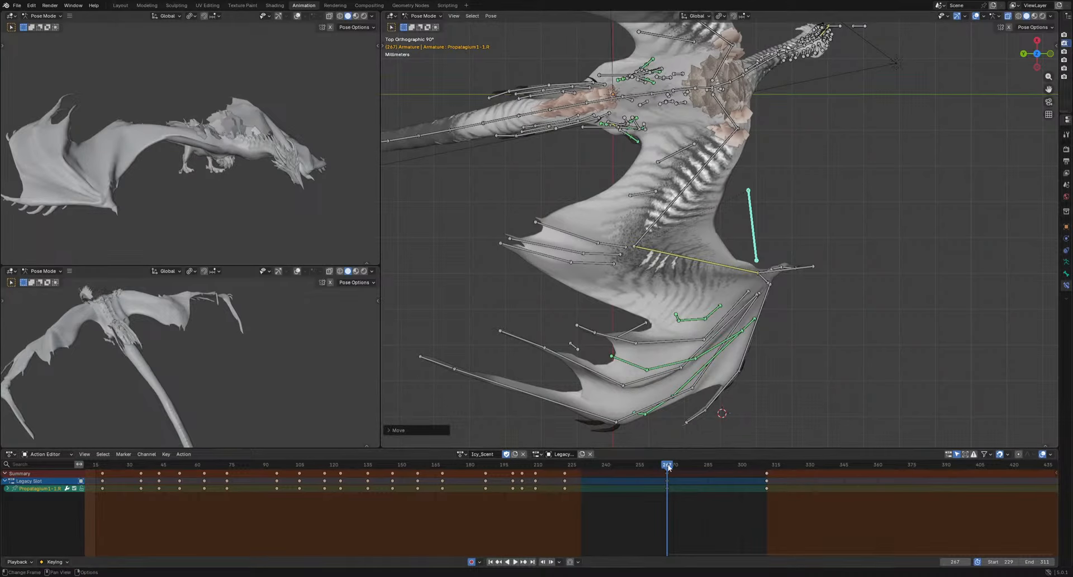
Move the Propatagium1-1.R bone at frame 284 while viewing the dragon from the front
key(space)
middle_drag(793, 383, 703, 285)
key(space)
key(g)
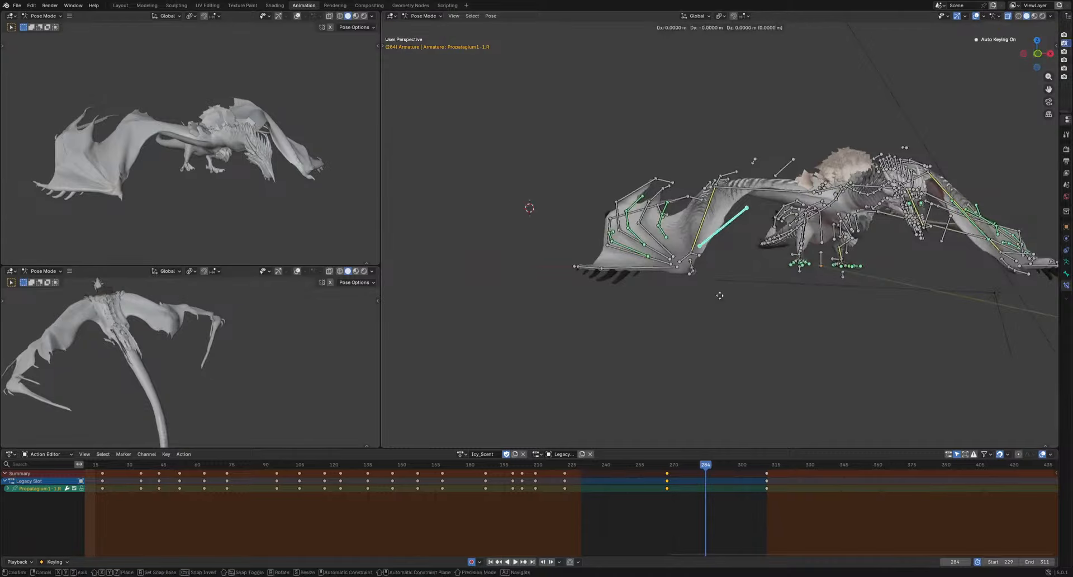
click(720, 306)
scroll(759, 390, up, 3)
shift+middle_drag(759, 390, 691, 414)
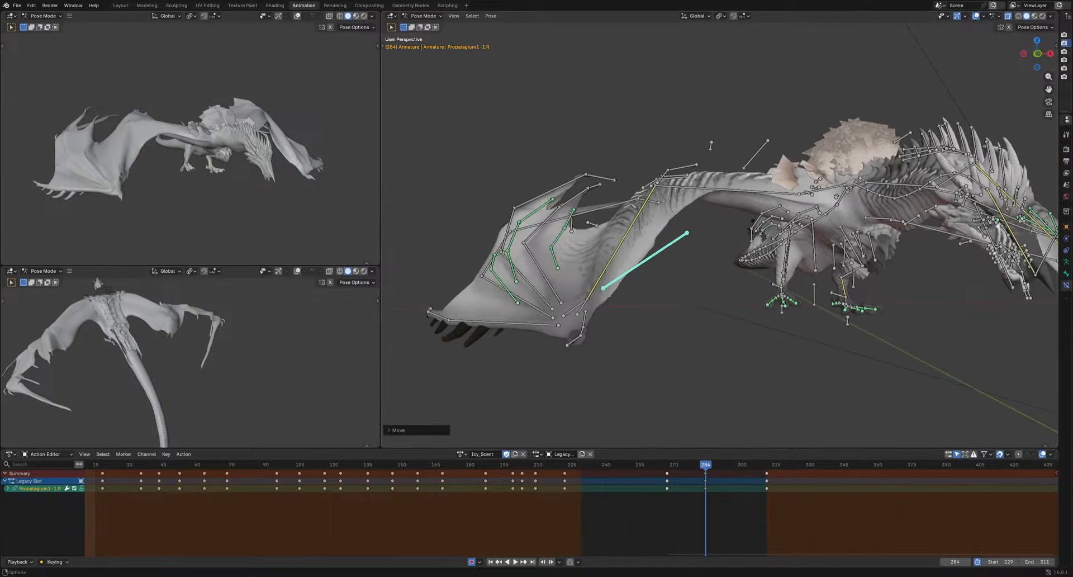
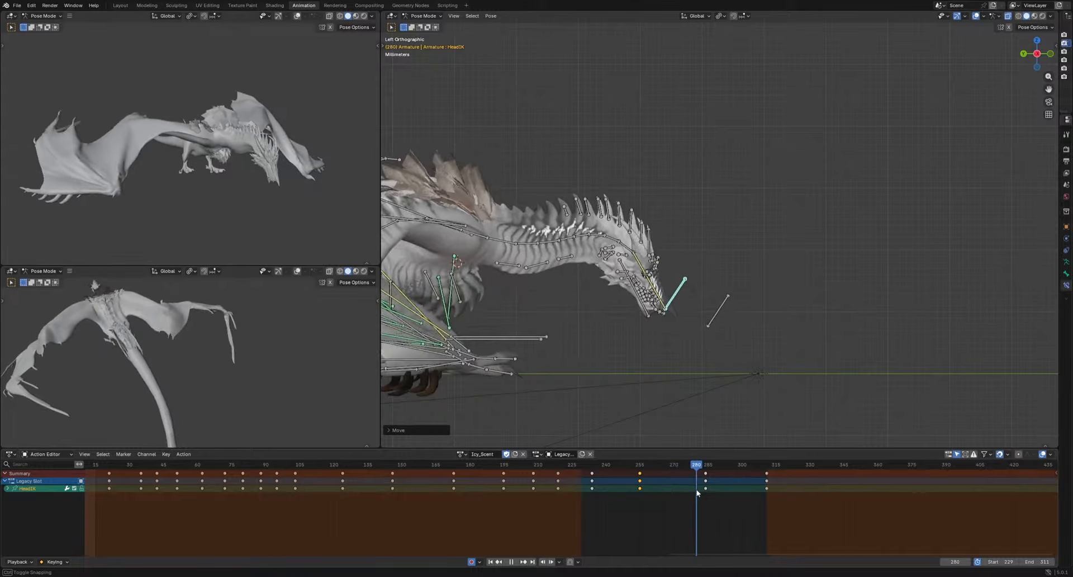
Reposition the HeadIK bone at frame 284 in left side view and play the animation to check the head motion
key(g)
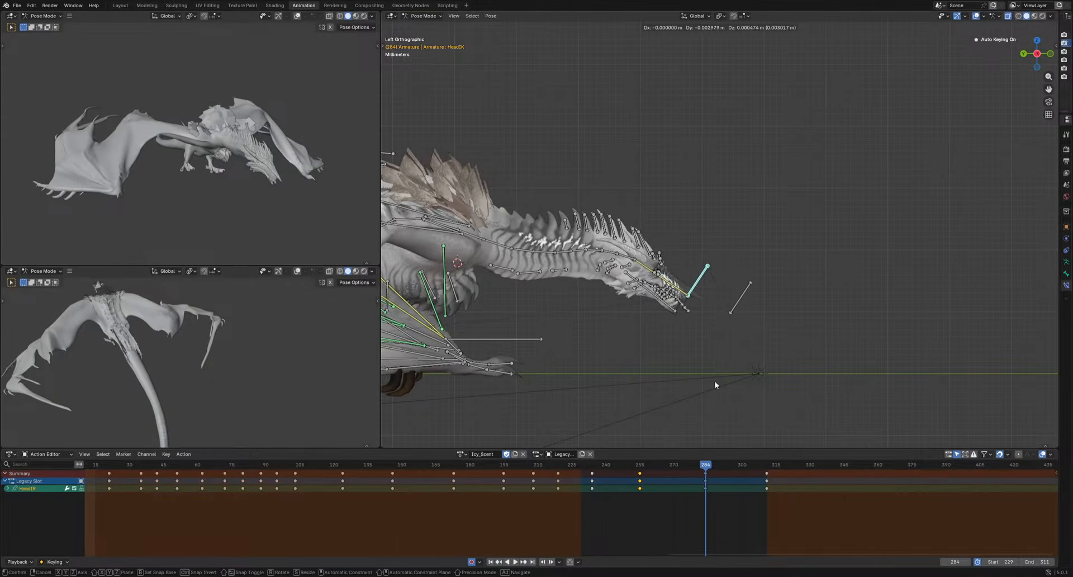
click(714, 384)
key(space)
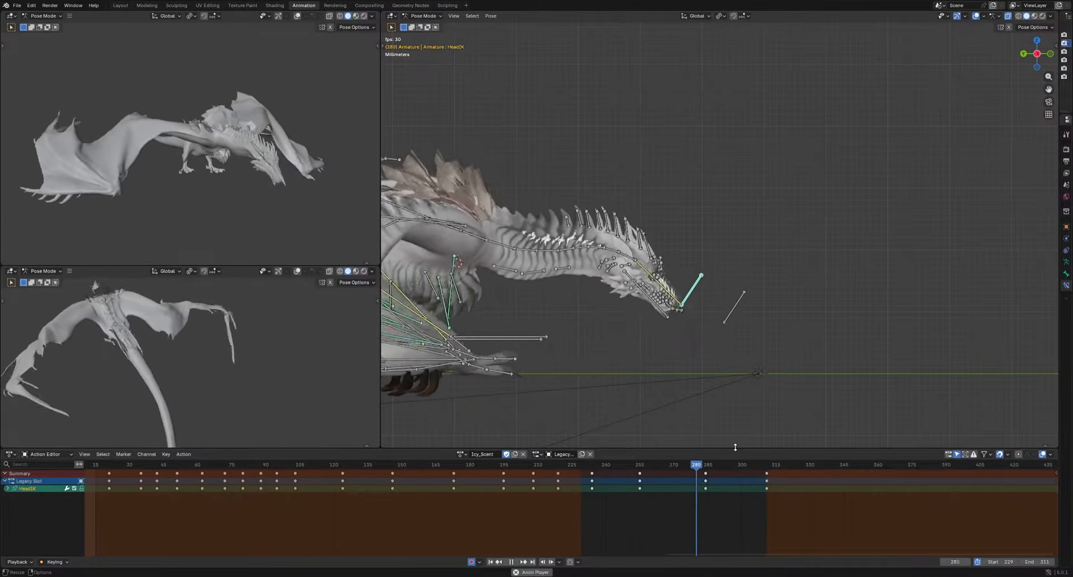
click(705, 467)
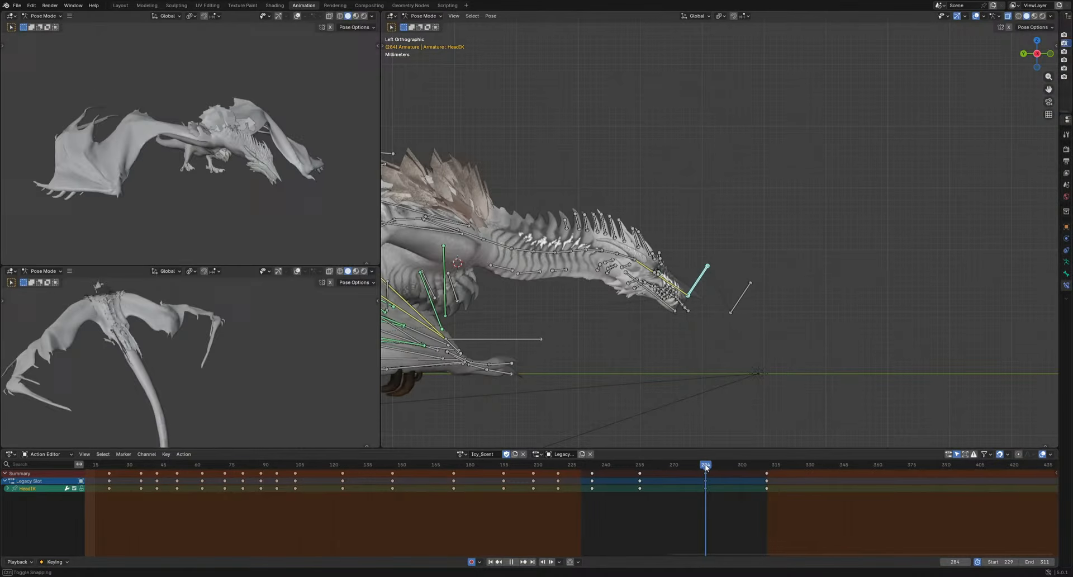
key(g)
click(736, 363)
key(space)
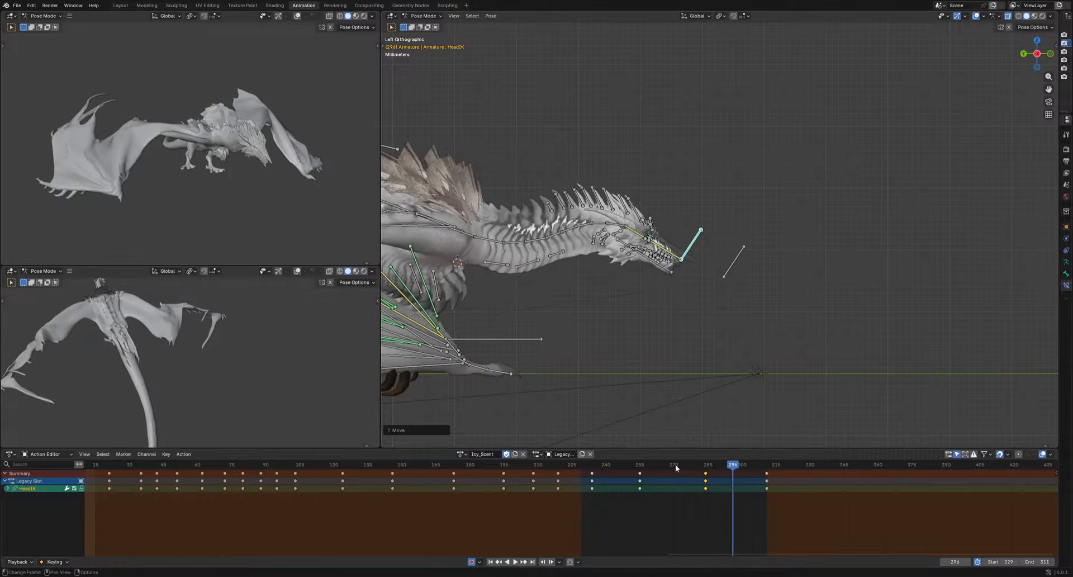
click(640, 473)
click(623, 465)
key(space)
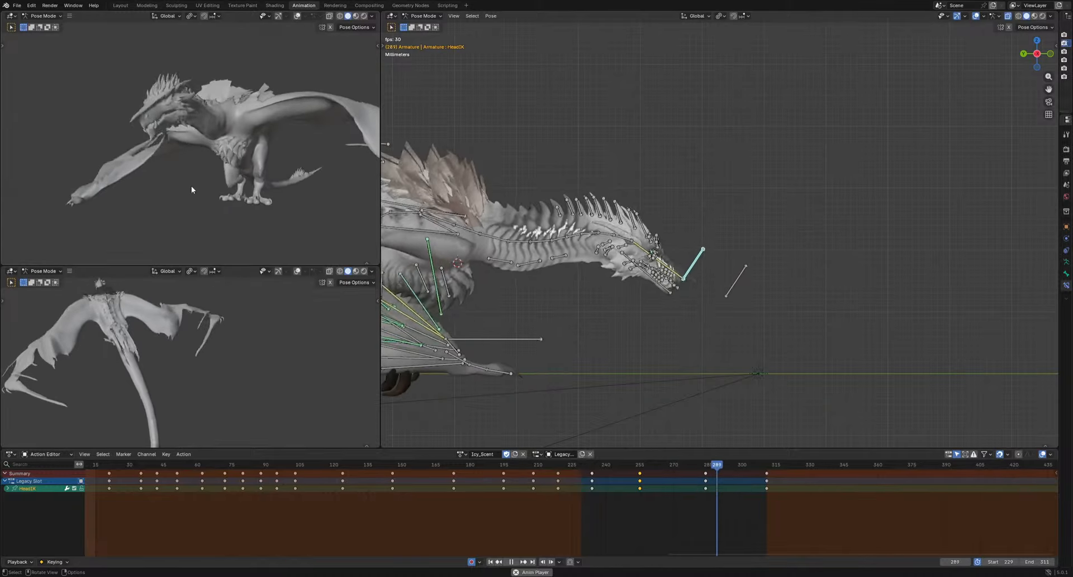
key(space)
Select the Tongue bone, then move and rotate it at frame 284
scroll(581, 274, up, 3)
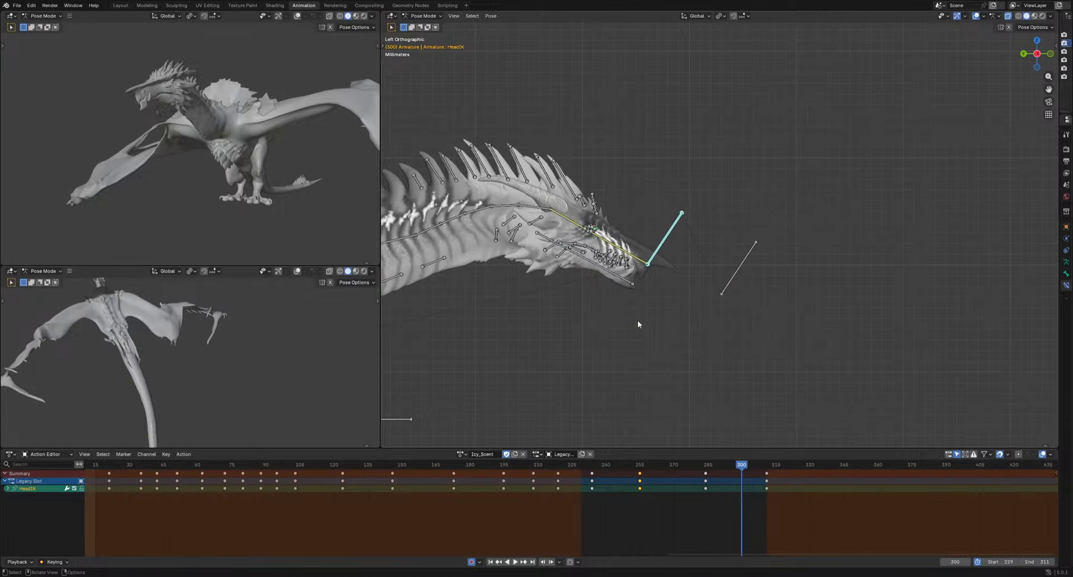
click(565, 244)
scroll(566, 244, up, 3)
drag(636, 465, 705, 475)
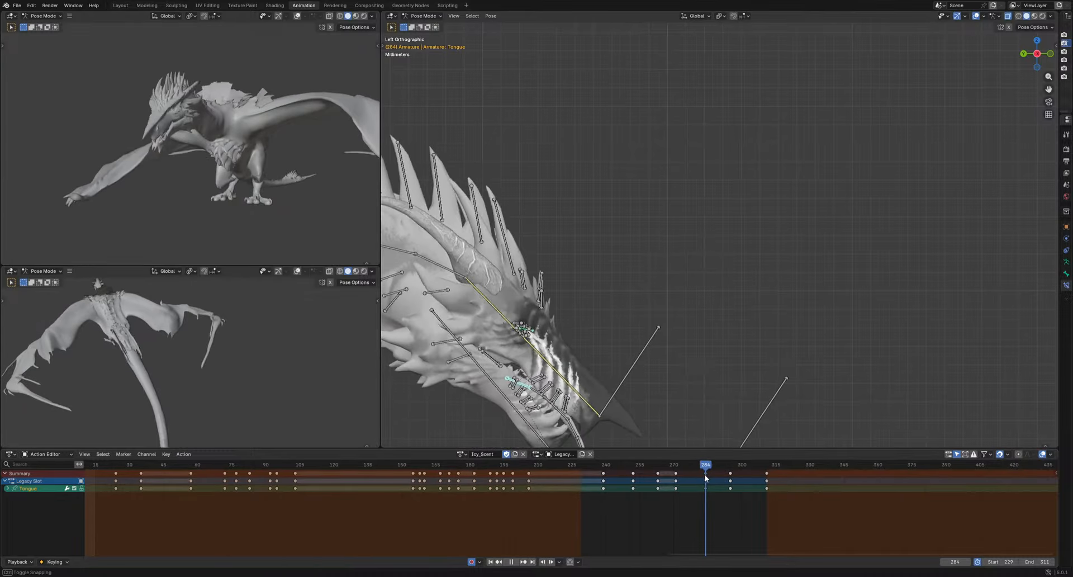
shift+middle_drag(698, 390, 758, 296)
key(g)
click(713, 363)
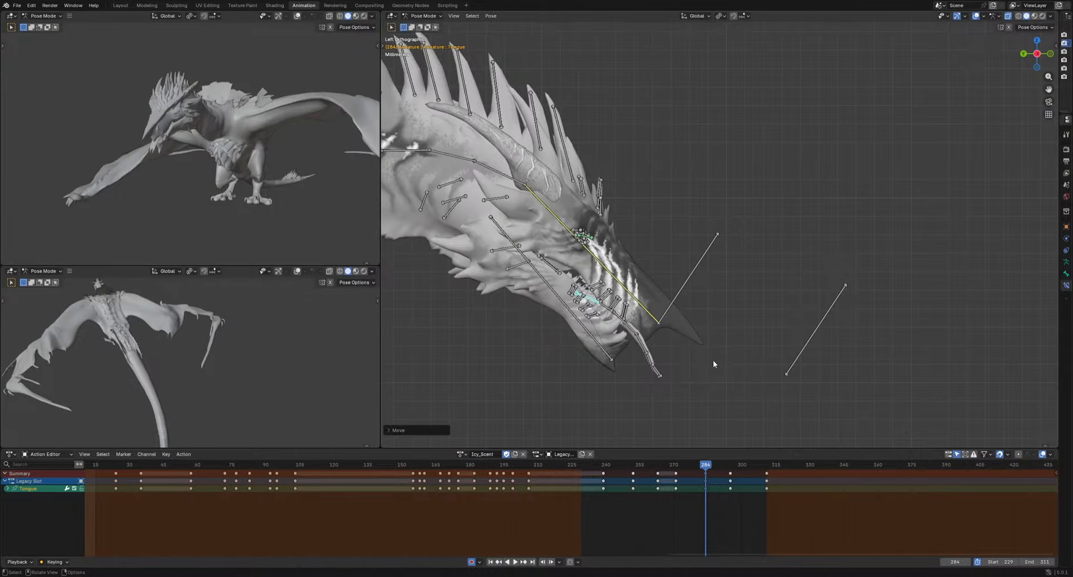
key(r)
click(672, 352)
Move and rotate the Tongue bone at frame 252 and play the animation
drag(625, 464, 631, 467)
shift+middle_drag(654, 387, 743, 231)
scroll(715, 342, up, 1)
key(g)
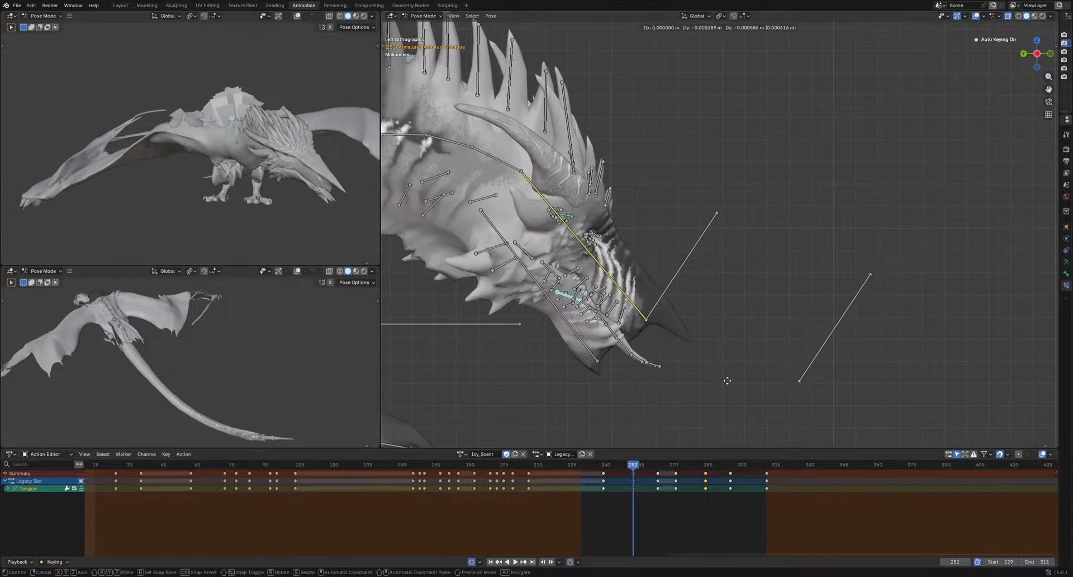
click(724, 393)
key(r)
click(726, 395)
key(space)
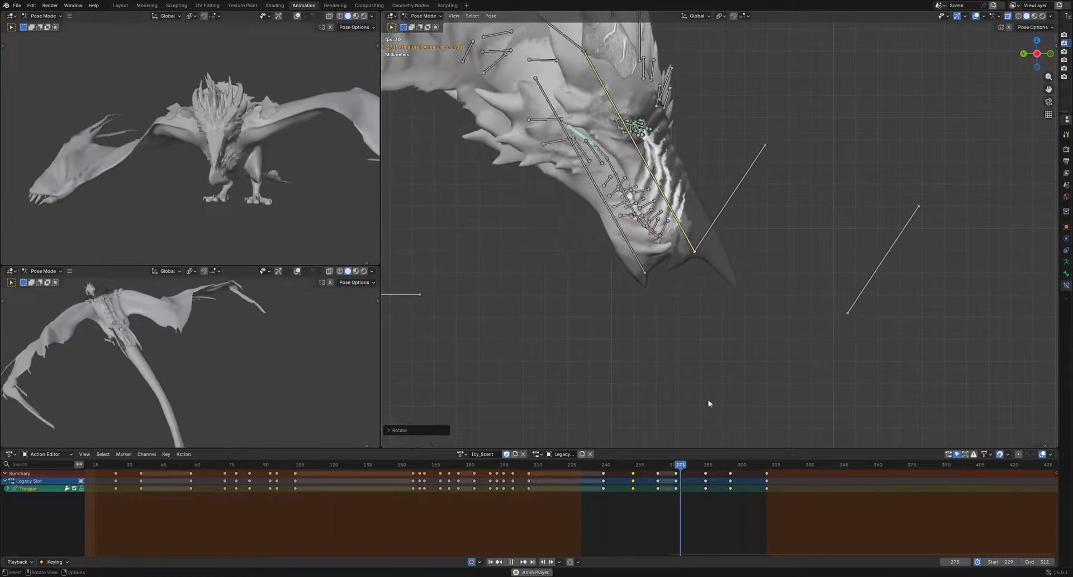
key(space)
Rotate the Jaw bone at frame 251 and play the animation
click(646, 255)
click(632, 468)
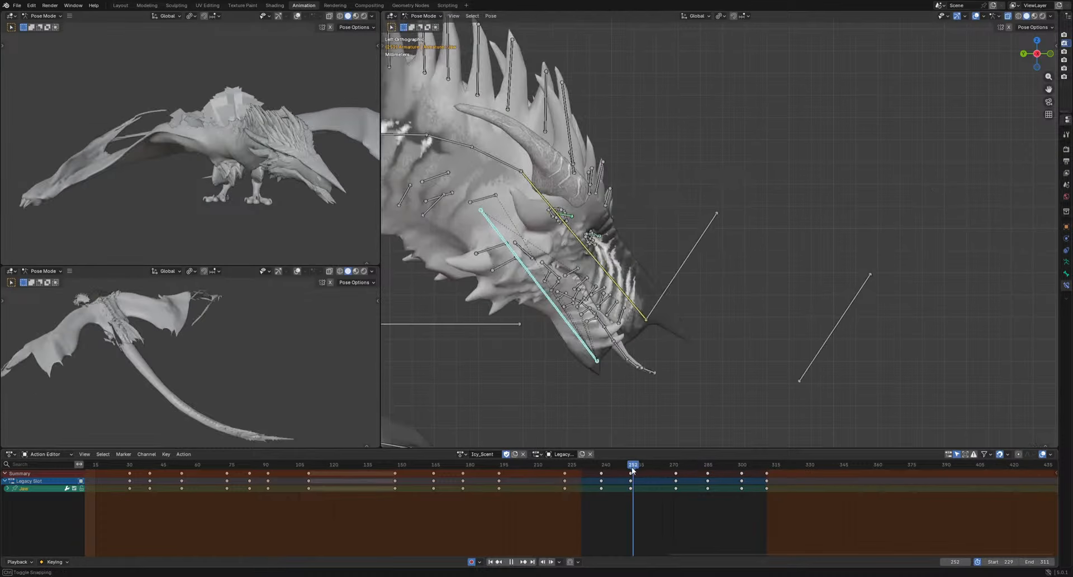
key(Left)
key(r)
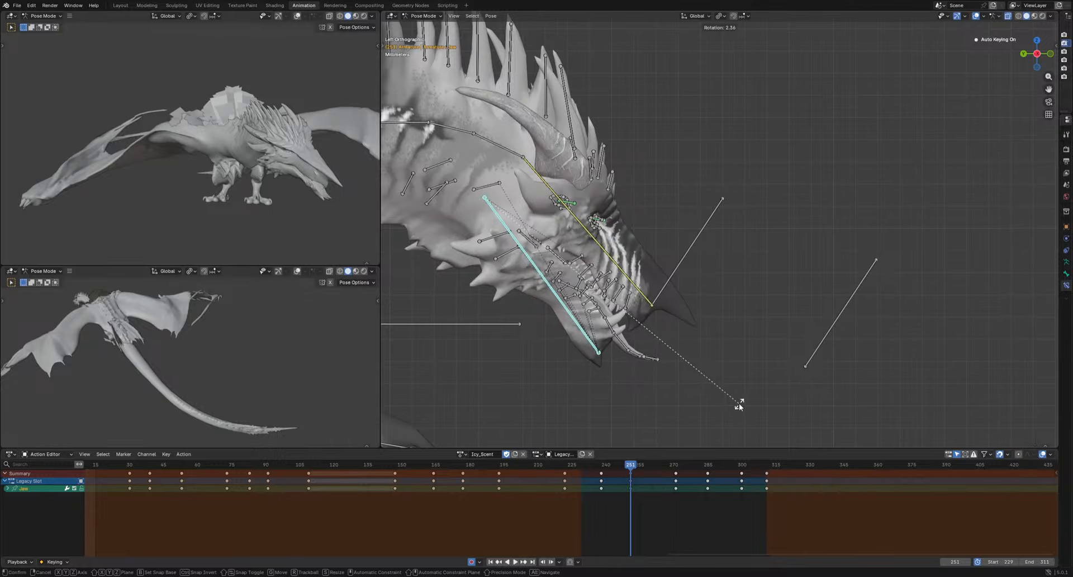
click(739, 405)
key(space)
Select the Tongue bone, then move and rotate it at frame 256 in right side view
mouse_move(650, 470)
mouse_down()
mouse_move(630, 468)
mouse_move(641, 468)
mouse_up()
key(space)
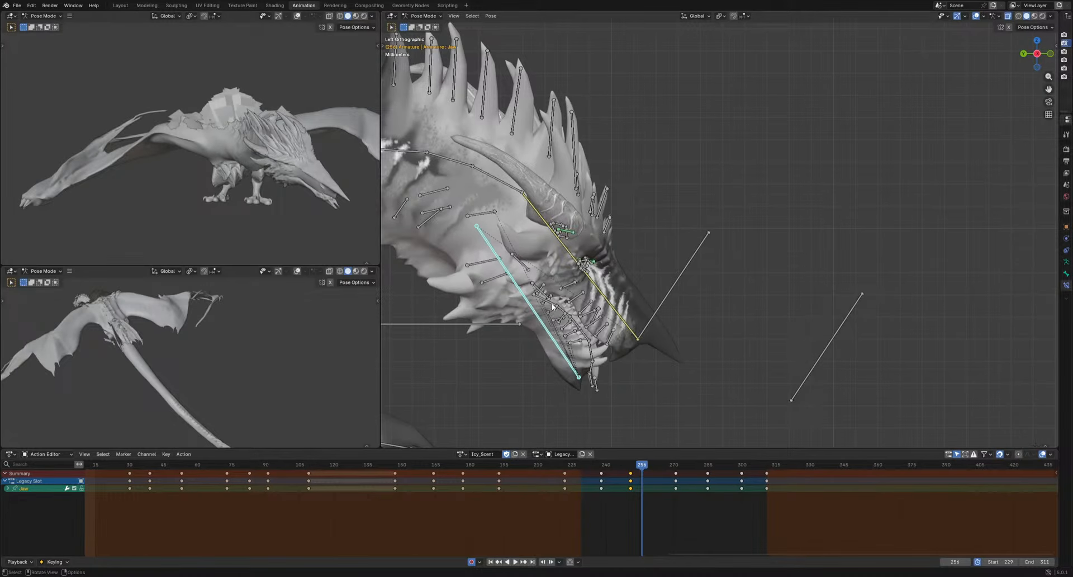
click(552, 307)
scroll(552, 306, down, 7)
middle_drag(552, 306, 638, 337)
scroll(638, 337, down, 4)
alt+middle_drag(546, 251, 649, 400)
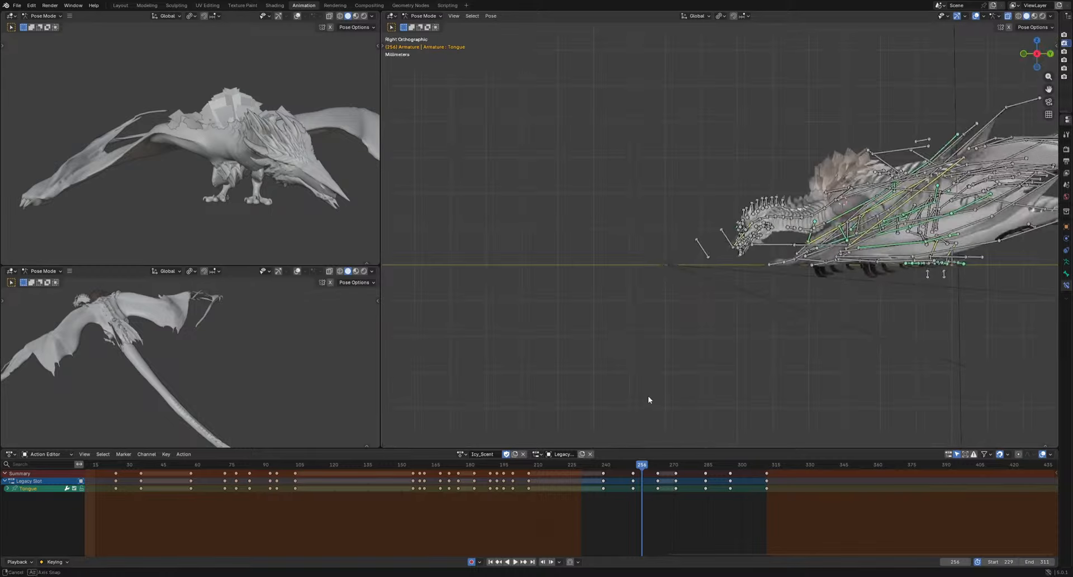
scroll(673, 401, up, 8)
key(g)
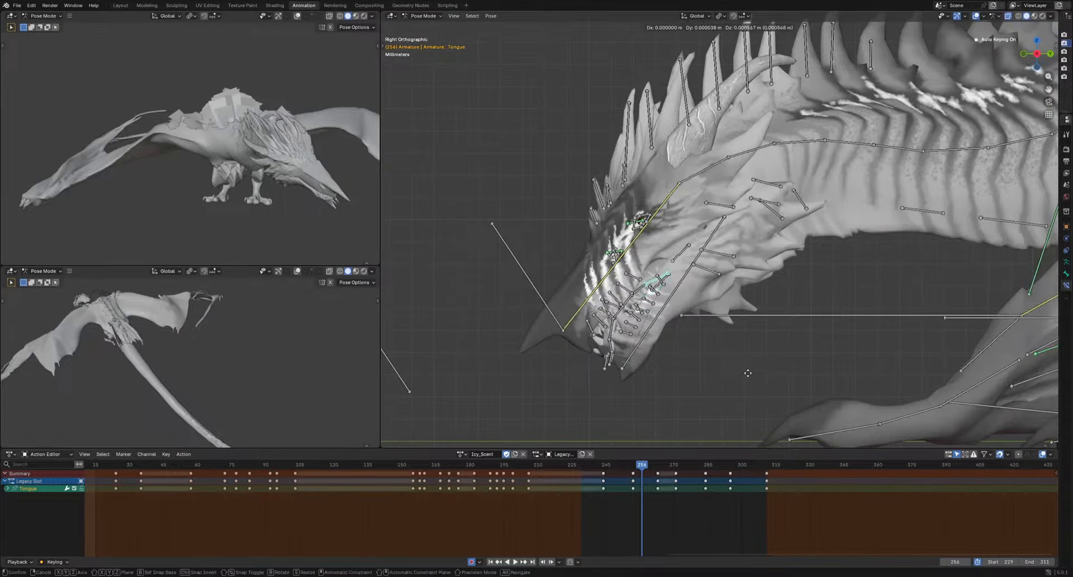
click(850, 373)
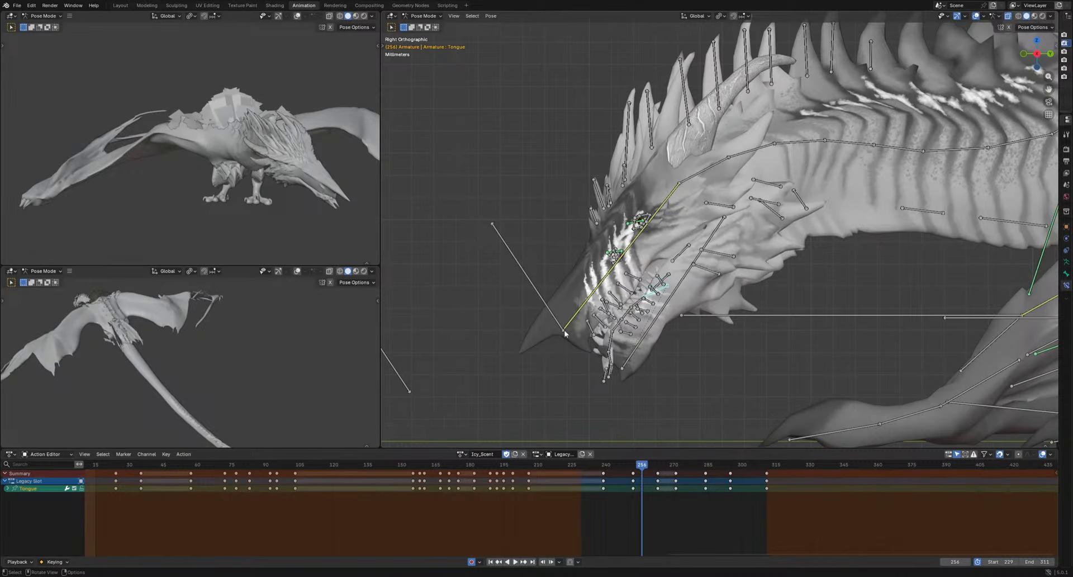
scroll(629, 396, up, 4)
key(r)
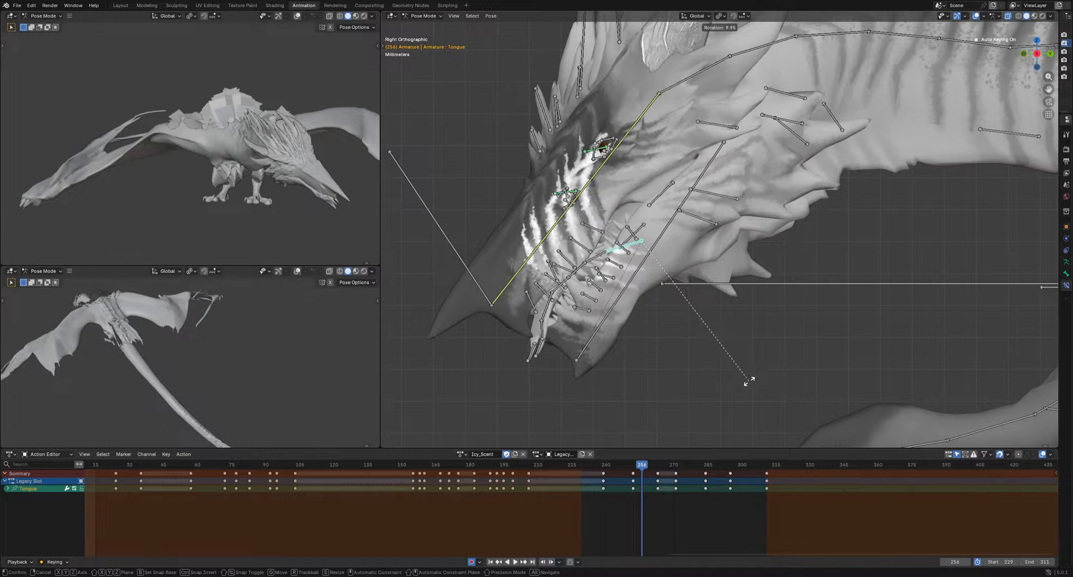
click(751, 379)
Rotate the Tongue bone at frame 252 and play the animation to check the tongue motion
drag(636, 466, 633, 470)
right_click(743, 381)
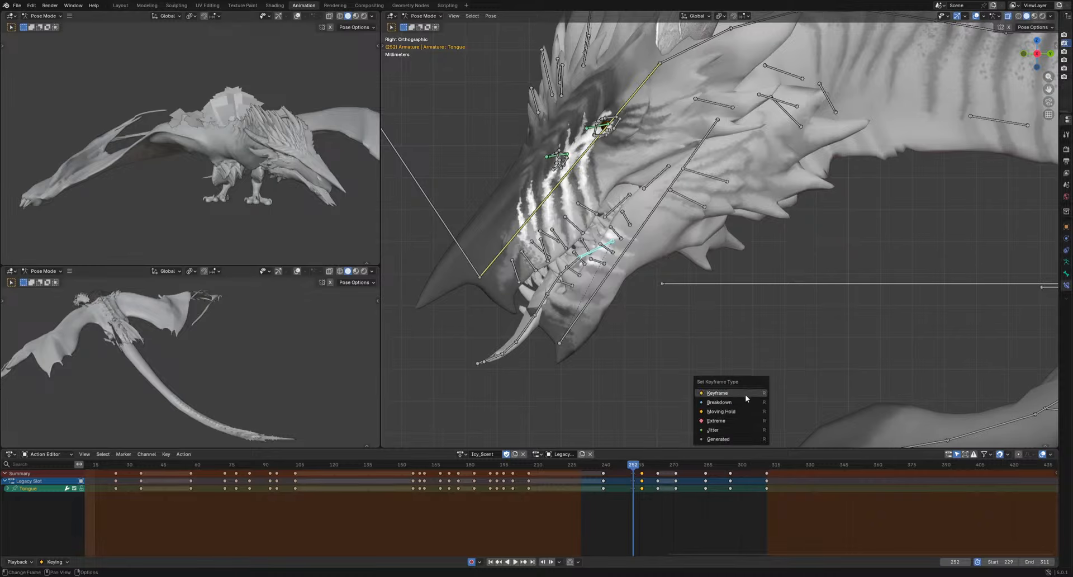
key(r)
click(772, 334)
key(space)
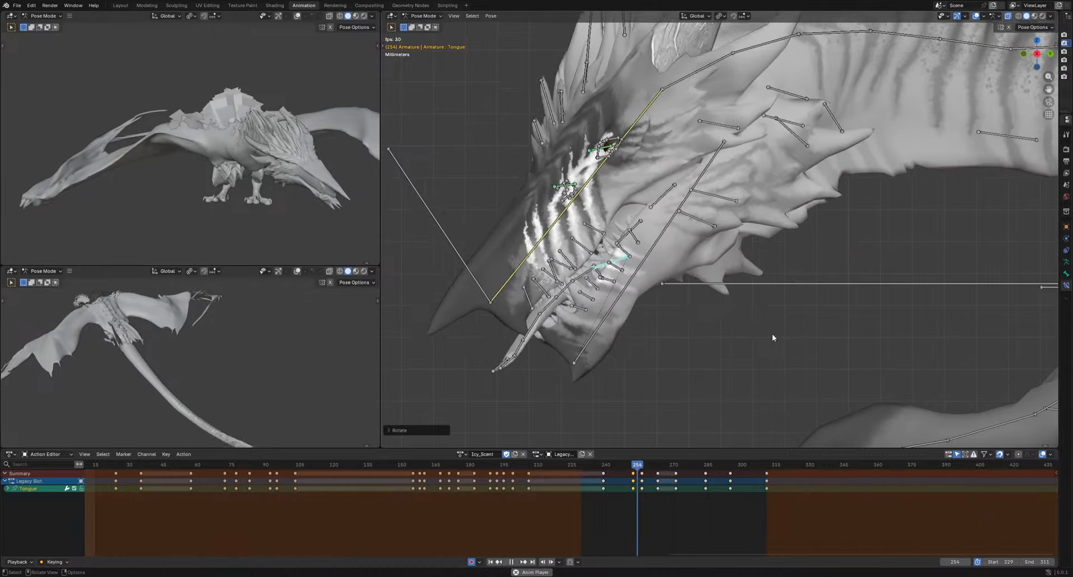
key(space)
Move the Tongue bone at frame 257, then replay the surrounding frames to check it
drag(649, 467, 645, 468)
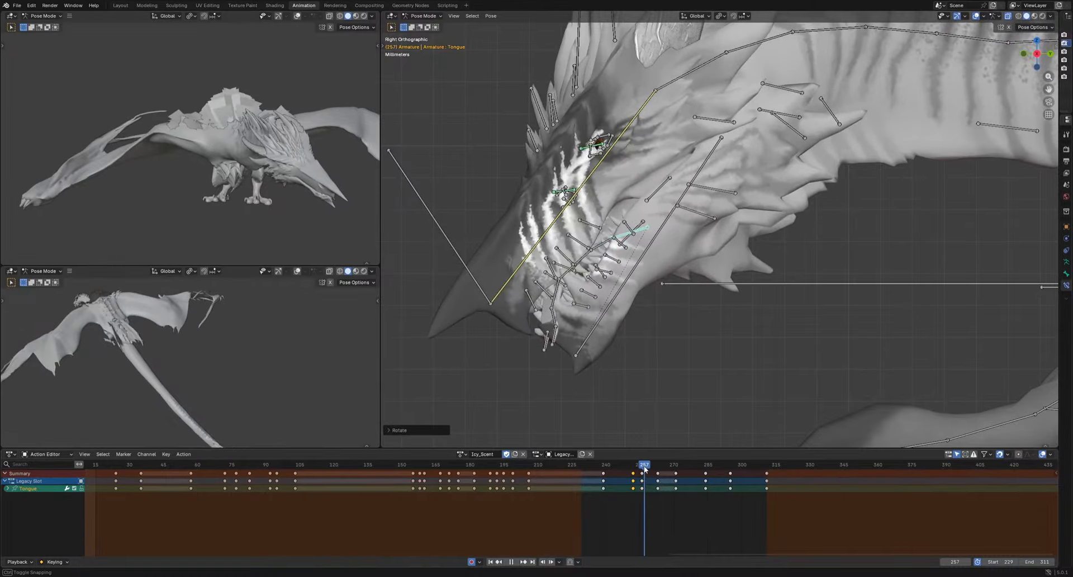
key(g)
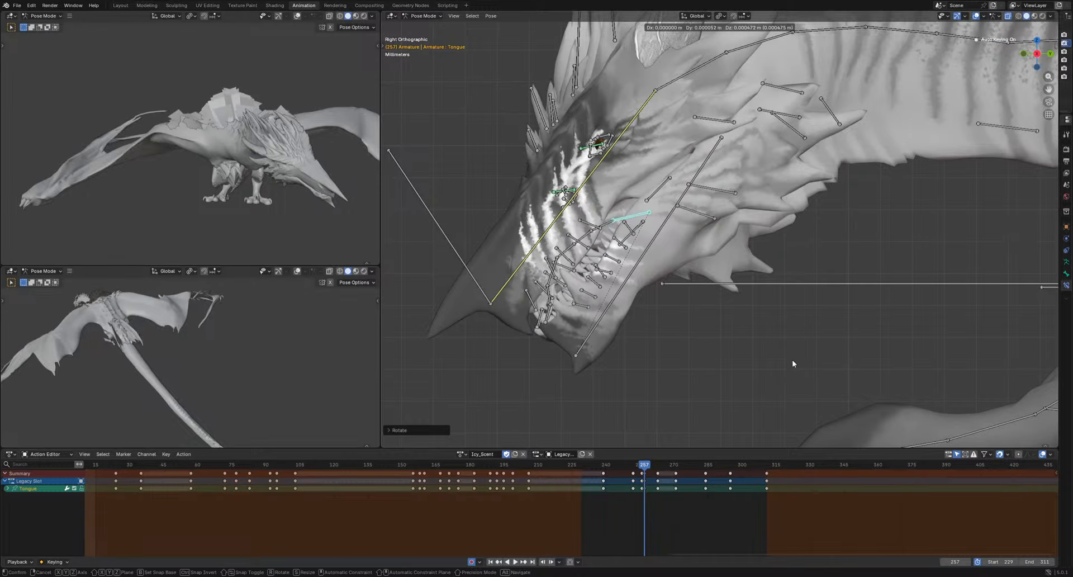
click(793, 364)
key(space)
key(space)
drag(713, 467, 619, 469)
key(space)
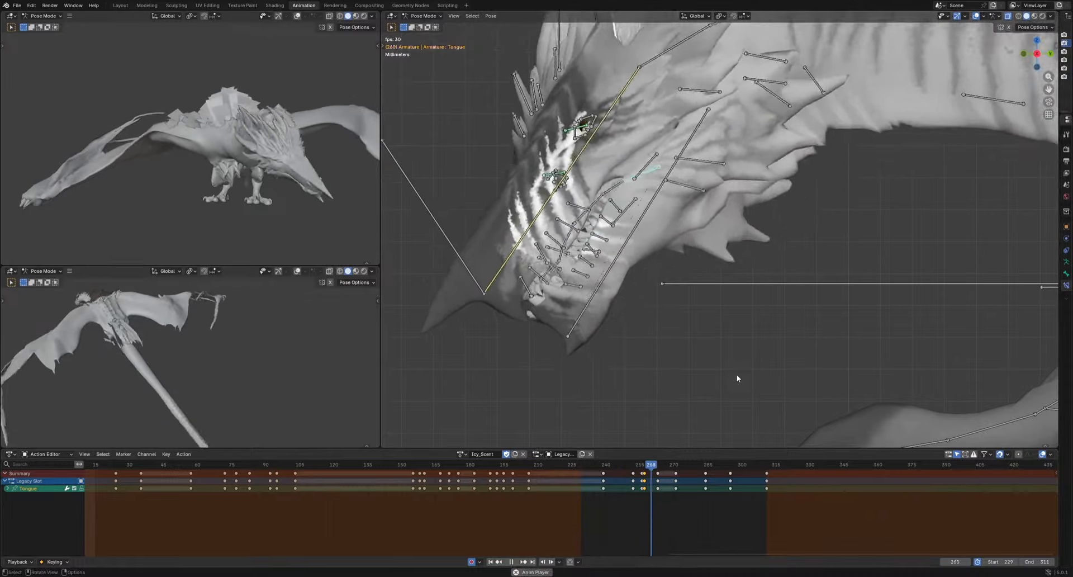
key(space)
Review the tongue's motion toward the end of the animation and rotate the Tongue bone at frame 288
drag(711, 465, 533, 470)
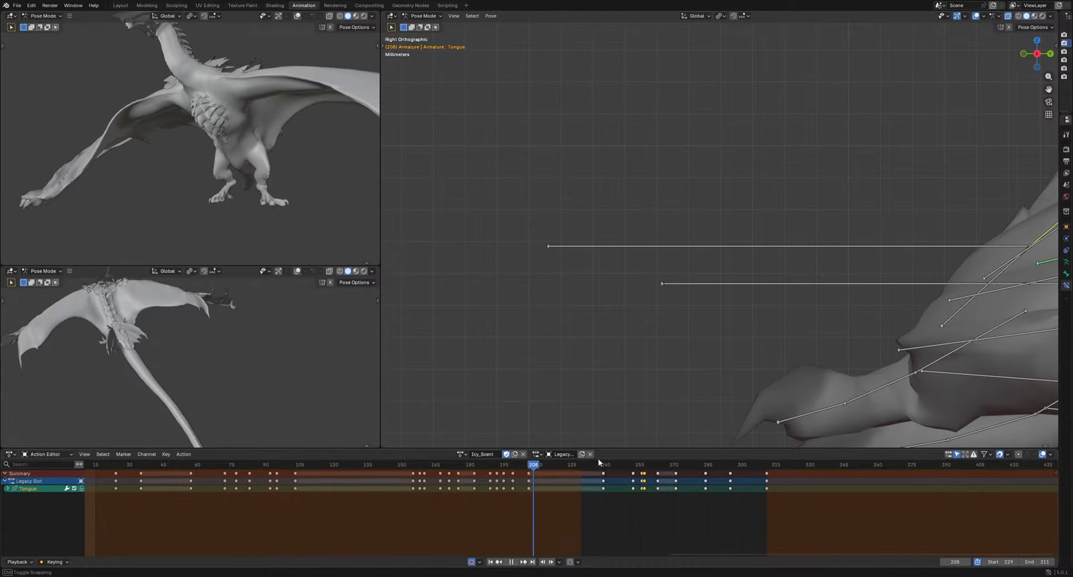
scroll(692, 427, down, 14)
drag(622, 466, 708, 467)
scroll(709, 465, up, 6)
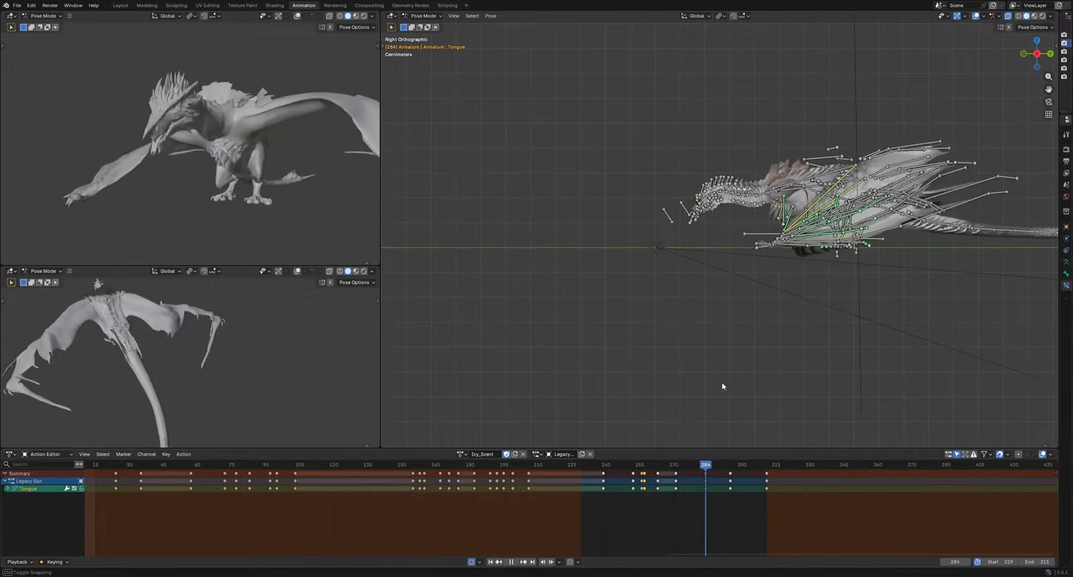
scroll(723, 361, up, 13)
shift+middle_drag(663, 316, 754, 405)
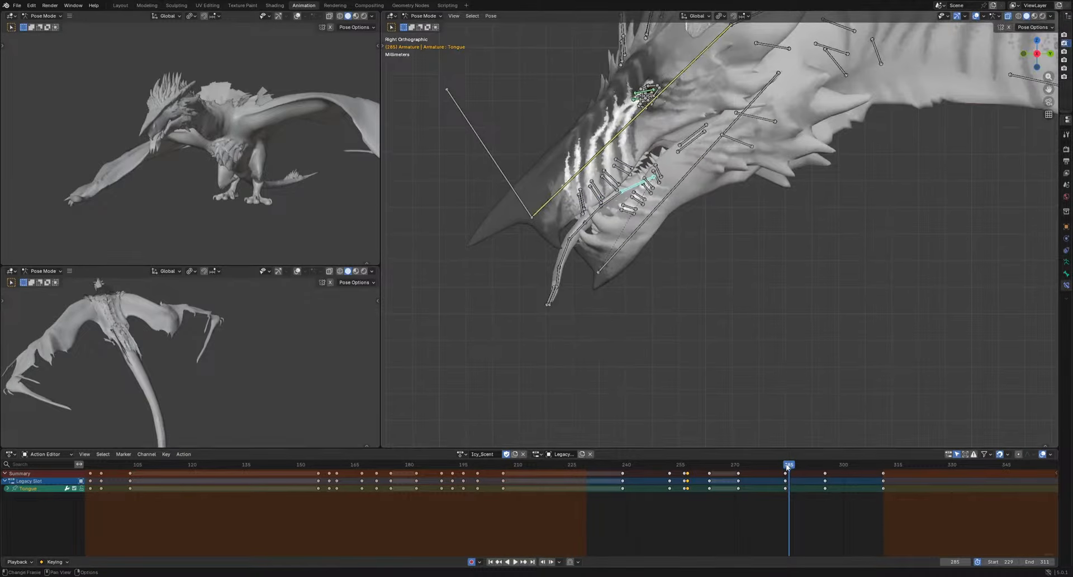
drag(789, 467, 767, 474)
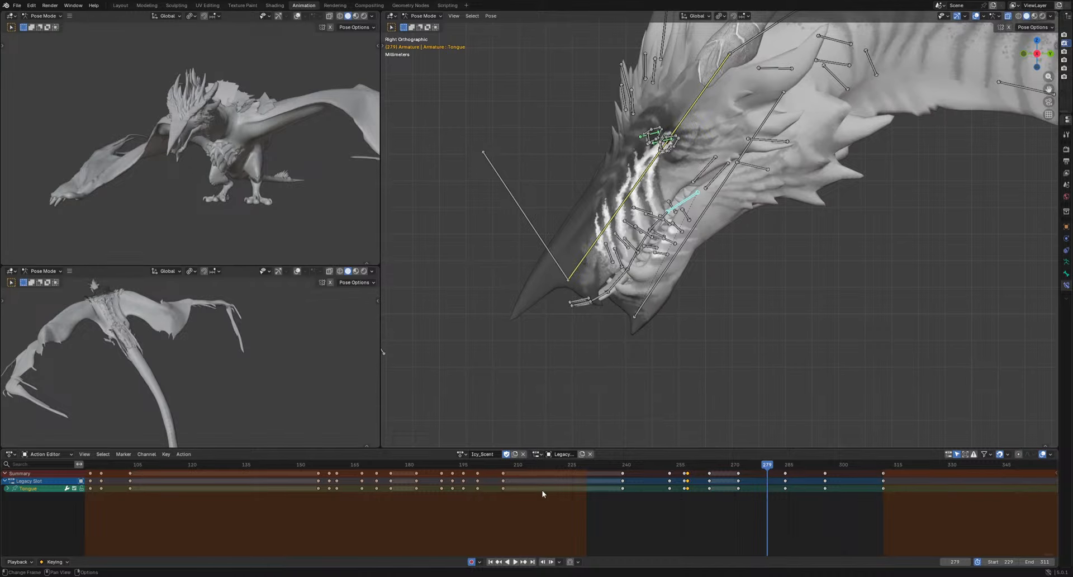
drag(767, 472, 800, 479)
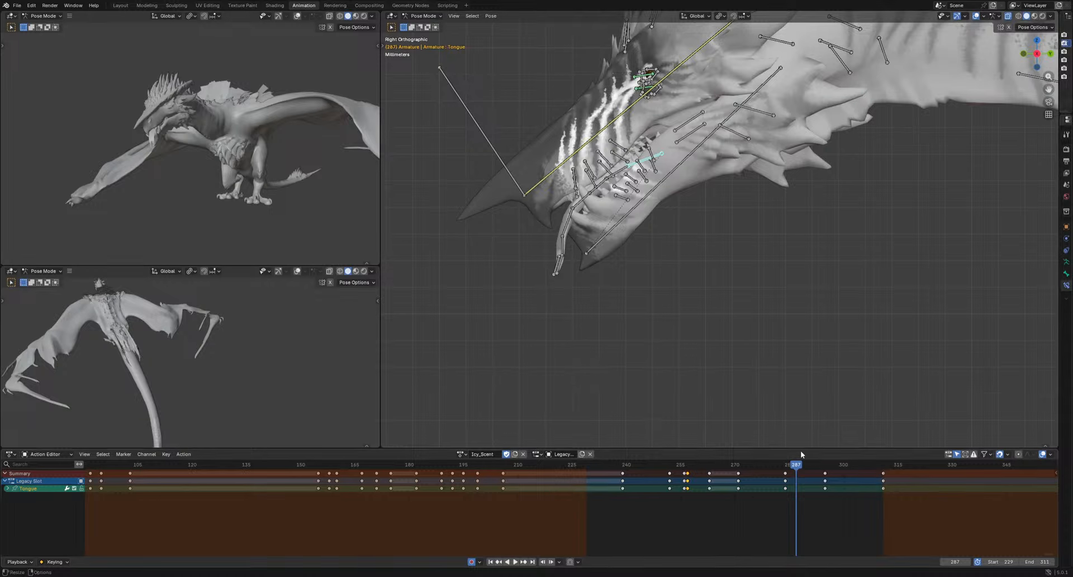
key(r)
click(833, 383)
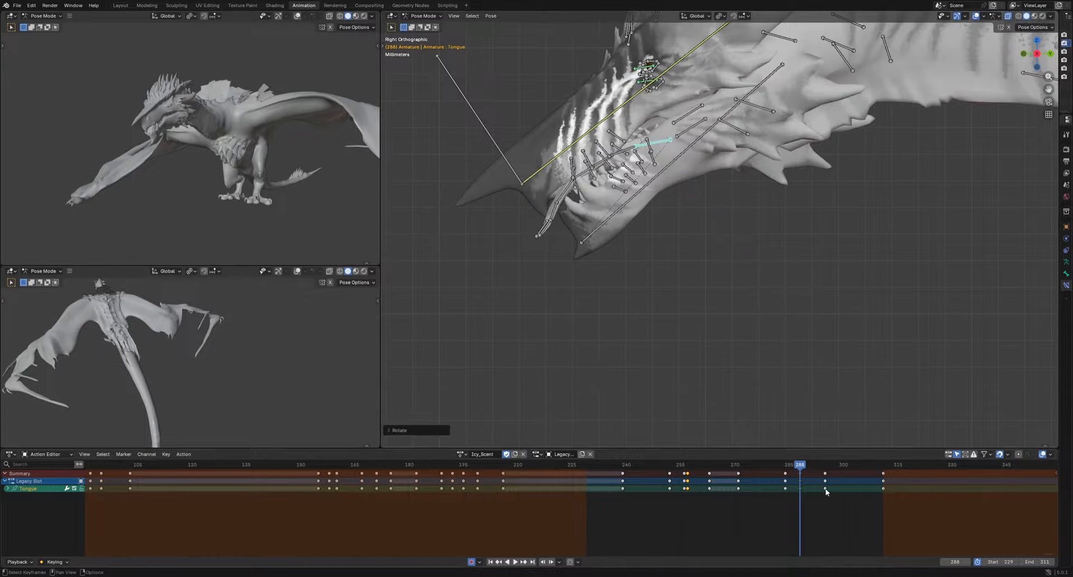
Rotate the Tongue bone at frame 293 and play the animation
mouse_move(826, 476)
mouse_down()
mouse_move(810, 475)
mouse_move(817, 464)
mouse_up()
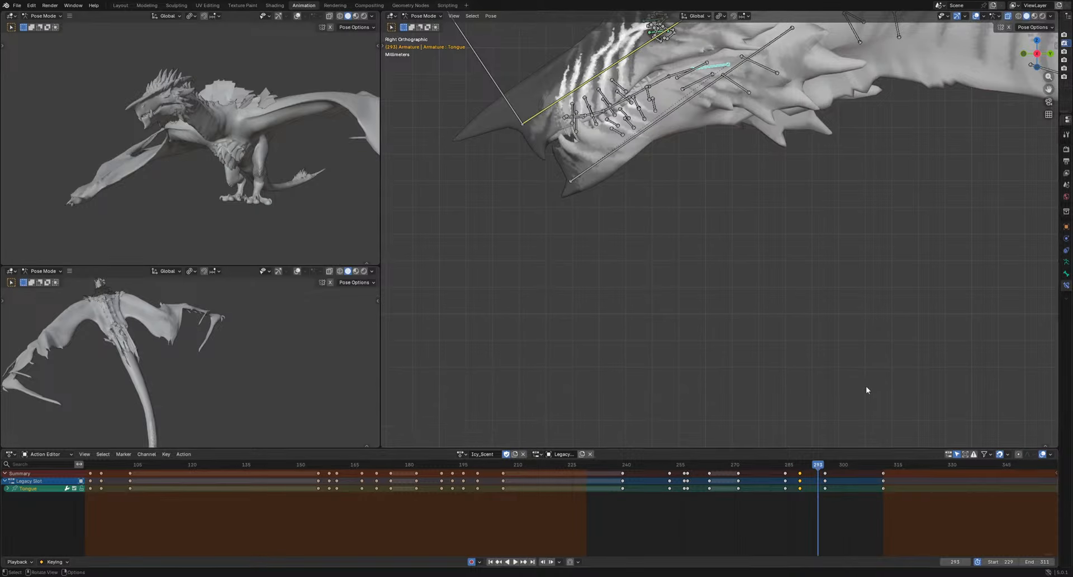
key(r)
click(877, 383)
key(space)
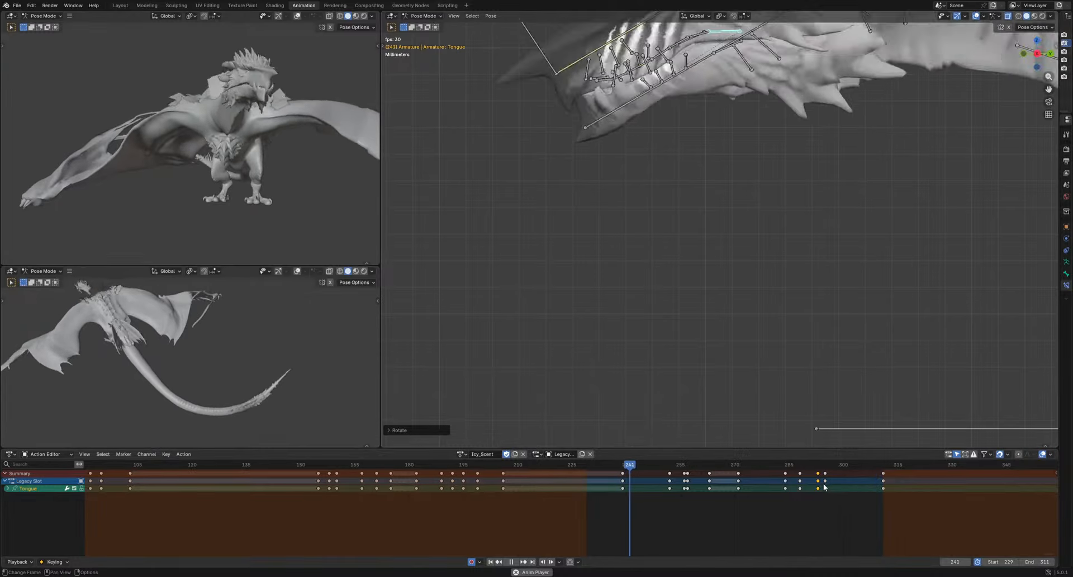
Shift the Tongue keyframe just after frame 293 to frame 300 and check the playback
drag(825, 473, 843, 474)
click(808, 381)
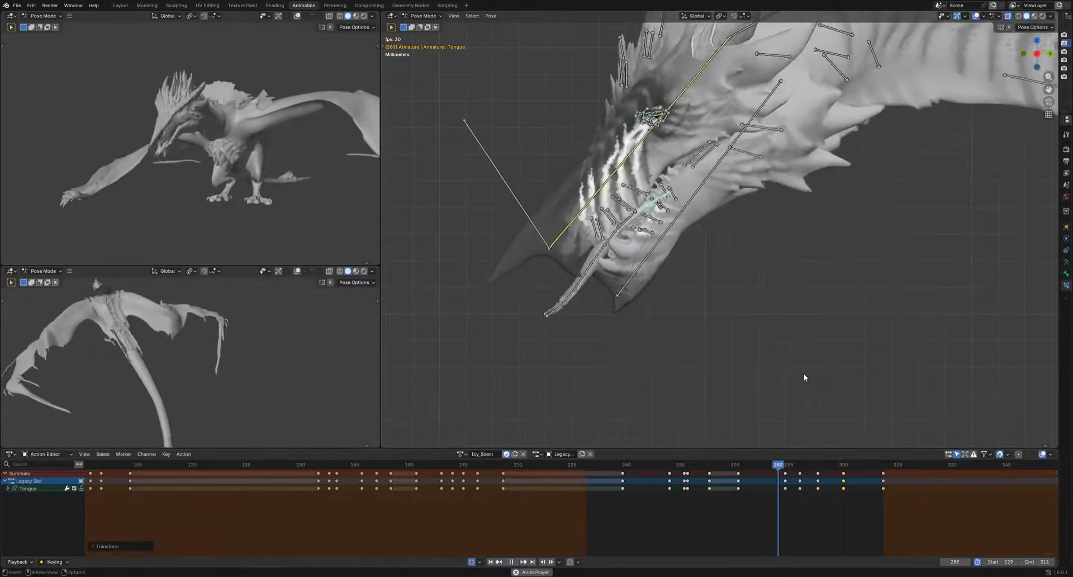
key(space)
Move the Tongue bone at frame 192 in front view so the tongue reaches slightly further out of the mouth
scroll(805, 376, down, 7)
drag(439, 465, 441, 467)
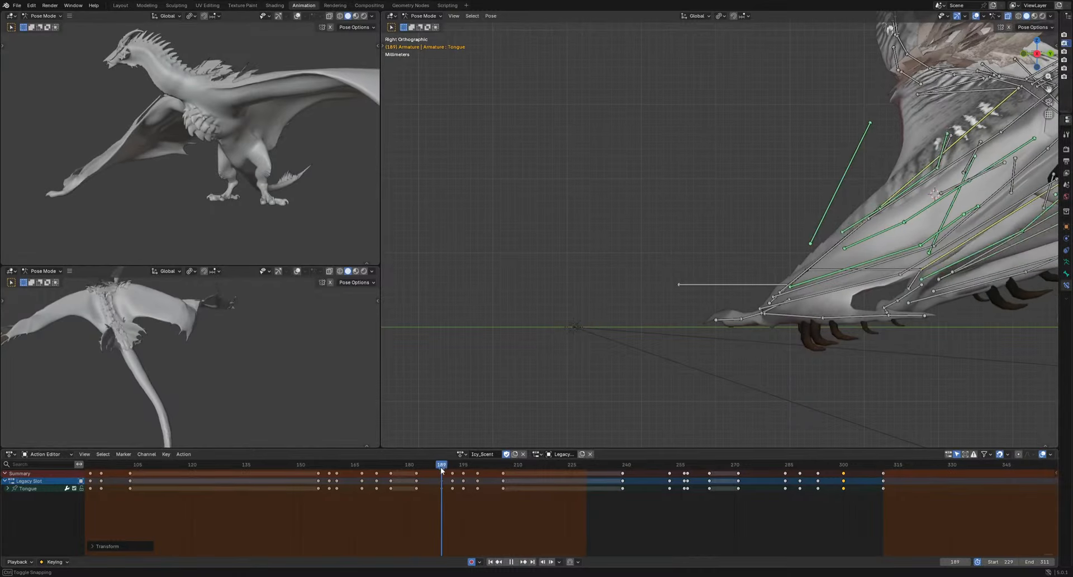
scroll(441, 467, down, 5)
shift+middle_drag(782, 132, 517, 432)
scroll(721, 367, up, 9)
drag(494, 466, 492, 465)
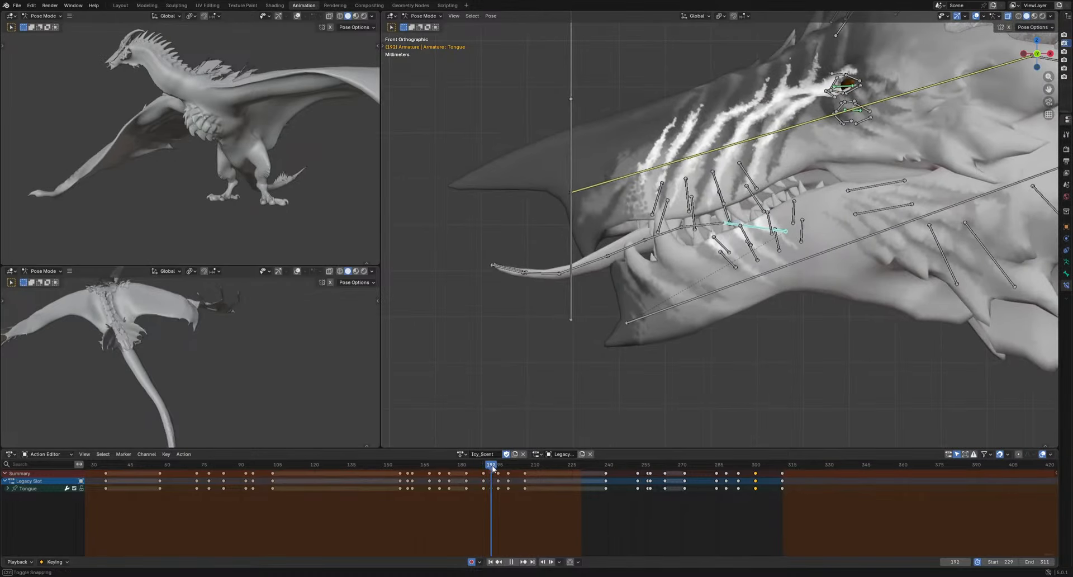
key(space)
key(g)
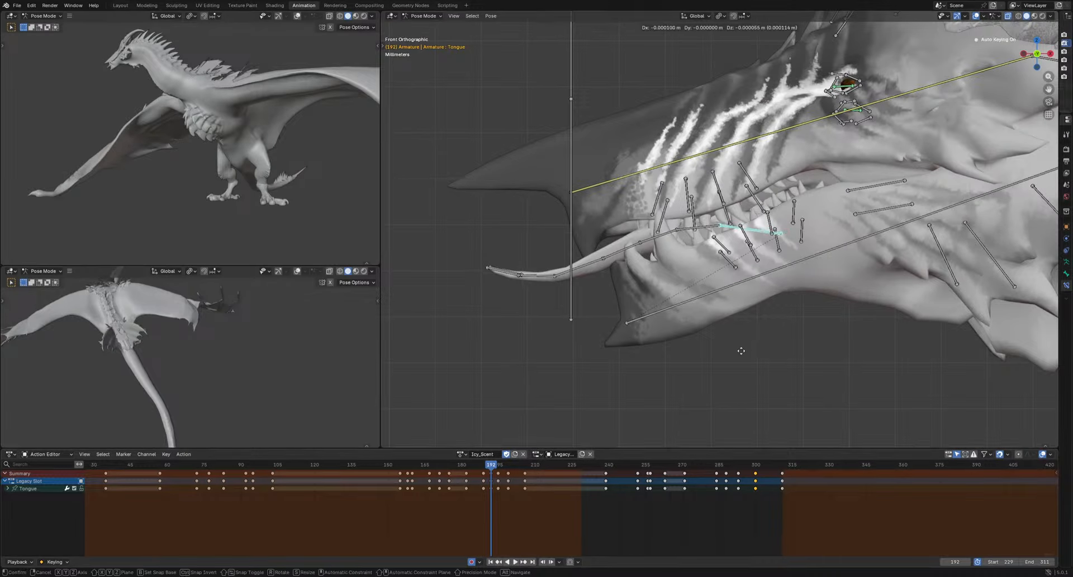
click(729, 354)
Move and rotate the Tongue bone at frame 197, then play the animation
drag(492, 467, 502, 471)
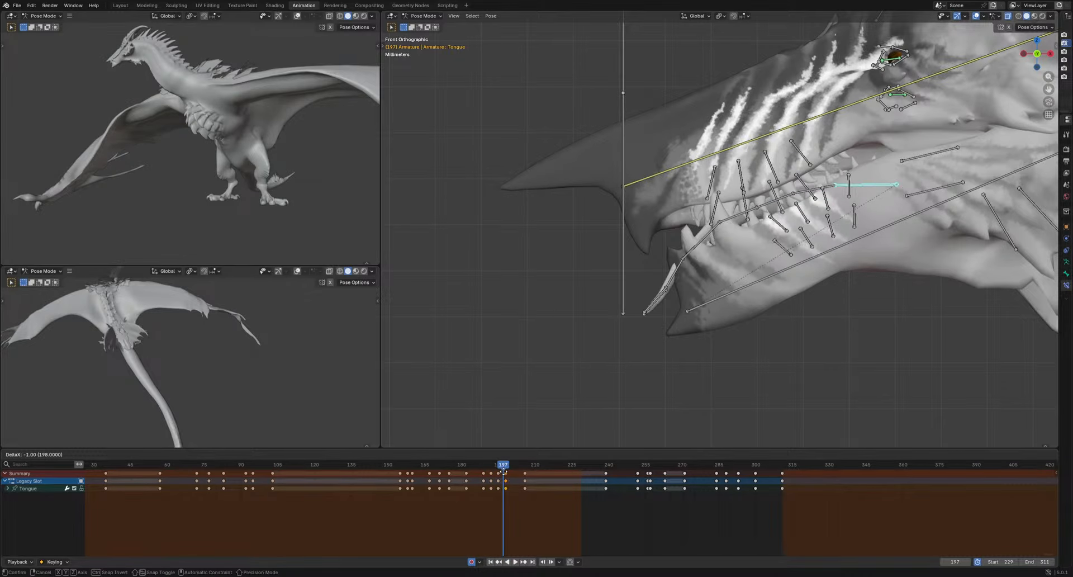
key(Escape)
key(r)
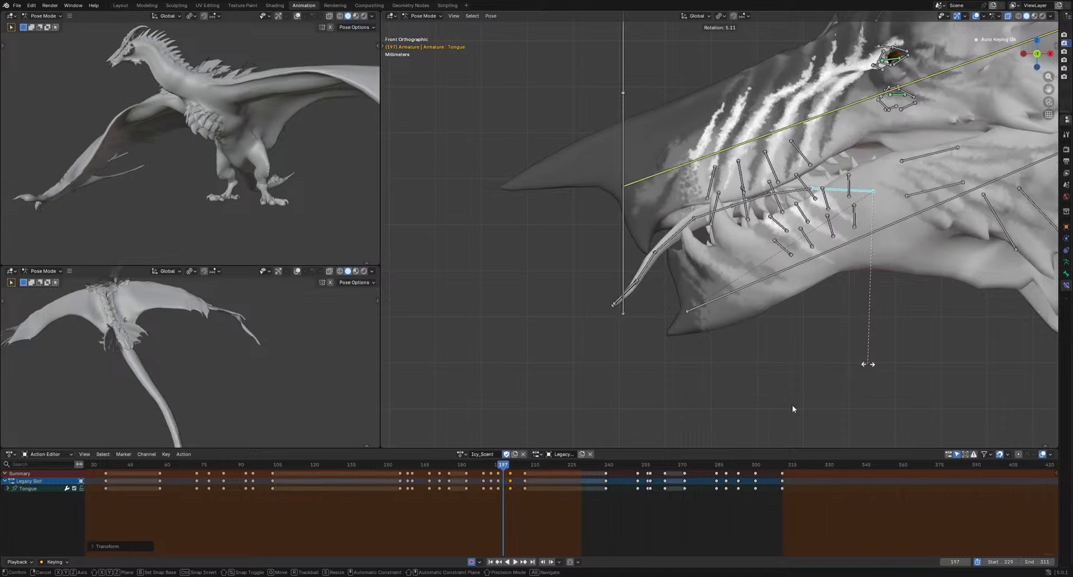
click(794, 409)
key(space)
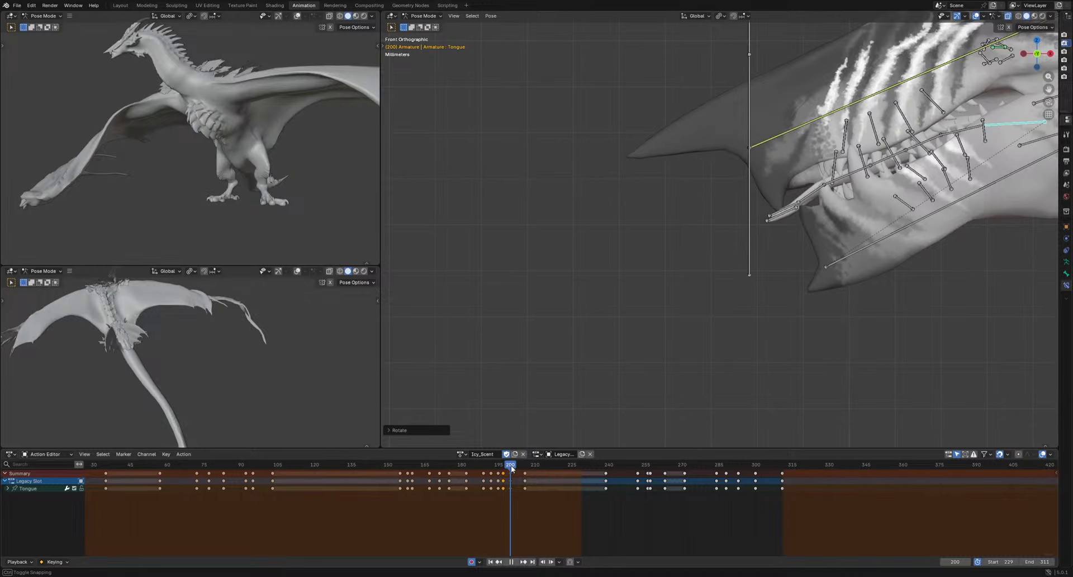
Move the Tongue bone at frame 162 in front view and play the animation
shift+middle_drag(894, 318, 688, 381)
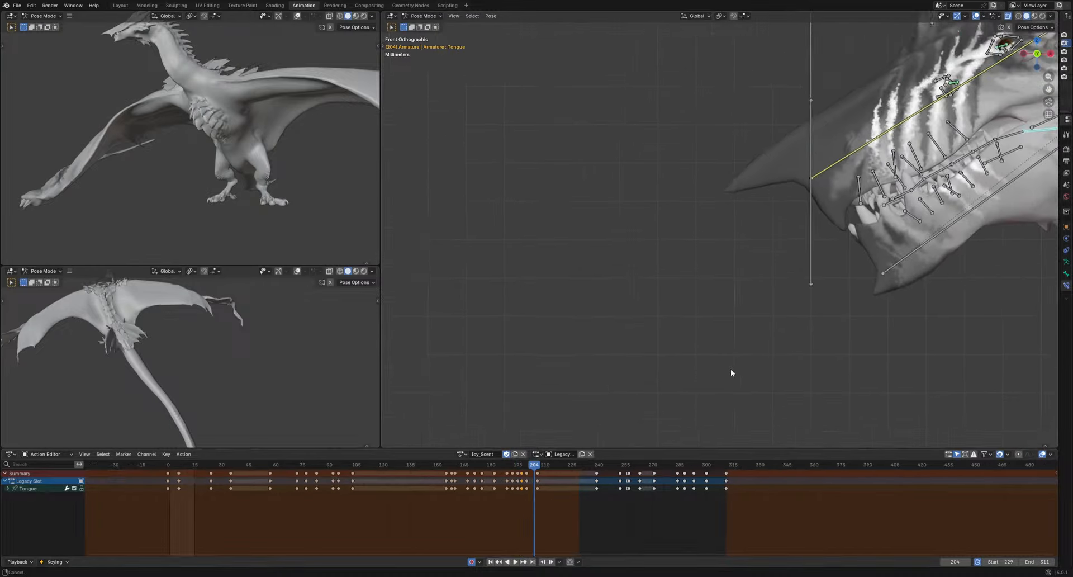
drag(601, 465, 459, 474)
click(458, 468)
shift+middle_drag(572, 265, 577, 366)
key(g)
click(591, 414)
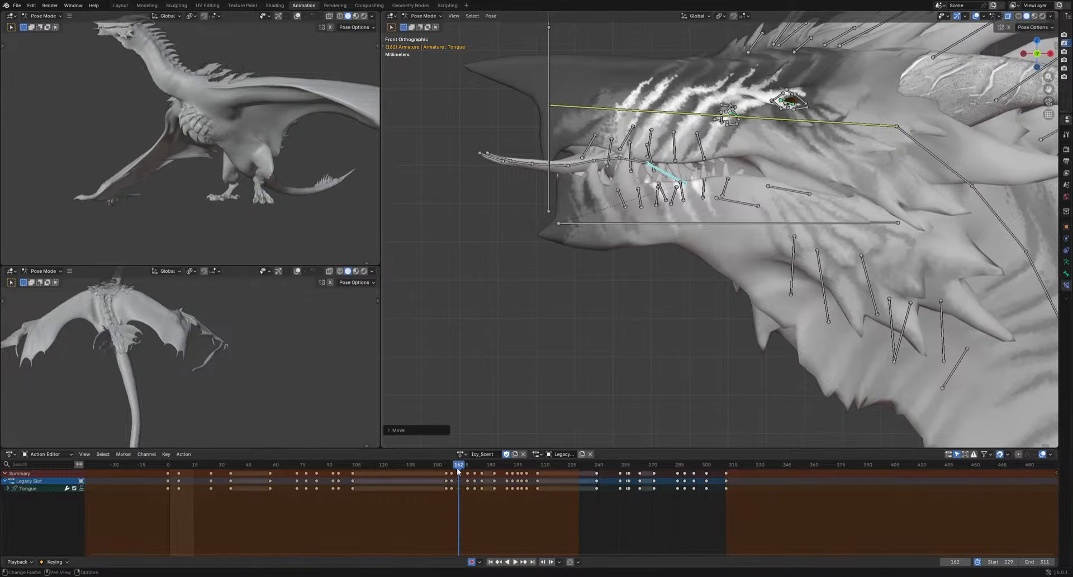
key(space)
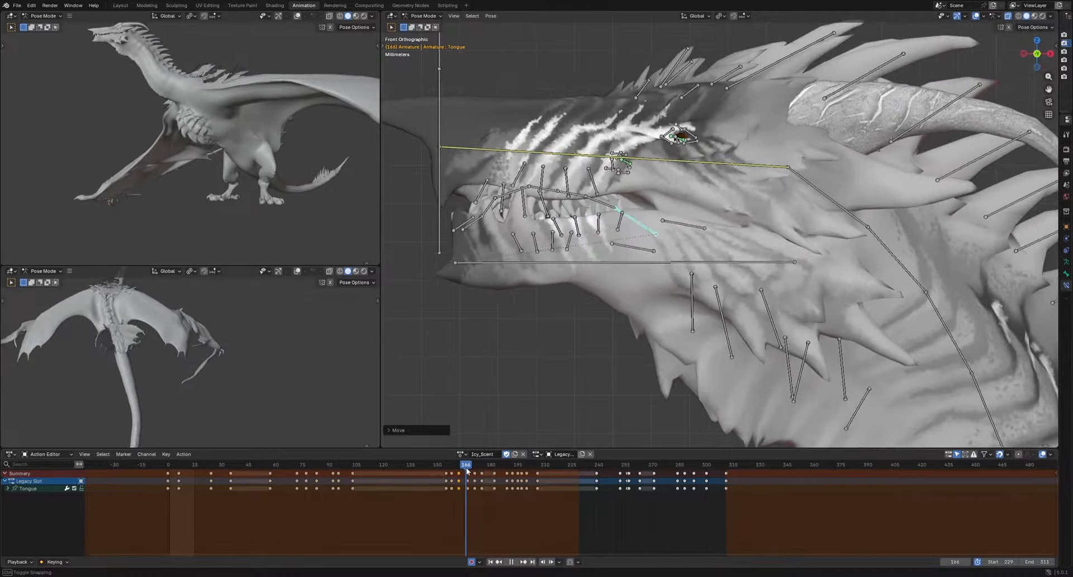
Rotate the Tongue bone at about frame 167
drag(469, 467, 296, 464)
key(r)
click(757, 371)
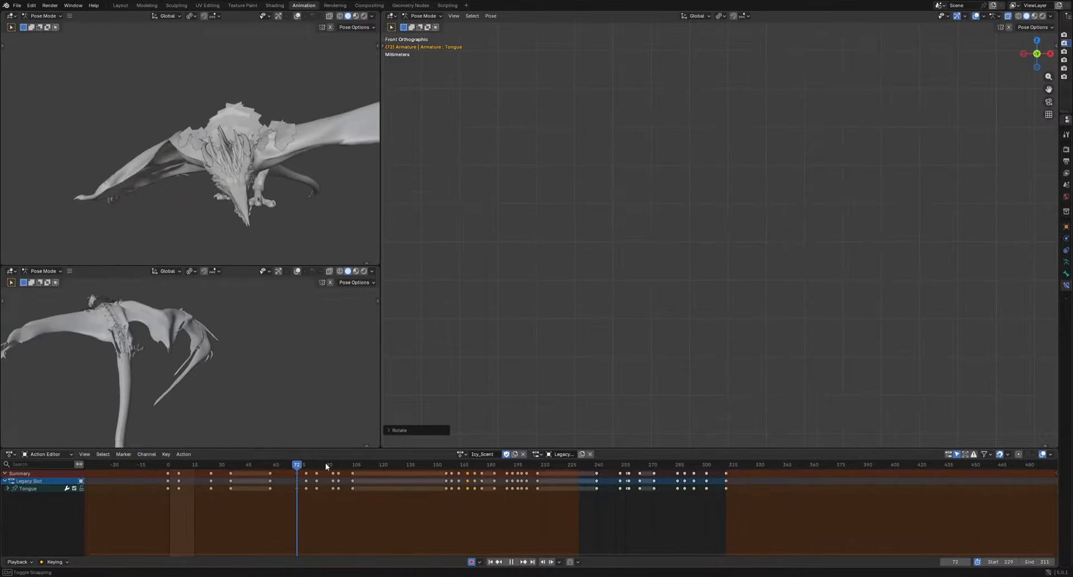
Move and rotate the Tongue bone at frame 72 in right side view, then play the animation
scroll(325, 463, down, 4)
scroll(555, 404, down, 10)
middle_drag(672, 390, 585, 404)
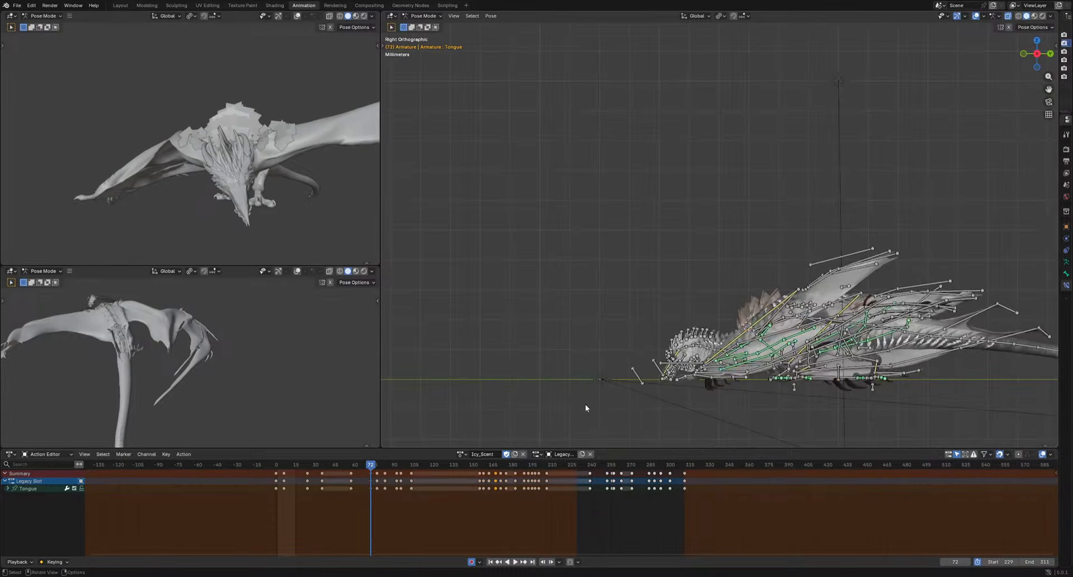
shift+middle_drag(620, 444, 782, 335)
scroll(659, 313, up, 9)
drag(352, 468, 371, 472)
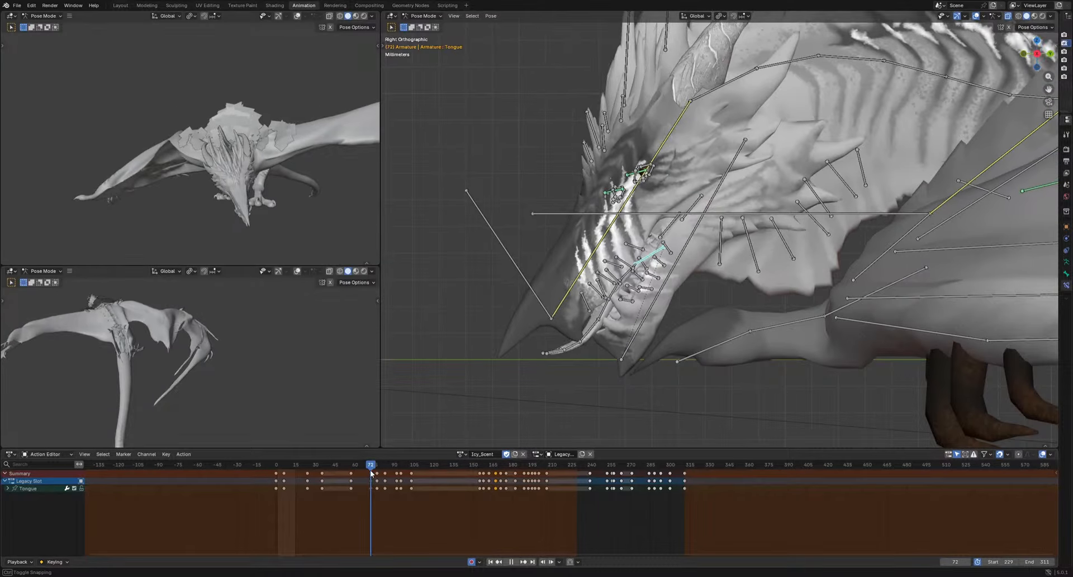
key(g)
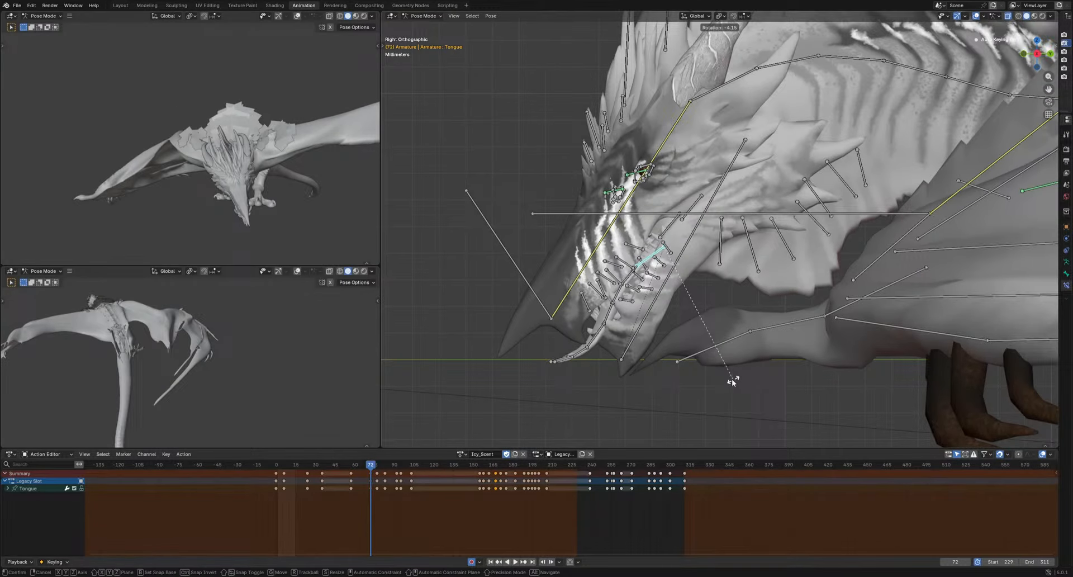
click(721, 383)
key(space)
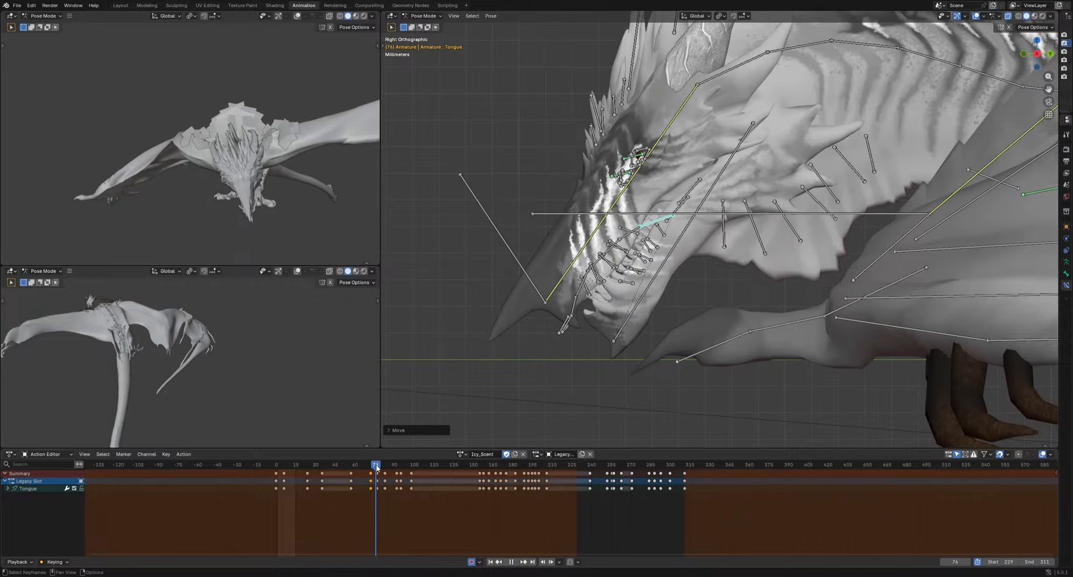
Rotate the Tongue bone near frame 92
drag(376, 466, 397, 468)
key(r)
click(721, 364)
Adjust the timing of the Tongue keyframe next to frame 91 and move the Tongue bone at frame 91
key(Left)
click(398, 474)
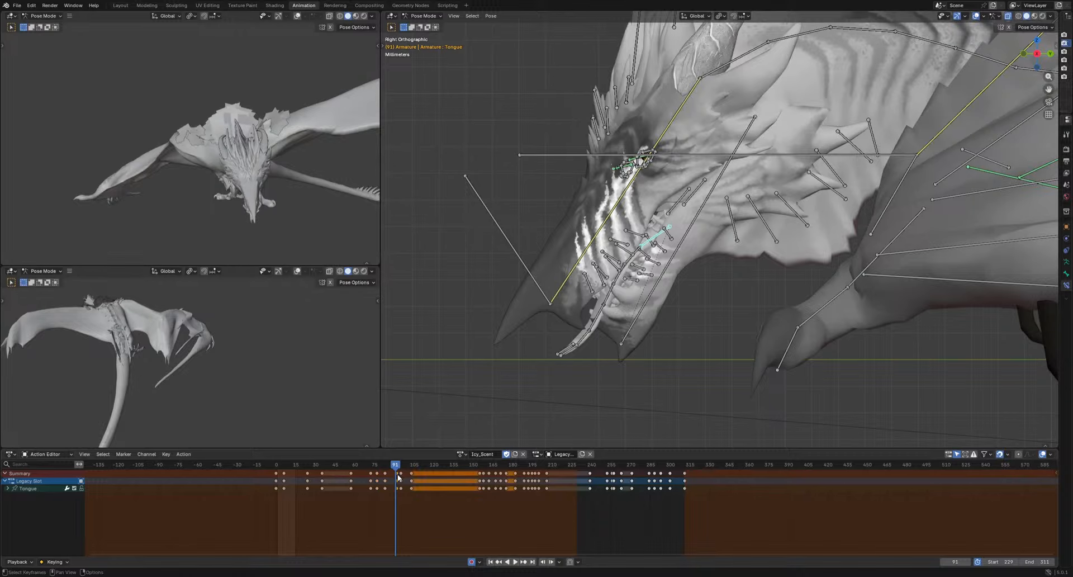
key(g)
click(397, 474)
key(g)
click(653, 402)
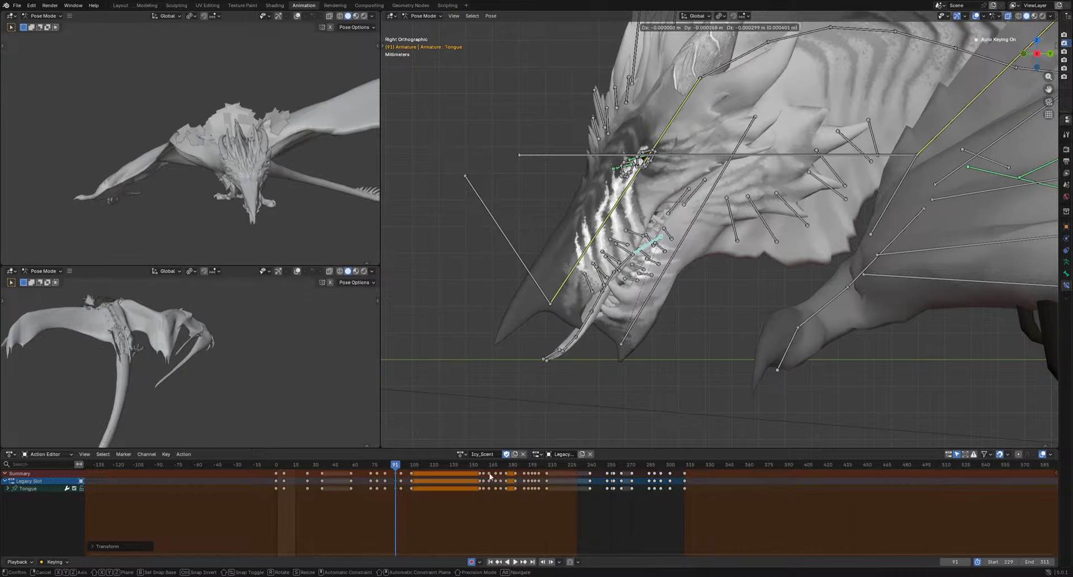
Move and rotate the Tongue bone at frame 23, judging the pose in perspective view
key(space)
drag(401, 469, 307, 478)
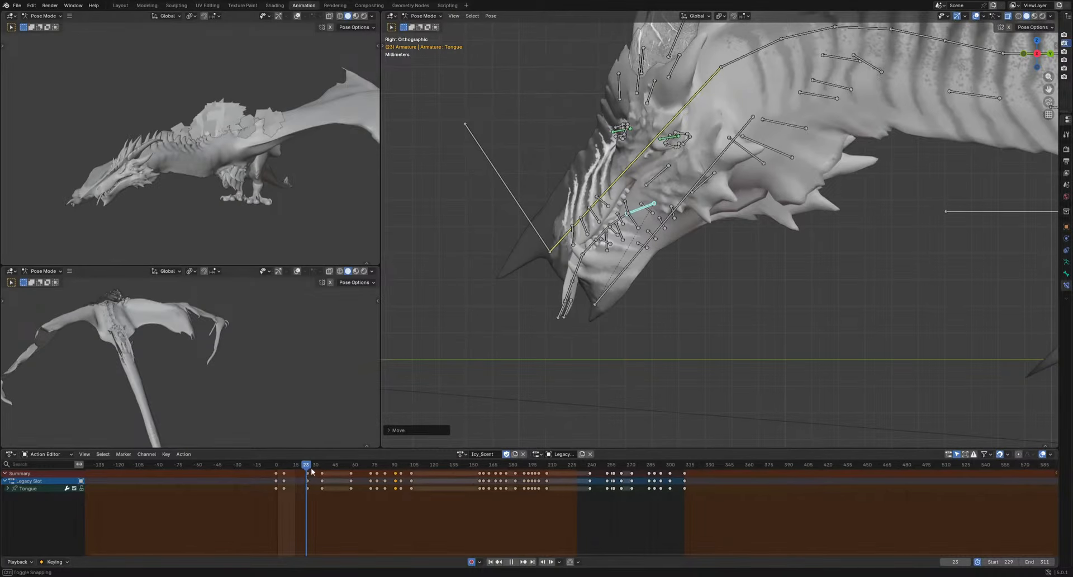
middle_drag(559, 358, 736, 349)
key(g)
click(685, 384)
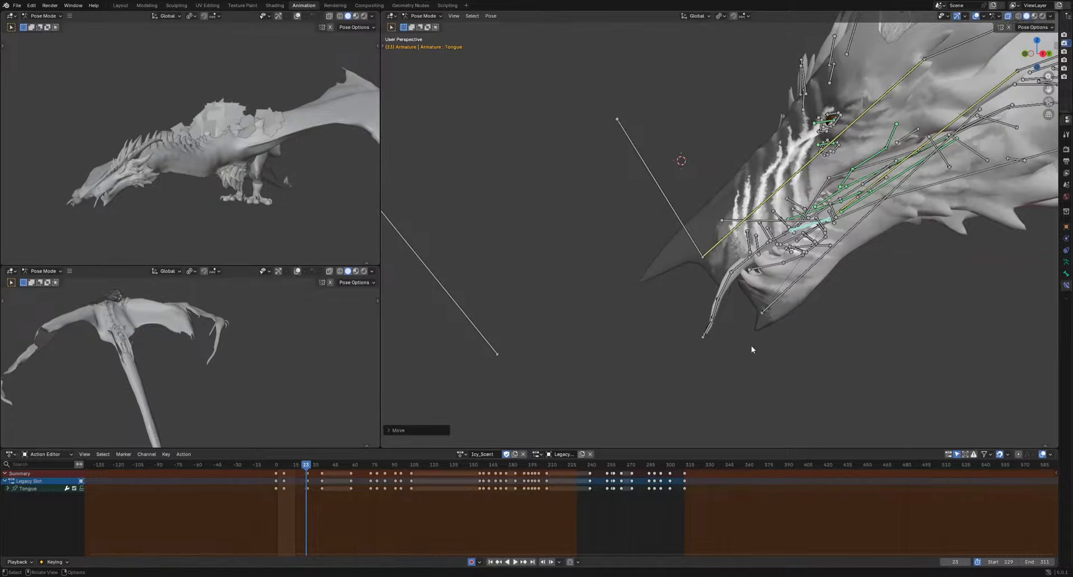
key(r)
click(634, 412)
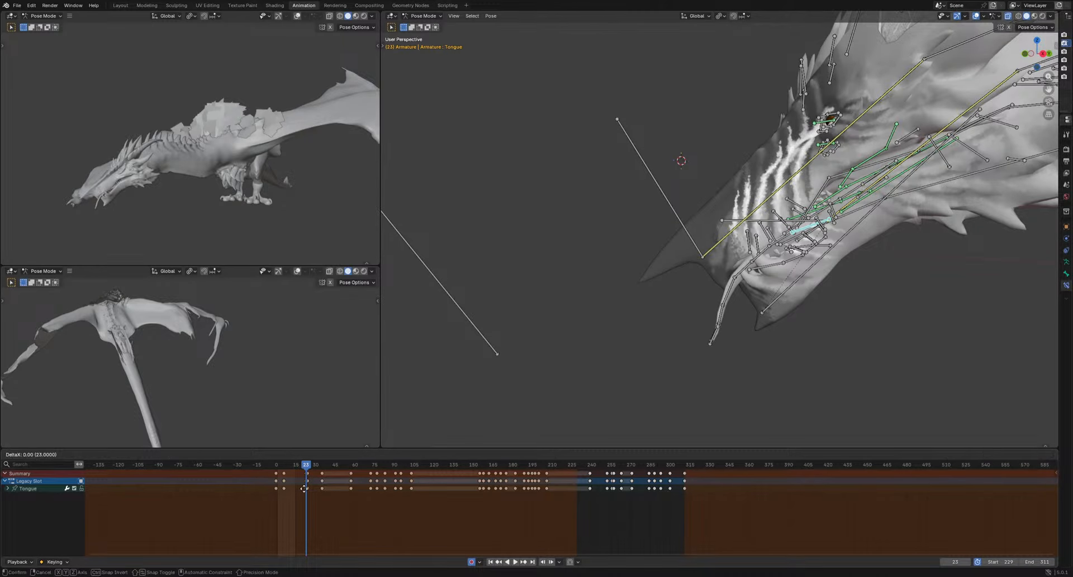
Adjust the timing of the Tongue keyframe next to frame 23 and play the animation
key(g)
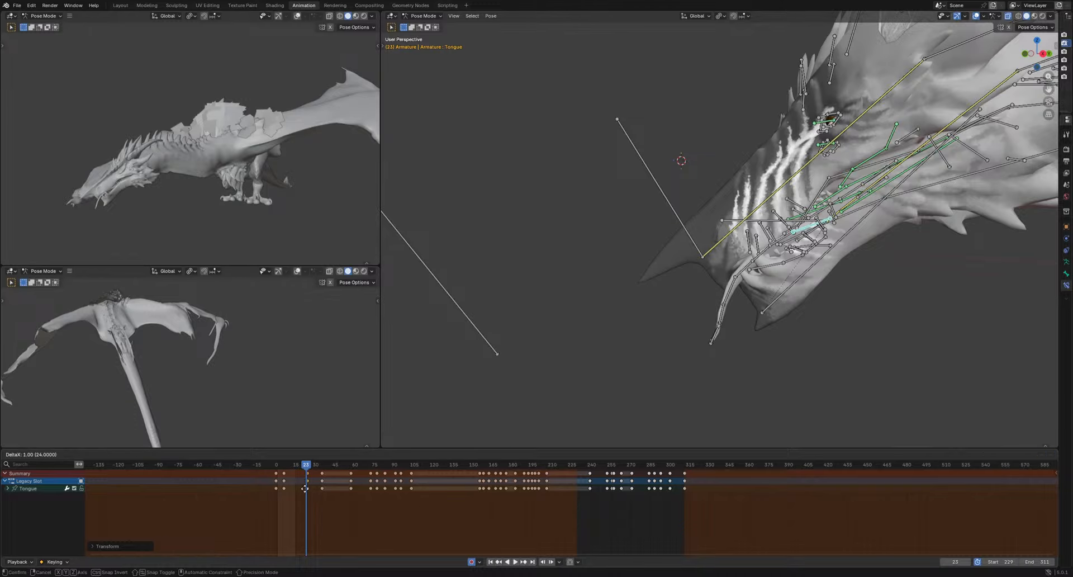
click(308, 479)
key(space)
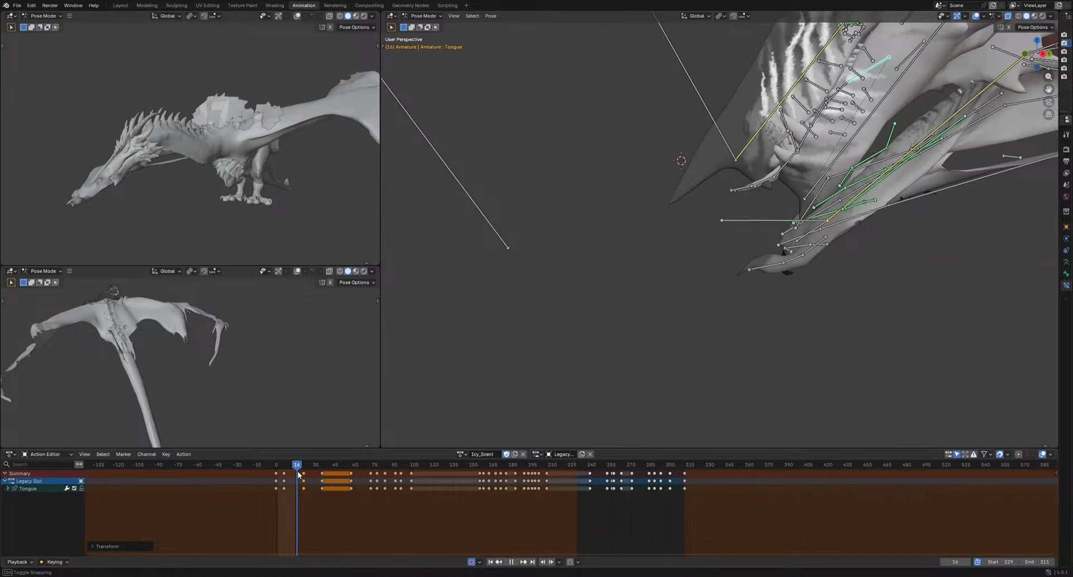
Move and rotate the Tongue bone at frame 16, then rotate it at about frame 26
key(space)
key(g)
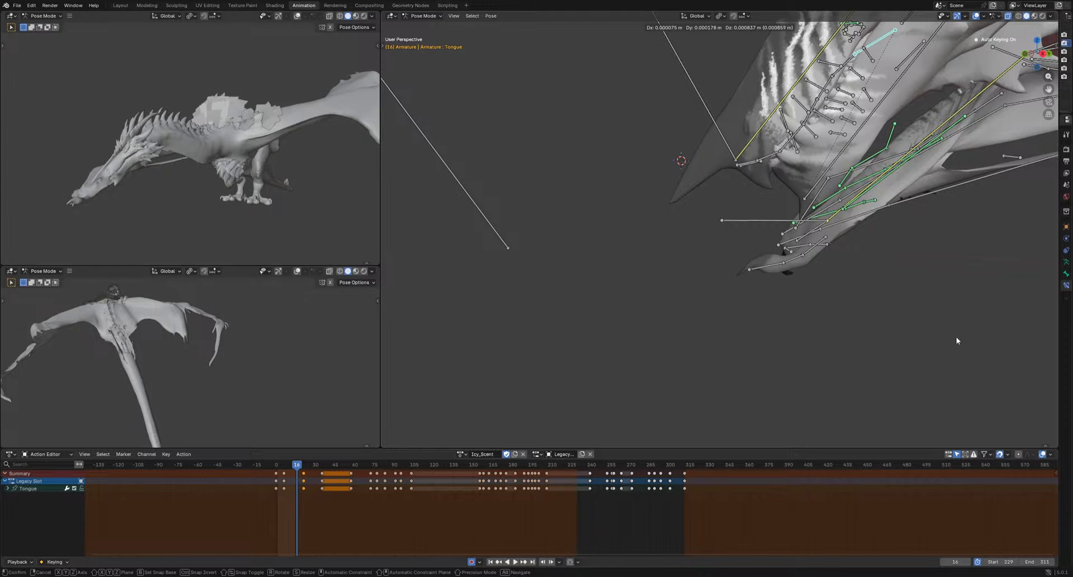
click(956, 340)
key(r)
click(971, 338)
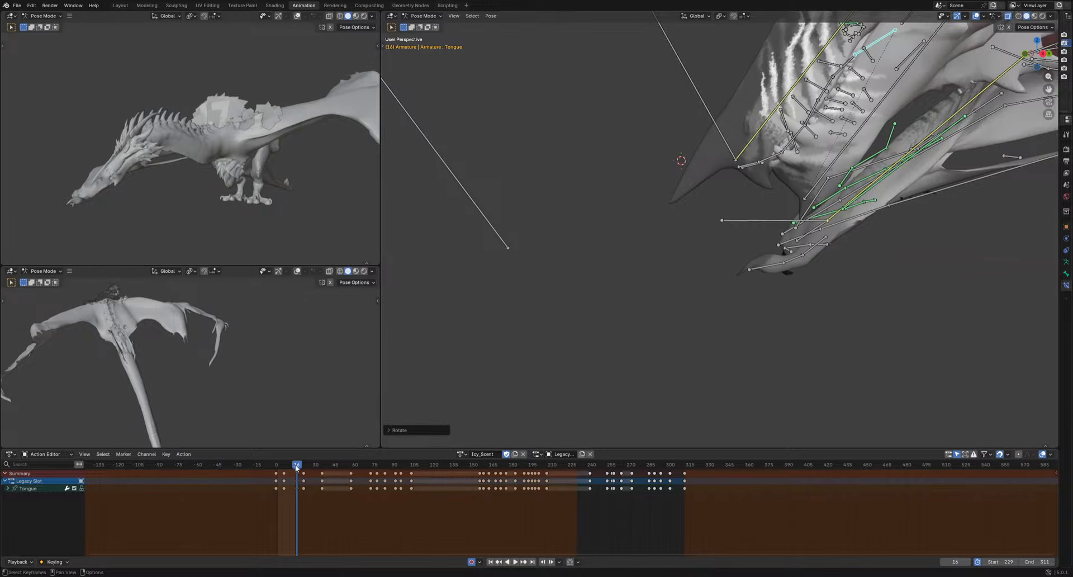
drag(296, 467, 323, 471)
key(r)
click(893, 377)
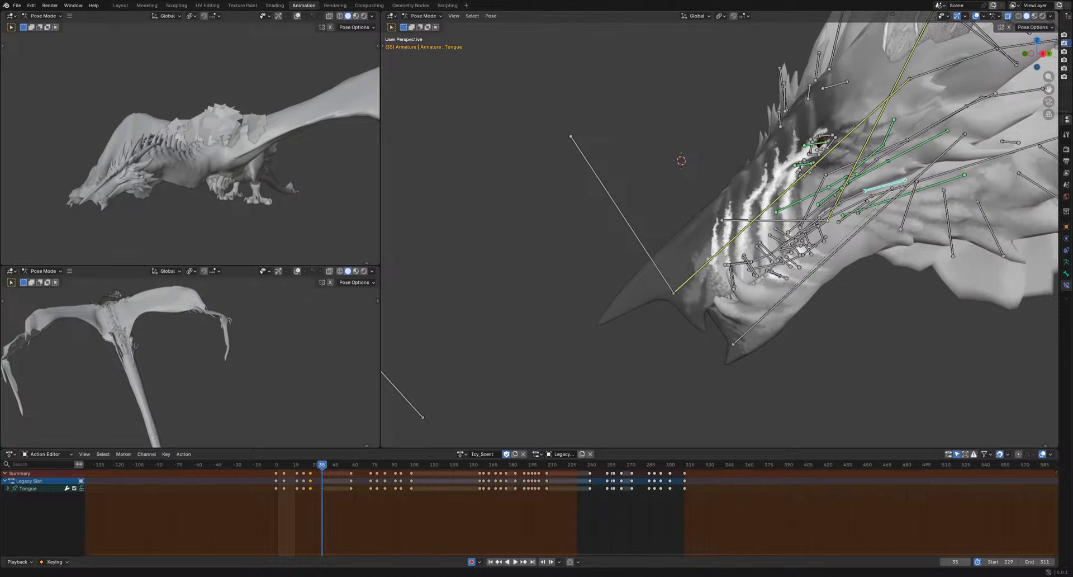
Examine the right wing hand's motion between frames 275 and 292 in side and perspective views
middle_drag(556, 255, 603, 358)
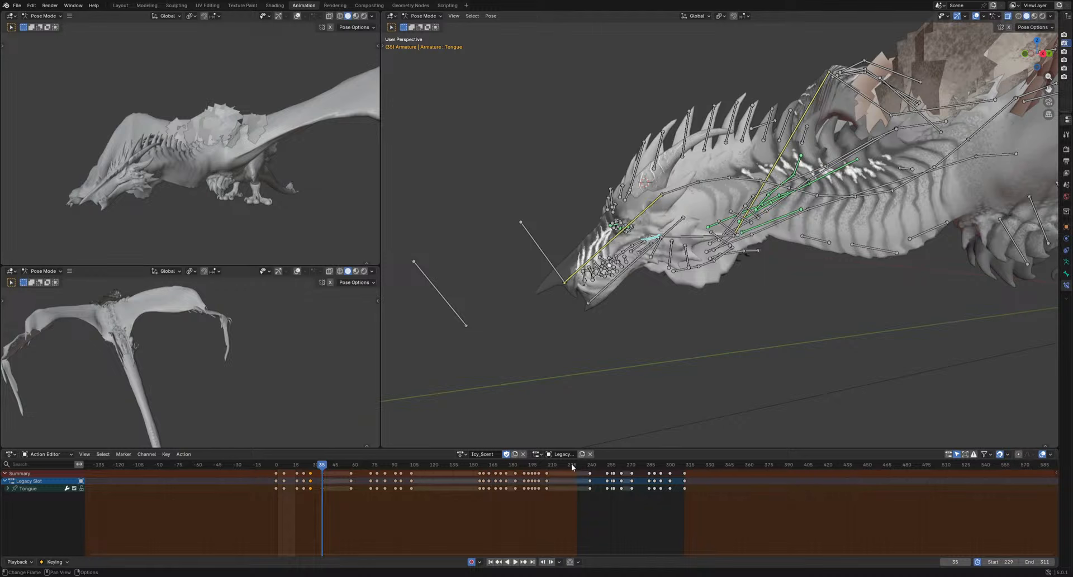
drag(572, 464, 637, 489)
scroll(639, 489, down, 3)
middle_drag(621, 334, 700, 265)
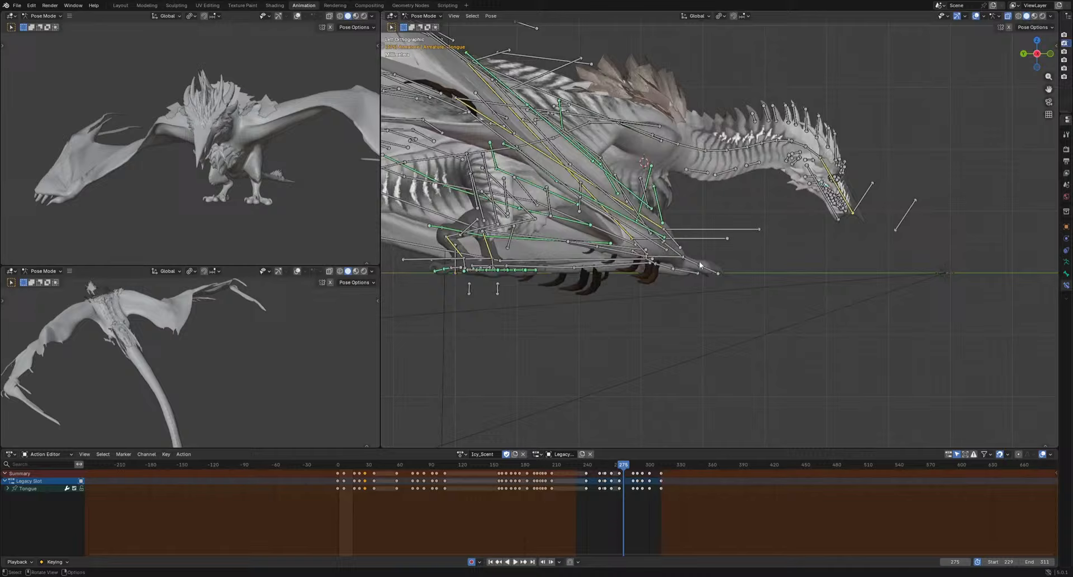
click(672, 251)
shift+middle_drag(735, 314, 752, 311)
mouse_move(628, 467)
mouse_down()
mouse_move(618, 471)
mouse_move(631, 474)
mouse_up()
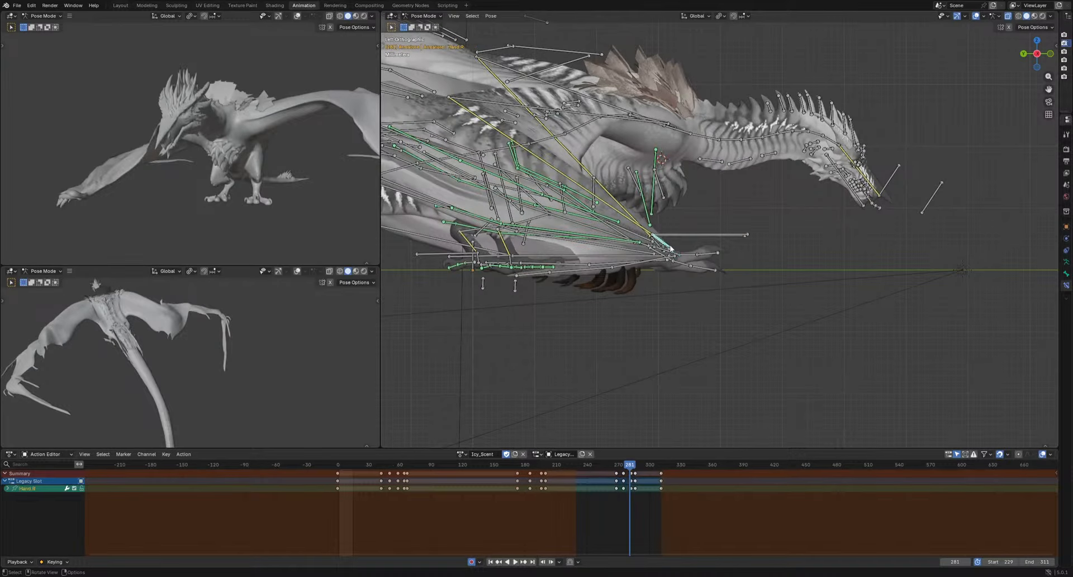
key(space)
key(space)
middle_drag(725, 306, 581, 303)
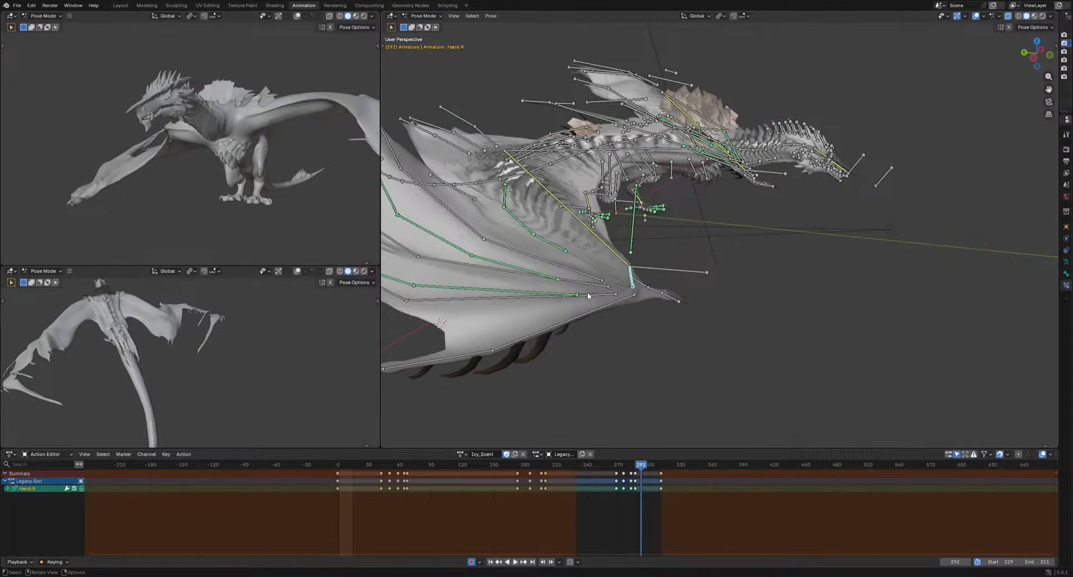
Select the first bones of fingers 2, 3 and 4 on the right wing, discarding any extra bones picked
click(588, 295)
shift+click(590, 280)
shift+click(551, 264)
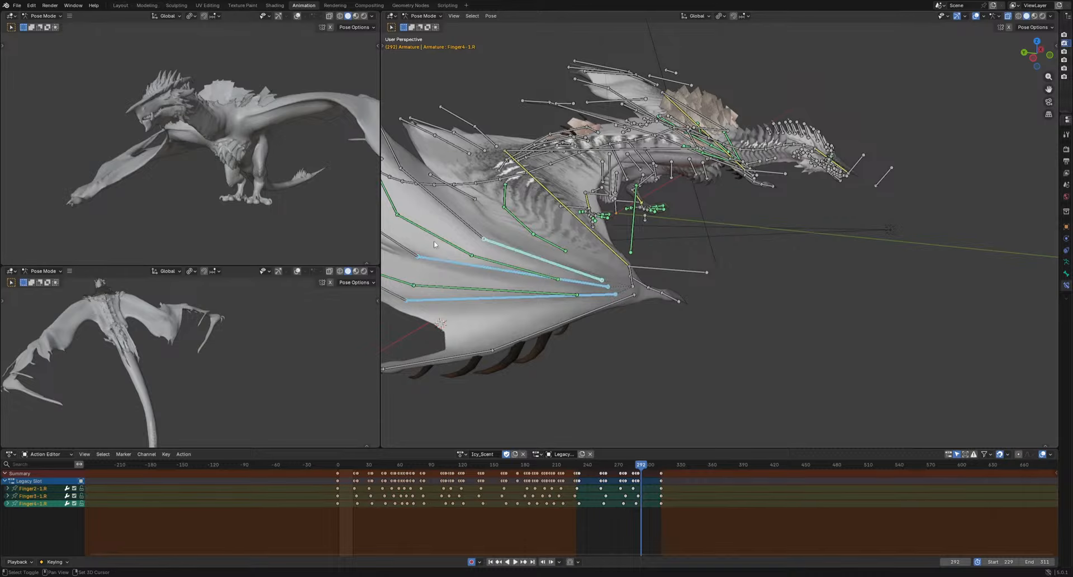
shift+click(466, 224)
shift+click(413, 253)
shift+click(404, 297)
key(ctrl+z)
key(ctrl+z)
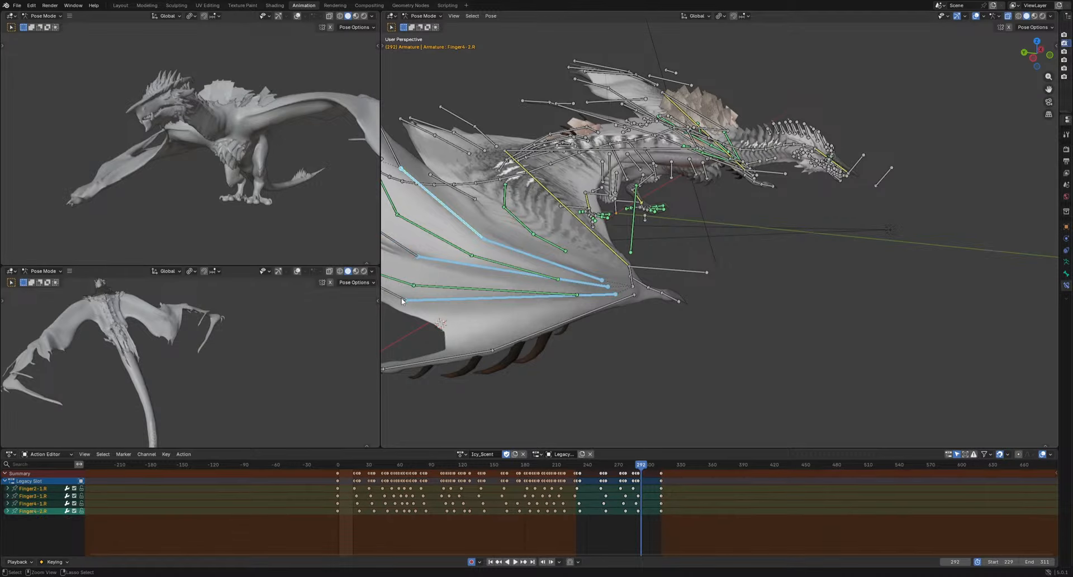
key(ctrl+z)
Review the motion of the selected right wing fingers in left side view around frame 255
middle_drag(589, 350, 689, 380)
scroll(689, 380, up, 5)
scroll(643, 503, up, 4)
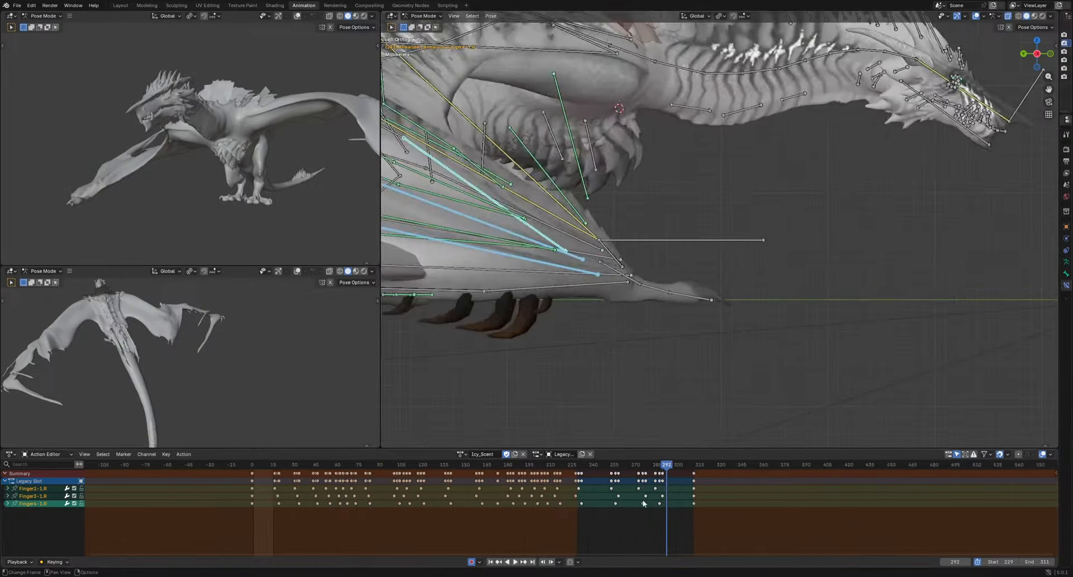
drag(661, 467, 599, 465)
key(space)
key(space)
scroll(667, 343, down, 4)
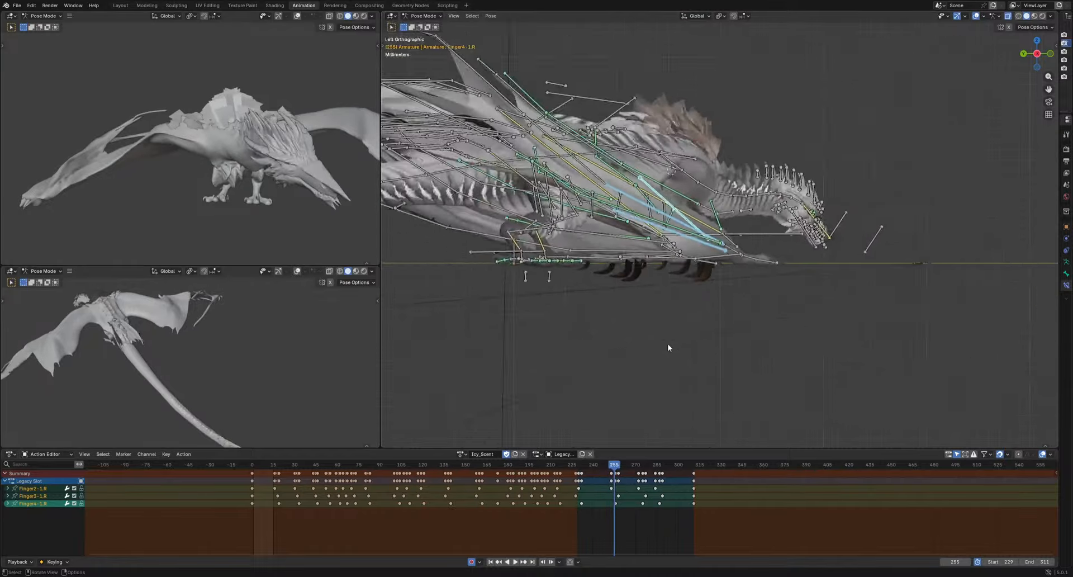
Select the Finger1-1.R, Finger1-2.R and Finger1Tip.R bones and copy their frame 311 keyframes to frame 267
middle_drag(667, 343, 655, 370)
click(655, 370)
scroll(634, 329, down, 3)
shift+drag(629, 324, 528, 369)
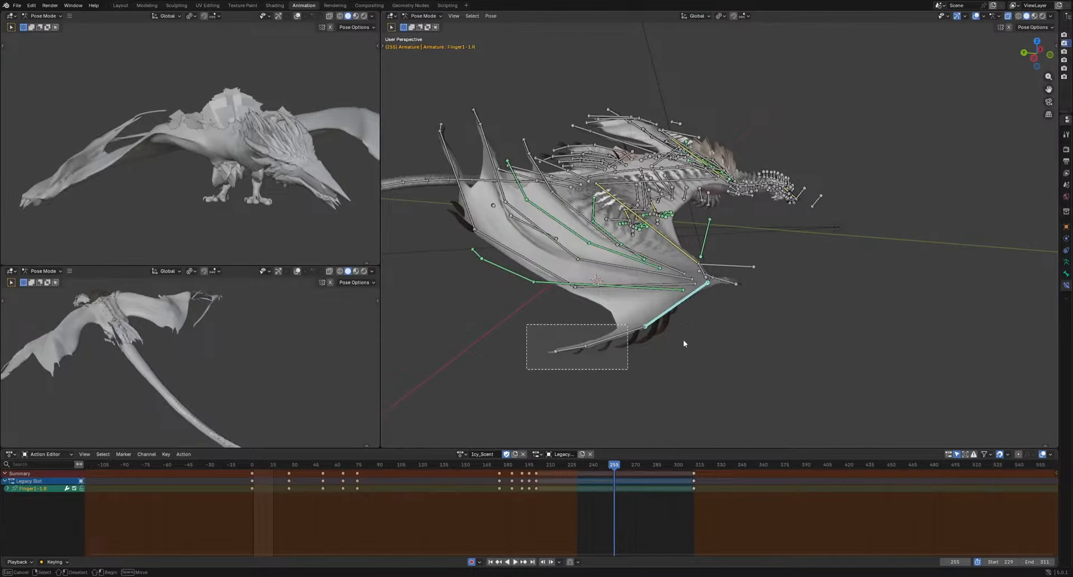
middle_drag(683, 340, 558, 492)
drag(570, 464, 631, 481)
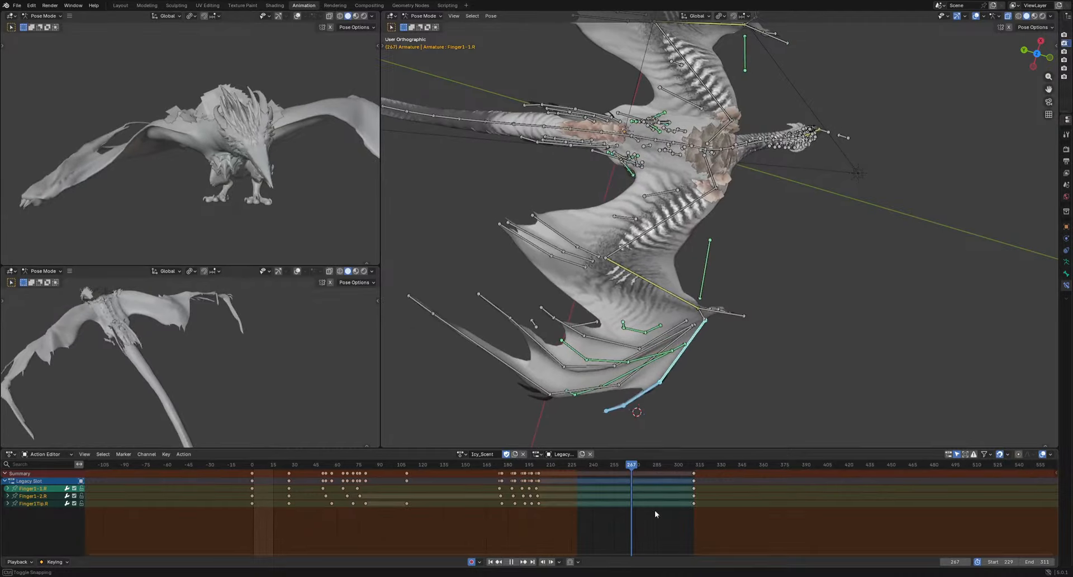
drag(640, 527, 719, 465)
key(ctrl+c)
key(ctrl+v)
Rotate the right wing's Finger1 chain at about frame 277
drag(632, 464, 653, 467)
key(r)
click(757, 405)
middle_drag(771, 397, 715, 312)
scroll(712, 330, up, 3)
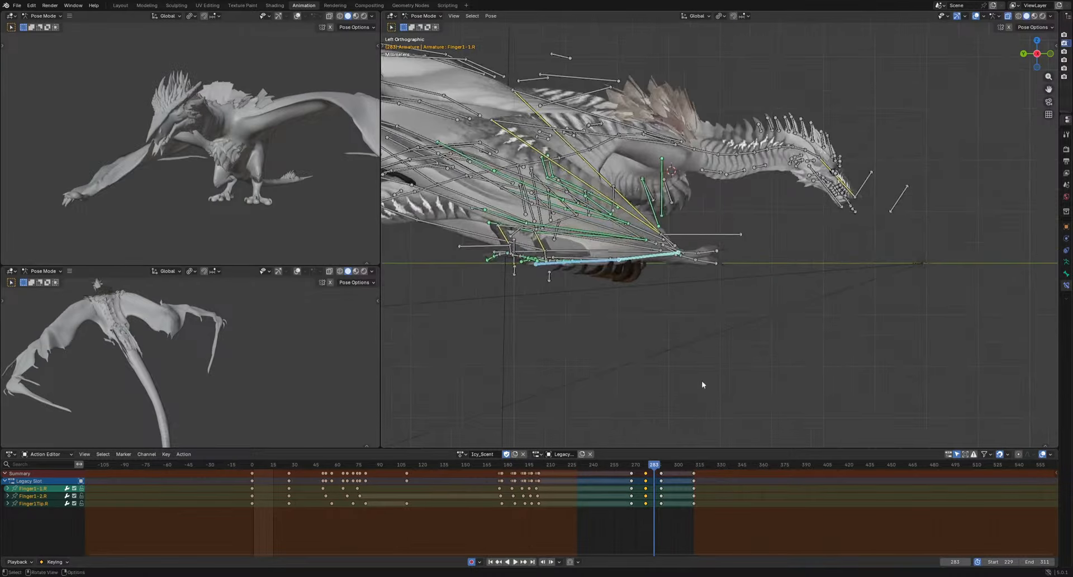
Adjust the timing of the Finger1 chain's intermediate keyframe and rotate the chain at frame 280 in left side view
drag(640, 464, 651, 474)
click(644, 476)
drag(651, 466, 649, 467)
key(r)
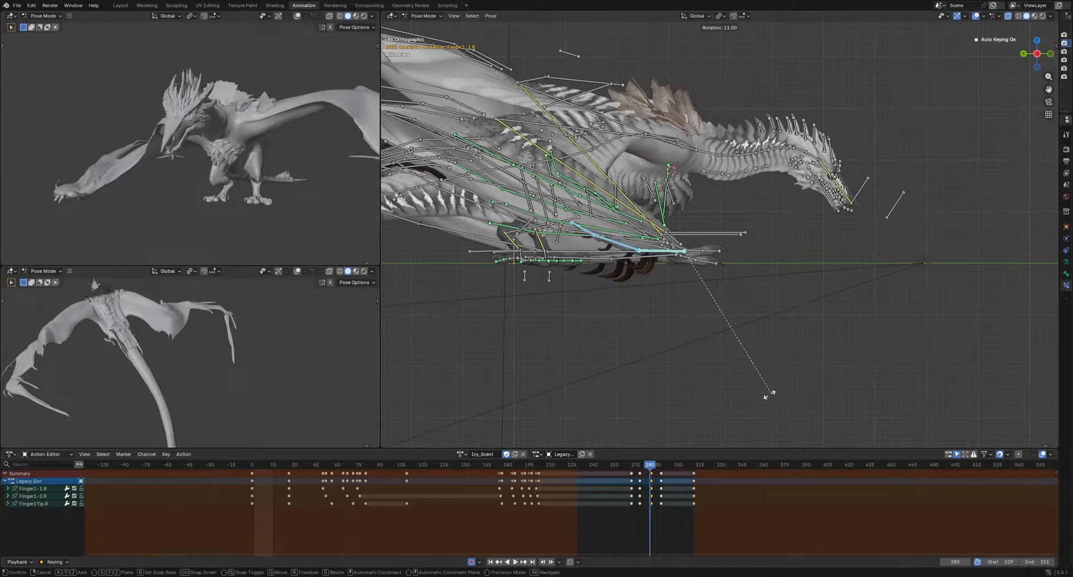
click(767, 395)
Stagger the keyframes between frames 267 and 288, offsetting Finger1-2.R about 1 frame and Finger1Tip.R about 3 frames later
scroll(652, 514, up, 5)
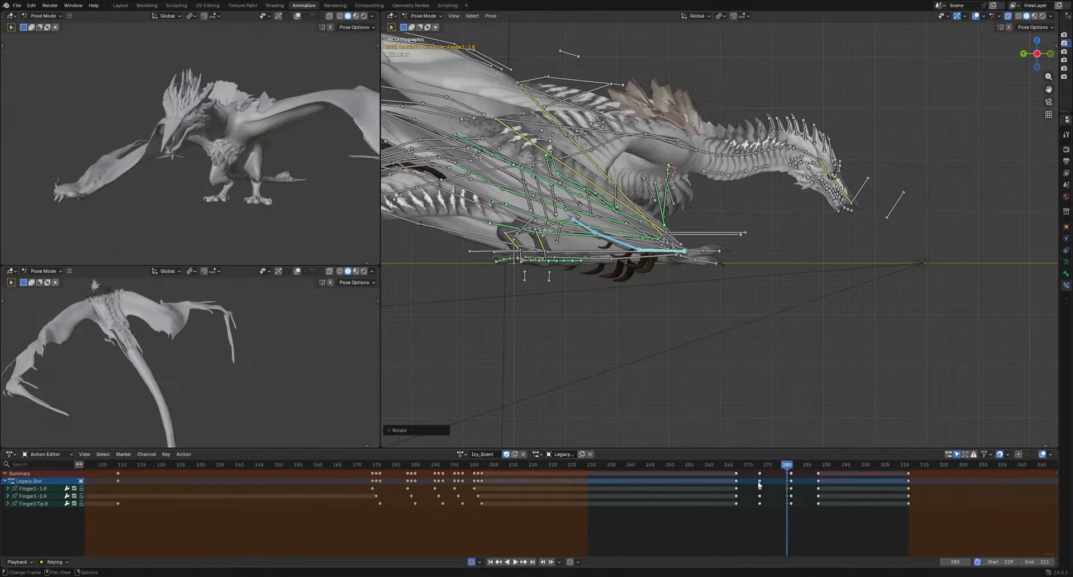
key(g)
key(Escape)
drag(693, 525, 828, 497)
key(shift+d)
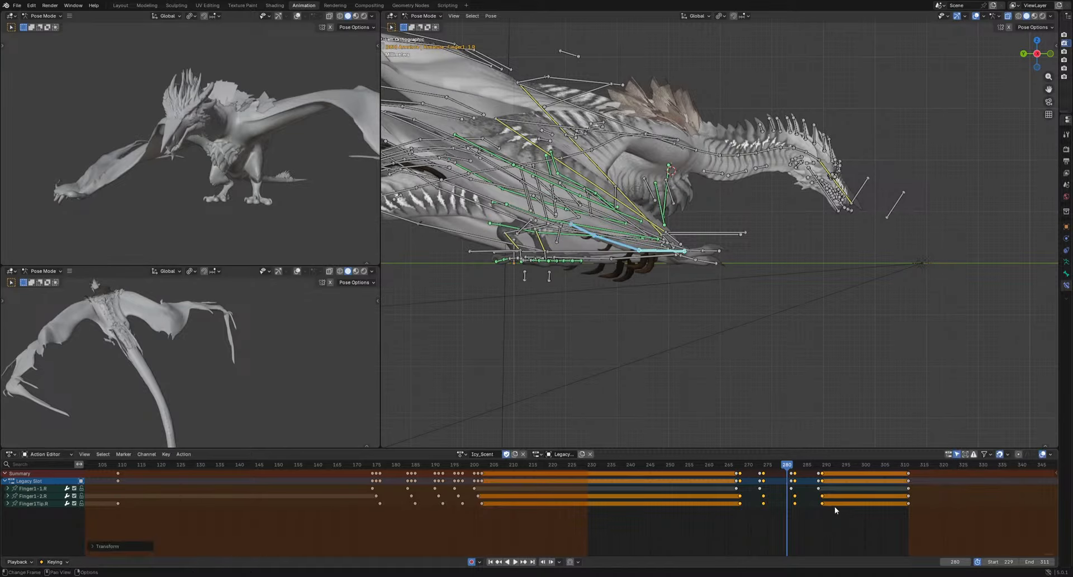
click(849, 504)
Play the animation and examine the wing's follow-through in the perspective and left side views
key(space)
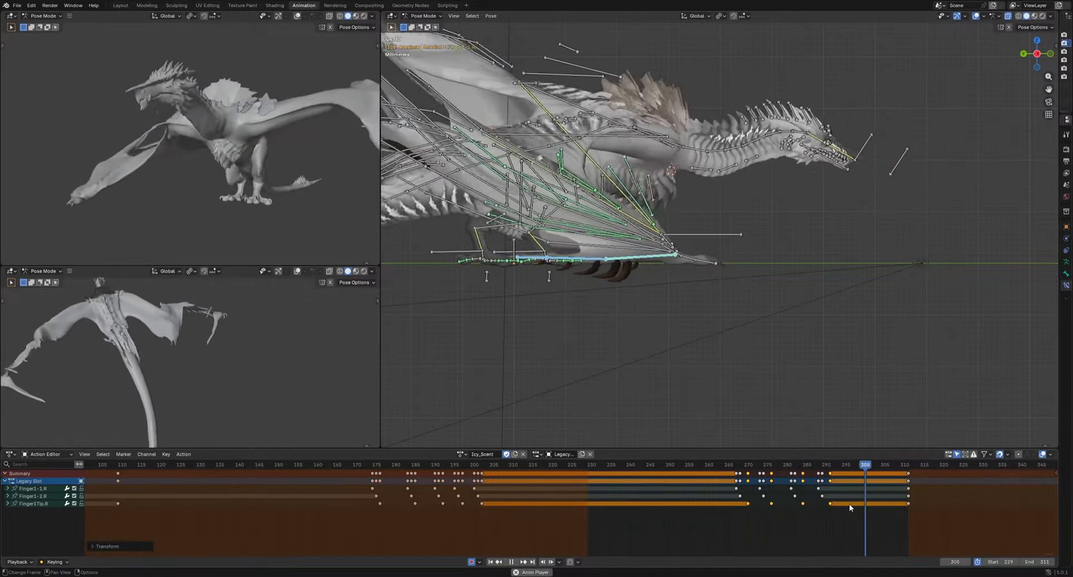
middle_drag(194, 153, 204, 173)
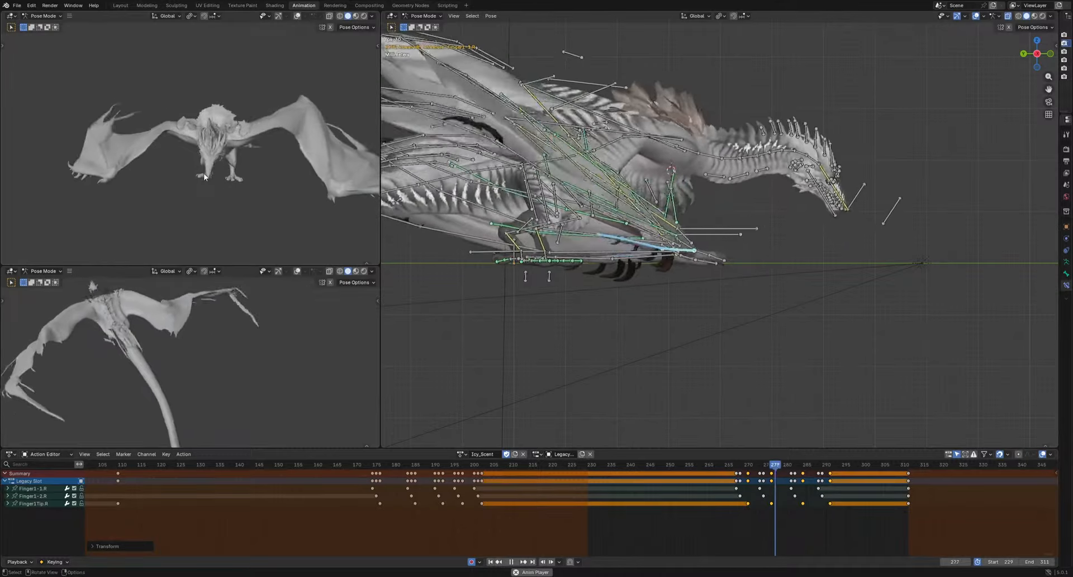
key(space)
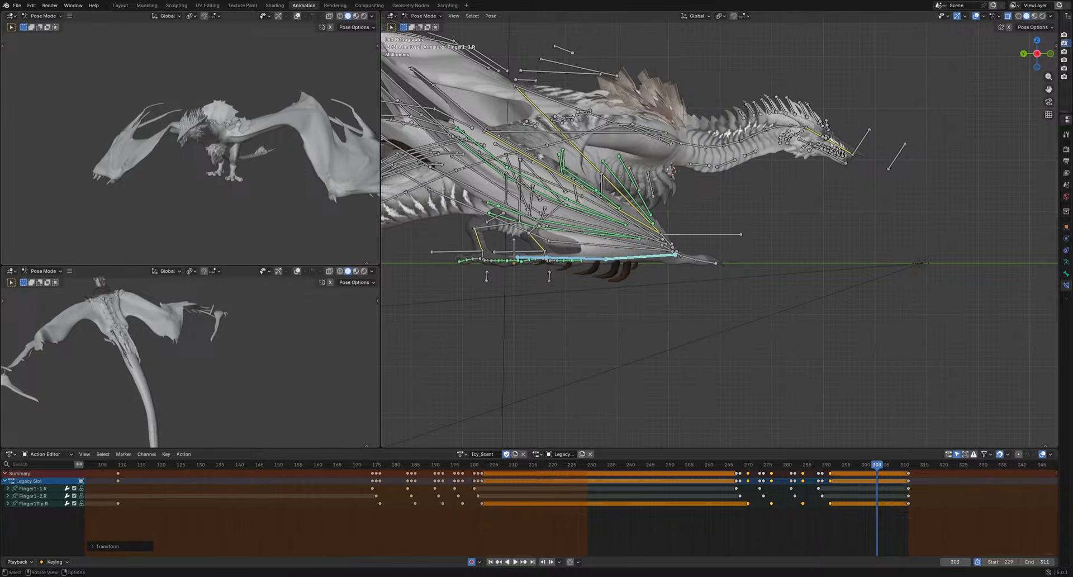
scroll(222, 159, down, 1)
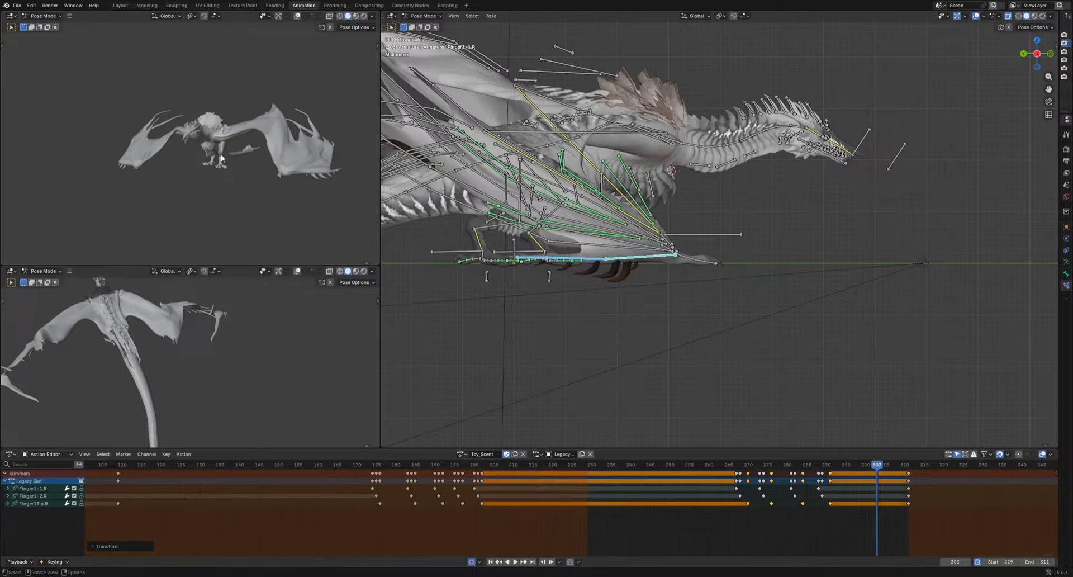
scroll(670, 329, down, 2)
shift+middle_drag(535, 299, 685, 352)
key(space)
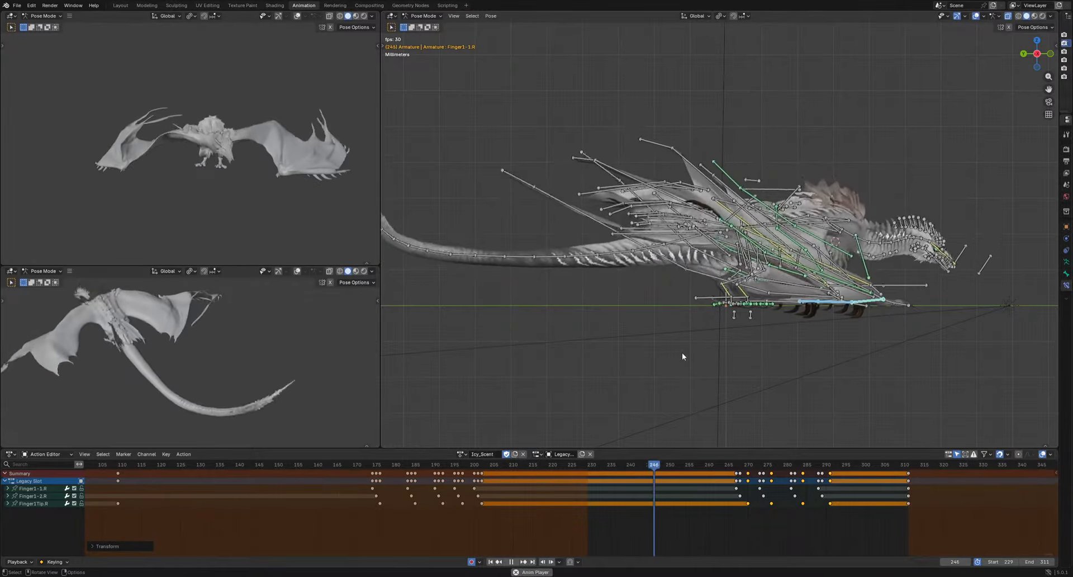
key(space)
Rotate and move the CalfMuscle.R bone at frame 272
scroll(691, 351, up, 5)
shift+middle_drag(809, 378, 711, 320)
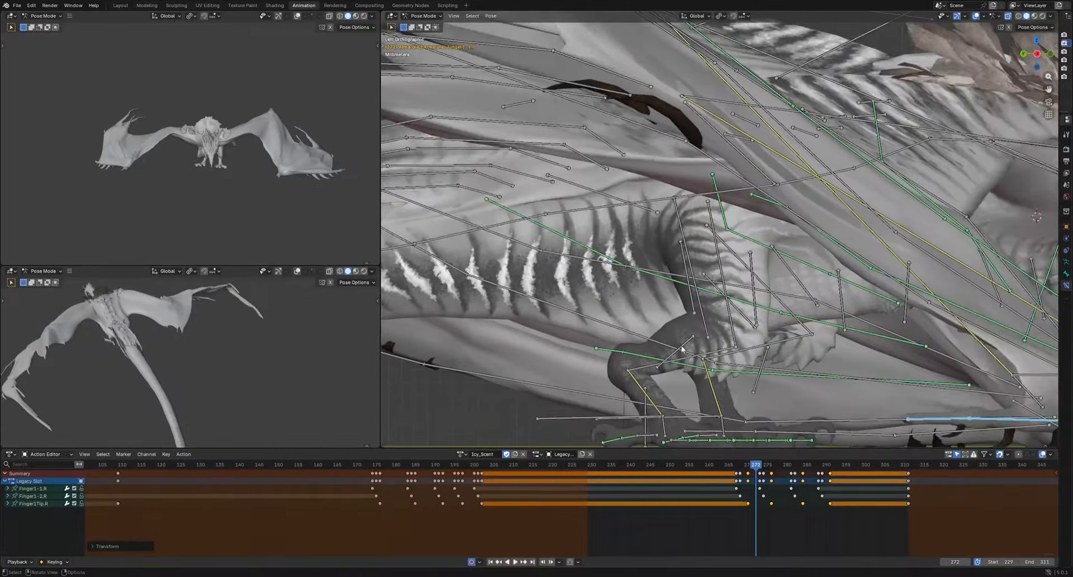
click(682, 349)
key(g)
click(775, 395)
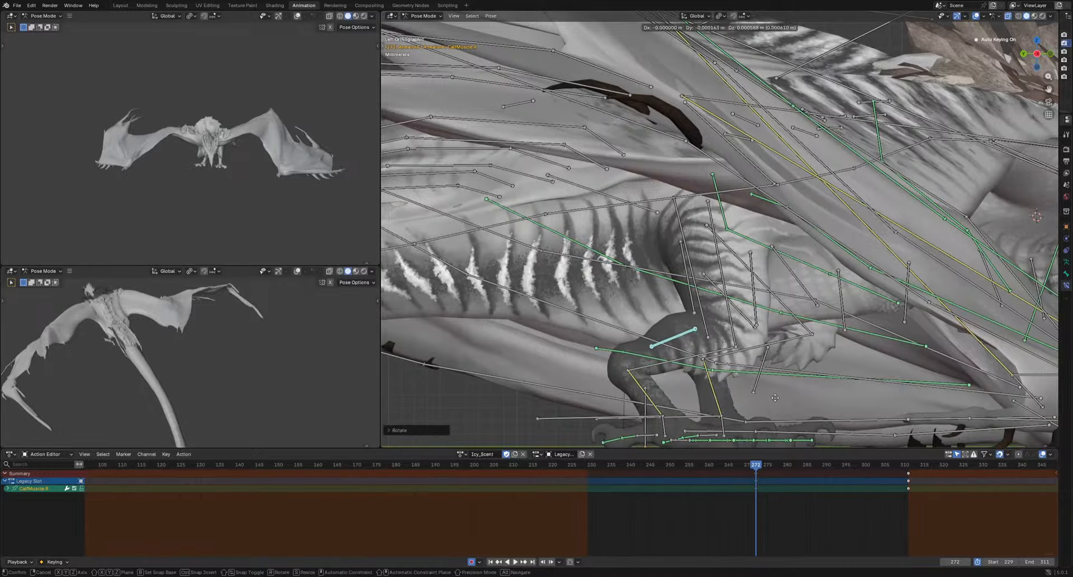
Rotate and move the CalfMuscle.R bone at frame 229
drag(598, 468, 588, 468)
key(r)
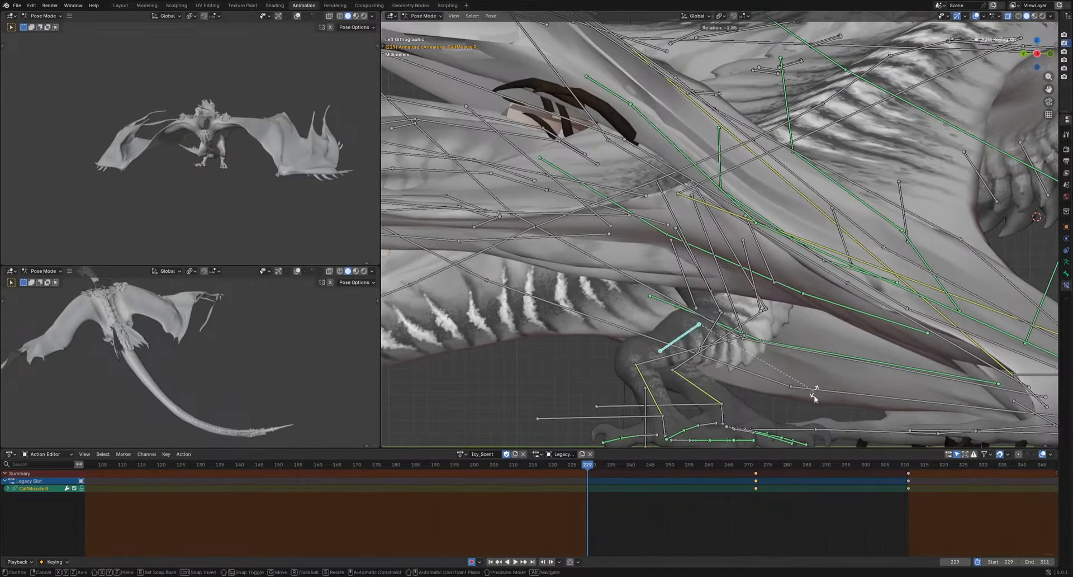
click(813, 398)
Rotate and move the CalfMuscle.R bone at frame 244
key(space)
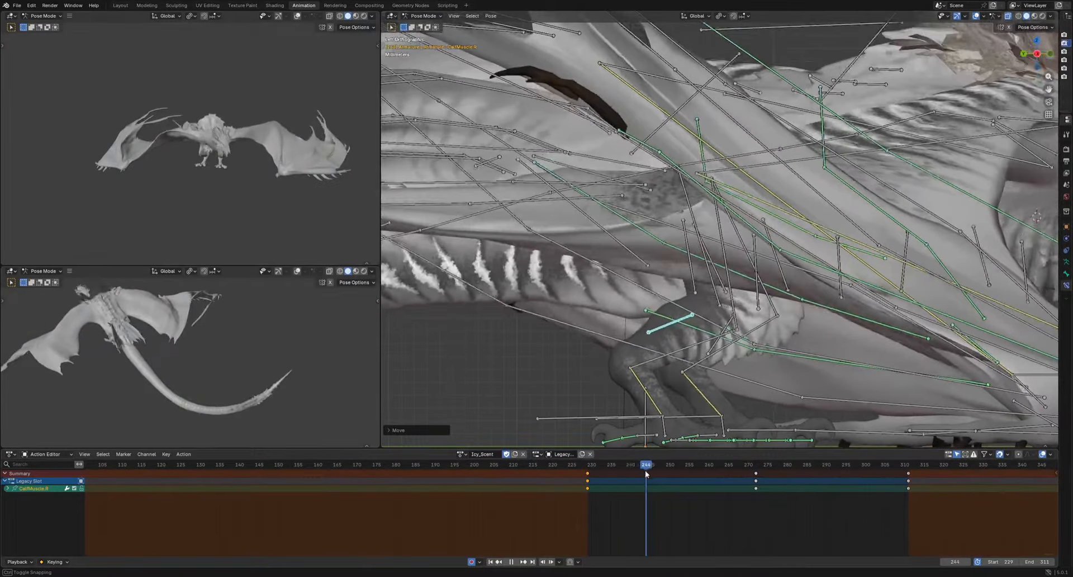
key(r)
click(795, 375)
key(g)
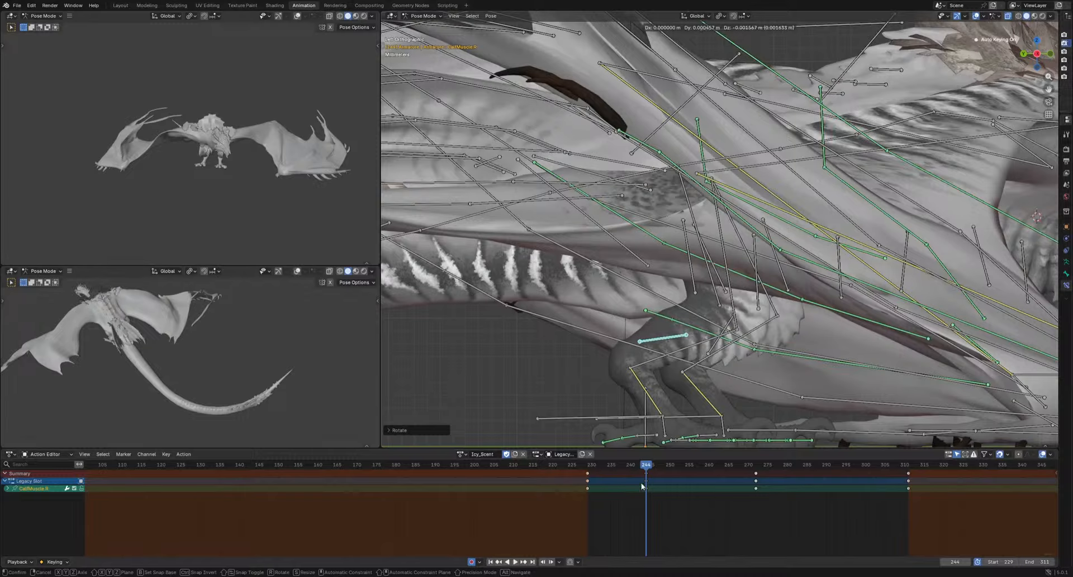
click(641, 486)
Move the CalfMuscle.R bone at frame 285
key(space)
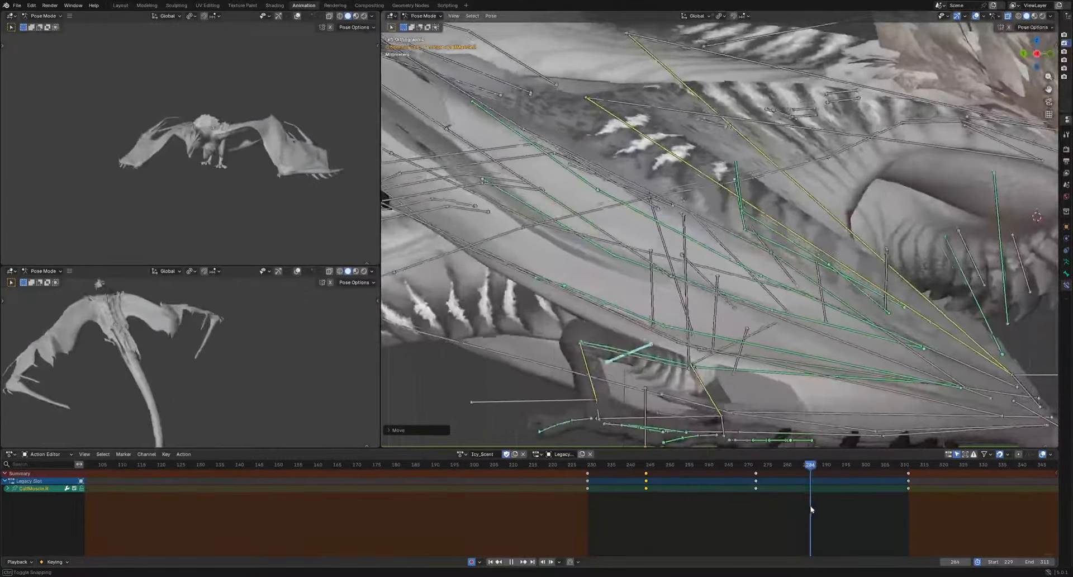
key(space)
middle_drag(755, 347, 719, 386)
key(g)
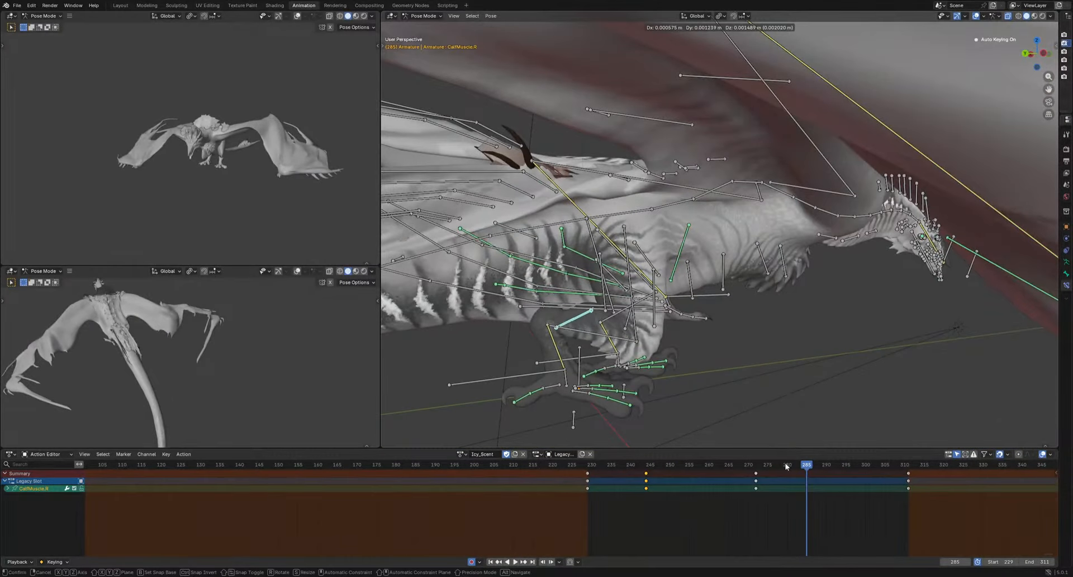
click(786, 465)
Move and rotate the CalfMuscle.R bone at frame 294
drag(786, 466, 836, 474)
key(g)
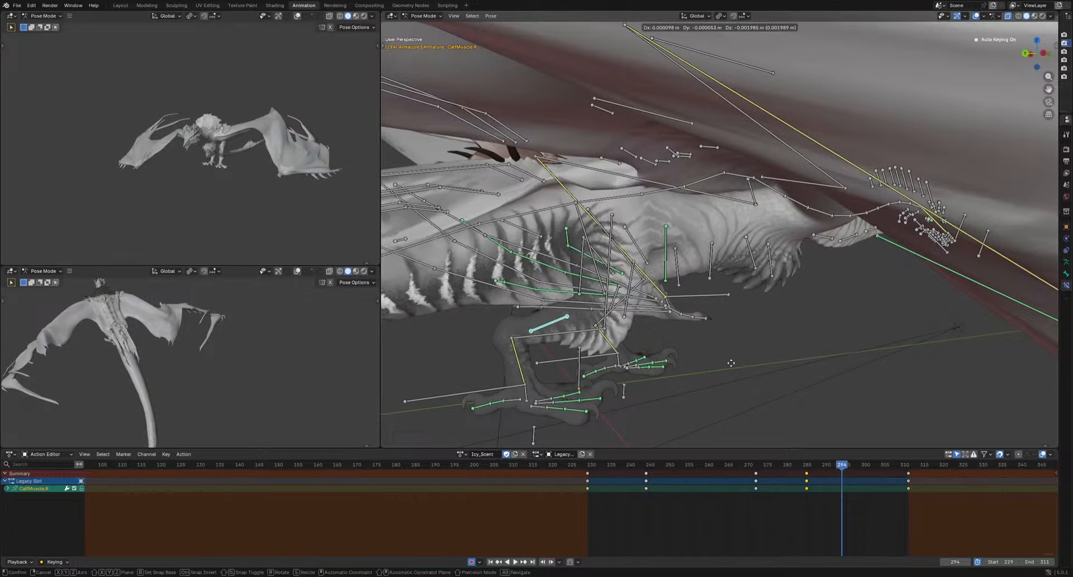
click(731, 363)
key(r)
click(719, 379)
key(g)
click(715, 373)
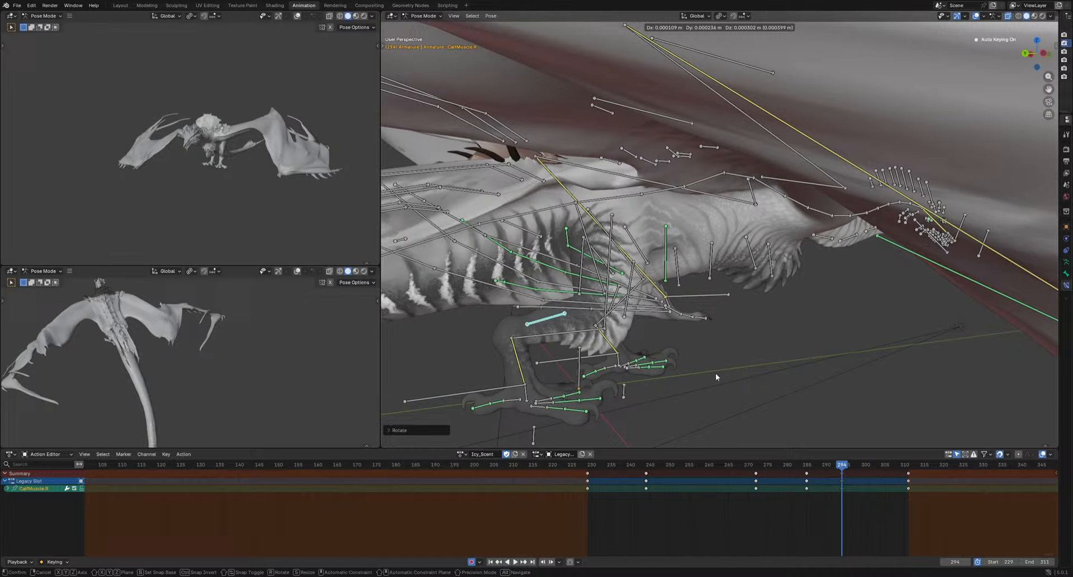
Select both right thigh muscle bones and rotate them at frame 284 in the back view
click(628, 285)
shift+click(581, 273)
middle_drag(695, 379, 766, 387)
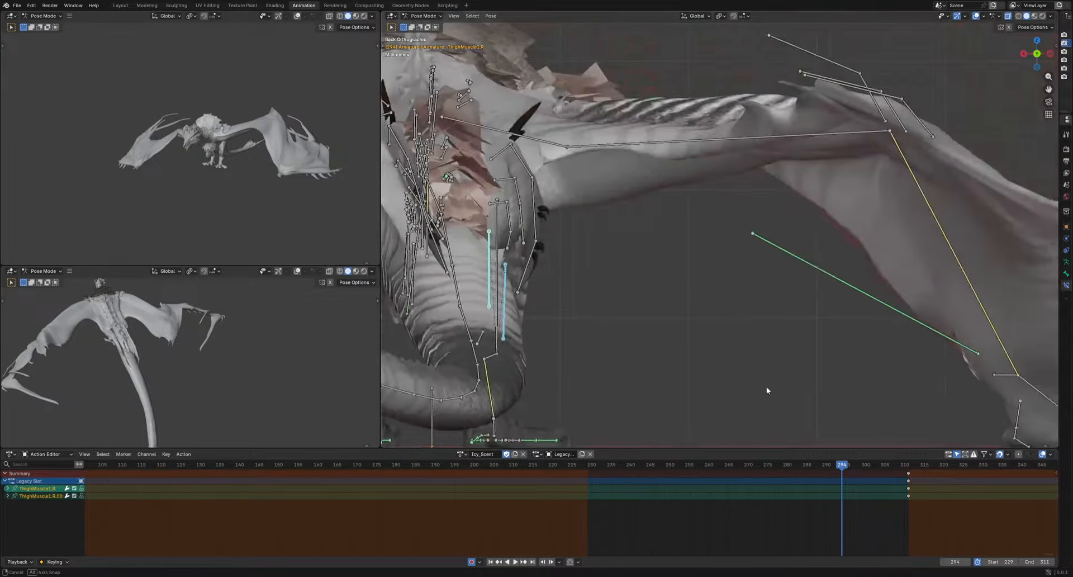
key(space)
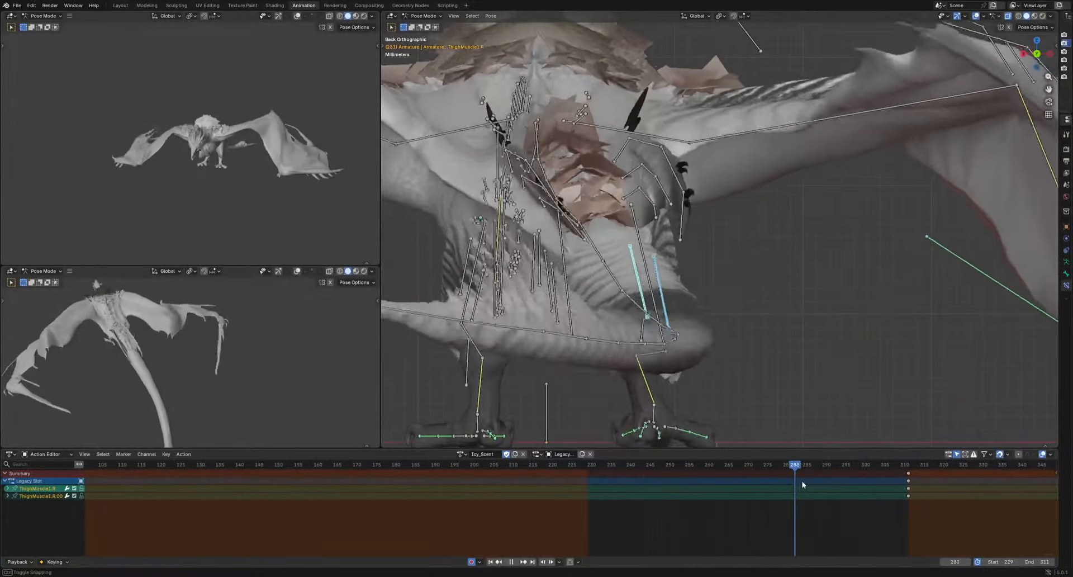
key(r)
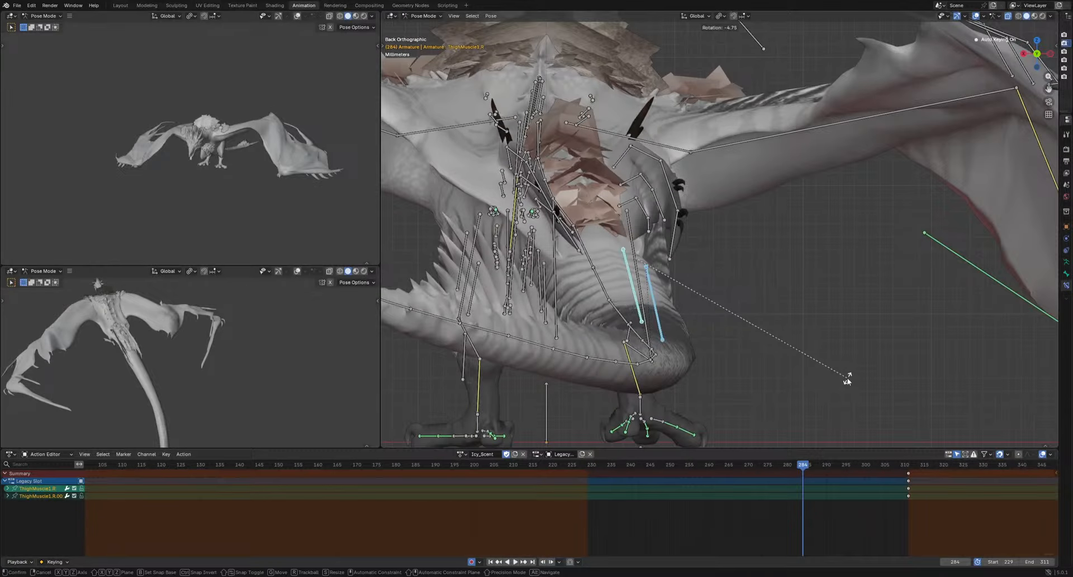
click(847, 378)
Move both right thigh muscle bones at frames 290 and 293
drag(805, 468, 838, 467)
key(g)
click(794, 394)
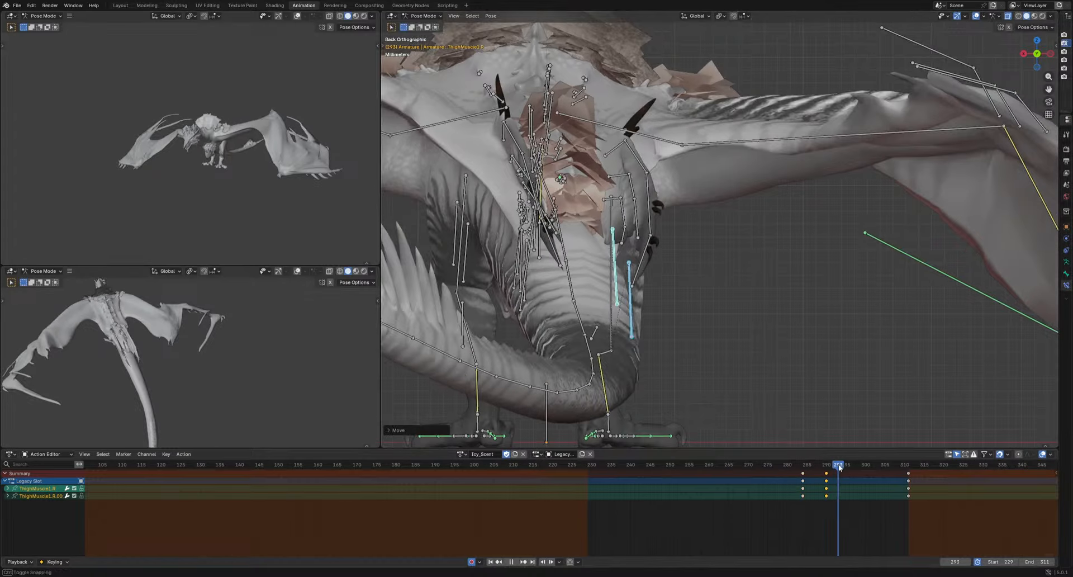
key(g)
click(792, 378)
Rotate both right thigh muscle bones at frame 298 and play back the motion
click(857, 465)
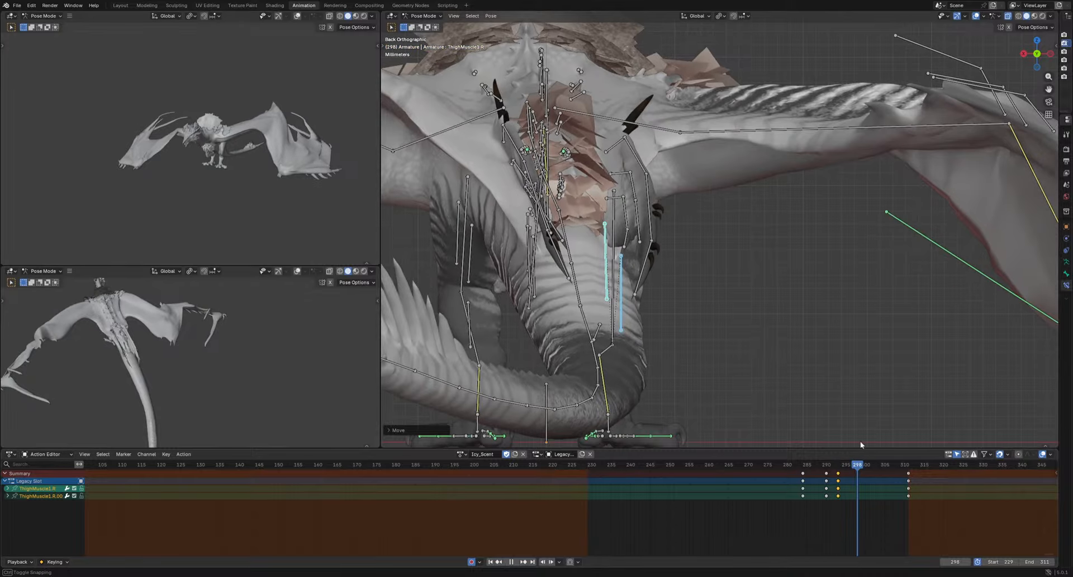
key(r)
click(868, 393)
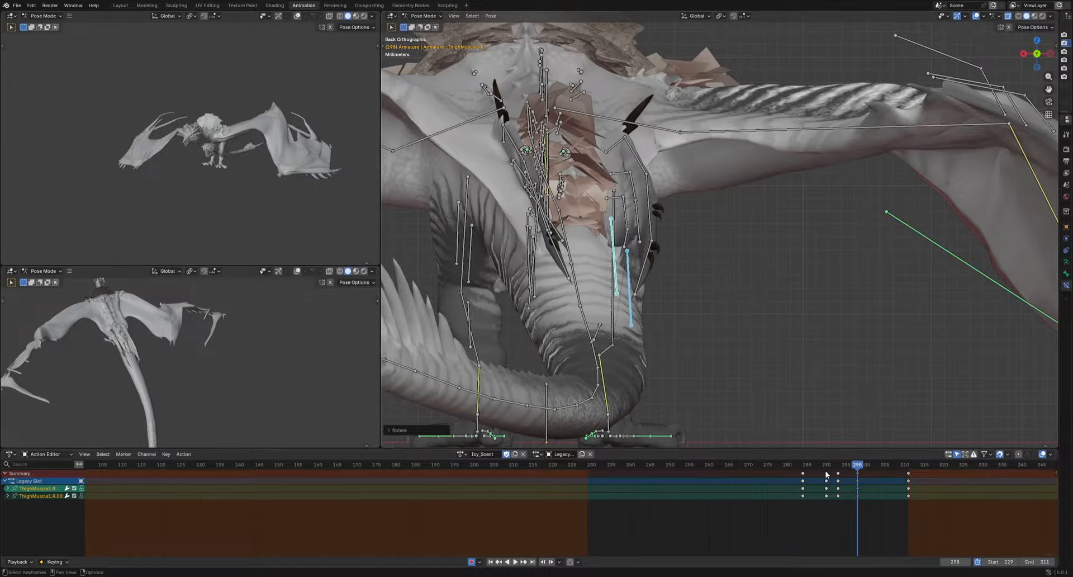
click(801, 468)
key(space)
key(space)
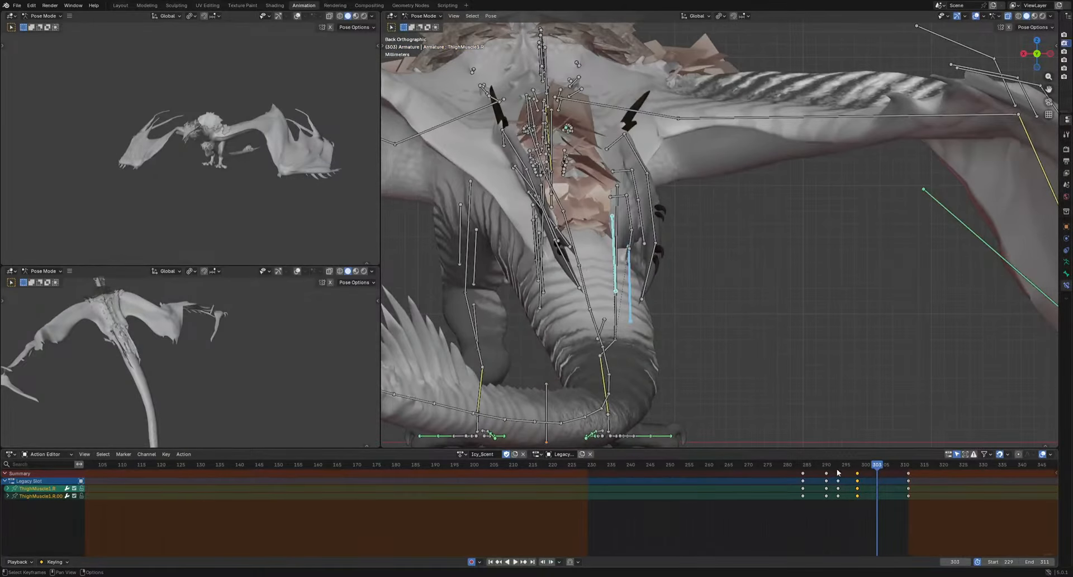
Rotate both right thigh muscle bones at frame 290 and play back the correction
click(837, 472)
mouse_move(837, 468)
mouse_down()
mouse_move(809, 469)
mouse_move(825, 469)
mouse_up()
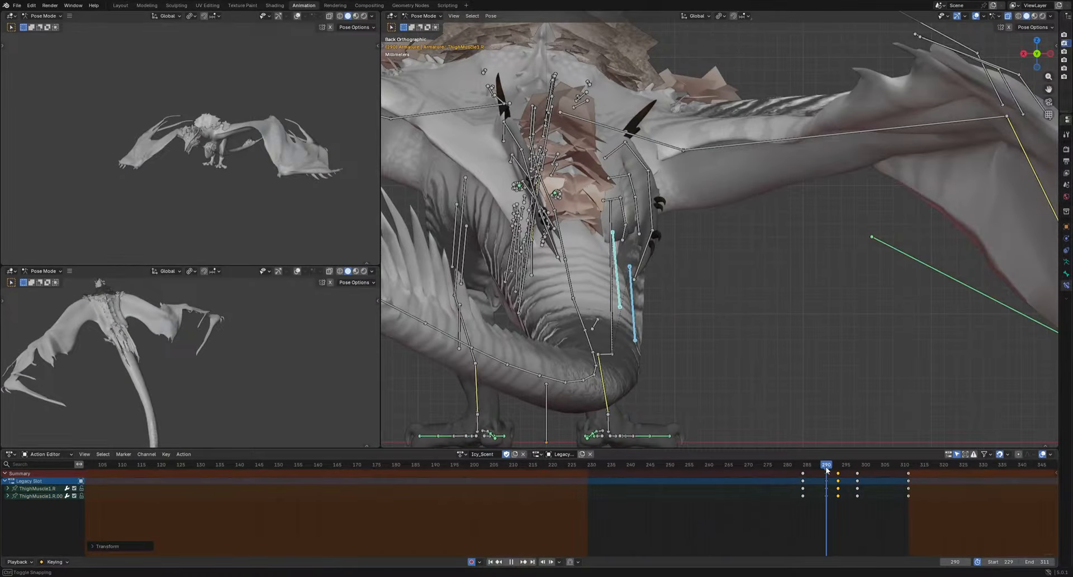
key(r)
click(833, 379)
key(space)
key(space)
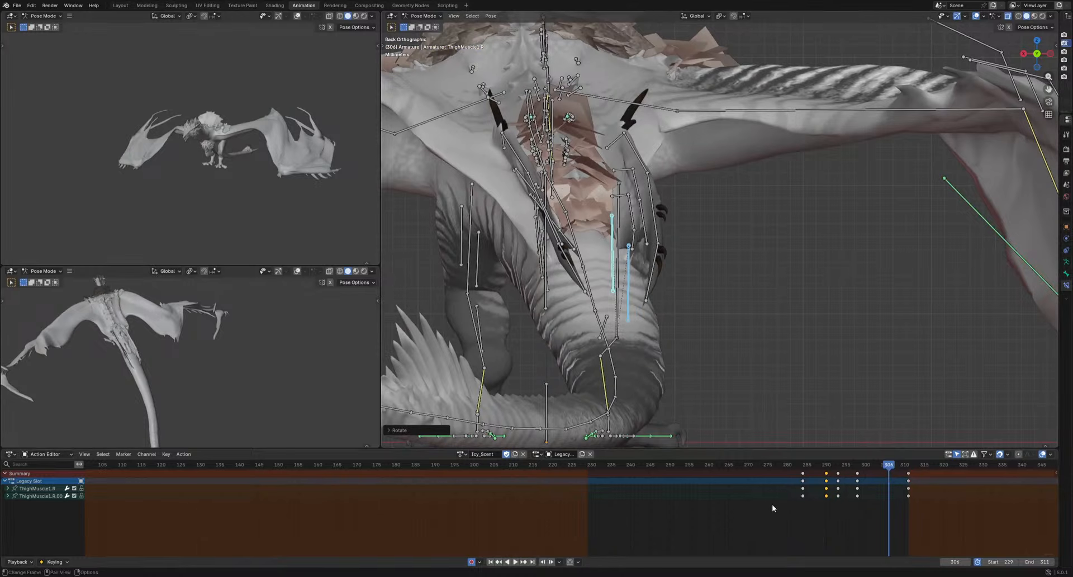
Shift the second thigh muscle bone's keyframes between frames 284 and 298 two frames later
drag(772, 504, 865, 495)
key(g)
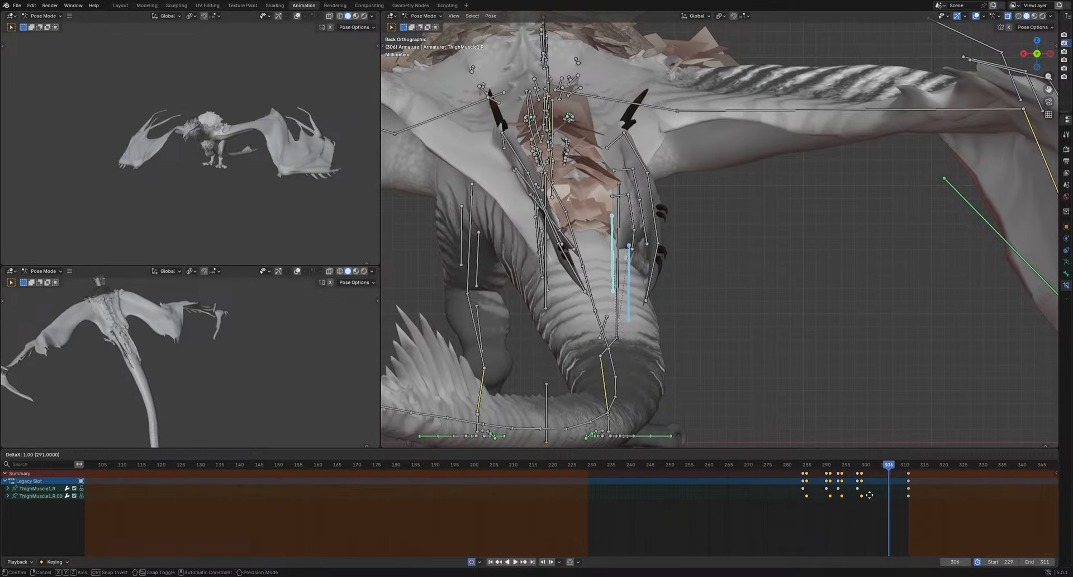
click(870, 494)
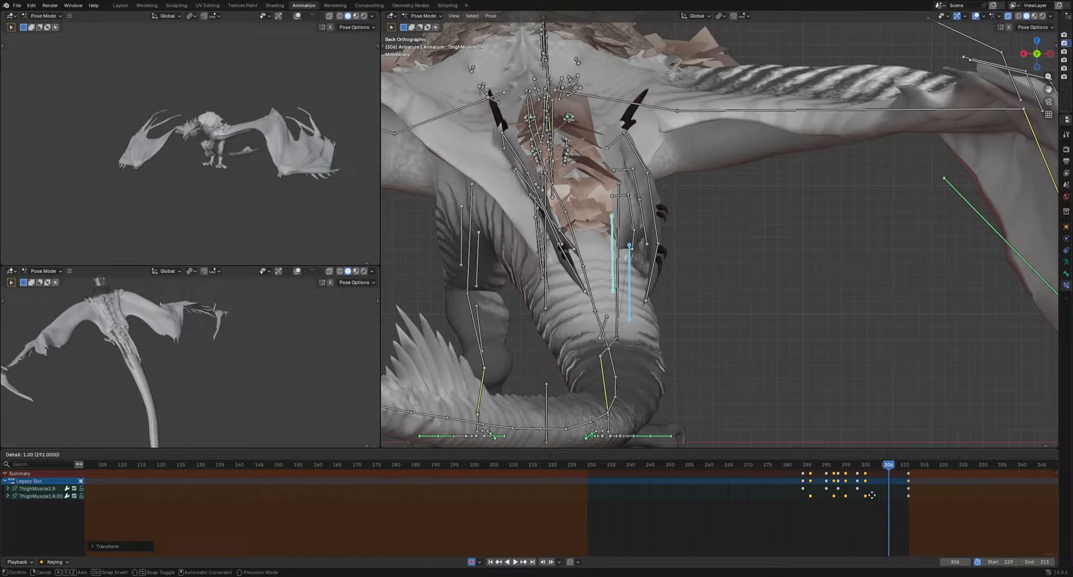
click(871, 495)
Rotate and move both right thigh muscle bones around frames 204 and 214
scroll(584, 524, down, 3)
drag(567, 470, 543, 467)
key(r)
click(809, 359)
key(g)
click(698, 385)
Rotate both right thigh muscle bones at frames 220, 225 and 240
click(558, 467)
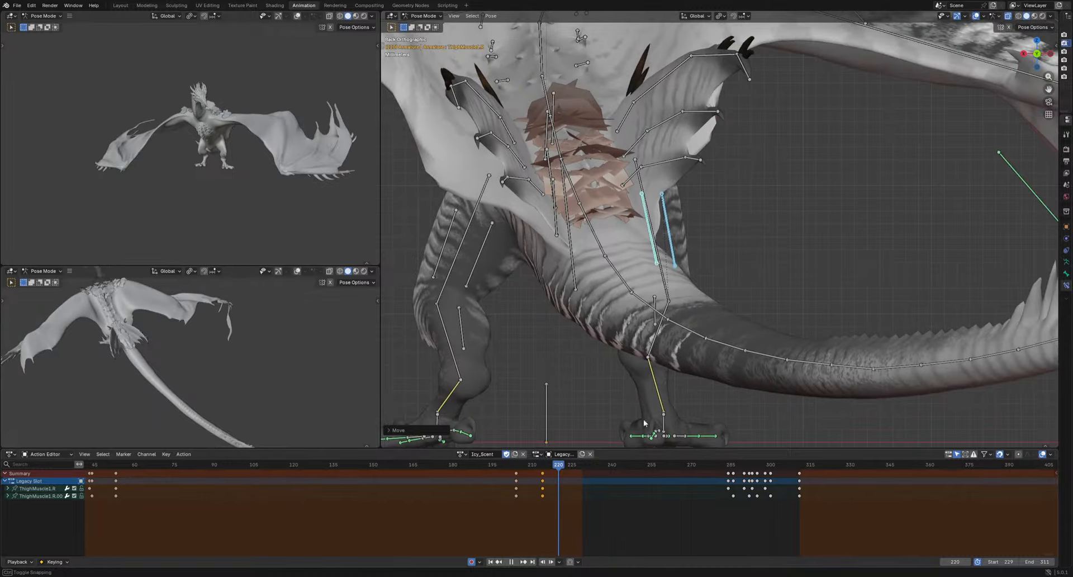
key(r)
click(719, 400)
click(572, 467)
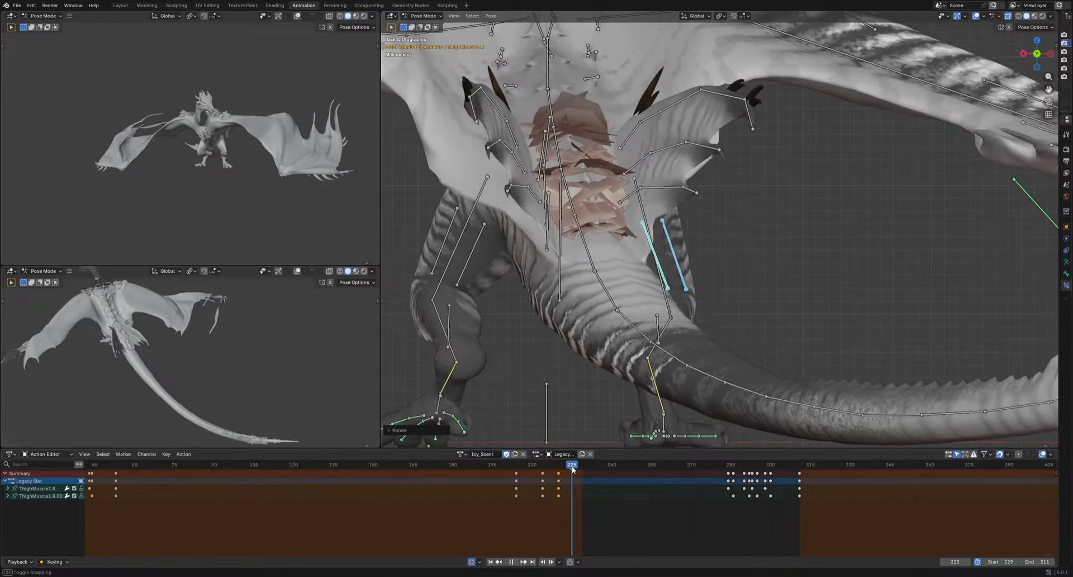
key(r)
scroll(736, 353, up, 4)
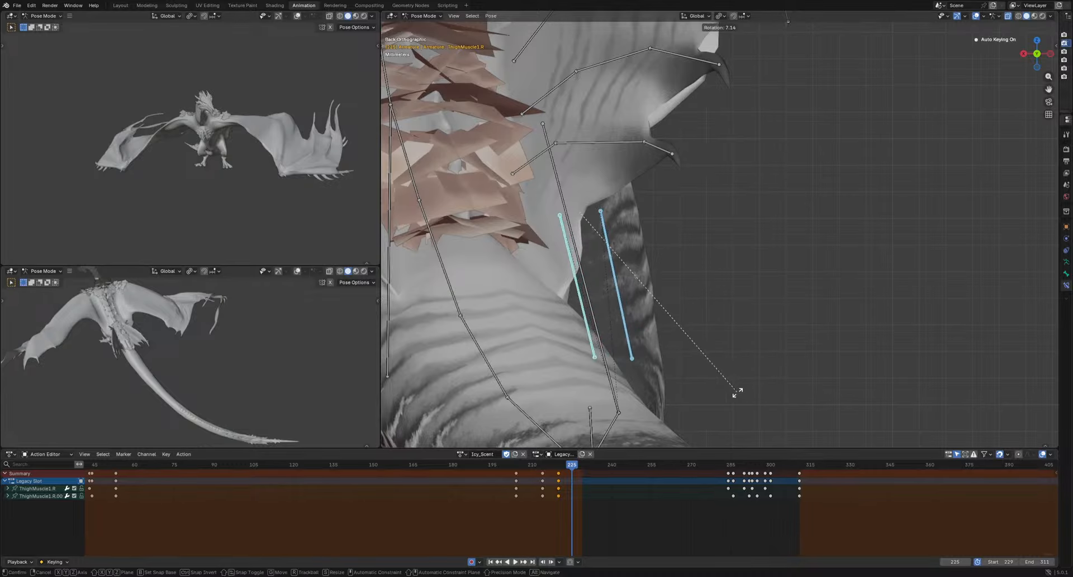
drag(579, 469, 601, 470)
drag(601, 467, 612, 468)
key(r)
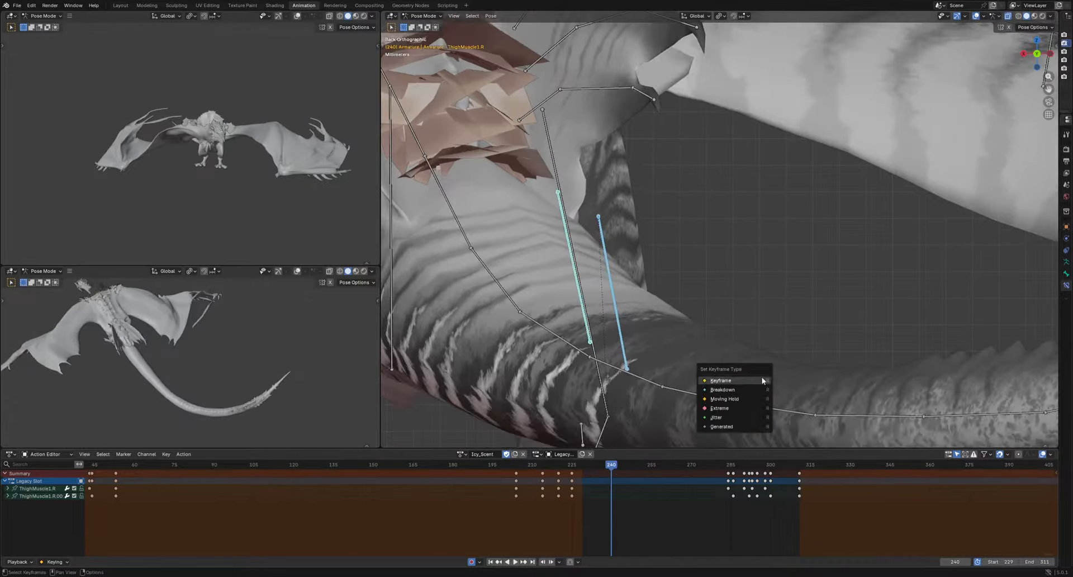
Shift the second thigh muscle bone's keyframes between about frames 204 and 240 four frames later
drag(463, 511, 581, 472)
key(g)
click(639, 496)
Play back the thigh motion and shift both bones' keyframes between frames 284 and 300 two frames earlier
key(space)
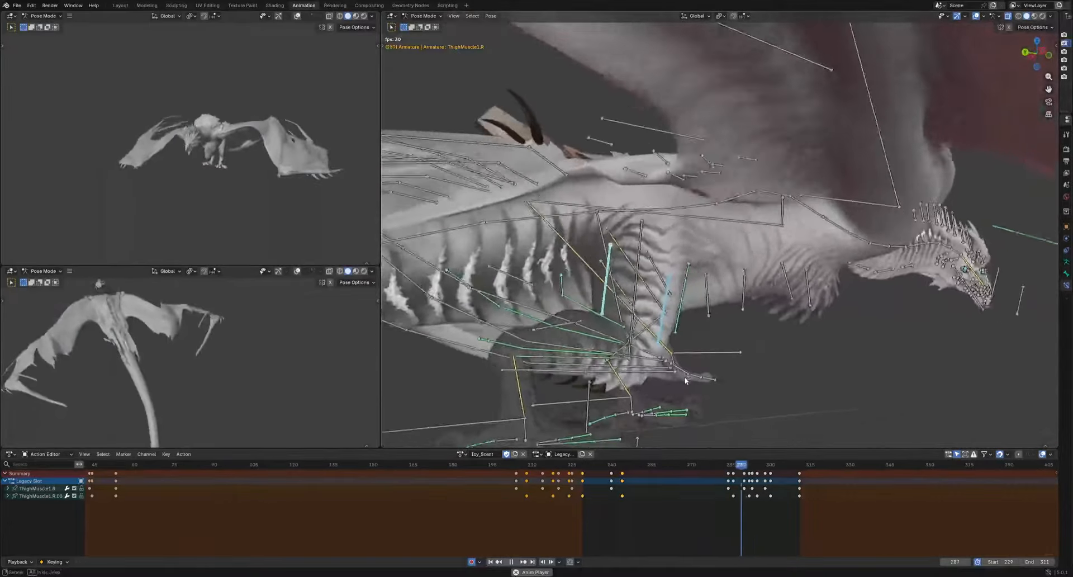
mouse_move(685, 380)
middle_down()
mouse_move(776, 394)
mouse_move(664, 394)
mouse_move(734, 399)
mouse_move(671, 383)
middle_up()
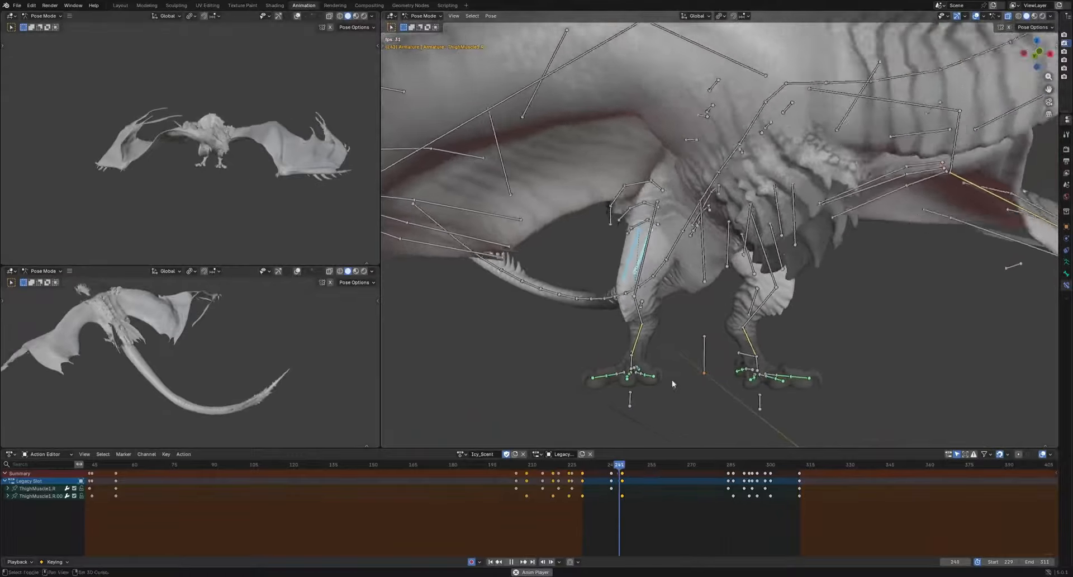
scroll(136, 180, up, 4)
middle_drag(136, 180, 226, 167)
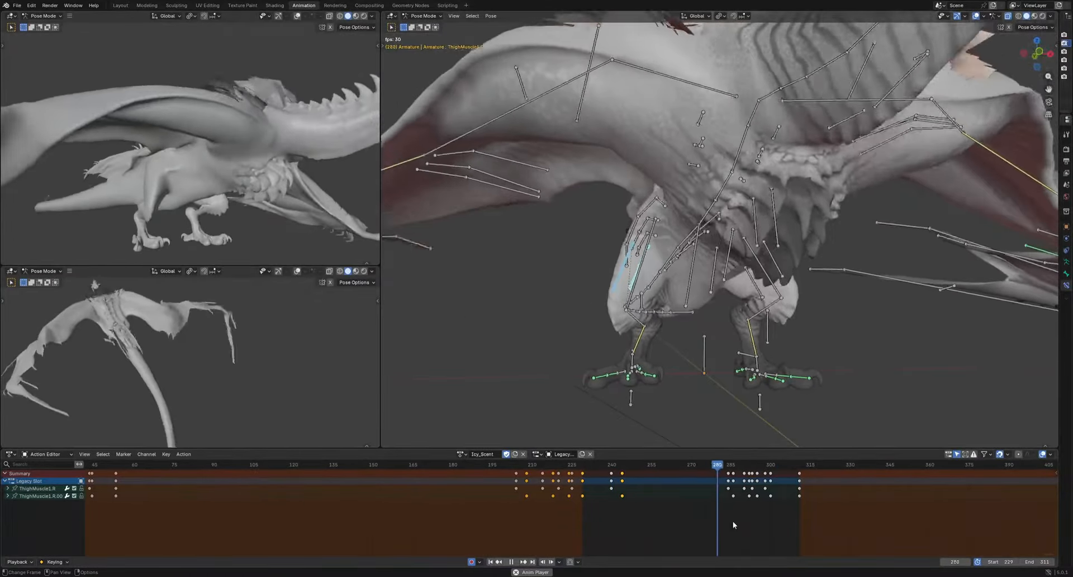
key(space)
drag(700, 529, 790, 472)
key(g)
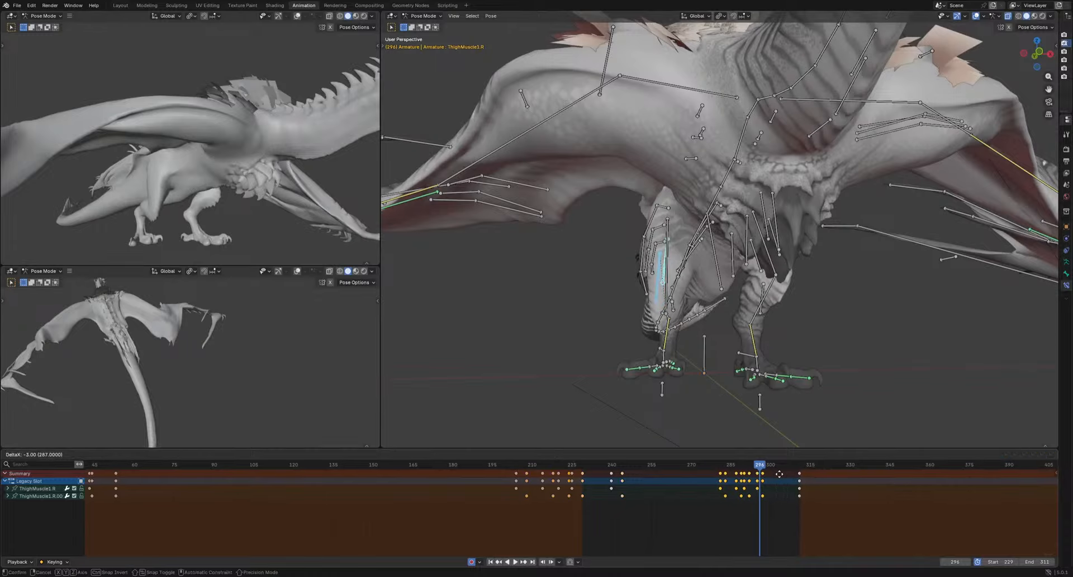
click(781, 473)
key(space)
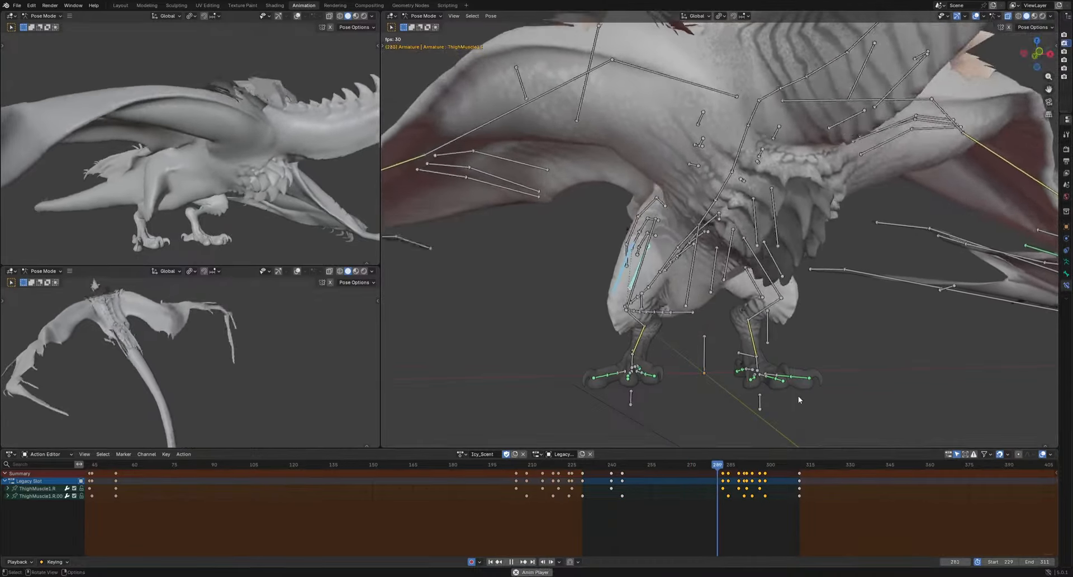
key(space)
Move both right thigh muscle bones at frame 71 in the back view
middle_drag(857, 364, 632, 374)
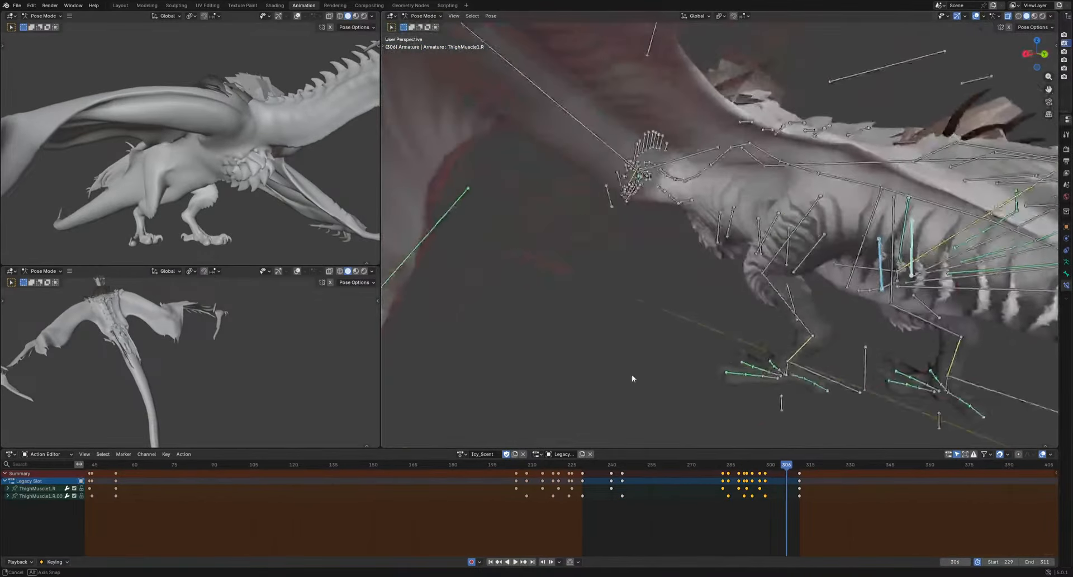
scroll(510, 500, down, 6)
middle_drag(354, 514, 484, 517)
click(415, 464)
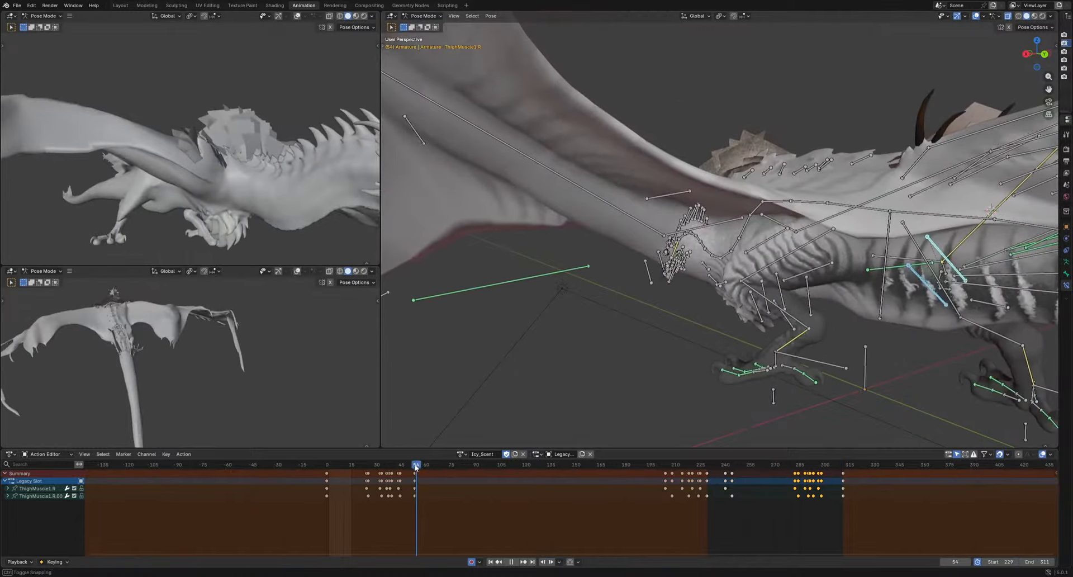
key(space)
alt+middle_drag(827, 377, 783, 373)
shift+middle_drag(868, 379, 673, 356)
scroll(672, 355, up, 3)
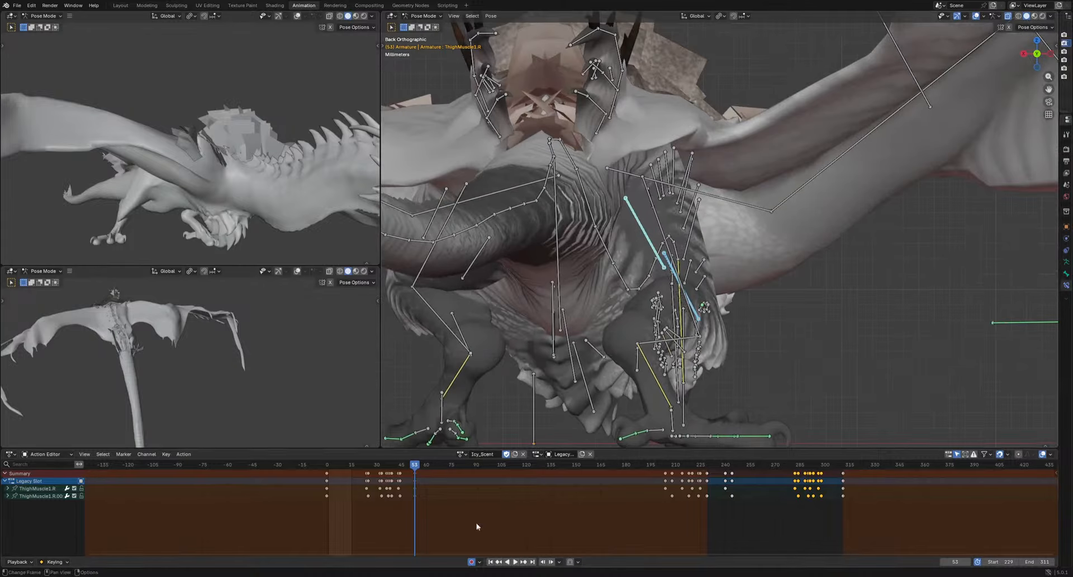
key(space)
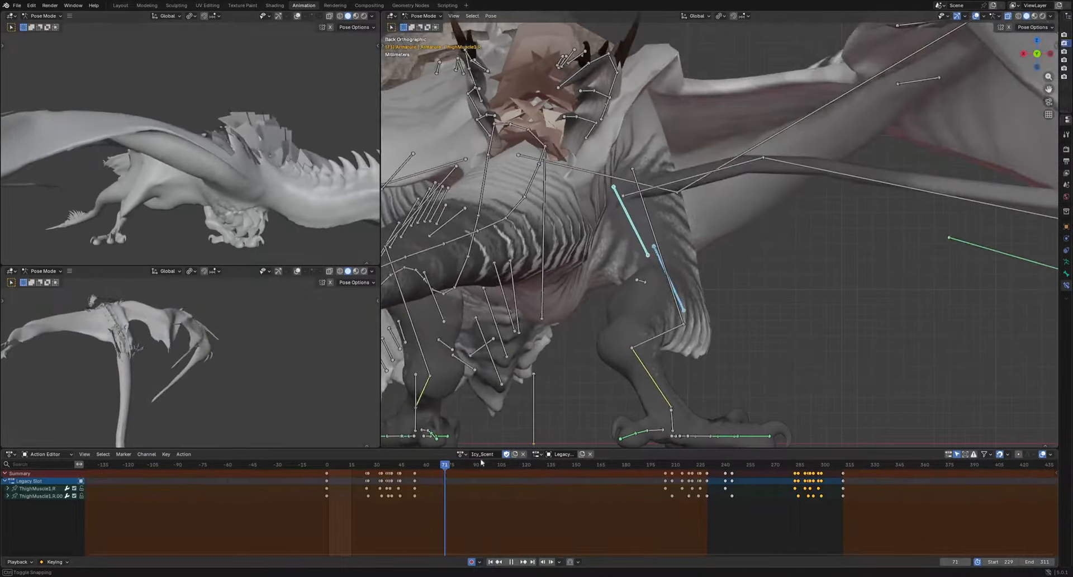
key(g)
click(732, 380)
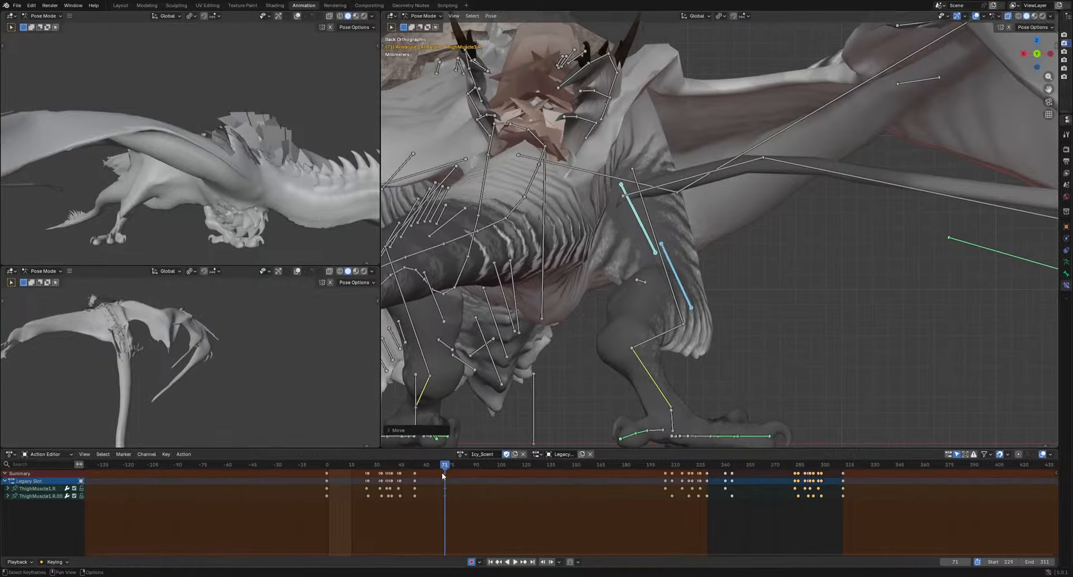
Move and rotate both right thigh muscle bones at several frames between 109 and 134
drag(445, 469, 550, 464)
key(g)
click(750, 383)
key(r)
click(723, 390)
key(r)
click(795, 388)
key(r)
click(762, 394)
key(r)
key(r)
click(769, 359)
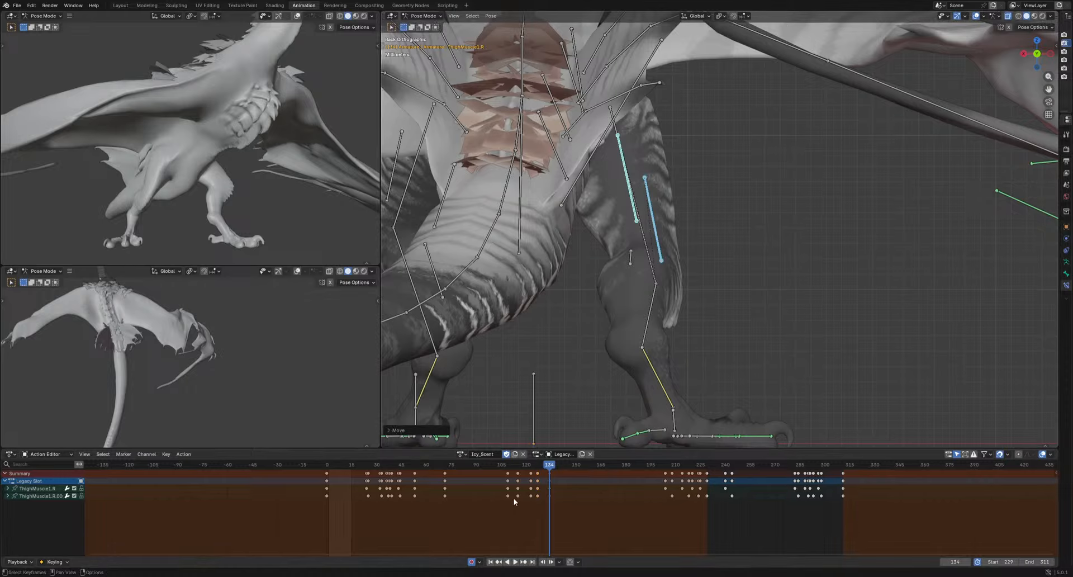
Shift the second thigh muscle bone's keyframes between frames 109 and 134 four frames later
drag(468, 509, 528, 464)
key(g)
click(563, 495)
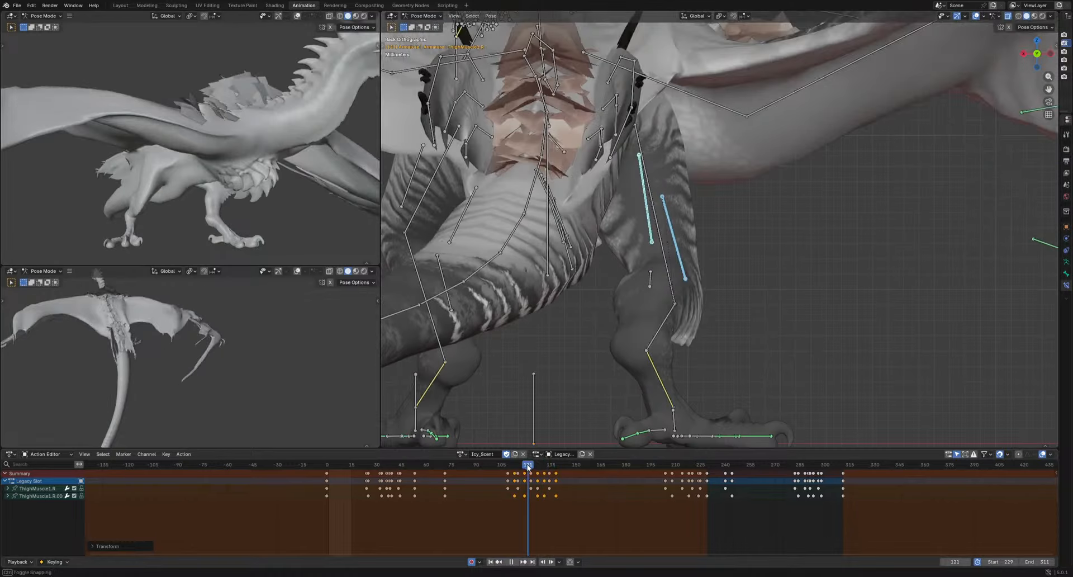
Set the preview range to frames 77 to 162 and play back the thigh muscle motion
key(b)
drag(455, 469, 596, 506)
key(space)
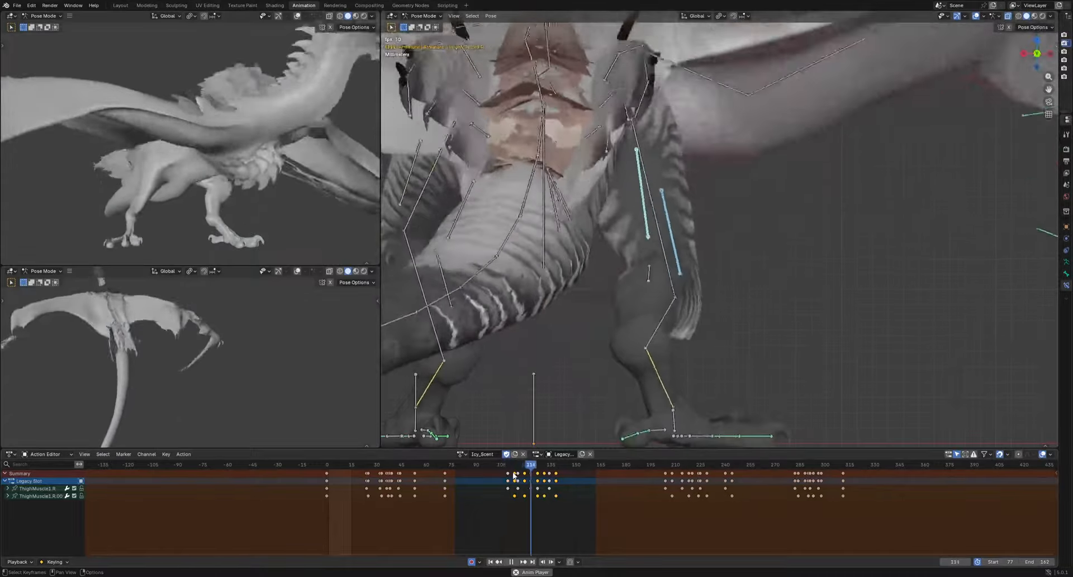
key(space)
Shift both thigh muscle bones' keyframes within the preview range two frames later and play back the result
drag(471, 515, 571, 467)
key(g)
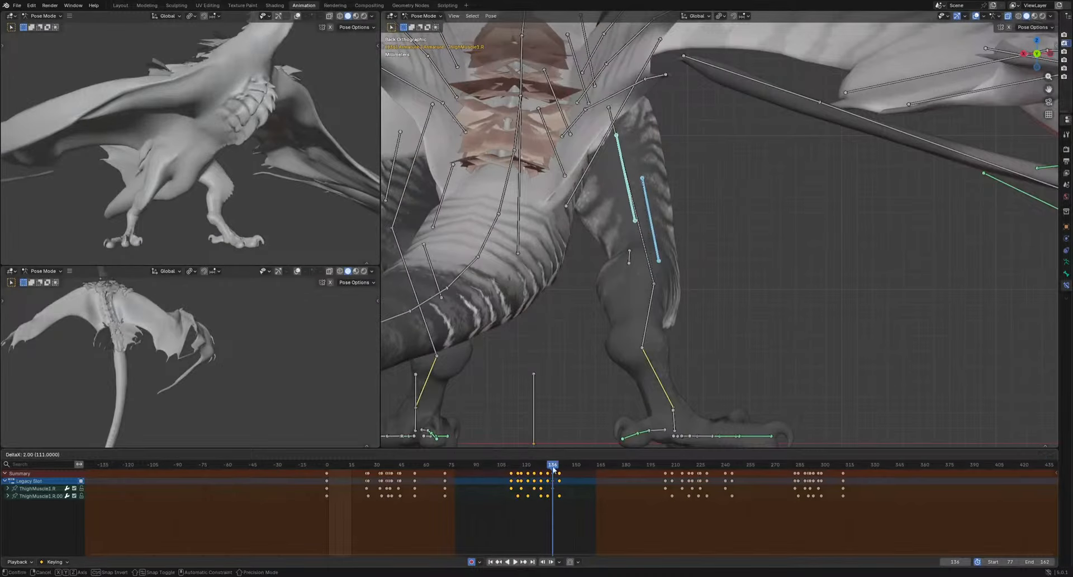
click(574, 468)
click(491, 464)
key(space)
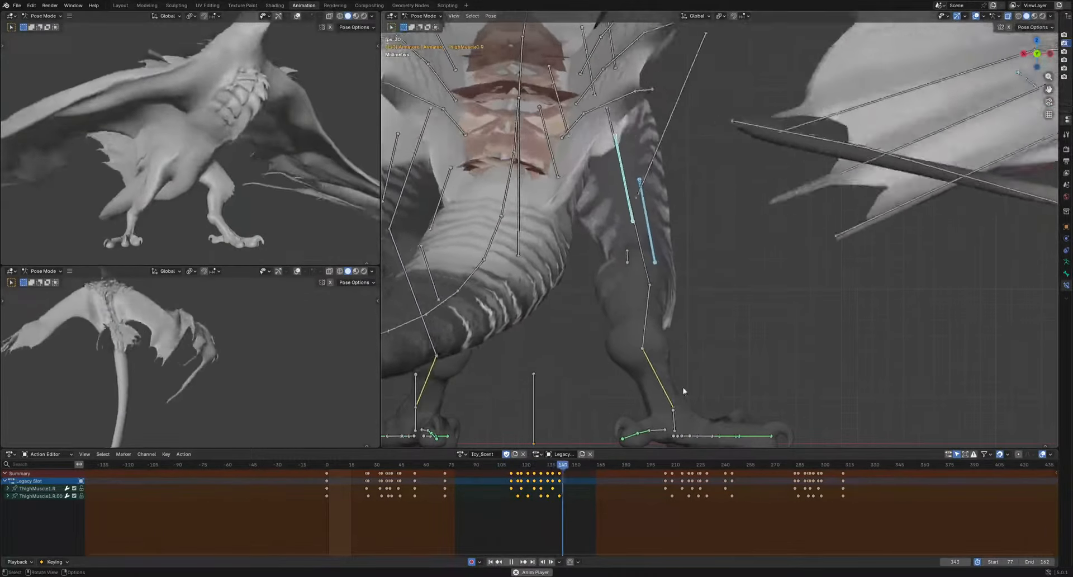
middle_drag(683, 390, 701, 401)
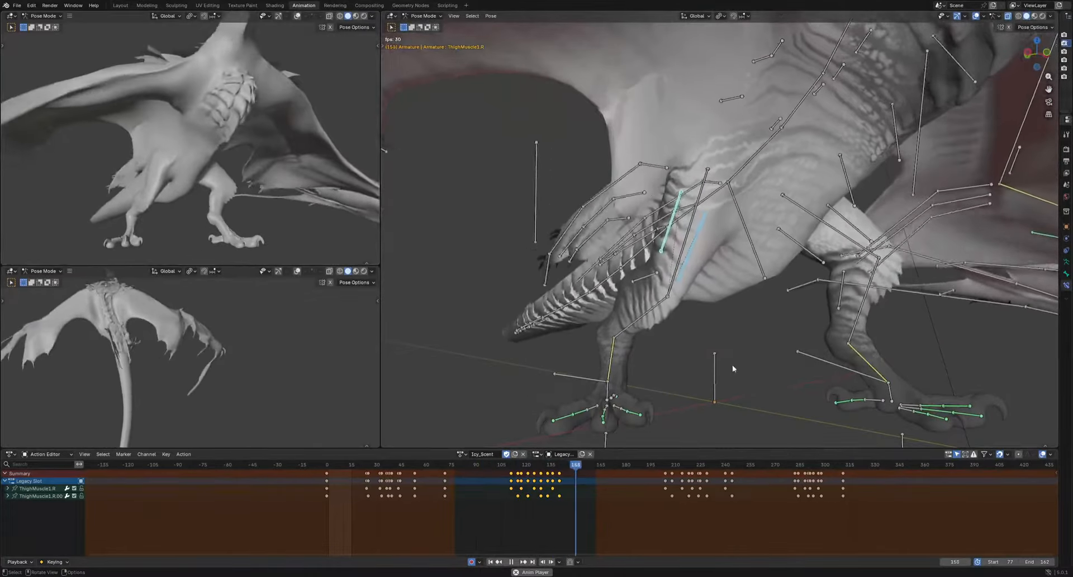
Stop the playback, select the right calf muscle bone and pose it at frame 117
key(space)
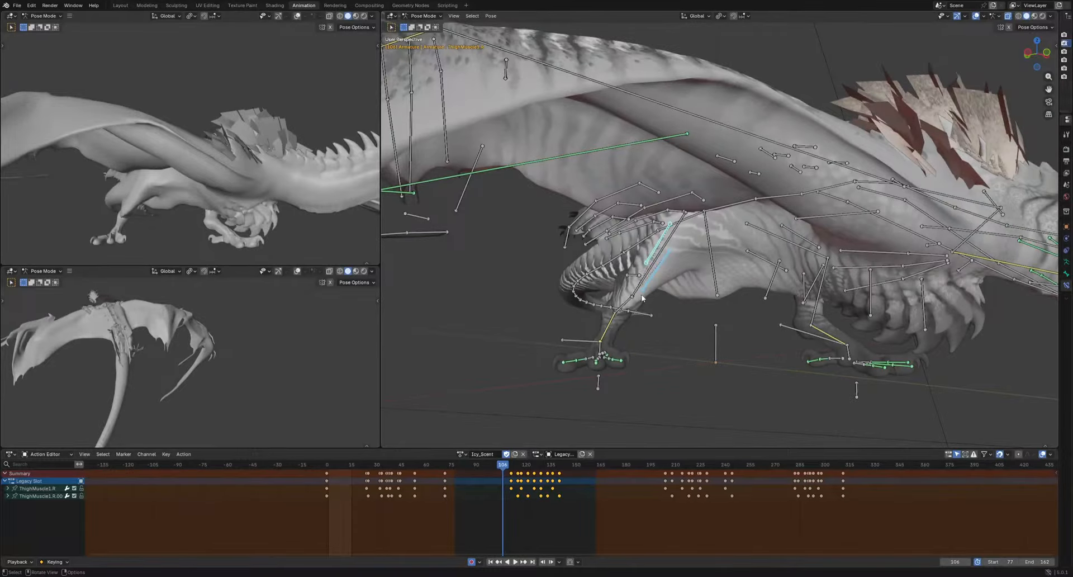
click(642, 296)
scroll(641, 432, up, 3)
drag(491, 468, 521, 472)
middle_drag(620, 360, 609, 376)
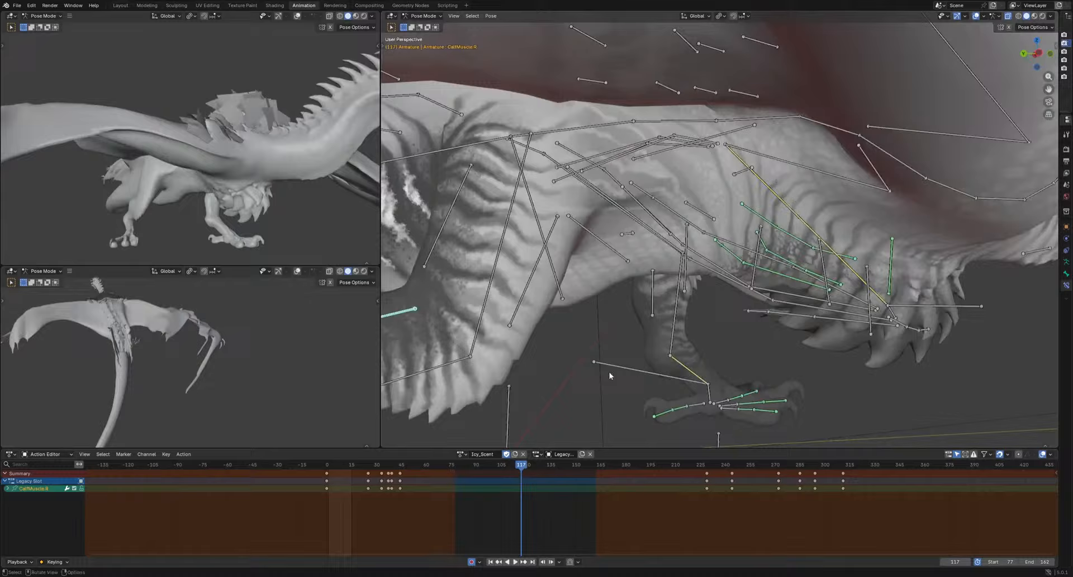
click(558, 426)
Pose the right calf muscle bone at frame 124 and at two more frames before frame 150
drag(520, 469, 532, 469)
middle_drag(565, 380, 674, 381)
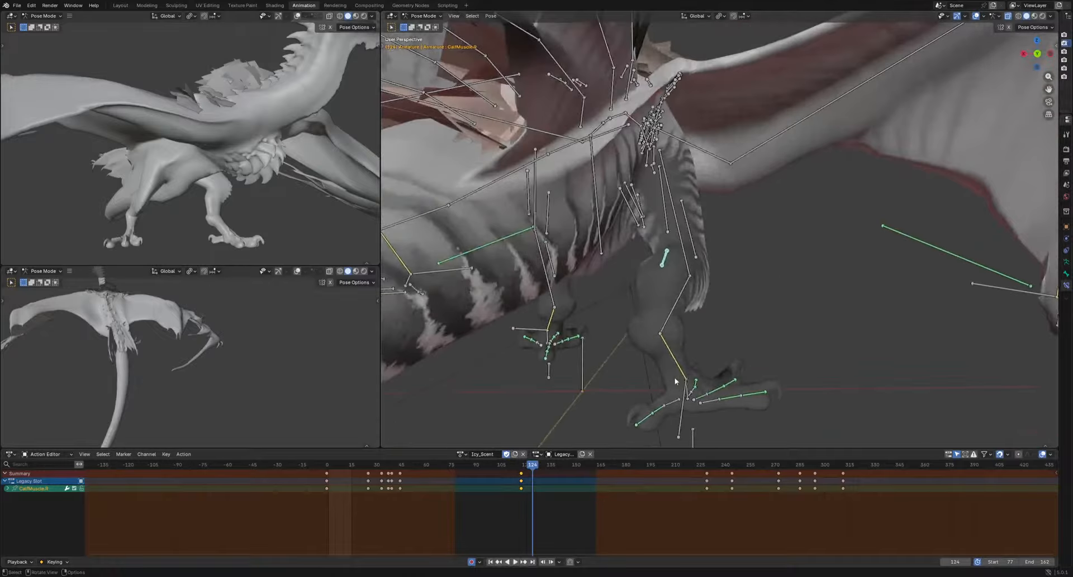
click(614, 434)
drag(532, 466, 566, 464)
click(627, 435)
key(g)
click(582, 445)
Keyframe the right calf muscle bone's pose at frame 101 and play back the motion
click(495, 468)
key(space)
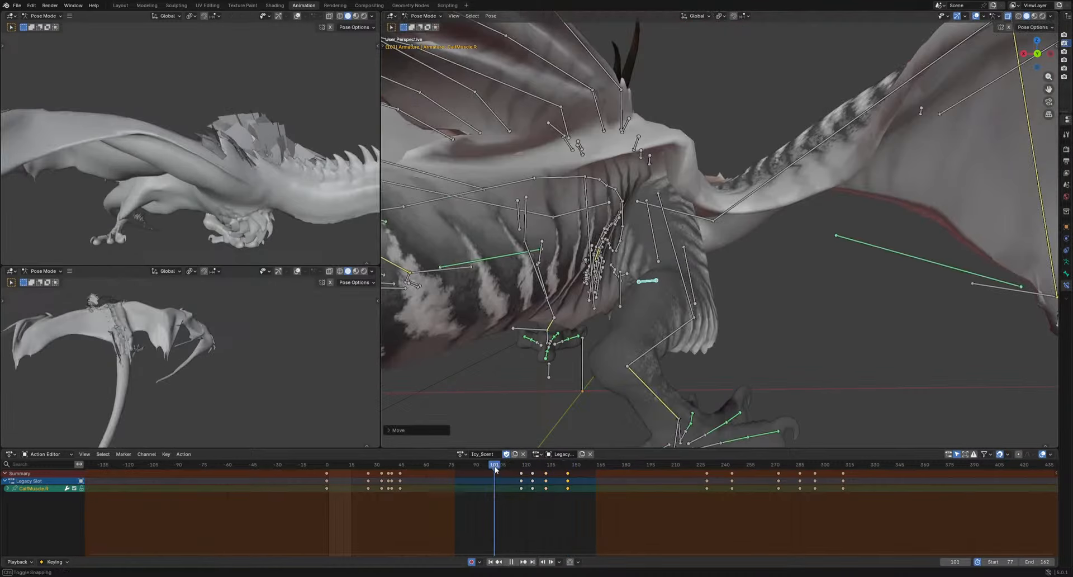
click(631, 404)
key(space)
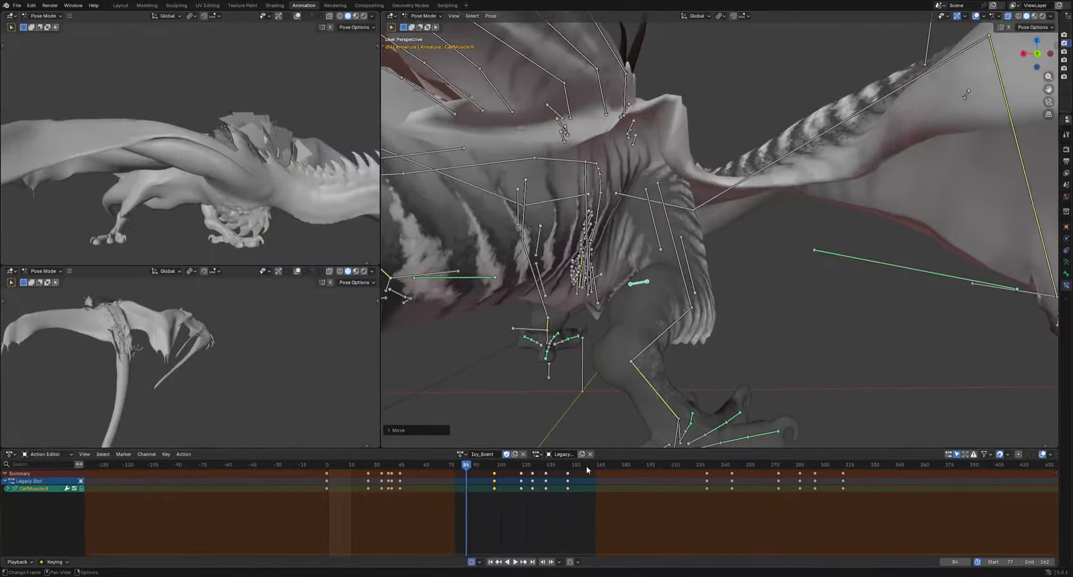
Rotate the right calf muscle bone at frame 214
drag(586, 465, 682, 487)
middle_drag(769, 377, 727, 374)
key(r)
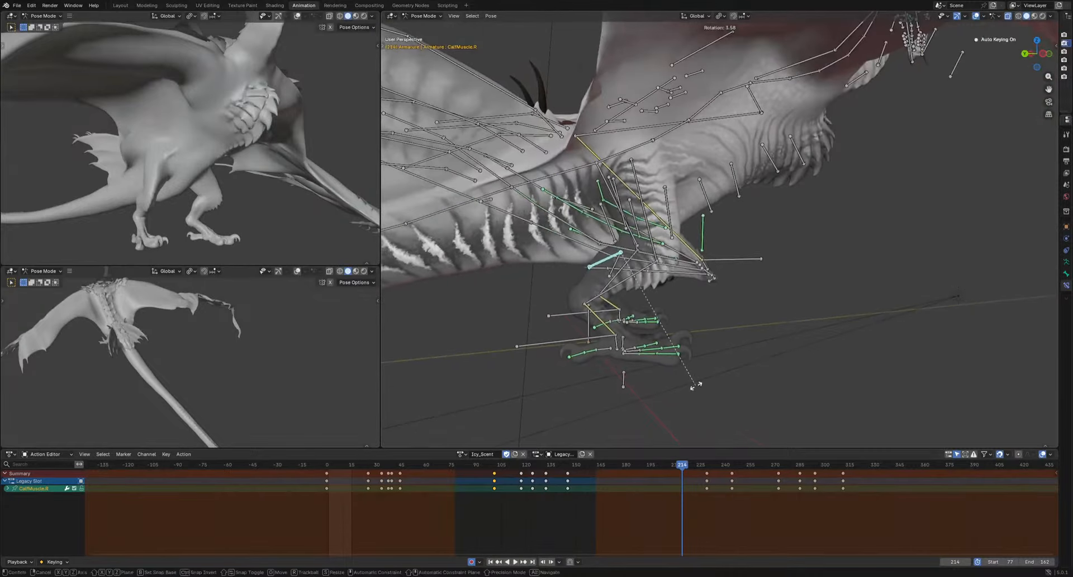
click(685, 476)
Move the right calf muscle bone shortly after frame 214 and again around frame 300
drag(684, 466, 816, 495)
key(g)
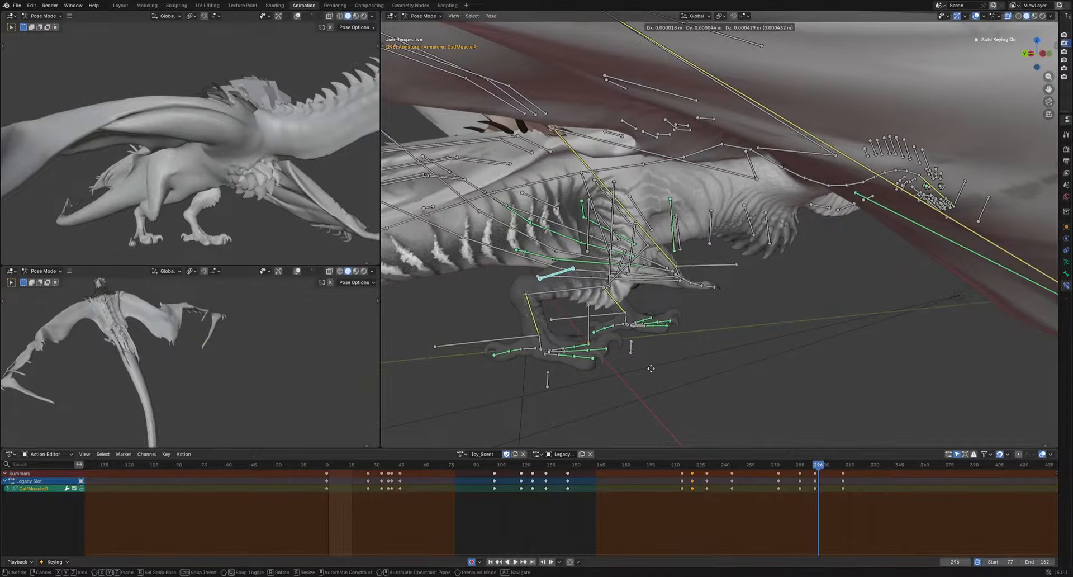
click(651, 369)
drag(819, 479, 825, 479)
Play back the calf motion, then select the left calf muscle bone and rotate and move it at frame 109
drag(816, 466, 478, 384)
middle_drag(478, 385, 736, 319)
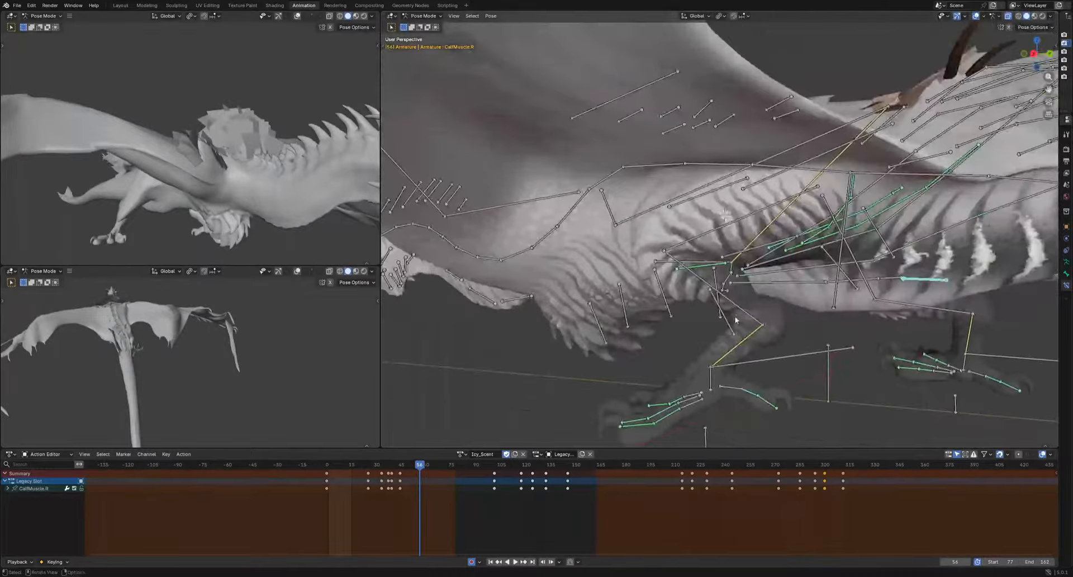
key(space)
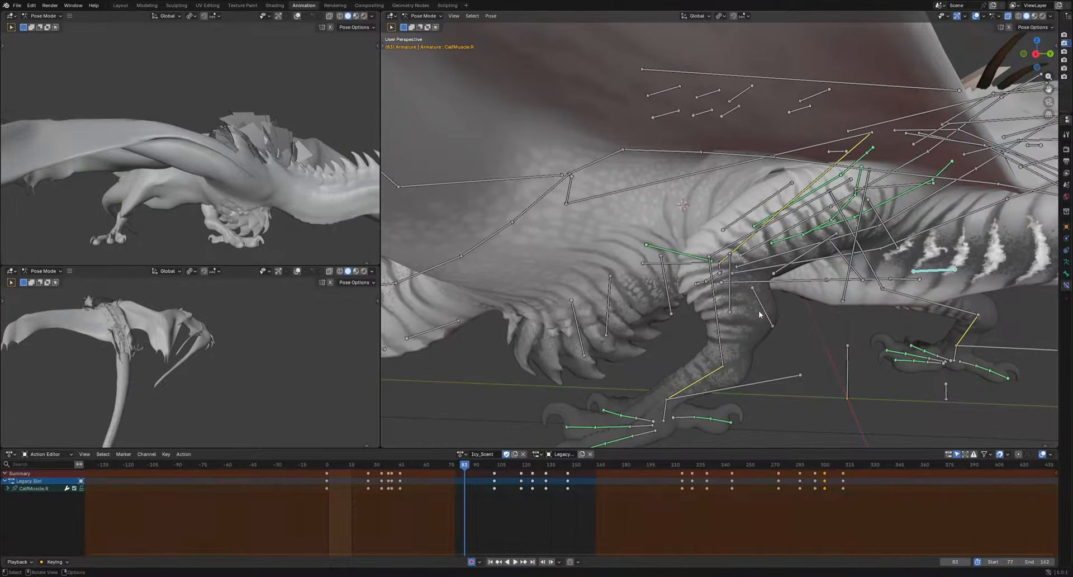
click(759, 314)
key(KP_3)
ctrl+middle_drag(743, 351, 743, 319)
drag(463, 466, 508, 469)
scroll(507, 470, up, 1)
scroll(678, 408, up, 2)
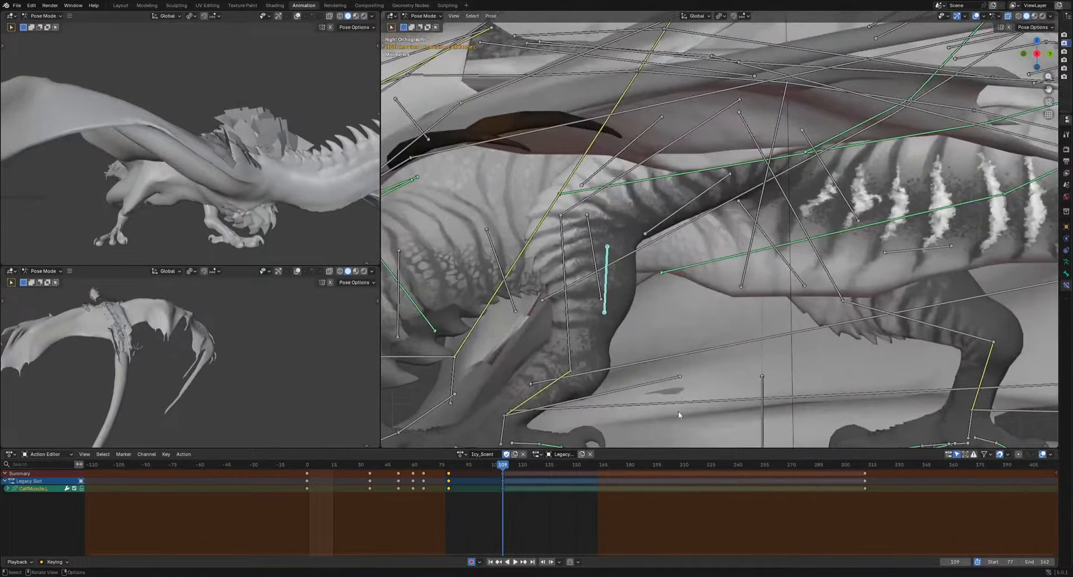
key(r)
click(725, 405)
key(g)
click(706, 406)
Move the left calf muscle bone at frame 125 from the back view and play back the motion up to frame 160
key(space)
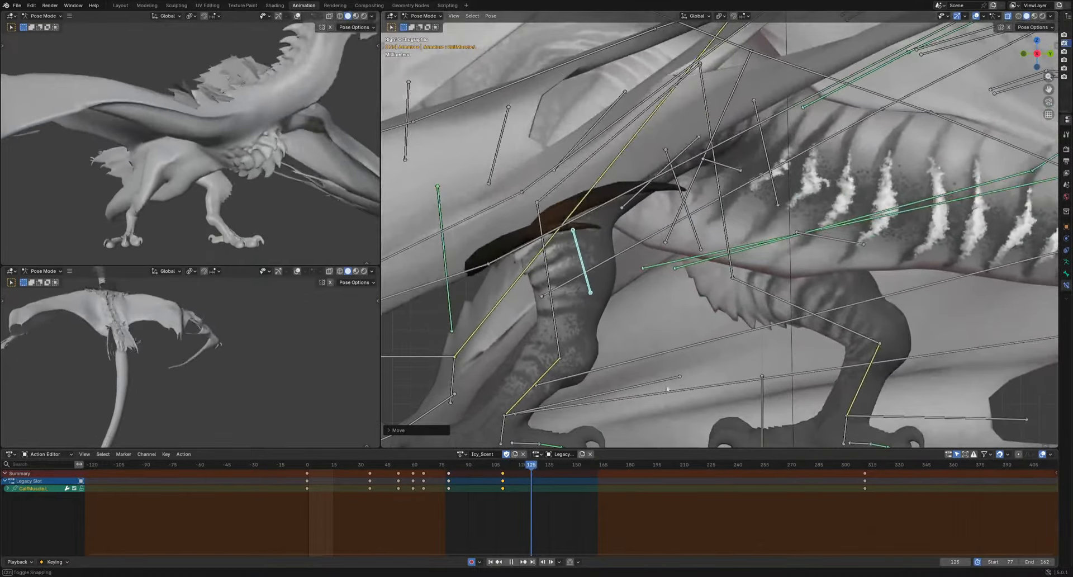
key(space)
middle_drag(668, 390, 618, 386)
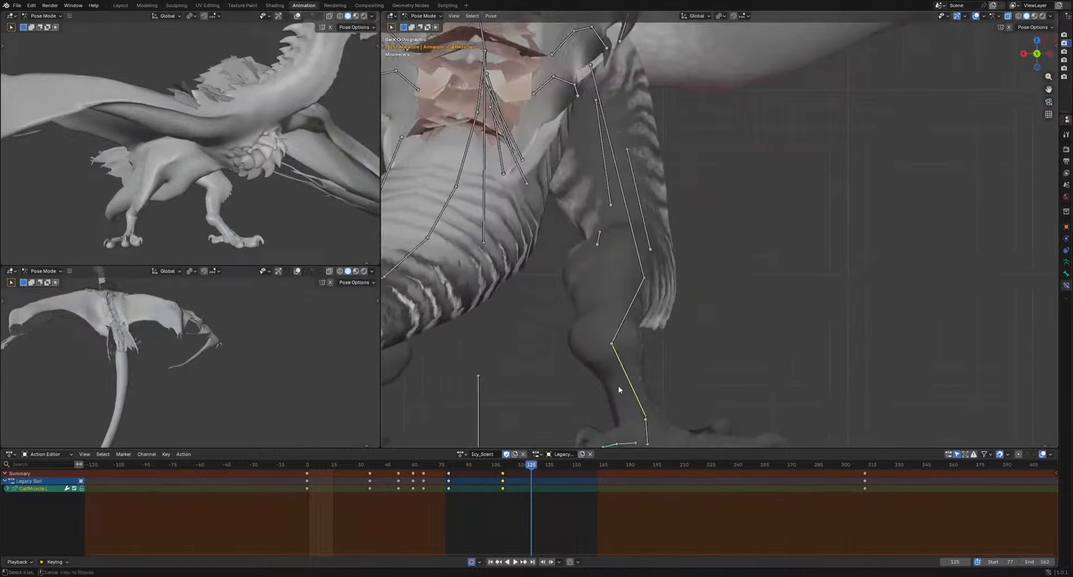
scroll(617, 387, down, 2)
shift+middle_drag(551, 377, 727, 416)
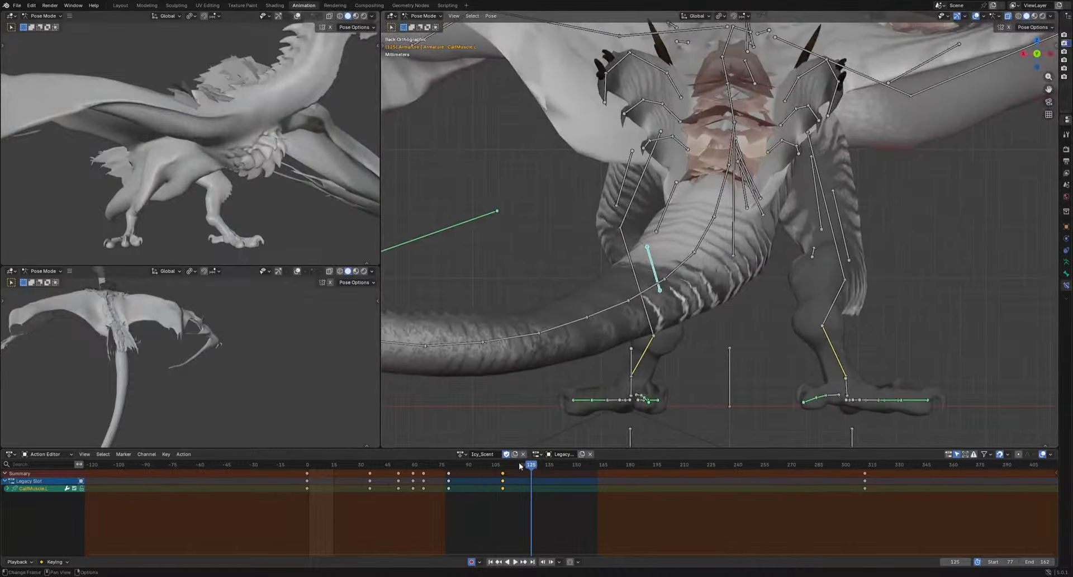
click(699, 388)
key(space)
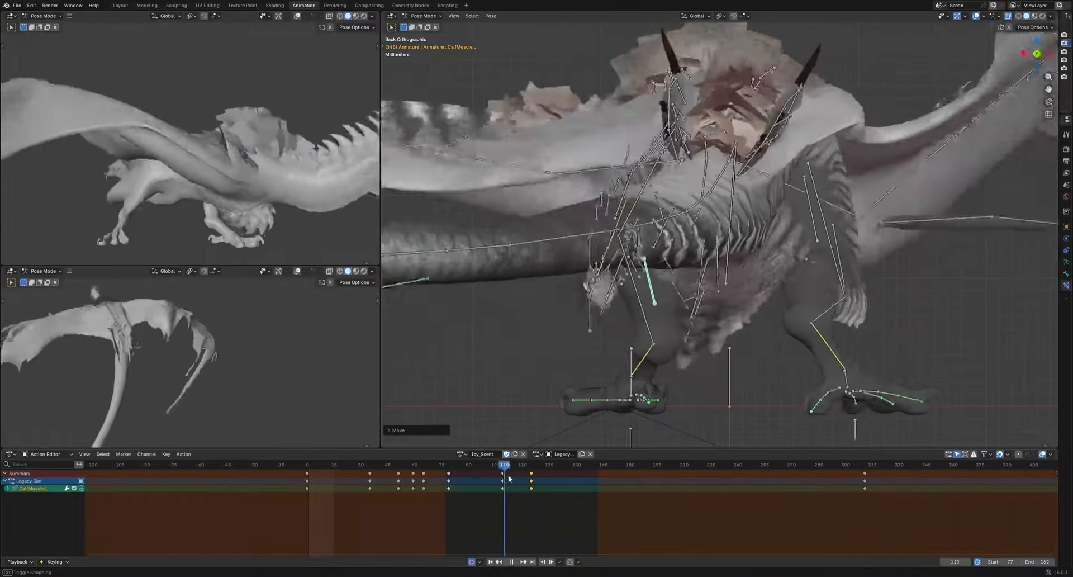
key(space)
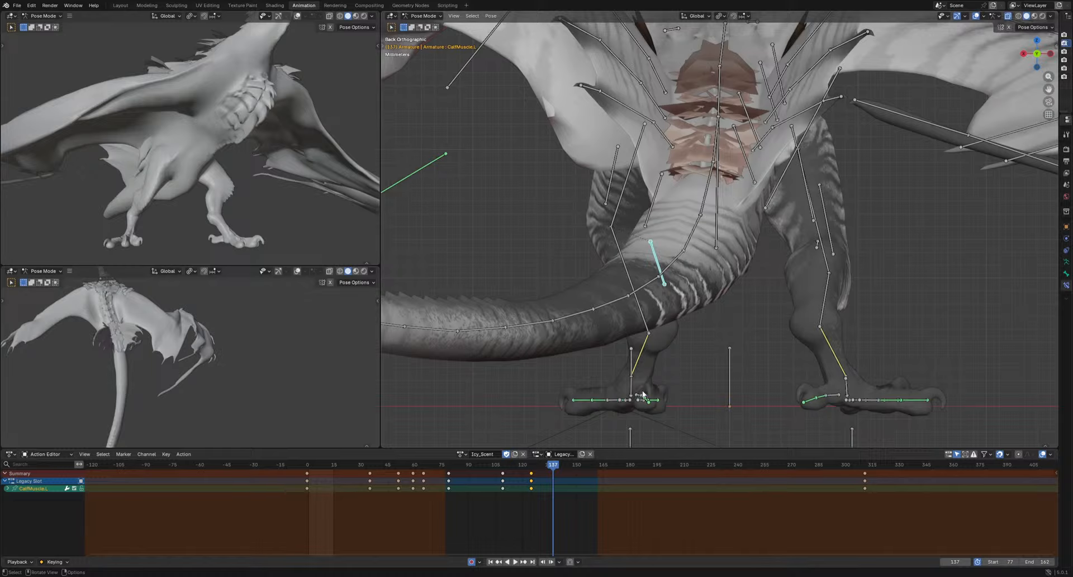
key(space)
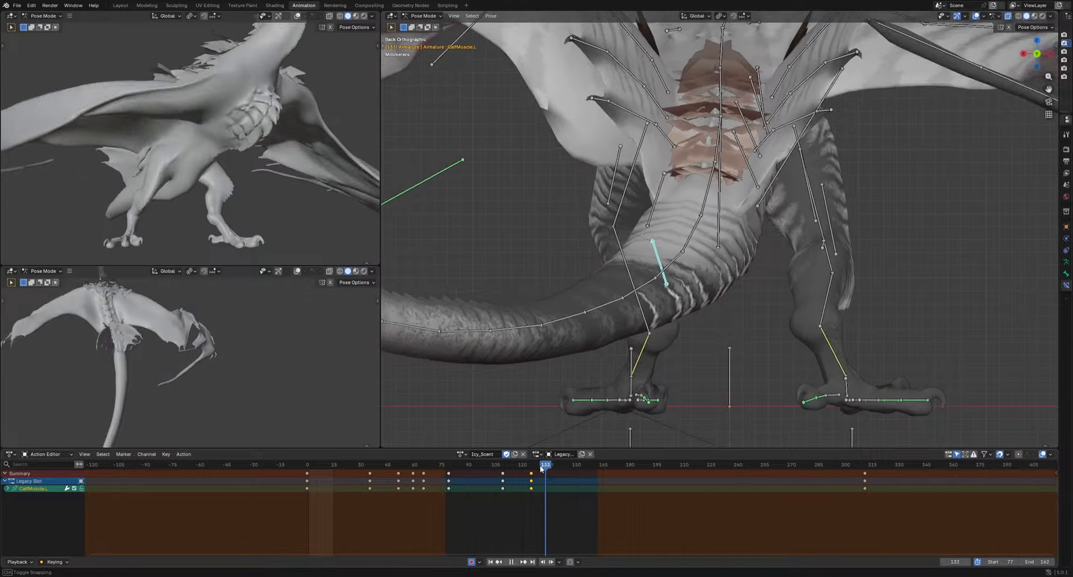
key(space)
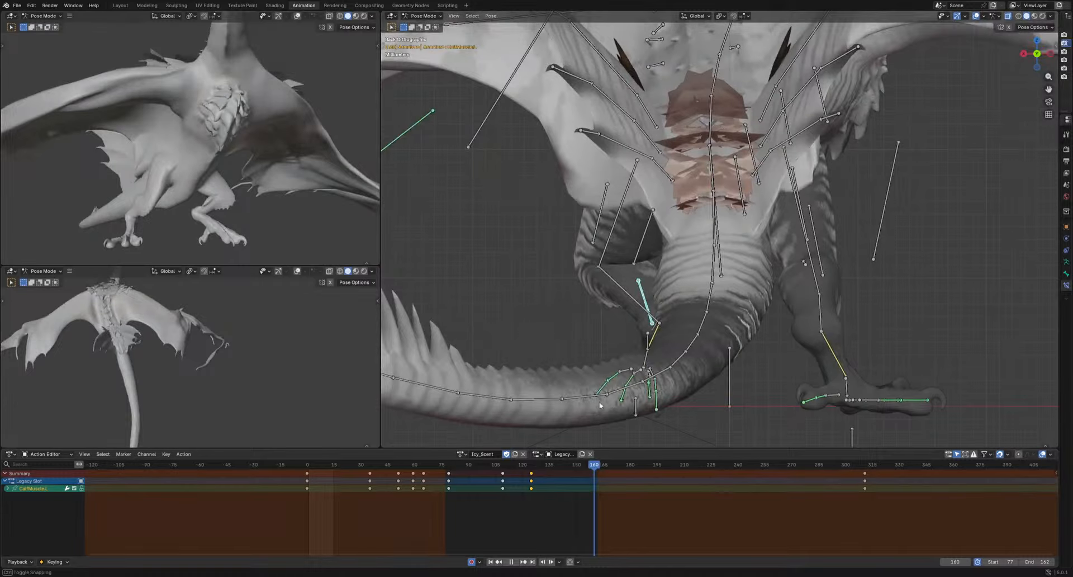
Move the left calf muscle bone at frames 160 and 167
middle_drag(643, 414, 689, 391)
key(g)
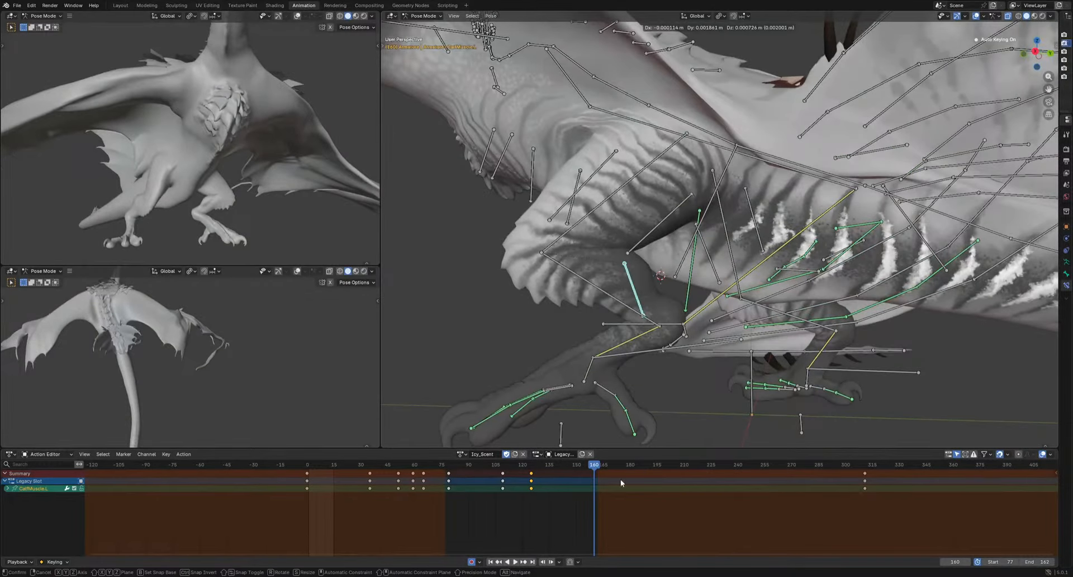
click(620, 478)
key(space)
key(g)
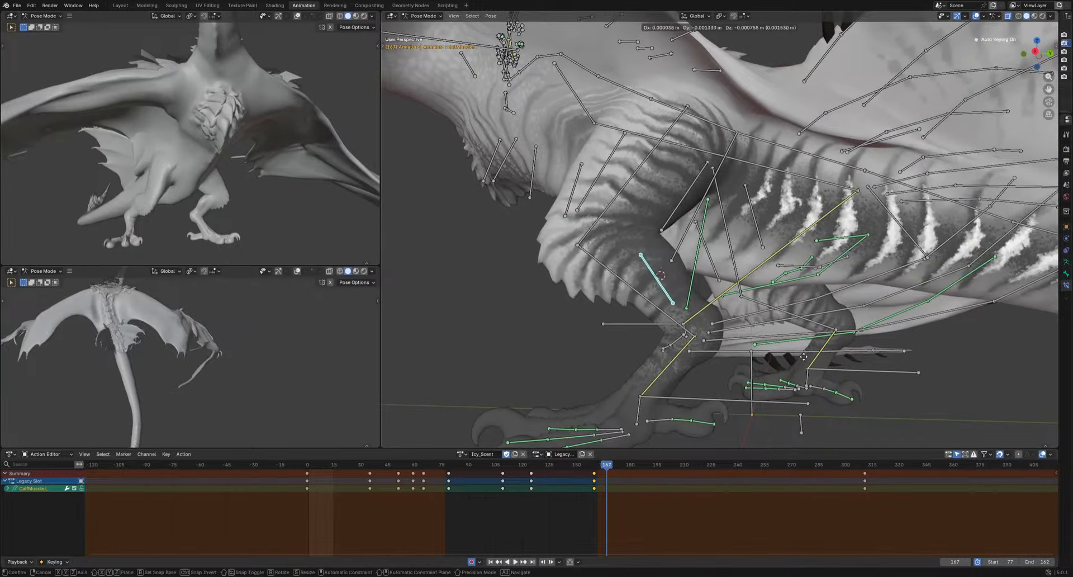
click(633, 465)
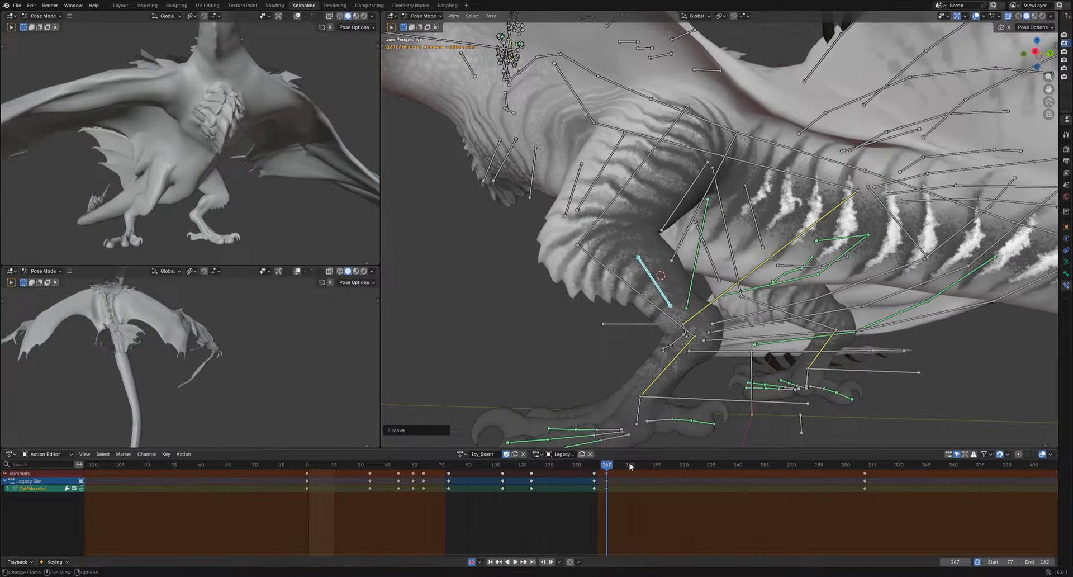
Pose the left calf muscle bone at frame 174 and rotate it at frame 185
key(space)
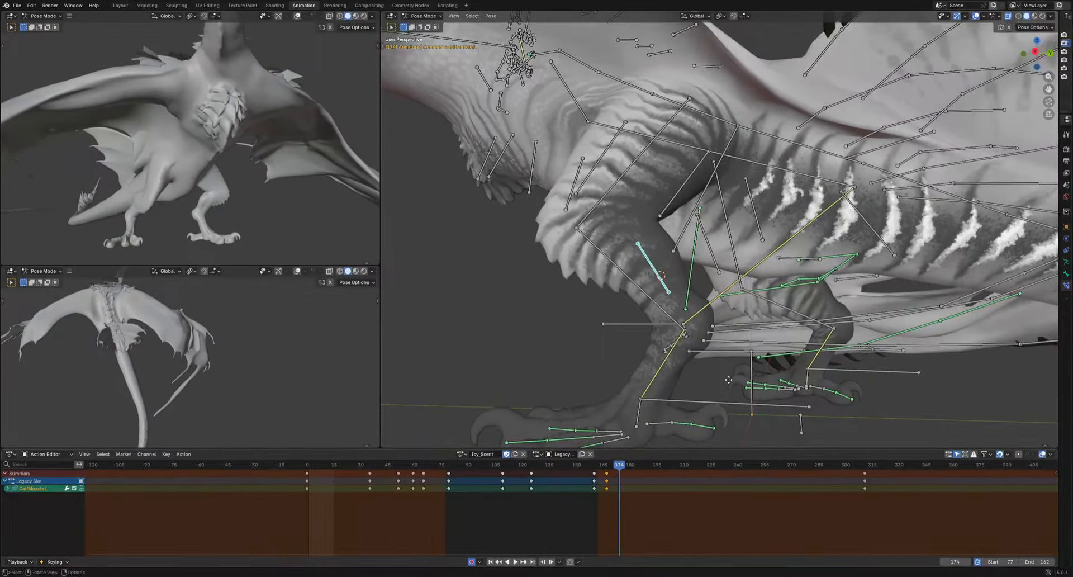
key(r)
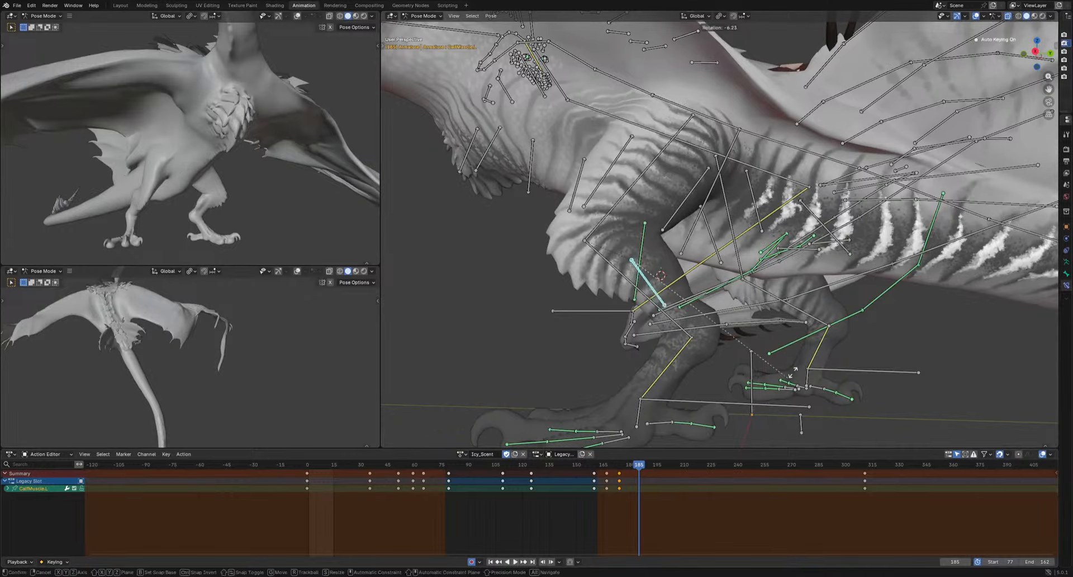
click(787, 367)
middle_drag(677, 380, 741, 405)
click(754, 397)
Move the left calf muscle bone at frame 227 and shift that keyframe to about frame 215
drag(640, 468, 714, 469)
key(g)
click(695, 380)
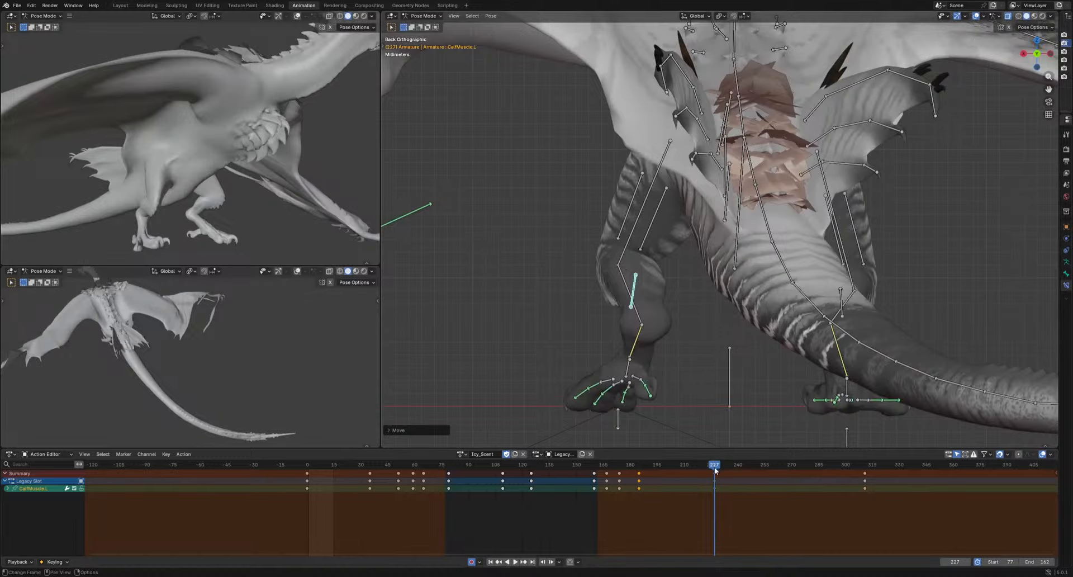
key(space)
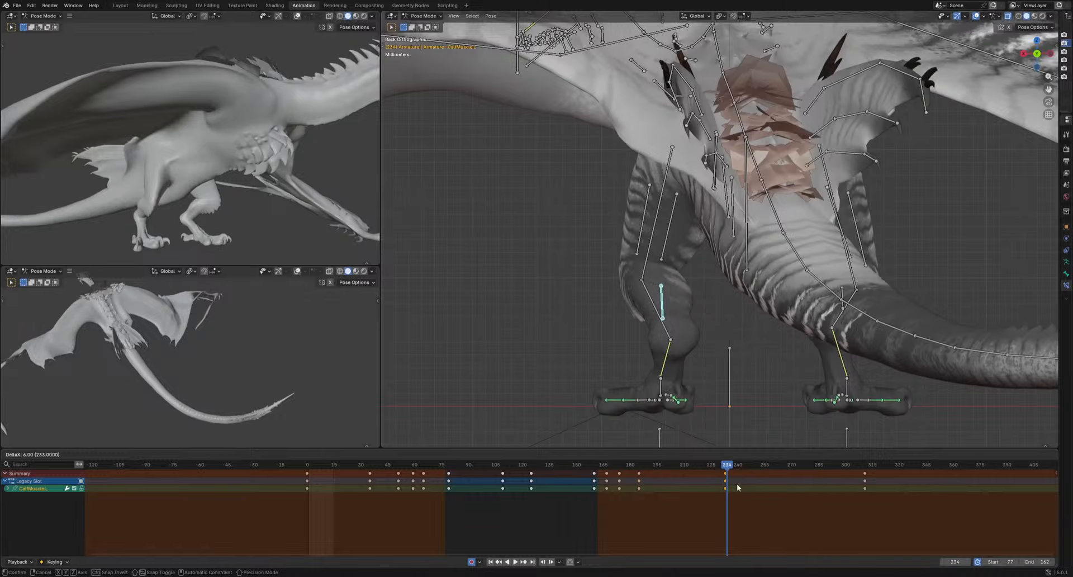
Move the left calf muscle bone at frames 234 and 243 and play on to frame 252
key(g)
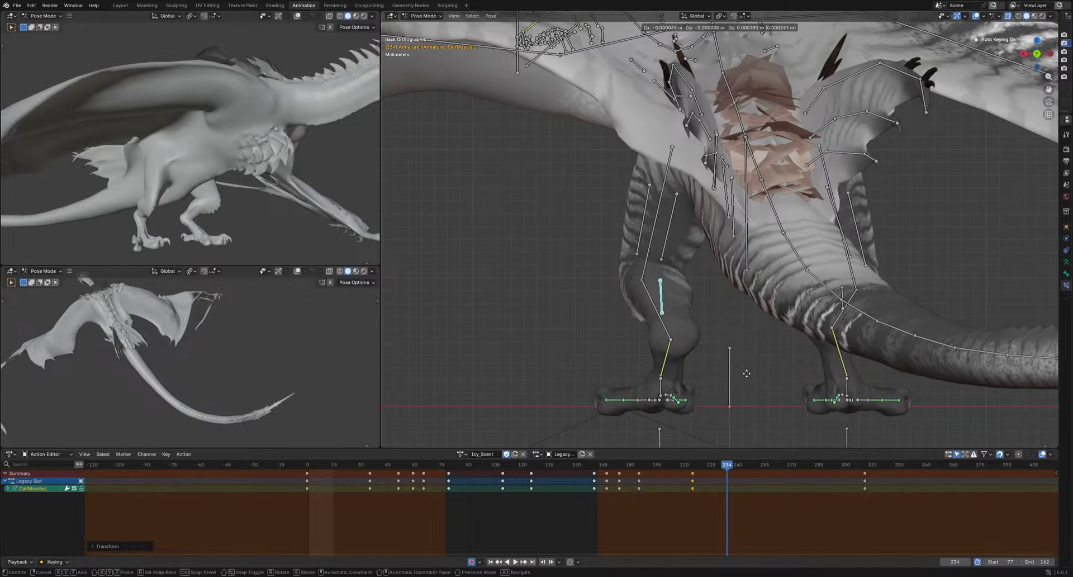
click(744, 485)
drag(743, 464, 744, 471)
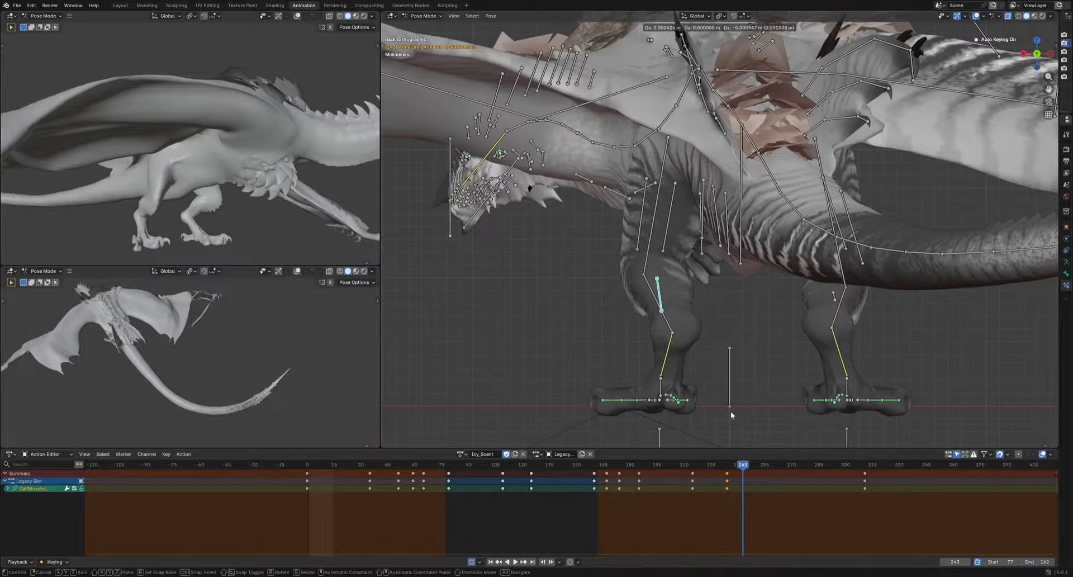
key(space)
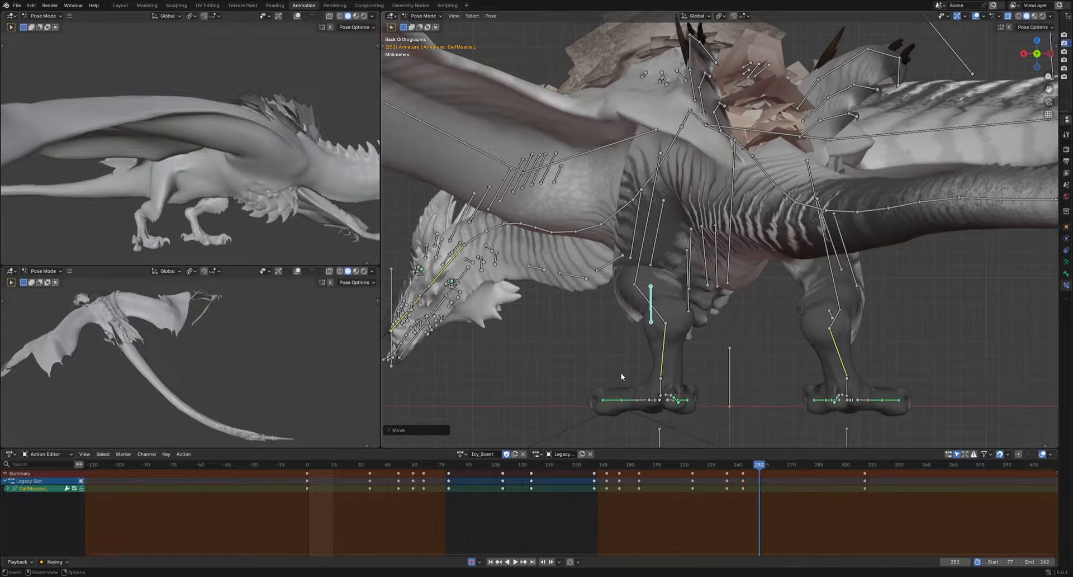
Select both left thigh muscle bones, keyframe them within the preview range and move them in the side view
middle_drag(621, 376, 638, 305)
click(632, 266)
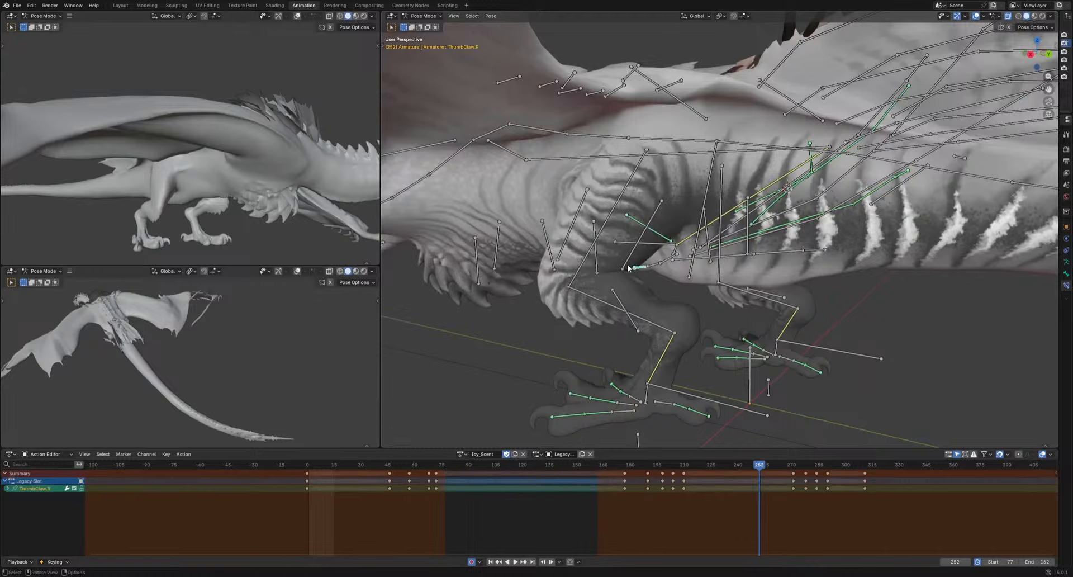
shift+click(568, 252)
key(KP_3)
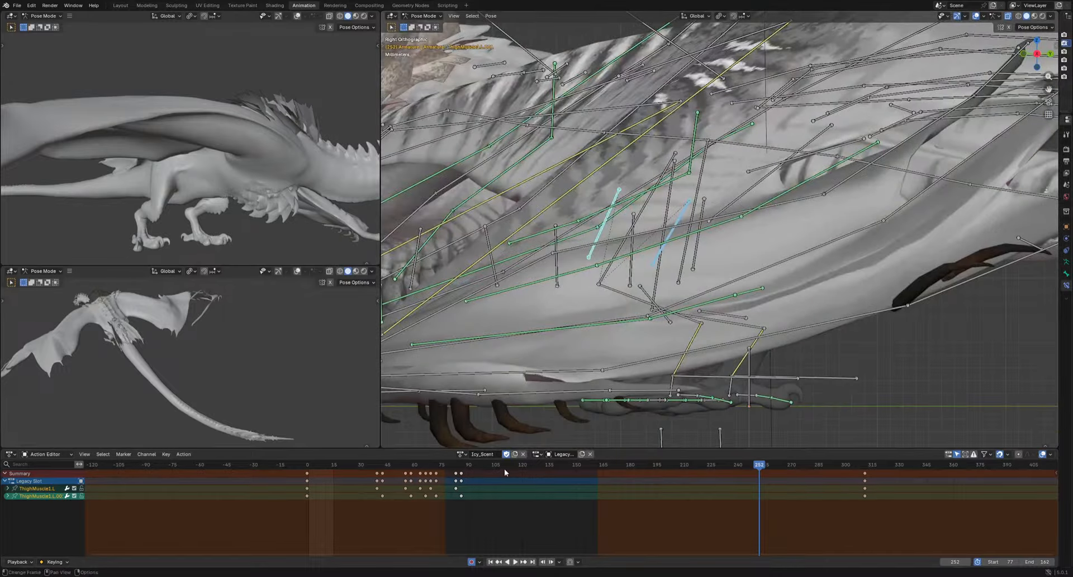
drag(504, 468, 620, 466)
key(i)
key(g)
click(686, 381)
Move both left thigh muscle bones at frames between 160 and 174 and rotate them at frame 174
key(g)
click(650, 435)
key(g)
click(655, 405)
key(r)
key(r)
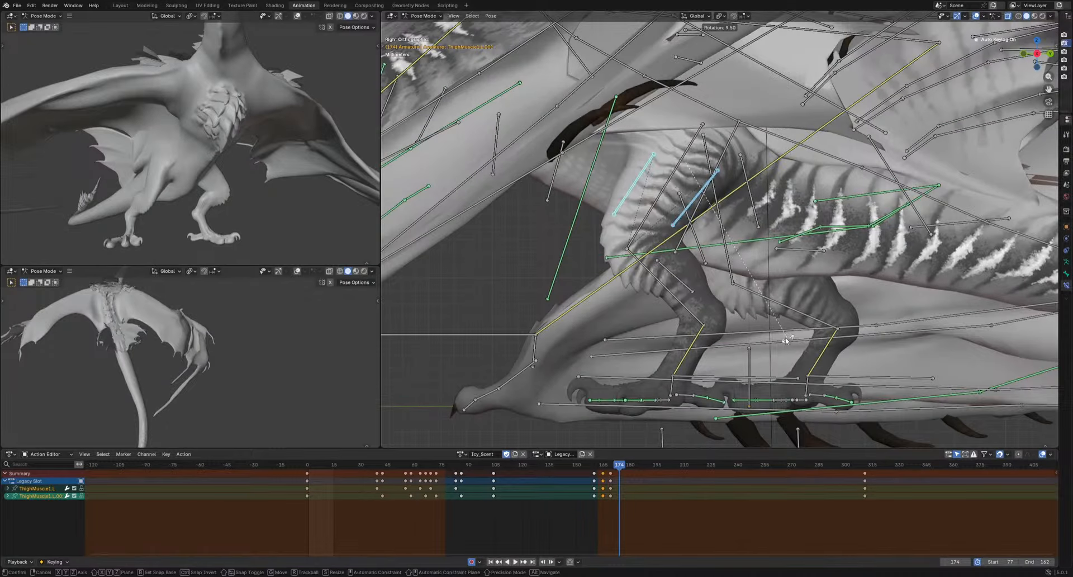
click(784, 336)
Rotate both left thigh muscle bones at two frames shortly after frame 174
middle_drag(601, 338, 702, 386)
mouse_move(619, 468)
mouse_down()
mouse_move(597, 472)
mouse_move(619, 464)
mouse_move(630, 475)
mouse_up()
key(r)
click(837, 353)
key(r)
click(852, 314)
Select the left thigh bone in the front view and rotate it at frame 134
drag(556, 511, 547, 473)
key(g)
key(g)
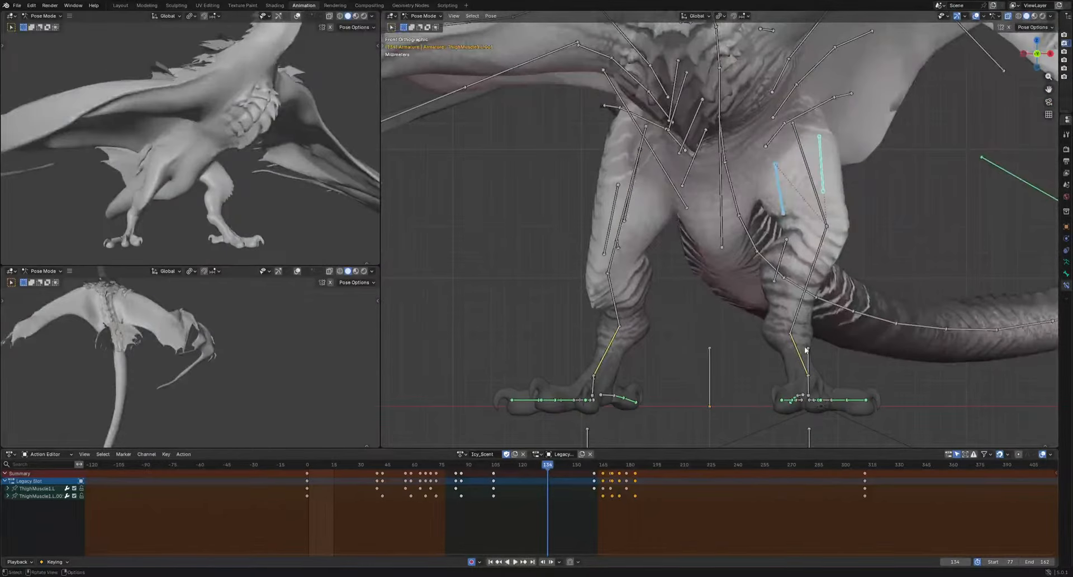
click(807, 309)
click(807, 283)
click(810, 176)
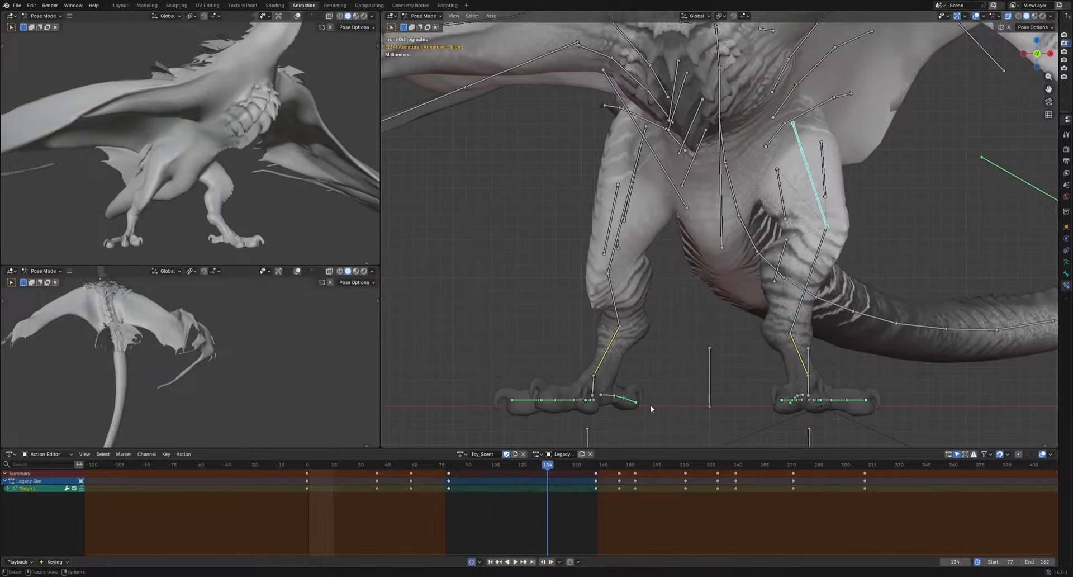
key(r)
key(r)
click(785, 350)
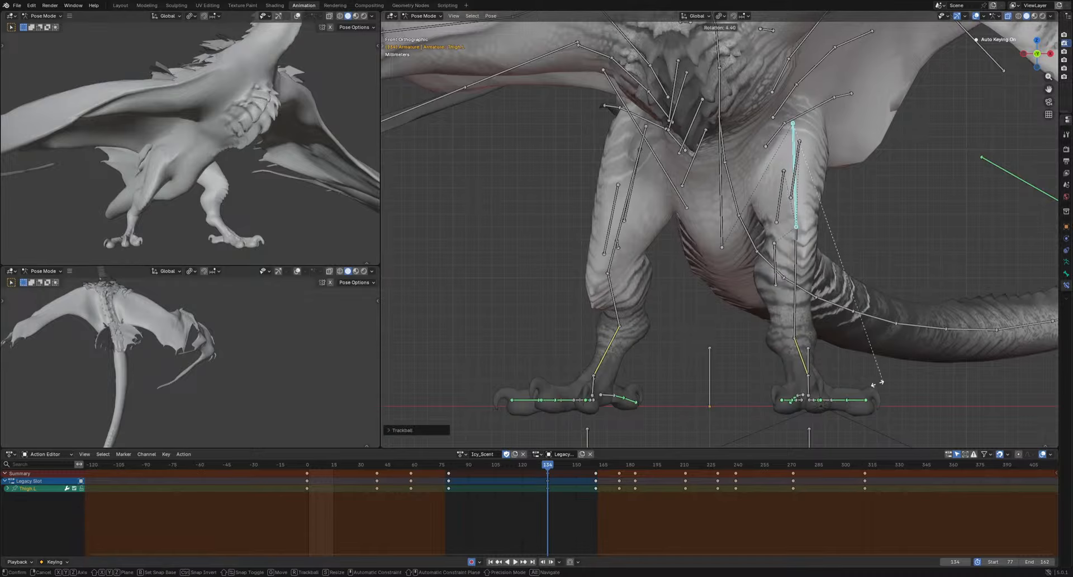
key(r)
click(826, 411)
Play back the left thigh's motion and rotate the left thigh bone at frame 161
key(space)
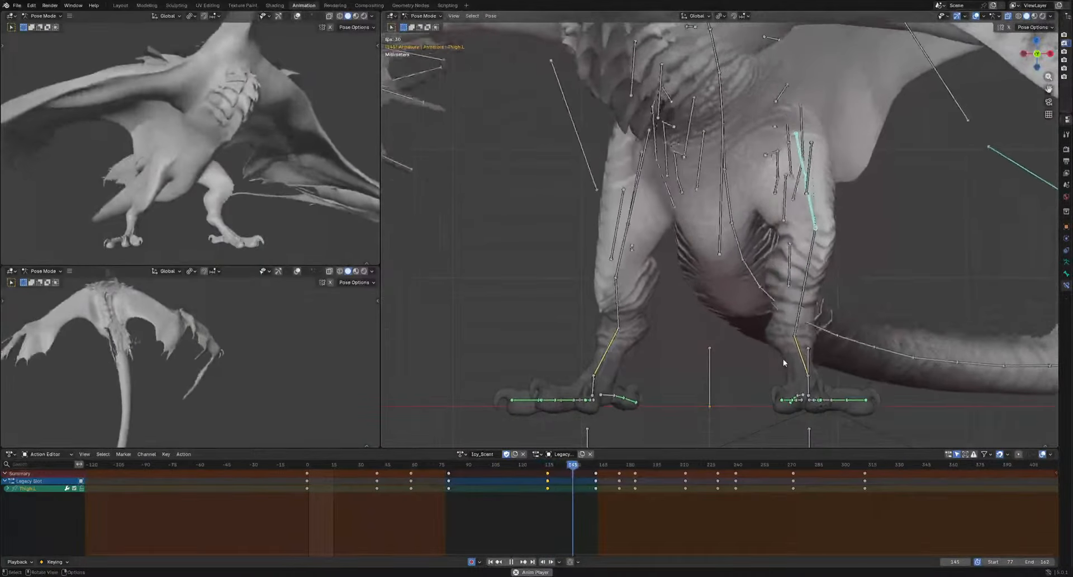
key(space)
drag(606, 471, 596, 470)
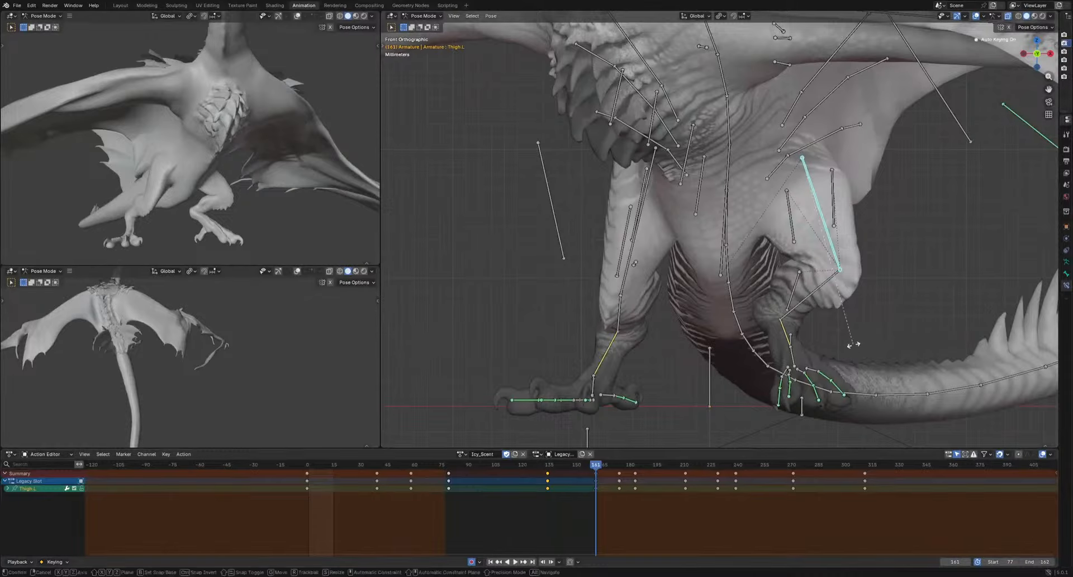
key(r)
key(r)
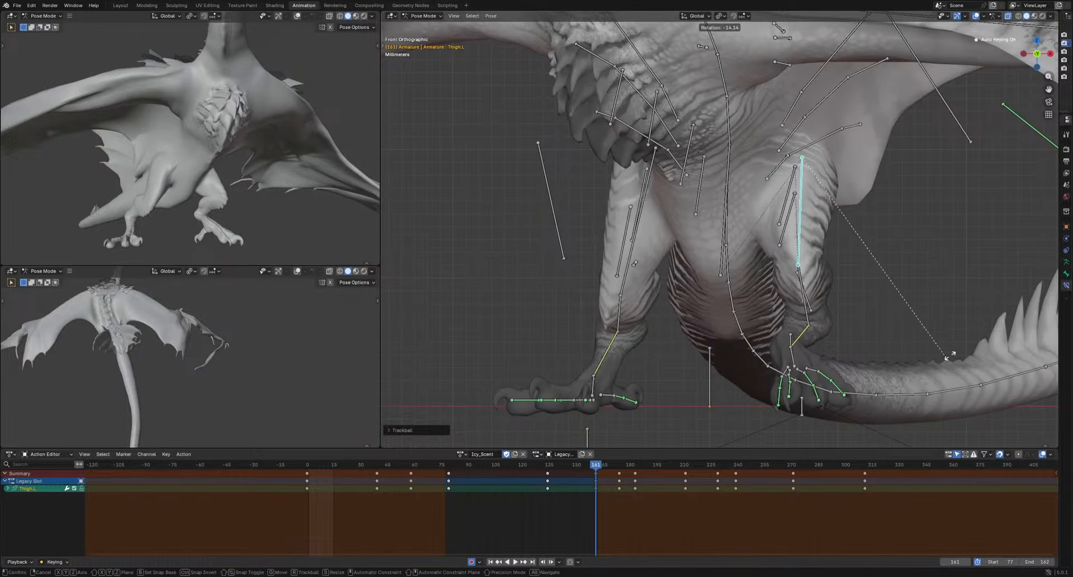
click(850, 397)
Rotate the left thigh bone at frame 183 and again at frames between 183 and 240
drag(596, 471, 636, 475)
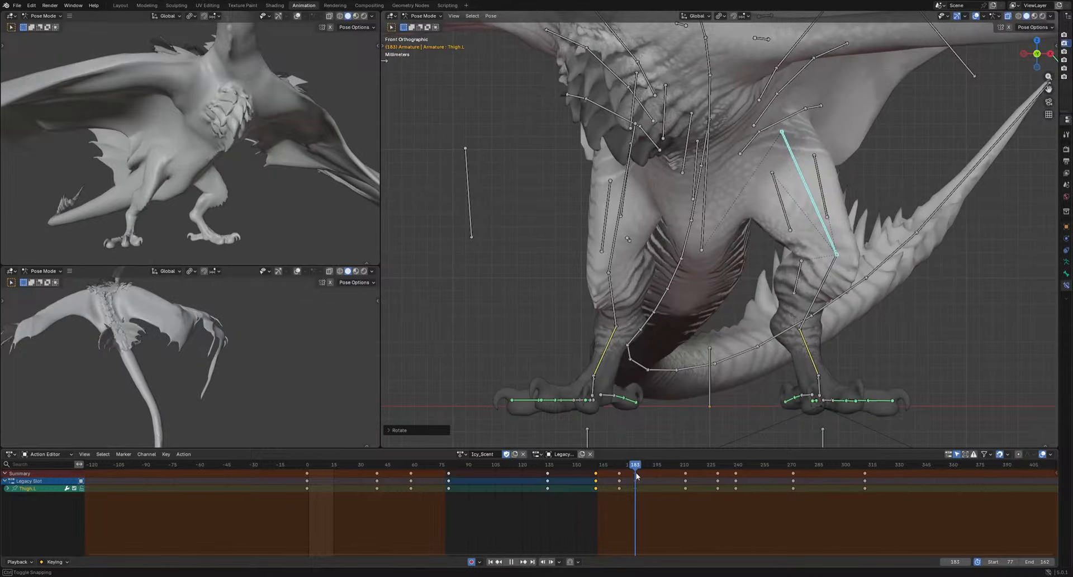
middle_drag(315, 195, 194, 159)
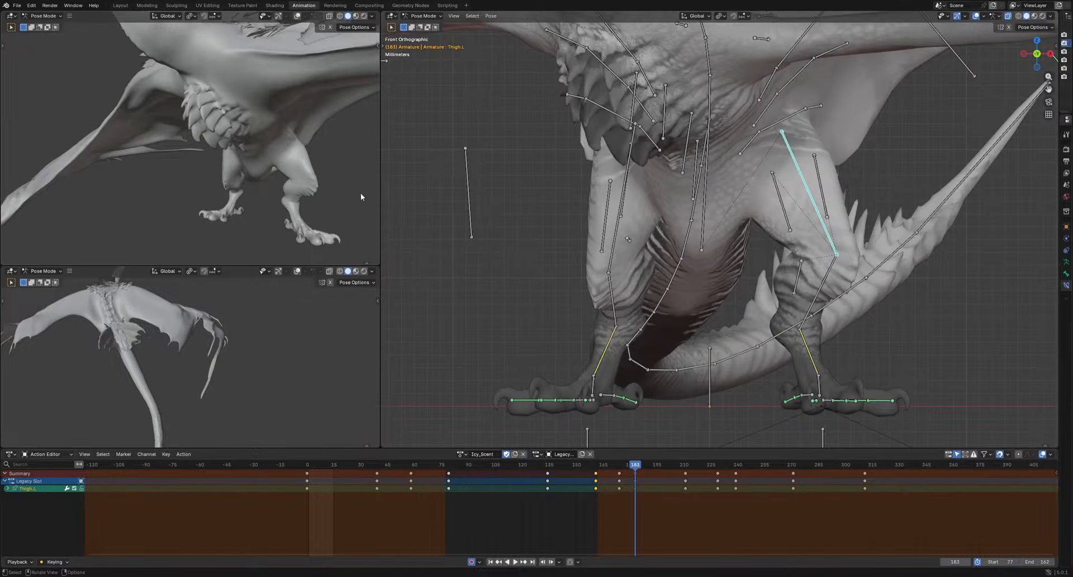
key(r)
click(250, 190)
key(ctrl+z)
key(r)
key(r)
drag(662, 464, 734, 484)
key(r)
key(r)
click(658, 467)
middle_drag(897, 361, 846, 317)
Select both left thigh muscle bones, then move and rotate them in the front view at frames up to 260
shift+click(712, 173)
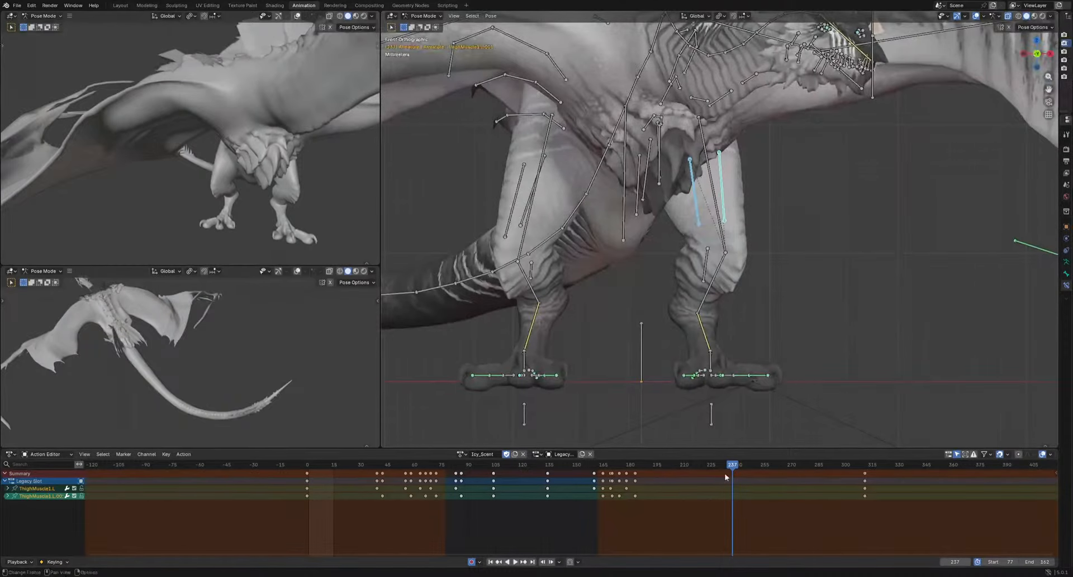
drag(726, 476, 774, 464)
key(r)
key(g)
key(g)
click(765, 362)
key(r)
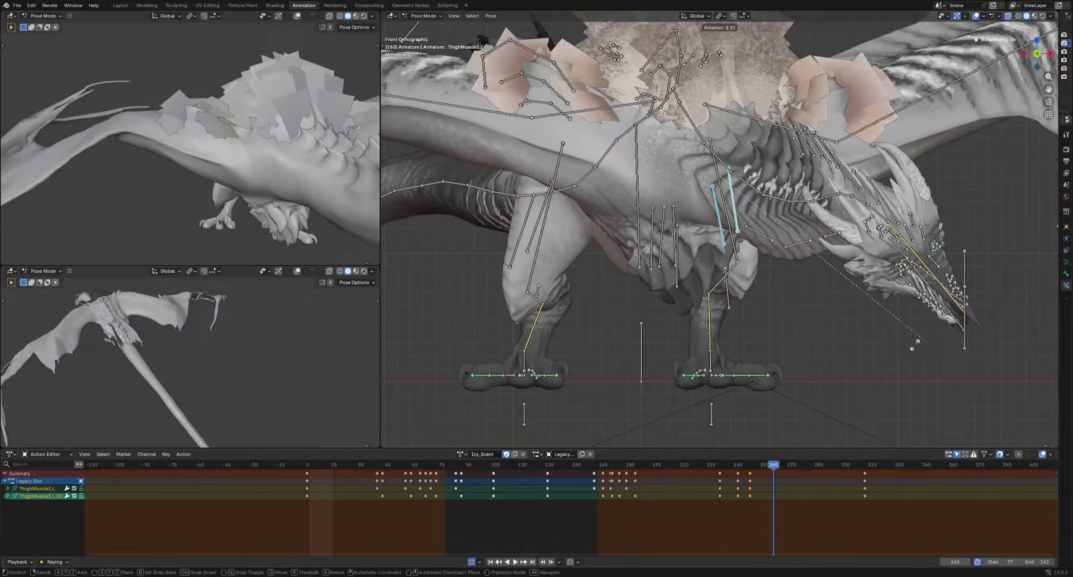
click(908, 354)
Adjust both left thigh muscle bones in the side view at frame 260 and move them at frames around 230 to 240
middle_drag(908, 354, 796, 362)
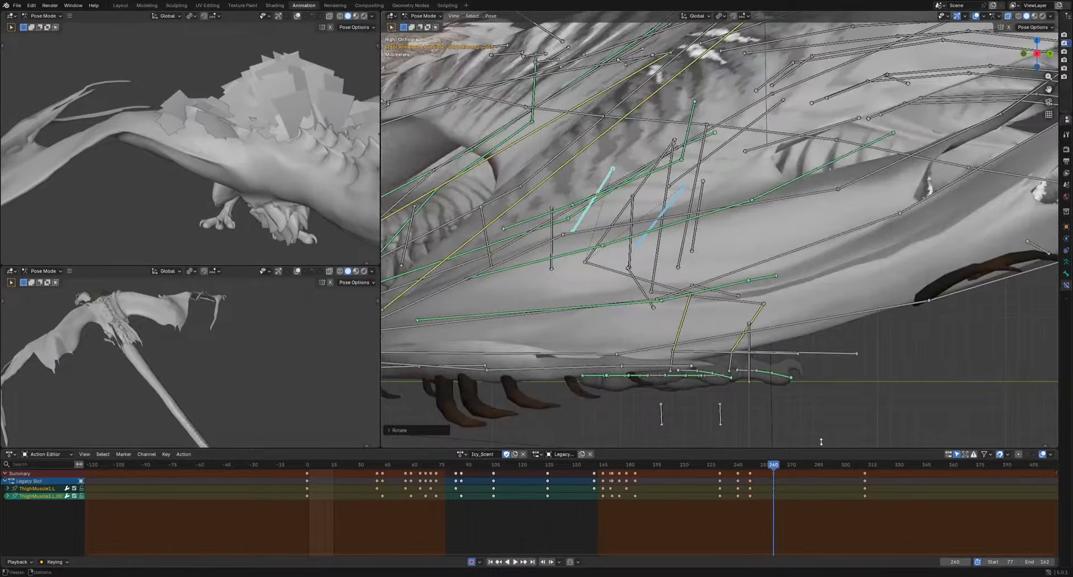
click(881, 372)
key(space)
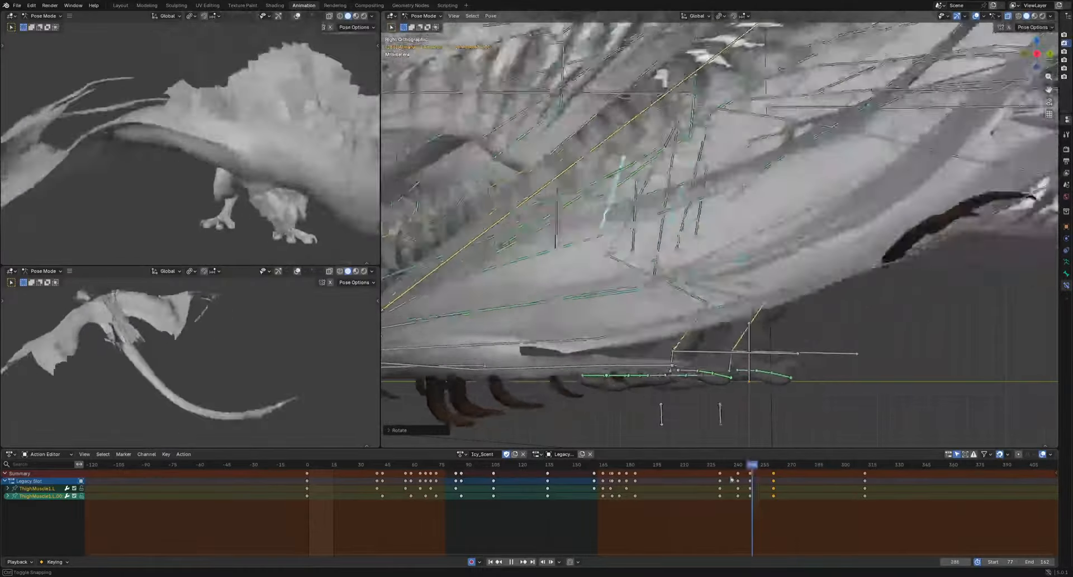
mouse_move(731, 478)
mouse_down()
mouse_move(695, 475)
mouse_move(721, 475)
mouse_up()
key(space)
key(g)
click(755, 462)
Shift the second left thigh muscle bone's keyframes between 230 and 260 about 4 frames forward and play back the animation
key(space)
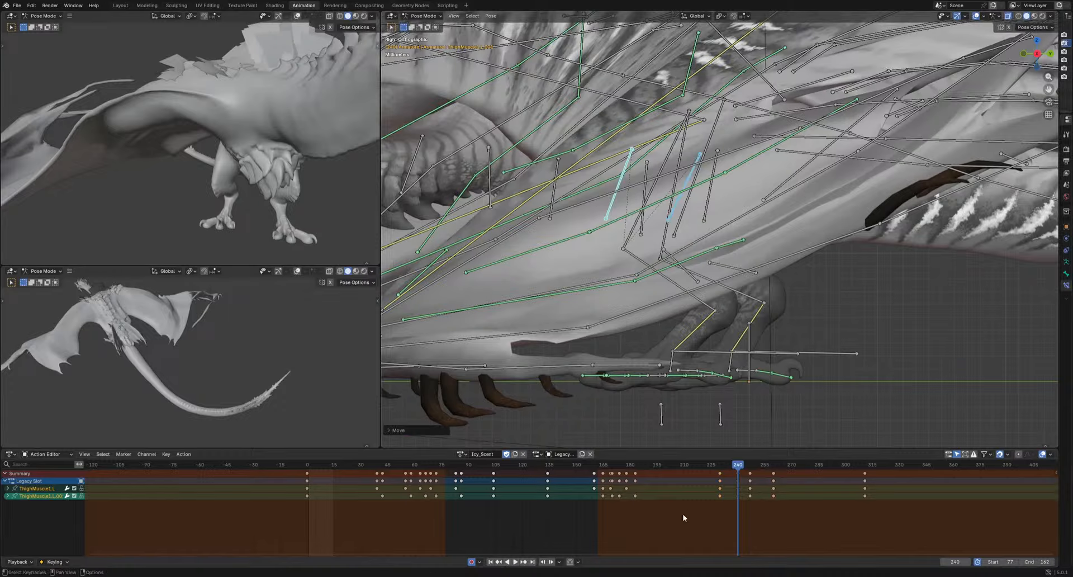
drag(797, 497, 797, 497)
key(g)
scroll(791, 368, down, 5)
middle_drag(620, 336, 759, 350)
key(space)
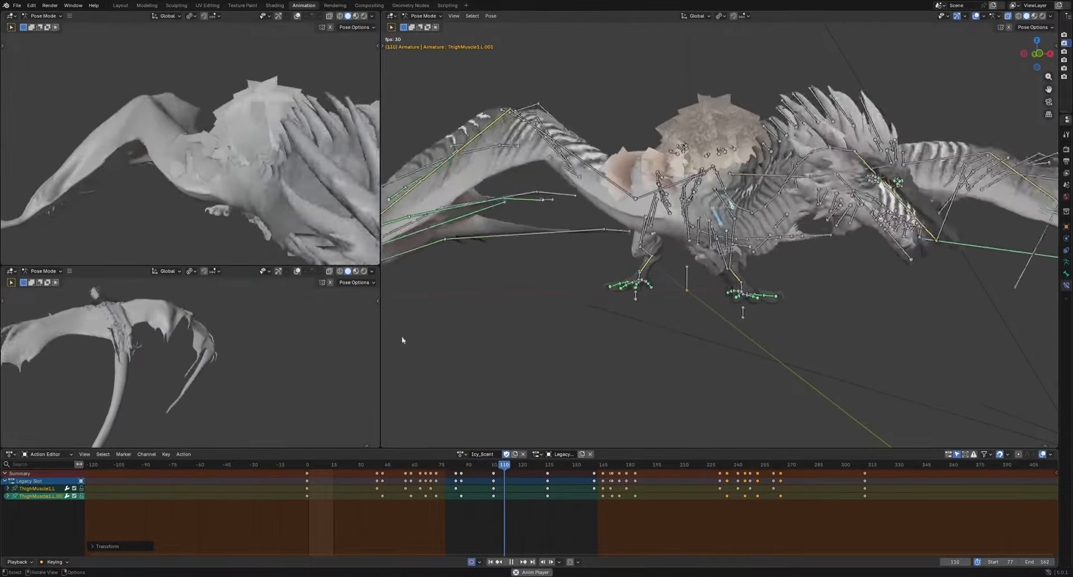
key(space)
Select the chest bone and the three stomach bones and scrub to frame 170
middle_drag(698, 218, 639, 224)
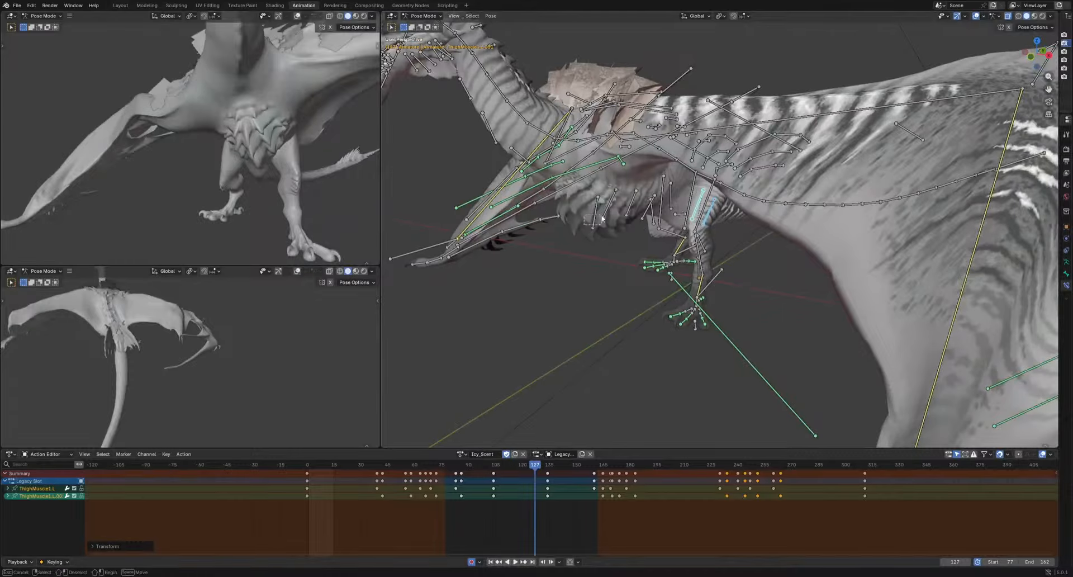
drag(644, 217, 655, 219)
middle_drag(680, 256, 709, 252)
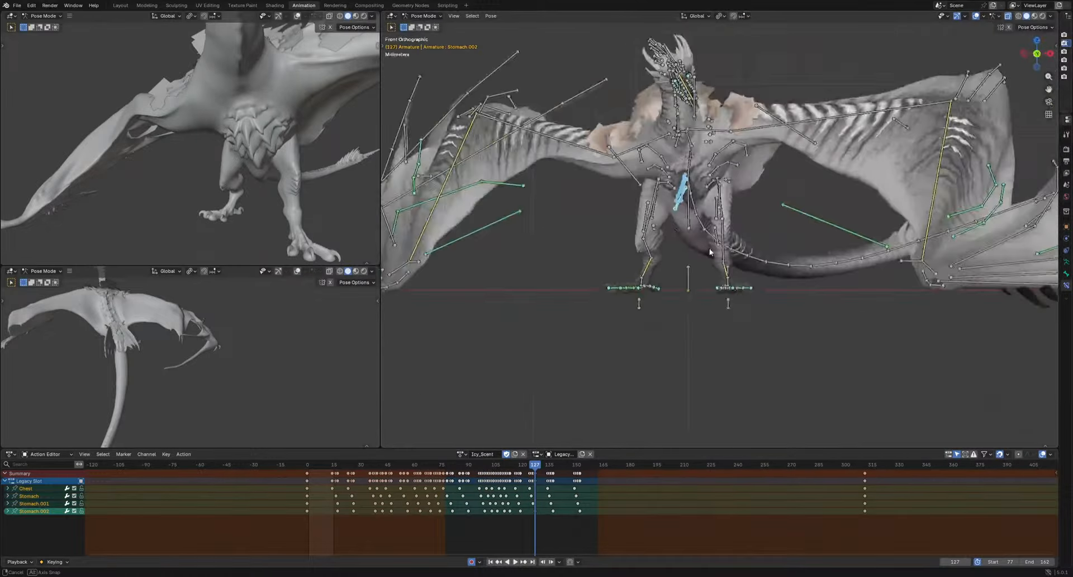
scroll(709, 251, up, 2)
key(space)
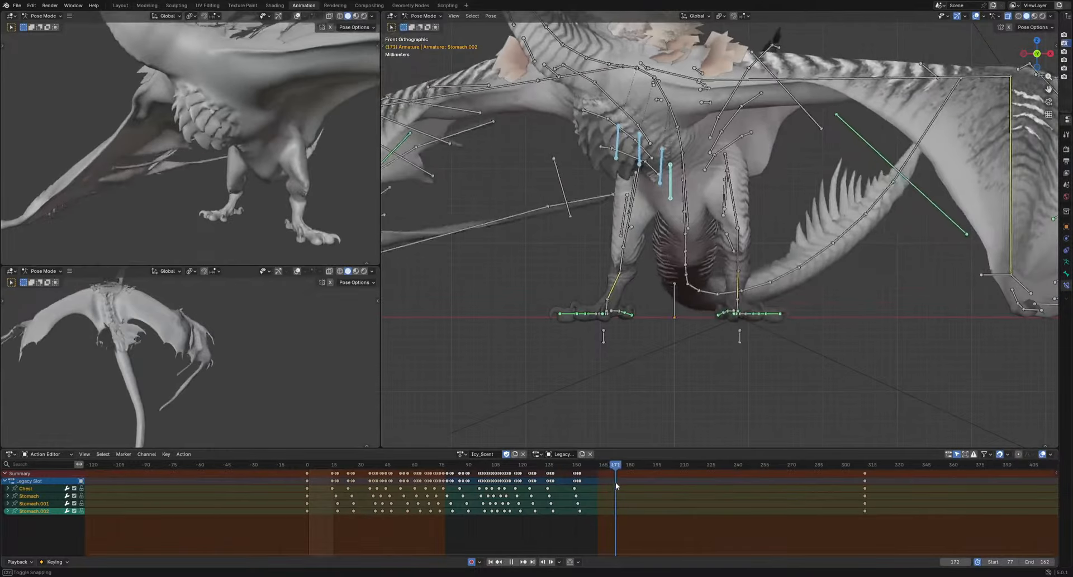
key(shift+g)
middle_drag(693, 294, 732, 305)
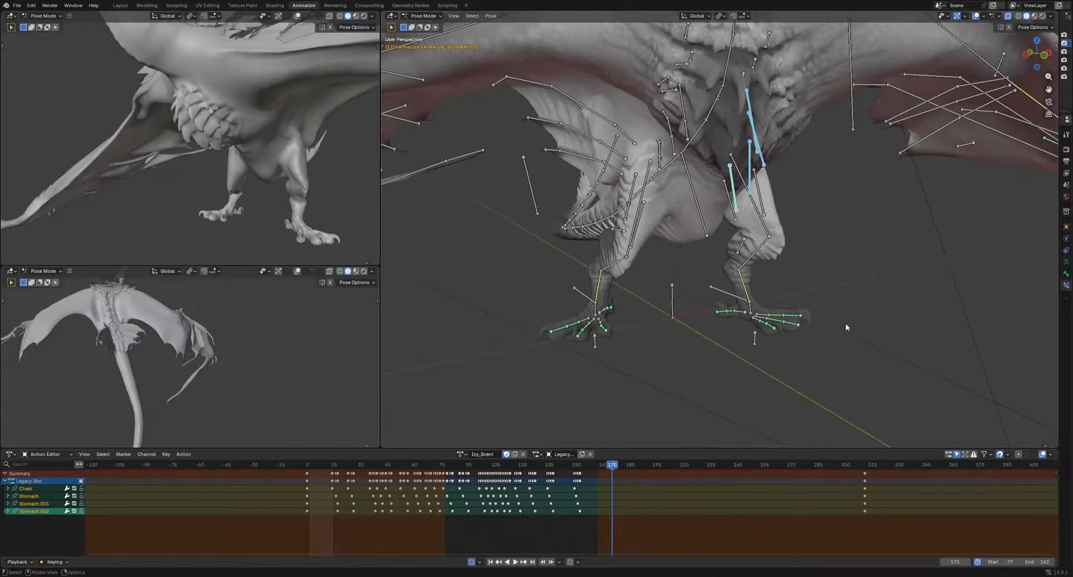
Rotate the chest and stomach bones at frame 170 and clear their rotation at frame 189
drag(612, 466, 647, 471)
key(r)
click(793, 312)
key(r)
click(984, 278)
scroll(795, 332, down, 1)
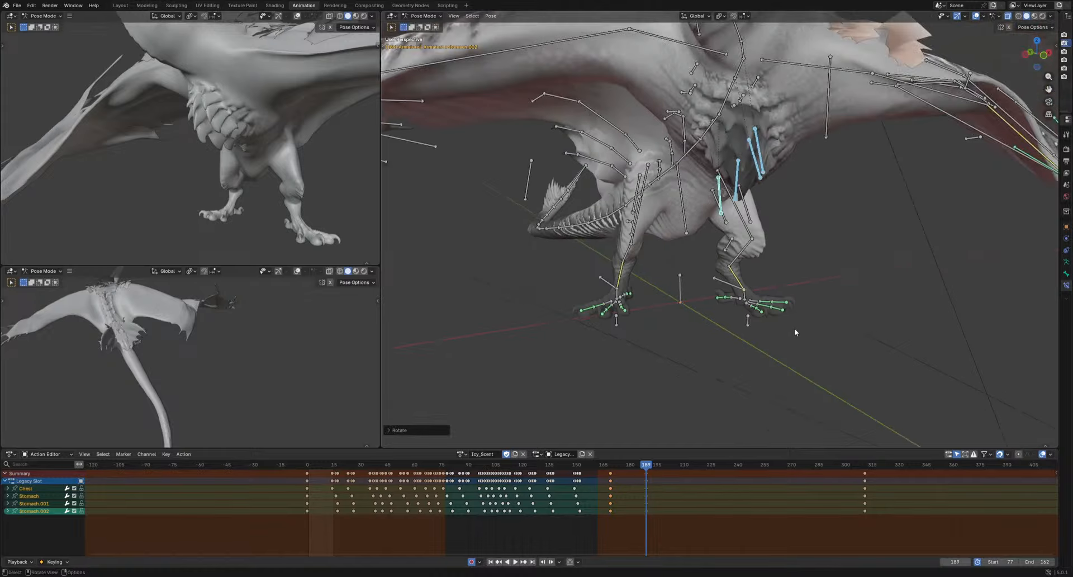
scroll(795, 329, down, 1)
mouse_move(794, 329)
middle_down()
mouse_move(783, 329)
mouse_move(806, 329)
middle_up()
key(alt+r)
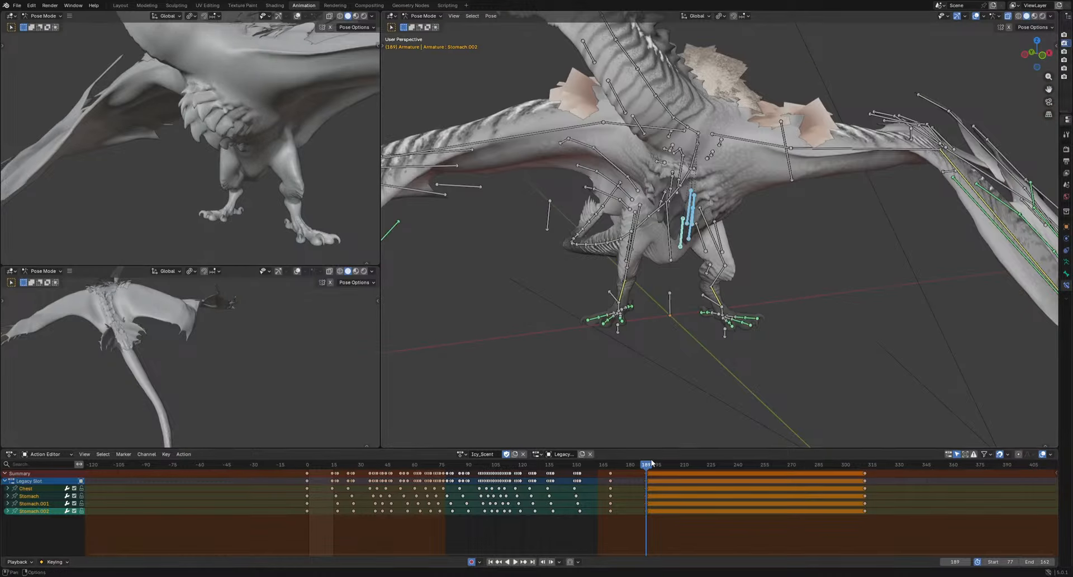
Rotate the chest and stomach bones at frames 209 and 224
key(space)
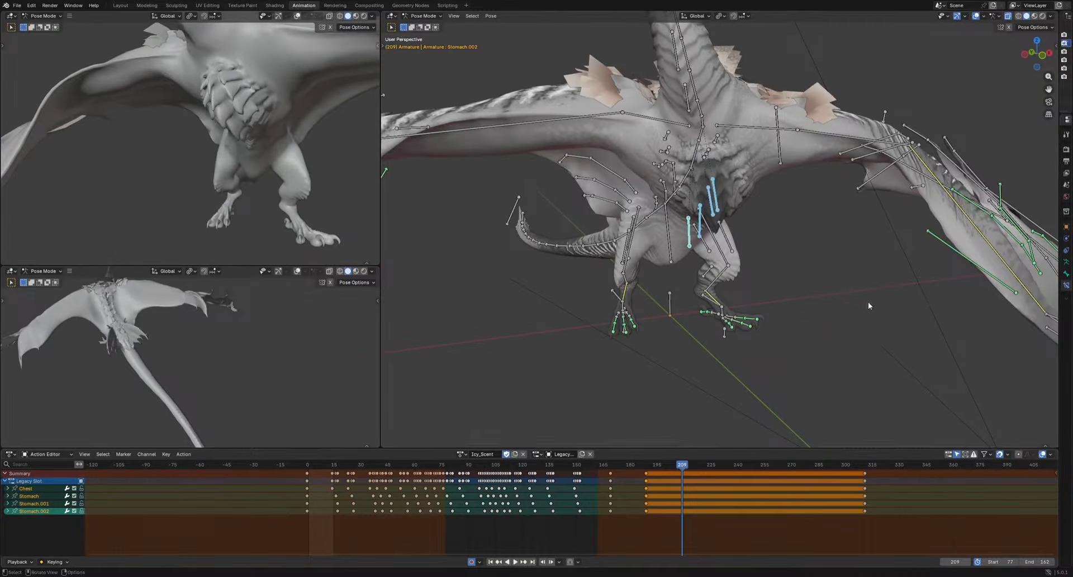
key(r)
click(761, 364)
drag(693, 468, 708, 468)
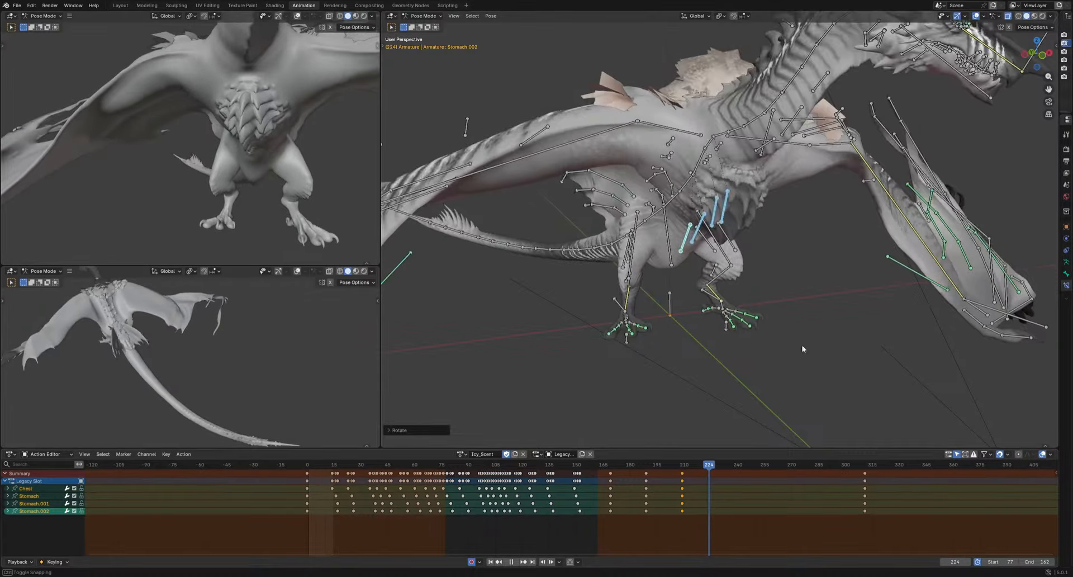
middle_drag(802, 349, 769, 345)
key(r)
click(769, 345)
Move and rotate the chest and stomach bones at successive frames between 224 and 302
drag(716, 469, 822, 473)
key(r)
key(g)
click(712, 316)
key(r)
click(778, 334)
key(r)
click(723, 350)
key(r)
click(867, 219)
drag(813, 465, 849, 472)
key(r)
click(800, 381)
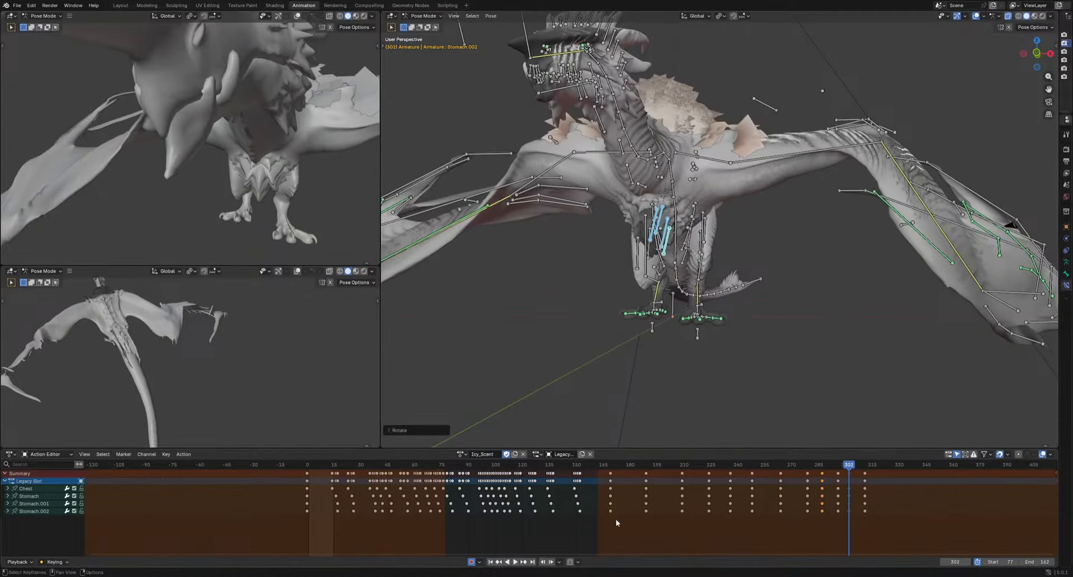
Stagger the chest and stomach bones' keyframes after frame 162 by offsetting each bone's row against the others
drag(853, 510, 852, 509)
key(g)
click(857, 510)
scroll(550, 479, up, 5)
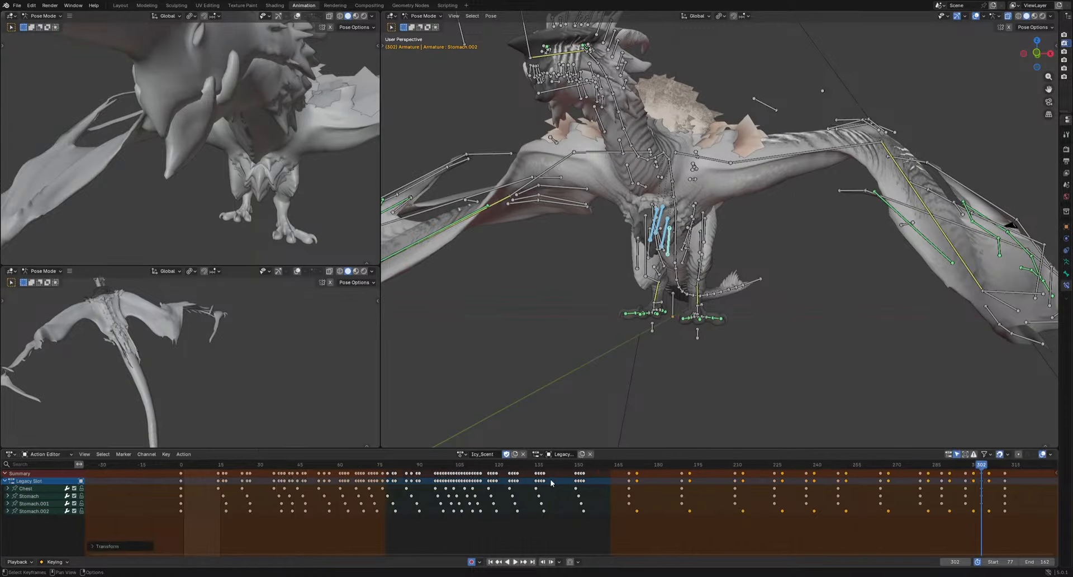
drag(987, 492, 986, 491)
key(g)
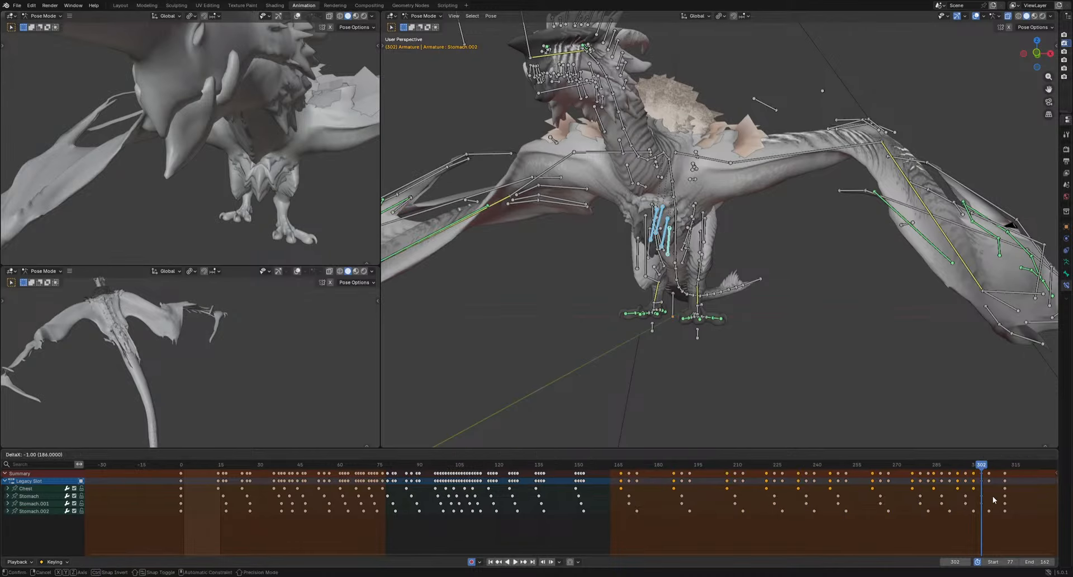
drag(994, 493, 612, 498)
key(g)
click(721, 515)
Set the preview range to frames 1 to 311 and play back the whole animation
scroll(733, 522, down, 3)
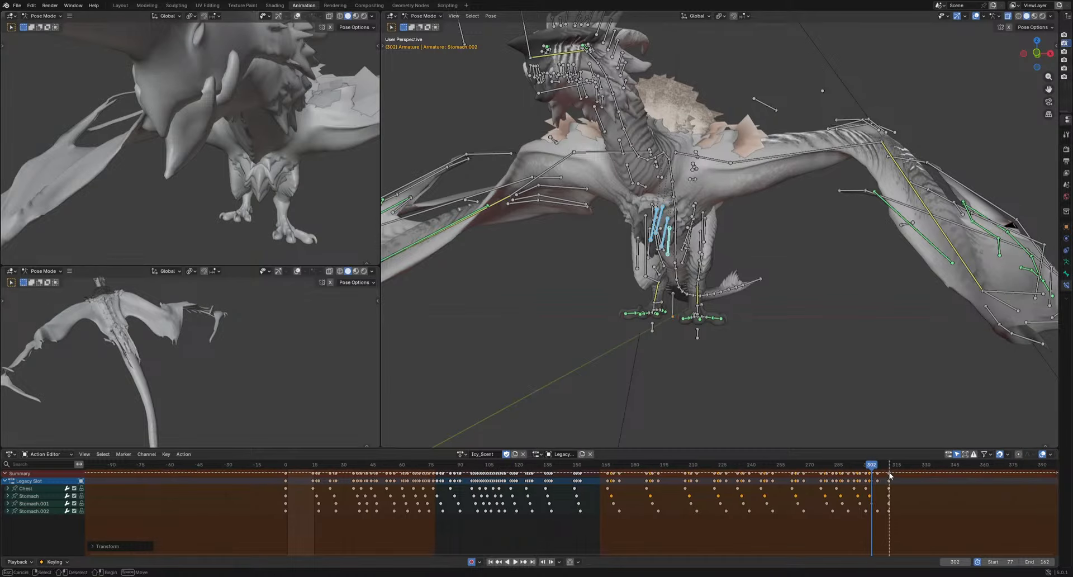
drag(889, 472, 287, 528)
key(ctrl+alt+p)
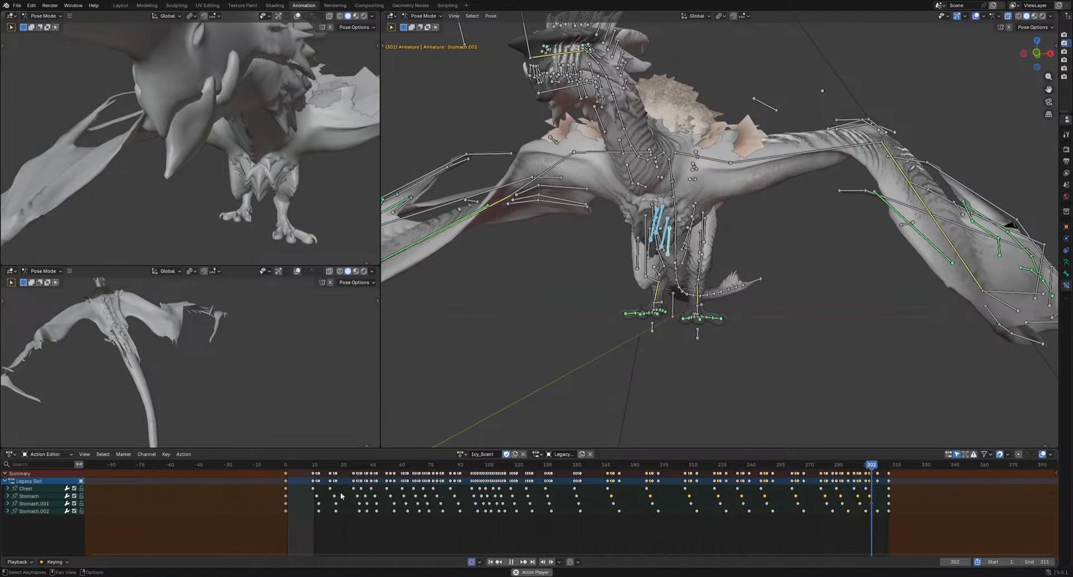
key(space)
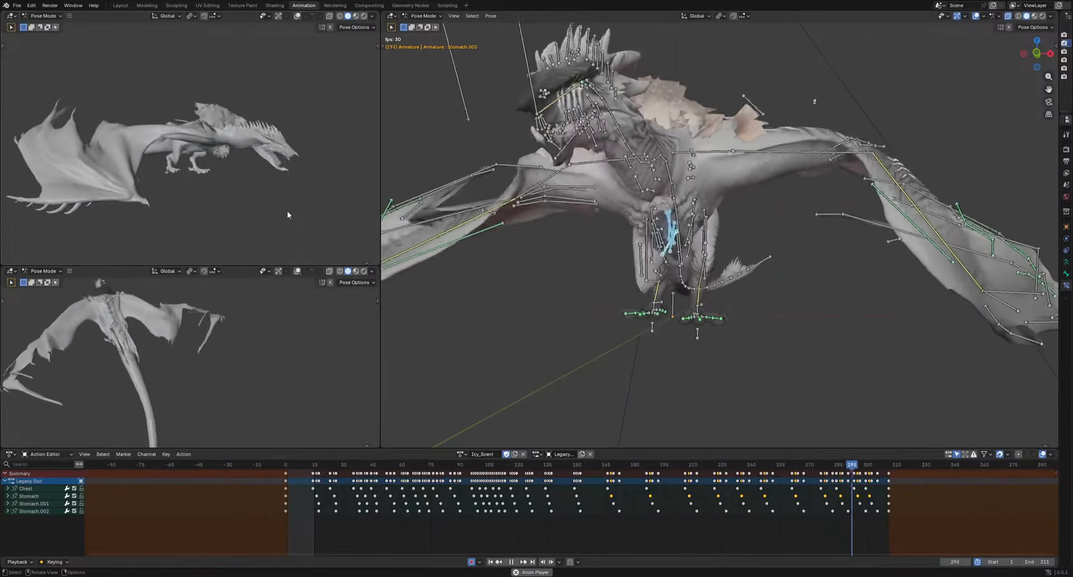
scroll(594, 284, down, 3)
shift+middle_drag(595, 285, 721, 309)
key(space)
Select the three neck jiggle bones together
scroll(604, 322, up, 4)
click(732, 298)
shift+click(697, 309)
shift+click(655, 306)
scroll(665, 263, up, 6)
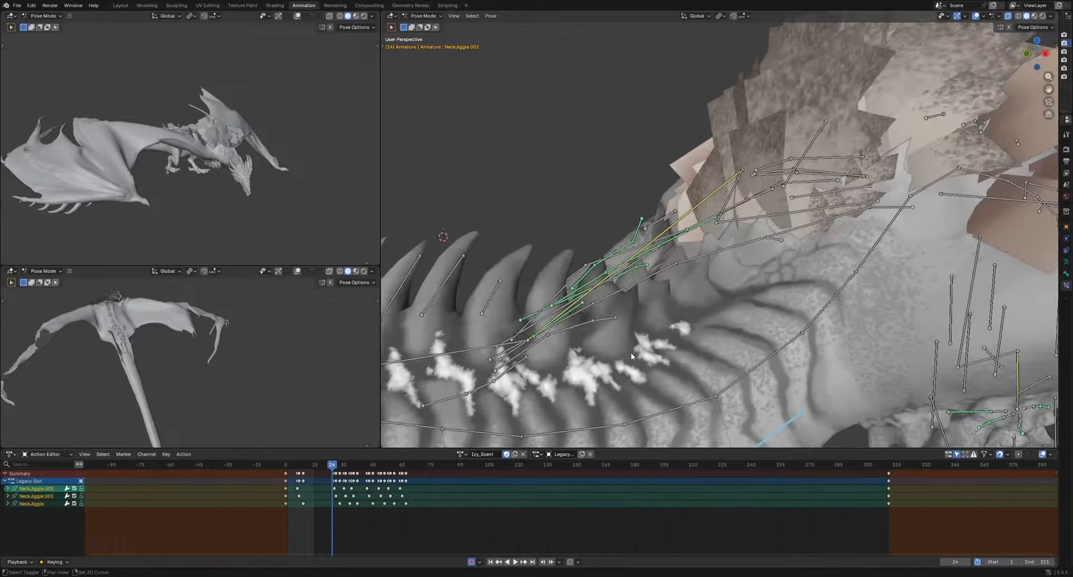
scroll(631, 235, down, 4)
Move the three neck jiggle bones in the bottom view at frame 68, then rotate and move them at frame 81
drag(351, 468, 418, 480)
middle_drag(726, 375, 753, 337)
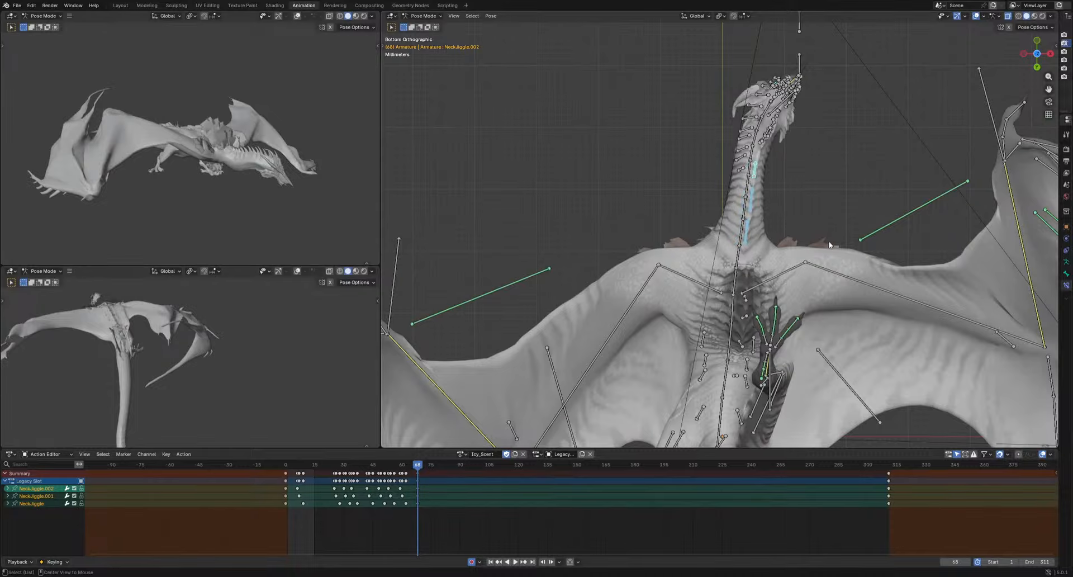
scroll(810, 245, up, 2)
key(g)
click(432, 477)
key(space)
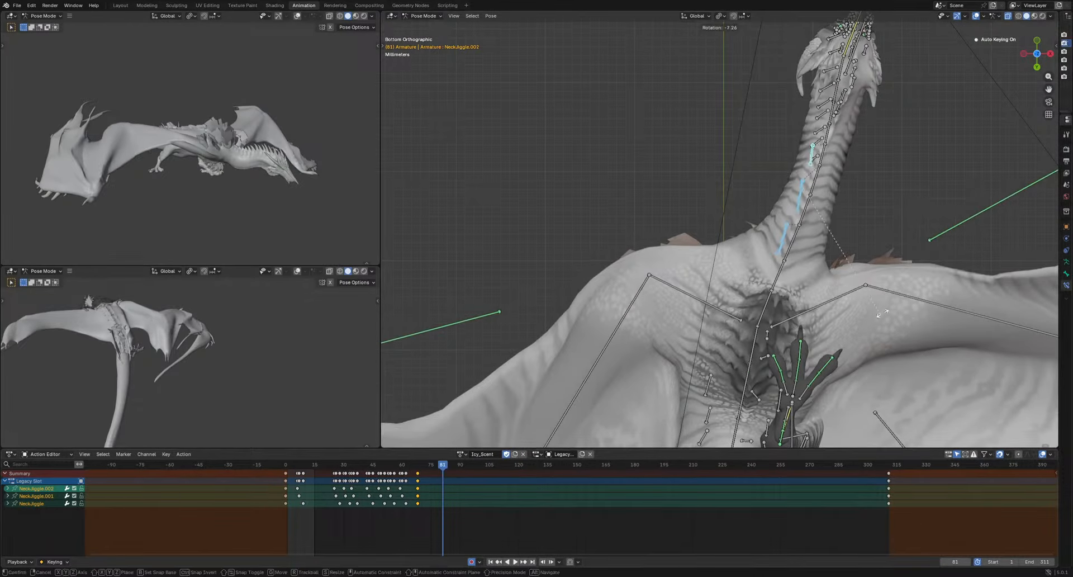
click(904, 310)
key(space)
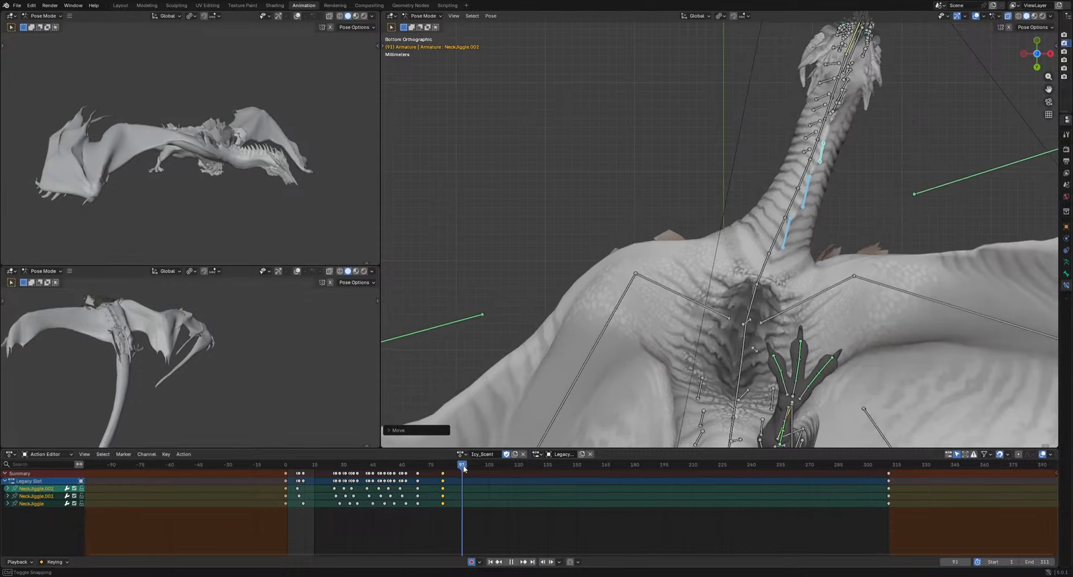
Rotate the three neck jiggle bones at frames 106 and 98
mouse_move(471, 468)
mouse_down()
mouse_move(497, 467)
mouse_move(457, 468)
mouse_move(491, 470)
mouse_up()
key(r)
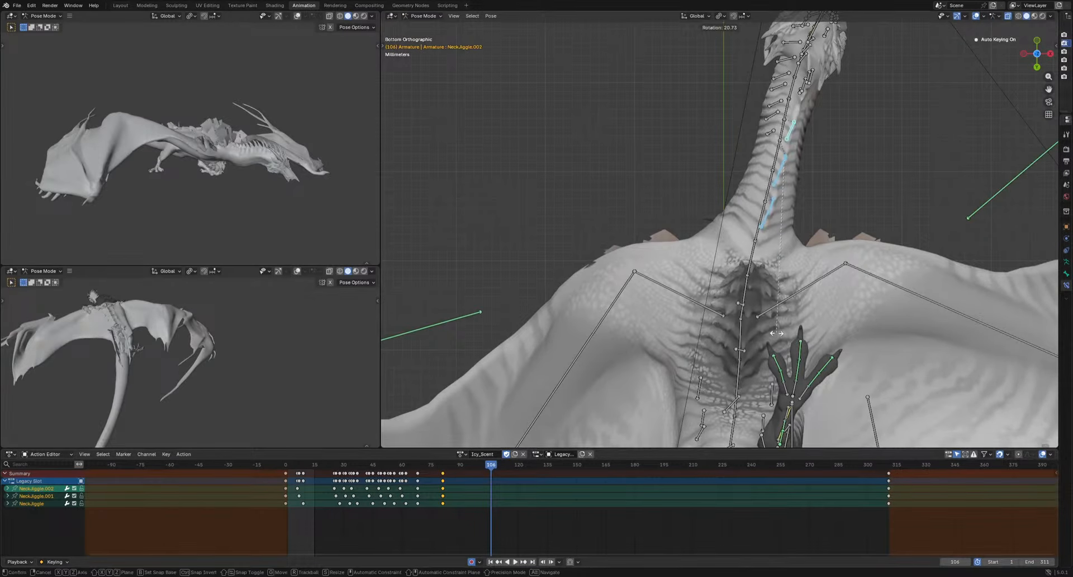
click(833, 334)
click(475, 467)
key(r)
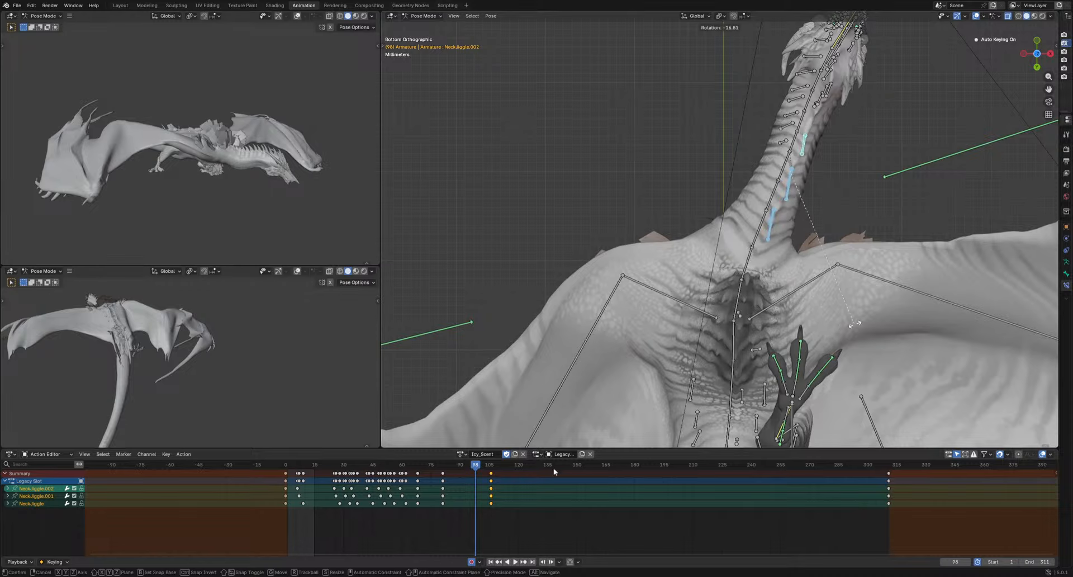
click(553, 471)
Move the three neck jiggle bones at frames 112 and 118 and play back the neck motion
drag(490, 463, 501, 468)
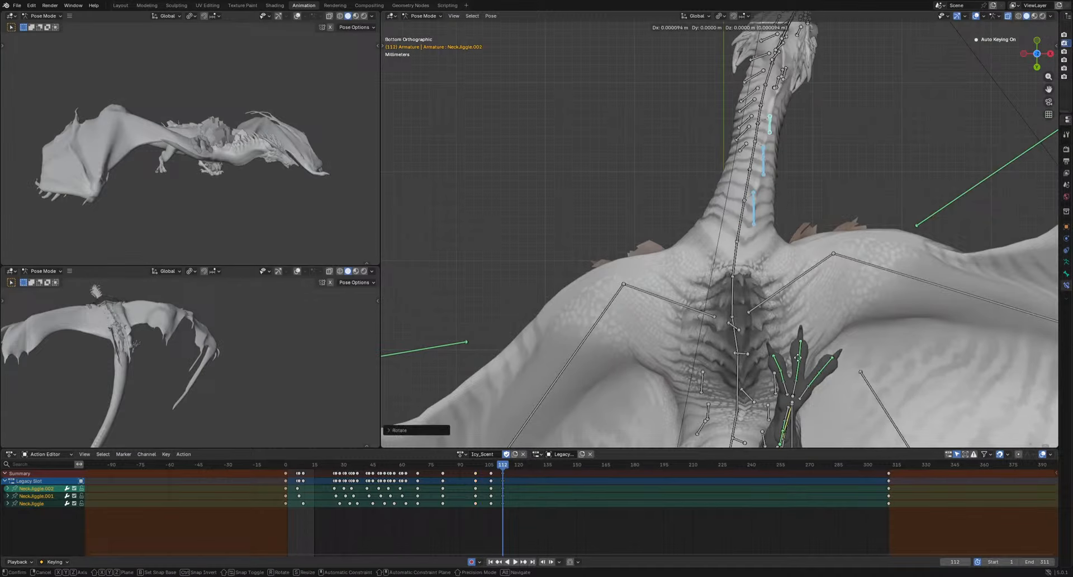
click(561, 501)
drag(514, 466, 516, 467)
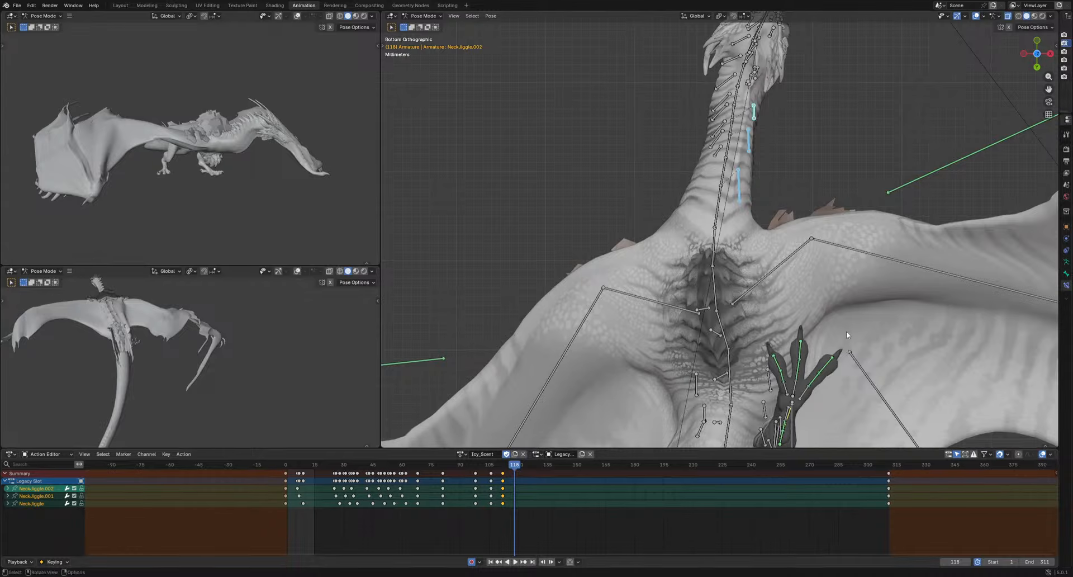
key(g)
click(830, 330)
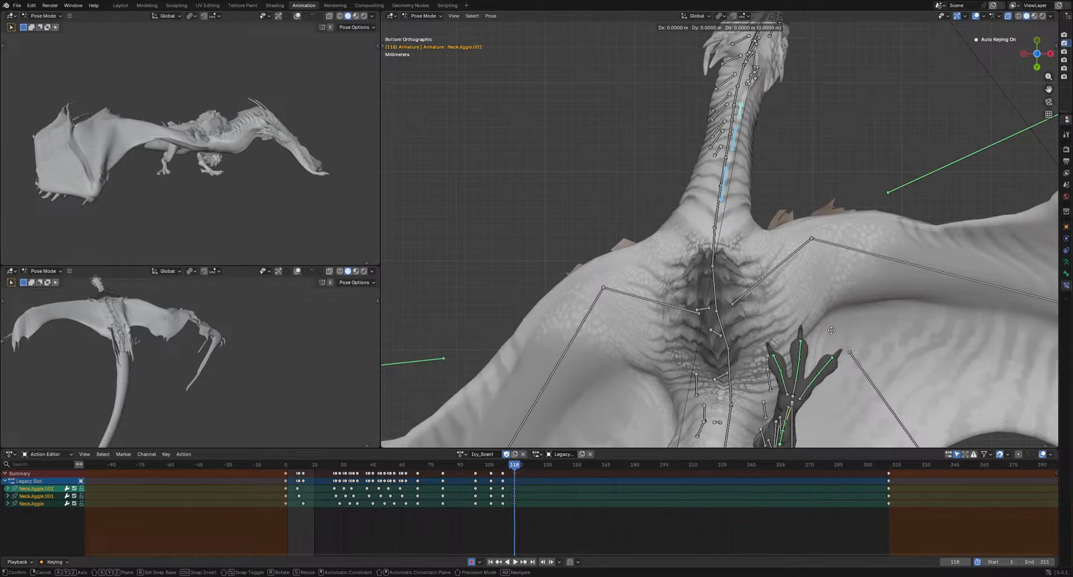
click(825, 329)
key(space)
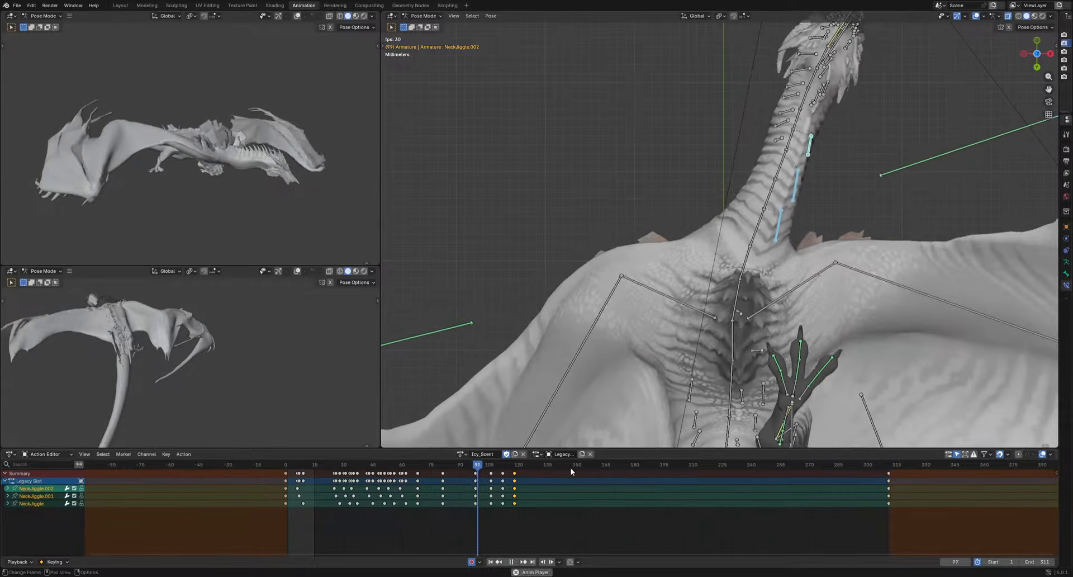
Move the three neck jiggle bones at frame 130 and rotate them at frame 147
key(space)
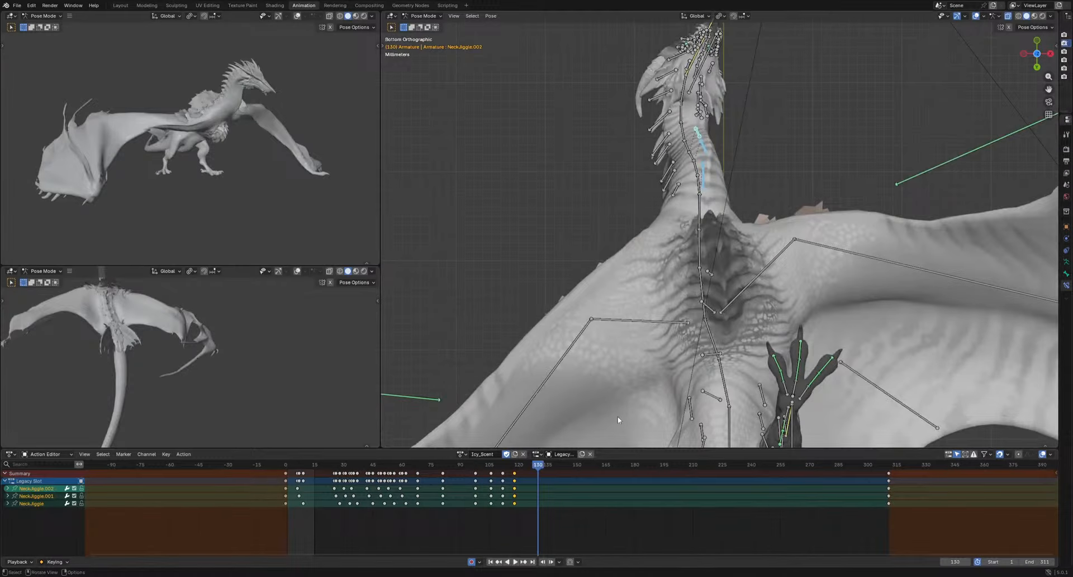
key(g)
click(726, 362)
drag(538, 467, 570, 471)
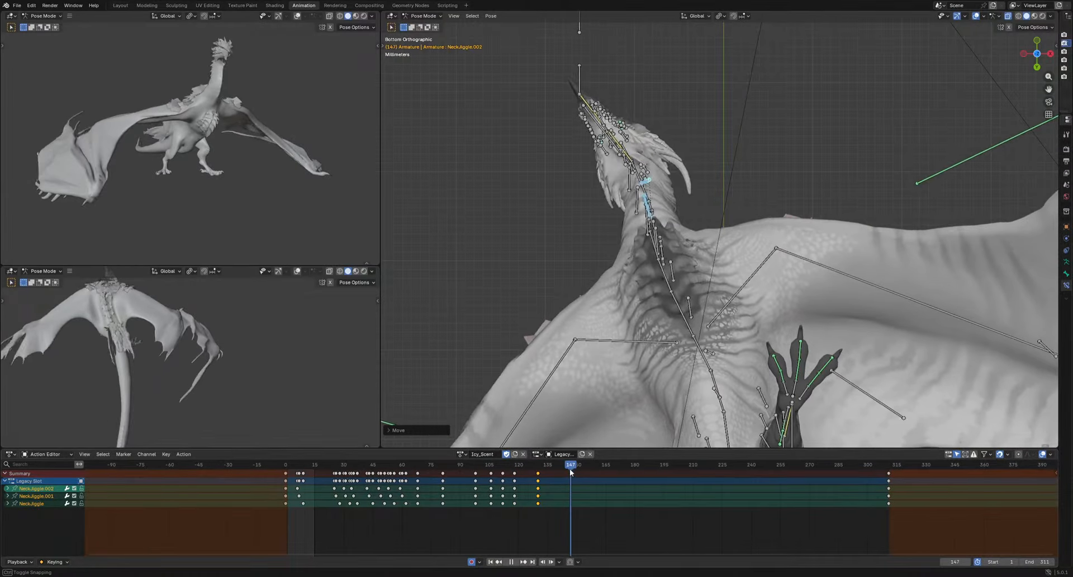
middle_drag(700, 264, 710, 333)
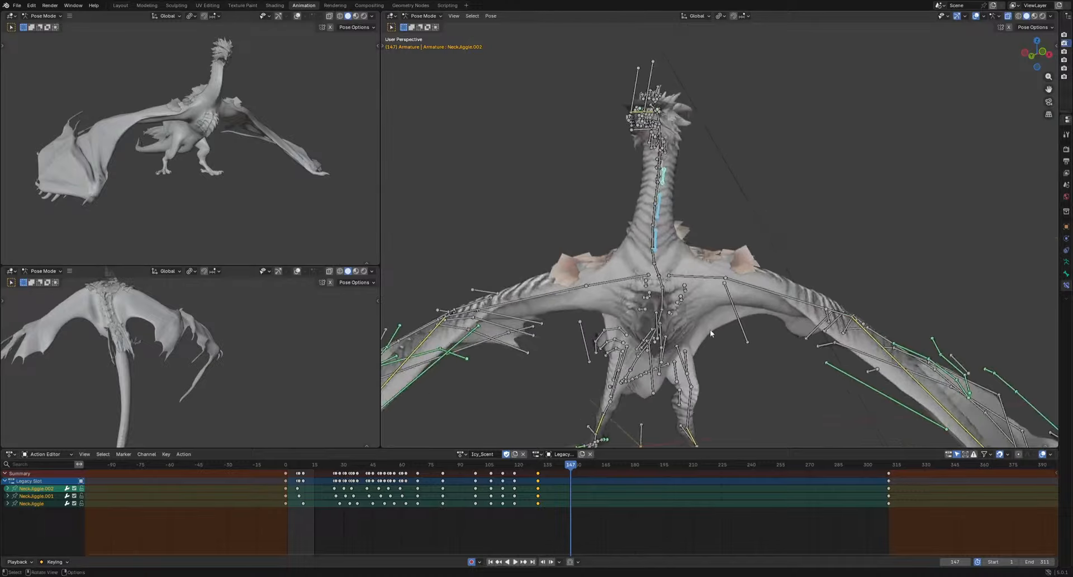
key(r)
click(721, 327)
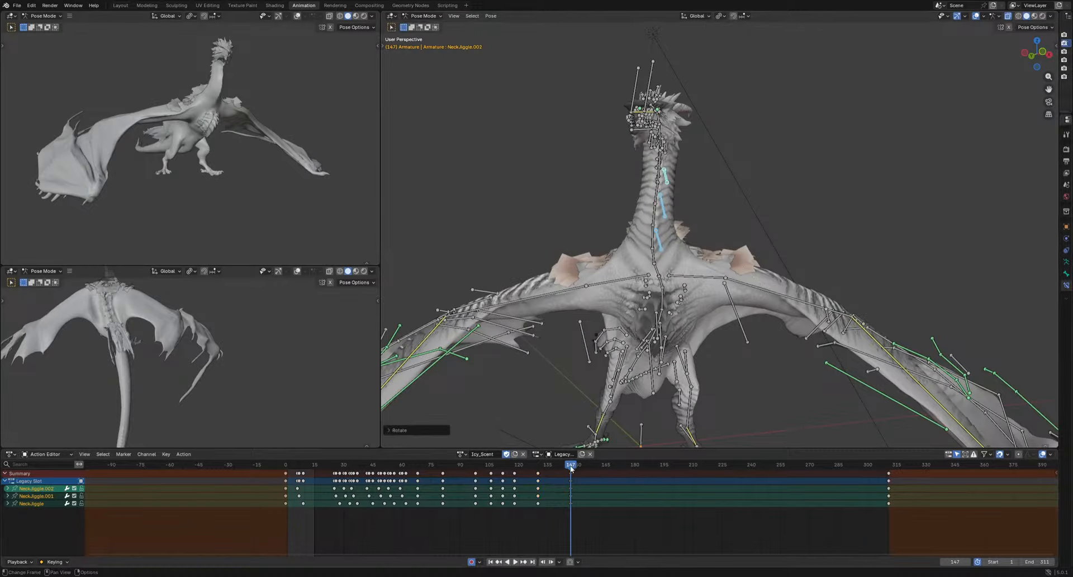
Move the three neck jiggle bones at frame 162 and rotate them at frame 174
key(space)
key(space)
middle_drag(658, 385, 740, 344)
key(g)
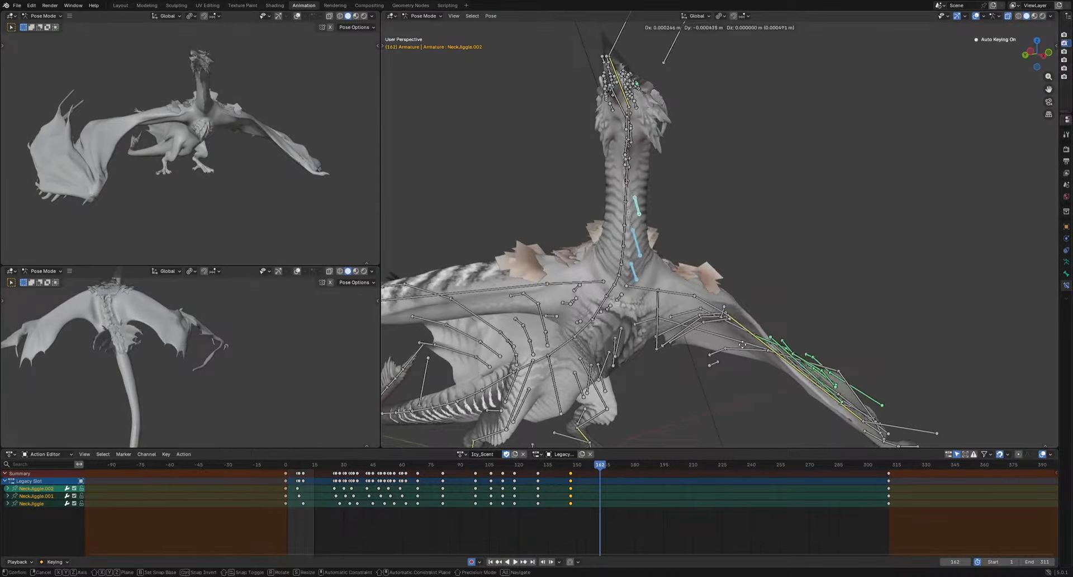
click(648, 470)
click(623, 468)
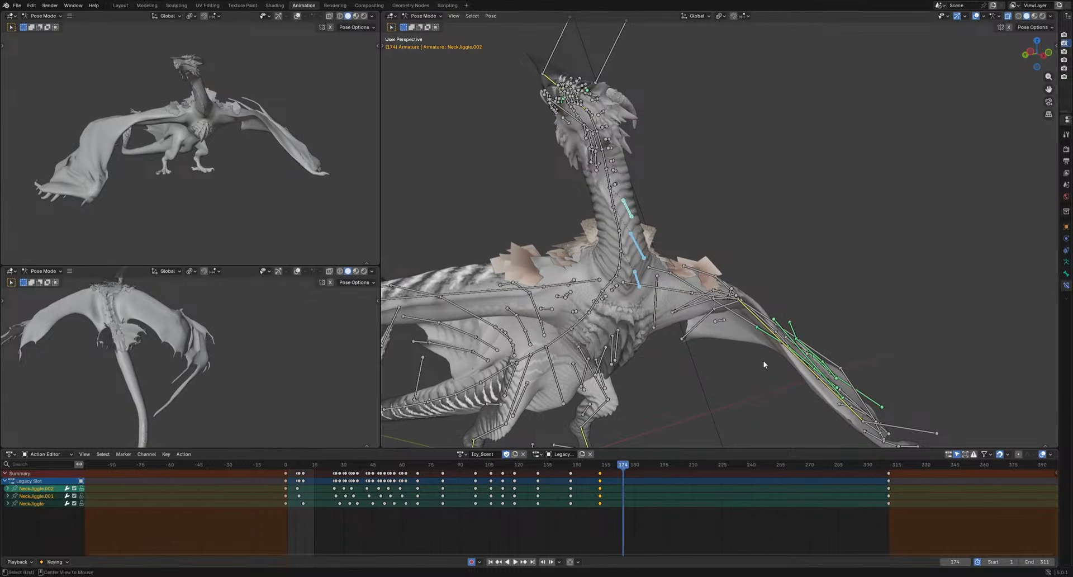
key(r)
click(670, 426)
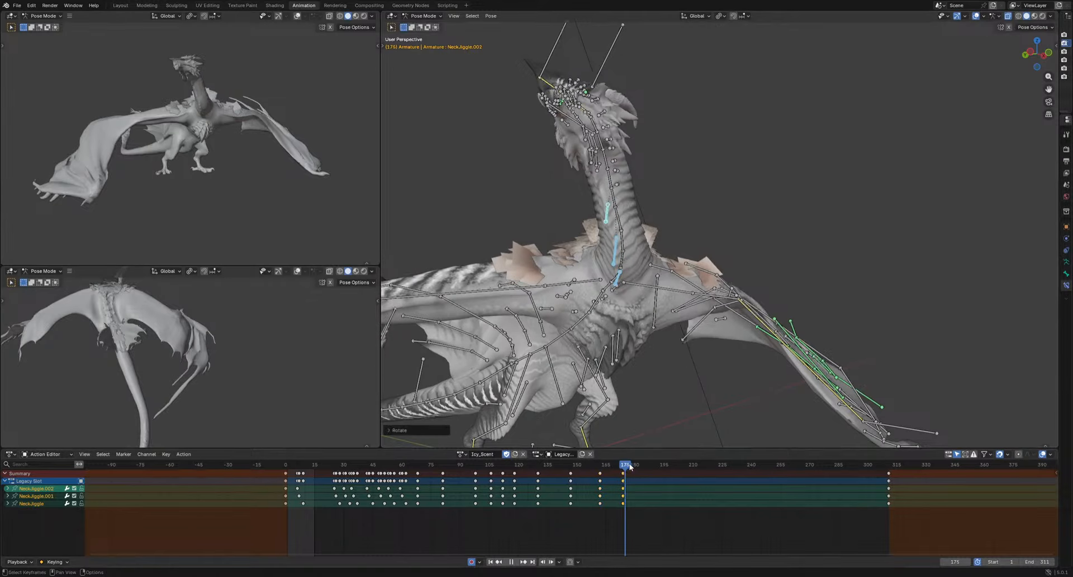
Move the three neck jiggle bones about ten frames past frame 174 and rotate them at frame 191
key(space)
key(g)
click(674, 379)
key(space)
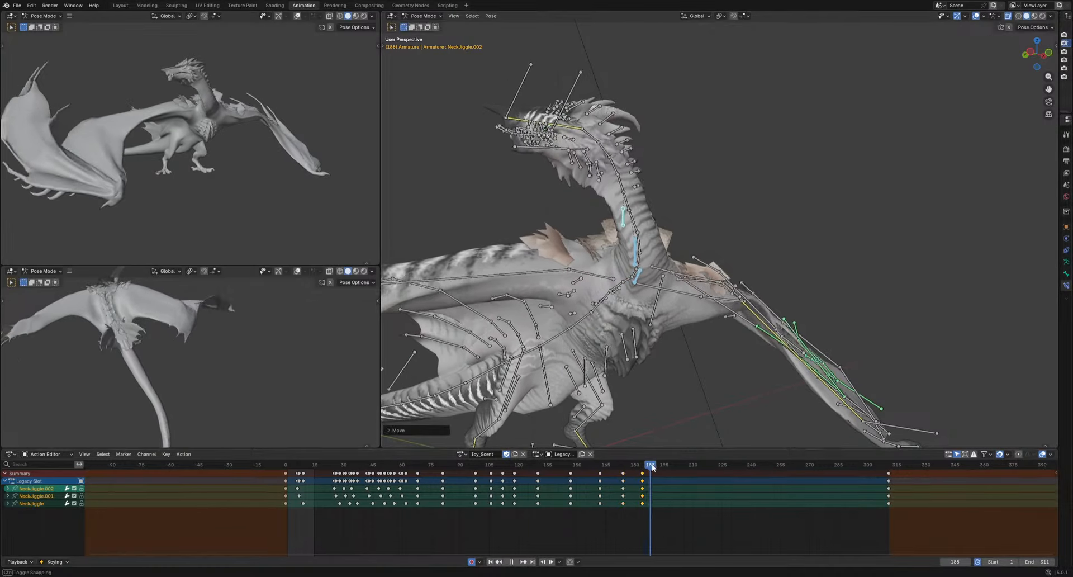
key(space)
key(r)
click(723, 385)
key(space)
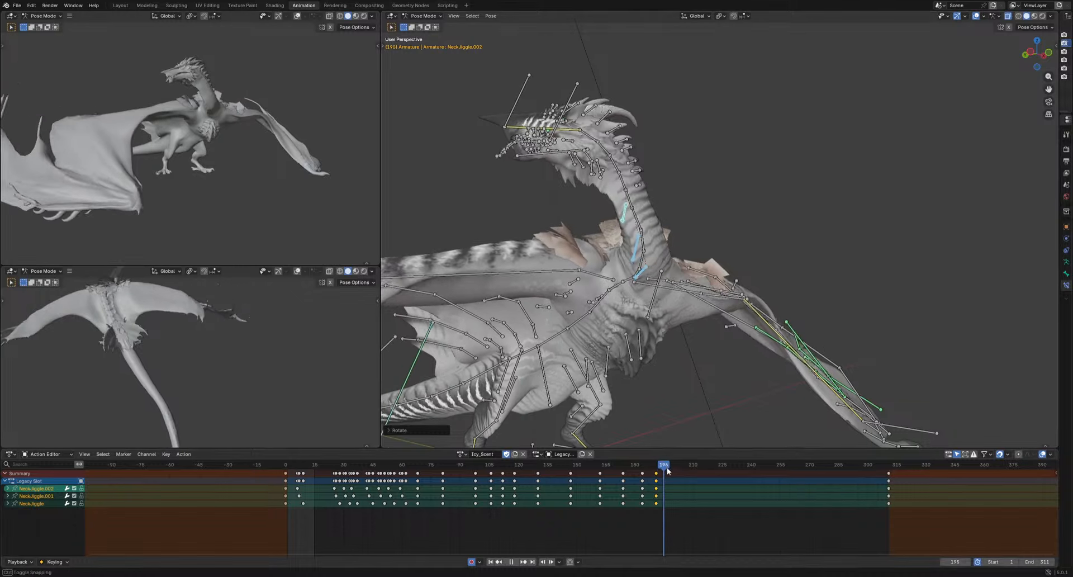
Rotate the three neck jiggle bones at frame 207 and move them at frame 221
key(g)
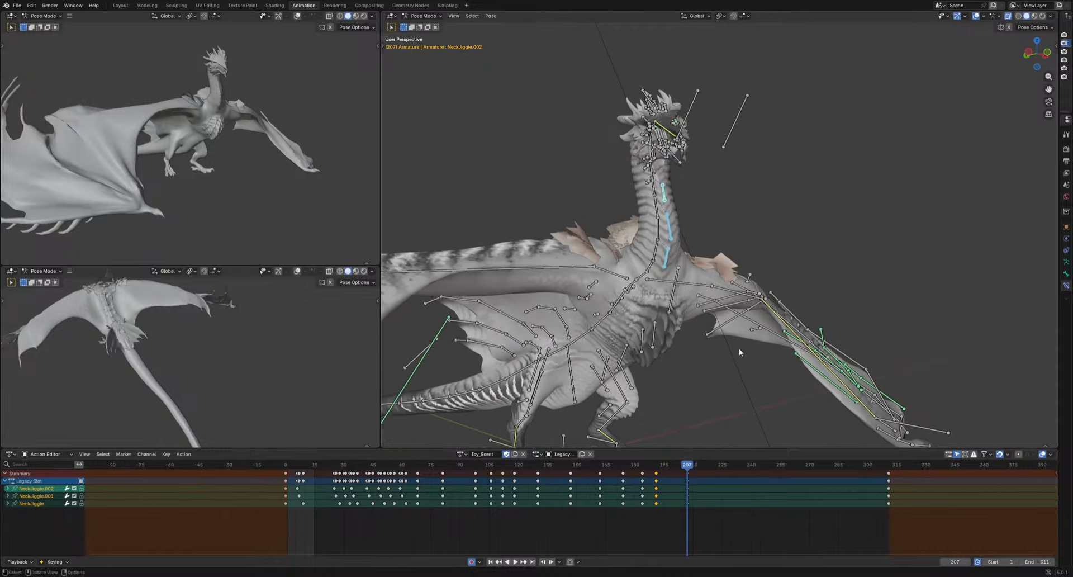
click(723, 351)
key(space)
key(space)
middle_drag(718, 358, 723, 324)
click(771, 342)
key(g)
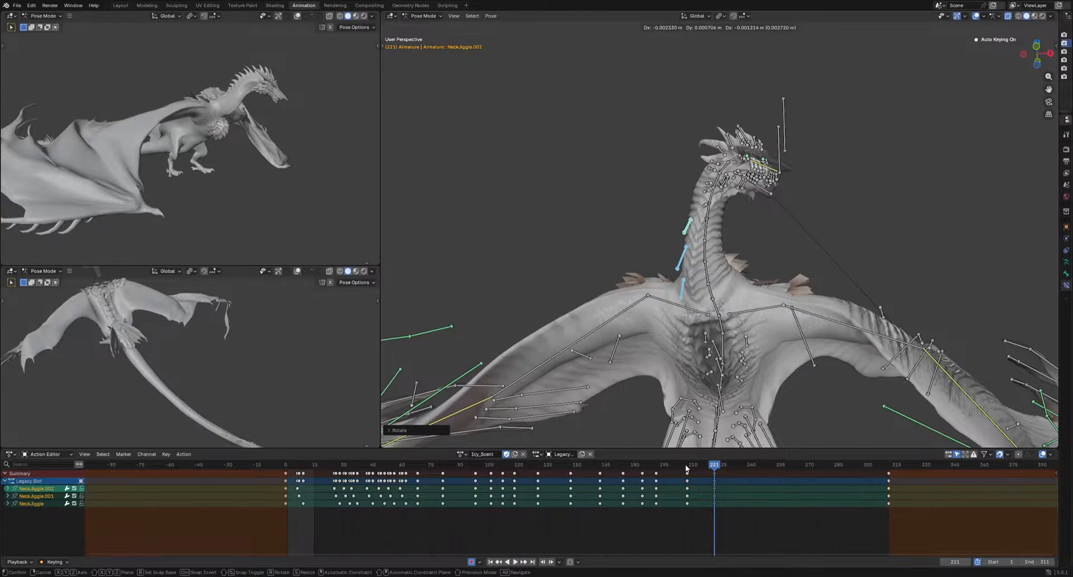
click(686, 469)
Move and rotate the three neck jiggle bones at frame 237 to follow the lowered neck
key(space)
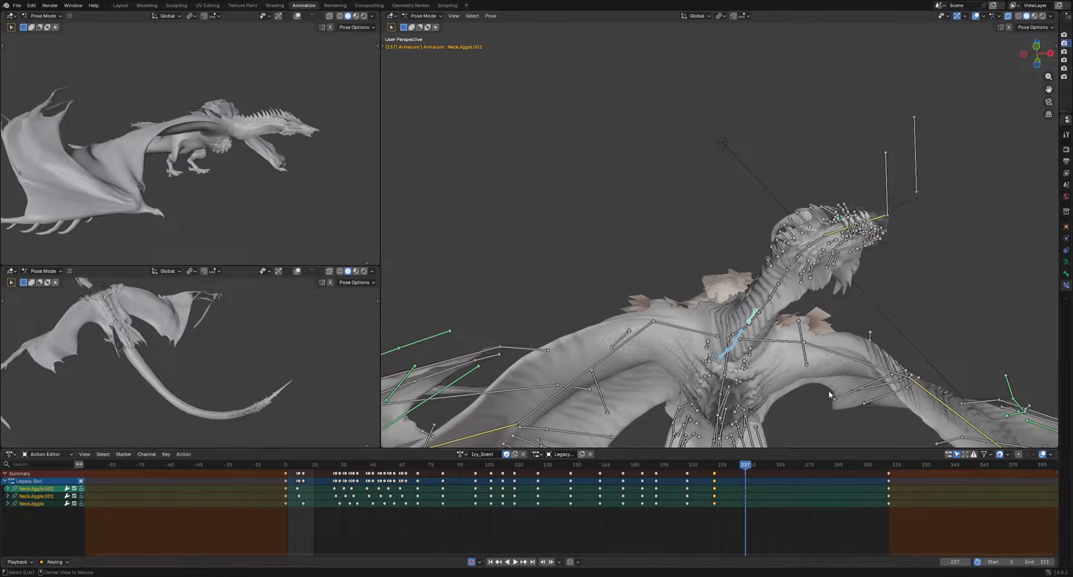
key(g)
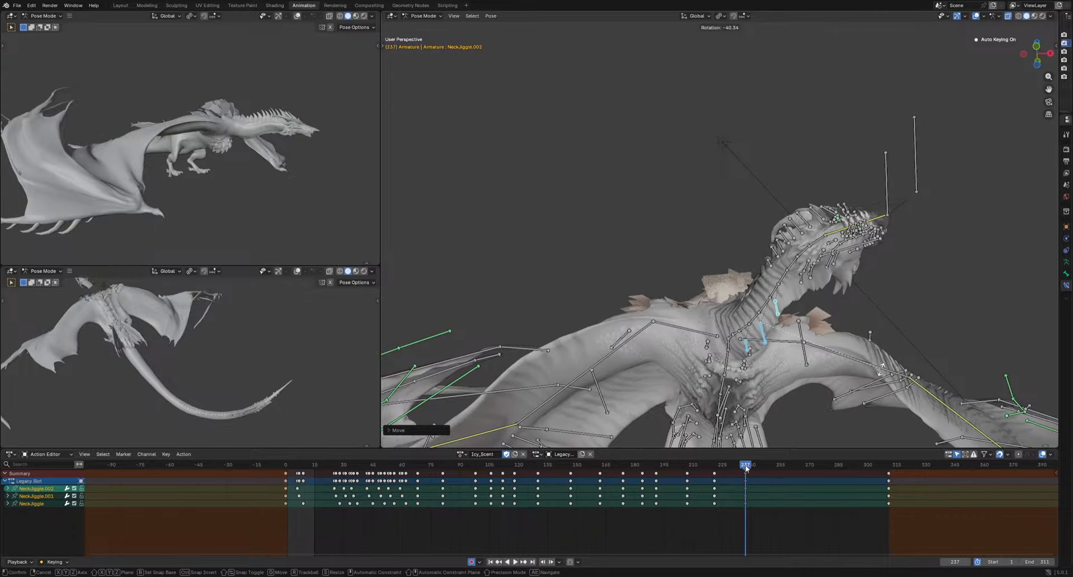
click(880, 369)
Rotate the three neck jiggle bones at frame 244
mouse_move(746, 468)
mouse_down()
mouse_move(732, 468)
mouse_move(758, 469)
mouse_up()
key(r)
scroll(799, 466, up, 1)
middle_drag(873, 398, 835, 364)
key(r)
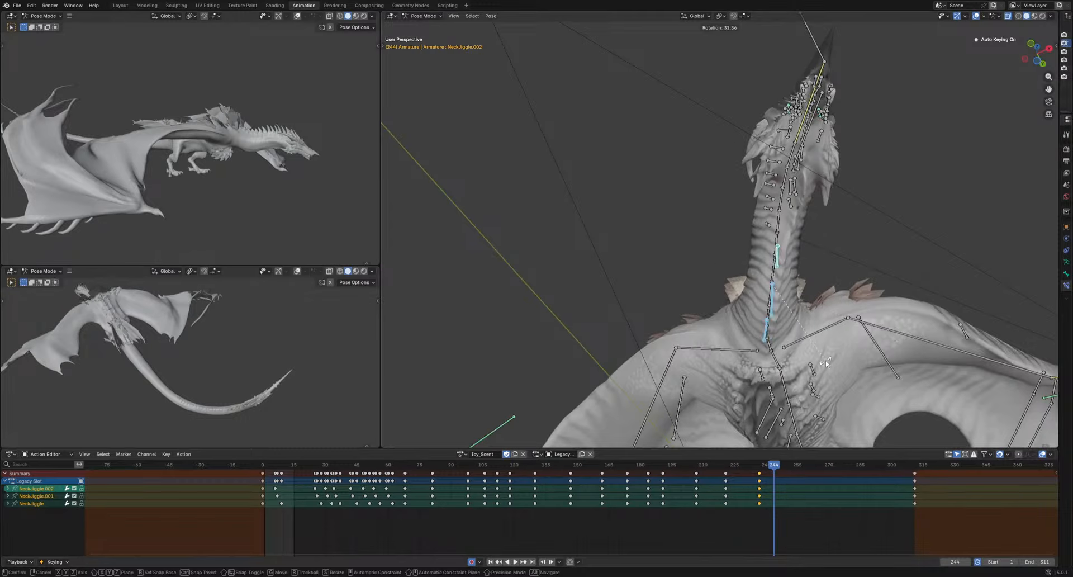
click(826, 363)
key(ctrl+z)
key(ctrl+shift+z)
Refine the neck jiggle pose at frame 244 by moving and rotating the three bones further
key(g)
click(816, 370)
key(r)
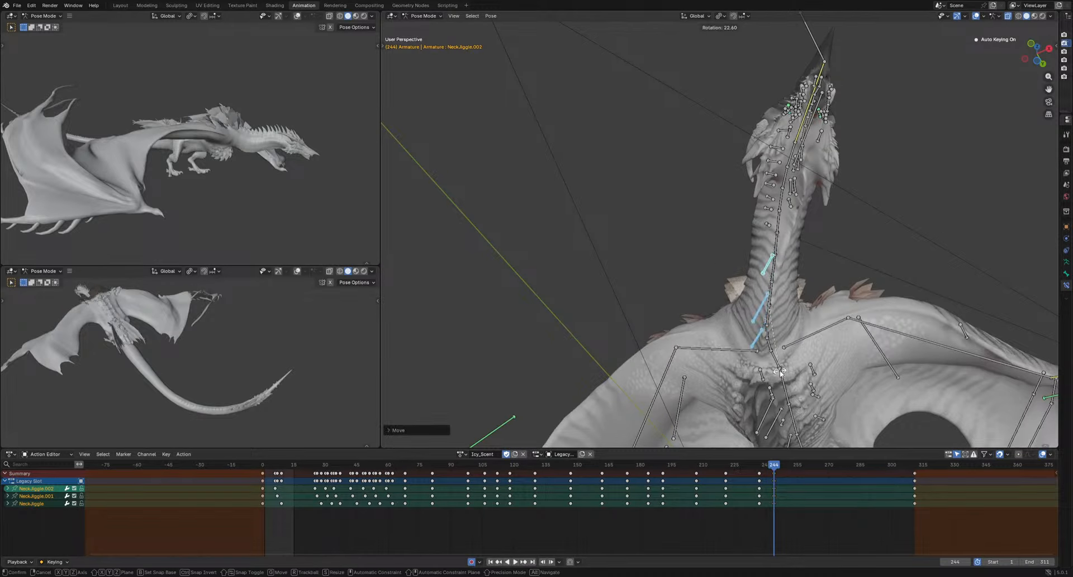
click(781, 375)
middle_drag(782, 375, 1014, 329)
key(g)
click(773, 468)
Move and rotate the three neck jiggle bones at frame 257 in the side view of the neck
drag(773, 469, 801, 470)
click(814, 509)
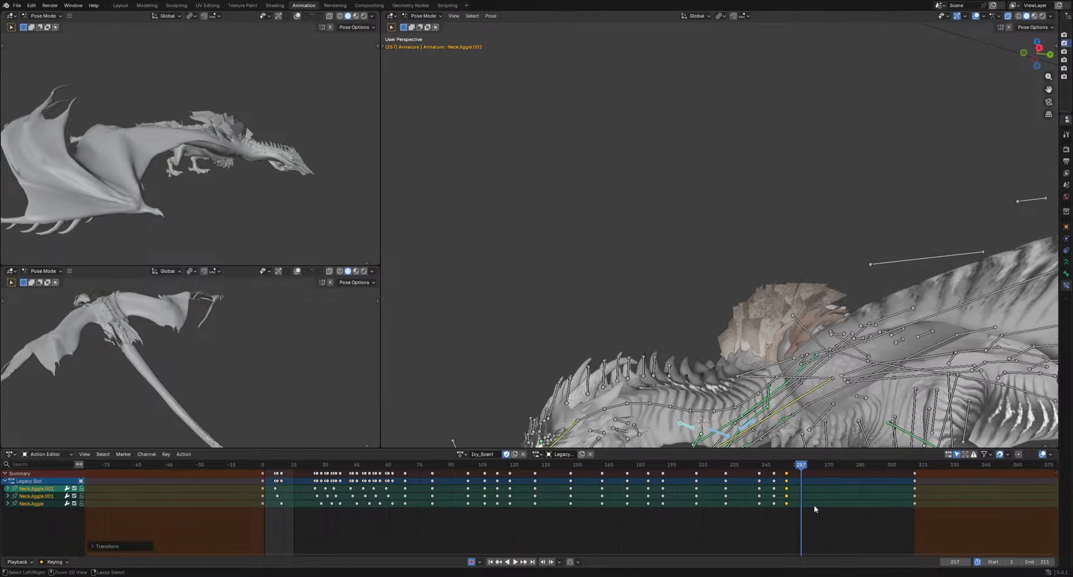
key(ctrl+z)
shift+middle_drag(788, 437, 752, 303)
key(g)
click(751, 306)
key(r)
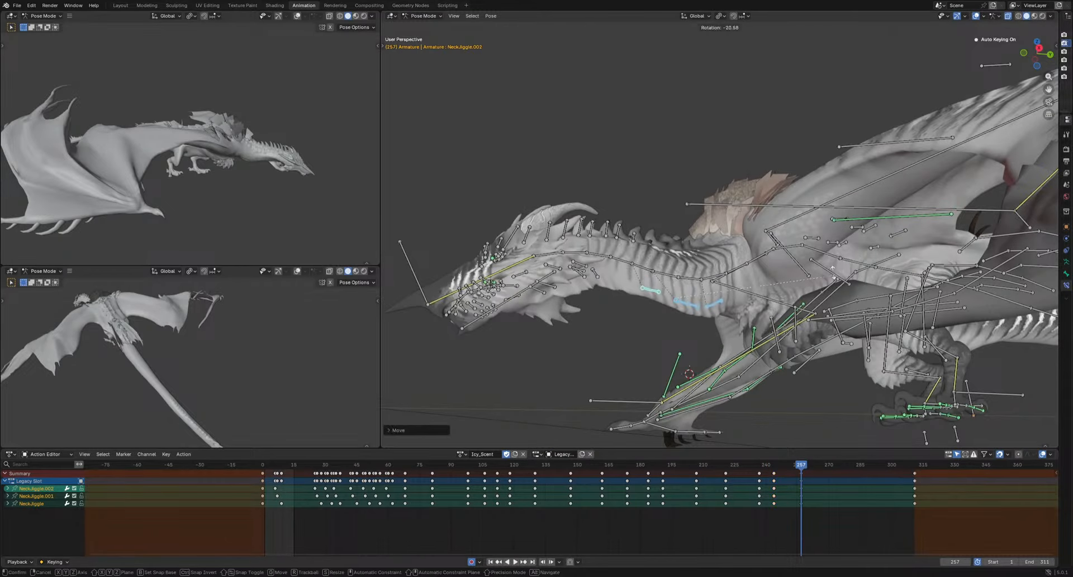
Rotate the three neck jiggle bones at frame 272 and move them at frame 288
drag(800, 466, 833, 470)
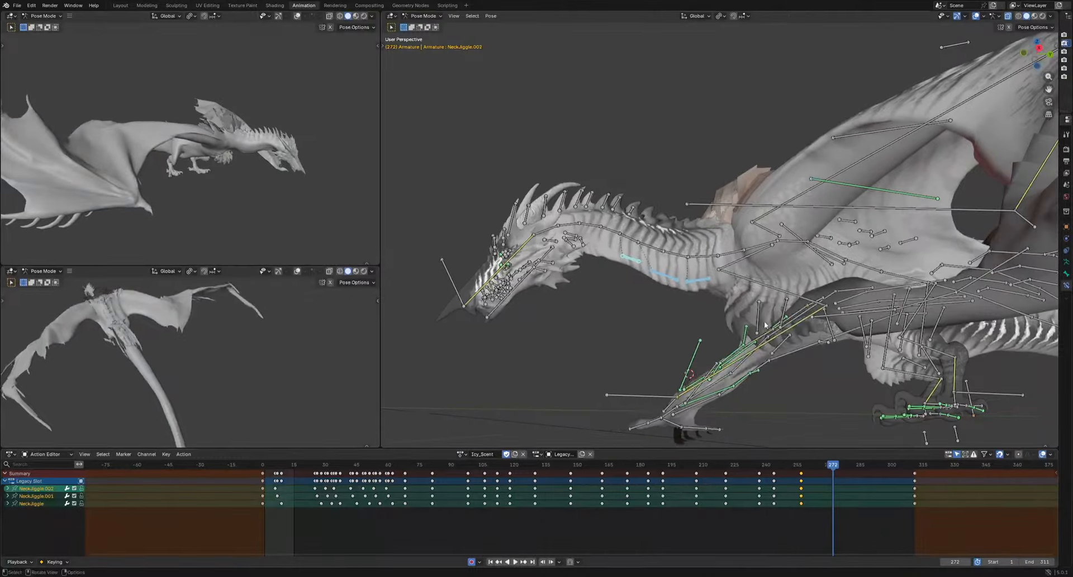
middle_drag(727, 335, 826, 330)
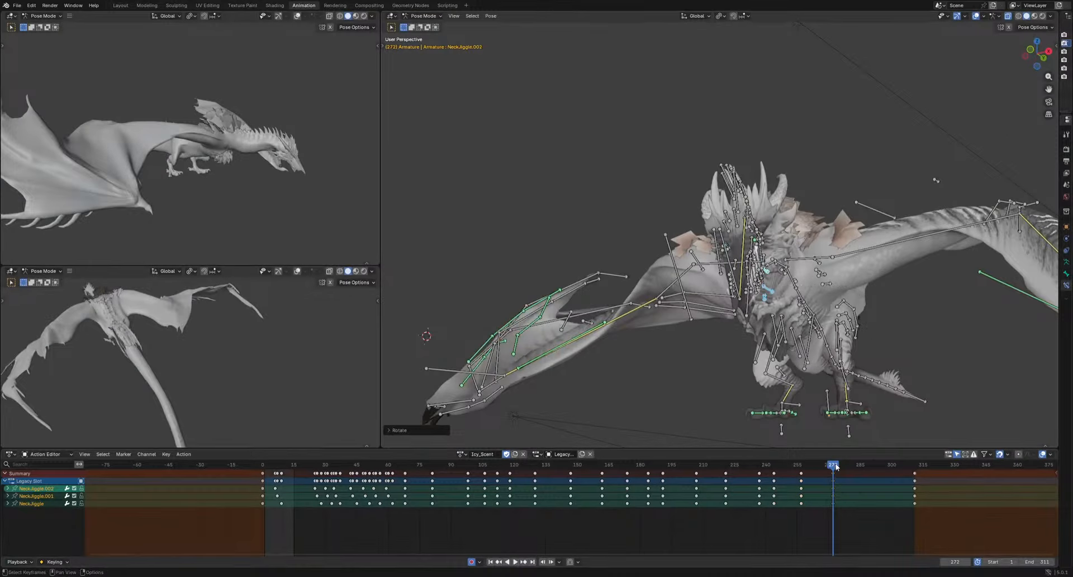
drag(836, 466, 866, 467)
middle_drag(743, 363, 802, 369)
key(g)
click(856, 473)
Move and rotate the three neck jiggle bones at frame 298
drag(866, 467, 888, 467)
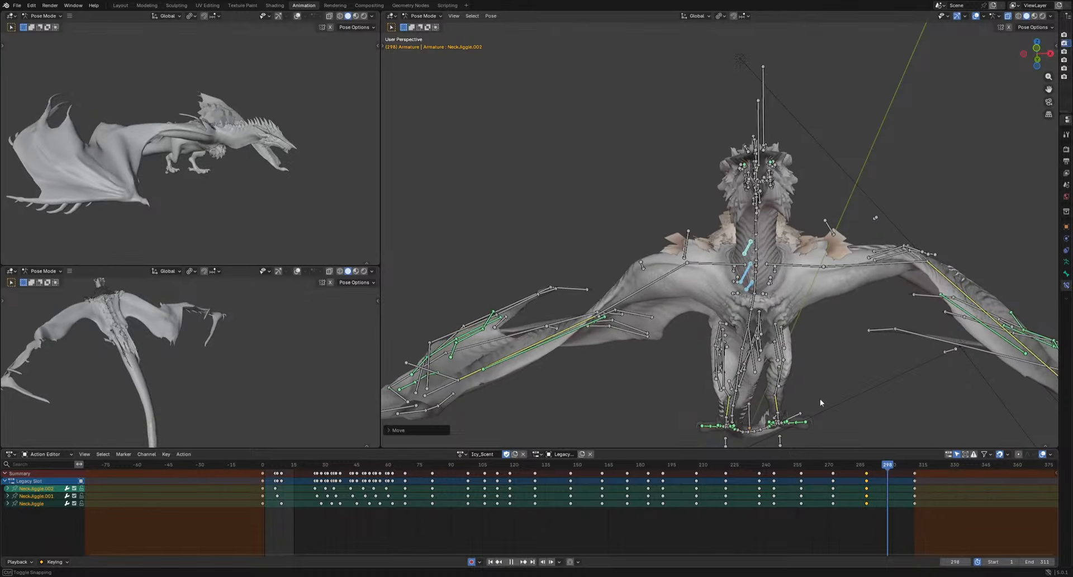
key(shift+d)
click(828, 504)
key(g)
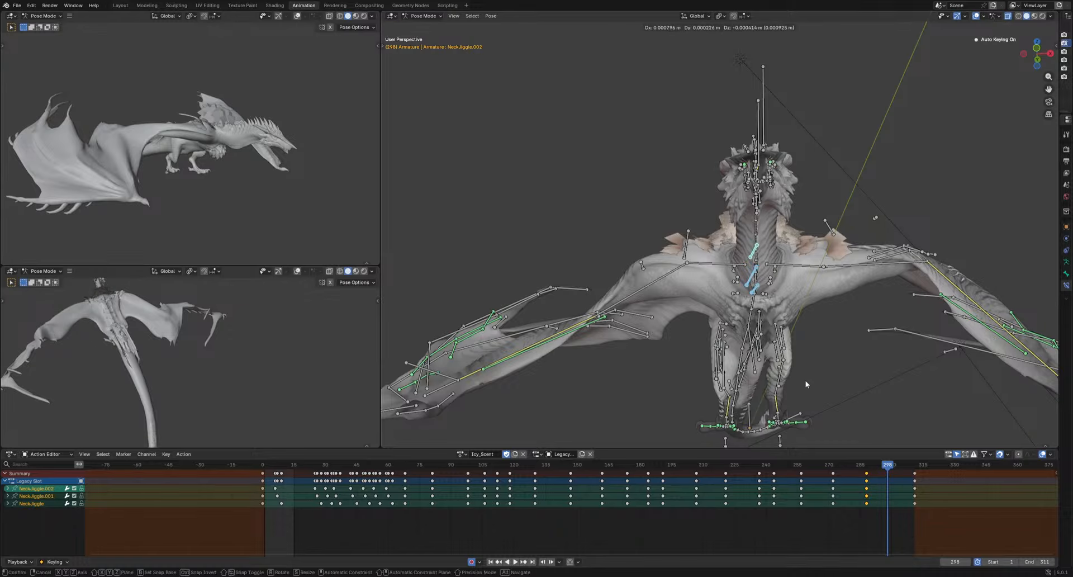
click(900, 304)
Stagger the keyframes of NeckJiggle.001 and NeckJiggle in time and play back the neck motion from several angles
key(ctrl+shift+space)
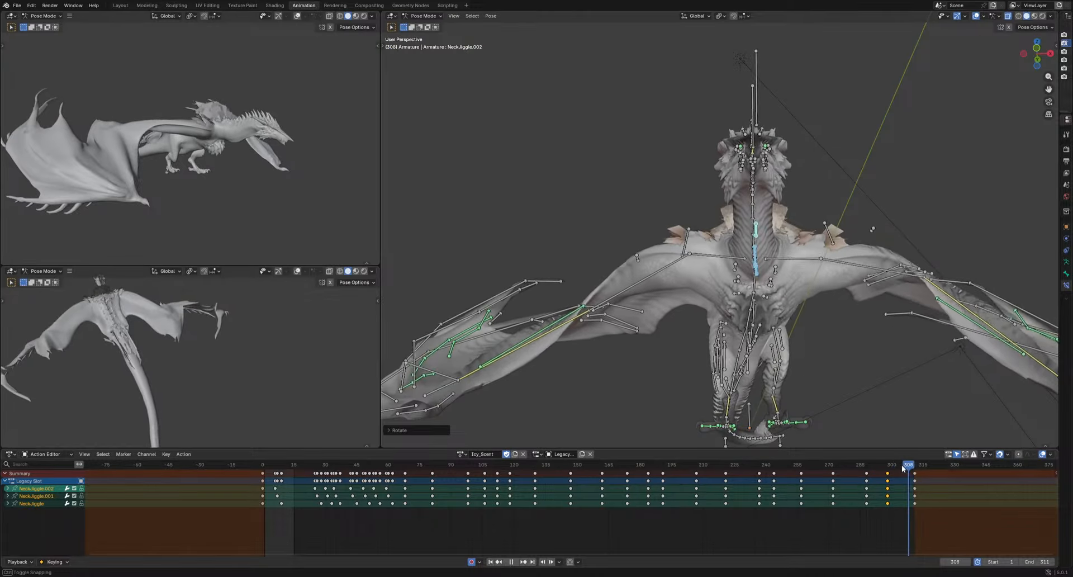
drag(414, 512, 909, 498)
key(g)
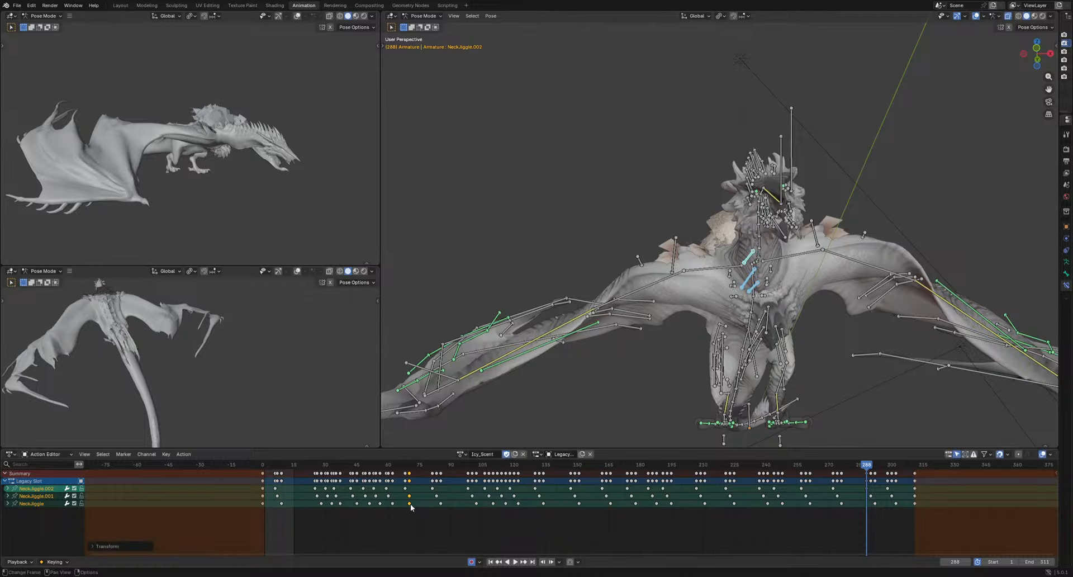
click(418, 503)
key(space)
middle_drag(773, 326, 696, 341)
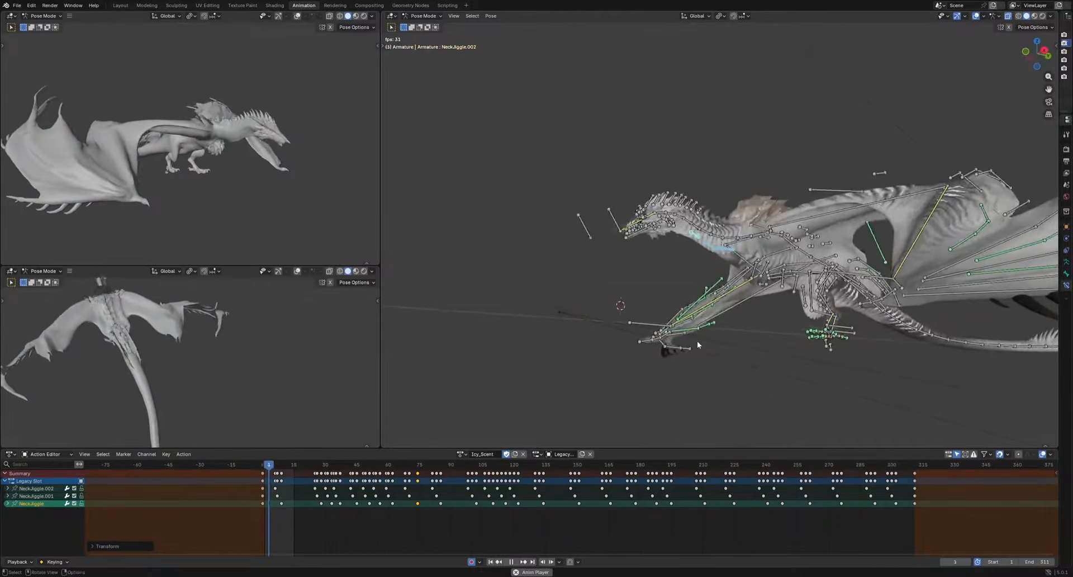
scroll(322, 199, up, 4)
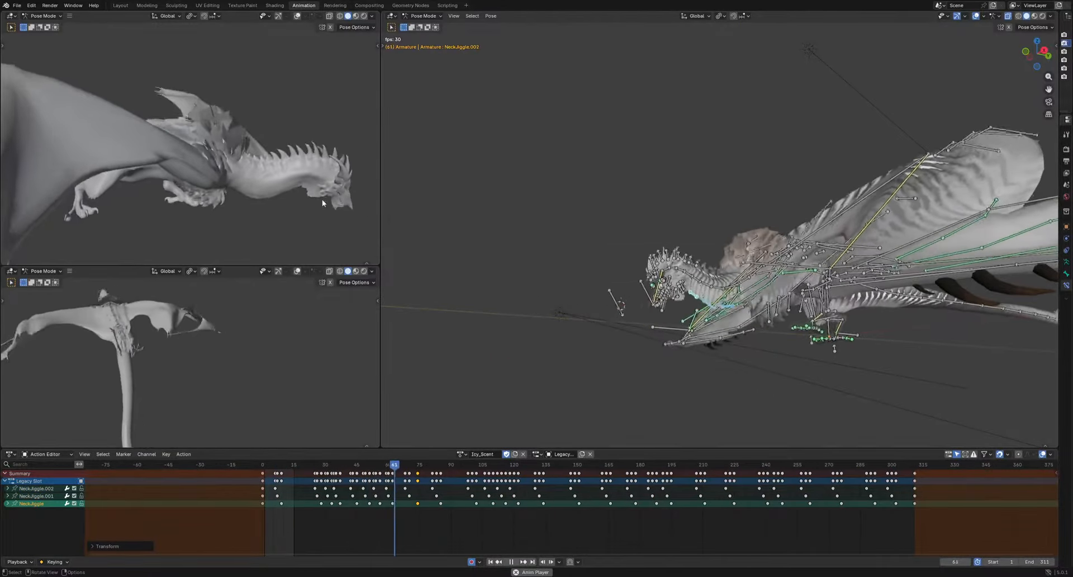
middle_drag(224, 173, 252, 171)
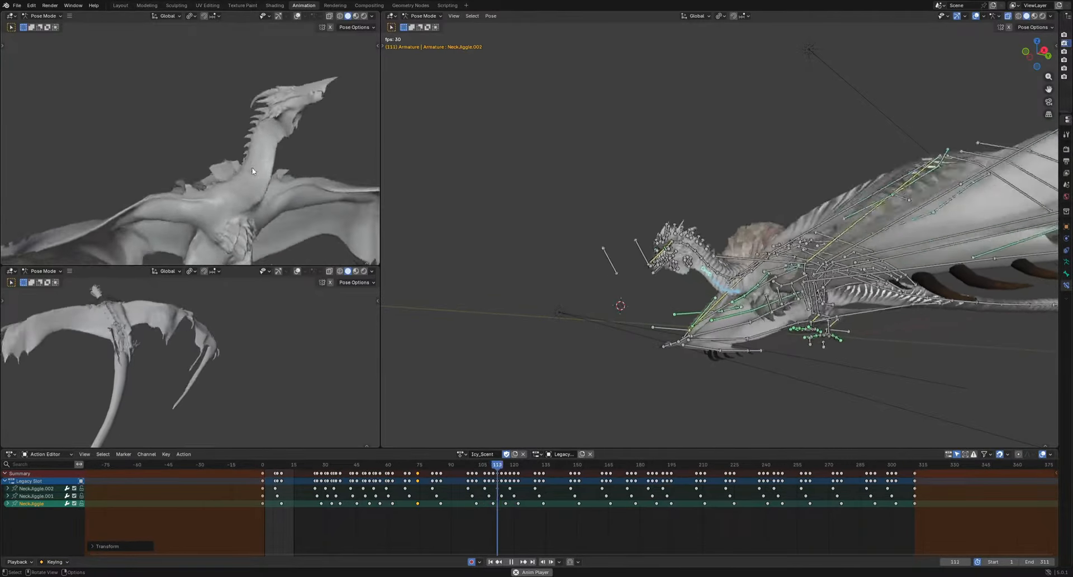
key(space)
Select all the dewlap bones under the dragon's throat, from Dewlap to Dewlap.006
middle_drag(603, 393, 676, 246)
scroll(669, 320, up, 4)
drag(619, 283, 598, 284)
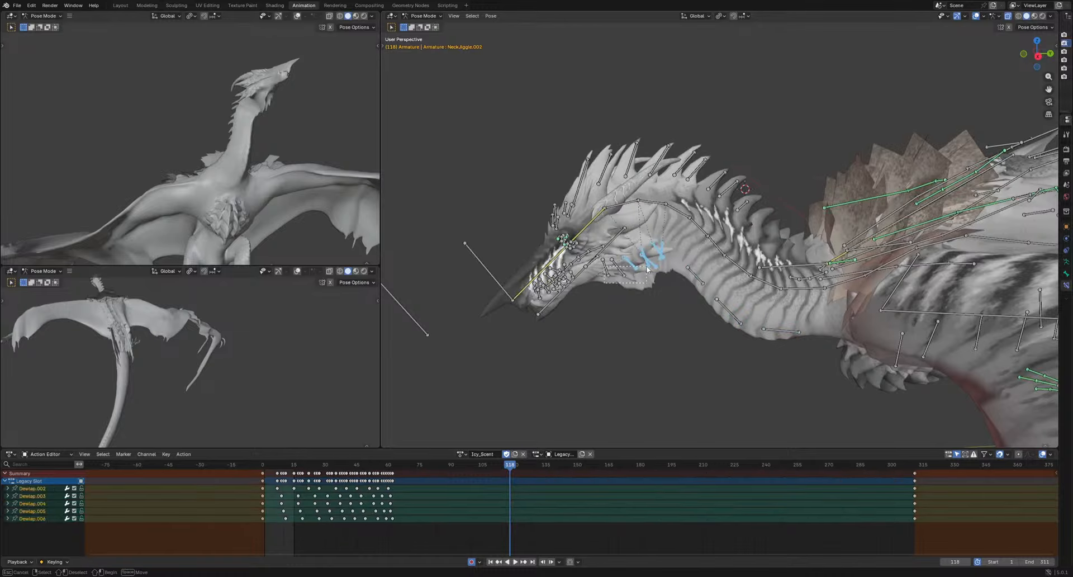
middle_drag(621, 282, 661, 278)
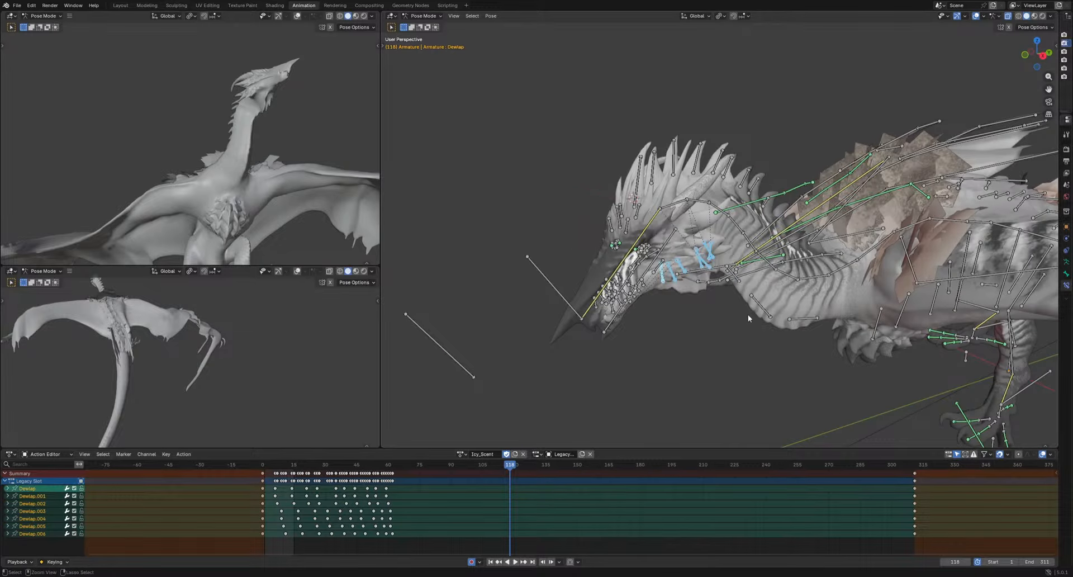
Move the selected dewlap bones at about frame 70
mouse_move(687, 332)
middle_down()
mouse_move(661, 343)
mouse_move(782, 242)
mouse_move(844, 237)
mouse_move(677, 350)
middle_up()
click(409, 464)
key(g)
click(450, 504)
Rotate and move the dewlap bones in the bottom view at frame 87
drag(409, 465, 445, 468)
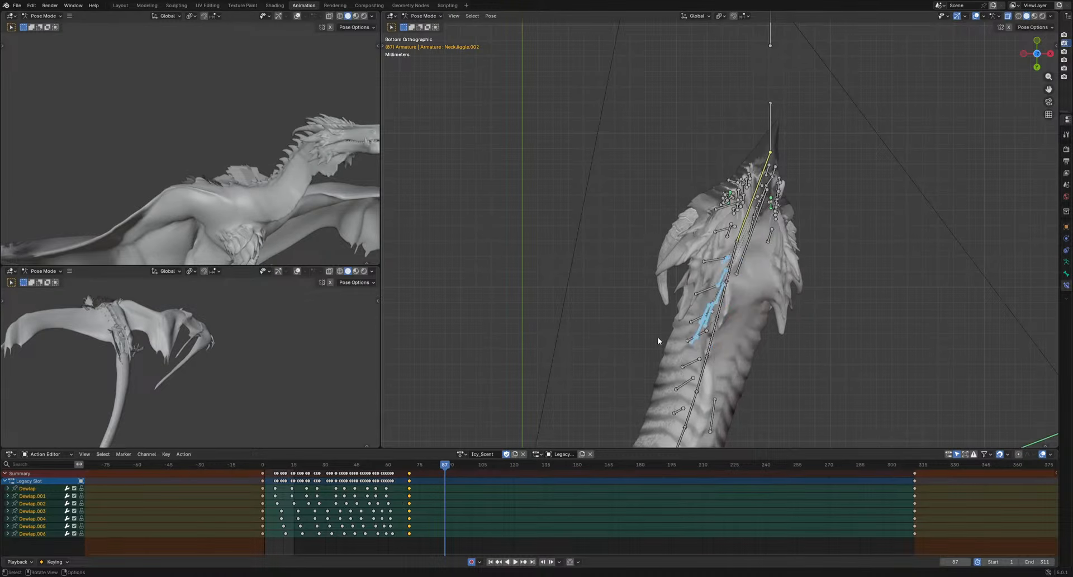
key(r)
click(697, 344)
key(g)
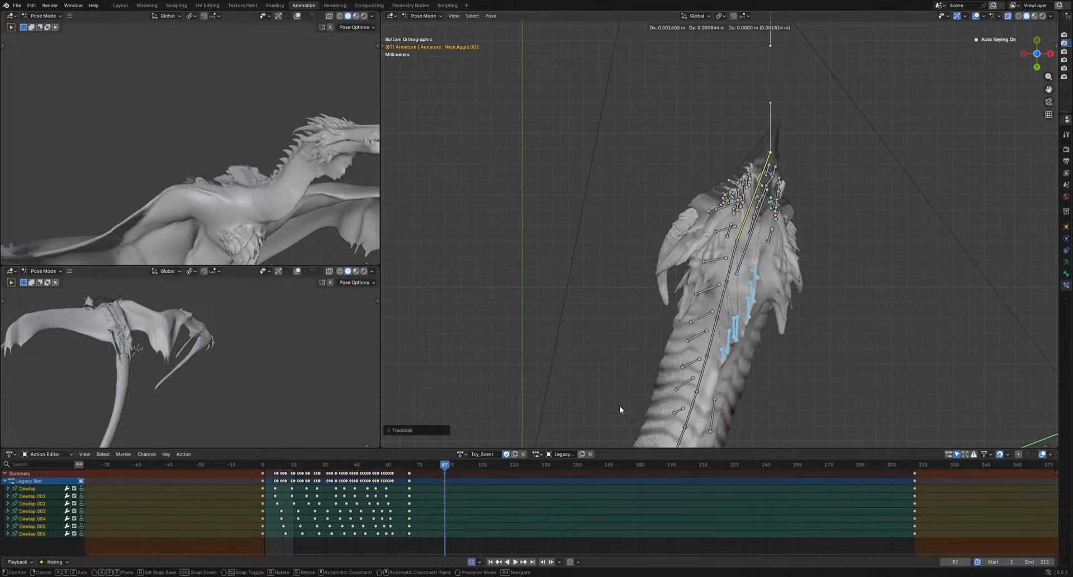
click(619, 409)
Rotate the dewlap bones at frame 95 and again at about frame 100
key(space)
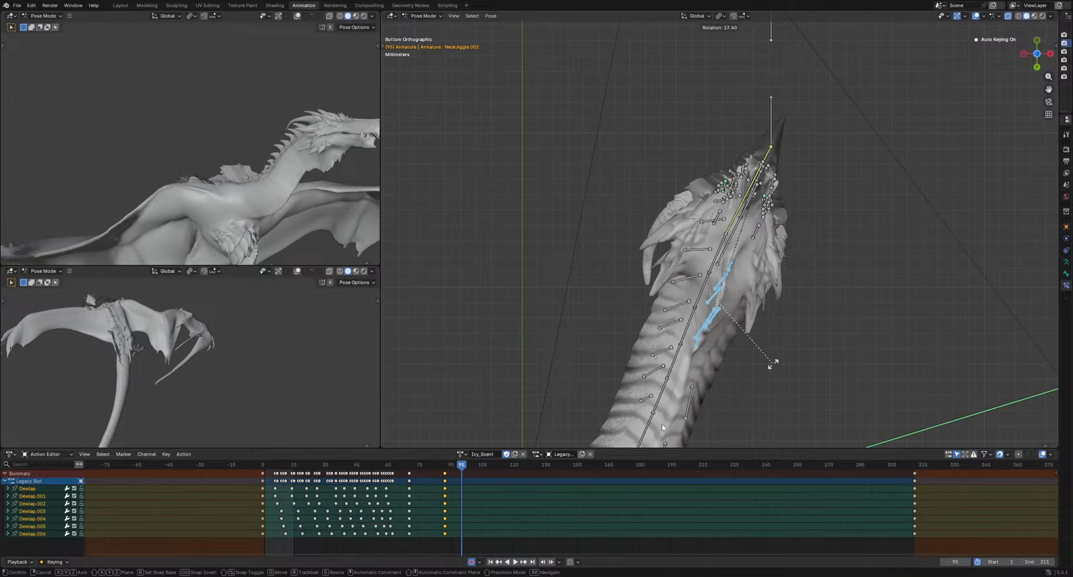
click(773, 364)
click(473, 470)
drag(440, 468, 501, 471)
key(r)
click(819, 276)
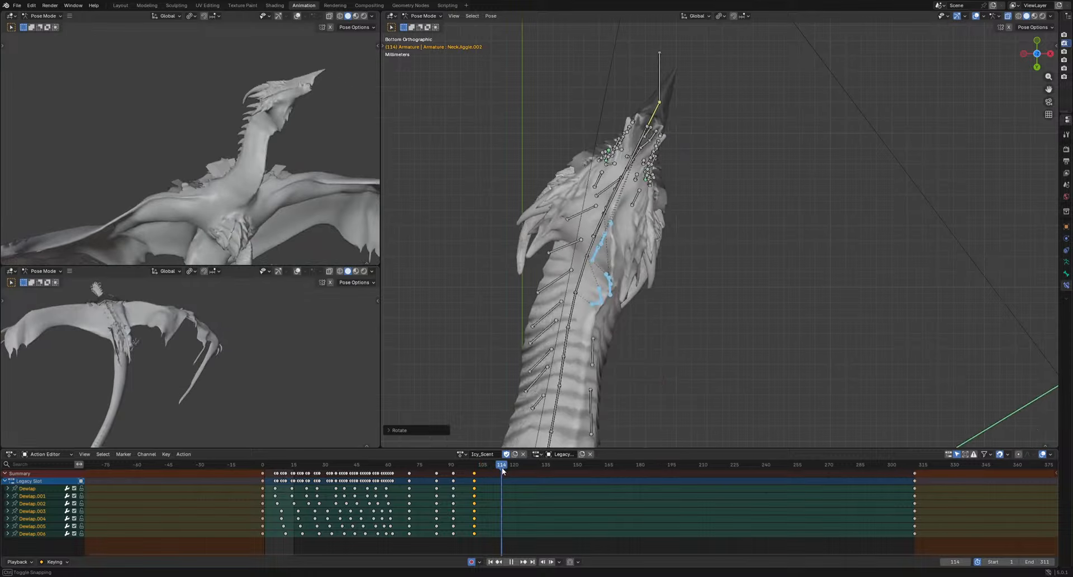
Move and rotate the dewlap bones at frame 114, key the pose, and advance to frame 129
key(g)
click(668, 372)
middle_drag(262, 184, 325, 245)
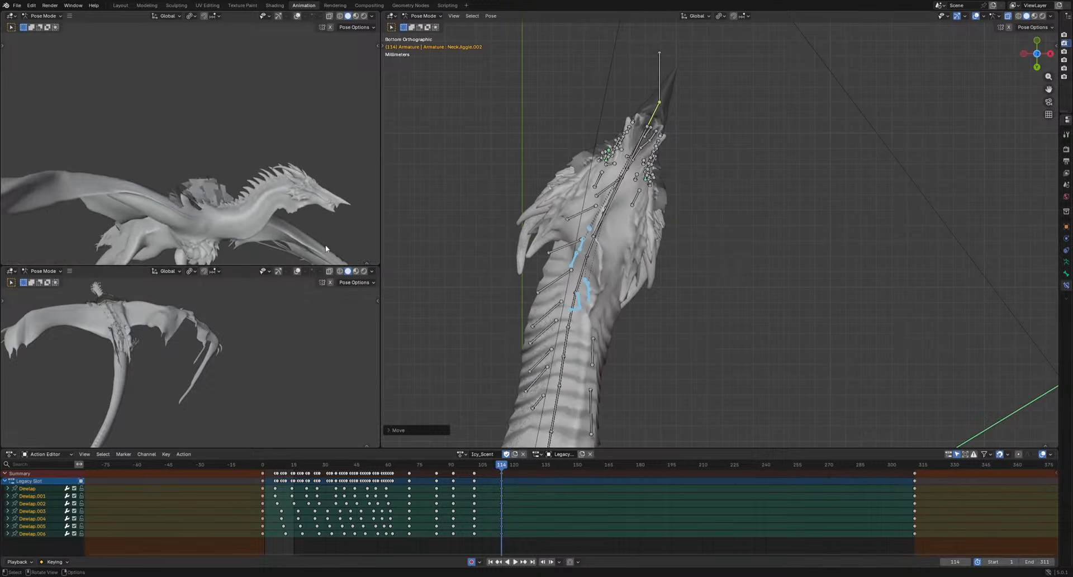
key(r)
click(308, 232)
key(g)
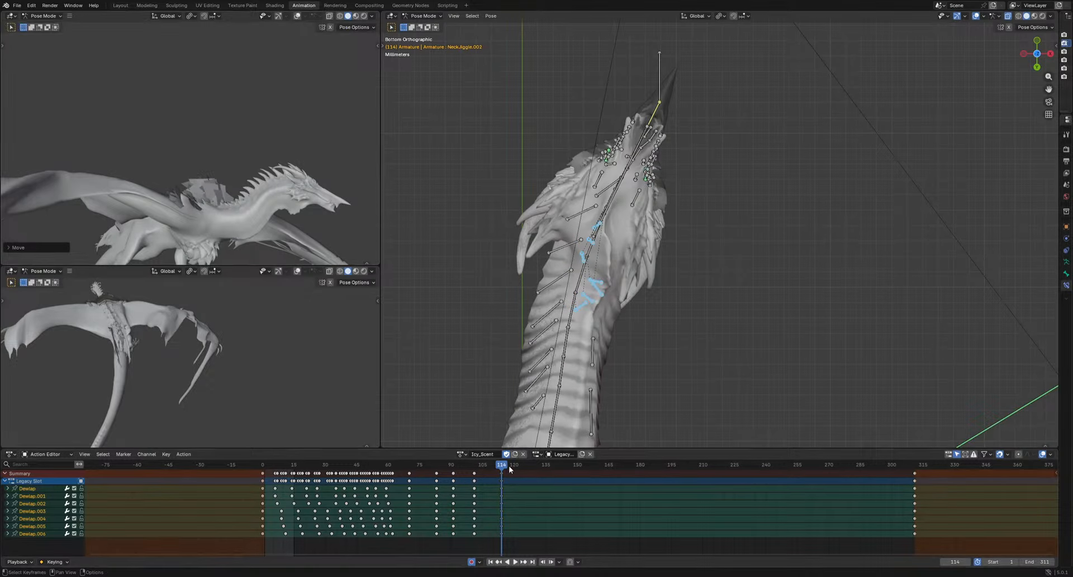
key(i)
drag(508, 465, 532, 467)
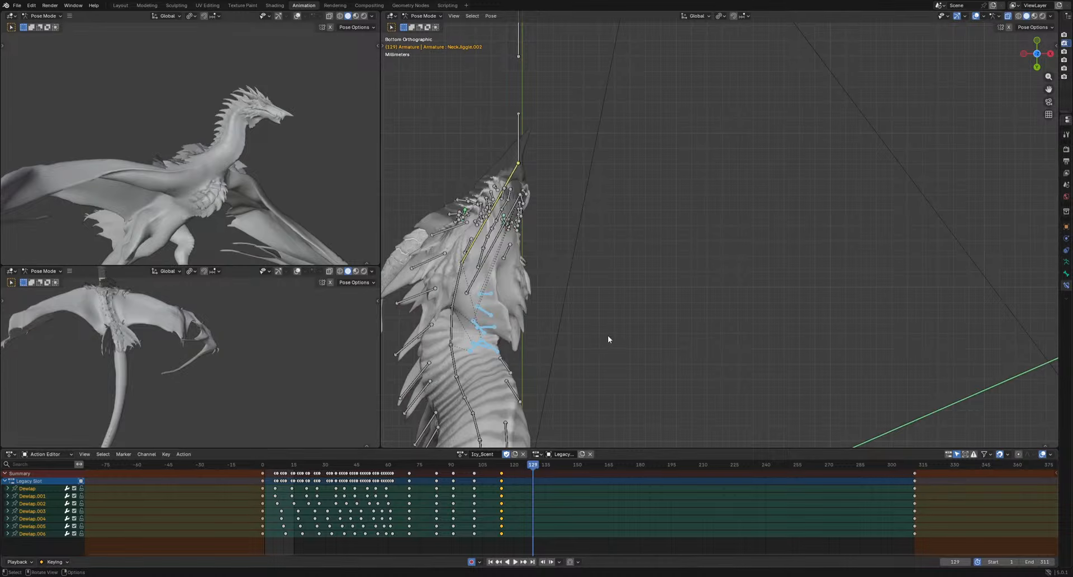
Scale and move the selected dewlap bones at frame 129
key(s)
click(573, 342)
key(g)
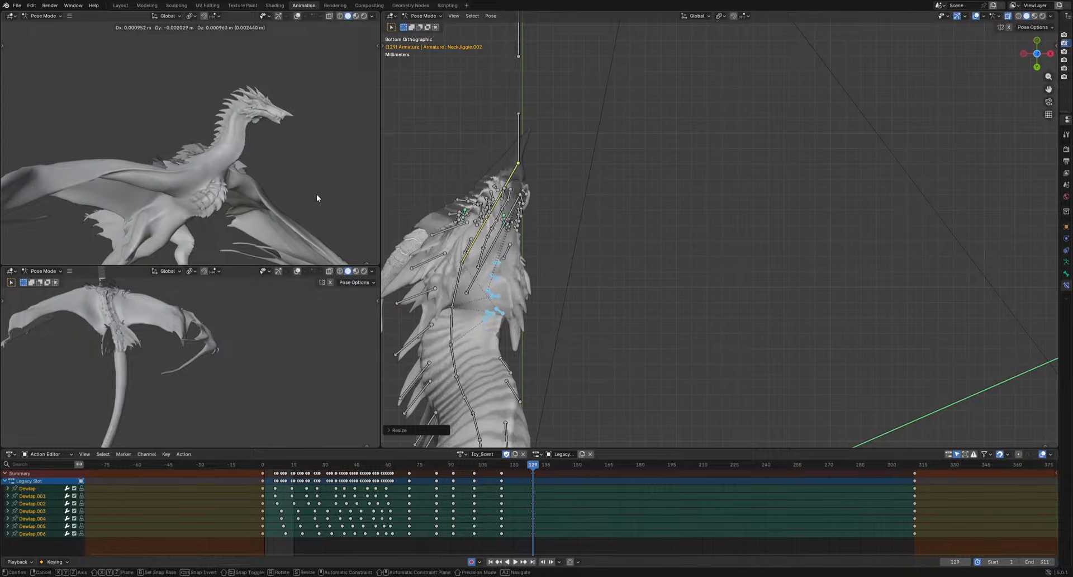
click(316, 195)
Move the dewlap bones at frame 145, rotate them, and reposition them in the bottom view
drag(534, 468, 566, 468)
key(g)
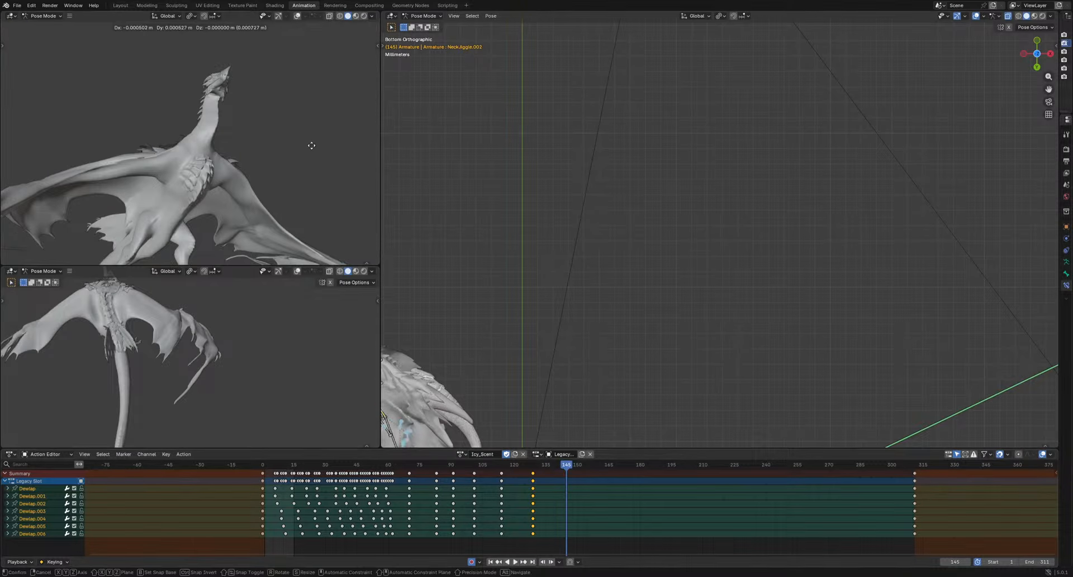
click(307, 147)
alt+middle_click(621, 316)
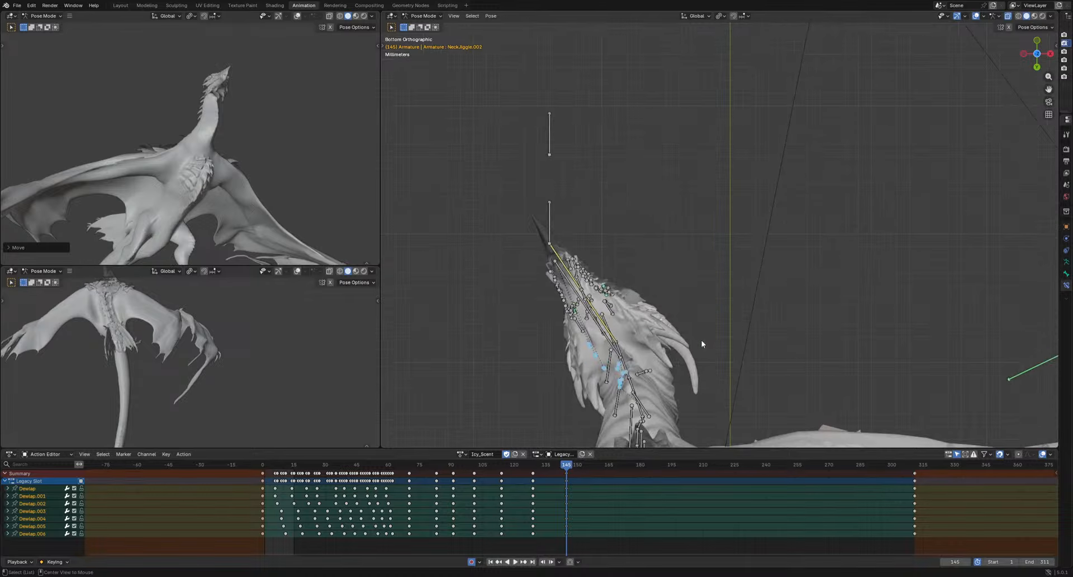
click(654, 396)
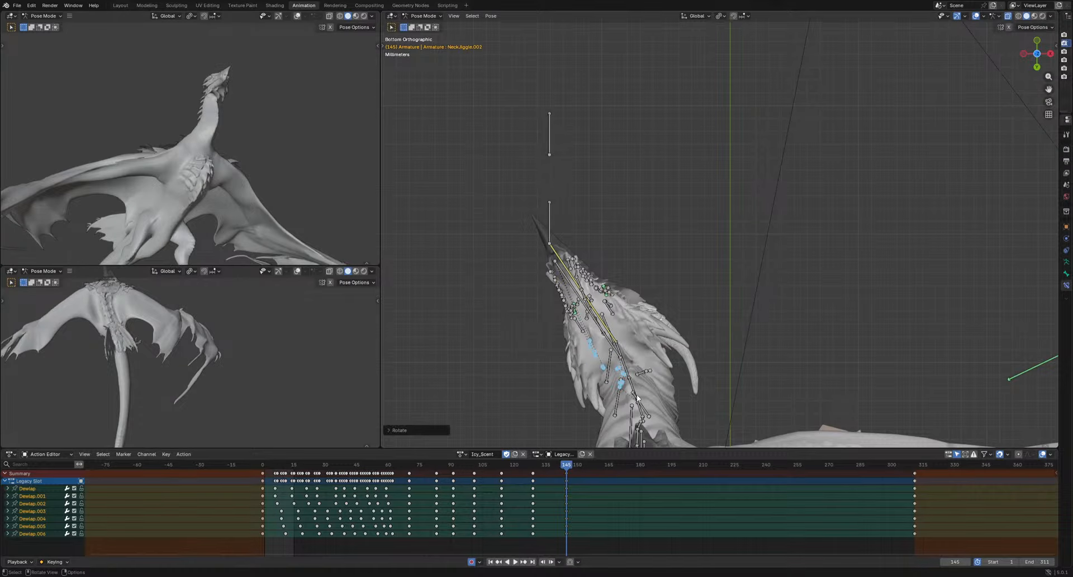
key(g)
click(648, 429)
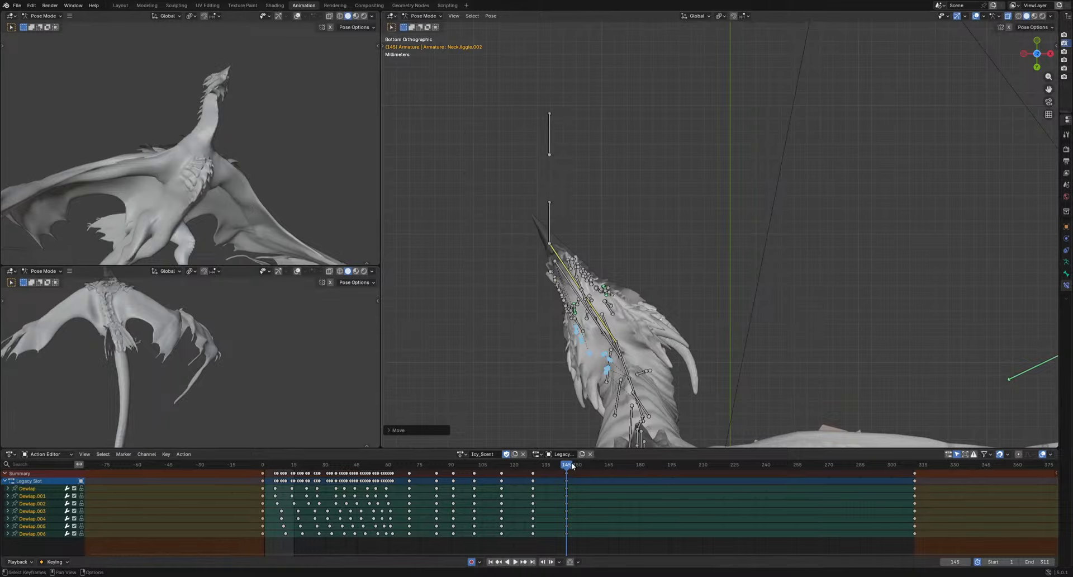
Move the dewlap bones at frame 159 and again at frame 170 in the bottom view
key(space)
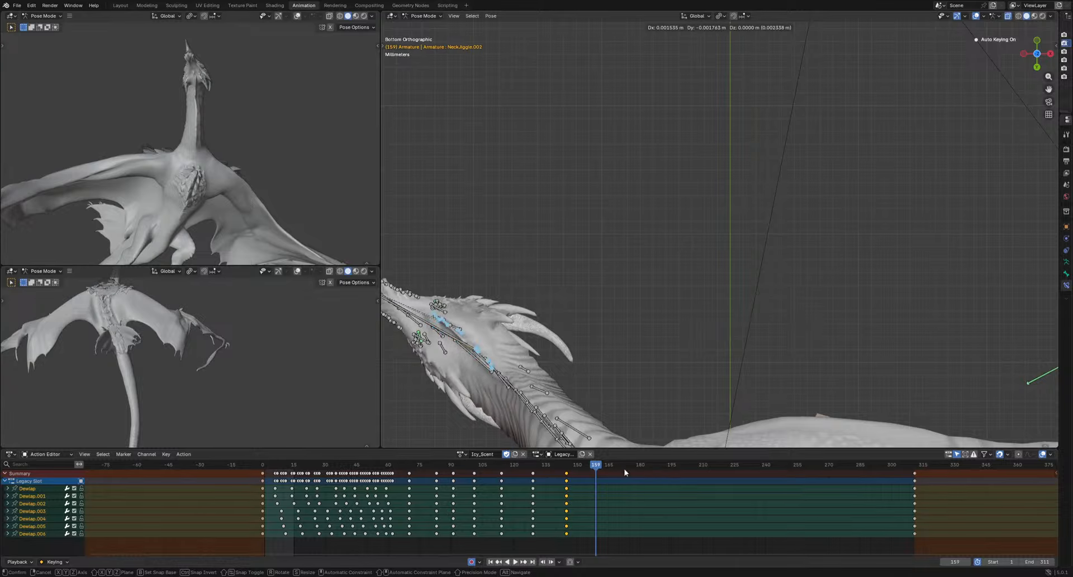
click(624, 472)
drag(596, 467, 618, 467)
shift+middle_drag(500, 379, 685, 337)
key(g)
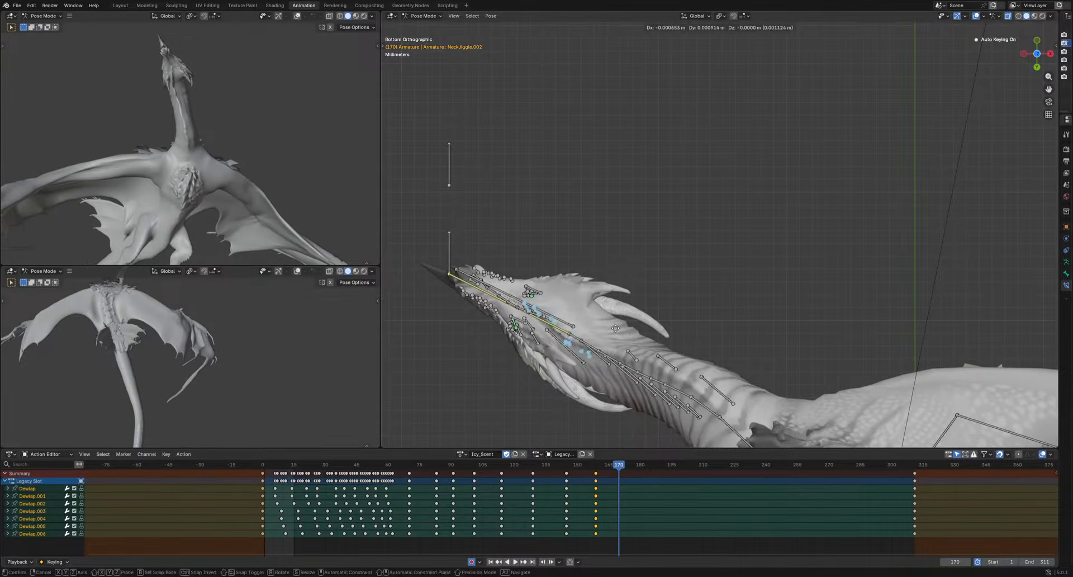
click(629, 495)
Rotate and move the dewlap bones at frame 179
drag(620, 467, 637, 467)
key(g)
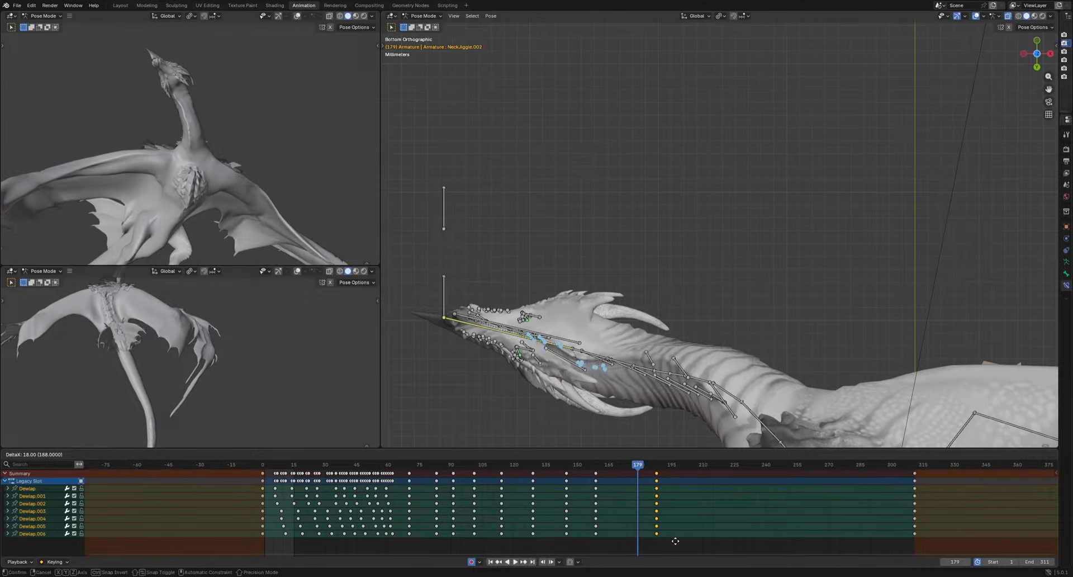
click(637, 481)
key(r)
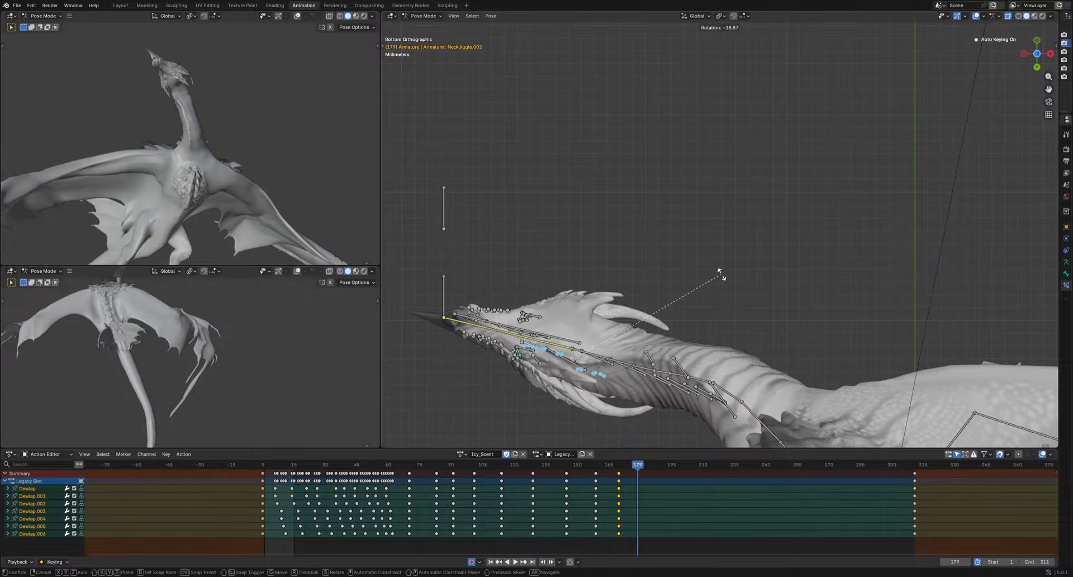
click(721, 274)
key(g)
click(730, 252)
Move the dewlap bones at frame 184, rotate them, and tilt them with a trackball rotation
mouse_move(638, 471)
mouse_down()
mouse_move(618, 467)
mouse_move(647, 472)
mouse_up()
key(g)
click(702, 359)
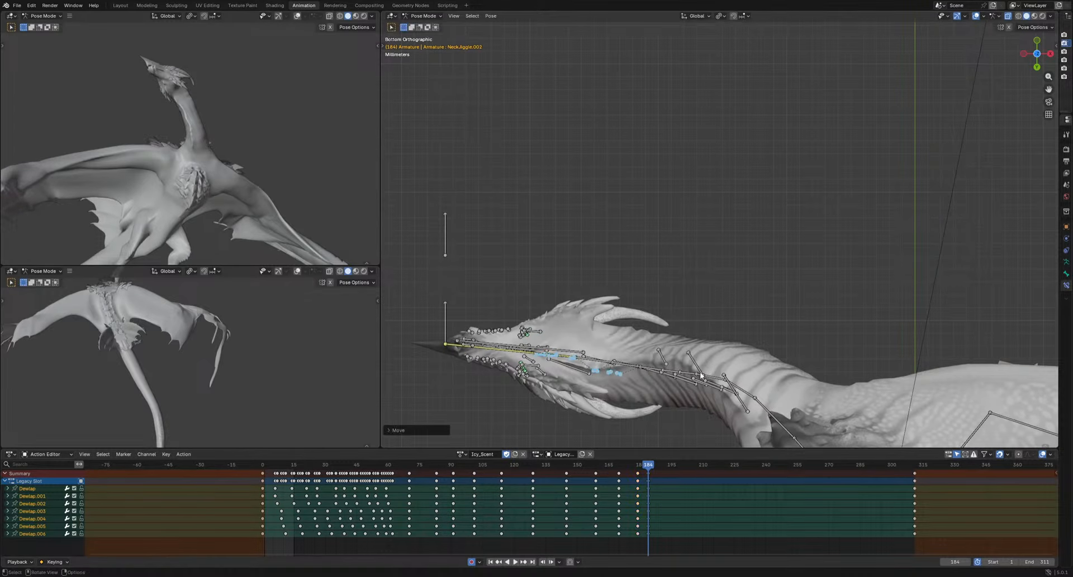
key(r)
click(685, 398)
key(r)
key(r)
click(680, 419)
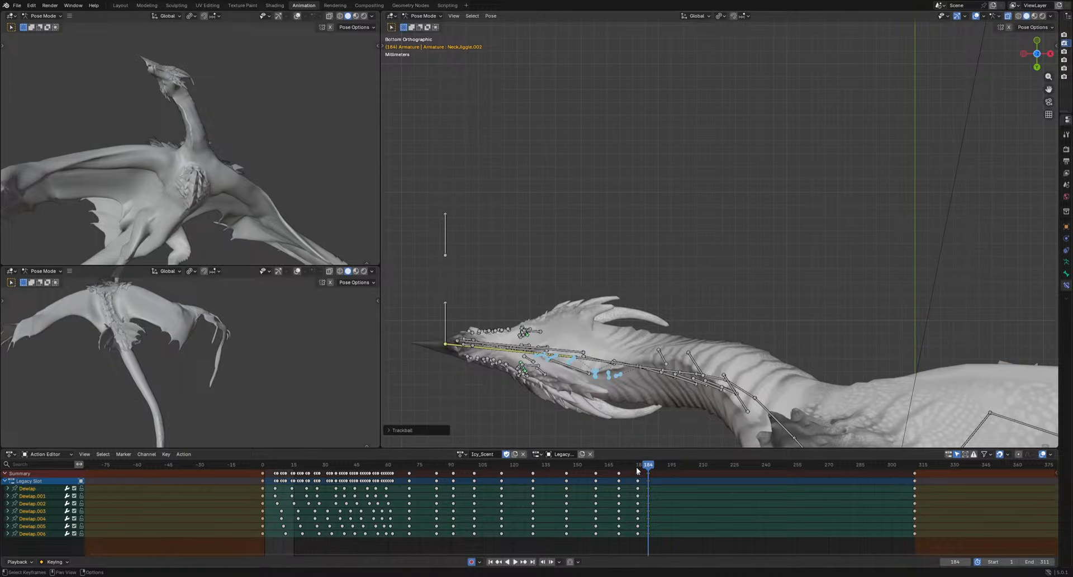
Go back to the poses at frames 179 and 145 and trackball-rotate the dewlap bones on each
drag(647, 465, 568, 497)
key(r)
key(r)
click(633, 366)
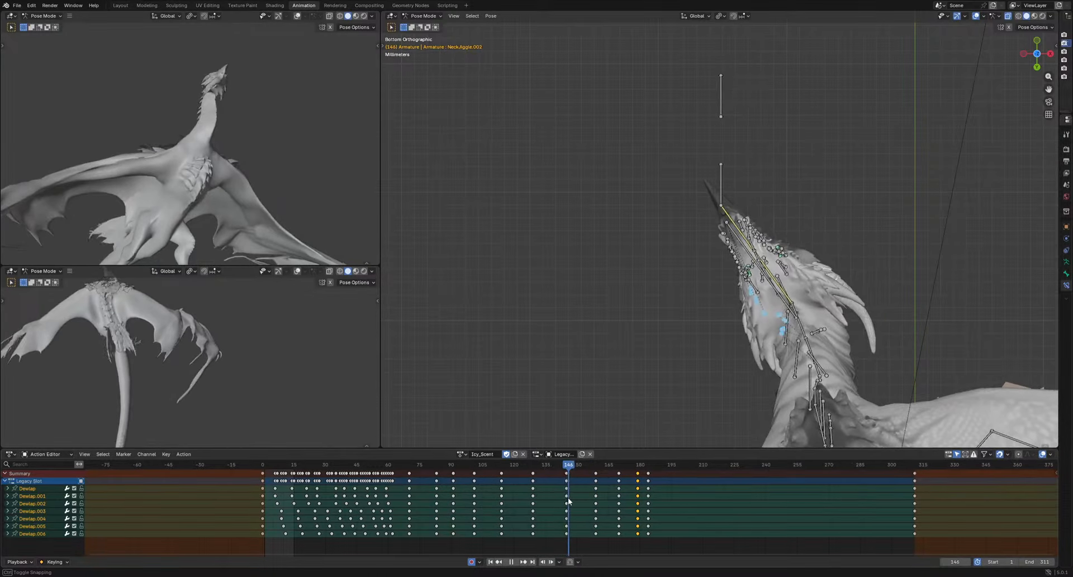
key(r)
key(r)
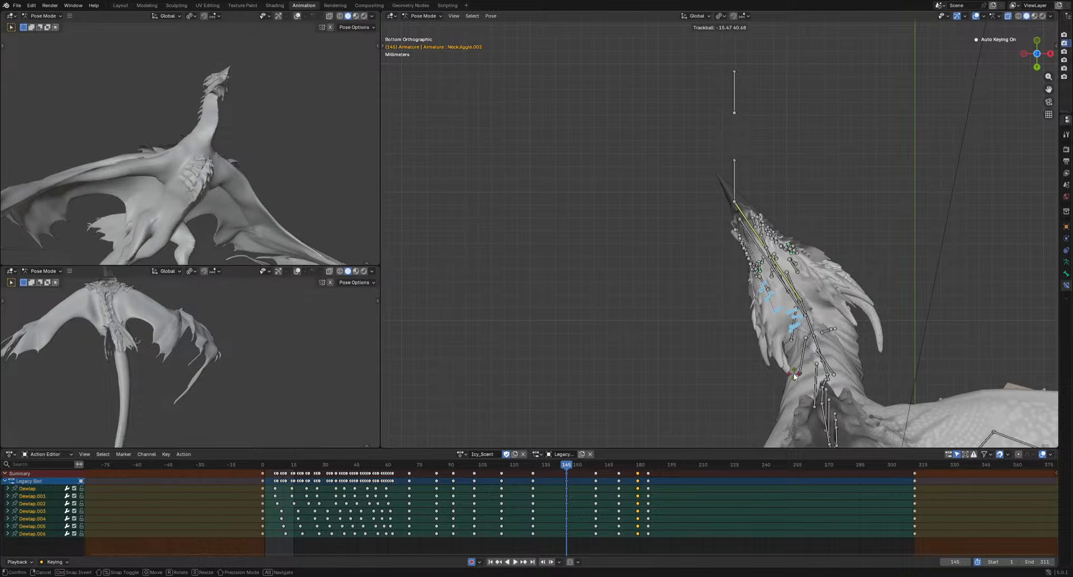
click(795, 376)
Trackball-rotate the dewlap bones at frame 192 and move them at frame 201
drag(555, 467, 666, 478)
key(r)
key(r)
click(680, 369)
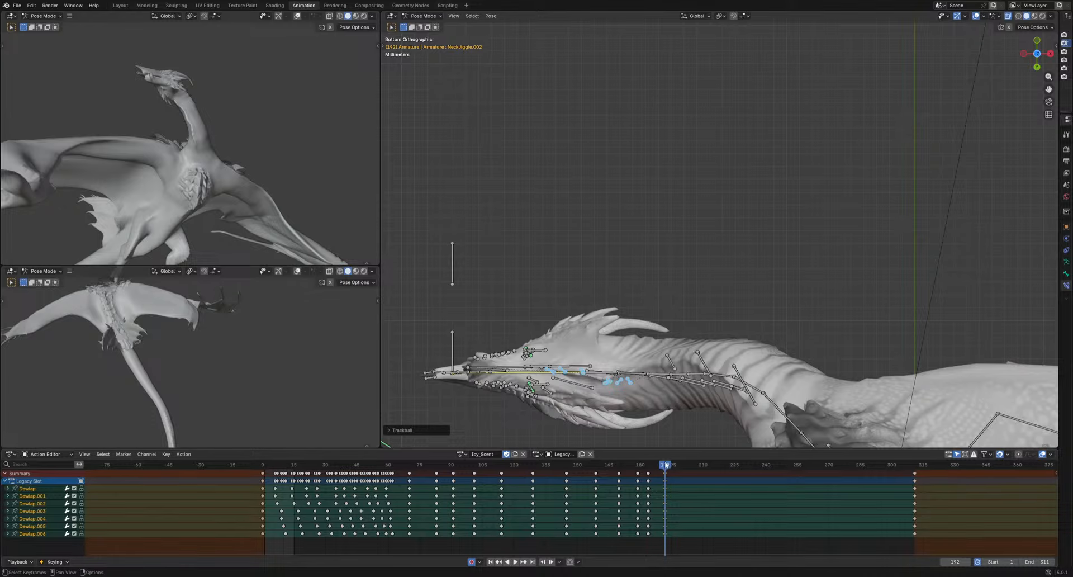
drag(666, 465, 685, 471)
key(g)
click(669, 364)
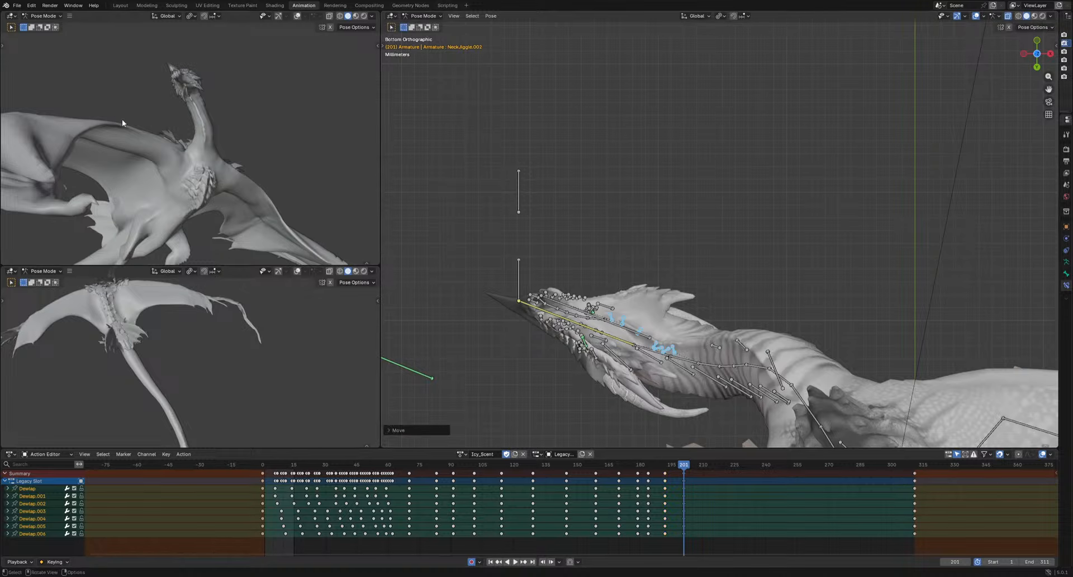
Move and trackball-rotate the selected dewlap bones at frame 201 to make them trail the head's motion
middle_drag(122, 122, 223, 173)
key(g)
click(271, 171)
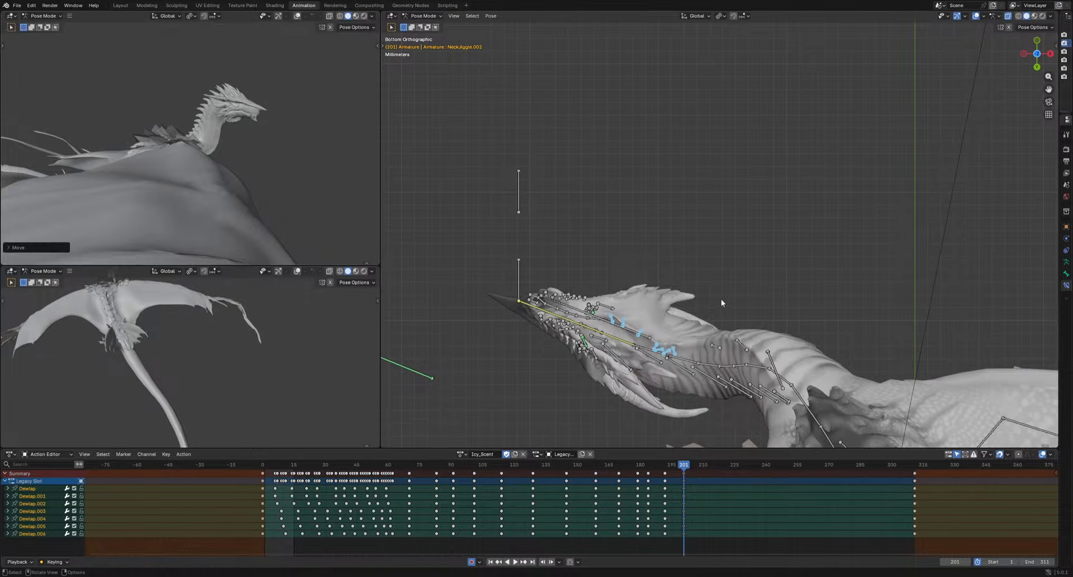
key(r)
key(r)
click(701, 478)
Move the dewlap bones and keyframe their pose at frame 219
drag(685, 467, 722, 470)
middle_drag(302, 199, 280, 185)
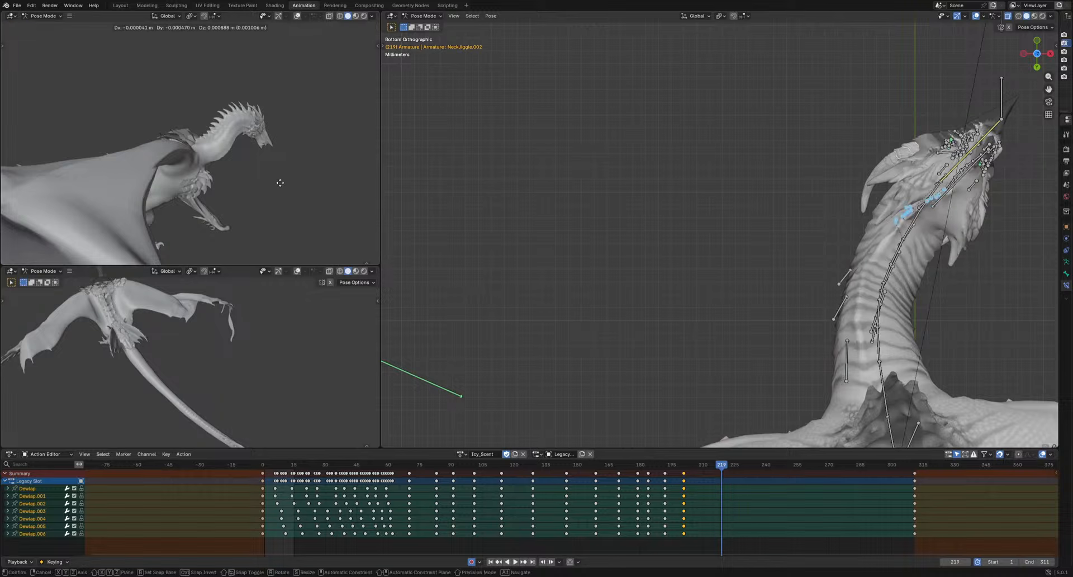
key(i)
Move and trackball-rotate the dewlap bones into a new keyed pose at frame 234
drag(729, 468, 752, 468)
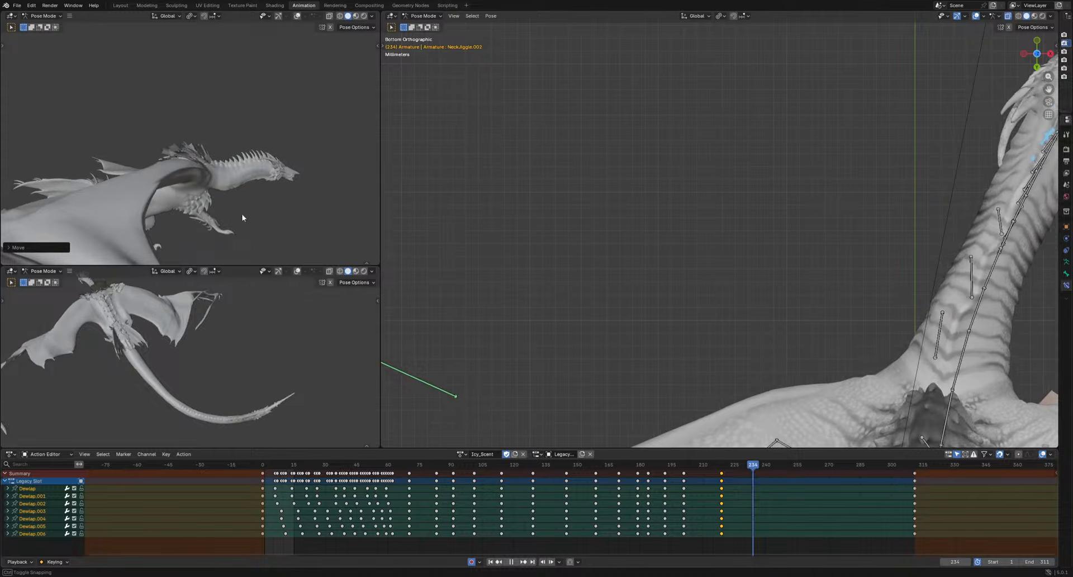
key(g)
click(375, 207)
shift+middle_drag(860, 267, 646, 292)
key(r)
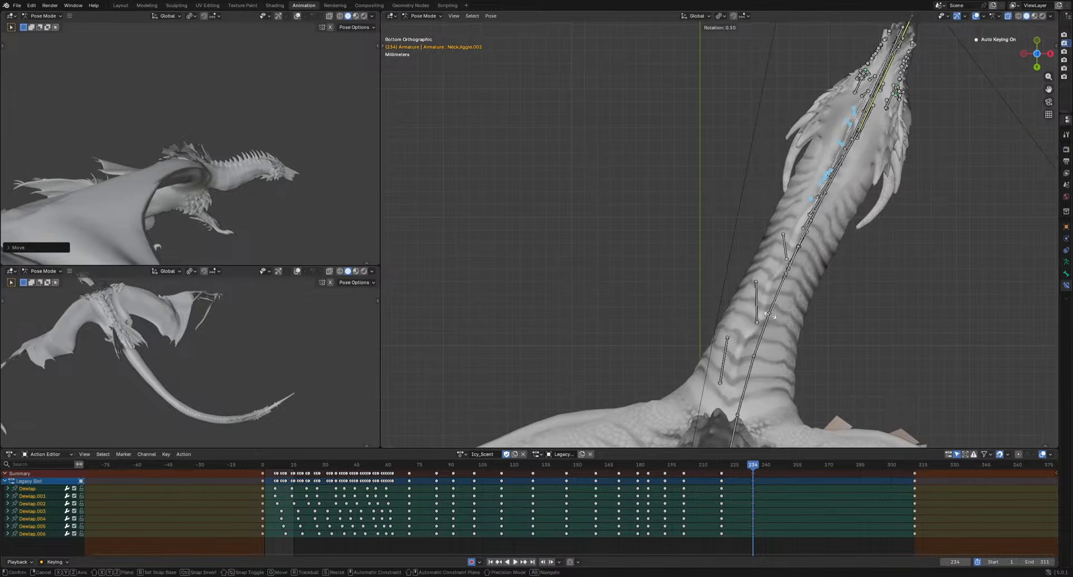
key(r)
click(775, 409)
Reposition the dewlap bones under the neck at frame 247, adjusting them in both the bottom and side views
drag(754, 467, 780, 468)
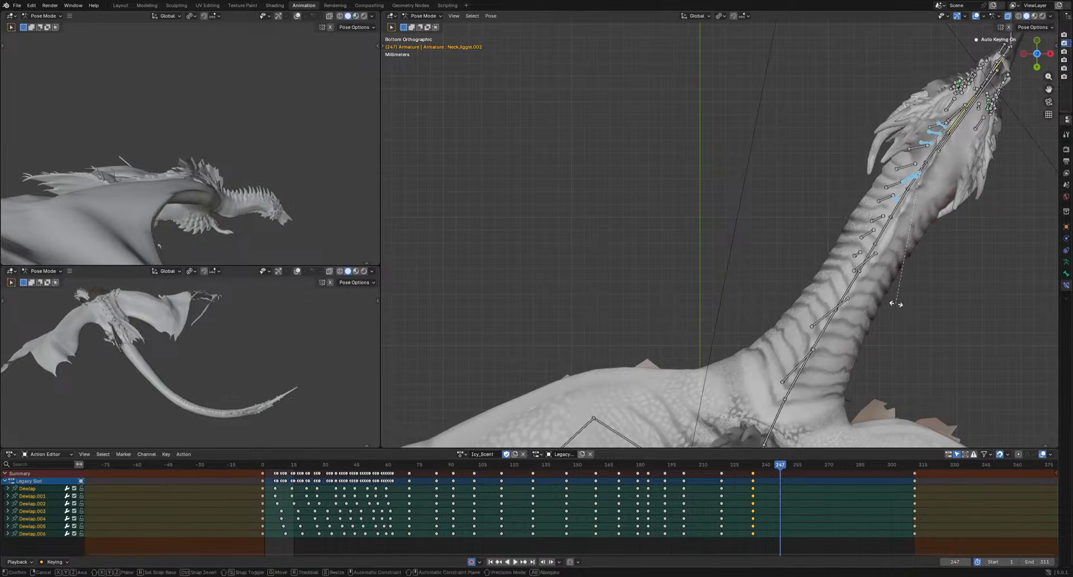
key(g)
click(936, 342)
middle_drag(216, 204, 244, 210)
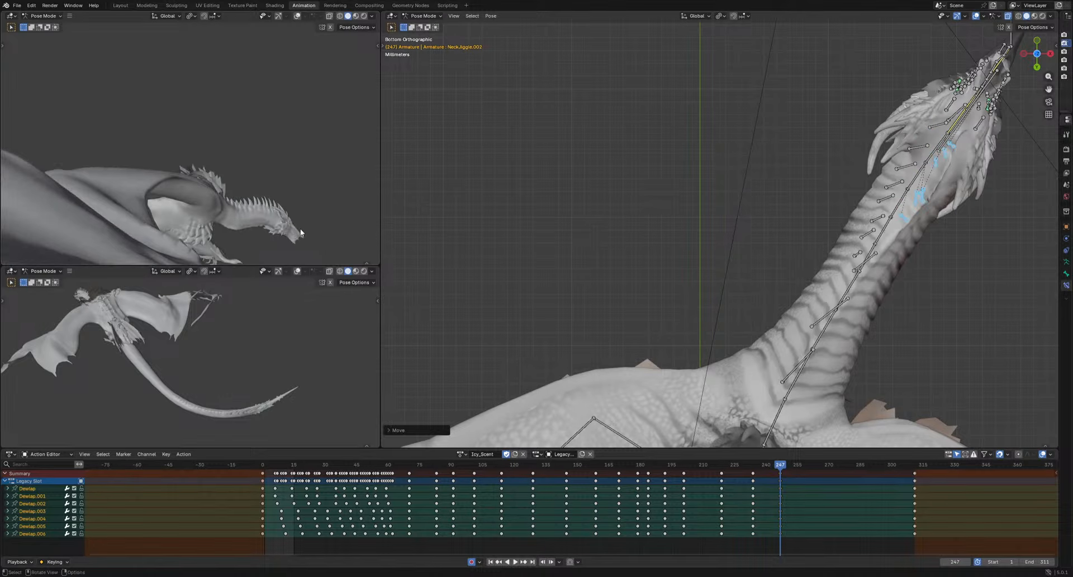
key(g)
click(252, 218)
Move the dewlap bones outward from the throat at frame 260
key(space)
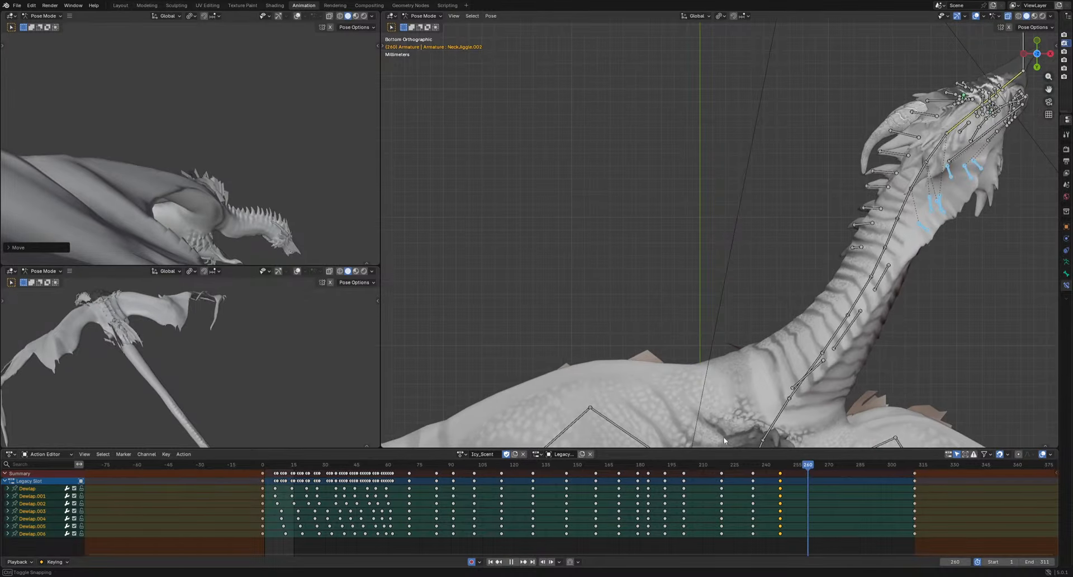
key(g)
click(296, 207)
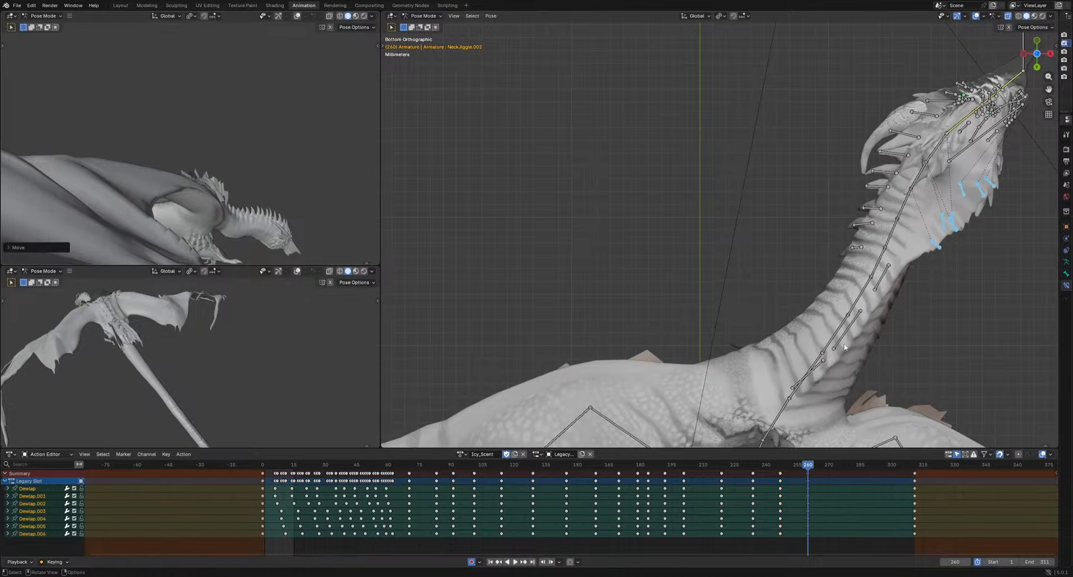
key(g)
click(932, 369)
Move the dewlap bones to new keyed positions at frames 270 and 287
drag(821, 465, 893, 467)
key(g)
click(916, 357)
key(g)
click(936, 366)
key(g)
click(850, 357)
Trackball-rotate the dewlap bones at frame 301
key(r)
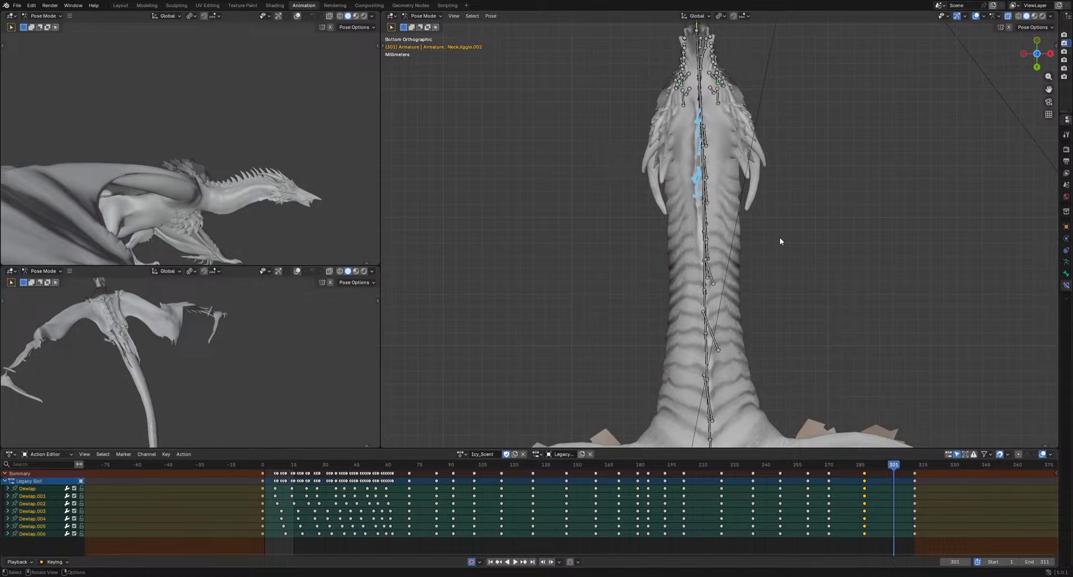
key(r)
key(r)
click(796, 360)
Move the dewlap bones to add an in-between pose at frame 277
drag(787, 468, 839, 468)
key(g)
click(323, 197)
key(space)
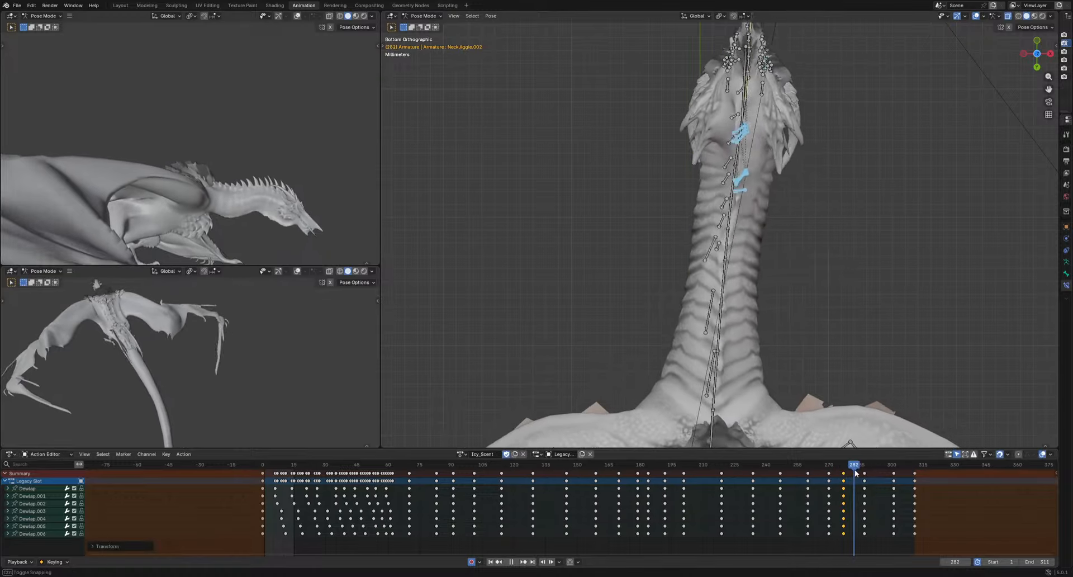
Check the end of the animation and move the dewlap bones at frame 300
key(space)
click(893, 472)
drag(893, 473, 892, 468)
key(space)
key(space)
key(g)
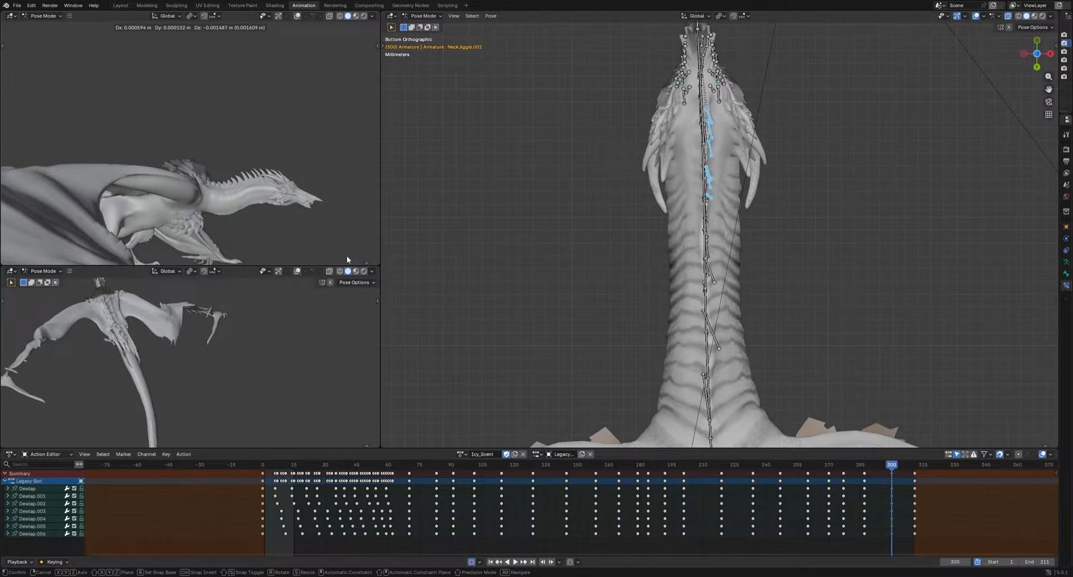
click(347, 256)
Enlarge the Action Editor and shift the Dewlap.006 keyframes from frame 70 onward slightly later
drag(748, 445, 748, 359)
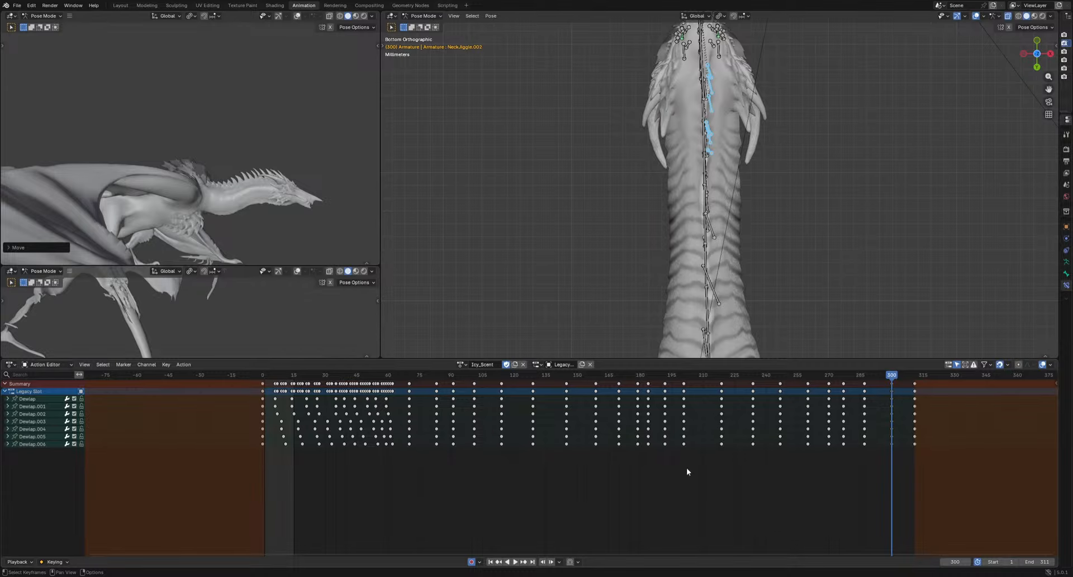
drag(402, 455, 898, 443)
key(g)
click(852, 453)
scroll(821, 488, up, 5)
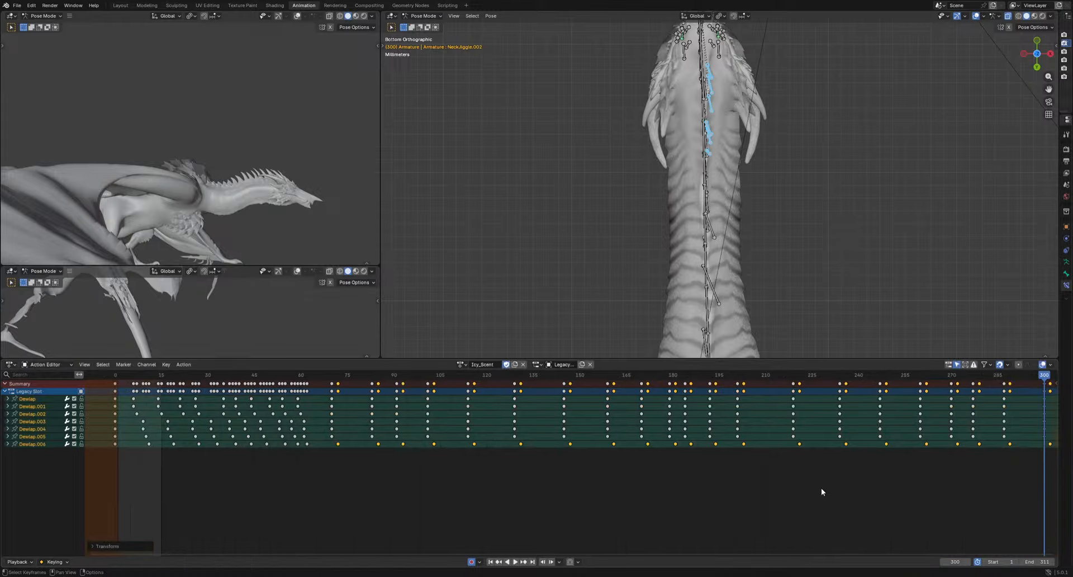
Shift the Dewlap.005 and Dewlap.006 keyframes from frame 70 onward about 2 frames later
drag(328, 439, 1011, 436)
key(g)
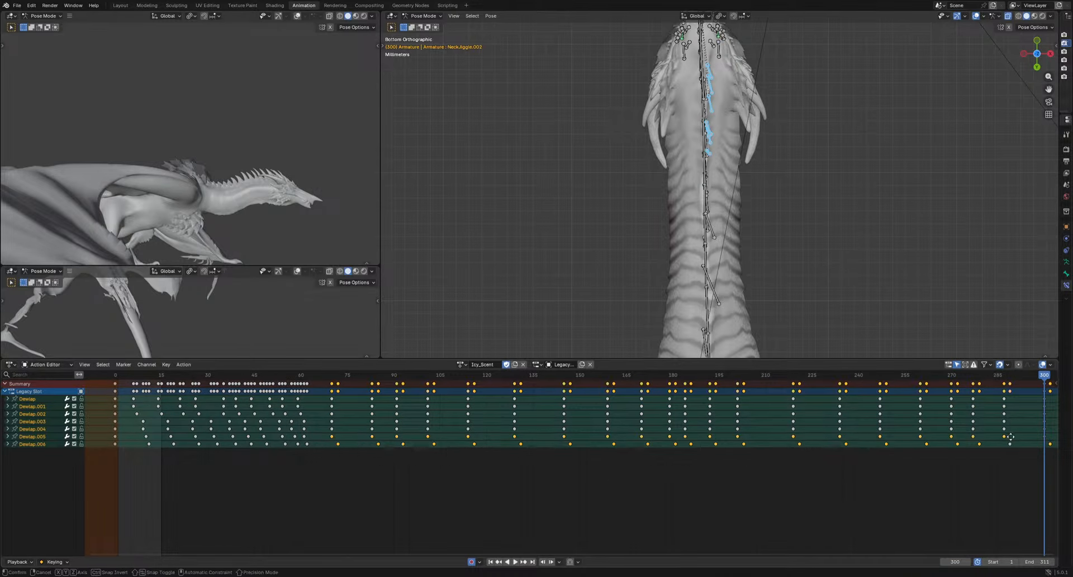
click(1013, 441)
scroll(884, 492, down, 1)
middle_drag(884, 492, 798, 495)
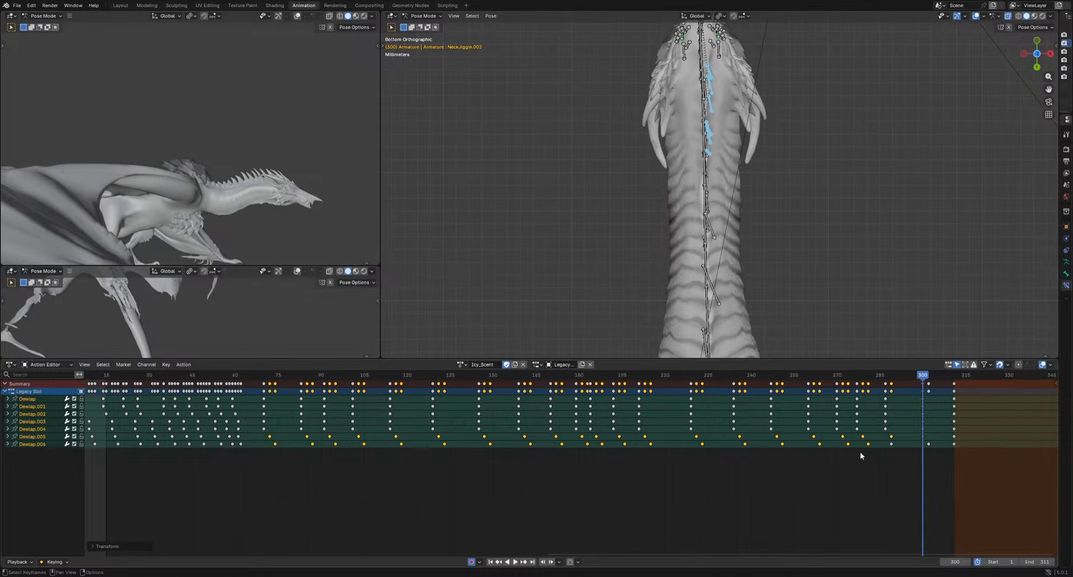
Stagger the keyframes of the Dewlap to Dewlap.004 channels after frame 65 and play back the overlapping motion
drag(897, 447, 902, 446)
key(g)
click(913, 428)
mouse_move(933, 395)
mouse_down()
mouse_move(695, 412)
mouse_move(256, 415)
mouse_move(804, 425)
mouse_move(939, 414)
mouse_up()
key(g)
click(267, 425)
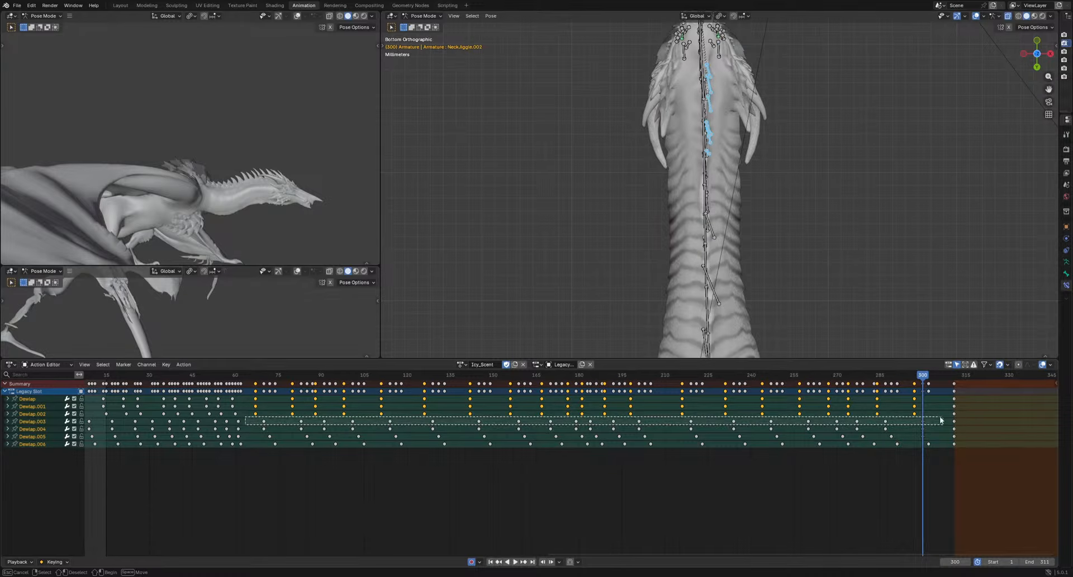
key(g)
click(933, 412)
key(space)
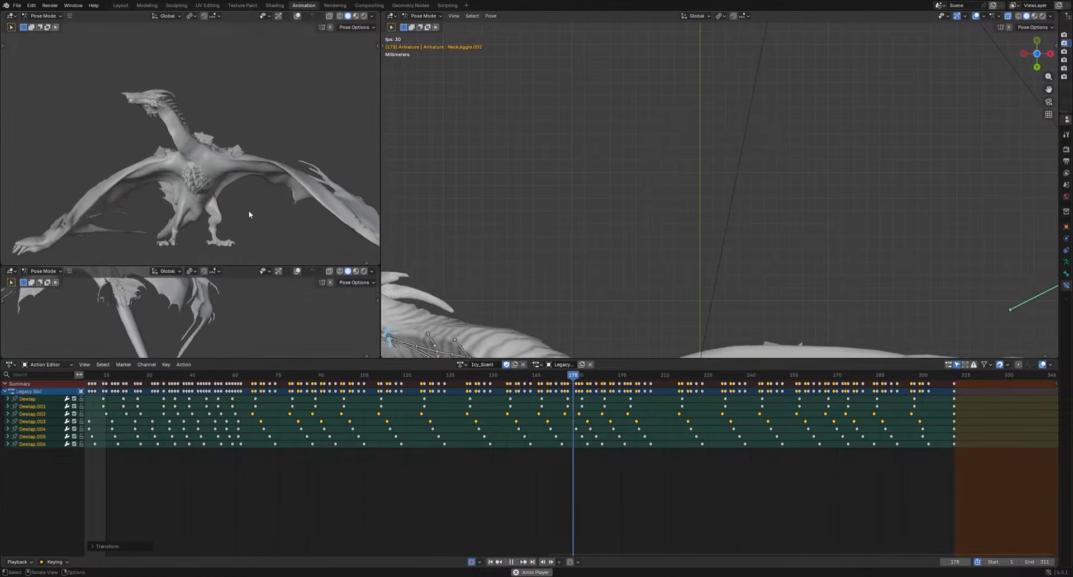
middle_drag(249, 211, 210, 216)
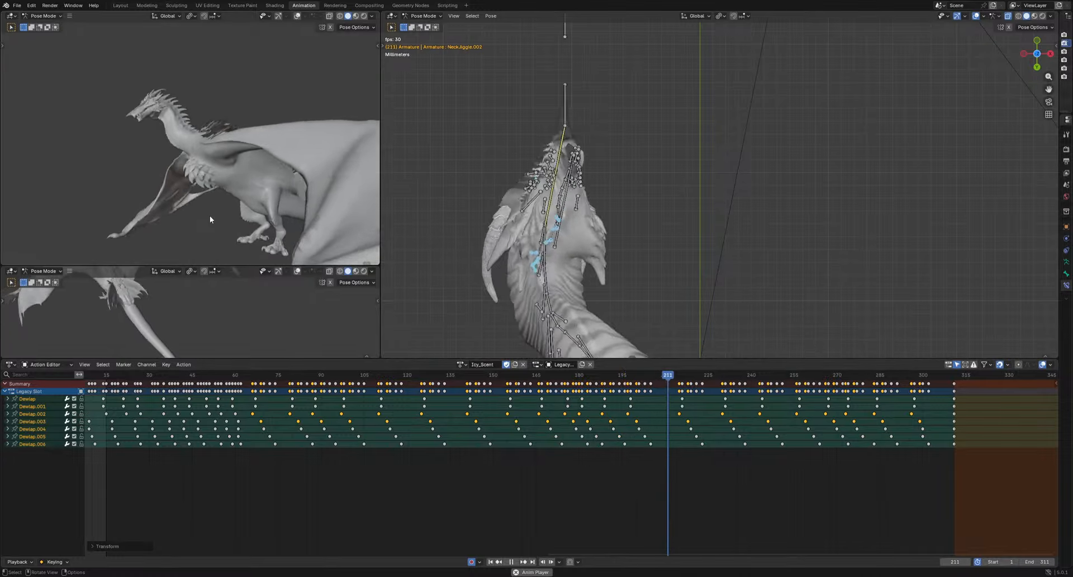
key(space)
Select the SpikeHead and SpikeNeck bones along the crest of the dragon's head and neck
middle_drag(764, 298, 666, 237)
scroll(810, 179, up, 3)
drag(772, 169, 538, 258)
drag(537, 255, 483, 313)
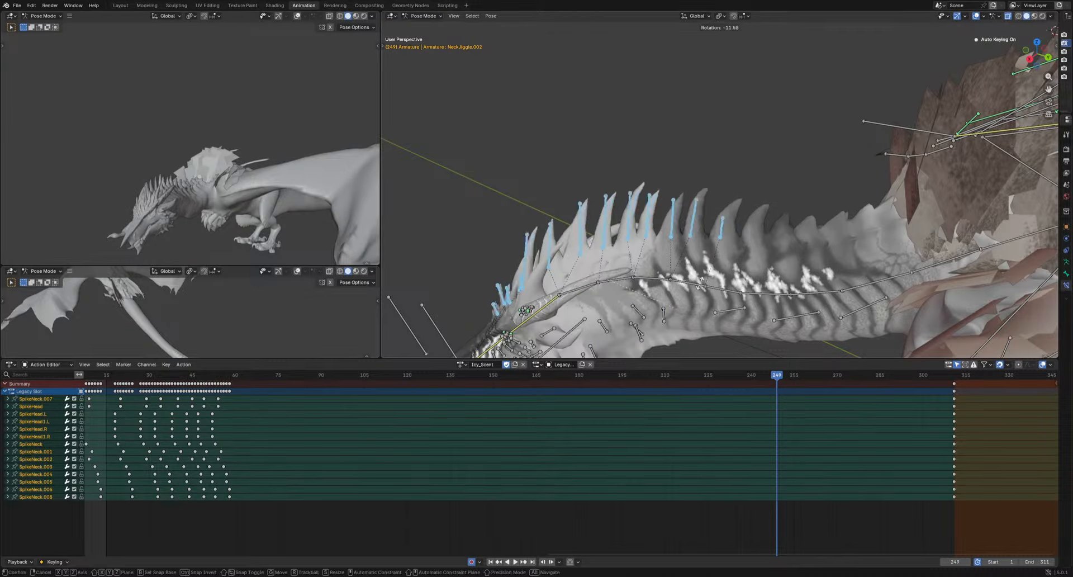
Try rotating the head and neck spike bones at frame 249 from the side view
key(r)
click(666, 189)
key(ctrl+z)
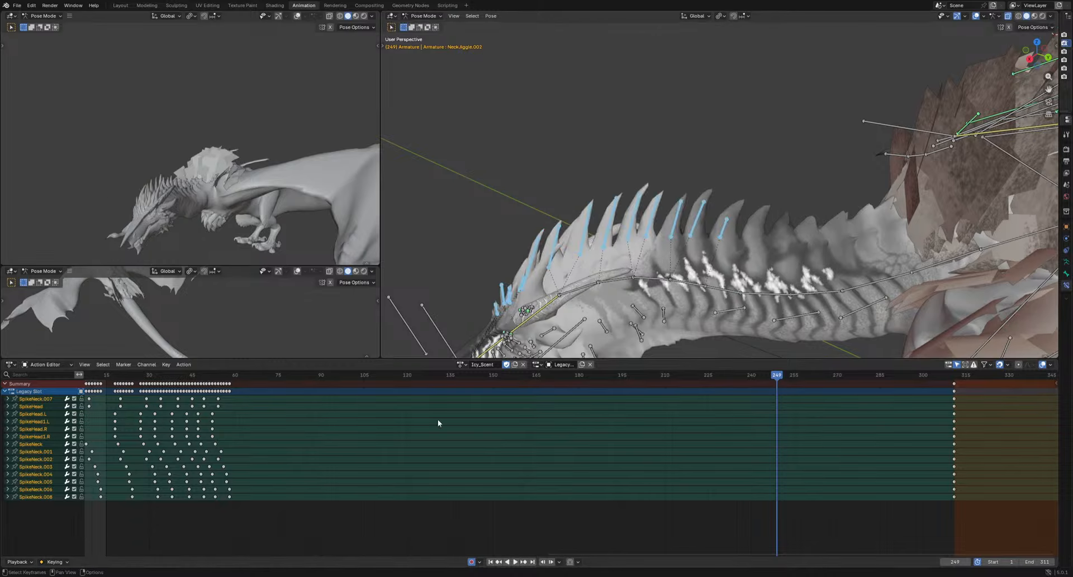
Rotate the head and neck spike bones sideways at frame 66 in the front view
drag(234, 378, 263, 385)
middle_drag(687, 246, 749, 196)
drag(225, 378, 252, 383)
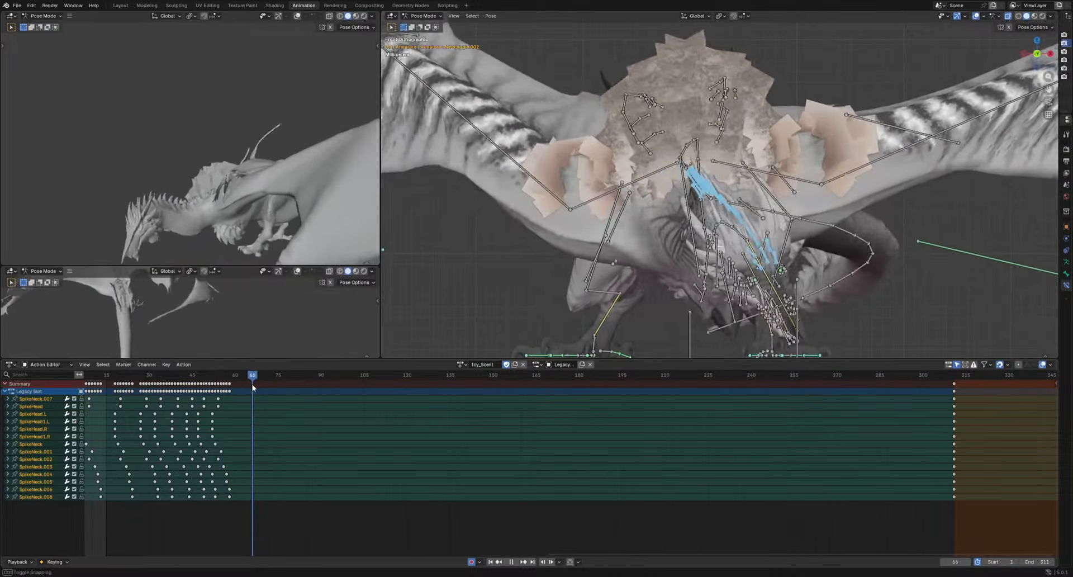
middle_drag(679, 262, 870, 300)
key(r)
click(794, 303)
key(r)
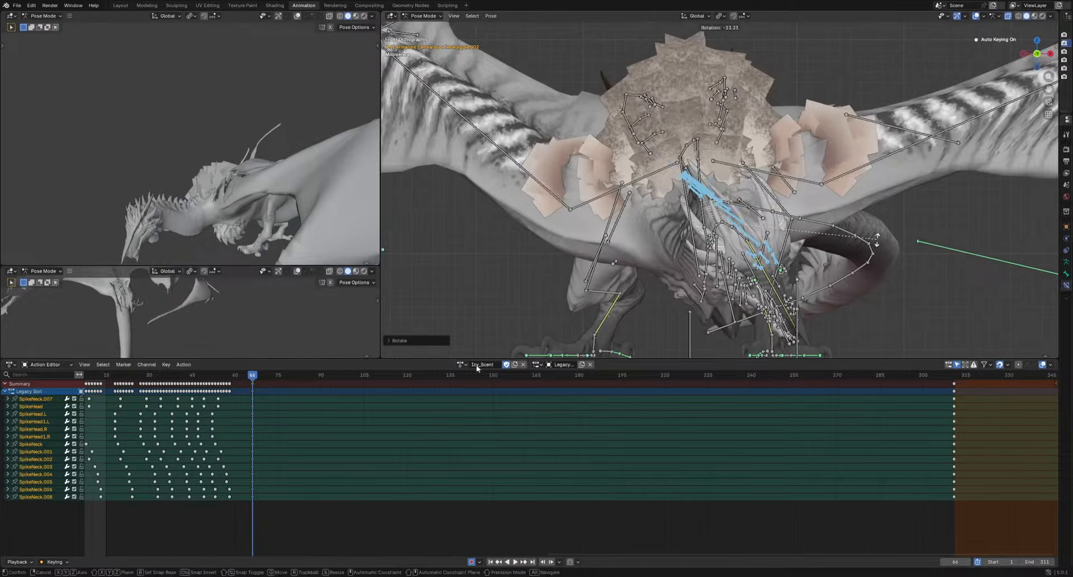
click(873, 242)
Rotate the spike bones at frames 75 and 88, playing the motion between the two poses
drag(252, 376, 278, 378)
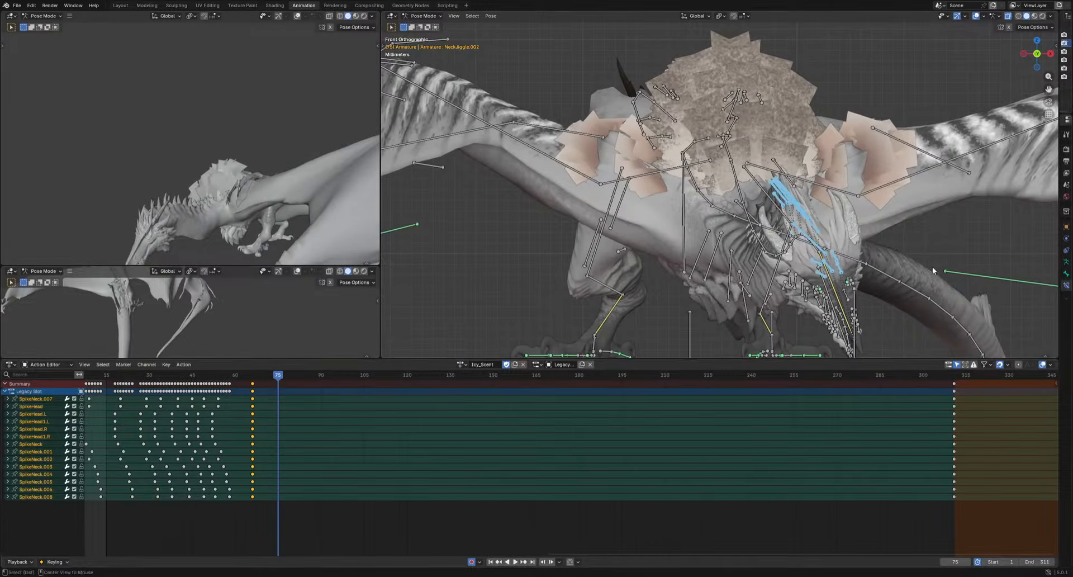
key(r)
click(899, 295)
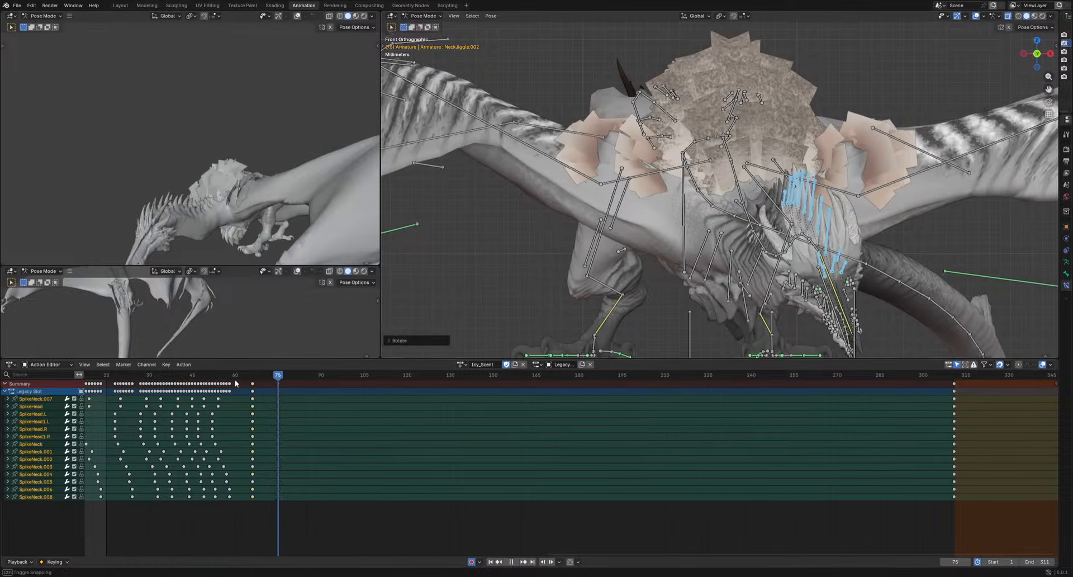
click(218, 376)
key(space)
key(space)
key(r)
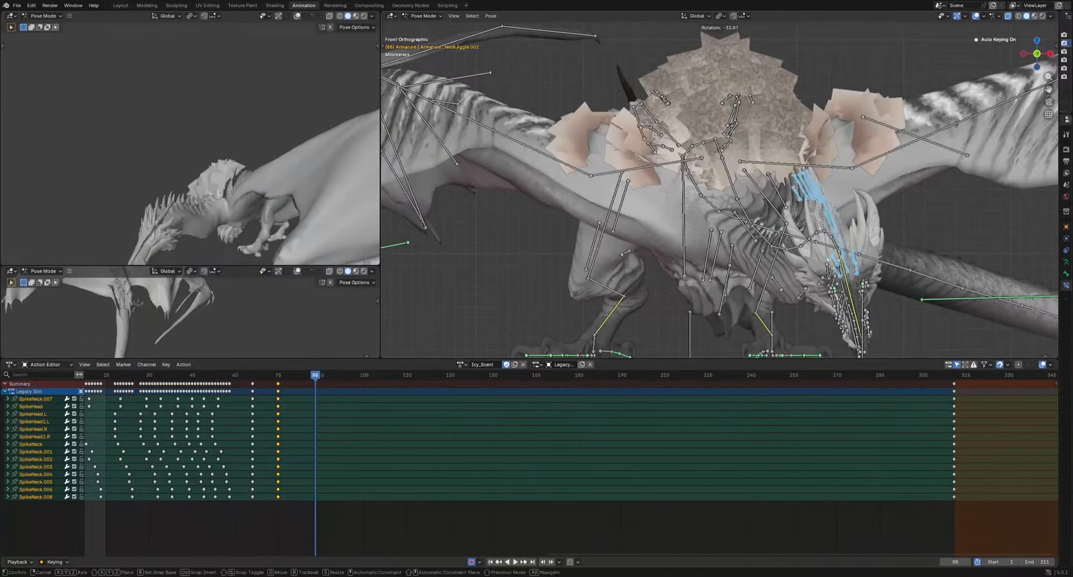
click(824, 262)
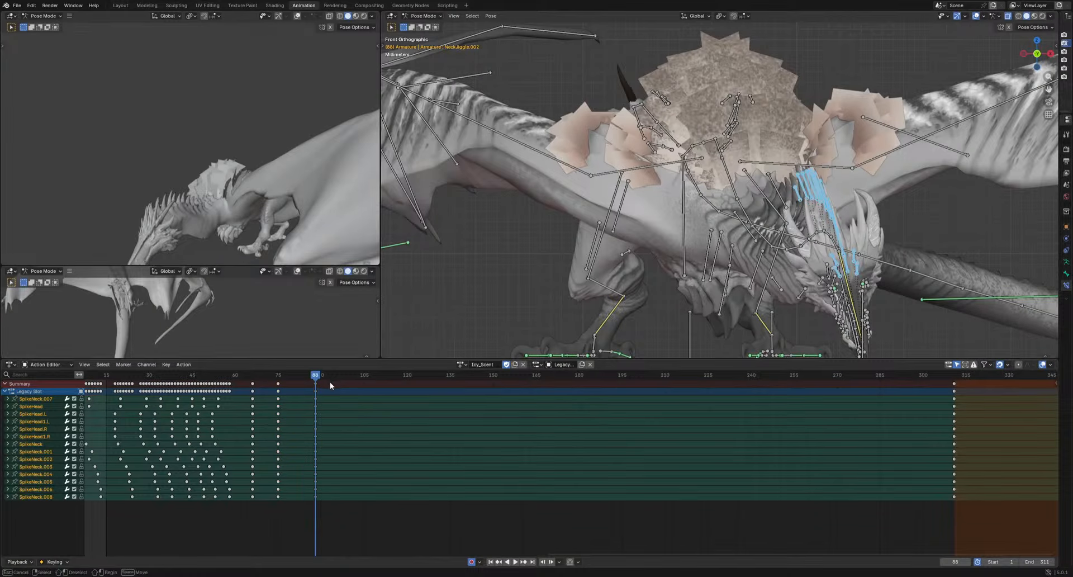
Rotate the spike bones at frame 92 and keyframe their pose at frame 107
click(326, 375)
key(r)
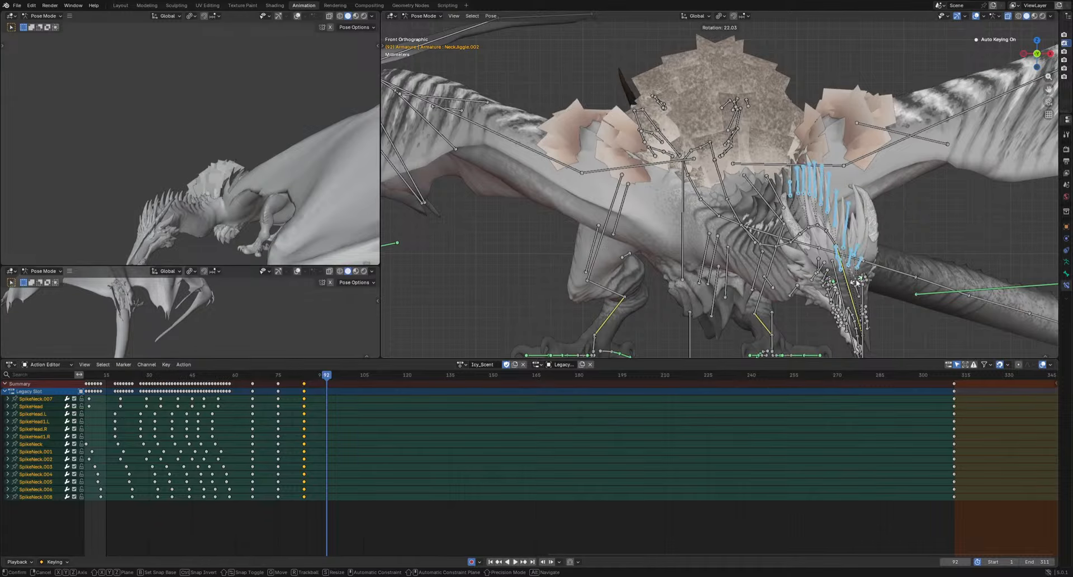
click(857, 282)
drag(327, 376, 370, 384)
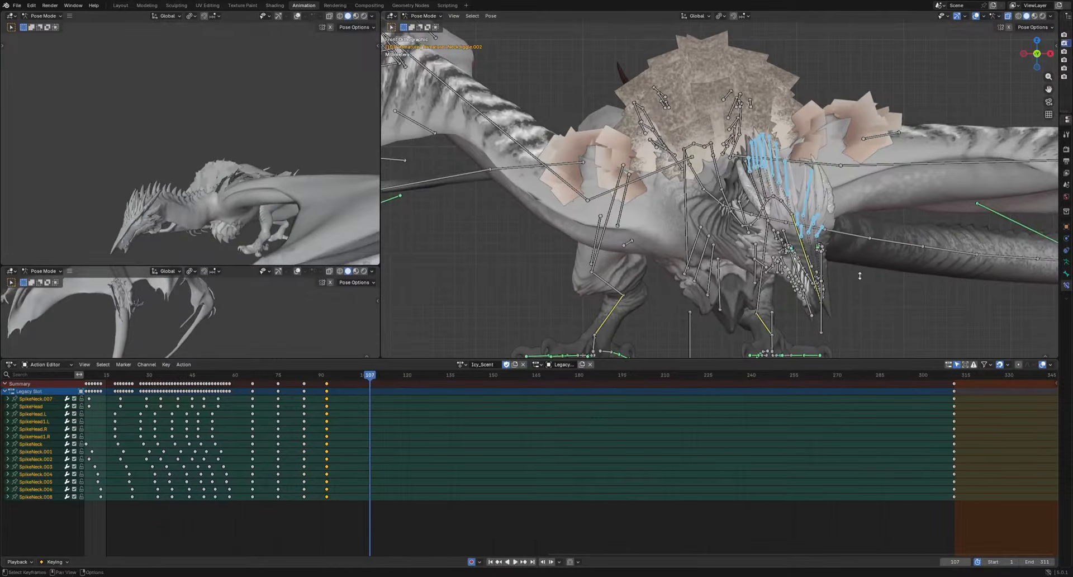
key(i)
Trackball-rotate the spike bones at frame 114
click(389, 375)
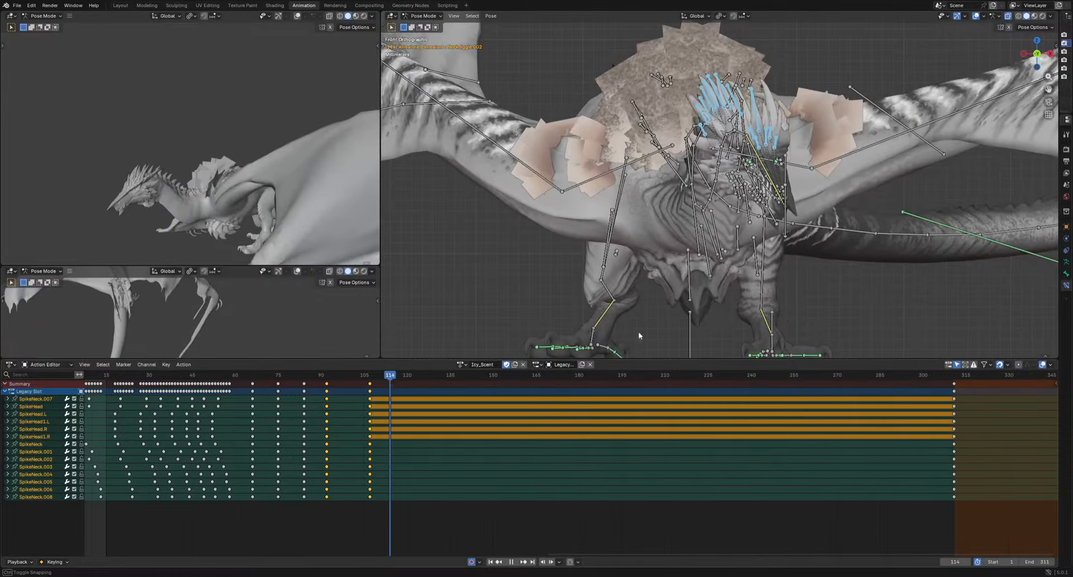
key(r)
key(r)
key(Return)
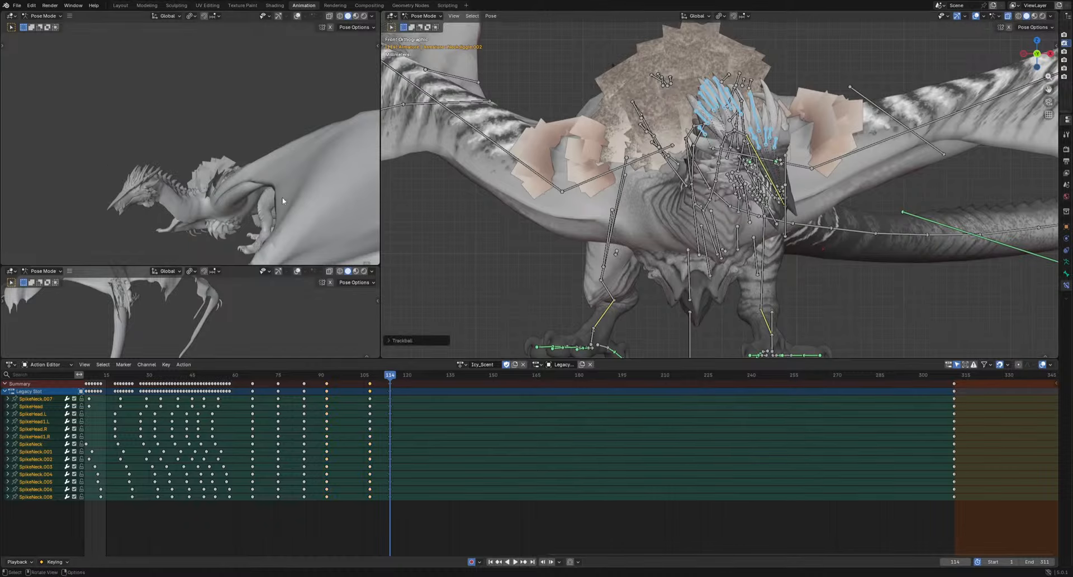
Rotate the head and neck spike bones at frame 121
click(409, 378)
drag(409, 377, 410, 377)
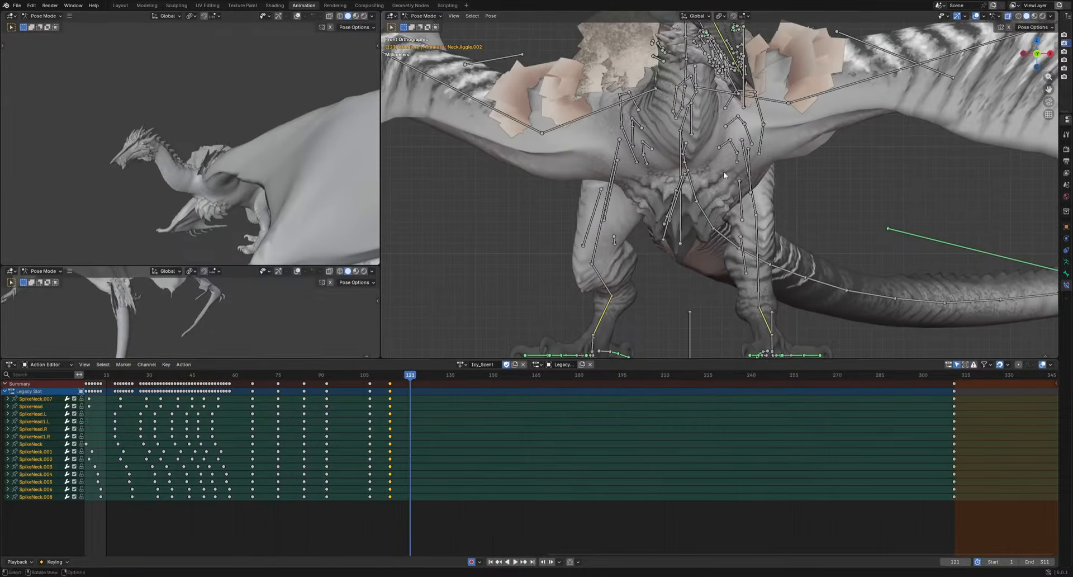
shift+middle_drag(766, 143, 653, 273)
key(r)
key(Return)
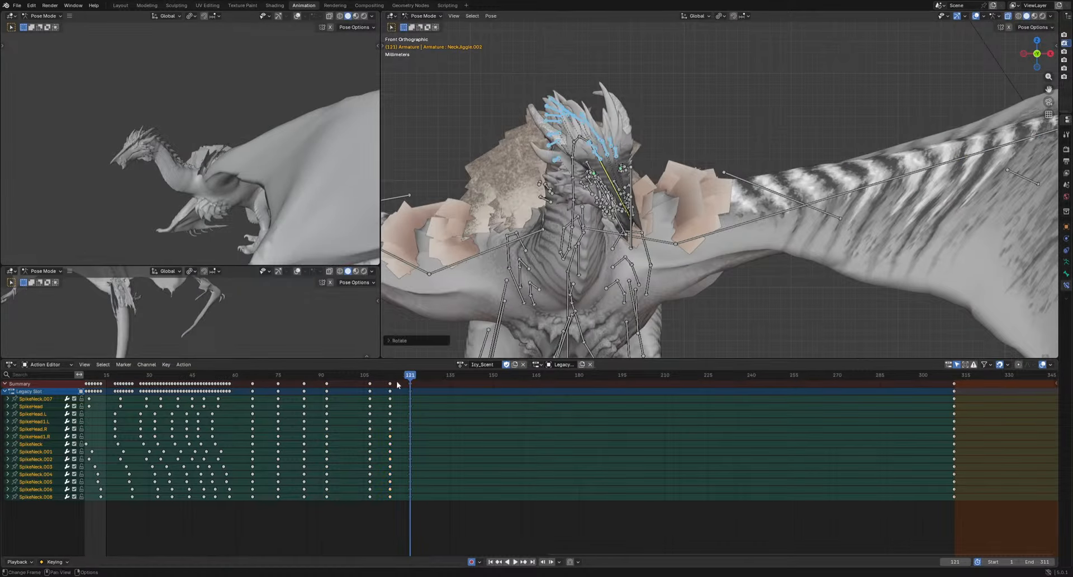
Review the motion and rotate the spike bones at frame 147
key(space)
key(space)
shift+middle_drag(557, 276, 698, 246)
key(r)
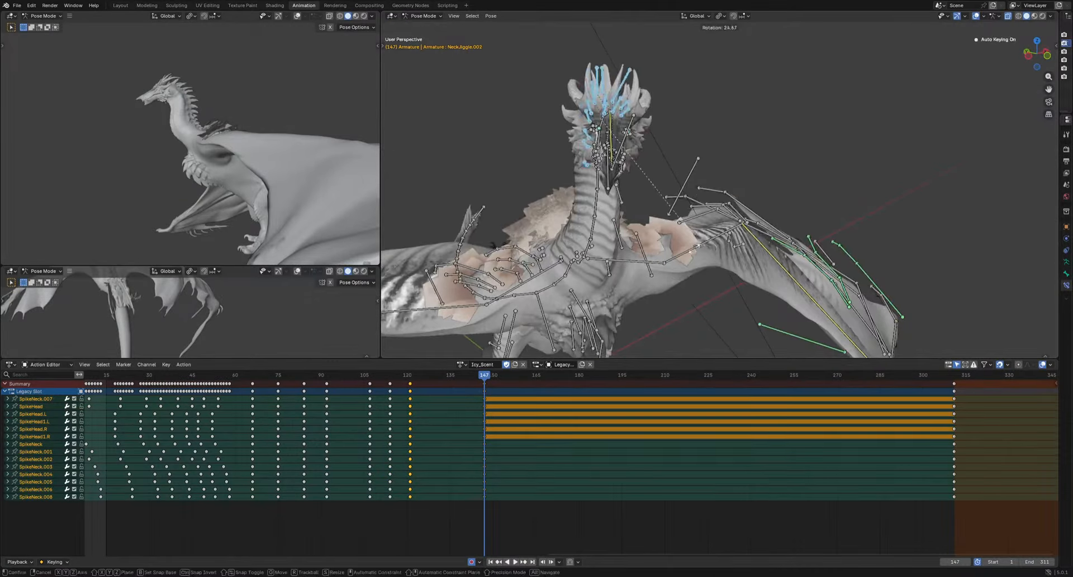
click(686, 243)
Rotate the head and neck spike bones at frame 163 and refine their pose with a trackball rotation
key(space)
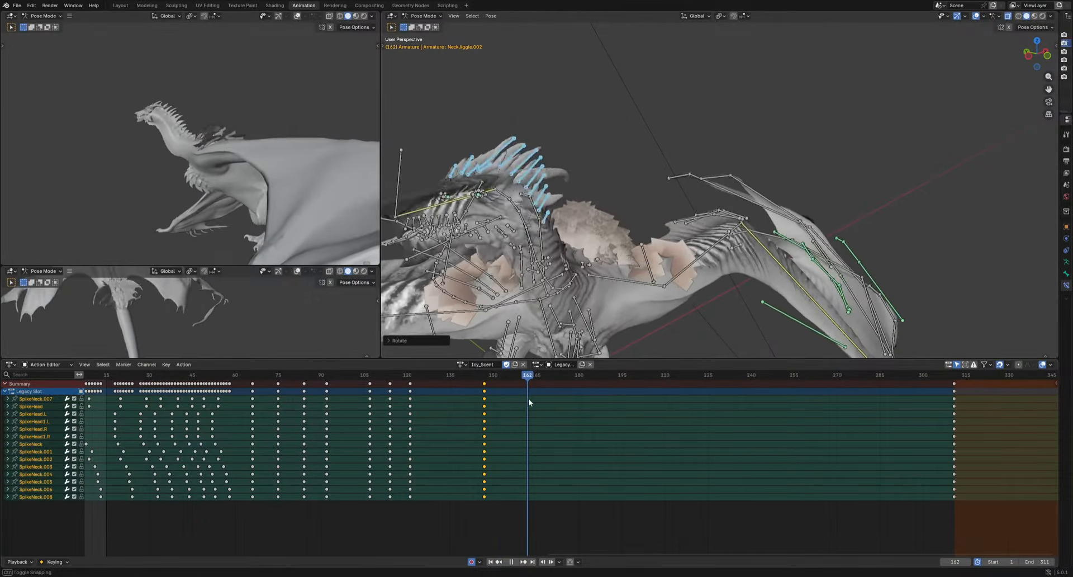
middle_drag(767, 283, 651, 267)
key(r)
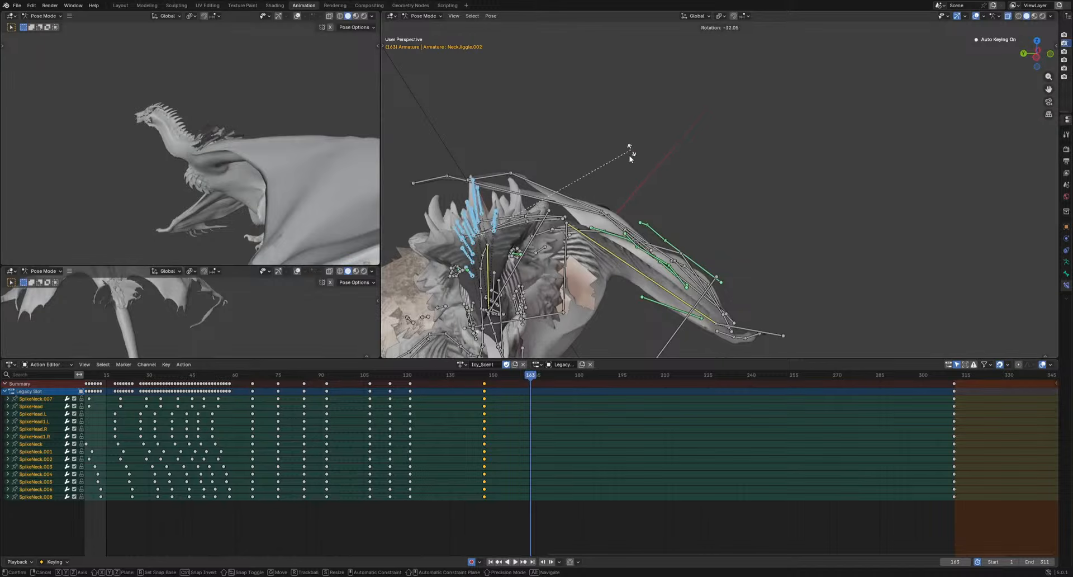
click(629, 156)
key(r)
key(r)
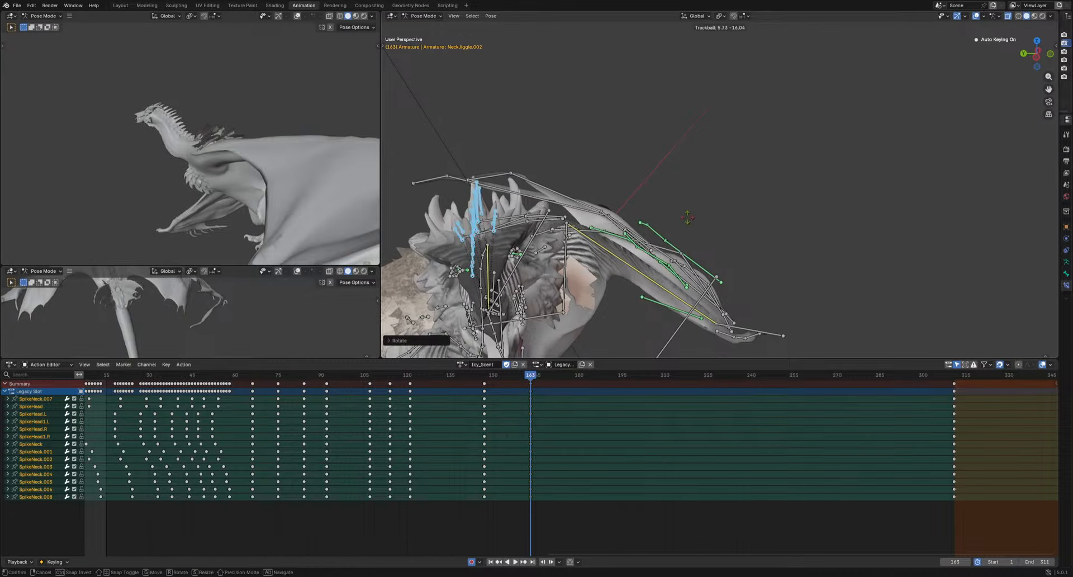
click(687, 220)
Clear the spike bones' rotation at frame 172 and rotate them at frame 181
drag(534, 379, 555, 379)
key(alt+r)
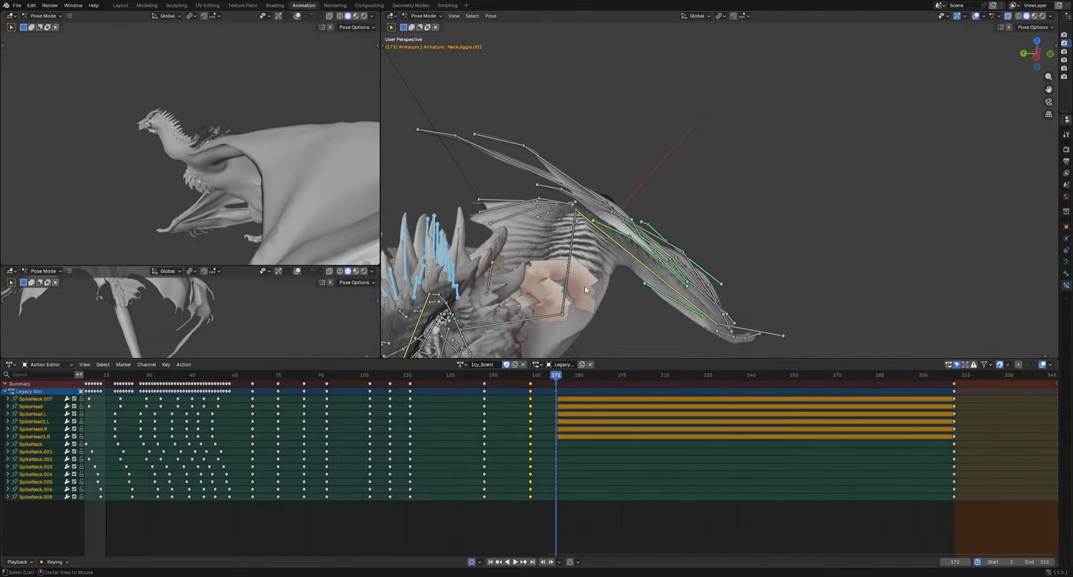
scroll(585, 289, down, 3)
shift+middle_drag(585, 290, 710, 241)
drag(561, 377, 582, 377)
key(r)
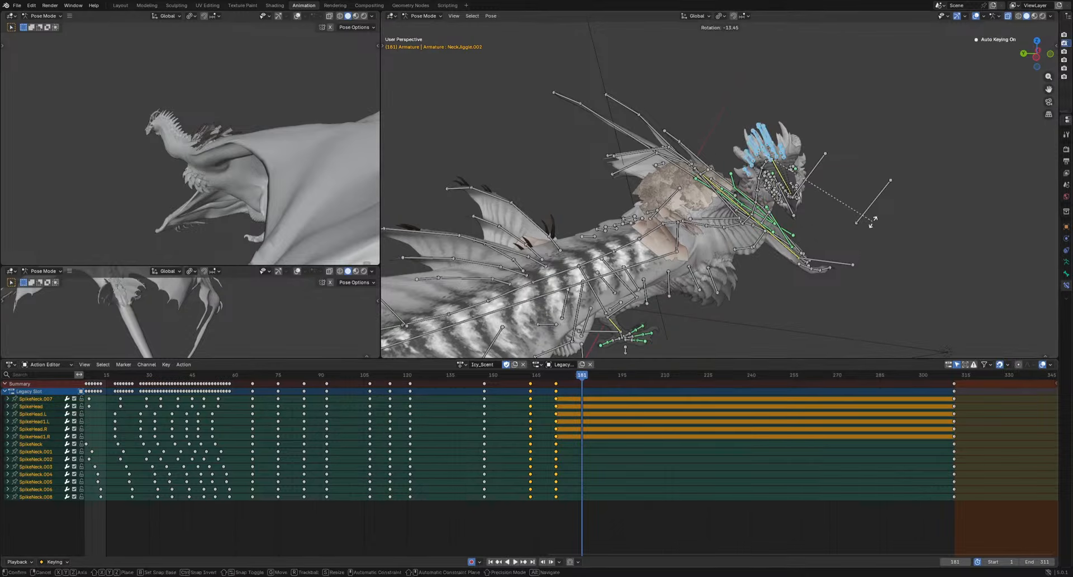
click(872, 223)
Pose the spike bones at frame 185 and rotate them at frame 199
key(Right)
key(Right)
key(Right)
key(Right)
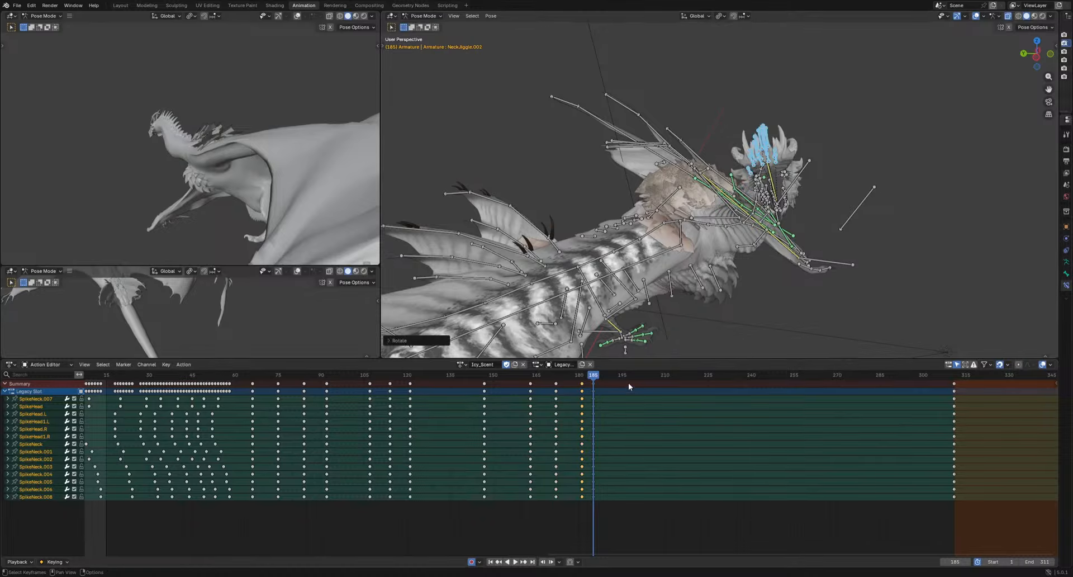
drag(604, 377, 634, 379)
key(r)
click(894, 181)
middle_drag(866, 210, 810, 241)
Rotate the spike bones at about frame 217 and check the pose up to frame 231
drag(635, 376, 726, 376)
key(r)
click(732, 337)
middle_drag(924, 286, 732, 215)
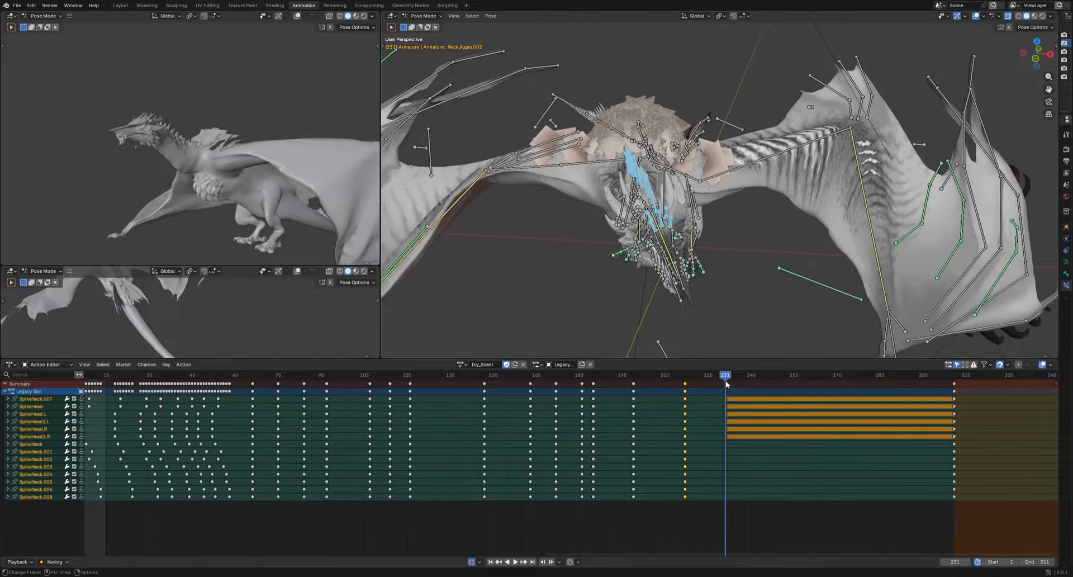
Trackball-rotate the spike bones at frame 238
drag(725, 380, 743, 383)
middle_drag(748, 330, 754, 274)
key(r)
key(r)
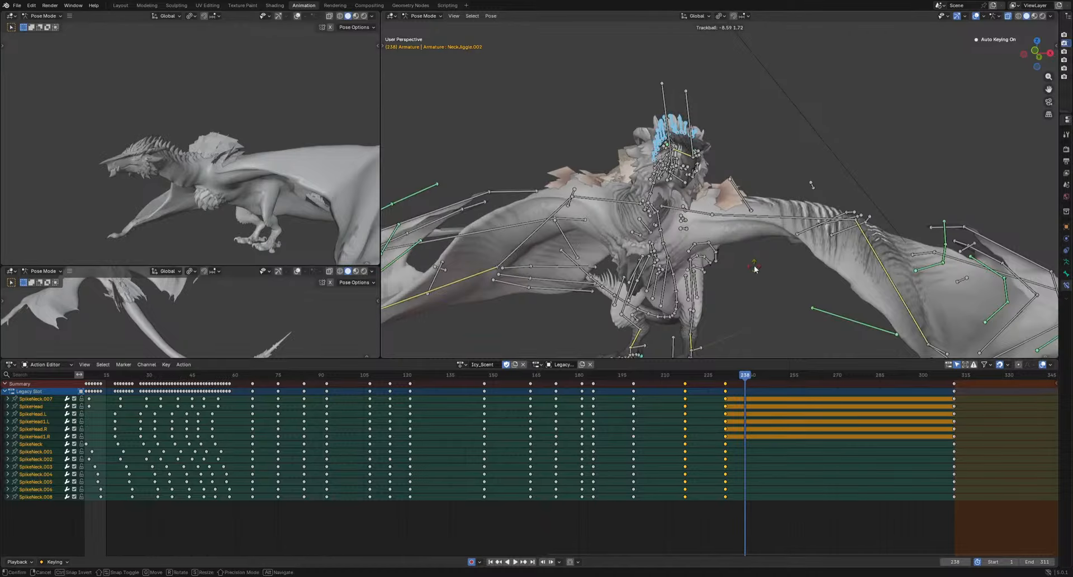
click(751, 313)
Rotate the spike bones at about frame 253 and again at frame 265
drag(747, 375, 788, 391)
middle_drag(771, 285, 866, 280)
key(r)
click(816, 384)
drag(790, 378, 821, 381)
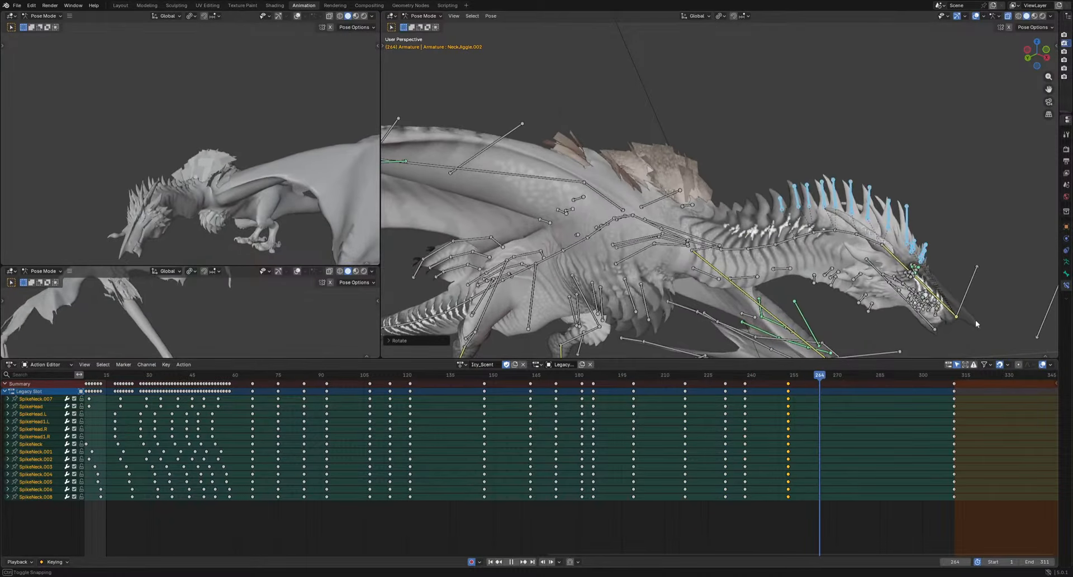
middle_drag(974, 319, 838, 312)
key(r)
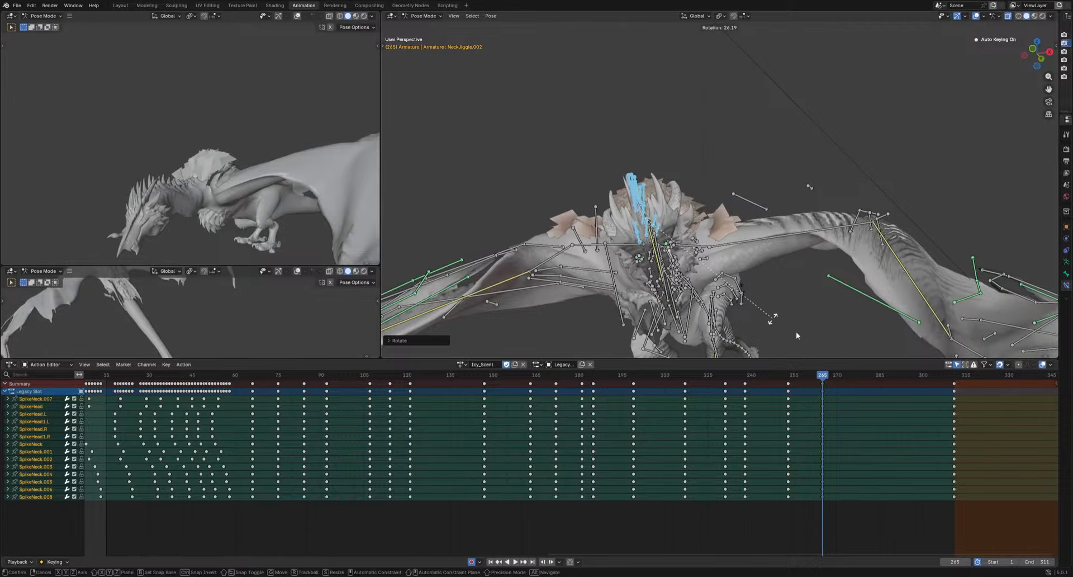
click(795, 335)
Rotate the spike bones at frame 275, adjusting them from both the front and the side
drag(831, 379, 847, 381)
middle_drag(827, 341, 865, 250)
key(r)
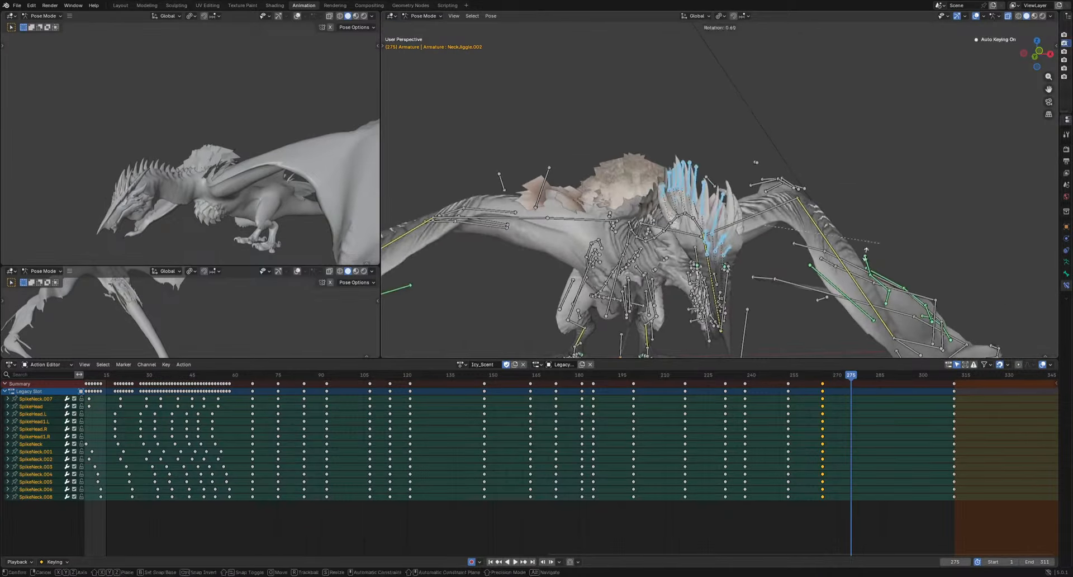
click(786, 276)
middle_drag(839, 324, 776, 264)
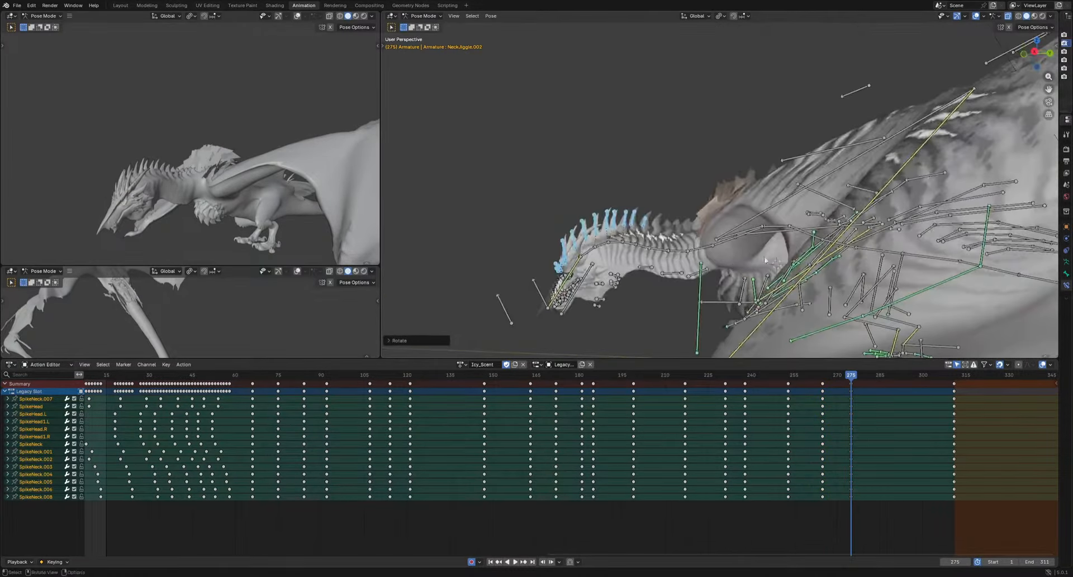
key(r)
click(776, 264)
Rotate the spike bones at frame 290 and again at frame 303
drag(852, 382, 894, 382)
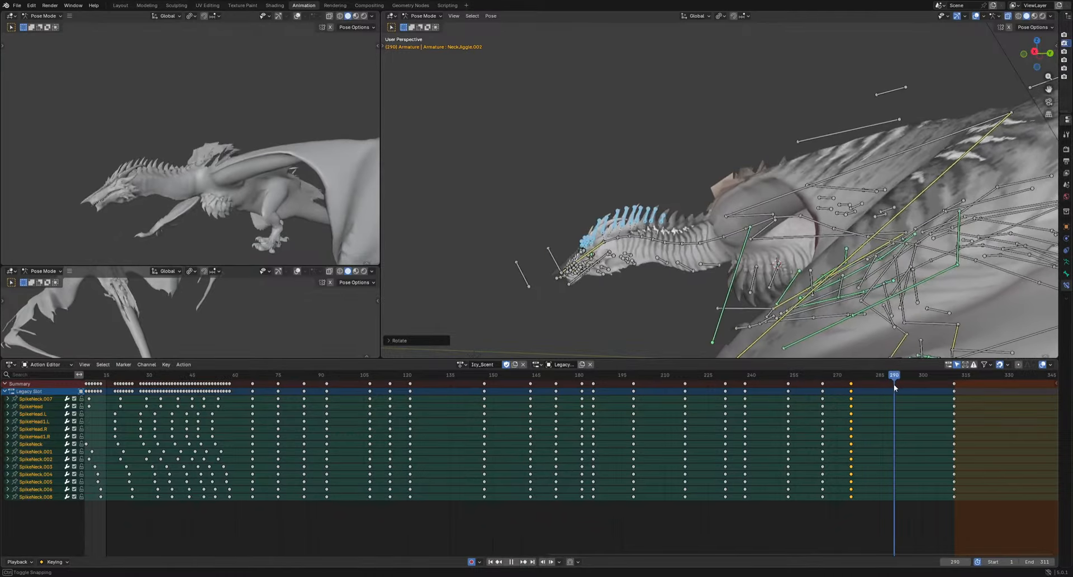
middle_drag(810, 291, 785, 267)
key(r)
click(719, 151)
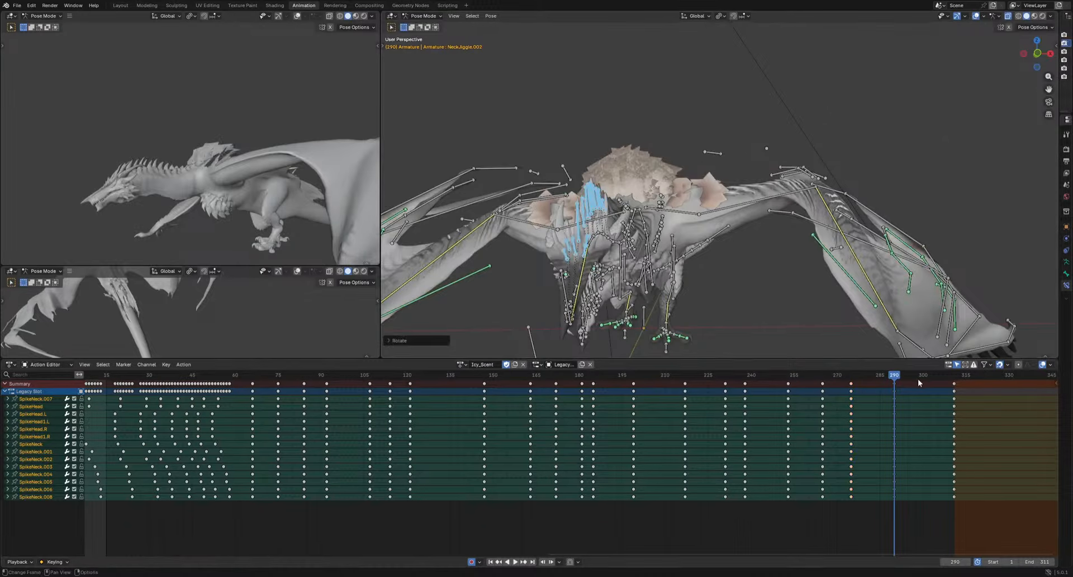
drag(900, 380, 932, 382)
middle_drag(797, 275, 817, 285)
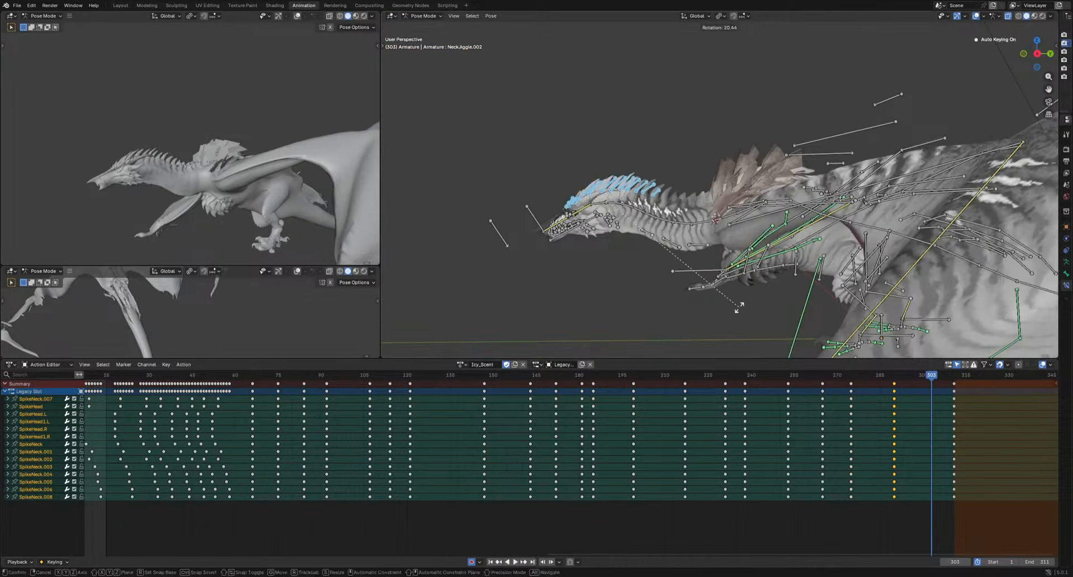
Shift the newly added SpikeNeck.006 and SpikeNeck.008 keyframes slightly later, offsetting SpikeNeck.008 further
drag(247, 509, 935, 492)
key(g)
click(936, 493)
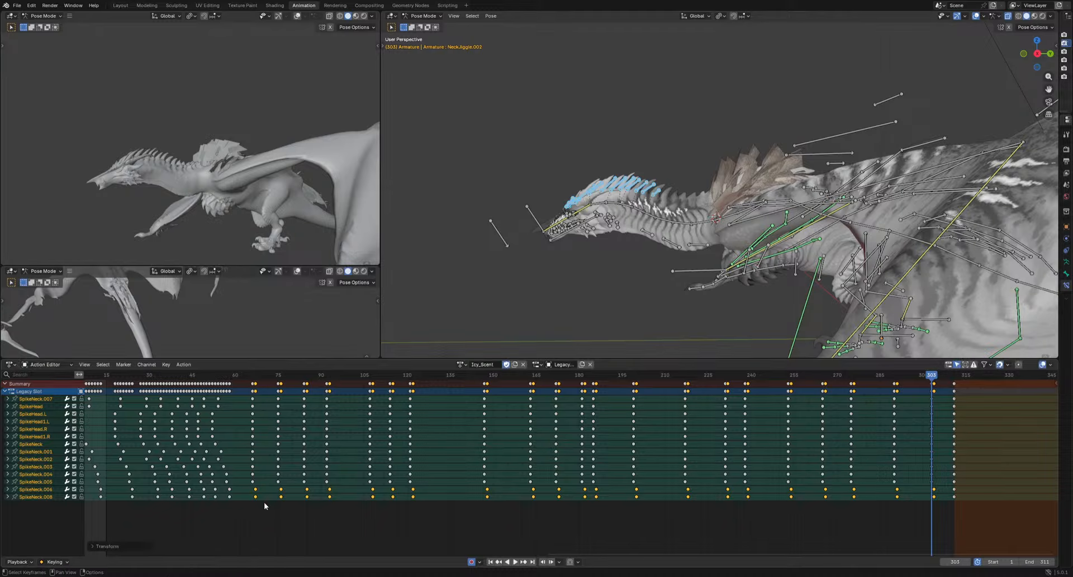
drag(243, 508, 940, 496)
key(g)
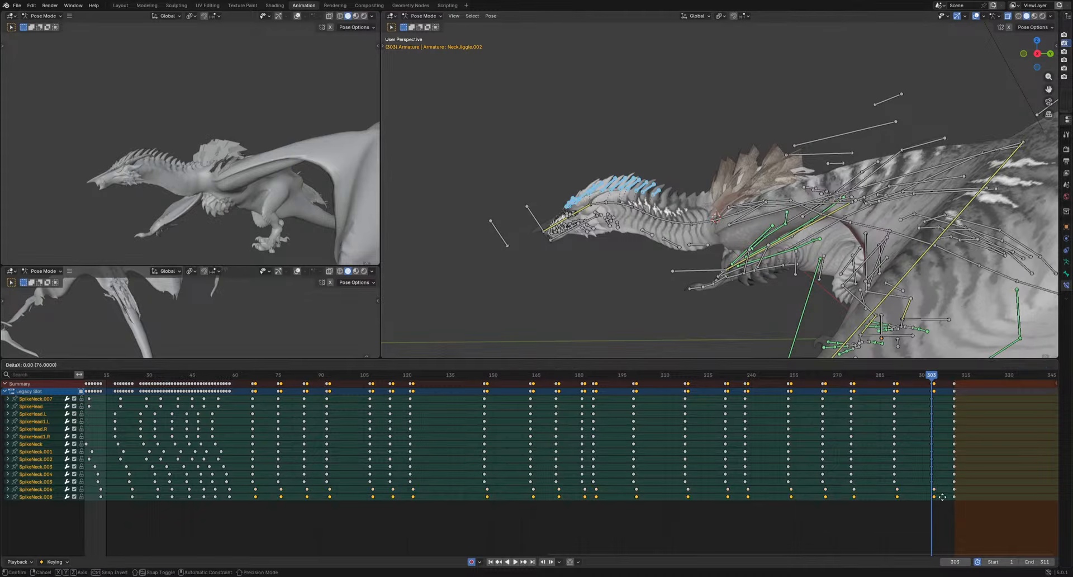
click(943, 496)
Shift the new SpikeHead row keyframes about one frame earlier and offset the SpikeHead1.R and SpikeNeck keyframes
drag(241, 440, 936, 411)
key(g)
click(327, 458)
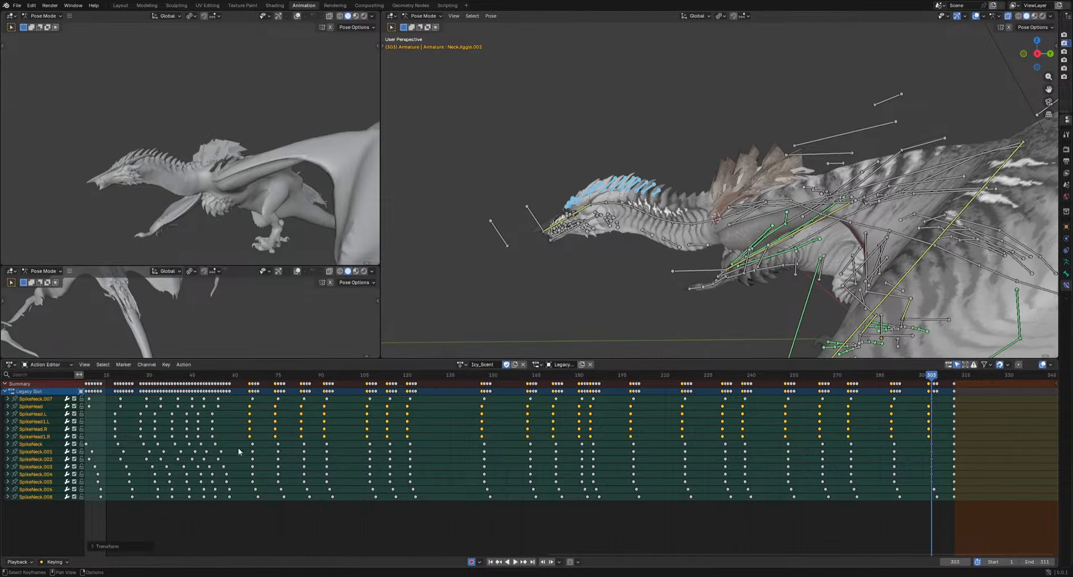
drag(240, 456, 939, 433)
key(g)
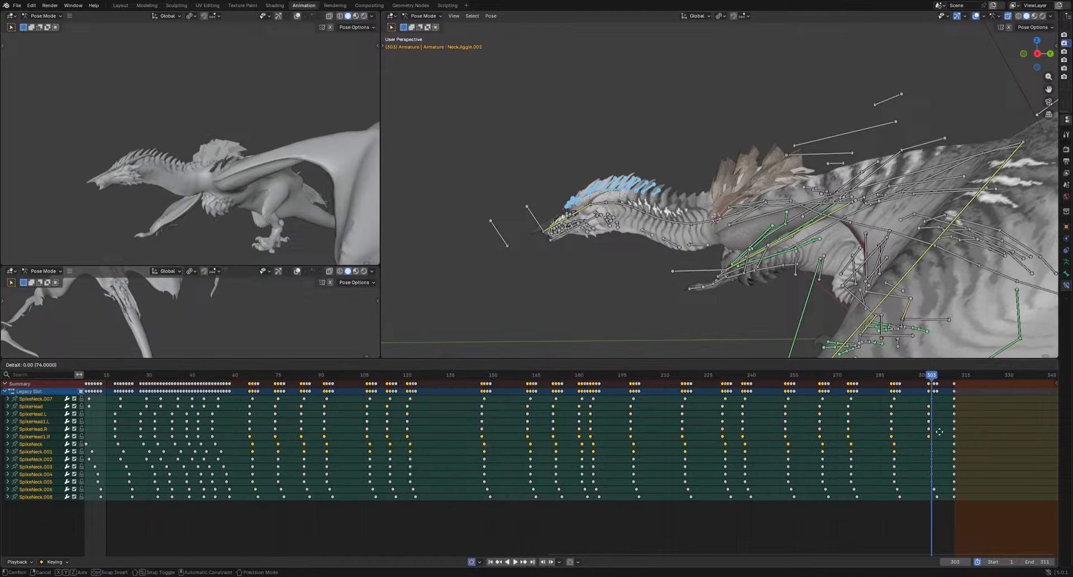
click(937, 434)
Stagger the new SpikeNeck.001 to SpikeNeck.004 keyframes progressively later in time
drag(240, 469, 939, 454)
key(g)
click(454, 486)
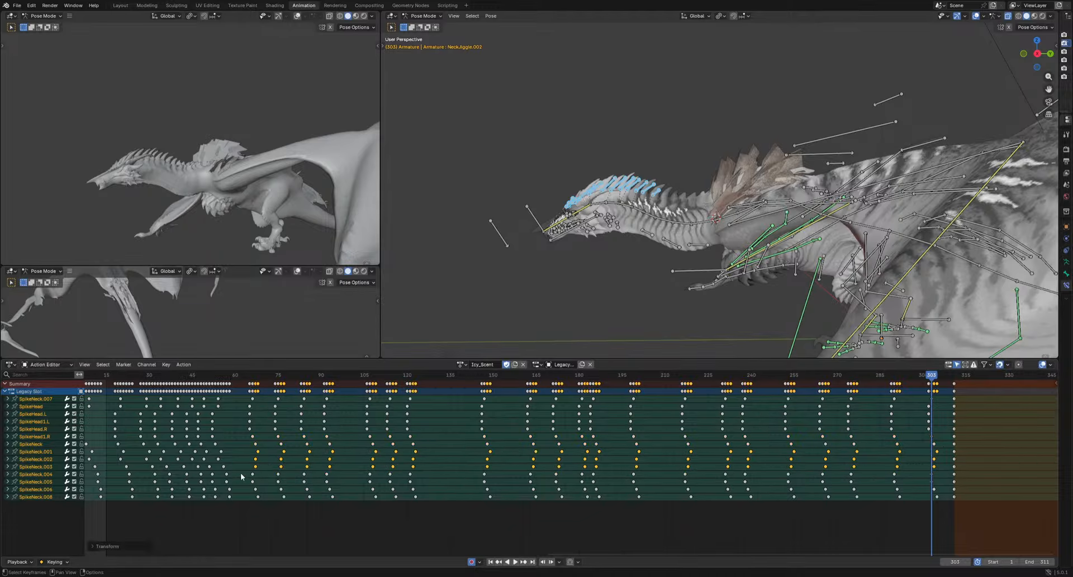
drag(240, 476, 941, 471)
key(g)
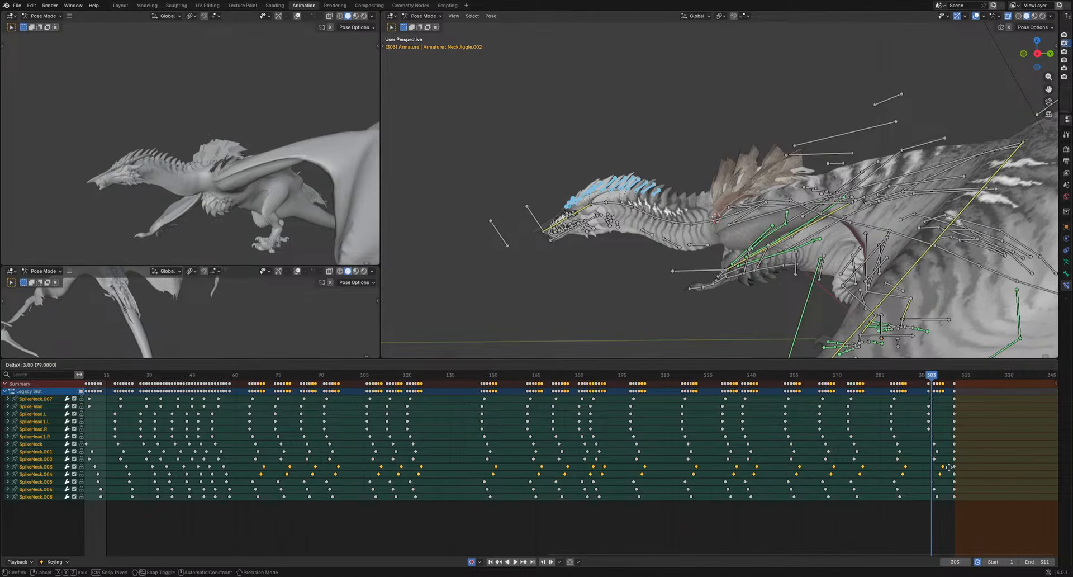
click(946, 468)
Shift the new keyframes of the rows from SpikeHead.L down to SpikeNeck.008 together in time
drag(233, 417, 937, 519)
key(g)
click(940, 518)
Play back the animation and examine the overlapping spike motion from several angles
key(space)
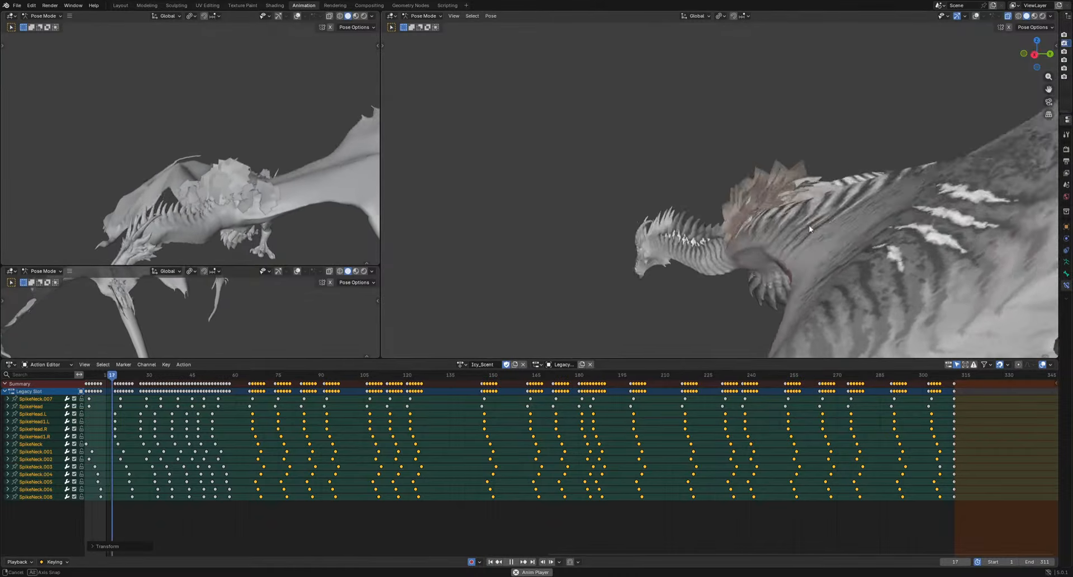
middle_drag(809, 225, 729, 266)
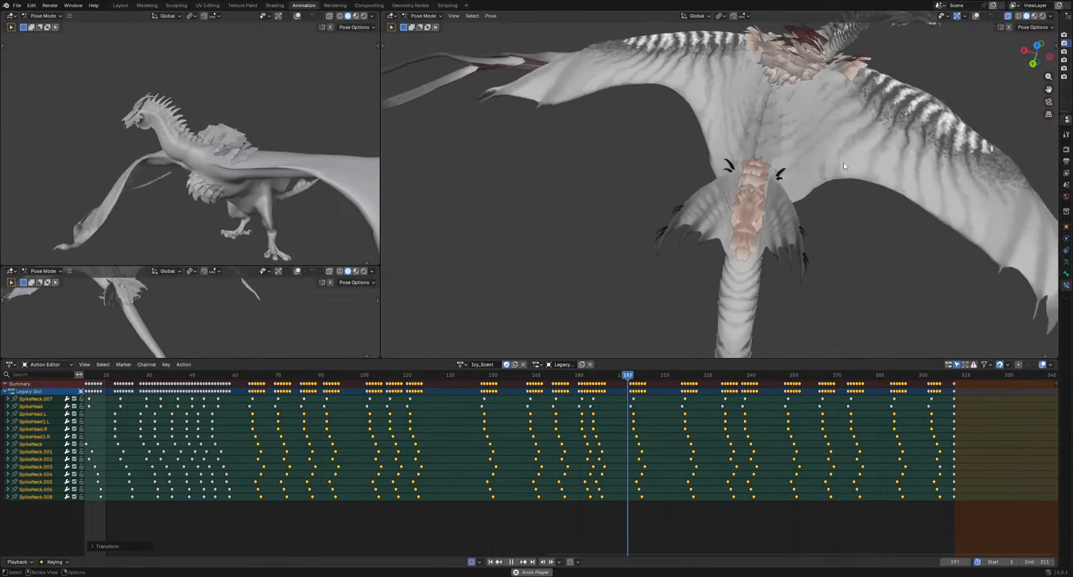
middle_drag(869, 229, 736, 186)
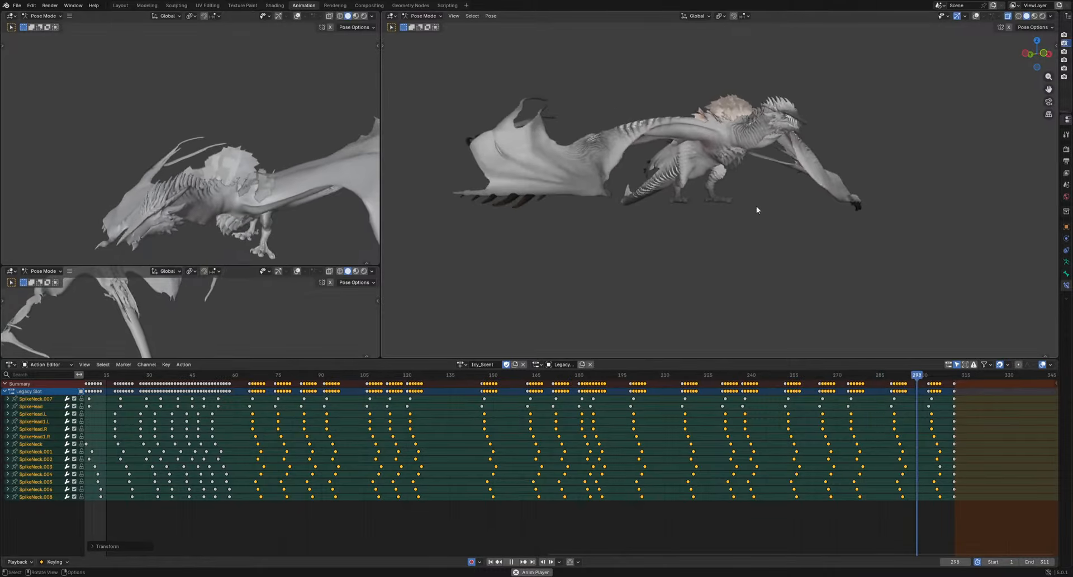
middle_drag(756, 207, 776, 168)
scroll(776, 168, up, 5)
shift+middle_drag(856, 83, 871, 167)
key(space)
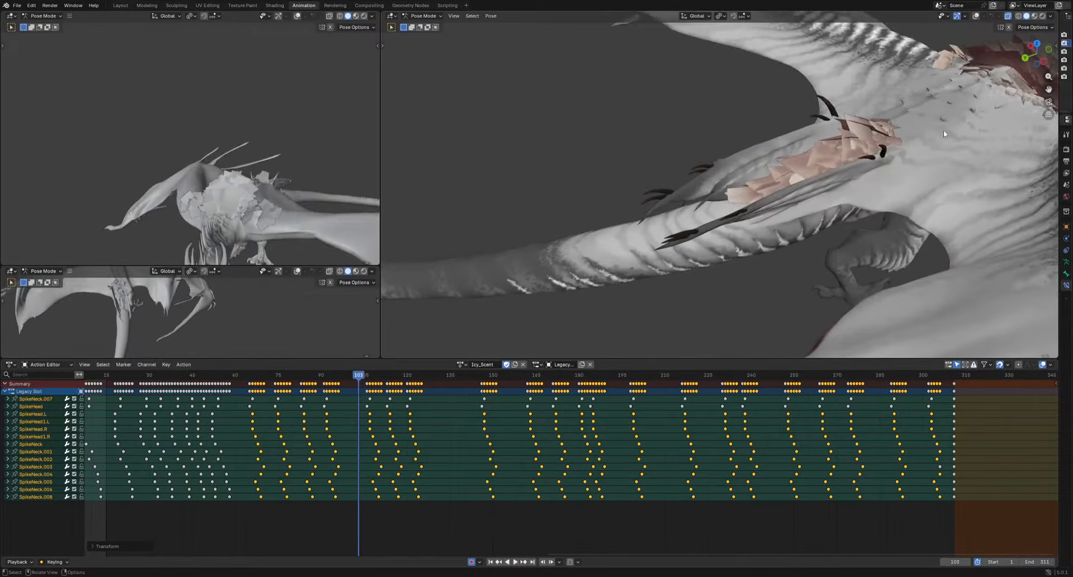
Show the armature overlays in the main viewport, review the playback again and save the file
click(964, 16)
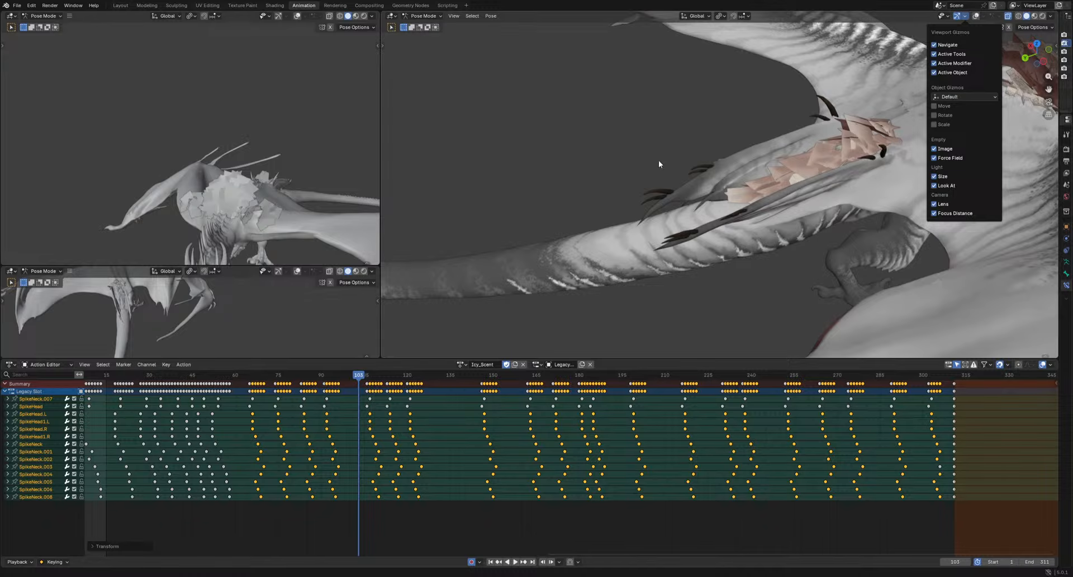
click(976, 15)
key(space)
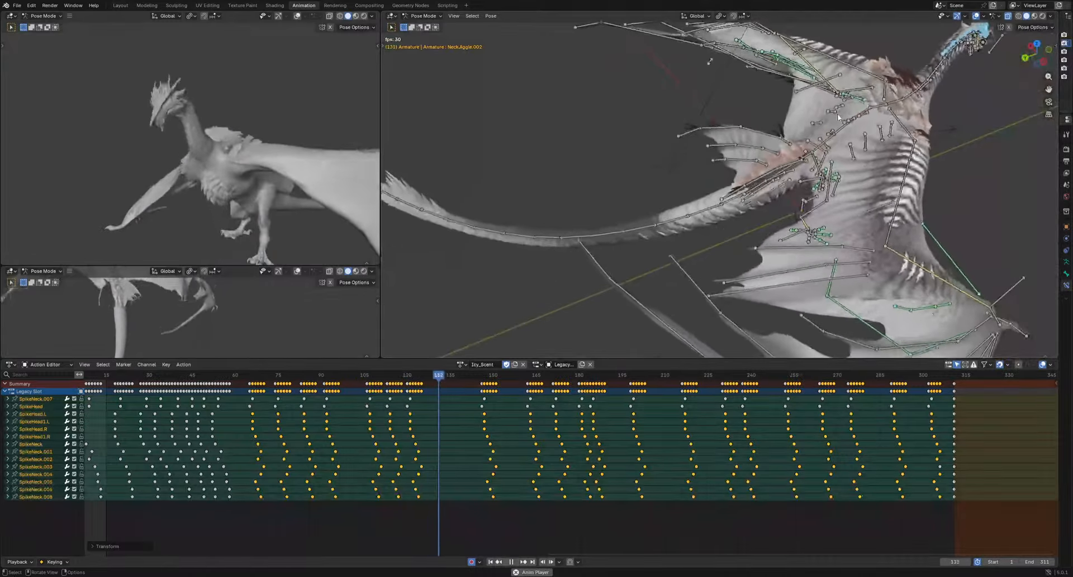
key(space)
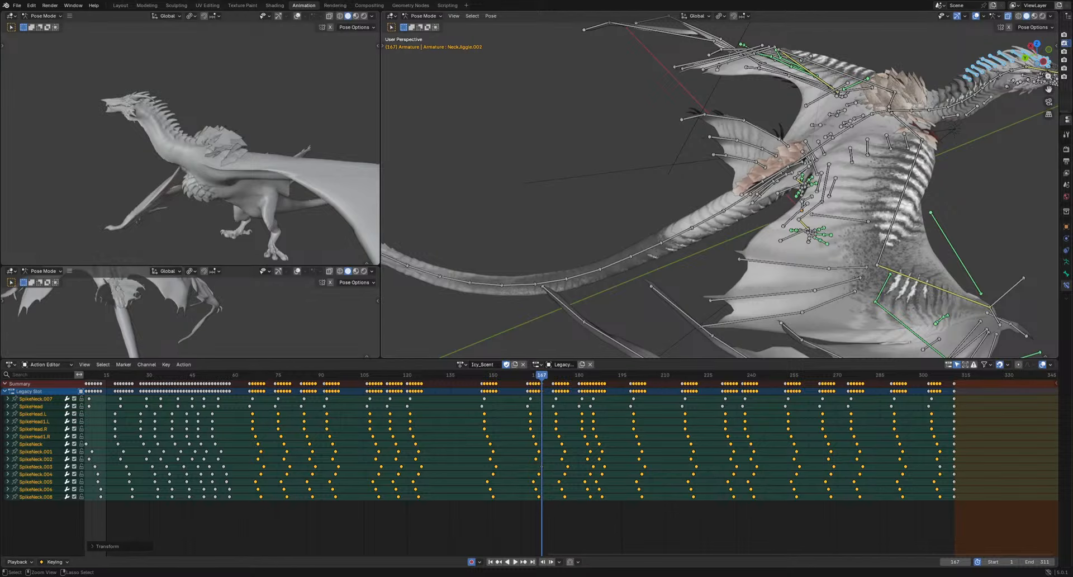
key(ctrl+s)
Select the three upper-lip bones LipUp1.R, LipUp2.R and LipUp3.R on the dragon's mouth
scroll(886, 244, down, 3)
shift+middle_drag(886, 244, 697, 254)
scroll(696, 254, up, 8)
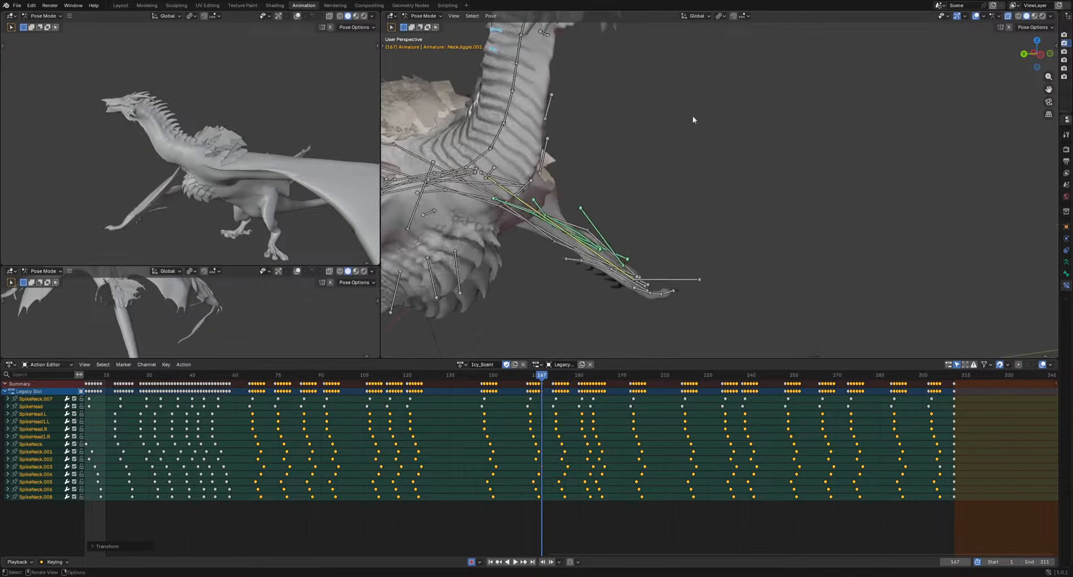
shift+middle_drag(693, 116, 606, 271)
middle_drag(710, 268, 624, 251)
scroll(625, 249, up, 7)
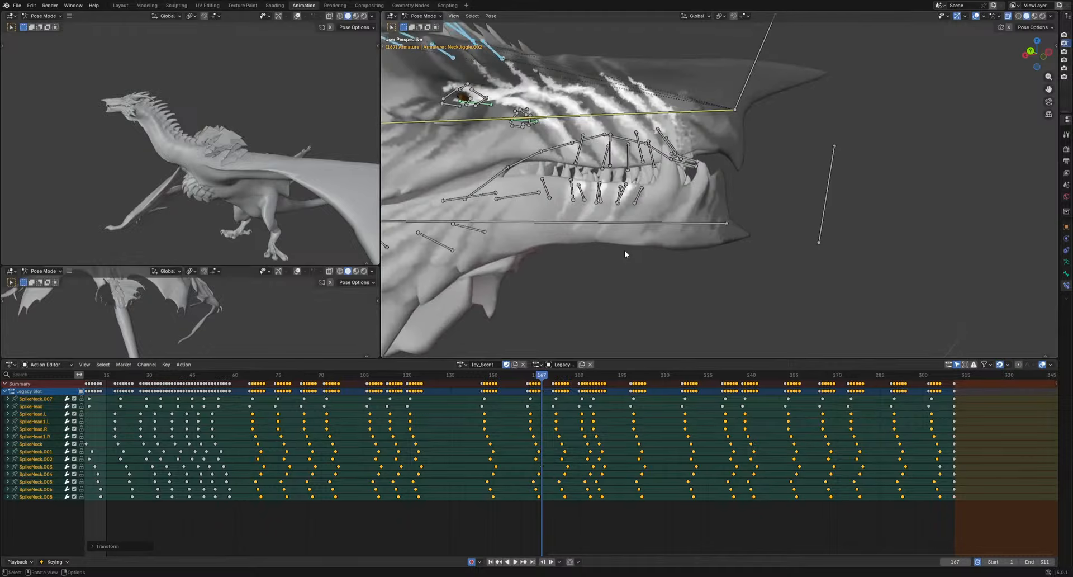
click(571, 308)
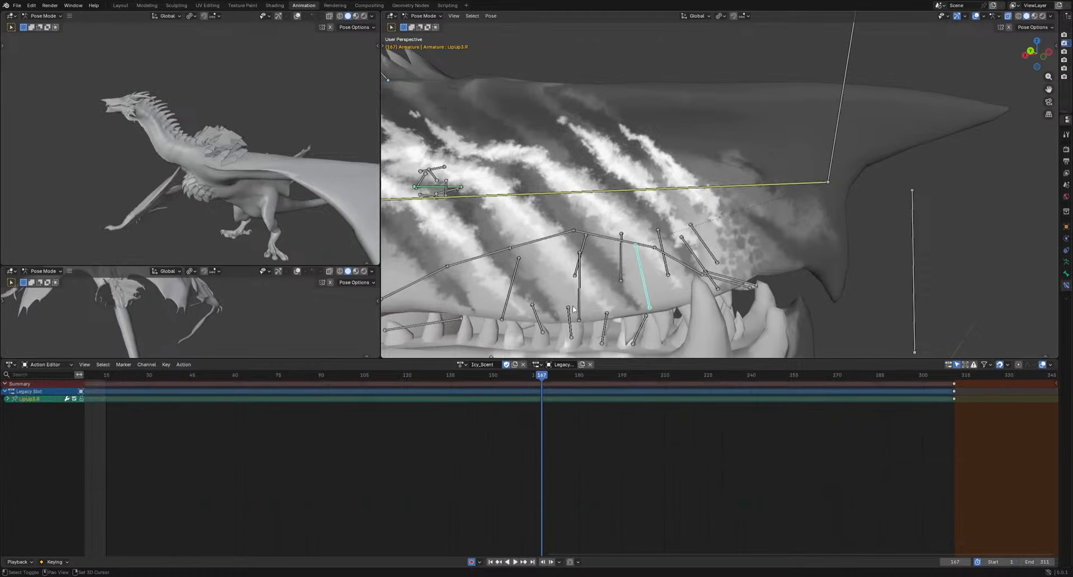
shift+click(640, 302)
shift+click(505, 306)
key(ctrl+z)
key(ctrl+z)
shift+click(580, 302)
shift+click(505, 299)
Try to move the three selected upper-lip bones and undo the move
middle_drag(729, 296, 754, 316)
scroll(755, 312, up, 2)
key(g)
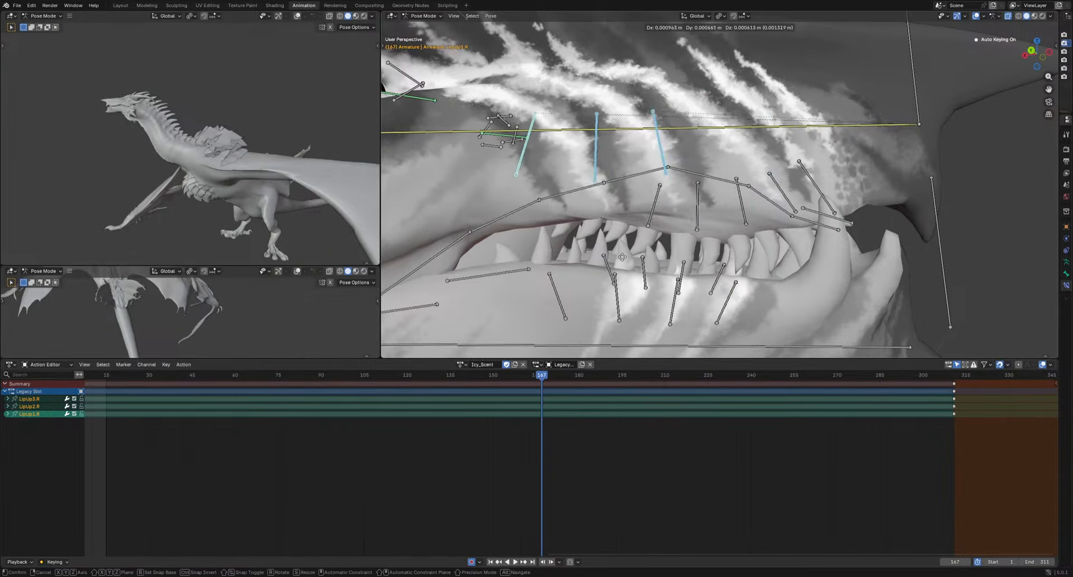
click(719, 284)
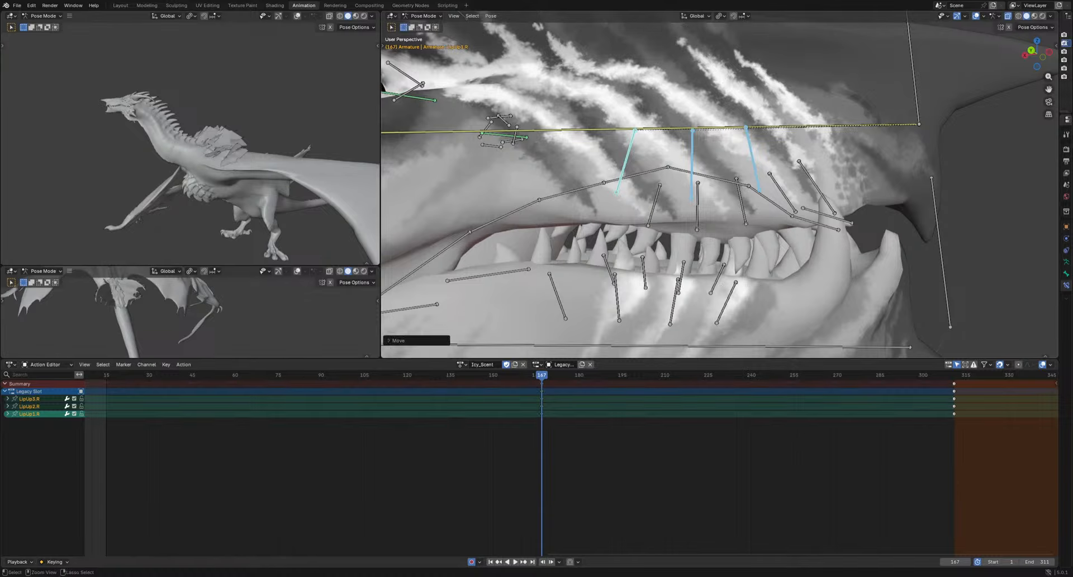
key(ctrl+z)
Show the main viewport in Material Preview shading with the overlays hidden to examine the mouth
click(1034, 17)
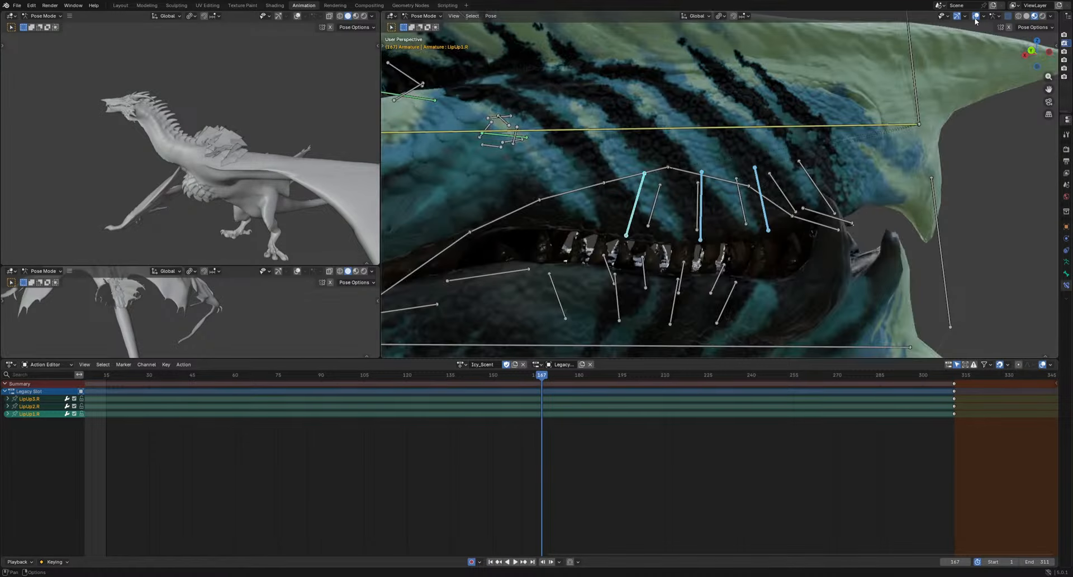
click(975, 17)
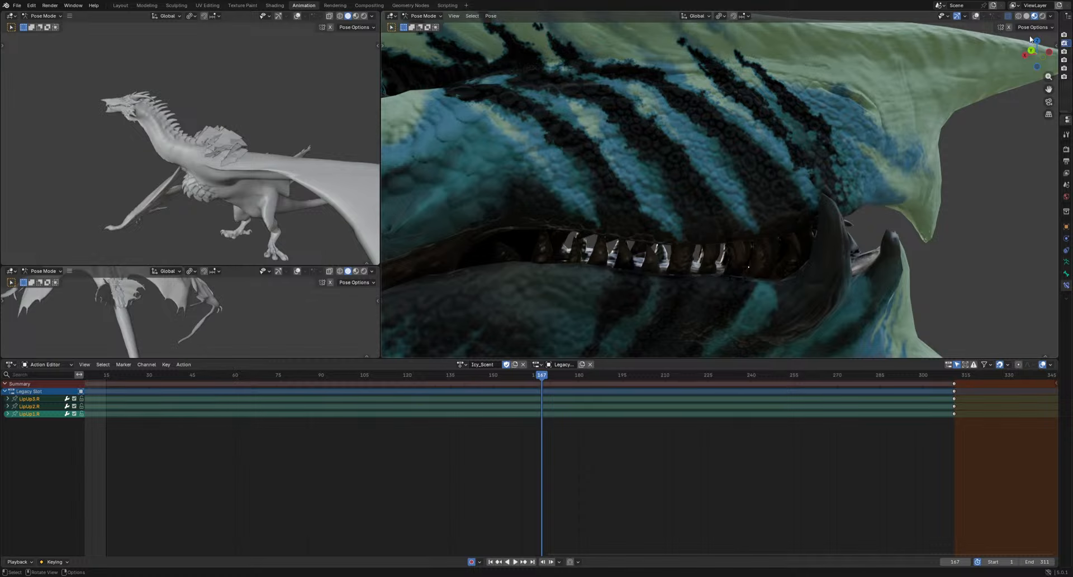
Try raising the three upper-lip bones at frame 167 and repositioning them under Rendered shading
click(975, 17)
click(975, 17)
key(g)
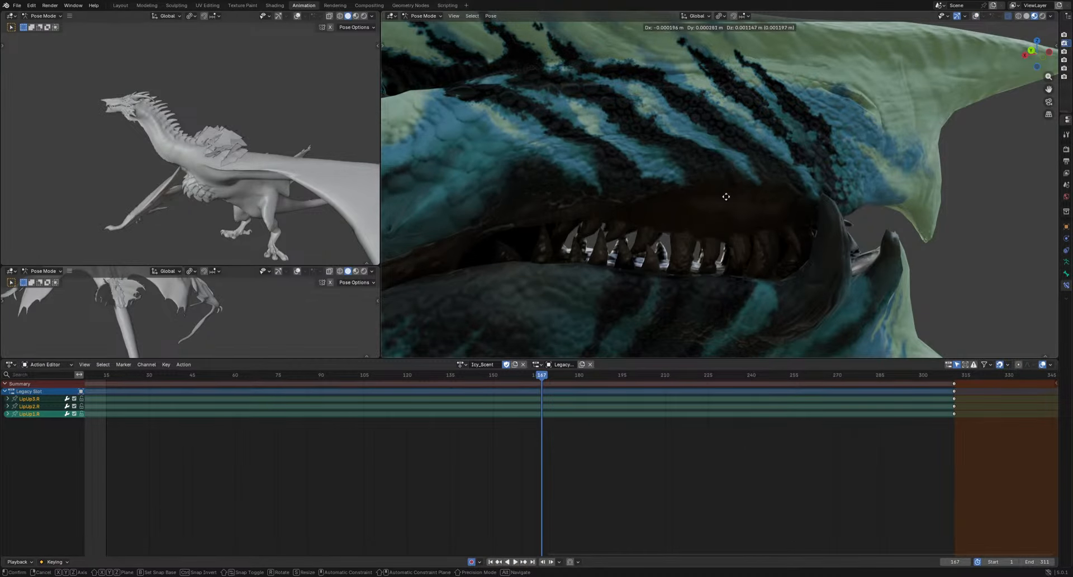
click(730, 168)
click(1042, 15)
key(g)
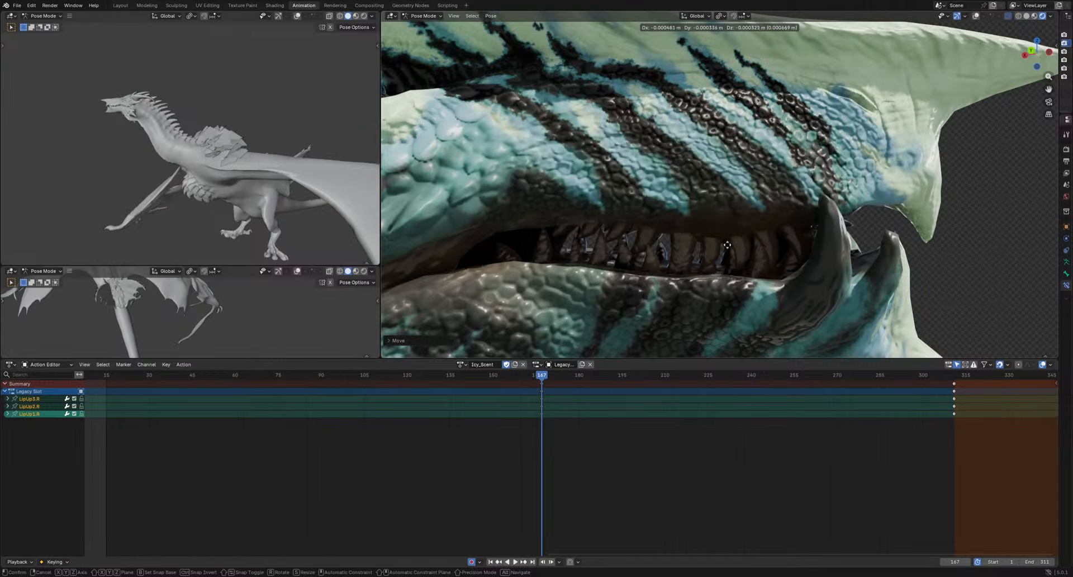
click(682, 244)
Return the main viewport to Solid shading and clear the rotation and location of the three upper-lip bones at frame 167
scroll(683, 246, down, 8)
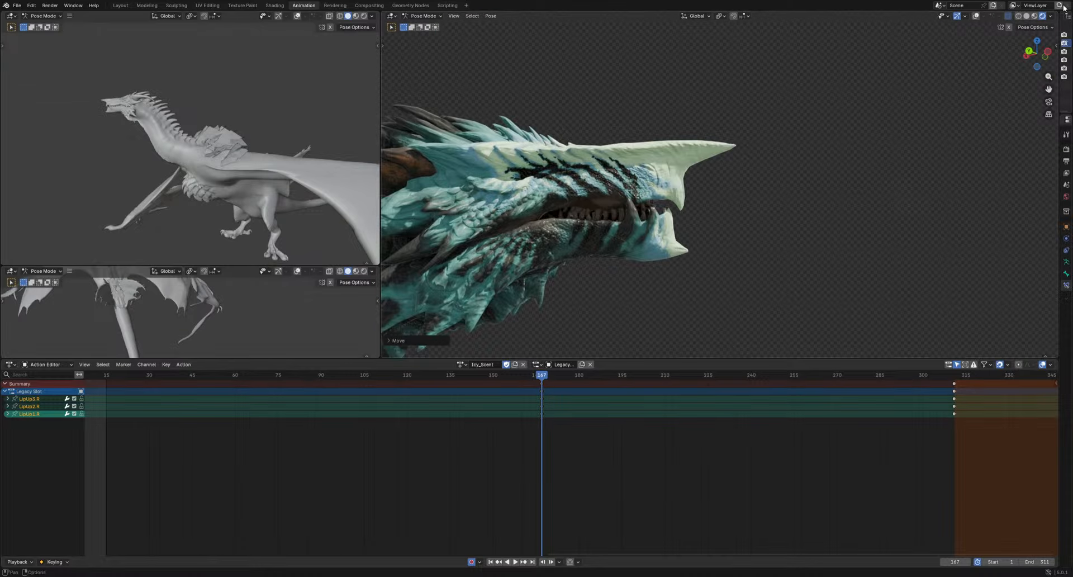
click(1026, 16)
click(1026, 16)
scroll(818, 189, up, 3)
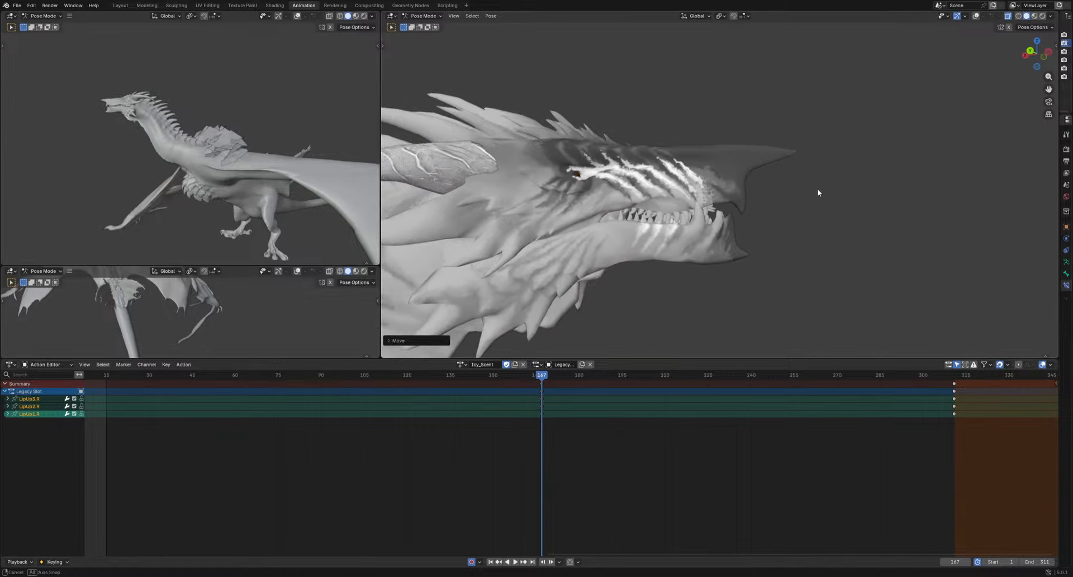
key(alt+r)
key(alt+g)
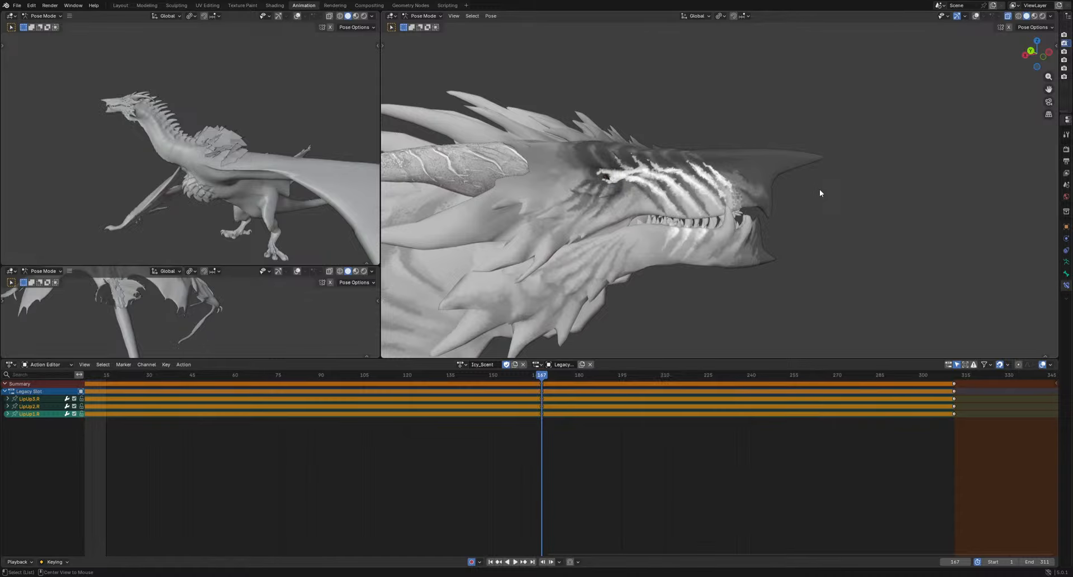
Go to frame 24 and show the armature overlays around the dragon's open mouth in the main viewport
scroll(850, 161, down, 2)
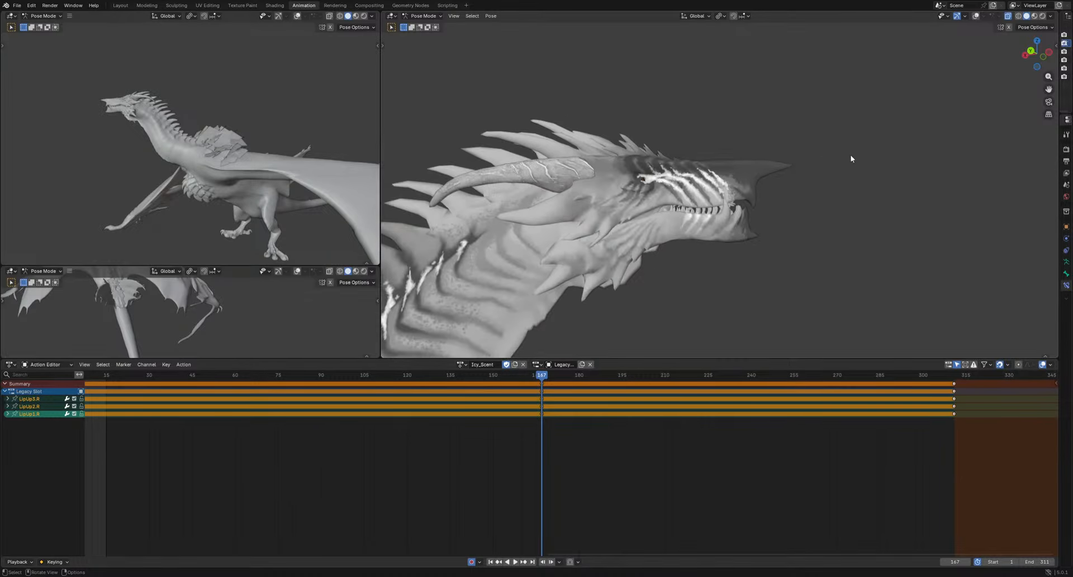
scroll(306, 428, down, 5)
middle_drag(333, 435, 401, 452)
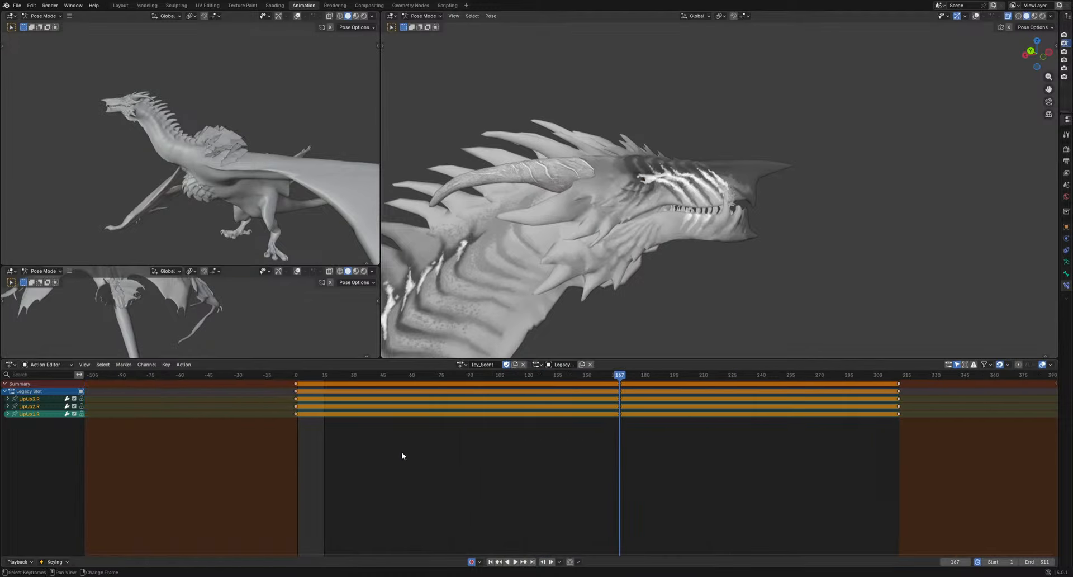
drag(310, 375, 343, 375)
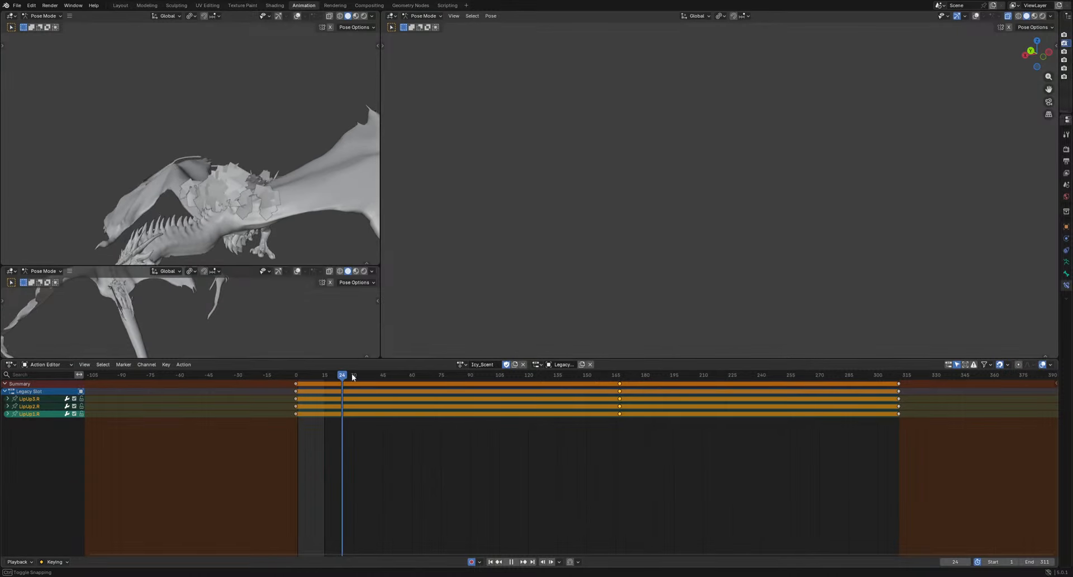
scroll(355, 374, down, 6)
middle_drag(820, 289, 648, 285)
shift+middle_drag(648, 285, 1056, 280)
scroll(669, 222, up, 5)
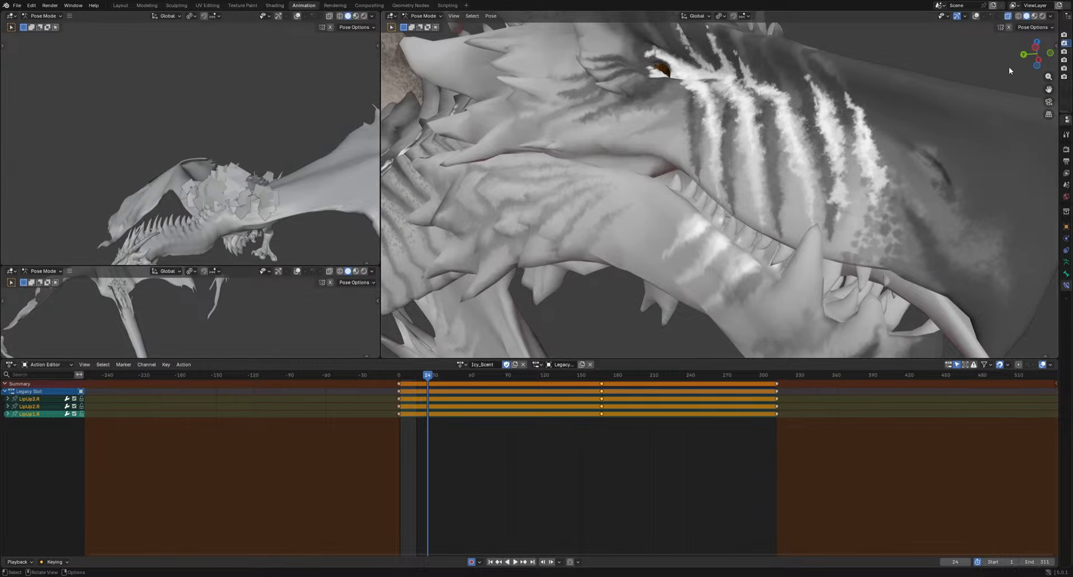
click(983, 15)
click(976, 16)
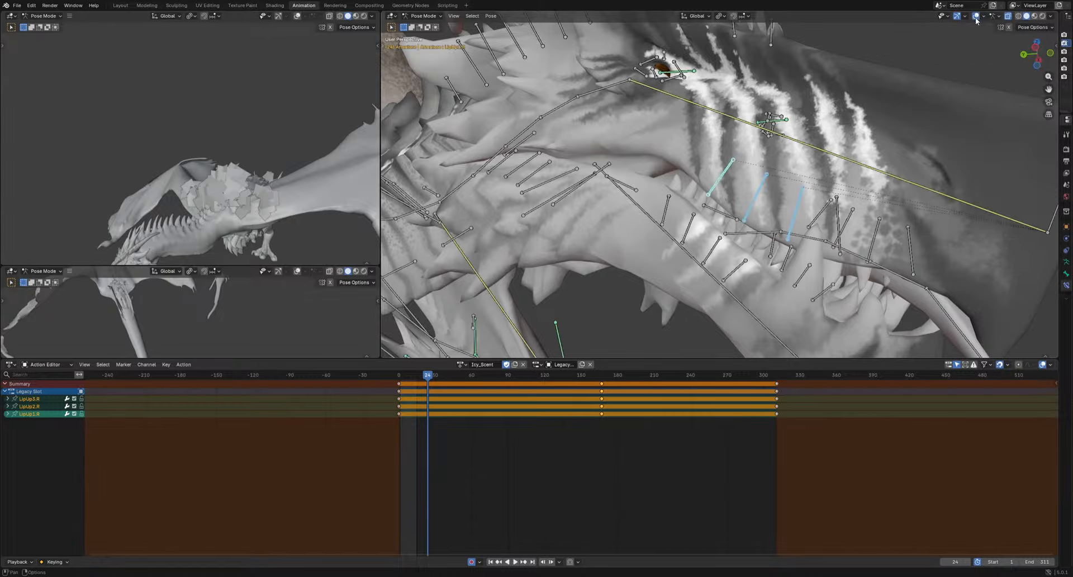
Select the Tongue bone and move it sideways at frame 21
click(753, 235)
mouse_move(753, 235)
middle_down()
mouse_move(730, 233)
mouse_move(744, 251)
middle_up()
key(Left)
key(Left)
key(Left)
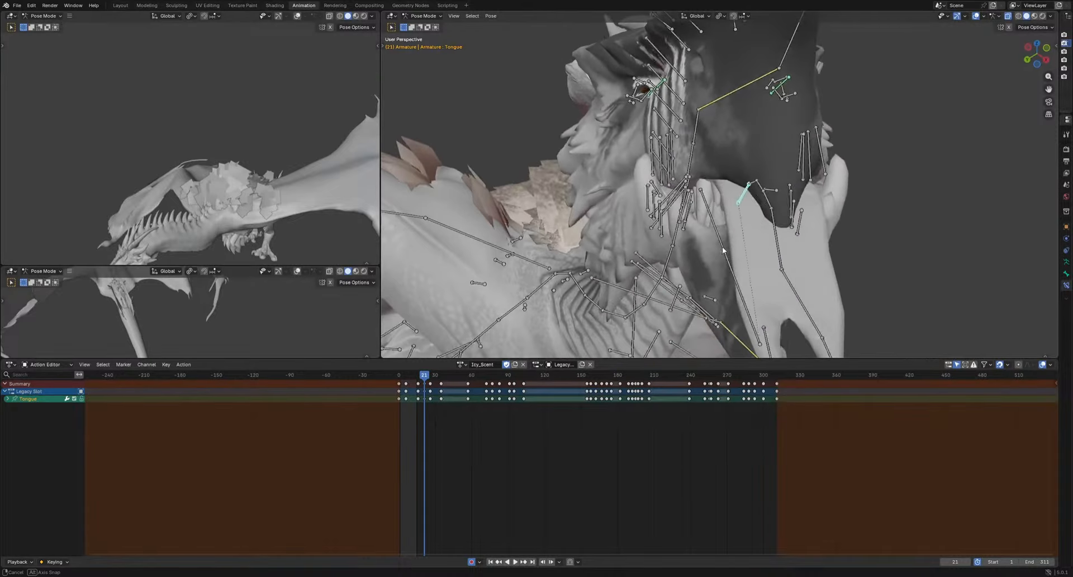
key(g)
click(805, 256)
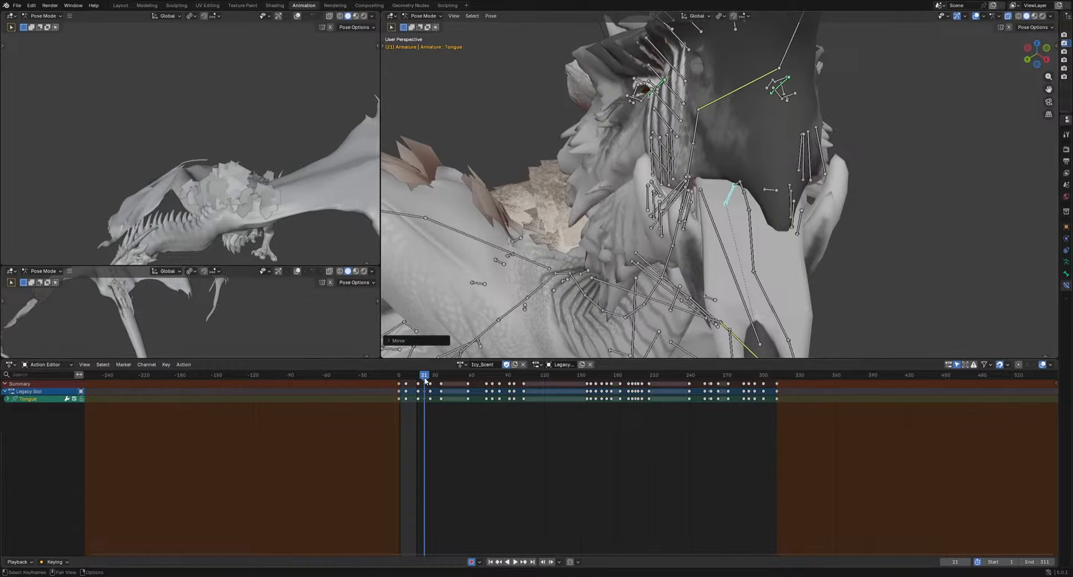
Advance to frame 26 and shift the Tongue bone slightly
key(Right)
key(Right)
key(Right)
key(Right)
key(Right)
middle_drag(910, 251, 900, 244)
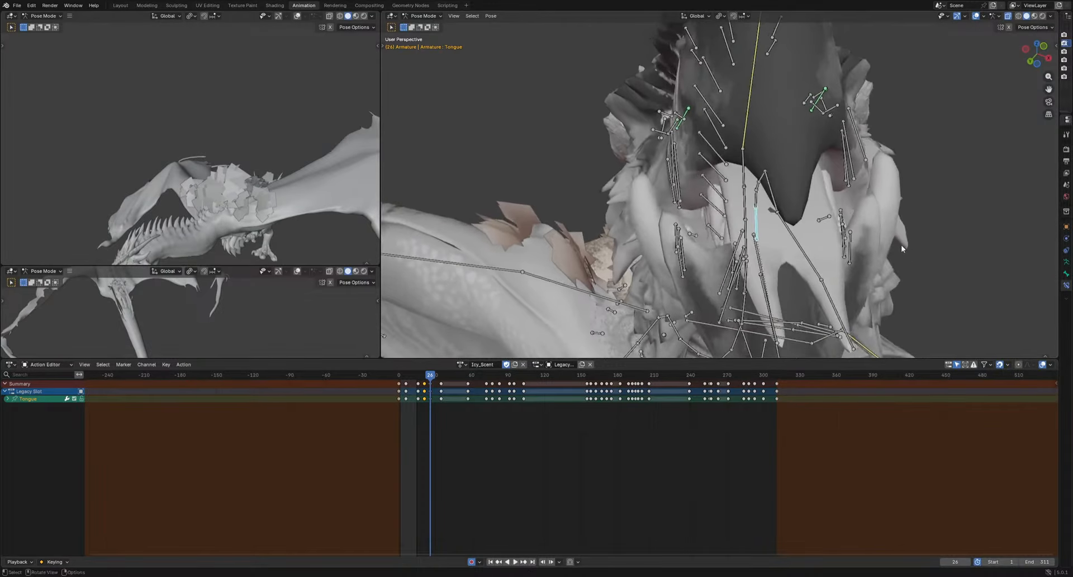
key(g)
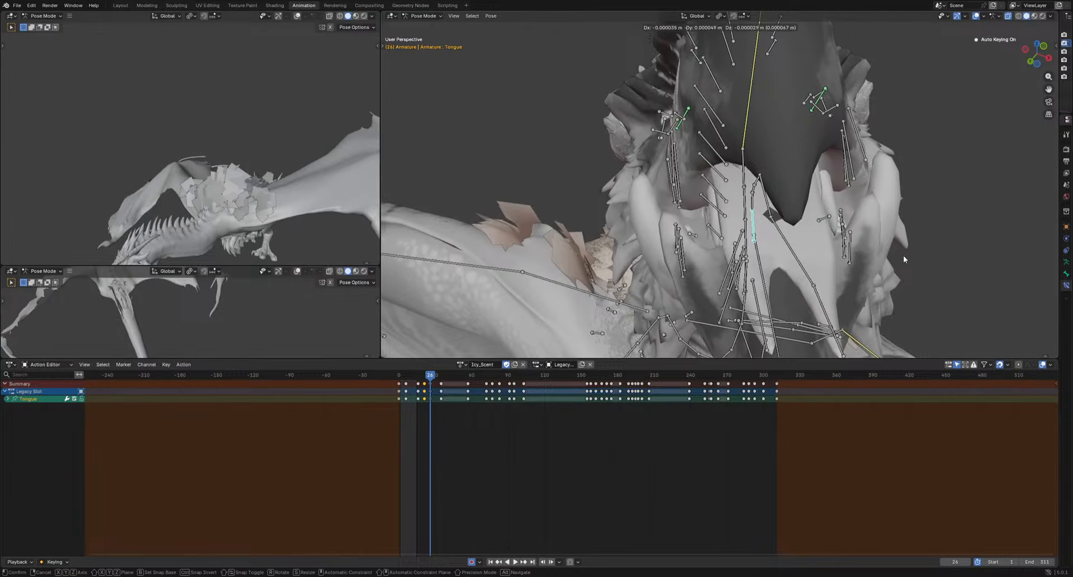
click(903, 254)
Rotate the Tongue bone at frame 26, finishing with a free trackball rotation
key(r)
click(958, 236)
key(r)
key(r)
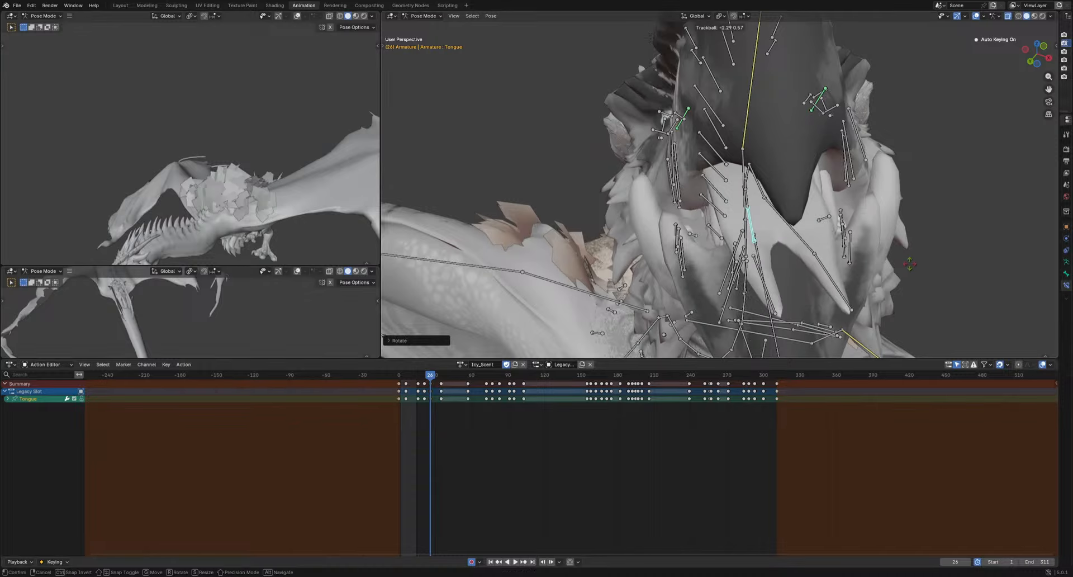
click(905, 274)
Scrub through frames 16, 72 and 79 to examine the tongue and head poses from several angles
drag(427, 377, 418, 384)
middle_drag(698, 280, 748, 274)
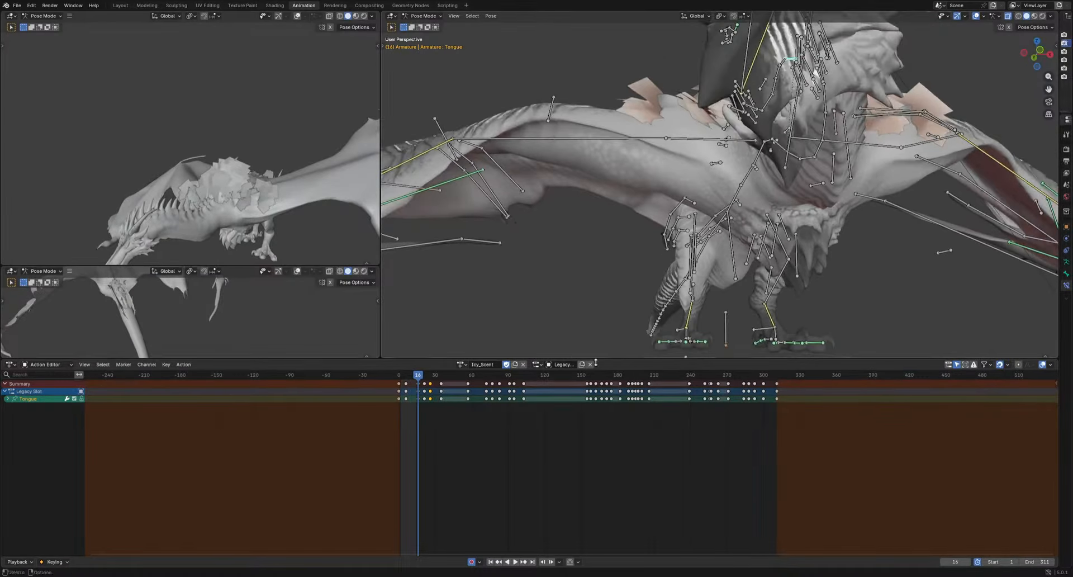
drag(418, 374, 486, 385)
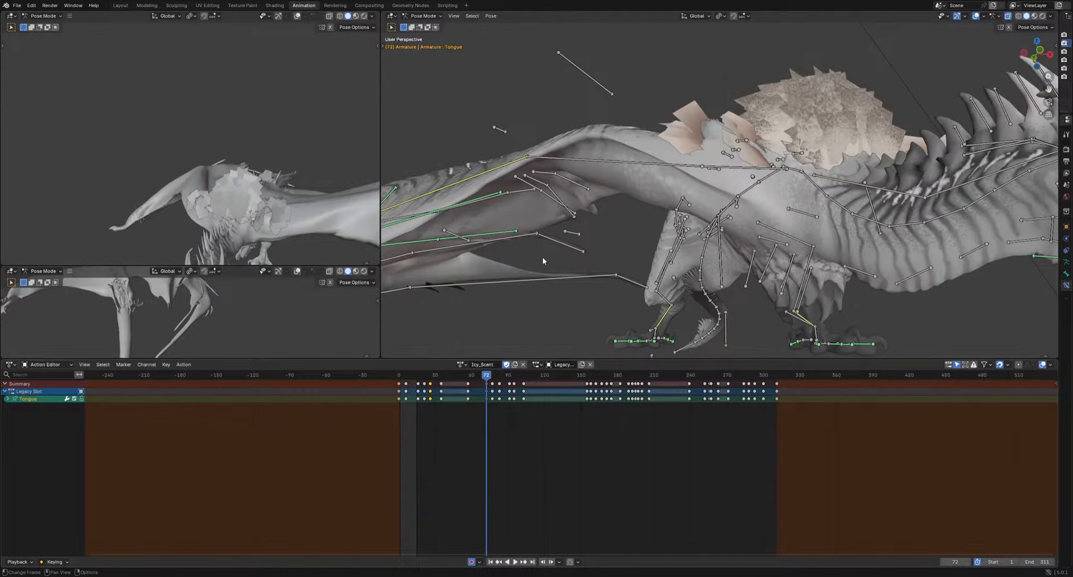
middle_drag(542, 257, 686, 232)
scroll(942, 198, up, 3)
middle_drag(941, 198, 761, 244)
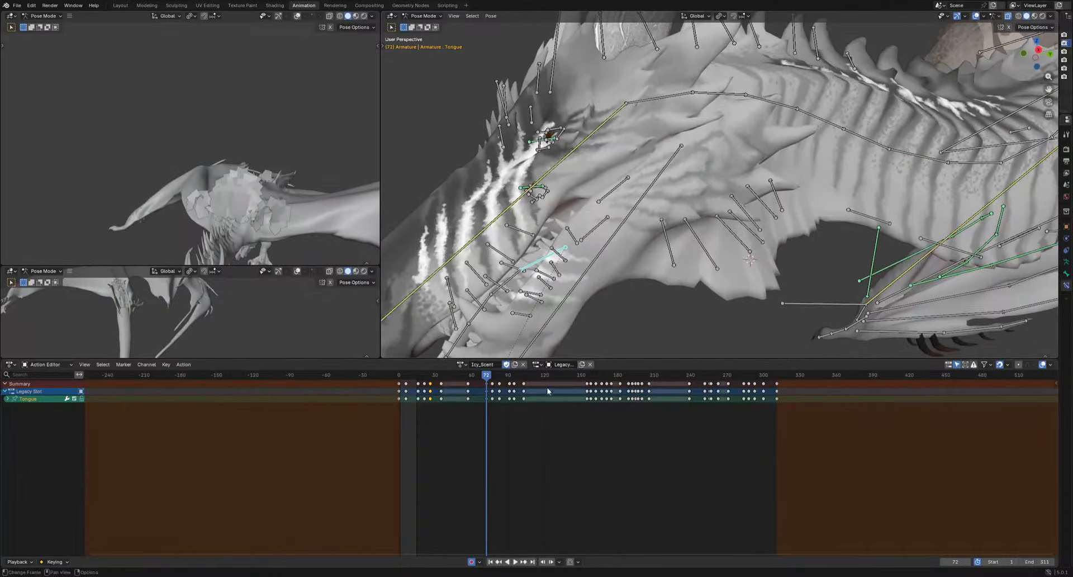
click(494, 377)
scroll(494, 376, down, 2)
scroll(684, 236, down, 3)
middle_drag(684, 235, 682, 237)
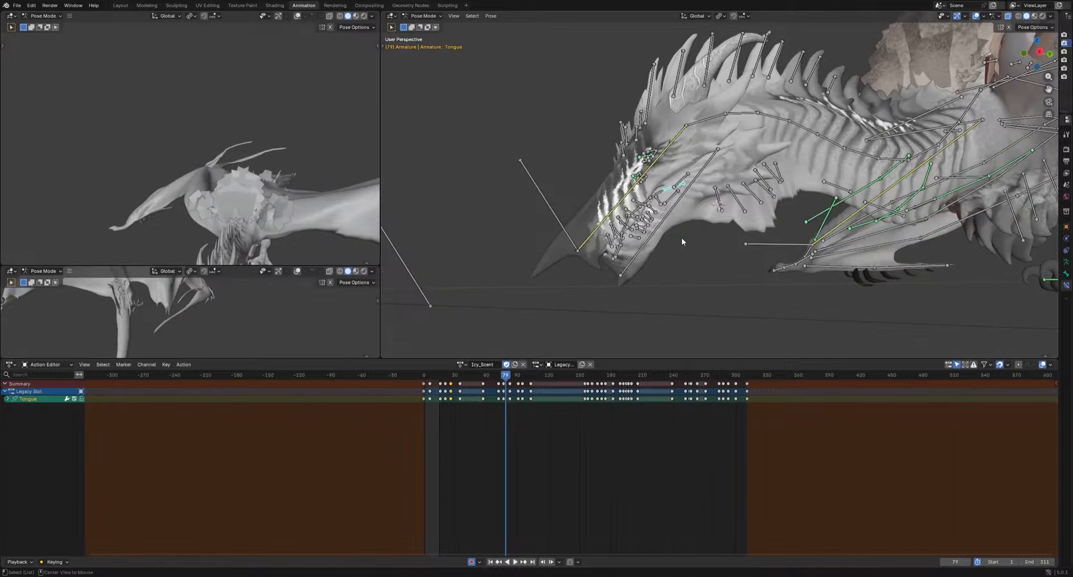
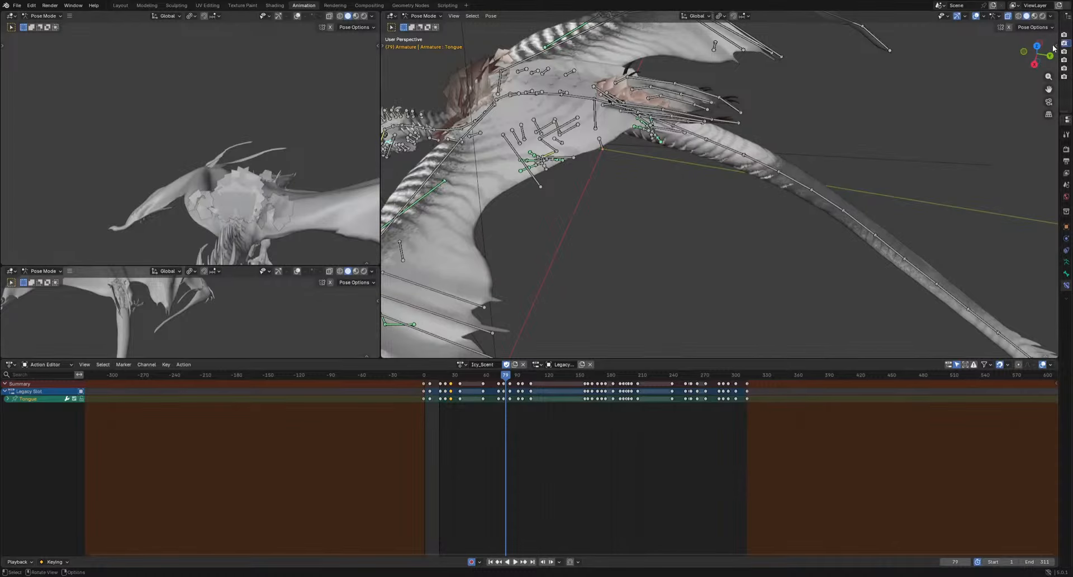
Show the Wiggle 2 settings beside an enlarged main viewport and select all wiggle-enabled bones
click(1053, 48)
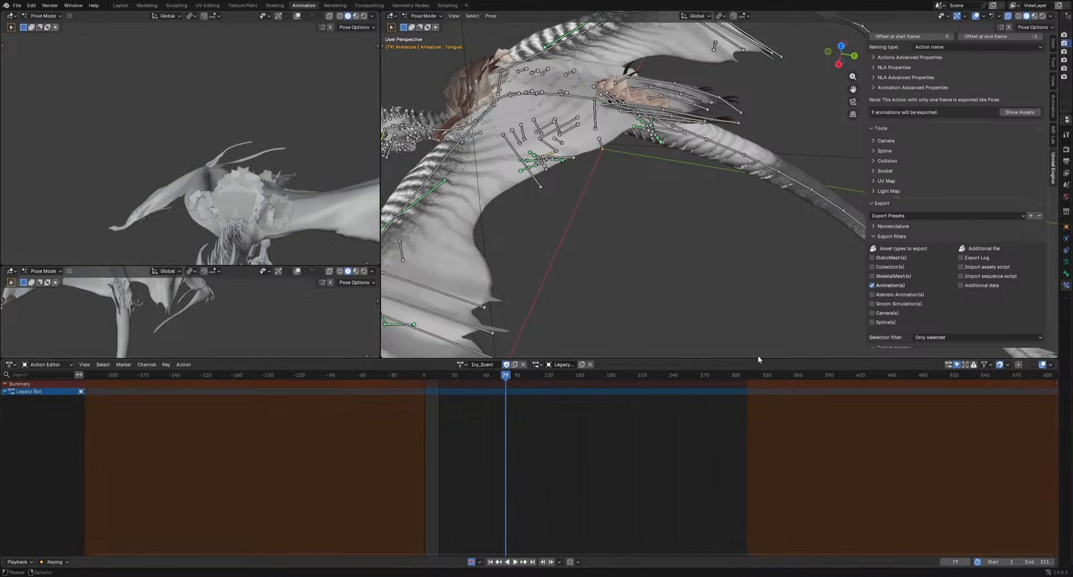
drag(760, 359, 761, 541)
scroll(672, 370, down, 5)
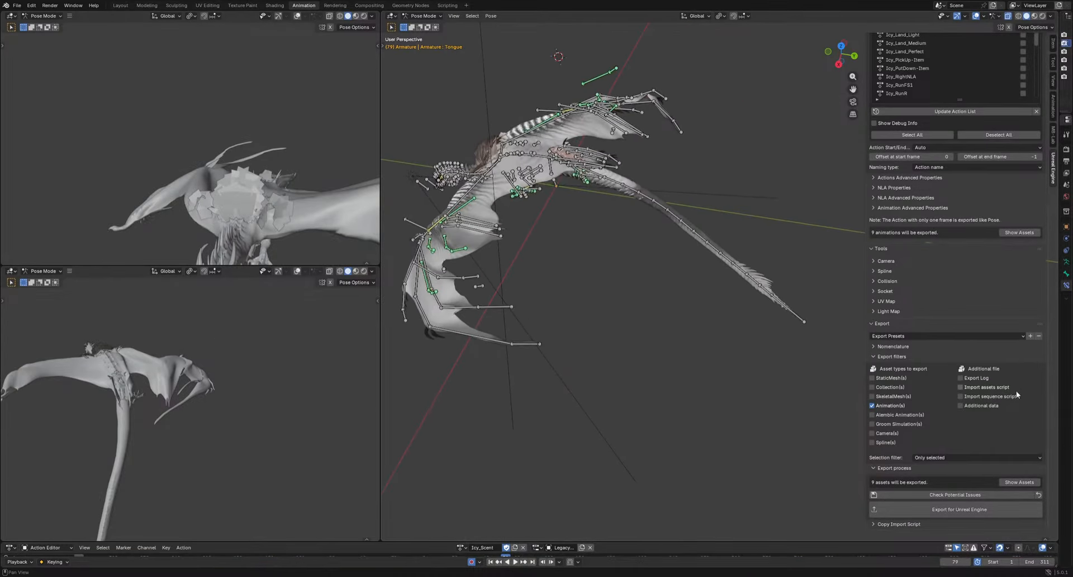
scroll(970, 220, up, 5)
click(673, 124)
click(1053, 106)
middle_drag(643, 234, 642, 335)
click(955, 180)
Enlarge the Action Editor again, go to frame 155 and set the Bake Wiggle preroll to 150
drag(814, 541, 805, 406)
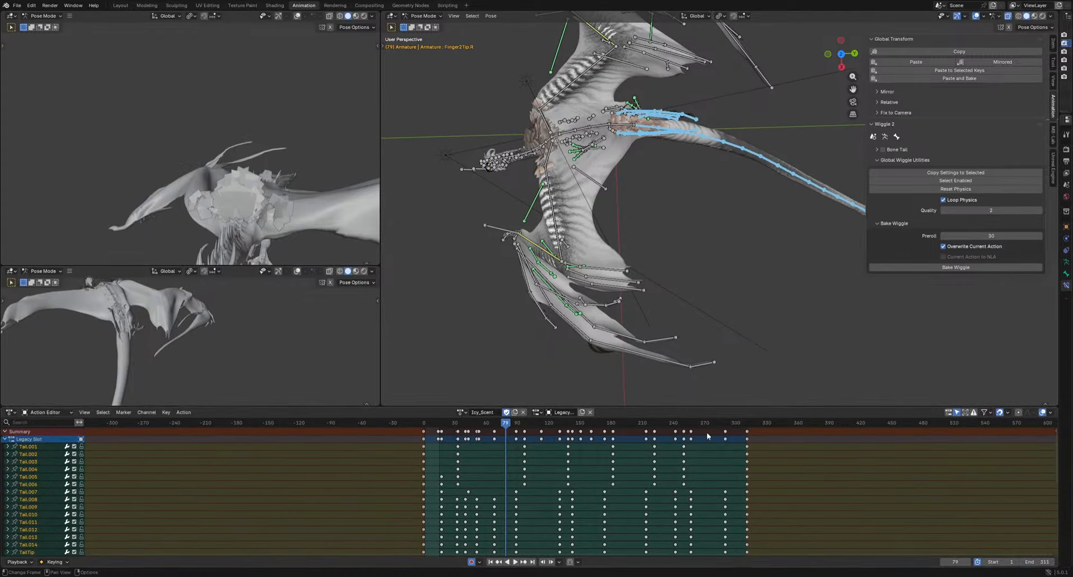
drag(562, 428, 585, 434)
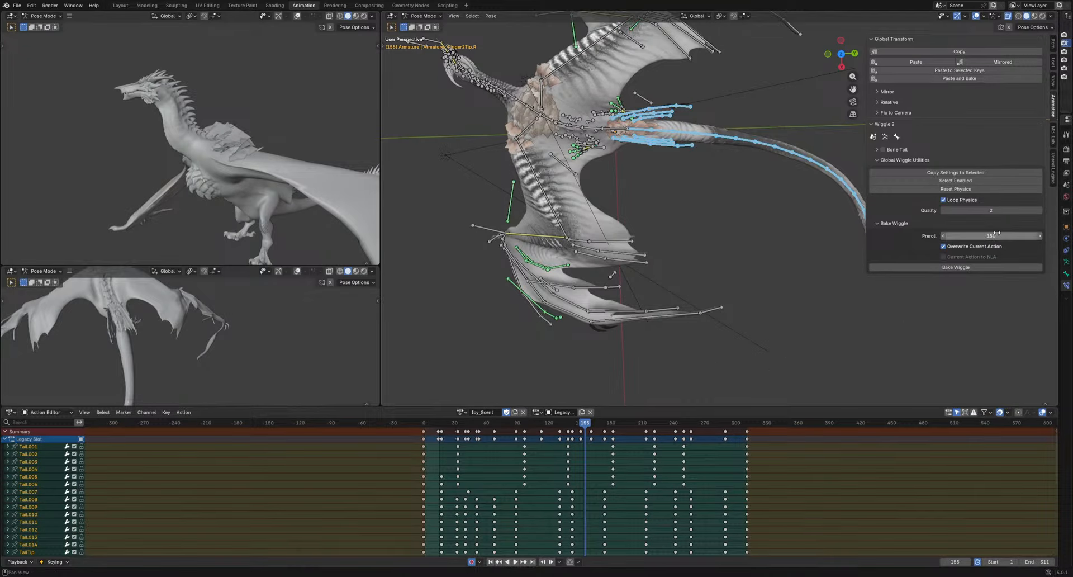
Widen the properties area, show the output settings and set the scene's end frame to 311
drag(1034, 273, 963, 252)
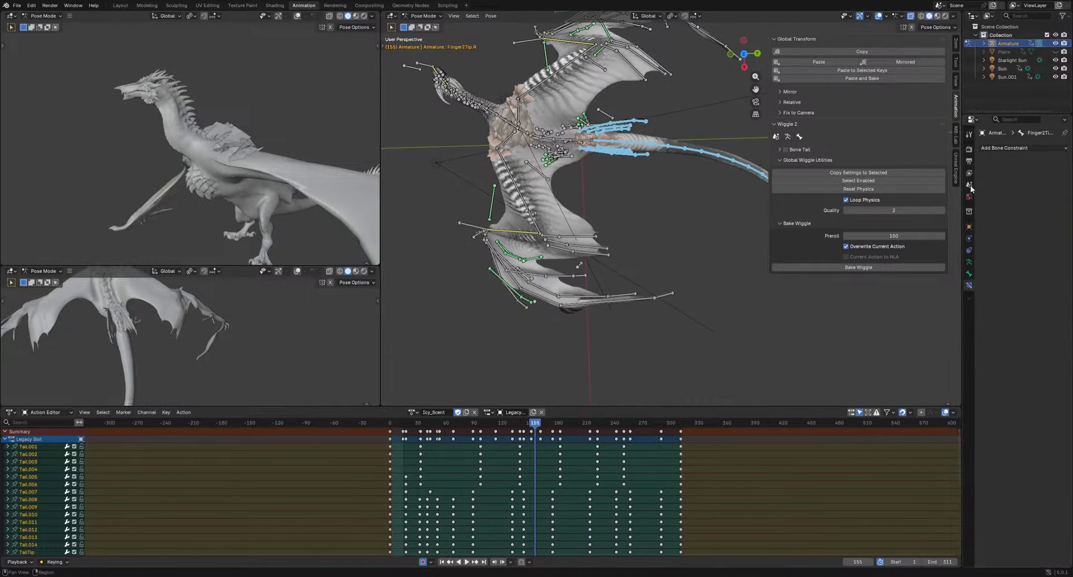
click(970, 162)
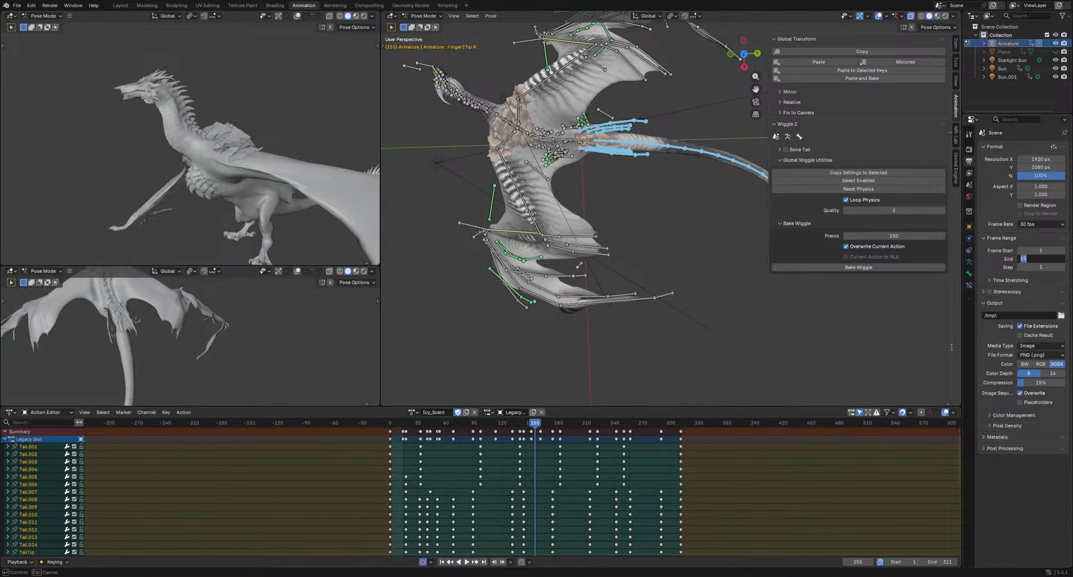
drag(677, 424, 681, 426)
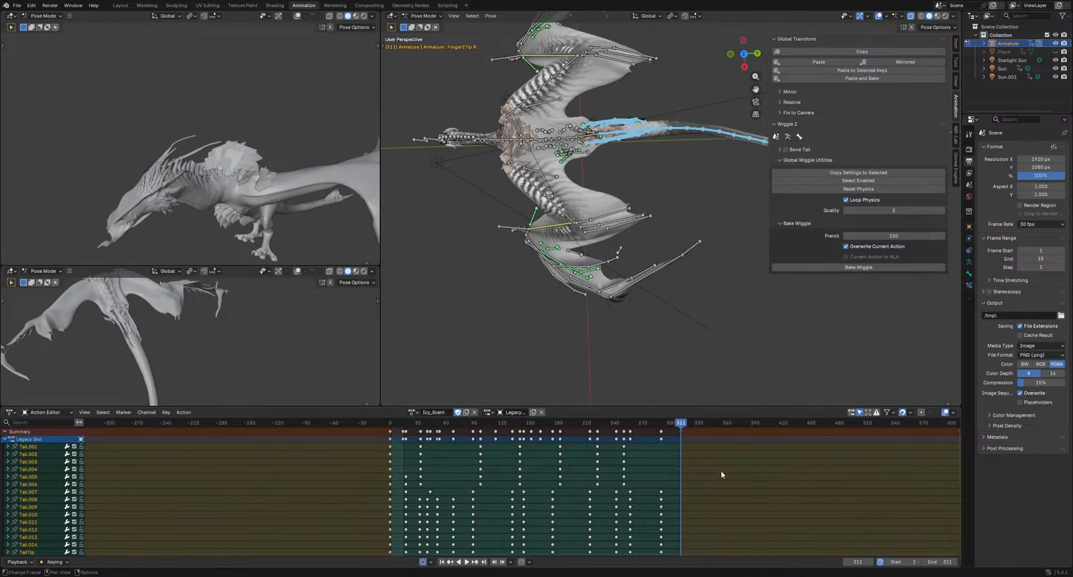
scroll(720, 472, up, 7)
middle_drag(809, 469, 652, 466)
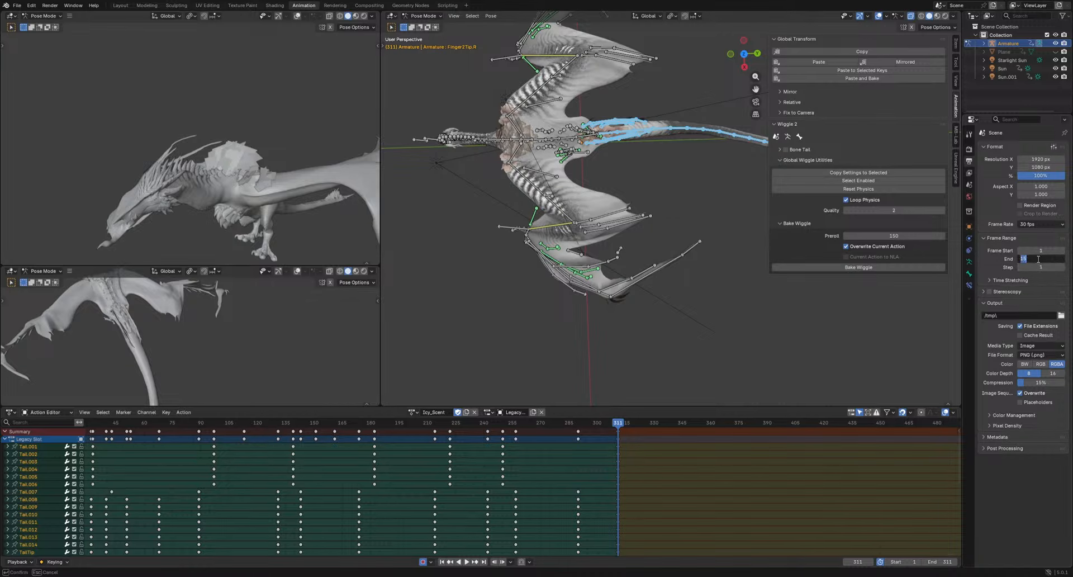
text(1)
key(Return)
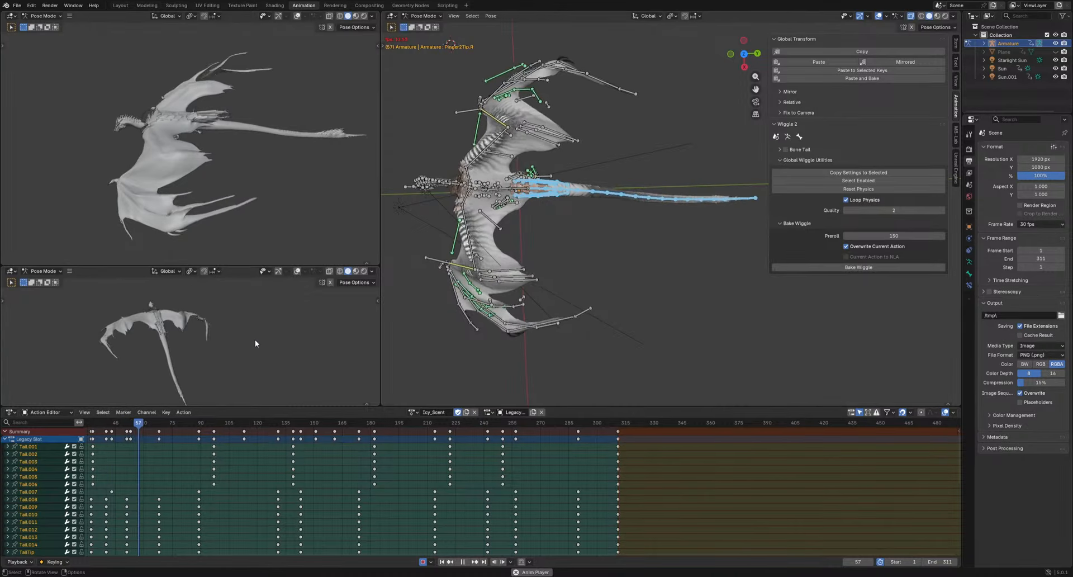
Review the tail's wiggle motion during playback from above and from the side, and stop at frame 284
scroll(671, 274, up, 2)
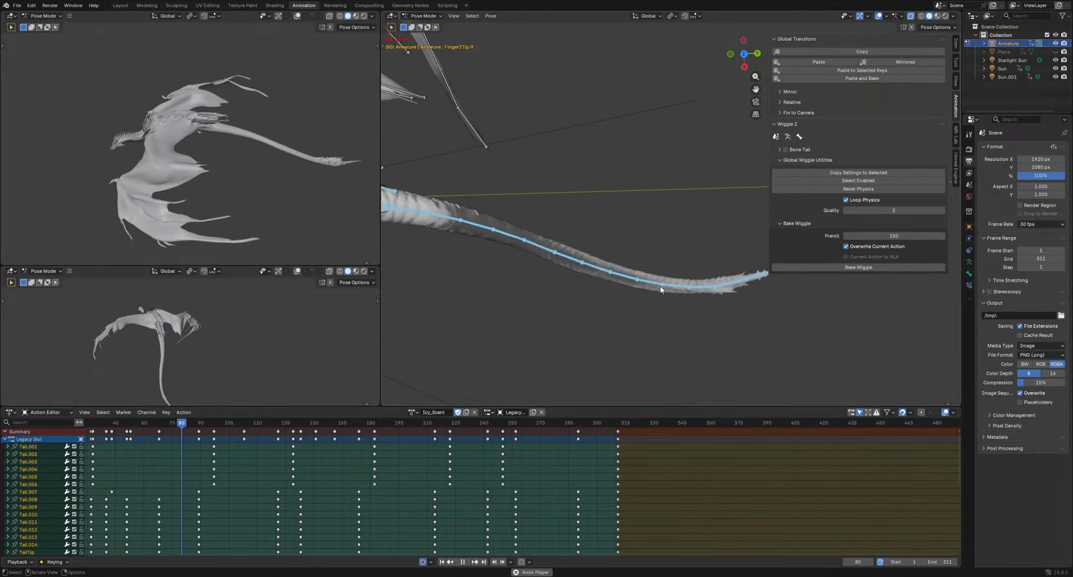
scroll(659, 286, down, 3)
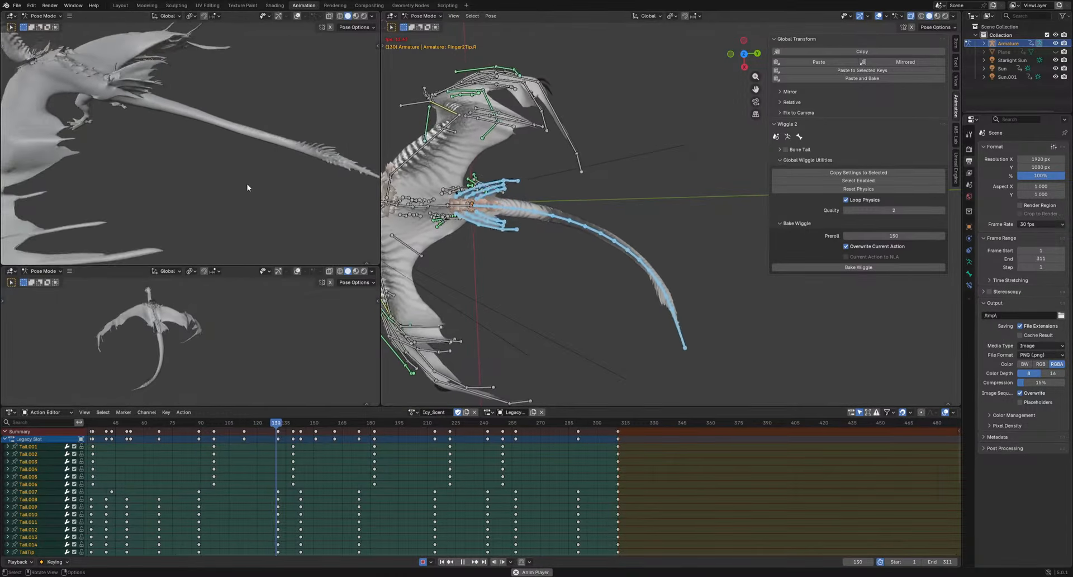
middle_drag(246, 184, 194, 149)
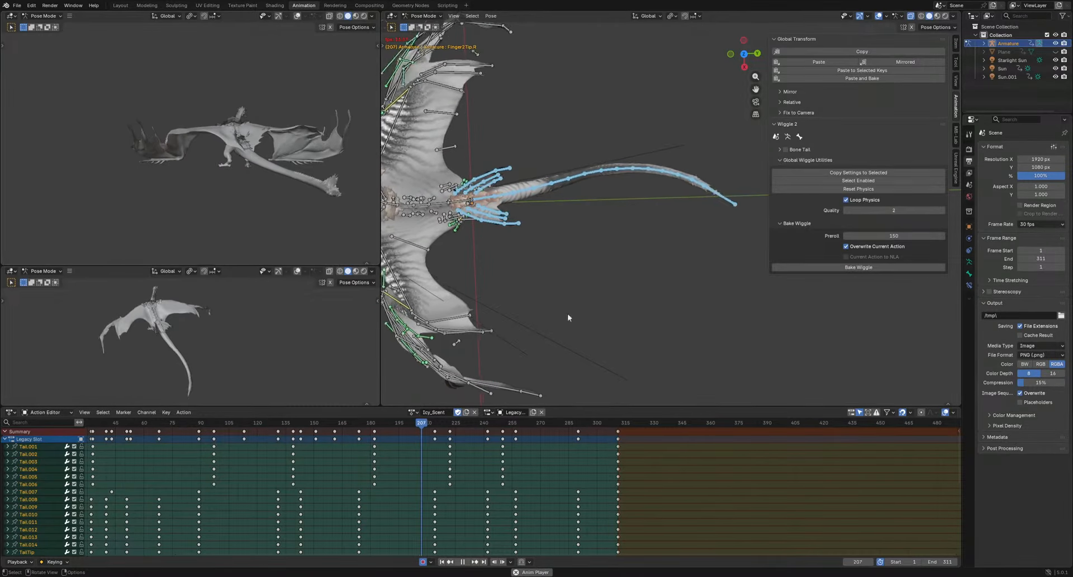
middle_drag(587, 310, 609, 225)
scroll(627, 250, up, 2)
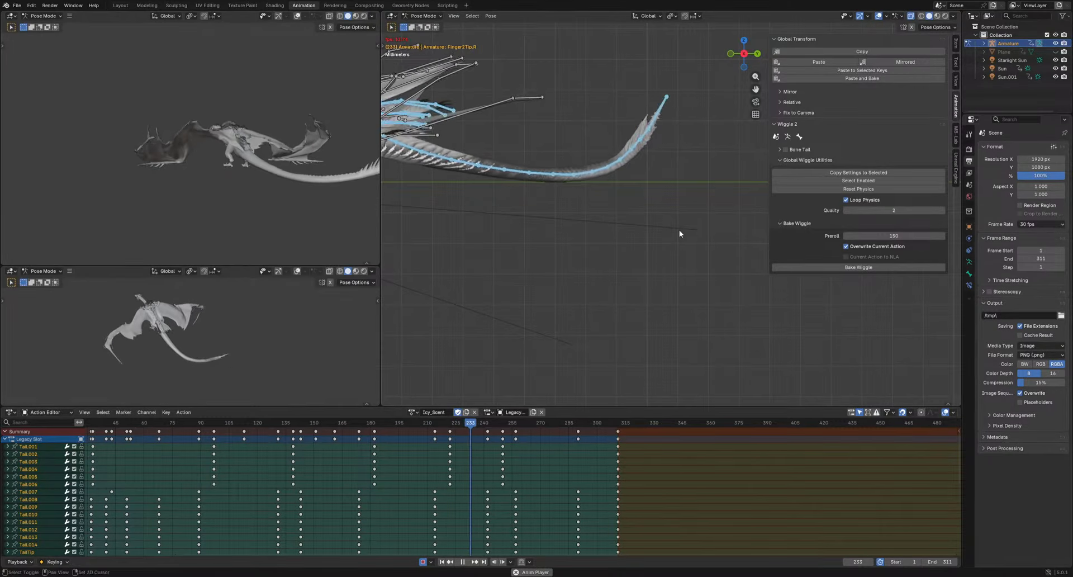
shift+middle_drag(679, 230, 668, 258)
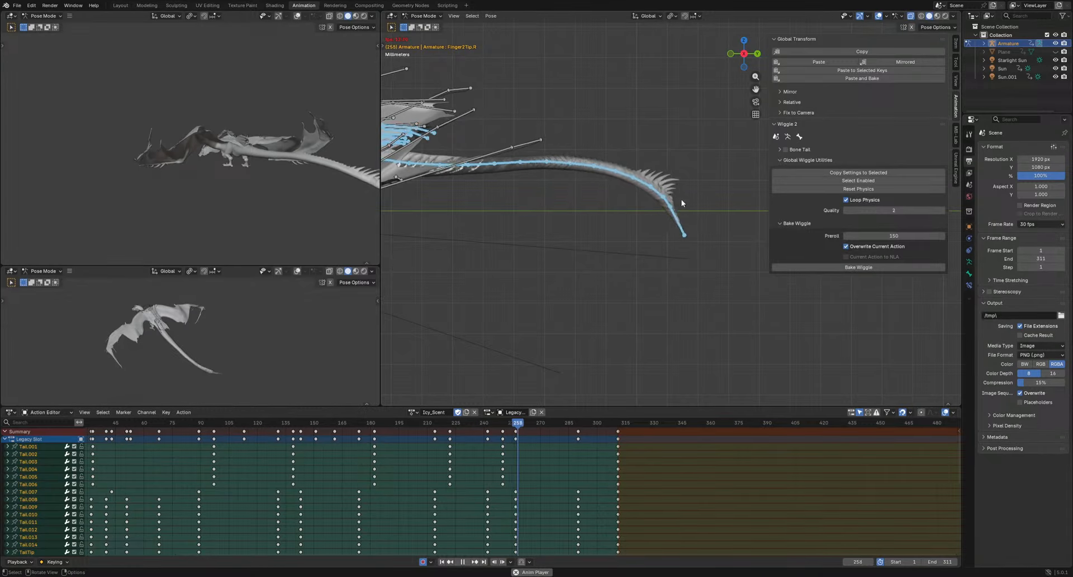
key(space)
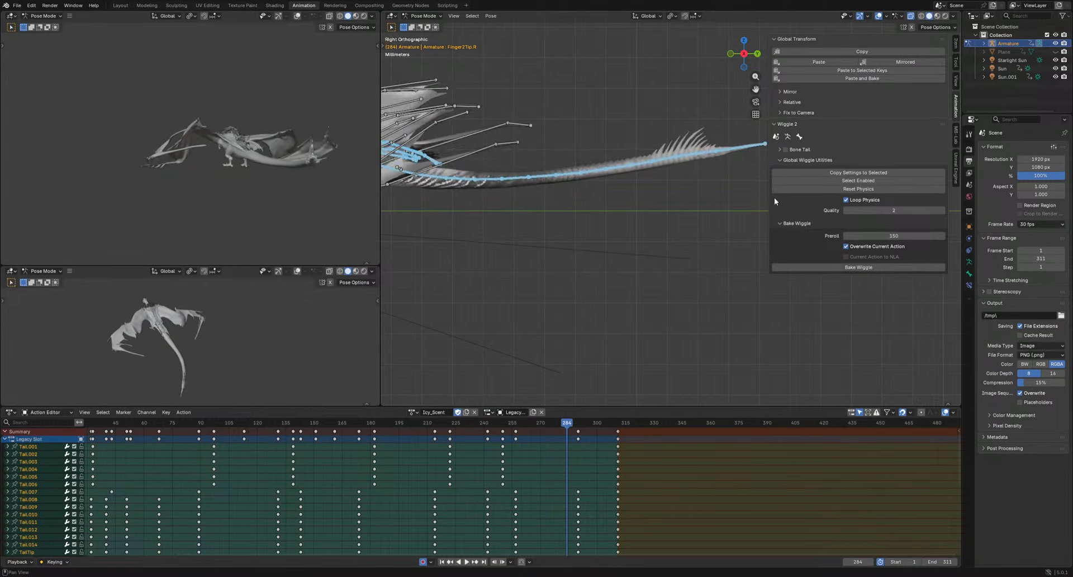
Make TailTip the active bone and clear the keyframes on its Wiggle 2 gravity and damp settings
scroll(642, 215, down, 4)
scroll(641, 216, up, 3)
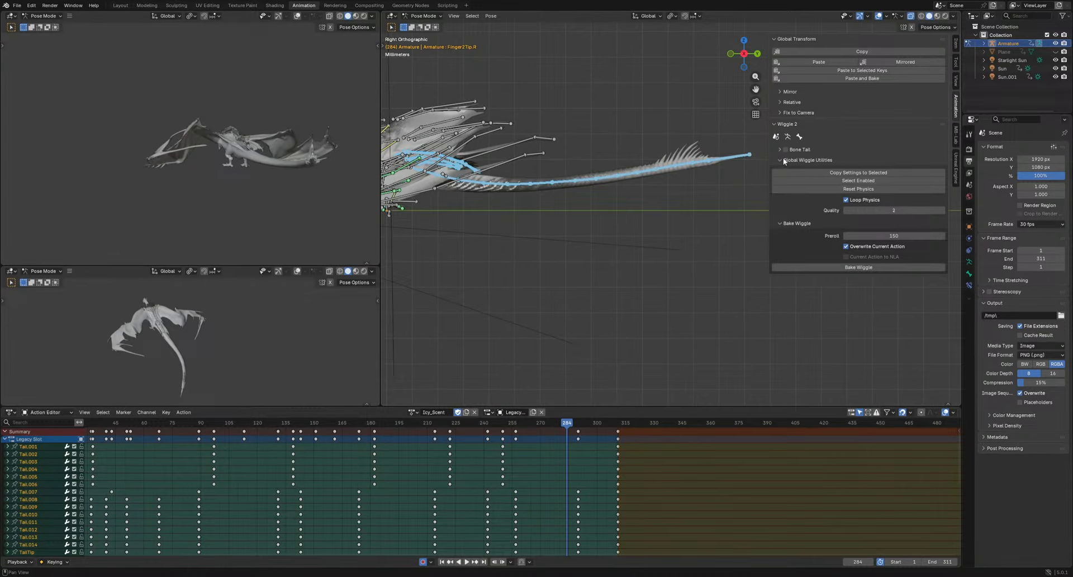
shift+click(732, 166)
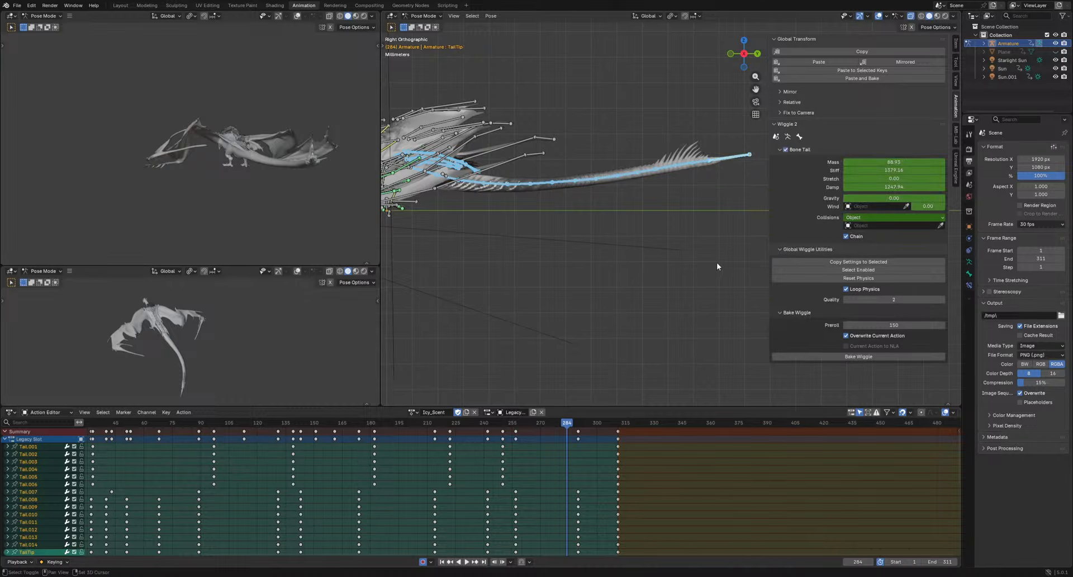
shift+middle_drag(716, 262, 639, 295)
right_click(890, 197)
click(887, 203)
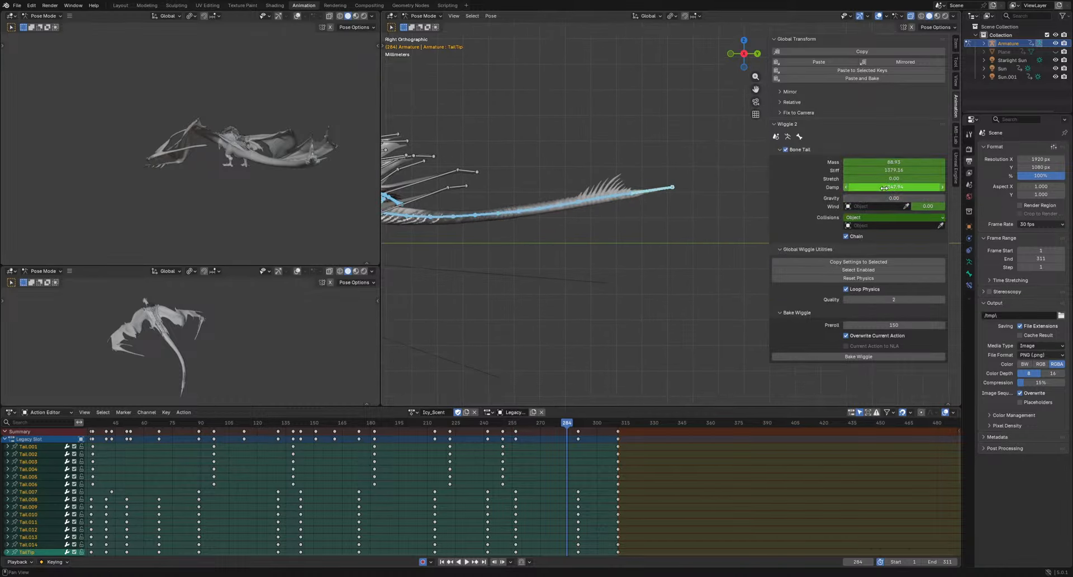
right_click(885, 187)
click(884, 186)
drag(884, 187, 889, 187)
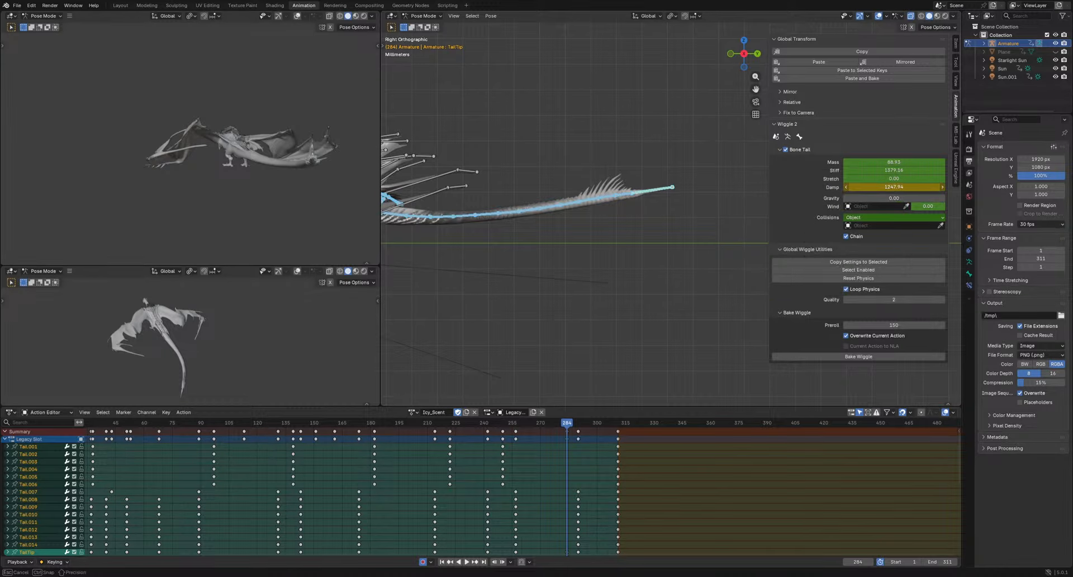
right_click(852, 189)
click(855, 206)
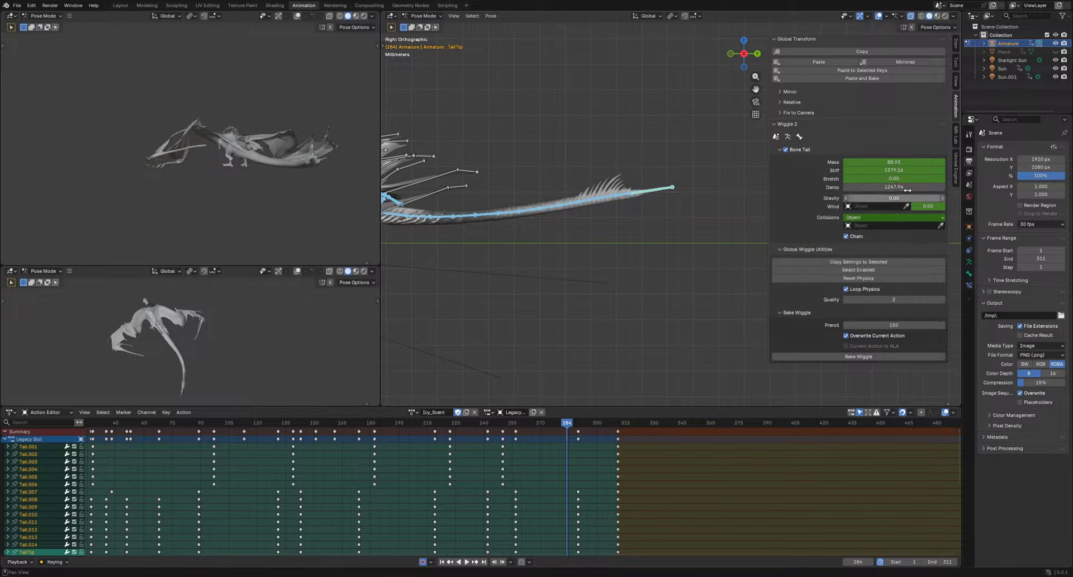
Clear the keyframes on TailTip's stretch, stiff, mass, wind multiplier and collision type settings
right_click(896, 180)
key(Escape)
right_click(881, 168)
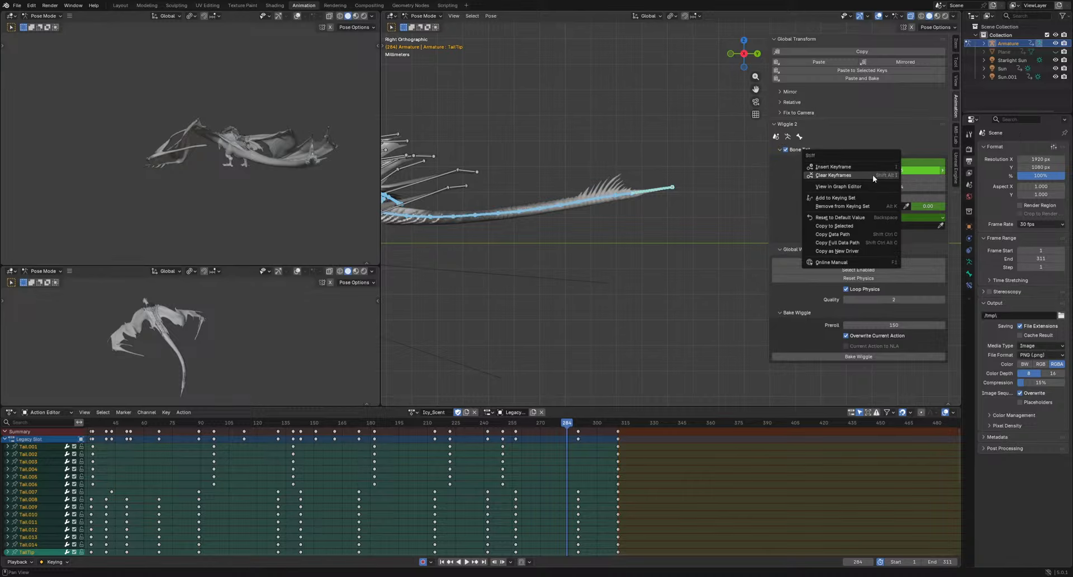
click(873, 175)
right_click(897, 162)
click(879, 173)
right_click(920, 207)
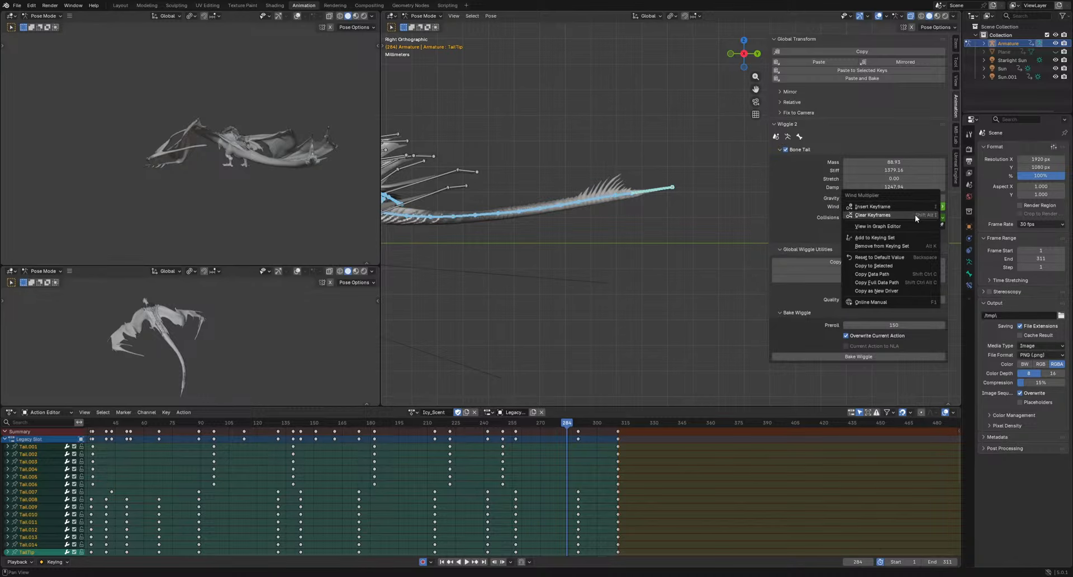
key(Escape)
right_click(923, 218)
click(907, 227)
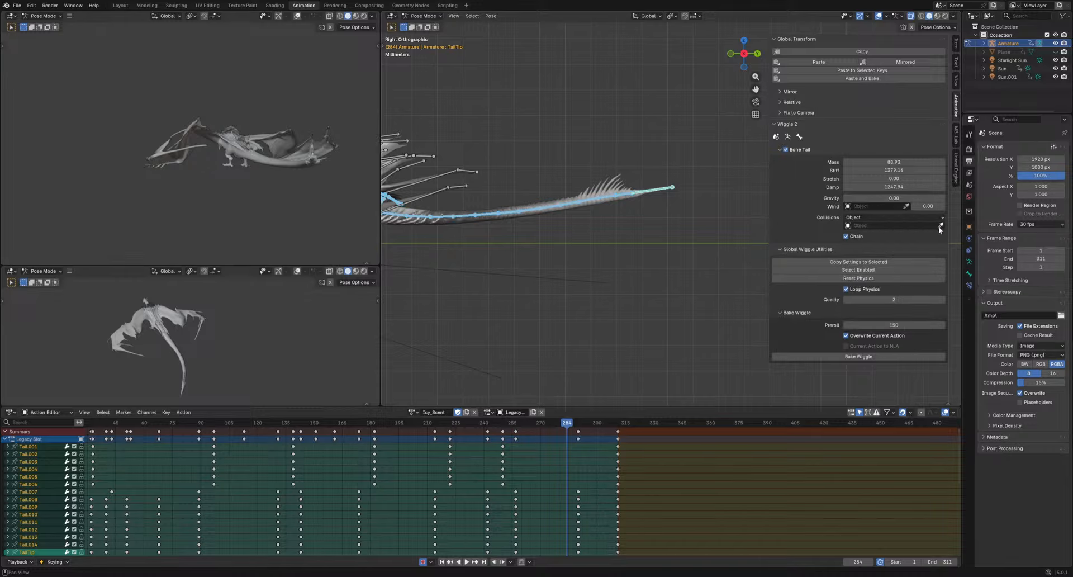
Assign Plane as TailTip's collision object and clear the keyframes on its friction and bounce settings
click(903, 225)
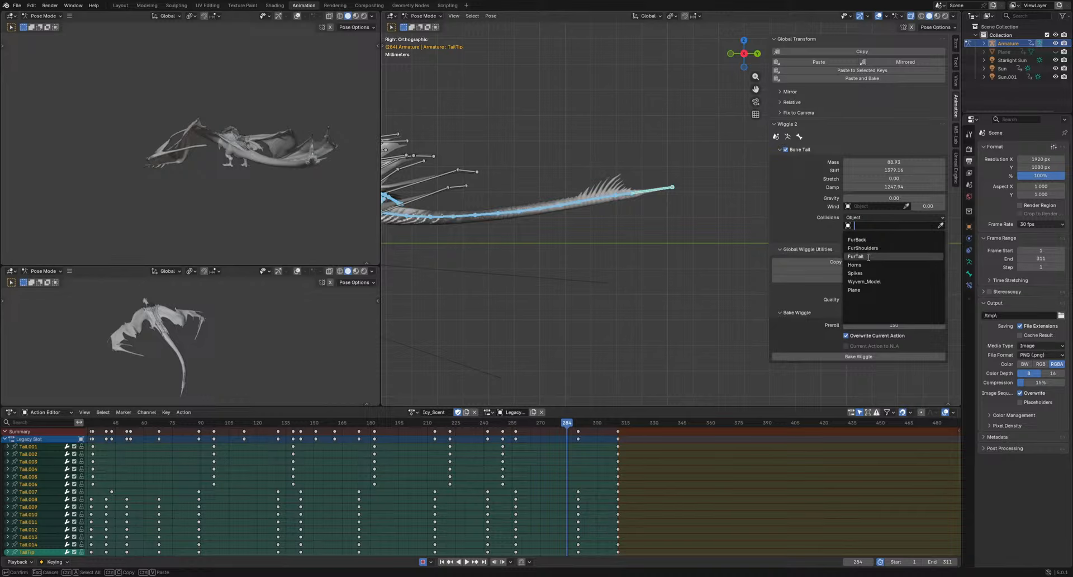
click(865, 289)
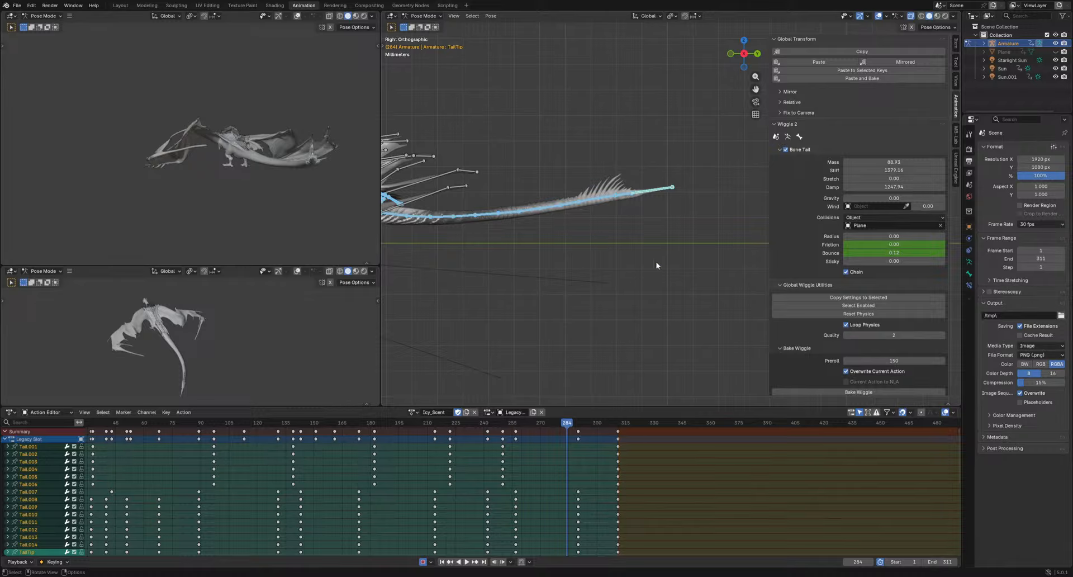
right_click(853, 246)
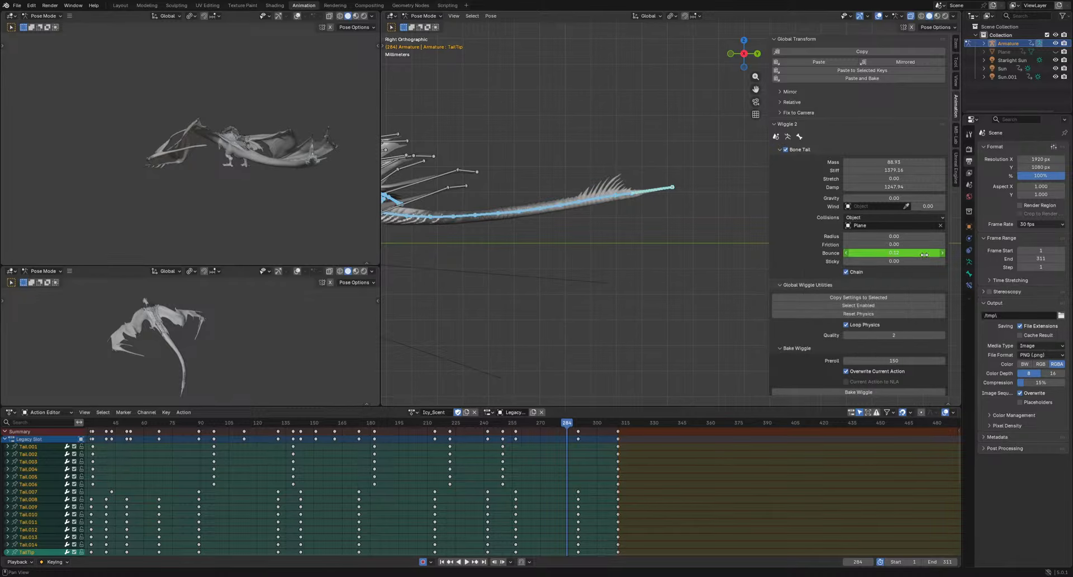
right_click(894, 252)
click(911, 261)
Set the collision friction to 0.03 and radius to 0.06 while playing the tail motion from above and from the side
key(space)
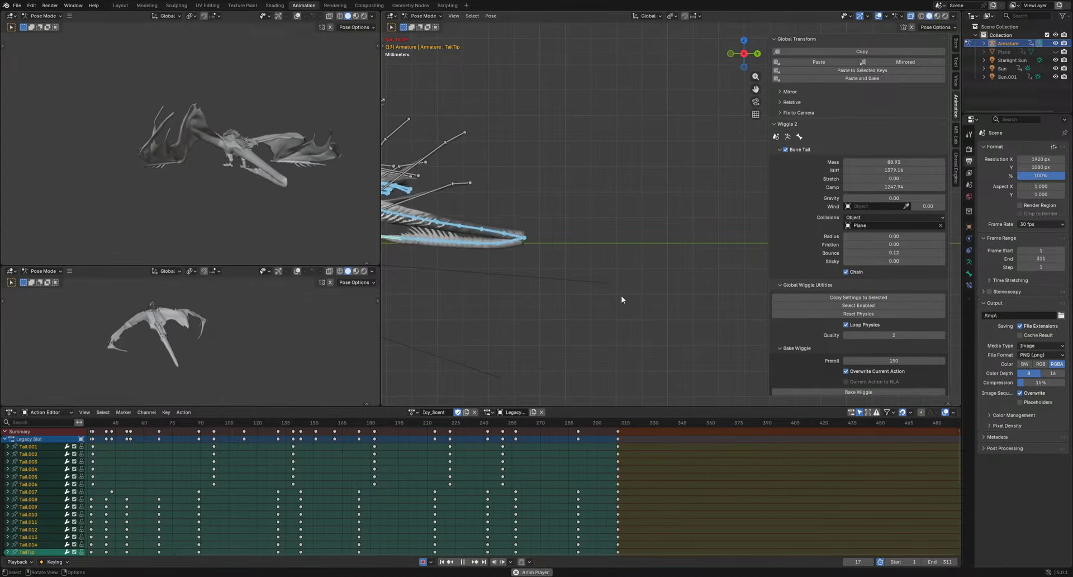
middle_drag(621, 298, 585, 363)
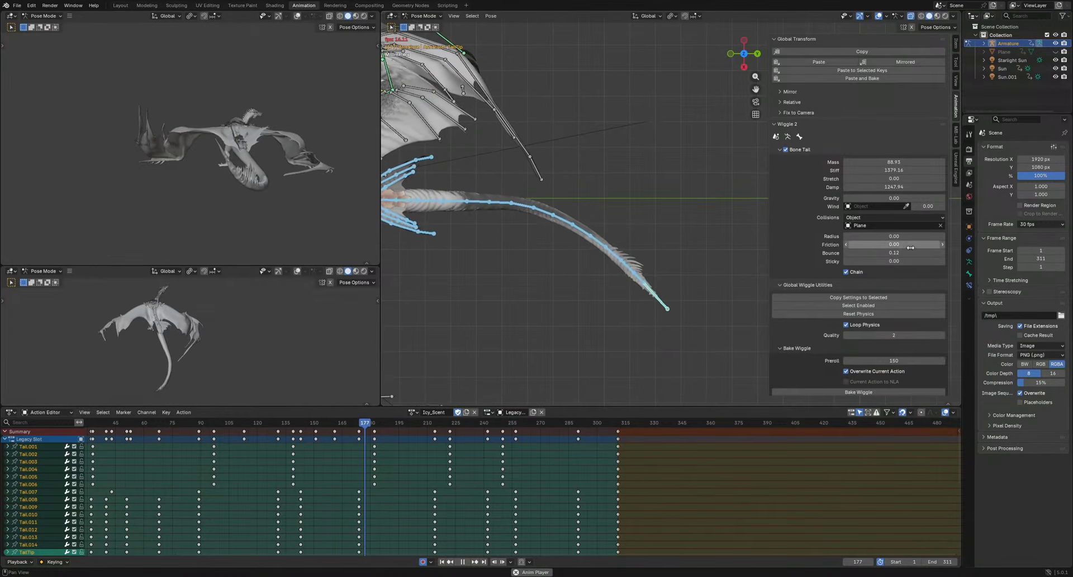
click(942, 244)
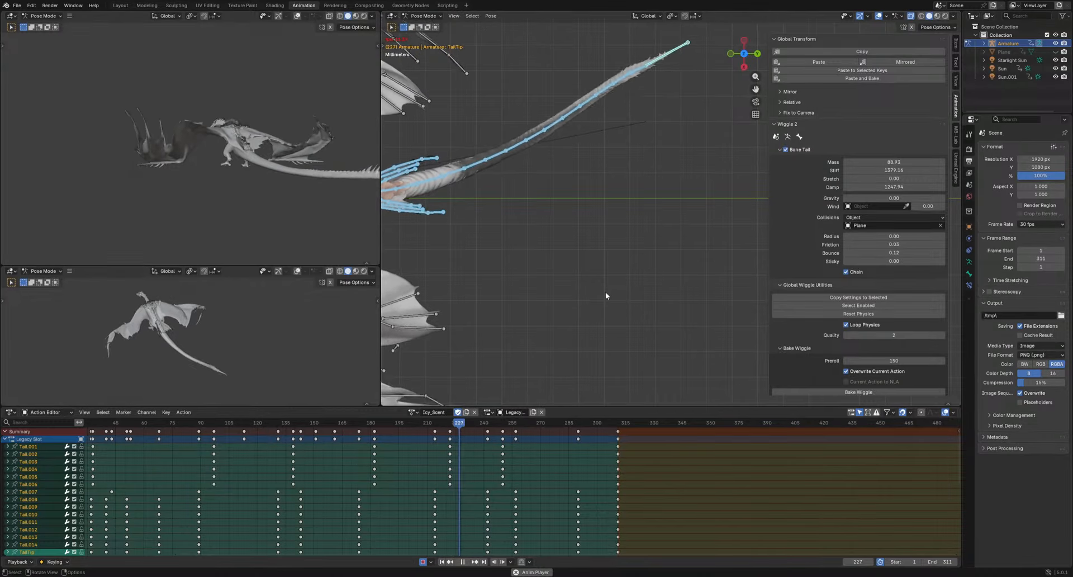
middle_drag(605, 292, 619, 209)
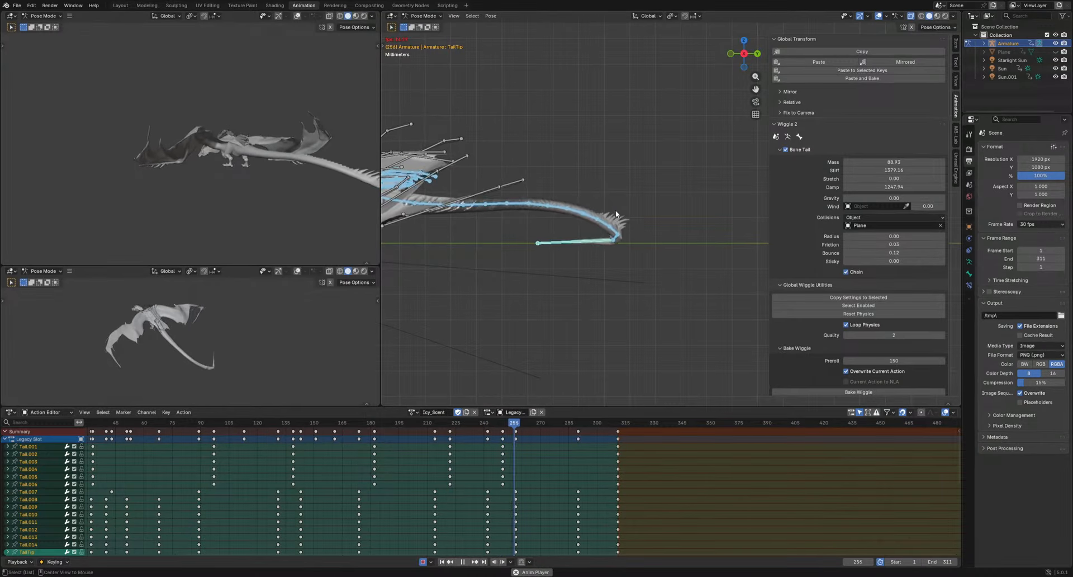
click(942, 236)
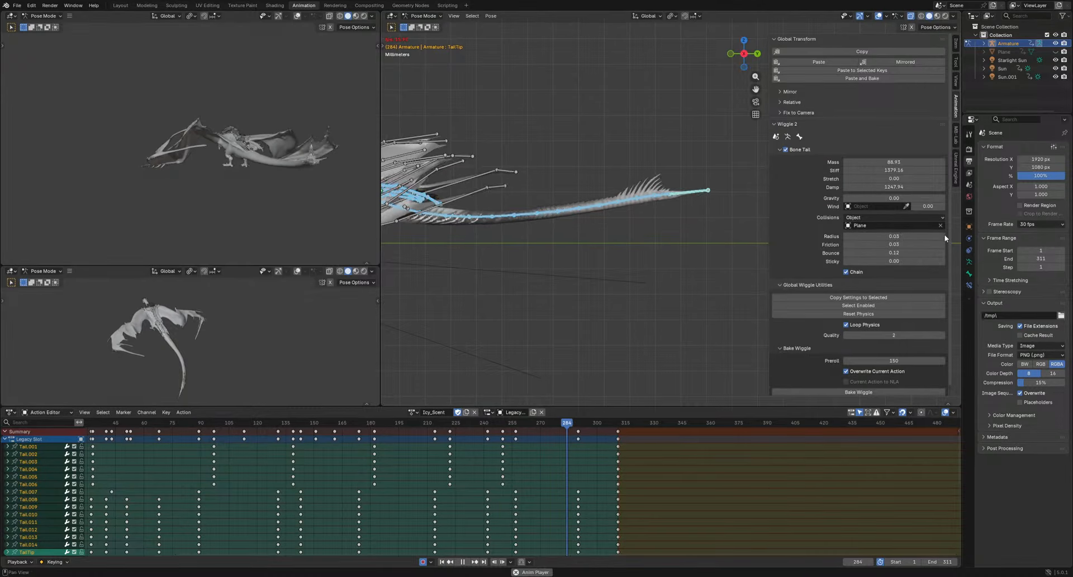
click(942, 235)
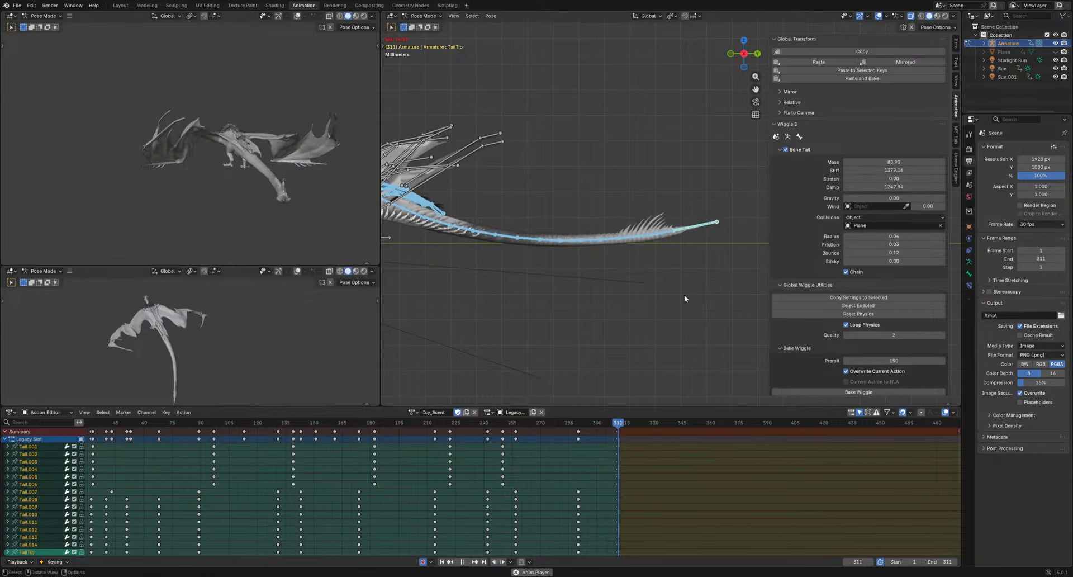
key(space)
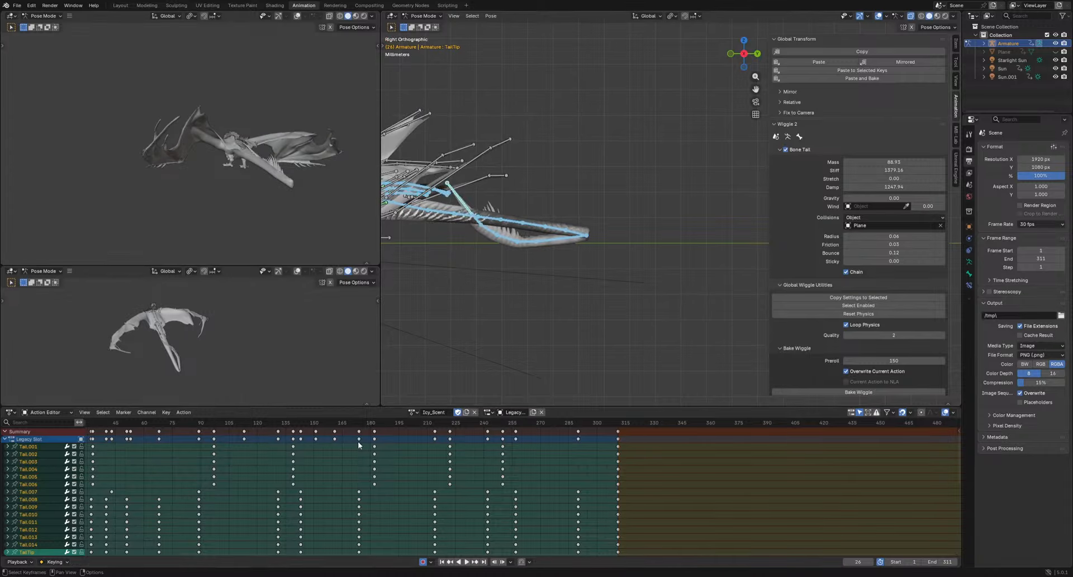
Mute the armature's wiggle physics, play the action from its start to compare the tail motion, and unmute the physics
scroll(626, 313, up, 4)
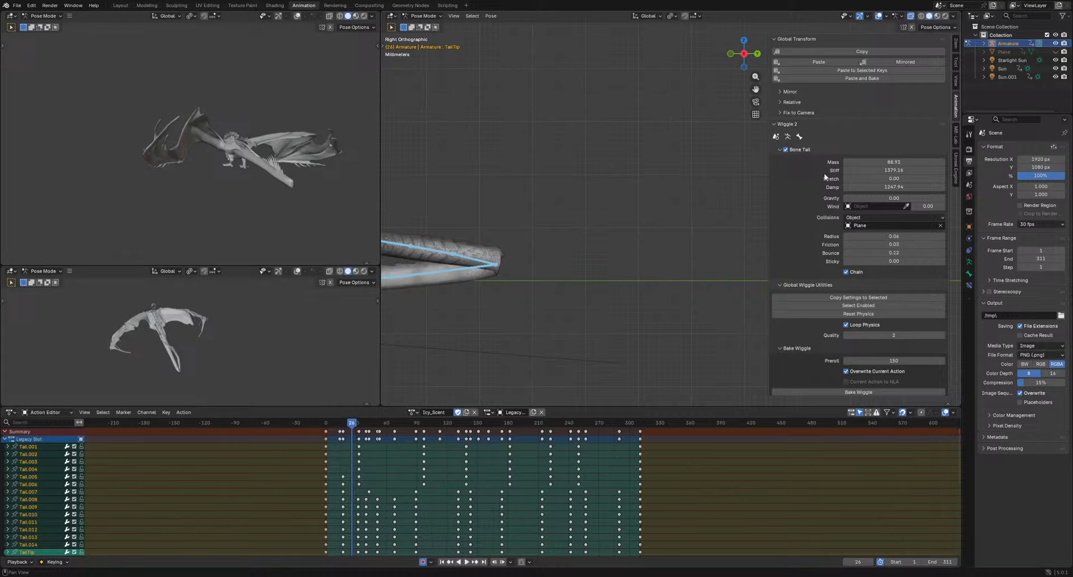
click(787, 137)
drag(351, 426, 326, 428)
key(space)
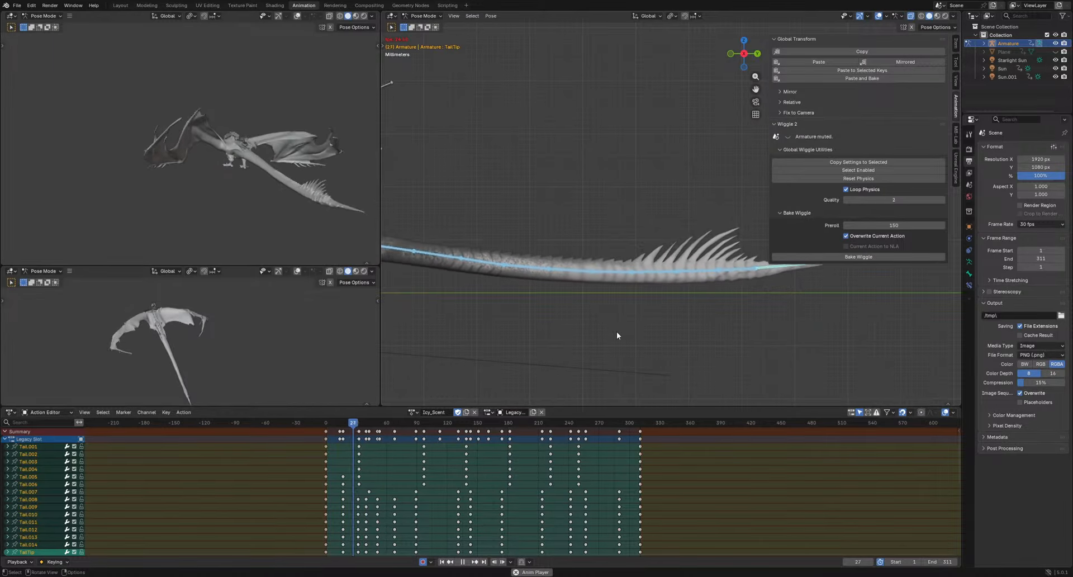
key(space)
click(787, 137)
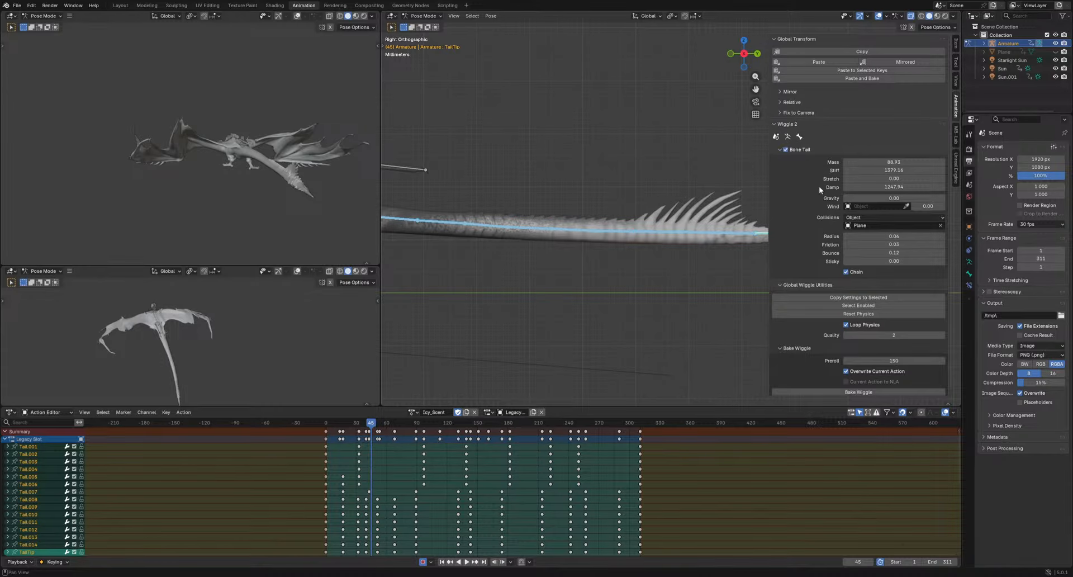
Remove Plane as the collision object and review the tail from above, stopping at frame 172
click(939, 225)
middle_drag(659, 262, 644, 345)
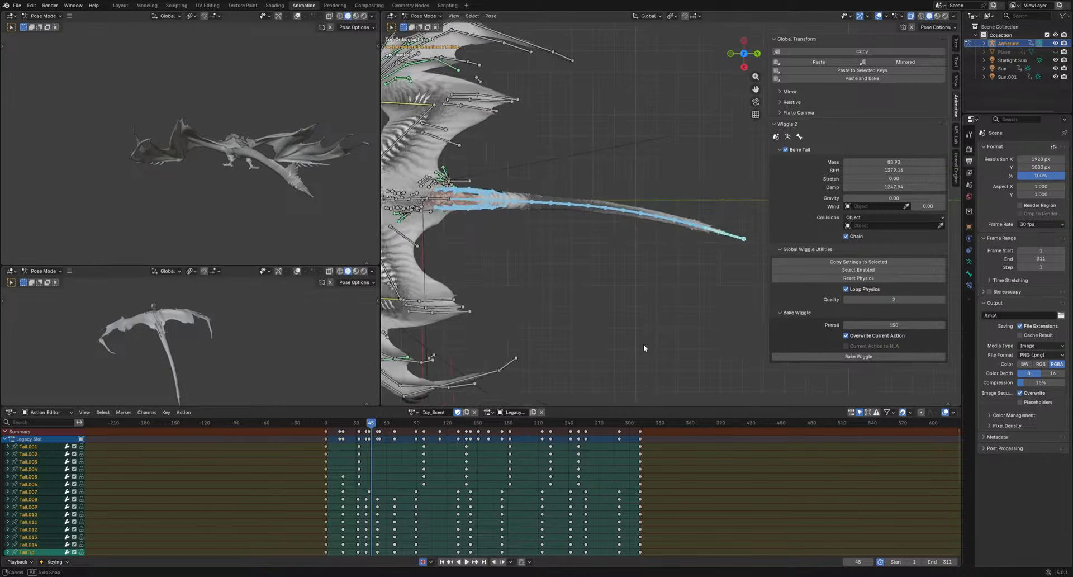
key(space)
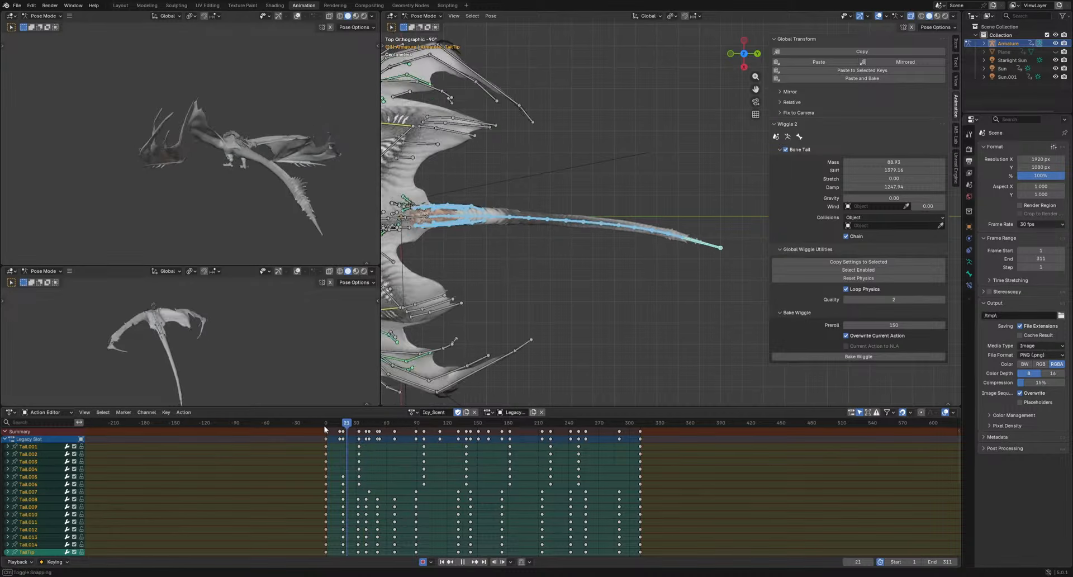
drag(439, 433, 500, 434)
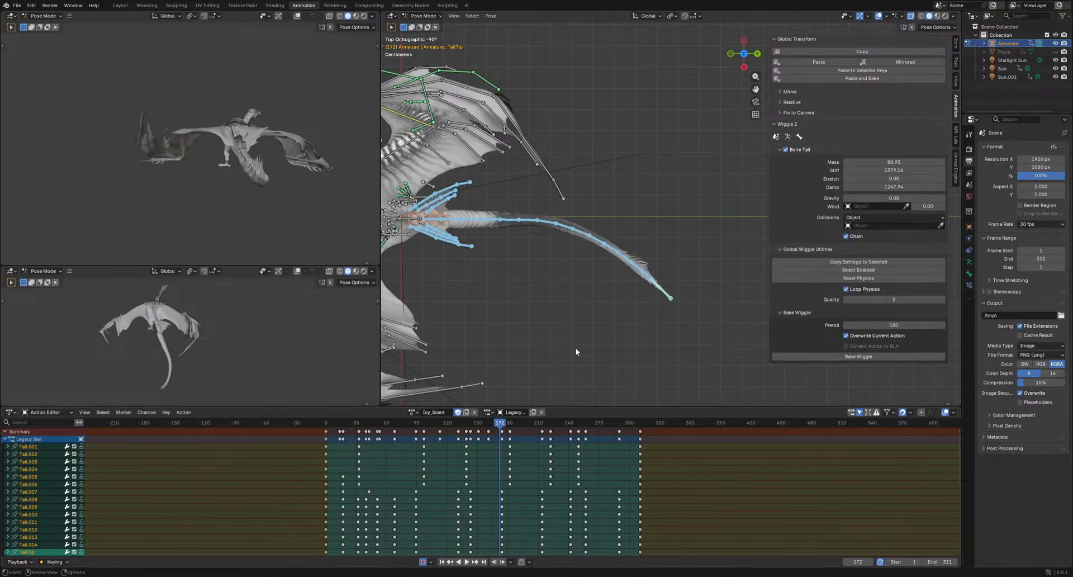
Select the tail bones from TailTip up to Tail.003 and clear the keyframes on collision type, wind multiplier and gravity
drag(672, 214, 550, 326)
shift+click(527, 222)
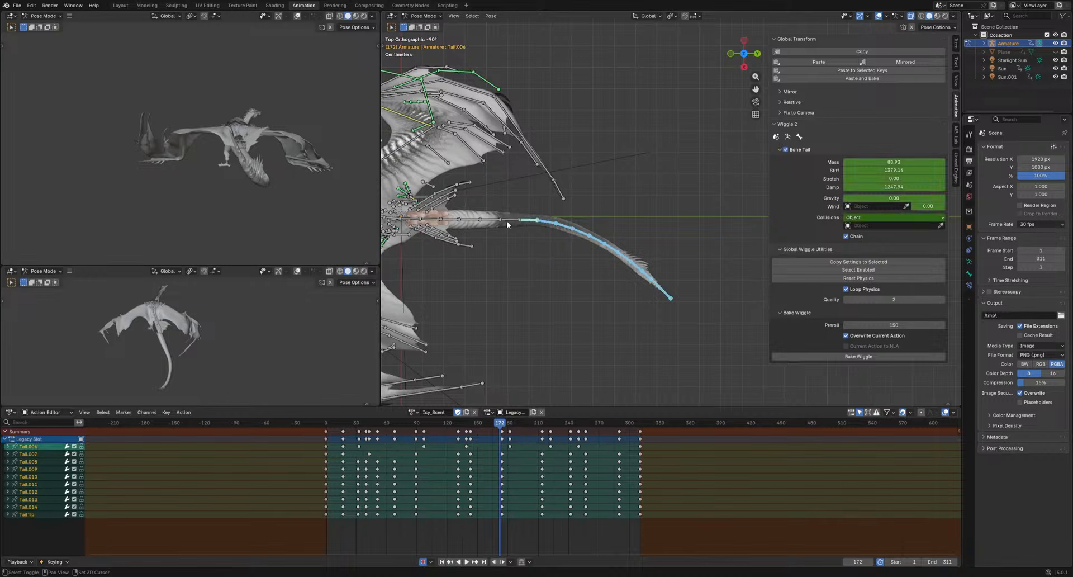
shift+click(506, 221)
shift+drag(506, 222, 480, 223)
shift+click(475, 222)
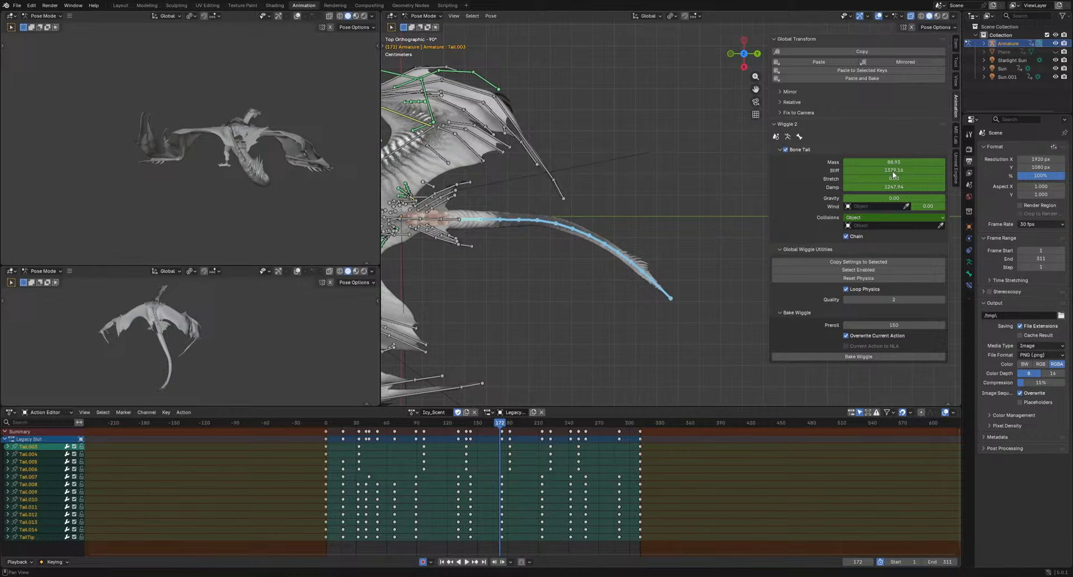
right_click(874, 219)
click(866, 215)
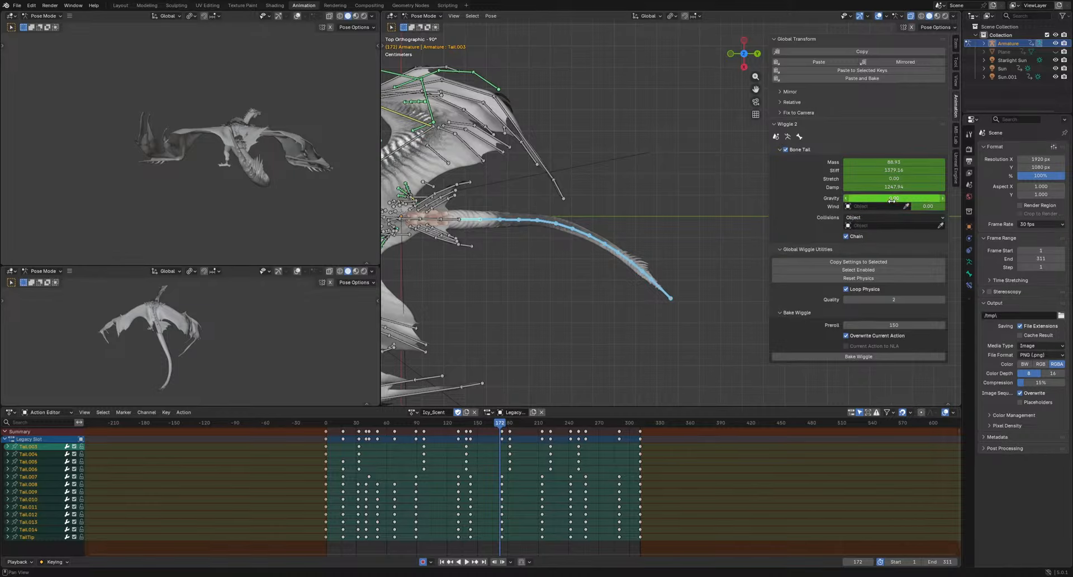
right_click(928, 206)
click(928, 206)
right_click(909, 199)
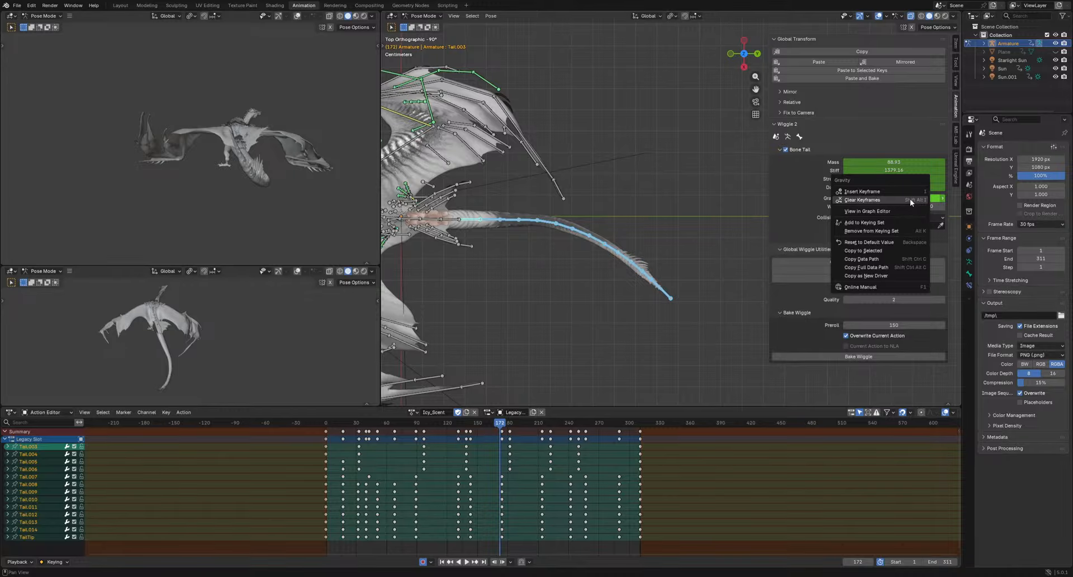
click(910, 199)
Clear the keyframes on Tail.003's damp, stretch, stiff and mass wiggle settings
right_click(910, 188)
click(910, 187)
right_click(913, 179)
click(913, 179)
right_click(916, 169)
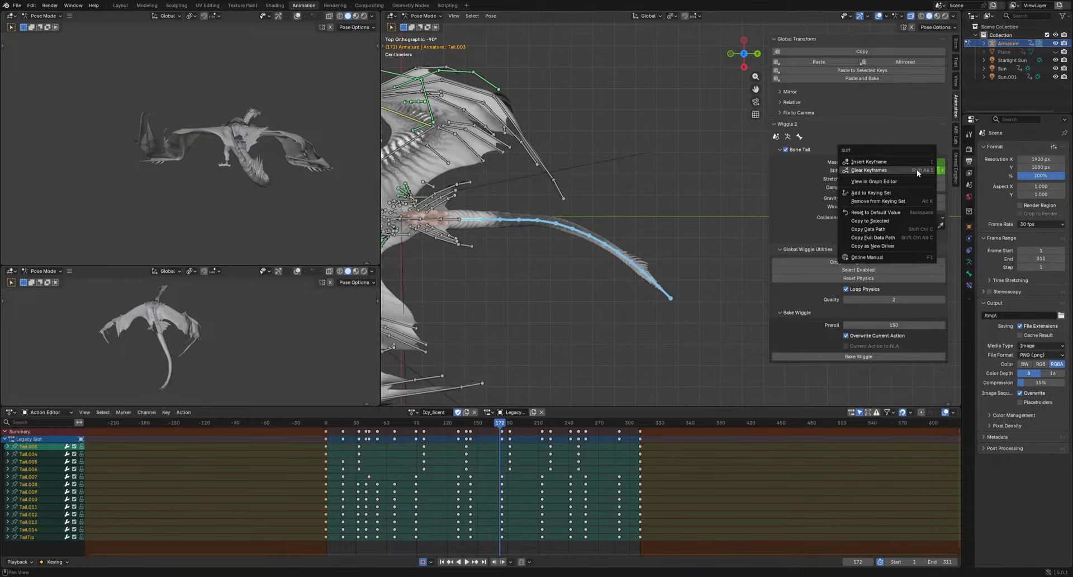
click(916, 169)
right_click(914, 162)
click(914, 162)
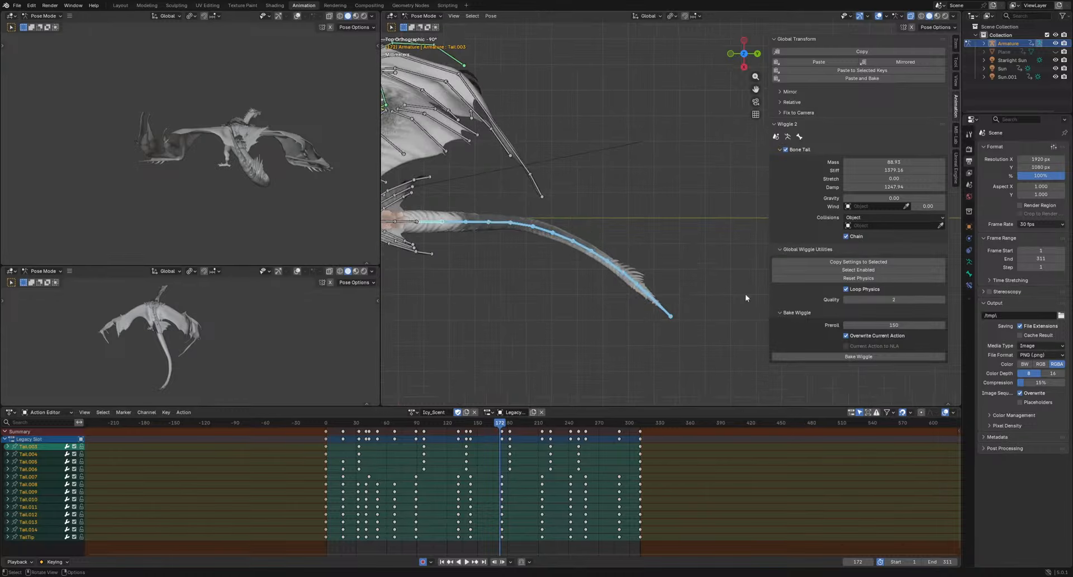
Play the tail motion from above and move the Tail.003 to Tail.006 keys near frame 249 back to frame 242
key(space)
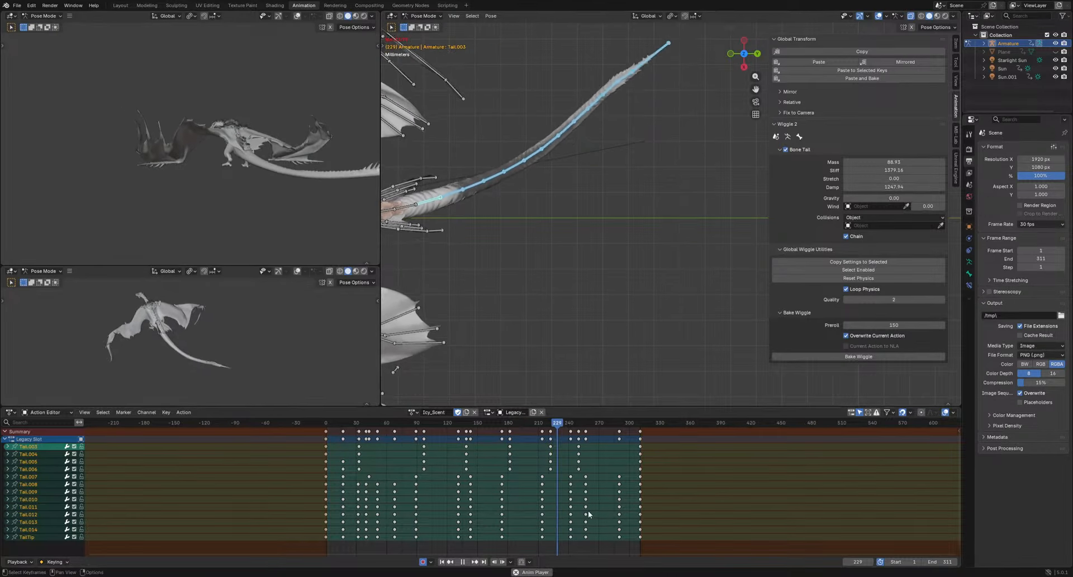
key(space)
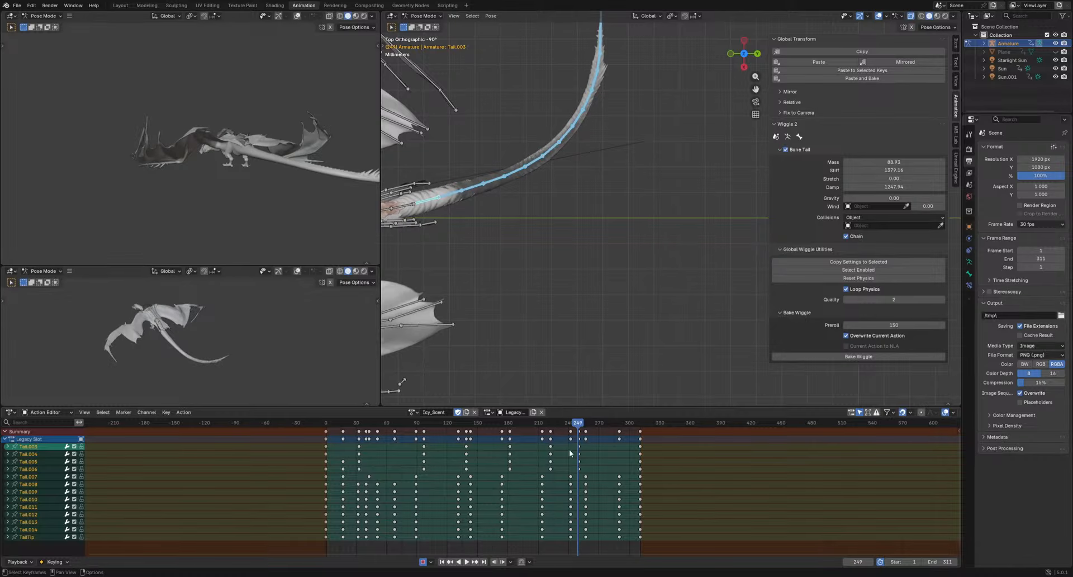
drag(608, 431, 595, 432)
Rotate the selected tail bones sideways in the top view at frame 257 to key a new tail curve
key(shift+ctrl+space)
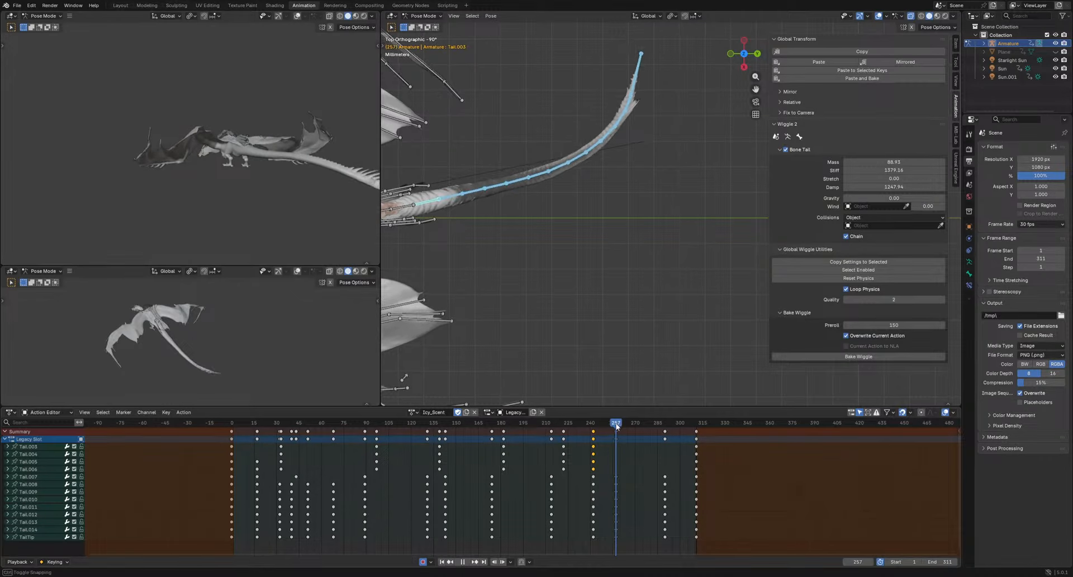
key(space)
key(r)
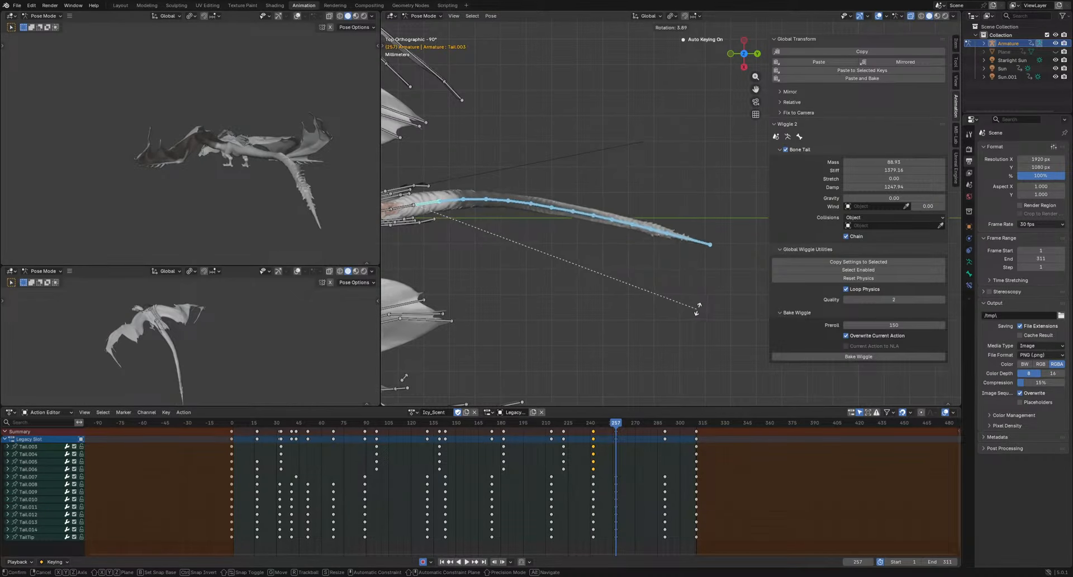
click(704, 311)
Rotate the selected tail bones sideways in the top view at frame 290 to key an opposing curve, and review the motion from the side
key(space)
key(space)
key(r)
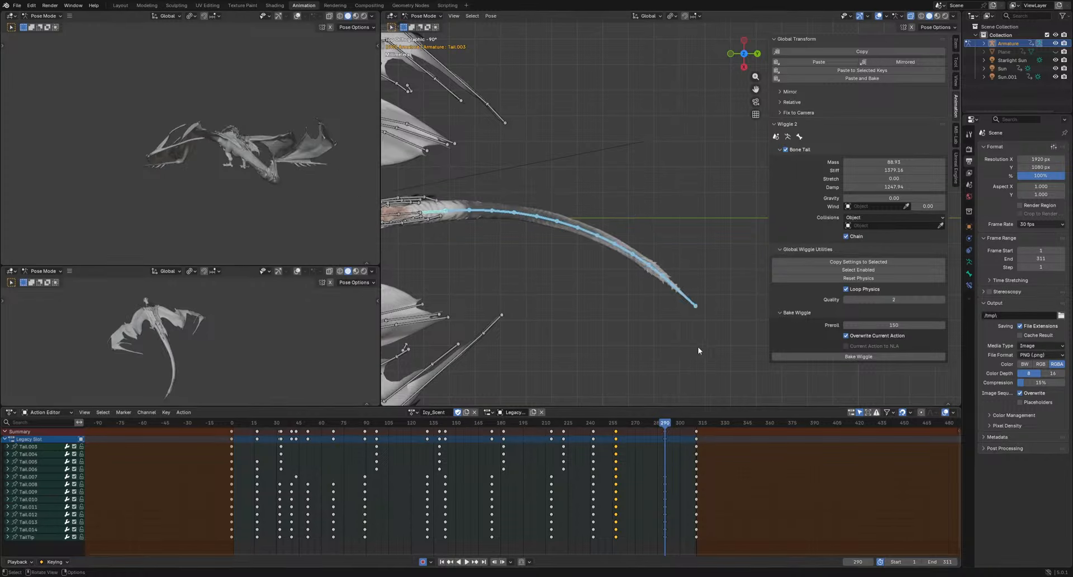
click(732, 327)
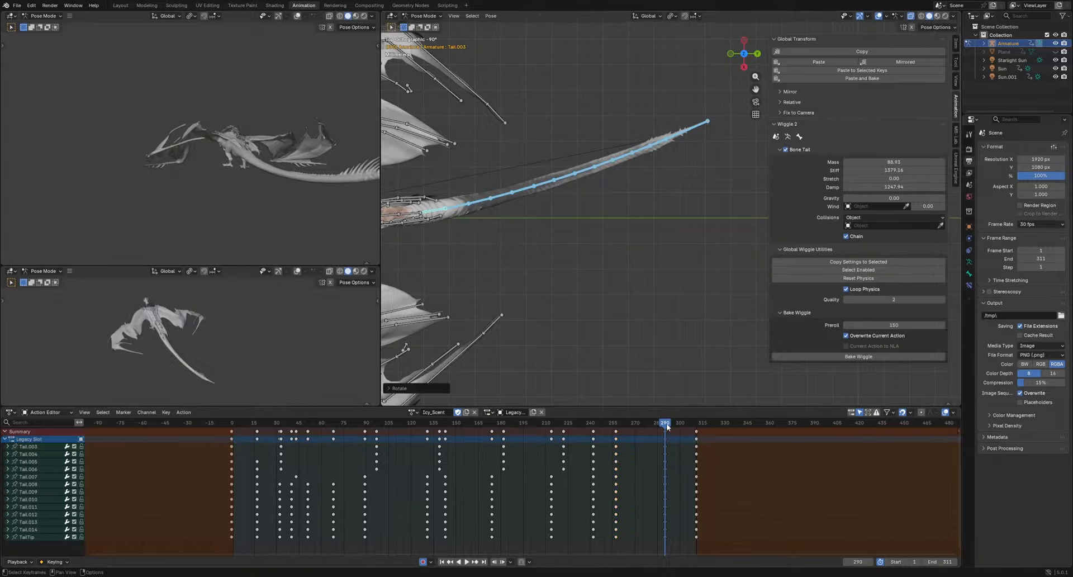
drag(664, 426, 579, 429)
key(space)
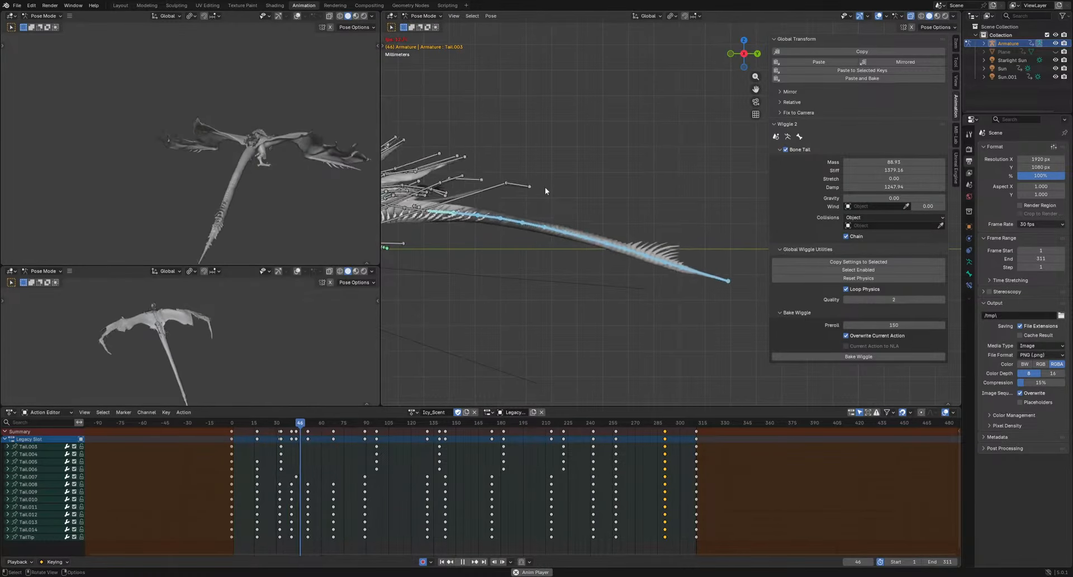
Select the Tail bone and rotate it in the side view at frame 23 to key a new tail angle
key(space)
drag(302, 424, 269, 432)
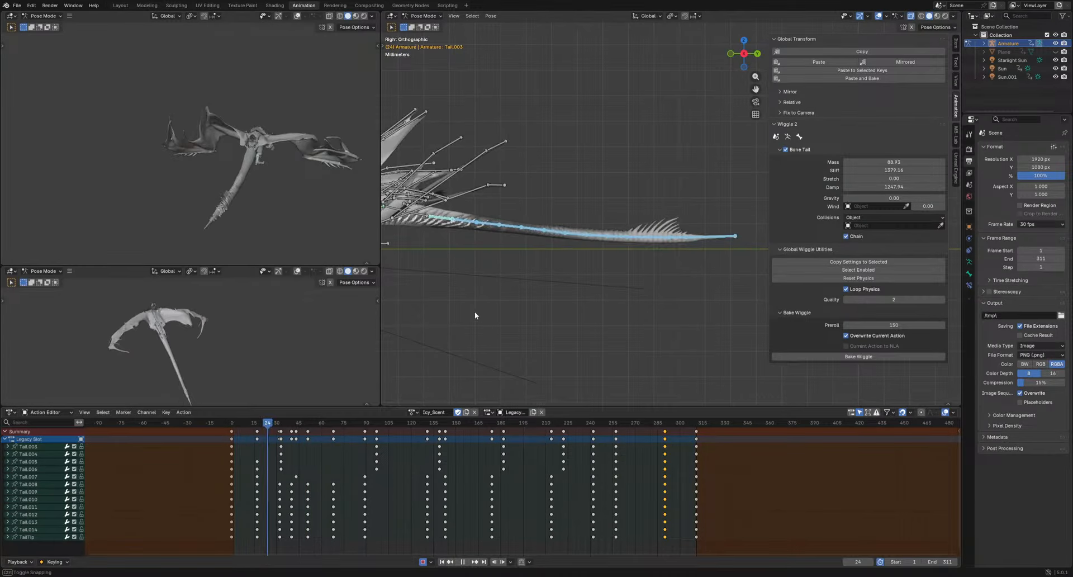
shift+middle_drag(474, 310, 444, 343)
click(485, 206)
drag(257, 425, 246, 433)
key(space)
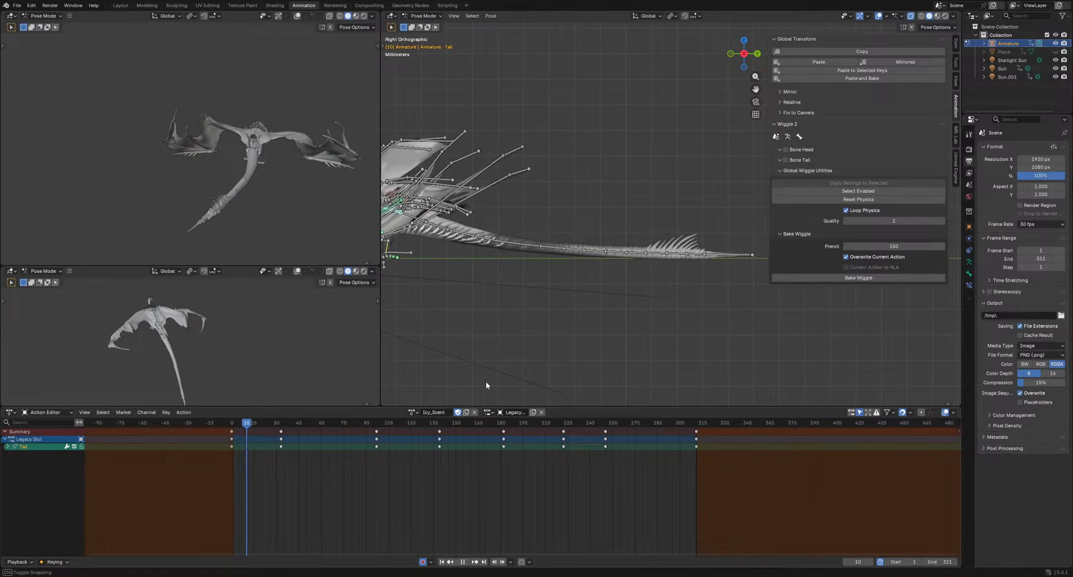
key(r)
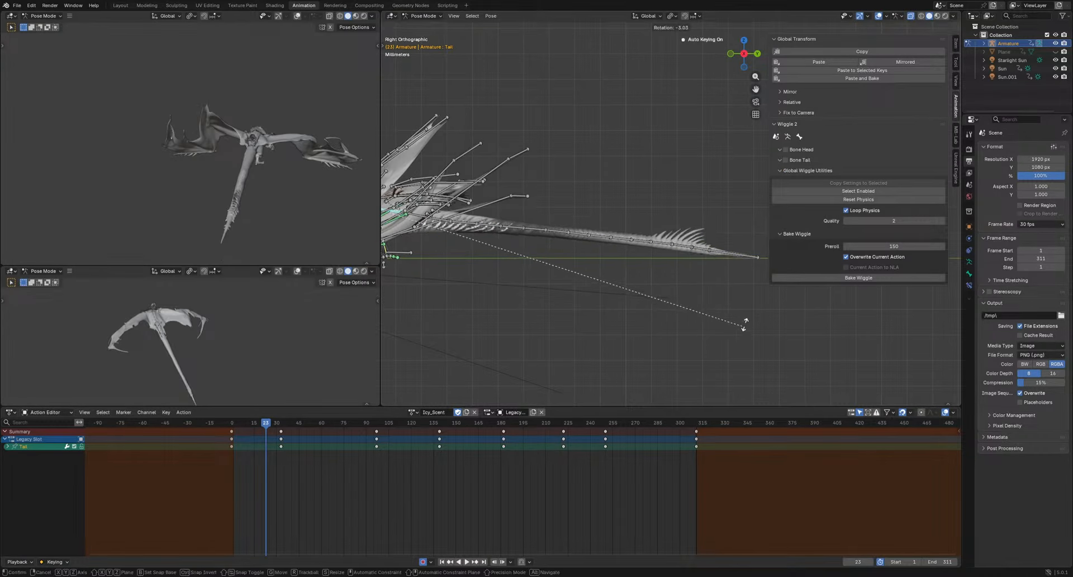
click(753, 311)
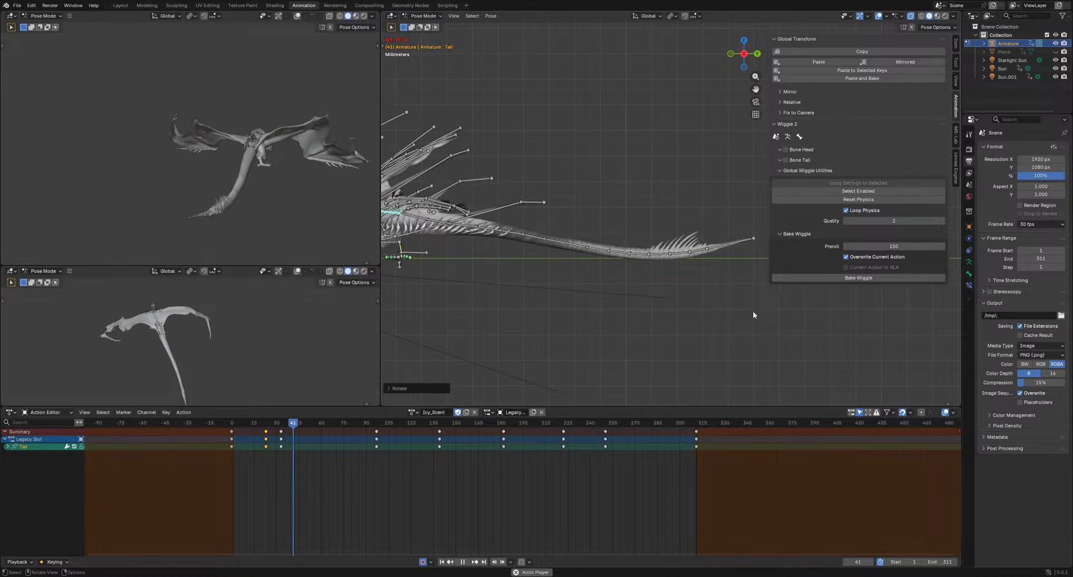
Rotate the Tail bone in the side view to key new angles at about frame 48 and at frame 68
key(space)
key(r)
click(763, 296)
key(space)
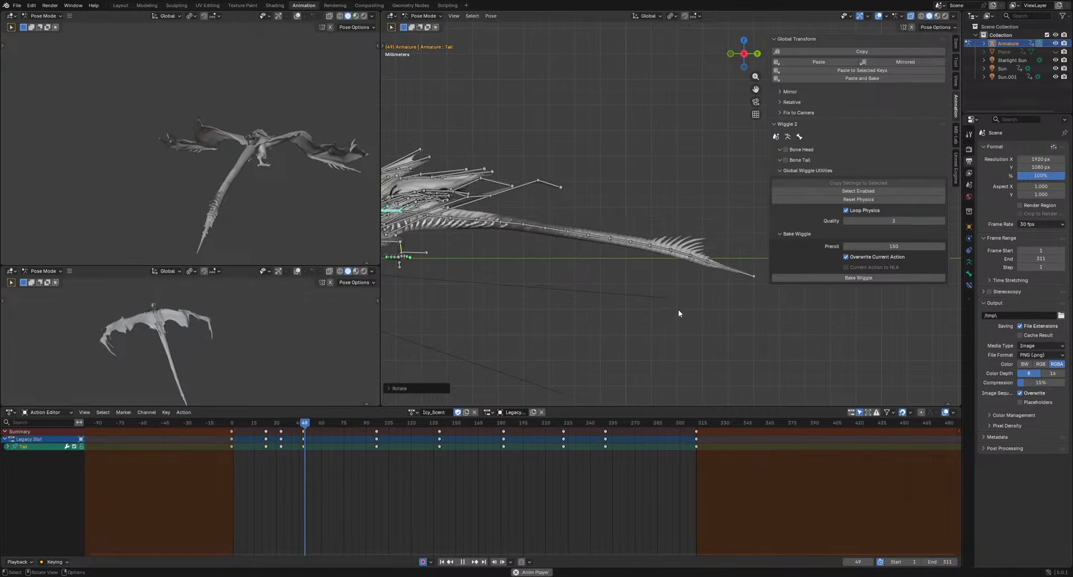
key(r)
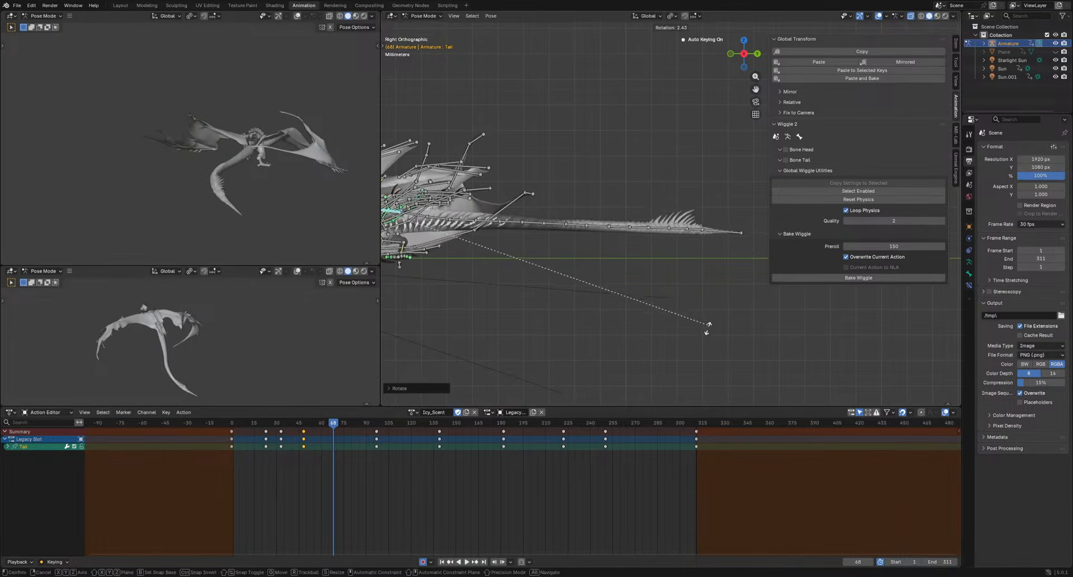
click(705, 343)
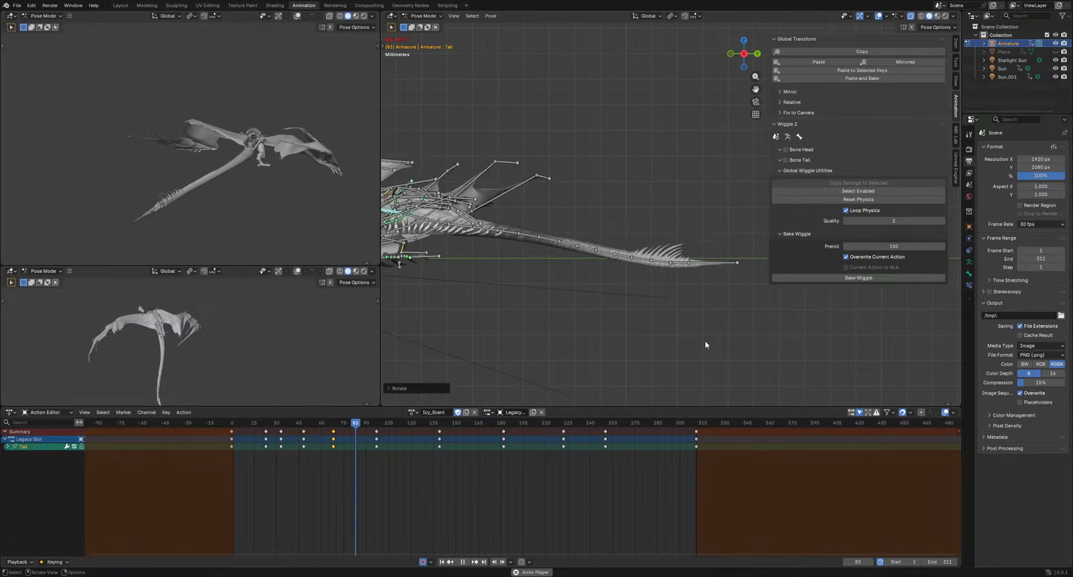
Rotate the Tail bone in the side view at its existing frame 97 key and play back the result
key(space)
drag(376, 437, 377, 429)
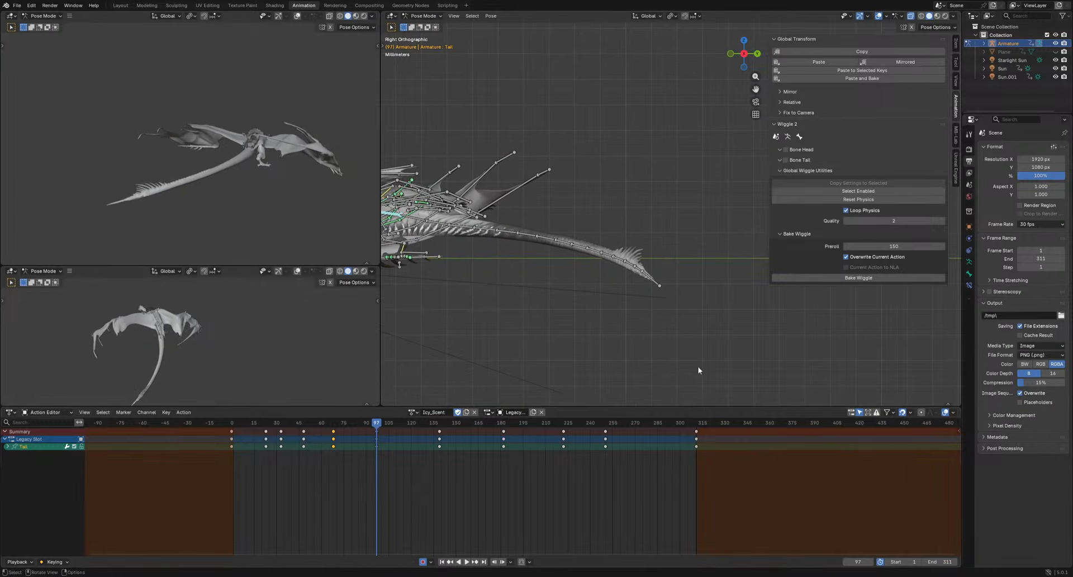
key(r)
click(721, 328)
key(space)
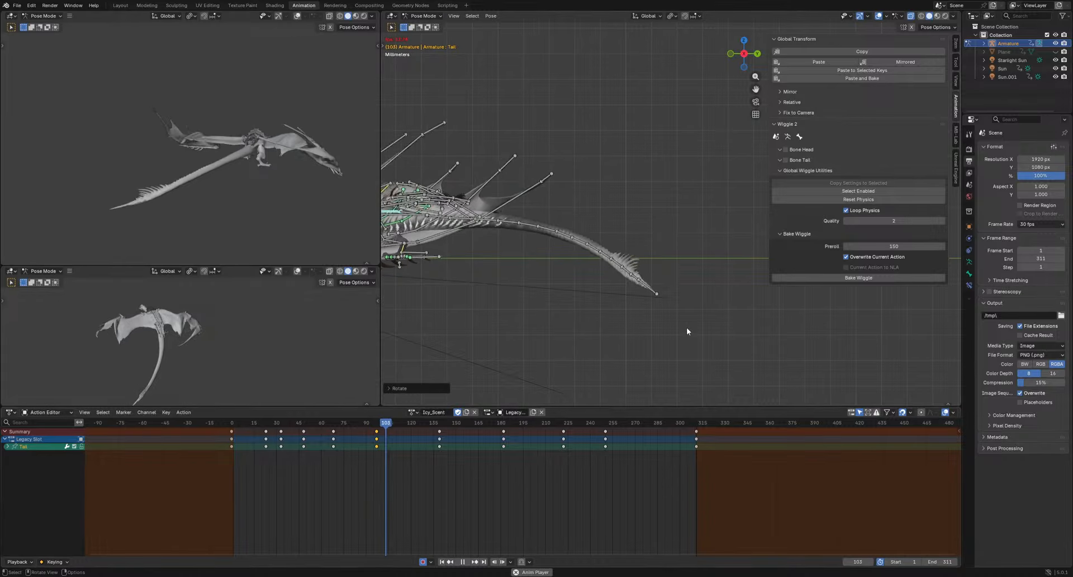
key(space)
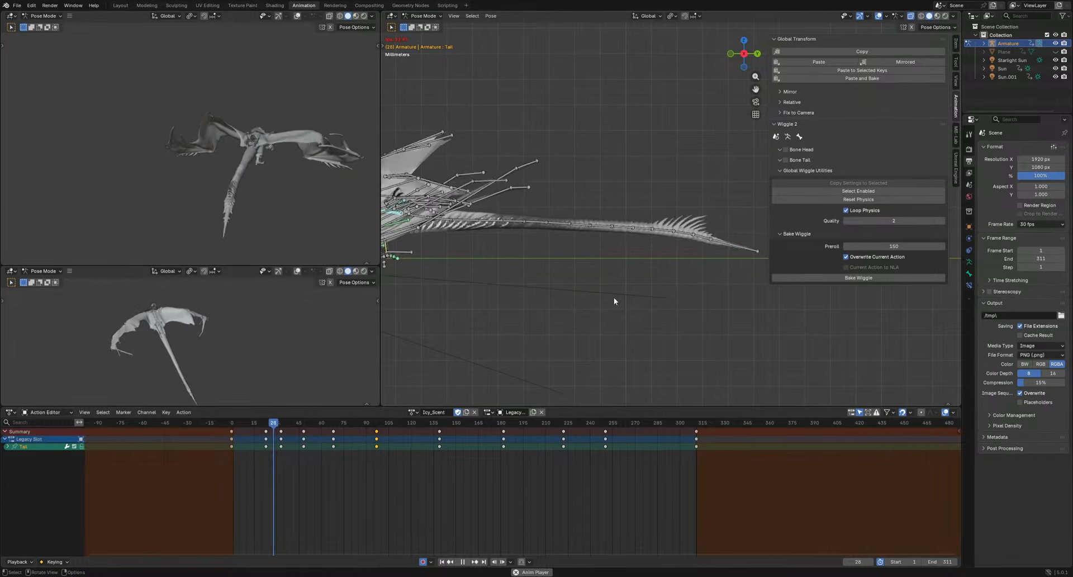
Select the wiggle-enabled bones, keep only the tail chain with TailTip active, and set their collision object to Plane
key(space)
click(825, 190)
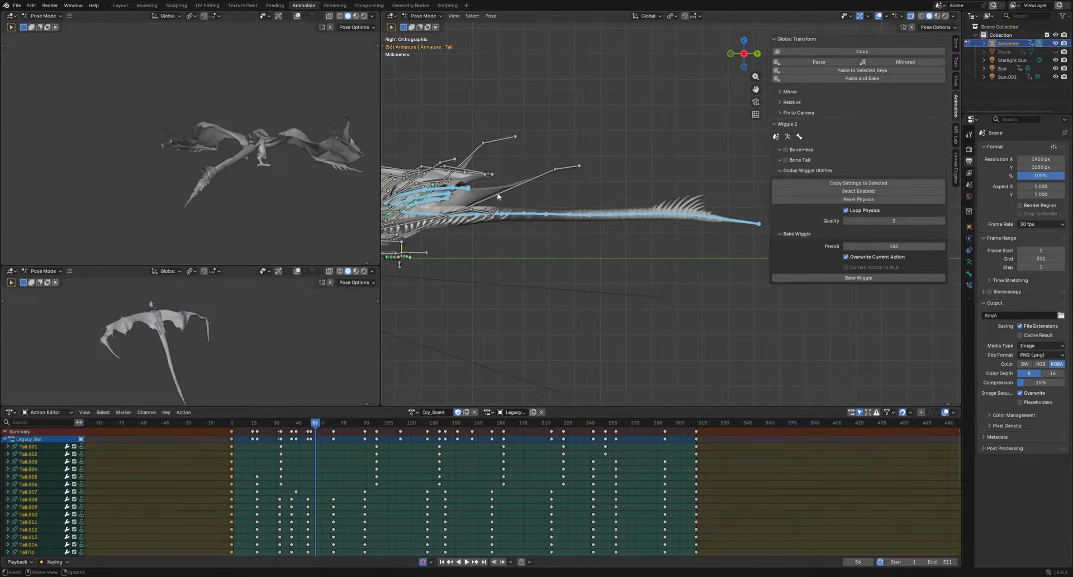
ctrl+drag(385, 209, 385, 209)
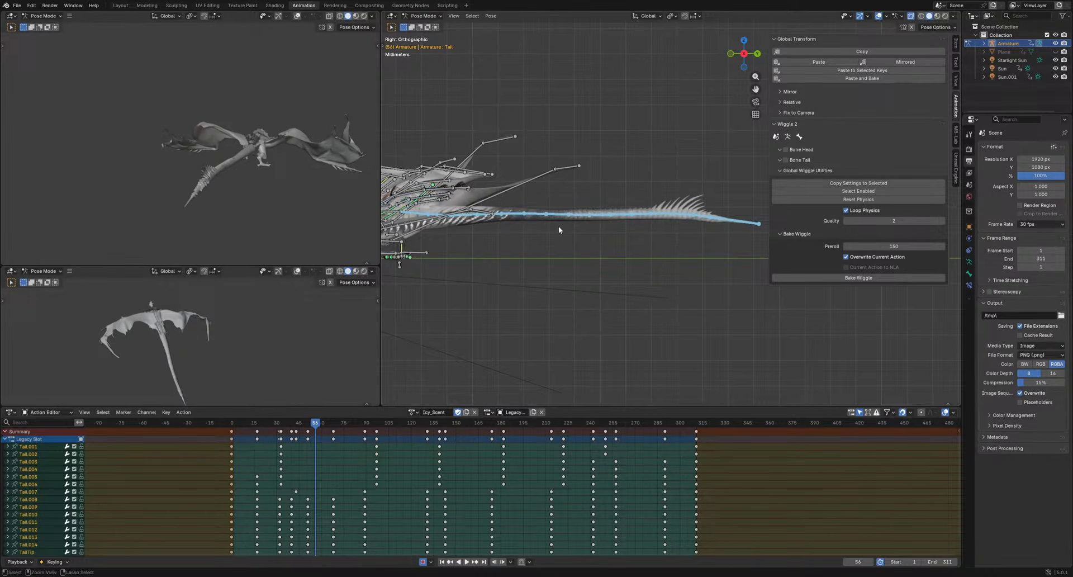
click(735, 223)
click(894, 225)
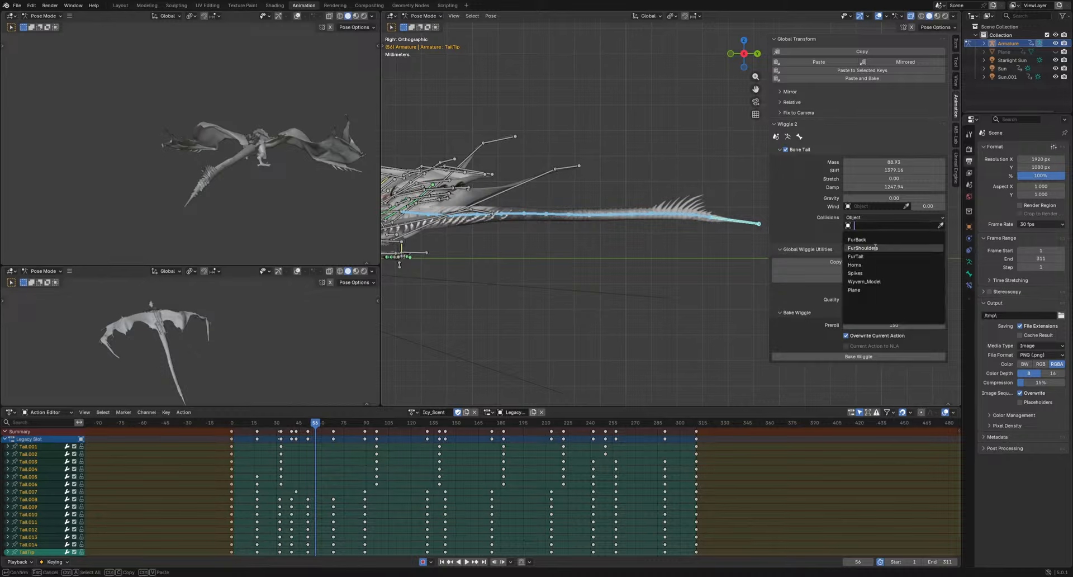
key(Return)
key(space)
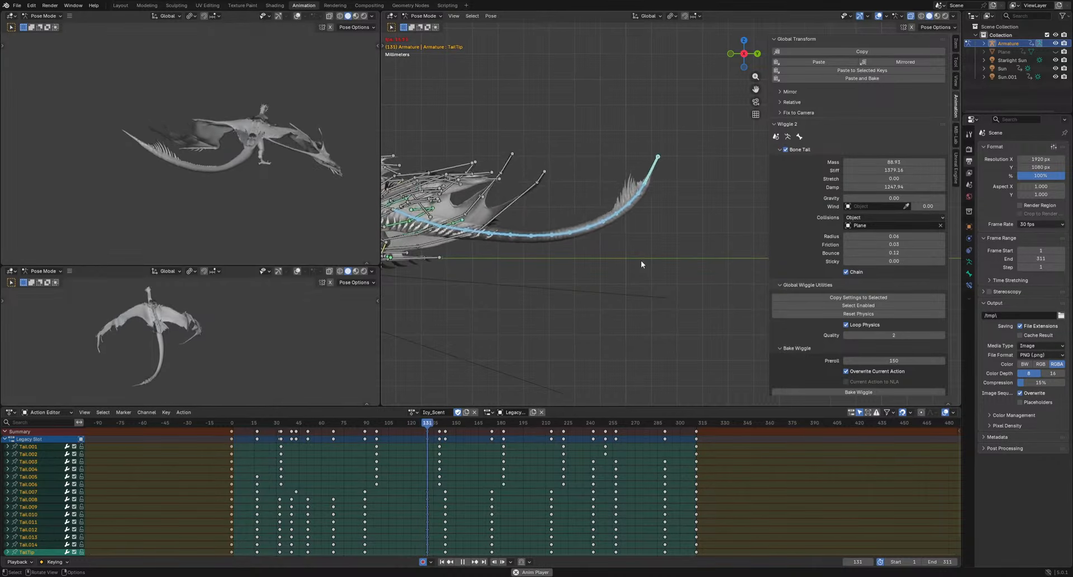
Select the Tail.013, Tail.014 and TailTip bones at frame 139 and clear the keyframes on bounce, friction and gravity
key(space)
drag(696, 171, 652, 224)
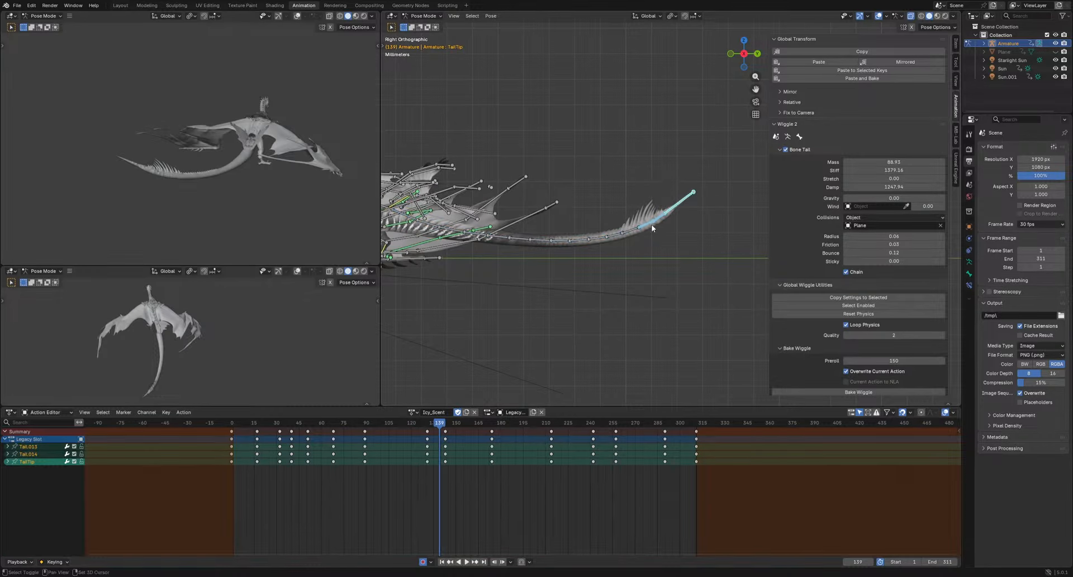
right_click(903, 254)
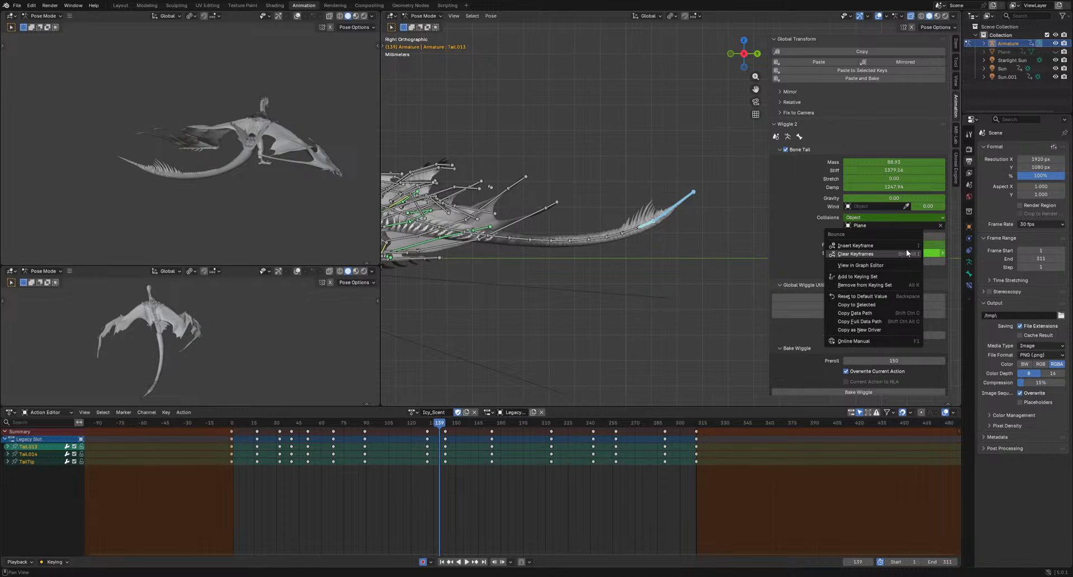
click(903, 253)
right_click(913, 243)
click(913, 243)
right_click(910, 198)
click(910, 198)
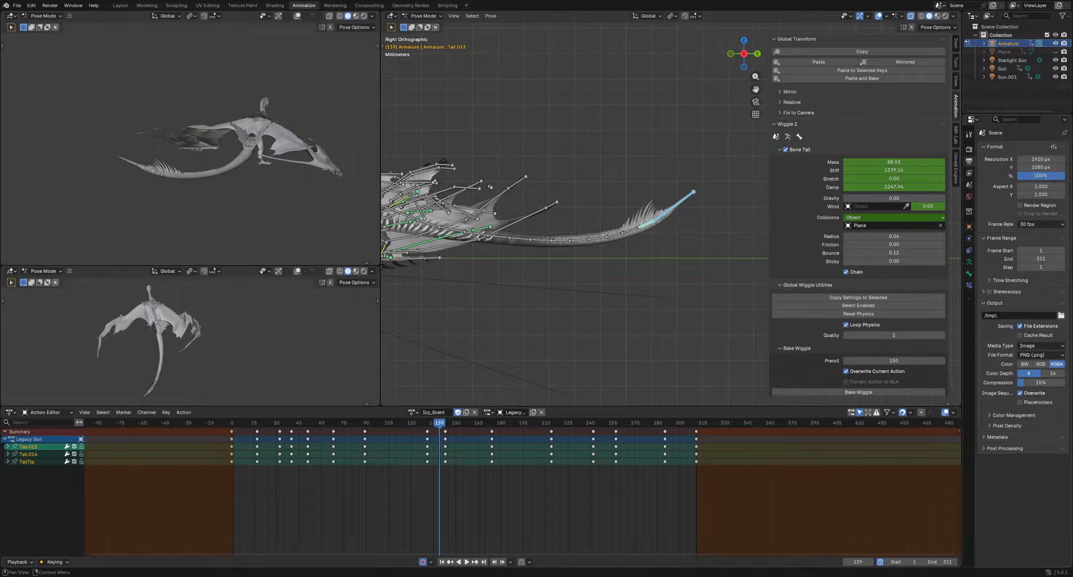
Clear the keyframes on Tail.013's collision type, wind multiplier, stretch, damp, stiff and mass wiggle settings
right_click(890, 217)
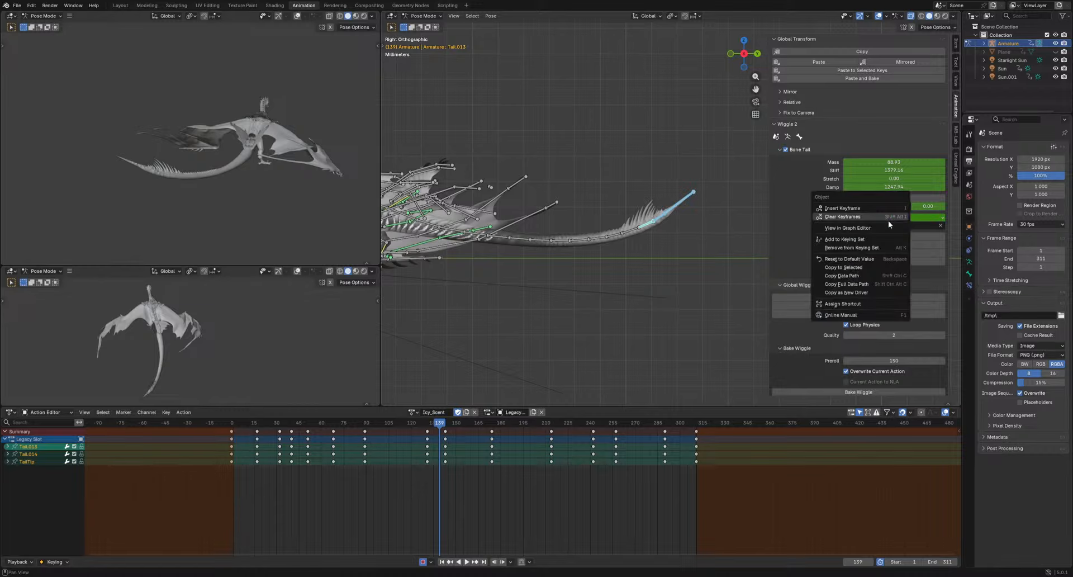
click(887, 220)
right_click(932, 207)
click(932, 207)
right_click(918, 179)
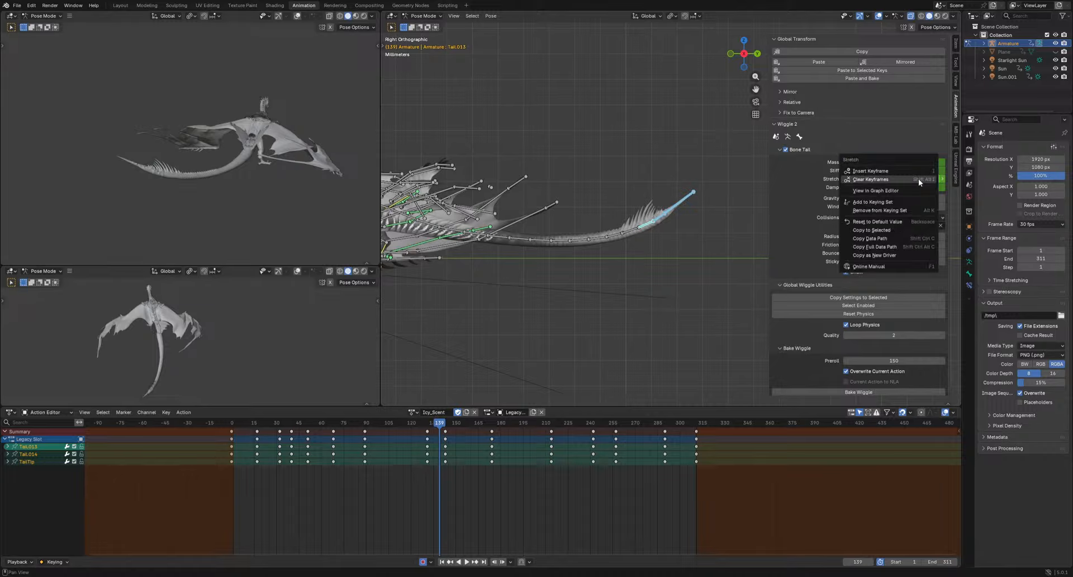
click(918, 179)
right_click(914, 186)
click(914, 186)
right_click(914, 172)
click(915, 172)
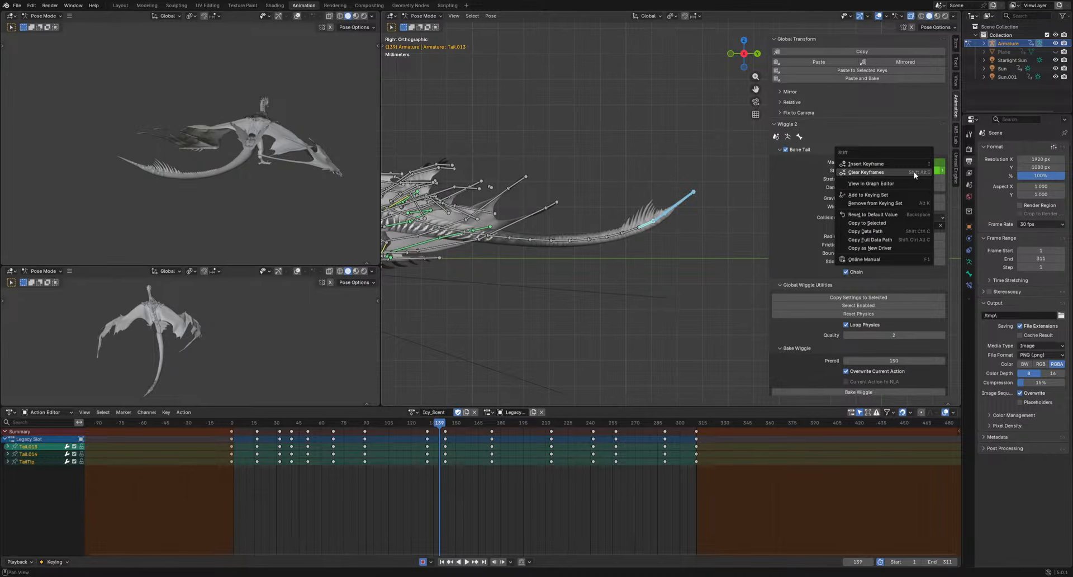
right_click(914, 163)
click(915, 162)
Remove Plane as the collision object from the selected tail-end bones while playing back the tail motion
key(space)
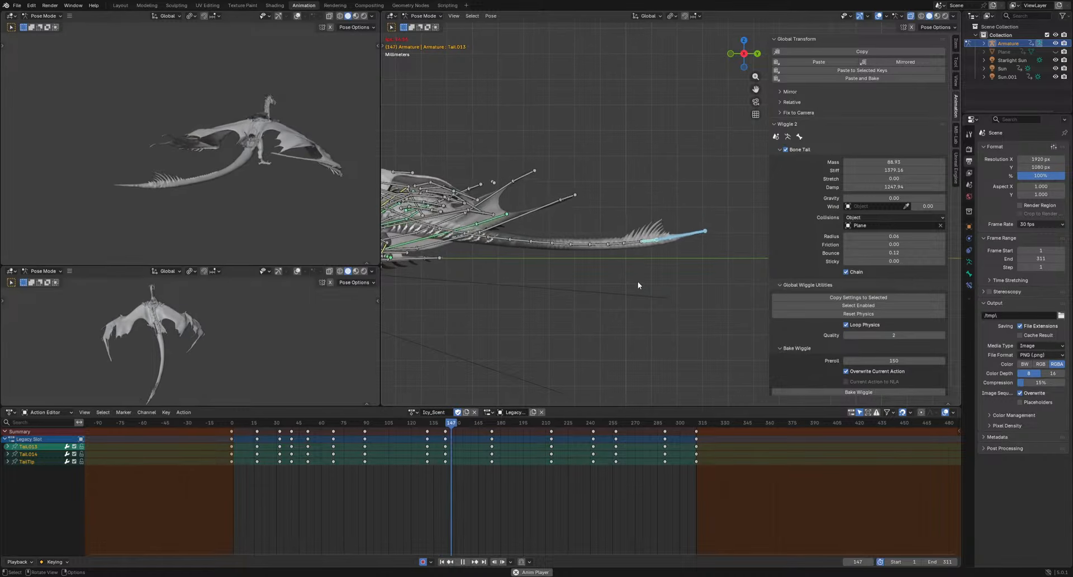
scroll(875, 326, down, 1)
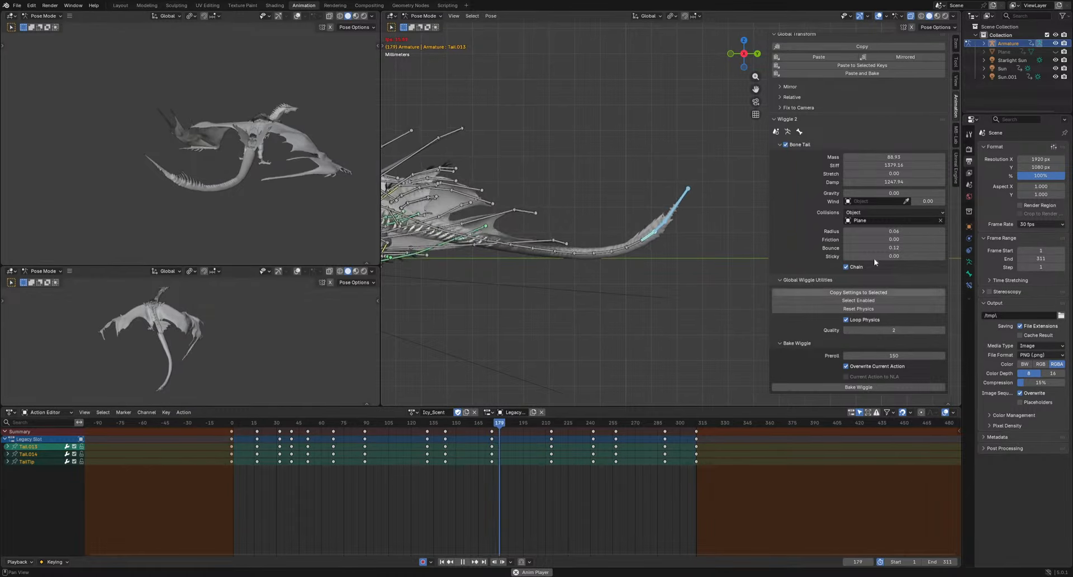
click(941, 220)
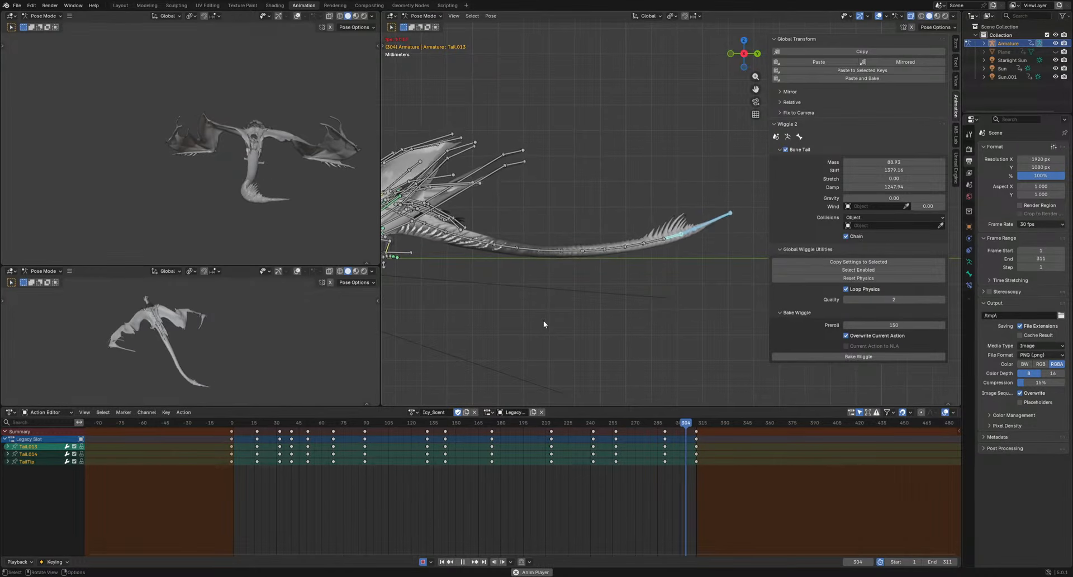
key(space)
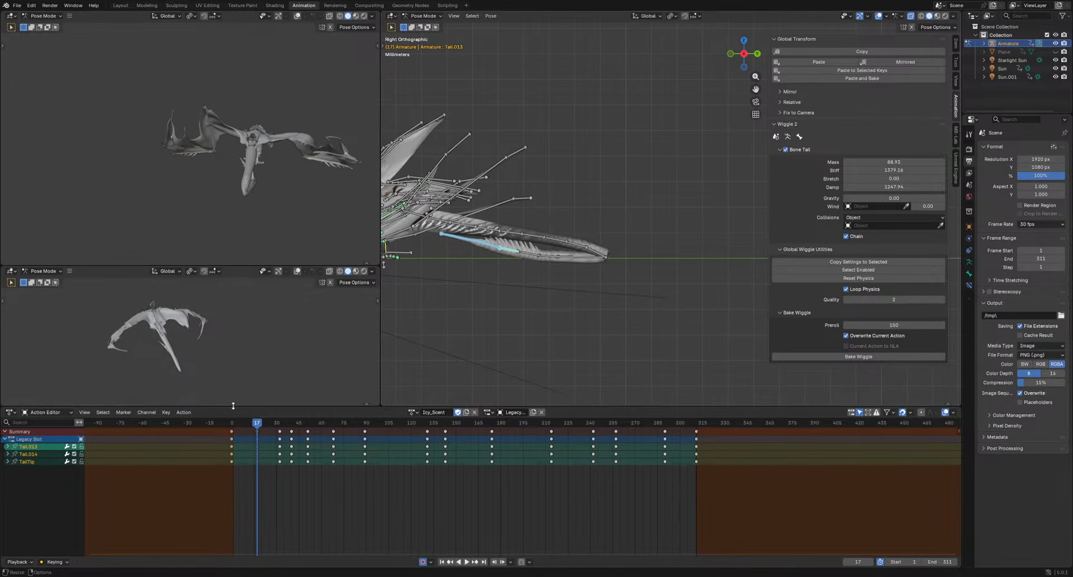
Add Tail.012, Tail.011 and Tail.010 to the selection and clear the keyframes on damp, stretch, stiff and mass
mouse_move(591, 269)
middle_down()
mouse_move(664, 290)
mouse_move(652, 293)
mouse_move(654, 247)
mouse_move(599, 296)
mouse_move(723, 277)
mouse_move(619, 275)
mouse_move(438, 218)
mouse_move(627, 253)
mouse_move(588, 282)
middle_up()
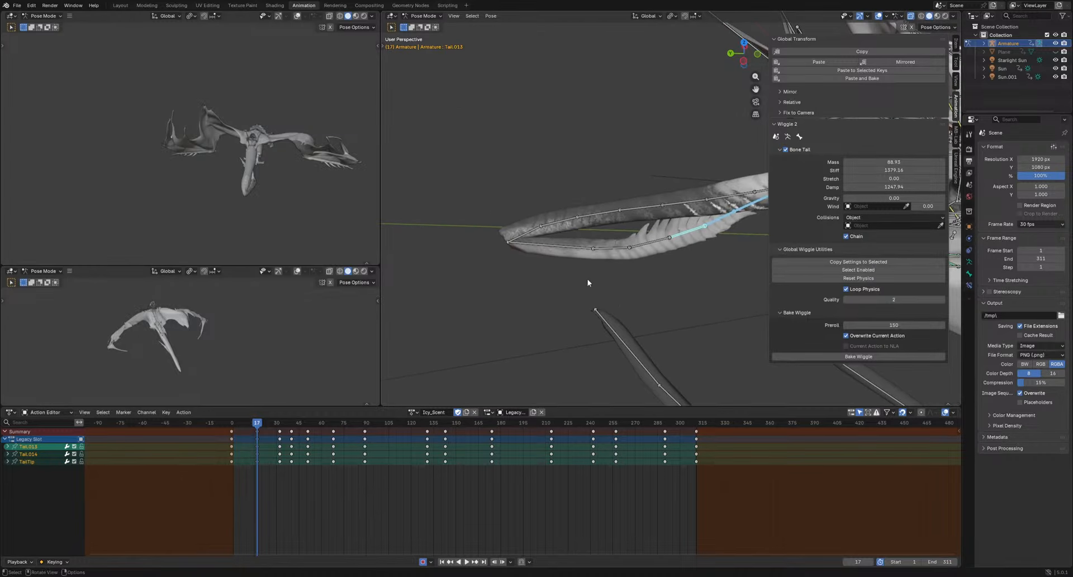
shift+click(646, 245)
shift+click(618, 248)
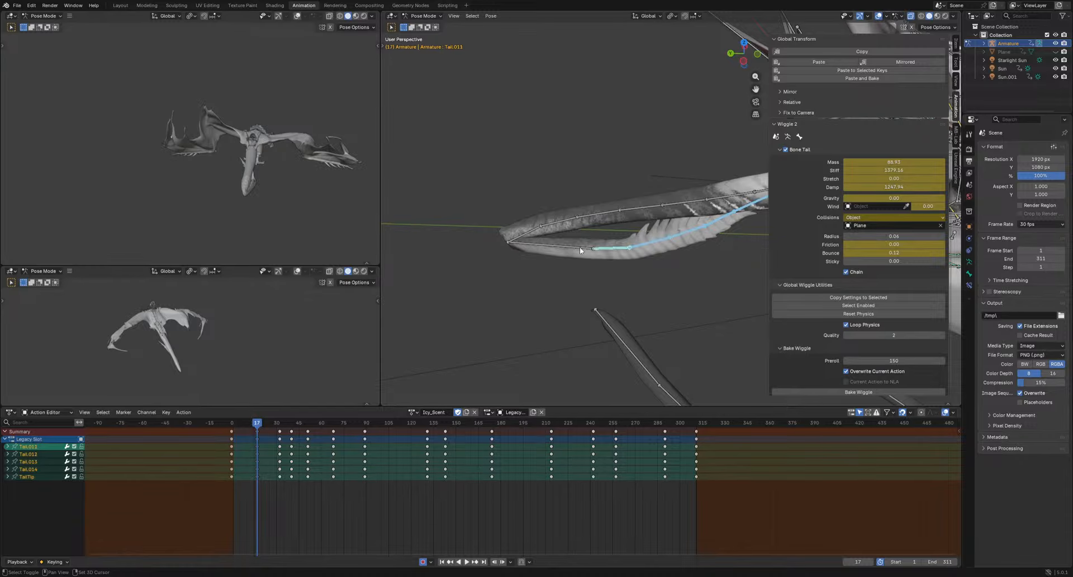
shift+click(579, 247)
right_click(914, 187)
click(914, 187)
right_click(909, 177)
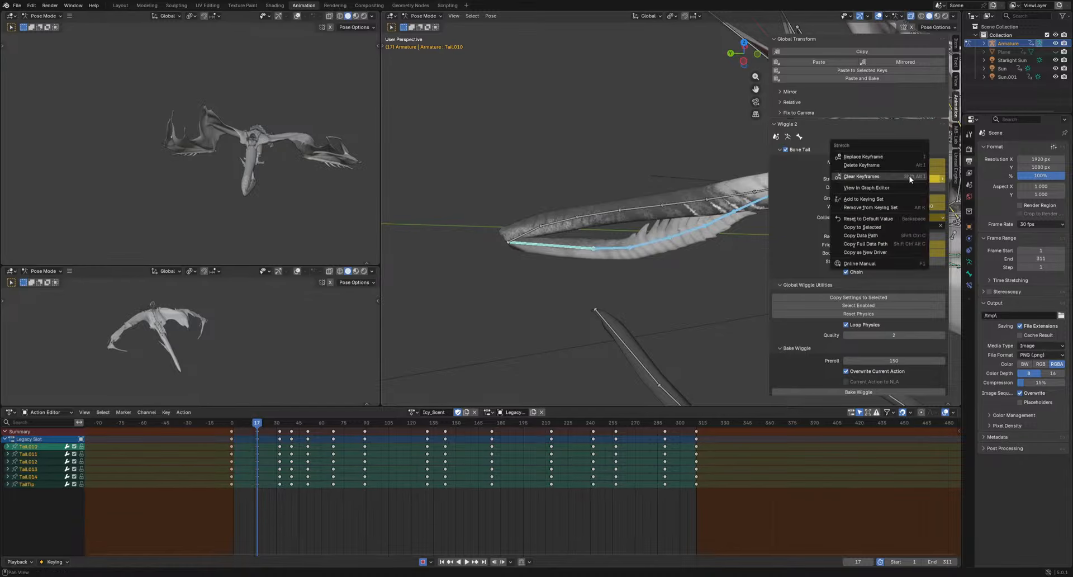
click(910, 177)
right_click(912, 169)
click(914, 168)
right_click(913, 162)
click(913, 162)
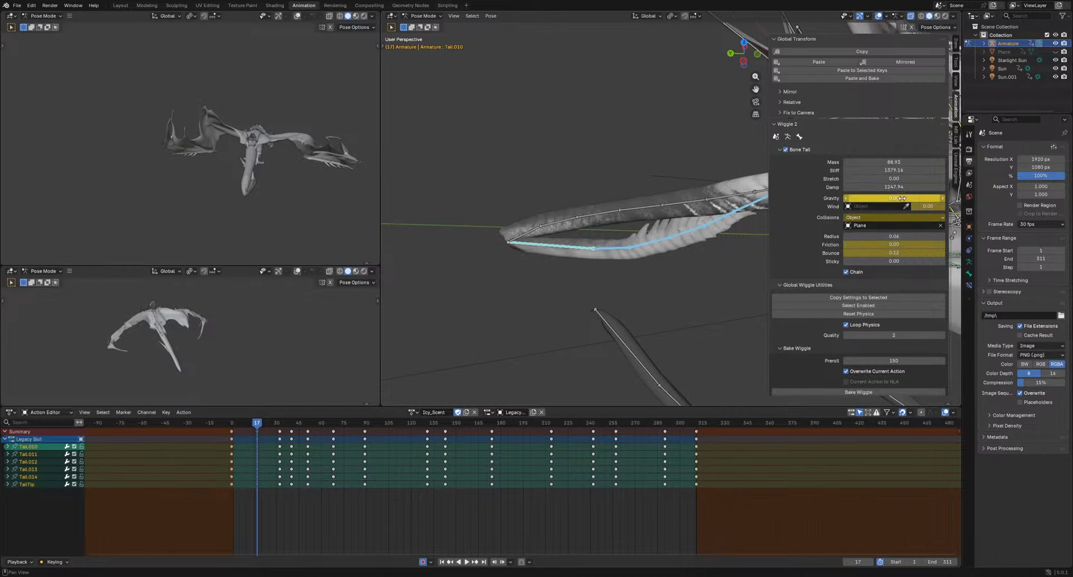
Clear the keyframes on Tail.010's gravity, wind multiplier, collision type, friction and bounce wiggle settings
right_click(905, 198)
click(905, 198)
right_click(927, 208)
click(927, 210)
right_click(902, 218)
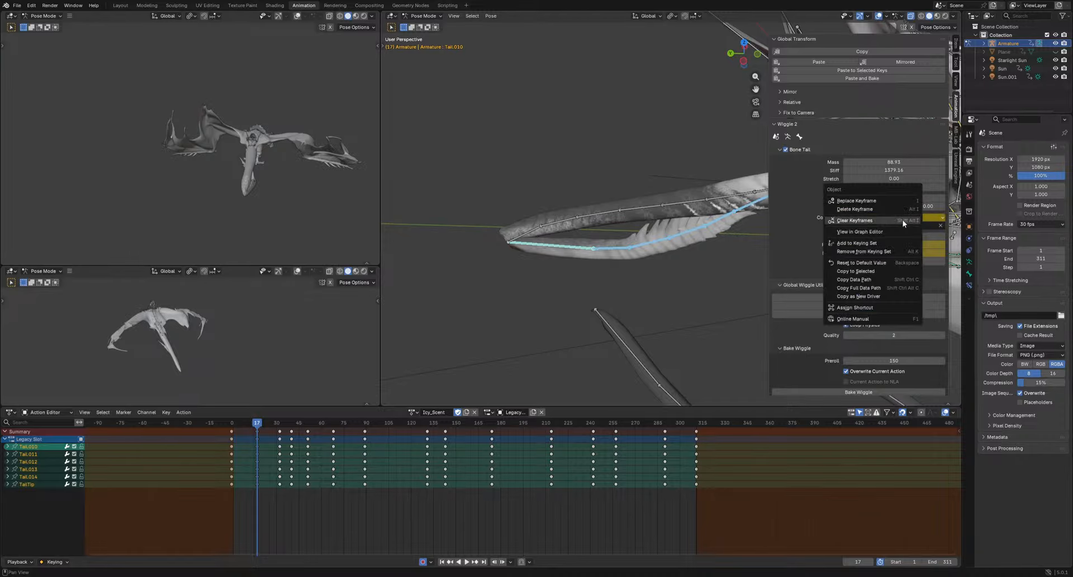
click(902, 219)
right_click(912, 244)
click(913, 245)
right_click(923, 253)
click(931, 253)
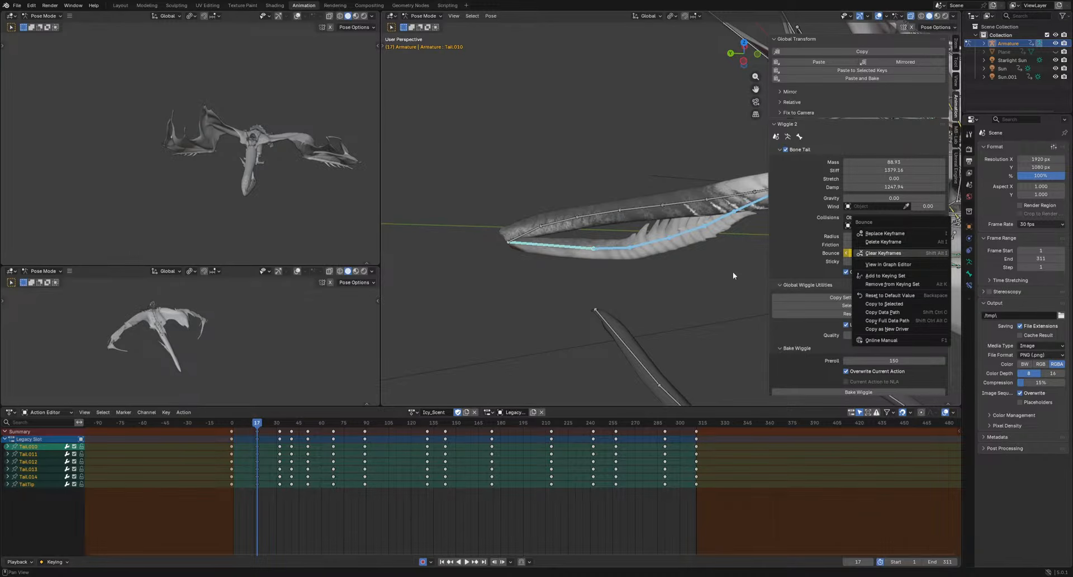
Select Tail.011 and clear the keyframes on its stretch, stiff, mass and damp wiggle settings
key(space)
key(space)
middle_drag(608, 344, 593, 269)
click(577, 239)
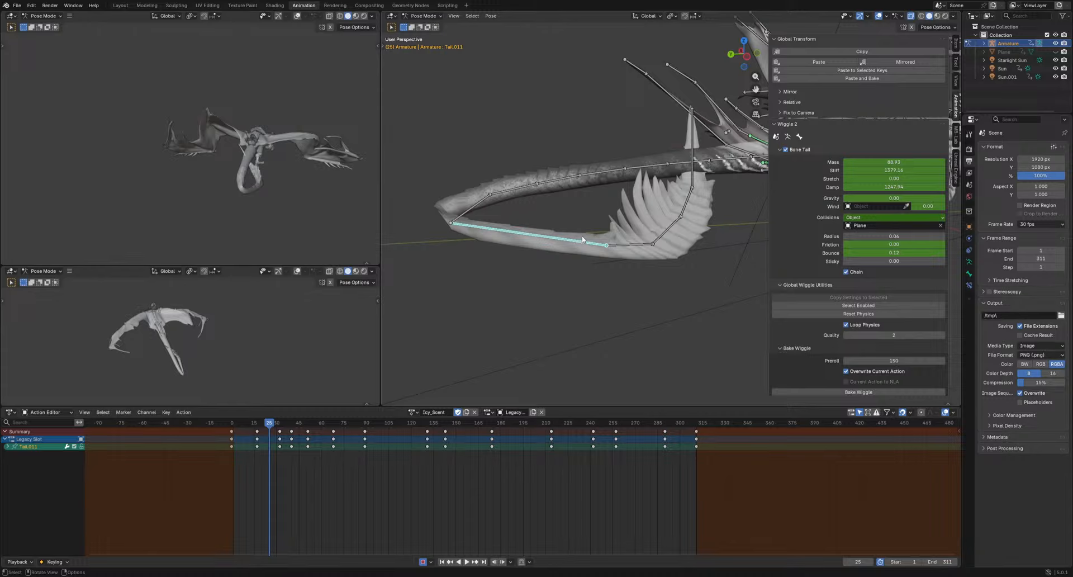
right_click(873, 178)
right_click(882, 176)
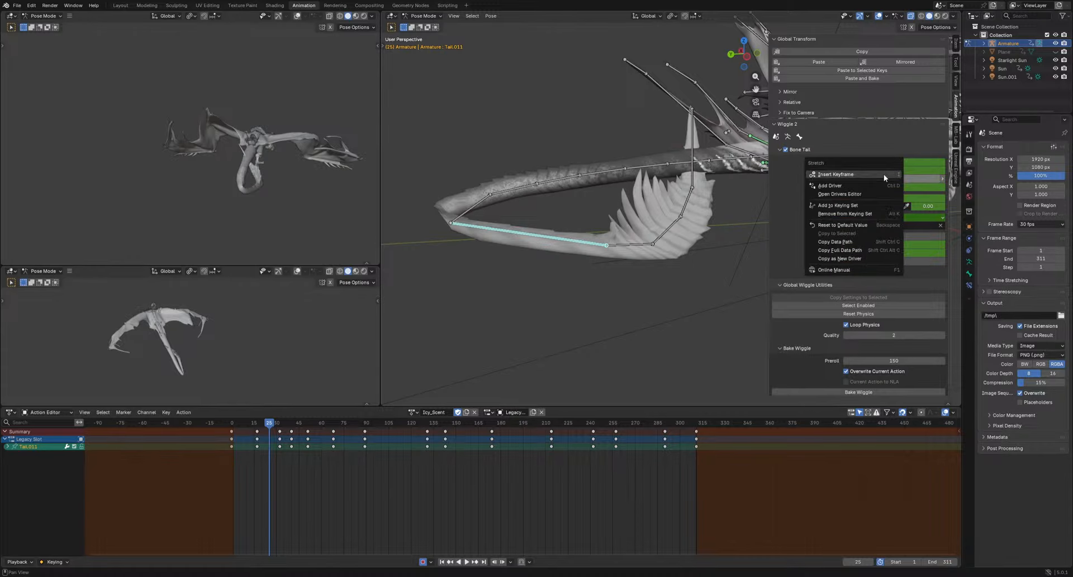
right_click(924, 167)
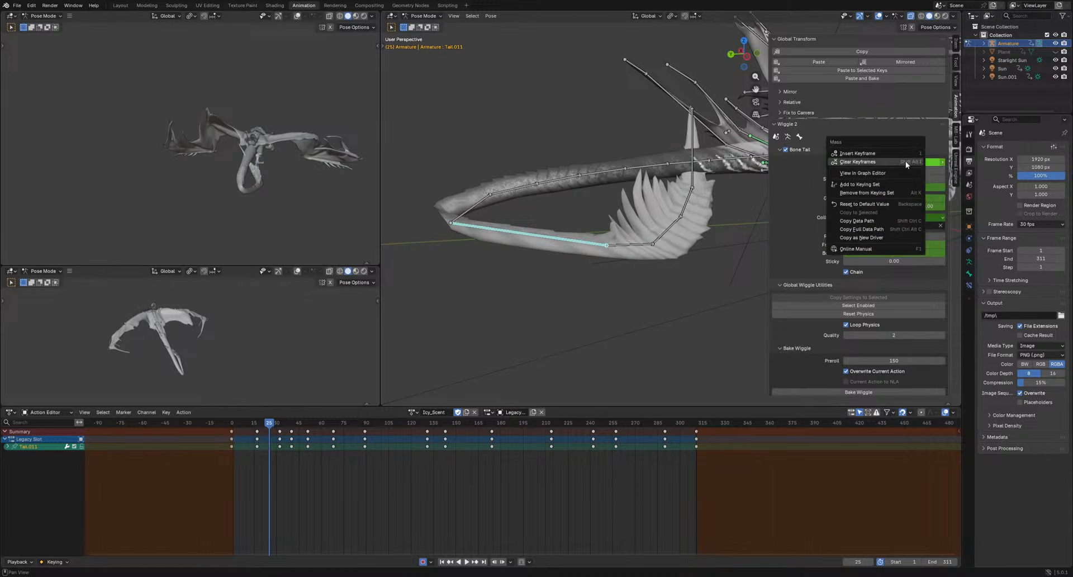
click(905, 162)
right_click(924, 188)
click(924, 188)
Clear the keyframes on Tail.011's gravity, wind multiplier, collision type, friction and bounce wiggle settings
right_click(911, 200)
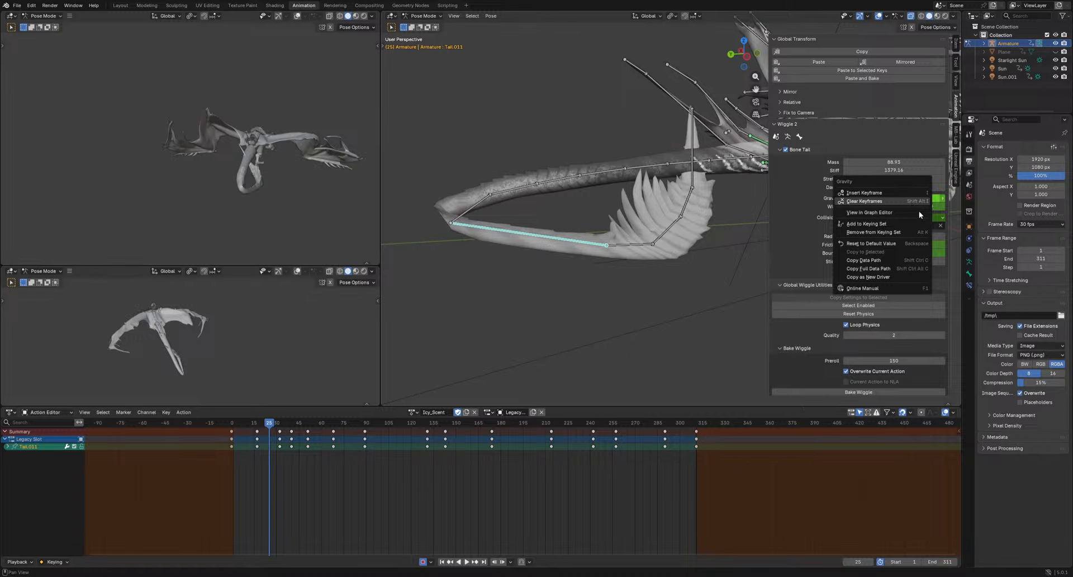
click(921, 201)
right_click(866, 219)
click(867, 223)
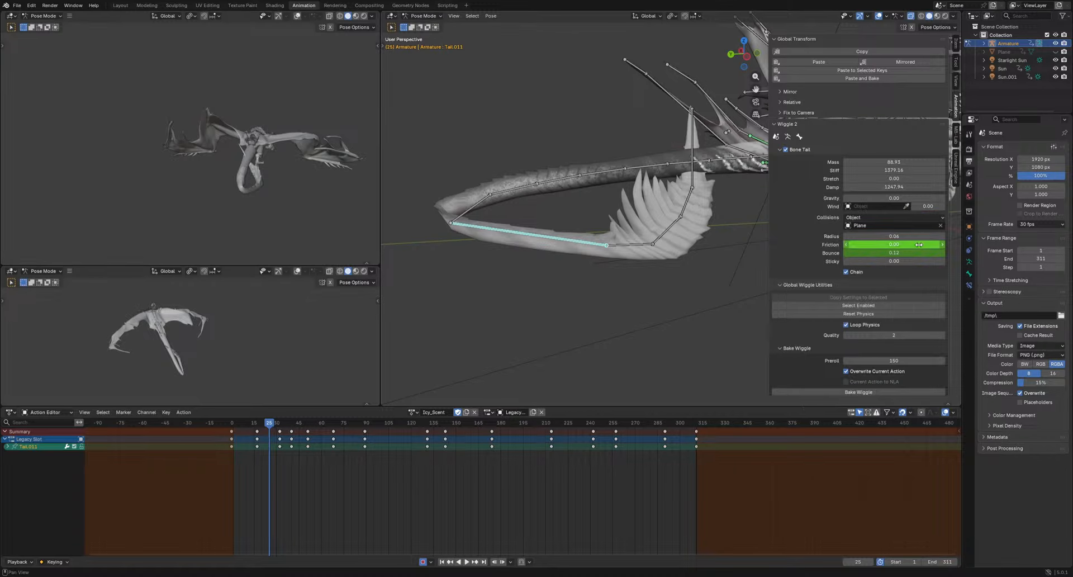
right_click(918, 244)
click(918, 246)
right_click(928, 251)
click(927, 252)
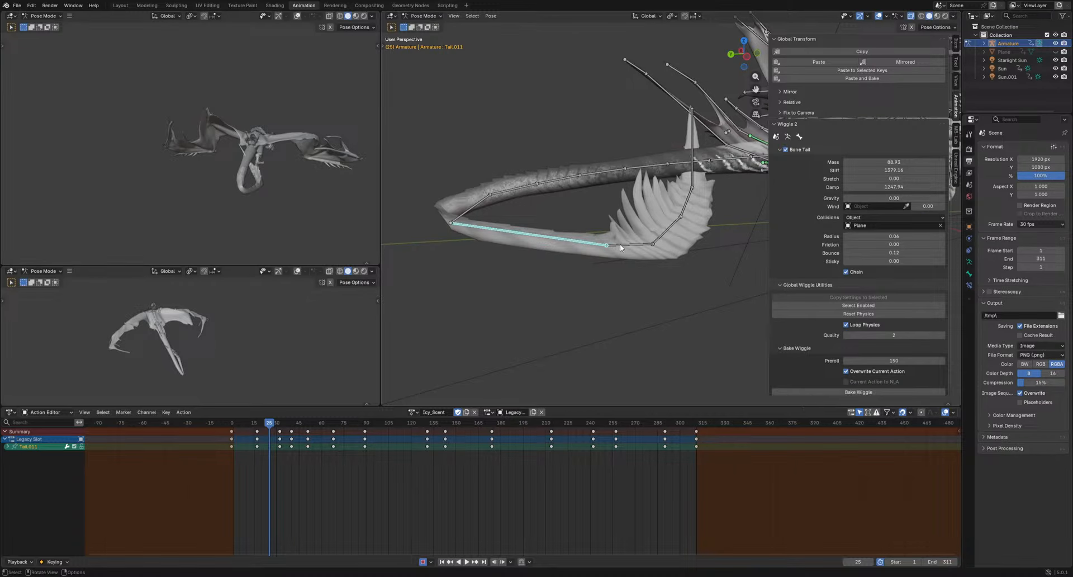
Select Tail.012 and play back the tail motion from frame 0
click(619, 243)
click(281, 425)
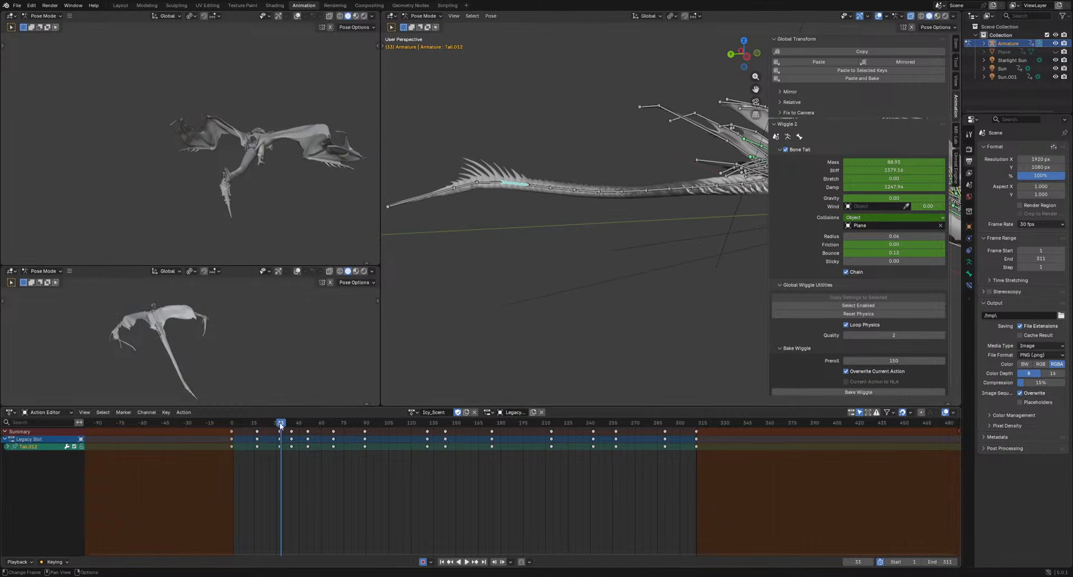
drag(280, 426, 232, 425)
key(space)
key(space)
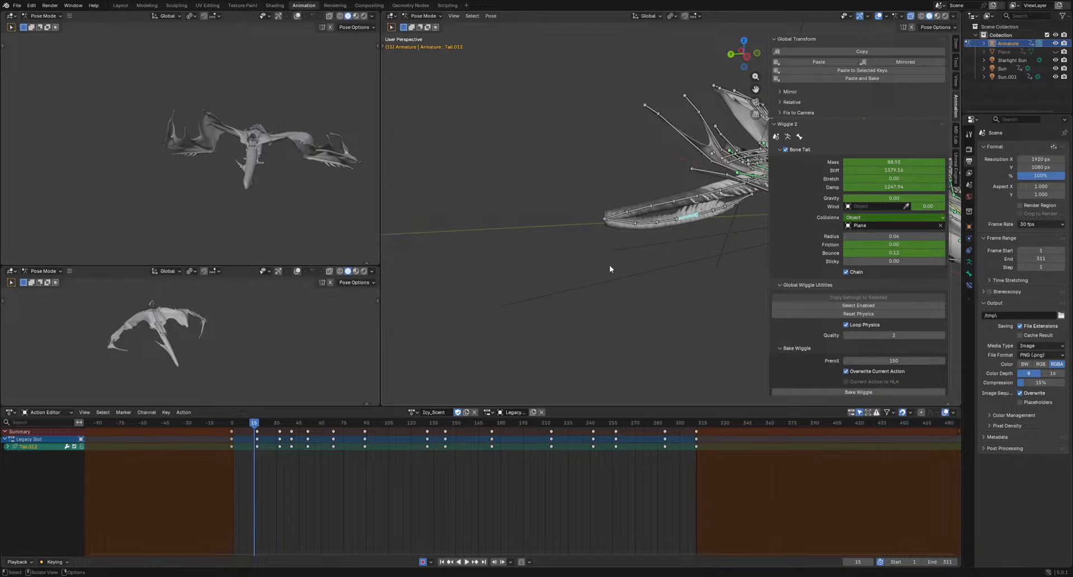
key(space)
Select all wiggle-enabled bones and clear the active tail bone's keyframes on friction and bounce
click(800, 305)
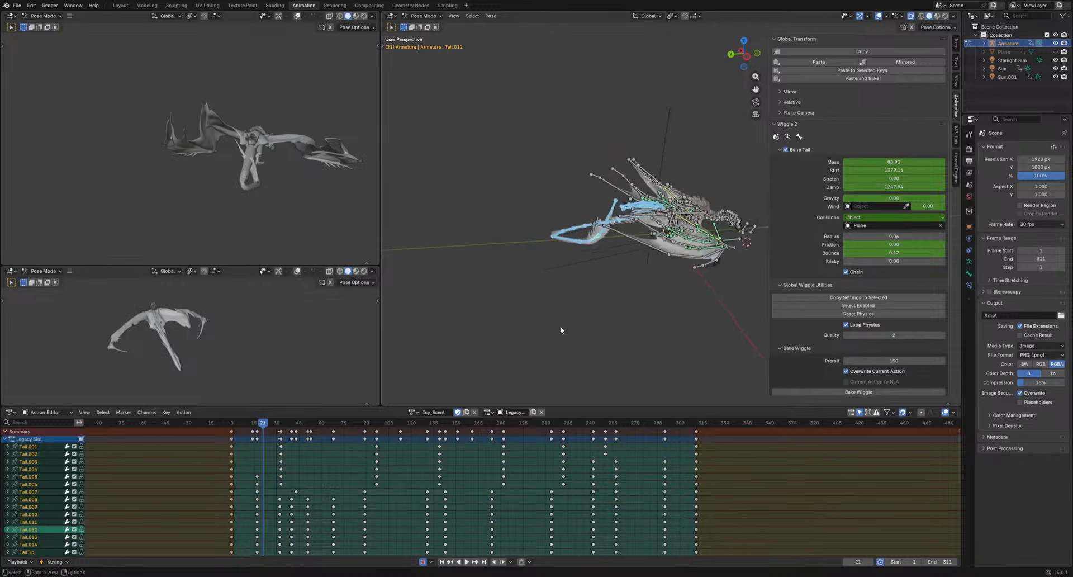
scroll(560, 326, up, 6)
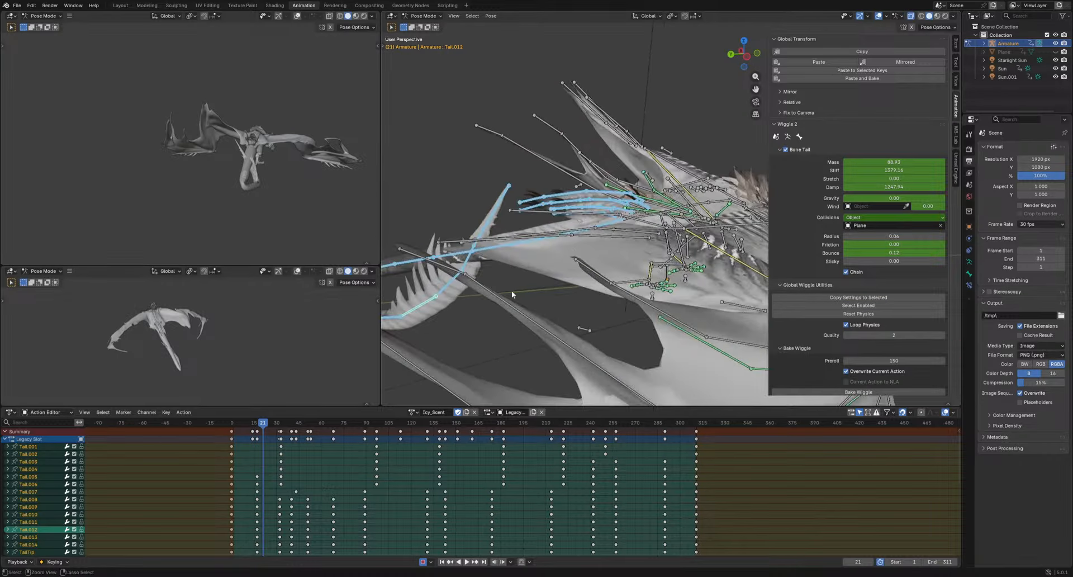
shift+click(417, 307)
shift+middle_drag(575, 350, 716, 293)
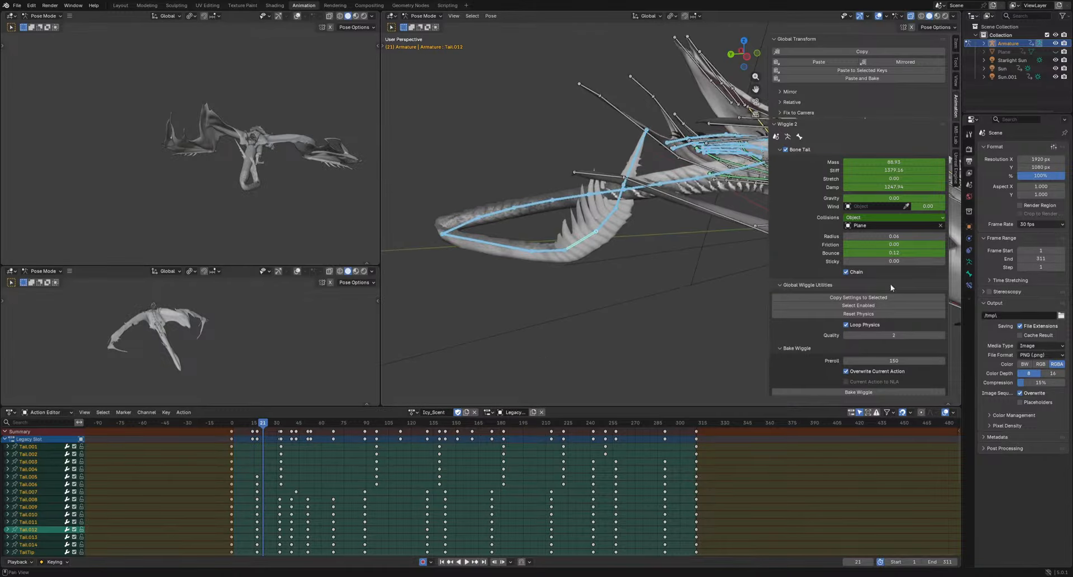
click(900, 253)
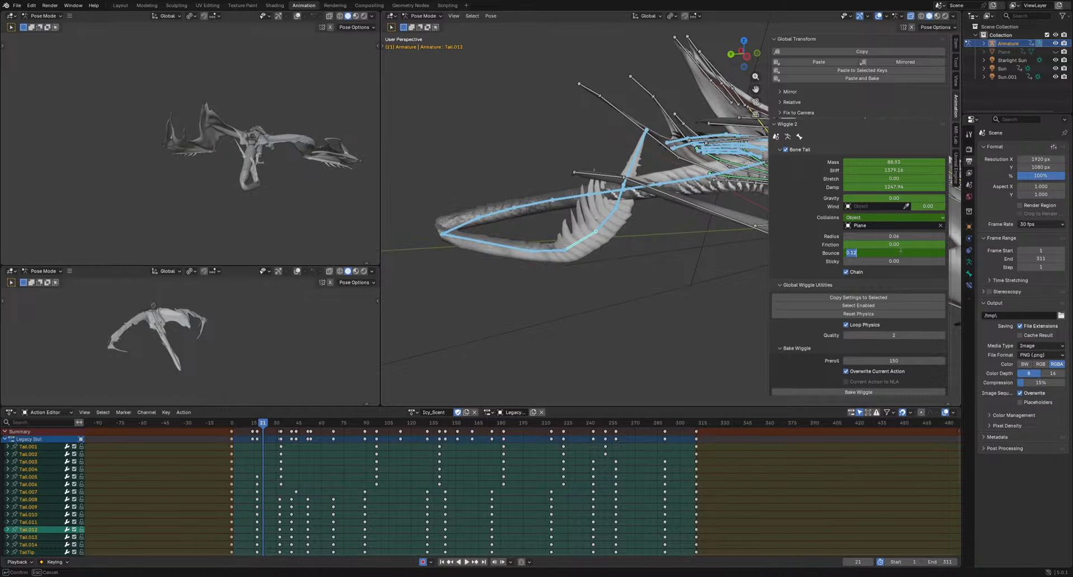
key(Return)
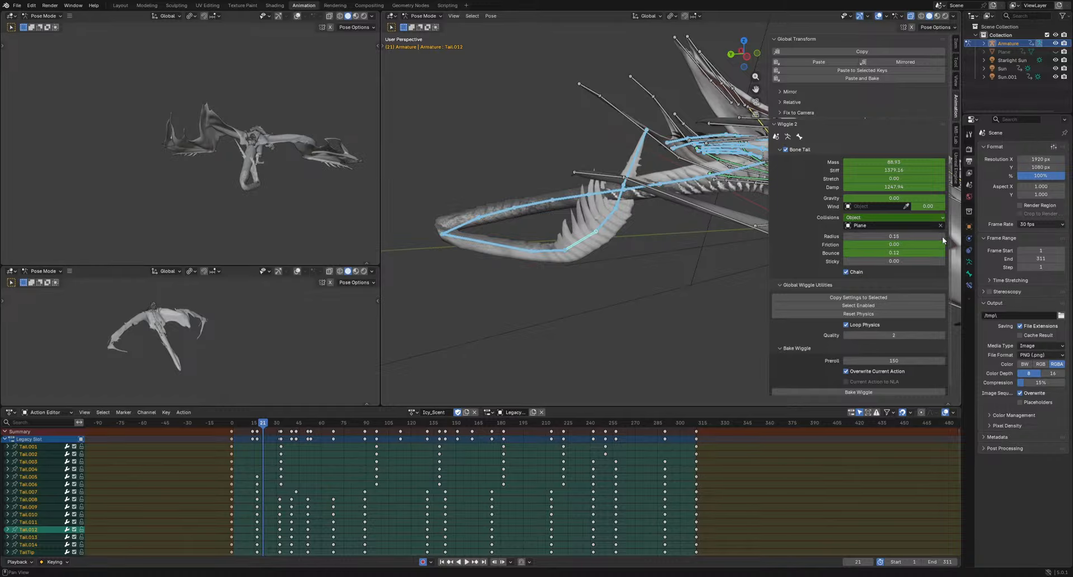
right_click(907, 246)
click(907, 245)
right_click(917, 251)
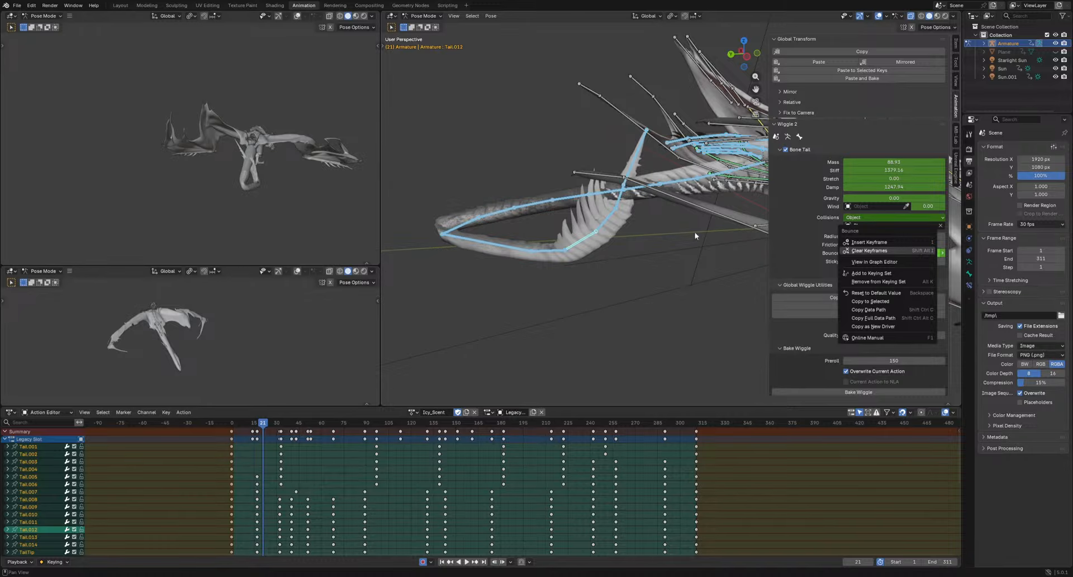
Replay the opening frames from frame 0 to check how the tail bends around frame 17
key(space)
drag(284, 422, 231, 422)
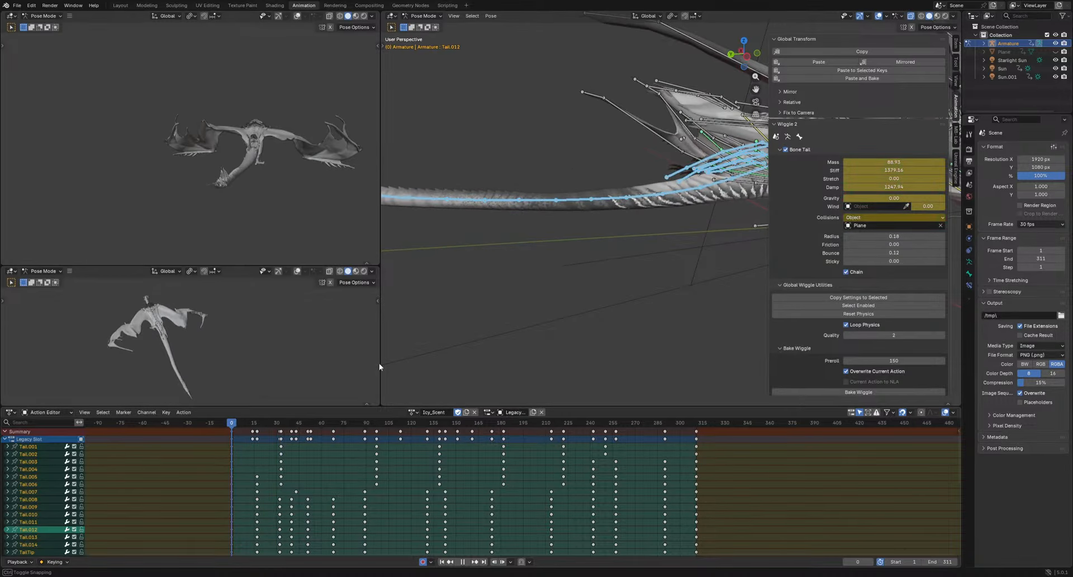
key(space)
key(space)
middle_drag(542, 315, 749, 257)
Remove Plane as the collision object from the wiggle bones, switch Bone Tail off and on again, and collapse its settings
click(785, 149)
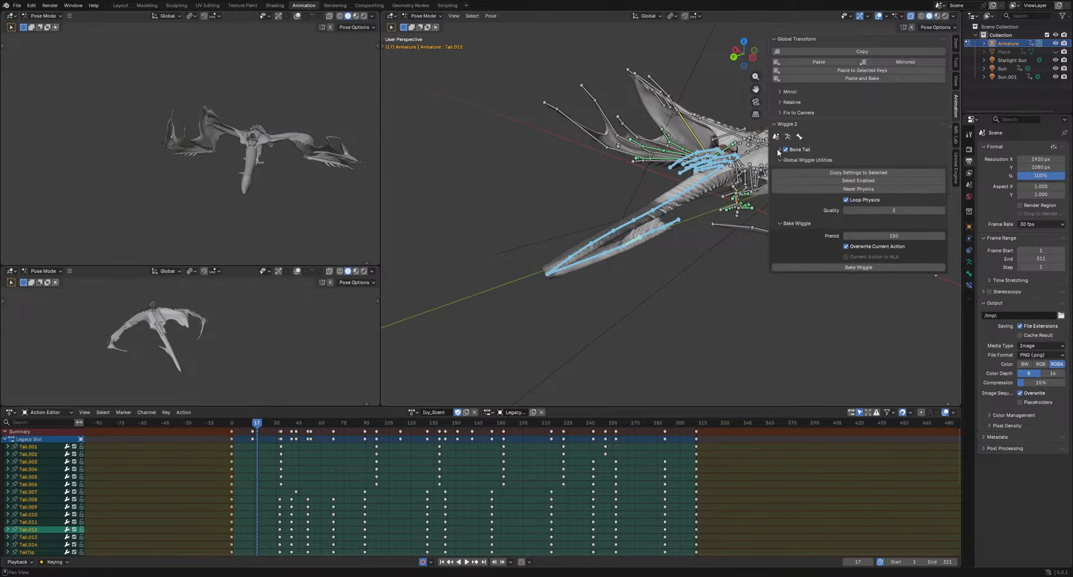
click(785, 149)
click(941, 225)
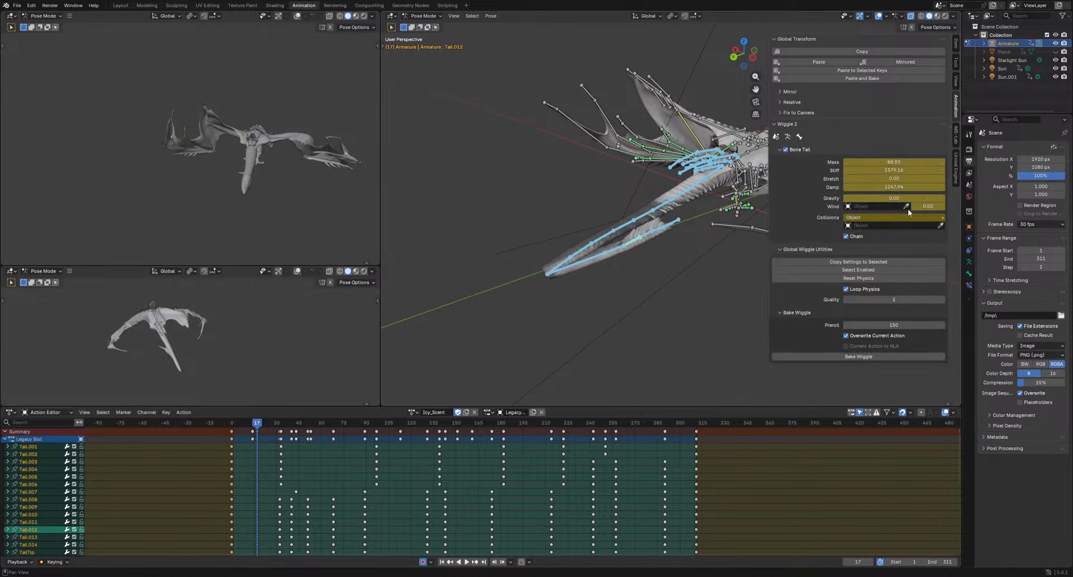
click(785, 149)
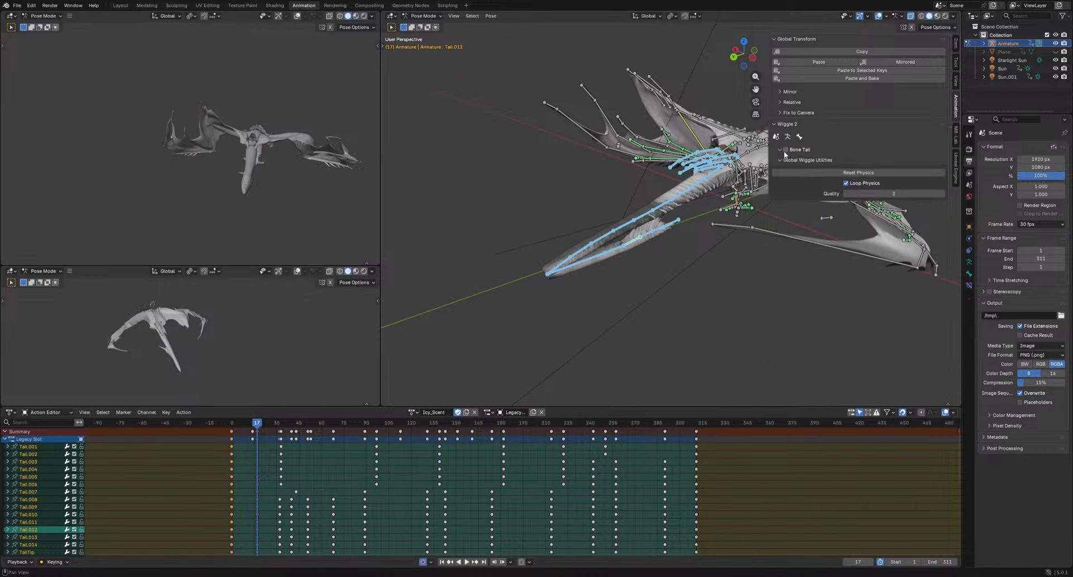
click(785, 151)
click(780, 150)
Play back the animation from frame 0 to frame 70 in the left orthographic view to check the tail
drag(260, 425, 231, 426)
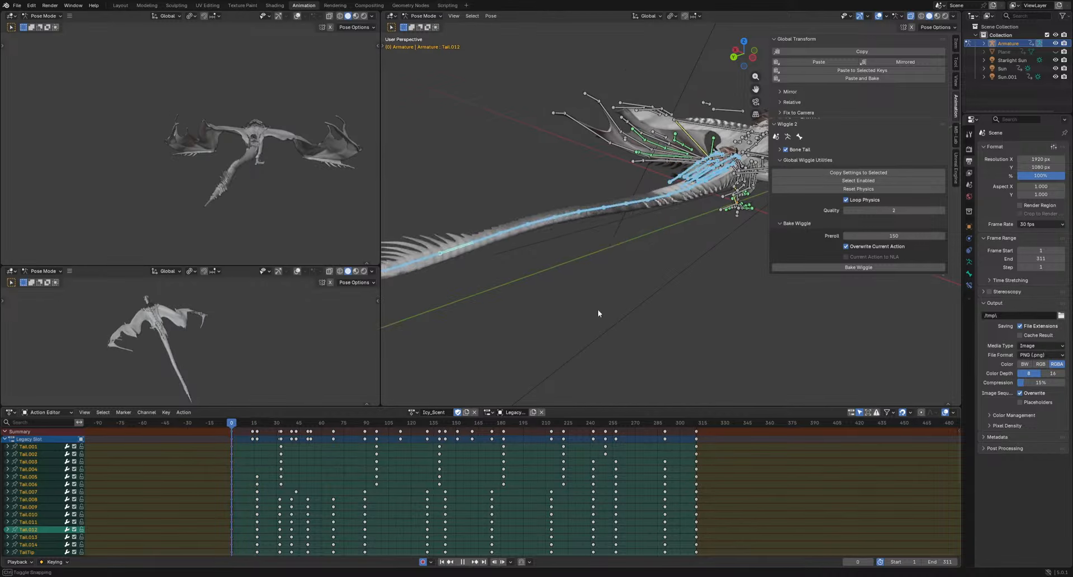
key(space)
alt+middle_drag(592, 309, 569, 297)
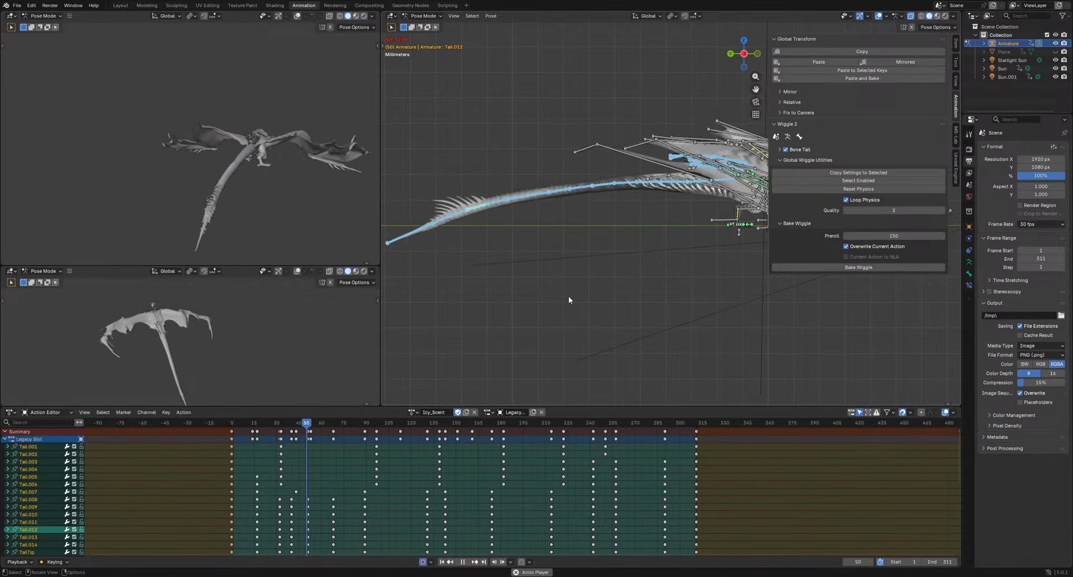
key(space)
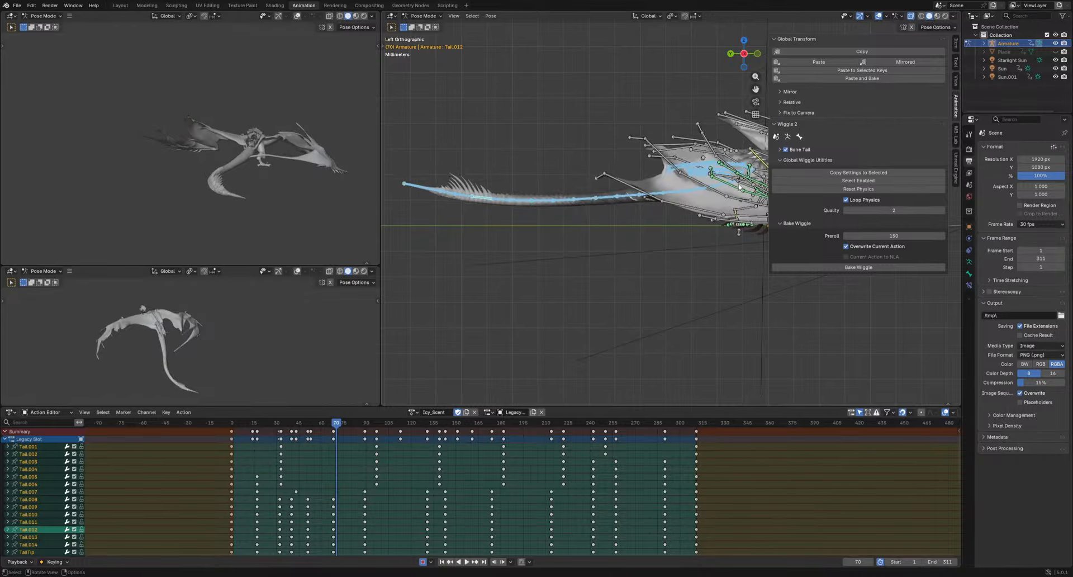
Select the Tail base bone, move its second key to frame 16 and rotate the tail there
click(739, 183)
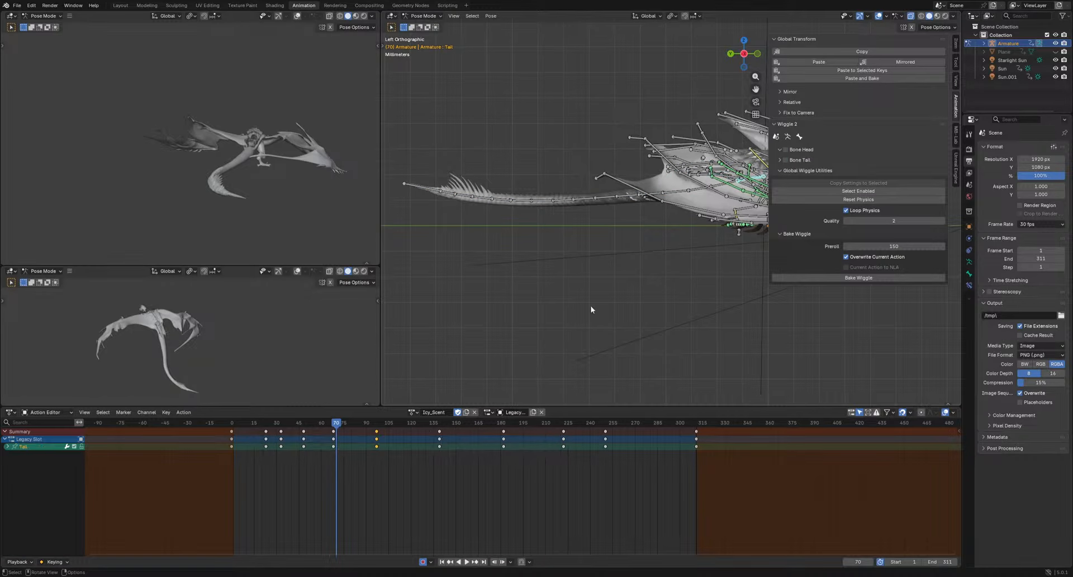
drag(276, 424, 250, 424)
mouse_move(250, 423)
mouse_down()
mouse_move(232, 425)
mouse_move(255, 426)
mouse_up()
key(r)
click(732, 332)
key(space)
key(r)
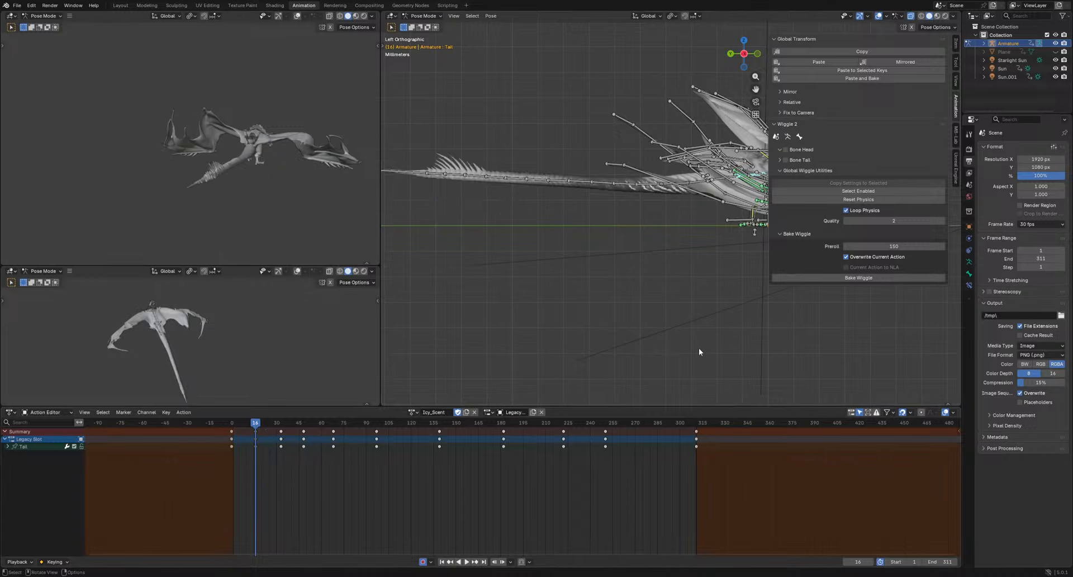
click(723, 342)
Review the opening tail swing from frame 0 and readjust the Tail base bone's rotation at frame 16
click(229, 427)
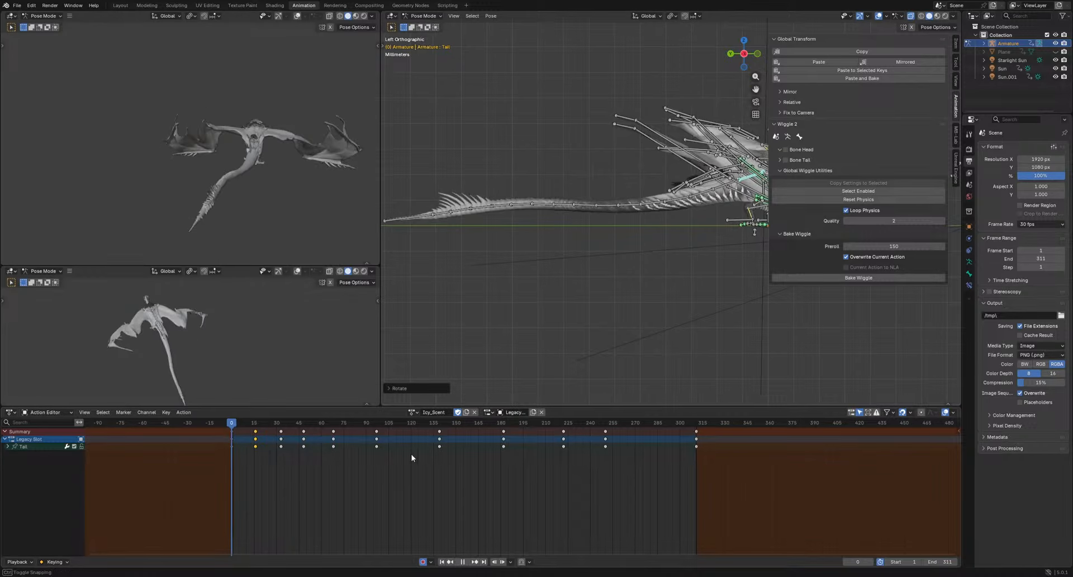
key(space)
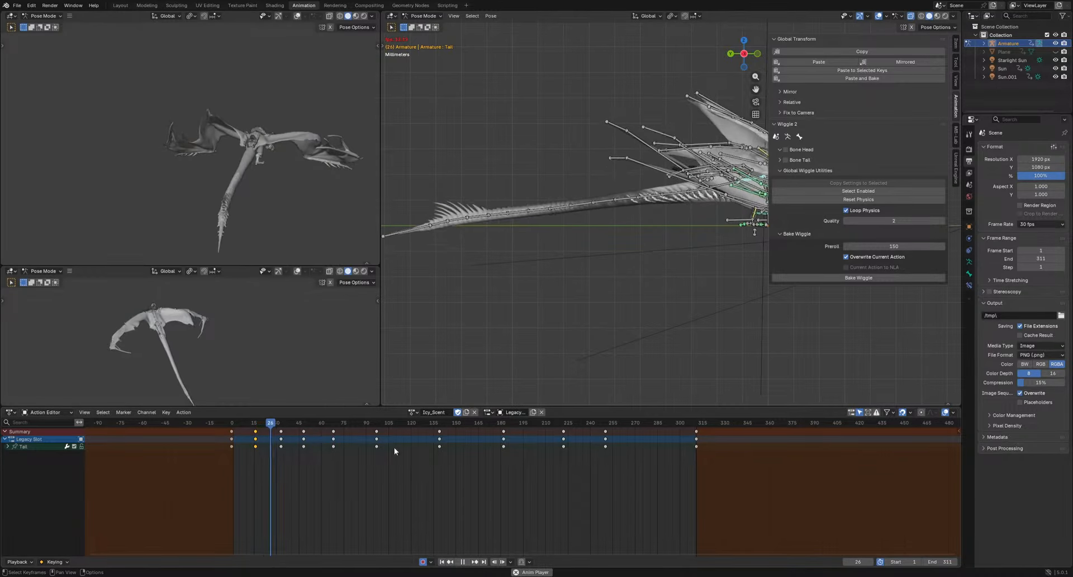
drag(253, 426, 256, 425)
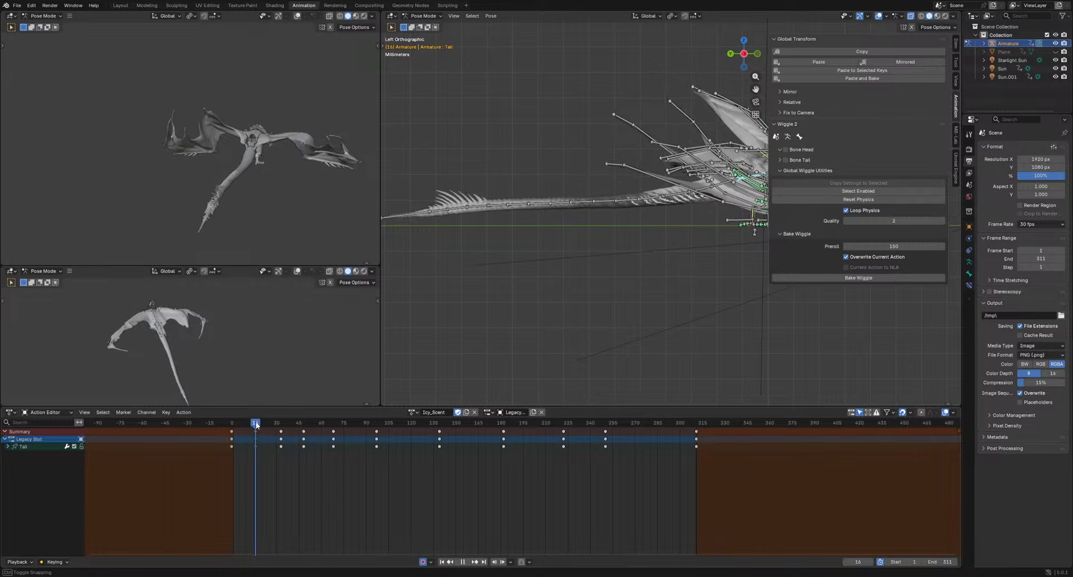
key(r)
click(750, 347)
Select the tail-end bones from Tail.010 to TailTip, rotate them into an upward curl at frame 17 and replay the motion
drag(527, 148, 395, 244)
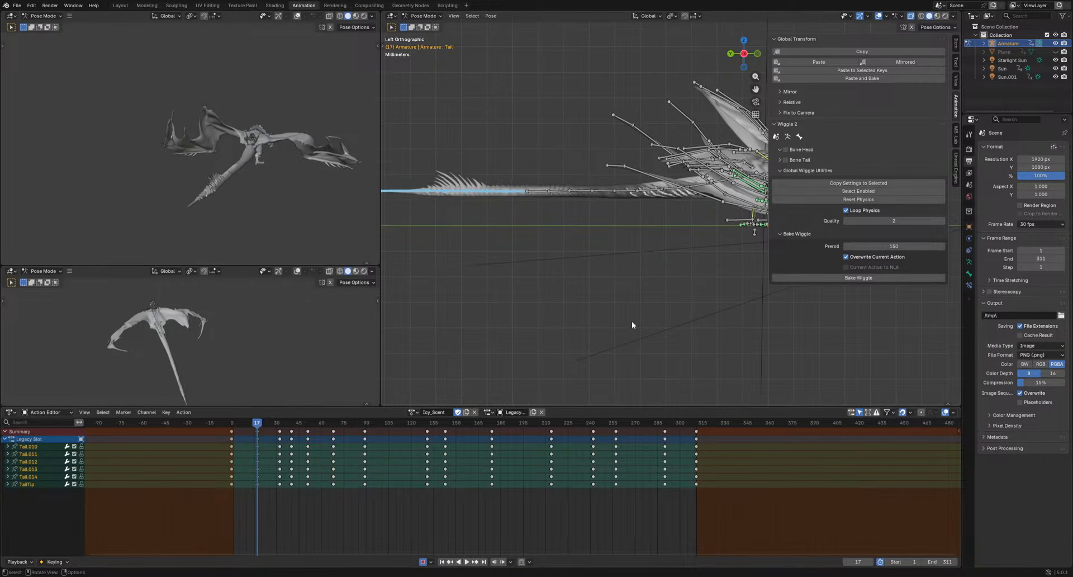
key(r)
click(614, 339)
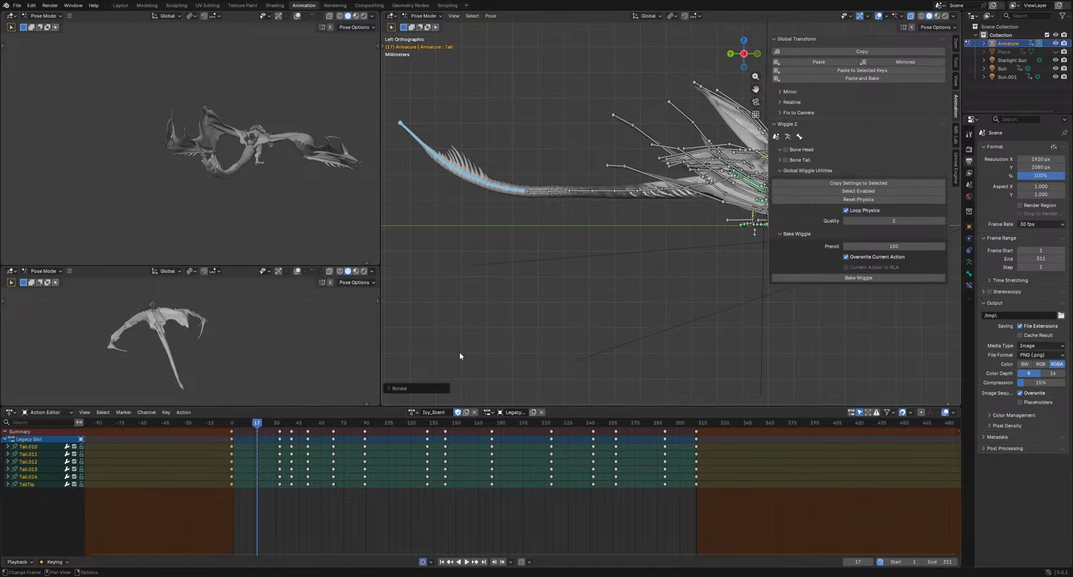
key(shift+Left)
key(space)
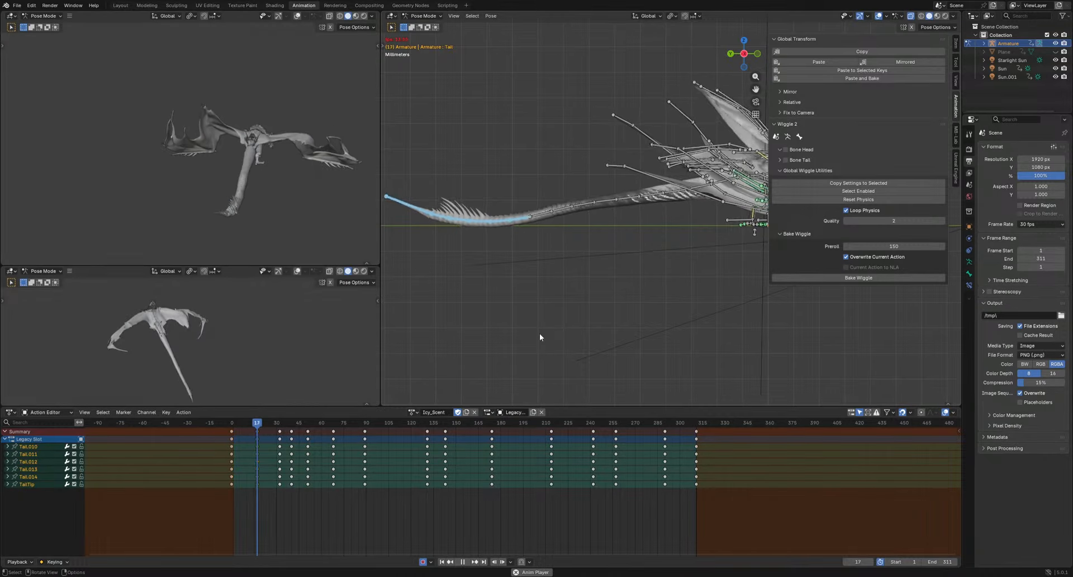
key(space)
Shift the tail-end bones' third column of keys three frames earlier to frame 28 and preview the timing
click(280, 431)
key(g)
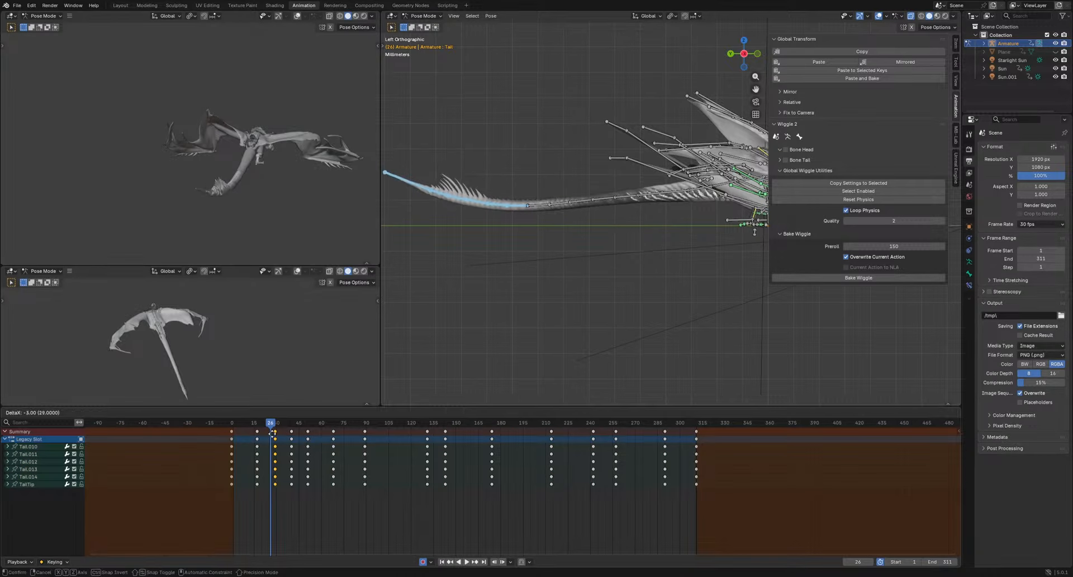
click(272, 436)
key(space)
key(space)
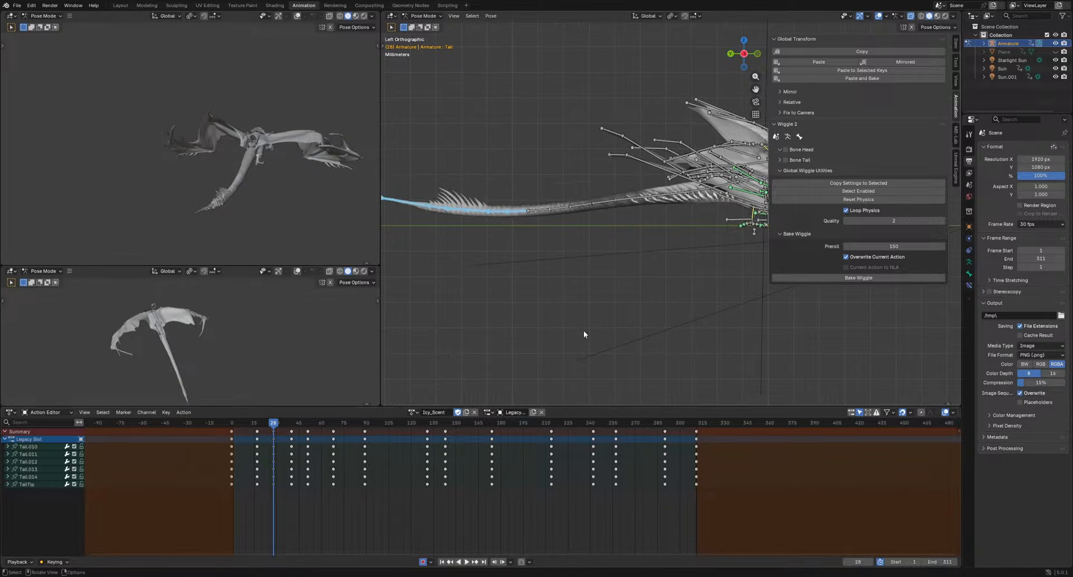
Play the animation on to frame 171 to review the tail-end movement
key(space)
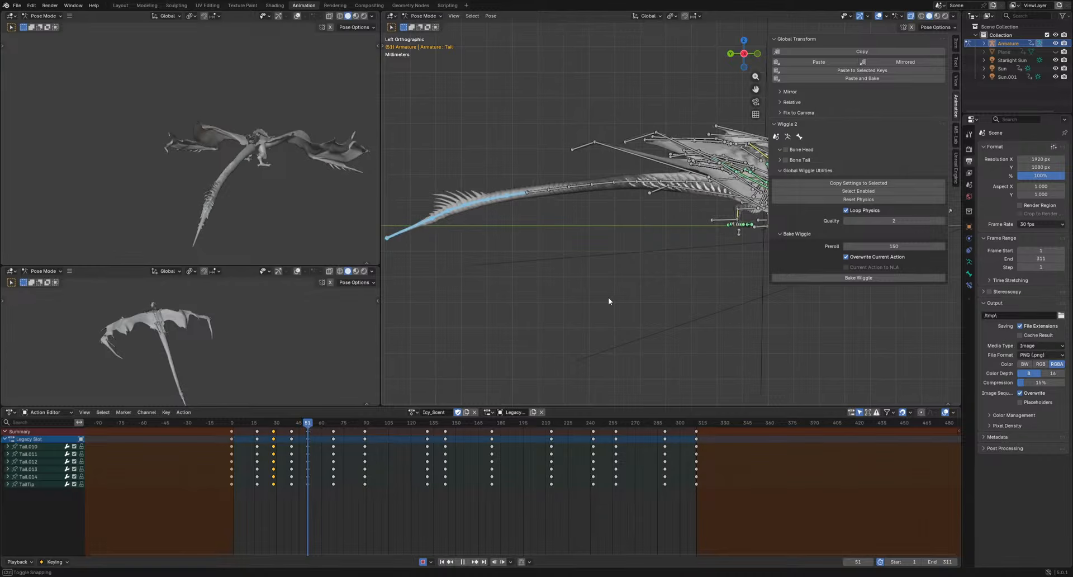
key(space)
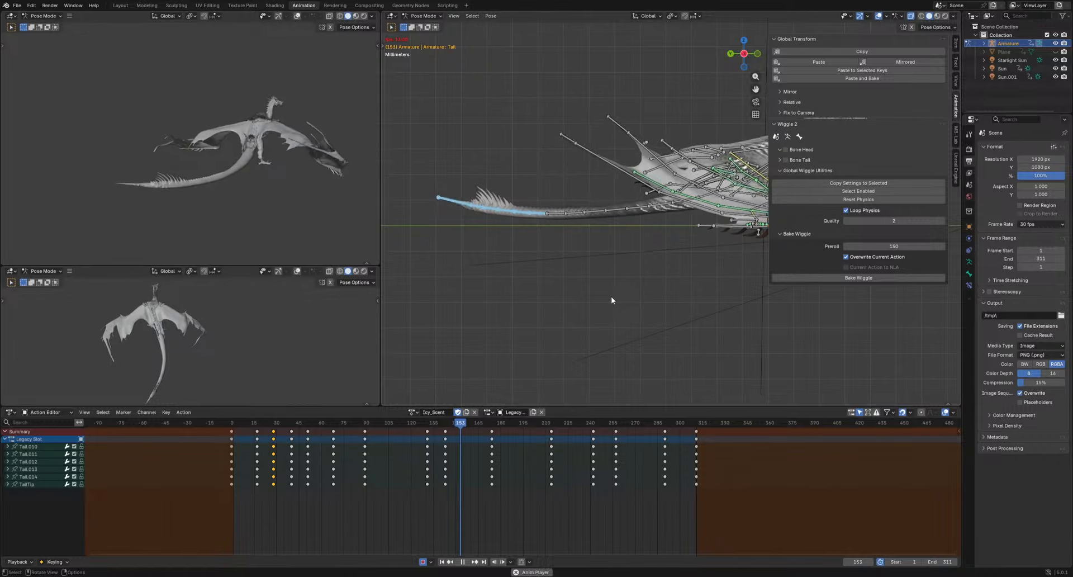
key(space)
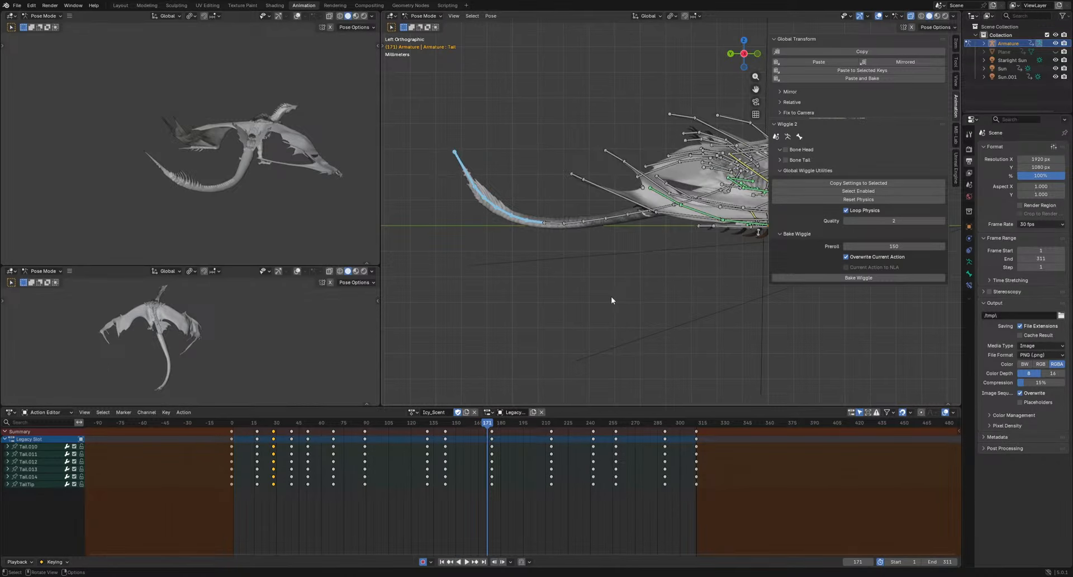
Select all the TailFin bones of both the left and right tail fins, from TailFin1 to TailFin3
shift+middle_drag(611, 300, 446, 296)
scroll(445, 297, up, 3)
middle_drag(619, 229, 592, 262)
drag(514, 280, 628, 166)
middle_drag(702, 179, 675, 171)
drag(674, 166, 526, 169)
shift+drag(564, 257, 615, 280)
middle_drag(615, 280, 599, 274)
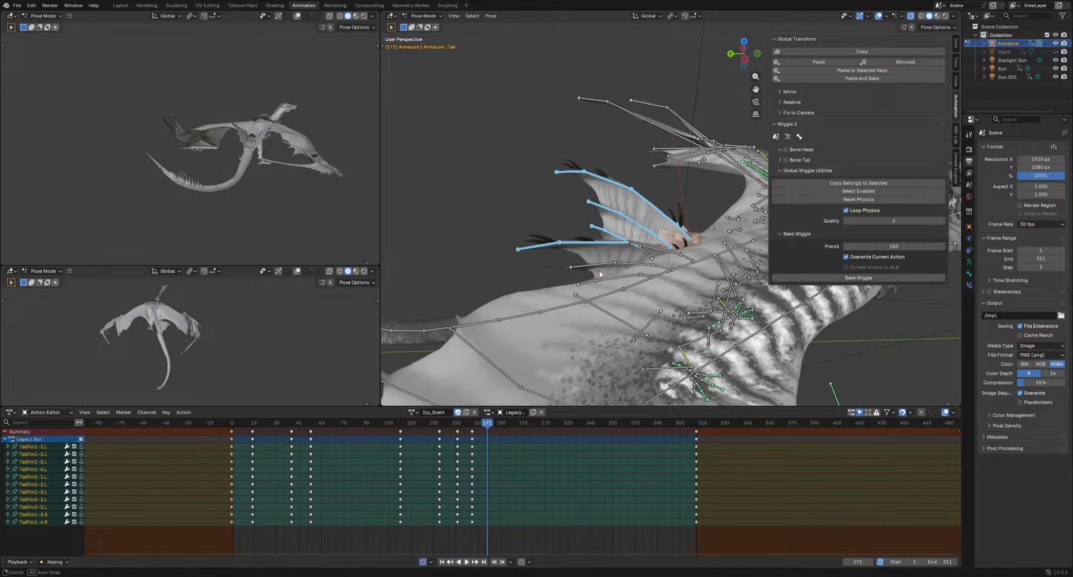
shift+drag(584, 283, 632, 268)
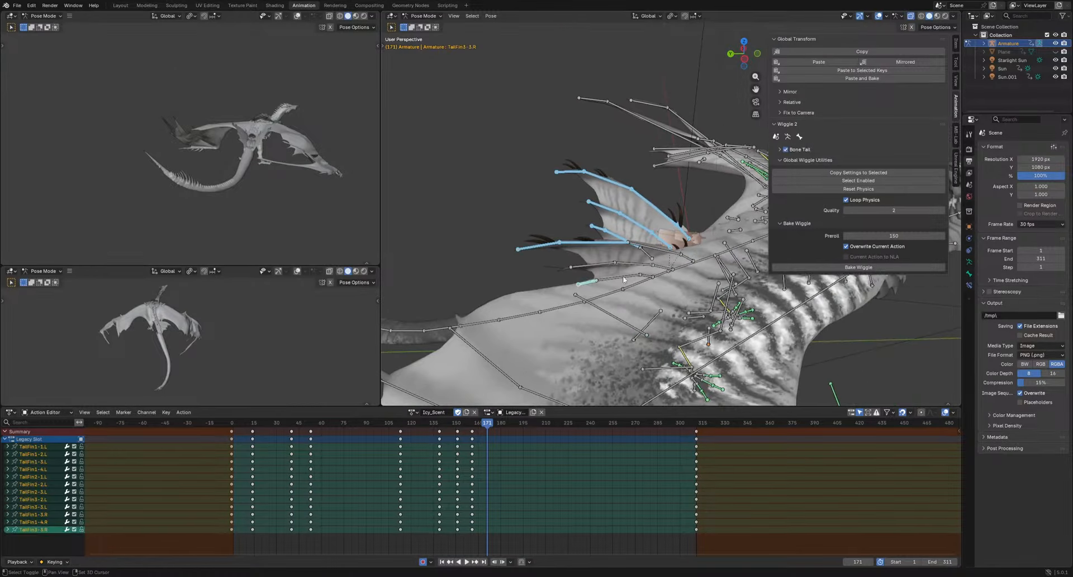
shift+click(644, 255)
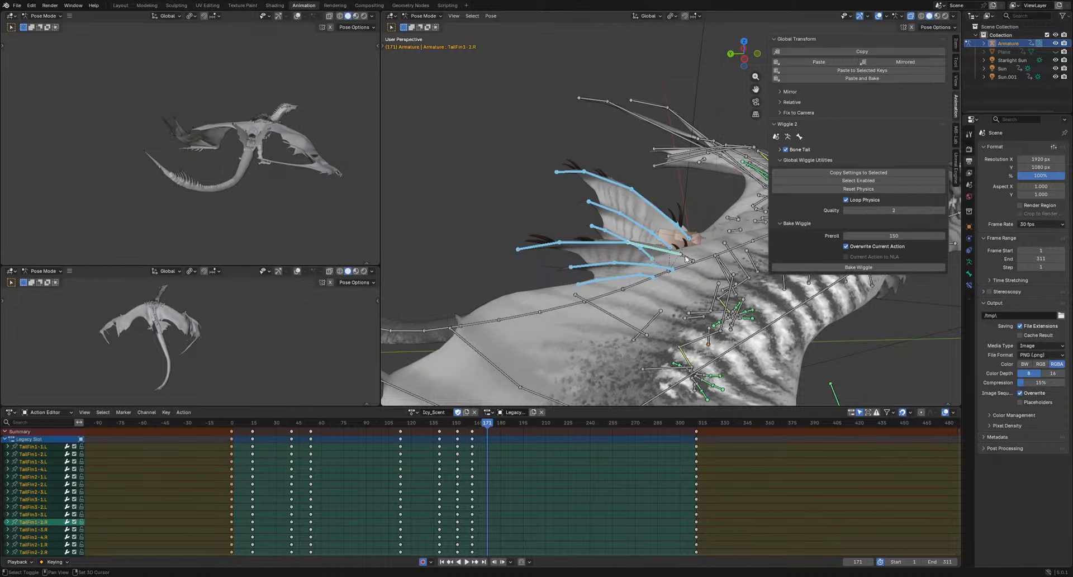
alt+middle_drag(599, 319, 603, 279)
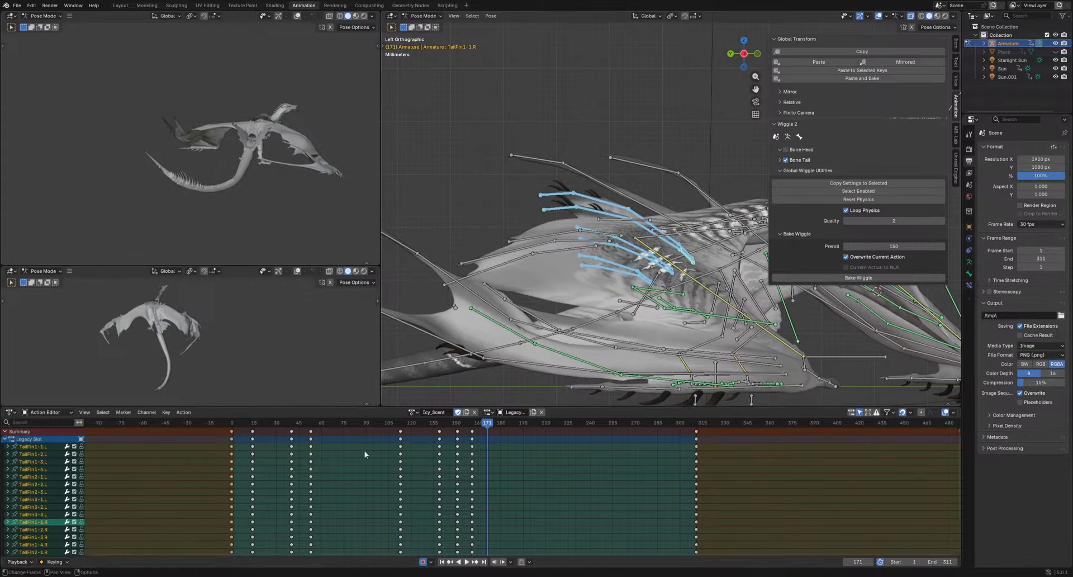
Enlarge the Action Editor and shift the middle keys of TailFin3-2.R and TailFin3-3.R progressively later by about two and four frames
drag(366, 425, 336, 290)
drag(238, 489, 542, 464)
key(g)
click(460, 477)
drag(242, 487, 497, 474)
key(g)
click(504, 475)
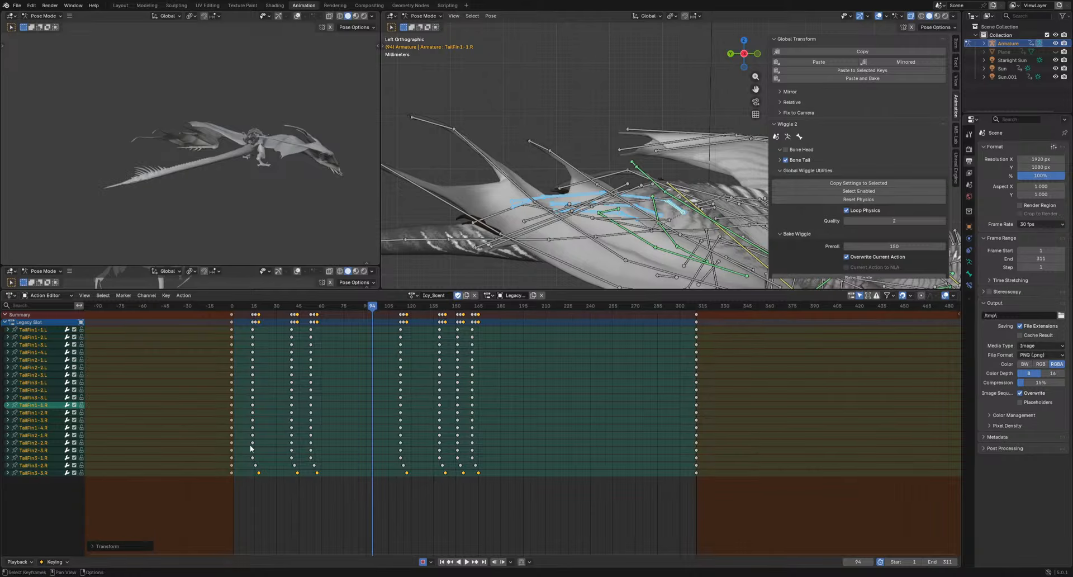
Stagger the keys of the remaining right tail-fin bones, offsetting TailFin2-1.R and TailFin2-2.R by 3 frames
drag(248, 444, 487, 435)
key(g)
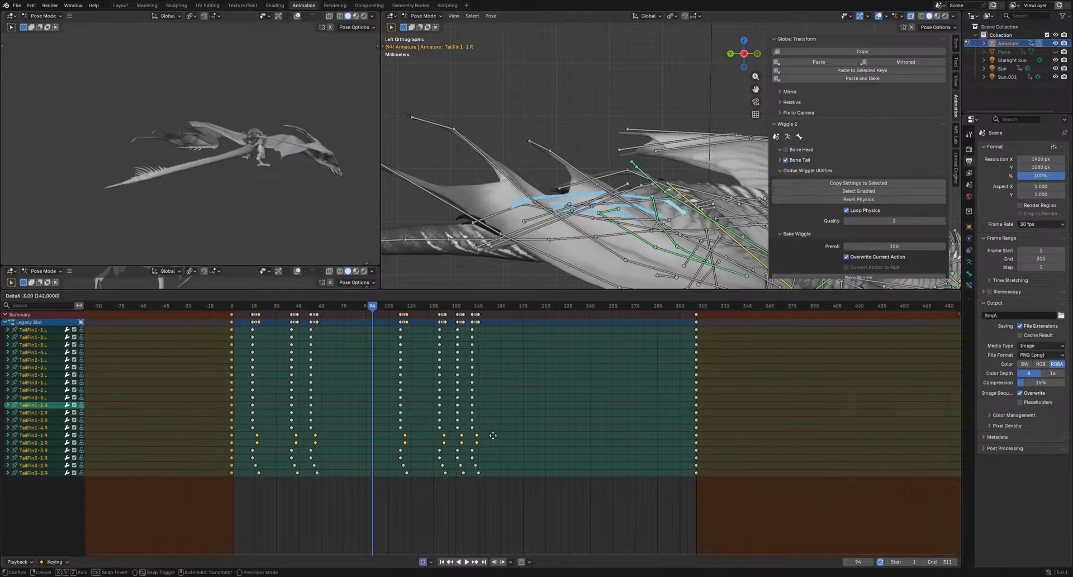
click(492, 434)
drag(241, 447, 503, 442)
key(g)
click(508, 442)
drag(248, 415, 251, 437)
key(g)
click(514, 429)
key(g)
click(256, 429)
Stagger the middle keys of the left tail-fin bones by a few frames per row and shift TailFin1-2.R's keys slightly earlier
drag(243, 391, 489, 371)
key(g)
click(248, 395)
drag(247, 395, 501, 388)
key(g)
click(503, 347)
drag(503, 346, 255, 364)
key(g)
click(244, 362)
drag(505, 354, 505, 354)
key(g)
click(512, 350)
drag(506, 409, 239, 418)
key(g)
click(246, 452)
Replay the action from frame 0 with a close view of the tail fins, stopping at frame 194
key(space)
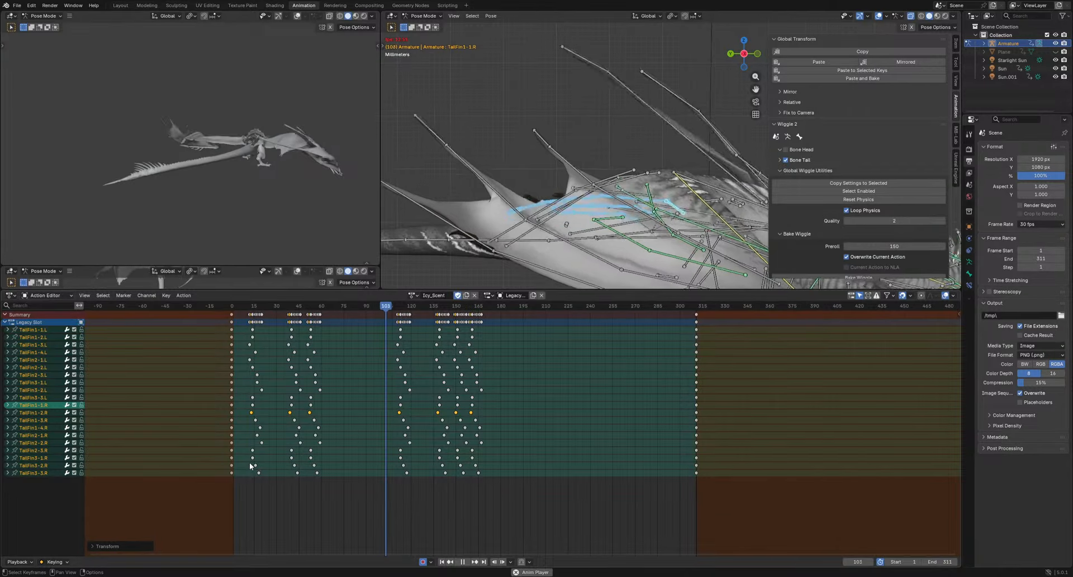
key(space)
drag(313, 305, 231, 305)
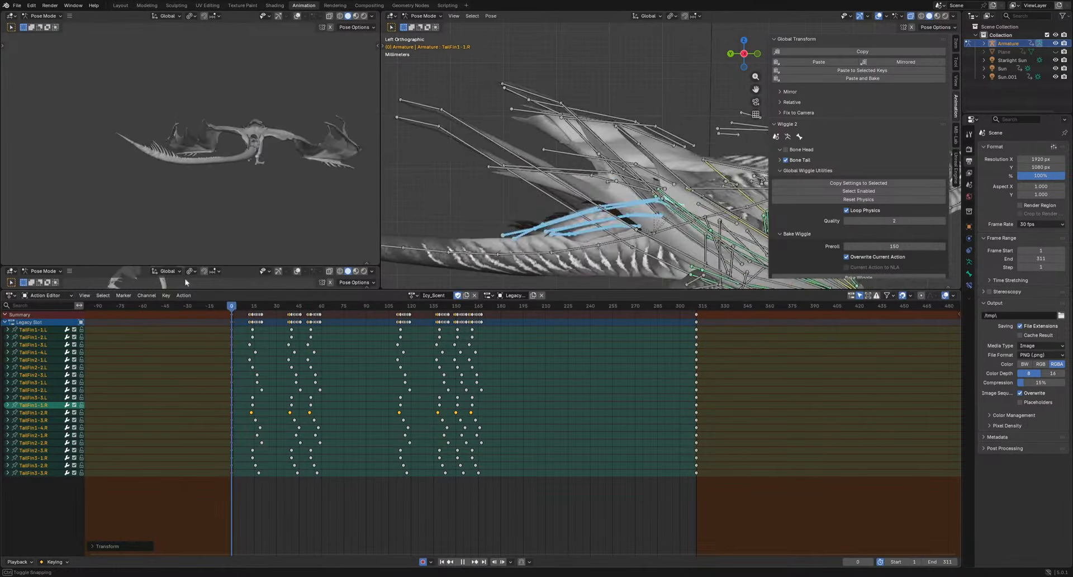
key(space)
middle_drag(168, 174, 247, 221)
scroll(275, 193, up, 3)
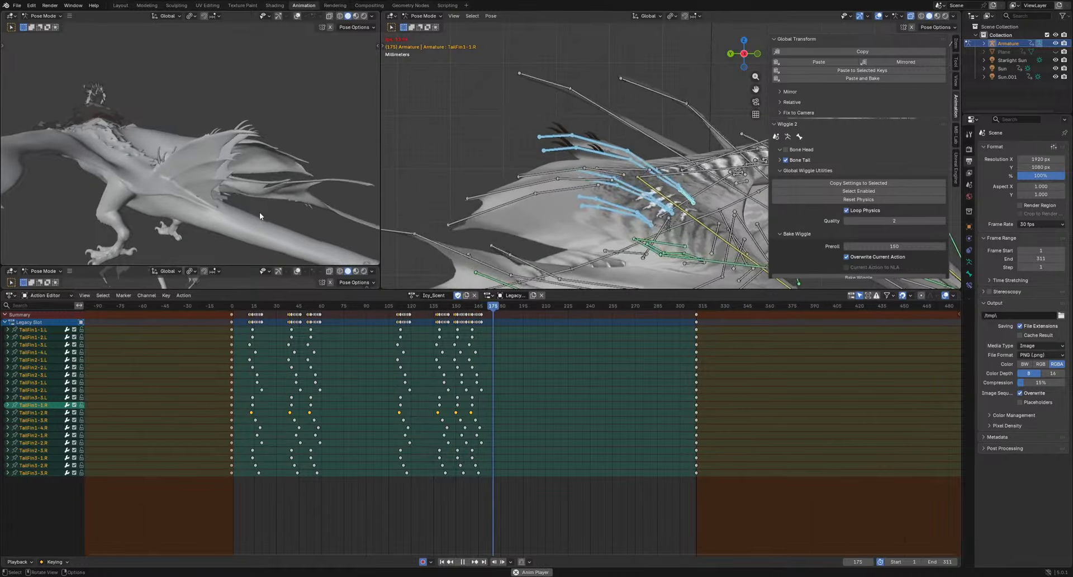
key(space)
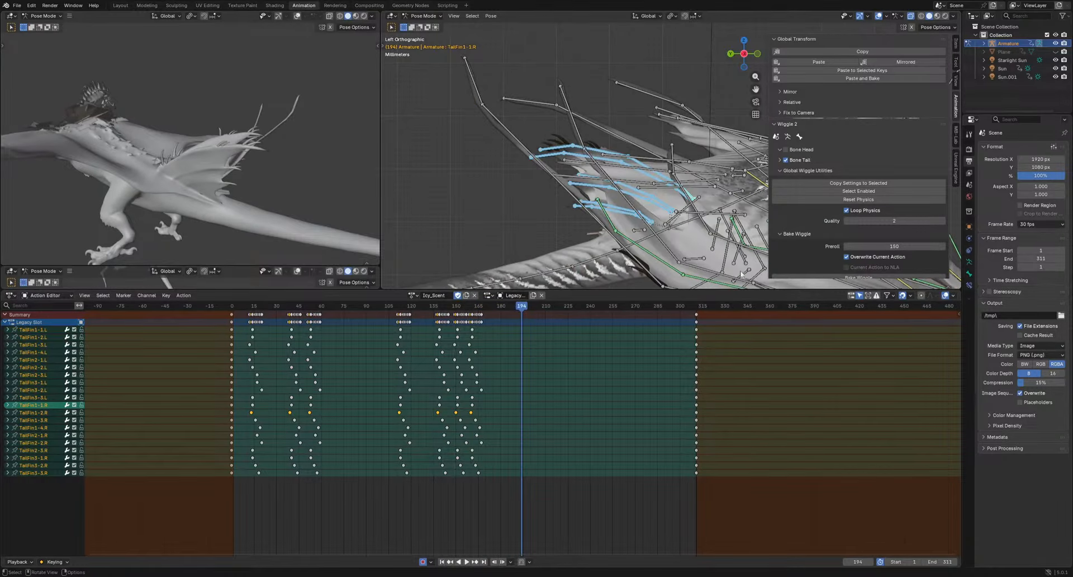
Rotate the selected tail-fin bones at frame 194, finishing with a trackball rotation from the rear view
middle_drag(299, 203, 255, 194)
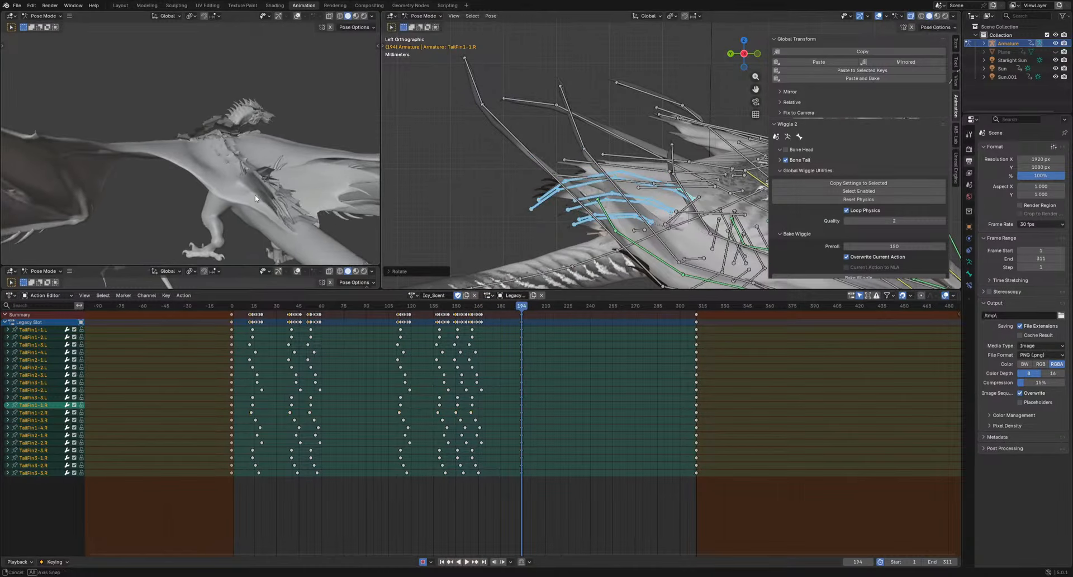
key(r)
click(326, 231)
key(r)
key(r)
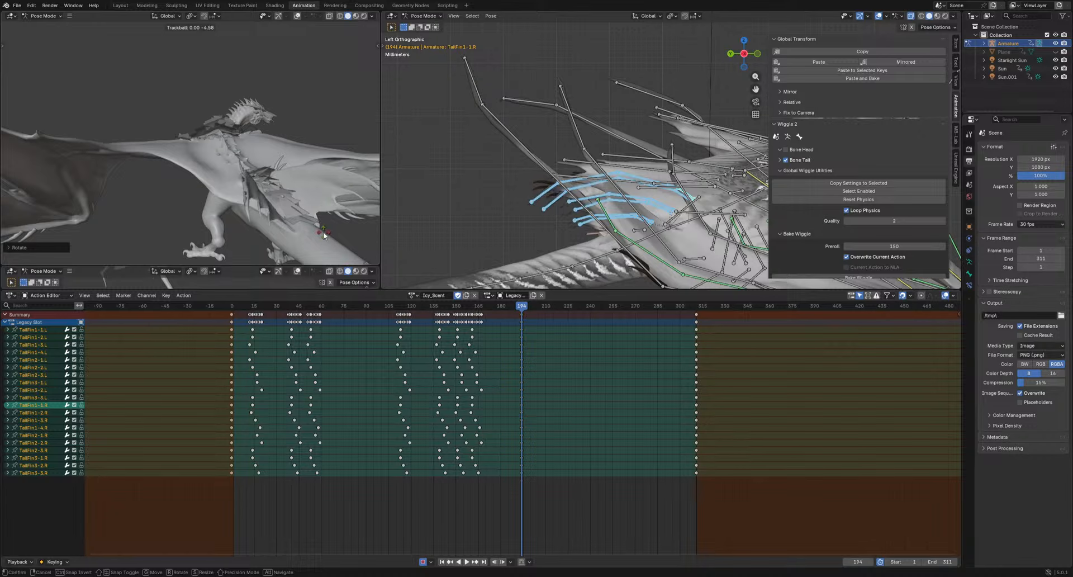
click(324, 233)
Advance to frame 235, trackball-rotate the tail-fin bones there and play on towards the end of the action
key(space)
key(space)
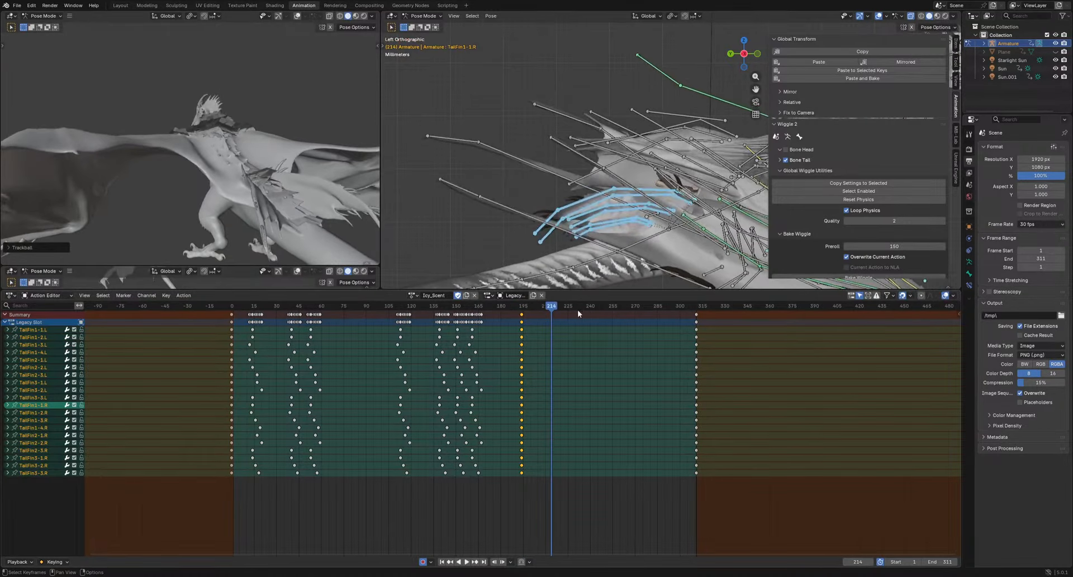
key(space)
key(space)
key(r)
key(r)
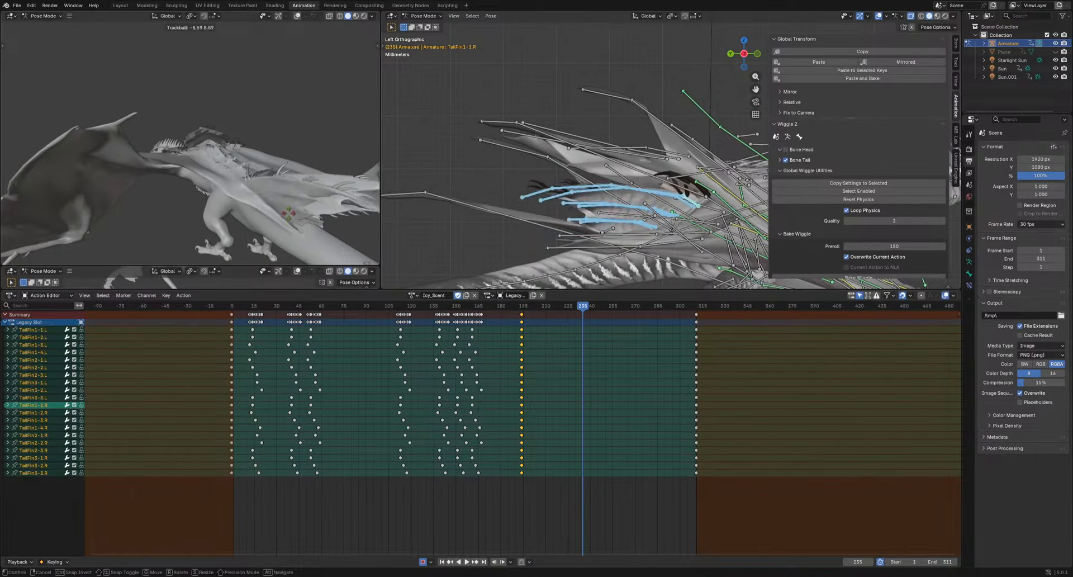
click(290, 212)
key(space)
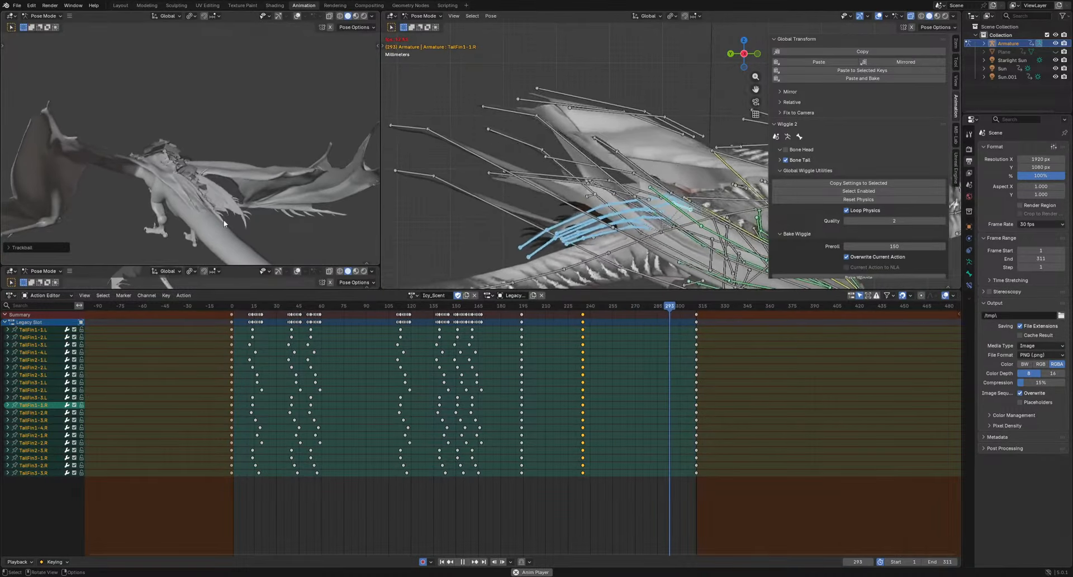
middle_drag(222, 225, 262, 218)
key(space)
Stagger the tail-fin key columns at frames 194 and 235 by shifting groups of bone rows several frames
drag(609, 340, 509, 393)
key(g)
drag(614, 409, 509, 419)
key(g)
click(515, 418)
drag(510, 479, 596, 460)
key(g)
click(600, 403)
drag(617, 366, 509, 378)
key(g)
click(522, 379)
Replay the staggered fins and bake the Wiggle 2 physics over the current action with a preroll of 150
key(space)
middle_drag(215, 146, 186, 197)
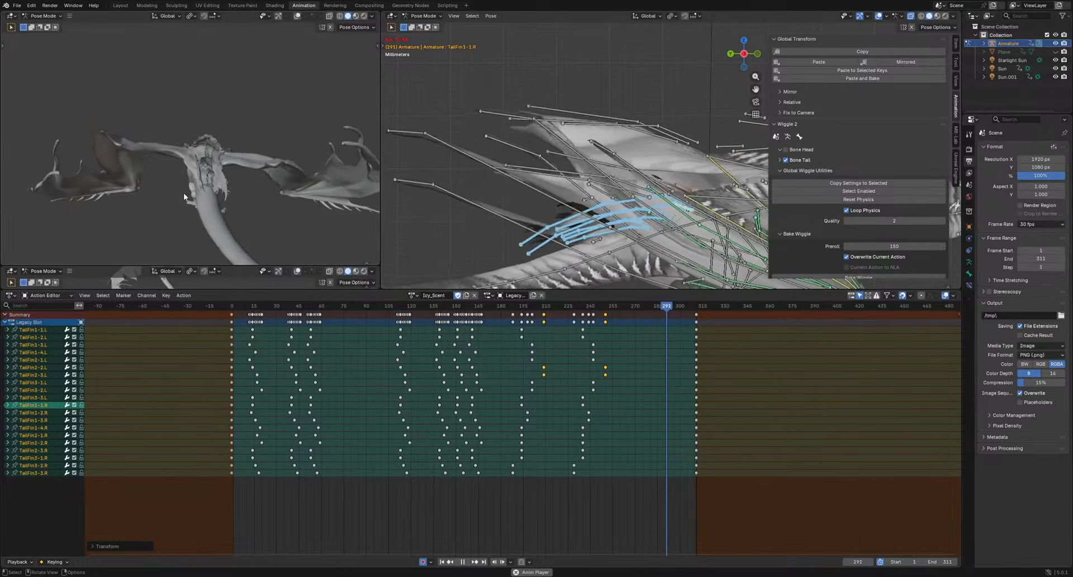
key(space)
scroll(836, 223, down, 1)
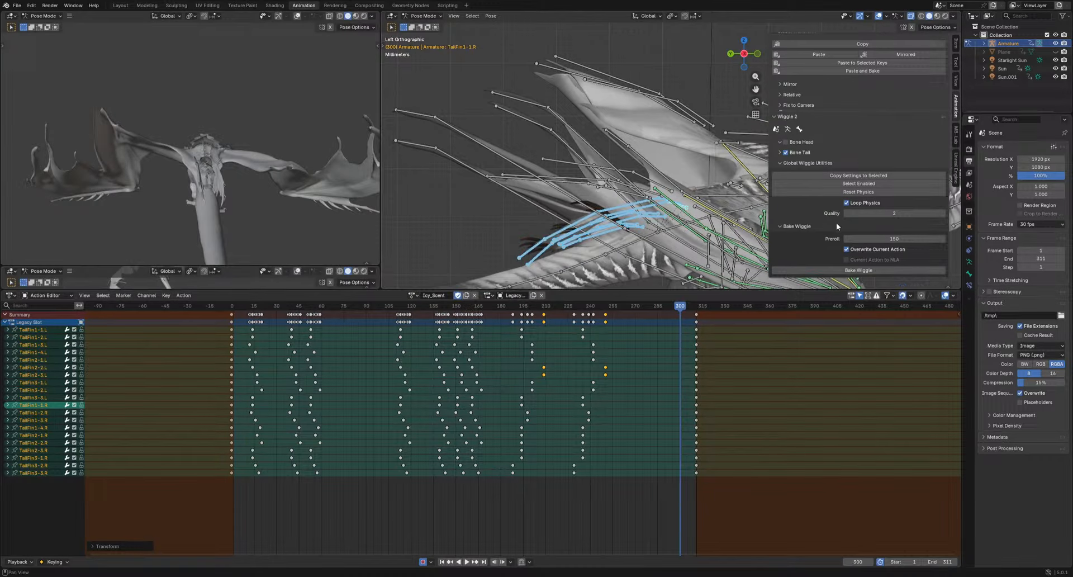
click(858, 271)
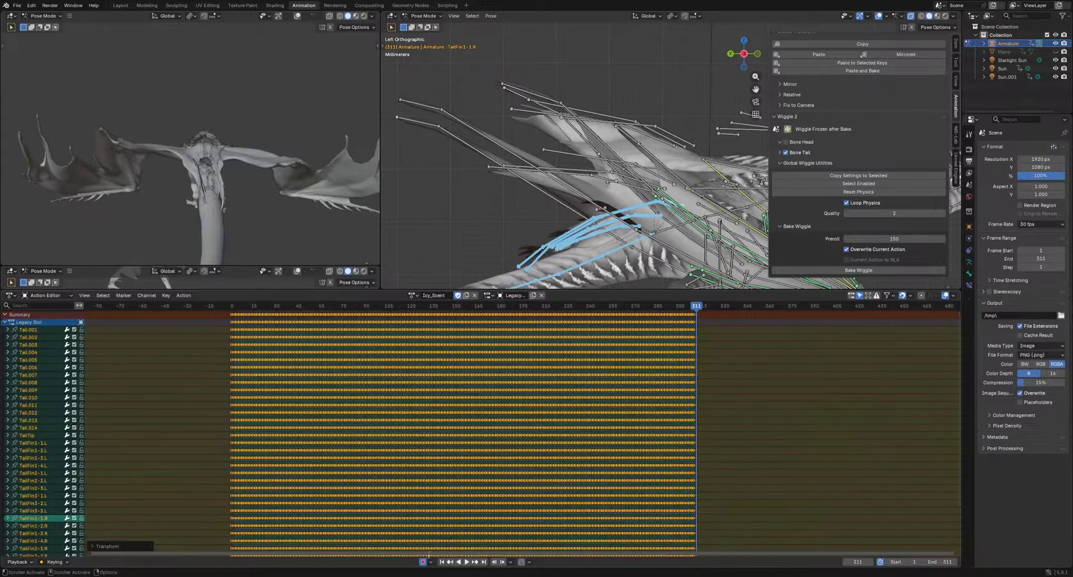
Copy the baked keys at frame 0 and paste them at frame 311 so the loop ends match
scroll(649, 436, up, 3)
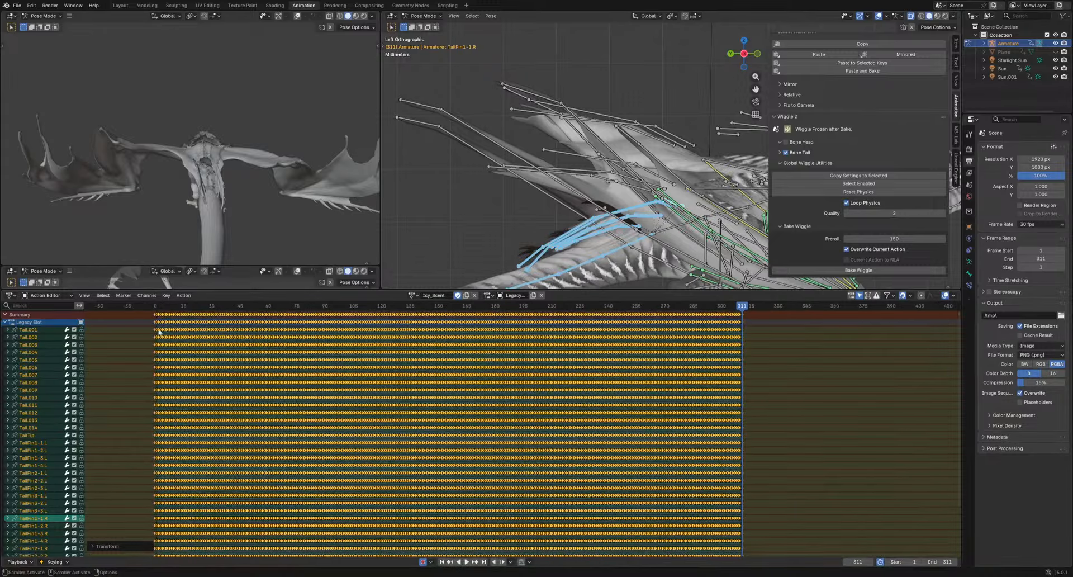
click(155, 321)
key(ctrl+c)
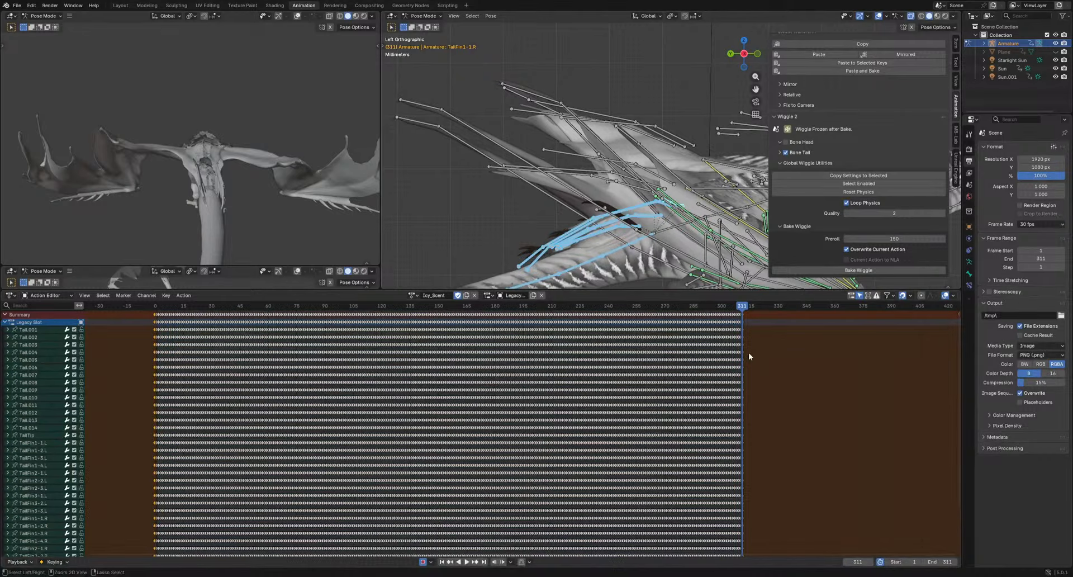
key(ctrl+v)
scroll(553, 399, up, 10)
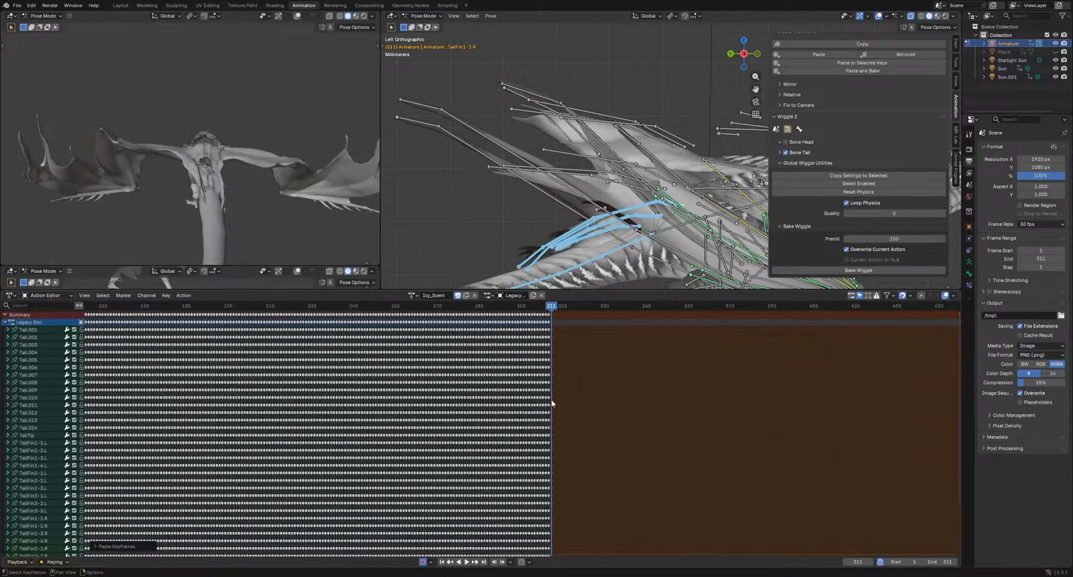
Select all the baked keyframes and set their interpolation mode to Bézier
scroll(551, 402, up, 4)
key(a)
right_click(571, 317)
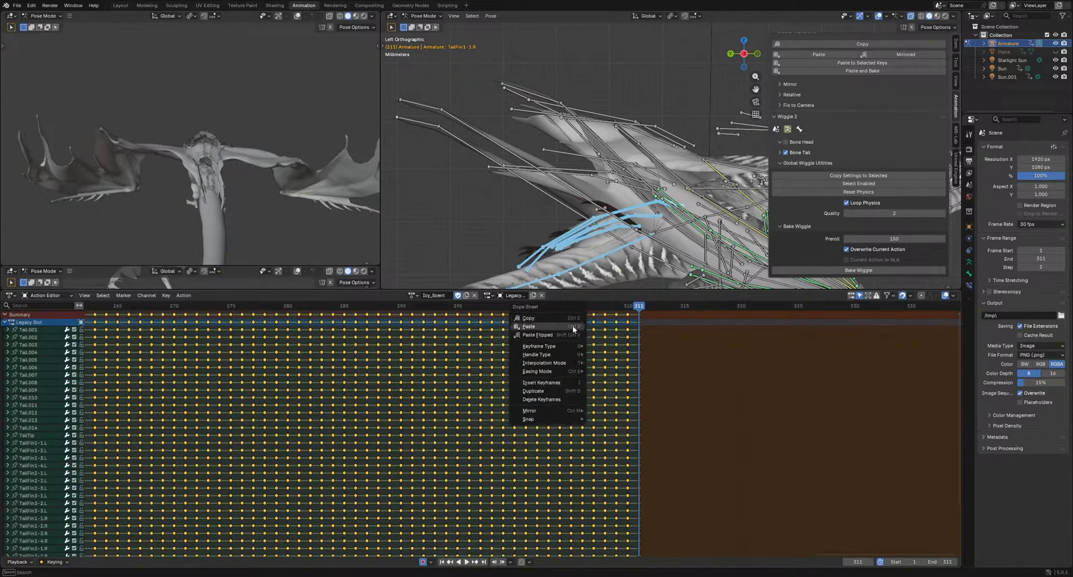
mouse_move(566, 370)
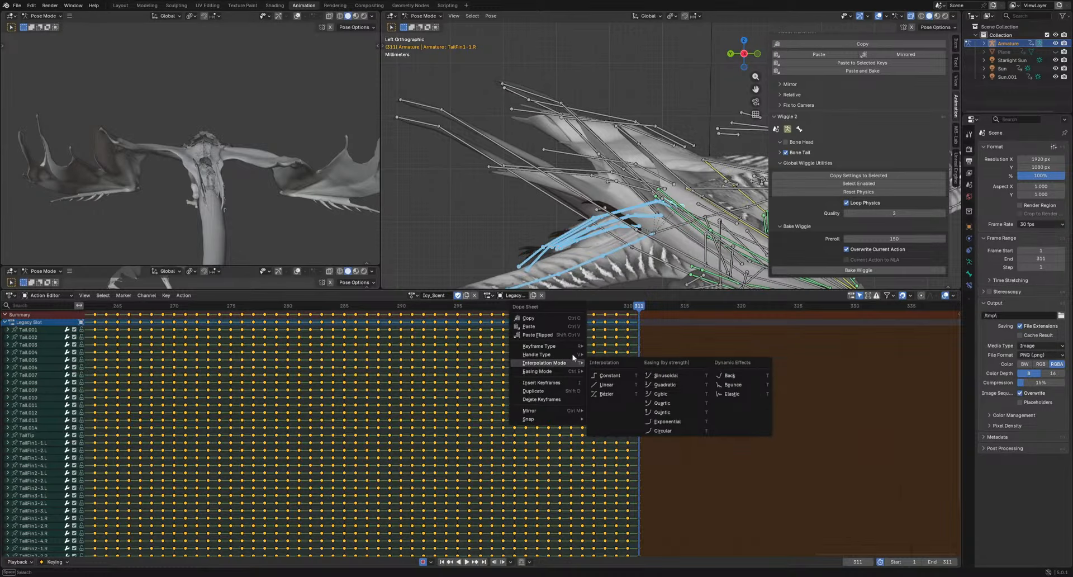
click(603, 393)
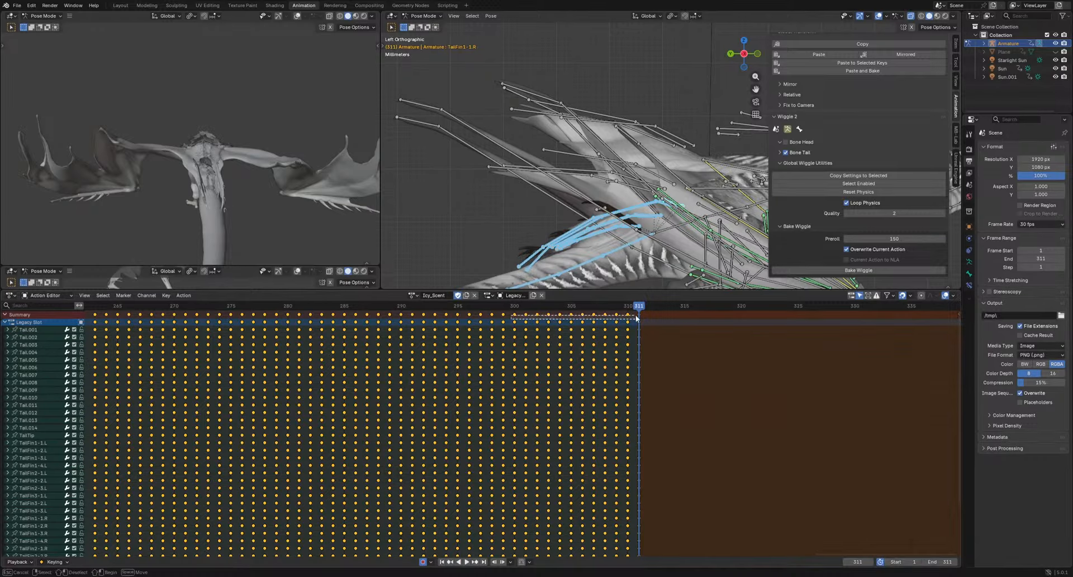
Delete the baked keys from frame 292 to 310 and mute Wiggle 2 for the scene
ctrl+click(425, 318)
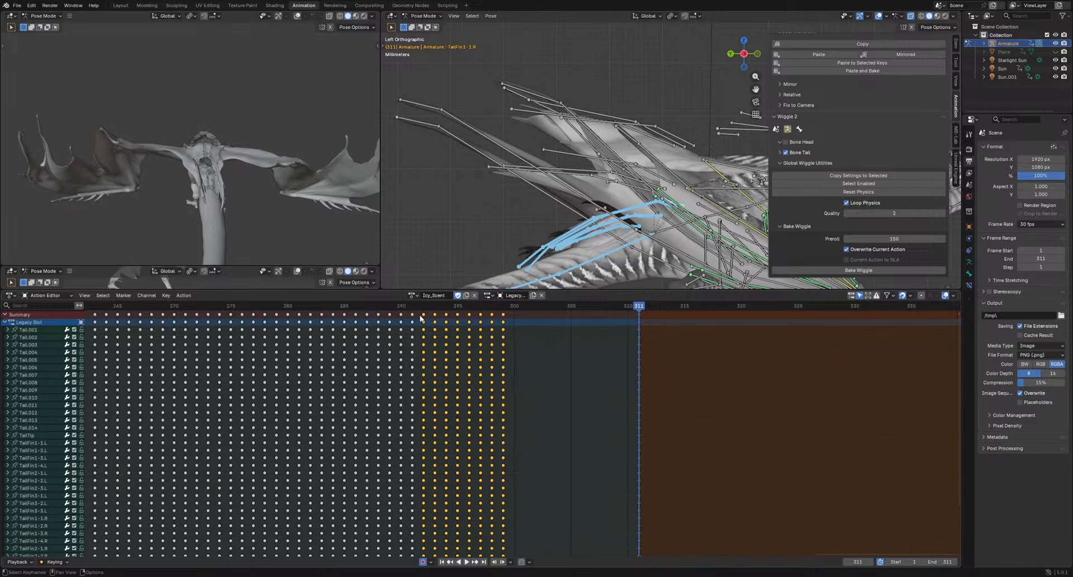
key(Delete)
click(788, 129)
click(790, 128)
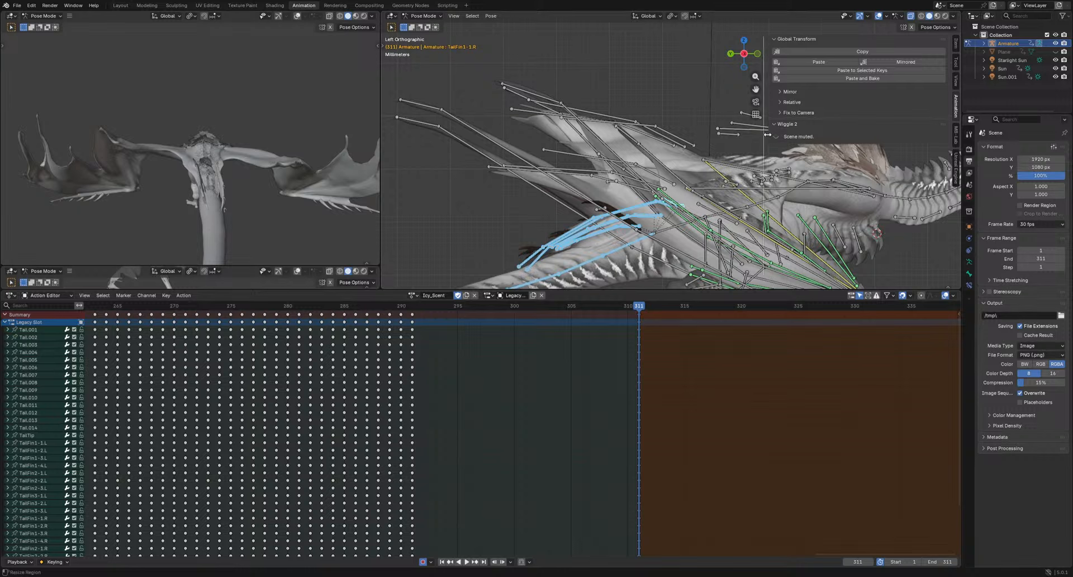
Hide the sidebar and viewport overlays and briefly play the baked animation with the whole dragon in view
drag(767, 135, 957, 135)
key(shift+alt+z)
scroll(671, 149, down, 10)
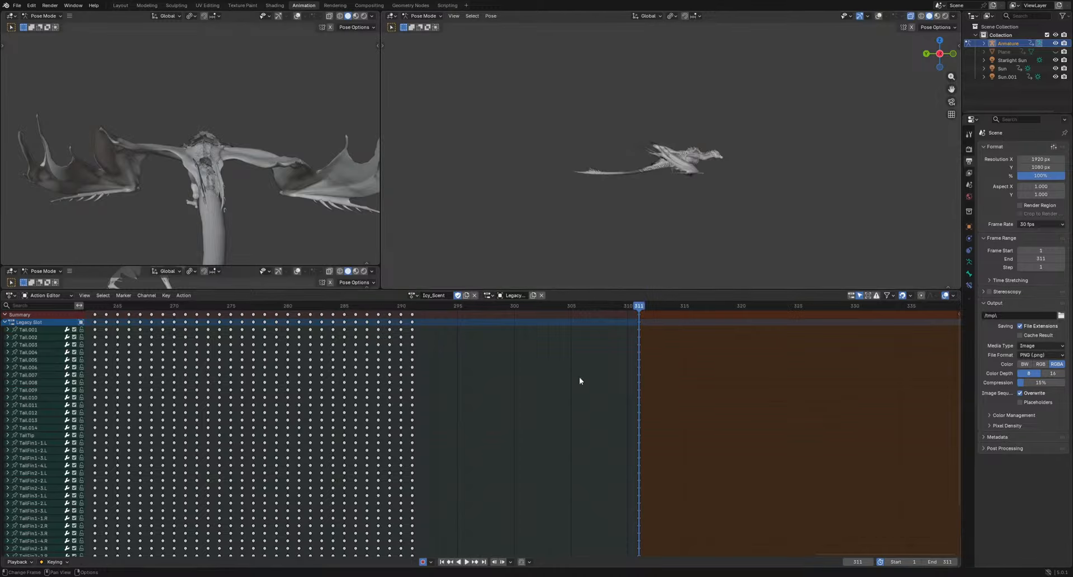
ctrl+middle_drag(580, 380, 451, 410)
key(space)
key(space)
Delete the baked keys from frame 1 to 13, keeping the first key column at frame 0
scroll(438, 409, up, 10)
drag(361, 303, 343, 309)
scroll(413, 373, up, 15)
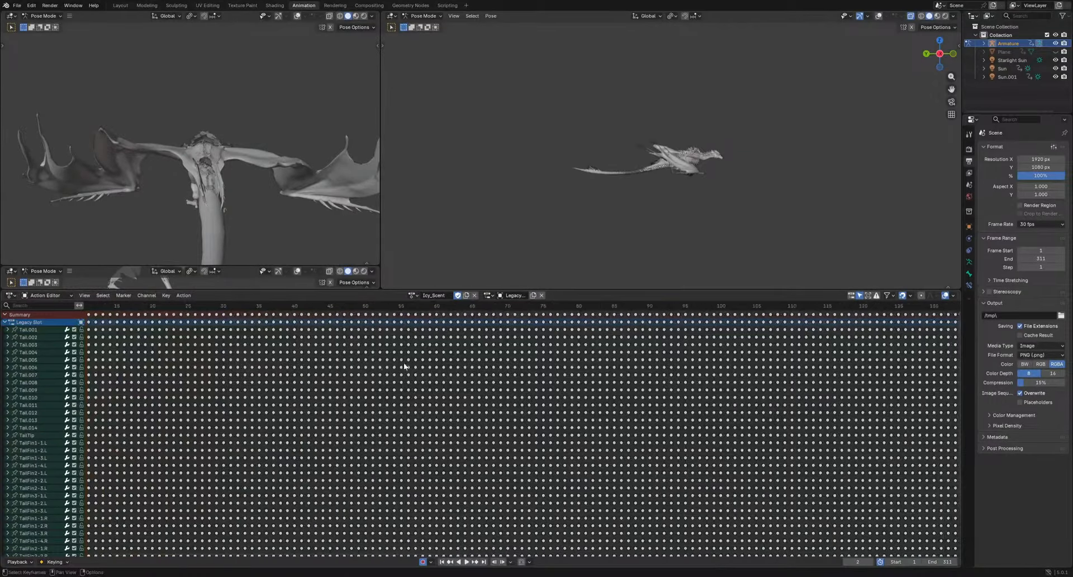
middle_drag(246, 391, 579, 397)
scroll(572, 394, up, 8)
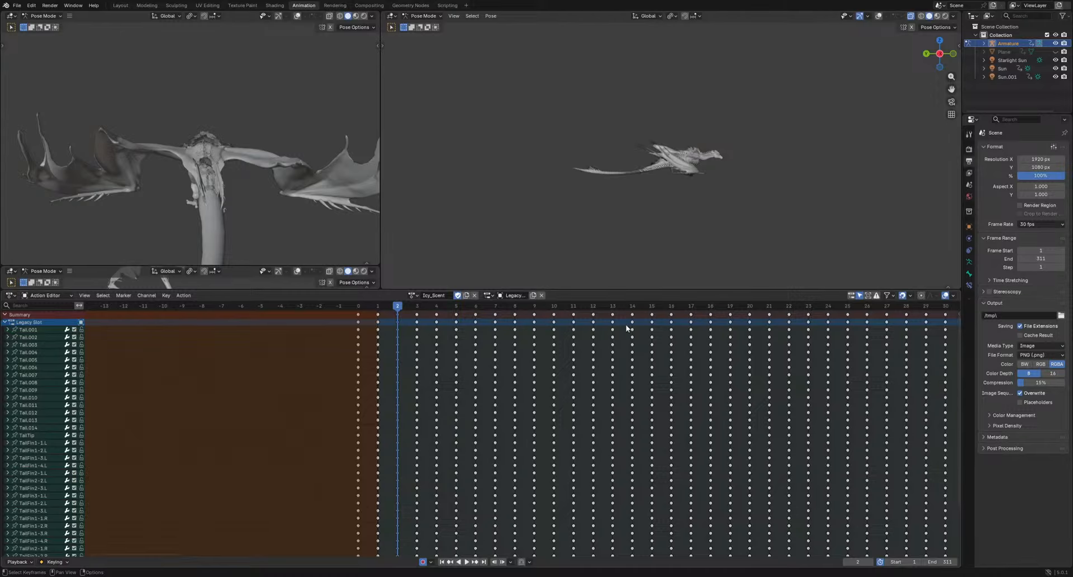
drag(626, 328, 376, 316)
key(Delete)
Play the trimmed action through its loop and examine the tail motion from the rear and side
key(space)
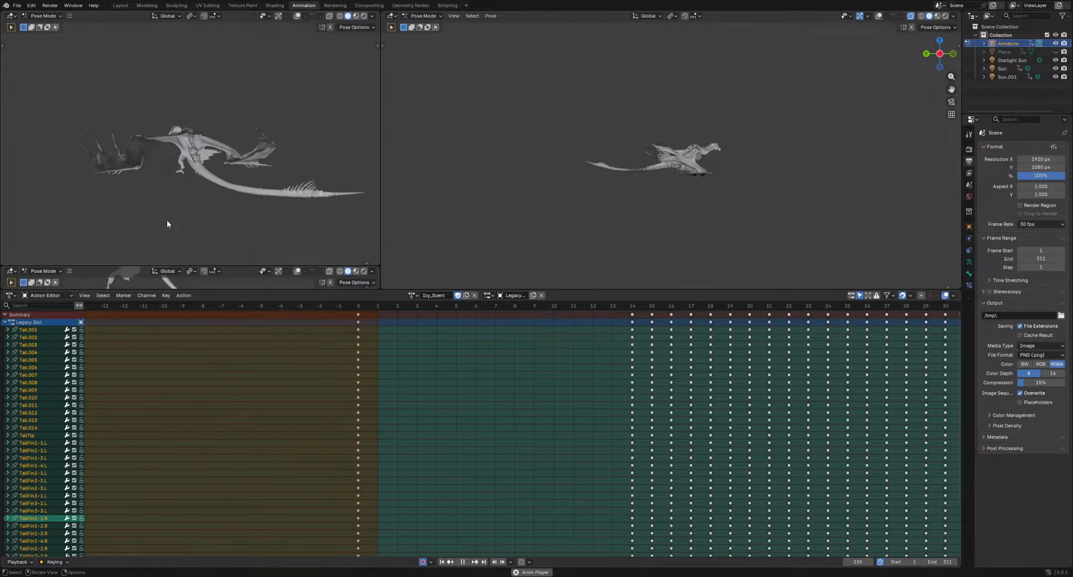
middle_drag(167, 223, 244, 221)
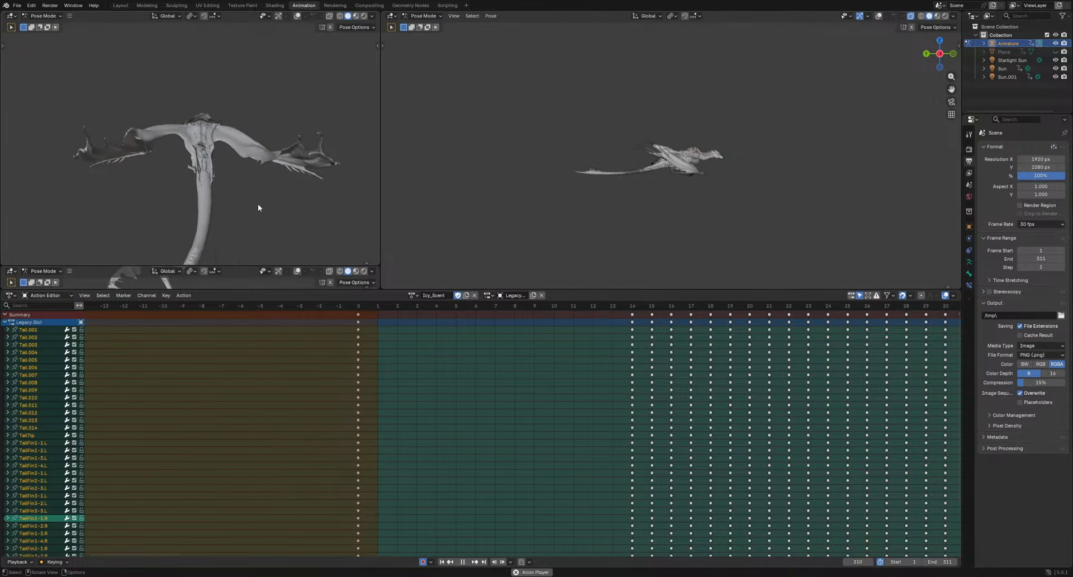
scroll(746, 213, up, 6)
key(space)
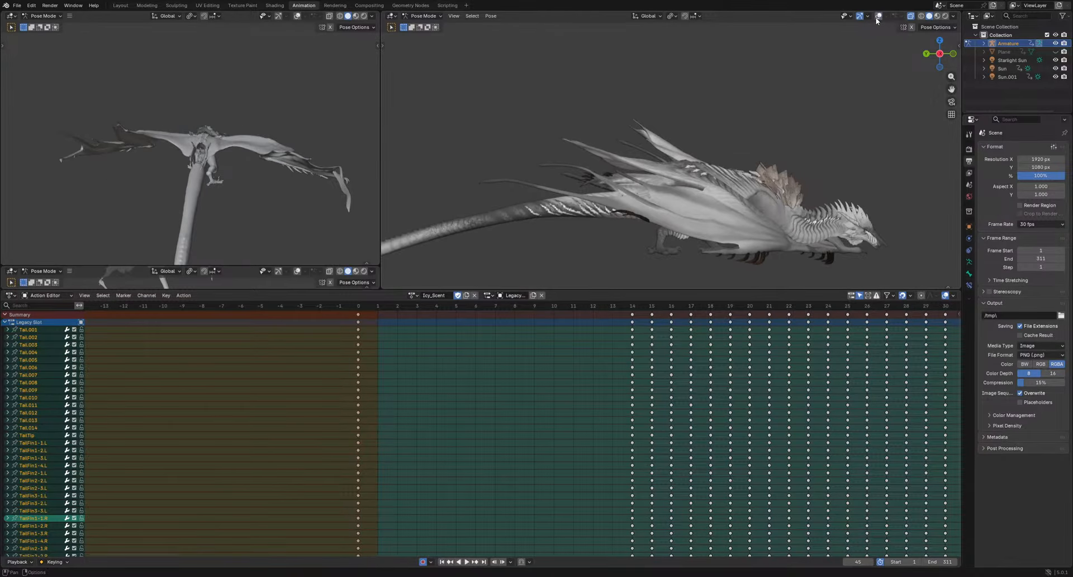
Show the viewport overlays again and select the right elbow fringe bones
click(878, 17)
middle_drag(759, 183, 612, 228)
drag(548, 166, 487, 218)
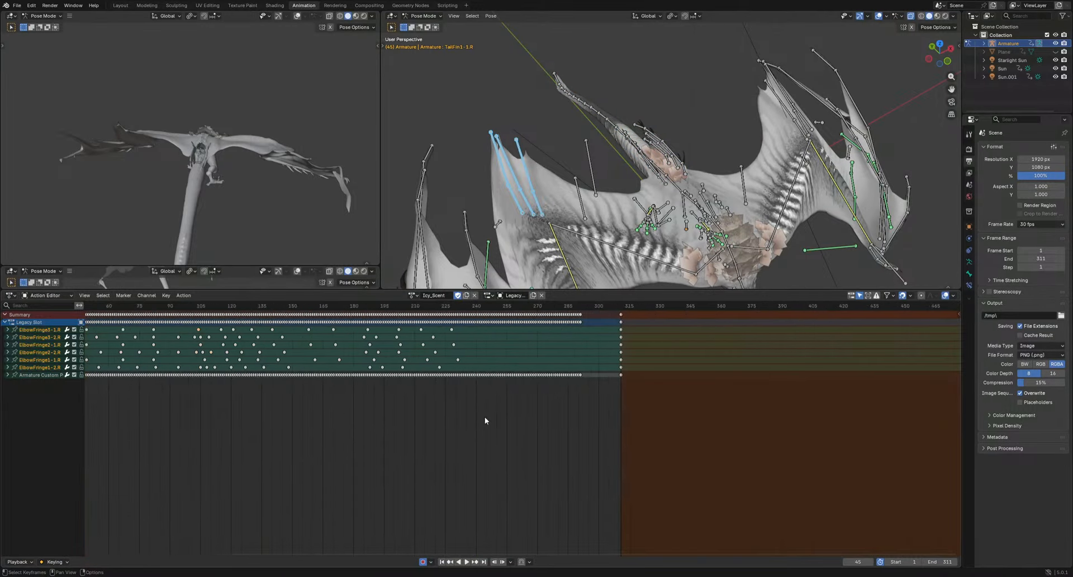
Rotate the right elbow fringe bones in side view to key new poses at frames 252, 264 and 276
drag(455, 306, 588, 231)
alt+middle_drag(588, 232, 615, 210)
scroll(643, 184, up, 3)
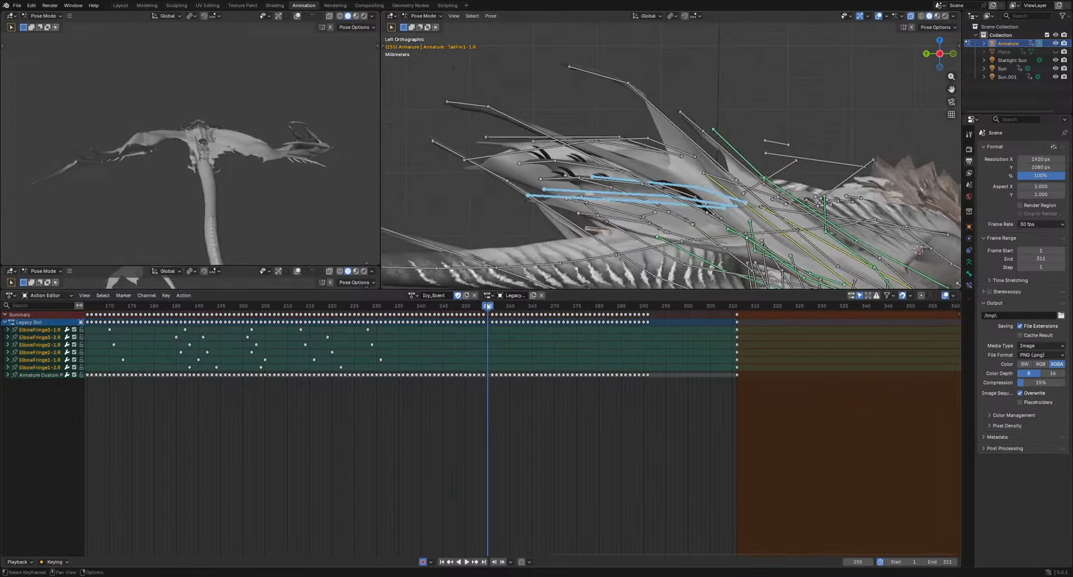
drag(389, 307, 409, 315)
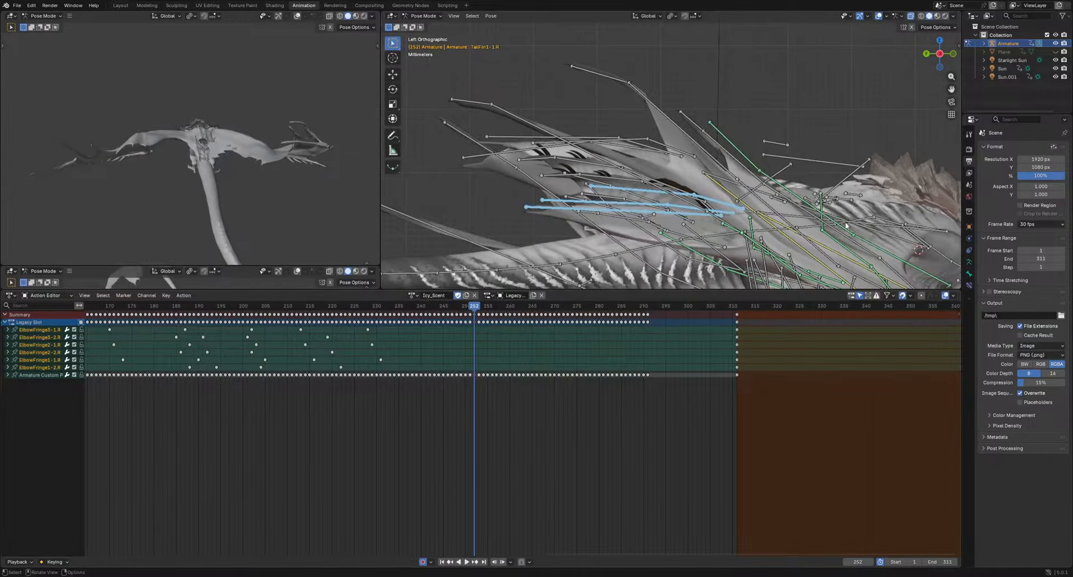
key(r)
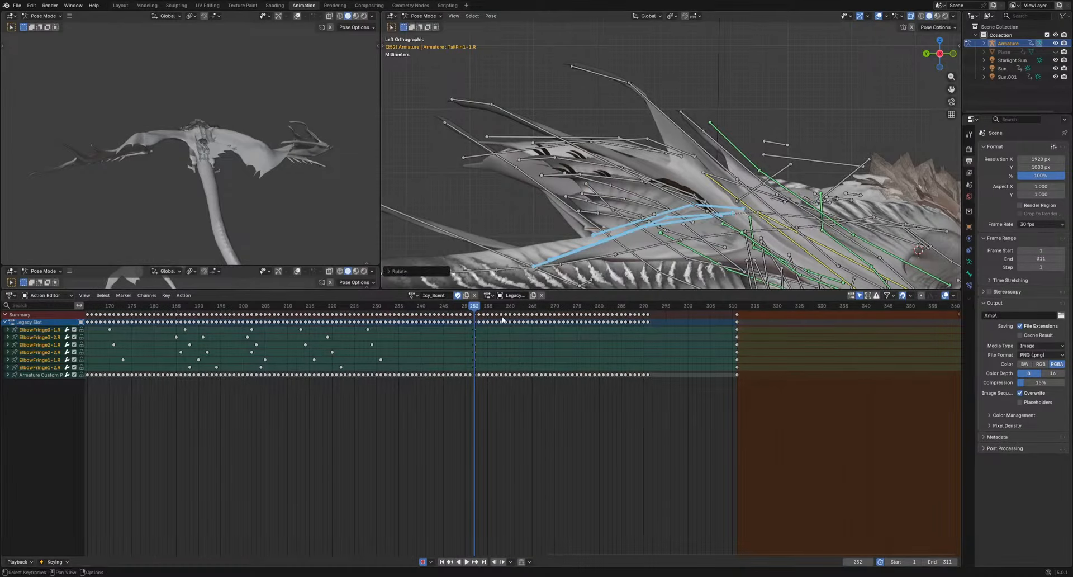
key(space)
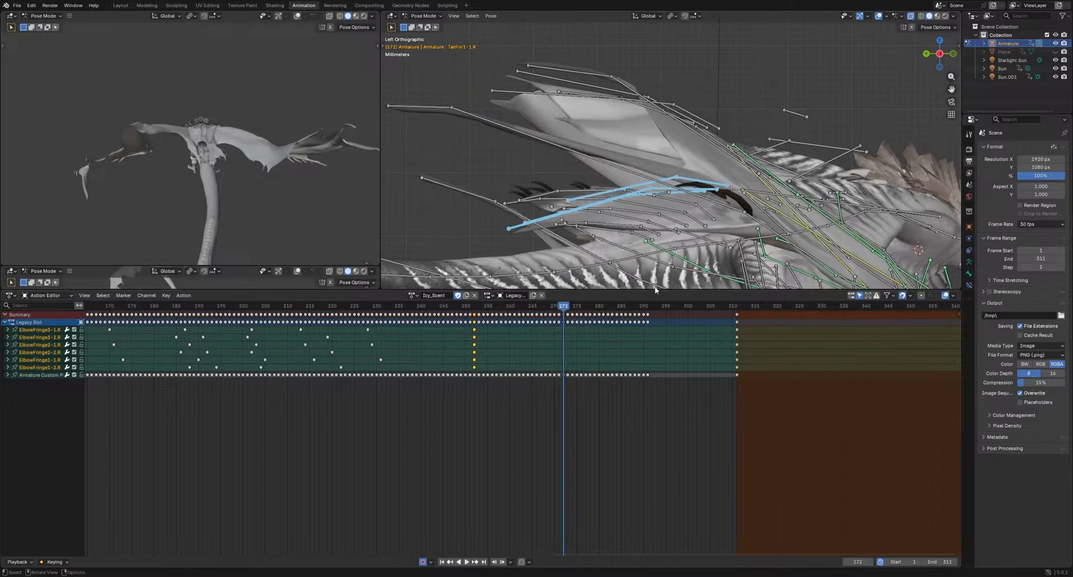
drag(528, 306, 581, 313)
key(r)
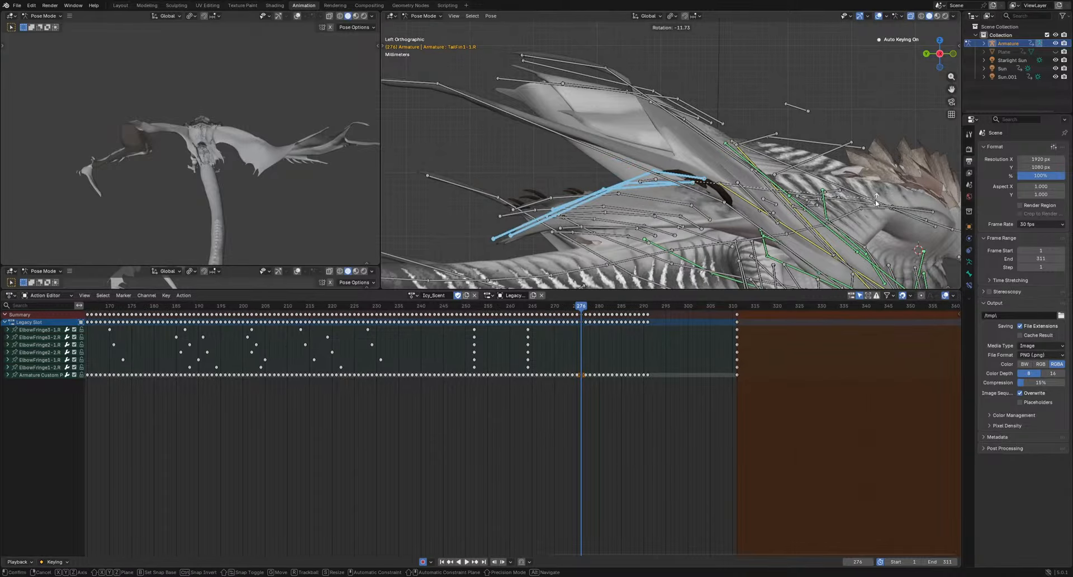
Pose the right elbow fringes at frames 293 and 301 and stagger the new keys by one frame between bones
drag(601, 310, 674, 327)
click(734, 269)
key(space)
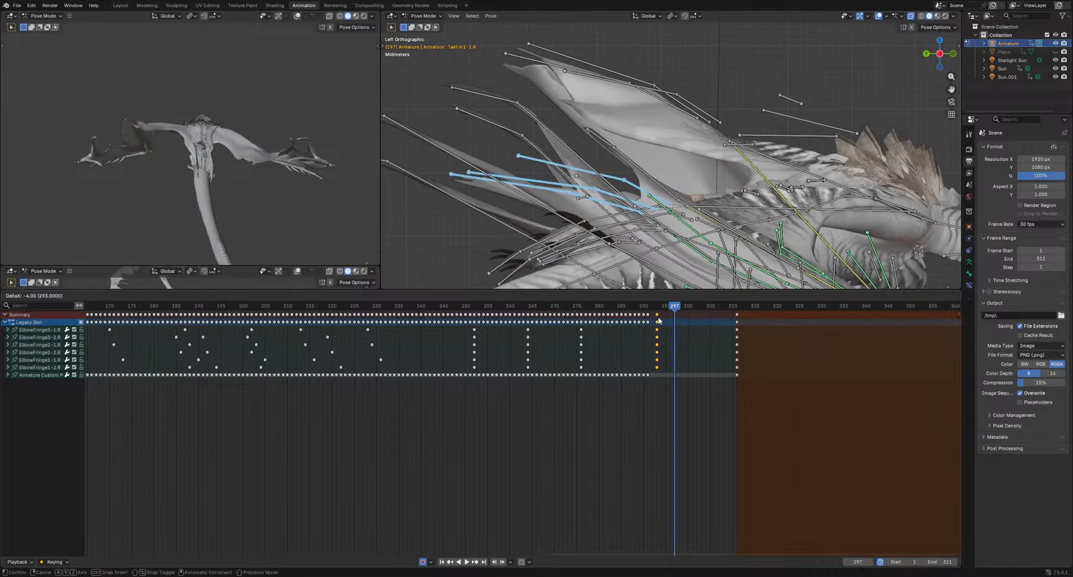
click(659, 319)
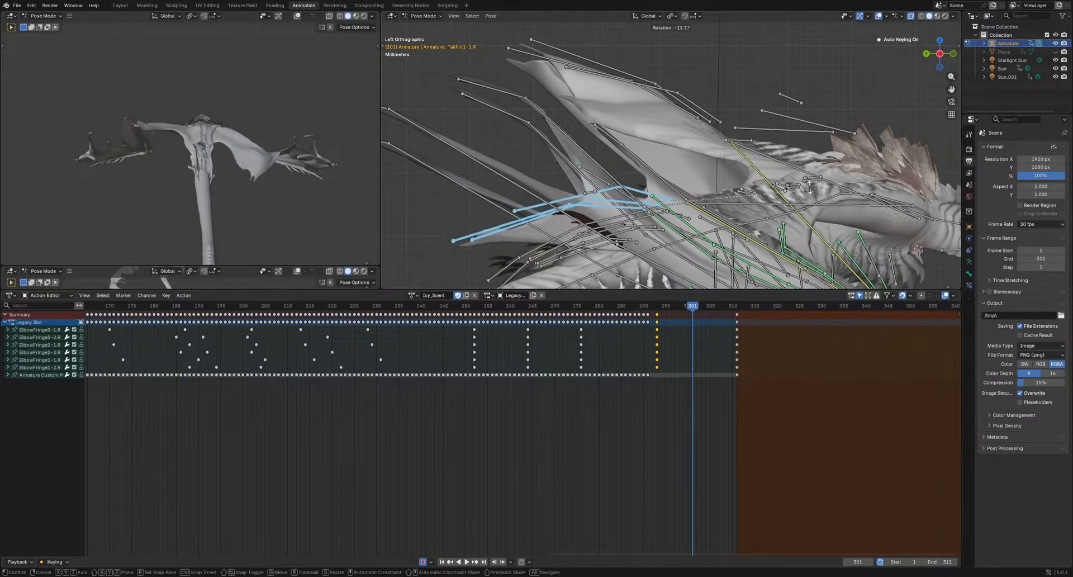
click(710, 357)
key(space)
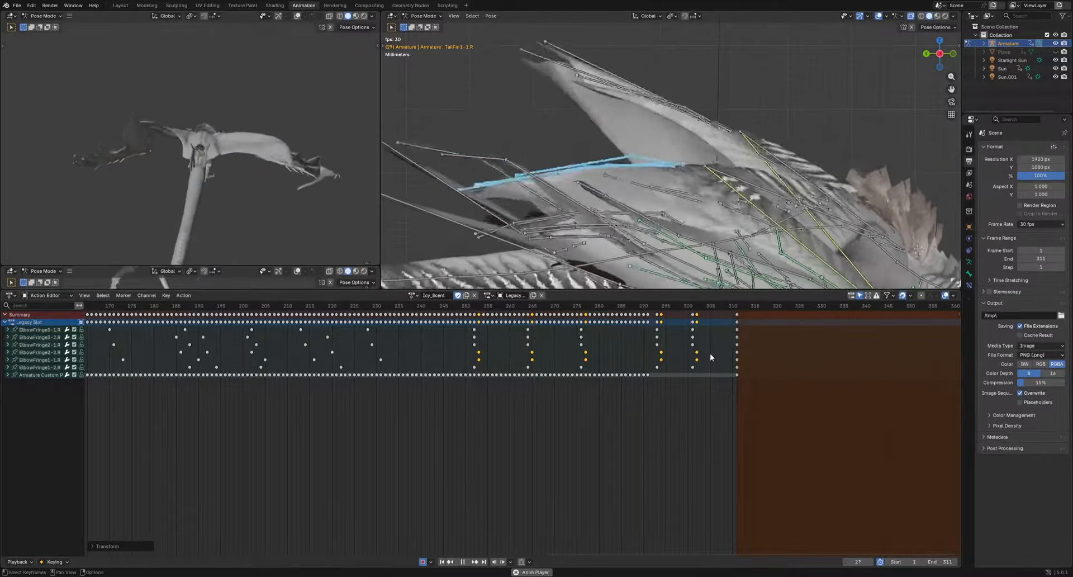
Deselect the right fringes, stop playback and select the left elbow fringe bones
key(alt+a)
scroll(528, 190, down, 4)
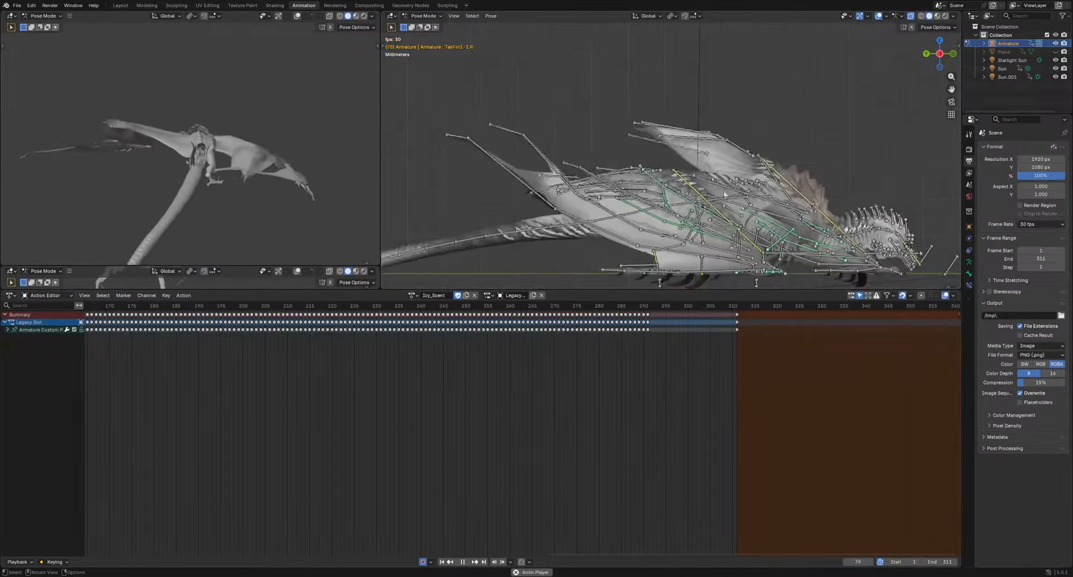
middle_drag(527, 190, 631, 216)
key(space)
drag(901, 209, 900, 206)
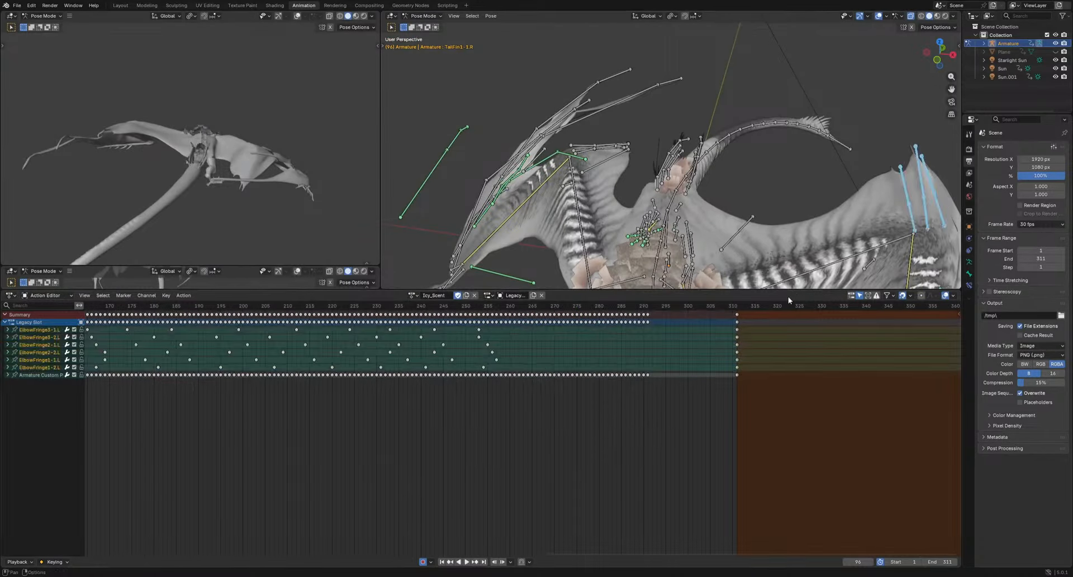
Rotate the left elbow fringe bones in side view to key new poses at frames 270, 285 and 293
drag(515, 309, 536, 311)
middle_drag(805, 229, 703, 200)
drag(491, 307, 656, 322)
click(773, 240)
key(r)
click(863, 195)
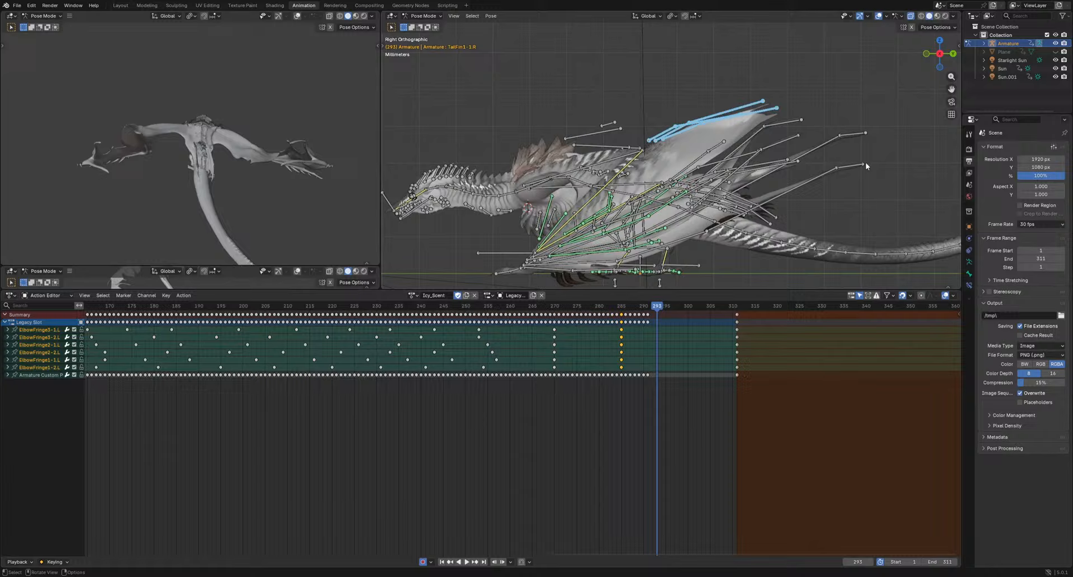
click(843, 213)
key(space)
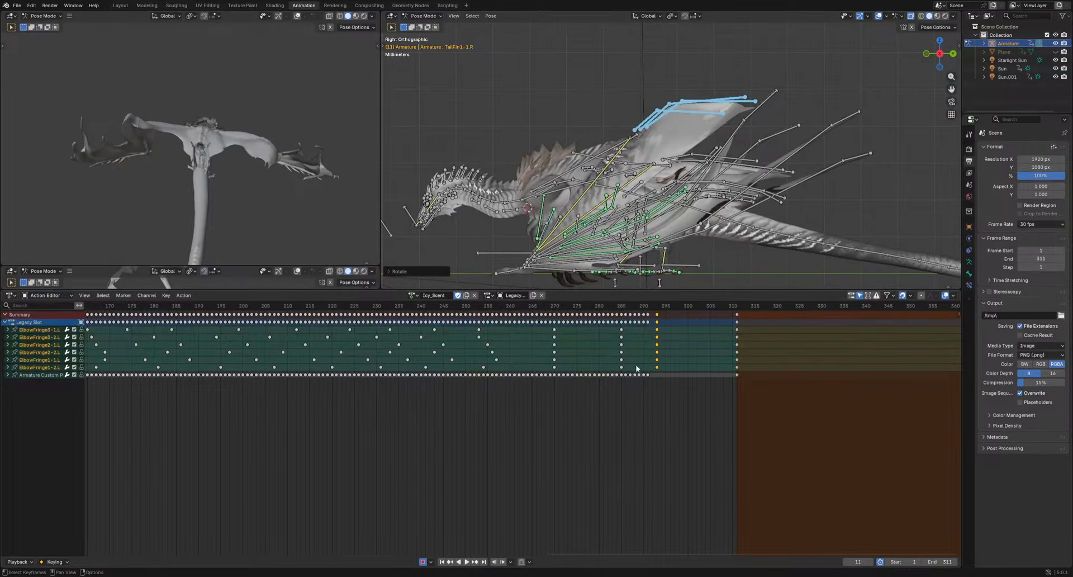
Stagger the new left elbow fringe keys between bone rows by two to four frames and play the result
drag(675, 364, 682, 350)
key(g)
click(690, 350)
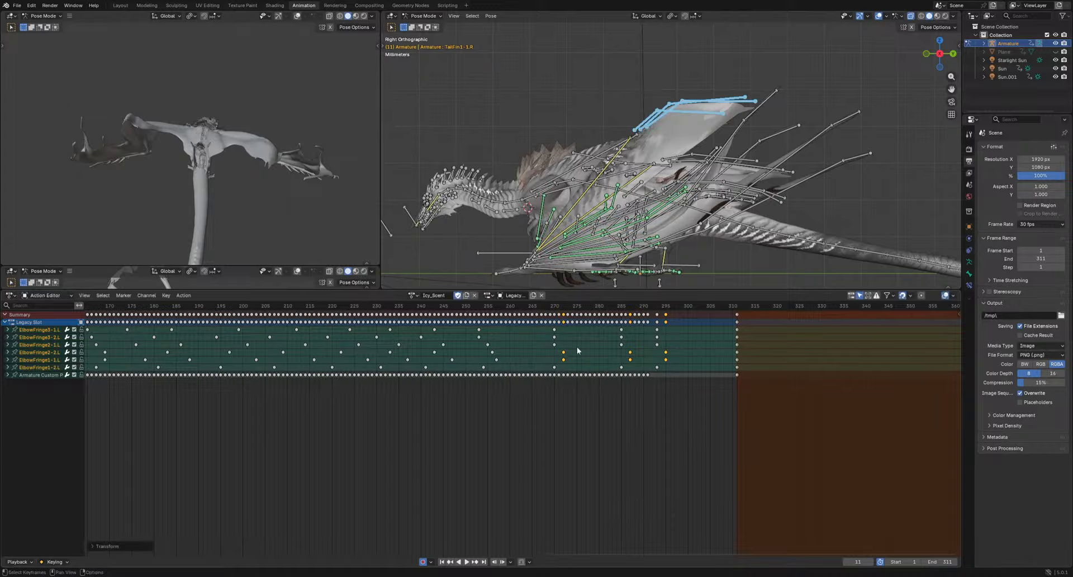
click(548, 353)
key(space)
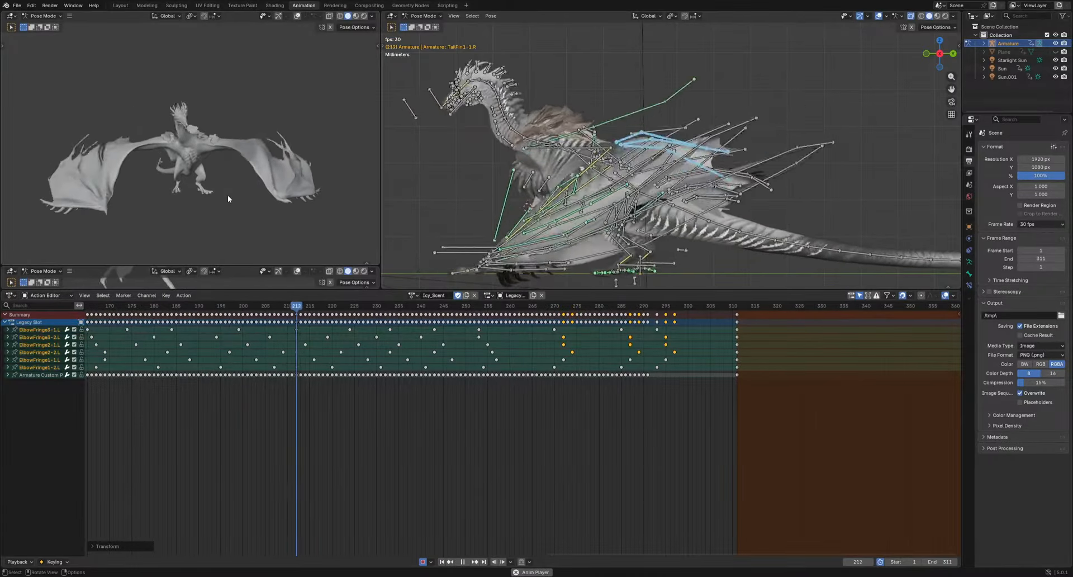
Move the Propatagium1-1.L bone in front view to key adjusted positions at frames 221 and 233
key(space)
middle_drag(572, 234, 751, 226)
click(670, 214)
scroll(690, 229, up, 4)
drag(391, 307, 338, 338)
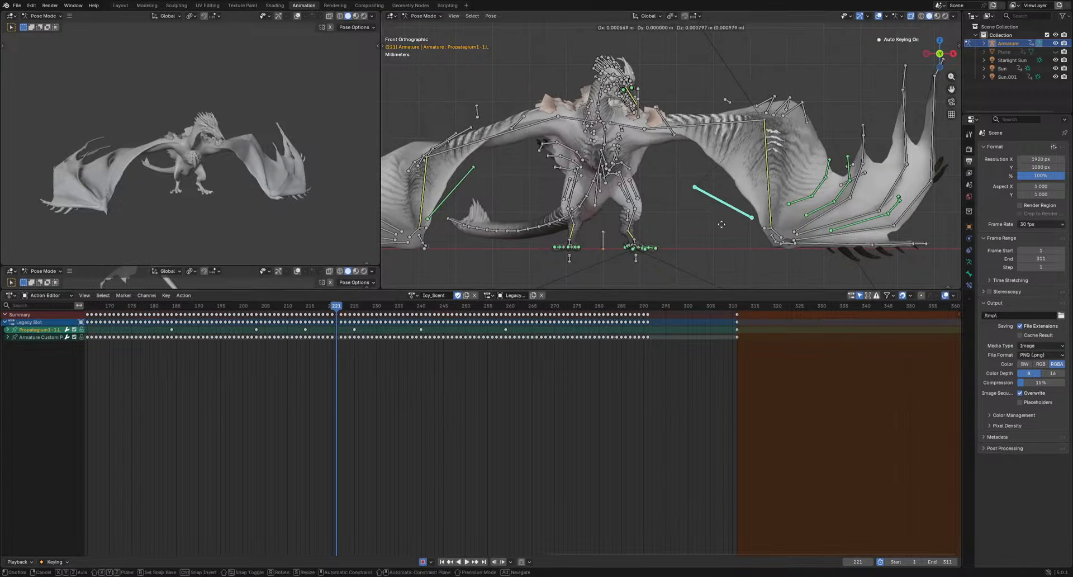
click(447, 303)
drag(447, 305, 310, 315)
key(space)
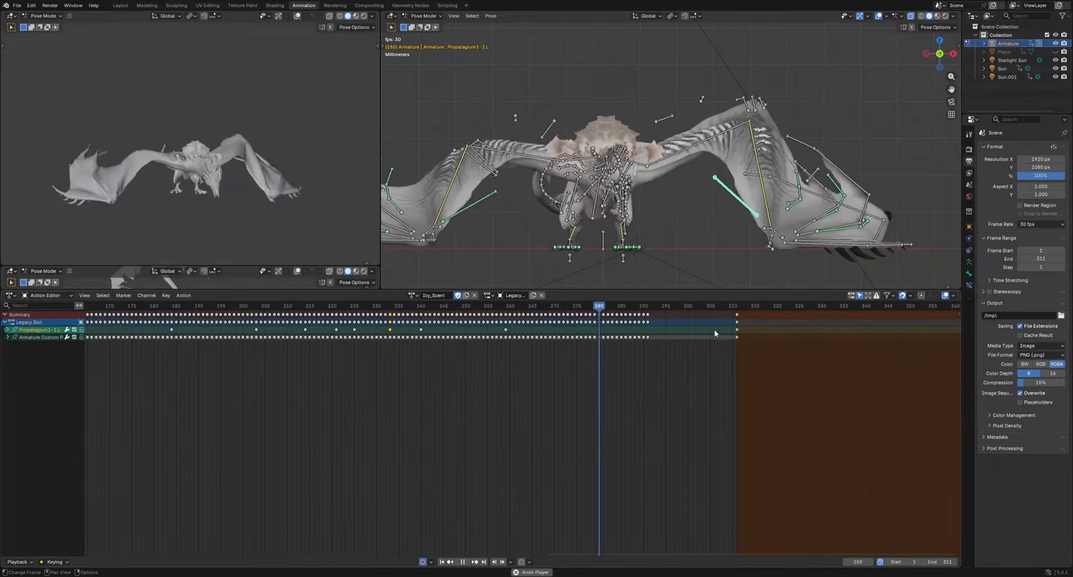
Move the Propatagium1-1.L bone to a corrected position at frame 285, adjusting it from front and perspective views
key(space)
drag(707, 316, 621, 310)
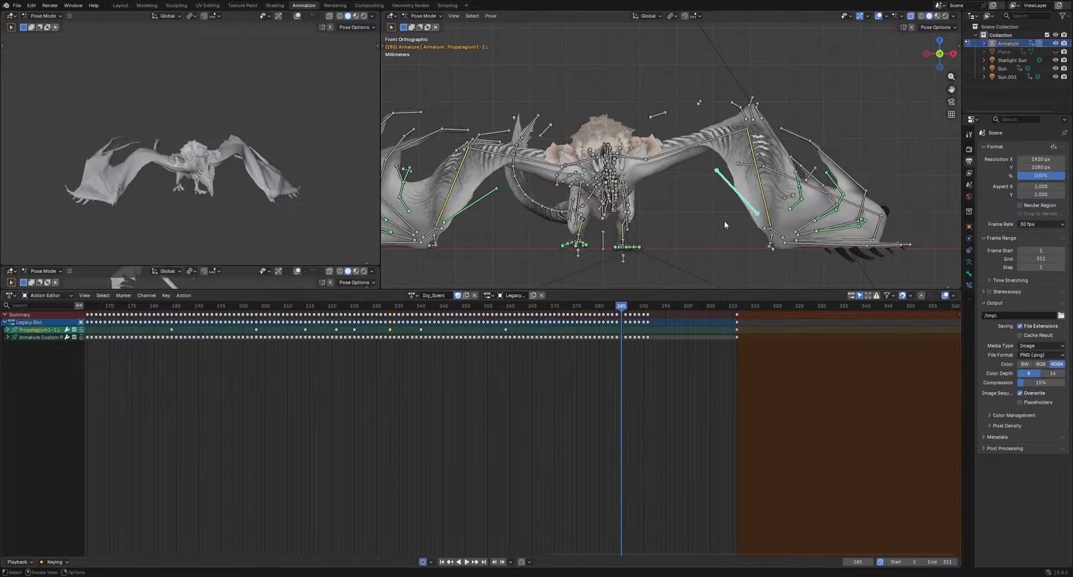
click(740, 202)
middle_drag(740, 203, 685, 203)
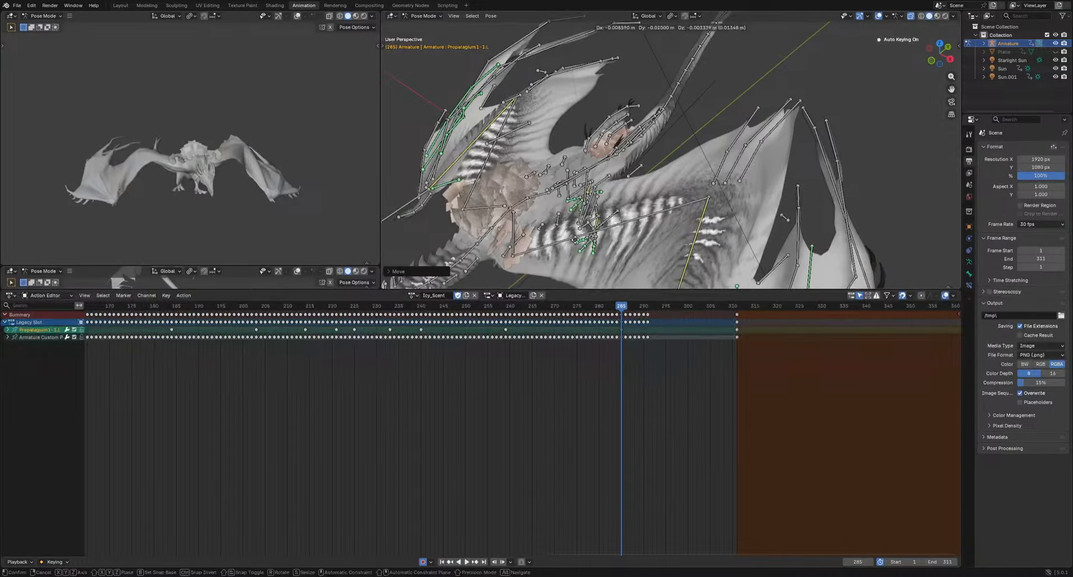
click(574, 239)
scroll(606, 218, down, 5)
key(space)
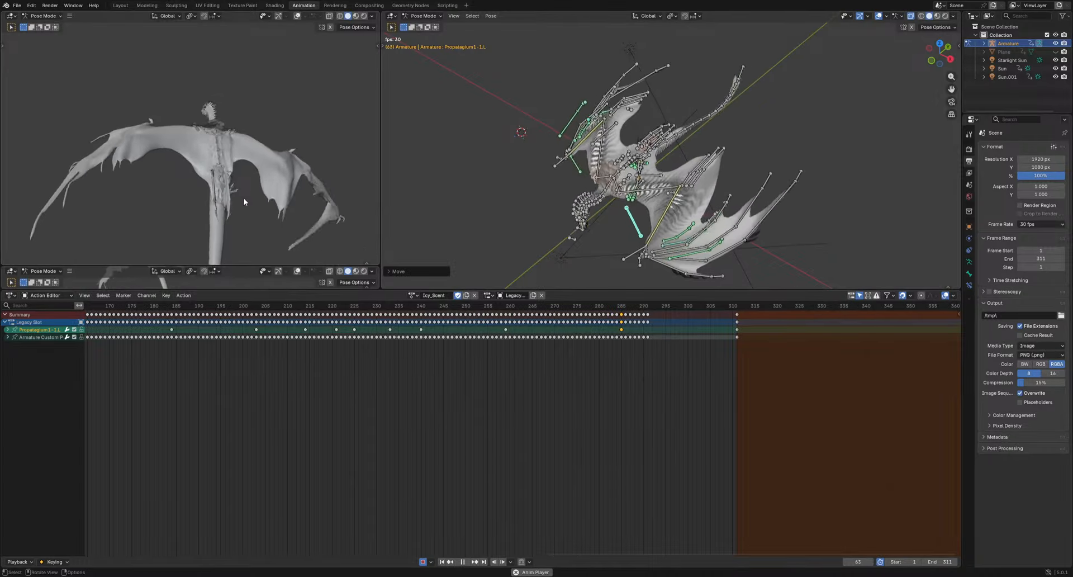
Enlarge the viewports, hide the overlays and examine the playing animation from the front and above
drag(326, 289, 325, 557)
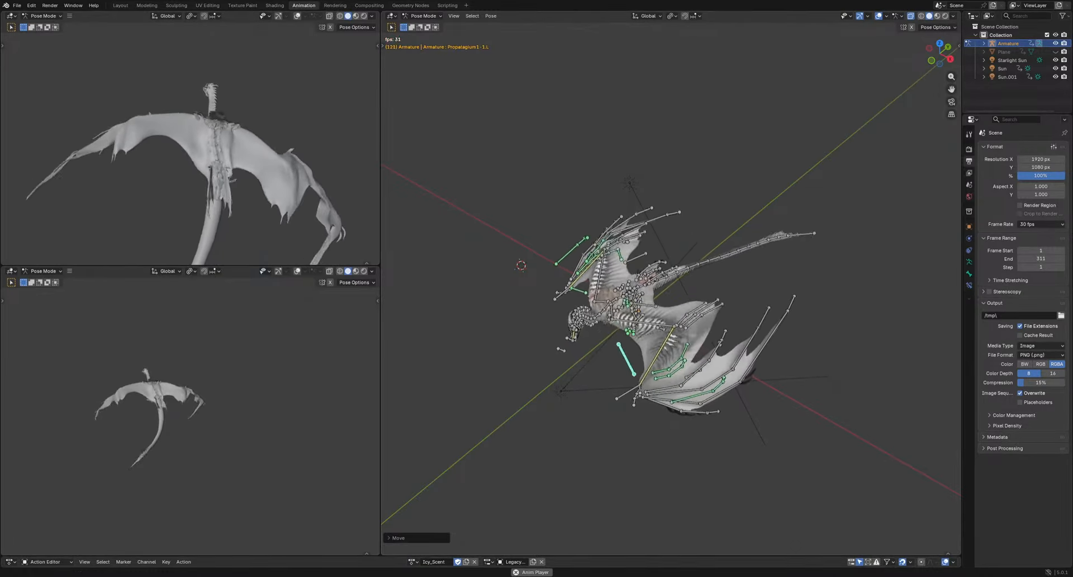
click(877, 16)
middle_drag(674, 338, 705, 292)
scroll(705, 292, up, 3)
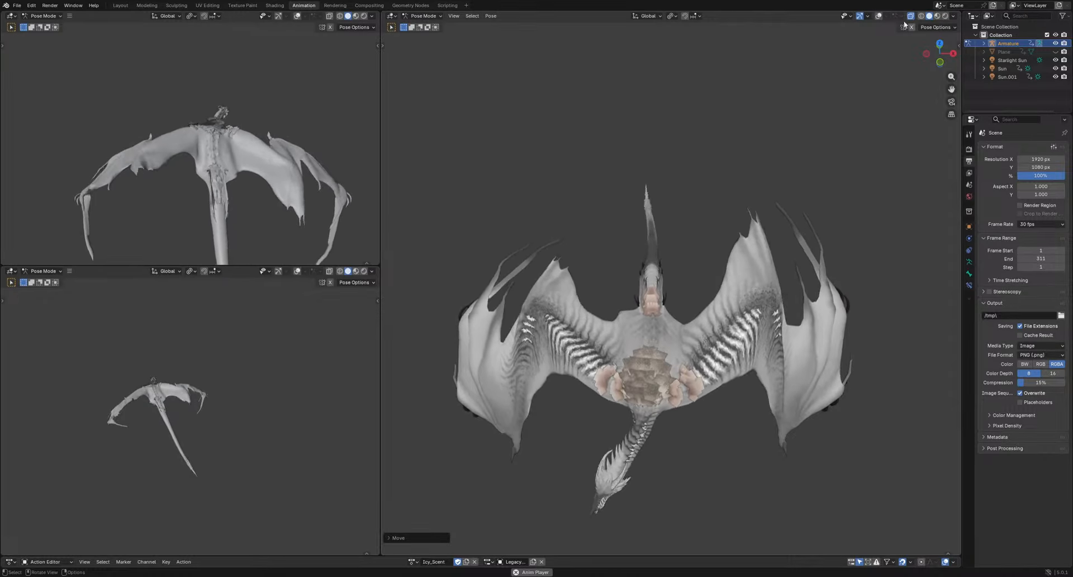
Show the overlays, bring back the Action Editor with the whole key range in view and select the left Finger1 bones
click(878, 16)
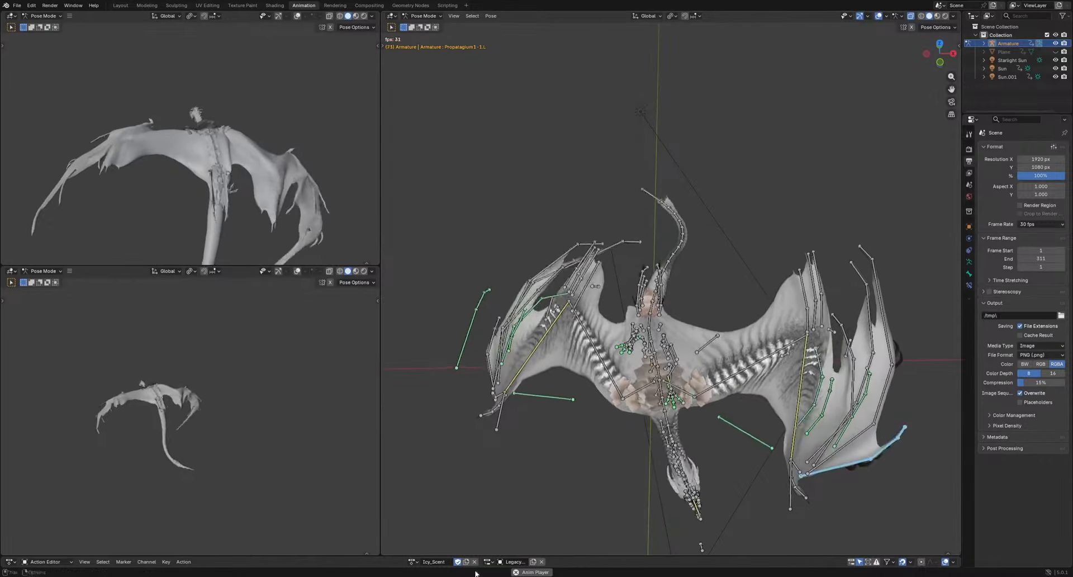
drag(475, 557, 559, 401)
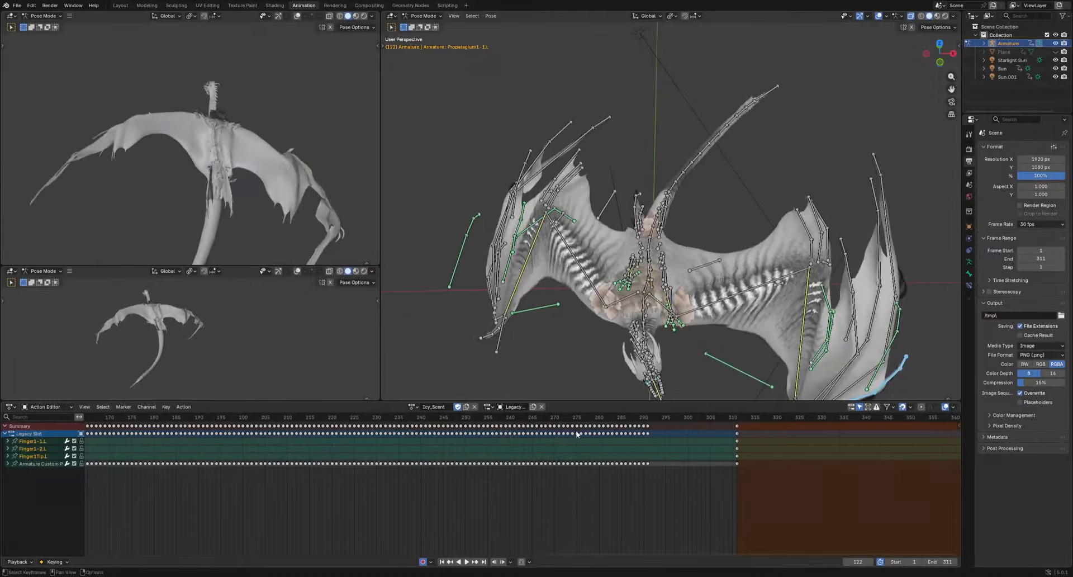
key(Home)
key(space)
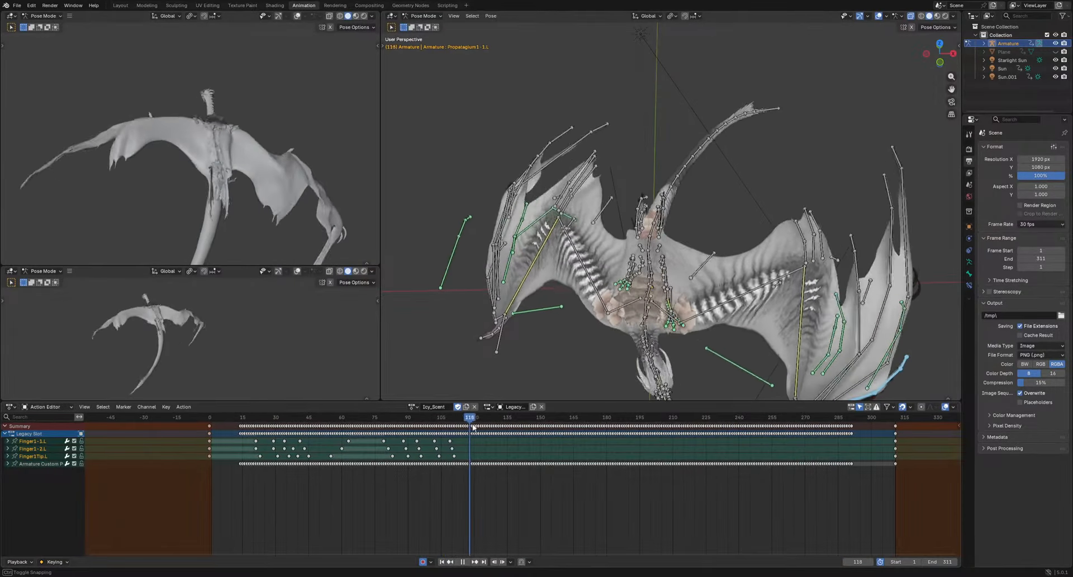
Key the left Finger1 bones at frames 128 and 196, holding the same pose between them
drag(501, 430, 492, 430)
middle_drag(759, 343, 540, 235)
key(i)
key(space)
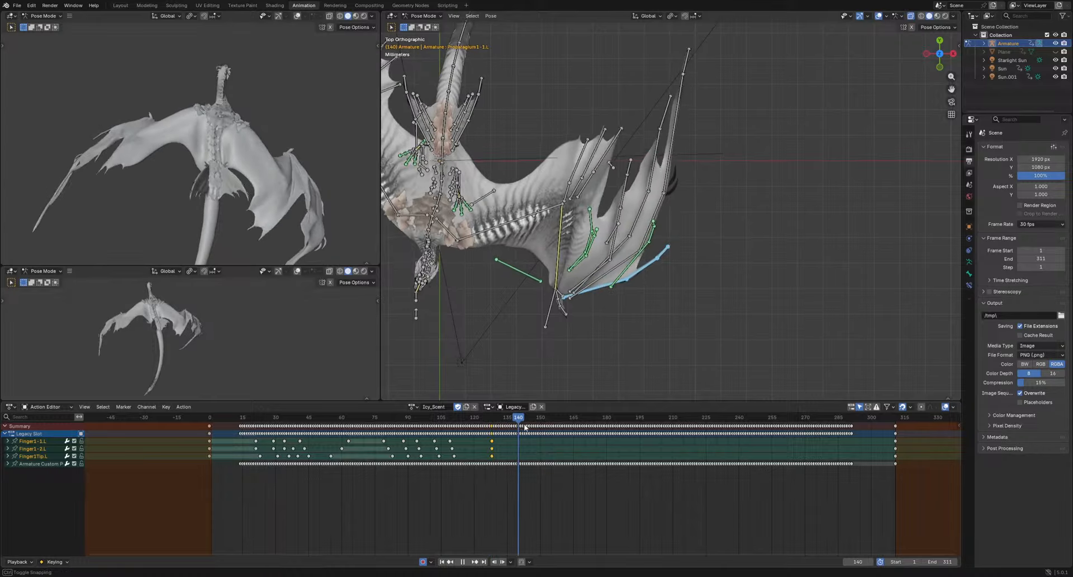
key(space)
scroll(495, 461, up, 2)
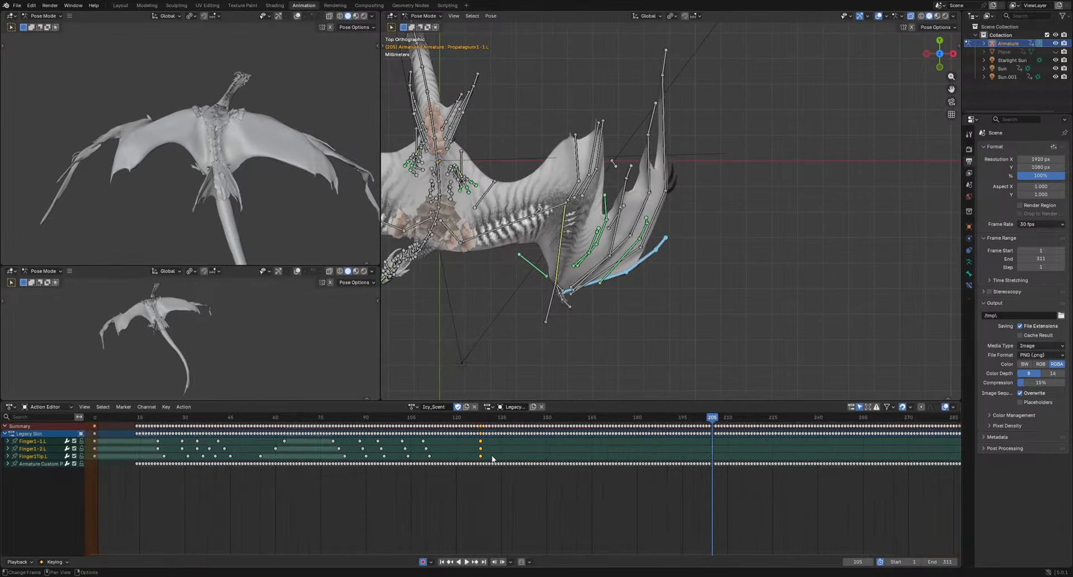
drag(714, 419, 685, 423)
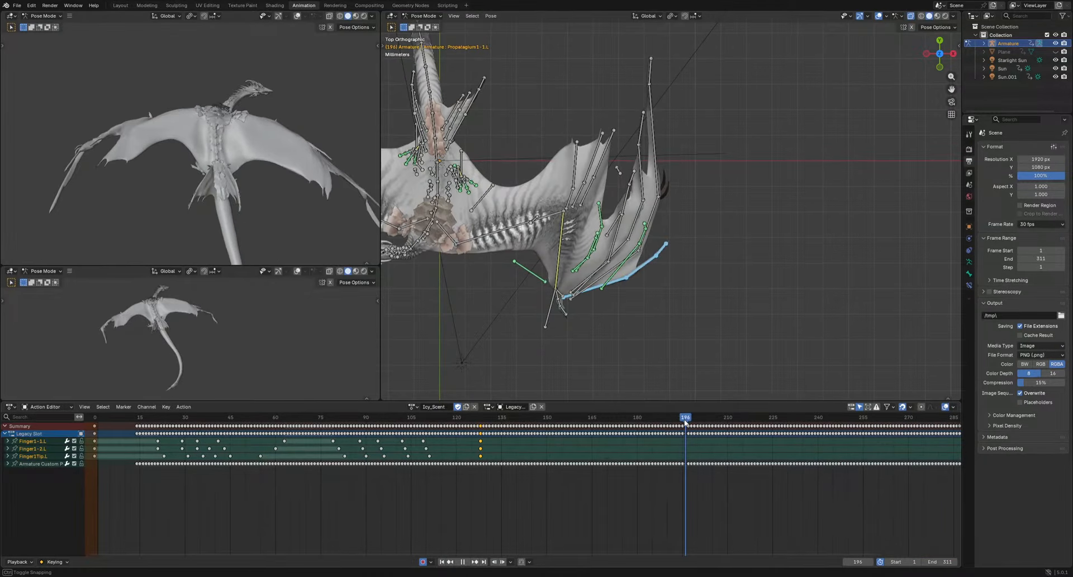
key(space)
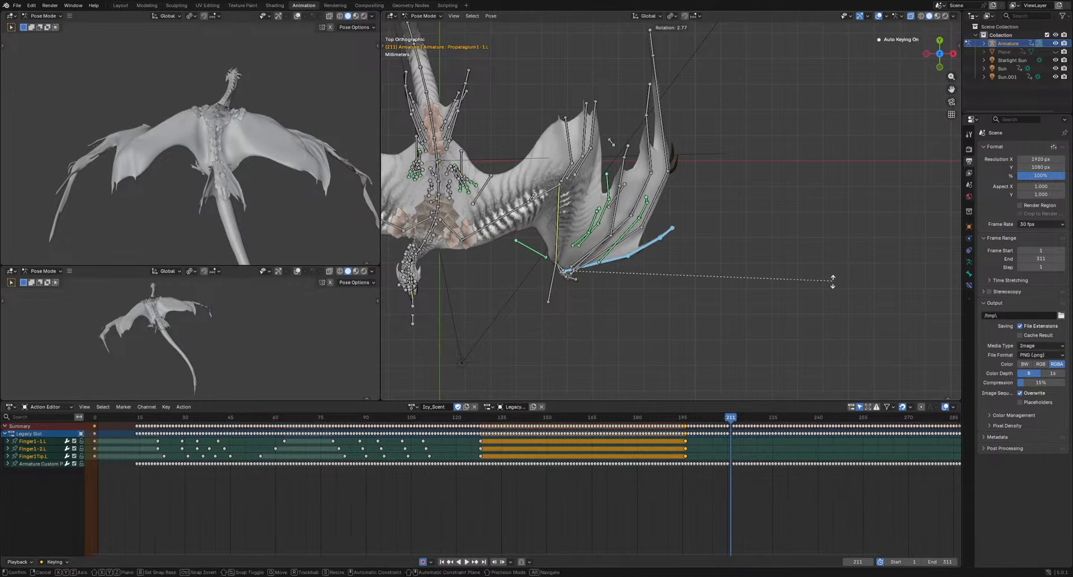
Rotate the left Finger1 bones at frames 211 and 222 and add another pose key at frame 226
click(832, 289)
key(KP_3)
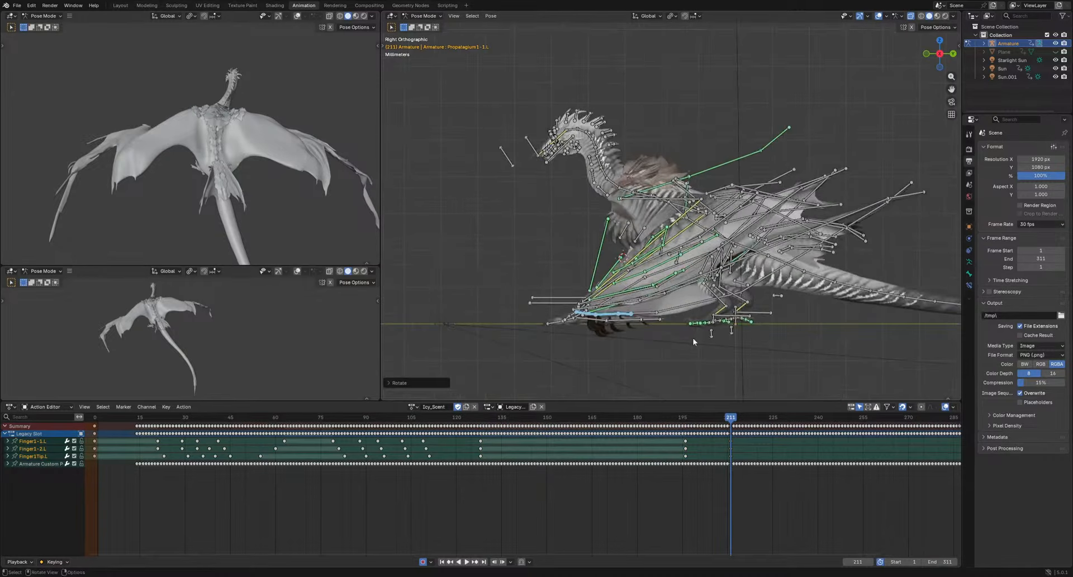
key(space)
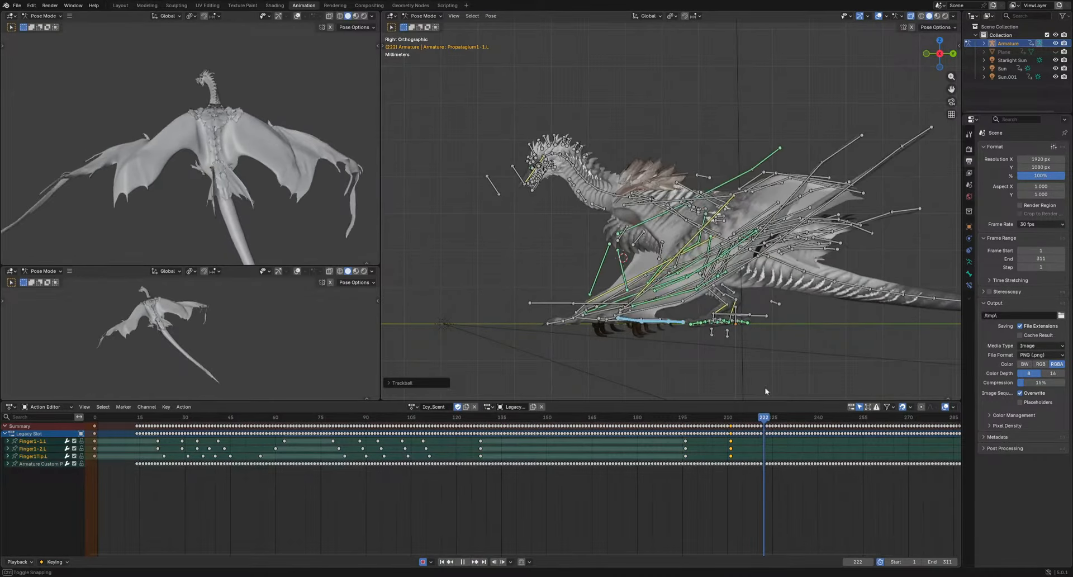
click(765, 383)
drag(766, 417, 728, 421)
key(ctrl+v)
key(space)
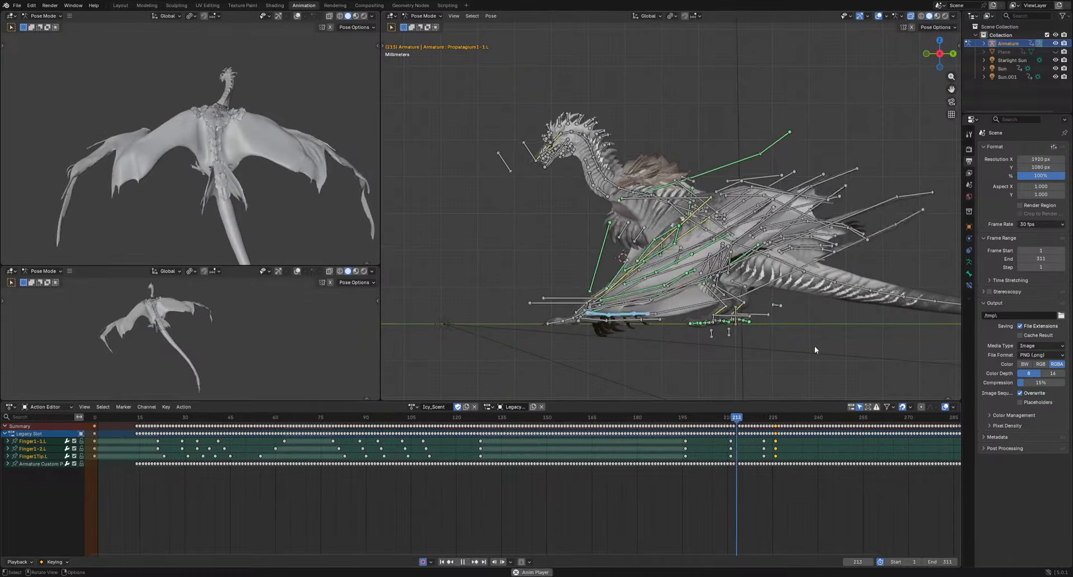
key(space)
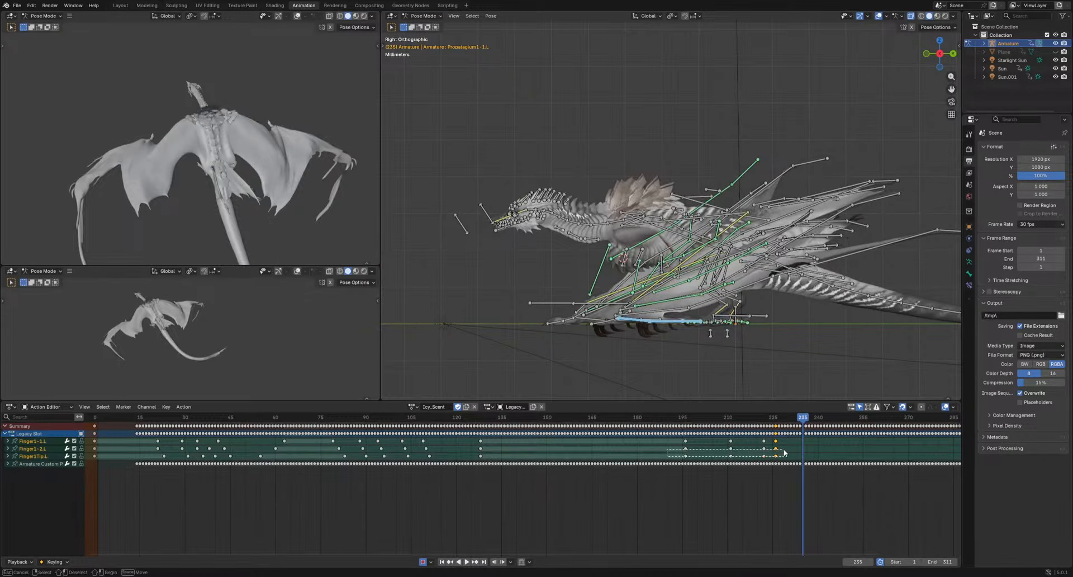
Delay the newest Finger1-2.L keys by one frame and the Finger1Tip.L keys by three frames
drag(802, 455, 804, 457)
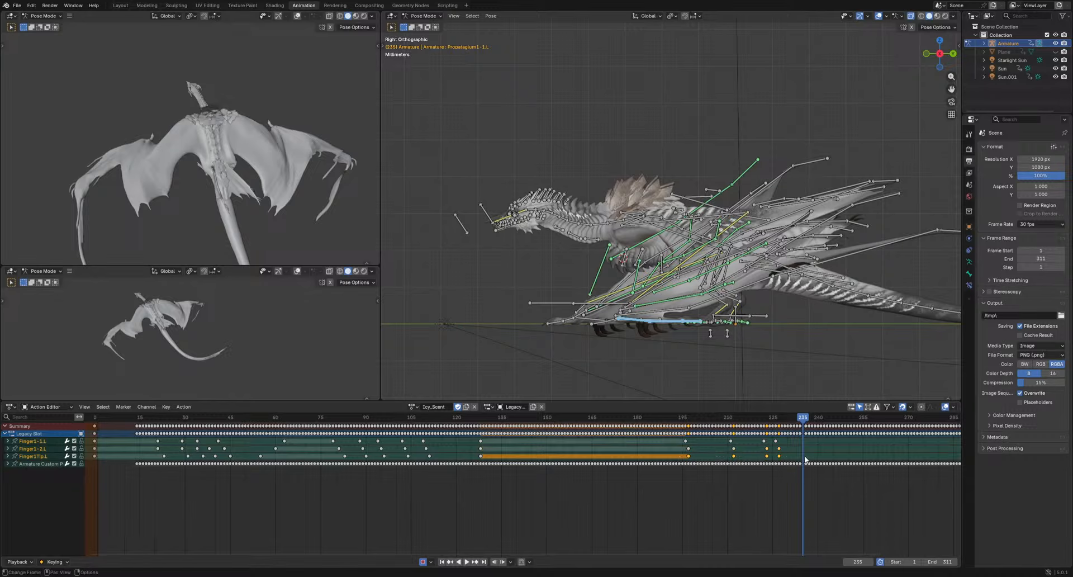
text(g2)
click(852, 451)
middle_drag(852, 450, 526, 441)
key(space)
key(space)
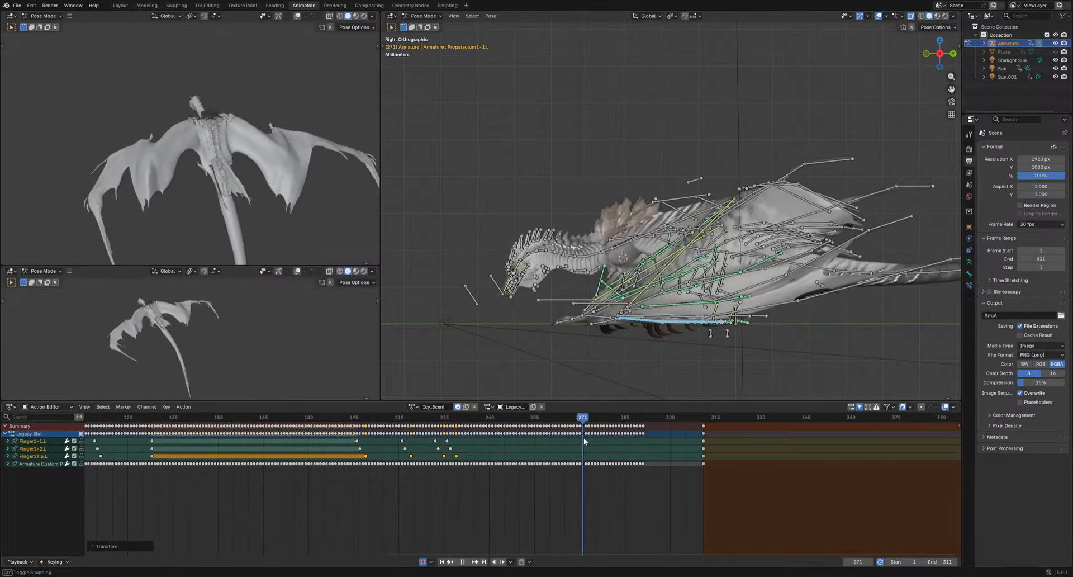
Copy the left Finger1 bones' end keys to frame 240 and delay the Finger1-2.L and Finger1Tip.L copies by five frames
drag(690, 447, 728, 414)
drag(588, 418, 491, 437)
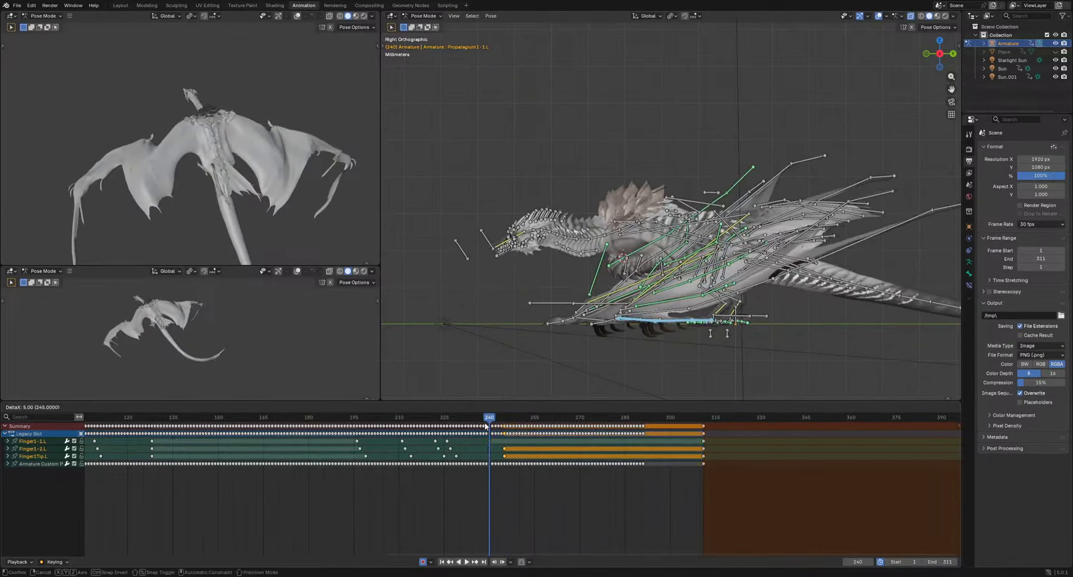
click(471, 423)
click(485, 426)
key(ctrl+z)
Play the animation and examine the finger bone motion of both wings from several angles
click(343, 419)
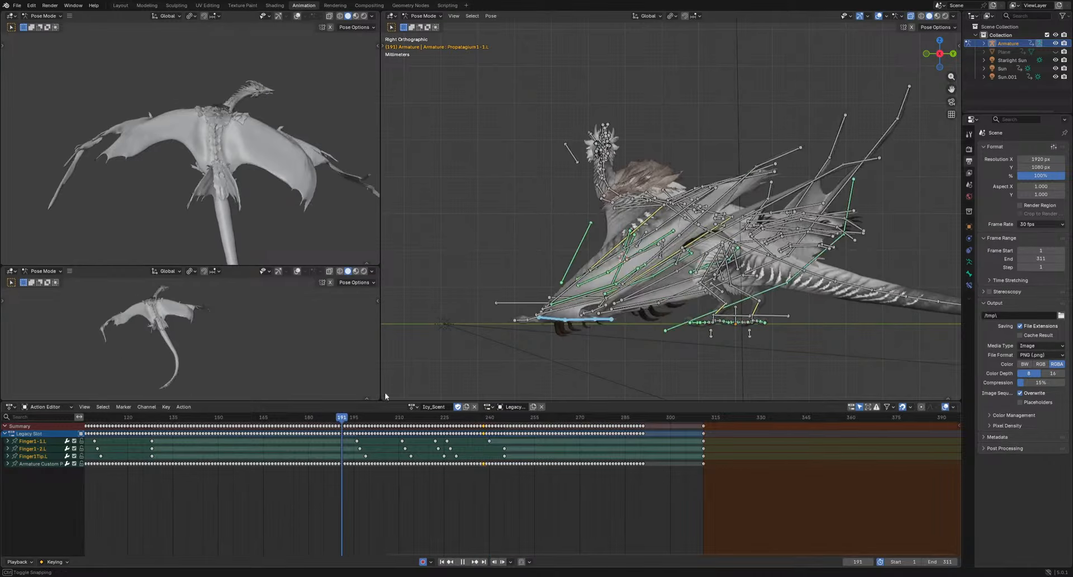
key(space)
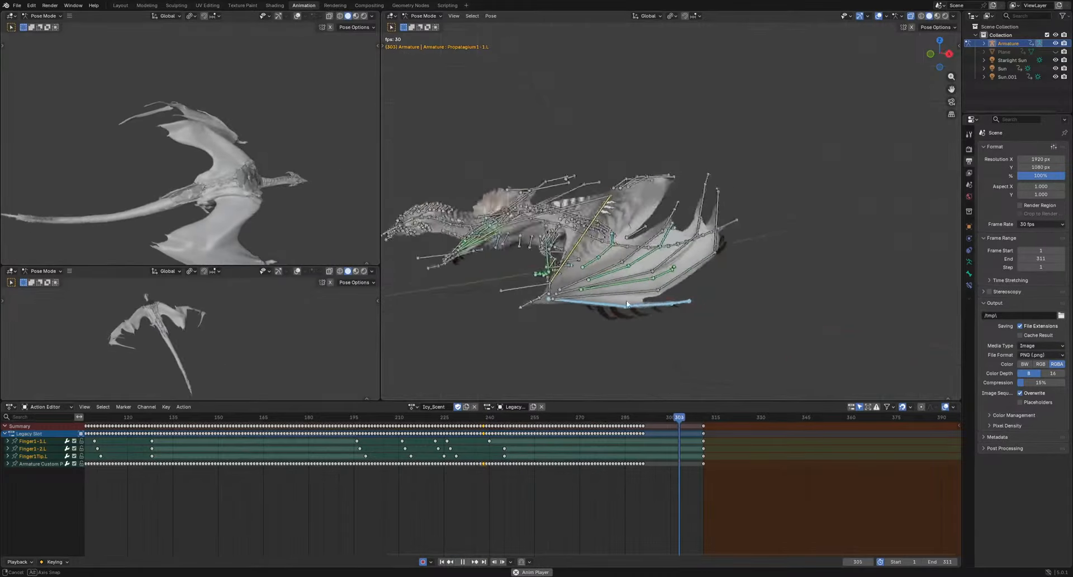
middle_drag(611, 310, 602, 340)
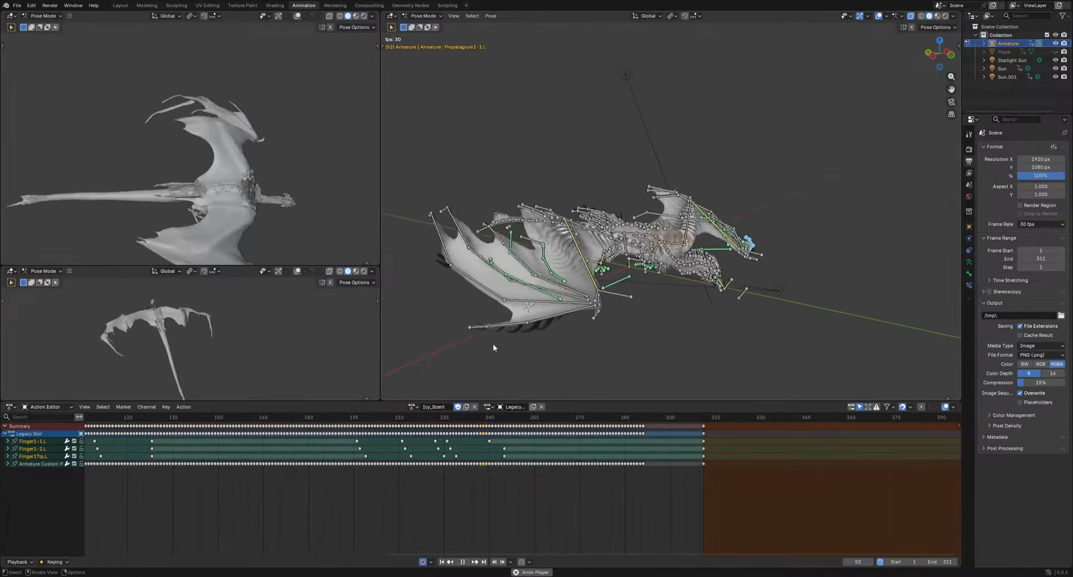
drag(493, 344, 710, 368)
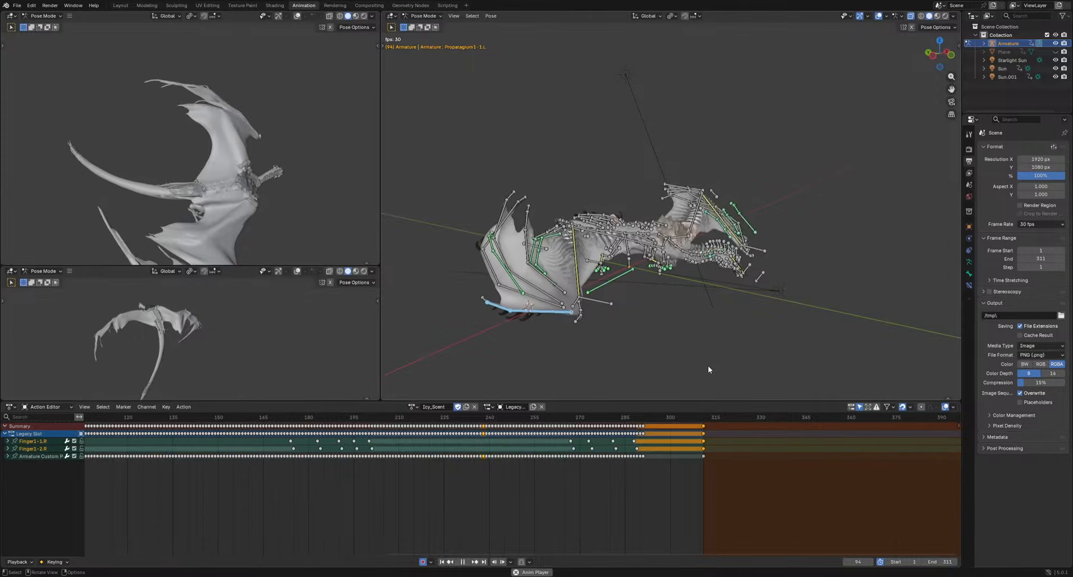
click(707, 365)
middle_drag(707, 365, 630, 337)
Hide the overlays, make the Plane visible and examine how the dragon's feet meet it during playback
click(878, 16)
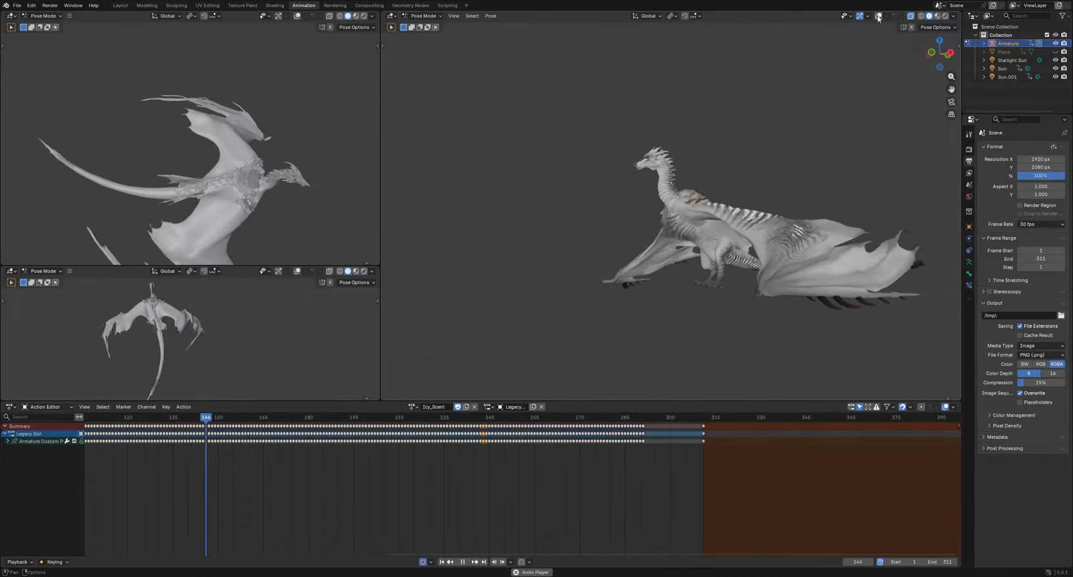
middle_drag(790, 247, 643, 261)
click(1055, 52)
scroll(642, 257, up, 3)
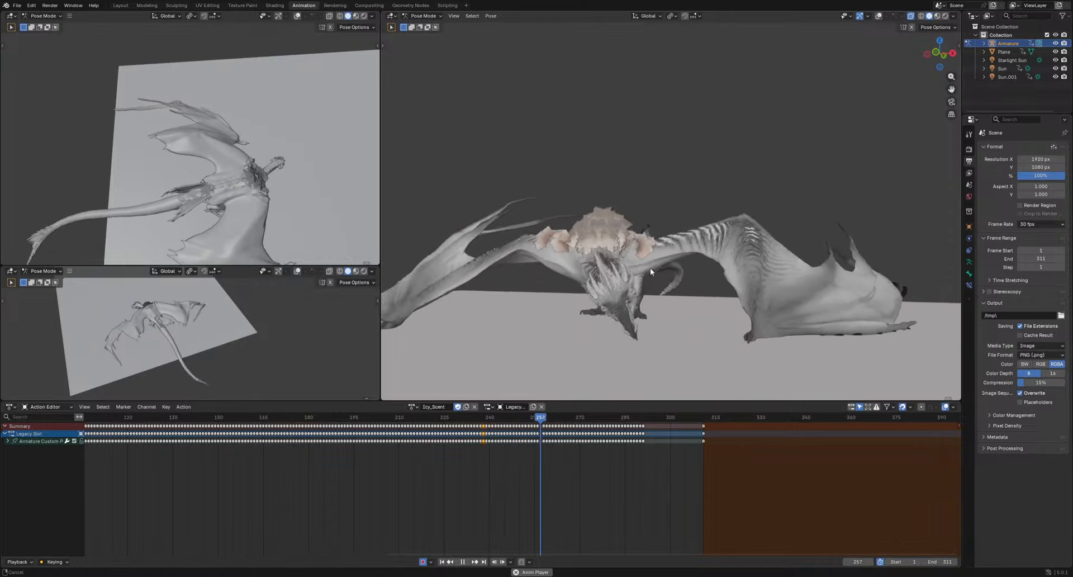
scroll(682, 304, up, 3)
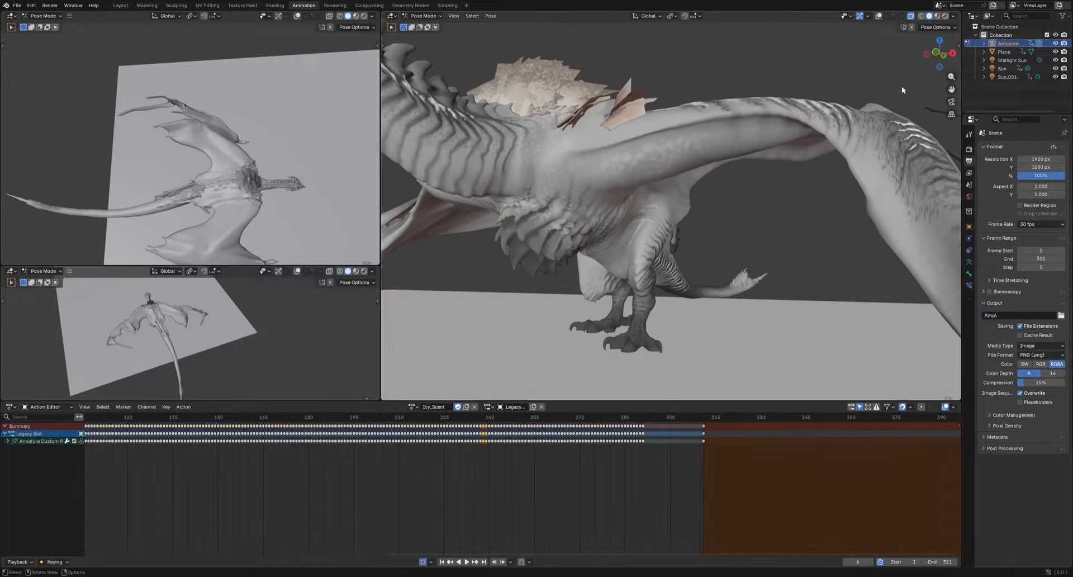
Raise the FootIK.L bone slightly at frame 226 and the FootIK.R bone slightly at frames 207 and 285
click(645, 328)
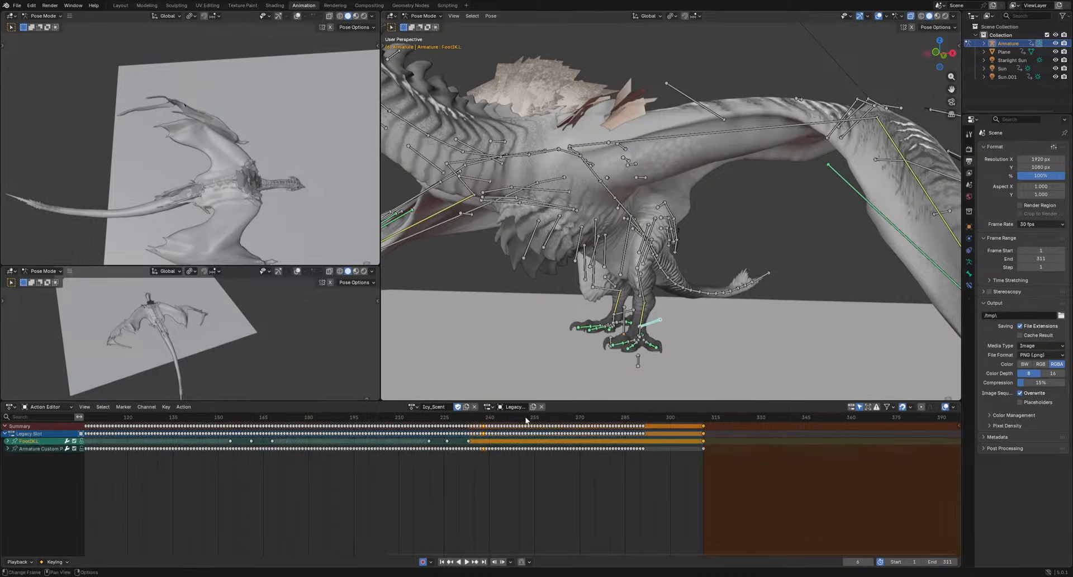
drag(436, 421, 447, 423)
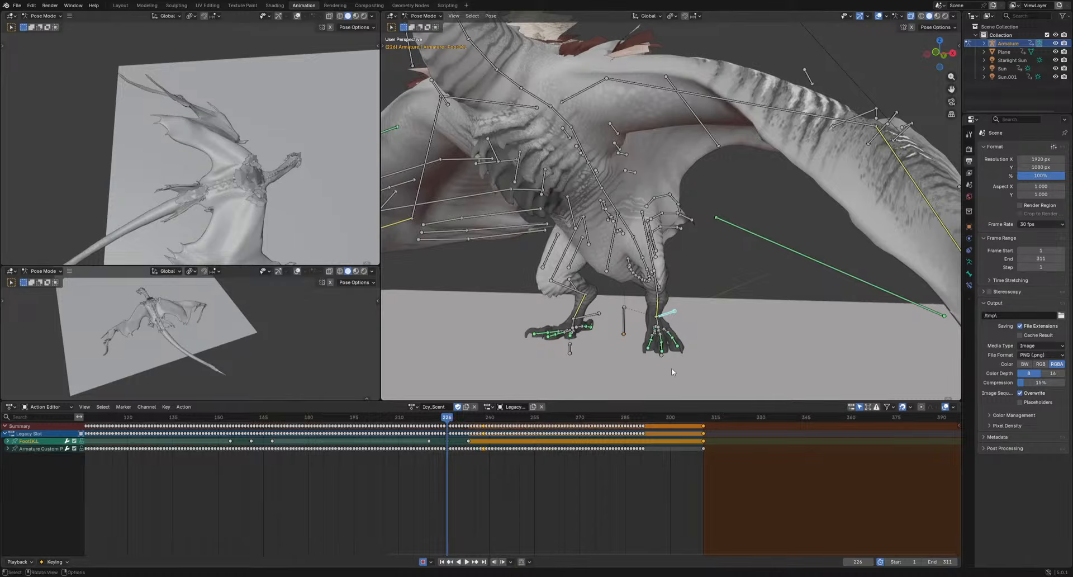
key(g)
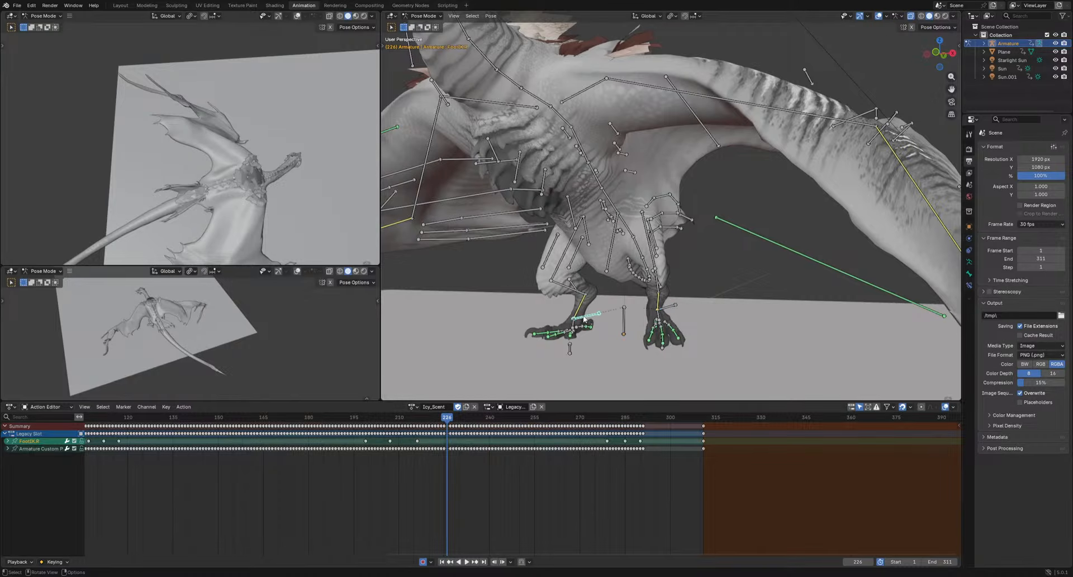
click(390, 417)
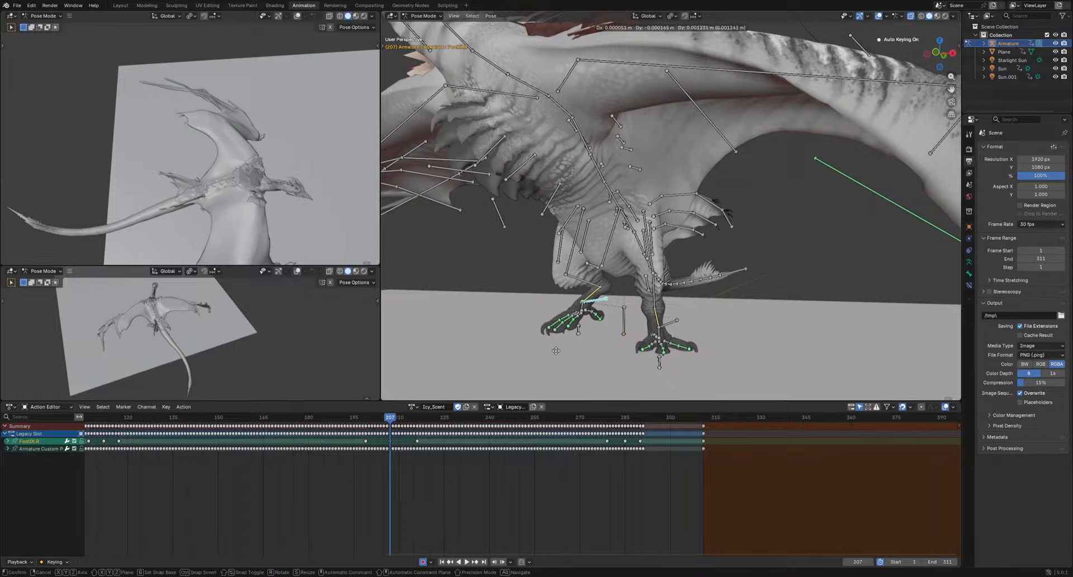
drag(625, 417, 625, 417)
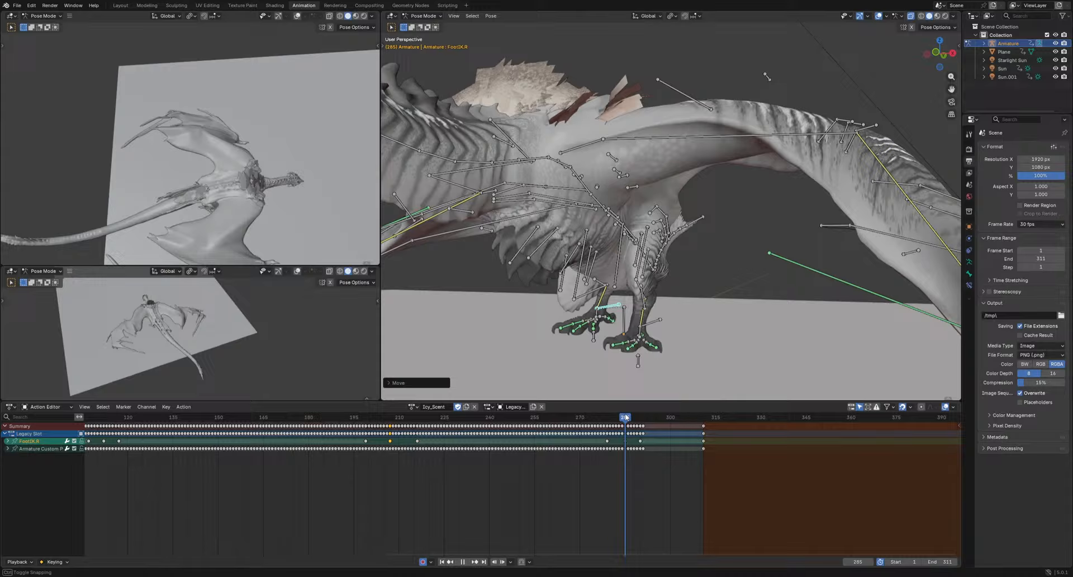
click(593, 357)
Play the animation with and without overlays, examining the whole body and the outer finger bones of the right wing
key(space)
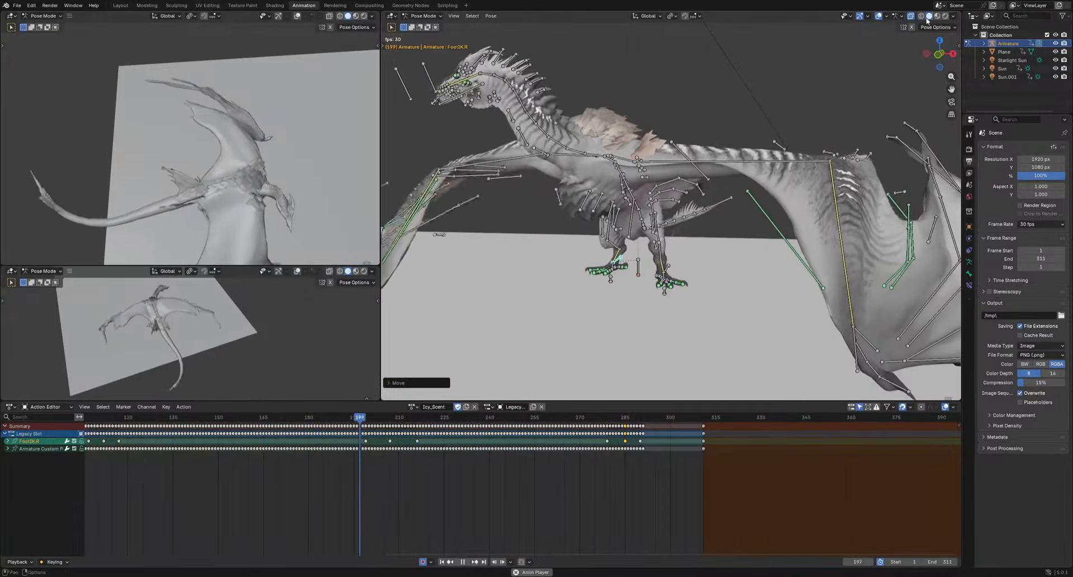
click(879, 17)
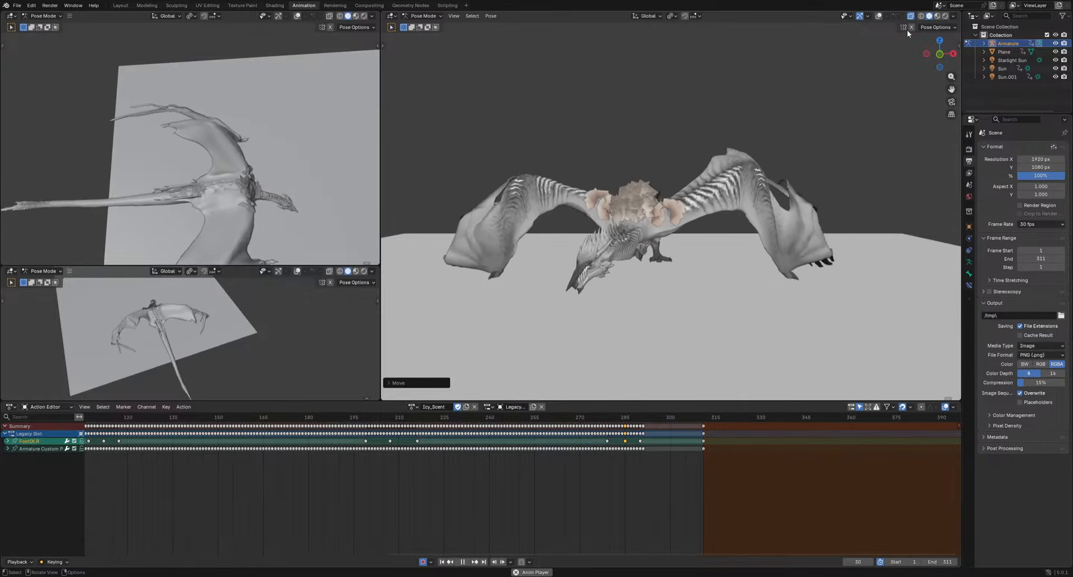
click(878, 16)
key(space)
middle_drag(496, 191, 670, 225)
middle_drag(640, 261, 619, 275)
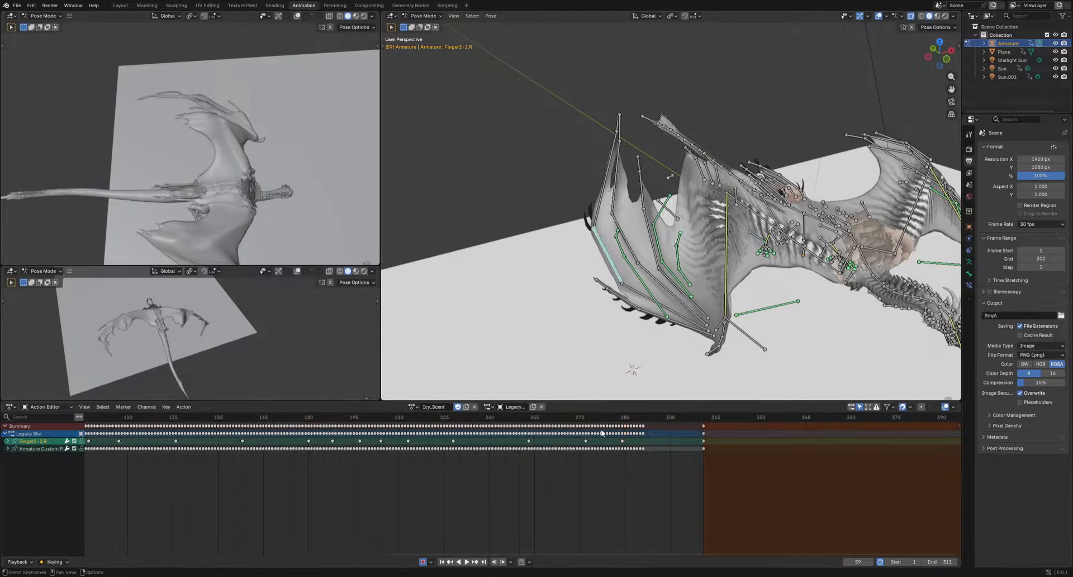
key(space)
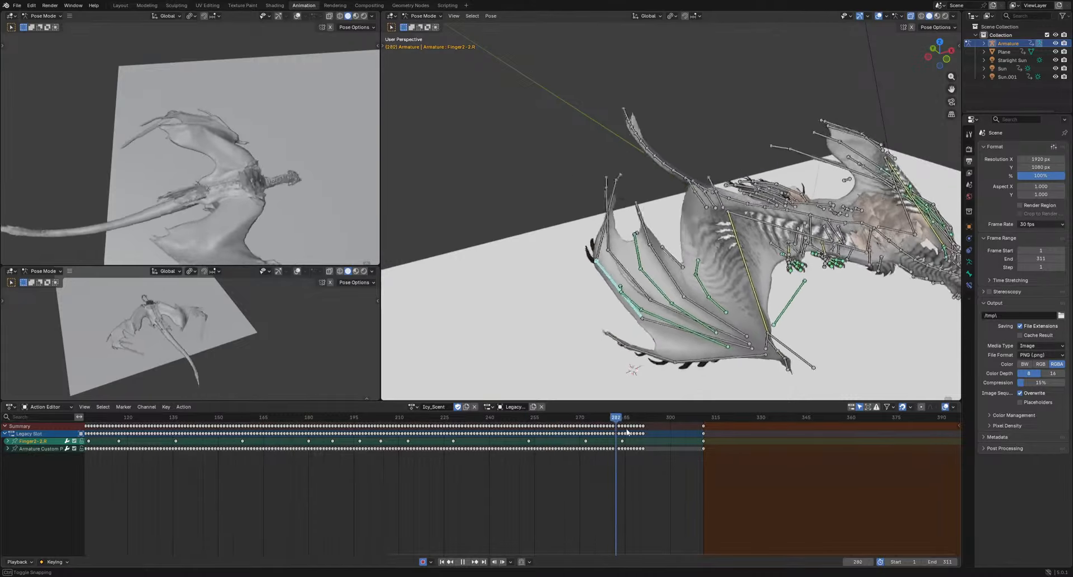
key(space)
key(space)
drag(623, 194, 590, 224)
key(space)
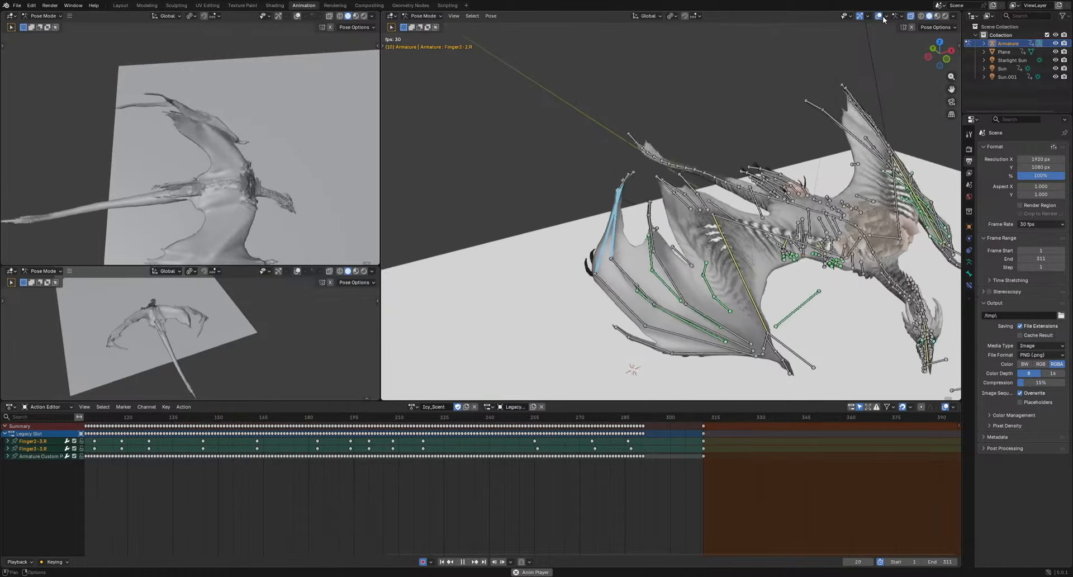
Hide the overlays and examine the wing and body motion from the front and side, stopping at frame 194
key(shift+alt+z)
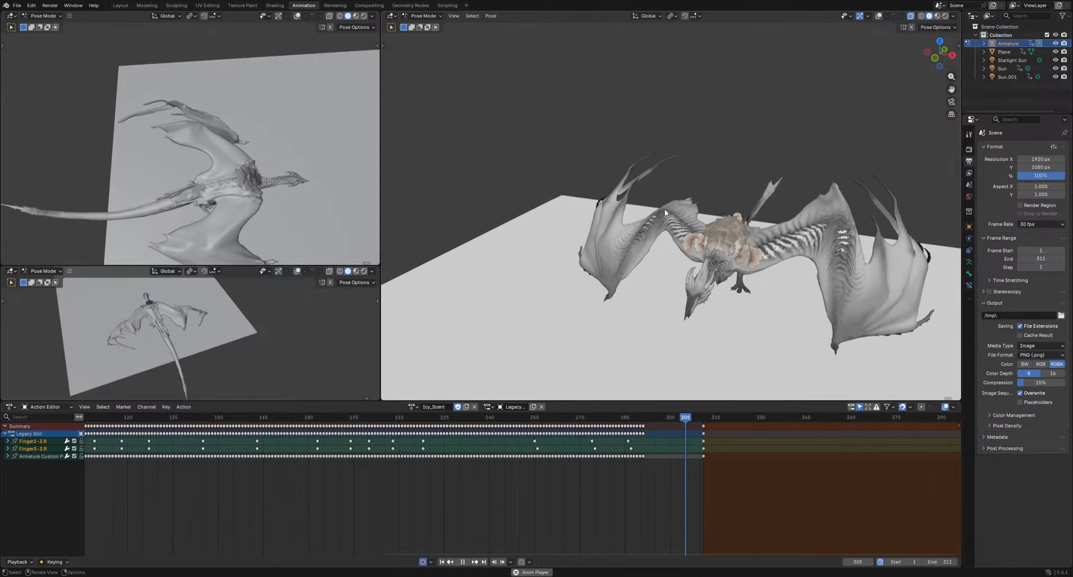
middle_drag(813, 210, 786, 246)
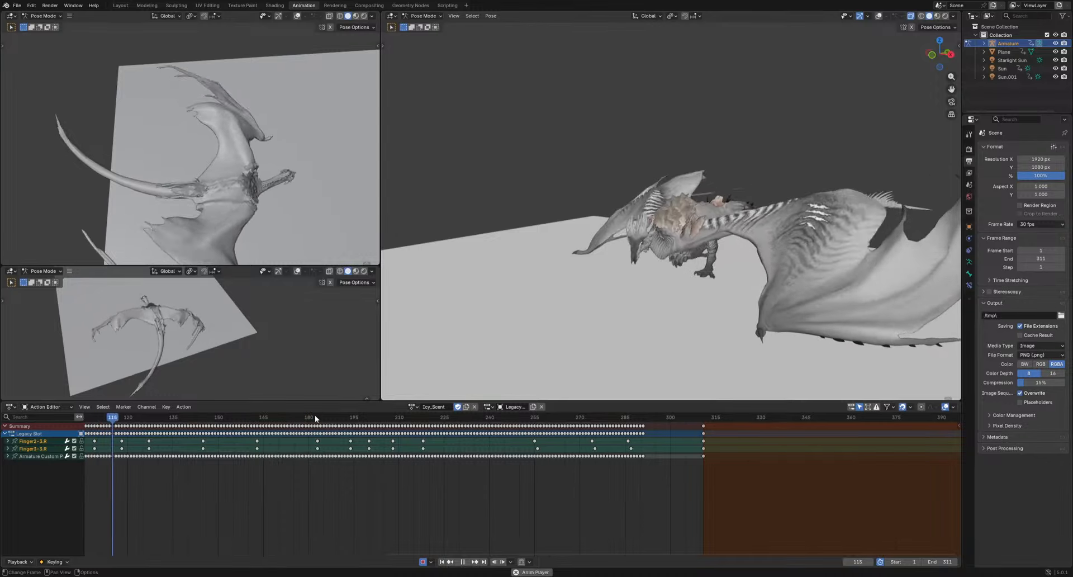
click(412, 420)
key(space)
drag(404, 421, 351, 438)
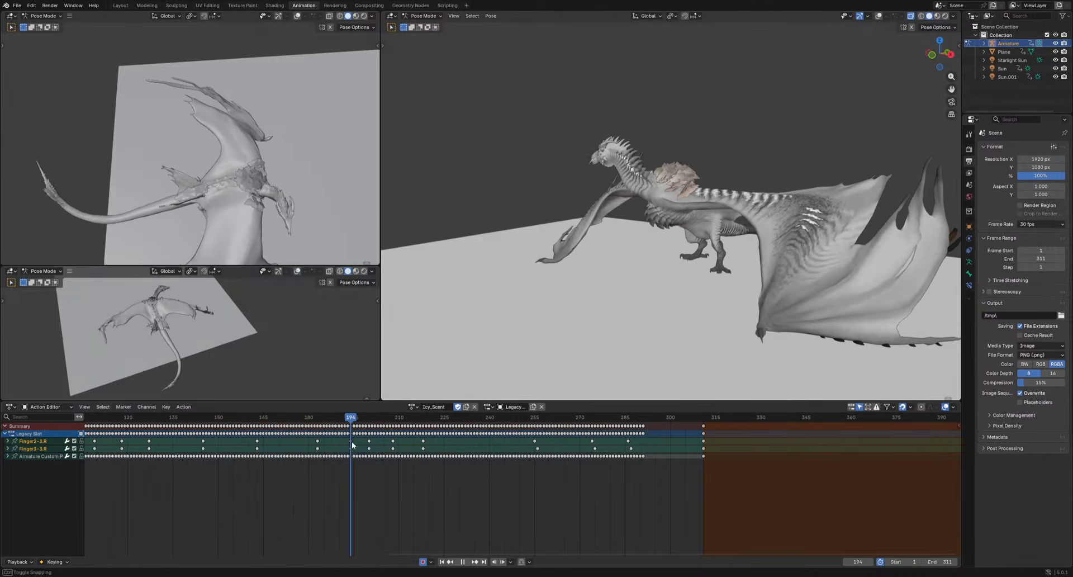
middle_drag(564, 329, 616, 326)
mouse_move(781, 279)
middle_down()
mouse_move(785, 297)
mouse_move(688, 312)
mouse_move(751, 271)
mouse_move(729, 311)
mouse_move(794, 283)
middle_up()
Switch the main viewport to rendered shading, collapse the Action Editor to enlarge it, and play the animation on the textured dragon
click(936, 16)
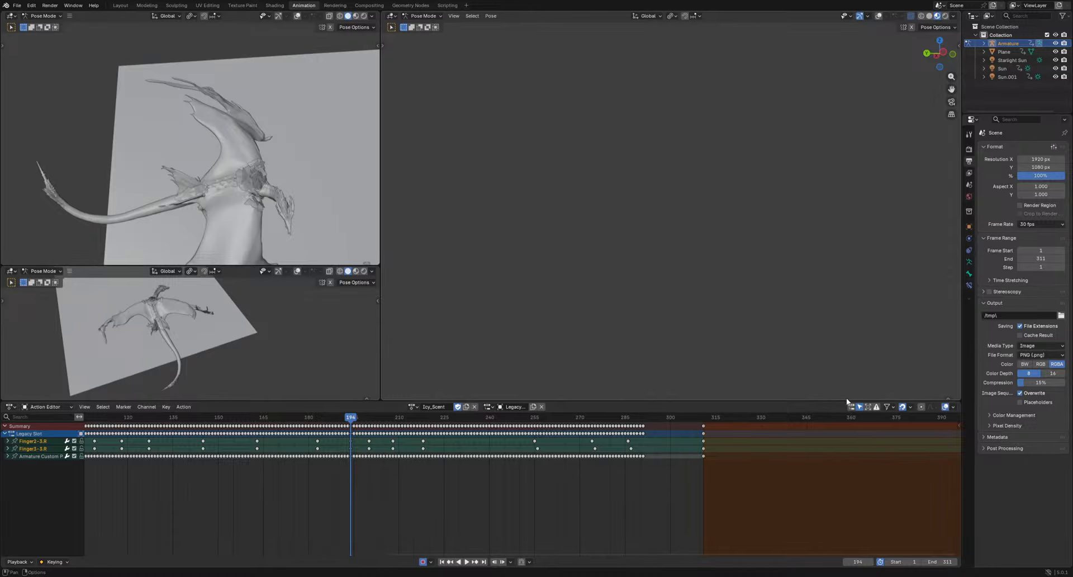
drag(769, 401, 781, 497)
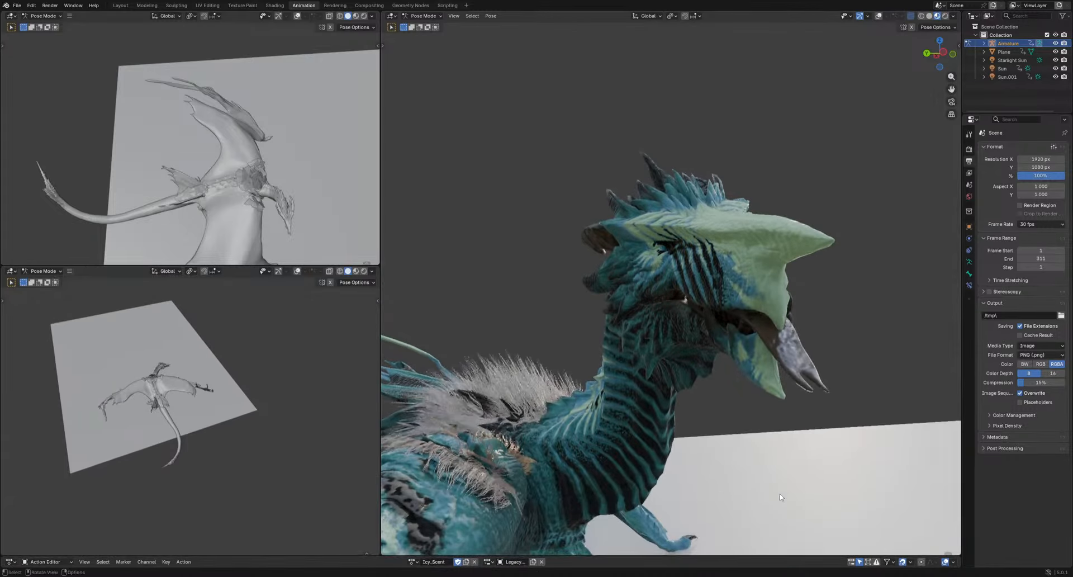
click(944, 15)
mouse_move(805, 438)
middle_down()
mouse_move(651, 448)
mouse_move(699, 451)
mouse_move(686, 464)
mouse_move(704, 453)
middle_up()
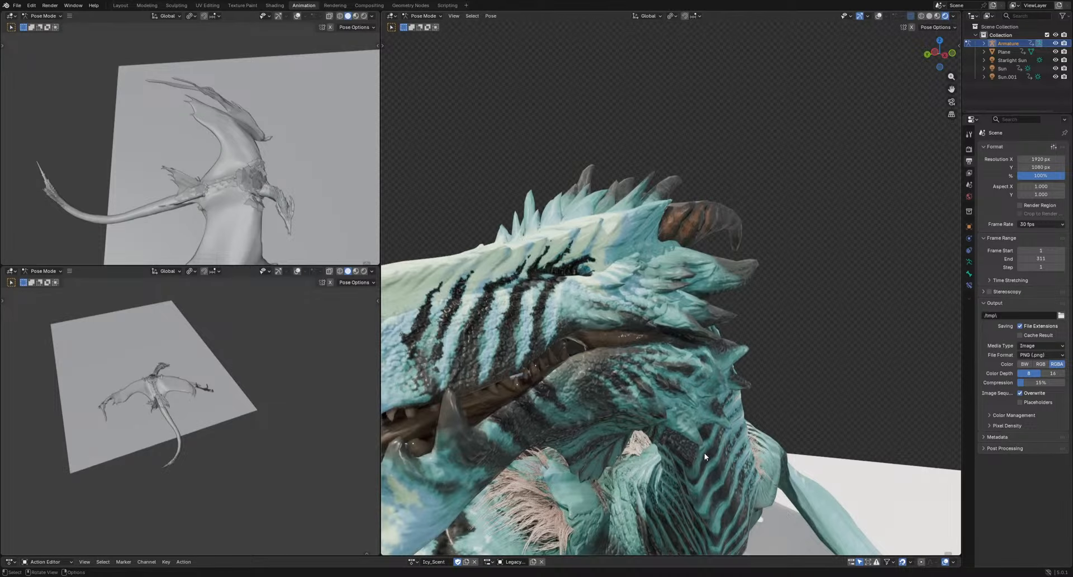
scroll(704, 452, down, 8)
key(space)
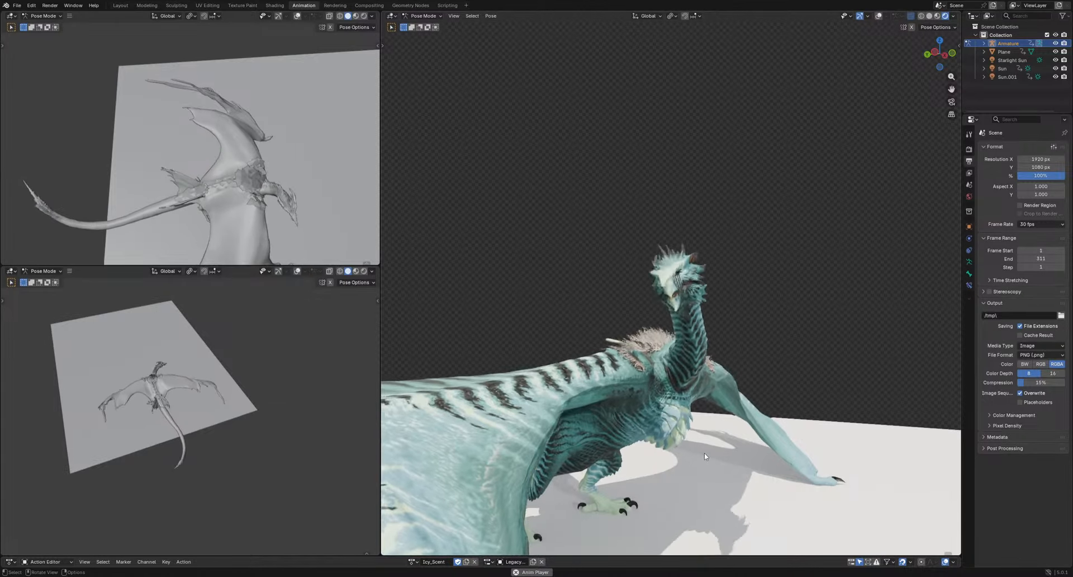
middle_drag(704, 453, 657, 445)
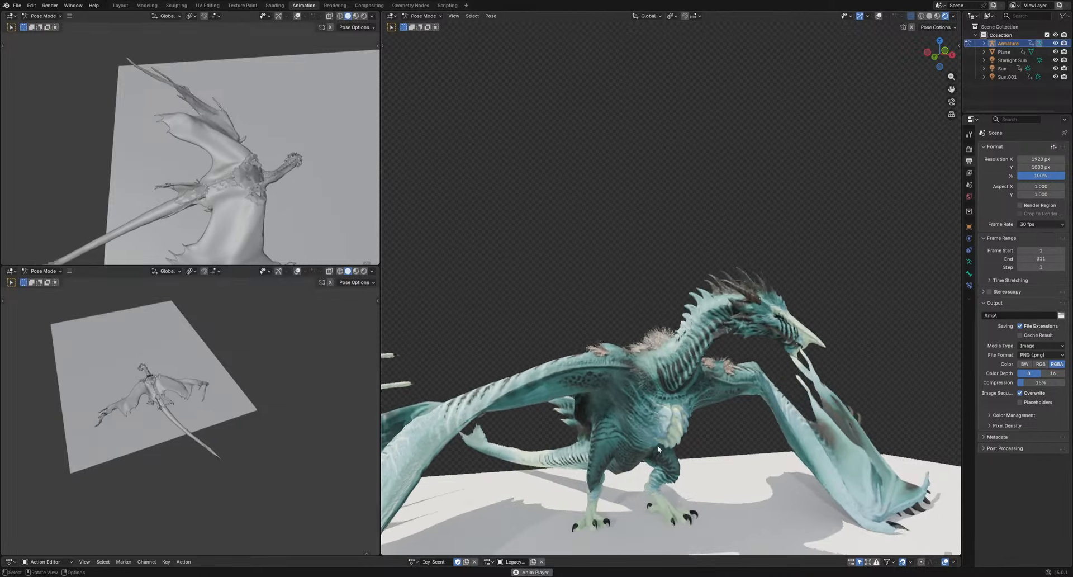
Open the Shading workspace, select the wyvern model and recolour the first stop of its uppermost Color Ramp yellow
click(282, 7)
mouse_move(659, 225)
middle_down()
mouse_move(620, 186)
mouse_move(588, 182)
middle_up()
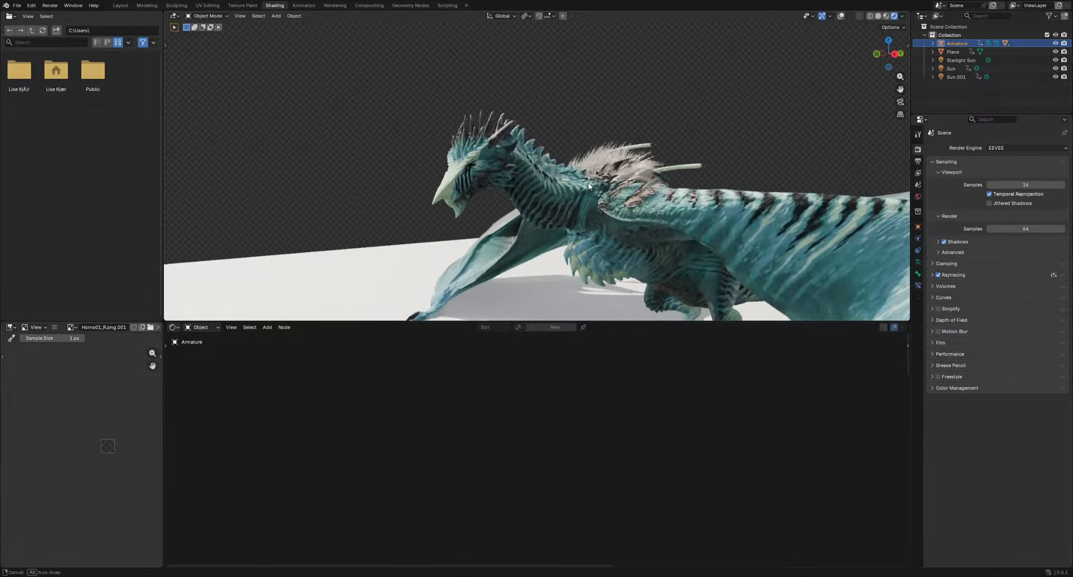
click(710, 246)
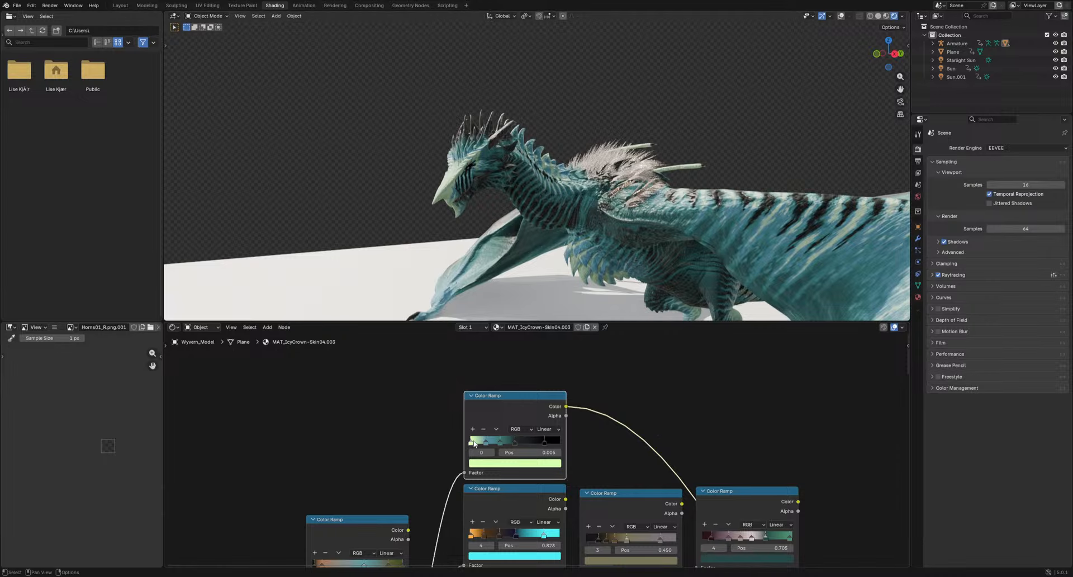
click(489, 463)
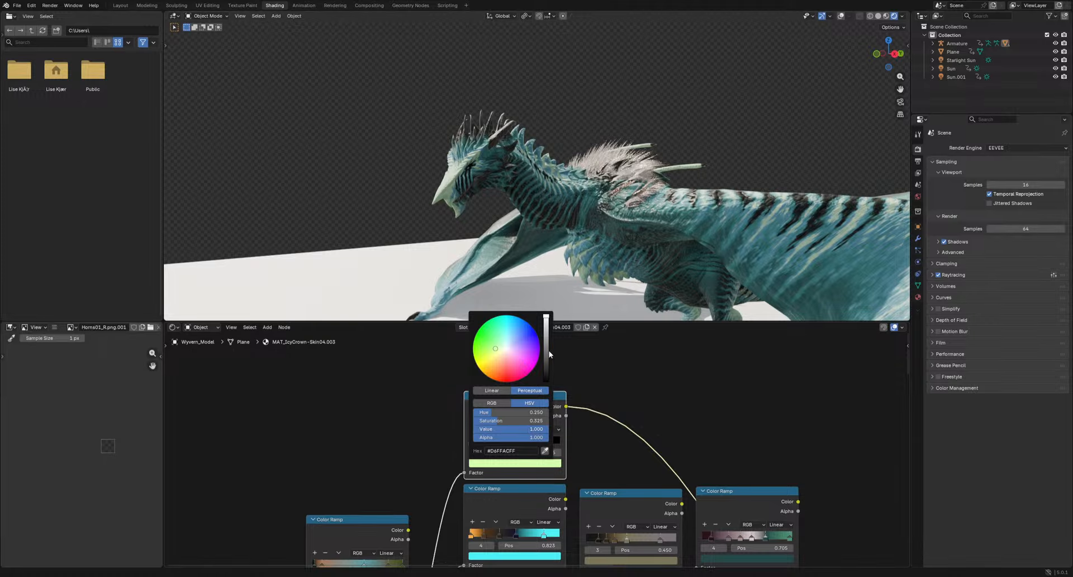
mouse_move(547, 354)
mouse_down()
mouse_move(545, 379)
mouse_move(546, 316)
mouse_move(488, 374)
mouse_move(492, 355)
mouse_up()
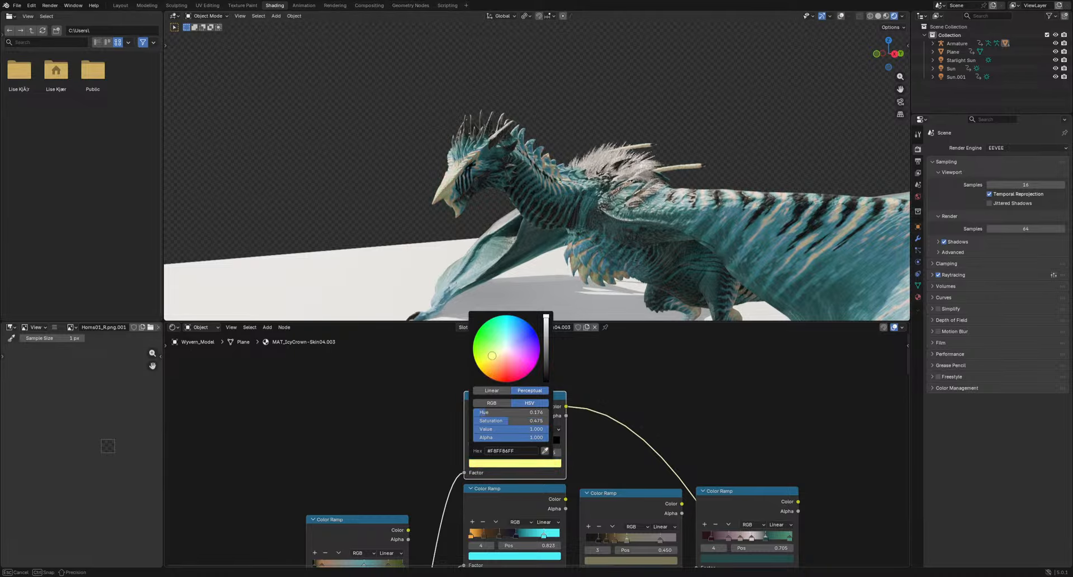
Recolour the same ramp's second stop green and its stop at position 0.491 pale blue-grey
click(503, 464)
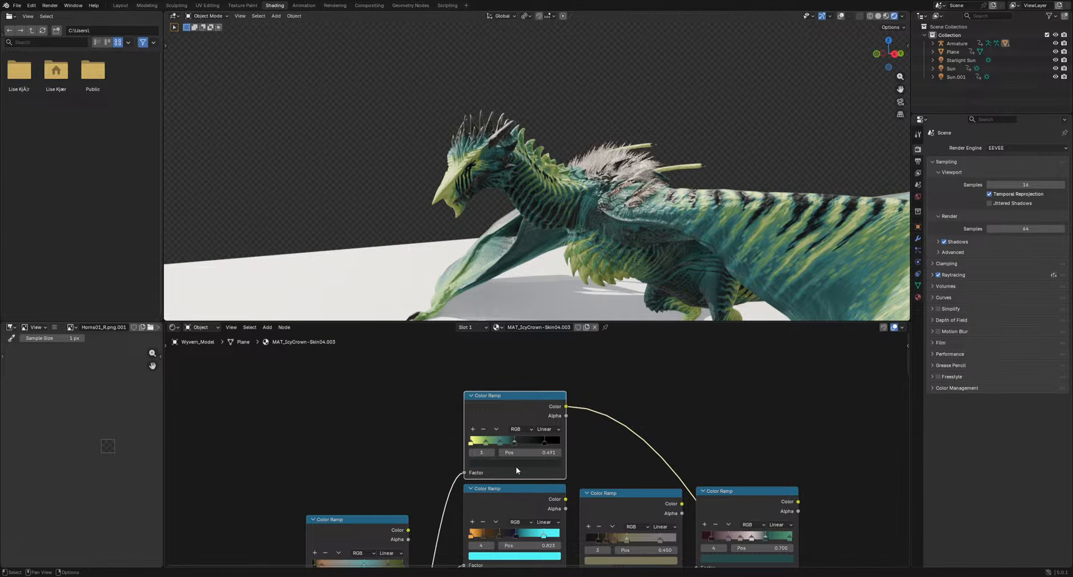
click(518, 463)
drag(546, 370, 545, 325)
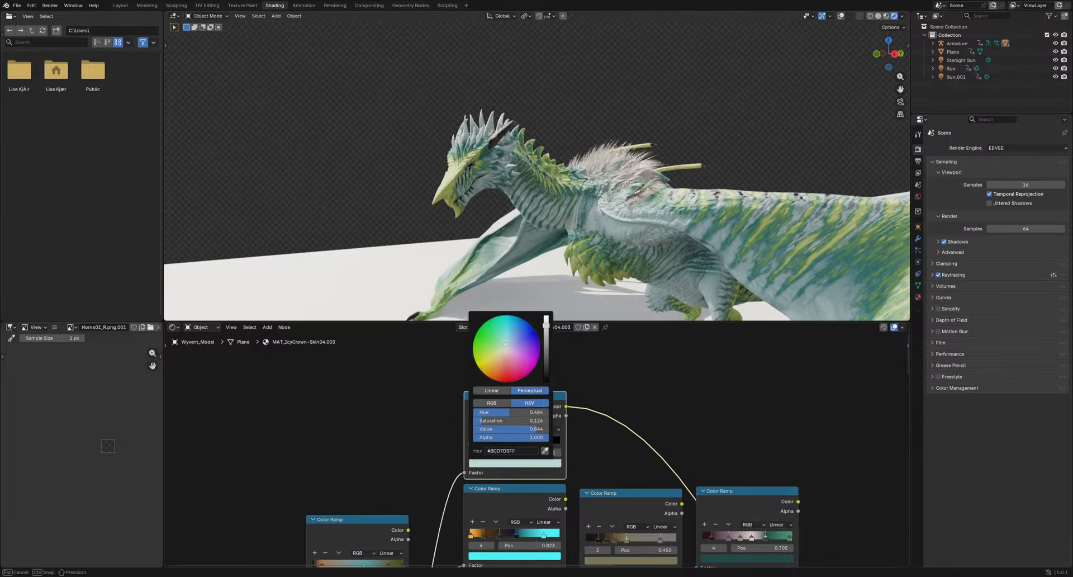
Recolour the last stop of the uppermost Color Ramp from black to light orange
click(545, 440)
click(539, 463)
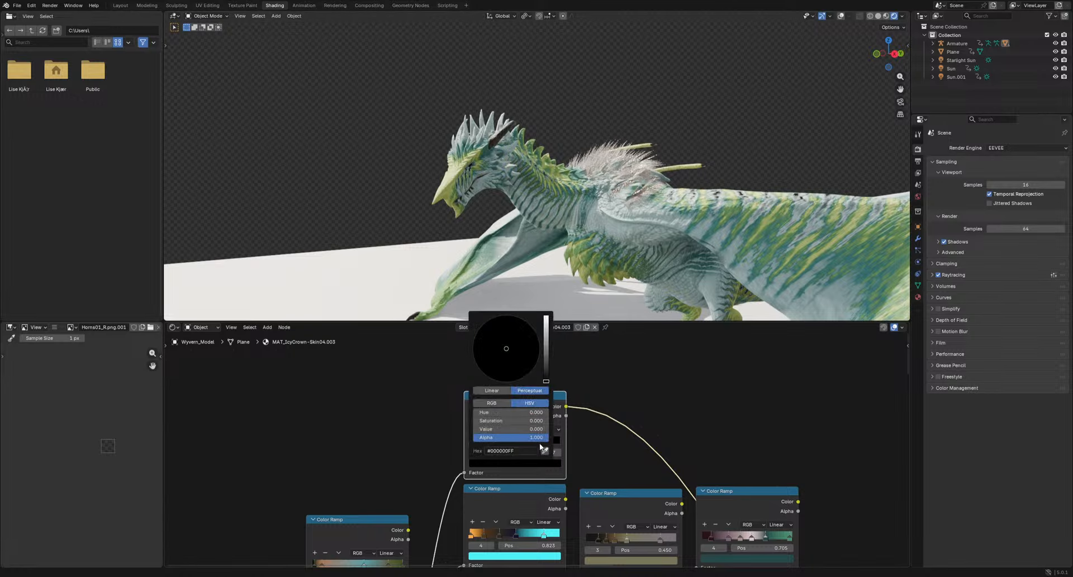
drag(540, 429, 592, 428)
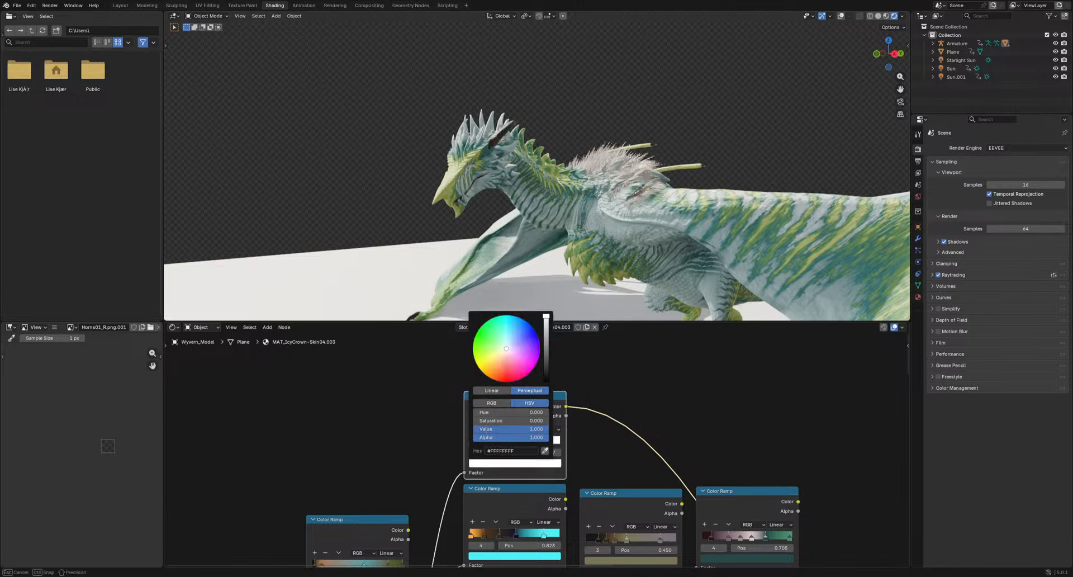
drag(505, 364, 499, 373)
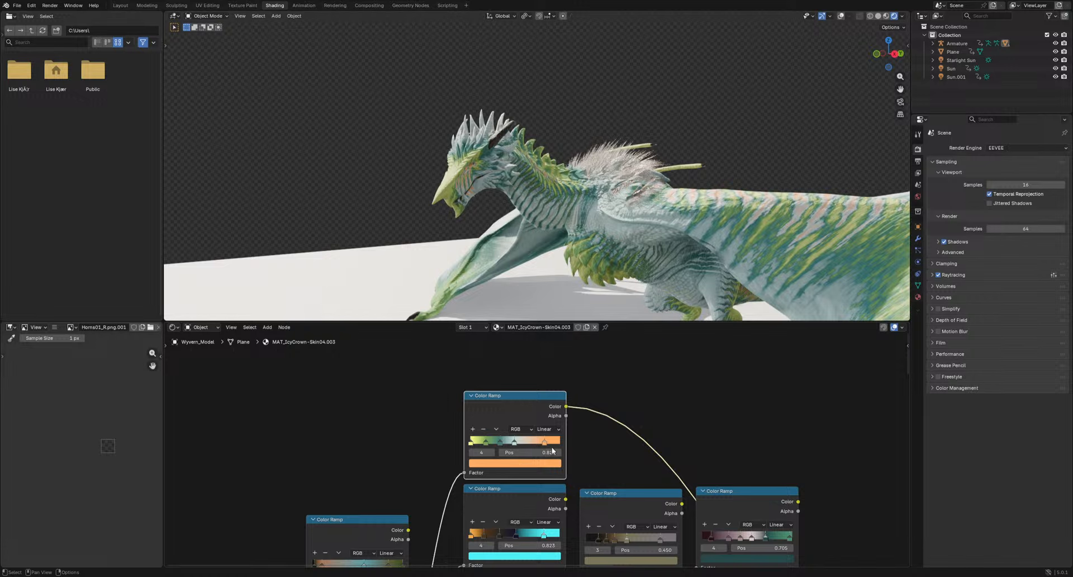
Recolour the uppermost Color Ramp's last stop near-white and its first stop light orange (#FFAE7C)
click(529, 466)
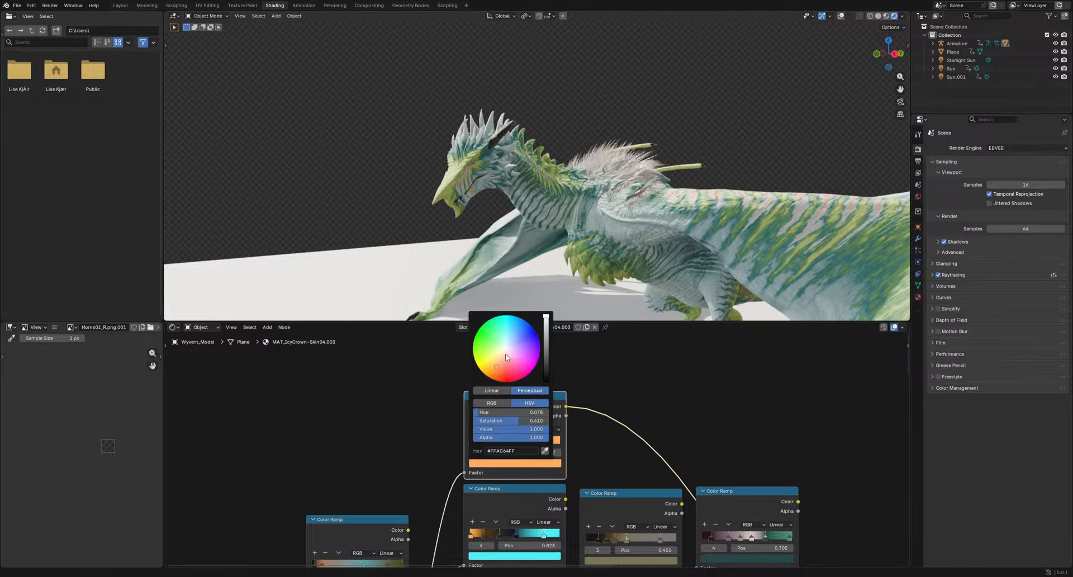
drag(507, 357, 505, 349)
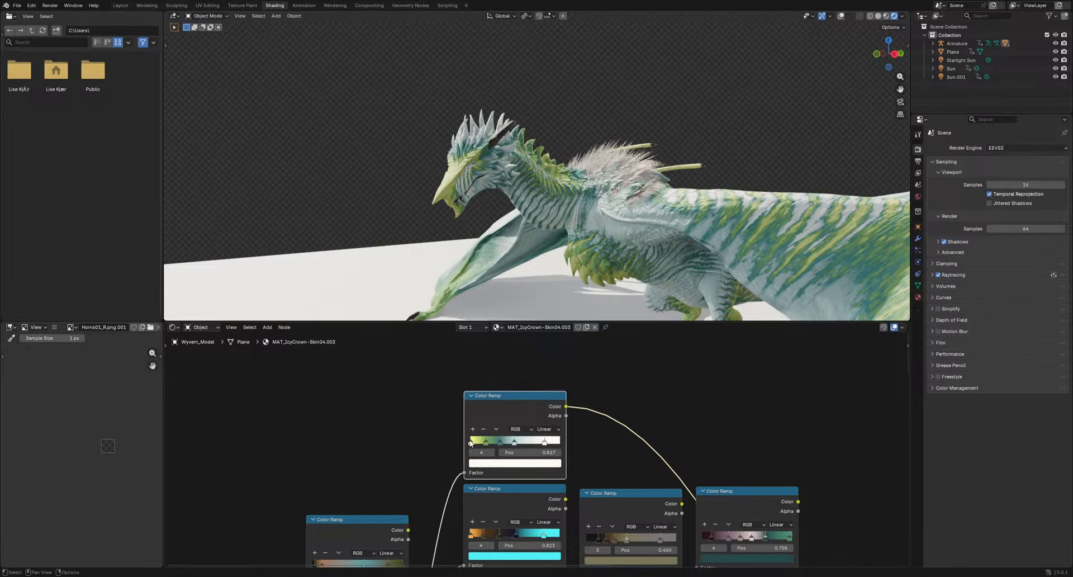
click(487, 463)
drag(500, 372, 501, 354)
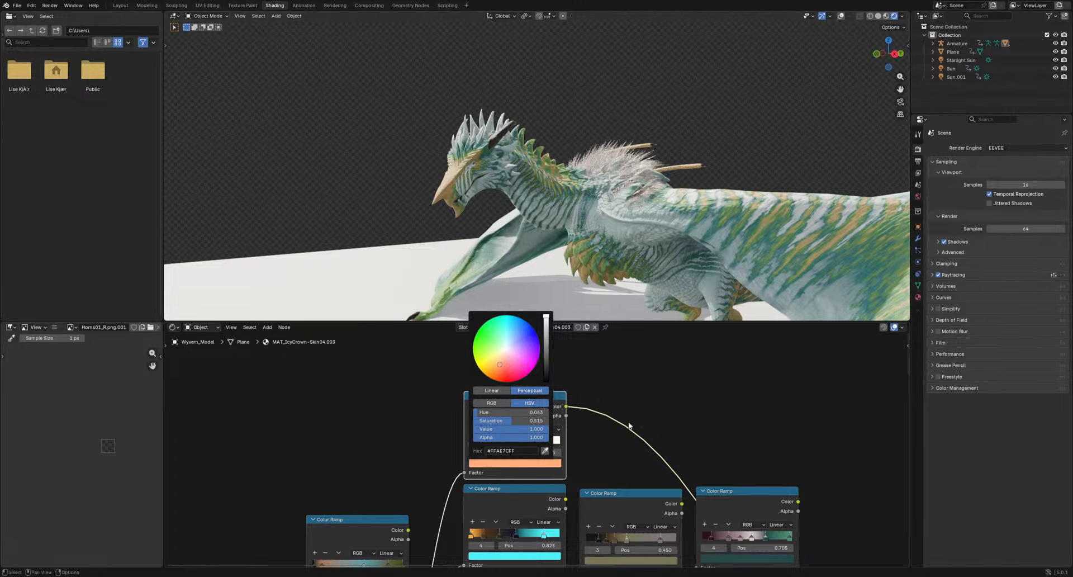
Hide the Sun and Sun.001 lights in the viewport and view the dragon's head from the side
scroll(548, 146, down, 4)
middle_drag(503, 154, 533, 159)
scroll(573, 159, up, 4)
click(1055, 69)
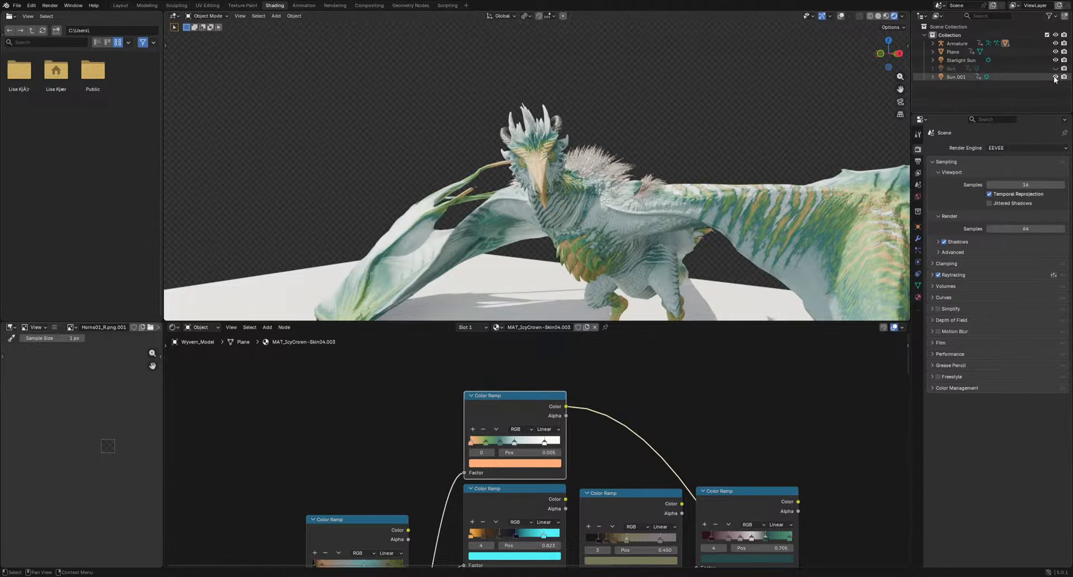
click(1054, 76)
middle_drag(755, 151, 628, 150)
scroll(657, 162, up, 4)
middle_drag(631, 184, 628, 240)
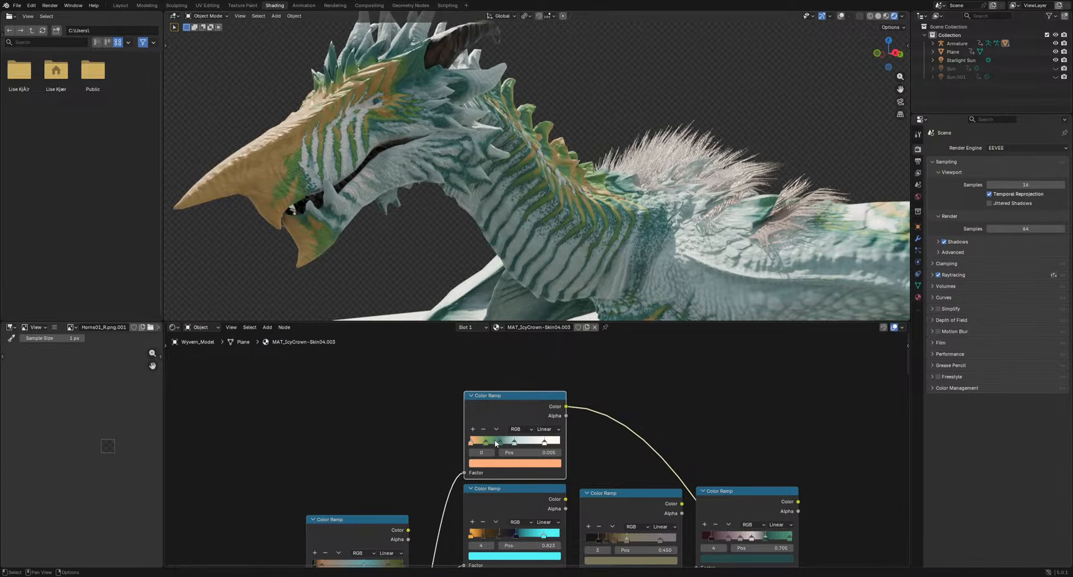
Recolour the uppermost Color Ramp's teal stop at position 0.332 pale peach
click(503, 464)
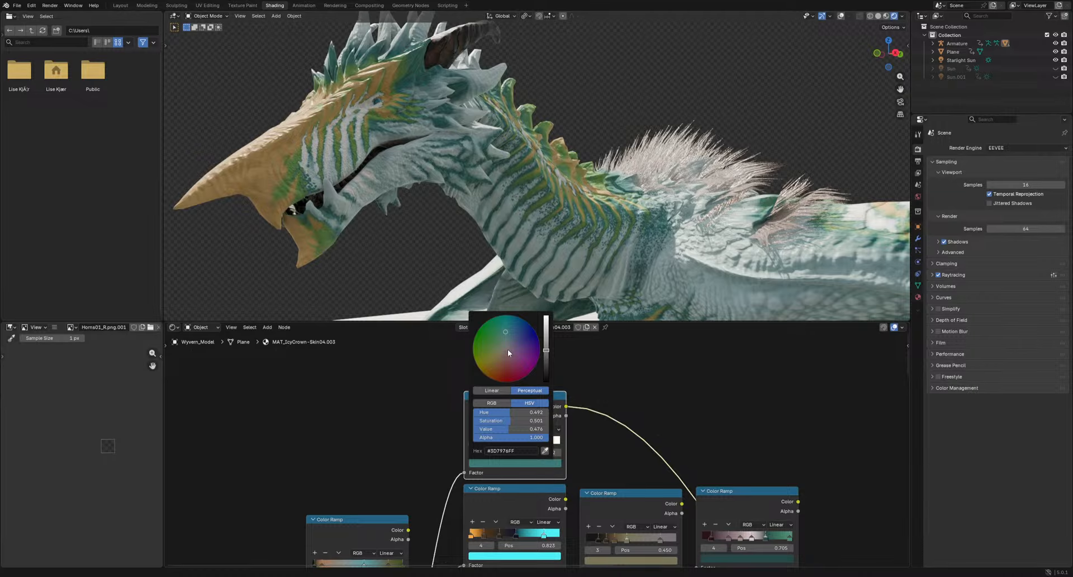
drag(508, 353, 499, 353)
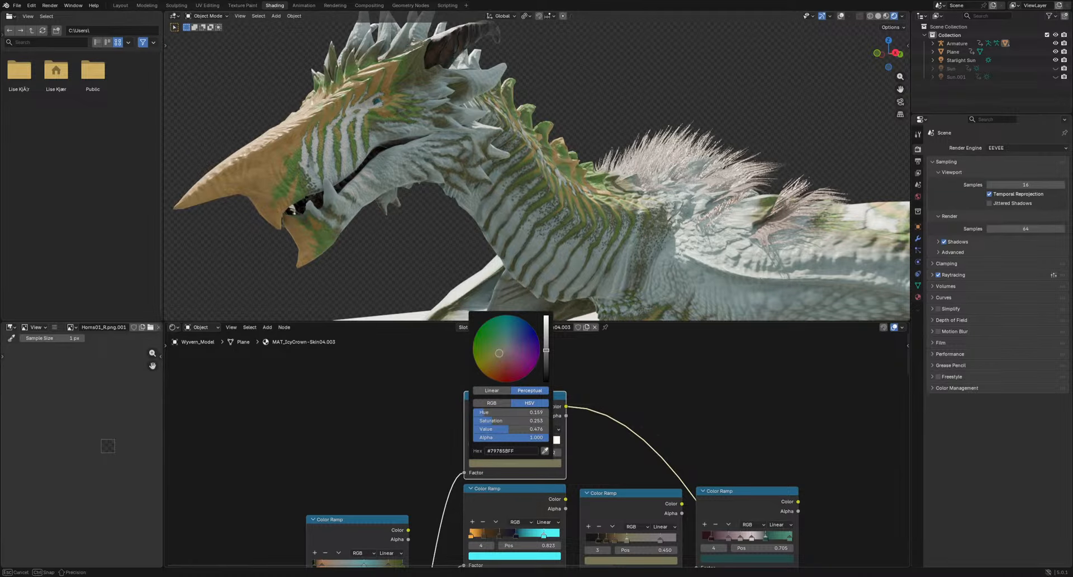
click(496, 463)
mouse_move(504, 347)
mouse_down()
mouse_move(501, 360)
mouse_move(546, 369)
mouse_move(545, 326)
mouse_up()
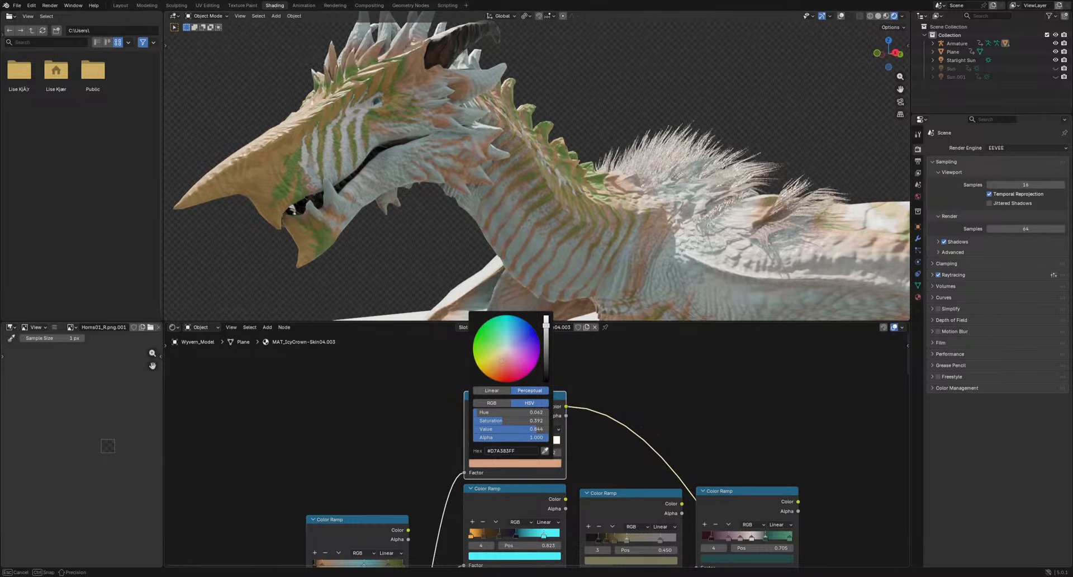
drag(509, 366, 504, 351)
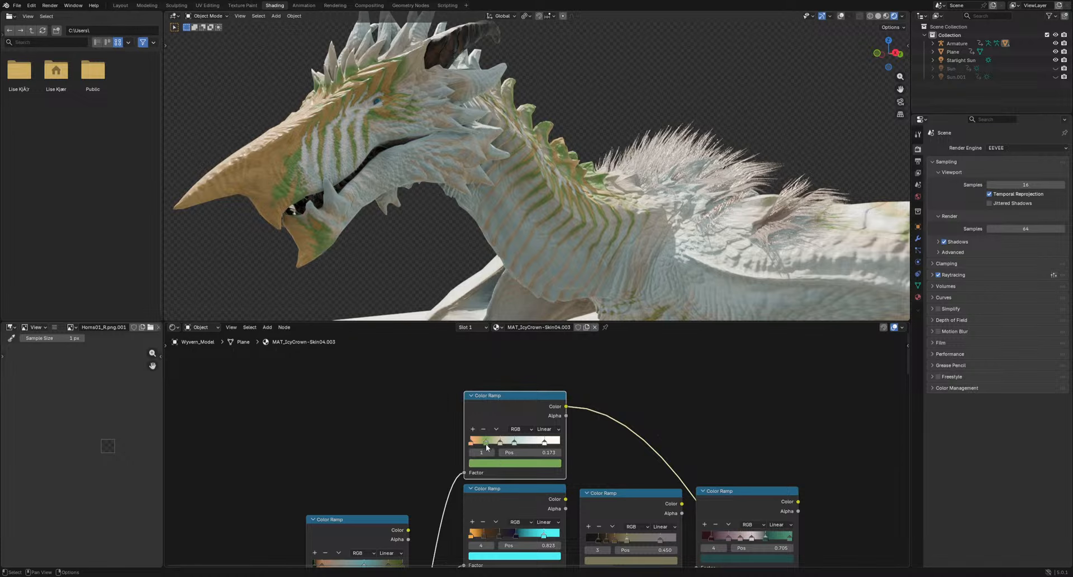
Recolour the same ramp's green stop at position 0.173 copper brown and check the dragon from several angles
click(496, 463)
drag(492, 349, 499, 364)
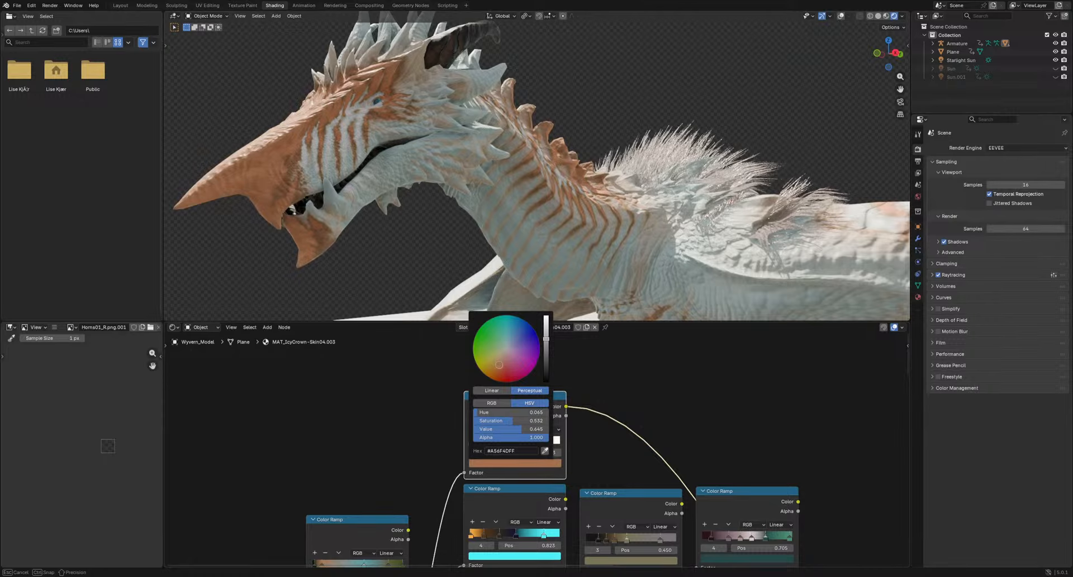
scroll(573, 154, down, 8)
middle_drag(574, 154, 706, 220)
scroll(706, 220, up, 3)
scroll(650, 247, up, 5)
middle_drag(650, 247, 553, 256)
scroll(544, 232, down, 2)
scroll(531, 254, up, 1)
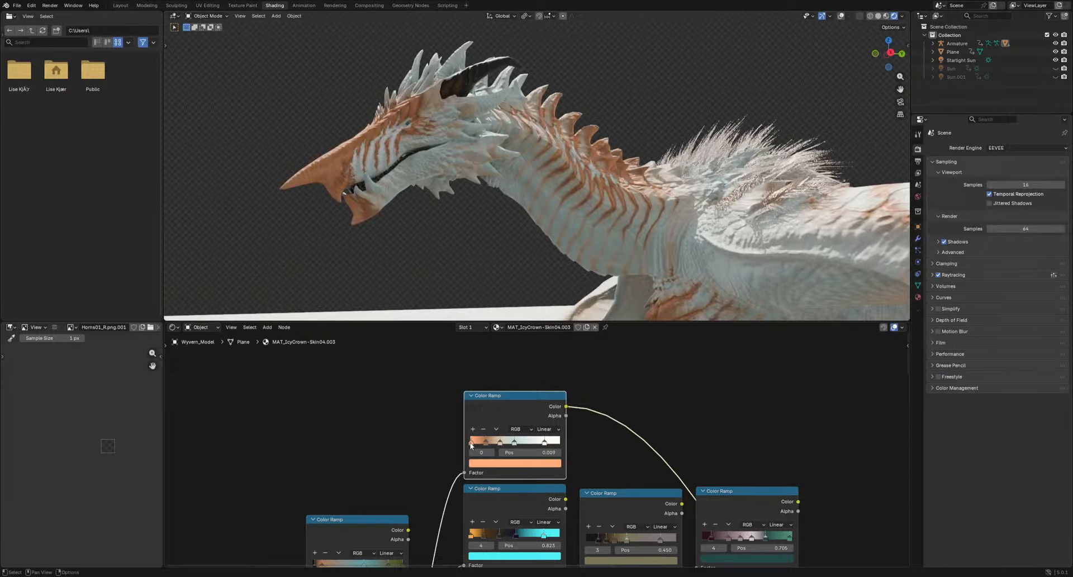
Darken the ramp's first stop to brown, its last two stops to near-black and its peach stop to dark grey-brown
click(485, 463)
drag(543, 371, 546, 366)
click(544, 462)
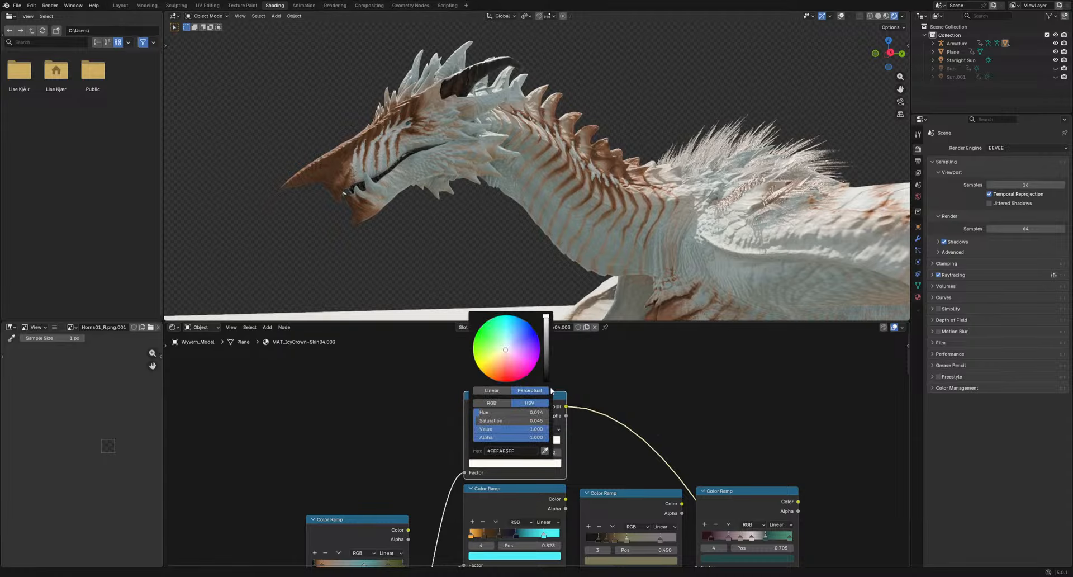
drag(545, 318, 546, 370)
click(516, 463)
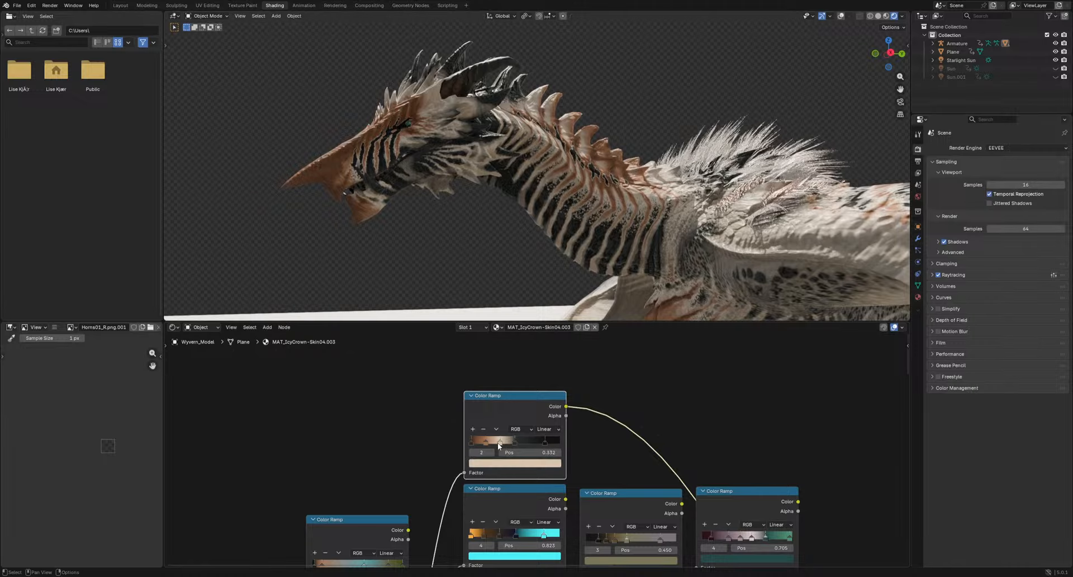
click(509, 464)
drag(546, 317, 546, 358)
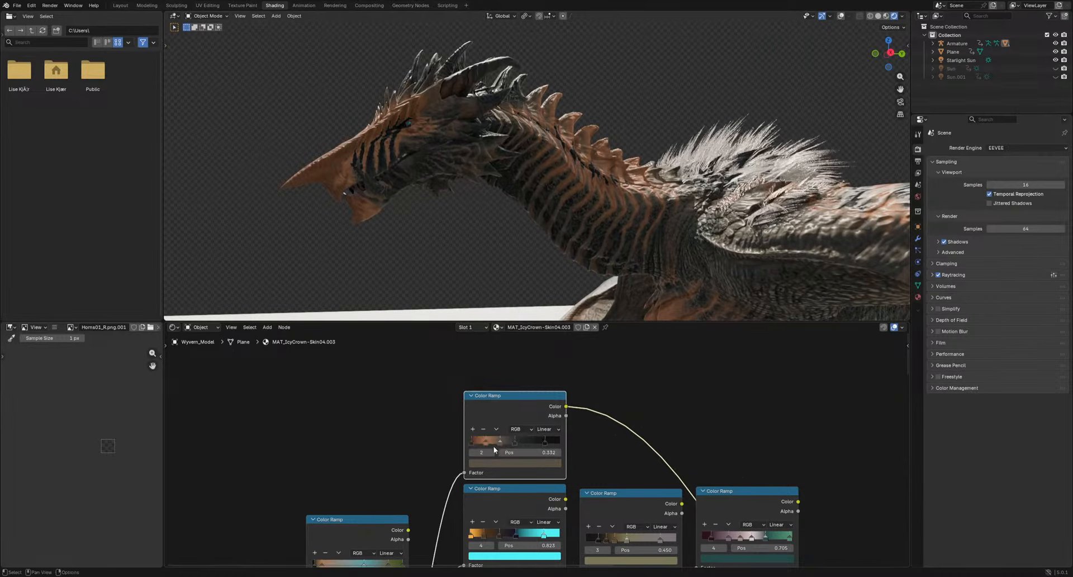
Recolour the ramp's second stop blue-violet (#464989) and its first stop pale blue
click(495, 464)
drag(516, 361, 546, 345)
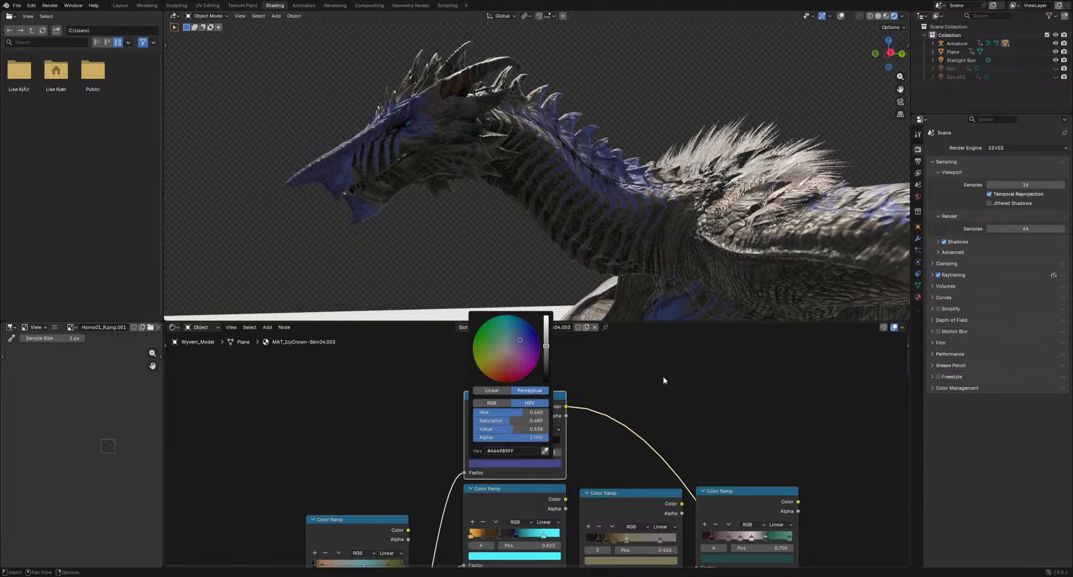
click(484, 464)
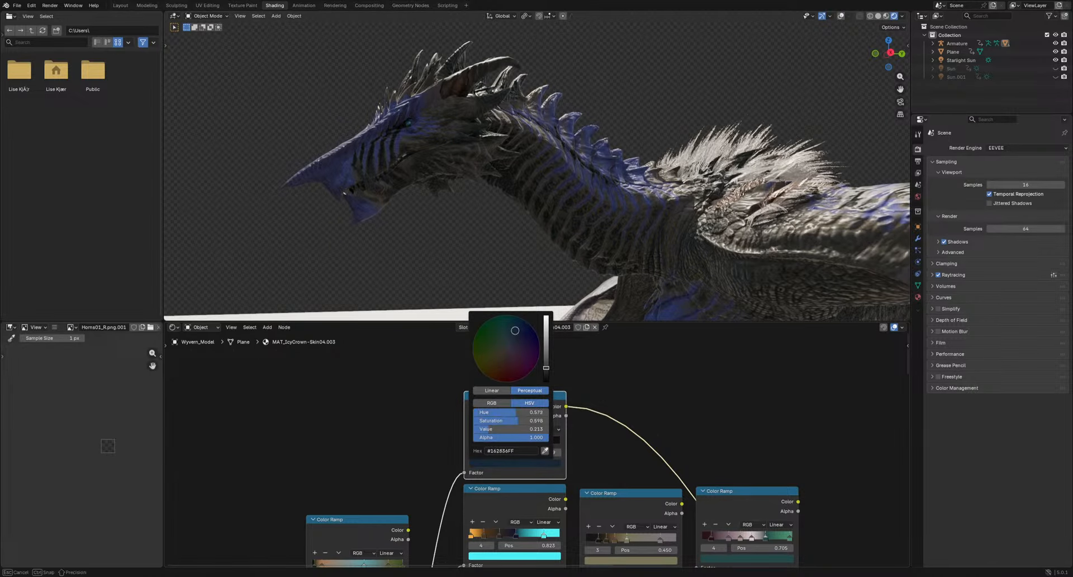
drag(546, 369, 546, 321)
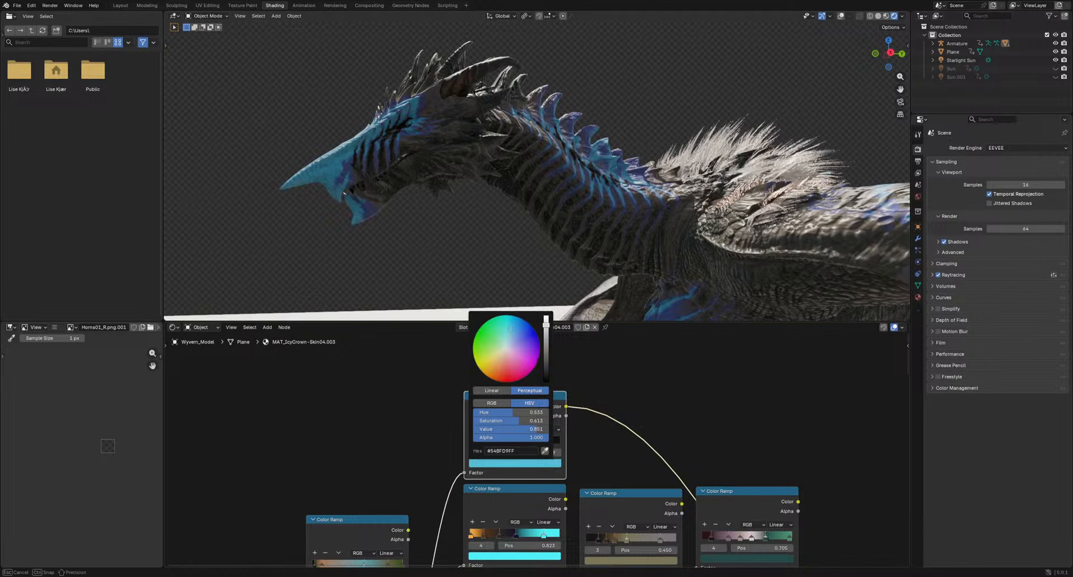
drag(516, 354, 512, 343)
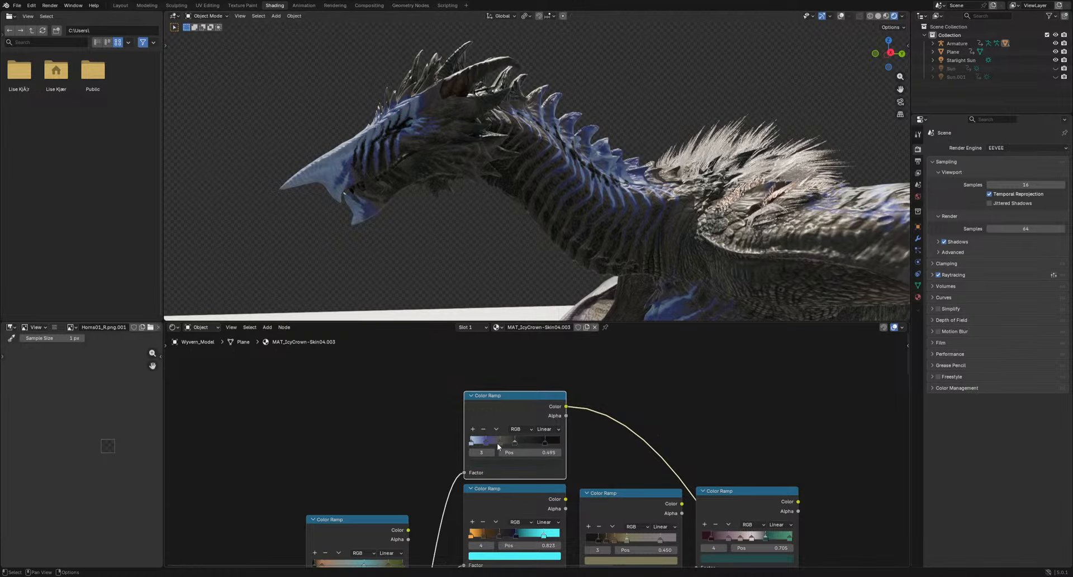
Move the ramp's grey-brown stop to position 0.436 and recolour it pale lavender (#DBD6FF)
mouse_move(497, 443)
mouse_down()
mouse_move(528, 442)
mouse_move(509, 441)
mouse_up()
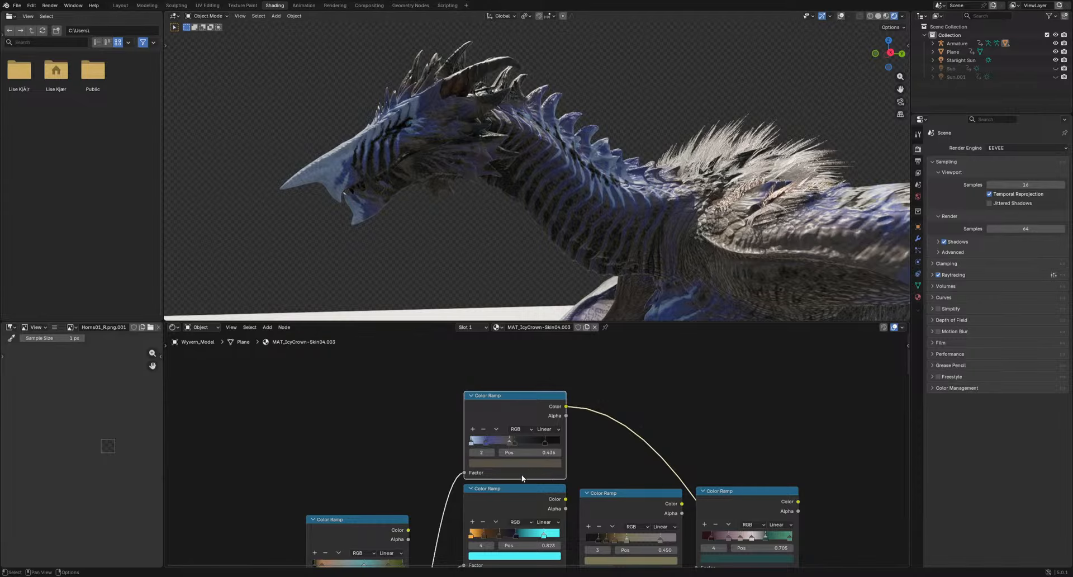
click(521, 464)
drag(508, 352, 546, 316)
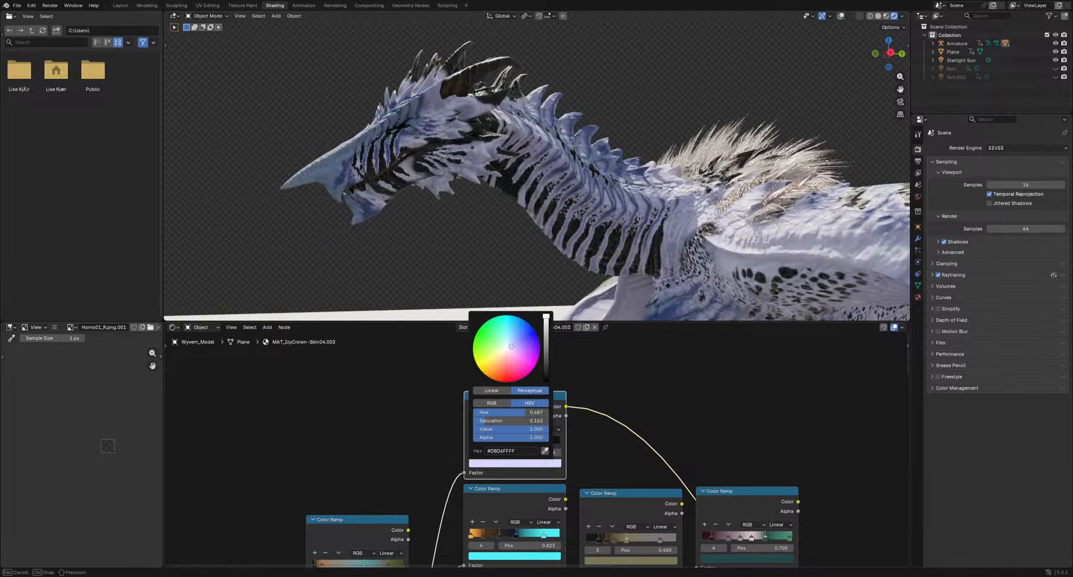
middle_drag(597, 182, 638, 194)
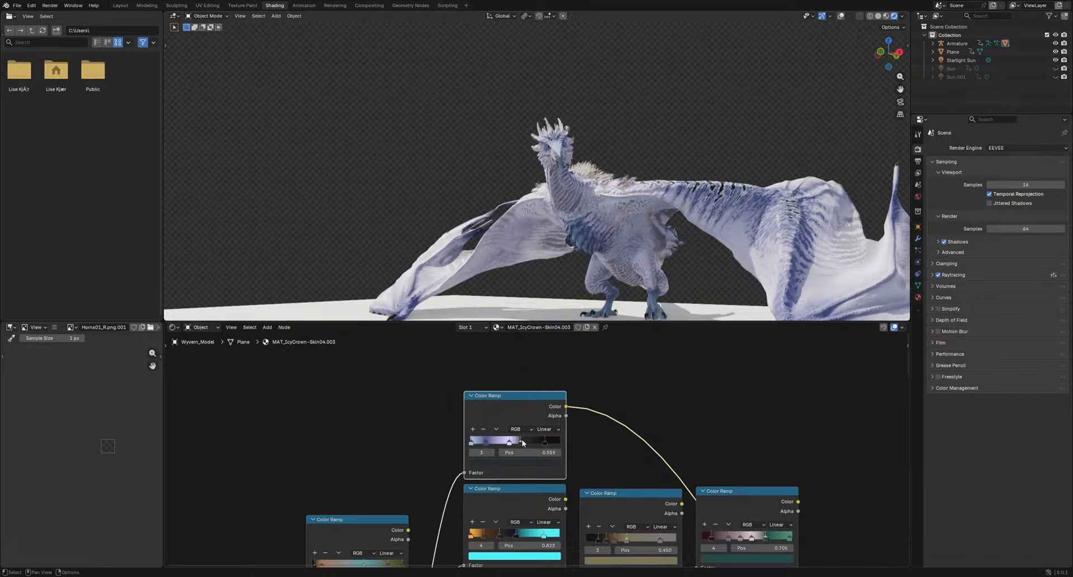
Move the ramp's dark fourth stop to position 0.527 and recolour it pale pink
click(523, 441)
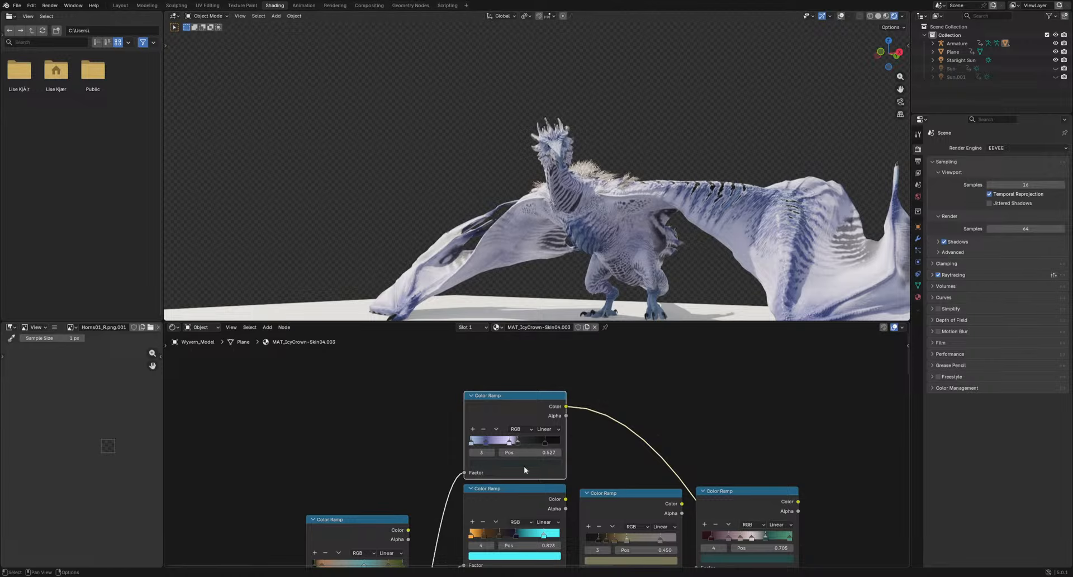
click(522, 464)
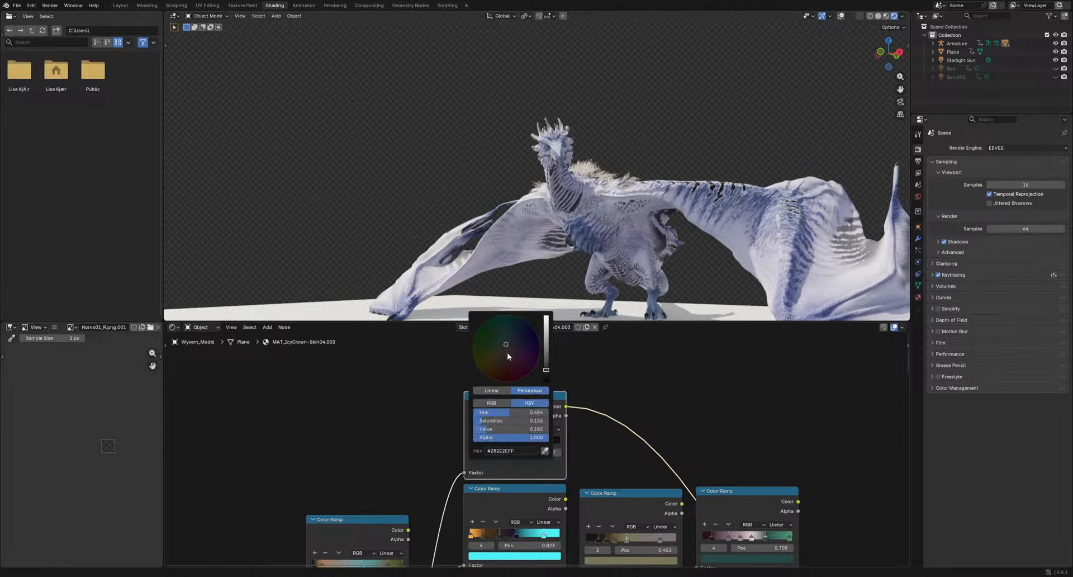
drag(550, 374, 546, 316)
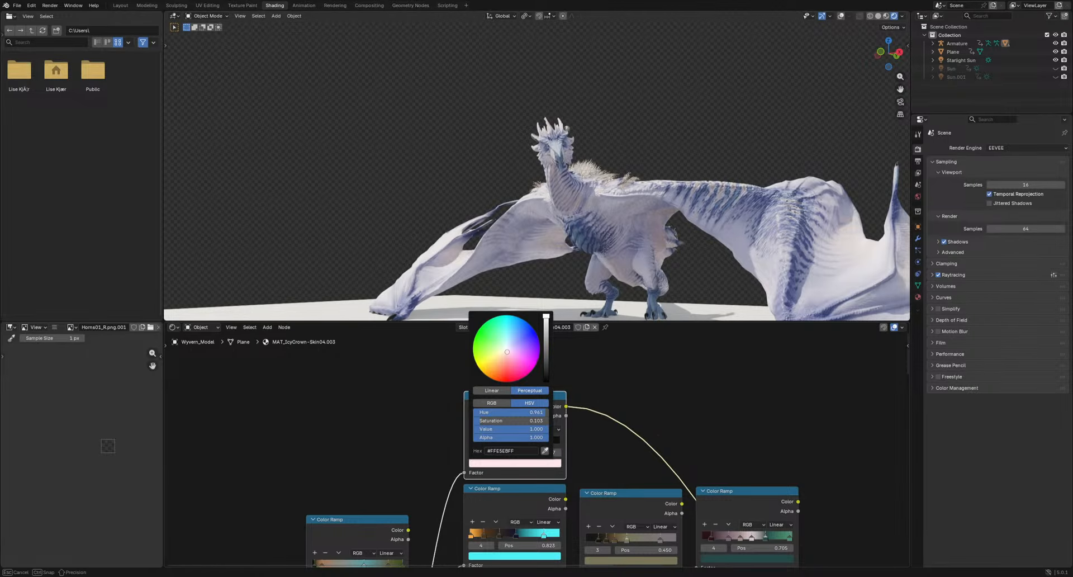
middle_drag(542, 208, 581, 242)
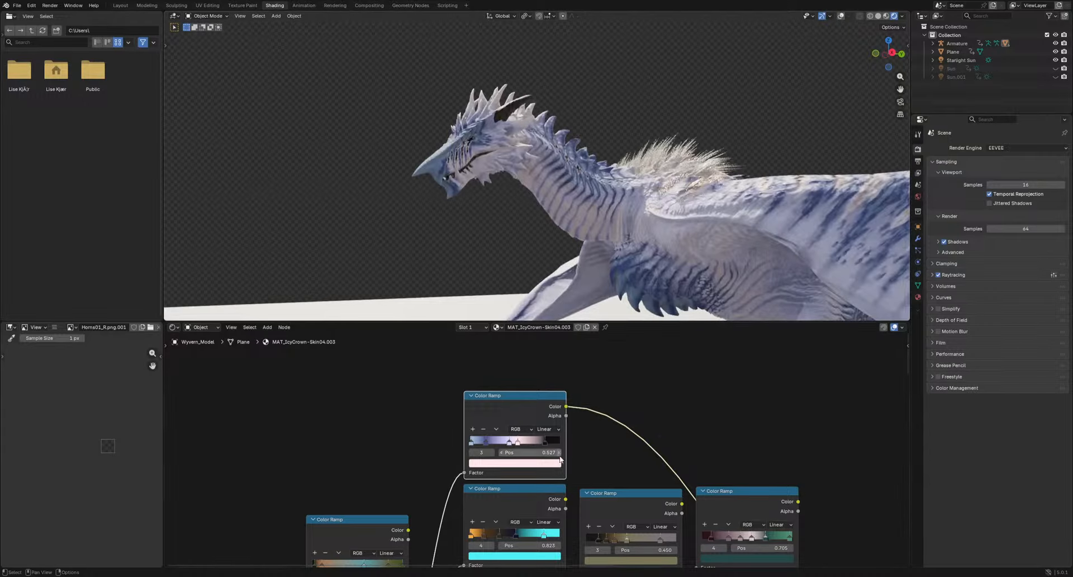
Darken the ramp's pale pink stop to dark grey and move the lavender stop past it, close to the last stop
drag(509, 445, 505, 445)
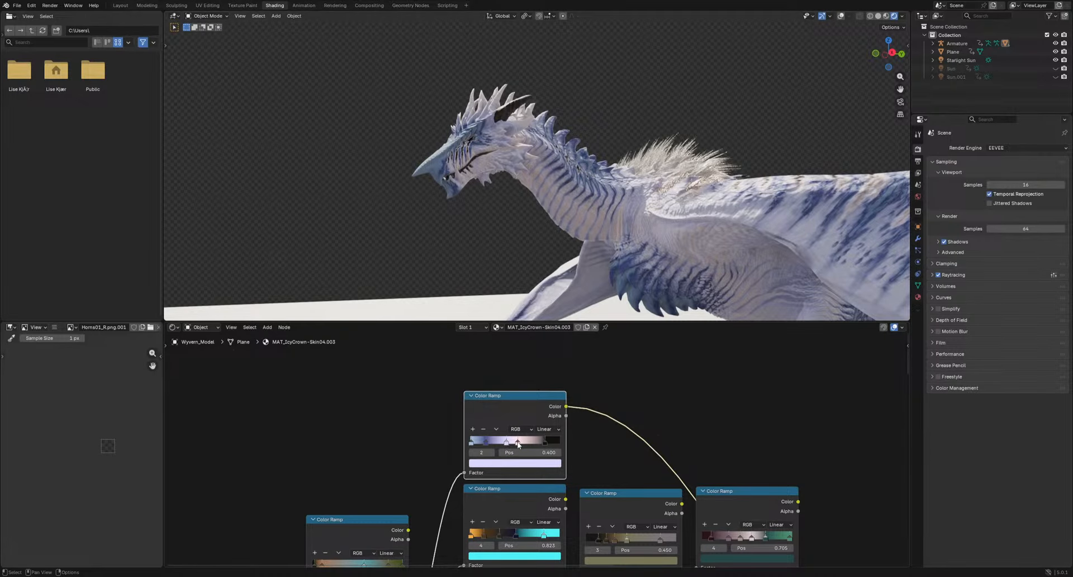
click(523, 463)
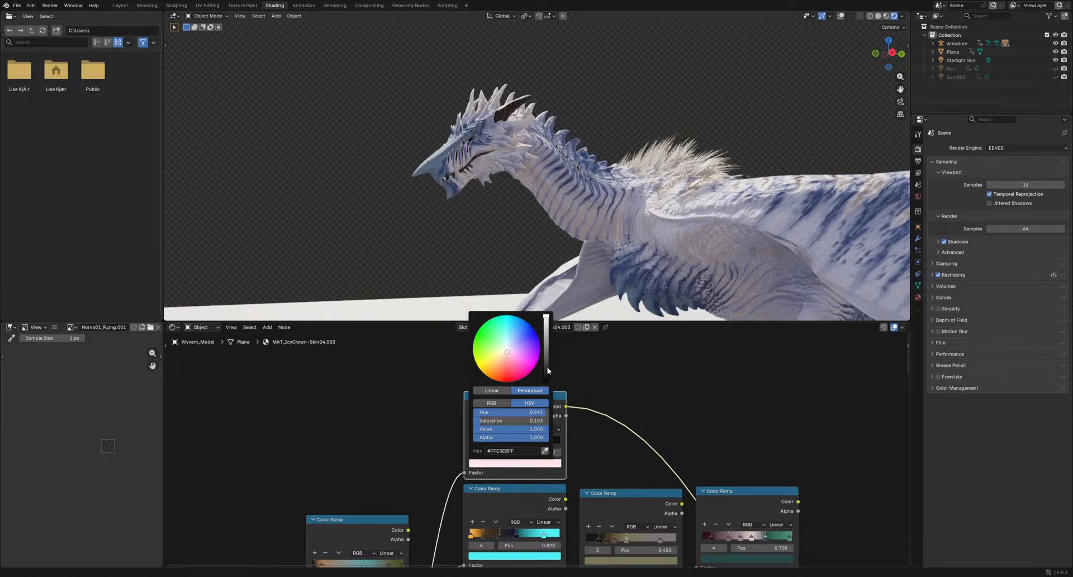
mouse_move(547, 370)
mouse_down()
mouse_move(547, 383)
mouse_move(546, 359)
mouse_up()
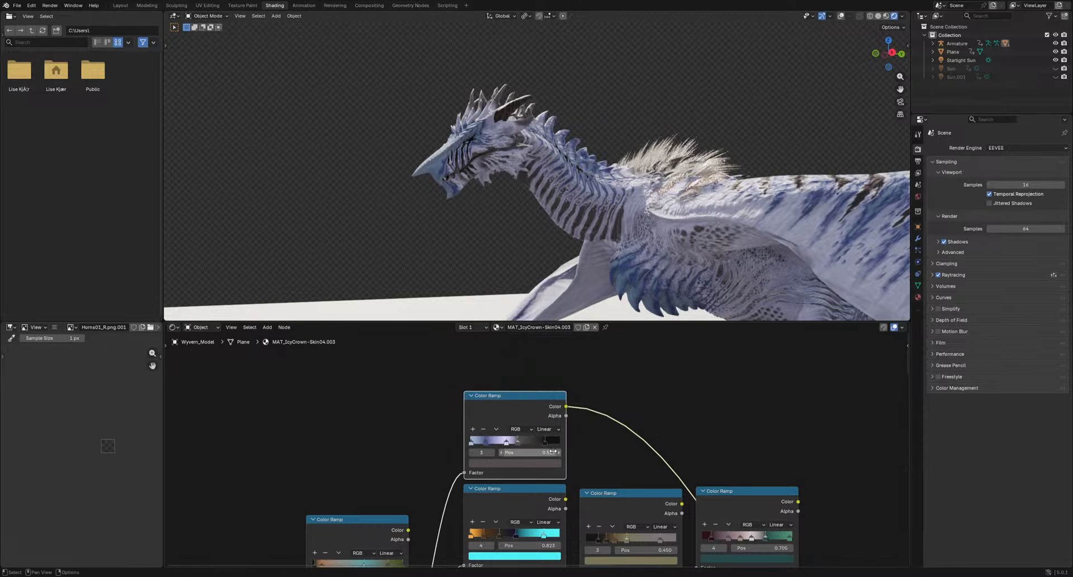
mouse_move(510, 445)
mouse_down()
mouse_move(547, 444)
mouse_move(461, 440)
mouse_move(538, 443)
mouse_up()
click(487, 442)
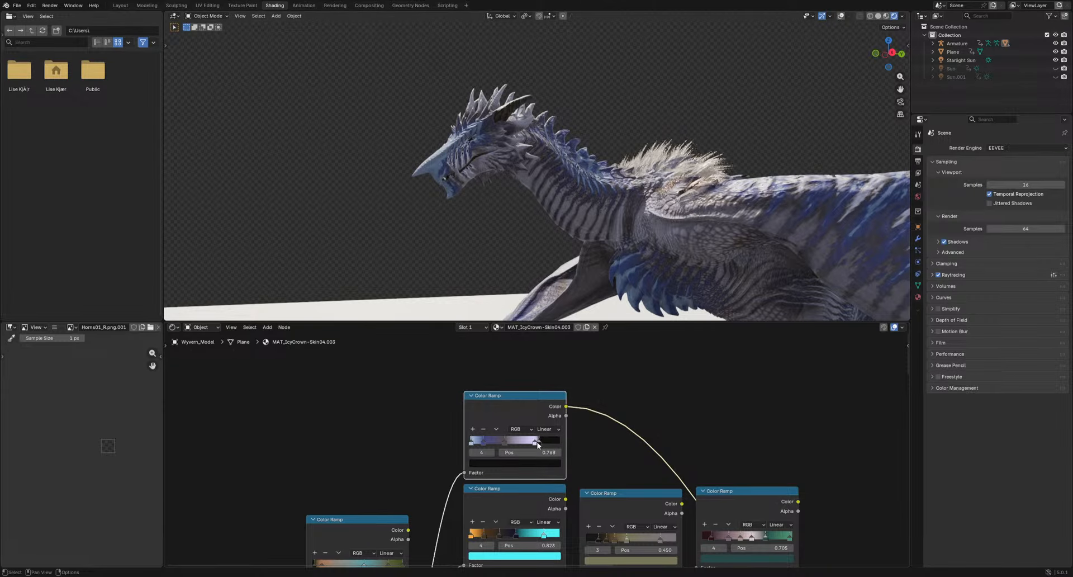
Recolour the ramp's near-black last stop light blue (#81DDFF)
click(535, 463)
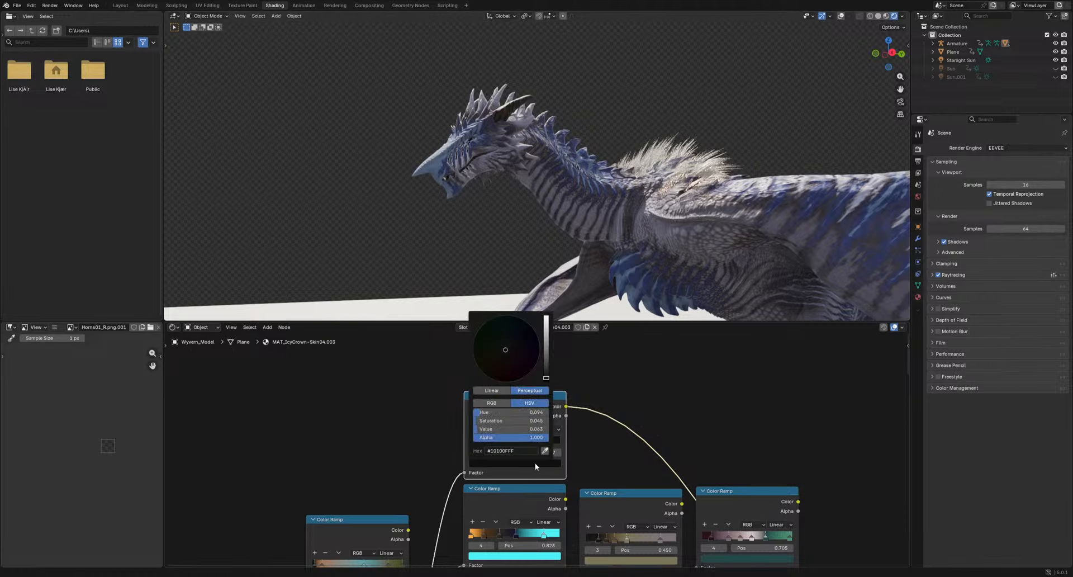
drag(546, 379, 571, 302)
scroll(596, 205, up, 5)
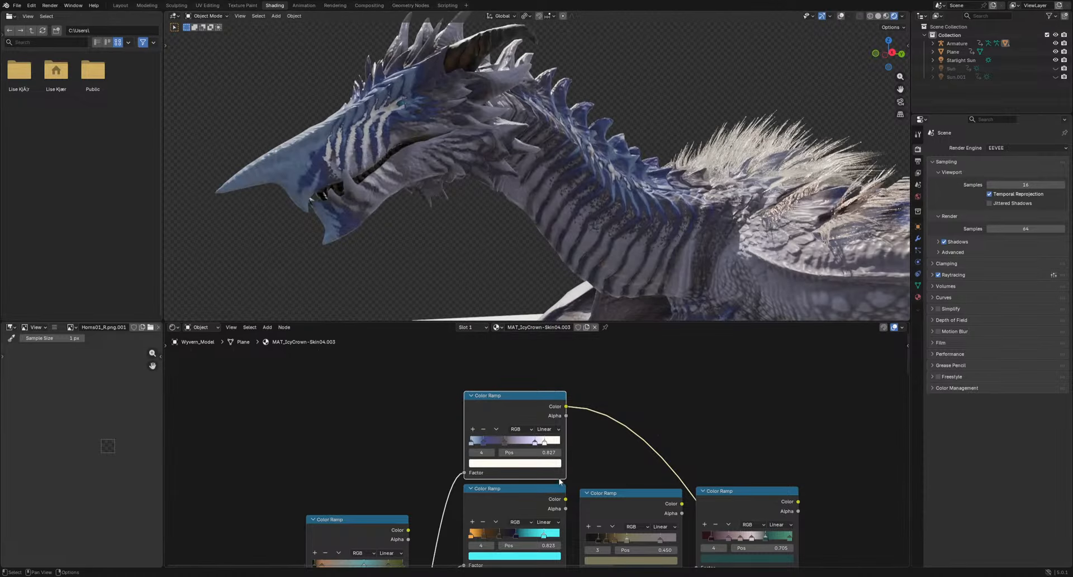
drag(508, 359, 489, 352)
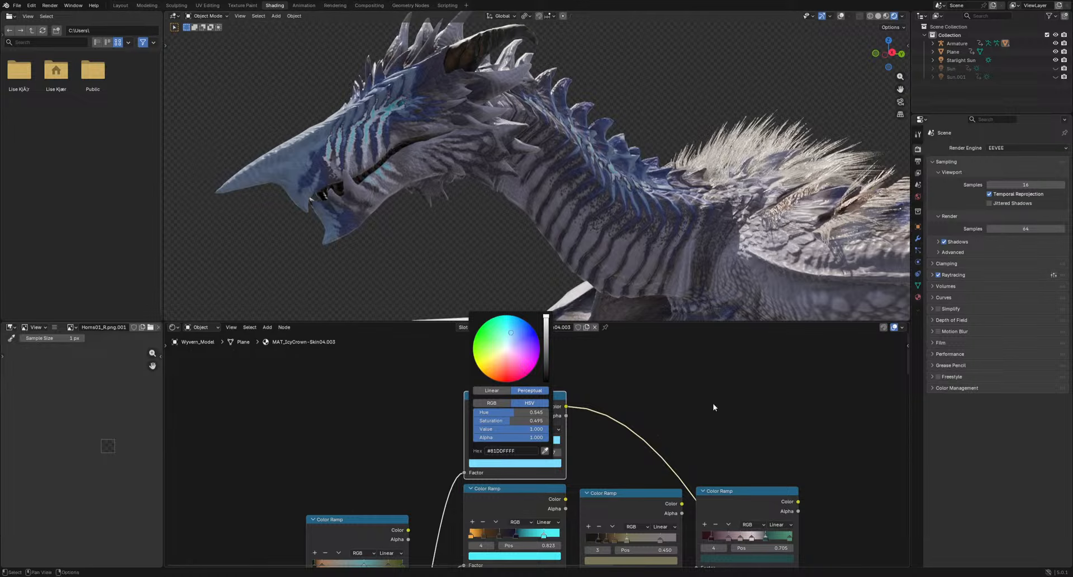
Move the ramp's pale blue stop past the blue-violet one to position 0.250 and review the whole dragon
mouse_move(485, 441)
mouse_down()
mouse_move(558, 451)
mouse_move(454, 441)
mouse_move(484, 443)
mouse_up()
drag(495, 442, 494, 445)
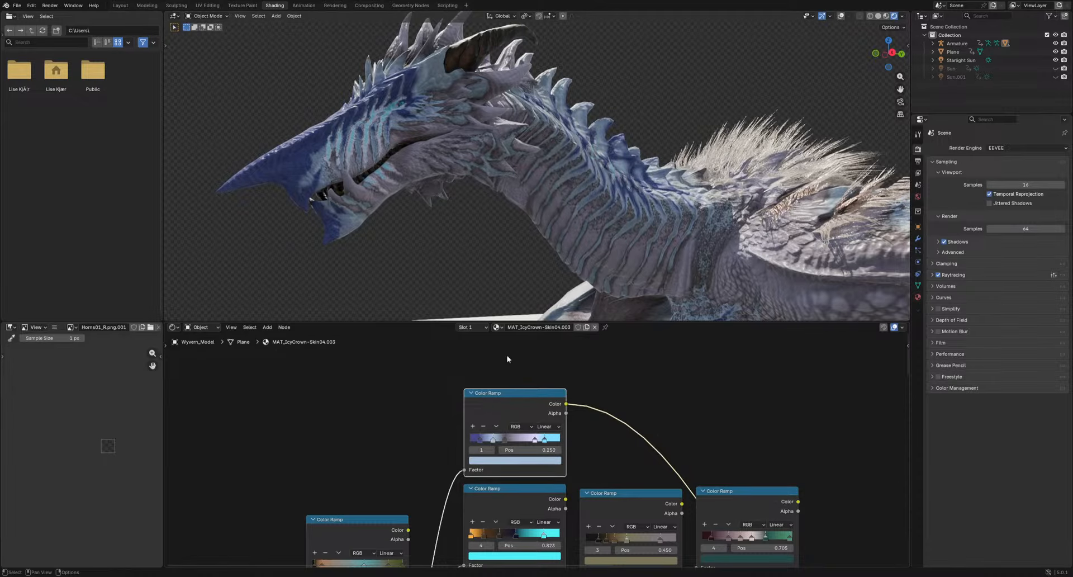
scroll(559, 151, down, 8)
middle_drag(581, 131, 467, 154)
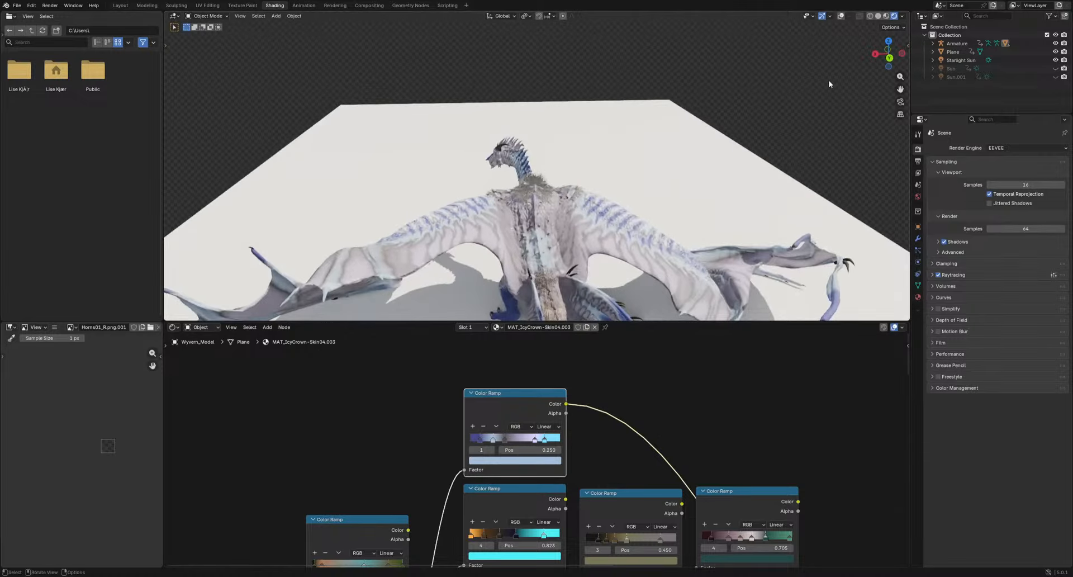
middle_drag(829, 84, 804, 106)
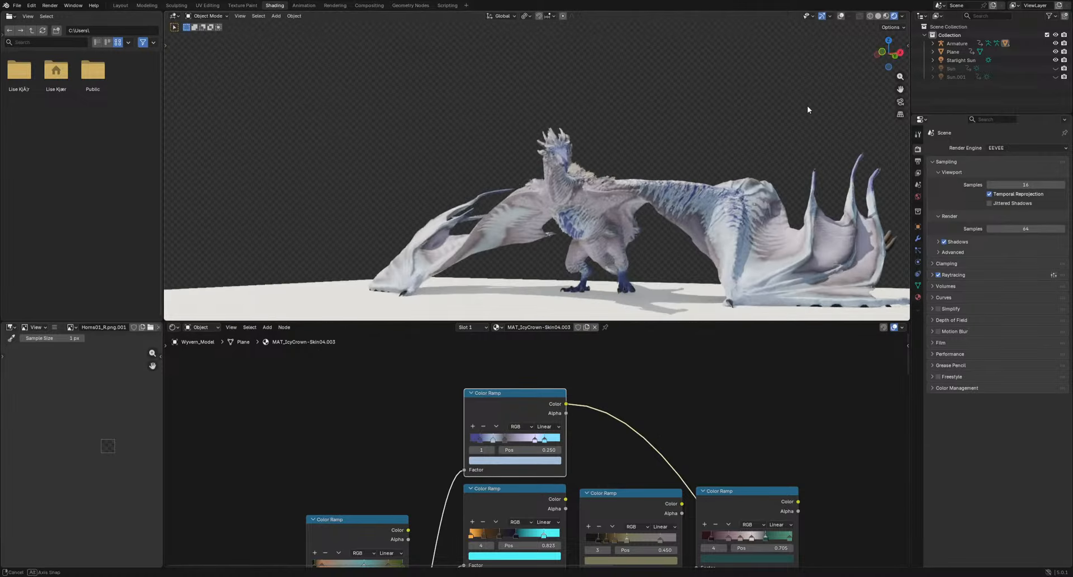
Clear the Starlight Sun's rotation and rotate it freely until the side of the dragon's head and neck is lit
click(960, 60)
key(alt+r)
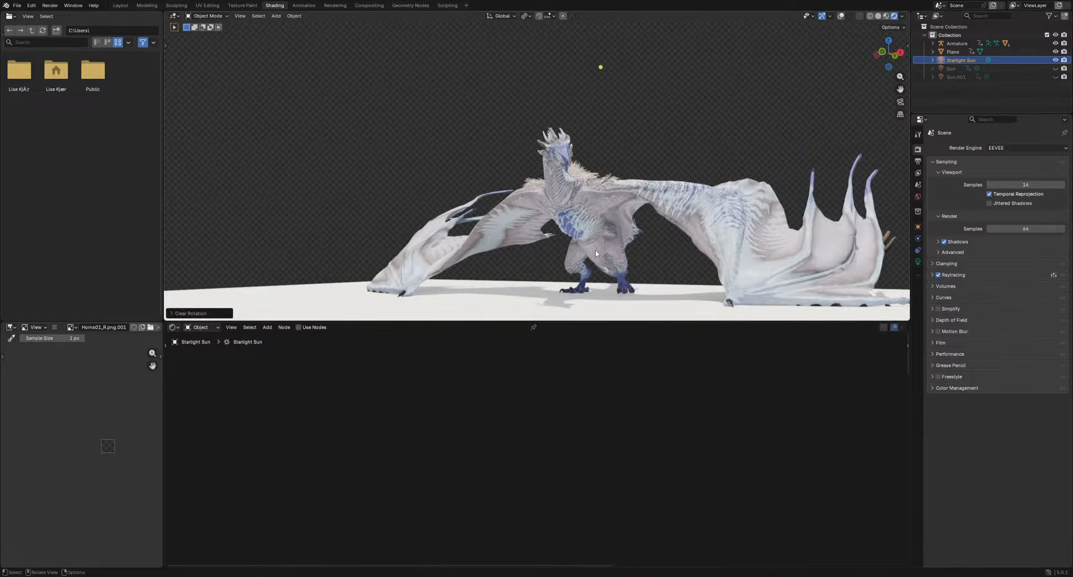
middle_drag(578, 224, 575, 227)
key(r)
key(r)
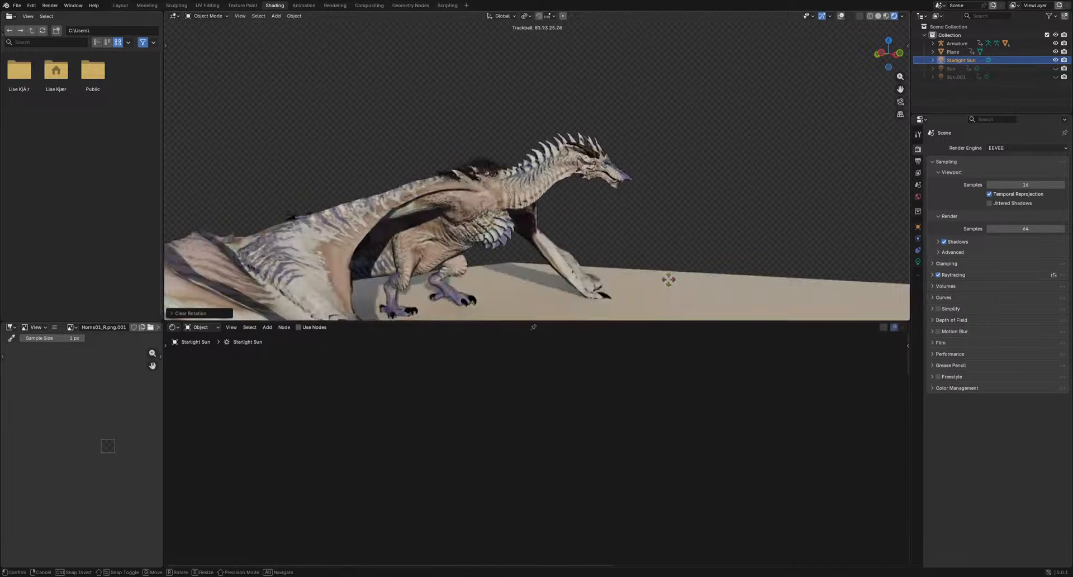
click(681, 296)
middle_drag(681, 297, 517, 280)
key(r)
key(r)
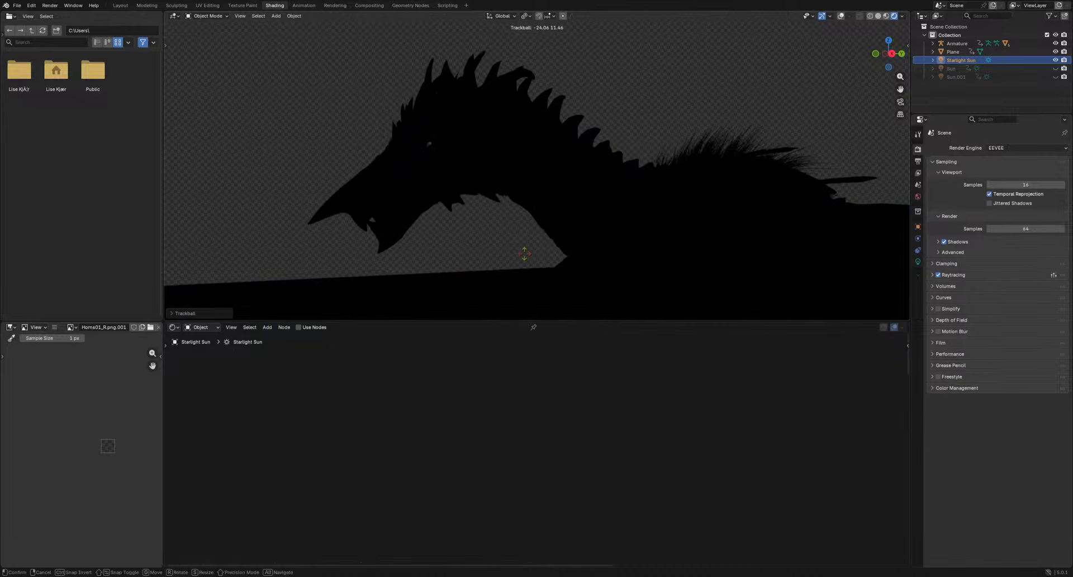
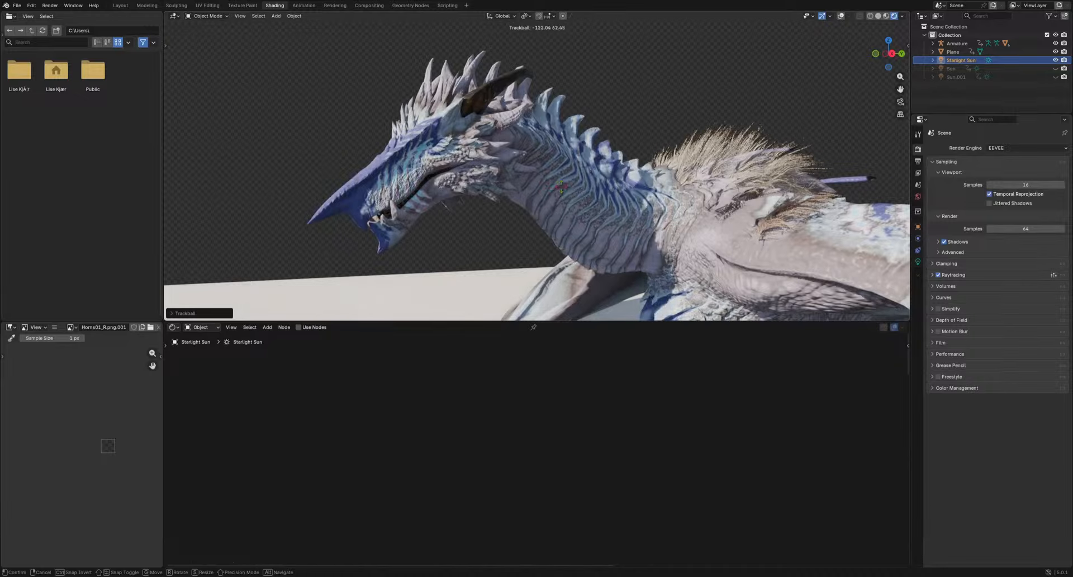
click(562, 189)
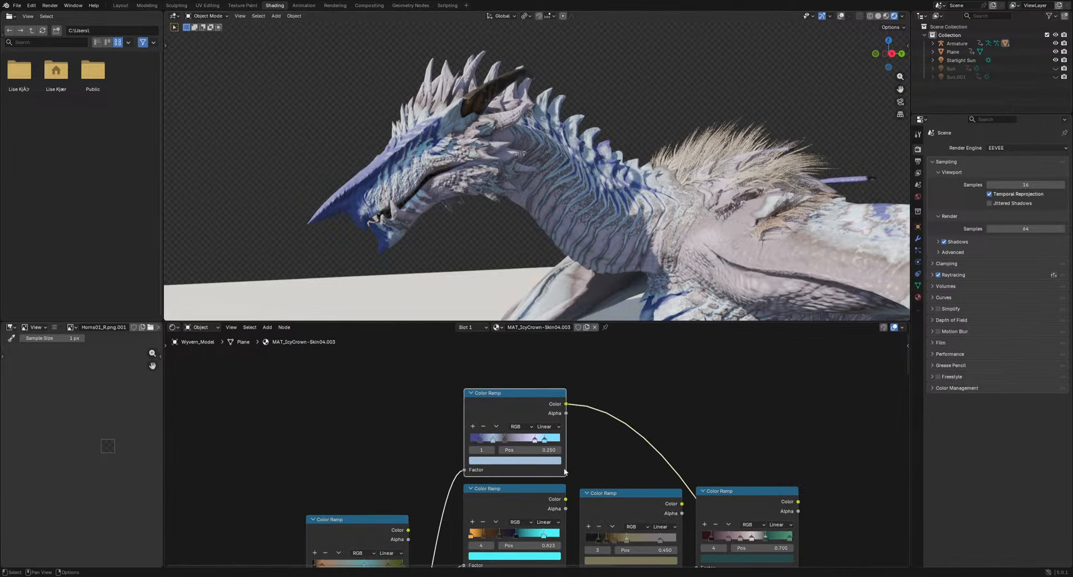
Move the top colour ramp's light blue last stop between the pale blue and dark grey stops, to position 0.327
middle_drag(611, 465, 559, 408)
scroll(536, 432, up, 2)
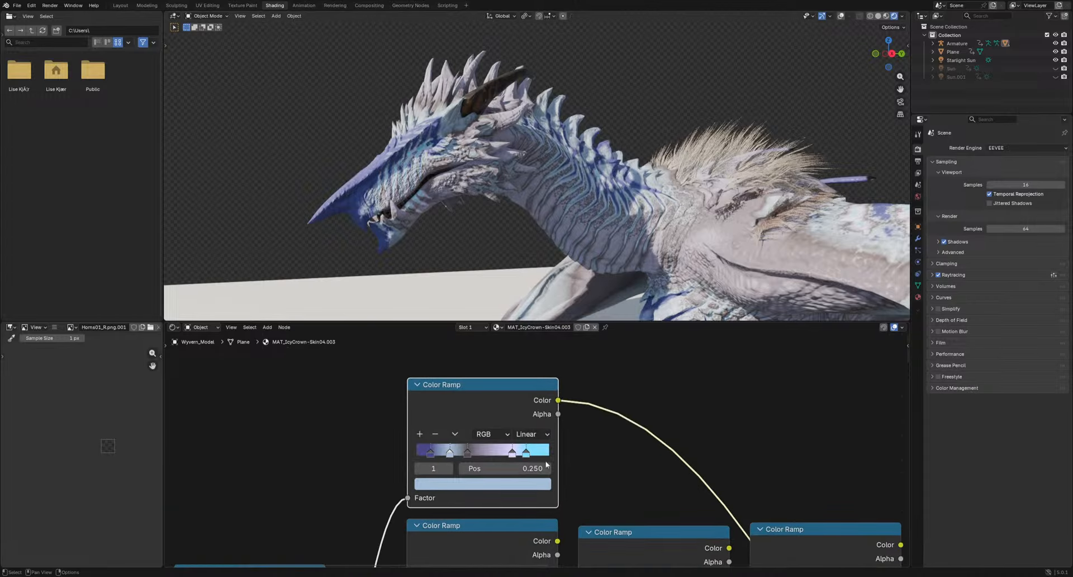
drag(546, 452, 473, 456)
scroll(605, 168, down, 5)
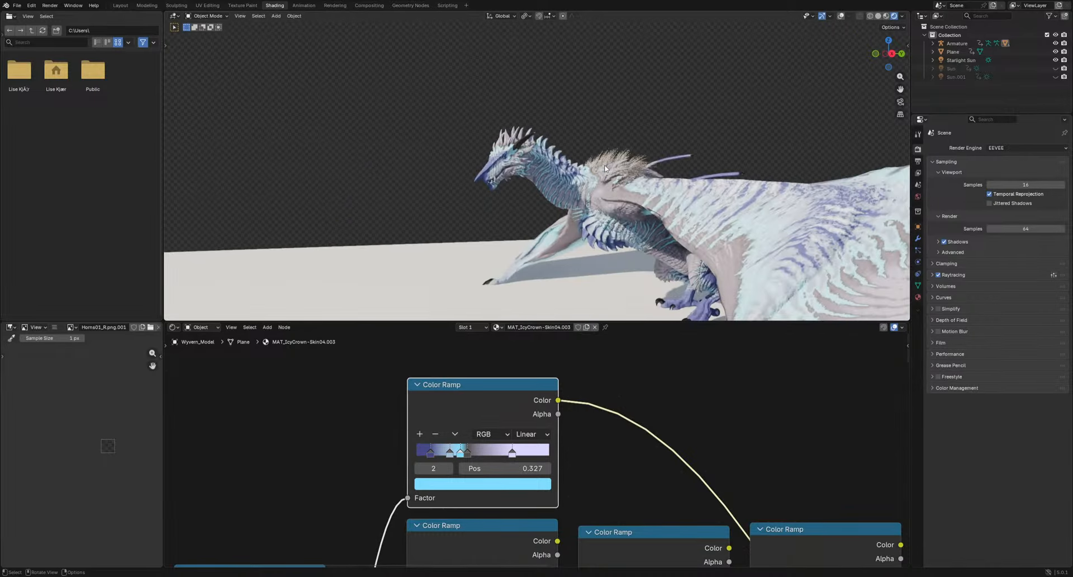
middle_drag(605, 168, 484, 237)
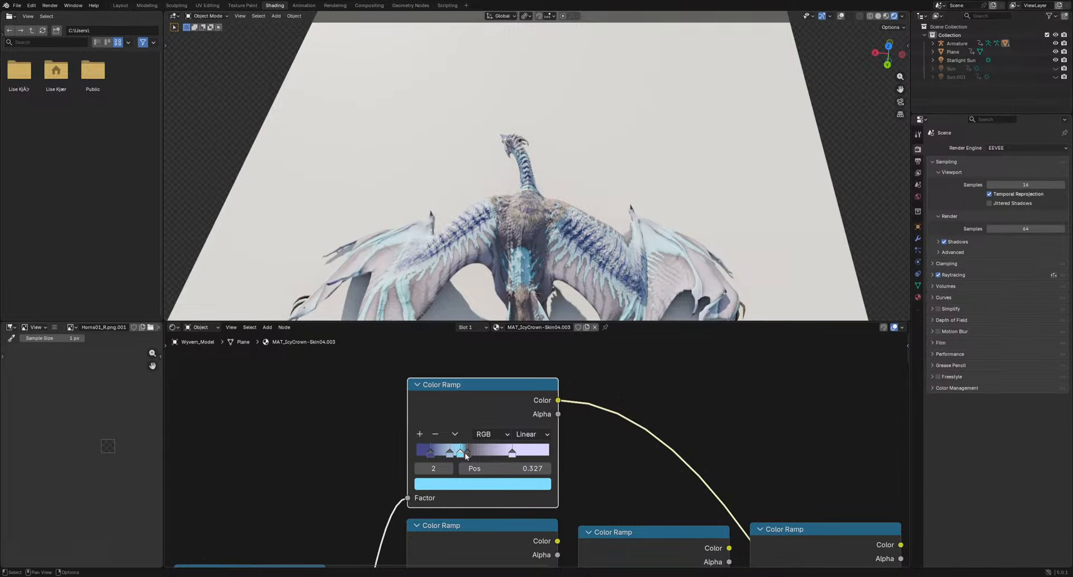
Move the ramp's dark grey stop towards the middle and its lavender stop to the very end
mouse_move(466, 456)
mouse_down()
mouse_move(486, 454)
mouse_move(454, 456)
mouse_move(495, 457)
mouse_up()
click(512, 452)
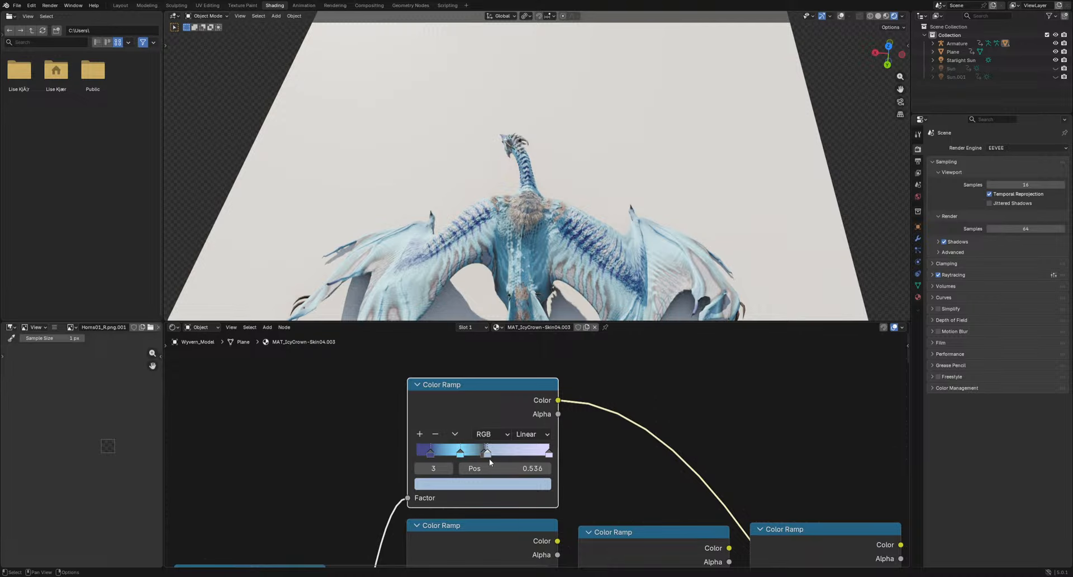
key(ctrl+z)
key(ctrl+z)
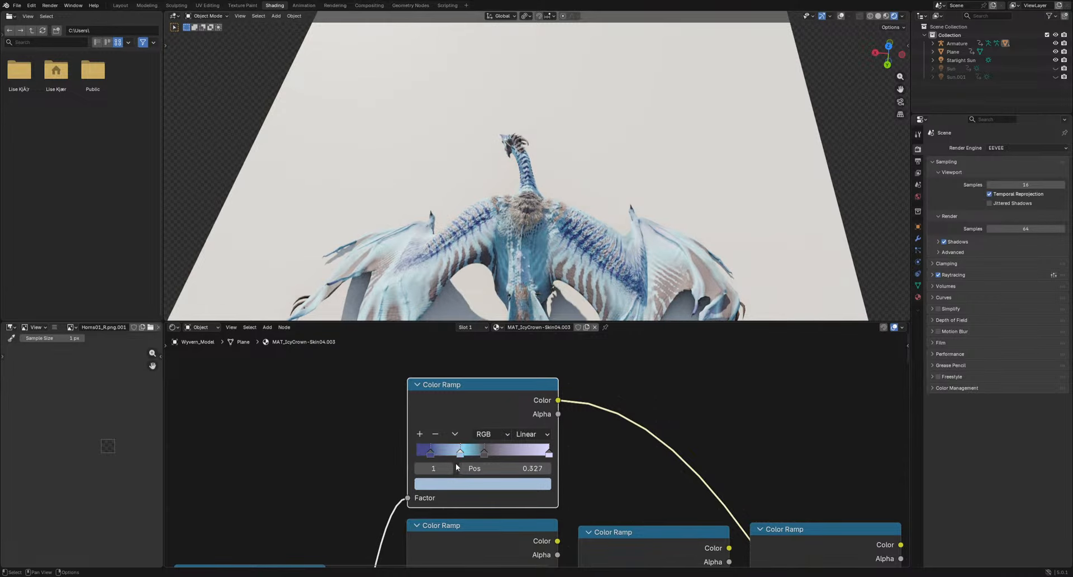
Move the blue-violet stop past the dark grey one, the pale blue stop near the start and the light blue stop to position 0.245
mouse_move(430, 453)
mouse_down()
mouse_move(505, 453)
mouse_move(477, 457)
mouse_up()
middle_drag(570, 186, 671, 248)
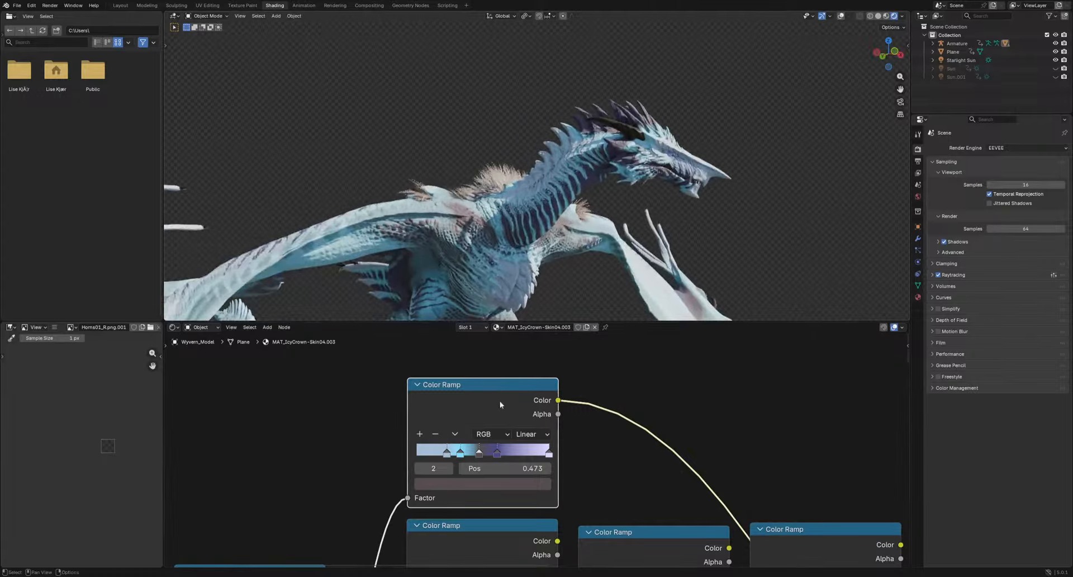
mouse_move(442, 456)
mouse_down()
mouse_move(408, 455)
mouse_move(462, 453)
mouse_move(446, 457)
mouse_up()
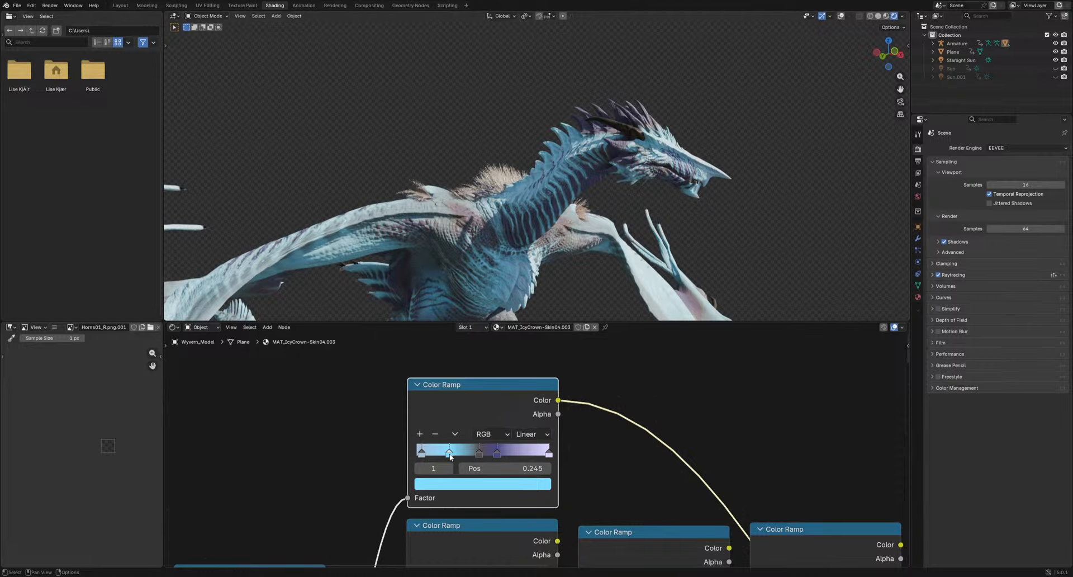
Recolour the ramp's pale blue first stop slate grey (about #435058) and its light blue stop light grey (#A4A19F)
click(455, 485)
drag(527, 333, 528, 330)
drag(504, 296, 474, 303)
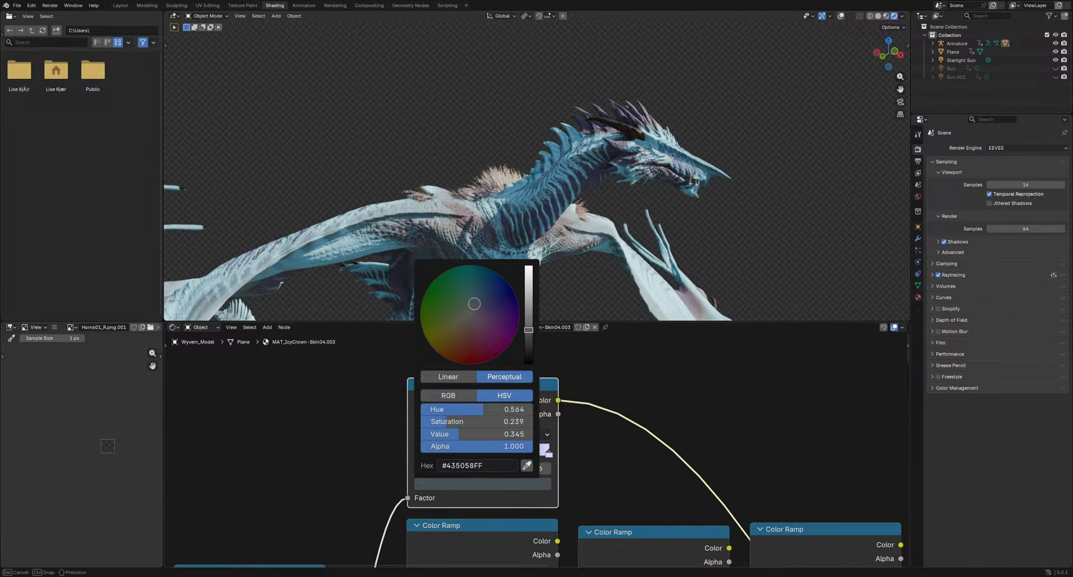
click(449, 454)
click(447, 483)
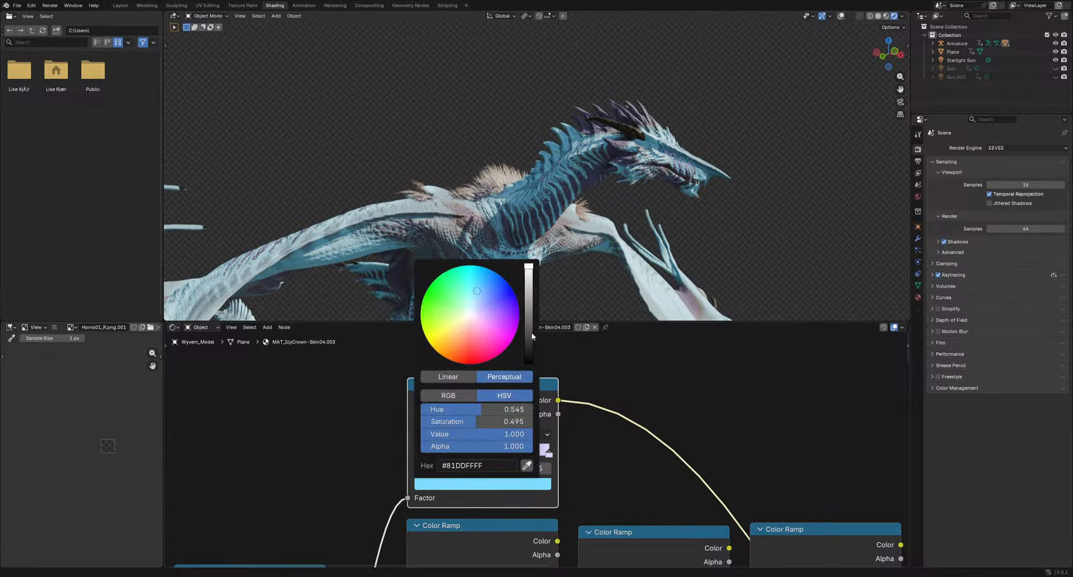
drag(527, 337, 463, 321)
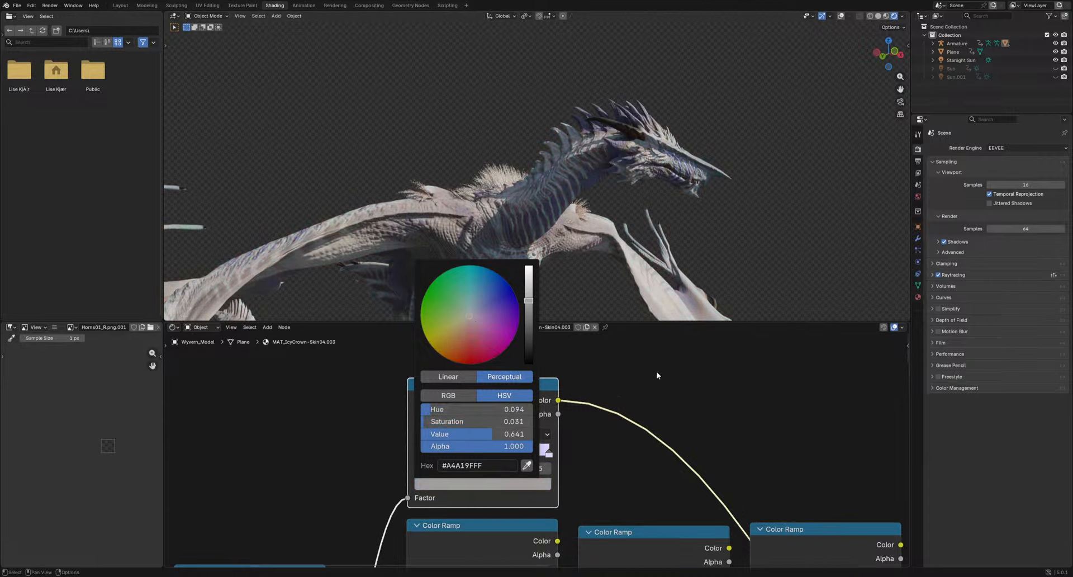
Recolour the ramp's blue-violet stop black (#000000) and its lavender last stop saturated blue (about #0400FF)
click(492, 484)
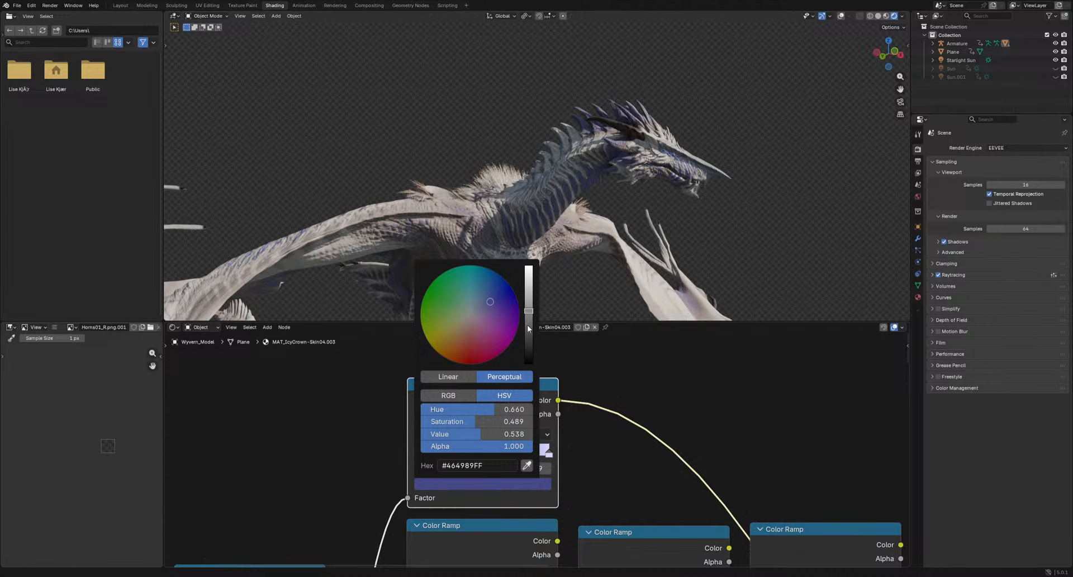
drag(533, 360, 528, 364)
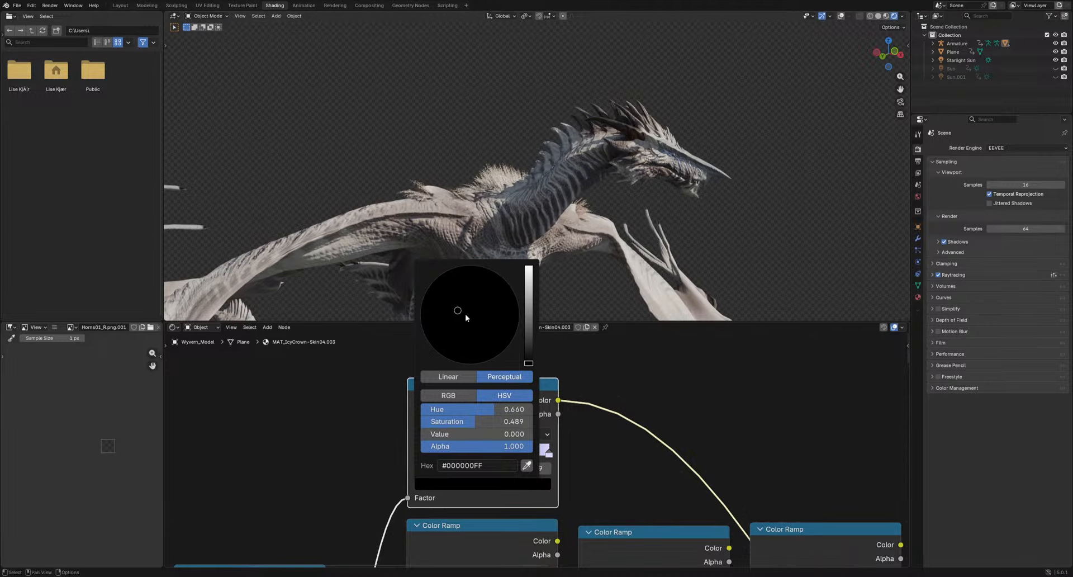
click(548, 454)
click(524, 482)
drag(425, 323, 513, 291)
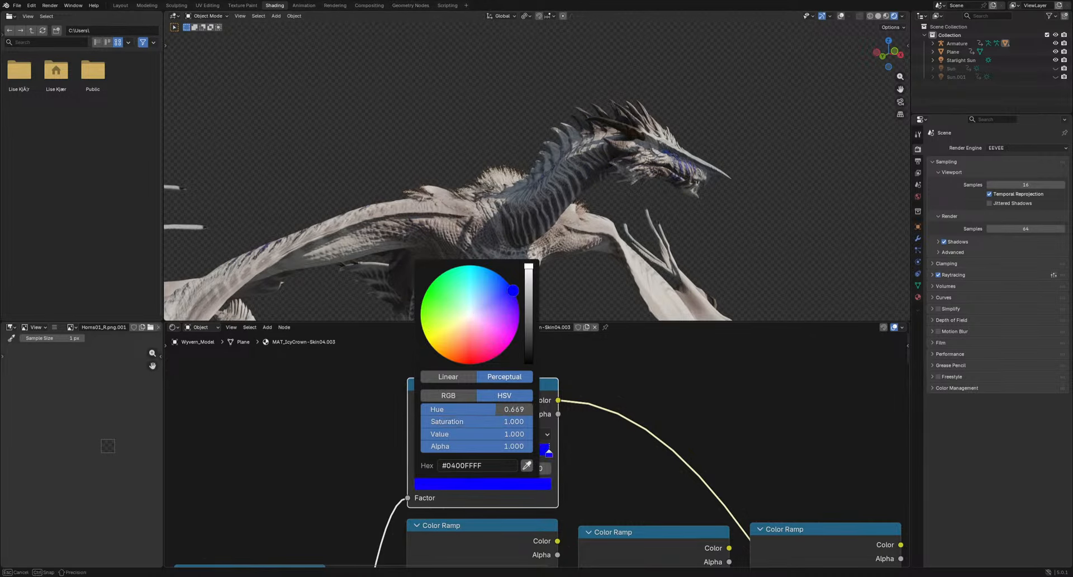
Place the slate first stop at position 0.068 and arrange the dark grey stop ahead of the light grey one
middle_drag(726, 235, 587, 380)
scroll(508, 455, up, 1)
mouse_move(443, 455)
mouse_down()
mouse_move(434, 455)
mouse_move(471, 455)
mouse_move(410, 459)
mouse_up()
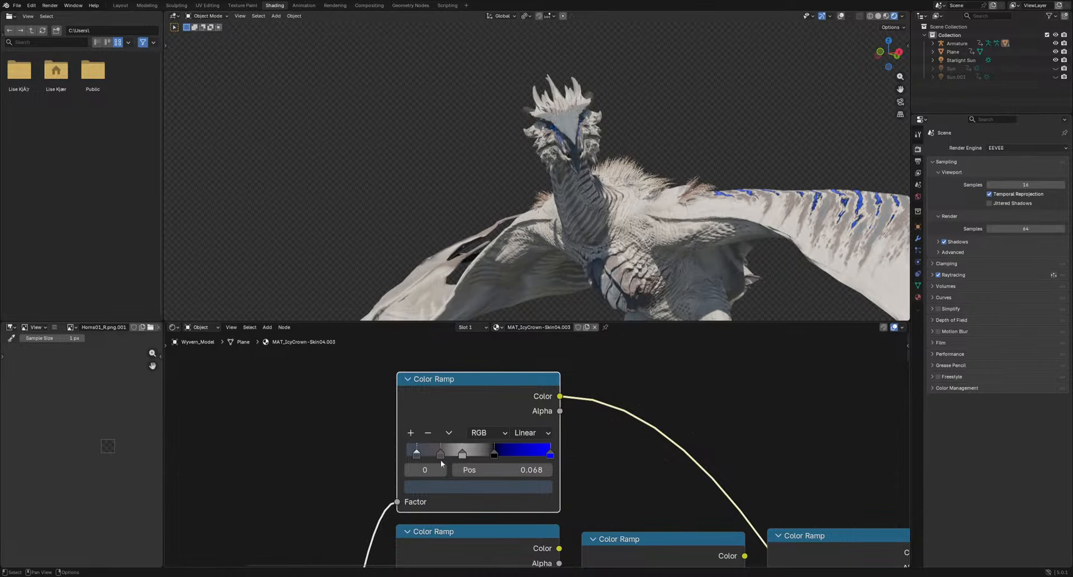
Move the ramp's black stop ahead of the light grey one and set the dark grey stop at position 0.191
drag(490, 457, 449, 456)
middle_drag(585, 279, 495, 276)
mouse_move(468, 458)
mouse_down()
mouse_move(505, 453)
mouse_move(436, 455)
mouse_up()
click(443, 456)
scroll(447, 403, down, 2)
scroll(469, 234, down, 2)
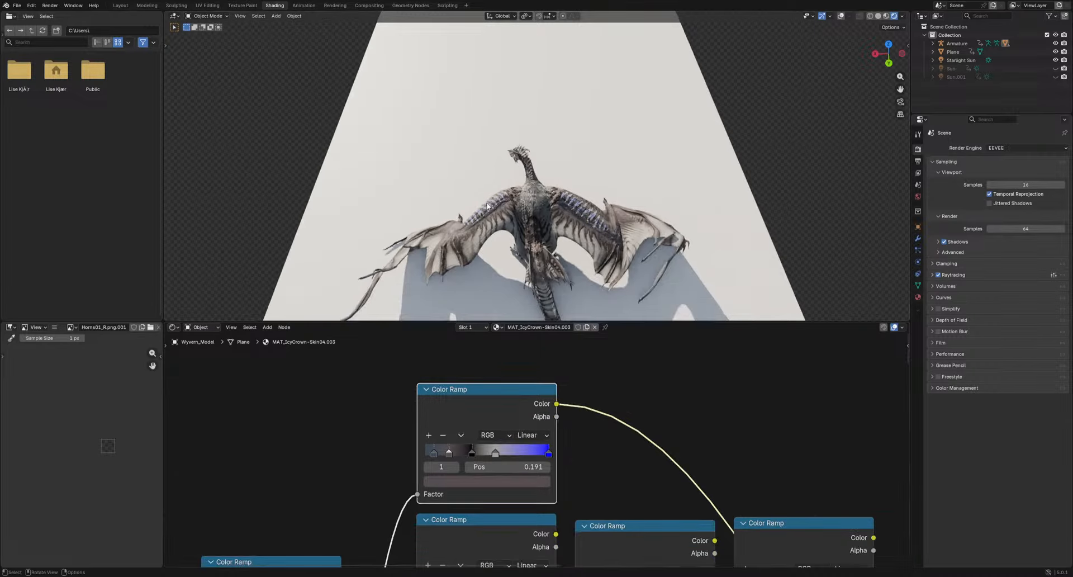
Recolour the ramp's blue last stop mint green, keeping it at position 1.000
middle_drag(469, 215, 673, 237)
drag(549, 454, 581, 459)
click(508, 483)
mouse_move(470, 319)
mouse_down()
mouse_move(447, 321)
mouse_move(464, 307)
mouse_up()
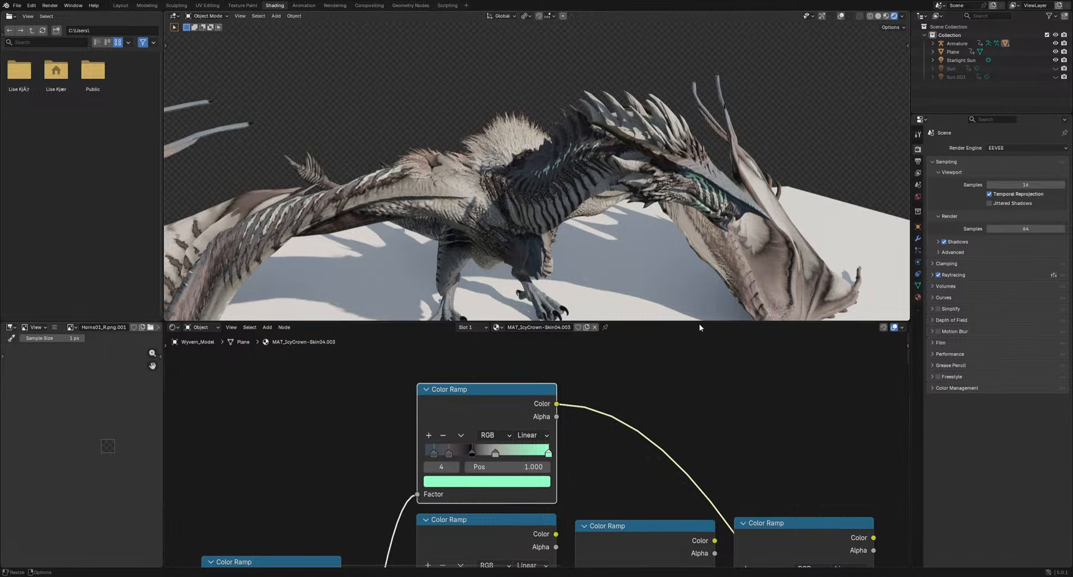
Switch an enlarged 3D viewport to Material Preview shading and hide the ground plane
drag(699, 323, 671, 507)
middle_drag(643, 386, 537, 378)
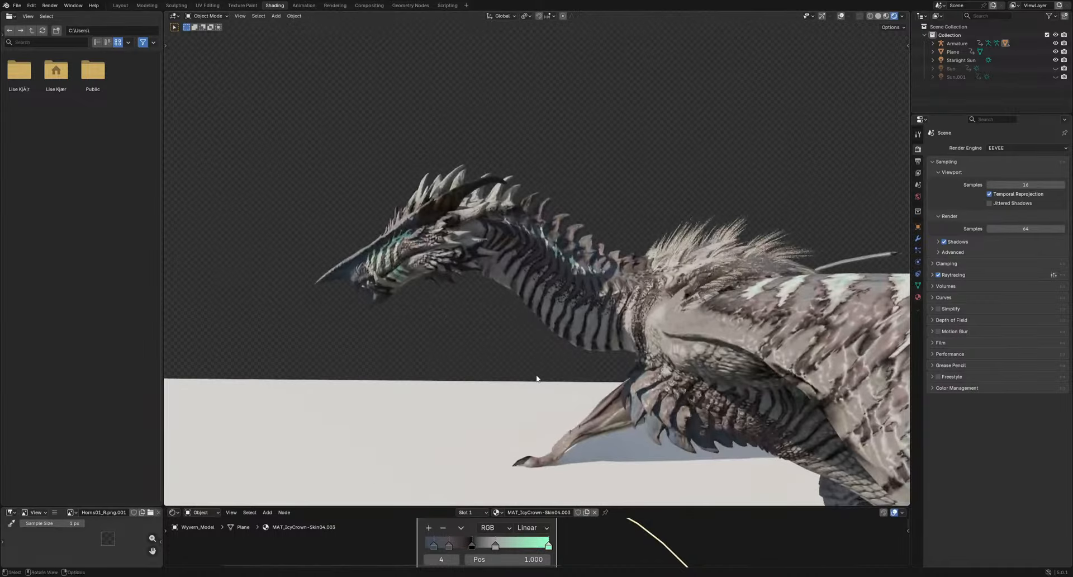
click(885, 16)
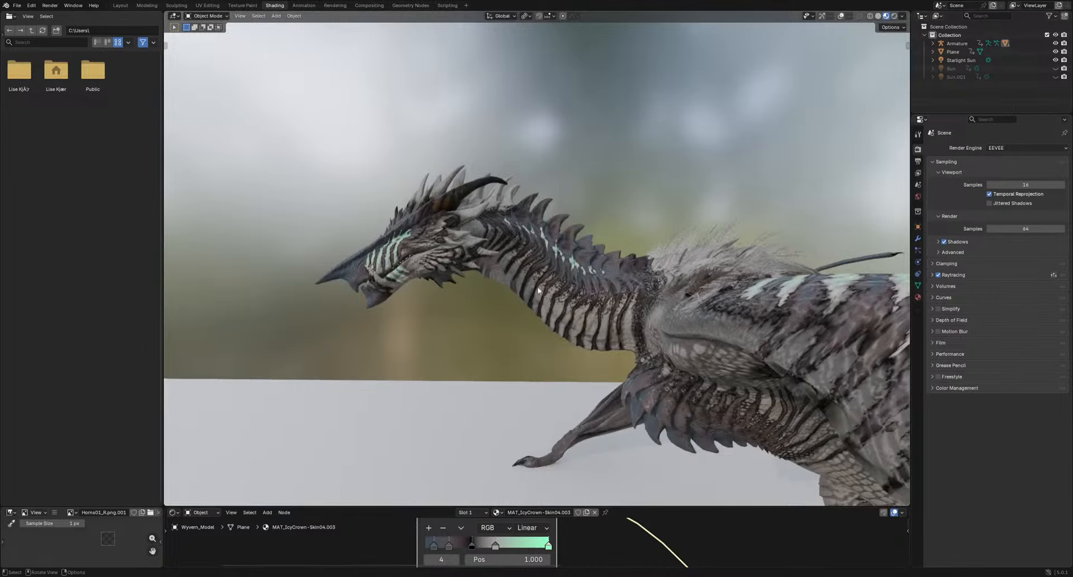
middle_drag(537, 290, 703, 376)
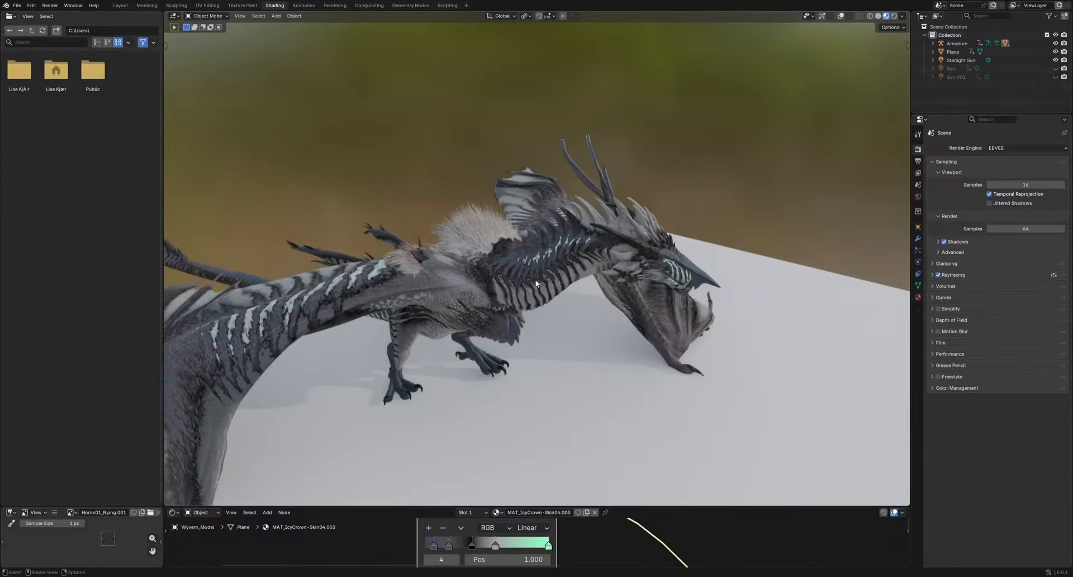
middle_drag(535, 284, 732, 199)
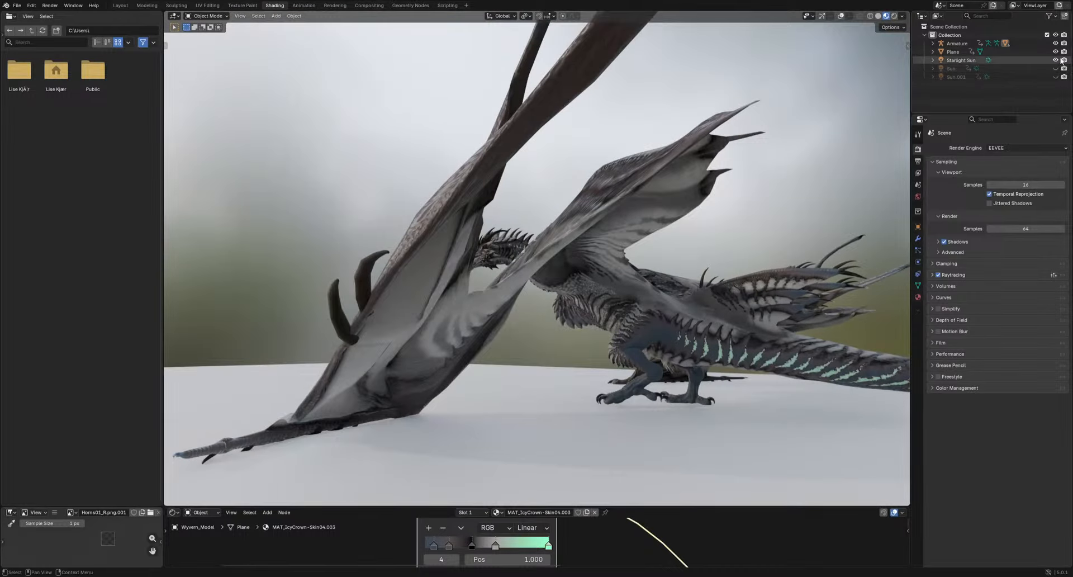
click(1055, 52)
middle_drag(625, 268, 699, 269)
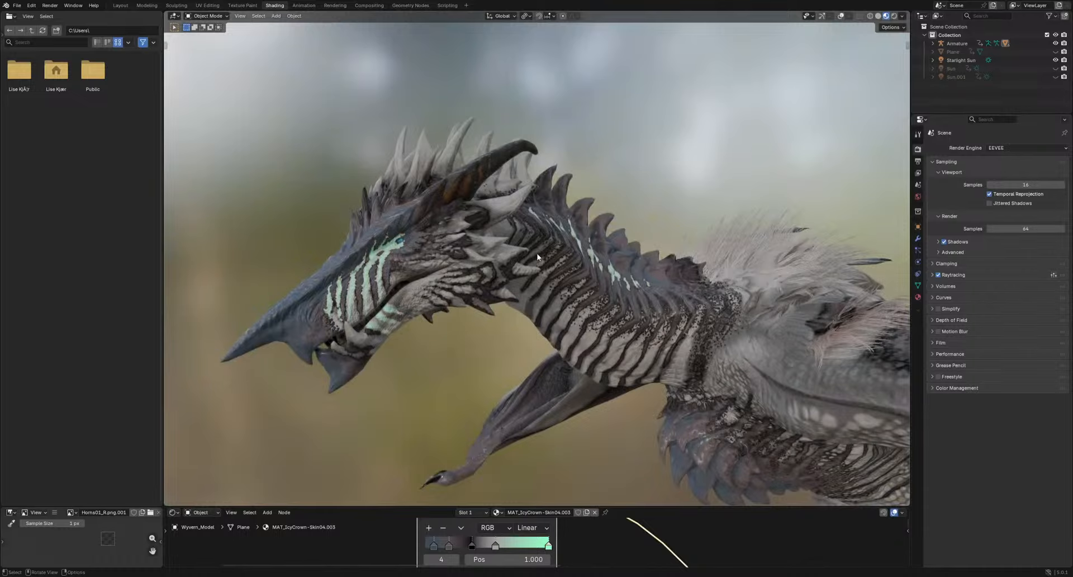
Expand the dragon mesh's shape key list and set CC_NoseLength to 0.870
click(916, 288)
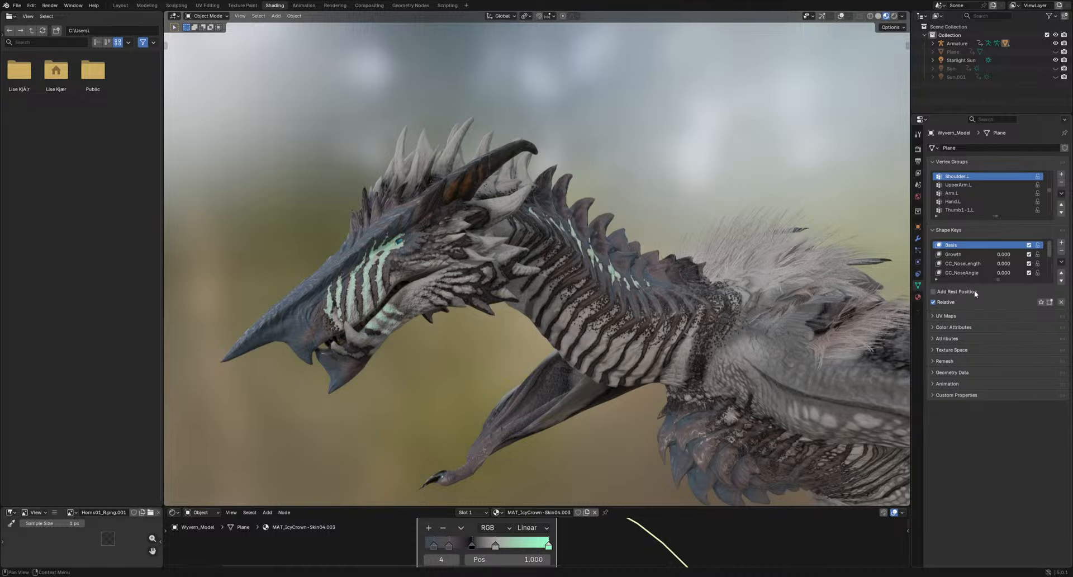
click(970, 261)
drag(988, 281, 986, 345)
drag(1019, 375, 1065, 375)
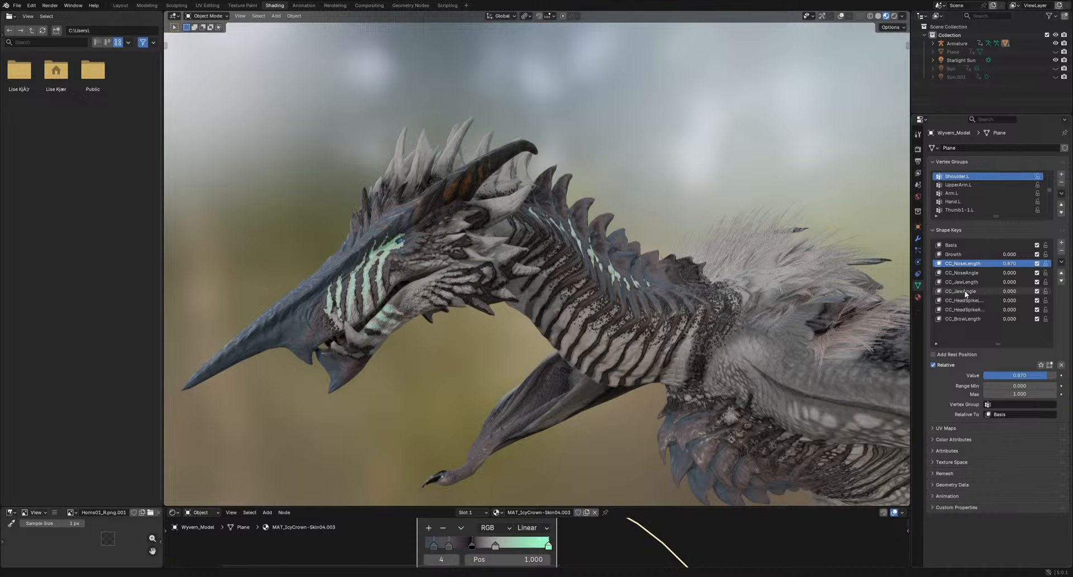
Set the CC_NoseAngle shape key to 1.000, the two CC_HeadSpike keys to 0.746 and 0.667, and CC_BrowLength to 1.000
click(968, 273)
drag(1006, 377, 1037, 374)
click(972, 310)
click(980, 300)
click(972, 318)
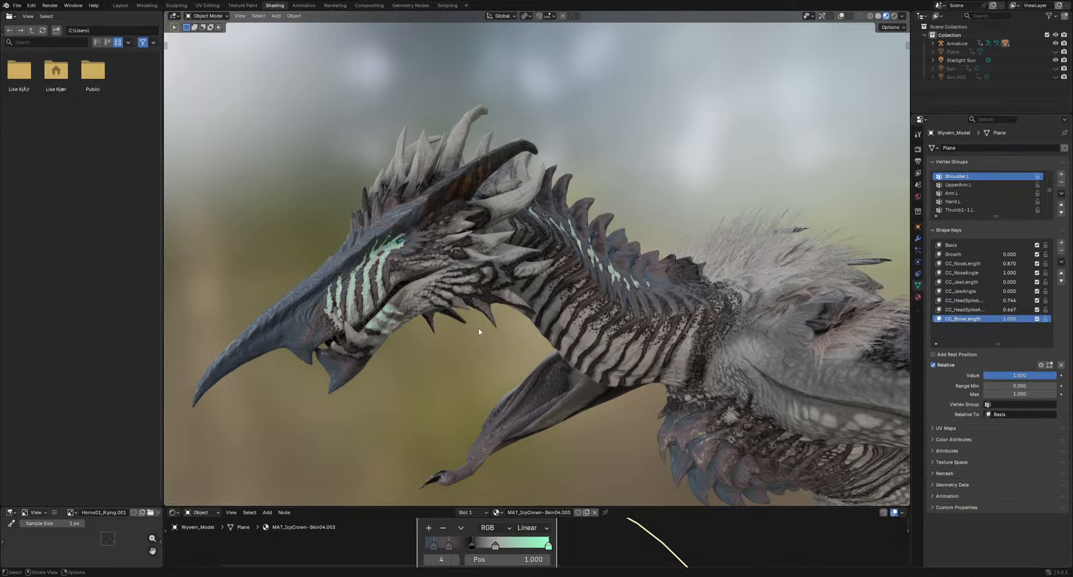
Reset the CC_BrowLength and CC_NoseLength shape keys to 0.000
middle_drag(481, 330, 620, 342)
drag(1020, 376, 950, 375)
middle_drag(615, 329, 762, 321)
middle_drag(875, 332, 811, 313)
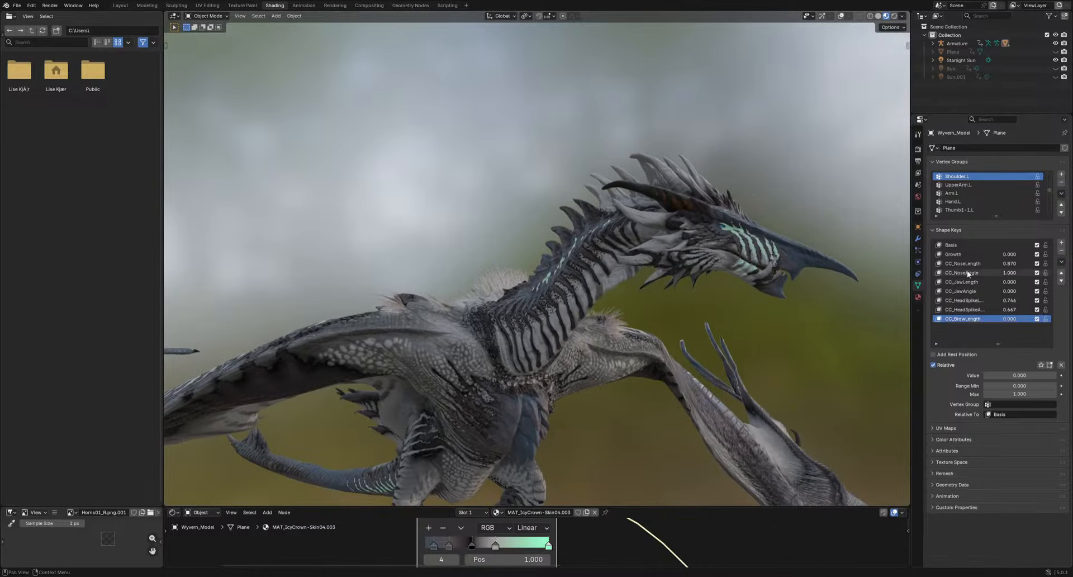
click(967, 266)
drag(1031, 379, 955, 380)
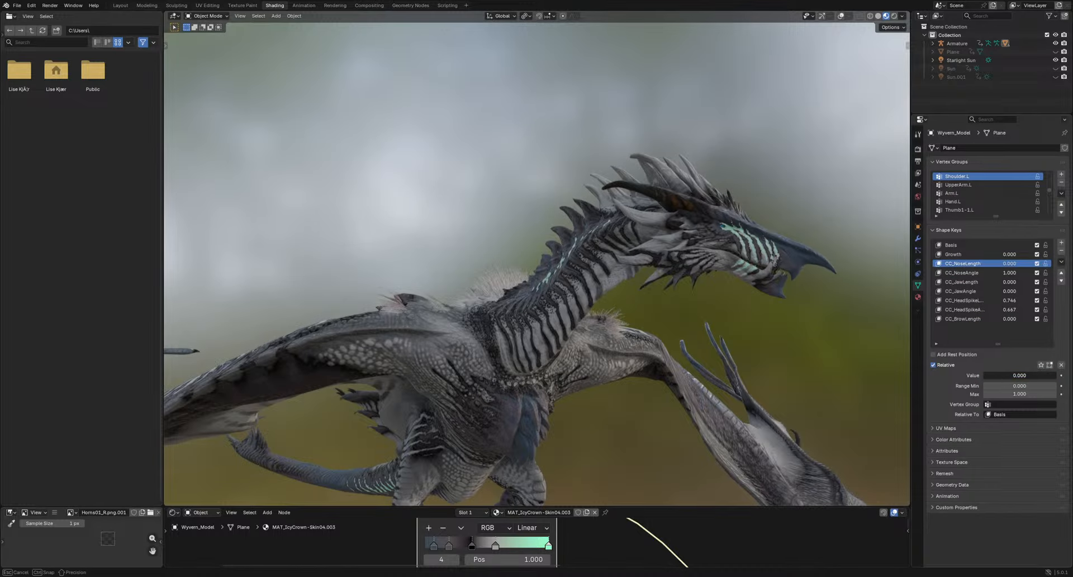
Set the CC_JawAngle and CC_JawLength shape keys to 1.000 and review the whole dragon
click(966, 289)
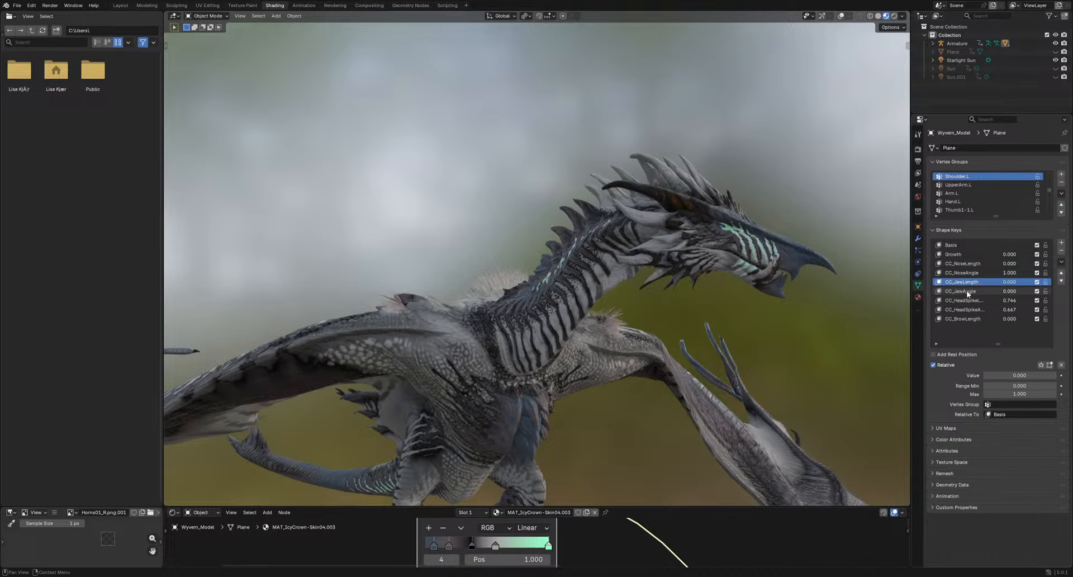
drag(1008, 374, 1054, 376)
click(978, 282)
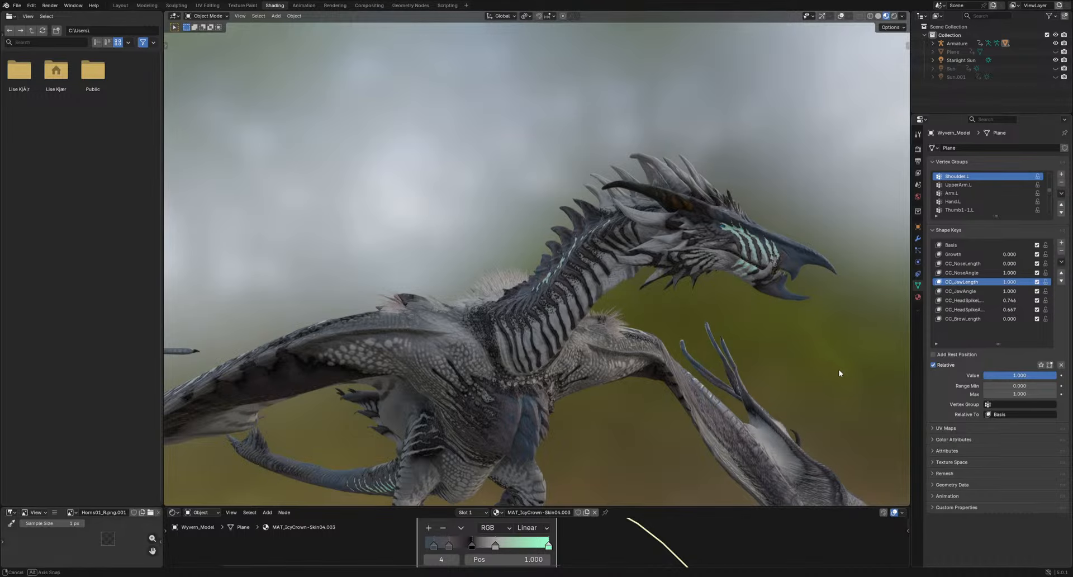
middle_drag(838, 371, 724, 382)
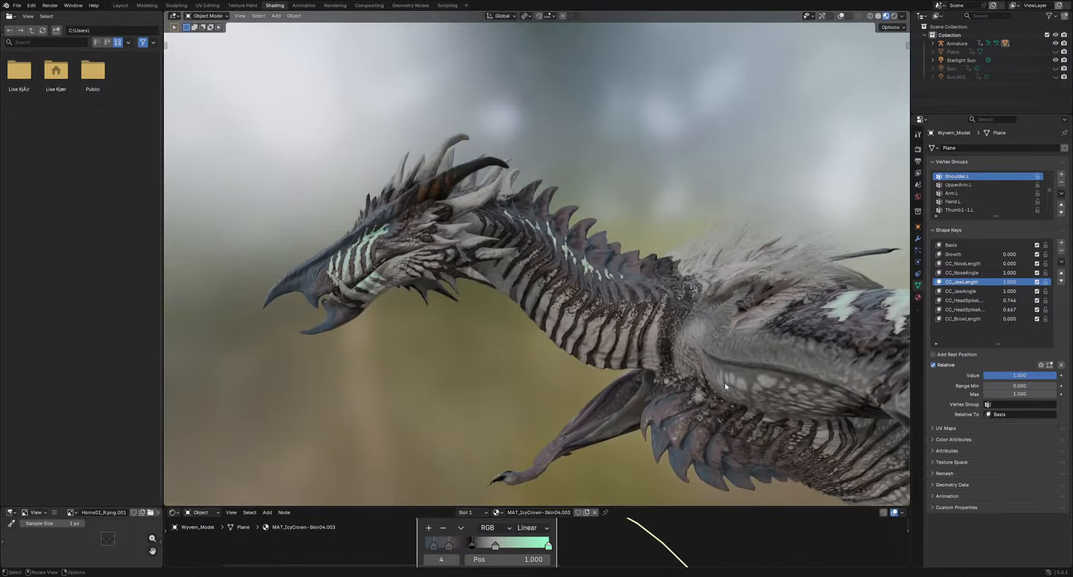
scroll(724, 383, down, 8)
middle_drag(447, 328, 536, 357)
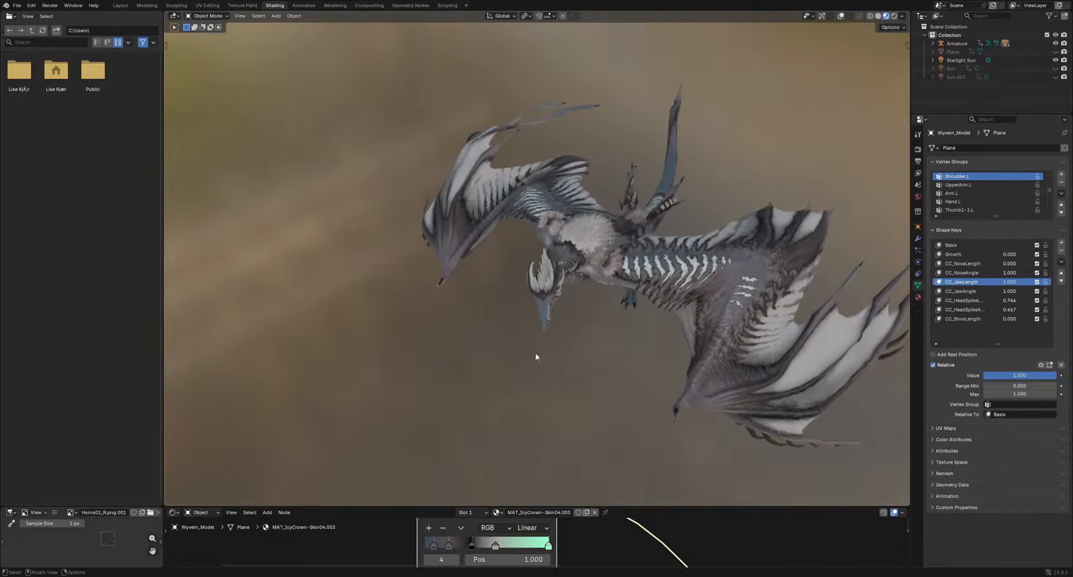
Set both CC_HeadSpike shape keys to 1.000 and check the lengthened spikes on the dragon's head
scroll(561, 366, up, 6)
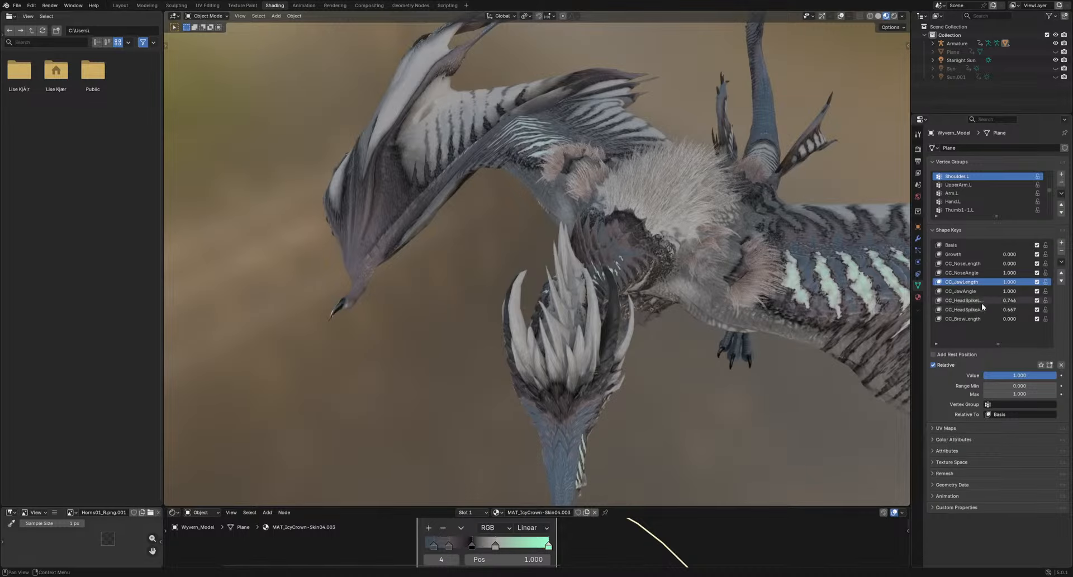
click(979, 302)
click(972, 310)
drag(1029, 376, 1055, 376)
click(959, 301)
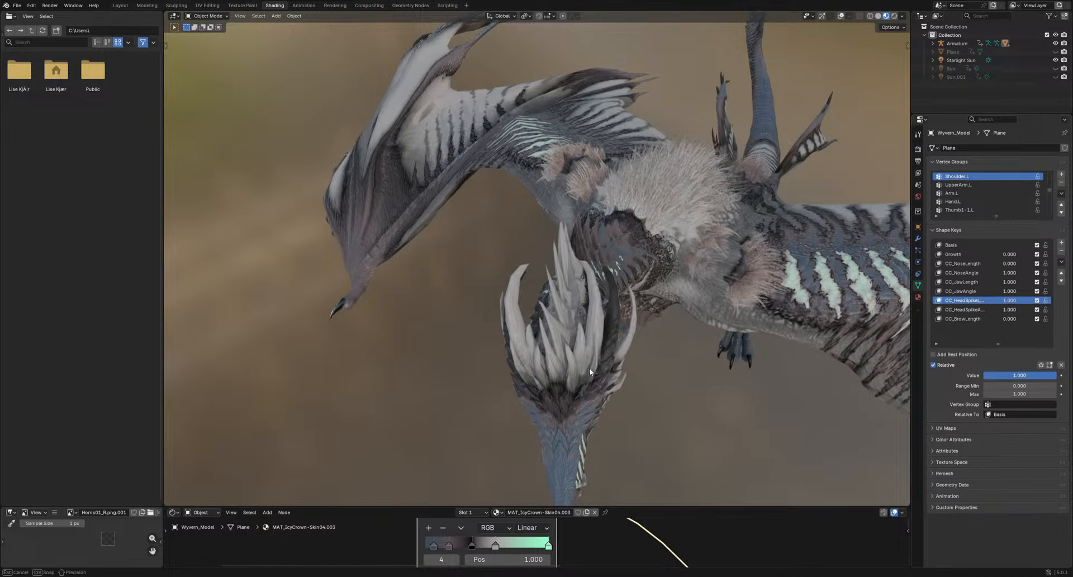
middle_drag(589, 368, 648, 287)
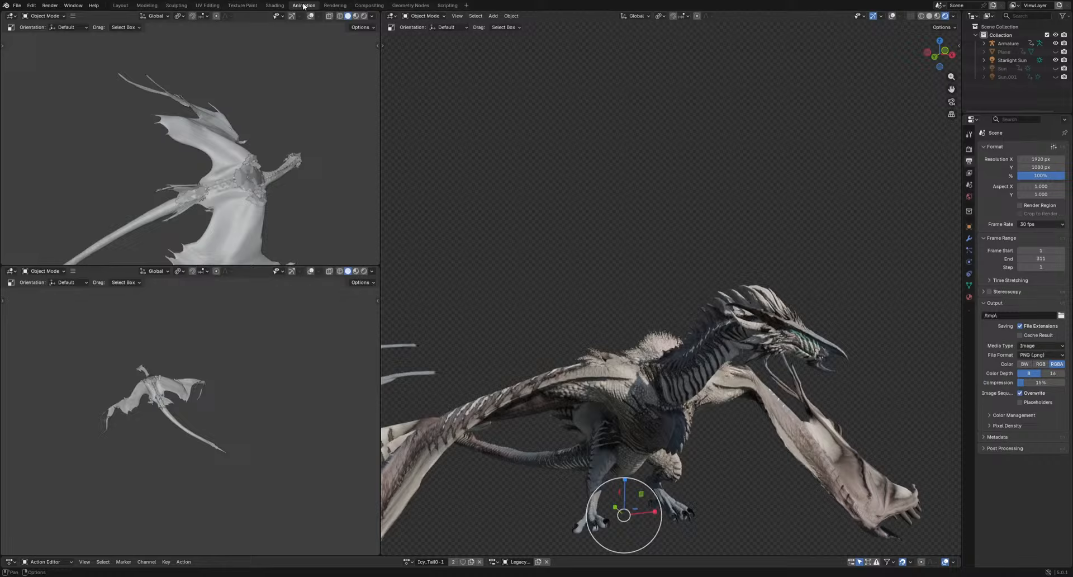
Switch to the Animation workspace and enlarge the Action Editor so the dragon's keyframes are shown
click(303, 5)
drag(188, 556, 189, 418)
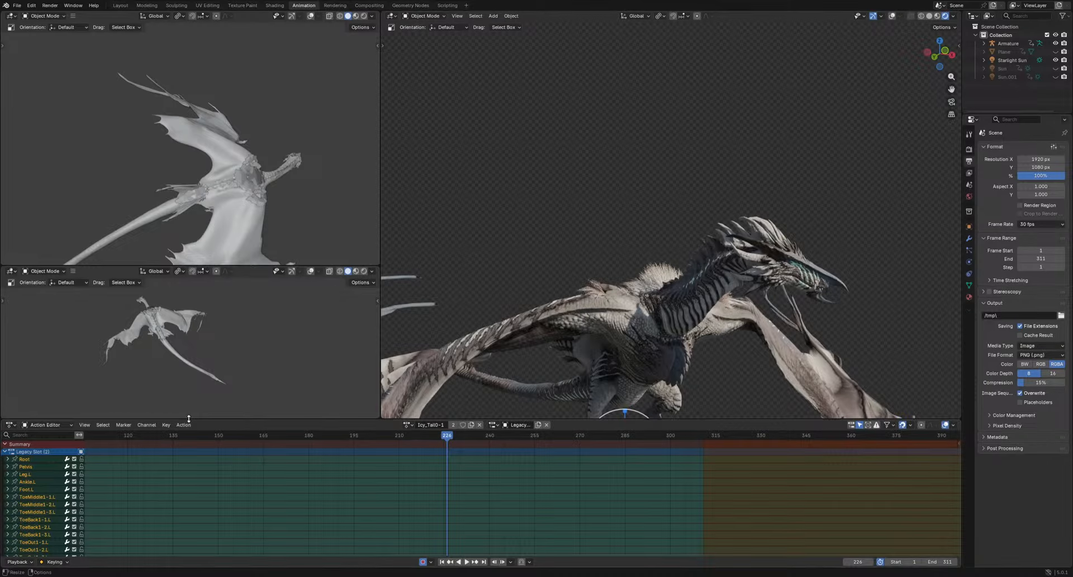
click(202, 435)
scroll(419, 433, down, 2)
middle_drag(735, 367, 656, 337)
scroll(370, 525, down, 6)
middle_drag(370, 525, 491, 515)
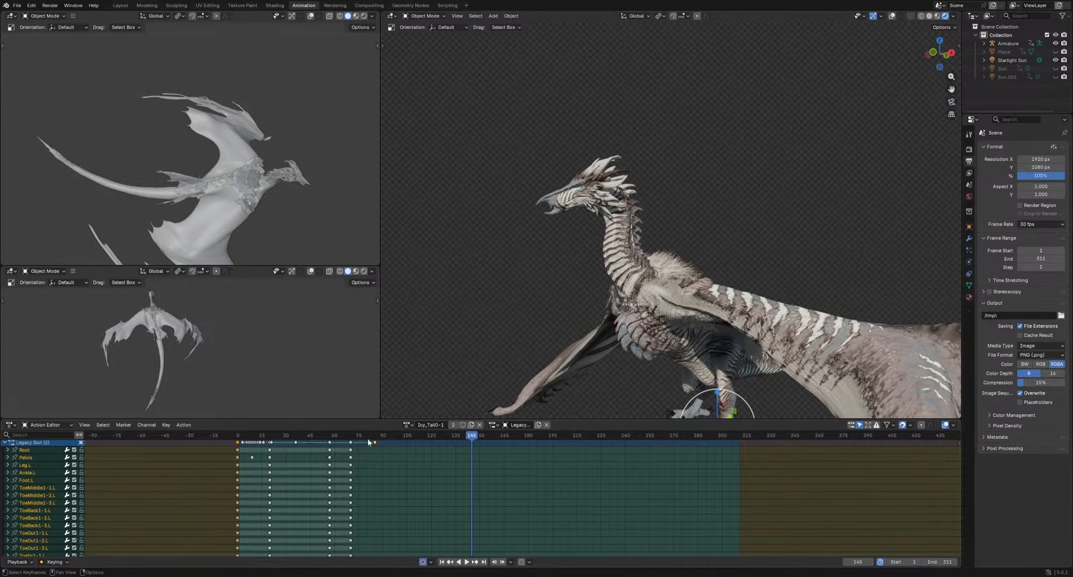
Scrub the animation from frame 55 to frame 233 and review the dragon's poses with the new head shape
click(326, 436)
scroll(662, 358, down, 3)
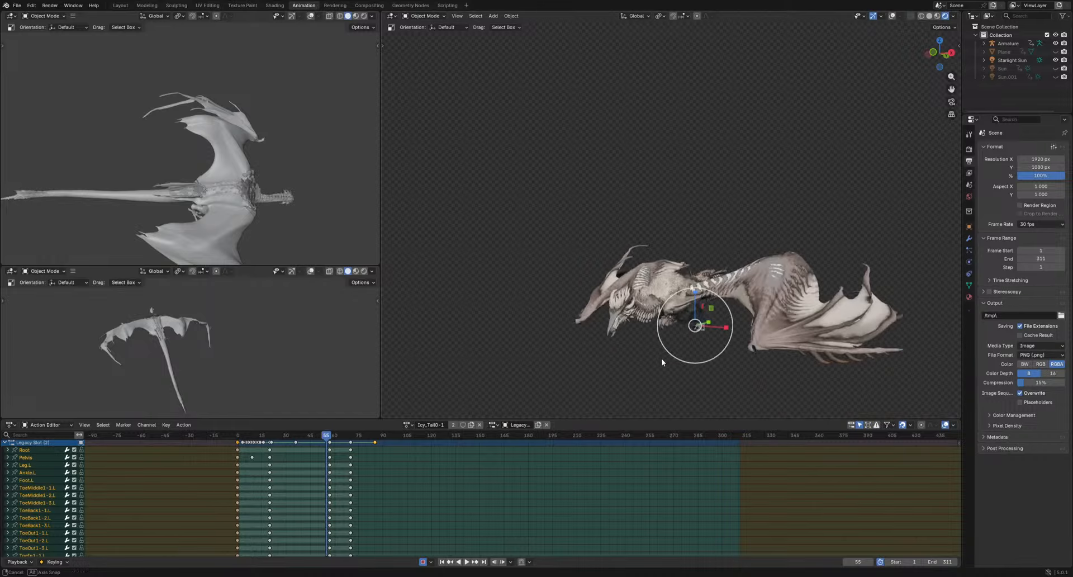
middle_drag(662, 358, 654, 364)
scroll(654, 364, up, 1)
scroll(653, 364, up, 2)
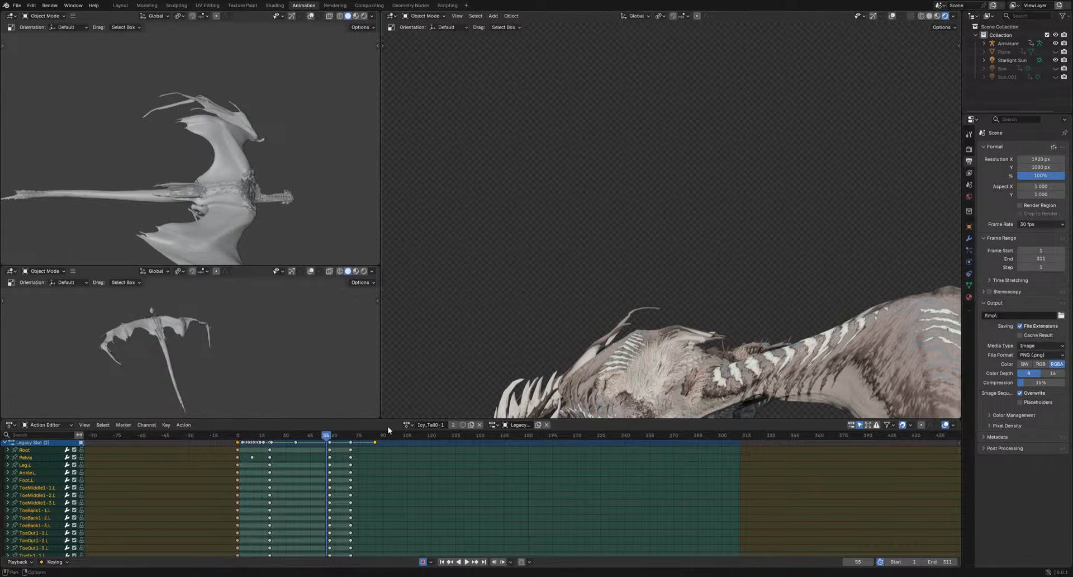
drag(394, 435, 545, 437)
middle_drag(642, 360, 571, 358)
click(581, 438)
click(612, 437)
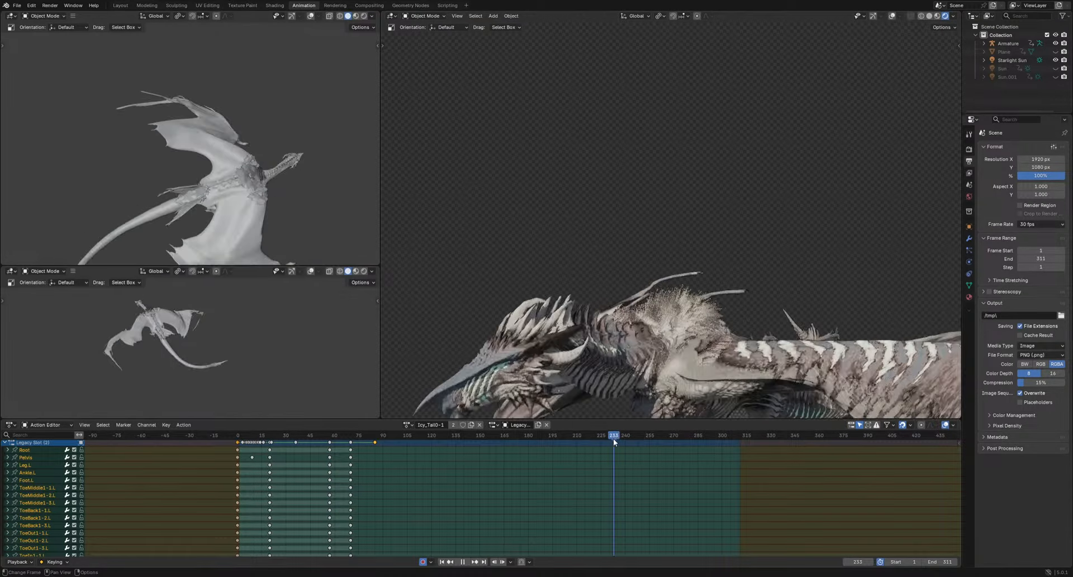
Examine the dragon's reshaped head, jaw and body up close and from a distance at frame 233
scroll(608, 278, down, 3)
middle_drag(678, 340, 770, 273)
scroll(701, 308, up, 3)
scroll(702, 308, down, 3)
scroll(617, 305, down, 4)
scroll(770, 261, up, 2)
scroll(770, 262, up, 2)
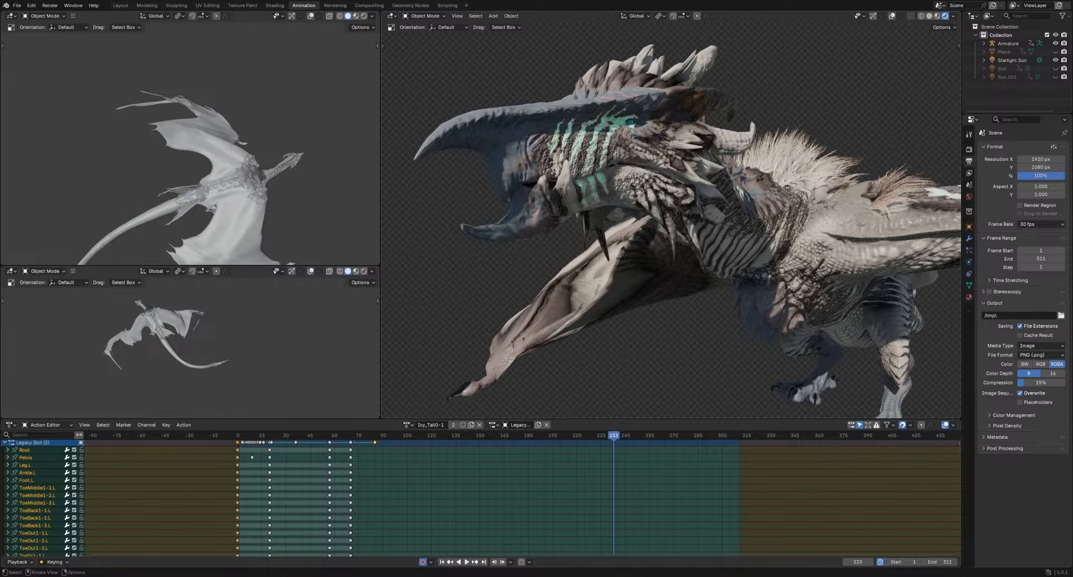
Change the large viewport's shading to Material Preview with the dragon viewed from its side
middle_drag(659, 251, 805, 194)
click(945, 15)
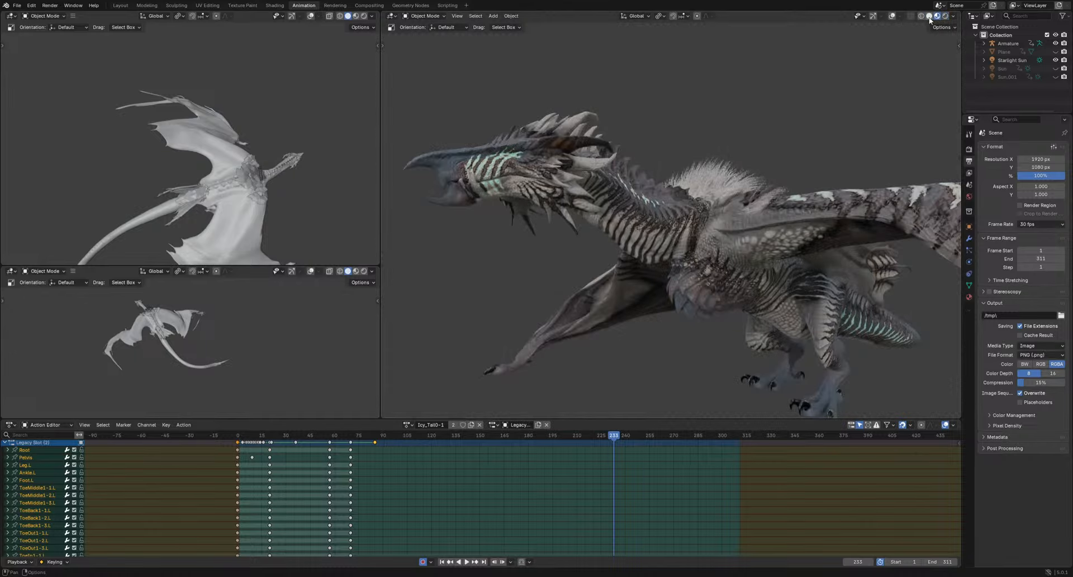
click(937, 16)
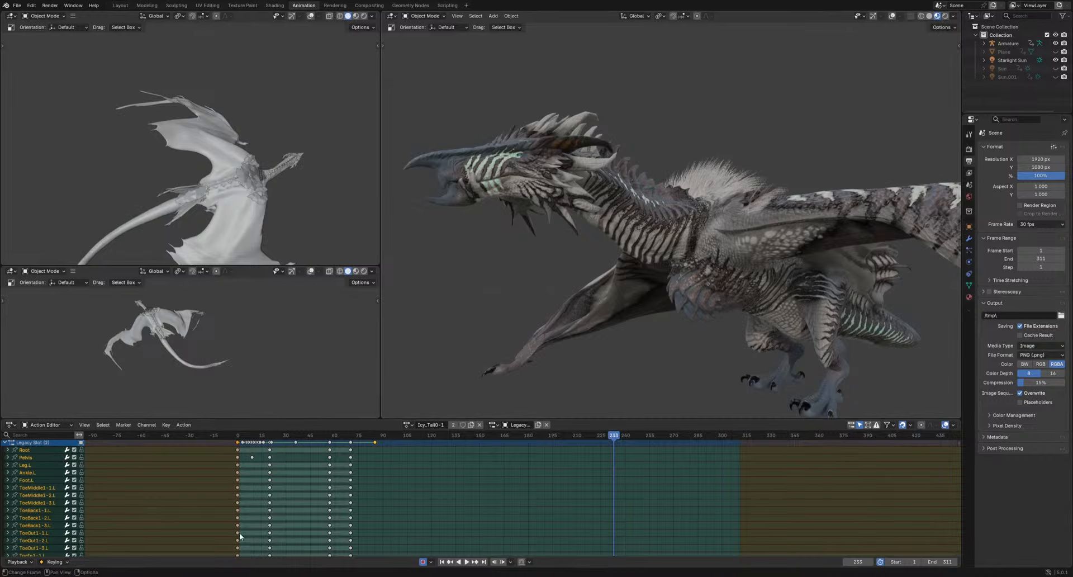